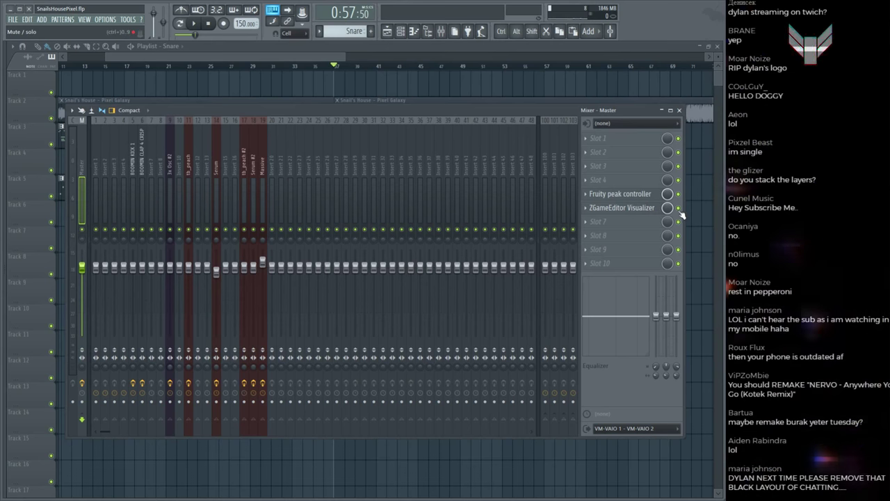
Step: Start playback and close the Mixer so the drop arrangement shows in the playlist
{"action": "key", "text": "space"}
{"action": "key", "text": "F9"}
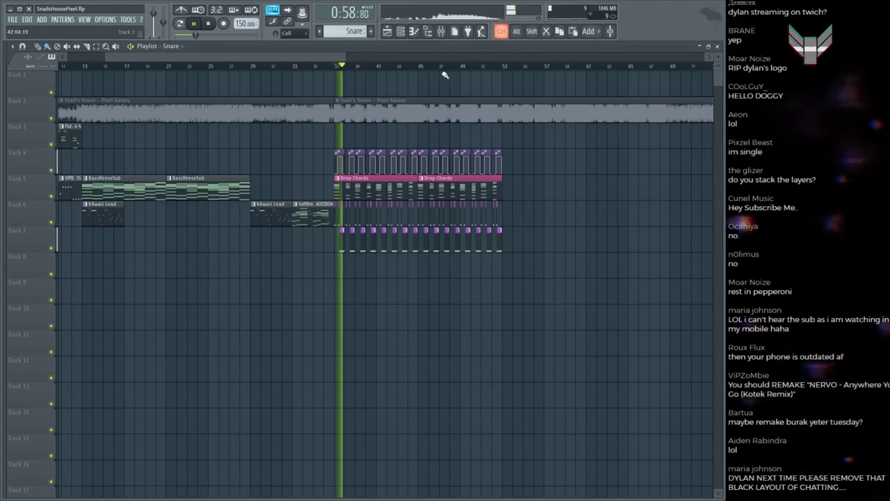
Step: Toggle the Channel rack and bring up Serum #2's Drop Chords pattern in the piano roll
{"action": "scroll", "coordinate": [563, 264], "scroll_direction": "down", "scroll_amount": 3}
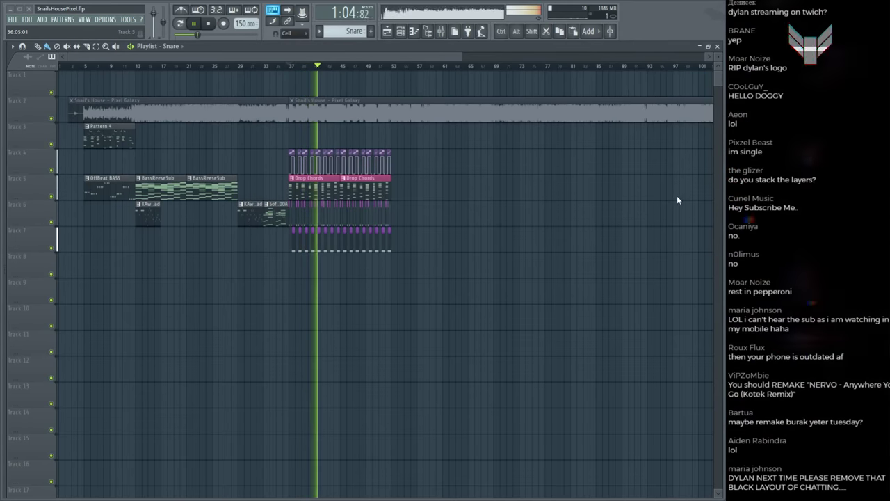
{"action": "scroll", "coordinate": [471, 185], "scroll_direction": "up", "scroll_amount": 3}
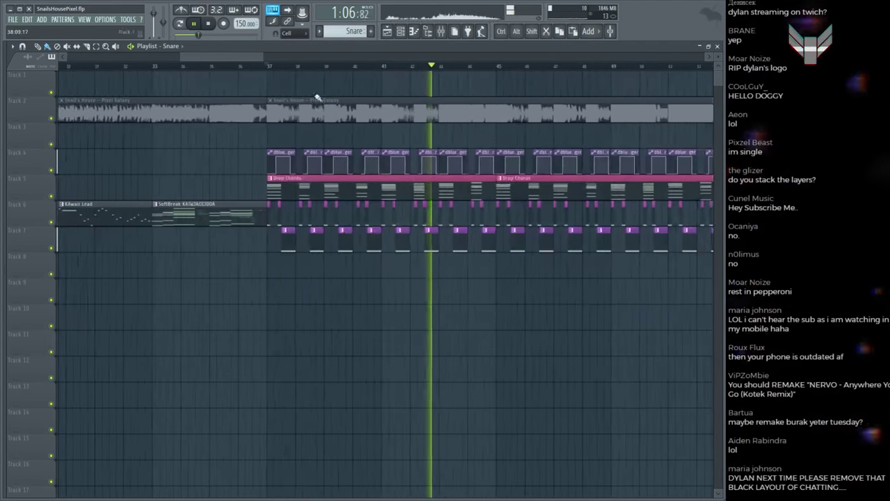
{"action": "key", "text": "F6"}
{"action": "key", "text": "F6"}
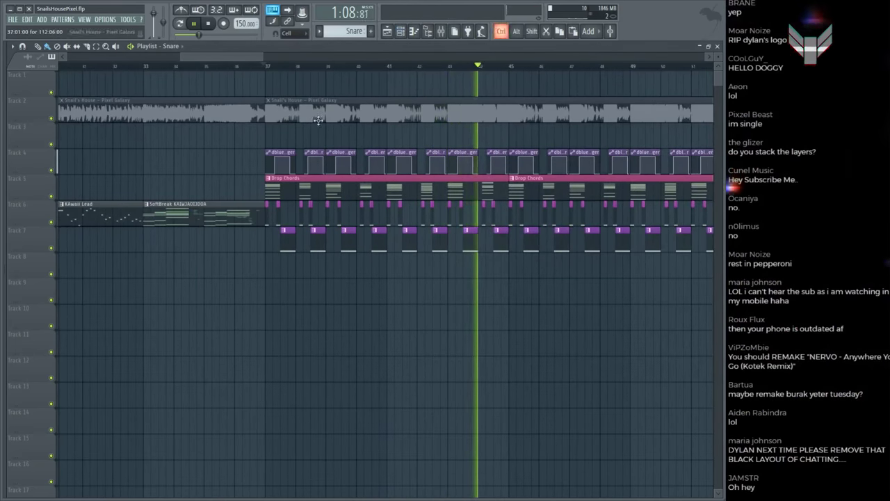
{"action": "key", "text": "F6"}
{"action": "key", "text": "F6"}
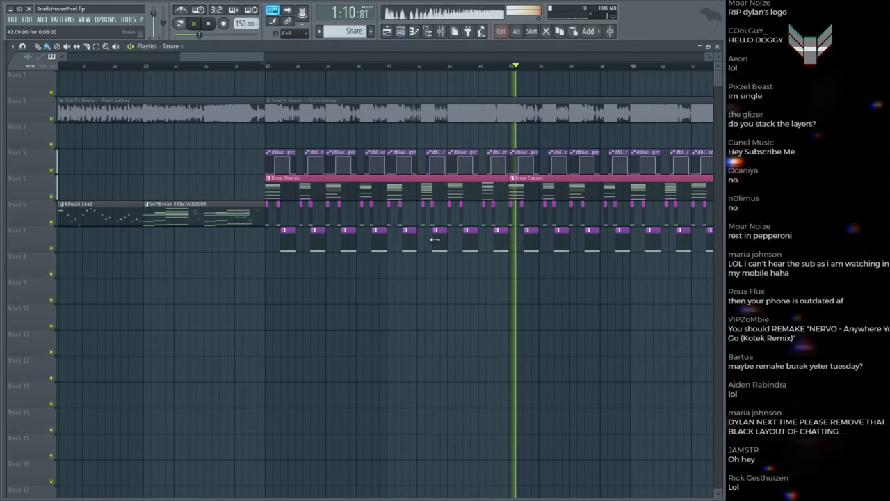
{"action": "key", "text": "F7"}
{"action": "scroll", "coordinate": [313, 66], "scroll_direction": "down", "scroll_amount": 5}
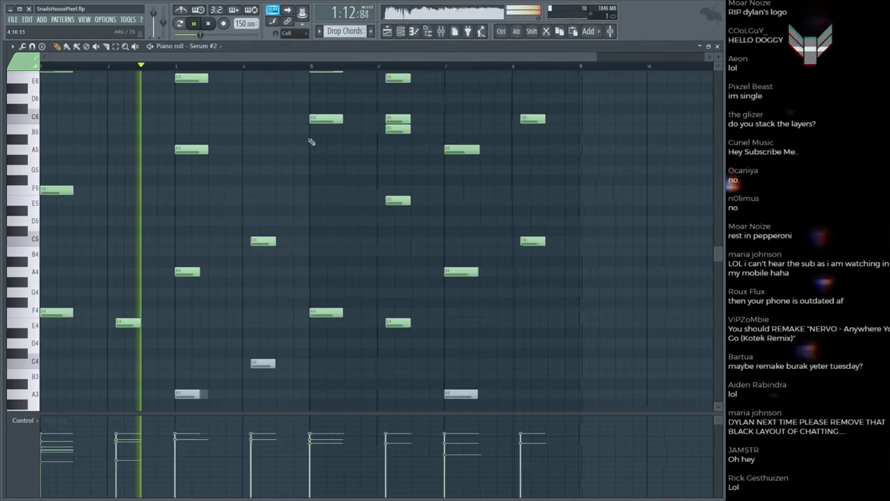
Step: Audition the Drop Chords pattern in the piano roll, starting from bar 4
{"action": "key", "text": "space"}
{"action": "scroll", "coordinate": [261, 159], "scroll_direction": "up", "scroll_amount": 3}
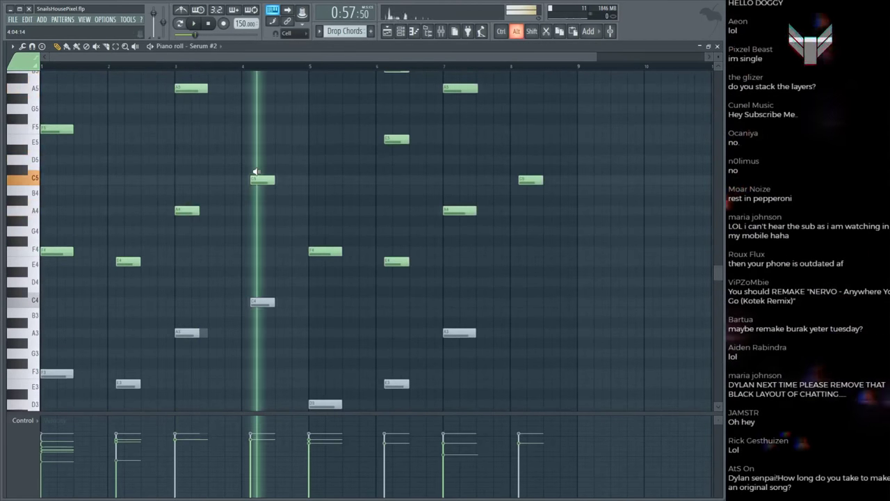
{"action": "left_click", "coordinate": [248, 67]}
{"action": "key", "text": "space"}
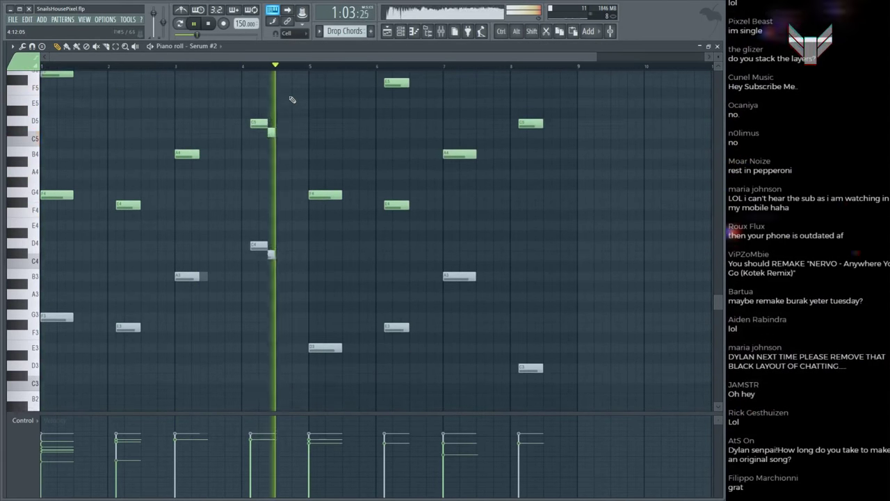
{"action": "key", "text": "space"}
{"action": "scroll", "coordinate": [324, 175], "scroll_direction": "down", "scroll_amount": 5}
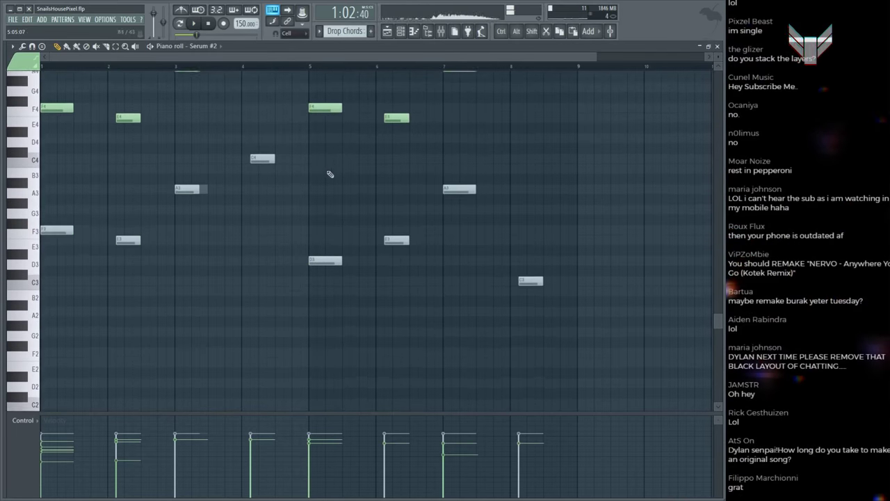
{"action": "scroll", "coordinate": [314, 171], "scroll_direction": "up", "scroll_amount": 3}
{"action": "scroll", "coordinate": [330, 233], "scroll_direction": "up", "scroll_amount": 2}
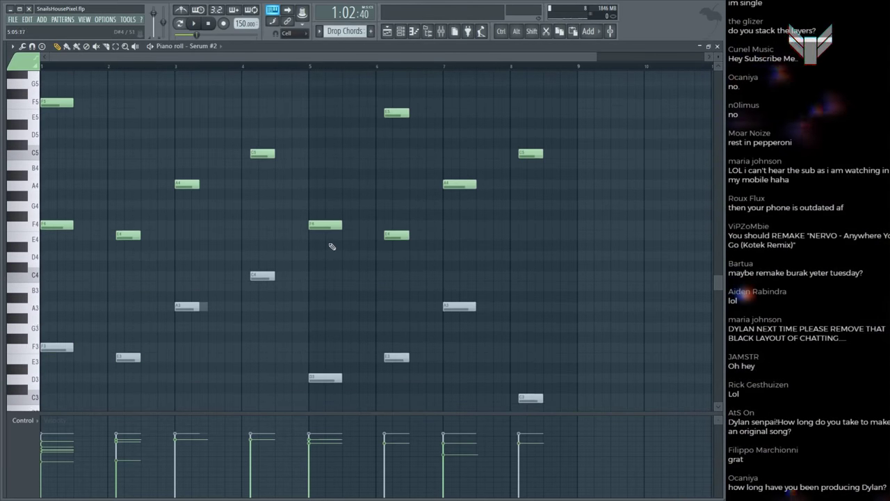
{"action": "key", "text": "space"}
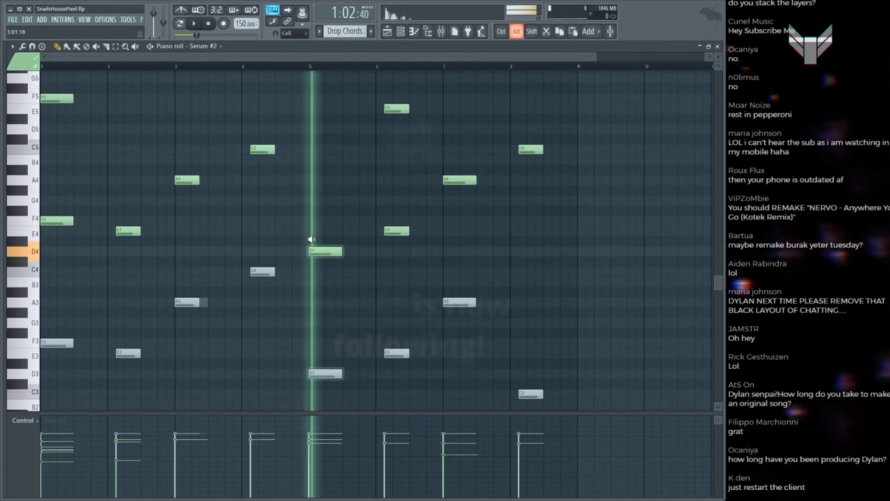
{"action": "scroll", "coordinate": [320, 240], "scroll_direction": "up", "scroll_amount": 2}
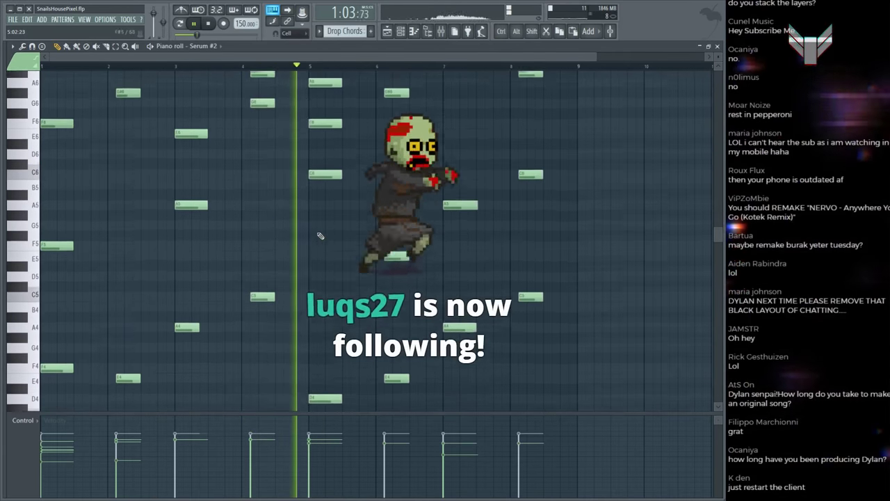
{"action": "scroll", "coordinate": [320, 236], "scroll_direction": "down", "scroll_amount": 2}
Step: Save the project, stop playback and return to the playlist
{"action": "key", "text": "ctrl+s"}
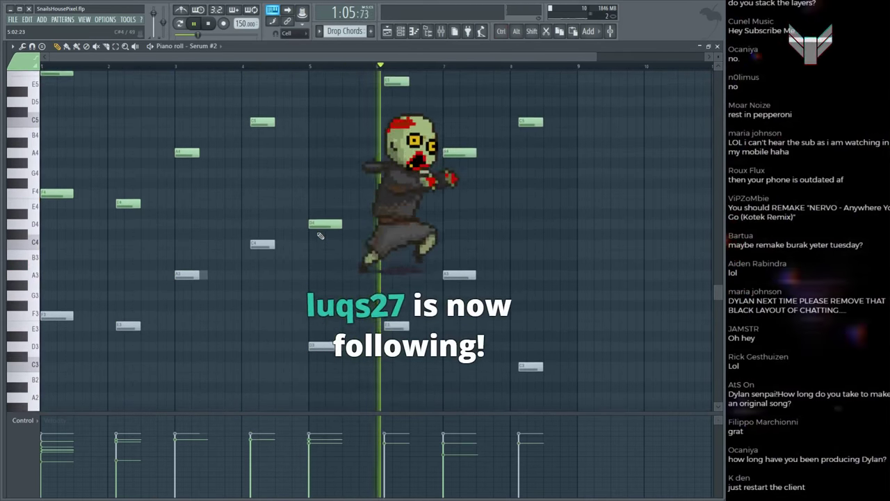
{"action": "scroll", "coordinate": [339, 202], "scroll_direction": "down", "scroll_amount": 2}
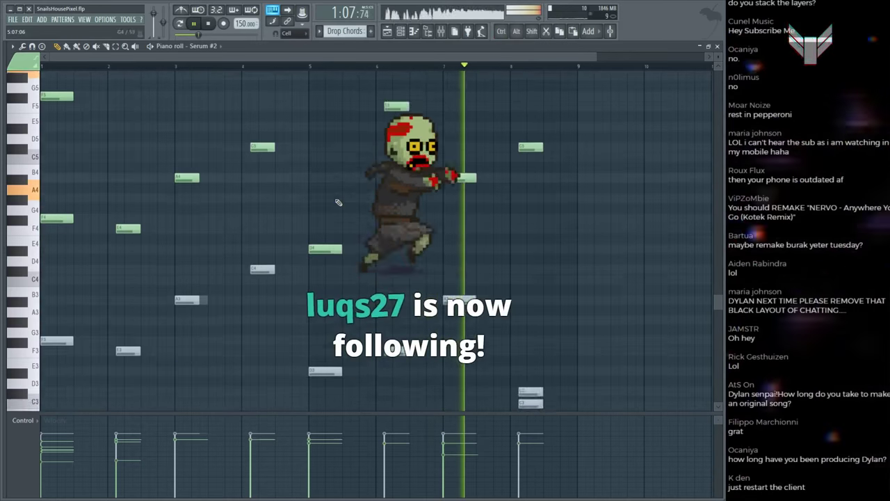
{"action": "key", "text": "space"}
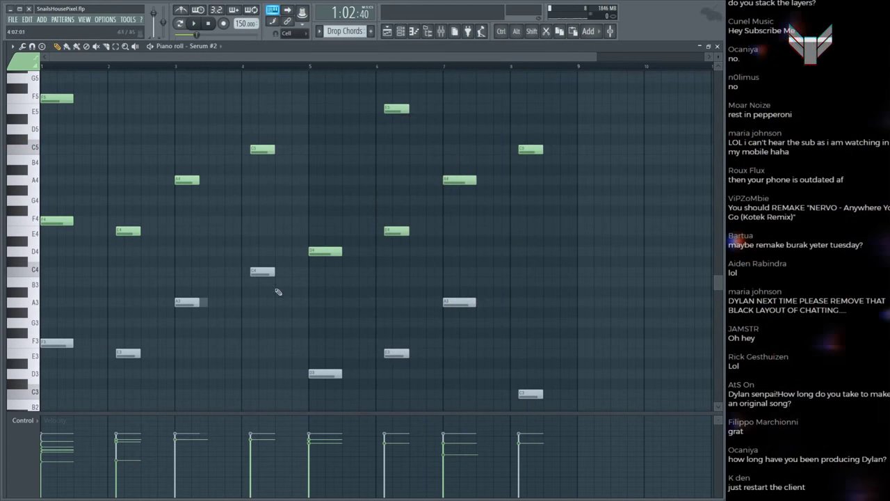
{"action": "key", "text": "F5"}
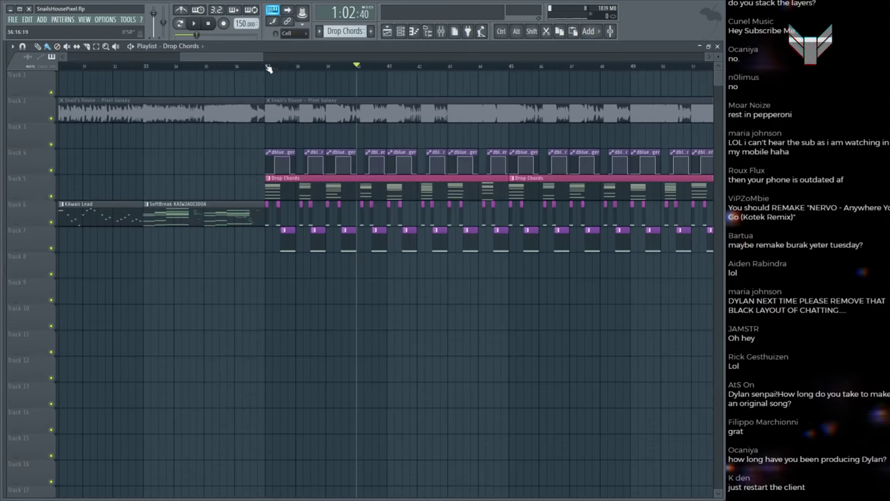
{"action": "left_click", "coordinate": [268, 66]}
{"action": "scroll", "coordinate": [269, 67], "scroll_direction": "down", "scroll_amount": 4}
{"action": "key", "text": "space"}
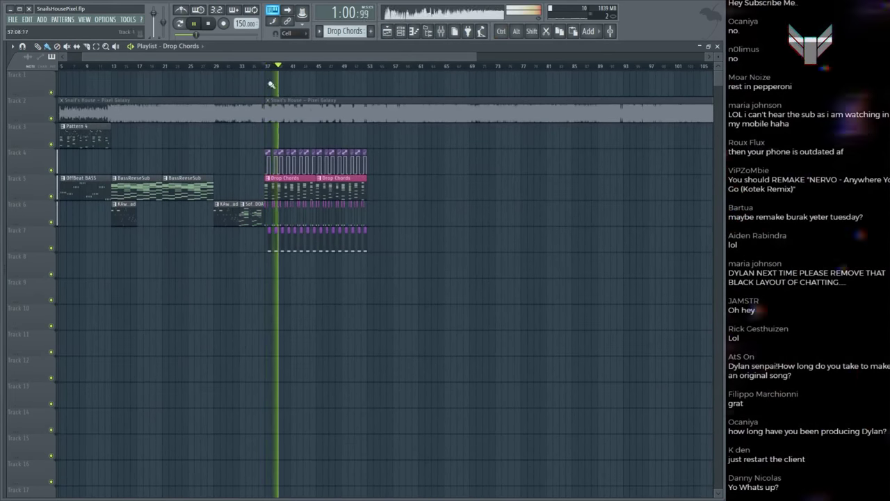
{"action": "scroll", "coordinate": [271, 68], "scroll_direction": "up", "scroll_amount": 4}
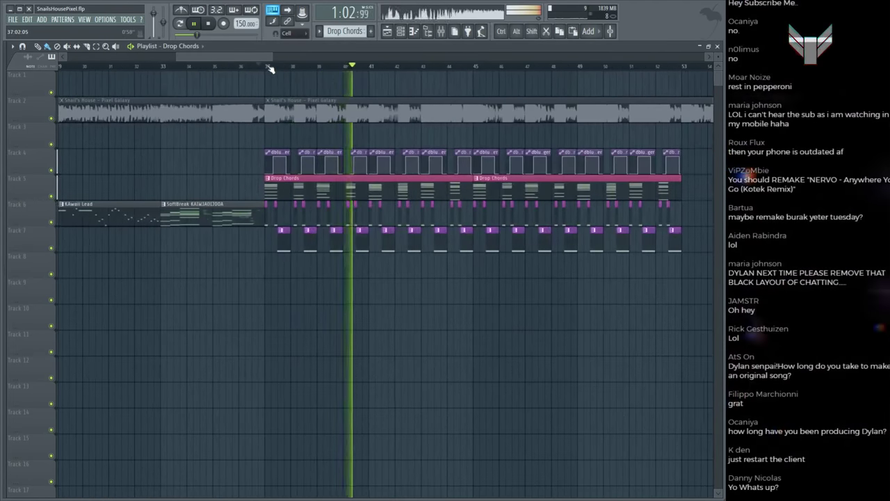
{"action": "scroll", "coordinate": [271, 69], "scroll_direction": "down", "scroll_amount": 3}
{"action": "scroll", "coordinate": [490, 157], "scroll_direction": "up", "scroll_amount": 1}
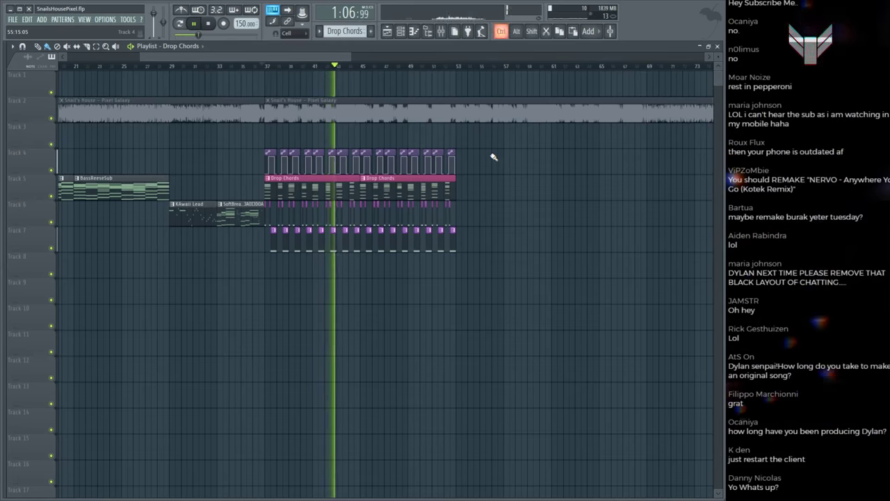
{"action": "key", "text": "space"}
{"action": "scroll", "coordinate": [270, 68], "scroll_direction": "up", "scroll_amount": 2}
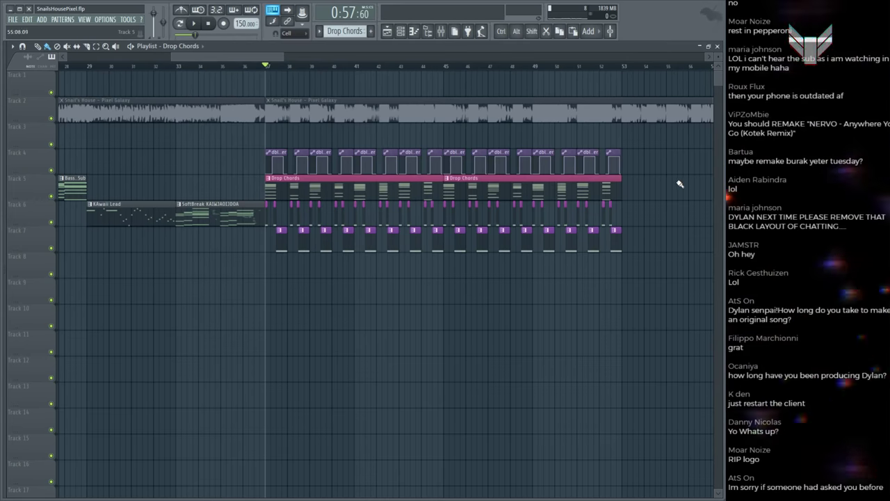
{"action": "scroll", "coordinate": [334, 99], "scroll_direction": "down", "scroll_amount": 3}
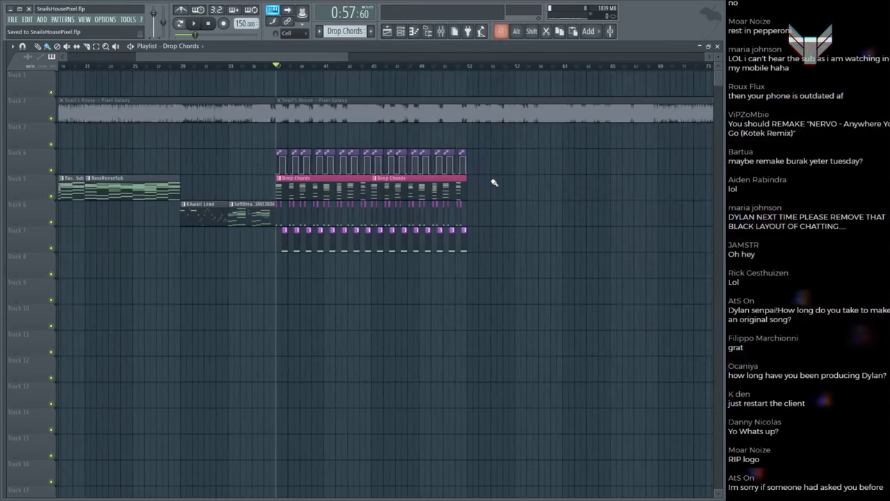
{"action": "key", "text": "space"}
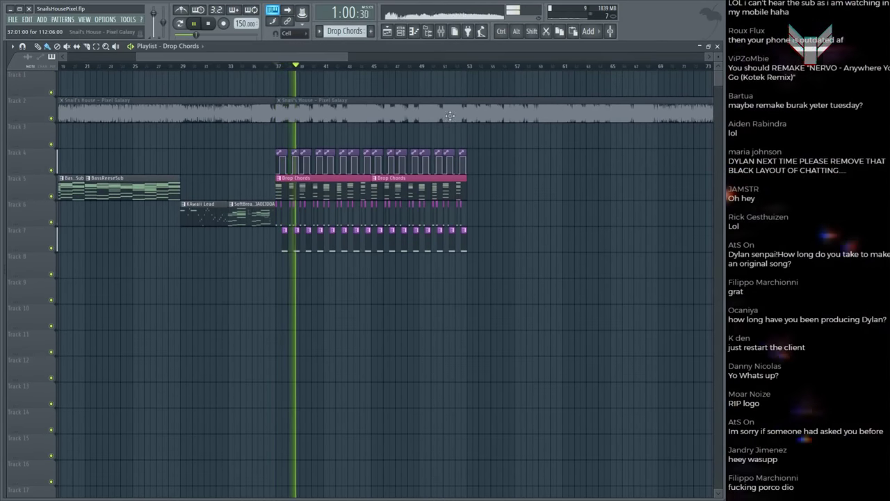
{"action": "scroll", "coordinate": [412, 75], "scroll_direction": "down", "scroll_amount": 3}
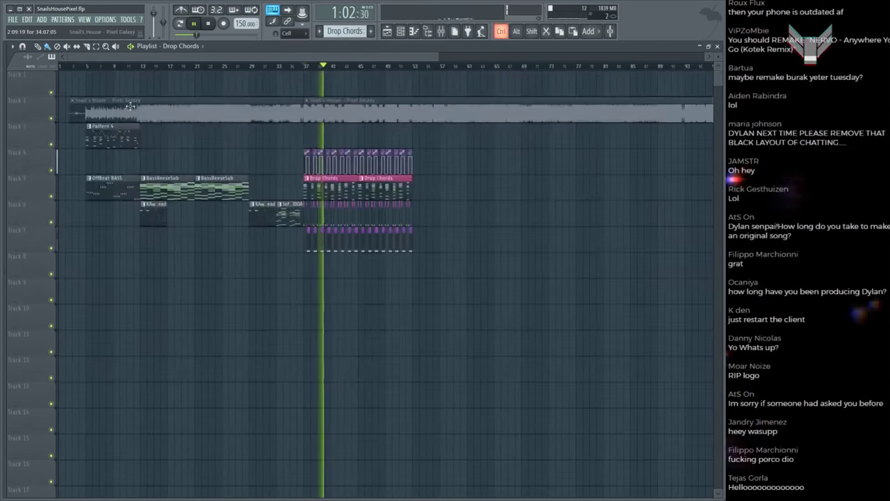
{"action": "left_click", "coordinate": [85, 70]}
{"action": "scroll", "coordinate": [90, 71], "scroll_direction": "up", "scroll_amount": 3}
{"action": "scroll", "coordinate": [96, 70], "scroll_direction": "down", "scroll_amount": 2}
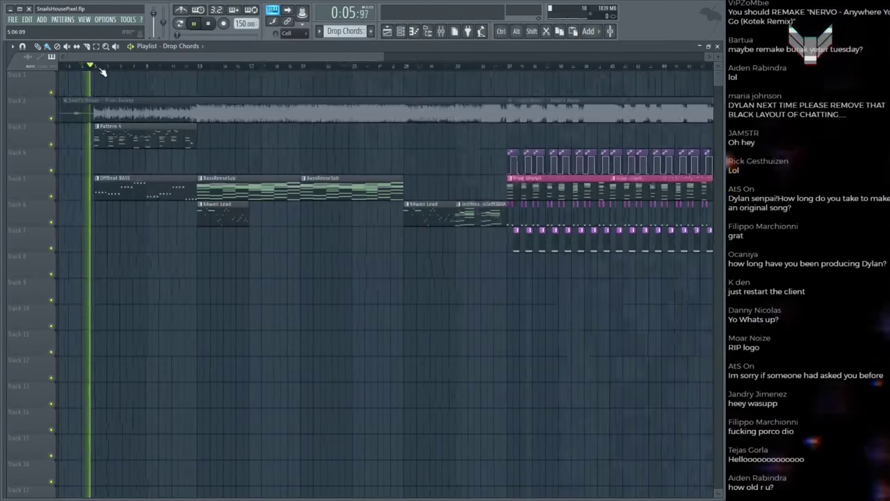
{"action": "scroll", "coordinate": [102, 56], "scroll_direction": "up", "scroll_amount": 3}
{"action": "scroll", "coordinate": [206, 157], "scroll_direction": "down", "scroll_amount": 1}
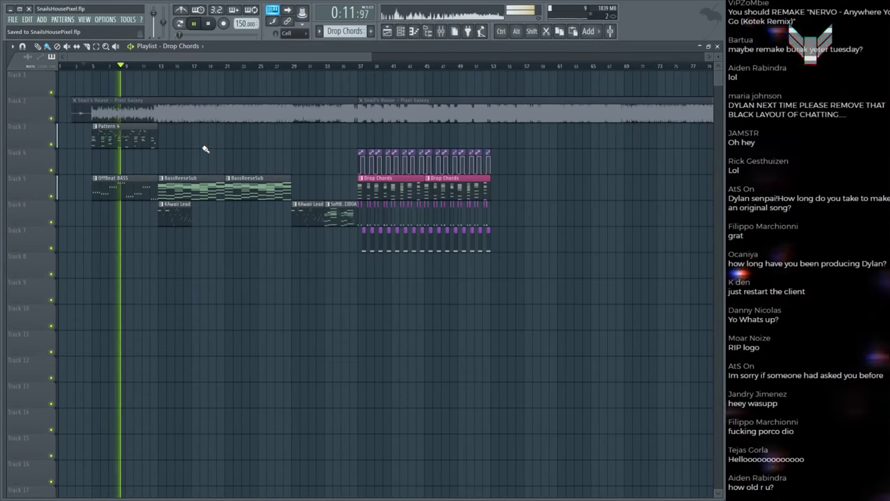
{"action": "key", "text": "space"}
{"action": "left_click", "coordinate": [161, 67]}
{"action": "scroll", "coordinate": [163, 68], "scroll_direction": "up", "scroll_amount": 2}
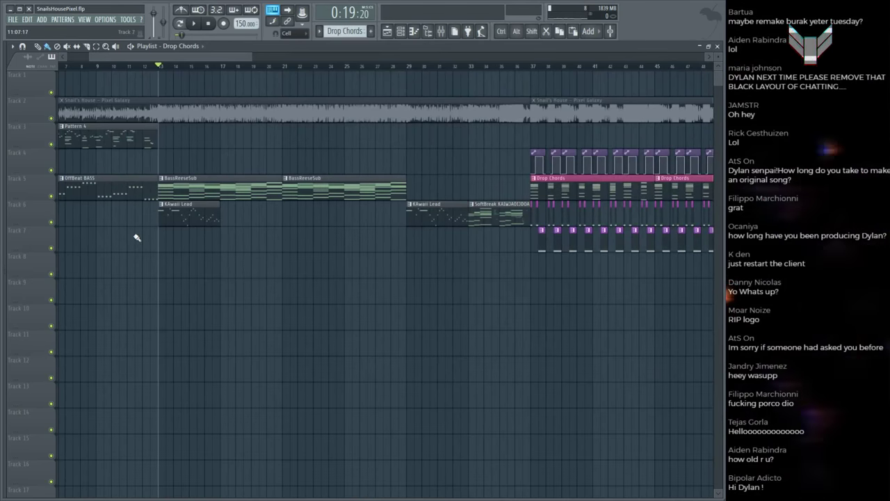
{"action": "left_click", "coordinate": [169, 212], "text": "alt"}
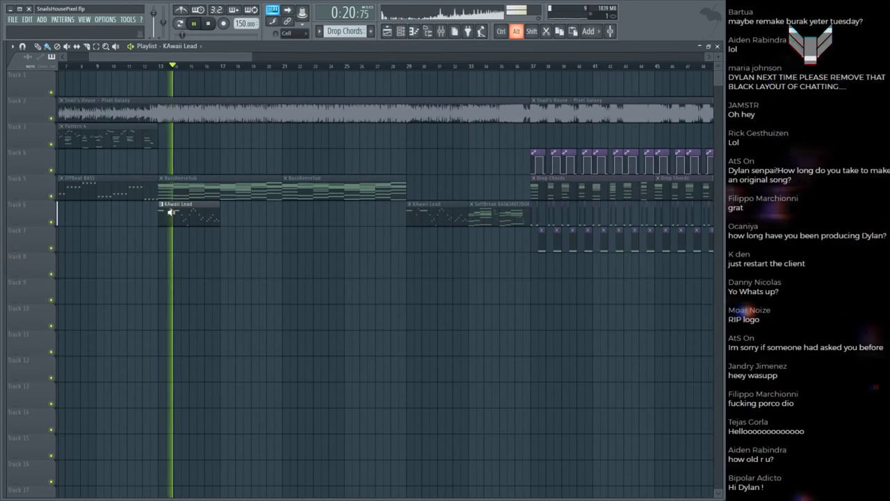
{"action": "key", "text": "space"}
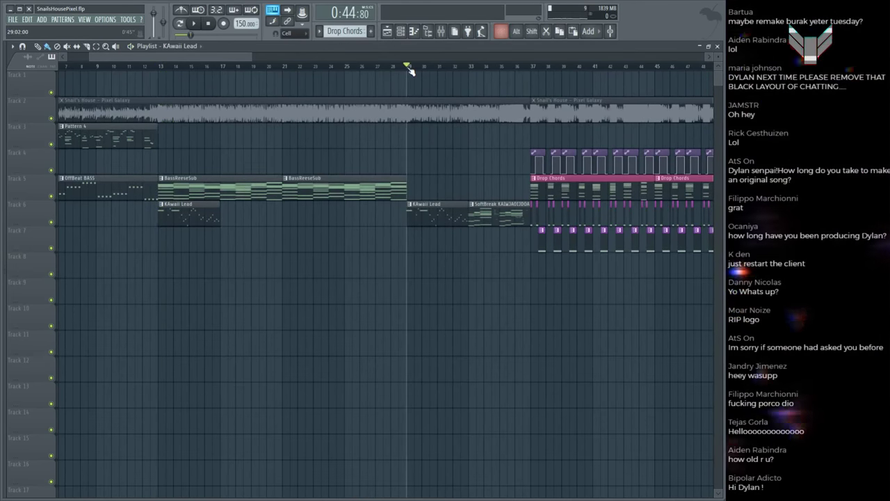
{"action": "scroll", "coordinate": [411, 70], "scroll_direction": "down", "scroll_amount": 2}
{"action": "scroll", "coordinate": [417, 70], "scroll_direction": "up", "scroll_amount": 1}
{"action": "left_click", "coordinate": [417, 67]}
{"action": "scroll", "coordinate": [436, 74], "scroll_direction": "down", "scroll_amount": 1}
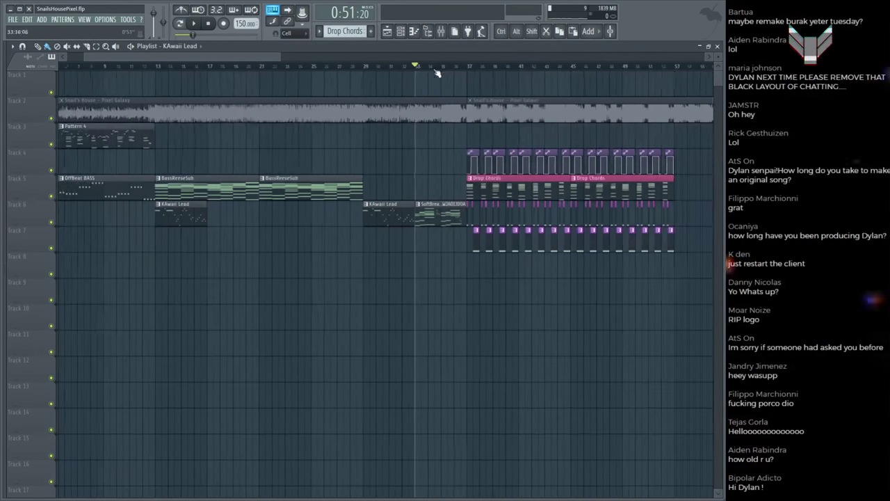
{"action": "key", "text": "space"}
{"action": "scroll", "coordinate": [451, 59], "scroll_direction": "down", "scroll_amount": 3}
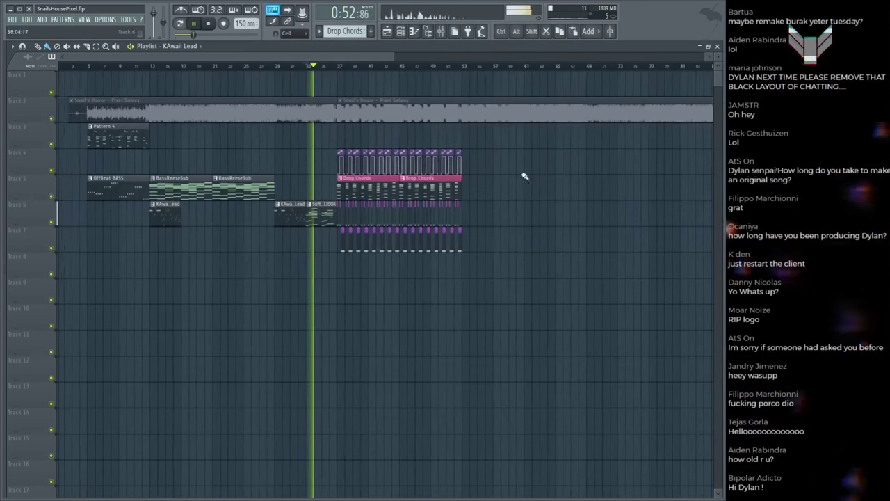
{"action": "scroll", "coordinate": [341, 69], "scroll_direction": "up", "scroll_amount": 4}
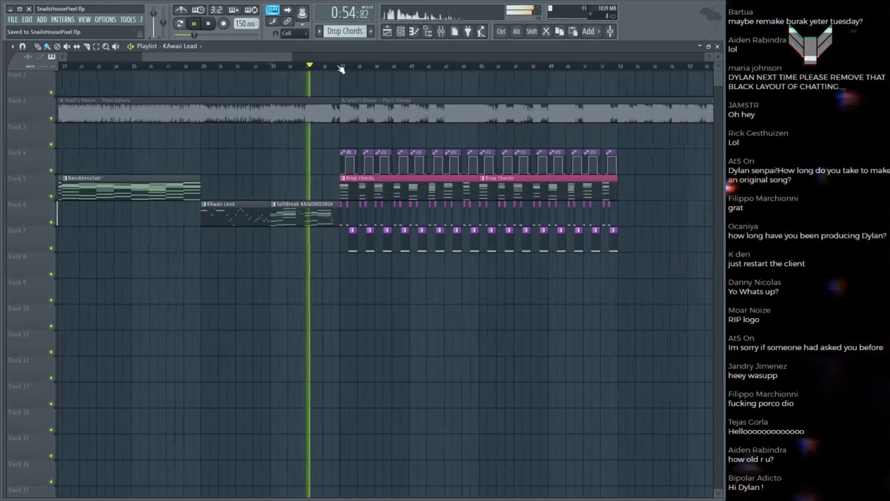
{"action": "scroll", "coordinate": [341, 69], "scroll_direction": "up", "scroll_amount": 3}
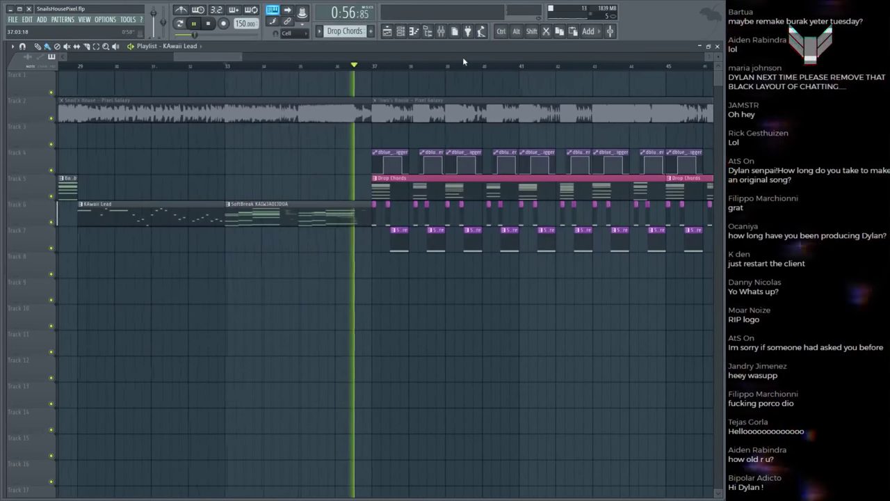
{"action": "scroll", "coordinate": [463, 62], "scroll_direction": "down", "scroll_amount": 4}
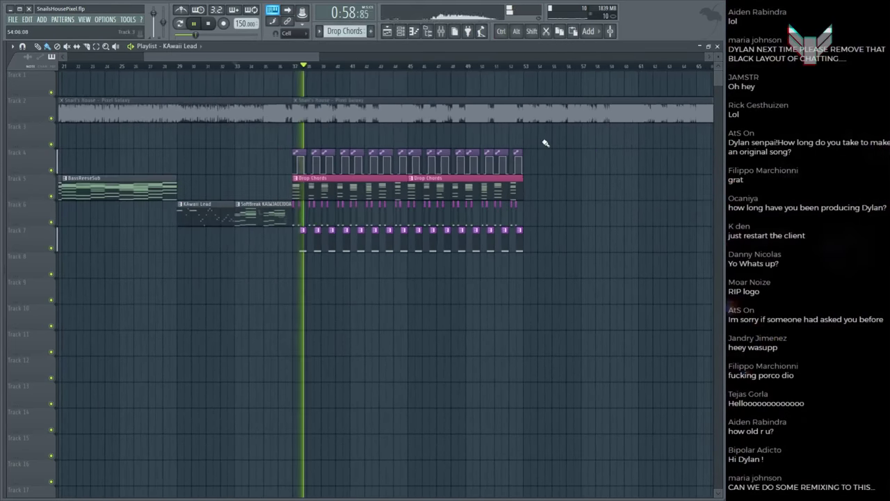
{"action": "scroll", "coordinate": [487, 160], "scroll_direction": "down", "scroll_amount": 1}
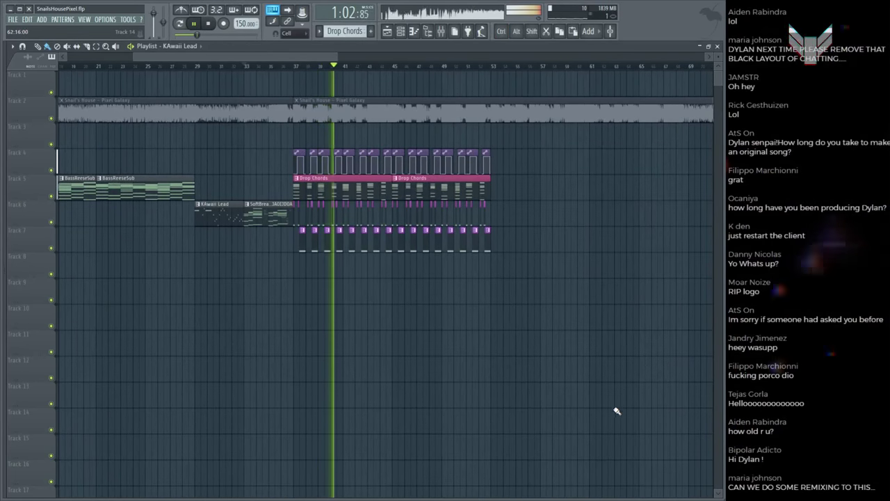
{"action": "scroll", "coordinate": [385, 119], "scroll_direction": "up", "scroll_amount": 3}
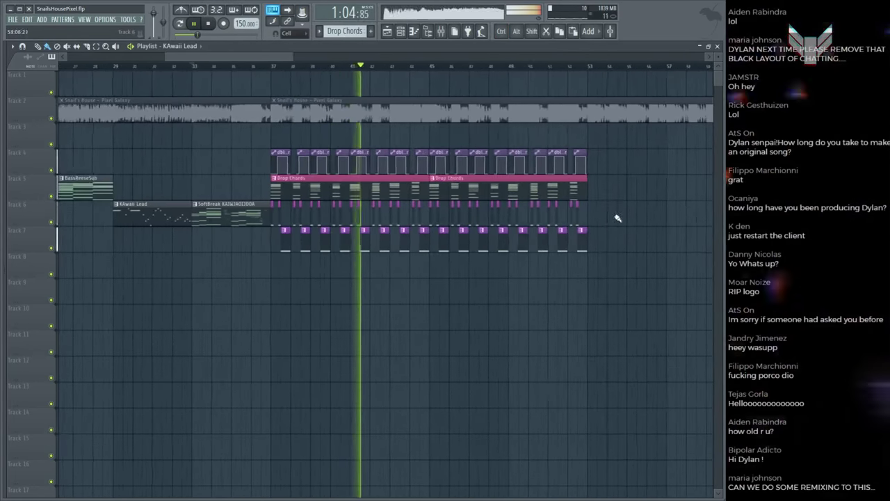
{"action": "scroll", "coordinate": [610, 229], "scroll_direction": "down", "scroll_amount": 3}
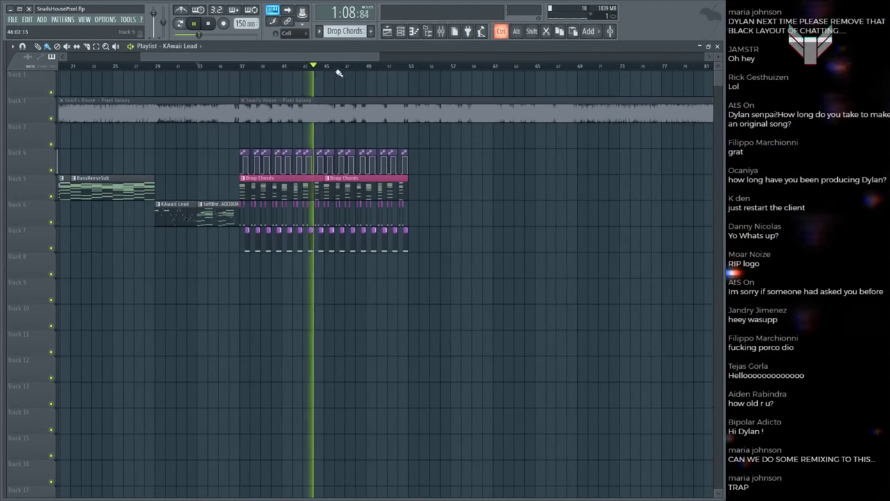
{"action": "scroll", "coordinate": [314, 60], "scroll_direction": "left", "scroll_amount": 5}
{"action": "scroll", "coordinate": [313, 60], "scroll_direction": "right", "scroll_amount": 5}
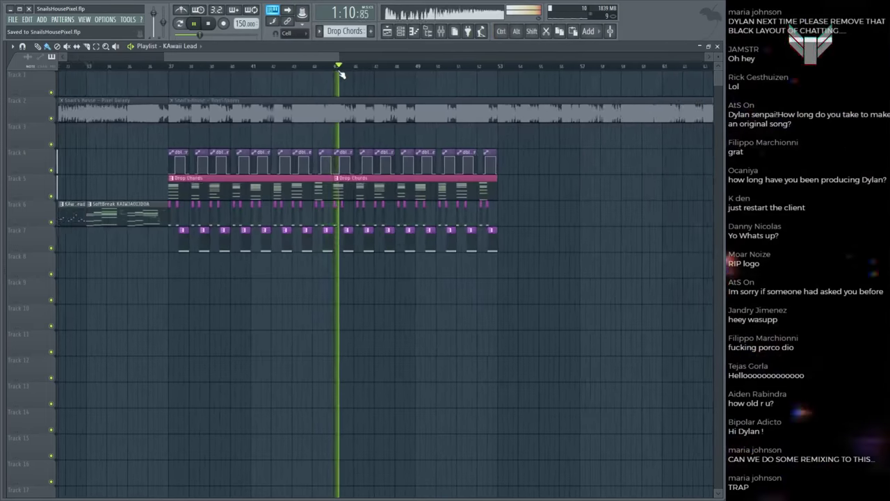
{"action": "scroll", "coordinate": [242, 68], "scroll_direction": "up", "scroll_amount": 5}
{"action": "key", "text": "space"}
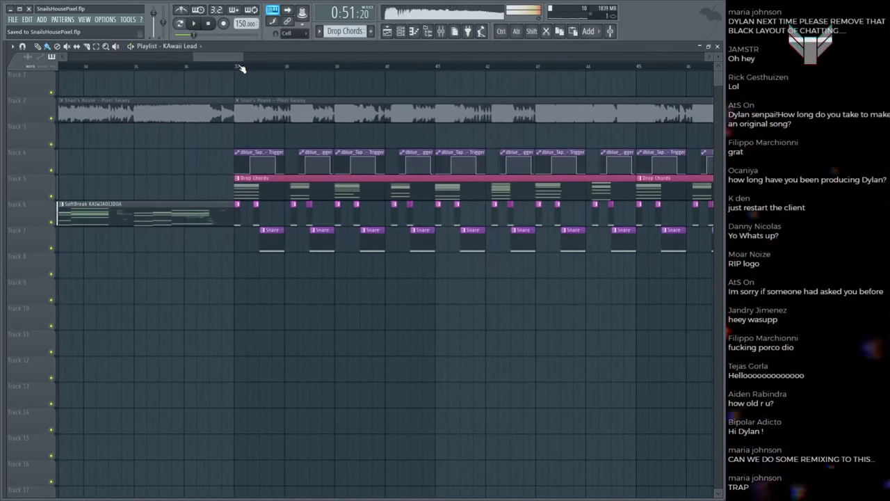
Step: Preview the reference audio from bar 37 and start a new empty pattern
{"action": "left_click", "coordinate": [256, 100], "text": "ctrl"}
{"action": "key", "text": "space"}
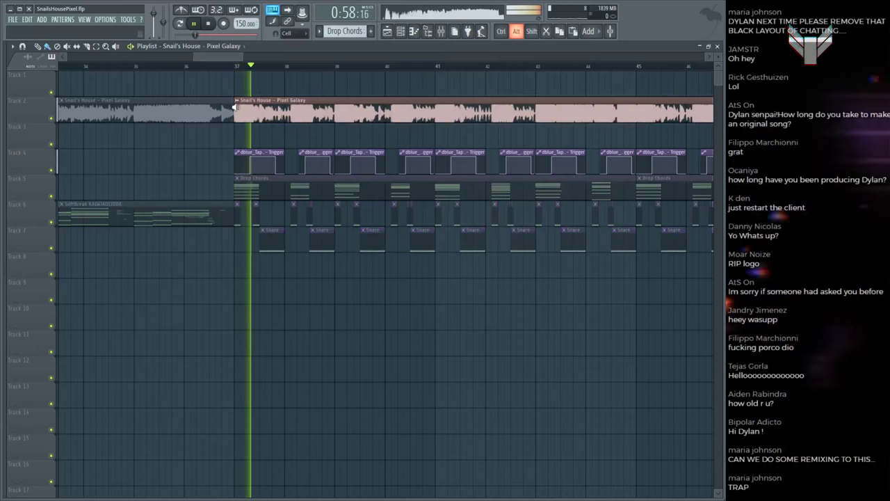
{"action": "key", "text": "space"}
{"action": "key", "text": "F6"}
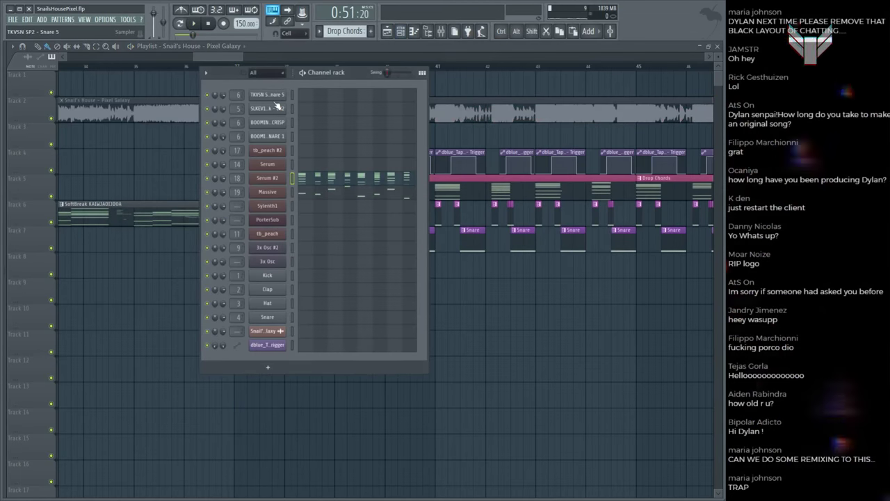
{"action": "left_click", "coordinate": [371, 33]}
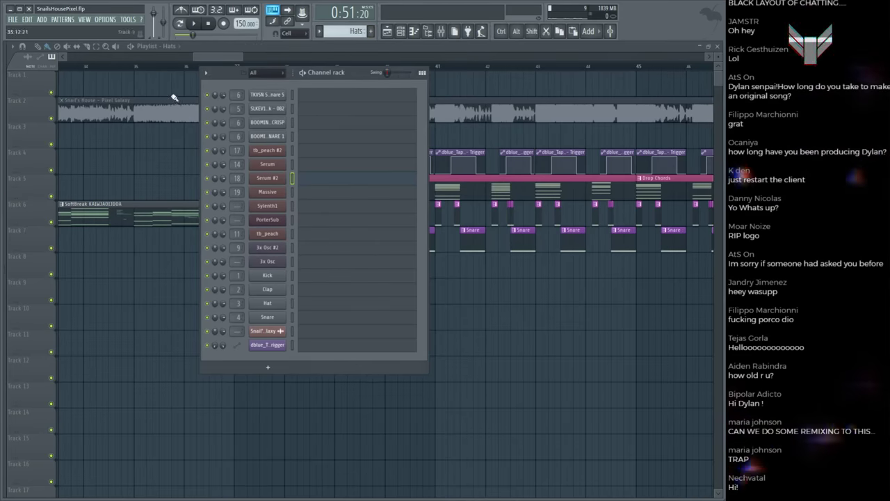
Step: Collapse the Tekvision folder and expand the Metro Boomin pack's BOOMIN samples in the Browser
{"action": "mouse_move", "coordinate": [3, 201]}
{"action": "scroll", "coordinate": [64, 311], "scroll_direction": "up", "scroll_amount": 10}
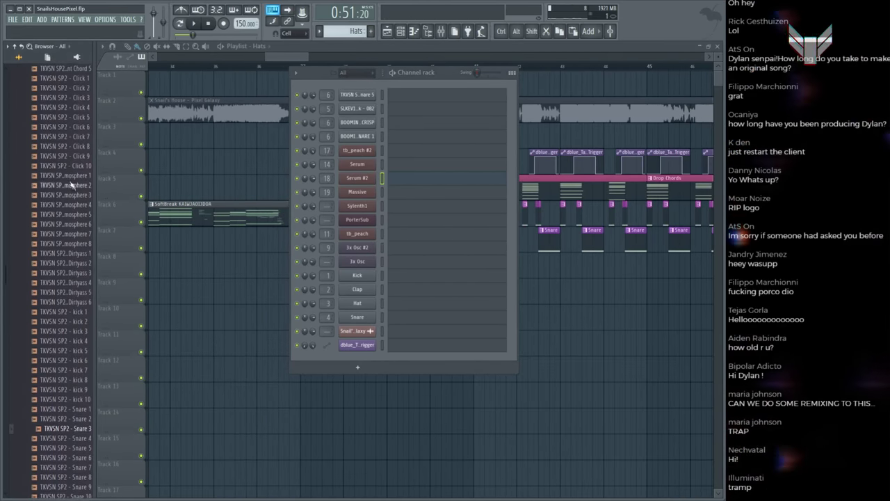
{"action": "left_click", "coordinate": [54, 165]}
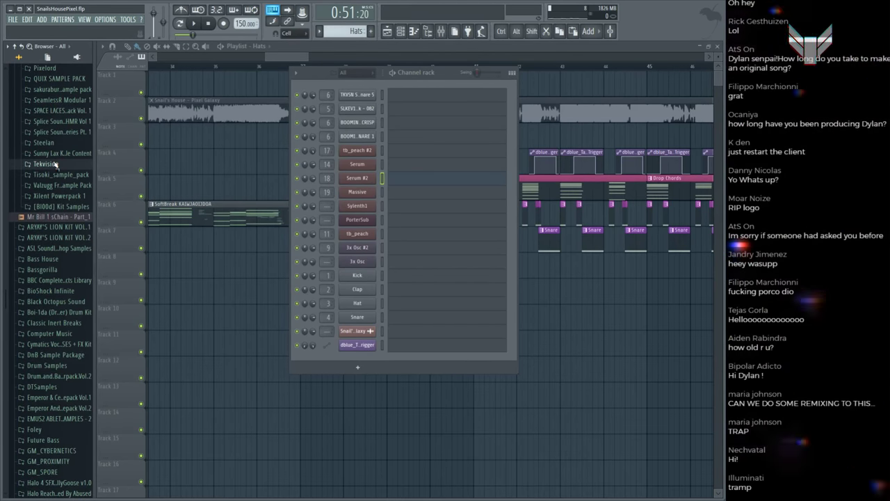
{"action": "scroll", "coordinate": [56, 164], "scroll_direction": "down", "scroll_amount": 3}
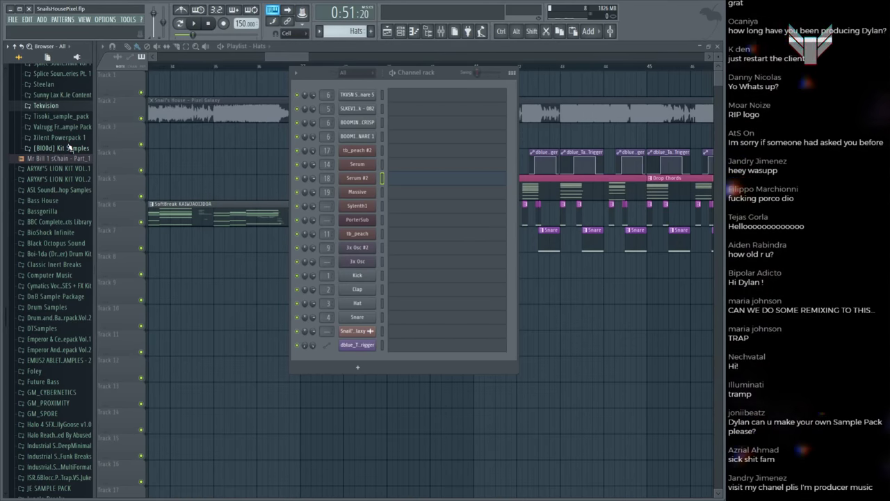
{"action": "scroll", "coordinate": [70, 149], "scroll_direction": "up", "scroll_amount": 3}
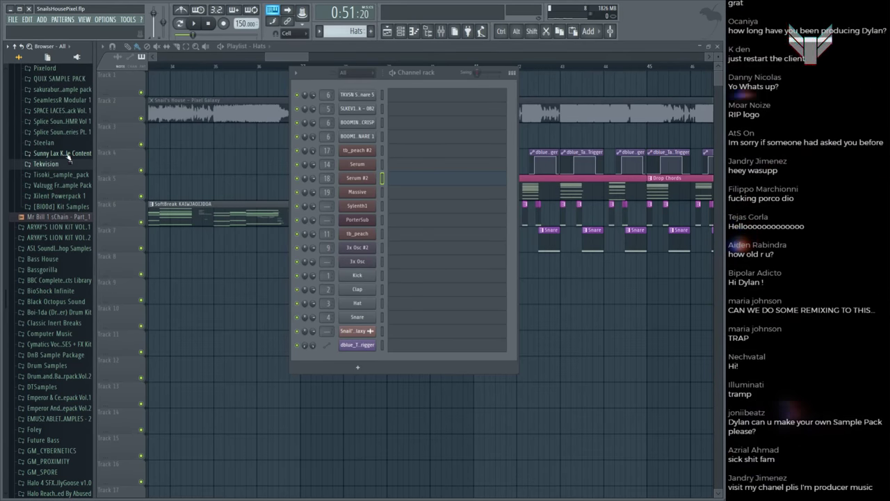
{"action": "scroll", "coordinate": [66, 158], "scroll_direction": "up", "scroll_amount": 5}
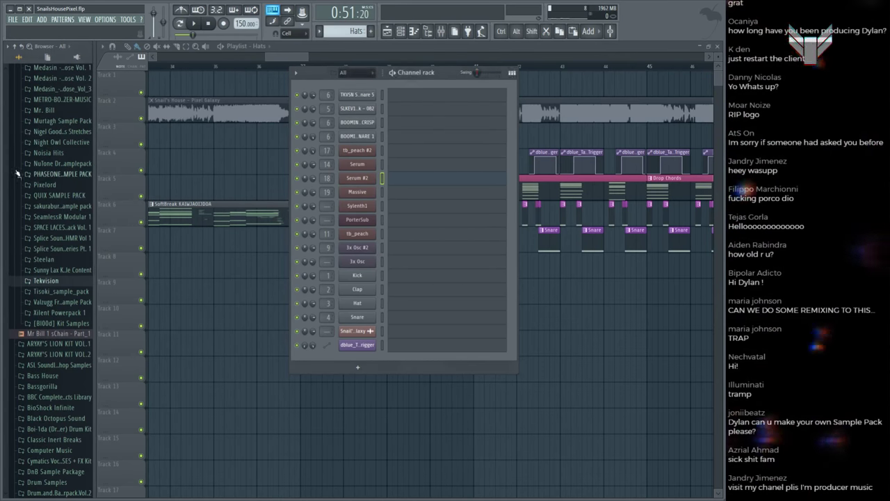
{"action": "scroll", "coordinate": [16, 174], "scroll_direction": "up", "scroll_amount": 3}
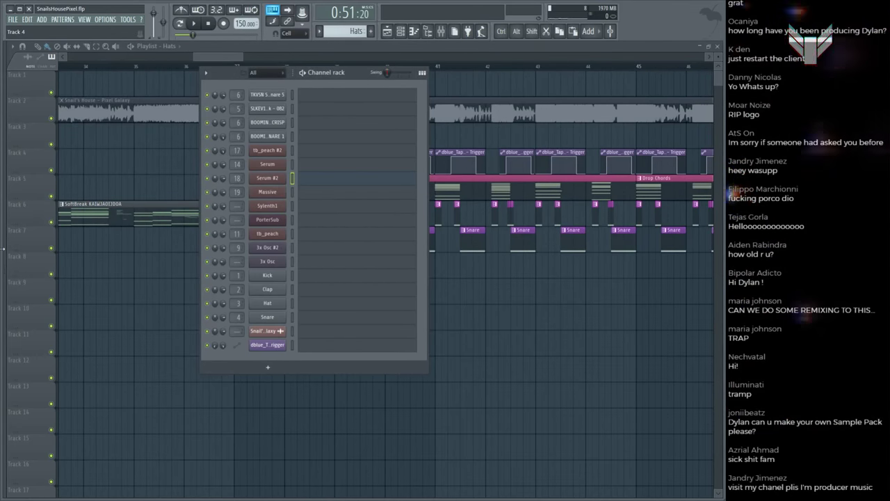
{"action": "mouse_move", "coordinate": [2, 247]}
{"action": "scroll", "coordinate": [51, 221], "scroll_direction": "up", "scroll_amount": 3}
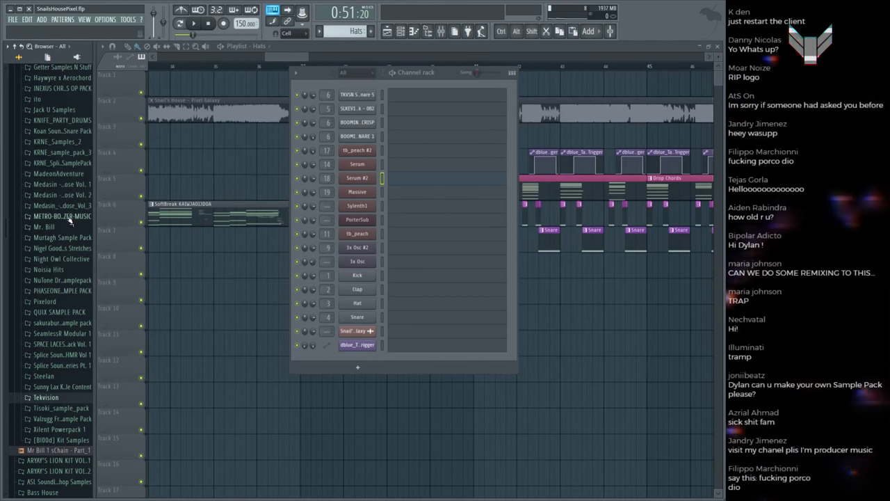
{"action": "left_click", "coordinate": [70, 217]}
{"action": "left_click", "coordinate": [72, 228]}
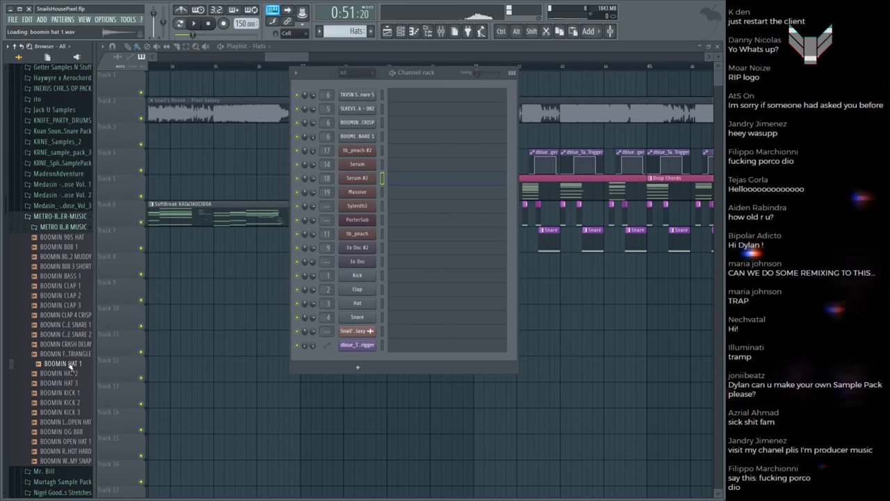
Step: Load BOOMIN HAT 1 and BOOMIN HAT 3 into the Channel rack as new channels
{"action": "left_click_drag", "start_coordinate": [60, 363], "coordinate": [252, 185]}
{"action": "left_click_drag", "start_coordinate": [270, 90], "coordinate": [270, 91]}
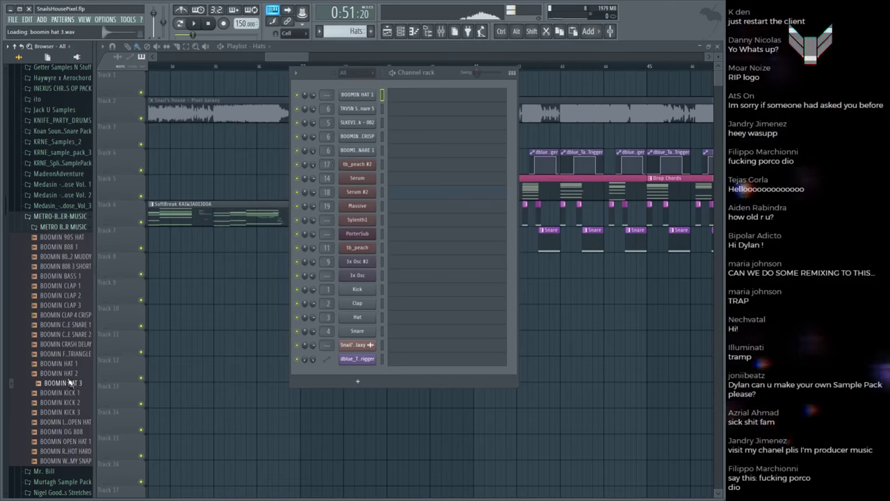
{"action": "left_click_drag", "start_coordinate": [126, 343], "coordinate": [268, 87]}
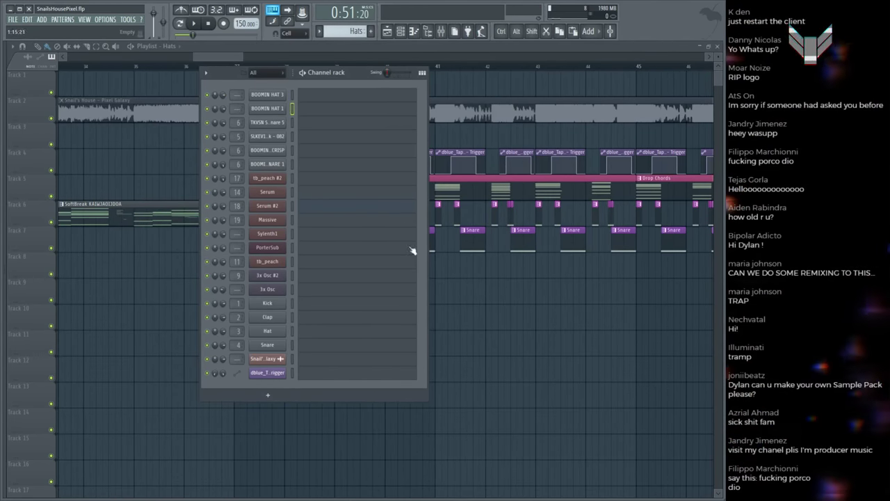
Step: Preview the reference audio and place a Hats pattern clip on Track 8 at bar 37
{"action": "key", "text": "F6"}
{"action": "left_click_drag", "start_coordinate": [239, 104], "coordinate": [239, 104]}
{"action": "scroll", "coordinate": [249, 70], "scroll_direction": "up", "scroll_amount": 5}
{"action": "left_click", "coordinate": [218, 115]}
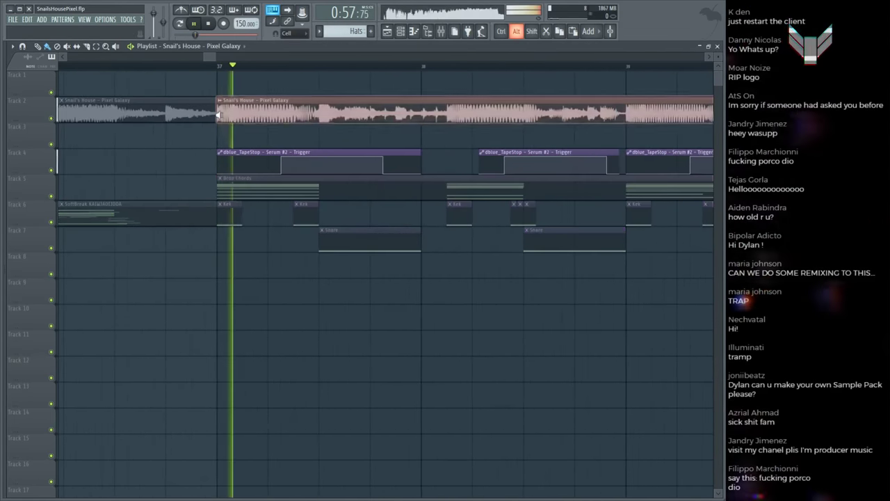
{"action": "left_click", "coordinate": [219, 115]}
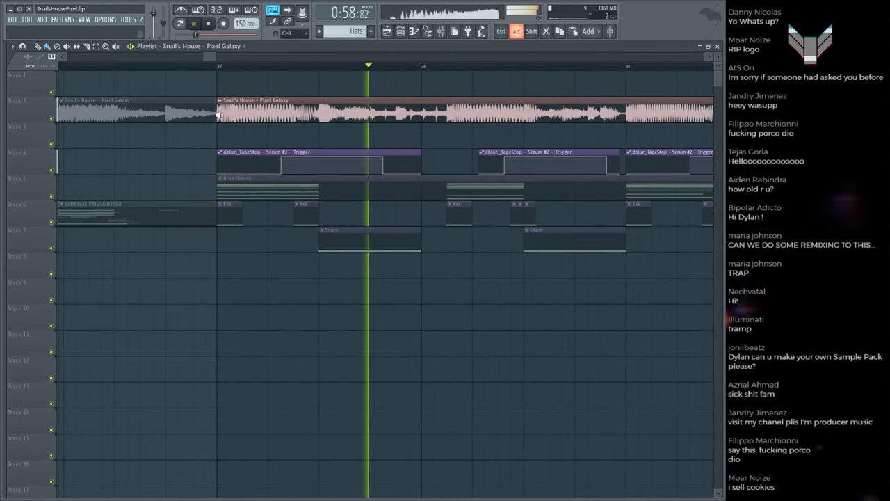
{"action": "left_click", "coordinate": [257, 104]}
{"action": "key", "text": "space"}
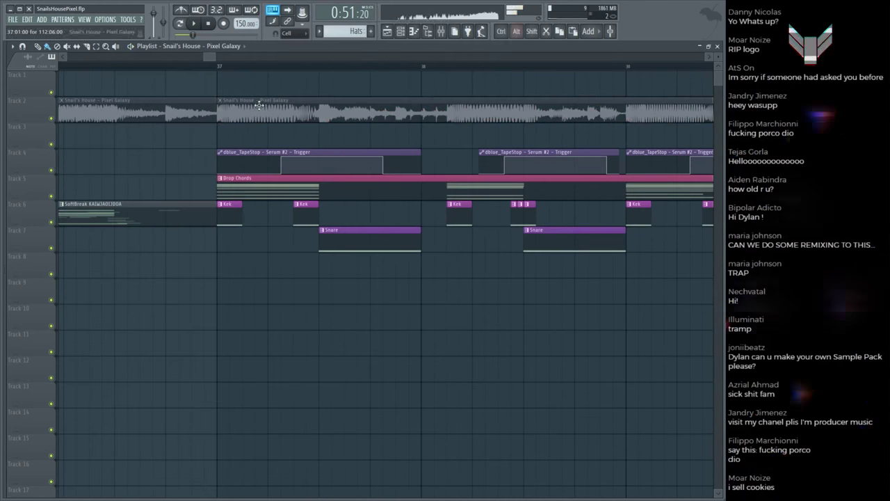
{"action": "key", "text": "F6"}
{"action": "key", "text": "F6"}
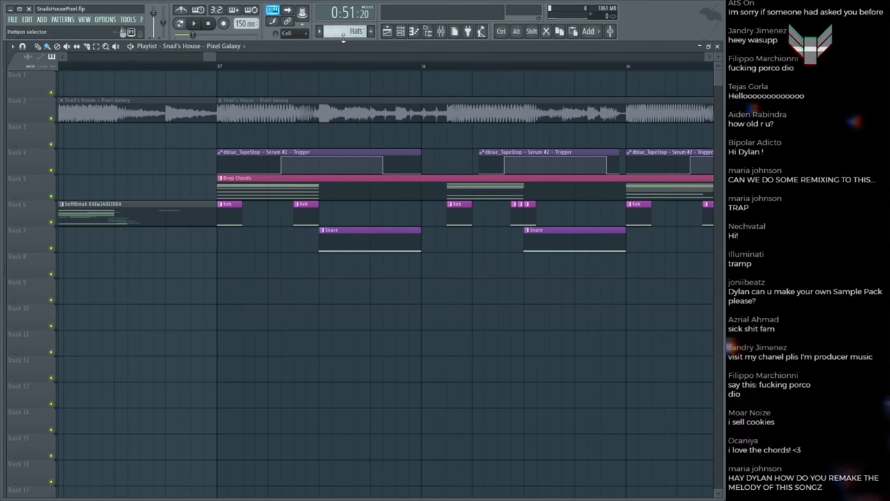
{"action": "left_click", "coordinate": [227, 268]}
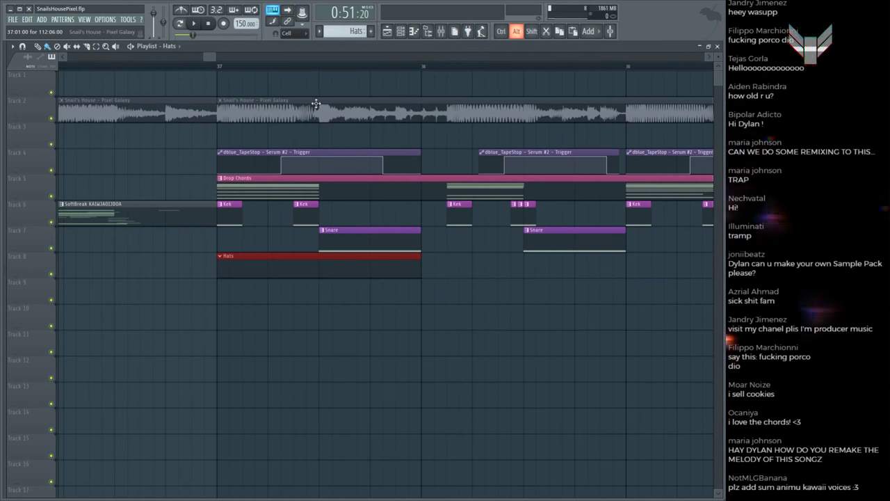
{"action": "left_click_drag", "start_coordinate": [316, 104], "coordinate": [319, 103]}
Step: Add a short C5 note to BOOMIN HAT 1's pattern, save, and play it back
{"action": "key", "text": "F6"}
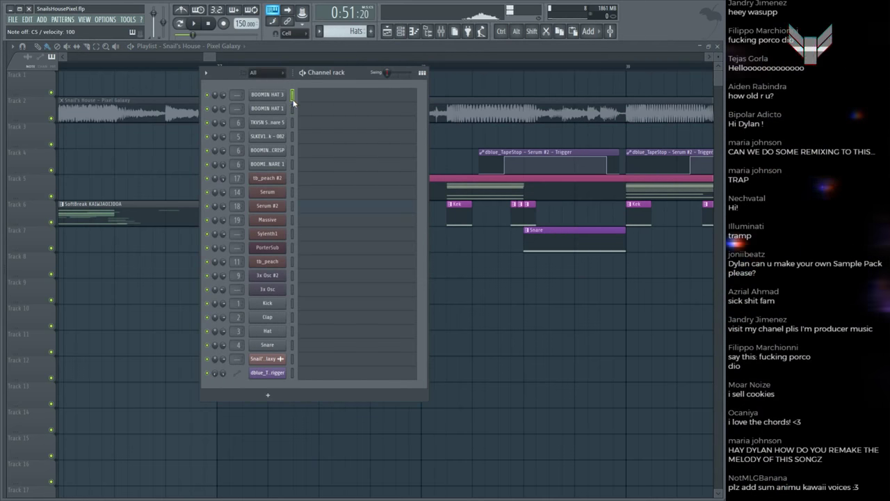
{"action": "left_click", "coordinate": [314, 111]}
{"action": "left_click_drag", "start_coordinate": [311, 280], "coordinate": [385, 243]}
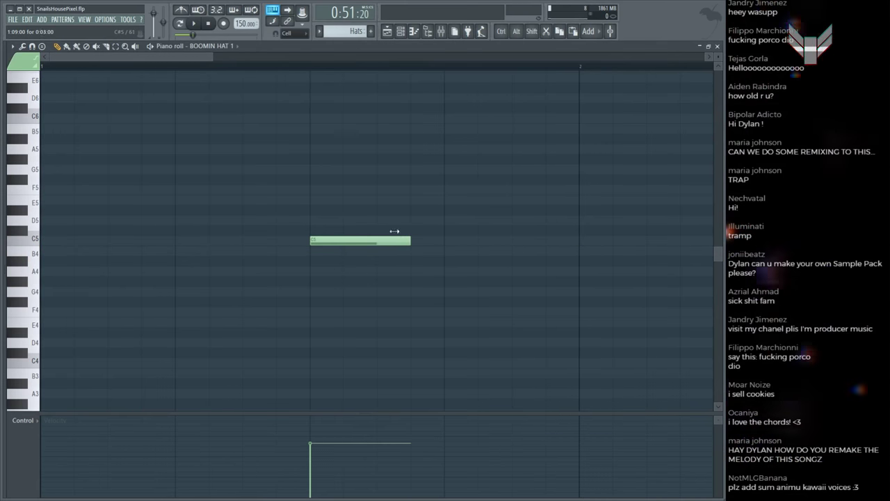
{"action": "left_click_drag", "start_coordinate": [410, 240], "coordinate": [376, 240]}
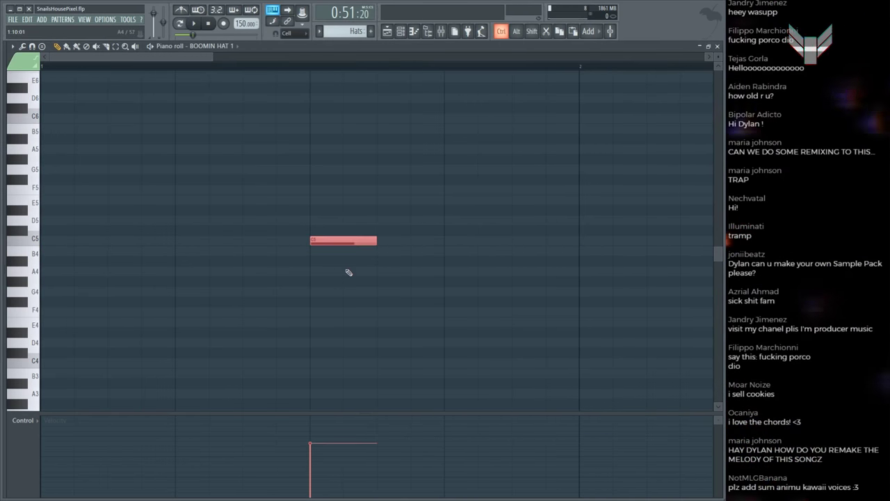
{"action": "scroll", "coordinate": [379, 75], "scroll_direction": "down", "scroll_amount": 2}
{"action": "key", "text": "ctrl+s"}
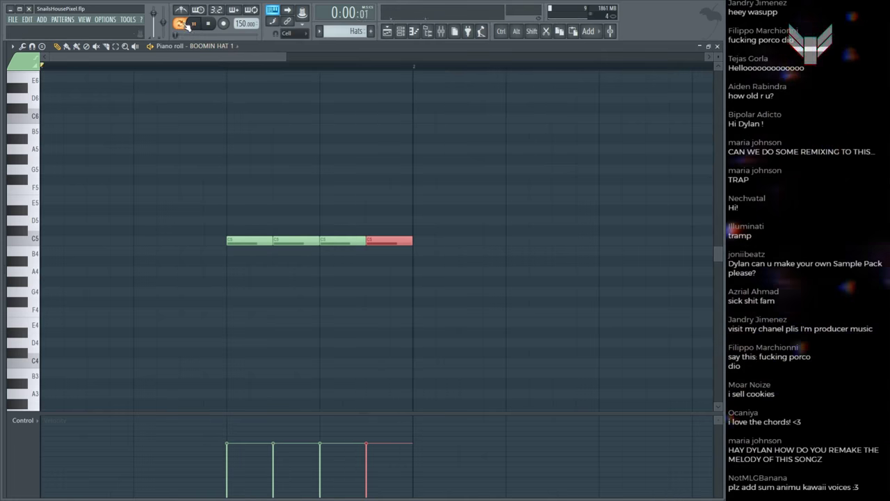
{"action": "key", "text": "space"}
{"action": "scroll", "coordinate": [323, 163], "scroll_direction": "down", "scroll_amount": 3}
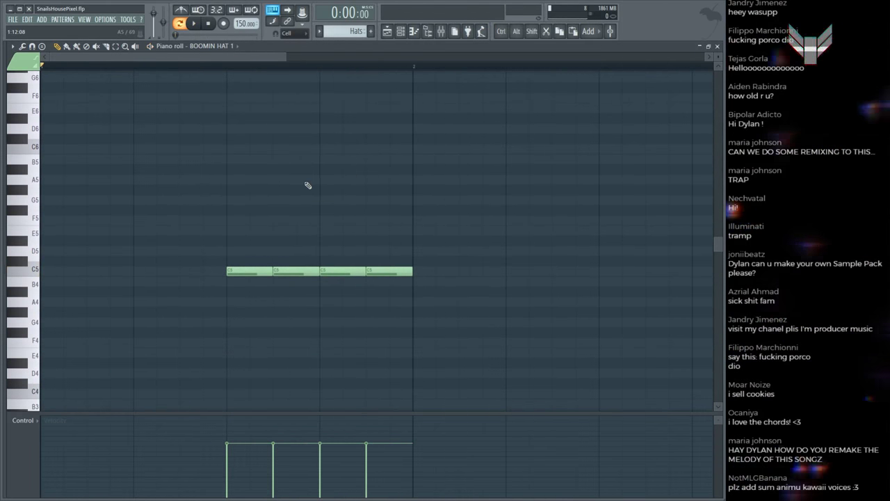
{"action": "key", "text": "space"}
Step: Chop the second C5 hat note into a quick roll, audition it, and set playback to bar 37
{"action": "left_click_drag", "start_coordinate": [298, 227], "coordinate": [281, 337]}
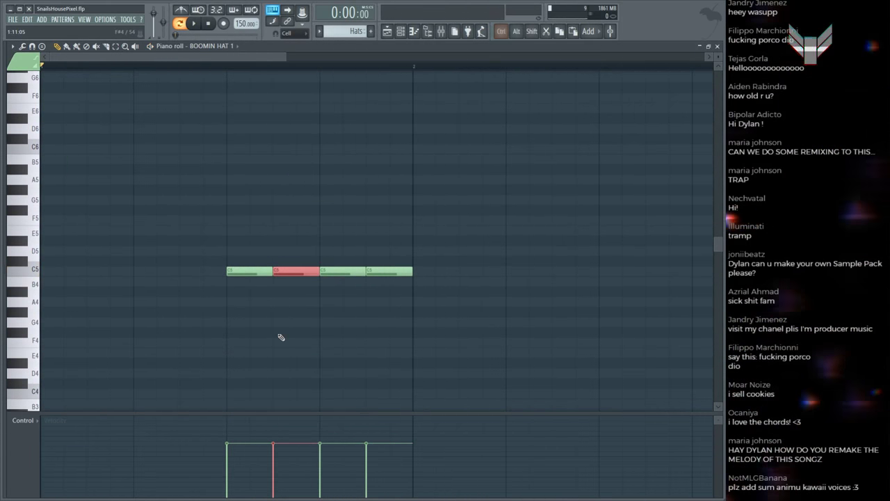
{"action": "scroll", "coordinate": [281, 336], "scroll_direction": "down", "scroll_amount": 2}
{"action": "key", "text": "ctrl+u"}
{"action": "key", "text": "space"}
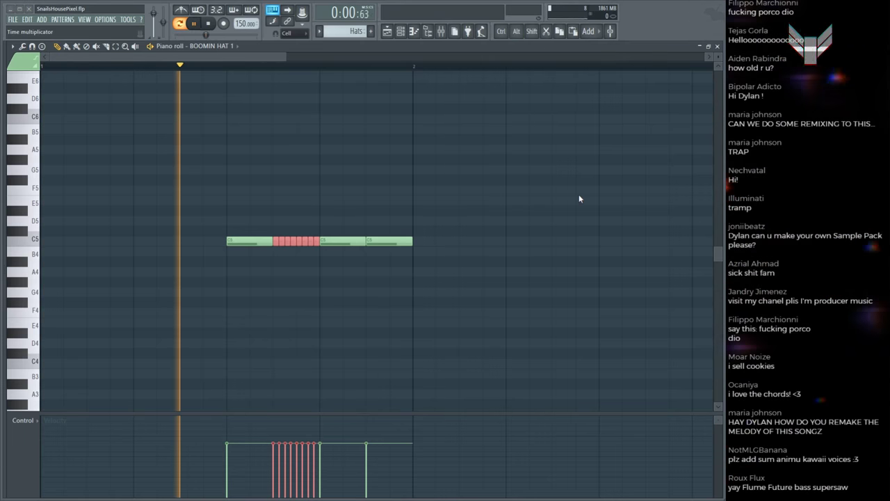
{"action": "key", "text": "space"}
{"action": "key", "text": "space"}
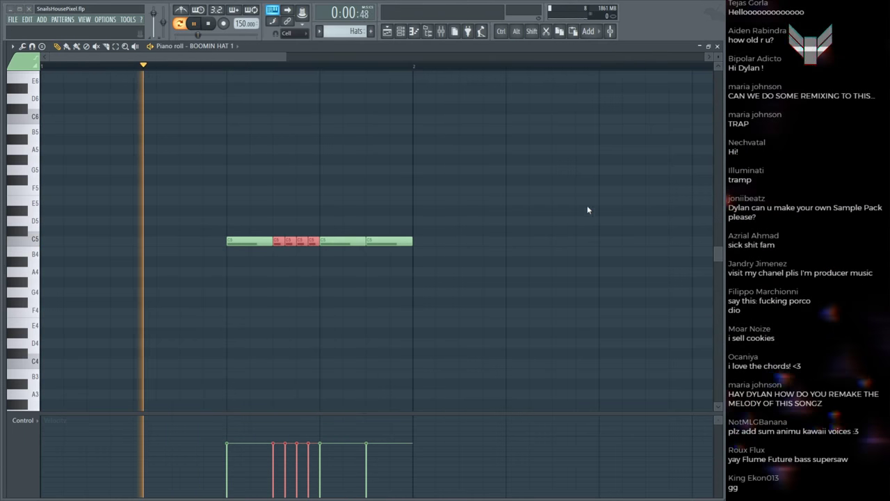
{"action": "key", "text": "space"}
{"action": "left_click", "coordinate": [553, 212]}
{"action": "scroll", "coordinate": [553, 212], "scroll_direction": "up", "scroll_amount": 2}
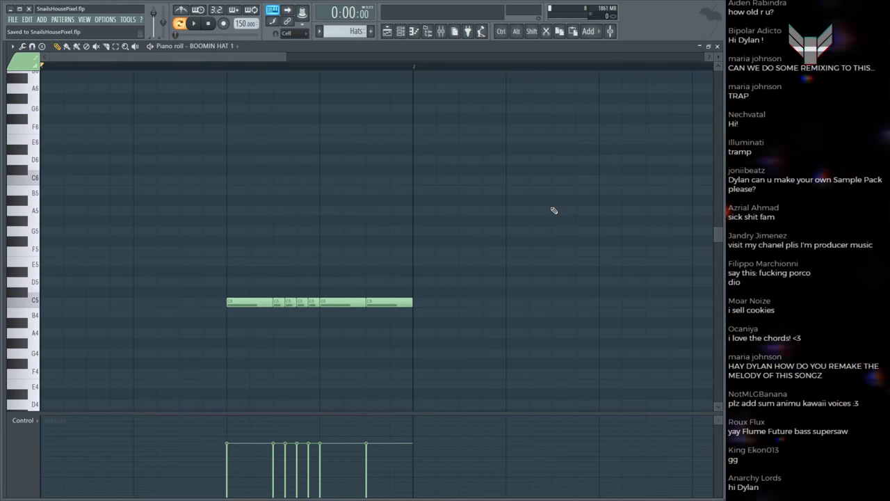
{"action": "key", "text": "space"}
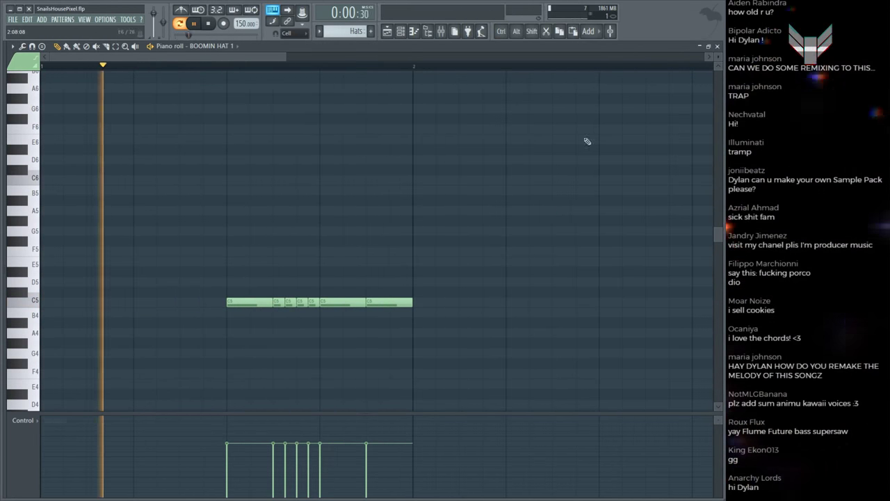
{"action": "key", "text": "F5"}
{"action": "left_click", "coordinate": [284, 65]}
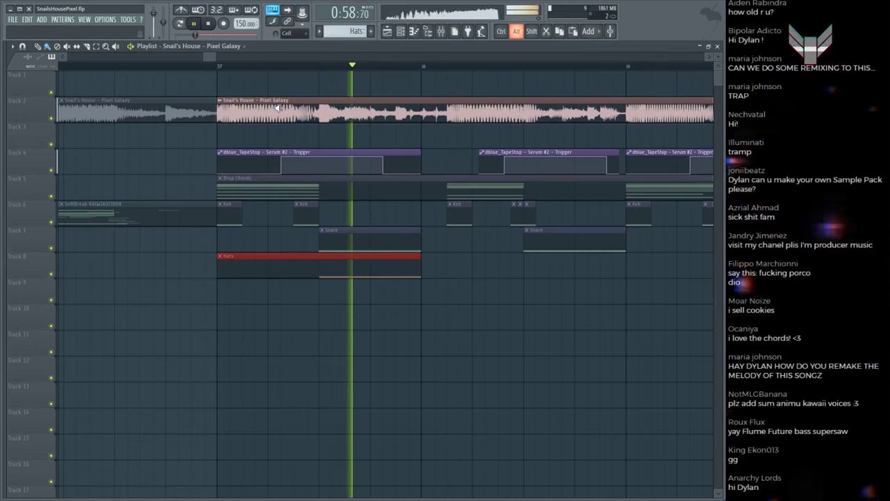
Step: Route BOOMIN HAT 1 to a free mixer insert and move it to insert 7
{"action": "key", "text": "space"}
{"action": "key", "text": "space"}
{"action": "key", "text": "F6"}
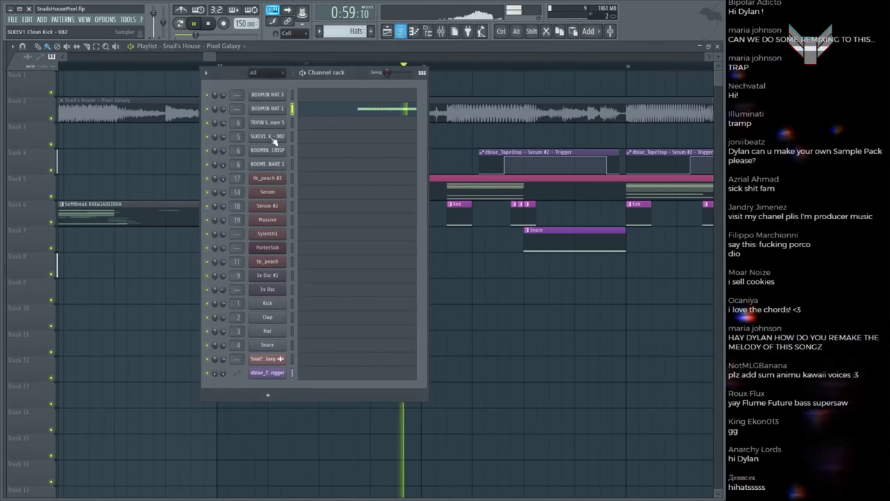
{"action": "left_click", "coordinate": [273, 138]}
{"action": "key", "text": "F9"}
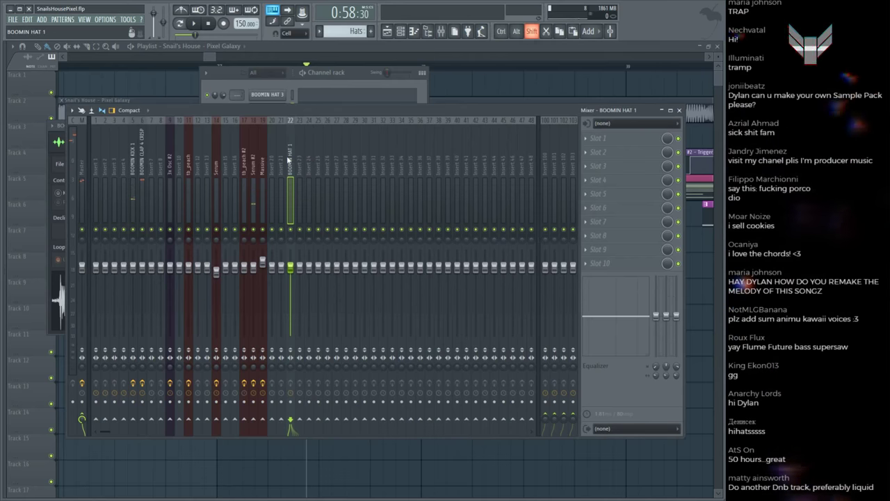
{"action": "left_click", "coordinate": [225, 160]}
{"action": "key", "text": "ctrl+l"}
{"action": "key", "text": "alt+Left"}
{"action": "key", "text": "alt+Left"}
{"action": "key", "text": "alt+Left"}
{"action": "key", "text": "alt+Left"}
{"action": "key", "text": "alt+Left"}
{"action": "key", "text": "alt+Left"}
{"action": "key", "text": "alt+Left"}
{"action": "key", "text": "alt+Left"}
{"action": "key", "text": "space"}
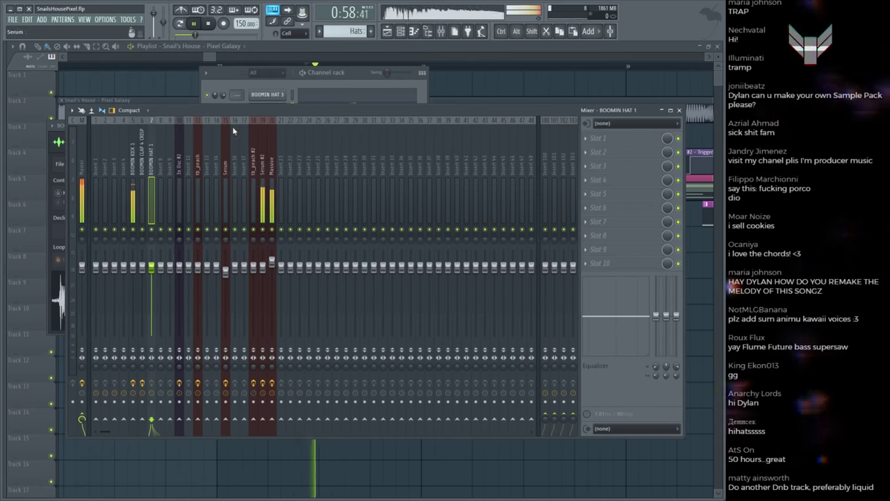
Step: Set BOOMIN HAT 1's root note to G#4 and audition the hats through Fruity WaveShaper
{"action": "left_click", "coordinate": [267, 110]}
{"action": "key", "text": "space"}
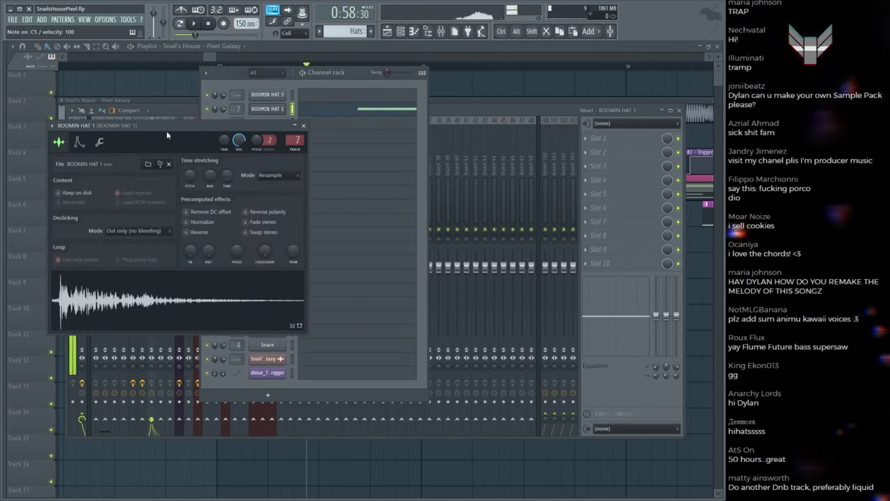
{"action": "left_click", "coordinate": [100, 142]}
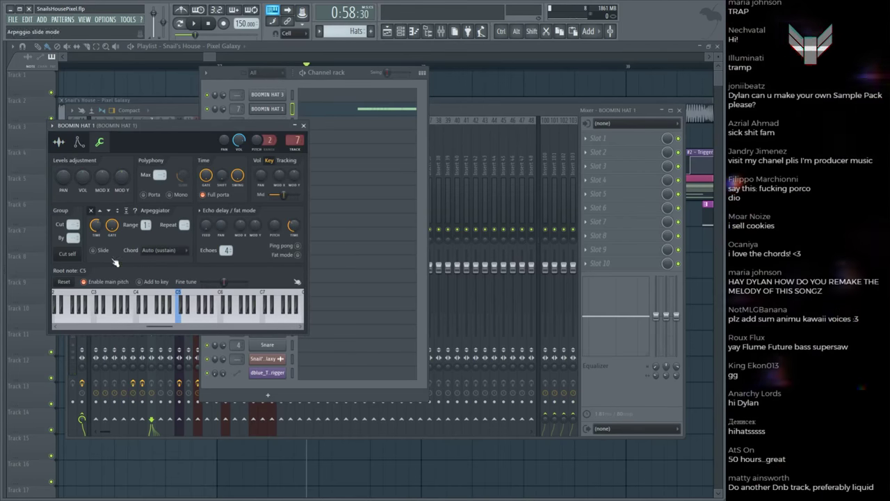
{"action": "right_click", "coordinate": [164, 295]}
{"action": "key", "text": "space"}
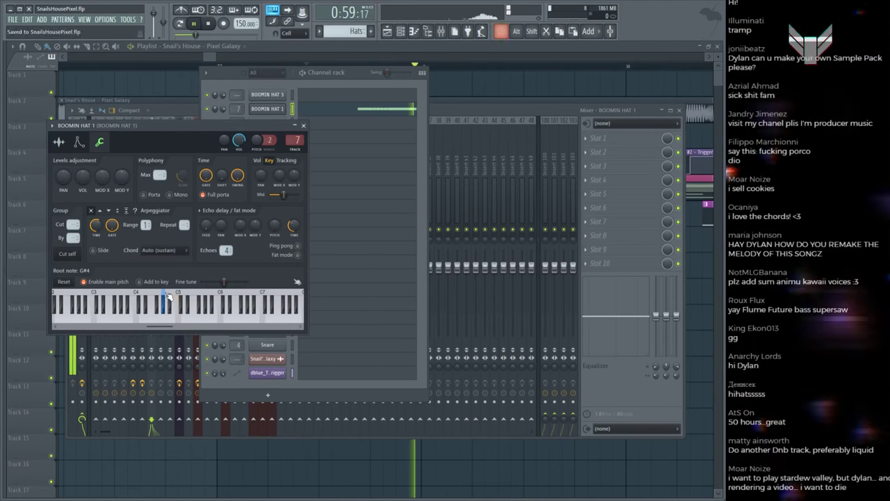
{"action": "key", "text": "space"}
{"action": "left_click", "coordinate": [629, 184]}
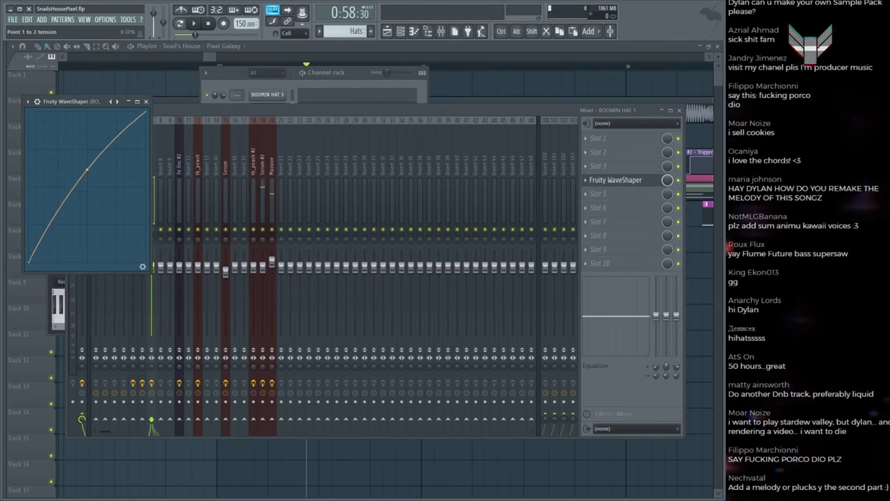
{"action": "key", "text": "space"}
{"action": "key", "text": "F5"}
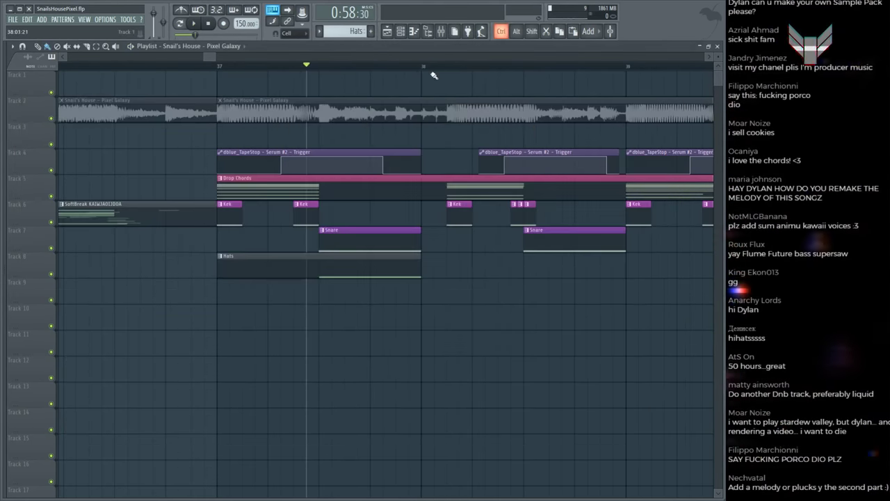
Step: Save the project and replay the drop from bar 37
{"action": "scroll", "coordinate": [302, 63], "scroll_direction": "down", "scroll_amount": 3}
{"action": "key", "text": "space"}
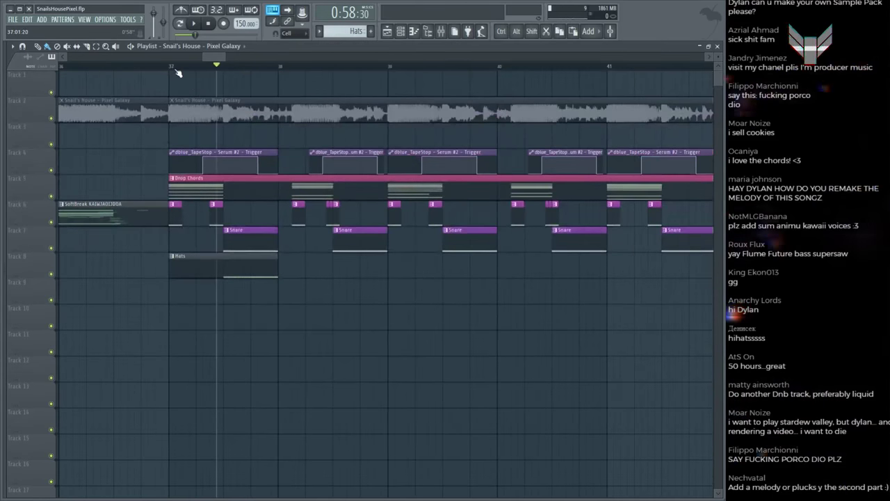
{"action": "scroll", "coordinate": [226, 87], "scroll_direction": "up", "scroll_amount": 2}
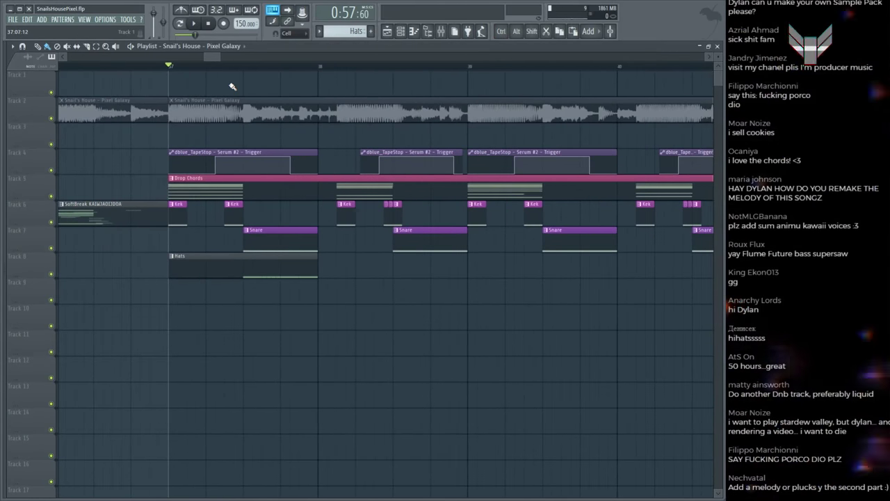
{"action": "key", "text": "space"}
{"action": "key", "text": "ctrl+s"}
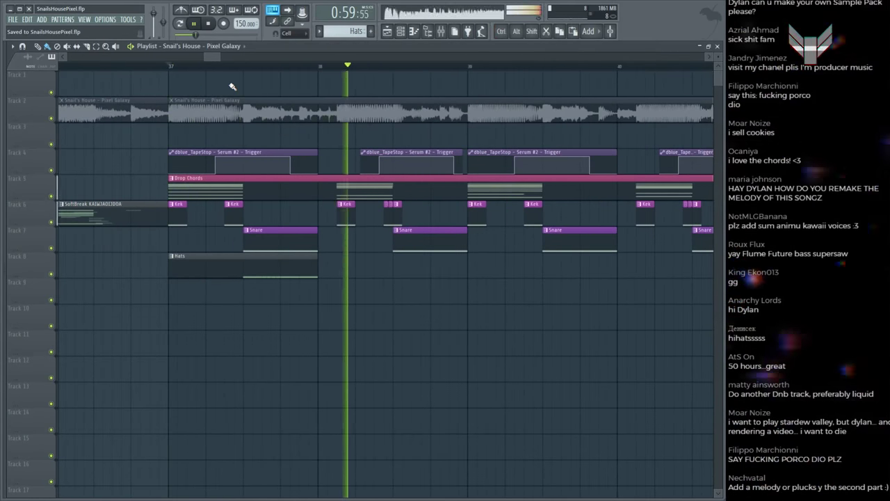
{"action": "key", "text": "space"}
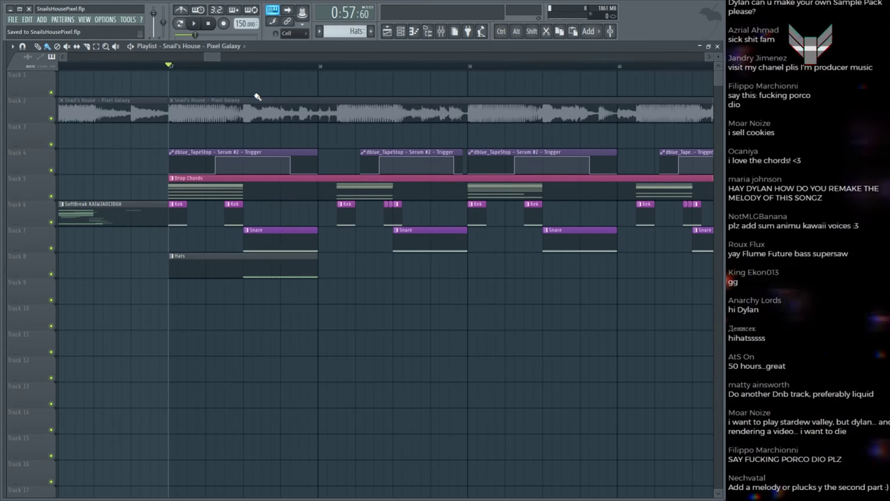
{"action": "scroll", "coordinate": [272, 96], "scroll_direction": "down", "scroll_amount": 2}
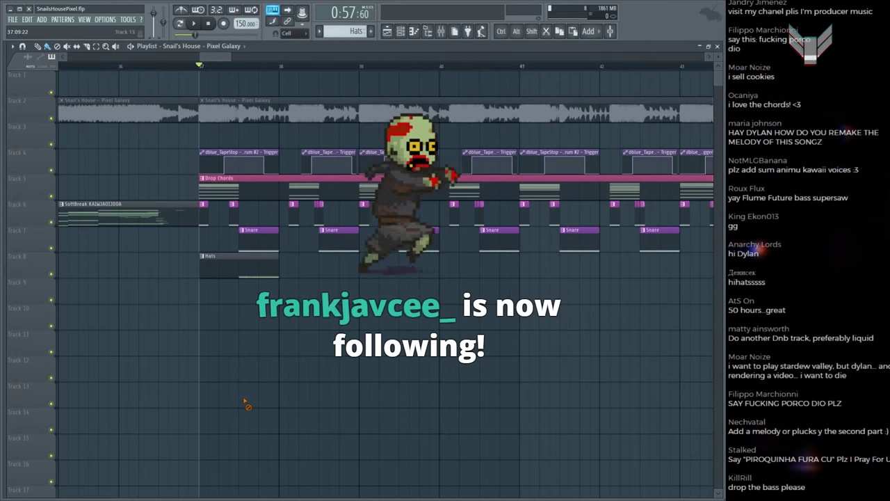
{"action": "scroll", "coordinate": [231, 72], "scroll_direction": "up", "scroll_amount": 1}
{"action": "scroll", "coordinate": [230, 72], "scroll_direction": "up", "scroll_amount": 1}
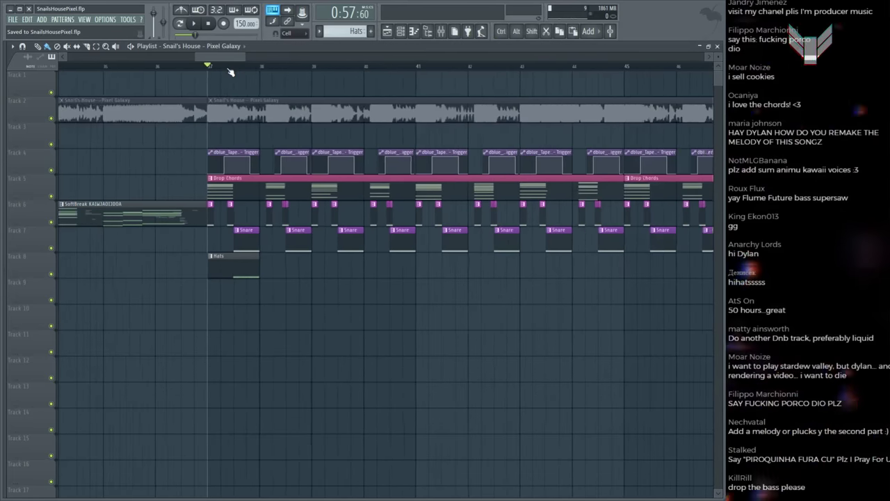
{"action": "key", "text": "space"}
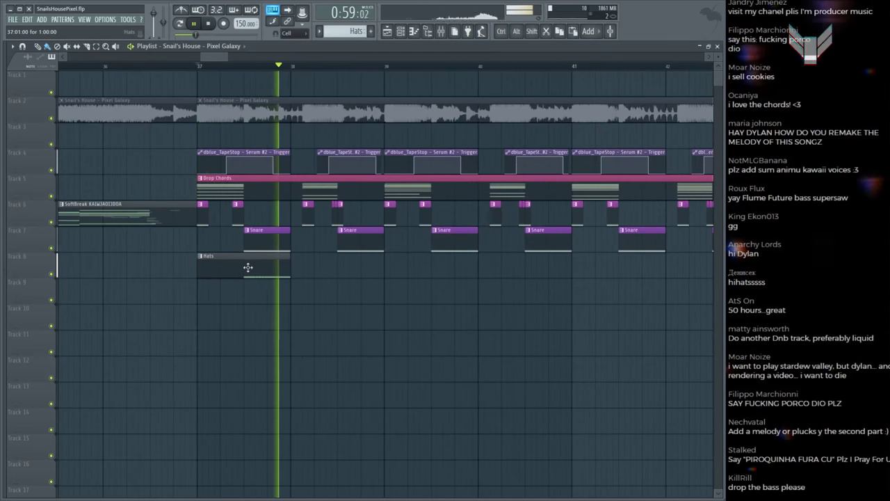
Step: Open the hat insert's Fruity WaveShaper with its extra controls and listen to the hats
{"action": "left_click", "coordinate": [260, 112], "text": "alt"}
{"action": "key", "text": "F9"}
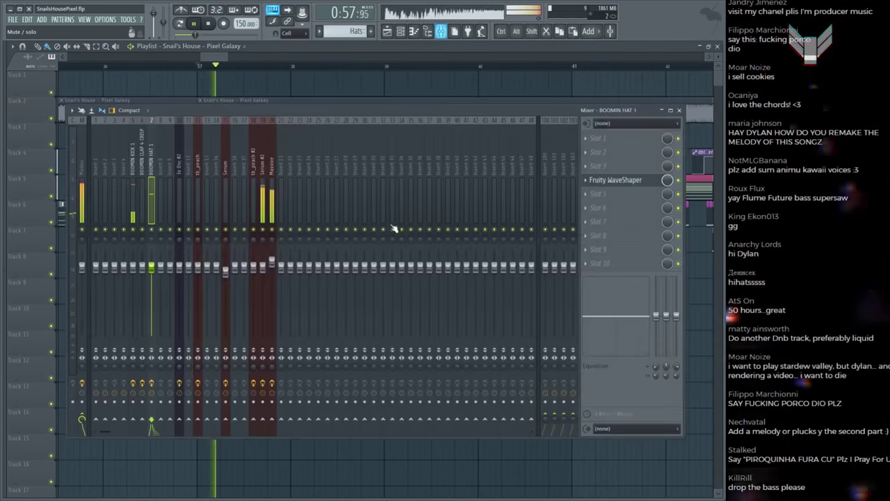
{"action": "left_click", "coordinate": [614, 181]}
{"action": "left_click", "coordinate": [143, 265]}
{"action": "key", "text": "space"}
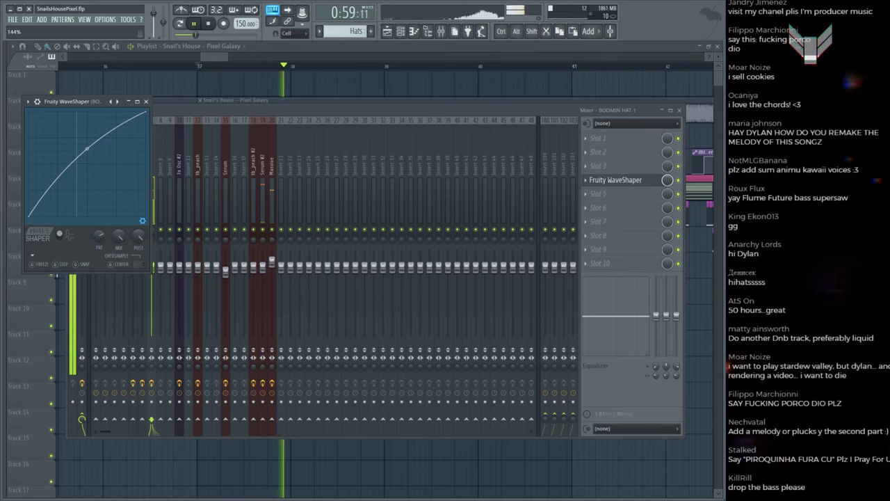
{"action": "left_click", "coordinate": [347, 97]}
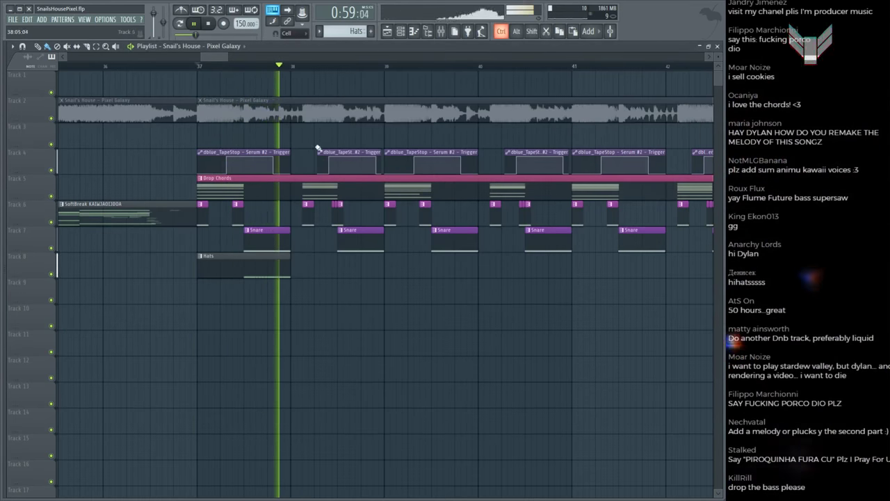
{"action": "left_click", "coordinate": [258, 111]}
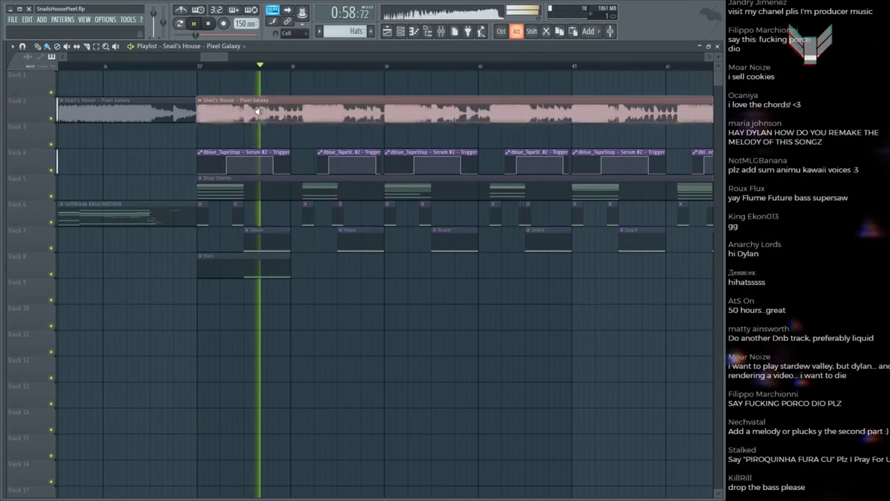
{"action": "key", "text": "space"}
{"action": "left_click", "coordinate": [394, 319]}
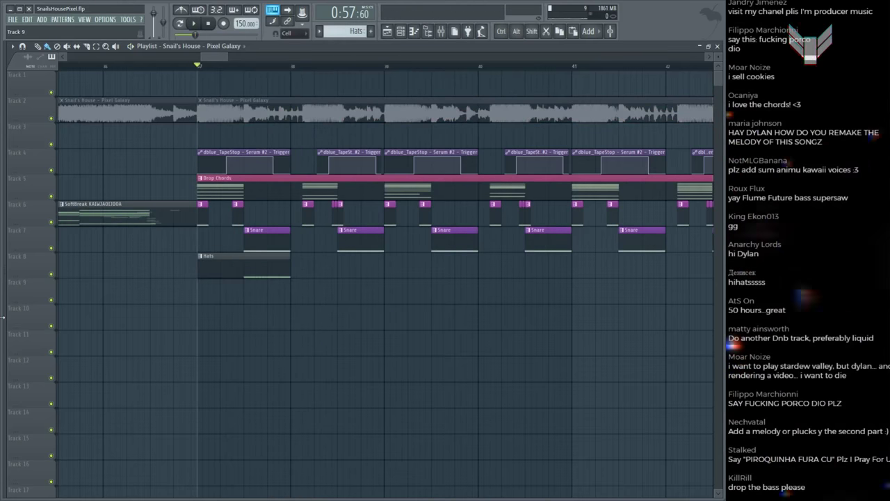
Step: From the Murtagh pack's FX folder, place Windchimes on Track 12 and Windchimes 2 on Track 10
{"action": "key", "text": "alt+F8"}
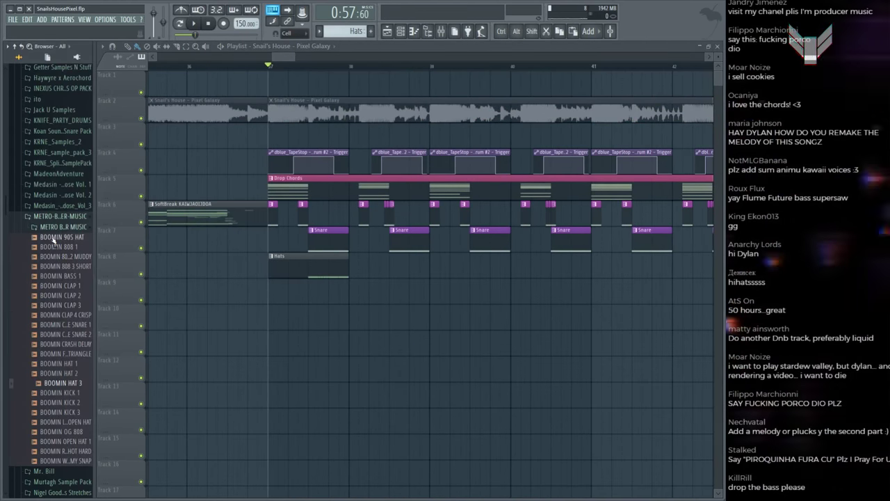
{"action": "scroll", "coordinate": [54, 212], "scroll_direction": "down", "scroll_amount": 6}
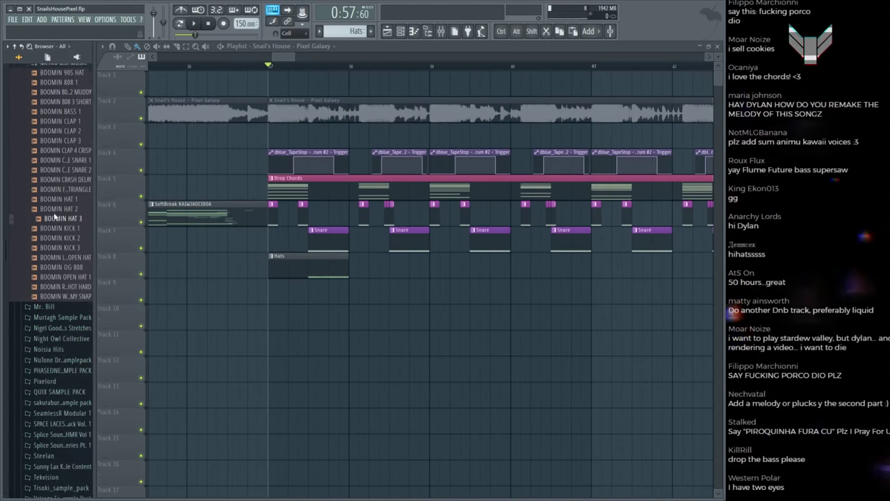
{"action": "scroll", "coordinate": [61, 313], "scroll_direction": "down", "scroll_amount": 2}
{"action": "left_click", "coordinate": [61, 250]}
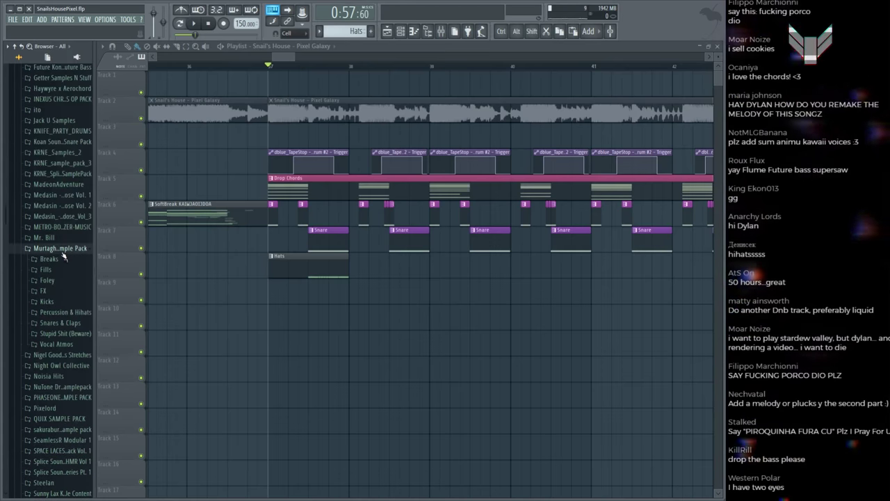
{"action": "left_click", "coordinate": [60, 293]}
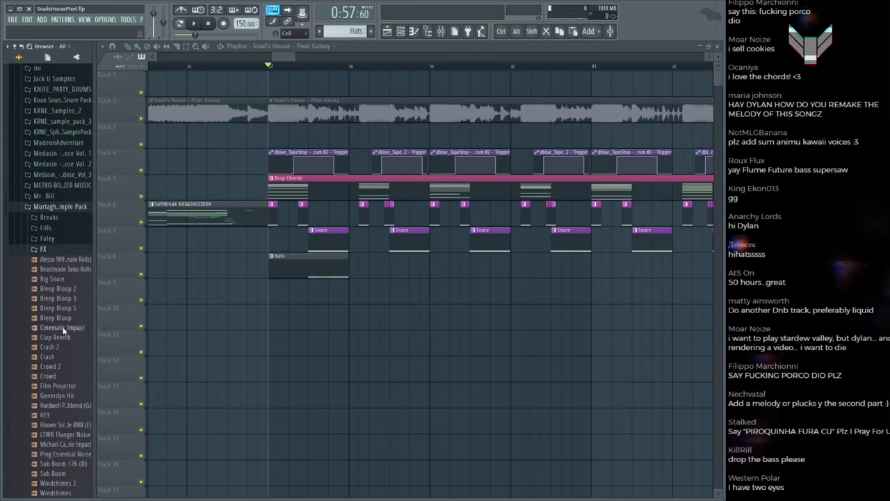
{"action": "scroll", "coordinate": [67, 355], "scroll_direction": "down", "scroll_amount": 4}
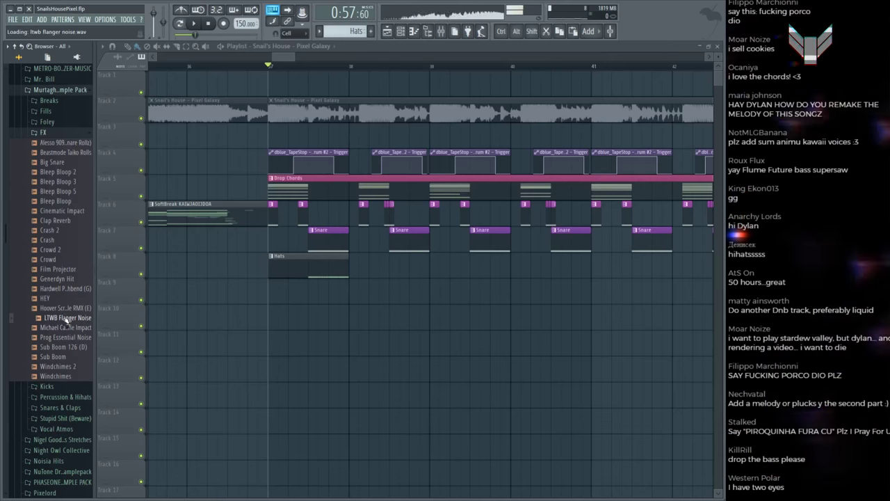
{"action": "left_click", "coordinate": [65, 347]}
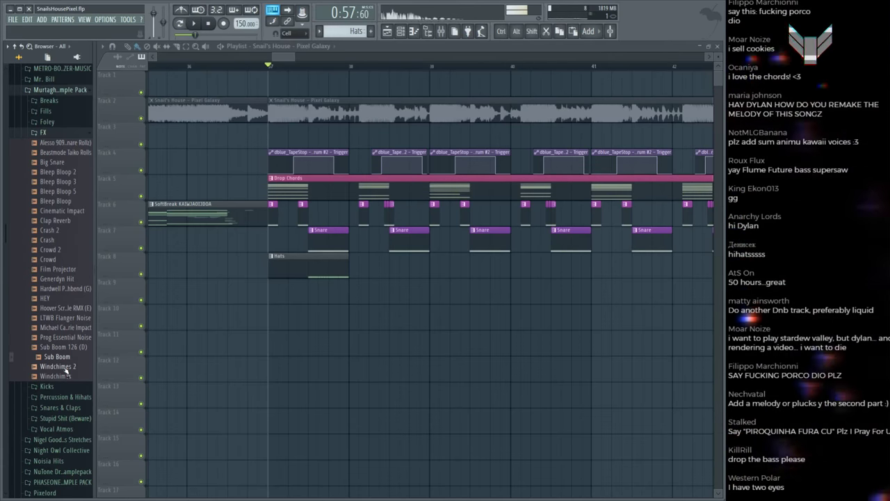
{"action": "left_click_drag", "start_coordinate": [60, 378], "coordinate": [381, 363]}
{"action": "left_click_drag", "start_coordinate": [52, 371], "coordinate": [240, 311]}
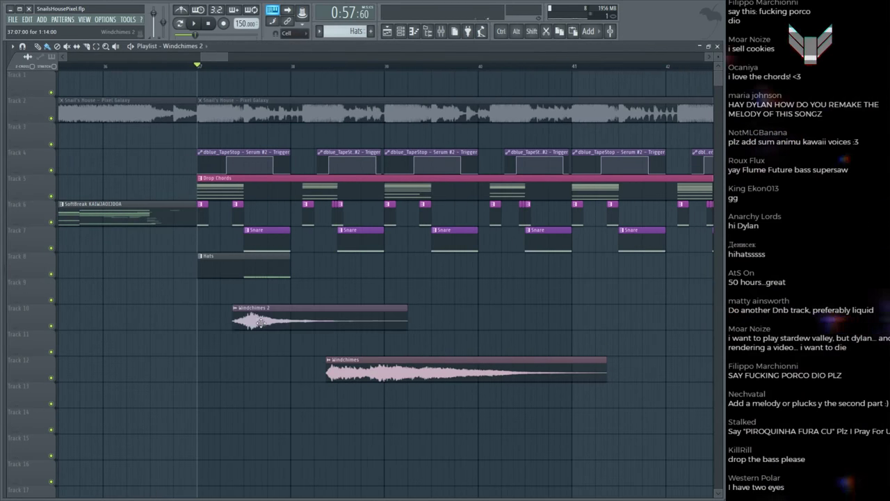
{"action": "double_click", "coordinate": [264, 325]}
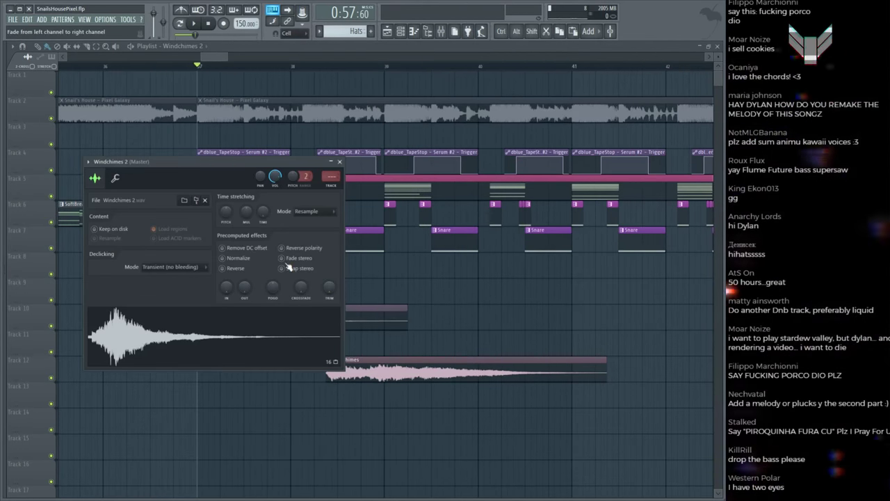
{"action": "key", "text": "Escape"}
{"action": "key", "text": "space"}
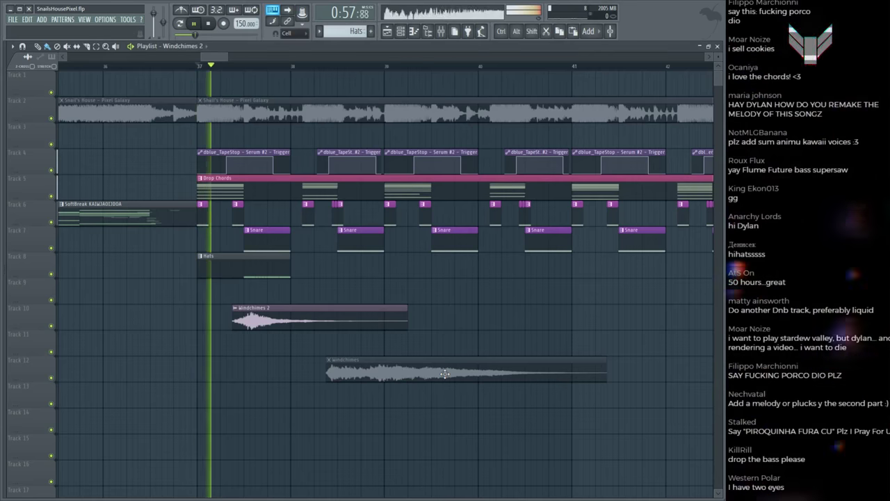
{"action": "double_click", "coordinate": [265, 320]}
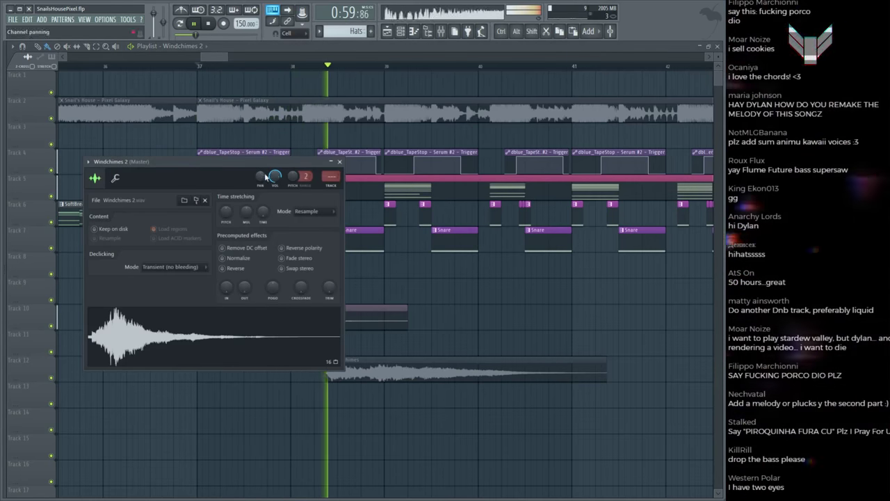
{"action": "key", "text": "Escape"}
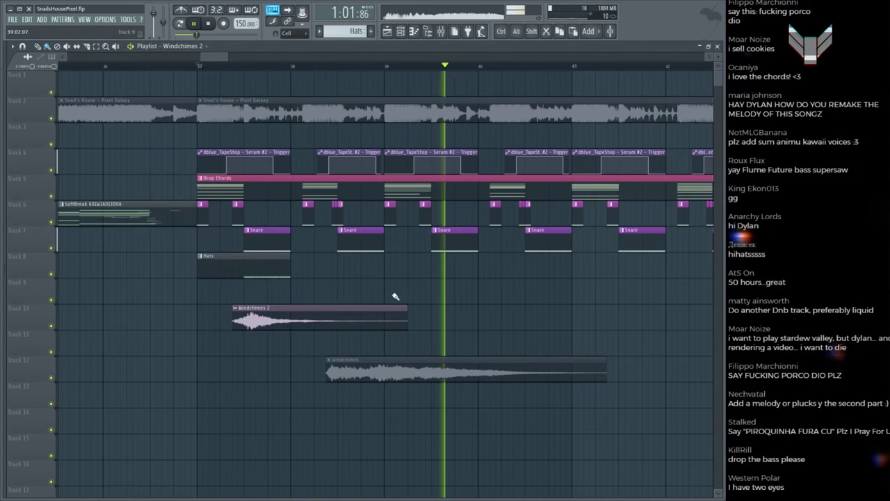
{"action": "scroll", "coordinate": [416, 279], "scroll_direction": "down", "scroll_amount": 3}
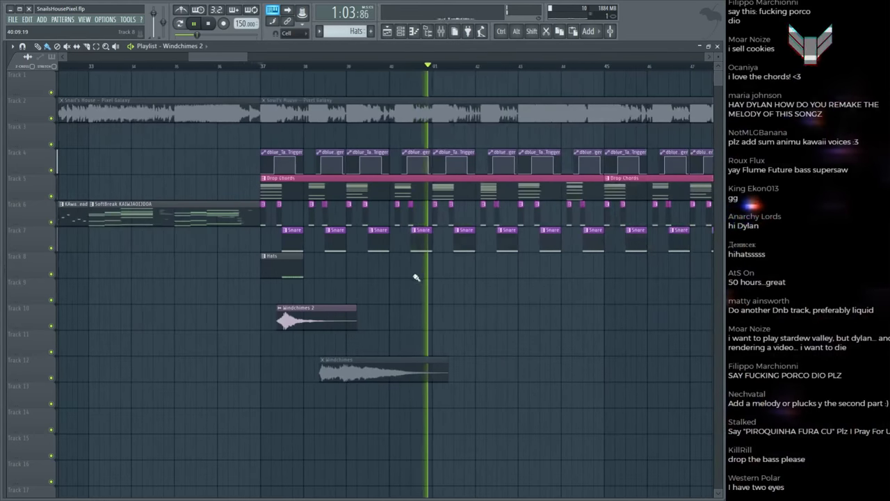
{"action": "key", "text": "space"}
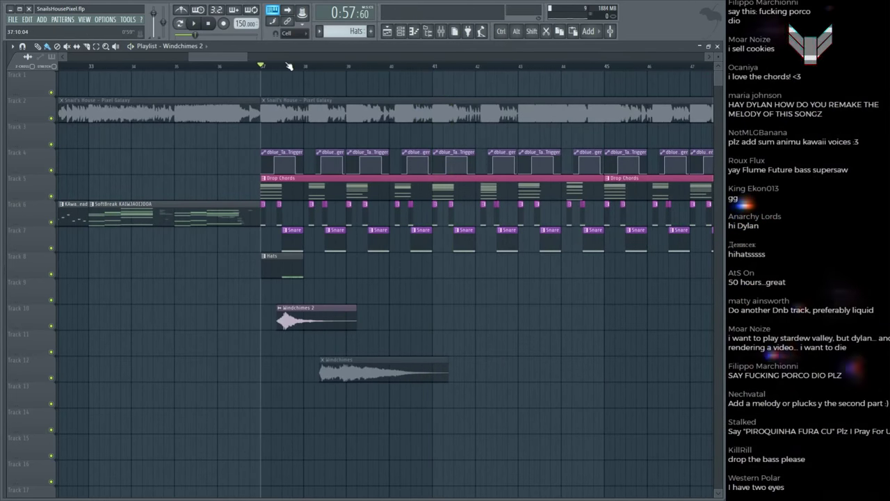
{"action": "scroll", "coordinate": [286, 83], "scroll_direction": "up", "scroll_amount": 4}
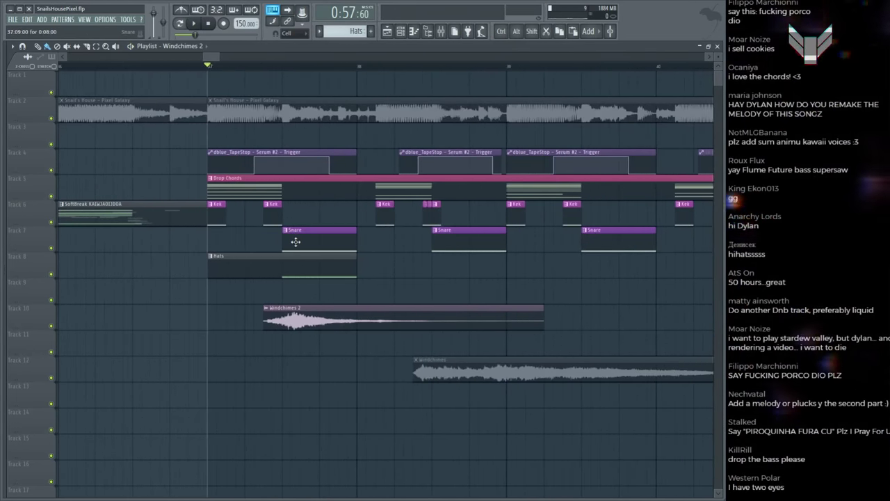
Step: Audition the Snail's House reference and replay the drop from bar 37 several times
{"action": "left_click", "coordinate": [228, 99], "text": "alt"}
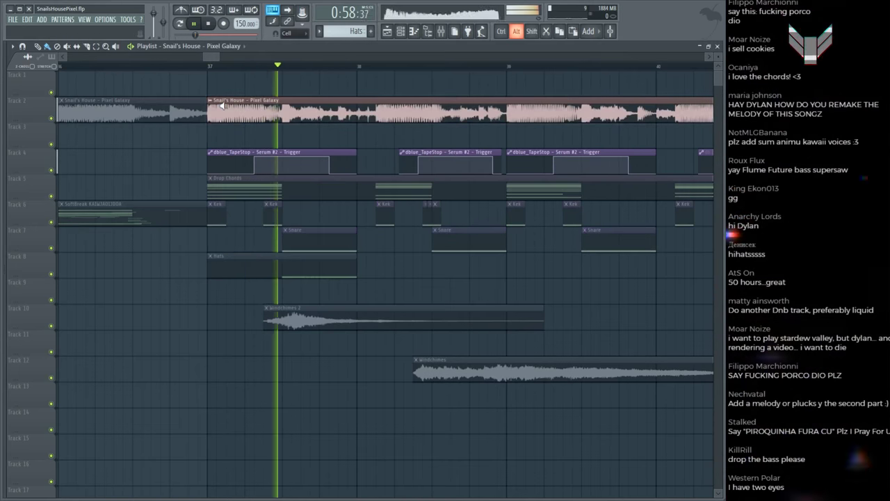
{"action": "left_click", "coordinate": [212, 109], "text": "alt"}
{"action": "left_click", "coordinate": [263, 112], "text": "alt"}
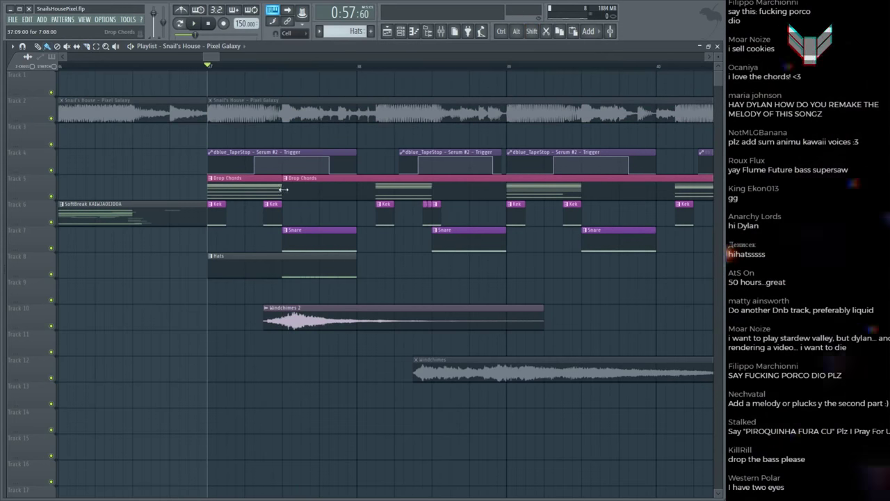
{"action": "key", "text": "space"}
{"action": "key", "text": "space"}
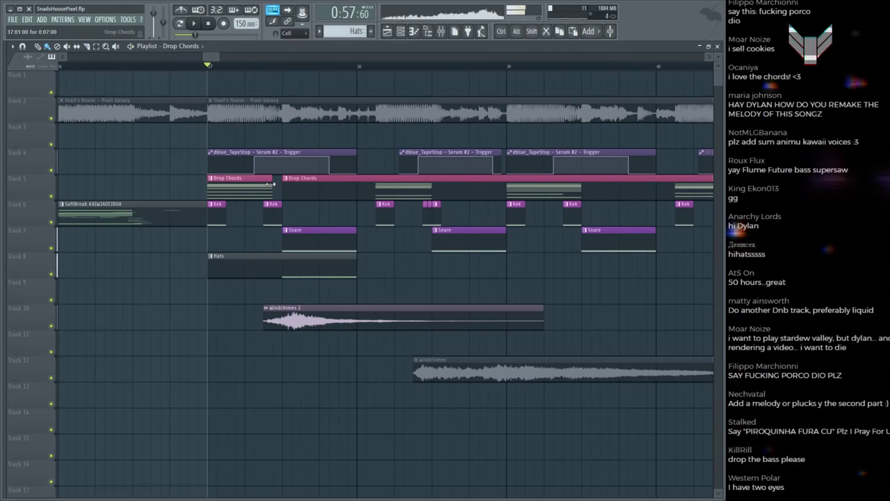
{"action": "key", "text": "space"}
{"action": "key", "text": "space"}
{"action": "key", "text": "space"}
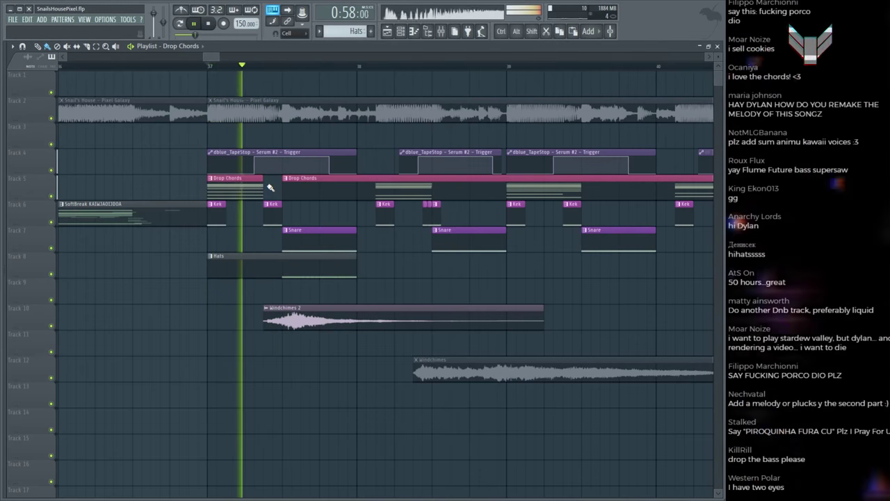
{"action": "key", "text": "space"}
{"action": "key", "text": "space"}
{"action": "key", "text": "space"}
{"action": "key", "text": "space"}
{"action": "key", "text": "space"}
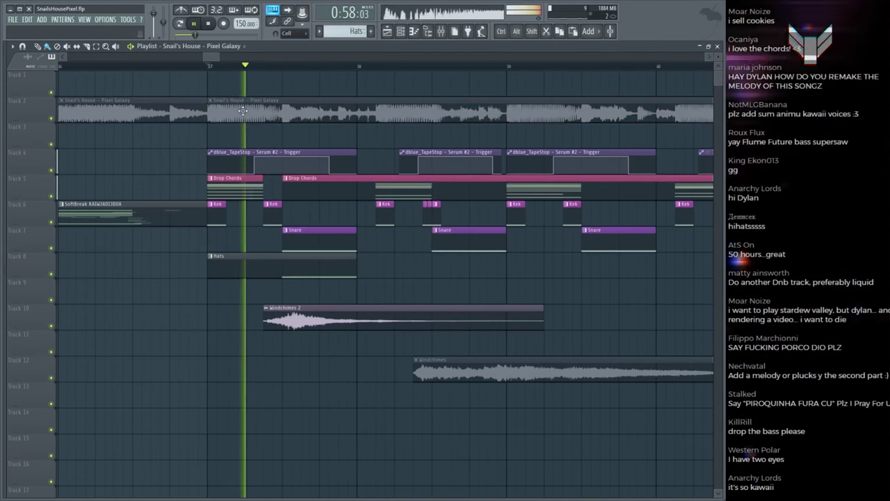
{"action": "key", "text": "space"}
{"action": "key", "text": "space"}
{"action": "key", "text": "space"}
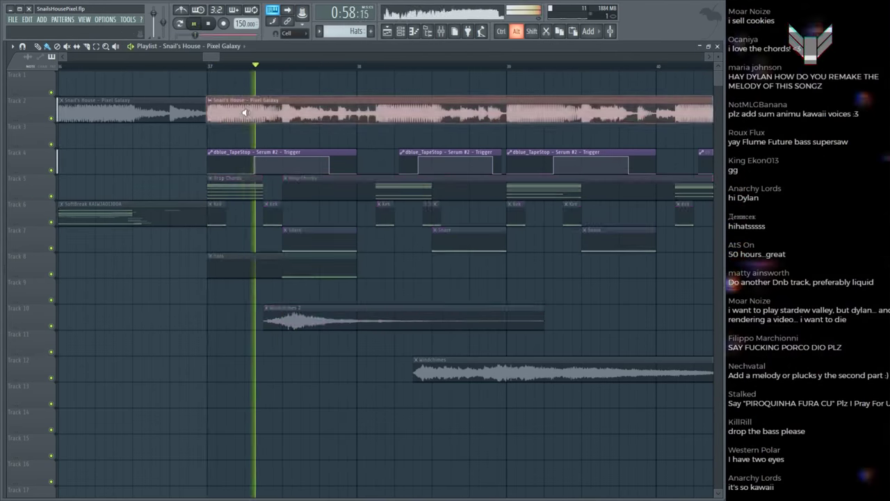
{"action": "key", "text": "space"}
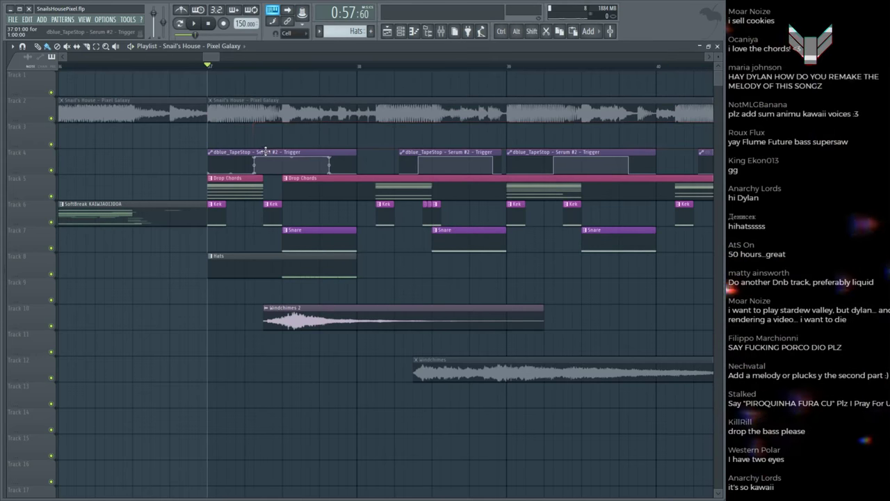
Step: Shift the first dblue_TapeStop clip slightly earlier, replay the drop, and open the Mixer
{"action": "key", "text": "space"}
{"action": "left_click_drag", "start_coordinate": [263, 151], "coordinate": [253, 153]}
{"action": "key", "text": "space"}
{"action": "key", "text": "space"}
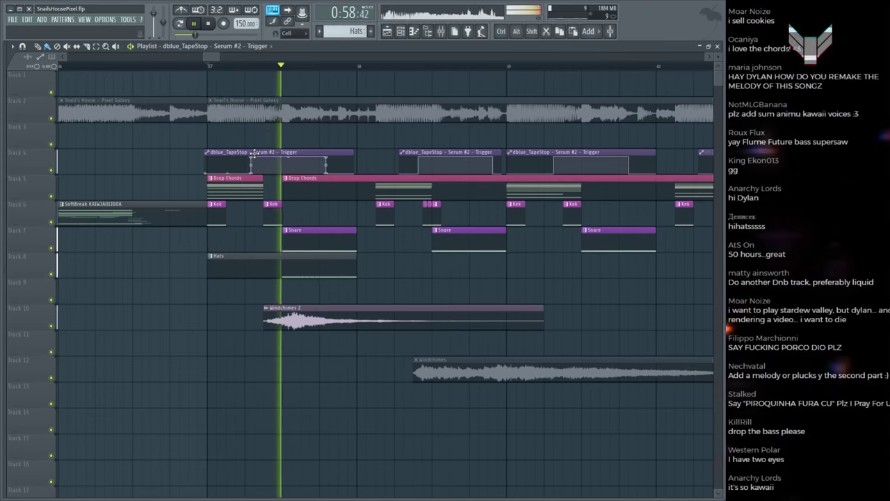
{"action": "key", "text": "space"}
{"action": "key", "text": "ctrl+z"}
{"action": "key", "text": "space"}
{"action": "key", "text": "F9"}
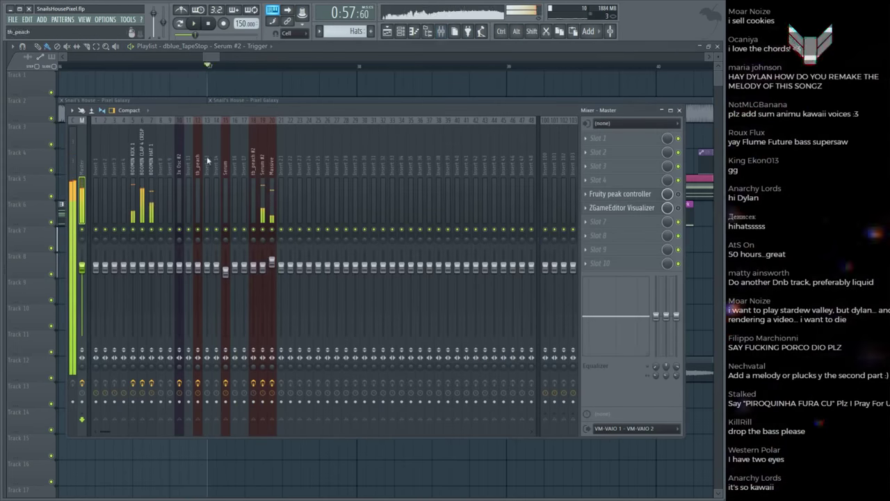
Step: Adjust the dblue_TapeStop slow-down amount on the Serum #2 insert and audition it
{"action": "left_click", "coordinate": [262, 139]}
{"action": "key", "text": "space"}
{"action": "left_click", "coordinate": [640, 154]}
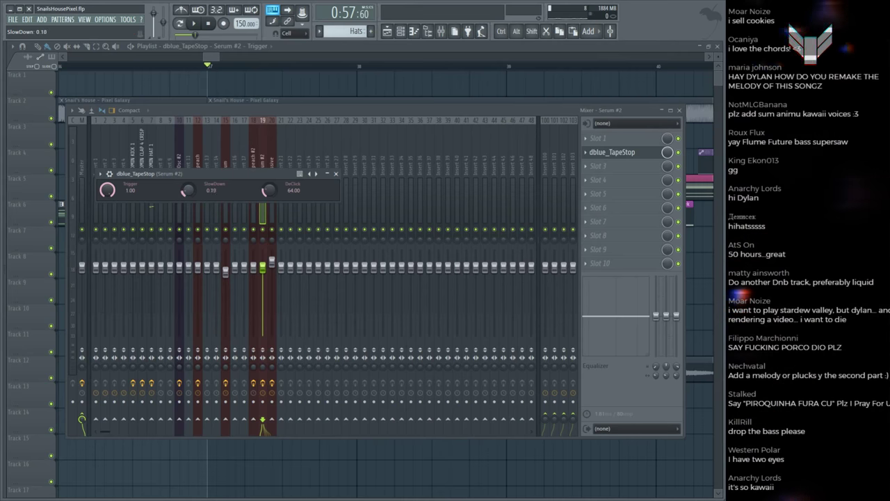
{"action": "left_click_drag", "start_coordinate": [188, 189], "coordinate": [187, 194]}
{"action": "key", "text": "space"}
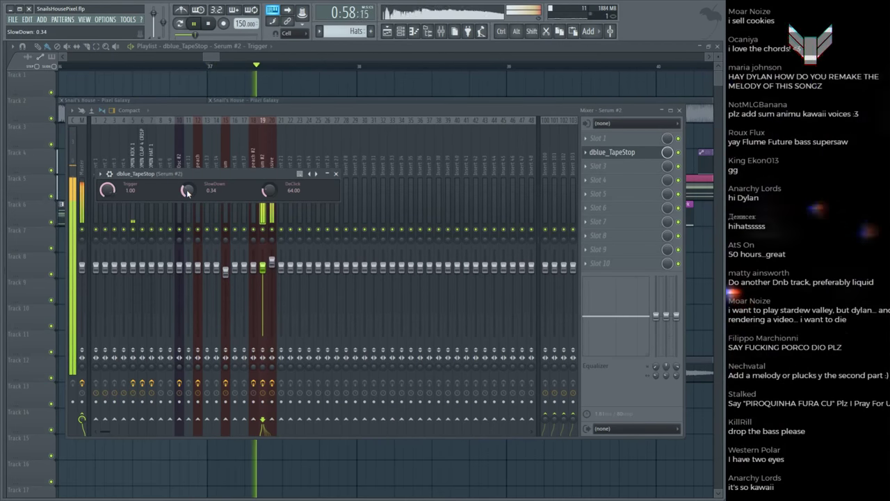
Step: Close the mixer, play the drop from bar 37 and save the project
{"action": "key", "text": "space"}
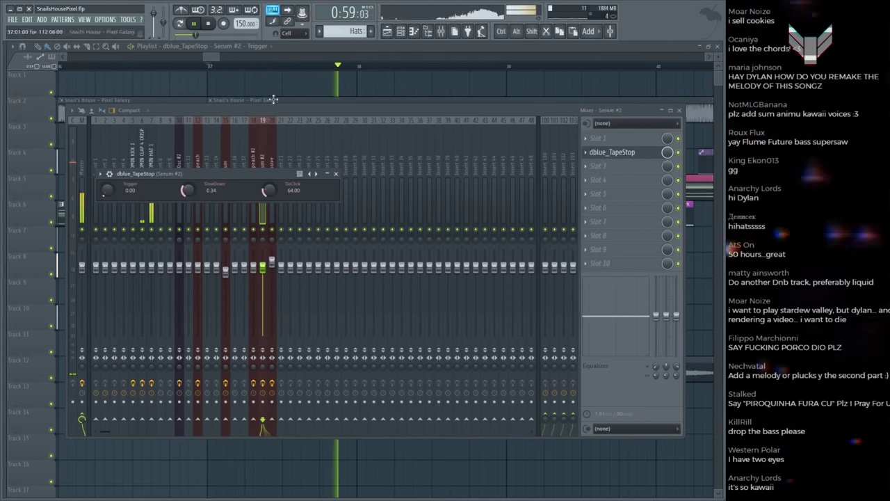
{"action": "key", "text": "F5"}
{"action": "key", "text": "ctrl+s"}
{"action": "scroll", "coordinate": [274, 77], "scroll_direction": "down", "scroll_amount": 3}
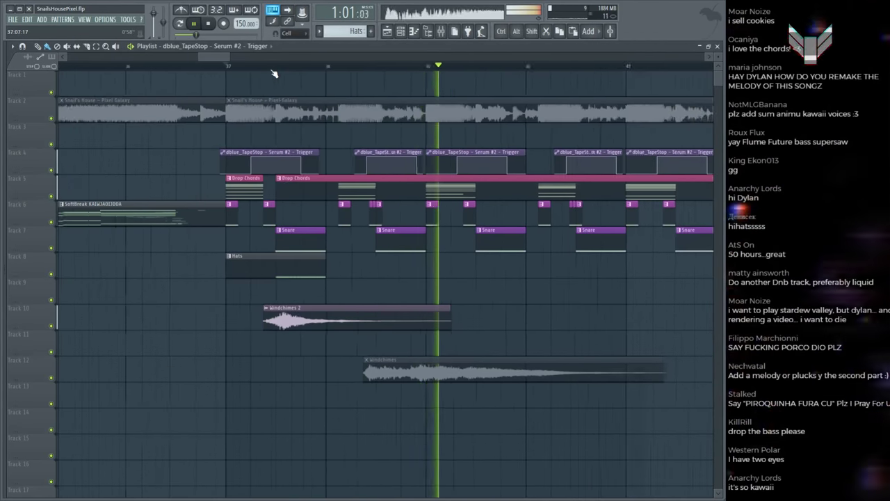
{"action": "key", "text": "space"}
{"action": "key", "text": "space"}
{"action": "scroll", "coordinate": [274, 74], "scroll_direction": "up", "scroll_amount": 3}
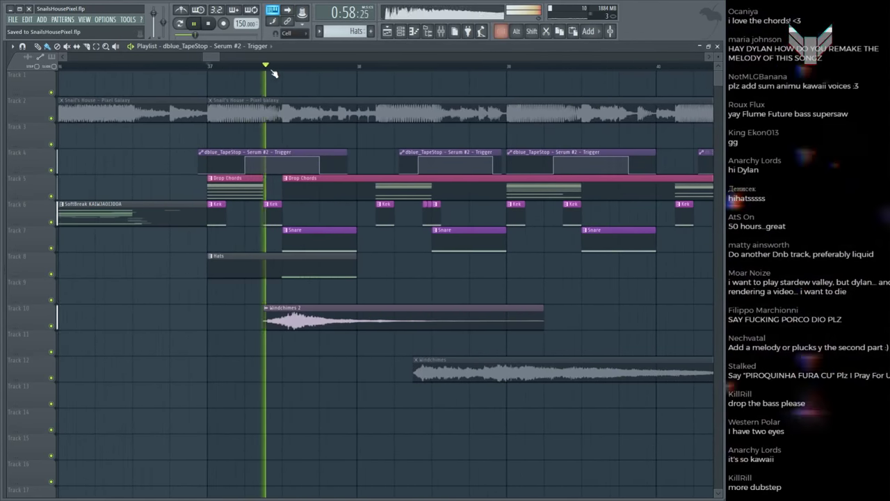
{"action": "key", "text": "space"}
{"action": "key", "text": "space"}
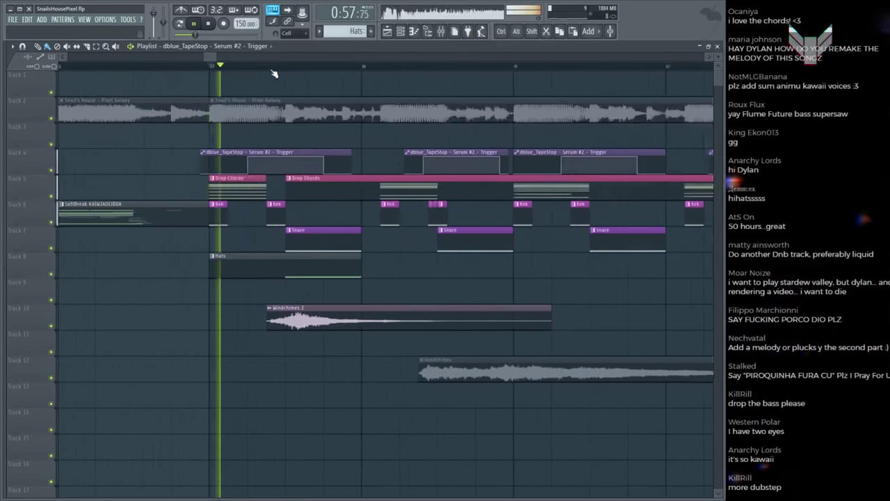
{"action": "scroll", "coordinate": [257, 97], "scroll_direction": "up", "scroll_amount": 2}
Step: Select the Snail's House reference clip and the Kek clip, replaying the drop from bar 37
{"action": "left_click", "coordinate": [265, 103]}
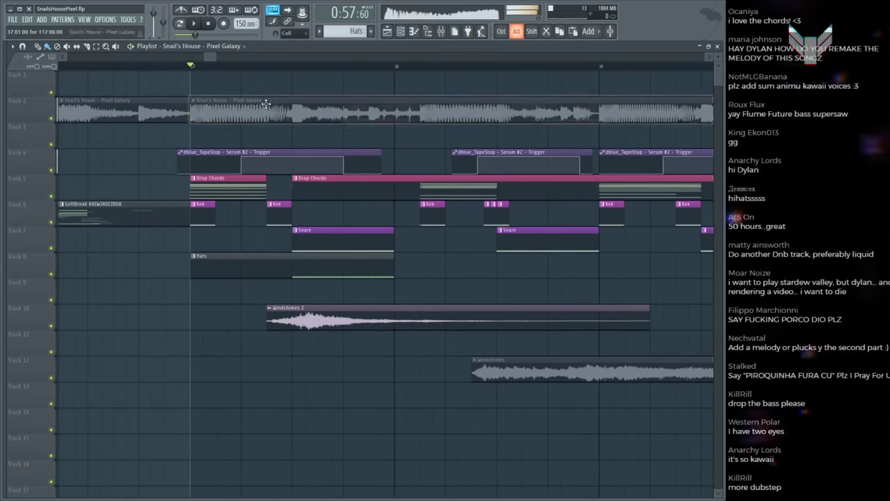
{"action": "left_click", "coordinate": [273, 209]}
{"action": "key", "text": "space"}
{"action": "key", "text": "space"}
{"action": "key", "text": "F9"}
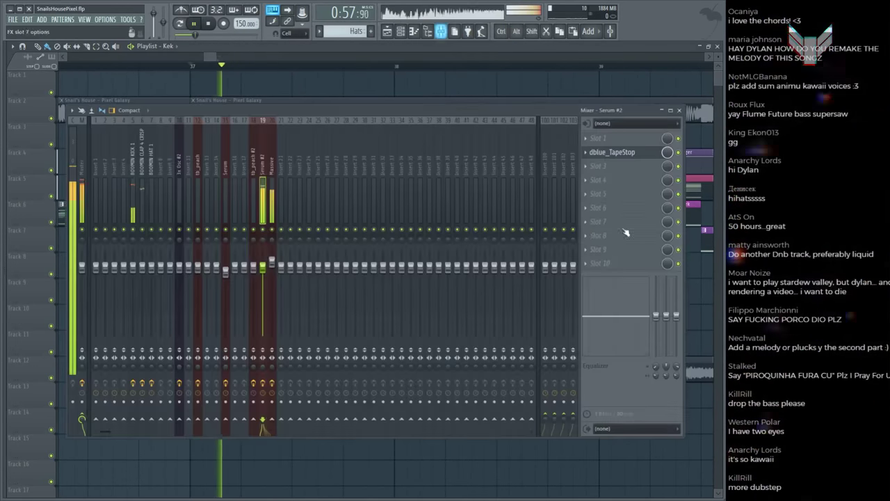
{"action": "key", "text": "space"}
{"action": "key", "text": "space"}
{"action": "key", "text": "F9"}
Step: Select the BOOMIN KICK insert in the mixer, then return to the playlist's Kek clip
{"action": "left_click", "coordinate": [266, 109]}
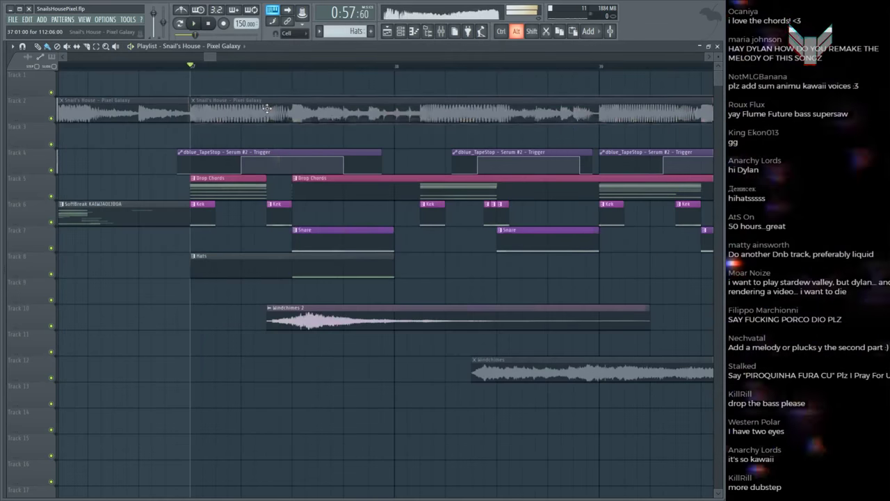
{"action": "key", "text": "space"}
{"action": "key", "text": "space"}
{"action": "key", "text": "space"}
{"action": "key", "text": "F9"}
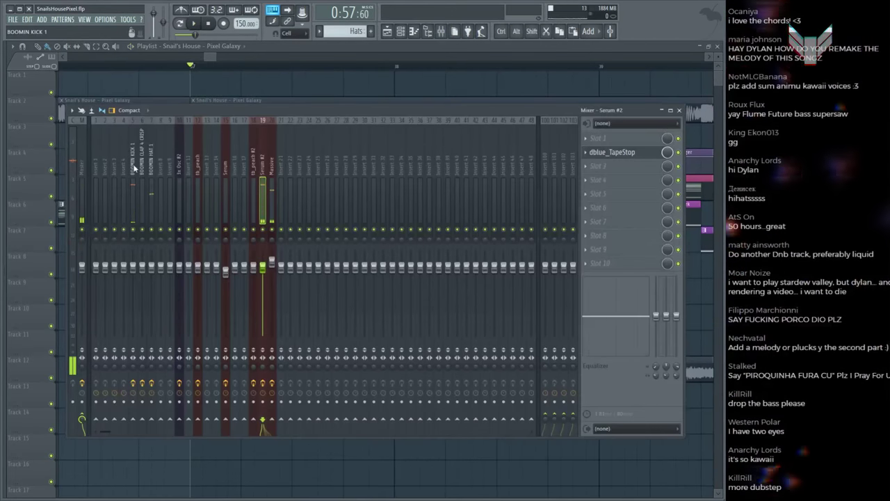
{"action": "left_click", "coordinate": [136, 167]}
{"action": "key", "text": "F9"}
{"action": "left_click", "coordinate": [276, 212]}
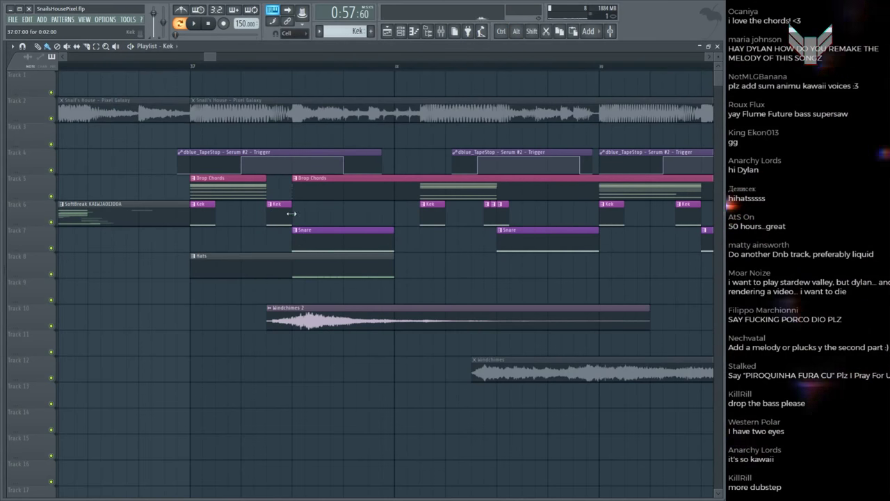
Step: Open the FabFilter Pro-Q 2 in slot 6 of BOOMIN KICK 1 and audition its low-cut curve
{"action": "key", "text": "F6"}
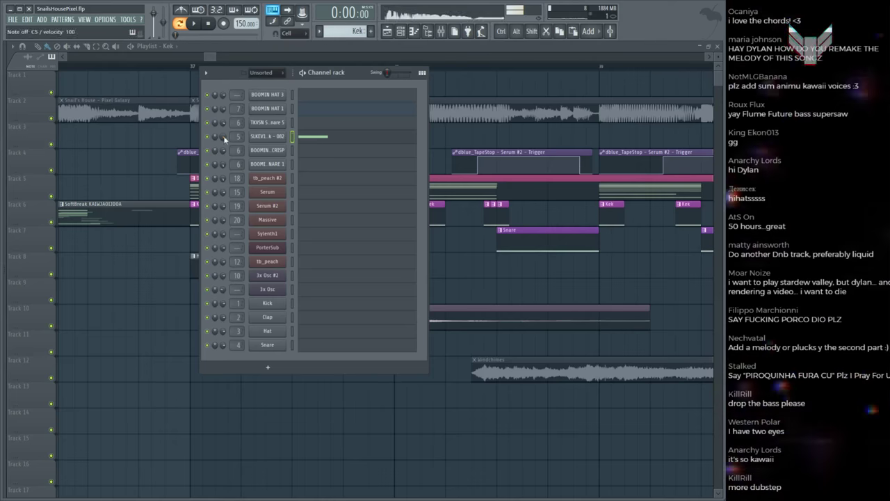
{"action": "key", "text": "F9"}
{"action": "key", "text": "space"}
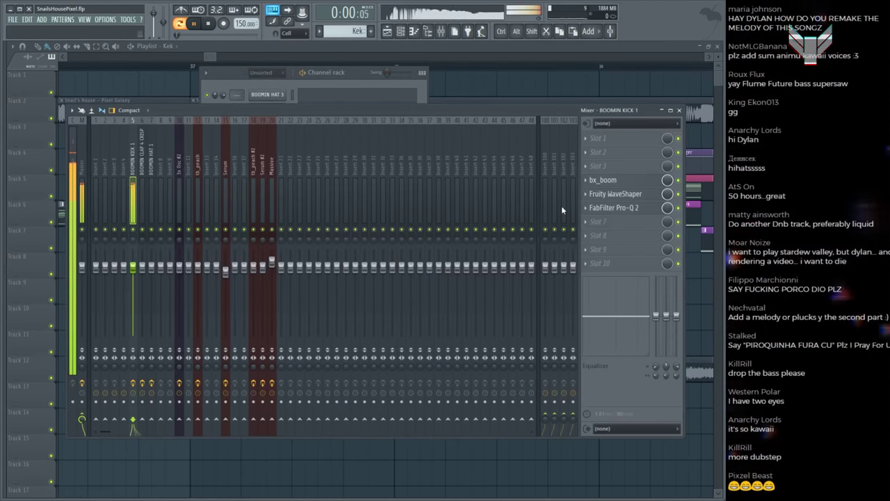
{"action": "key", "text": "space"}
{"action": "left_click", "coordinate": [615, 209]}
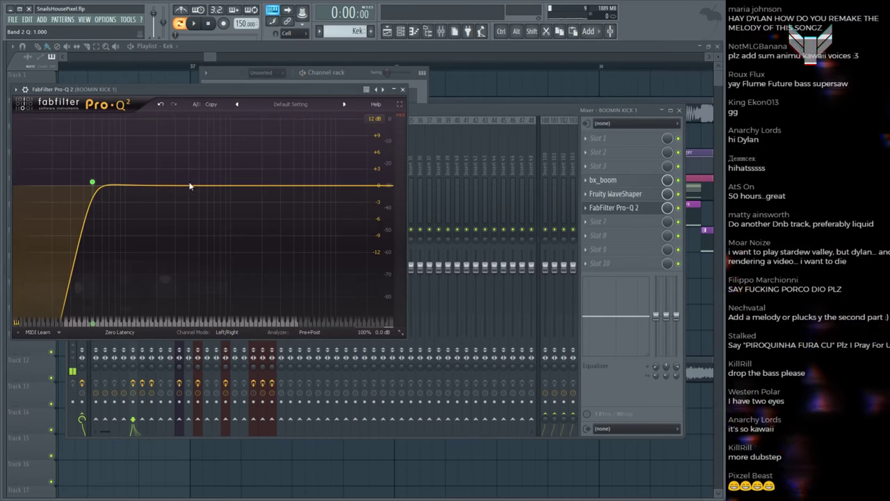
{"action": "key", "text": "space"}
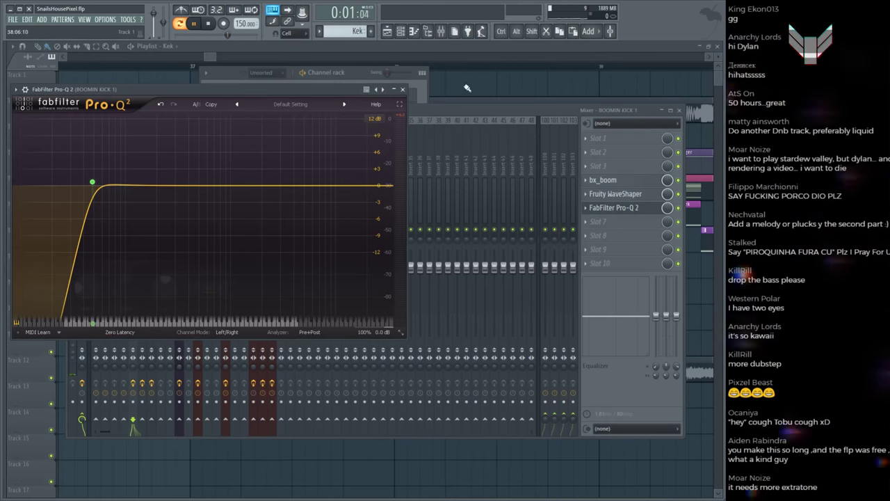
{"action": "key", "text": "F12"}
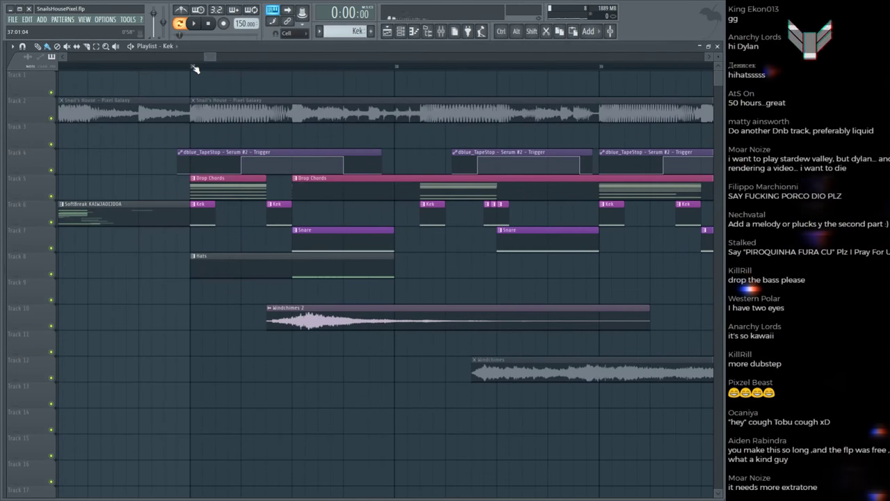
Step: Play the song from bar 37 and save the project
{"action": "scroll", "coordinate": [196, 69], "scroll_direction": "up", "scroll_amount": 3}
{"action": "left_click", "coordinate": [196, 66]}
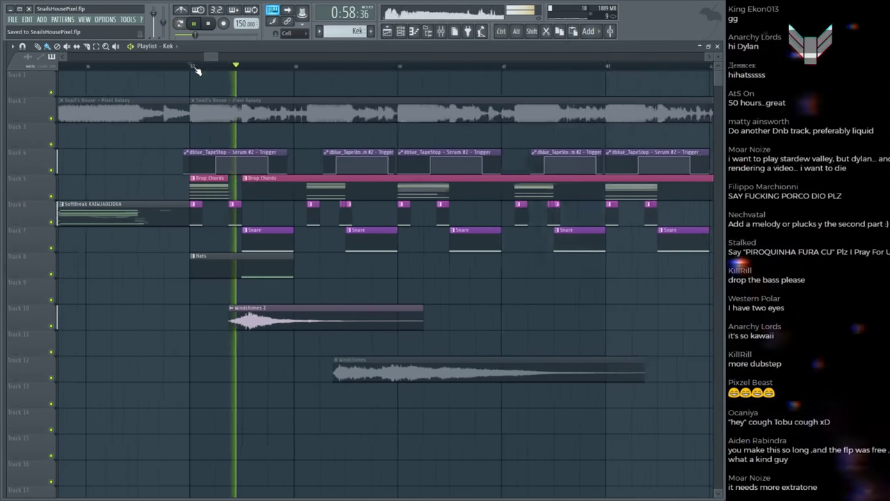
{"action": "scroll", "coordinate": [231, 104], "scroll_direction": "up", "scroll_amount": 1}
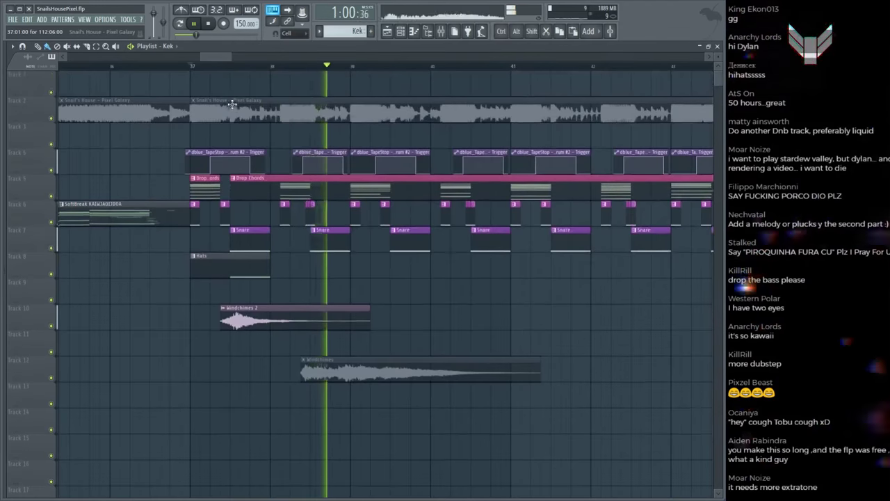
{"action": "key", "text": "ctrl+s"}
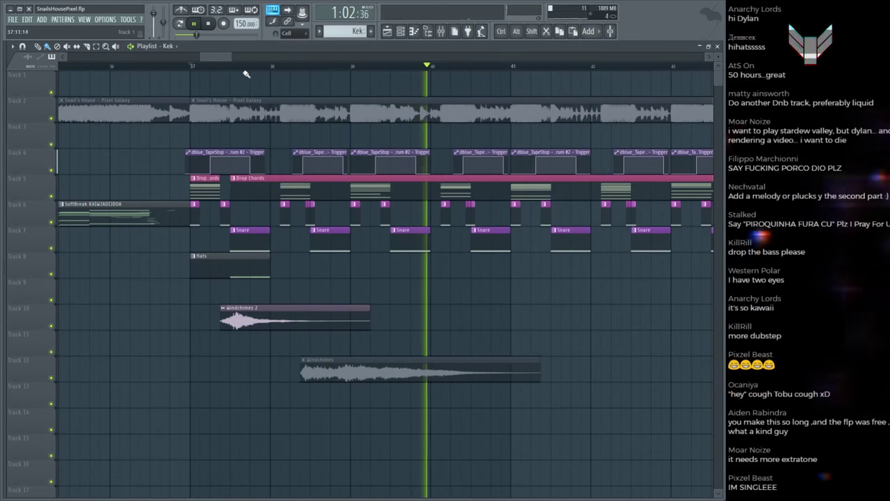
Step: Stop, replay the drop from bar 37 and save again
{"action": "scroll", "coordinate": [246, 70], "scroll_direction": "down", "scroll_amount": 3}
{"action": "scroll", "coordinate": [246, 70], "scroll_direction": "up", "scroll_amount": 3}
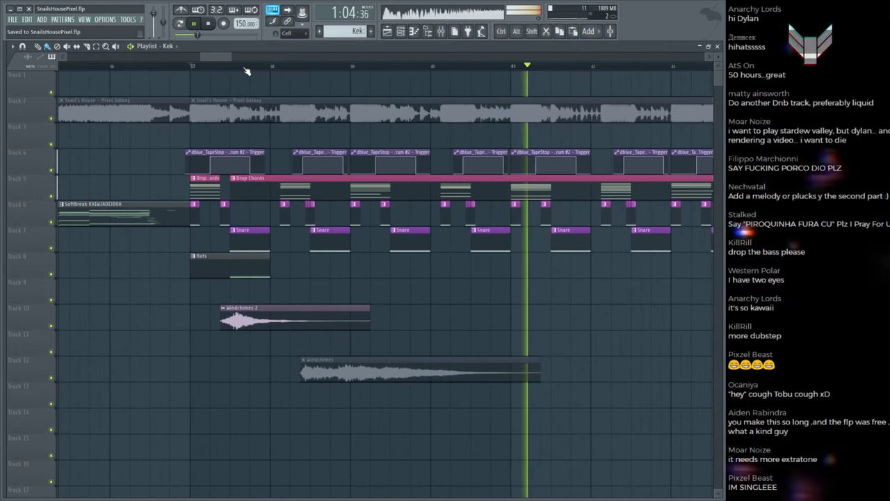
{"action": "scroll", "coordinate": [247, 70], "scroll_direction": "down", "scroll_amount": 2}
{"action": "scroll", "coordinate": [400, 262], "scroll_direction": "down", "scroll_amount": 1}
{"action": "scroll", "coordinate": [400, 262], "scroll_direction": "up", "scroll_amount": 1}
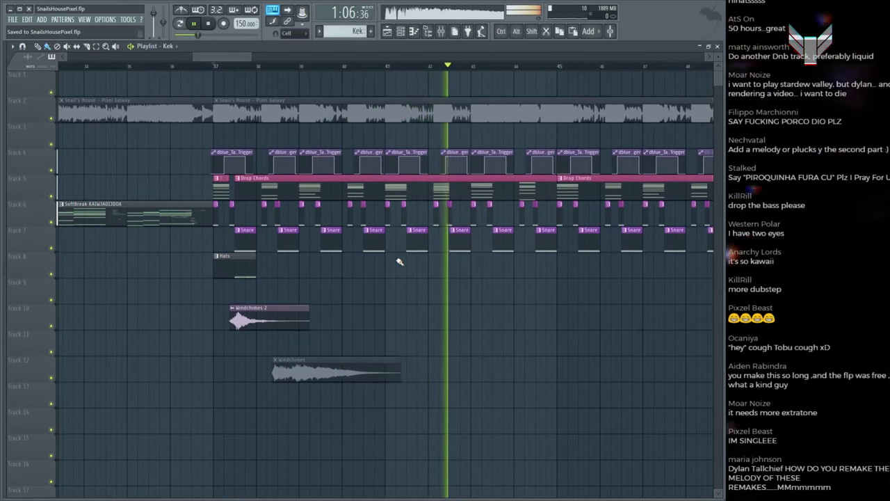
{"action": "key", "text": "space"}
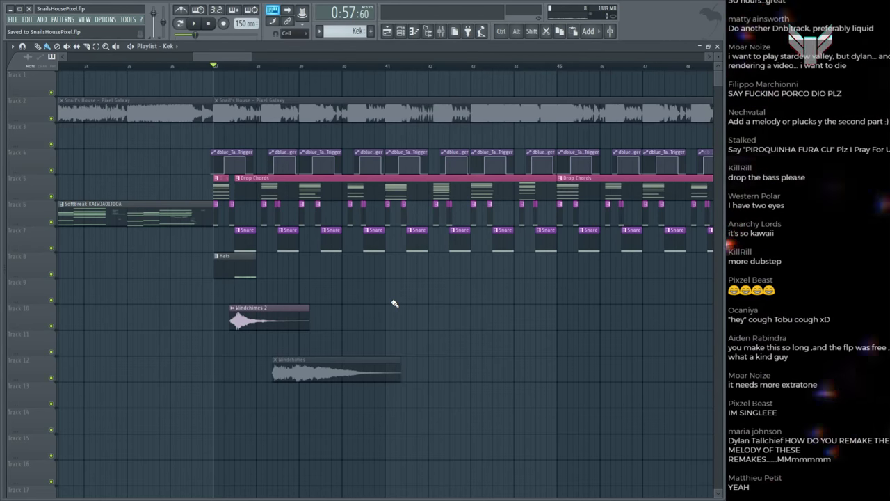
{"action": "key", "text": "space"}
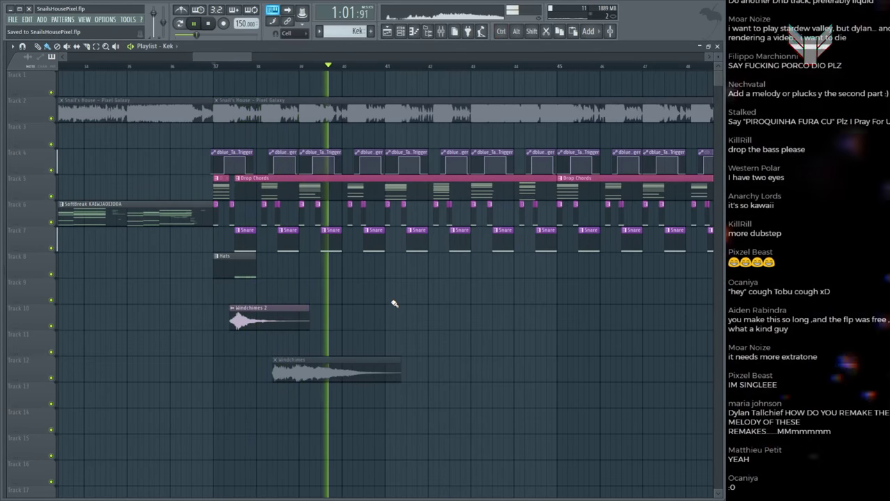
{"action": "key", "text": "space"}
{"action": "key", "text": "ctrl+s"}
Step: Zoom the playlist around the drop, save, and start the drop playing
{"action": "scroll", "coordinate": [244, 71], "scroll_direction": "up", "scroll_amount": 3}
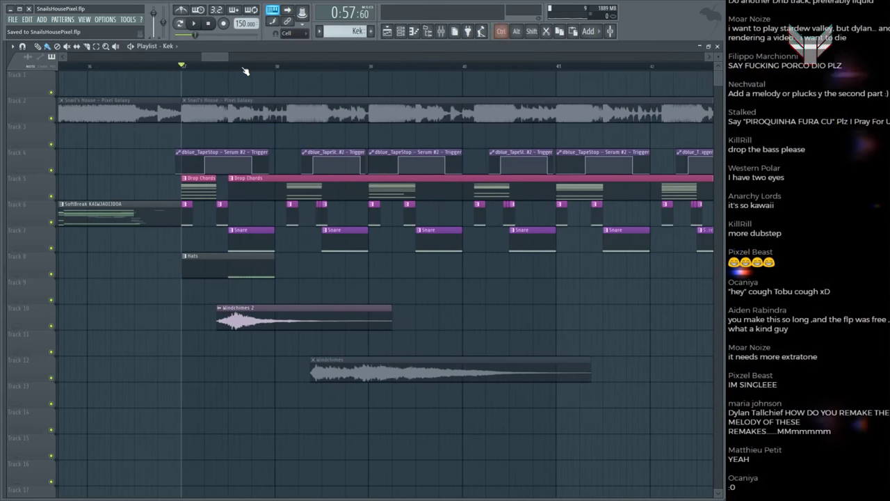
{"action": "scroll", "coordinate": [246, 71], "scroll_direction": "up", "scroll_amount": 2}
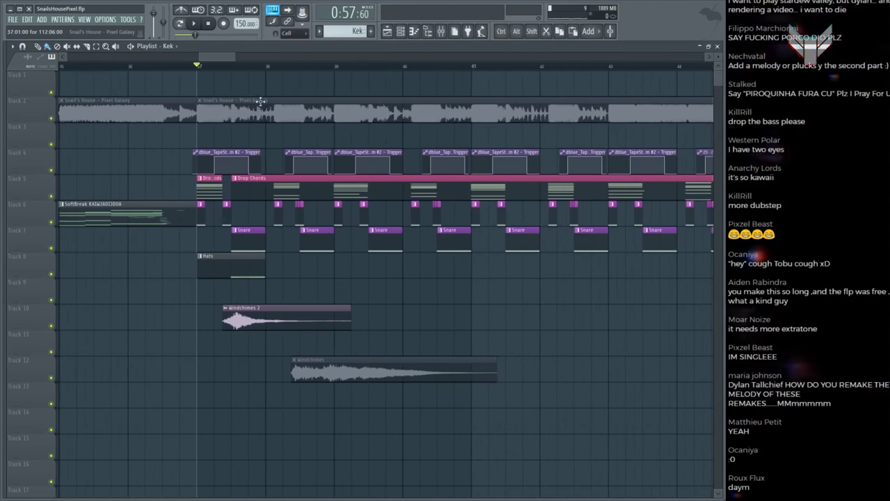
{"action": "scroll", "coordinate": [257, 89], "scroll_direction": "down", "scroll_amount": 3}
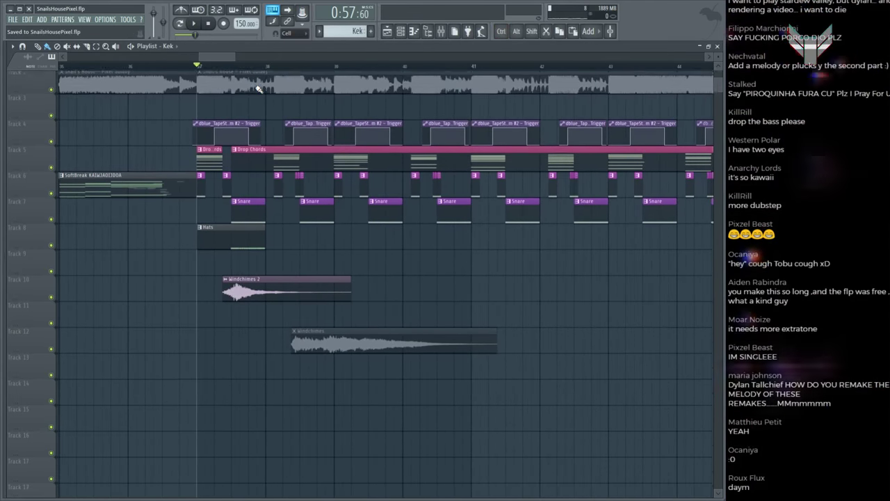
{"action": "scroll", "coordinate": [235, 88], "scroll_direction": "up", "scroll_amount": 2}
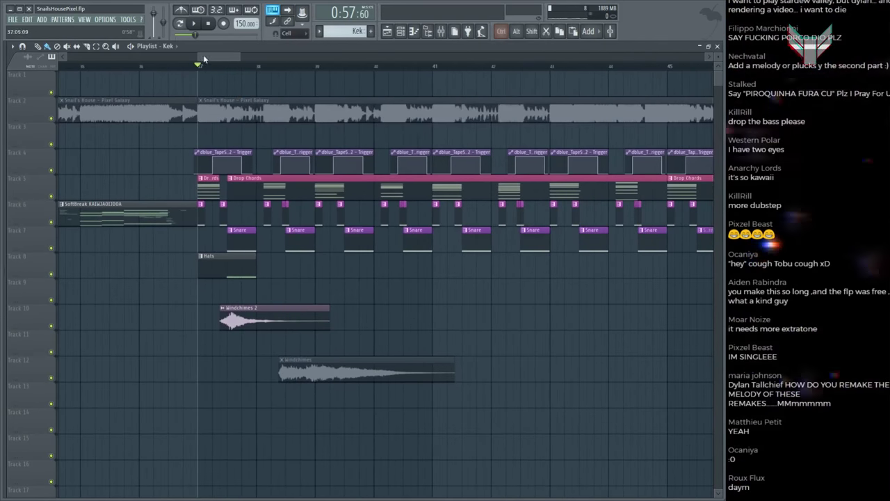
{"action": "scroll", "coordinate": [233, 86], "scroll_direction": "up", "scroll_amount": 3}
{"action": "scroll", "coordinate": [222, 80], "scroll_direction": "down", "scroll_amount": 2}
{"action": "key", "text": "ctrl+s"}
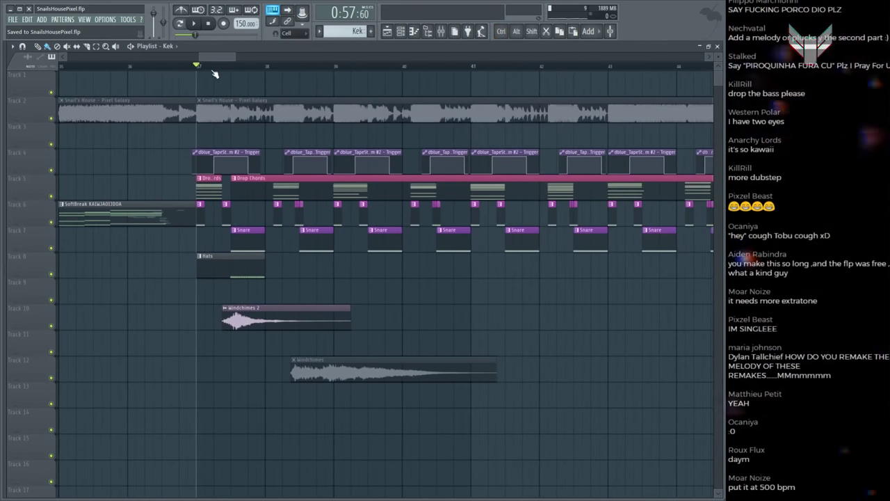
{"action": "scroll", "coordinate": [215, 75], "scroll_direction": "up", "scroll_amount": 2}
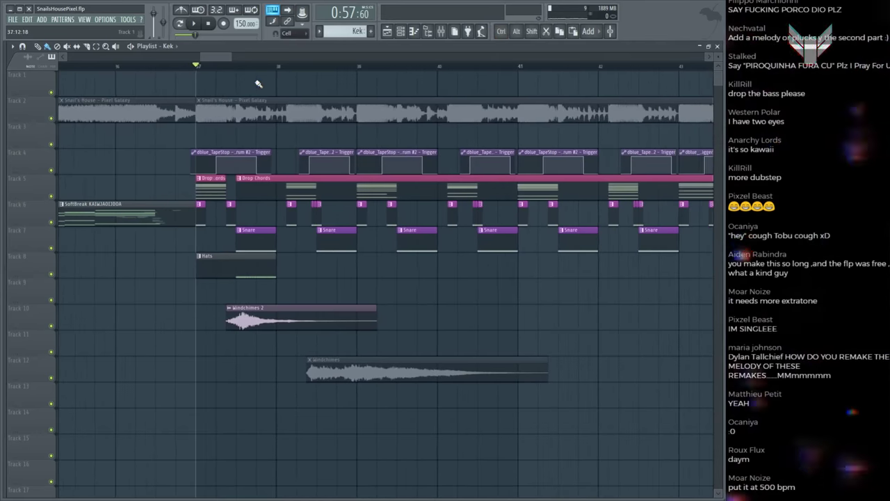
{"action": "scroll", "coordinate": [210, 66], "scroll_direction": "up", "scroll_amount": 2}
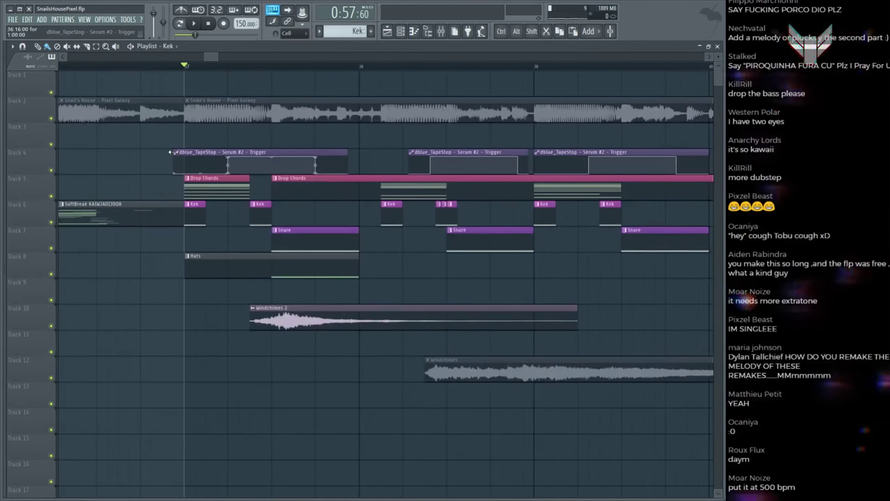
{"action": "scroll", "coordinate": [202, 81], "scroll_direction": "down", "scroll_amount": 2}
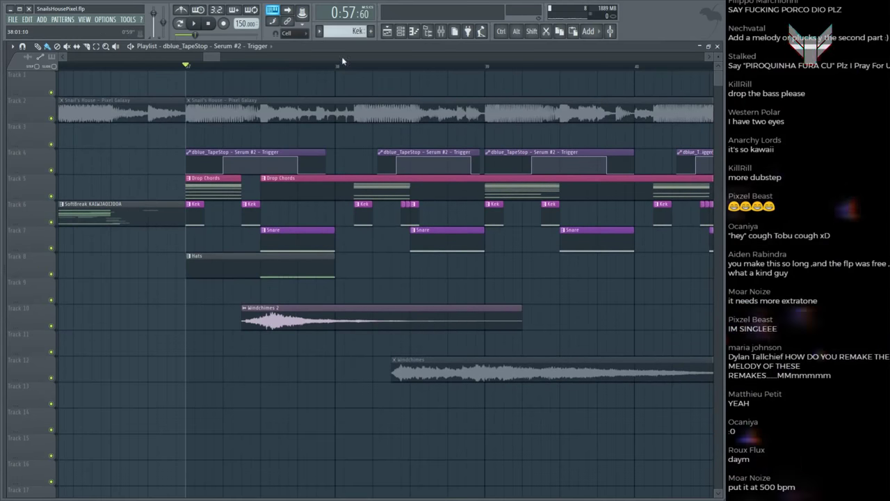
{"action": "scroll", "coordinate": [354, 76], "scroll_direction": "down", "scroll_amount": 3}
{"action": "key", "text": "space"}
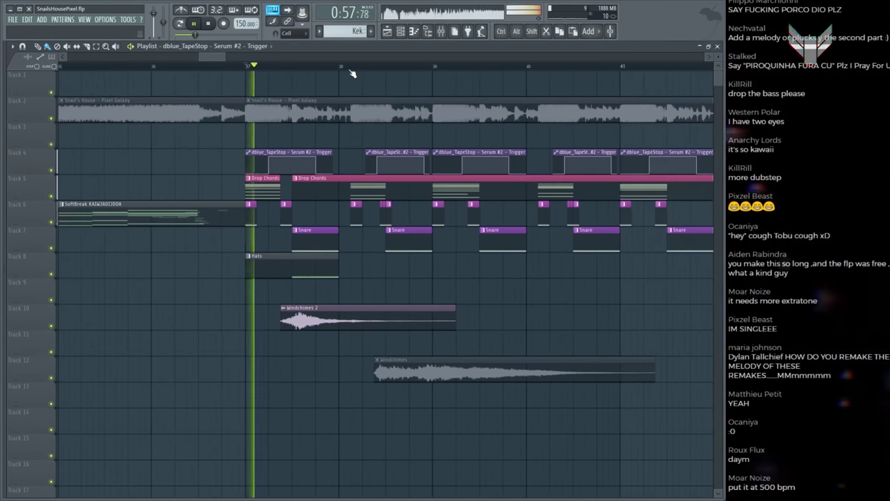
{"action": "scroll", "coordinate": [351, 70], "scroll_direction": "up", "scroll_amount": 2}
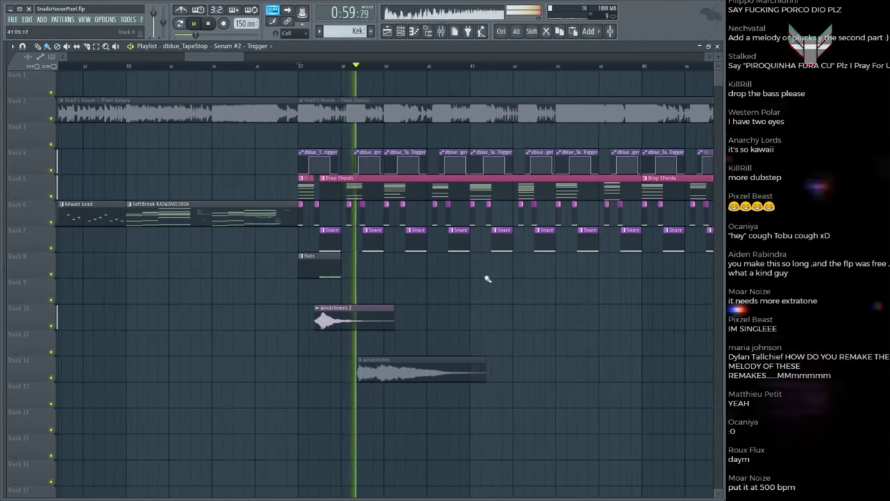
{"action": "scroll", "coordinate": [326, 69], "scroll_direction": "up", "scroll_amount": 2}
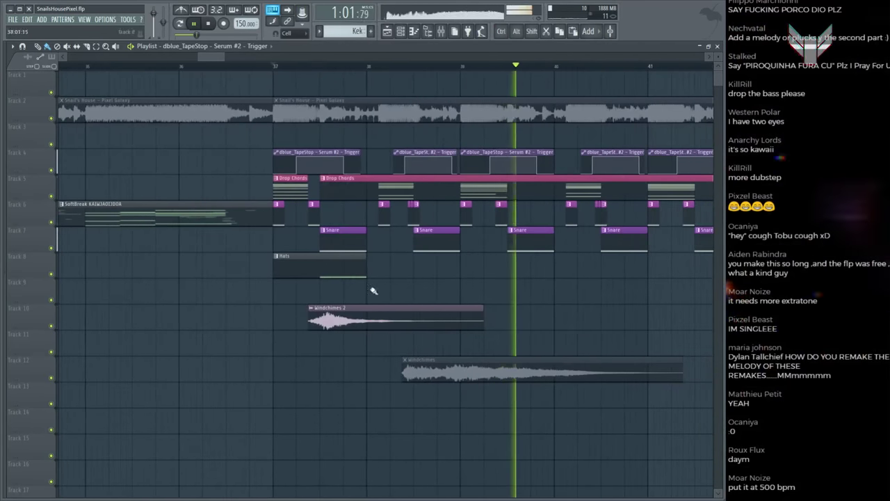
Step: Link Windchimes 2 to mixer insert 25 and load FabFilter Pro-Q 2 into its fourth slot
{"action": "key", "text": "space"}
{"action": "left_click", "coordinate": [320, 308]}
{"action": "key", "text": "F9"}
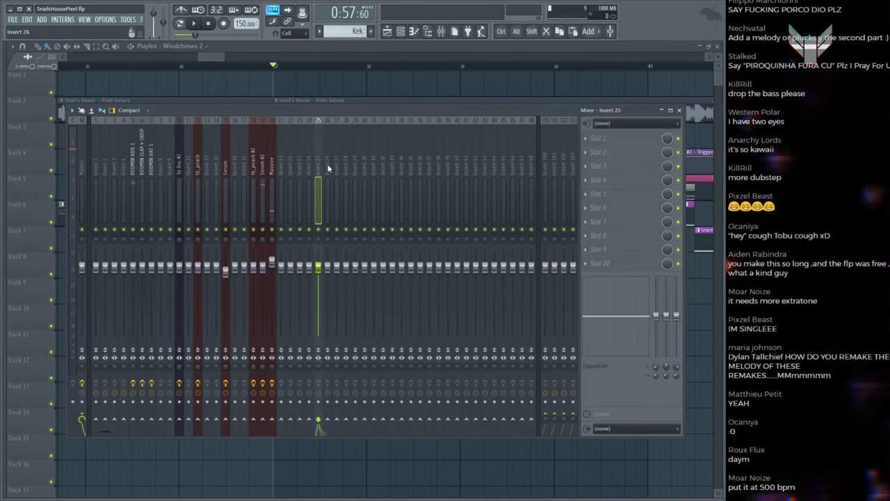
{"action": "key", "text": "ctrl+l"}
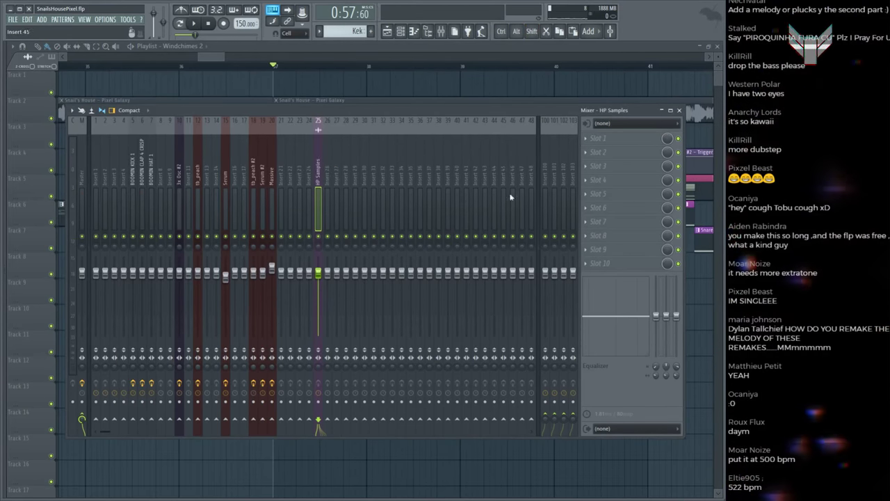
{"action": "left_click", "coordinate": [599, 180]}
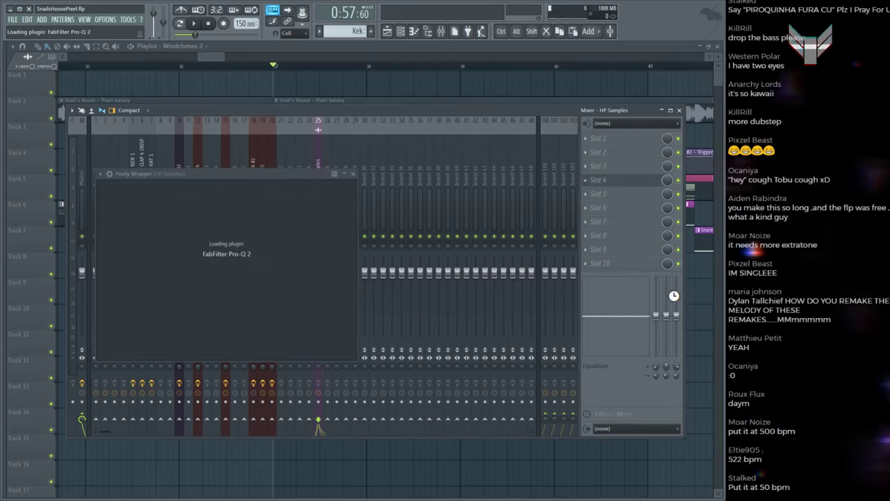
Step: Audition the windchimes, close the mixer and play the drop
{"action": "key", "text": "space"}
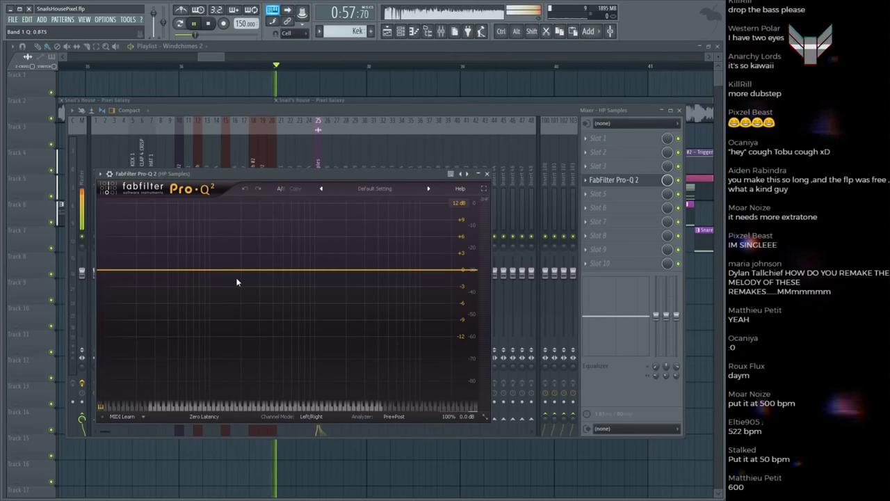
{"action": "key", "text": "F9"}
{"action": "key", "text": "space"}
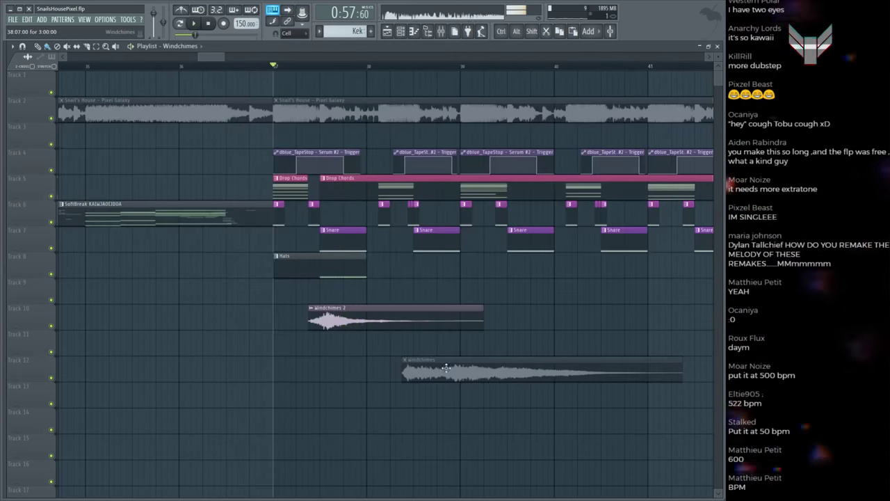
{"action": "key", "text": "F9"}
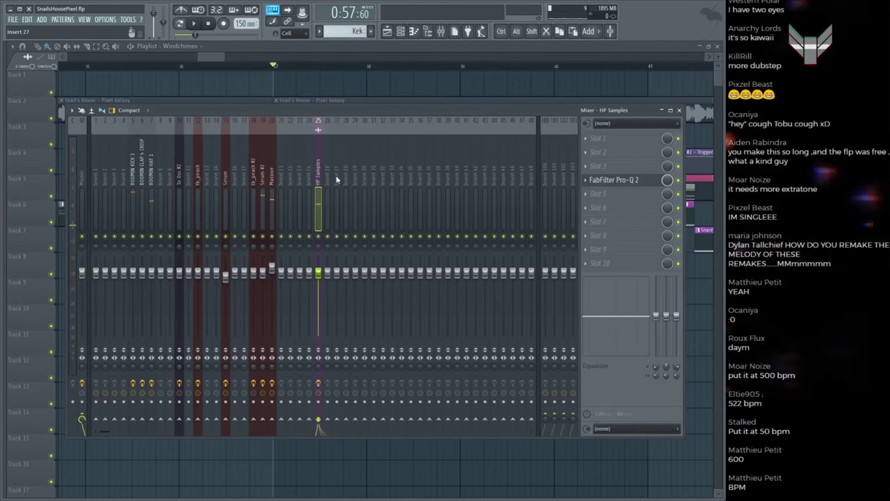
{"action": "key", "text": "F9"}
{"action": "key", "text": "space"}
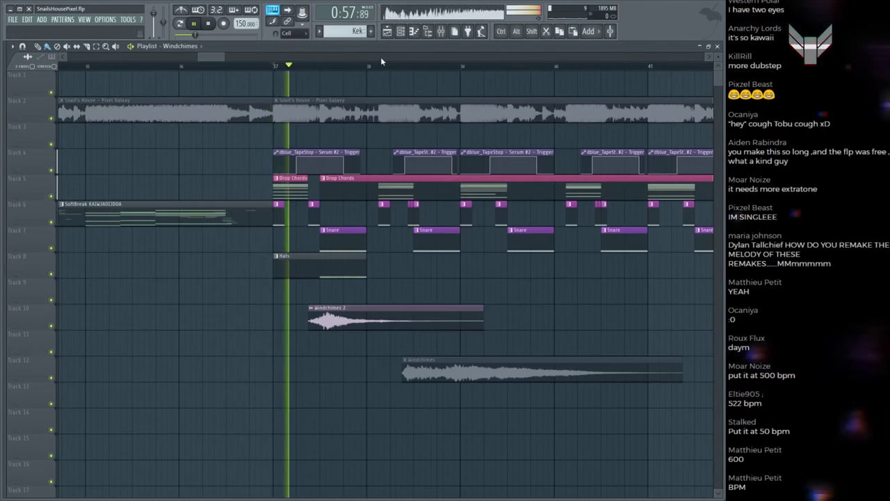
Step: Move the Windchimes clip onto Track 10 right after Windchimes 2 and save
{"action": "scroll", "coordinate": [384, 404], "scroll_direction": "down", "scroll_amount": 1}
{"action": "left_click_drag", "start_coordinate": [355, 373], "coordinate": [383, 320]}
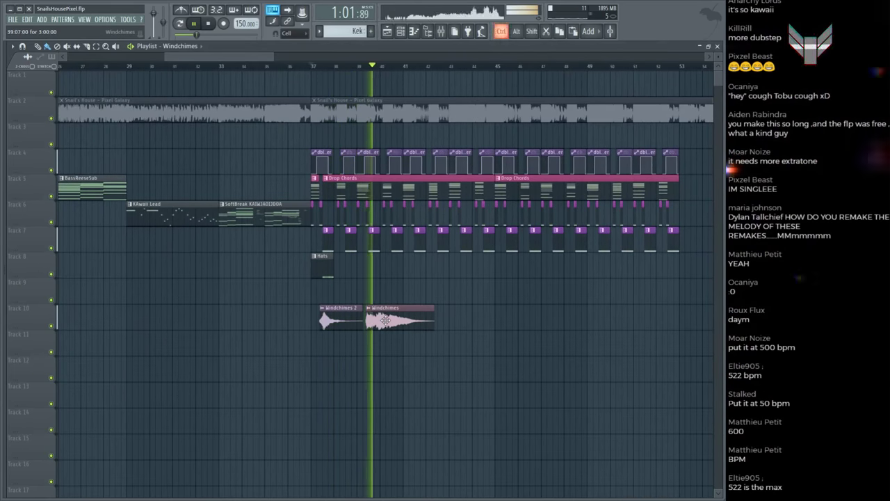
{"action": "double_click", "coordinate": [395, 312]}
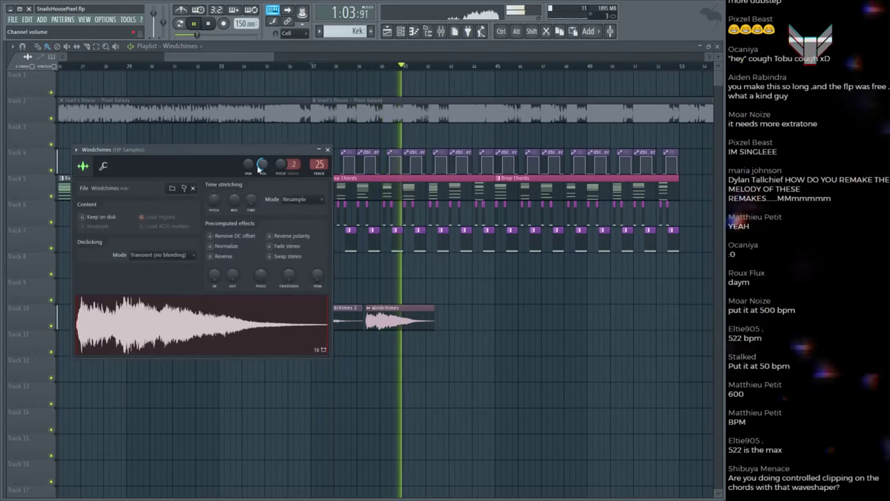
{"action": "left_click", "coordinate": [328, 150]}
{"action": "scroll", "coordinate": [338, 55], "scroll_direction": "up", "scroll_amount": 2}
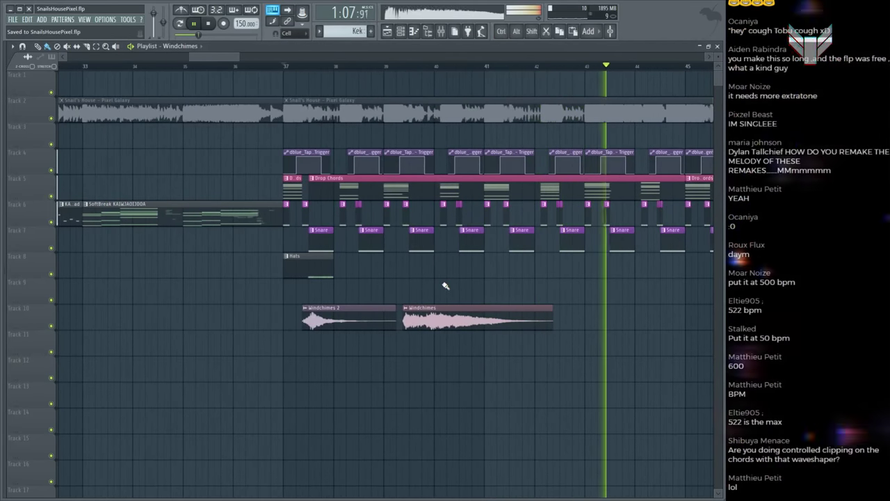
{"action": "key", "text": "ctrl+s"}
Step: Try the drop at 522 BPM and 40 BPM, then set the tempo to 120 BPM
{"action": "key", "text": "space"}
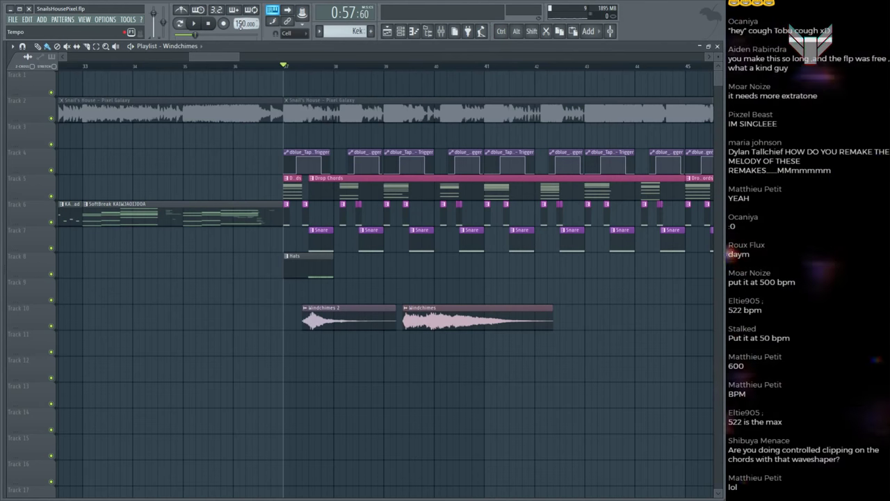
{"action": "left_click_drag", "start_coordinate": [240, 25], "coordinate": [240, 23]}
{"action": "key", "text": "space"}
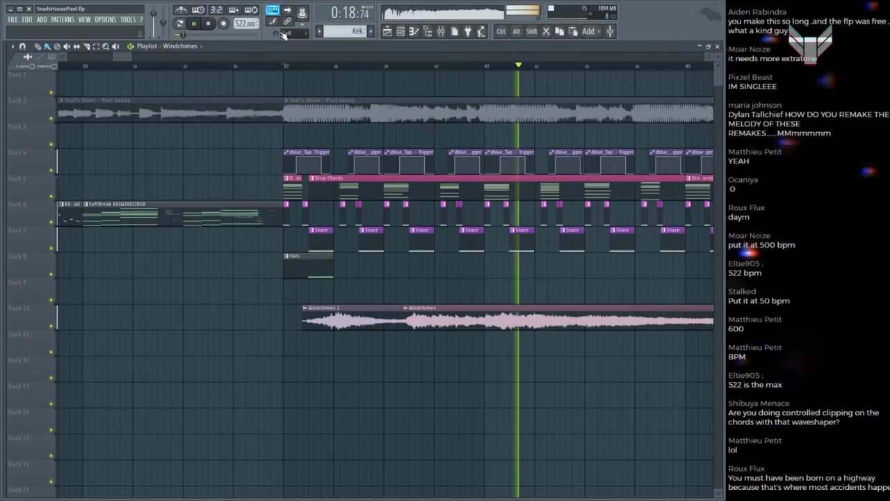
{"action": "key", "text": "space"}
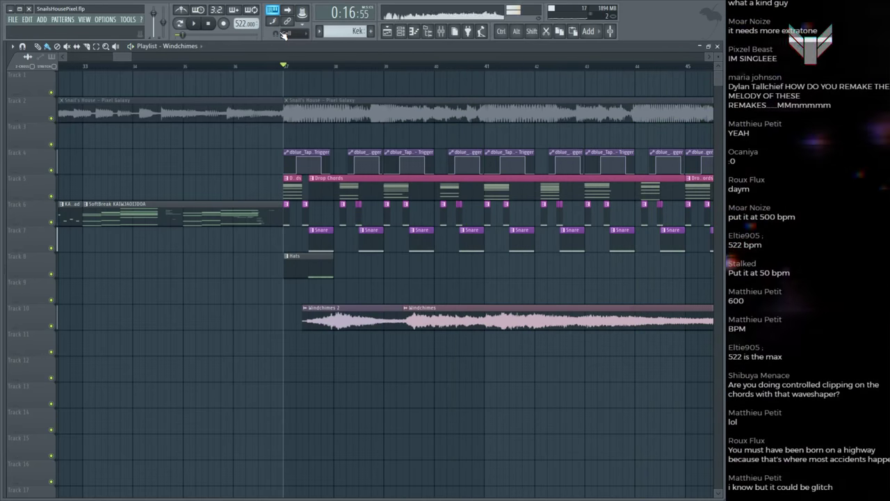
{"action": "left_click_drag", "start_coordinate": [233, 23], "coordinate": [240, 23]}
{"action": "key", "text": "space"}
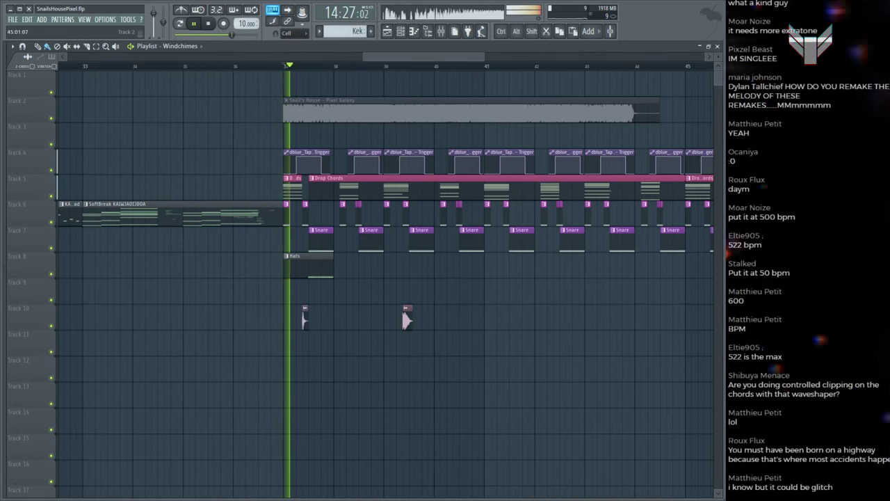
{"action": "scroll", "coordinate": [310, 73], "scroll_direction": "up", "scroll_amount": 4}
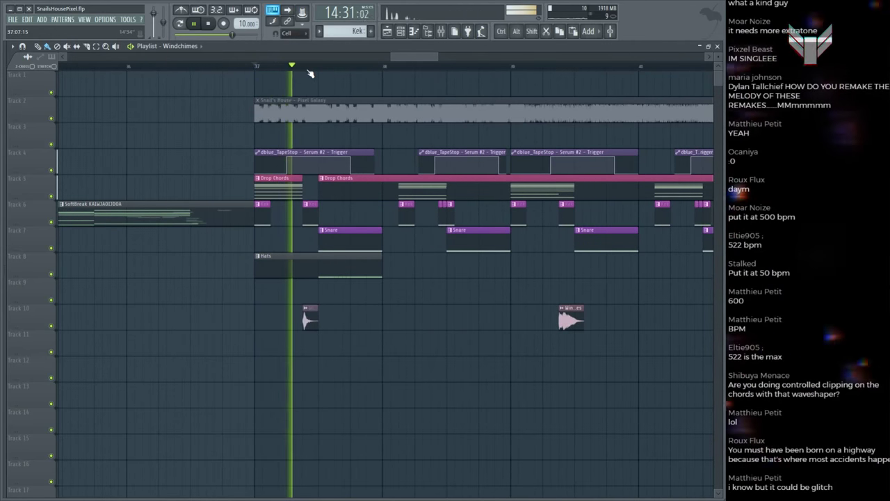
{"action": "left_click_drag", "start_coordinate": [239, 23], "coordinate": [240, 32]}
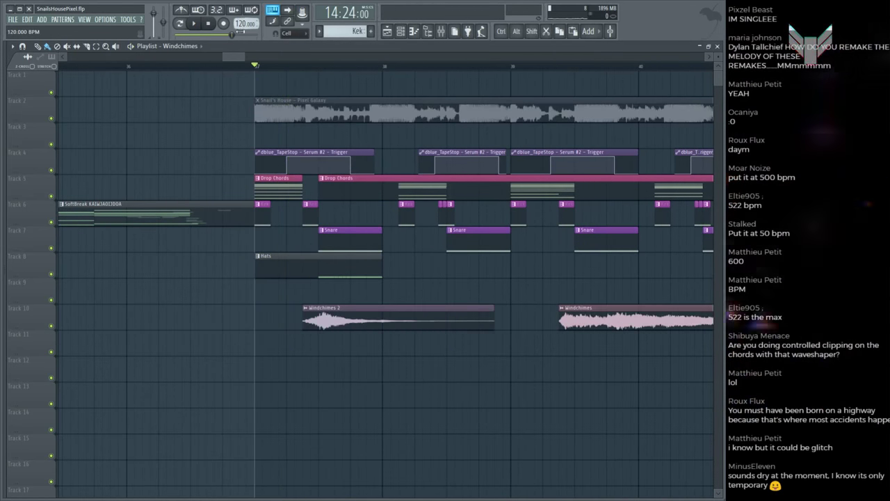
{"action": "scroll", "coordinate": [230, 83], "scroll_direction": "down", "scroll_amount": 3}
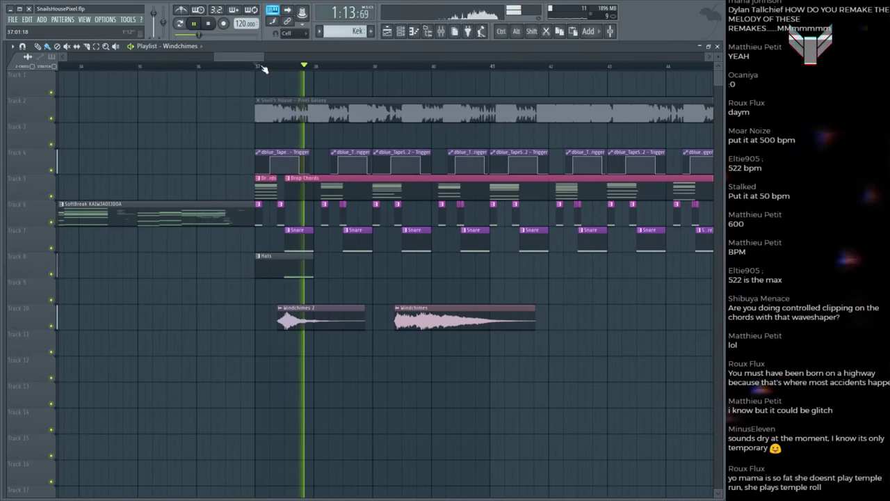
Step: Raise the tempo to 148 BPM, audition the drop and save
{"action": "key", "text": "space"}
{"action": "left_click_drag", "start_coordinate": [240, 23], "coordinate": [240, 16]}
{"action": "key", "text": "space"}
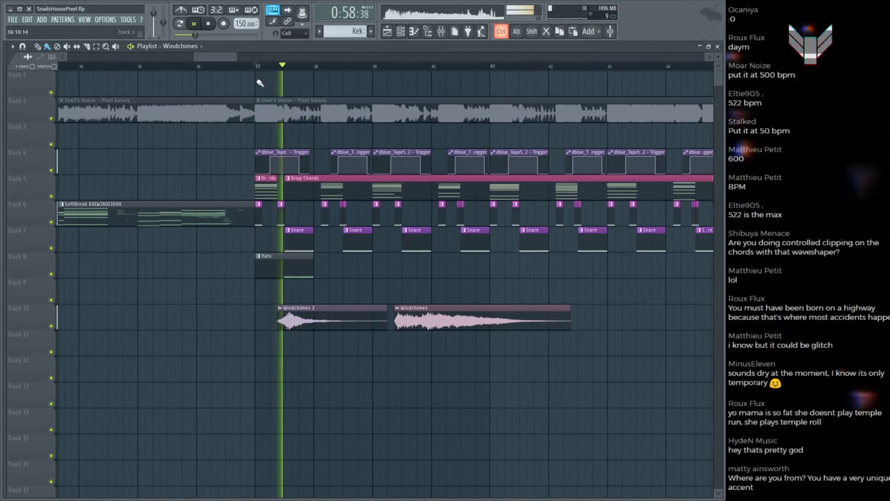
{"action": "scroll", "coordinate": [258, 74], "scroll_direction": "down", "scroll_amount": 1}
{"action": "scroll", "coordinate": [261, 73], "scroll_direction": "down", "scroll_amount": 2}
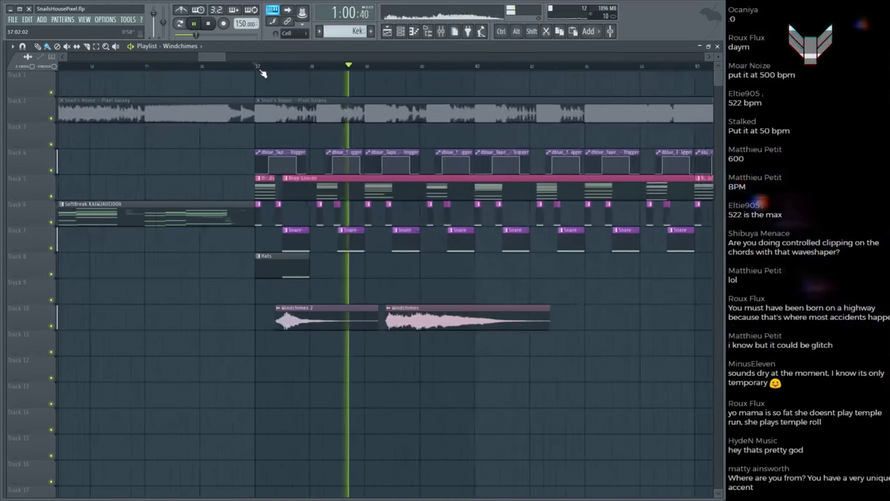
{"action": "key", "text": "space"}
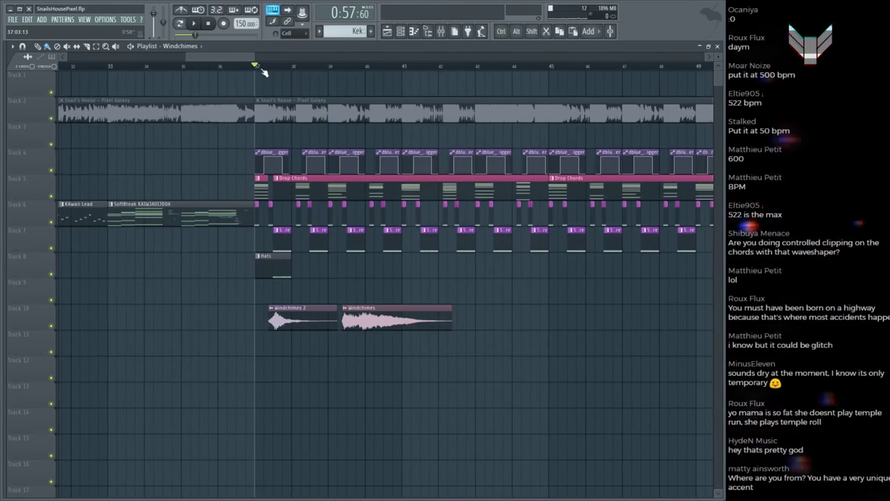
{"action": "scroll", "coordinate": [255, 66], "scroll_direction": "up", "scroll_amount": 2}
{"action": "key", "text": "space"}
{"action": "scroll", "coordinate": [296, 122], "scroll_direction": "down", "scroll_amount": 1}
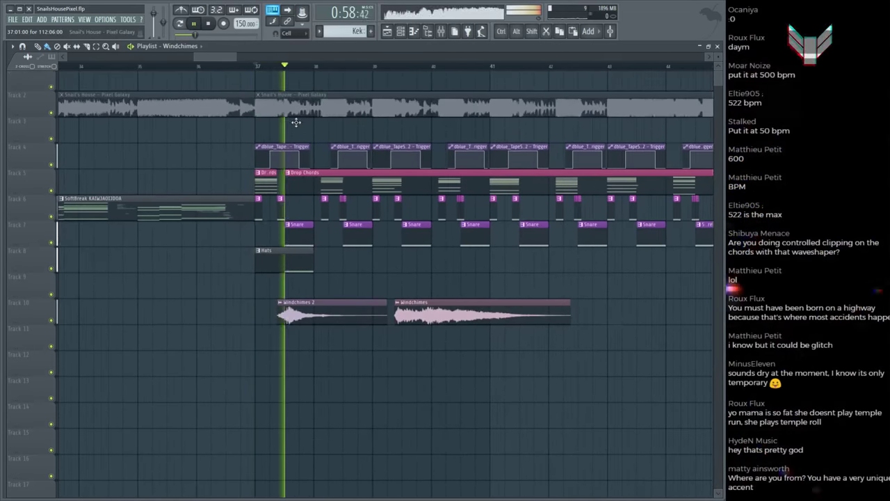
{"action": "scroll", "coordinate": [296, 122], "scroll_direction": "up", "scroll_amount": 1}
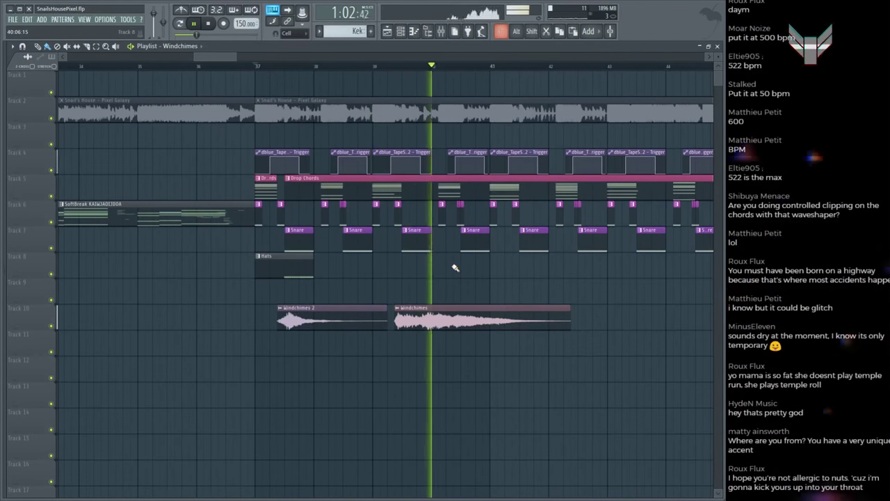
{"action": "key", "text": "ctrl+s"}
{"action": "key", "text": "space"}
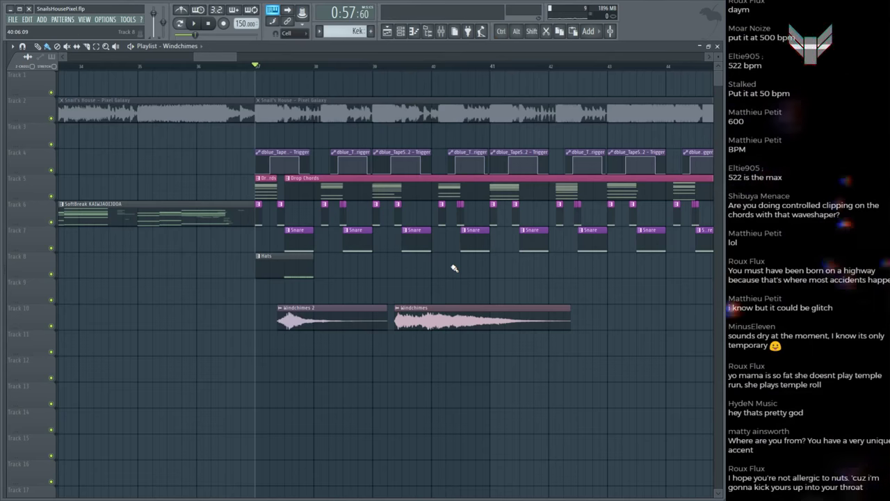
Step: Inspect the Serum #2 and BOOMIN CLAP 4 CRISP insert effects in the mixer, then save
{"action": "key", "text": "F9"}
{"action": "left_click", "coordinate": [265, 149]}
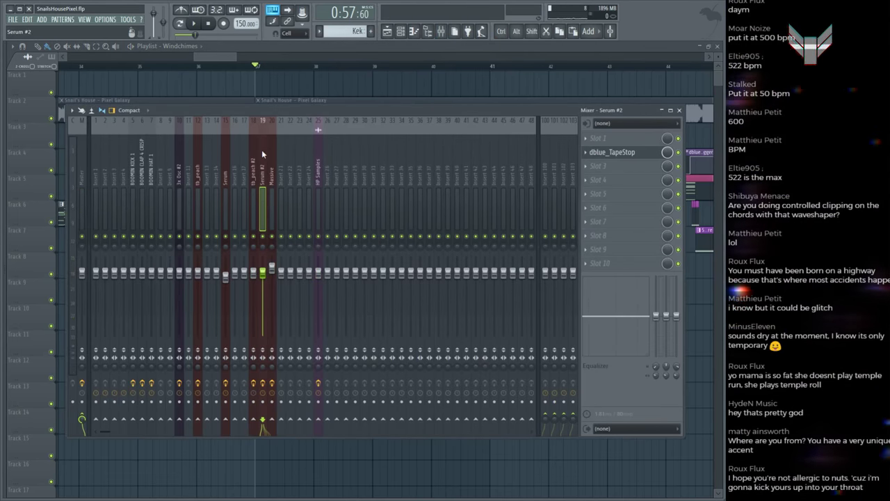
{"action": "left_click", "coordinate": [141, 144]}
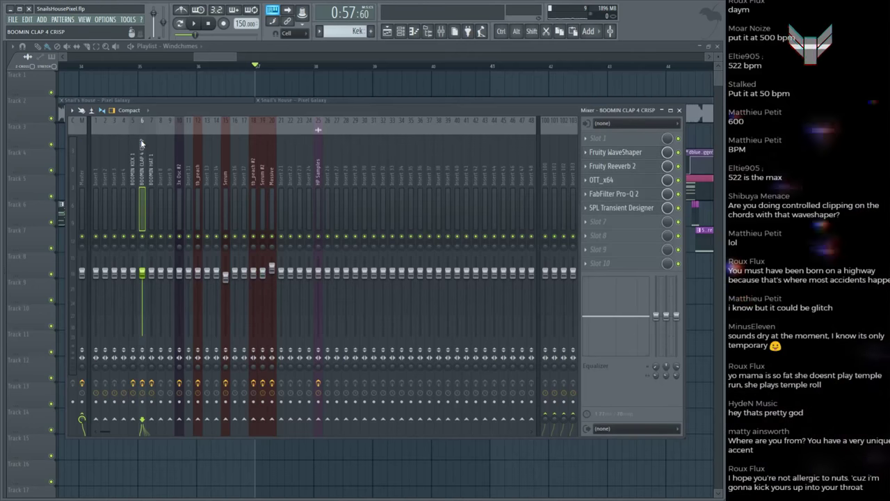
{"action": "key", "text": "F9"}
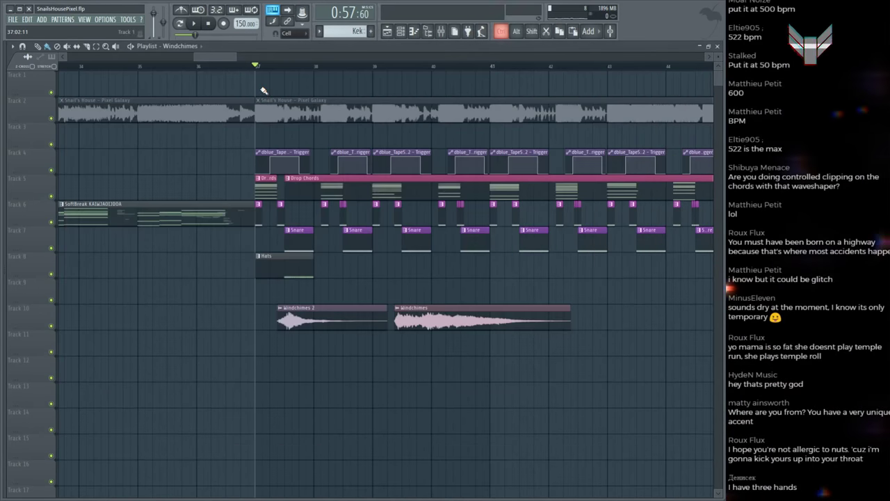
{"action": "scroll", "coordinate": [263, 74], "scroll_direction": "down", "scroll_amount": 2}
{"action": "key", "text": "ctrl+s"}
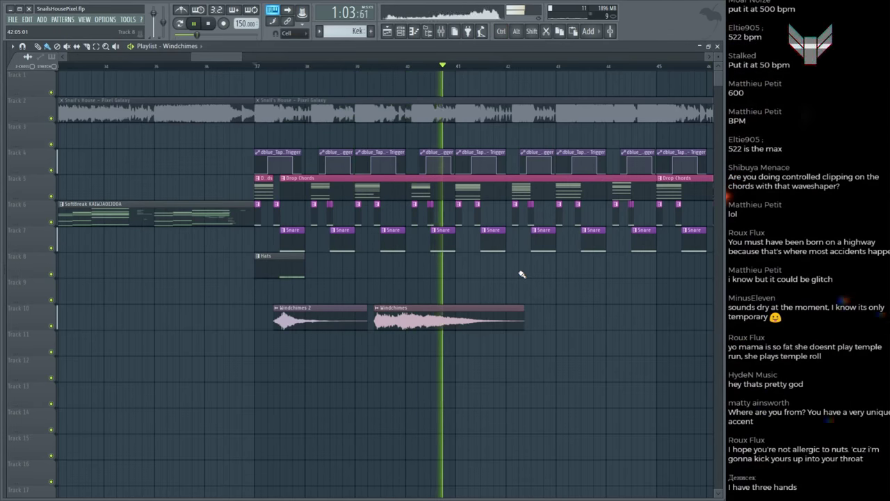
Step: Replay the drop from bar 37 a couple of times, saving between plays
{"action": "key", "text": "space"}
{"action": "key", "text": "ctrl+s"}
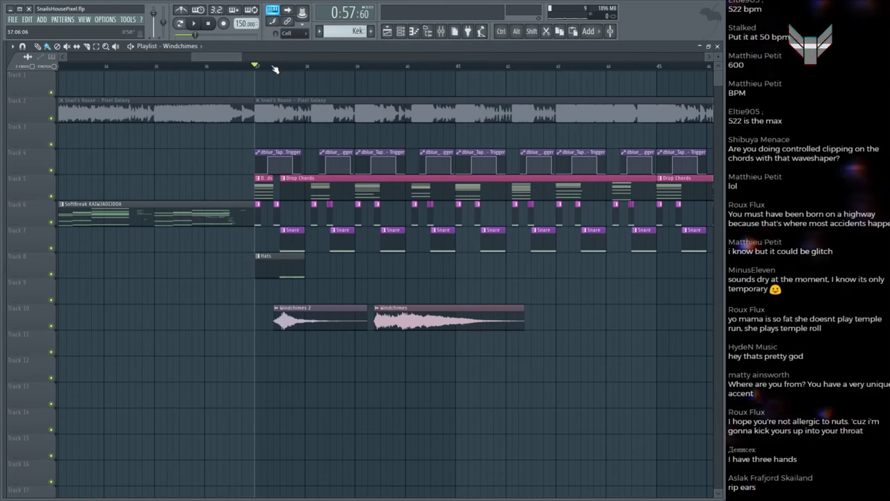
{"action": "key", "text": "space"}
{"action": "scroll", "coordinate": [275, 69], "scroll_direction": "down", "scroll_amount": 2}
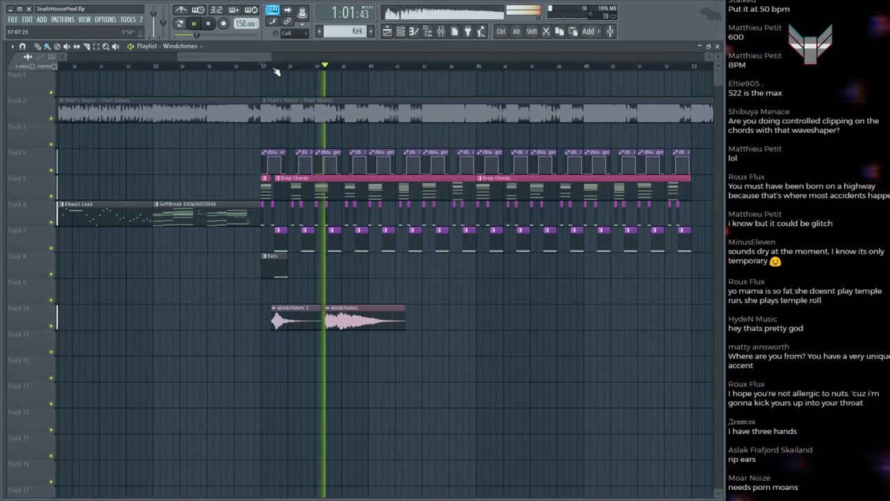
{"action": "key", "text": "space"}
{"action": "key", "text": "ctrl+s"}
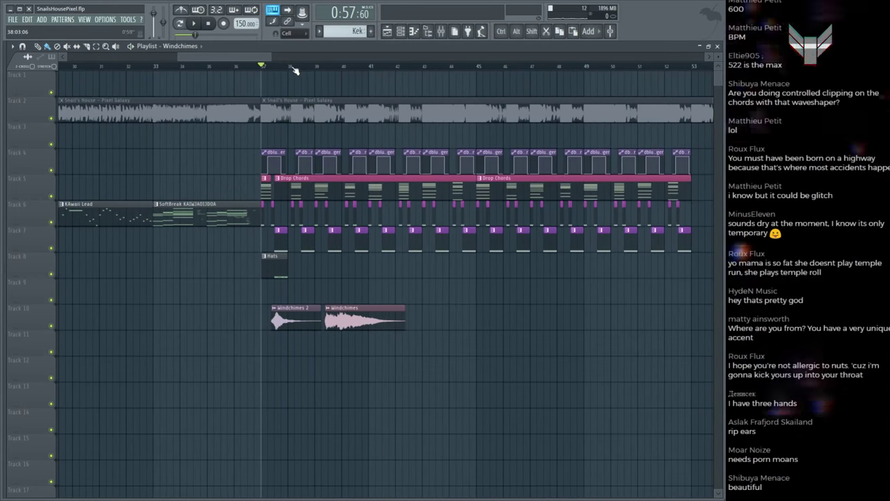
{"action": "key", "text": "space"}
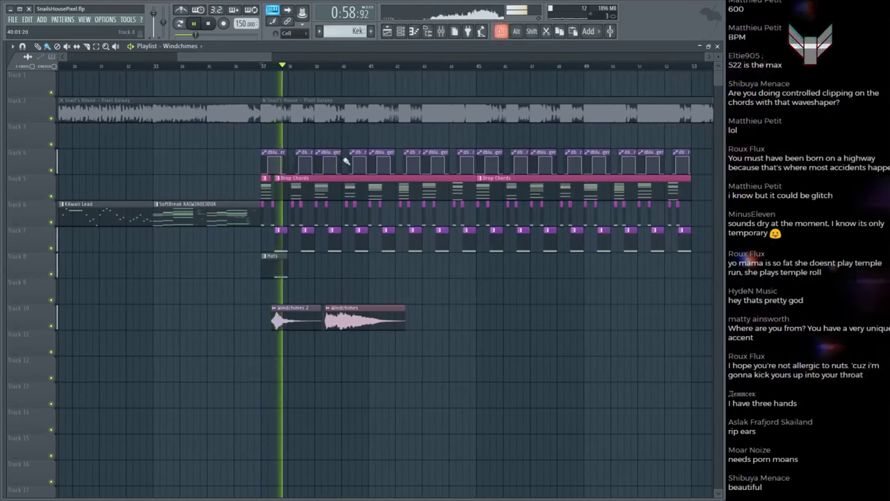
{"action": "scroll", "coordinate": [308, 74], "scroll_direction": "up", "scroll_amount": 4}
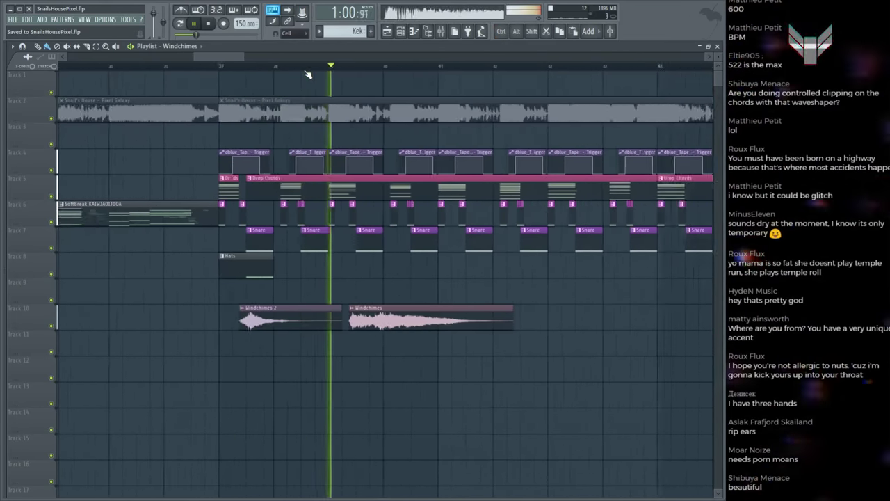
{"action": "scroll", "coordinate": [309, 75], "scroll_direction": "down", "scroll_amount": 6}
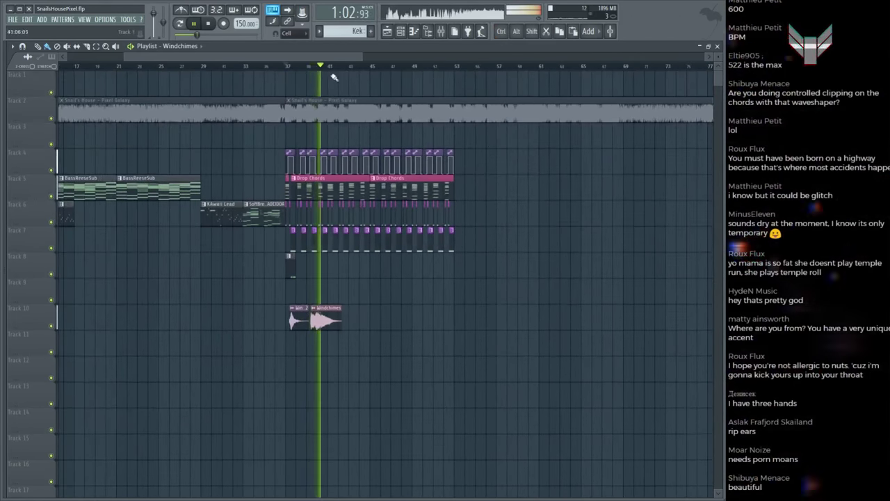
{"action": "scroll", "coordinate": [334, 73], "scroll_direction": "up", "scroll_amount": 4}
{"action": "key", "text": "space"}
Step: Set the song position to bar 41 and save the project
{"action": "left_click", "coordinate": [355, 66]}
{"action": "key", "text": "ctrl+s"}
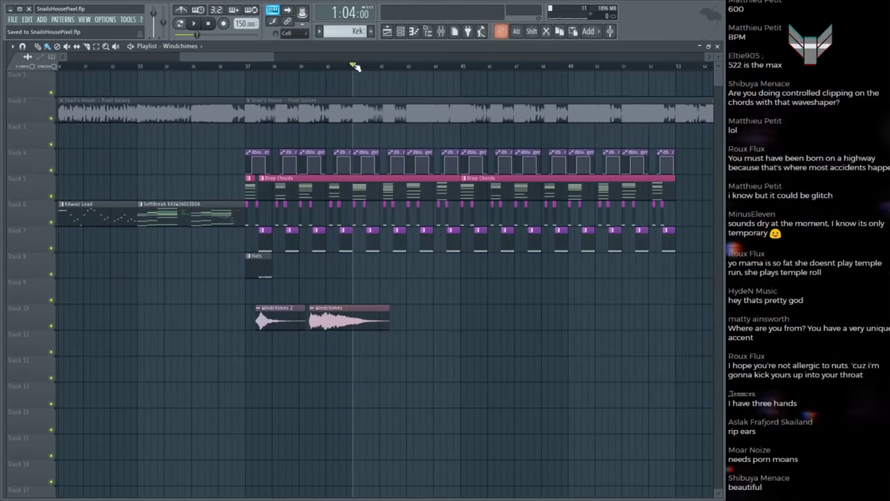
{"action": "scroll", "coordinate": [355, 66], "scroll_direction": "down", "scroll_amount": 3}
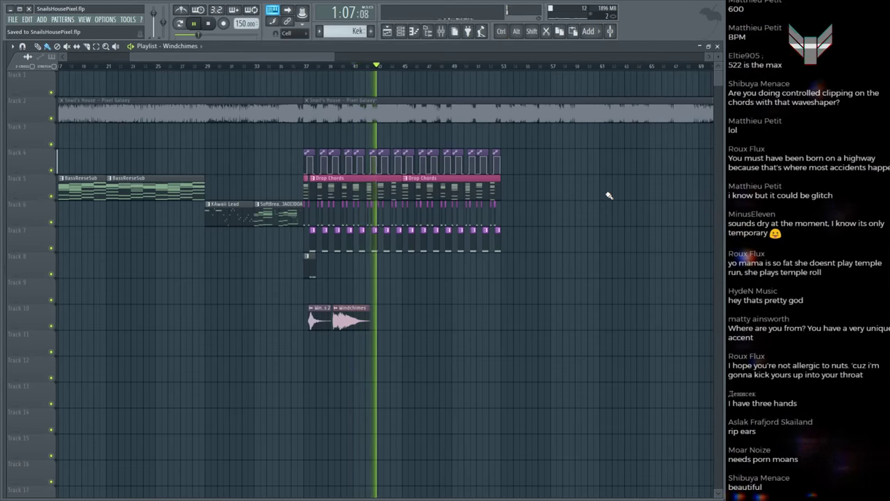
{"action": "scroll", "coordinate": [385, 68], "scroll_direction": "up", "scroll_amount": 3}
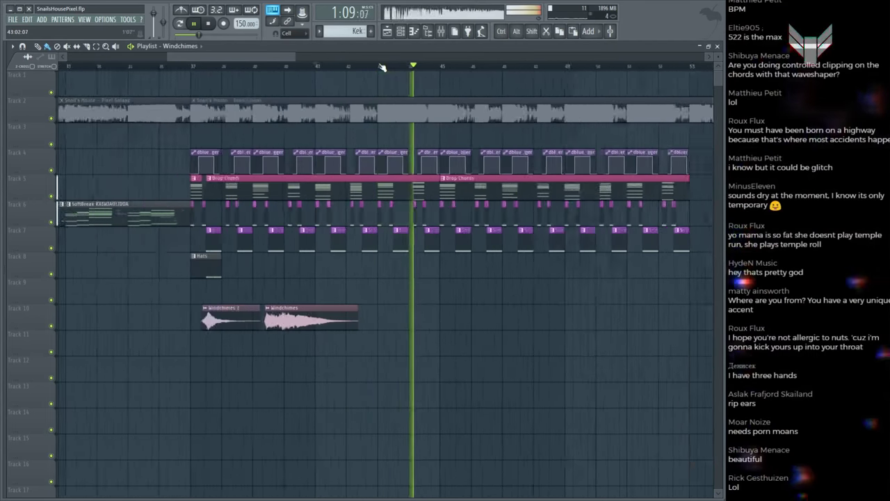
{"action": "scroll", "coordinate": [382, 67], "scroll_direction": "down", "scroll_amount": 2}
{"action": "key", "text": "space"}
Step: Audition the drop from bar 37 and reset the song position to bar 37
{"action": "left_click", "coordinate": [257, 106], "text": "ctrl"}
{"action": "key", "text": "space"}
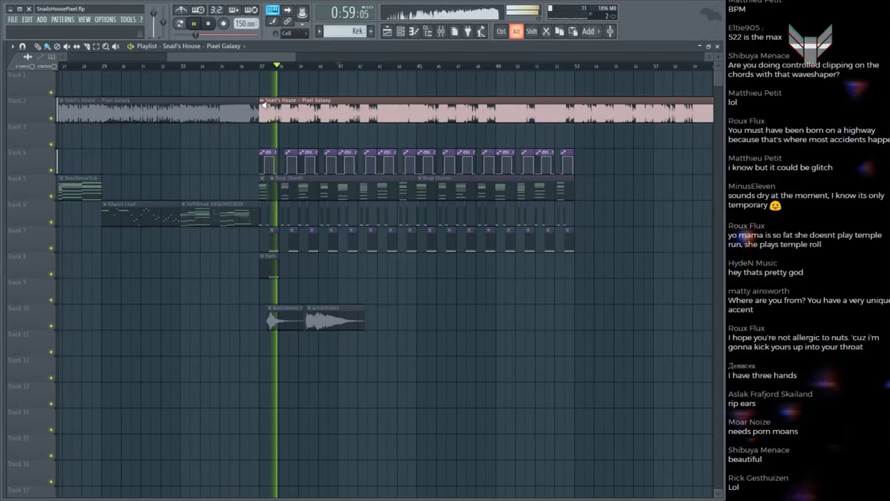
{"action": "key", "text": "space"}
{"action": "scroll", "coordinate": [274, 74], "scroll_direction": "up", "scroll_amount": 2}
{"action": "scroll", "coordinate": [274, 73], "scroll_direction": "up", "scroll_amount": 2}
{"action": "left_click", "coordinate": [250, 115], "text": "ctrl"}
{"action": "key", "text": "space"}
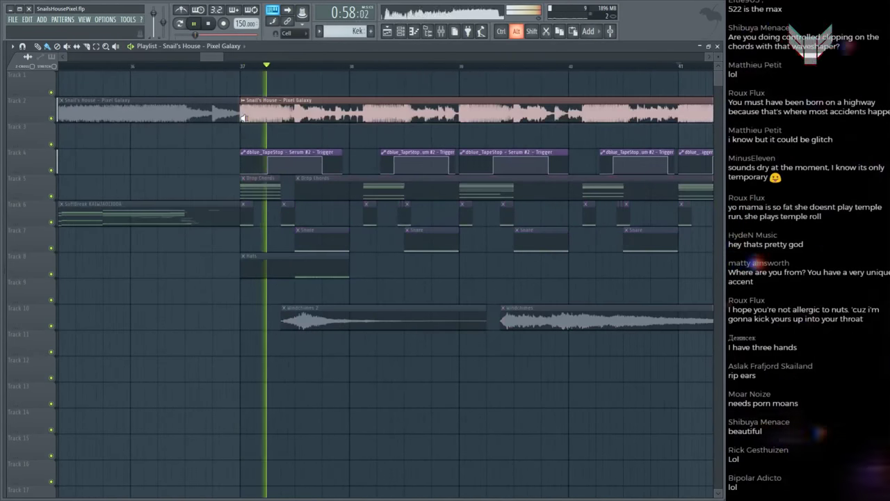
{"action": "key", "text": "space"}
{"action": "left_click", "coordinate": [244, 68]}
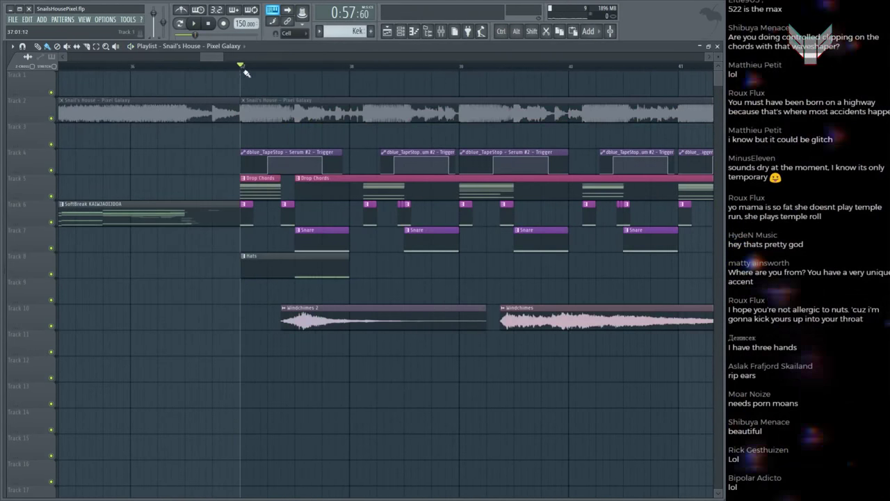
Step: Drag the HEY sample from the FX folder onto Track 12 at bar 37
{"action": "key", "text": "alt+F8"}
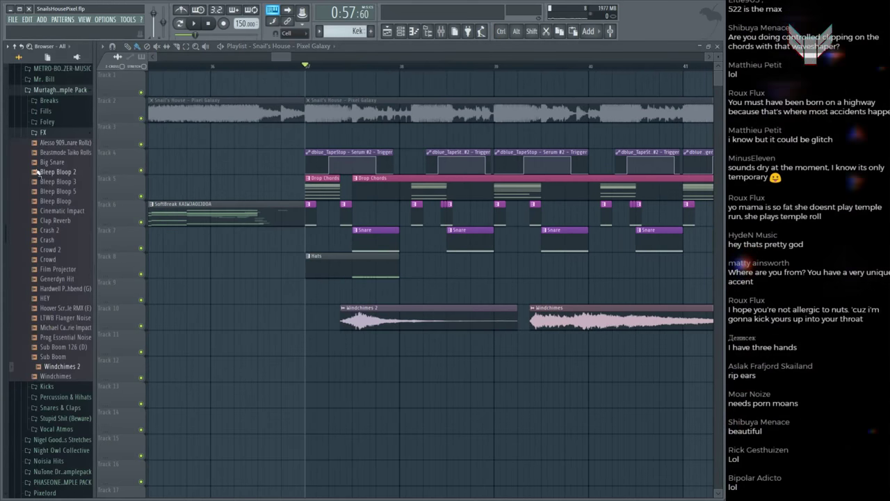
{"action": "left_click", "coordinate": [43, 133]}
{"action": "left_click", "coordinate": [44, 133]}
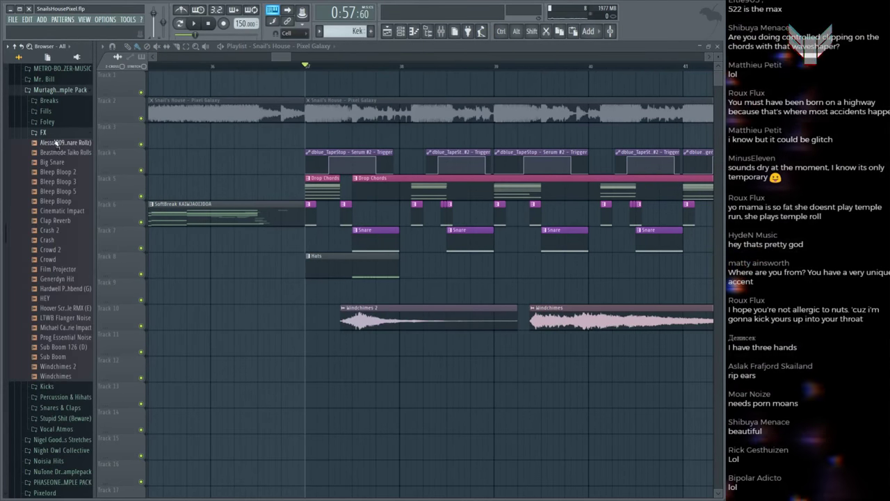
{"action": "left_click_drag", "start_coordinate": [57, 297], "coordinate": [303, 373]}
Step: Set the HEY channel's root note to A4
{"action": "double_click", "coordinate": [304, 374]}
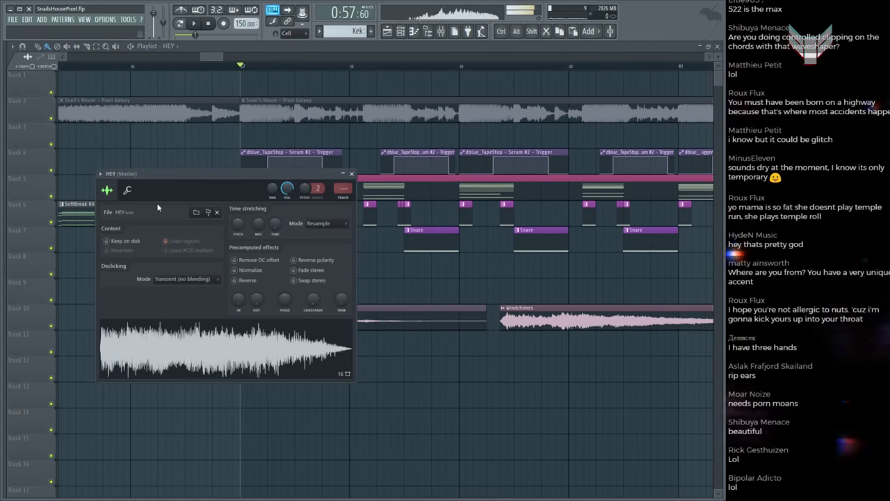
{"action": "left_click", "coordinate": [128, 192]}
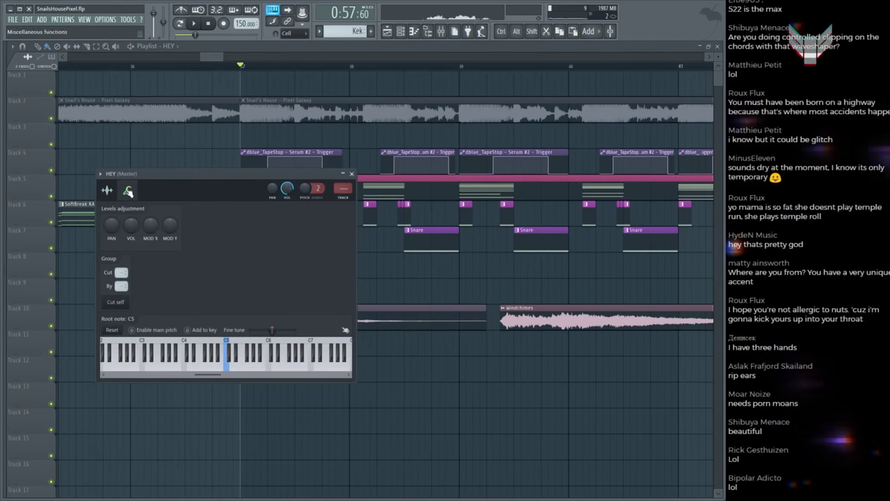
{"action": "right_click", "coordinate": [214, 351]}
{"action": "key", "text": "Escape"}
Step: Audition the drop with the new HEY shot, then bring up the mixer
{"action": "key", "text": "space"}
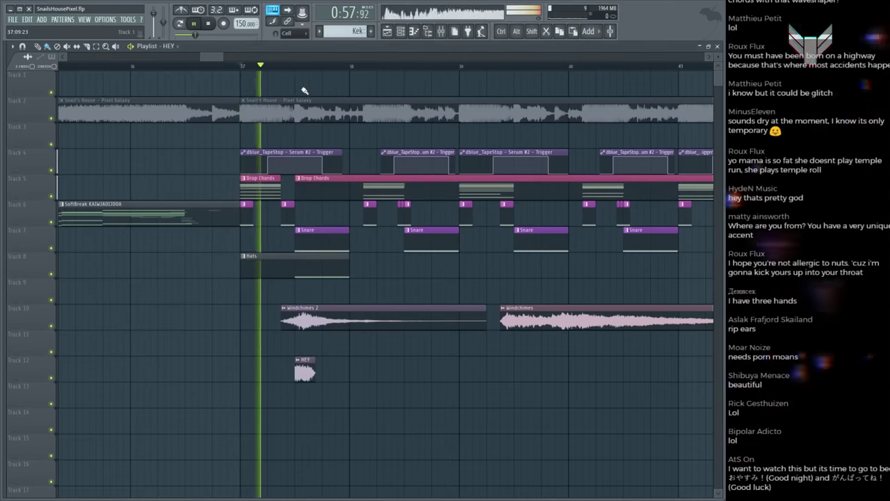
{"action": "key", "text": "space"}
{"action": "key", "text": "space"}
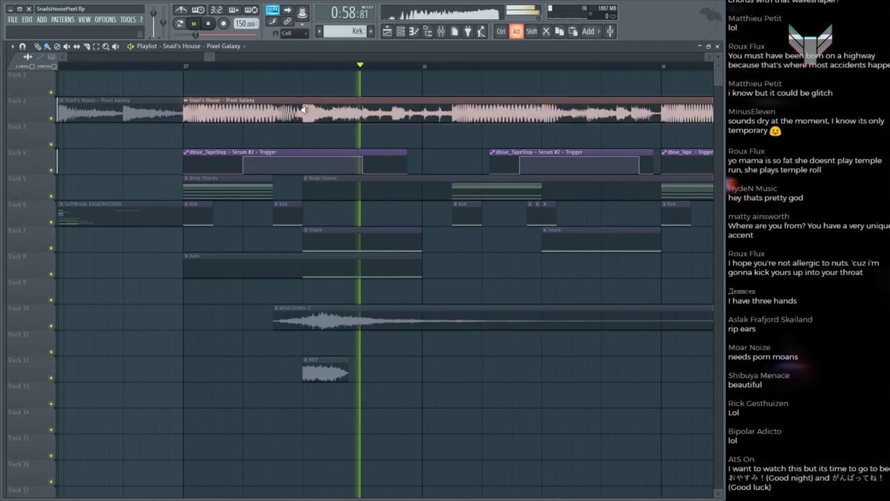
{"action": "key", "text": "space"}
{"action": "key", "text": "space"}
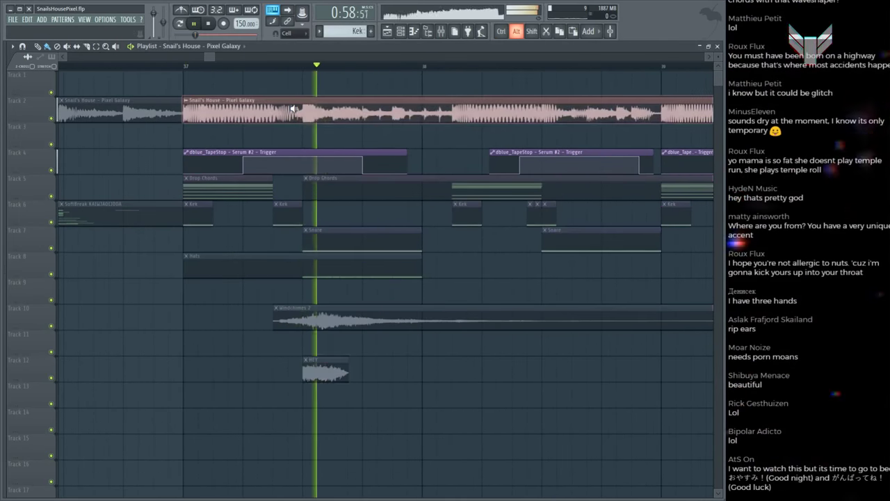
{"action": "key", "text": "space"}
{"action": "key", "text": "F9"}
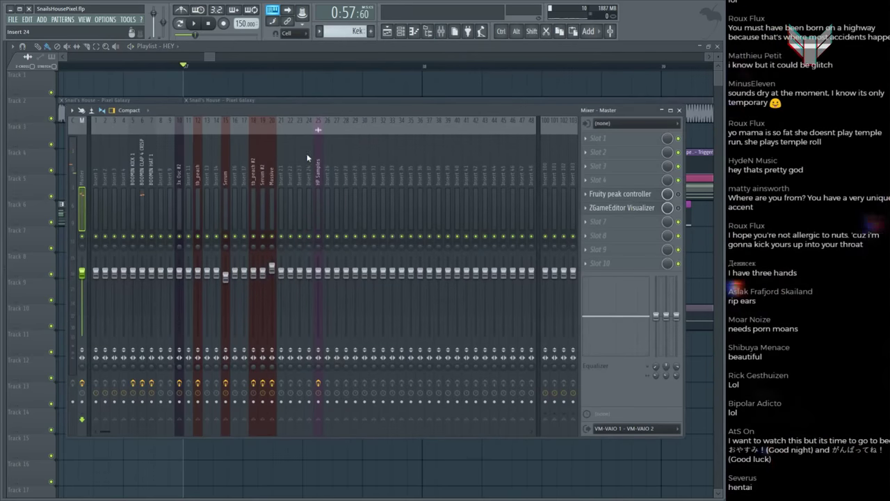
Step: Route the HEY channel to mixer insert 22 and audition the drop
{"action": "key", "text": "ctrl+l"}
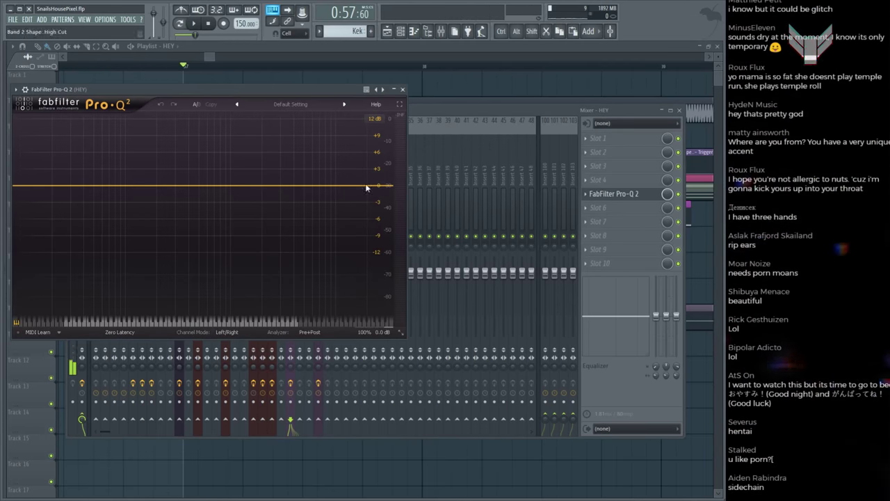
{"action": "key", "text": "space"}
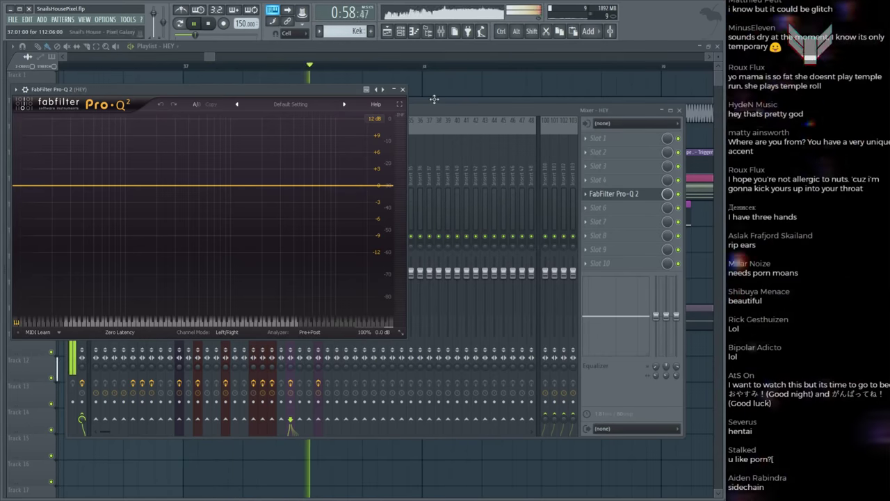
{"action": "left_click", "coordinate": [434, 98]}
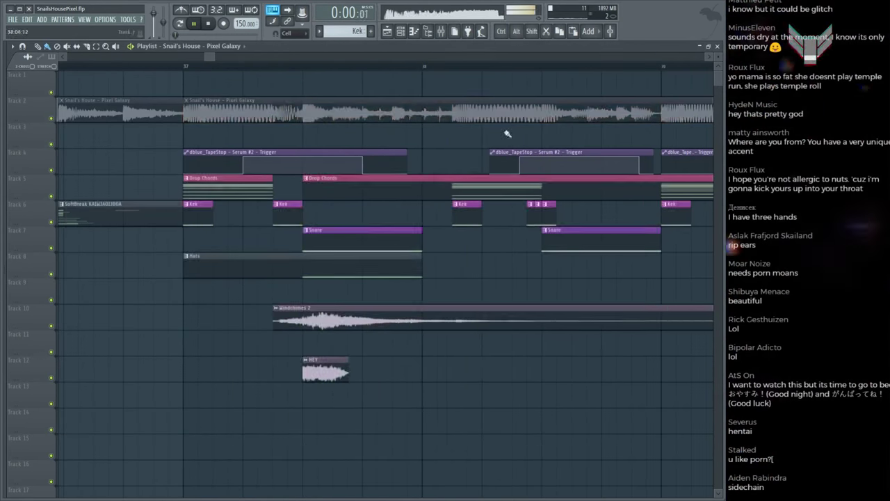
Step: Colour the Delay Send insert orange and select the HEY insert
{"action": "key", "text": "F9"}
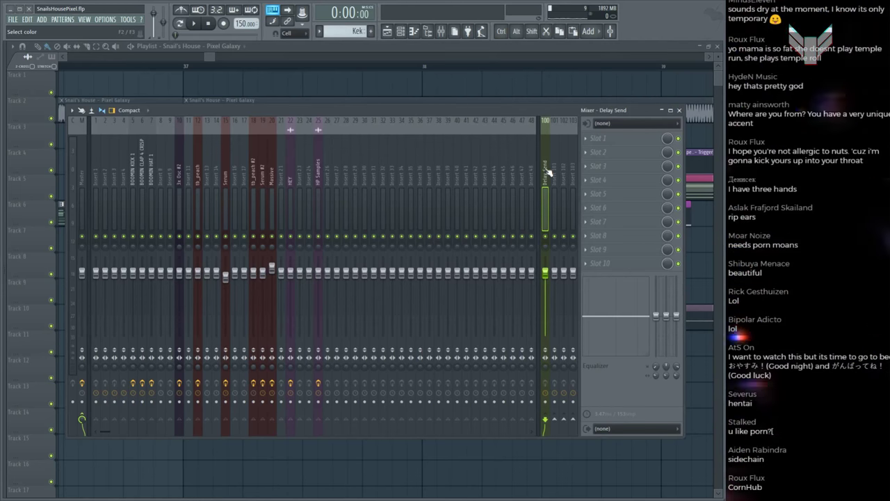
{"action": "left_click", "coordinate": [546, 171]}
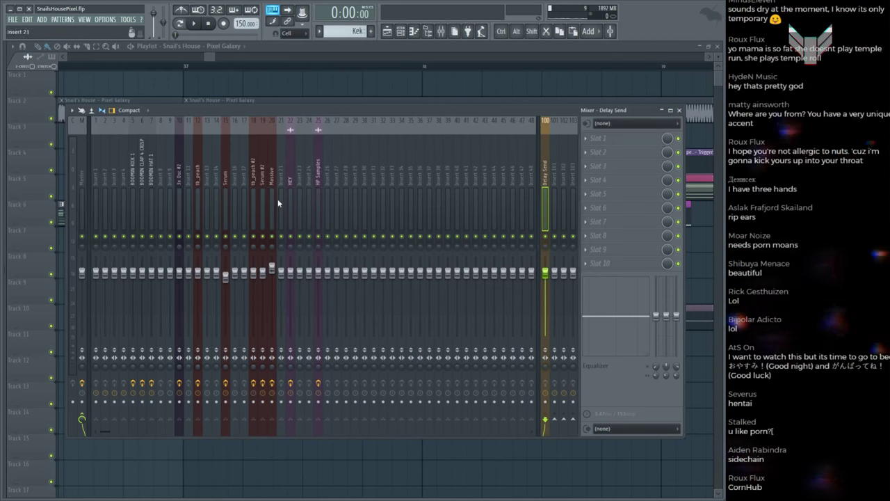
{"action": "left_click", "coordinate": [291, 180]}
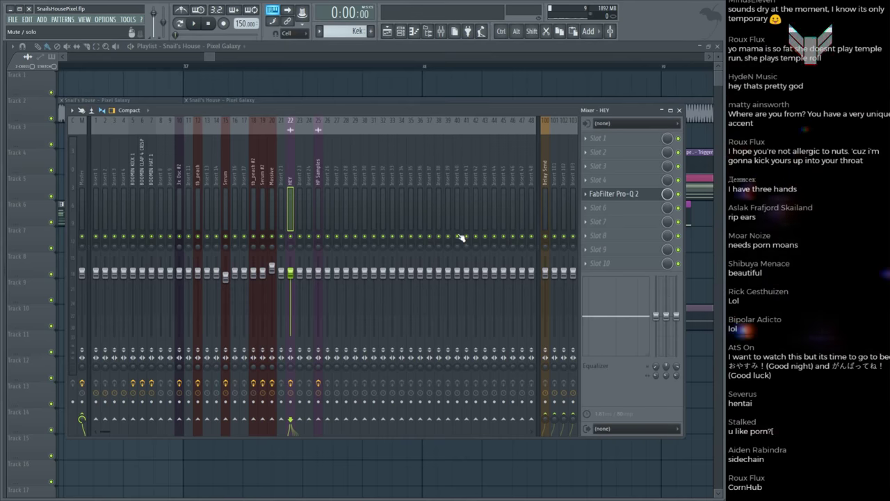
Step: Start the drop playing from bar 37 and return to the playlist
{"action": "left_click", "coordinate": [186, 68]}
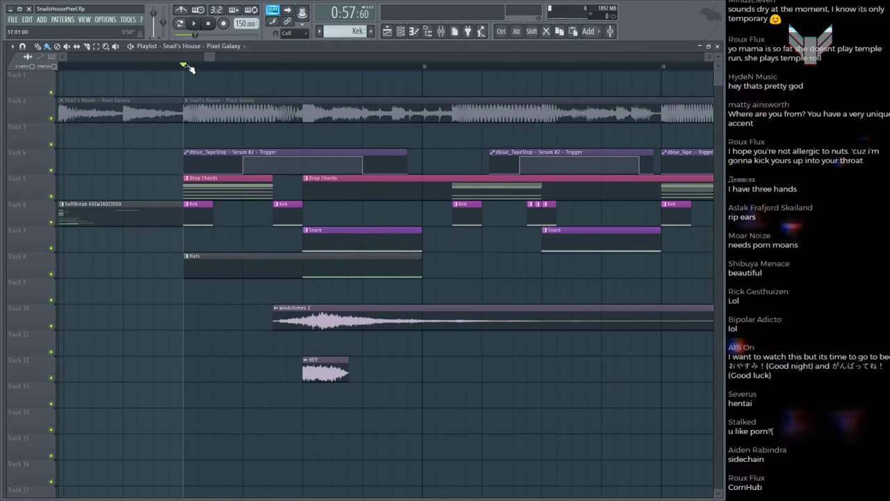
{"action": "key", "text": "space"}
{"action": "key", "text": "F9"}
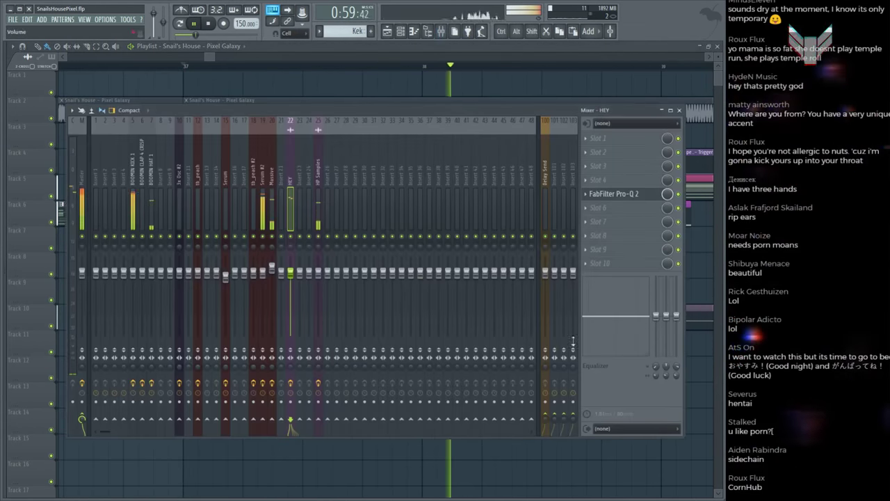
{"action": "key", "text": "F9"}
Step: Apply a pogo pitch effect to the HEY sample while the drop plays
{"action": "double_click", "coordinate": [297, 317]}
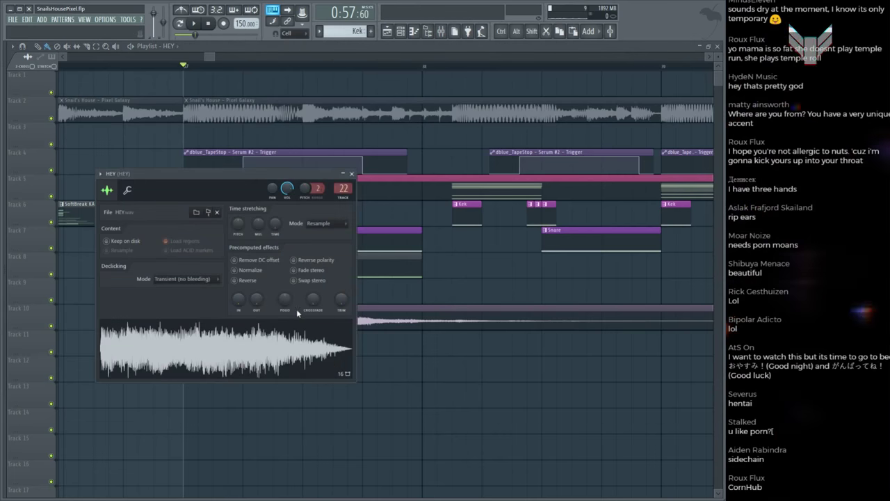
{"action": "key", "text": "space"}
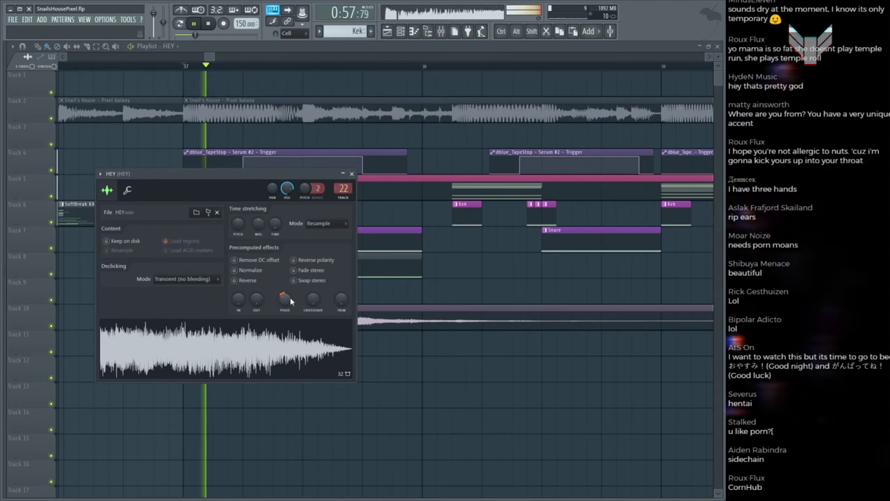
{"action": "scroll", "coordinate": [291, 300], "scroll_direction": "down", "scroll_amount": 3}
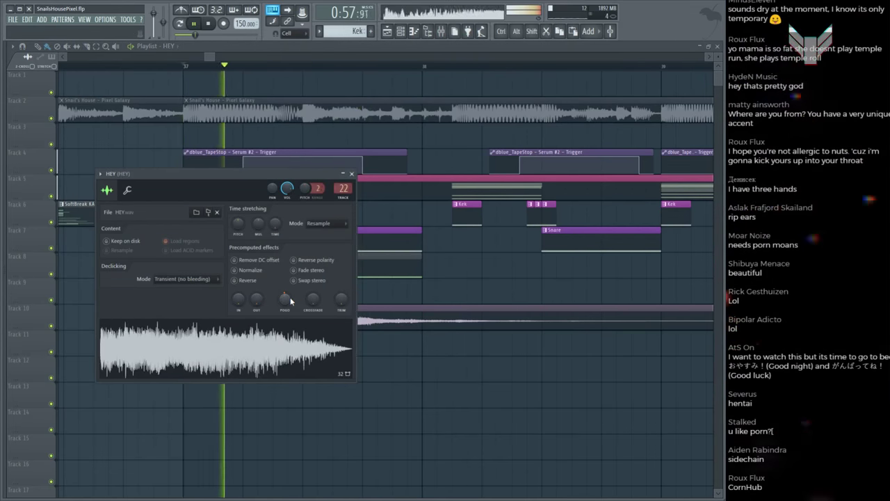
{"action": "scroll", "coordinate": [291, 301], "scroll_direction": "up", "scroll_amount": 3}
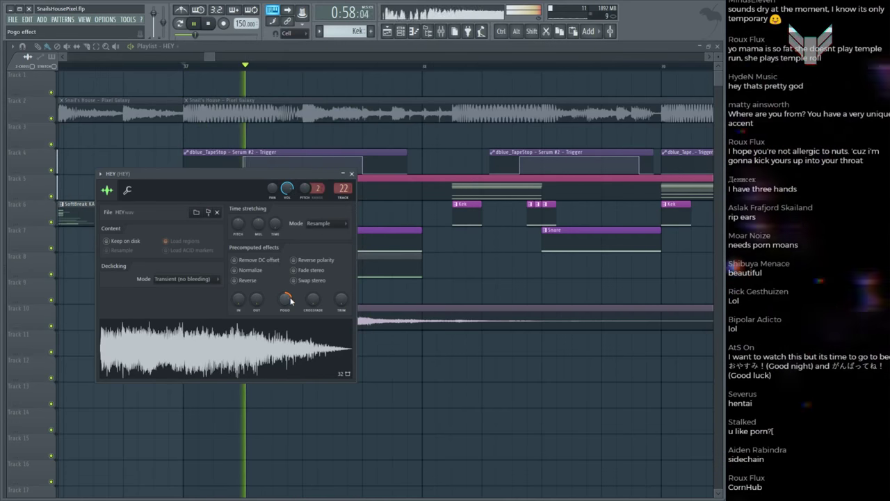
{"action": "scroll", "coordinate": [291, 301], "scroll_direction": "down", "scroll_amount": 3}
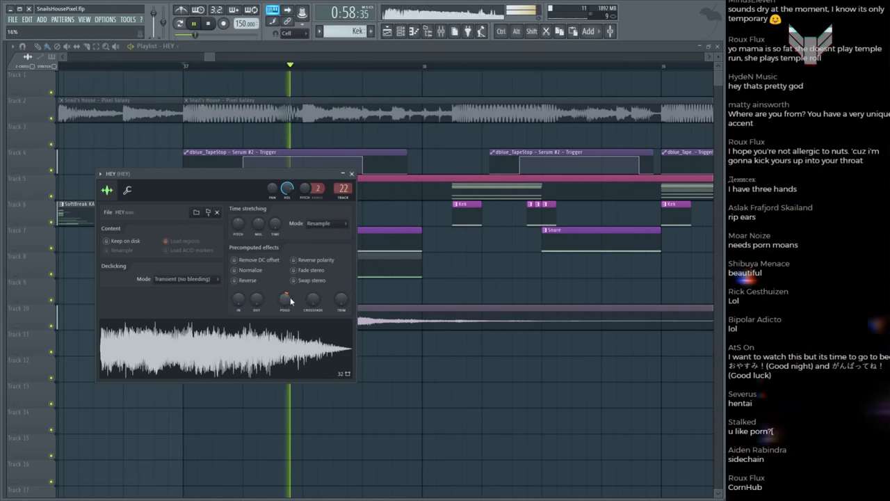
{"action": "scroll", "coordinate": [291, 300], "scroll_direction": "down", "scroll_amount": 1}
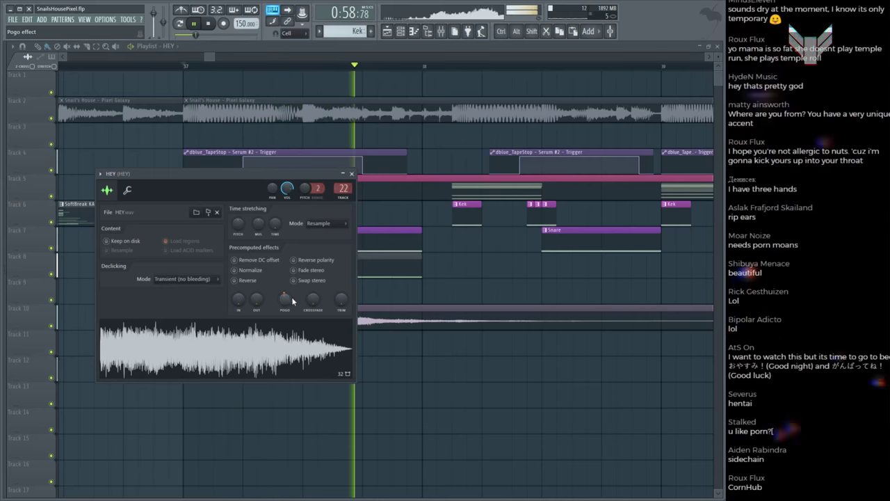
{"action": "key", "text": "Escape"}
{"action": "key", "text": "F9"}
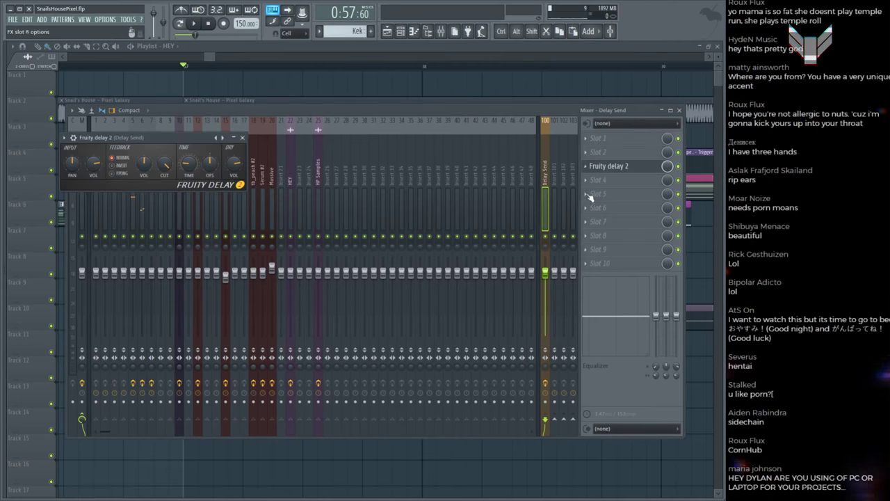
Step: Move the Fruity Delay 2 window aside while switching between the HEY and Delay Send inserts
{"action": "left_click_drag", "start_coordinate": [169, 139], "coordinate": [317, 92]}
{"action": "left_click", "coordinate": [290, 158]}
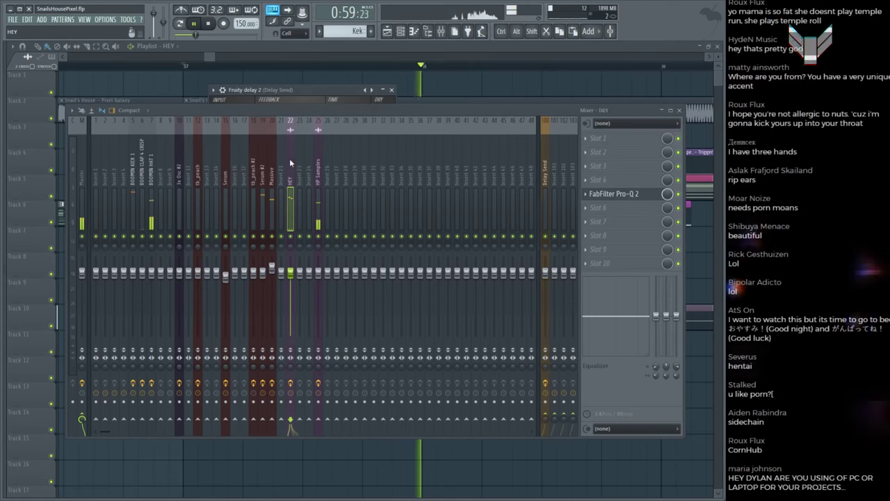
{"action": "left_click", "coordinate": [553, 182]}
{"action": "left_click", "coordinate": [608, 166]}
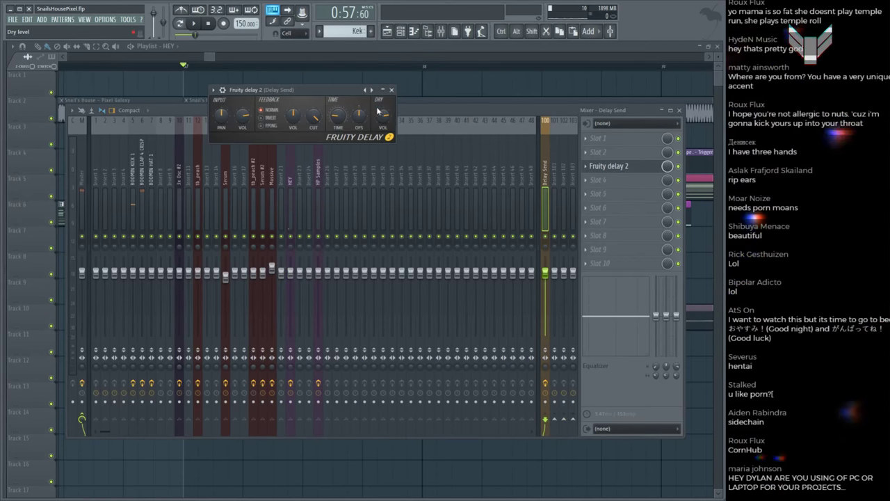
{"action": "left_click_drag", "start_coordinate": [373, 92], "coordinate": [526, 106]}
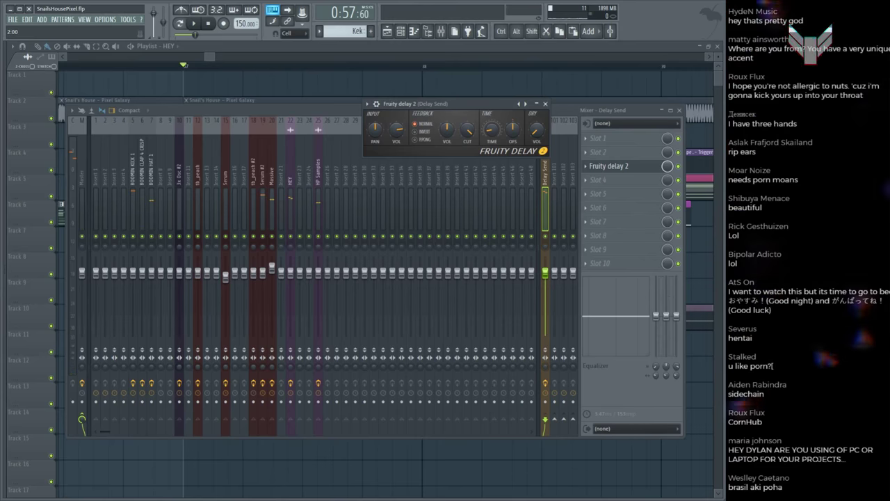
Step: Stop playback, reselect the HEY insert, and hide the mixer
{"action": "key", "text": "space"}
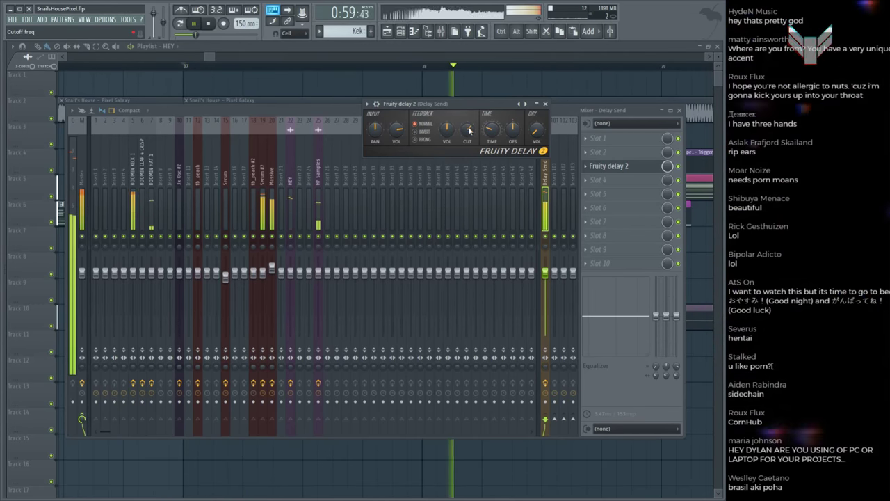
{"action": "left_click", "coordinate": [290, 208]}
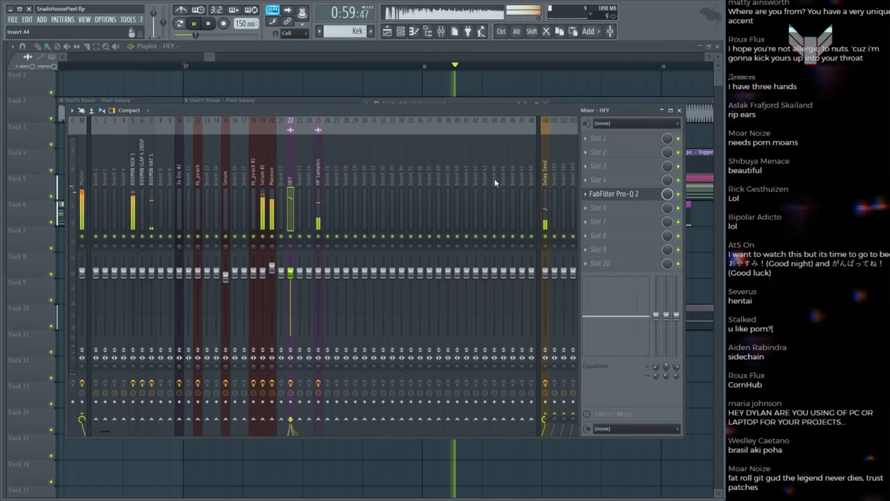
{"action": "key", "text": "space"}
{"action": "key", "text": "F9"}
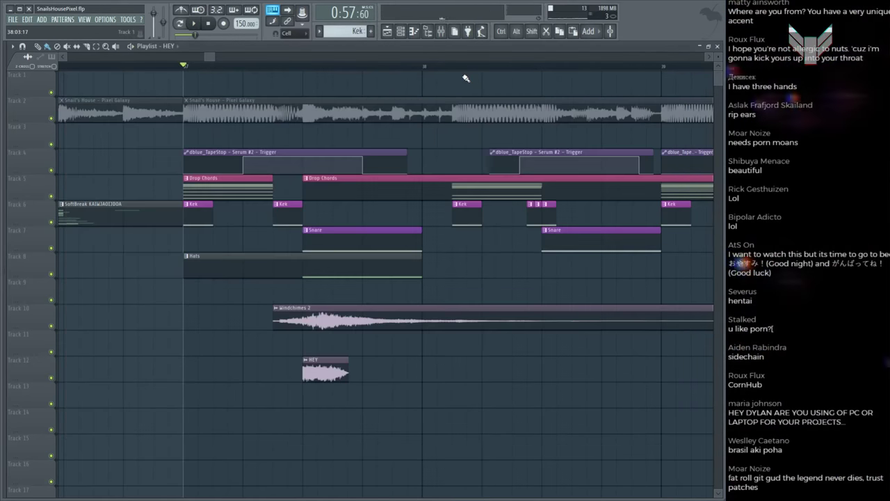
Step: Audition the drop from bar 37 and check the HEY channel settings
{"action": "scroll", "coordinate": [453, 73], "scroll_direction": "down", "scroll_amount": 3}
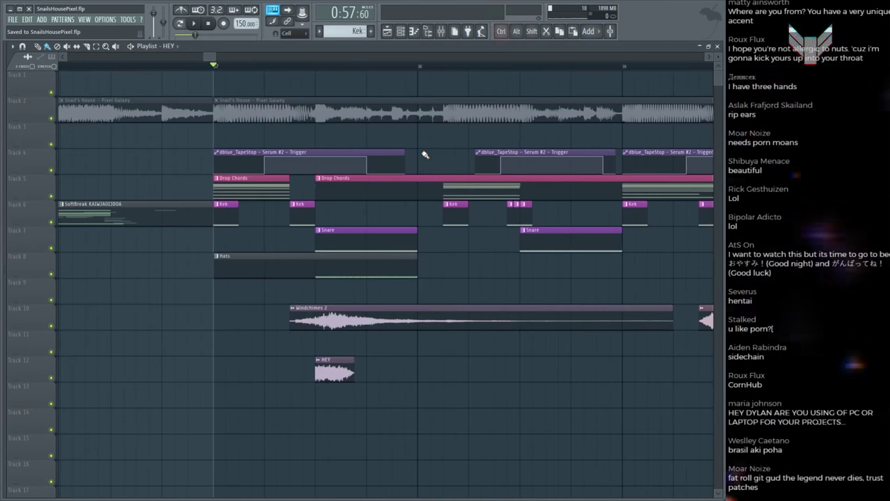
{"action": "key", "text": "space"}
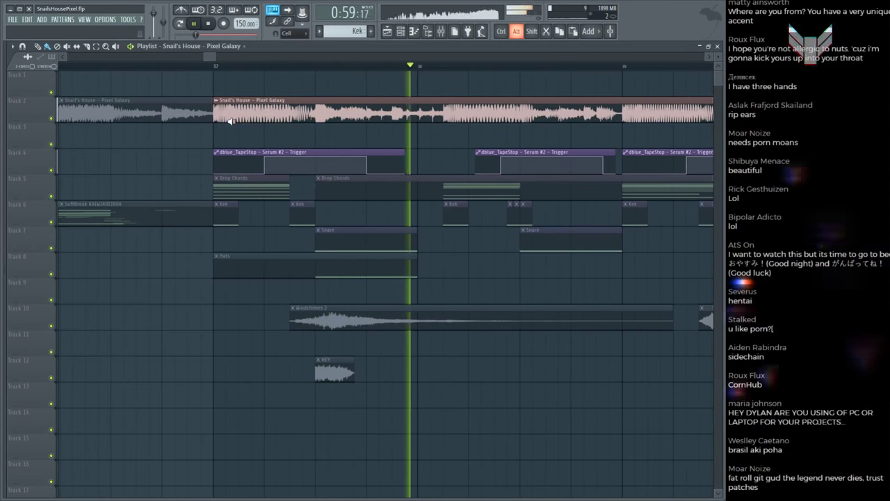
{"action": "key", "text": "space"}
{"action": "key", "text": "space"}
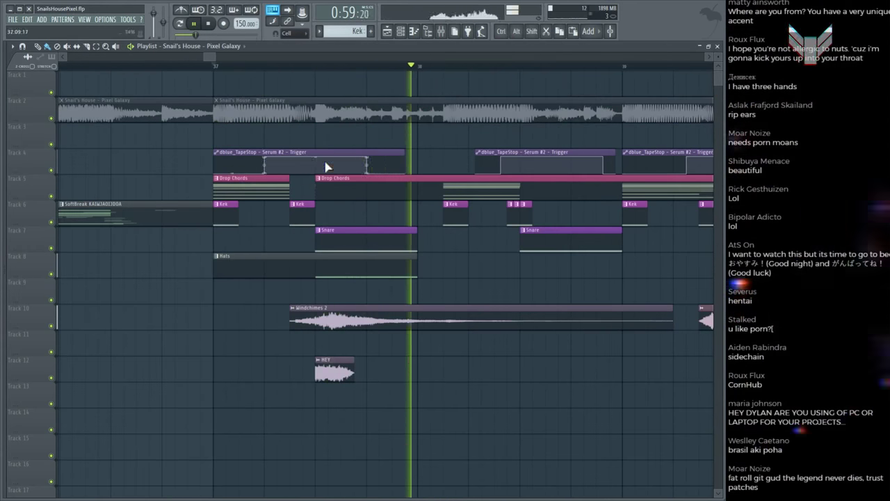
{"action": "key", "text": "F9"}
{"action": "key", "text": "F9"}
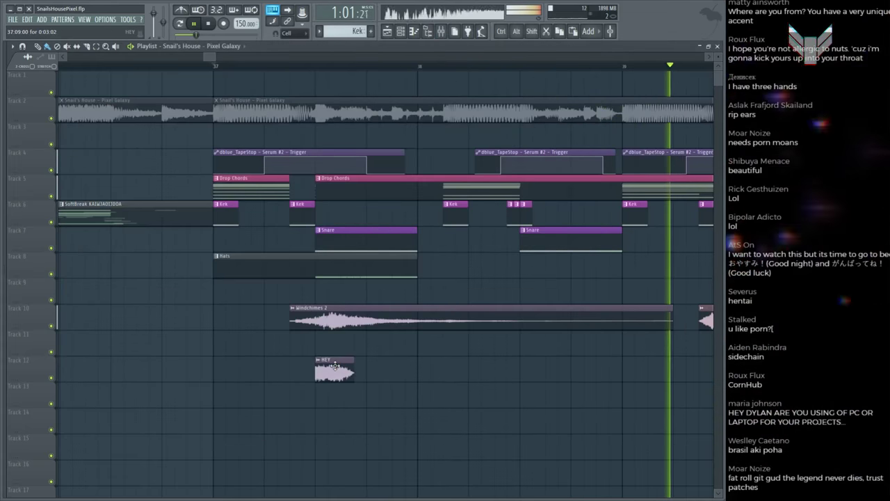
{"action": "left_click", "coordinate": [257, 172]}
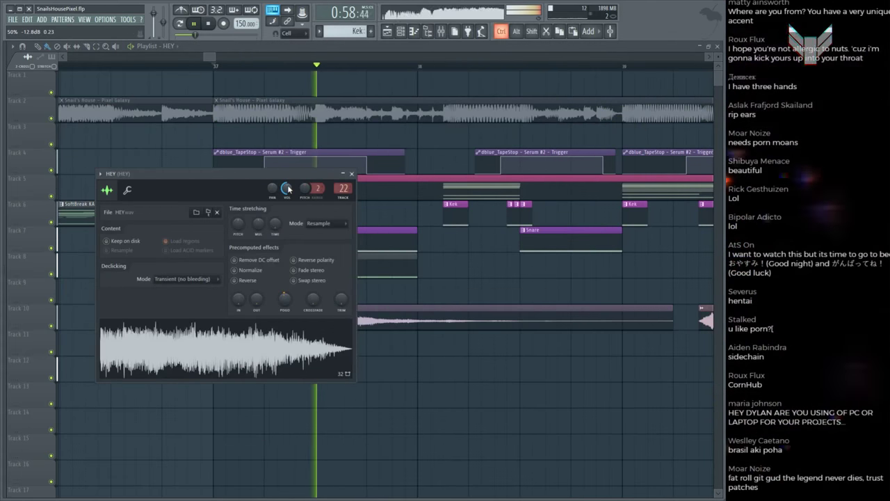
{"action": "left_click", "coordinate": [352, 173]}
{"action": "scroll", "coordinate": [407, 160], "scroll_direction": "down", "scroll_amount": 1}
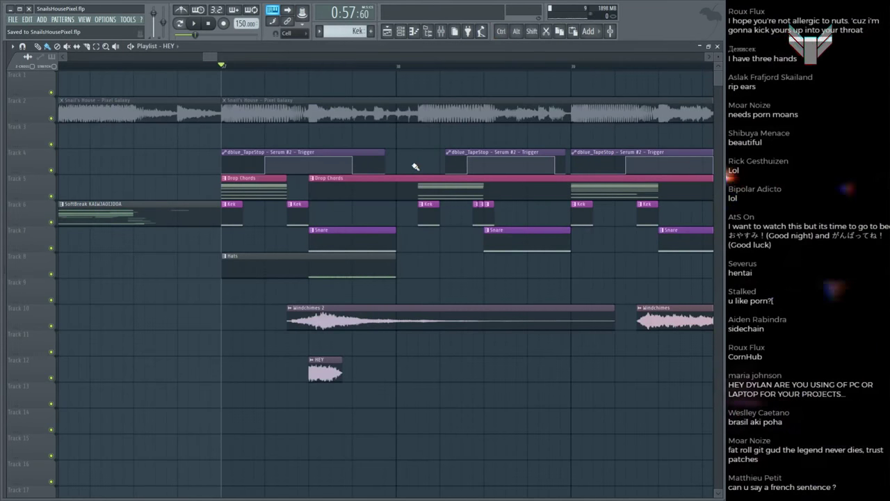
{"action": "key", "text": "space"}
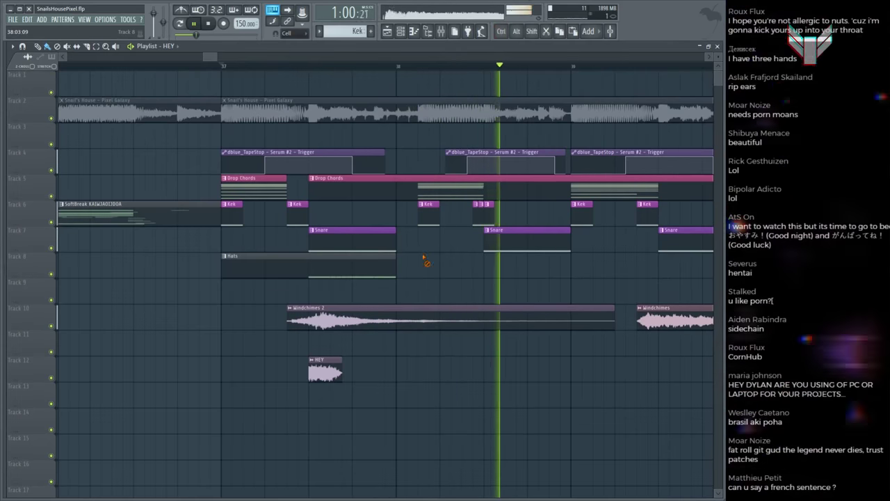
{"action": "key", "text": "space"}
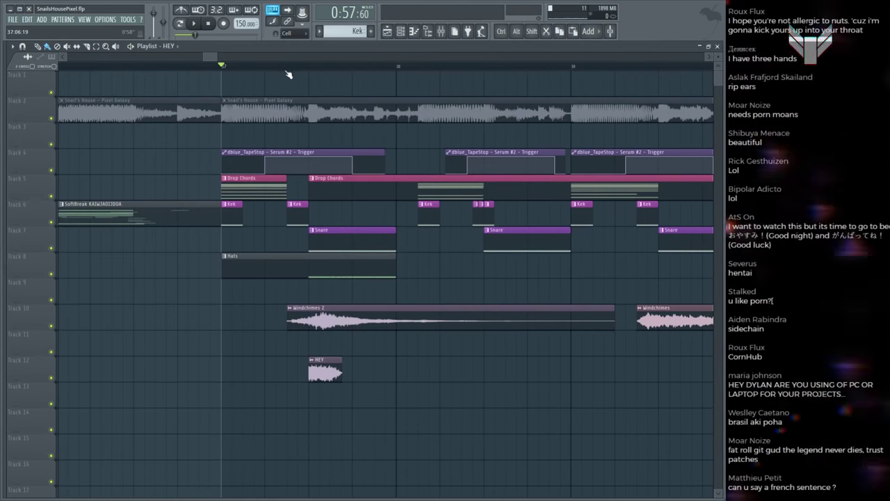
Step: Play the drop and save the project
{"action": "scroll", "coordinate": [289, 75], "scroll_direction": "down", "scroll_amount": 1}
{"action": "scroll", "coordinate": [289, 75], "scroll_direction": "down", "scroll_amount": 3}
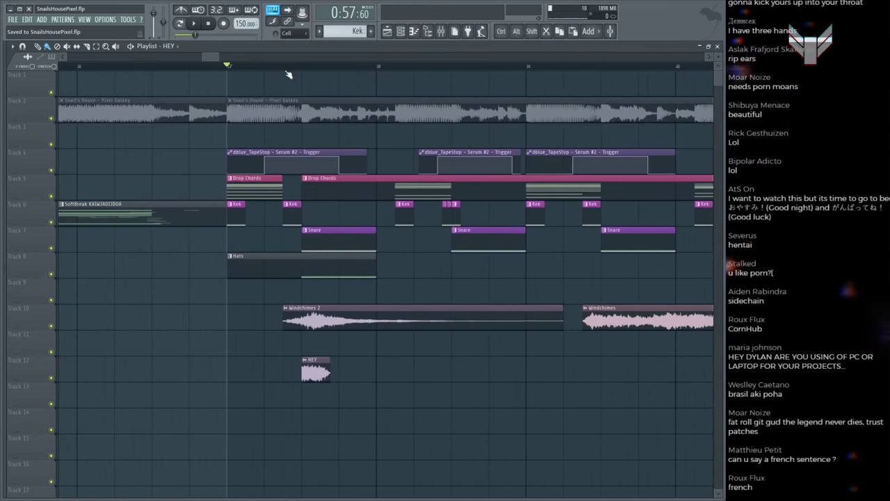
{"action": "key", "text": "space"}
{"action": "key", "text": "ctrl+s"}
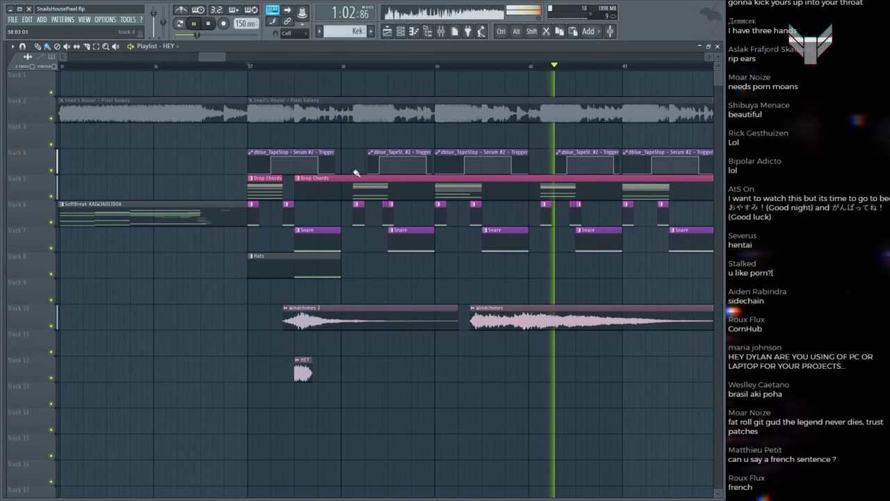
Step: Inspect the Windchimes channel settings, replay from bar 37, and save again
{"action": "scroll", "coordinate": [334, 74], "scroll_direction": "down", "scroll_amount": 2}
{"action": "double_click", "coordinate": [431, 318]}
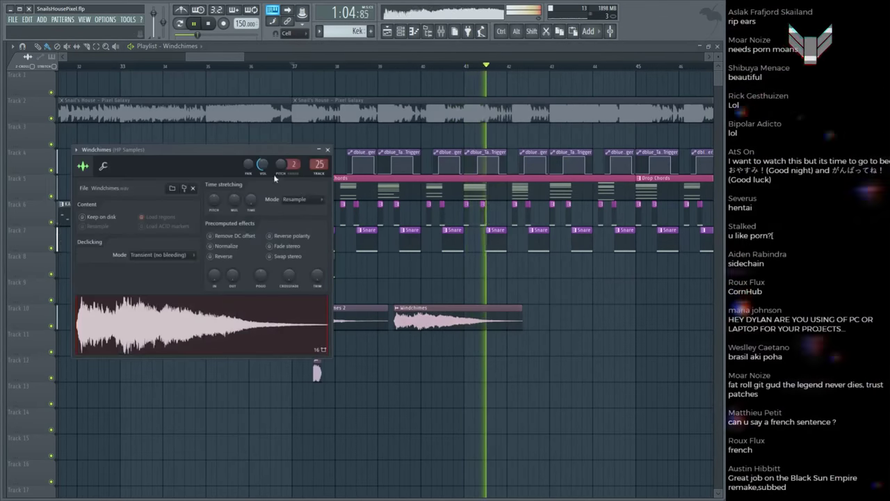
{"action": "key", "text": "Escape"}
{"action": "key", "text": "space"}
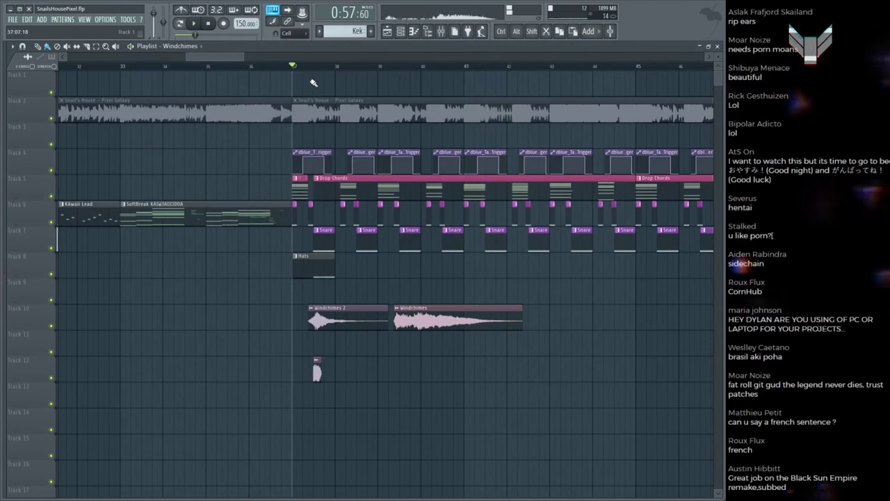
{"action": "key", "text": "space"}
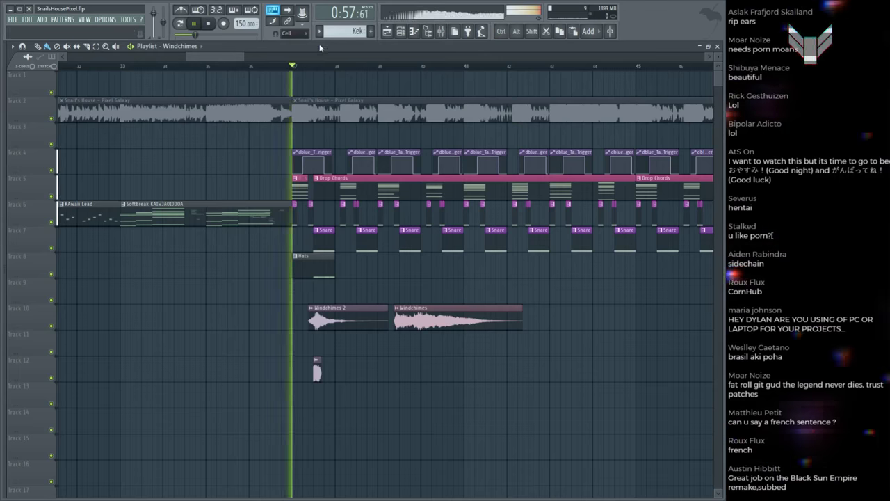
{"action": "scroll", "coordinate": [331, 74], "scroll_direction": "up", "scroll_amount": 1}
{"action": "key", "text": "ctrl+s"}
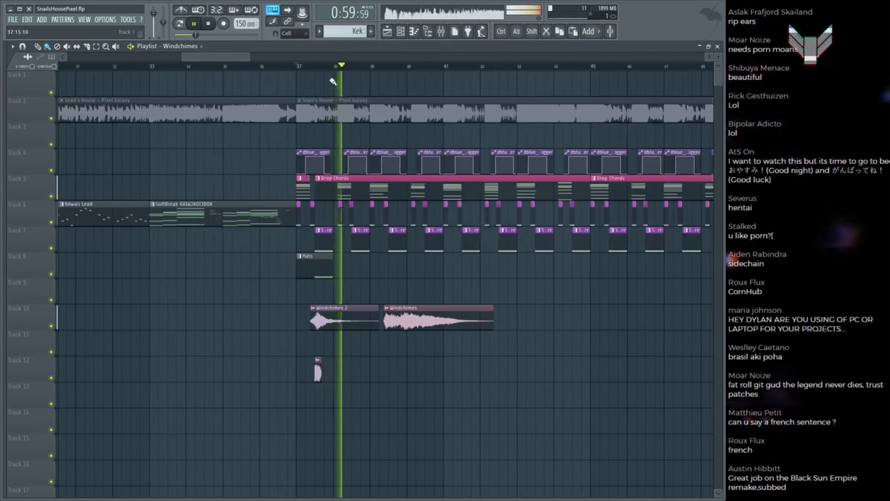
Step: Replay the drop from the bar 37 marker and resave SnailsHousePixel.flp
{"action": "scroll", "coordinate": [309, 64], "scroll_direction": "down", "scroll_amount": 2}
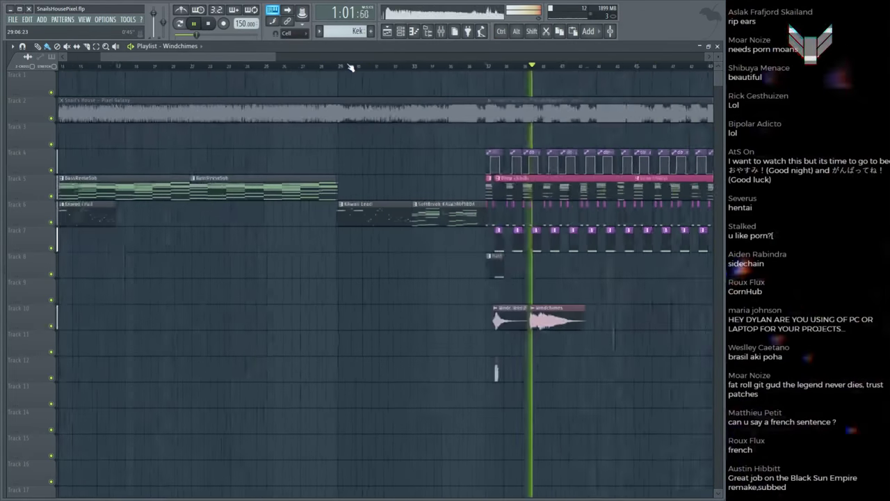
{"action": "scroll", "coordinate": [489, 67], "scroll_direction": "up", "scroll_amount": 3}
{"action": "scroll", "coordinate": [489, 69], "scroll_direction": "up", "scroll_amount": 1}
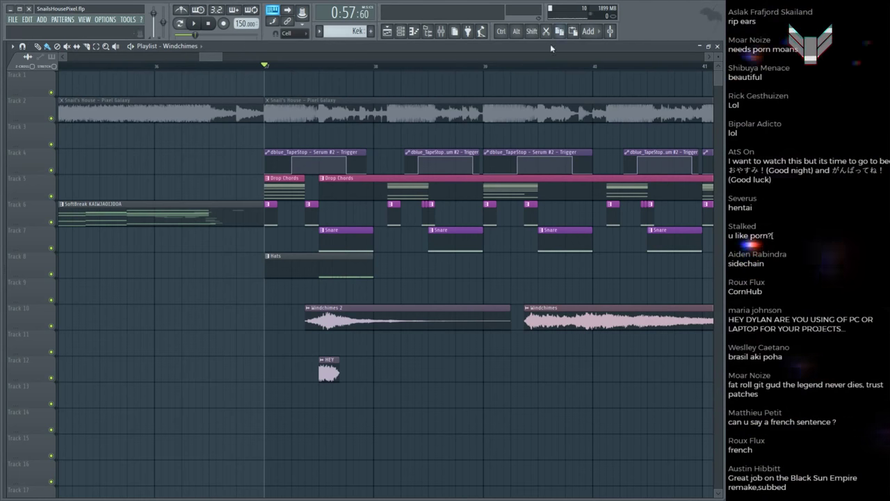
{"action": "key", "text": "space"}
{"action": "scroll", "coordinate": [268, 65], "scroll_direction": "down", "scroll_amount": 4}
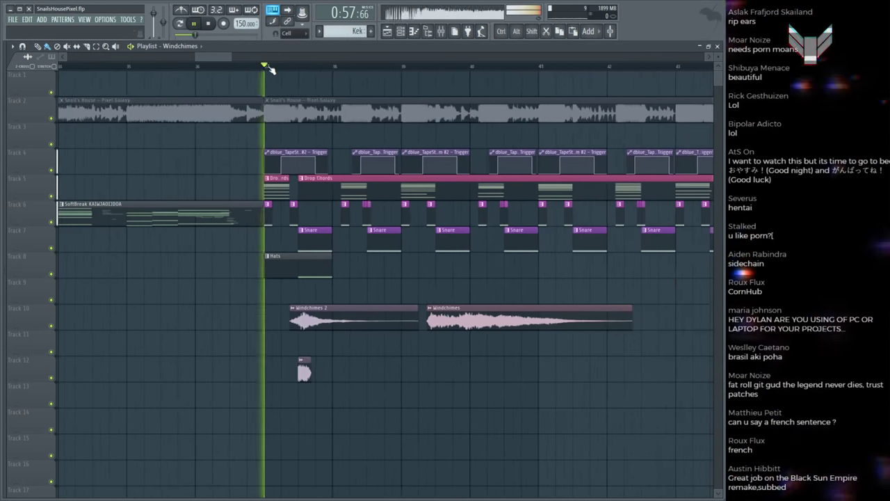
{"action": "key", "text": "ctrl+s"}
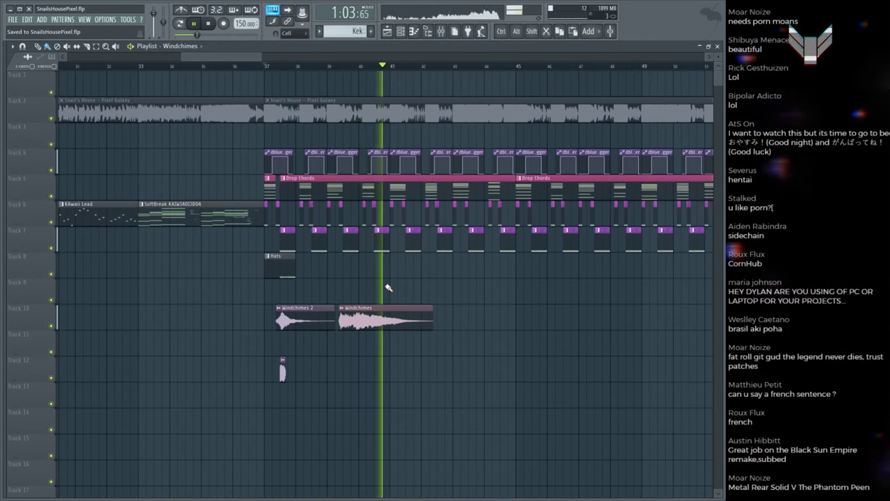
{"action": "key", "text": "ctrl+s"}
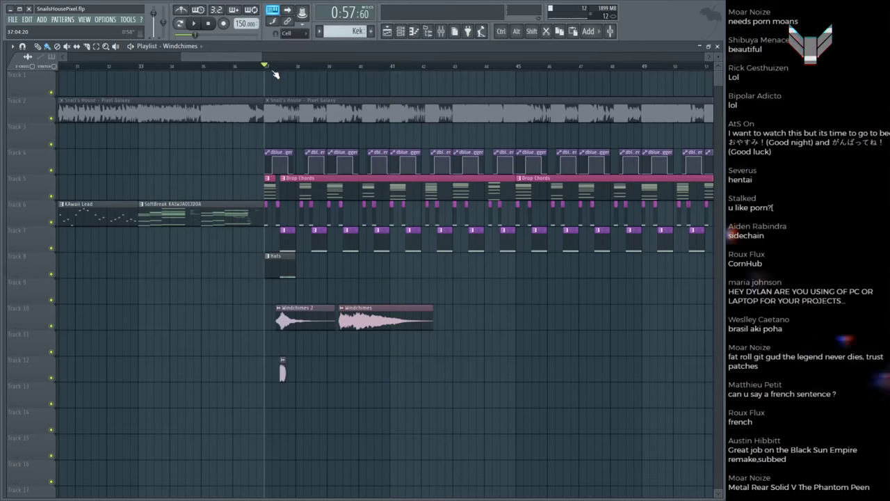
{"action": "key", "text": "ctrl"}
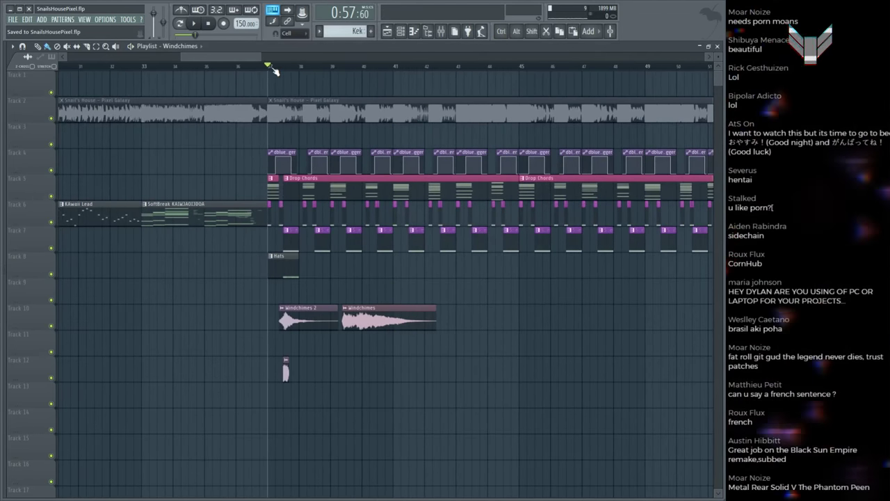
Step: Play the drop once more while scrolling the playlist, then reopen the mixer
{"action": "scroll", "coordinate": [273, 70], "scroll_direction": "up", "scroll_amount": 2}
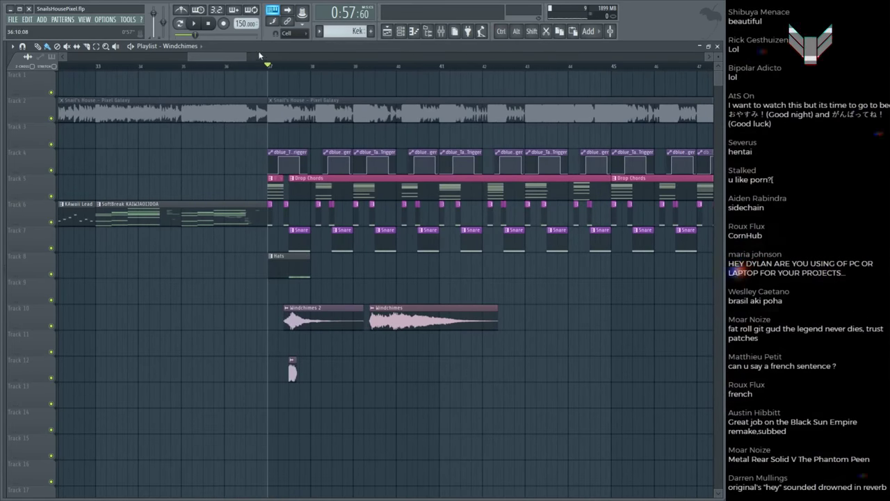
{"action": "key", "text": "space"}
{"action": "scroll", "coordinate": [284, 67], "scroll_direction": "down", "scroll_amount": 3}
{"action": "scroll", "coordinate": [284, 66], "scroll_direction": "up", "scroll_amount": 6}
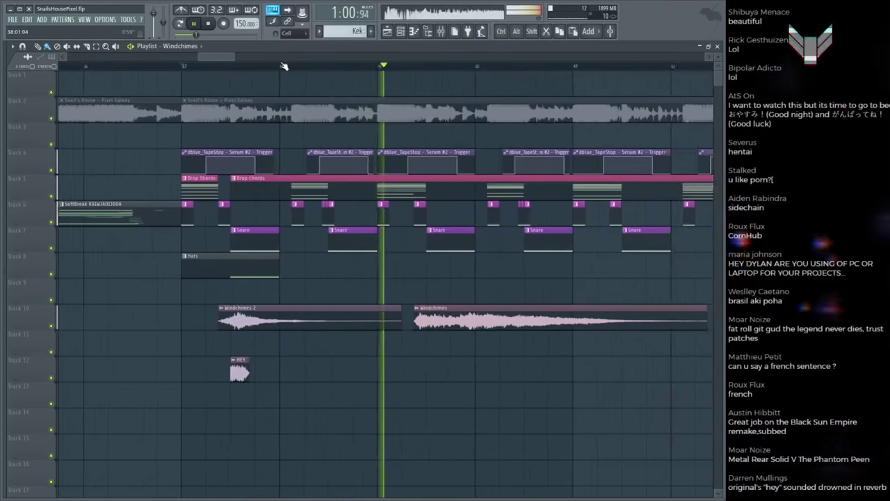
{"action": "scroll", "coordinate": [500, 339], "scroll_direction": "down", "scroll_amount": 4}
{"action": "scroll", "coordinate": [509, 290], "scroll_direction": "down", "scroll_amount": 2}
{"action": "scroll", "coordinate": [509, 290], "scroll_direction": "up", "scroll_amount": 2}
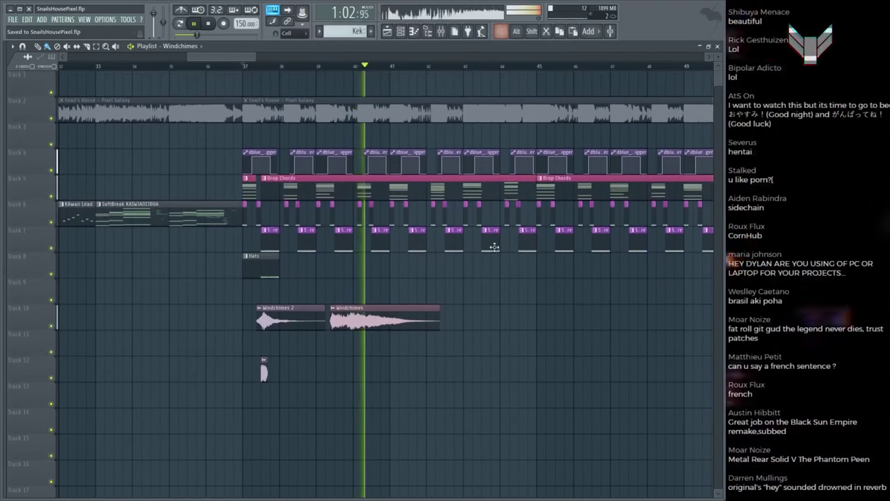
{"action": "scroll", "coordinate": [339, 71], "scroll_direction": "down", "scroll_amount": 5}
{"action": "scroll", "coordinate": [339, 71], "scroll_direction": "down", "scroll_amount": 3}
{"action": "scroll", "coordinate": [413, 73], "scroll_direction": "up", "scroll_amount": 5}
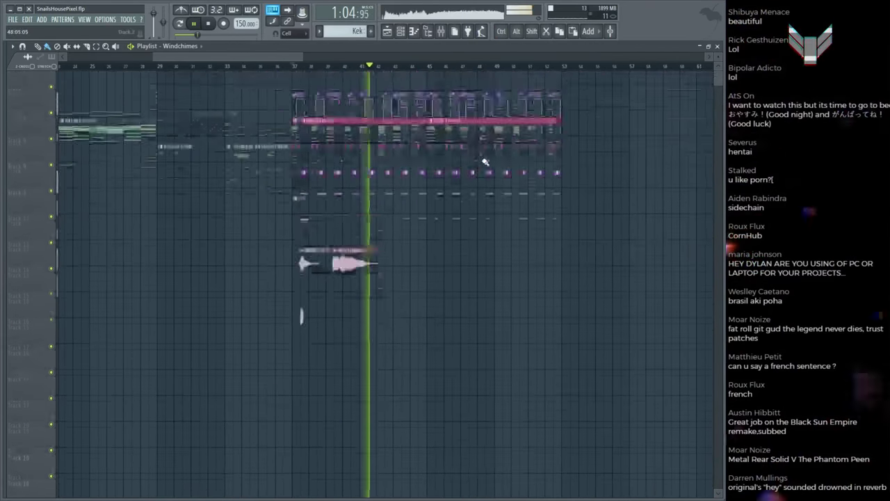
{"action": "scroll", "coordinate": [413, 72], "scroll_direction": "up", "scroll_amount": 4}
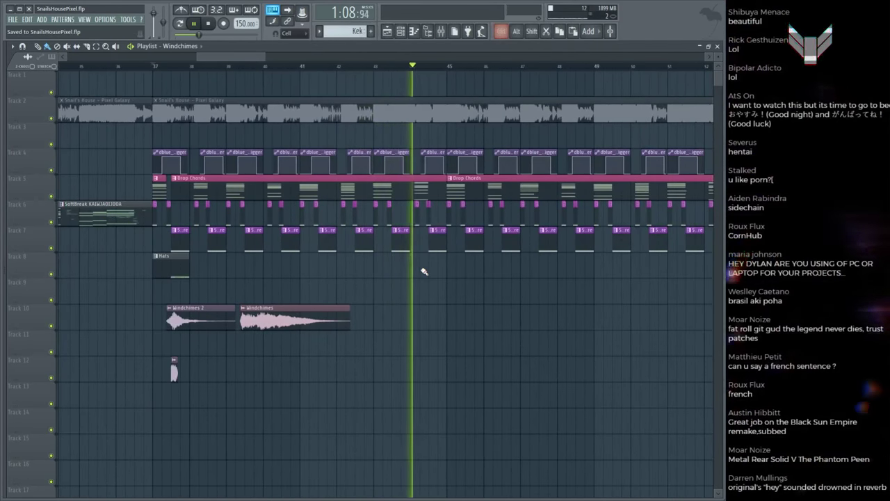
{"action": "scroll", "coordinate": [380, 66], "scroll_direction": "down", "scroll_amount": 4}
{"action": "scroll", "coordinate": [380, 66], "scroll_direction": "up", "scroll_amount": 4}
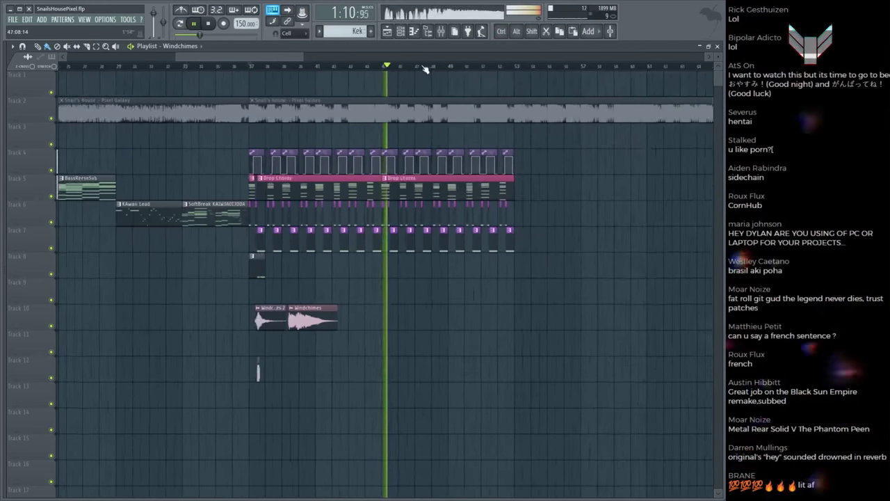
{"action": "scroll", "coordinate": [425, 69], "scroll_direction": "down", "scroll_amount": 2}
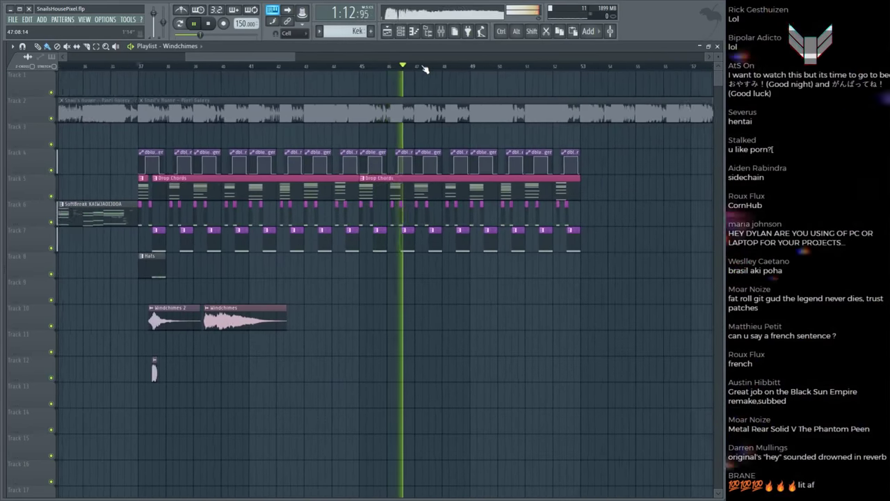
{"action": "scroll", "coordinate": [206, 72], "scroll_direction": "up", "scroll_amount": 6}
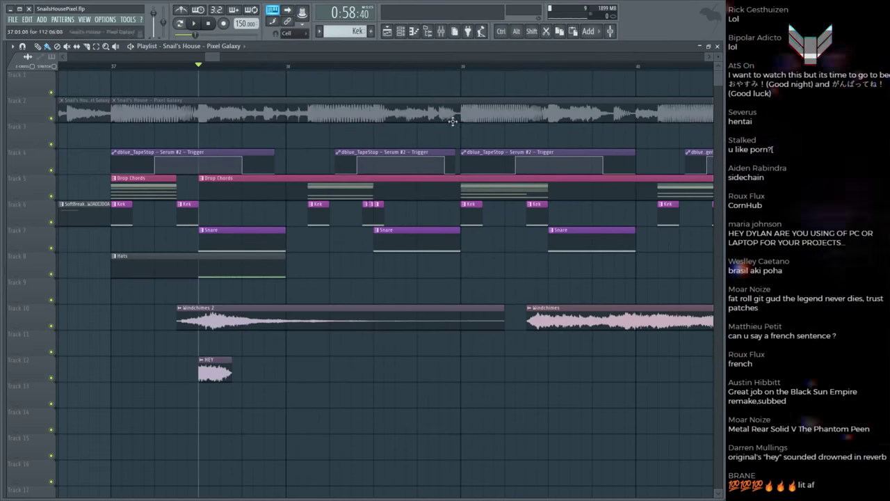
{"action": "key", "text": "F9"}
Step: Load Fruity Reeverb 2 on the HEY insert and raise its dry level
{"action": "left_click", "coordinate": [287, 160]}
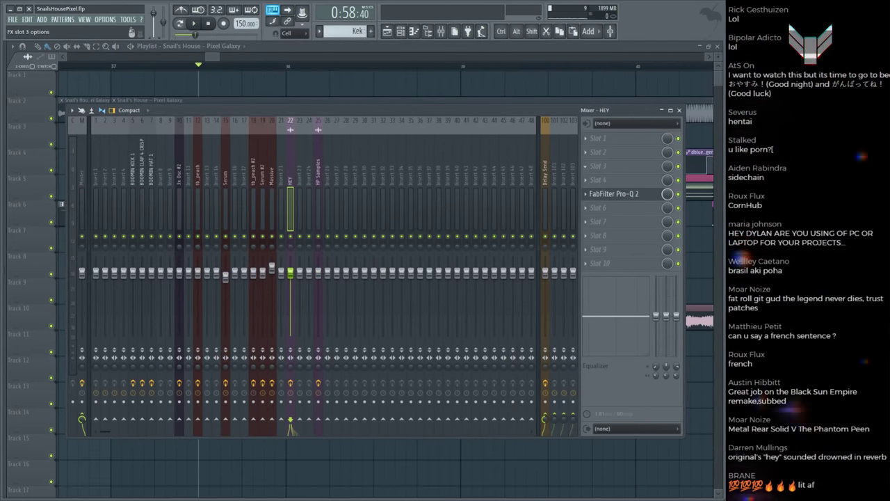
{"action": "left_click", "coordinate": [196, 203]}
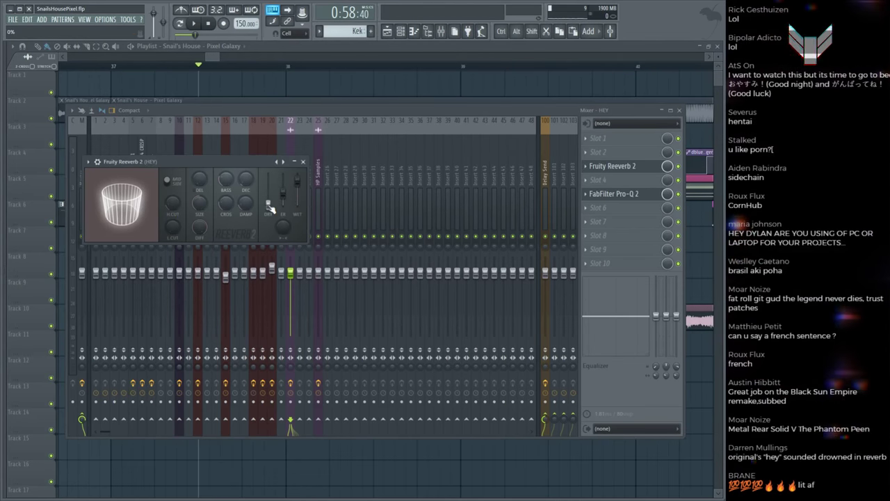
{"action": "key", "text": "space"}
{"action": "left_click_drag", "start_coordinate": [271, 208], "coordinate": [270, 192]}
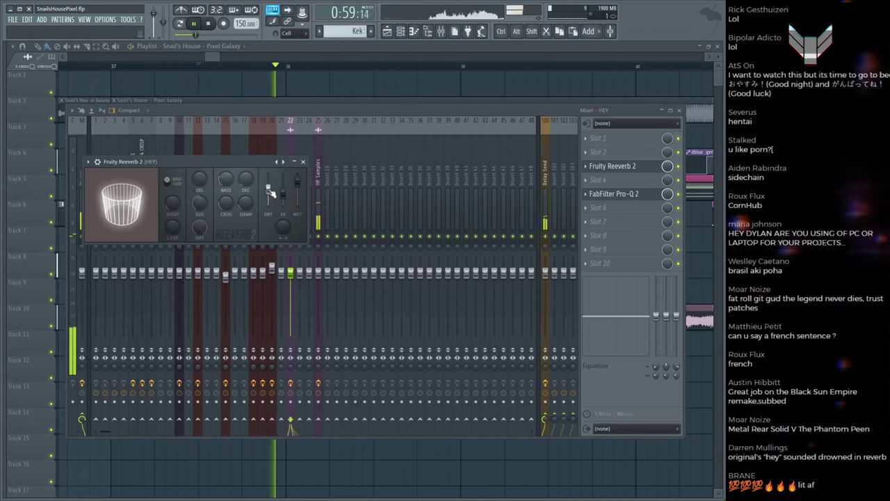
Step: Audition the reverberated HEY shot in the drop from bar 37
{"action": "key", "text": "F9"}
{"action": "key", "text": "space"}
{"action": "key", "text": "space"}
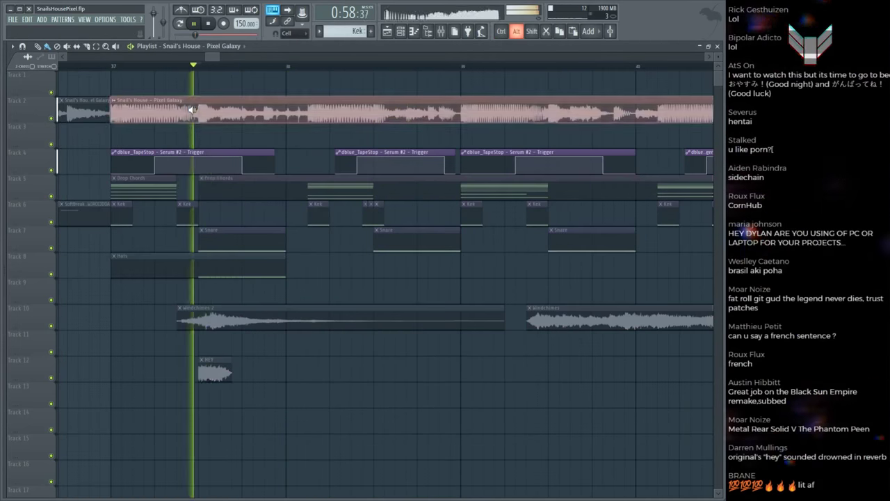
{"action": "key", "text": "F9"}
{"action": "key", "text": "space"}
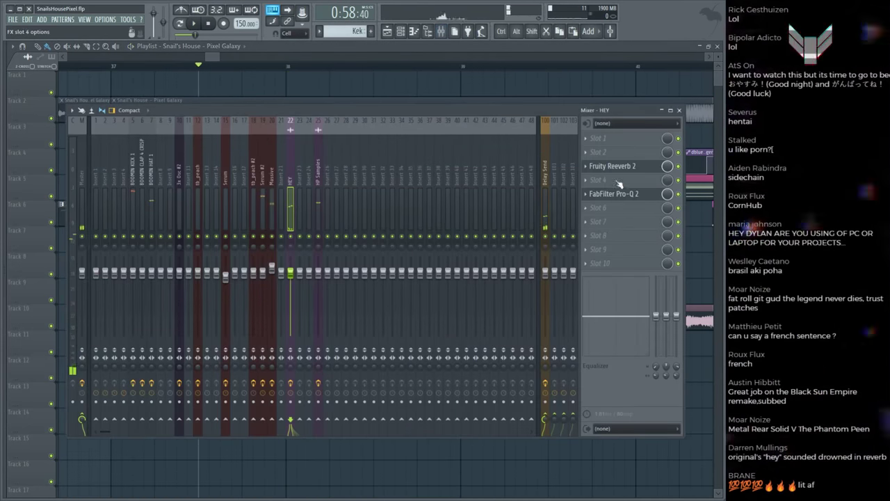
{"action": "left_click", "coordinate": [616, 169]}
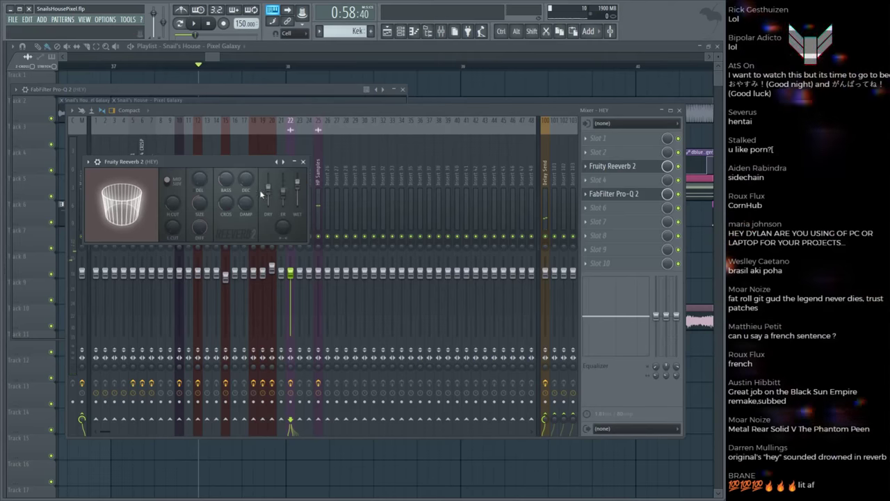
{"action": "key", "text": "space"}
{"action": "key", "text": "F9"}
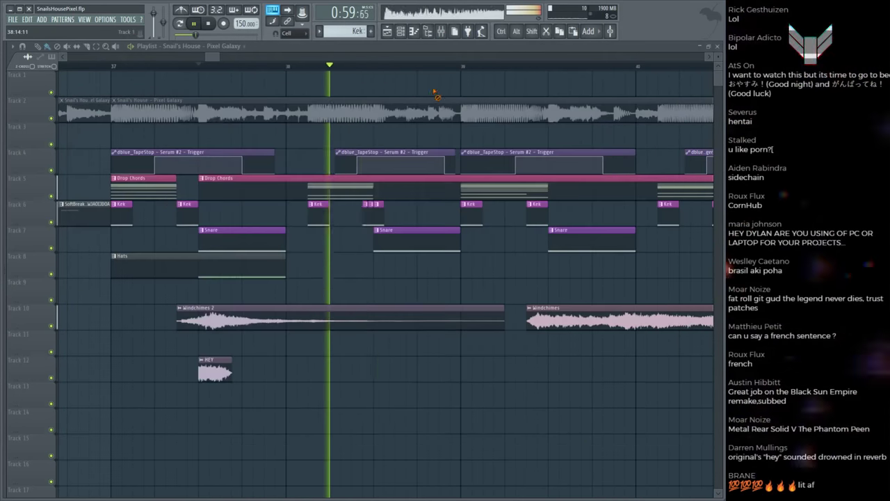
{"action": "left_click", "coordinate": [213, 66]}
{"action": "scroll", "coordinate": [205, 82], "scroll_direction": "down", "scroll_amount": 2}
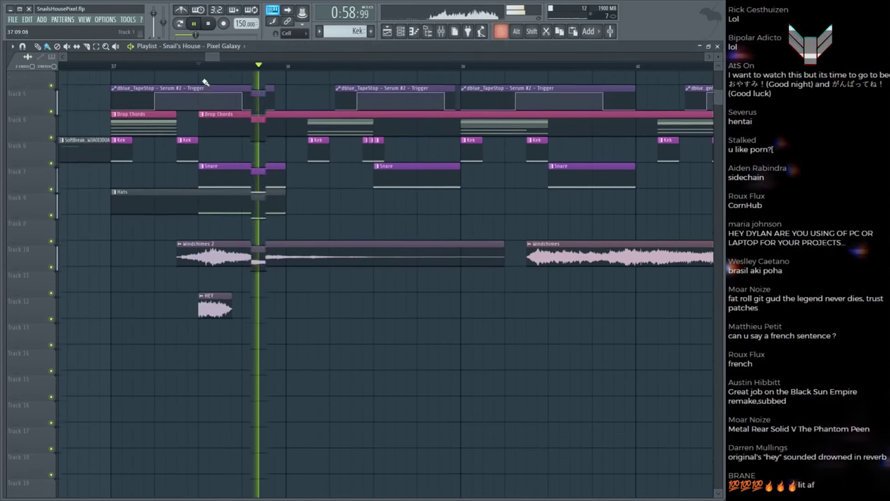
{"action": "key", "text": "space"}
{"action": "key", "text": "F9"}
Step: Reshape band 2 of the HEY Pro-Q 2 so it trims lows and highs
{"action": "left_click", "coordinate": [638, 194]}
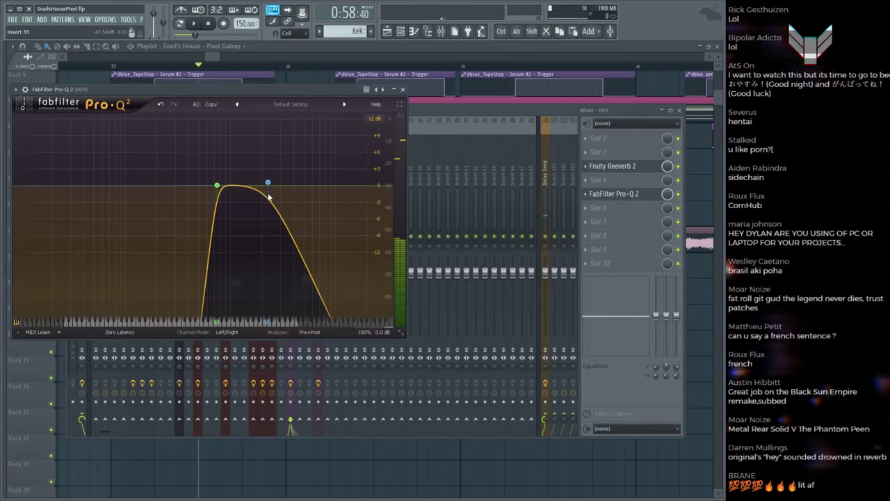
{"action": "key", "text": "space"}
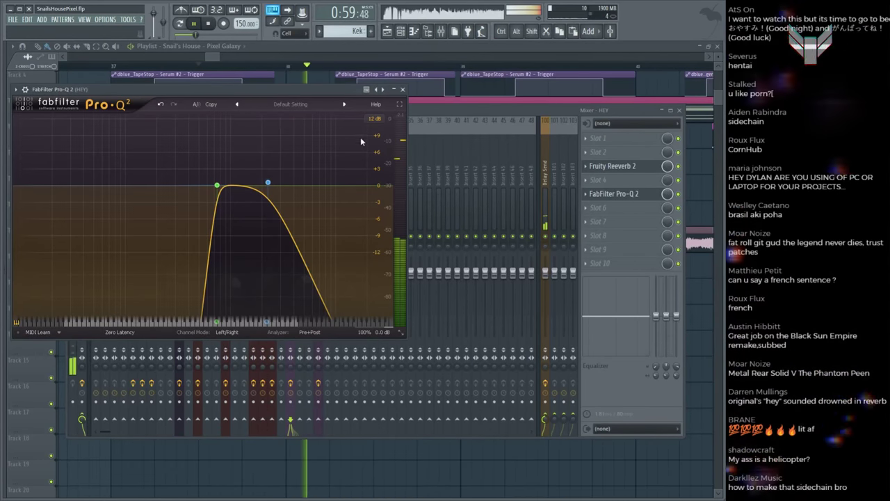
{"action": "key", "text": "space"}
{"action": "key", "text": "space"}
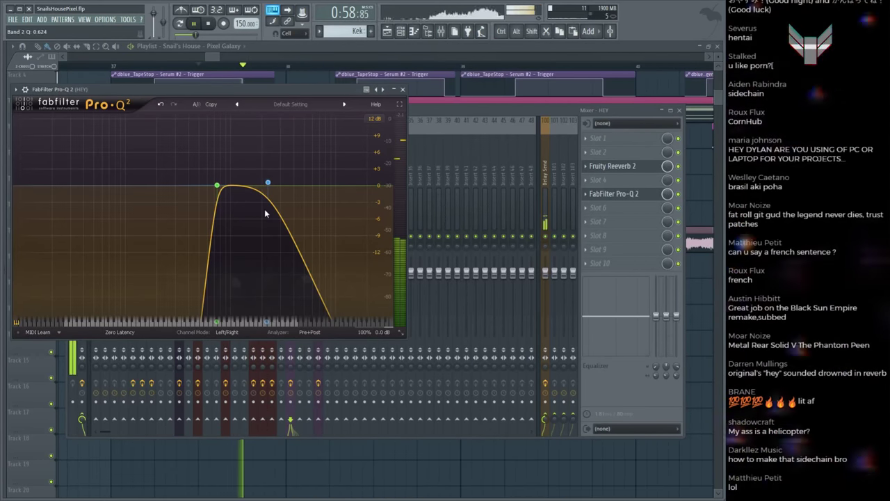
{"action": "scroll", "coordinate": [263, 202], "scroll_direction": "up", "scroll_amount": 3}
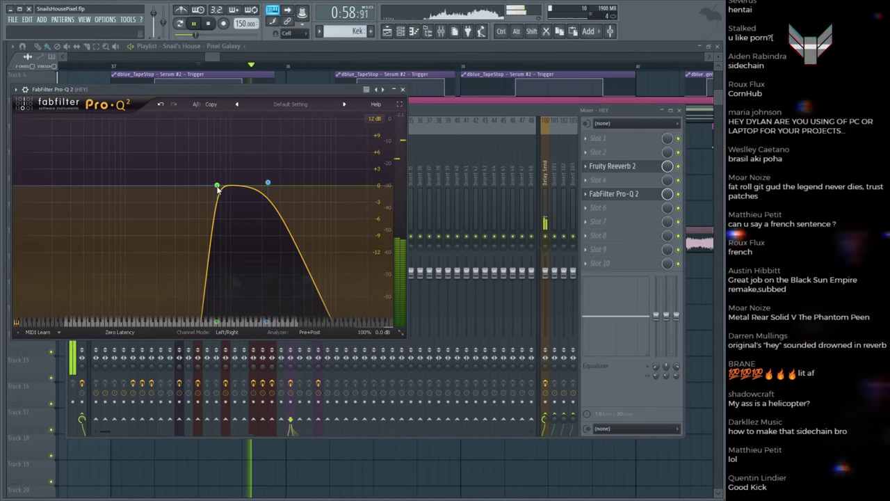
{"action": "key", "text": "F12"}
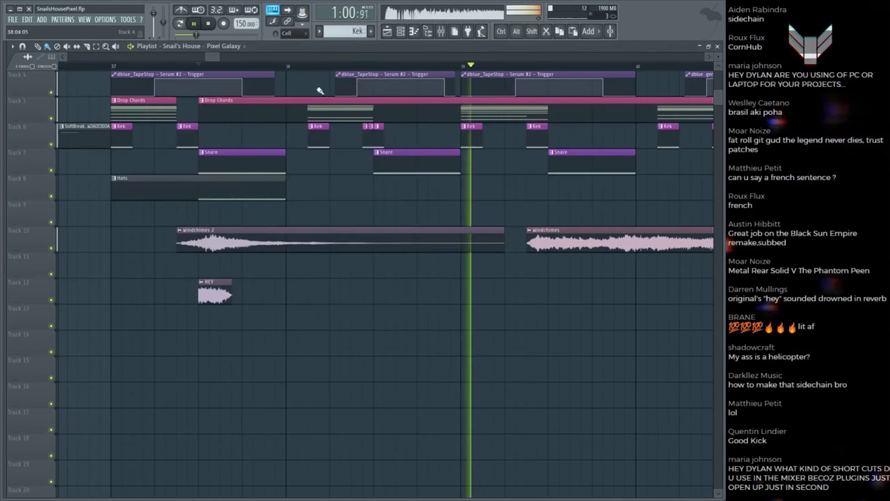
Step: Stop playback and save the project as SnailsHousePixel.flp
{"action": "scroll", "coordinate": [356, 199], "scroll_direction": "up", "scroll_amount": 3}
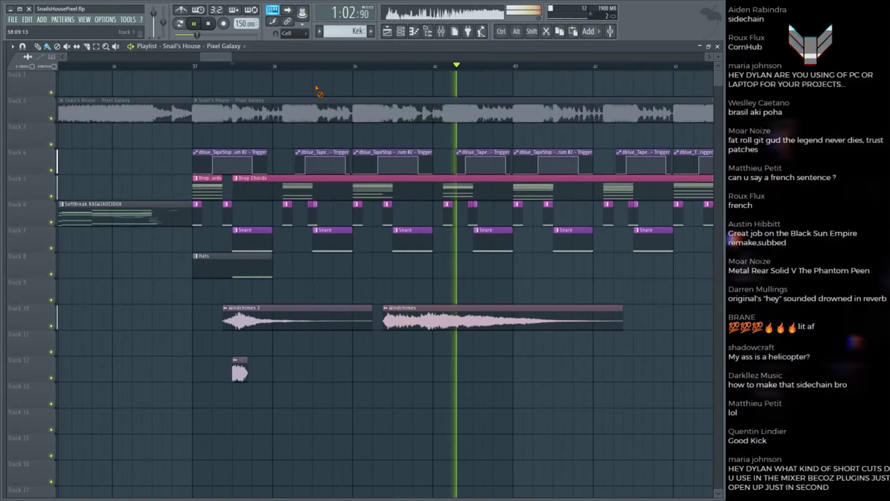
{"action": "key", "text": "space"}
{"action": "key", "text": "ctrl+s"}
{"action": "key", "text": "ctrl+s"}
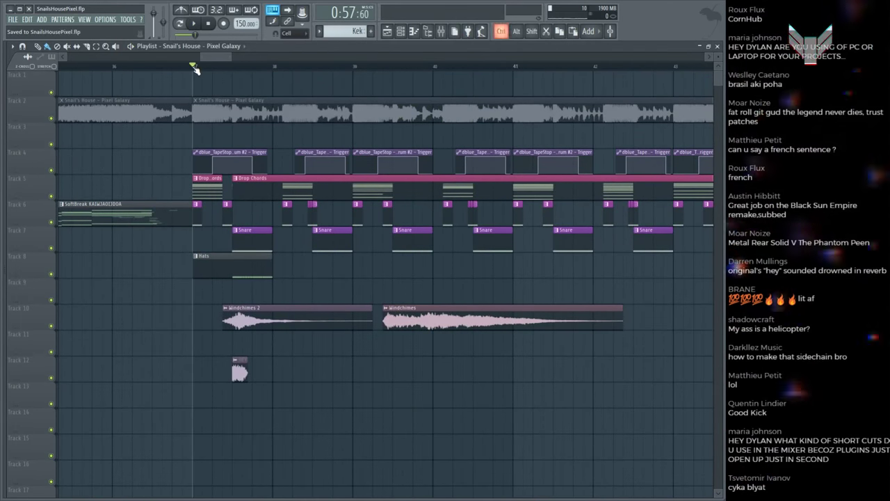
Step: Replay the drop from bar 37 a few times, then open the channel rack
{"action": "key", "text": "space"}
{"action": "scroll", "coordinate": [195, 70], "scroll_direction": "down", "scroll_amount": 2}
{"action": "key", "text": "space"}
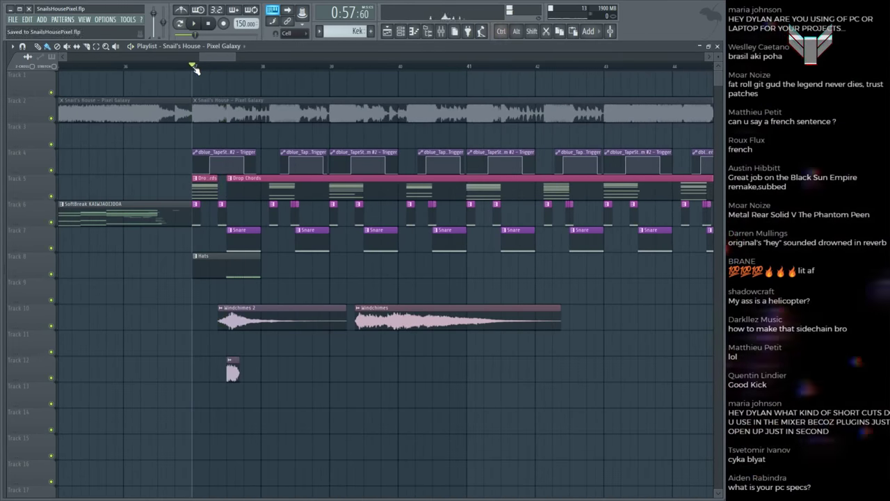
{"action": "key", "text": "space"}
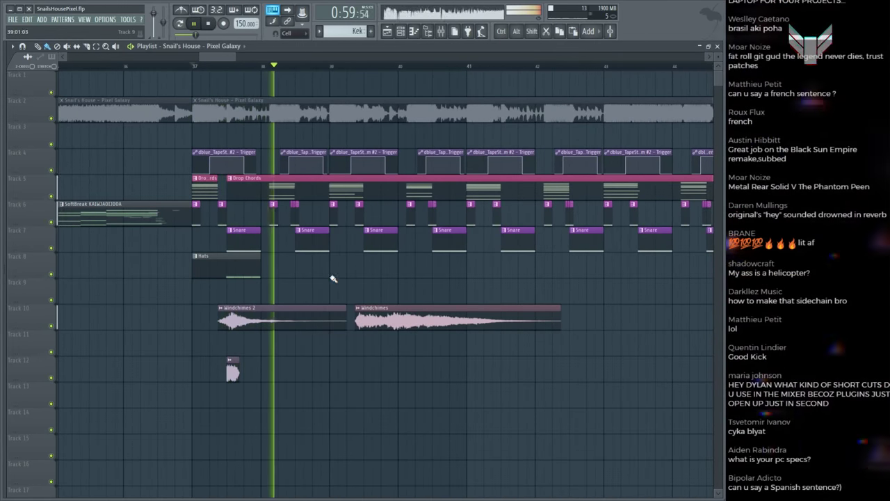
{"action": "key", "text": "space"}
{"action": "key", "text": "space"}
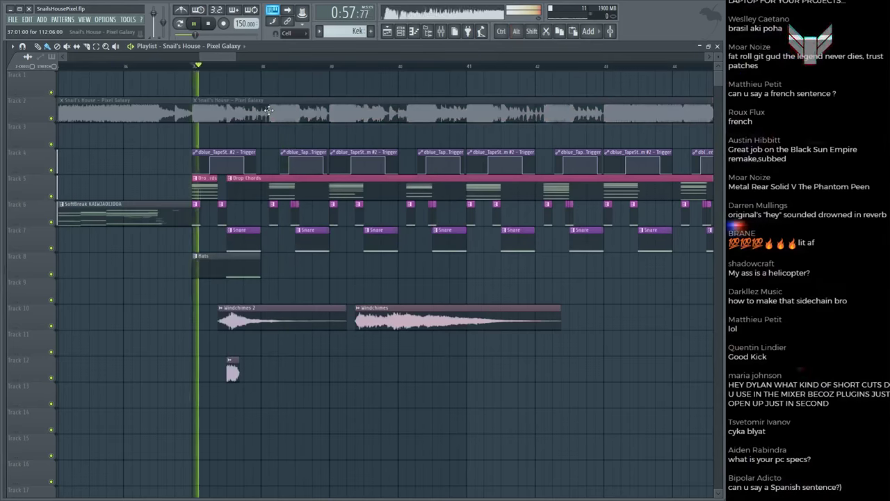
{"action": "key", "text": "space"}
{"action": "key", "text": "space"}
{"action": "key", "text": "space"}
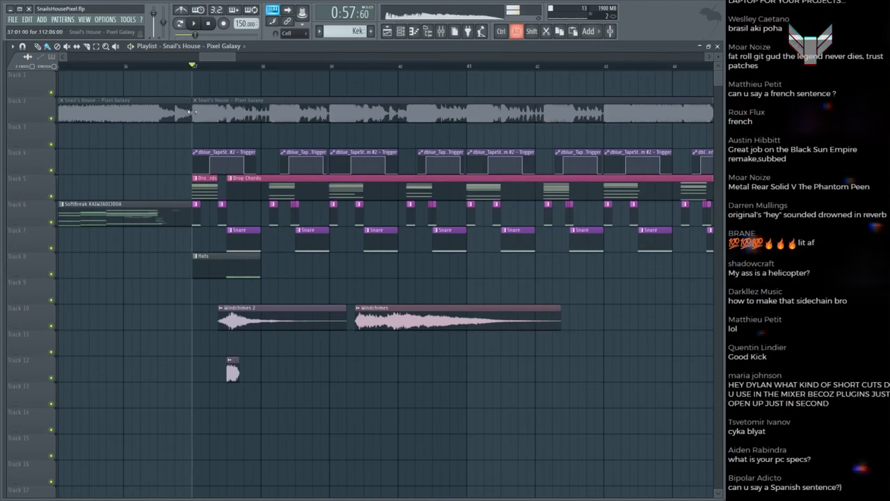
{"action": "key", "text": "space"}
{"action": "key", "text": "space"}
{"action": "key", "text": "F6"}
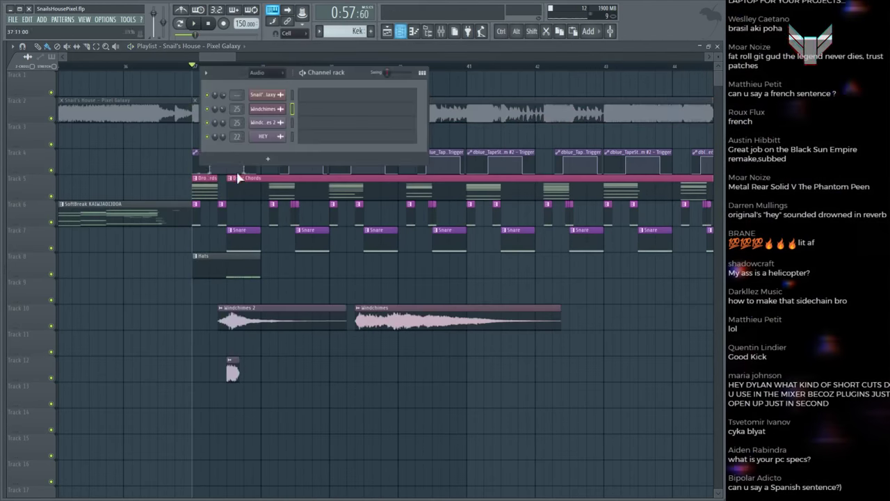
Step: Show all channels in the channel rack and select the Snail's House clip on track 2
{"action": "left_click", "coordinate": [263, 73]}
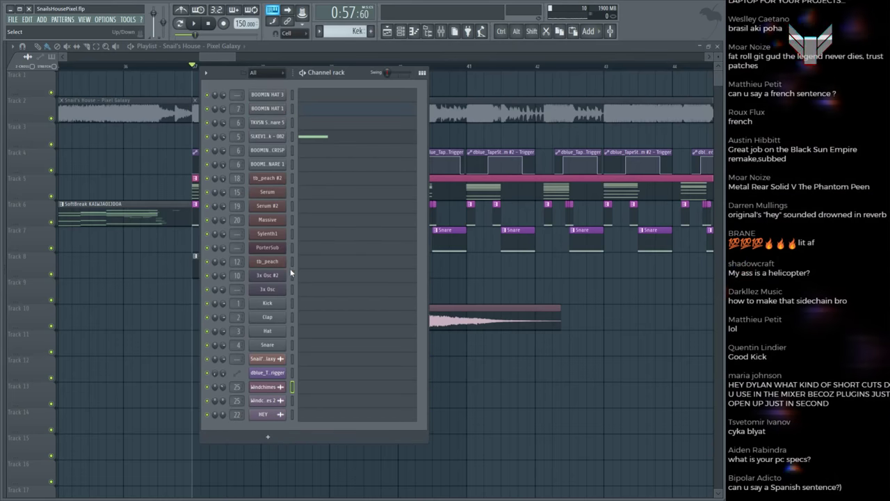
{"action": "key", "text": "space"}
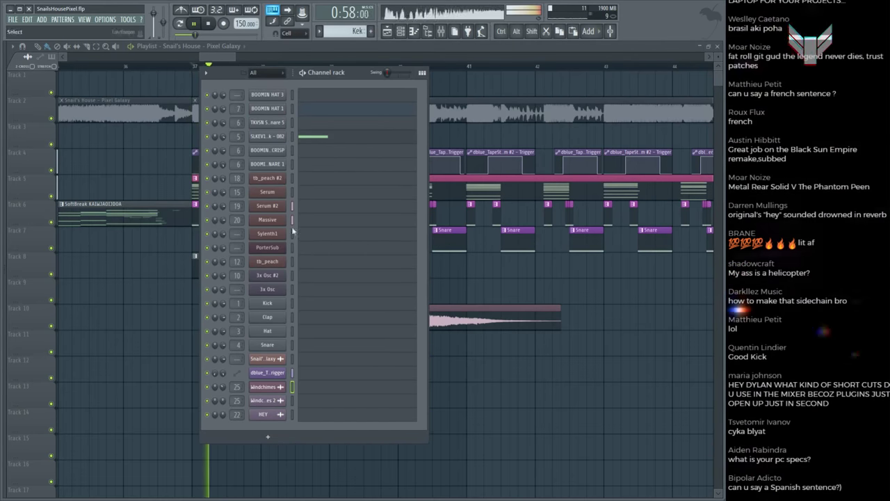
{"action": "key", "text": "F6"}
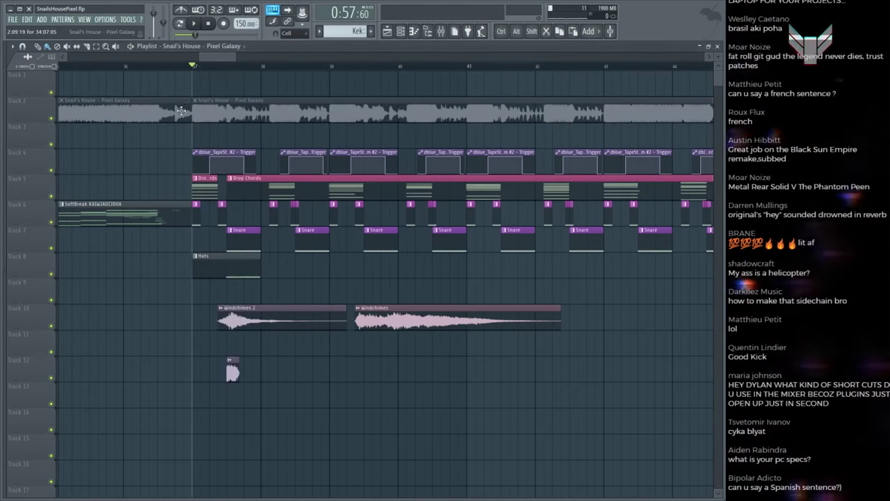
{"action": "left_click", "coordinate": [189, 108]}
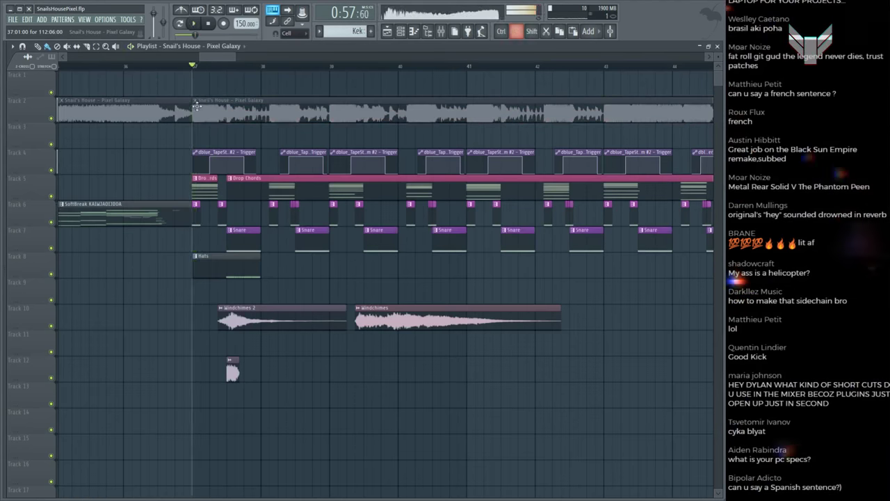
{"action": "key", "text": "F6"}
{"action": "key", "text": "space"}
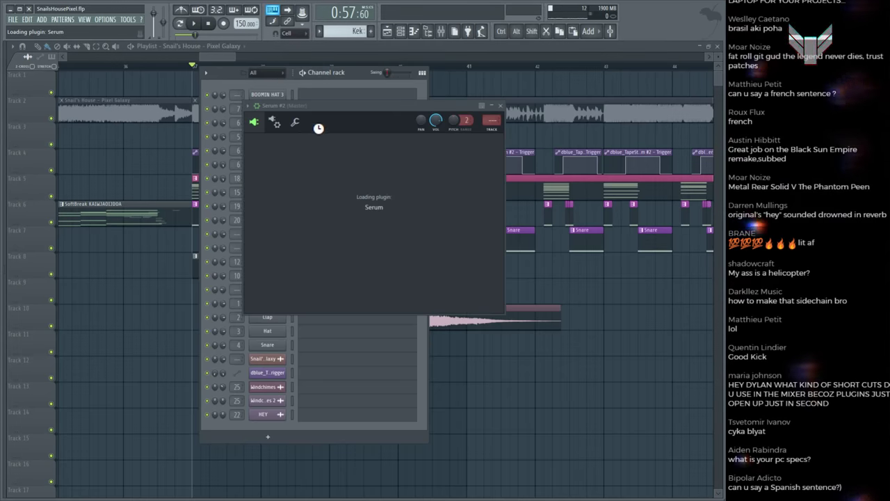
Step: Open the Drop Chords pattern's Serum #3 synth and raise oscillator A unison
{"action": "left_click", "coordinate": [228, 200]}
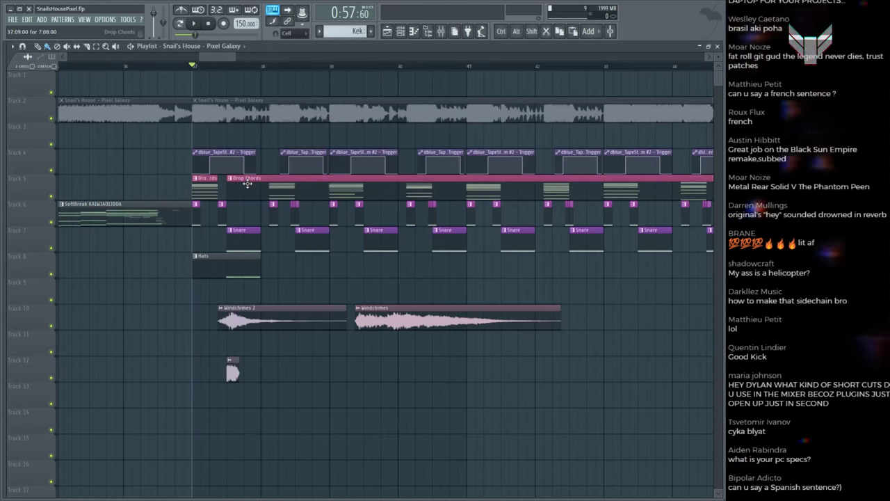
{"action": "double_click", "coordinate": [247, 183]}
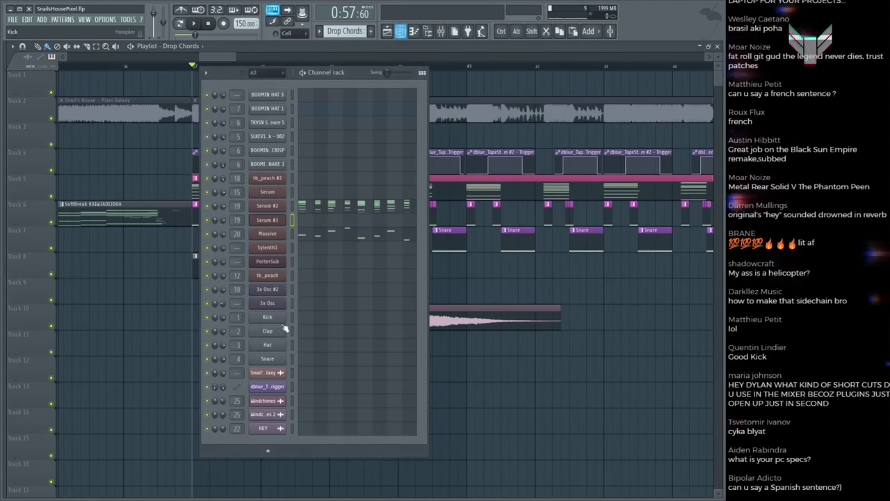
{"action": "left_click", "coordinate": [278, 220]}
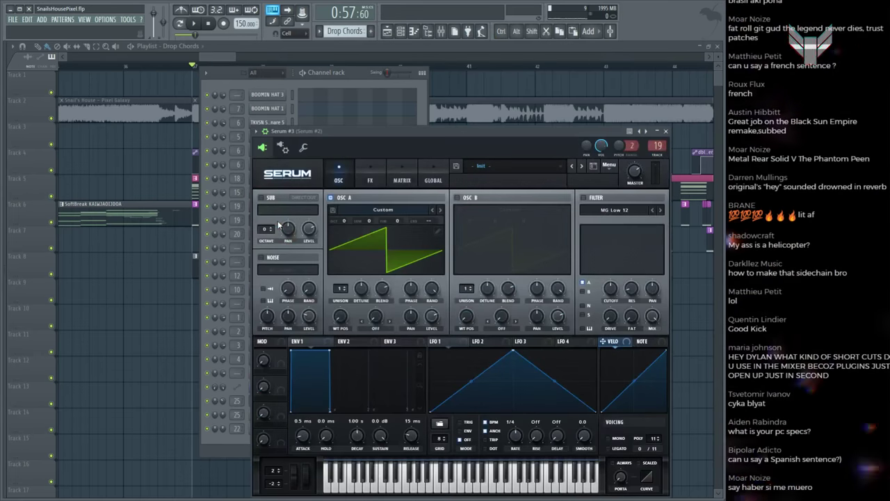
{"action": "scroll", "coordinate": [341, 287], "scroll_direction": "up", "scroll_amount": 1}
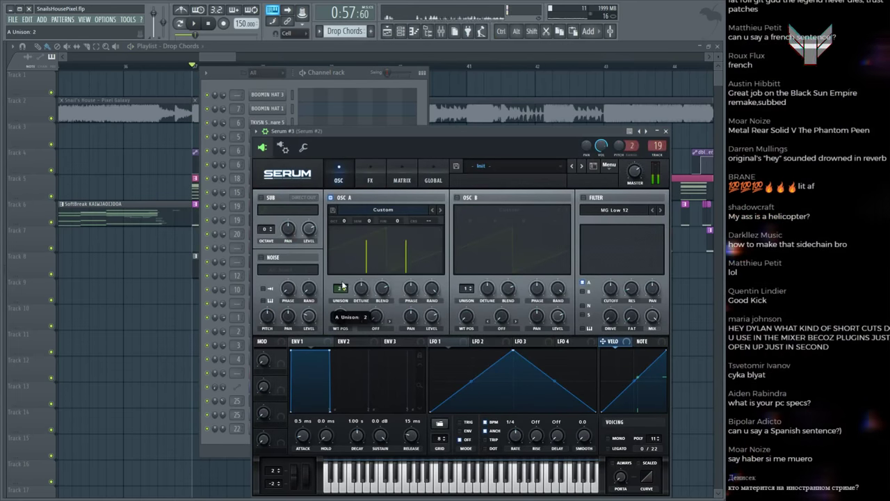
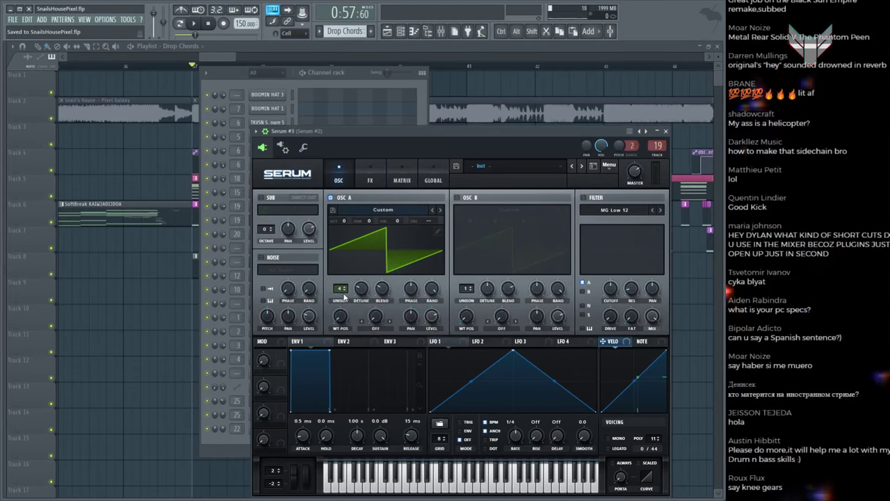
Step: Give Serum's oscillator A 5 unison voices with blend 45 and replay the drop
{"action": "scroll", "coordinate": [343, 297], "scroll_direction": "up", "scroll_amount": 1}
{"action": "left_click_drag", "start_coordinate": [368, 132], "coordinate": [344, 98]}
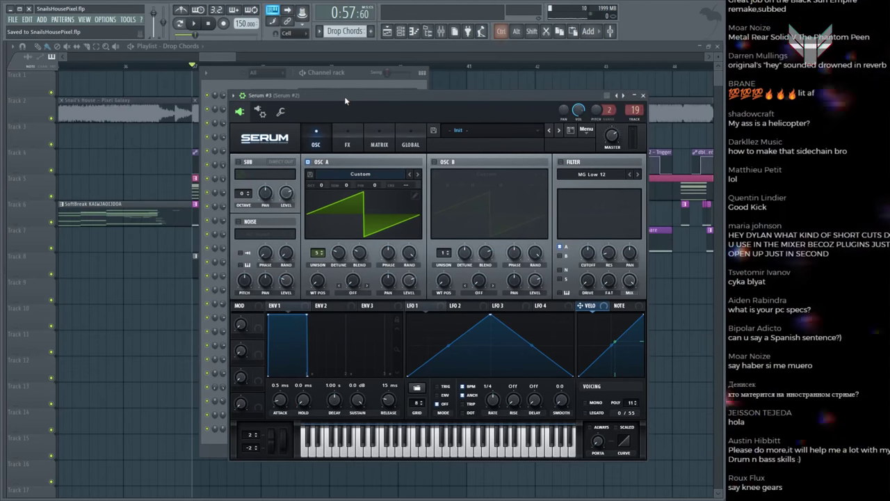
{"action": "key", "text": "space"}
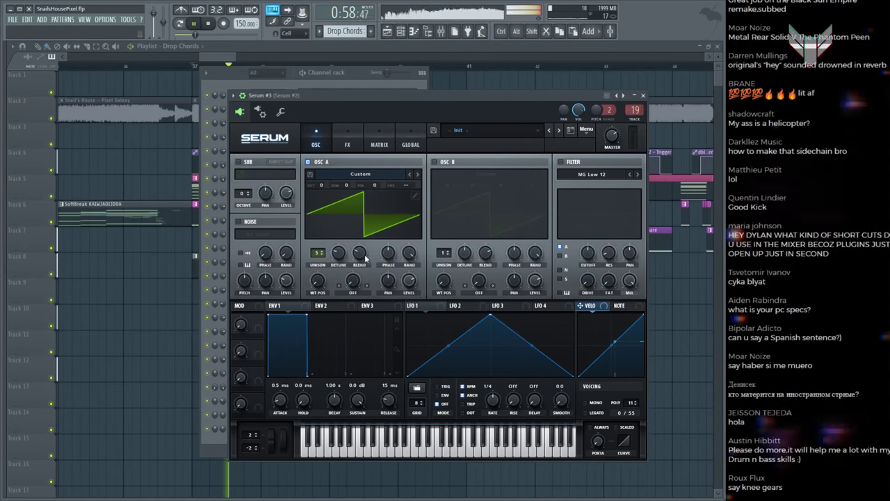
{"action": "scroll", "coordinate": [367, 259], "scroll_direction": "down", "scroll_amount": 3}
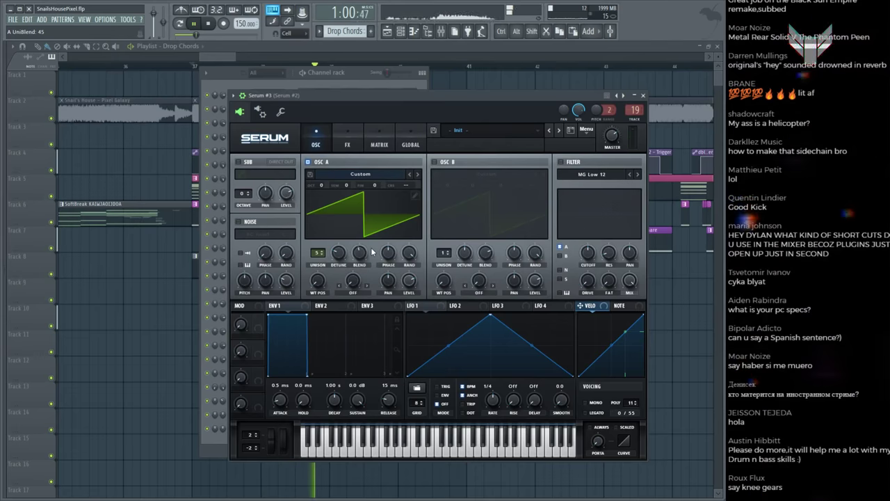
{"action": "left_click_drag", "start_coordinate": [376, 99], "coordinate": [354, 105]}
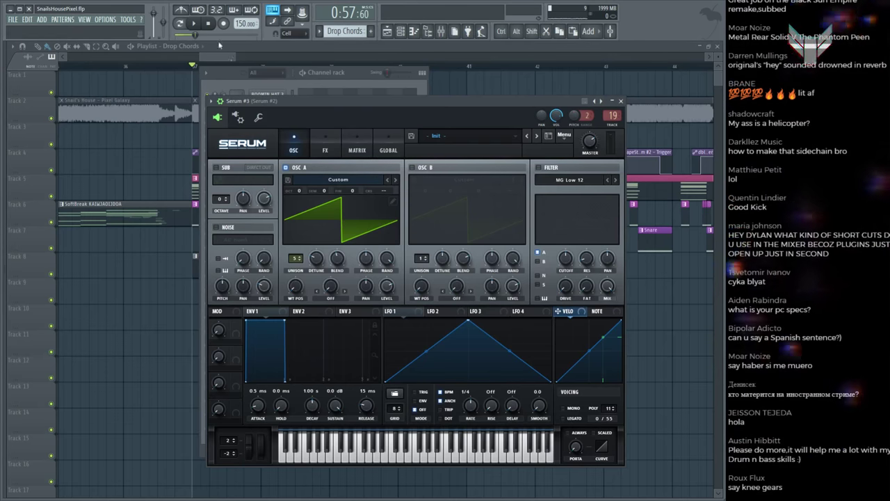
{"action": "left_click", "coordinate": [194, 23]}
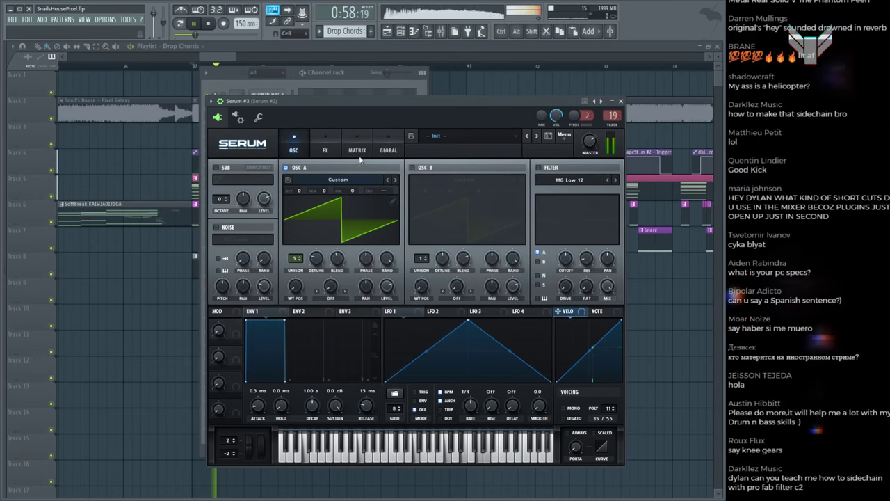
{"action": "left_click", "coordinate": [329, 141]}
Step: Route LFO 1 to master tune in Serum's modulation matrix
{"action": "left_click", "coordinate": [388, 143]}
{"action": "left_click", "coordinate": [357, 143]}
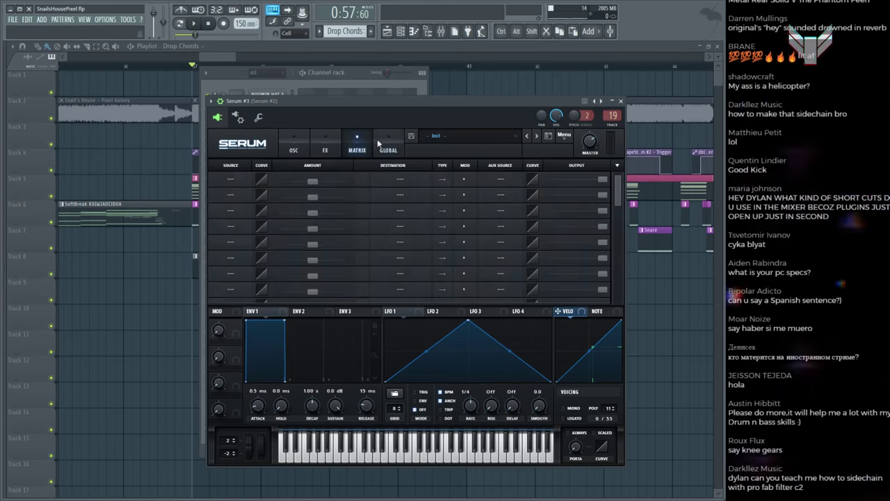
{"action": "left_click", "coordinate": [388, 143]}
{"action": "left_click", "coordinate": [357, 143]}
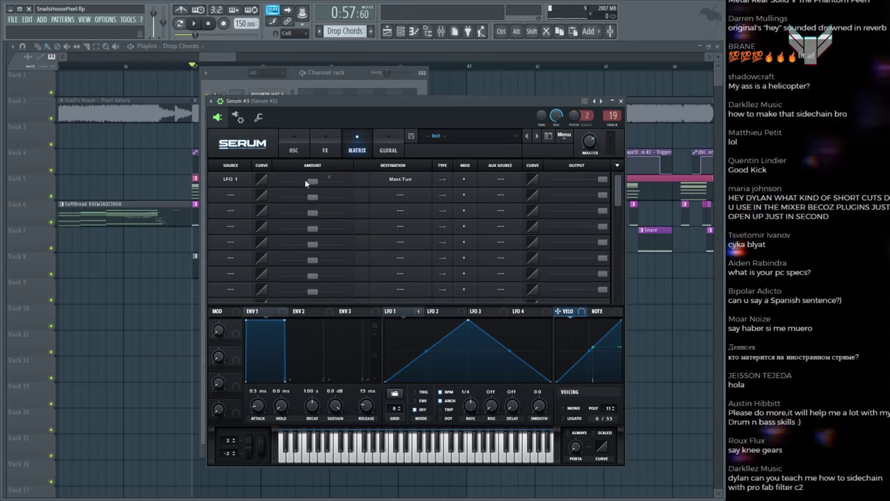
{"action": "mouse_move", "coordinate": [321, 183]}
{"action": "left_click_drag", "start_coordinate": [316, 180], "coordinate": [332, 178]}
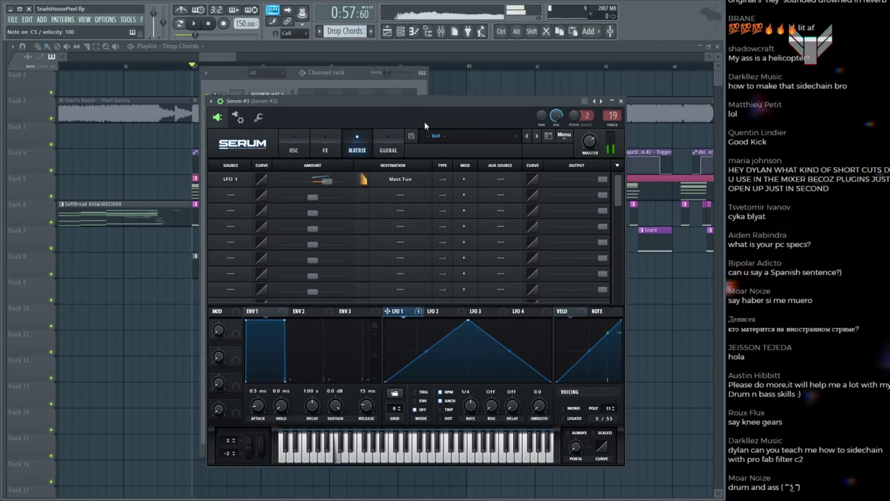
Step: Set LFO 1 to trigger mode without BPM sync at 6.0 Hz, with amount and output 16
{"action": "left_click", "coordinate": [415, 392]}
{"action": "left_click", "coordinate": [441, 392]}
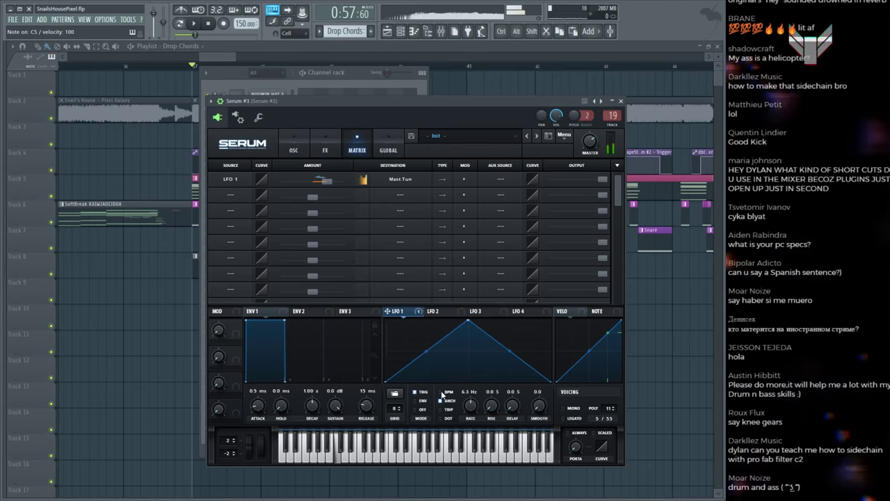
{"action": "left_click_drag", "start_coordinate": [478, 412], "coordinate": [477, 421]}
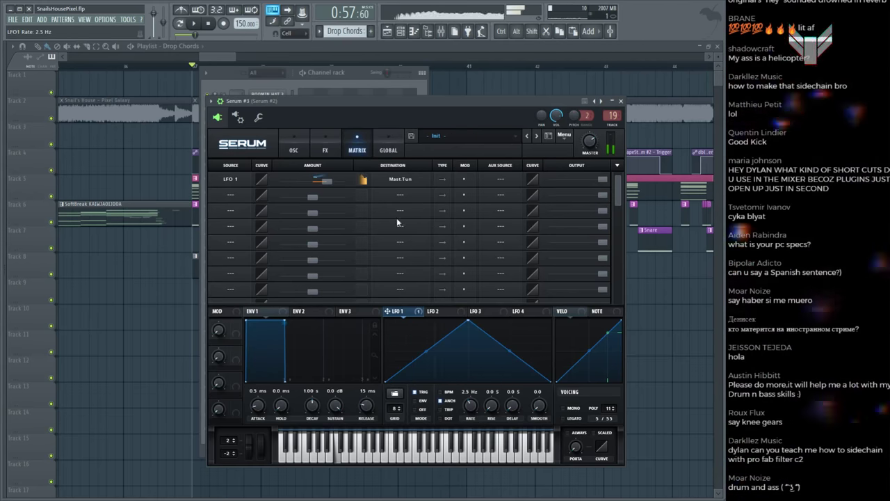
{"action": "left_click_drag", "start_coordinate": [313, 180], "coordinate": [314, 182]}
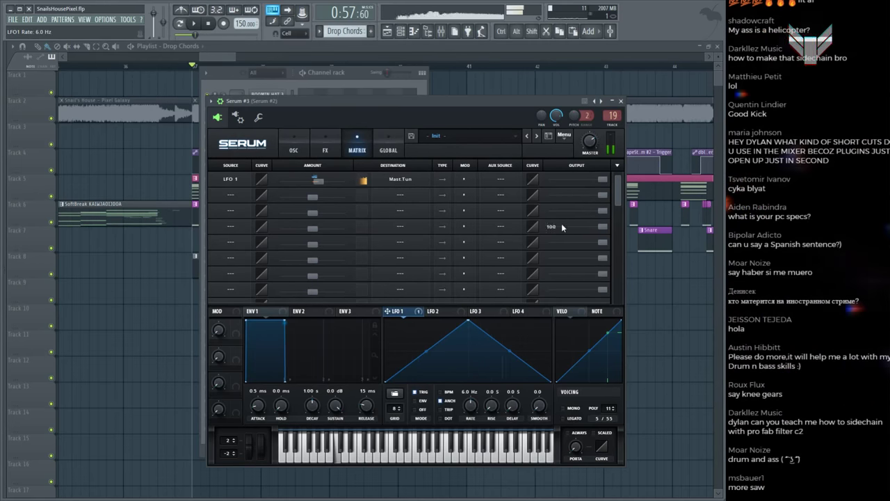
{"action": "left_click_drag", "start_coordinate": [600, 180], "coordinate": [545, 186]}
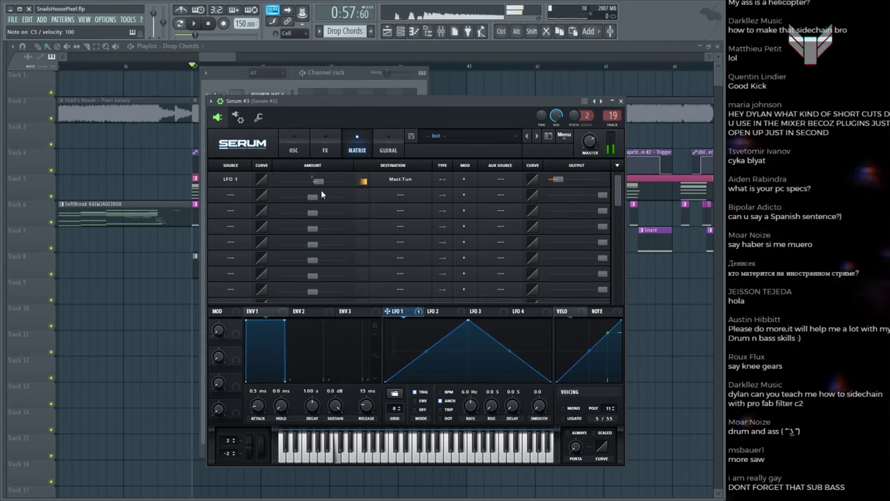
{"action": "mouse_move", "coordinate": [320, 183]}
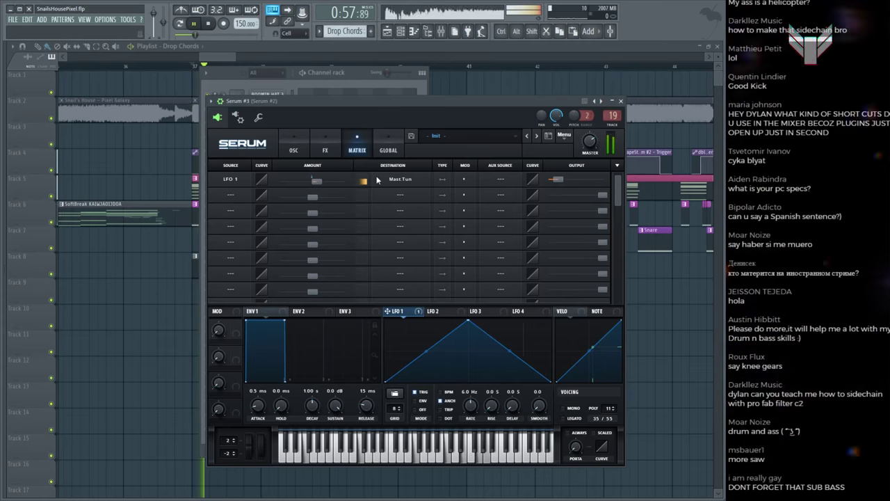
Step: Play the drop to audition the LFO vibrato on Serum #3
{"action": "left_click", "coordinate": [274, 78]}
{"action": "key", "text": "space"}
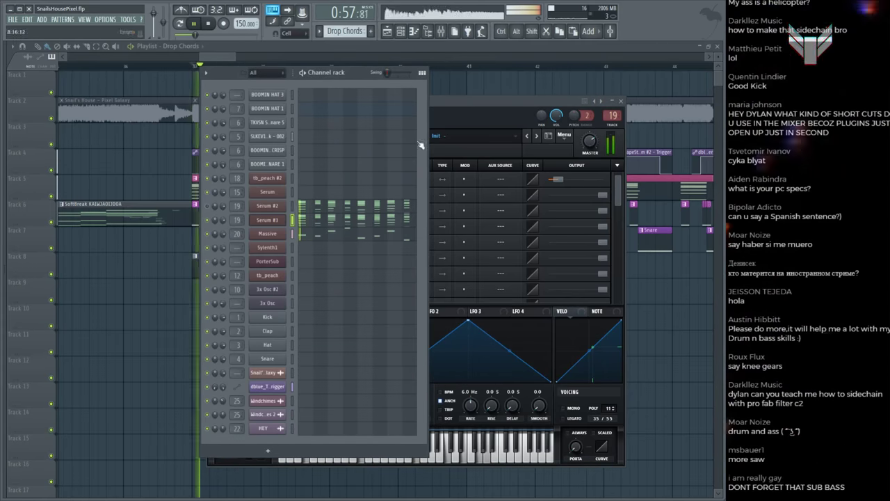
{"action": "left_click", "coordinate": [507, 102]}
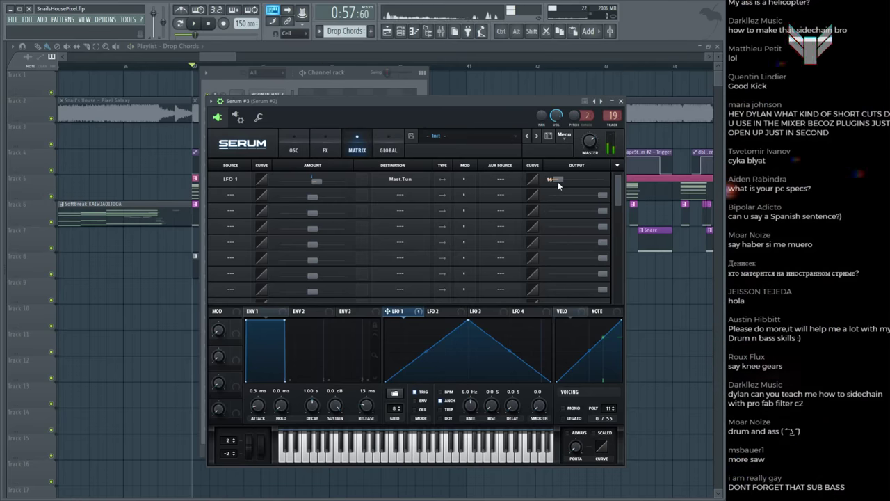
{"action": "left_click", "coordinate": [325, 143]}
Step: Enable Serum's Tube distortion and set its drive to 72% during playback
{"action": "left_click", "coordinate": [293, 143]}
{"action": "left_click", "coordinate": [324, 143]}
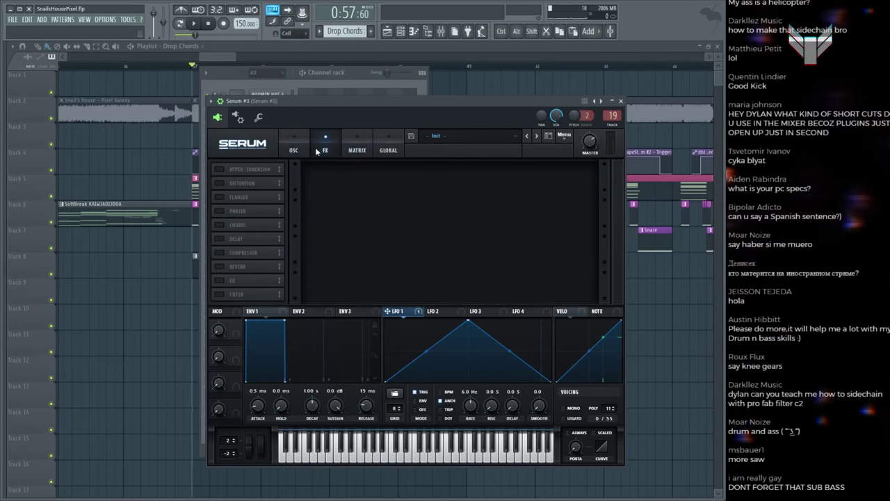
{"action": "left_click", "coordinate": [218, 182]}
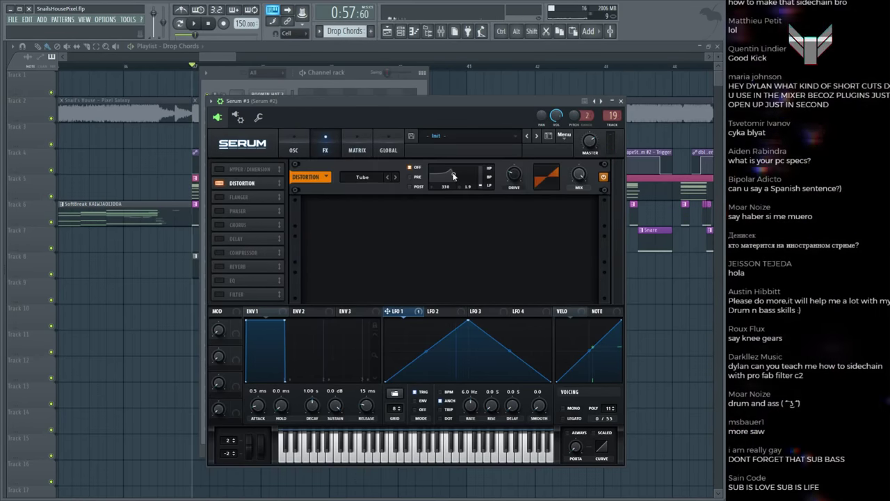
{"action": "key", "text": "space"}
{"action": "left_click_drag", "start_coordinate": [508, 180], "coordinate": [514, 212]}
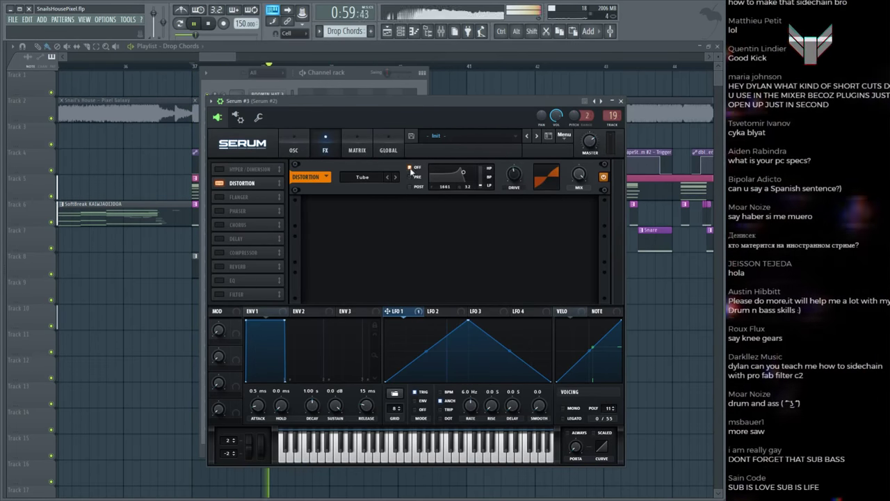
Step: Raise Serum's master volume in the global settings while playing
{"action": "left_click", "coordinate": [357, 150]}
{"action": "left_click", "coordinate": [388, 150]}
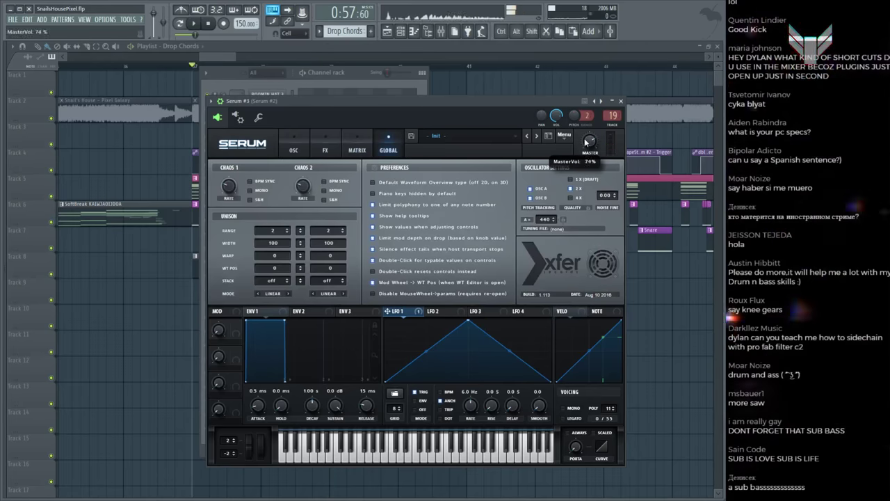
{"action": "key", "text": "space"}
{"action": "scroll", "coordinate": [587, 141], "scroll_direction": "up", "scroll_amount": 3}
{"action": "left_click", "coordinate": [325, 150]}
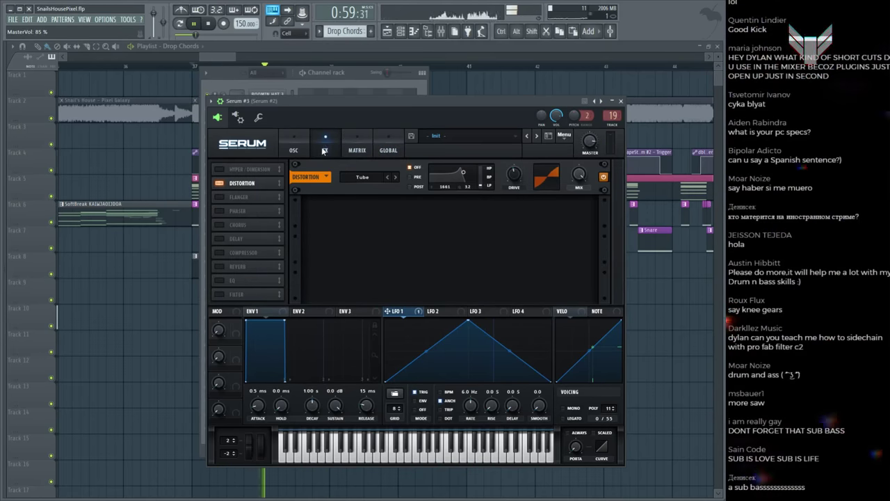
Step: Close the Serum and channel rack windows and return the playhead to bar 37
{"action": "left_click", "coordinate": [276, 93]}
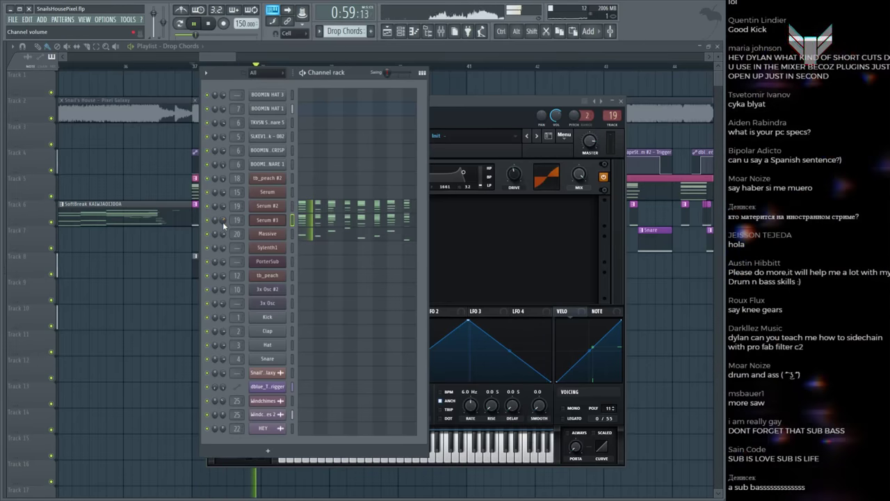
{"action": "left_click", "coordinate": [454, 104]}
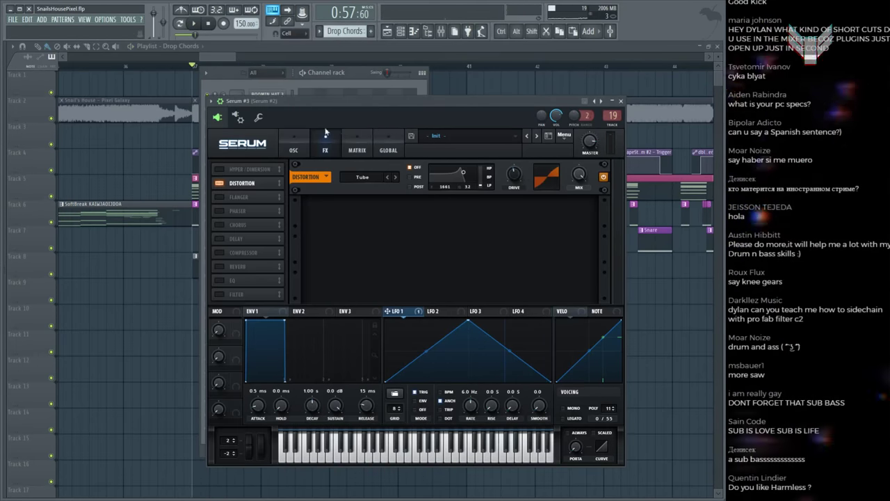
{"action": "left_click", "coordinate": [357, 147]}
{"action": "left_click", "coordinate": [388, 147]}
{"action": "left_click", "coordinate": [355, 148]}
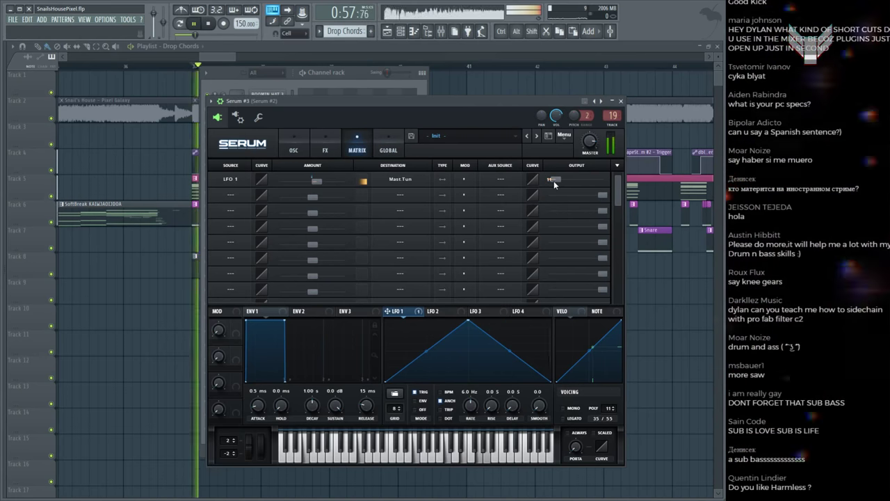
{"action": "left_click", "coordinate": [247, 87]}
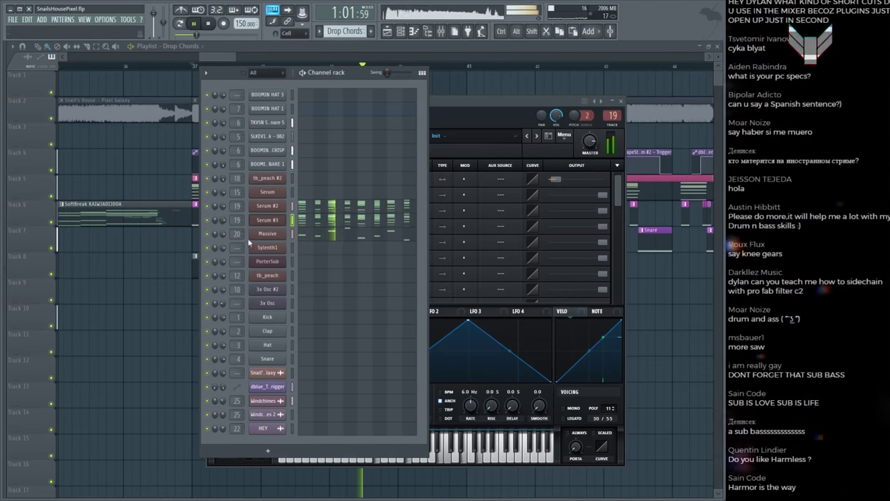
{"action": "key", "text": "F12"}
{"action": "left_click", "coordinate": [196, 110]}
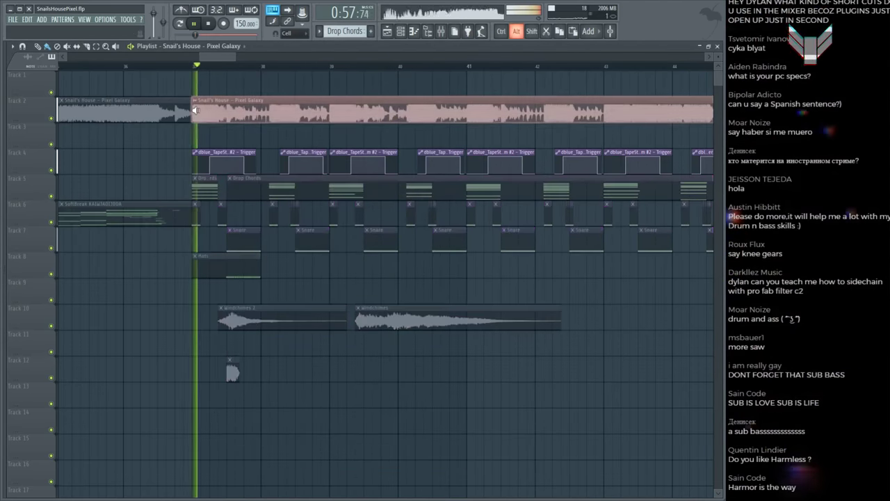
Step: Reopen Serum #3 from the channel rack, then close it again
{"action": "left_click", "coordinate": [275, 110]}
{"action": "key", "text": "F6"}
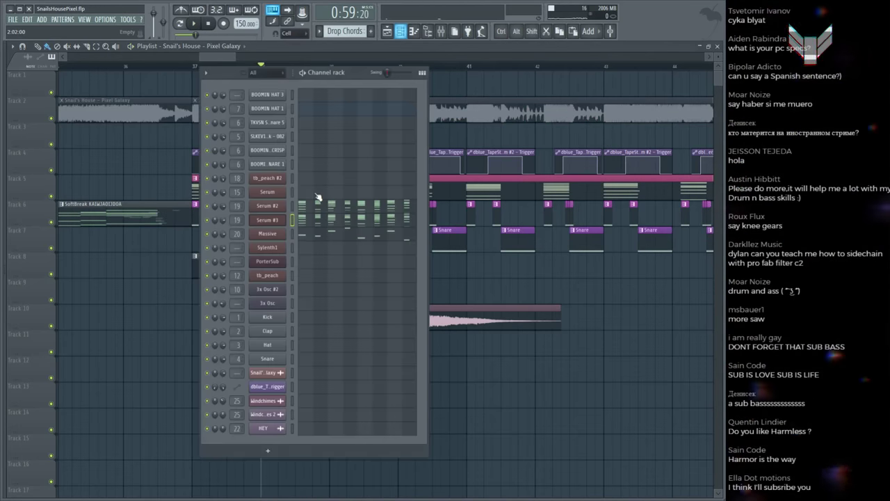
{"action": "left_click", "coordinate": [268, 220]}
{"action": "left_click_drag", "start_coordinate": [395, 101], "coordinate": [402, 102]}
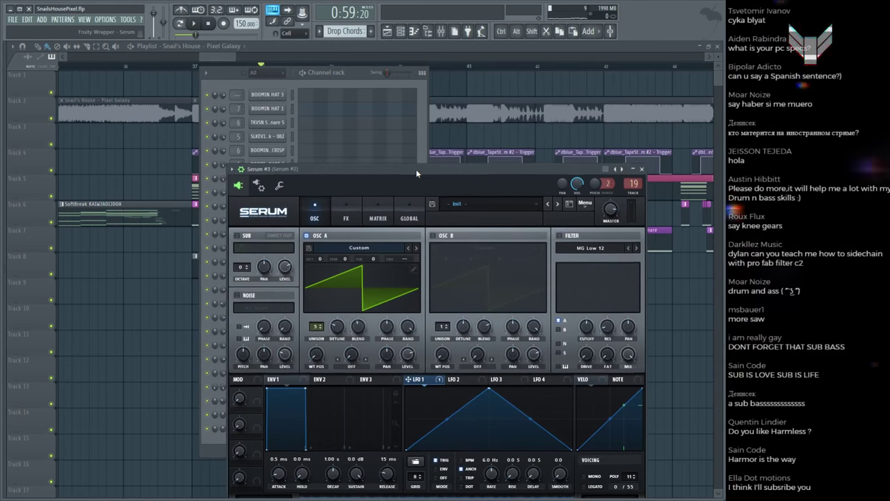
{"action": "left_click", "coordinate": [628, 102]}
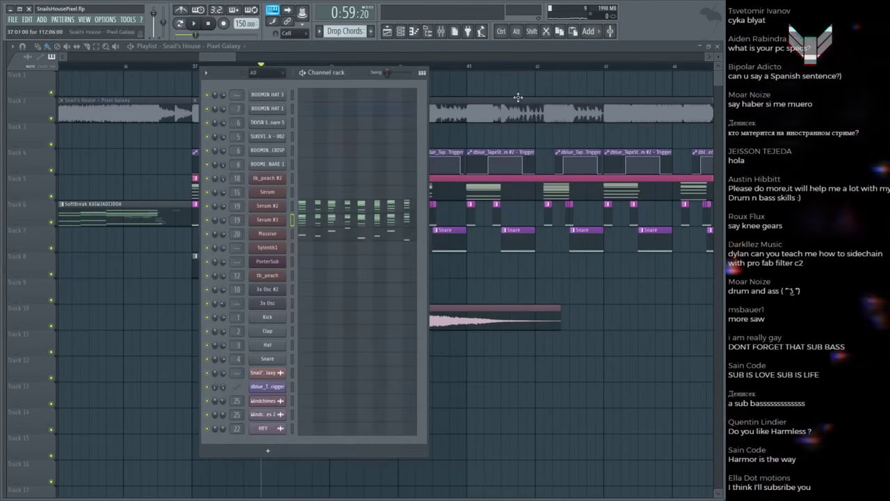
{"action": "key", "text": "F6"}
{"action": "key", "text": "F6"}
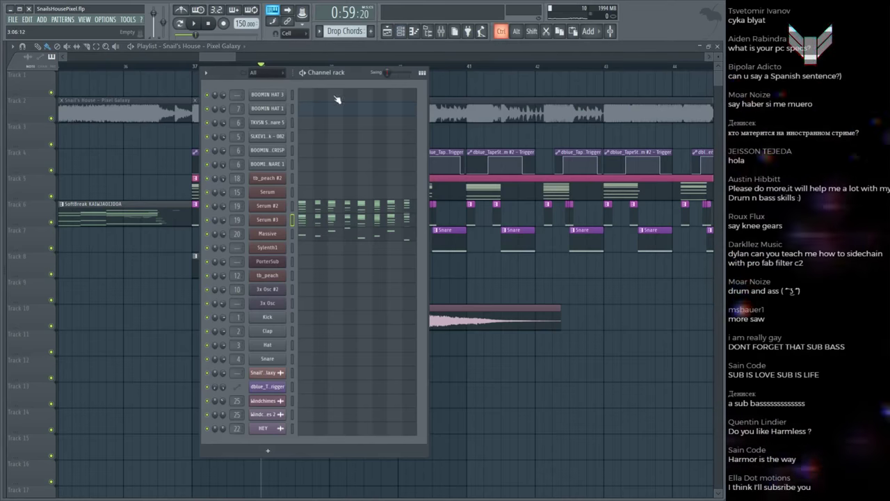
{"action": "key", "text": "F6"}
Step: Save the project as SnailsHousePixel.flp
{"action": "scroll", "coordinate": [449, 69], "scroll_direction": "down", "scroll_amount": 3}
{"action": "scroll", "coordinate": [449, 69], "scroll_direction": "right", "scroll_amount": 3}
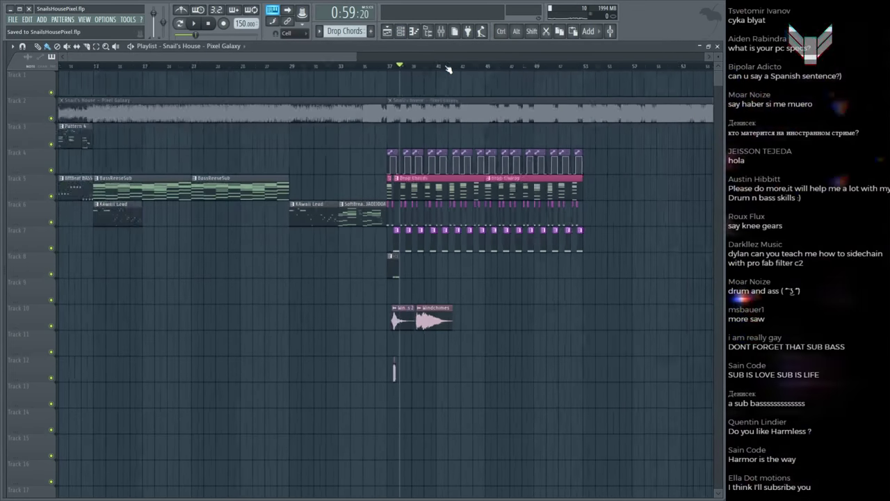
{"action": "key", "text": "ctrl+s"}
Step: Play the drop and show the BOOMIN CLAP 4 CRISP track's effect chain in the mixer
{"action": "scroll", "coordinate": [446, 67], "scroll_direction": "down", "scroll_amount": 3}
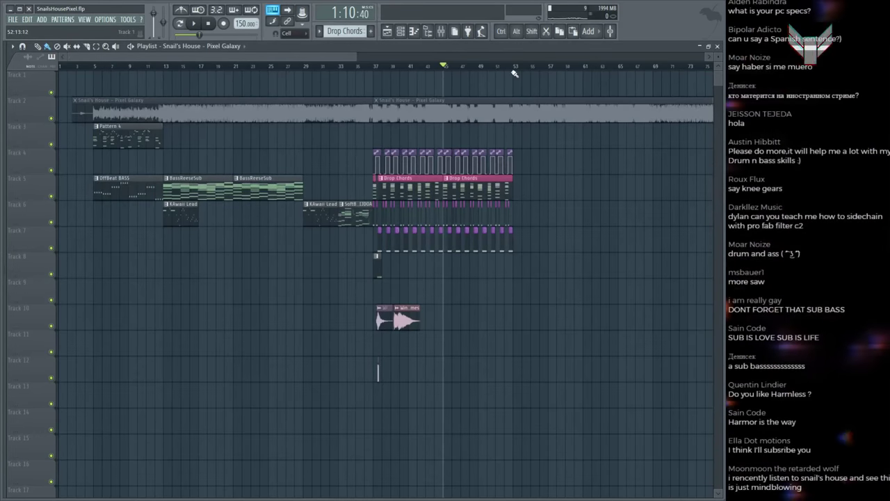
{"action": "key", "text": "space"}
{"action": "scroll", "coordinate": [518, 74], "scroll_direction": "up", "scroll_amount": 4}
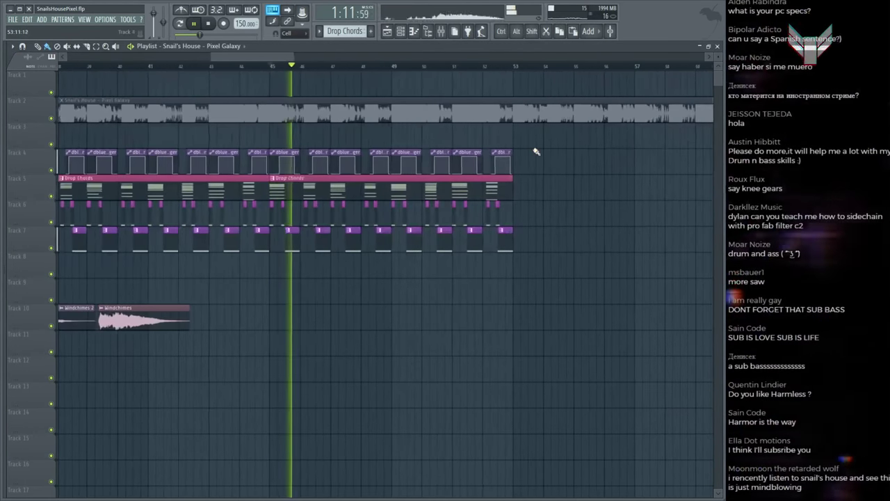
{"action": "scroll", "coordinate": [488, 69], "scroll_direction": "down", "scroll_amount": 2}
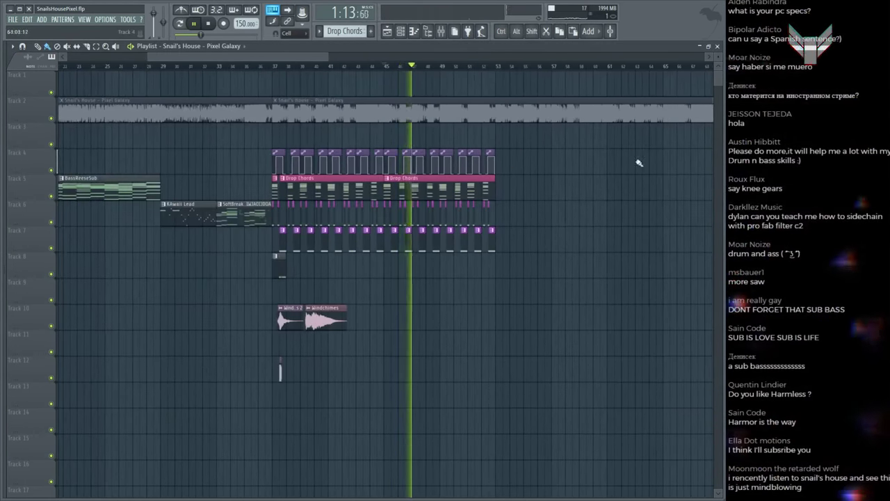
{"action": "key", "text": "F9"}
{"action": "left_click", "coordinate": [142, 268]}
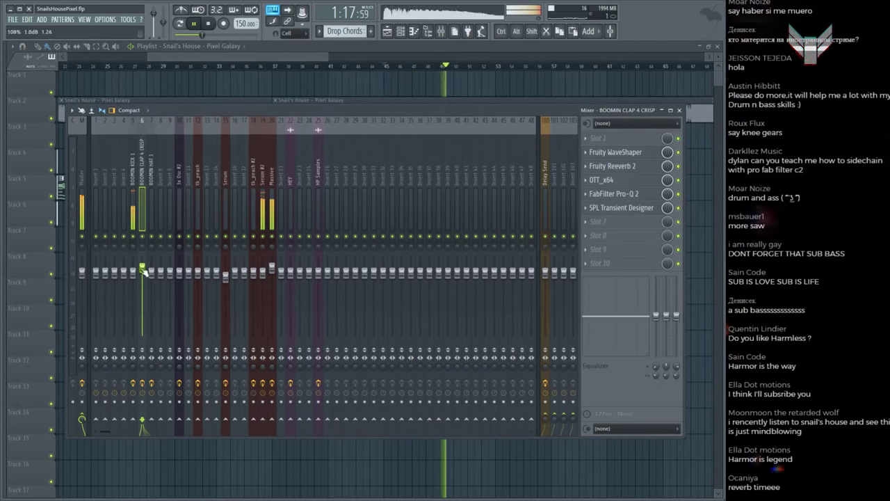
Step: Check the Serum #2 track's Fruity WaveShaper during playback, then close it and the mixer
{"action": "key", "text": "F9"}
{"action": "scroll", "coordinate": [477, 193], "scroll_direction": "down", "scroll_amount": 2}
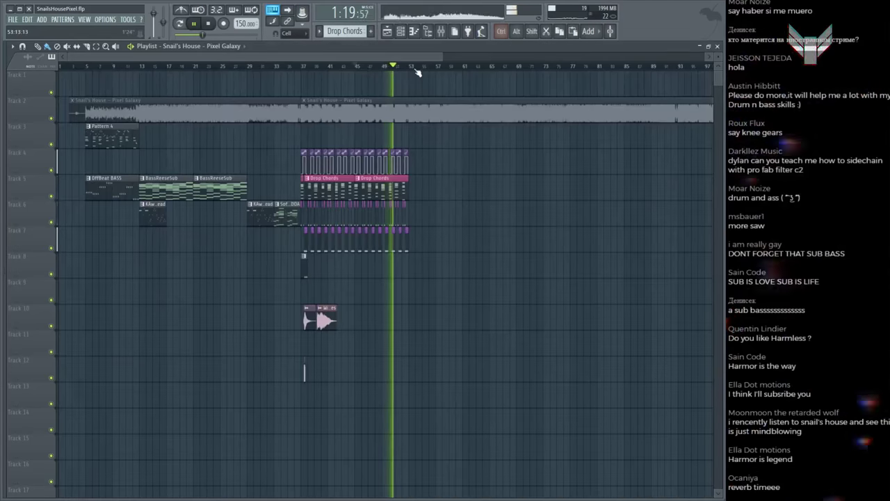
{"action": "scroll", "coordinate": [418, 72], "scroll_direction": "up", "scroll_amount": 2}
{"action": "key", "text": "F9"}
{"action": "left_click", "coordinate": [267, 178]}
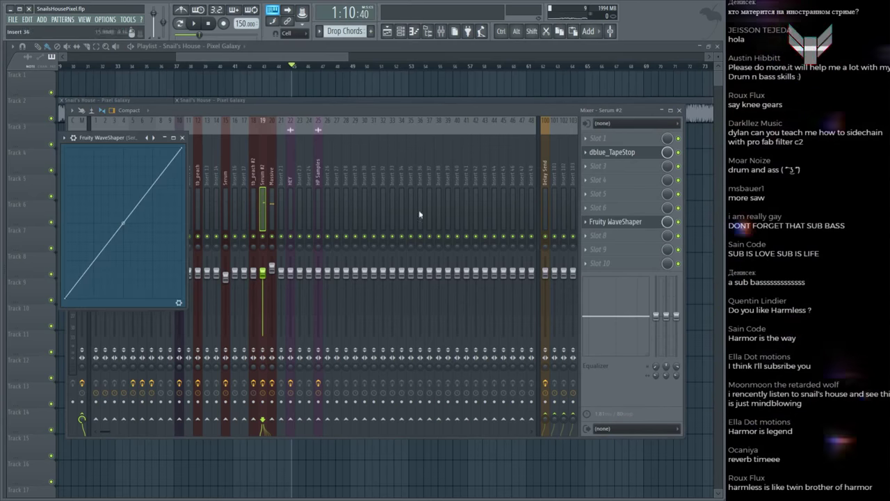
{"action": "left_click_drag", "start_coordinate": [102, 140], "coordinate": [407, 127]}
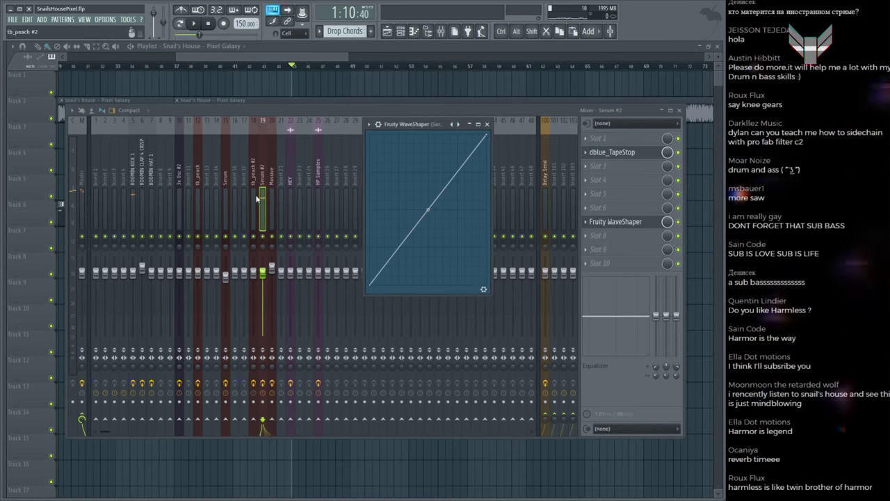
{"action": "key", "text": "space"}
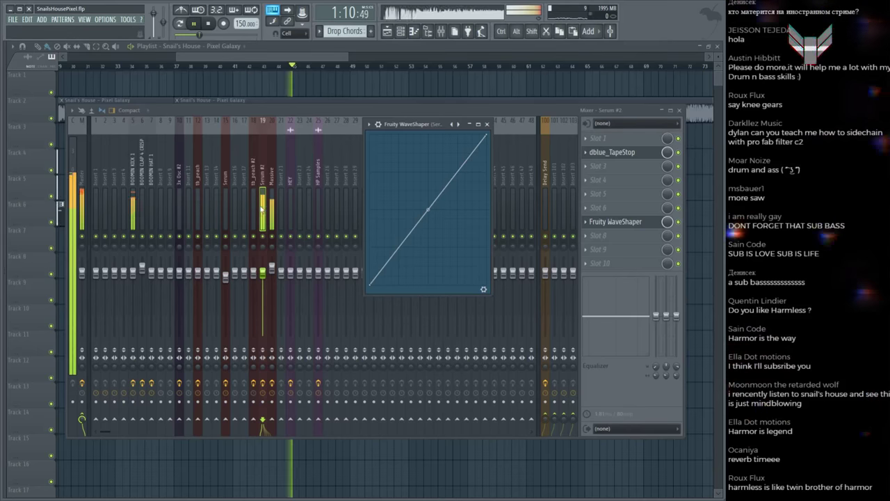
{"action": "left_click", "coordinate": [673, 222]}
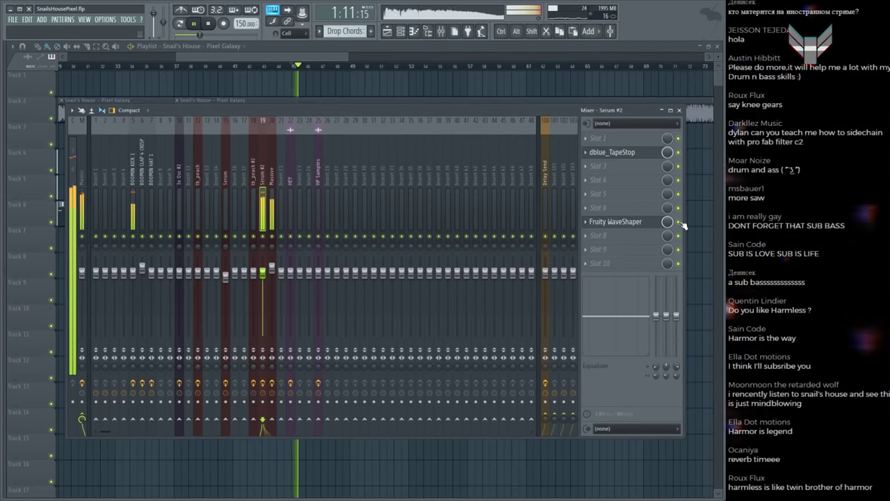
{"action": "key", "text": "F9"}
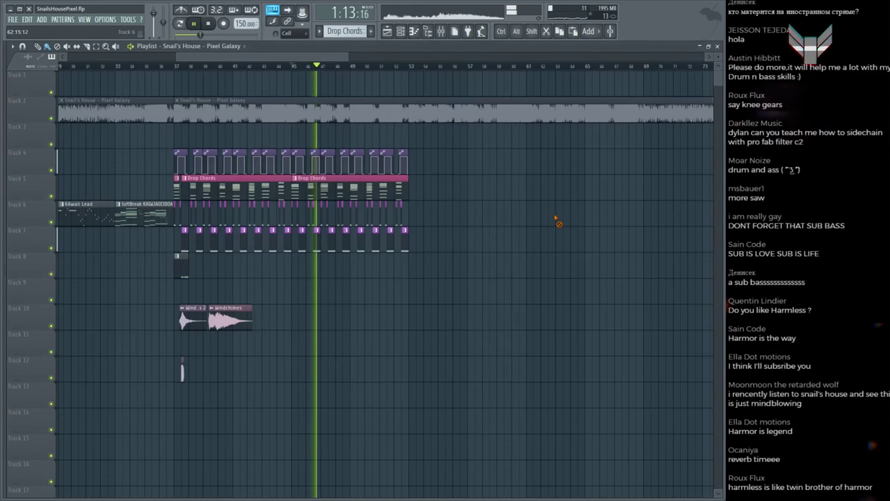
Step: Save SnailsHousePixel.flp and audition the drop from bar 37, stopping there
{"action": "left_click", "coordinate": [175, 67]}
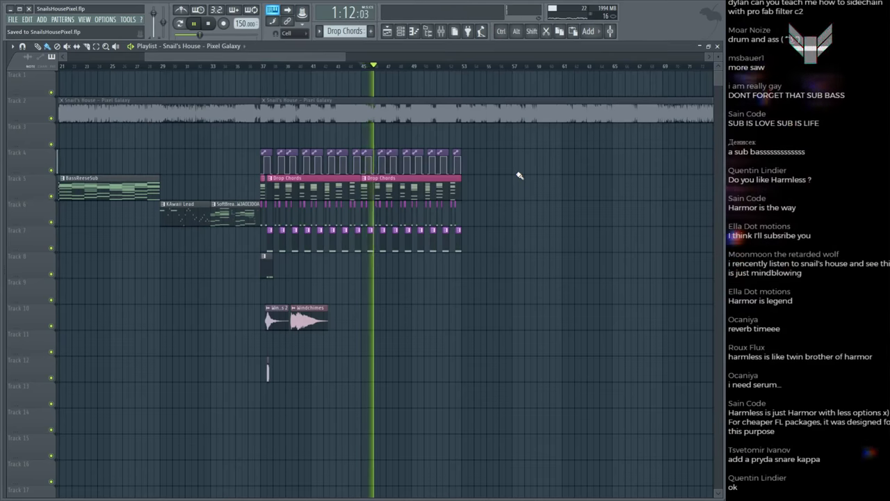
{"action": "key", "text": "ctrl+s"}
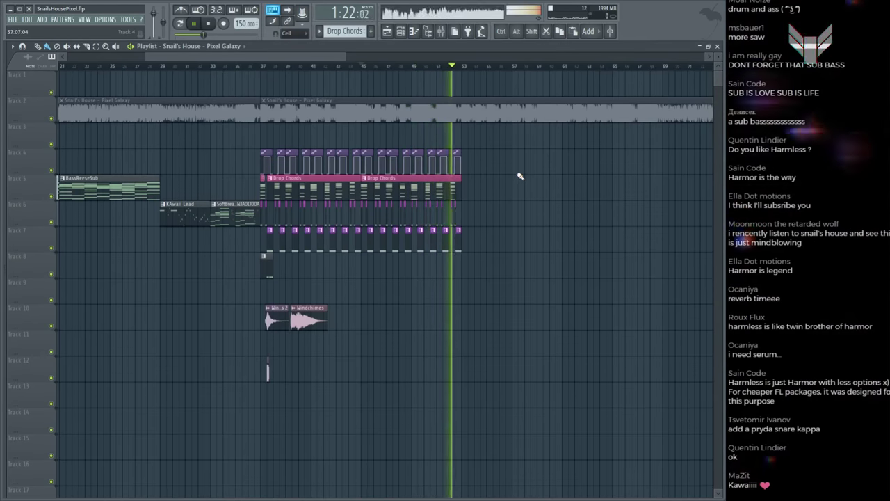
{"action": "key", "text": "space"}
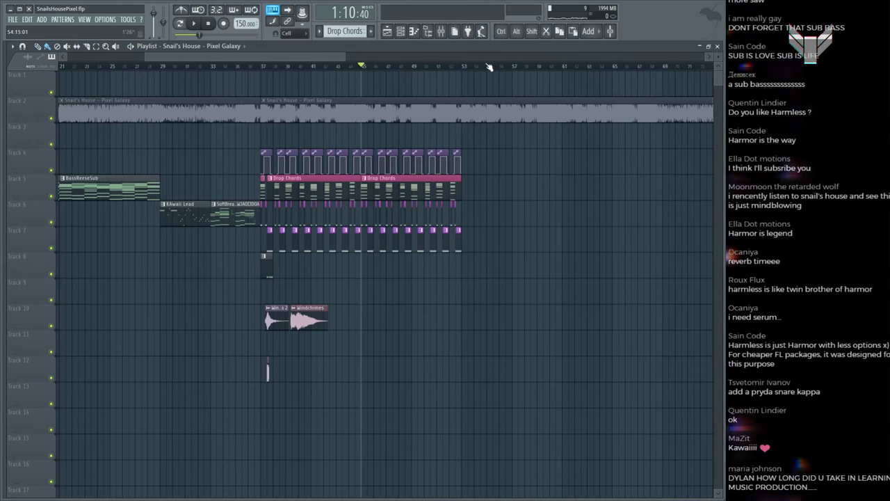
{"action": "key", "text": "space"}
{"action": "key", "text": "space"}
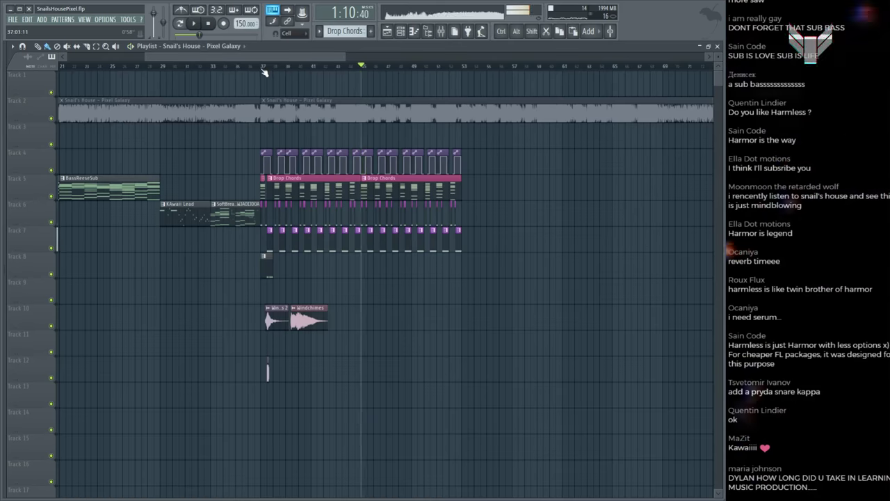
{"action": "scroll", "coordinate": [264, 69], "scroll_direction": "up", "scroll_amount": 3}
{"action": "left_click", "coordinate": [264, 69]}
{"action": "key", "text": "space"}
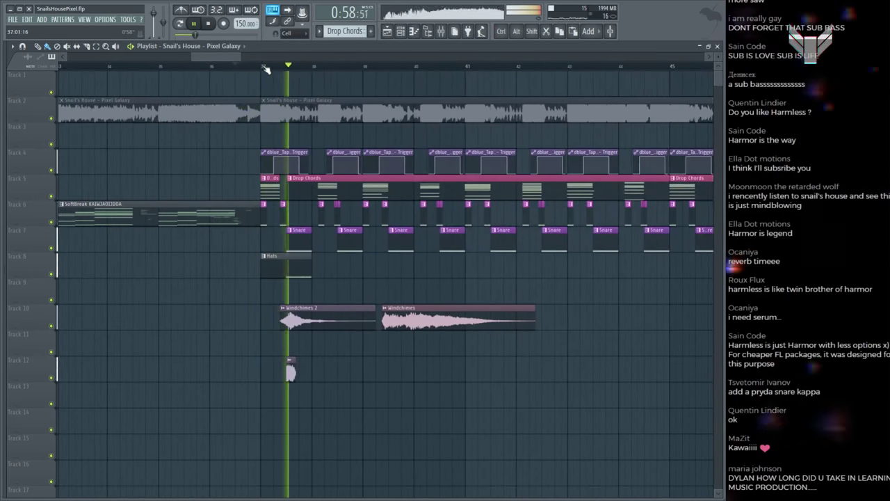
{"action": "key", "text": "space"}
{"action": "scroll", "coordinate": [268, 66], "scroll_direction": "down", "scroll_amount": 5}
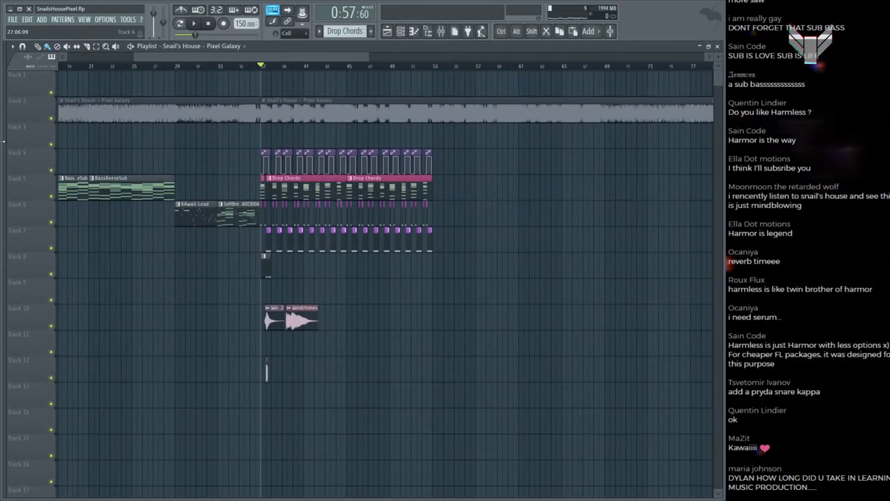
Step: Browse ARYAY'S LION KIT VOL.2's PERCUSSIVE and SNAREZZZ folders for a snare
{"action": "mouse_move", "coordinate": [3, 218]}
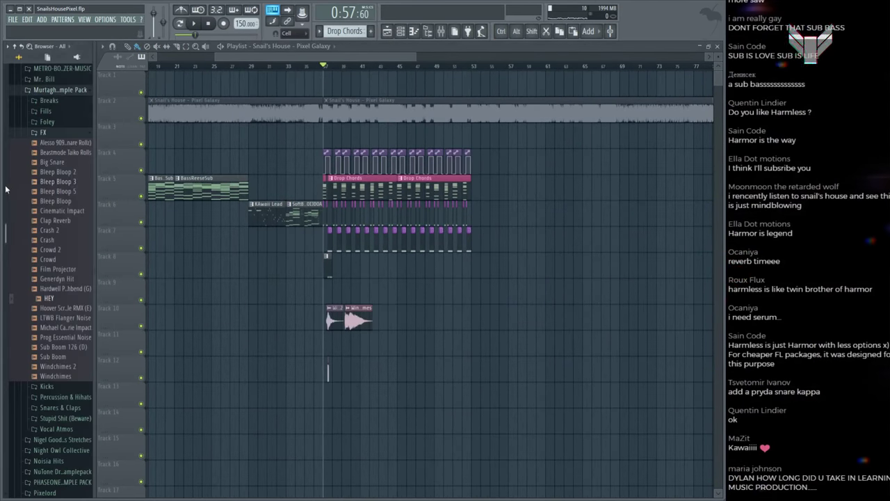
{"action": "scroll", "coordinate": [41, 174], "scroll_direction": "down", "scroll_amount": 5}
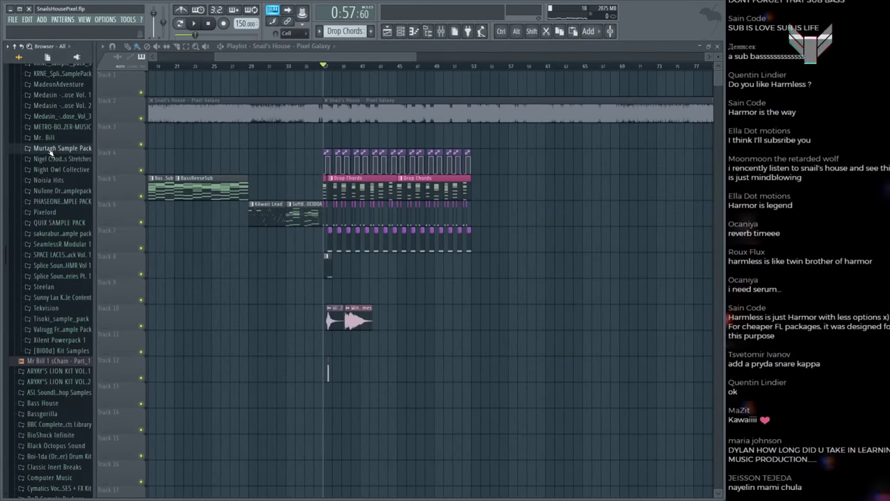
{"action": "scroll", "coordinate": [49, 174], "scroll_direction": "up", "scroll_amount": 3}
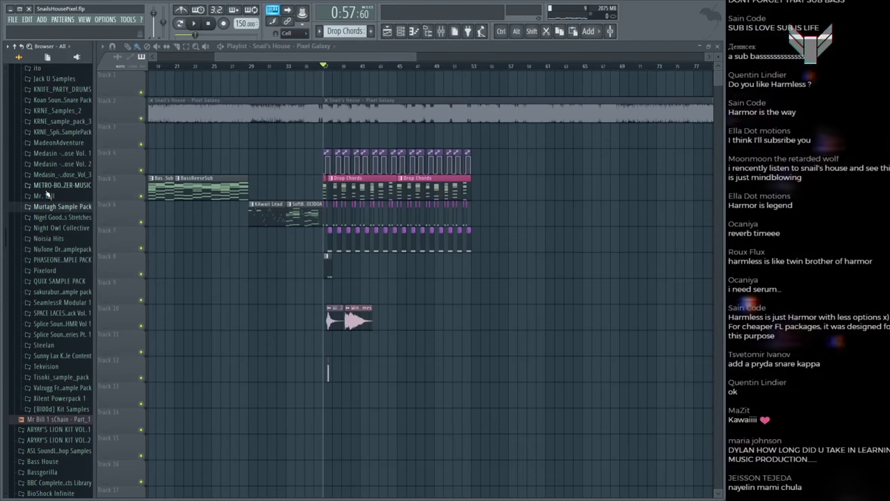
{"action": "scroll", "coordinate": [47, 188], "scroll_direction": "down", "scroll_amount": 12}
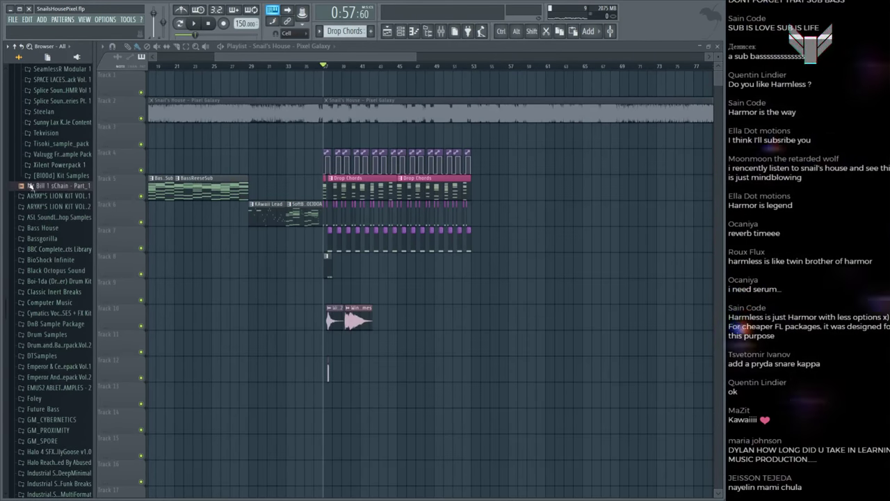
{"action": "left_click", "coordinate": [60, 208]}
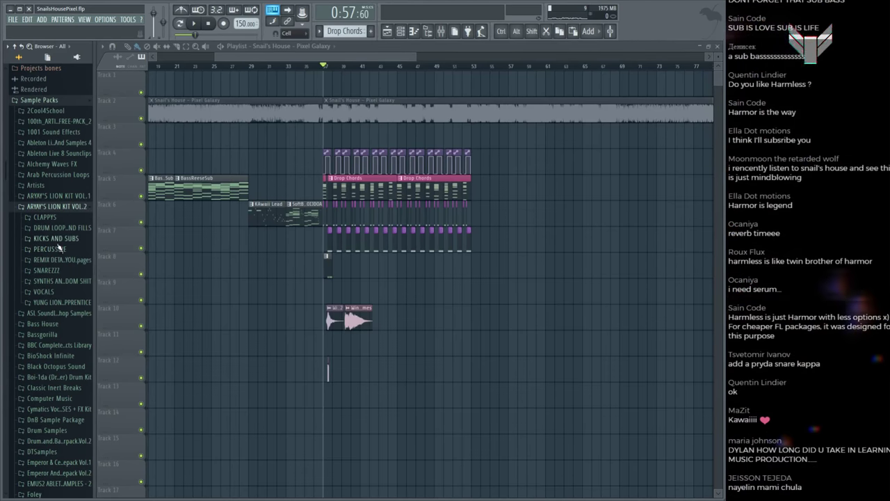
{"action": "left_click", "coordinate": [60, 248]}
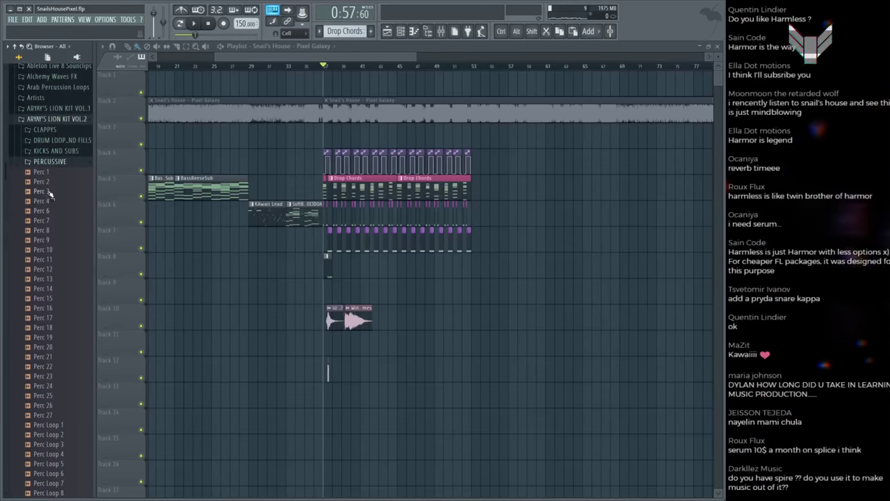
{"action": "left_click", "coordinate": [46, 163]}
{"action": "left_click", "coordinate": [46, 182]}
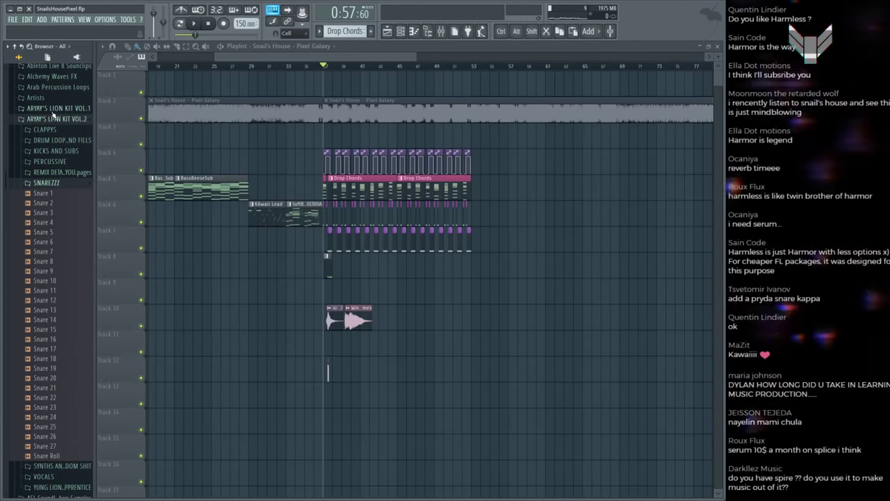
Step: Preview the FUK BOI big room snare from VOL.1's SNAREZZZ and place it near bar 45
{"action": "left_click", "coordinate": [57, 108]}
{"action": "left_click", "coordinate": [69, 161]}
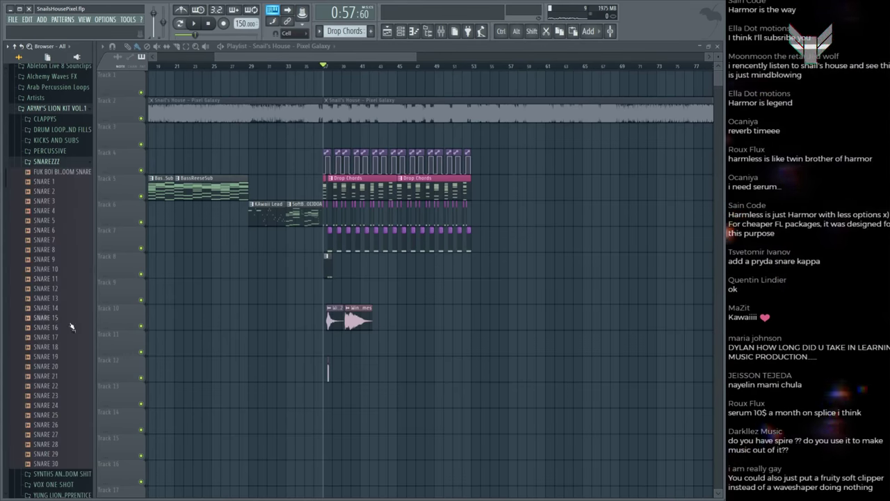
{"action": "left_click", "coordinate": [44, 172]}
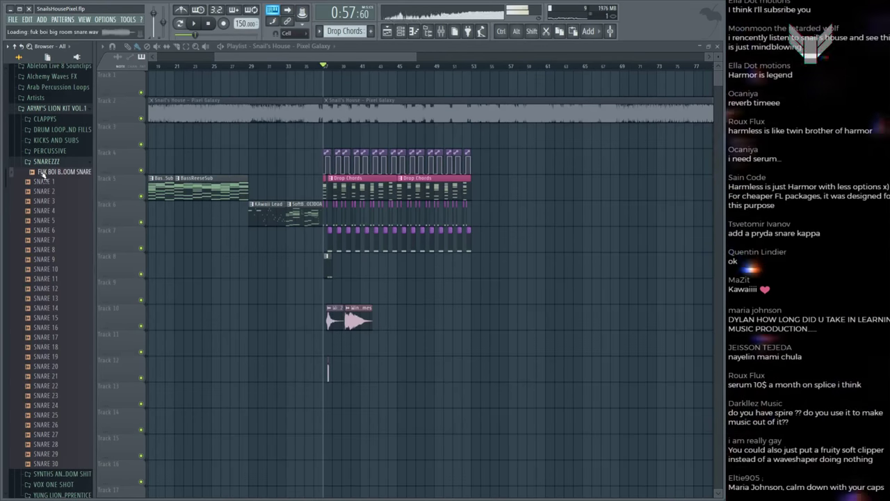
{"action": "left_click_drag", "start_coordinate": [43, 174], "coordinate": [347, 293]}
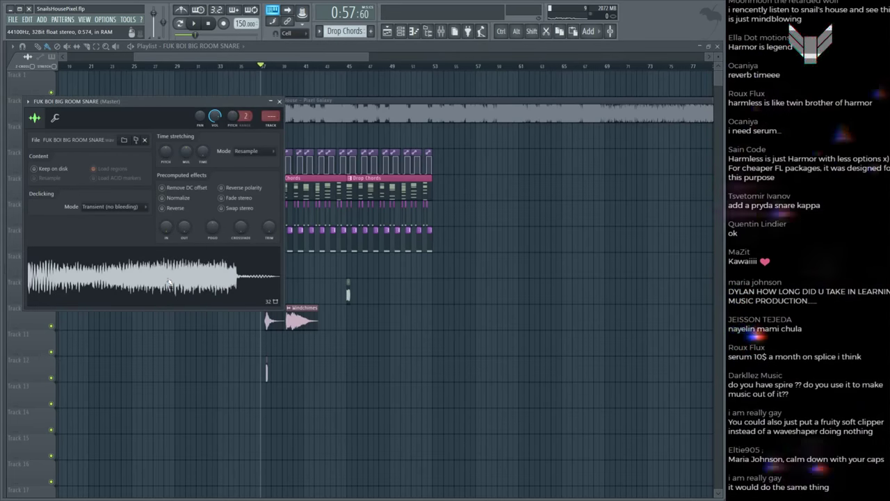
Step: Close the snare's sample settings, audition the new snare, and save the project
{"action": "left_click", "coordinate": [279, 101]}
{"action": "key", "text": "space"}
{"action": "scroll", "coordinate": [274, 68], "scroll_direction": "up", "scroll_amount": 3}
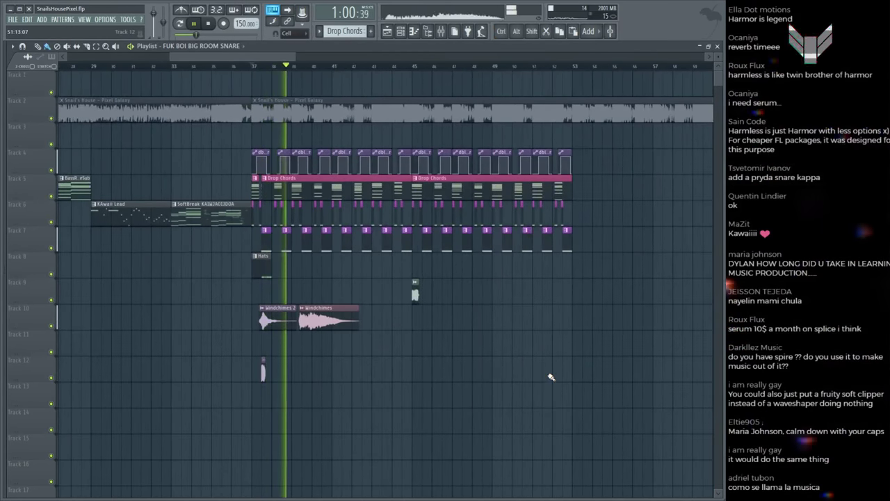
{"action": "key", "text": "ctrl+s"}
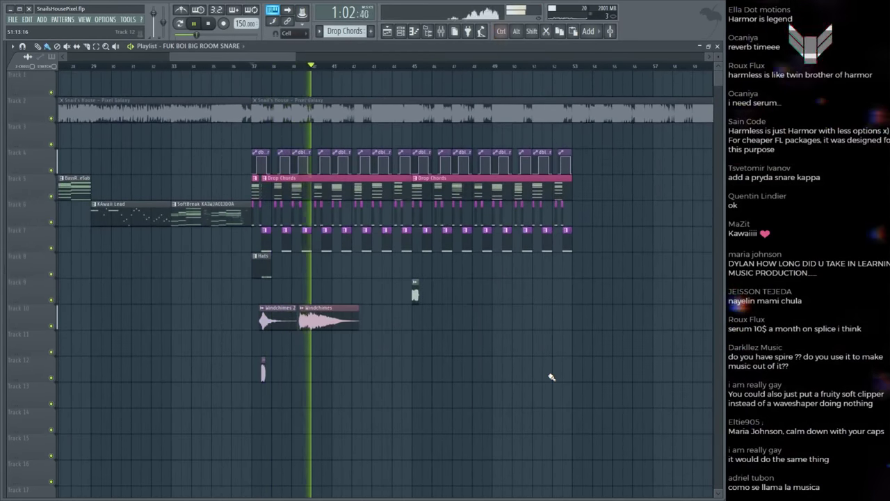
{"action": "key", "text": "space"}
Step: Show all channels in the channel rack and open Serum #3
{"action": "key", "text": "F6"}
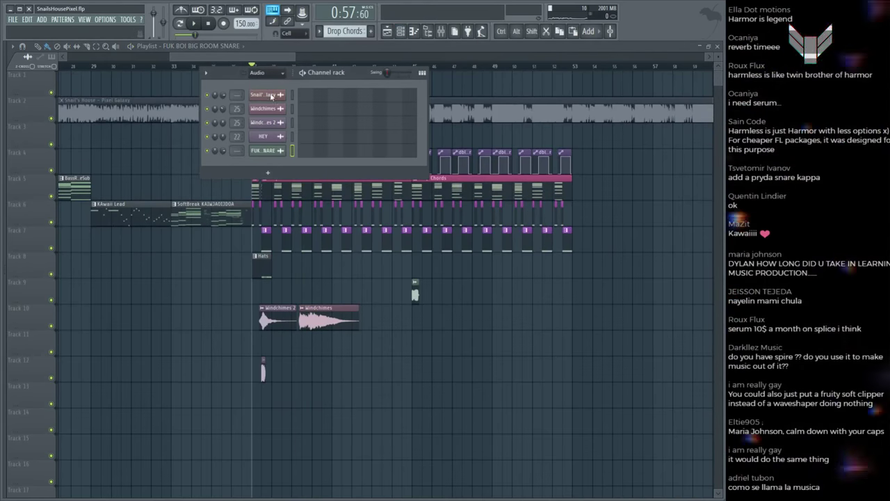
{"action": "left_click", "coordinate": [267, 72]}
{"action": "left_click", "coordinate": [265, 89]}
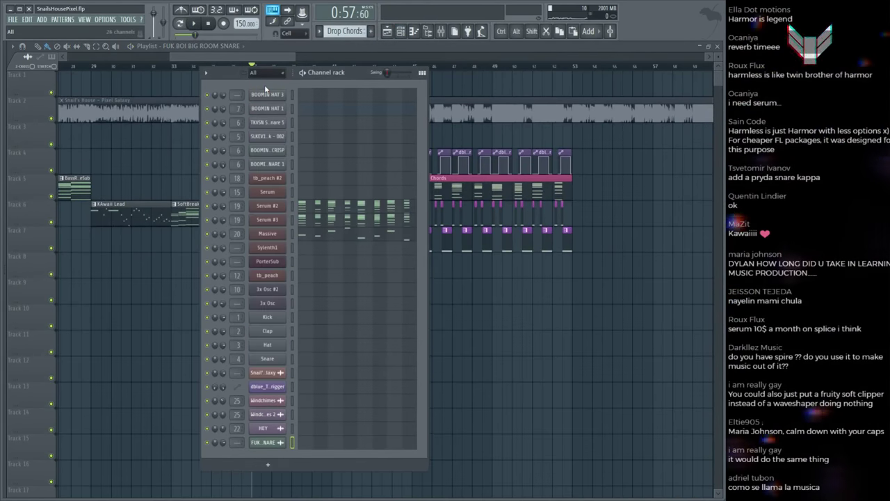
{"action": "left_click", "coordinate": [268, 220]}
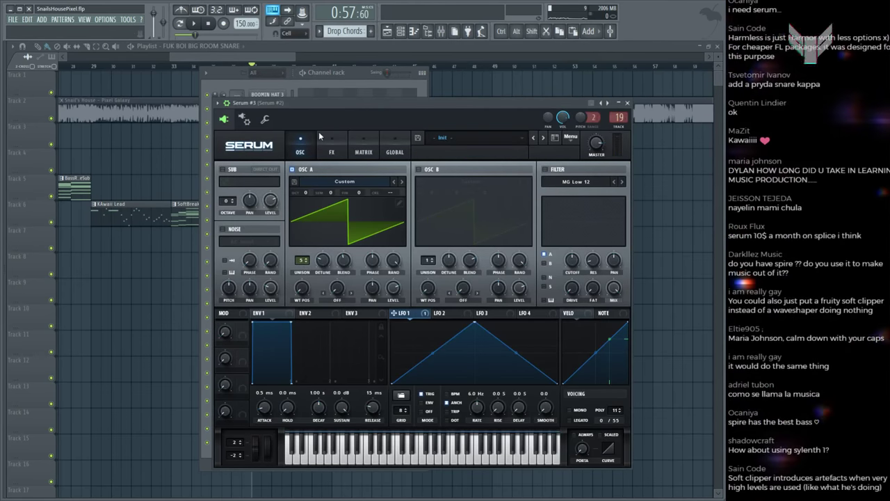
Step: Switch to song mode and route the Harmor channel to mixer track 19
{"action": "left_click_drag", "start_coordinate": [378, 109], "coordinate": [596, 96]}
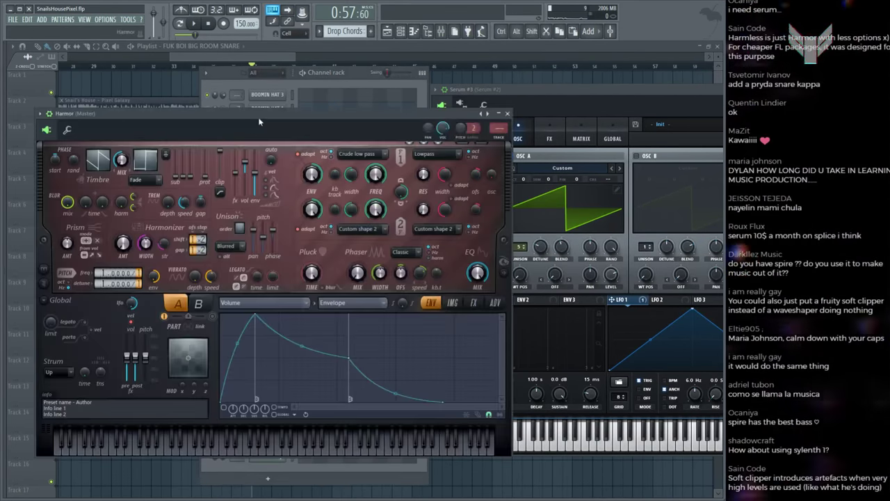
{"action": "left_click_drag", "start_coordinate": [258, 143], "coordinate": [311, 316]}
{"action": "left_click", "coordinate": [295, 240]}
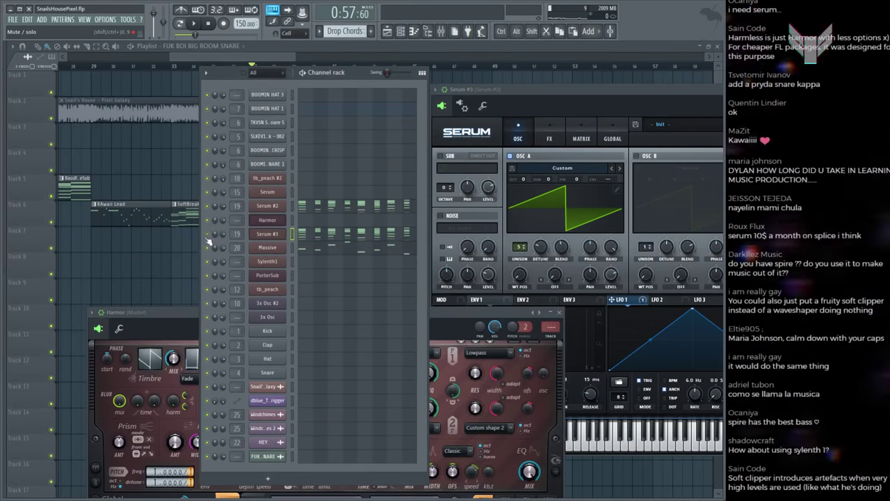
{"action": "left_click", "coordinate": [185, 29]}
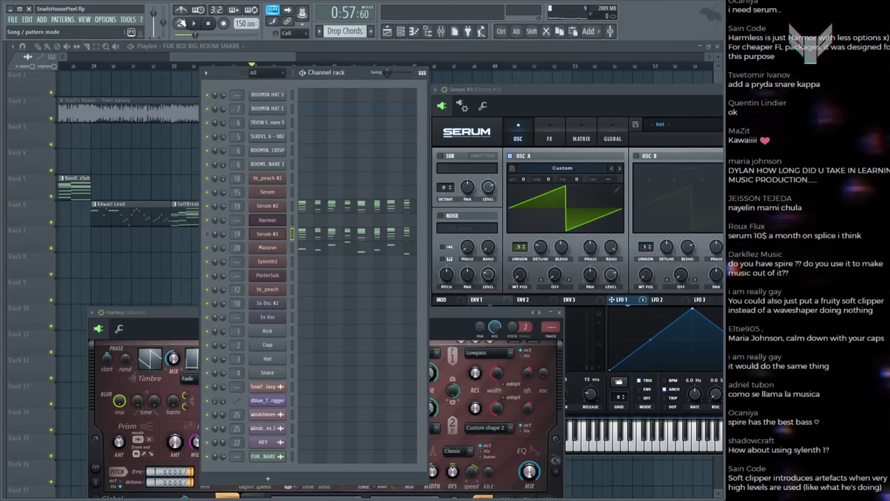
{"action": "left_click", "coordinate": [293, 220]}
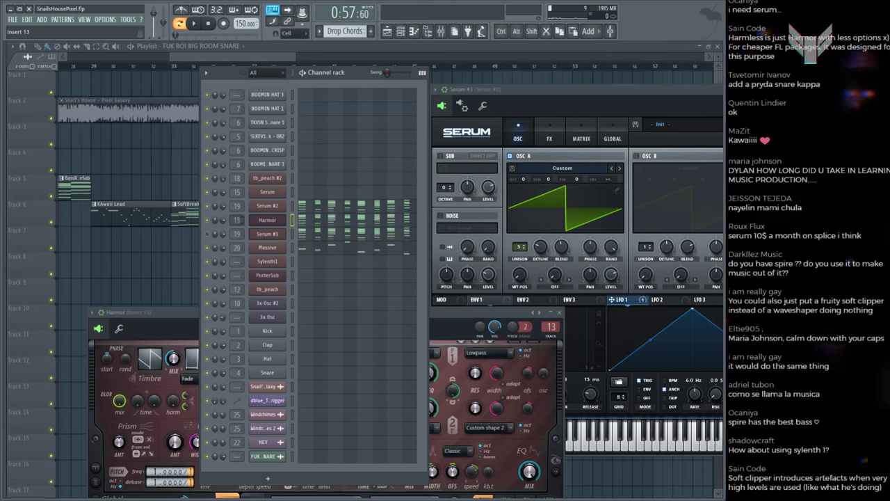
{"action": "scroll", "coordinate": [236, 219], "scroll_direction": "up", "scroll_amount": 4}
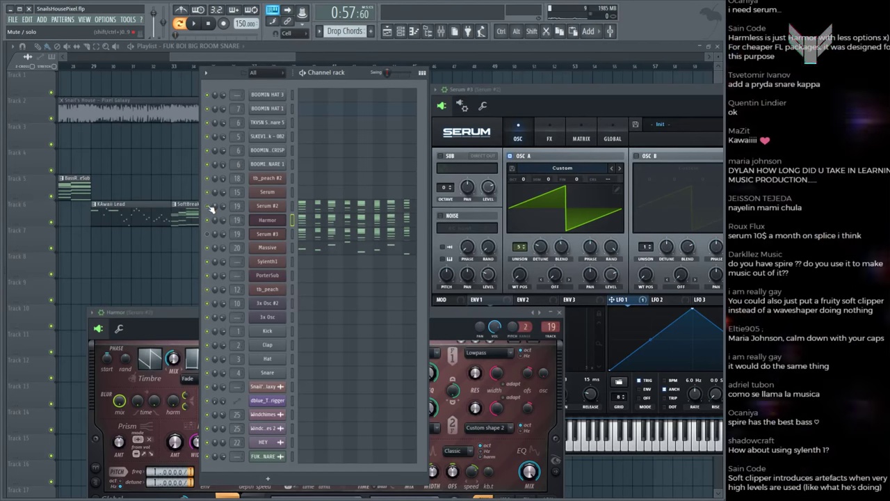
{"action": "key", "text": "space"}
{"action": "key", "text": "space"}
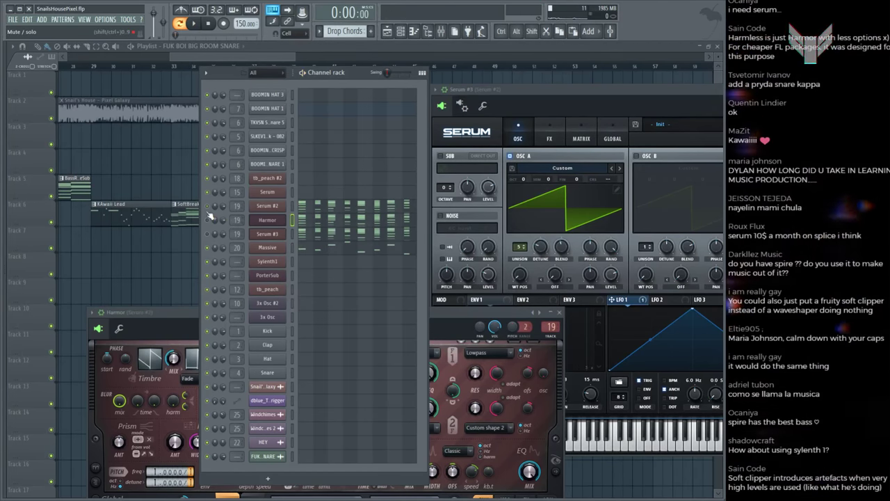
{"action": "key", "text": "space"}
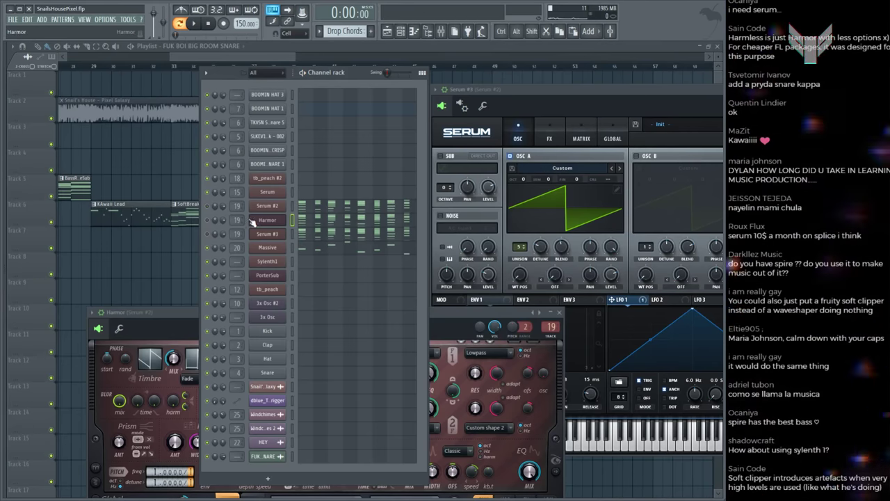
Step: Audition the Harmor chord pattern several times with its channel settings open
{"action": "left_click", "coordinate": [266, 219]}
{"action": "left_click_drag", "start_coordinate": [237, 312], "coordinate": [286, 312]}
{"action": "left_click", "coordinate": [210, 181]}
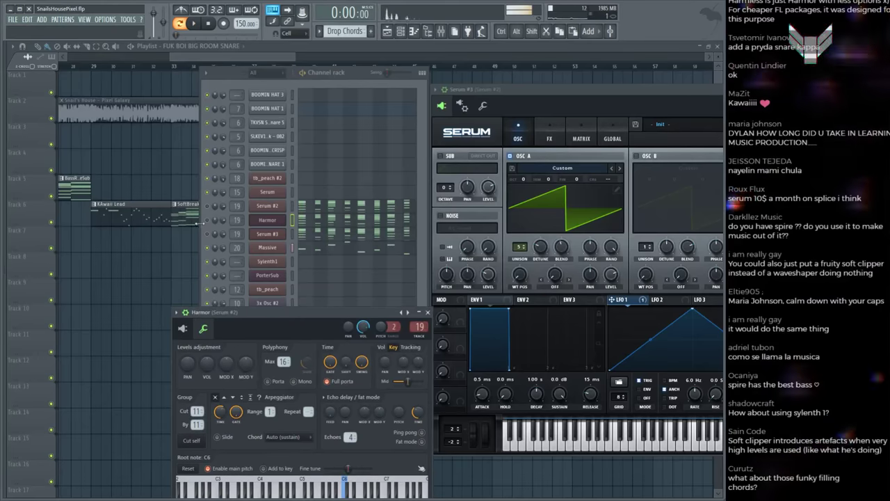
{"action": "left_click", "coordinate": [220, 259]}
{"action": "key", "text": "space"}
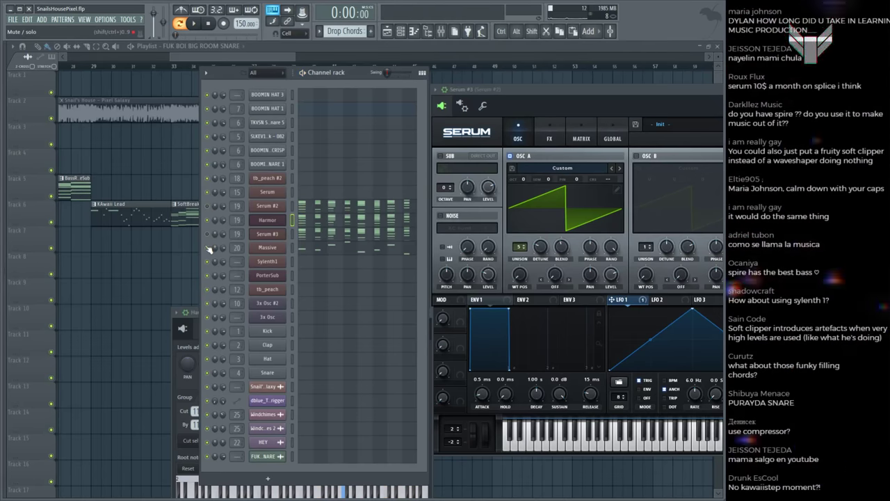
{"action": "key", "text": "space"}
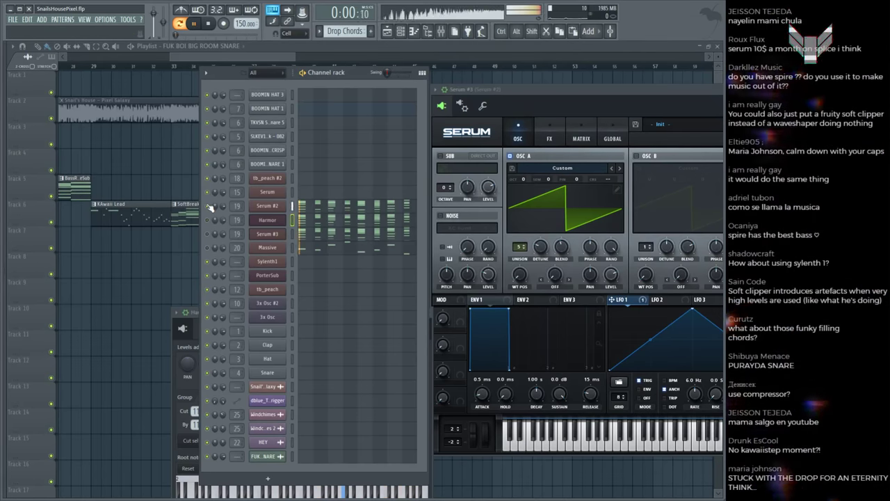
{"action": "key", "text": "space"}
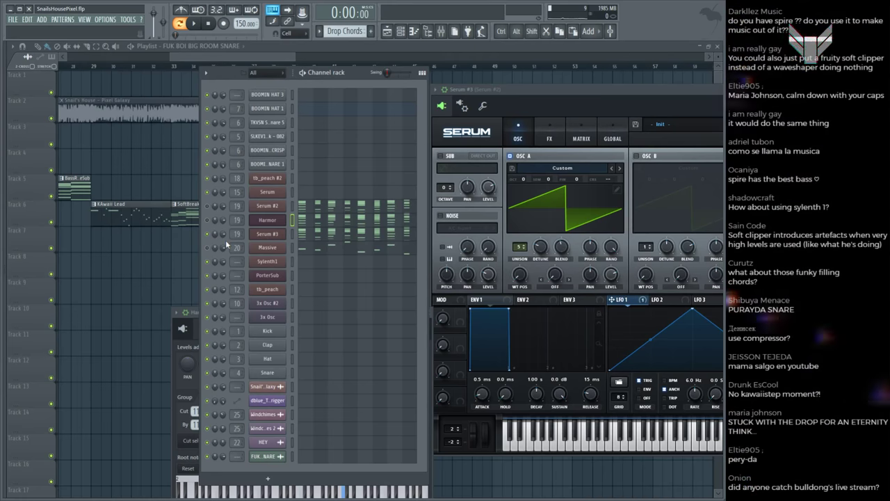
{"action": "key", "text": "space"}
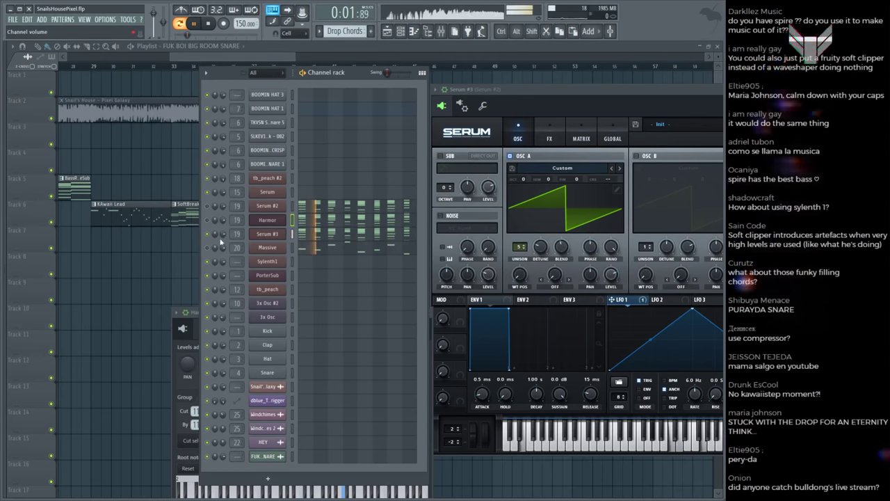
{"action": "key", "text": "space"}
Step: Bring up Harmor's full synth interface and move it up into view
{"action": "left_click", "coordinate": [267, 220]}
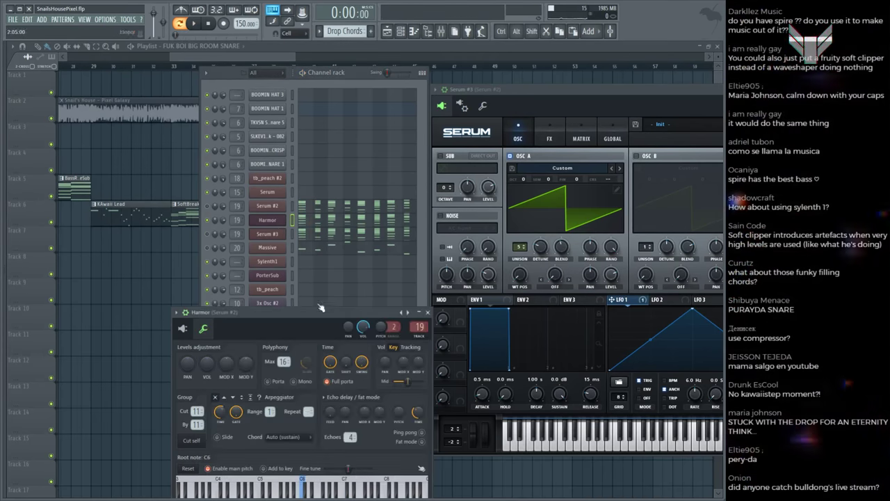
{"action": "left_click", "coordinate": [186, 328]}
{"action": "left_click_drag", "start_coordinate": [206, 322], "coordinate": [205, 102]}
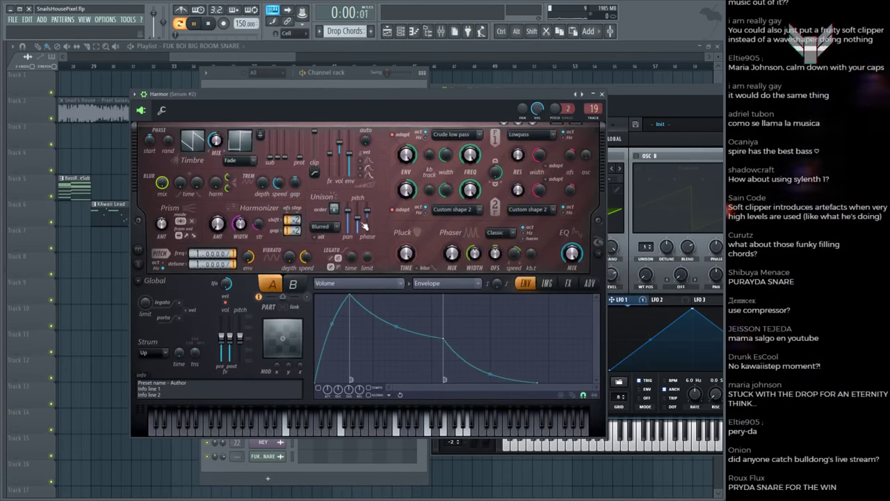
Step: Set Harmor's vibrato depth to 42 cents and audition it
{"action": "key", "text": "space"}
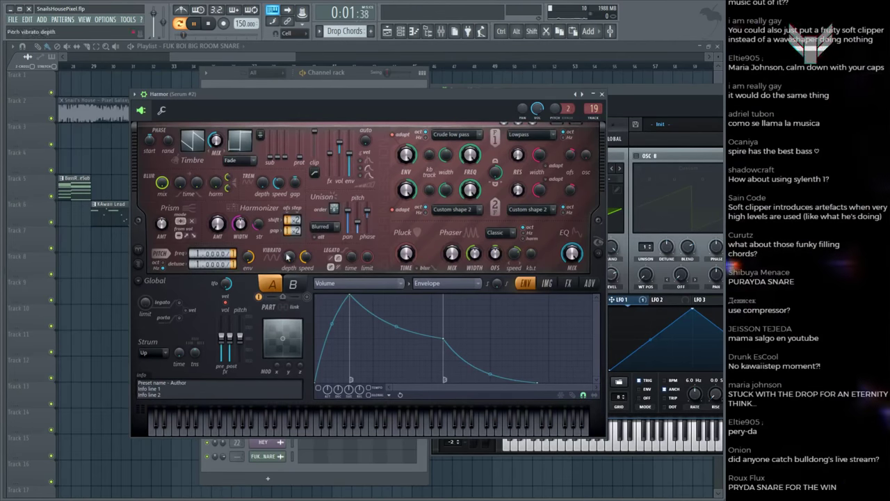
{"action": "key", "text": "space"}
{"action": "left_click_drag", "start_coordinate": [292, 261], "coordinate": [292, 248]}
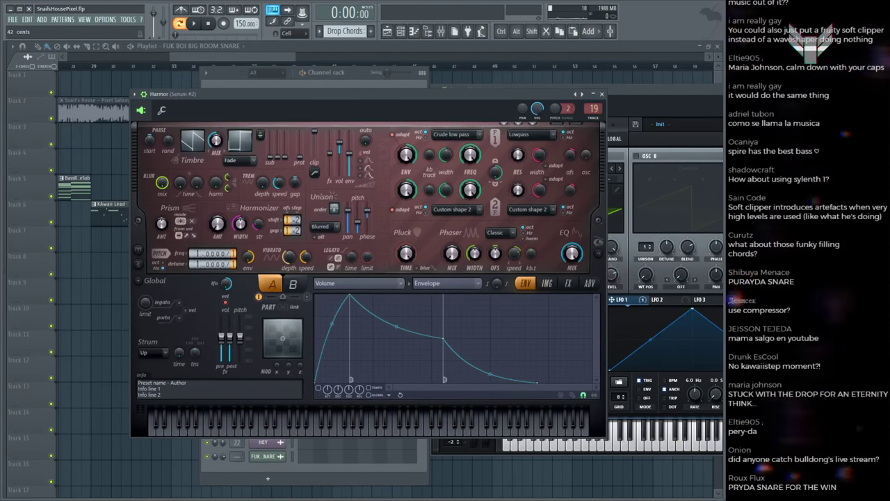
{"action": "key", "text": "space"}
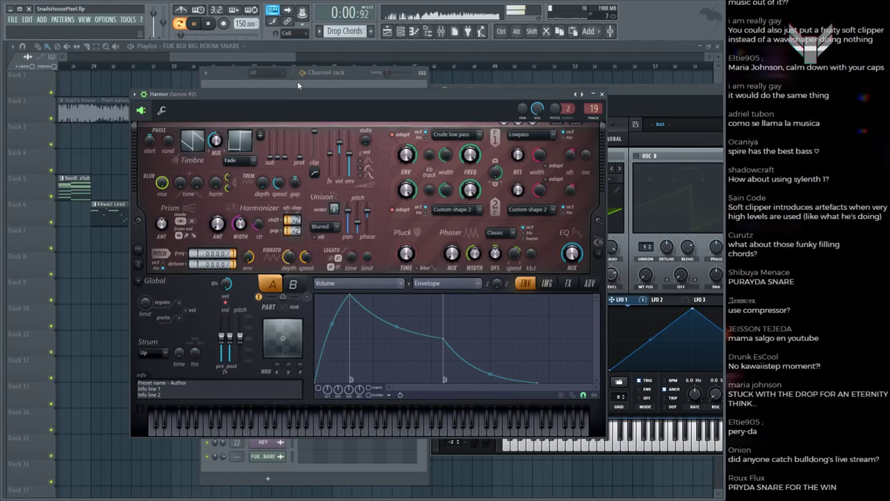
{"action": "left_click_drag", "start_coordinate": [298, 93], "coordinate": [355, 325]}
{"action": "left_click", "coordinate": [213, 235]}
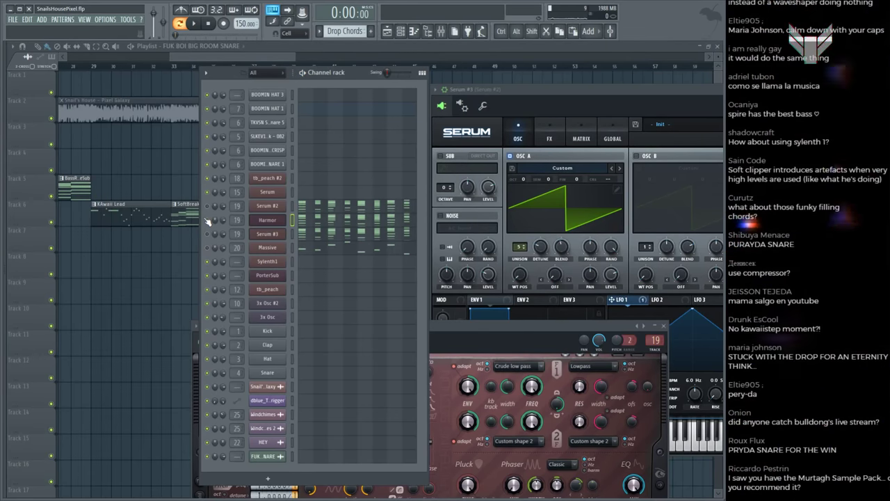
{"action": "key", "text": "space"}
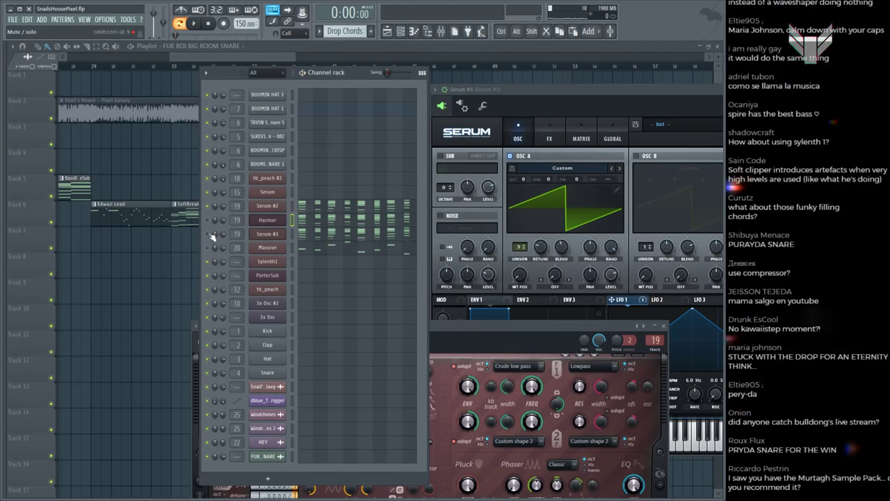
Step: Move Harmor below Serum #3 and close the channel rack and plugin windows
{"action": "key", "text": "alt+Down"}
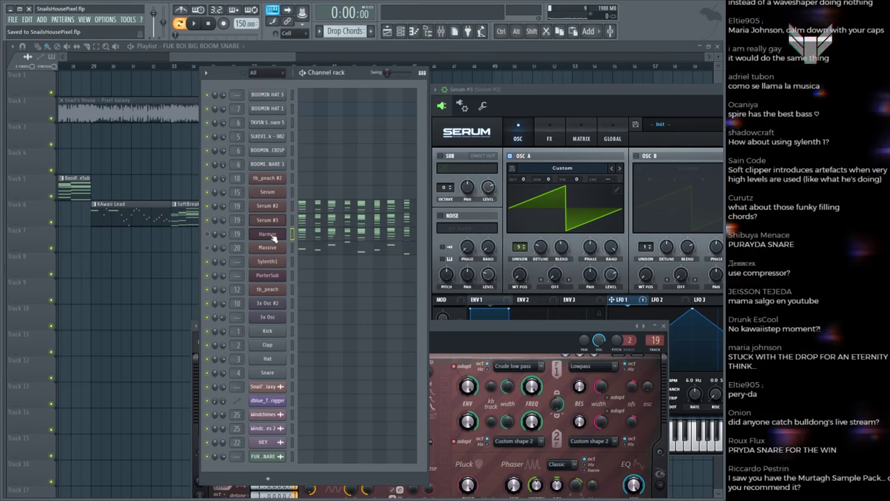
{"action": "key", "text": "F6"}
{"action": "left_click", "coordinate": [228, 143]}
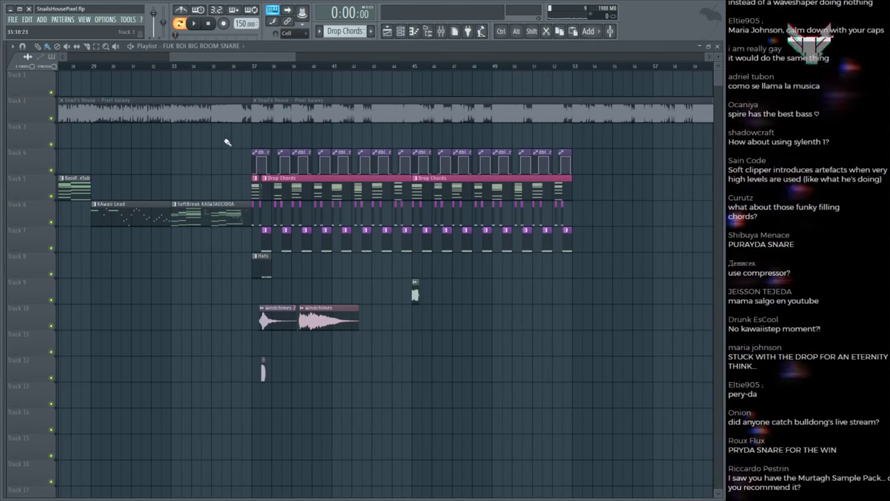
Step: Play the drop from bar 37 while checking the channel list
{"action": "left_click", "coordinate": [256, 68]}
{"action": "scroll", "coordinate": [256, 68], "scroll_direction": "up", "scroll_amount": 2}
{"action": "scroll", "coordinate": [256, 67], "scroll_direction": "down", "scroll_amount": 4}
{"action": "key", "text": "space"}
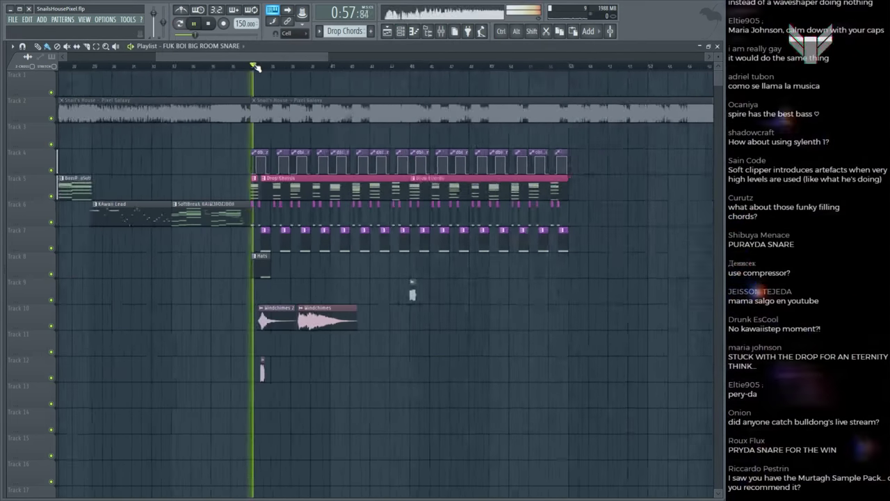
{"action": "key", "text": "F6"}
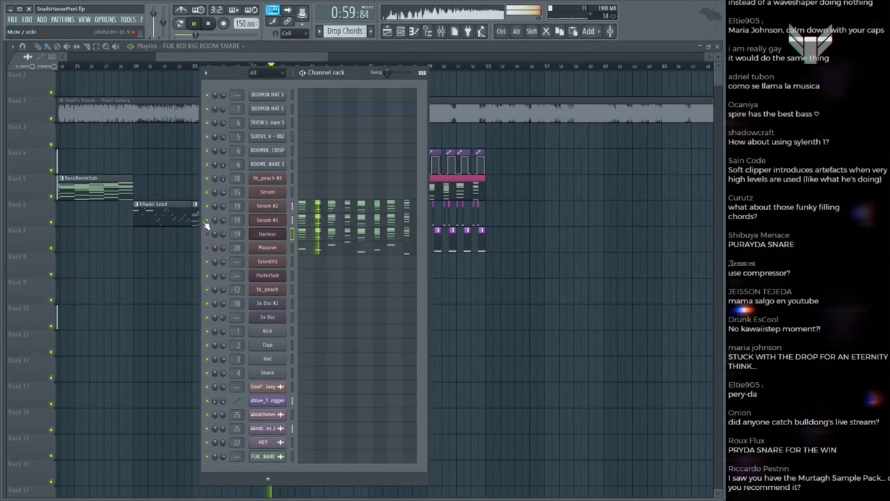
{"action": "key", "text": "space"}
{"action": "key", "text": "space"}
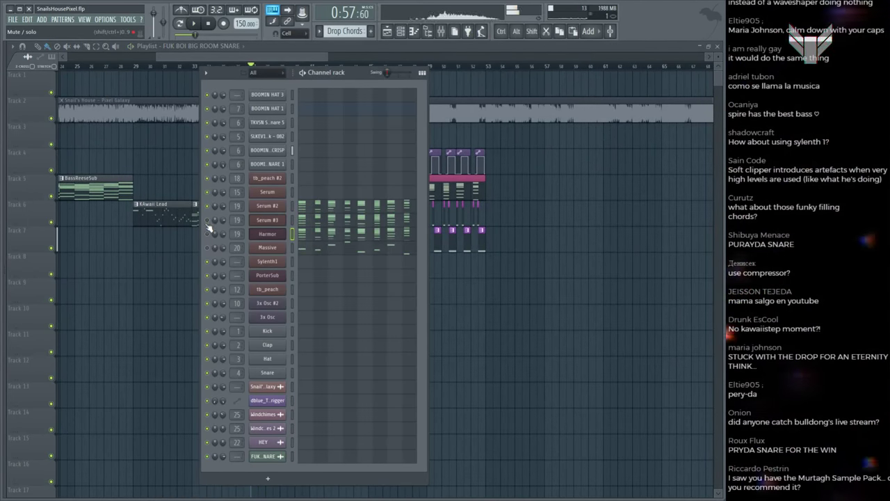
{"action": "key", "text": "F6"}
{"action": "key", "text": "F6"}
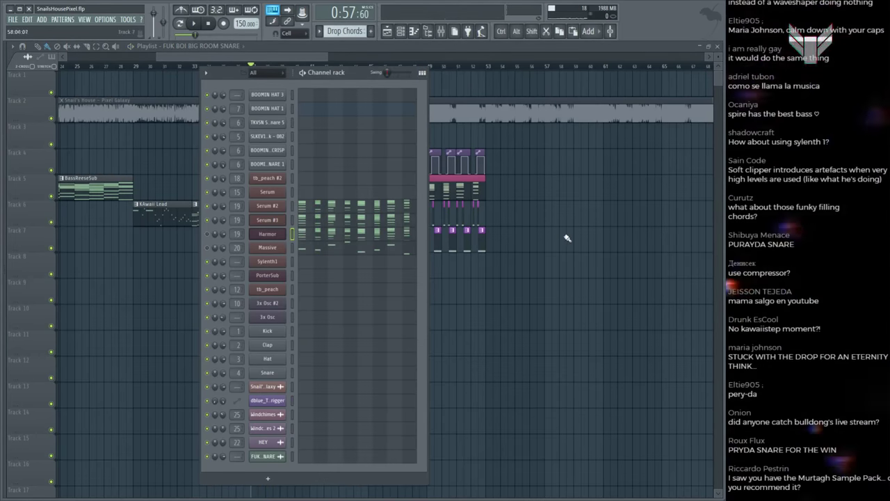
{"action": "key", "text": "F6"}
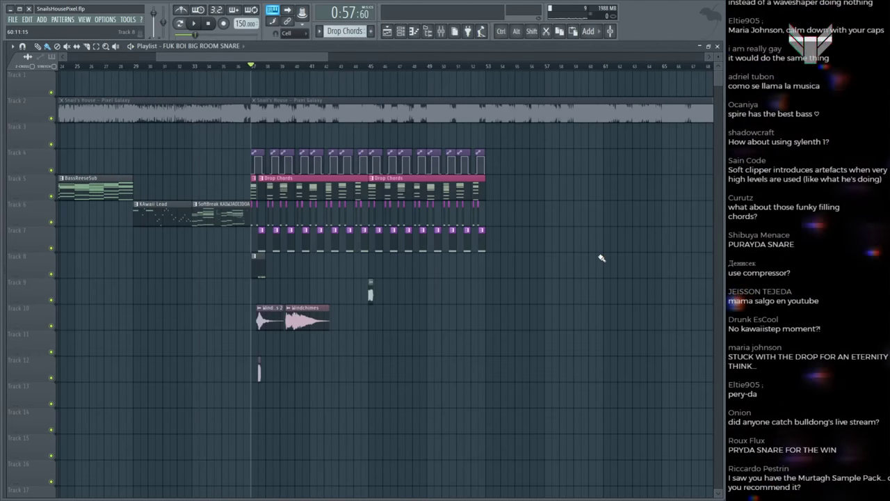
Step: Save the project and replay the drop from bar 37
{"action": "key", "text": "ctrl+s"}
{"action": "key", "text": "space"}
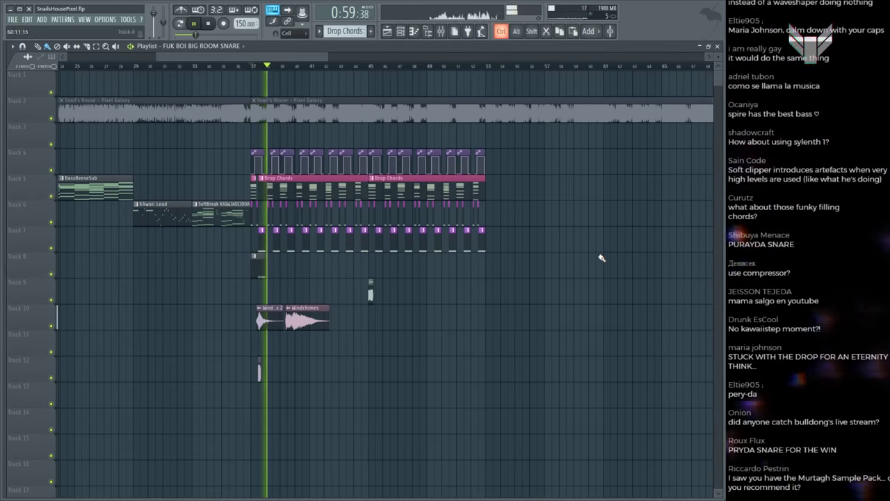
{"action": "key", "text": "space"}
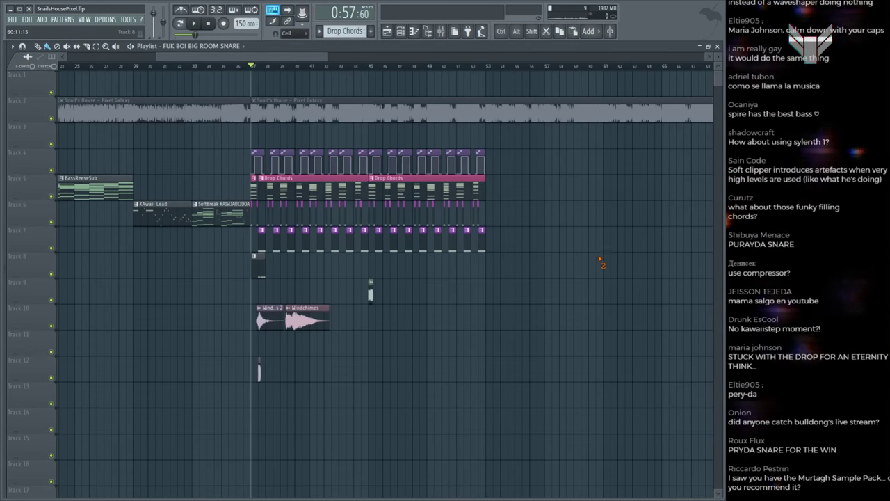
{"action": "scroll", "coordinate": [257, 69], "scroll_direction": "up", "scroll_amount": 3}
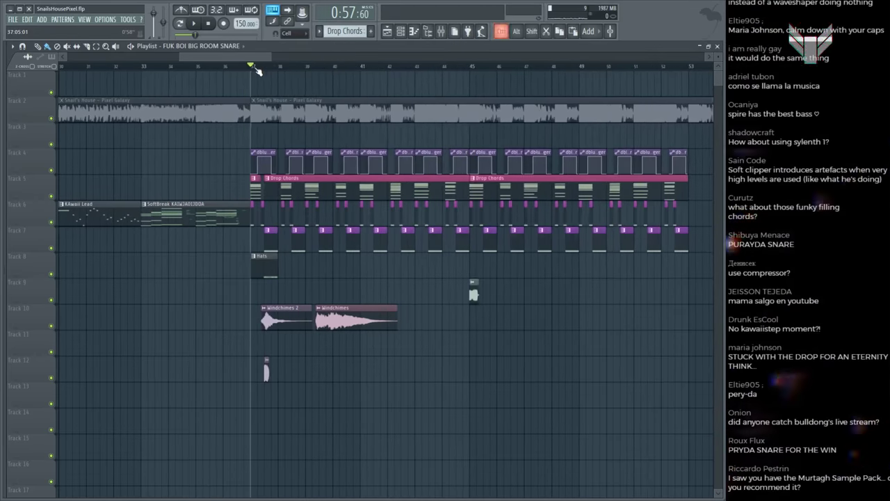
{"action": "key", "text": "space"}
{"action": "scroll", "coordinate": [257, 70], "scroll_direction": "down", "scroll_amount": 3}
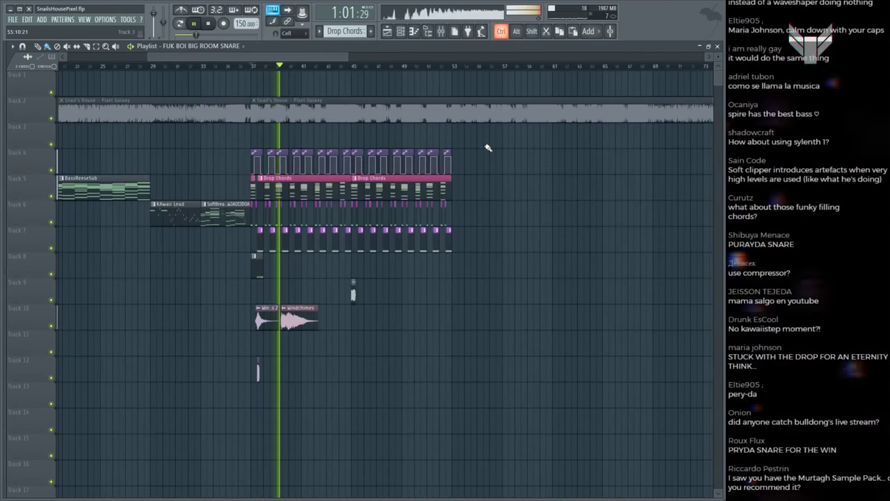
{"action": "scroll", "coordinate": [511, 238], "scroll_direction": "up", "scroll_amount": 5}
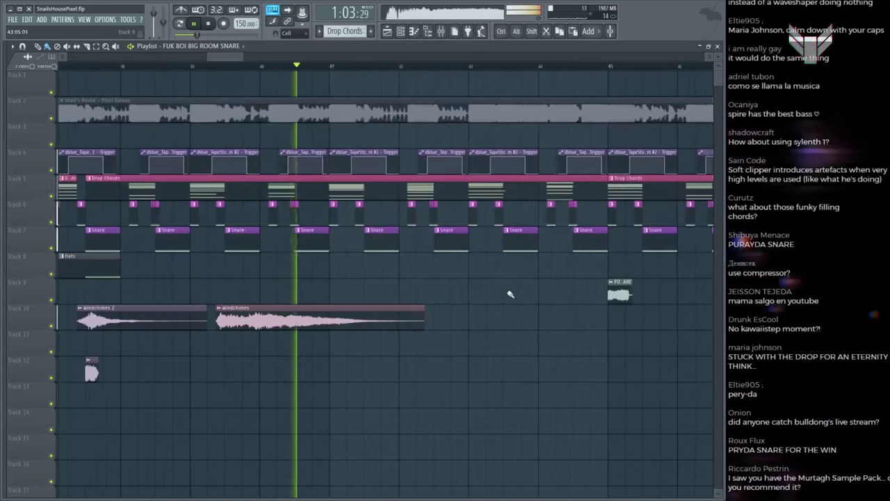
{"action": "key", "text": "space"}
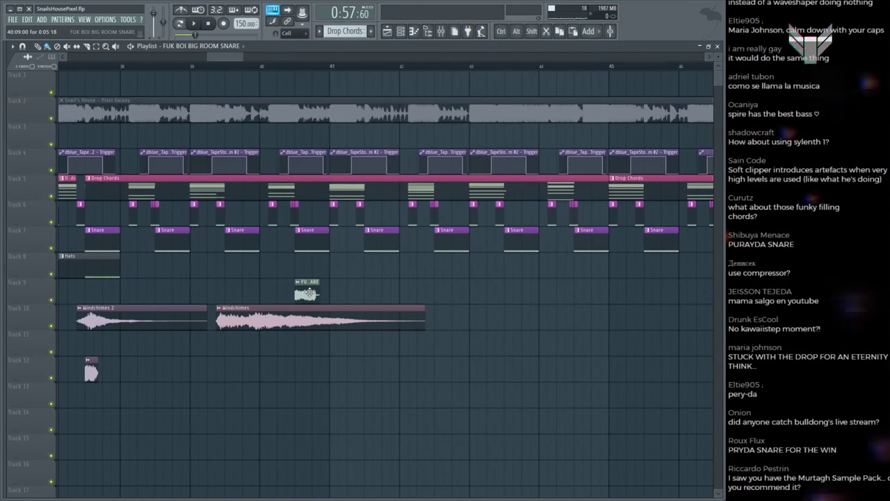
Step: Check the big-room snare clip's settings and mixer channel, then show the SNAREZZZ snare samples
{"action": "double_click", "coordinate": [307, 293]}
{"action": "key", "text": "F9"}
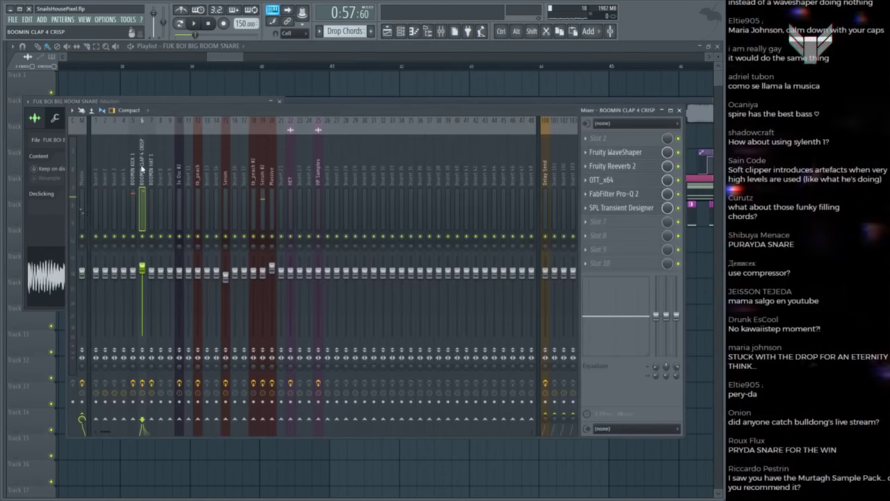
{"action": "key", "text": "Escape"}
{"action": "key", "text": "Escape"}
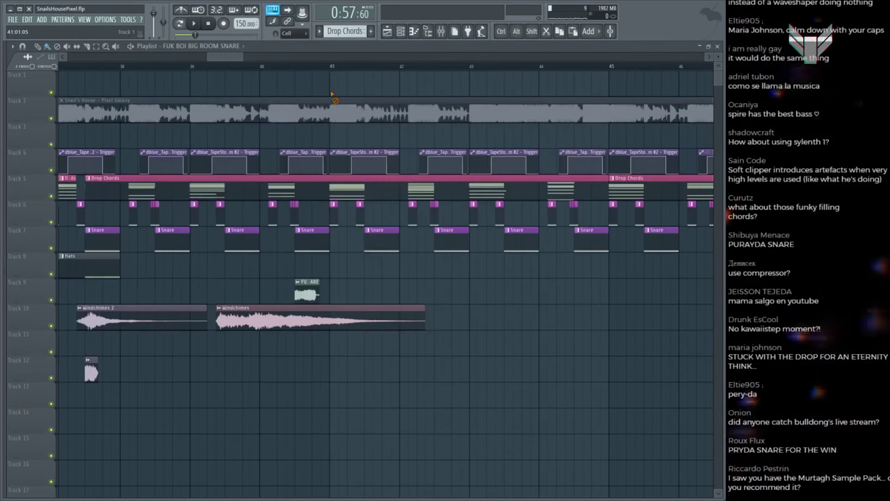
{"action": "key", "text": "alt+F8"}
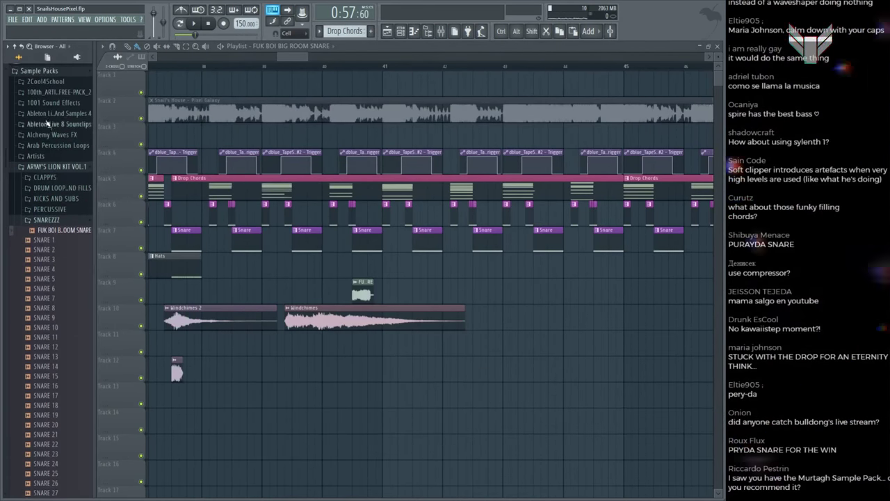
Step: Collapse the ARYAY'S LION KIT VOL.1 folder and scroll through the sample packs
{"action": "scroll", "coordinate": [54, 199], "scroll_direction": "up", "scroll_amount": 3}
{"action": "left_click", "coordinate": [46, 225]}
{"action": "scroll", "coordinate": [60, 228], "scroll_direction": "down", "scroll_amount": 3}
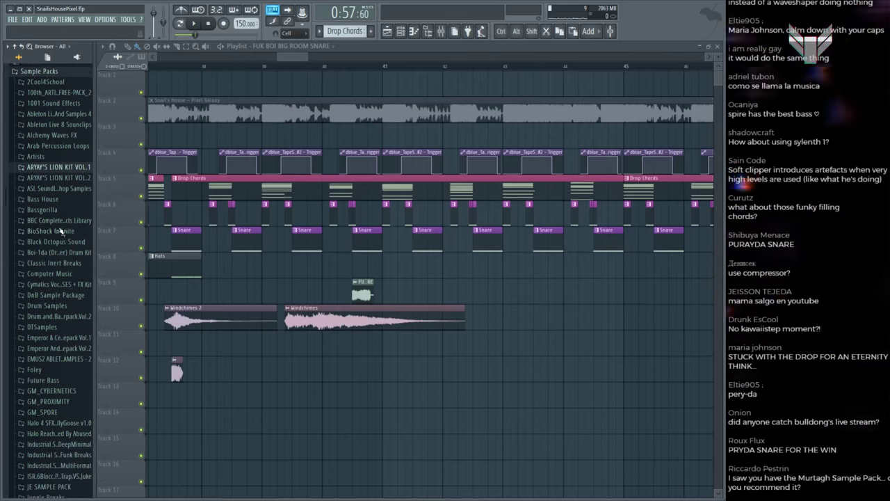
{"action": "scroll", "coordinate": [73, 257], "scroll_direction": "down", "scroll_amount": 12}
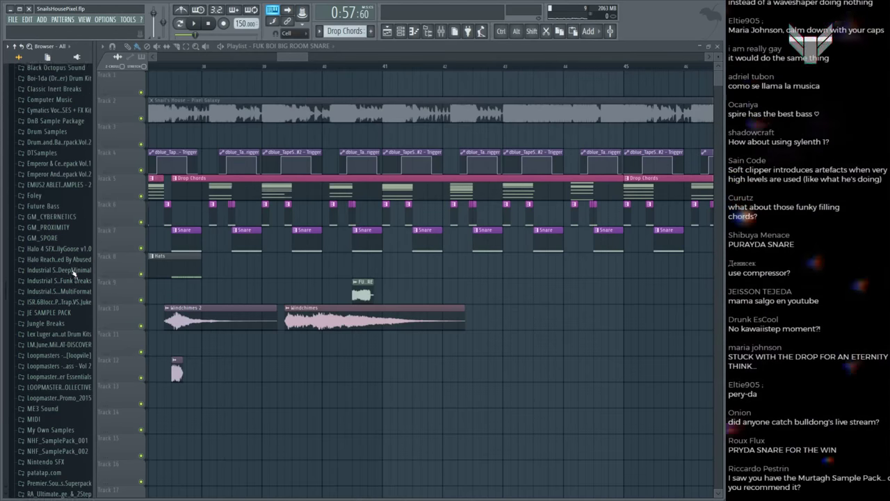
{"action": "scroll", "coordinate": [67, 306], "scroll_direction": "down", "scroll_amount": 3}
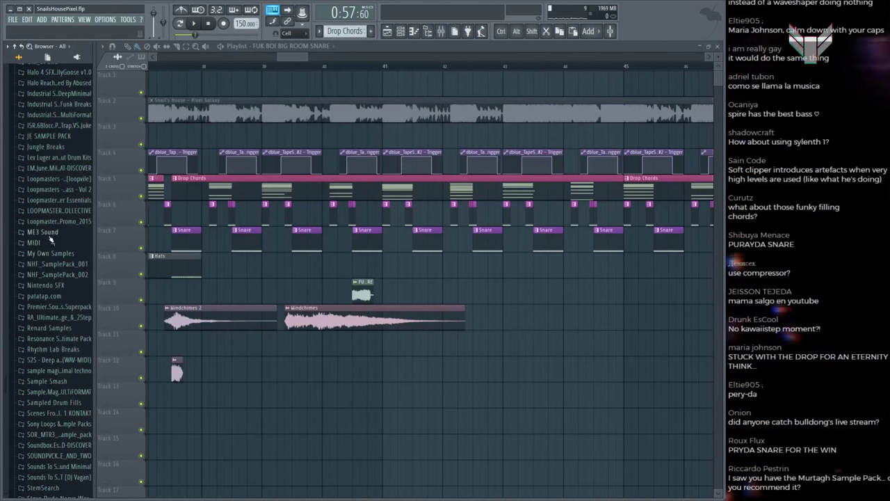
{"action": "scroll", "coordinate": [60, 240], "scroll_direction": "down", "scroll_amount": 3}
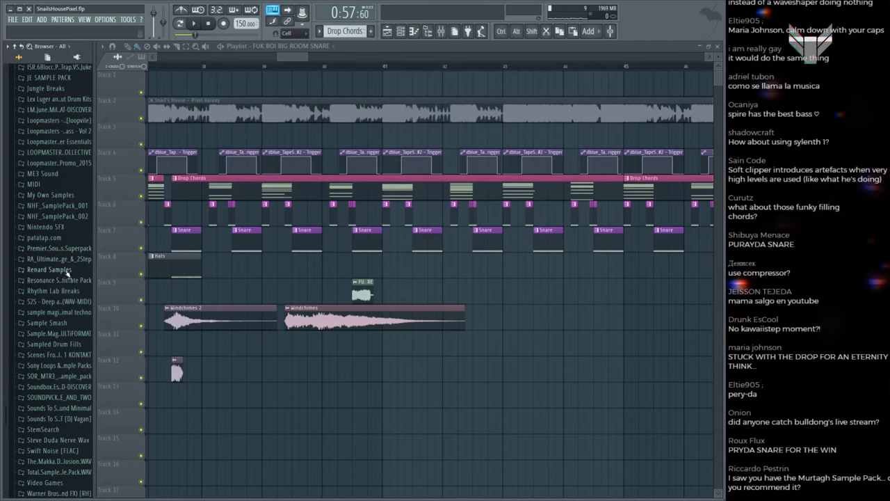
{"action": "scroll", "coordinate": [67, 290], "scroll_direction": "up", "scroll_amount": 3}
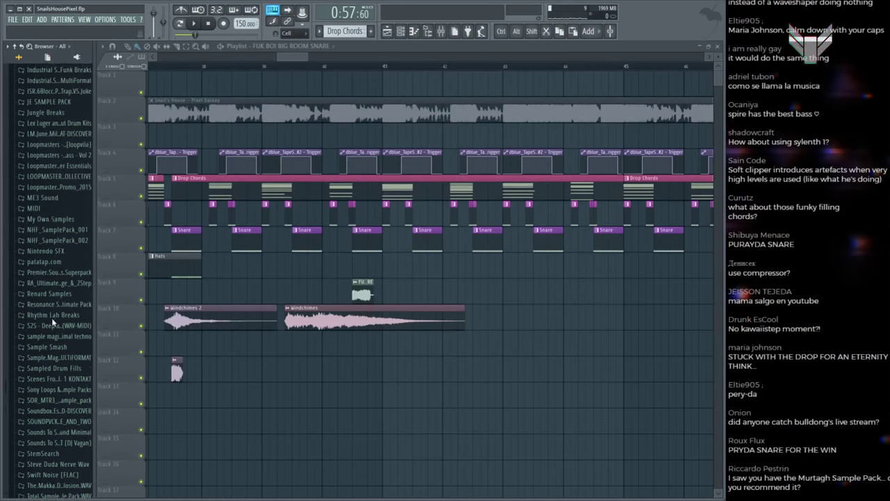
{"action": "scroll", "coordinate": [53, 231], "scroll_direction": "down", "scroll_amount": 9}
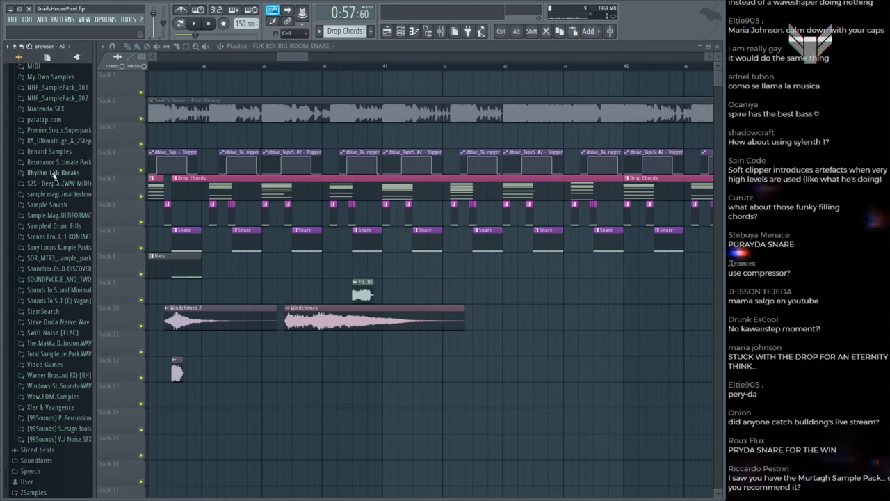
{"action": "scroll", "coordinate": [53, 130], "scroll_direction": "up", "scroll_amount": 12}
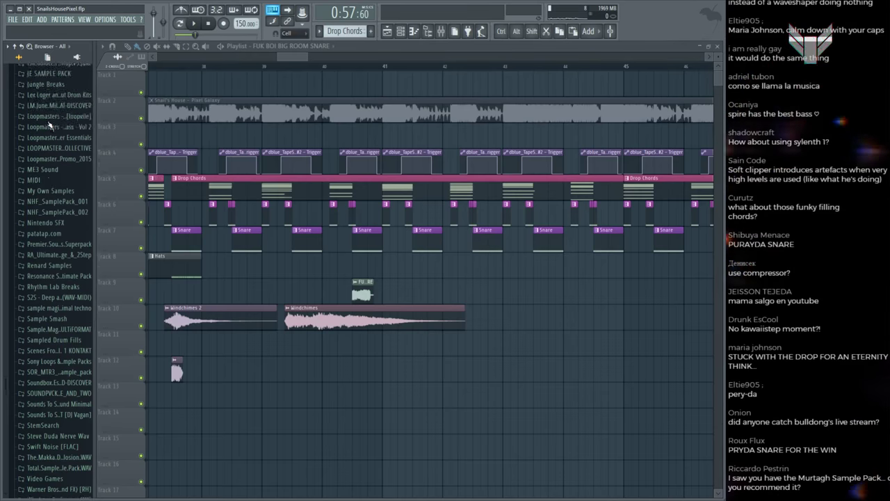
{"action": "scroll", "coordinate": [50, 125], "scroll_direction": "up", "scroll_amount": 12}
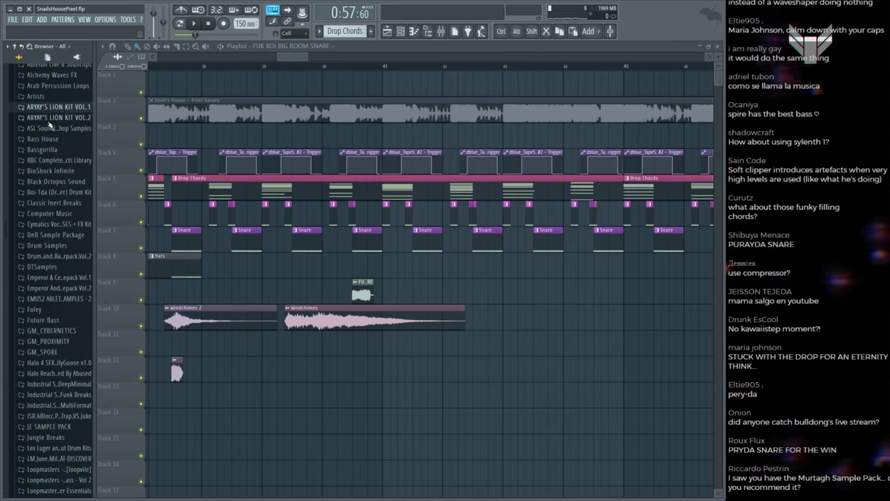
{"action": "scroll", "coordinate": [66, 230], "scroll_direction": "down", "scroll_amount": 15}
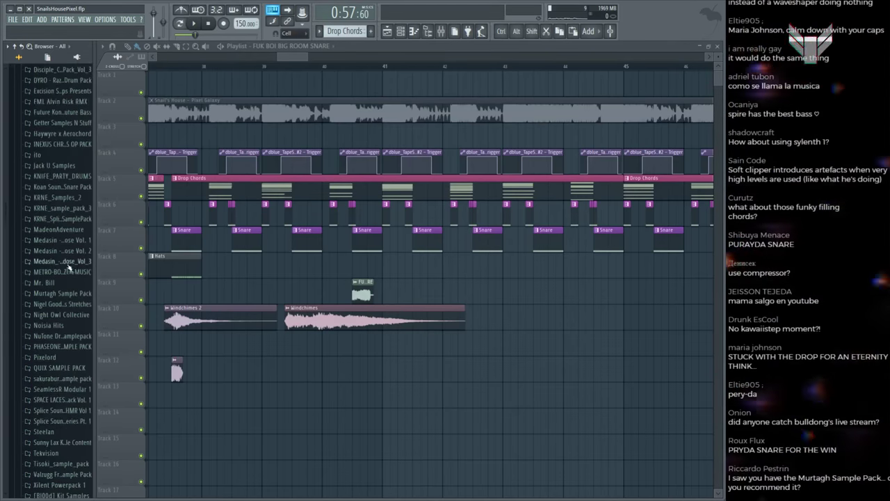
Step: Look inside the Metro Boomin and QUIX SAMPLE PACK folders, then close them
{"action": "left_click", "coordinate": [68, 271]}
{"action": "scroll", "coordinate": [58, 301], "scroll_direction": "down", "scroll_amount": 7}
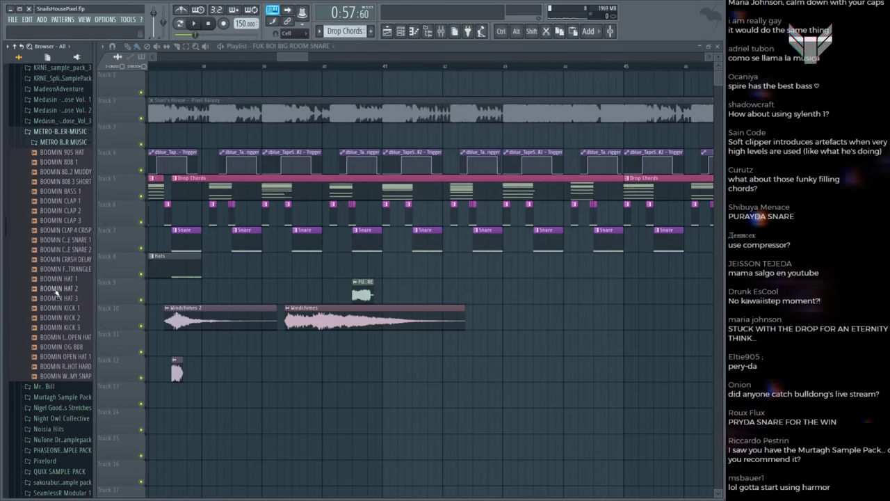
{"action": "left_click", "coordinate": [51, 132]}
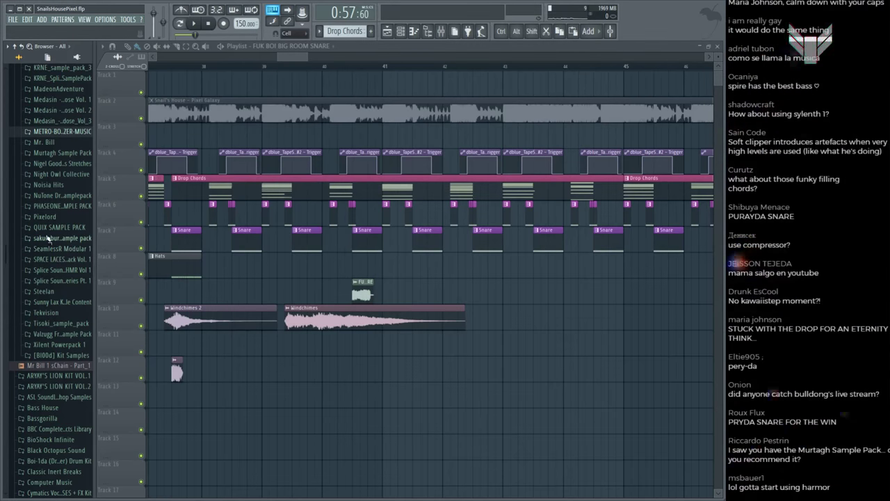
{"action": "scroll", "coordinate": [46, 234], "scroll_direction": "up", "scroll_amount": 3}
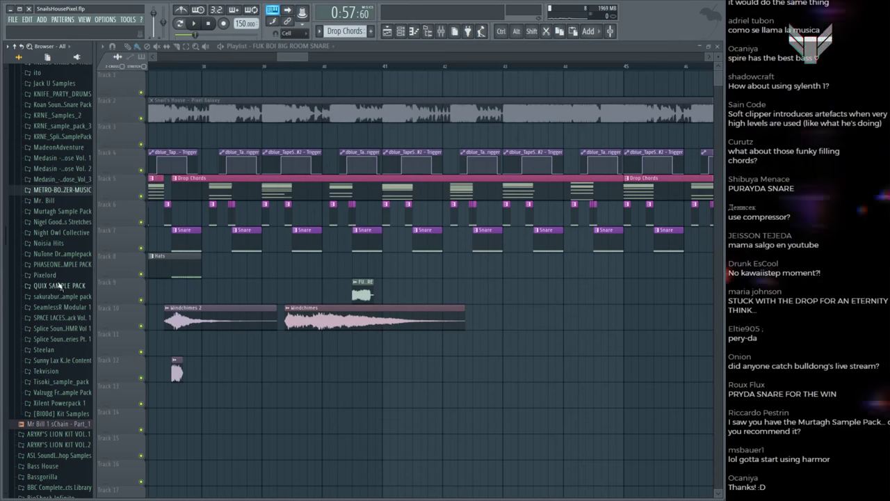
{"action": "left_click", "coordinate": [54, 286]}
{"action": "left_click", "coordinate": [54, 284]}
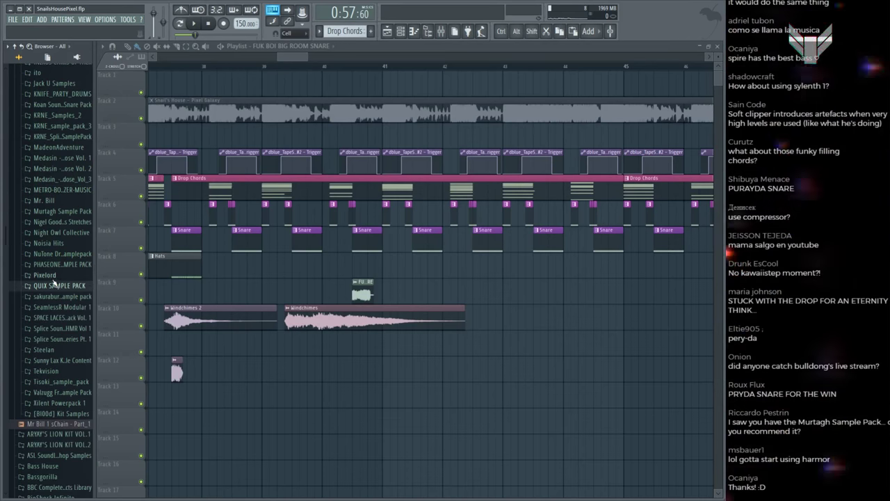
{"action": "scroll", "coordinate": [52, 252], "scroll_direction": "up", "scroll_amount": 3}
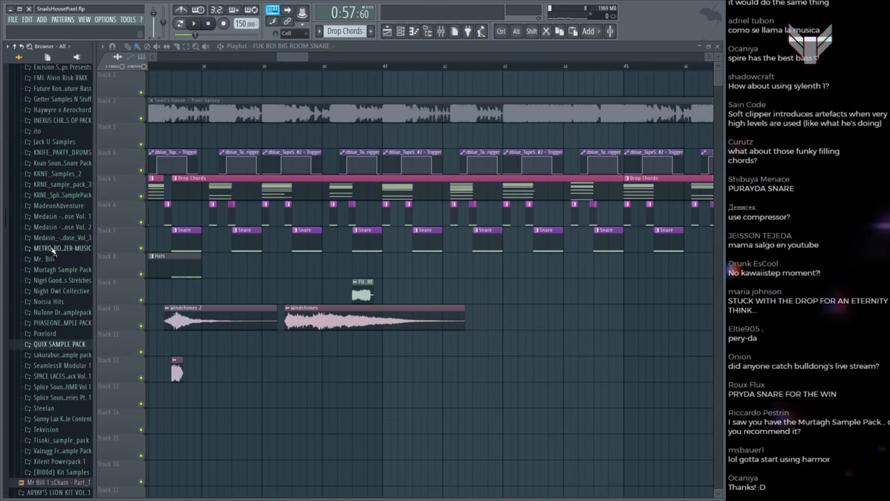
Step: Check the KRNE_Samples_2 and DYRO drum pack snares, then hide the browser
{"action": "left_click", "coordinate": [52, 174]}
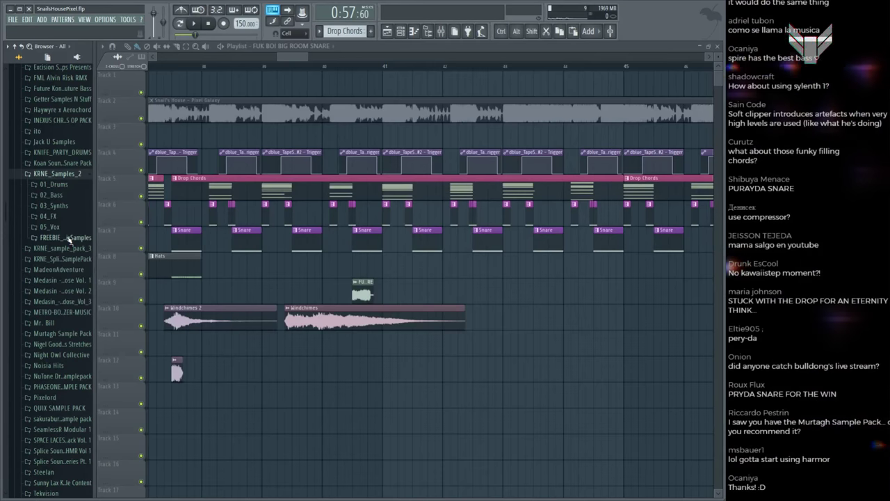
{"action": "left_click", "coordinate": [50, 175]}
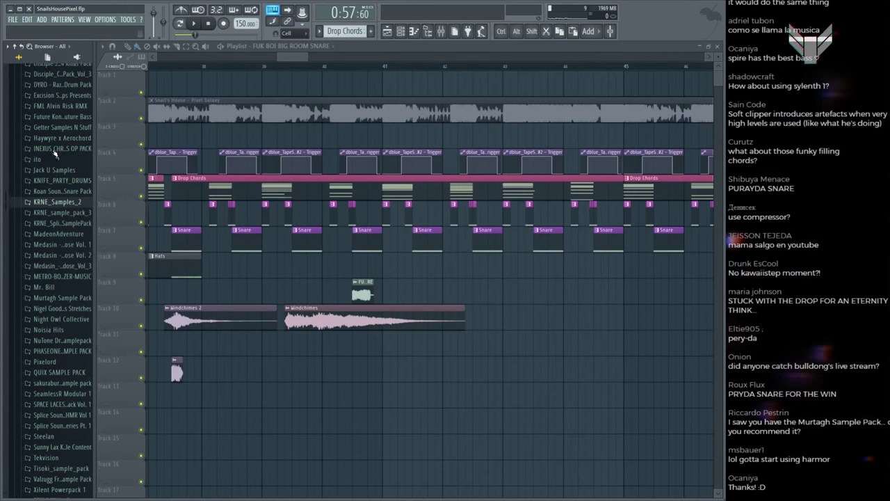
{"action": "scroll", "coordinate": [54, 156], "scroll_direction": "up", "scroll_amount": 3}
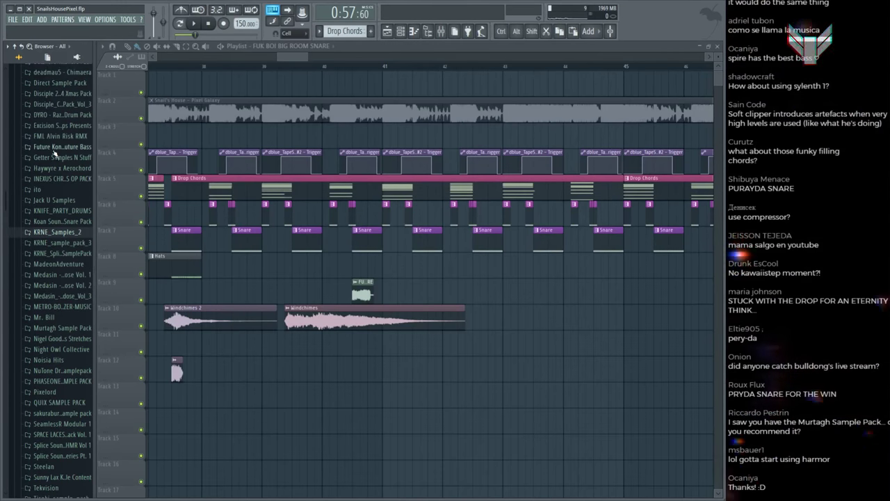
{"action": "left_click", "coordinate": [58, 115]}
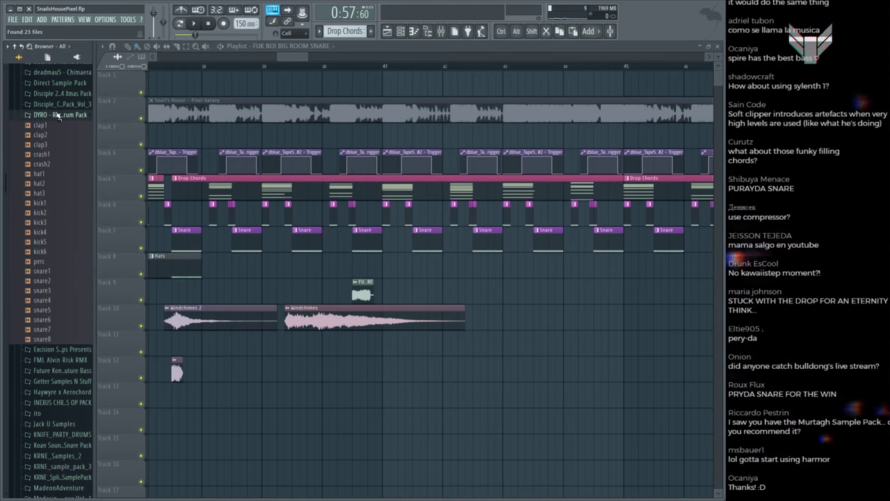
{"action": "left_click", "coordinate": [59, 116]}
{"action": "scroll", "coordinate": [49, 153], "scroll_direction": "down", "scroll_amount": 15}
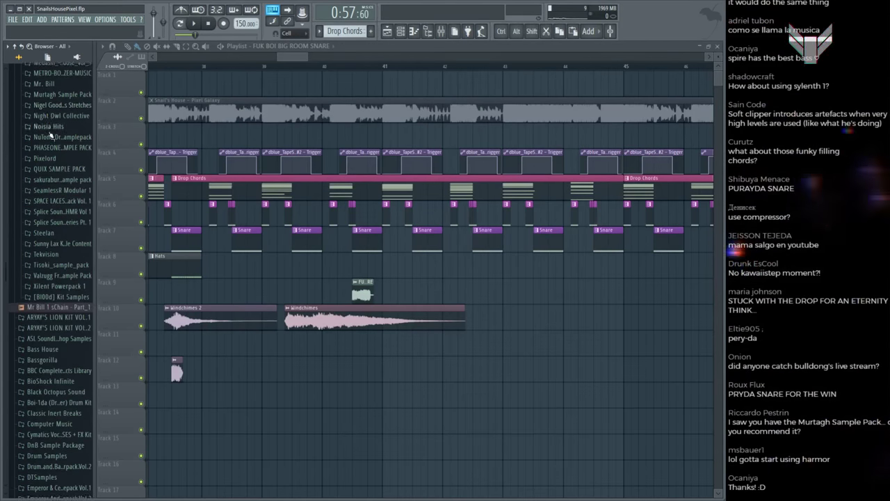
{"action": "scroll", "coordinate": [47, 151], "scroll_direction": "up", "scroll_amount": 4}
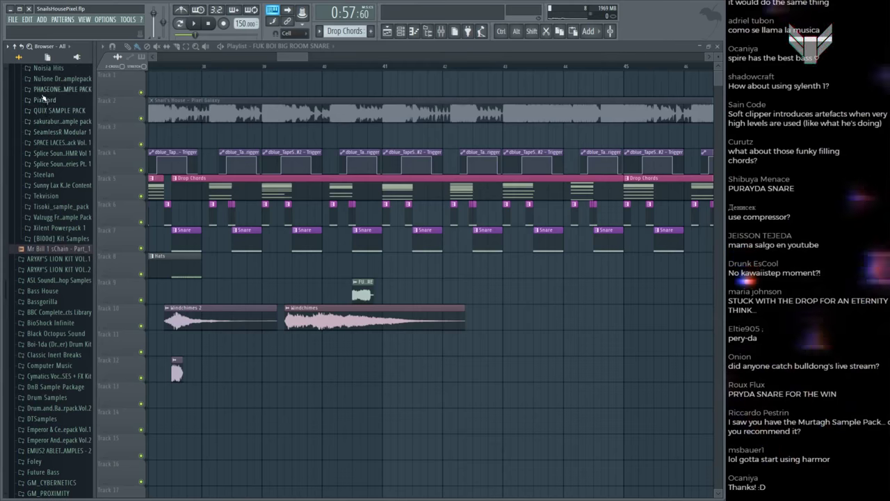
{"action": "scroll", "coordinate": [64, 267], "scroll_direction": "down", "scroll_amount": 4}
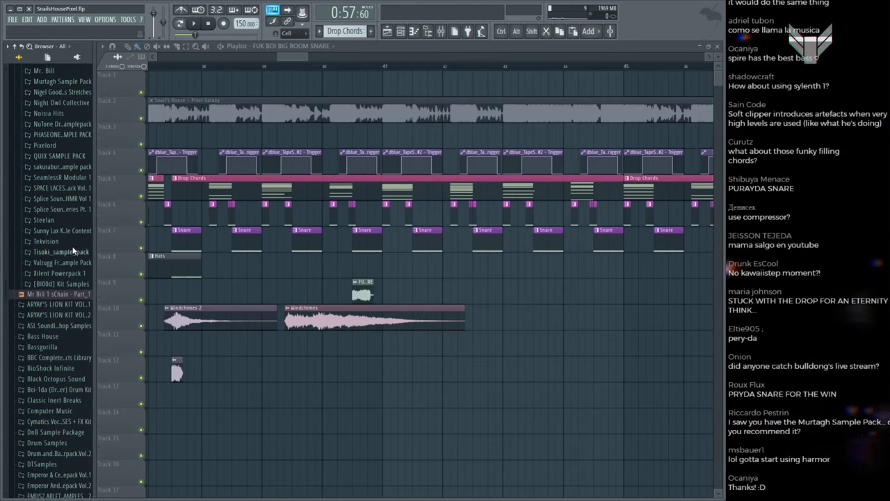
{"action": "key", "text": "alt+F8"}
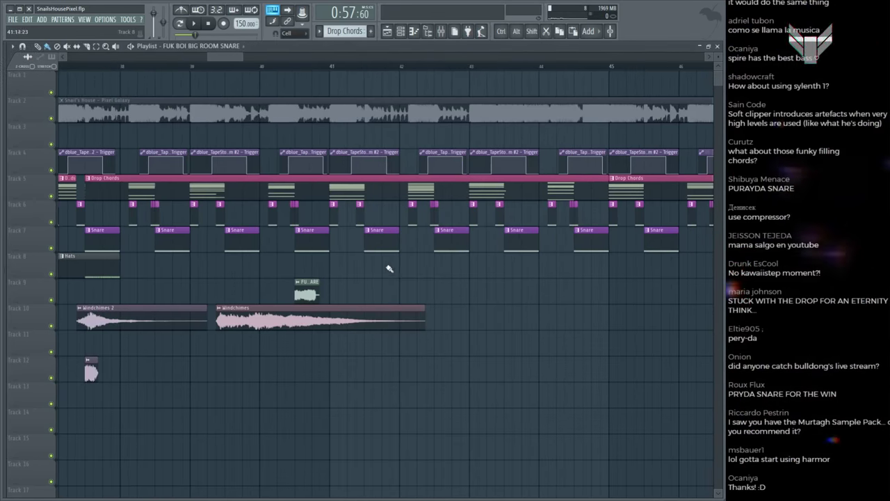
{"action": "scroll", "coordinate": [345, 62], "scroll_direction": "down", "scroll_amount": 4}
{"action": "key", "text": "space"}
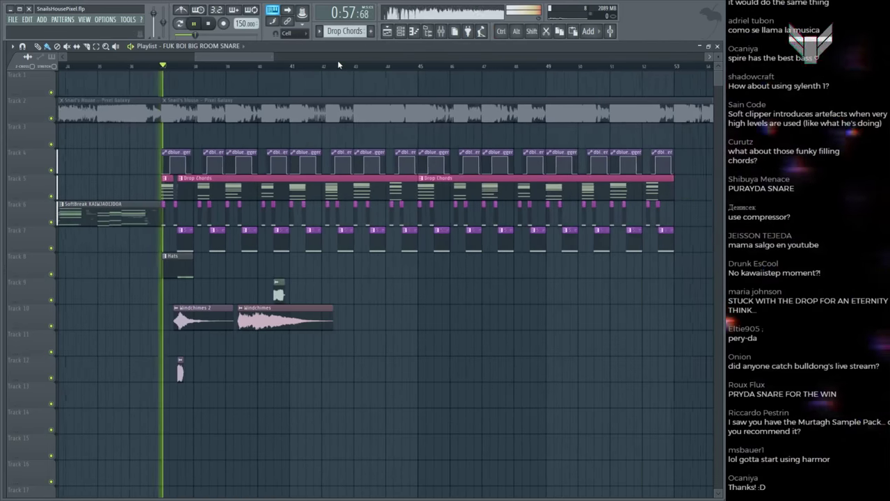
{"action": "scroll", "coordinate": [343, 67], "scroll_direction": "down", "scroll_amount": 4}
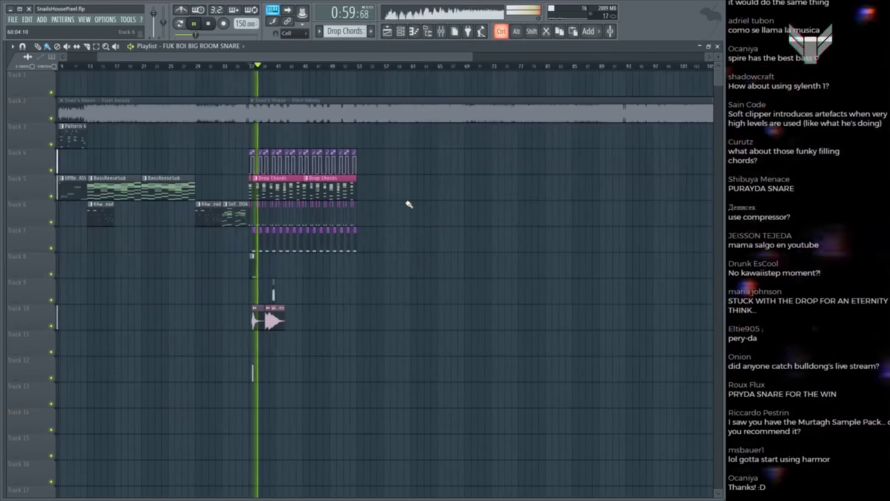
{"action": "scroll", "coordinate": [257, 70], "scroll_direction": "up", "scroll_amount": 8}
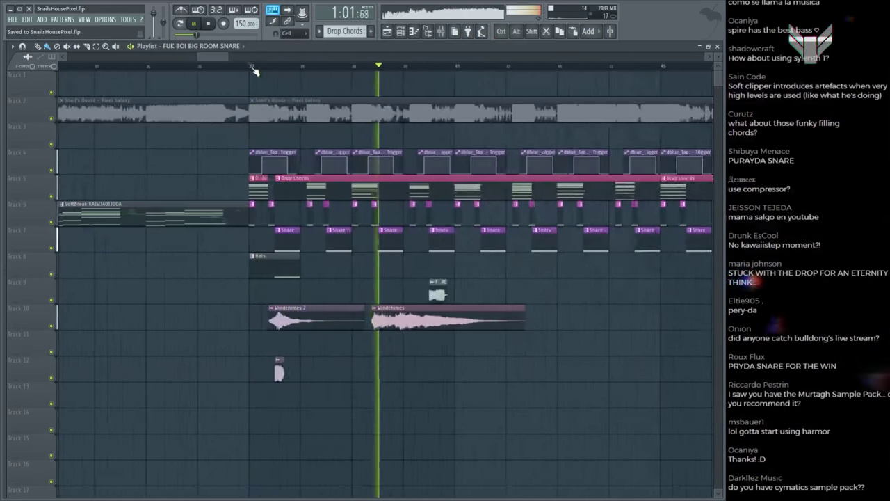
{"action": "scroll", "coordinate": [547, 70], "scroll_direction": "down", "scroll_amount": 8}
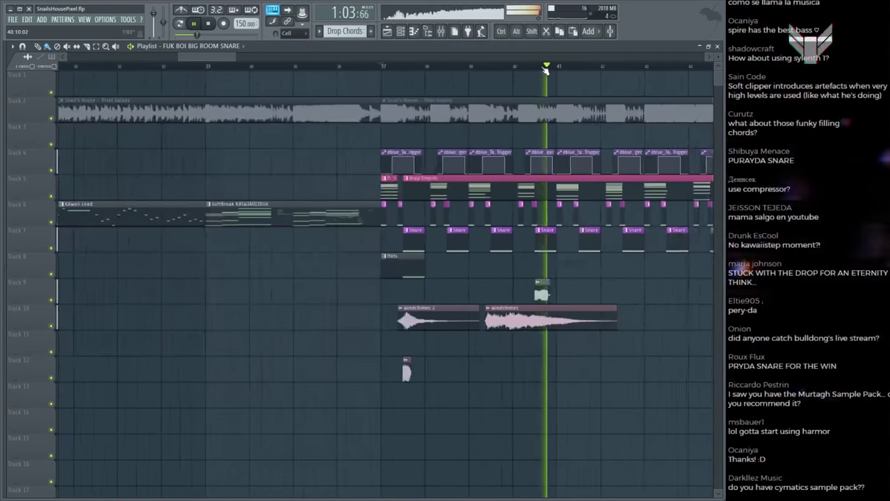
{"action": "key", "text": "space"}
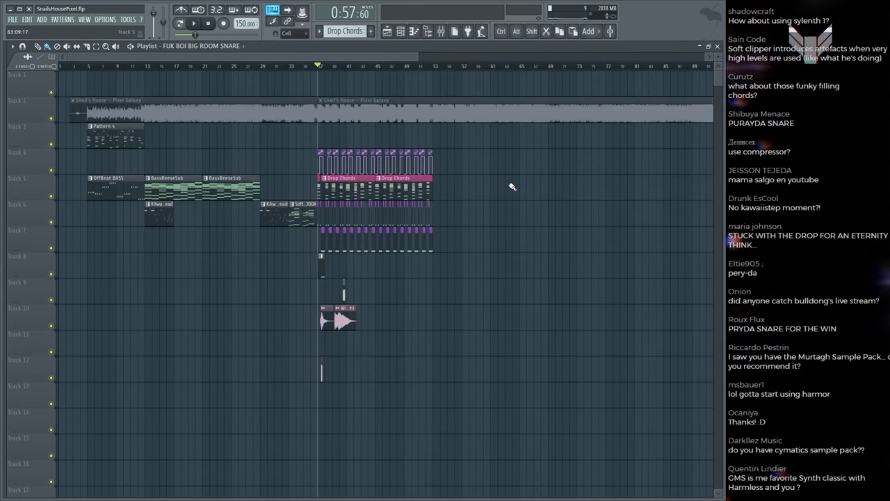
{"action": "scroll", "coordinate": [306, 91], "scroll_direction": "up", "scroll_amount": 3}
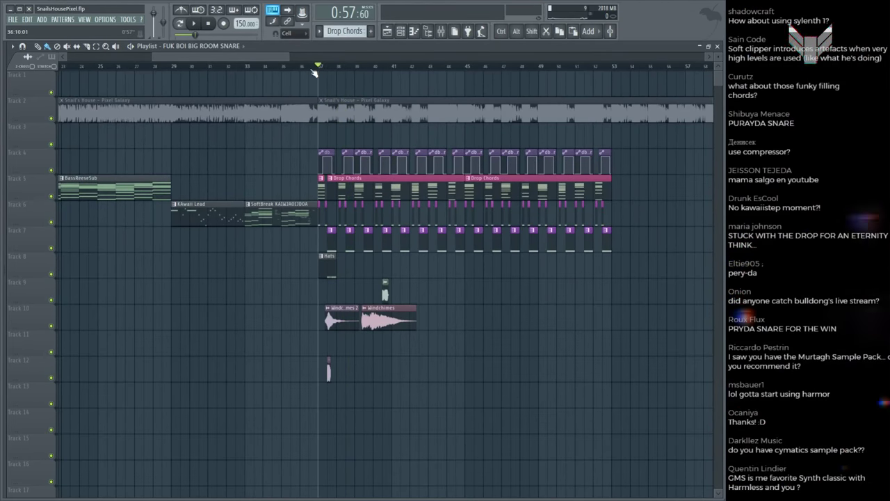
{"action": "scroll", "coordinate": [315, 73], "scroll_direction": "up", "scroll_amount": 3}
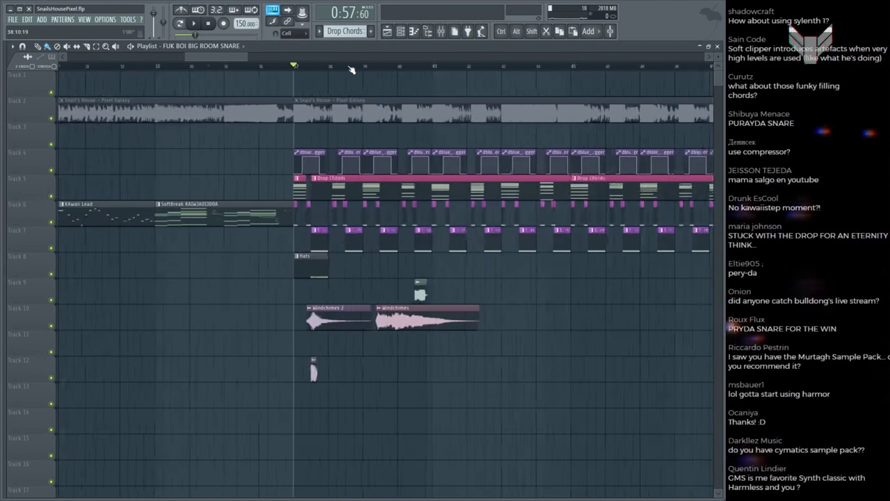
{"action": "key", "text": "ctrl+s"}
{"action": "key", "text": "space"}
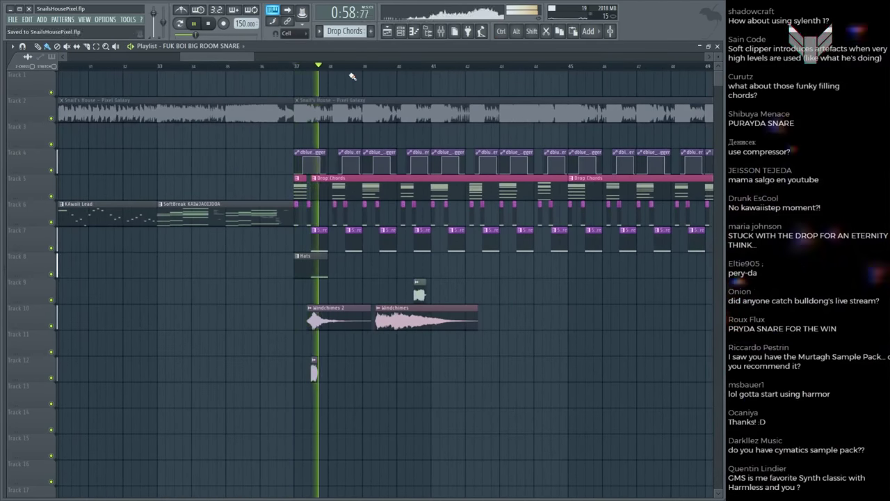
{"action": "scroll", "coordinate": [379, 169], "scroll_direction": "down", "scroll_amount": 3}
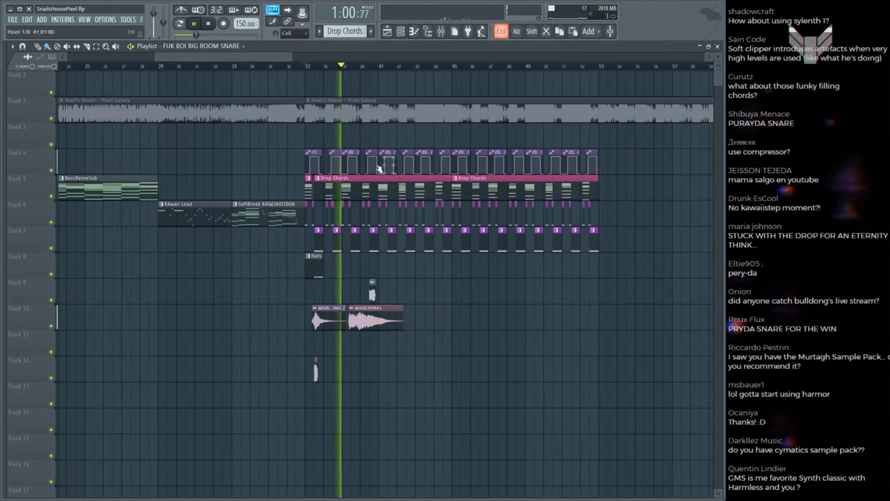
{"action": "left_click", "coordinate": [313, 108], "text": "ctrl"}
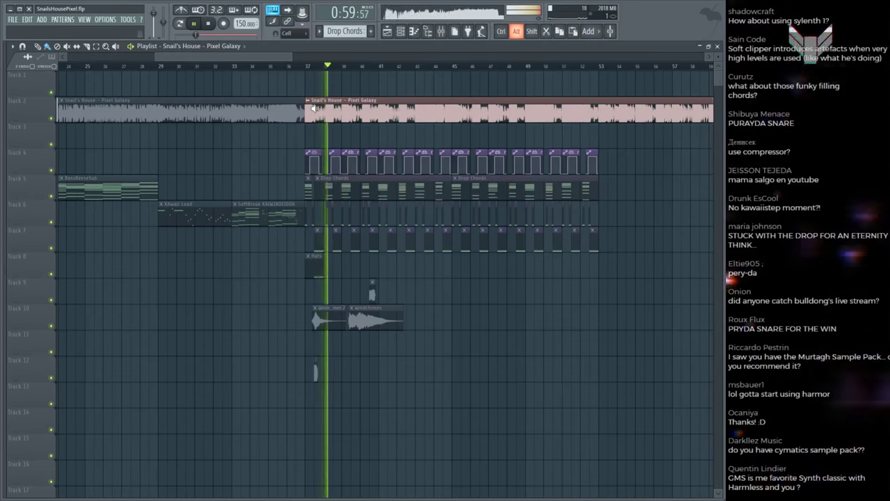
{"action": "key", "text": "space"}
{"action": "left_click", "coordinate": [325, 73]}
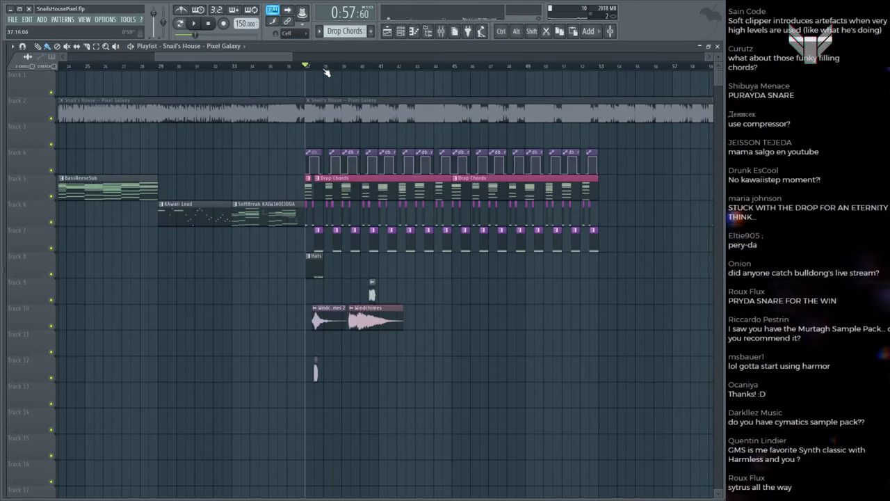
{"action": "scroll", "coordinate": [231, 128], "scroll_direction": "up", "scroll_amount": 6}
{"action": "left_click", "coordinate": [254, 108], "text": "ctrl"}
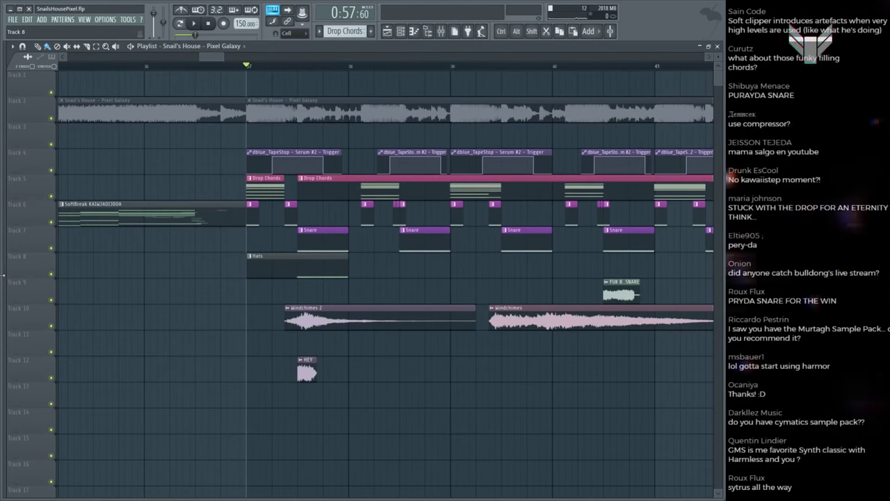
Step: Audition the BOOMIN snare and triangle samples in the METRO-BOOMIN-MUSIC folder
{"action": "mouse_move", "coordinate": [3, 276]}
{"action": "scroll", "coordinate": [68, 209], "scroll_direction": "up", "scroll_amount": 5}
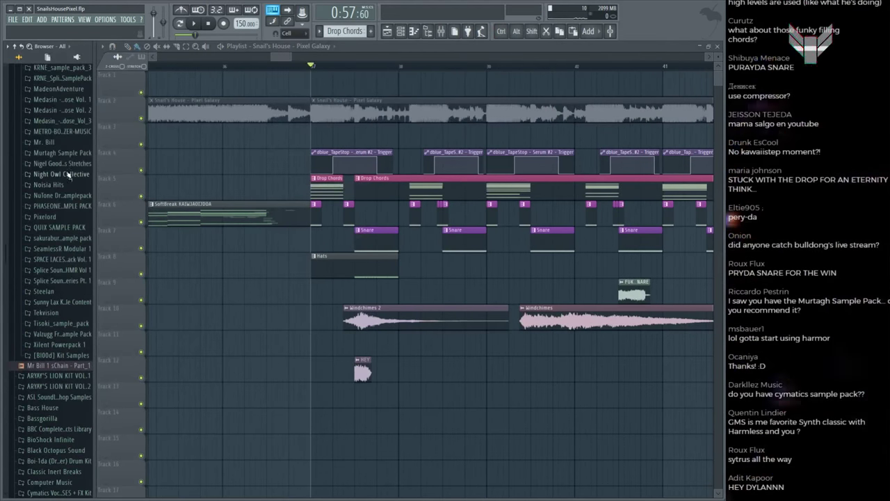
{"action": "left_click", "coordinate": [67, 131]}
{"action": "left_click", "coordinate": [70, 240]}
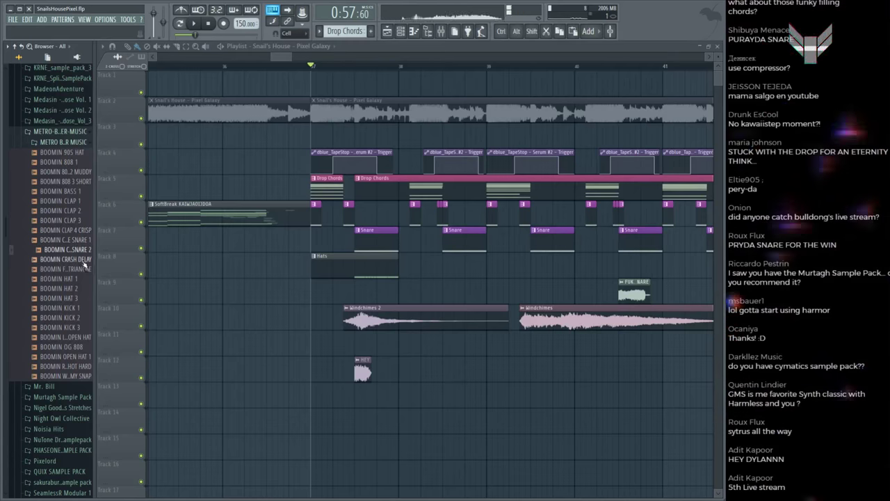
{"action": "left_click", "coordinate": [78, 269]}
{"action": "scroll", "coordinate": [74, 257], "scroll_direction": "down", "scroll_amount": 5}
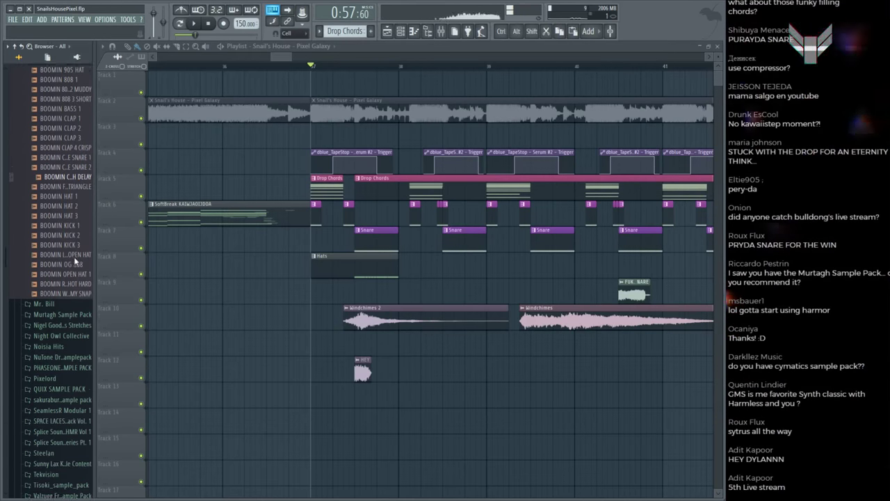
{"action": "scroll", "coordinate": [56, 221], "scroll_direction": "up", "scroll_amount": 10}
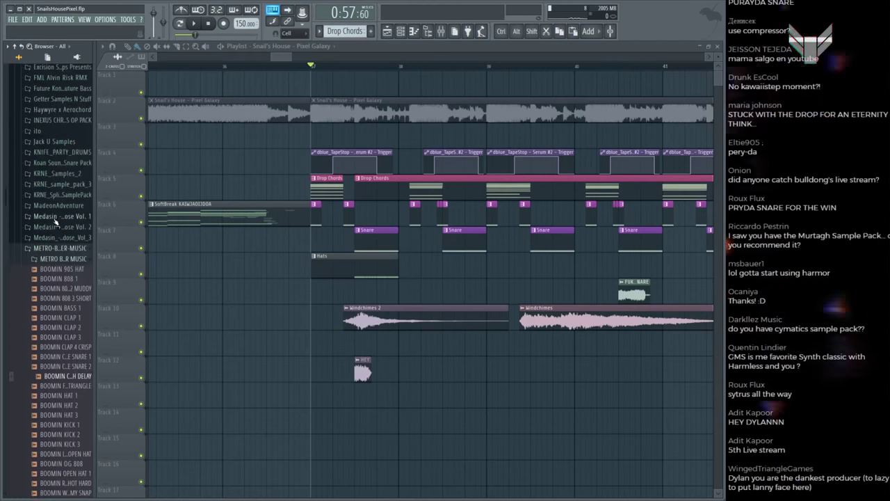
{"action": "scroll", "coordinate": [54, 221], "scroll_direction": "down", "scroll_amount": 12}
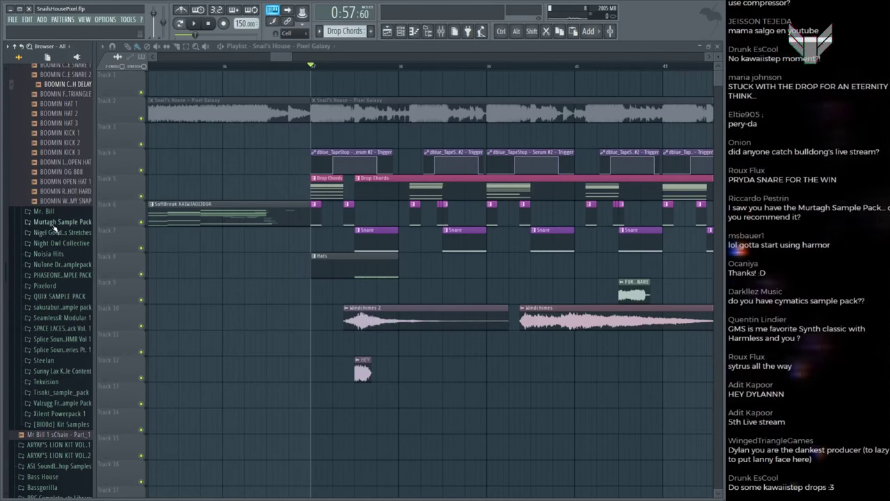
Step: Place the Murtagh Crash sample on Track 13 at bar 37 and compare with the reference
{"action": "left_click", "coordinate": [48, 223]}
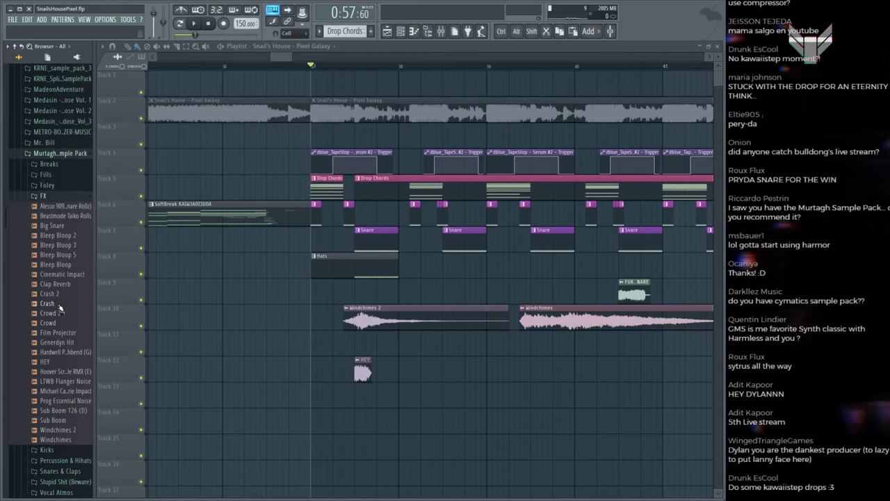
{"action": "left_click_drag", "start_coordinate": [50, 311], "coordinate": [242, 400]}
{"action": "key", "text": "F9"}
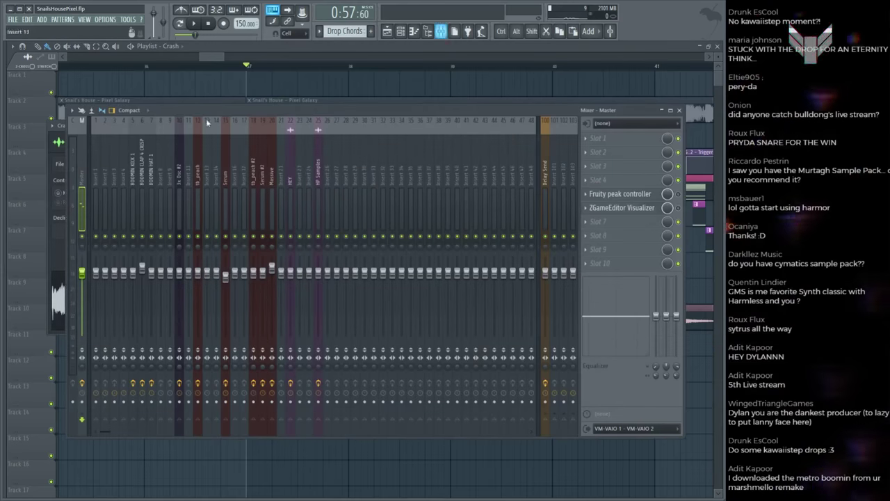
{"action": "left_click", "coordinate": [319, 167]}
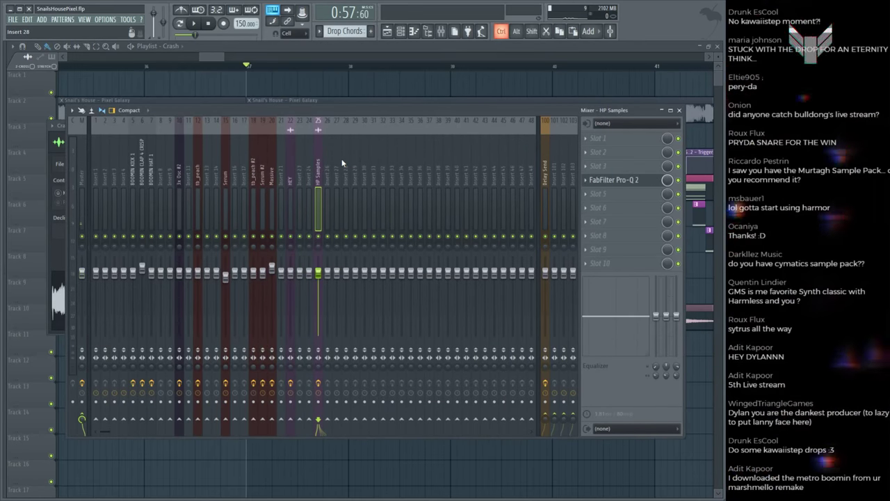
{"action": "key", "text": "space"}
{"action": "key", "text": "F9"}
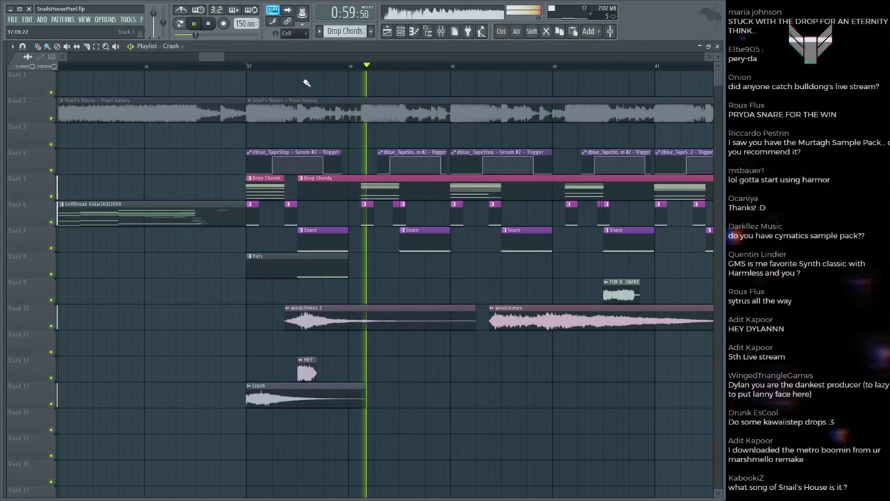
{"action": "scroll", "coordinate": [390, 220], "scroll_direction": "down", "scroll_amount": 2}
{"action": "left_click", "coordinate": [306, 105]}
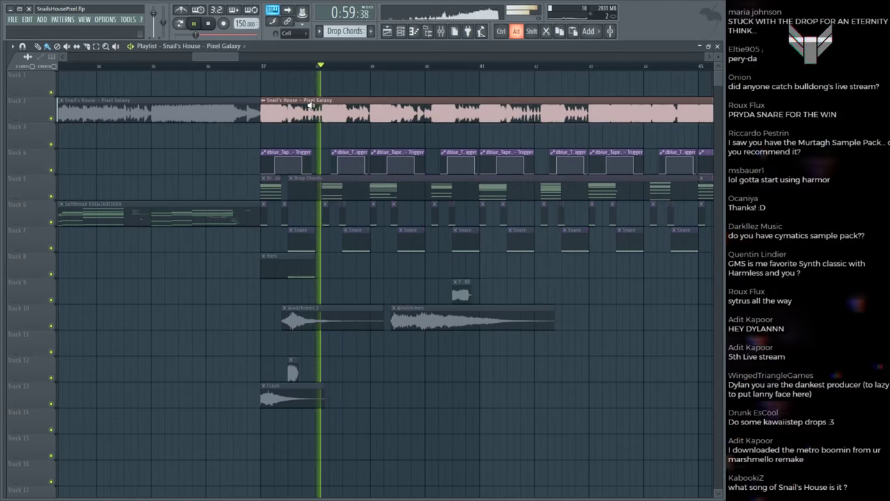
{"action": "key", "text": "space"}
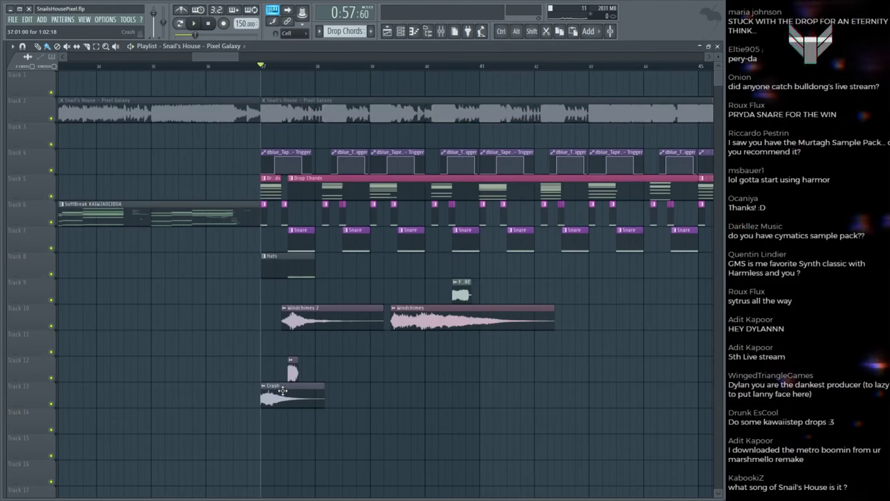
Step: Add two more Crash clips at bars 38 and 39 and save the project
{"action": "left_click", "coordinate": [282, 391]}
{"action": "left_click", "coordinate": [342, 391]}
{"action": "left_click", "coordinate": [395, 391]}
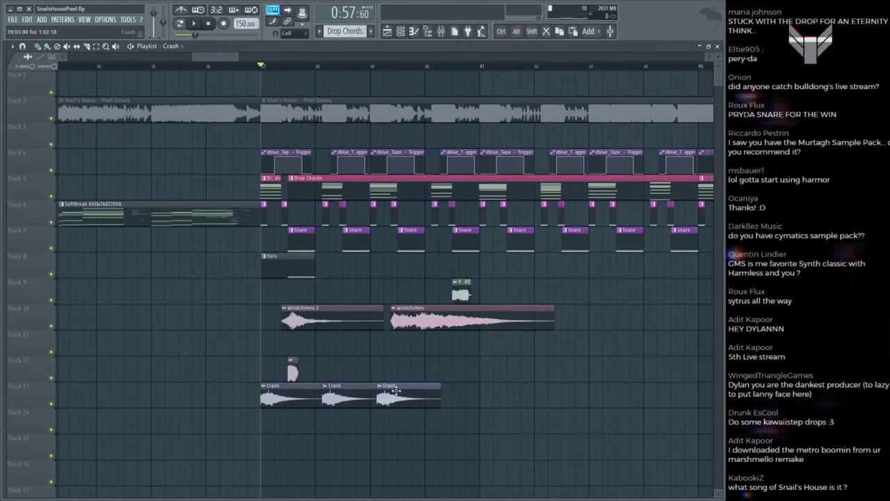
{"action": "key", "text": "space"}
{"action": "double_click", "coordinate": [389, 391]}
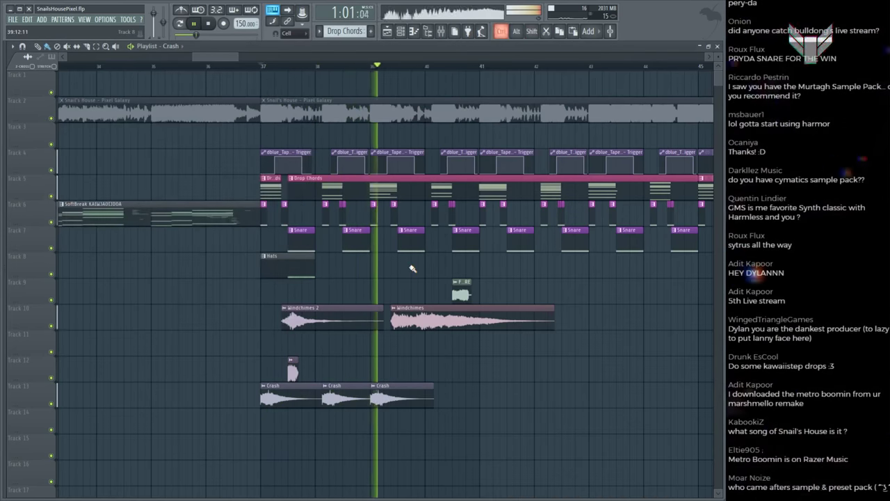
{"action": "key", "text": "ctrl+s"}
{"action": "key", "text": "Escape"}
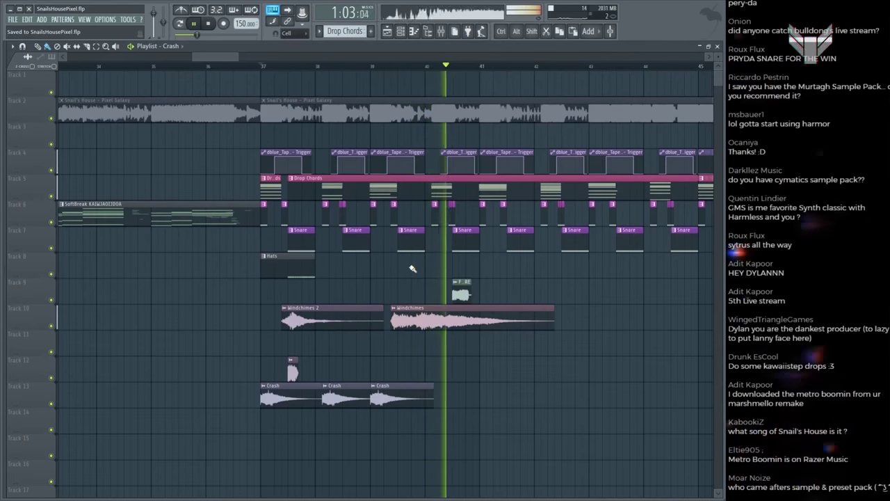
{"action": "key", "text": "space"}
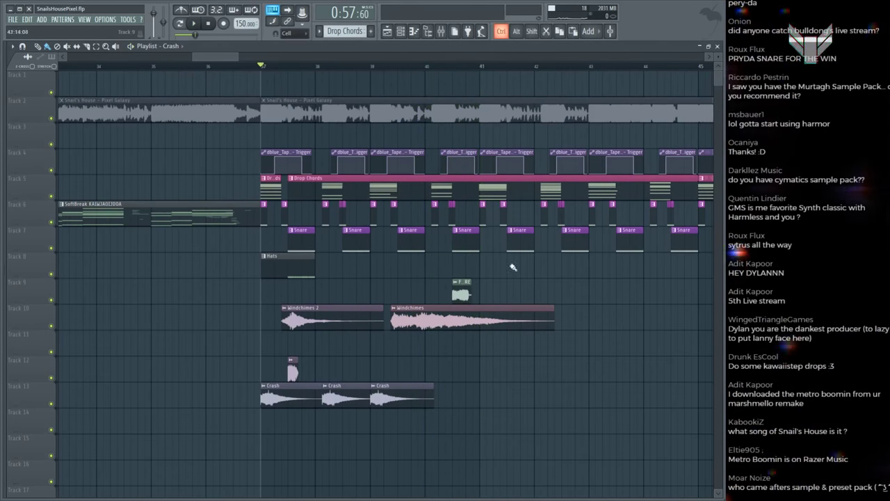
Step: Replay the drop from bar 37 with the crashes and re-save the project
{"action": "scroll", "coordinate": [274, 86], "scroll_direction": "down", "scroll_amount": 3}
{"action": "scroll", "coordinate": [278, 86], "scroll_direction": "up", "scroll_amount": 3}
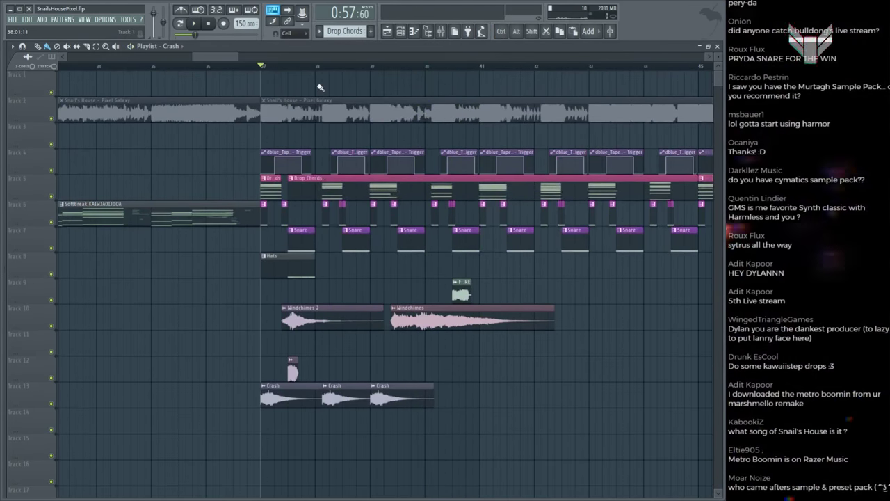
{"action": "scroll", "coordinate": [314, 70], "scroll_direction": "right", "scroll_amount": 1}
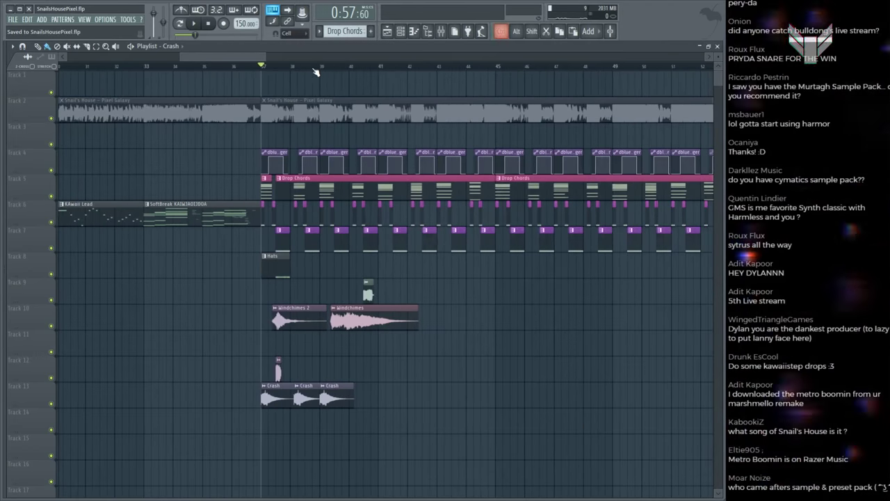
{"action": "key", "text": "space"}
{"action": "scroll", "coordinate": [314, 67], "scroll_direction": "down", "scroll_amount": 1}
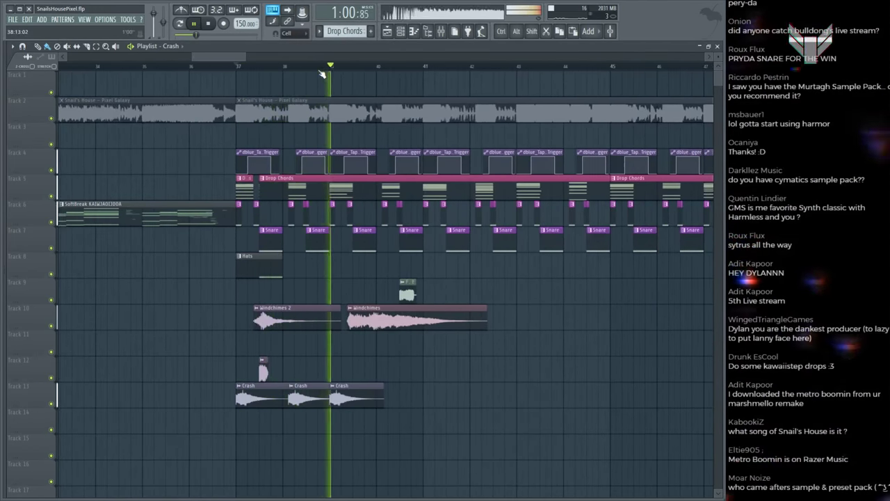
{"action": "scroll", "coordinate": [328, 66], "scroll_direction": "down", "scroll_amount": 3}
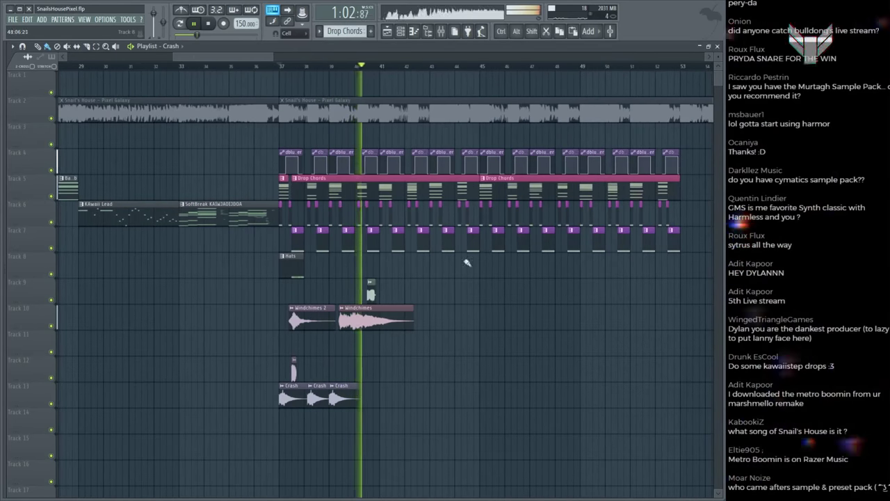
{"action": "key", "text": "ctrl+s"}
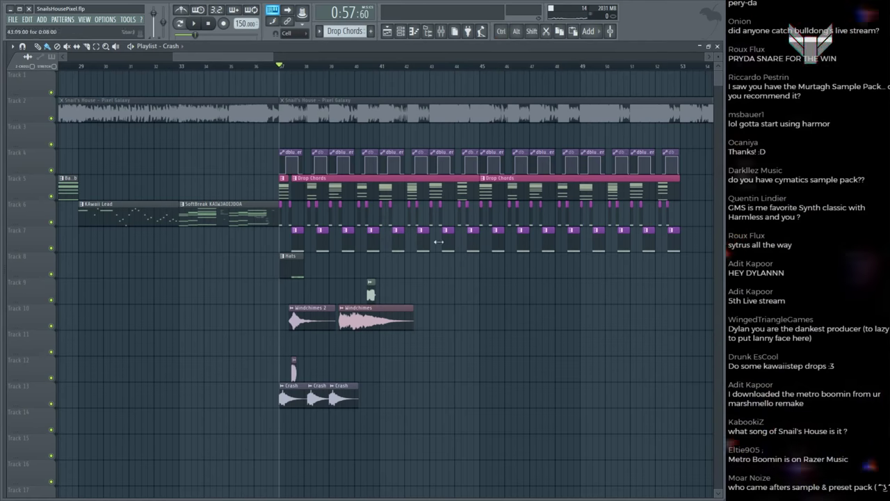
{"action": "scroll", "coordinate": [313, 138], "scroll_direction": "up", "scroll_amount": 2}
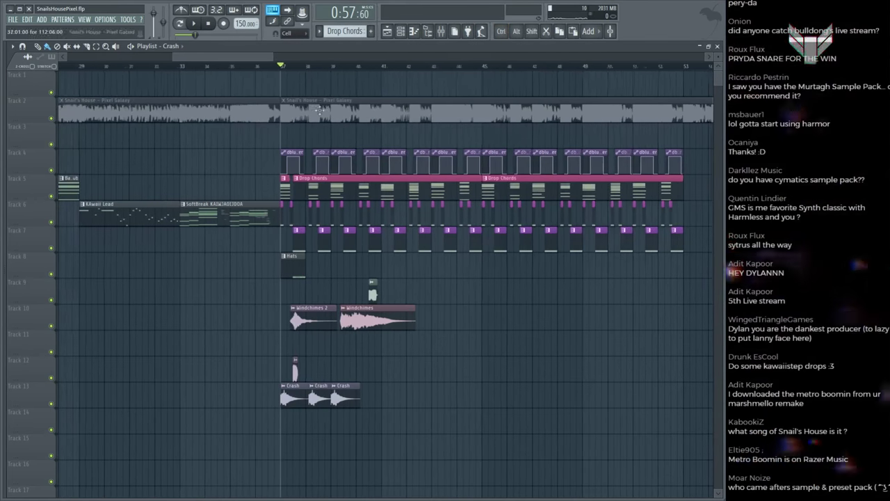
{"action": "key", "text": "space"}
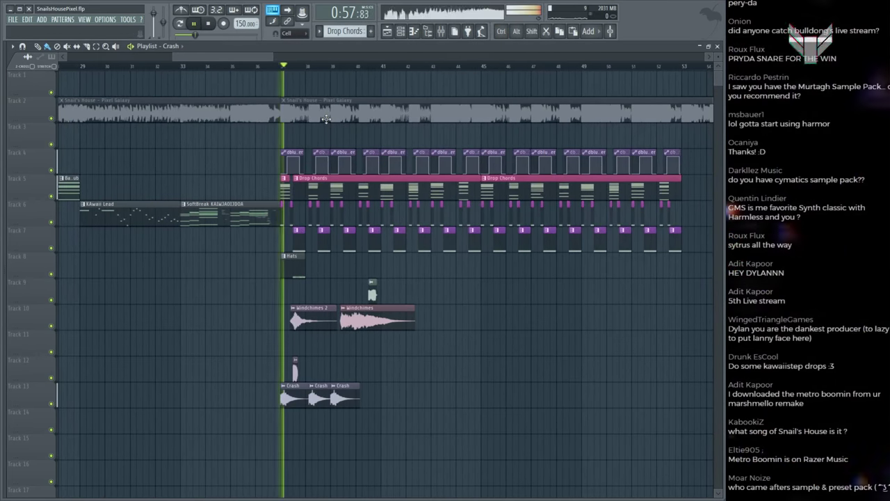
{"action": "scroll", "coordinate": [329, 68], "scroll_direction": "up", "scroll_amount": 2}
{"action": "scroll", "coordinate": [330, 68], "scroll_direction": "up", "scroll_amount": 2}
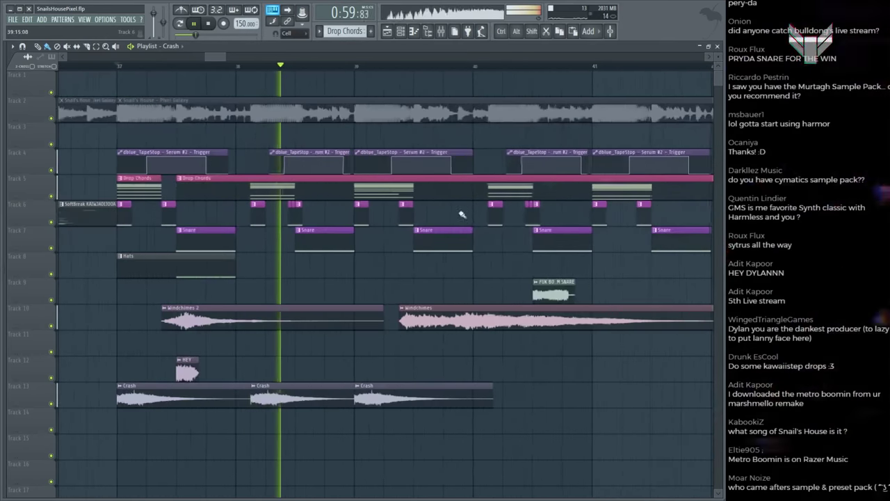
Step: Preview and solo the FUK BOI BIG ROOM SNARE clip on Track 9
{"action": "key", "text": "space"}
{"action": "left_click", "coordinate": [545, 292]}
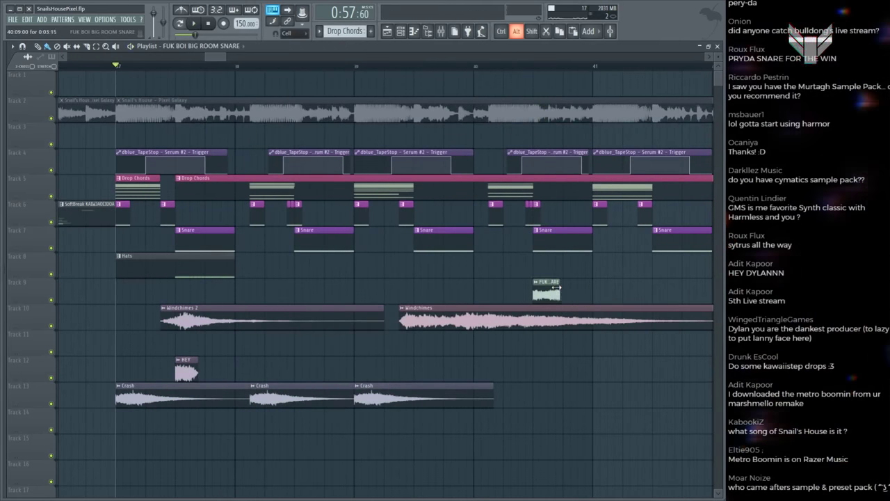
{"action": "left_click", "coordinate": [513, 292]}
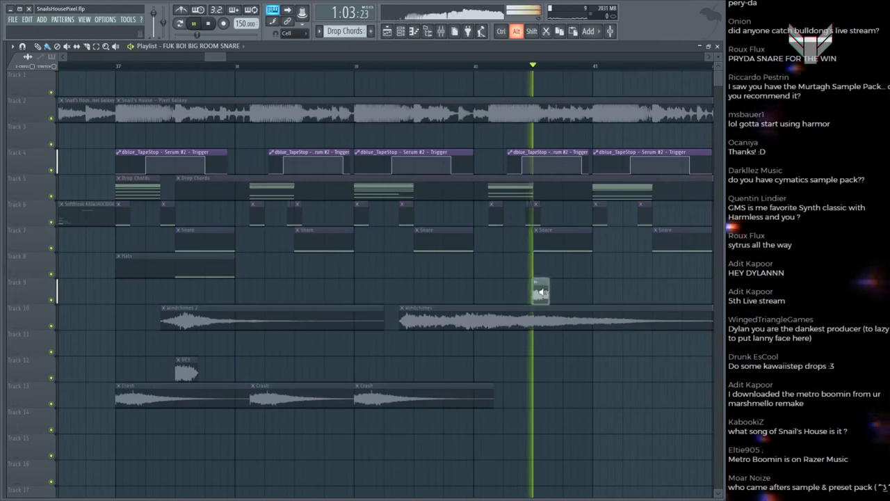
{"action": "key", "text": "space"}
{"action": "key", "text": "space"}
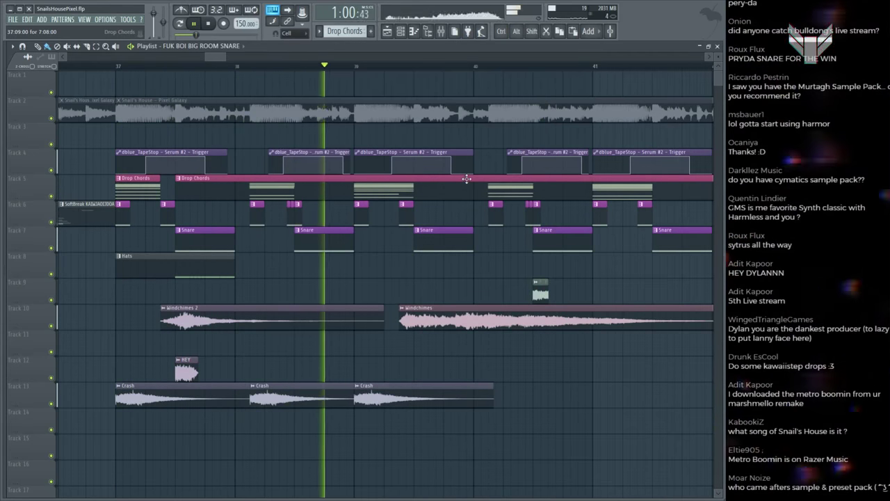
Step: Replay the drop from bar 37 while zooming in, then save SnailsHousePixel.flp
{"action": "scroll", "coordinate": [397, 65], "scroll_direction": "down", "scroll_amount": 2}
{"action": "scroll", "coordinate": [398, 66], "scroll_direction": "down", "scroll_amount": 2}
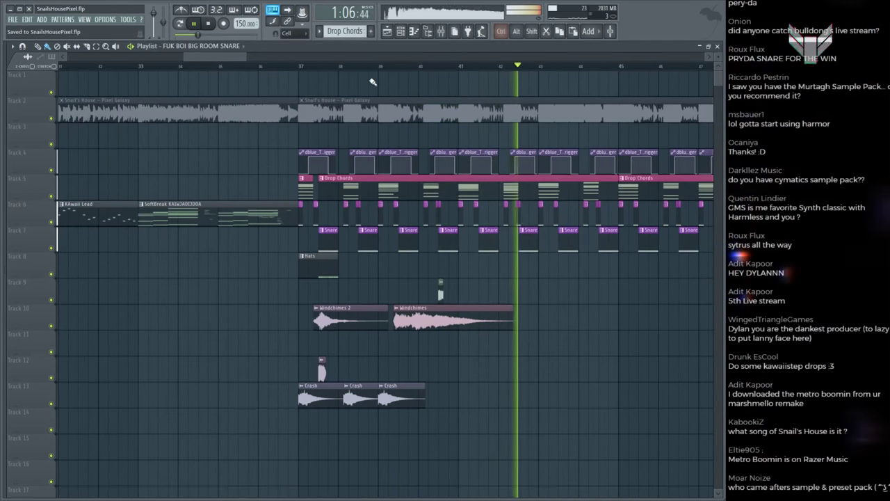
{"action": "key", "text": "space"}
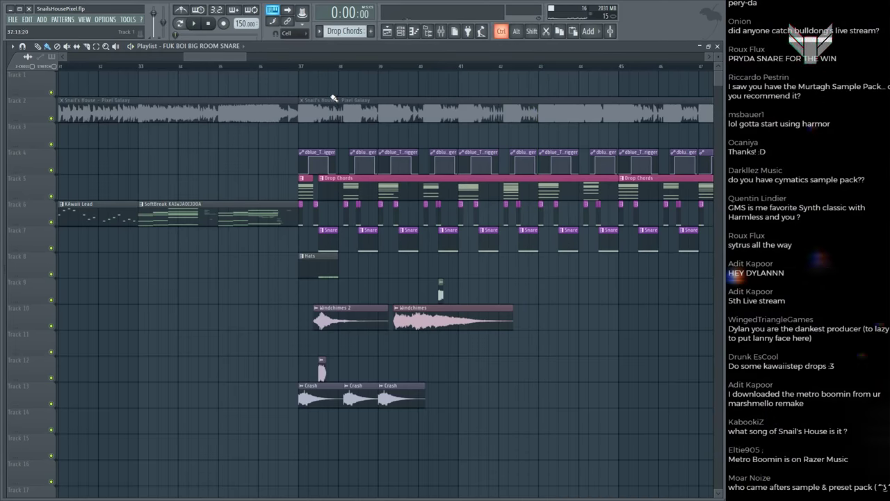
{"action": "scroll", "coordinate": [348, 75], "scroll_direction": "up", "scroll_amount": 4, "text": "ctrl"}
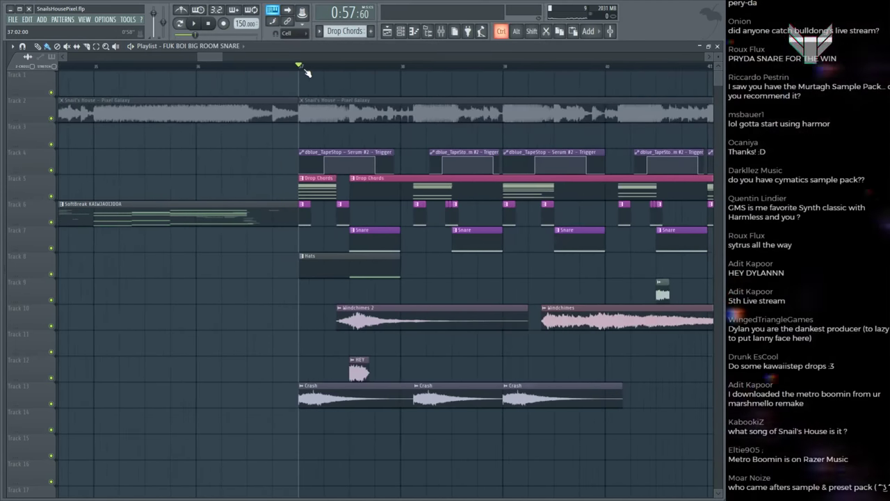
{"action": "key", "text": "space"}
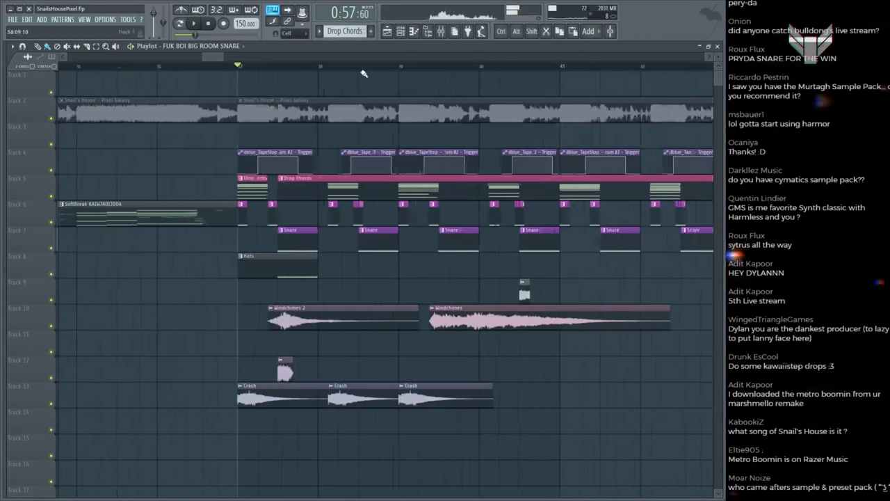
{"action": "scroll", "coordinate": [364, 74], "scroll_direction": "down", "scroll_amount": 2}
{"action": "scroll", "coordinate": [364, 74], "scroll_direction": "up", "scroll_amount": 2, "text": "ctrl"}
{"action": "scroll", "coordinate": [318, 139], "scroll_direction": "up", "scroll_amount": 2}
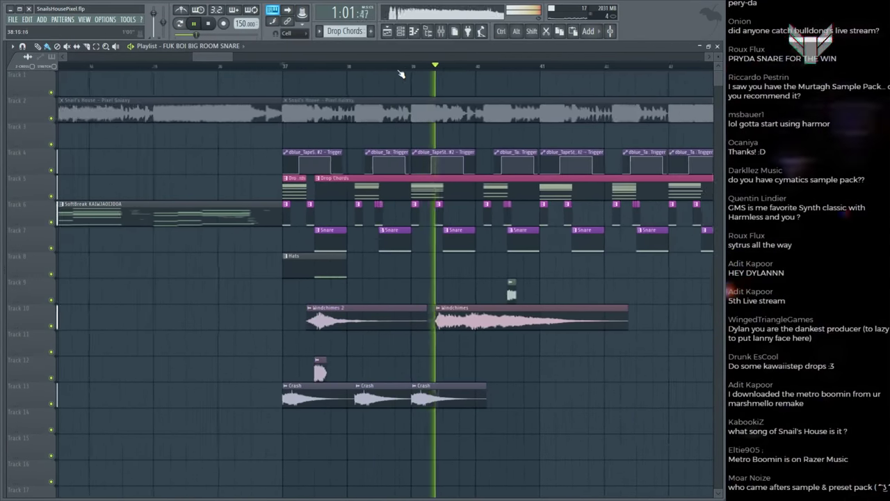
{"action": "key", "text": "space"}
{"action": "key", "text": "ctrl+s"}
{"action": "scroll", "coordinate": [380, 80], "scroll_direction": "down", "scroll_amount": 2, "text": "ctrl"}
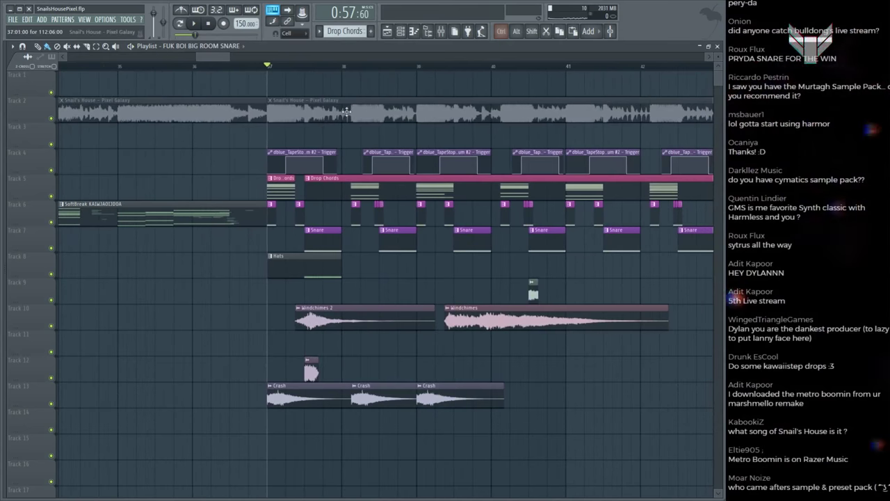
{"action": "left_click", "coordinate": [276, 115]}
{"action": "key", "text": "space"}
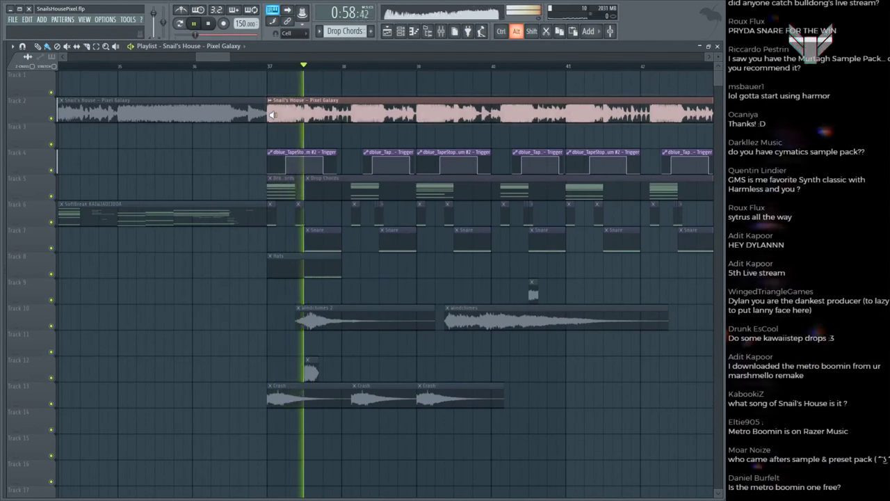
{"action": "key", "text": "space"}
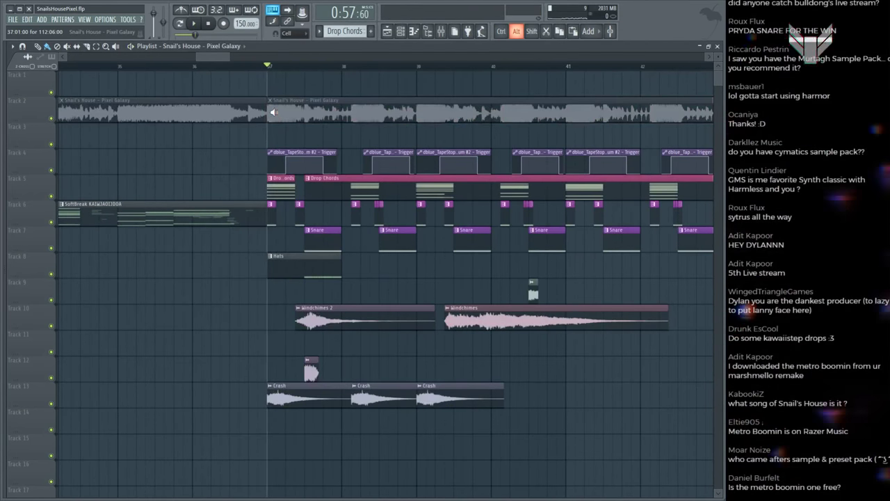
{"action": "left_click", "coordinate": [274, 106]}
{"action": "key", "text": "space"}
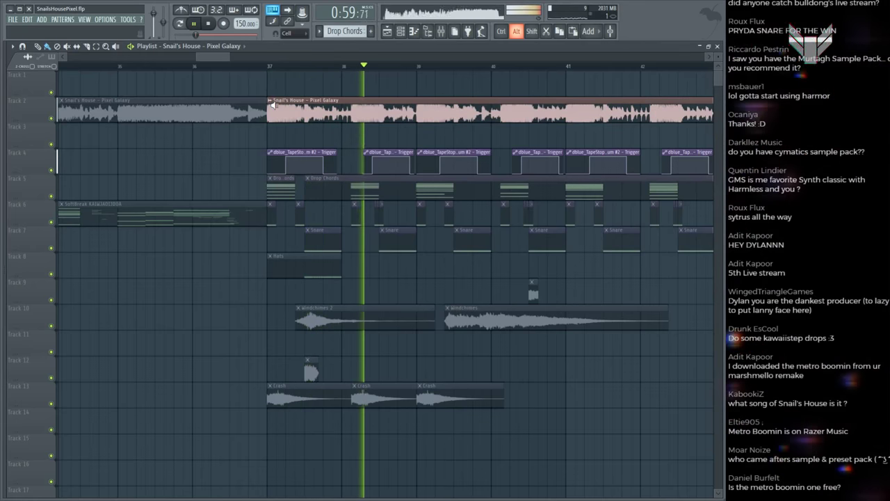
{"action": "left_click", "coordinate": [275, 105]}
{"action": "key", "text": "space"}
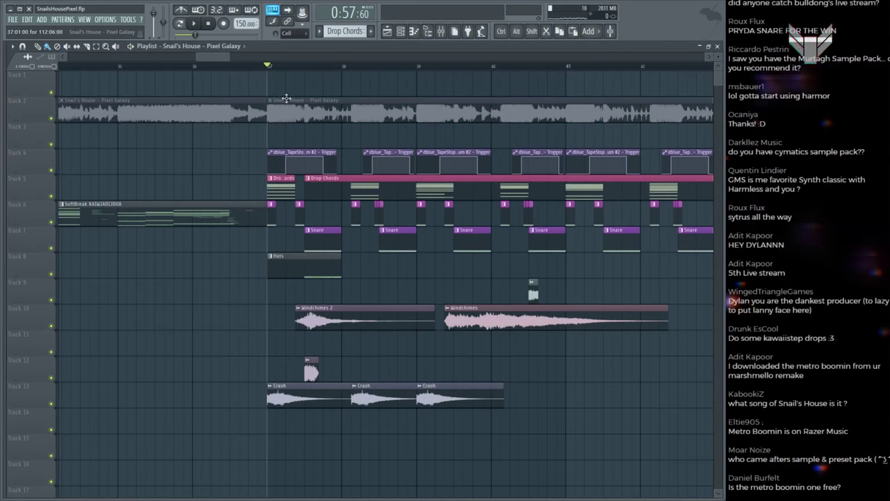
{"action": "scroll", "coordinate": [272, 68], "scroll_direction": "down", "scroll_amount": 3}
{"action": "key", "text": "space"}
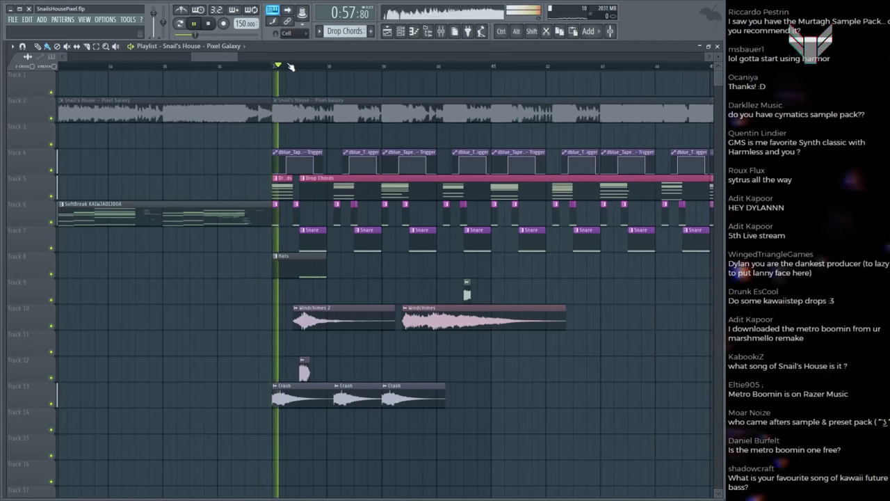
{"action": "key", "text": "space"}
{"action": "key", "text": "ctrl+s"}
{"action": "scroll", "coordinate": [292, 67], "scroll_direction": "up", "scroll_amount": 3}
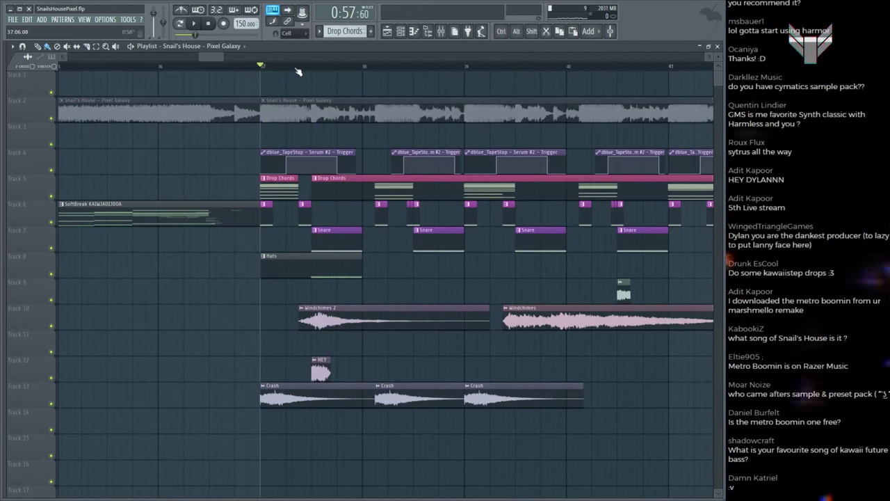
{"action": "scroll", "coordinate": [297, 71], "scroll_direction": "down", "scroll_amount": 2}
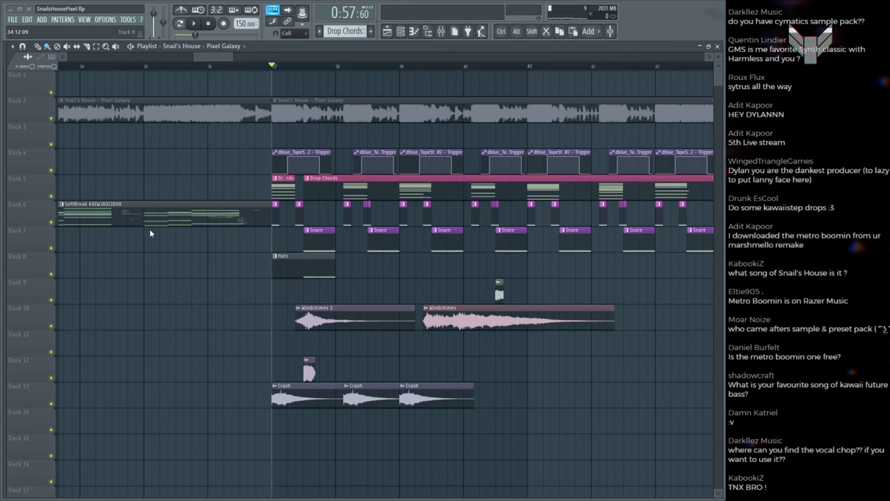
{"action": "key", "text": "space"}
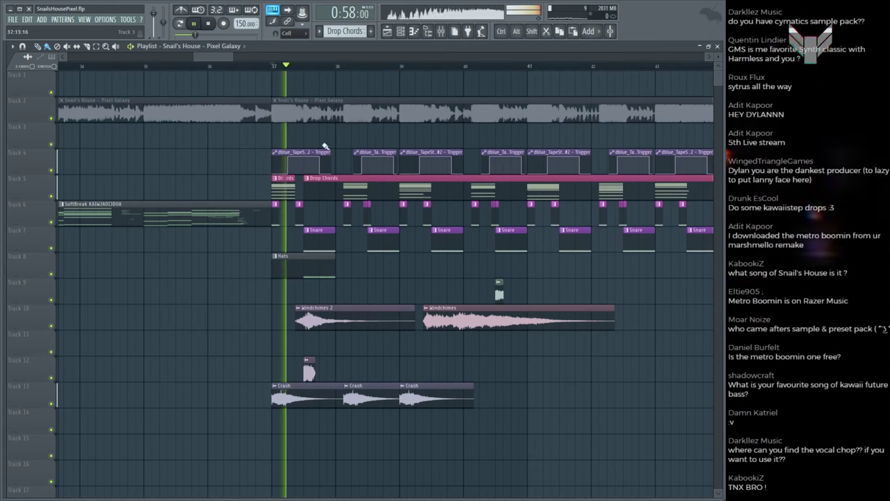
{"action": "scroll", "coordinate": [321, 66], "scroll_direction": "down", "scroll_amount": 2}
{"action": "key", "text": "ctrl+s"}
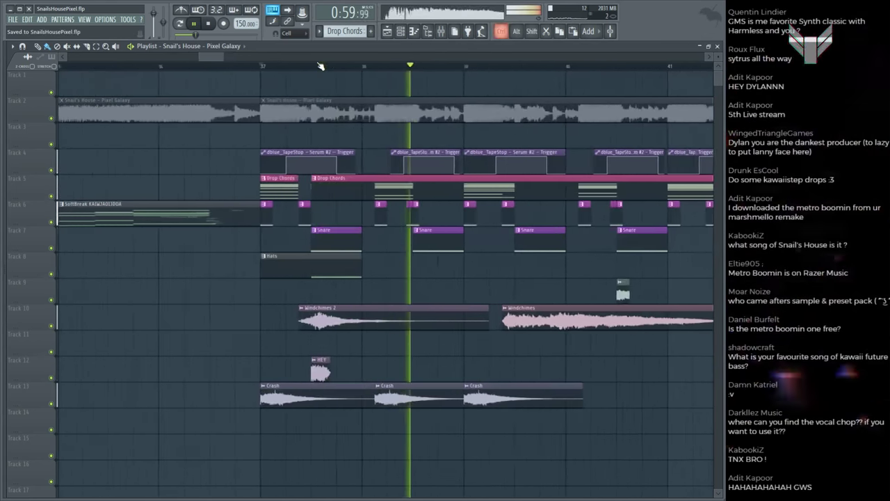
{"action": "scroll", "coordinate": [321, 66], "scroll_direction": "down", "scroll_amount": 1}
{"action": "scroll", "coordinate": [321, 66], "scroll_direction": "up", "scroll_amount": 3}
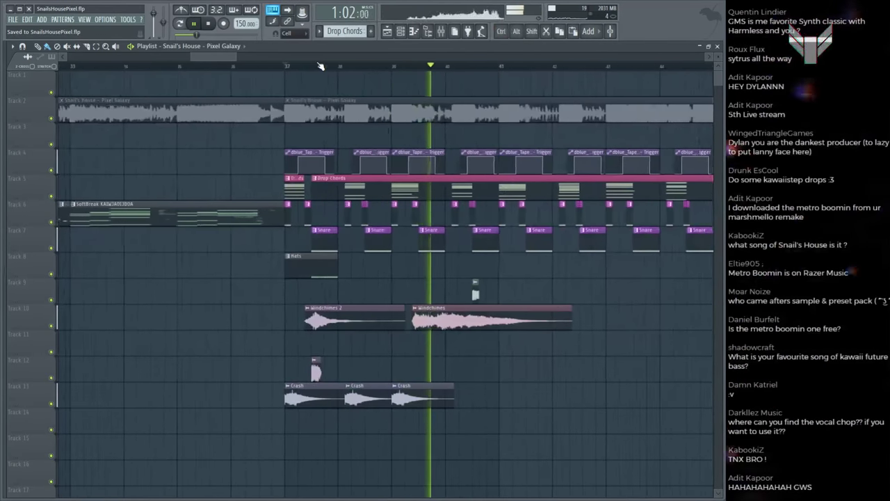
Step: Copy a fourth Crash clip onto Track 13 and play it against the reference
{"action": "key", "text": "space"}
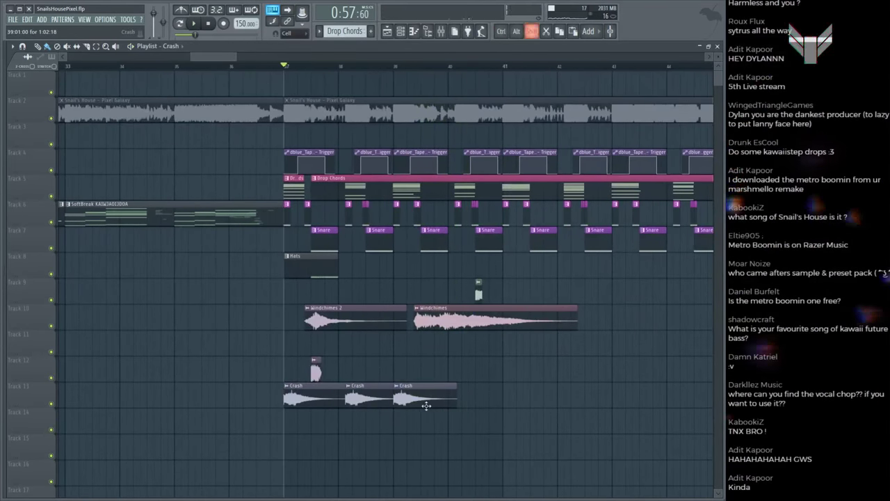
{"action": "left_click_drag", "start_coordinate": [483, 400], "coordinate": [489, 400]}
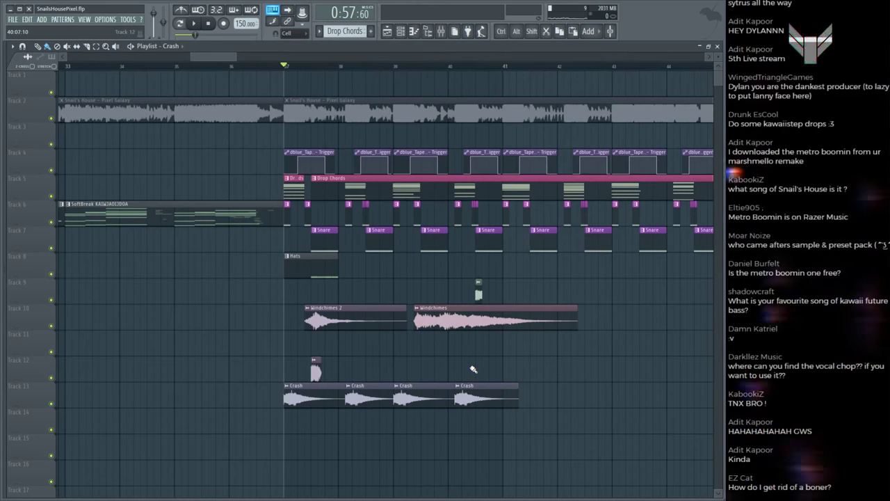
{"action": "left_click", "coordinate": [295, 107]}
{"action": "key", "text": "space"}
{"action": "key", "text": "space"}
{"action": "key", "text": "space"}
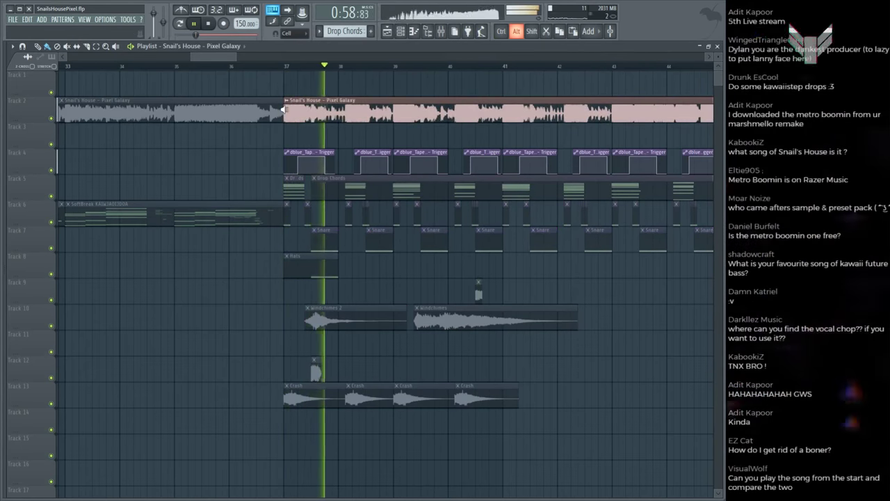
{"action": "key", "text": "space"}
{"action": "key", "text": "space"}
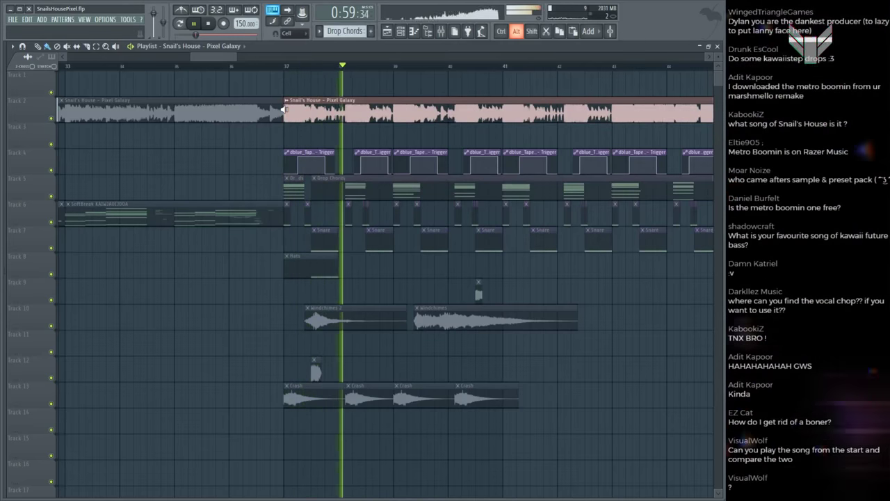
{"action": "key", "text": "space"}
{"action": "key", "text": "space"}
Step: Switch between the reference and the project mix, and save the project
{"action": "left_click", "coordinate": [310, 106]}
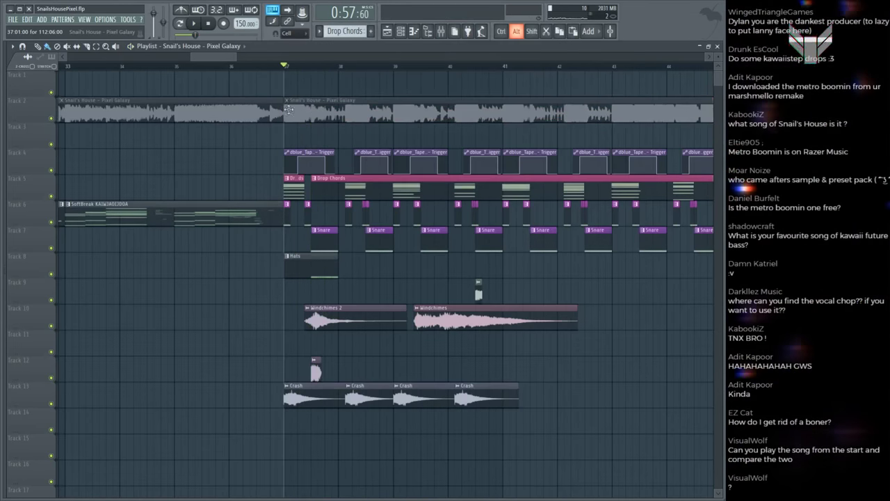
{"action": "left_click", "coordinate": [306, 101]}
{"action": "left_click", "coordinate": [302, 94]}
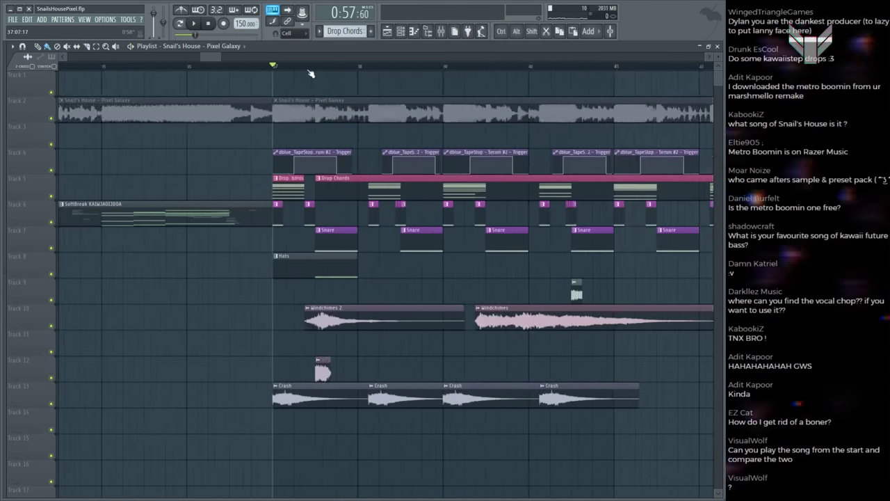
{"action": "key", "text": "ctrl+s"}
{"action": "scroll", "coordinate": [302, 105], "scroll_direction": "up", "scroll_amount": 5, "text": "ctrl"}
{"action": "key", "text": "space"}
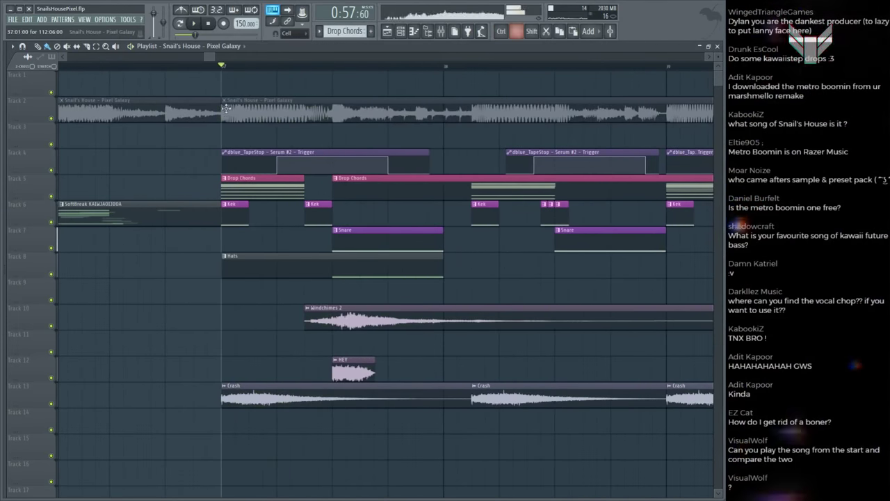
Step: Preview the Snail's House reference clip alone, then bring up the channel rack
{"action": "left_click", "coordinate": [222, 110]}
{"action": "left_click", "coordinate": [222, 109]}
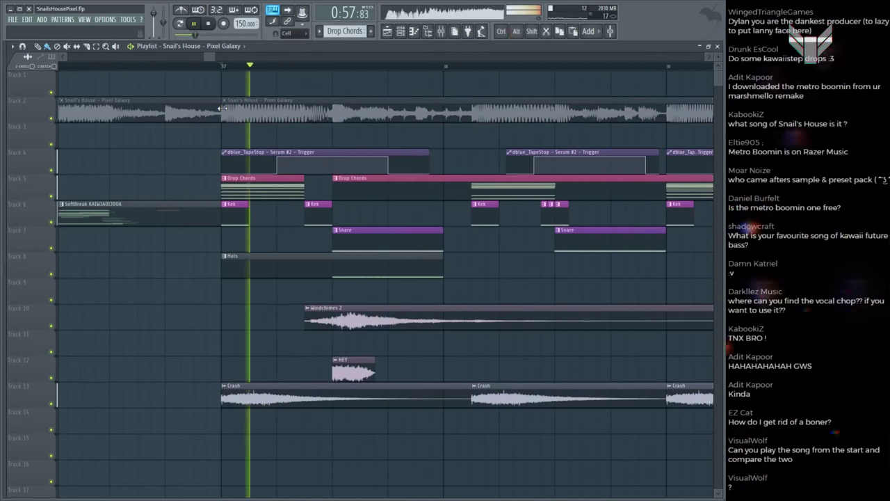
{"action": "left_click", "coordinate": [297, 105]}
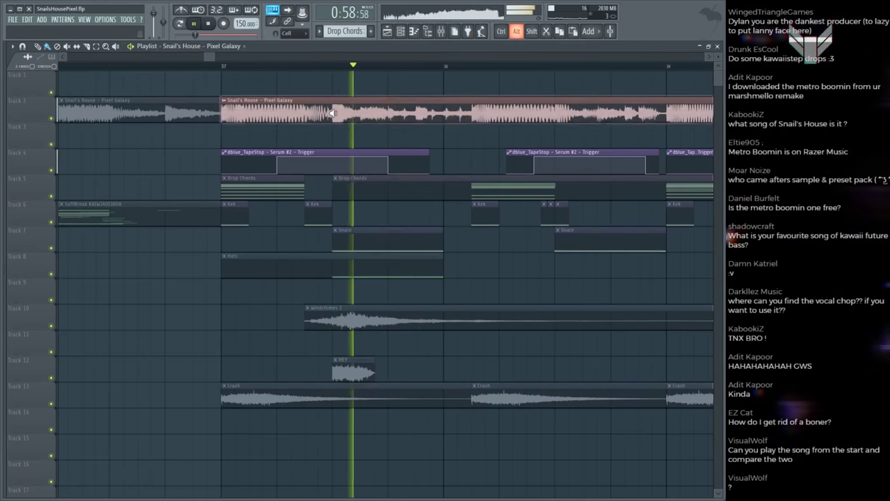
{"action": "left_click", "coordinate": [275, 112]}
{"action": "left_click", "coordinate": [275, 111]}
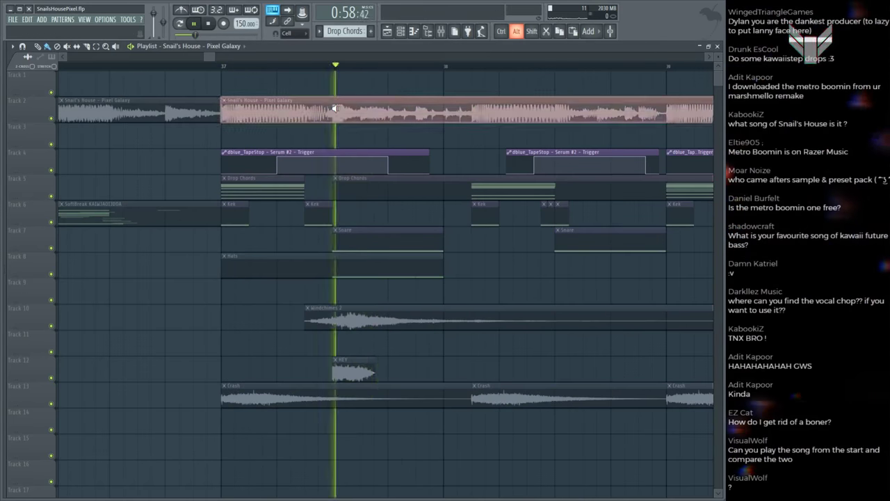
{"action": "key", "text": "F6"}
{"action": "key", "text": "space"}
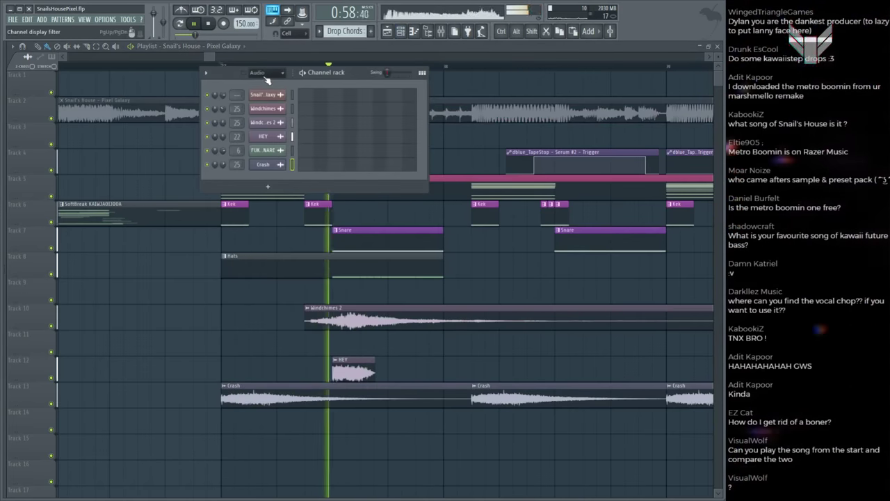
Step: Set the Channel rack filter to All and open Serum's piano roll
{"action": "left_click", "coordinate": [266, 72]}
{"action": "left_click", "coordinate": [262, 87]}
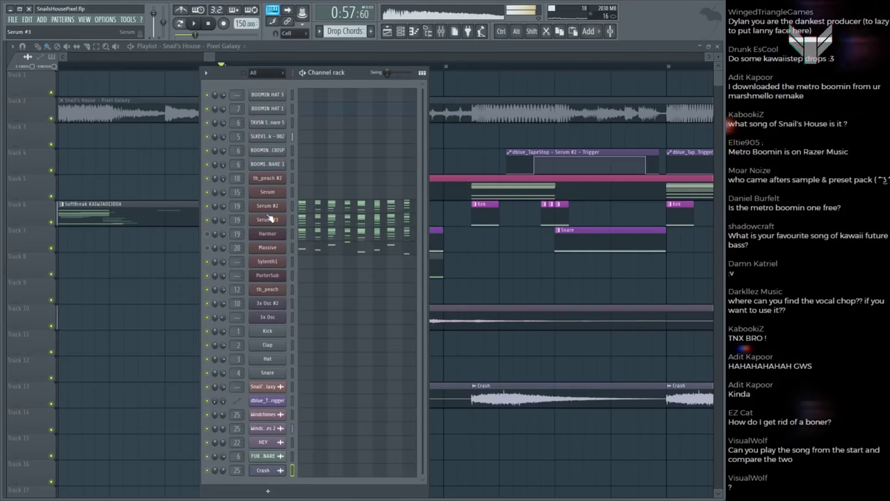
{"action": "left_click", "coordinate": [303, 192]}
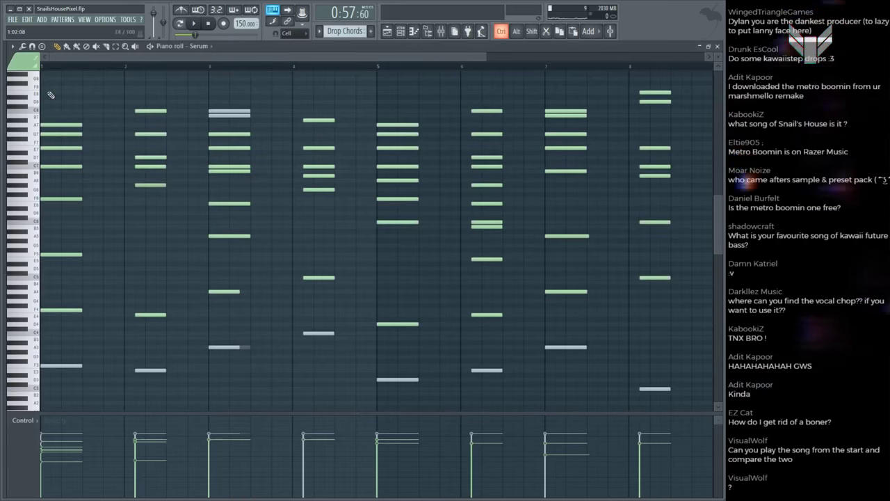
Step: Move Serum's chords in bars 1–3 half a bar later, then open Harmor's piano roll
{"action": "left_click_drag", "start_coordinate": [50, 94], "coordinate": [70, 359]}
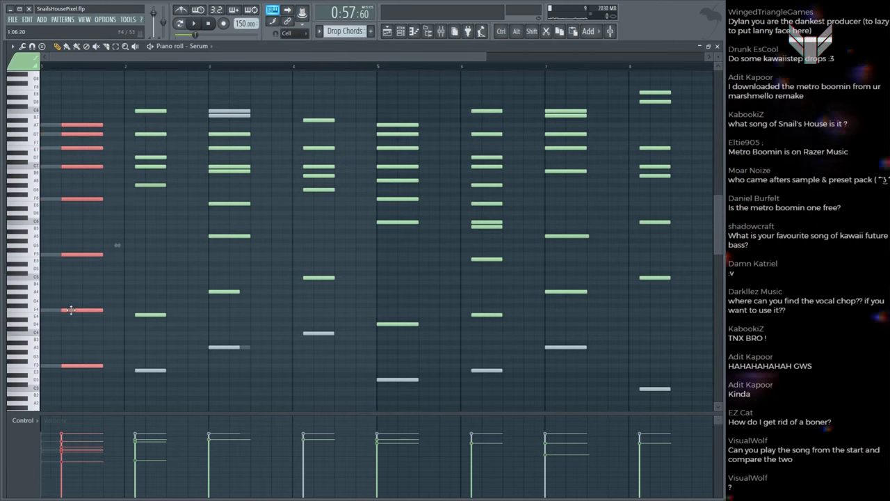
{"action": "key", "text": "space"}
{"action": "left_click_drag", "start_coordinate": [71, 310], "coordinate": [92, 310]}
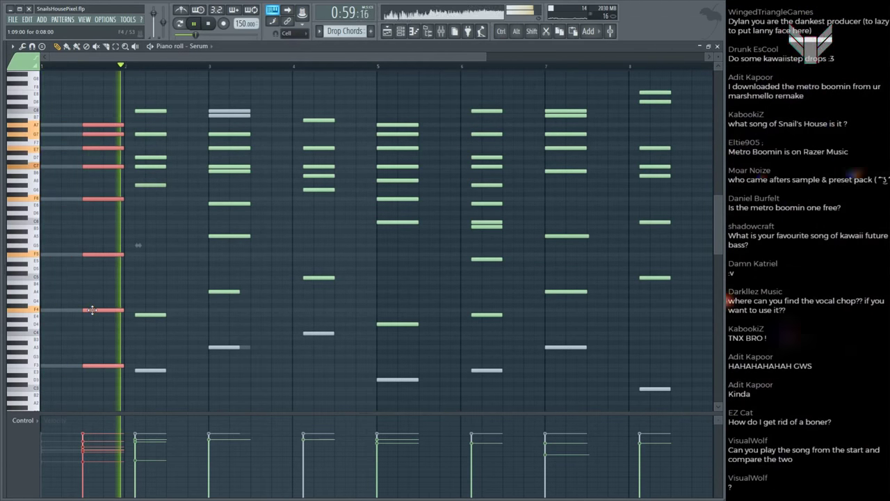
{"action": "key", "text": "space"}
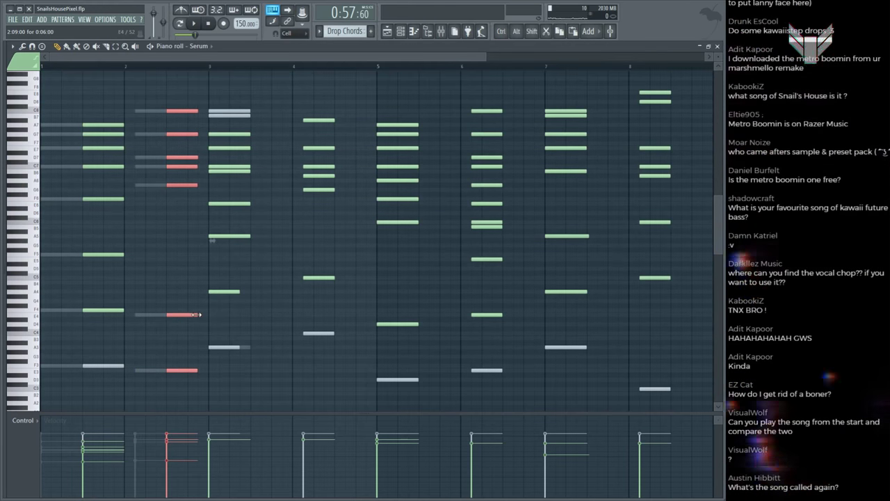
{"action": "left_click_drag", "start_coordinate": [224, 272], "coordinate": [238, 345]}
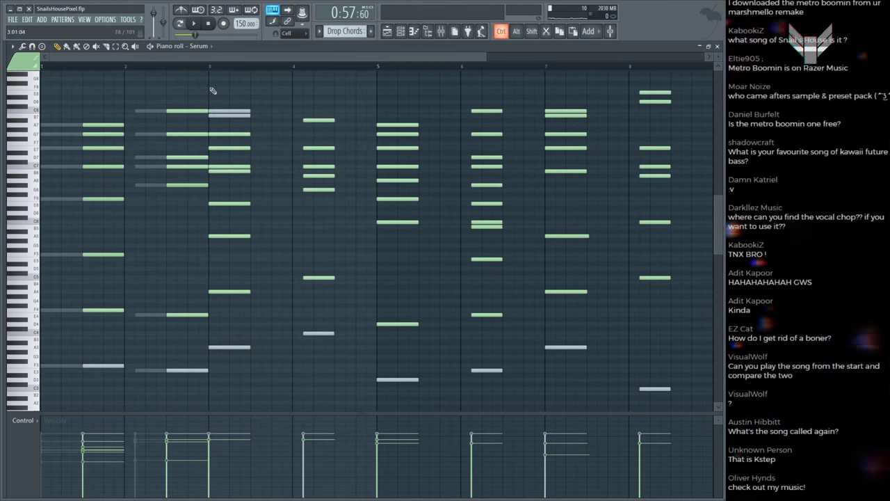
{"action": "left_click_drag", "start_coordinate": [213, 87], "coordinate": [236, 348]}
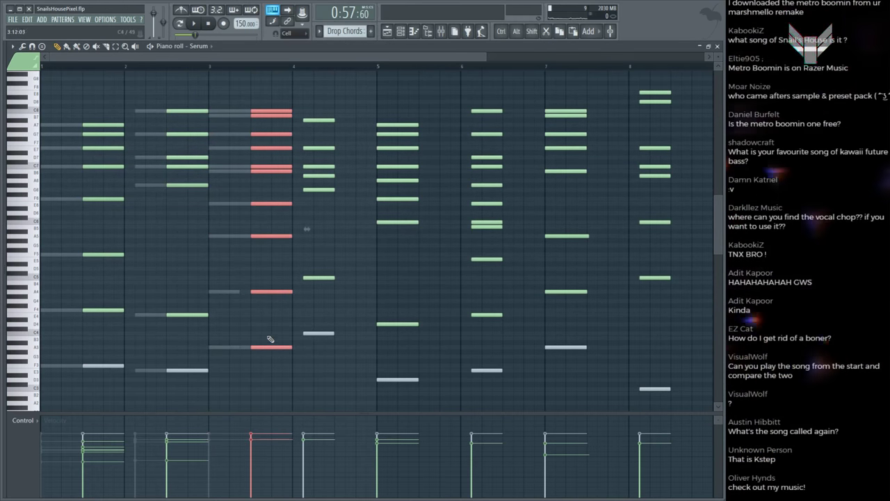
{"action": "double_click", "coordinate": [235, 292]}
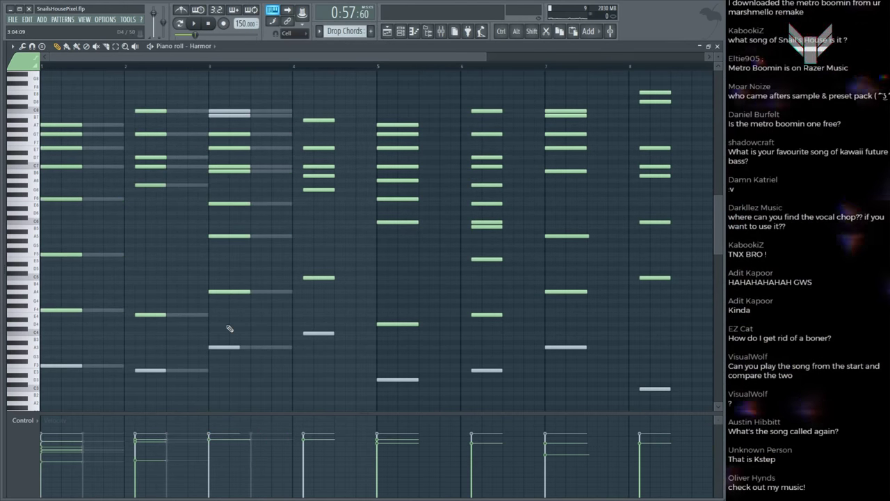
Step: Play the Harmor chord pattern and shift the bar-4 chord half a bar later
{"action": "key", "text": "space"}
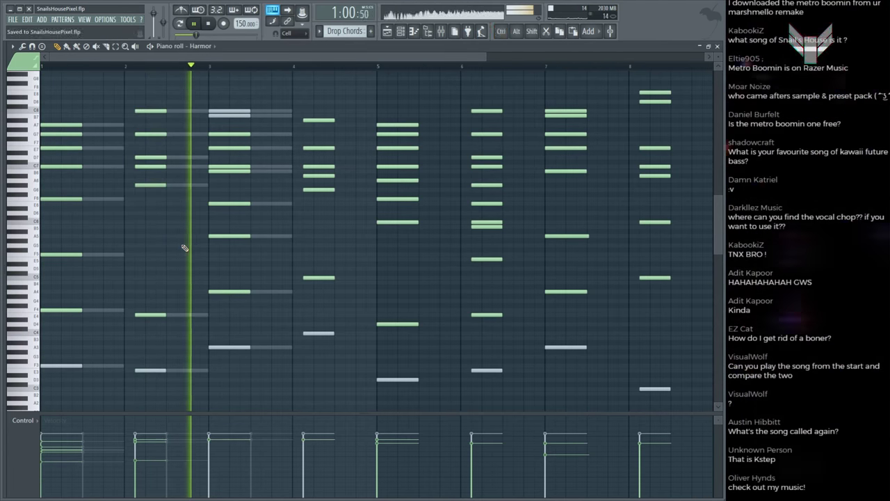
{"action": "left_click_drag", "start_coordinate": [329, 94], "coordinate": [361, 337]}
{"action": "key", "text": "space"}
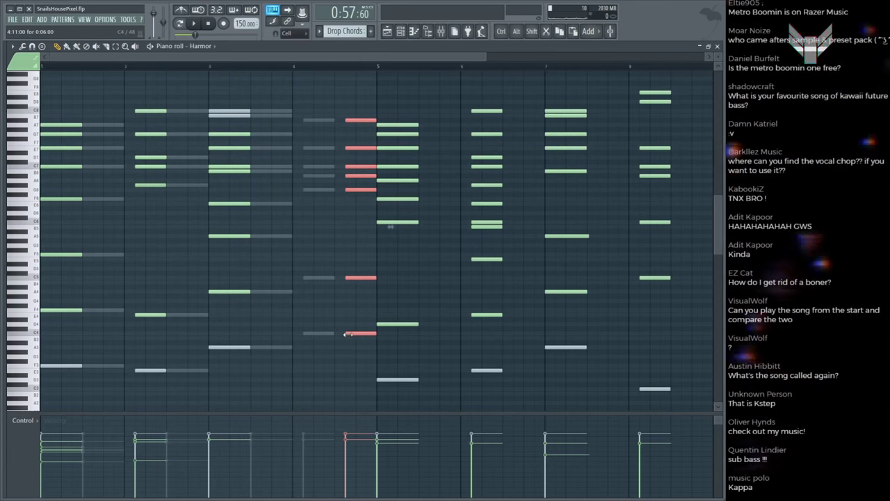
{"action": "key", "text": "space"}
{"action": "scroll", "coordinate": [416, 163], "scroll_direction": "down", "scroll_amount": 5}
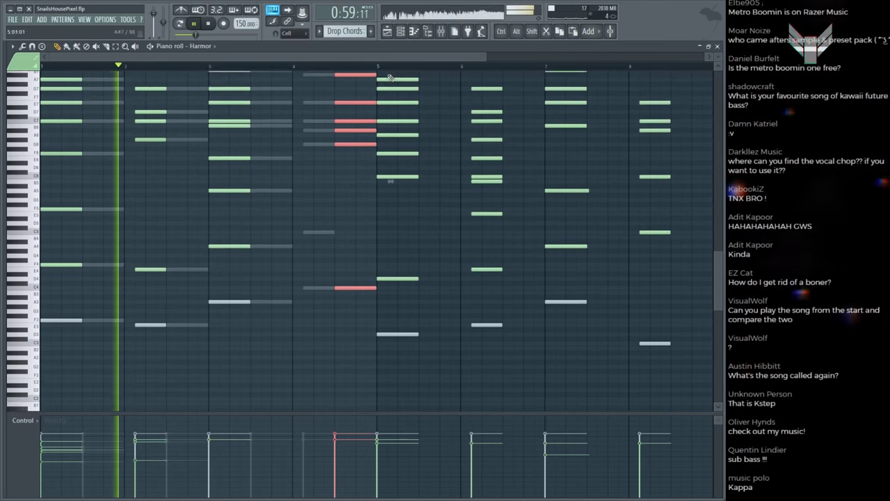
{"action": "scroll", "coordinate": [410, 157], "scroll_direction": "up", "scroll_amount": 5}
{"action": "scroll", "coordinate": [393, 136], "scroll_direction": "down", "scroll_amount": 3, "text": "ctrl"}
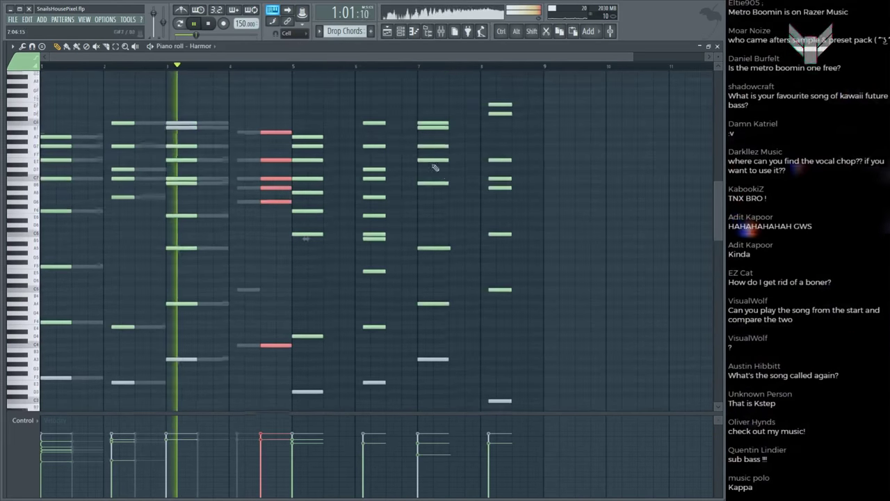
Step: Select the bar-6 and bar-8 Harmor chords while listening, then stop playback
{"action": "left_click_drag", "start_coordinate": [372, 109], "coordinate": [389, 391]}
{"action": "scroll", "coordinate": [396, 293], "scroll_direction": "down", "scroll_amount": 1}
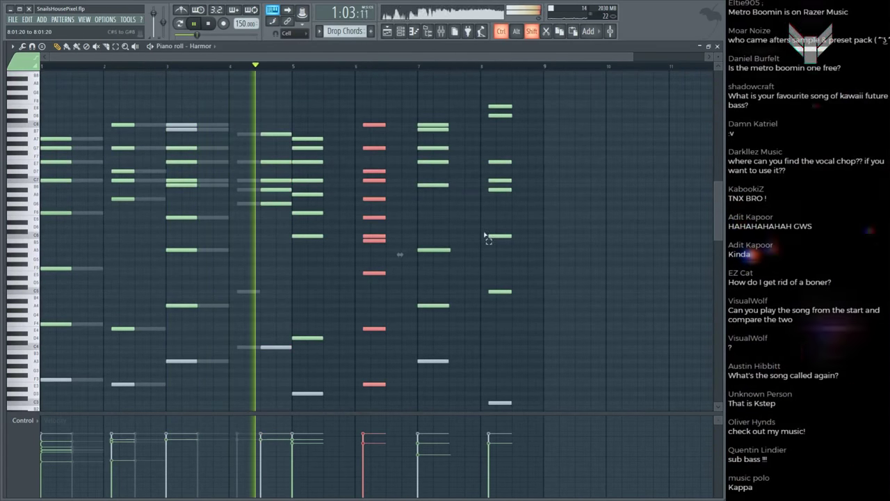
{"action": "scroll", "coordinate": [477, 193], "scroll_direction": "up", "scroll_amount": 1}
{"action": "left_click_drag", "start_coordinate": [466, 88], "coordinate": [512, 410]}
{"action": "key", "text": "space"}
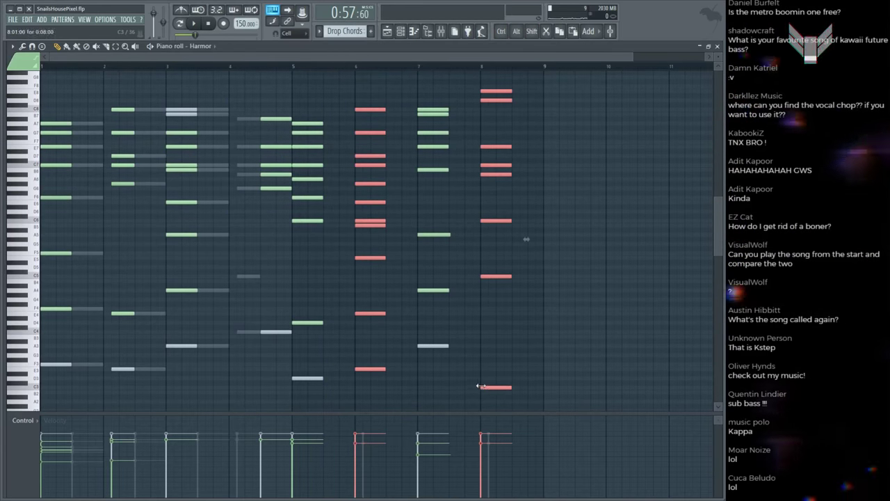
Step: Move the bar 5–8 Harmor chords half a bar later and save the project
{"action": "left_click_drag", "start_coordinate": [309, 94], "coordinate": [512, 408]}
{"action": "left_click_drag", "start_coordinate": [313, 322], "coordinate": [346, 321]}
{"action": "key", "text": "space"}
{"action": "key", "text": "ctrl+d"}
{"action": "scroll", "coordinate": [462, 193], "scroll_direction": "up", "scroll_amount": 3}
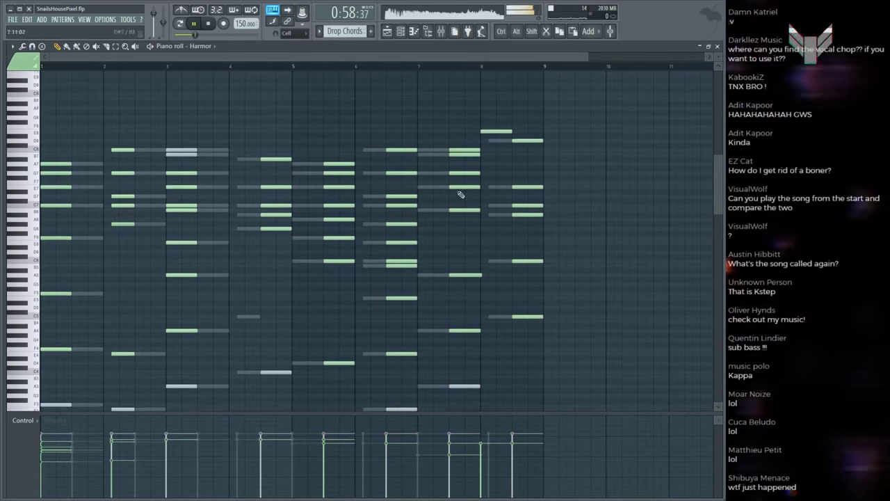
{"action": "left_click_drag", "start_coordinate": [503, 132], "coordinate": [535, 130]}
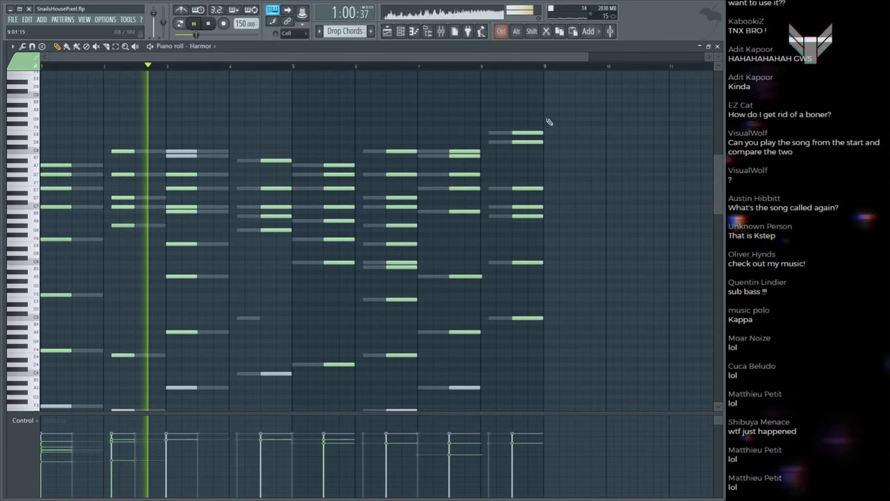
{"action": "scroll", "coordinate": [488, 68], "scroll_direction": "down", "scroll_amount": 1}
{"action": "scroll", "coordinate": [480, 71], "scroll_direction": "down", "scroll_amount": 1}
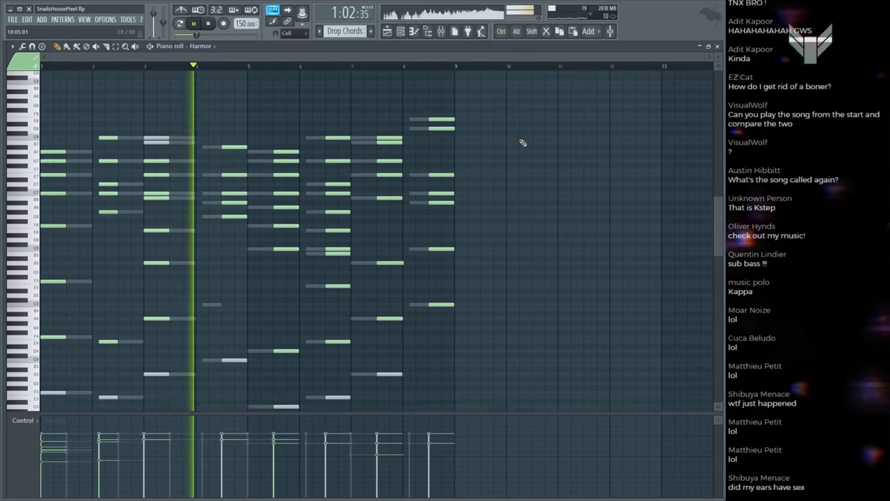
{"action": "scroll", "coordinate": [515, 166], "scroll_direction": "down", "scroll_amount": 2}
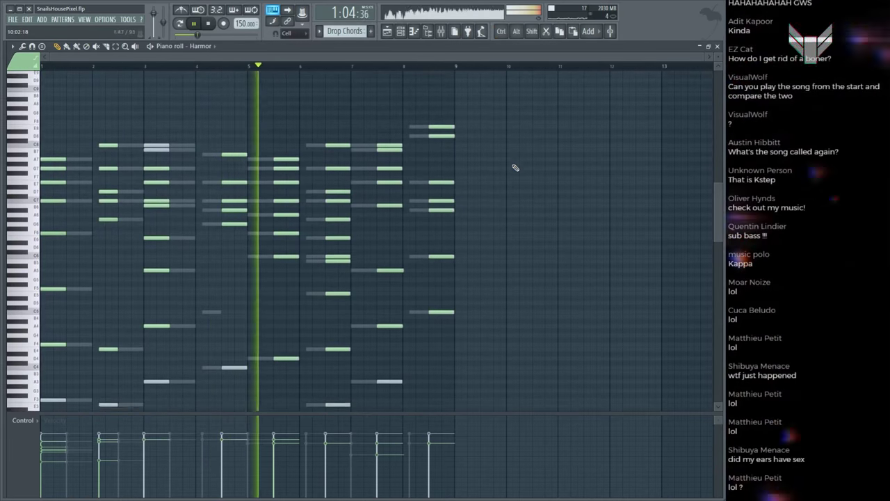
{"action": "scroll", "coordinate": [515, 168], "scroll_direction": "up", "scroll_amount": 1}
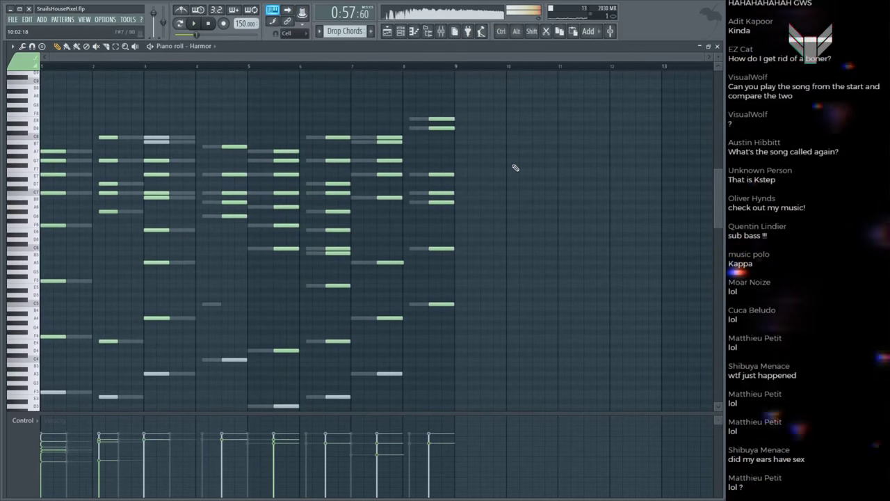
{"action": "key", "text": "ctrl+s"}
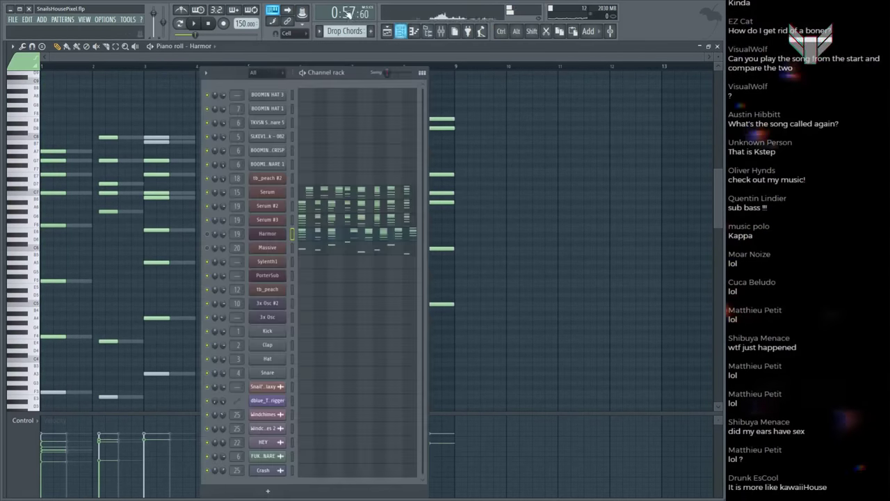
Step: Open Serum #2's chord notes in the piano roll and play them
{"action": "key", "text": "F6"}
{"action": "key", "text": "space"}
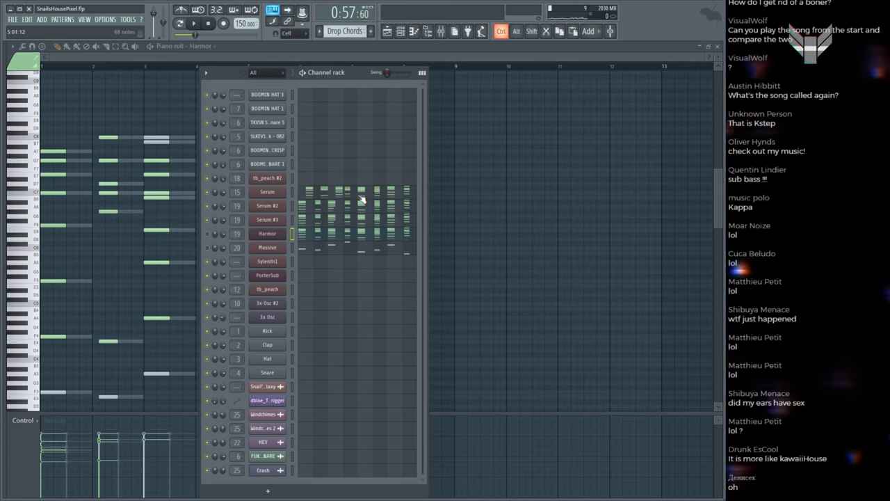
{"action": "left_click", "coordinate": [362, 201]}
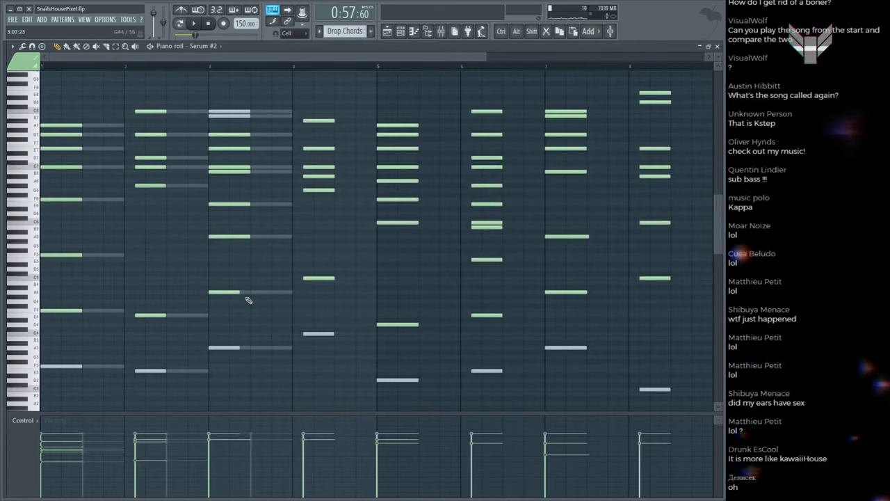
{"action": "key", "text": "space"}
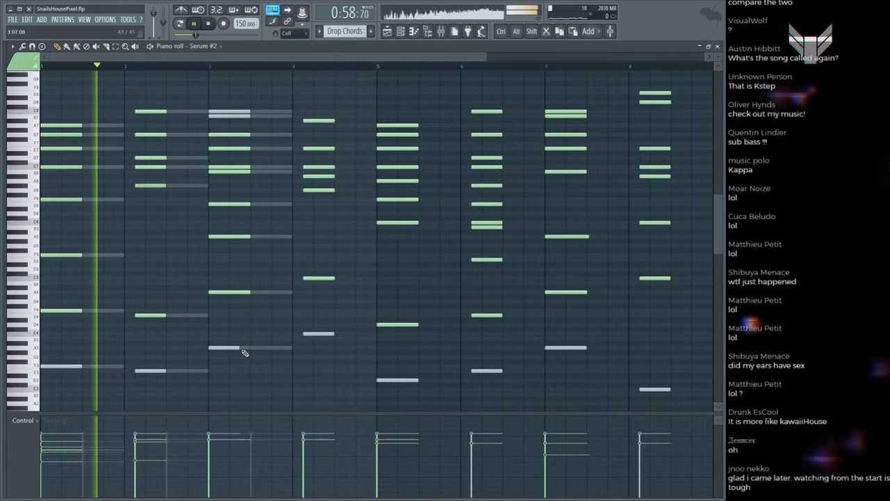
Step: Open Serum #3's notes, then switch the piano roll to the Serum channel's chords
{"action": "key", "text": "F6"}
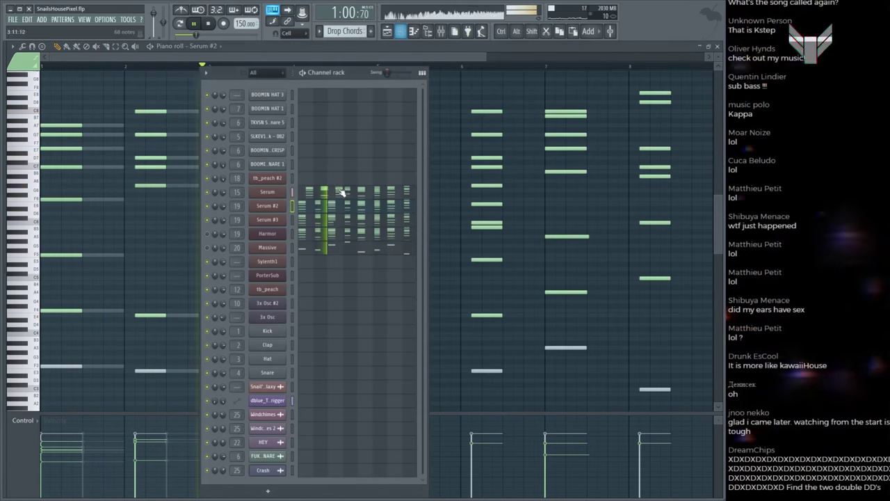
{"action": "left_click", "coordinate": [346, 220]}
{"action": "key", "text": "space"}
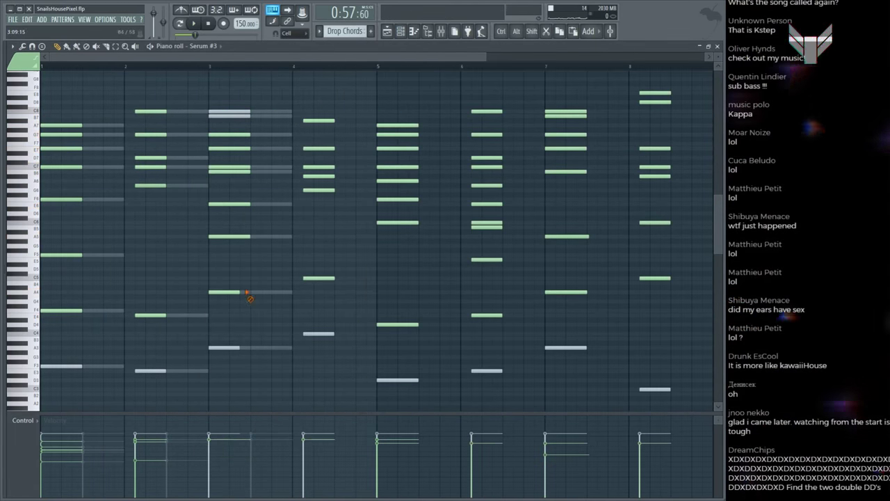
{"action": "key", "text": "F6"}
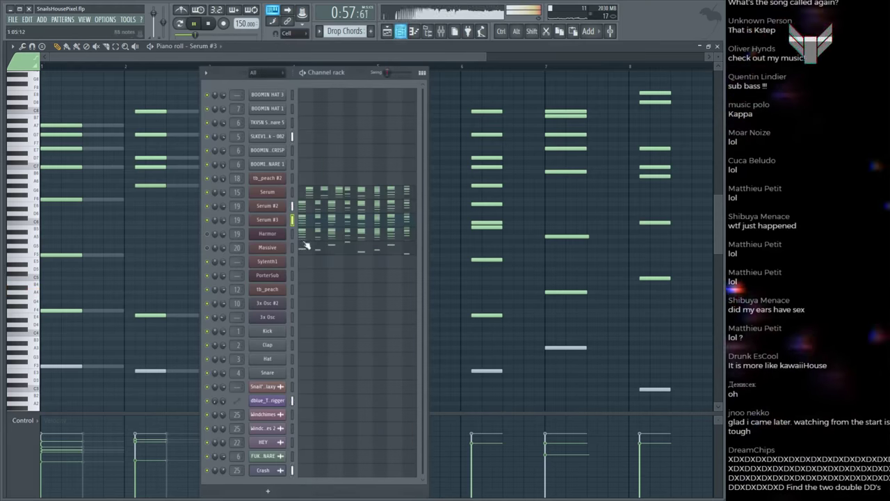
{"action": "key", "text": "space"}
{"action": "left_click", "coordinate": [341, 199]}
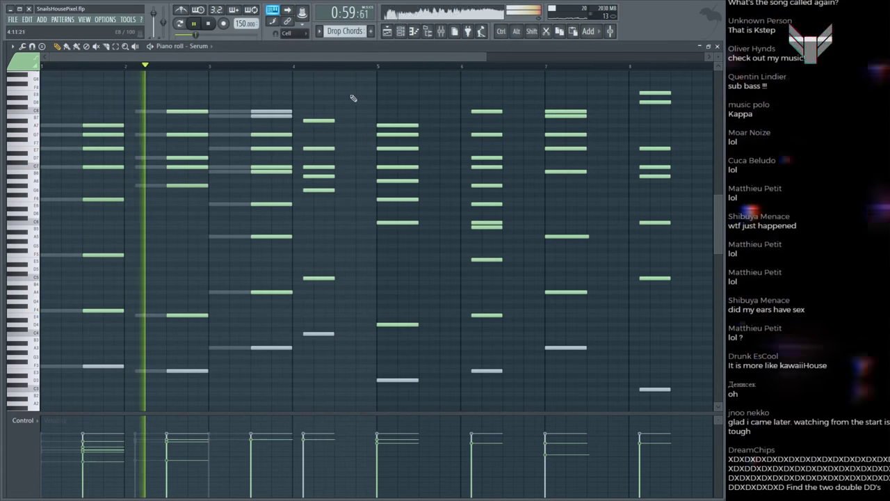
Step: Shift the Serum chords in bars 4–8 half a bar later
{"action": "left_click_drag", "start_coordinate": [357, 91], "coordinate": [707, 409]}
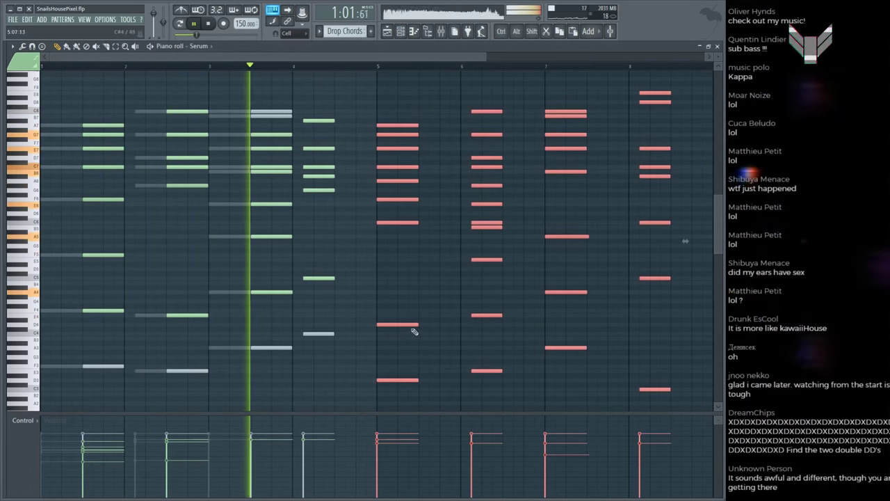
{"action": "left_click_drag", "start_coordinate": [417, 322], "coordinate": [452, 322]}
{"action": "left_click", "coordinate": [439, 311]}
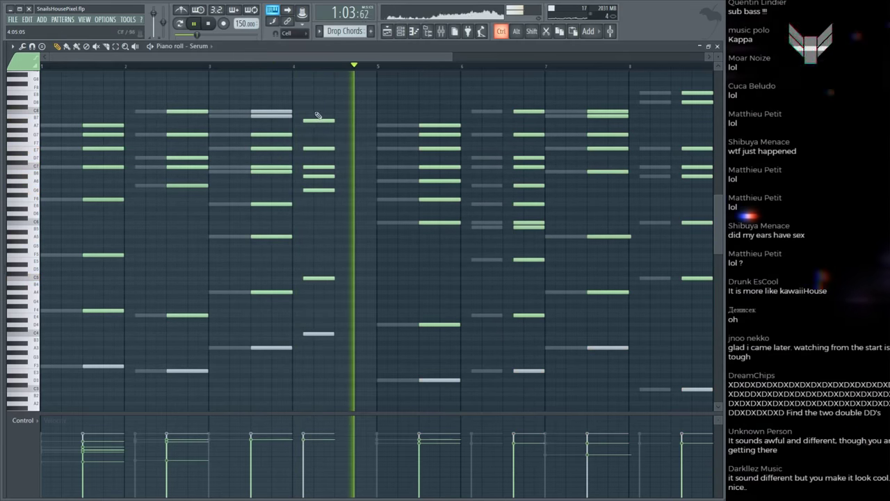
{"action": "left_click_drag", "start_coordinate": [318, 119], "coordinate": [320, 313]}
{"action": "left_click", "coordinate": [323, 275]}
{"action": "left_click_drag", "start_coordinate": [306, 111], "coordinate": [336, 341]}
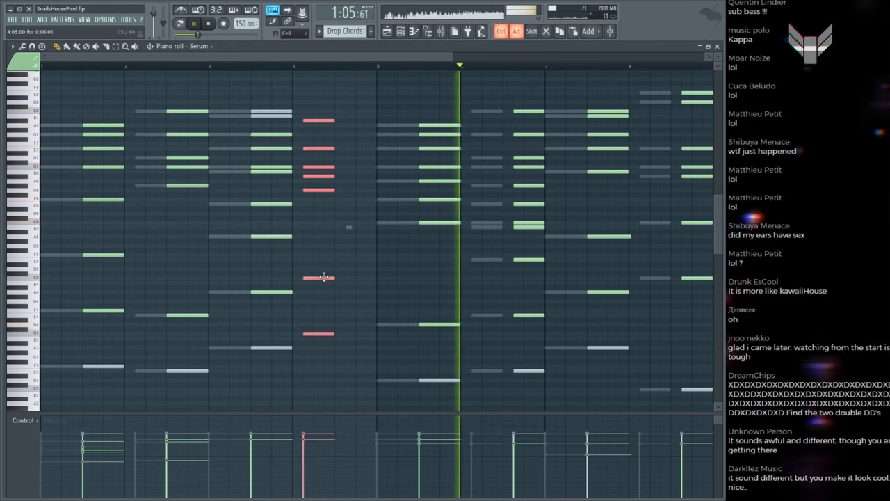
{"action": "mouse_move", "coordinate": [326, 278]}
{"action": "left_mouse_down"}
{"action": "mouse_move", "coordinate": [370, 288]}
{"action": "mouse_move", "coordinate": [334, 278]}
{"action": "left_mouse_up"}
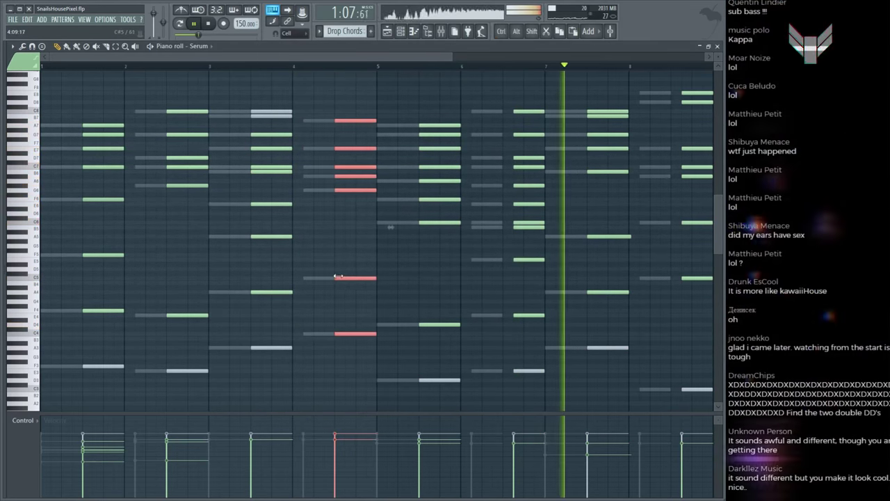
{"action": "left_click", "coordinate": [346, 272]}
Step: Extend the bar-8 and bar-6 Serum notes so they start slightly earlier
{"action": "scroll", "coordinate": [300, 84], "scroll_direction": "down", "scroll_amount": 3}
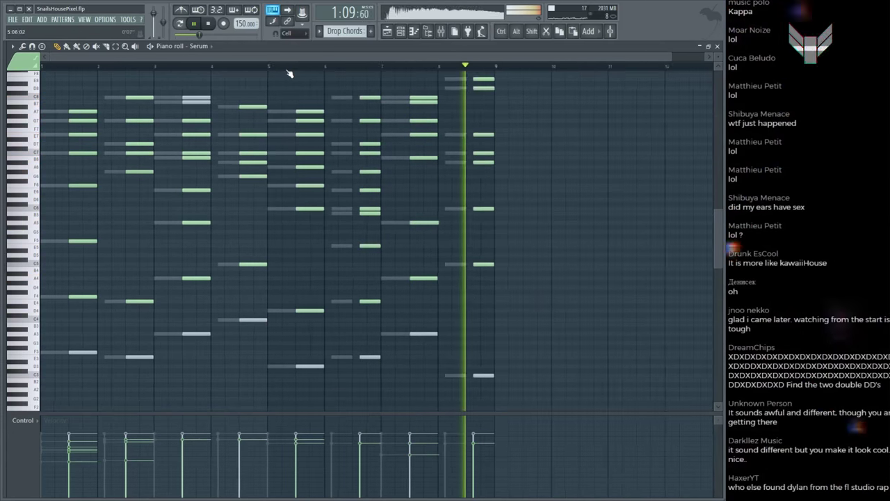
{"action": "left_click_drag", "start_coordinate": [433, 92], "coordinate": [449, 355]}
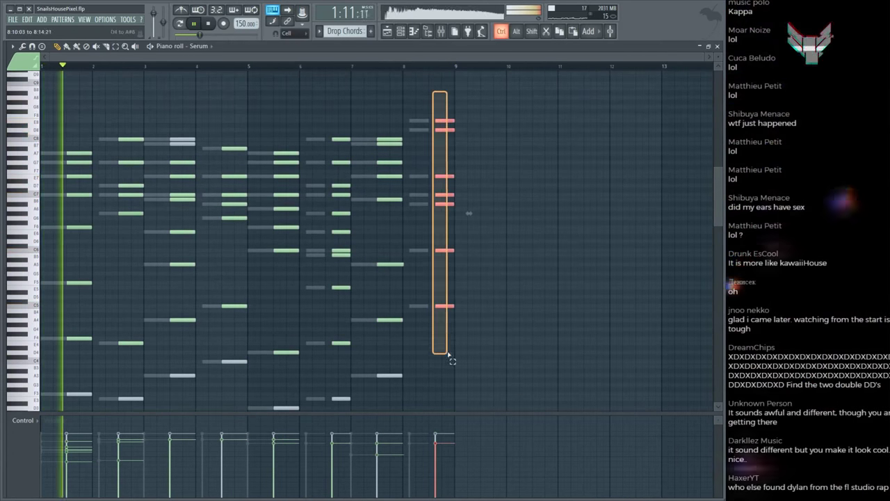
{"action": "left_click_drag", "start_coordinate": [437, 306], "coordinate": [430, 305]}
{"action": "left_click", "coordinate": [434, 297]}
{"action": "scroll", "coordinate": [332, 123], "scroll_direction": "down", "scroll_amount": 1}
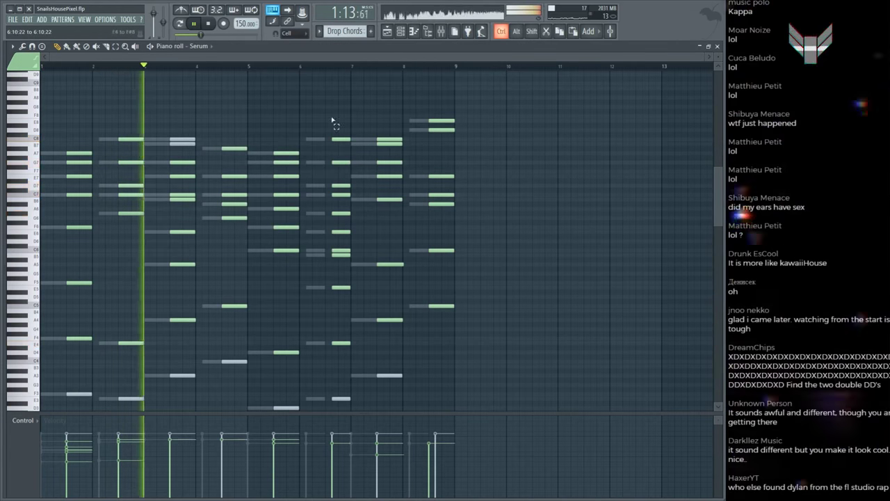
{"action": "left_click_drag", "start_coordinate": [331, 110], "coordinate": [345, 412]}
{"action": "left_click_drag", "start_coordinate": [334, 363], "coordinate": [326, 363]}
{"action": "left_click", "coordinate": [327, 363]}
{"action": "scroll", "coordinate": [327, 363], "scroll_direction": "down", "scroll_amount": 1}
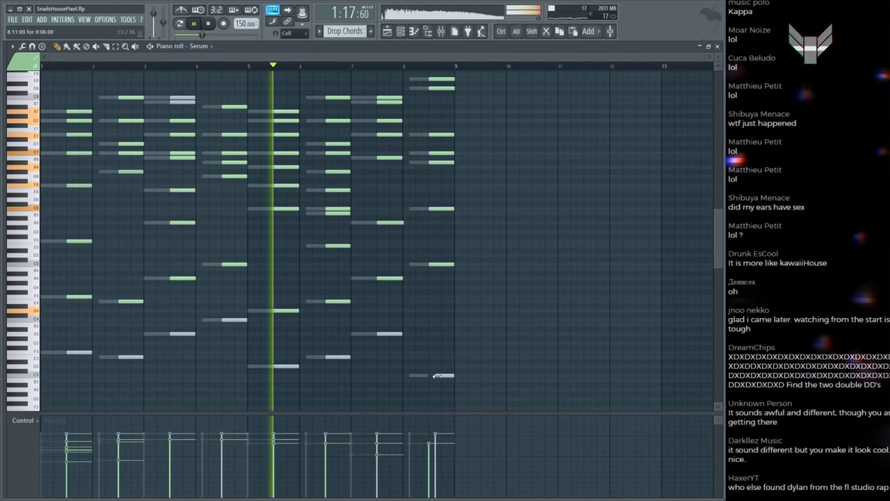
Step: Switch to the Playlist arrangement view
{"action": "key", "text": "ctrl"}
{"action": "scroll", "coordinate": [536, 273], "scroll_direction": "up", "scroll_amount": 1}
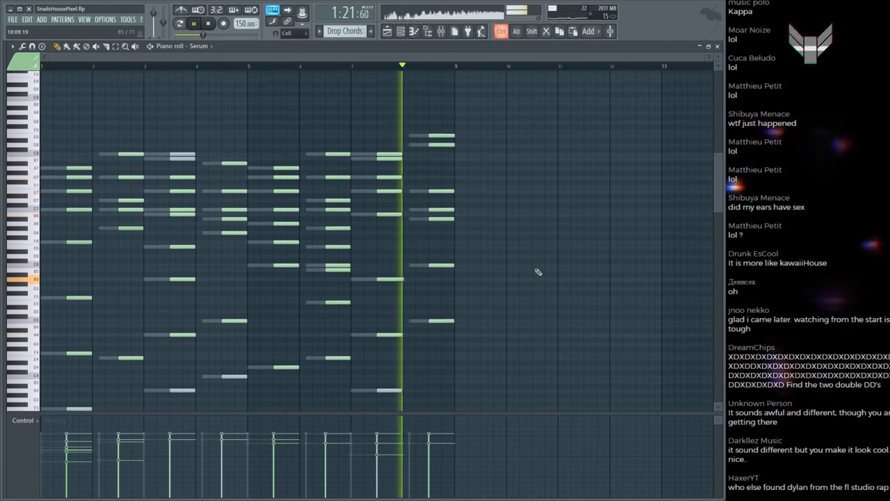
{"action": "scroll", "coordinate": [339, 106], "scroll_direction": "down", "scroll_amount": 1}
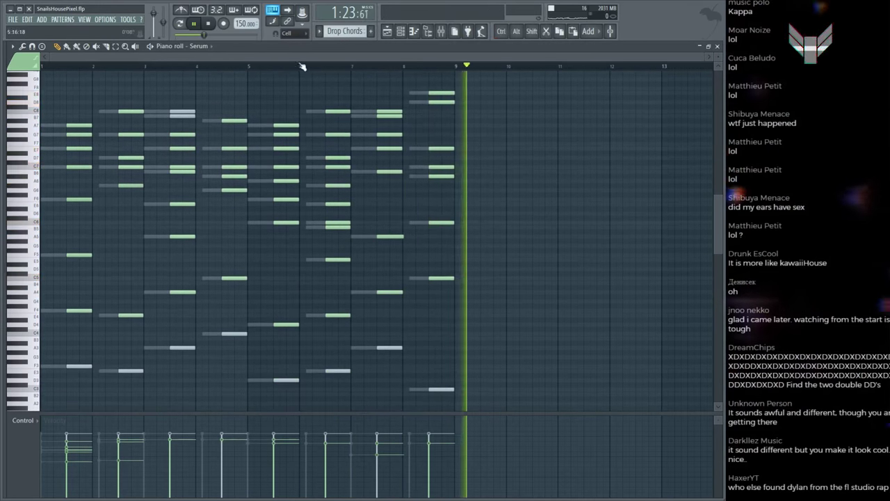
{"action": "key", "text": "F5"}
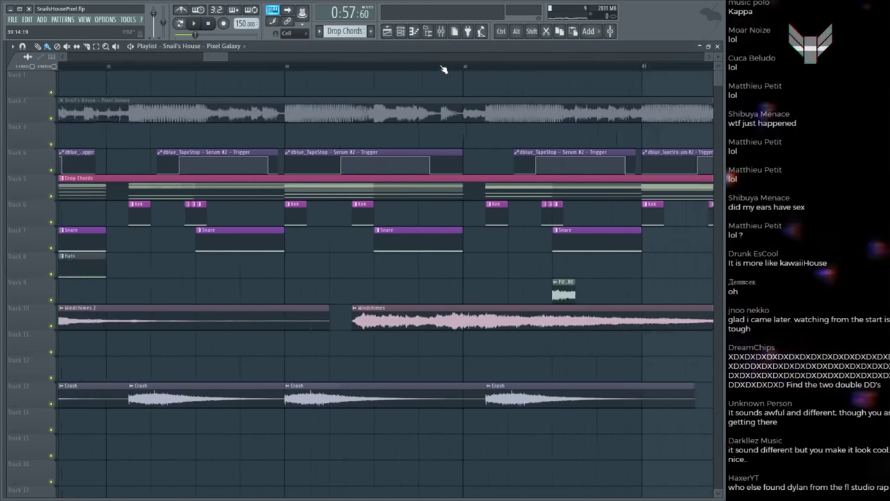
Step: Play the arrangement and save the project as SnailsHousePixel.flp
{"action": "scroll", "coordinate": [443, 67], "scroll_direction": "down", "scroll_amount": 5}
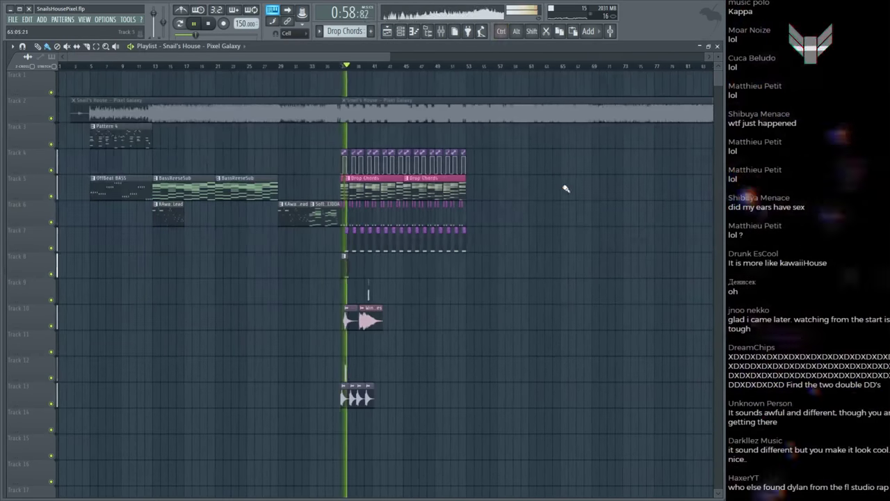
{"action": "key", "text": "space"}
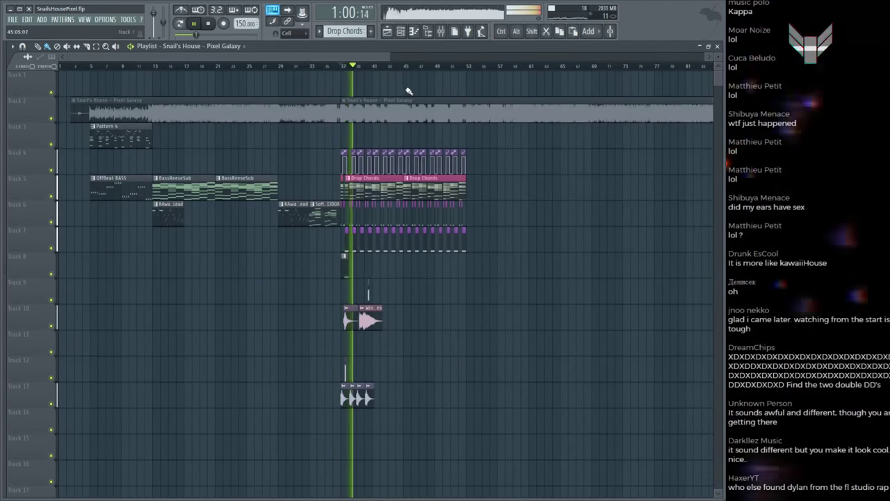
{"action": "scroll", "coordinate": [416, 77], "scroll_direction": "up", "scroll_amount": 2}
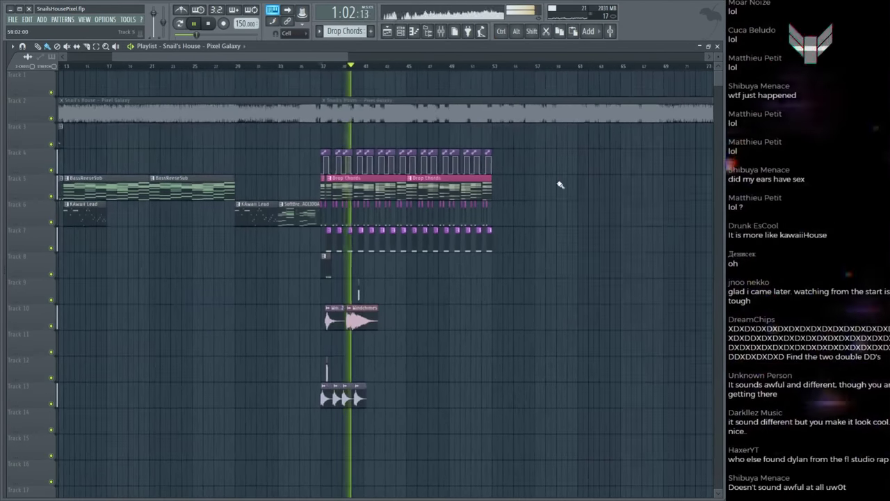
{"action": "key", "text": "ctrl+s"}
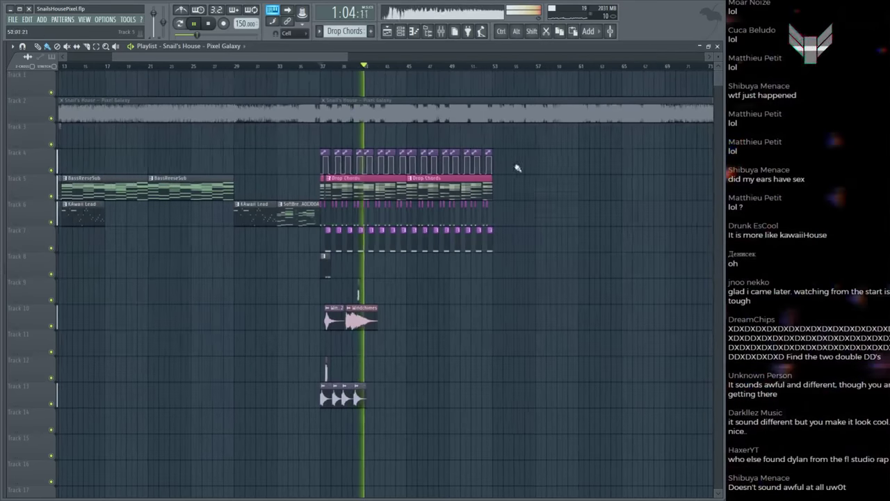
{"action": "scroll", "coordinate": [561, 186], "scroll_direction": "down", "scroll_amount": 1}
{"action": "scroll", "coordinate": [562, 187], "scroll_direction": "up", "scroll_amount": 1}
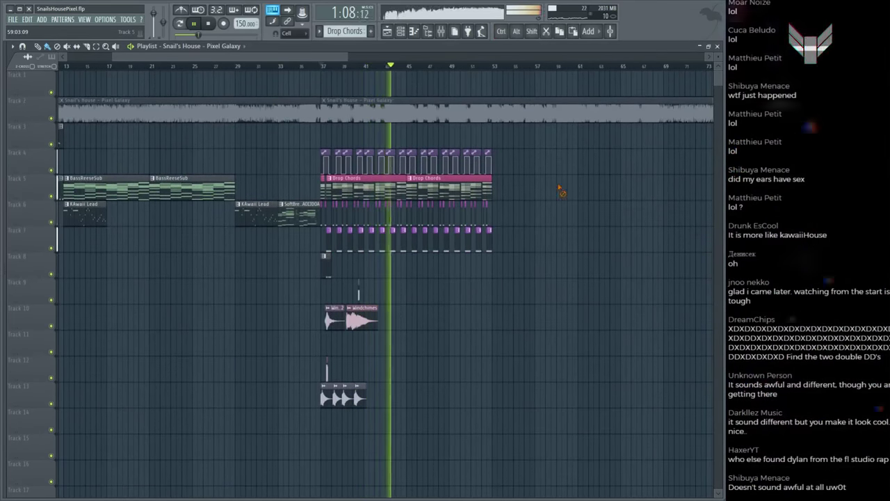
{"action": "key", "text": "ctrl+s"}
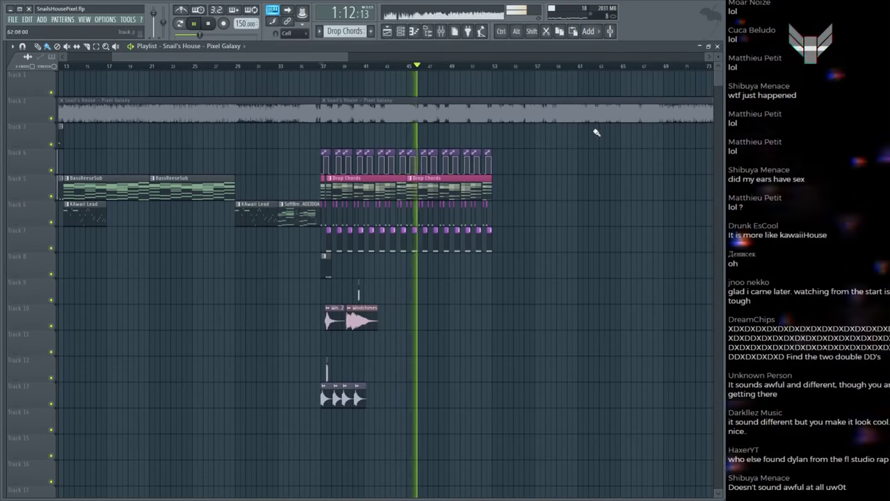
Step: Zoom the playlist, audition the drop, and bring up the channel rack
{"action": "scroll", "coordinate": [424, 69], "scroll_direction": "up", "scroll_amount": 4}
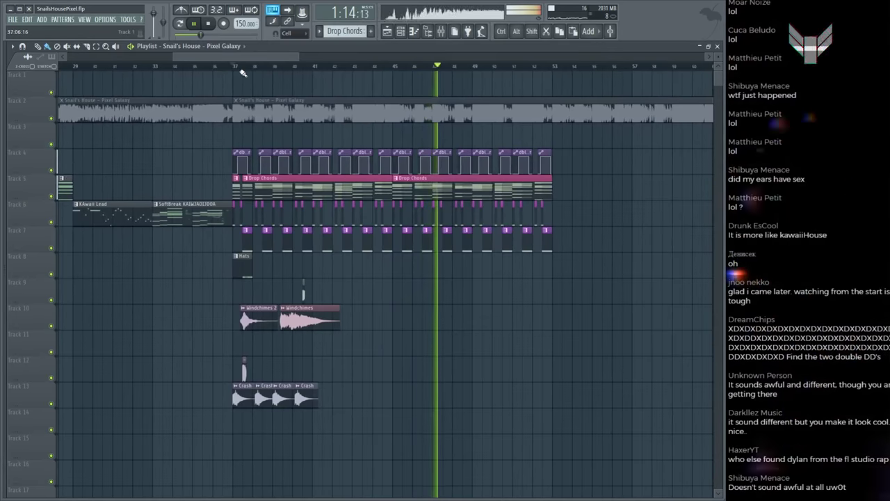
{"action": "scroll", "coordinate": [238, 73], "scroll_direction": "up", "scroll_amount": 4}
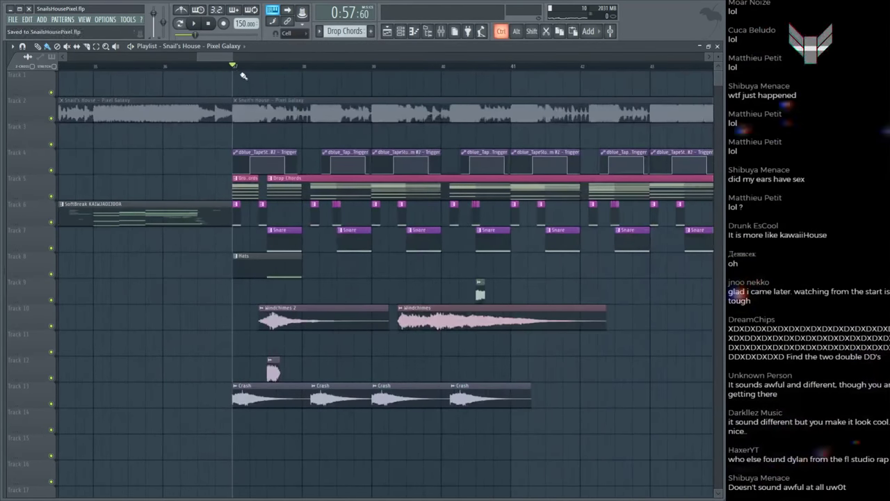
{"action": "scroll", "coordinate": [237, 70], "scroll_direction": "up", "scroll_amount": 4}
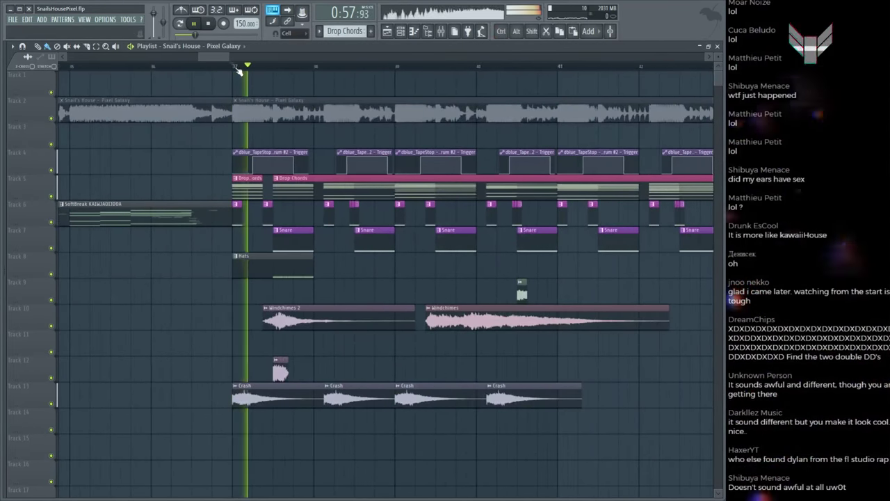
{"action": "scroll", "coordinate": [237, 70], "scroll_direction": "down", "scroll_amount": 4}
{"action": "key", "text": "space"}
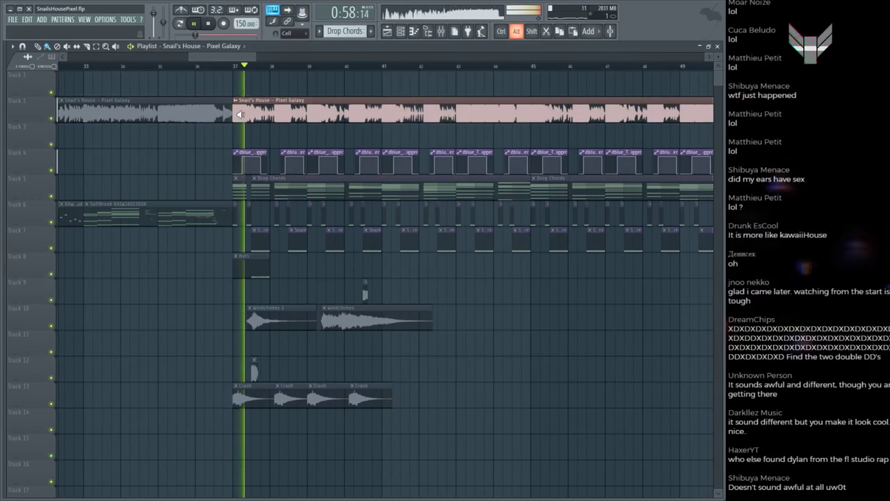
{"action": "key", "text": "space"}
{"action": "scroll", "coordinate": [289, 113], "scroll_direction": "up", "scroll_amount": 4}
{"action": "key", "text": "F6"}
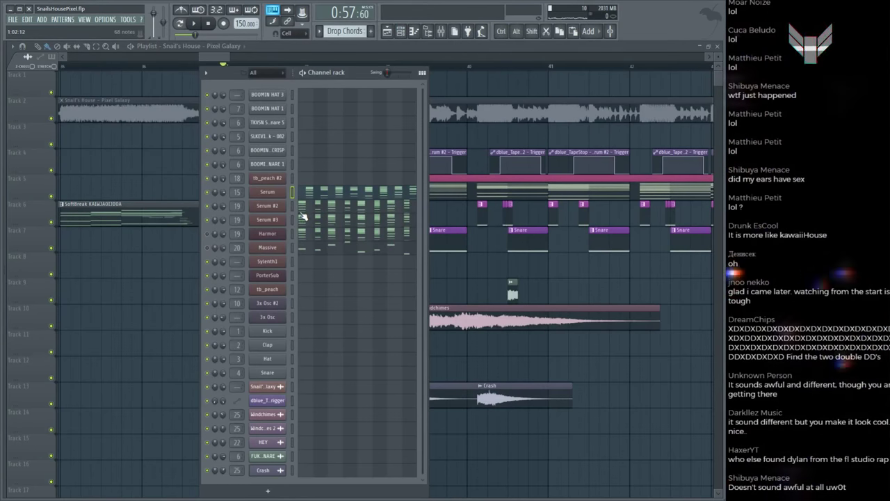
Step: Set Serum #3's root note to C7 in its channel settings and open its piano roll
{"action": "left_click", "coordinate": [275, 221]}
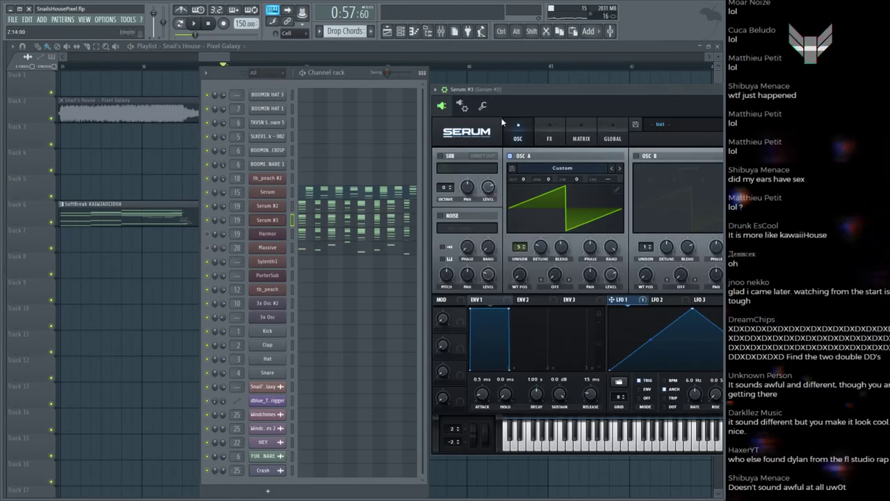
{"action": "left_click", "coordinate": [482, 105]}
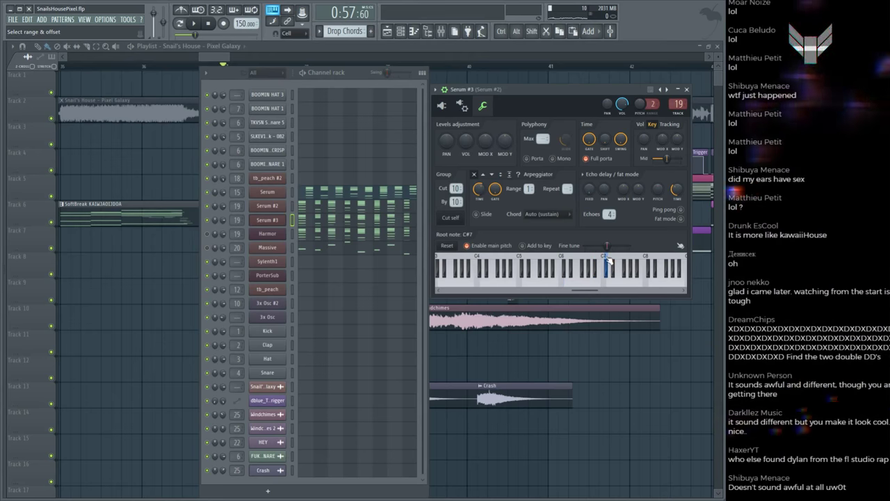
{"action": "right_click", "coordinate": [602, 268]}
{"action": "key", "text": "space"}
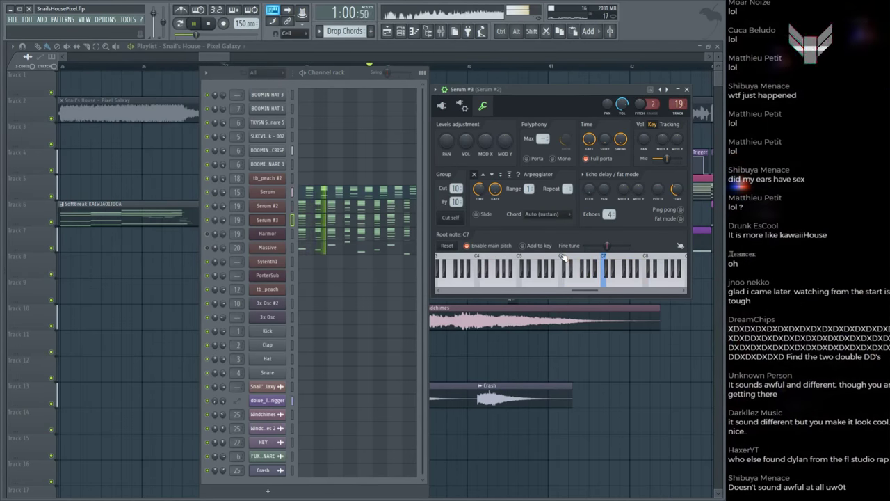
{"action": "left_click", "coordinate": [360, 238]}
{"action": "key", "text": "space"}
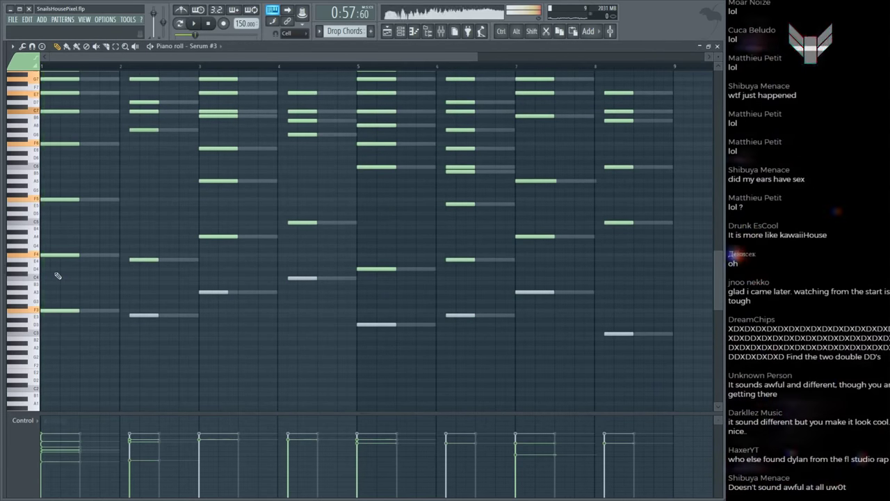
Step: Audition the Serum #3 chords in bars 1–4, play the pattern, and save the project
{"action": "right_click", "coordinate": [54, 272], "text": "alt"}
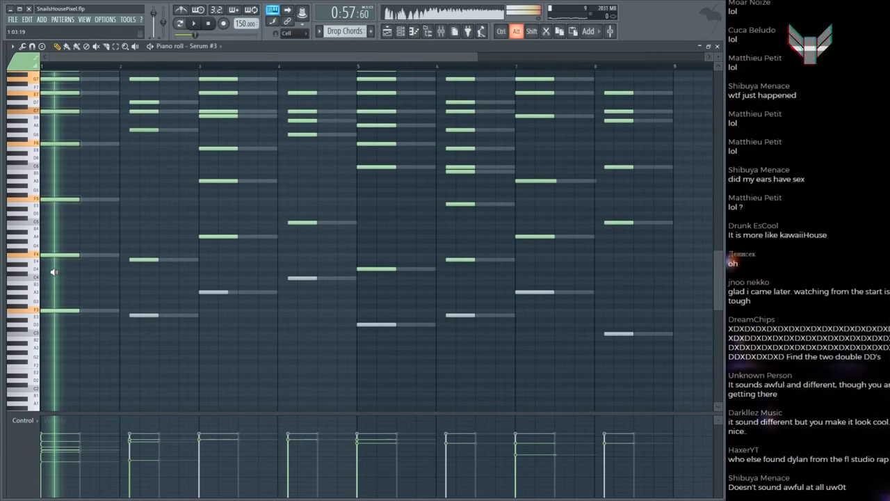
{"action": "right_click", "coordinate": [138, 292], "text": "alt"}
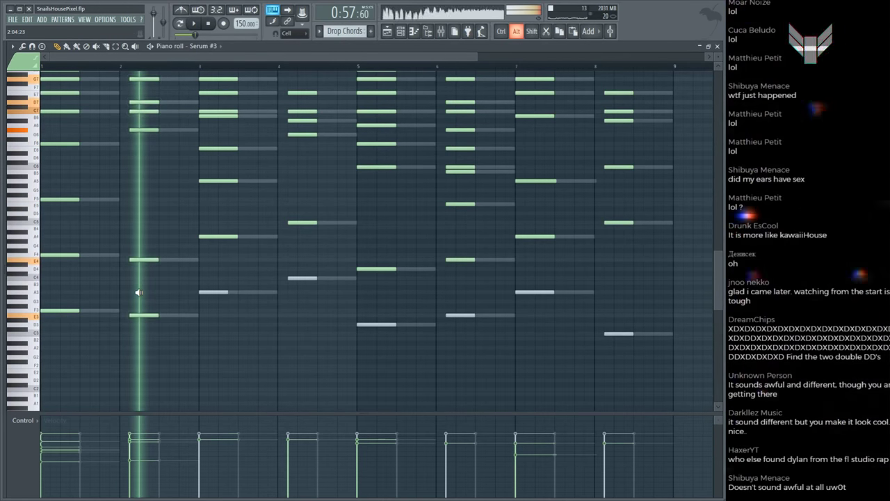
{"action": "right_click", "coordinate": [226, 279], "text": "alt"}
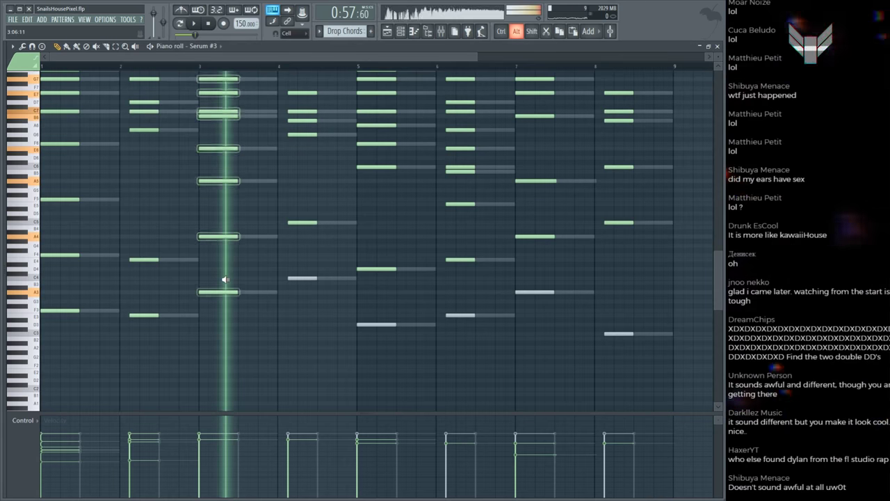
{"action": "right_click", "coordinate": [311, 279], "text": "alt"}
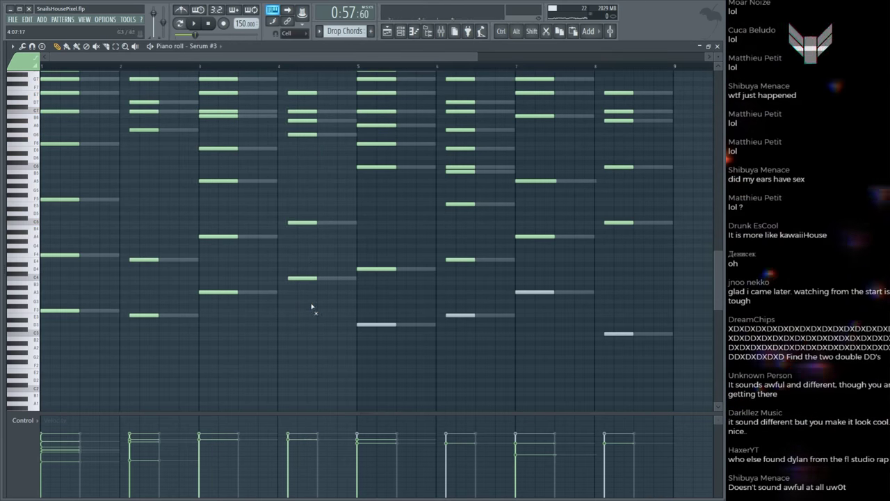
{"action": "key", "text": "space"}
{"action": "key", "text": "ctrl+s"}
{"action": "key", "text": "space"}
{"action": "key", "text": "space"}
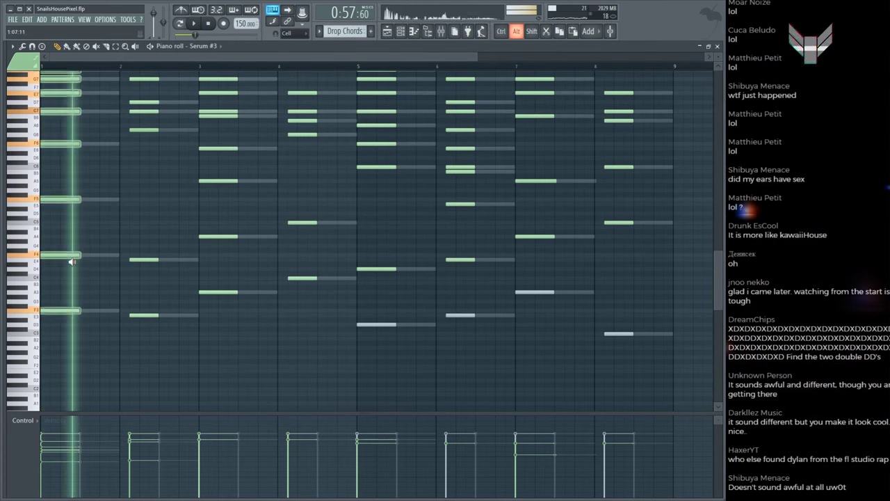
{"action": "key", "text": "space"}
{"action": "key", "text": "space"}
{"action": "key", "text": "space"}
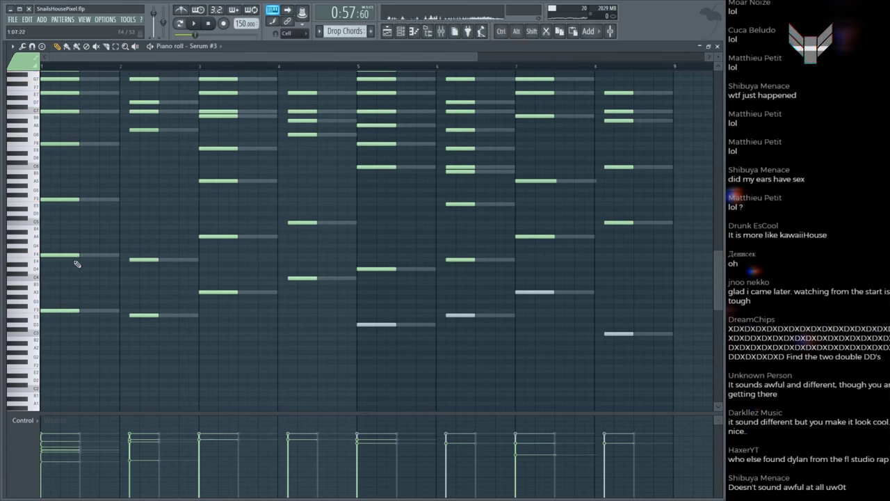
Step: Audition the first chord again and play the pattern, briefly checking the mixer
{"action": "right_click", "coordinate": [57, 229], "text": "alt"}
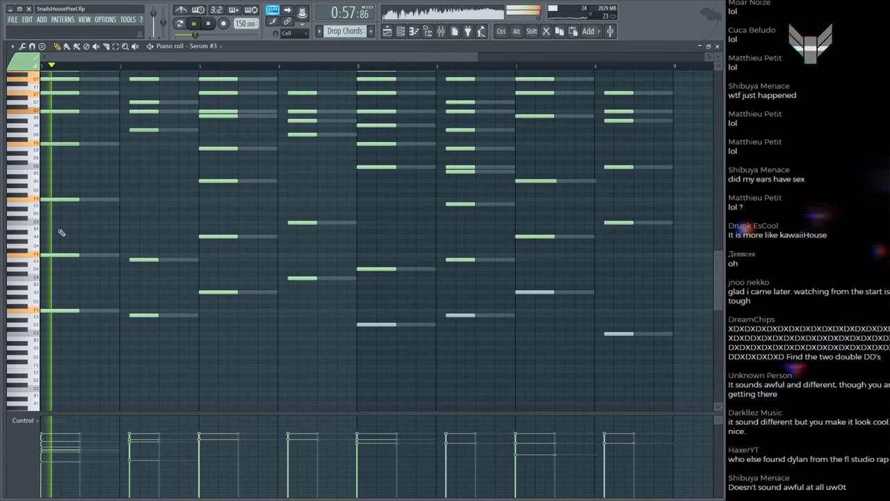
{"action": "key", "text": "space"}
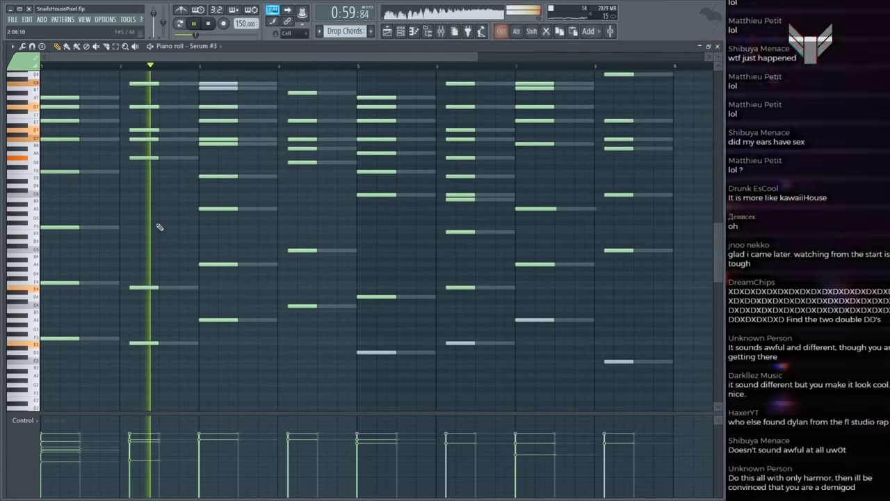
{"action": "key", "text": "F9"}
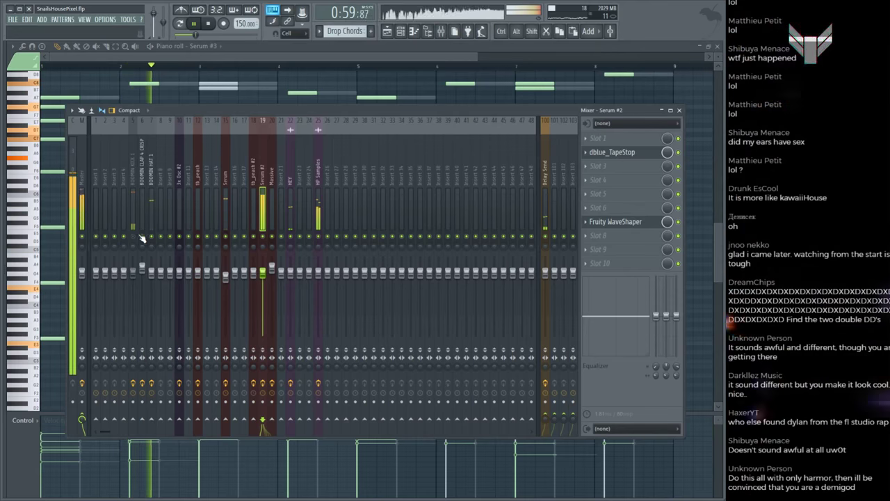
{"action": "key", "text": "space"}
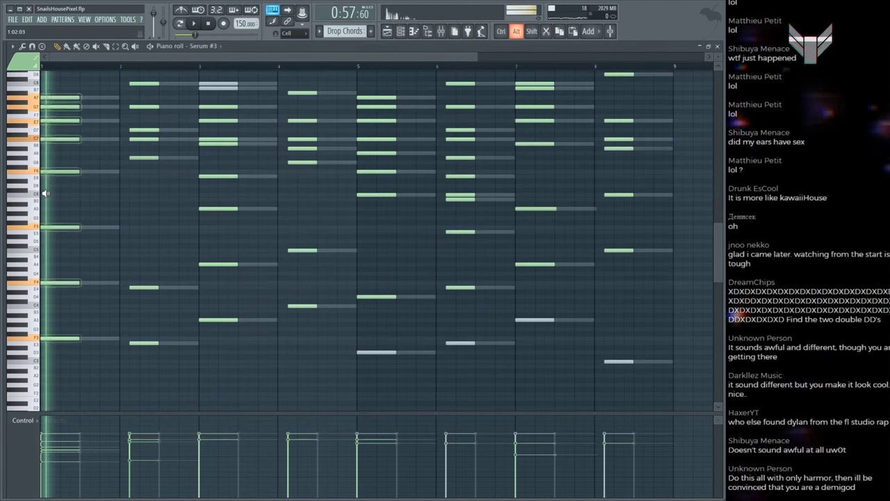
{"action": "key", "text": "F9"}
{"action": "key", "text": "space"}
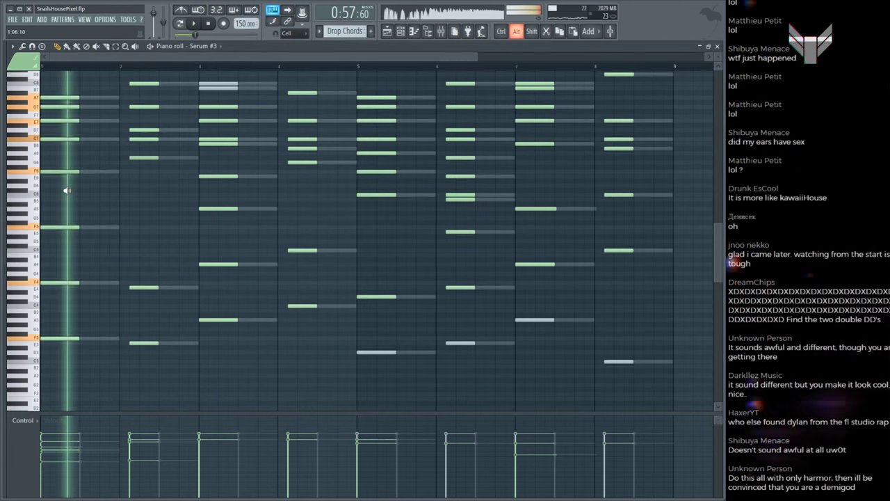
{"action": "key", "text": "space"}
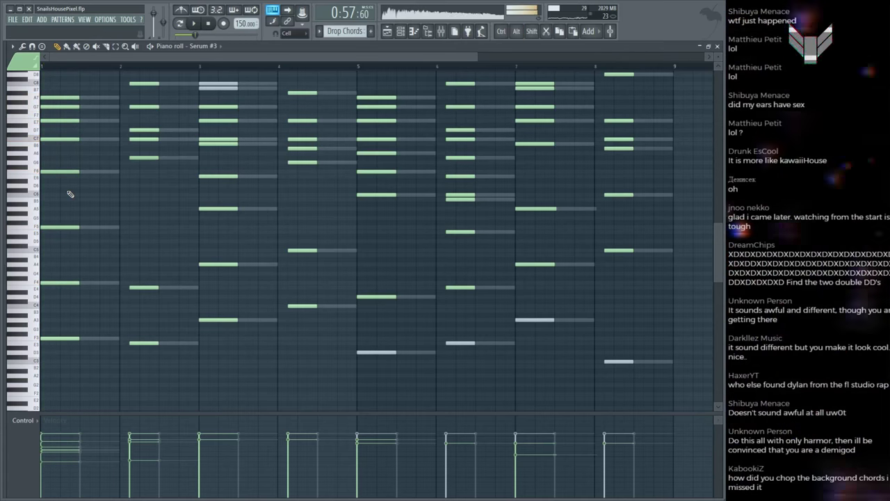
Step: Replay the chords from bar 1, audition the bar-2 chord, and open the mixer
{"action": "scroll", "coordinate": [70, 194], "scroll_direction": "up", "scroll_amount": 3}
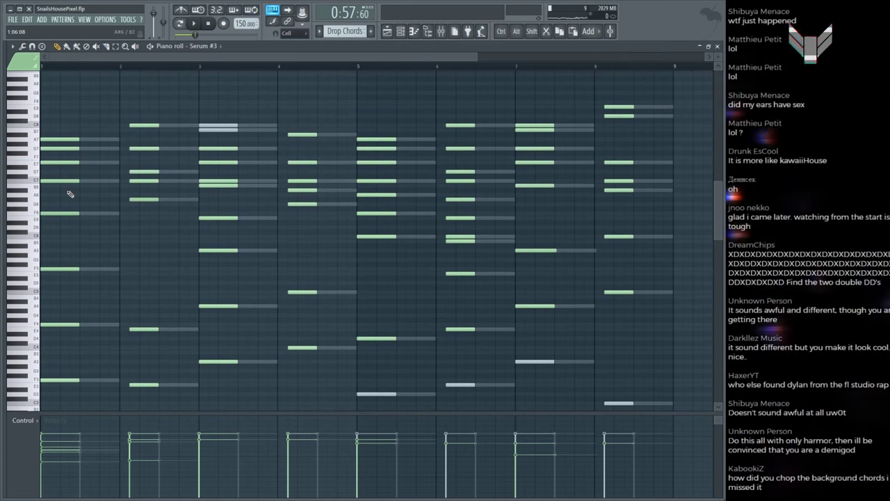
{"action": "key", "text": "space"}
{"action": "key", "text": "space"}
{"action": "key", "text": "space"}
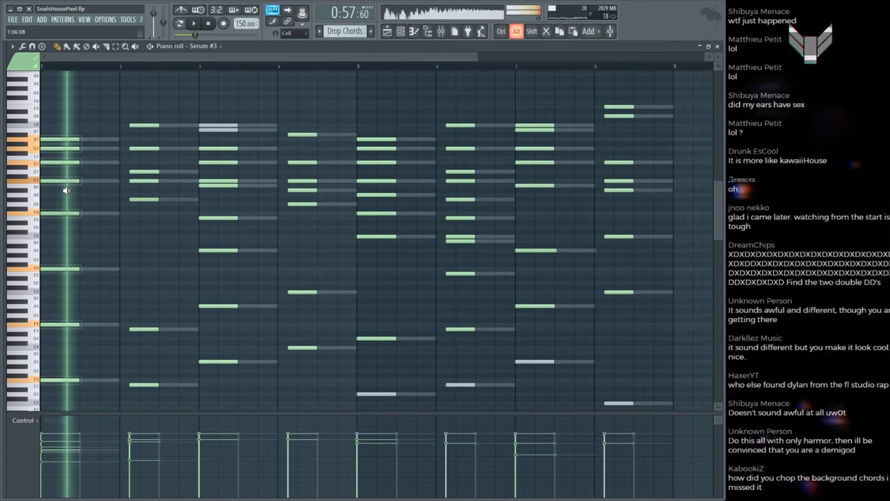
{"action": "key", "text": "space"}
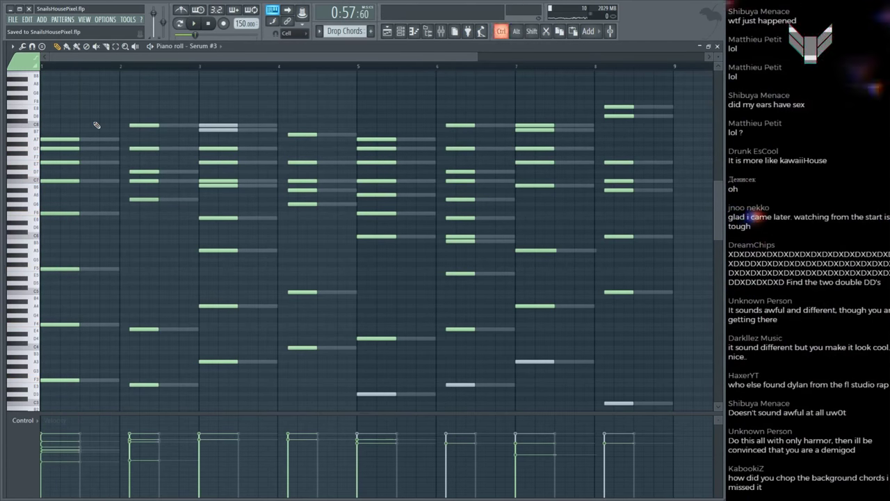
{"action": "key", "text": "space"}
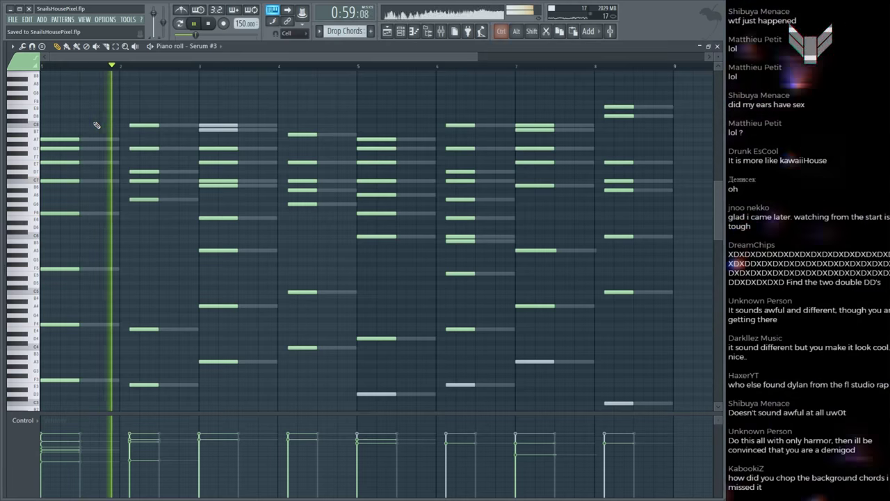
{"action": "scroll", "coordinate": [363, 200], "scroll_direction": "up", "scroll_amount": 2}
{"action": "key", "text": "space"}
{"action": "scroll", "coordinate": [193, 224], "scroll_direction": "up", "scroll_amount": 1}
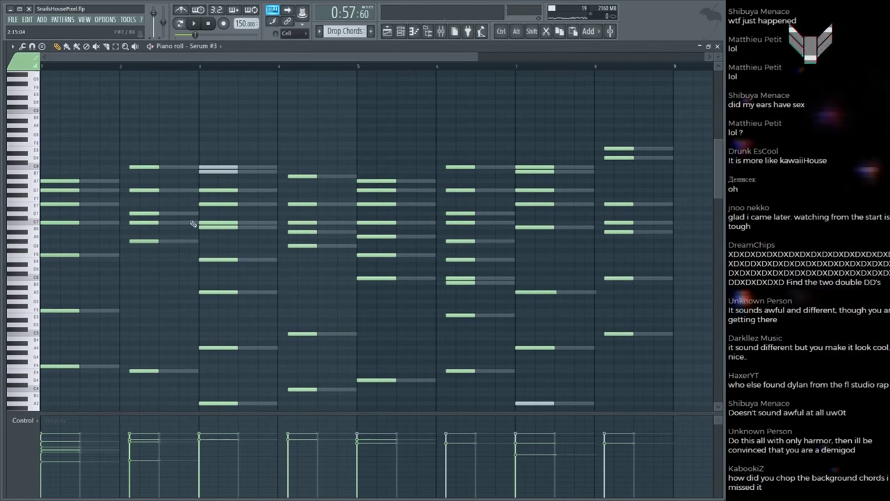
{"action": "left_click", "coordinate": [102, 199]}
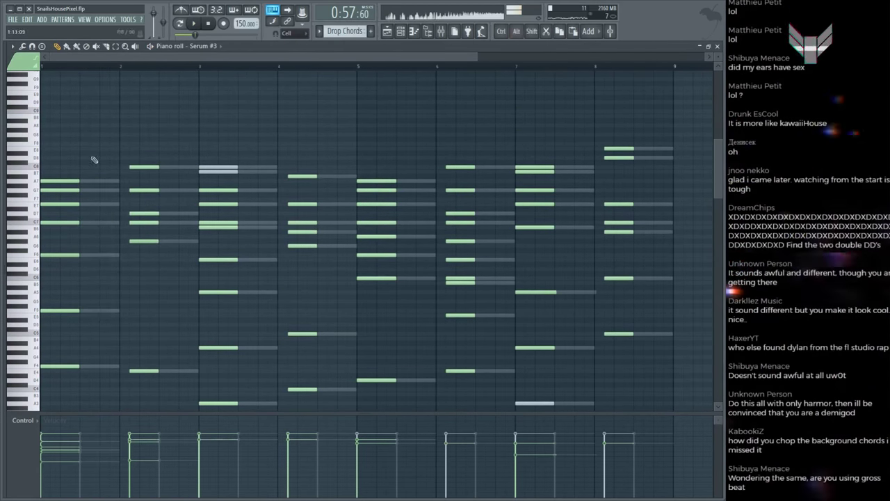
{"action": "key", "text": "F9"}
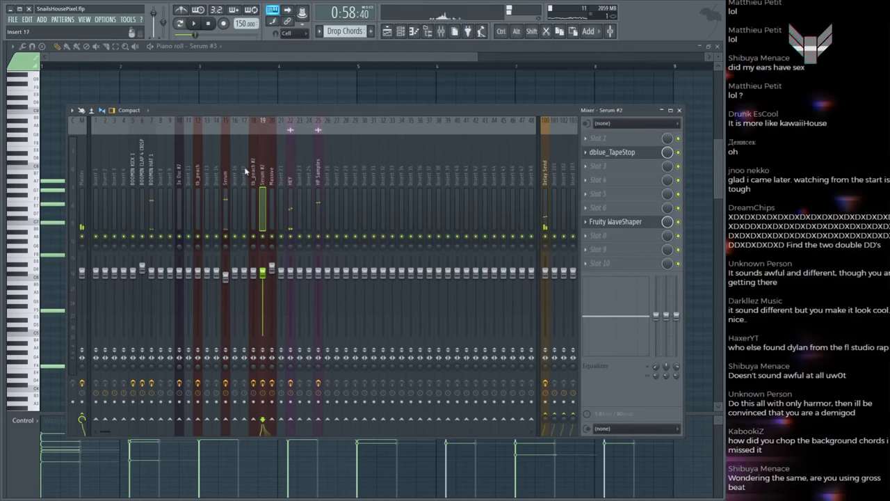
Step: Open the Serum insert's Gross Beat editor, then play back the Serum #3 chords
{"action": "left_click", "coordinate": [227, 171]}
{"action": "left_click", "coordinate": [627, 185]}
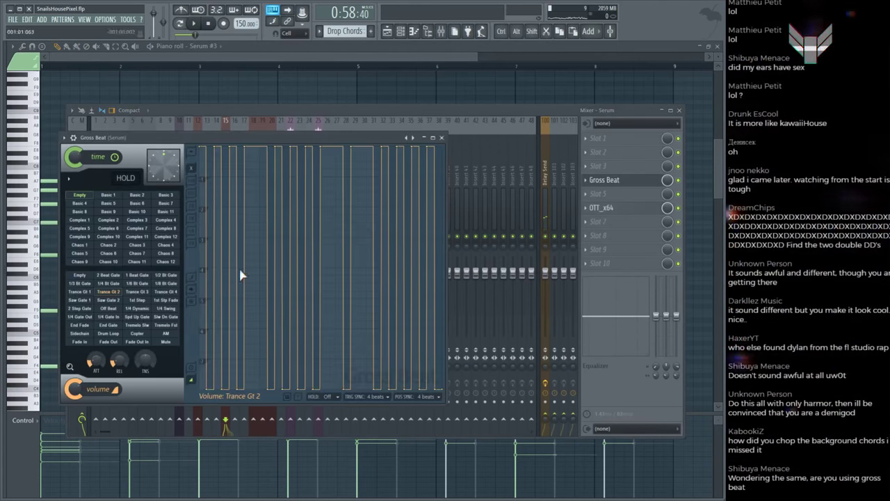
{"action": "key", "text": "F9"}
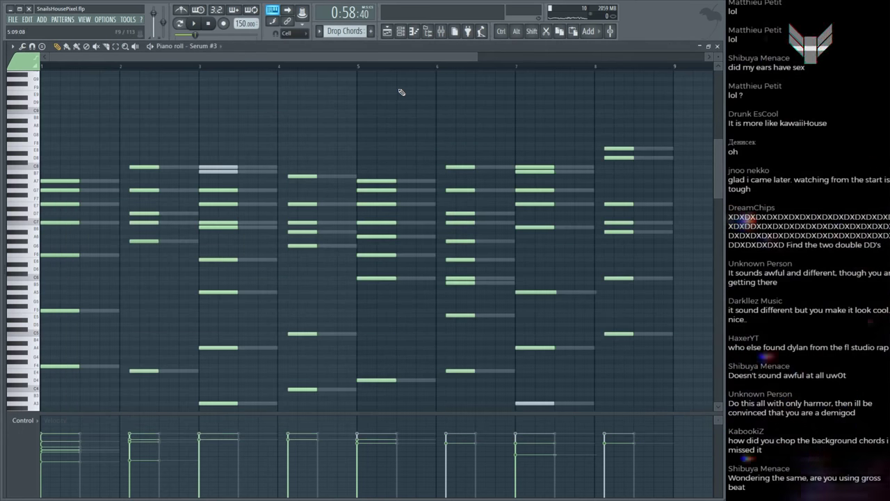
{"action": "key", "text": "space"}
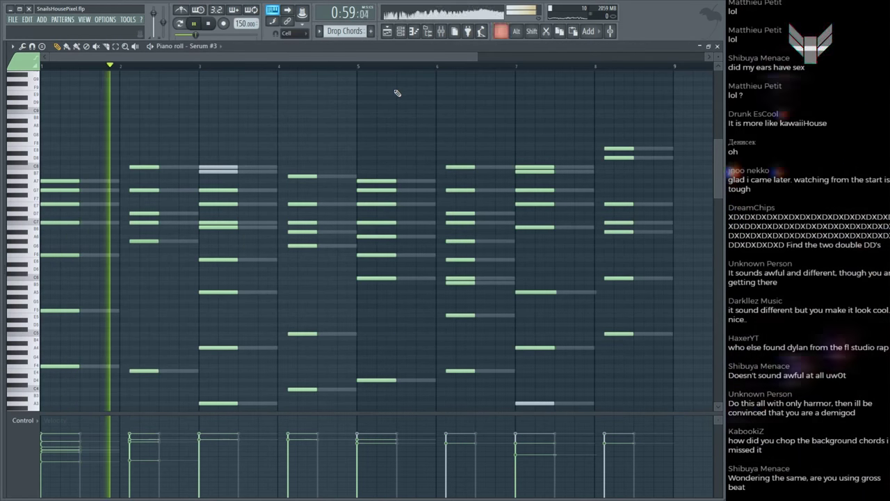
{"action": "scroll", "coordinate": [393, 98], "scroll_direction": "down", "scroll_amount": 2}
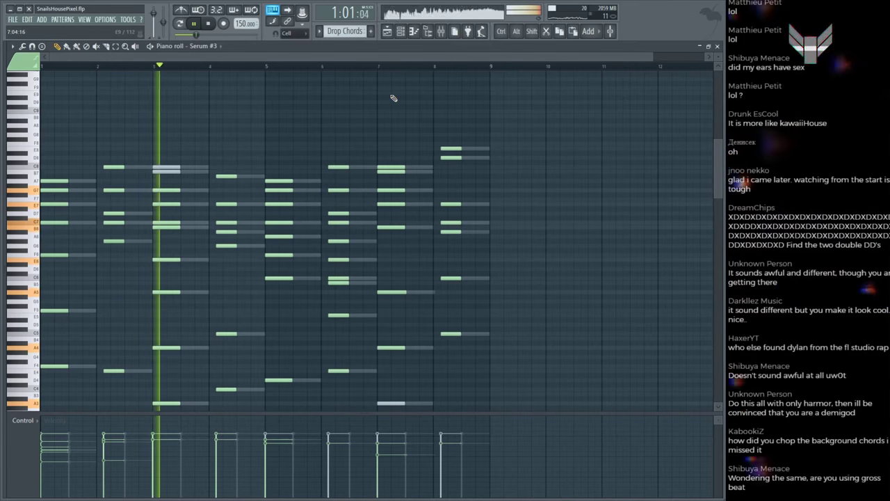
{"action": "scroll", "coordinate": [393, 98], "scroll_direction": "up", "scroll_amount": 1}
{"action": "scroll", "coordinate": [393, 98], "scroll_direction": "down", "scroll_amount": 1}
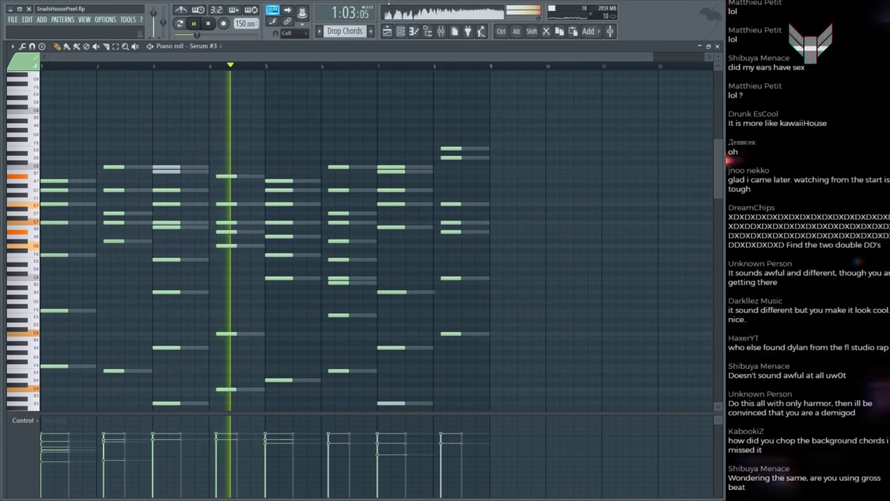
Step: Stop playback and show the playlist arrangement with the mixer open over it
{"action": "key", "text": "F6"}
{"action": "key", "text": "space"}
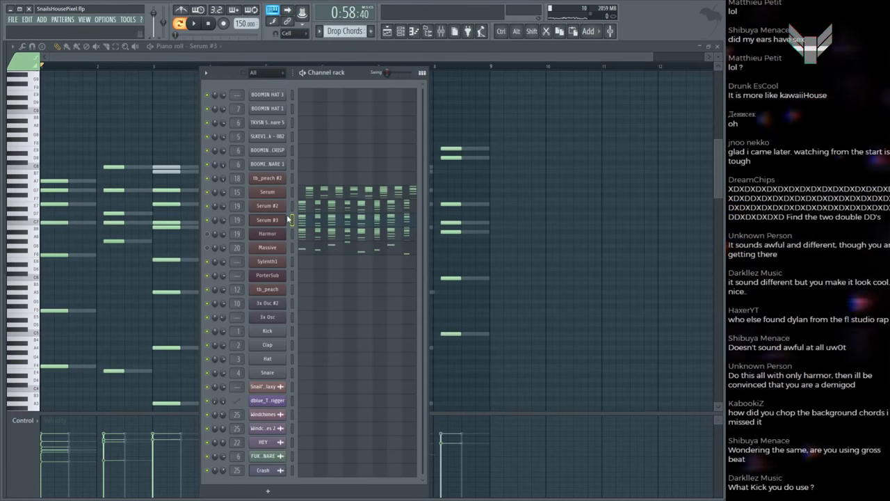
{"action": "key", "text": "space"}
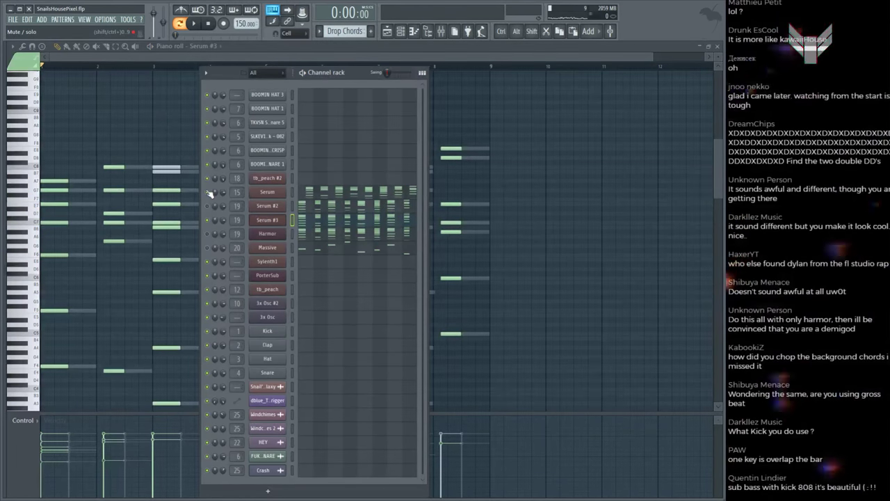
{"action": "key", "text": "space"}
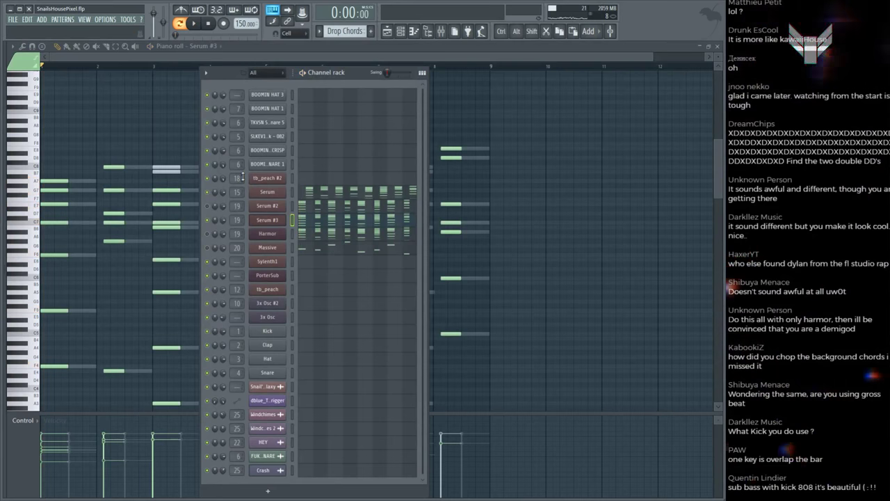
{"action": "key", "text": "F9"}
{"action": "key", "text": "F7"}
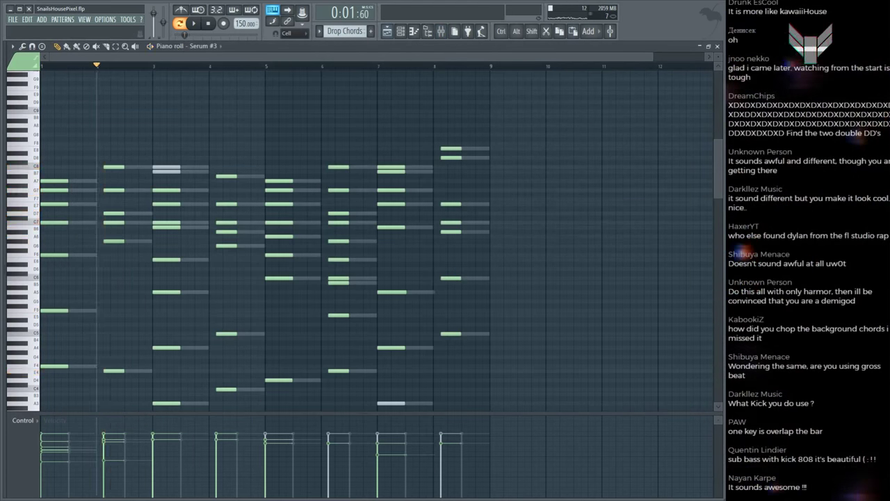
{"action": "key", "text": "F9"}
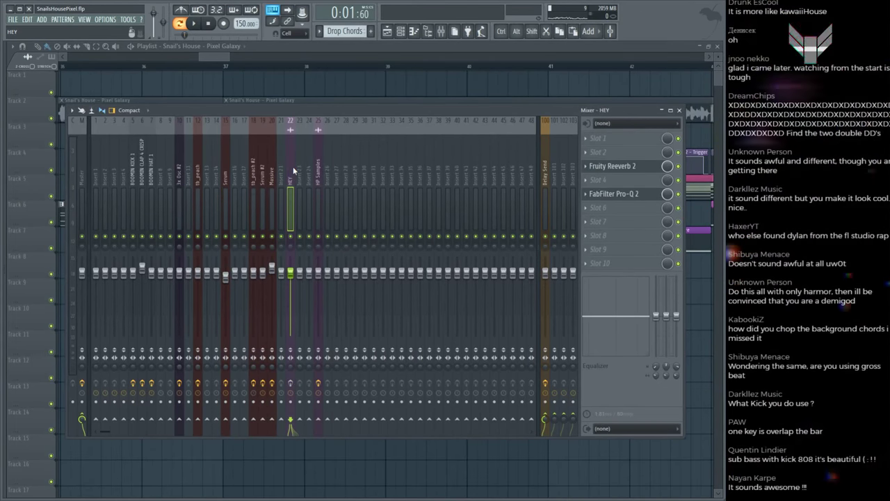
Step: Select mixer inserts 15 and 19 during playback and switch on insert 19's effects
{"action": "key", "text": "F6"}
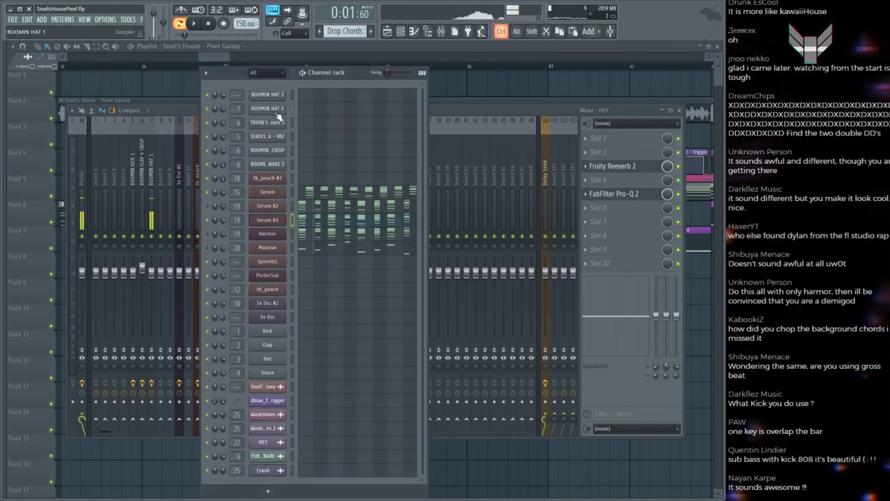
{"action": "key", "text": "space"}
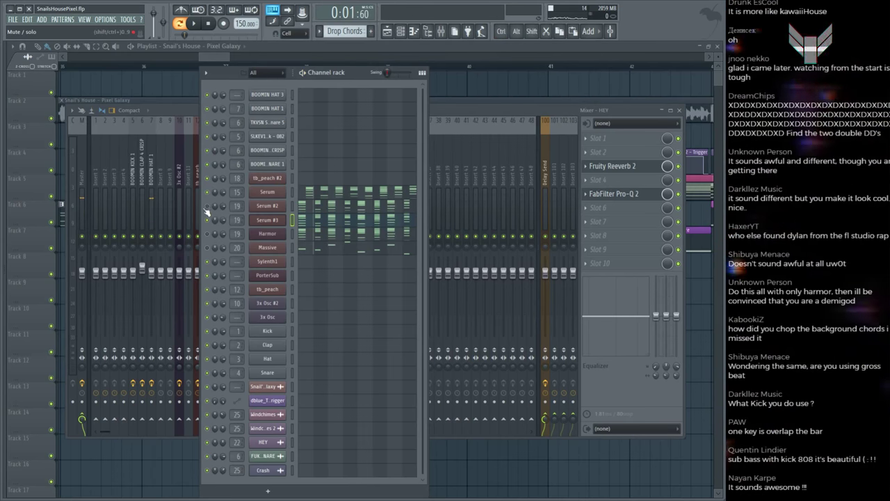
{"action": "left_click", "coordinate": [184, 169]}
{"action": "left_click", "coordinate": [208, 154]}
{"action": "left_click", "coordinate": [226, 148]}
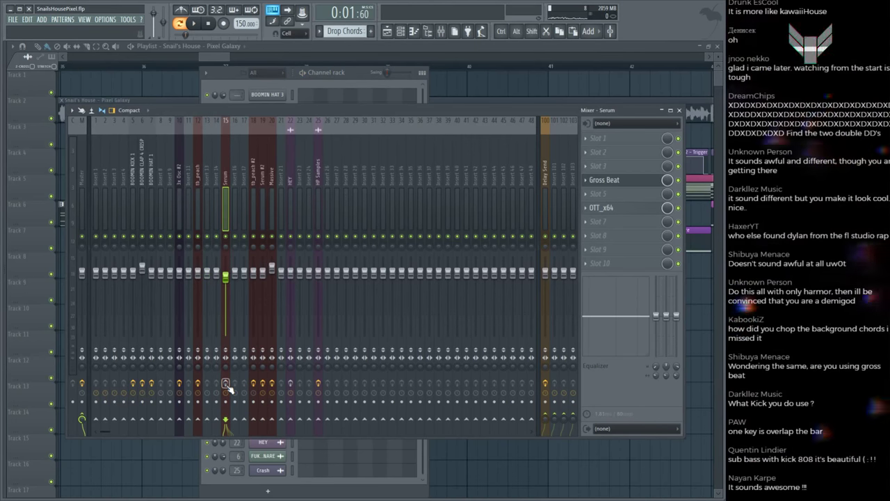
{"action": "left_click", "coordinate": [263, 383]}
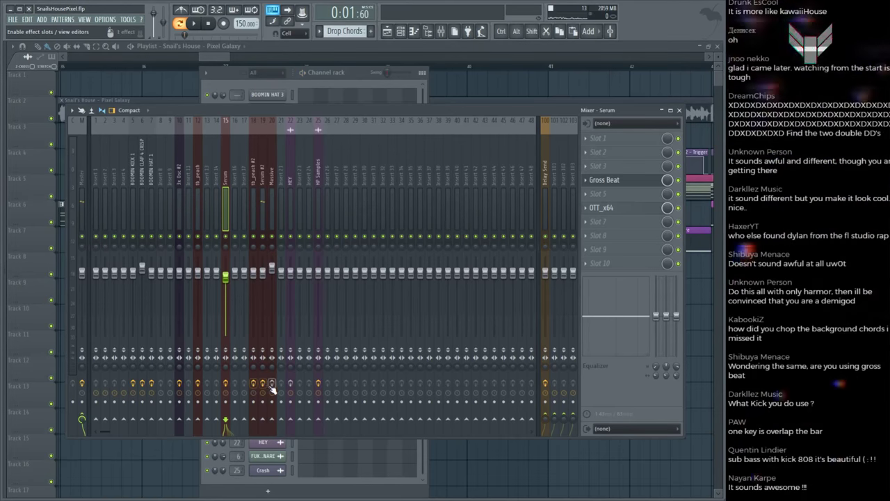
{"action": "left_click", "coordinate": [262, 170]}
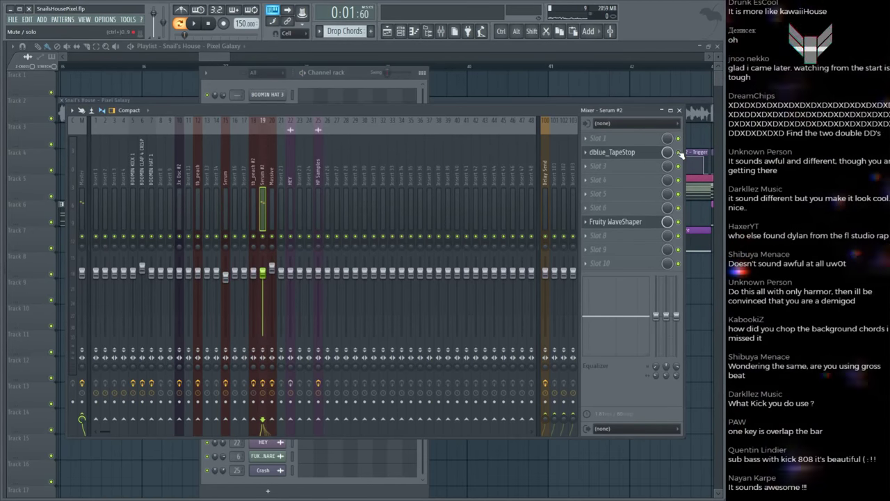
Step: Restart playback from the beginning and open the Harmor synth's window
{"action": "key", "text": "F6"}
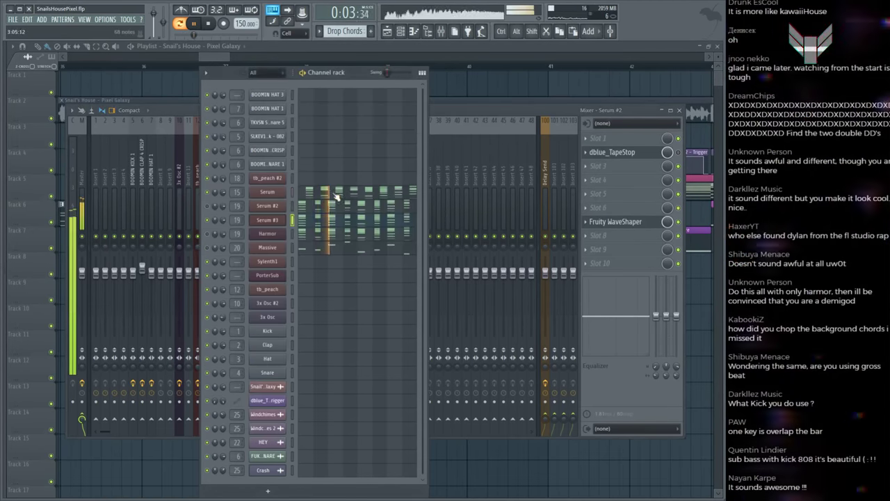
{"action": "left_click", "coordinate": [211, 23]}
{"action": "key", "text": "F6"}
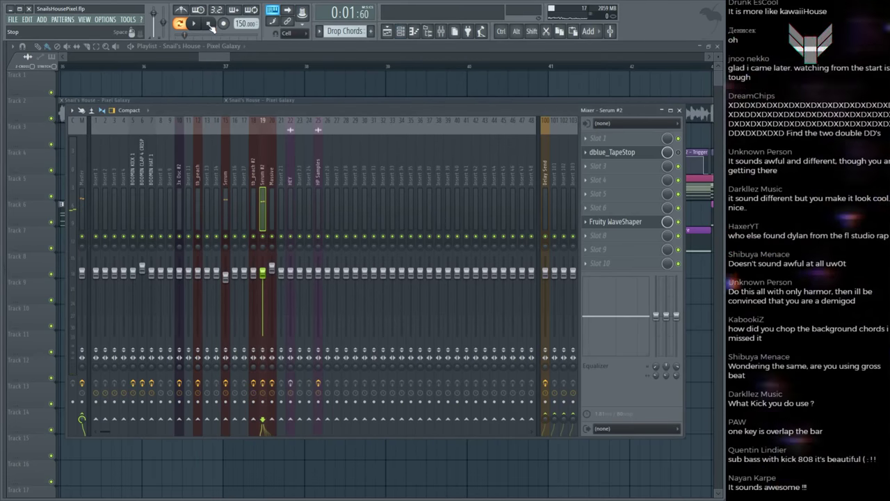
{"action": "left_click", "coordinate": [210, 24]}
{"action": "key", "text": "F6"}
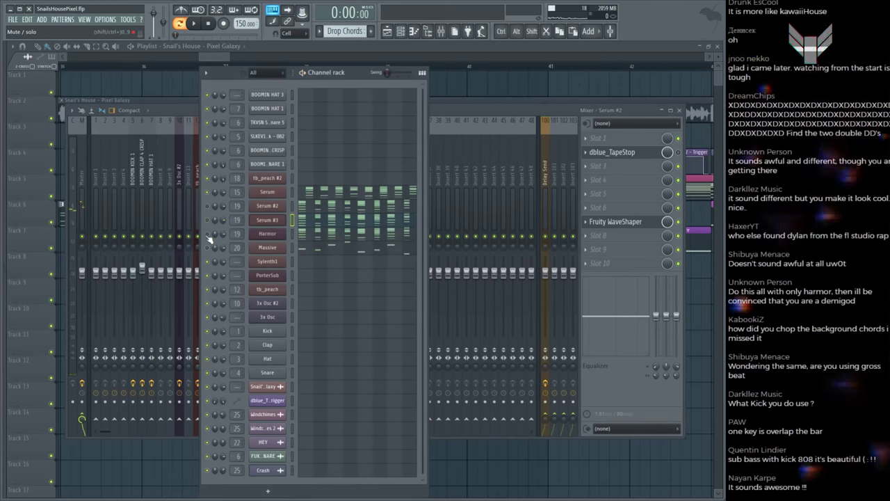
{"action": "key", "text": "space"}
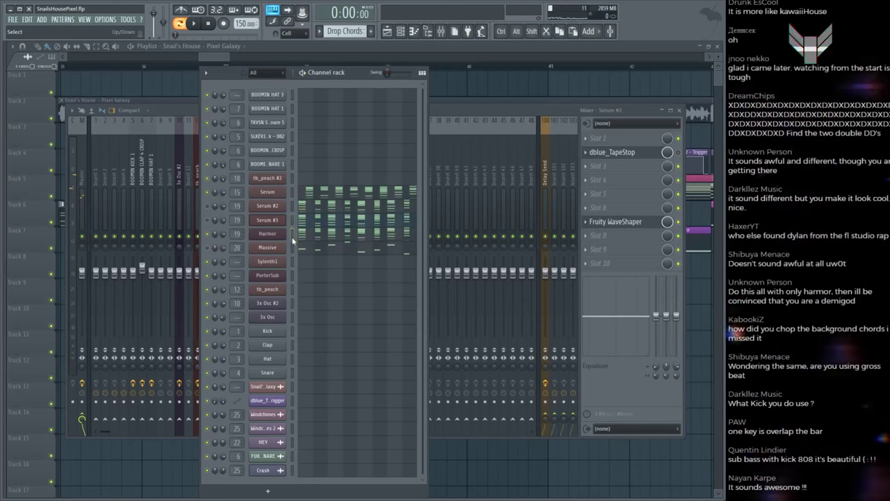
{"action": "left_click", "coordinate": [267, 234]}
{"action": "key", "text": "space"}
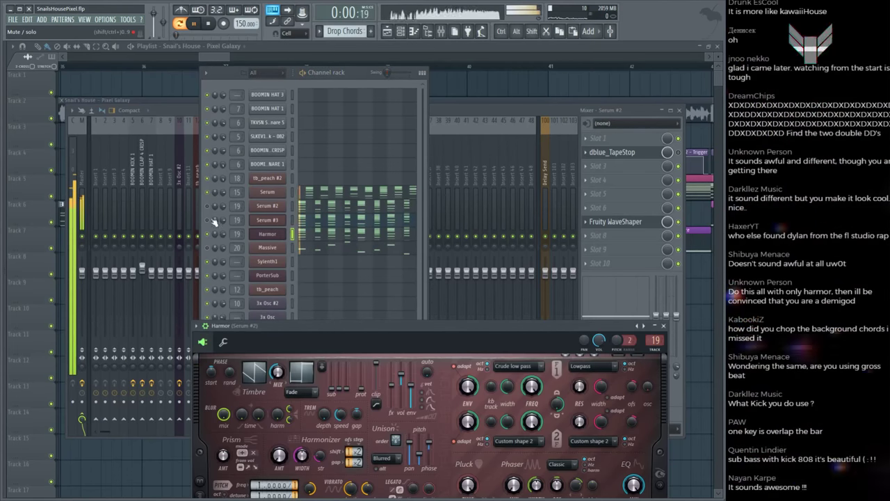
Step: Open Harmor's chord notes in the piano roll, play them, and stop with the channel rack showing
{"action": "left_click", "coordinate": [211, 235]}
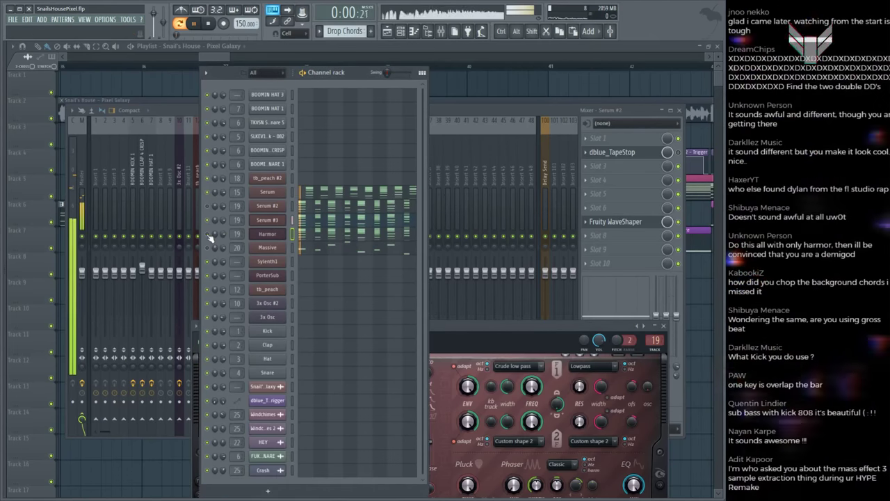
{"action": "key", "text": "space"}
{"action": "key", "text": "F7"}
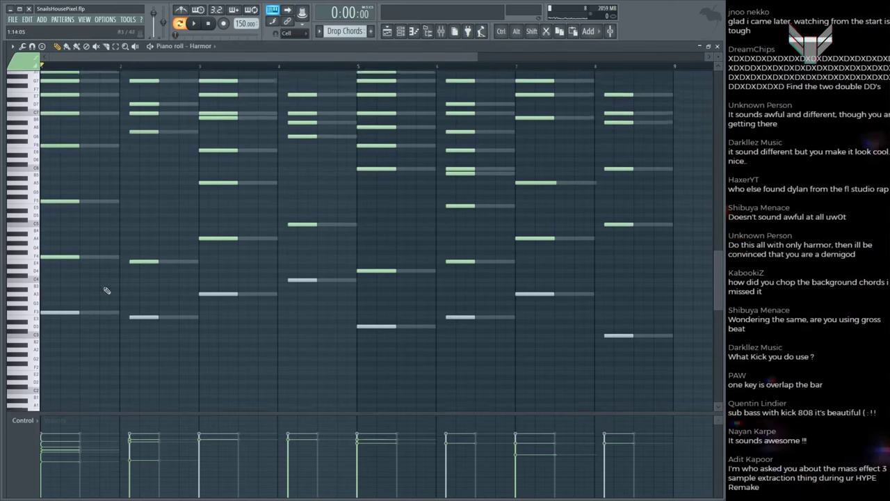
{"action": "key", "text": "space"}
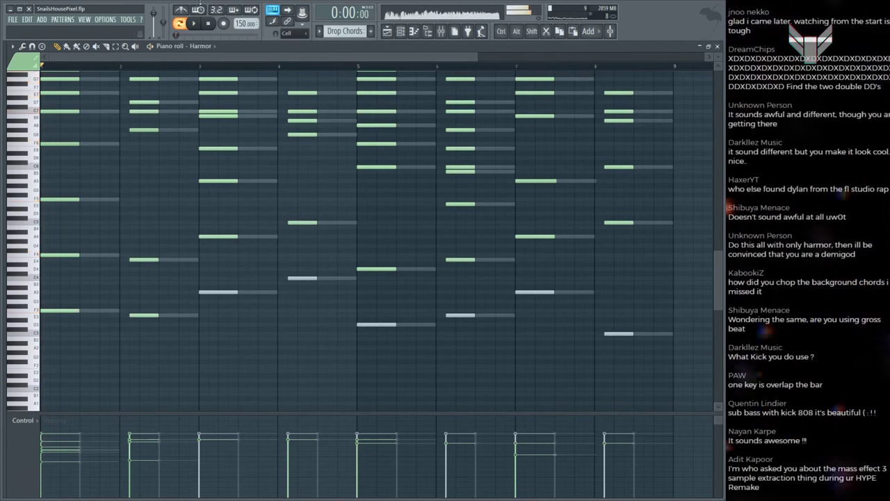
{"action": "key", "text": "F6"}
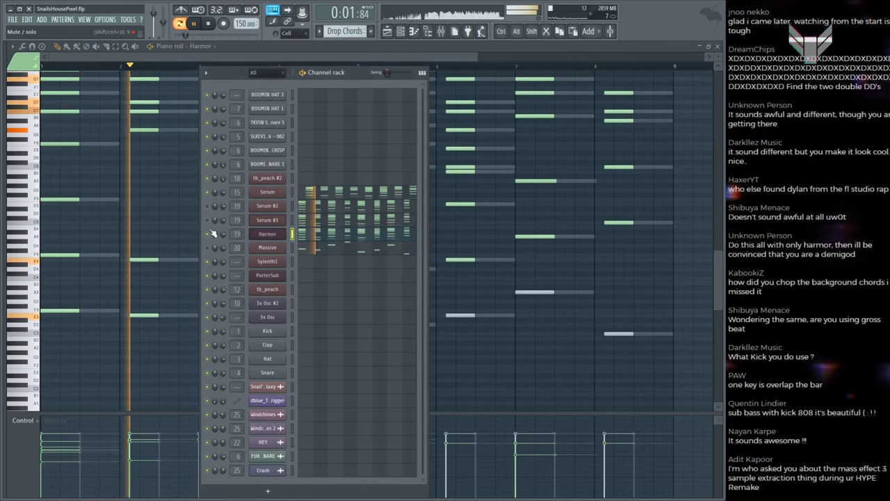
{"action": "key", "text": "space"}
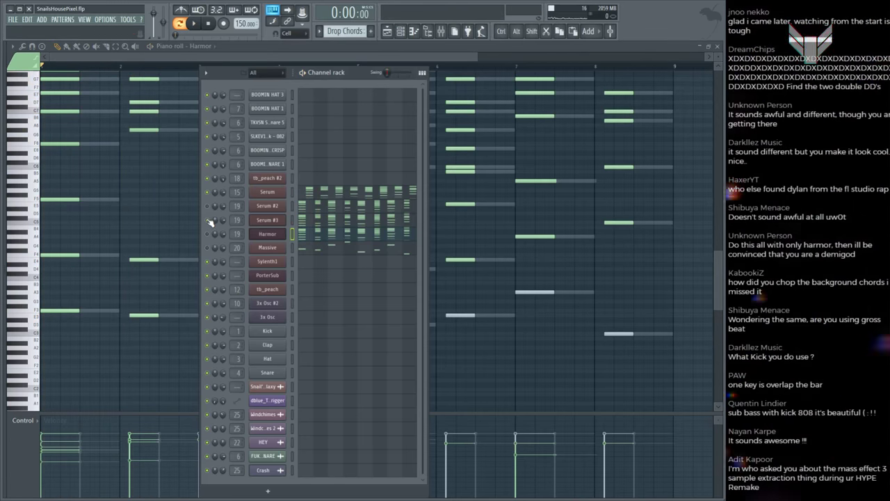
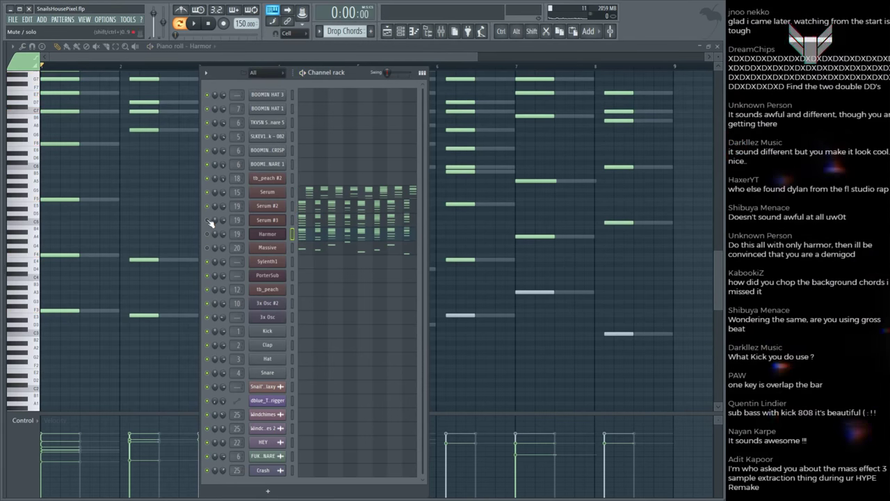
Step: Play the Harmor pattern three times and save the project as SnailsHousePixel.flp
{"action": "key", "text": "space"}
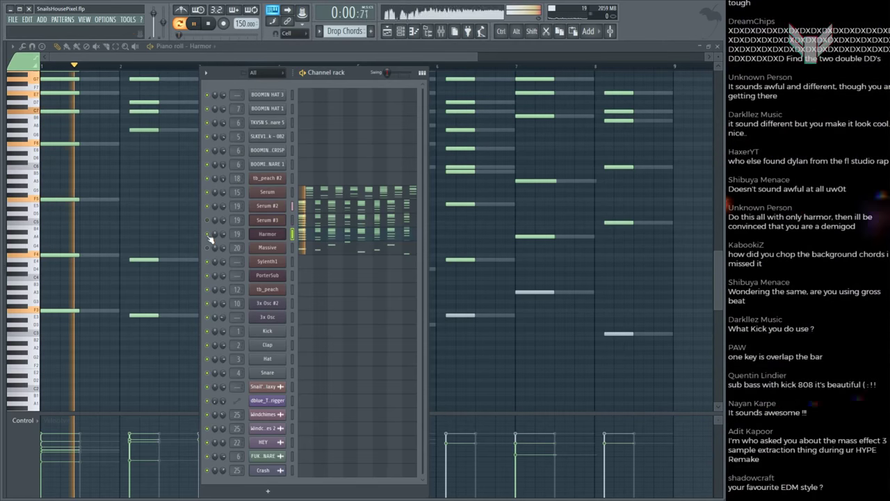
{"action": "key", "text": "space"}
{"action": "key", "text": "ctrl+s"}
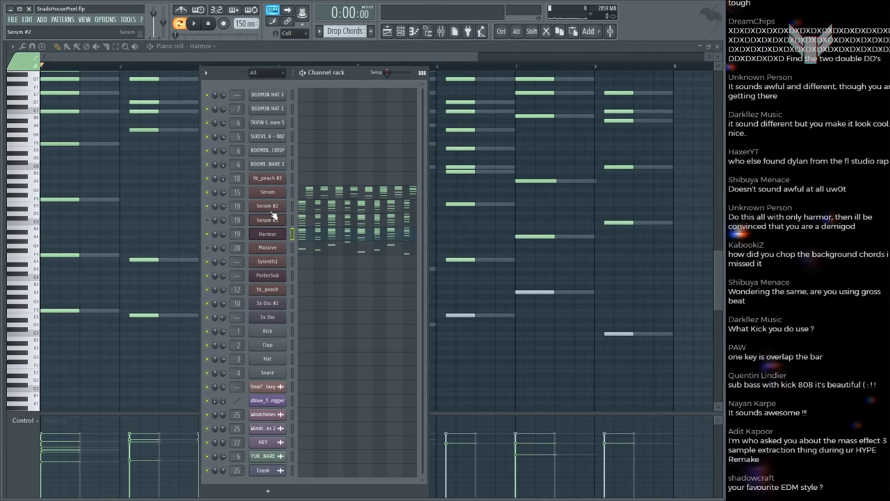
{"action": "key", "text": "ctrl+s"}
{"action": "key", "text": "space"}
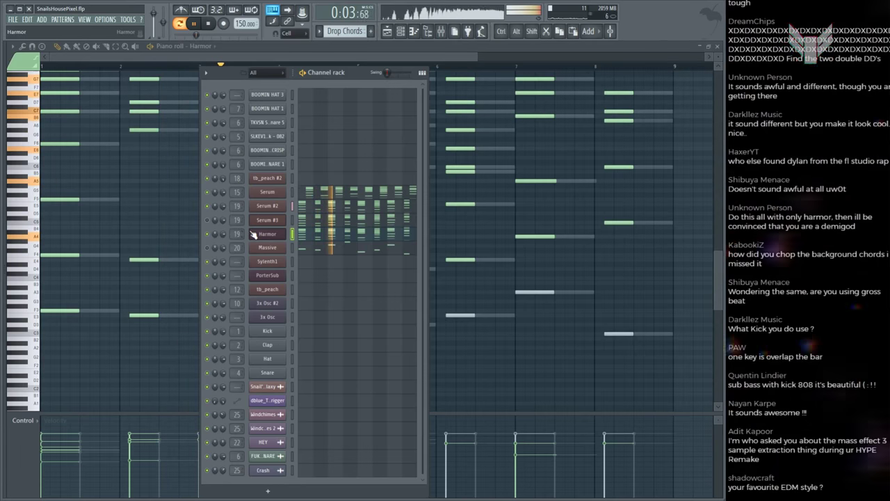
{"action": "key", "text": "space"}
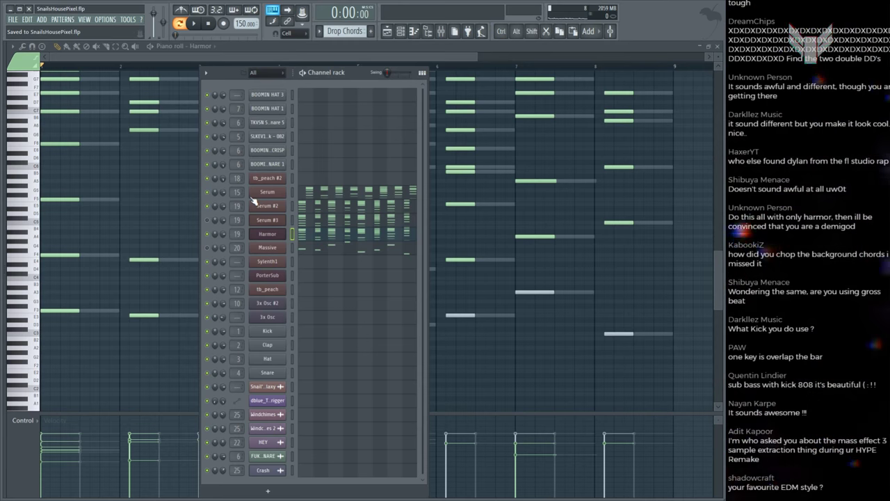
{"action": "key", "text": "space"}
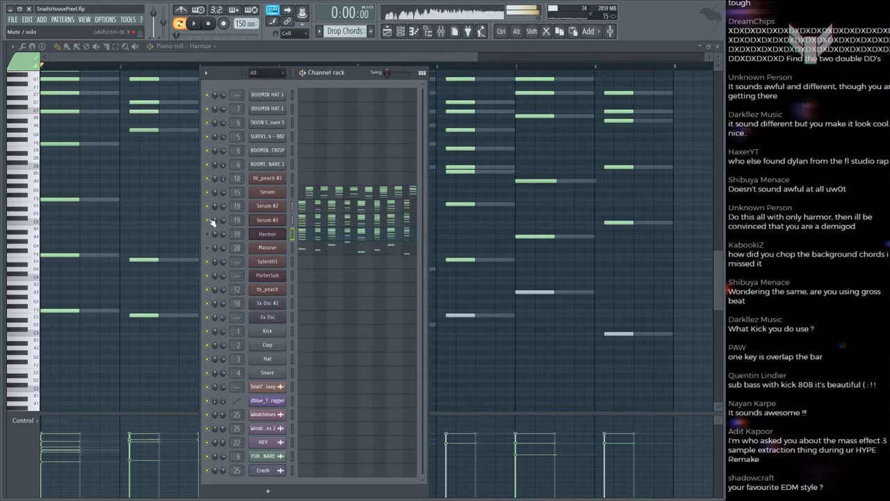
{"action": "key", "text": "space"}
{"action": "key", "text": "space"}
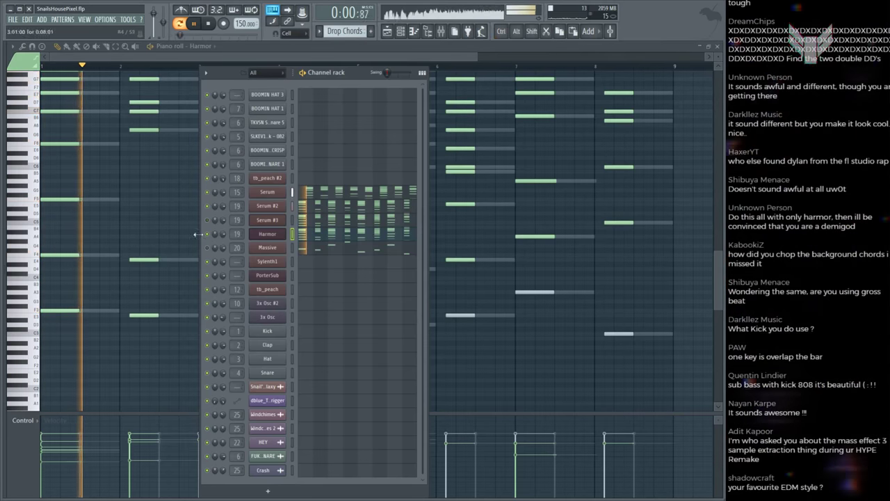
Step: Play the drop from bar 37 in the song arrangement and save the project
{"action": "key", "text": "F5"}
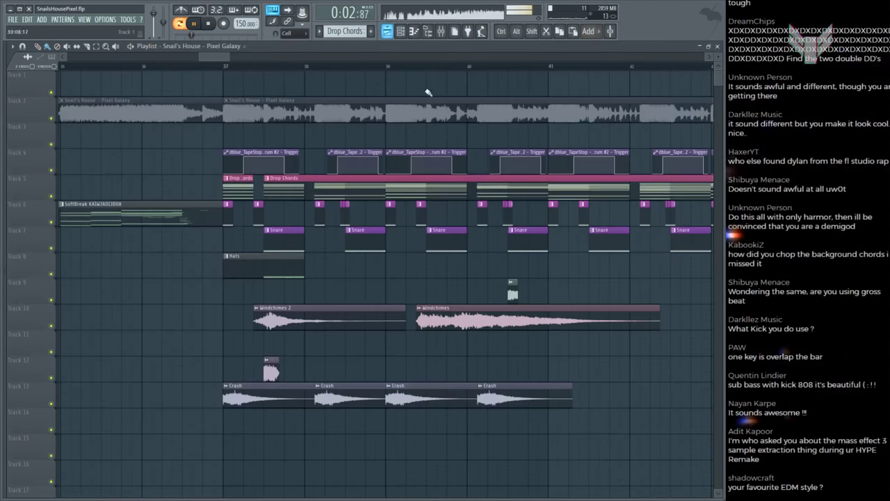
{"action": "left_click", "coordinate": [226, 69]}
{"action": "scroll", "coordinate": [512, 348], "scroll_direction": "down", "scroll_amount": 3}
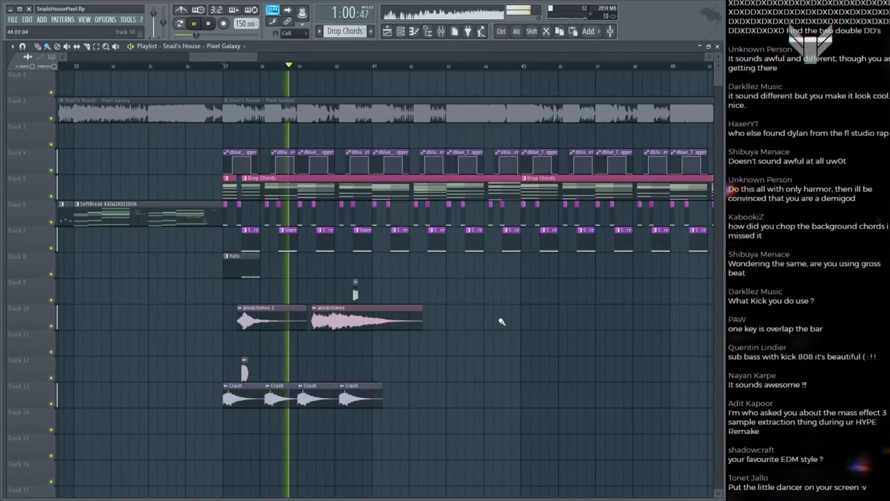
{"action": "key", "text": "F9"}
{"action": "key", "text": "space"}
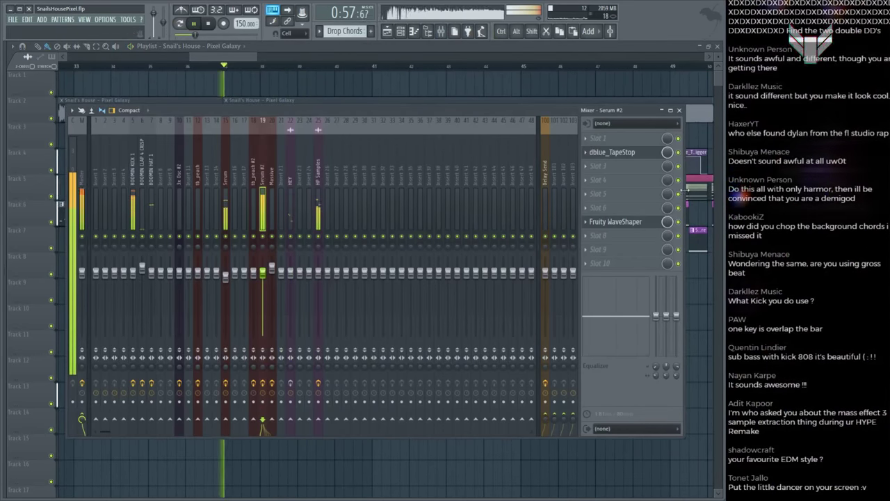
{"action": "key", "text": "space"}
{"action": "key", "text": "F9"}
{"action": "scroll", "coordinate": [268, 70], "scroll_direction": "up", "scroll_amount": 4}
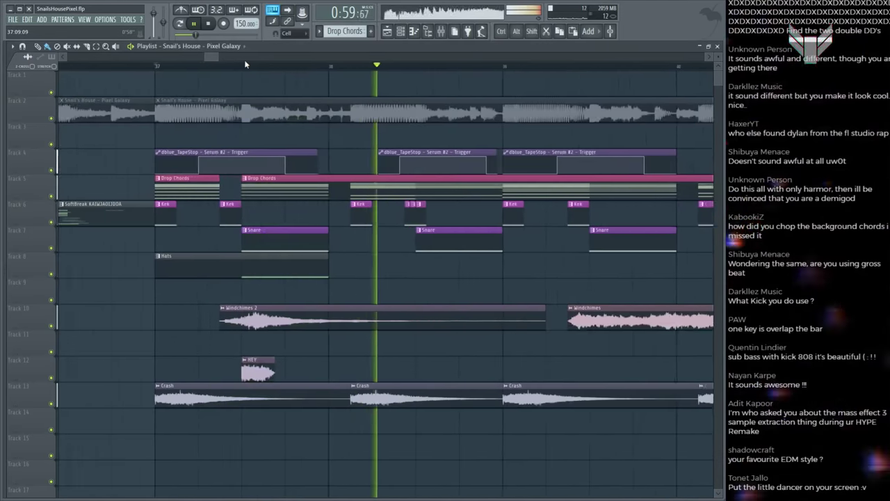
{"action": "scroll", "coordinate": [271, 67], "scroll_direction": "down", "scroll_amount": 5}
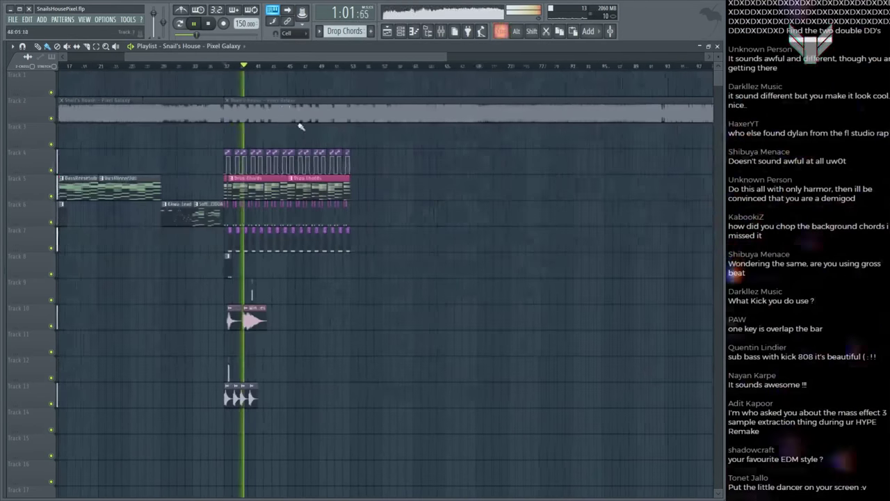
{"action": "scroll", "coordinate": [225, 73], "scroll_direction": "up", "scroll_amount": 3}
{"action": "scroll", "coordinate": [225, 73], "scroll_direction": "down", "scroll_amount": 3}
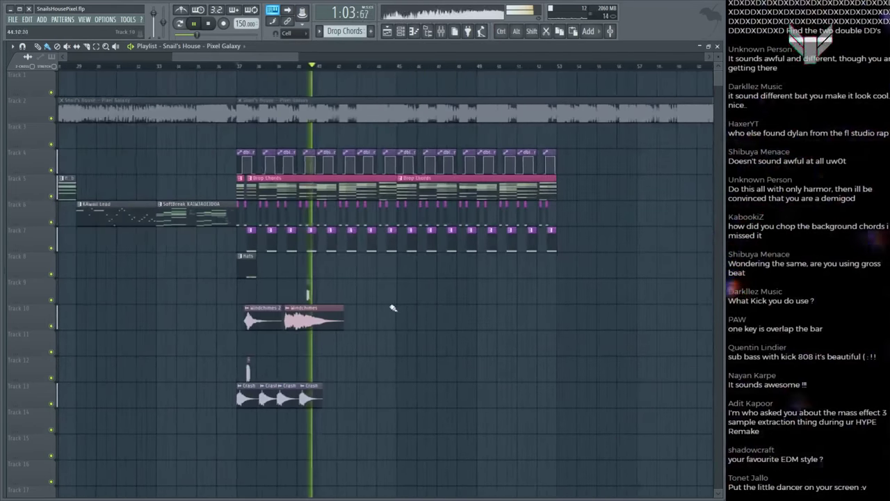
{"action": "key", "text": "ctrl+s"}
{"action": "scroll", "coordinate": [309, 69], "scroll_direction": "up", "scroll_amount": 3}
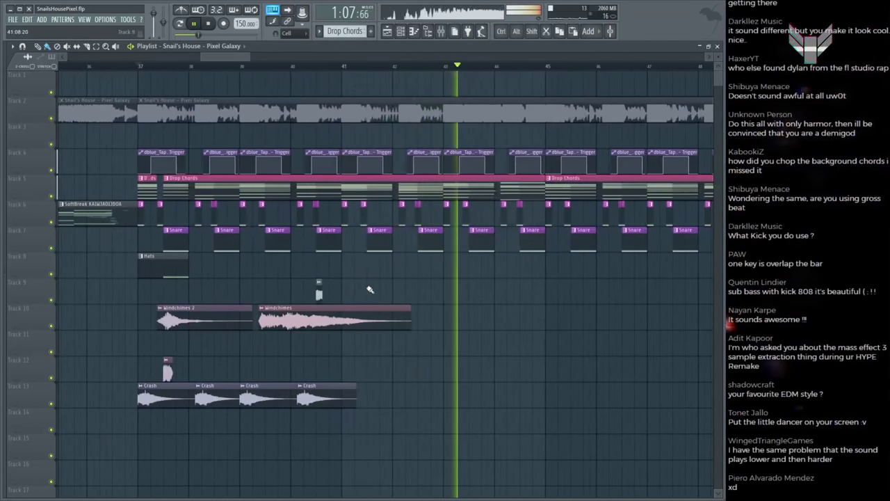
{"action": "scroll", "coordinate": [468, 272], "scroll_direction": "down", "scroll_amount": 2}
Step: Review all the Harmor notes in the piano roll, then stop playback
{"action": "key", "text": "F5"}
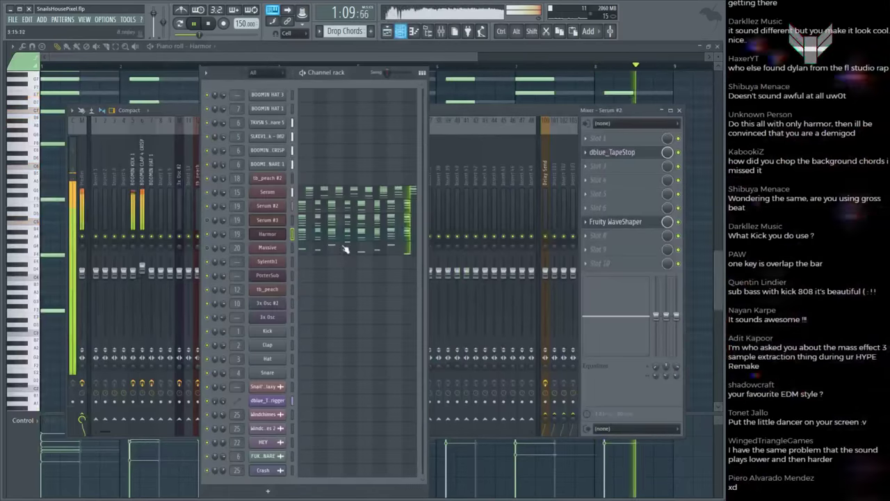
{"action": "key", "text": "F6"}
{"action": "left_click", "coordinate": [327, 238]}
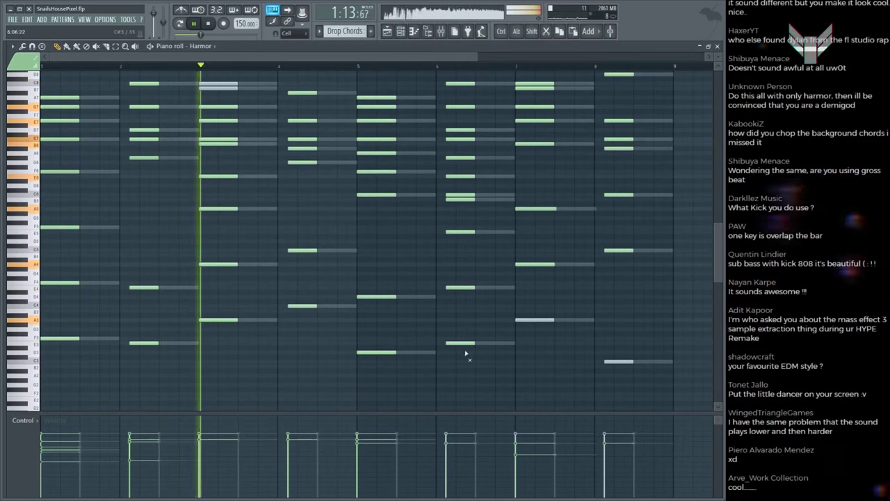
{"action": "key", "text": "F6"}
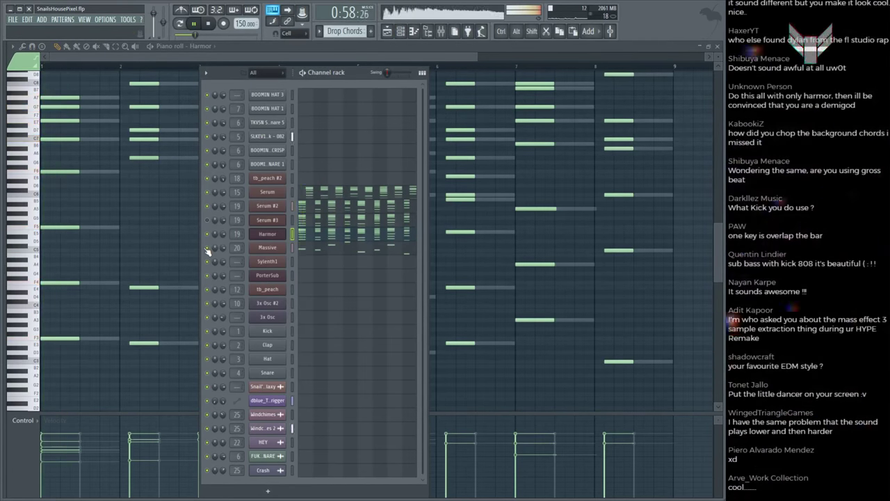
{"action": "key", "text": "F6"}
{"action": "scroll", "coordinate": [216, 236], "scroll_direction": "up", "scroll_amount": 5}
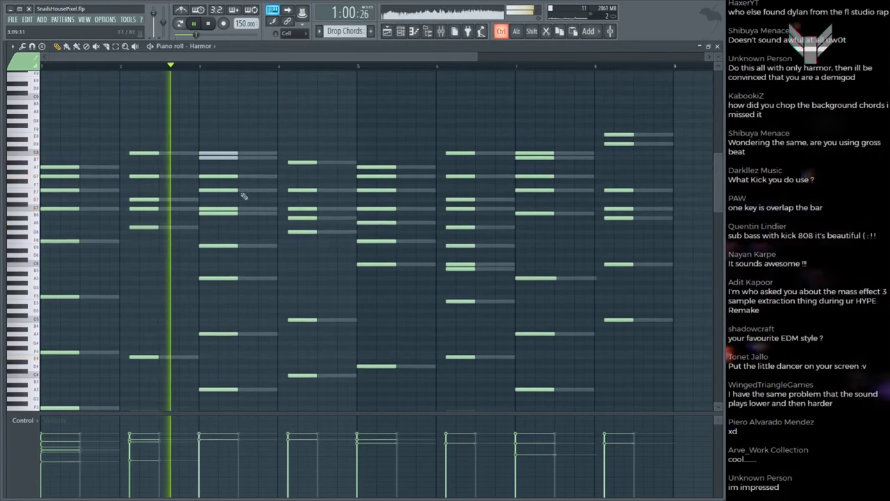
{"action": "key", "text": "space"}
{"action": "key", "text": "F6"}
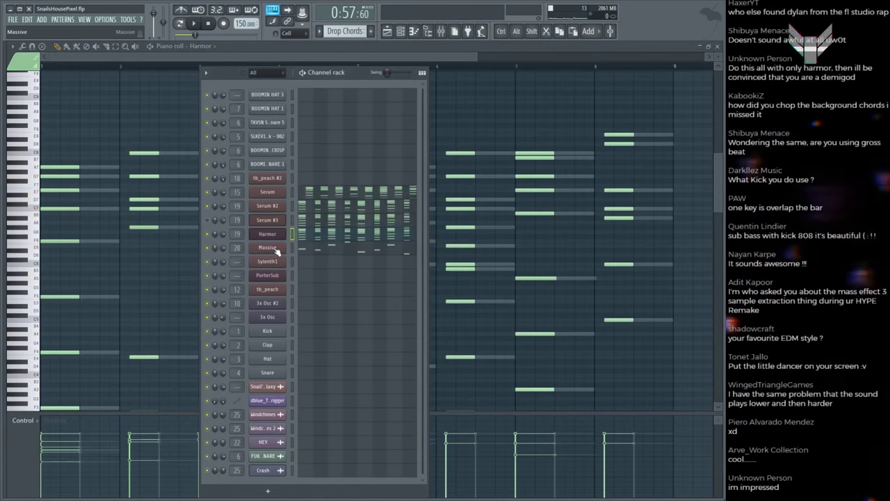
Step: Return to the arrangement, replay the drop from bar 37, and save again
{"action": "key", "text": "F5"}
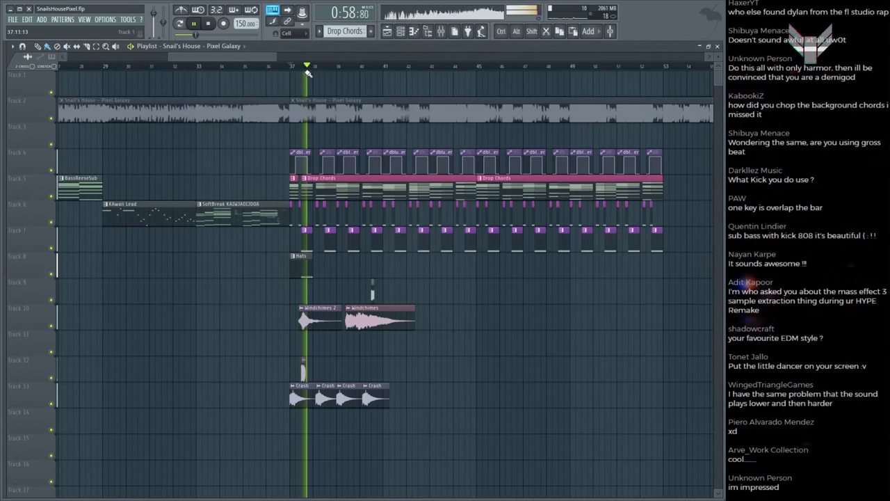
{"action": "key", "text": "ctrl+s"}
{"action": "scroll", "coordinate": [303, 67], "scroll_direction": "up", "scroll_amount": 3}
{"action": "scroll", "coordinate": [303, 67], "scroll_direction": "down", "scroll_amount": 2}
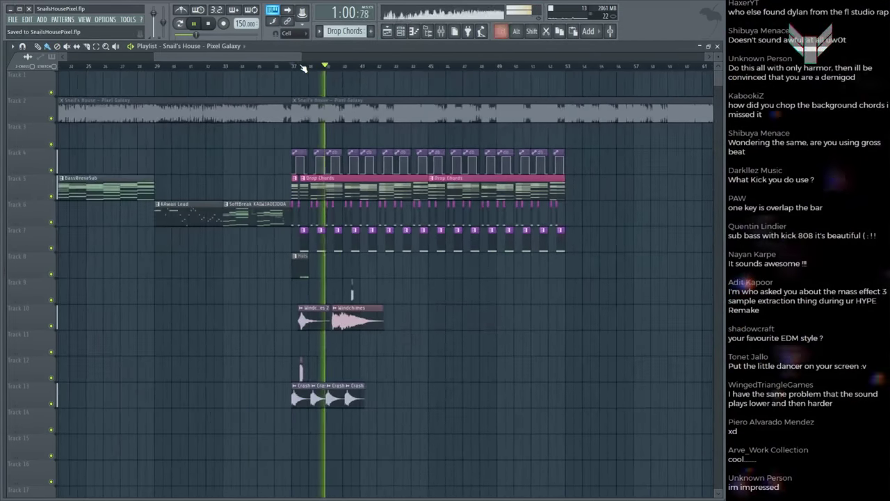
{"action": "scroll", "coordinate": [304, 67], "scroll_direction": "down", "scroll_amount": 1}
{"action": "scroll", "coordinate": [303, 67], "scroll_direction": "down", "scroll_amount": 2}
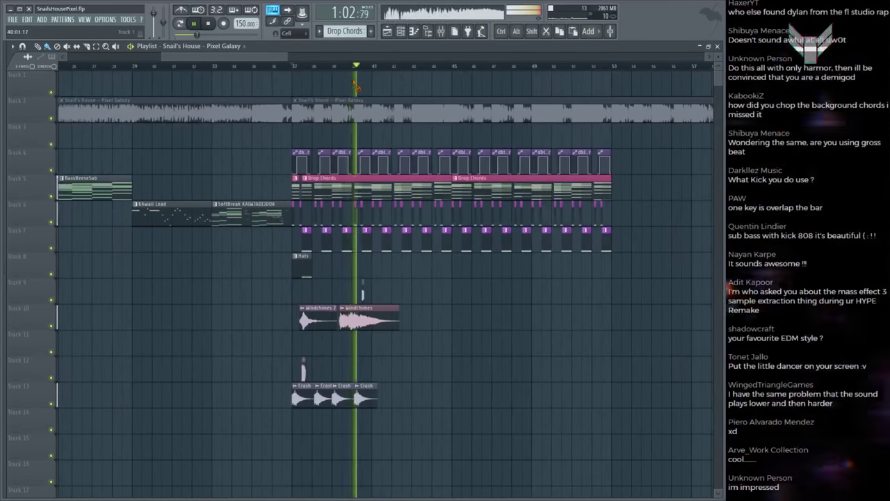
{"action": "scroll", "coordinate": [373, 70], "scroll_direction": "up", "scroll_amount": 2}
{"action": "scroll", "coordinate": [373, 70], "scroll_direction": "down", "scroll_amount": 1}
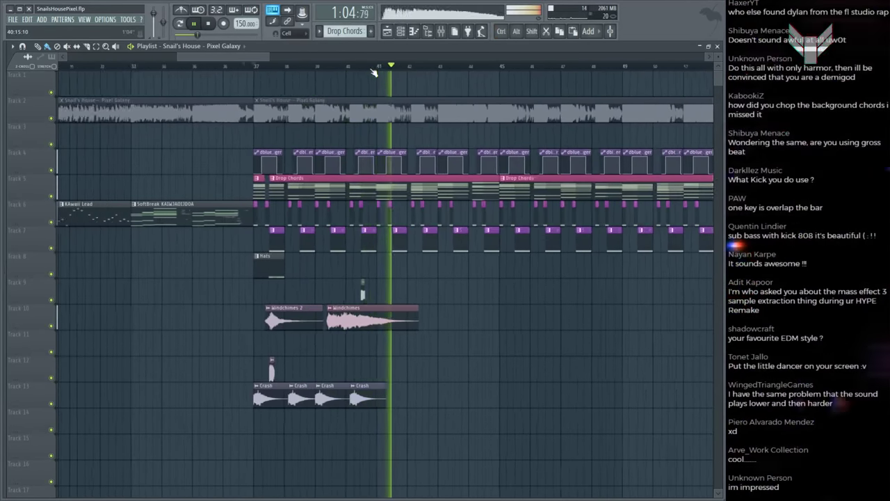
{"action": "scroll", "coordinate": [376, 82], "scroll_direction": "down", "scroll_amount": 1}
{"action": "scroll", "coordinate": [387, 86], "scroll_direction": "down", "scroll_amount": 2}
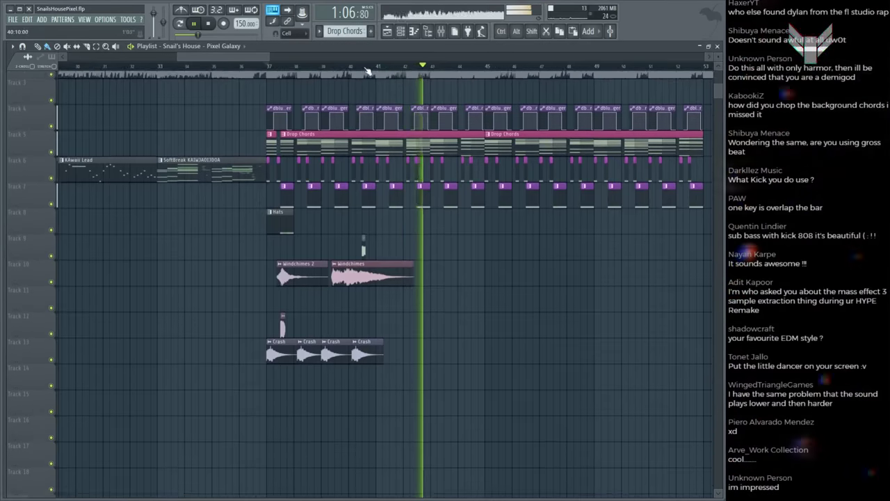
{"action": "key", "text": "space"}
{"action": "key", "text": "ctrl+s"}
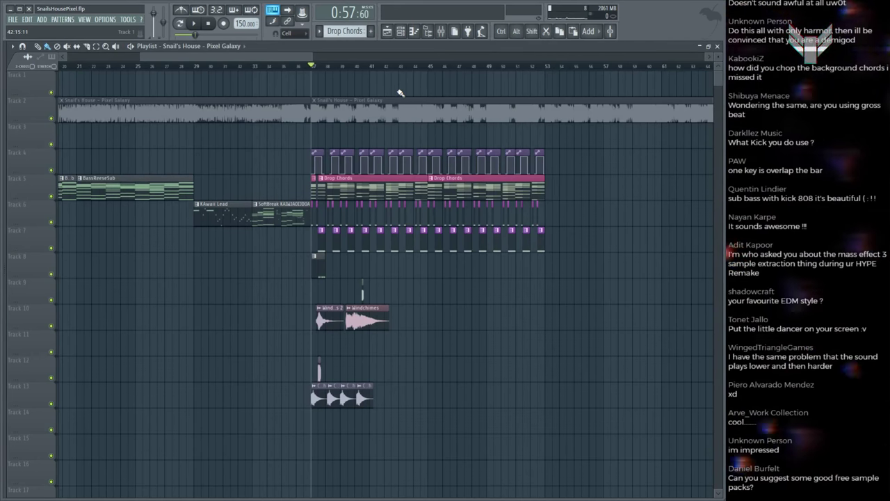
Step: Add a low note under the bar 8 chord in the Drop Chords pattern and play it
{"action": "double_click", "coordinate": [364, 193]}
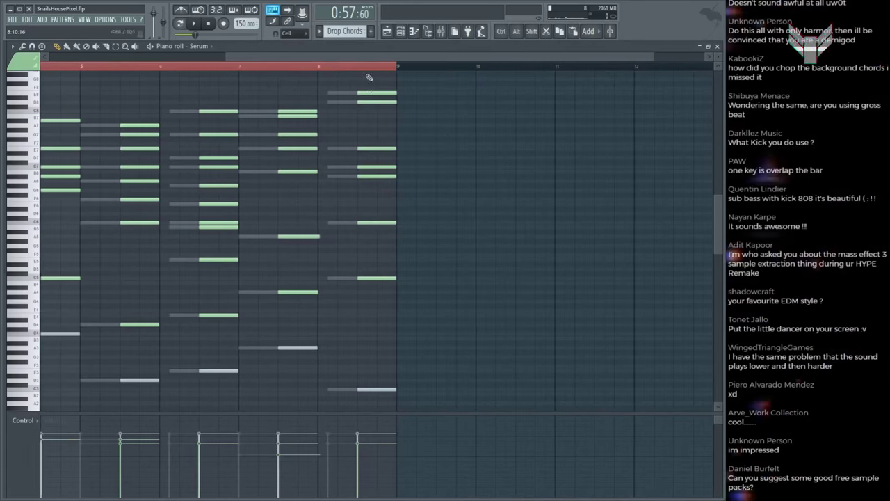
{"action": "left_click_drag", "start_coordinate": [376, 101], "coordinate": [374, 364]}
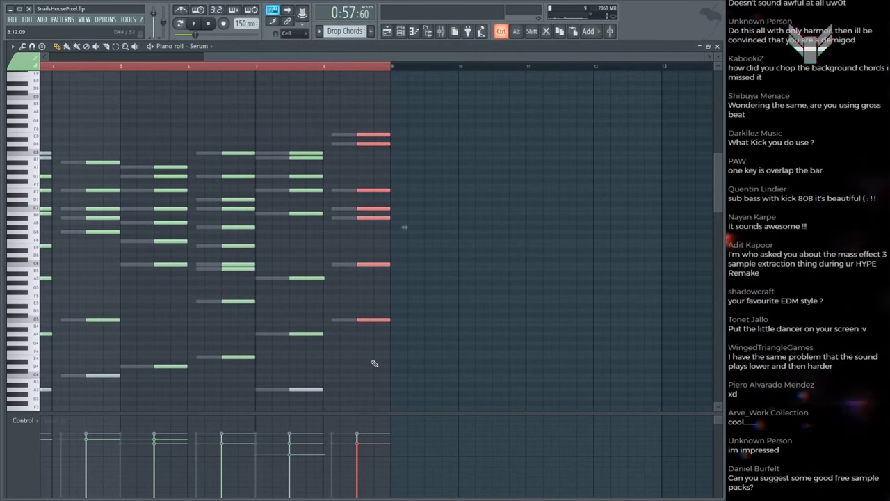
{"action": "scroll", "coordinate": [418, 250], "scroll_direction": "down", "scroll_amount": 3}
{"action": "left_click", "coordinate": [374, 360]}
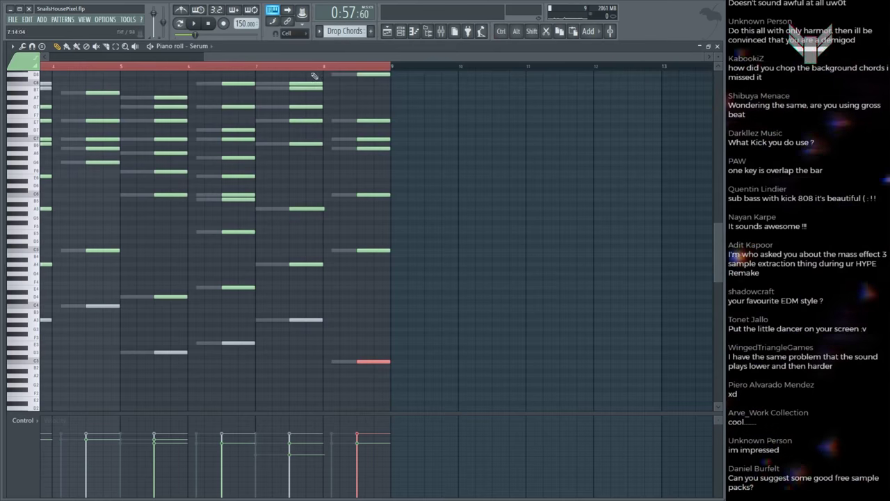
{"action": "scroll", "coordinate": [311, 73], "scroll_direction": "down", "scroll_amount": 2}
{"action": "scroll", "coordinate": [236, 140], "scroll_direction": "up", "scroll_amount": 2}
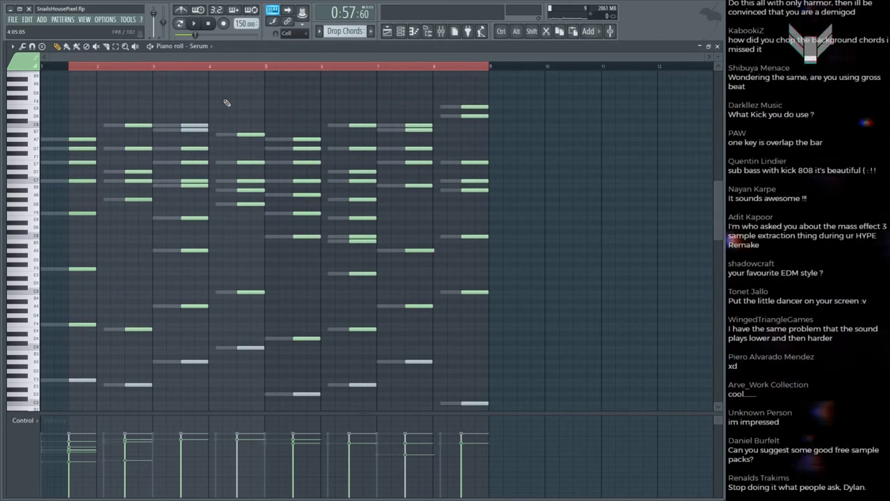
{"action": "scroll", "coordinate": [173, 144], "scroll_direction": "down", "scroll_amount": 2}
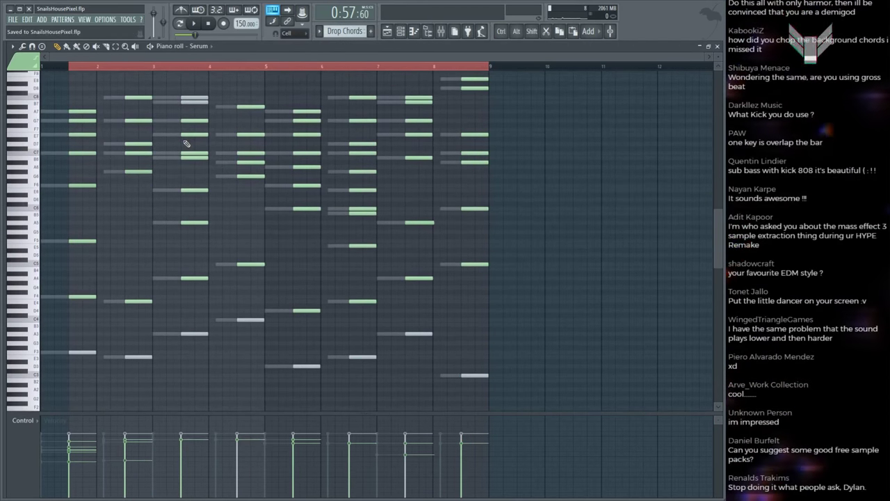
{"action": "key", "text": "space"}
Step: Switch the piano roll to Harmor's notes and show the channel rack over it
{"action": "double_click", "coordinate": [164, 136]}
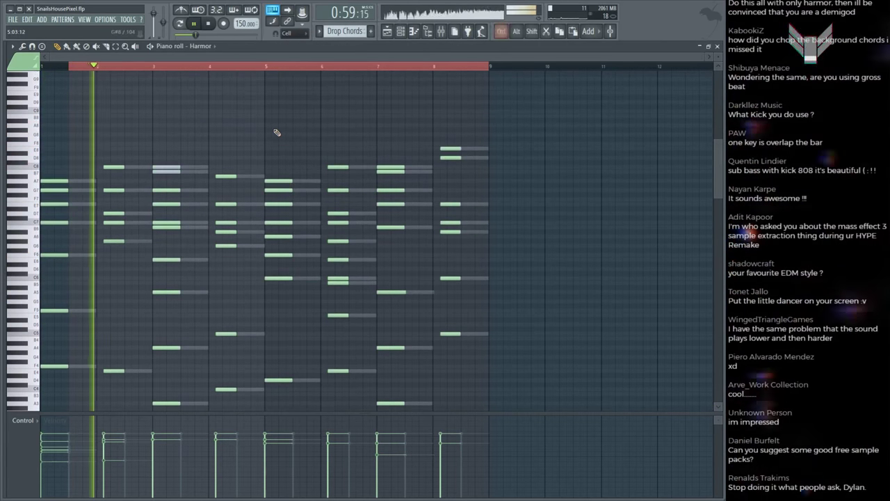
{"action": "scroll", "coordinate": [277, 132], "scroll_direction": "up", "scroll_amount": 1}
{"action": "key", "text": "F6"}
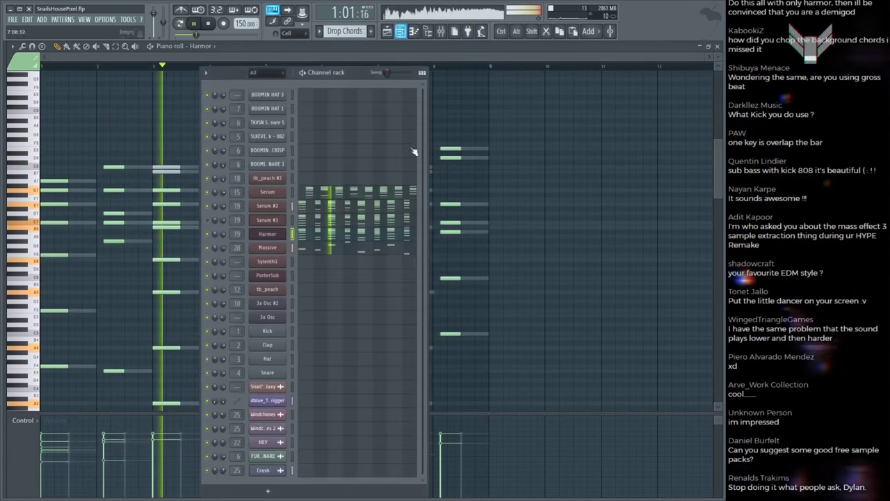
{"action": "key", "text": "F5"}
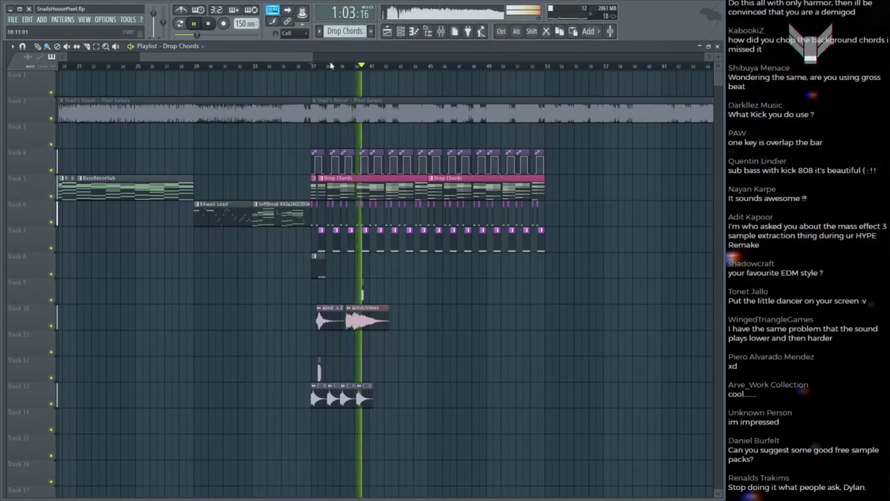
Step: Repeat the Hats clip on Track 8 out to bar 48 and play the drop from bar 37
{"action": "key", "text": "space"}
{"action": "scroll", "coordinate": [313, 265], "scroll_direction": "up", "scroll_amount": 4}
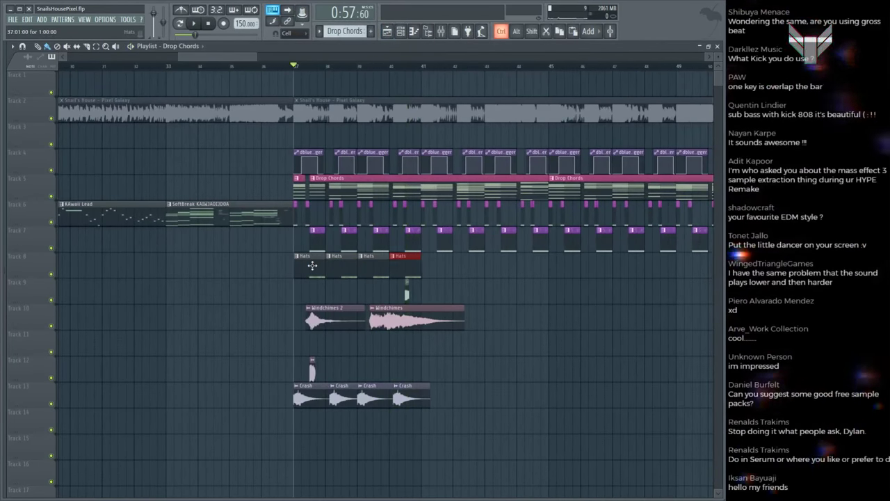
{"action": "key", "text": "space"}
{"action": "key", "text": "ctrl+b"}
{"action": "key", "text": "ctrl+b"}
{"action": "key", "text": "ctrl+b"}
{"action": "key", "text": "ctrl+b"}
{"action": "key", "text": "ctrl+b"}
{"action": "key", "text": "ctrl+b"}
{"action": "key", "text": "ctrl+b"}
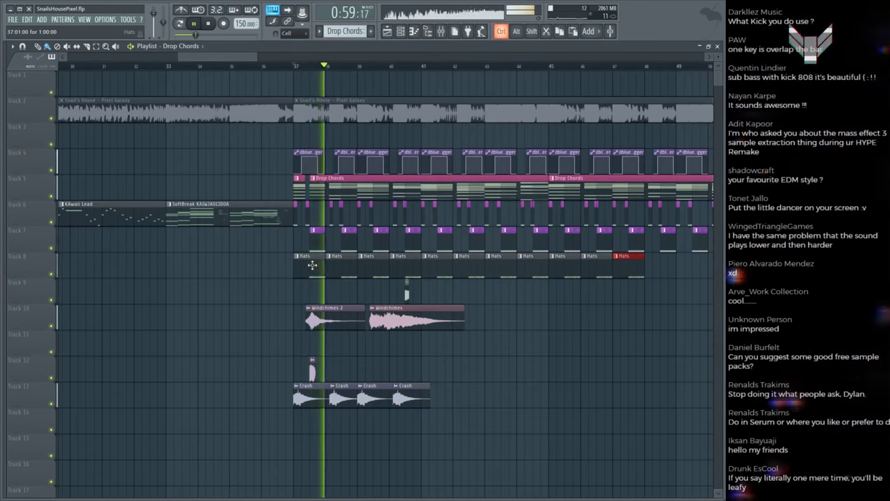
{"action": "scroll", "coordinate": [249, 68], "scroll_direction": "up", "scroll_amount": 3}
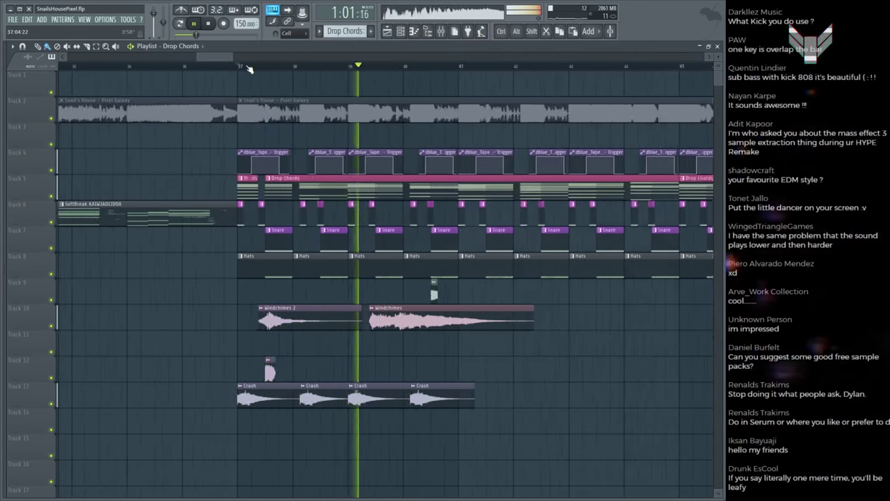
{"action": "left_click", "coordinate": [249, 68]}
{"action": "scroll", "coordinate": [249, 68], "scroll_direction": "up", "scroll_amount": 3}
{"action": "left_click", "coordinate": [340, 89]}
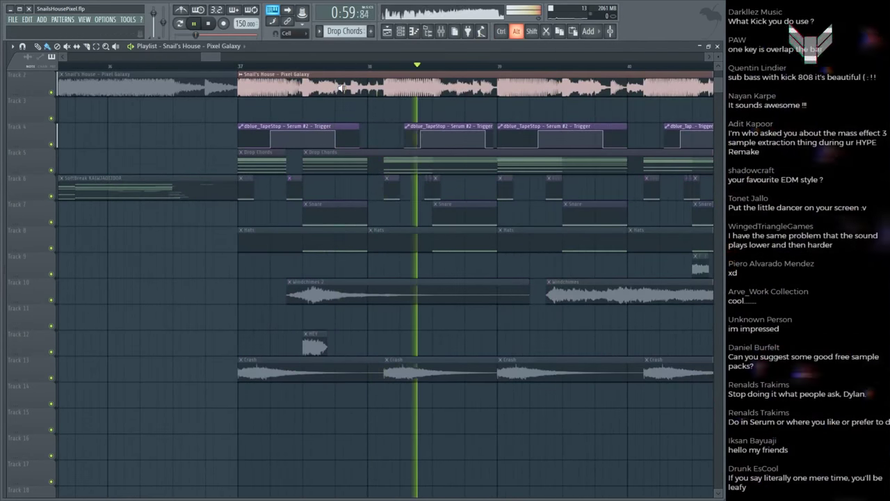
{"action": "key", "text": "space"}
{"action": "left_click", "coordinate": [351, 257]}
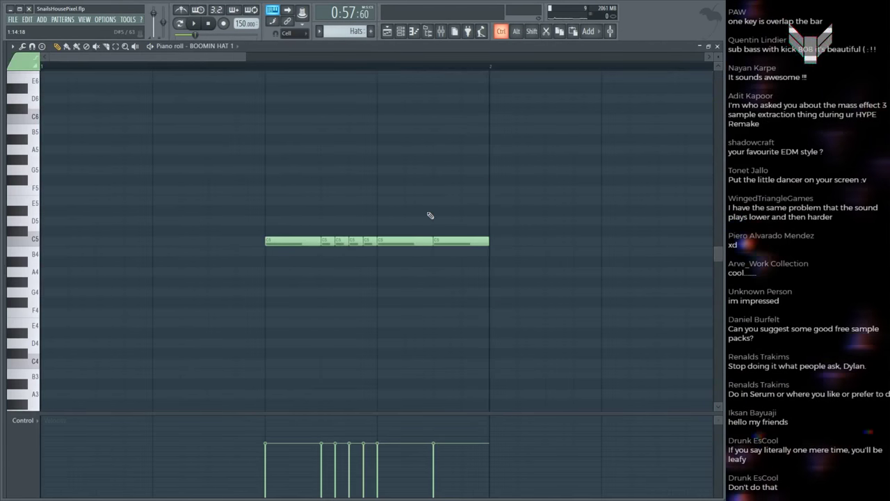
Step: Duplicate the last BOOMIN HAT 1 notes and copy the two beat-2 hats into the gap
{"action": "left_click_drag", "start_coordinate": [379, 206], "coordinate": [487, 276]}
{"action": "key", "text": "ctrl+b"}
{"action": "scroll", "coordinate": [393, 239], "scroll_direction": "down", "scroll_amount": 1}
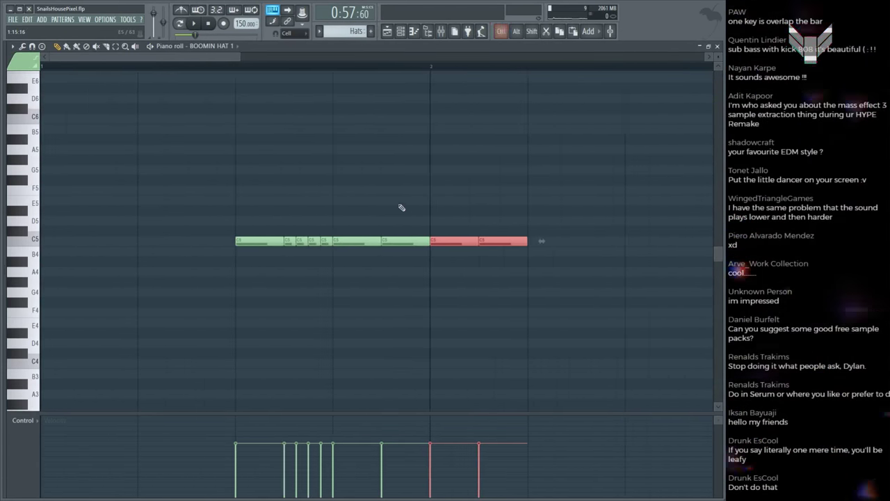
{"action": "left_click_drag", "start_coordinate": [360, 205], "coordinate": [393, 239]}
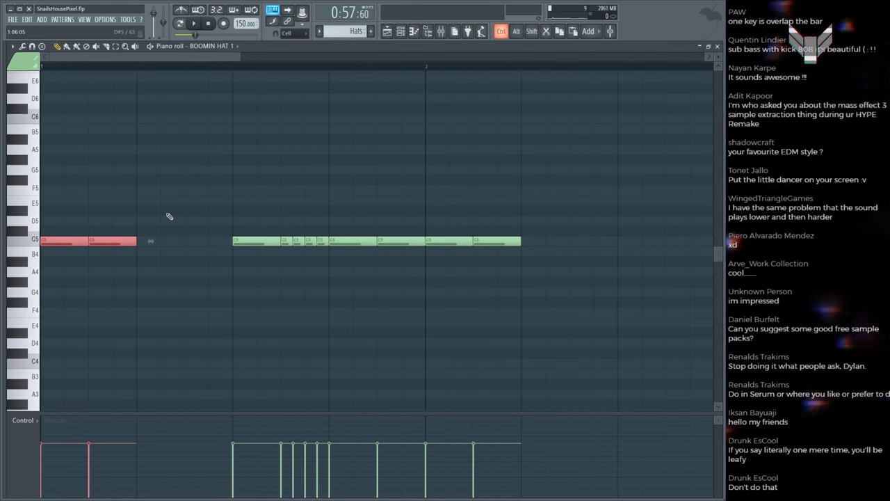
{"action": "key", "text": "ctrl+b"}
{"action": "key", "text": "space"}
{"action": "left_click", "coordinate": [116, 100]}
{"action": "scroll", "coordinate": [116, 99], "scroll_direction": "down", "scroll_amount": 1}
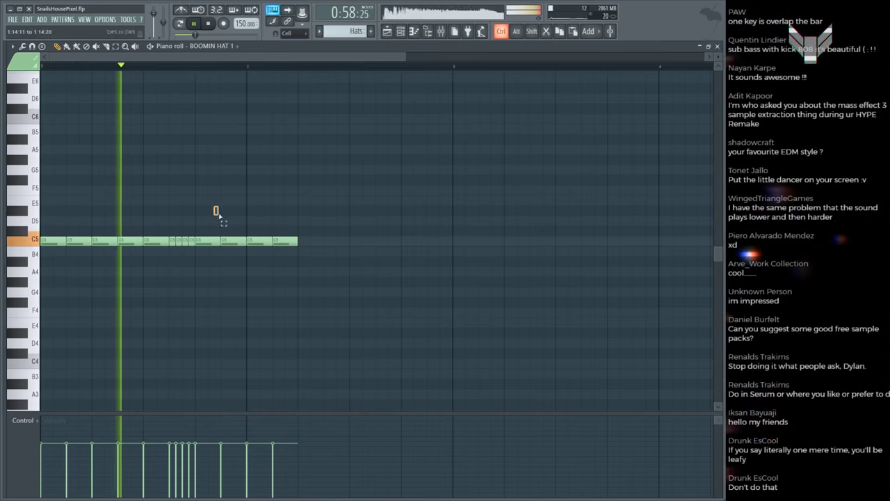
Step: Lengthen the hat pattern by duplicating further groups of C5 hits
{"action": "left_click_drag", "start_coordinate": [214, 209], "coordinate": [278, 265]}
{"action": "key", "text": "space"}
{"action": "left_click_drag", "start_coordinate": [264, 225], "coordinate": [288, 264]}
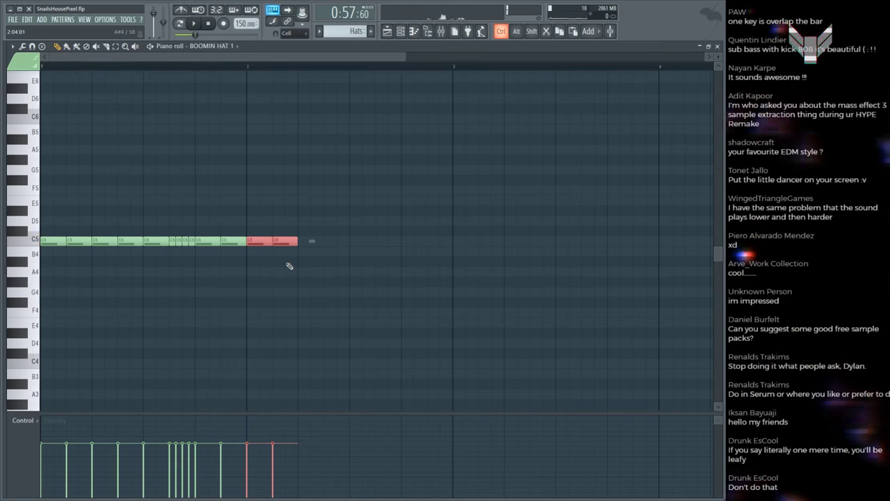
{"action": "left_click", "coordinate": [265, 228]}
{"action": "left_click_drag", "start_coordinate": [155, 207], "coordinate": [236, 259]}
{"action": "key", "text": "ctrl+b"}
{"action": "key", "text": "space"}
{"action": "left_click", "coordinate": [334, 222]}
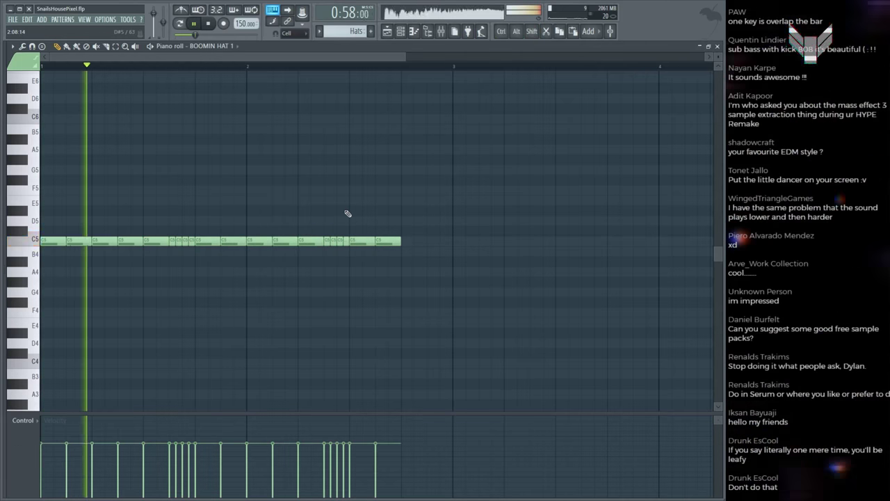
{"action": "left_click_drag", "start_coordinate": [352, 205], "coordinate": [388, 255]}
{"action": "key", "text": "ctrl+b"}
{"action": "left_click", "coordinate": [446, 193]}
{"action": "key", "text": "F5"}
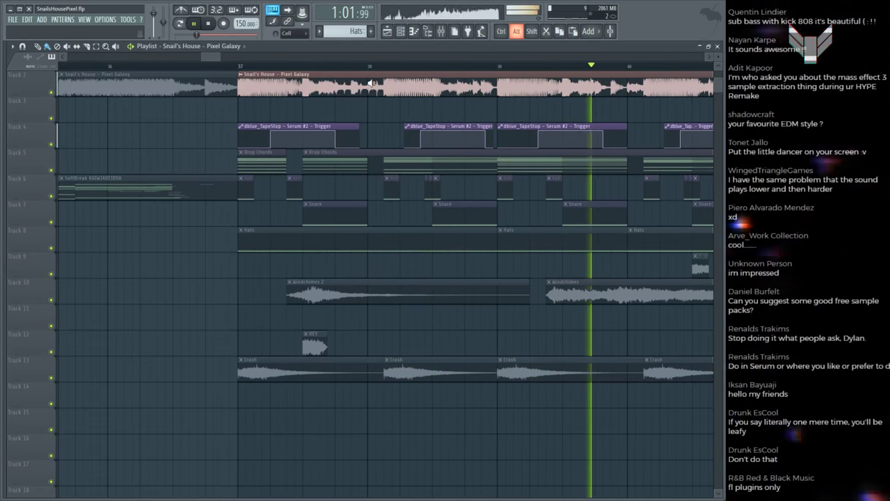
Step: Trim Track 8's Hats clips to end at bar 53, then open the Hats pattern, channel rack and mixer
{"action": "scroll", "coordinate": [279, 66], "scroll_direction": "down", "scroll_amount": 3}
{"action": "left_click", "coordinate": [259, 66]}
{"action": "scroll", "coordinate": [283, 68], "scroll_direction": "down", "scroll_amount": 2}
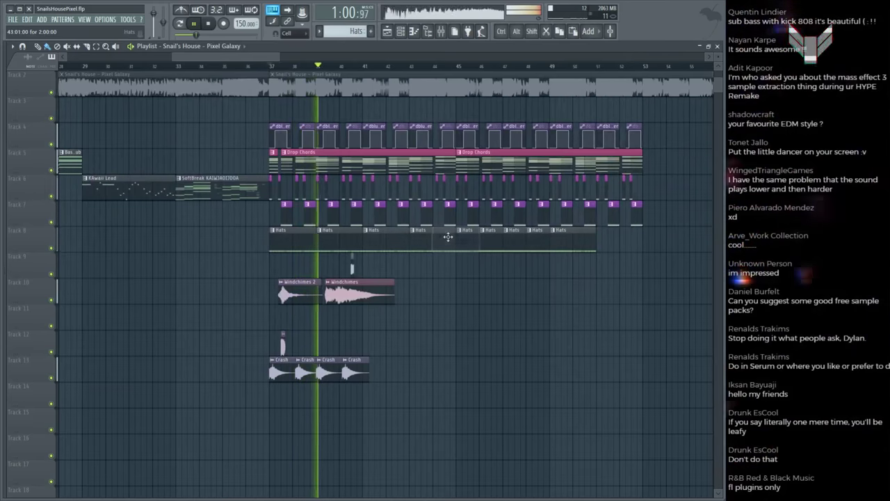
{"action": "left_click_drag", "start_coordinate": [596, 236], "coordinate": [548, 240]}
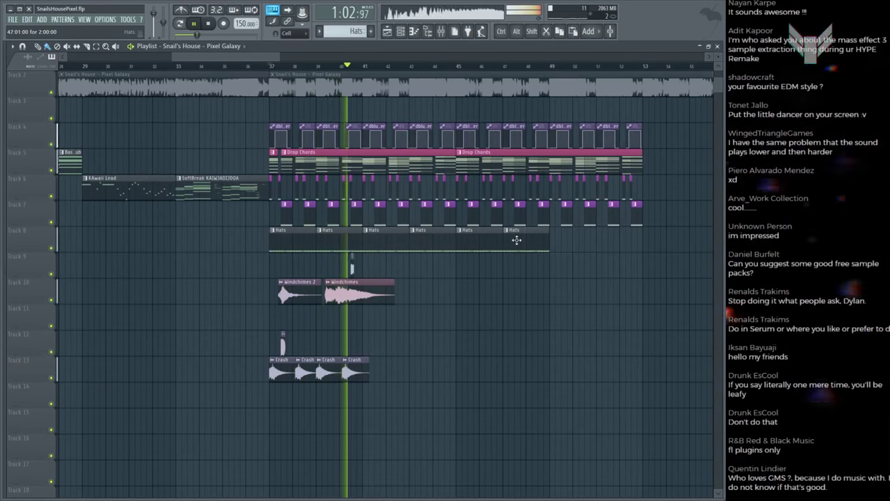
{"action": "left_click", "coordinate": [517, 240], "text": "ctrl"}
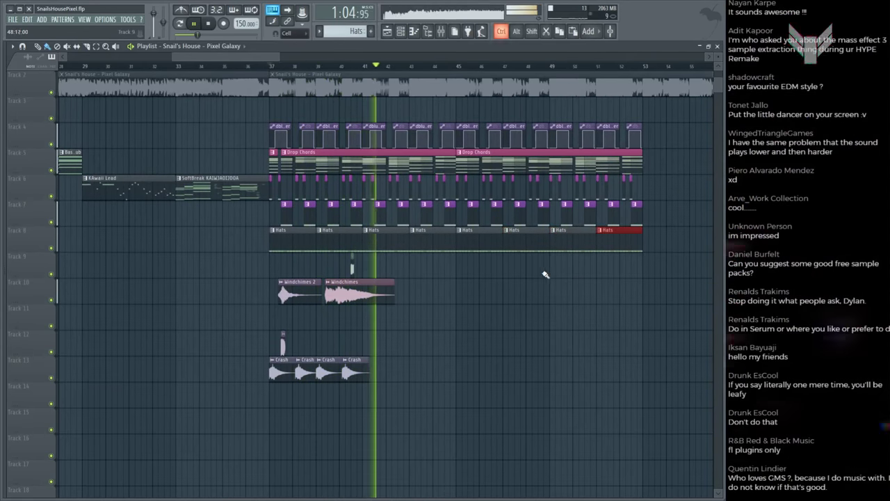
{"action": "double_click", "coordinate": [517, 240]}
{"action": "key", "text": "F6"}
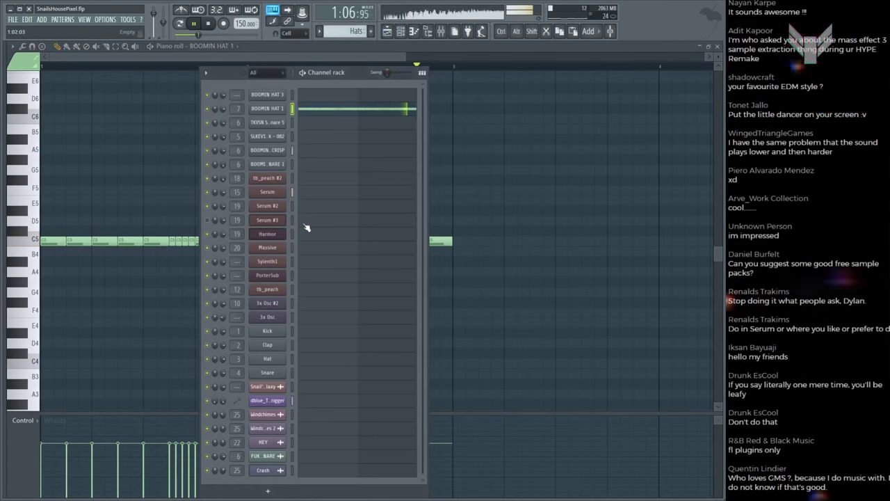
{"action": "key", "text": "F9"}
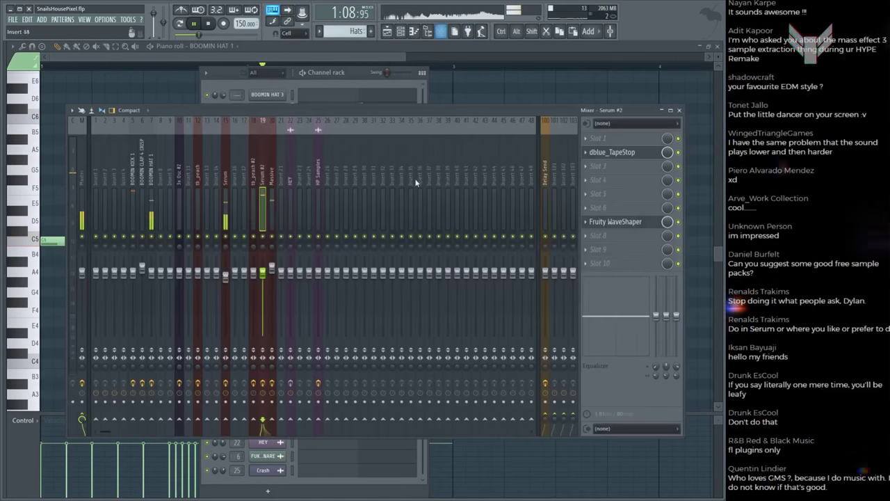
Step: Set the Serum #2 OTT to 9% depth and 131% downward while auditioning the drop
{"action": "key", "text": "space"}
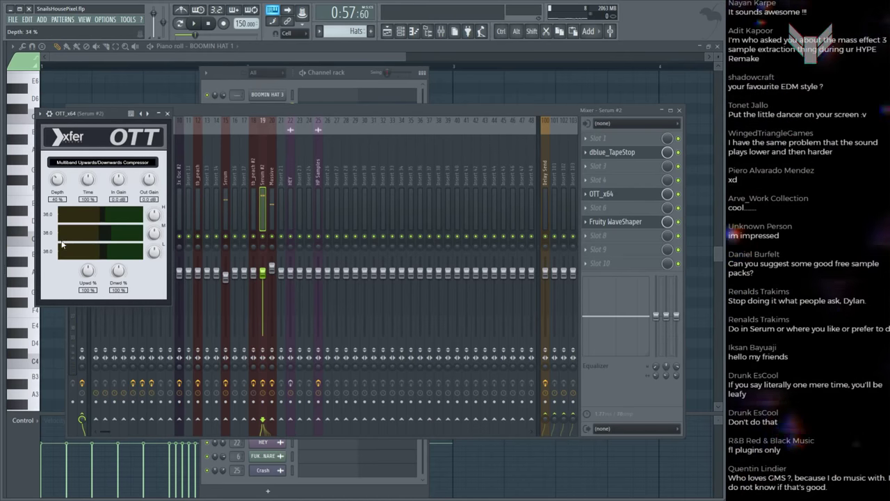
{"action": "left_click_drag", "start_coordinate": [76, 123], "coordinate": [416, 121]}
{"action": "key", "text": "space"}
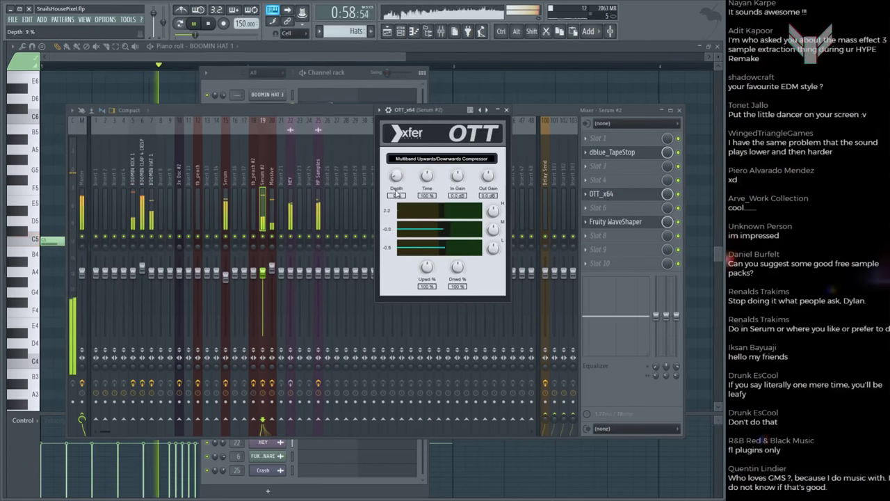
{"action": "left_click_drag", "start_coordinate": [396, 176], "coordinate": [395, 182]}
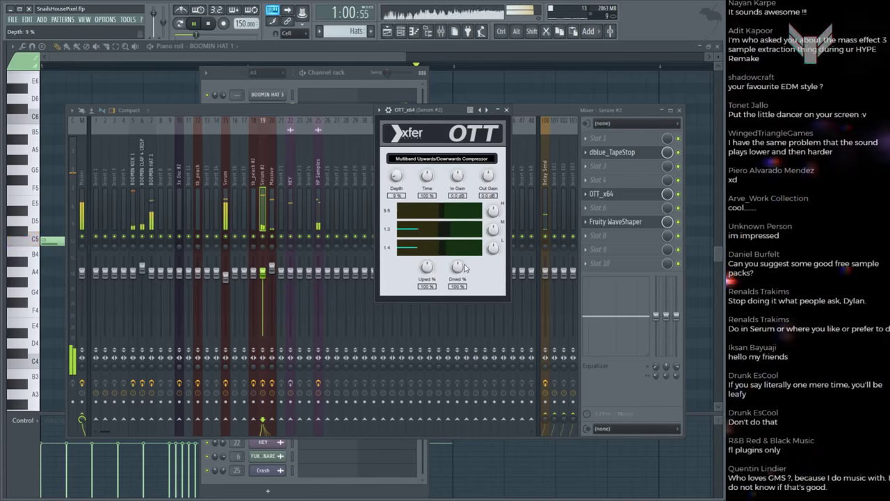
{"action": "left_click_drag", "start_coordinate": [465, 268], "coordinate": [465, 260]}
{"action": "left_click_drag", "start_coordinate": [428, 110], "coordinate": [419, 109]}
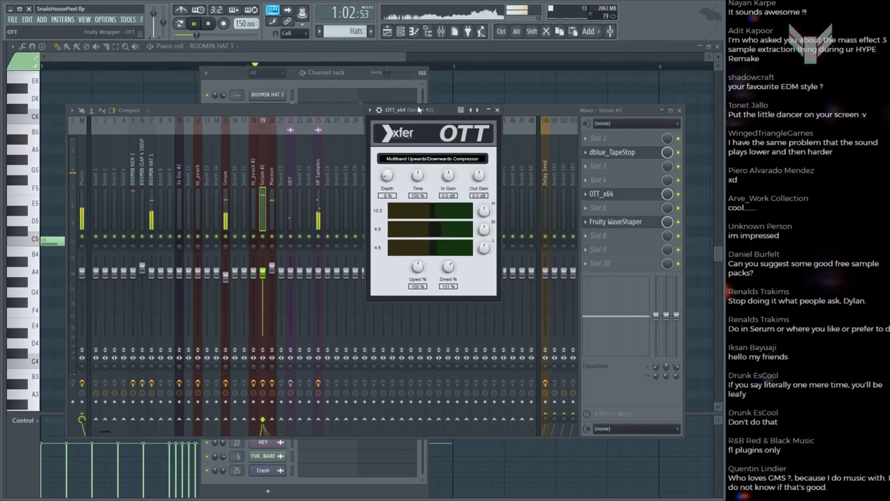
{"action": "key", "text": "space"}
{"action": "left_click", "coordinate": [497, 109]}
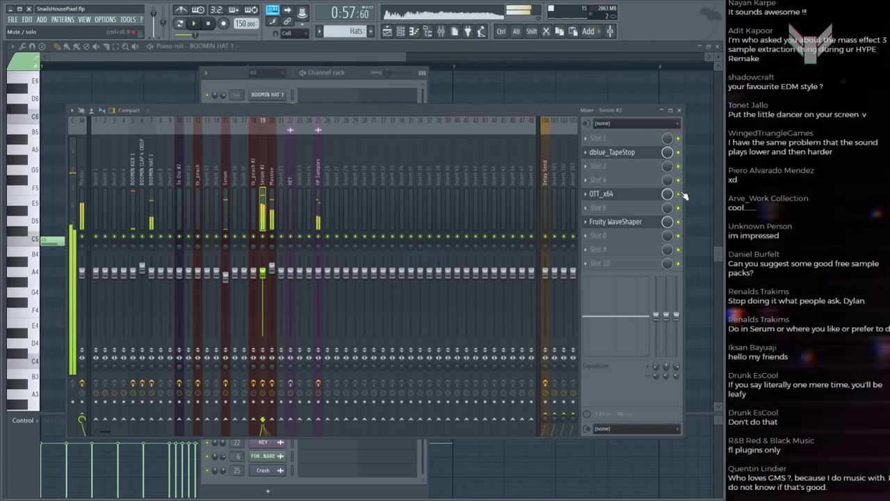
{"action": "key", "text": "space"}
{"action": "left_click", "coordinate": [644, 197]}
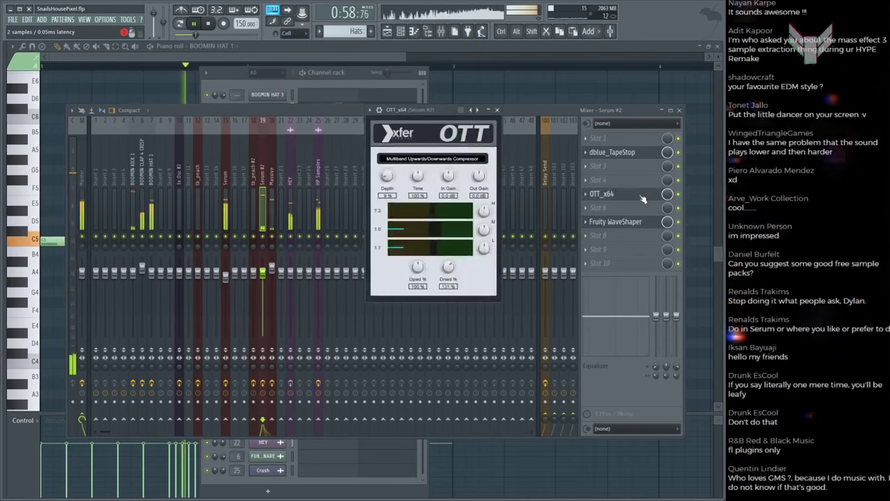
{"action": "left_click", "coordinate": [497, 110]}
{"action": "key", "text": "F9"}
{"action": "key", "text": "F5"}
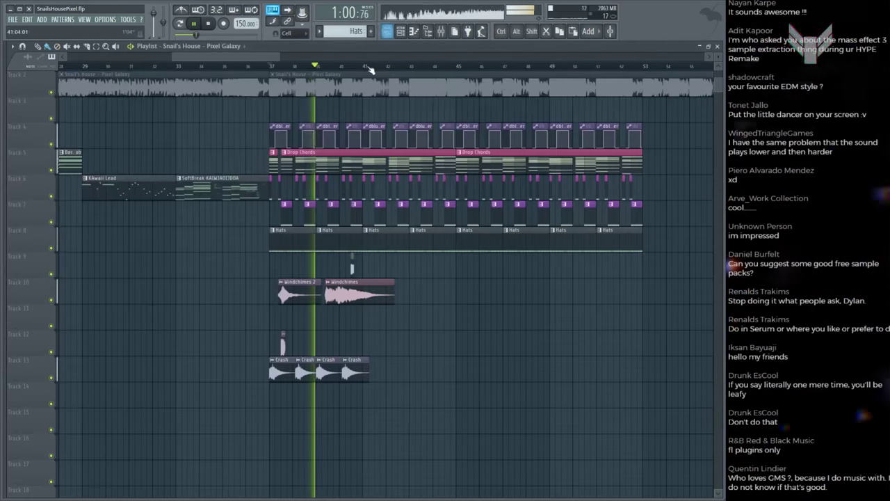
Step: Save the project and replay the drop from bar 37 a few times
{"action": "scroll", "coordinate": [570, 215], "scroll_direction": "up", "scroll_amount": 1}
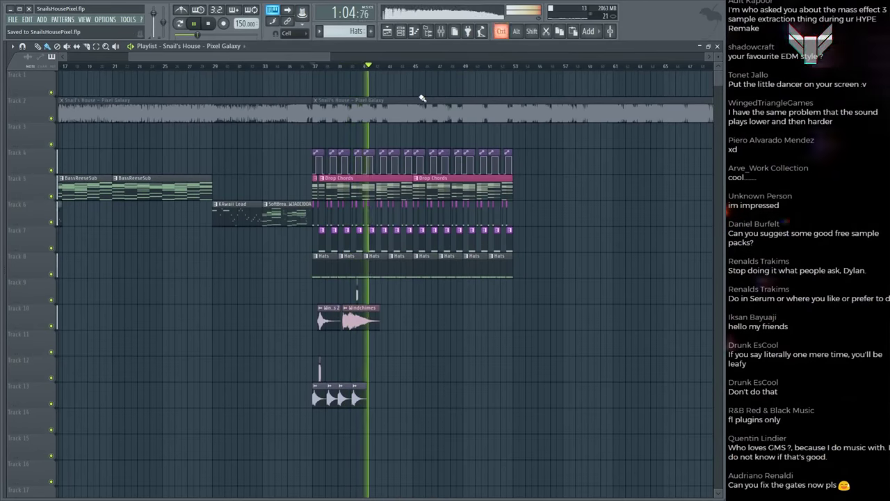
{"action": "scroll", "coordinate": [405, 67], "scroll_direction": "up", "scroll_amount": 2}
{"action": "scroll", "coordinate": [404, 66], "scroll_direction": "down", "scroll_amount": 2}
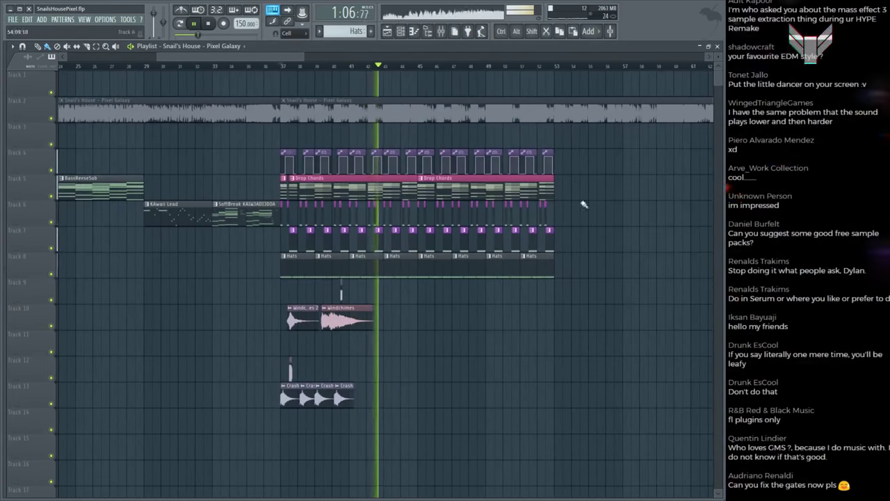
{"action": "key", "text": "ctrl+s"}
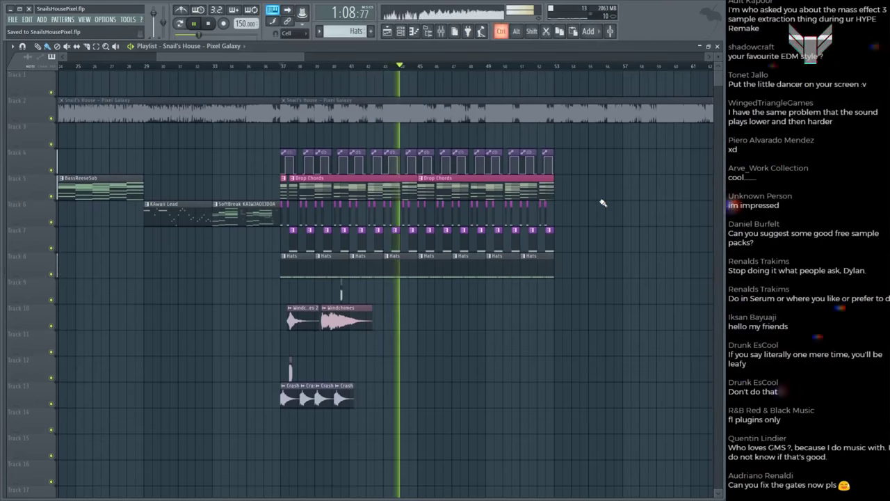
{"action": "key", "text": "space"}
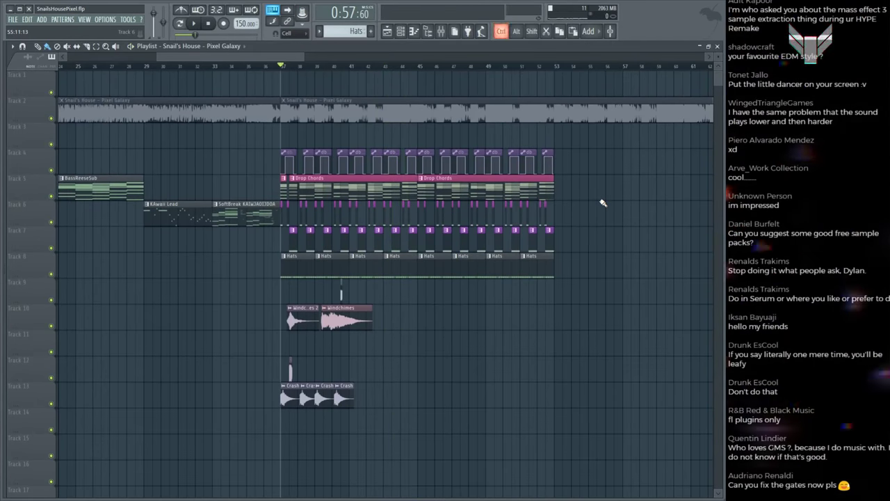
{"action": "key", "text": "space"}
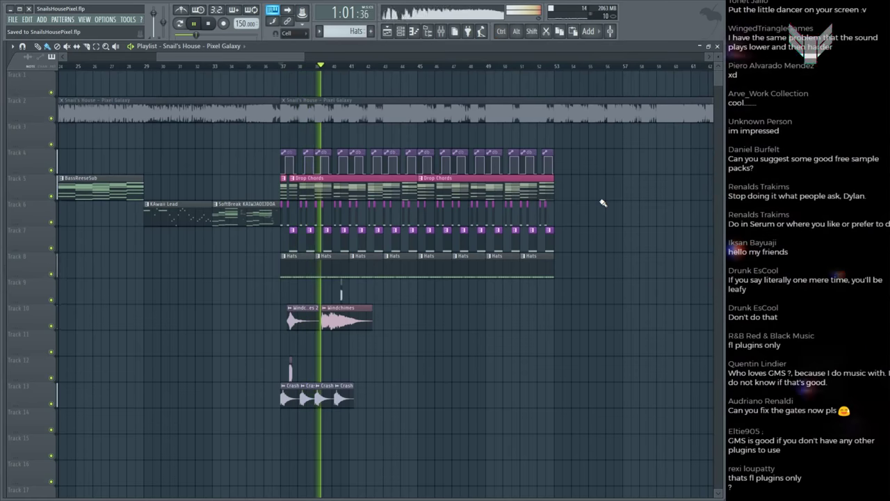
{"action": "key", "text": "space"}
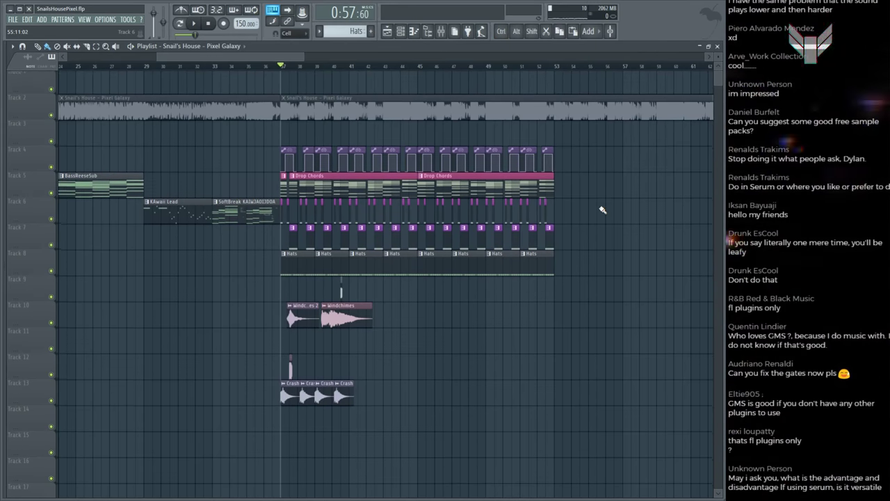
{"action": "key", "text": "space"}
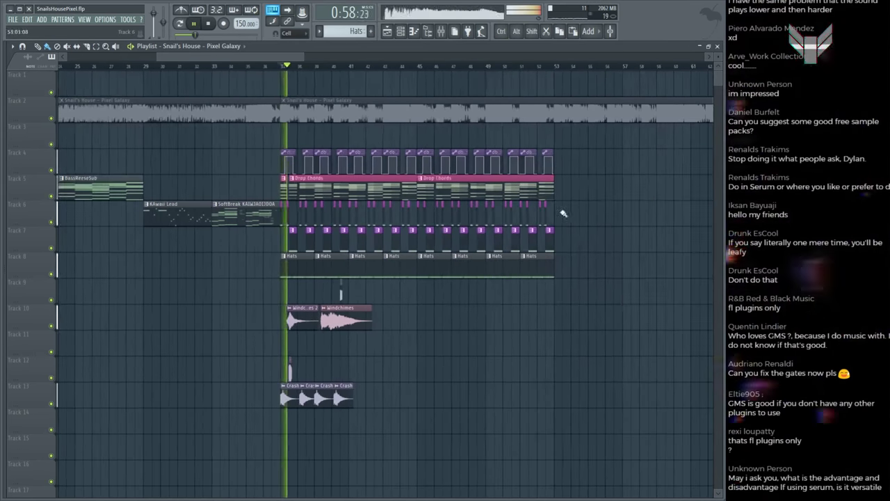
{"action": "key", "text": "space"}
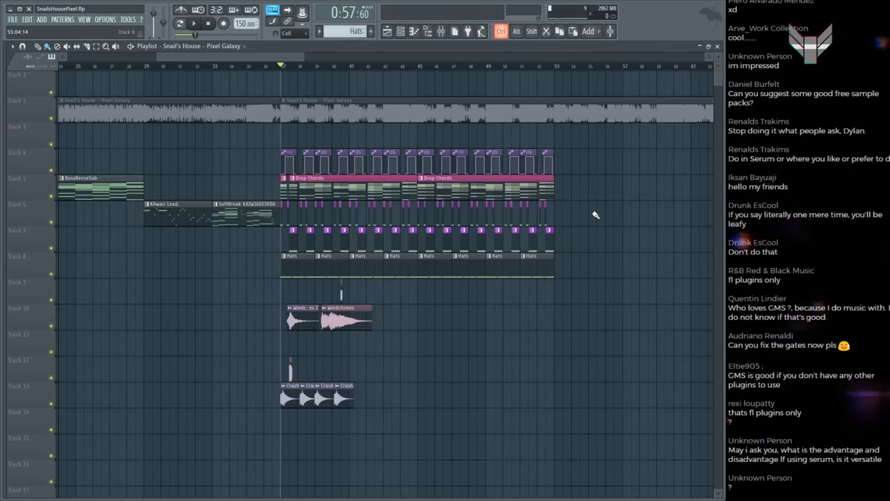
{"action": "key", "text": "space"}
{"action": "key", "text": "space"}
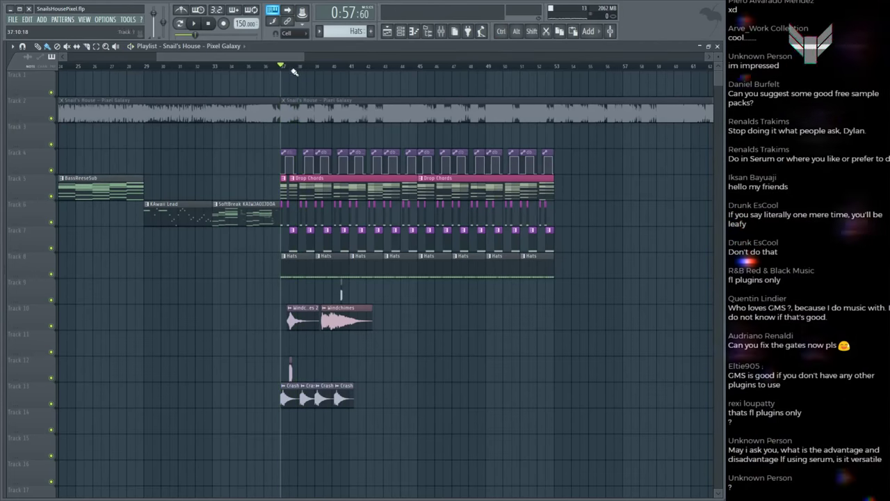
{"action": "scroll", "coordinate": [295, 72], "scroll_direction": "up", "scroll_amount": 3}
{"action": "scroll", "coordinate": [295, 72], "scroll_direction": "down", "scroll_amount": 3}
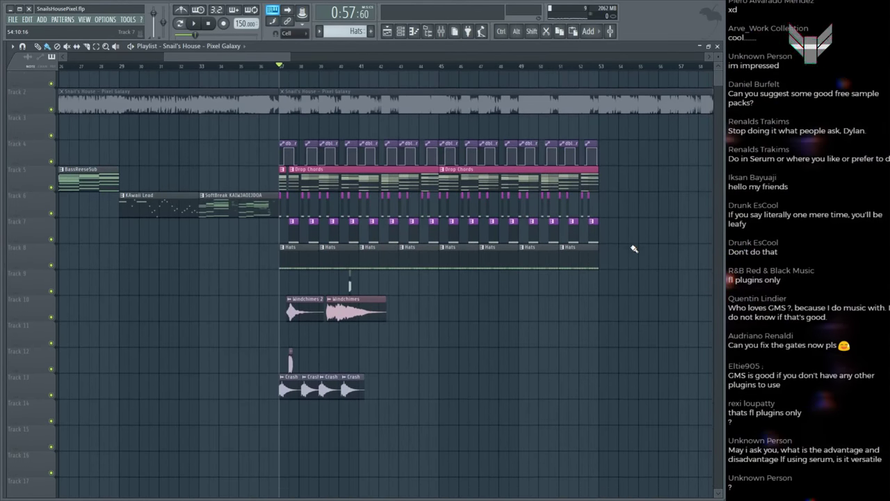
Step: Play the lead-in from bar 33 into the drop, save, and relisten from bar 37
{"action": "left_click", "coordinate": [196, 63]}
{"action": "key", "text": "space"}
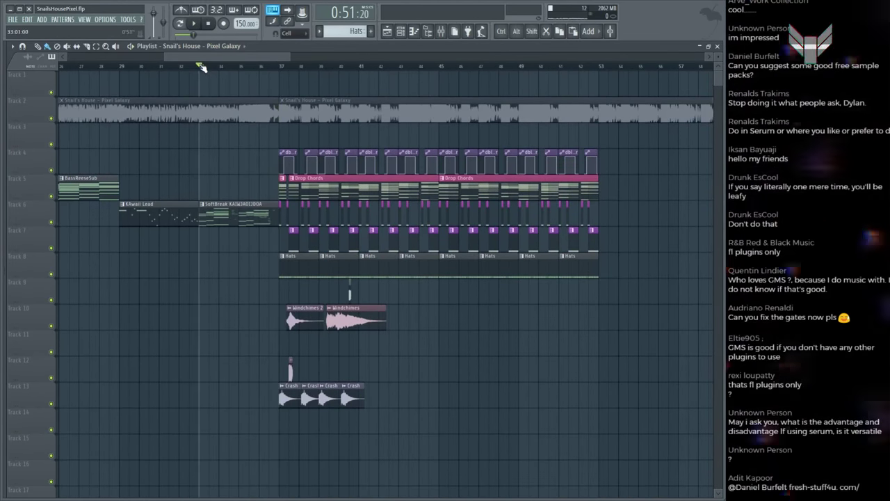
{"action": "key", "text": "ctrl+s"}
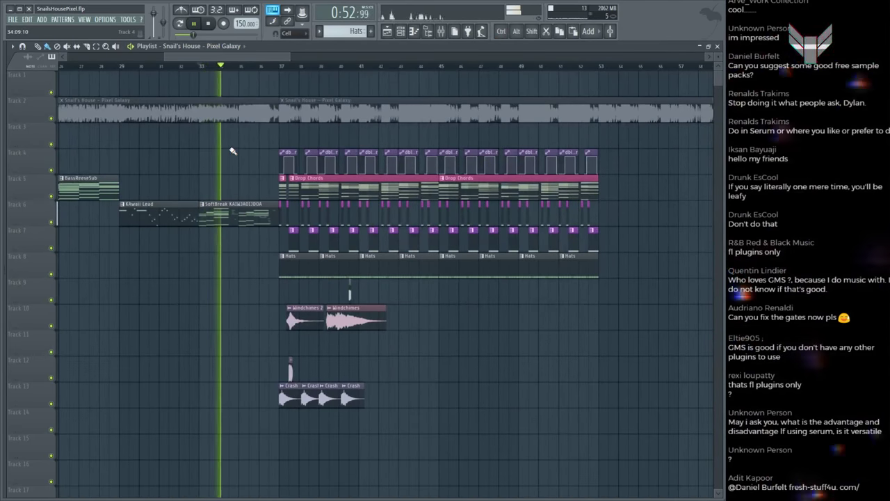
{"action": "key", "text": "space"}
{"action": "left_click", "coordinate": [280, 65]}
{"action": "scroll", "coordinate": [281, 66], "scroll_direction": "up", "scroll_amount": 2}
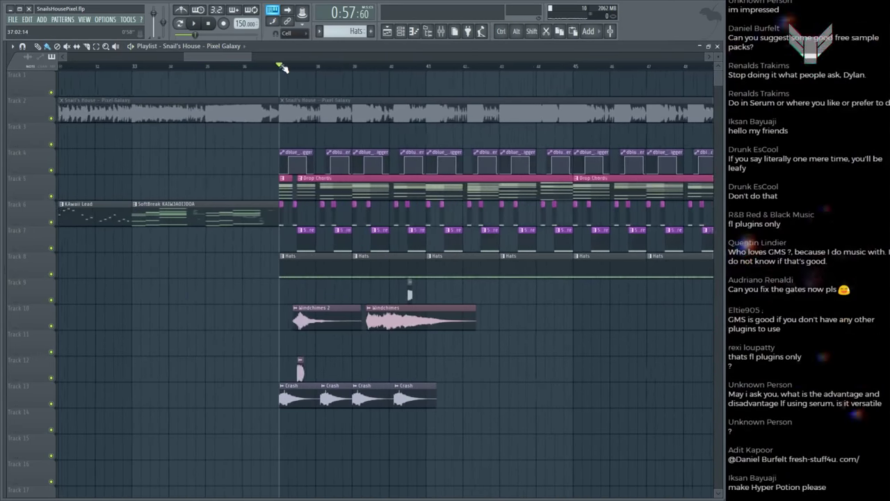
{"action": "key", "text": "space"}
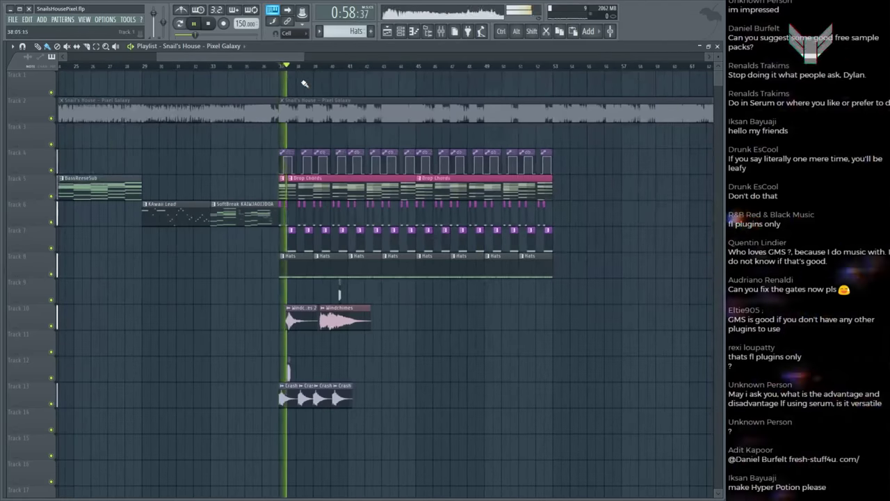
{"action": "scroll", "coordinate": [298, 69], "scroll_direction": "up", "scroll_amount": 2}
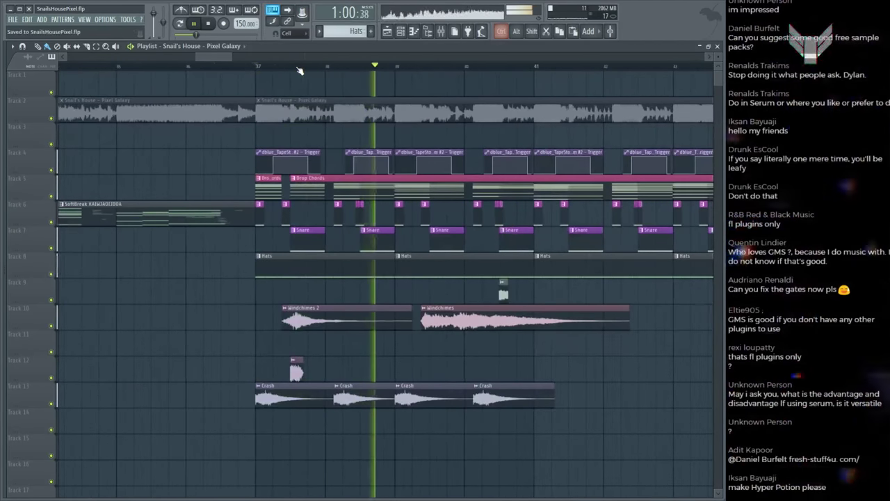
{"action": "scroll", "coordinate": [310, 90], "scroll_direction": "down", "scroll_amount": 2}
{"action": "left_click", "coordinate": [313, 106]}
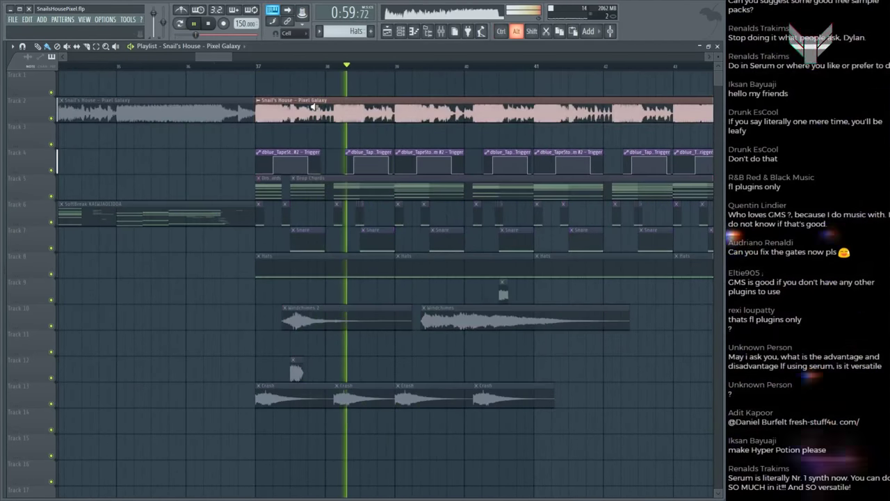
{"action": "left_click", "coordinate": [359, 111]}
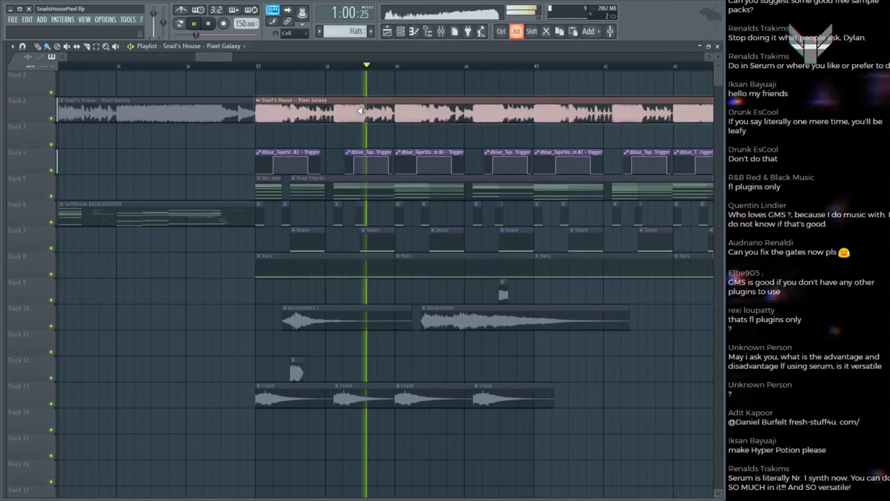
{"action": "key", "text": "space"}
{"action": "key", "text": "F6"}
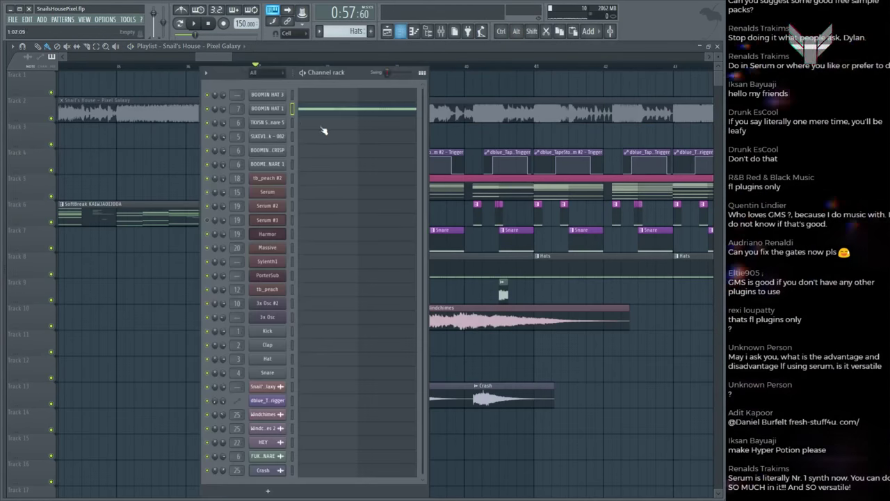
Step: Add a new tb_peach #3 synth channel below BOOMIN HAT 3
{"action": "left_click", "coordinate": [278, 96]}
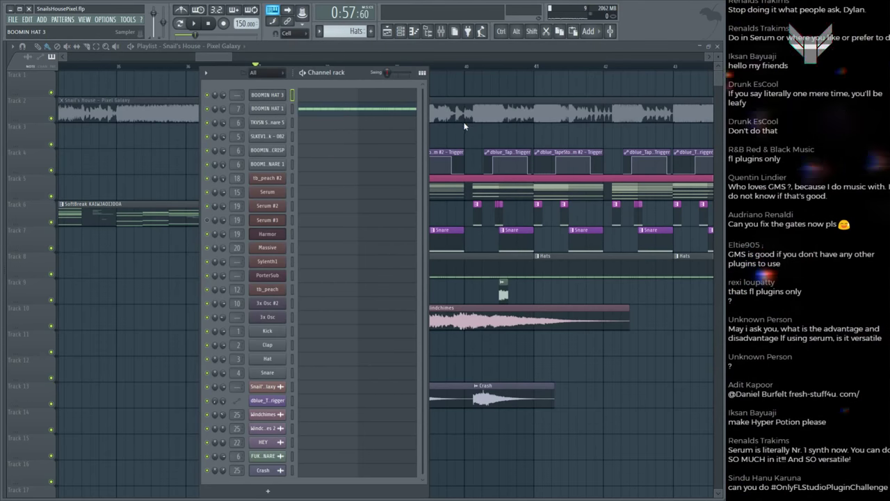
{"action": "key", "text": "alt+c"}
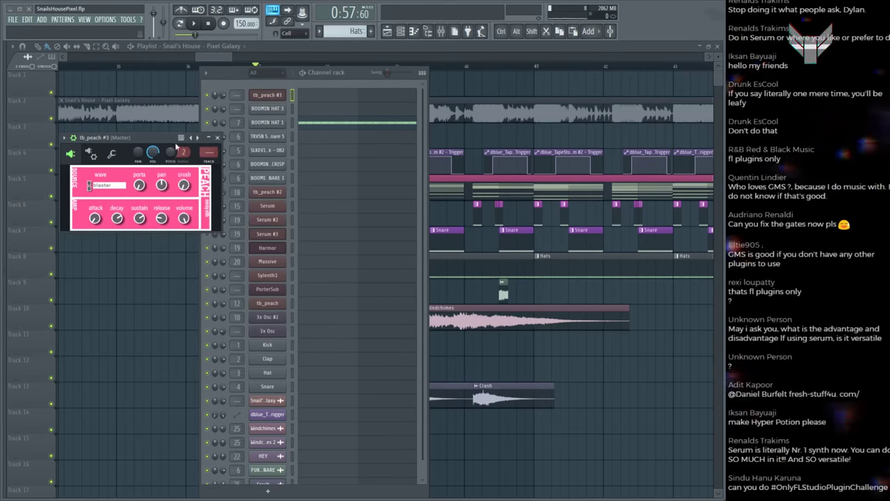
{"action": "scroll", "coordinate": [448, 141], "scroll_direction": "down", "scroll_amount": 1}
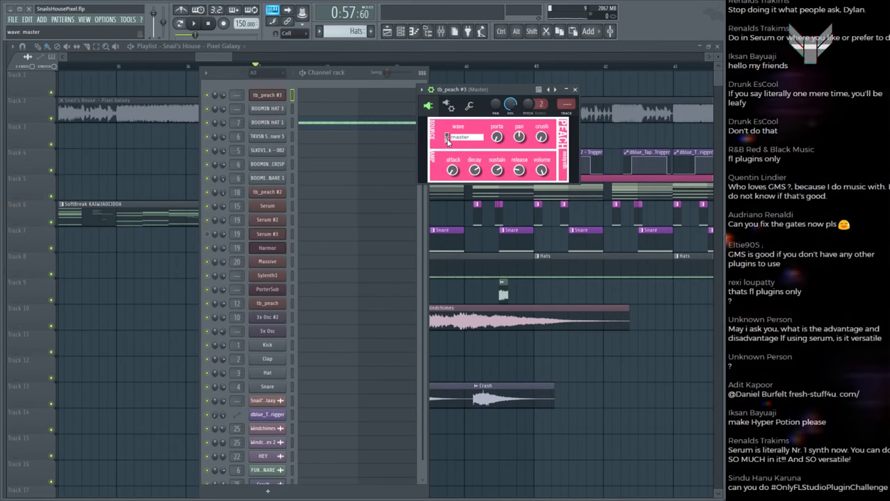
{"action": "left_click_drag", "start_coordinate": [483, 87], "coordinate": [454, 94]}
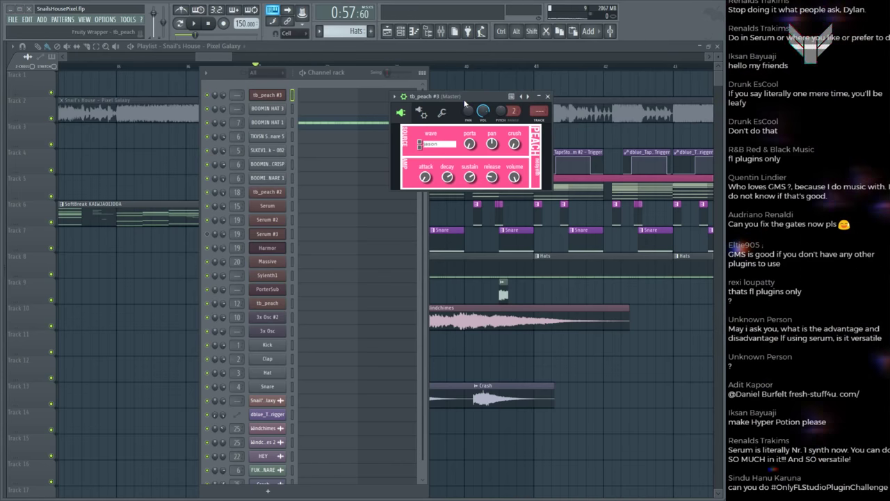
{"action": "left_click_drag", "start_coordinate": [465, 102], "coordinate": [442, 104]}
Step: Cycle tb_peach #3's wave through spread, scorpion, belmont and adamant to coneria, then audition it
{"action": "left_click", "coordinate": [398, 153]}
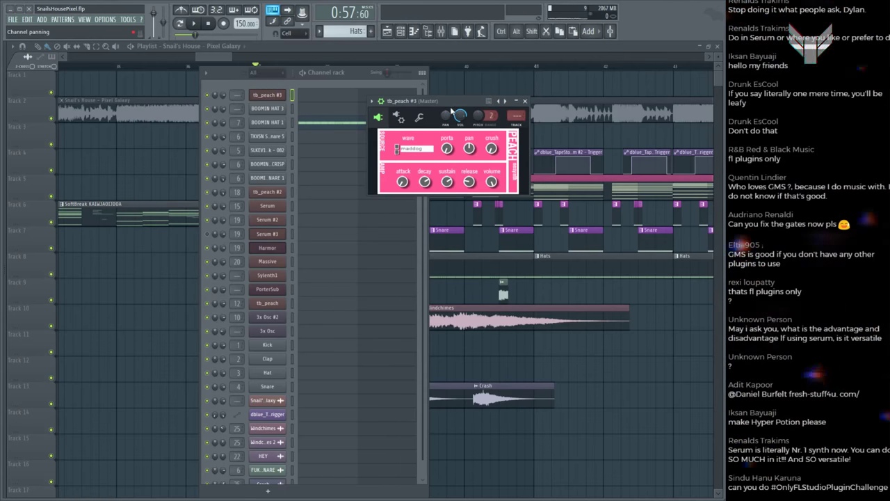
{"action": "left_click", "coordinate": [399, 154]}
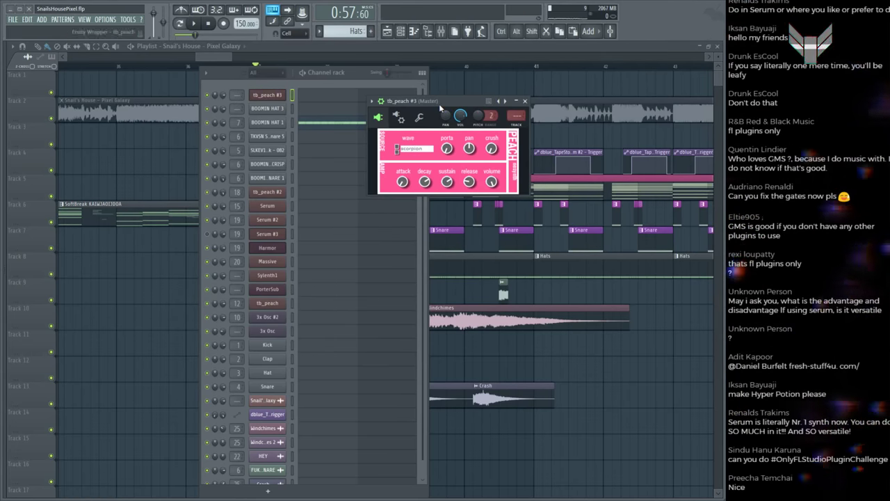
{"action": "left_click", "coordinate": [402, 159]}
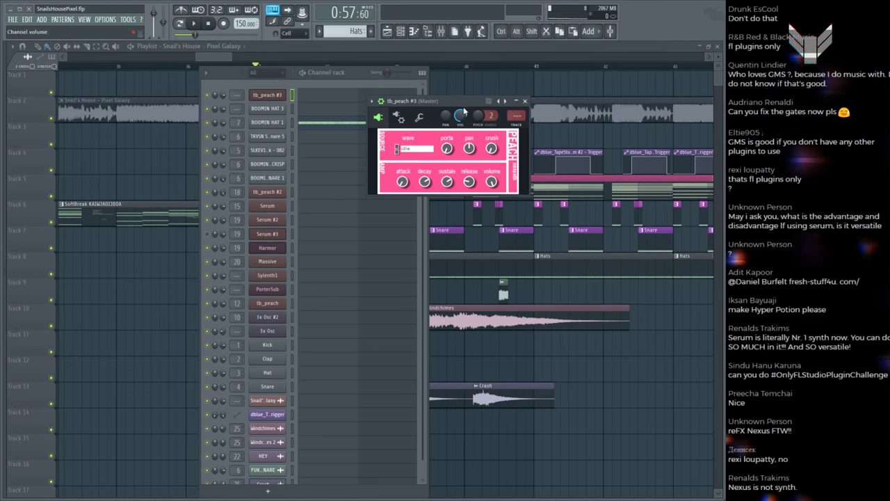
{"action": "left_click", "coordinate": [399, 154]}
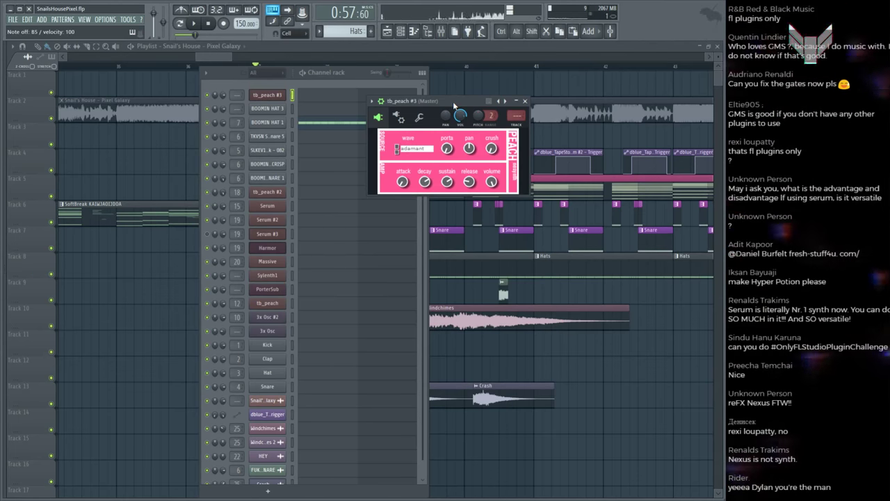
{"action": "left_click", "coordinate": [398, 151]}
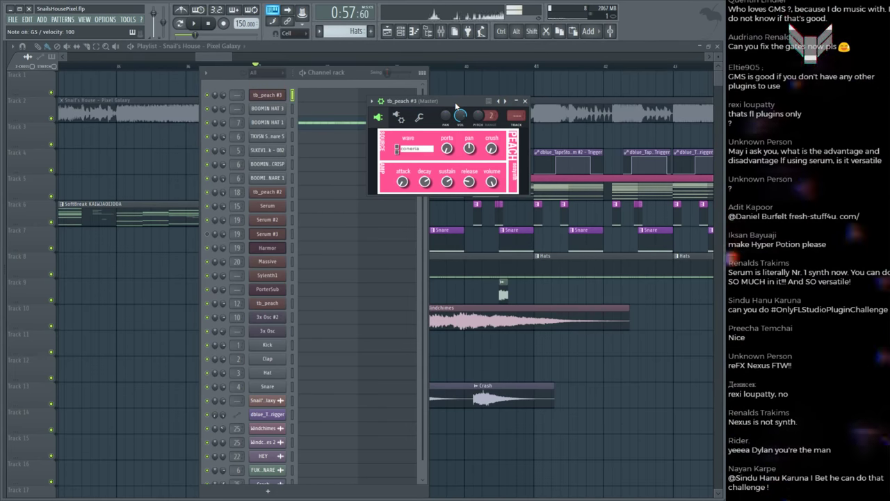
{"action": "key", "text": "space"}
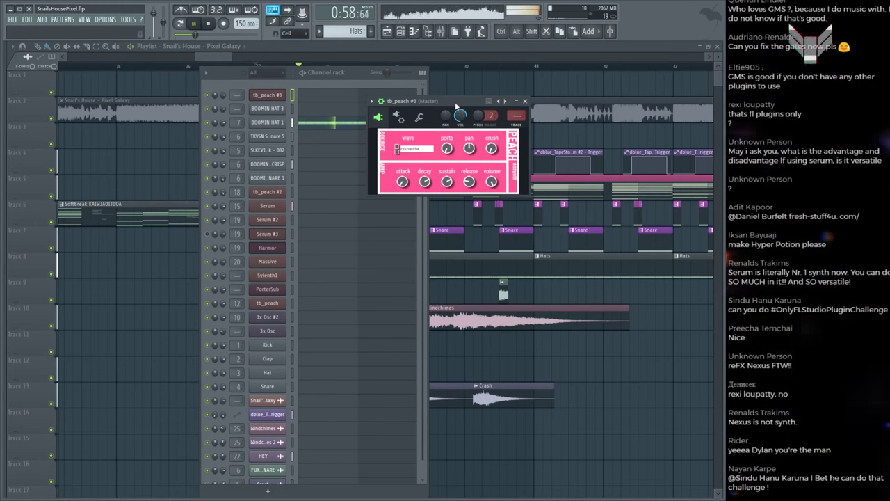
Step: Add a tb_peach #4 channel and bring the Harmor #2 synth window into view
{"action": "key", "text": "F6"}
{"action": "left_click", "coordinate": [328, 106]}
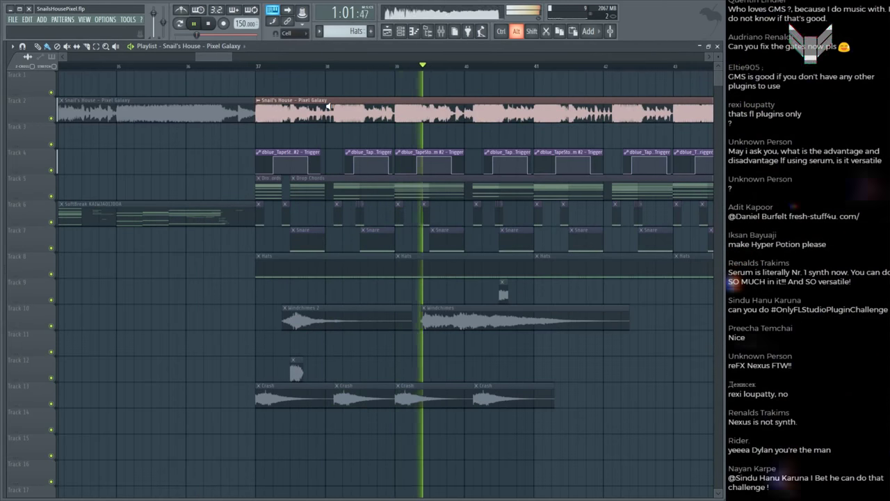
{"action": "key", "text": "space"}
{"action": "key", "text": "F6"}
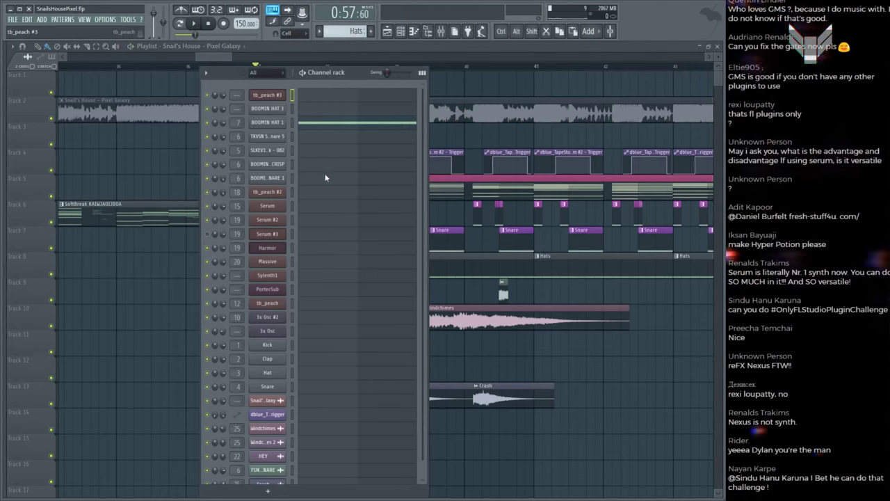
{"action": "key", "text": "alt+c"}
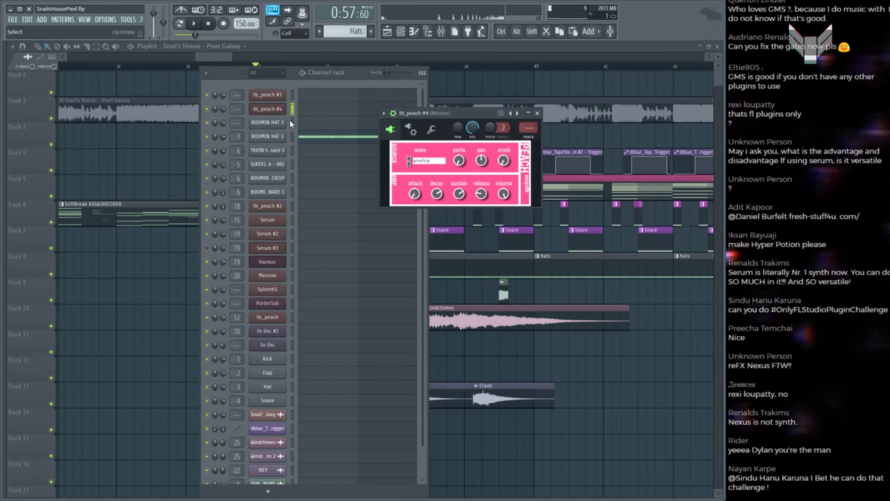
{"action": "left_click", "coordinate": [338, 201]}
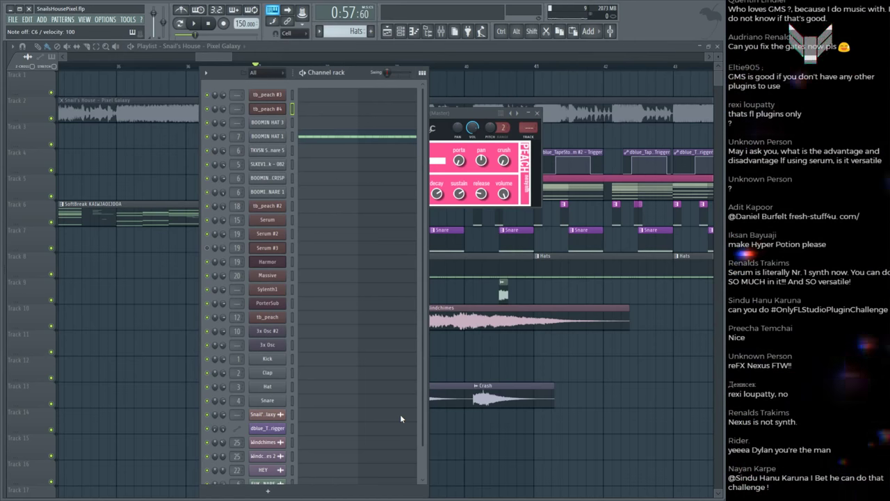
{"action": "left_click", "coordinate": [267, 261]}
{"action": "left_click_drag", "start_coordinate": [496, 115], "coordinate": [379, 113]}
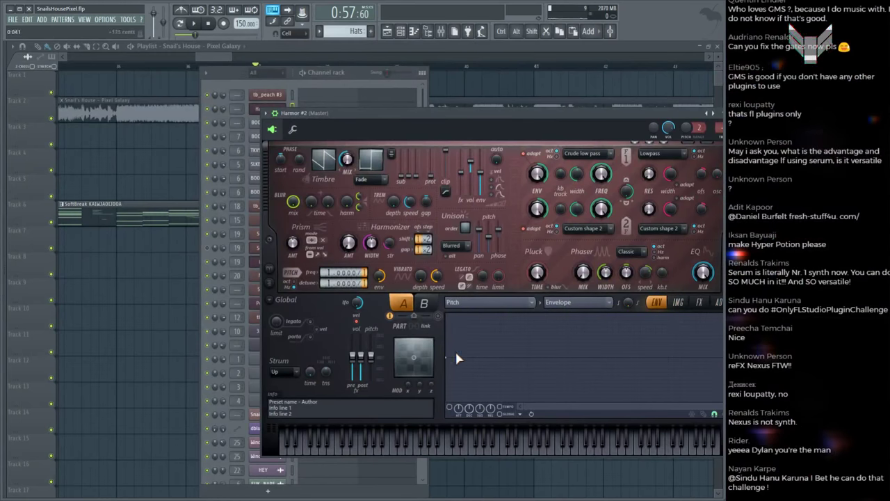
Step: Reshape Harmor #2's pitch envelope into a short flat segment, removing its pitch drop
{"action": "right_click", "coordinate": [501, 353]}
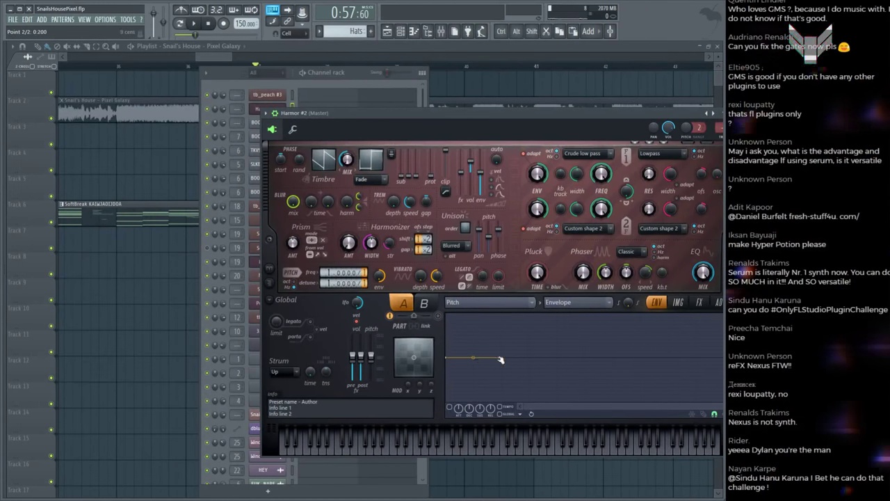
{"action": "right_click", "coordinate": [476, 340]}
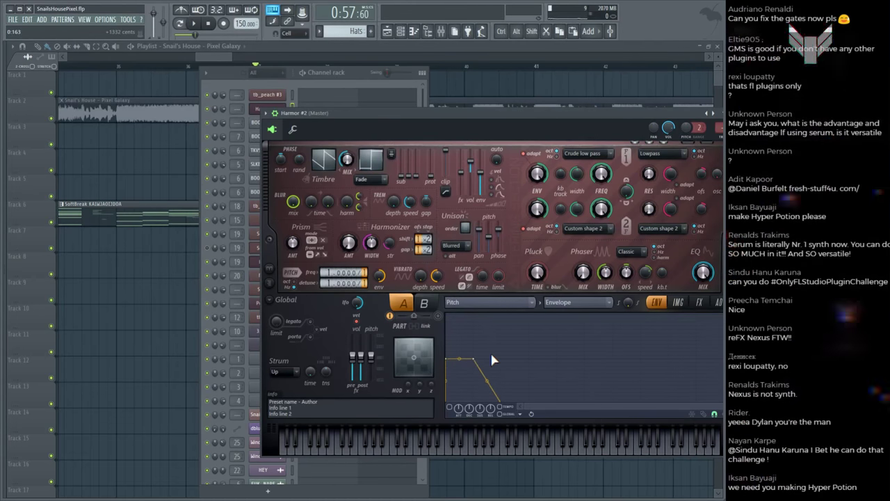
{"action": "left_click_drag", "start_coordinate": [527, 118], "coordinate": [431, 42]}
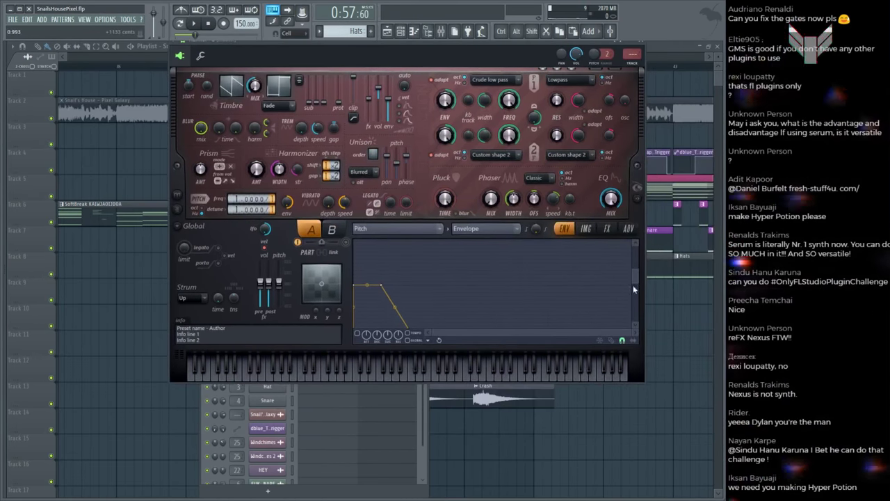
{"action": "left_click_drag", "start_coordinate": [459, 299], "coordinate": [383, 262]}
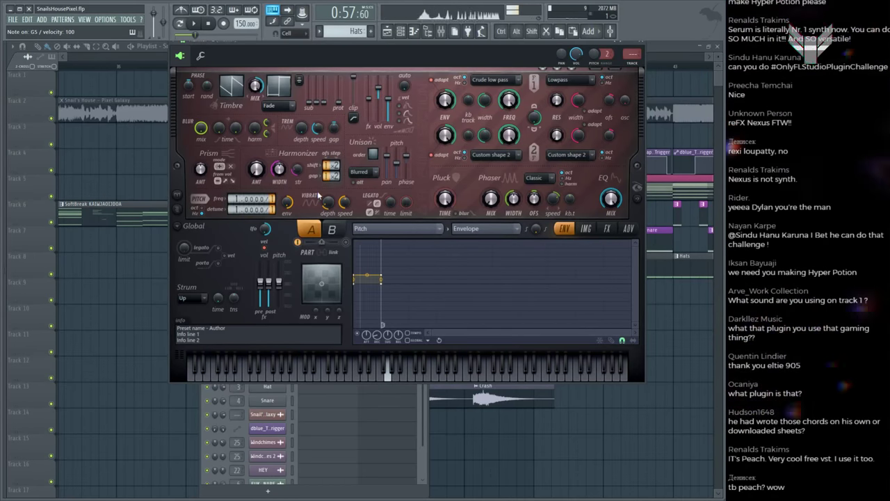
{"action": "left_click_drag", "start_coordinate": [331, 47], "coordinate": [309, 98]}
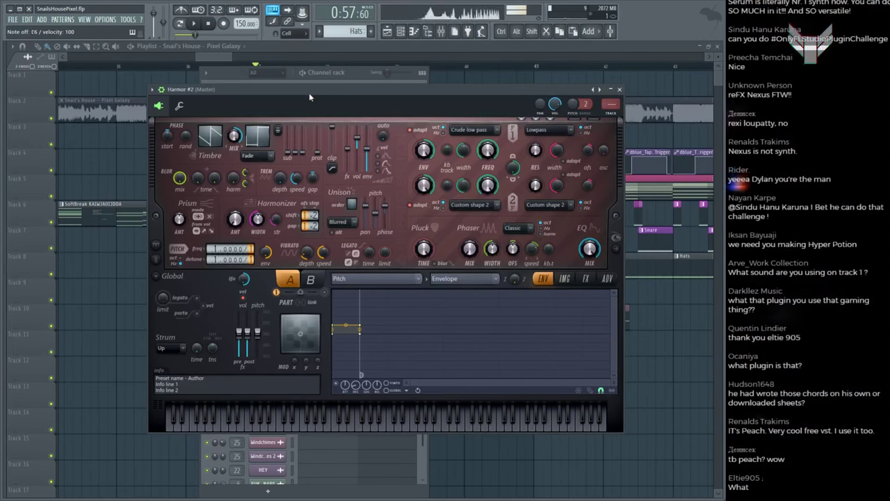
Step: Close the tb_peach #3 window and preview the drop
{"action": "left_click_drag", "start_coordinate": [315, 91], "coordinate": [342, 201]}
{"action": "left_click", "coordinate": [267, 94]}
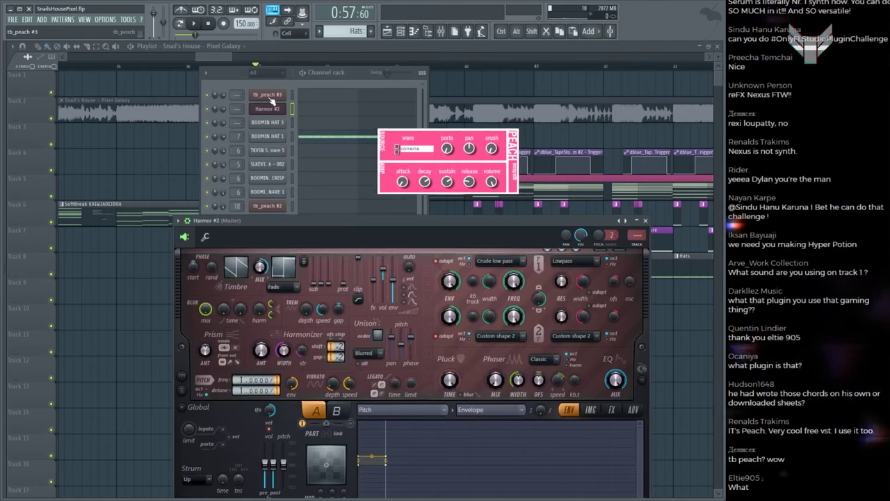
{"action": "left_click_drag", "start_coordinate": [425, 104], "coordinate": [453, 94]}
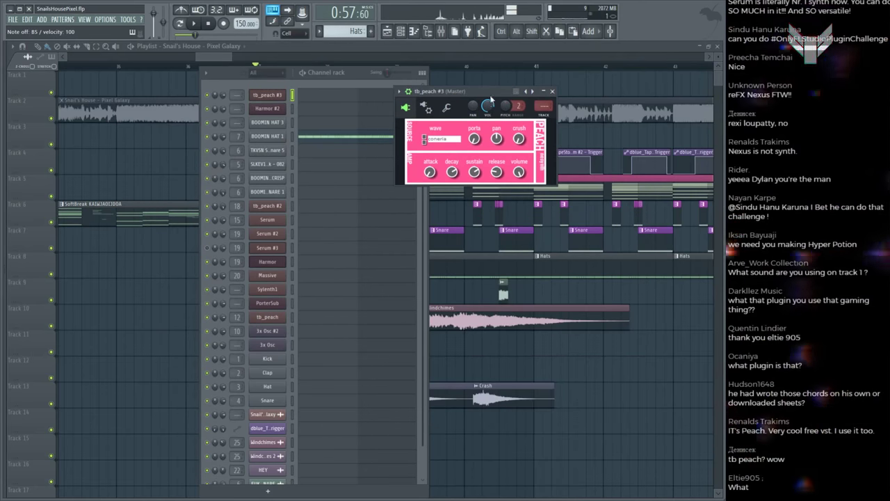
{"action": "left_click", "coordinate": [553, 91]}
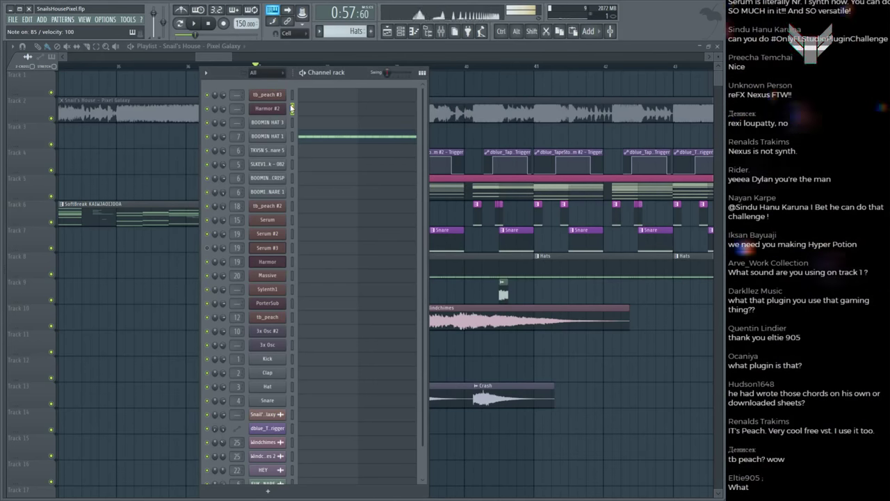
{"action": "key", "text": "F6"}
{"action": "key", "text": "space"}
{"action": "key", "text": "space"}
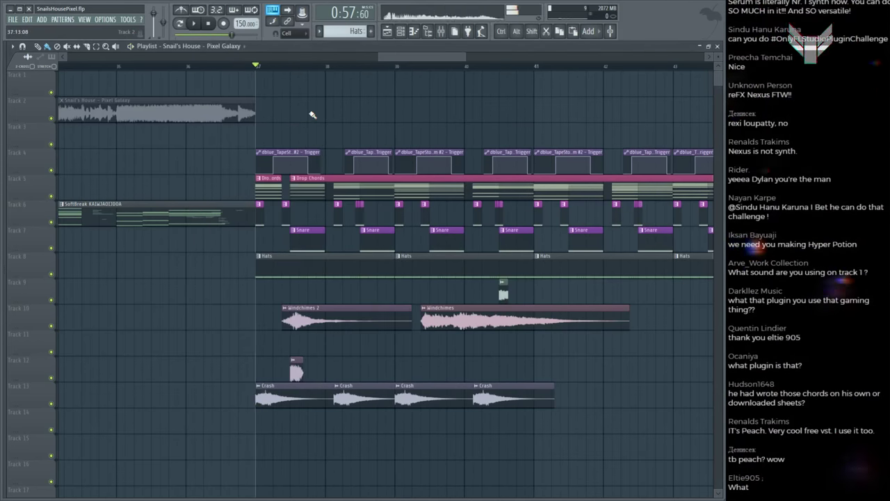
{"action": "left_click", "coordinate": [308, 112], "text": "alt"}
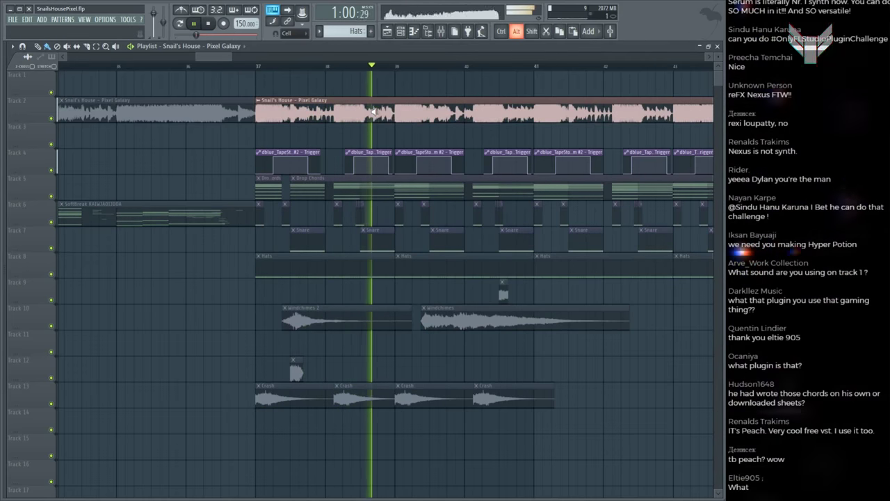
{"action": "key", "text": "space"}
Step: Create a new empty pattern named GameBOIIIIIIII Lead
{"action": "key", "text": "F6"}
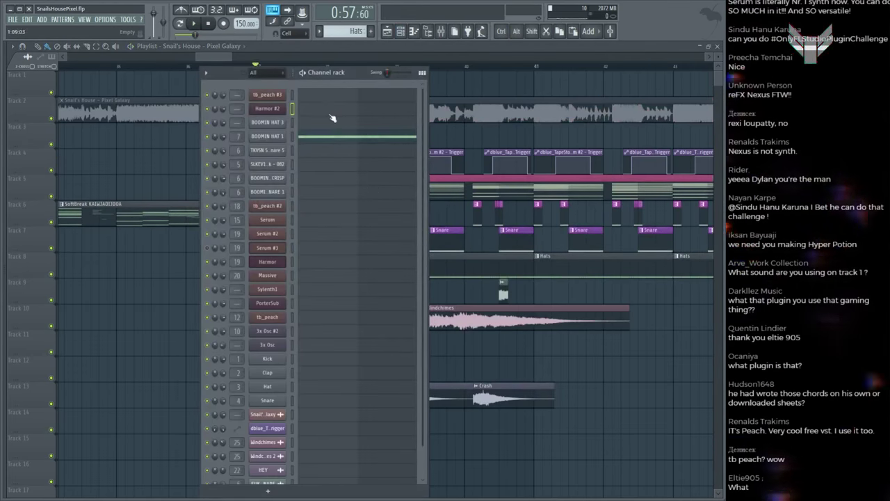
{"action": "key", "text": "F4"}
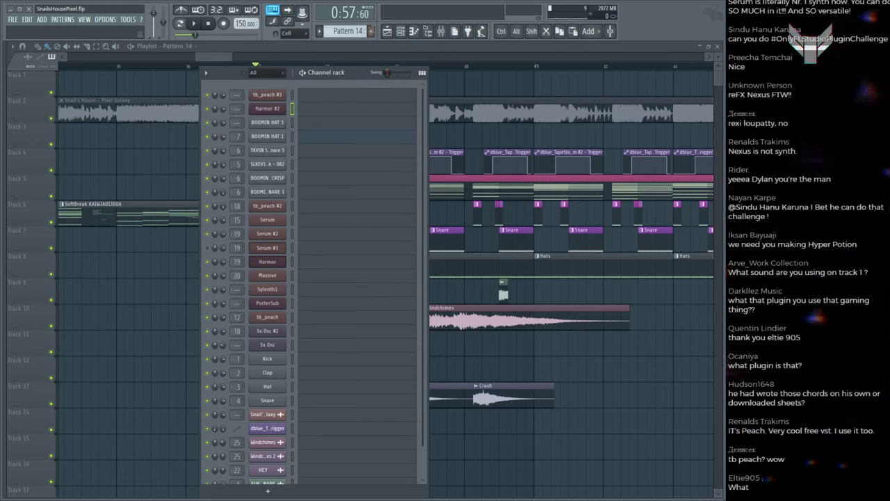
{"action": "key", "text": "shift"}
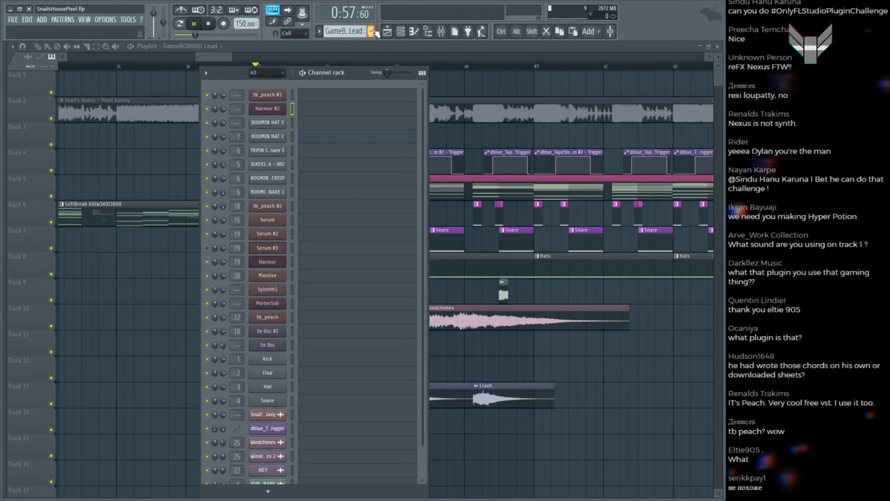
{"action": "key", "text": "F6"}
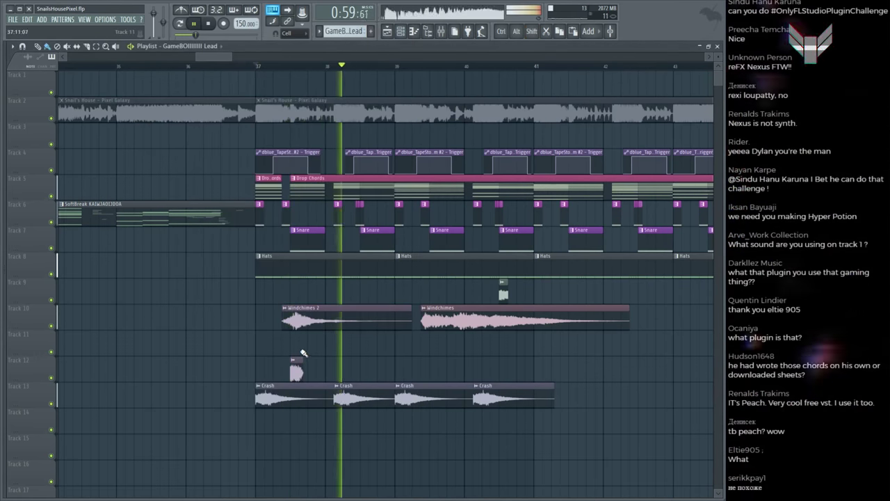
{"action": "key", "text": "space"}
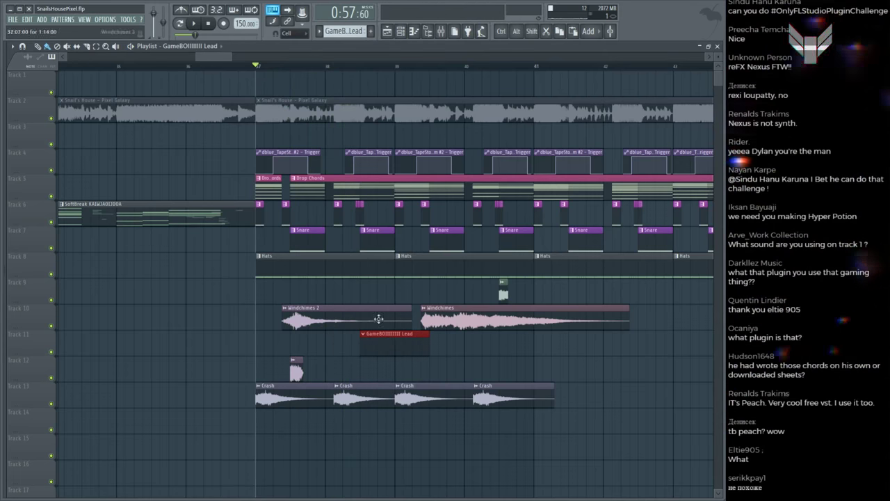
Step: Place the lead pattern on Track 11 at mid-bar 38 and preview it
{"action": "left_click", "coordinate": [366, 67]}
{"action": "key", "text": "space"}
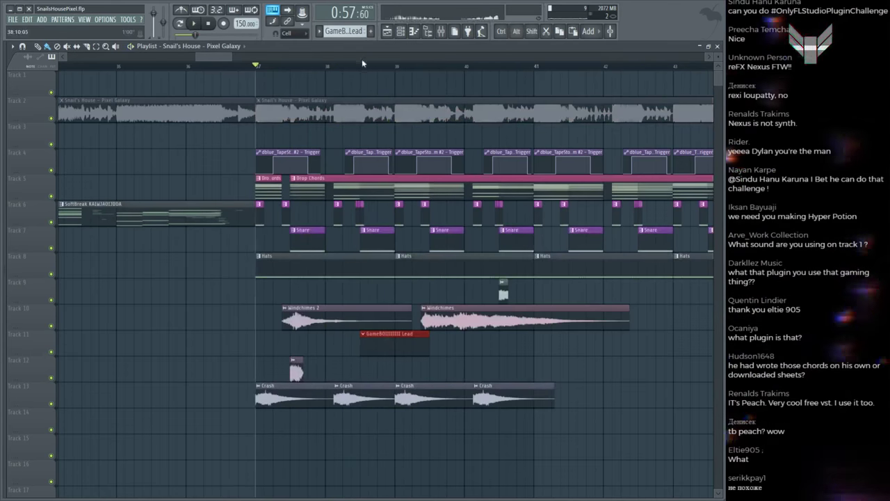
{"action": "left_click", "coordinate": [363, 67]}
{"action": "key", "text": "F6"}
{"action": "key", "text": "F7"}
{"action": "key", "text": "space"}
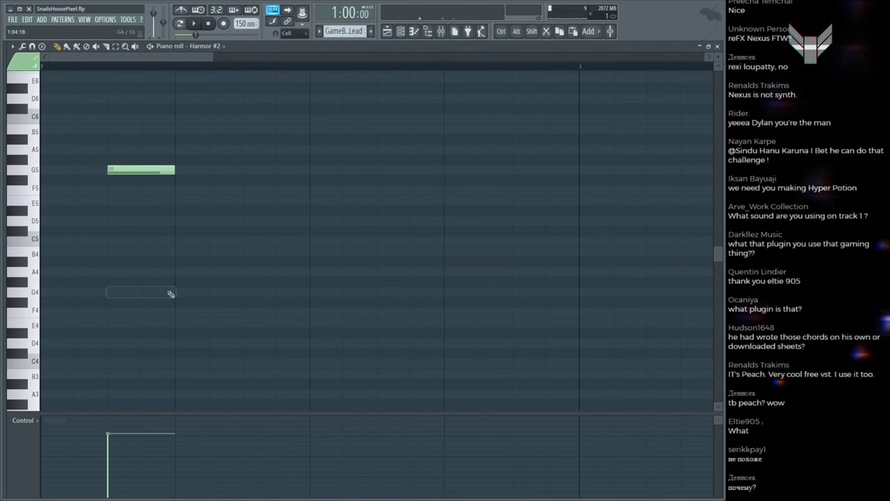
Step: Draw the lead notes A5, C6, G6 and E6, then play the melody
{"action": "left_click_drag", "start_coordinate": [105, 228], "coordinate": [121, 210]}
{"action": "left_click", "coordinate": [190, 179]}
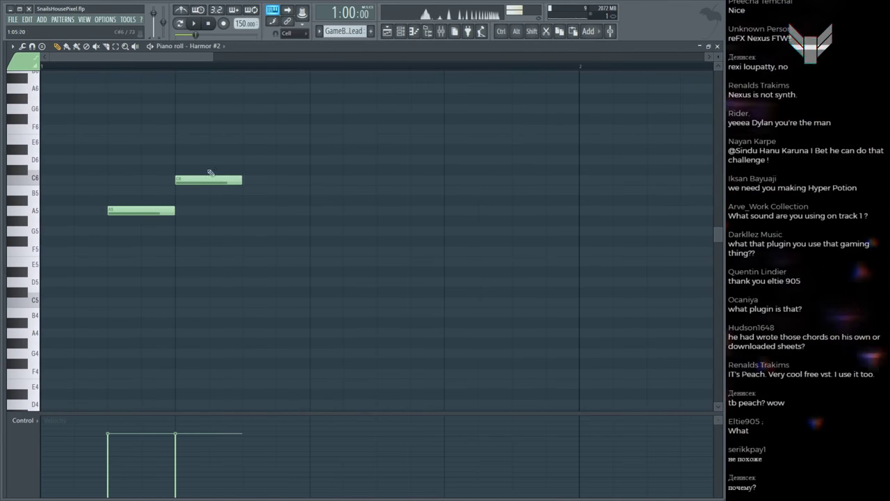
{"action": "left_click_drag", "start_coordinate": [223, 129], "coordinate": [263, 109]}
{"action": "left_click_drag", "start_coordinate": [326, 128], "coordinate": [376, 141]}
{"action": "key", "text": "space"}
{"action": "key", "text": "space"}
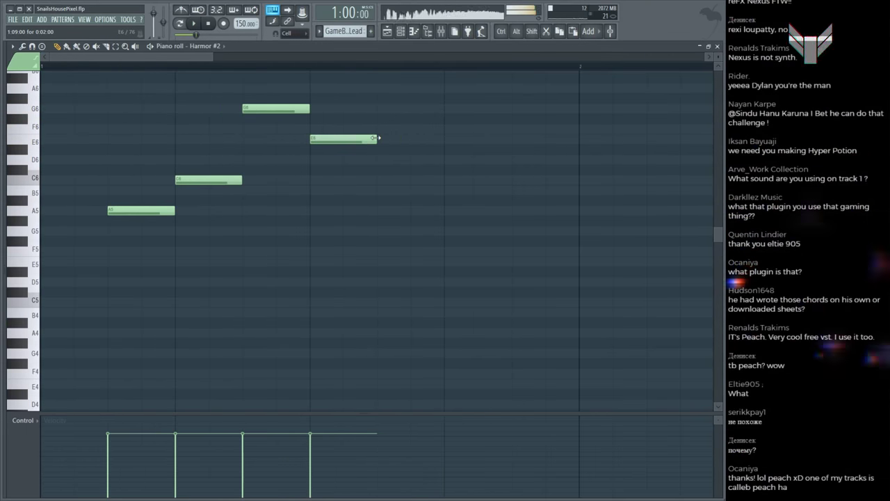
{"action": "key", "text": "space"}
Step: Lengthen the E6 note and stack an A6 note above it
{"action": "key", "text": "F5"}
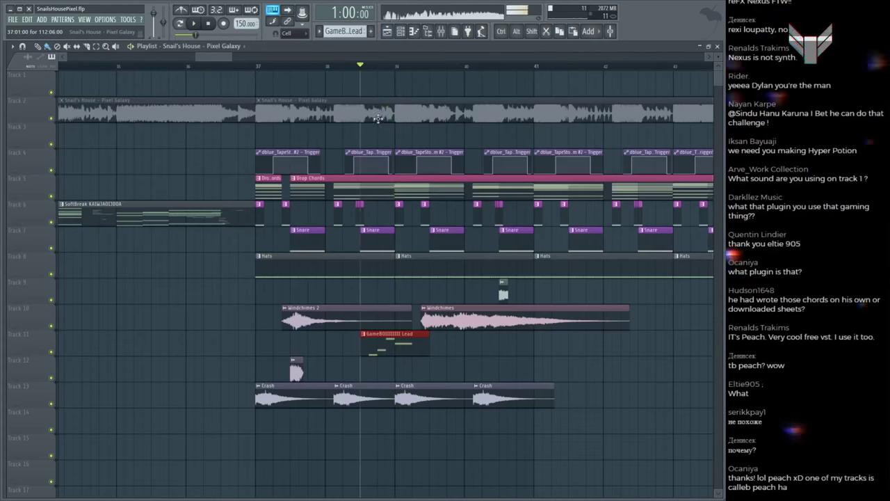
{"action": "left_click", "coordinate": [360, 109]}
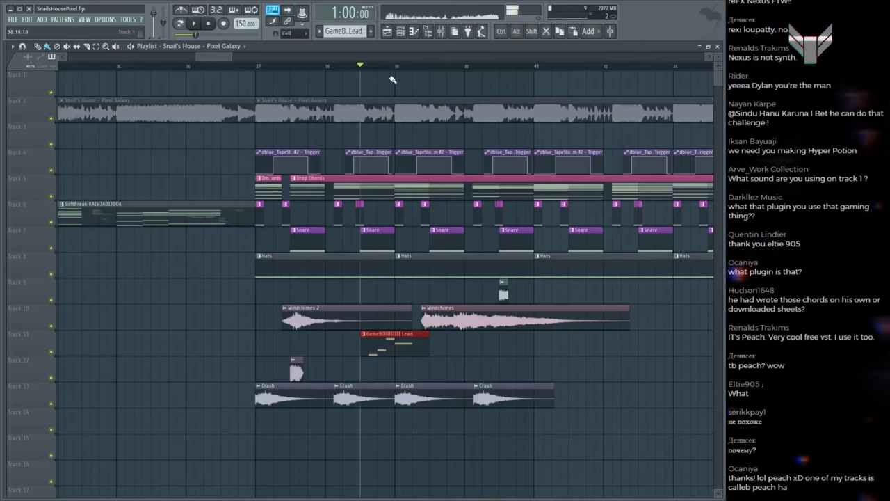
{"action": "double_click", "coordinate": [378, 347]}
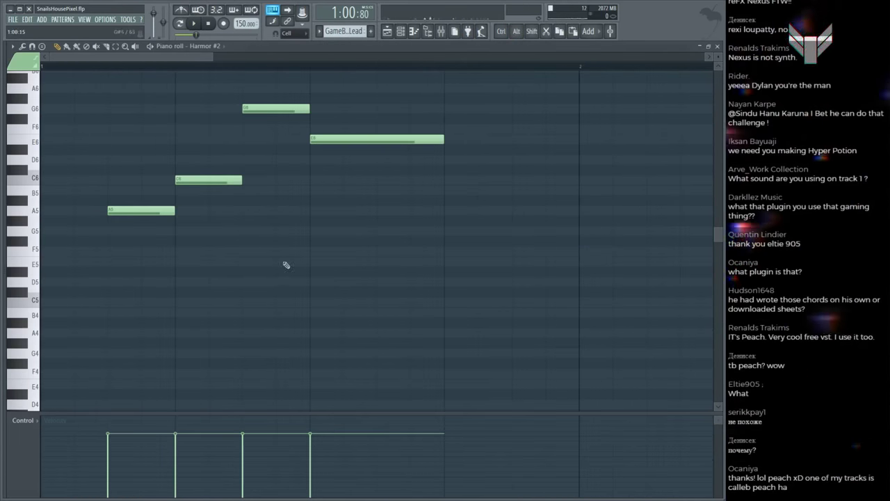
{"action": "key", "text": "space"}
{"action": "scroll", "coordinate": [331, 218], "scroll_direction": "up", "scroll_amount": 3}
{"action": "left_click_drag", "start_coordinate": [332, 219], "coordinate": [333, 226]}
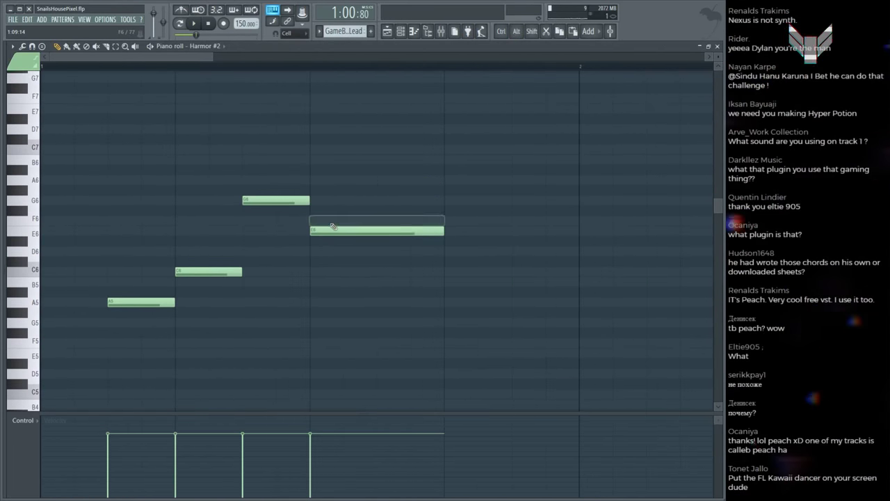
{"action": "left_click", "coordinate": [315, 167]}
{"action": "left_click_drag", "start_coordinate": [318, 166], "coordinate": [322, 180]}
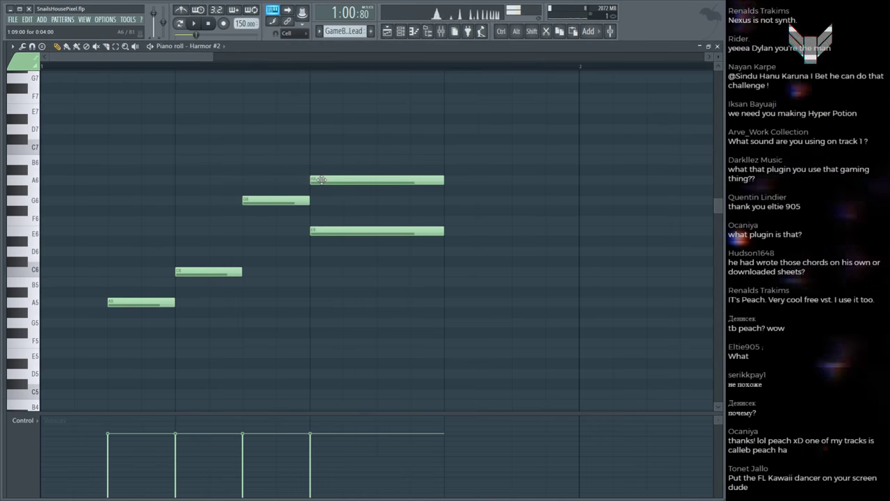
{"action": "key", "text": "F6"}
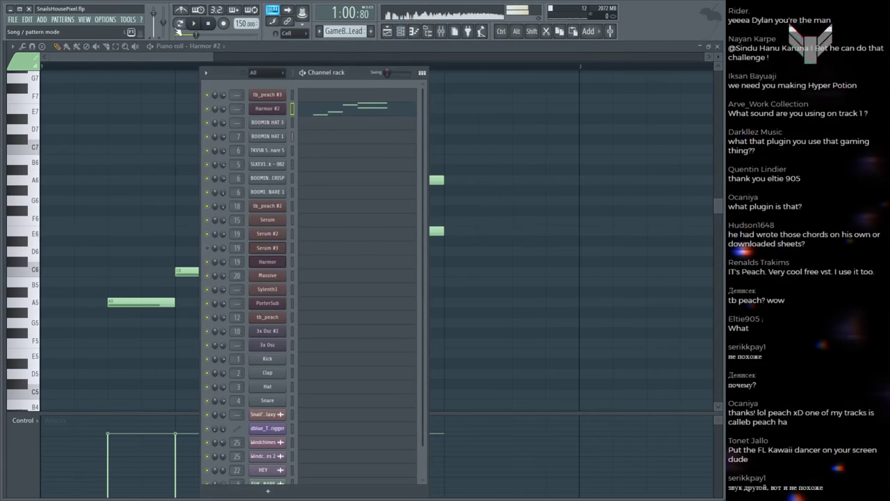
Step: Open Harmor #2's channel settings while the lead melody plays
{"action": "key", "text": "space"}
{"action": "key", "text": "space"}
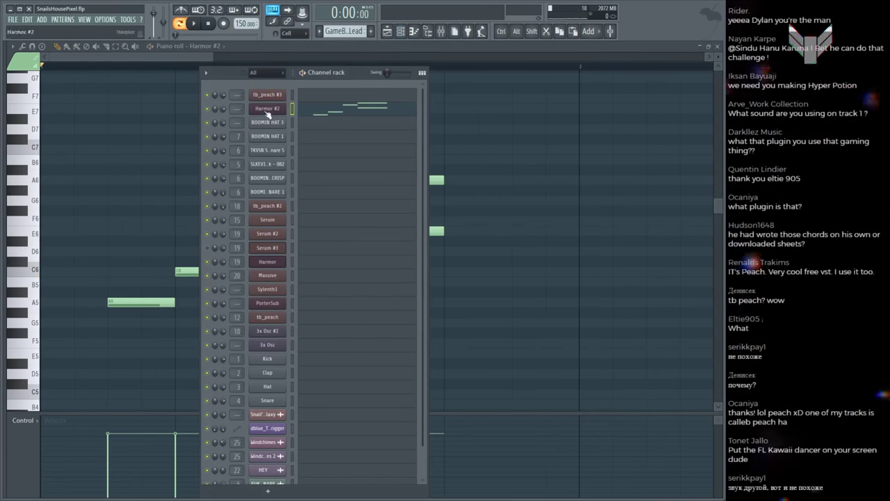
{"action": "left_click", "coordinate": [268, 110]}
{"action": "left_click", "coordinate": [207, 232]}
{"action": "left_click_drag", "start_coordinate": [242, 213], "coordinate": [279, 120]}
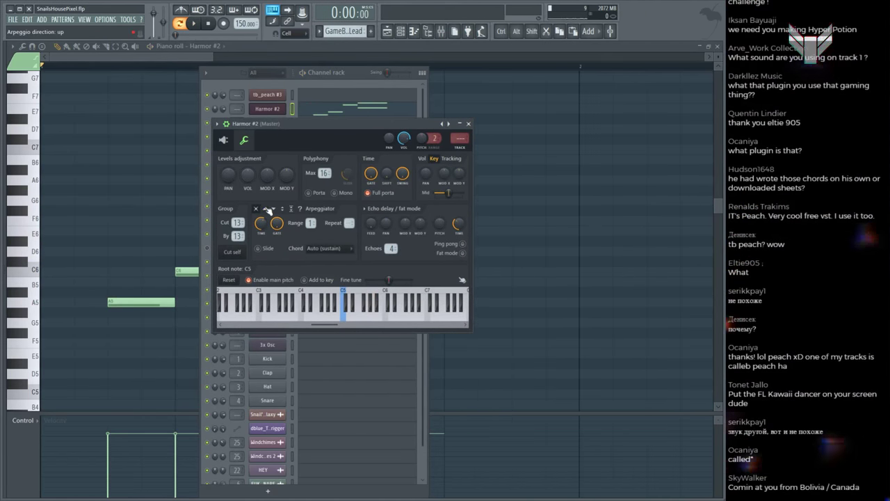
Step: Audition the lead pattern's arpeggio several times, then close the Harmor #2 settings
{"action": "key", "text": "space"}
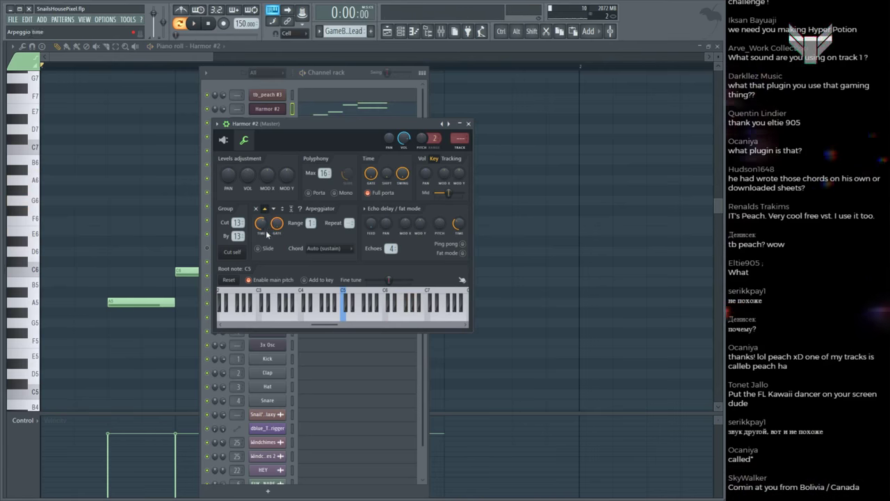
{"action": "key", "text": "space"}
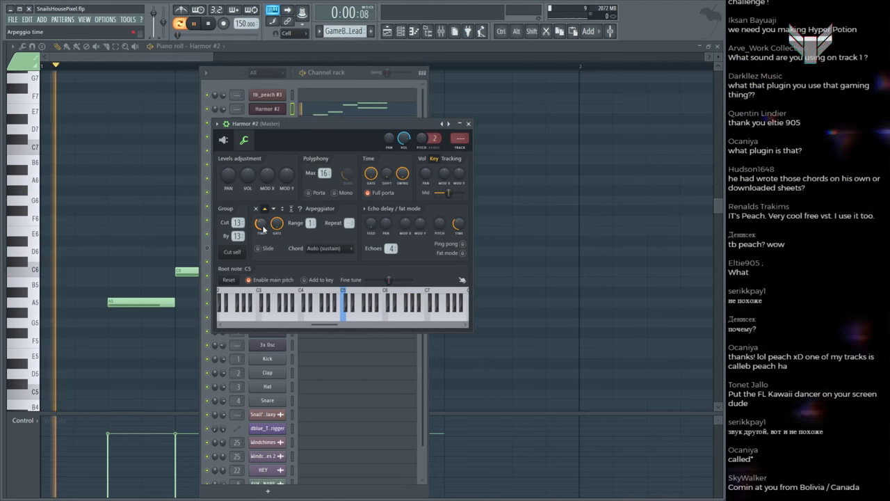
{"action": "key", "text": "space"}
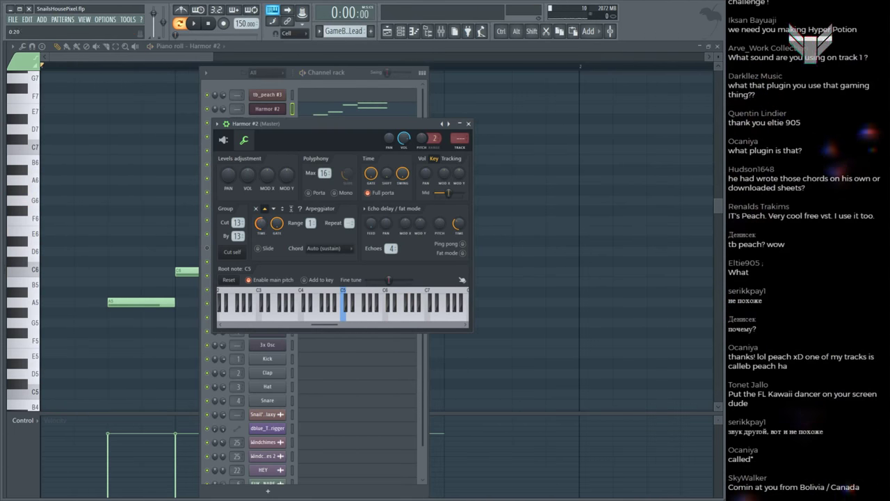
{"action": "key", "text": "space"}
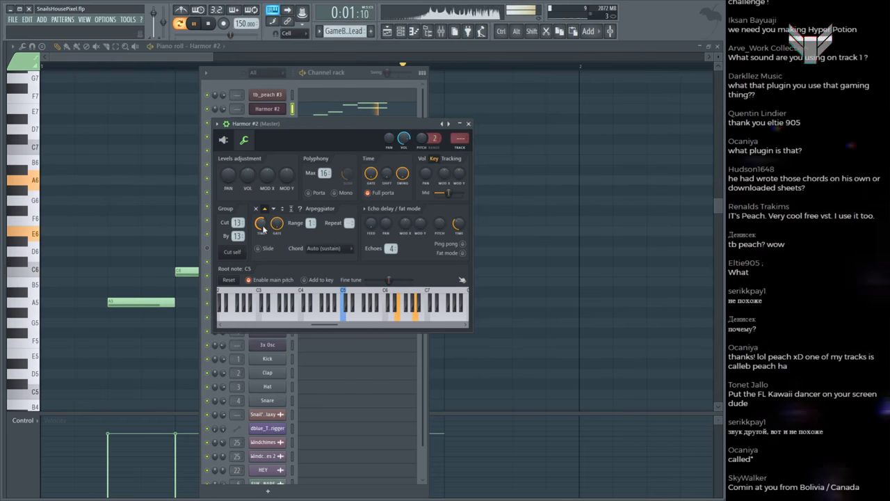
{"action": "key", "text": "space"}
{"action": "key", "text": "space"}
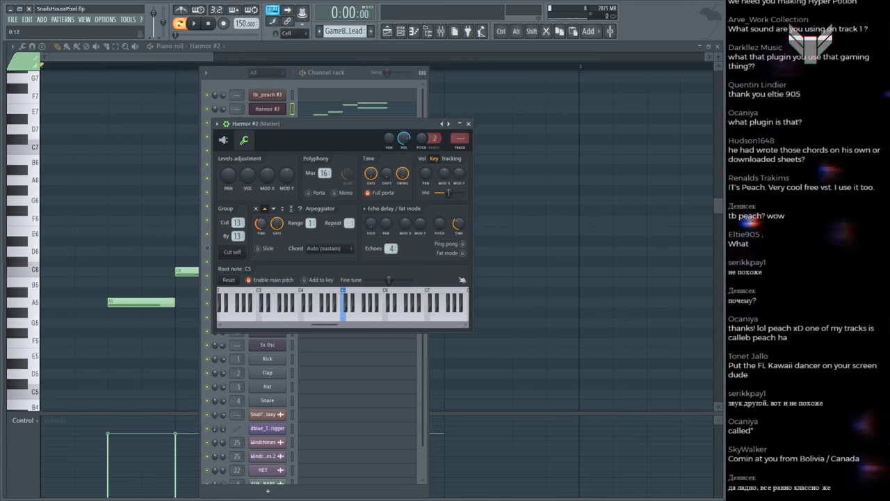
{"action": "key", "text": "space"}
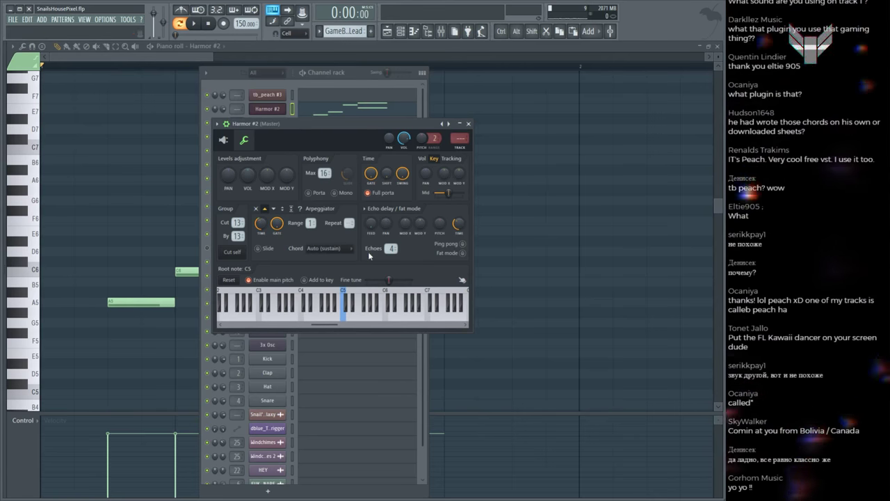
{"action": "key", "text": "space"}
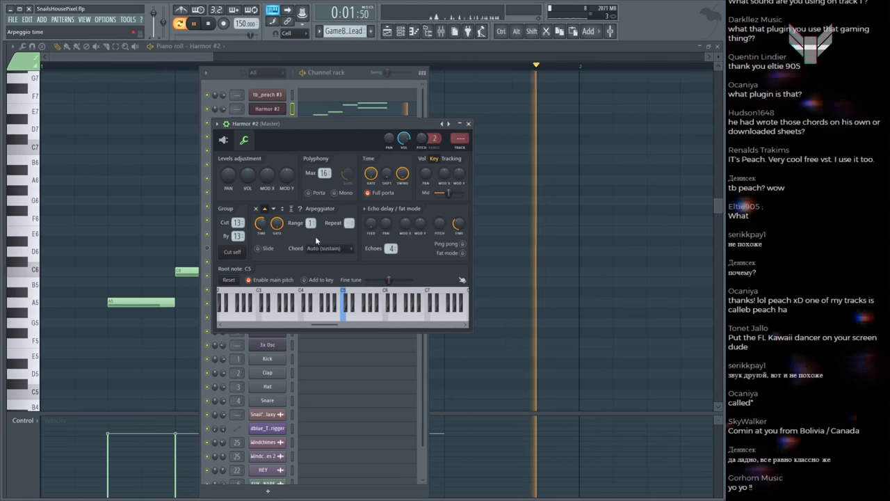
{"action": "key", "text": "space"}
{"action": "left_click", "coordinate": [576, 213]}
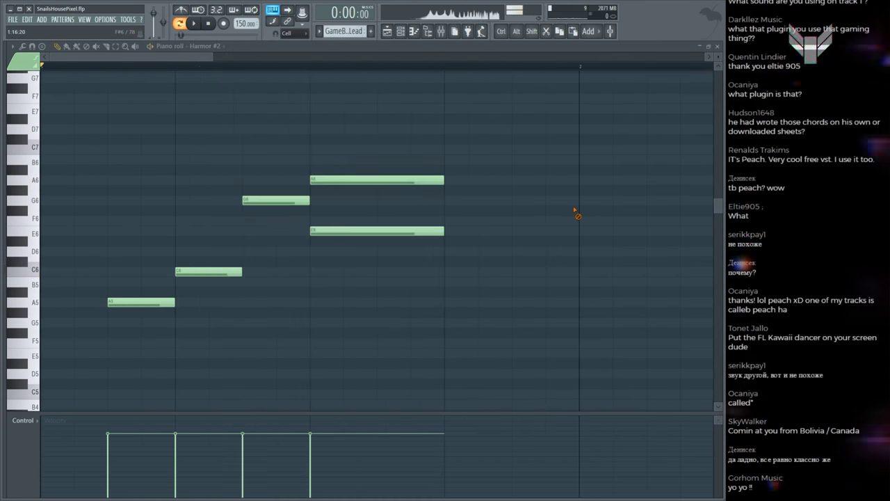
Step: Preview the Snail's House reference clip and open the lead clip's notes
{"action": "key", "text": "F5"}
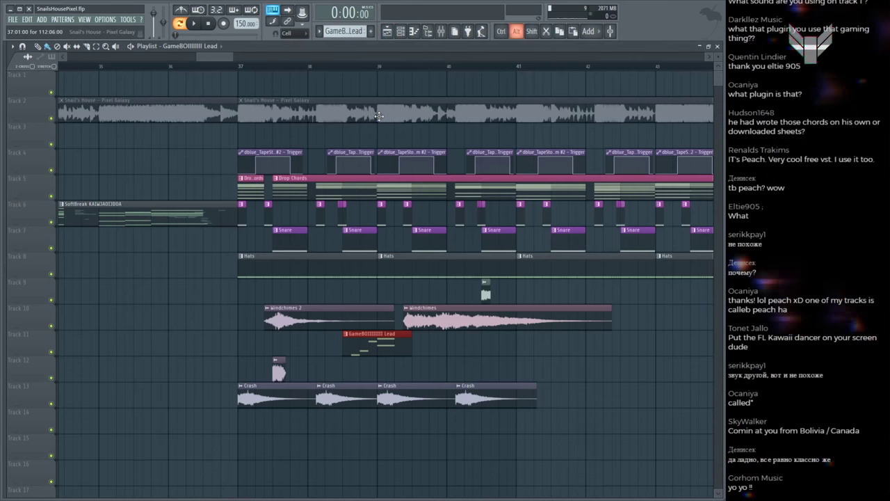
{"action": "left_click", "coordinate": [379, 116]}
{"action": "left_click", "coordinate": [379, 116]}
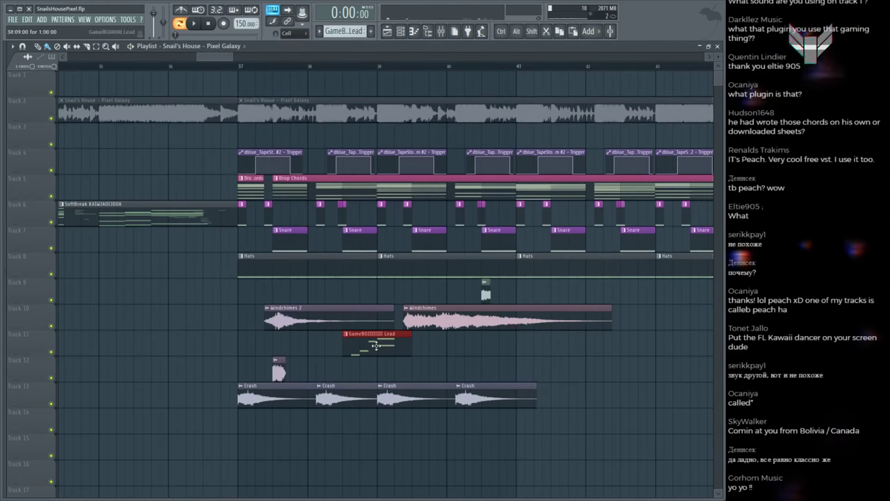
{"action": "double_click", "coordinate": [375, 345]}
Step: Add an E7 note above A6 in the final chord and play the edited melody
{"action": "mouse_move", "coordinate": [324, 180]}
{"action": "left_mouse_down"}
{"action": "mouse_move", "coordinate": [324, 158]}
{"action": "mouse_move", "coordinate": [325, 179]}
{"action": "left_mouse_up"}
{"action": "left_click", "coordinate": [318, 127]}
{"action": "left_click_drag", "start_coordinate": [318, 123], "coordinate": [317, 107]}
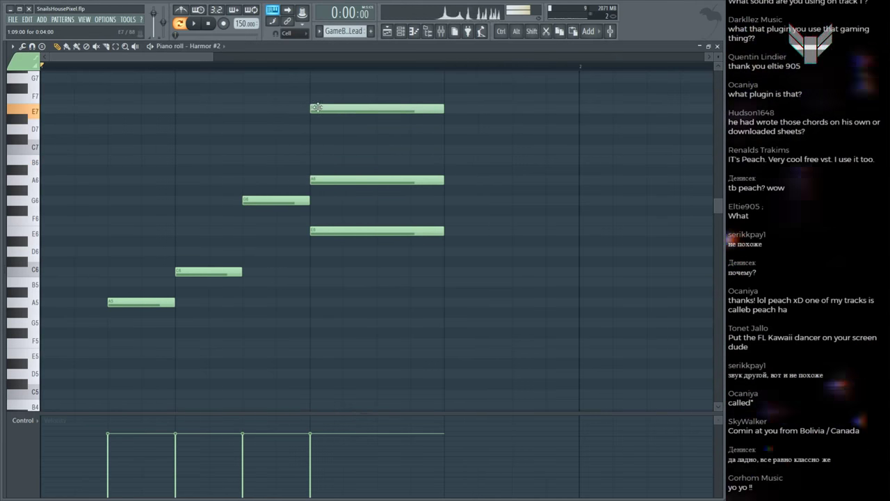
{"action": "key", "text": "space"}
{"action": "scroll", "coordinate": [274, 74], "scroll_direction": "down", "scroll_amount": 2}
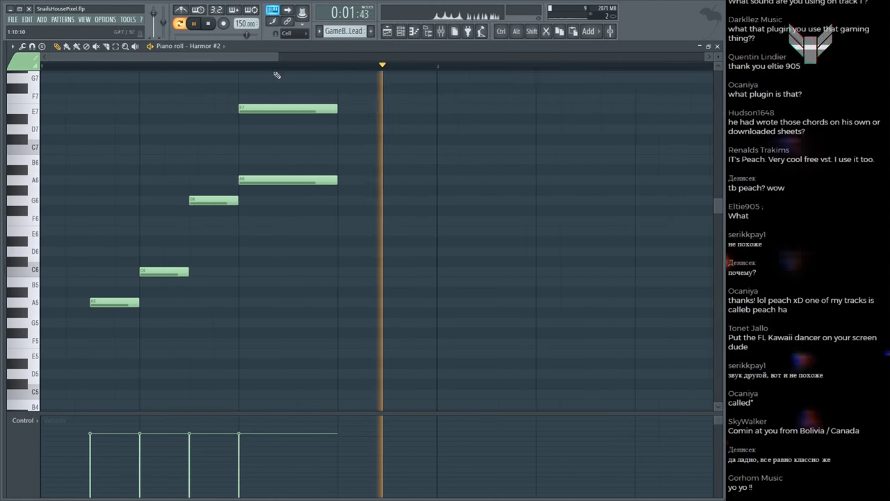
{"action": "key", "text": "F6"}
{"action": "key", "text": "F5"}
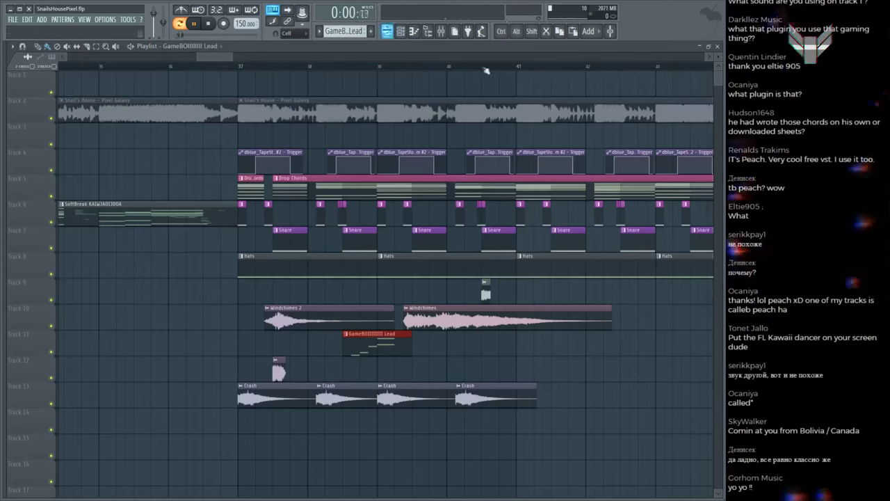
Step: Move the Harmor #2 mixer track from insert 26 to insert 21 and check its level
{"action": "left_click", "coordinate": [240, 66]}
{"action": "scroll", "coordinate": [248, 74], "scroll_direction": "down", "scroll_amount": 2}
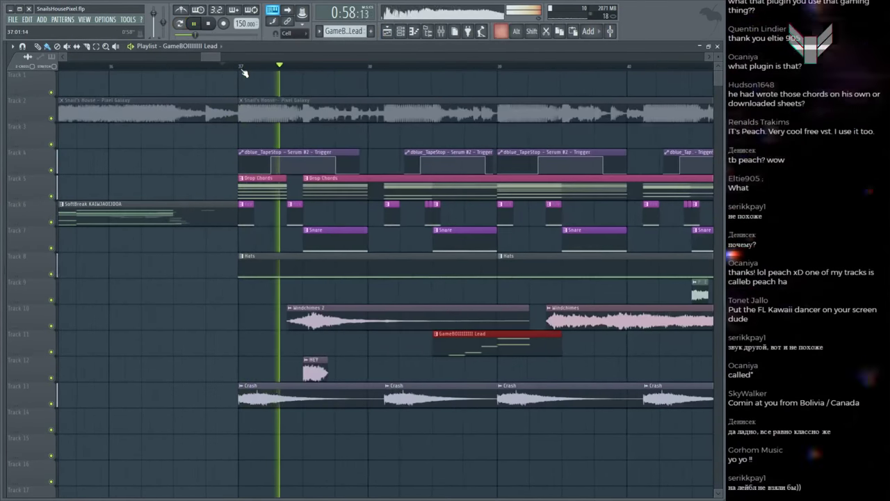
{"action": "key", "text": "F9"}
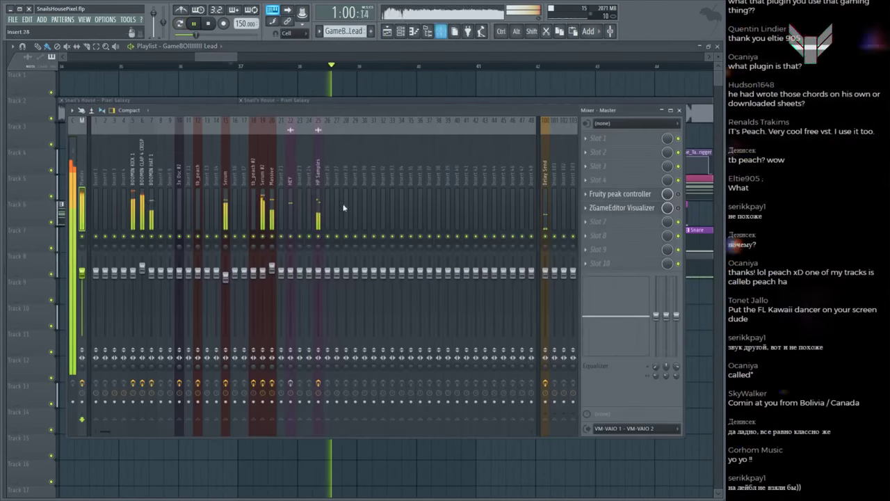
{"action": "key", "text": "space"}
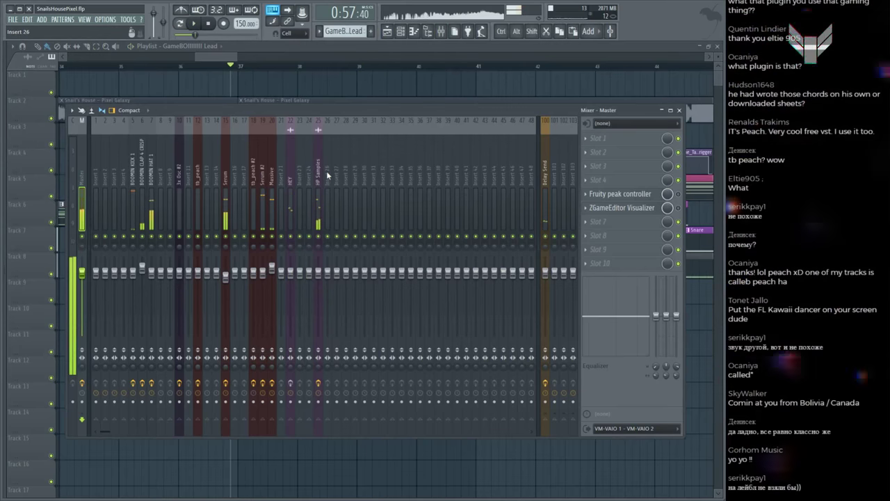
{"action": "left_click", "coordinate": [328, 173]}
{"action": "left_click_drag", "start_coordinate": [333, 176], "coordinate": [282, 174]}
{"action": "key", "text": "space"}
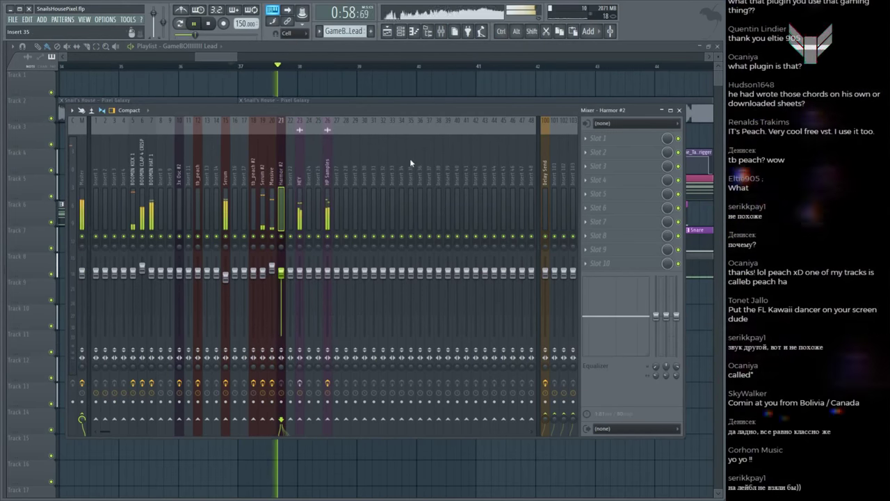
{"action": "key", "text": "space"}
{"action": "key", "text": "F9"}
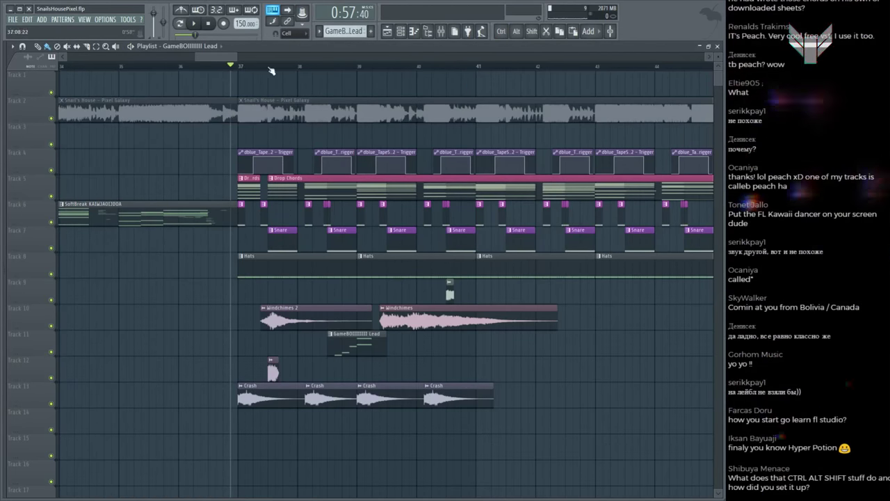
Step: Audition the drop from bar 37 several times and save SnailsHousePixel.flp
{"action": "scroll", "coordinate": [245, 68], "scroll_direction": "down", "scroll_amount": 3}
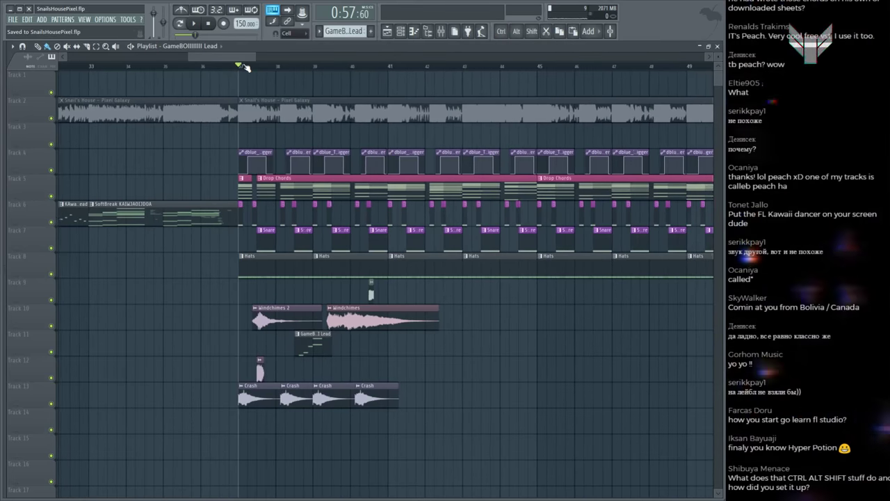
{"action": "key", "text": "space"}
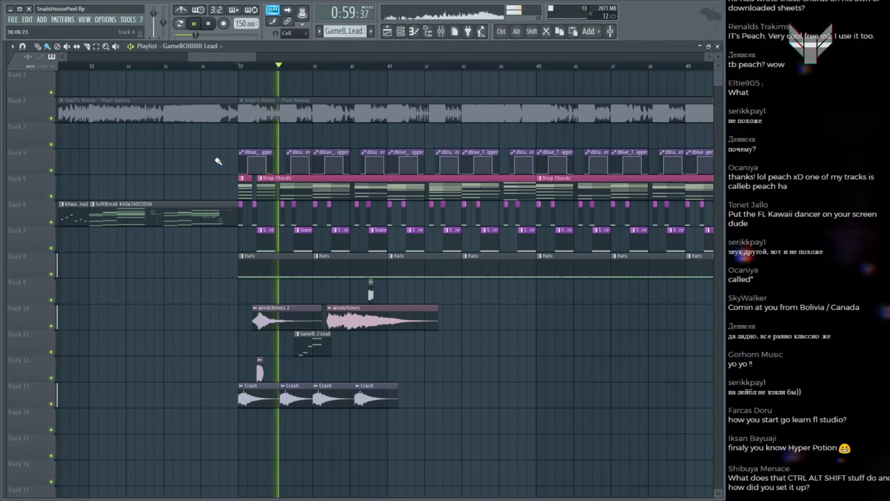
{"action": "key", "text": "space"}
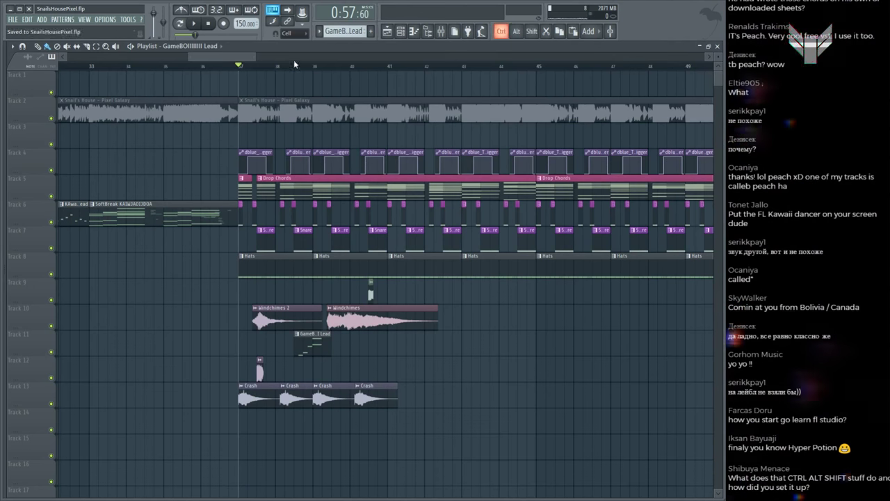
{"action": "scroll", "coordinate": [293, 63], "scroll_direction": "up", "scroll_amount": 3}
{"action": "key", "text": "space"}
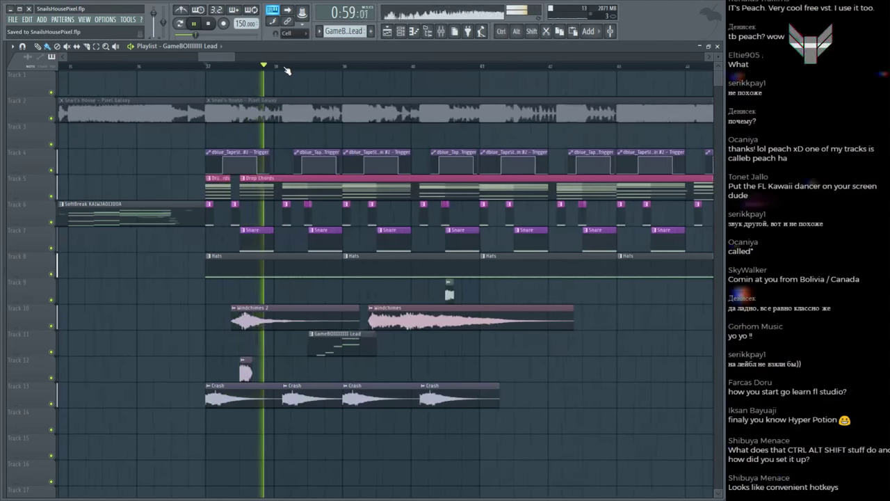
{"action": "scroll", "coordinate": [287, 71], "scroll_direction": "down", "scroll_amount": 2}
{"action": "key", "text": "space"}
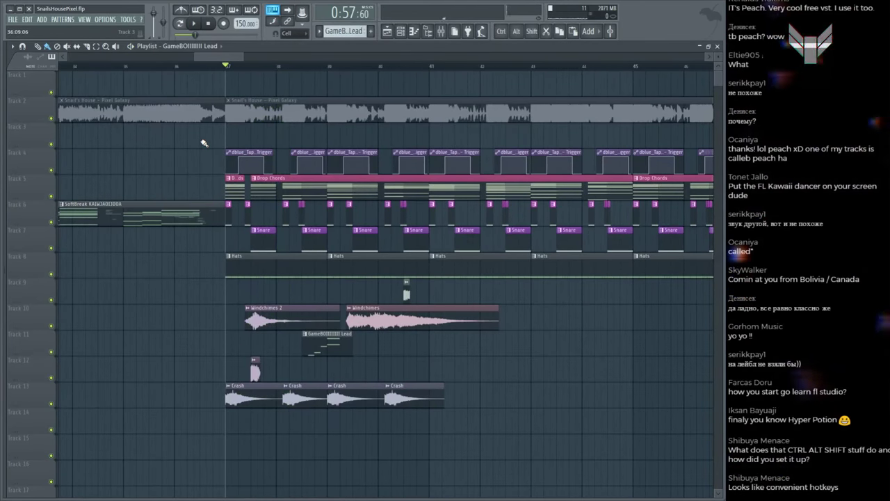
{"action": "key", "text": "space"}
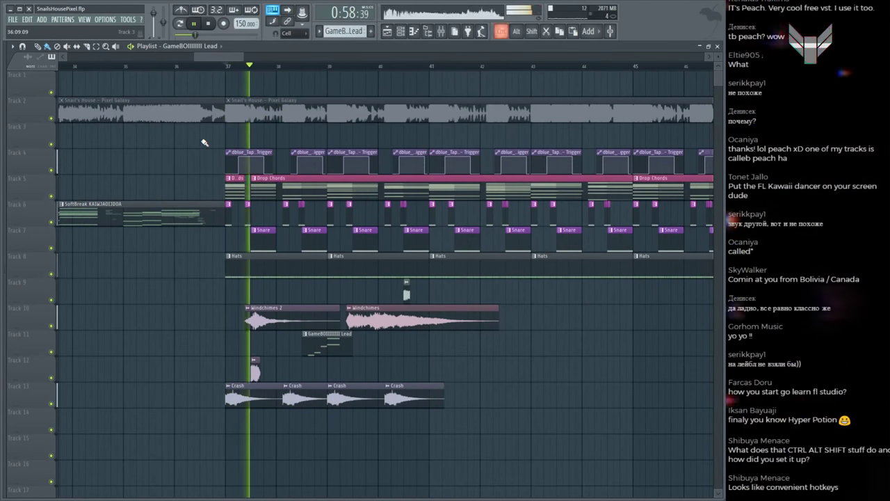
{"action": "key", "text": "space"}
{"action": "scroll", "coordinate": [253, 73], "scroll_direction": "up", "scroll_amount": 1}
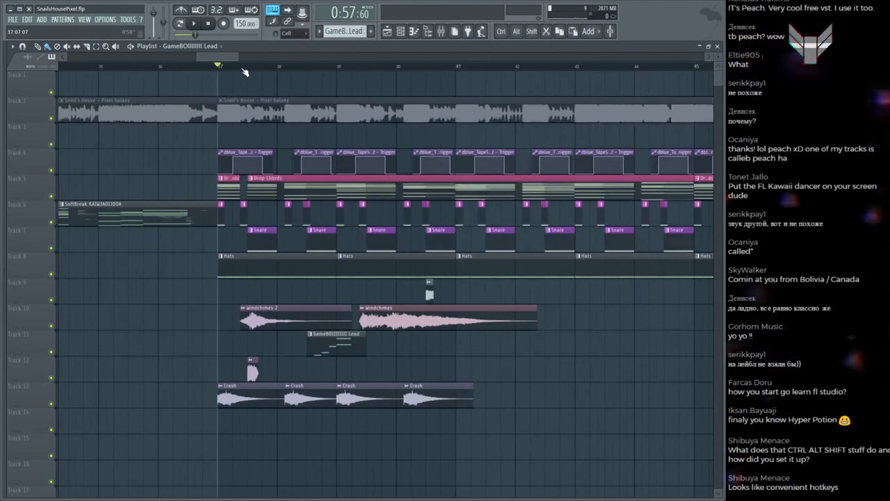
{"action": "scroll", "coordinate": [244, 72], "scroll_direction": "down", "scroll_amount": 1}
{"action": "key", "text": "space"}
{"action": "key", "text": "space"}
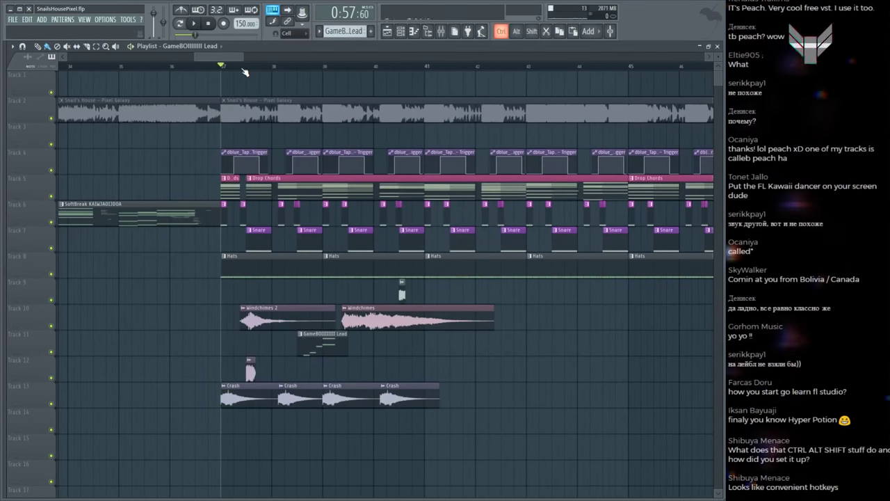
{"action": "key", "text": "ctrl+s"}
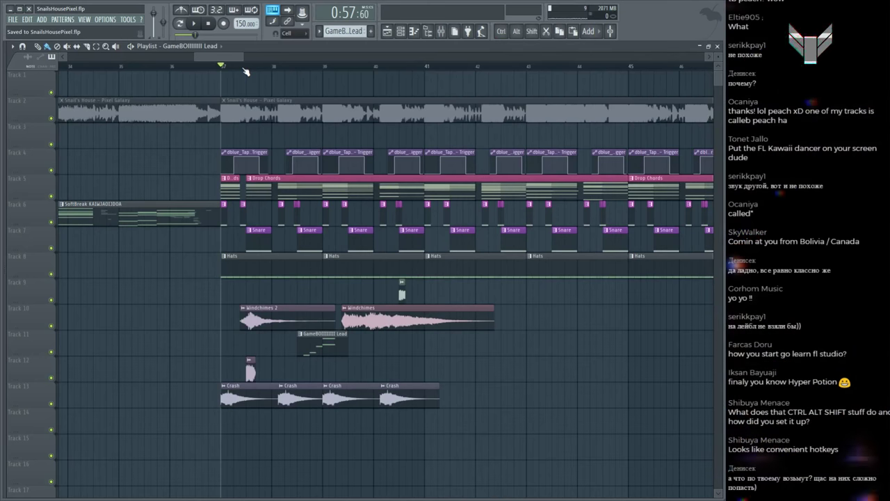
Step: Play the drop from bar 37 again with the new lead
{"action": "scroll", "coordinate": [245, 72], "scroll_direction": "down", "scroll_amount": 1}
{"action": "scroll", "coordinate": [245, 72], "scroll_direction": "up", "scroll_amount": 1}
{"action": "key", "text": "space"}
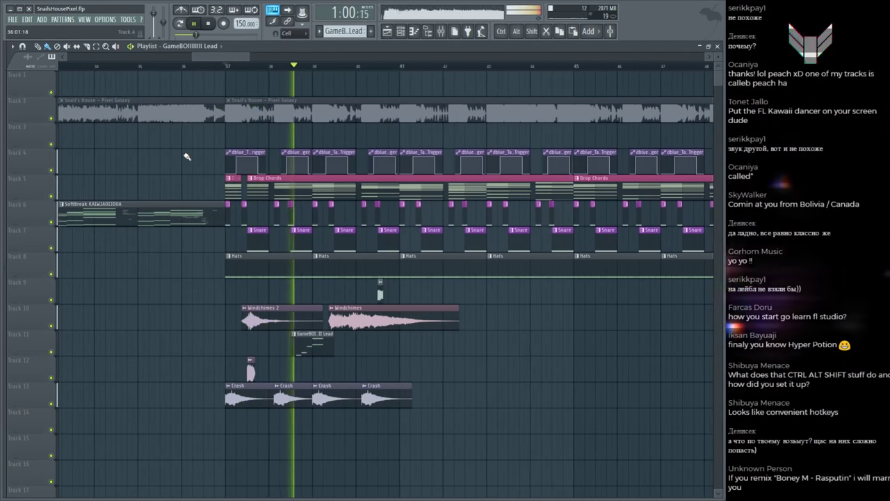
{"action": "scroll", "coordinate": [186, 157], "scroll_direction": "down", "scroll_amount": 1}
{"action": "scroll", "coordinate": [188, 156], "scroll_direction": "up", "scroll_amount": 1}
{"action": "key", "text": "space"}
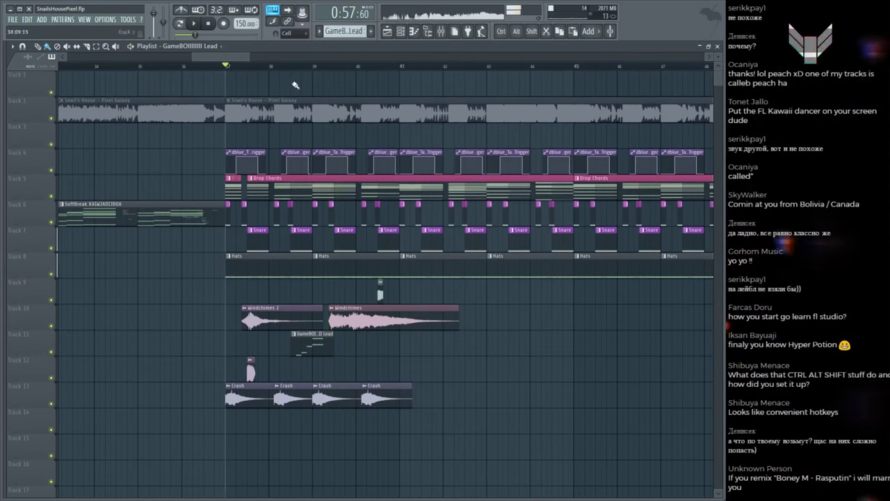
{"action": "key", "text": "F6"}
{"action": "key", "text": "F6"}
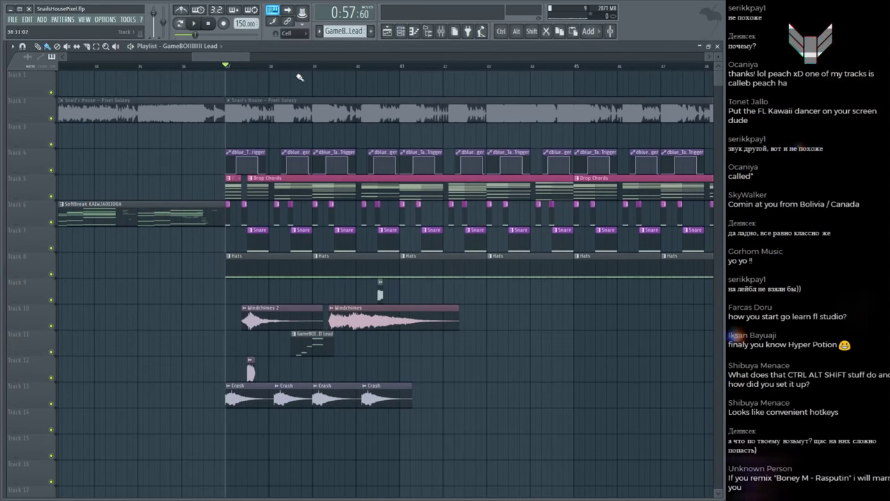
{"action": "key", "text": "space"}
{"action": "scroll", "coordinate": [297, 90], "scroll_direction": "up", "scroll_amount": 4}
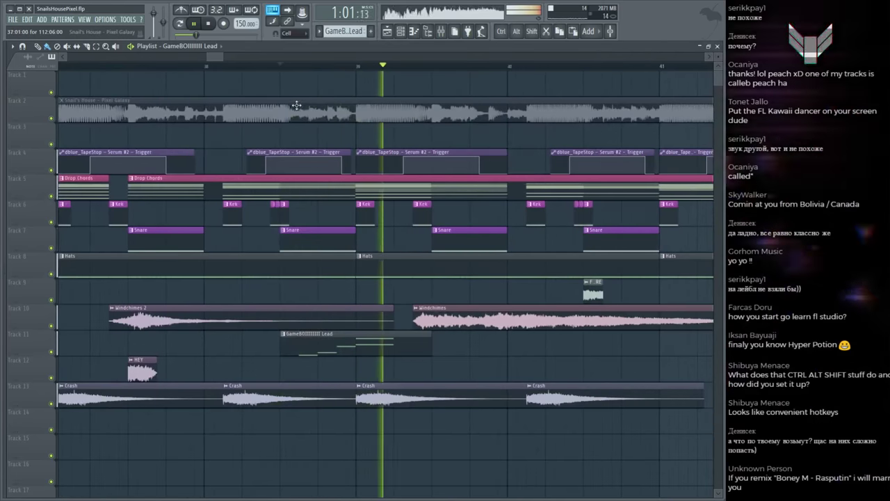
Step: Lengthen the two final chord notes and lower them an octave to E6 and A5
{"action": "left_click", "coordinate": [327, 108], "text": "alt"}
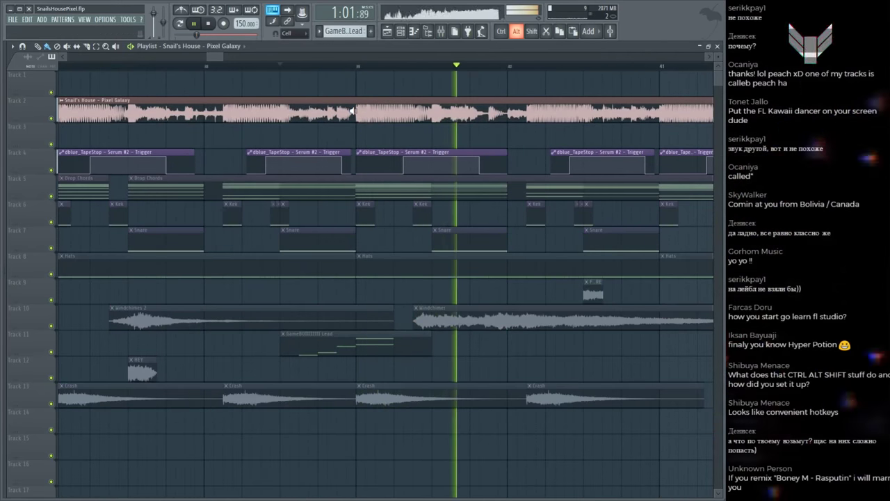
{"action": "double_click", "coordinate": [383, 327]}
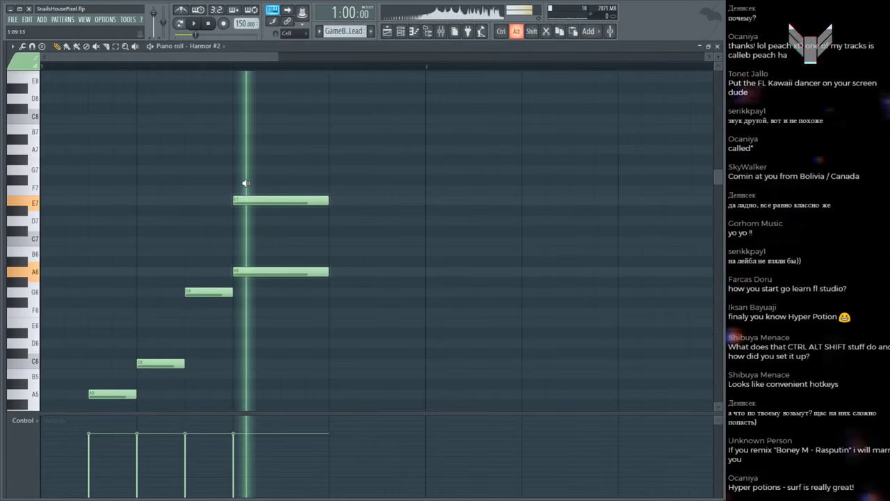
{"action": "key", "text": "ctrl"}
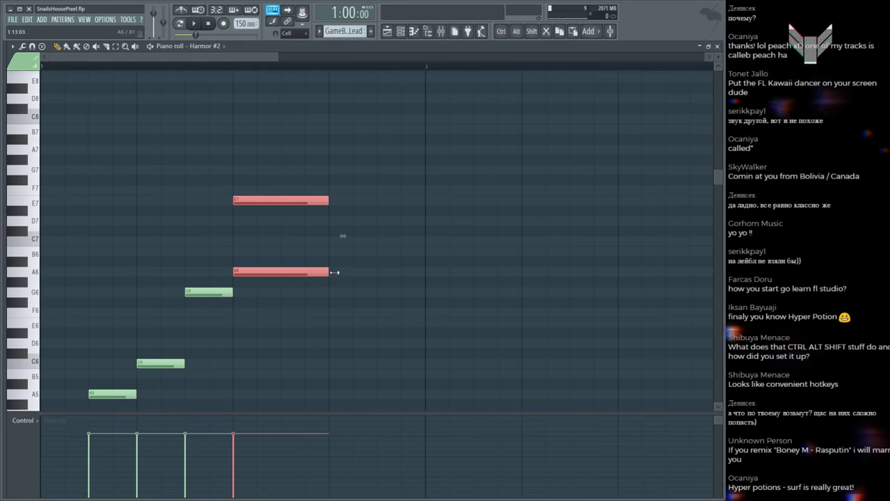
{"action": "left_click_drag", "start_coordinate": [335, 272], "coordinate": [518, 269]}
{"action": "key", "text": "ctrl+Down"}
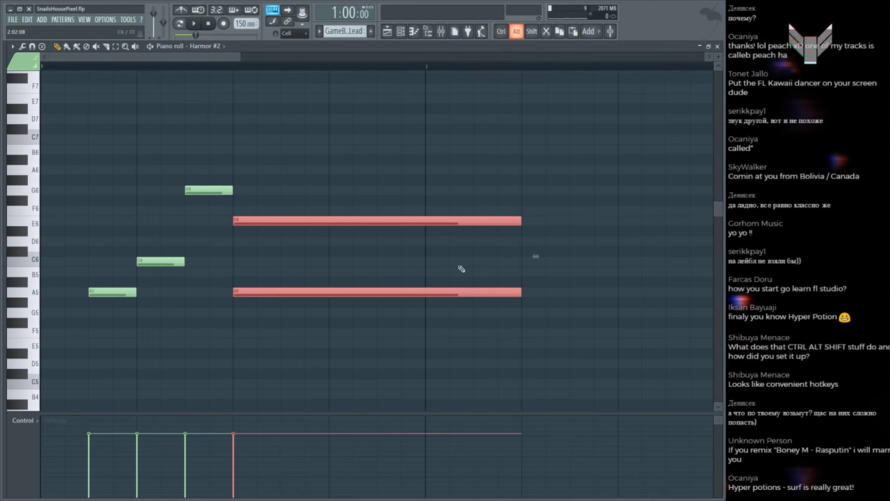
{"action": "key", "text": "space"}
Step: Play the longer lead clip in the arrangement, then reopen the Harmor #2 piano roll and channel rack
{"action": "scroll", "coordinate": [277, 71], "scroll_direction": "down", "scroll_amount": 2}
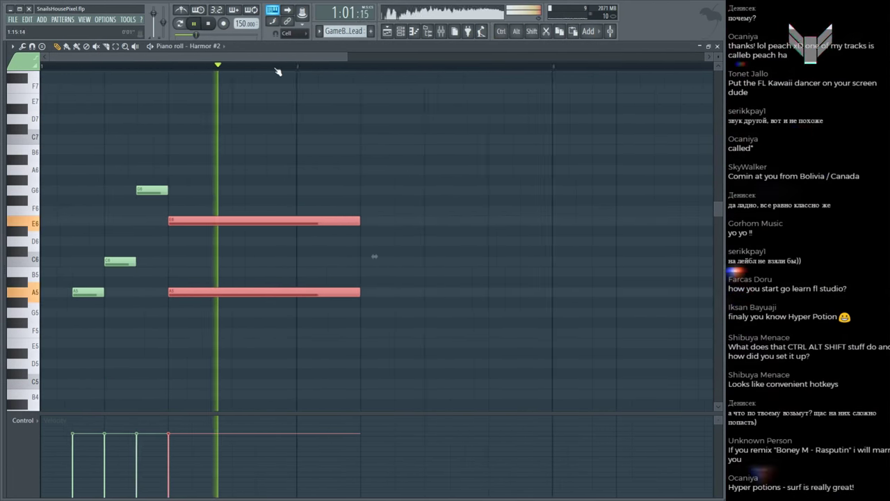
{"action": "left_click", "coordinate": [362, 199]}
{"action": "key", "text": "F5"}
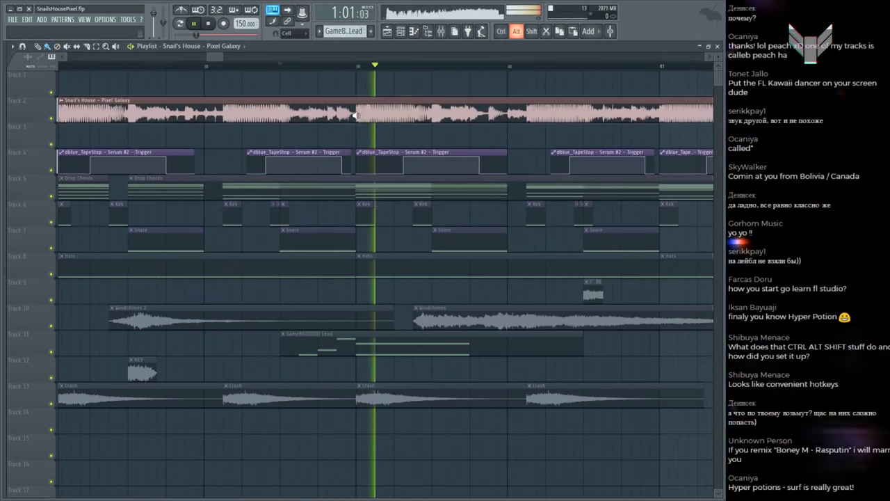
{"action": "left_click", "coordinate": [412, 337]}
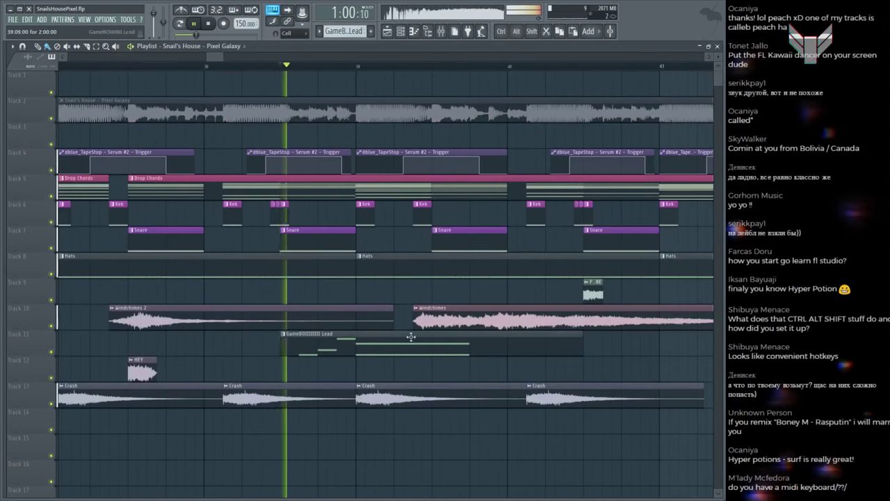
{"action": "key", "text": "F7"}
{"action": "key", "text": "F6"}
{"action": "key", "text": "space"}
{"action": "key", "text": "F6"}
{"action": "key", "text": "F6"}
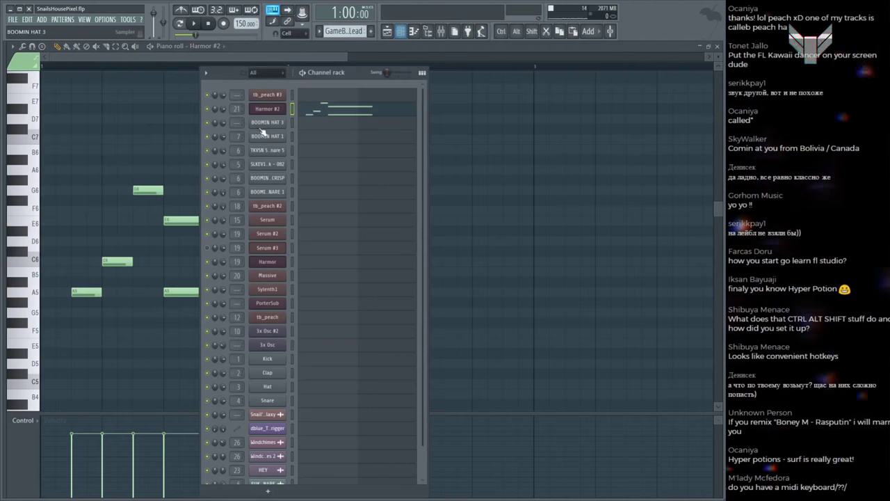
Step: Open Harmor #2 and audition its delay effect on the FX page
{"action": "left_click", "coordinate": [267, 109]}
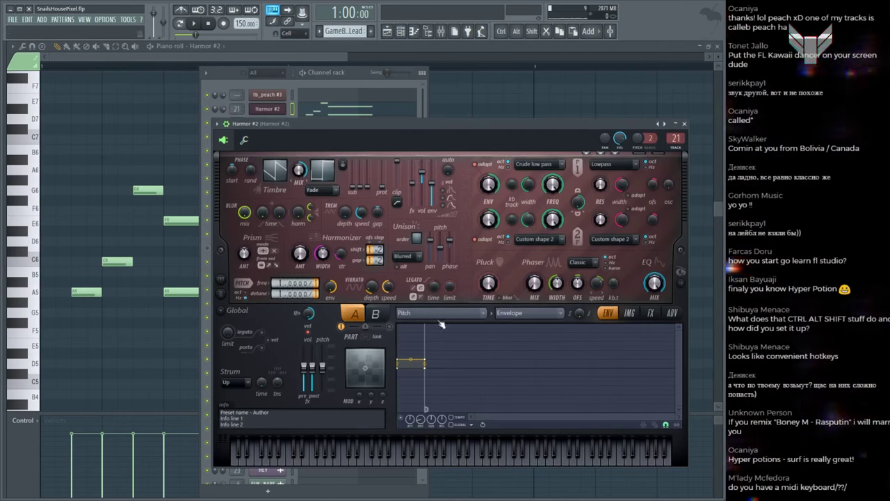
{"action": "left_click", "coordinate": [647, 317]}
{"action": "key", "text": "space"}
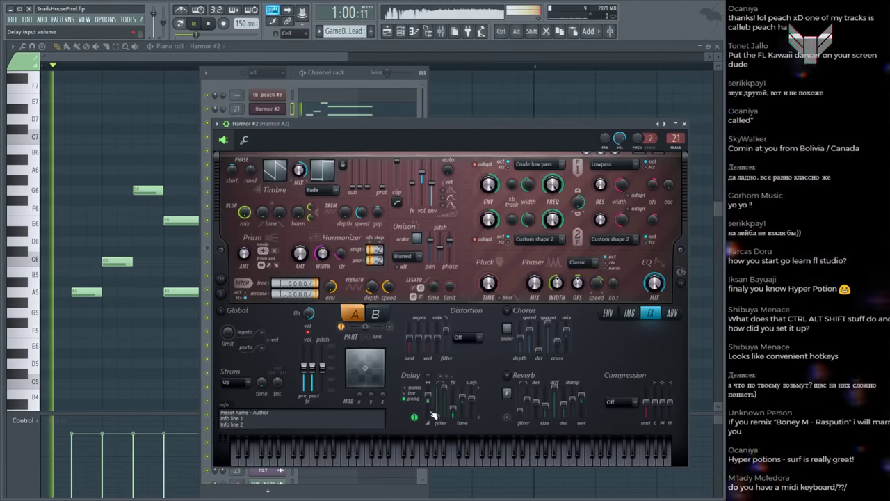
{"action": "key", "text": "space"}
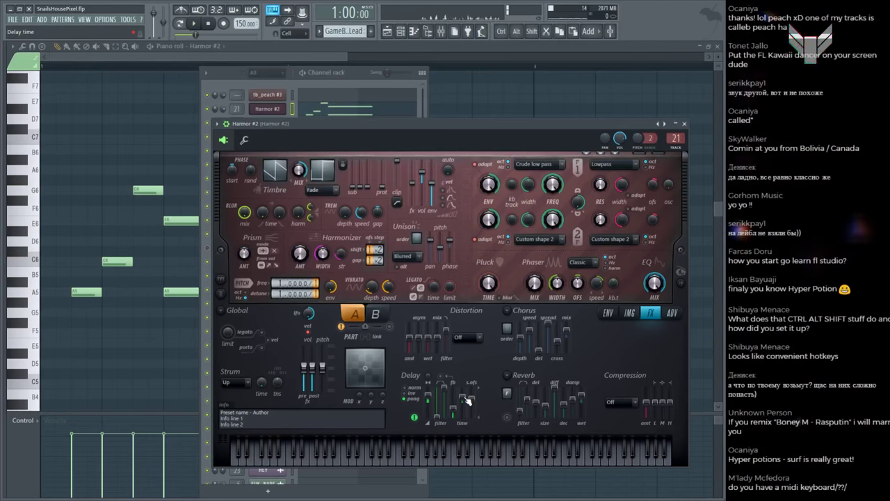
{"action": "key", "text": "space"}
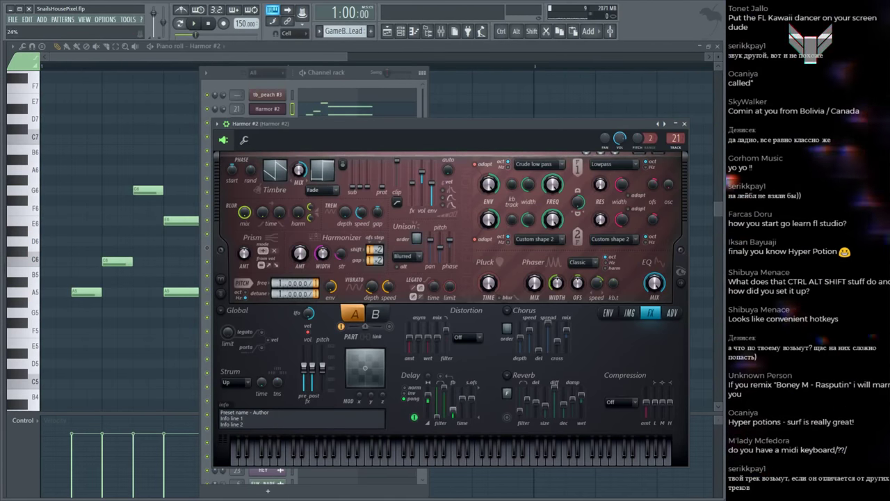
{"action": "key", "text": "space"}
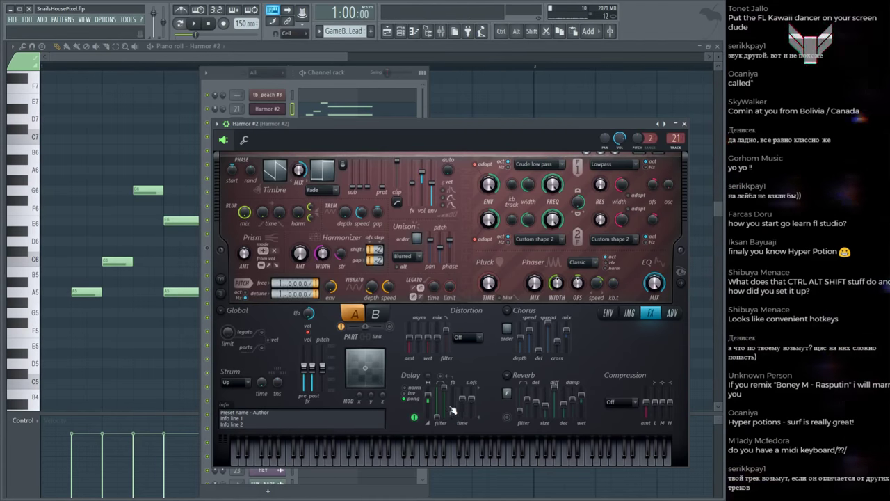
{"action": "key", "text": "space"}
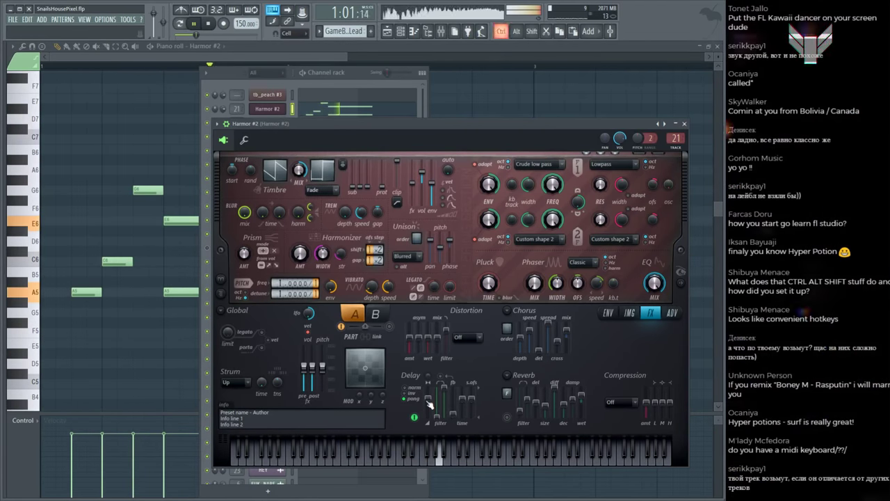
{"action": "key", "text": "space"}
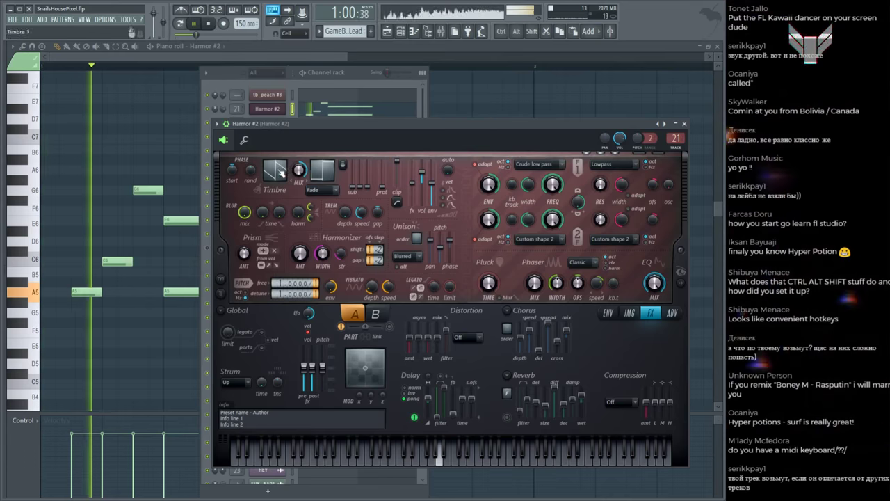
Step: Pull Harmor #2's Global EQ low end down and bend the rise into a curve
{"action": "left_click", "coordinate": [608, 312]}
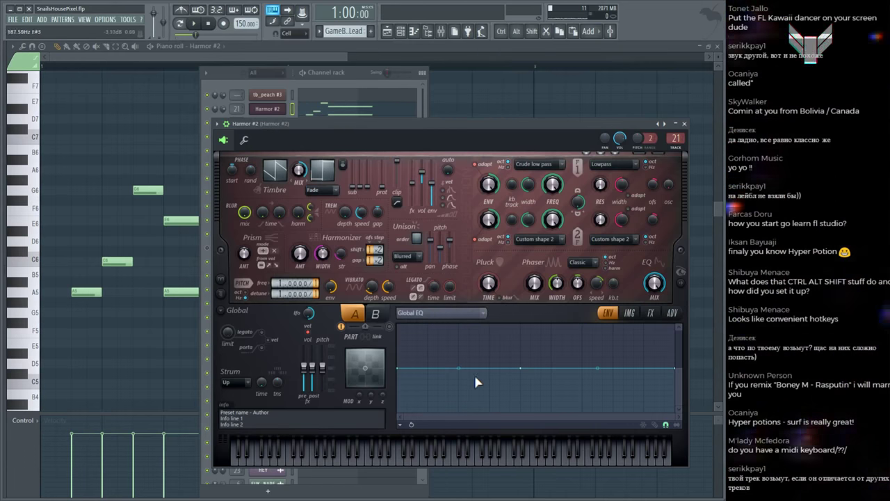
{"action": "key", "text": "space"}
{"action": "left_click_drag", "start_coordinate": [399, 369], "coordinate": [399, 412]}
{"action": "left_click_drag", "start_coordinate": [459, 391], "coordinate": [459, 404]}
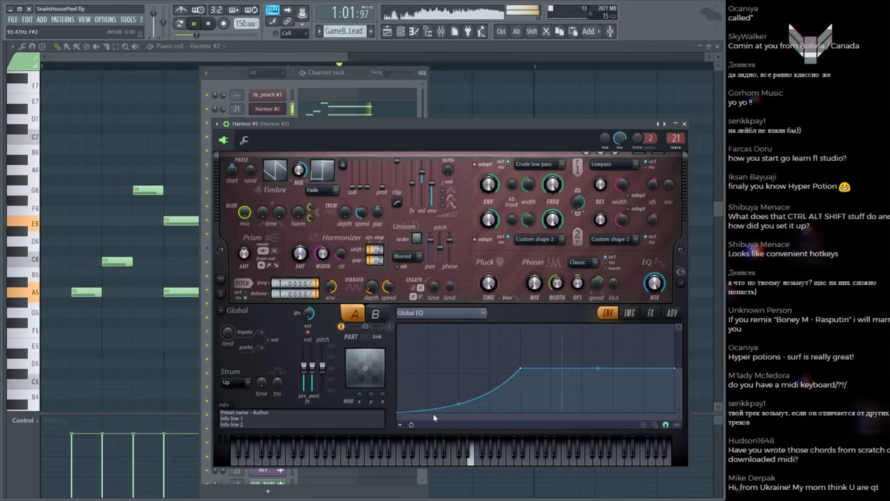
{"action": "key", "text": "space"}
{"action": "key", "text": "F5"}
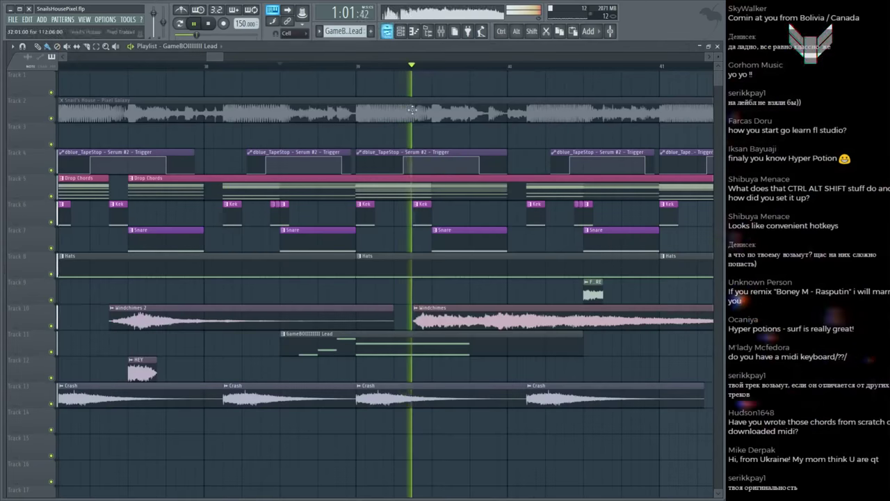
Step: Audition the song and Harmor #2's notes, then return to the Playlist
{"action": "key", "text": "F6"}
{"action": "key", "text": "space"}
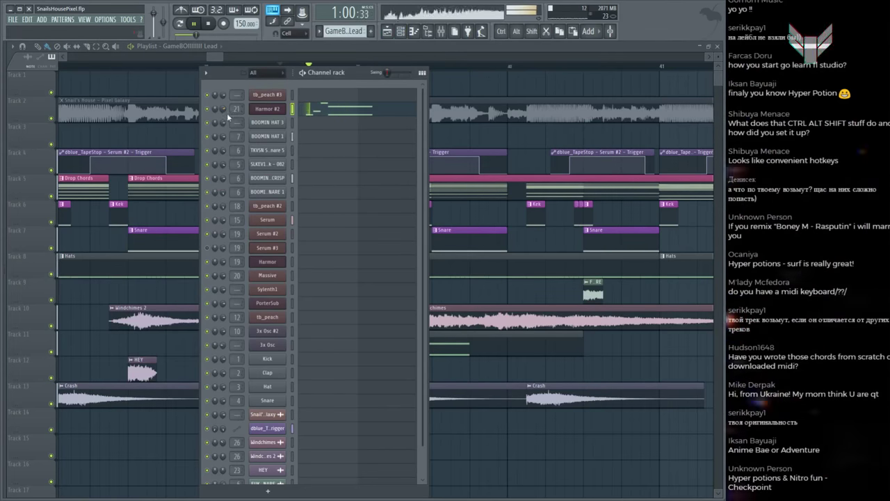
{"action": "left_click", "coordinate": [353, 113]}
{"action": "key", "text": "space"}
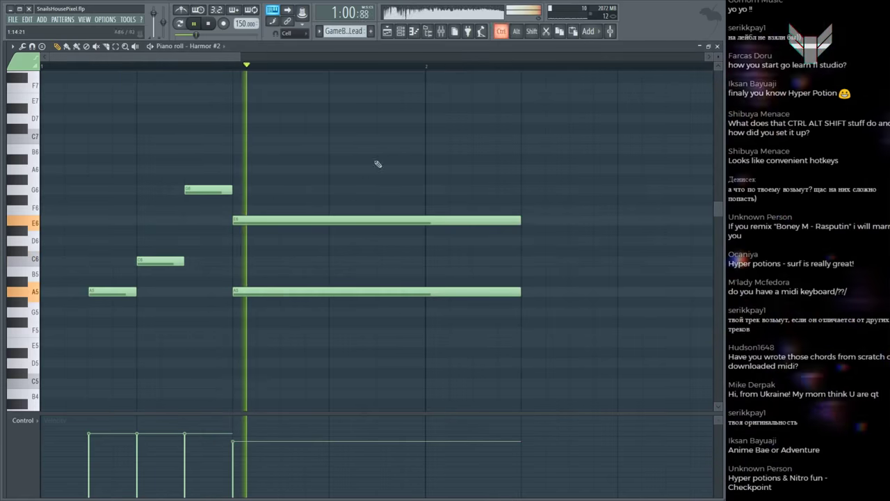
{"action": "key", "text": "F5"}
Step: Scroll through the playing arrangement and save the project twice
{"action": "scroll", "coordinate": [370, 72], "scroll_direction": "up", "scroll_amount": 3}
{"action": "scroll", "coordinate": [436, 66], "scroll_direction": "down", "scroll_amount": 3}
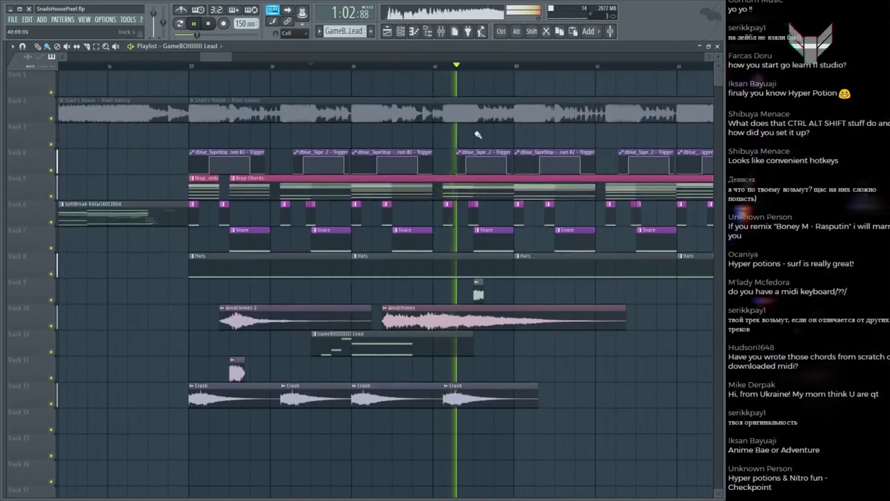
{"action": "scroll", "coordinate": [436, 67], "scroll_direction": "down", "scroll_amount": 5}
{"action": "key", "text": "ctrl+s"}
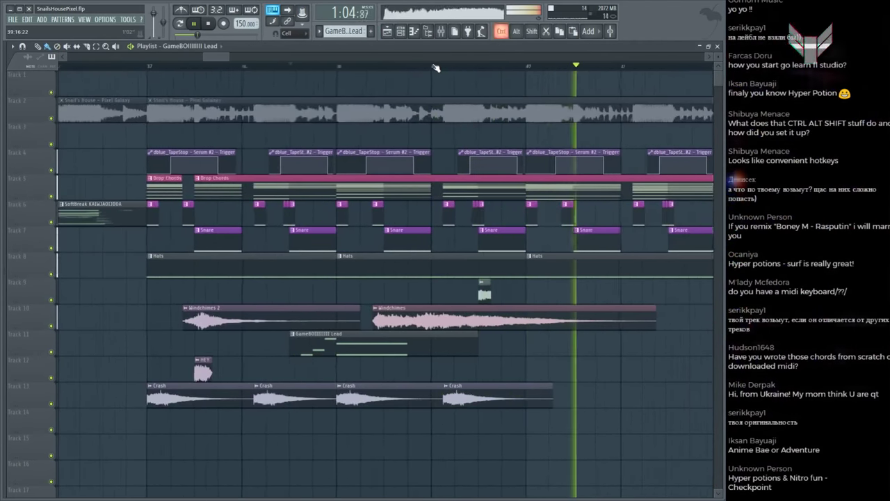
{"action": "scroll", "coordinate": [445, 68], "scroll_direction": "up", "scroll_amount": 4}
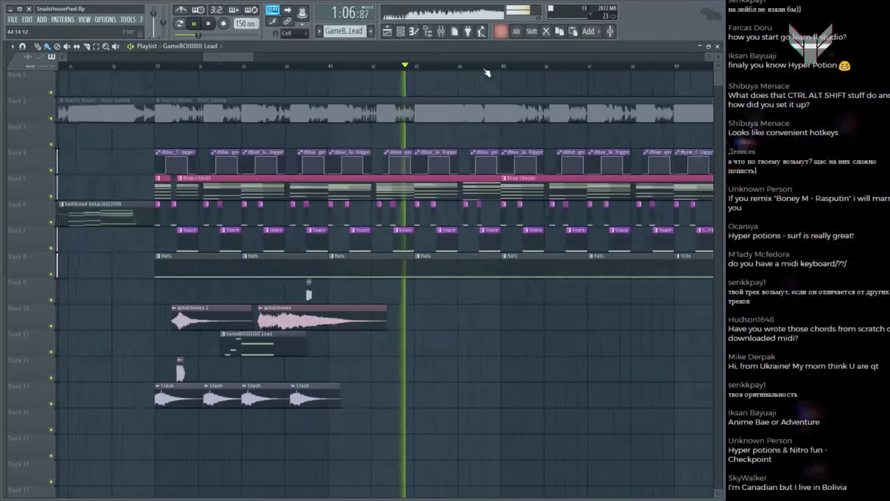
{"action": "scroll", "coordinate": [487, 72], "scroll_direction": "down", "scroll_amount": 6}
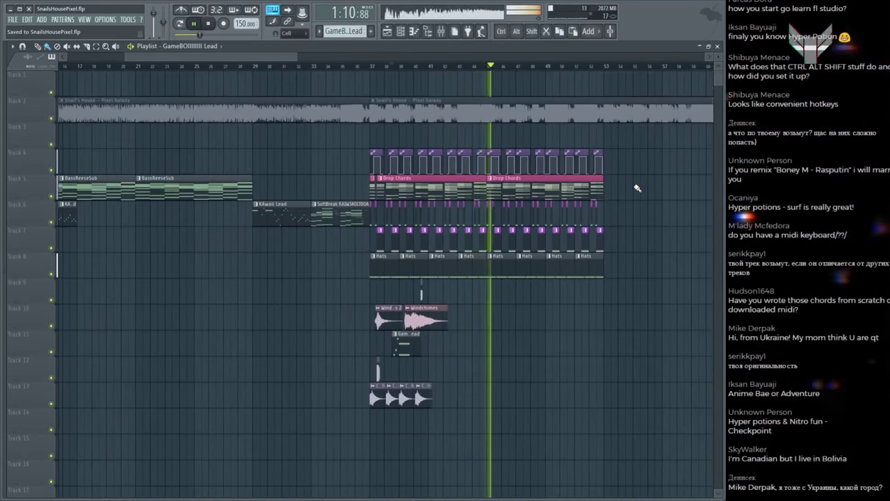
{"action": "scroll", "coordinate": [549, 73], "scroll_direction": "up", "scroll_amount": 5}
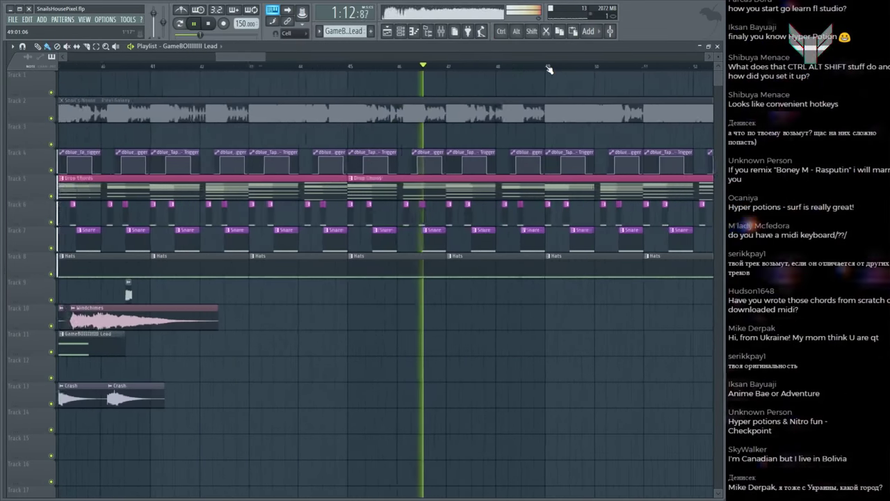
{"action": "scroll", "coordinate": [548, 71], "scroll_direction": "down", "scroll_amount": 3}
{"action": "key", "text": "ctrl+s"}
Step: Stop playback, review the arrangement again and save the project
{"action": "scroll", "coordinate": [549, 70], "scroll_direction": "up", "scroll_amount": 3}
{"action": "scroll", "coordinate": [508, 61], "scroll_direction": "down", "scroll_amount": 5}
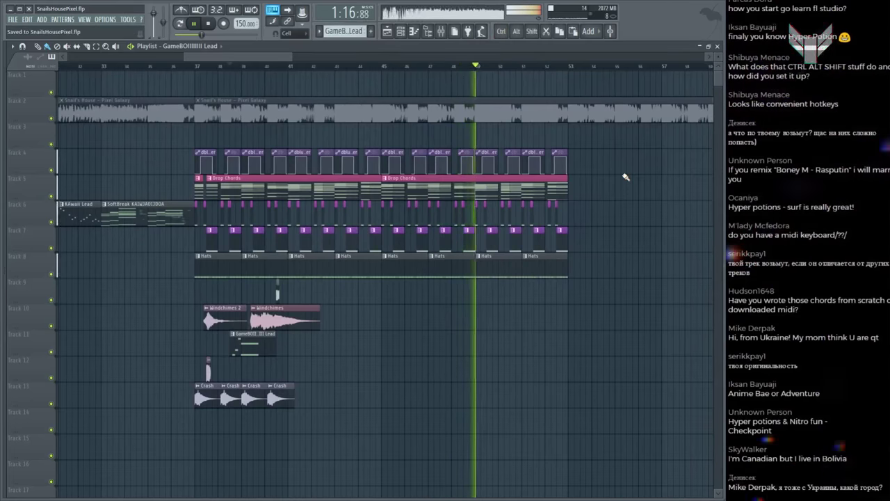
{"action": "key", "text": "space"}
{"action": "key", "text": "ctrl"}
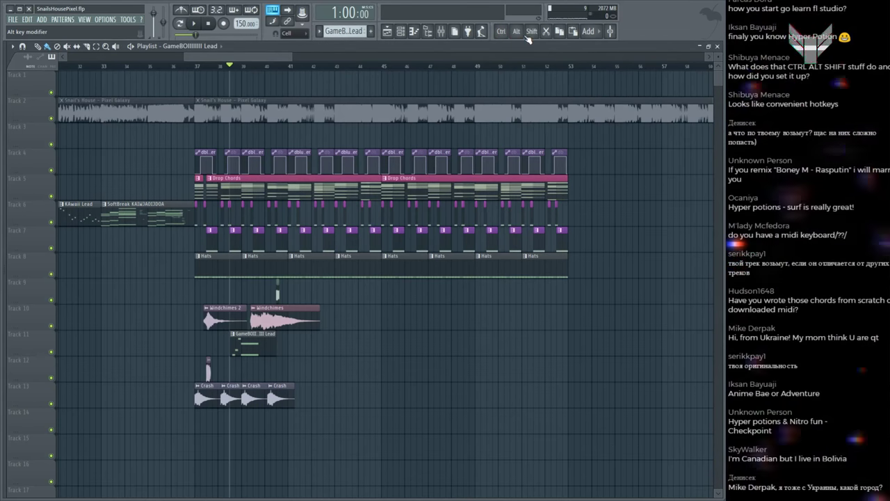
{"action": "scroll", "coordinate": [509, 74], "scroll_direction": "down", "scroll_amount": 2}
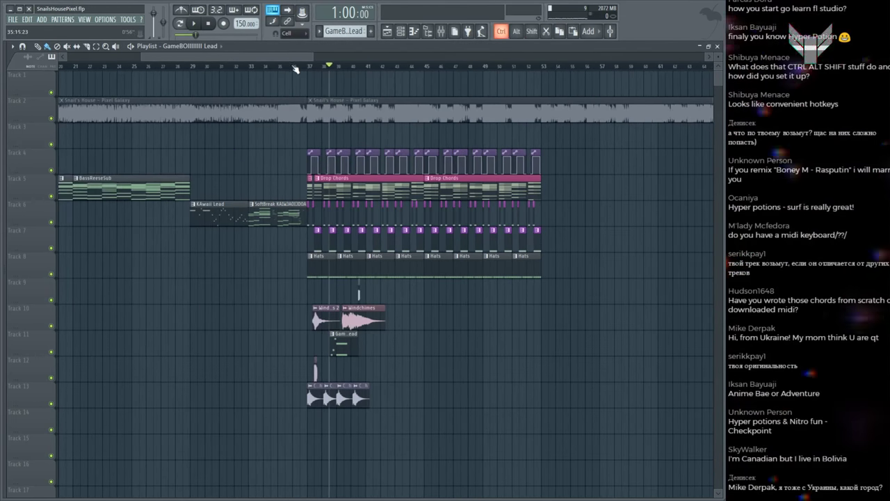
{"action": "scroll", "coordinate": [295, 70], "scroll_direction": "up", "scroll_amount": 4}
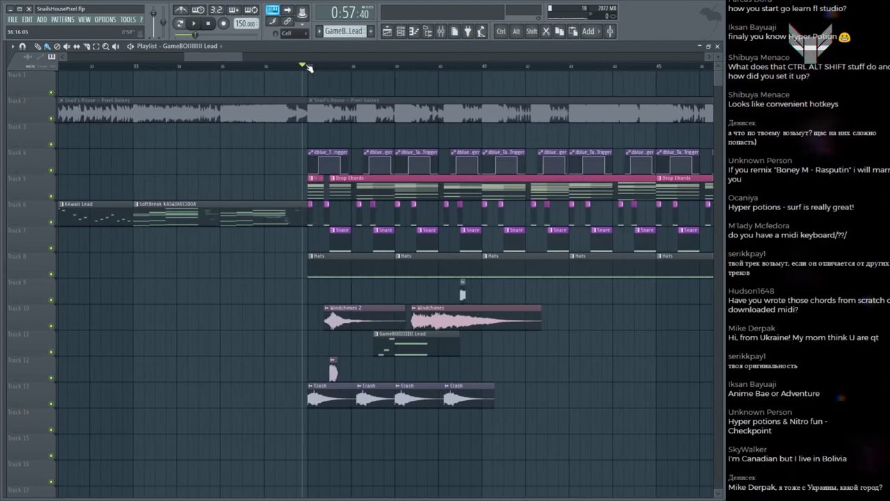
{"action": "scroll", "coordinate": [310, 67], "scroll_direction": "down", "scroll_amount": 4}
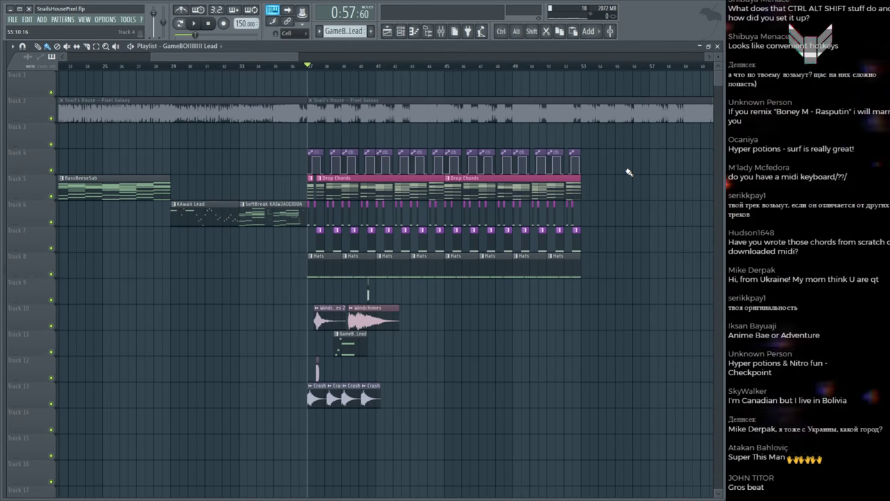
{"action": "key", "text": "ctrl+s"}
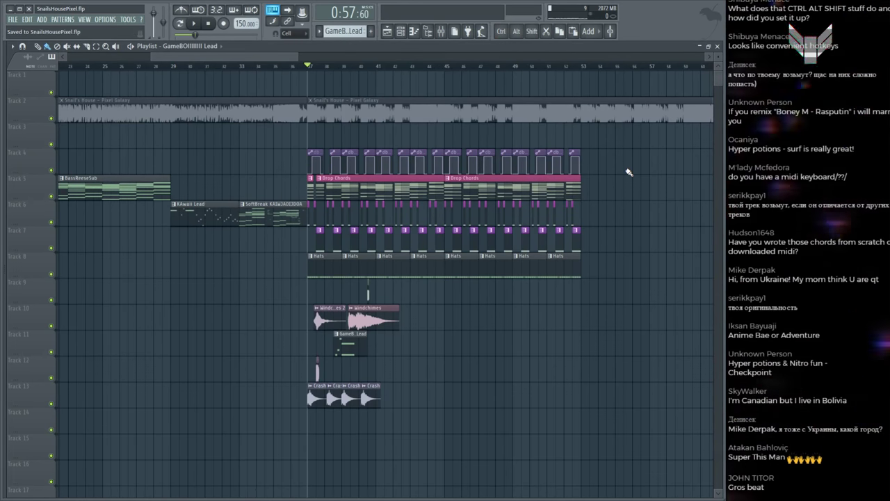
Step: Replay the drop from bar 37 and open the GameBOIIIIII Lead clip in the Piano roll
{"action": "key", "text": "space"}
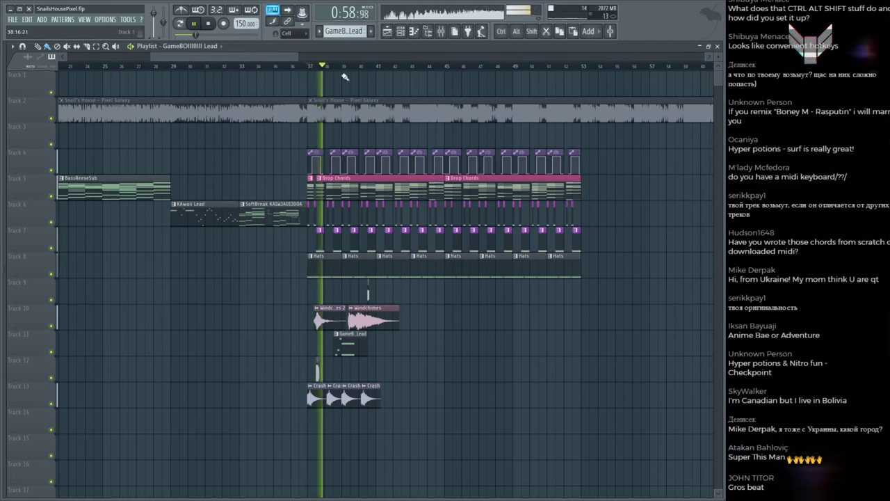
{"action": "scroll", "coordinate": [331, 70], "scroll_direction": "up", "scroll_amount": 2}
{"action": "key", "text": "space"}
{"action": "scroll", "coordinate": [331, 69], "scroll_direction": "down", "scroll_amount": 2}
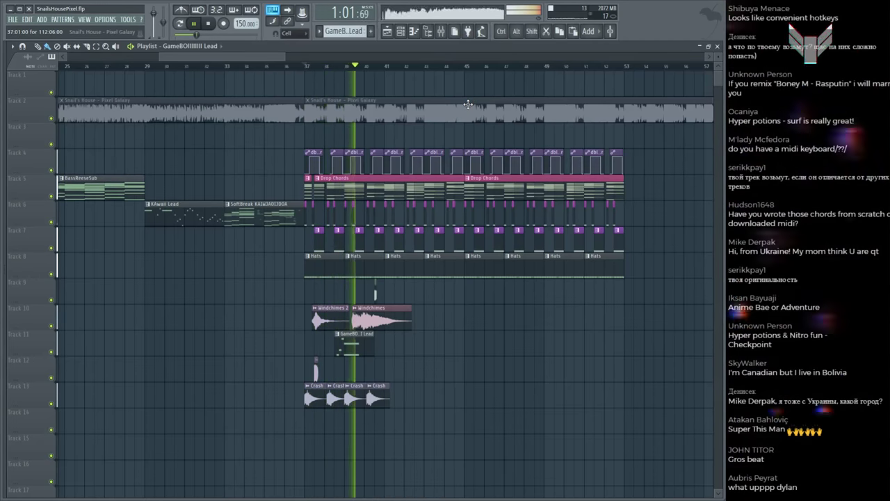
{"action": "scroll", "coordinate": [412, 72], "scroll_direction": "up", "scroll_amount": 5}
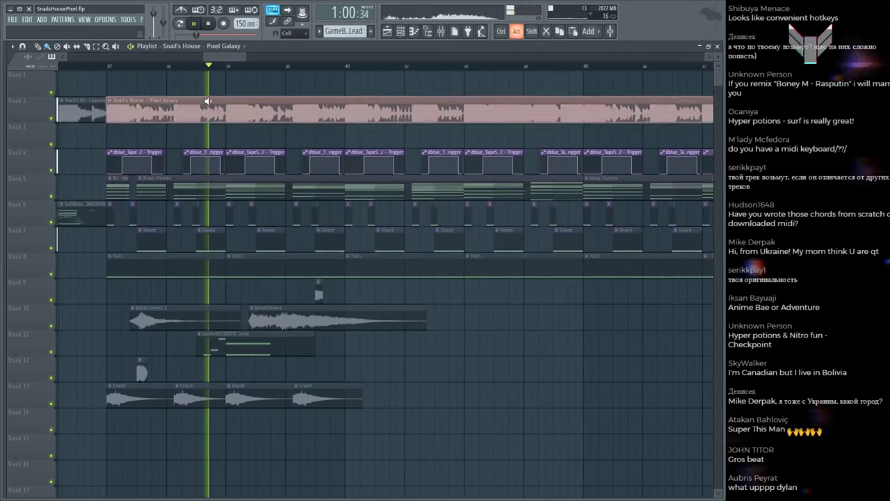
{"action": "left_click", "coordinate": [200, 108]}
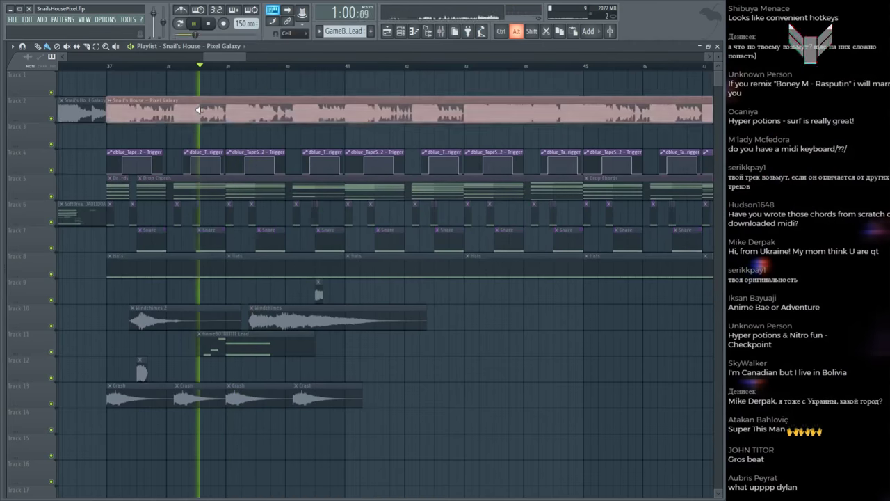
{"action": "left_click", "coordinate": [213, 149]}
{"action": "double_click", "coordinate": [226, 341]}
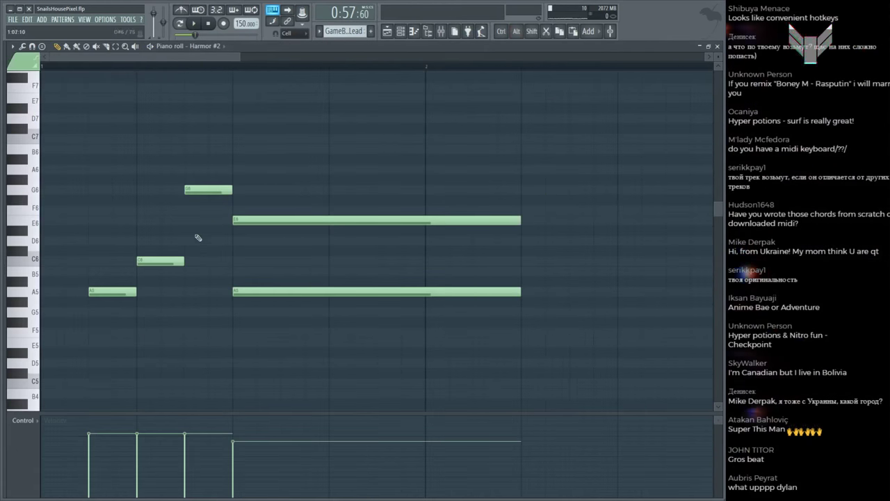
Step: Select the three short lead notes and return to the full arrangement
{"action": "left_click_drag", "start_coordinate": [230, 155], "coordinate": [131, 294]}
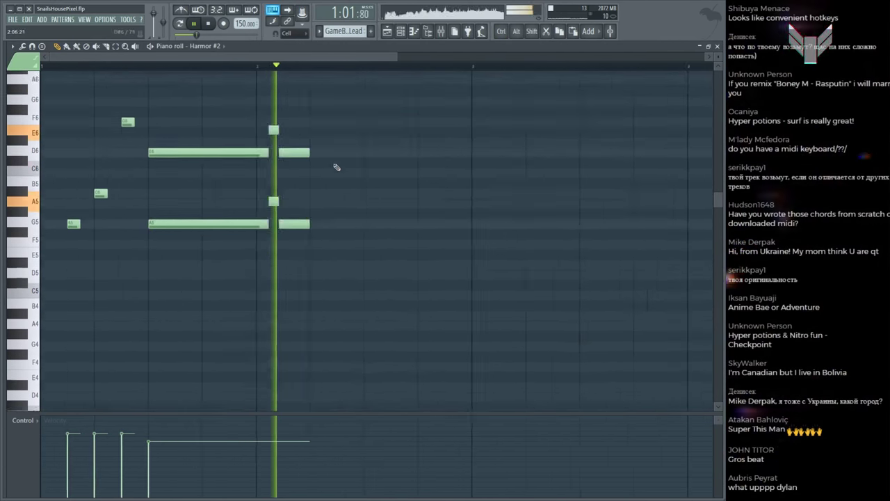
{"action": "key", "text": "F6"}
{"action": "key", "text": "F5"}
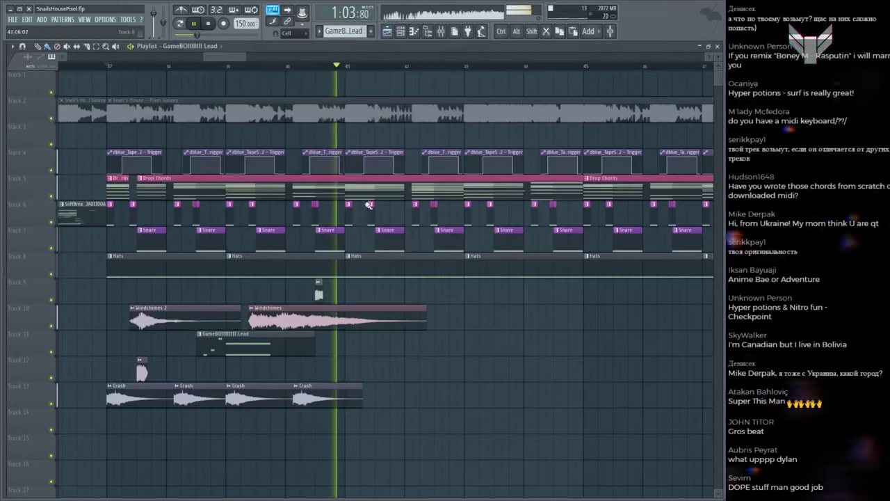
{"action": "key", "text": "space"}
Step: Audition the drop around the Snail's House reference clip and bring up the Channel rack
{"action": "left_click", "coordinate": [229, 110]}
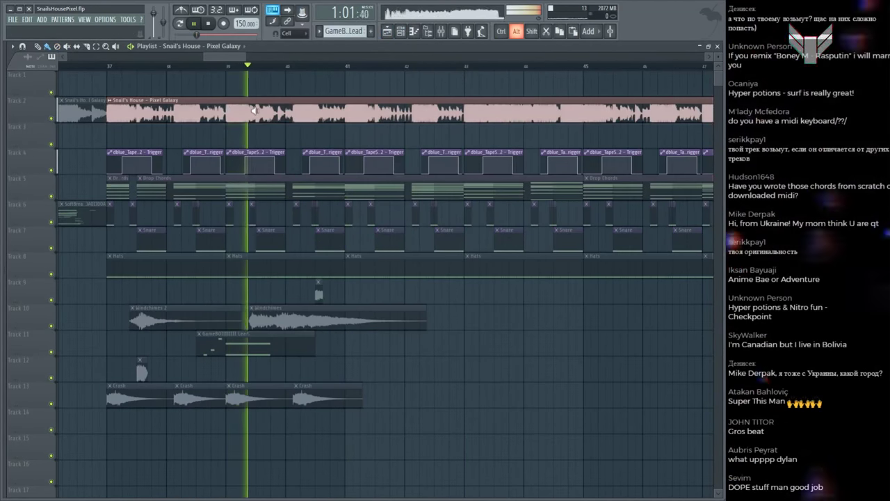
{"action": "left_click", "coordinate": [275, 77]}
{"action": "key", "text": "space"}
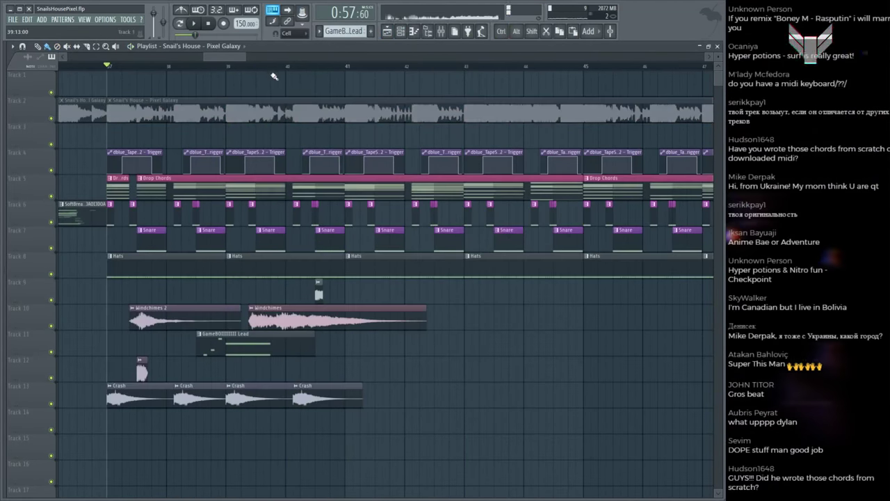
{"action": "left_click", "coordinate": [276, 113]}
{"action": "left_click", "coordinate": [351, 138]}
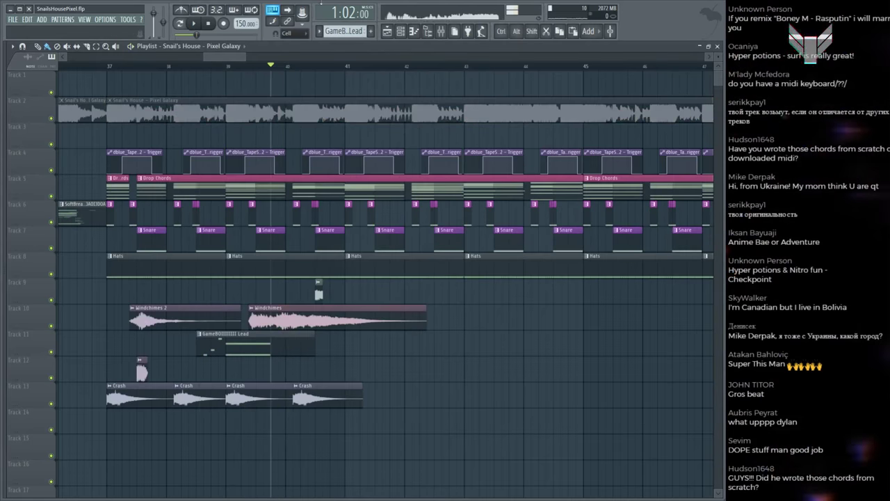
{"action": "key", "text": "F6"}
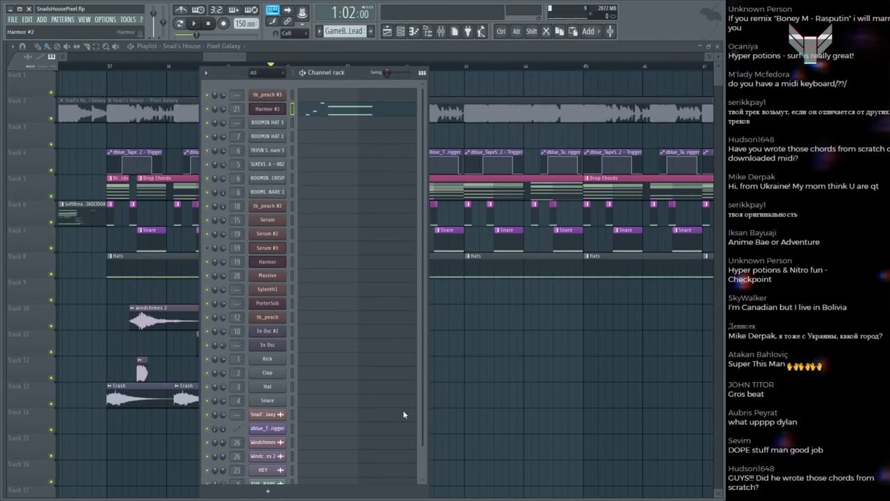
Step: Clone Harmor #2 as Harmor #3, inspect its FX page and the Mixer, then open Drop Chords
{"action": "key", "text": "alt+c"}
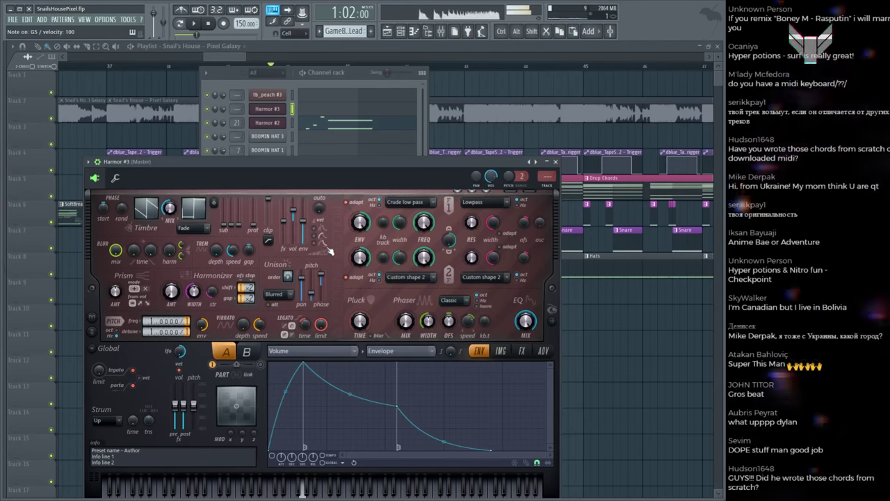
{"action": "left_click", "coordinate": [522, 351]}
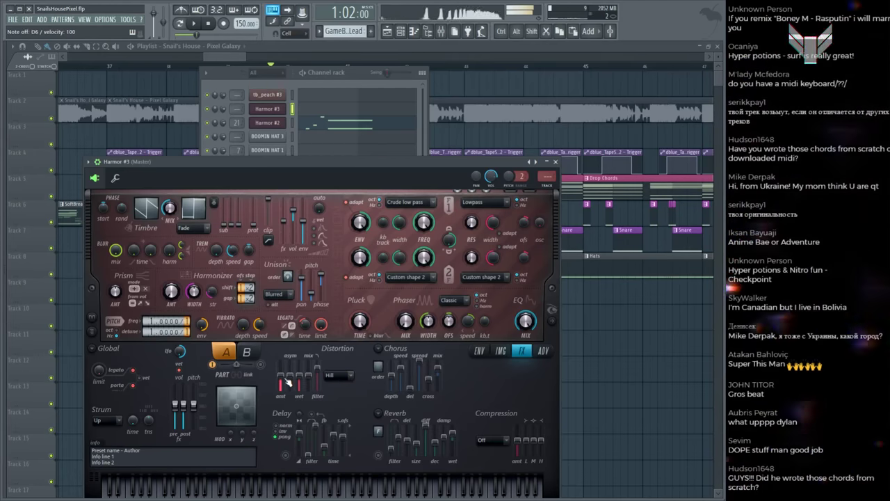
{"action": "key", "text": "F9"}
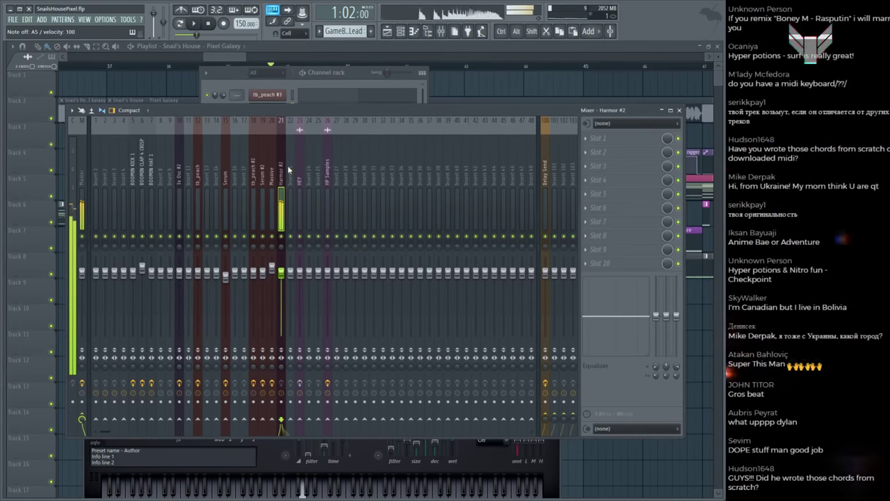
{"action": "key", "text": "F5"}
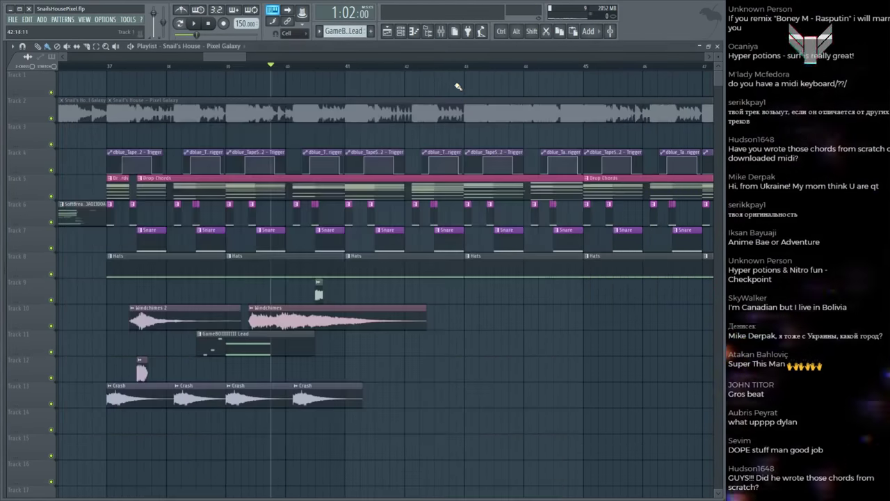
{"action": "double_click", "coordinate": [286, 191]}
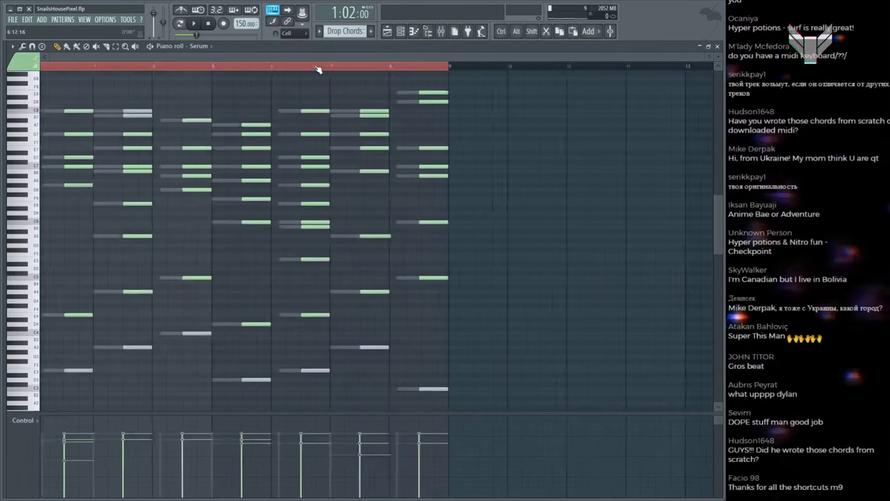
Step: Compare Harmor's and Serum's chord notes in the Drop Chords piano roll
{"action": "scroll", "coordinate": [120, 139], "scroll_direction": "down", "scroll_amount": 2}
{"action": "double_click", "coordinate": [59, 148]}
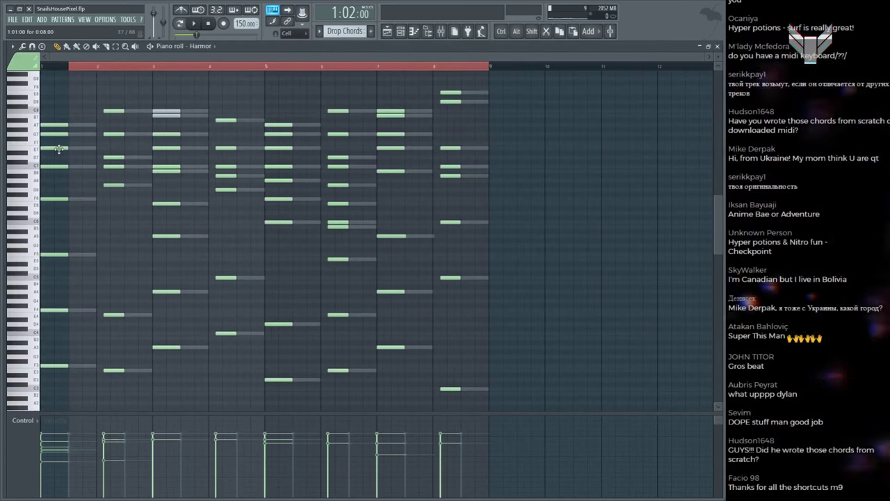
{"action": "key", "text": "space"}
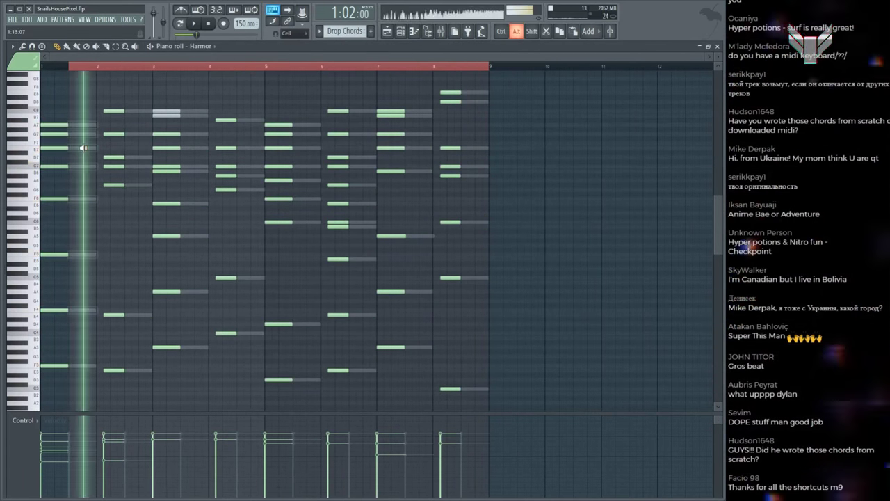
{"action": "key", "text": "space"}
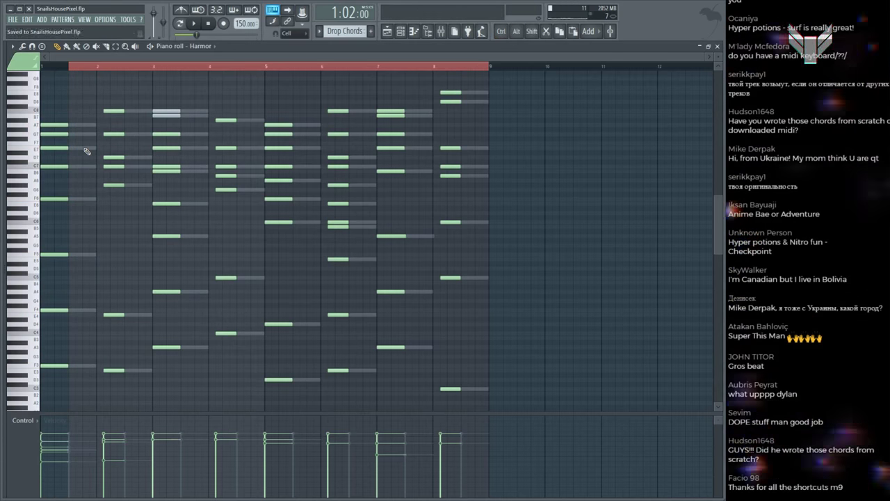
{"action": "double_click", "coordinate": [85, 149]}
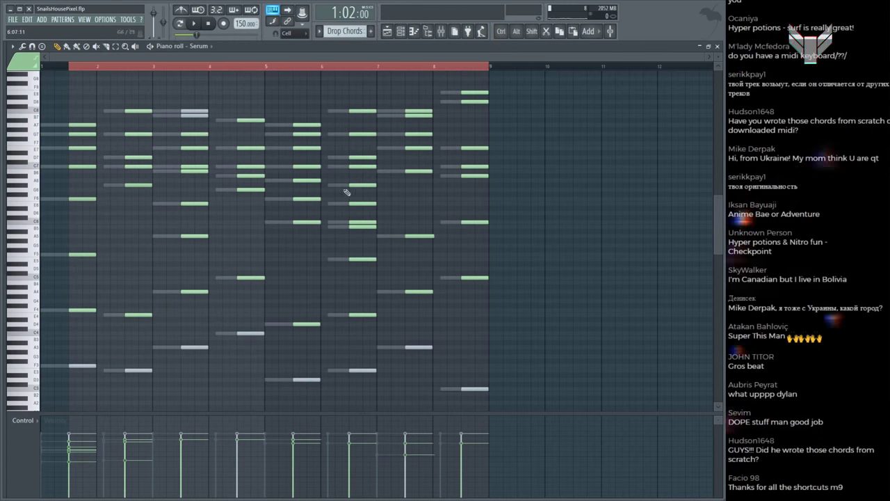
Step: Play the drop in the Playlist and save the project as SnailsHousePixel.flp
{"action": "key", "text": "F5"}
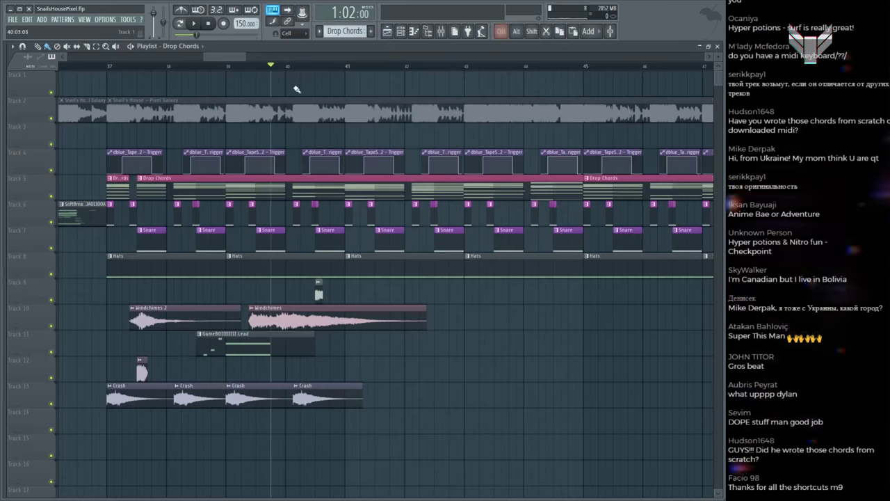
{"action": "scroll", "coordinate": [280, 73], "scroll_direction": "down", "scroll_amount": 3}
{"action": "key", "text": "space"}
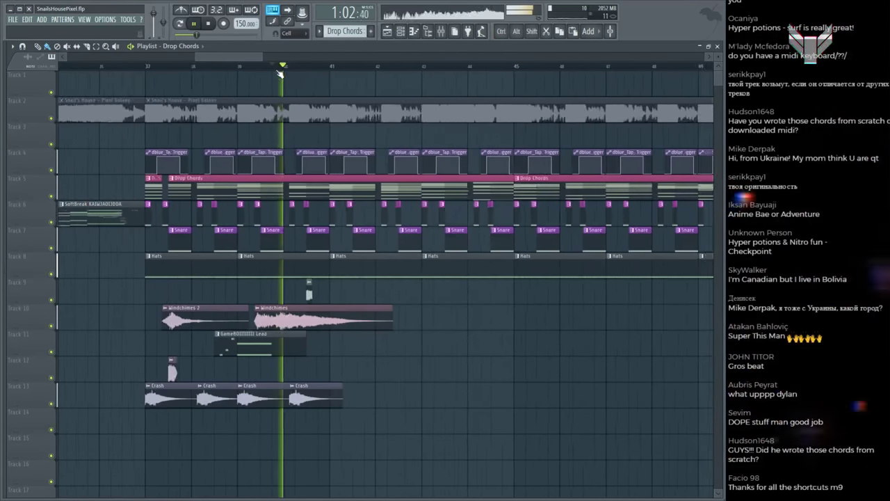
{"action": "scroll", "coordinate": [281, 73], "scroll_direction": "up", "scroll_amount": 2}
{"action": "key", "text": "space"}
{"action": "key", "text": "ctrl+s"}
Step: Replay from bar 39 past bar 40, then open the GameBOIIIIII Lead notes again
{"action": "scroll", "coordinate": [278, 75], "scroll_direction": "up", "scroll_amount": 1}
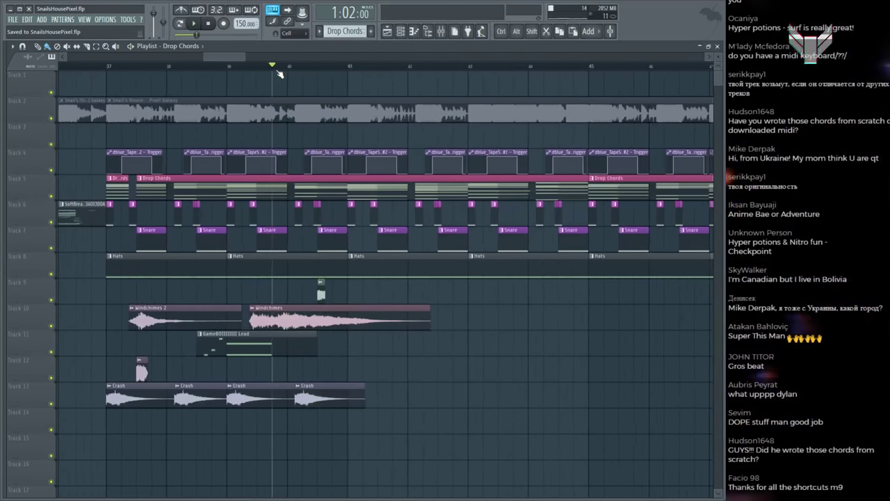
{"action": "left_click", "coordinate": [229, 67]}
{"action": "key", "text": "space"}
{"action": "scroll", "coordinate": [232, 70], "scroll_direction": "up", "scroll_amount": 3}
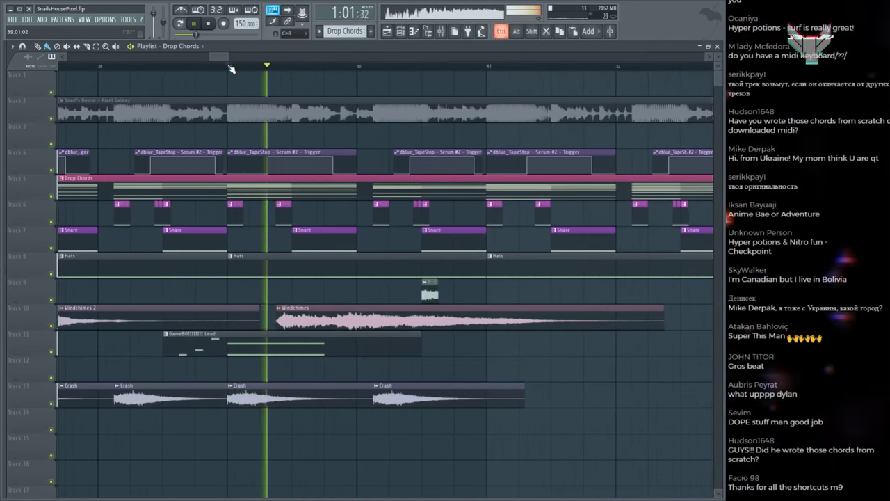
{"action": "left_click", "coordinate": [335, 110]}
{"action": "left_click", "coordinate": [334, 111], "text": "alt"}
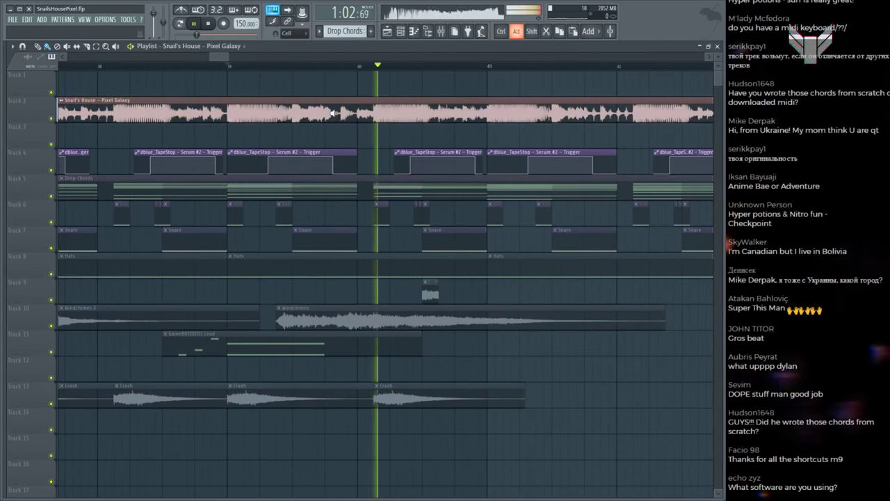
{"action": "key", "text": "space"}
{"action": "double_click", "coordinate": [337, 351]}
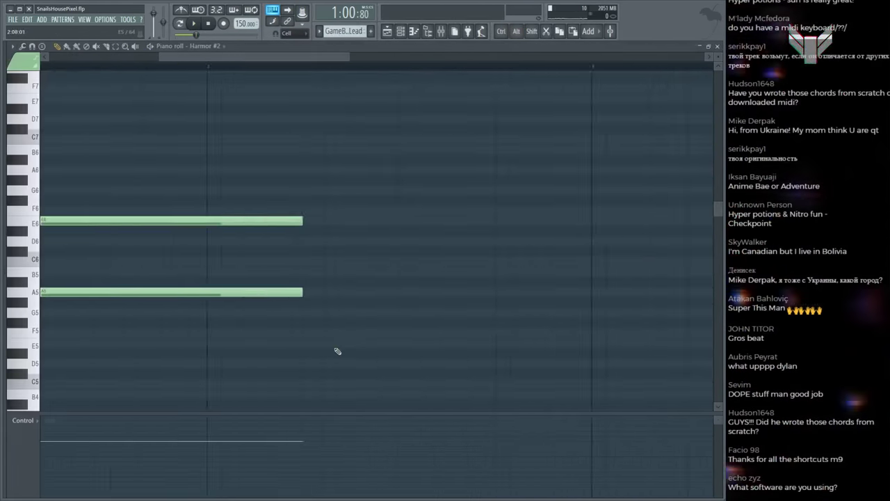
Step: Switch the lead piano roll to Harmor #3 and place a short high note
{"action": "key", "text": "F6"}
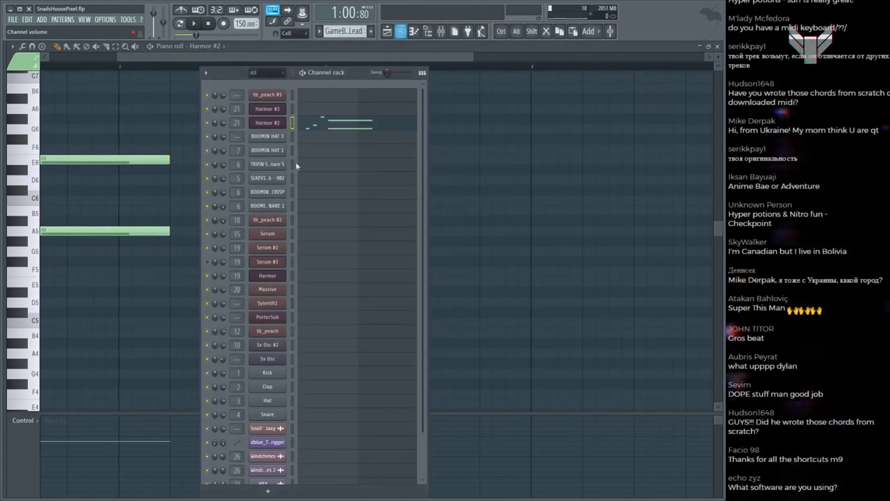
{"action": "left_click", "coordinate": [330, 109]}
{"action": "left_click_drag", "start_coordinate": [628, 252], "coordinate": [572, 201]}
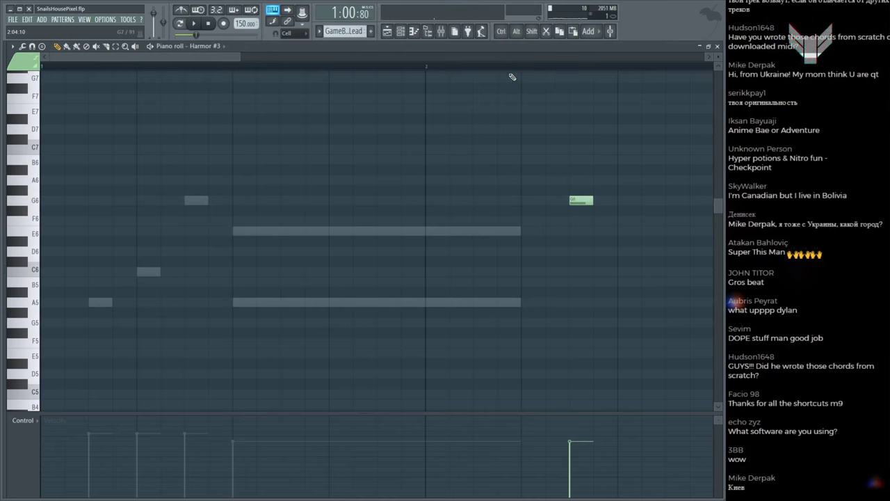
{"action": "key", "text": "space"}
{"action": "scroll", "coordinate": [481, 72], "scroll_direction": "up", "scroll_amount": 3}
{"action": "key", "text": "space"}
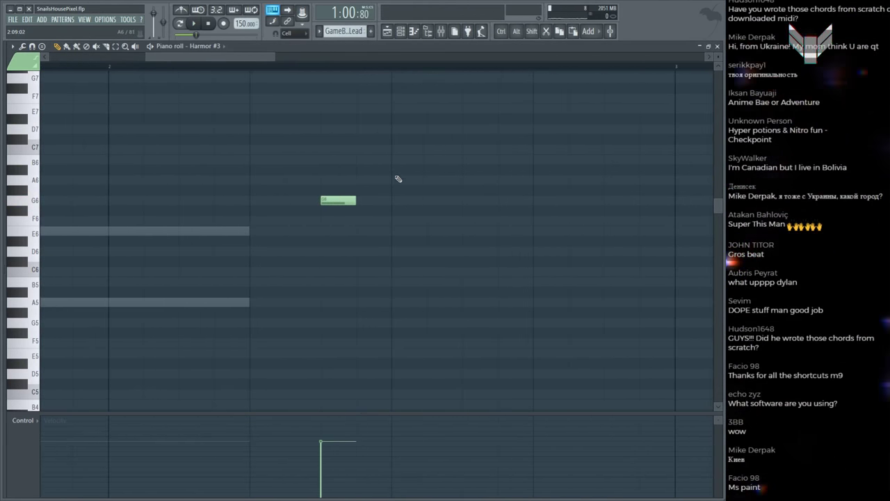
Step: Add two G6 notes and adjust the timing of the A6 and last G6
{"action": "left_click_drag", "start_coordinate": [437, 200], "coordinate": [479, 200]}
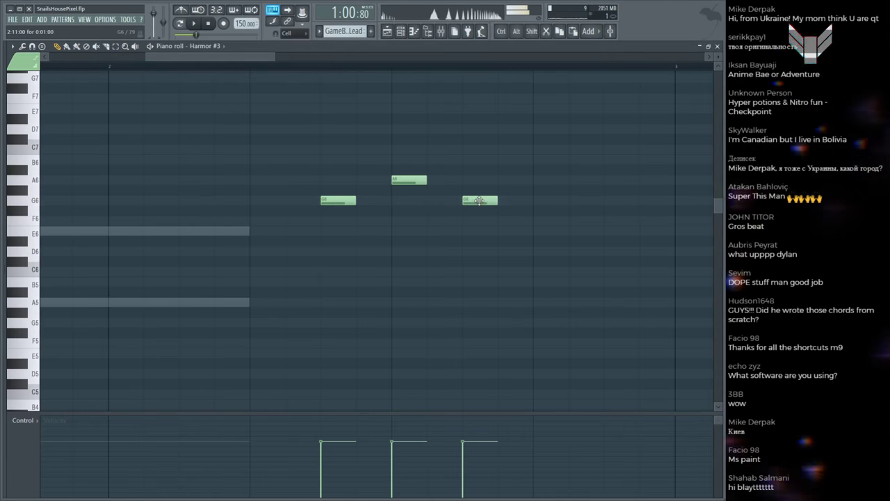
{"action": "left_click", "coordinate": [407, 201]}
{"action": "left_click_drag", "start_coordinate": [394, 180], "coordinate": [421, 183]}
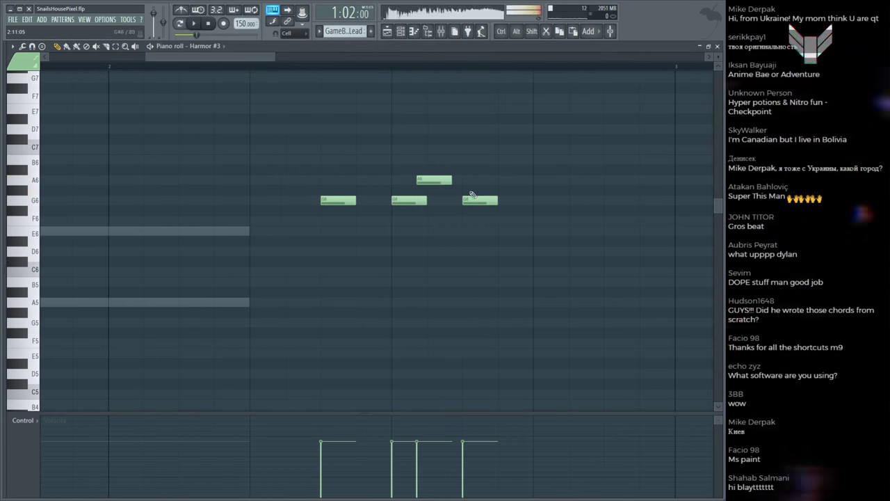
{"action": "left_click_drag", "start_coordinate": [468, 197], "coordinate": [504, 198]}
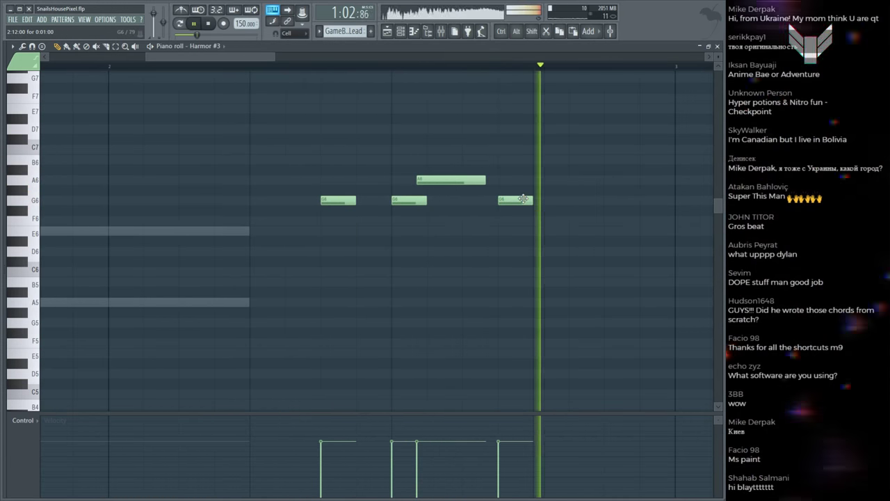
{"action": "left_click_drag", "start_coordinate": [526, 200], "coordinate": [501, 201]}
Step: Audition the new Harmor #3 line within the drop in the arrangement
{"action": "key", "text": "space"}
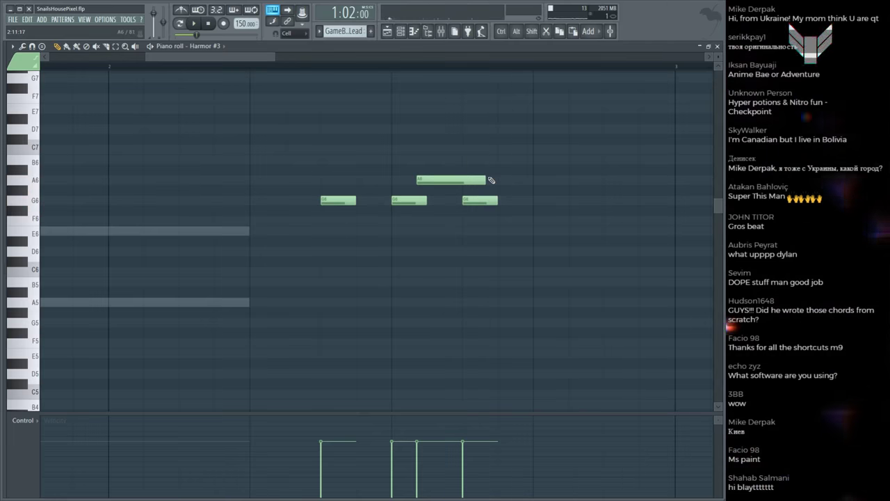
{"action": "key", "text": "F5"}
{"action": "scroll", "coordinate": [327, 93], "scroll_direction": "up", "scroll_amount": 5}
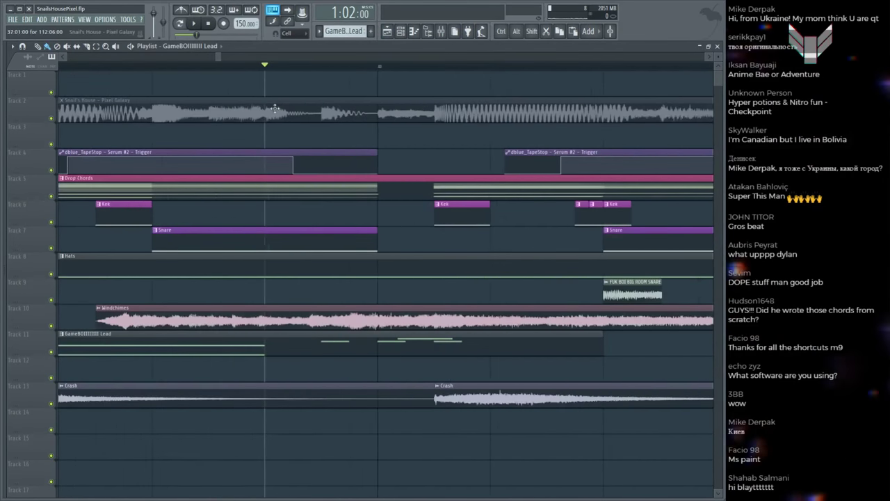
{"action": "key", "text": "space"}
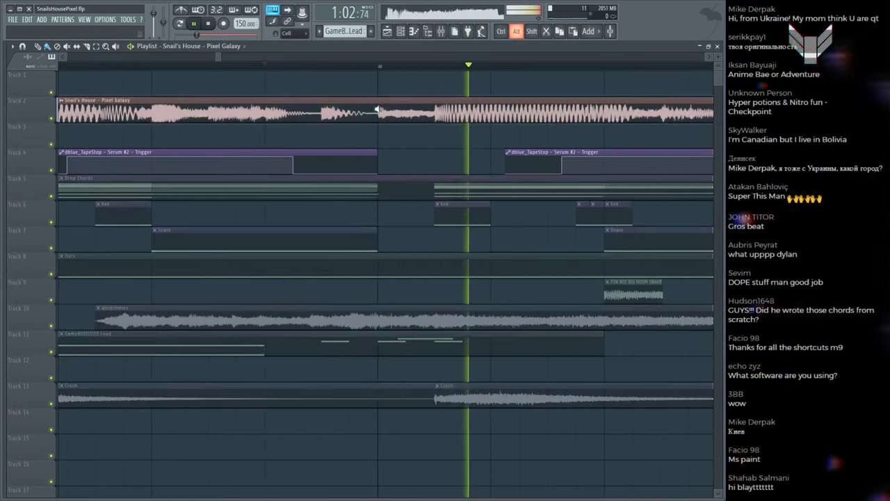
{"action": "key", "text": "space"}
Step: Reopen the lead notes and shorten the A6 note, replaying to hear it
{"action": "double_click", "coordinate": [403, 337]}
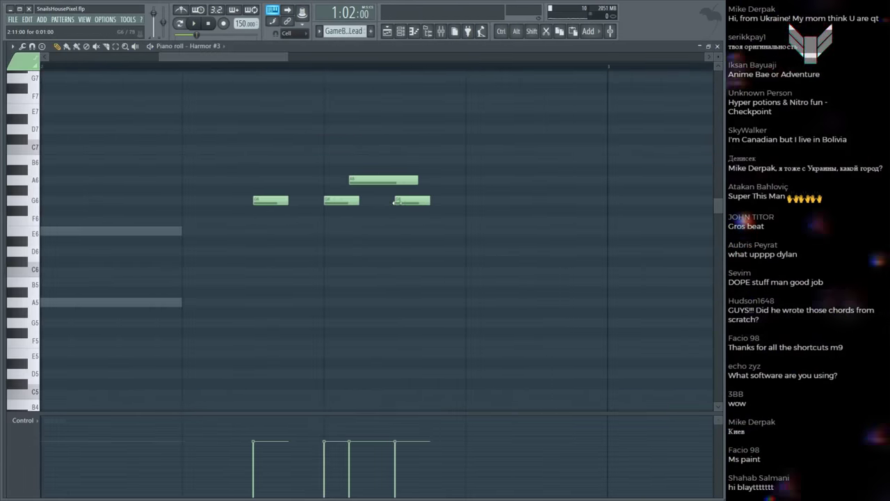
{"action": "key", "text": "space"}
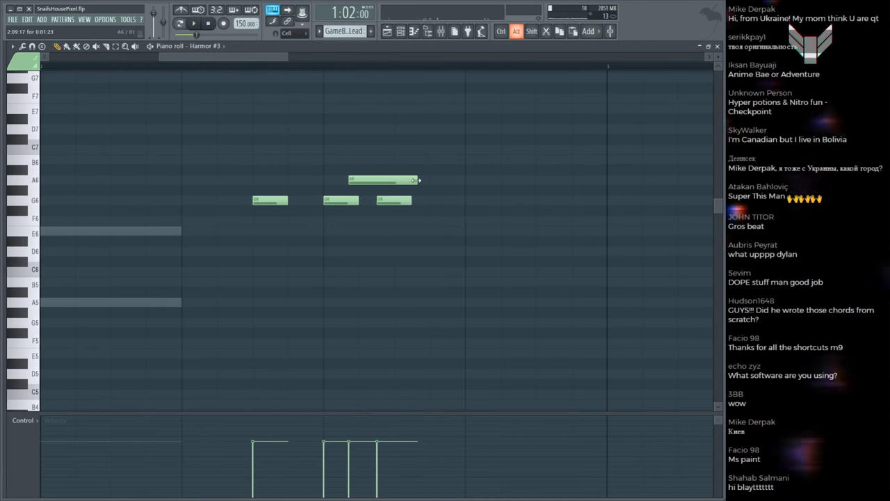
{"action": "key", "text": "space"}
{"action": "left_click_drag", "start_coordinate": [417, 180], "coordinate": [384, 182]}
{"action": "key", "text": "space"}
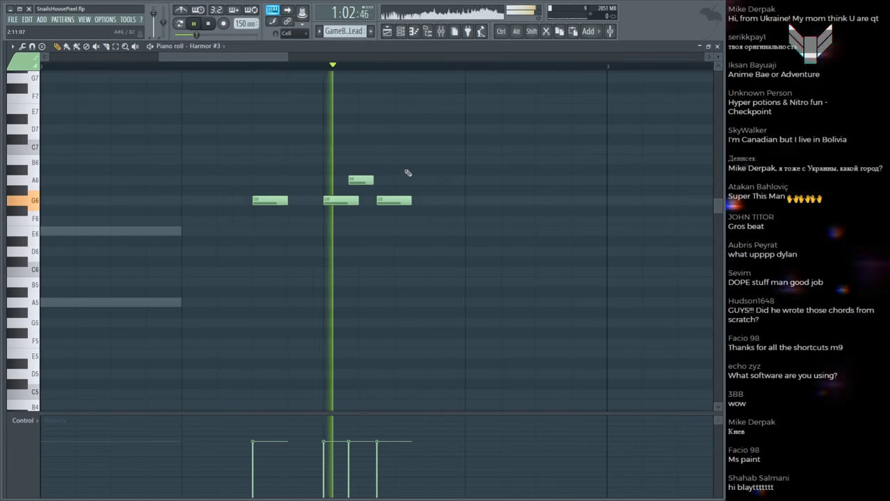
{"action": "scroll", "coordinate": [361, 80], "scroll_direction": "up", "scroll_amount": 5}
{"action": "scroll", "coordinate": [360, 84], "scroll_direction": "up", "scroll_amount": 3, "text": "ctrl"}
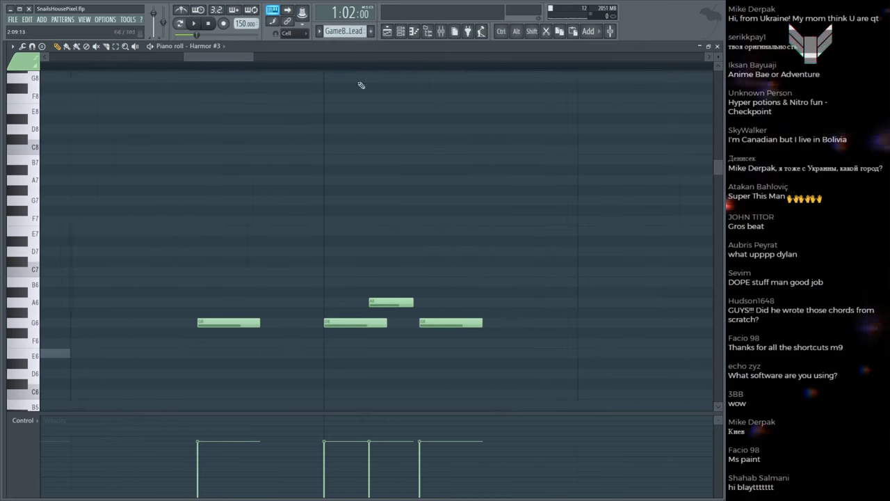
{"action": "scroll", "coordinate": [396, 255], "scroll_direction": "down", "scroll_amount": 4}
{"action": "key", "text": "space"}
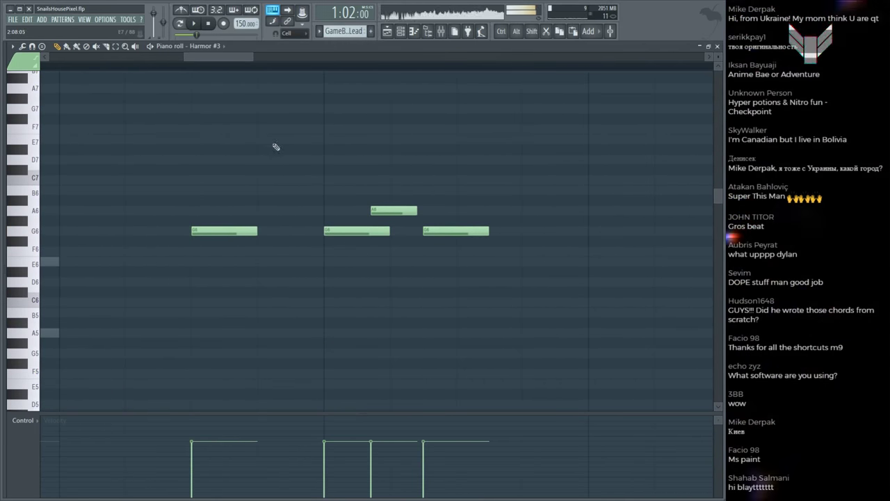
Step: Redraw the final G6 just after the A6, undoing a trial nudge of the A6
{"action": "right_click", "coordinate": [428, 230]}
{"action": "left_click", "coordinate": [398, 231]}
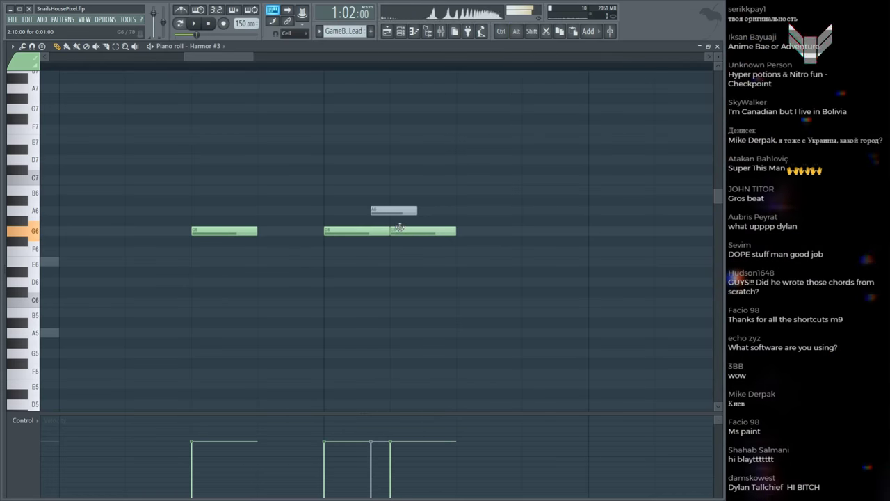
{"action": "left_click_drag", "start_coordinate": [381, 211], "coordinate": [370, 210]}
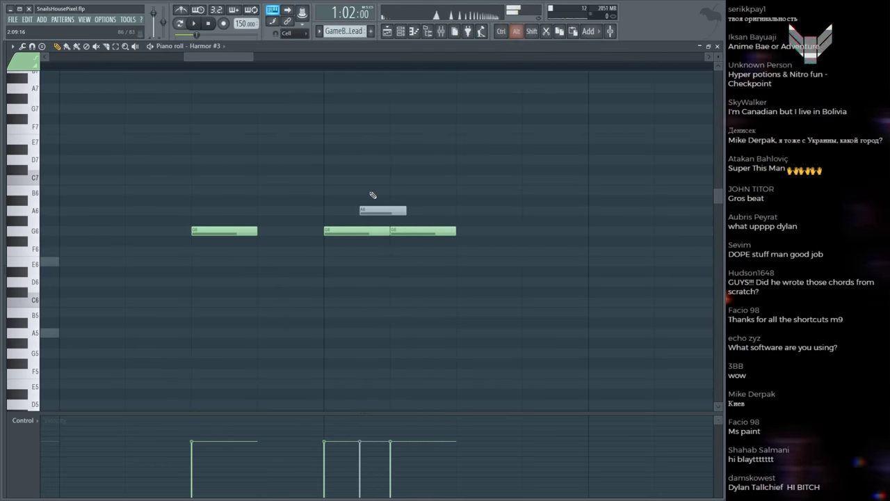
{"action": "key", "text": "space"}
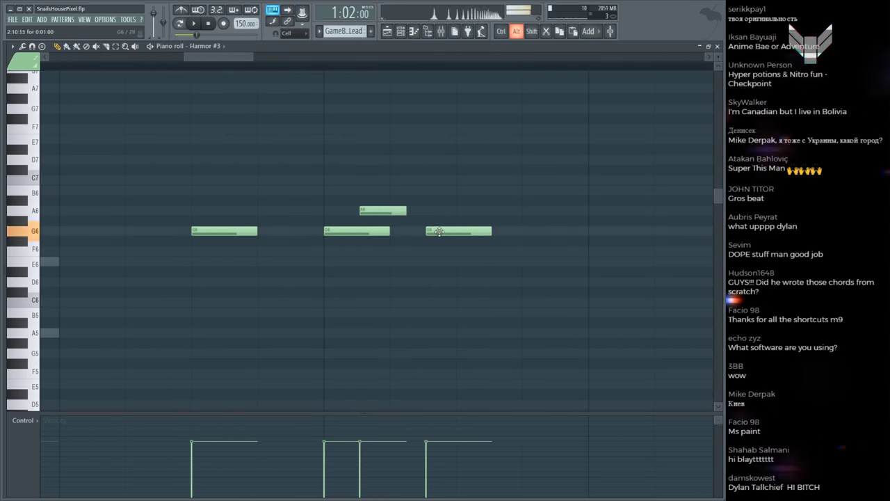
{"action": "key", "text": "space"}
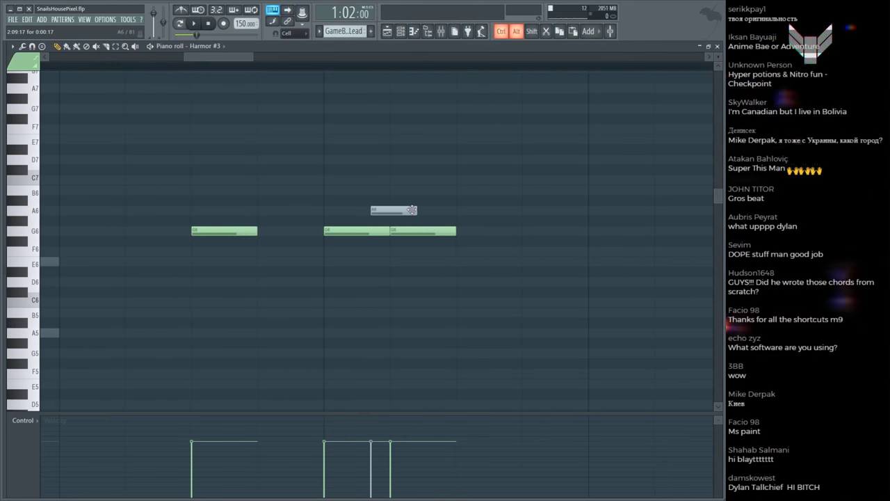
{"action": "key", "text": "ctrl+z"}
{"action": "key", "text": "space"}
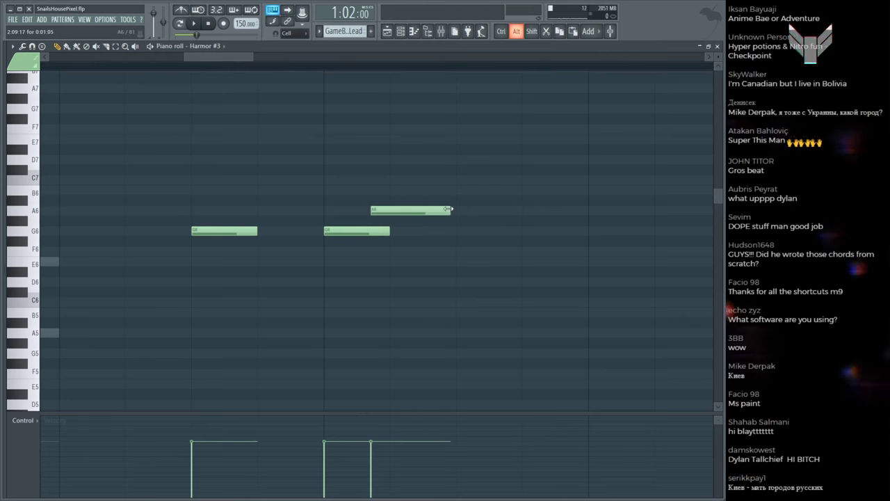
{"action": "key", "text": "ctrl+z"}
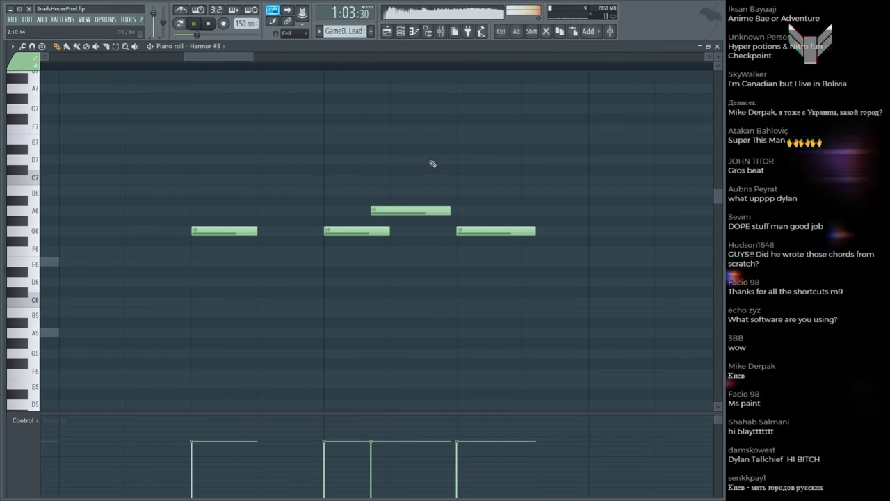
{"action": "scroll", "coordinate": [364, 70], "scroll_direction": "down", "scroll_amount": 5}
Step: Return to the Playlist, save the project, and briefly play the drop
{"action": "key", "text": "F5"}
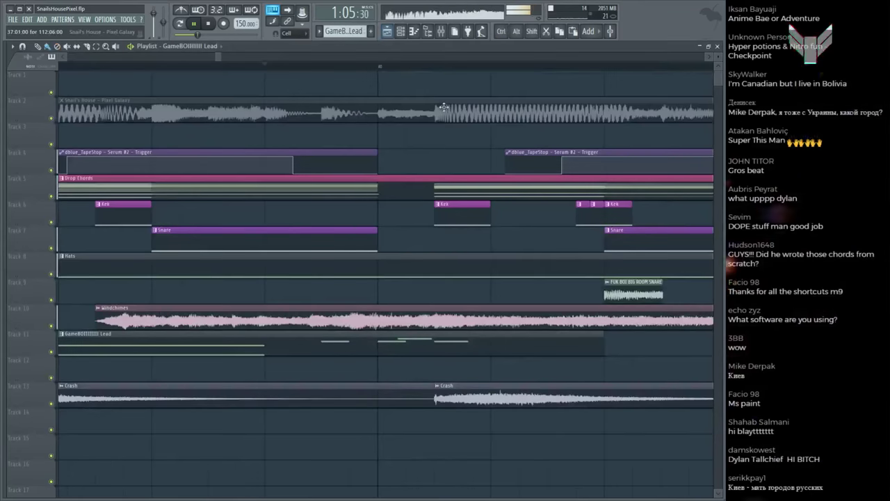
{"action": "key", "text": "ctrl+s"}
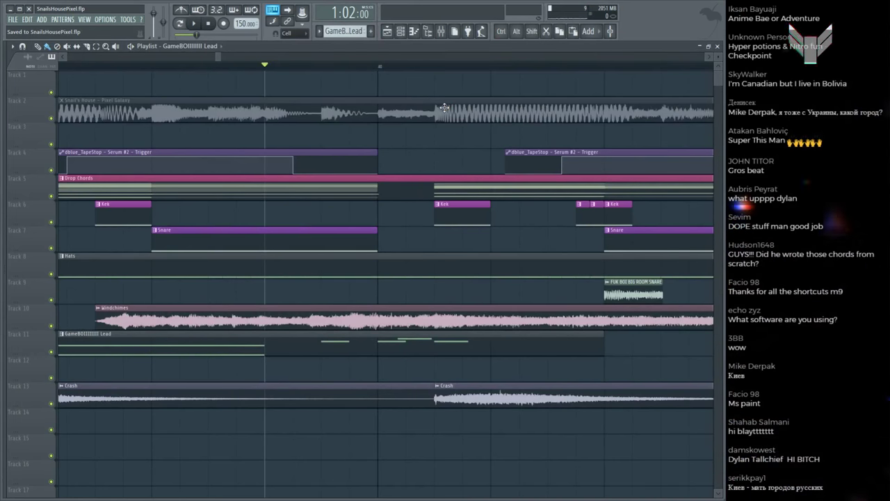
{"action": "scroll", "coordinate": [398, 66], "scroll_direction": "up", "scroll_amount": 5}
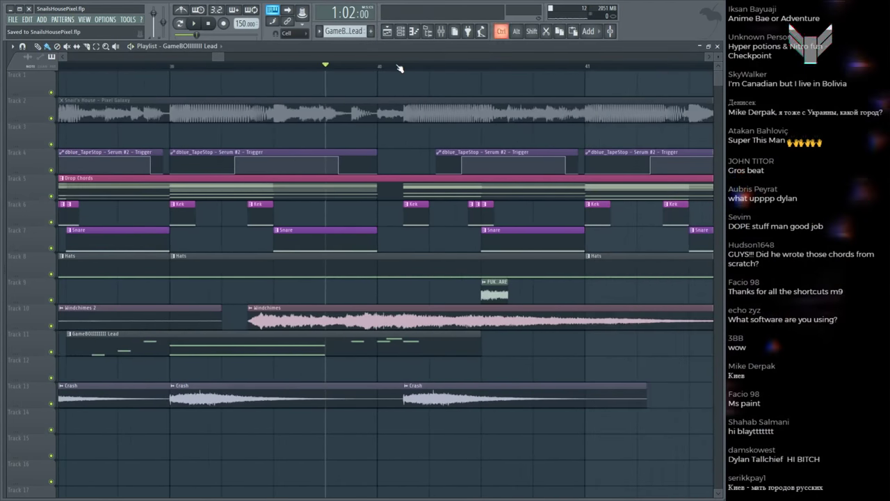
{"action": "scroll", "coordinate": [400, 68], "scroll_direction": "down", "scroll_amount": 4}
{"action": "key", "text": "space"}
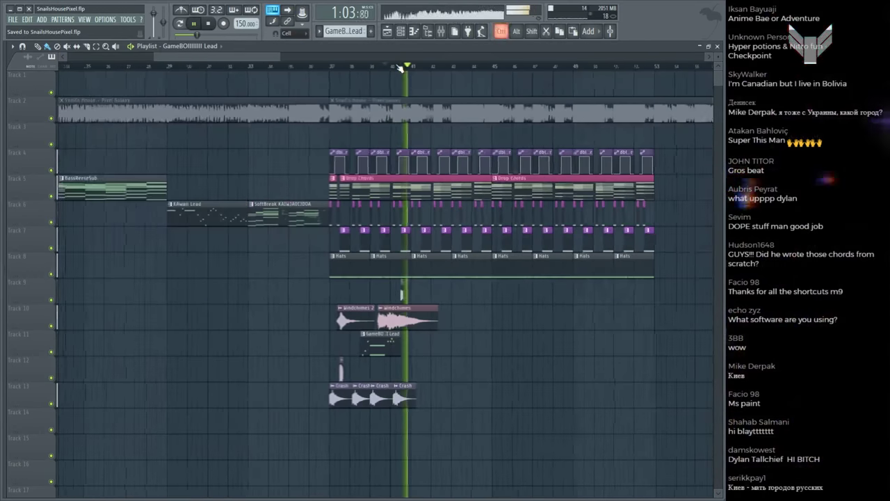
{"action": "scroll", "coordinate": [288, 73], "scroll_direction": "up", "scroll_amount": 2}
{"action": "key", "text": "space"}
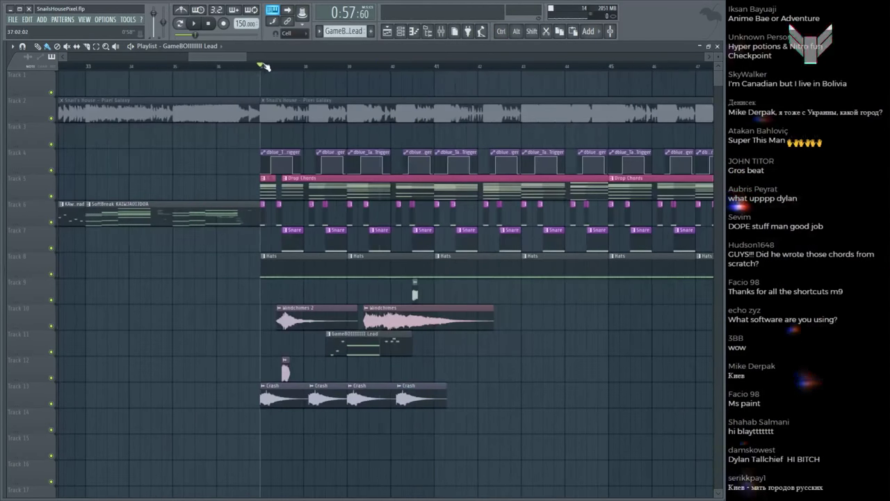
{"action": "scroll", "coordinate": [263, 66], "scroll_direction": "down", "scroll_amount": 4}
Step: Play the song from bar 37, save during playback, then stop
{"action": "key", "text": "space"}
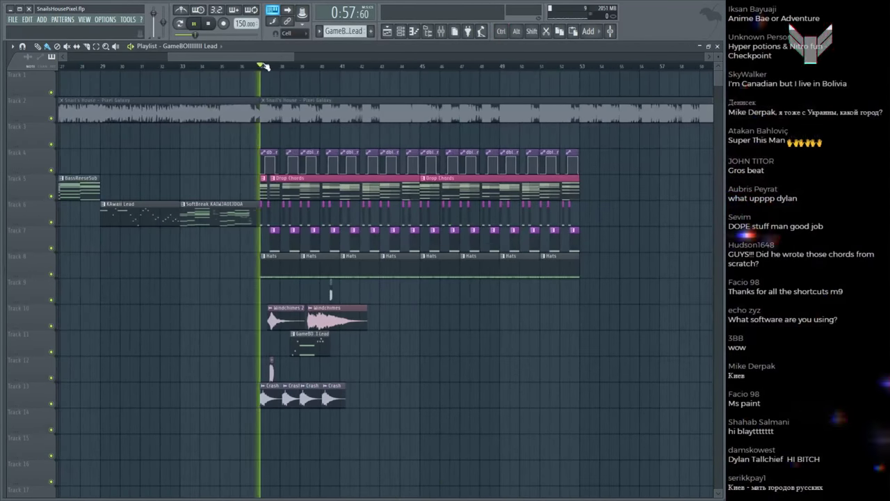
{"action": "scroll", "coordinate": [633, 164], "scroll_direction": "down", "scroll_amount": 1}
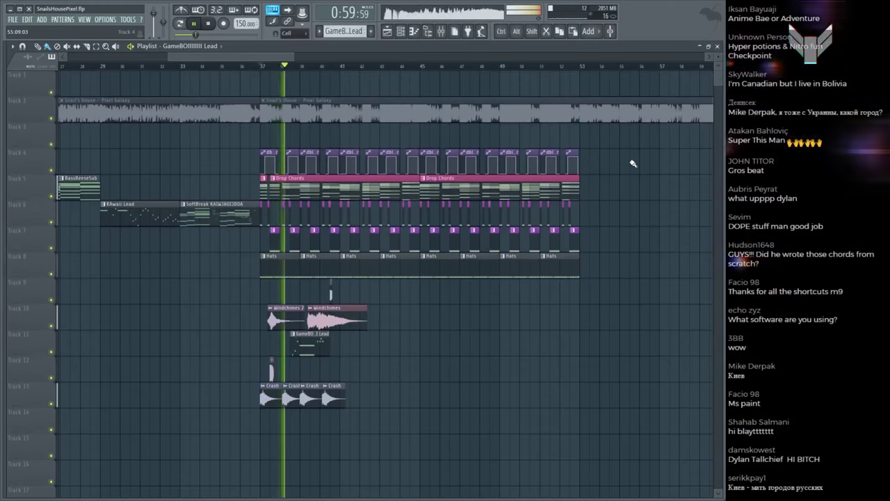
{"action": "key", "text": "ctrl+s"}
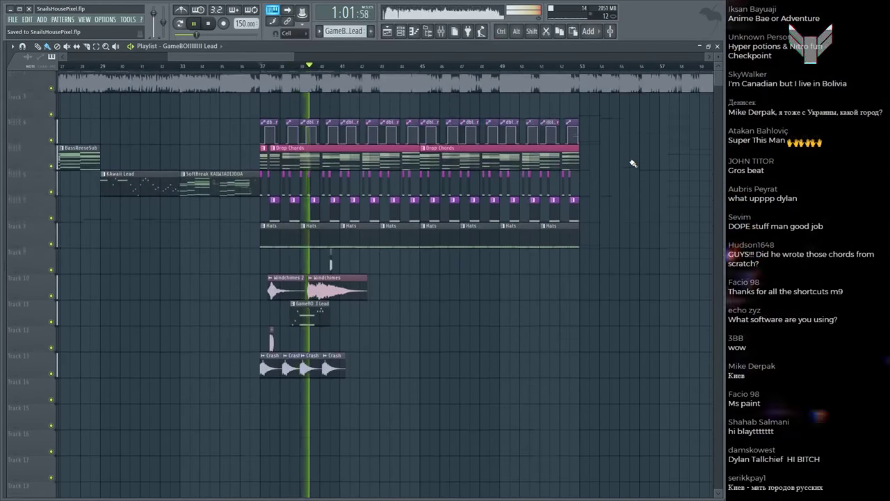
{"action": "scroll", "coordinate": [327, 59], "scroll_direction": "up", "scroll_amount": 2}
{"action": "key", "text": "space"}
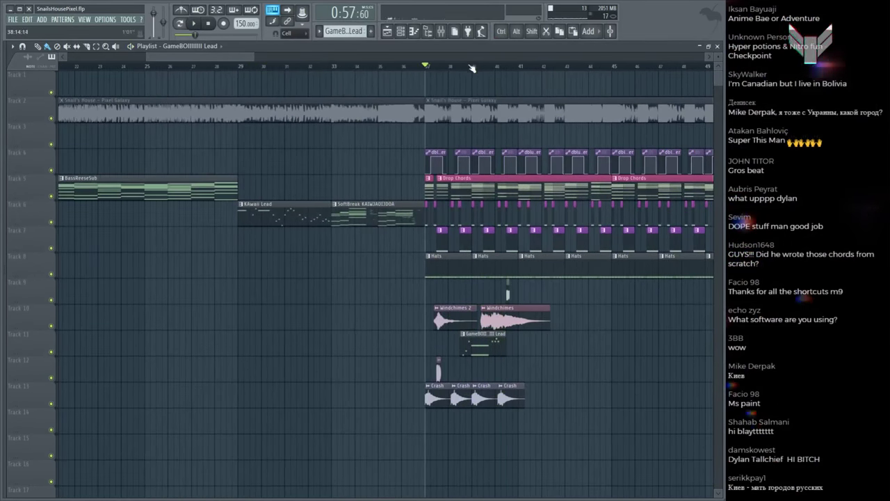
{"action": "scroll", "coordinate": [468, 60], "scroll_direction": "up", "scroll_amount": 2}
{"action": "scroll", "coordinate": [469, 60], "scroll_direction": "right", "scroll_amount": 5}
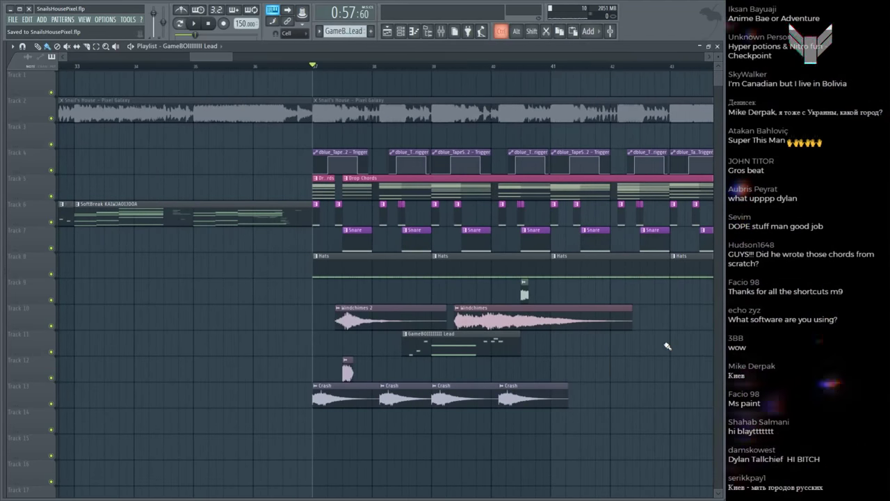
Step: Open the lead's piano roll, switch to the Harmor #2 notes and play them
{"action": "key", "text": "F7"}
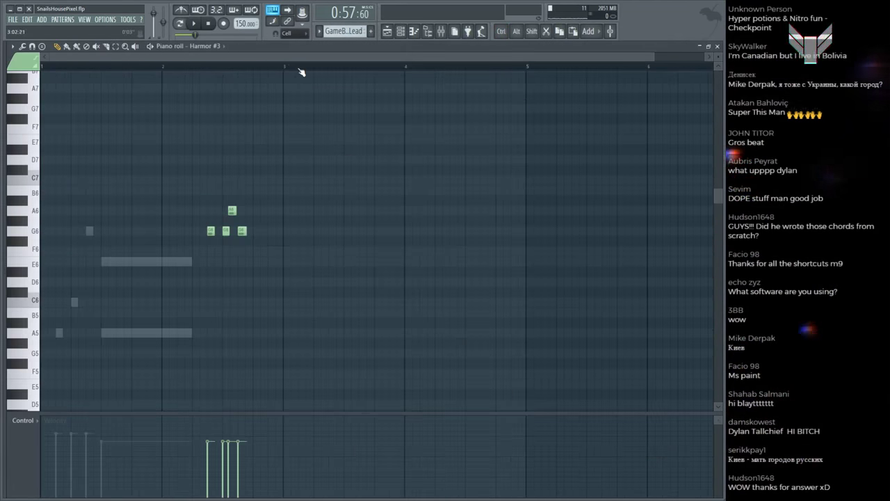
{"action": "scroll", "coordinate": [301, 72], "scroll_direction": "down", "scroll_amount": 1}
{"action": "double_click", "coordinate": [138, 260]}
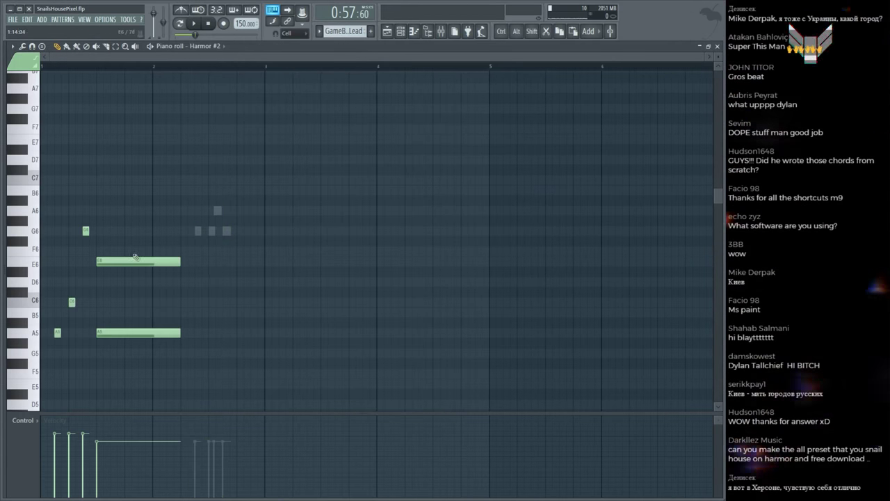
{"action": "key", "text": "space"}
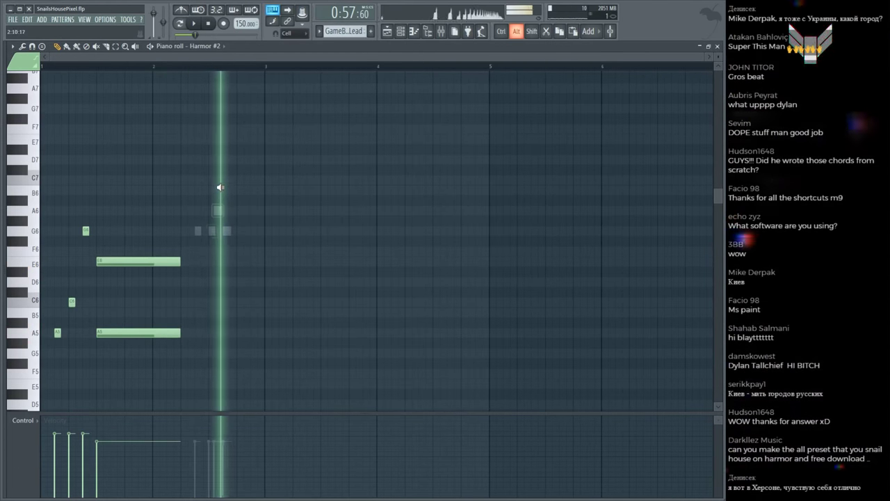
Step: Preview the GameBOI lead clip's Harmor #3 melody notes, then return to the Playlist
{"action": "key", "text": "F5"}
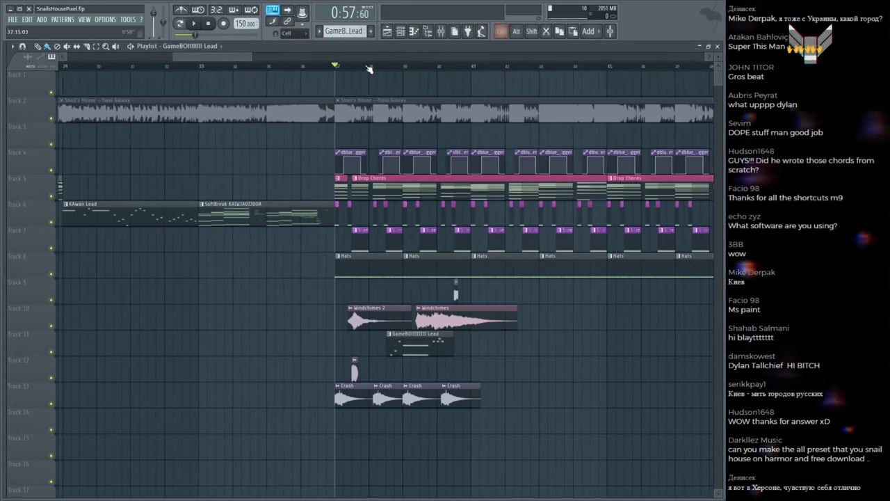
{"action": "double_click", "coordinate": [426, 334]}
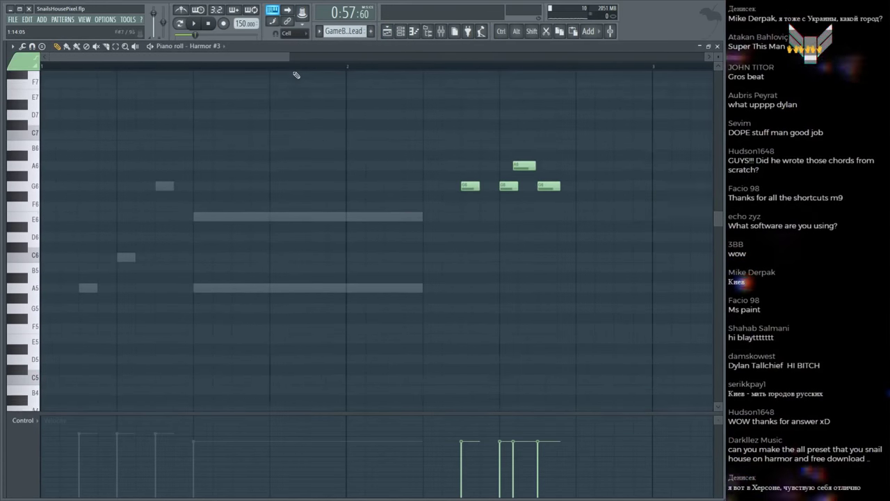
{"action": "key", "text": "space"}
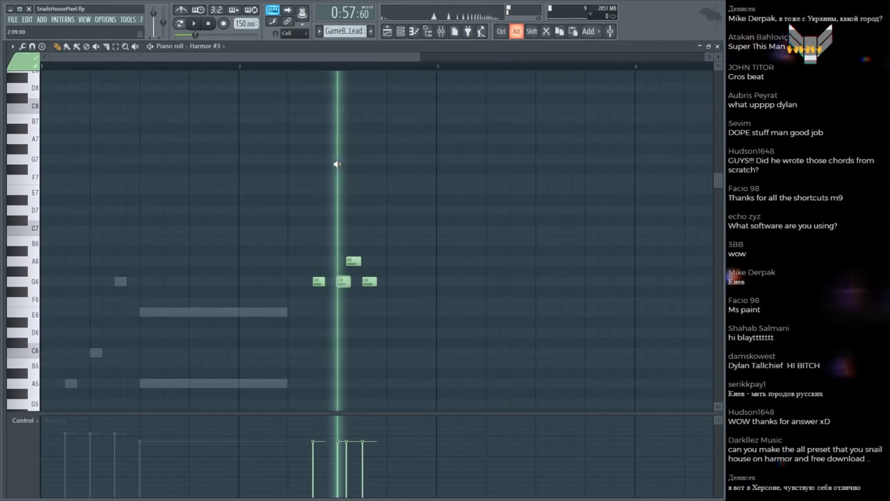
{"action": "key", "text": "space"}
{"action": "key", "text": "F5"}
Step: Play the song from inside the drop and stop after listening
{"action": "scroll", "coordinate": [390, 70], "scroll_direction": "down", "scroll_amount": 5}
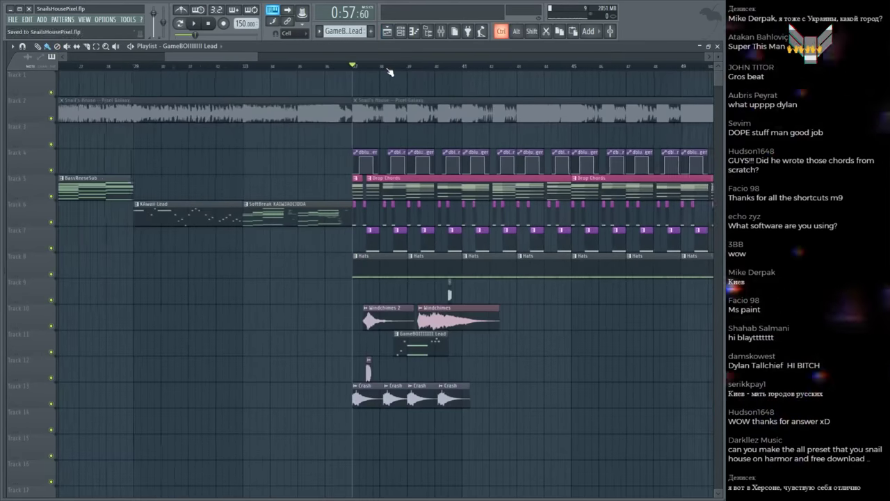
{"action": "left_click", "coordinate": [429, 67]}
{"action": "scroll", "coordinate": [431, 68], "scroll_direction": "up", "scroll_amount": 3}
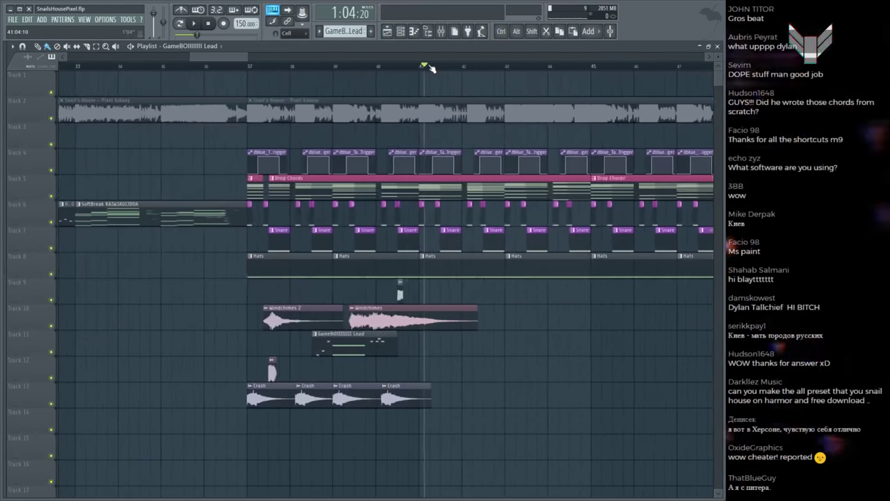
{"action": "scroll", "coordinate": [457, 75], "scroll_direction": "up", "scroll_amount": 1}
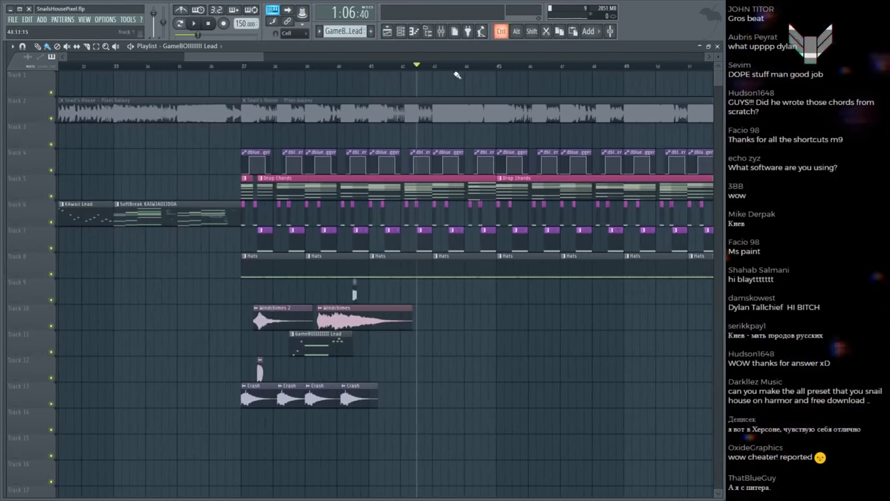
{"action": "scroll", "coordinate": [434, 67], "scroll_direction": "down", "scroll_amount": 2}
{"action": "scroll", "coordinate": [447, 70], "scroll_direction": "up", "scroll_amount": 1}
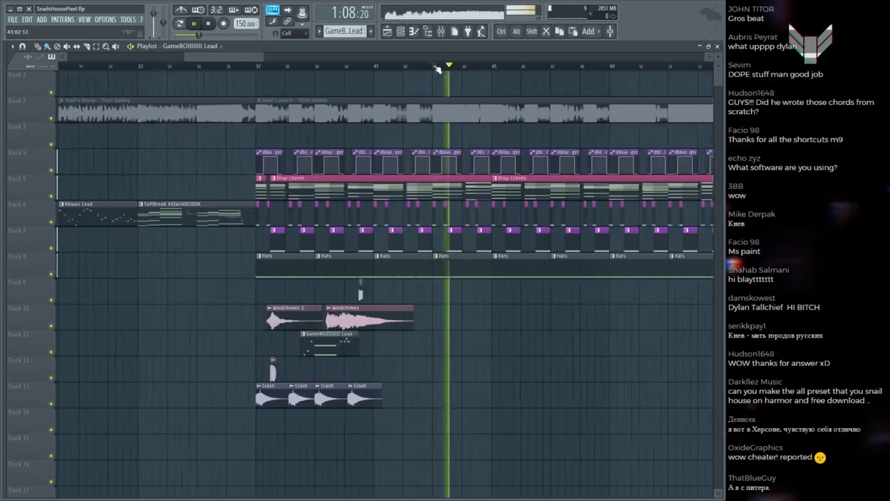
{"action": "scroll", "coordinate": [413, 56], "scroll_direction": "down", "scroll_amount": 3}
{"action": "scroll", "coordinate": [506, 186], "scroll_direction": "down", "scroll_amount": 3}
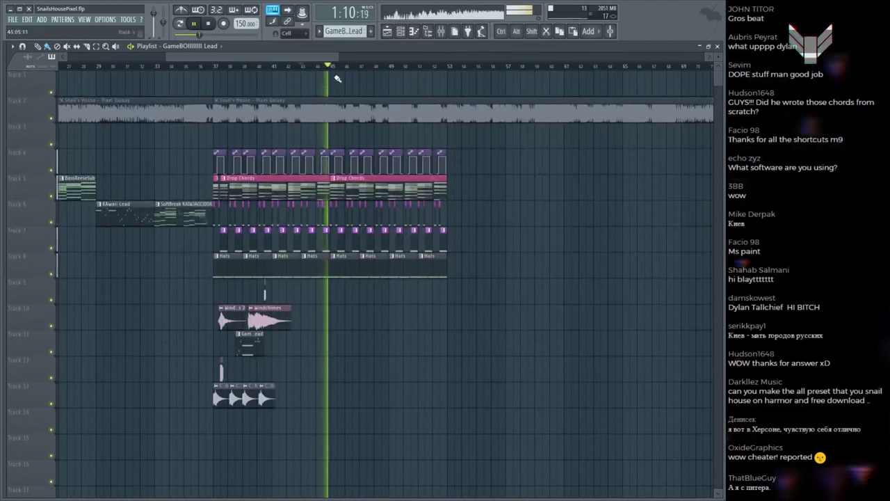
{"action": "scroll", "coordinate": [327, 73], "scroll_direction": "down", "scroll_amount": 2}
{"action": "scroll", "coordinate": [327, 72], "scroll_direction": "up", "scroll_amount": 2}
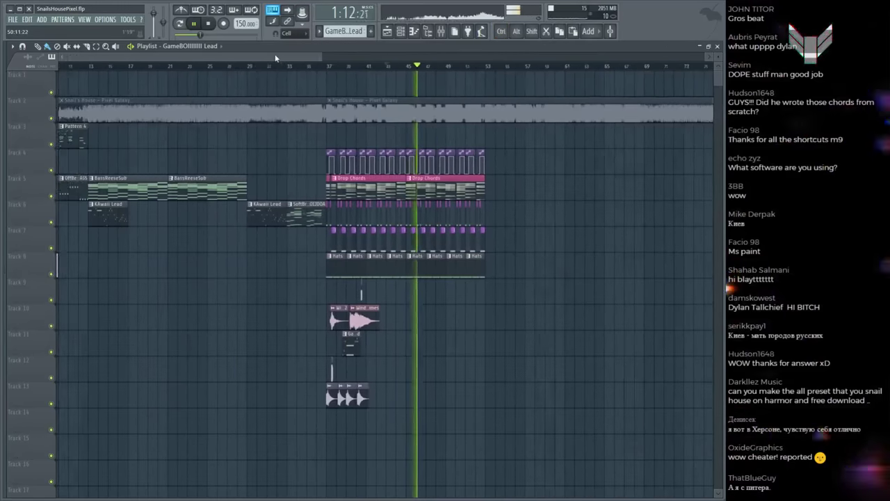
{"action": "scroll", "coordinate": [459, 70], "scroll_direction": "up", "scroll_amount": 3}
{"action": "scroll", "coordinate": [459, 70], "scroll_direction": "down", "scroll_amount": 2}
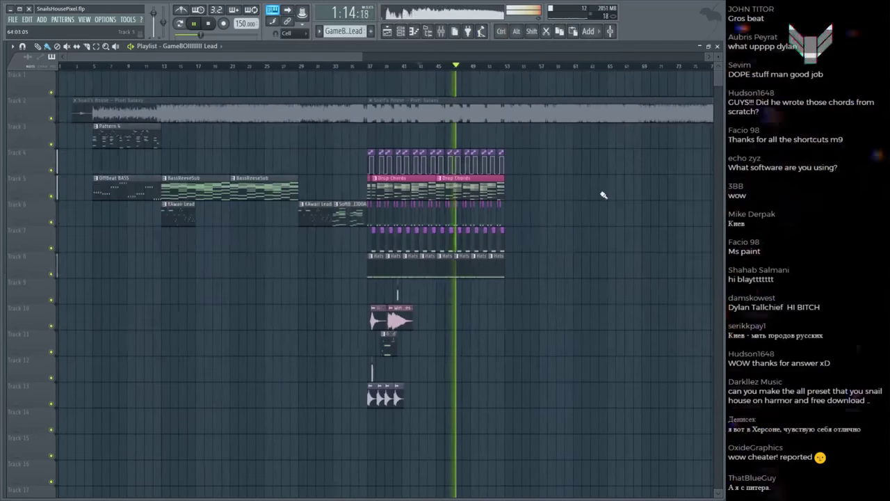
{"action": "scroll", "coordinate": [602, 193], "scroll_direction": "down", "scroll_amount": 3}
{"action": "scroll", "coordinate": [586, 200], "scroll_direction": "up", "scroll_amount": 3}
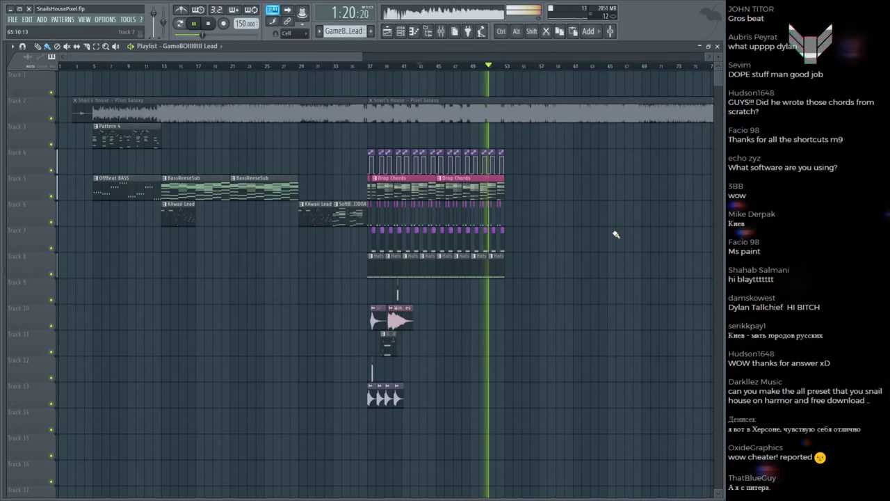
{"action": "key", "text": "space"}
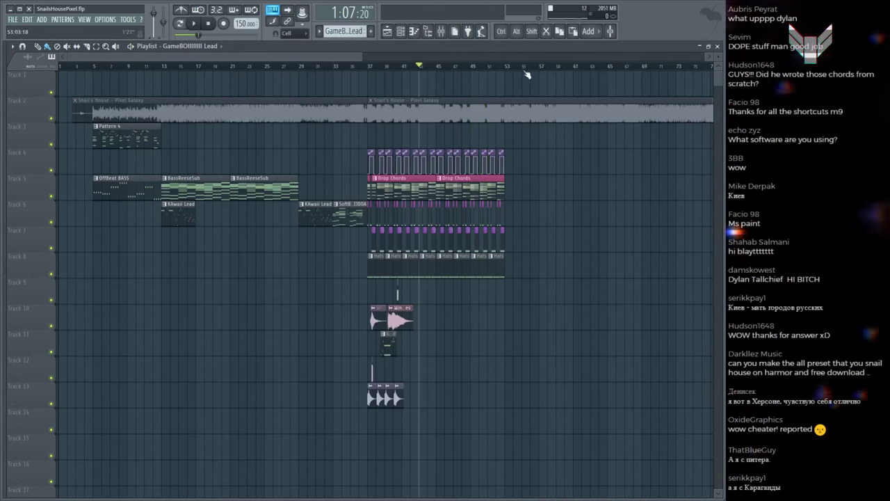
Step: Open the Channel rack over the Playlist
{"action": "scroll", "coordinate": [526, 74], "scroll_direction": "up", "scroll_amount": 5}
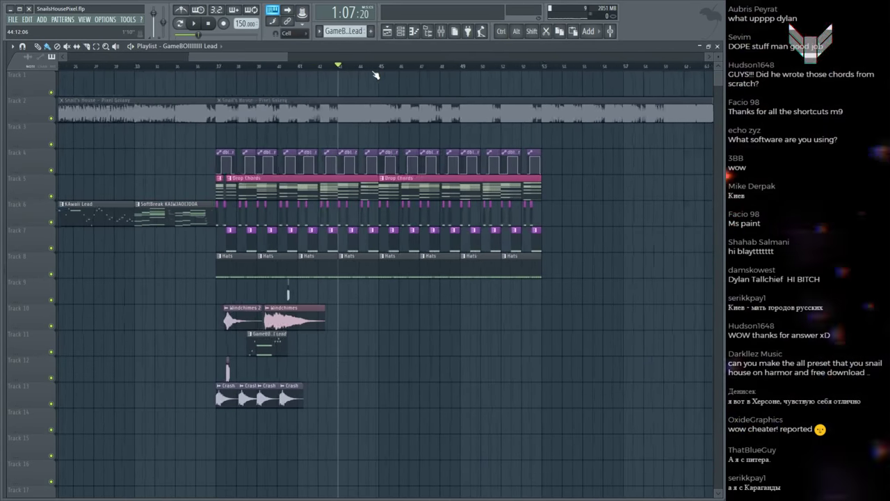
{"action": "scroll", "coordinate": [375, 75], "scroll_direction": "up", "scroll_amount": 2}
{"action": "scroll", "coordinate": [375, 74], "scroll_direction": "down", "scroll_amount": 2}
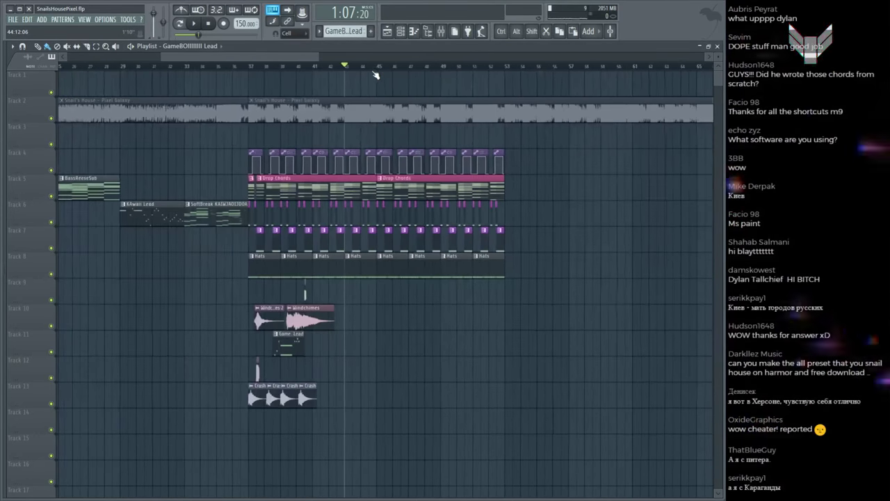
{"action": "key", "text": "F6"}
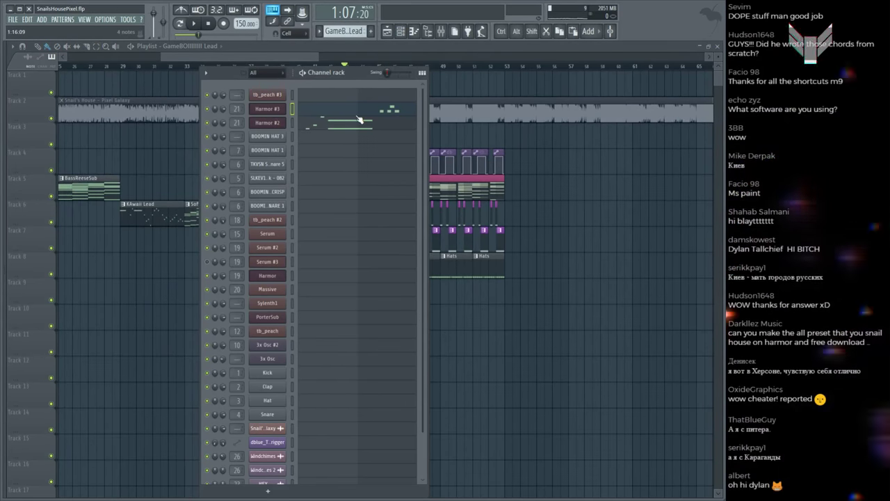
Step: Open and close the Harmor #3 synth, then save the project
{"action": "left_click", "coordinate": [264, 110]}
{"action": "left_click", "coordinate": [556, 162]}
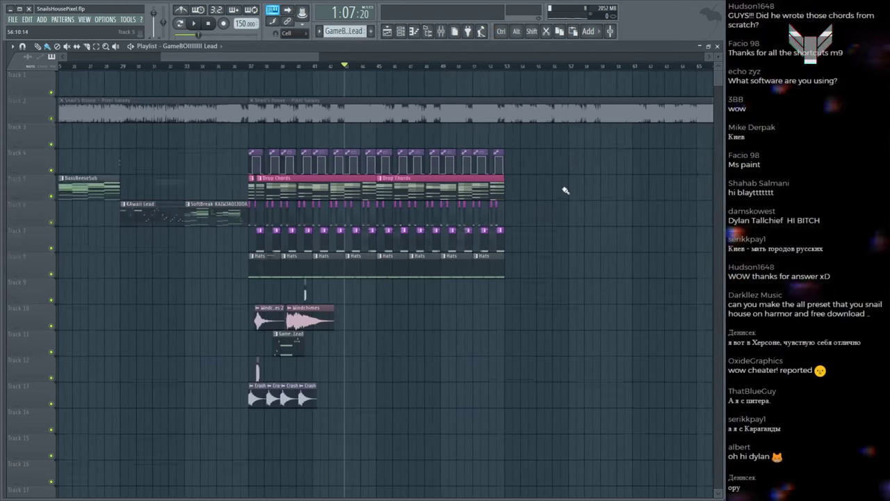
{"action": "key", "text": "ctrl+s"}
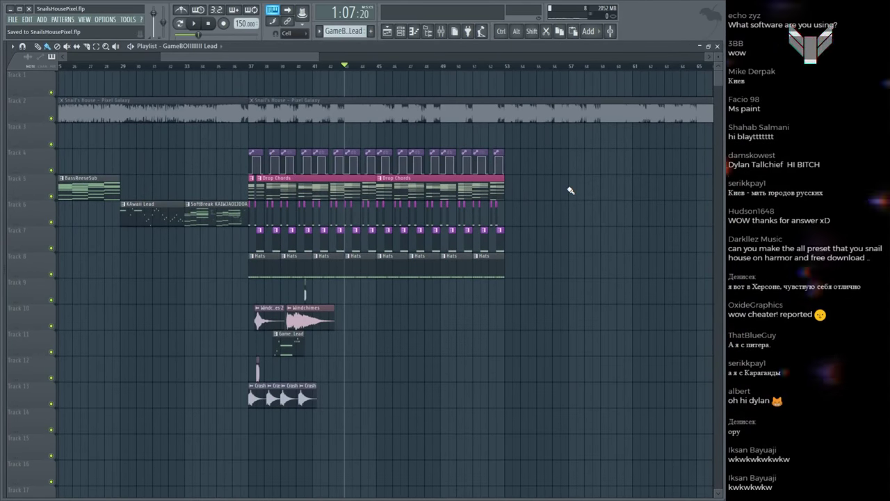
{"action": "key", "text": "ctrl+s"}
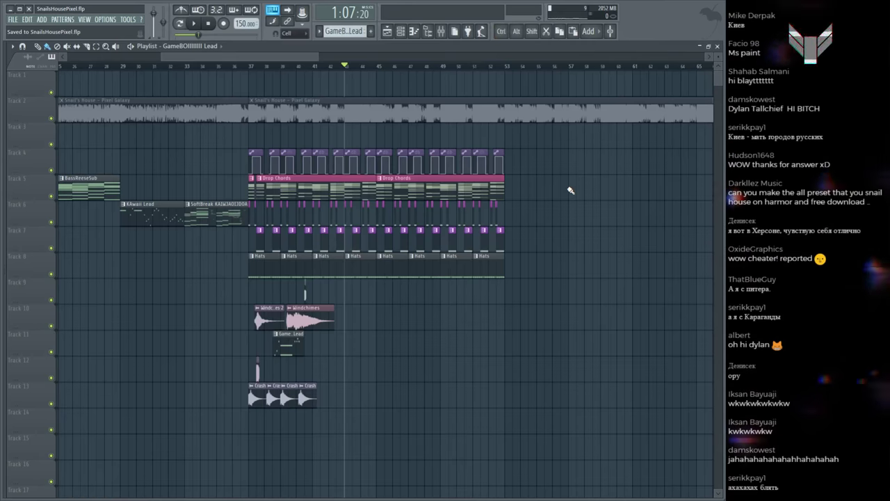
Step: Check Harmor #3 again, then open Harmor #2 positioned higher on screen
{"action": "key", "text": "F6"}
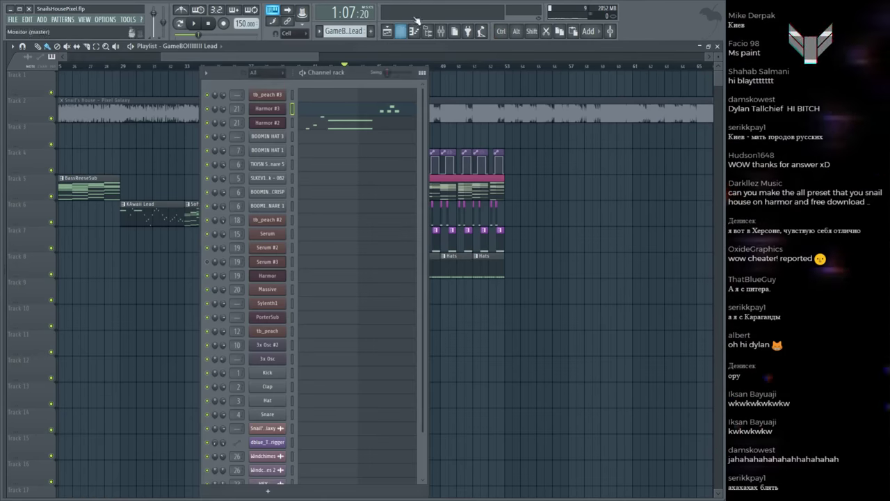
{"action": "left_click", "coordinate": [282, 115]}
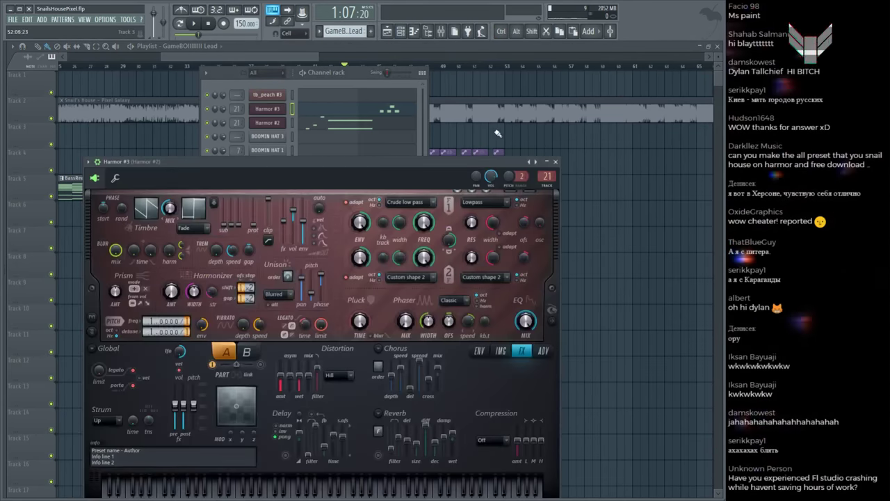
{"action": "left_click", "coordinate": [555, 162]}
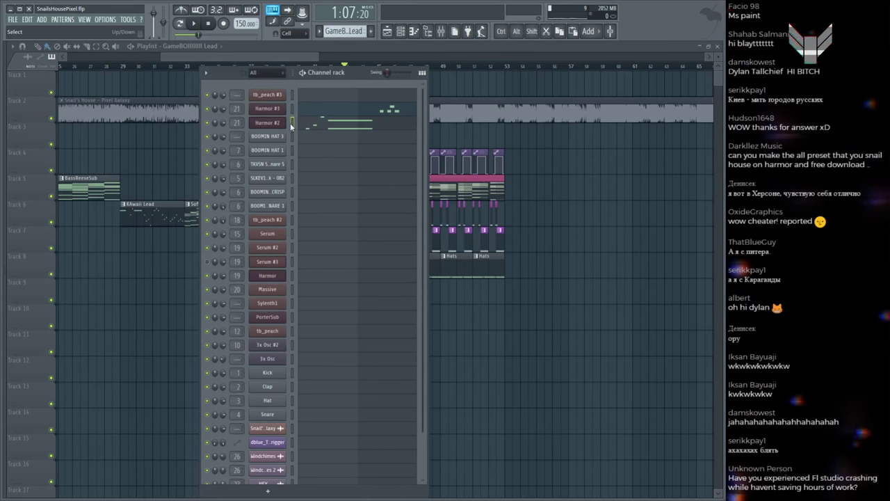
{"action": "left_click", "coordinate": [283, 123]}
{"action": "left_click_drag", "start_coordinate": [298, 125], "coordinate": [290, 85]}
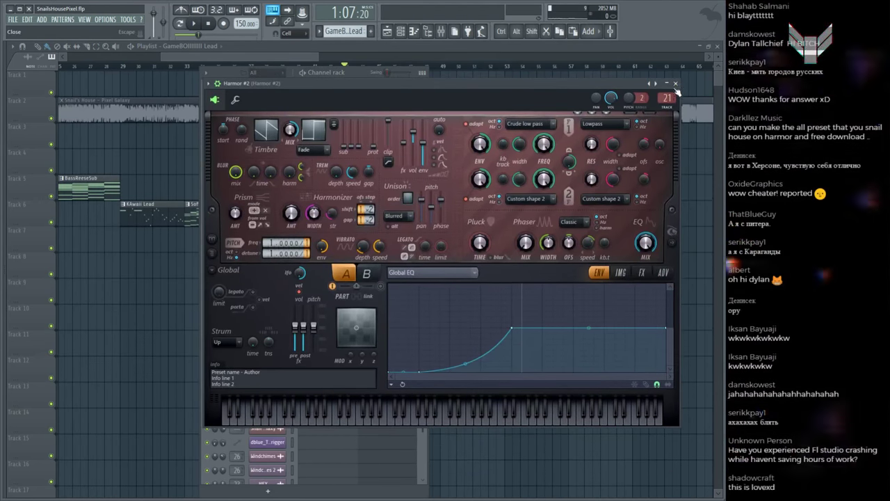
Step: Close Harmor #2 and briefly open Harmor #3's notes and synth
{"action": "left_click", "coordinate": [676, 83]}
{"action": "left_click", "coordinate": [571, 193]}
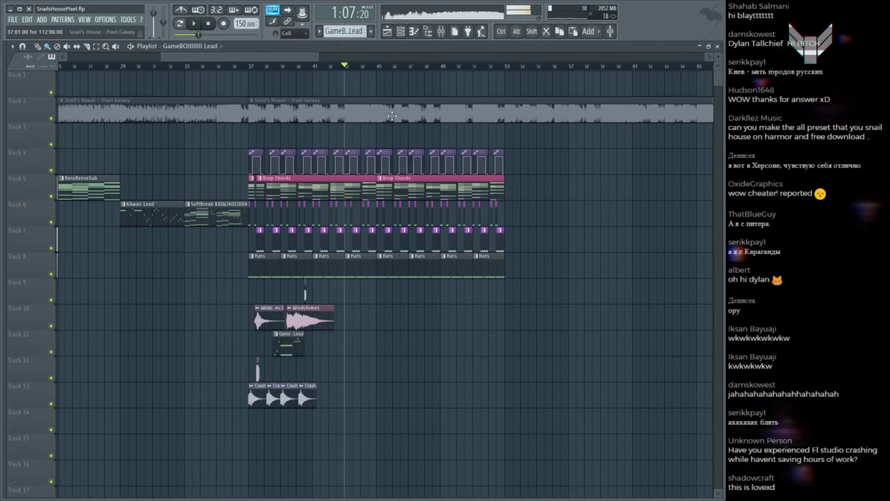
{"action": "double_click", "coordinate": [459, 149]}
{"action": "left_click", "coordinate": [279, 109]}
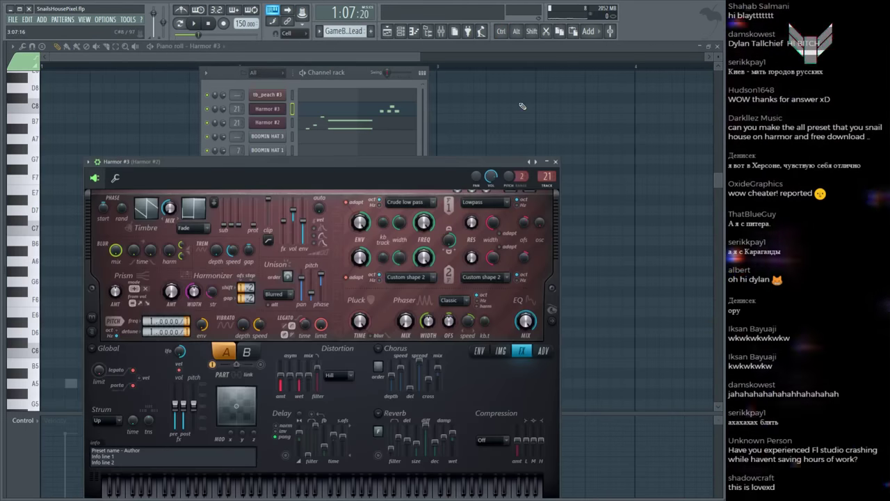
{"action": "left_click", "coordinate": [399, 99]}
Step: Play the song in the Playlist from just before the drop
{"action": "scroll", "coordinate": [377, 73], "scroll_direction": "up", "scroll_amount": 2}
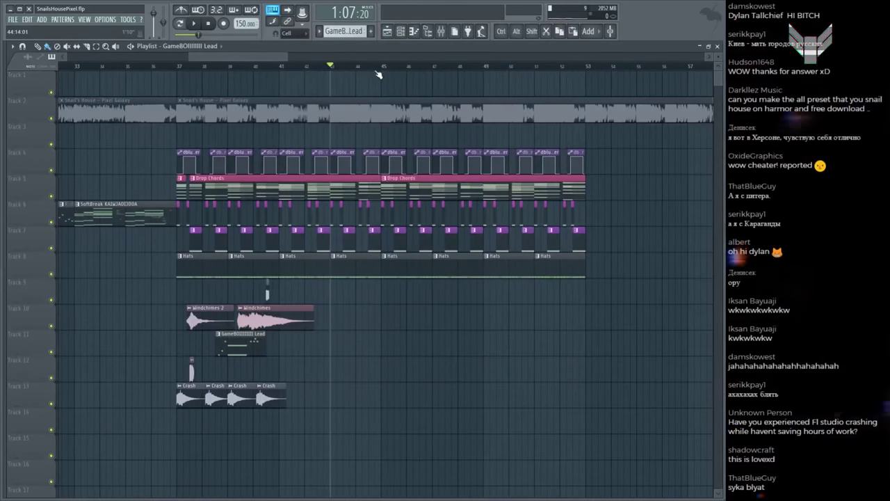
{"action": "scroll", "coordinate": [377, 73], "scroll_direction": "down", "scroll_amount": 3}
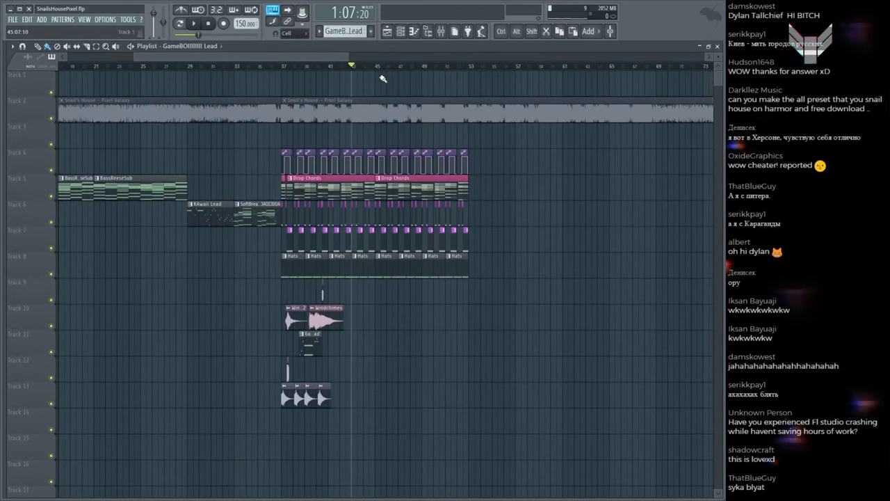
{"action": "key", "text": "F6"}
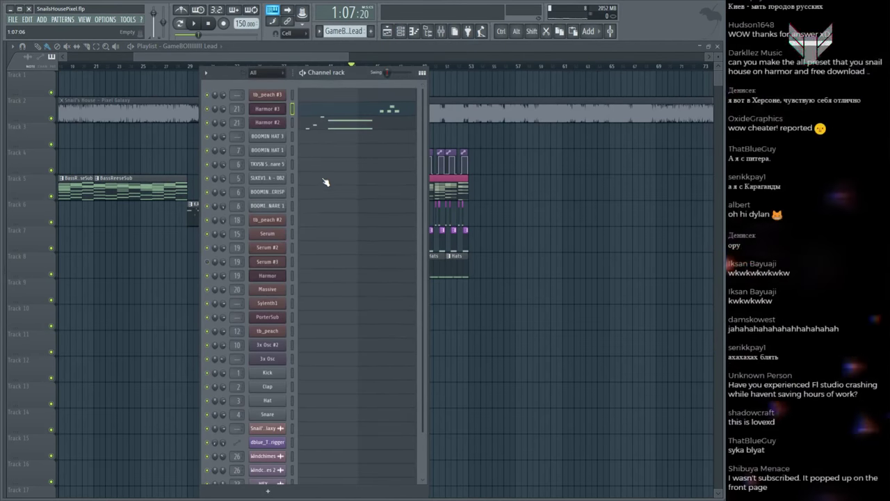
{"action": "key", "text": "F6"}
{"action": "scroll", "coordinate": [361, 68], "scroll_direction": "down", "scroll_amount": 2}
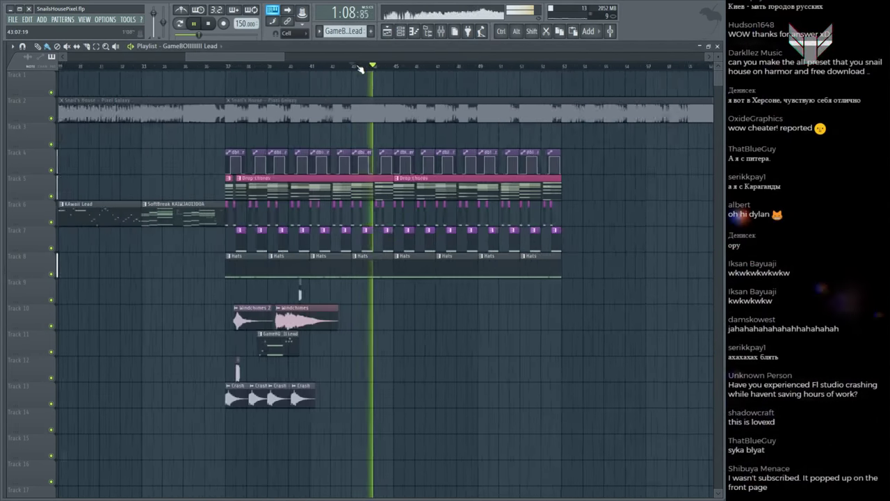
{"action": "scroll", "coordinate": [361, 67], "scroll_direction": "down", "scroll_amount": 3}
{"action": "left_click", "coordinate": [238, 69]}
{"action": "scroll", "coordinate": [235, 69], "scroll_direction": "up", "scroll_amount": 4}
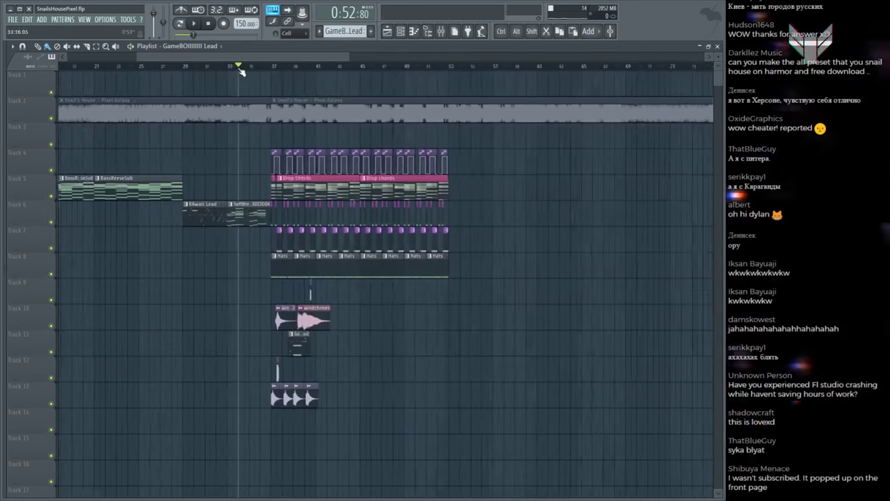
{"action": "scroll", "coordinate": [233, 69], "scroll_direction": "up", "scroll_amount": 3}
{"action": "scroll", "coordinate": [280, 70], "scroll_direction": "down", "scroll_amount": 8}
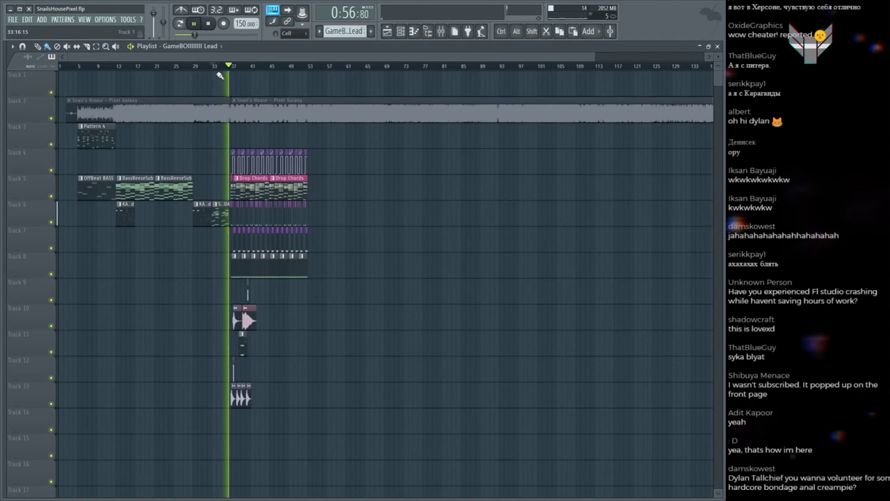
{"action": "scroll", "coordinate": [230, 70], "scroll_direction": "up", "scroll_amount": 8}
Step: Save the project and select the Snail's House - Pixel Galaxy clip
{"action": "key", "text": "ctrl+s"}
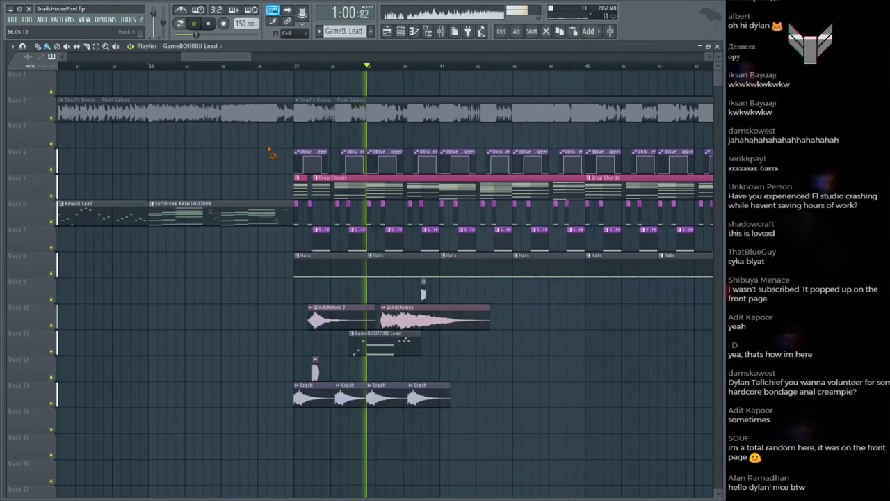
{"action": "scroll", "coordinate": [307, 120], "scroll_direction": "down", "scroll_amount": 5}
{"action": "scroll", "coordinate": [348, 174], "scroll_direction": "up", "scroll_amount": 3}
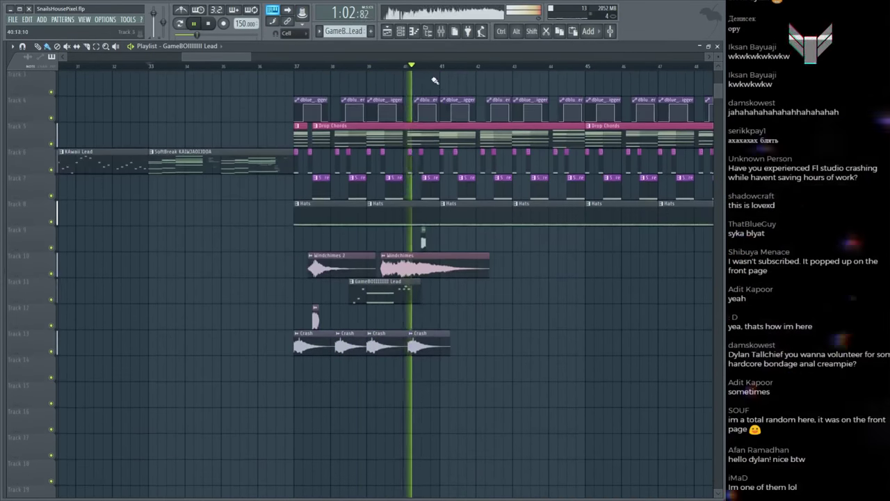
{"action": "scroll", "coordinate": [413, 70], "scroll_direction": "up", "scroll_amount": 1}
{"action": "left_click_drag", "start_coordinate": [413, 70], "coordinate": [364, 69]}
{"action": "scroll", "coordinate": [364, 70], "scroll_direction": "up", "scroll_amount": 2}
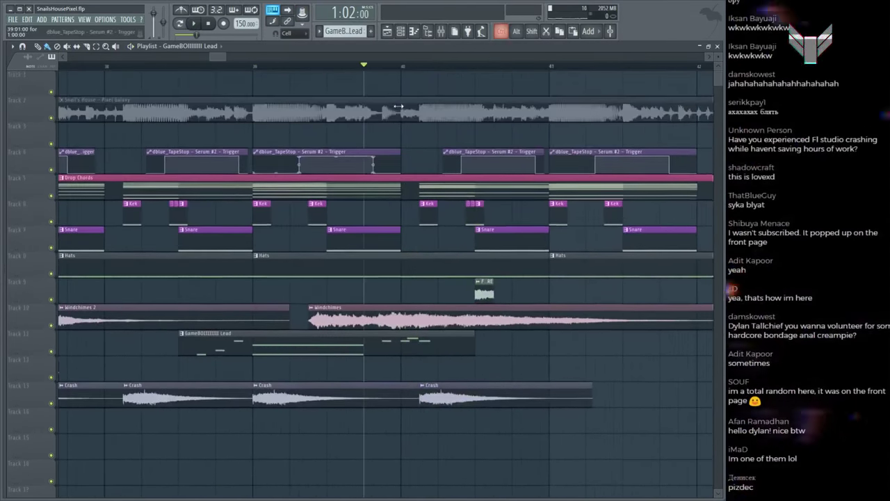
{"action": "left_click", "coordinate": [364, 112]}
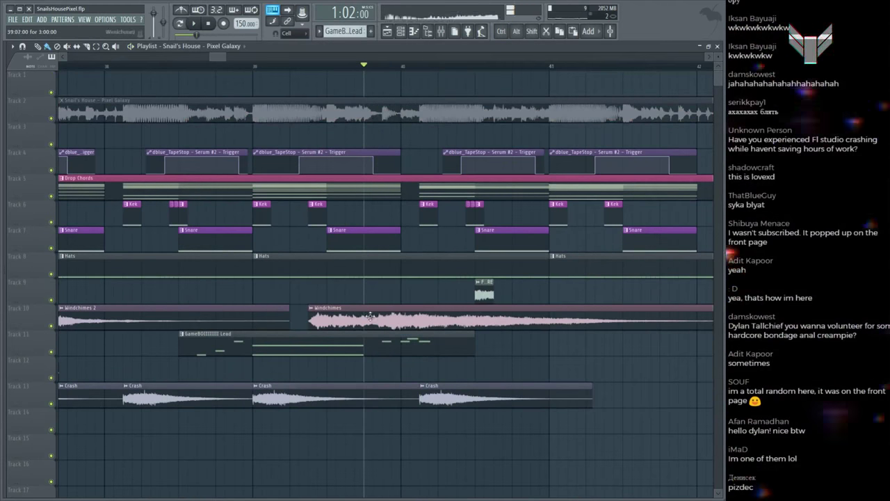
{"action": "left_click", "coordinate": [409, 366]}
Step: Open Harmor #3's Global EQ envelope from the lead's piano roll and save
{"action": "double_click", "coordinate": [408, 348]}
{"action": "key", "text": "F6"}
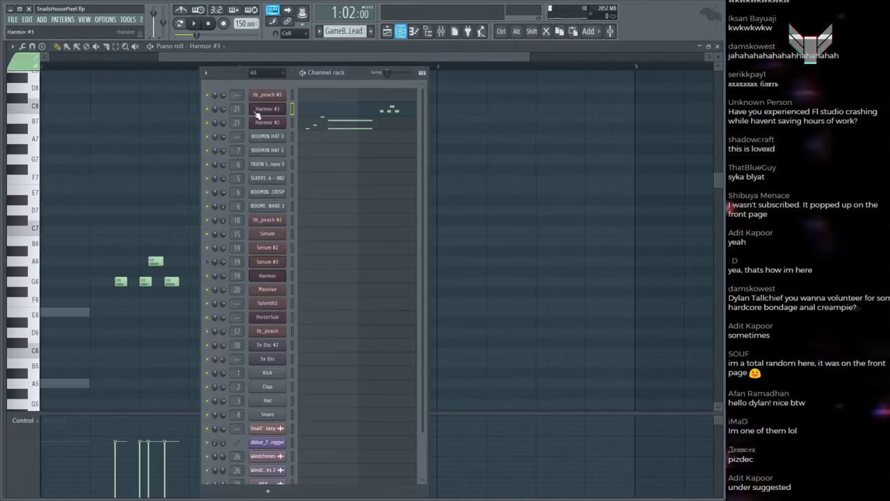
{"action": "left_click", "coordinate": [268, 112]}
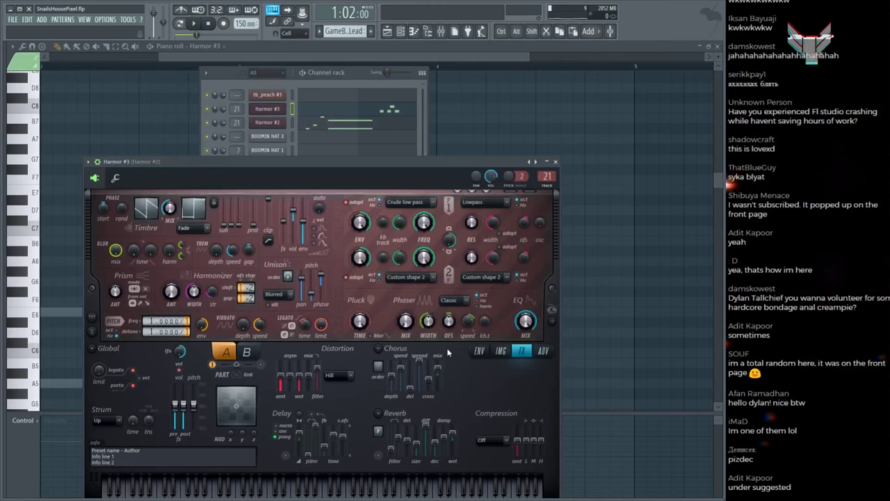
{"action": "left_click", "coordinate": [531, 324]}
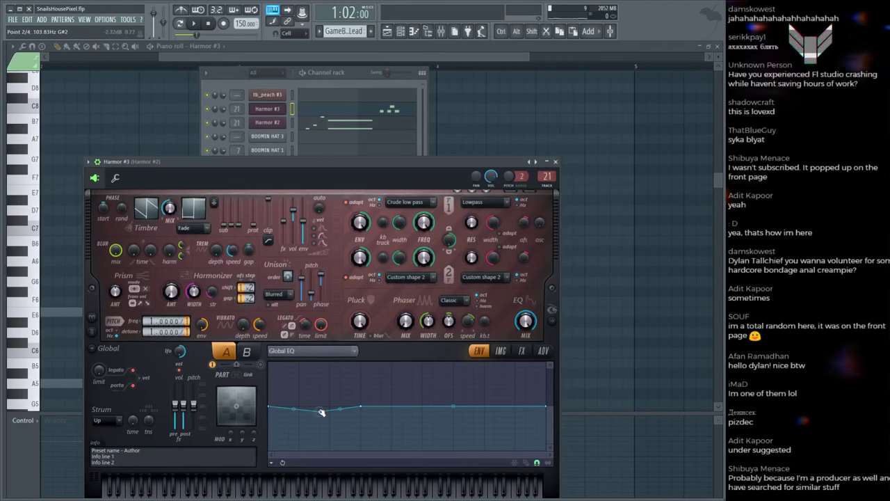
{"action": "key", "text": "ctrl+s"}
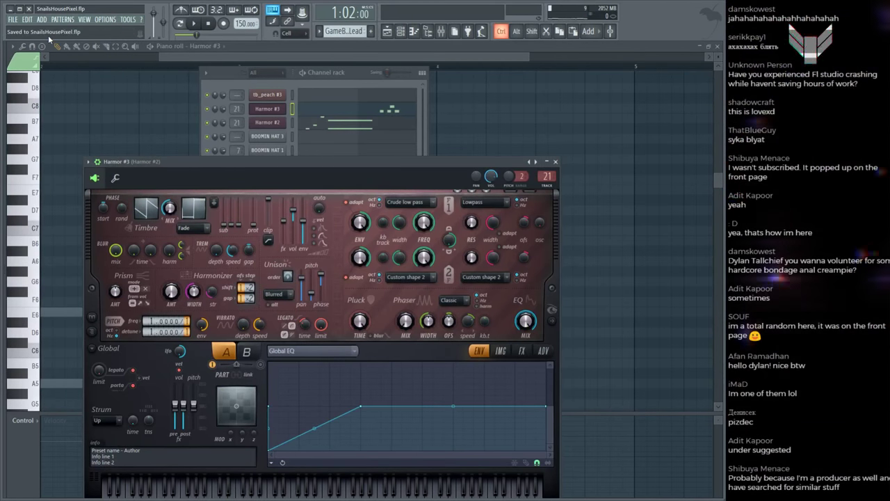
{"action": "left_click_drag", "start_coordinate": [258, 165], "coordinate": [345, 106]}
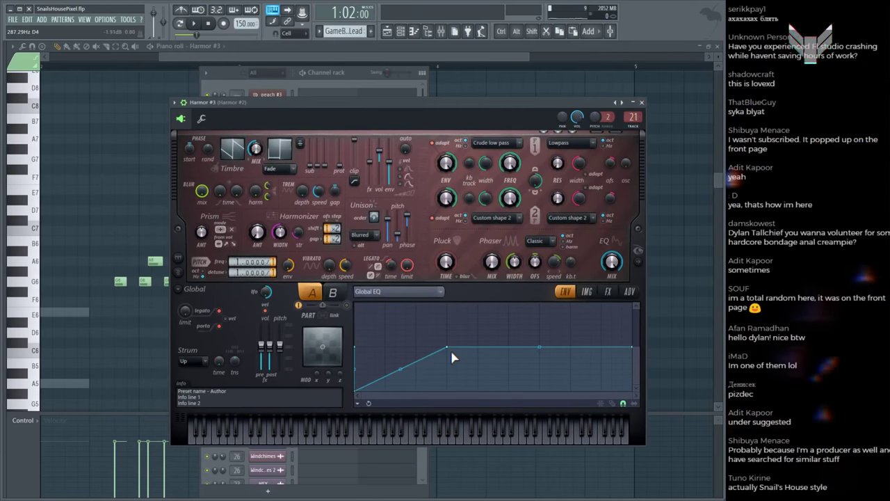
Step: Move the Global EQ ramp's peak point later, close Harmor #3, and play
{"action": "left_click_drag", "start_coordinate": [448, 347], "coordinate": [467, 346]}
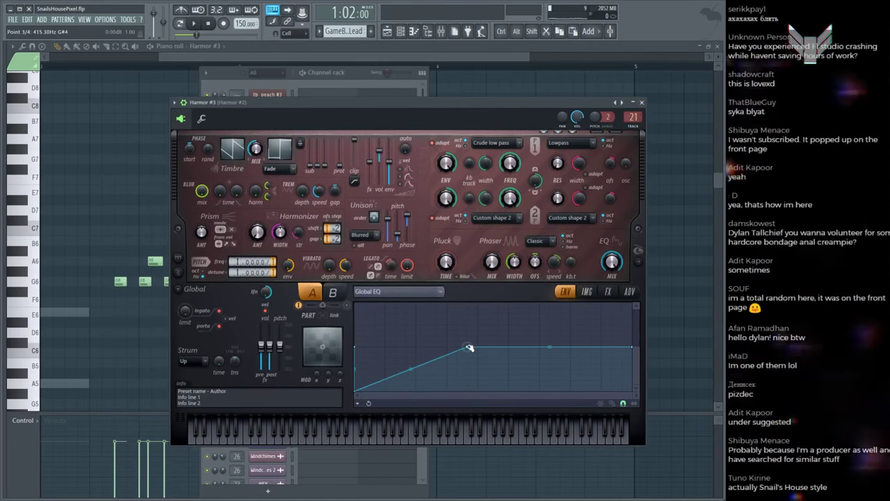
{"action": "left_click", "coordinate": [643, 105]}
{"action": "key", "text": "space"}
{"action": "scroll", "coordinate": [275, 95], "scroll_direction": "down", "scroll_amount": 3}
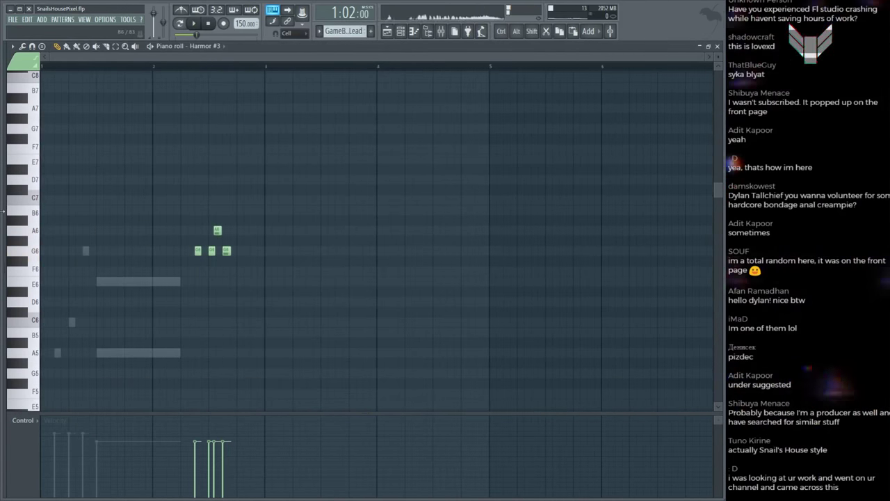
{"action": "key", "text": "F5"}
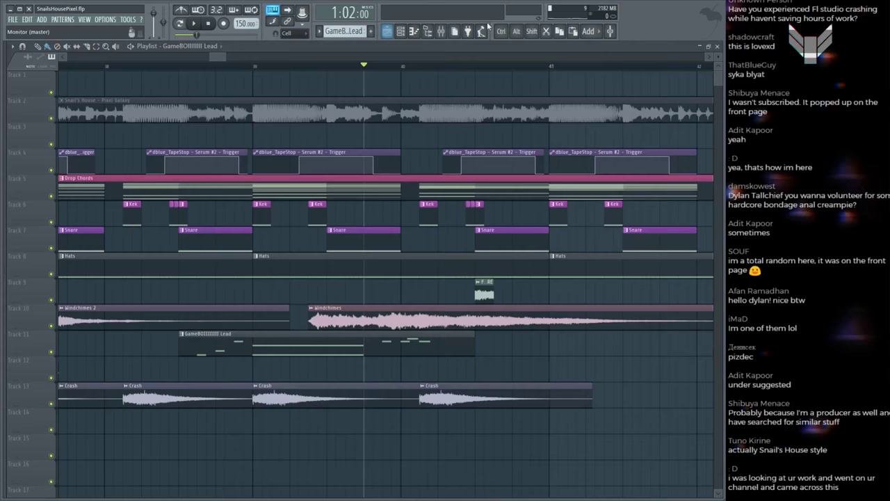
Step: Delete the accidental GameBOIIIIIII Lead clip from Track 1 and save
{"action": "key", "text": "space"}
{"action": "scroll", "coordinate": [254, 74], "scroll_direction": "down", "scroll_amount": 4}
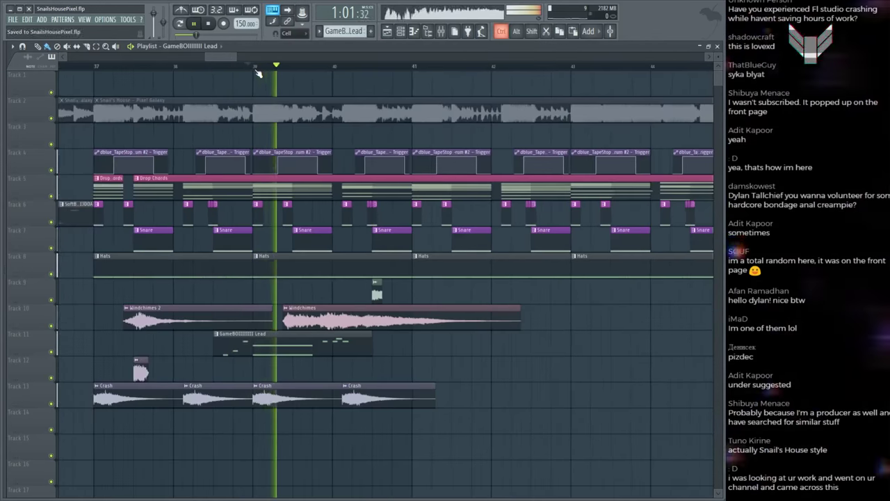
{"action": "left_click", "coordinate": [290, 75]}
{"action": "right_click", "coordinate": [301, 86]}
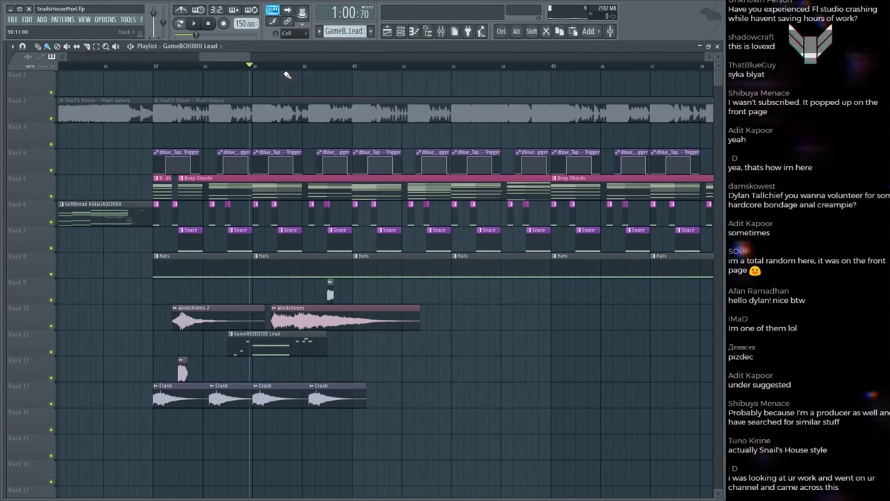
{"action": "right_click", "coordinate": [279, 77]}
{"action": "scroll", "coordinate": [301, 74], "scroll_direction": "up", "scroll_amount": 3}
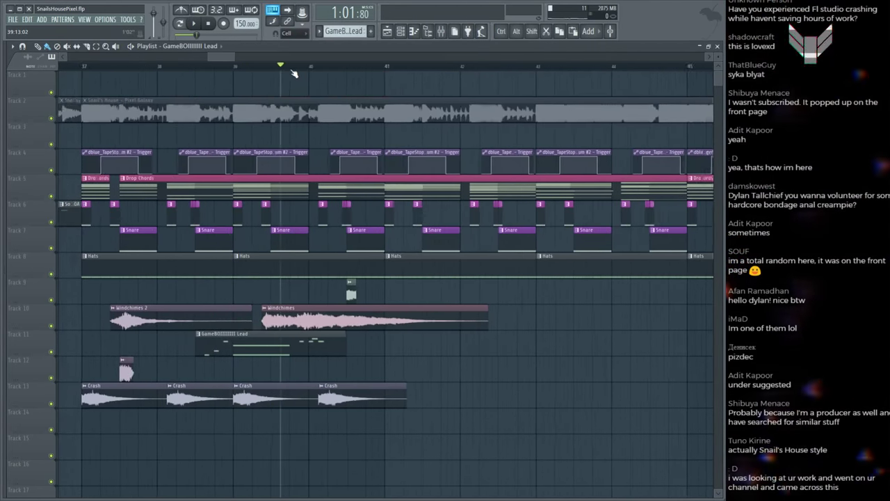
{"action": "key", "text": "ctrl+s"}
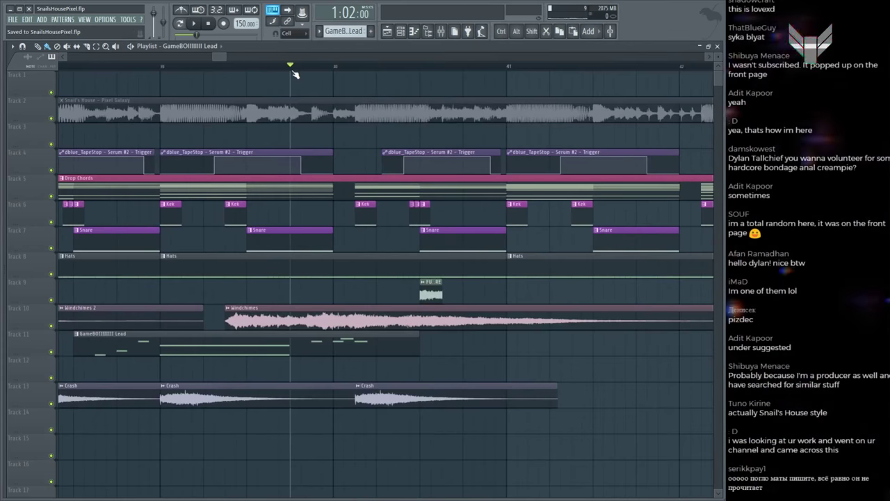
Step: Replay the drop around bar 39, then open the Channel rack
{"action": "scroll", "coordinate": [291, 71], "scroll_direction": "down", "scroll_amount": 2}
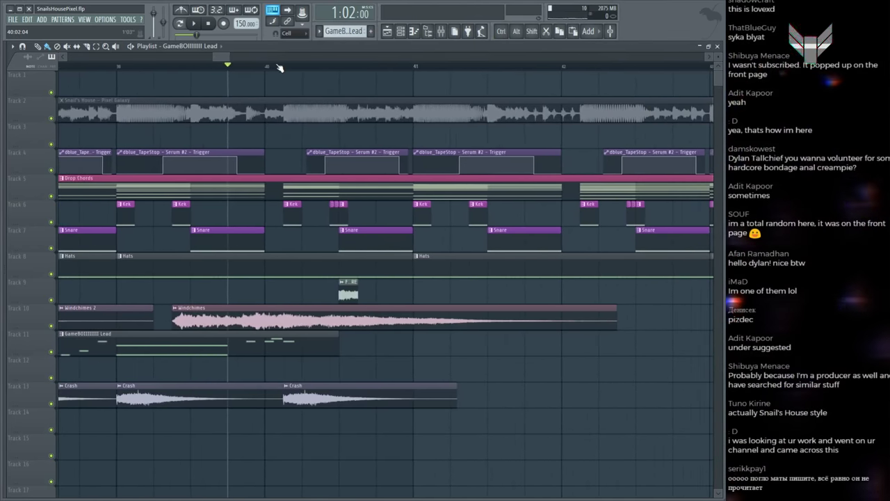
{"action": "scroll", "coordinate": [281, 68], "scroll_direction": "up", "scroll_amount": 2}
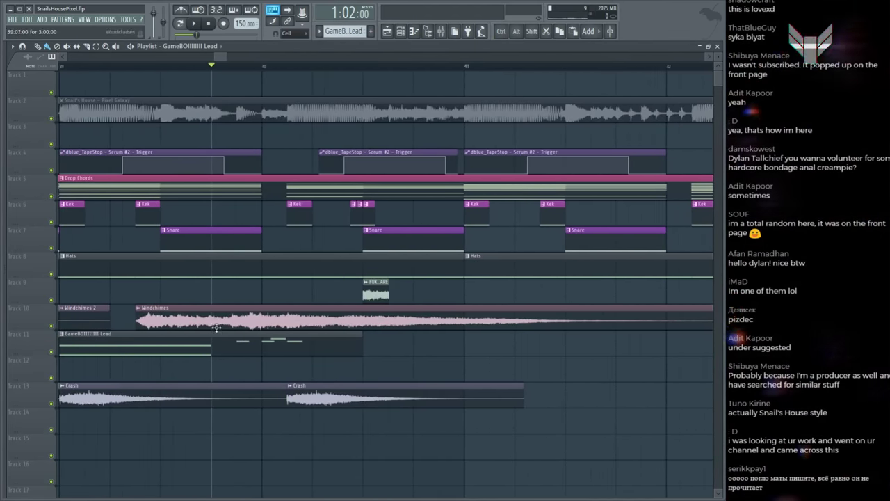
{"action": "key", "text": "space"}
{"action": "key", "text": "space"}
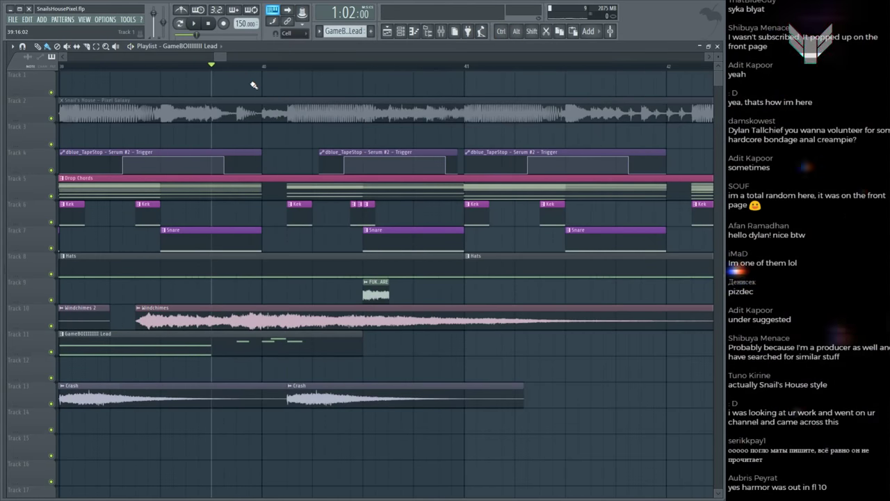
{"action": "scroll", "coordinate": [263, 73], "scroll_direction": "down", "scroll_amount": 2}
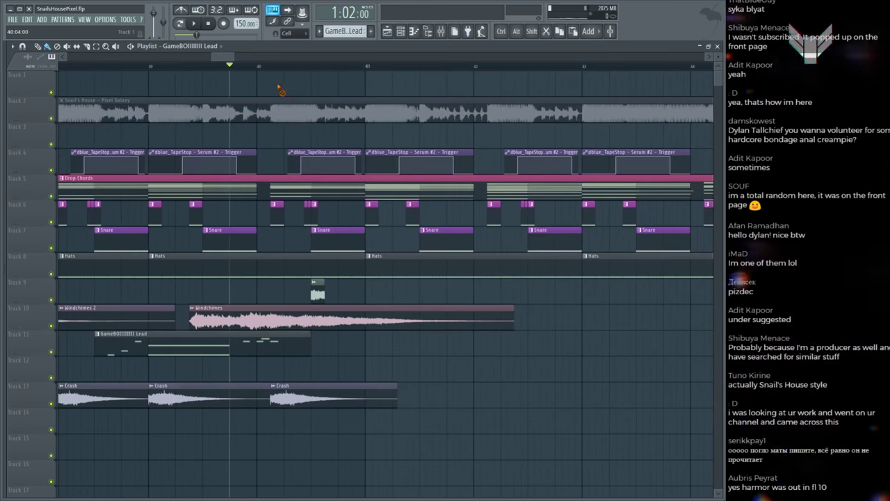
{"action": "key", "text": "space"}
{"action": "scroll", "coordinate": [258, 71], "scroll_direction": "up", "scroll_amount": 2}
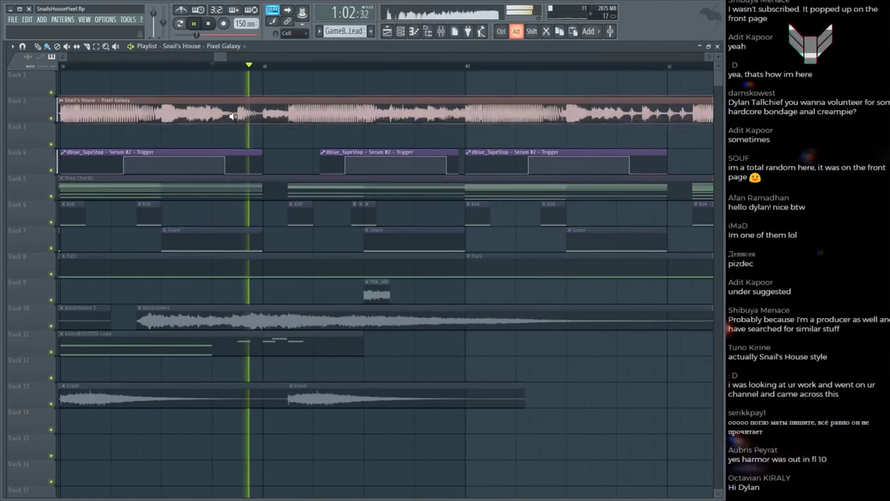
{"action": "key", "text": "F6"}
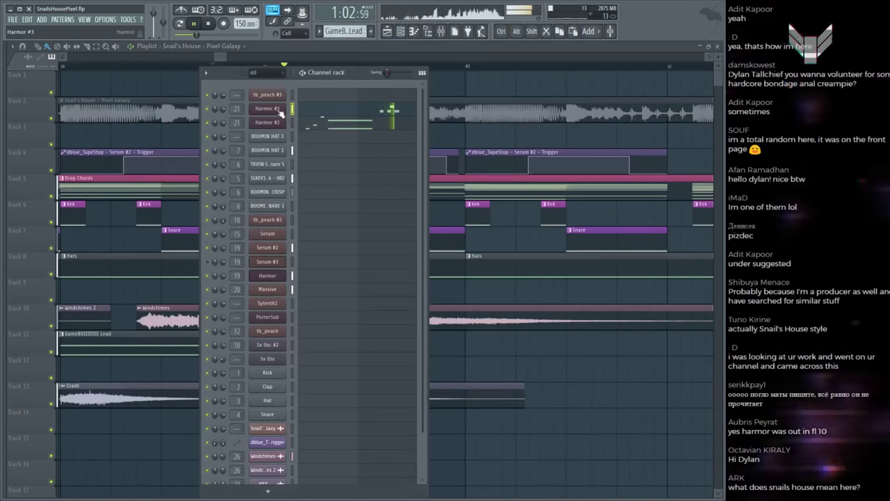
Step: Show Harmor #3's FX page (distortion, chorus, delay, reverb, compression) and play the song
{"action": "left_click", "coordinate": [277, 112]}
{"action": "key", "text": "space"}
{"action": "left_click", "coordinate": [608, 292]}
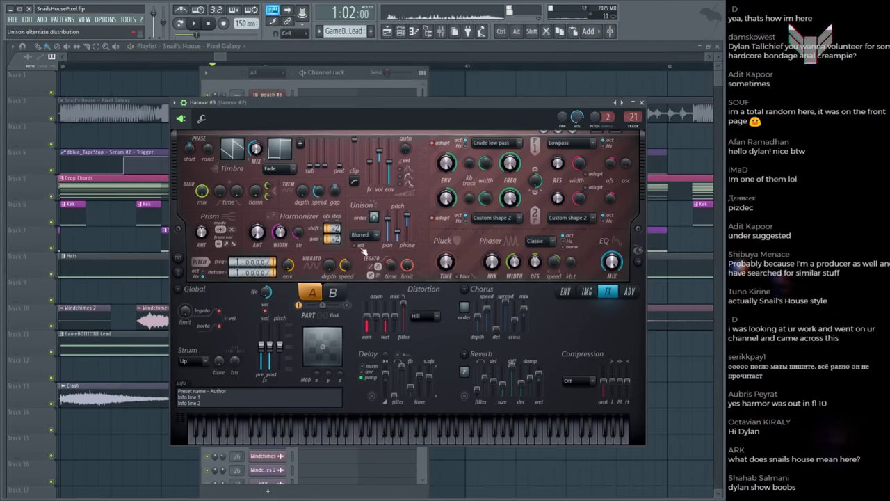
{"action": "key", "text": "space"}
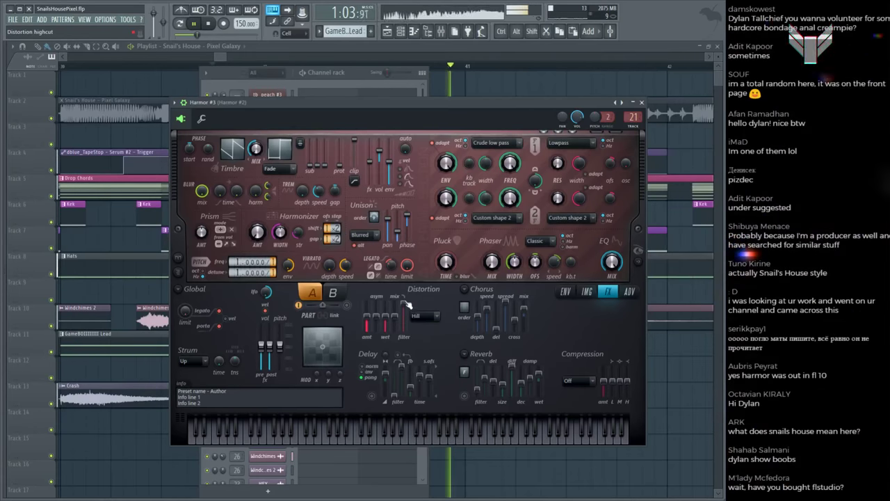
Step: Bring the Playlist forward, stop playback and save the project
{"action": "left_click", "coordinate": [491, 83]}
{"action": "scroll", "coordinate": [506, 70], "scroll_direction": "down", "scroll_amount": 8}
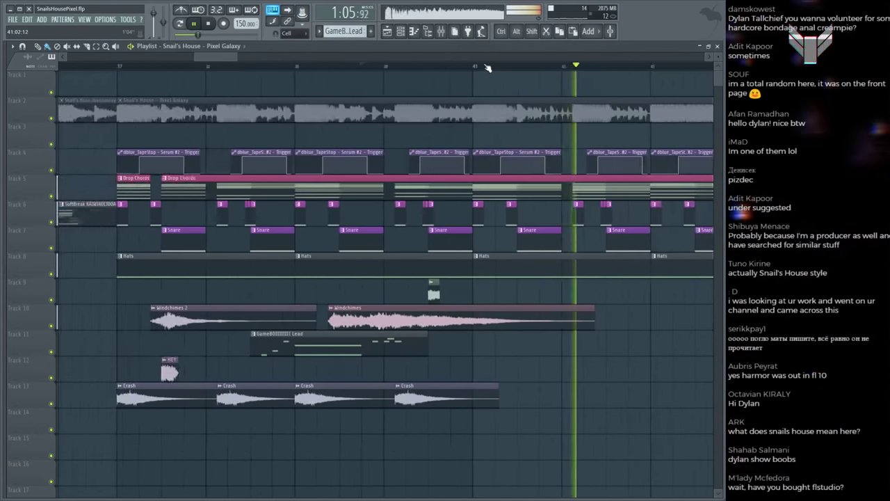
{"action": "scroll", "coordinate": [506, 70], "scroll_direction": "up", "scroll_amount": 4}
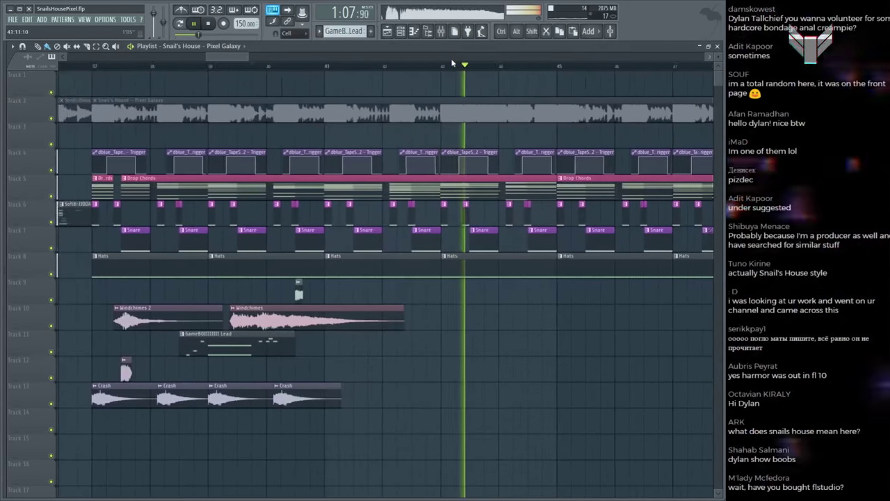
{"action": "key", "text": "space"}
{"action": "key", "text": "ctrl+s"}
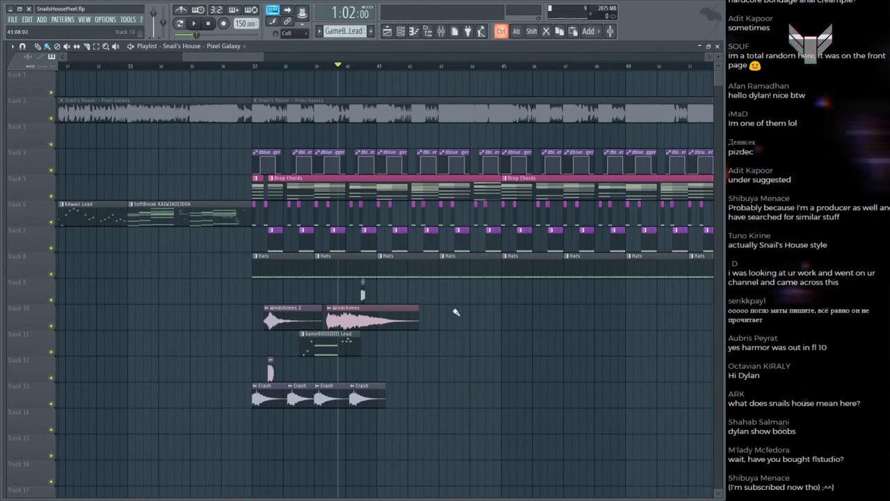
Step: Play the drop from bar 37, stop, and save again
{"action": "left_click", "coordinate": [254, 66]}
{"action": "key", "text": "space"}
{"action": "scroll", "coordinate": [324, 139], "scroll_direction": "down", "scroll_amount": 4}
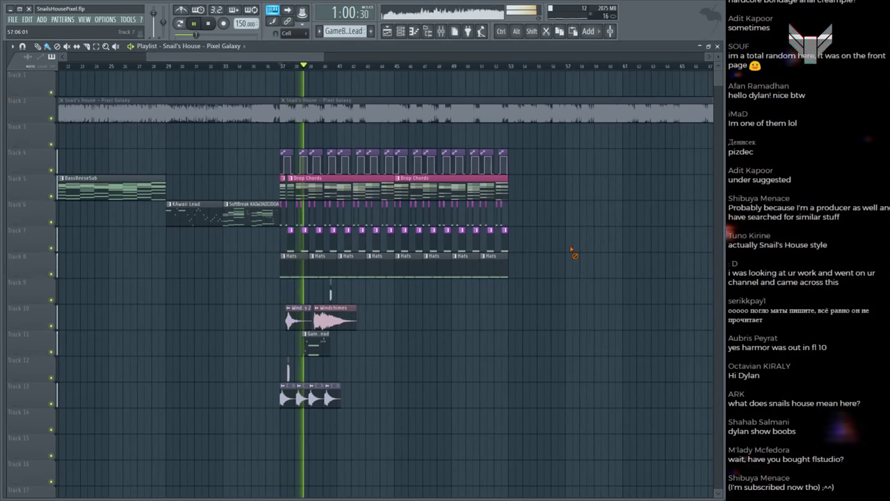
{"action": "key", "text": "space"}
{"action": "key", "text": "ctrl+s"}
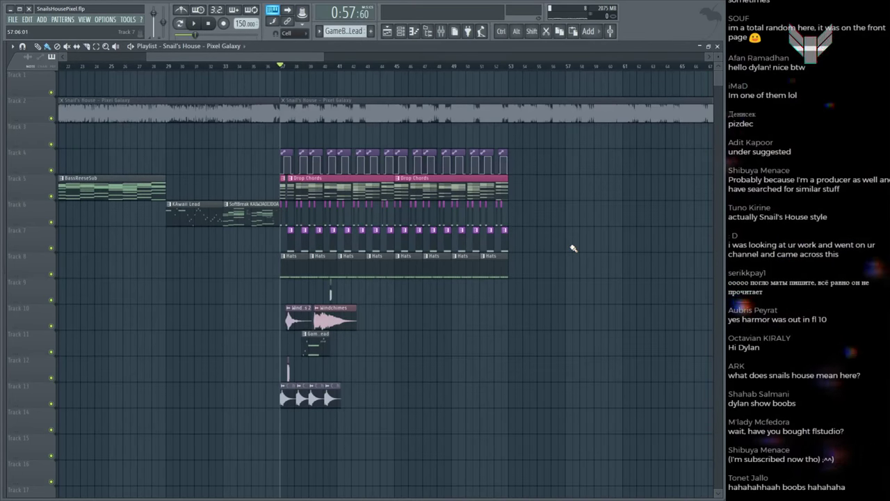
{"action": "scroll", "coordinate": [314, 67], "scroll_direction": "up", "scroll_amount": 2}
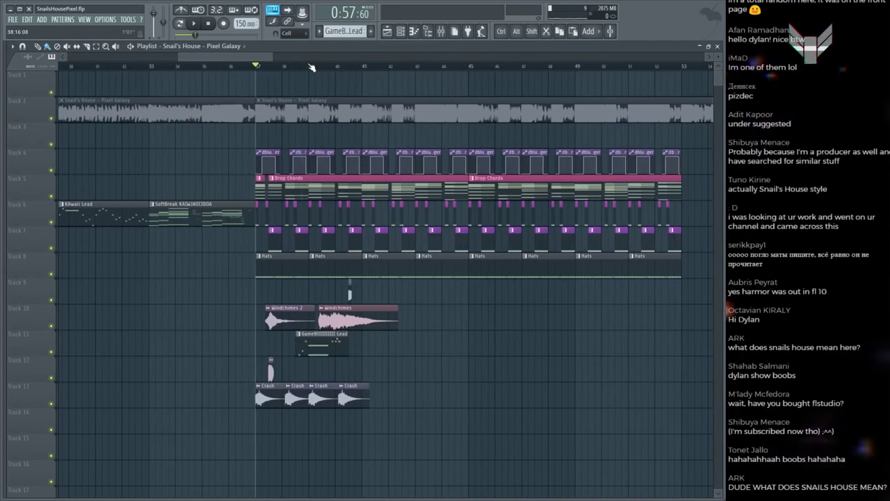
{"action": "scroll", "coordinate": [311, 66], "scroll_direction": "down", "scroll_amount": 2}
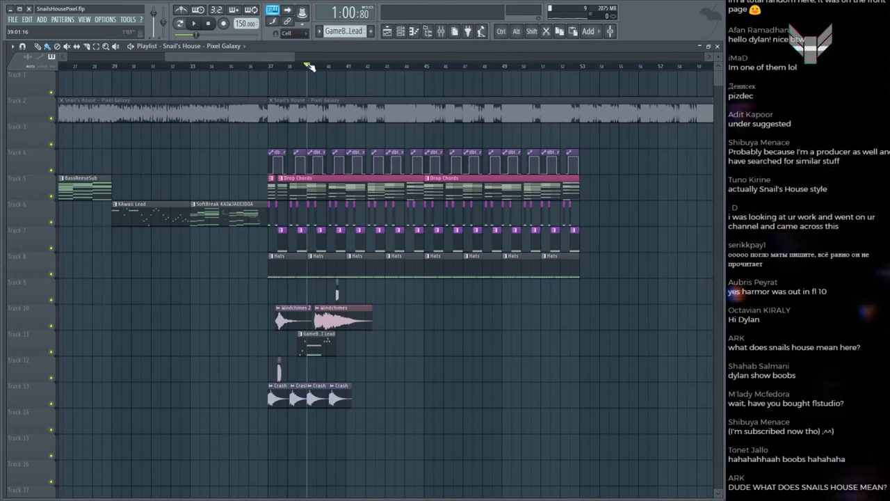
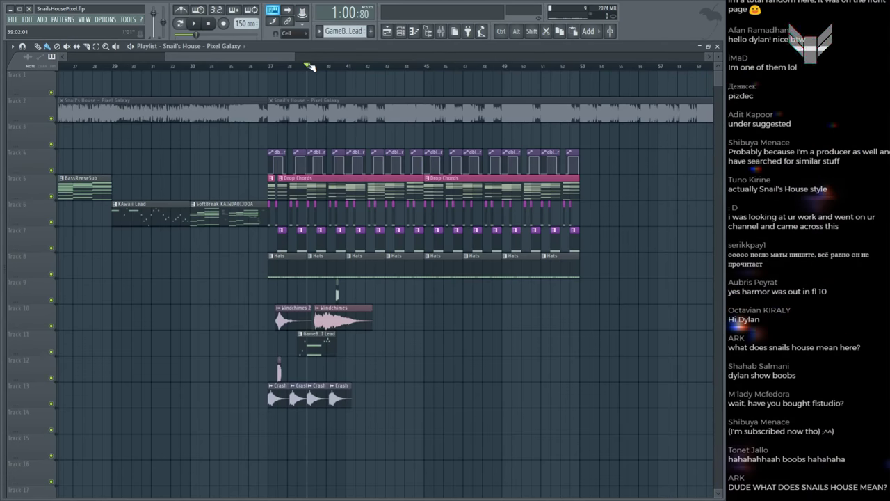
Step: Play the drop, stop, and move the song position to bar 45
{"action": "key", "text": "space"}
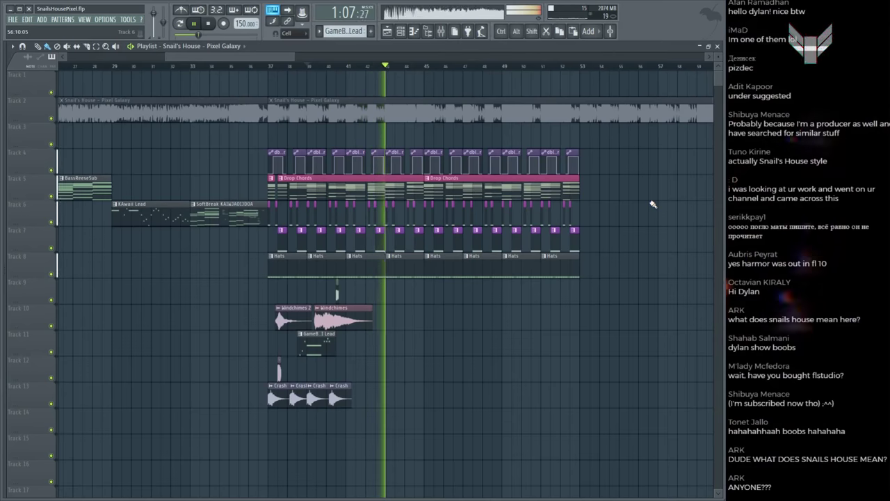
{"action": "key", "text": "space"}
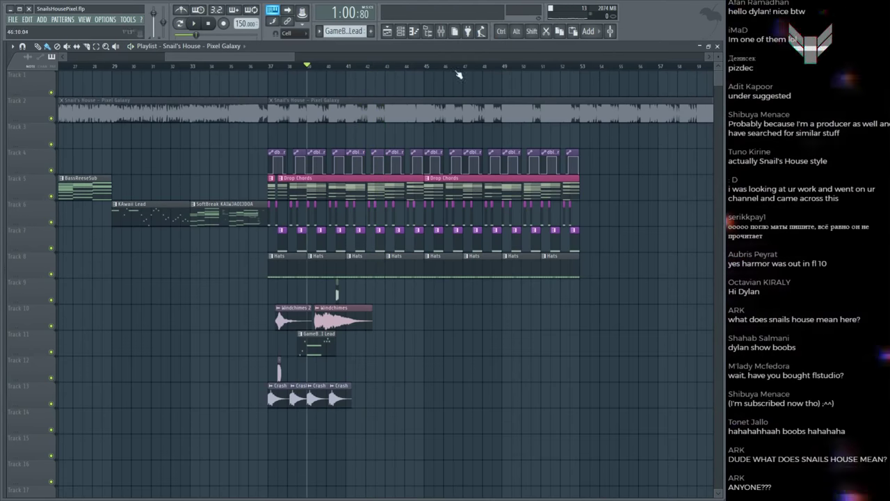
{"action": "left_click", "coordinate": [390, 66]}
{"action": "scroll", "coordinate": [389, 66], "scroll_direction": "down", "scroll_amount": 3}
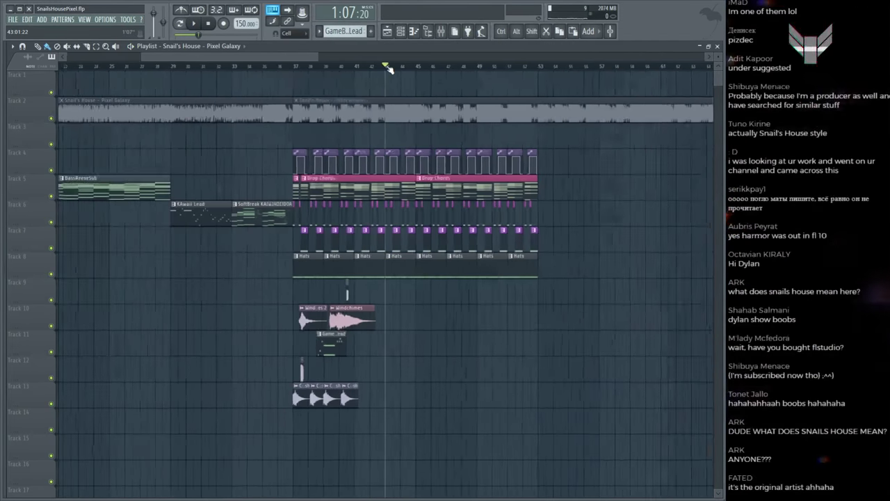
{"action": "scroll", "coordinate": [487, 69], "scroll_direction": "up", "scroll_amount": 2}
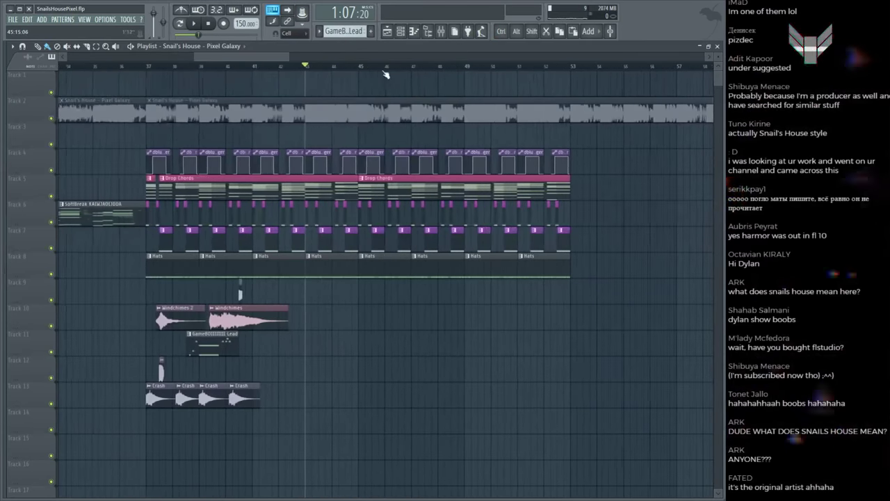
{"action": "left_click", "coordinate": [361, 66]}
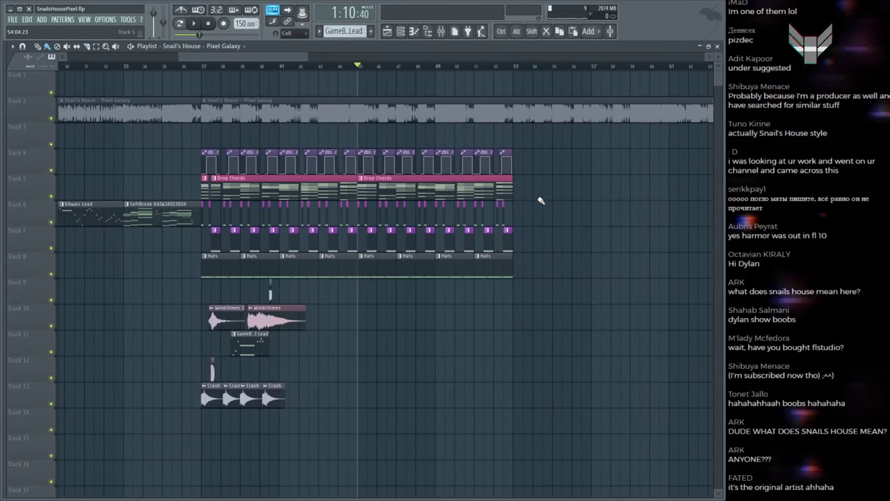
Step: Zoom the playlist, play from around bar 49, save SnailsHousePixel.flp and stop
{"action": "key", "text": "ctrl"}
{"action": "scroll", "coordinate": [403, 70], "scroll_direction": "up", "scroll_amount": 2}
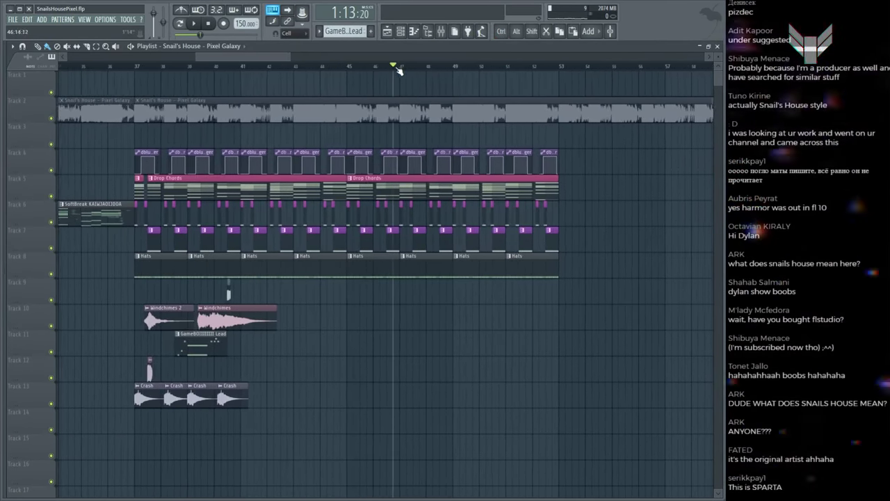
{"action": "scroll", "coordinate": [408, 70], "scroll_direction": "down", "scroll_amount": 3}
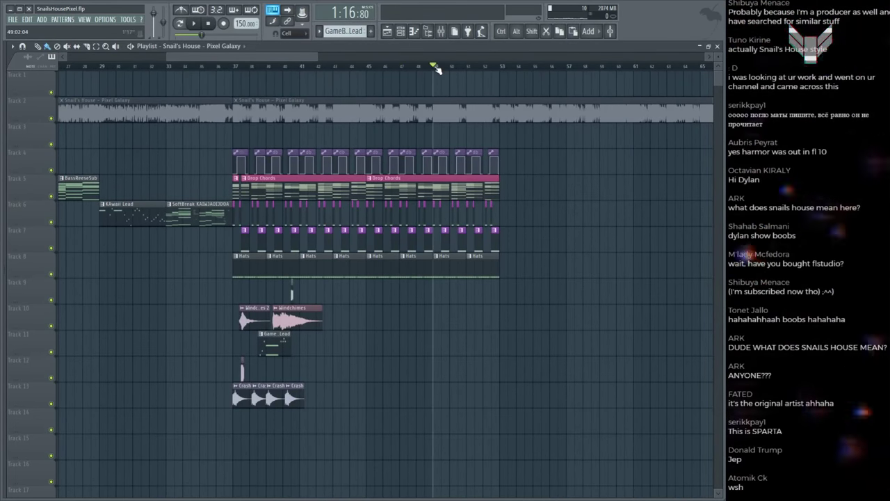
{"action": "scroll", "coordinate": [437, 69], "scroll_direction": "up", "scroll_amount": 2}
{"action": "scroll", "coordinate": [591, 181], "scroll_direction": "down", "scroll_amount": 3}
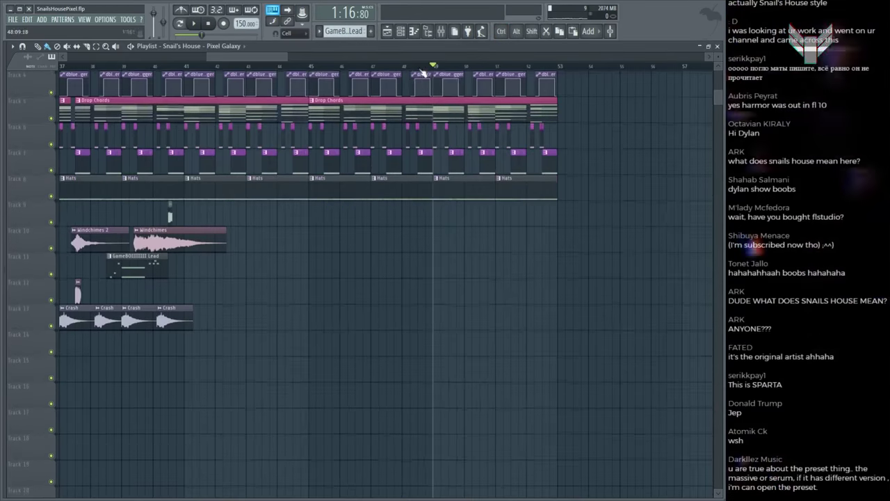
{"action": "key", "text": "space"}
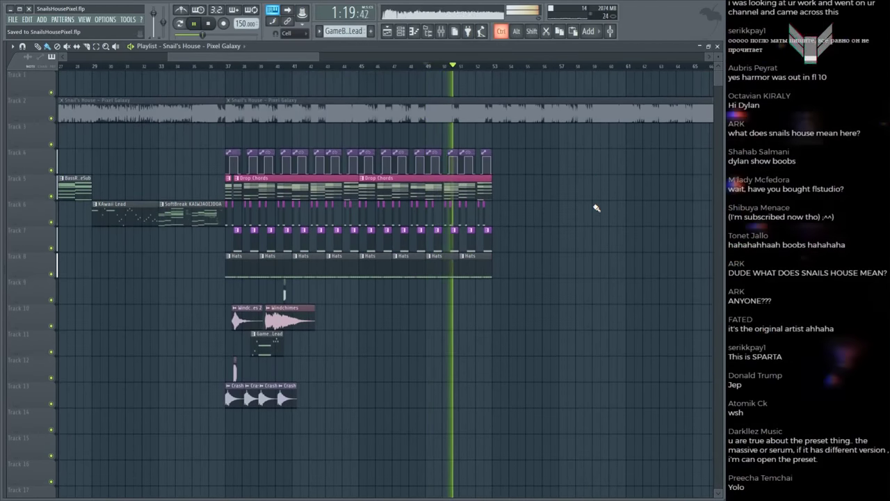
{"action": "key", "text": "ctrl+s"}
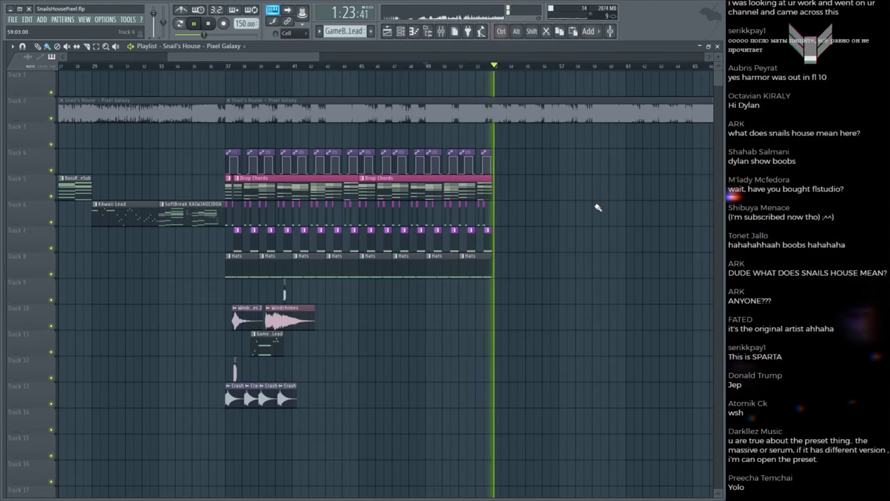
{"action": "key", "text": "space"}
{"action": "key", "text": "space"}
Step: Select the Snail's House - Pixel Galaxy reference clip on Track 2
{"action": "scroll", "coordinate": [232, 69], "scroll_direction": "down", "scroll_amount": 6}
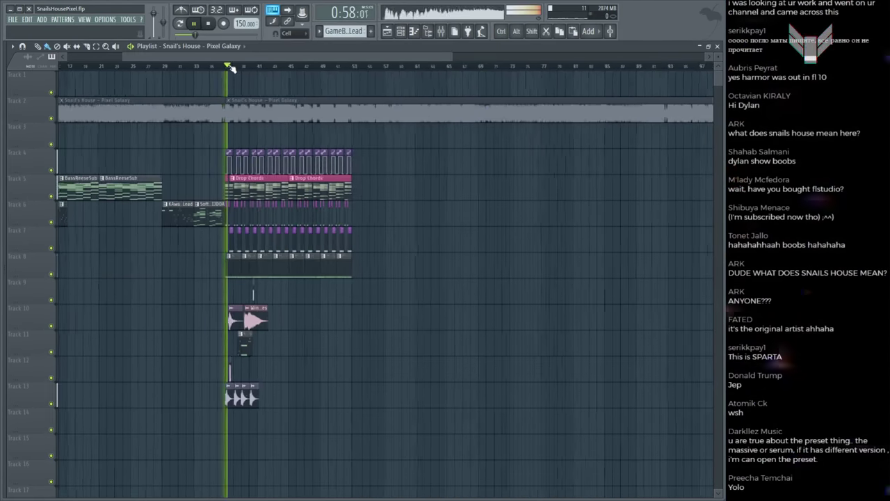
{"action": "scroll", "coordinate": [331, 163], "scroll_direction": "up", "scroll_amount": 1}
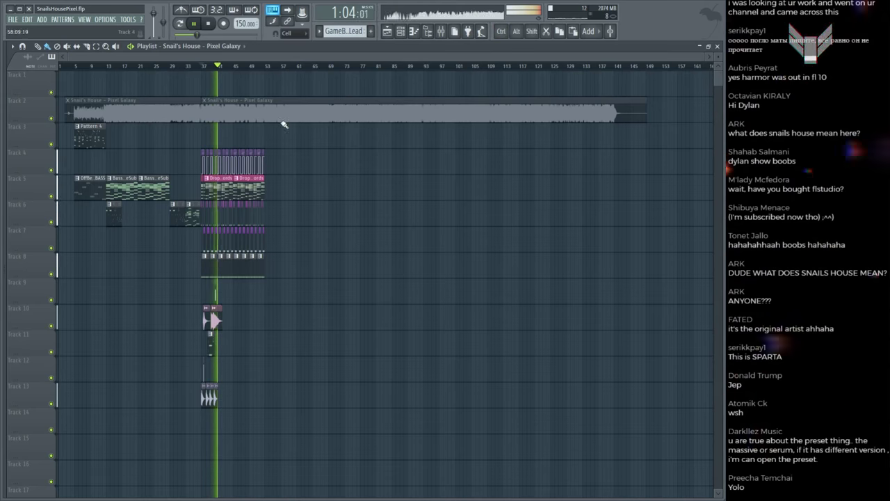
{"action": "scroll", "coordinate": [238, 70], "scroll_direction": "up", "scroll_amount": 3}
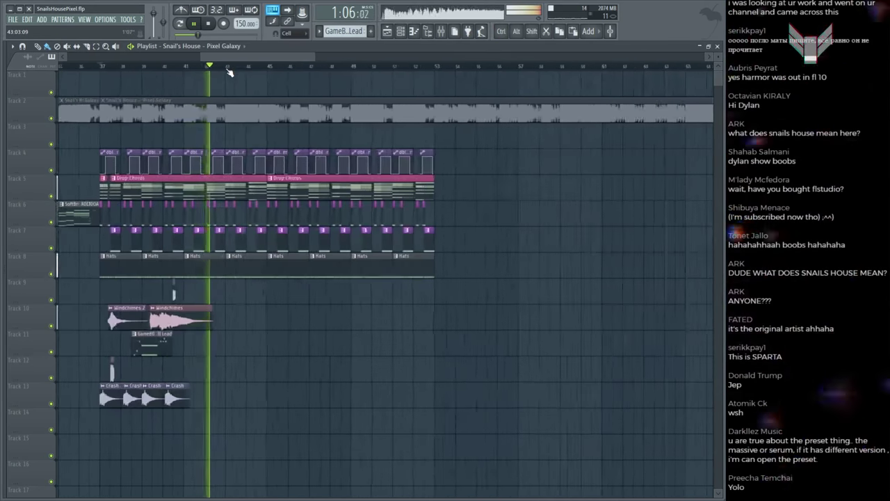
{"action": "scroll", "coordinate": [228, 72], "scroll_direction": "down", "scroll_amount": 2}
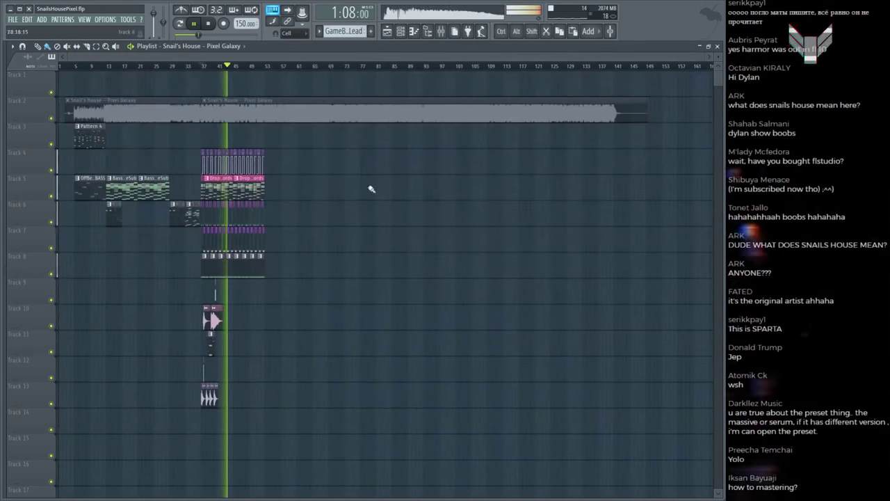
{"action": "scroll", "coordinate": [200, 65], "scroll_direction": "up", "scroll_amount": 4}
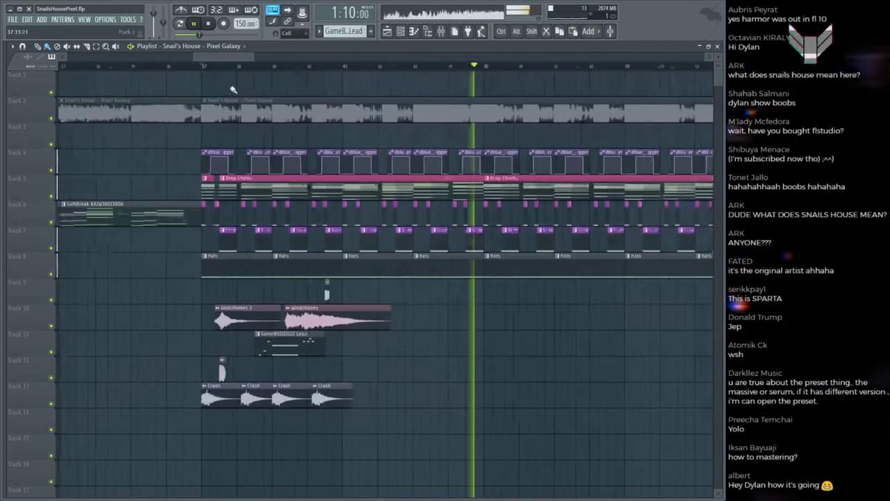
{"action": "left_click", "coordinate": [550, 109]}
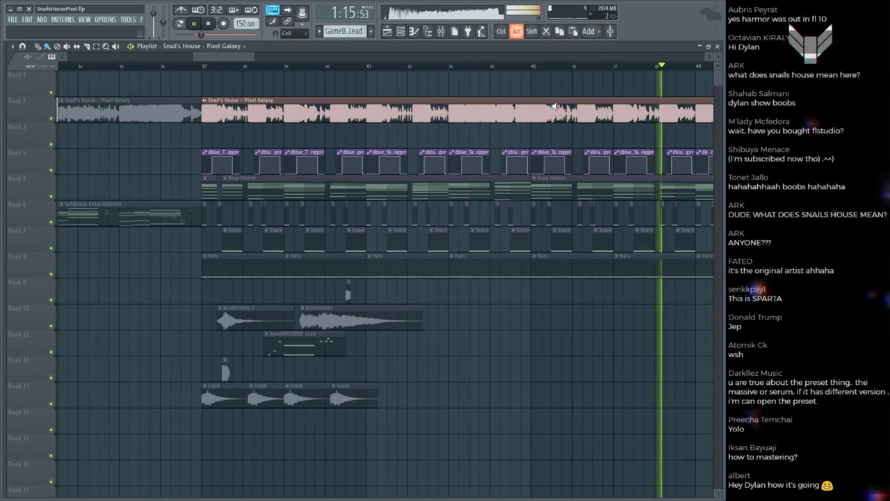
Step: Audition the drop from bar 37 while toggling selection of the Track 2 reference clip
{"action": "key", "text": "space"}
{"action": "left_click", "coordinate": [356, 113]}
{"action": "left_click", "coordinate": [356, 112]}
{"action": "key", "text": "space"}
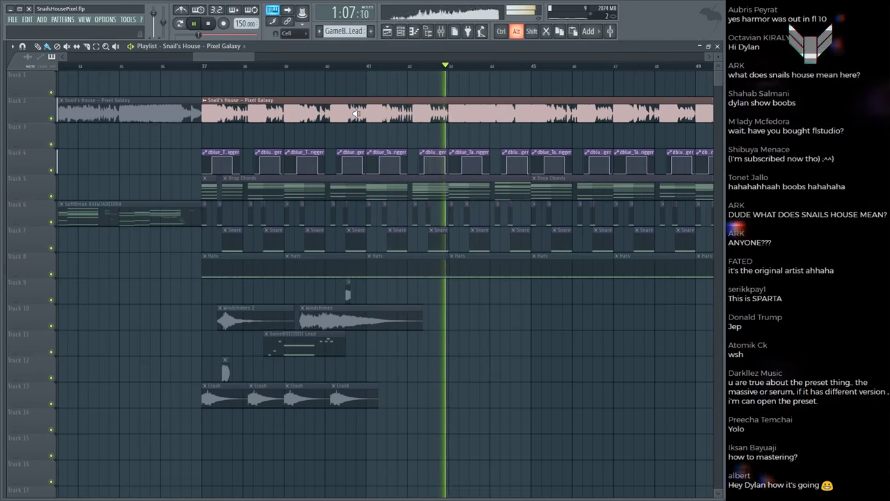
{"action": "key", "text": "space"}
{"action": "left_click", "coordinate": [335, 117]}
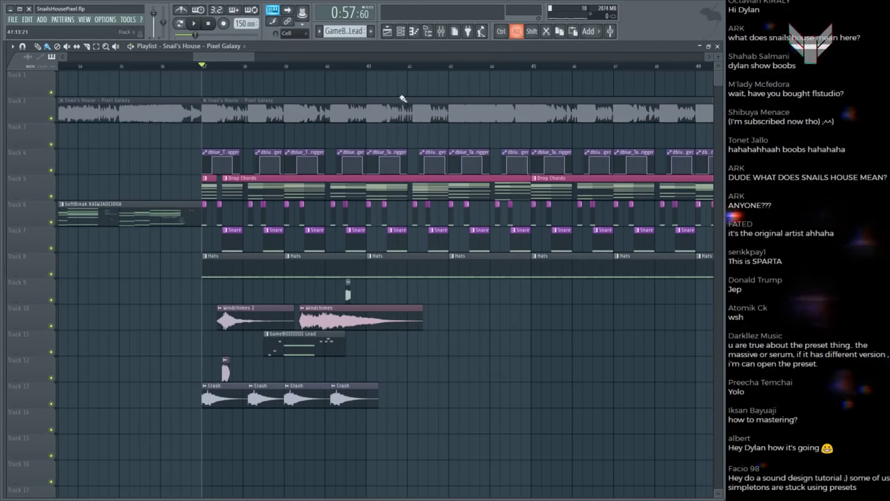
{"action": "left_click", "coordinate": [441, 109]}
{"action": "key", "text": "space"}
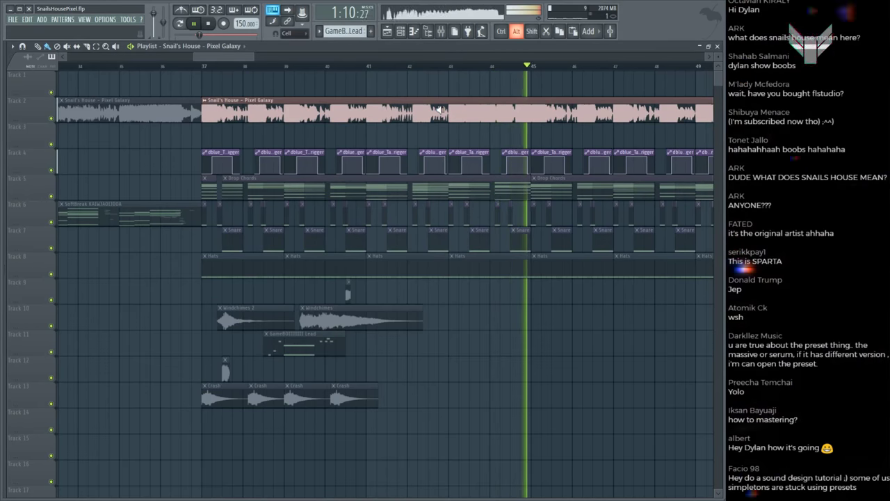
{"action": "key", "text": "space"}
{"action": "left_click", "coordinate": [271, 73]}
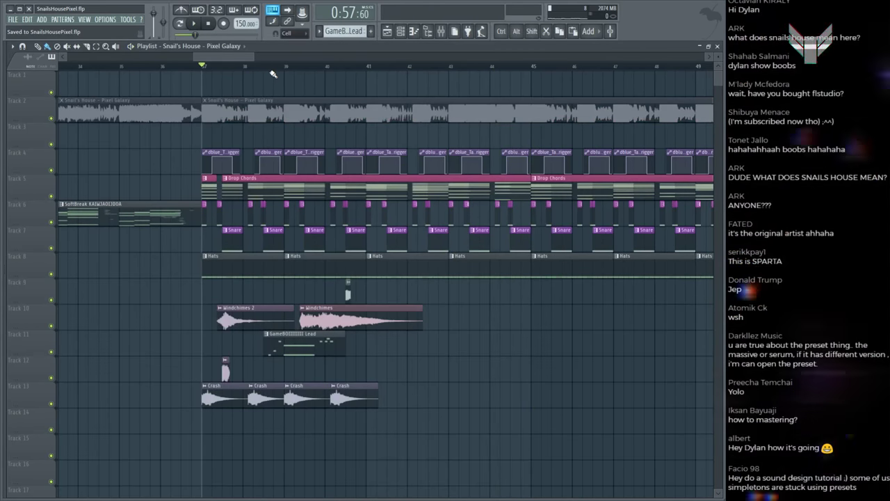
Step: Play the drop from bar 37 again, briefly selecting the reference clip
{"action": "key", "text": "space"}
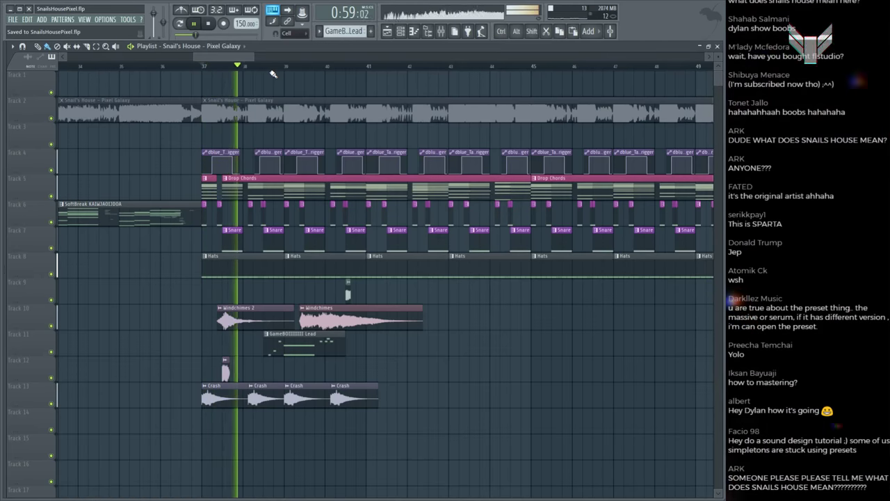
{"action": "scroll", "coordinate": [531, 345], "scroll_direction": "down", "scroll_amount": 1}
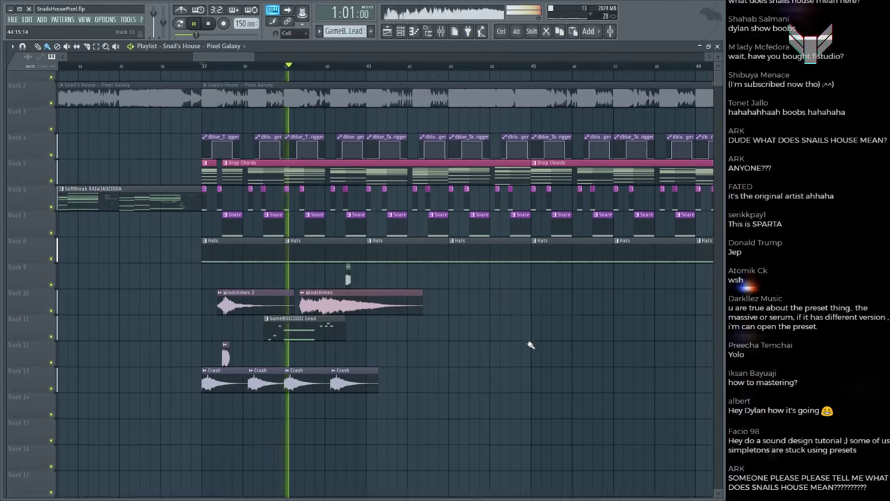
{"action": "scroll", "coordinate": [531, 345], "scroll_direction": "up", "scroll_amount": 1}
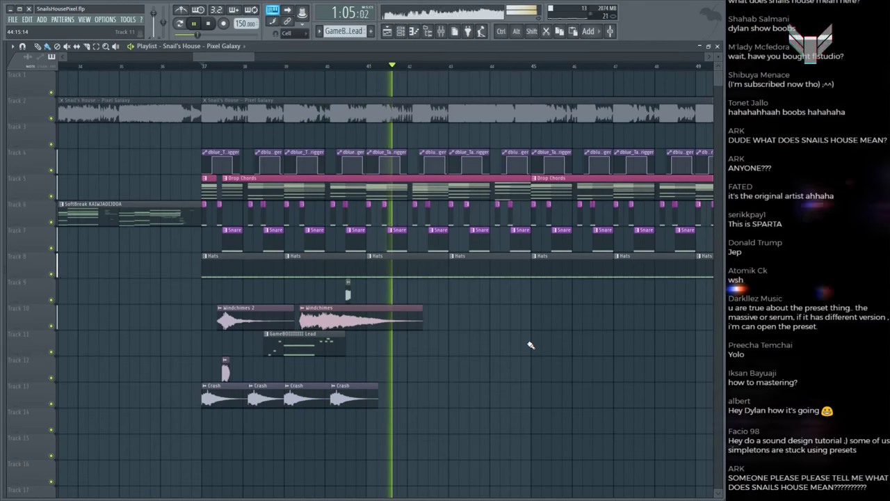
{"action": "key", "text": "space"}
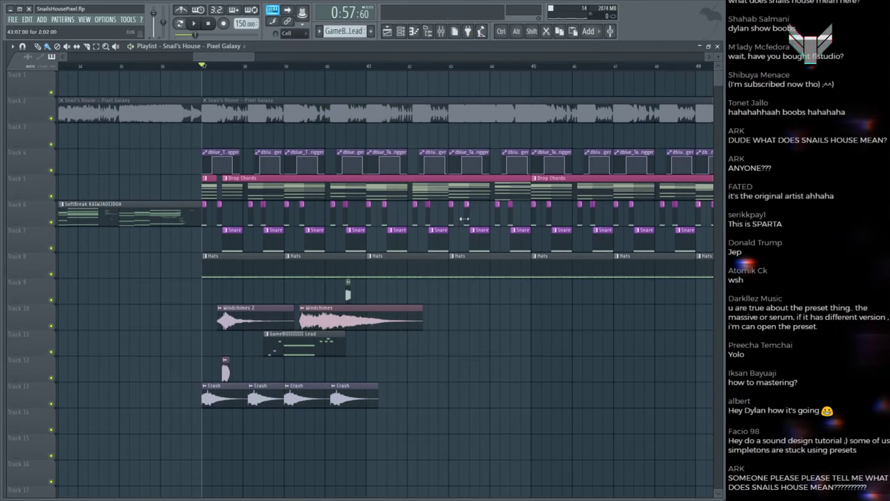
{"action": "left_click", "coordinate": [282, 103]}
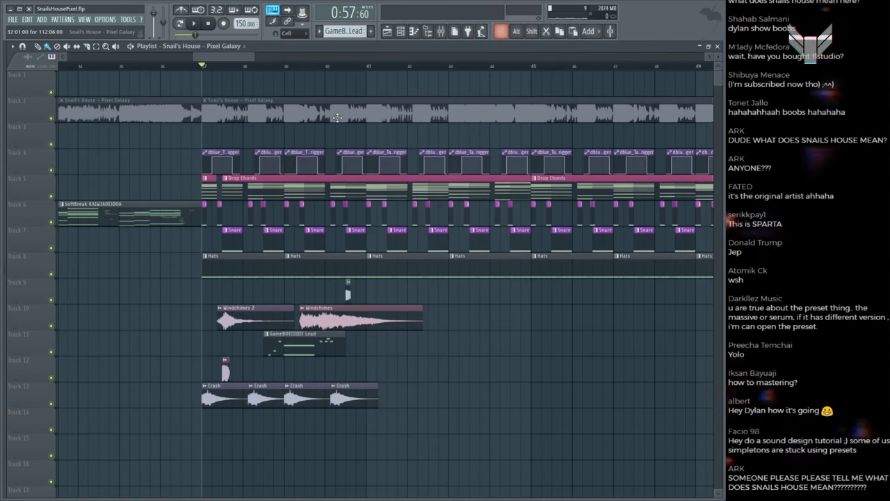
{"action": "scroll", "coordinate": [355, 72], "scroll_direction": "up", "scroll_amount": 2}
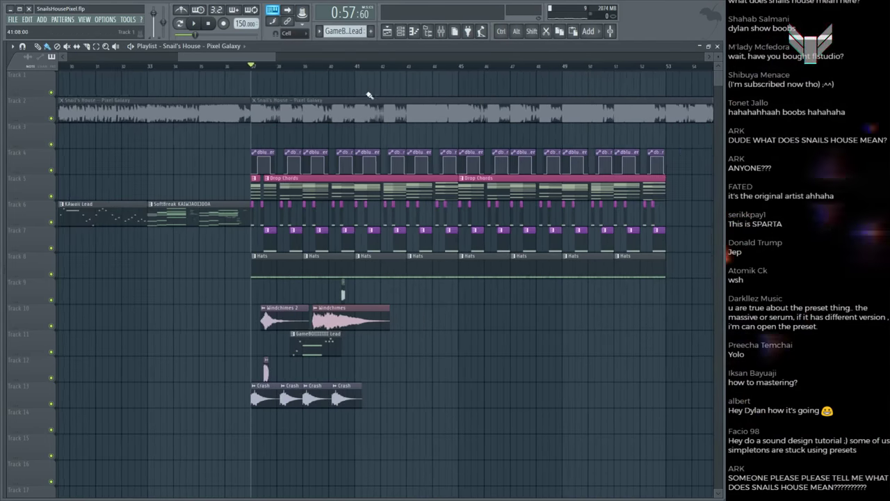
{"action": "scroll", "coordinate": [375, 85], "scroll_direction": "up", "scroll_amount": 2}
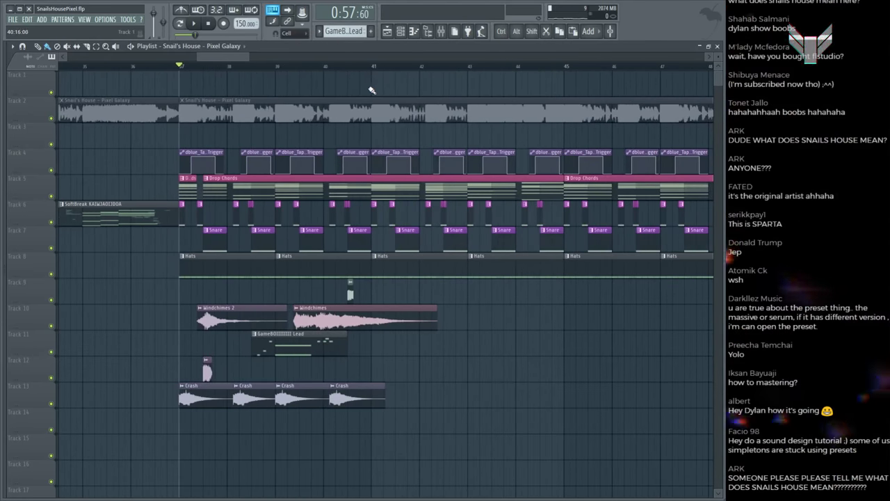
{"action": "key", "text": "ctrl"}
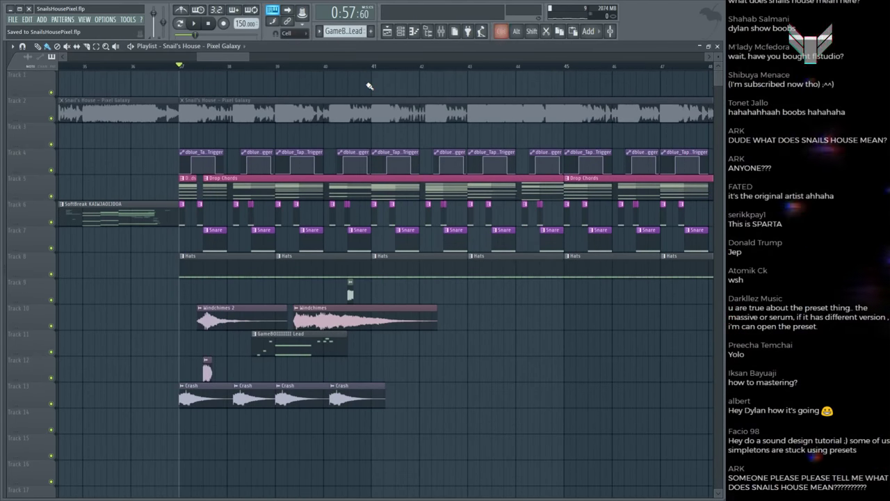
{"action": "key", "text": "space"}
{"action": "scroll", "coordinate": [351, 70], "scroll_direction": "down", "scroll_amount": 3}
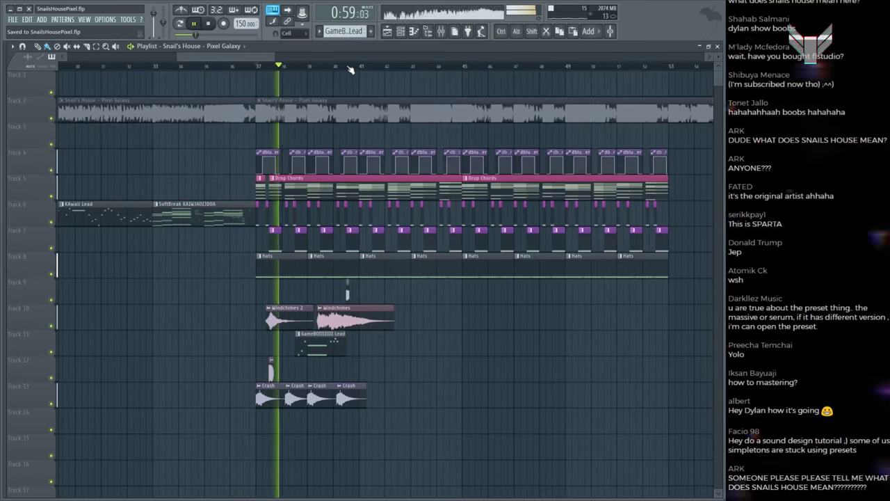
{"action": "key", "text": "space"}
{"action": "scroll", "coordinate": [349, 67], "scroll_direction": "down", "scroll_amount": 2}
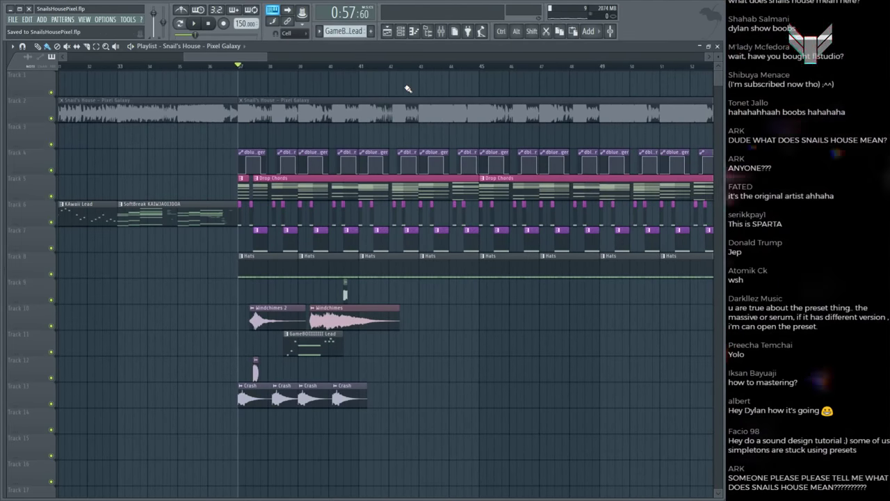
Step: Save the project and play the drop section a few more times
{"action": "key", "text": "space"}
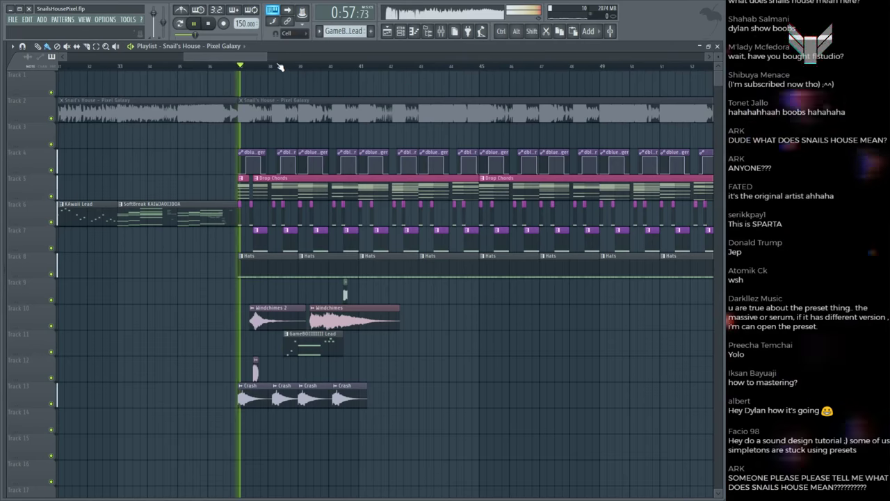
{"action": "scroll", "coordinate": [283, 73], "scroll_direction": "up", "scroll_amount": 4}
{"action": "key", "text": "space"}
{"action": "key", "text": "ctrl+s"}
{"action": "scroll", "coordinate": [282, 70], "scroll_direction": "down", "scroll_amount": 2}
{"action": "key", "text": "space"}
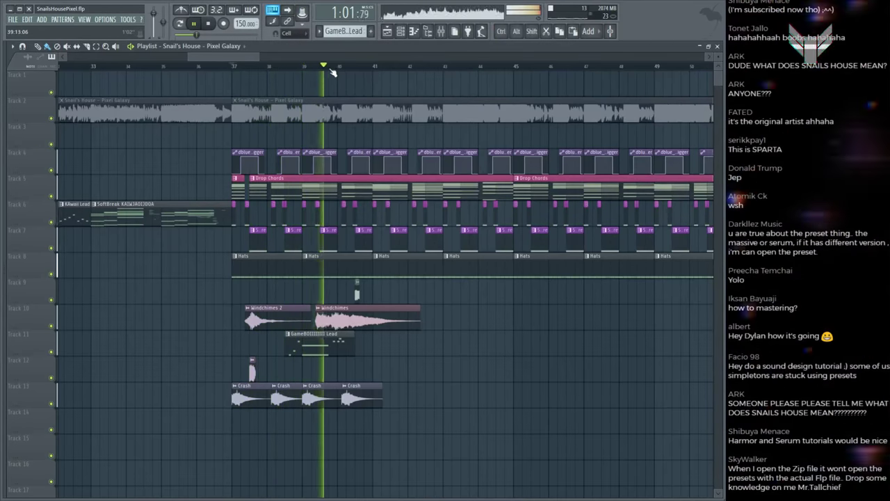
{"action": "scroll", "coordinate": [351, 105], "scroll_direction": "up", "scroll_amount": 4}
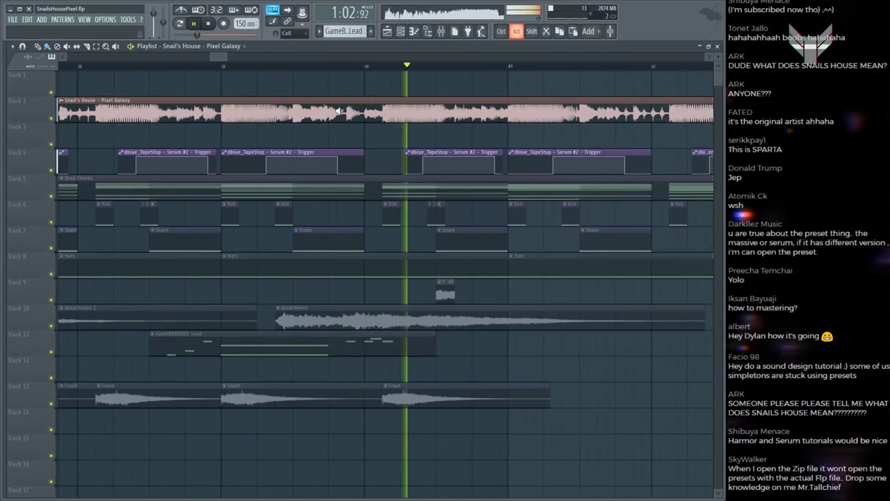
{"action": "key", "text": "space"}
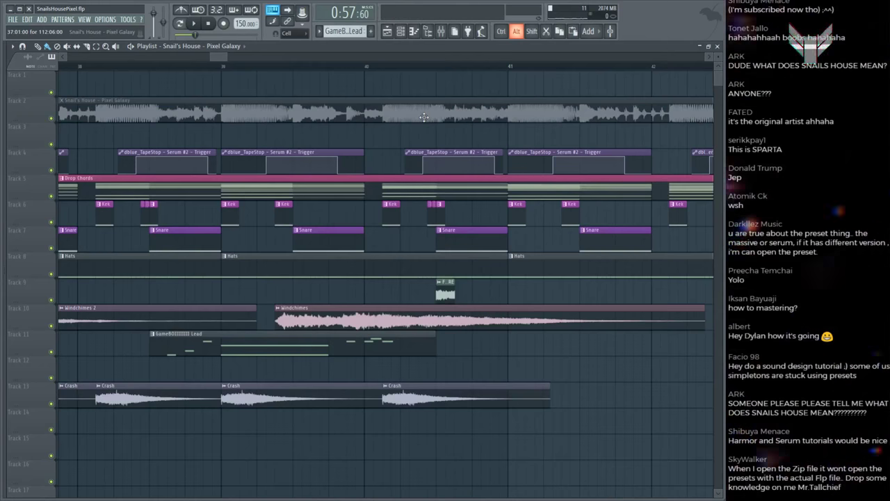
{"action": "key", "text": "space"}
{"action": "key", "text": "space"}
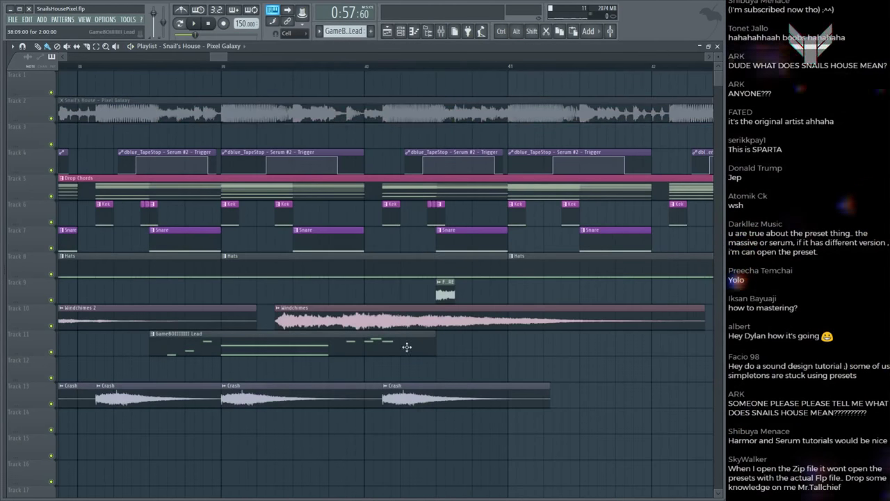
Step: Open the lead pattern's notes and inspect Harmor #3's ENV envelope settings
{"action": "double_click", "coordinate": [407, 347]}
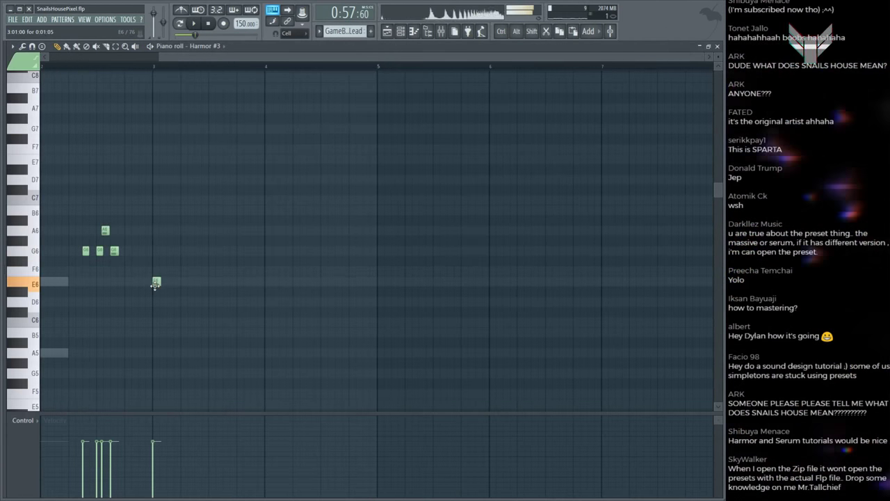
{"action": "scroll", "coordinate": [156, 68], "scroll_direction": "up", "scroll_amount": 3}
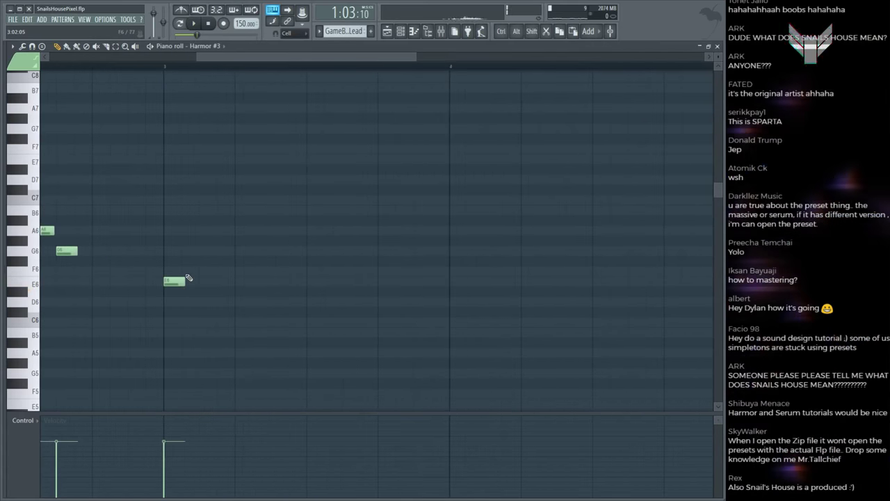
{"action": "left_click", "coordinate": [278, 9]}
{"action": "left_click", "coordinate": [267, 108]}
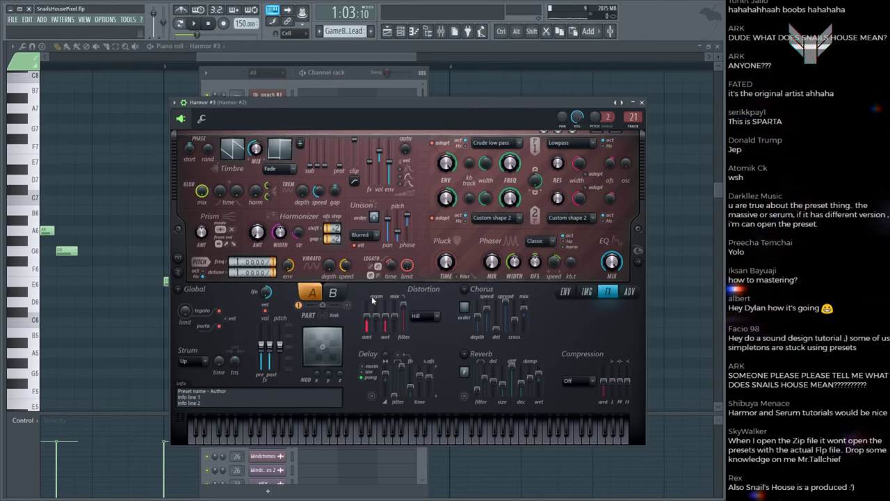
{"action": "left_click", "coordinate": [565, 292]}
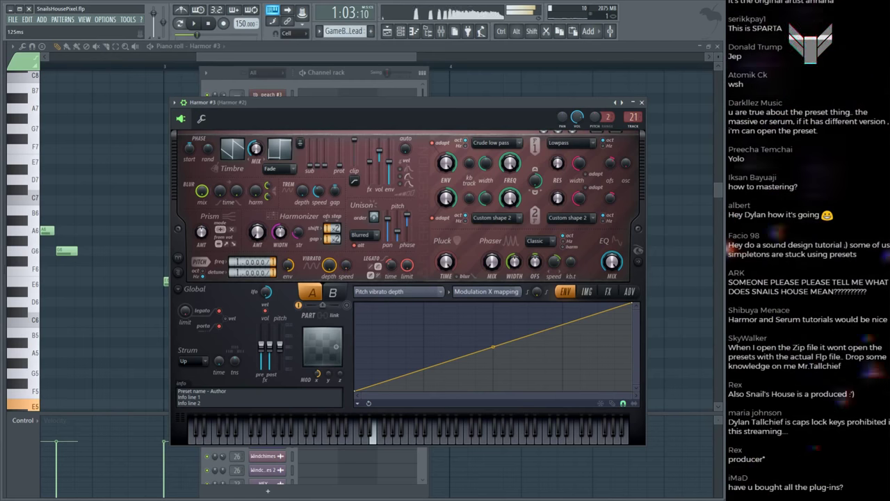
{"action": "left_click", "coordinate": [171, 217]}
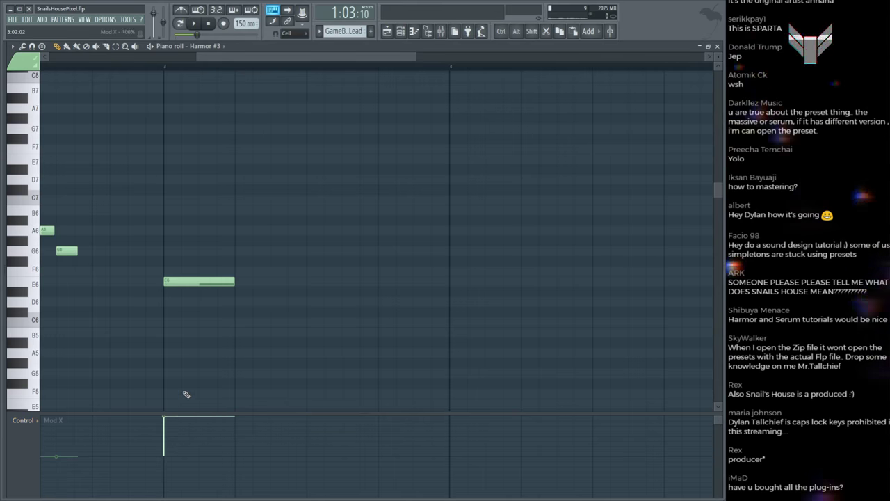
Step: Select the four short chord notes, play the lead and briefly check Harmor #3
{"action": "scroll", "coordinate": [135, 60], "scroll_direction": "down", "scroll_amount": 3}
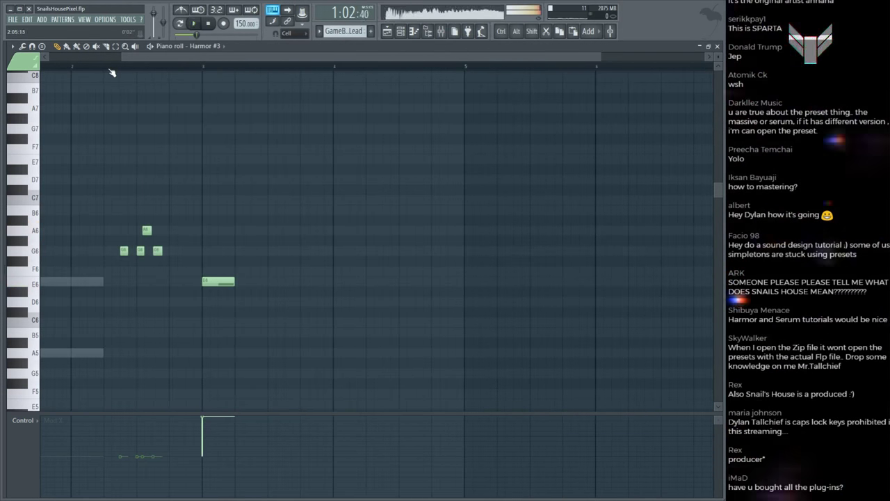
{"action": "scroll", "coordinate": [111, 72], "scroll_direction": "up", "scroll_amount": 3}
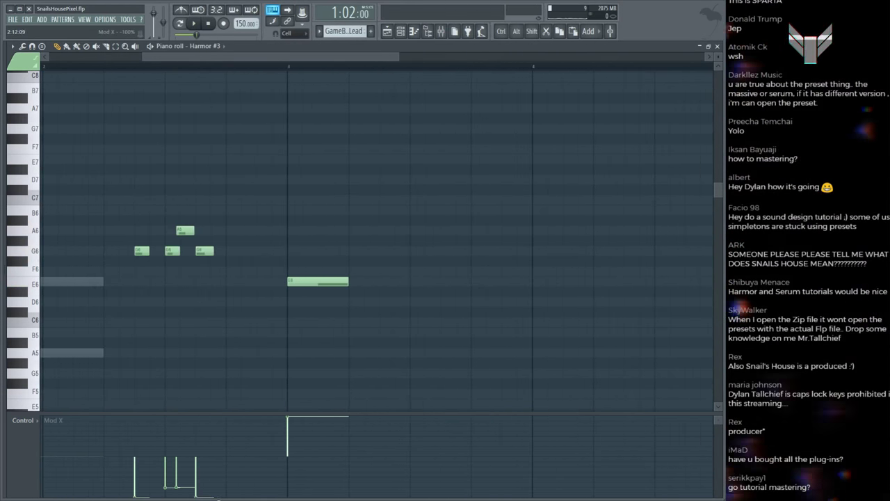
{"action": "left_click_drag", "start_coordinate": [147, 185], "coordinate": [200, 295]}
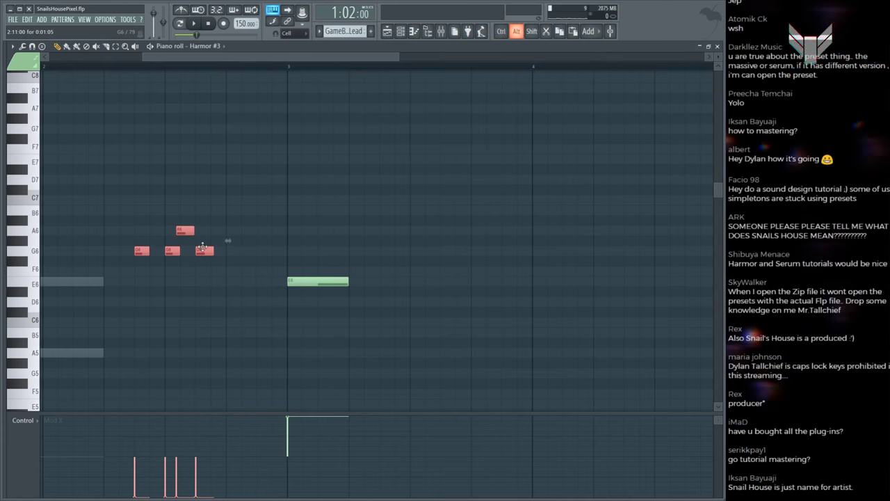
{"action": "key", "text": "space"}
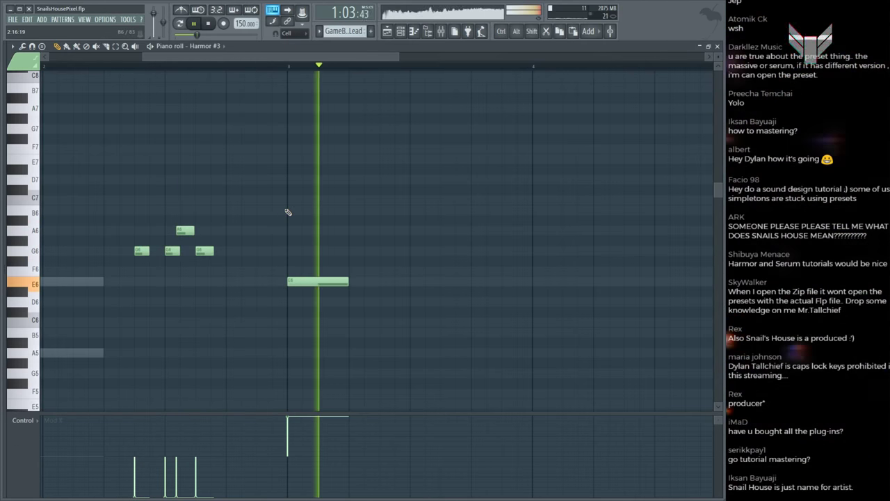
{"action": "key", "text": "F6"}
{"action": "left_click", "coordinate": [263, 109]}
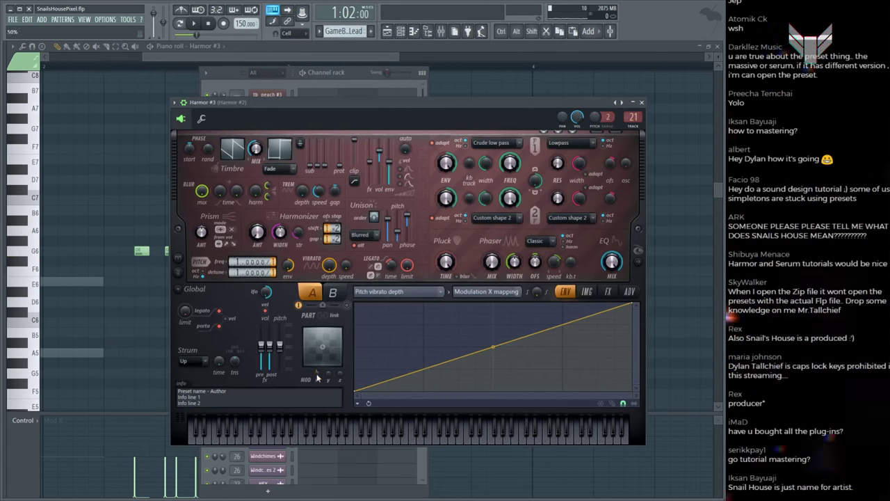
{"action": "left_click", "coordinate": [135, 169]}
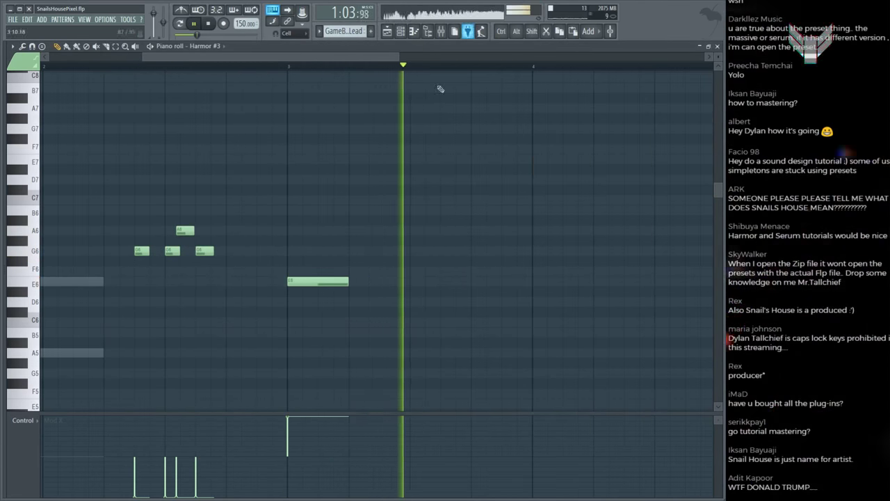
Step: Shorten the second E6 note in the Harmor #3 lead and save the project
{"action": "key", "text": "F5"}
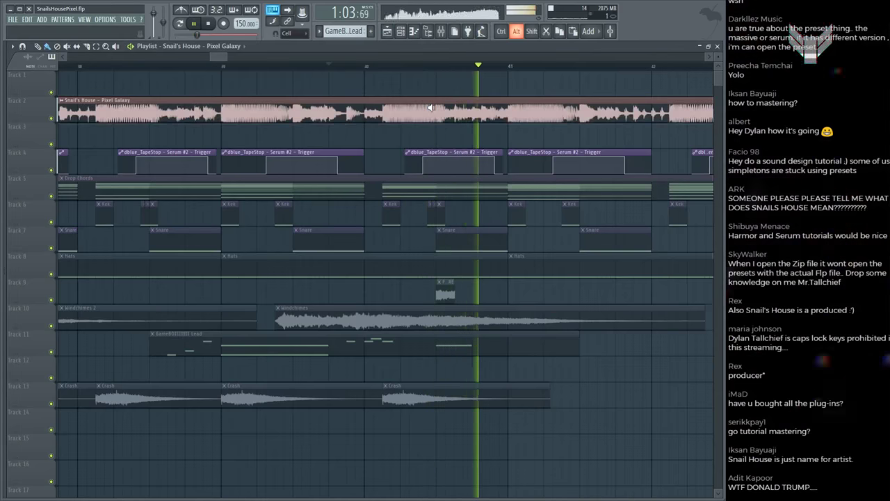
{"action": "key", "text": "space"}
{"action": "left_click", "coordinate": [459, 351]}
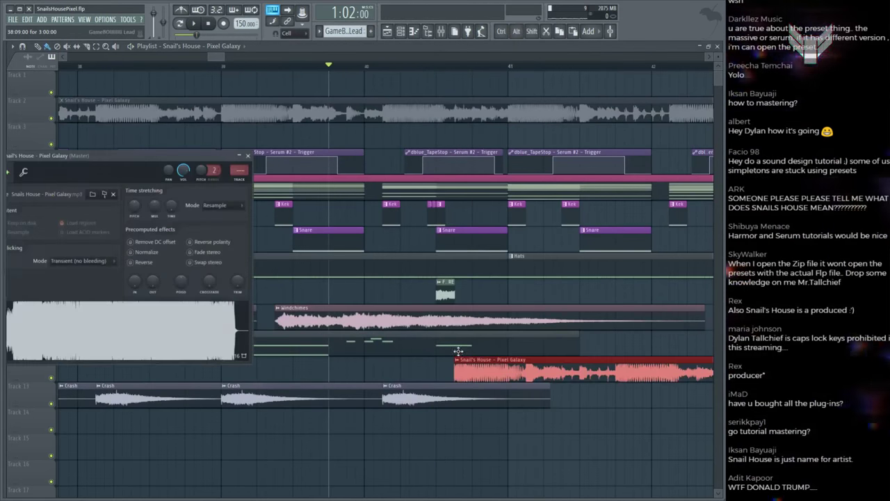
{"action": "key", "text": "F7"}
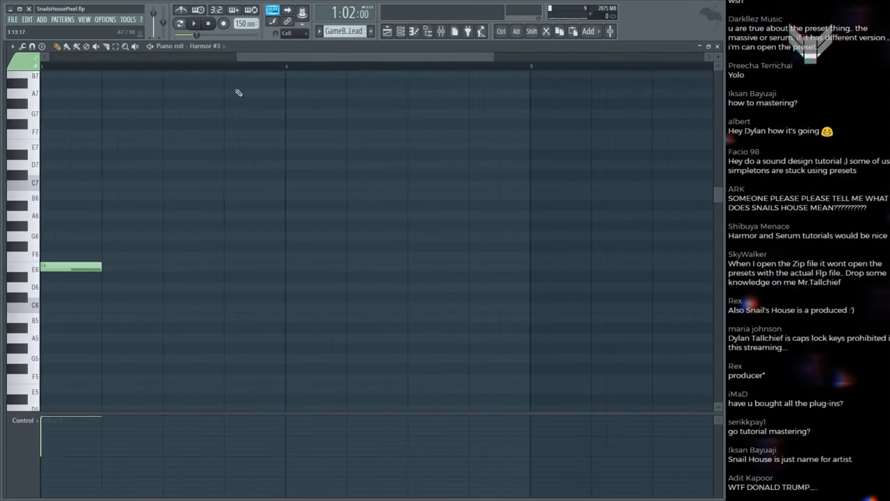
{"action": "scroll", "coordinate": [284, 293], "scroll_direction": "down", "scroll_amount": 3}
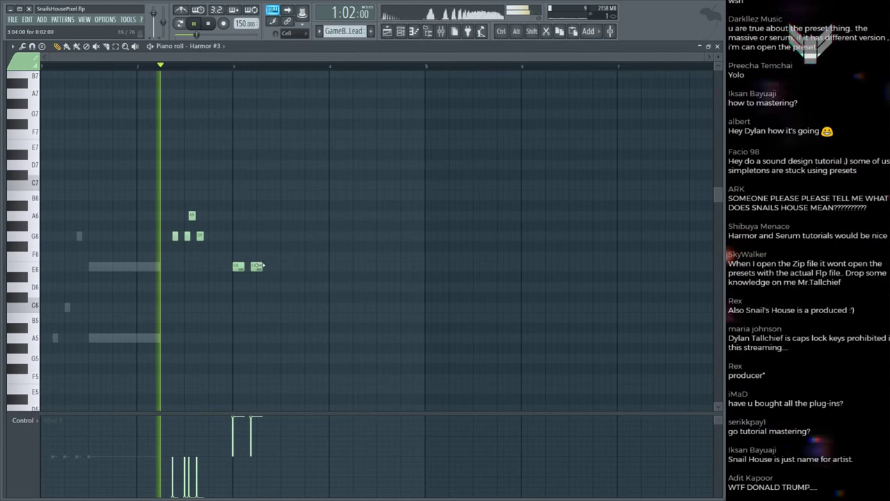
{"action": "scroll", "coordinate": [229, 76], "scroll_direction": "up", "scroll_amount": 4}
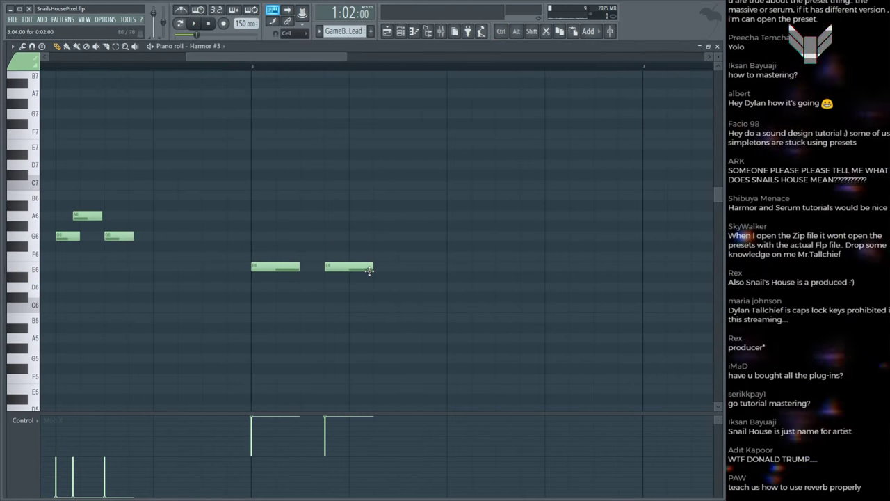
{"action": "left_click_drag", "start_coordinate": [369, 271], "coordinate": [360, 269]}
{"action": "key", "text": "F5"}
{"action": "key", "text": "ctrl+s"}
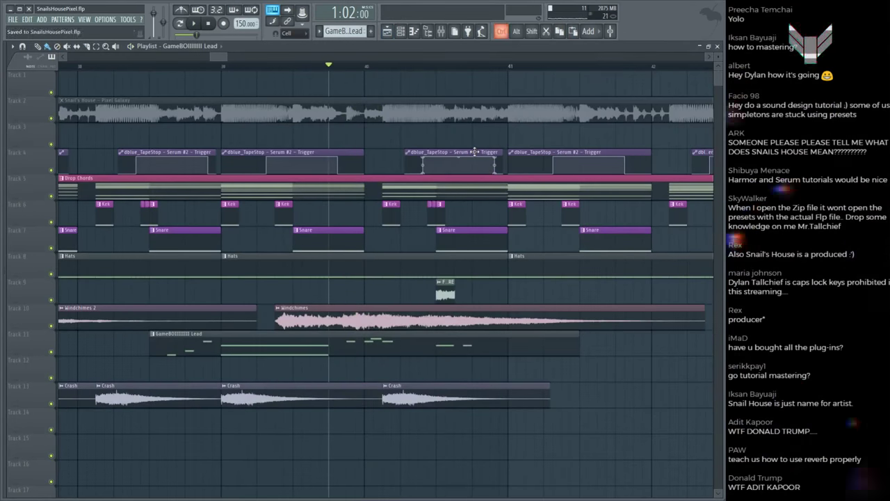
Step: Play the drop and compare it against the soloed Snail's House reference track
{"action": "scroll", "coordinate": [454, 61], "scroll_direction": "up", "scroll_amount": 3}
{"action": "key", "text": "space"}
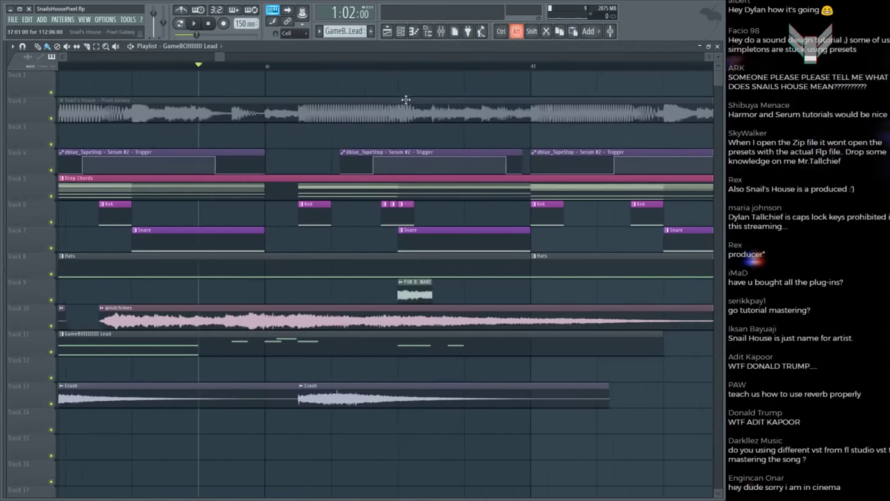
{"action": "left_click", "coordinate": [384, 109]}
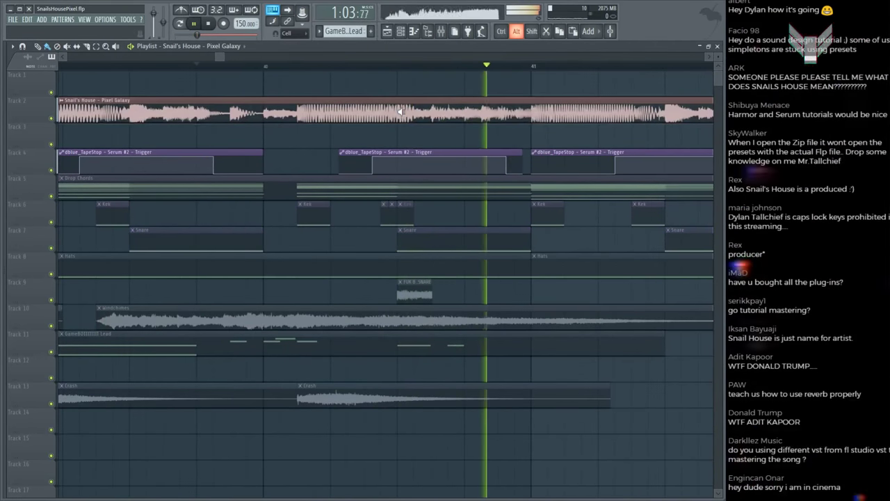
{"action": "left_click", "coordinate": [402, 111]}
{"action": "key", "text": "space"}
{"action": "left_click", "coordinate": [401, 111]}
{"action": "key", "text": "space"}
{"action": "key", "text": "space"}
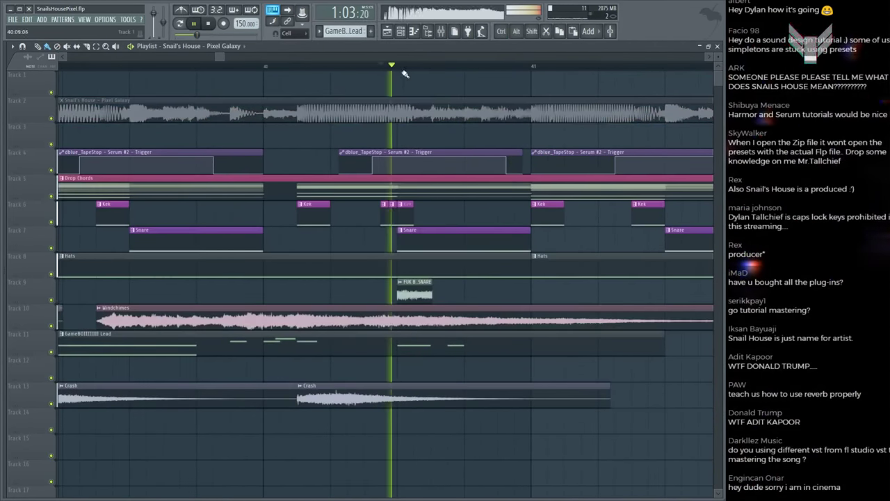
{"action": "key", "text": "space"}
{"action": "key", "text": "space"}
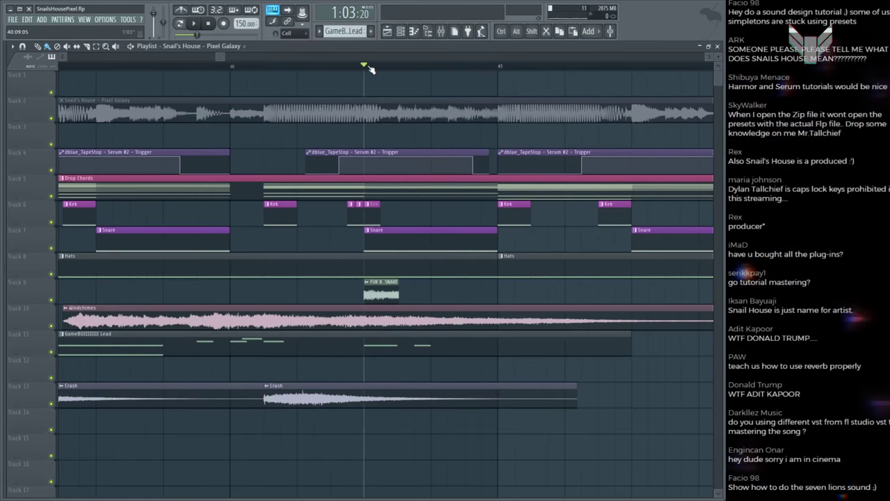
Step: Lengthen the second E6 note and audition the edited lead in the drop
{"action": "double_click", "coordinate": [367, 344]}
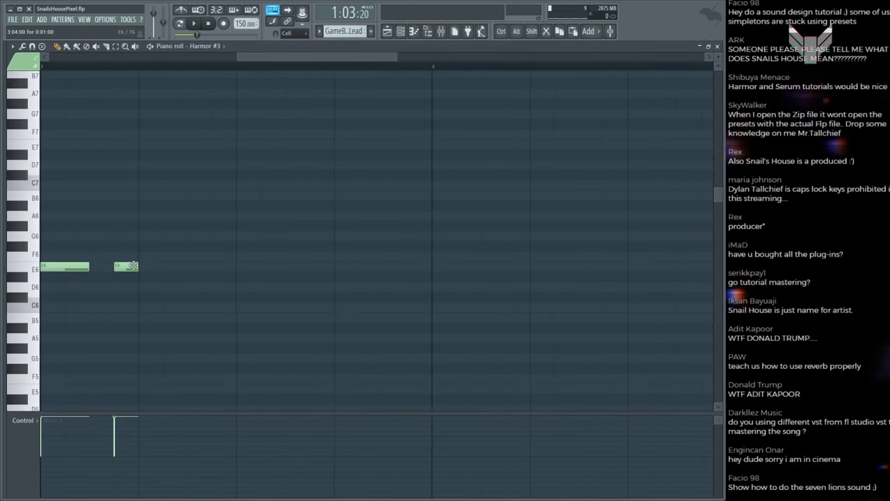
{"action": "left_click_drag", "start_coordinate": [137, 265], "coordinate": [189, 266]}
{"action": "key", "text": "space"}
{"action": "key", "text": "F5"}
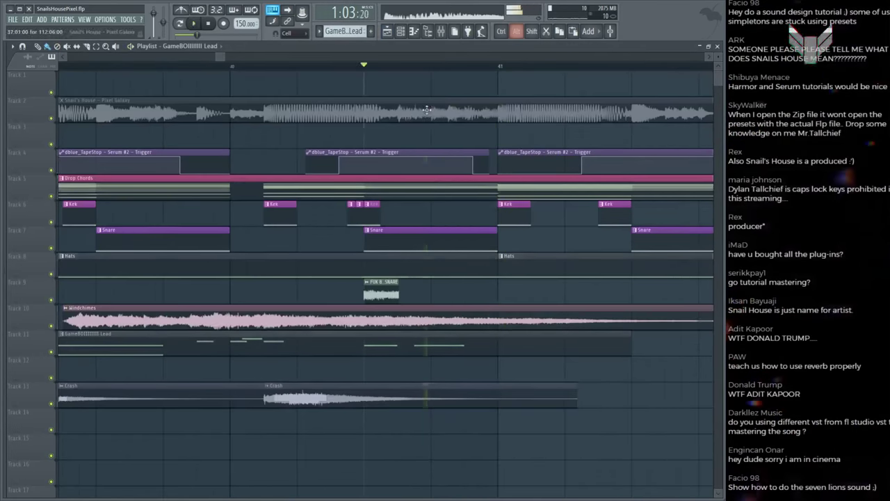
{"action": "key", "text": "space"}
{"action": "key", "text": "F7"}
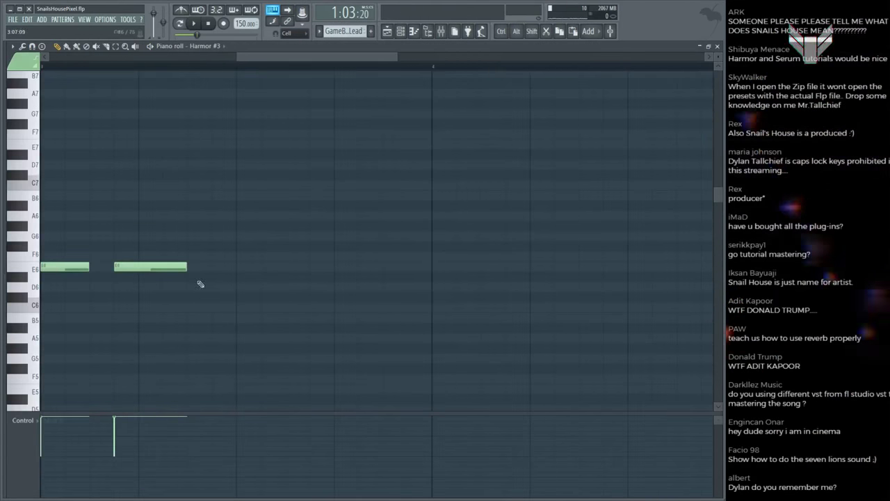
{"action": "key", "text": "space"}
{"action": "key", "text": "F5"}
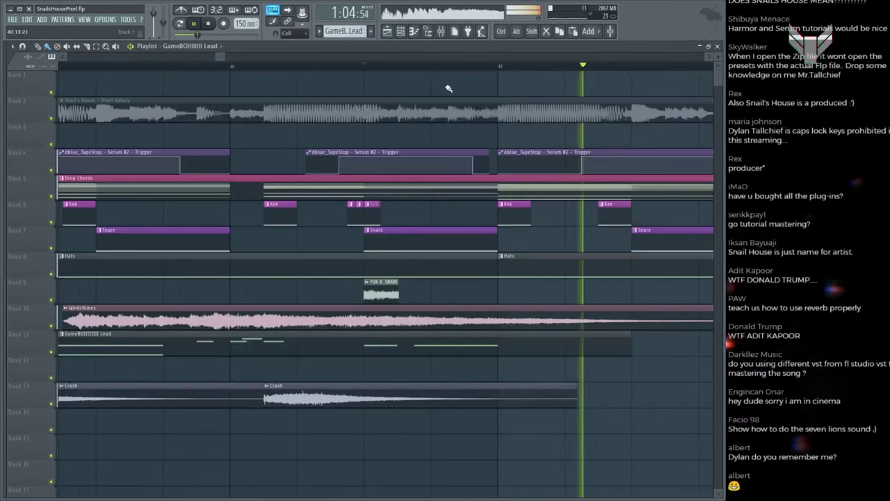
{"action": "scroll", "coordinate": [452, 68], "scroll_direction": "up", "scroll_amount": 2}
{"action": "key", "text": "ctrl+s"}
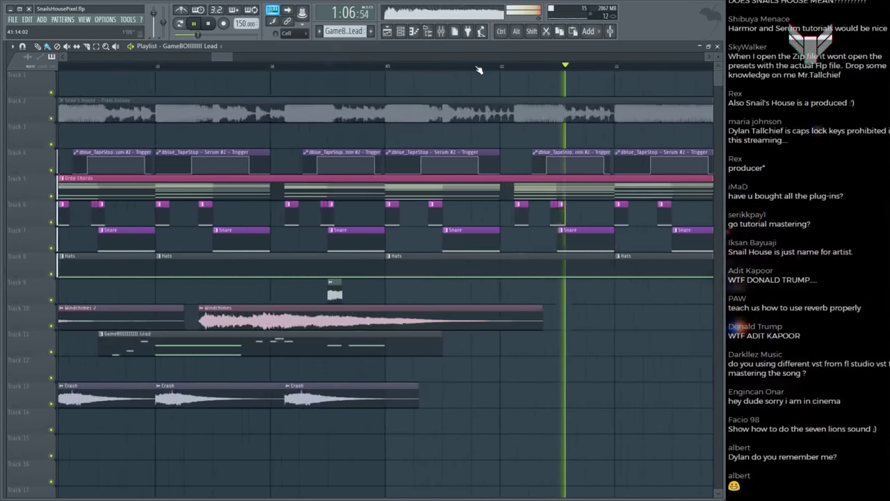
{"action": "scroll", "coordinate": [478, 70], "scroll_direction": "down", "scroll_amount": 2}
{"action": "left_click", "coordinate": [375, 114], "text": "alt"}
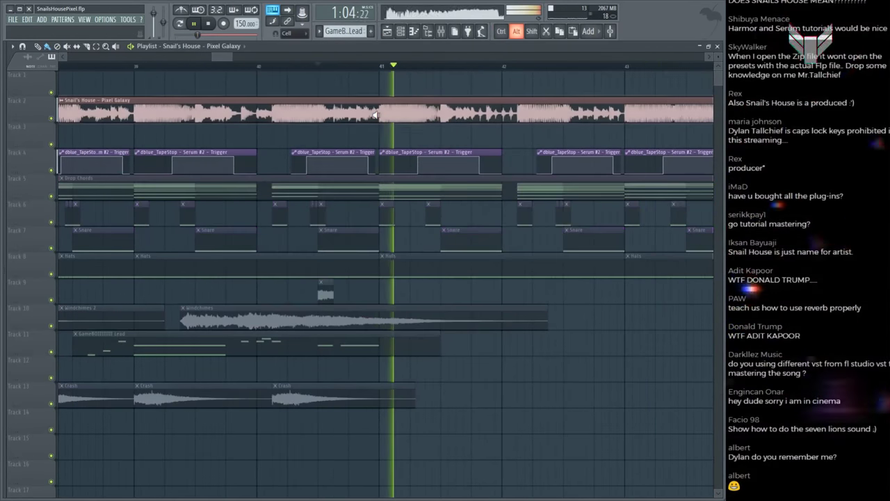
{"action": "key", "text": "space"}
{"action": "left_click", "coordinate": [375, 114], "text": "alt"}
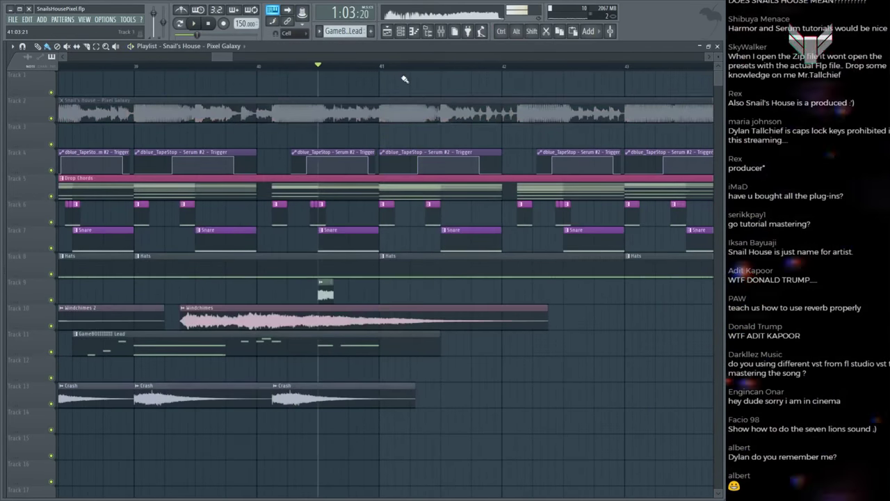
{"action": "scroll", "coordinate": [400, 73], "scroll_direction": "down", "scroll_amount": 2}
{"action": "left_click", "coordinate": [194, 373]}
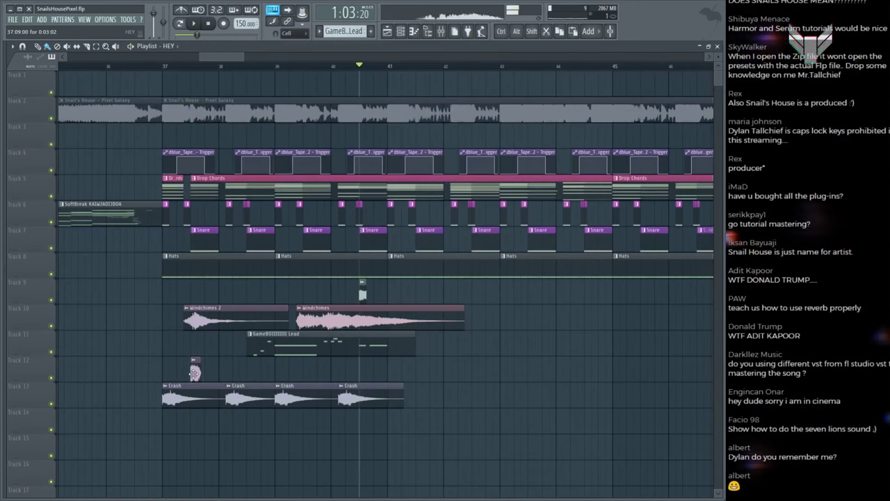
{"action": "key", "text": "space"}
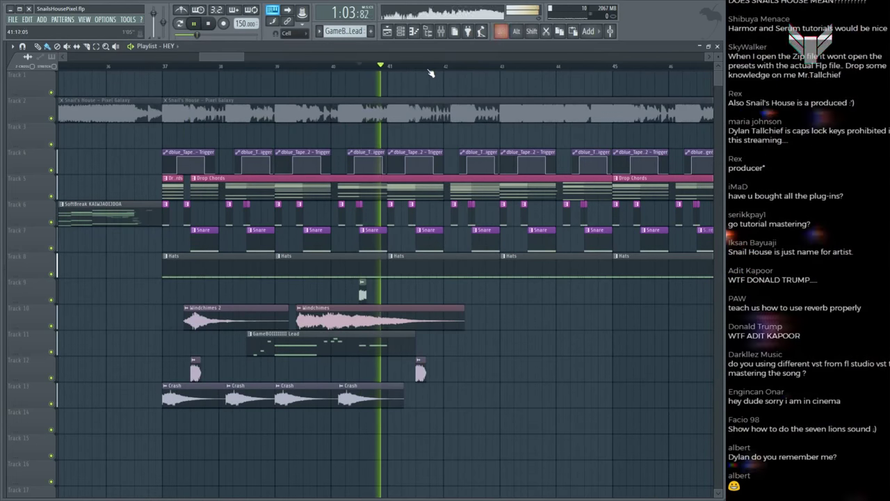
{"action": "scroll", "coordinate": [404, 259], "scroll_direction": "up", "scroll_amount": 3}
{"action": "left_click", "coordinate": [282, 115]}
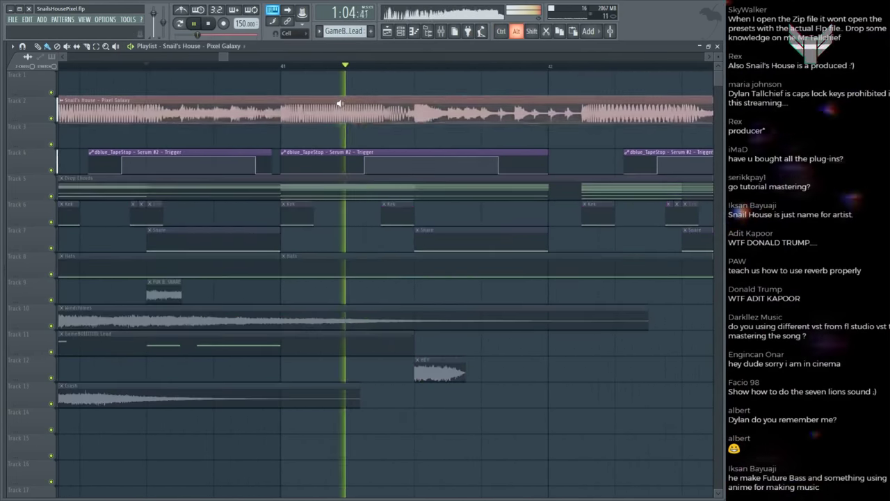
{"action": "key", "text": "space"}
{"action": "key", "text": "space"}
{"action": "key", "text": "space"}
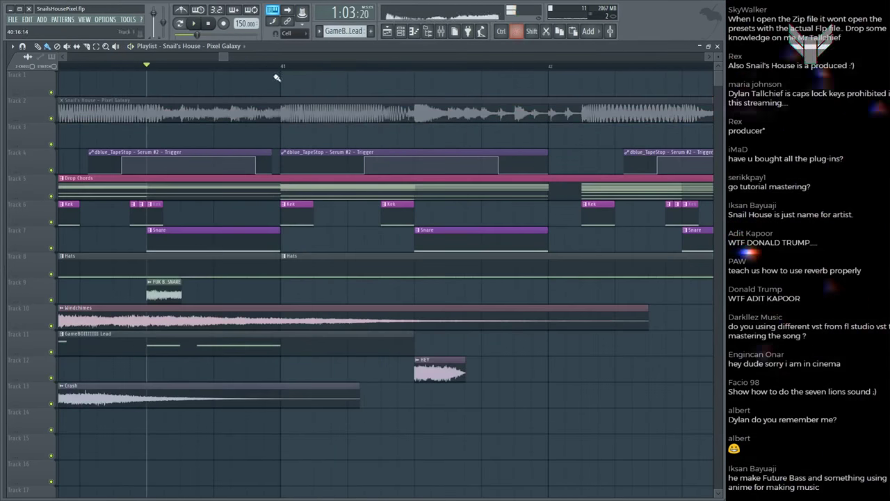
{"action": "key", "text": "space"}
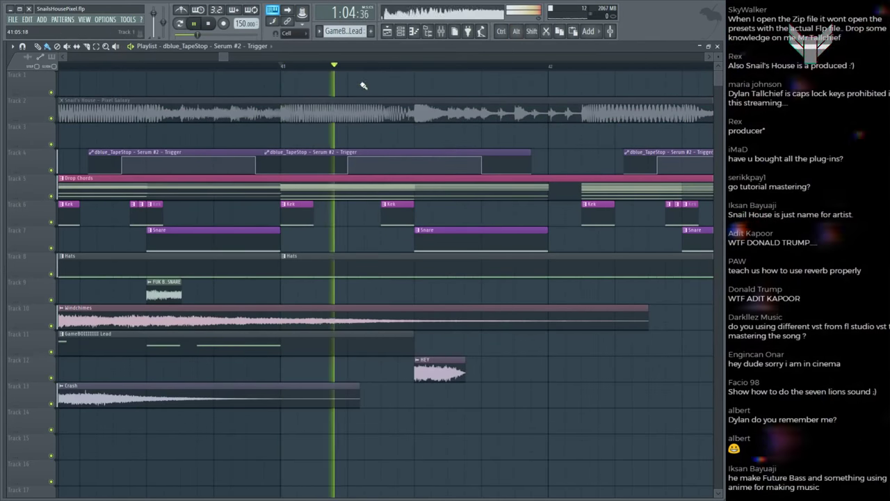
{"action": "scroll", "coordinate": [363, 86], "scroll_direction": "down", "scroll_amount": 6}
{"action": "key", "text": "space"}
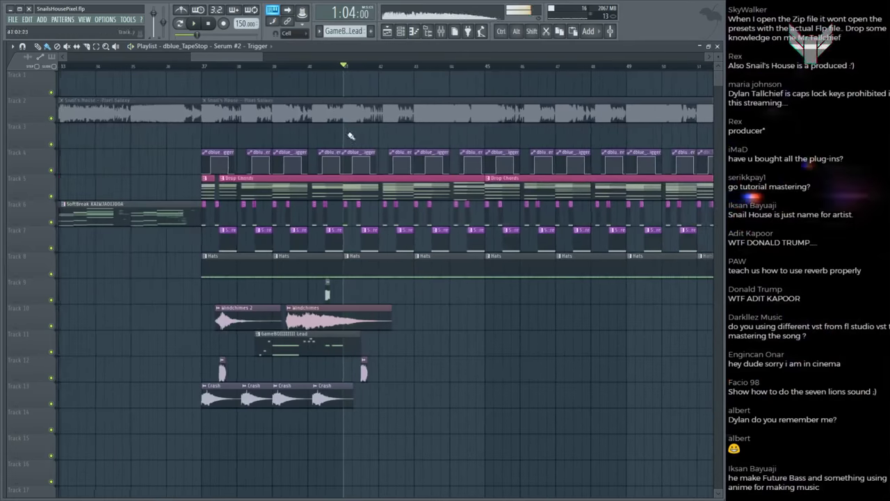
{"action": "left_click", "coordinate": [221, 119], "text": "alt"}
{"action": "key", "text": "space"}
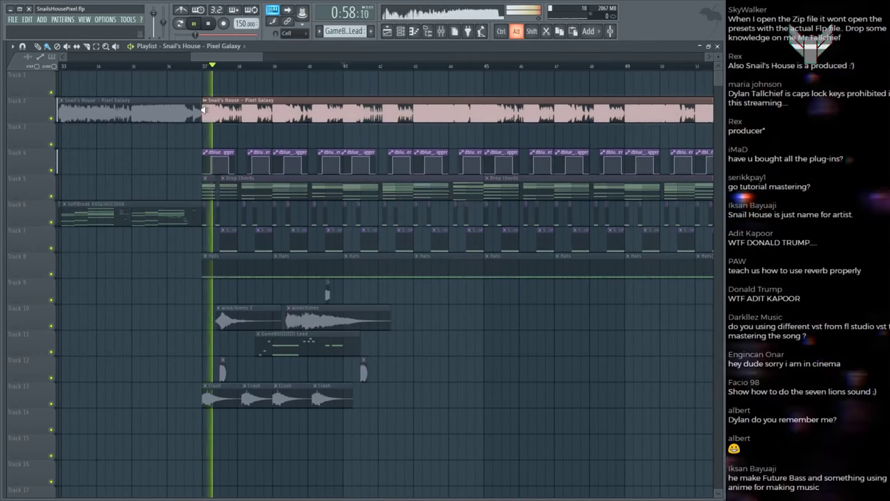
{"action": "left_click", "coordinate": [202, 109], "text": "ctrl"}
{"action": "left_click", "coordinate": [204, 106]}
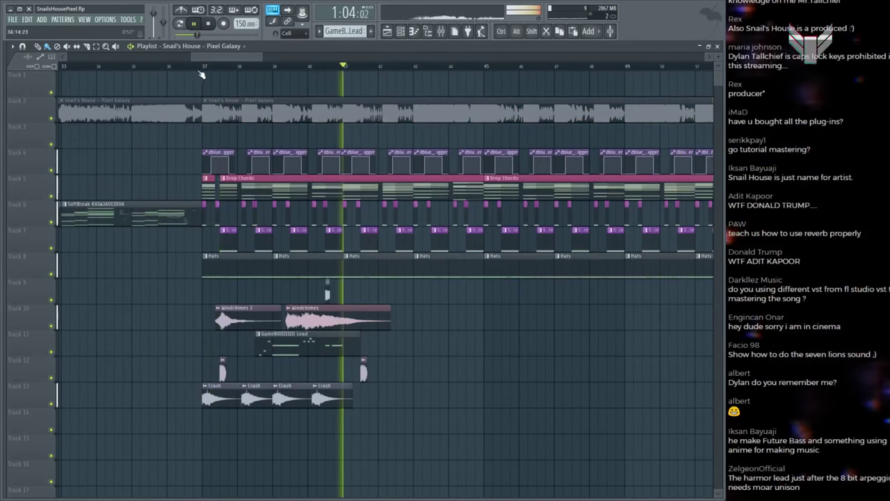
{"action": "scroll", "coordinate": [204, 105], "scroll_direction": "up", "scroll_amount": 3}
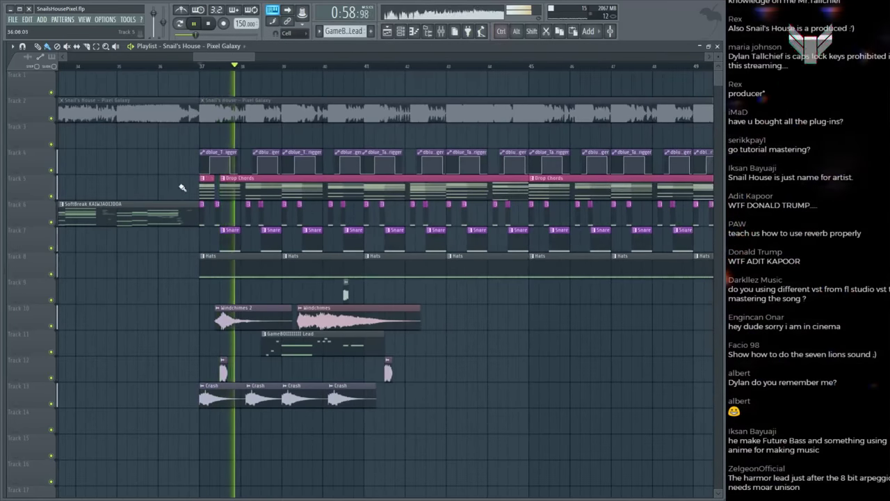
{"action": "left_click_drag", "start_coordinate": [173, 175], "coordinate": [407, 193], "text": "ctrl"}
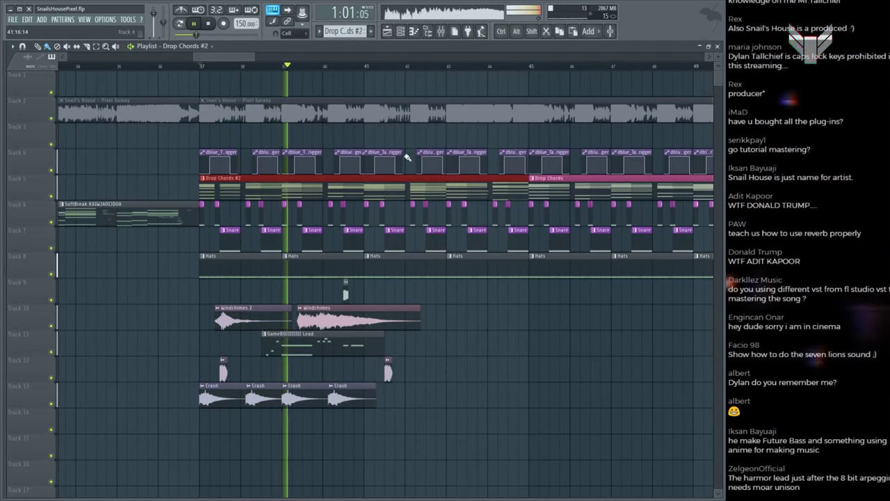
{"action": "key", "text": "space"}
{"action": "scroll", "coordinate": [362, 139], "scroll_direction": "up", "scroll_amount": 3}
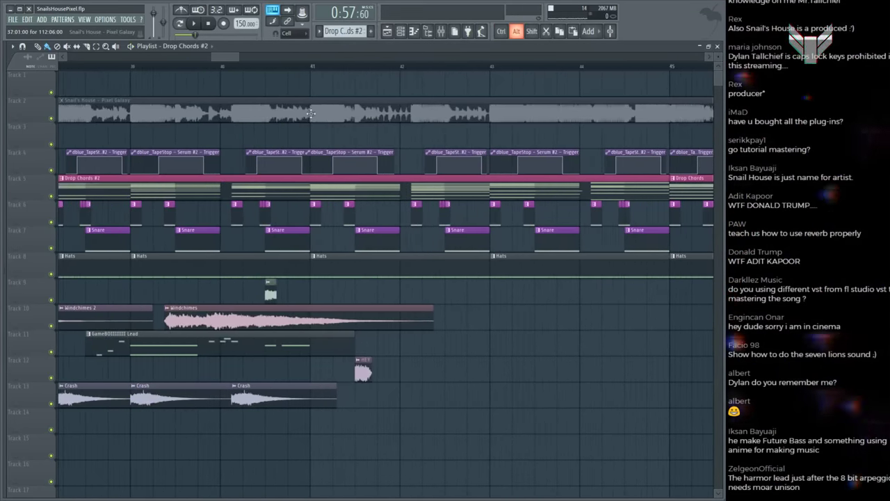
{"action": "left_click", "coordinate": [311, 113]}
{"action": "scroll", "coordinate": [311, 112], "scroll_direction": "down", "scroll_amount": 3}
{"action": "left_click", "coordinate": [312, 112]}
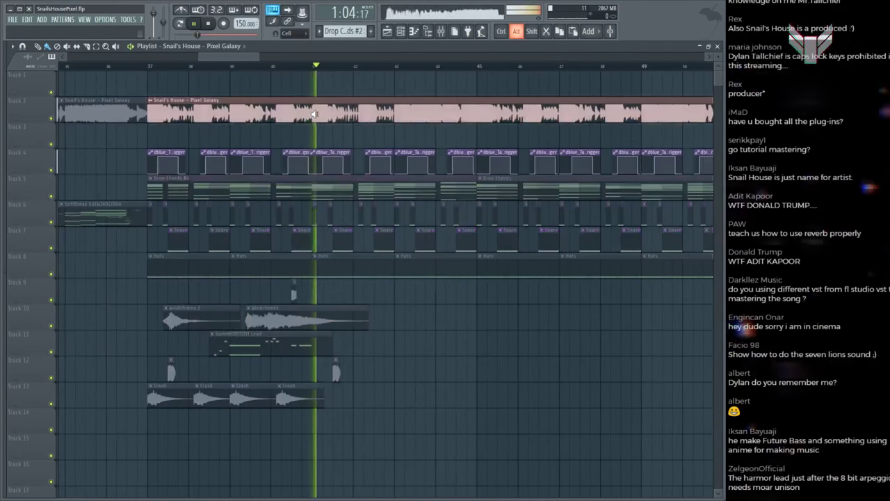
{"action": "key", "text": "space"}
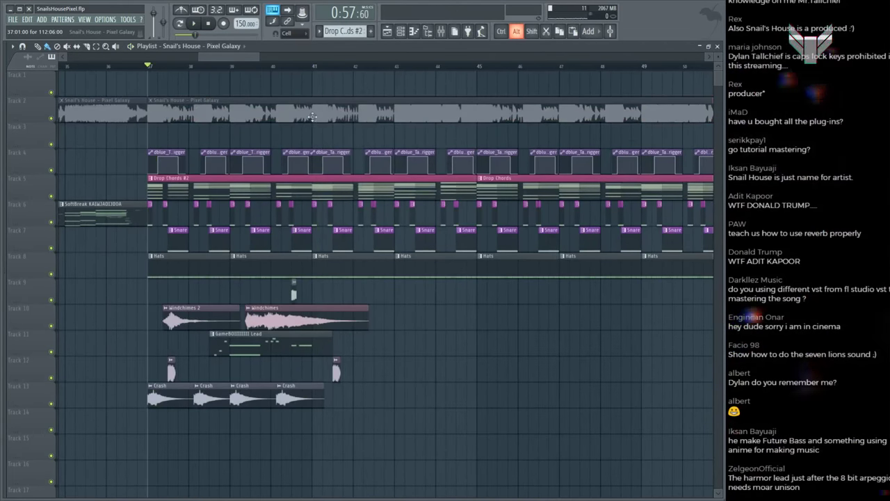
{"action": "left_click", "coordinate": [314, 112]}
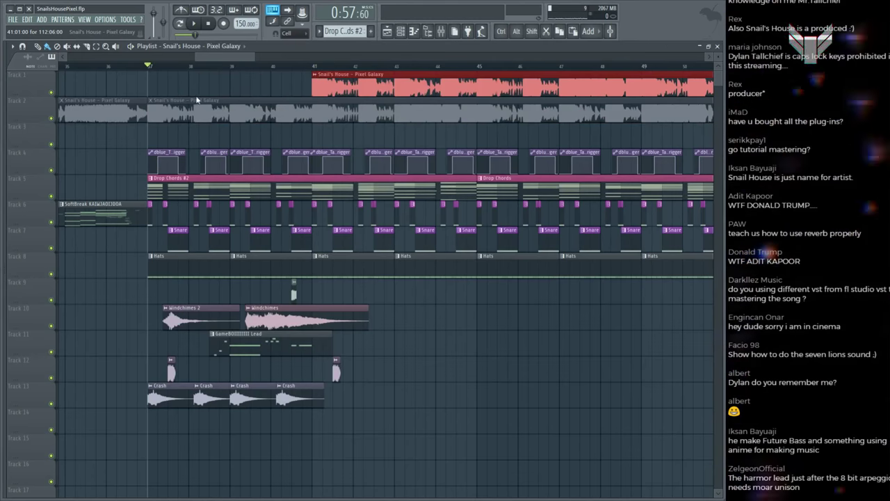
{"action": "right_click", "coordinate": [315, 74]}
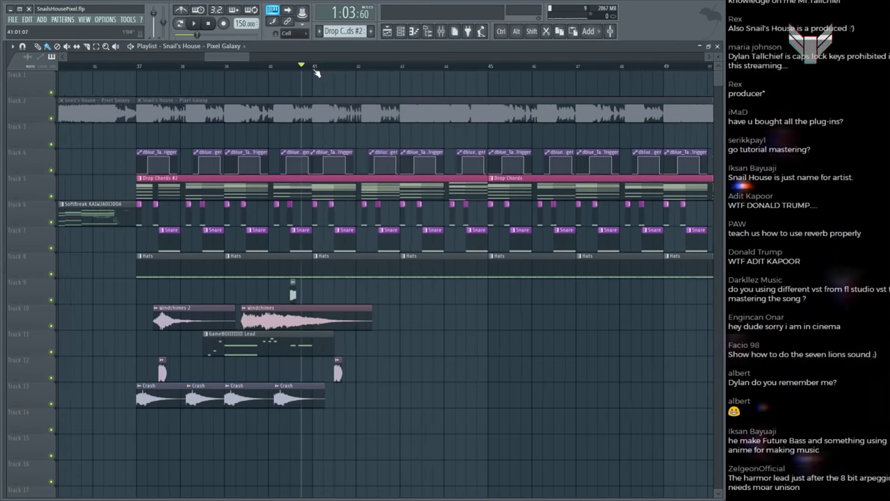
{"action": "key", "text": "space"}
{"action": "scroll", "coordinate": [399, 108], "scroll_direction": "up", "scroll_amount": 2}
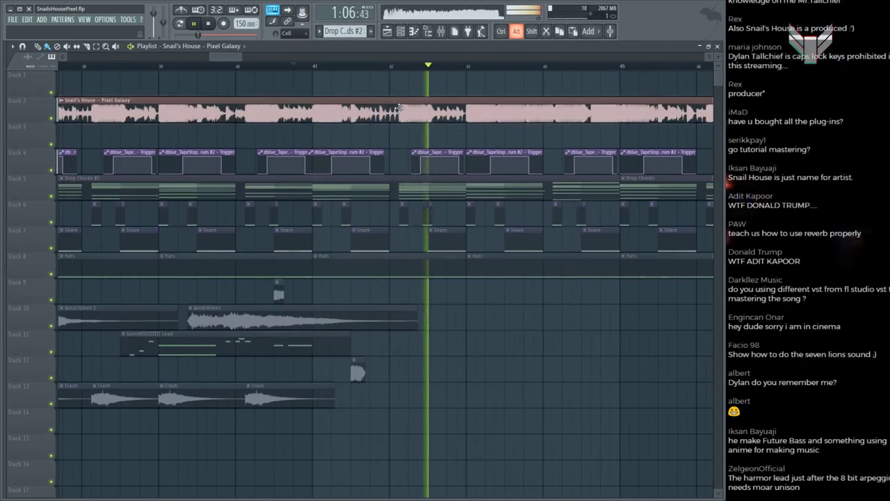
{"action": "key", "text": "space"}
{"action": "key", "text": "space"}
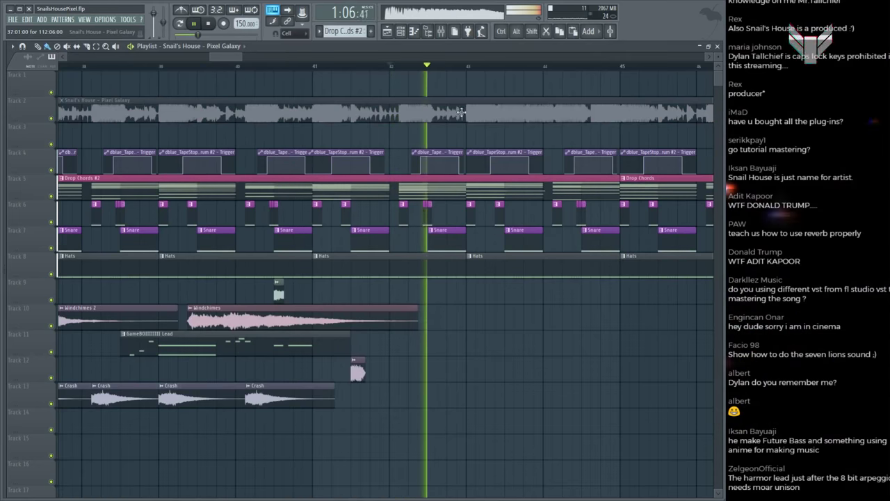
{"action": "left_click", "coordinate": [463, 111], "text": "alt"}
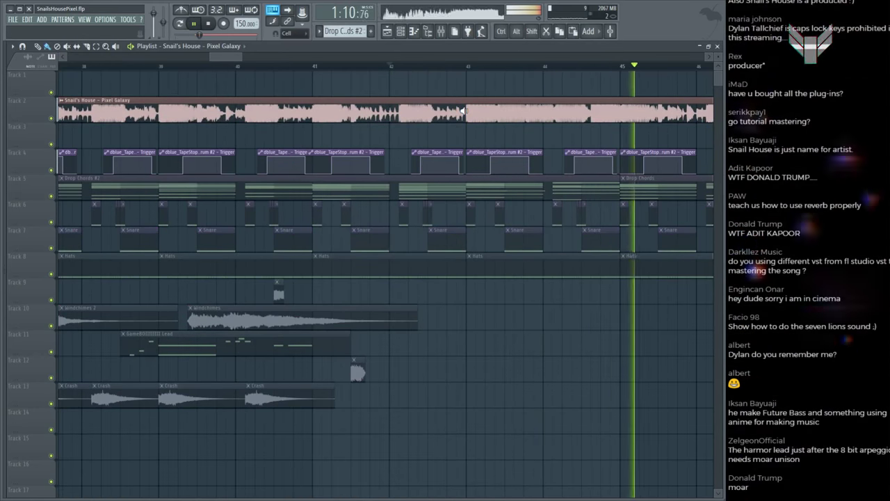
{"action": "left_click", "coordinate": [252, 66]}
{"action": "scroll", "coordinate": [253, 66], "scroll_direction": "up", "scroll_amount": 5}
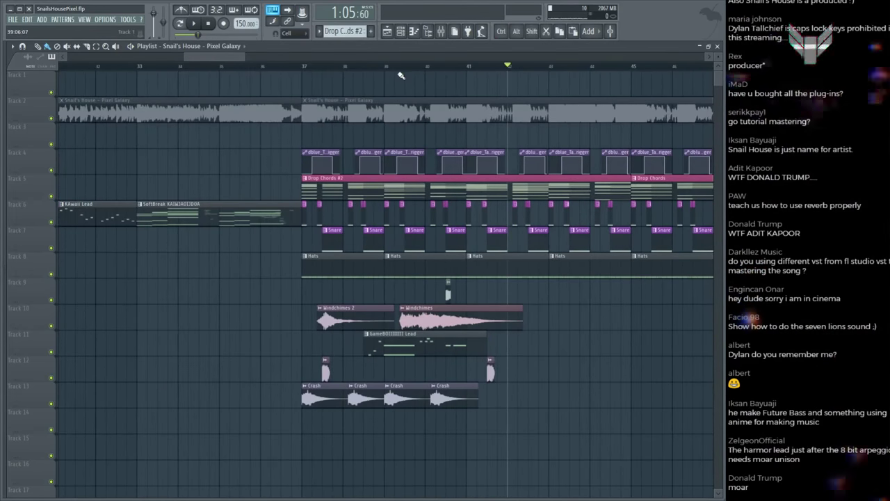
{"action": "left_click", "coordinate": [325, 342], "text": "alt"}
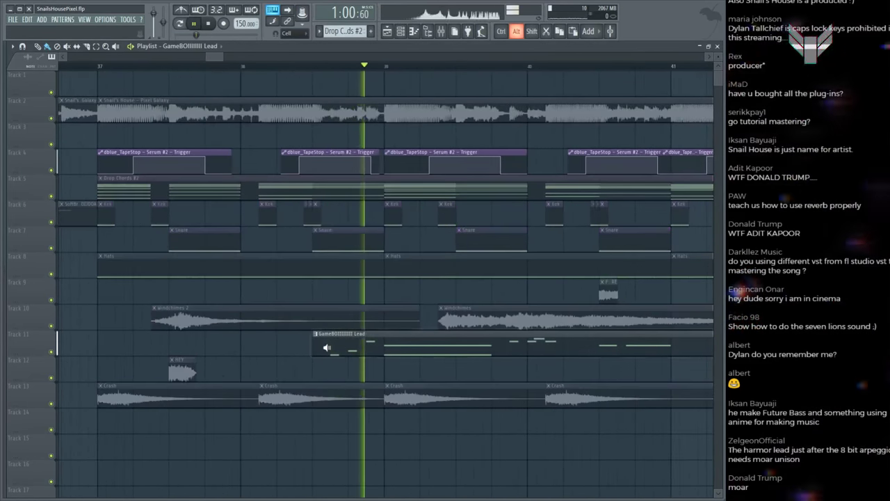
{"action": "left_click", "coordinate": [330, 111], "text": "alt"}
{"action": "left_click", "coordinate": [330, 111], "text": "alt"}
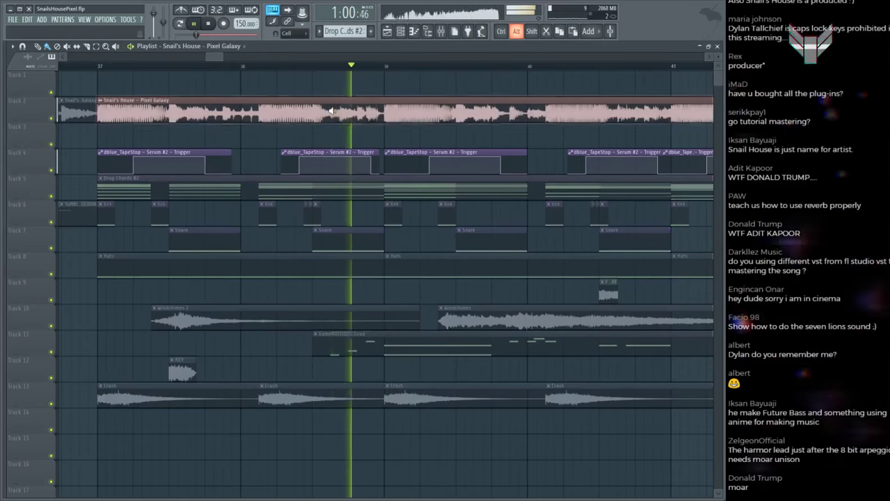
{"action": "left_click", "coordinate": [330, 111], "text": "alt"}
{"action": "left_click", "coordinate": [318, 351], "text": "alt"}
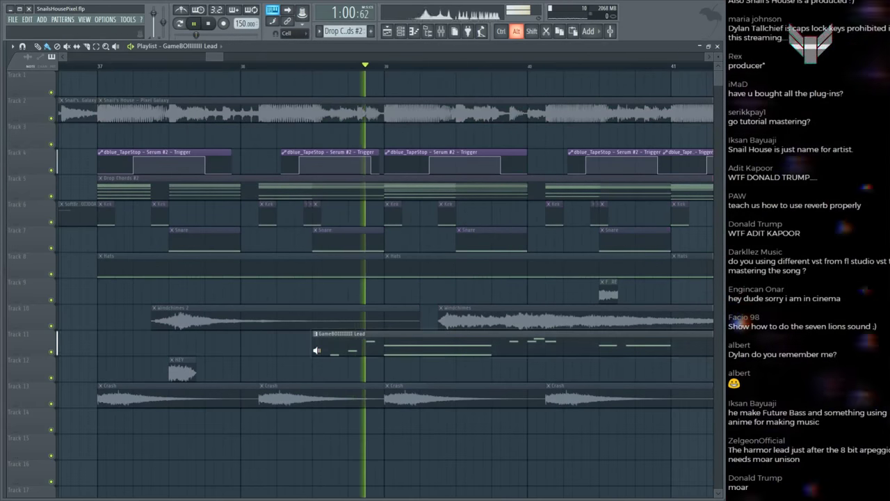
{"action": "key", "text": "F6"}
Step: Bring up the Harmor #2 synth window from the Channel rack and stop playback
{"action": "left_click", "coordinate": [283, 124]}
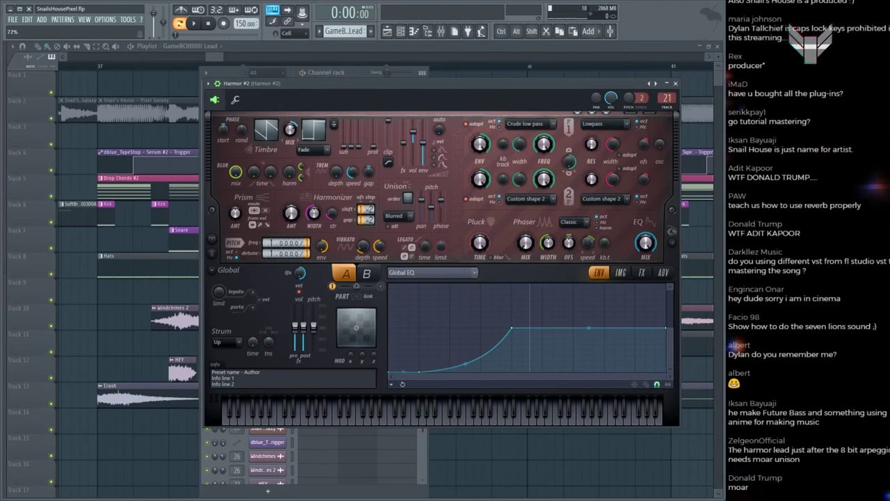
{"action": "key", "text": "space"}
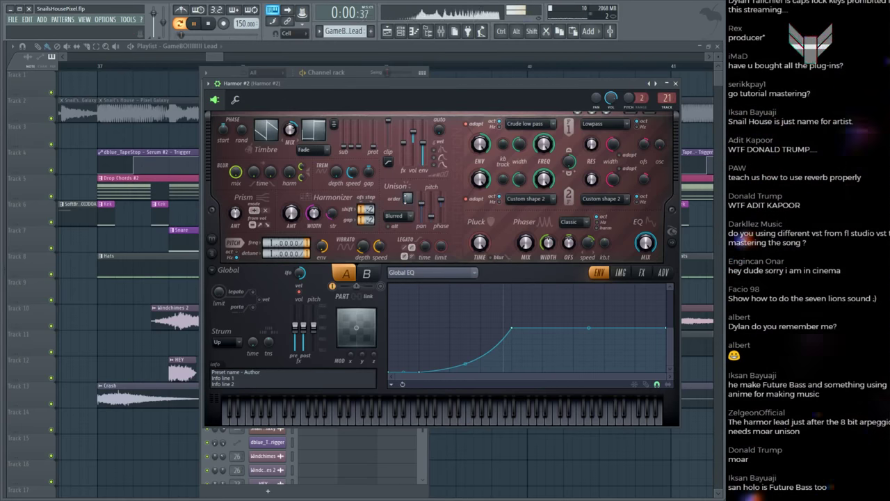
Step: Close Harmor #2, play from bar 38, save, and preview the Track 11 lead clip
{"action": "left_click", "coordinate": [215, 181]}
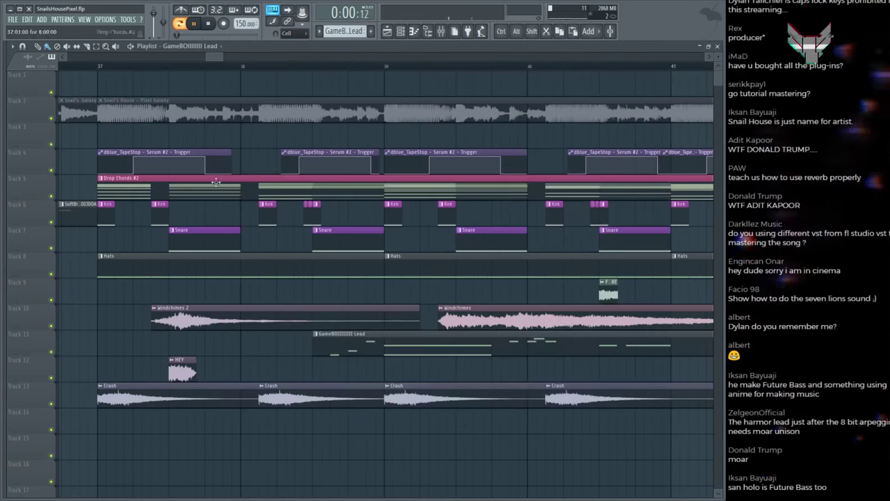
{"action": "left_click", "coordinate": [249, 71]}
{"action": "scroll", "coordinate": [279, 70], "scroll_direction": "down", "scroll_amount": 2}
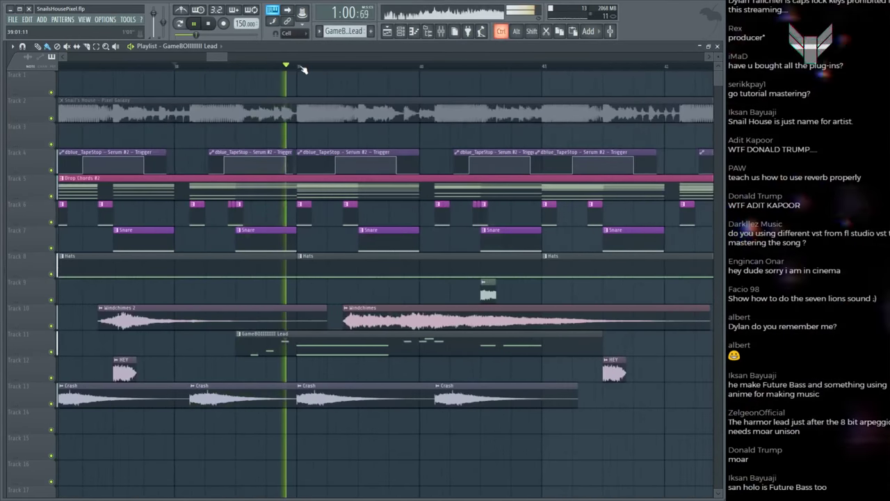
{"action": "scroll", "coordinate": [304, 69], "scroll_direction": "down", "scroll_amount": 2}
{"action": "scroll", "coordinate": [319, 68], "scroll_direction": "up", "scroll_amount": 2}
{"action": "key", "text": "ctrl+s"}
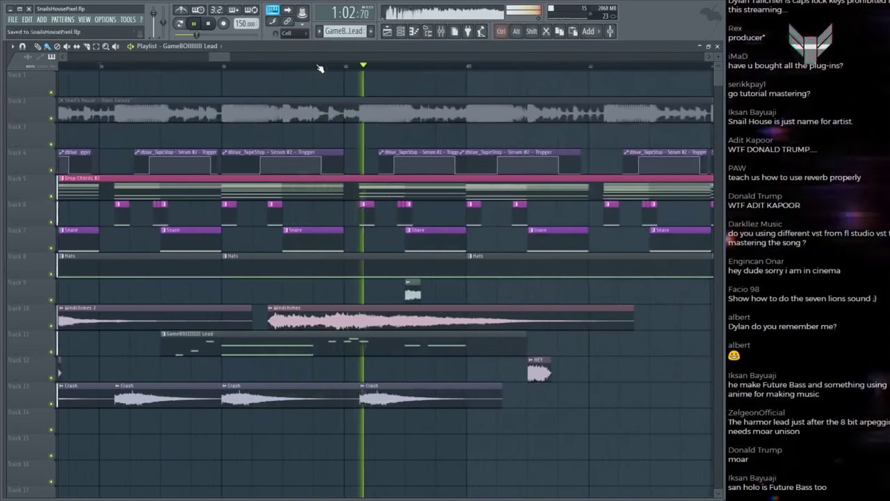
{"action": "left_click", "coordinate": [324, 341], "text": "alt"}
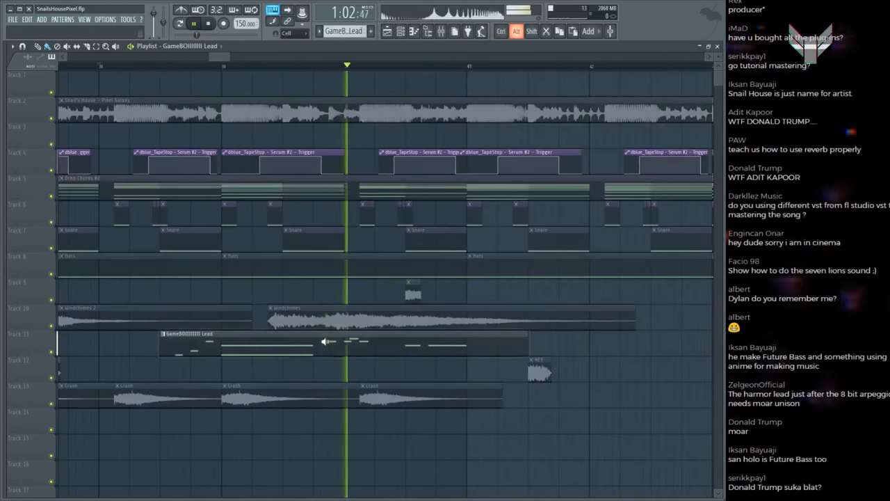
{"action": "left_click", "coordinate": [324, 341], "text": "alt"}
{"action": "key", "text": "space"}
{"action": "key", "text": "F5"}
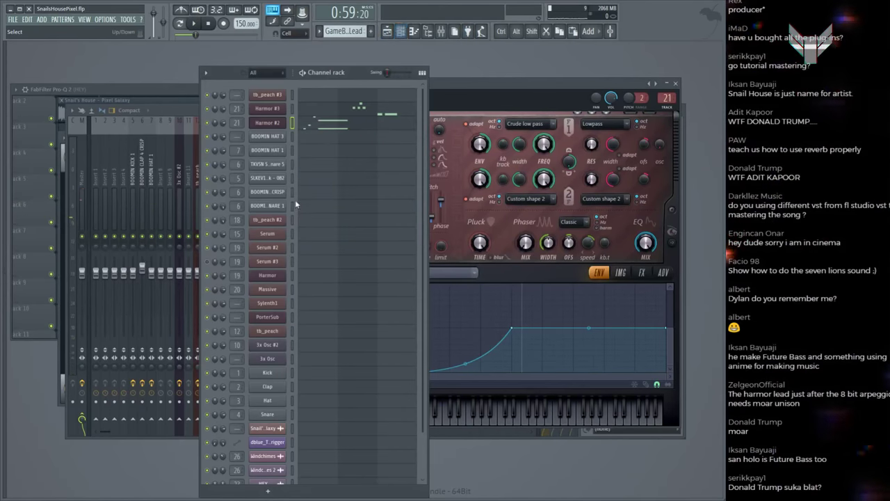
Step: Set Harmor #3's unison panning to 43% and return to the Playlist
{"action": "key", "text": "space"}
{"action": "key", "text": "F6"}
{"action": "key", "text": "F6"}
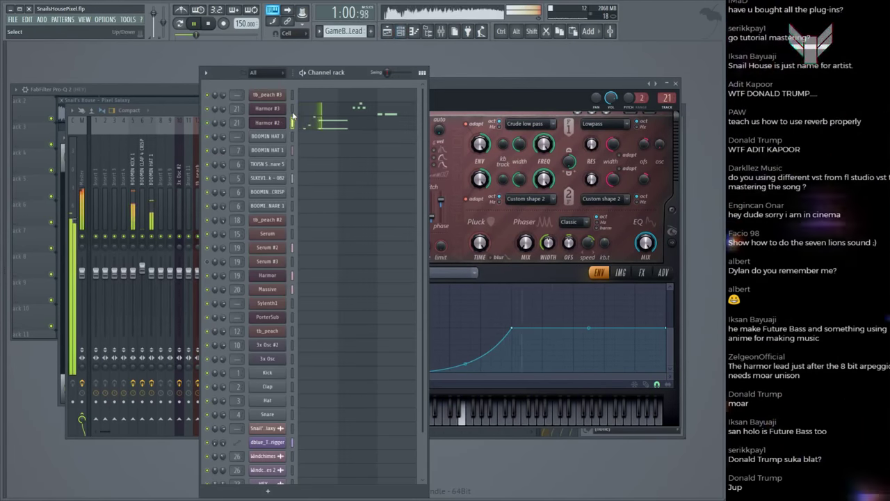
{"action": "left_click", "coordinate": [281, 112]}
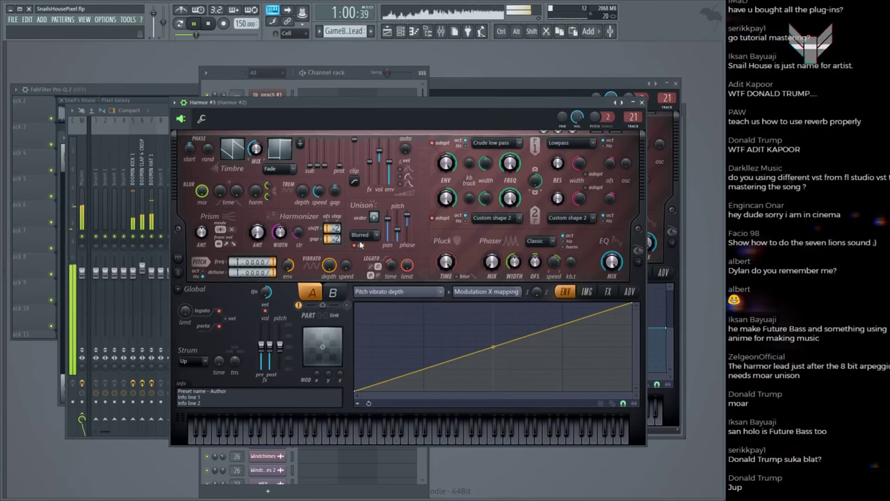
{"action": "left_click", "coordinate": [398, 236]}
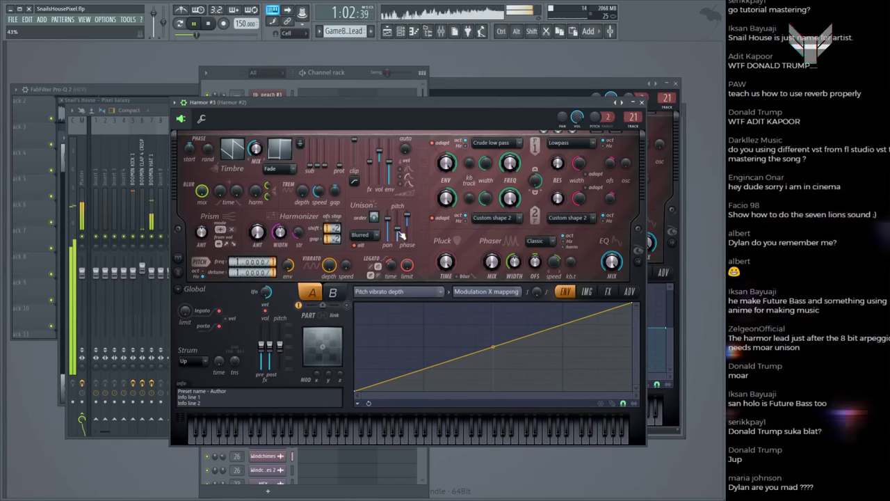
{"action": "key", "text": "F5"}
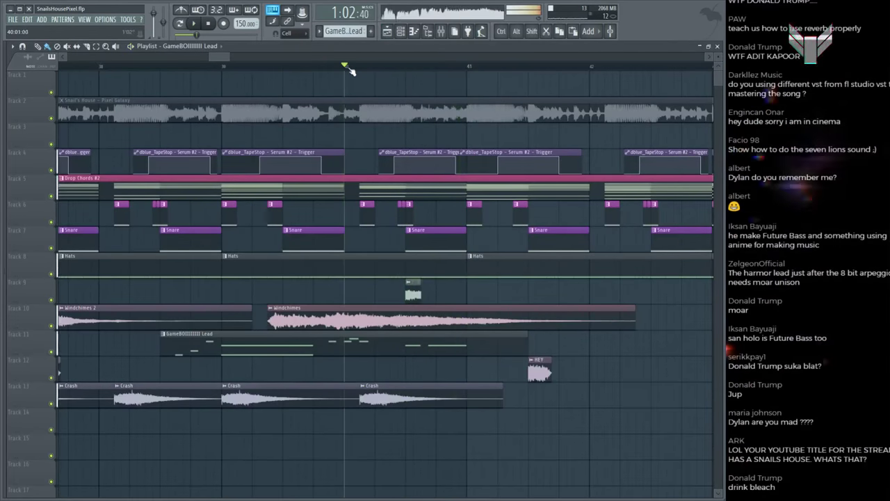
Step: Play the drop with the reference briefly soloed, then glance at the lead pattern's notes
{"action": "key", "text": "space"}
{"action": "scroll", "coordinate": [352, 70], "scroll_direction": "up", "scroll_amount": 1}
{"action": "left_click", "coordinate": [411, 112], "text": "alt"}
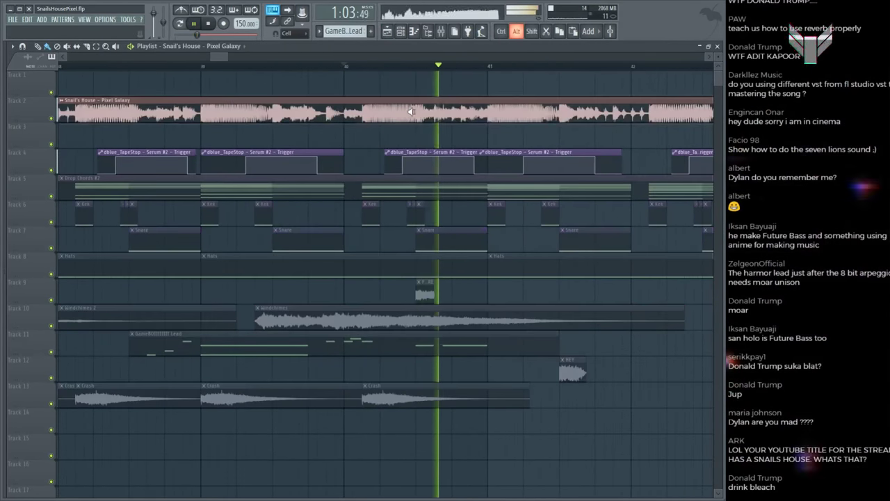
{"action": "left_click", "coordinate": [410, 111], "text": "alt"}
{"action": "key", "text": "space"}
{"action": "key", "text": "space"}
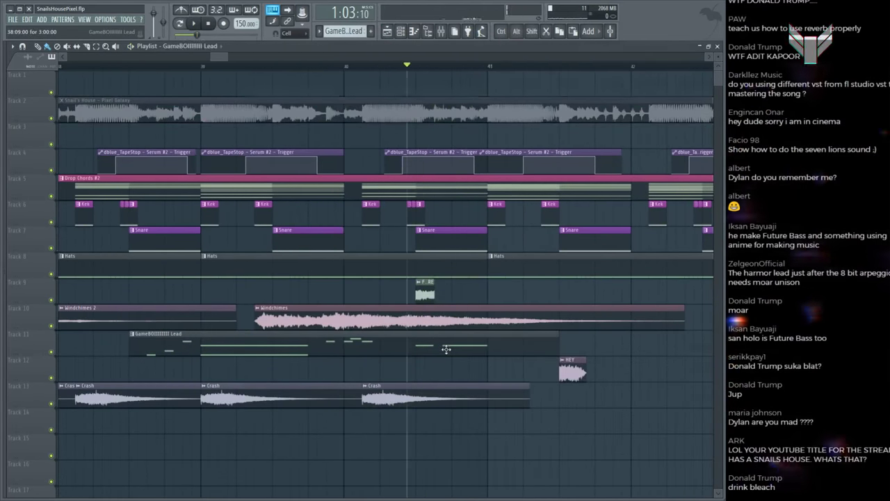
{"action": "double_click", "coordinate": [446, 348]}
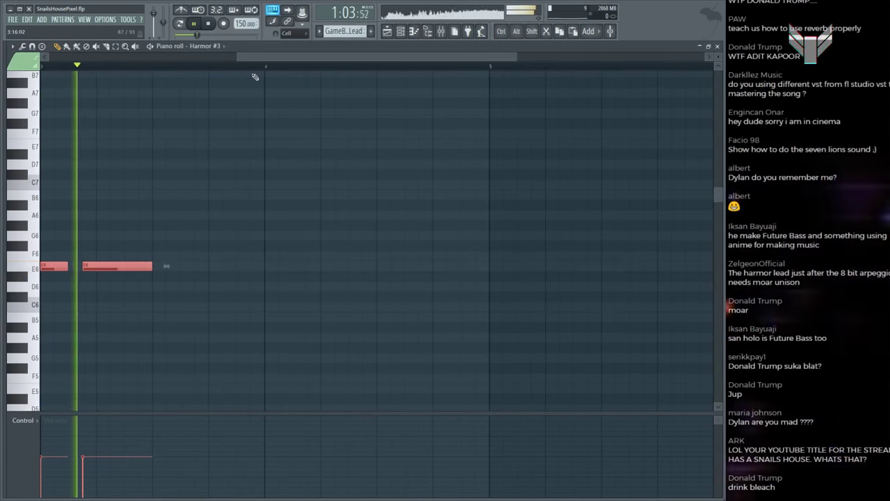
{"action": "key", "text": "F5"}
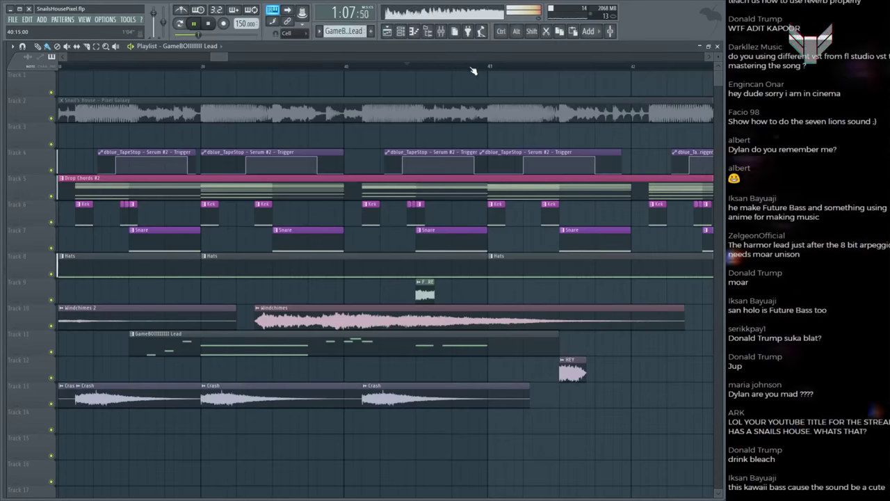
Step: Replay the drop from bar 37, saving SnailsHousePixel.flp twice
{"action": "scroll", "coordinate": [472, 70], "scroll_direction": "down", "scroll_amount": 3}
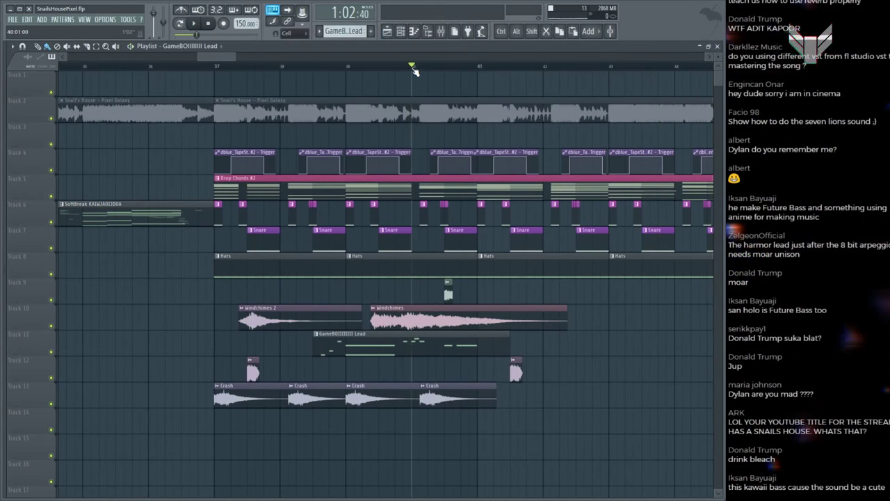
{"action": "key", "text": "space"}
{"action": "scroll", "coordinate": [414, 70], "scroll_direction": "up", "scroll_amount": 2}
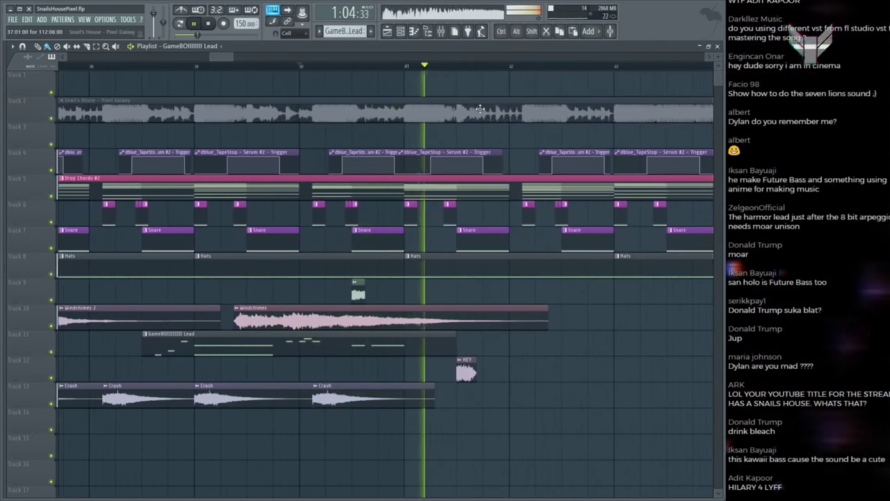
{"action": "scroll", "coordinate": [455, 70], "scroll_direction": "down", "scroll_amount": 3}
{"action": "key", "text": "ctrl+s"}
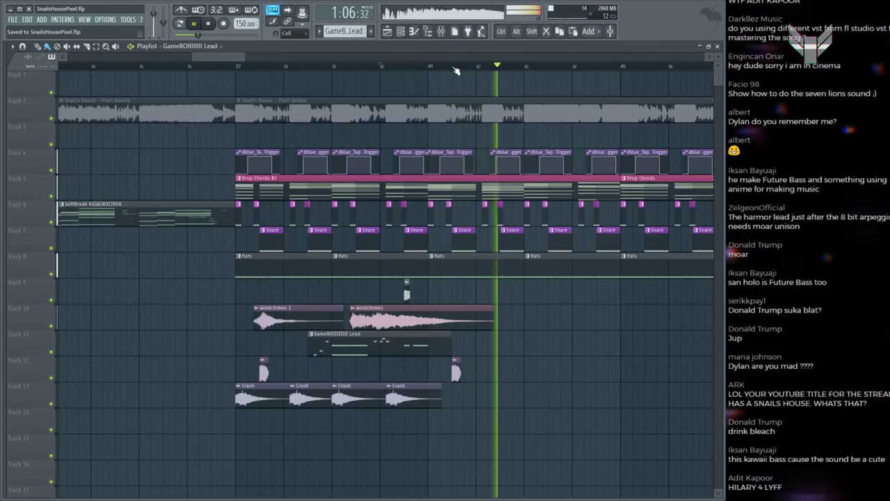
{"action": "key", "text": "space"}
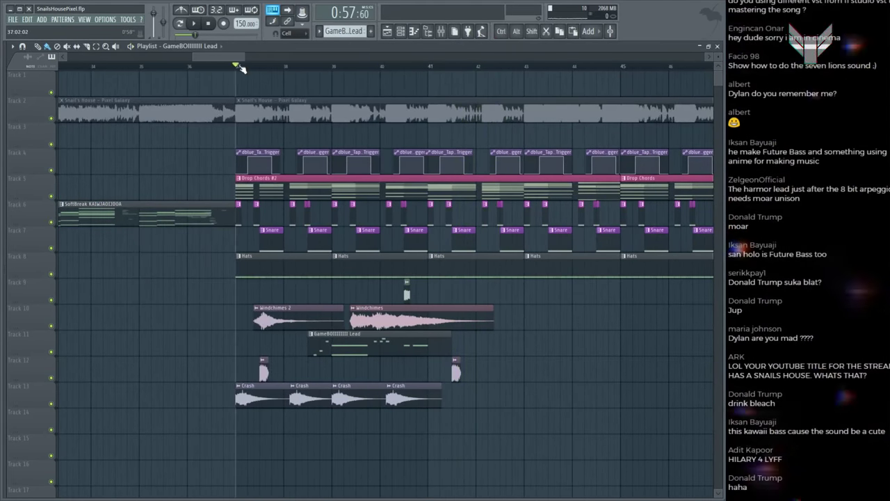
{"action": "key", "text": "space"}
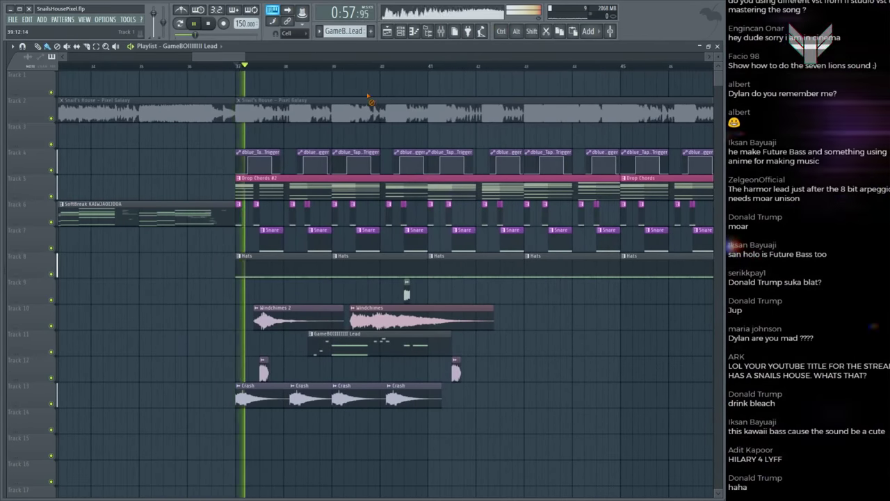
{"action": "key", "text": "ctrl+s"}
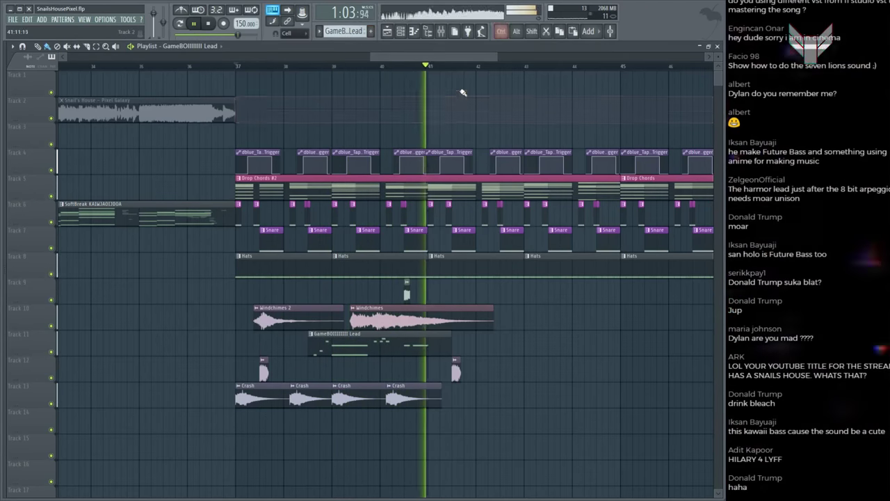
Step: Solo the Track 2 reference clip, stop playback, and select the Drop Chords #2 clip
{"action": "scroll", "coordinate": [433, 73], "scroll_direction": "down", "scroll_amount": 1}
{"action": "scroll", "coordinate": [433, 73], "scroll_direction": "up", "scroll_amount": 1}
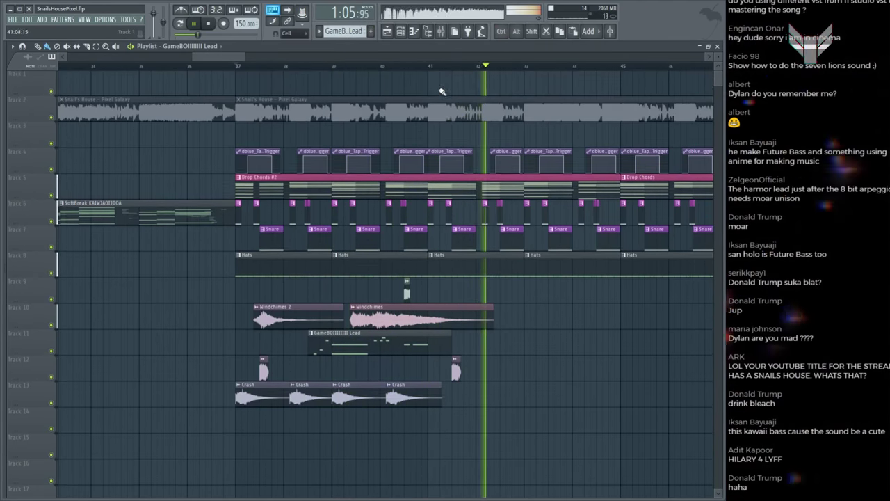
{"action": "left_click", "coordinate": [428, 108], "text": "alt"}
{"action": "key", "text": "space"}
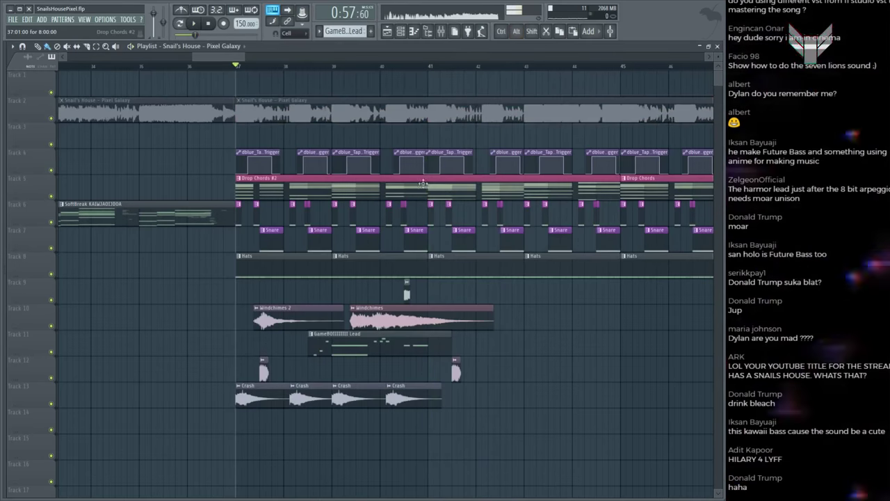
{"action": "left_click", "coordinate": [429, 185]}
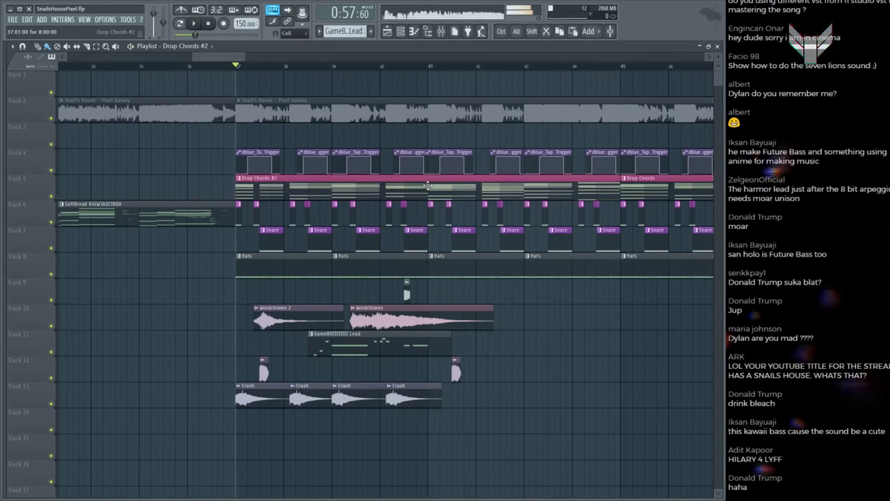
Step: In Drop Chords #2, drag one Serum #2 chord note in bar 5 down and audition it
{"action": "double_click", "coordinate": [429, 185]}
{"action": "scroll", "coordinate": [311, 76], "scroll_direction": "down", "scroll_amount": 2}
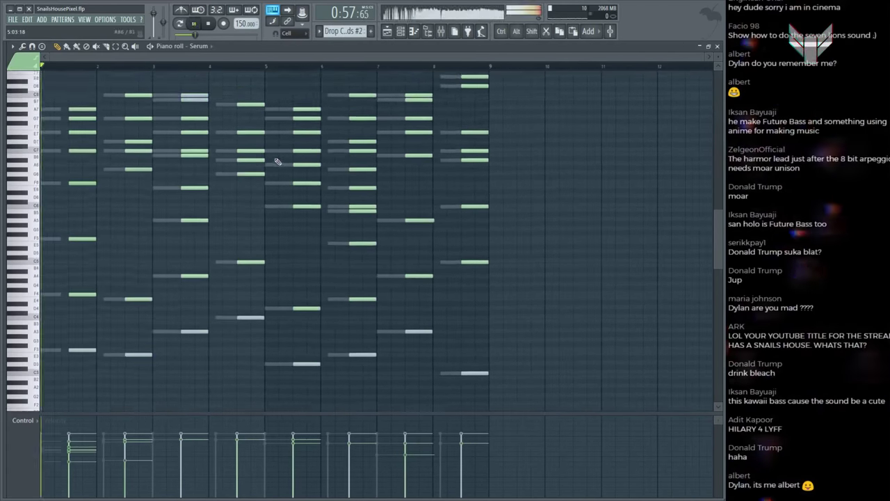
{"action": "scroll", "coordinate": [289, 151], "scroll_direction": "up", "scroll_amount": 3}
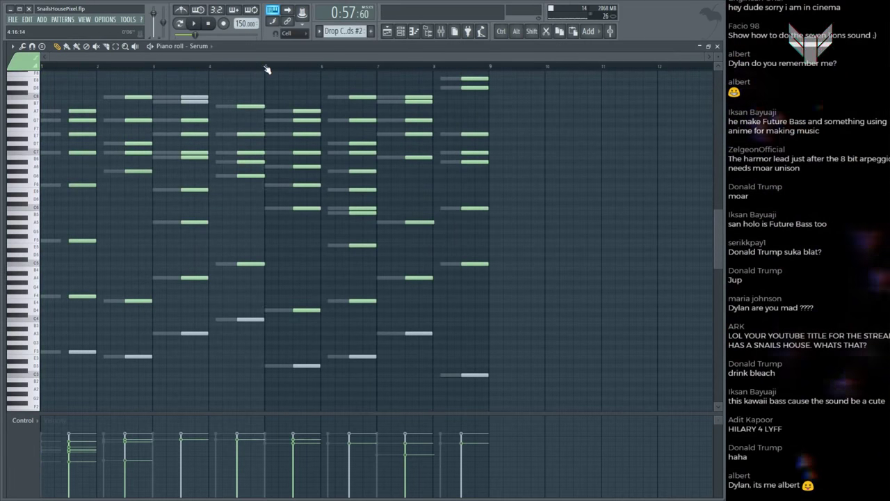
{"action": "scroll", "coordinate": [266, 70], "scroll_direction": "up", "scroll_amount": 2}
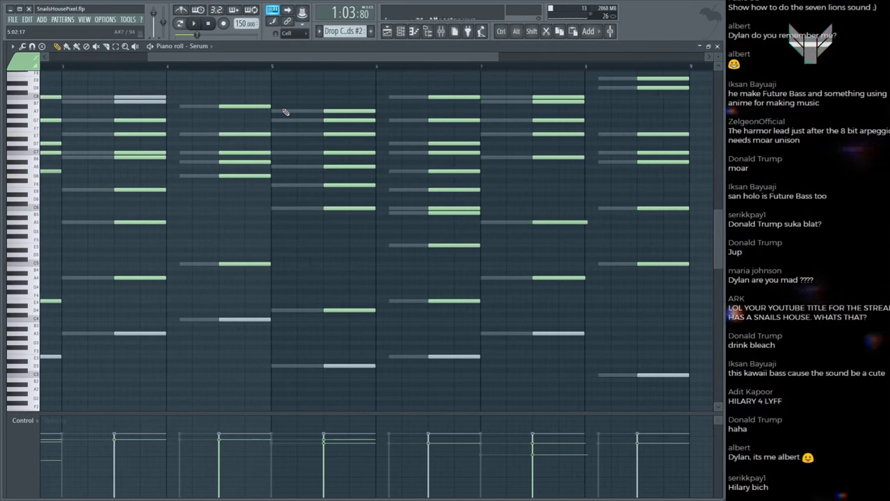
{"action": "double_click", "coordinate": [285, 112]}
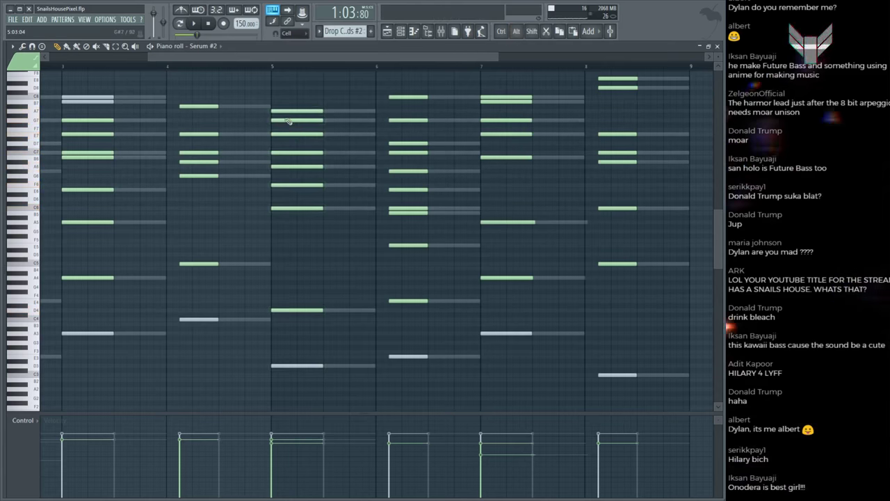
{"action": "left_click_drag", "start_coordinate": [289, 120], "coordinate": [290, 128]}
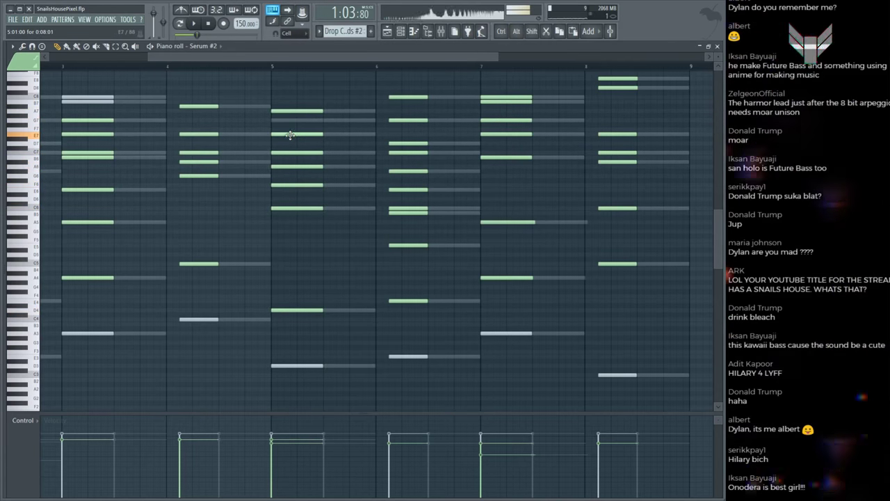
{"action": "left_click", "coordinate": [292, 130]}
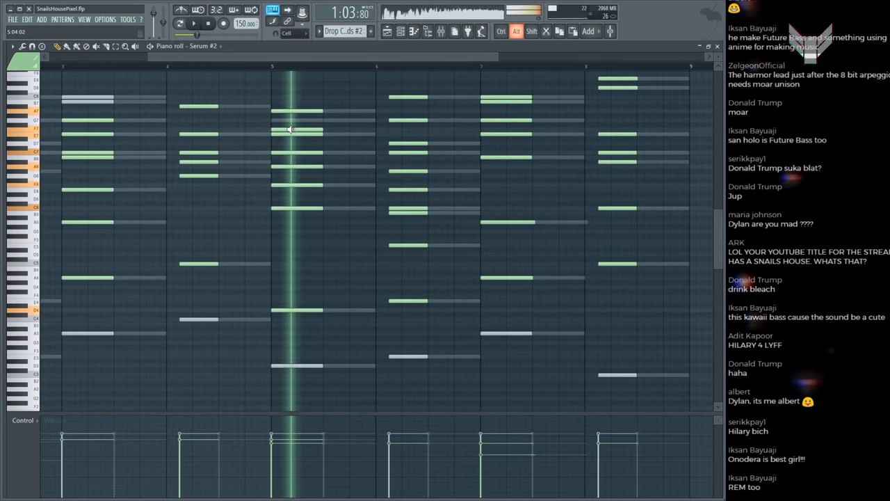
{"action": "key", "text": "F6"}
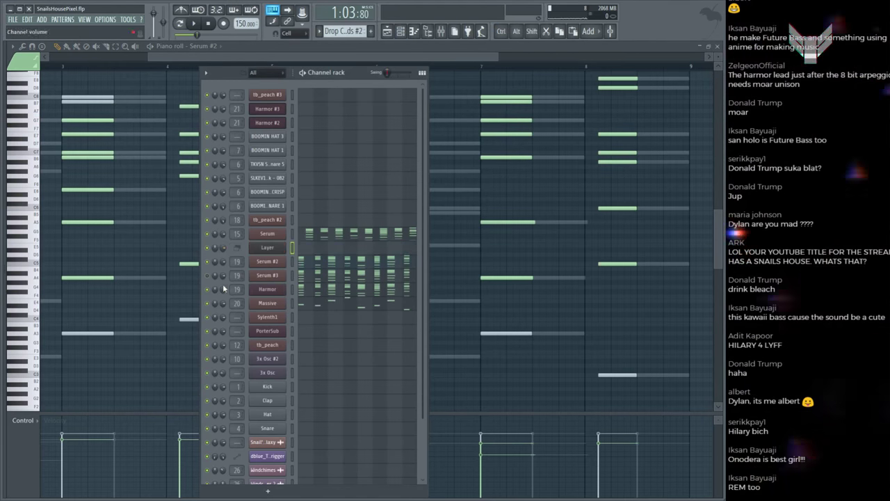
Step: Open the Layer channel's settings, then view Serum #3's notes and the Layer chord notes
{"action": "left_click", "coordinate": [292, 249]}
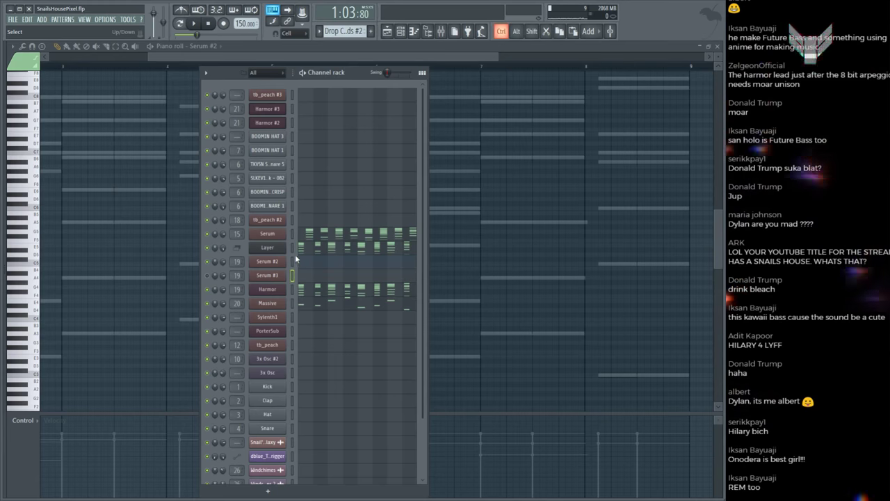
{"action": "left_click", "coordinate": [287, 249]}
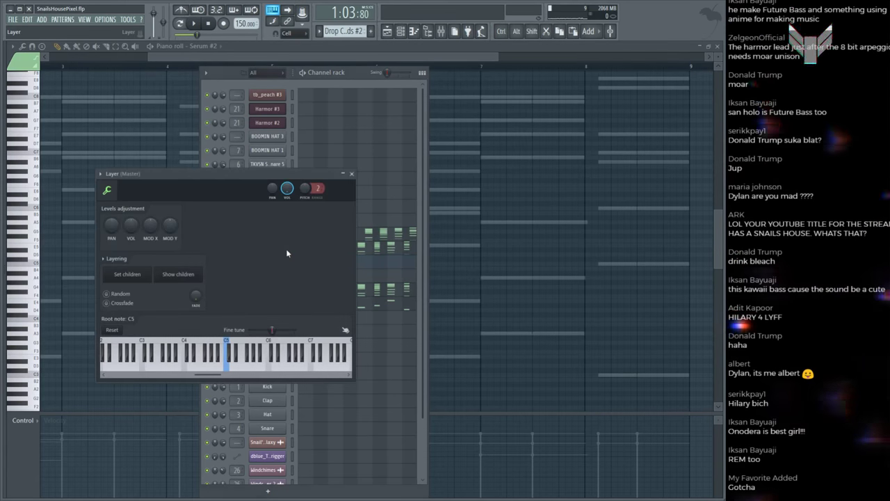
{"action": "left_click_drag", "start_coordinate": [234, 179], "coordinate": [595, 160]}
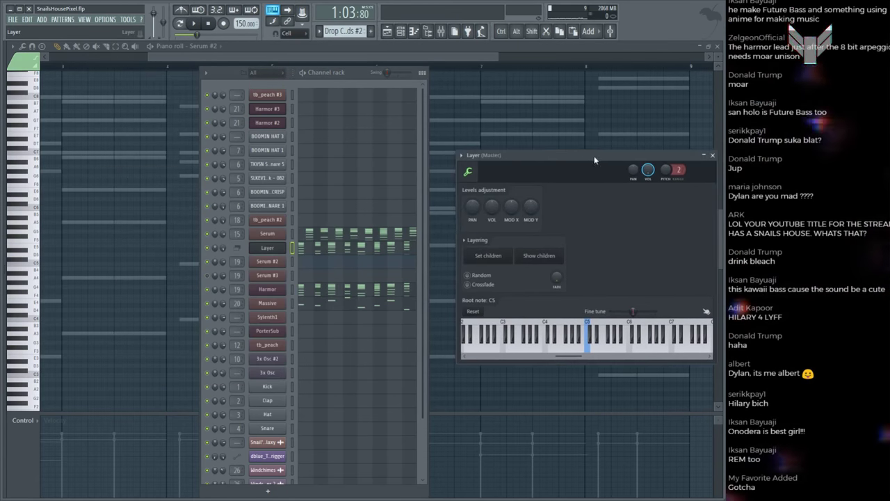
{"action": "left_click", "coordinate": [298, 278]}
{"action": "key", "text": "F6"}
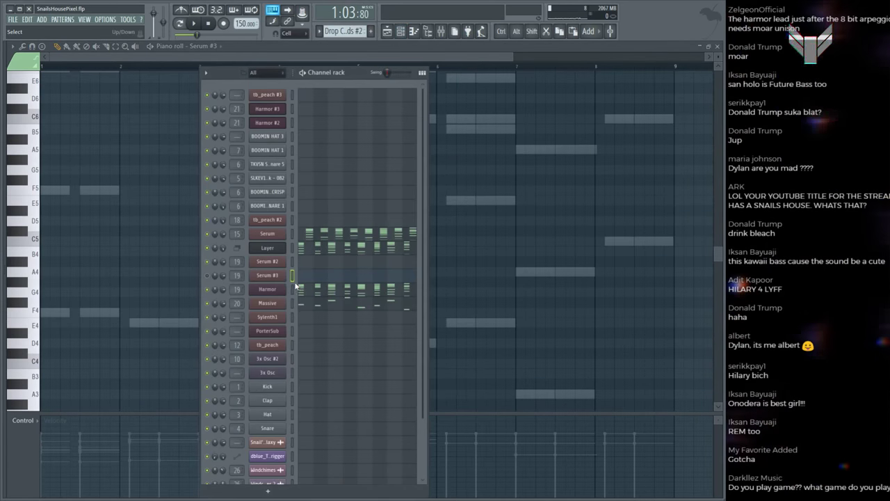
{"action": "left_click", "coordinate": [292, 278]}
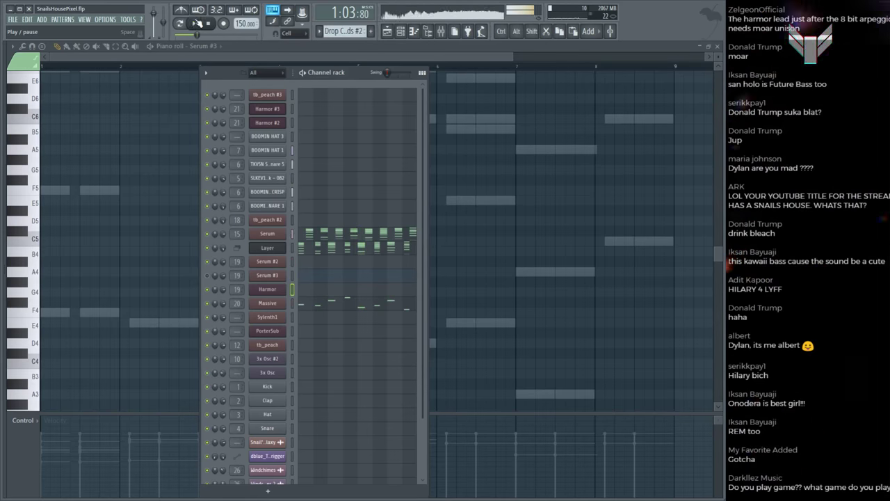
{"action": "left_click", "coordinate": [306, 251]}
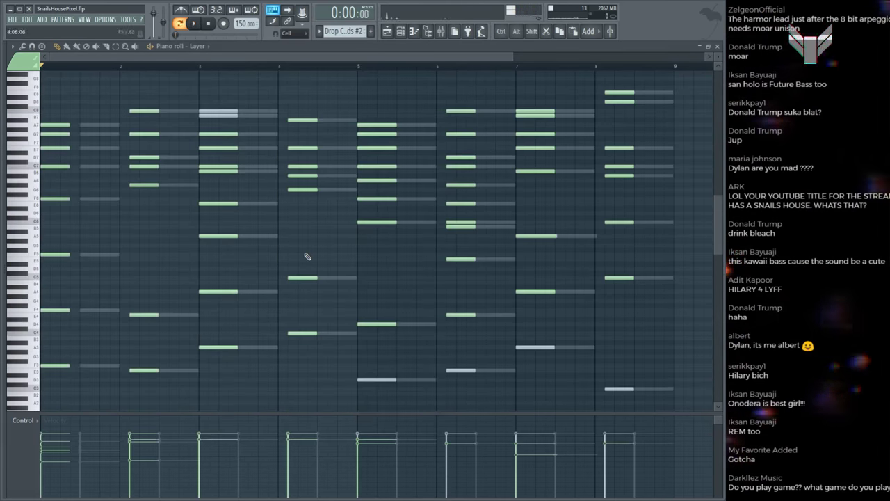
Step: Play the chord pattern and move Layer's chord notes onto its layered synths
{"action": "key", "text": "space"}
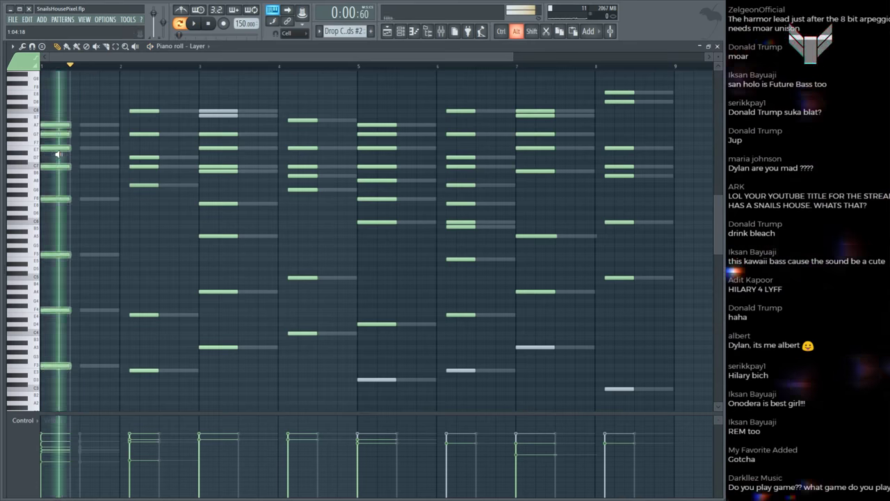
{"action": "left_click", "coordinate": [180, 24]}
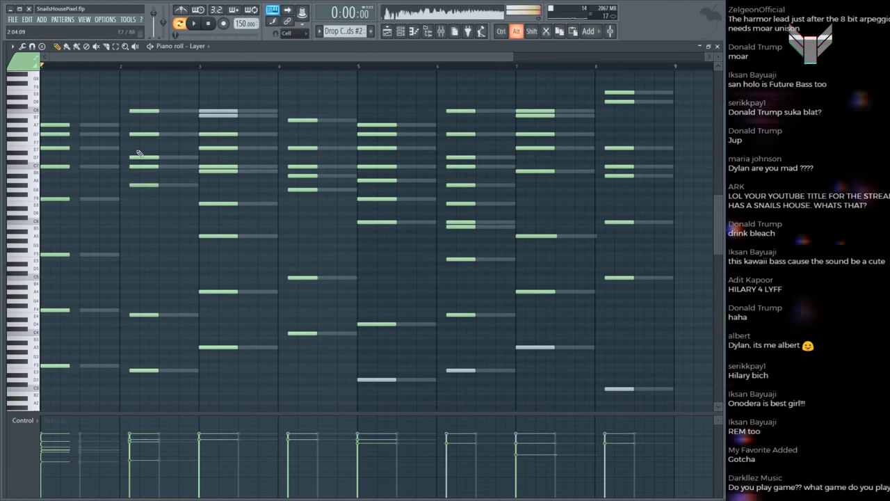
{"action": "key", "text": "space"}
{"action": "key", "text": "F6"}
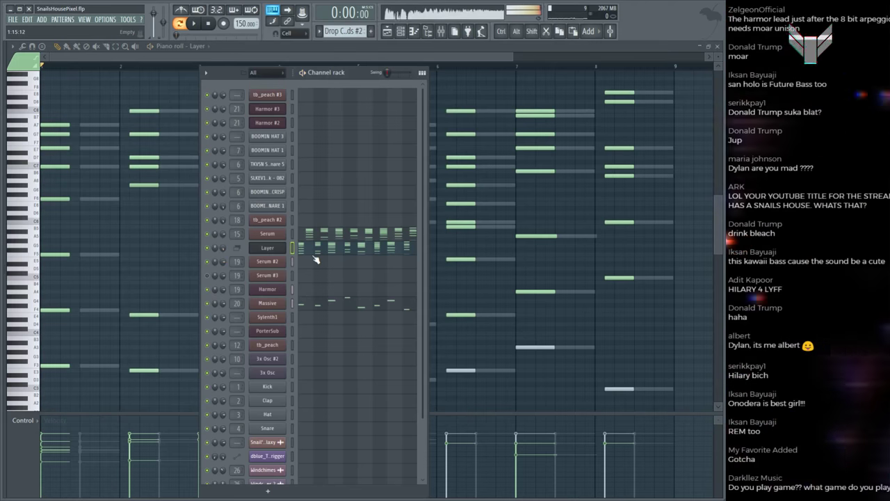
{"action": "left_click_drag", "start_coordinate": [306, 247], "coordinate": [319, 260]}
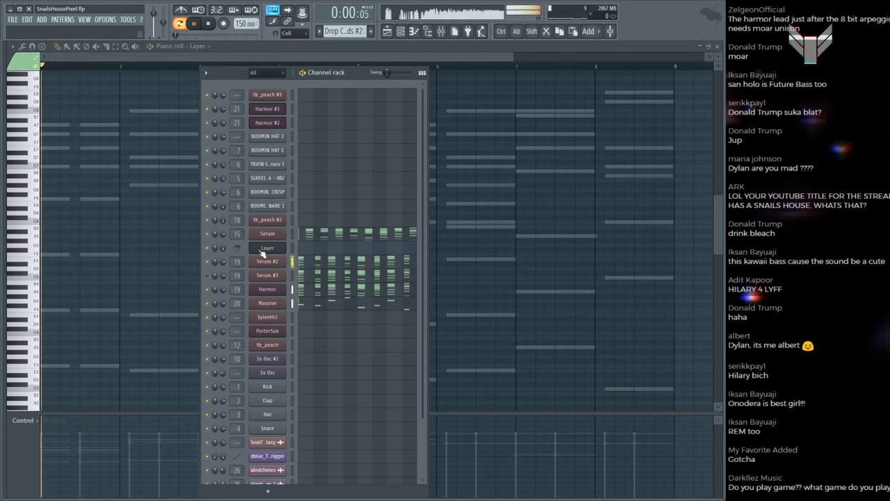
{"action": "key", "text": "space"}
Step: Save the project with Ctrl+S and open the Layer channel's notes for editing
{"action": "key", "text": "ctrl+s"}
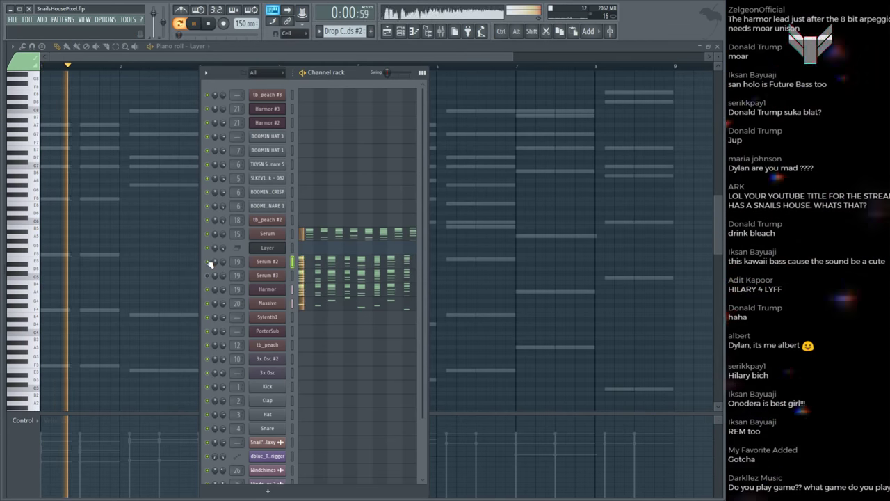
{"action": "key", "text": "space"}
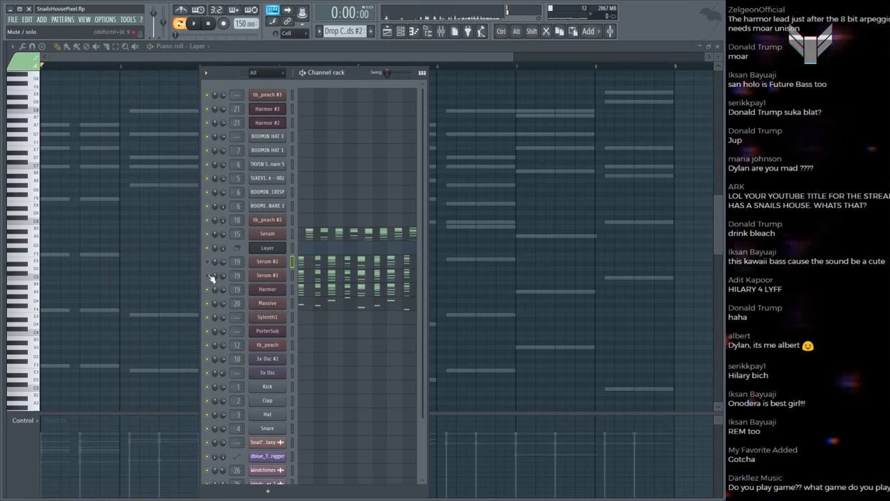
{"action": "left_click", "coordinate": [316, 251]}
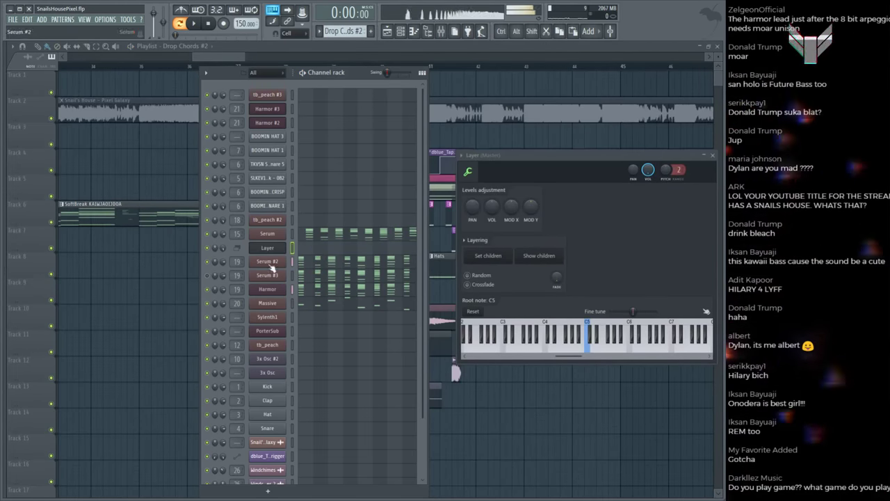
{"action": "left_click", "coordinate": [313, 248]}
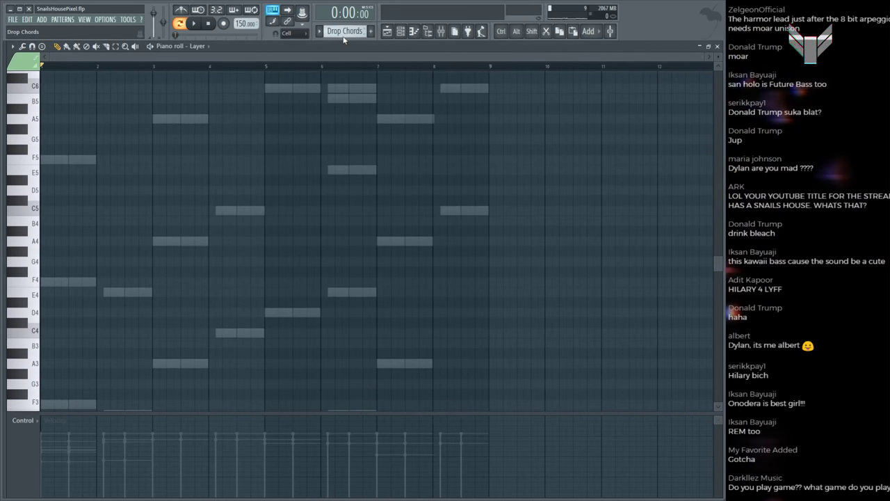
Step: Switch to the Cheat Midi pattern and show 3x Osc's notes in the piano roll
{"action": "key", "text": "KP_Add"}
{"action": "scroll", "coordinate": [372, 66], "scroll_direction": "down", "scroll_amount": 5}
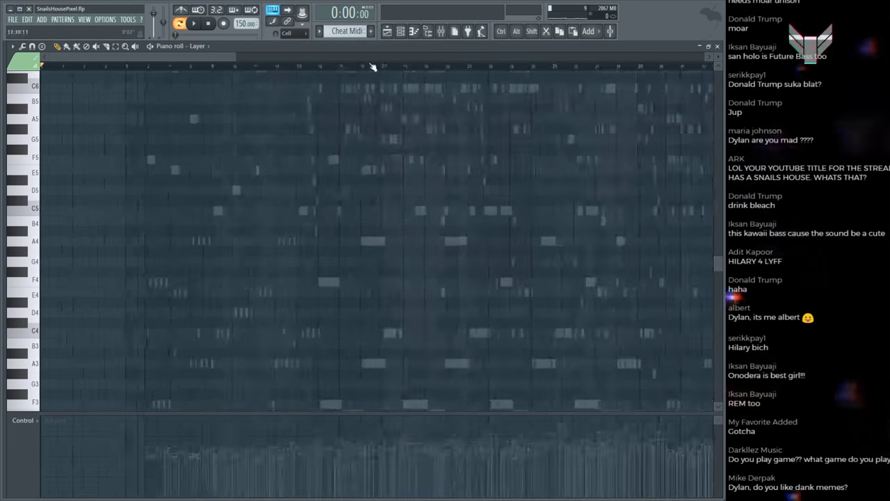
{"action": "left_click_drag", "start_coordinate": [372, 66], "coordinate": [387, 104]}
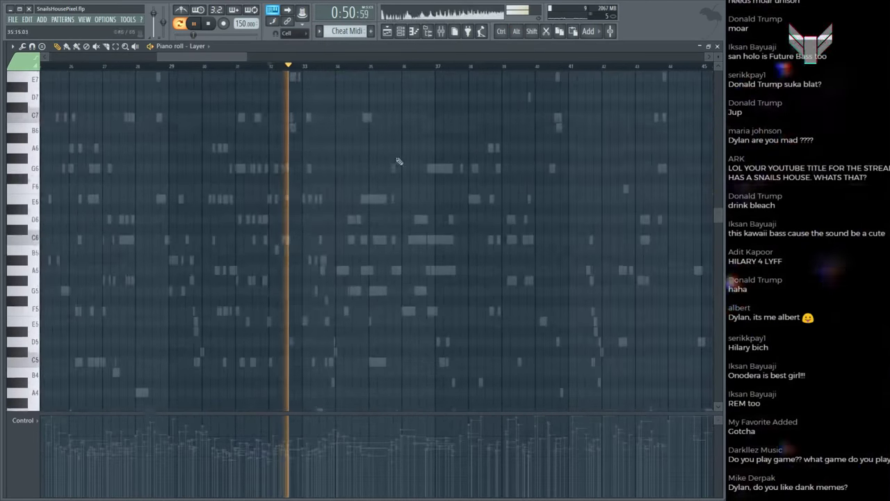
{"action": "scroll", "coordinate": [371, 201], "scroll_direction": "up", "scroll_amount": 5}
{"action": "double_click", "coordinate": [372, 201]}
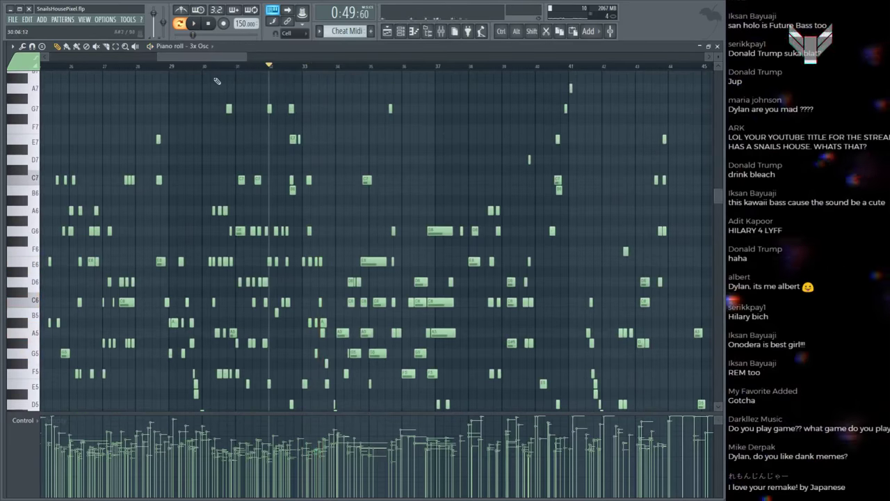
Step: Move the playback position back to bar 29 and audition the A4 note at bar 24
{"action": "left_click", "coordinate": [177, 68]}
{"action": "scroll", "coordinate": [229, 149], "scroll_direction": "up", "scroll_amount": 3}
{"action": "scroll", "coordinate": [208, 174], "scroll_direction": "down", "scroll_amount": 5}
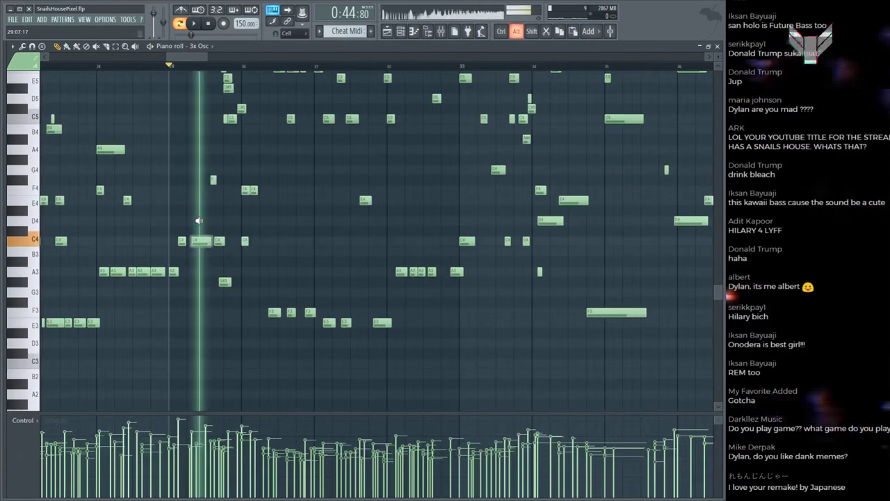
{"action": "scroll", "coordinate": [203, 224], "scroll_direction": "down", "scroll_amount": 5}
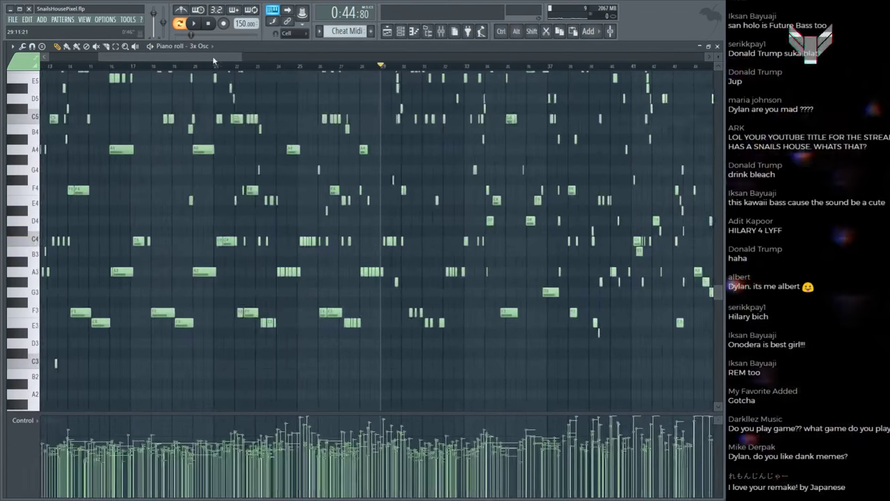
{"action": "left_click", "coordinate": [309, 149], "text": "alt"}
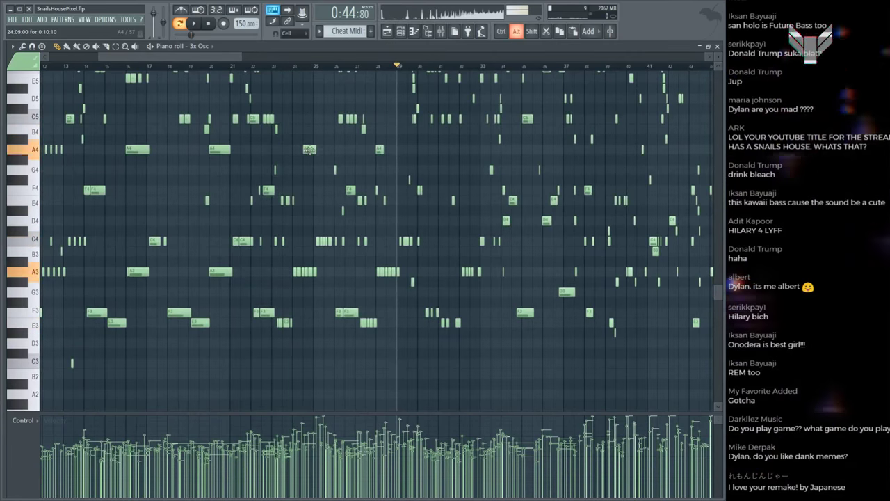
{"action": "left_click_drag", "start_coordinate": [153, 152], "coordinate": [139, 157]}
{"action": "scroll", "coordinate": [139, 156], "scroll_direction": "up", "scroll_amount": 4}
{"action": "left_click_drag", "start_coordinate": [250, 174], "coordinate": [575, 156]}
{"action": "scroll", "coordinate": [682, 73], "scroll_direction": "up", "scroll_amount": 5}
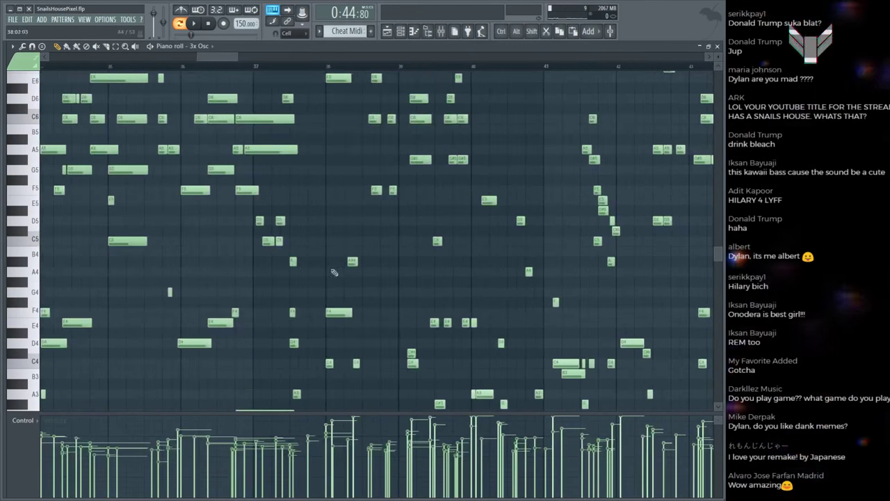
Step: Preview the 3x Osc notes at several points around bars 42 to 44
{"action": "left_click", "coordinate": [425, 235], "text": "alt"}
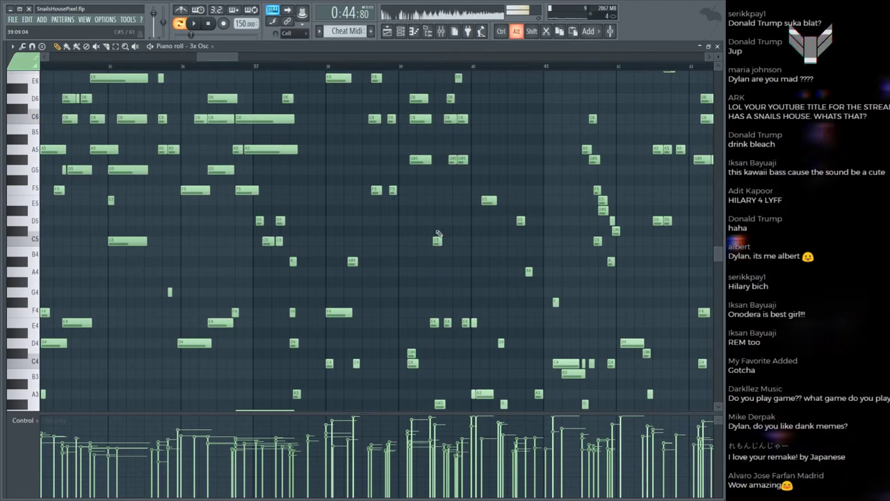
{"action": "left_click", "coordinate": [482, 202], "text": "alt"}
{"action": "left_click", "coordinate": [557, 181], "text": "alt"}
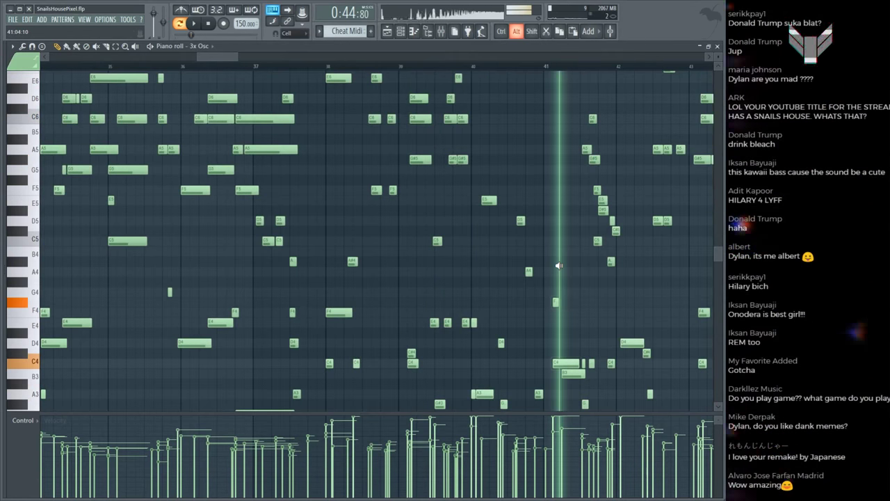
{"action": "left_click_drag", "start_coordinate": [218, 55], "coordinate": [242, 56]}
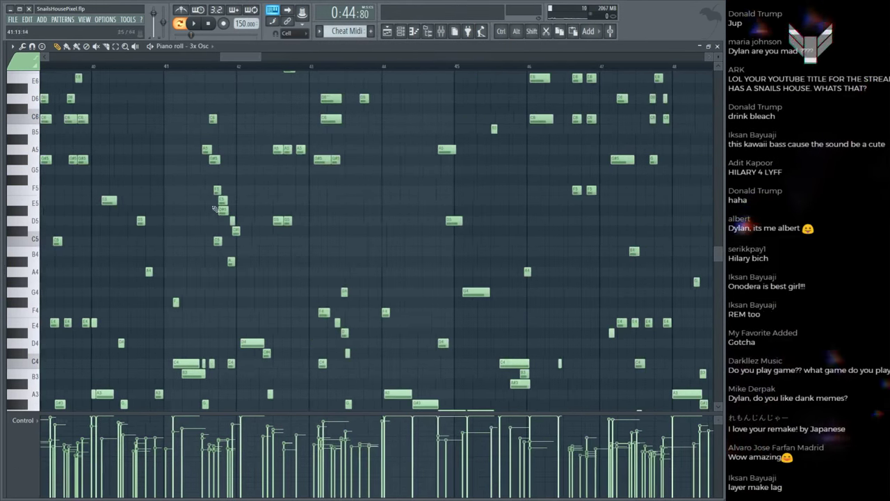
{"action": "left_click", "coordinate": [252, 222], "text": "alt"}
{"action": "left_click", "coordinate": [327, 225], "text": "alt"}
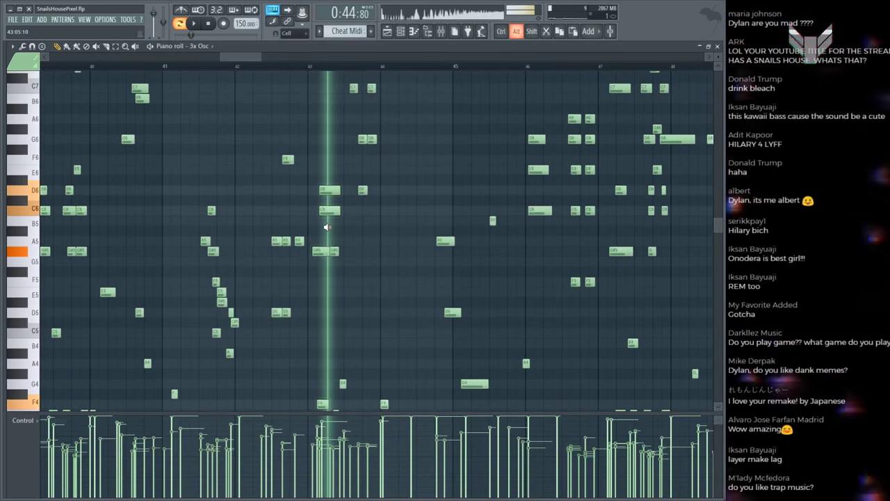
{"action": "left_click", "coordinate": [194, 292], "text": "alt"}
{"action": "scroll", "coordinate": [197, 279], "scroll_direction": "up", "scroll_amount": 4}
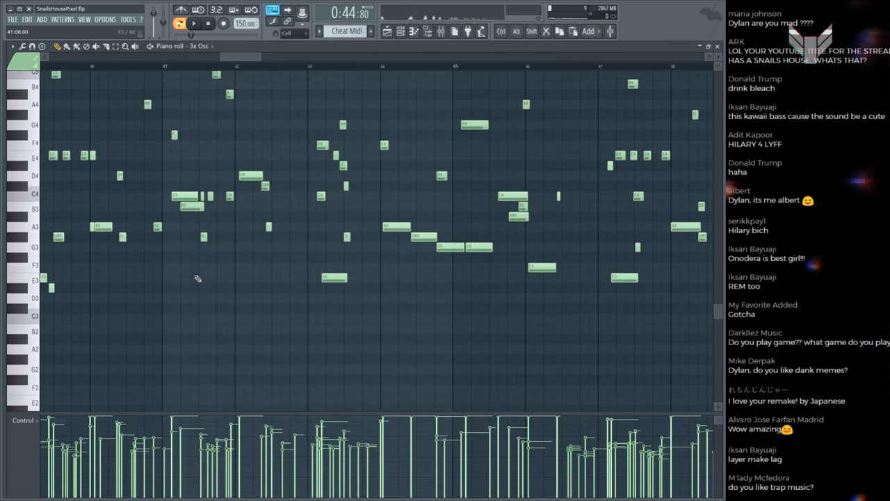
{"action": "scroll", "coordinate": [197, 275], "scroll_direction": "down", "scroll_amount": 5}
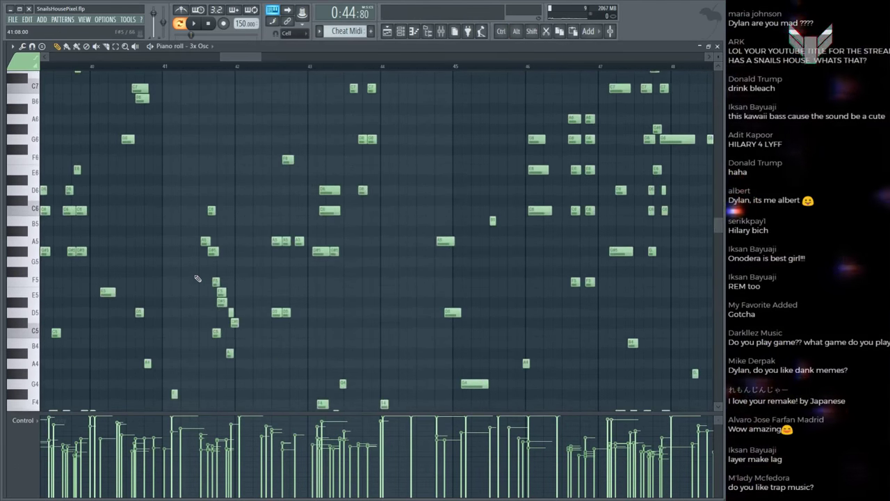
Step: Audition the 3x Osc chords sweeping forward through bars 46 to 51
{"action": "left_click_drag", "start_coordinate": [196, 267], "coordinate": [473, 216]}
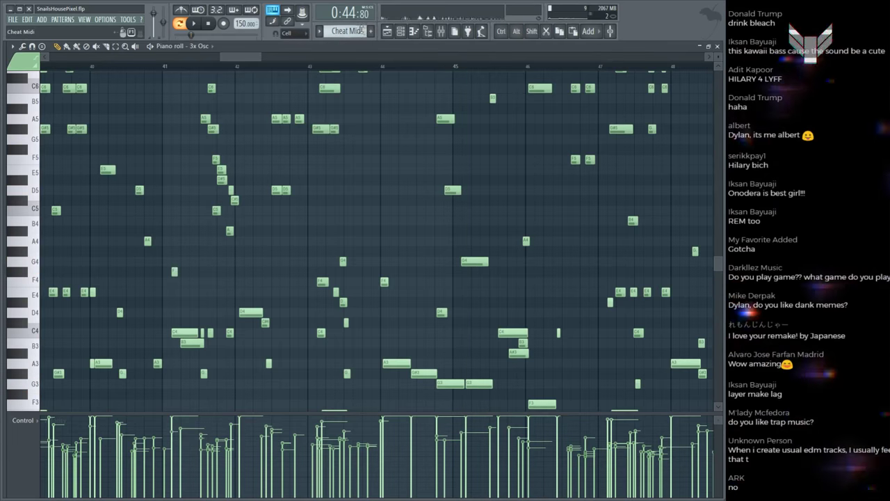
{"action": "scroll", "coordinate": [353, 58], "scroll_direction": "right", "scroll_amount": 4}
{"action": "scroll", "coordinate": [365, 73], "scroll_direction": "down", "scroll_amount": 3}
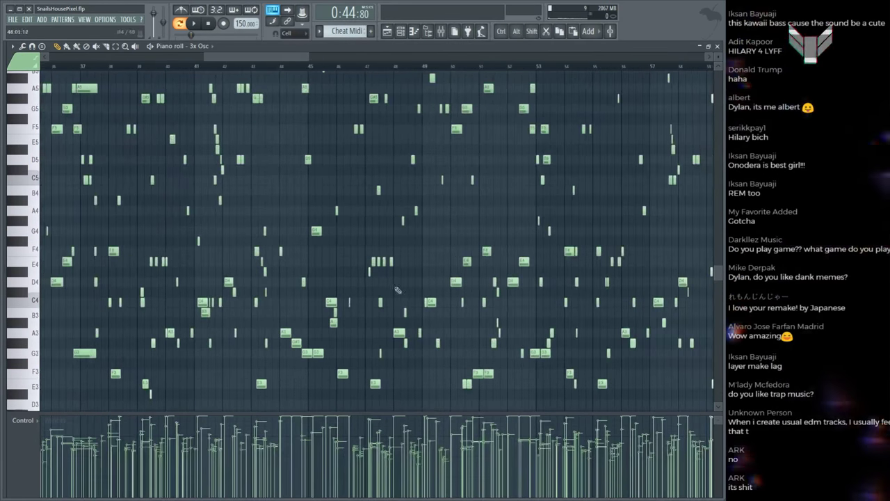
{"action": "left_click", "coordinate": [357, 276], "text": "alt"}
{"action": "left_click", "coordinate": [357, 276], "text": "alt"}
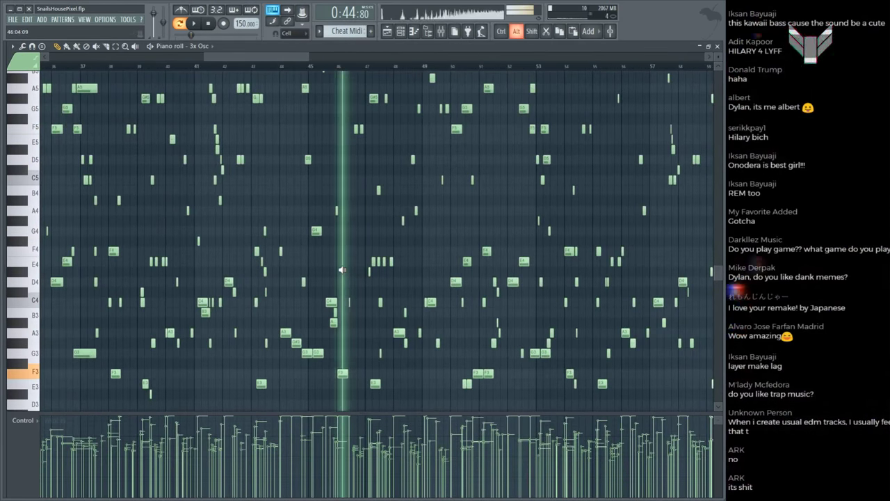
{"action": "left_click", "coordinate": [376, 273], "text": "alt"}
{"action": "left_click", "coordinate": [397, 263], "text": "alt"}
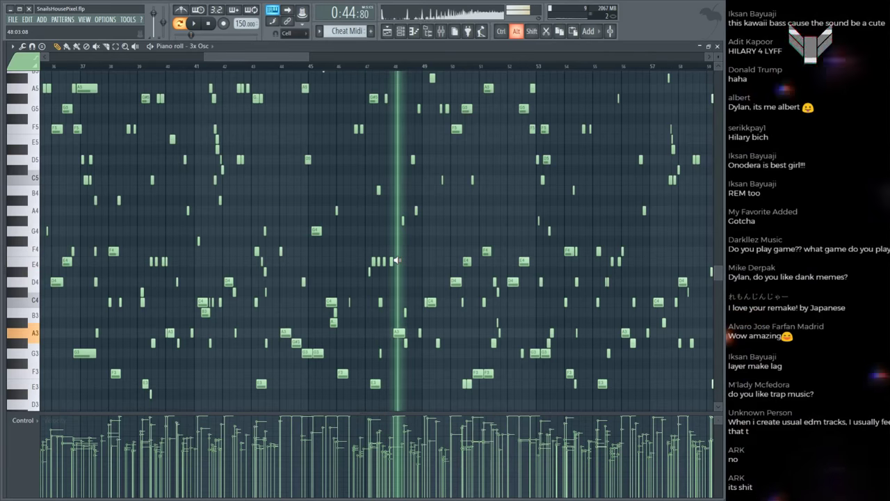
{"action": "left_click", "coordinate": [431, 251], "text": "alt"}
{"action": "left_click_drag", "start_coordinate": [460, 241], "coordinate": [547, 206]}
Step: Scrub-preview short stretches of the Cheat Midi notes, from earlier bars toward later ones
{"action": "scroll", "coordinate": [270, 239], "scroll_direction": "down", "scroll_amount": 3}
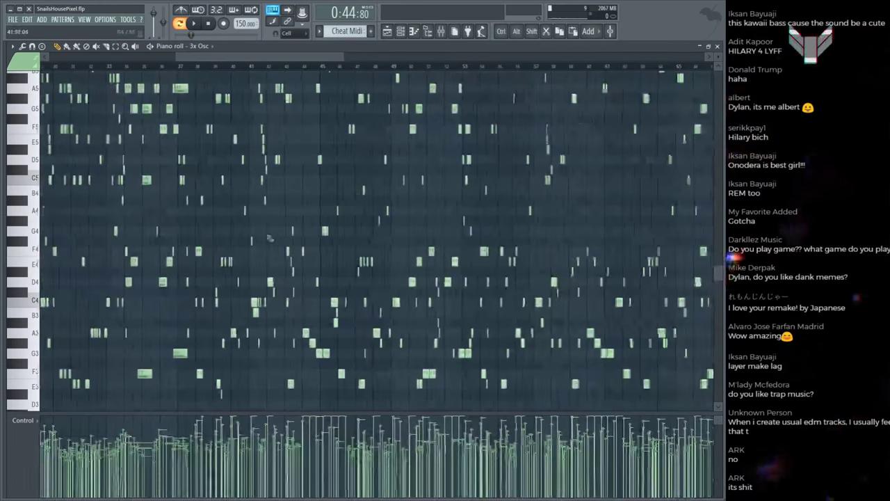
{"action": "left_click_drag", "start_coordinate": [270, 239], "coordinate": [318, 225]}
{"action": "scroll", "coordinate": [293, 174], "scroll_direction": "up", "scroll_amount": 4}
{"action": "left_click_drag", "start_coordinate": [251, 128], "coordinate": [267, 106]}
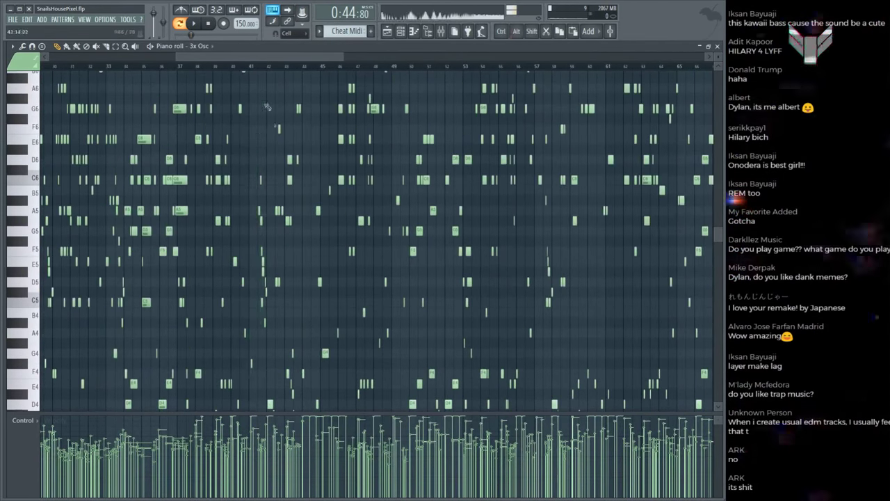
{"action": "scroll", "coordinate": [261, 101], "scroll_direction": "up", "scroll_amount": 6}
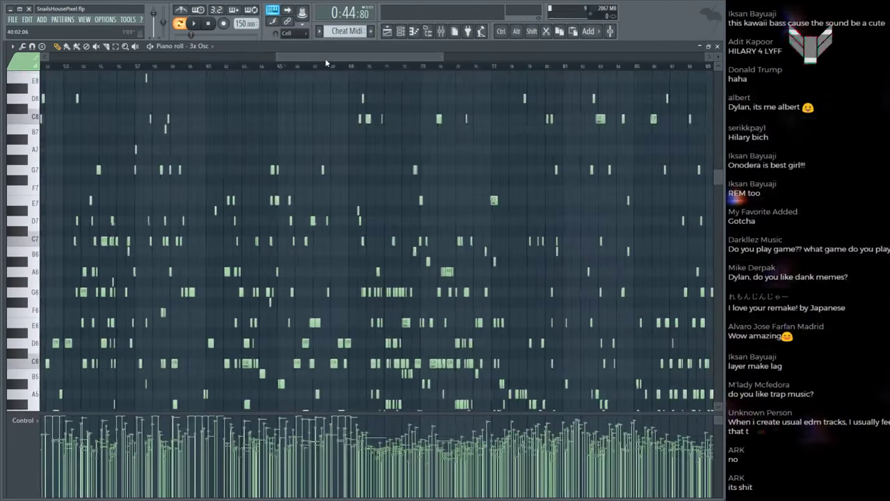
{"action": "scroll", "coordinate": [338, 66], "scroll_direction": "down", "scroll_amount": 5}
{"action": "scroll", "coordinate": [363, 237], "scroll_direction": "down", "scroll_amount": 5}
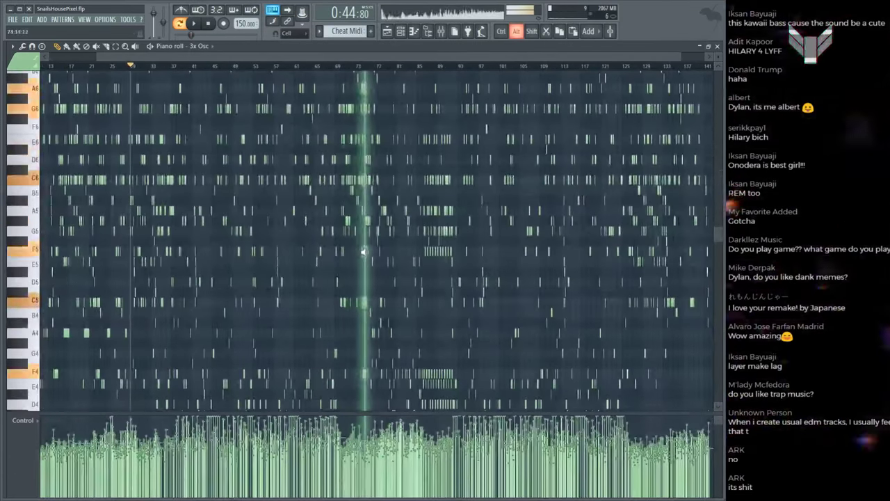
{"action": "scroll", "coordinate": [395, 61], "scroll_direction": "up", "scroll_amount": 5}
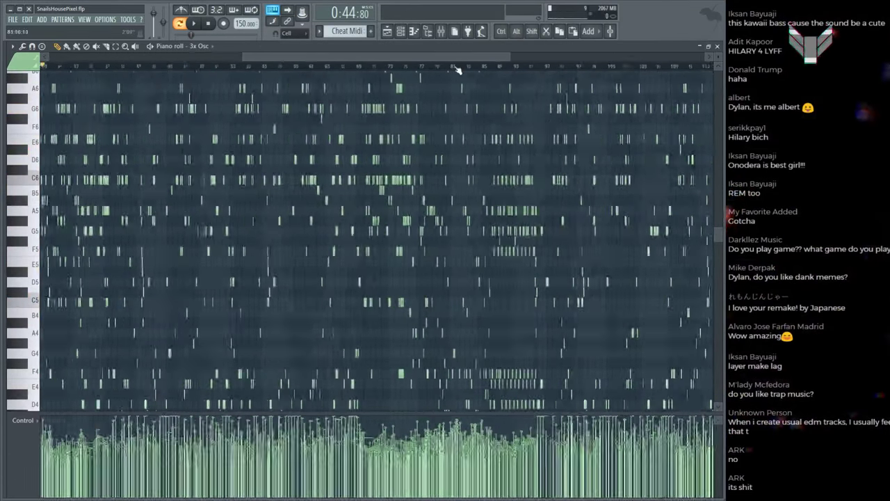
{"action": "left_click_drag", "start_coordinate": [225, 214], "coordinate": [266, 166]}
{"action": "left_click_drag", "start_coordinate": [280, 162], "coordinate": [411, 177]}
{"action": "left_click_drag", "start_coordinate": [566, 176], "coordinate": [643, 195]}
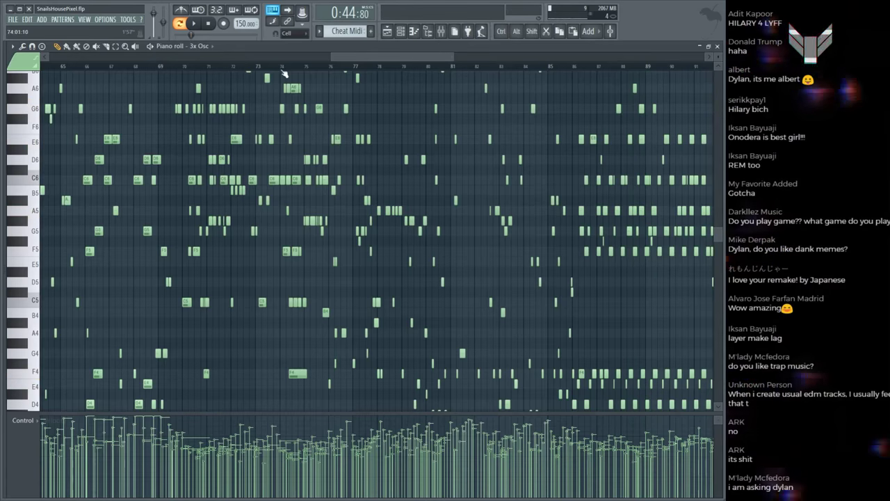
Step: Audition further stretches of the Cheat Midi reference melody
{"action": "left_click_drag", "start_coordinate": [348, 57], "coordinate": [384, 63]}
{"action": "scroll", "coordinate": [327, 221], "scroll_direction": "up", "scroll_amount": 5}
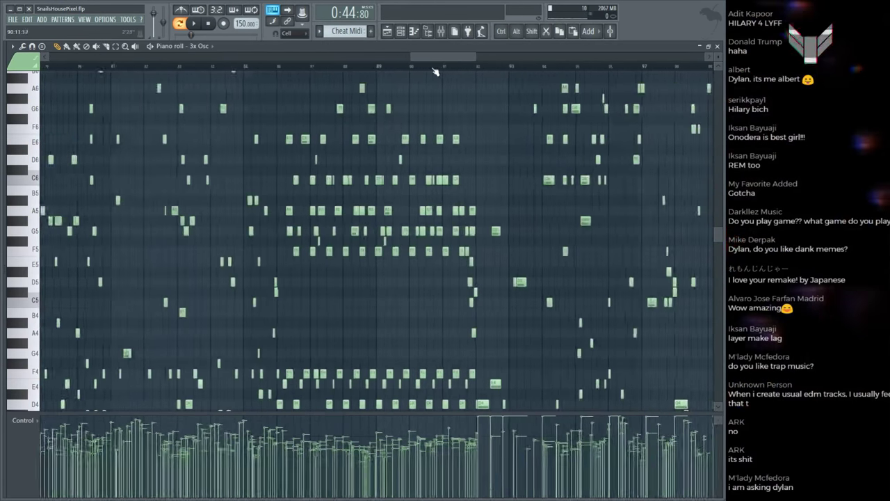
{"action": "scroll", "coordinate": [327, 221], "scroll_direction": "down", "scroll_amount": 2}
{"action": "left_click_drag", "start_coordinate": [327, 221], "coordinate": [398, 221]}
{"action": "scroll", "coordinate": [415, 72], "scroll_direction": "down", "scroll_amount": 2}
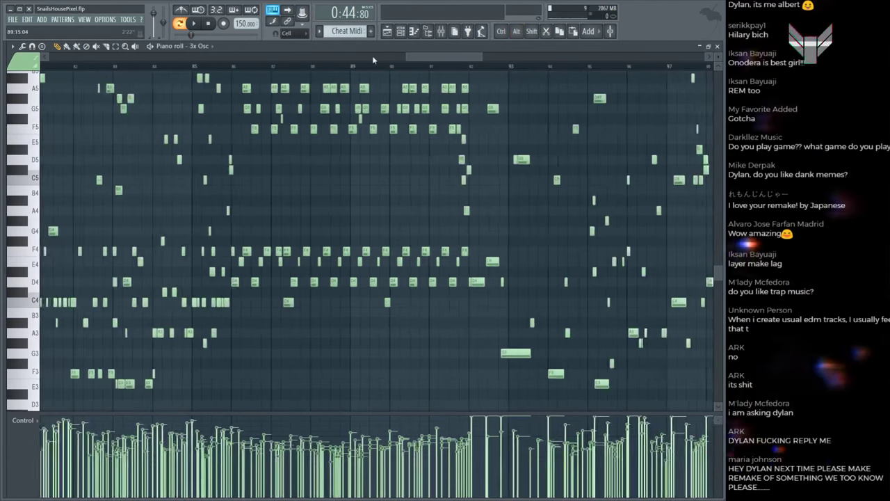
{"action": "left_click_drag", "start_coordinate": [339, 210], "coordinate": [456, 194]}
{"action": "left_click_drag", "start_coordinate": [501, 194], "coordinate": [530, 189]}
{"action": "scroll", "coordinate": [532, 208], "scroll_direction": "up", "scroll_amount": 4}
{"action": "scroll", "coordinate": [532, 240], "scroll_direction": "down", "scroll_amount": 1}
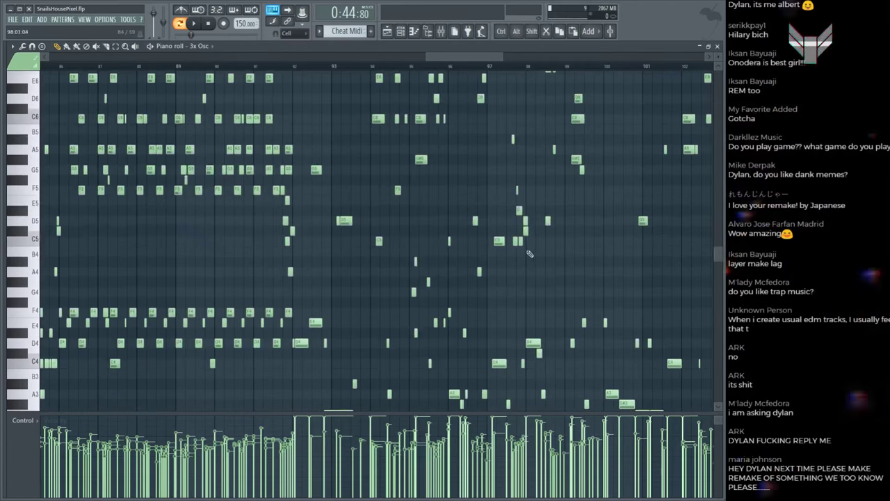
Step: Audition the notes near the end of the reference, then show the Drop Chords #2 pattern's opening bars
{"action": "left_click_drag", "start_coordinate": [527, 247], "coordinate": [527, 247]}
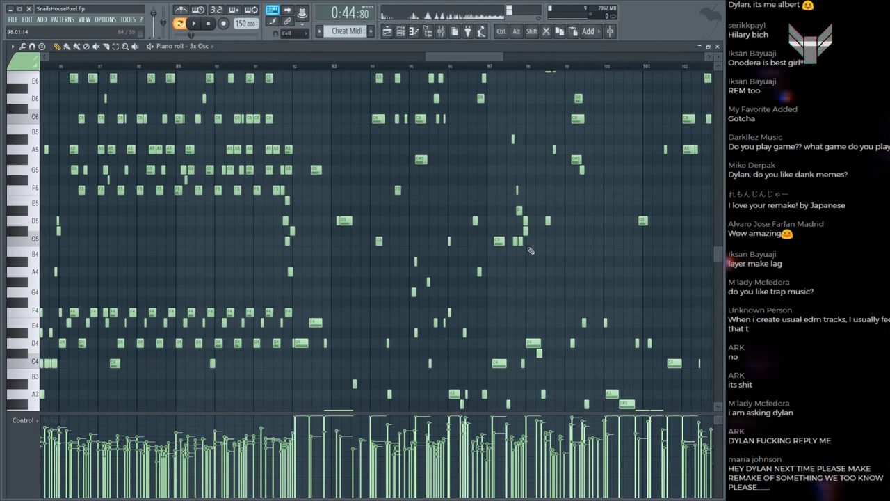
{"action": "scroll", "coordinate": [526, 248], "scroll_direction": "down", "scroll_amount": 2}
{"action": "left_click_drag", "start_coordinate": [577, 237], "coordinate": [635, 232]}
{"action": "scroll", "coordinate": [594, 235], "scroll_direction": "down", "scroll_amount": 1}
{"action": "left_click", "coordinate": [611, 234]}
{"action": "left_click_drag", "start_coordinate": [638, 231], "coordinate": [656, 231]}
{"action": "left_click_drag", "start_coordinate": [496, 205], "coordinate": [498, 207]}
{"action": "scroll", "coordinate": [498, 207], "scroll_direction": "down", "scroll_amount": 5}
{"action": "scroll", "coordinate": [498, 207], "scroll_direction": "up", "scroll_amount": 4}
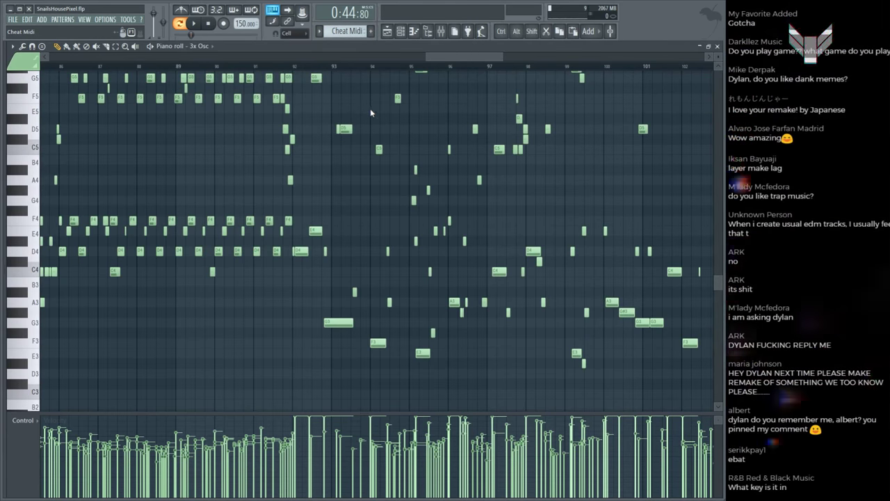
{"action": "scroll", "coordinate": [353, 31], "scroll_direction": "up", "scroll_amount": 1}
{"action": "scroll", "coordinate": [376, 67], "scroll_direction": "up", "scroll_amount": 5}
{"action": "scroll", "coordinate": [327, 162], "scroll_direction": "down", "scroll_amount": 3}
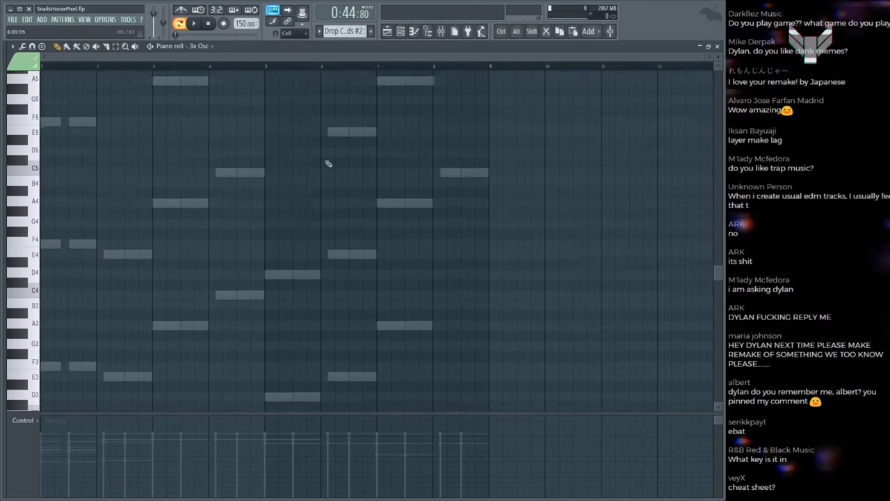
Step: Play the drop chords, switch to the Massive layer, and audition its C3 note
{"action": "scroll", "coordinate": [279, 223], "scroll_direction": "down", "scroll_amount": 1}
{"action": "scroll", "coordinate": [281, 193], "scroll_direction": "up", "scroll_amount": 2}
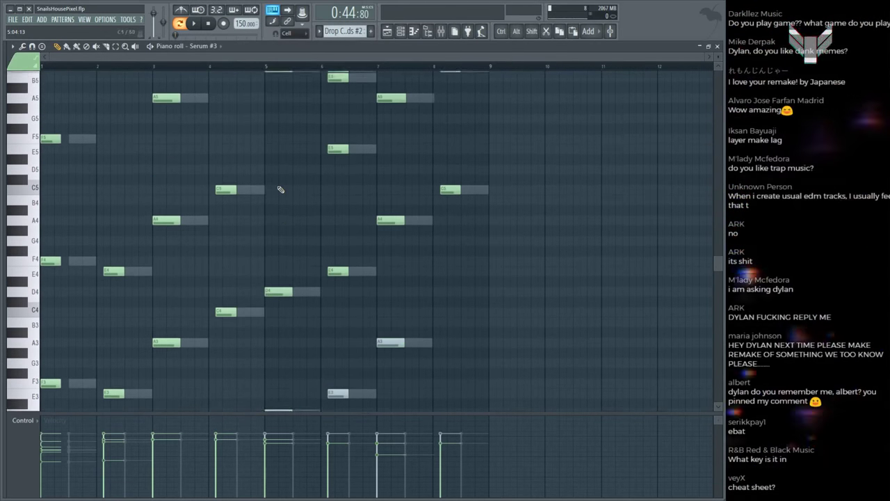
{"action": "key", "text": "space"}
{"action": "key", "text": "space"}
{"action": "scroll", "coordinate": [281, 243], "scroll_direction": "up", "scroll_amount": 2}
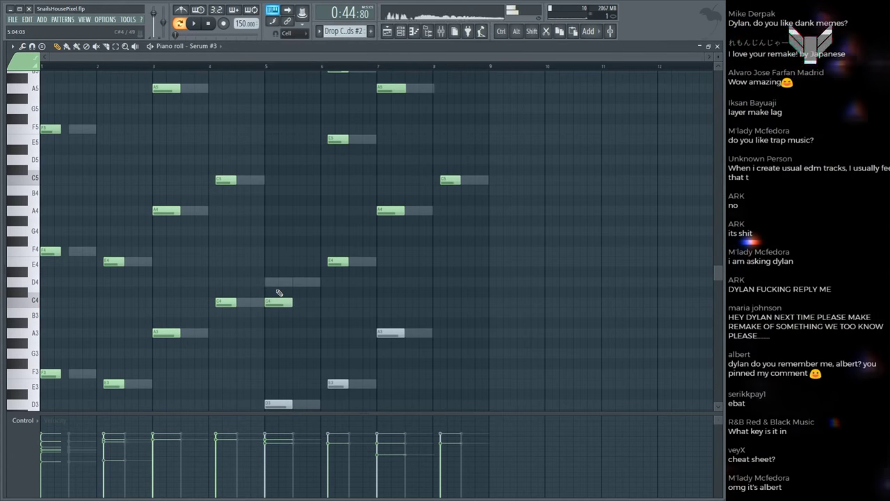
{"action": "key", "text": "alt"}
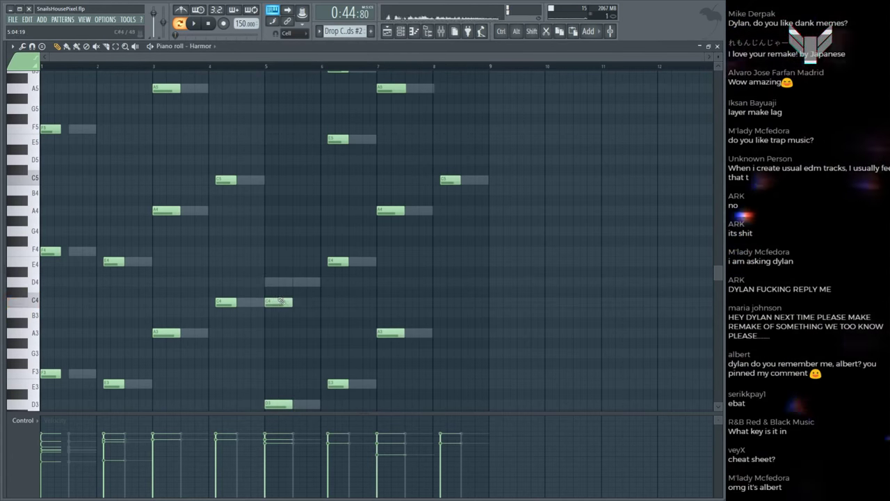
{"action": "scroll", "coordinate": [281, 306], "scroll_direction": "down", "scroll_amount": 2}
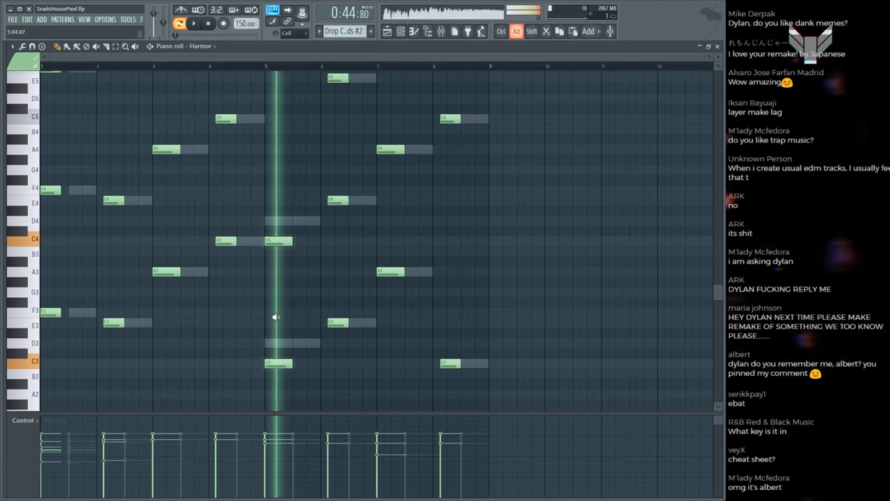
{"action": "double_click", "coordinate": [278, 342]}
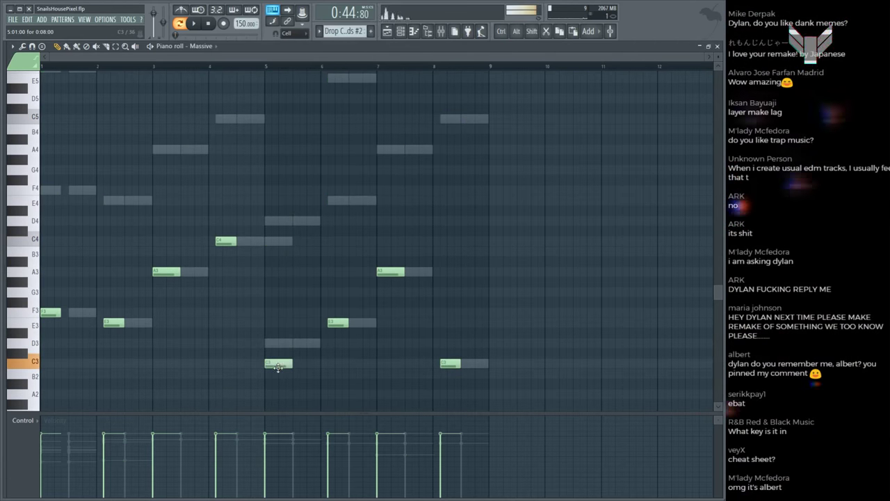
{"action": "left_click", "coordinate": [278, 367]}
Step: In Serum #2, audition the bar 5 and 7 chords, raise D4 to E4, add C5 near bar 8
{"action": "double_click", "coordinate": [279, 221]}
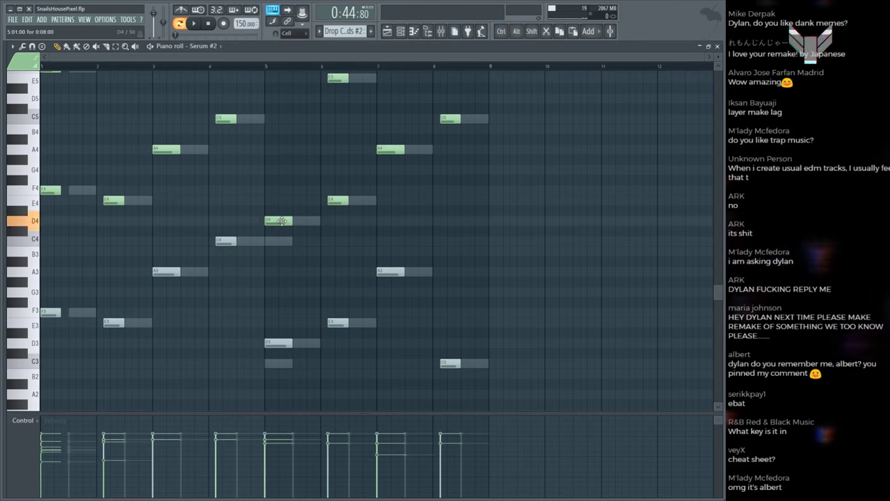
{"action": "left_click", "coordinate": [279, 241], "text": "alt"}
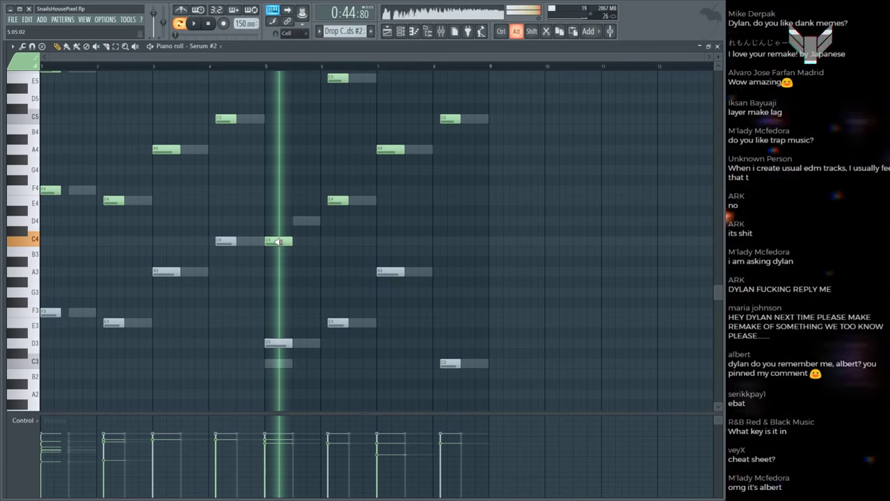
{"action": "left_click", "coordinate": [348, 221], "text": "alt"}
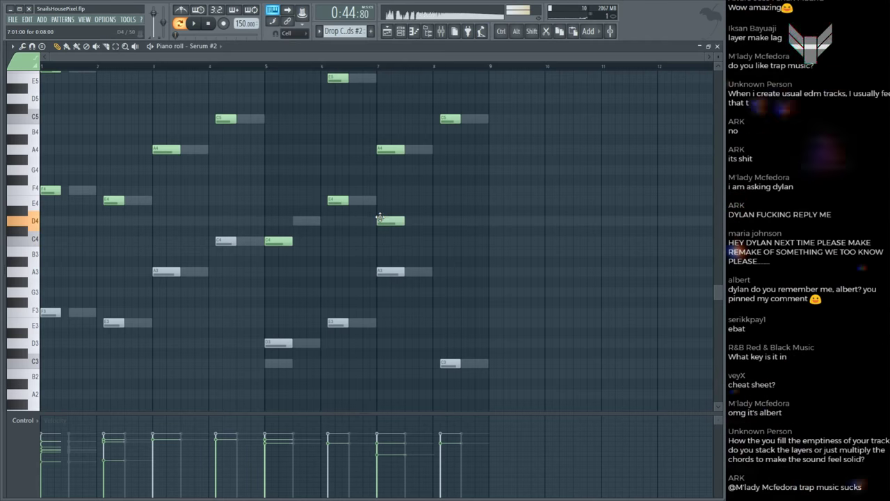
{"action": "left_click_drag", "start_coordinate": [379, 218], "coordinate": [393, 161]}
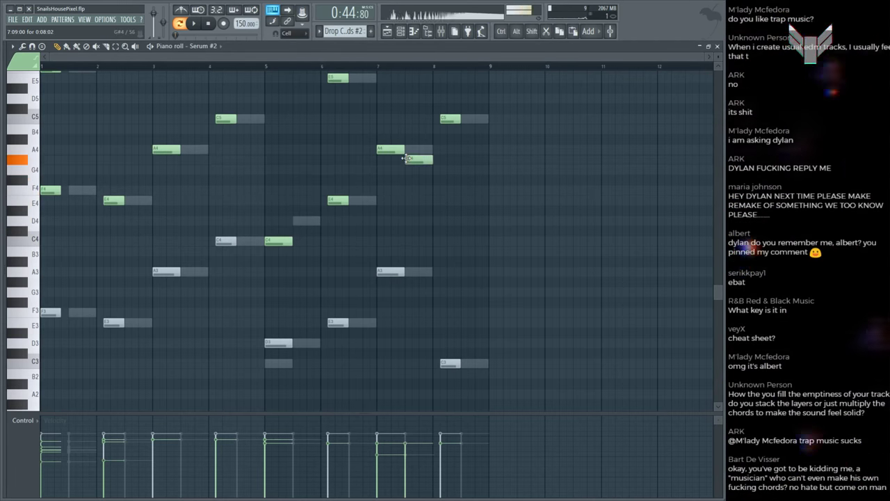
{"action": "scroll", "coordinate": [441, 171], "scroll_direction": "up", "scroll_amount": 3}
{"action": "left_click", "coordinate": [467, 182]}
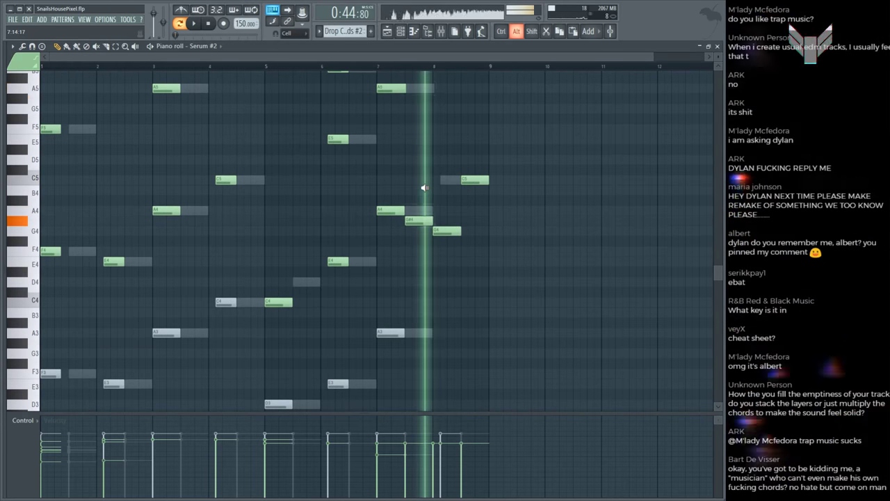
Step: Switch to editing the Serum layer's notes
{"action": "double_click", "coordinate": [417, 211]}
{"action": "left_click_drag", "start_coordinate": [417, 209], "coordinate": [503, 247]}
{"action": "scroll", "coordinate": [491, 209], "scroll_direction": "up", "scroll_amount": 8}
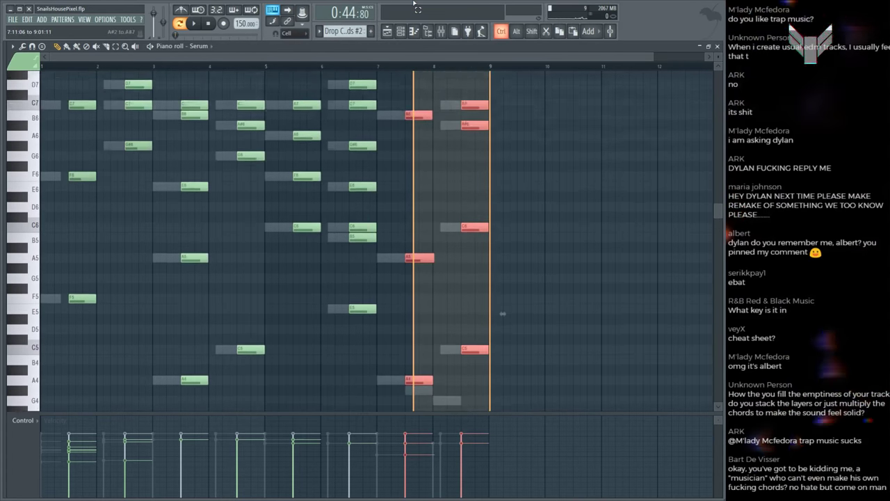
Step: Delete the selected notes in the final bar
{"action": "key", "text": "F6"}
{"action": "scroll", "coordinate": [480, 159], "scroll_direction": "up", "scroll_amount": 2}
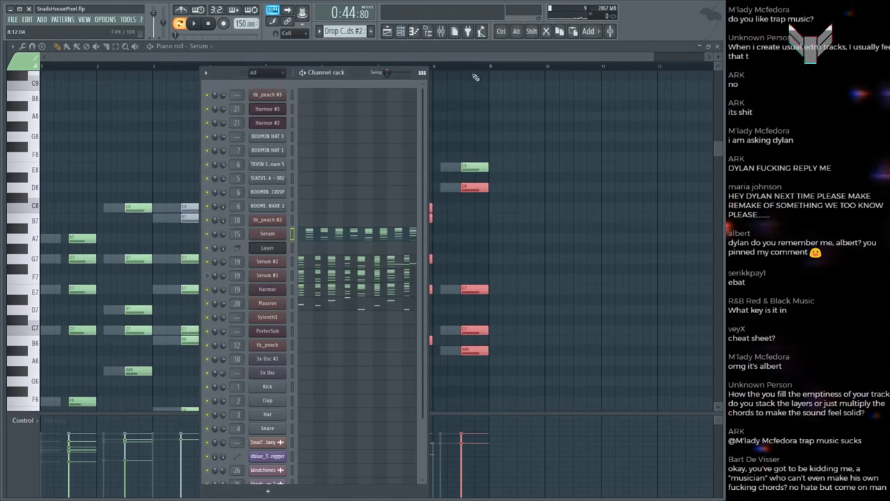
{"action": "key", "text": "F6"}
{"action": "key", "text": "Delete"}
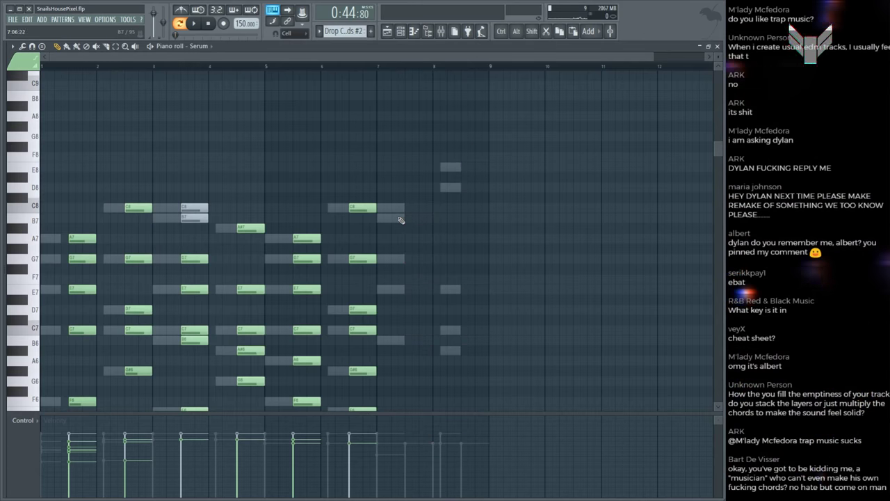
Step: Audition the last-bar ghost notes and switch to editing the Serum #3 layer
{"action": "right_click", "coordinate": [393, 218], "text": "alt"}
{"action": "double_click", "coordinate": [393, 218]}
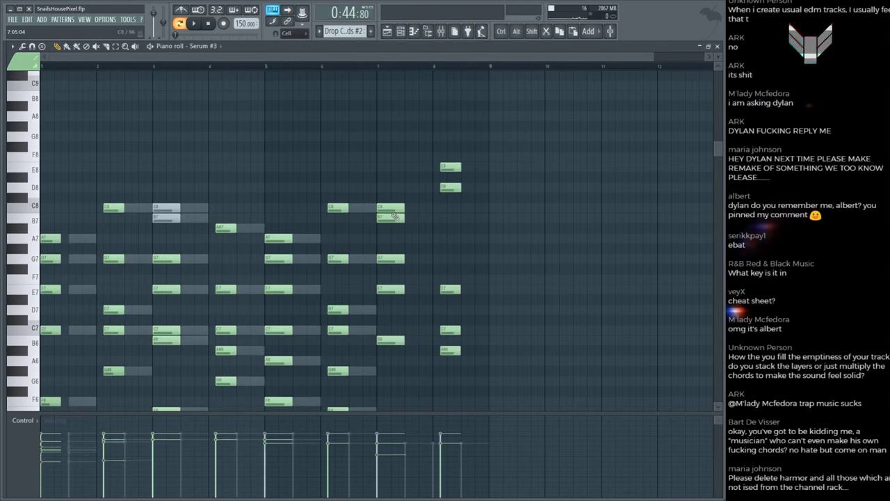
{"action": "scroll", "coordinate": [388, 176], "scroll_direction": "down", "scroll_amount": 6}
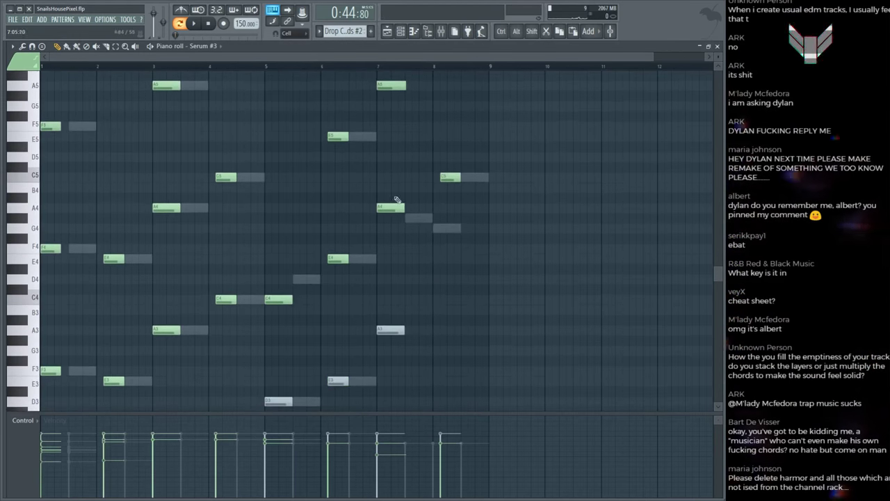
{"action": "left_click_drag", "start_coordinate": [392, 261], "coordinate": [383, 3]}
{"action": "scroll", "coordinate": [493, 242], "scroll_direction": "up", "scroll_amount": 6}
{"action": "key", "text": "F6"}
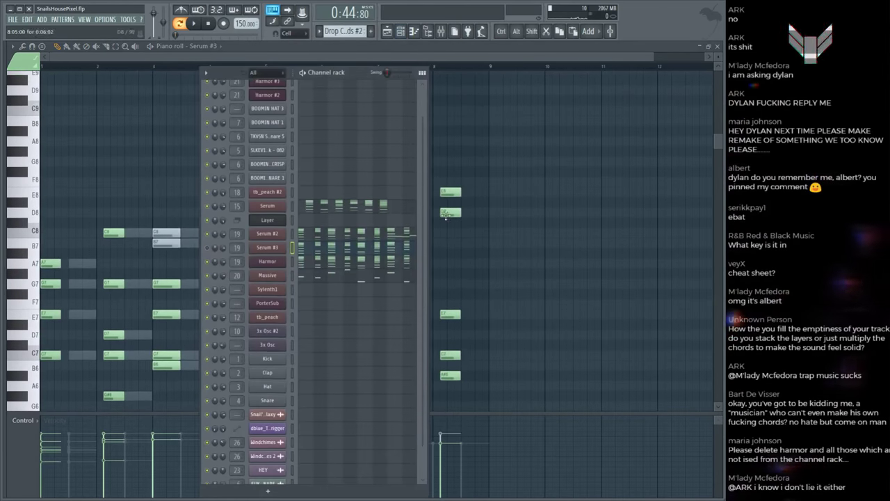
{"action": "key", "text": "F6"}
Step: Copy the bar-7 chord a semitone lower and slightly later
{"action": "left_click_drag", "start_coordinate": [388, 170], "coordinate": [404, 398]}
{"action": "scroll", "coordinate": [404, 398], "scroll_direction": "down", "scroll_amount": 1}
{"action": "left_click_drag", "start_coordinate": [394, 346], "coordinate": [423, 355]}
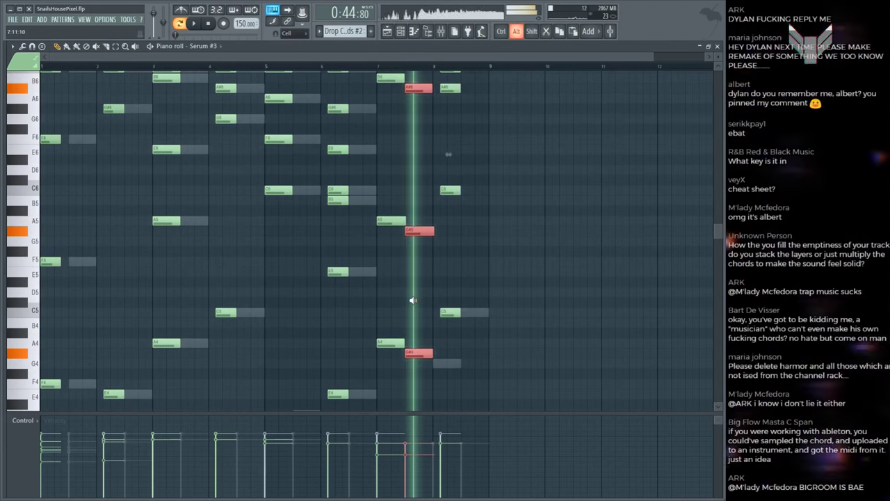
{"action": "scroll", "coordinate": [415, 305], "scroll_direction": "up", "scroll_amount": 3}
{"action": "scroll", "coordinate": [425, 306], "scroll_direction": "down", "scroll_amount": 4}
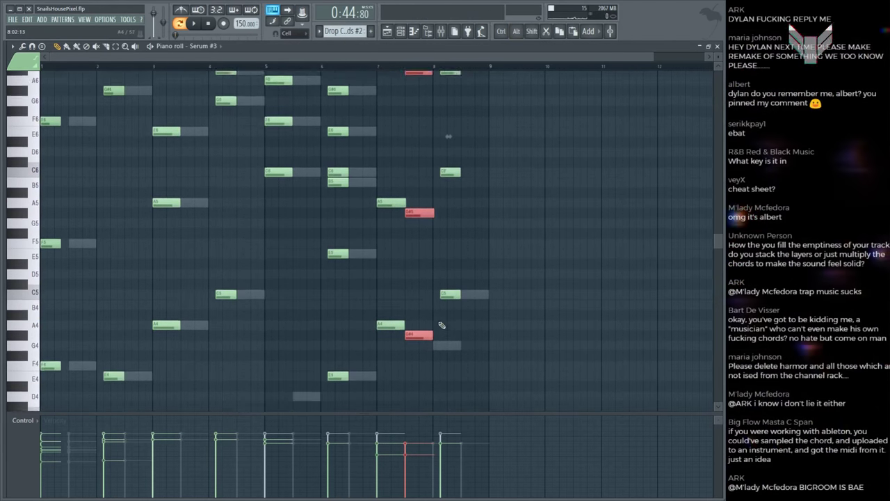
{"action": "left_click", "coordinate": [423, 299]}
Step: Audition the bar 7–8 chords and delete the G3 note at bar 7.5
{"action": "right_click", "coordinate": [451, 305], "text": "alt"}
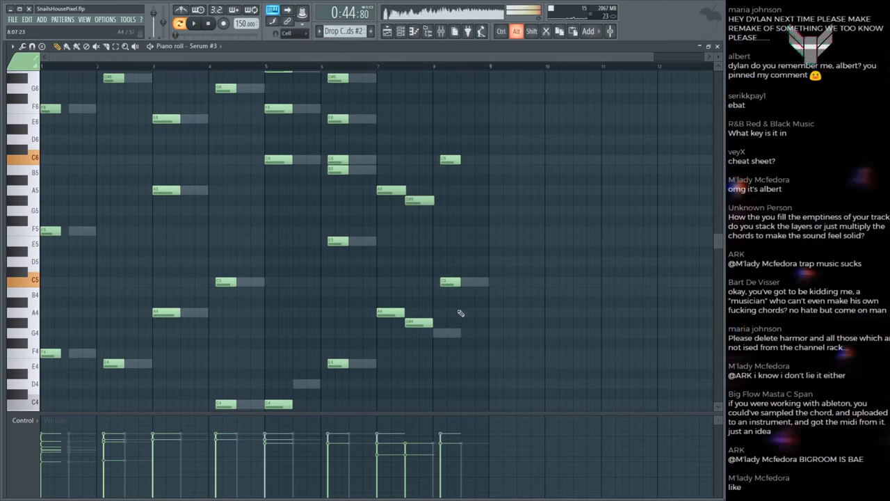
{"action": "left_click", "coordinate": [459, 315], "text": "ctrl"}
{"action": "scroll", "coordinate": [467, 300], "scroll_direction": "down", "scroll_amount": 2}
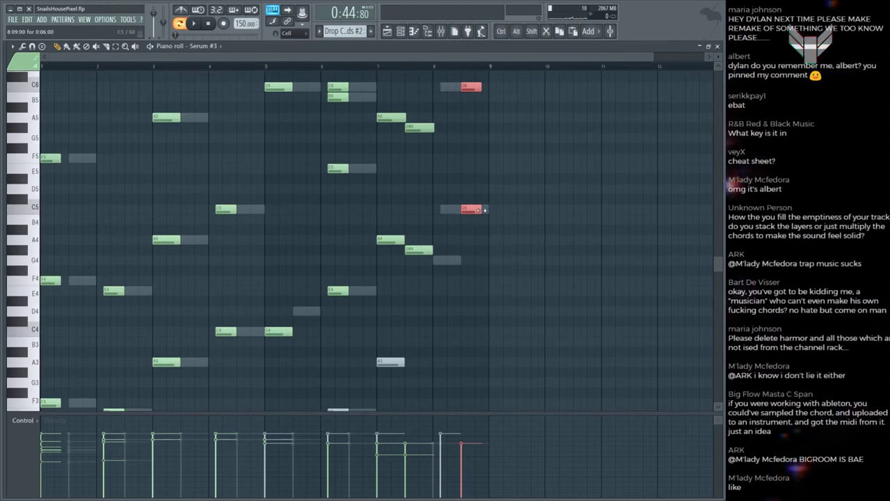
{"action": "right_click", "coordinate": [475, 203], "text": "alt"}
{"action": "right_click", "coordinate": [394, 193], "text": "alt"}
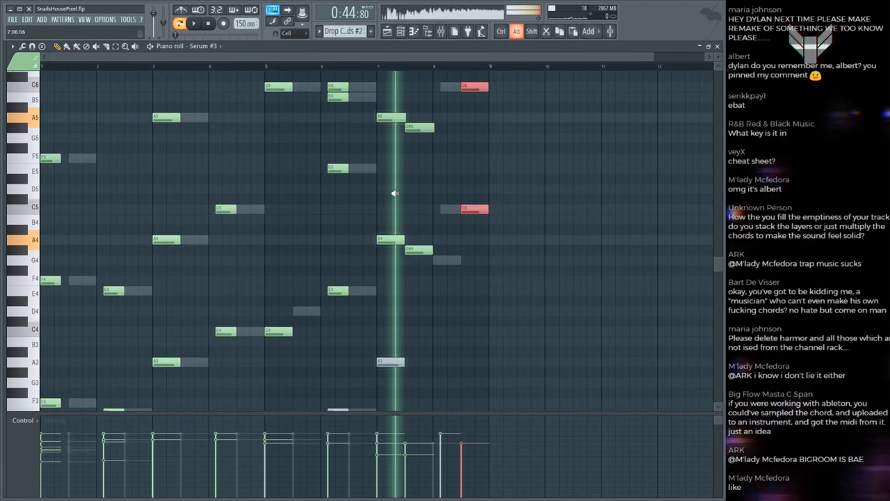
{"action": "right_click", "coordinate": [424, 193], "text": "alt"}
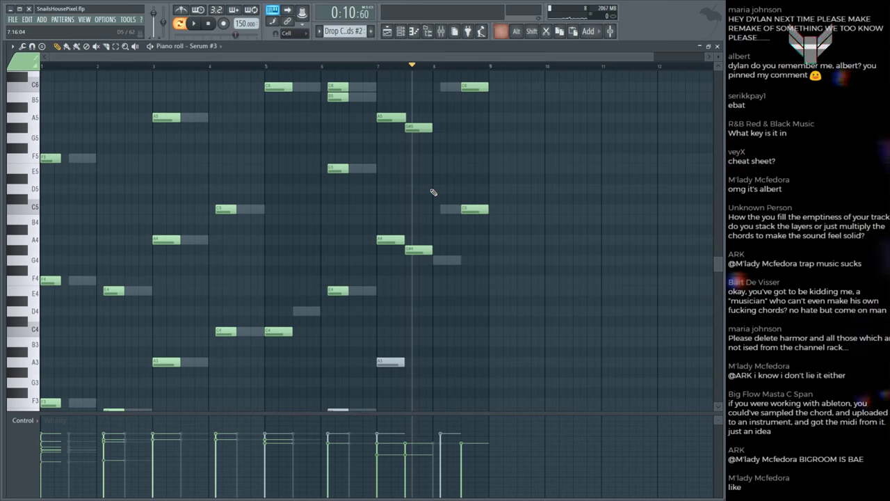
{"action": "right_click", "coordinate": [431, 218], "text": "alt"}
{"action": "scroll", "coordinate": [418, 229], "scroll_direction": "down", "scroll_amount": 4}
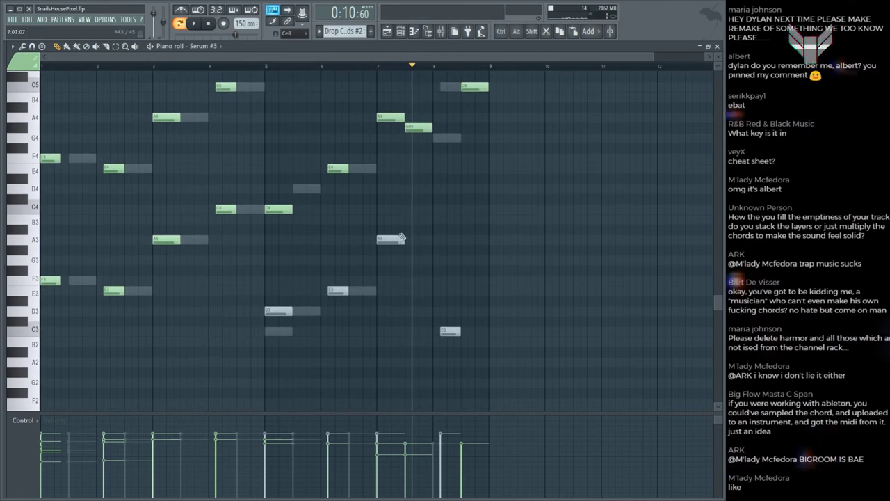
{"action": "right_click", "coordinate": [422, 233], "text": "alt"}
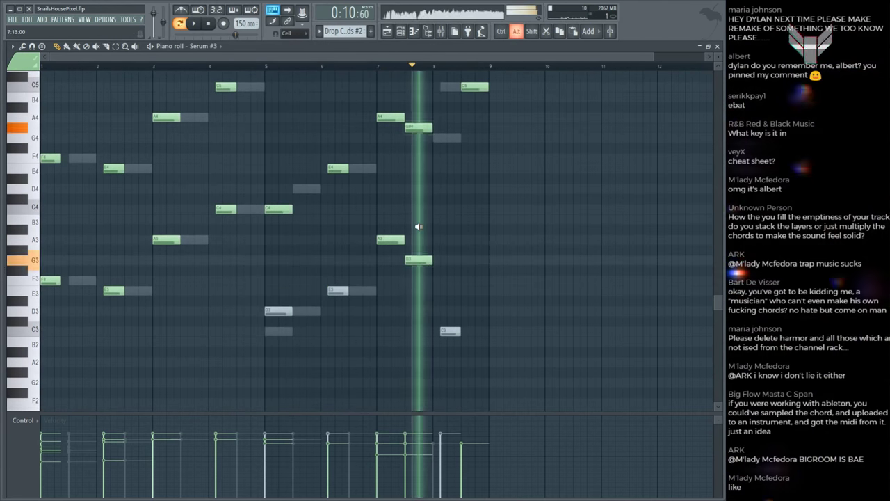
{"action": "right_click", "coordinate": [419, 260]}
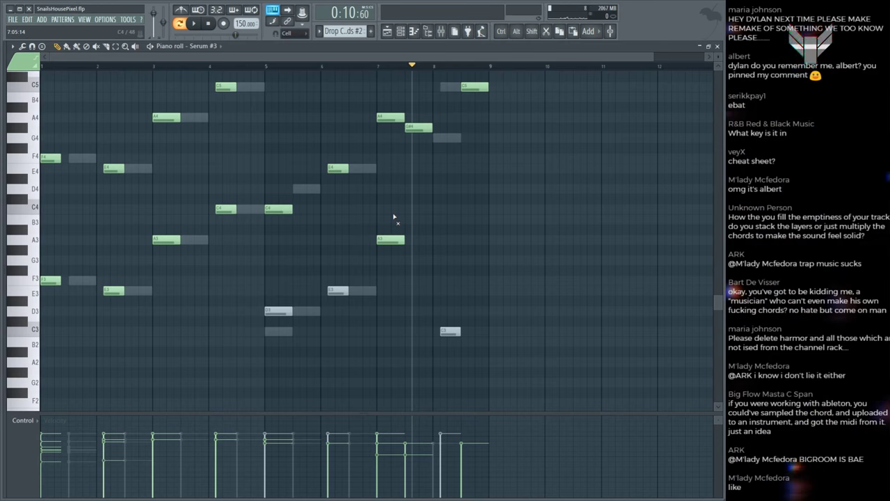
Step: Audition the A4, G#4 and C5 notes, then switch to Harmor's chord notes
{"action": "right_click", "coordinate": [387, 218], "text": "alt"}
{"action": "right_click", "coordinate": [427, 194], "text": "alt"}
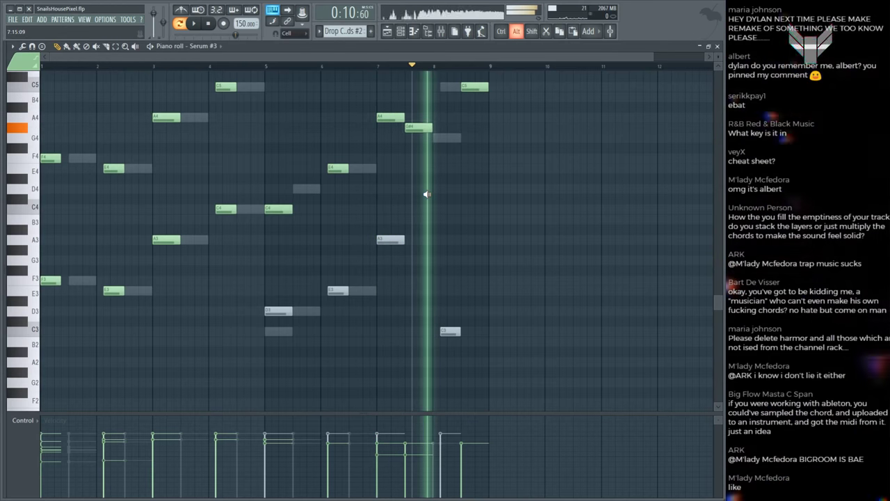
{"action": "right_click", "coordinate": [440, 187], "text": "alt"}
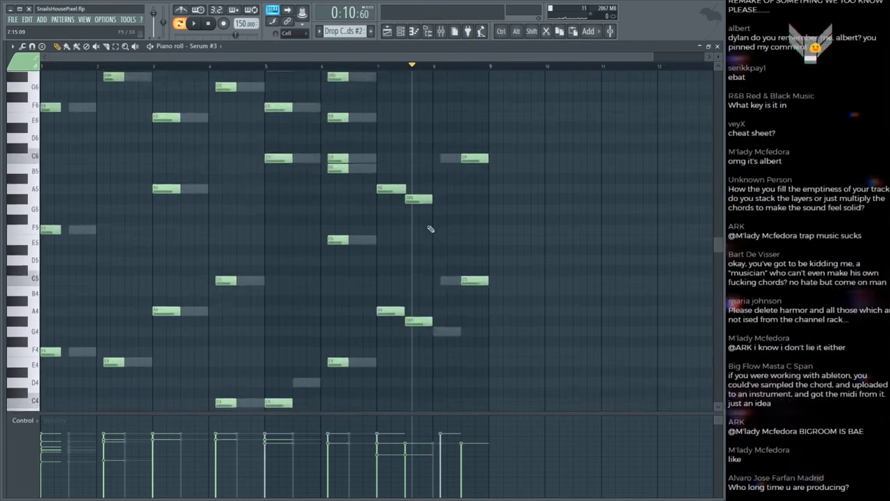
{"action": "scroll", "coordinate": [449, 182], "scroll_direction": "up", "scroll_amount": 2}
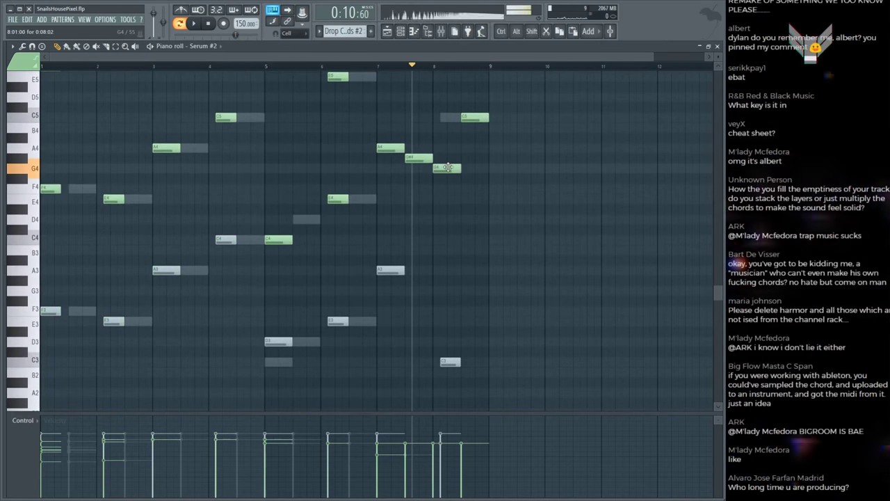
{"action": "scroll", "coordinate": [445, 167], "scroll_direction": "down", "scroll_amount": 6}
{"action": "double_click", "coordinate": [451, 210]}
{"action": "scroll", "coordinate": [453, 212], "scroll_direction": "up", "scroll_amount": 8}
{"action": "double_click", "coordinate": [453, 210]}
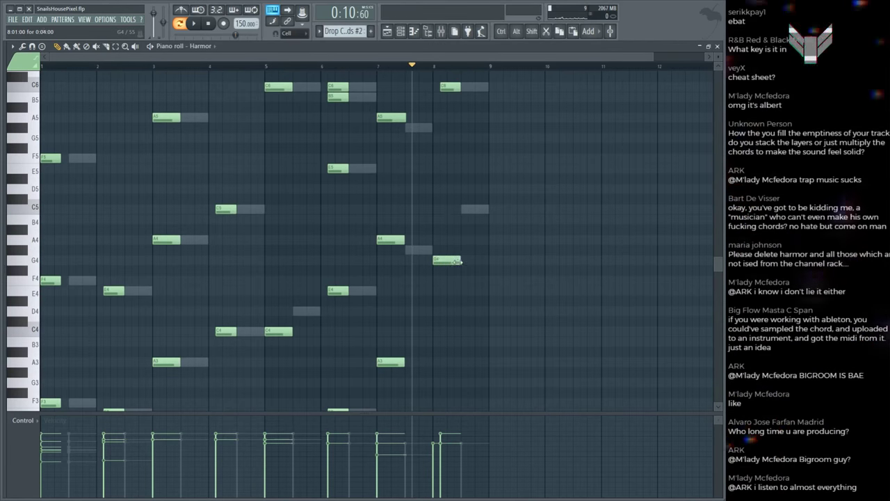
Step: Add a G#4 at bar 7.5 and raise Harmor's bar-7 chord one semitone
{"action": "left_click", "coordinate": [408, 250]}
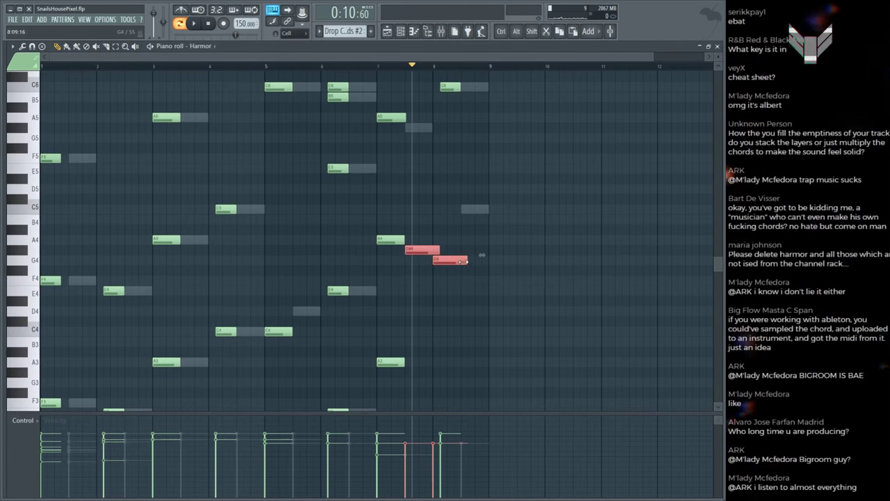
{"action": "left_click_drag", "start_coordinate": [396, 152], "coordinate": [423, 158]}
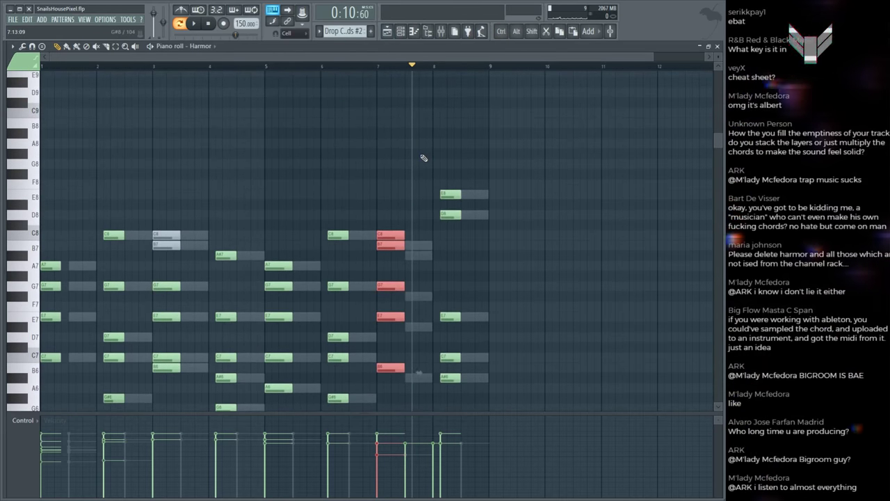
{"action": "scroll", "coordinate": [411, 146], "scroll_direction": "down", "scroll_amount": 6}
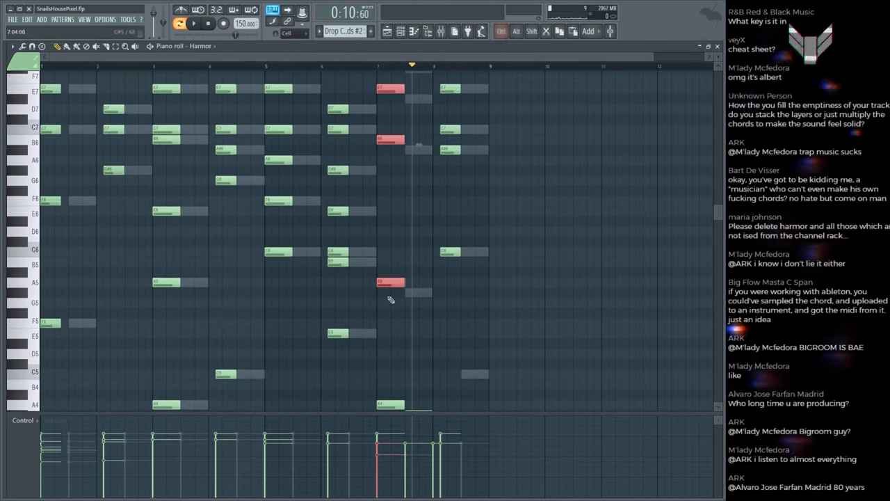
{"action": "left_click_drag", "start_coordinate": [420, 299], "coordinate": [419, 245]}
{"action": "scroll", "coordinate": [420, 245], "scroll_direction": "up", "scroll_amount": 5}
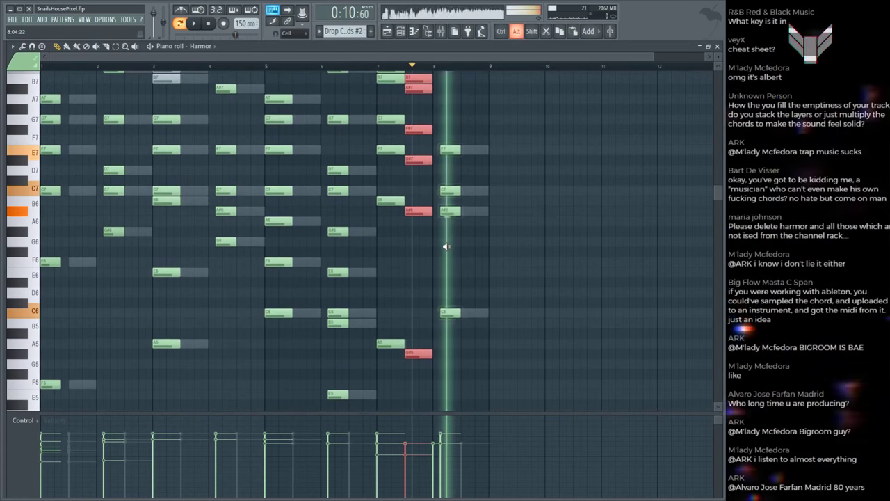
{"action": "left_click", "coordinate": [463, 178]}
{"action": "left_click_drag", "start_coordinate": [462, 178], "coordinate": [453, 316]}
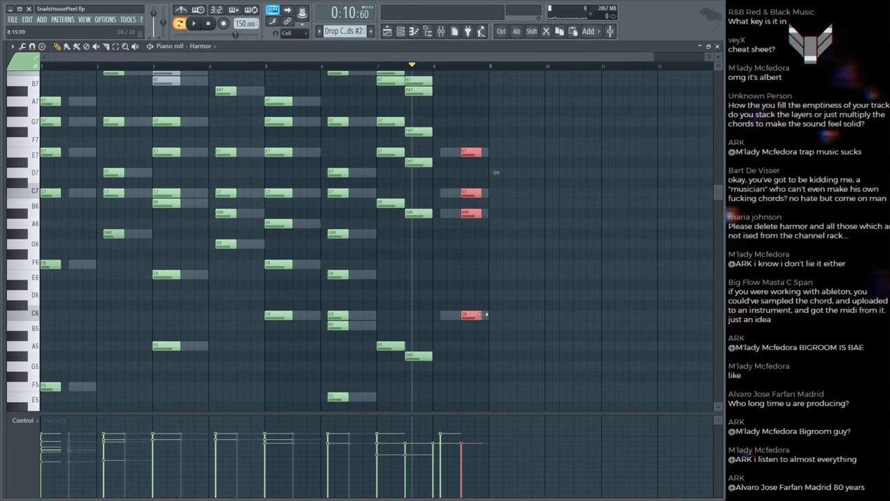
{"action": "double_click", "coordinate": [449, 317]}
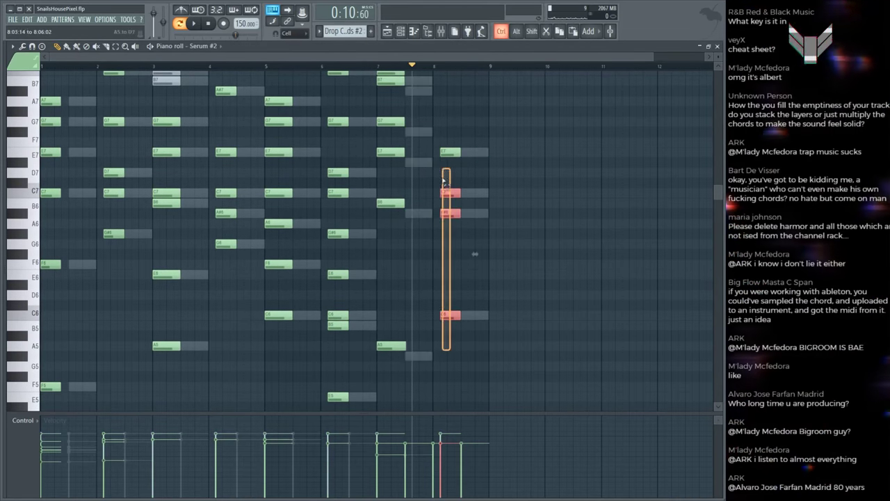
{"action": "key", "text": "F6"}
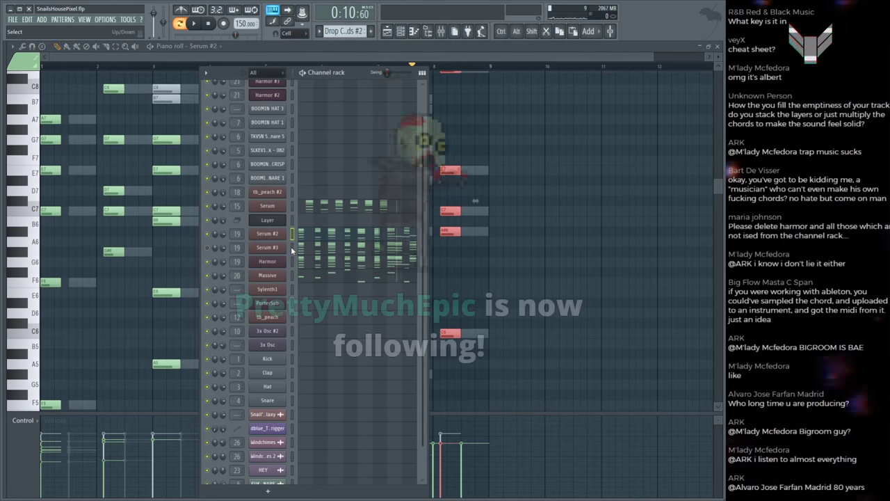
Step: Play the Serum #2 pattern and lower its A5 note near bar 7.5 to G#5
{"action": "left_click", "coordinate": [208, 478]}
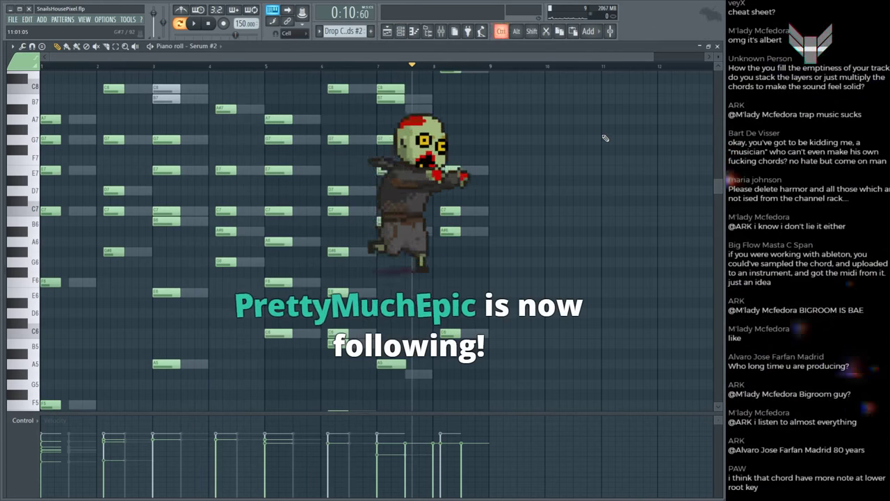
{"action": "scroll", "coordinate": [495, 219], "scroll_direction": "up", "scroll_amount": 3}
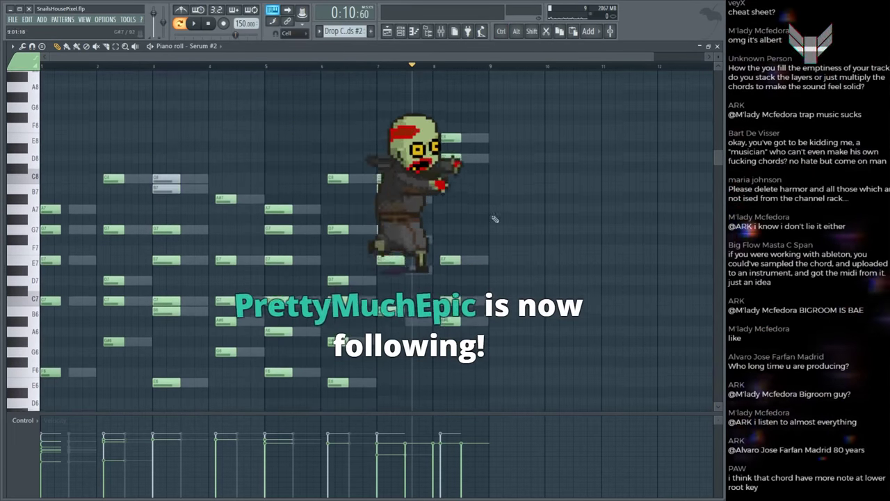
{"action": "key", "text": "space"}
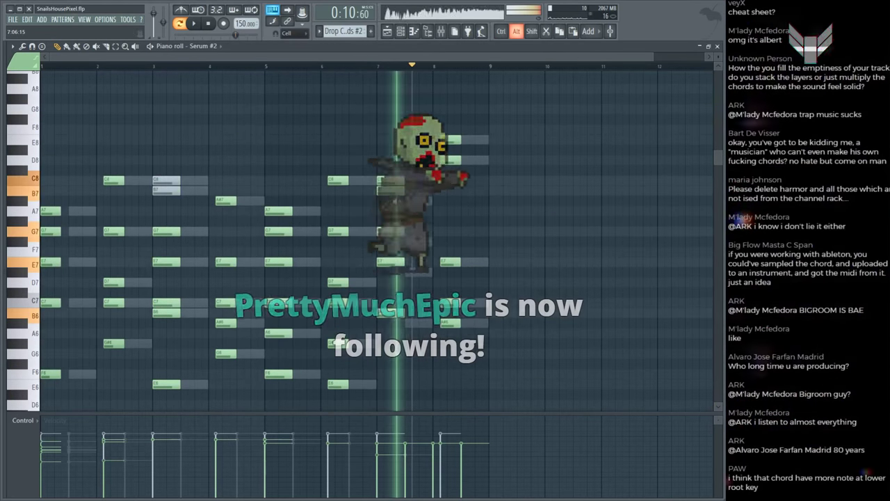
{"action": "key", "text": "space"}
{"action": "left_click_drag", "start_coordinate": [393, 152], "coordinate": [411, 329], "text": "ctrl"}
{"action": "scroll", "coordinate": [420, 332], "scroll_direction": "down", "scroll_amount": 5}
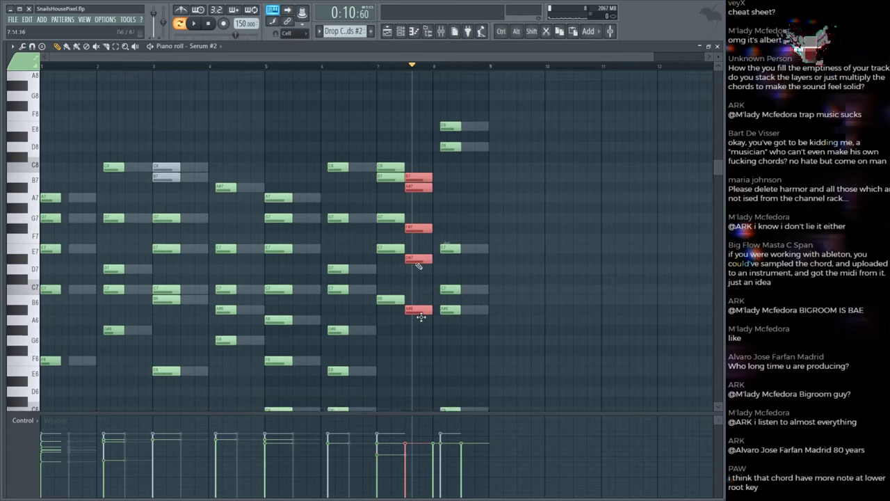
{"action": "left_click", "coordinate": [503, 186]}
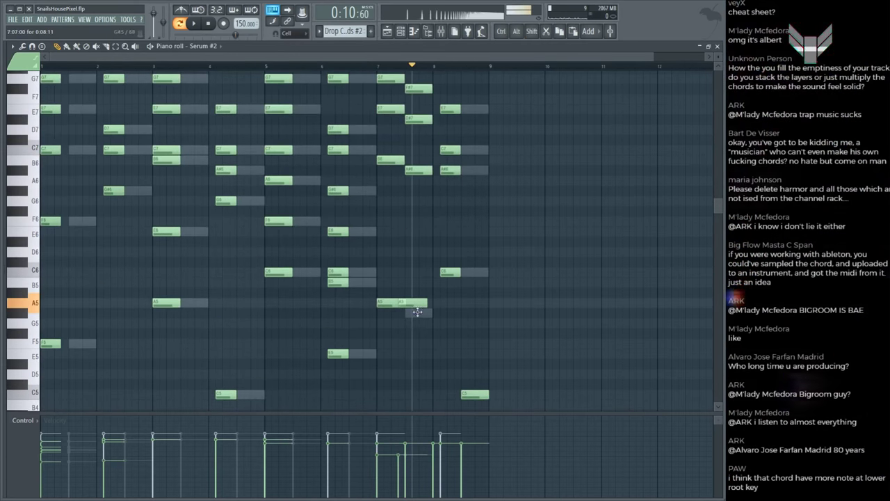
{"action": "left_click_drag", "start_coordinate": [417, 312], "coordinate": [420, 318]}
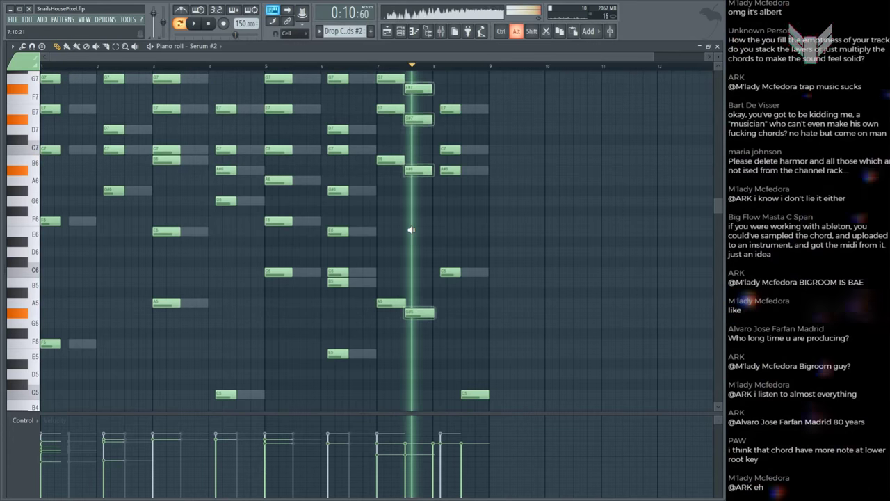
Step: Raise Massive's final-bar note a semitone and preview the A3 and final bars
{"action": "scroll", "coordinate": [415, 233], "scroll_direction": "down", "scroll_amount": 7}
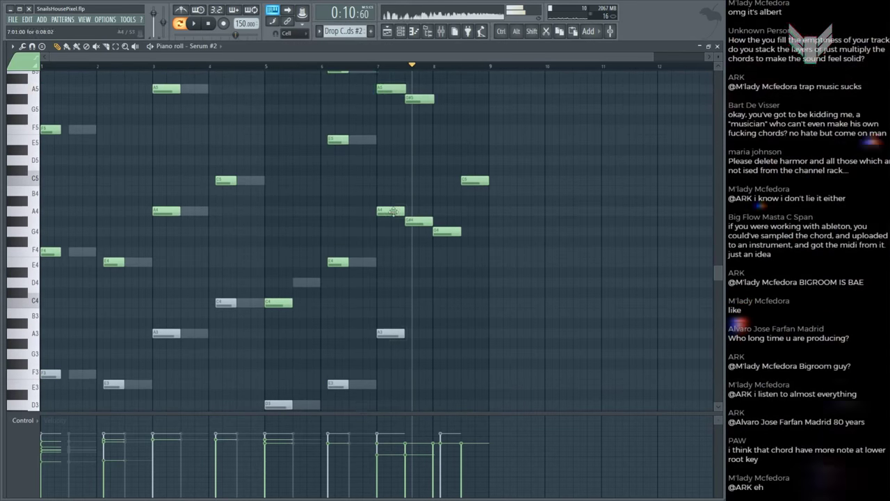
{"action": "scroll", "coordinate": [398, 176], "scroll_direction": "down", "scroll_amount": 6}
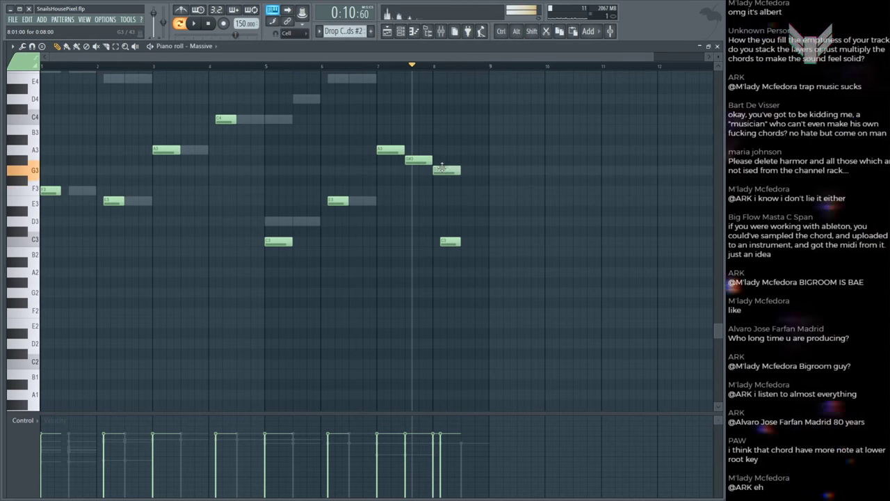
{"action": "left_click_drag", "start_coordinate": [480, 130], "coordinate": [475, 123]}
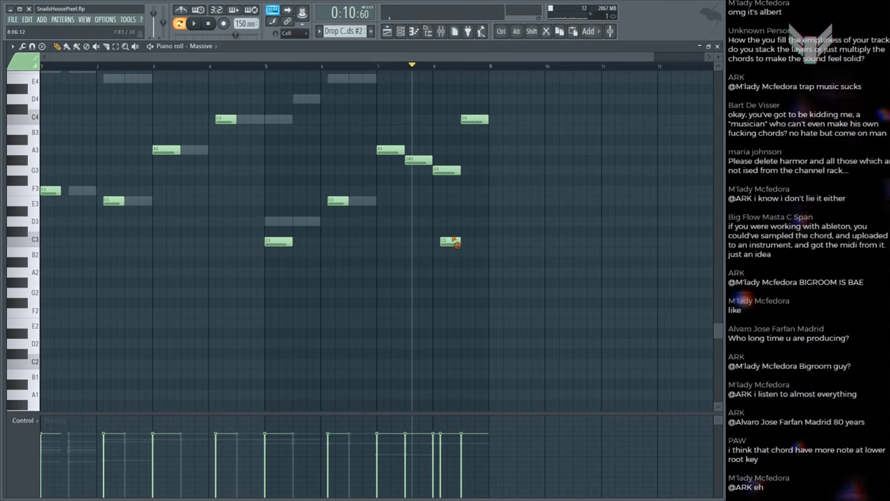
{"action": "left_click", "coordinate": [393, 148]}
{"action": "mouse_move", "coordinate": [417, 145]}
{"action": "left_mouse_down"}
{"action": "mouse_move", "coordinate": [448, 195]}
{"action": "mouse_move", "coordinate": [449, 222]}
{"action": "left_mouse_up"}
Step: Add an A3 note in Harmor right after the existing one
{"action": "double_click", "coordinate": [455, 242]}
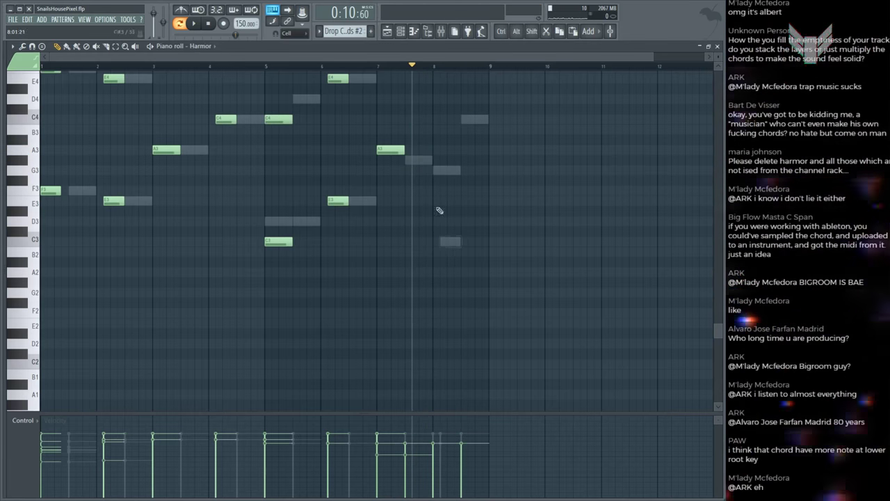
{"action": "left_click", "coordinate": [416, 150]}
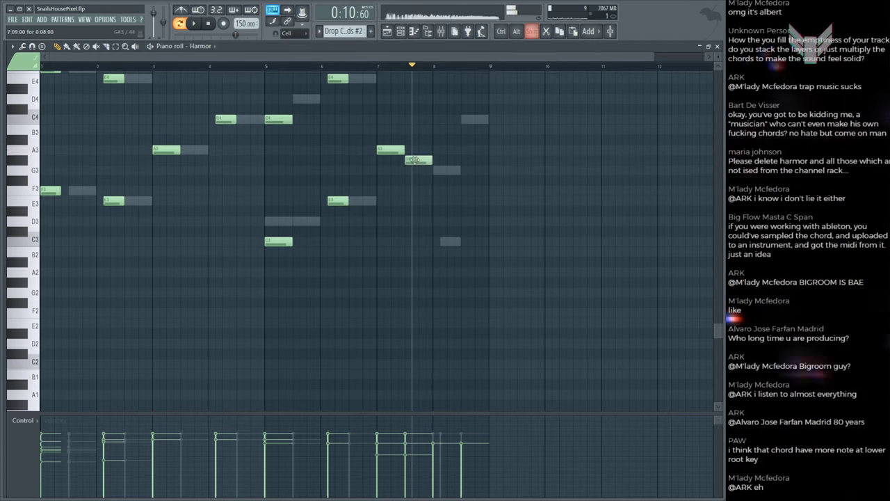
{"action": "double_click", "coordinate": [450, 240]}
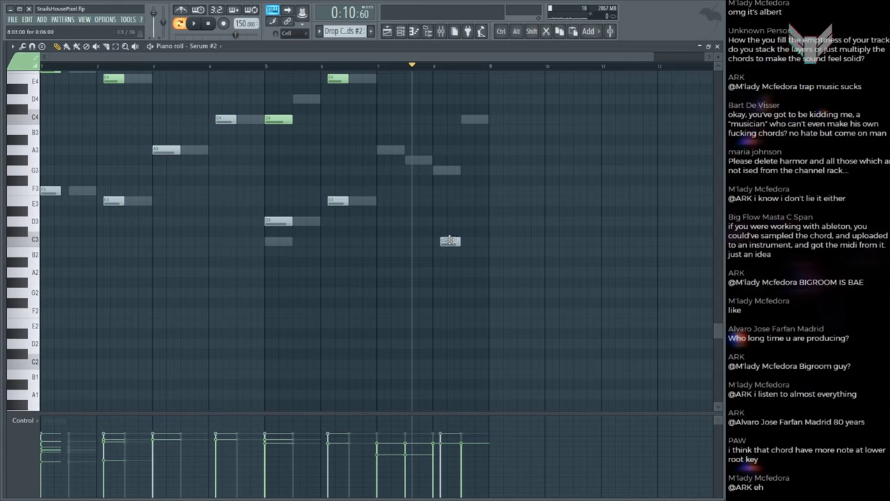
{"action": "scroll", "coordinate": [450, 241], "scroll_direction": "up", "scroll_amount": 3}
{"action": "mouse_move", "coordinate": [450, 241]}
{"action": "left_mouse_down"}
{"action": "mouse_move", "coordinate": [400, 209]}
{"action": "mouse_move", "coordinate": [442, 201]}
{"action": "left_mouse_up"}
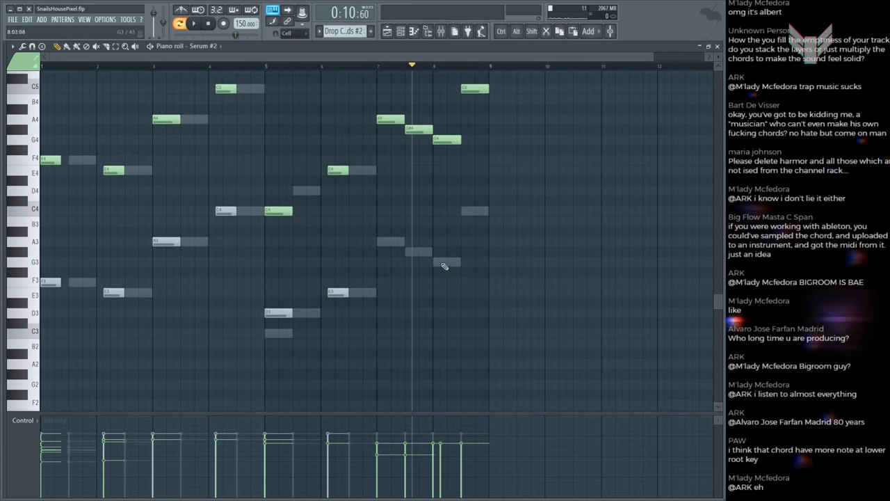
{"action": "scroll", "coordinate": [430, 237], "scroll_direction": "up", "scroll_amount": 10}
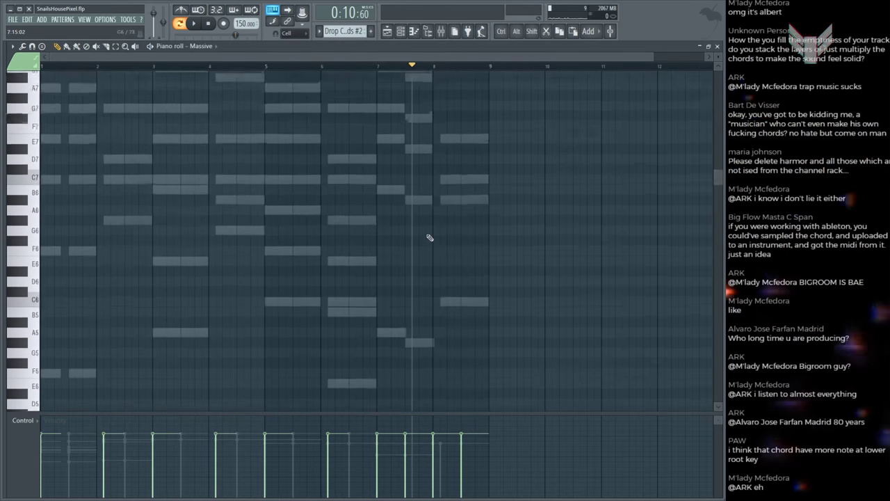
{"action": "scroll", "coordinate": [429, 238], "scroll_direction": "up", "scroll_amount": 3}
{"action": "key", "text": "F6"}
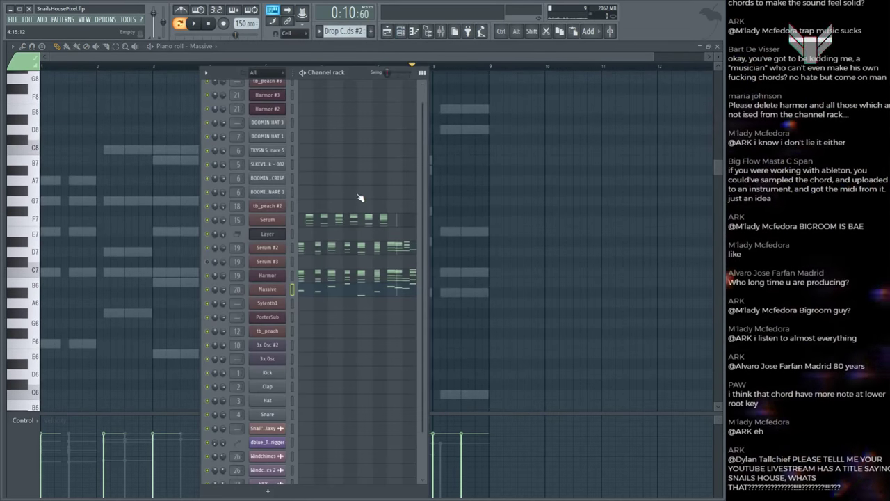
Step: Move Serum #2's six-note bar-8 chord half a bar later and up a semitone
{"action": "scroll", "coordinate": [361, 198], "scroll_direction": "down", "scroll_amount": 2}
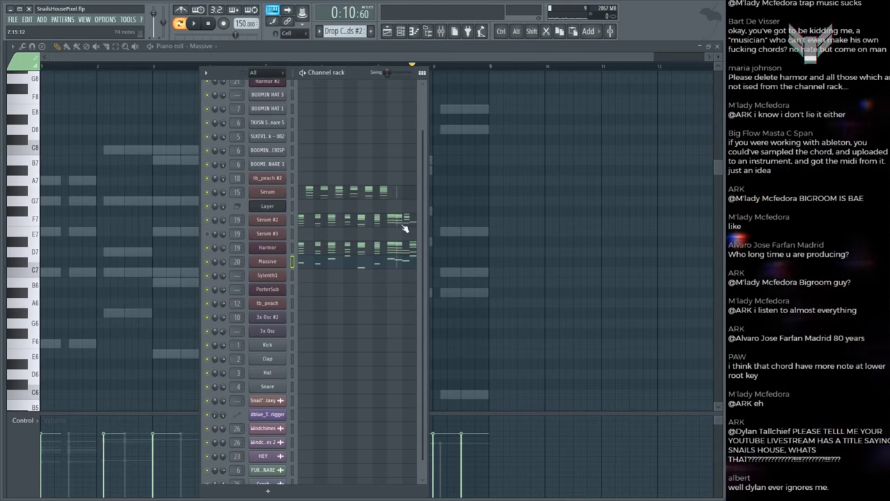
{"action": "left_click", "coordinate": [404, 225]}
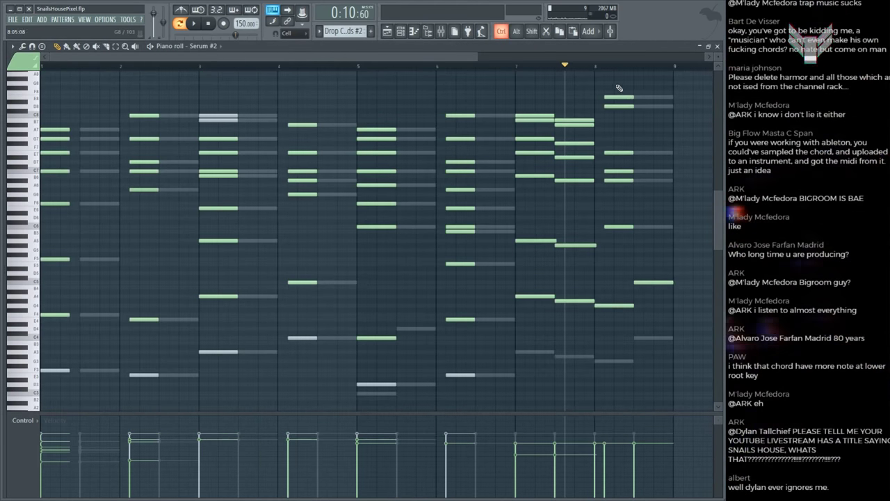
{"action": "left_click_drag", "start_coordinate": [607, 82], "coordinate": [612, 271]}
{"action": "left_click", "coordinate": [596, 226]}
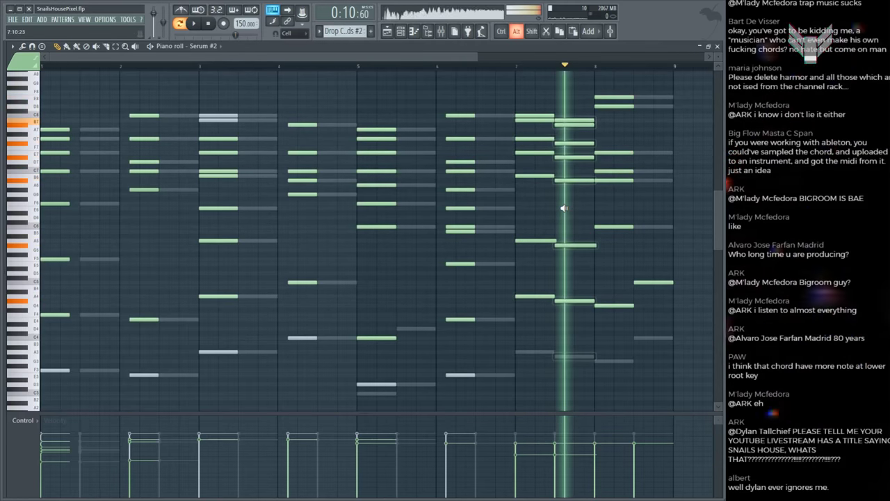
{"action": "left_click_drag", "start_coordinate": [615, 92], "coordinate": [600, 257]}
{"action": "left_click_drag", "start_coordinate": [612, 181], "coordinate": [651, 180]}
{"action": "left_click", "coordinate": [648, 201]}
{"action": "key", "text": "ctrl+d"}
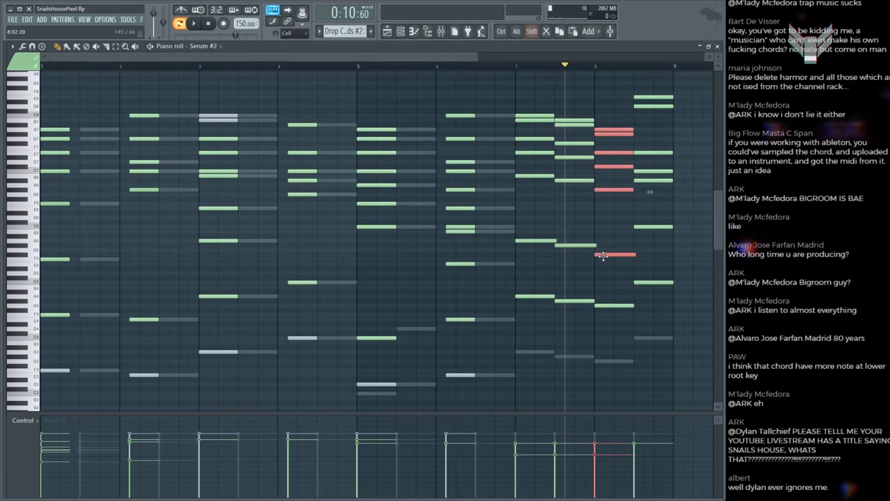
{"action": "left_click_drag", "start_coordinate": [604, 257], "coordinate": [604, 248]}
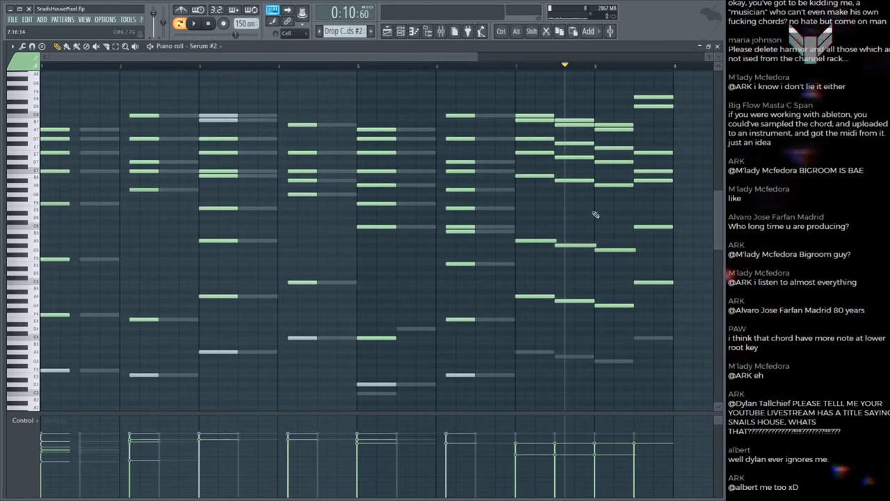
Step: Audition the bar 7–8 chords and view Massive's notes
{"action": "left_click_drag", "start_coordinate": [538, 101], "coordinate": [633, 258]}
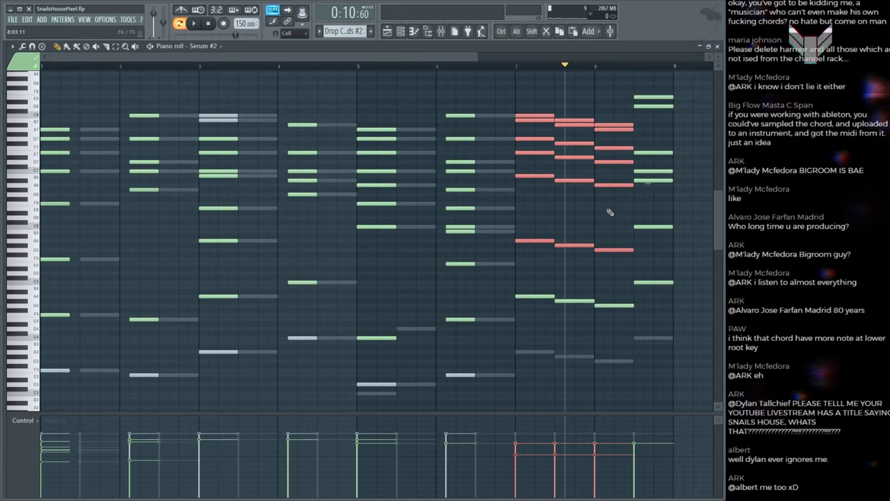
{"action": "key", "text": "ctrl+d"}
{"action": "left_click_drag", "start_coordinate": [532, 198], "coordinate": [584, 182]}
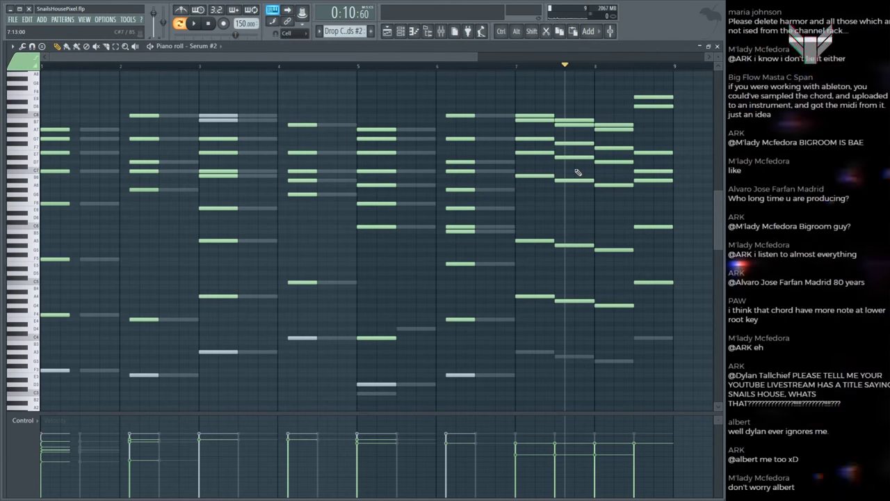
{"action": "scroll", "coordinate": [423, 59], "scroll_direction": "right", "scroll_amount": 3}
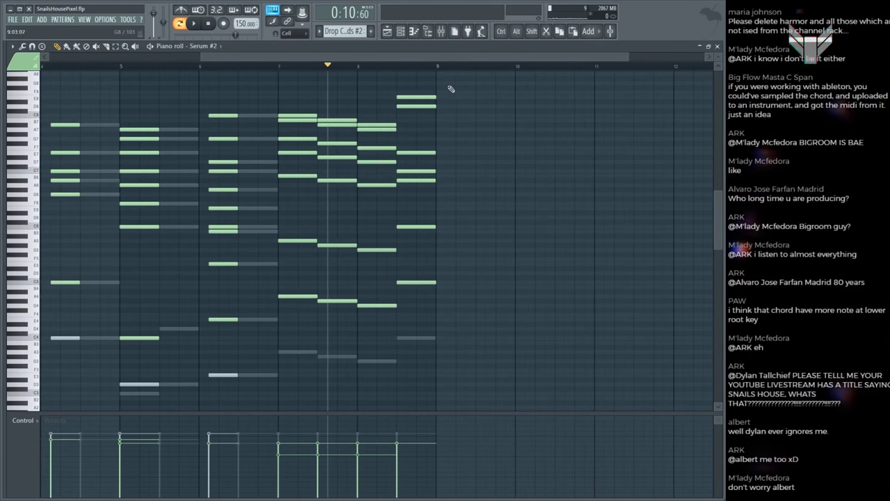
{"action": "scroll", "coordinate": [477, 122], "scroll_direction": "up", "scroll_amount": 2}
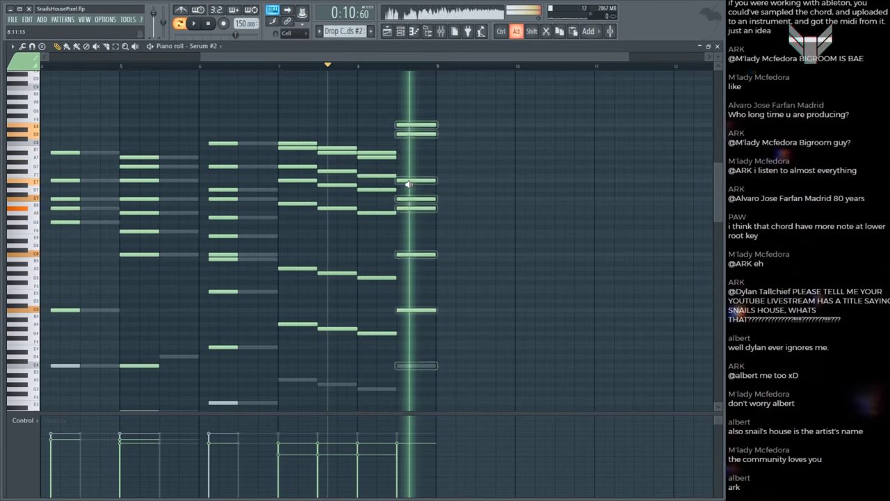
{"action": "scroll", "coordinate": [513, 204], "scroll_direction": "down", "scroll_amount": 4}
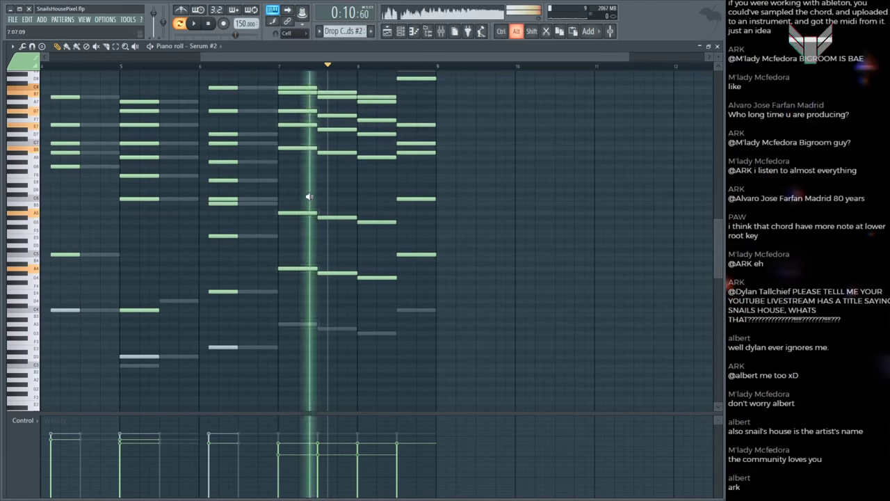
{"action": "scroll", "coordinate": [354, 208], "scroll_direction": "down", "scroll_amount": 5}
{"action": "double_click", "coordinate": [298, 254]}
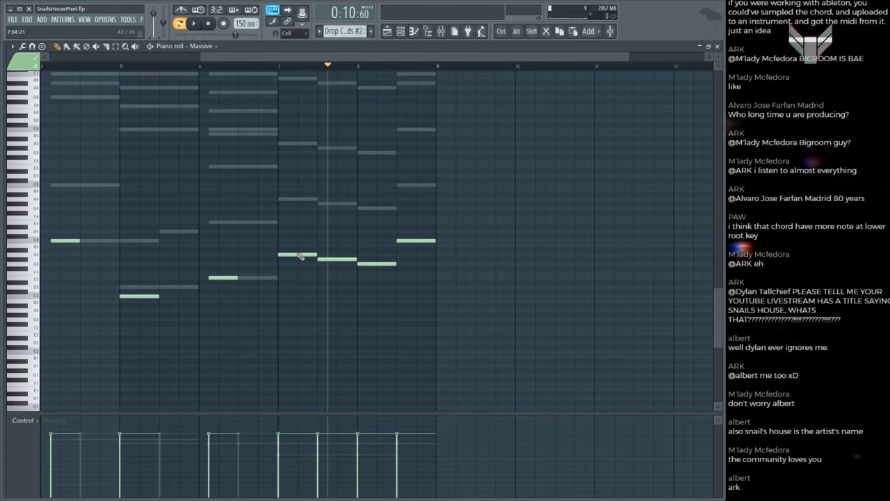
{"action": "scroll", "coordinate": [306, 244], "scroll_direction": "up", "scroll_amount": 5}
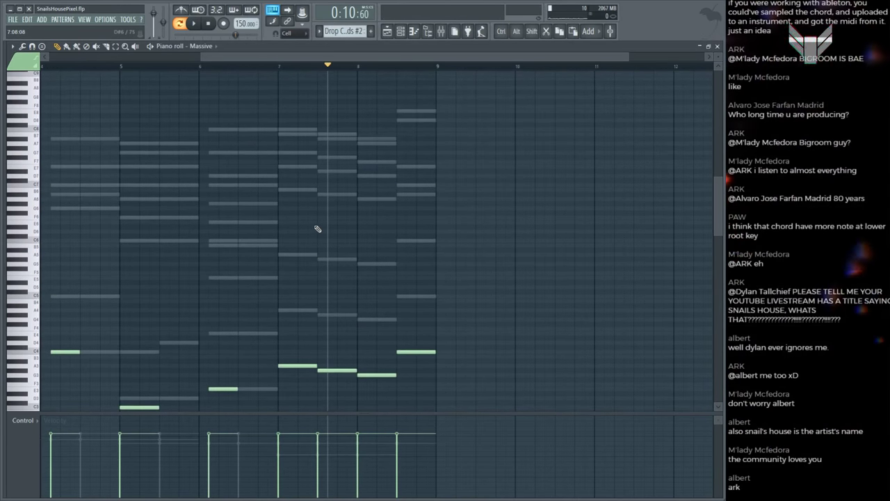
Step: In Harmor, copy the bar-7.5 chord one step later and a semitone lower
{"action": "key", "text": "F6"}
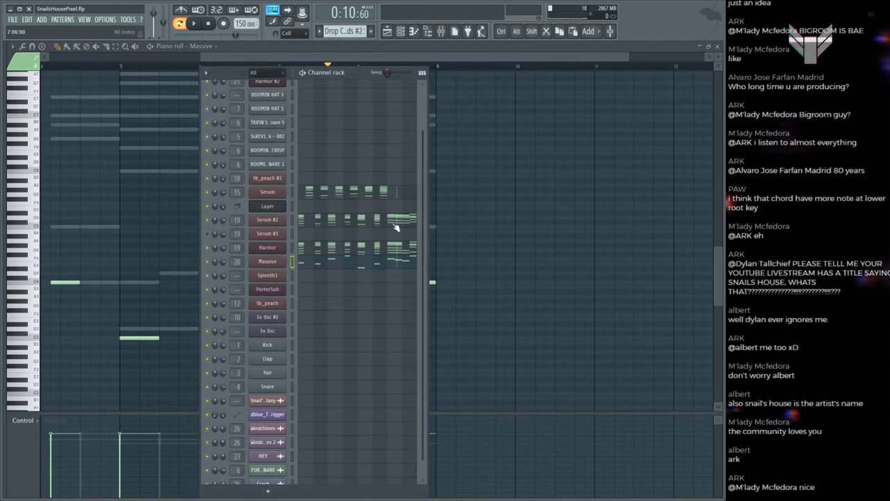
{"action": "left_click", "coordinate": [394, 232]}
{"action": "key", "text": "F6"}
{"action": "left_click", "coordinate": [389, 248]}
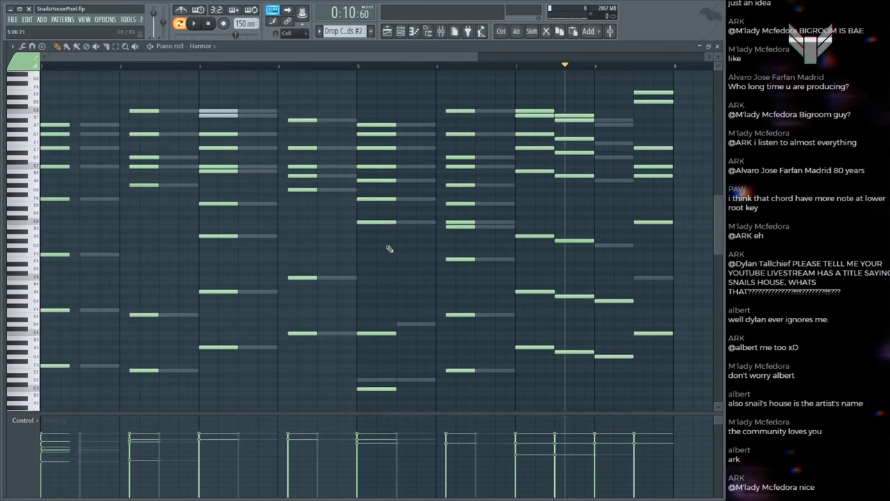
{"action": "left_click_drag", "start_coordinate": [591, 80], "coordinate": [561, 272]}
{"action": "left_click_drag", "start_coordinate": [575, 241], "coordinate": [611, 243]}
Step: Play back the edited Harmor chords, then play the song arrangement in the Playlist
{"action": "key", "text": "space"}
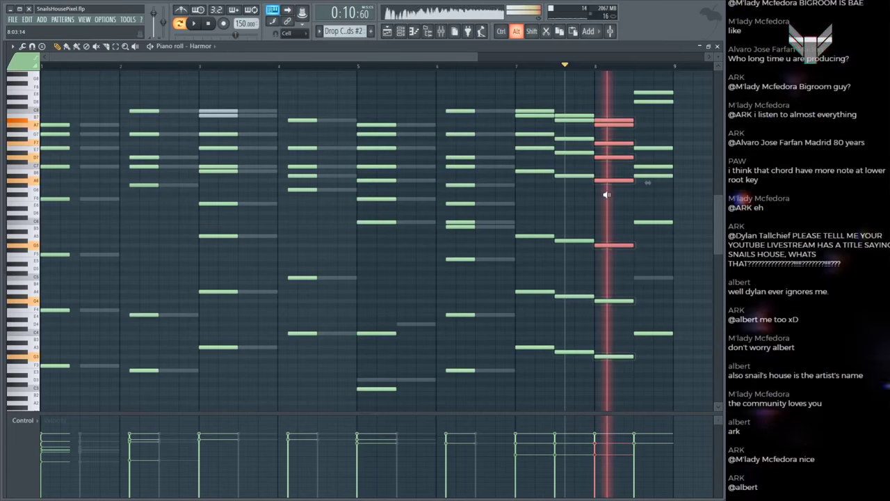
{"action": "key", "text": "space"}
{"action": "scroll", "coordinate": [399, 72], "scroll_direction": "down", "scroll_amount": 4}
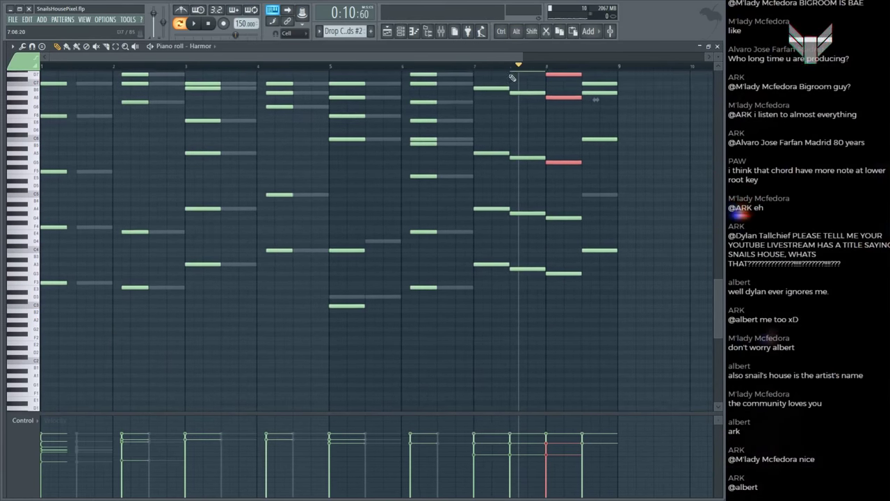
{"action": "scroll", "coordinate": [399, 73], "scroll_direction": "down", "scroll_amount": 1}
{"action": "key", "text": "space"}
{"action": "scroll", "coordinate": [471, 127], "scroll_direction": "up", "scroll_amount": 7}
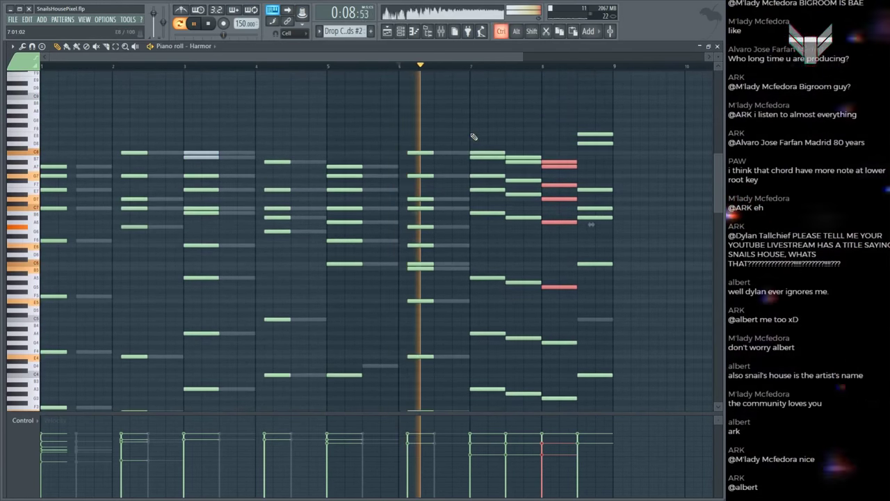
{"action": "left_click", "coordinate": [470, 123]}
{"action": "scroll", "coordinate": [470, 124], "scroll_direction": "down", "scroll_amount": 2, "text": "ctrl"}
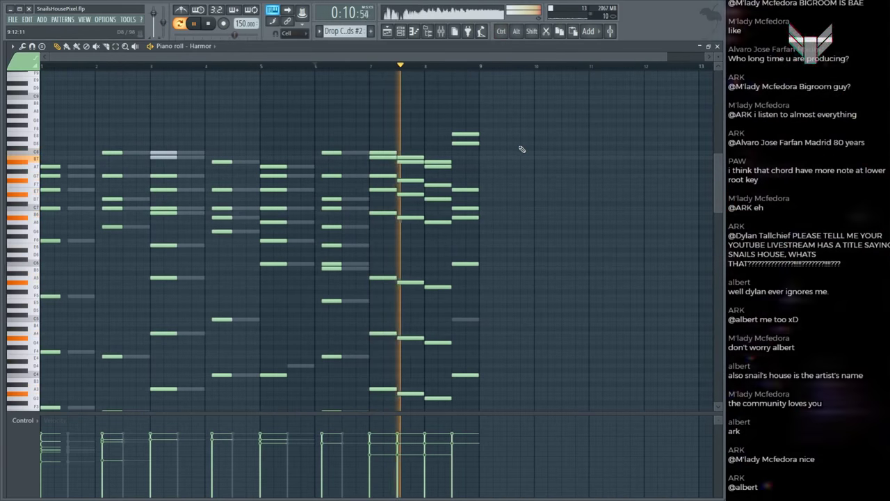
{"action": "key", "text": "space"}
{"action": "scroll", "coordinate": [369, 91], "scroll_direction": "up", "scroll_amount": 2, "text": "ctrl"}
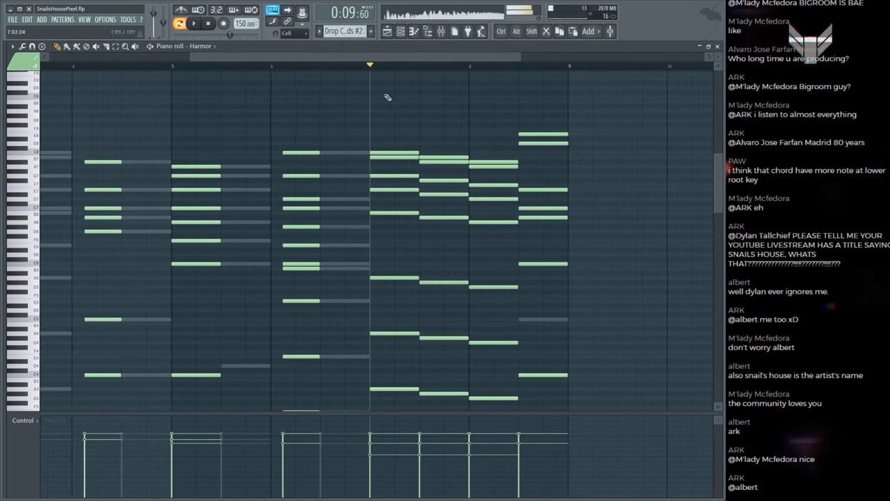
{"action": "key", "text": "F5"}
{"action": "key", "text": "space"}
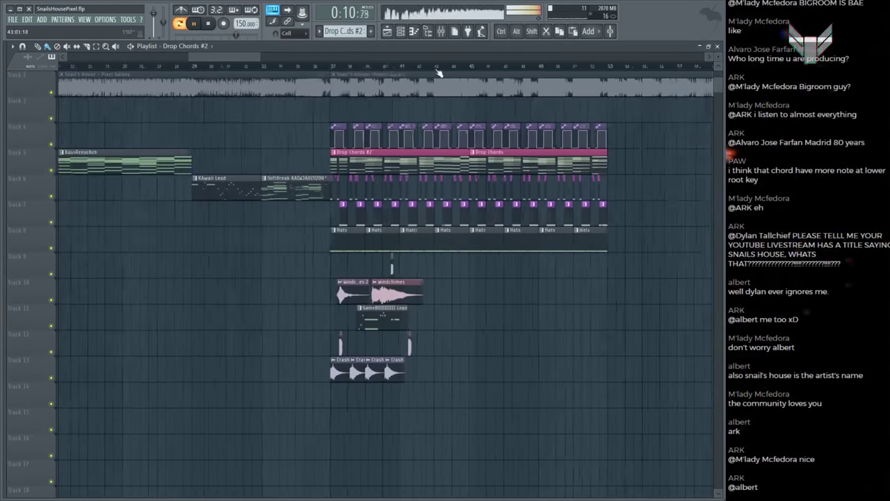
Step: Play the Snail's House reference from bar 43, then open and play the Drop Chords #2 clip on Track 5
{"action": "scroll", "coordinate": [350, 209], "scroll_direction": "up", "scroll_amount": 2, "text": "ctrl"}
{"action": "scroll", "coordinate": [360, 118], "scroll_direction": "up", "scroll_amount": 1}
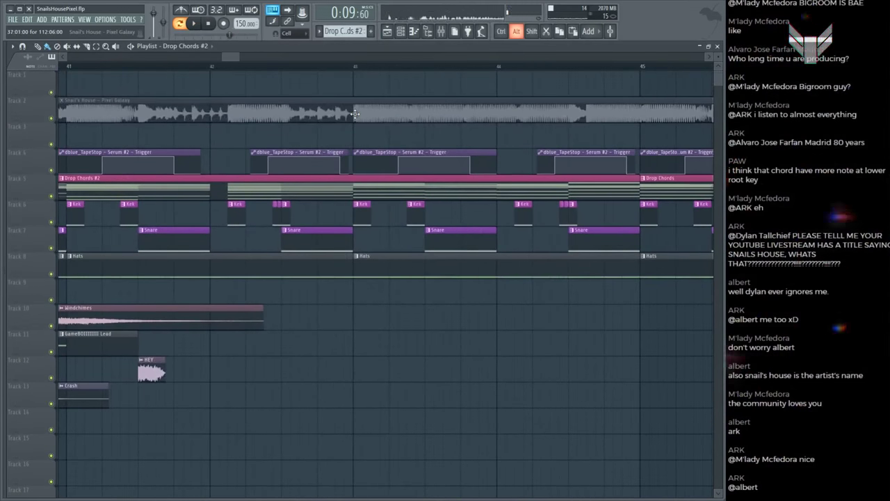
{"action": "left_click", "coordinate": [355, 113]}
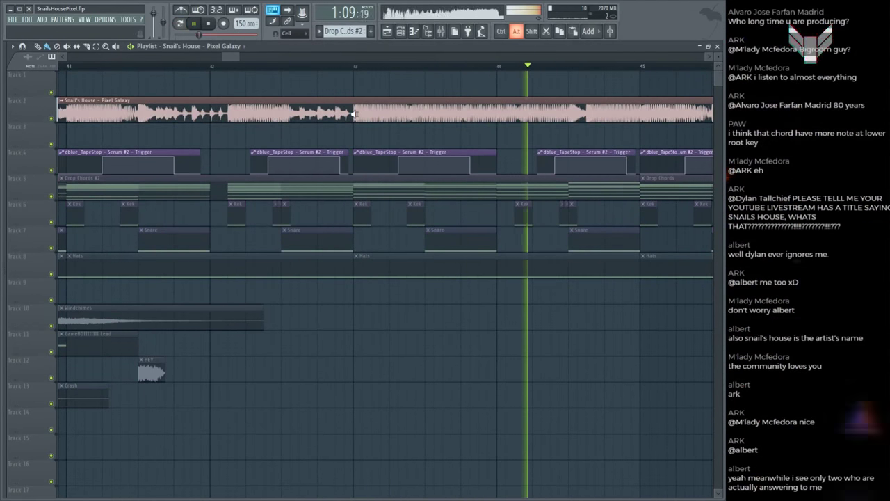
{"action": "left_click", "coordinate": [354, 113]}
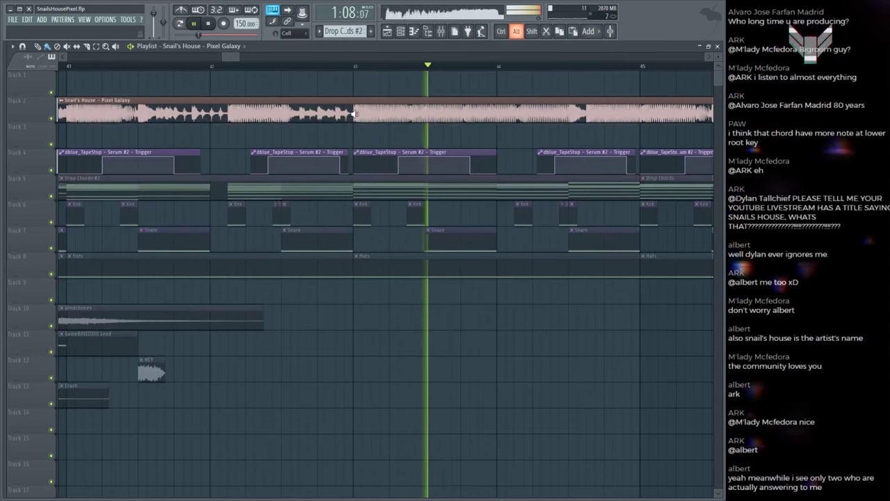
{"action": "left_click", "coordinate": [368, 176]}
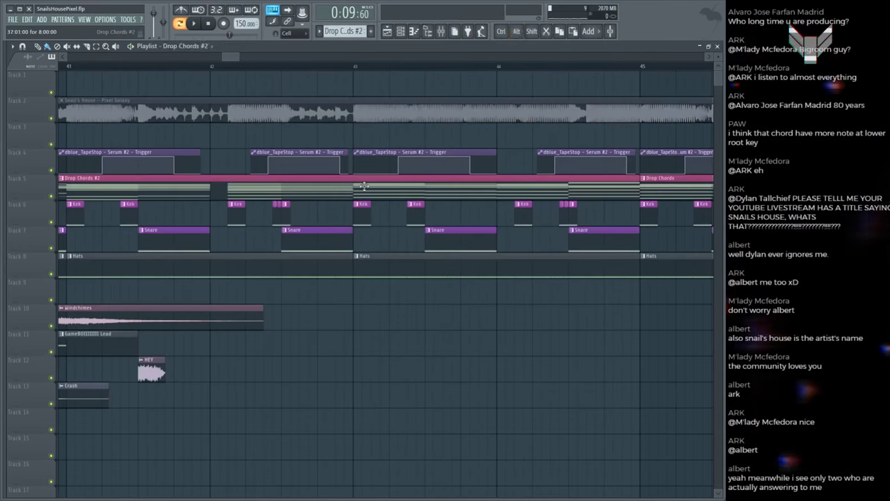
{"action": "double_click", "coordinate": [364, 186]}
{"action": "key", "text": "space"}
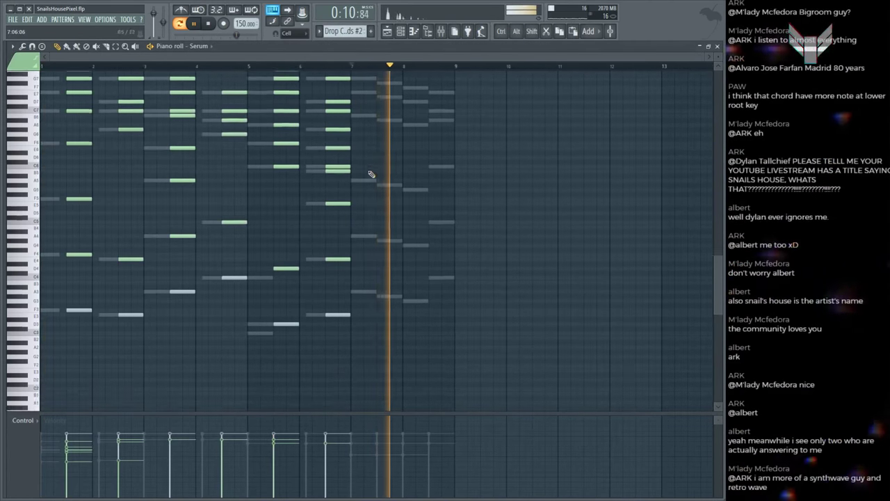
Step: Retime Massive's bass notes, moving a split earlier and starting one note at bar 8
{"action": "key", "text": "space"}
{"action": "scroll", "coordinate": [372, 205], "scroll_direction": "down", "scroll_amount": 3}
{"action": "double_click", "coordinate": [372, 220]}
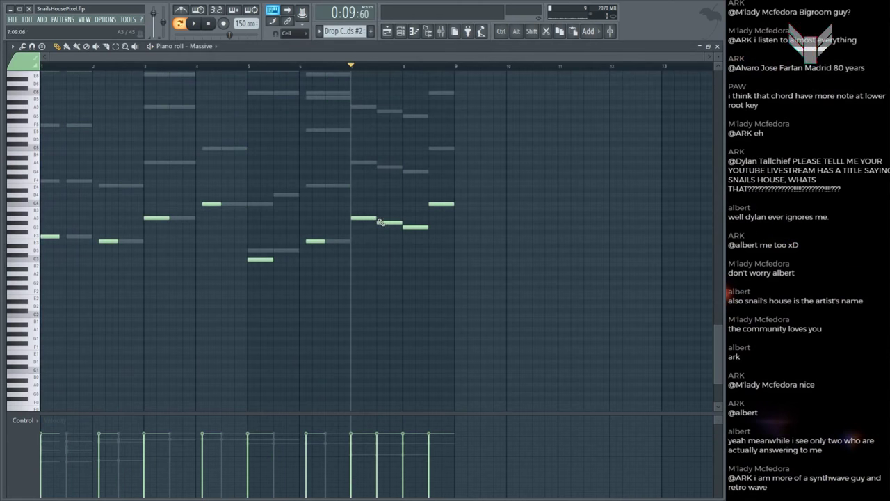
{"action": "key", "text": "space"}
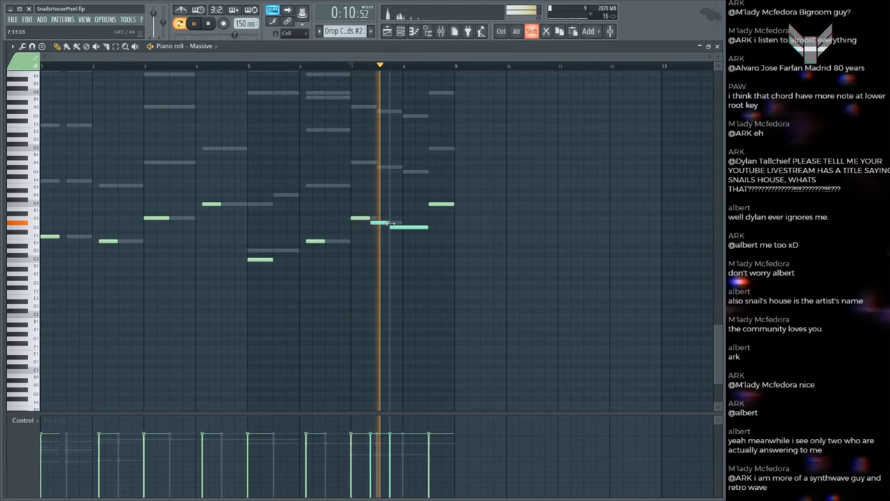
{"action": "left_click_drag", "start_coordinate": [402, 227], "coordinate": [396, 227]}
{"action": "key", "text": "space"}
{"action": "key", "text": "space"}
{"action": "scroll", "coordinate": [384, 127], "scroll_direction": "up", "scroll_amount": 2}
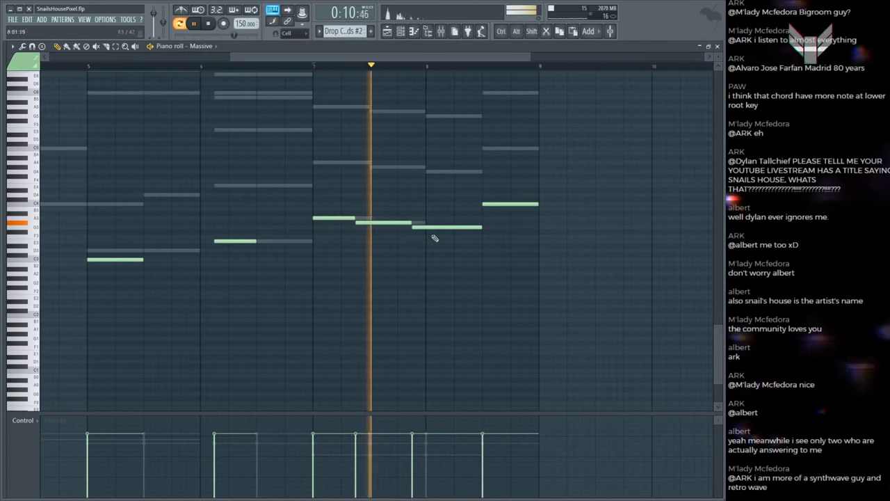
{"action": "key", "text": "space"}
{"action": "key", "text": "space"}
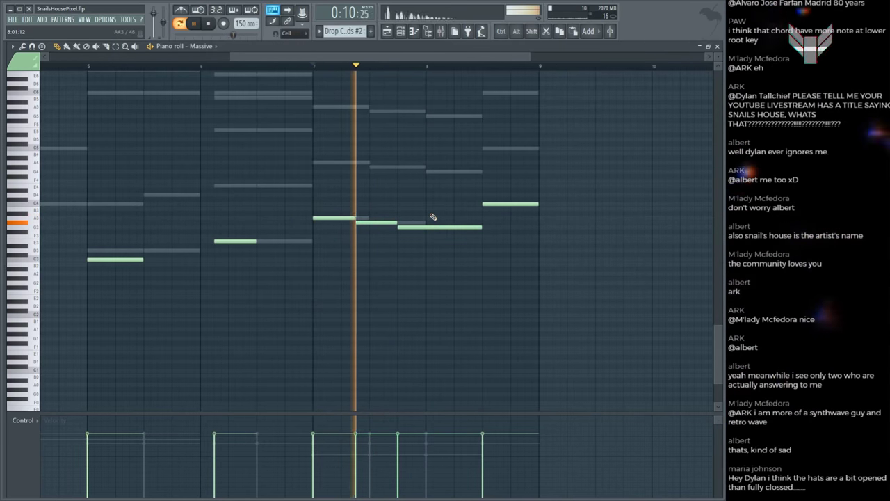
{"action": "key", "text": "space"}
{"action": "scroll", "coordinate": [418, 258], "scroll_direction": "up", "scroll_amount": 3}
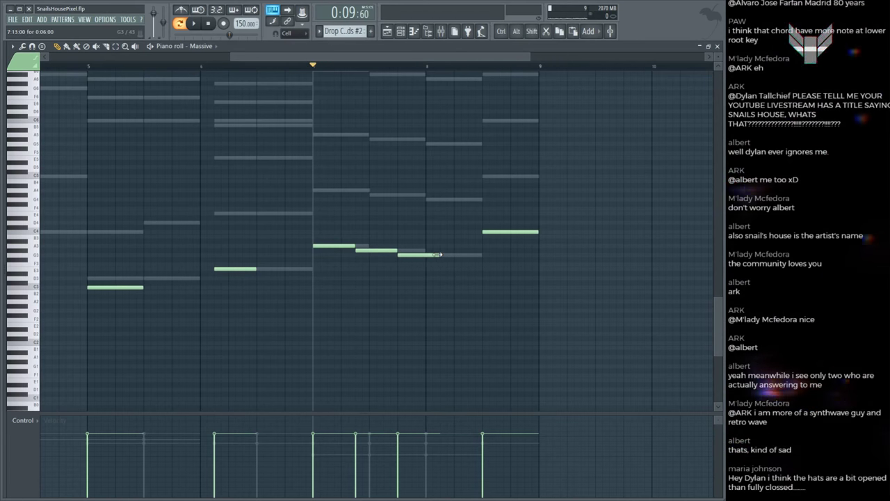
{"action": "left_click_drag", "start_coordinate": [439, 254], "coordinate": [473, 255]}
{"action": "key", "text": "space"}
Step: Replay from bar 7, then shift Serum #2's last chord change slightly later
{"action": "scroll", "coordinate": [451, 247], "scroll_direction": "up", "scroll_amount": 2}
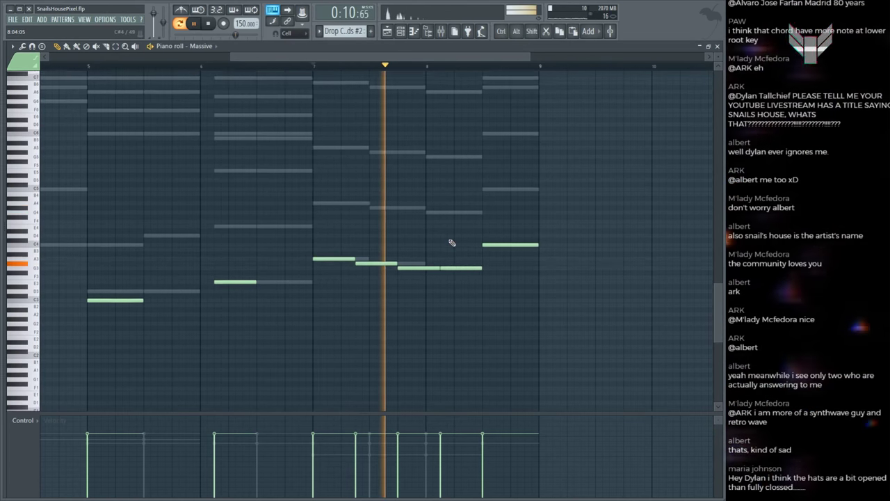
{"action": "key", "text": "space"}
{"action": "key", "text": "space"}
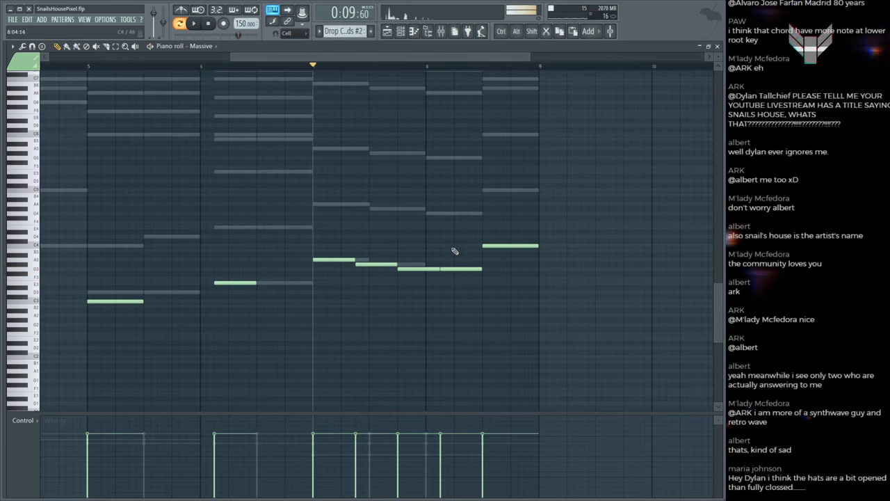
{"action": "scroll", "coordinate": [456, 254], "scroll_direction": "up", "scroll_amount": 2}
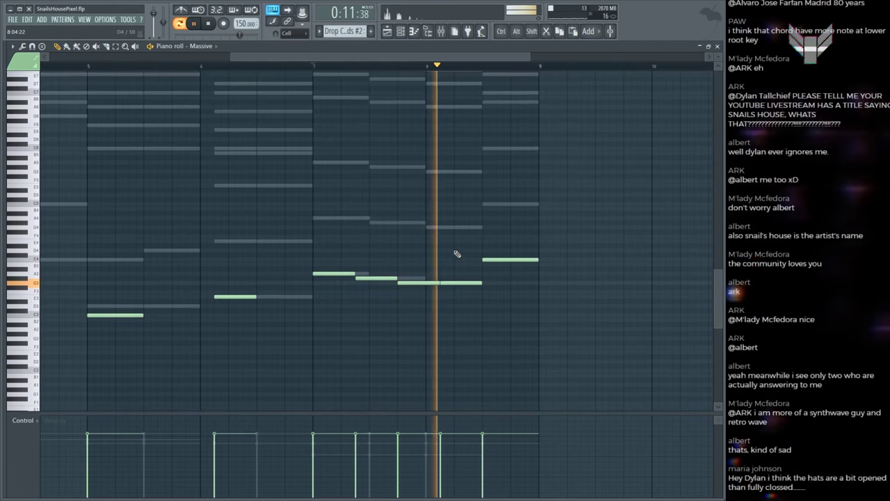
{"action": "scroll", "coordinate": [457, 254], "scroll_direction": "up", "scroll_amount": 4}
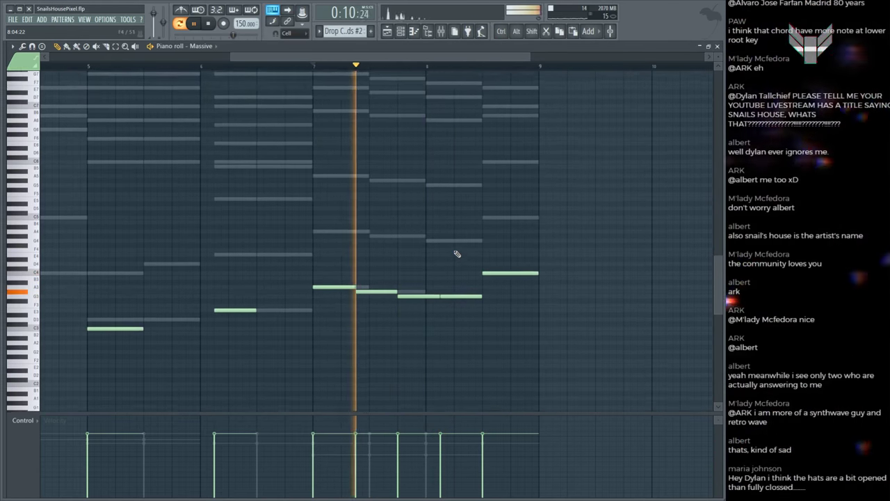
{"action": "scroll", "coordinate": [455, 254], "scroll_direction": "up", "scroll_amount": 1}
{"action": "key", "text": "space"}
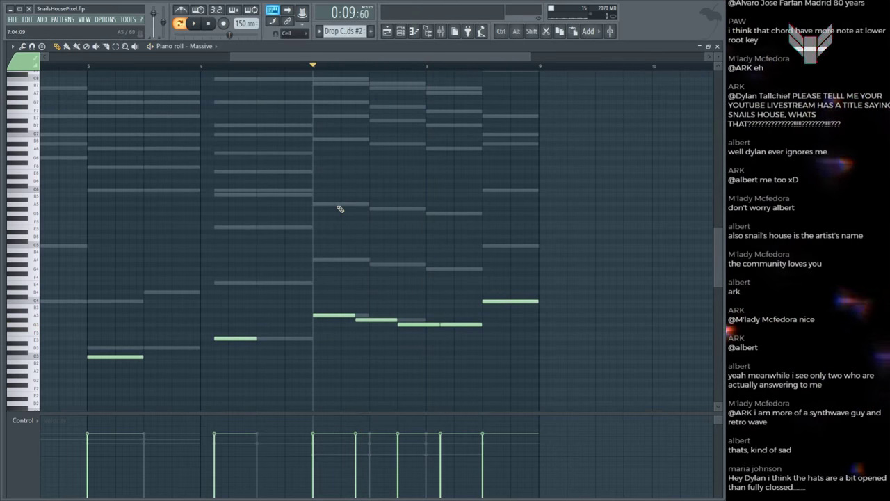
{"action": "double_click", "coordinate": [340, 205]}
{"action": "left_click_drag", "start_coordinate": [351, 206], "coordinate": [359, 206]}
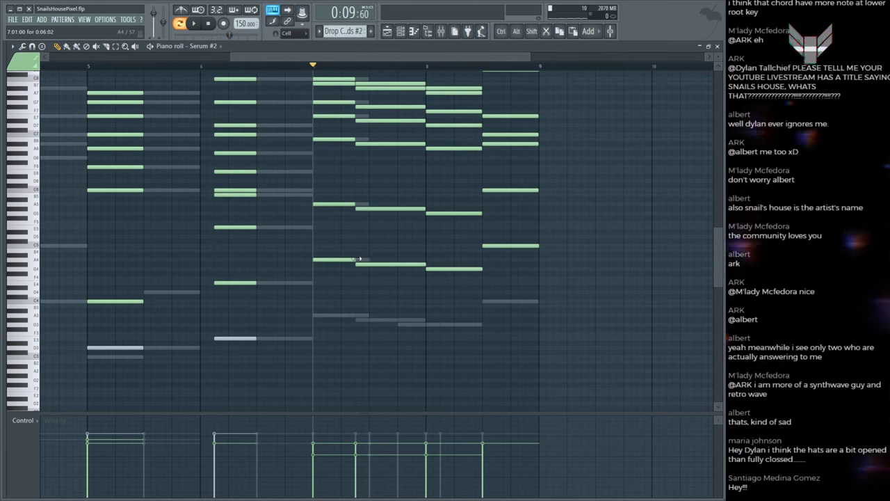
Step: Marquee-select the final-bar chord notes in the Harmor pattern and audition the result
{"action": "key", "text": "space"}
{"action": "scroll", "coordinate": [379, 247], "scroll_direction": "up", "scroll_amount": 6}
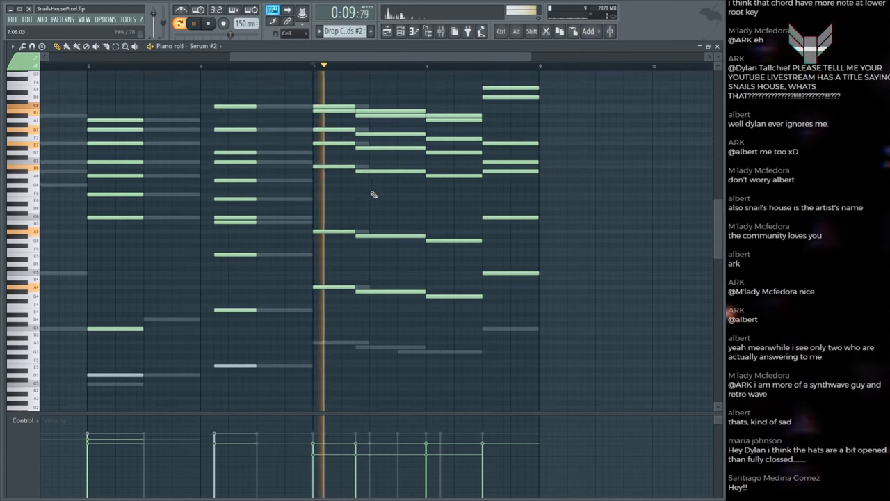
{"action": "left_click_drag", "start_coordinate": [380, 245], "coordinate": [347, 135]}
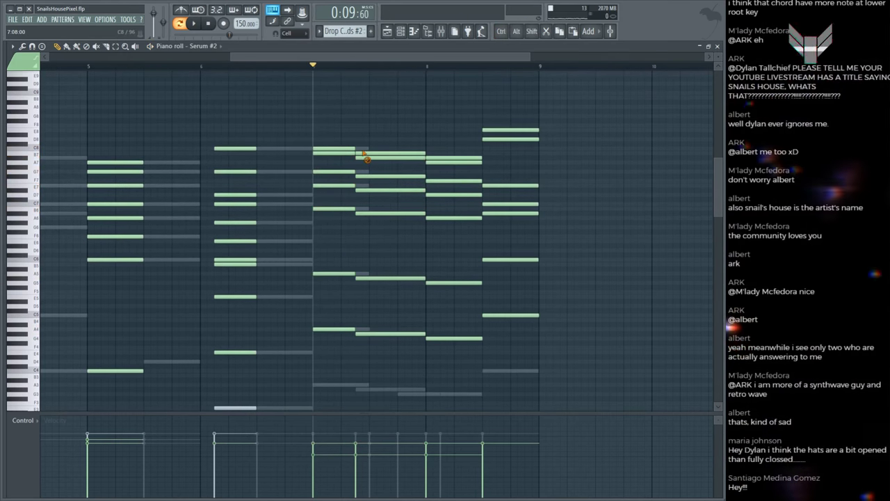
{"action": "double_click", "coordinate": [369, 151]}
{"action": "key", "text": "ctrl"}
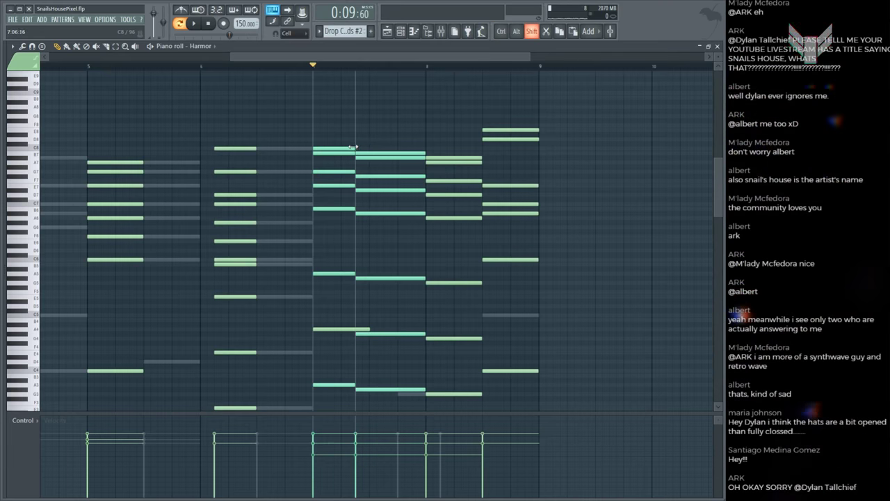
{"action": "scroll", "coordinate": [371, 172], "scroll_direction": "down", "scroll_amount": 3}
{"action": "key", "text": "space"}
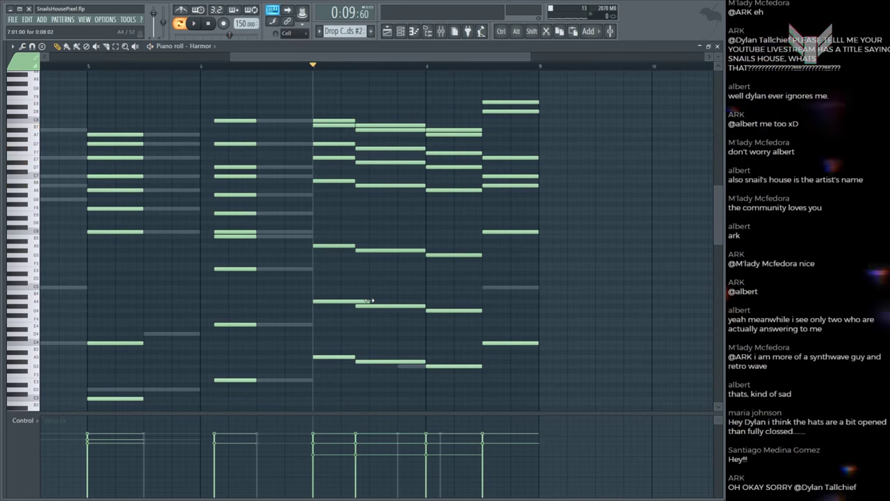
{"action": "left_click_drag", "start_coordinate": [386, 379], "coordinate": [312, 117]}
{"action": "left_click", "coordinate": [378, 163], "text": "ctrl"}
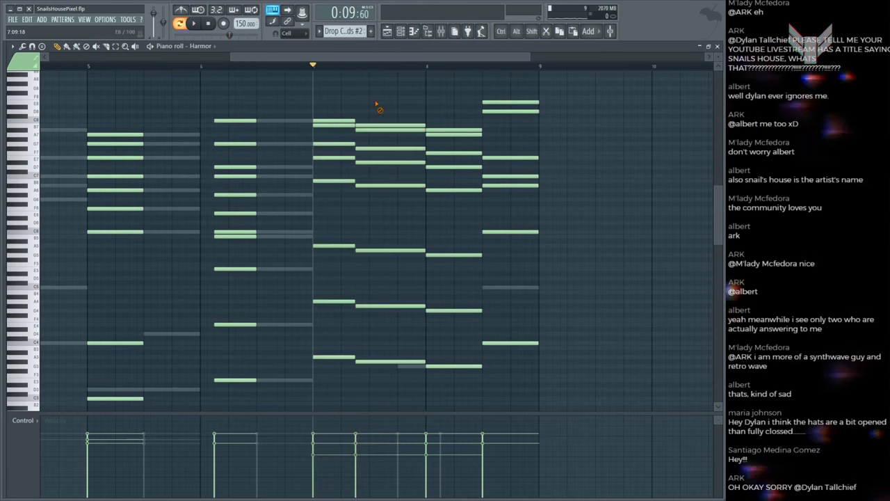
{"action": "key", "text": "space"}
{"action": "scroll", "coordinate": [426, 282], "scroll_direction": "down", "scroll_amount": 5}
{"action": "key", "text": "space"}
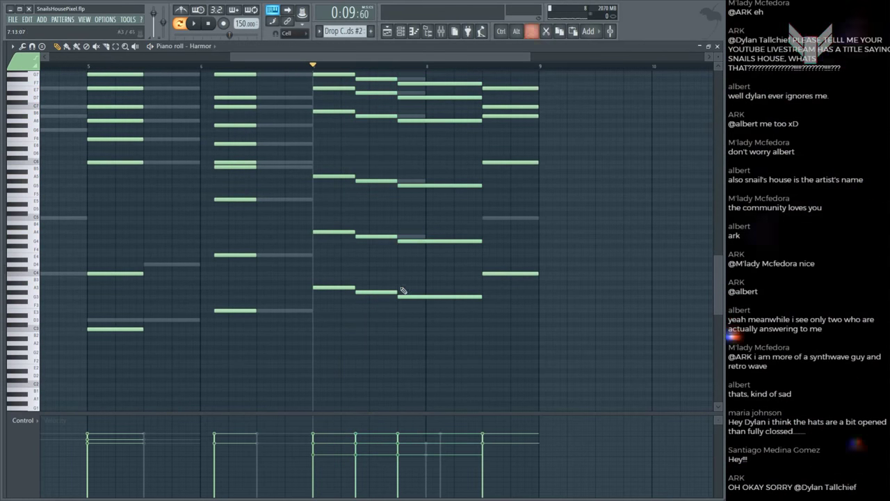
Step: Switch to the Serum #2 notes, play the chord pattern and check the mixer
{"action": "double_click", "coordinate": [413, 237]}
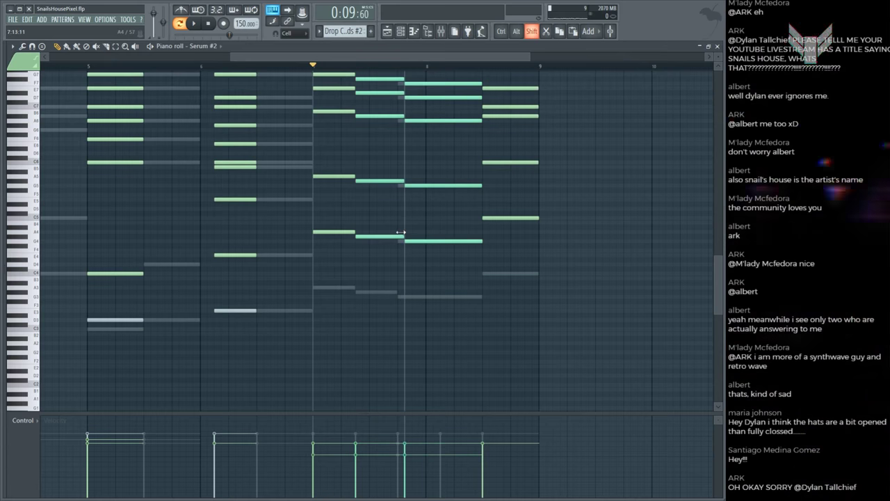
{"action": "key", "text": "space"}
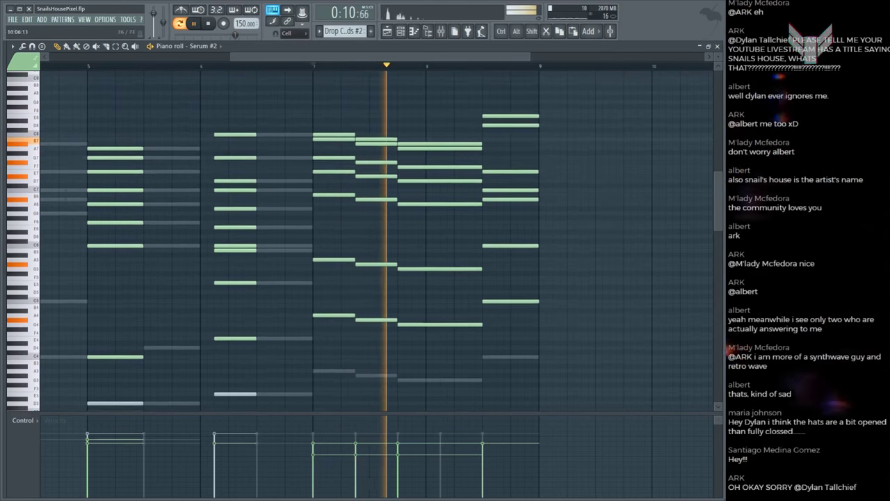
{"action": "key", "text": "space"}
{"action": "key", "text": "F9"}
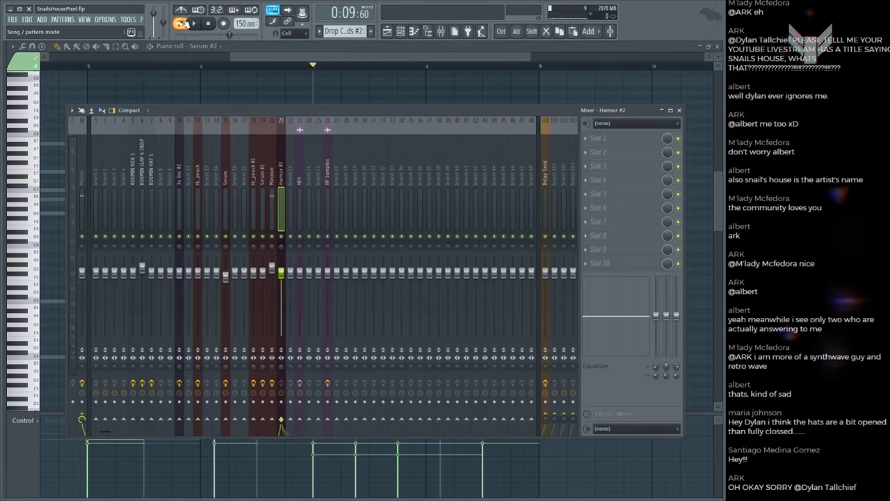
{"action": "key", "text": "F9"}
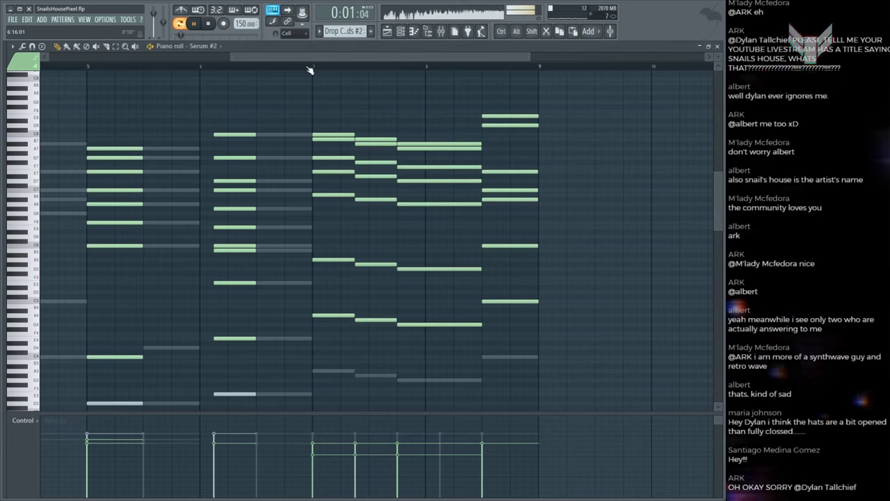
{"action": "left_click", "coordinate": [318, 67]}
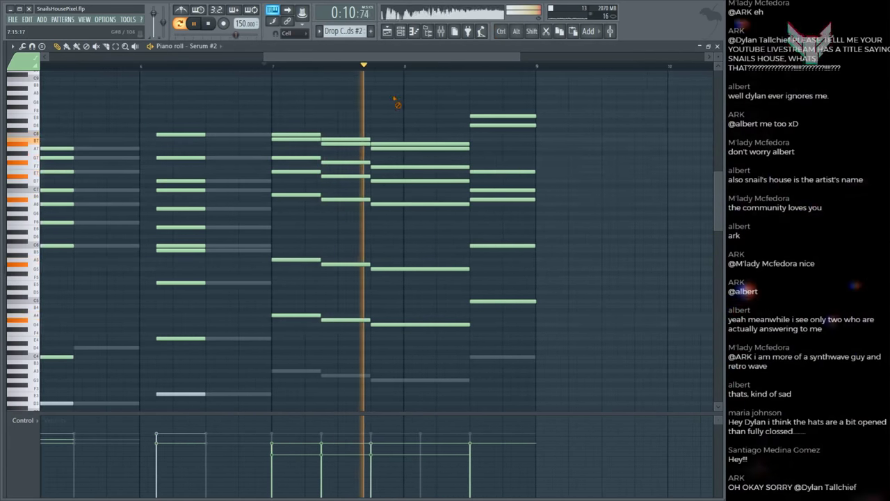
{"action": "scroll", "coordinate": [394, 99], "scroll_direction": "down", "scroll_amount": 1}
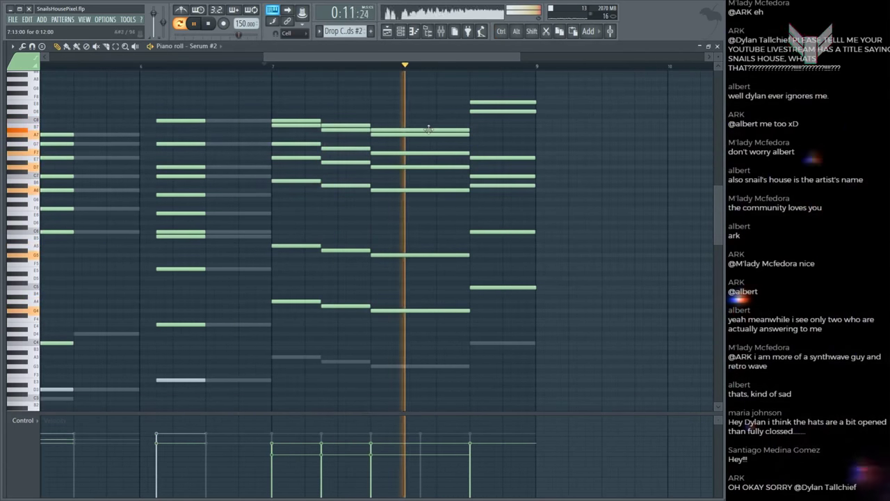
{"action": "key", "text": "space"}
Step: Try shortening the final Serum #2 chord, undo it, then select and audition the last Harmor chord
{"action": "left_click_drag", "start_coordinate": [421, 109], "coordinate": [430, 374]}
{"action": "mouse_move", "coordinate": [471, 310]}
{"action": "left_mouse_down"}
{"action": "mouse_move", "coordinate": [413, 309]}
{"action": "mouse_move", "coordinate": [457, 313]}
{"action": "left_mouse_up"}
{"action": "key", "text": "space"}
{"action": "double_click", "coordinate": [400, 366]}
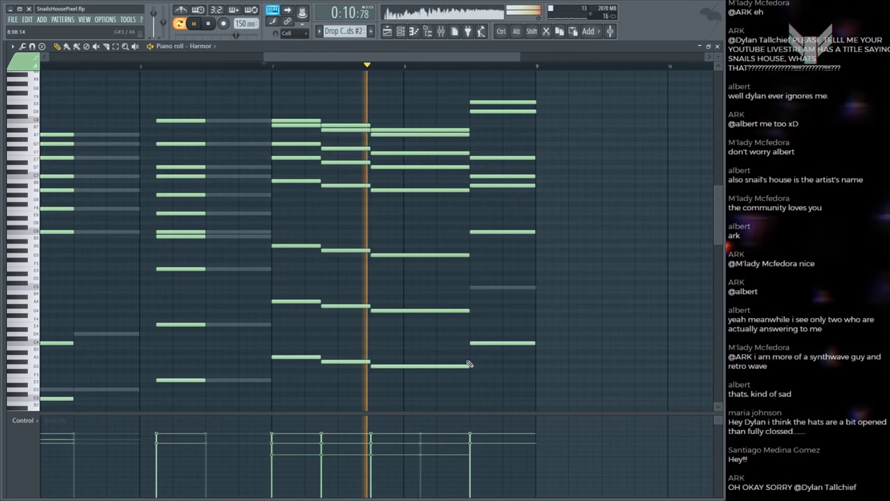
{"action": "key", "text": "space"}
{"action": "left_click_drag", "start_coordinate": [421, 110], "coordinate": [470, 365]}
{"action": "key", "text": "space"}
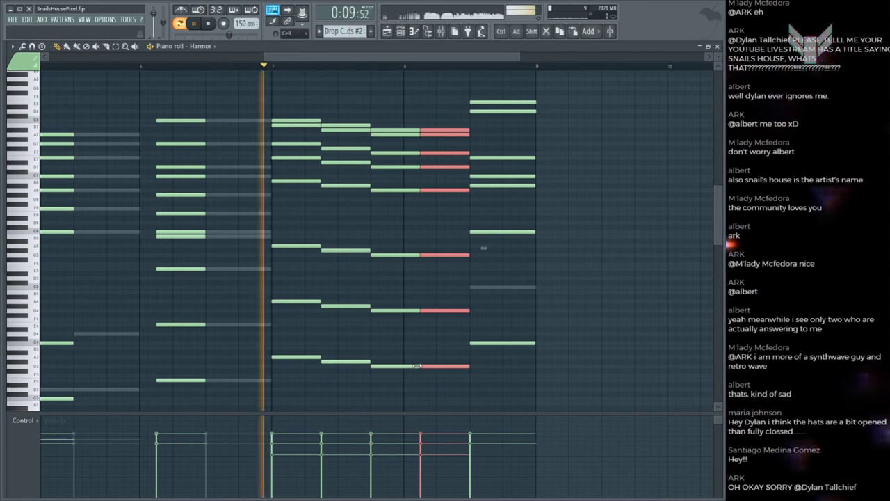
{"action": "left_click", "coordinate": [441, 334]}
Step: Review the retimed chords, stop playback and return to the song Playlist
{"action": "scroll", "coordinate": [441, 334], "scroll_direction": "down", "scroll_amount": 2}
{"action": "scroll", "coordinate": [439, 93], "scroll_direction": "up", "scroll_amount": 2}
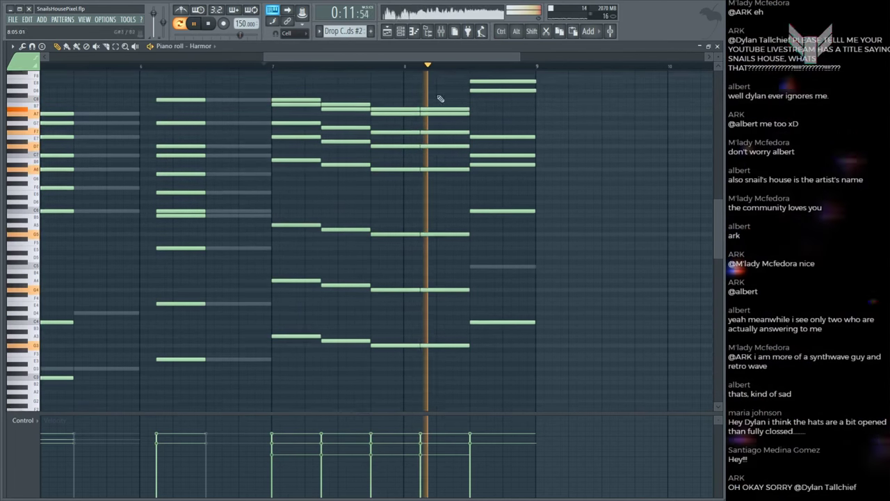
{"action": "scroll", "coordinate": [466, 66], "scroll_direction": "up", "scroll_amount": 3}
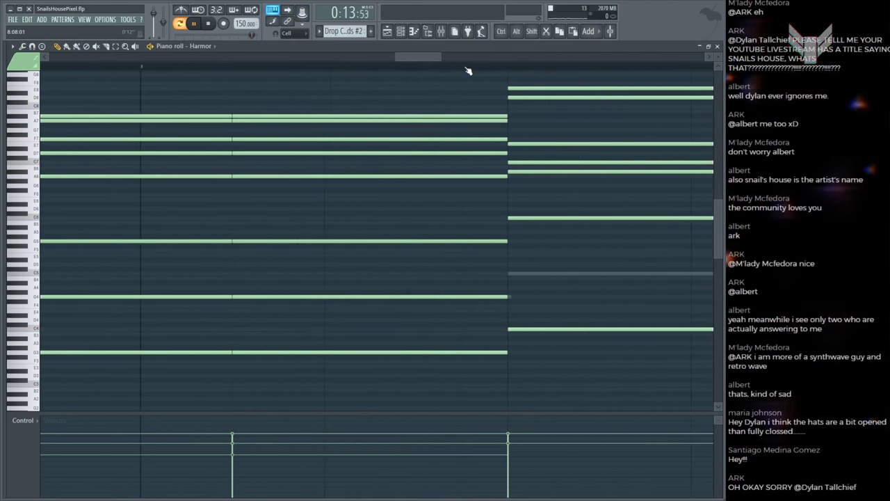
{"action": "scroll", "coordinate": [469, 71], "scroll_direction": "down", "scroll_amount": 4}
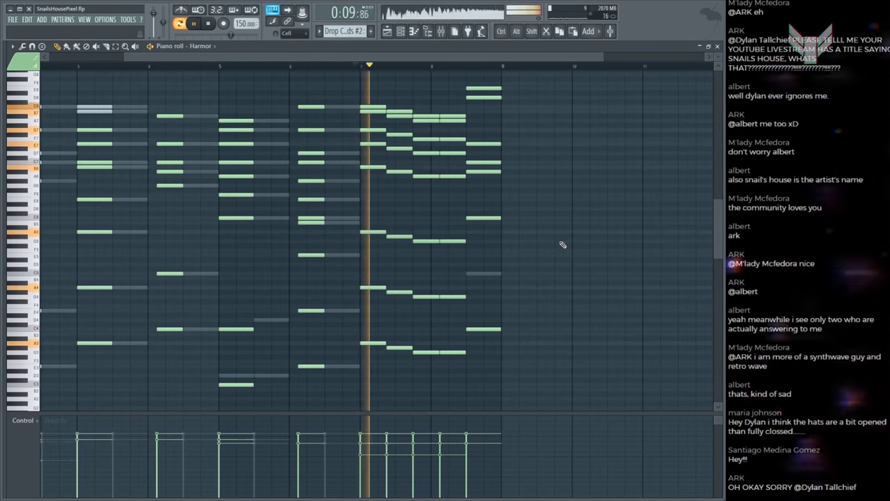
{"action": "scroll", "coordinate": [598, 250], "scroll_direction": "down", "scroll_amount": 1}
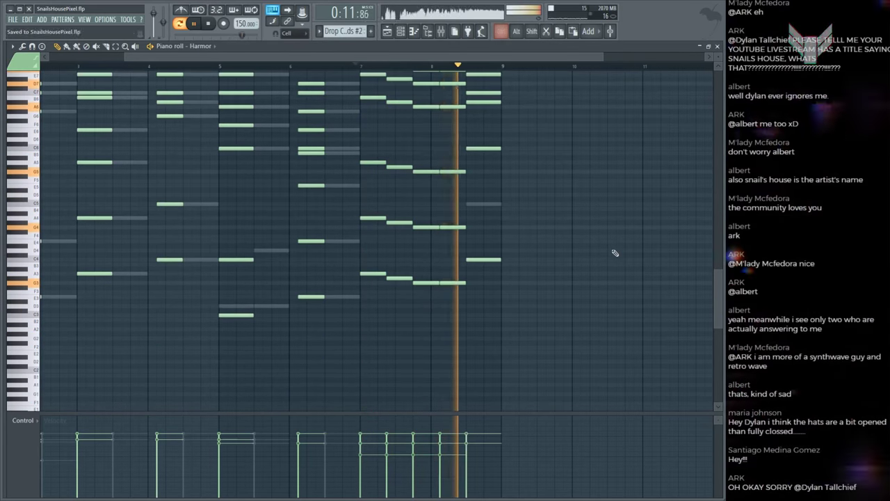
{"action": "scroll", "coordinate": [617, 240], "scroll_direction": "up", "scroll_amount": 1}
{"action": "key", "text": "space"}
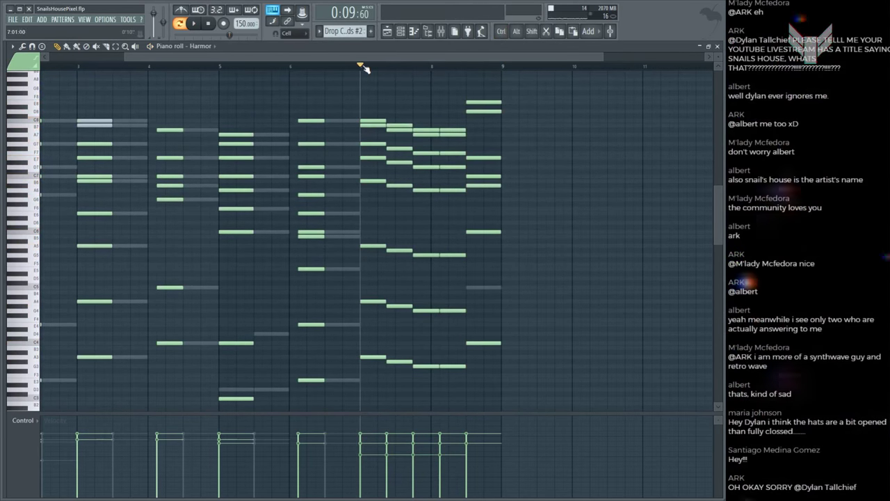
{"action": "key", "text": "F5"}
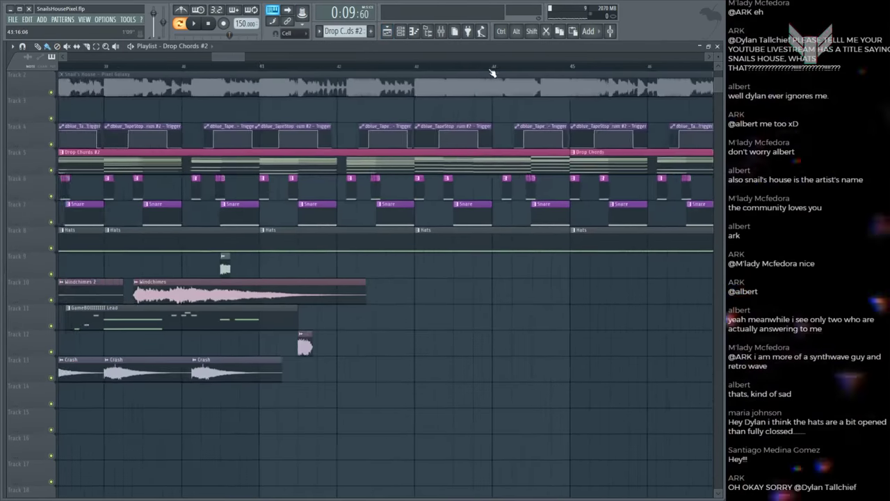
Step: Play the song from bar 37, then clone the BOOMIN HAT 1 channel in the Channel rack
{"action": "left_click", "coordinate": [247, 244]}
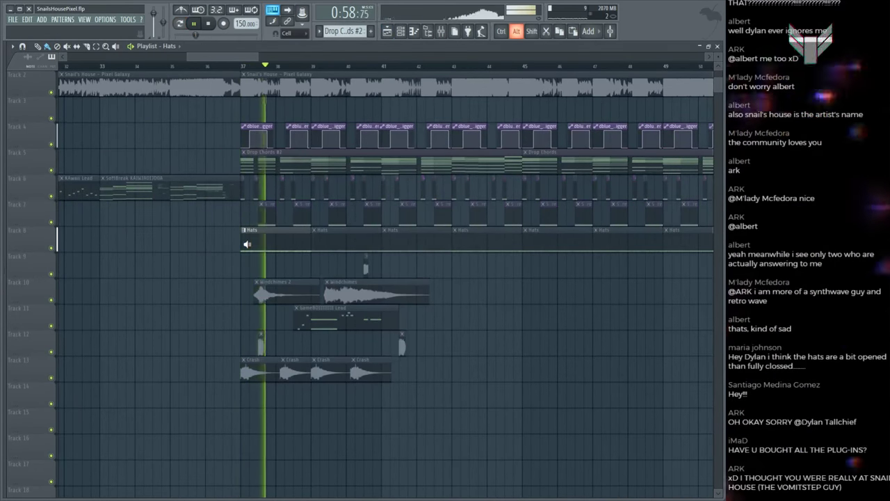
{"action": "key", "text": "F7"}
{"action": "scroll", "coordinate": [268, 80], "scroll_direction": "down", "scroll_amount": 2}
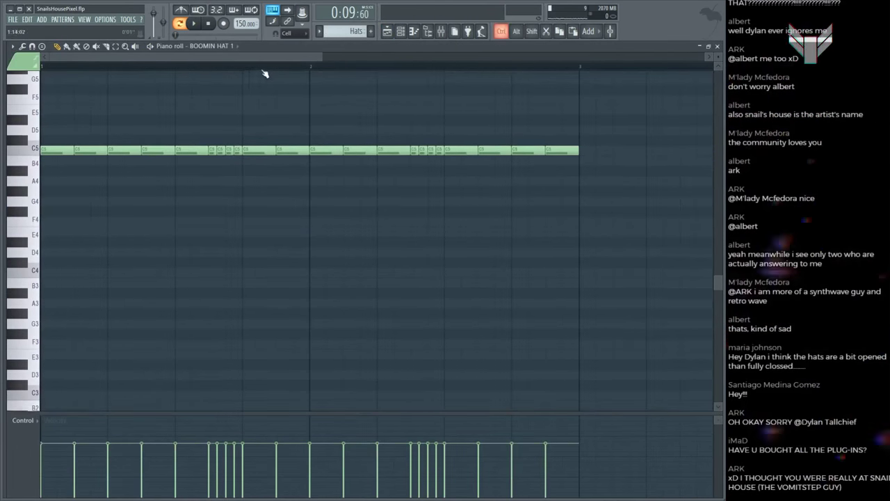
{"action": "key", "text": "F6"}
{"action": "scroll", "coordinate": [295, 116], "scroll_direction": "up", "scroll_amount": 2}
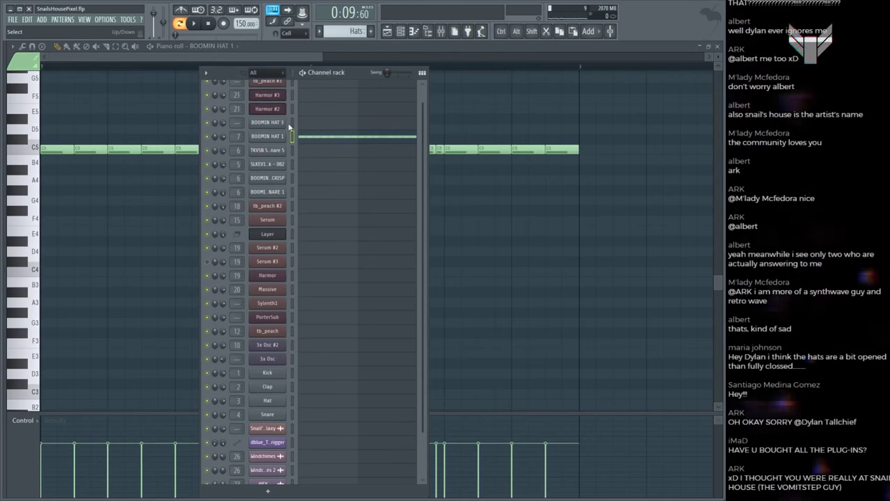
{"action": "scroll", "coordinate": [292, 126], "scroll_direction": "up", "scroll_amount": 1}
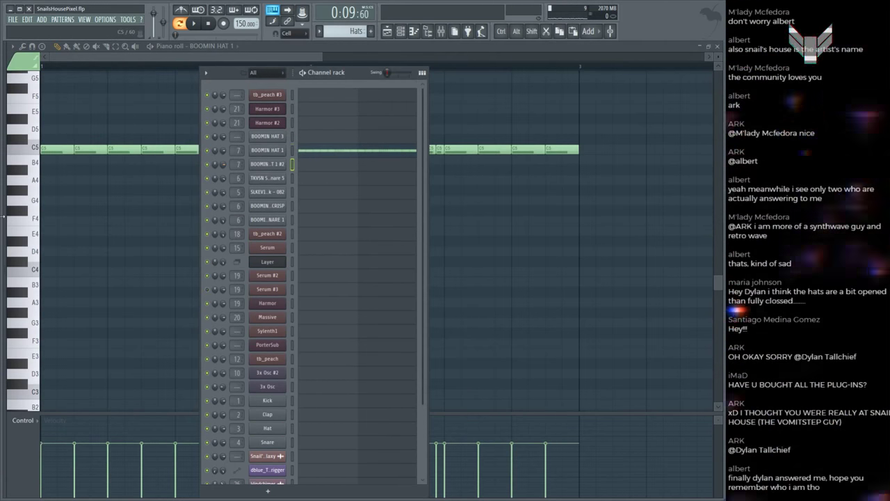
{"action": "key", "text": "alt+F8"}
Step: Expand Percussion & Hihats in the browser and preview the Closed Hat 4 sample
{"action": "key", "text": "alt+c"}
{"action": "left_click", "coordinate": [19, 57]}
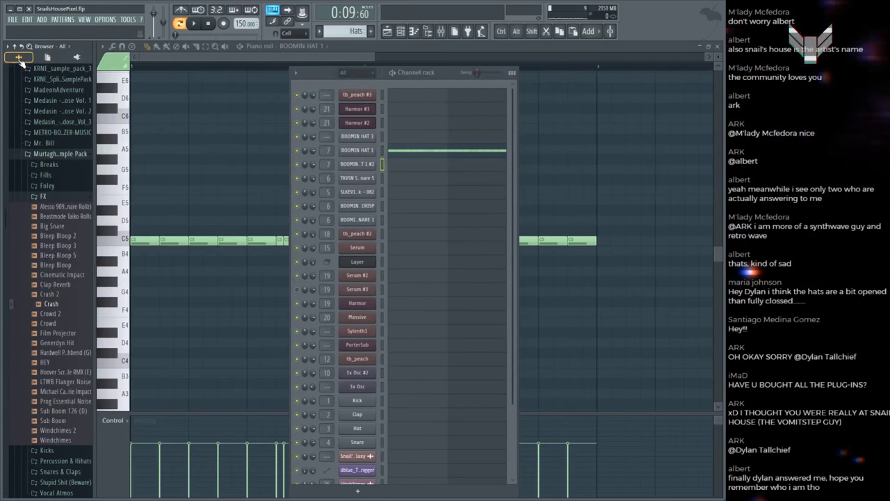
{"action": "key", "text": "Left"}
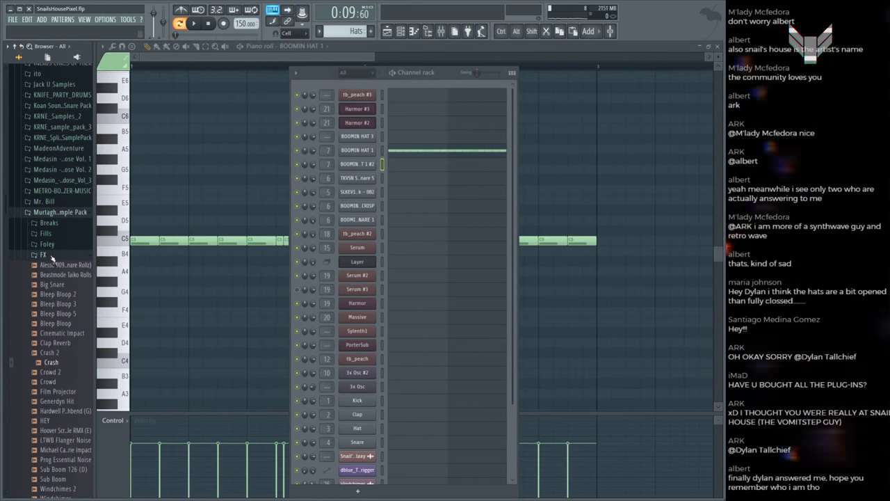
{"action": "left_click", "coordinate": [63, 275]}
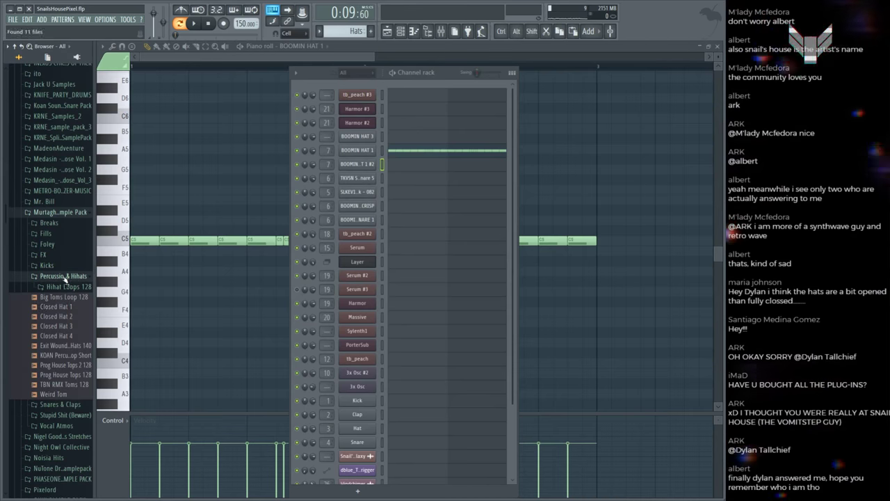
{"action": "left_click", "coordinate": [60, 316]}
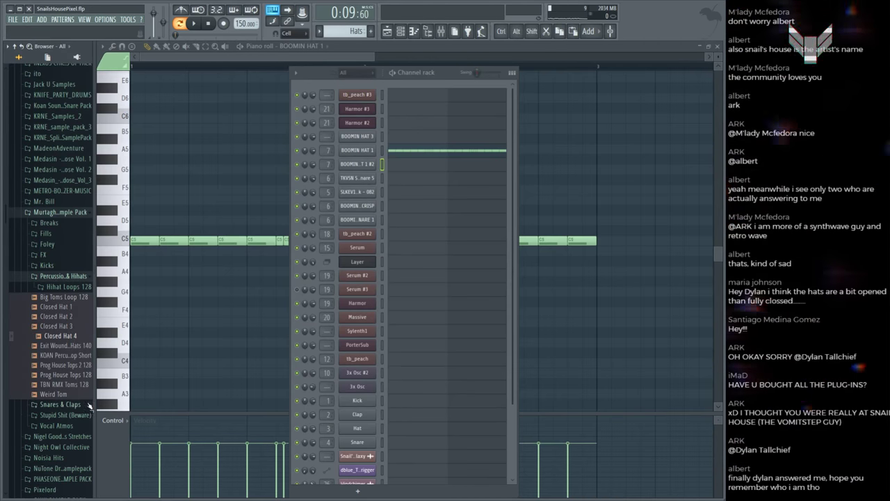
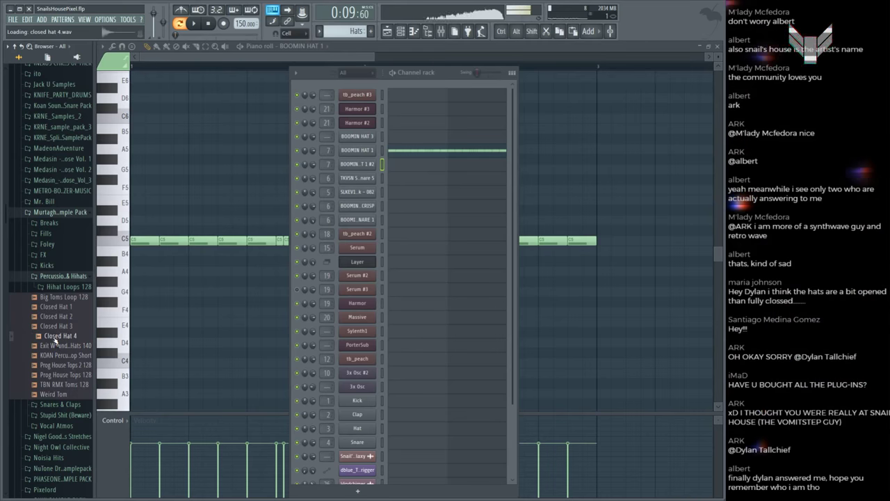
Step: Load BOOMIN OPEN HAT 1 from the Metro Boomin pack onto the second hat channel
{"action": "left_click", "coordinate": [50, 212]}
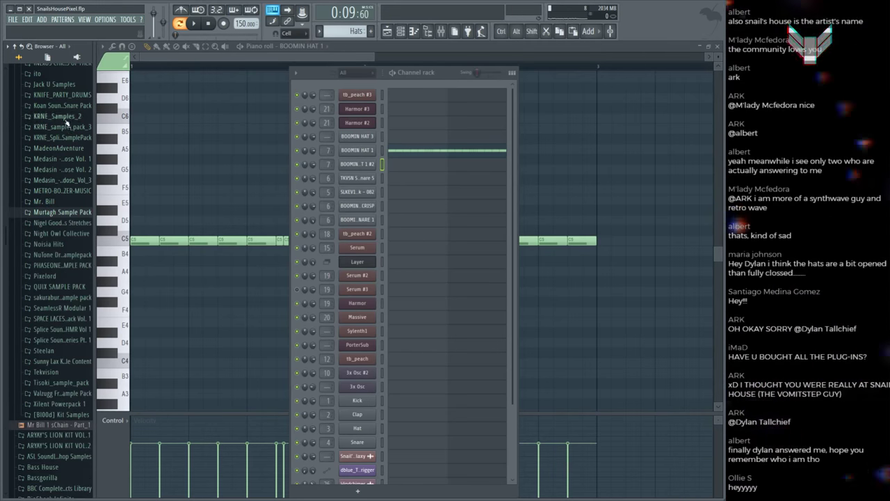
{"action": "left_click", "coordinate": [62, 195]}
{"action": "left_click", "coordinate": [66, 203]}
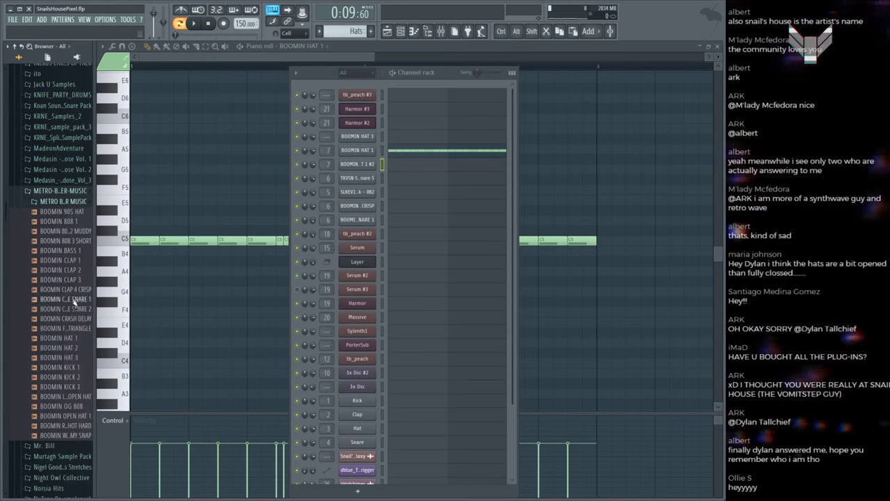
{"action": "left_click", "coordinate": [70, 416]}
{"action": "left_click_drag", "start_coordinate": [69, 416], "coordinate": [334, 195]}
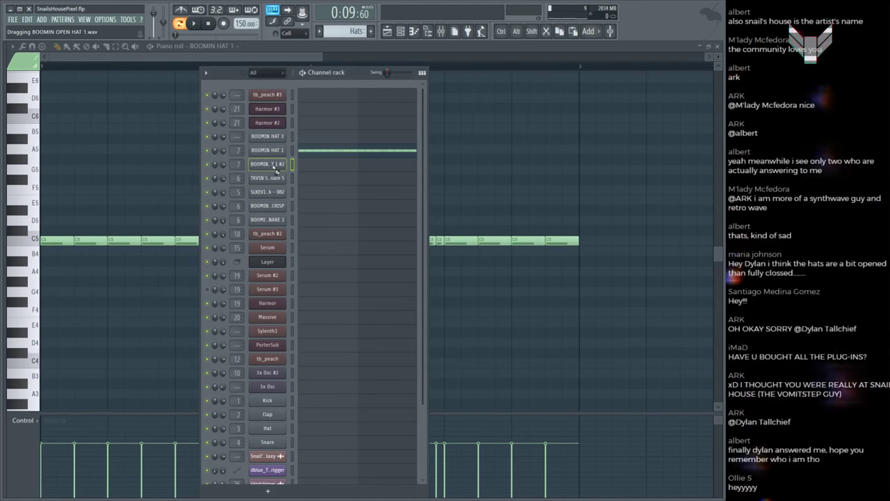
{"action": "left_click_drag", "start_coordinate": [302, 164], "coordinate": [302, 164]}
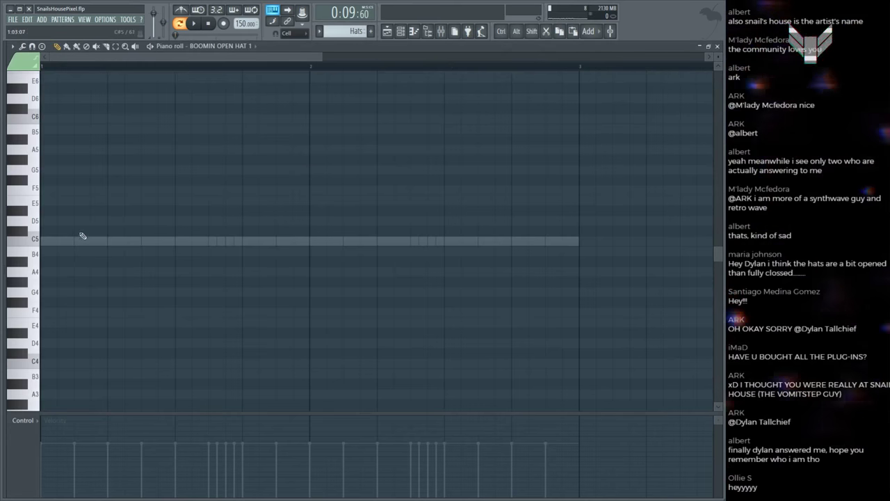
Step: Paint a run of C5 open-hat notes, delete the second, and add and move later ones
{"action": "left_click", "coordinate": [49, 242]}
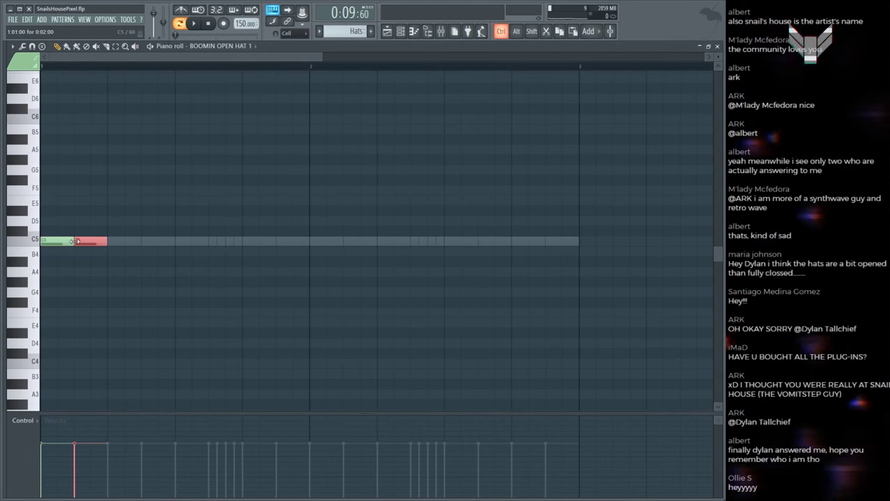
{"action": "mouse_move", "coordinate": [77, 241]}
{"action": "left_mouse_down"}
{"action": "mouse_move", "coordinate": [146, 230]}
{"action": "mouse_move", "coordinate": [175, 183]}
{"action": "mouse_move", "coordinate": [204, 173]}
{"action": "left_mouse_up"}
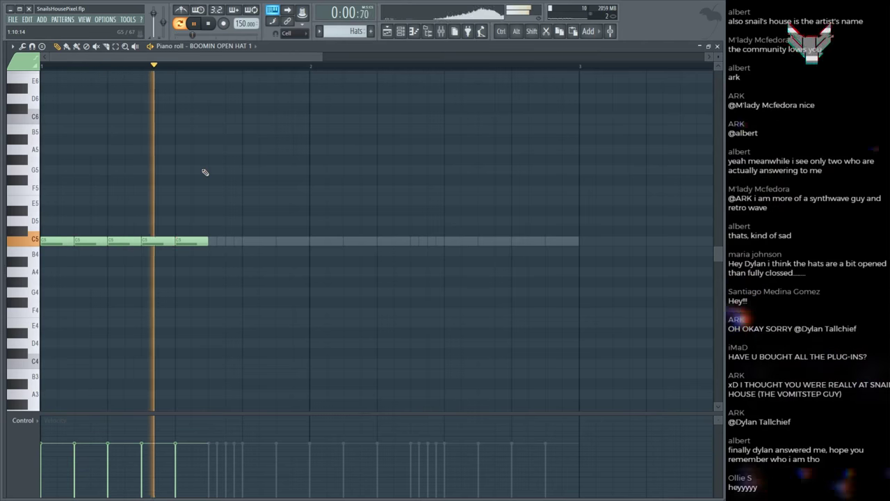
{"action": "right_click", "coordinate": [96, 240]}
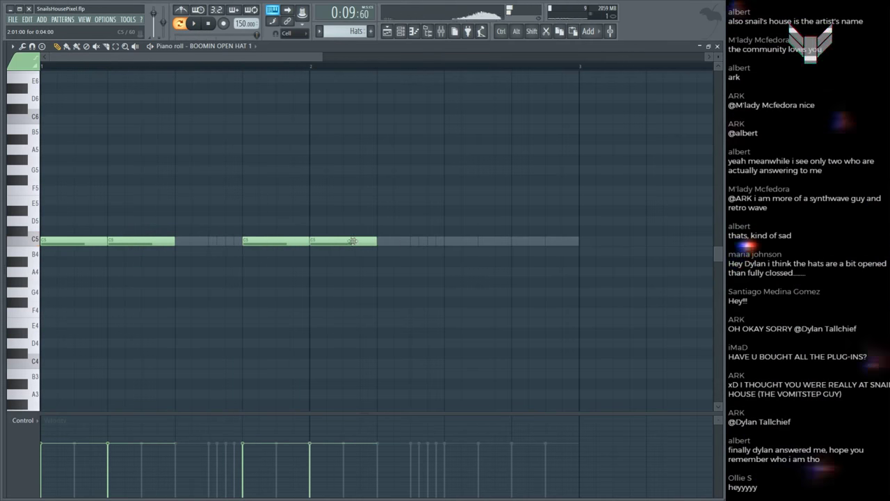
{"action": "key", "text": "space"}
{"action": "left_click", "coordinate": [451, 240]}
{"action": "left_click", "coordinate": [501, 240]}
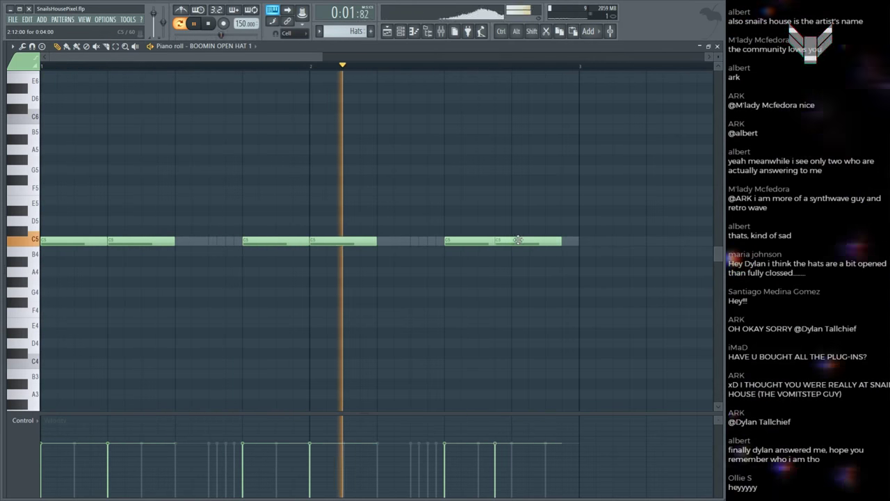
{"action": "left_click_drag", "start_coordinate": [519, 240], "coordinate": [539, 240]}
Step: Inspect the open hat channel's sample and volume envelope settings
{"action": "key", "text": "F6"}
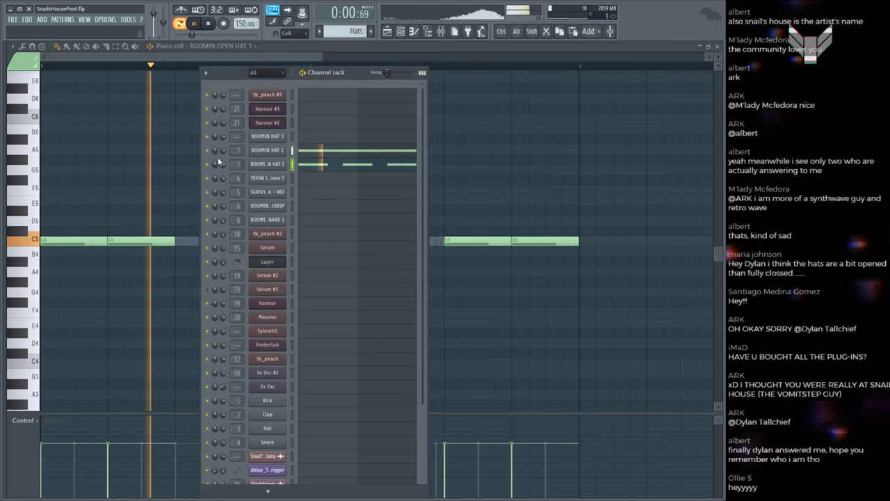
{"action": "left_click", "coordinate": [267, 164]}
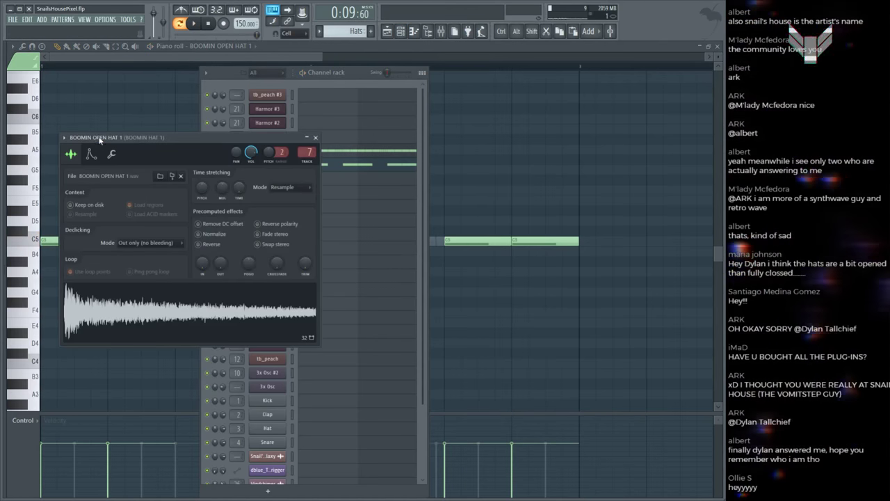
{"action": "left_click_drag", "start_coordinate": [100, 140], "coordinate": [268, 133]}
{"action": "left_click", "coordinate": [259, 146]}
{"action": "left_click", "coordinate": [240, 146]}
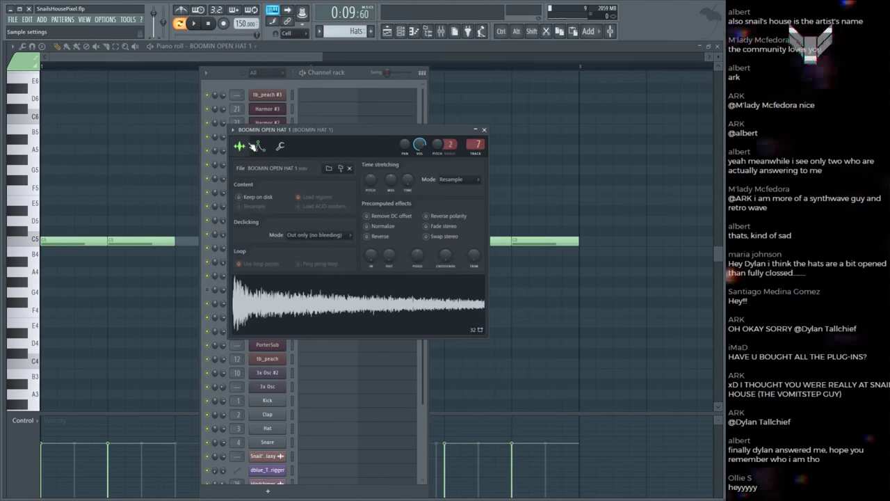
{"action": "key", "text": "F6"}
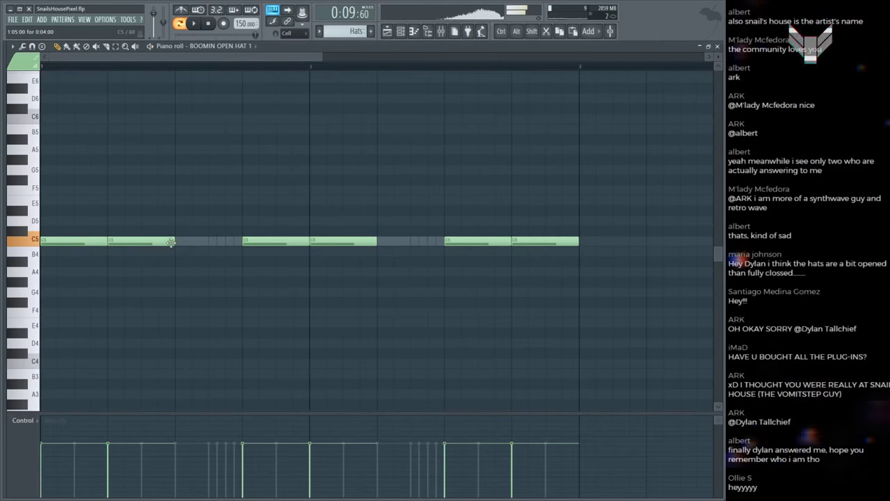
Step: Lengthen the second C5 note, remove an extra second-bar note, and return to the Playlist
{"action": "left_click_drag", "start_coordinate": [235, 244], "coordinate": [235, 243]}
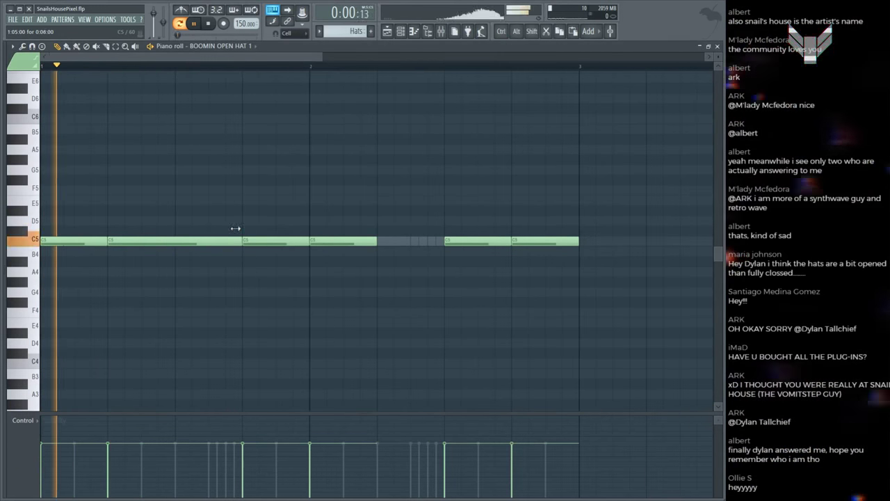
{"action": "left_click", "coordinate": [393, 241]}
{"action": "right_click", "coordinate": [395, 243]}
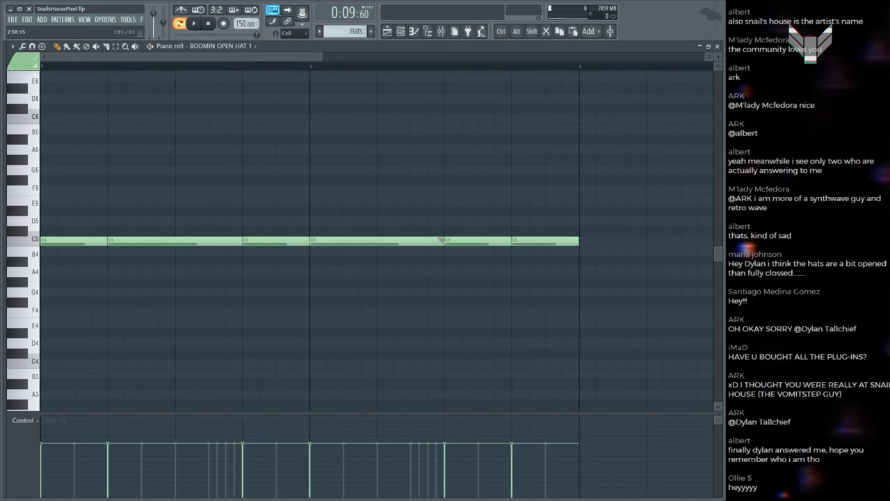
{"action": "key", "text": "F5"}
Step: Shift one BOOMIN OPEN HAT 1 C5 note earlier in the second bar
{"action": "key", "text": "space"}
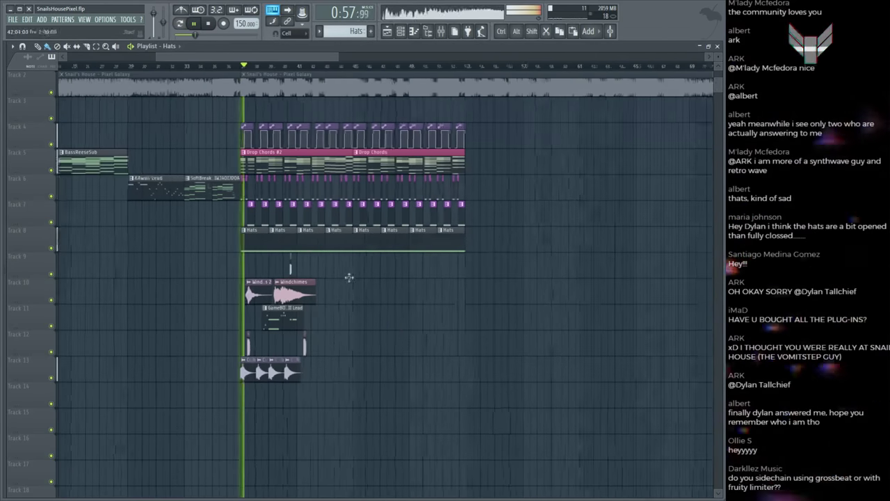
{"action": "scroll", "coordinate": [256, 69], "scroll_direction": "up", "scroll_amount": 2}
{"action": "scroll", "coordinate": [256, 69], "scroll_direction": "down", "scroll_amount": 2}
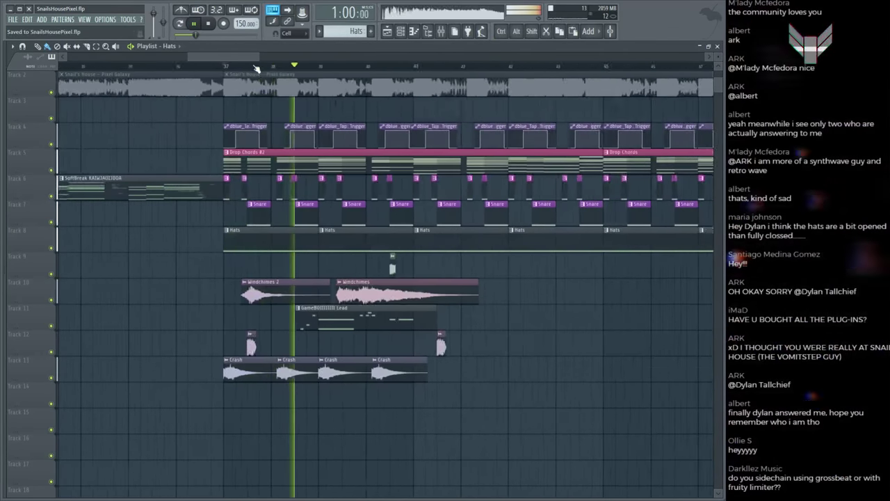
{"action": "key", "text": "F6"}
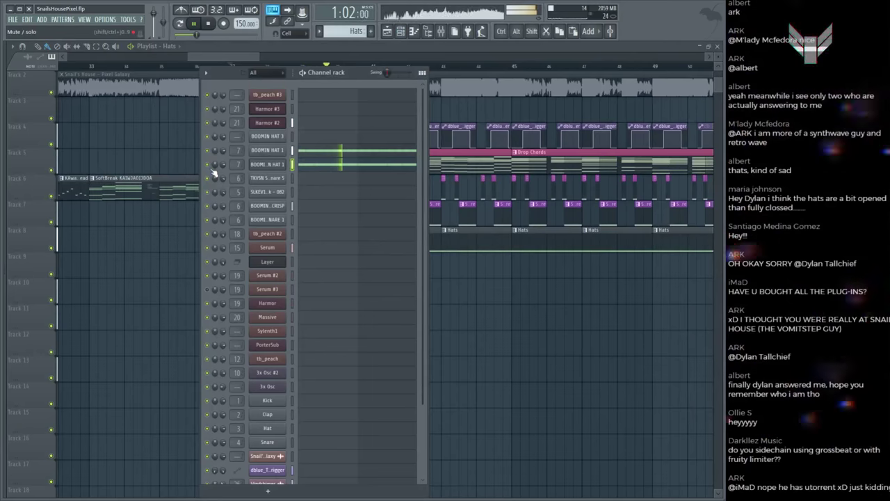
{"action": "left_click", "coordinate": [365, 164]}
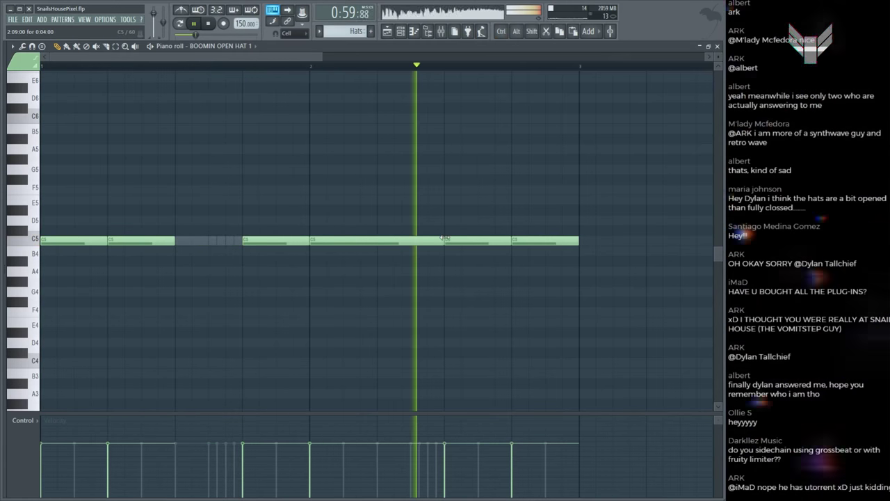
{"action": "left_click_drag", "start_coordinate": [446, 239], "coordinate": [380, 241]}
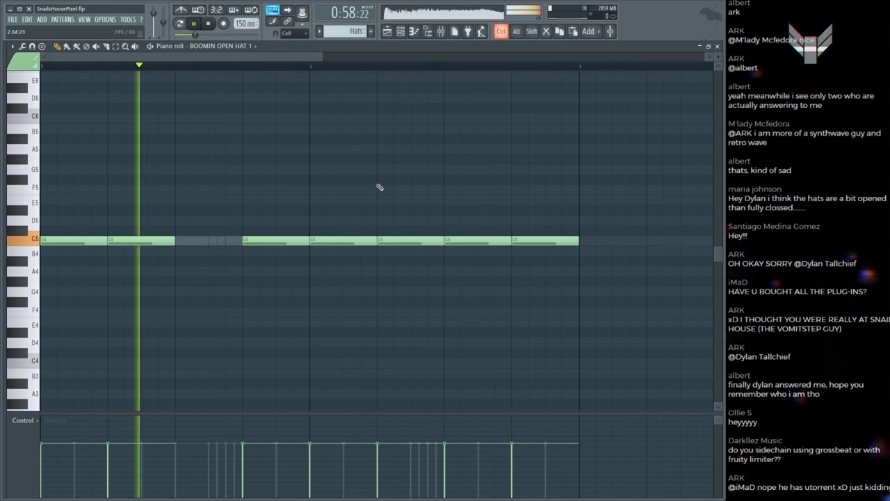
Step: Return to the Hats Playlist, save the project, and play from bar 37
{"action": "scroll", "coordinate": [245, 64], "scroll_direction": "down", "scroll_amount": 5}
{"action": "scroll", "coordinate": [255, 71], "scroll_direction": "down", "scroll_amount": 1}
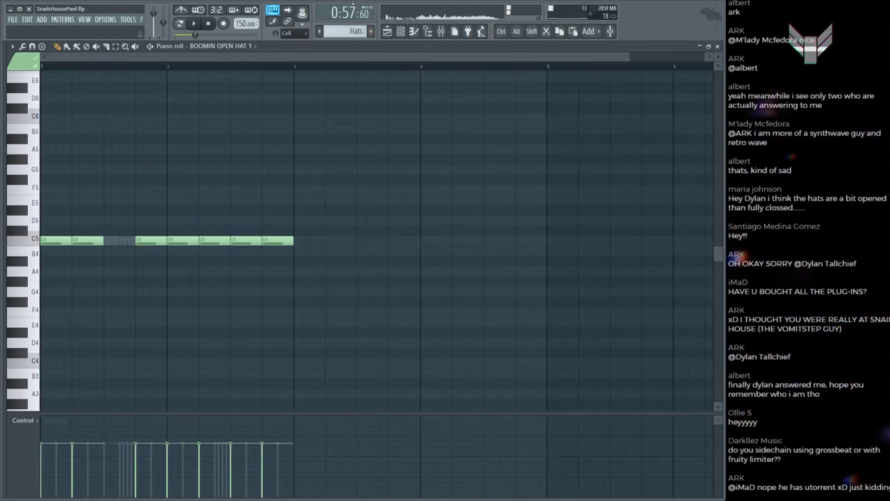
{"action": "key", "text": "F6"}
{"action": "key", "text": "F5"}
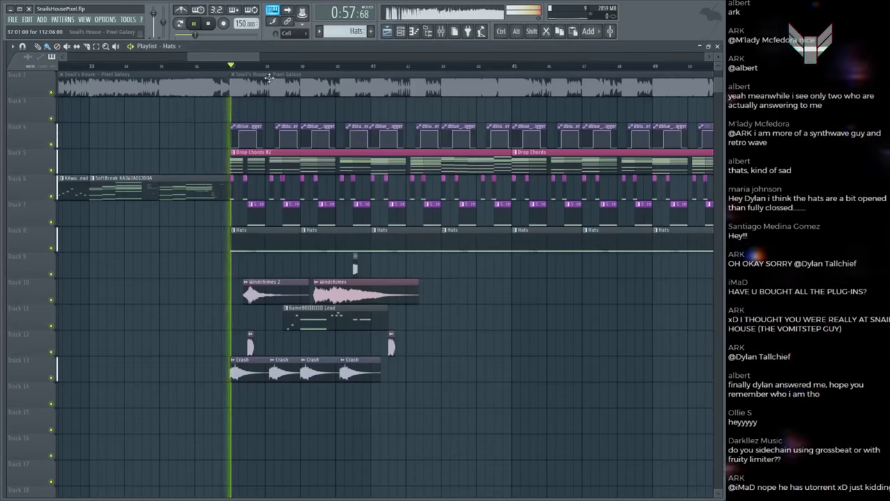
{"action": "scroll", "coordinate": [514, 379], "scroll_direction": "up", "scroll_amount": 1}
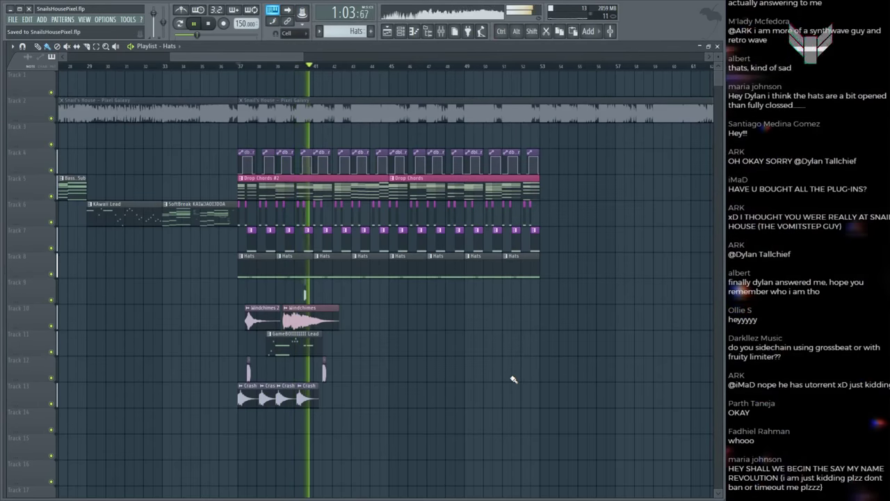
{"action": "key", "text": "ctrl+s"}
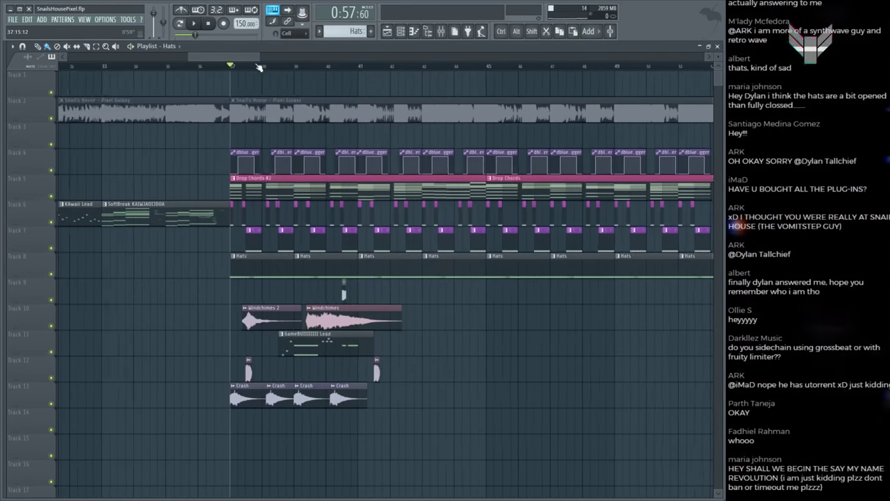
{"action": "scroll", "coordinate": [515, 174], "scroll_direction": "down", "scroll_amount": 1}
{"action": "key", "text": "space"}
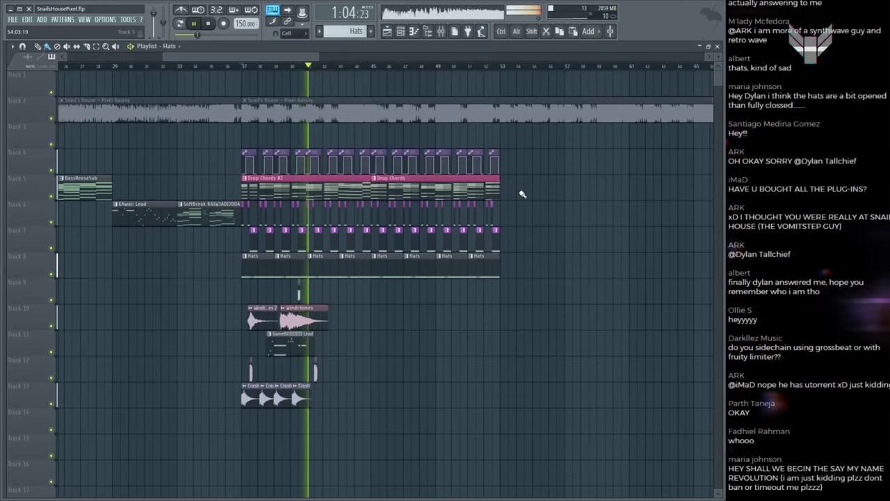
{"action": "scroll", "coordinate": [295, 66], "scroll_direction": "up", "scroll_amount": 5}
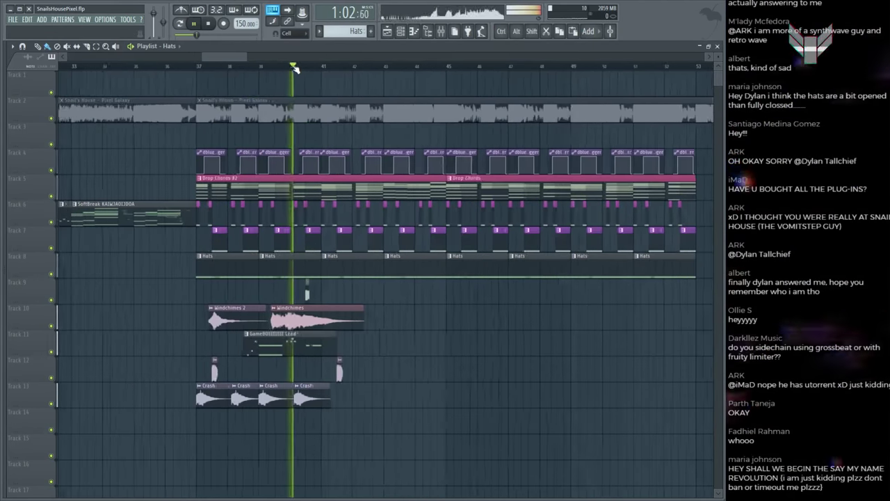
Step: Open the Drop Chords #2 piano roll and browse the Harmor and Massive notes
{"action": "left_click", "coordinate": [354, 114]}
{"action": "left_click", "coordinate": [300, 182]}
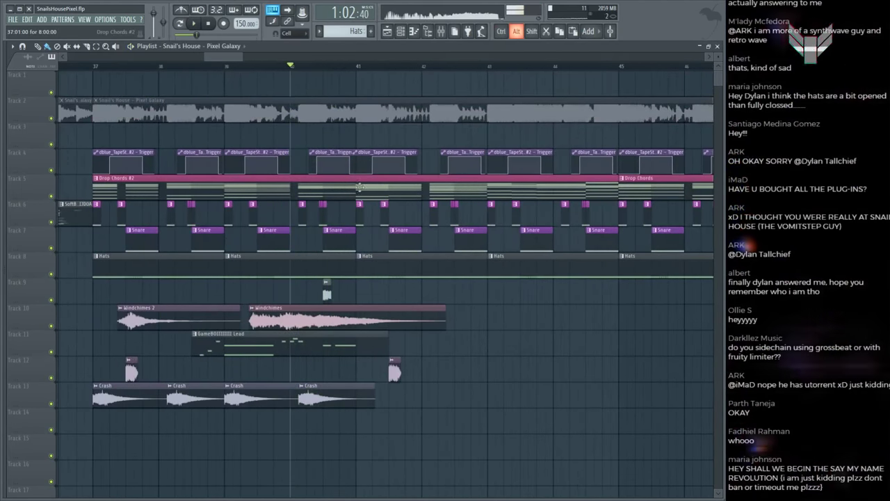
{"action": "double_click", "coordinate": [299, 182]}
{"action": "scroll", "coordinate": [288, 71], "scroll_direction": "down", "scroll_amount": 3}
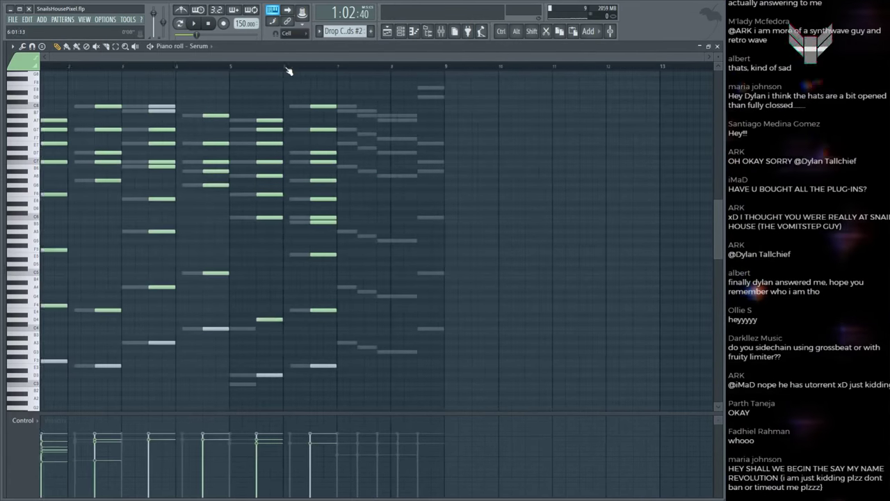
{"action": "double_click", "coordinate": [263, 329]}
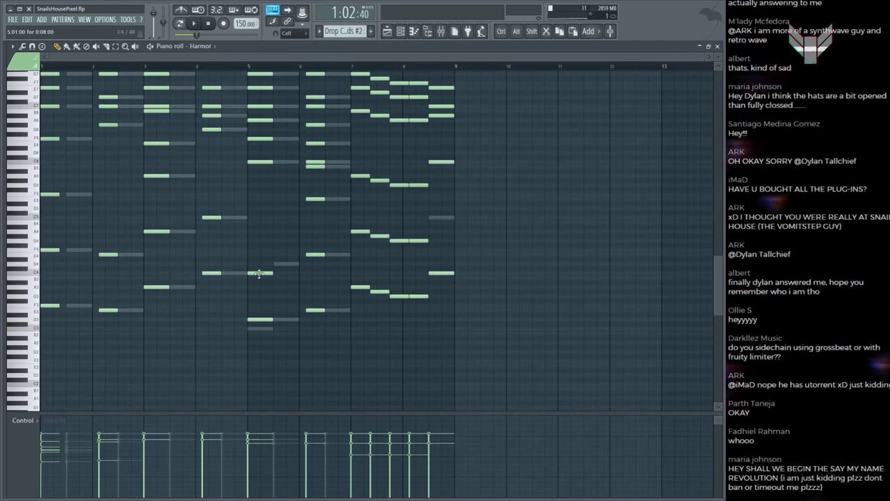
{"action": "double_click", "coordinate": [265, 323]}
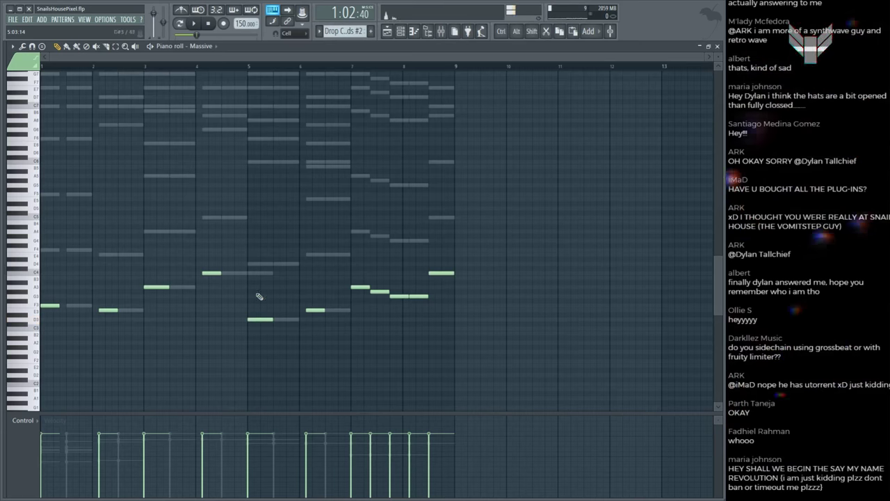
Step: Audition the Serum #2 bar-5 chord, play the pattern, and return to the Playlist
{"action": "double_click", "coordinate": [263, 273]}
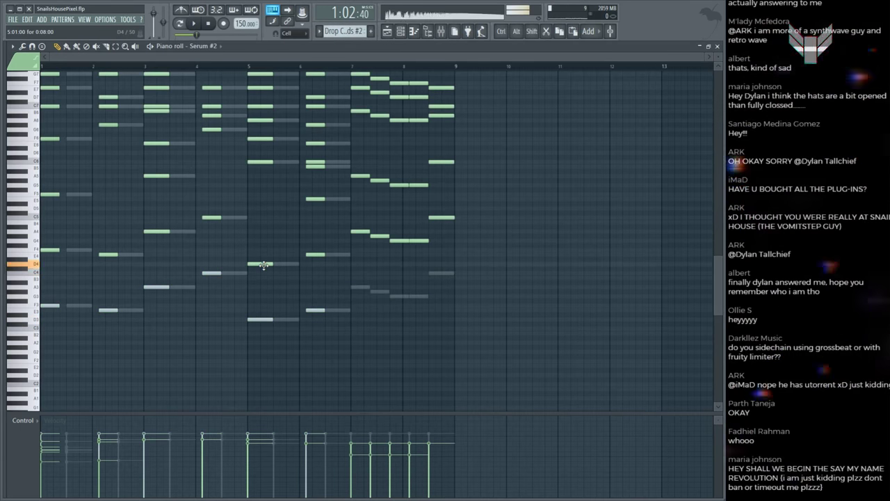
{"action": "right_click", "coordinate": [261, 263], "text": "alt"}
{"action": "scroll", "coordinate": [261, 263], "scroll_direction": "up", "scroll_amount": 3}
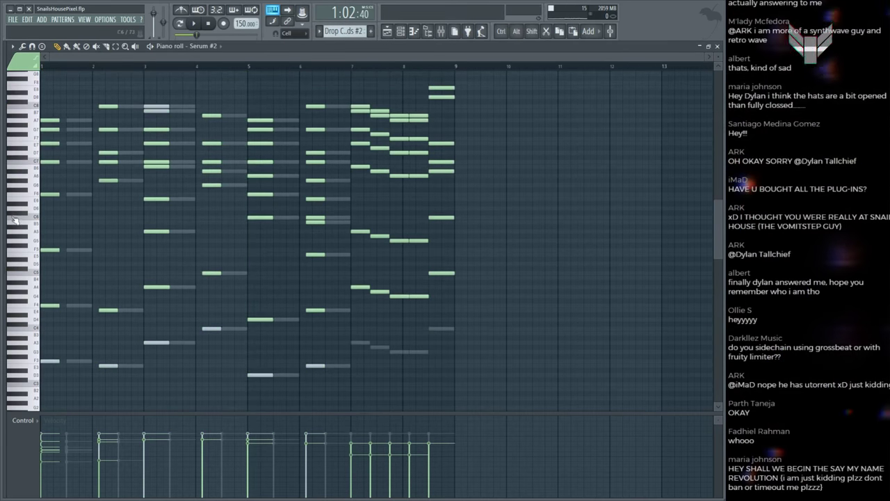
{"action": "right_click", "coordinate": [260, 205], "text": "alt"}
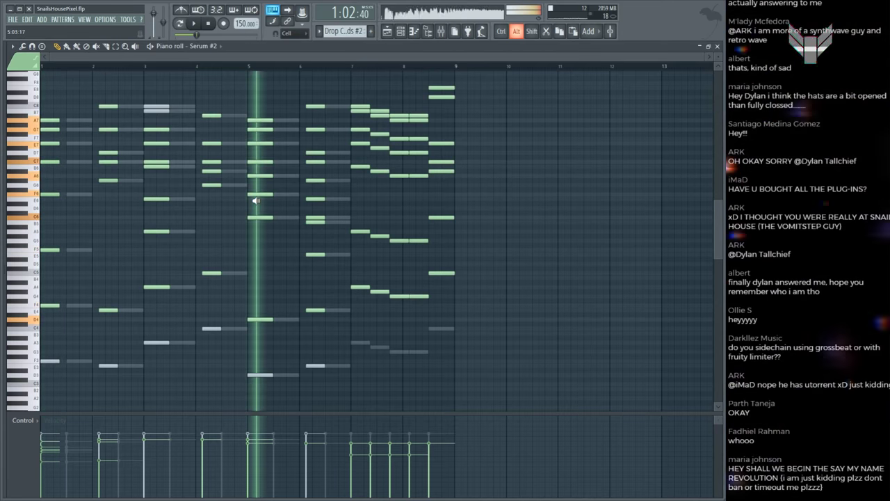
{"action": "key", "text": "space"}
{"action": "scroll", "coordinate": [270, 201], "scroll_direction": "up", "scroll_amount": 2}
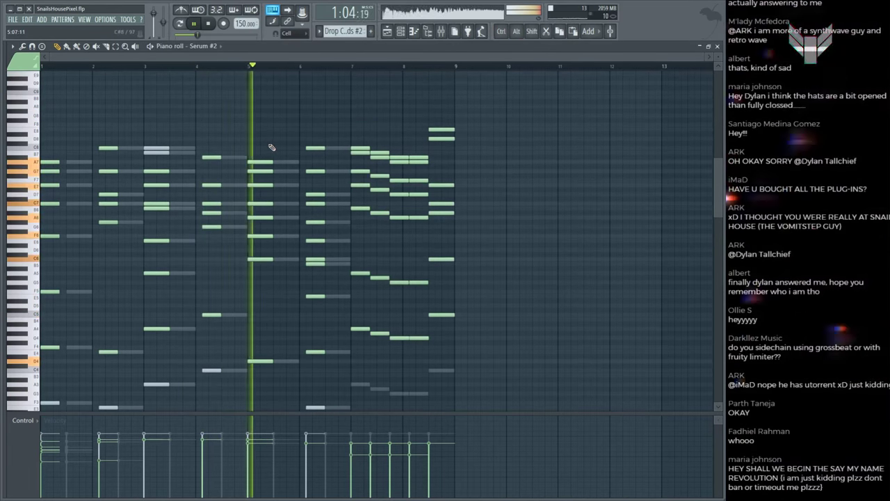
{"action": "key", "text": "F5"}
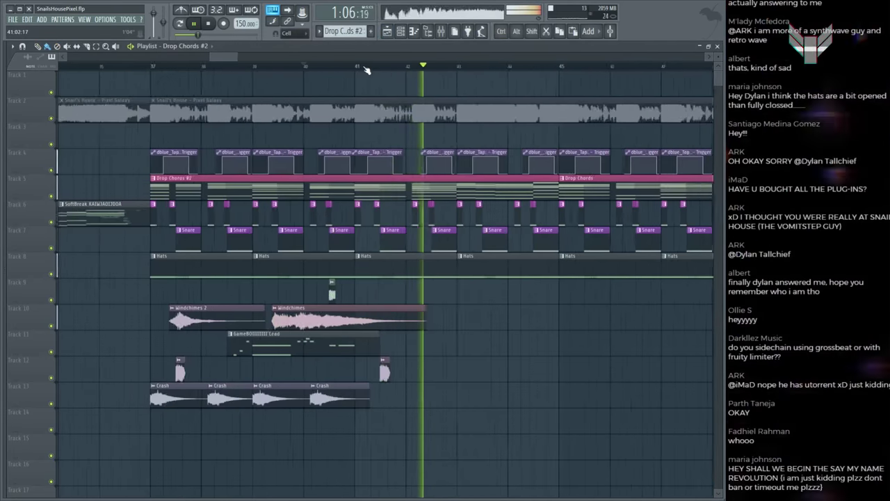
Step: Set playback to bar 41, open Drop Chords #2, and audition a Harmor bar-5 note
{"action": "scroll", "coordinate": [362, 69], "scroll_direction": "up", "scroll_amount": 2}
{"action": "left_click", "coordinate": [353, 67]}
{"action": "key", "text": "space"}
{"action": "left_click", "coordinate": [352, 66]}
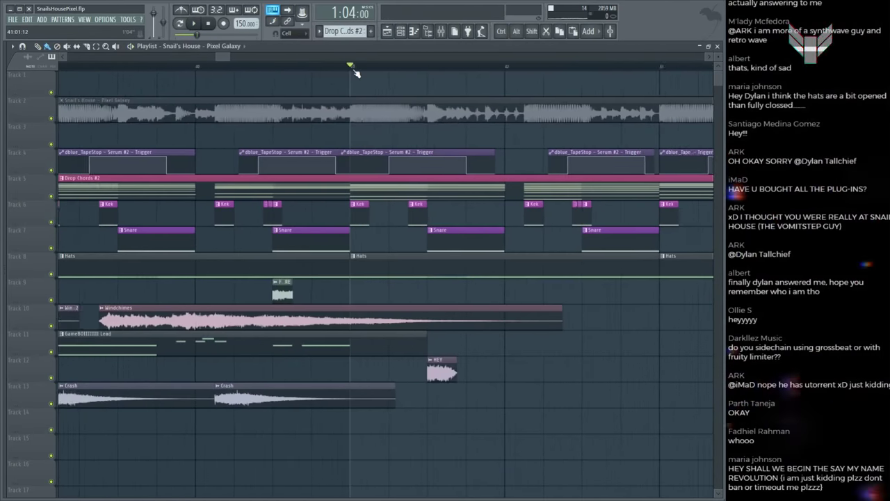
{"action": "scroll", "coordinate": [295, 115], "scroll_direction": "up", "scroll_amount": 2}
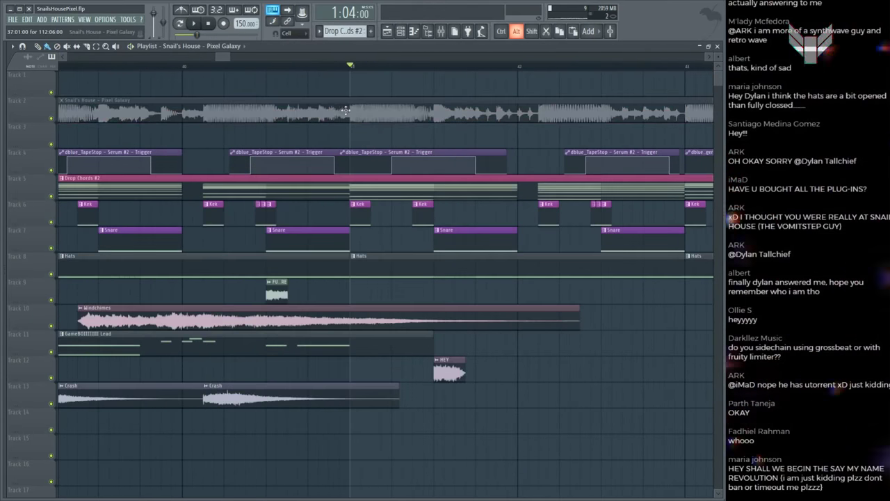
{"action": "double_click", "coordinate": [357, 188]}
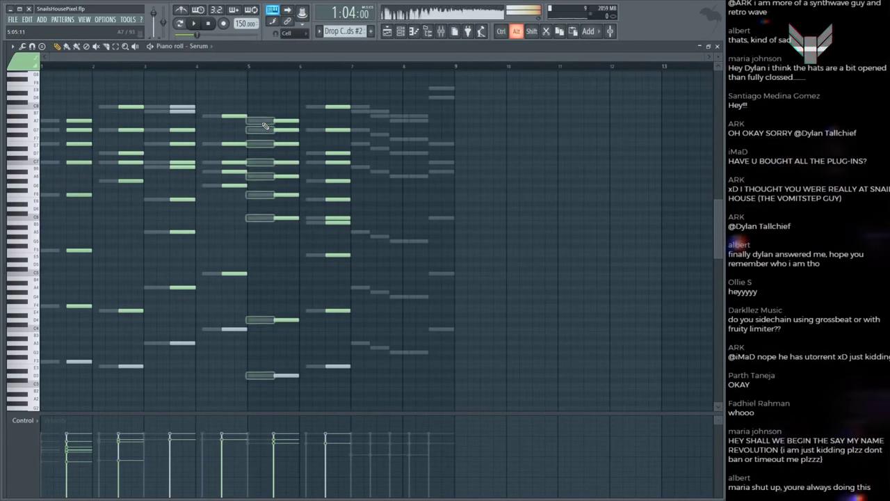
{"action": "double_click", "coordinate": [258, 119]}
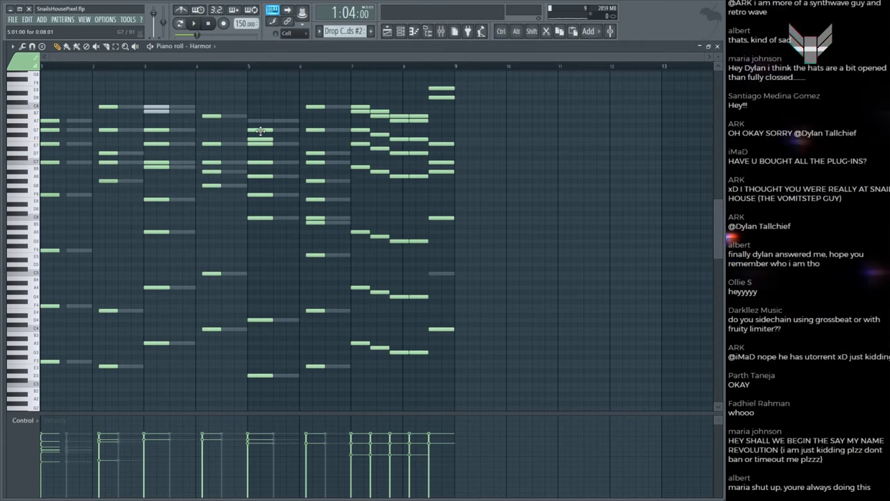
{"action": "left_click", "coordinate": [261, 136], "text": "alt"}
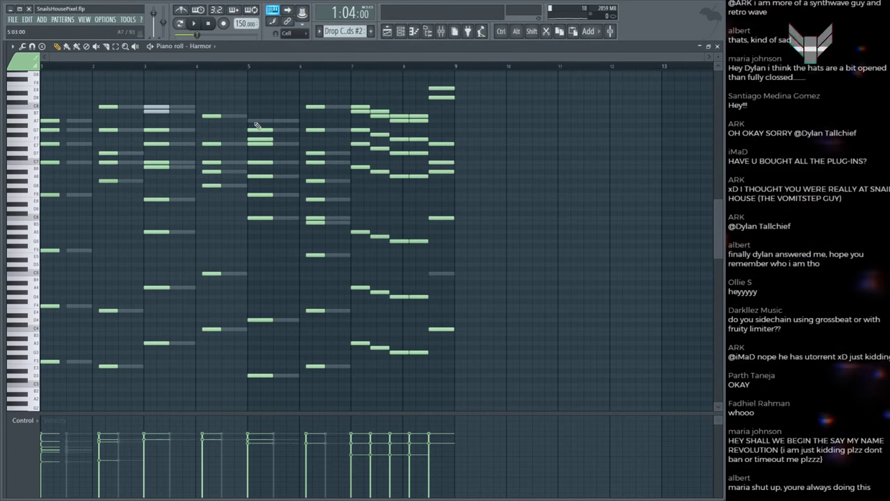
Step: Add a note to the bar-5 chord and drop it down an octave
{"action": "double_click", "coordinate": [256, 142]}
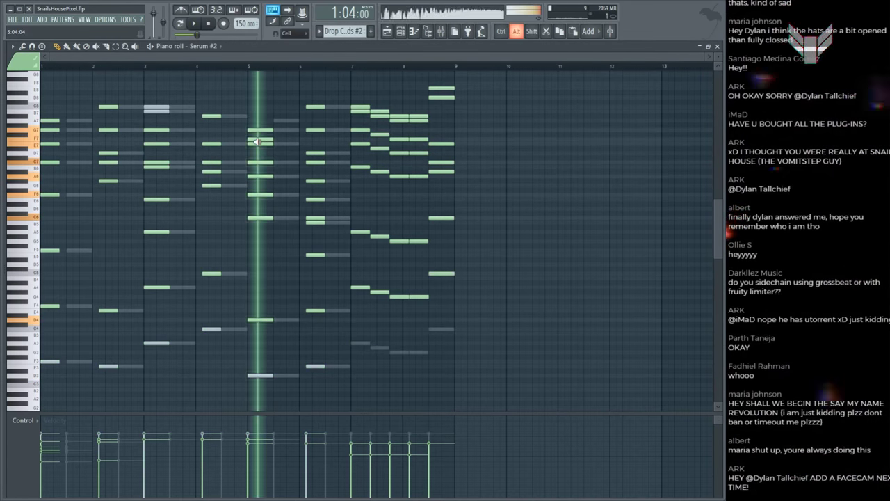
{"action": "scroll", "coordinate": [262, 136], "scroll_direction": "up", "scroll_amount": 3}
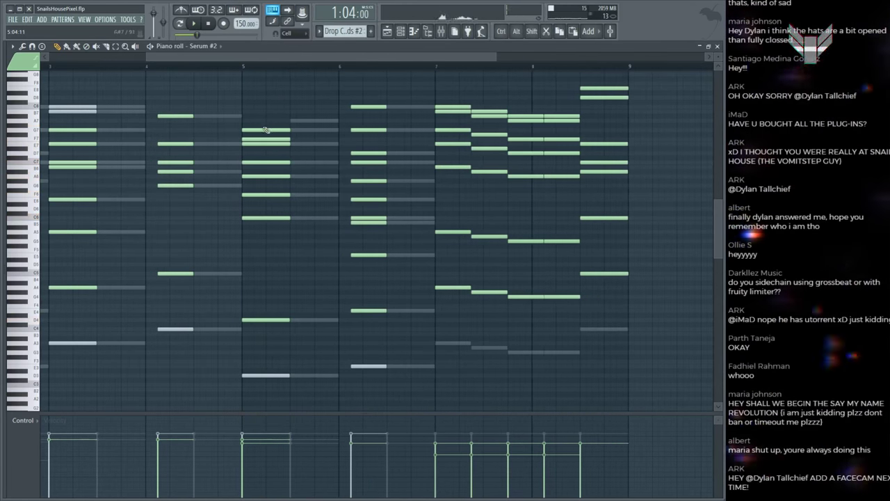
{"action": "left_click", "coordinate": [264, 129]}
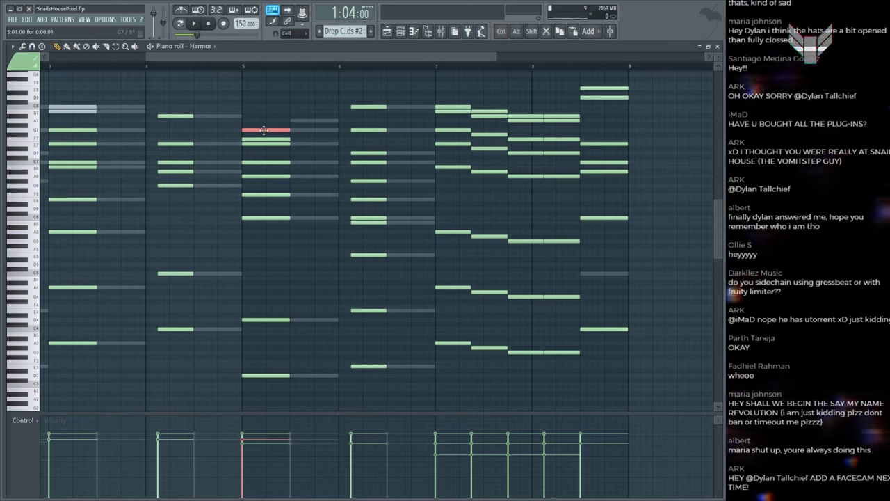
{"action": "key", "text": "ctrl+Down"}
{"action": "scroll", "coordinate": [265, 132], "scroll_direction": "up", "scroll_amount": 1}
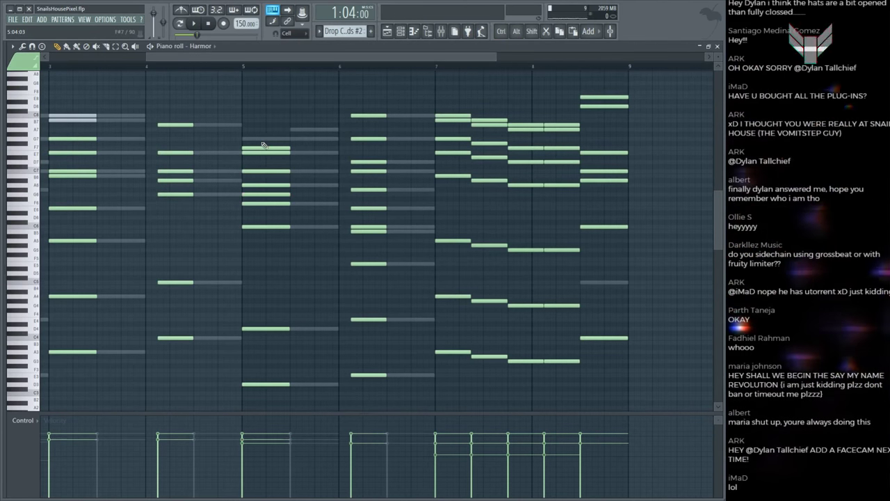
Step: Add another Serum #2 note to the bar-5 chord and move one note from C#7 to F7
{"action": "double_click", "coordinate": [263, 139]}
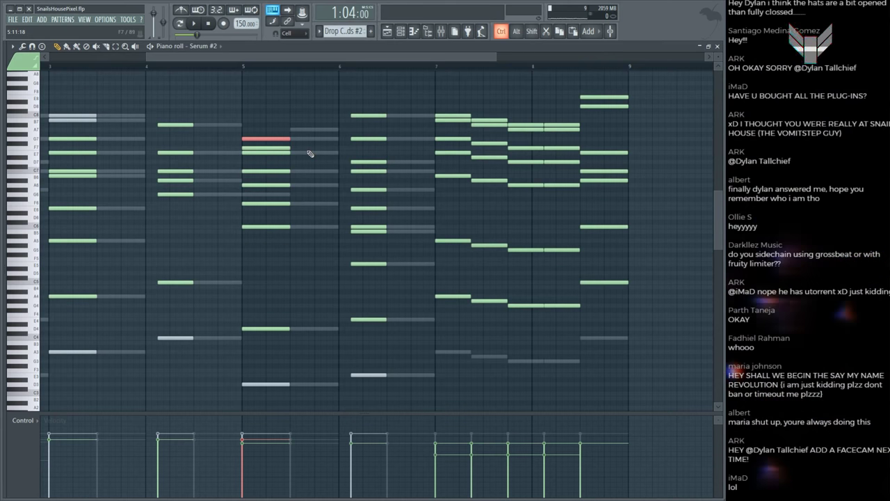
{"action": "left_click_drag", "start_coordinate": [273, 181], "coordinate": [260, 147]}
{"action": "left_click", "coordinate": [260, 147]}
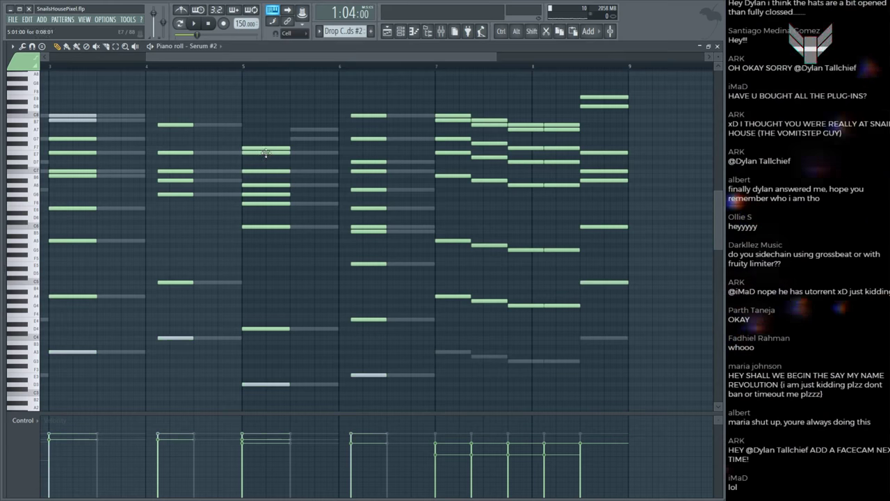
{"action": "left_click_drag", "start_coordinate": [271, 155], "coordinate": [268, 182]}
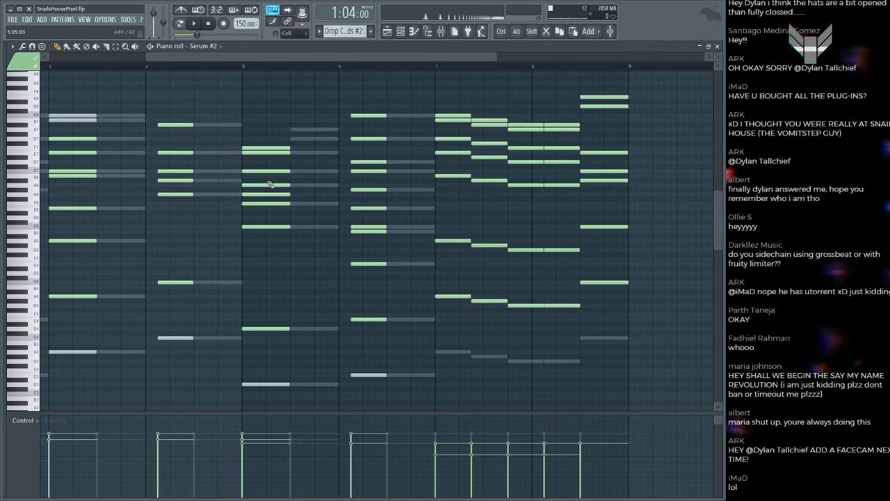
{"action": "left_click_drag", "start_coordinate": [258, 166], "coordinate": [264, 203]}
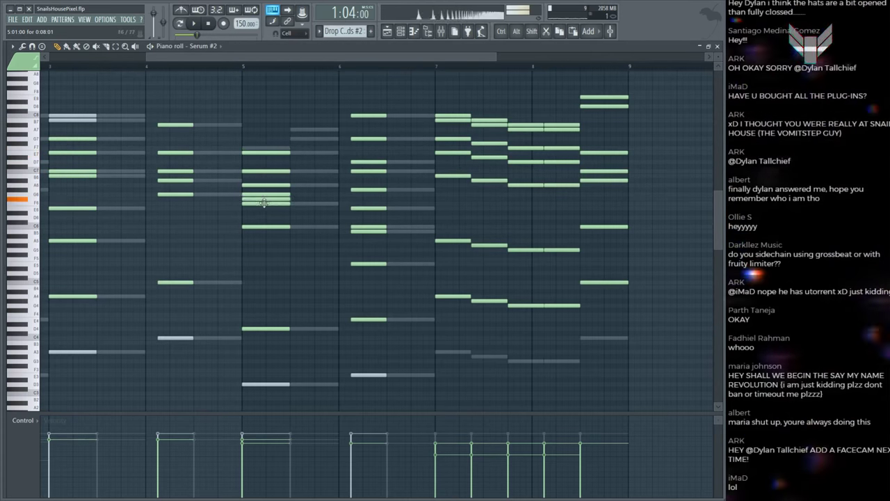
Step: Play the new bar-5 voicing back in the arrangement
{"action": "double_click", "coordinate": [259, 148]}
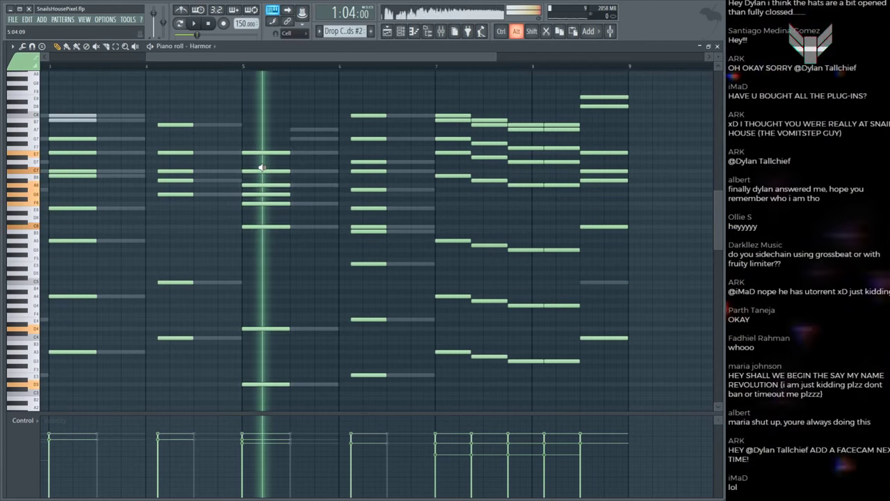
{"action": "key", "text": "space"}
{"action": "key", "text": "F5"}
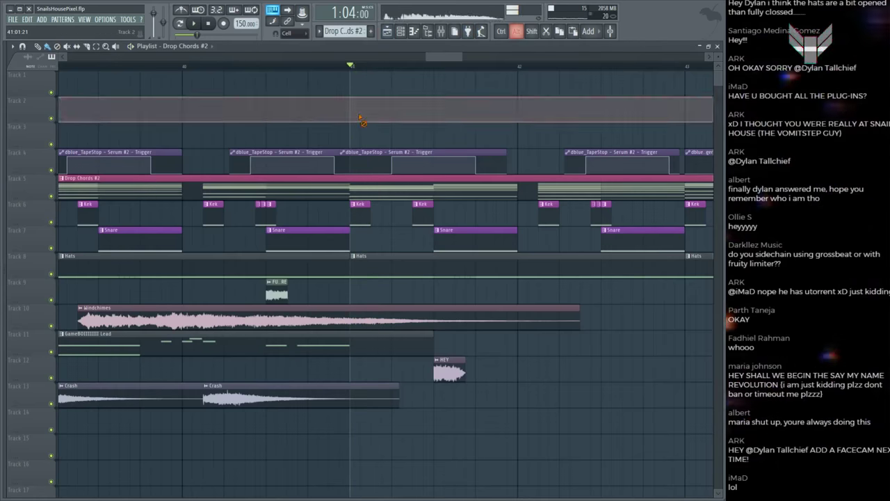
{"action": "key", "text": "space"}
{"action": "left_click", "coordinate": [354, 113], "text": "alt"}
{"action": "key", "text": "space"}
{"action": "key", "text": "F6"}
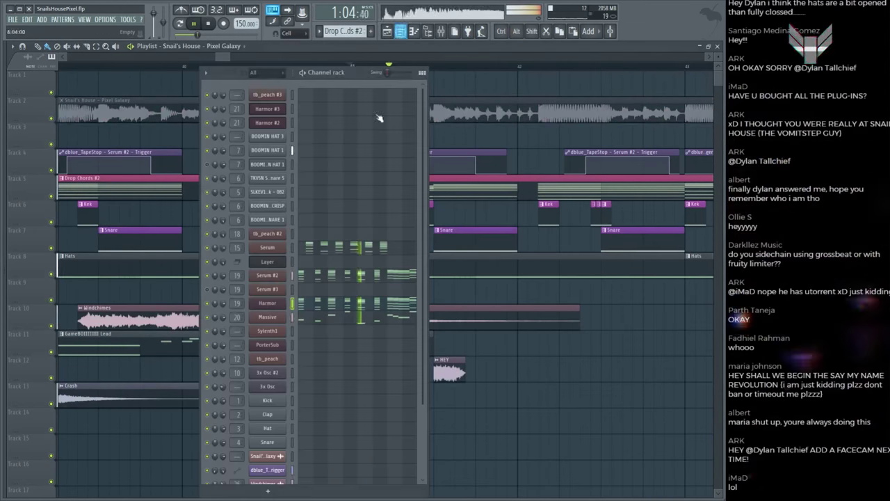
Step: Open the Harmor notes, preview the chords around bar 5, and return to the Playlist
{"action": "left_click", "coordinate": [361, 310]}
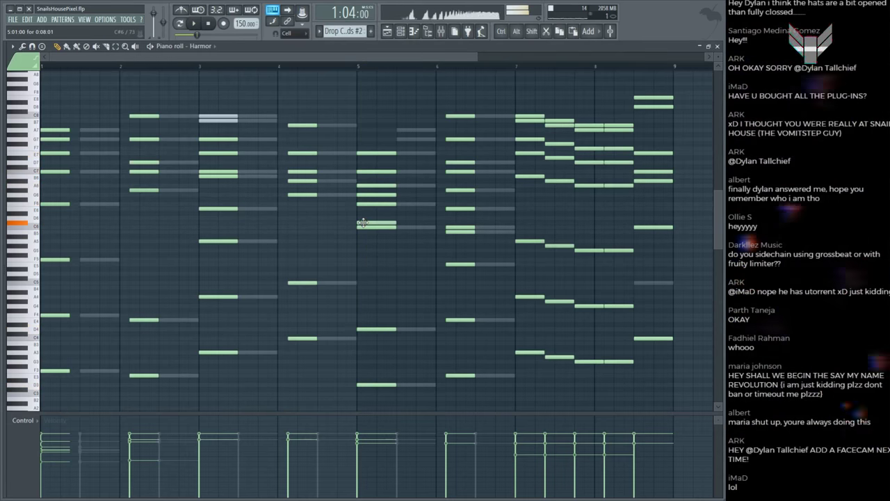
{"action": "key", "text": "space"}
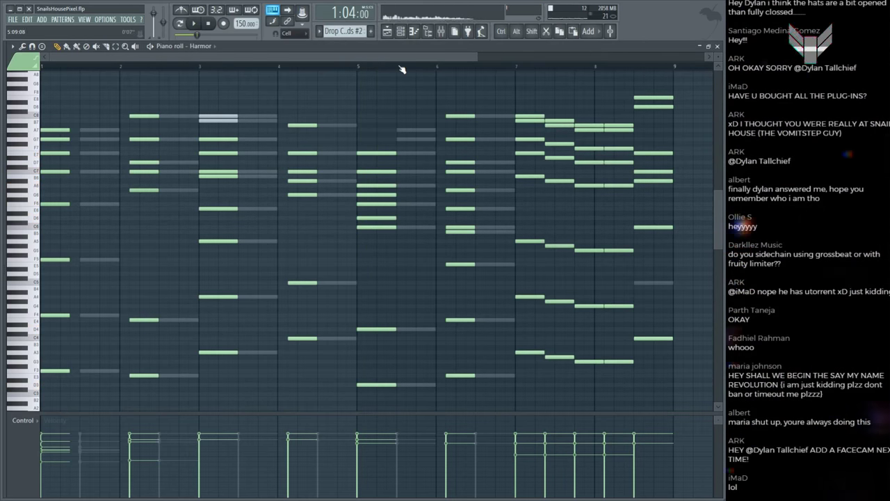
{"action": "scroll", "coordinate": [397, 70], "scroll_direction": "up", "scroll_amount": 5}
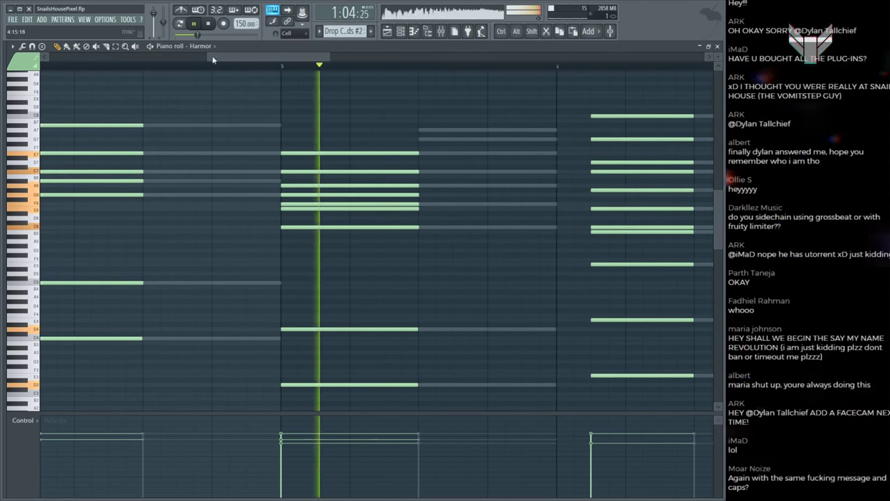
{"action": "scroll", "coordinate": [195, 45], "scroll_direction": "down", "scroll_amount": 1}
{"action": "scroll", "coordinate": [217, 51], "scroll_direction": "down", "scroll_amount": 1}
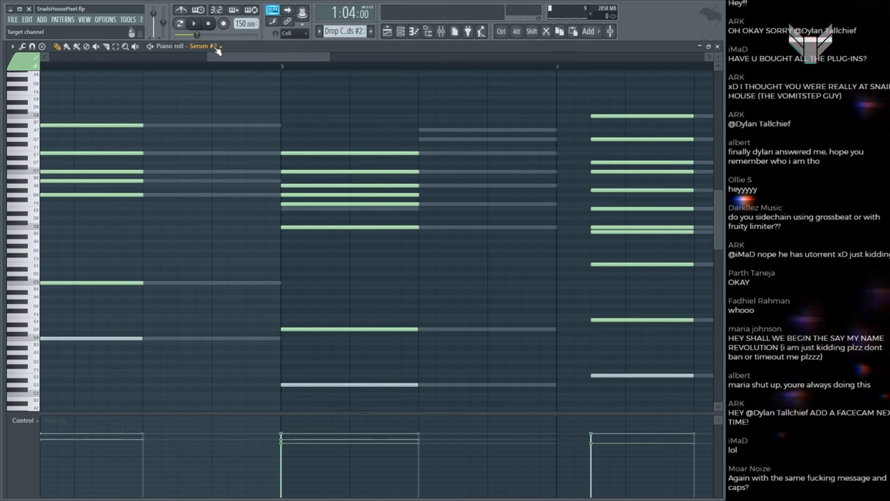
{"action": "left_click", "coordinate": [311, 209]}
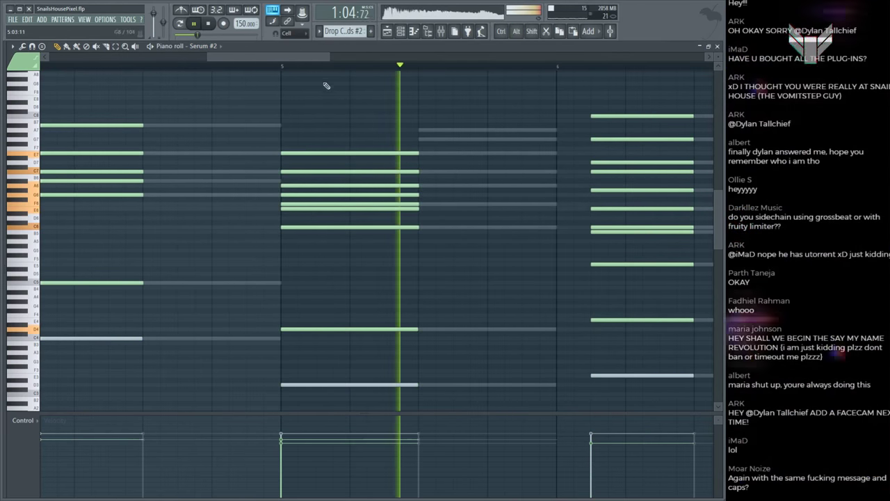
{"action": "scroll", "coordinate": [321, 78], "scroll_direction": "down", "scroll_amount": 2}
{"action": "scroll", "coordinate": [320, 74], "scroll_direction": "up", "scroll_amount": 2}
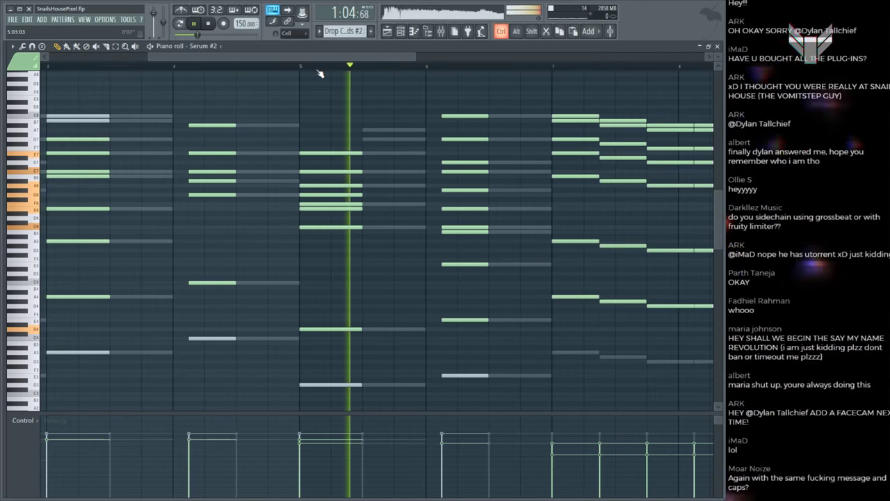
{"action": "key", "text": "F5"}
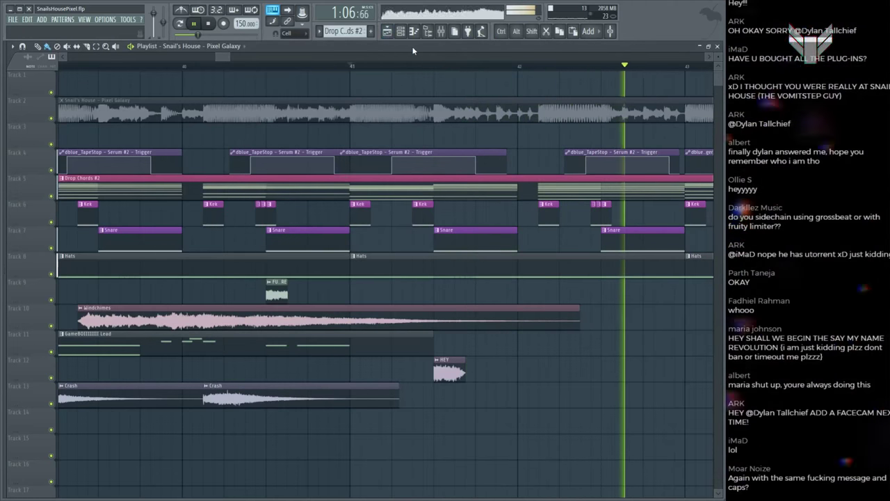
Step: Play the arrangement from bar 43 and save the project
{"action": "key", "text": "space"}
{"action": "scroll", "coordinate": [407, 74], "scroll_direction": "down", "scroll_amount": 3}
{"action": "scroll", "coordinate": [407, 74], "scroll_direction": "down", "scroll_amount": 5}
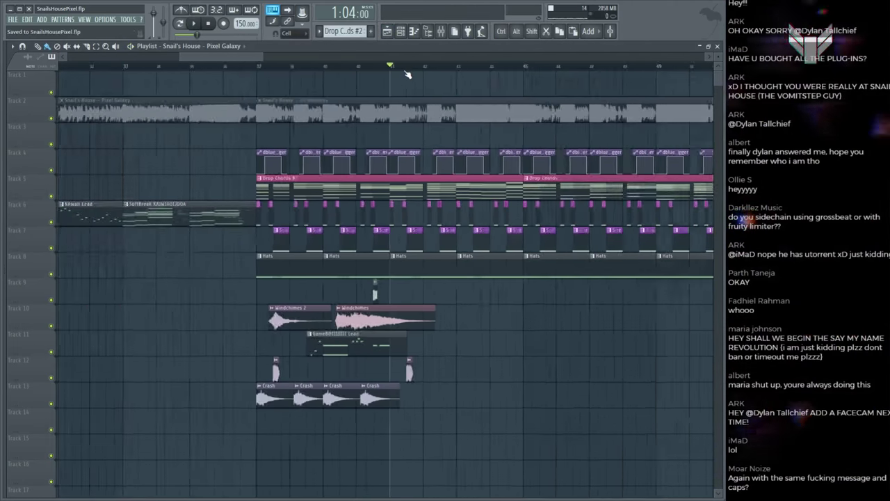
{"action": "key", "text": "space"}
{"action": "key", "text": "space"}
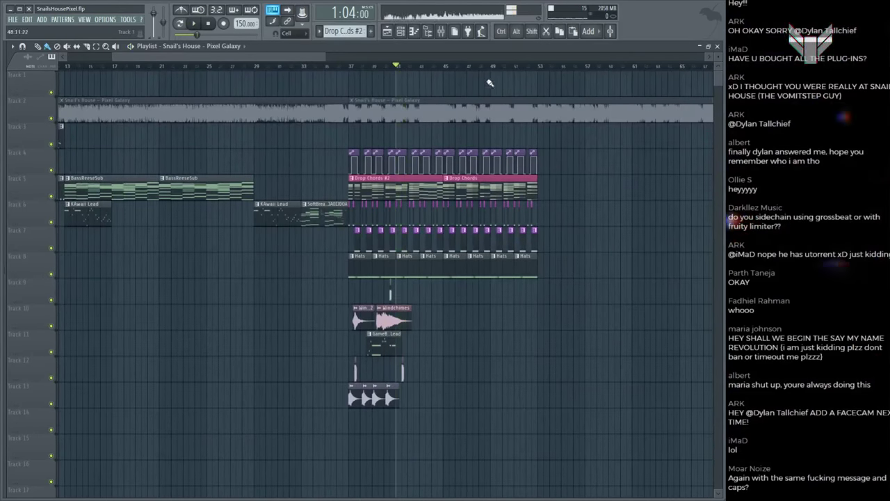
{"action": "scroll", "coordinate": [484, 73], "scroll_direction": "up", "scroll_amount": 2}
{"action": "left_click", "coordinate": [372, 67]}
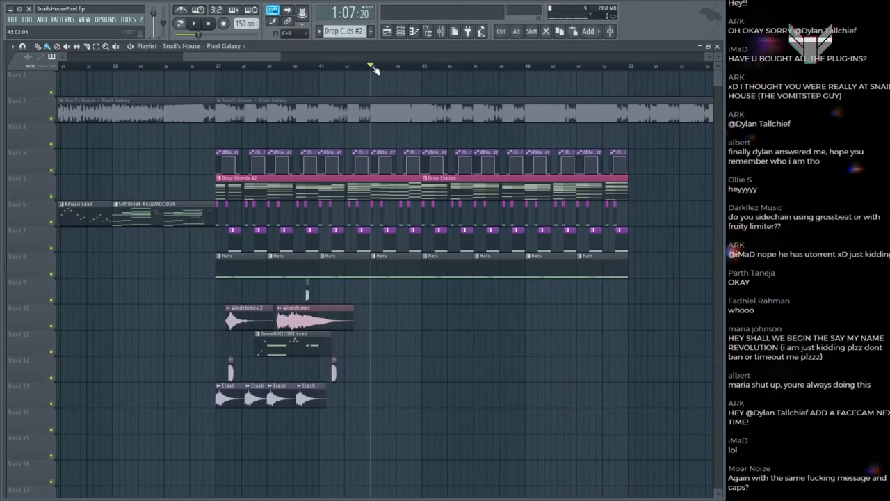
{"action": "scroll", "coordinate": [374, 69], "scroll_direction": "down", "scroll_amount": 2}
{"action": "key", "text": "space"}
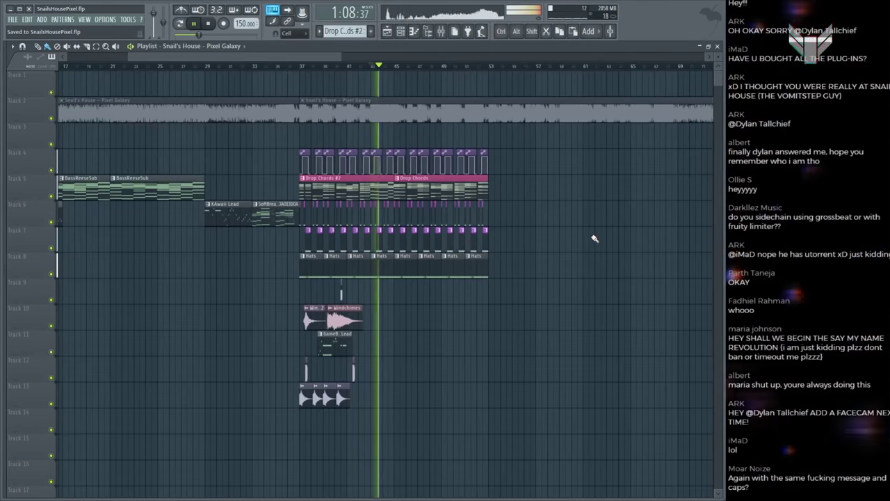
{"action": "key", "text": "ctrl+s"}
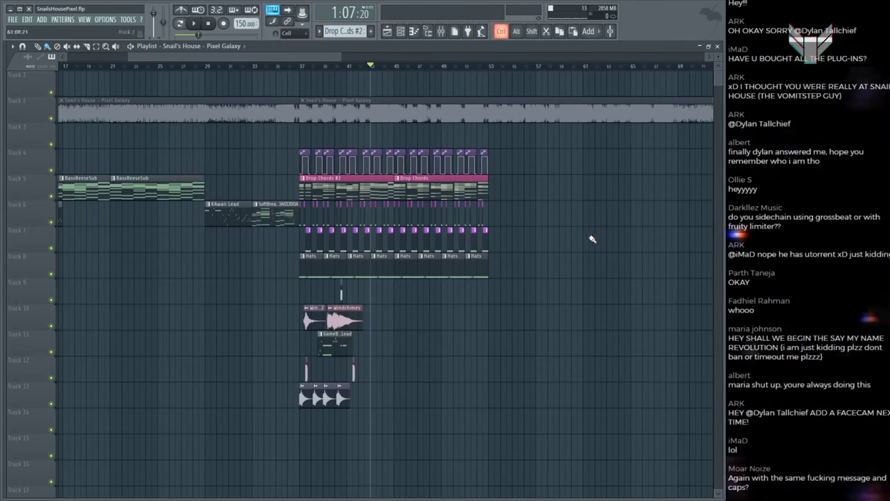
Step: Play from bar 37, shift the later Track 13 Crash clips slightly earlier, and save
{"action": "left_click", "coordinate": [306, 69]}
{"action": "key", "text": "space"}
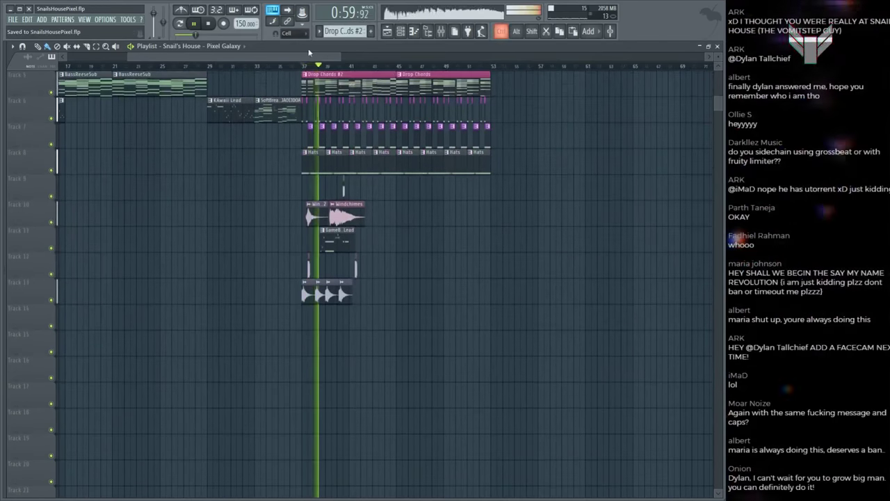
{"action": "key", "text": "space"}
{"action": "scroll", "coordinate": [327, 69], "scroll_direction": "up", "scroll_amount": 4}
{"action": "scroll", "coordinate": [331, 72], "scroll_direction": "down", "scroll_amount": 2}
{"action": "key", "text": "space"}
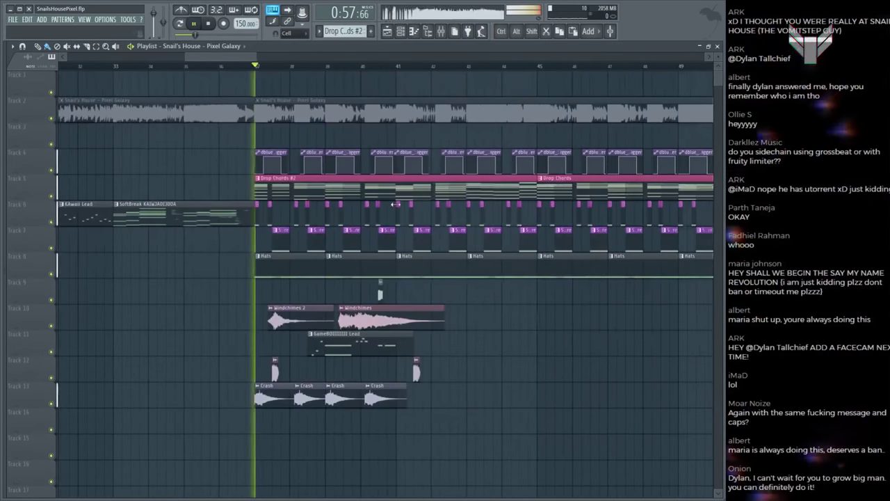
{"action": "scroll", "coordinate": [475, 330], "scroll_direction": "down", "scroll_amount": 3}
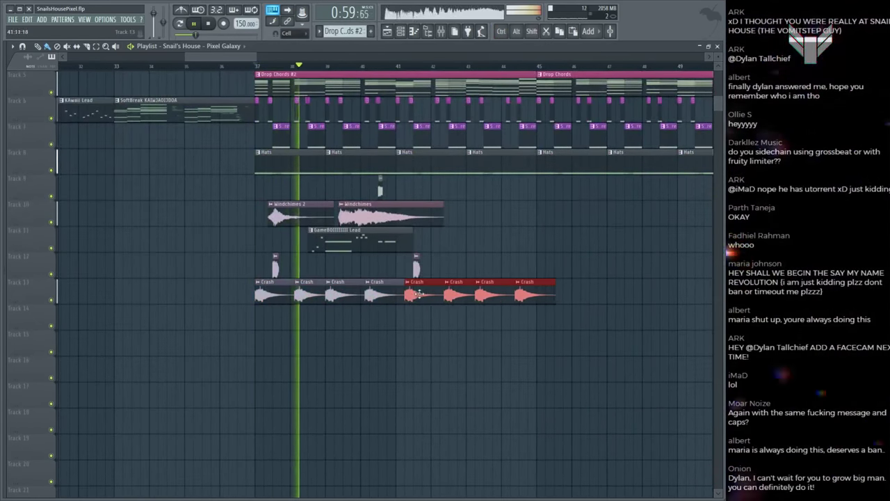
{"action": "left_click_drag", "start_coordinate": [416, 295], "coordinate": [408, 295]}
{"action": "scroll", "coordinate": [473, 258], "scroll_direction": "up", "scroll_amount": 4}
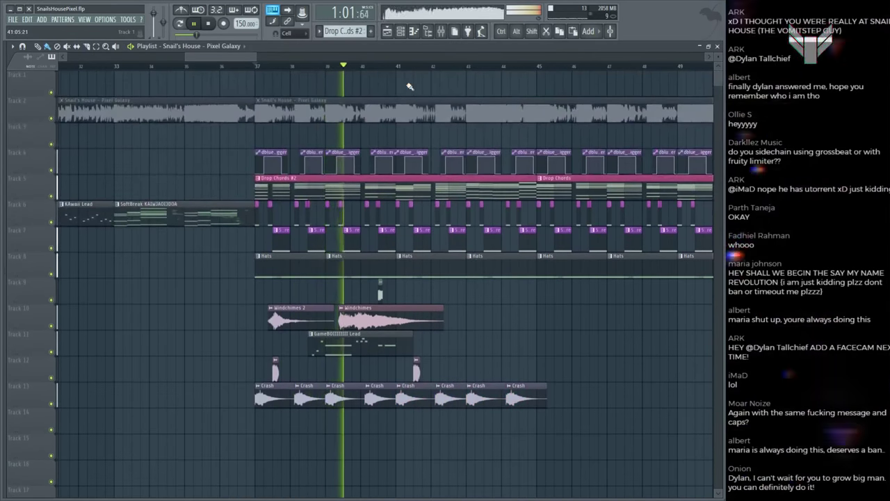
{"action": "scroll", "coordinate": [385, 68], "scroll_direction": "down", "scroll_amount": 3}
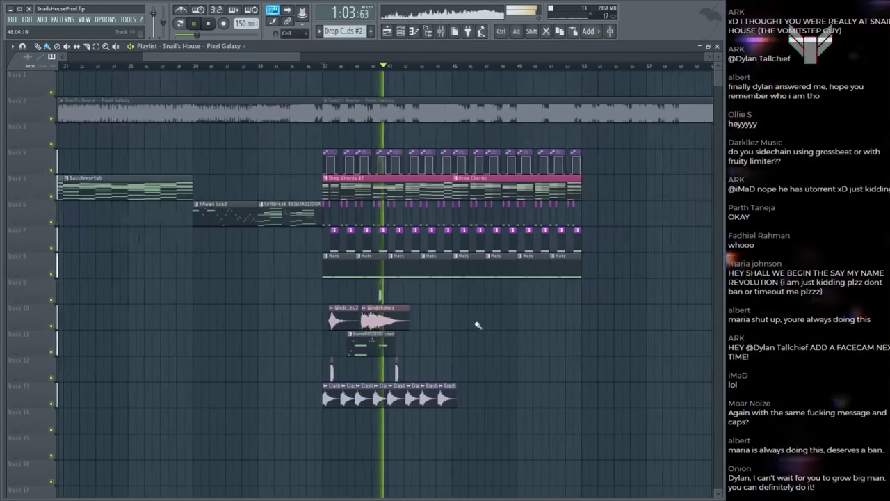
{"action": "key", "text": "ctrl+s"}
Step: Preview the Drop Chords #2 clip and the Track 2 audio clip from bar 41
{"action": "key", "text": "space"}
{"action": "scroll", "coordinate": [473, 230], "scroll_direction": "down", "scroll_amount": 1}
{"action": "scroll", "coordinate": [430, 68], "scroll_direction": "up", "scroll_amount": 2}
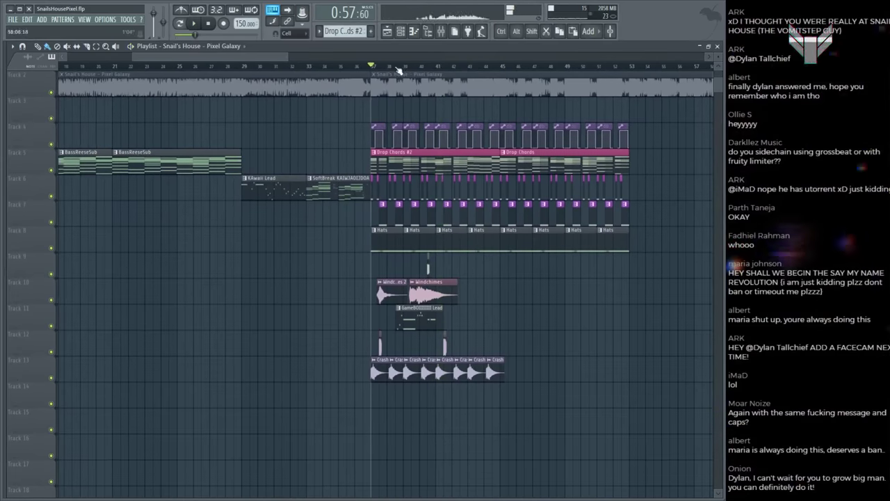
{"action": "scroll", "coordinate": [431, 68], "scroll_direction": "up", "scroll_amount": 3}
{"action": "left_click", "coordinate": [476, 153]}
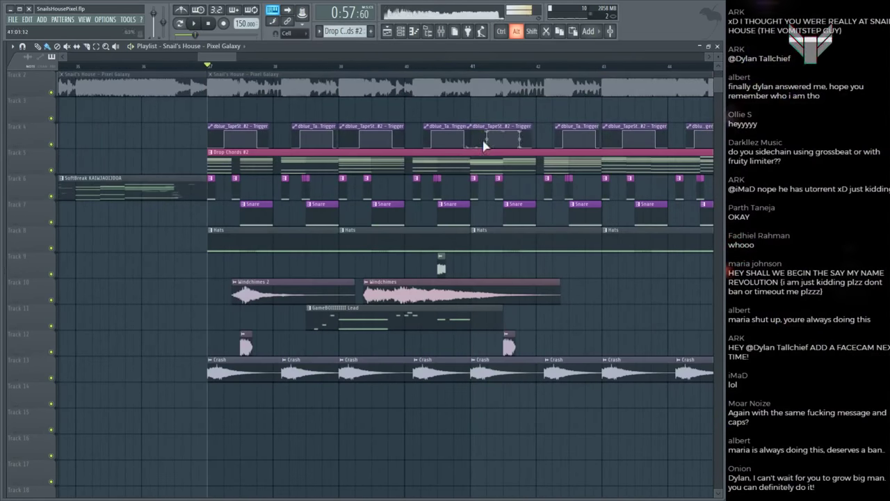
{"action": "left_click", "coordinate": [460, 160]}
{"action": "left_click", "coordinate": [459, 160]}
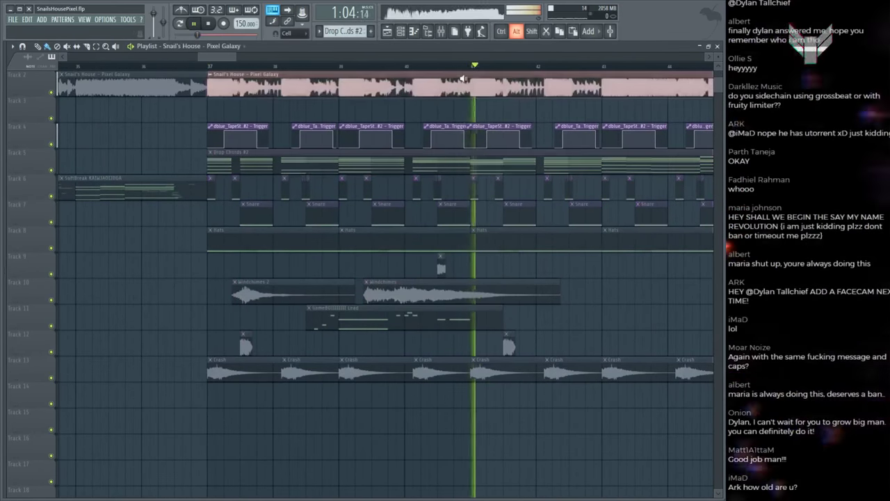
{"action": "scroll", "coordinate": [475, 67], "scroll_direction": "up", "scroll_amount": 2}
{"action": "left_click", "coordinate": [472, 87]}
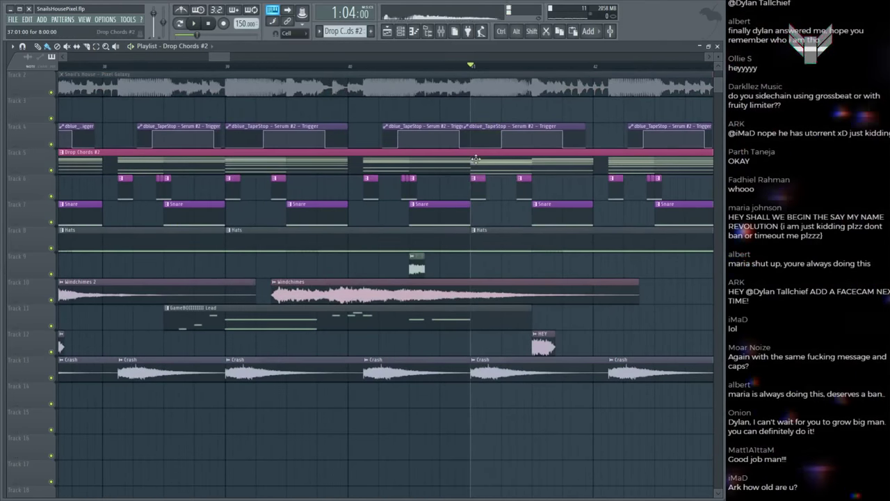
Step: Open the Drop Chords #2 notes in the piano roll and play from a chosen point
{"action": "double_click", "coordinate": [480, 155]}
{"action": "scroll", "coordinate": [417, 98], "scroll_direction": "down", "scroll_amount": 2}
{"action": "scroll", "coordinate": [390, 72], "scroll_direction": "up", "scroll_amount": 2}
{"action": "left_click", "coordinate": [282, 68]}
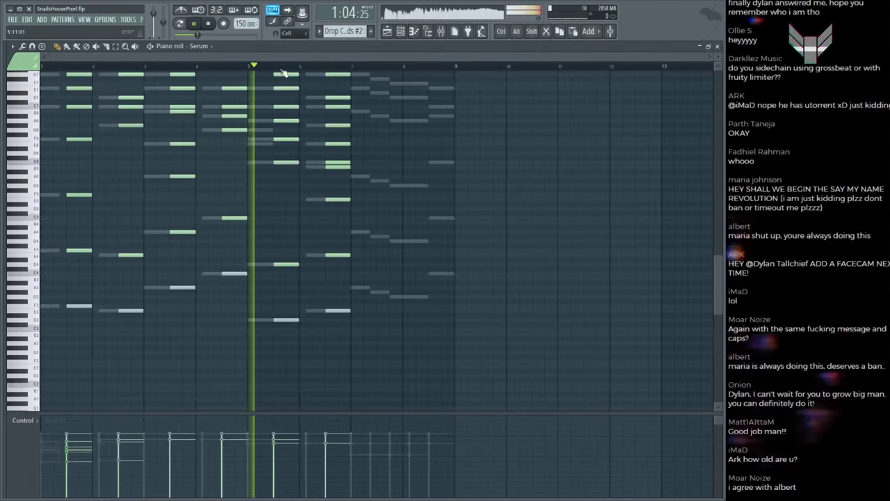
{"action": "scroll", "coordinate": [264, 75], "scroll_direction": "up", "scroll_amount": 1}
{"action": "scroll", "coordinate": [259, 158], "scroll_direction": "up", "scroll_amount": 3}
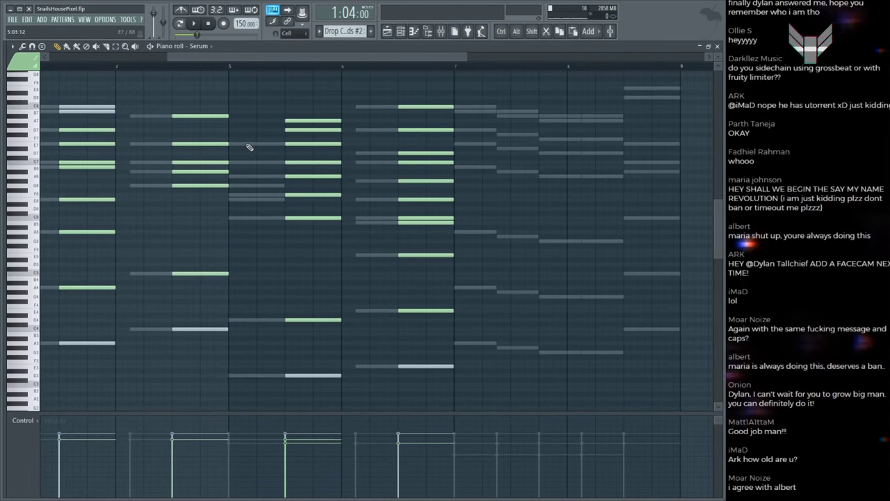
{"action": "key", "text": "space"}
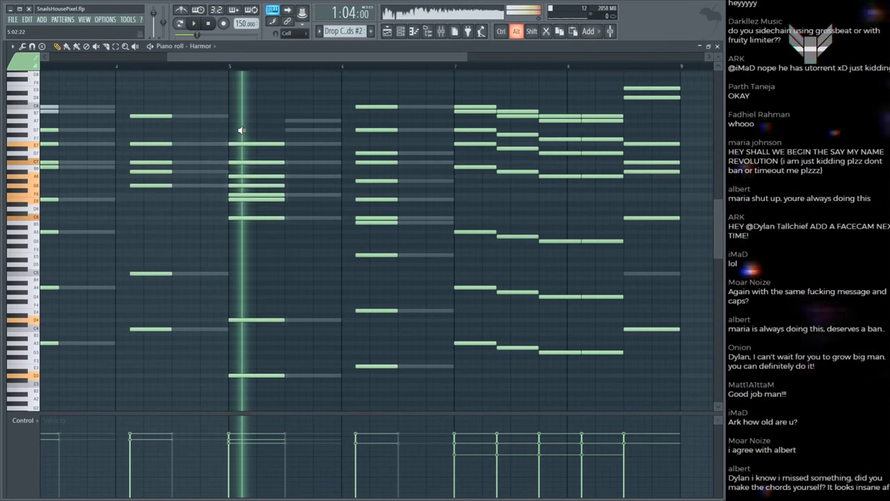
{"action": "scroll", "coordinate": [358, 155], "scroll_direction": "up", "scroll_amount": 3}
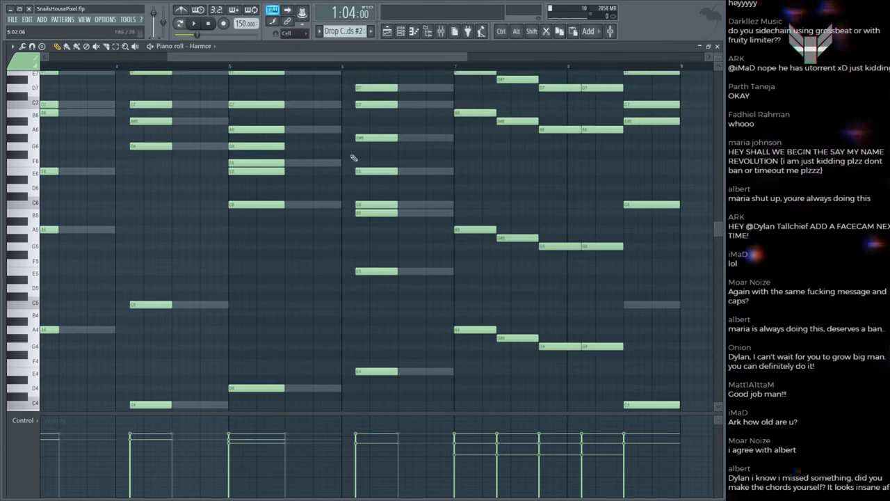
Step: Switch to the Serum #2 notes and audition the chords around bars 5 and 6
{"action": "key", "text": "F6"}
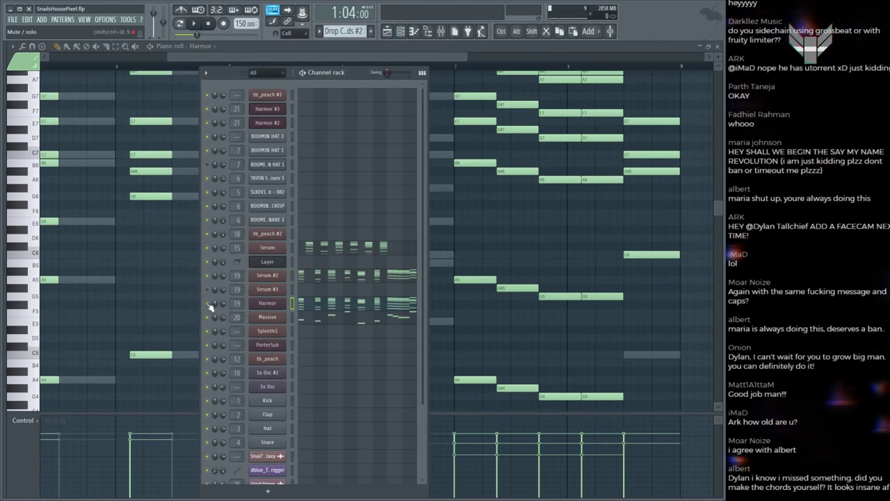
{"action": "left_click", "coordinate": [353, 276]}
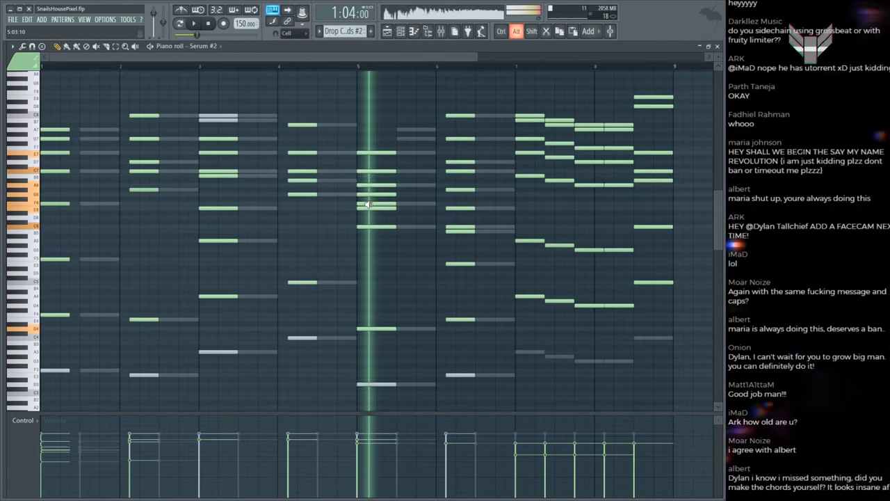
{"action": "key", "text": "F6"}
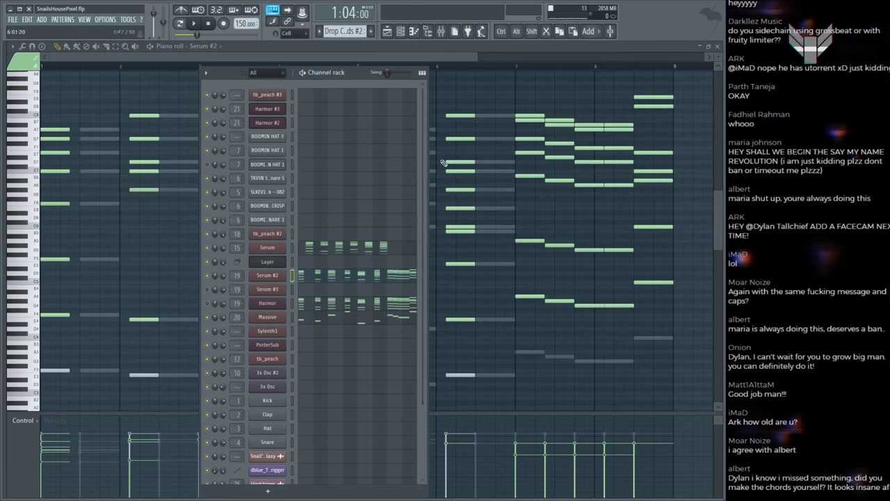
{"action": "key", "text": "F6"}
{"action": "left_click_drag", "start_coordinate": [350, 173], "coordinate": [385, 215]}
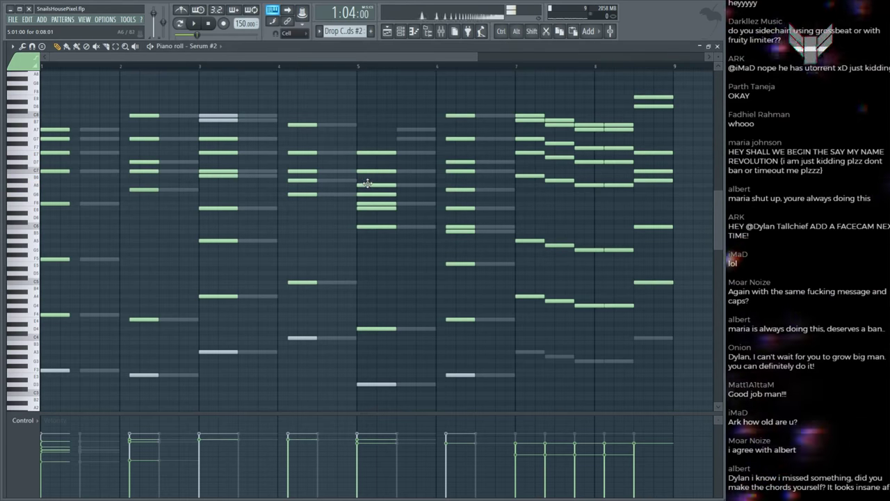
{"action": "left_click_drag", "start_coordinate": [363, 184], "coordinate": [370, 185]}
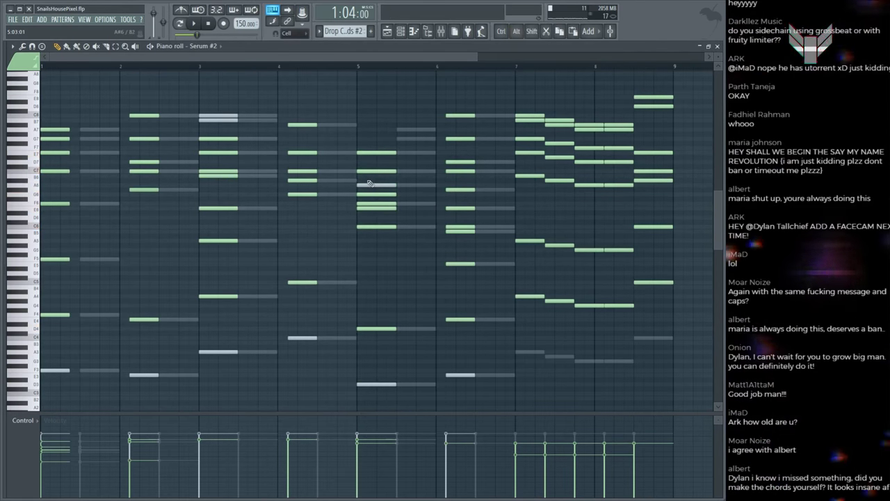
{"action": "key", "text": "F6"}
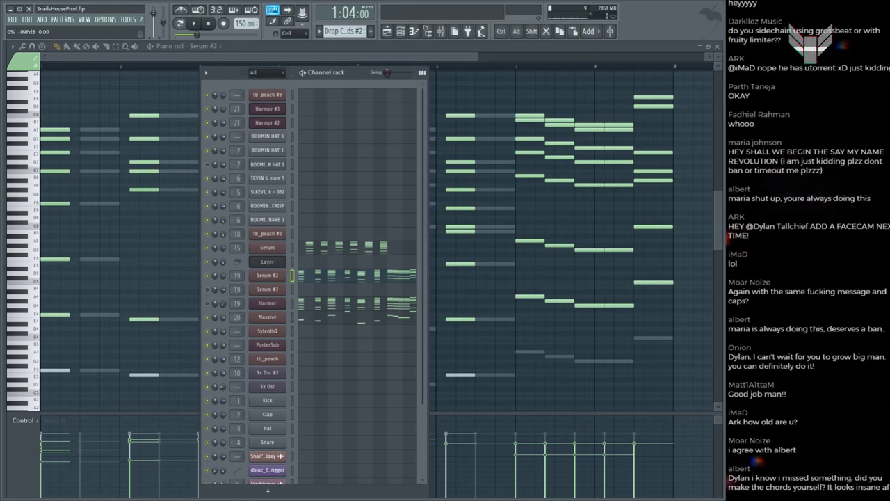
{"action": "key", "text": "F6"}
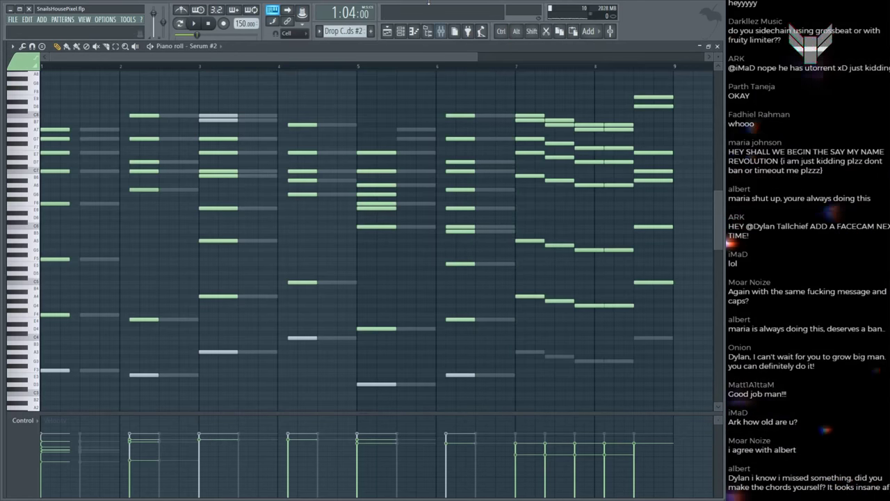
{"action": "key", "text": "F6"}
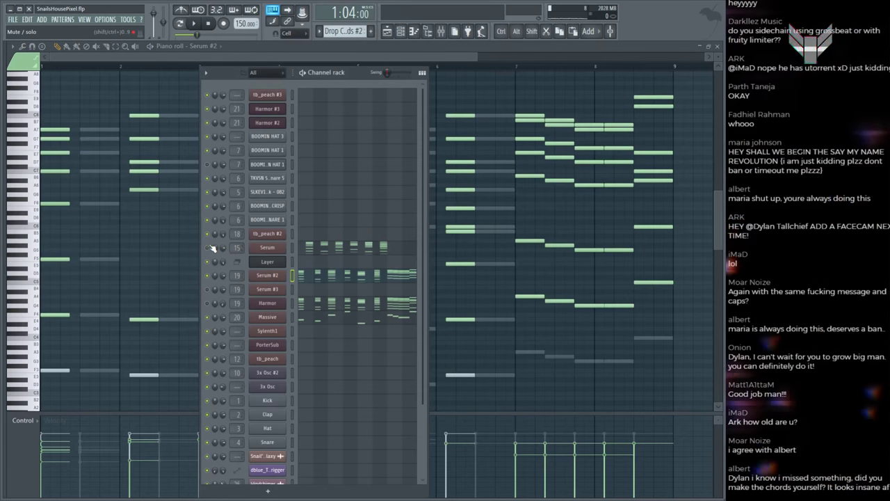
{"action": "key", "text": "F6"}
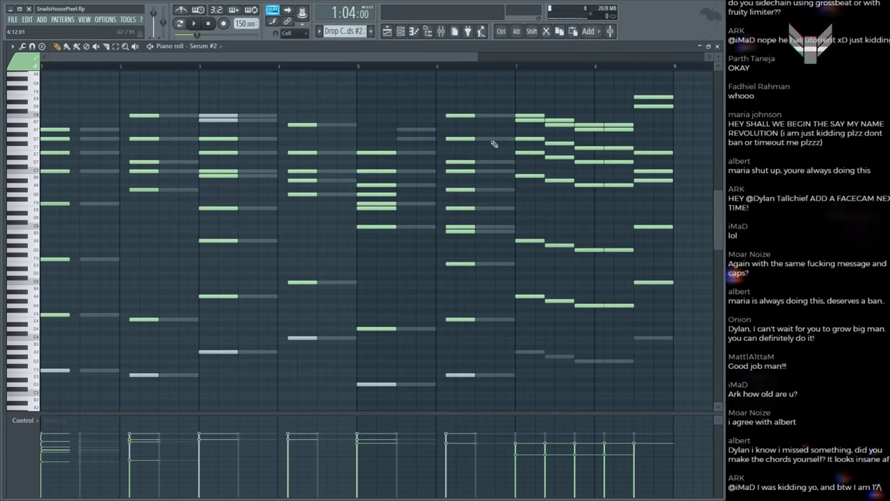
{"action": "right_click", "coordinate": [494, 144], "text": "alt"}
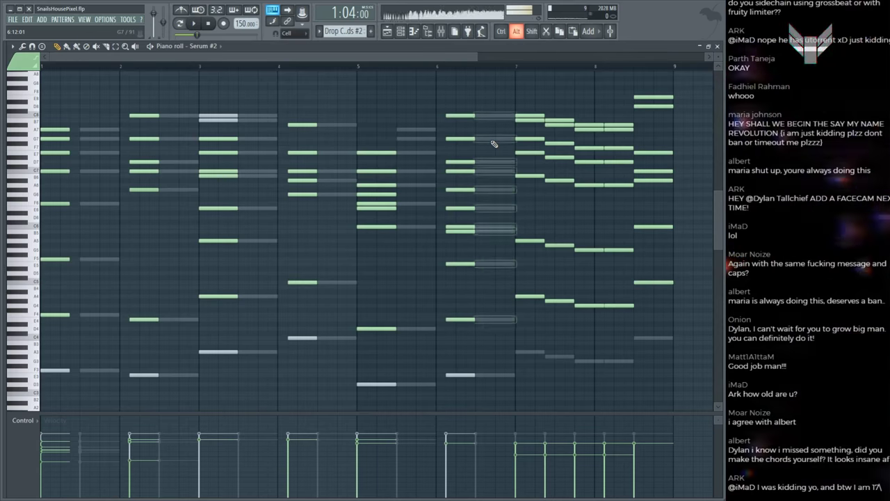
Step: Add a C#7 note to the bar-5 Harmor chord and audition it
{"action": "double_click", "coordinate": [496, 115]}
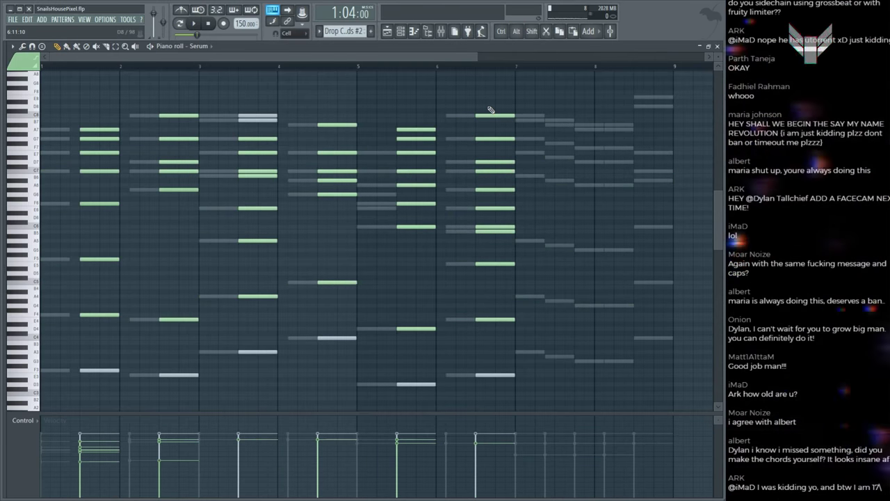
{"action": "key", "text": "ctrl+alt"}
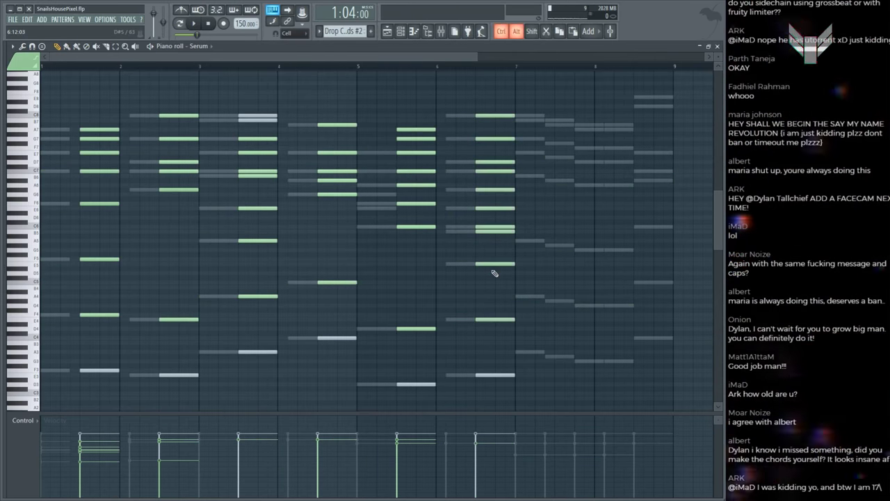
{"action": "double_click", "coordinate": [386, 189]}
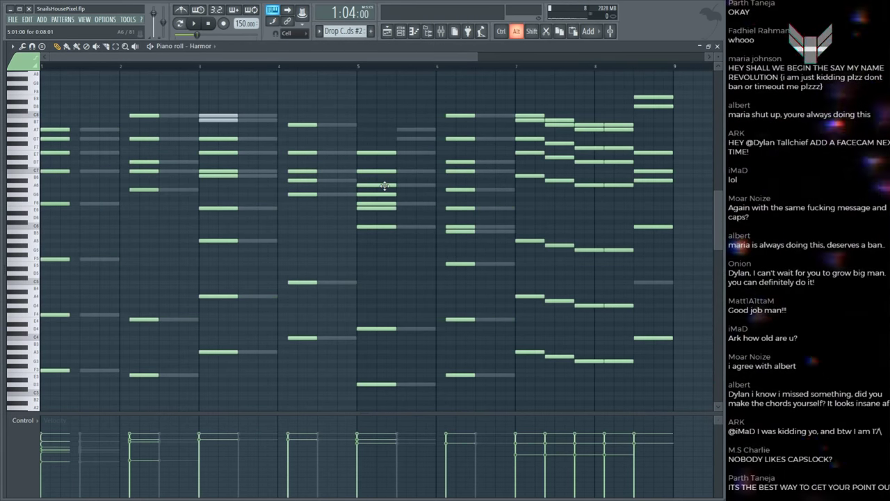
{"action": "left_click", "coordinate": [384, 184], "text": "ctrl+alt"}
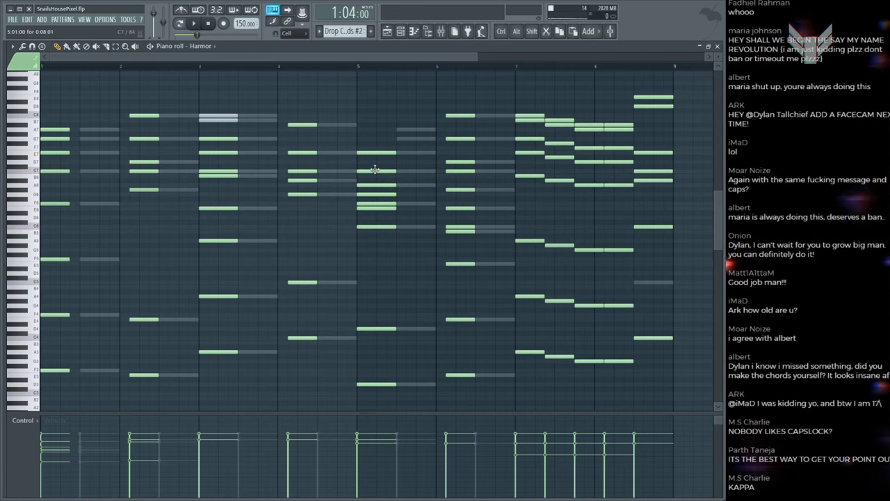
{"action": "key", "text": "F6"}
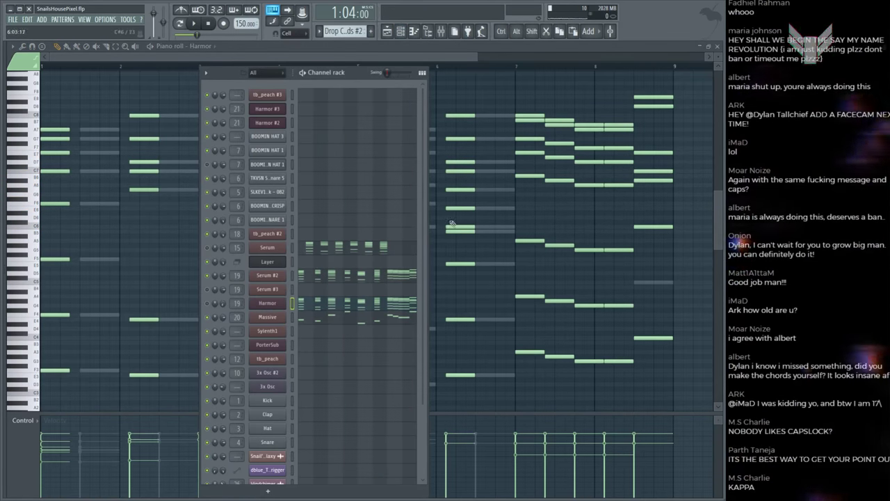
{"action": "key", "text": "F6"}
{"action": "left_click", "coordinate": [372, 169], "text": "ctrl+alt"}
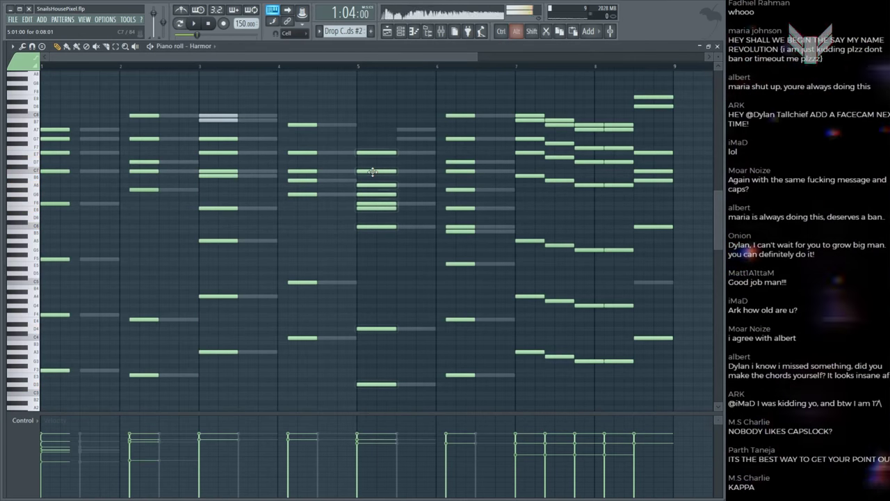
{"action": "left_click", "coordinate": [372, 167]}
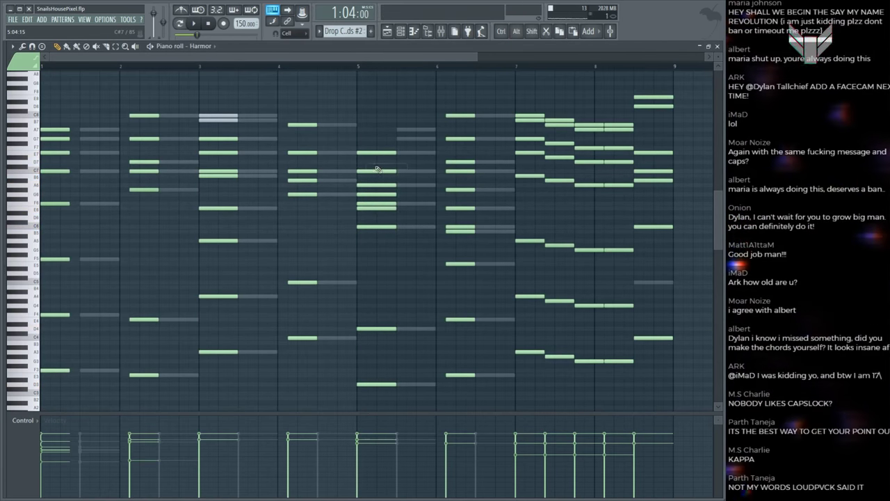
{"action": "left_click", "coordinate": [376, 169], "text": "ctrl+alt"}
{"action": "left_click", "coordinate": [369, 159], "text": "ctrl+alt"}
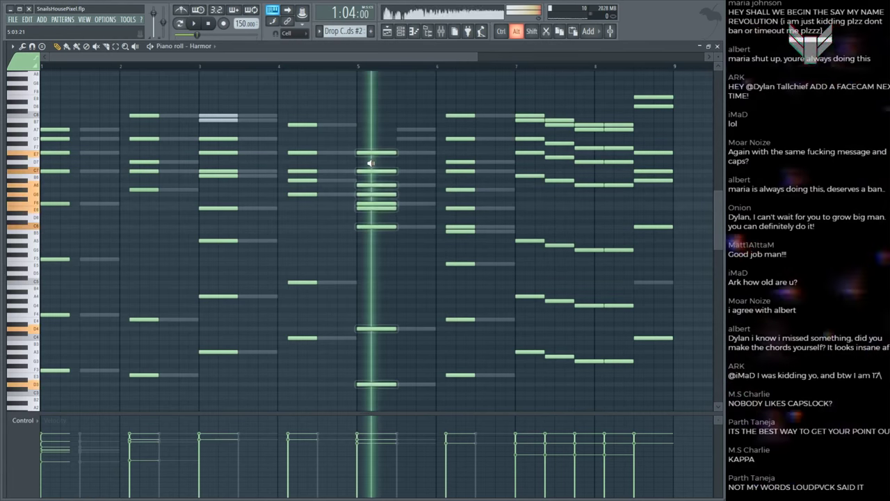
Step: Lower an inner bar-5 chord note a few semitones and play the pattern to hear it
{"action": "left_click_drag", "start_coordinate": [370, 133], "coordinate": [370, 157]}
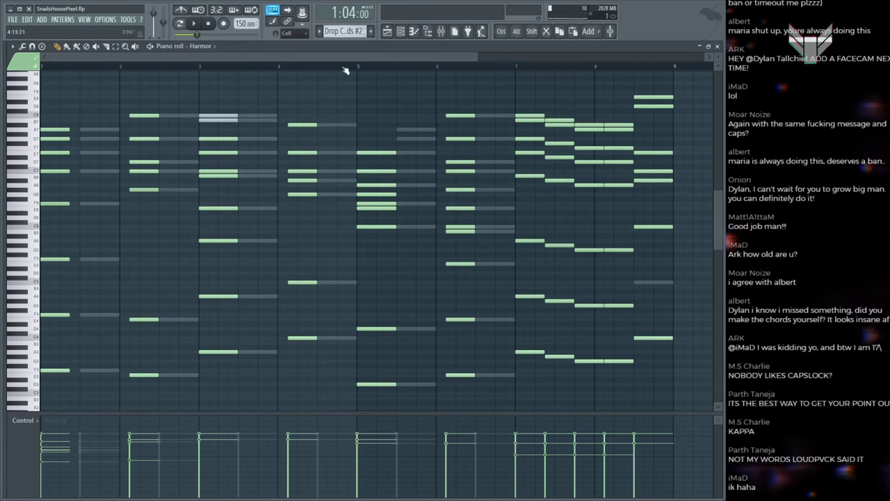
{"action": "key", "text": "space"}
{"action": "key", "text": "F6"}
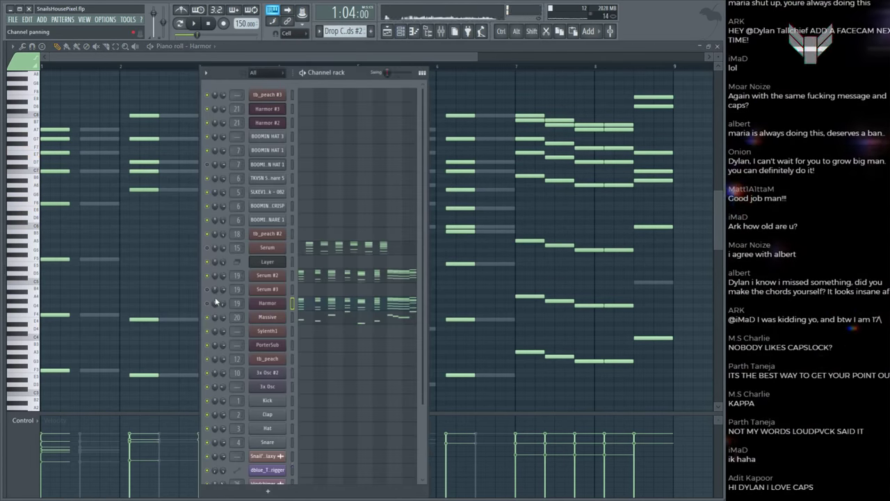
{"action": "key", "text": "space"}
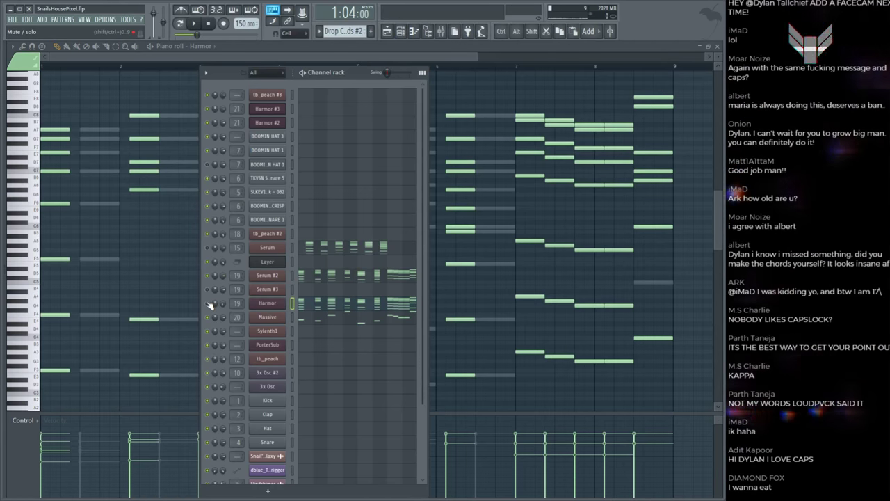
Step: Try moving bar-5 Serum #2 notes up and down a semitone, then undo the moves
{"action": "left_click", "coordinate": [327, 278]}
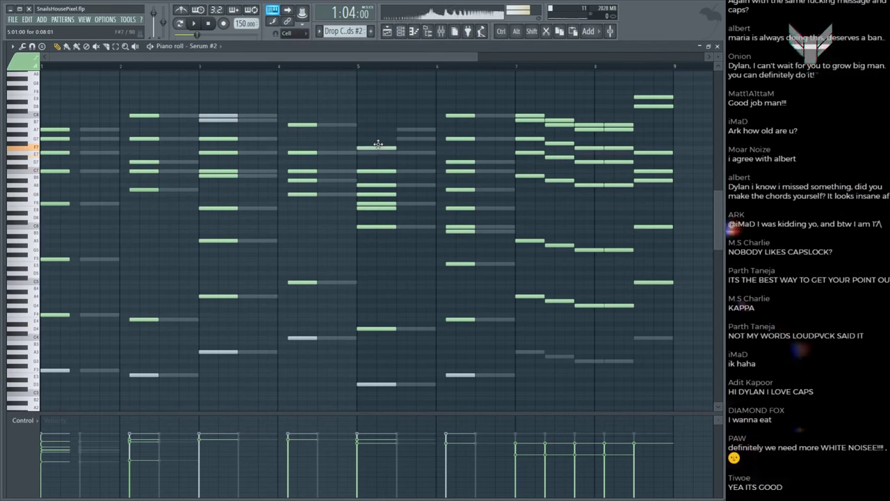
{"action": "left_click_drag", "start_coordinate": [379, 154], "coordinate": [369, 153]}
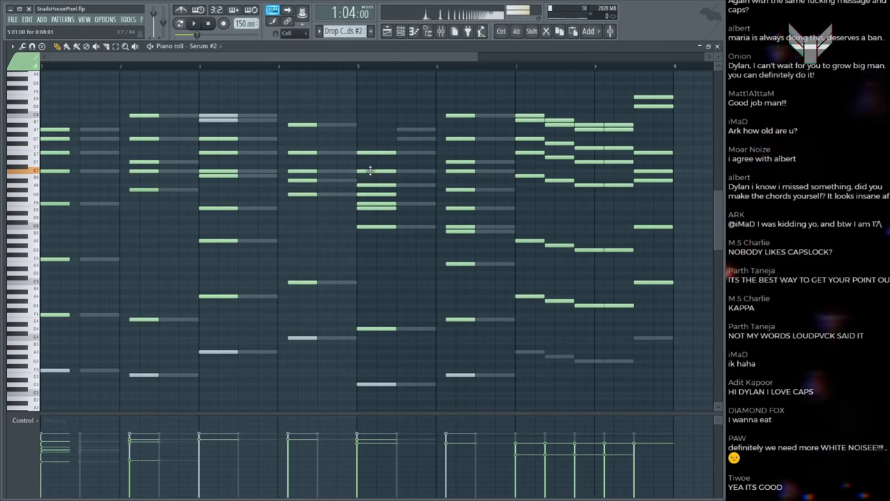
{"action": "left_click_drag", "start_coordinate": [371, 170], "coordinate": [374, 173]}
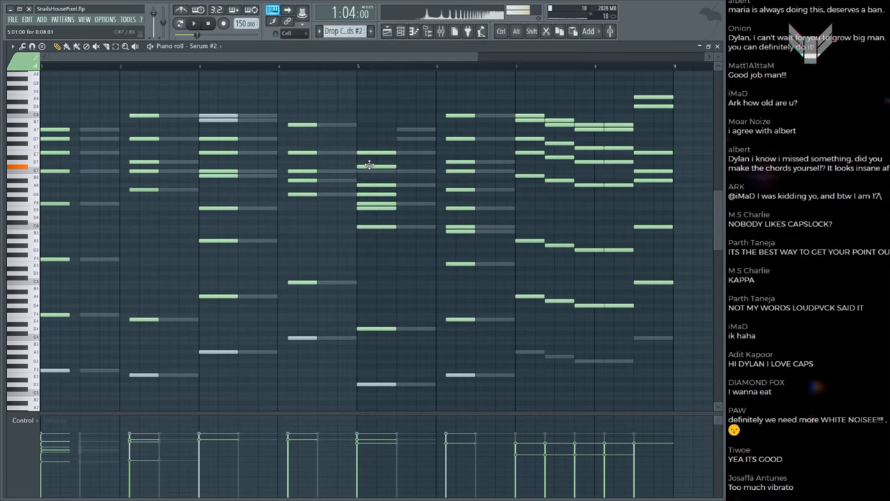
{"action": "left_click", "coordinate": [368, 162]}
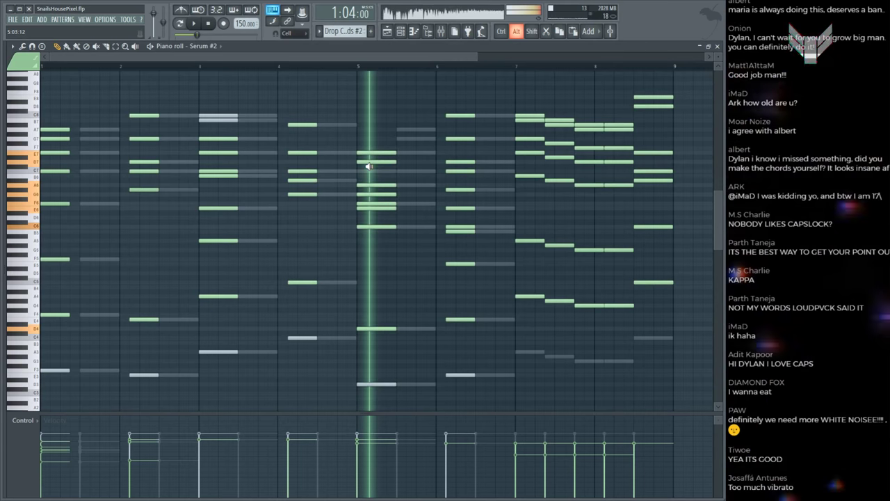
{"action": "left_click_drag", "start_coordinate": [368, 163], "coordinate": [367, 163]}
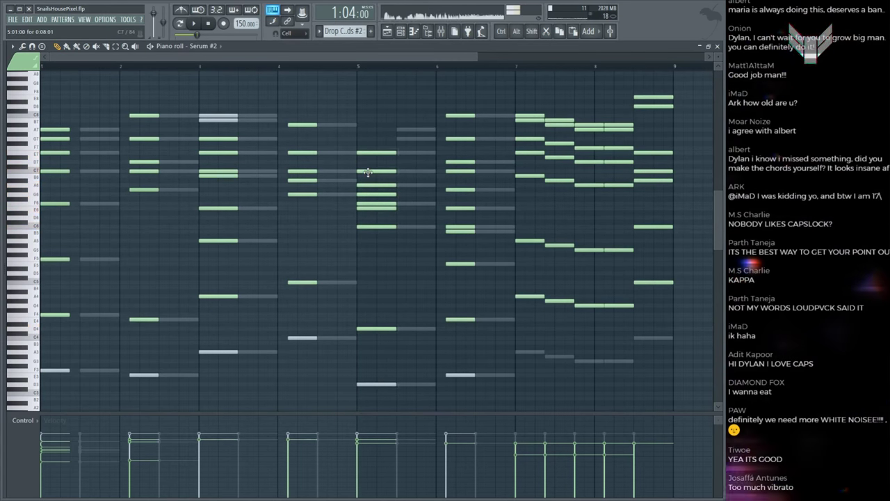
{"action": "left_click", "coordinate": [367, 163]}
{"action": "key", "text": "ctrl+alt+z"}
{"action": "key", "text": "ctrl+alt+z"}
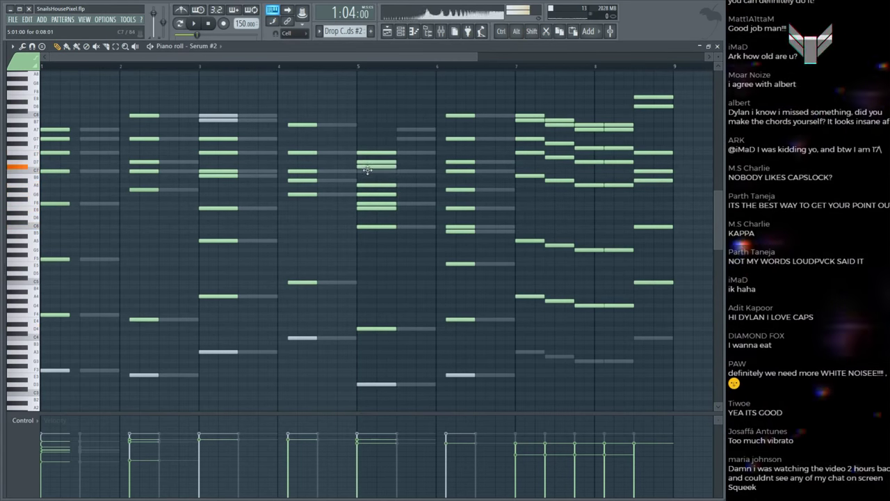
{"action": "left_click", "coordinate": [368, 173], "text": "alt"}
{"action": "left_click", "coordinate": [367, 168], "text": "alt"}
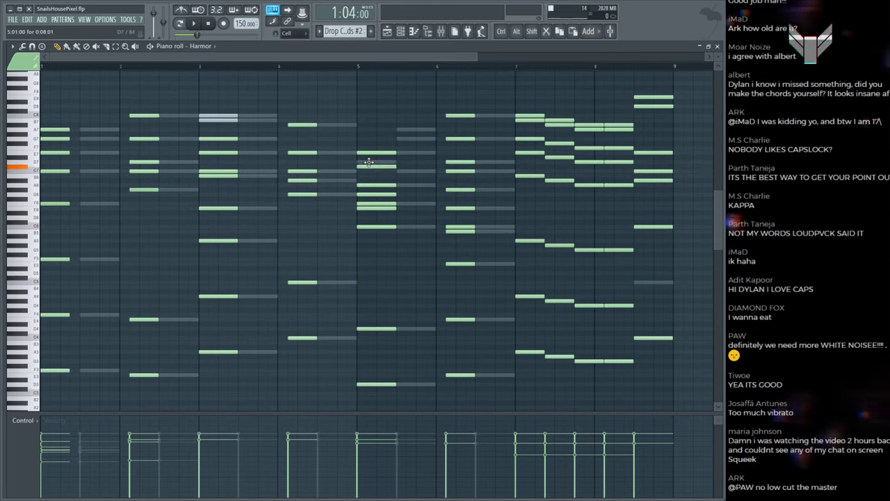
{"action": "left_click", "coordinate": [368, 170], "text": "alt"}
Step: Audition the bar-5 Harmor chord, select its notes and play the pattern
{"action": "left_click", "coordinate": [401, 30]}
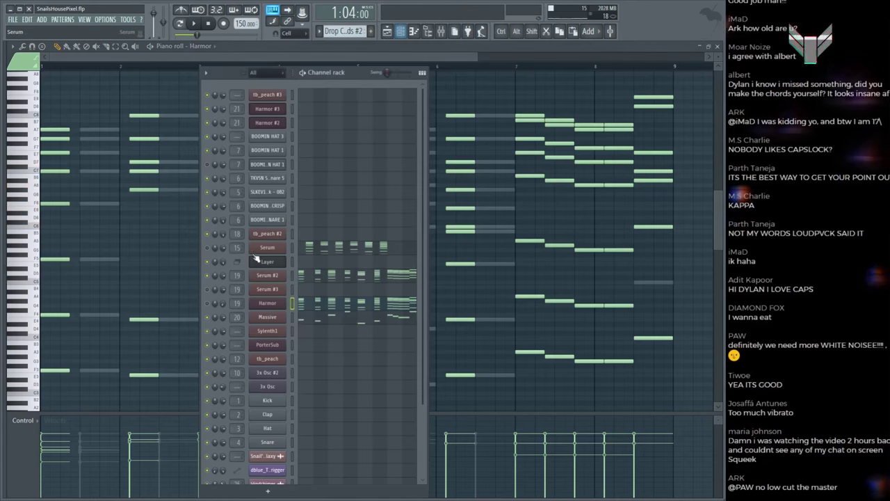
{"action": "key", "text": "F6"}
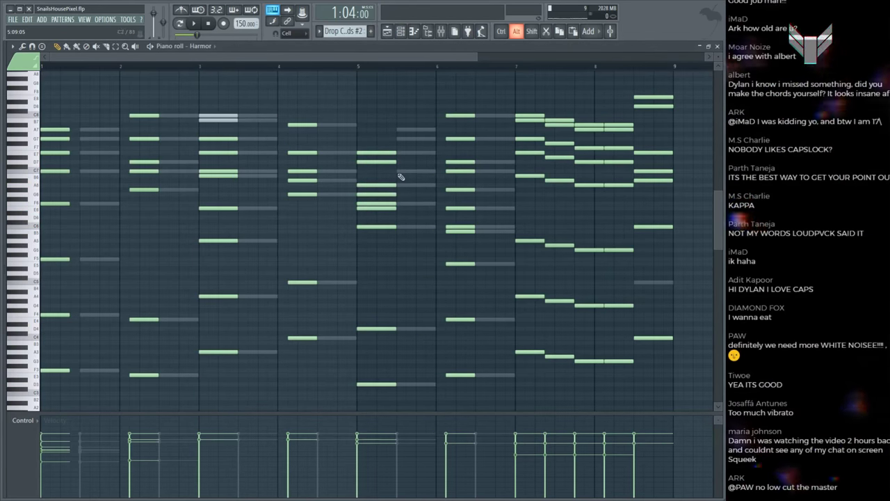
{"action": "left_click", "coordinate": [378, 174], "text": "alt"}
{"action": "key", "text": "F6"}
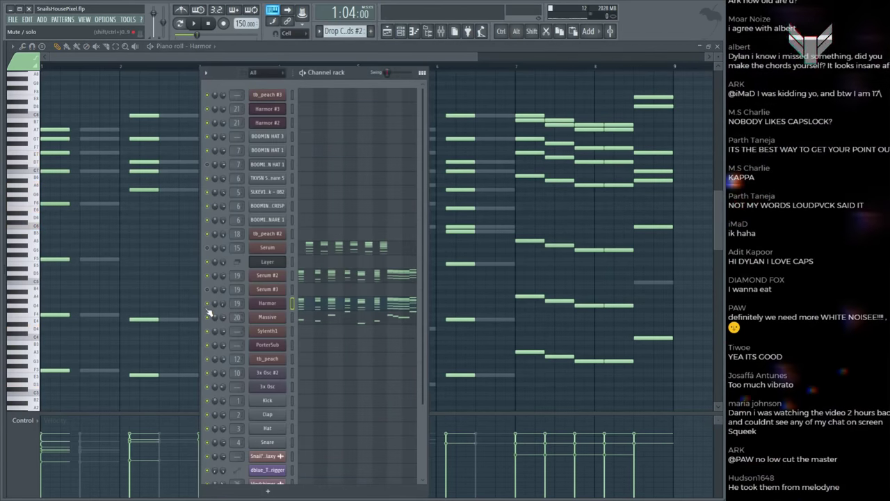
{"action": "key", "text": "F6"}
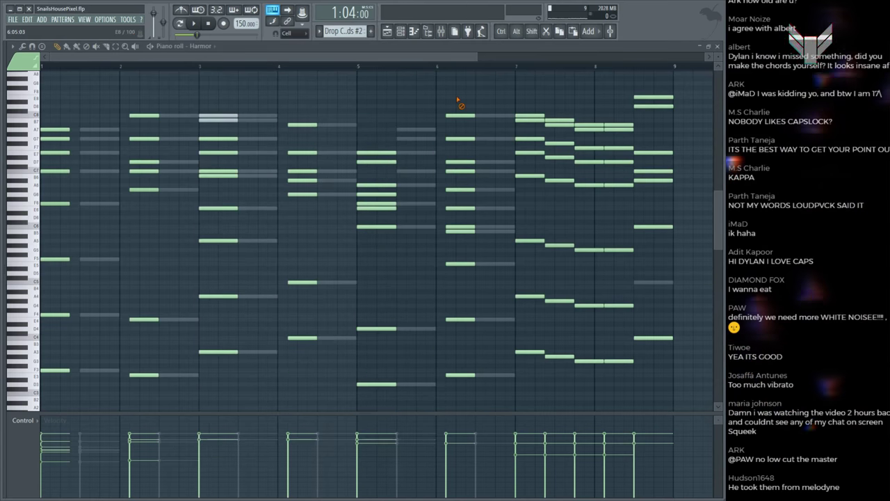
{"action": "left_click", "coordinate": [376, 162], "text": "alt"}
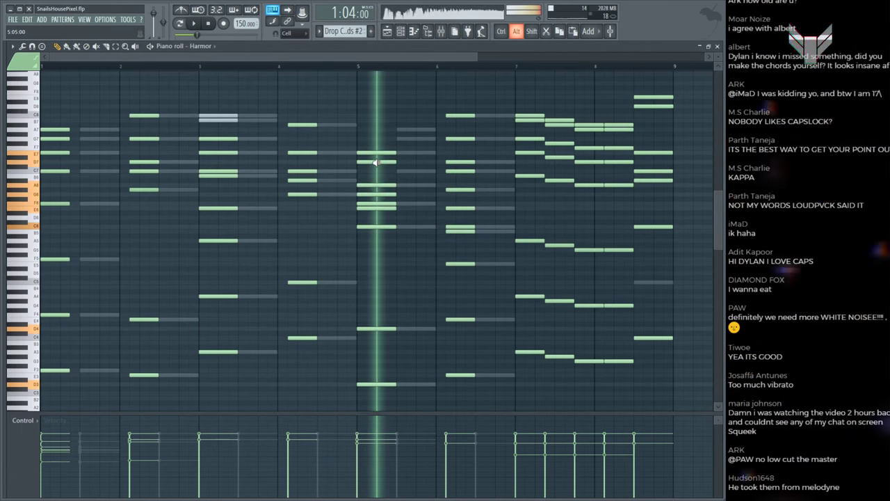
{"action": "left_click", "coordinate": [372, 178], "text": "alt"}
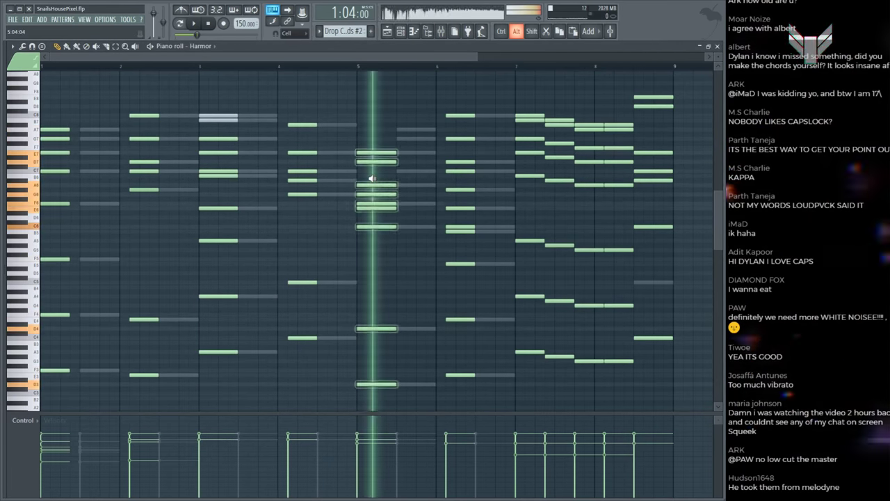
{"action": "scroll", "coordinate": [357, 77], "scroll_direction": "down", "scroll_amount": 2}
{"action": "key", "text": "space"}
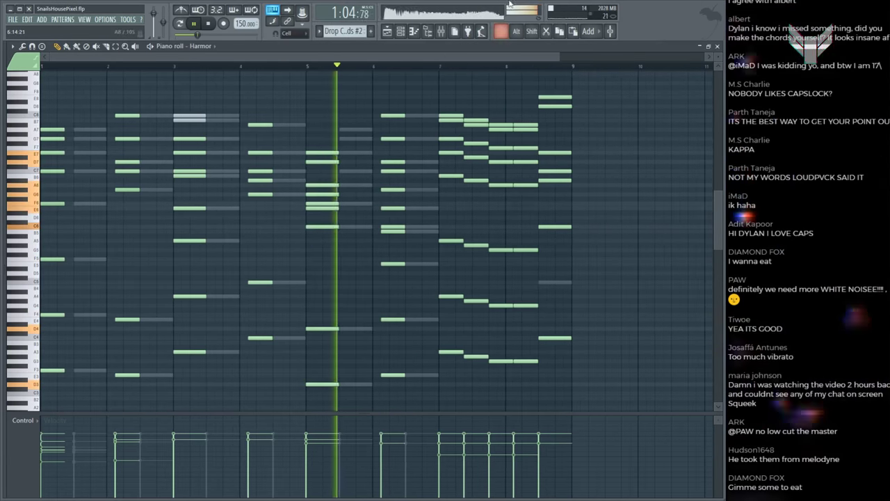
Step: Add a G6 note to the bar-5 chord, trying and then deleting one more note
{"action": "key", "text": "F5"}
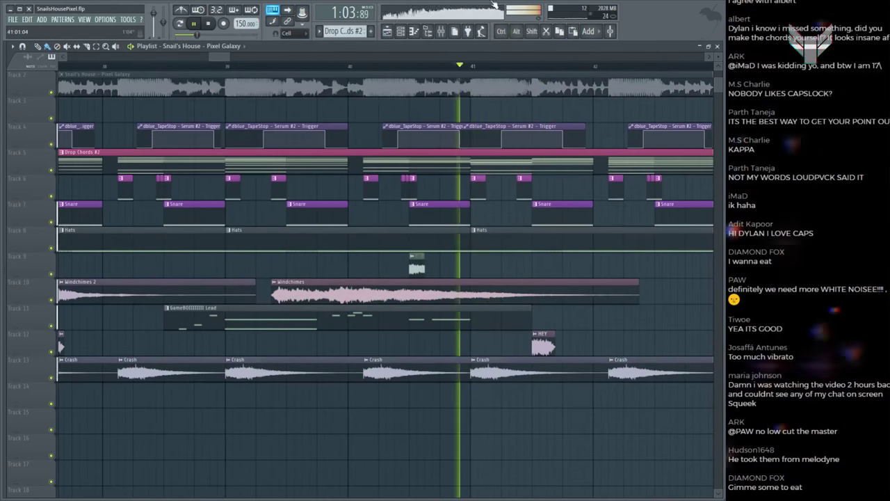
{"action": "key", "text": "F7"}
{"action": "key", "text": "space"}
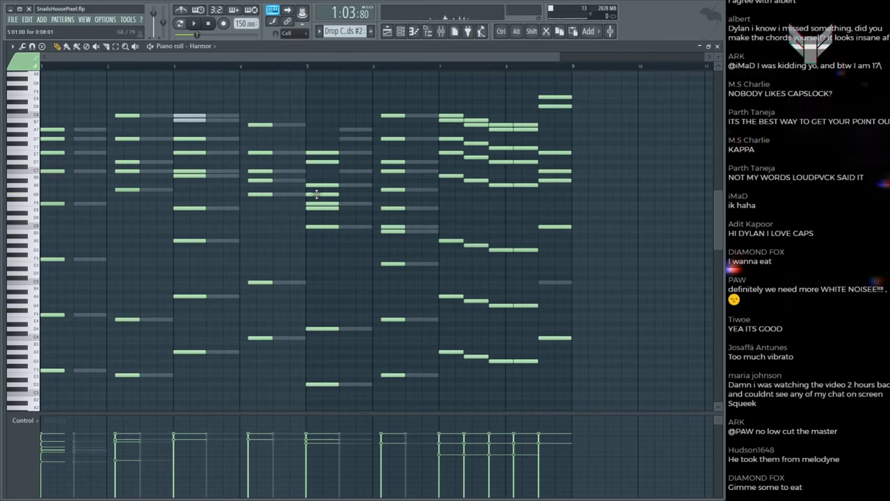
{"action": "right_click", "coordinate": [317, 194], "text": "alt"}
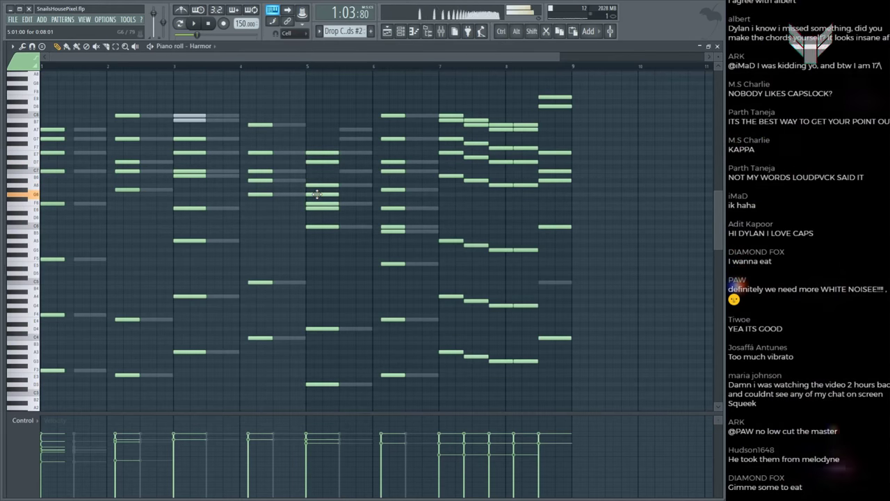
{"action": "left_click", "coordinate": [317, 193]}
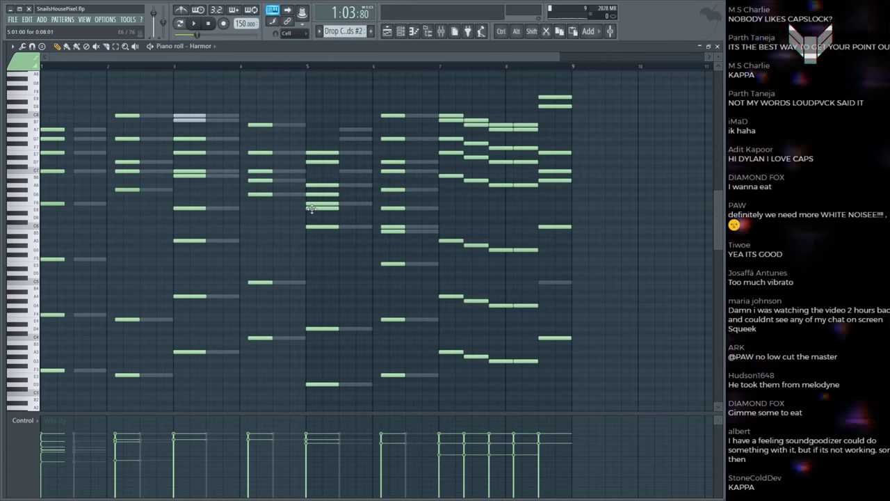
{"action": "left_click", "coordinate": [312, 209]}
{"action": "left_click", "coordinate": [313, 218]}
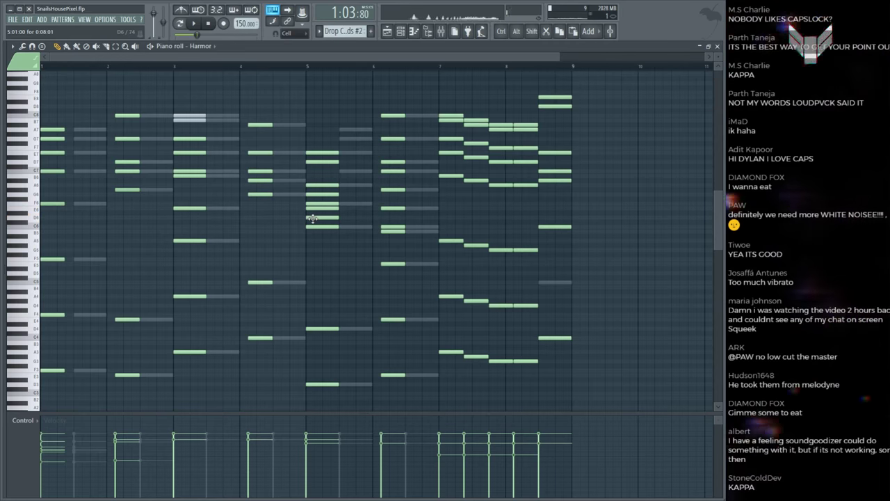
{"action": "right_click", "coordinate": [317, 219]}
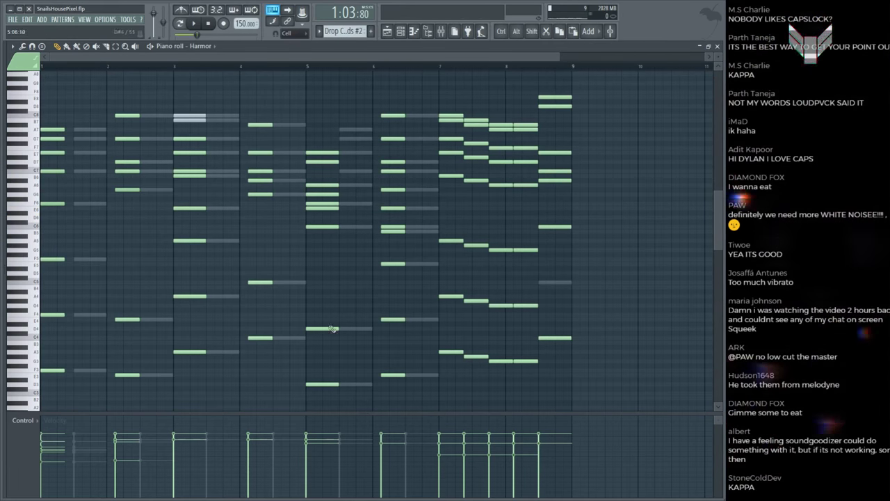
Step: Test A#6 as A6, then add an A6 note to Serum #2 at bar 5 beat 3
{"action": "left_click_drag", "start_coordinate": [318, 181], "coordinate": [317, 185]}
{"action": "left_click", "coordinate": [322, 186]}
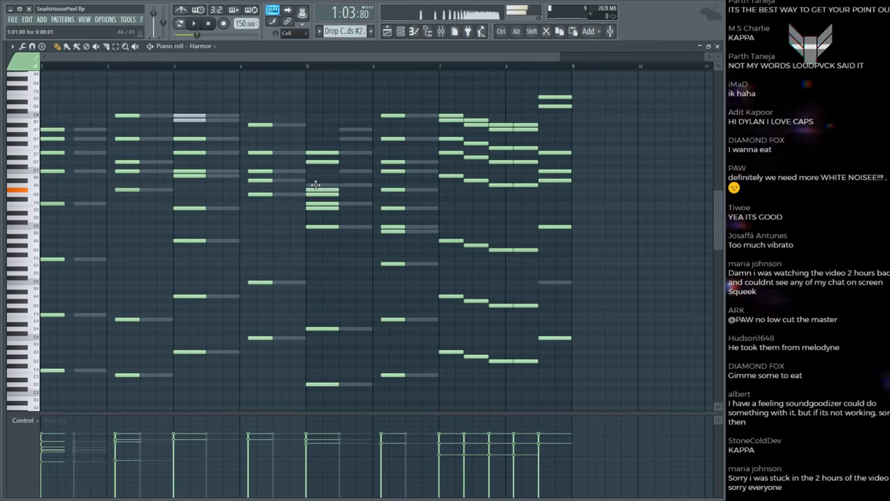
{"action": "left_click_drag", "start_coordinate": [315, 185], "coordinate": [315, 180]}
{"action": "double_click", "coordinate": [315, 185]}
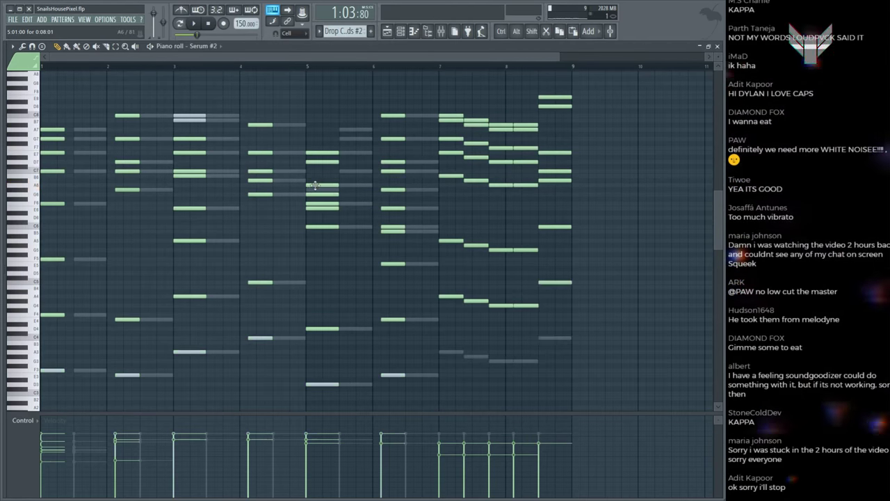
{"action": "key", "text": "space"}
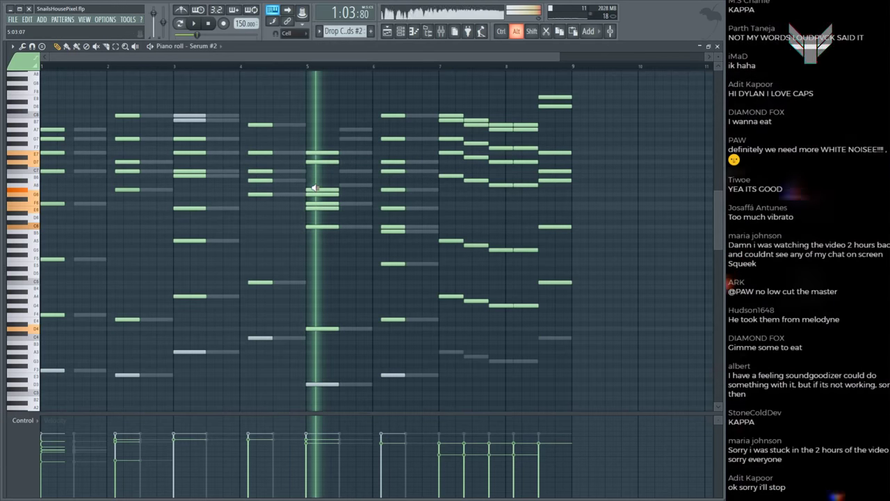
{"action": "key", "text": "space"}
{"action": "left_click", "coordinate": [315, 185]}
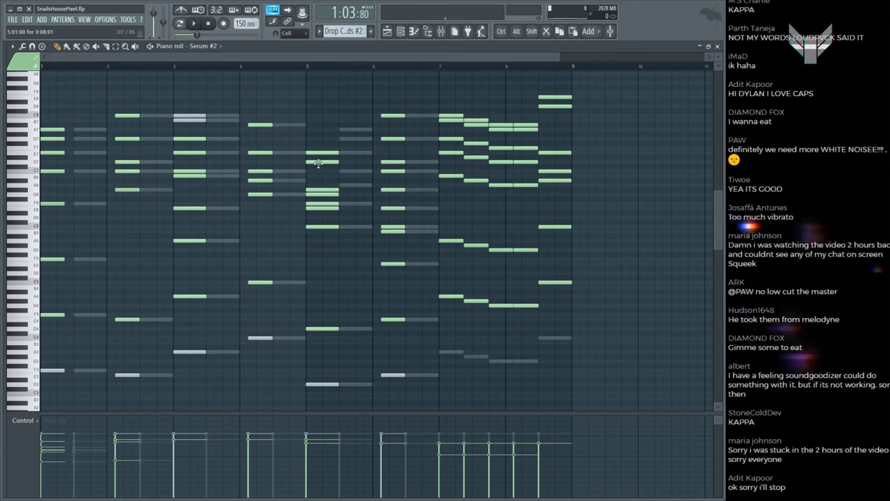
Step: Lower a bar-5 Harmor note by a semitone and compare playback against the Serum #2 notes
{"action": "double_click", "coordinate": [317, 162]}
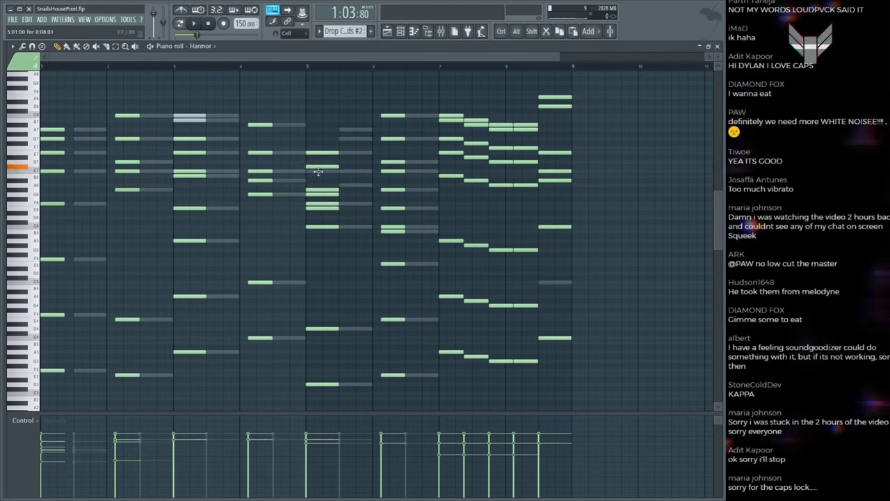
{"action": "left_click_drag", "start_coordinate": [318, 172], "coordinate": [324, 177]}
{"action": "key", "text": "space"}
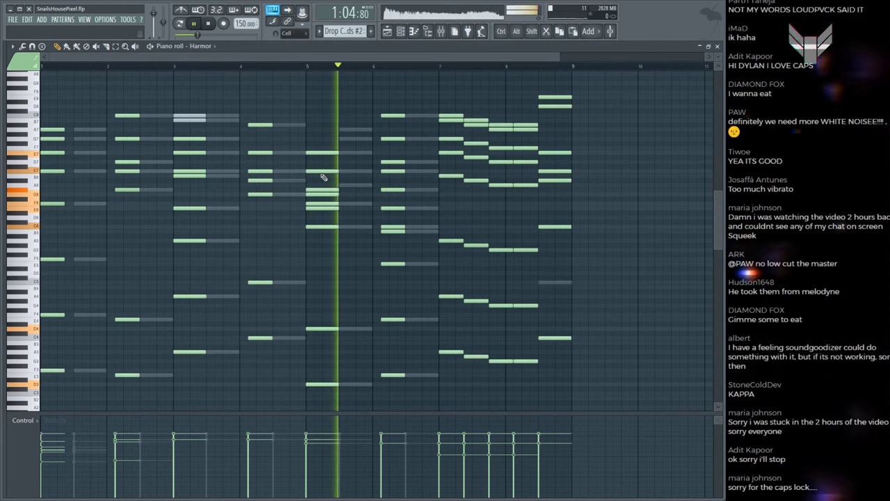
{"action": "key", "text": "space"}
{"action": "key", "text": "space"}
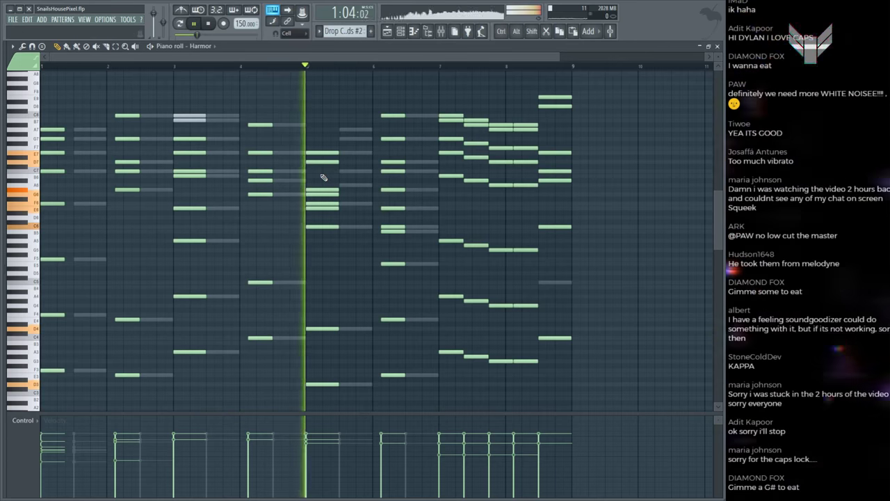
{"action": "key", "text": "space"}
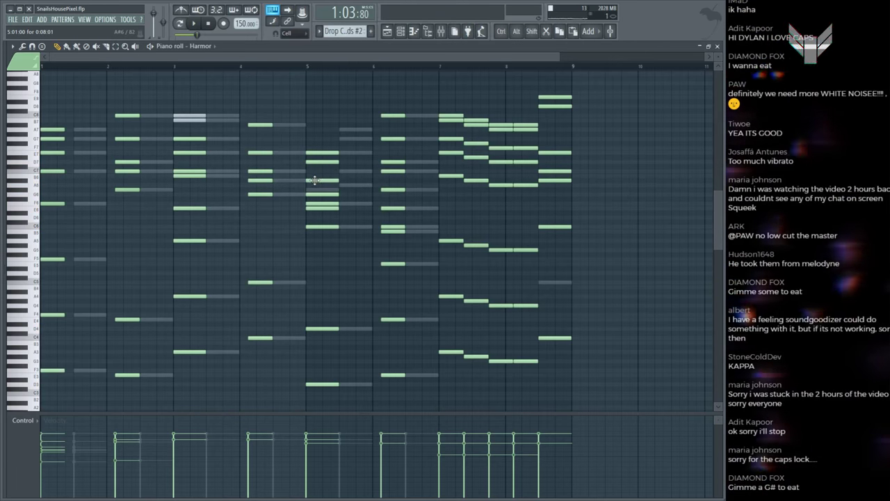
{"action": "key", "text": "Down"}
{"action": "key", "text": "space"}
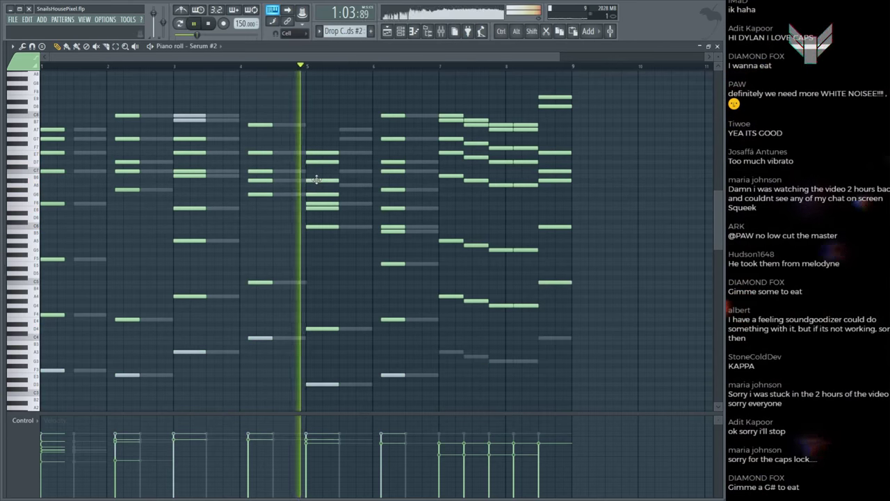
{"action": "key", "text": "space"}
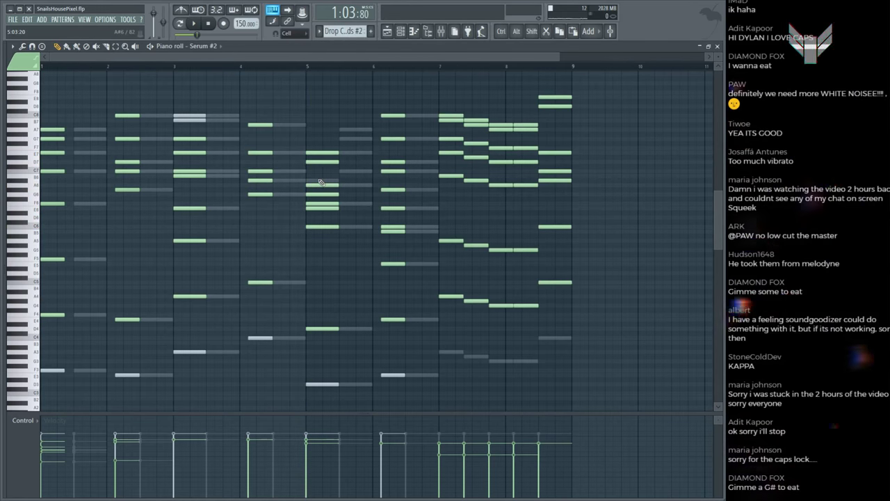
{"action": "key", "text": "Up"}
{"action": "key", "text": "space"}
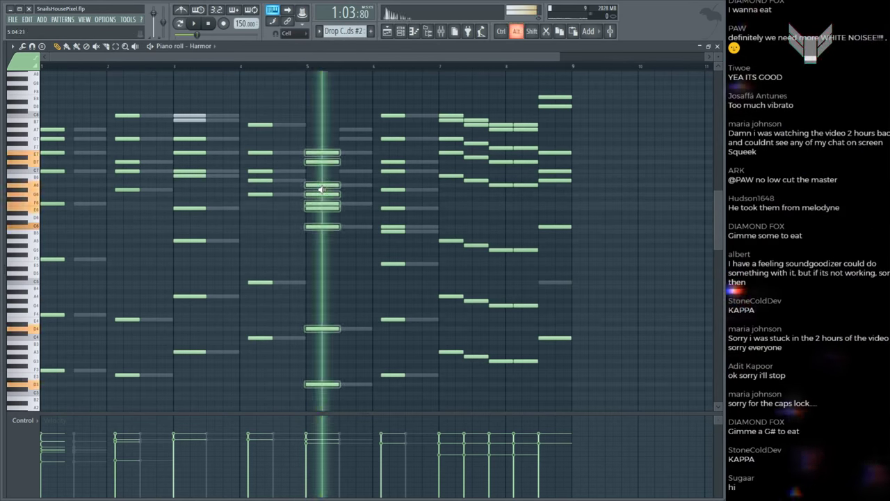
Step: Save the project as SnailsHousePixel.flp from the arrangement playlist
{"action": "key", "text": "F5"}
{"action": "scroll", "coordinate": [371, 72], "scroll_direction": "down", "scroll_amount": 8}
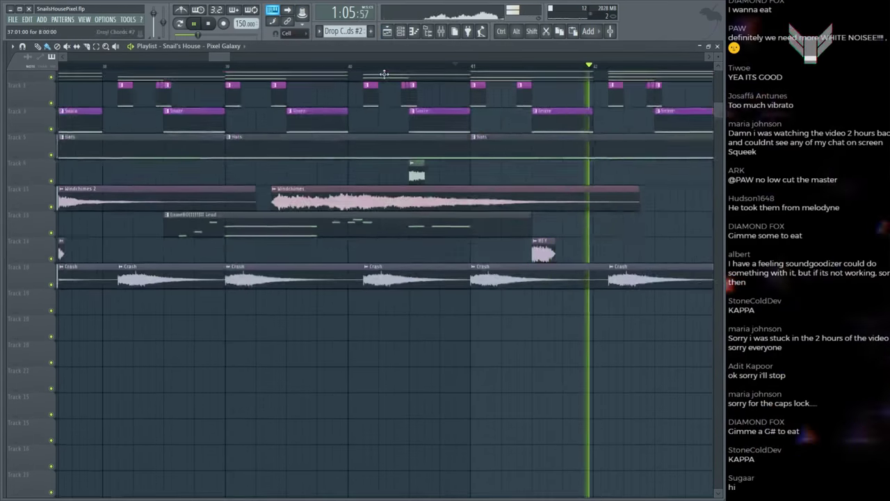
{"action": "scroll", "coordinate": [371, 72], "scroll_direction": "up", "scroll_amount": 10}
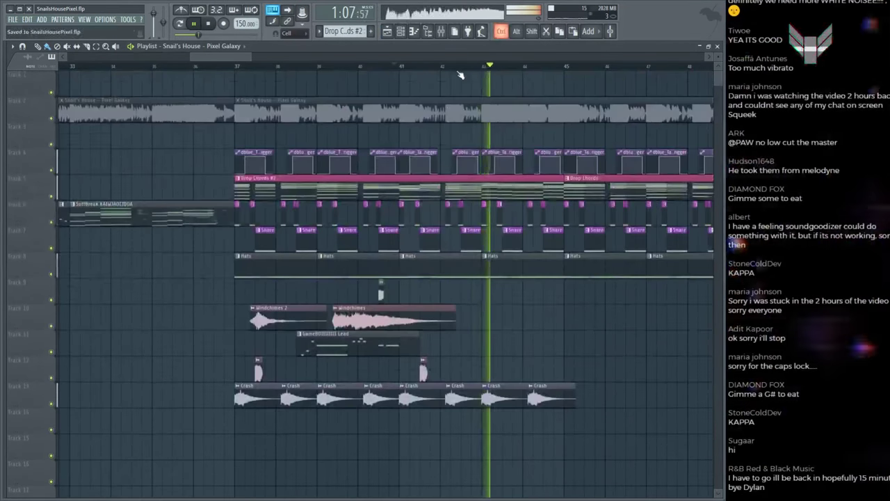
{"action": "key", "text": "ctrl+s"}
{"action": "scroll", "coordinate": [487, 72], "scroll_direction": "up", "scroll_amount": 3}
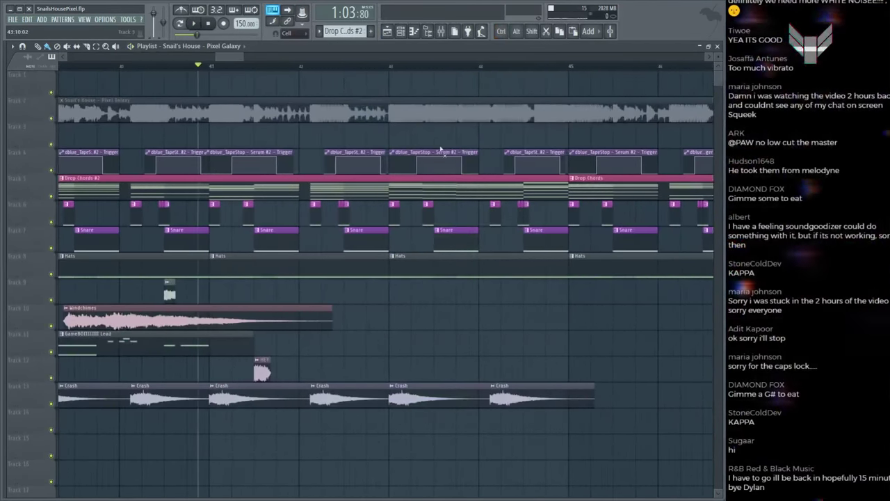
{"action": "scroll", "coordinate": [487, 91], "scroll_direction": "down", "scroll_amount": 2}
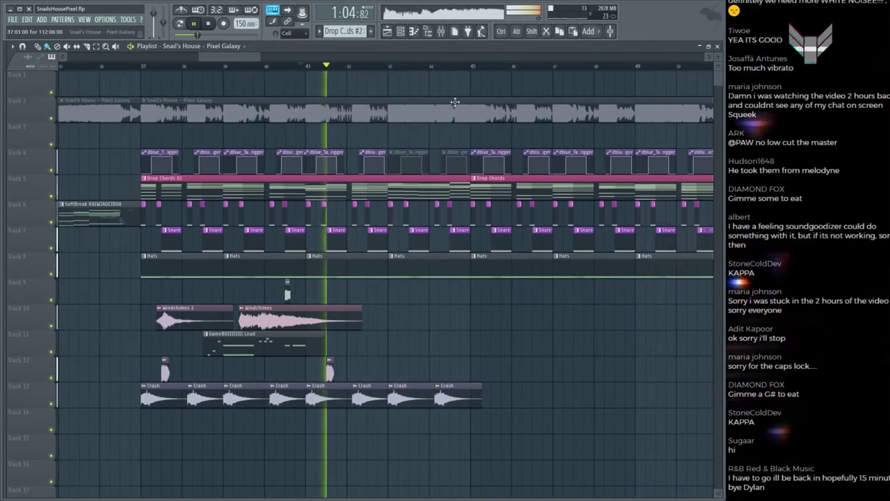
{"action": "scroll", "coordinate": [441, 64], "scroll_direction": "up", "scroll_amount": 2}
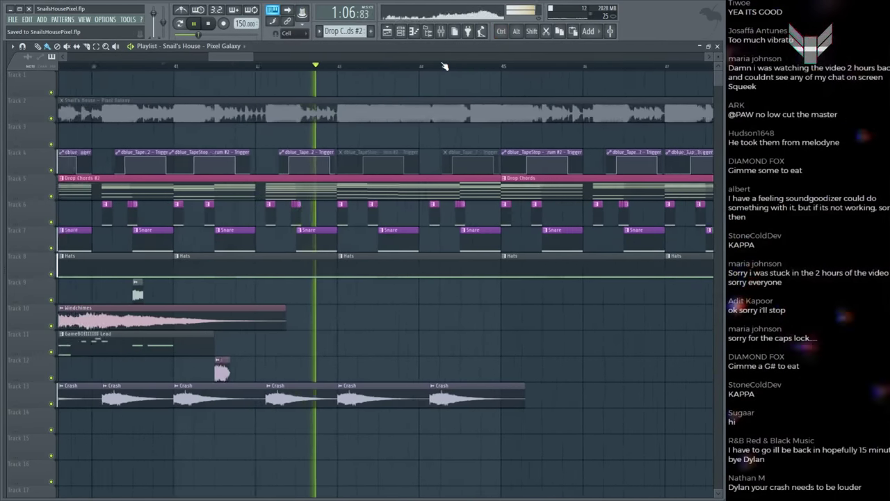
{"action": "scroll", "coordinate": [440, 65], "scroll_direction": "up", "scroll_amount": 2}
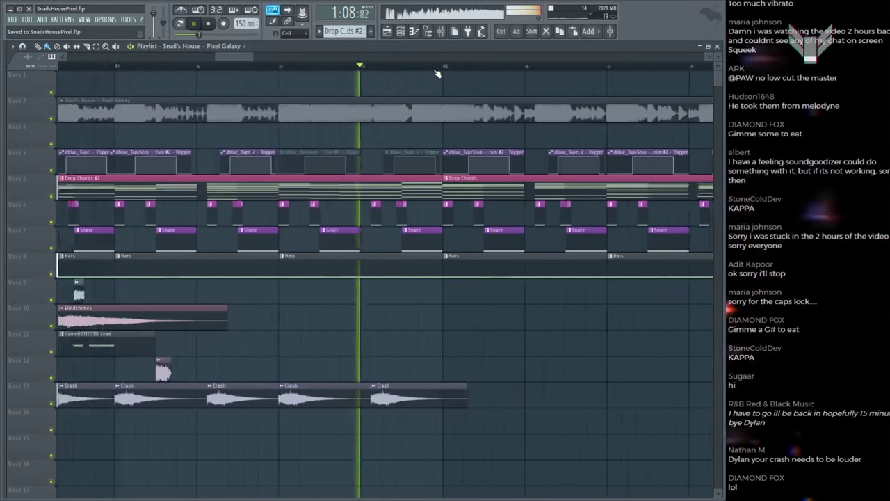
Step: Solo the Snail's House reference, stop playback, and reopen the Drop Chords pattern
{"action": "left_click", "coordinate": [310, 117], "text": "alt"}
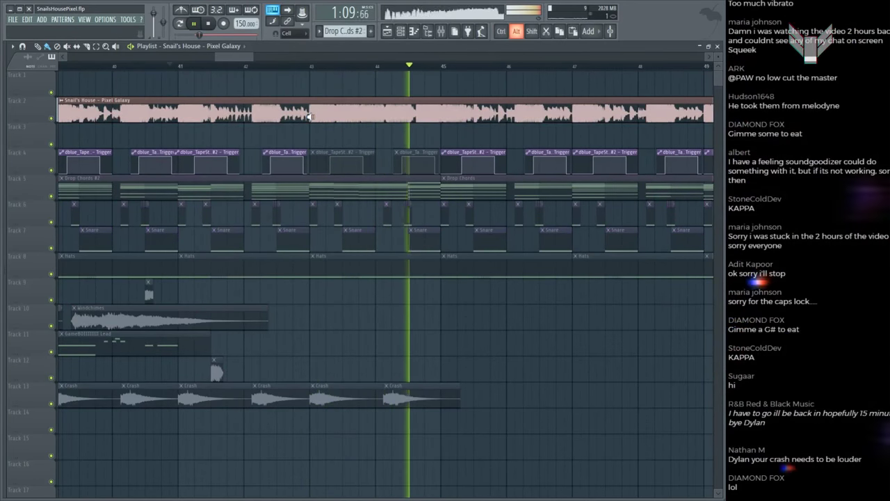
{"action": "key", "text": "space"}
{"action": "double_click", "coordinate": [369, 181]}
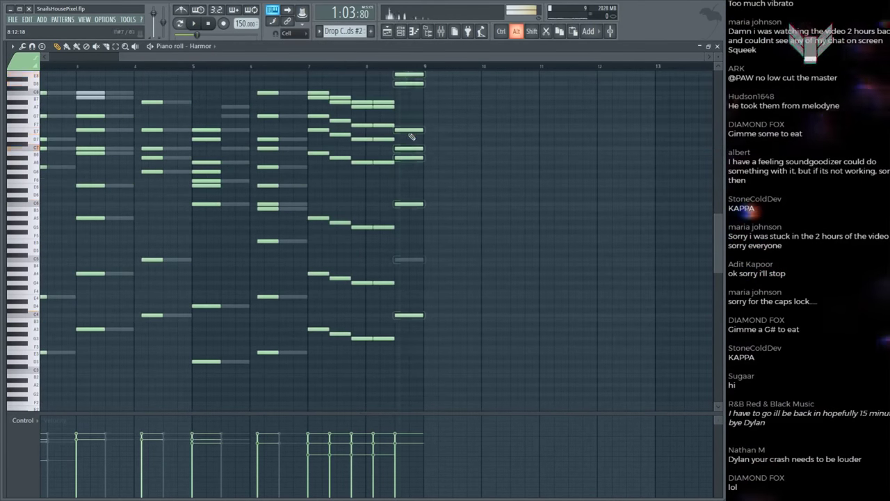
Step: Select the seven notes of the final Harmor chord and shift it slightly later
{"action": "double_click", "coordinate": [410, 130]}
{"action": "key", "text": "space"}
{"action": "left_click_drag", "start_coordinate": [409, 111], "coordinate": [408, 304]}
{"action": "left_click", "coordinate": [409, 303]}
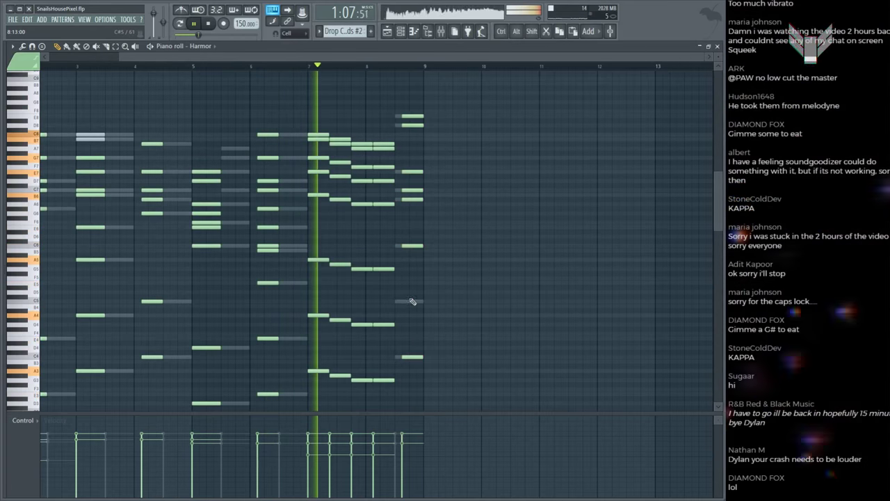
{"action": "key", "text": "space"}
Step: Select the top notes of the final Serum #2 chord, then show the Massive bassline notes
{"action": "double_click", "coordinate": [412, 301]}
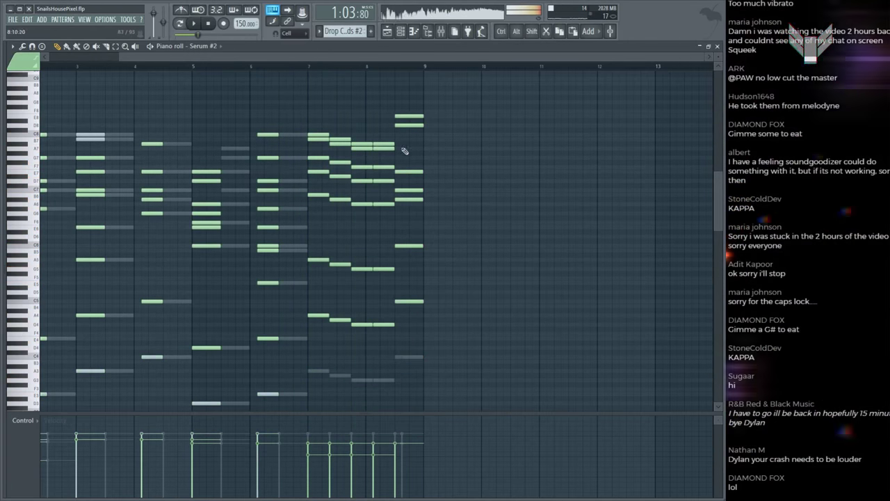
{"action": "left_click_drag", "start_coordinate": [402, 97], "coordinate": [400, 322]}
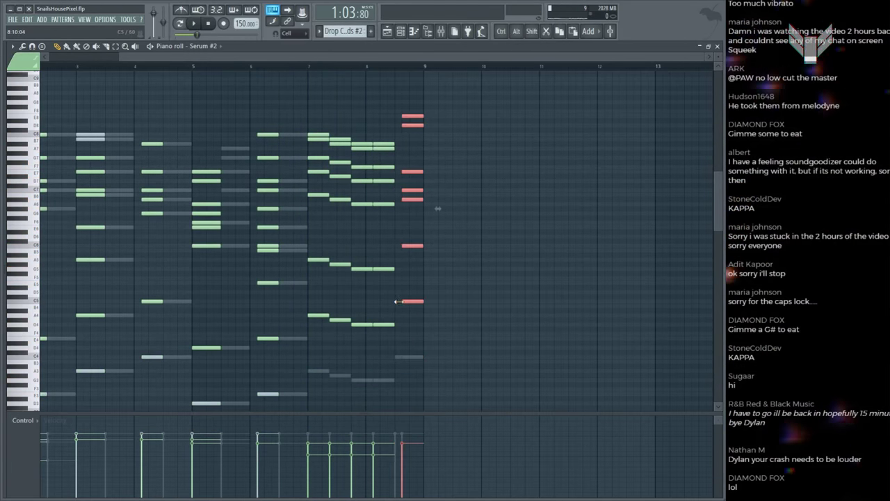
{"action": "double_click", "coordinate": [402, 357]}
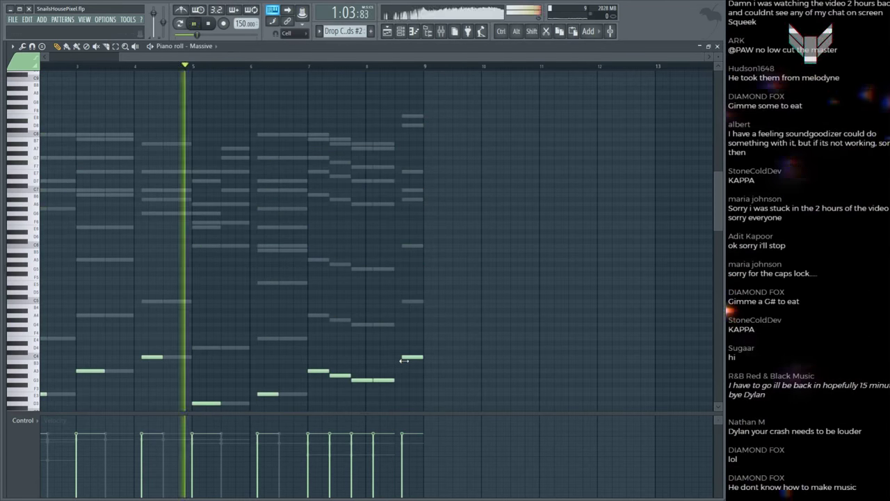
Step: Play the pattern with the bassline, save the project, and bring up the Harmor notes near bar 9
{"action": "key", "text": "space"}
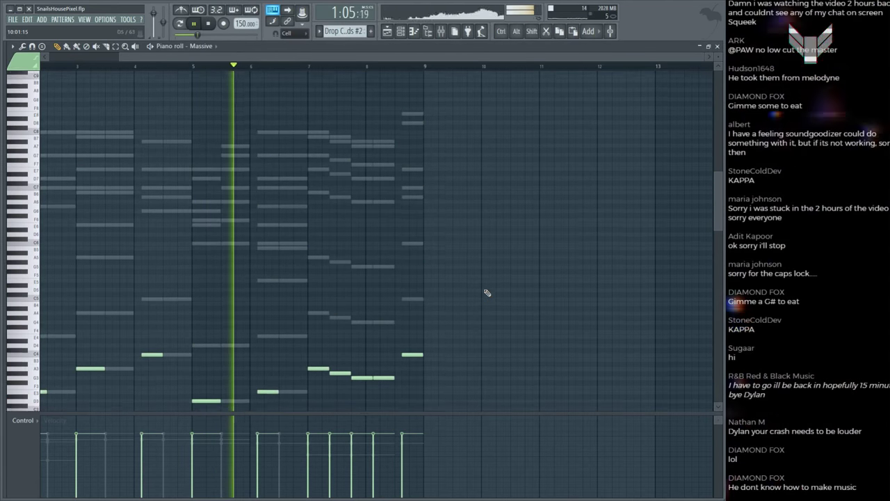
{"action": "key", "text": "ctrl+s"}
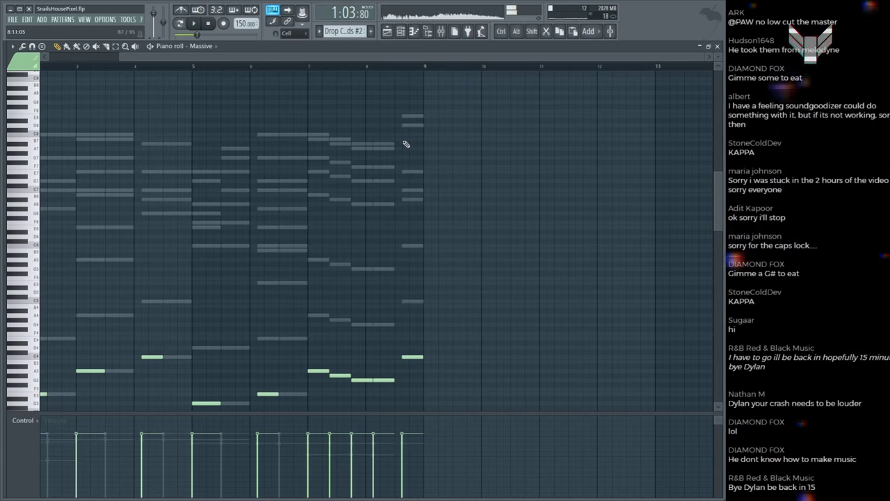
{"action": "key", "text": "space"}
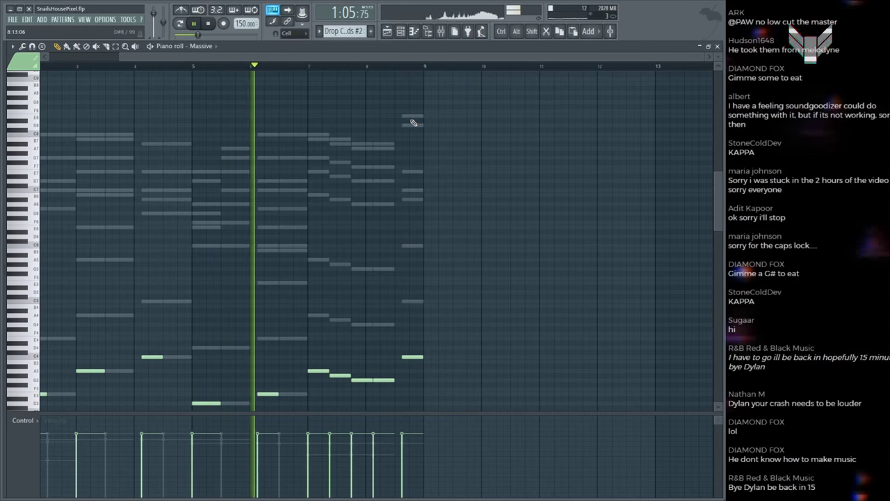
{"action": "double_click", "coordinate": [413, 123]}
{"action": "scroll", "coordinate": [467, 183], "scroll_direction": "up", "scroll_amount": 1}
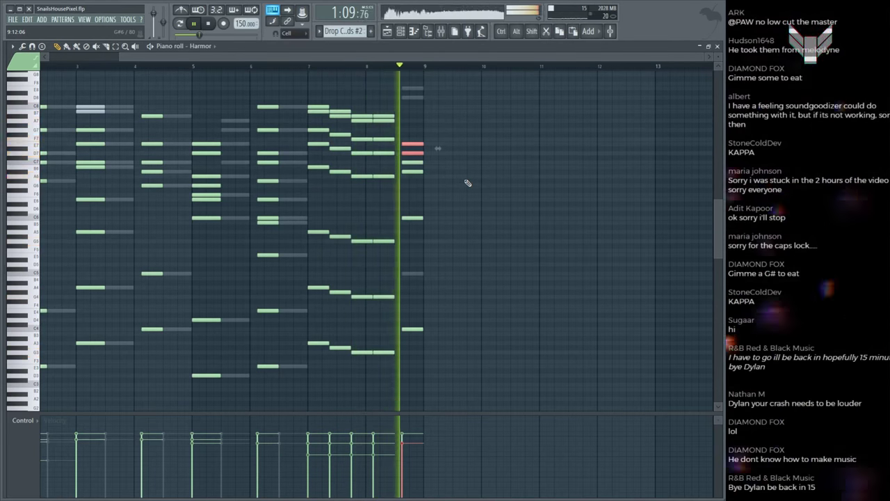
Step: Drop two Serum #2 notes at bar 9 an octave and start the four final notes slightly earlier
{"action": "key", "text": "space"}
{"action": "left_click", "coordinate": [413, 147]}
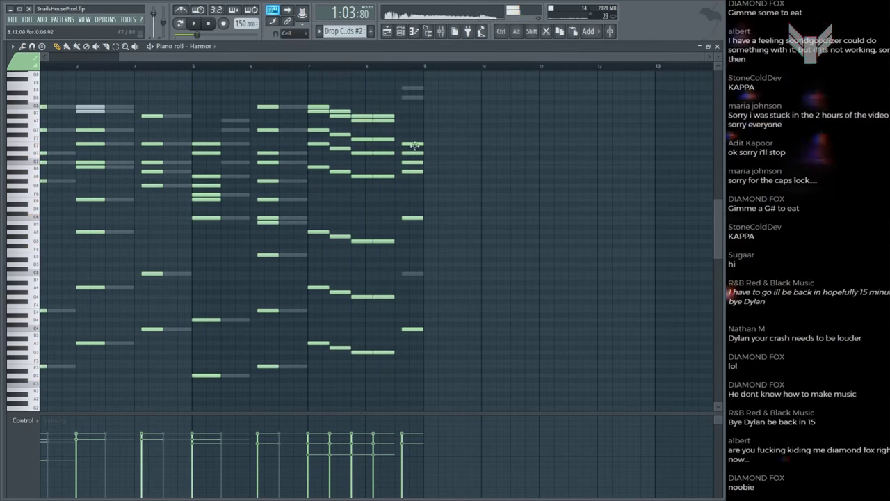
{"action": "scroll", "coordinate": [415, 144], "scroll_direction": "up", "scroll_amount": 1}
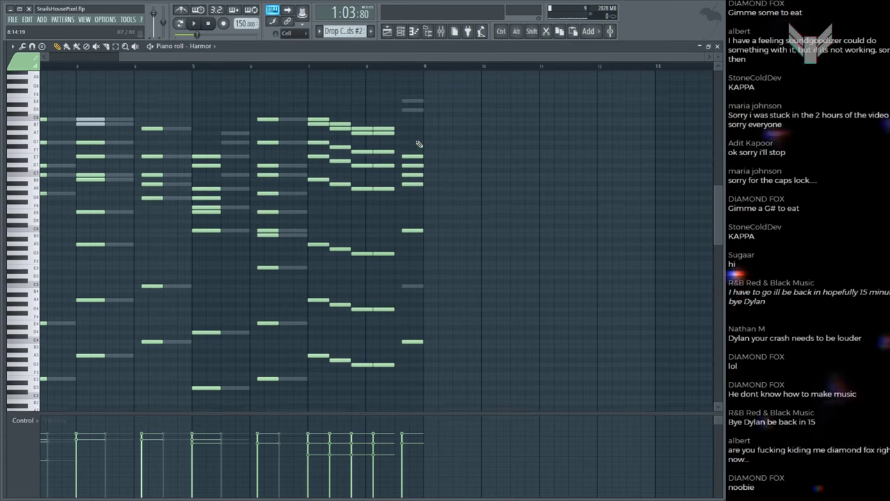
{"action": "double_click", "coordinate": [413, 104]}
{"action": "key", "text": "ctrl+Down"}
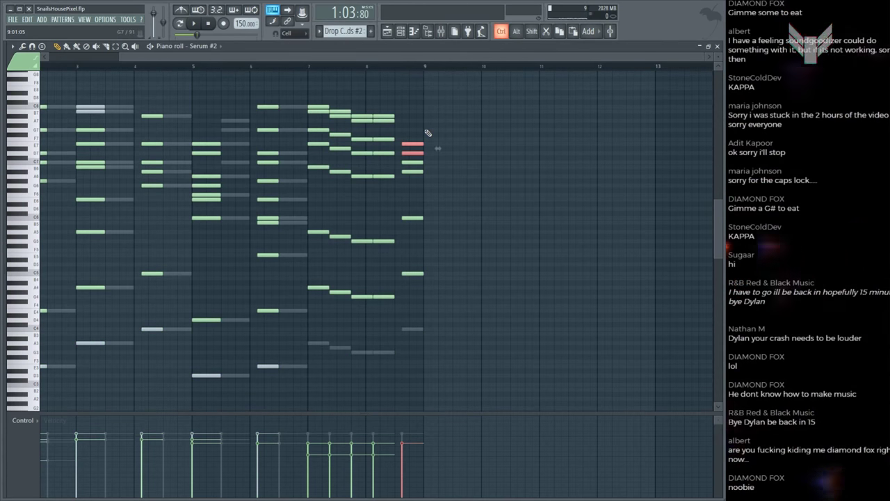
{"action": "key", "text": "space"}
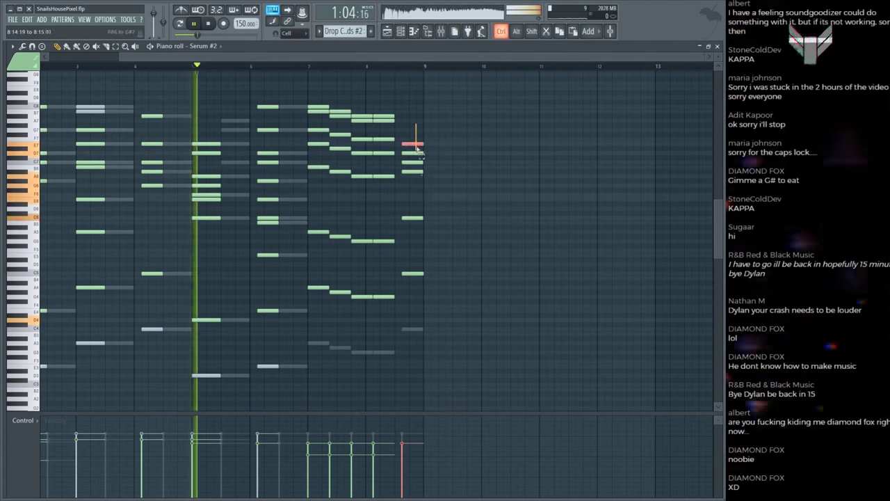
{"action": "left_click_drag", "start_coordinate": [409, 143], "coordinate": [442, 189]}
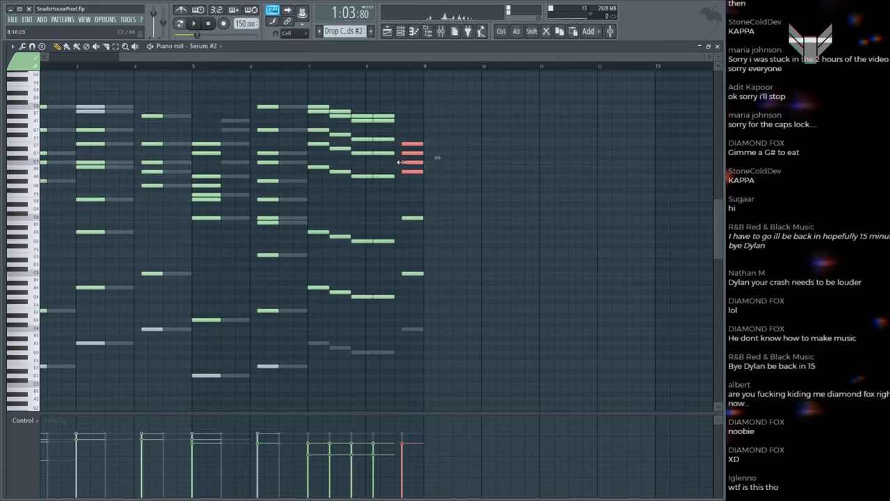
{"action": "key", "text": "space"}
{"action": "left_click", "coordinate": [448, 175]}
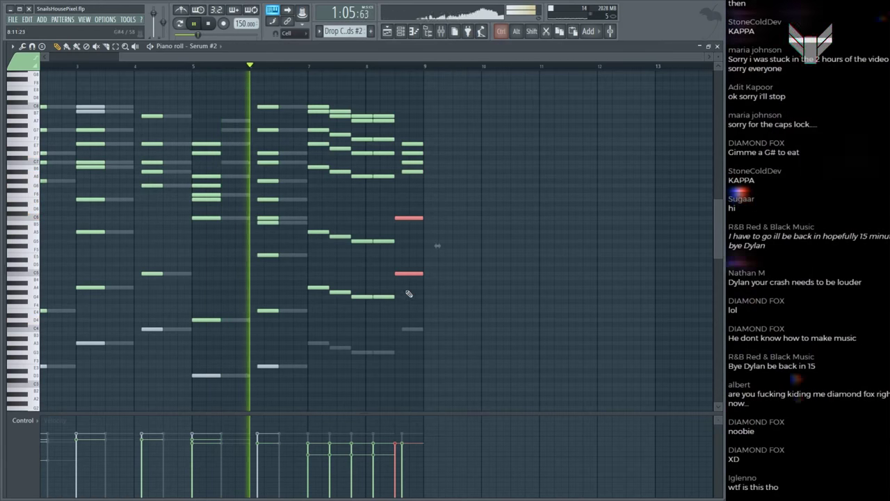
{"action": "left_click", "coordinate": [412, 260]}
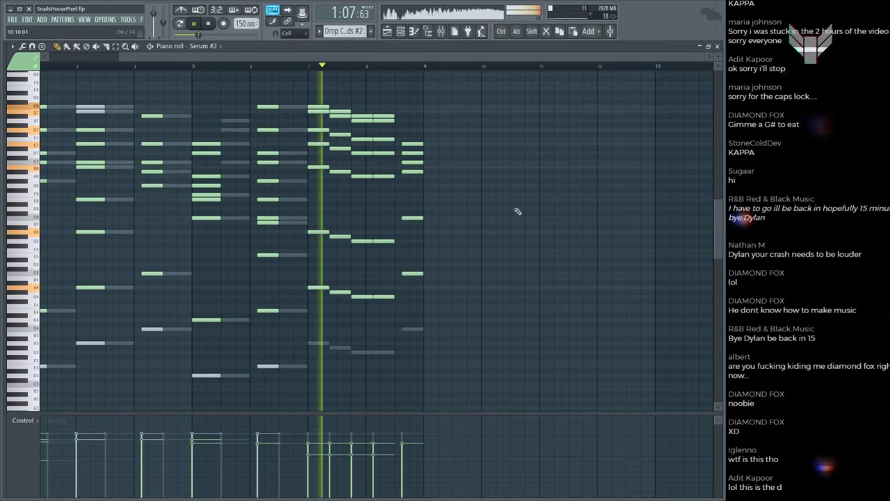
Step: Save the project, check the song arrangement, and return to the chord notes editor
{"action": "key", "text": "ctrl+s"}
{"action": "scroll", "coordinate": [518, 211], "scroll_direction": "up", "scroll_amount": 2}
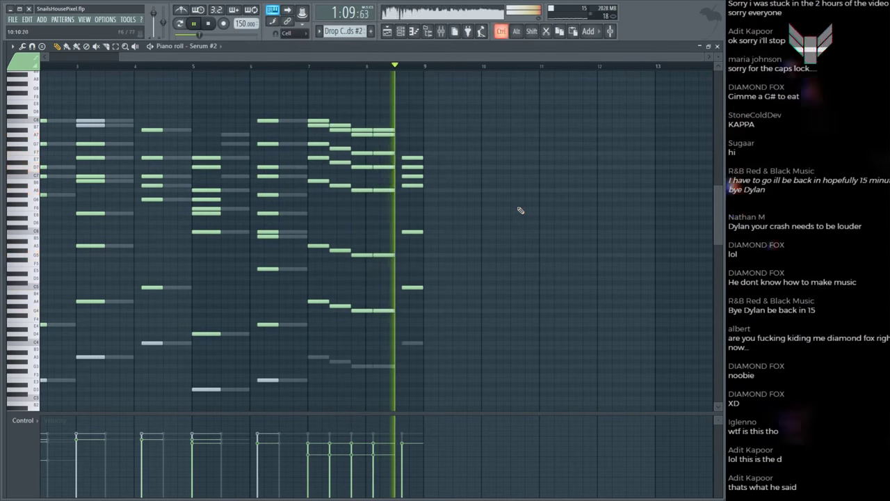
{"action": "scroll", "coordinate": [431, 73], "scroll_direction": "up", "scroll_amount": 2}
{"action": "scroll", "coordinate": [431, 73], "scroll_direction": "down", "scroll_amount": 2}
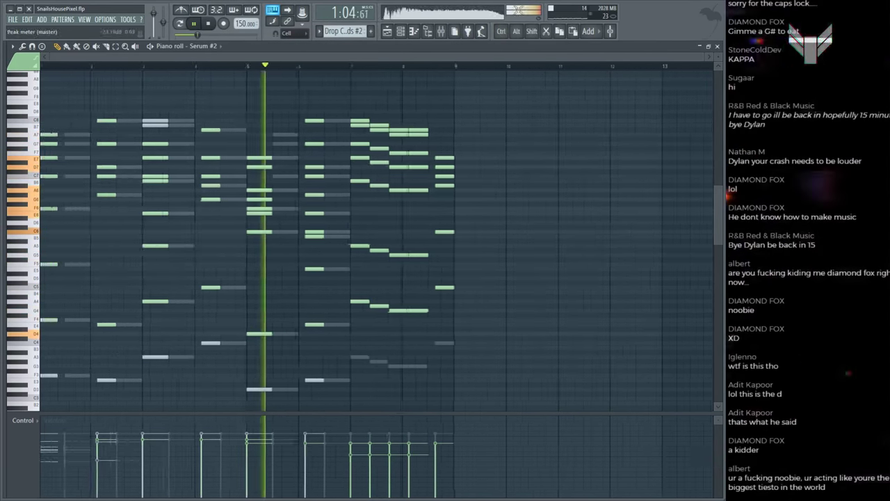
{"action": "key", "text": "F5"}
{"action": "key", "text": "space"}
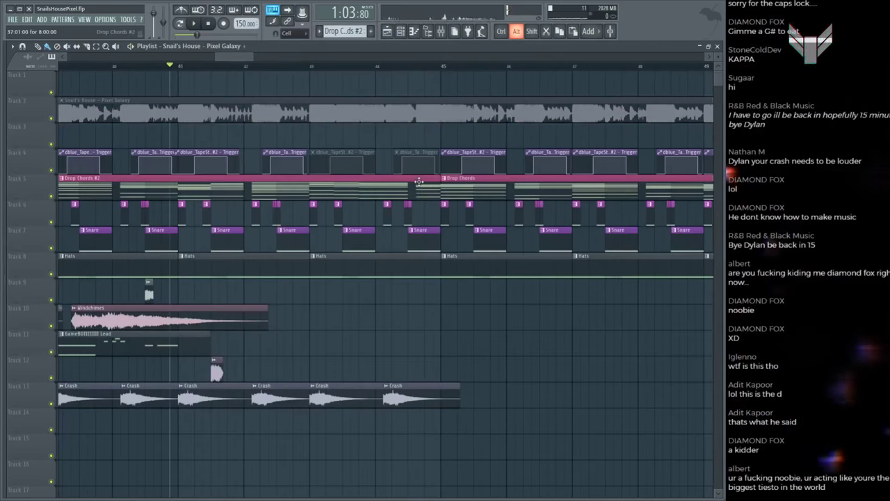
{"action": "key", "text": "F7"}
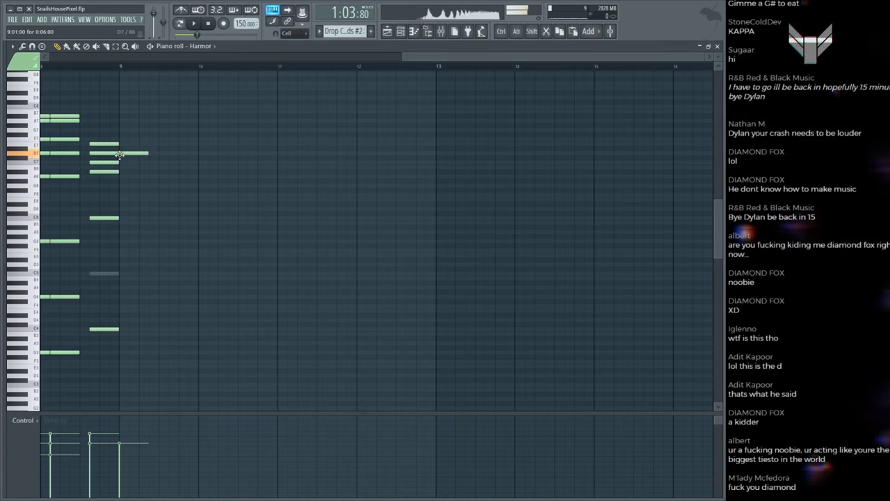
Step: Remove the C#7 top note from the second Harmor chord and raise A#6 to B6
{"action": "left_click_drag", "start_coordinate": [118, 155], "coordinate": [120, 162]}
{"action": "right_click", "coordinate": [125, 162]}
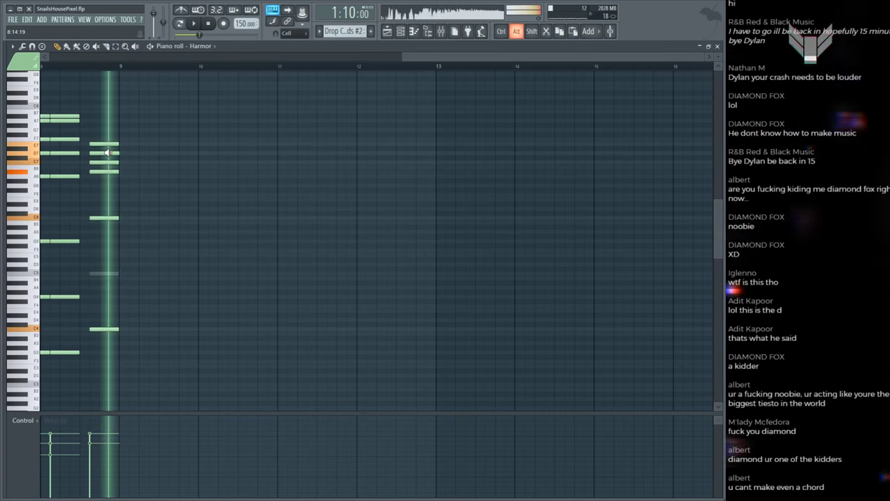
{"action": "left_click", "coordinate": [100, 162]}
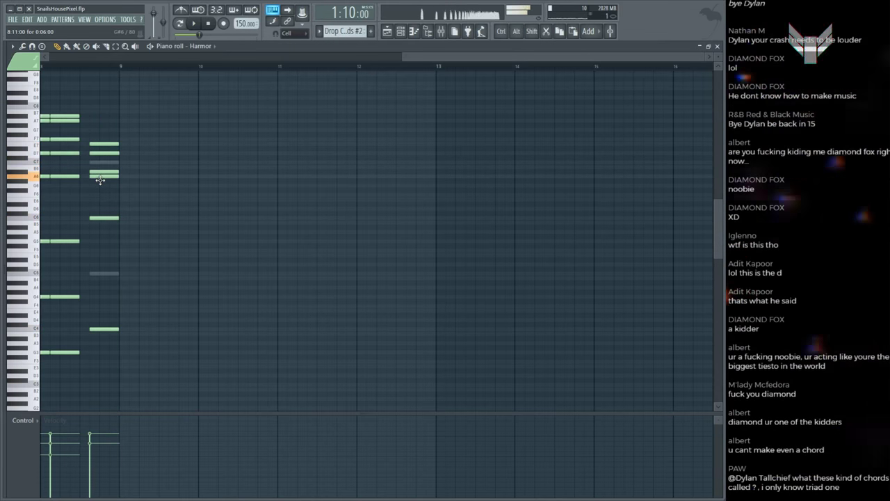
{"action": "left_click_drag", "start_coordinate": [103, 170], "coordinate": [103, 168]}
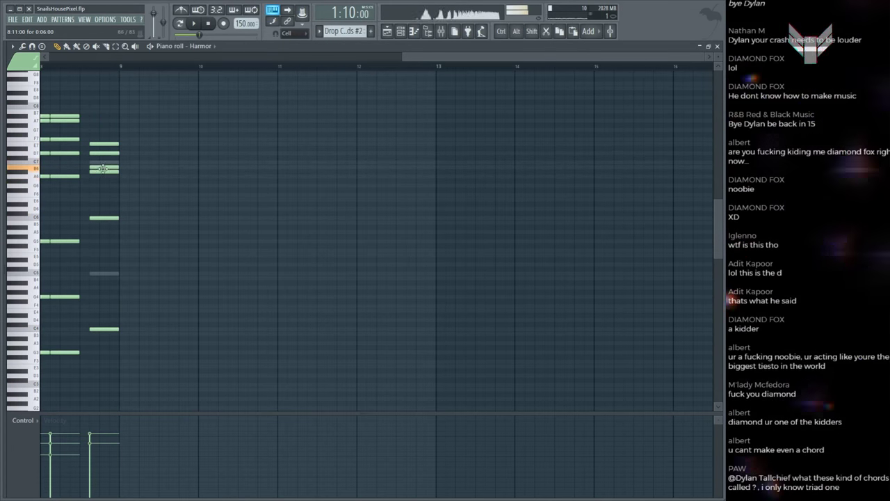
{"action": "right_click", "coordinate": [103, 161], "text": "alt"}
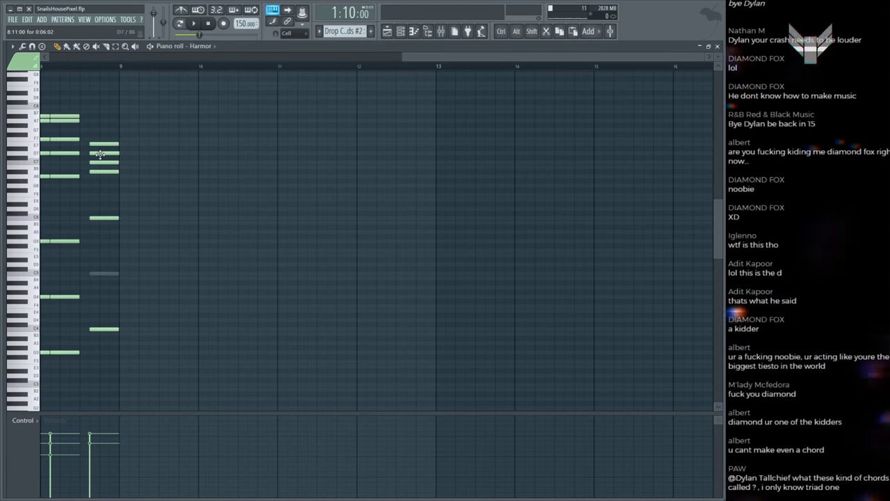
Step: Add a new note above the chord, audition the voicing, and play from bar 9
{"action": "left_click", "coordinate": [99, 134]}
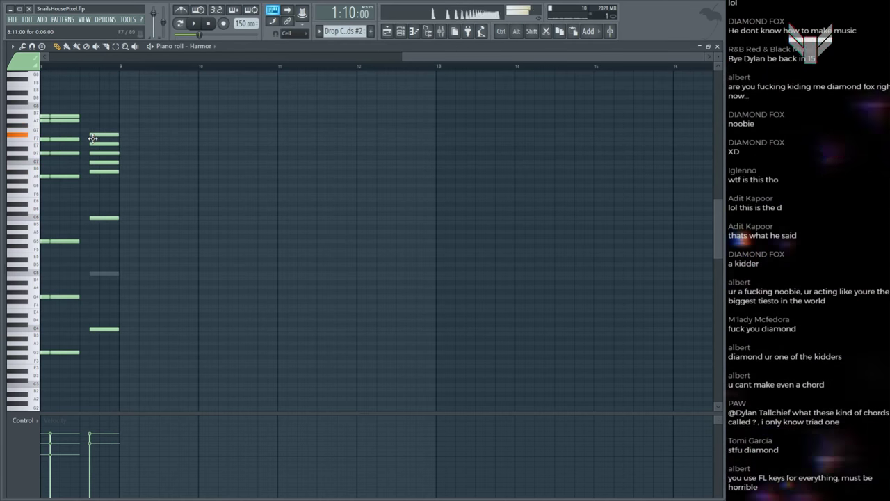
{"action": "right_click", "coordinate": [95, 139], "text": "alt"}
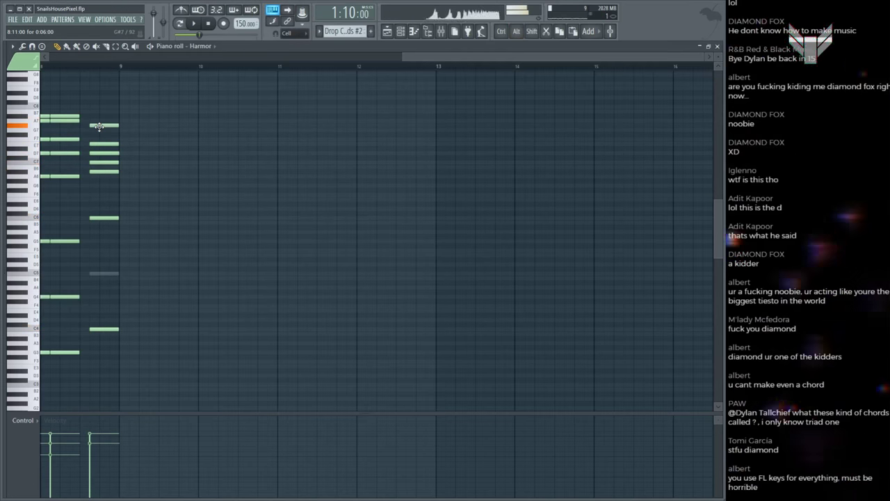
{"action": "right_click", "coordinate": [101, 130], "text": "alt"}
{"action": "right_click", "coordinate": [99, 132], "text": "alt"}
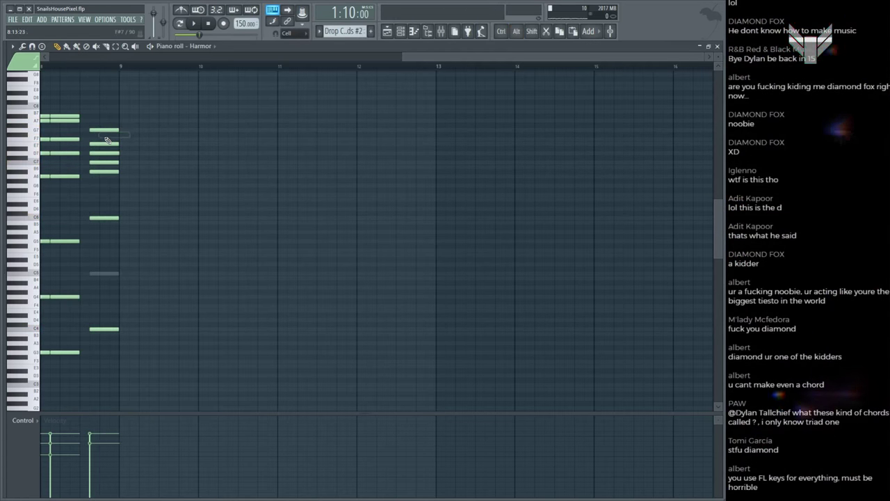
{"action": "right_click", "coordinate": [101, 145], "text": "alt"}
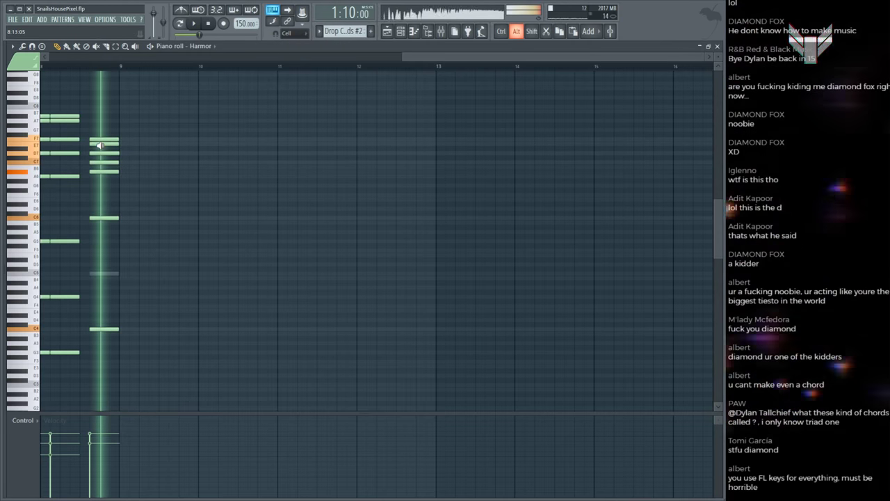
{"action": "double_click", "coordinate": [97, 144]}
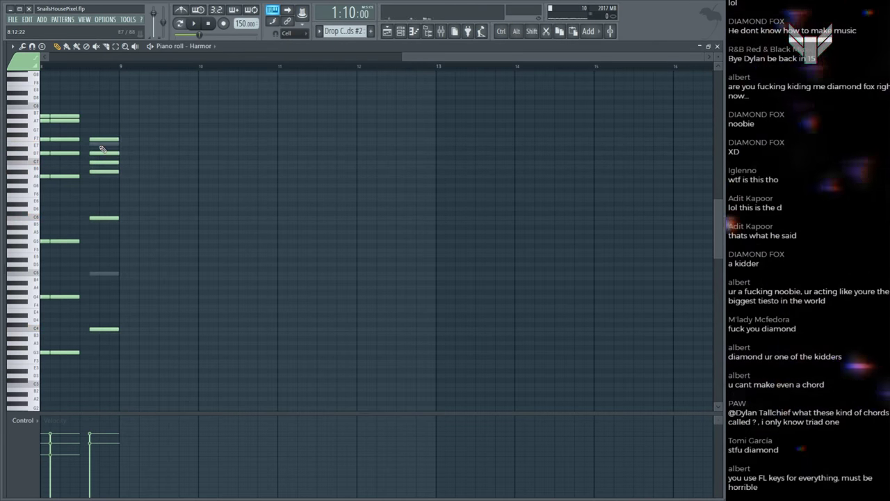
{"action": "right_click", "coordinate": [98, 149], "text": "alt"}
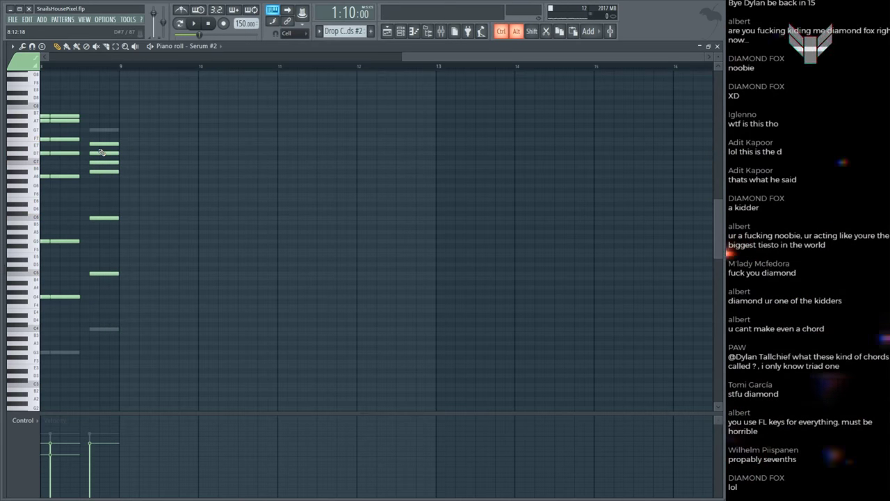
{"action": "right_click", "coordinate": [101, 150], "text": "alt"}
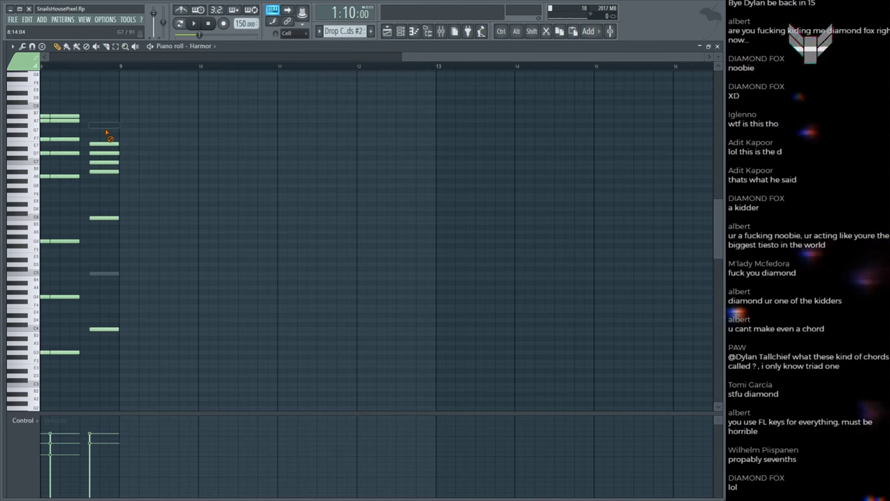
{"action": "key", "text": "space"}
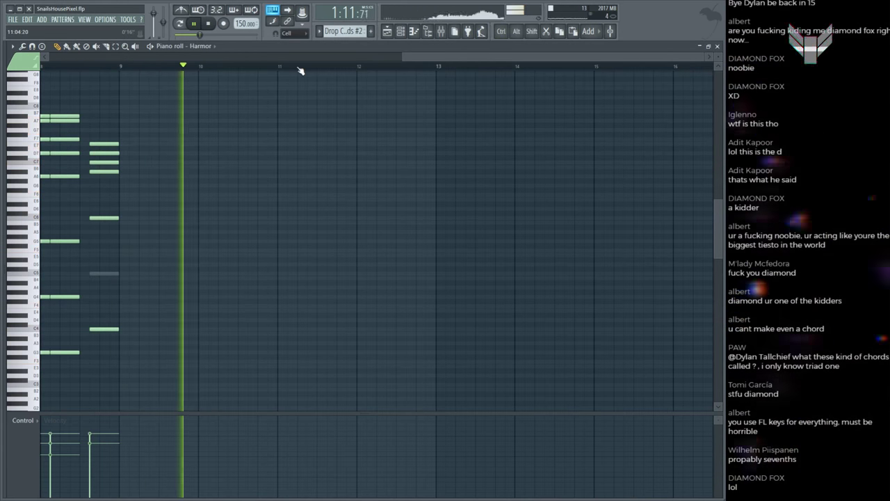
Step: Switch to the Playlist arrangement and save the project
{"action": "scroll", "coordinate": [301, 70], "scroll_direction": "down", "scroll_amount": 3}
{"action": "key", "text": "F5"}
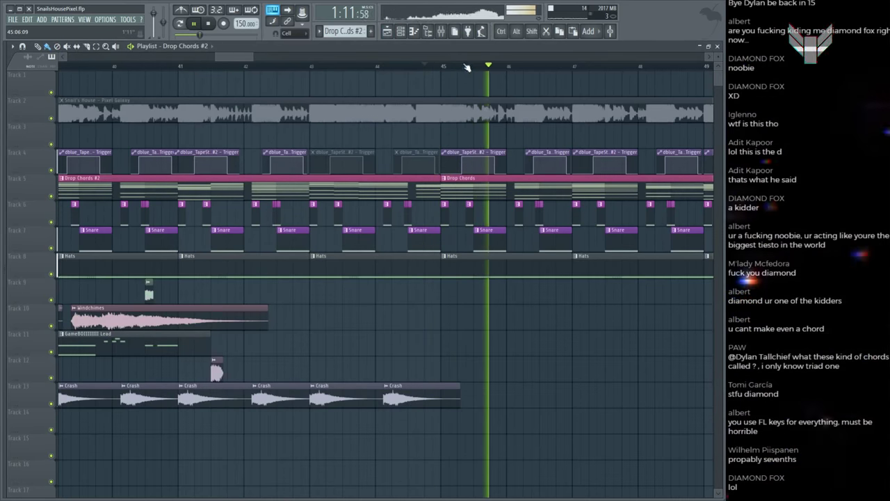
{"action": "key", "text": "ctrl+s"}
{"action": "scroll", "coordinate": [464, 76], "scroll_direction": "down", "scroll_amount": 3}
{"action": "scroll", "coordinate": [464, 75], "scroll_direction": "down", "scroll_amount": 2}
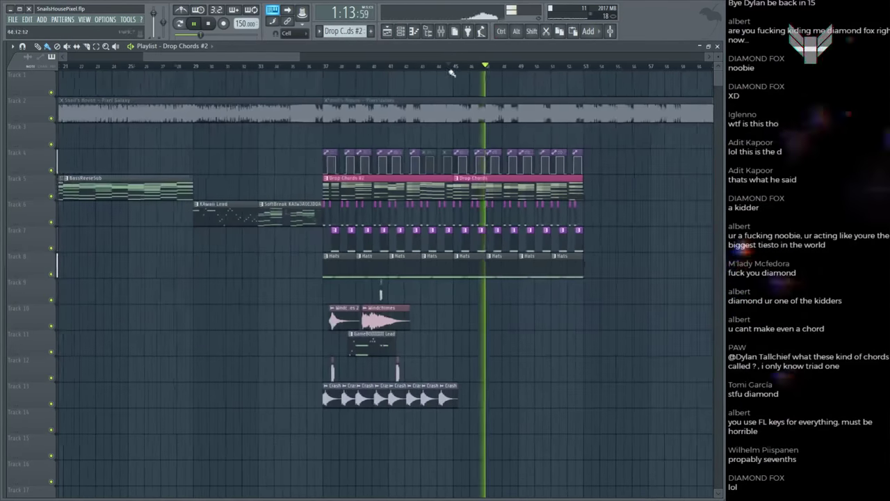
Step: Play the drop from bar 37, stop, and save again
{"action": "left_click", "coordinate": [330, 67]}
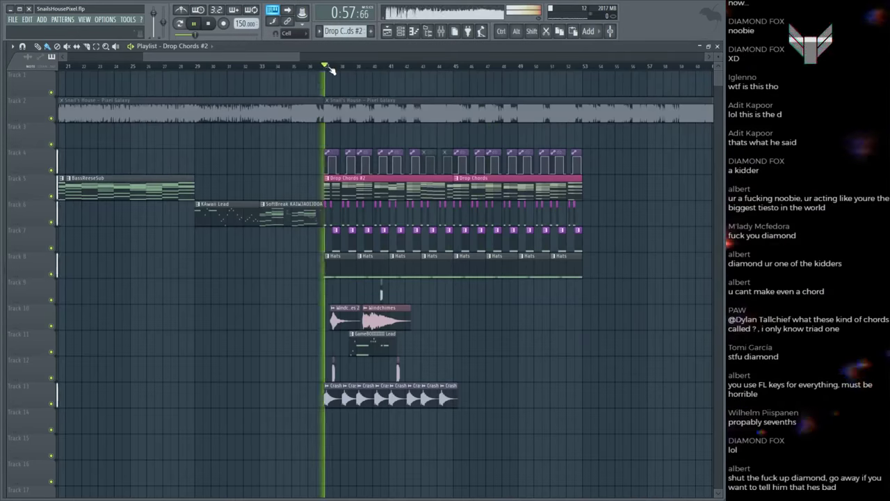
{"action": "scroll", "coordinate": [570, 155], "scroll_direction": "down", "scroll_amount": 1}
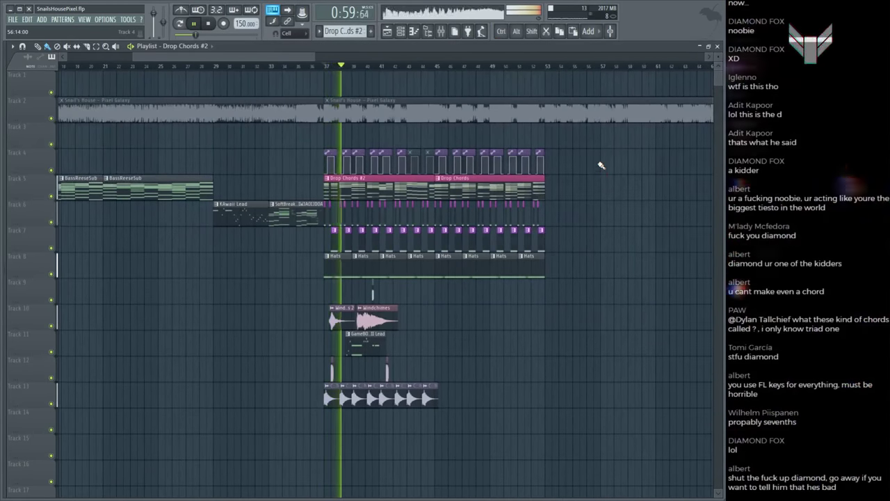
{"action": "key", "text": "space"}
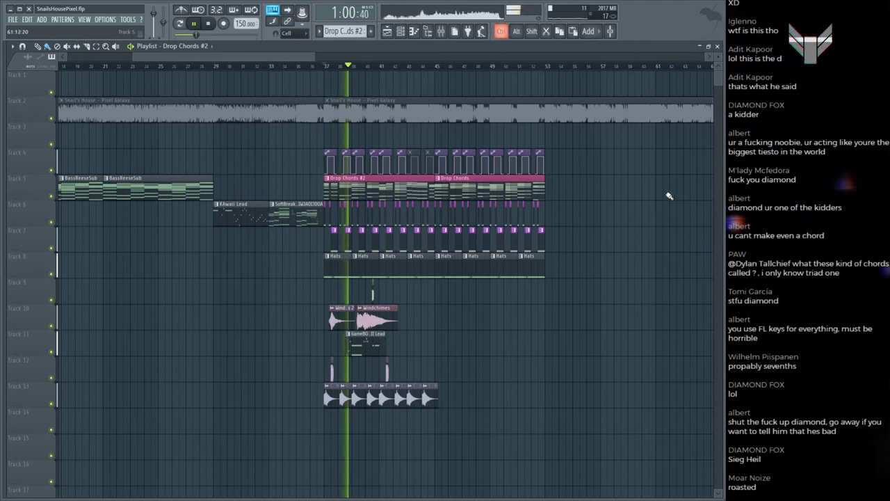
{"action": "scroll", "coordinate": [458, 65], "scroll_direction": "down", "scroll_amount": 3}
{"action": "scroll", "coordinate": [554, 187], "scroll_direction": "up", "scroll_amount": 5}
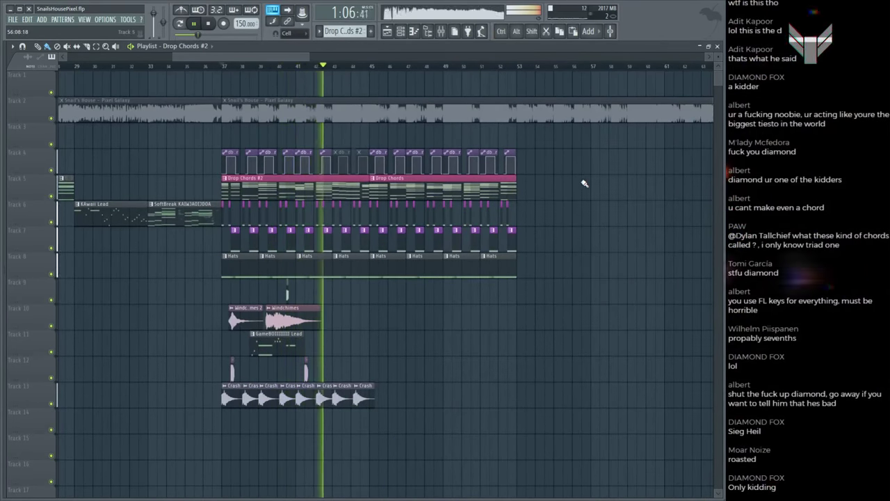
{"action": "key", "text": "ctrl+s"}
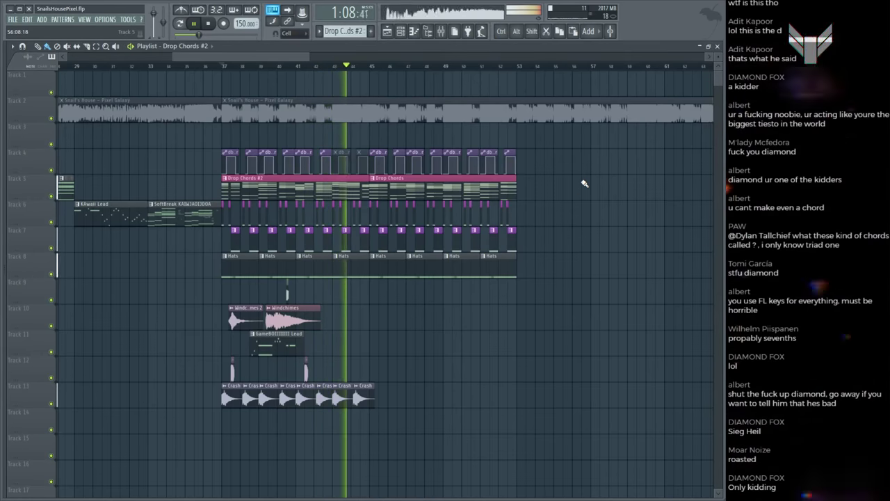
Step: Solo then unsolo the reference track, stop playback, and bring up the Channel rack
{"action": "scroll", "coordinate": [370, 70], "scroll_direction": "up", "scroll_amount": 5}
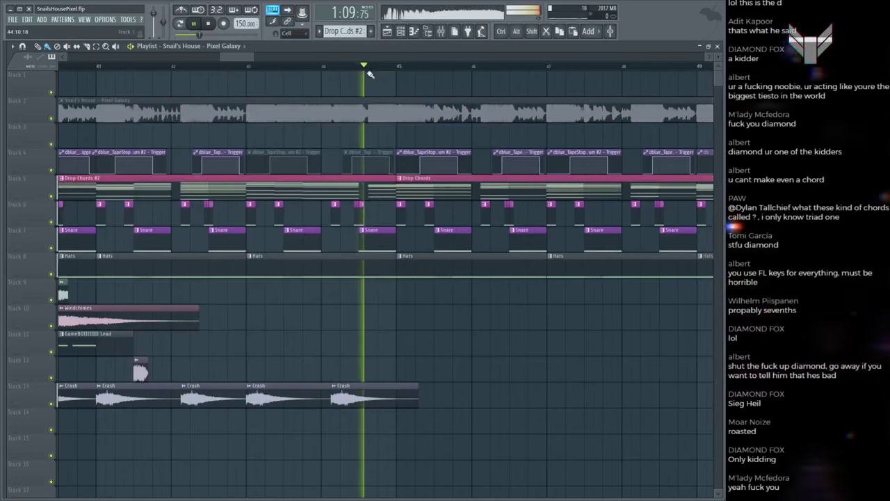
{"action": "scroll", "coordinate": [370, 74], "scroll_direction": "up", "scroll_amount": 3}
{"action": "left_click", "coordinate": [369, 113], "text": "alt"}
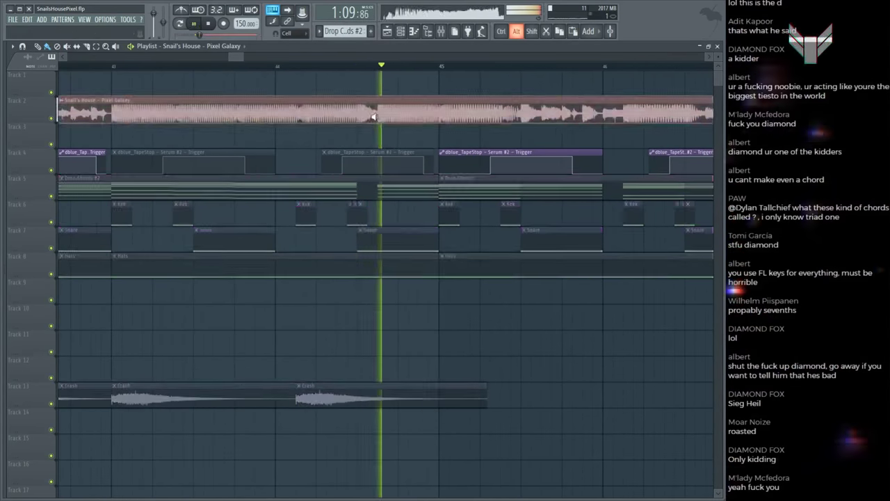
{"action": "left_click", "coordinate": [373, 116], "text": "alt"}
{"action": "key", "text": "space"}
{"action": "key", "text": "F6"}
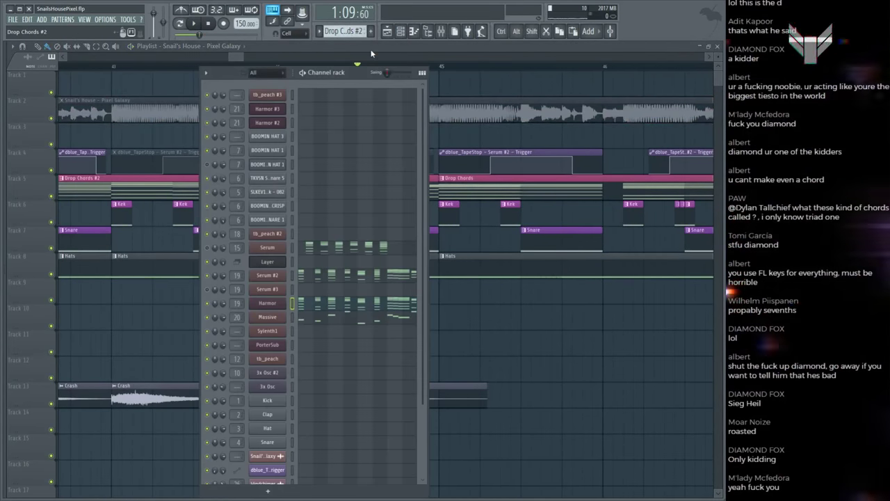
Step: Switch to the Cheat Midi pattern and play its 3x Osc notes in the piano roll
{"action": "key", "text": "KP_Add"}
{"action": "key", "text": "KP_Add"}
{"action": "left_click", "coordinate": [369, 379]}
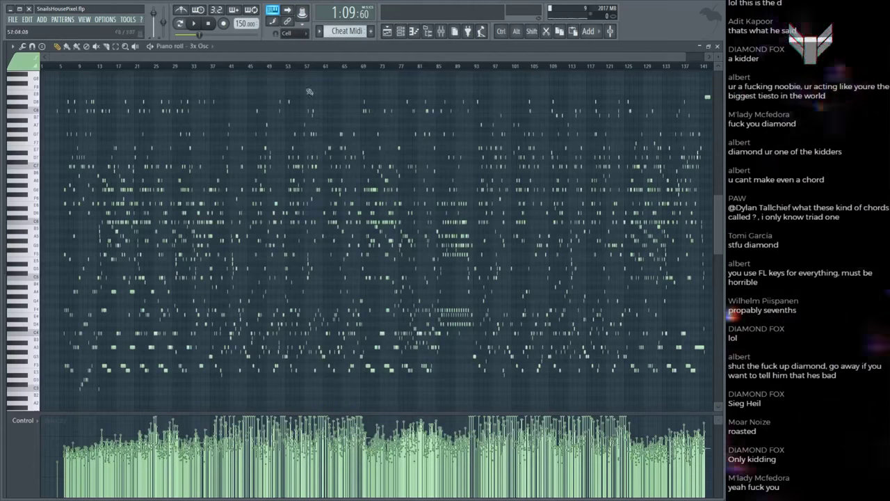
{"action": "key", "text": "space"}
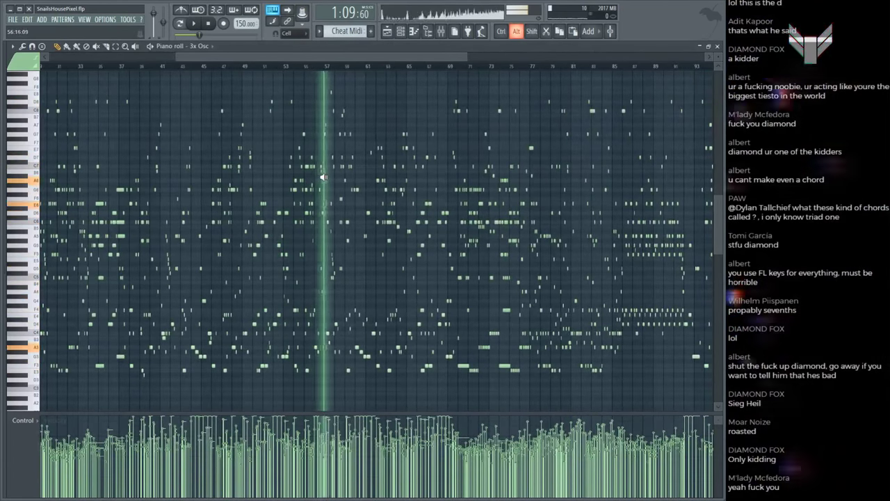
{"action": "key", "text": "space"}
{"action": "scroll", "coordinate": [224, 243], "scroll_direction": "up", "scroll_amount": 3}
{"action": "key", "text": "space"}
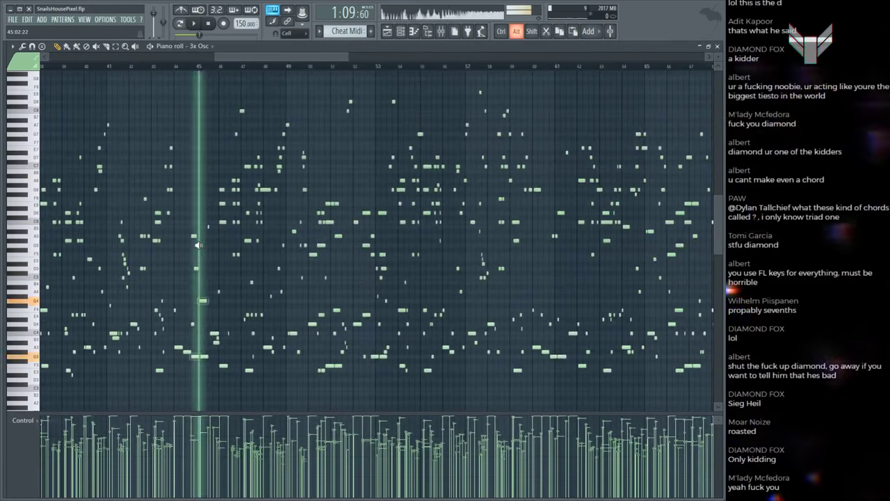
Step: Scrub through bars 41–48 to audition the notes, then return to the Playlist playing
{"action": "left_click_drag", "start_coordinate": [240, 228], "coordinate": [312, 214]}
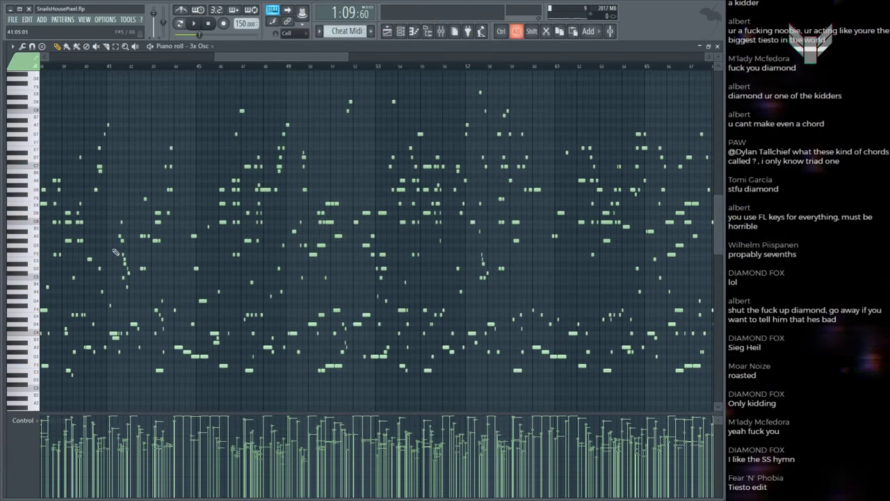
{"action": "left_click_drag", "start_coordinate": [115, 252], "coordinate": [213, 226]}
{"action": "left_click", "coordinate": [195, 236]}
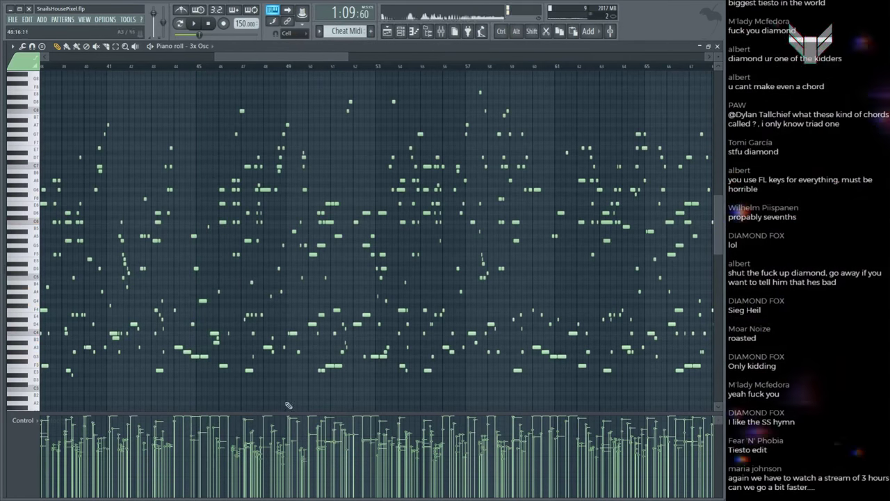
{"action": "key", "text": "F5"}
{"action": "key", "text": "space"}
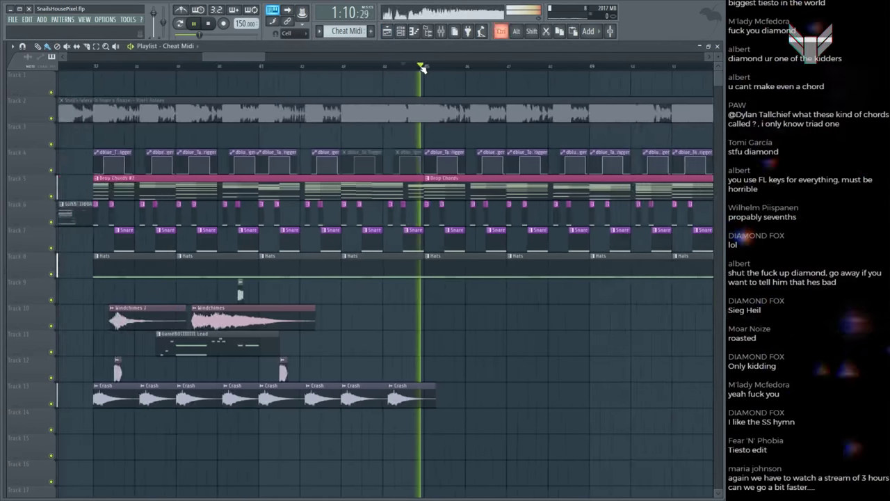
Step: Listen to the arrangement from this point, save, and start playback again
{"action": "left_click", "coordinate": [422, 67]}
{"action": "scroll", "coordinate": [576, 199], "scroll_direction": "down", "scroll_amount": 2}
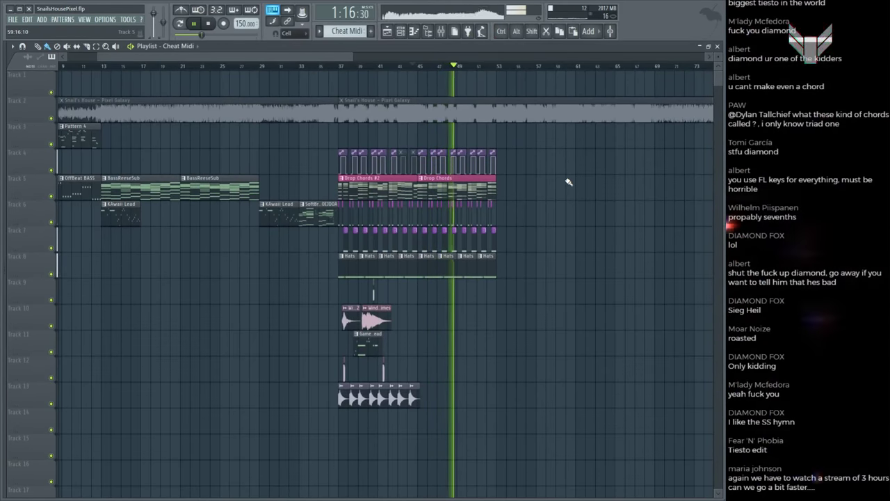
{"action": "key", "text": "space"}
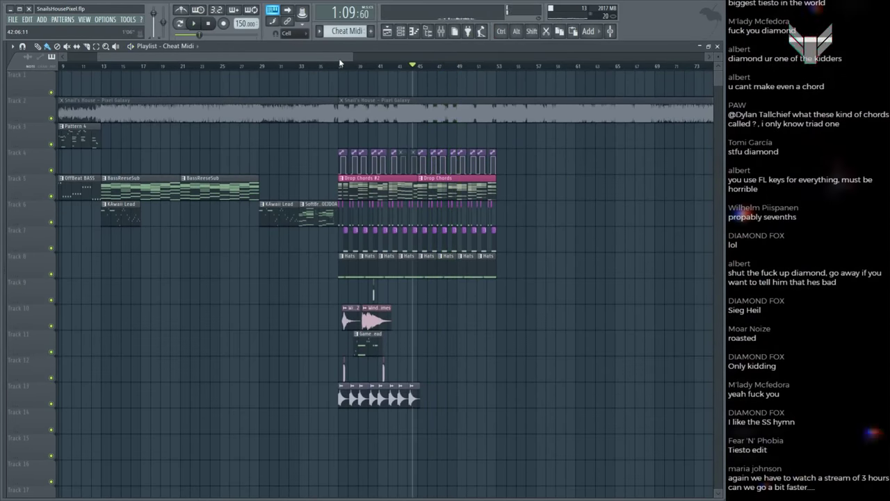
{"action": "scroll", "coordinate": [343, 72], "scroll_direction": "up", "scroll_amount": 2}
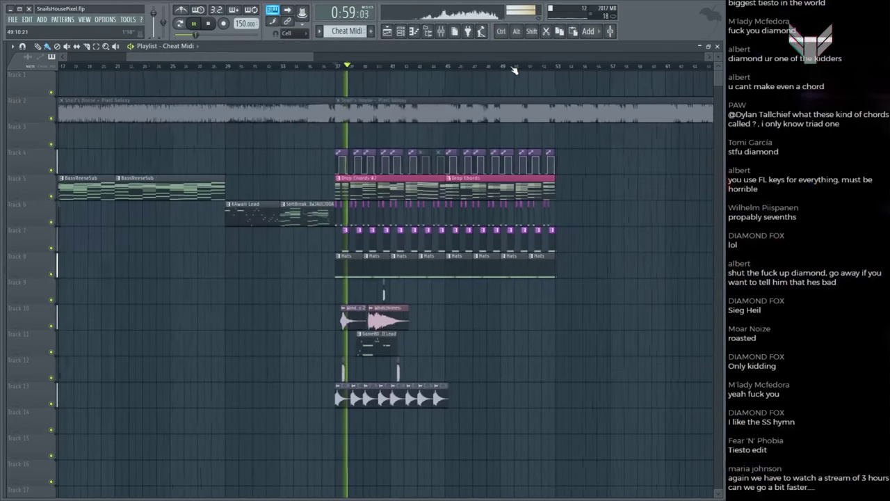
{"action": "key", "text": "space"}
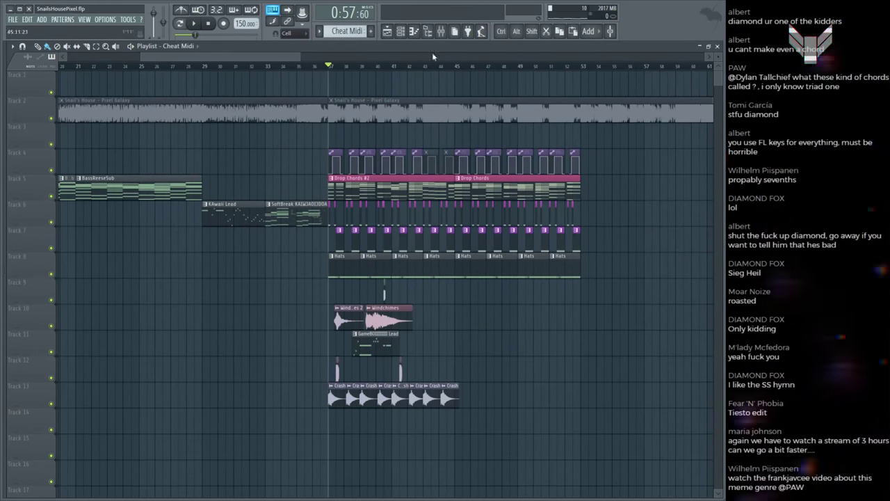
{"action": "scroll", "coordinate": [513, 149], "scroll_direction": "down", "scroll_amount": 2}
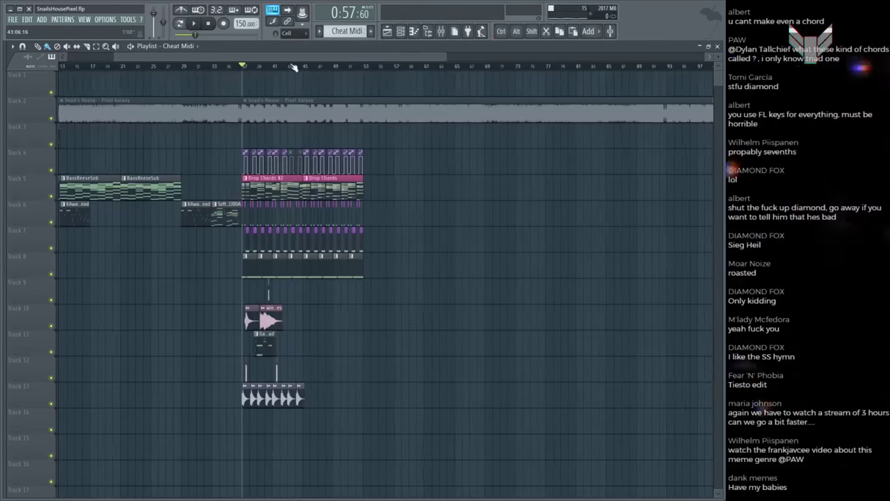
{"action": "scroll", "coordinate": [293, 67], "scroll_direction": "up", "scroll_amount": 3}
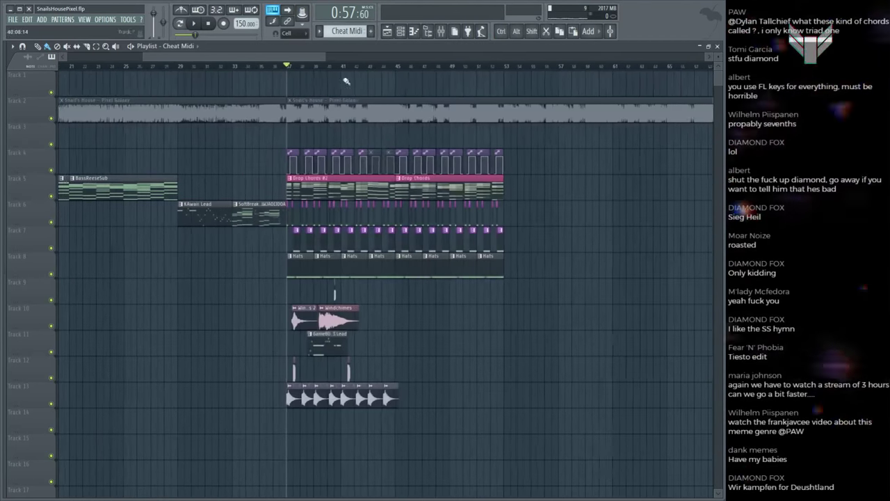
{"action": "scroll", "coordinate": [304, 60], "scroll_direction": "up", "scroll_amount": 2}
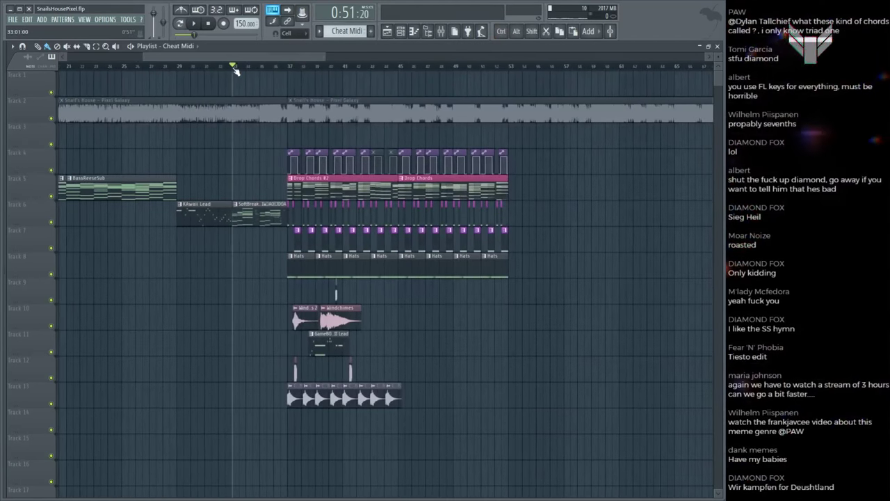
{"action": "key", "text": "ctrl+s"}
{"action": "key", "text": "space"}
{"action": "scroll", "coordinate": [235, 69], "scroll_direction": "down", "scroll_amount": 4}
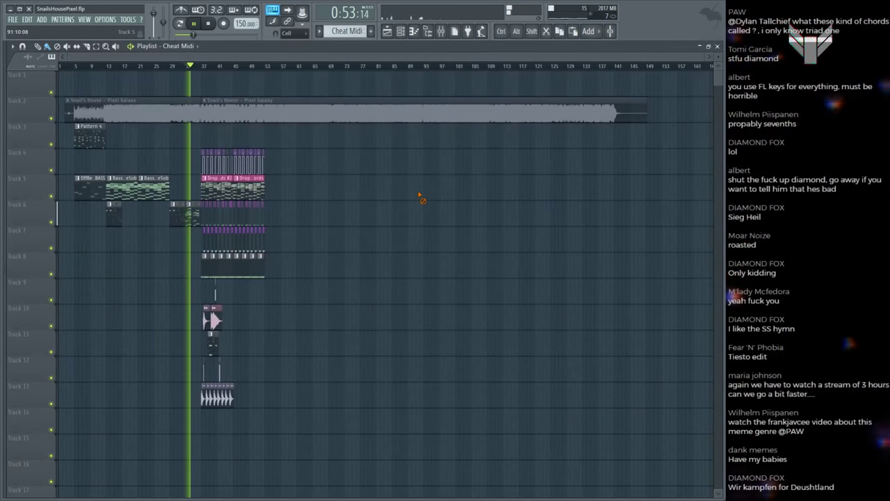
Step: Ctrl+scroll to zoom the Playlist in around bar 37
{"action": "key", "text": "ctrl"}
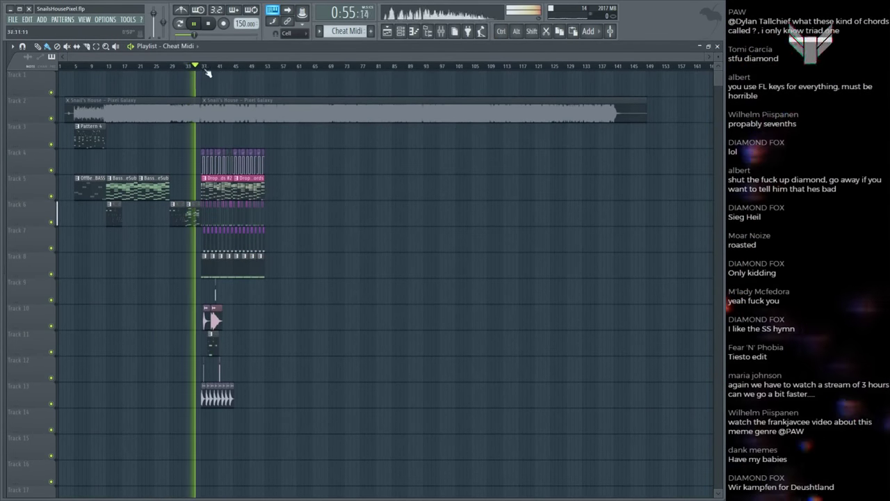
{"action": "scroll", "coordinate": [205, 70], "scroll_direction": "up", "scroll_amount": 3}
{"action": "scroll", "coordinate": [229, 105], "scroll_direction": "right", "scroll_amount": 3}
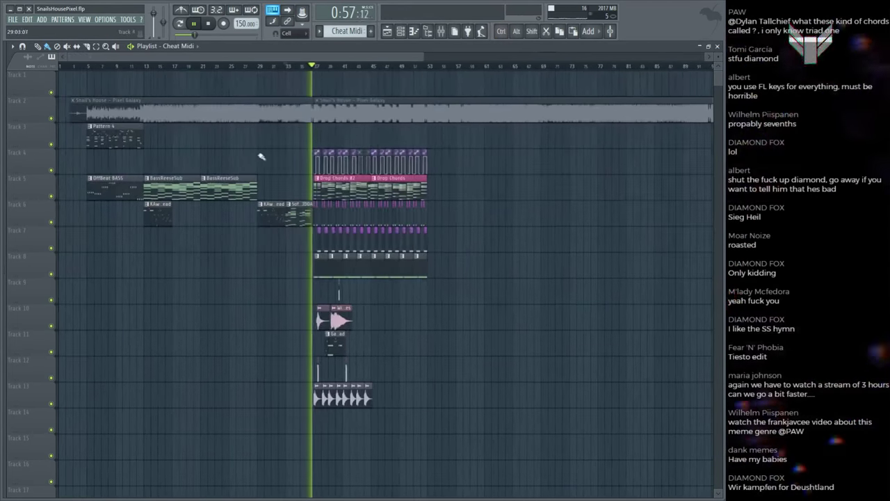
{"action": "key", "text": "ctrl"}
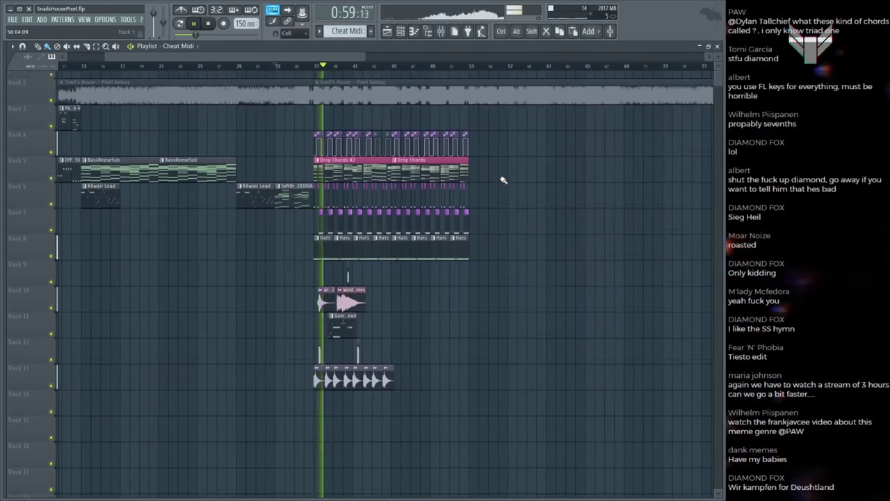
{"action": "scroll", "coordinate": [503, 180], "scroll_direction": "down", "scroll_amount": 1}
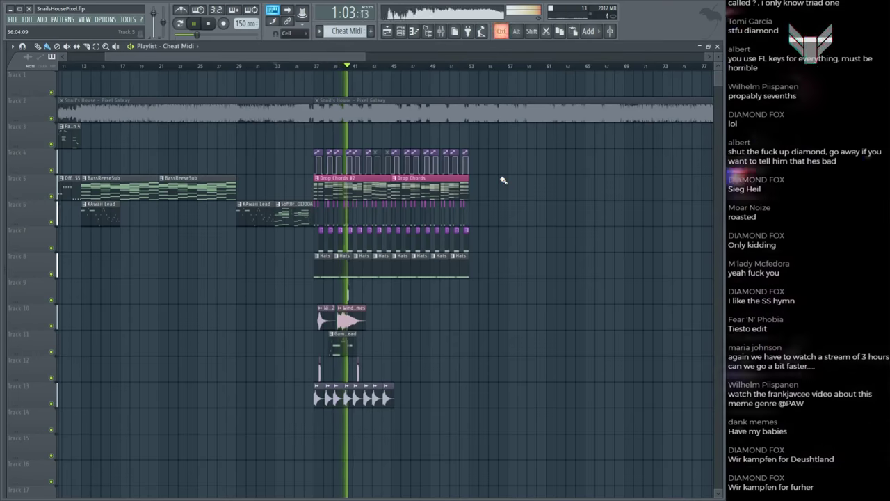
{"action": "key", "text": "ctrl"}
{"action": "scroll", "coordinate": [512, 161], "scroll_direction": "up", "scroll_amount": 2}
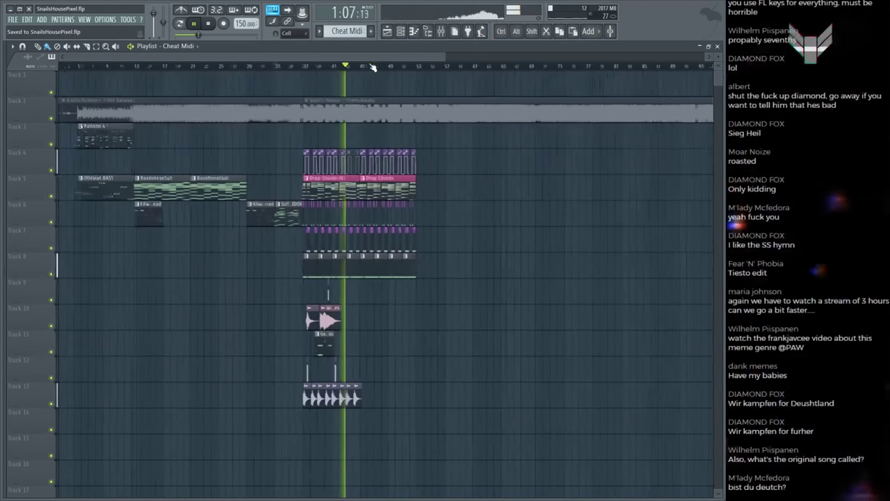
{"action": "scroll", "coordinate": [479, 133], "scroll_direction": "up", "scroll_amount": 2}
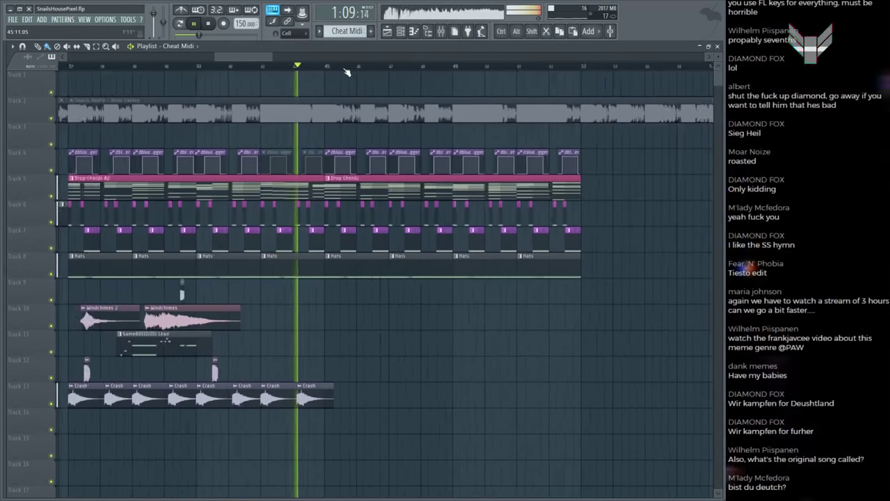
{"action": "key", "text": "ctrl"}
{"action": "scroll", "coordinate": [346, 72], "scroll_direction": "up", "scroll_amount": 1}
{"action": "scroll", "coordinate": [345, 71], "scroll_direction": "up", "scroll_amount": 1}
{"action": "scroll", "coordinate": [342, 70], "scroll_direction": "down", "scroll_amount": 3}
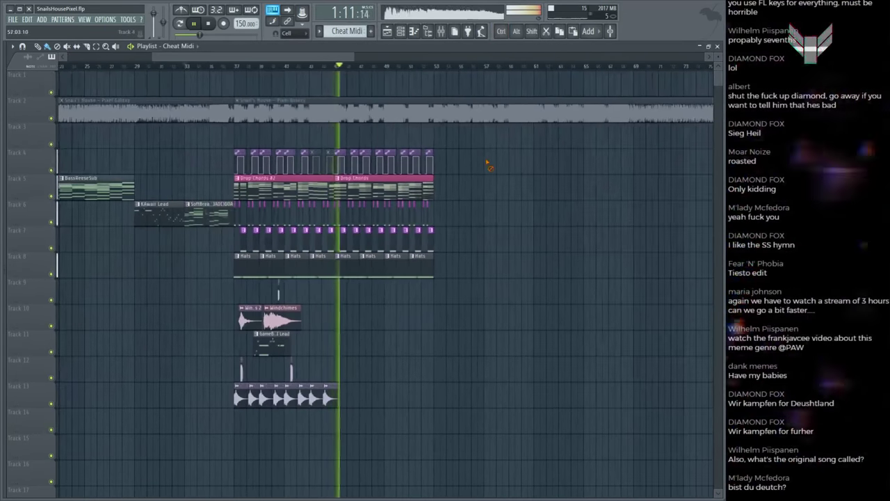
{"action": "scroll", "coordinate": [372, 73], "scroll_direction": "up", "scroll_amount": 2}
Step: Save, then select and deselect the Snail's House - Pixel Galaxy reference clip and stop playback
{"action": "key", "text": "ctrl+s"}
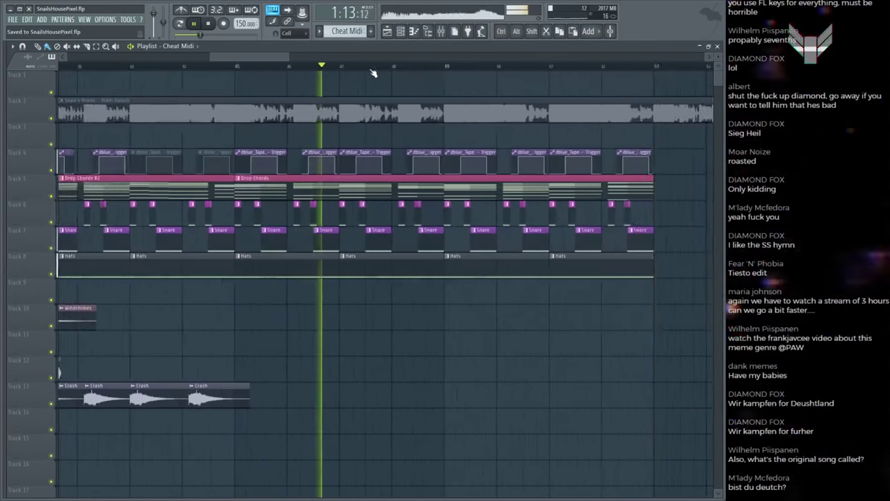
{"action": "scroll", "coordinate": [372, 73], "scroll_direction": "down", "scroll_amount": 2}
{"action": "scroll", "coordinate": [372, 73], "scroll_direction": "up", "scroll_amount": 2}
{"action": "scroll", "coordinate": [373, 73], "scroll_direction": "down", "scroll_amount": 2}
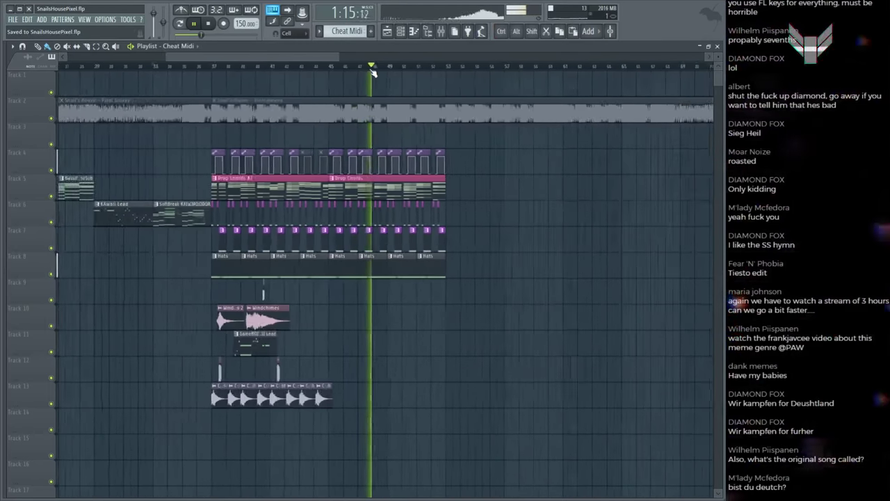
{"action": "scroll", "coordinate": [373, 73], "scroll_direction": "up", "scroll_amount": 2}
{"action": "left_click", "coordinate": [398, 111], "text": "ctrl"}
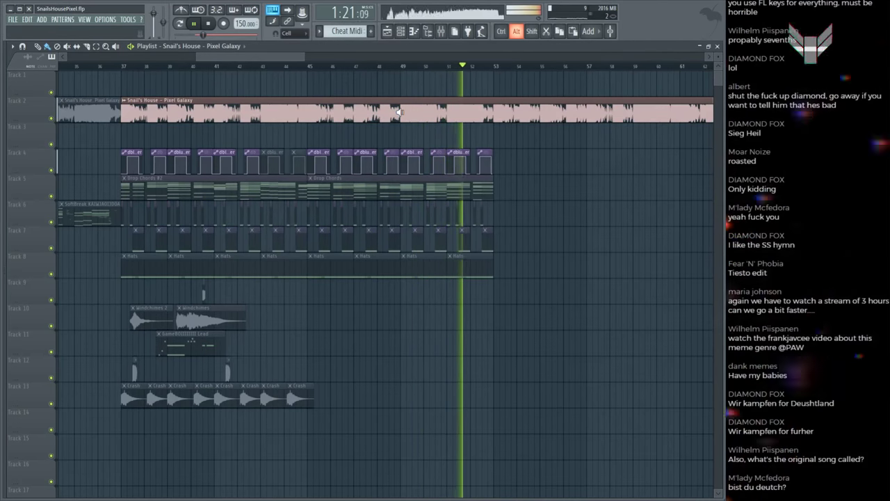
{"action": "key", "text": "space"}
{"action": "left_click", "coordinate": [401, 112]}
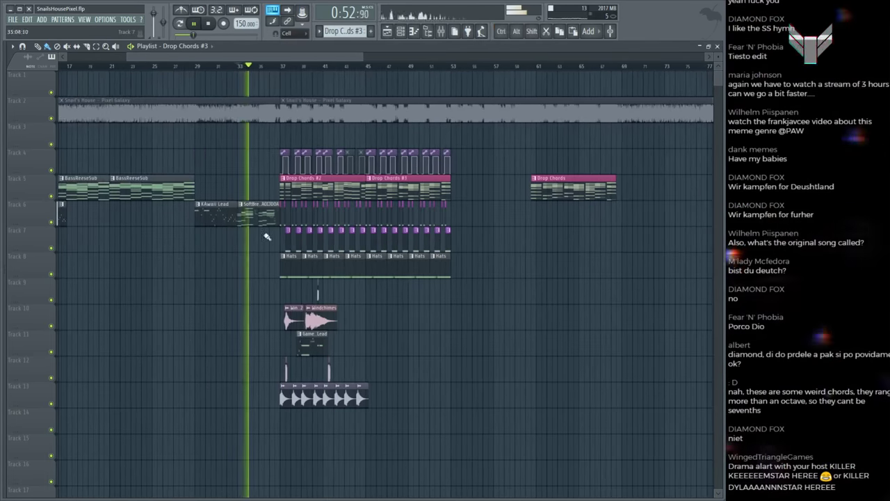
Step: Open the Synth1 pattern, select all its chord notes and copy them
{"action": "double_click", "coordinate": [242, 209]}
{"action": "scroll", "coordinate": [261, 65], "scroll_direction": "down", "scroll_amount": 3}
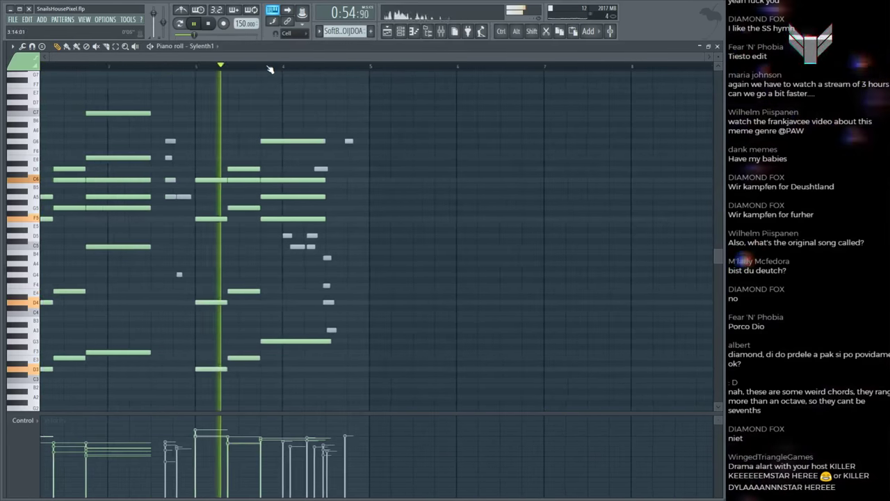
{"action": "left_click_drag", "start_coordinate": [291, 102], "coordinate": [200, 381]}
{"action": "left_click_drag", "start_coordinate": [148, 106], "coordinate": [54, 384]}
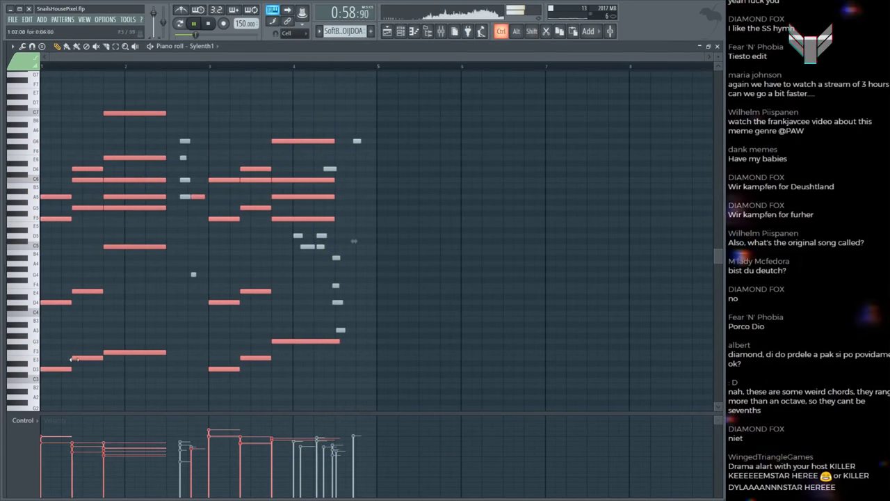
{"action": "key", "text": "F5"}
Step: Open Drop Chords #3 on the Harmor channel and paste the Synth1 chords
{"action": "double_click", "coordinate": [403, 195]}
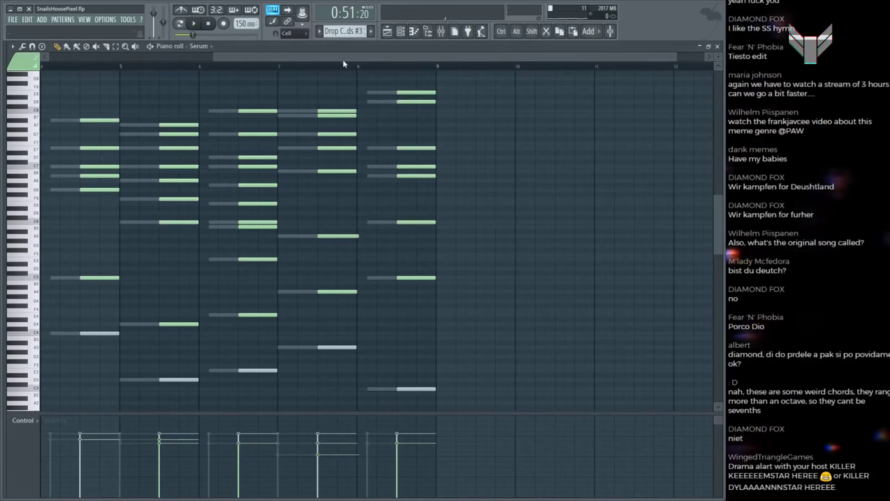
{"action": "key", "text": "Down"}
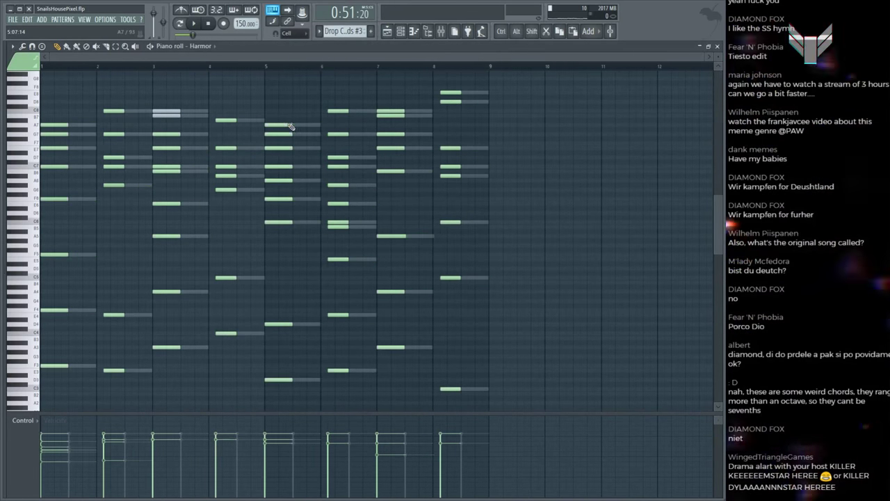
{"action": "left_click_drag", "start_coordinate": [269, 95], "coordinate": [478, 383]}
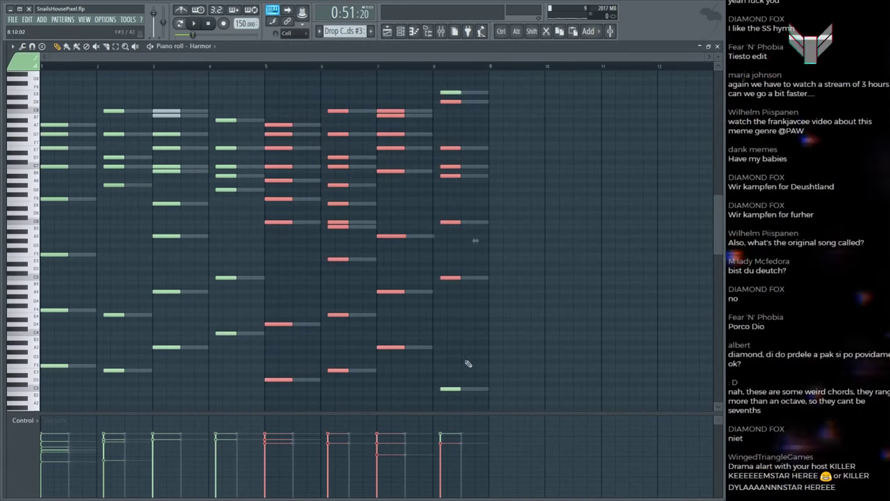
{"action": "scroll", "coordinate": [463, 341], "scroll_direction": "down", "scroll_amount": 2}
{"action": "left_click", "coordinate": [463, 340]}
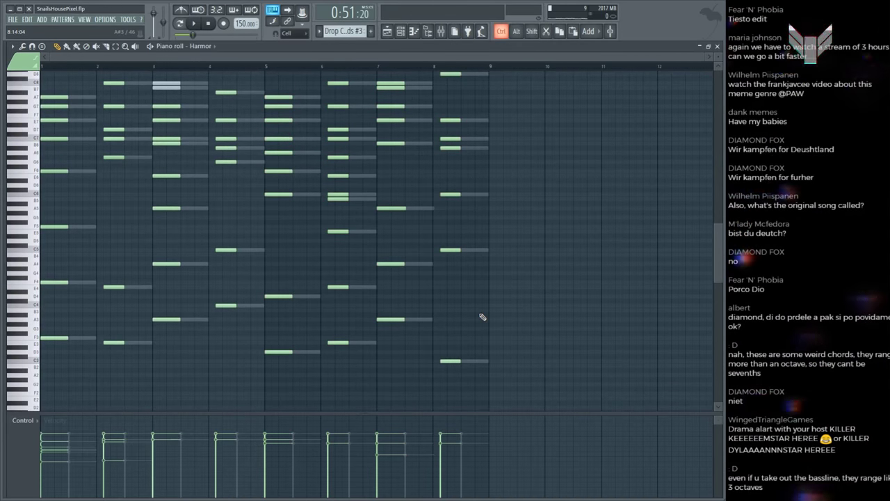
{"action": "key", "text": "ctrl+v"}
Step: Move the pasted chords to bars 9–12 and audition them around bar 10
{"action": "left_click_drag", "start_coordinate": [53, 351], "coordinate": [508, 352]}
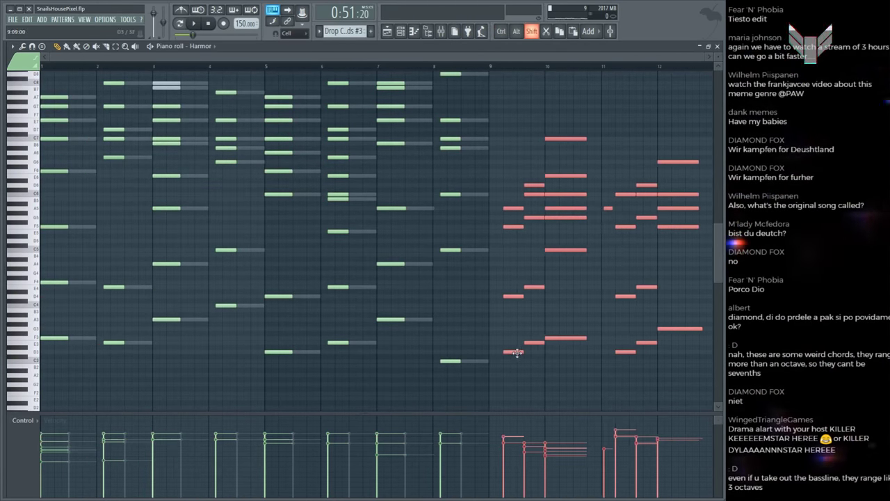
{"action": "scroll", "coordinate": [510, 354], "scroll_direction": "up", "scroll_amount": 1}
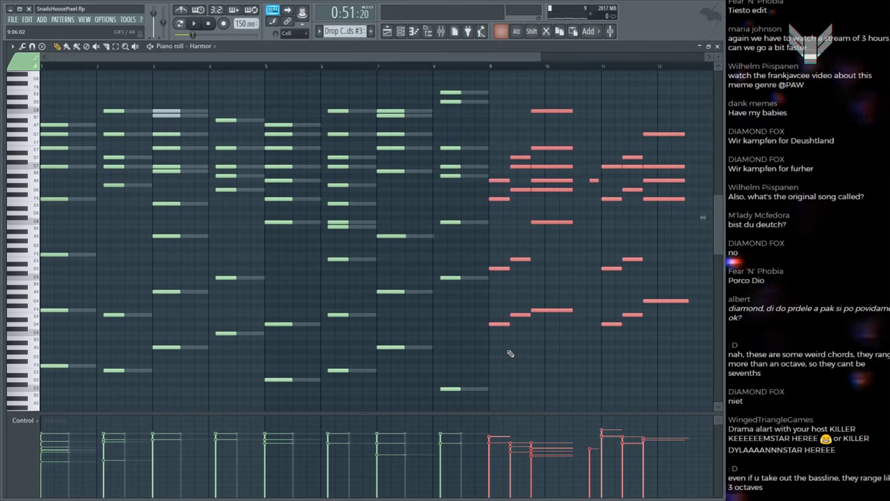
{"action": "mouse_move", "coordinate": [550, 342]}
{"action": "left_mouse_down"}
{"action": "mouse_move", "coordinate": [499, 279]}
{"action": "mouse_move", "coordinate": [568, 270]}
{"action": "left_mouse_up"}
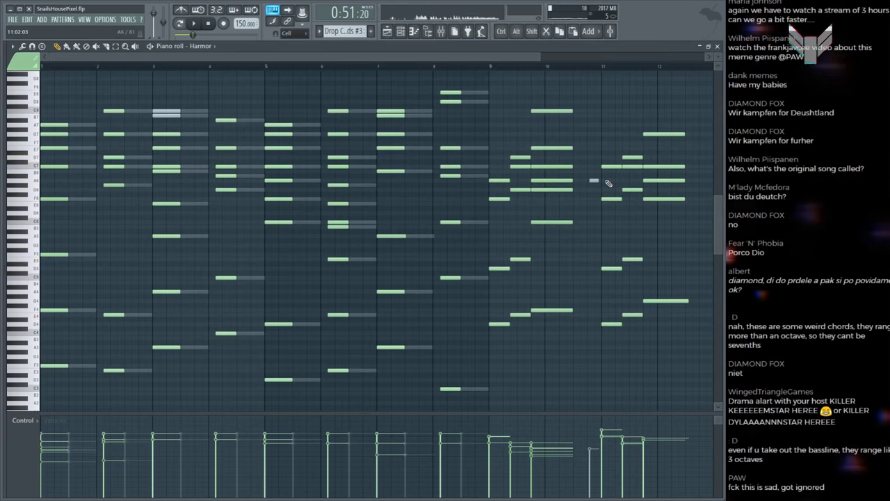
{"action": "scroll", "coordinate": [577, 198], "scroll_direction": "down", "scroll_amount": 3}
{"action": "mouse_move", "coordinate": [521, 258]}
{"action": "left_mouse_down"}
{"action": "mouse_move", "coordinate": [505, 259]}
{"action": "mouse_move", "coordinate": [544, 246]}
{"action": "mouse_move", "coordinate": [514, 257]}
{"action": "left_mouse_up"}
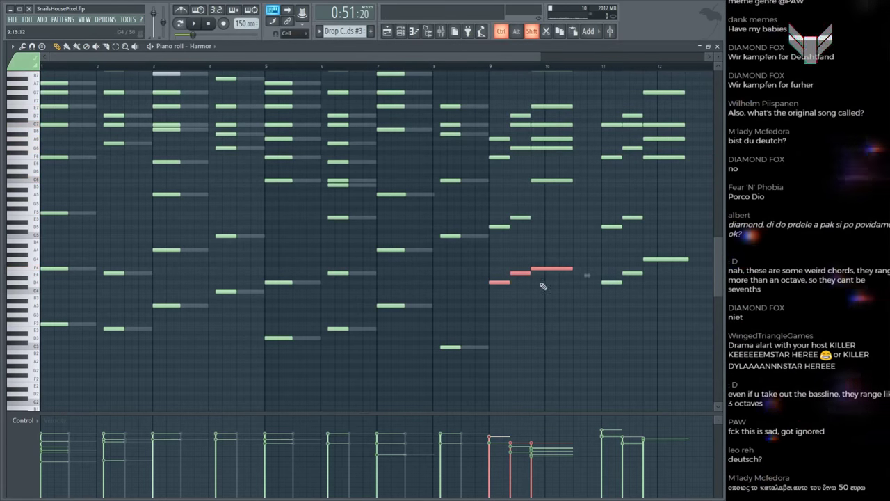
Step: Drop the low notes in bars 9–11 an octave and audition bars 11–12
{"action": "left_click_drag", "start_coordinate": [593, 263], "coordinate": [647, 299]}
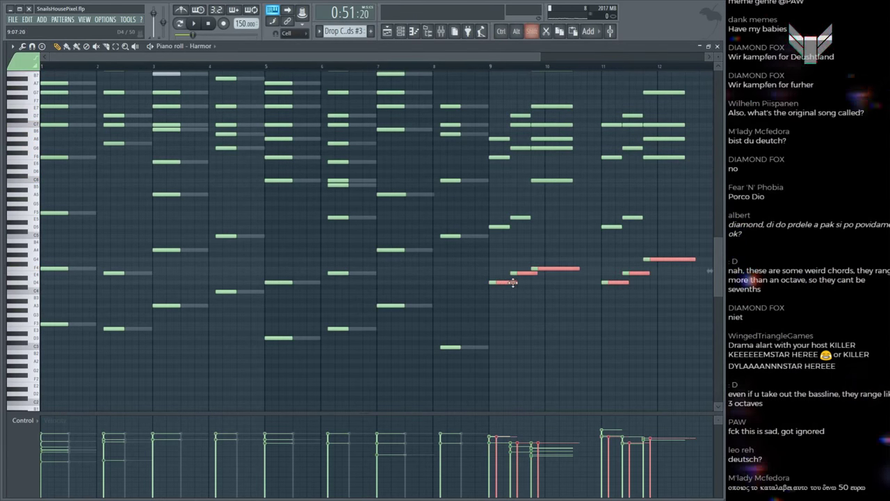
{"action": "key", "text": "ctrl+Down"}
{"action": "scroll", "coordinate": [509, 287], "scroll_direction": "up", "scroll_amount": 2}
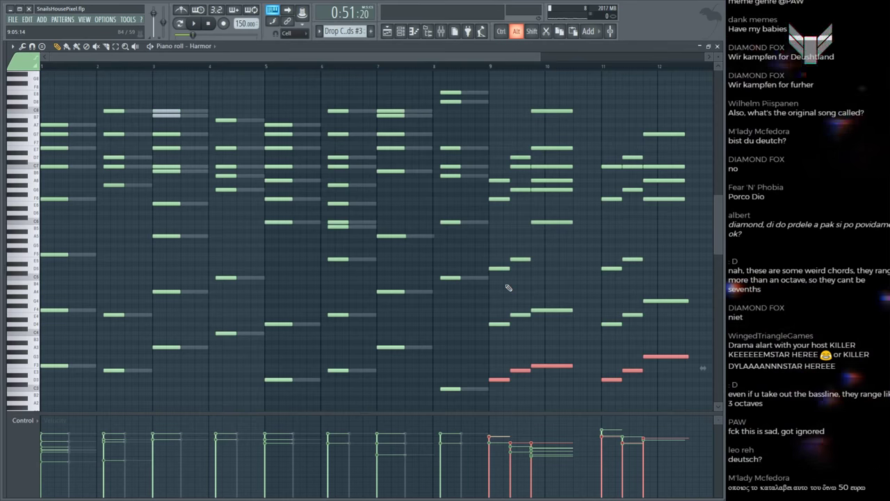
{"action": "left_click_drag", "start_coordinate": [509, 287], "coordinate": [551, 272]}
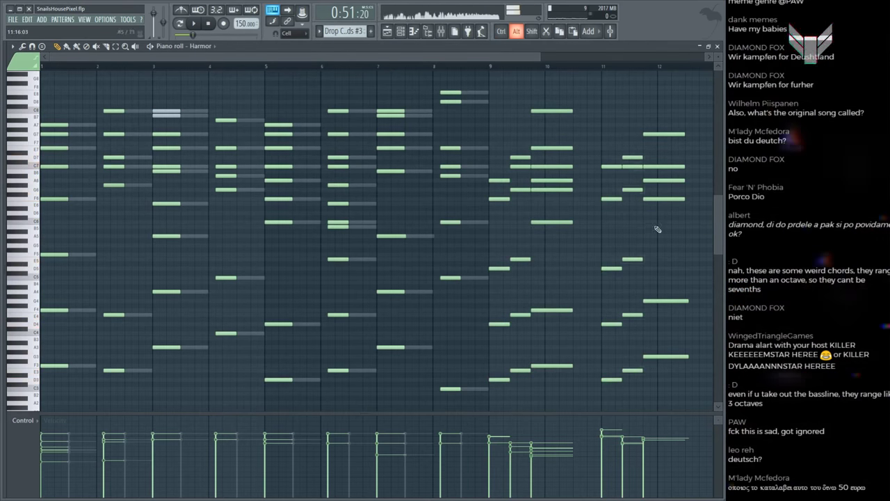
{"action": "scroll", "coordinate": [427, 239], "scroll_direction": "up", "scroll_amount": 2}
{"action": "scroll", "coordinate": [278, 82], "scroll_direction": "down", "scroll_amount": 2}
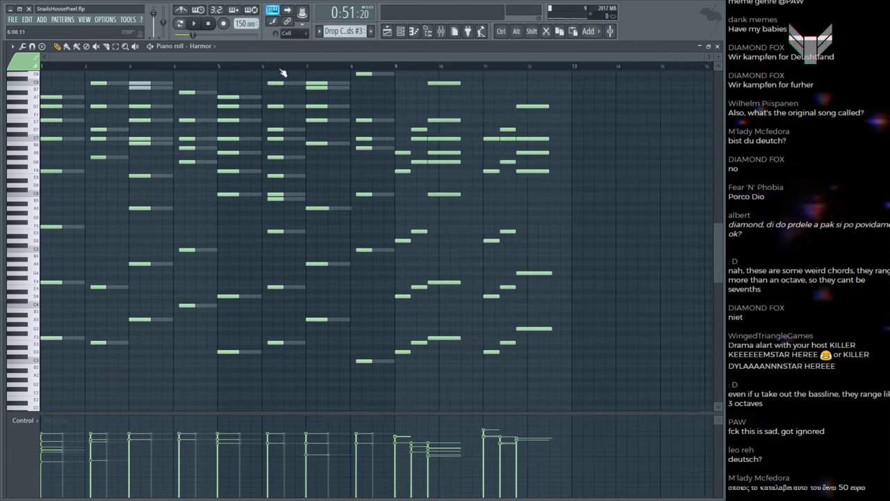
{"action": "scroll", "coordinate": [280, 128], "scroll_direction": "down", "scroll_amount": 2}
{"action": "scroll", "coordinate": [279, 128], "scroll_direction": "up", "scroll_amount": 2}
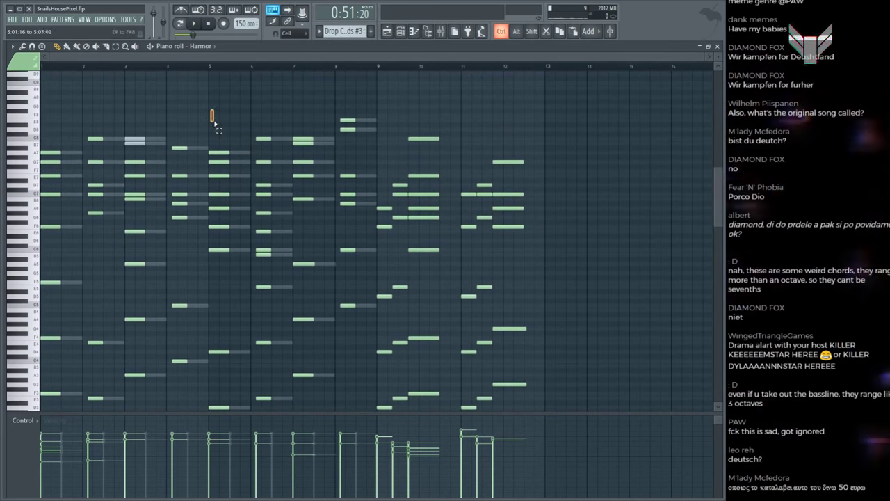
Step: Delete the Harmor chords in bars 5–8, move the bars 9–12 chords there, and preview
{"action": "left_click_drag", "start_coordinate": [214, 122], "coordinate": [364, 378]}
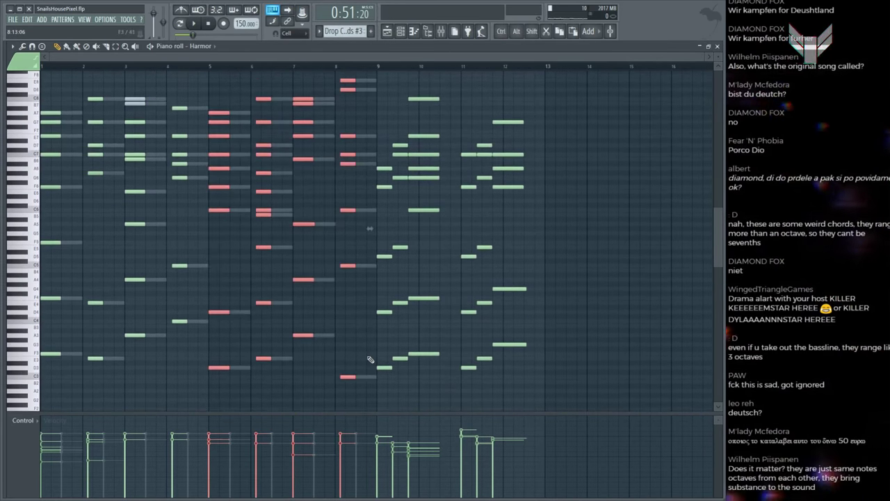
{"action": "scroll", "coordinate": [362, 298], "scroll_direction": "up", "scroll_amount": 1}
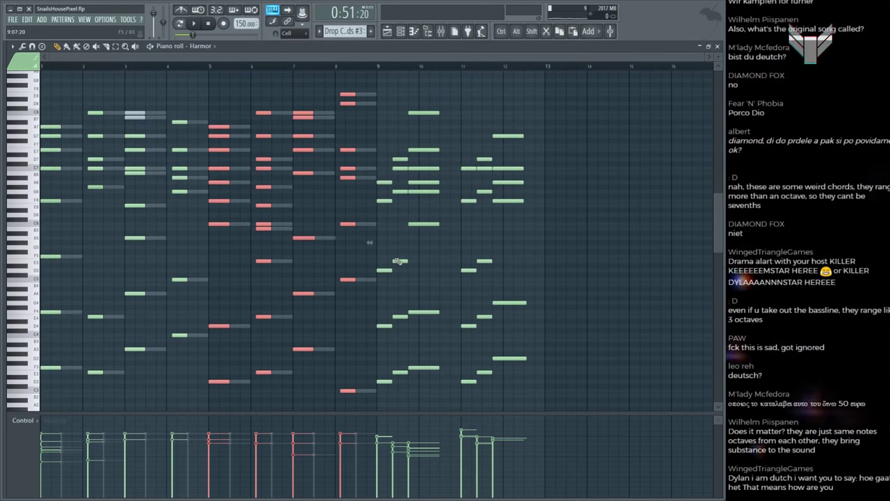
{"action": "key", "text": "Delete"}
{"action": "left_click_drag", "start_coordinate": [369, 96], "coordinate": [536, 416]}
{"action": "scroll", "coordinate": [385, 336], "scroll_direction": "down", "scroll_amount": 3}
{"action": "left_click_drag", "start_coordinate": [383, 338], "coordinate": [219, 330]}
{"action": "left_click", "coordinate": [223, 309]}
{"action": "scroll", "coordinate": [233, 256], "scroll_direction": "up", "scroll_amount": 3}
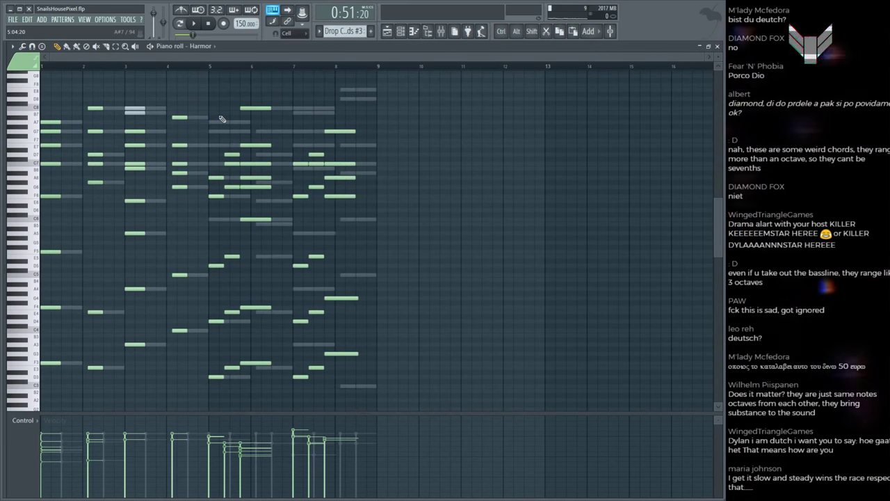
{"action": "key", "text": "space"}
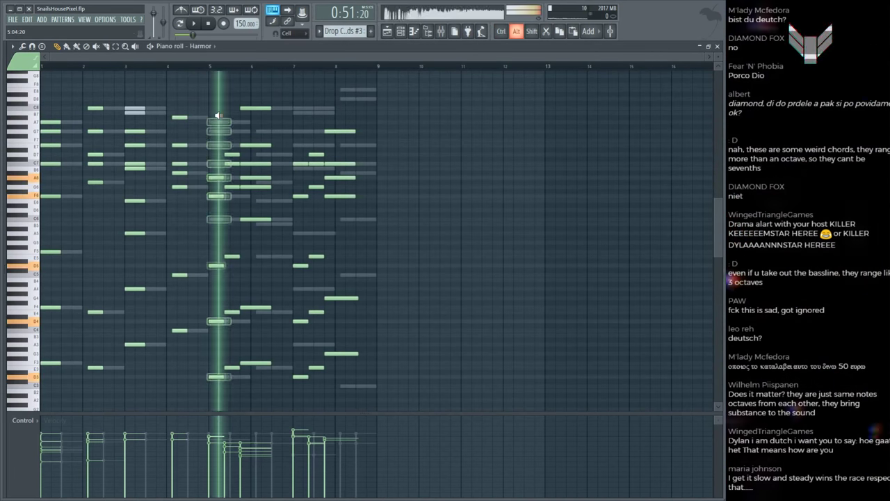
{"action": "key", "text": "space"}
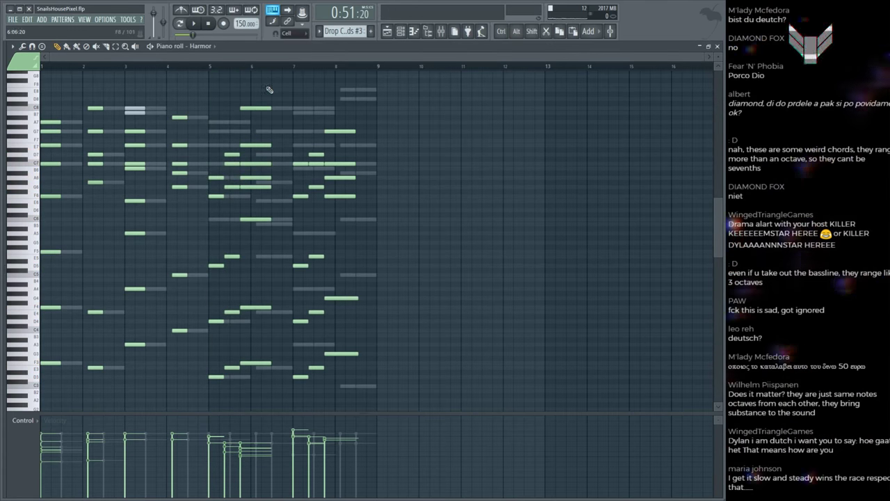
Step: Paste the Harmor chords from bars 5–9 into Serum #2 and shift them to bars 9–12
{"action": "left_click_drag", "start_coordinate": [215, 90], "coordinate": [416, 385]}
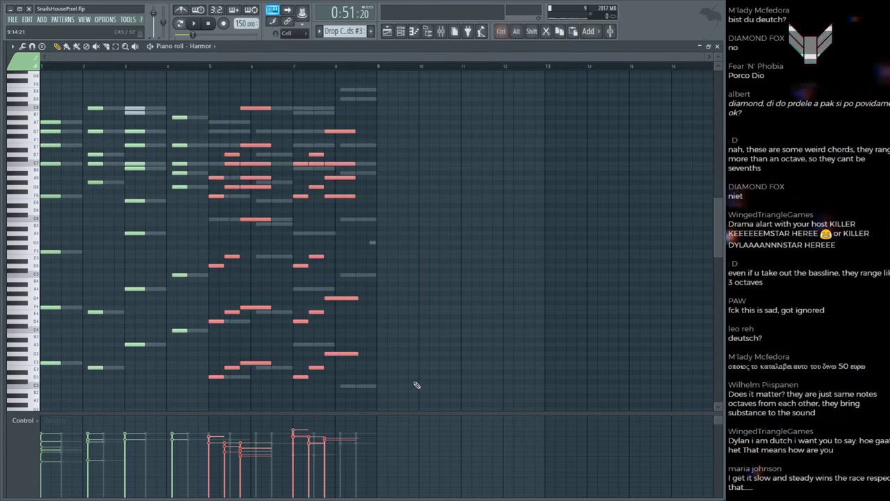
{"action": "key", "text": "F6"}
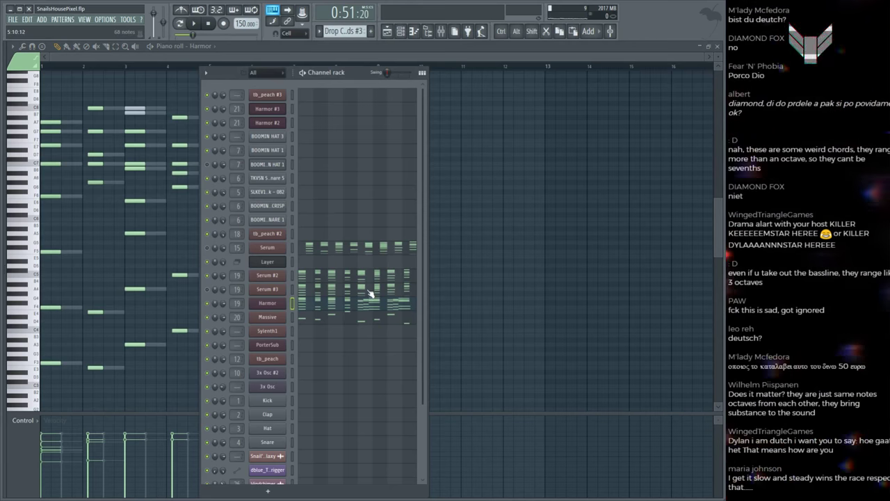
{"action": "left_click", "coordinate": [343, 279]}
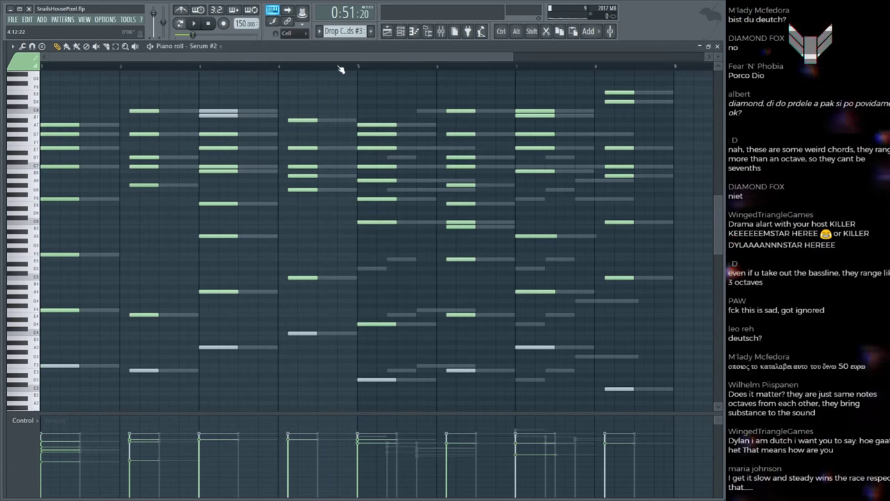
{"action": "scroll", "coordinate": [341, 69], "scroll_direction": "down", "scroll_amount": 2}
{"action": "key", "text": "ctrl+v"}
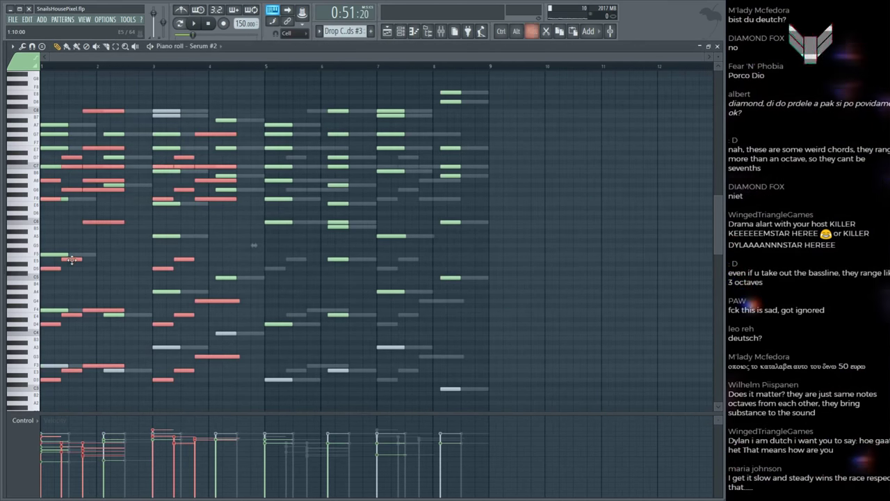
{"action": "left_click_drag", "start_coordinate": [71, 259], "coordinate": [515, 289]}
{"action": "left_click", "coordinate": [515, 344]}
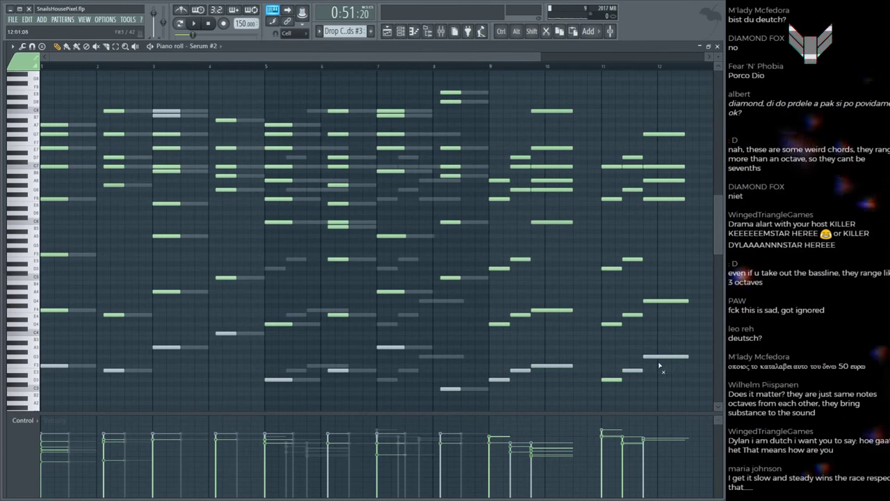
Step: Delete the Serum #2 chords in bars 5–7 and move the bars 9–12 chords into bars 5–8
{"action": "scroll", "coordinate": [570, 376], "scroll_direction": "up", "scroll_amount": 2}
{"action": "left_click_drag", "start_coordinate": [265, 105], "coordinate": [426, 409]}
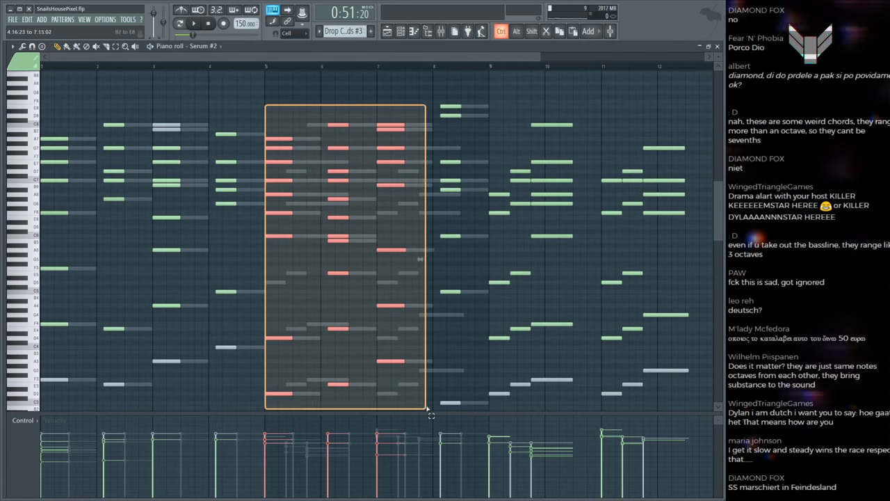
{"action": "key", "text": "Delete"}
{"action": "scroll", "coordinate": [341, 73], "scroll_direction": "down", "scroll_amount": 2}
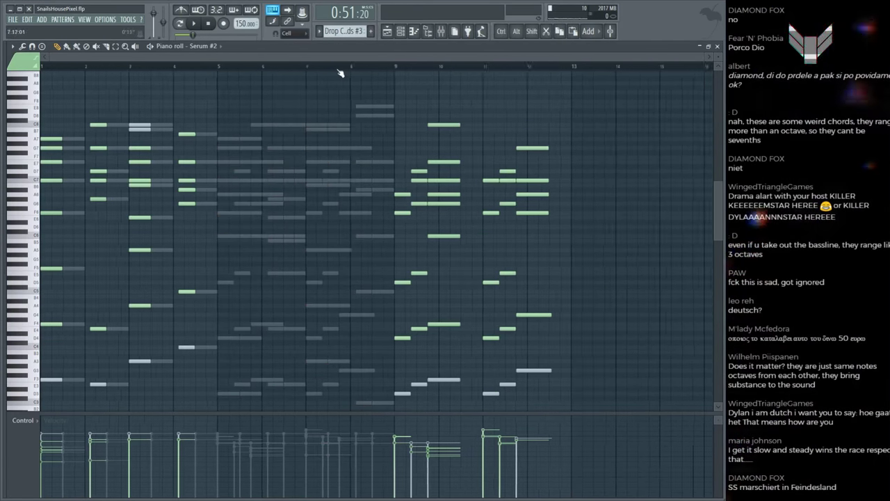
{"action": "scroll", "coordinate": [341, 73], "scroll_direction": "down", "scroll_amount": 1}
{"action": "left_click_drag", "start_coordinate": [357, 90], "coordinate": [508, 396]}
{"action": "scroll", "coordinate": [444, 382], "scroll_direction": "down", "scroll_amount": 2}
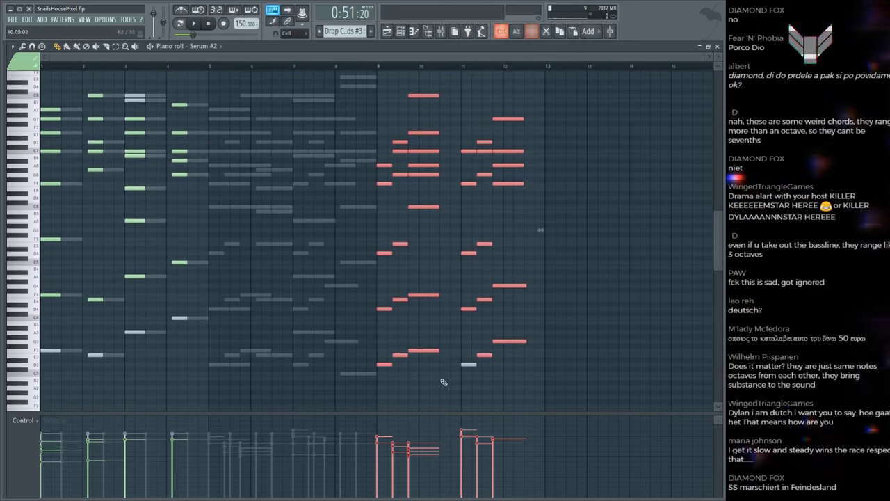
{"action": "left_click_drag", "start_coordinate": [426, 349], "coordinate": [258, 342]}
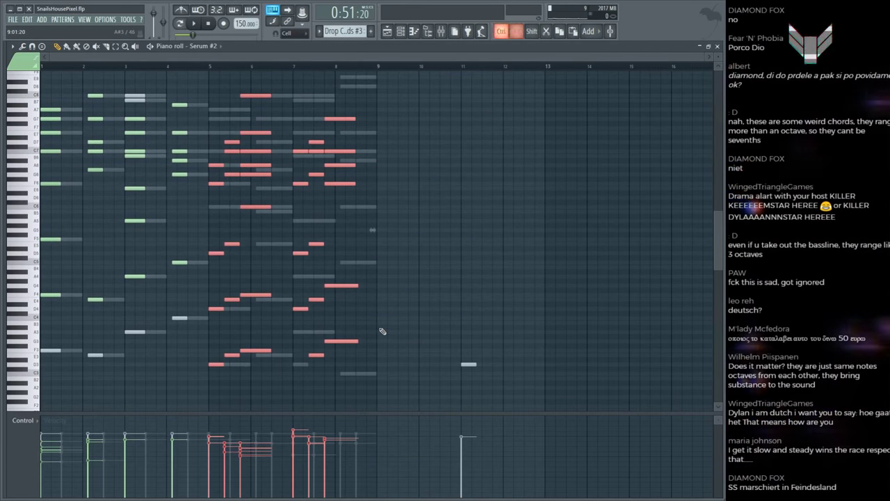
{"action": "key", "text": "ctrl+z"}
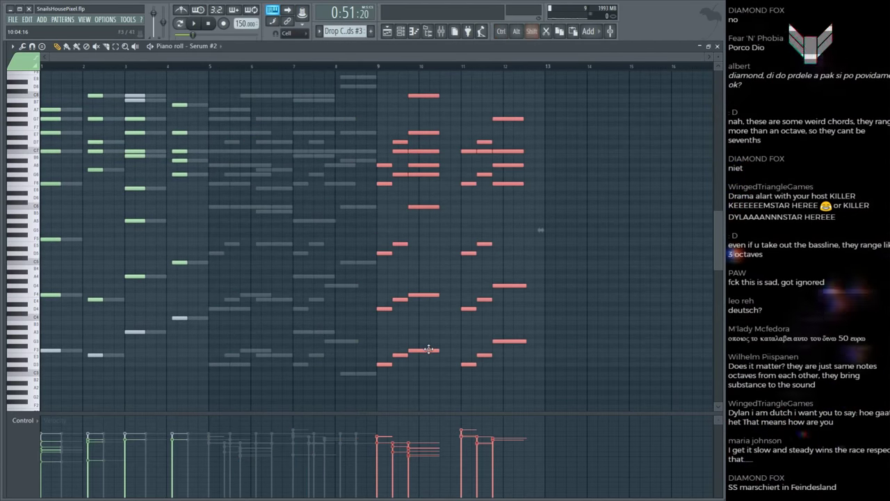
{"action": "left_click_drag", "start_coordinate": [428, 349], "coordinate": [260, 350]}
{"action": "key", "text": "space"}
{"action": "left_click", "coordinate": [400, 315]}
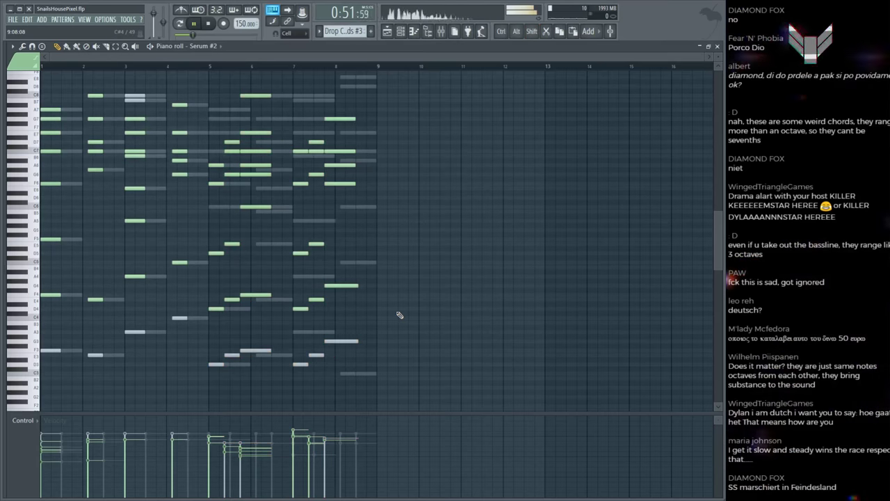
{"action": "key", "text": "alt"}
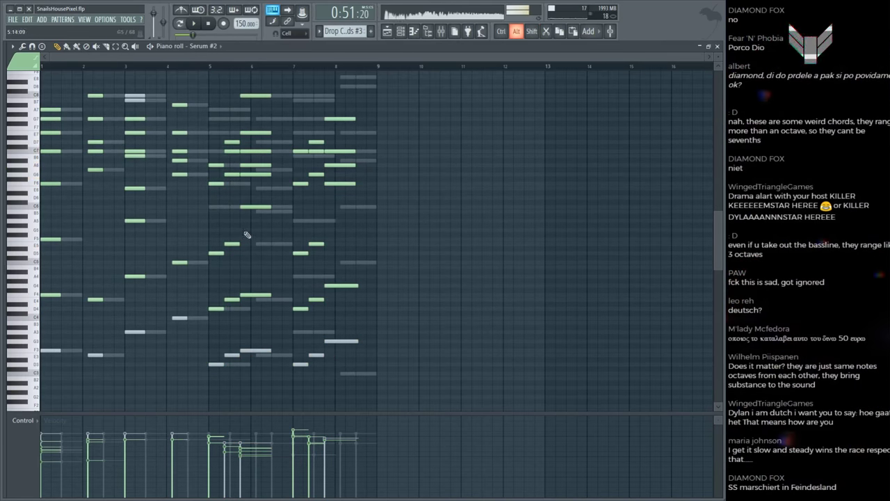
{"action": "key", "text": "F6"}
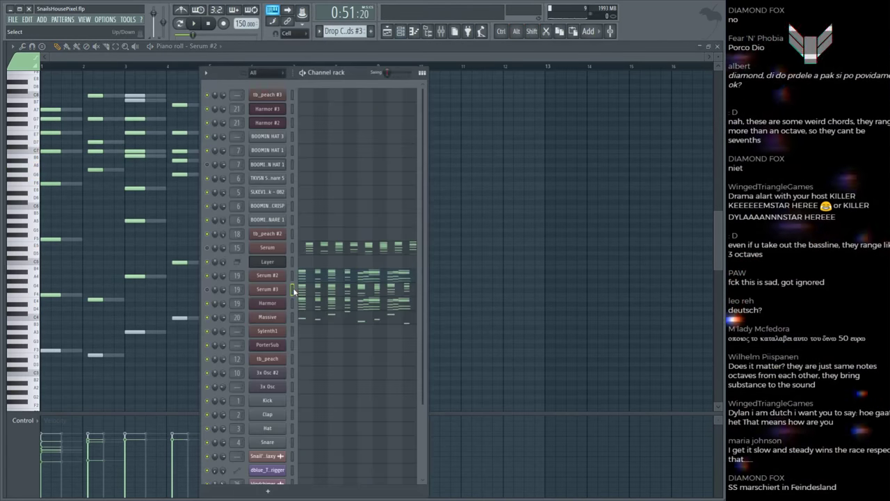
Step: Open the Serum channel's notes and delete its chords in bars 5–9
{"action": "left_click", "coordinate": [293, 287]}
{"action": "key", "text": "space"}
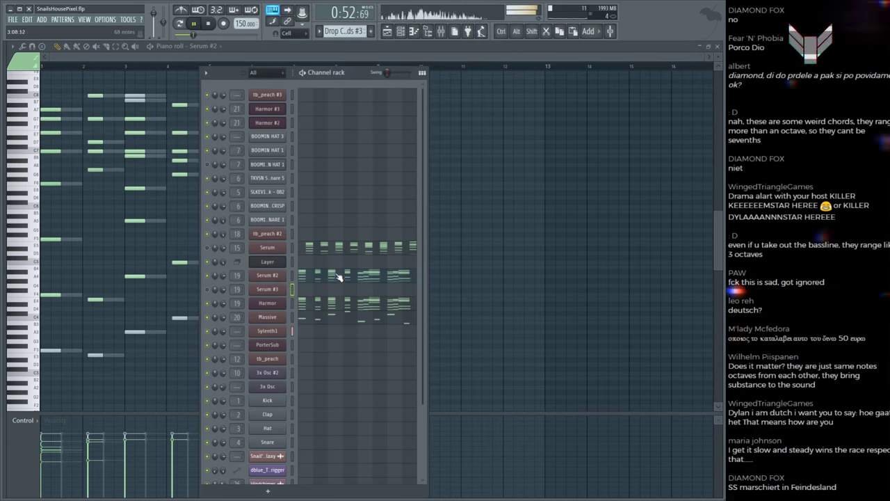
{"action": "left_click", "coordinate": [362, 248]}
{"action": "left_click_drag", "start_coordinate": [386, 91], "coordinate": [655, 407]}
{"action": "key", "text": "Delete"}
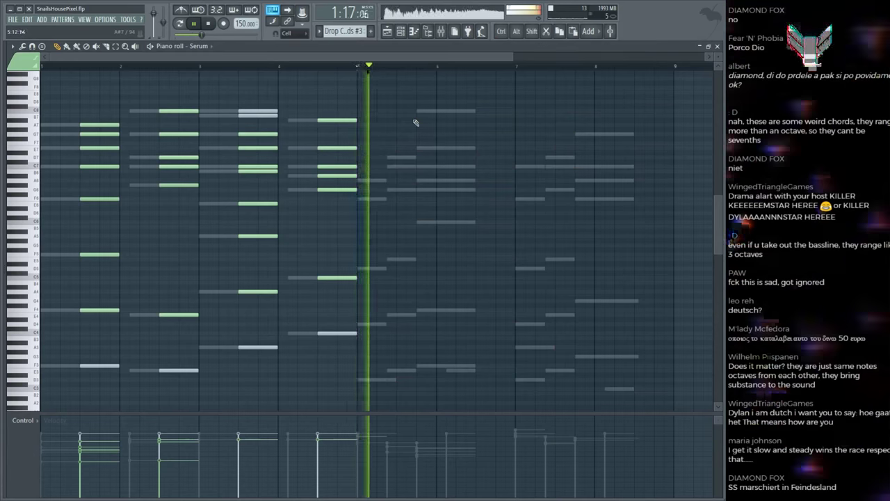
{"action": "scroll", "coordinate": [363, 93], "scroll_direction": "down", "scroll_amount": 2}
Step: Show the Playlist, save and play, then open the Massive channel's notes from the Channel rack
{"action": "key", "text": "F6"}
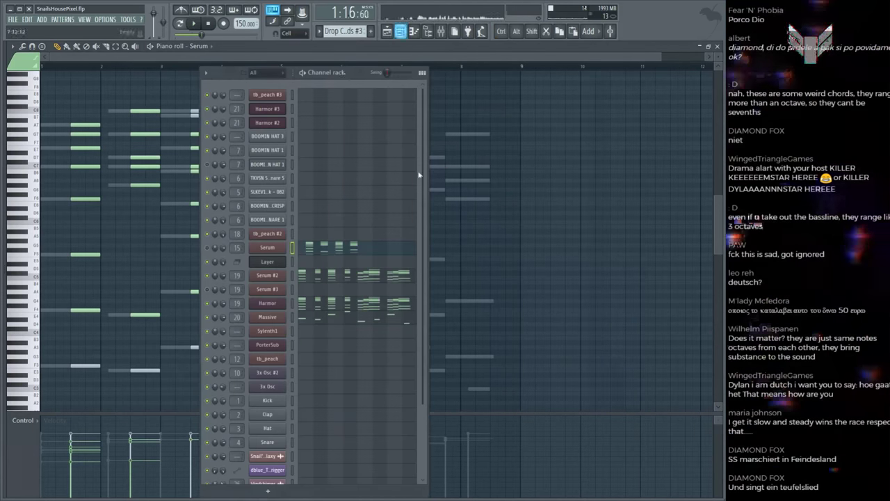
{"action": "key", "text": "F5"}
{"action": "scroll", "coordinate": [448, 134], "scroll_direction": "up", "scroll_amount": 5}
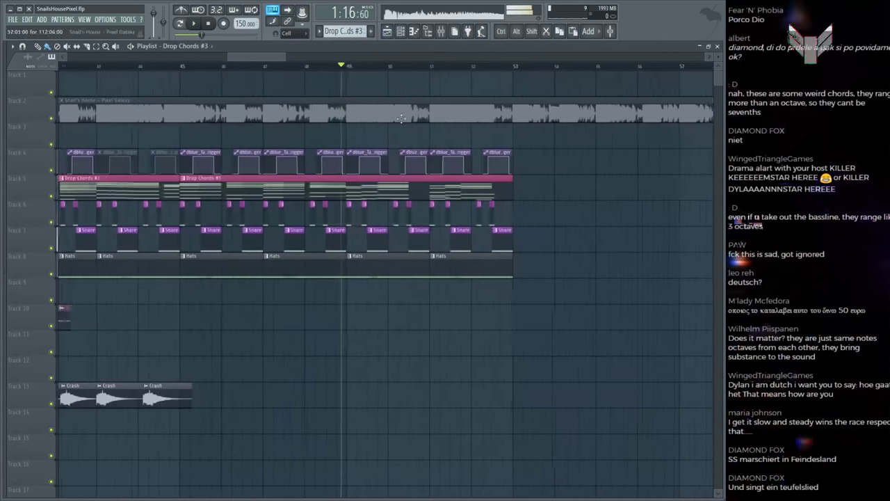
{"action": "key", "text": "space"}
{"action": "key", "text": "ctrl+s"}
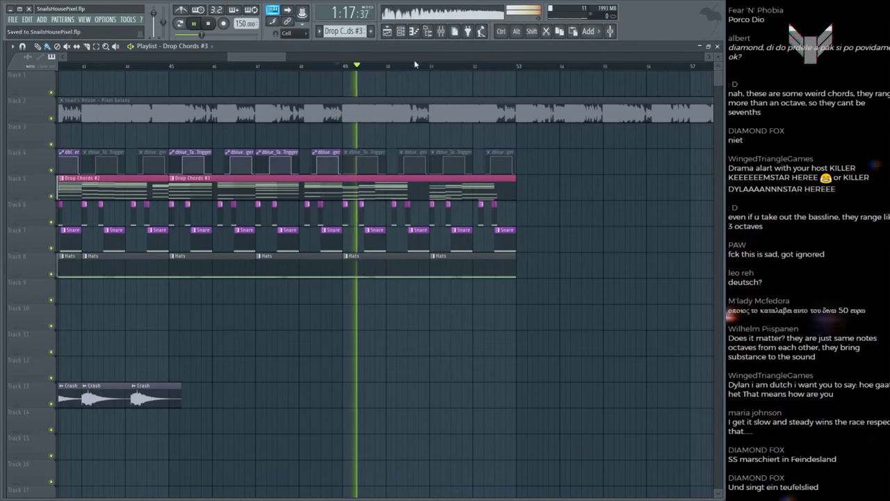
{"action": "scroll", "coordinate": [417, 77], "scroll_direction": "down", "scroll_amount": 1}
{"action": "scroll", "coordinate": [423, 70], "scroll_direction": "down", "scroll_amount": 2}
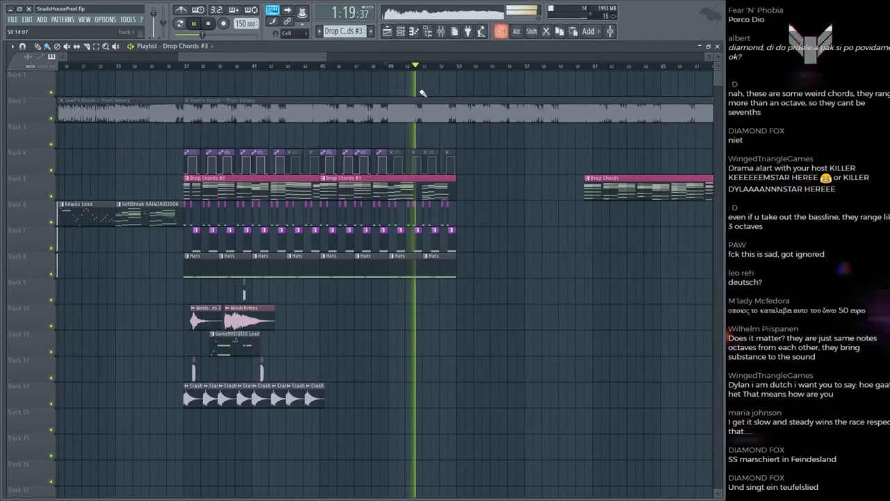
{"action": "key", "text": "F6"}
{"action": "left_click", "coordinate": [375, 286]}
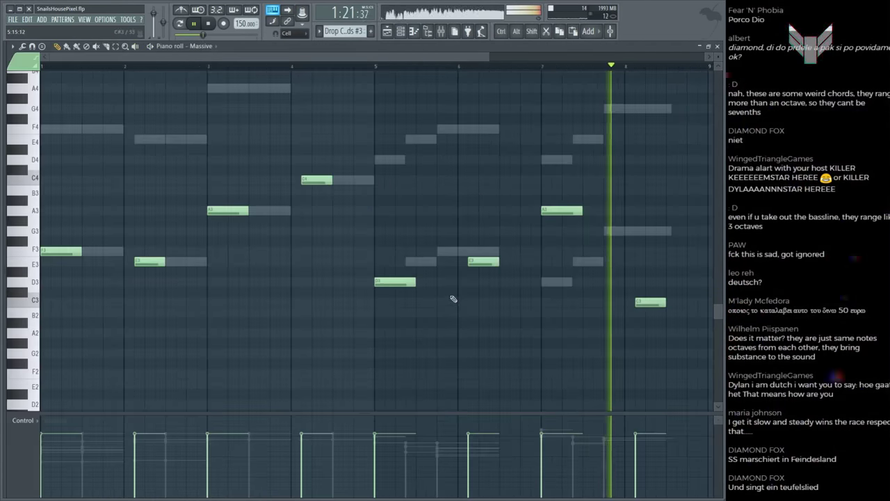
Step: Add an E3 bass note, copy the D3–E3–F3 run to bar 7, and play from the Playlist
{"action": "left_click", "coordinate": [412, 262]}
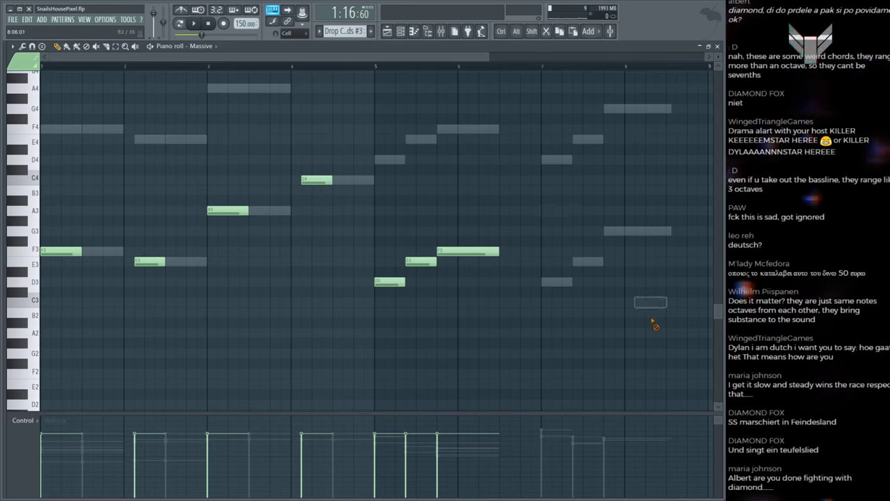
{"action": "left_click_drag", "start_coordinate": [549, 221], "coordinate": [559, 281]}
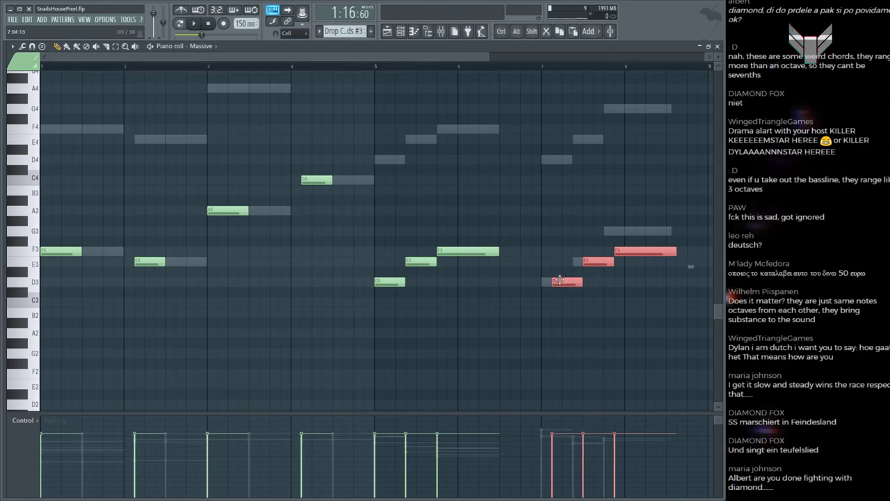
{"action": "key", "text": "space"}
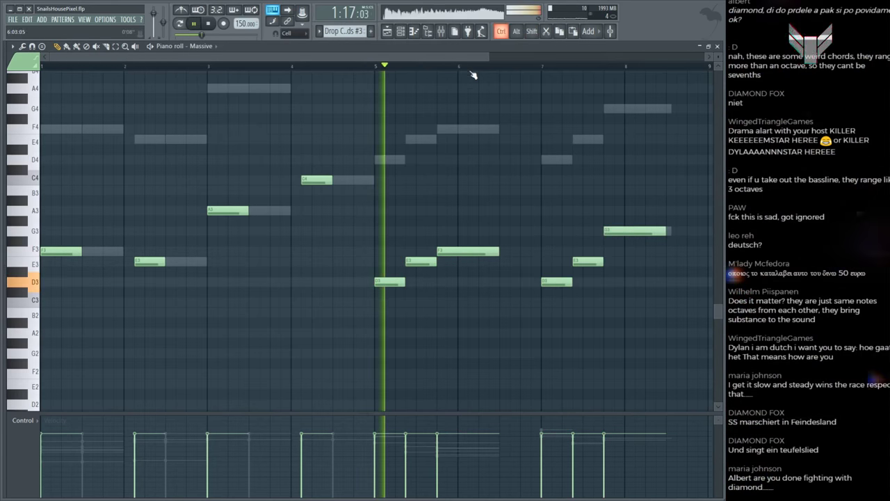
{"action": "key", "text": "F5"}
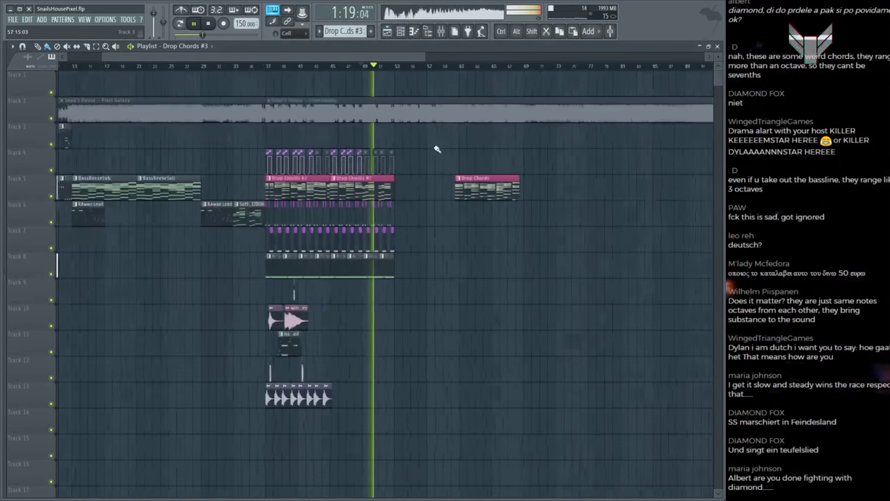
Step: Save the project and move the playhead back to around bar 49
{"action": "scroll", "coordinate": [381, 69], "scroll_direction": "up", "scroll_amount": 4}
{"action": "scroll", "coordinate": [379, 70], "scroll_direction": "down", "scroll_amount": 3}
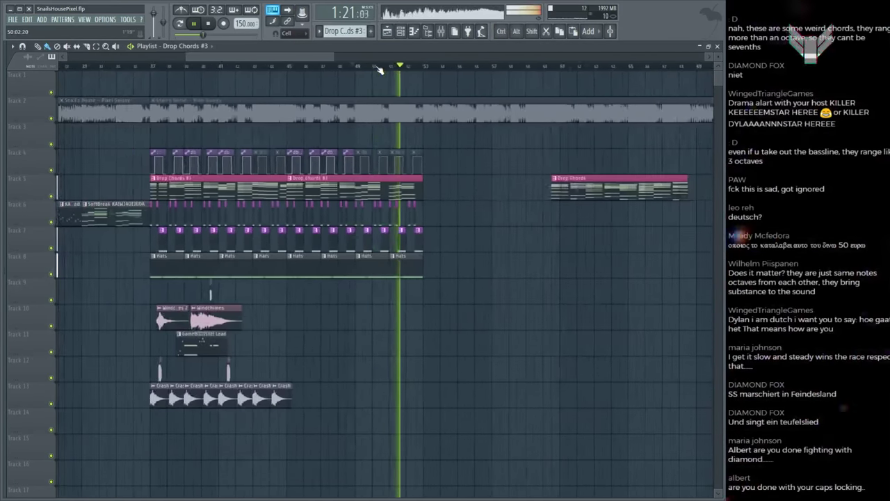
{"action": "scroll", "coordinate": [379, 69], "scroll_direction": "up", "scroll_amount": 3}
{"action": "key", "text": "ctrl+s"}
{"action": "scroll", "coordinate": [379, 70], "scroll_direction": "down", "scroll_amount": 3}
{"action": "left_click", "coordinate": [352, 66]}
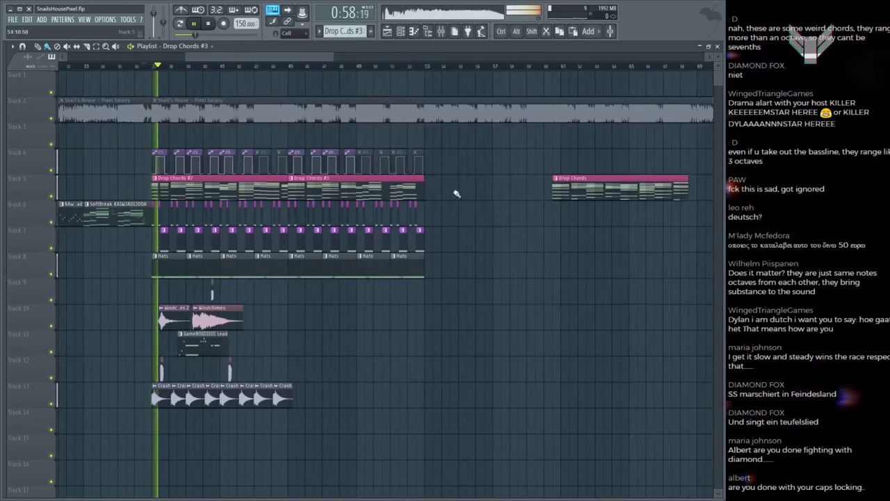
Step: Review the Drop Chords notes in the Serum, Serum #2 and Harmor piano rolls, deselecting the Harmor note
{"action": "double_click", "coordinate": [411, 195]}
{"action": "scroll", "coordinate": [412, 199], "scroll_direction": "down", "scroll_amount": 2}
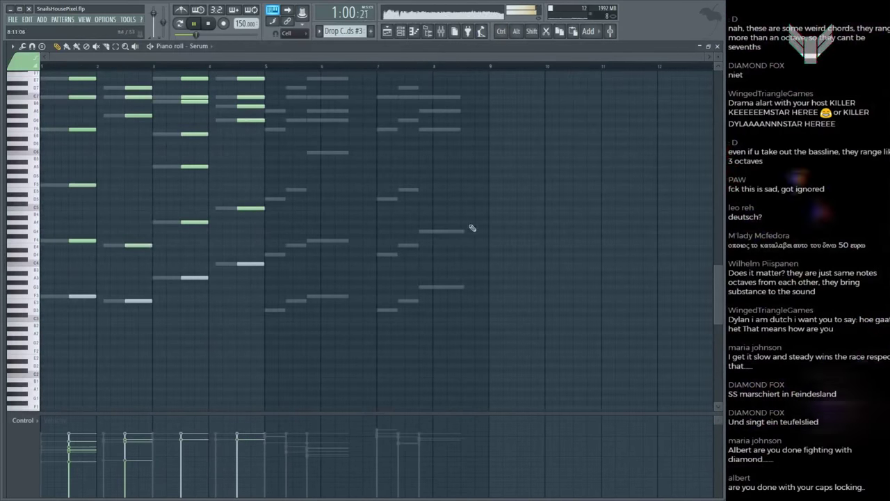
{"action": "double_click", "coordinate": [460, 233]}
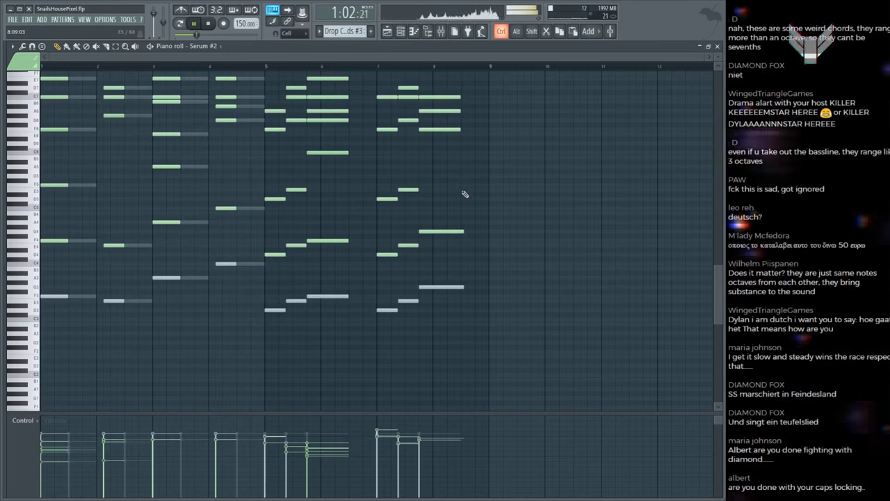
{"action": "scroll", "coordinate": [464, 295], "scroll_direction": "down", "scroll_amount": 1}
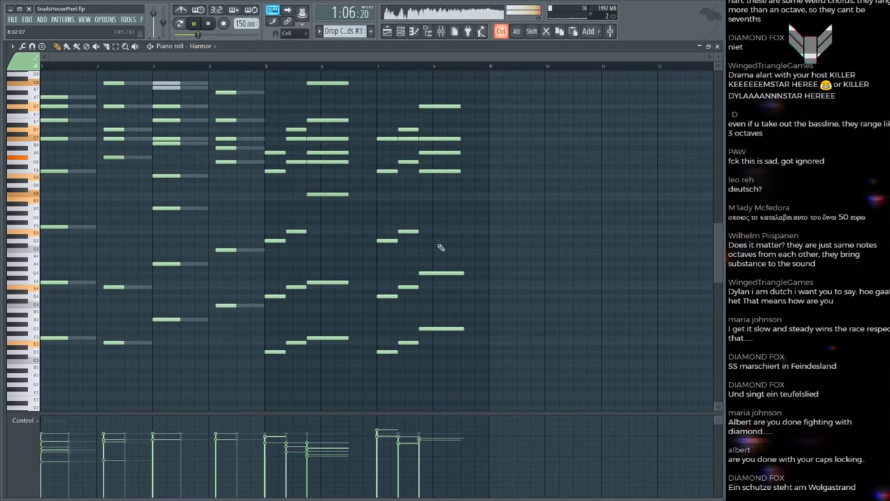
{"action": "double_click", "coordinate": [440, 272]}
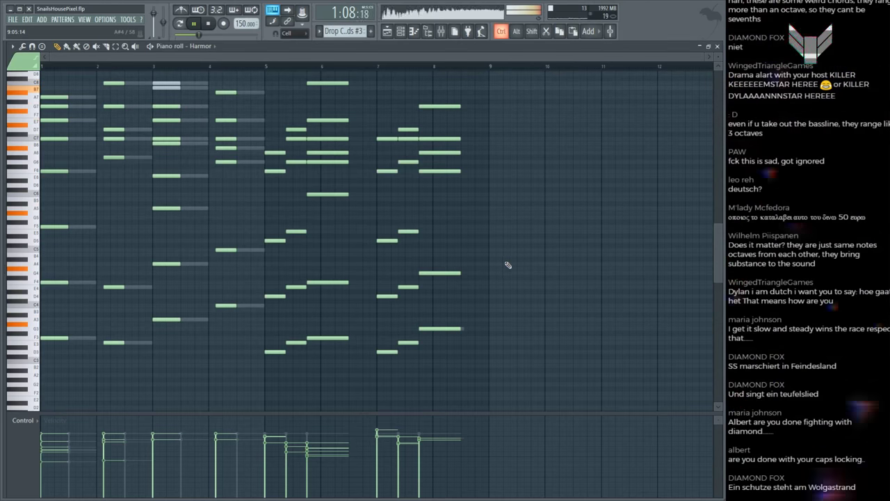
{"action": "key", "text": "ctrl+d"}
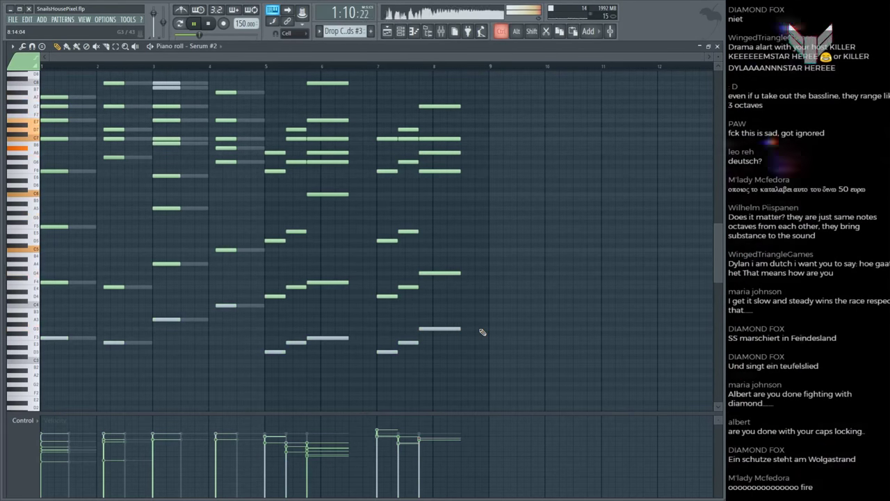
{"action": "scroll", "coordinate": [491, 252], "scroll_direction": "up", "scroll_amount": 5}
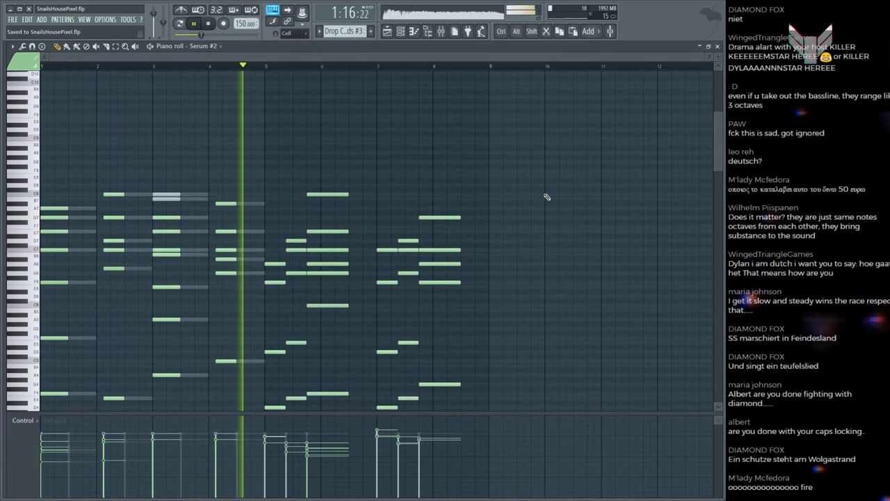
Step: Save SnailsHousePixel.flp again, stop playback and return to the Drop Chords #3 playlist
{"action": "key", "text": "ctrl+s"}
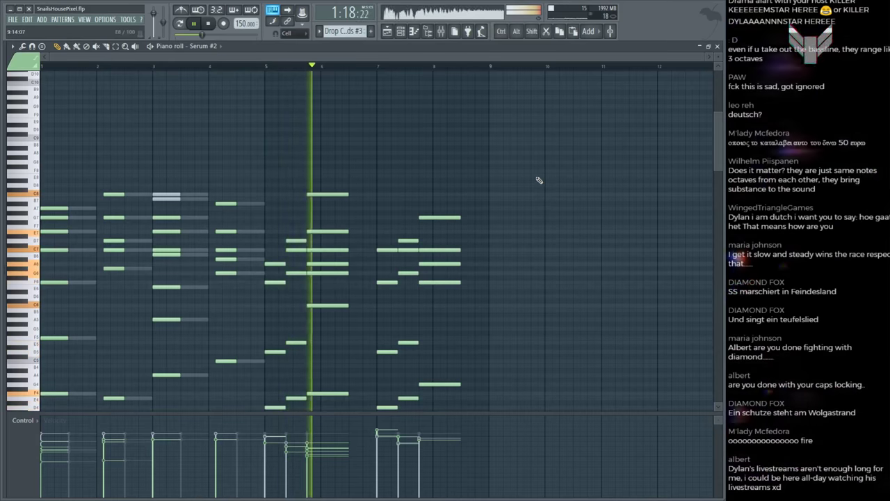
{"action": "key", "text": "ctrl+s"}
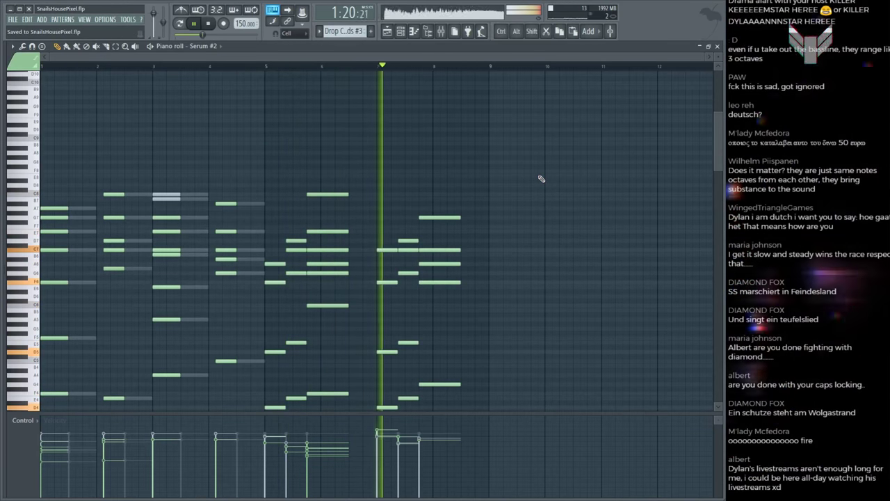
{"action": "key", "text": "space"}
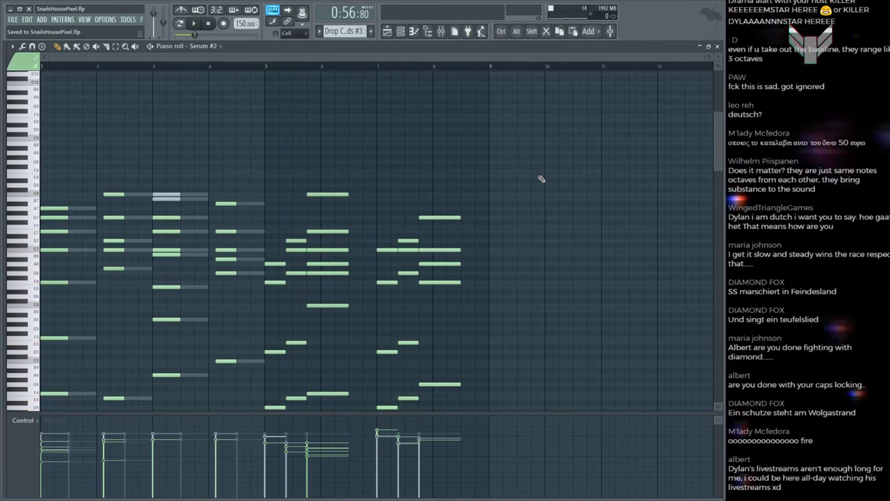
{"action": "key", "text": "F5"}
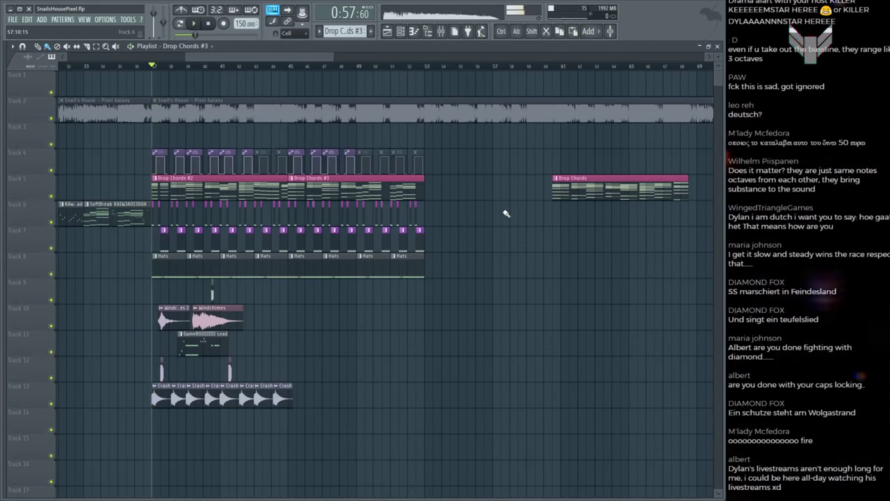
Step: Play the Drop Chords #3 arrangement from bar 37, zoom around the playhead, and show the Channel rack
{"action": "key", "text": "ctrl"}
{"action": "key", "text": "space"}
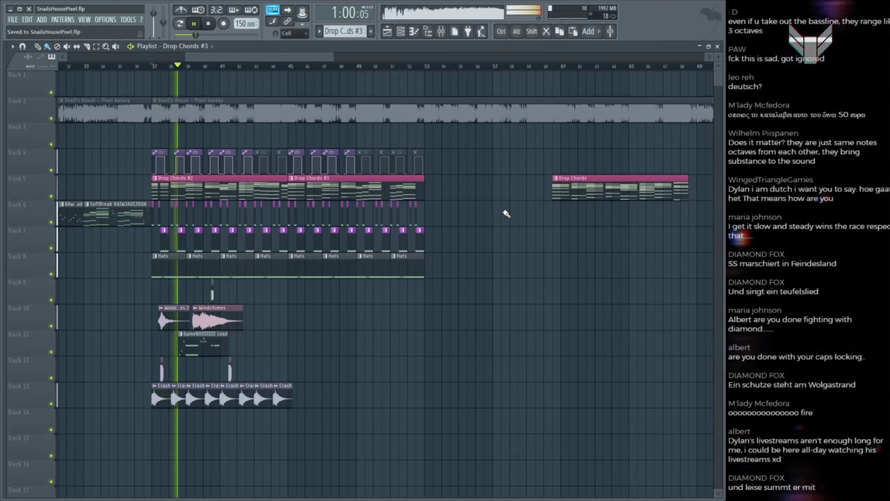
{"action": "key", "text": "ctrl"}
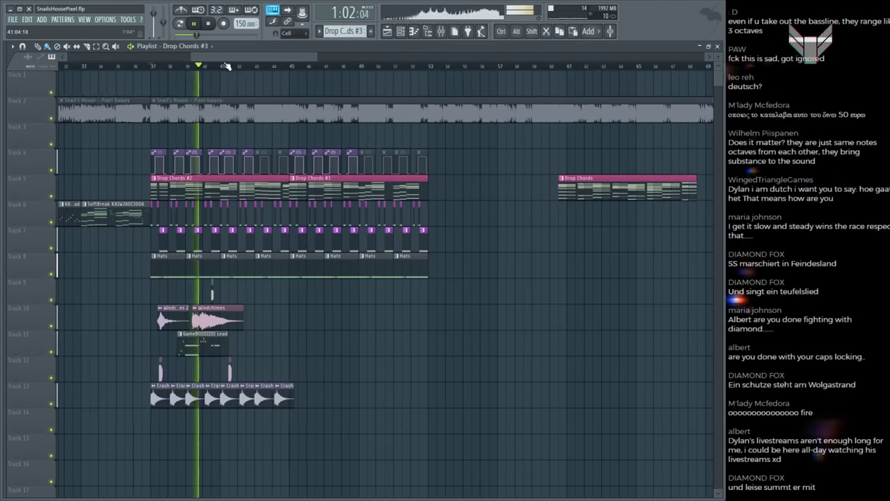
{"action": "scroll", "coordinate": [288, 119], "scroll_direction": "up", "scroll_amount": 2}
{"action": "scroll", "coordinate": [288, 118], "scroll_direction": "down", "scroll_amount": 2}
{"action": "scroll", "coordinate": [291, 70], "scroll_direction": "up", "scroll_amount": 2}
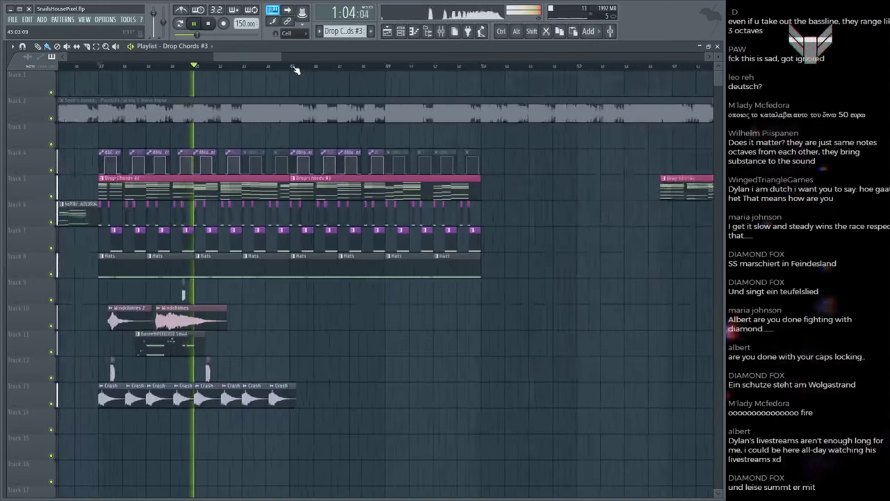
{"action": "scroll", "coordinate": [291, 70], "scroll_direction": "down", "scroll_amount": 2}
{"action": "scroll", "coordinate": [273, 101], "scroll_direction": "up", "scroll_amount": 2}
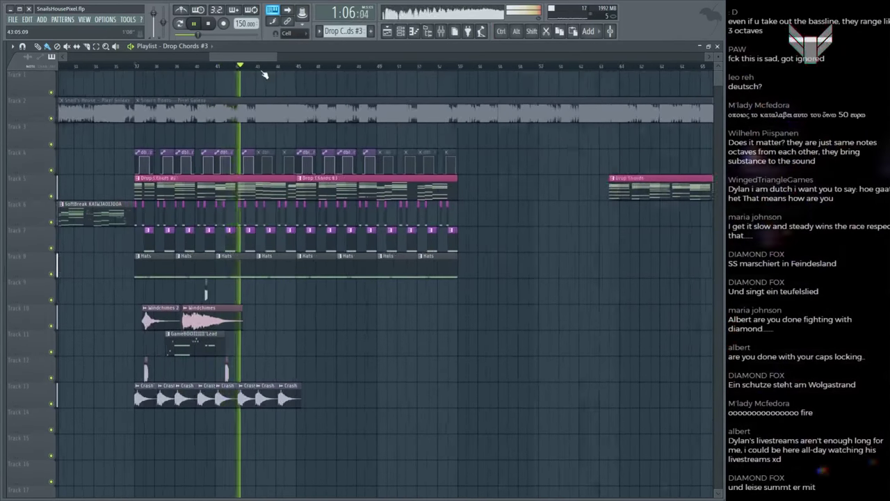
{"action": "scroll", "coordinate": [473, 179], "scroll_direction": "up", "scroll_amount": 2}
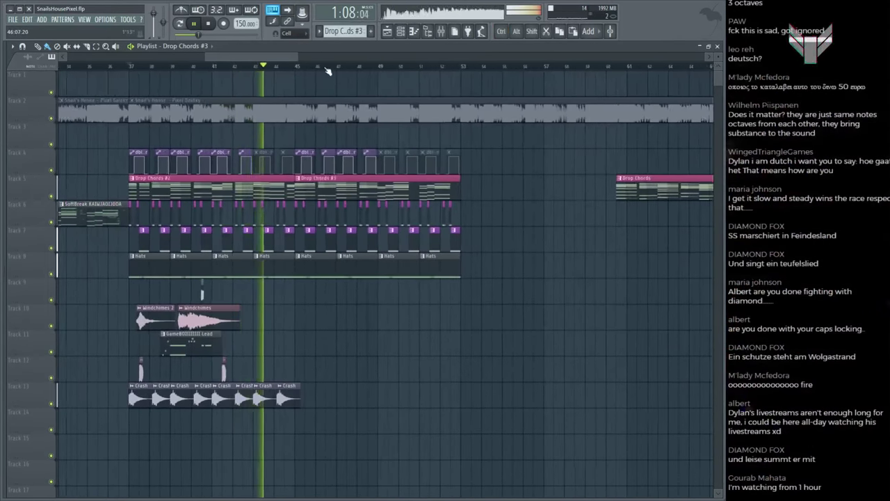
{"action": "scroll", "coordinate": [498, 174], "scroll_direction": "down", "scroll_amount": 1}
{"action": "scroll", "coordinate": [523, 183], "scroll_direction": "up", "scroll_amount": 2}
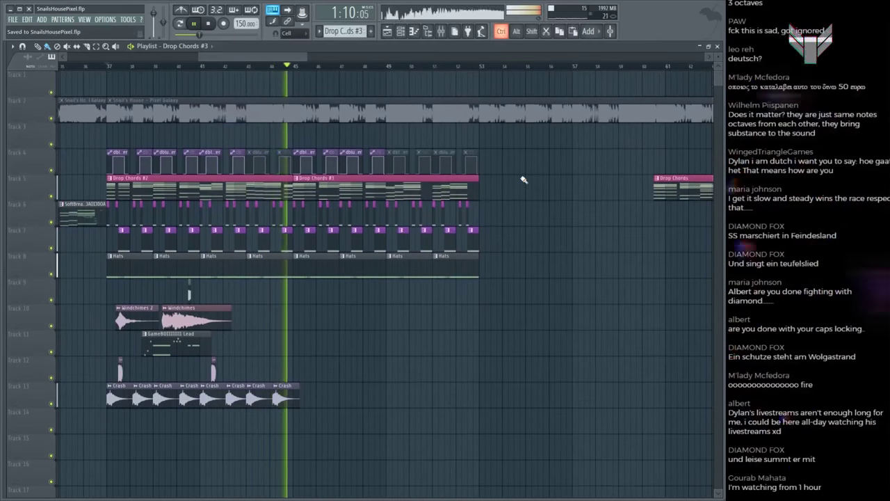
{"action": "scroll", "coordinate": [321, 74], "scroll_direction": "up", "scroll_amount": 1}
{"action": "scroll", "coordinate": [320, 74], "scroll_direction": "down", "scroll_amount": 2}
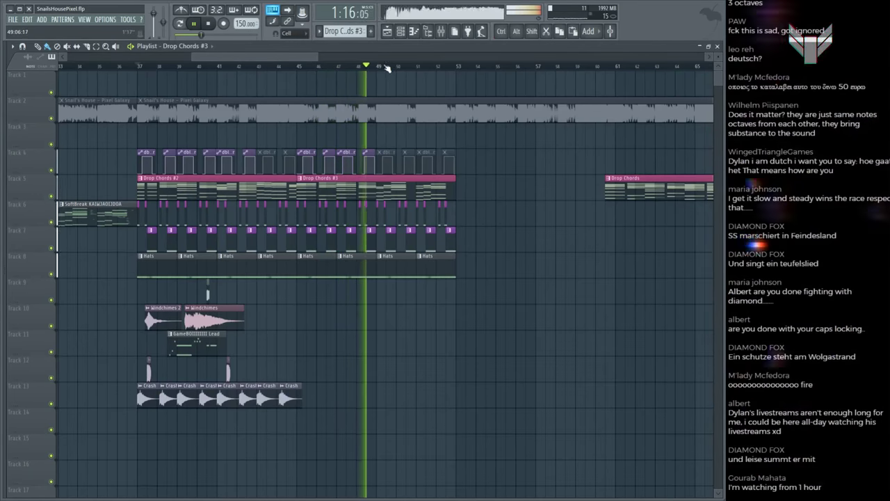
{"action": "scroll", "coordinate": [411, 75], "scroll_direction": "down", "scroll_amount": 2}
{"action": "scroll", "coordinate": [400, 69], "scroll_direction": "up", "scroll_amount": 2}
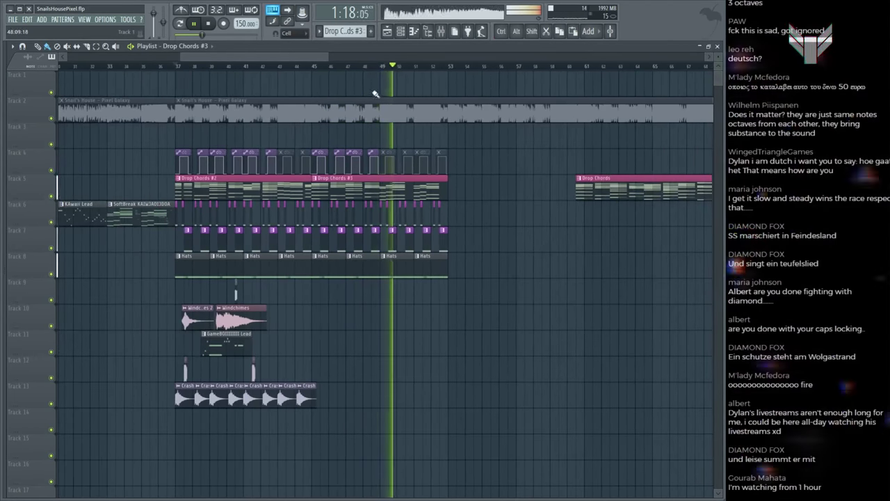
{"action": "scroll", "coordinate": [397, 72], "scroll_direction": "up", "scroll_amount": 2}
{"action": "key", "text": "F6"}
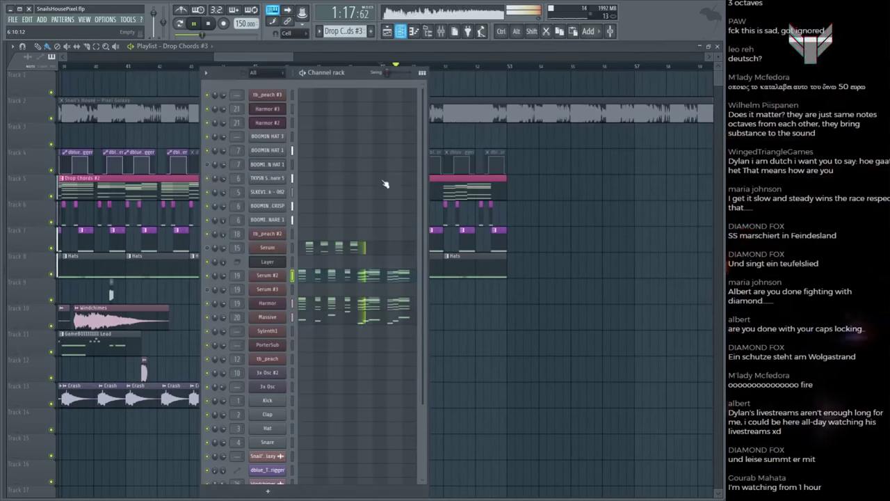
Step: In the Serum #2 piano roll, play the chords and raise three notes around bars 5–6 an octave
{"action": "left_click", "coordinate": [371, 284]}
{"action": "key", "text": "space"}
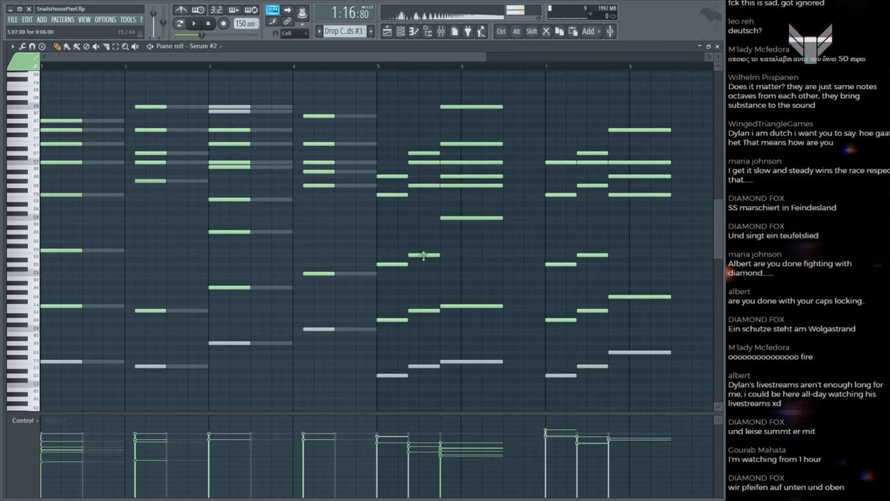
{"action": "left_click_drag", "start_coordinate": [445, 208], "coordinate": [396, 262]}
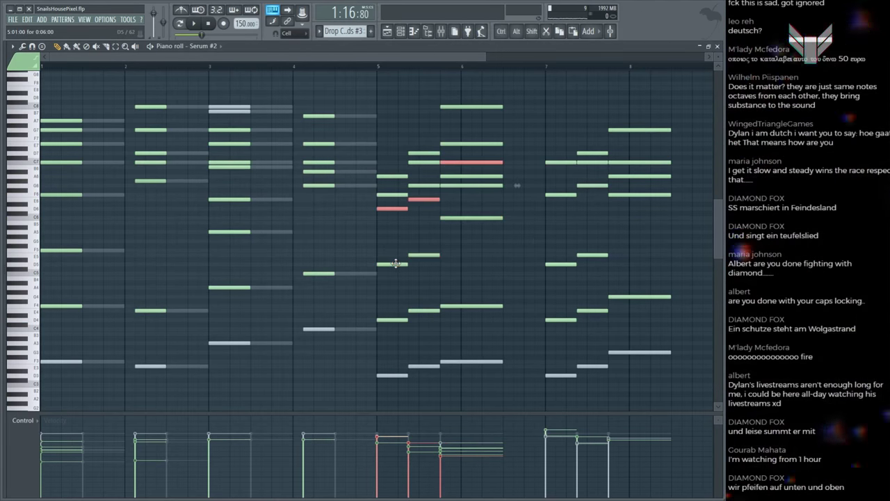
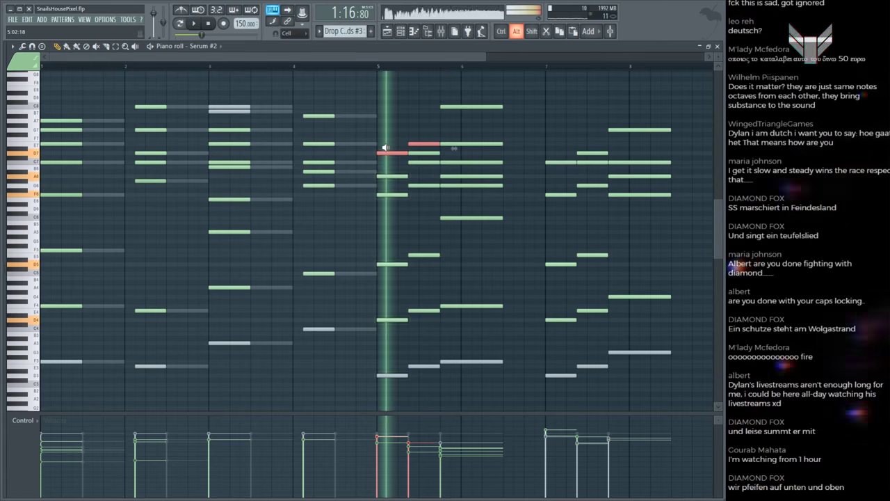
Step: Add the top bar-6 note to the selection and raise a bar-5 chord note higher
{"action": "left_click", "coordinate": [487, 107], "text": "ctrl"}
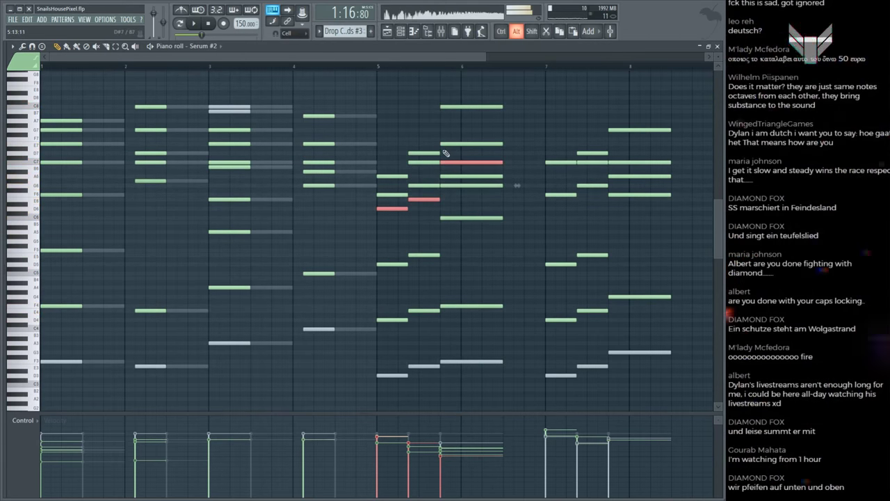
{"action": "key", "text": "space"}
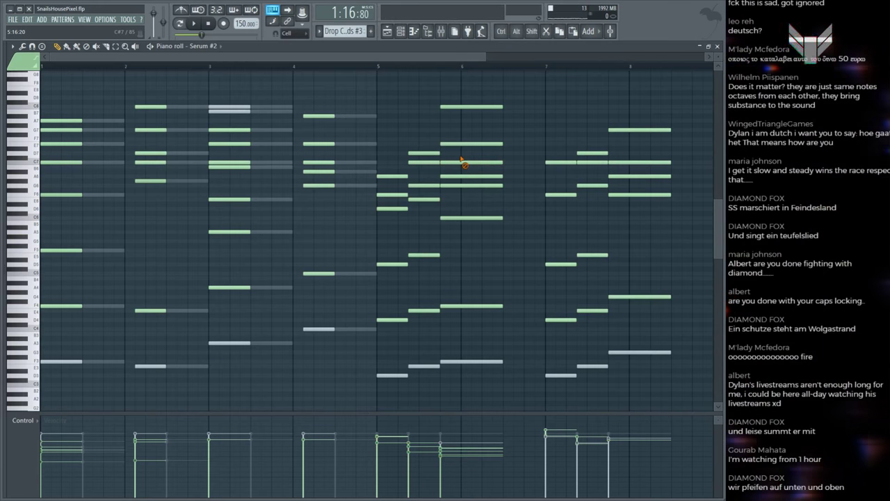
{"action": "key", "text": "space"}
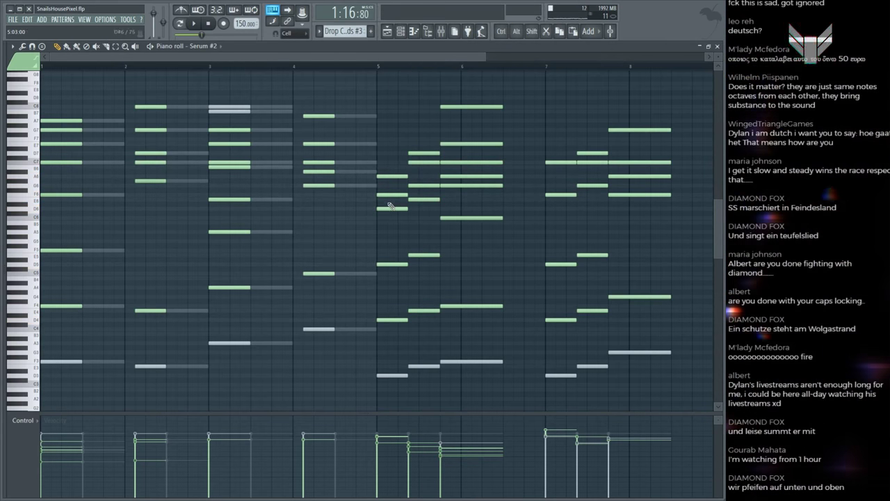
{"action": "left_click_drag", "start_coordinate": [387, 182], "coordinate": [438, 157]}
Step: Audition the Serum #2 chords from bar 5 through bars 7 and 8
{"action": "left_click", "coordinate": [384, 152], "text": "alt"}
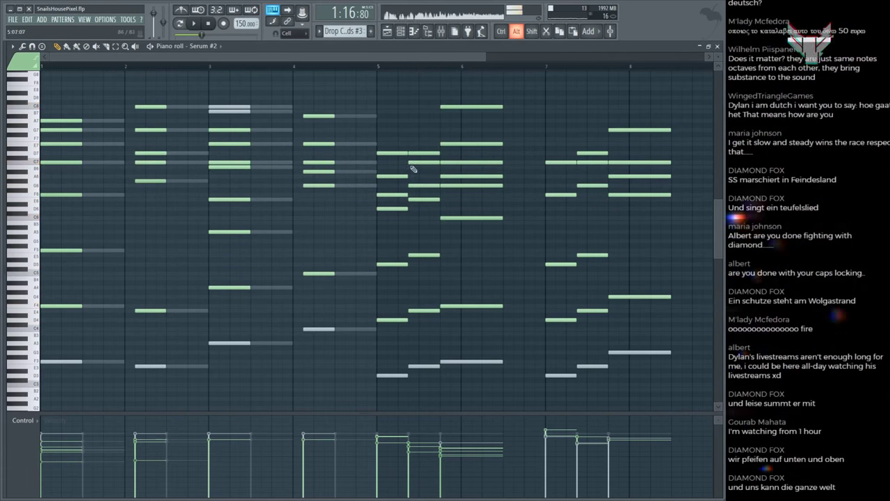
{"action": "left_click", "coordinate": [568, 175], "text": "alt"}
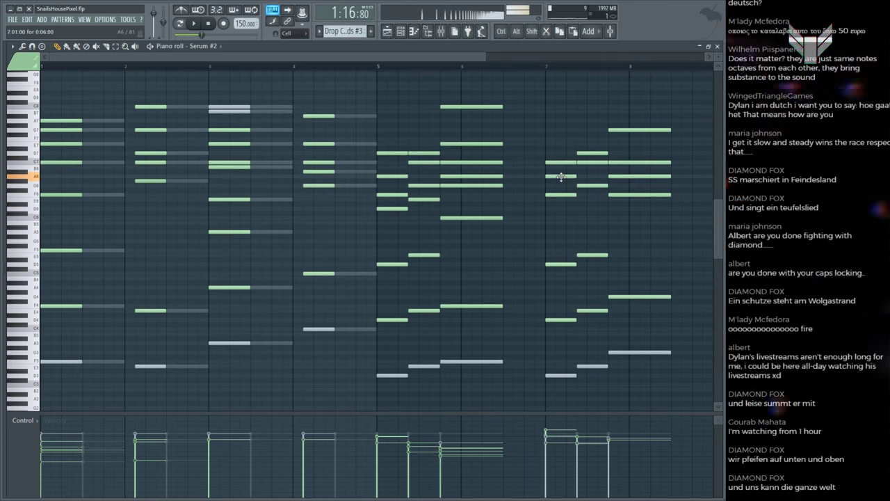
{"action": "left_click", "coordinate": [561, 177], "text": "alt"}
{"action": "key", "text": "shift"}
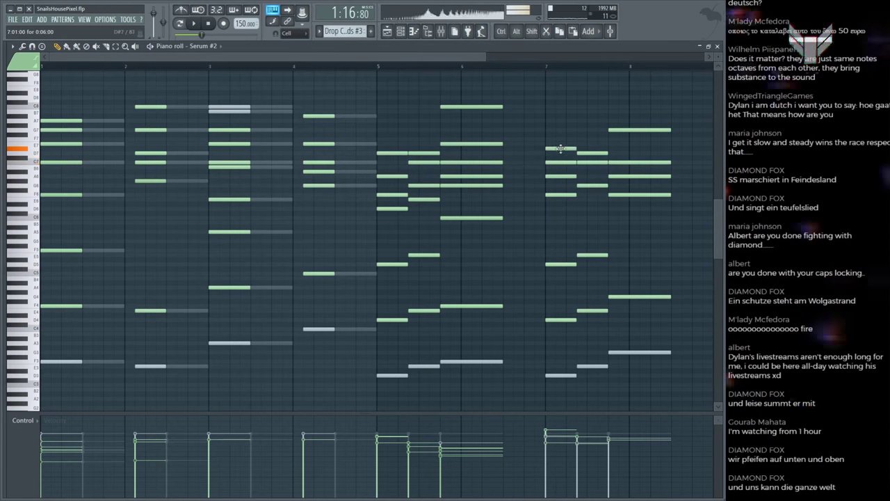
{"action": "left_click", "coordinate": [557, 171], "text": "alt"}
{"action": "left_click_drag", "start_coordinate": [557, 171], "coordinate": [630, 168]}
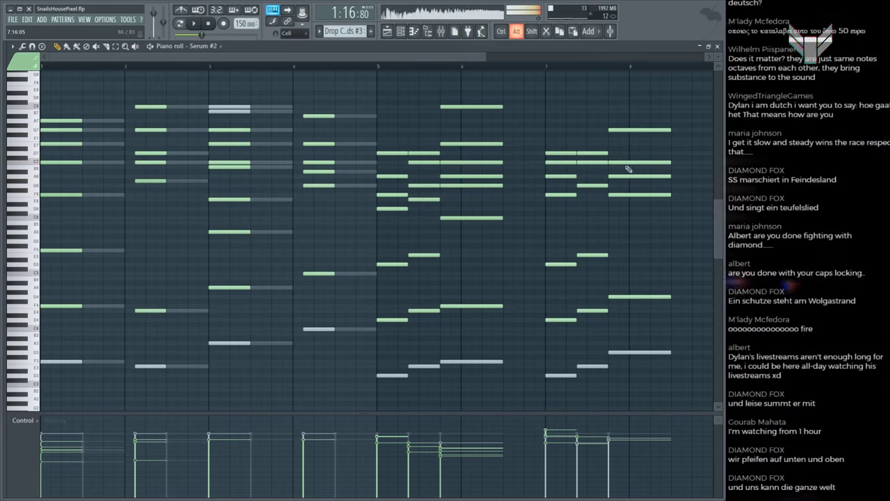
{"action": "left_click", "coordinate": [593, 201]}
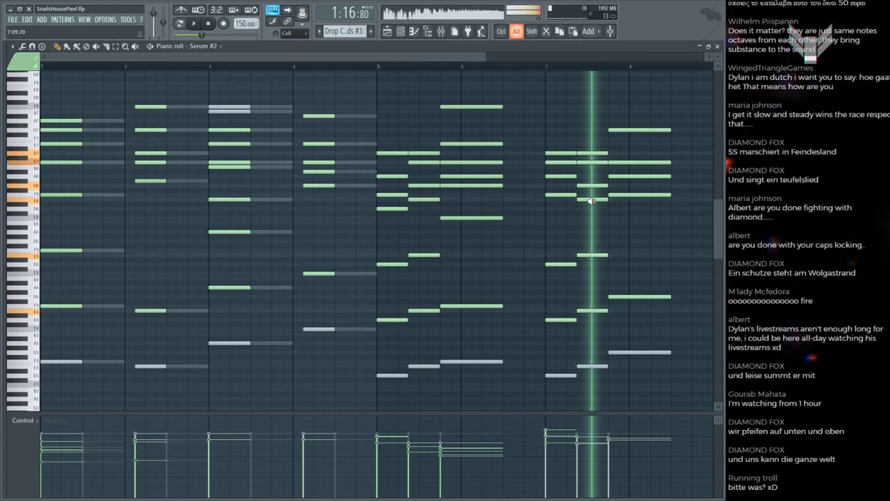
{"action": "key", "text": "alt"}
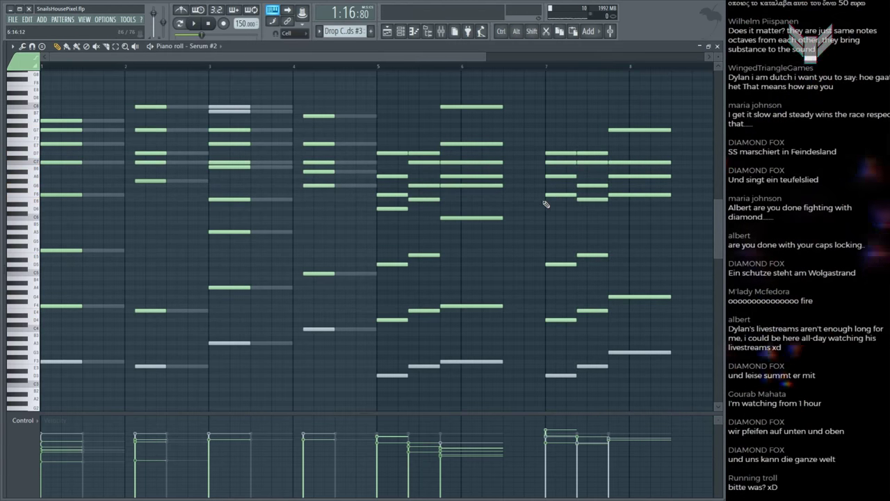
Step: Preview each chord of bars 5–8 in turn to compare the new voicings
{"action": "left_click", "coordinate": [397, 163], "text": "alt"}
{"action": "left_click", "coordinate": [418, 169], "text": "alt"}
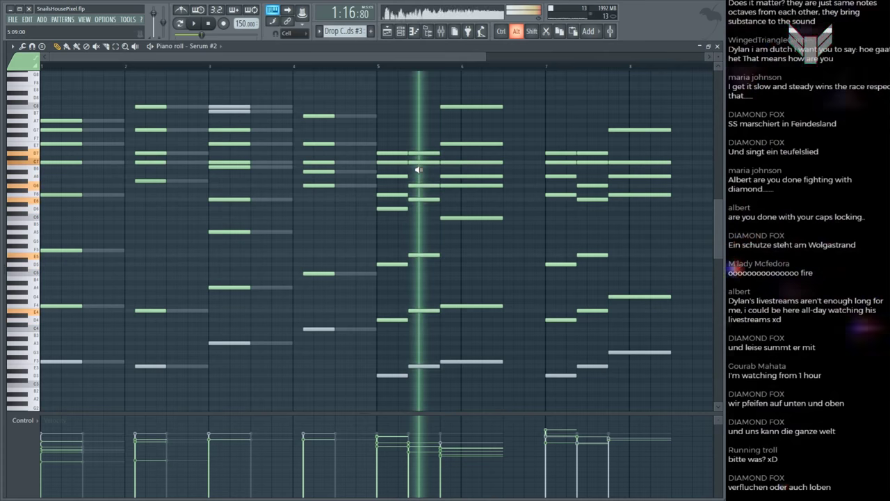
{"action": "left_click", "coordinate": [460, 162], "text": "alt"}
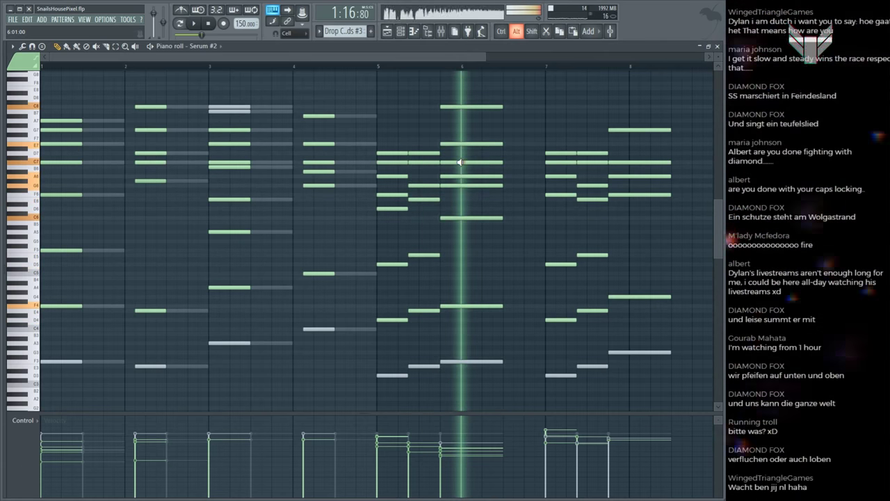
{"action": "left_click", "coordinate": [546, 168], "text": "alt"}
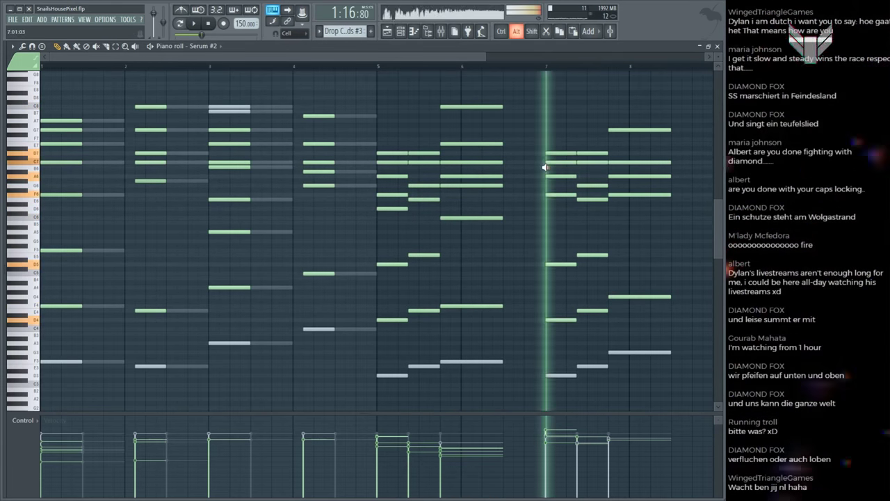
{"action": "left_click", "coordinate": [592, 162], "text": "alt"}
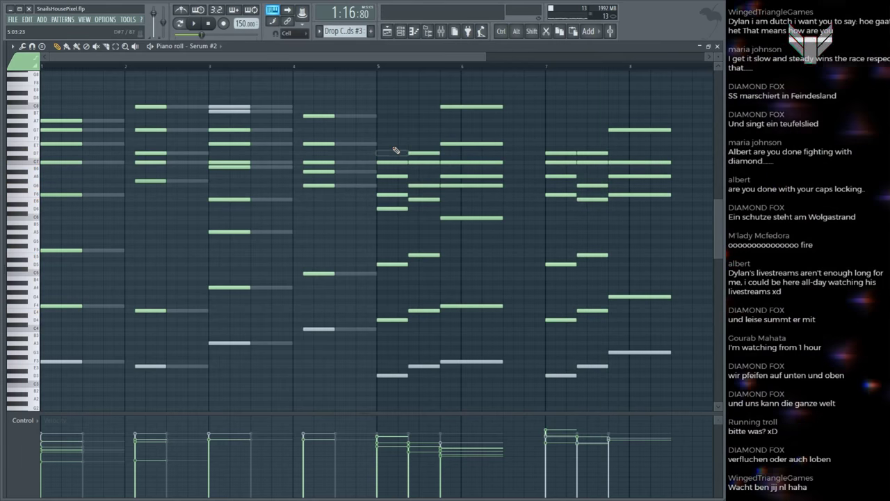
{"action": "left_click", "coordinate": [399, 172], "text": "alt"}
{"action": "left_click", "coordinate": [419, 167], "text": "alt"}
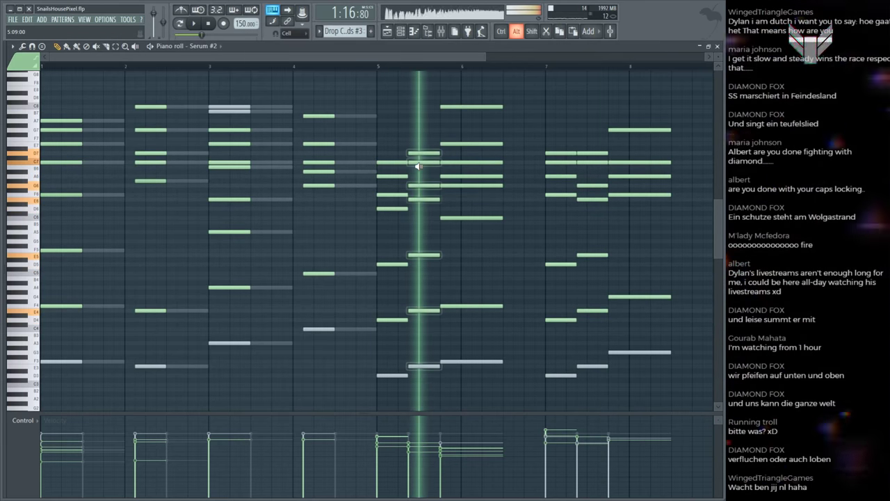
{"action": "left_click", "coordinate": [464, 153], "text": "alt"}
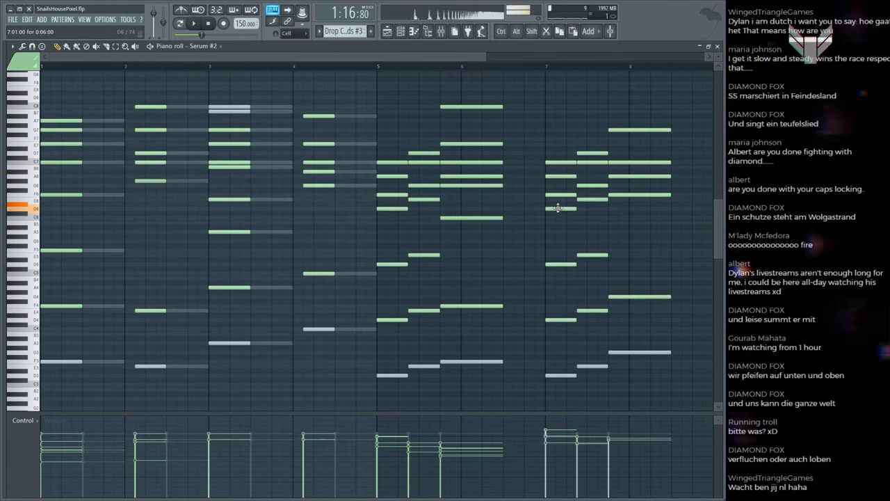
{"action": "left_click", "coordinate": [558, 208], "text": "alt"}
{"action": "left_click", "coordinate": [593, 179], "text": "alt"}
{"action": "left_click", "coordinate": [637, 157], "text": "alt"}
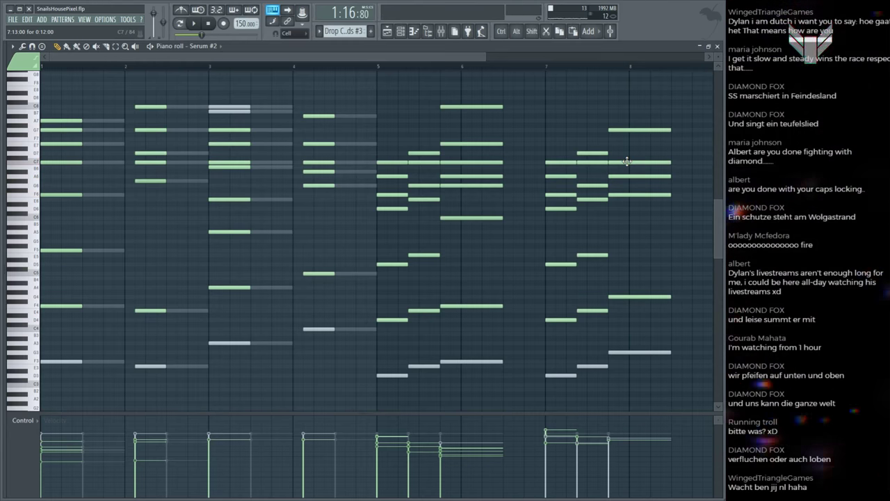
{"action": "left_click", "coordinate": [627, 152], "text": "alt"}
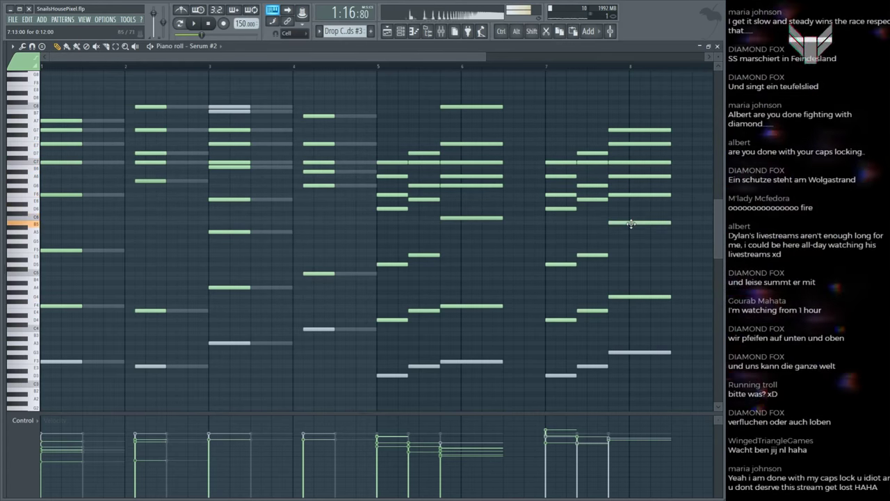
Step: Delete the C5 note from the bar-8 chord and replay the revised progression
{"action": "right_click", "coordinate": [631, 220]}
{"action": "left_click", "coordinate": [634, 212], "text": "alt"}
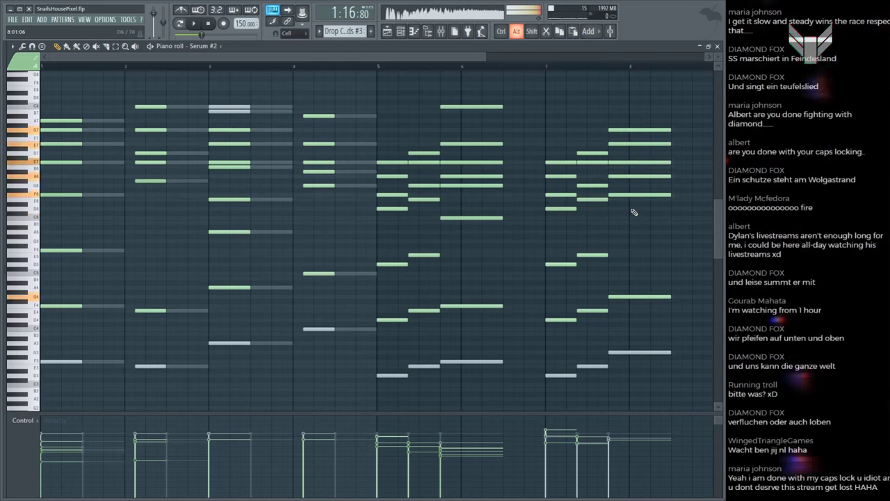
{"action": "left_click_drag", "start_coordinate": [392, 174], "coordinate": [473, 150]}
{"action": "left_click_drag", "start_coordinate": [557, 155], "coordinate": [627, 138]}
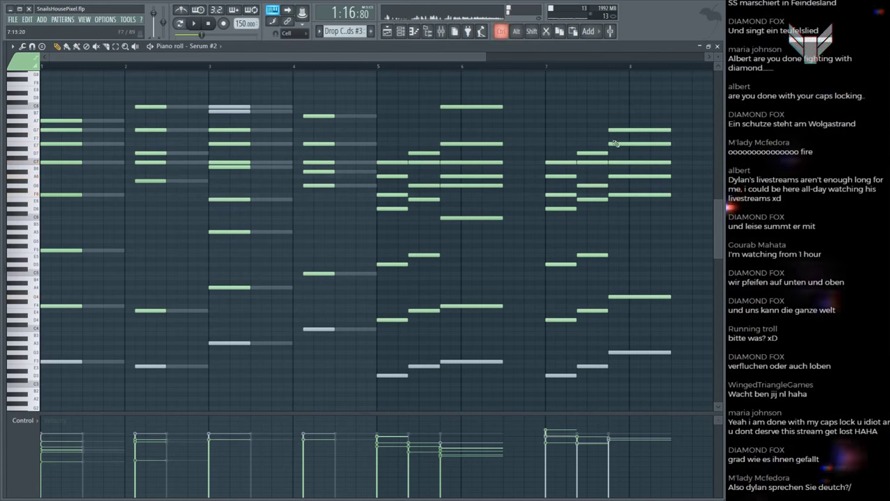
{"action": "key", "text": "F5"}
Step: Select the Pixel Galaxy reference clip and restart playback near bar 49
{"action": "scroll", "coordinate": [365, 80], "scroll_direction": "up", "scroll_amount": 4}
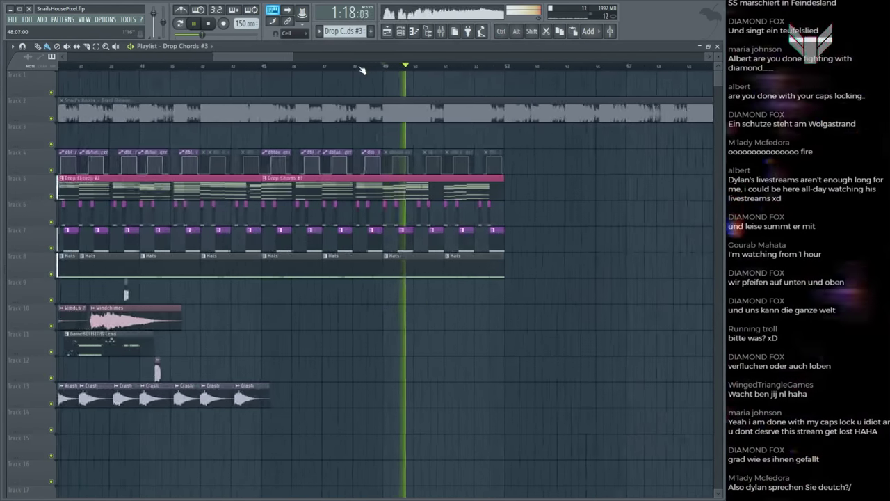
{"action": "left_click", "coordinate": [455, 104]}
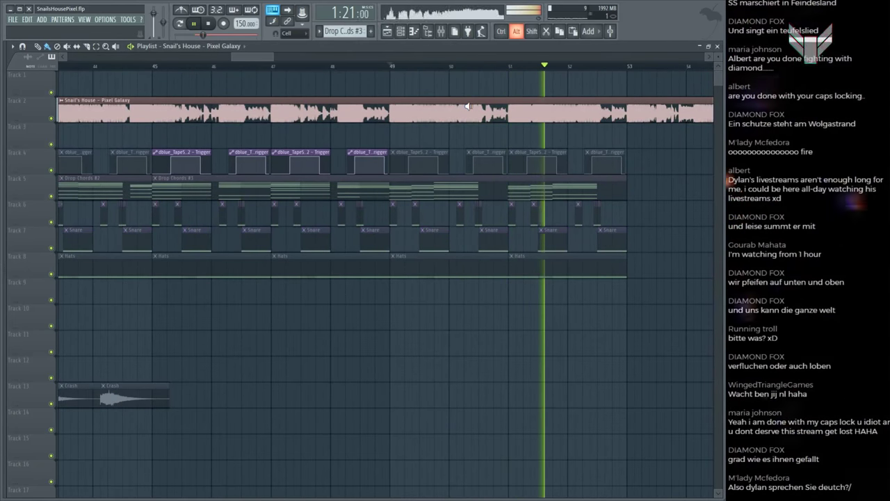
{"action": "key", "text": "space"}
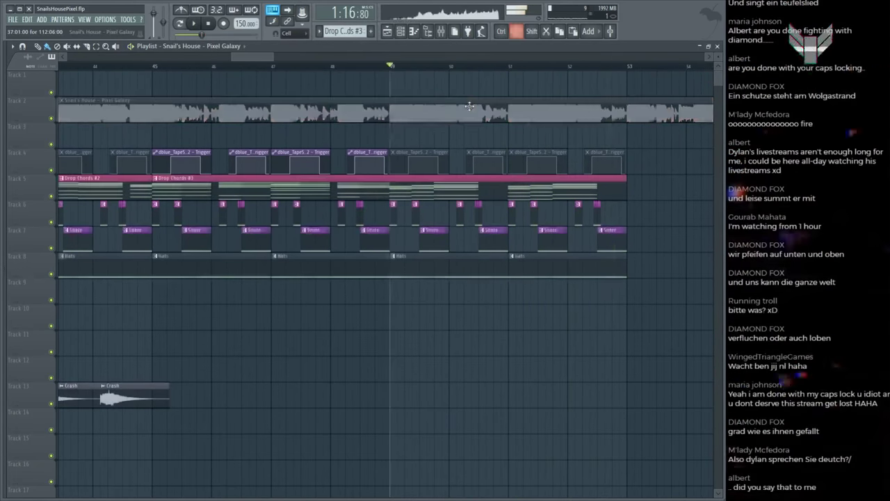
{"action": "scroll", "coordinate": [363, 109], "scroll_direction": "up", "scroll_amount": 3}
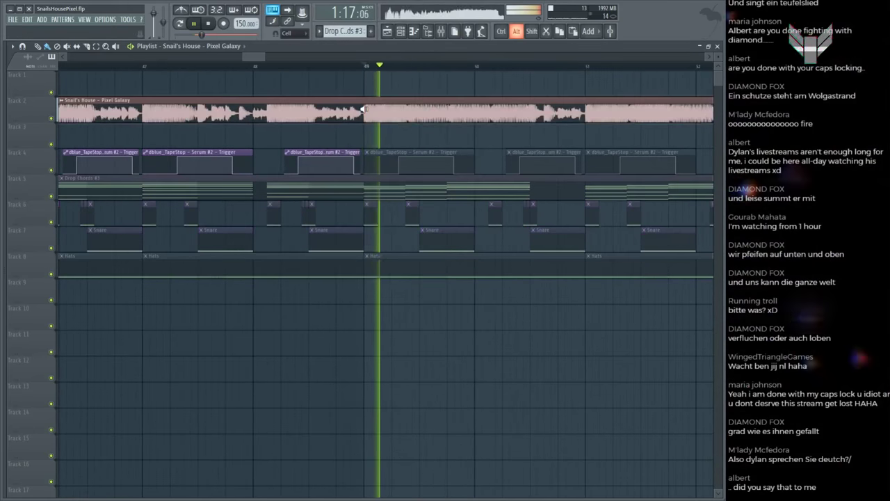
{"action": "scroll", "coordinate": [363, 109], "scroll_direction": "down", "scroll_amount": 3}
{"action": "left_click", "coordinate": [376, 67]}
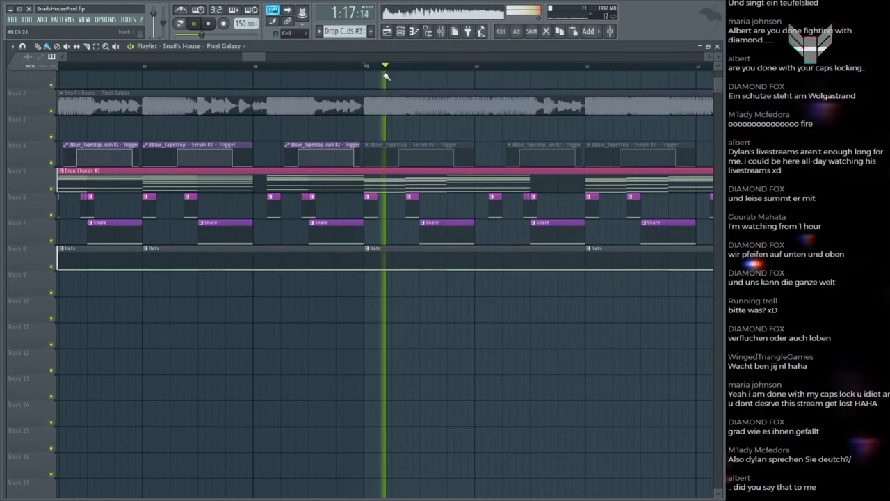
{"action": "scroll", "coordinate": [376, 72], "scroll_direction": "down", "scroll_amount": 2}
{"action": "scroll", "coordinate": [376, 71], "scroll_direction": "down", "scroll_amount": 4}
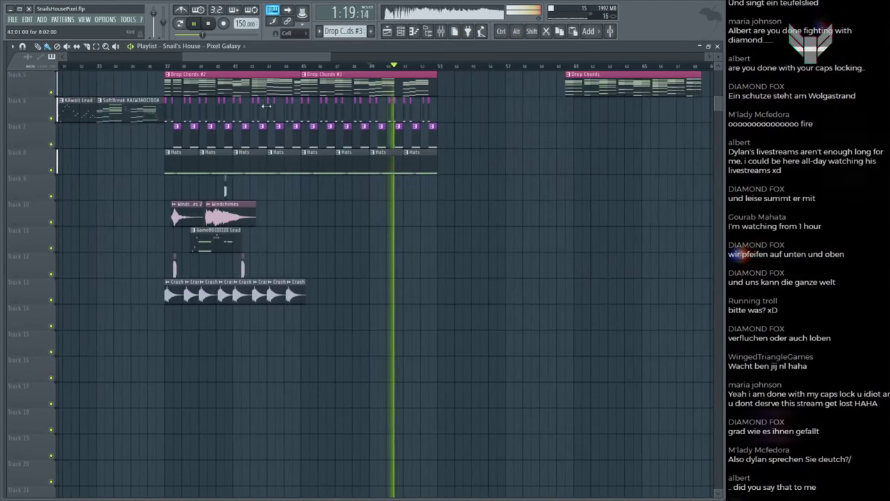
Step: Move the playback start back to bar 37, save, and play the drop from there
{"action": "left_click", "coordinate": [170, 66]}
{"action": "scroll", "coordinate": [170, 66], "scroll_direction": "up", "scroll_amount": 3}
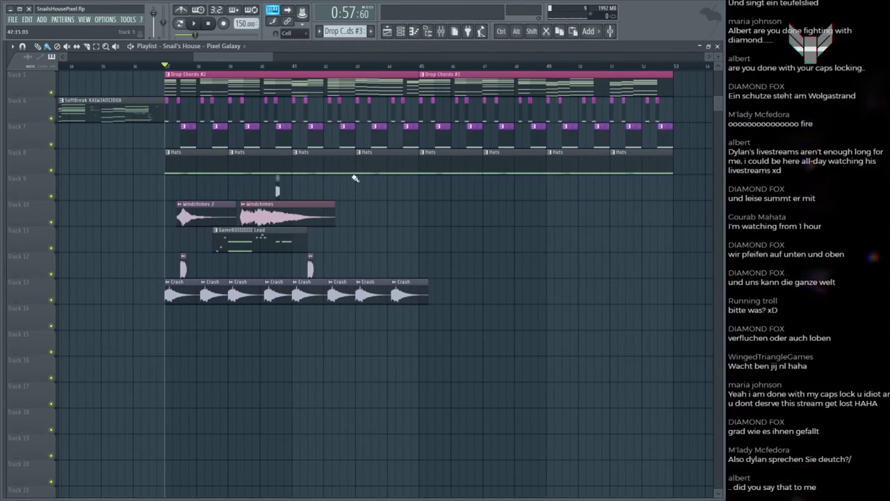
{"action": "scroll", "coordinate": [393, 101], "scroll_direction": "up", "scroll_amount": 4}
{"action": "key", "text": "ctrl+s"}
{"action": "key", "text": "space"}
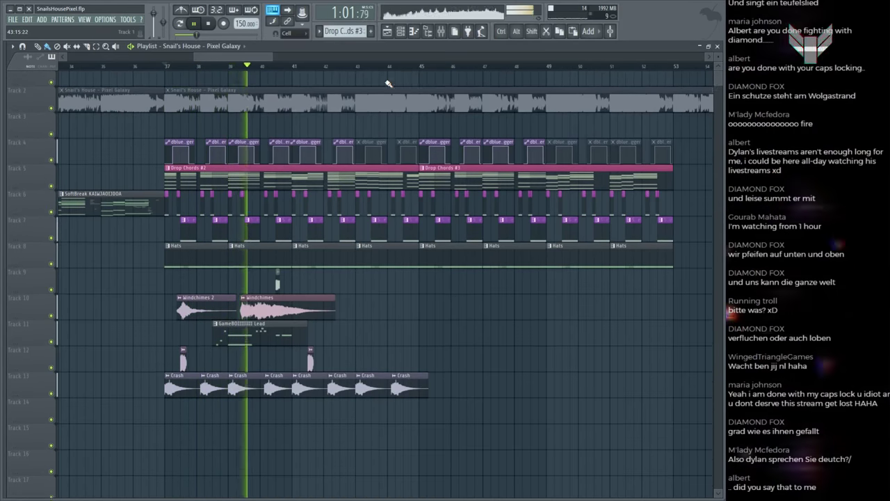
{"action": "scroll", "coordinate": [432, 195], "scroll_direction": "down", "scroll_amount": 2}
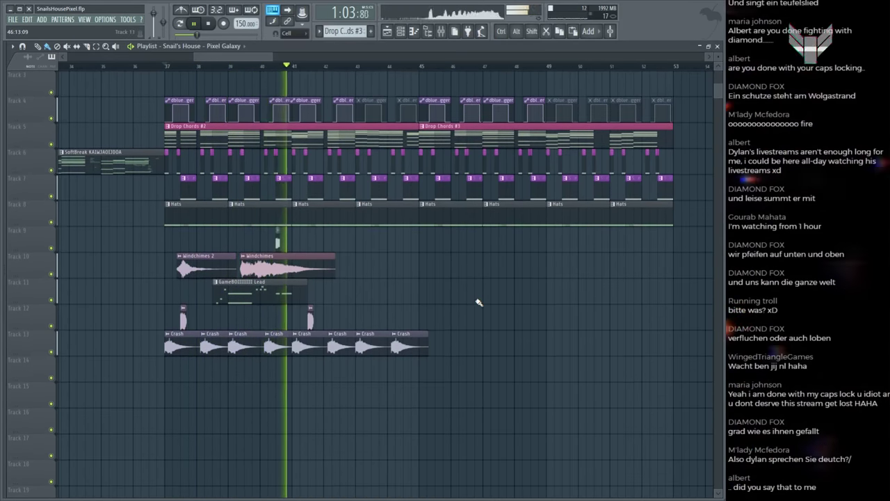
{"action": "key", "text": "space"}
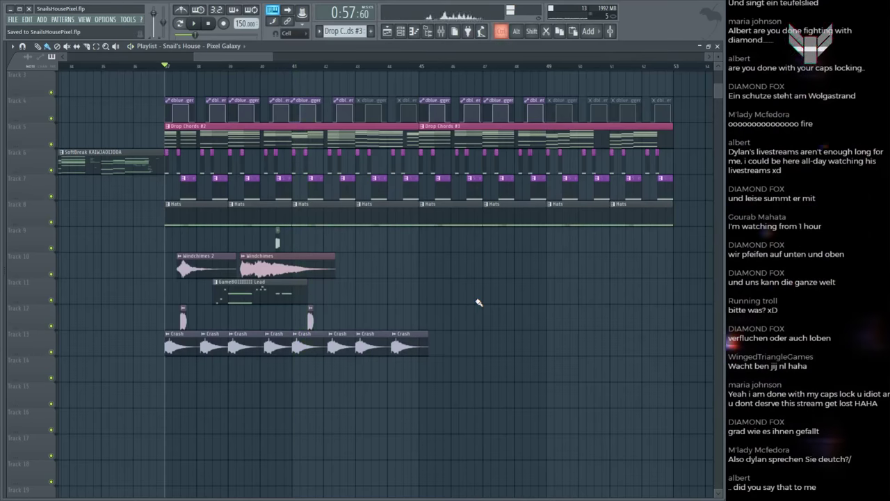
{"action": "scroll", "coordinate": [209, 104], "scroll_direction": "up", "scroll_amount": 2}
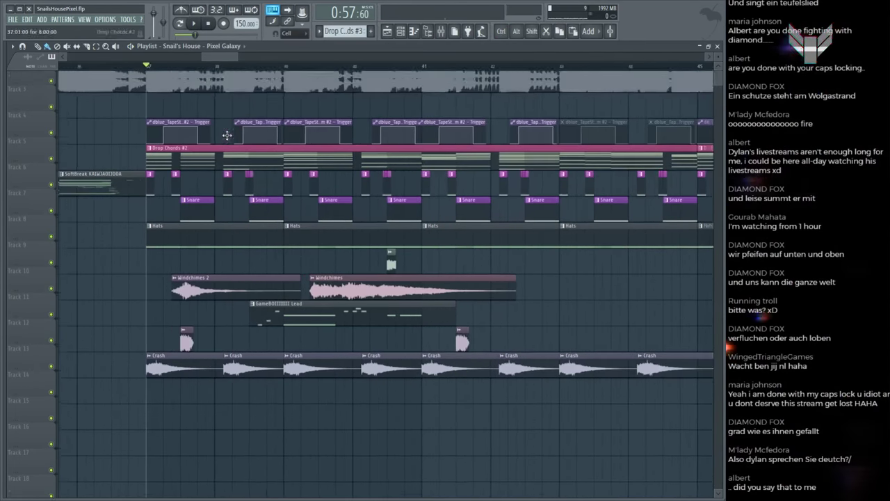
{"action": "scroll", "coordinate": [225, 77], "scroll_direction": "up", "scroll_amount": 1}
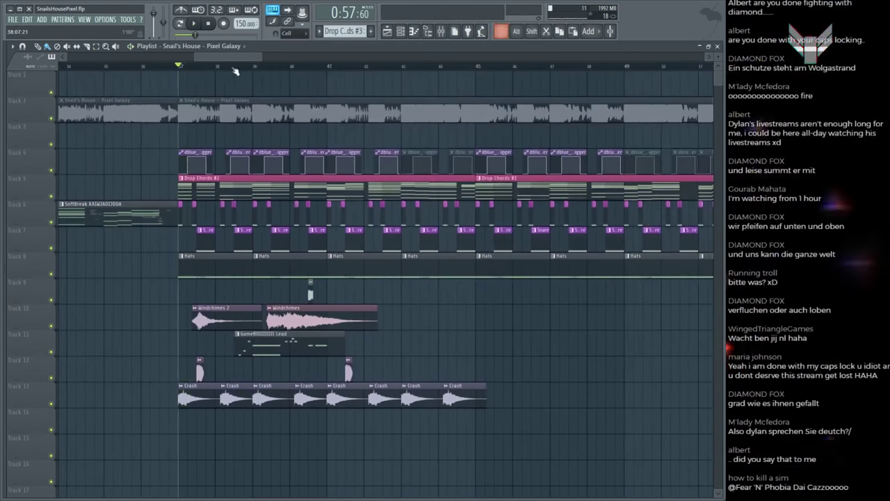
{"action": "scroll", "coordinate": [235, 72], "scroll_direction": "up", "scroll_amount": 2}
Step: Replay the drop from bar 37 and save SnailsHousePixel.flp
{"action": "key", "text": "space"}
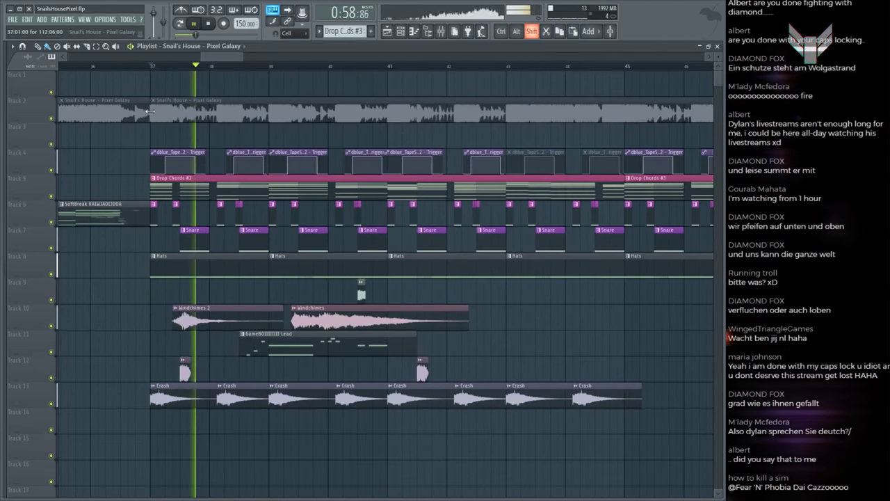
{"action": "left_click_drag", "start_coordinate": [149, 111], "coordinate": [122, 111]}
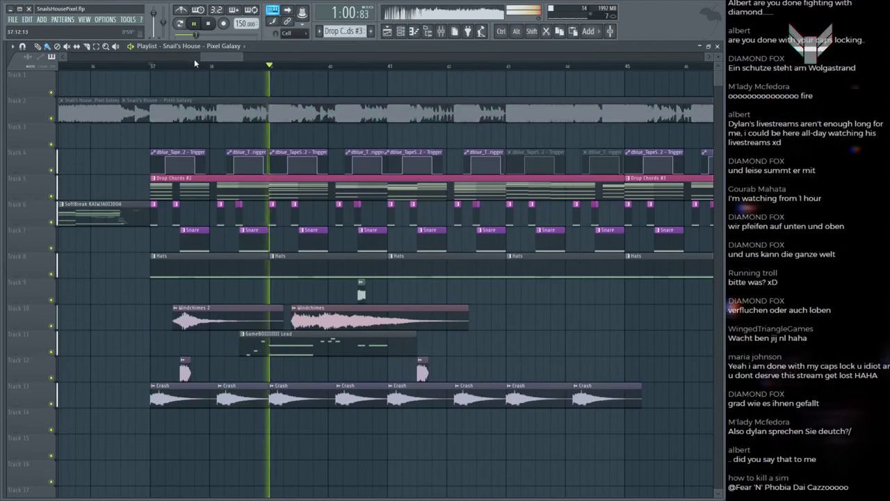
{"action": "scroll", "coordinate": [194, 59], "scroll_direction": "down", "scroll_amount": 3}
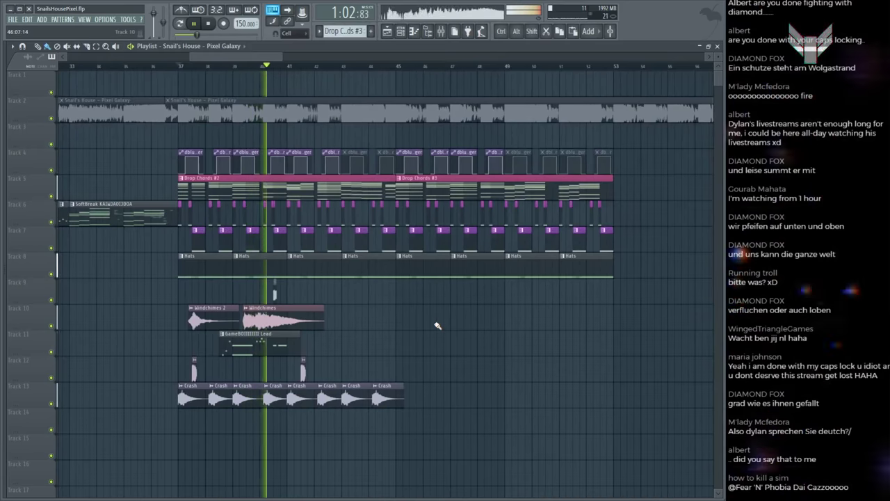
{"action": "key", "text": "space"}
{"action": "scroll", "coordinate": [266, 75], "scroll_direction": "down", "scroll_amount": 3}
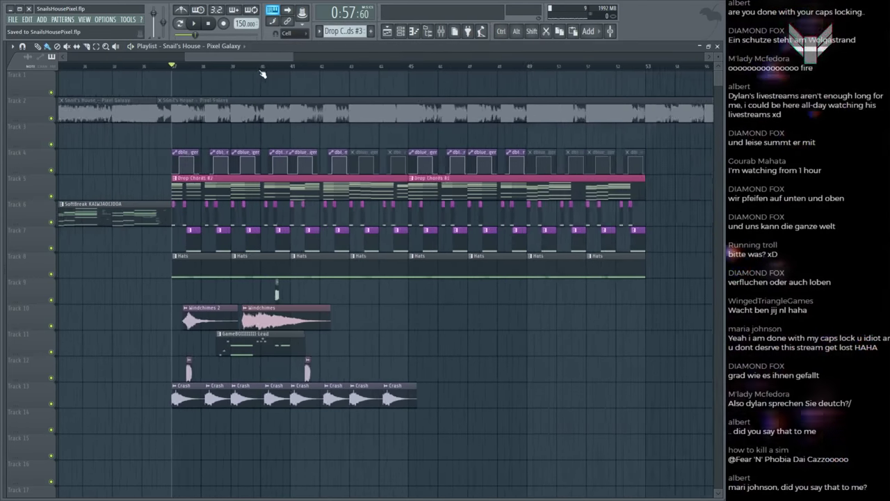
{"action": "key", "text": "ctrl+s"}
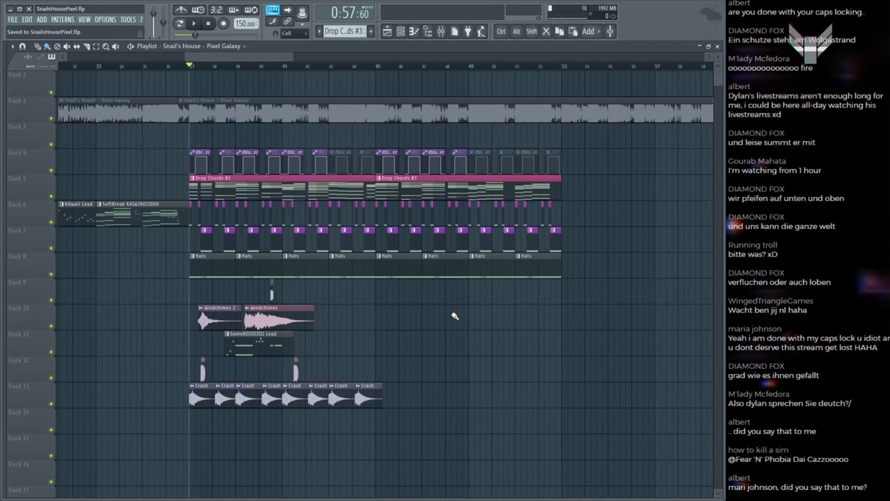
{"action": "key", "text": "space"}
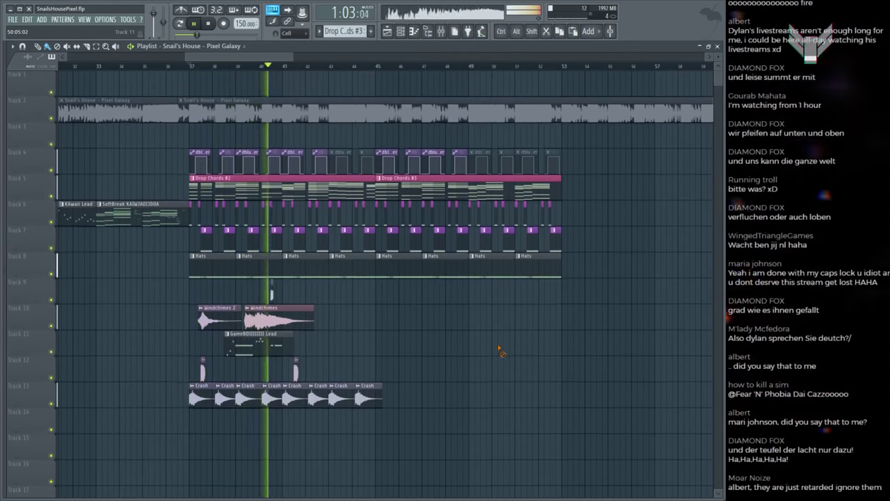
{"action": "key", "text": "ctrl+s"}
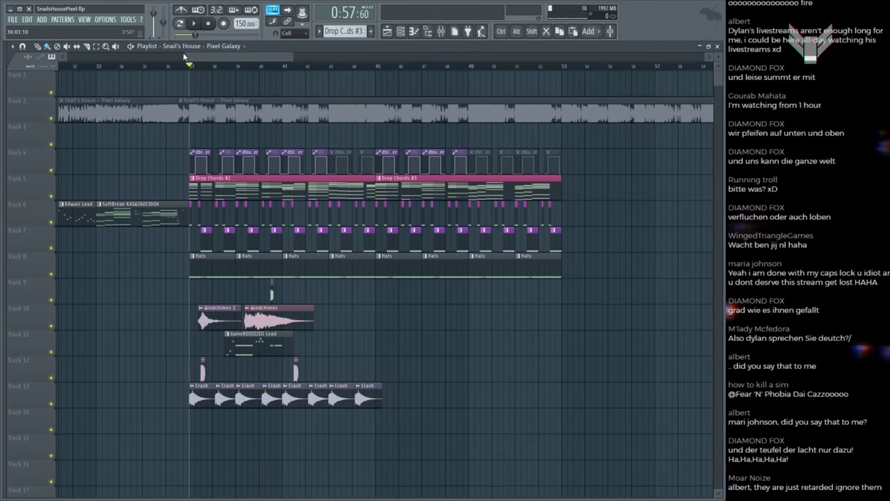
{"action": "scroll", "coordinate": [196, 73], "scroll_direction": "up", "scroll_amount": 3, "text": "ctrl"}
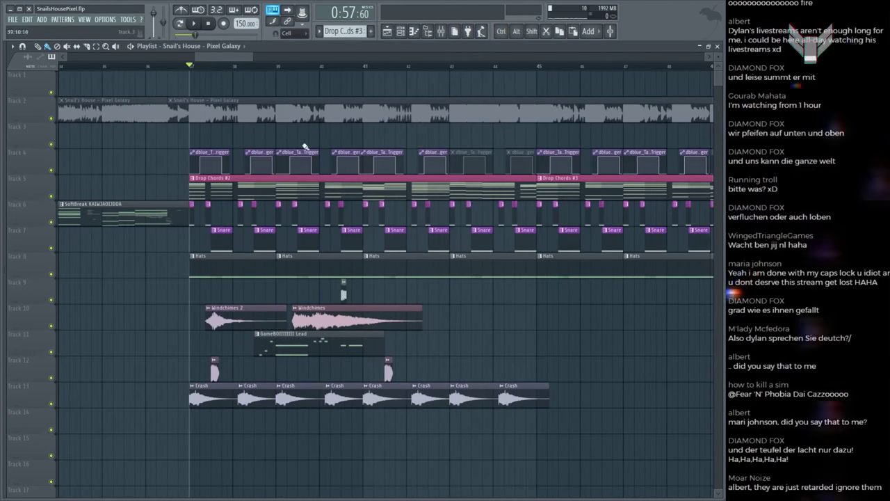
{"action": "scroll", "coordinate": [304, 148], "scroll_direction": "down", "scroll_amount": 2}
{"action": "scroll", "coordinate": [288, 155], "scroll_direction": "down", "scroll_amount": 3, "text": "ctrl"}
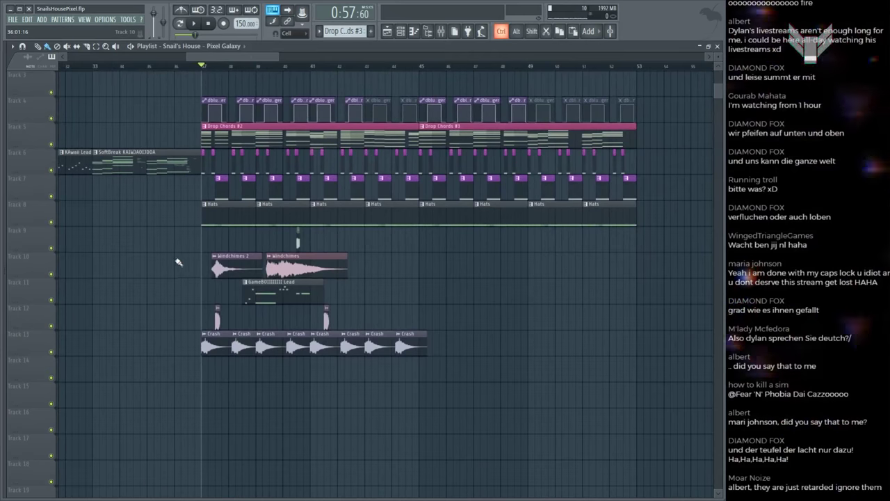
Step: Duplicate the windchimes, lead, vocal and crash clips on tracks 10–13 and save
{"action": "left_click_drag", "start_coordinate": [179, 262], "coordinate": [435, 354]}
{"action": "key", "text": "ctrl+b"}
{"action": "key", "text": "space"}
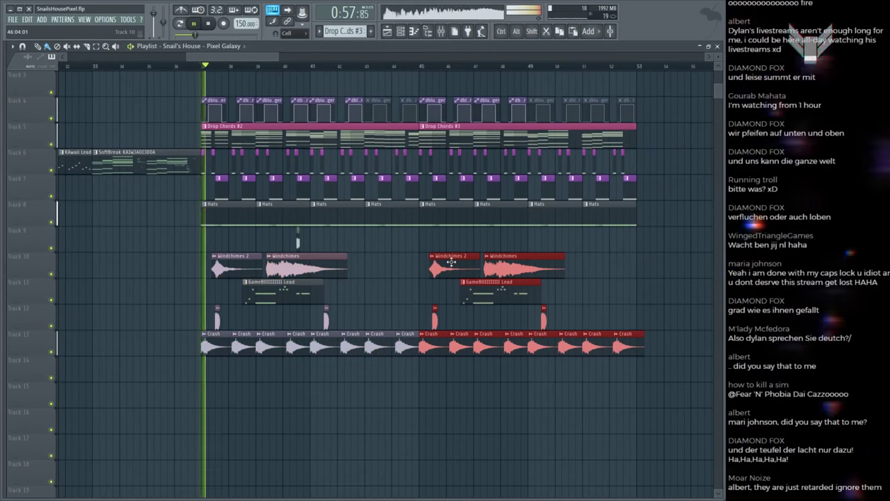
{"action": "left_click", "coordinate": [382, 267]}
{"action": "scroll", "coordinate": [382, 265], "scroll_direction": "up", "scroll_amount": 2}
{"action": "key", "text": "ctrl+s"}
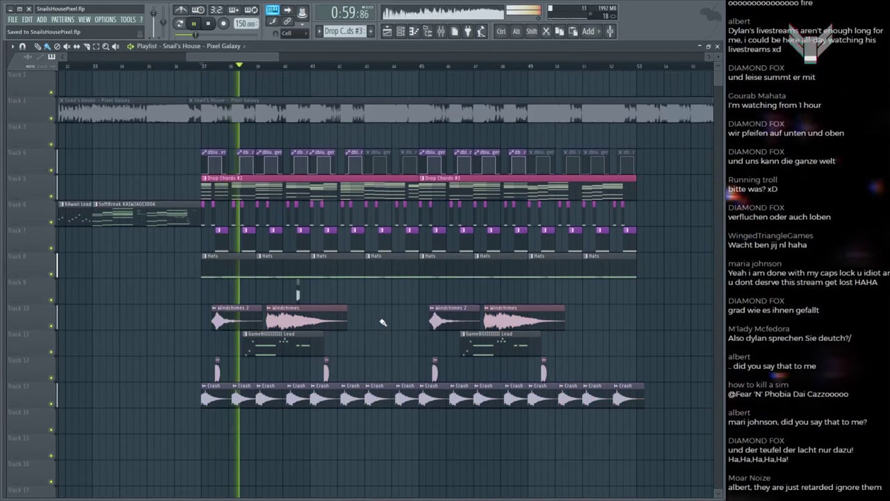
Step: Preview the Snail's House reference clip on its own
{"action": "scroll", "coordinate": [390, 307], "scroll_direction": "down", "scroll_amount": 1}
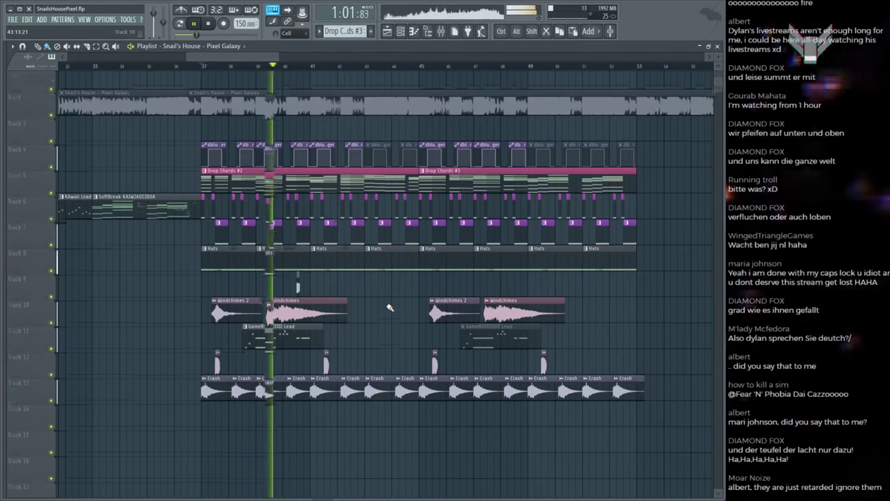
{"action": "scroll", "coordinate": [391, 307], "scroll_direction": "up", "scroll_amount": 1}
{"action": "scroll", "coordinate": [315, 69], "scroll_direction": "up", "scroll_amount": 3}
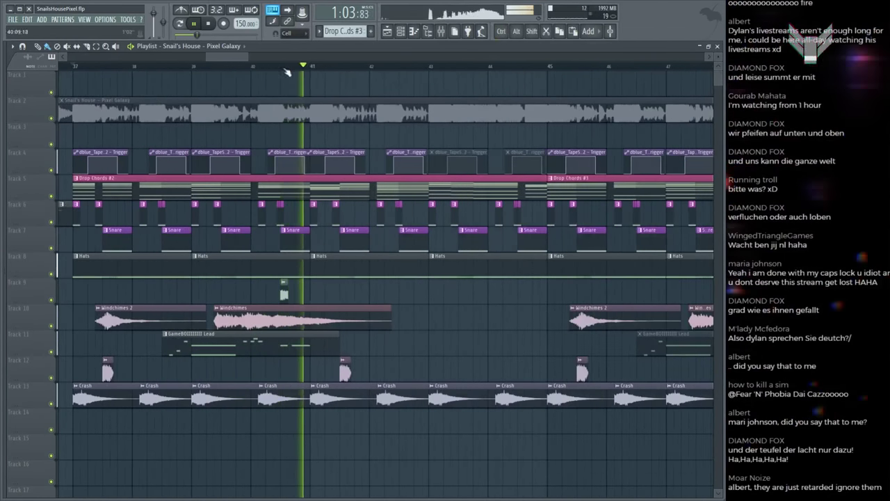
{"action": "scroll", "coordinate": [246, 75], "scroll_direction": "down", "scroll_amount": 2}
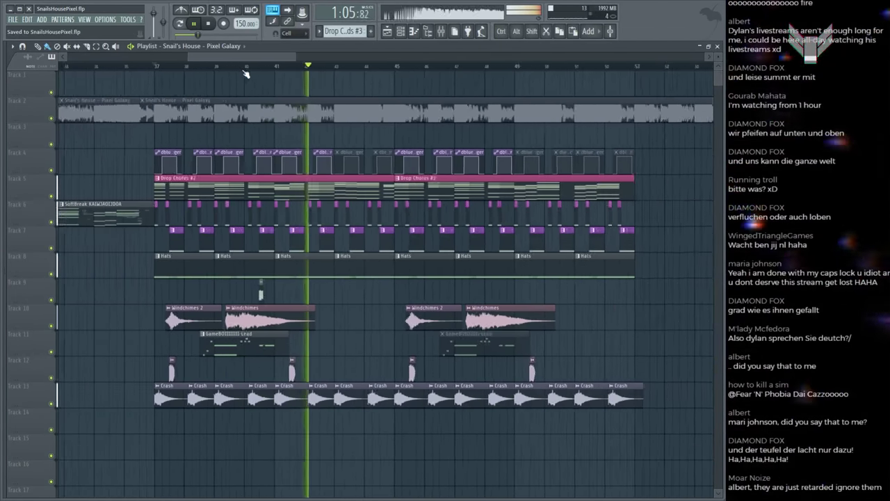
{"action": "left_click", "coordinate": [245, 109], "text": "alt"}
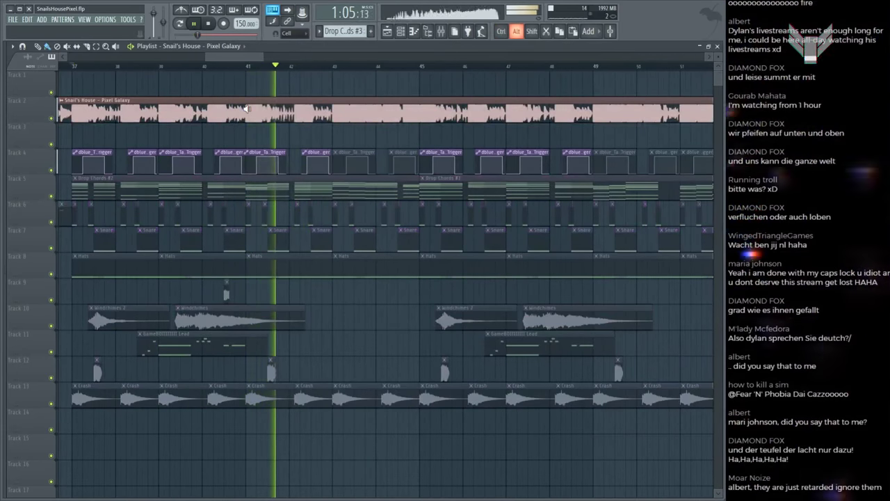
Step: Preview the reference from around bar 41 and open the Drop Chords #2 pattern's notes
{"action": "left_click", "coordinate": [245, 110], "text": "alt"}
{"action": "left_click_drag", "start_coordinate": [246, 109], "coordinate": [253, 89]}
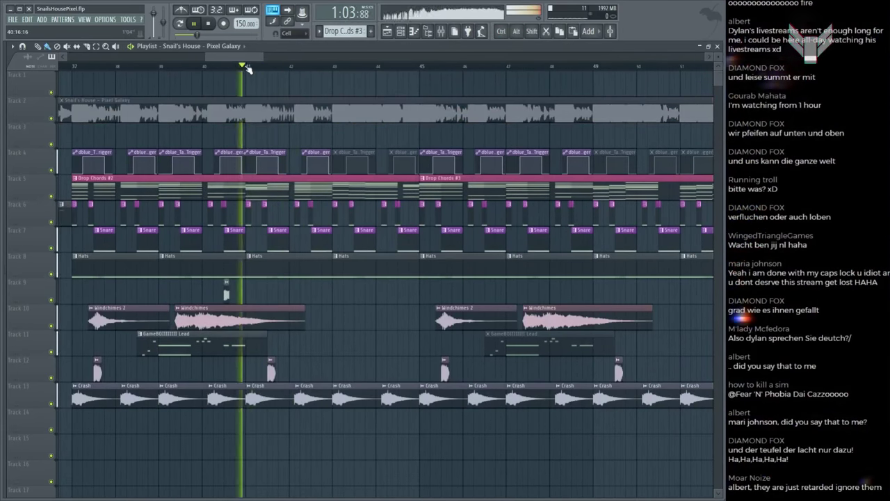
{"action": "scroll", "coordinate": [247, 68], "scroll_direction": "up", "scroll_amount": 2}
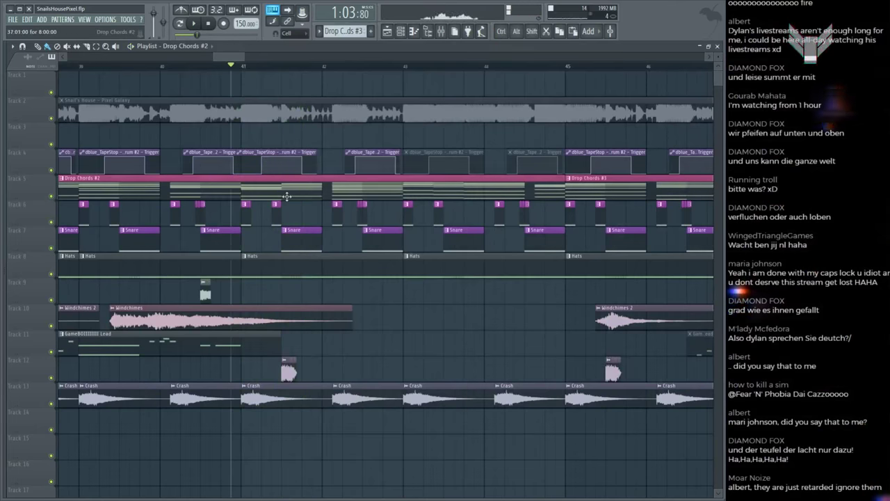
{"action": "double_click", "coordinate": [287, 197]}
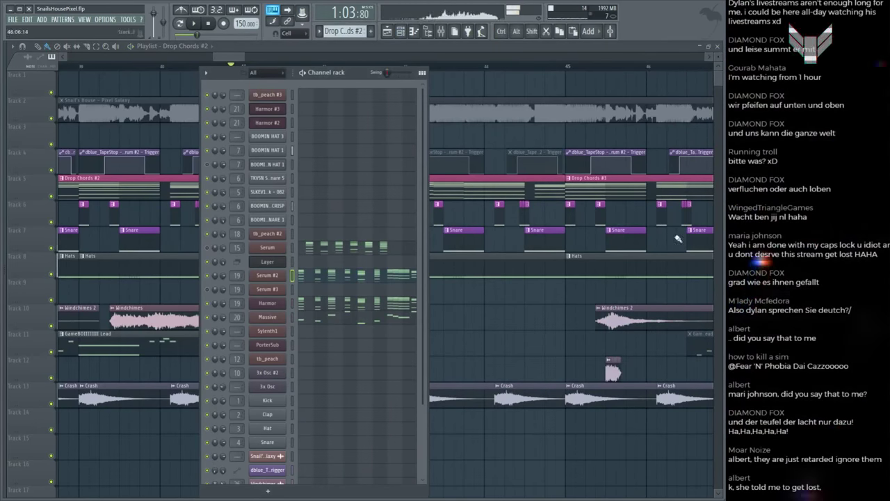
{"action": "key", "text": "F6"}
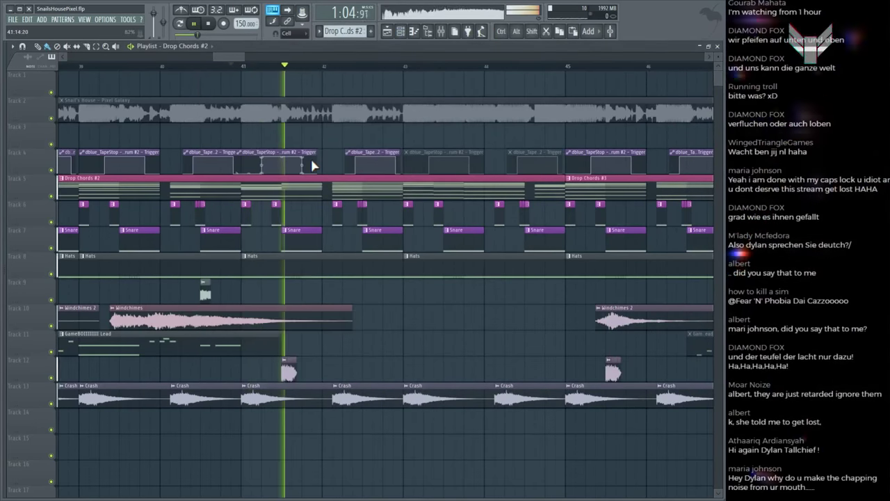
{"action": "key", "text": "F6"}
{"action": "key", "text": "F6"}
Step: Preview the Snail's House reference clip alone from around bar 40
{"action": "left_click", "coordinate": [256, 105]}
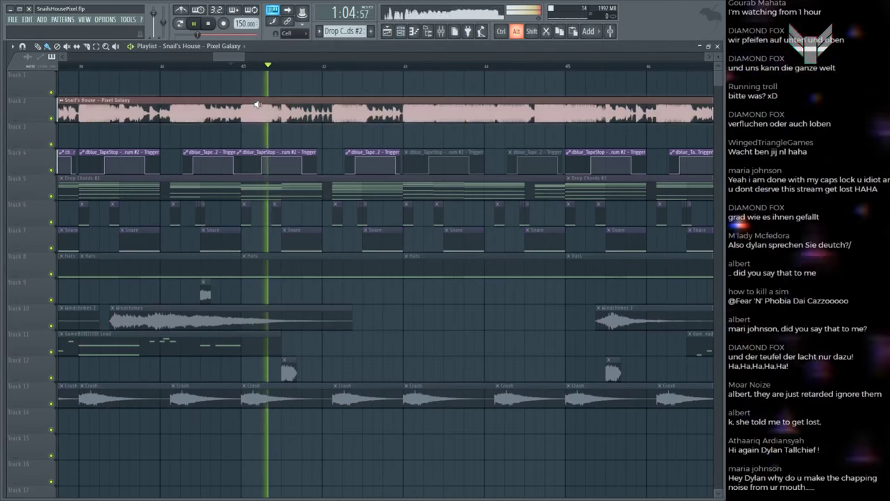
{"action": "left_click", "coordinate": [241, 73]}
{"action": "key", "text": "space"}
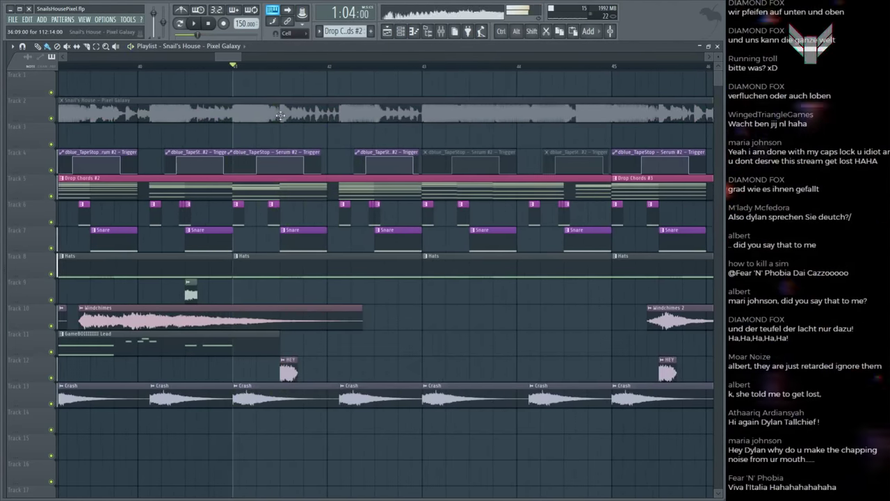
{"action": "scroll", "coordinate": [280, 114], "scroll_direction": "up", "scroll_amount": 2}
{"action": "key", "text": "space"}
{"action": "key", "text": "space"}
{"action": "key", "text": "F6"}
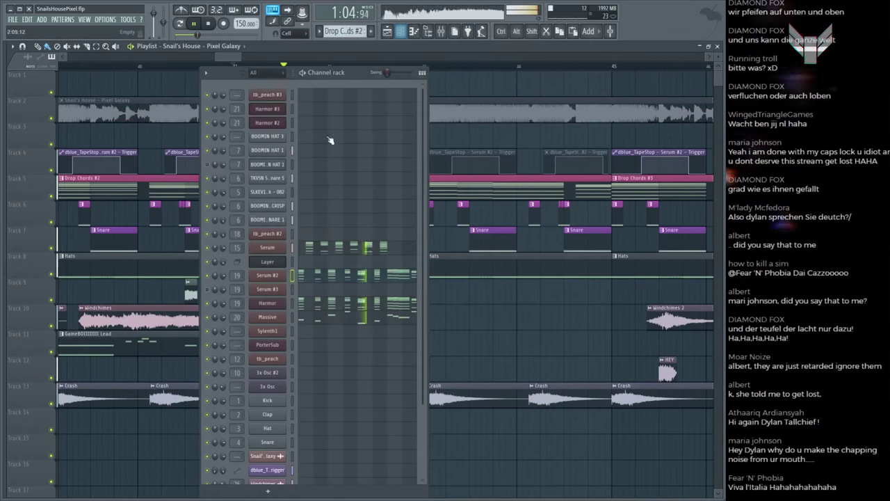
{"action": "key", "text": "F6"}
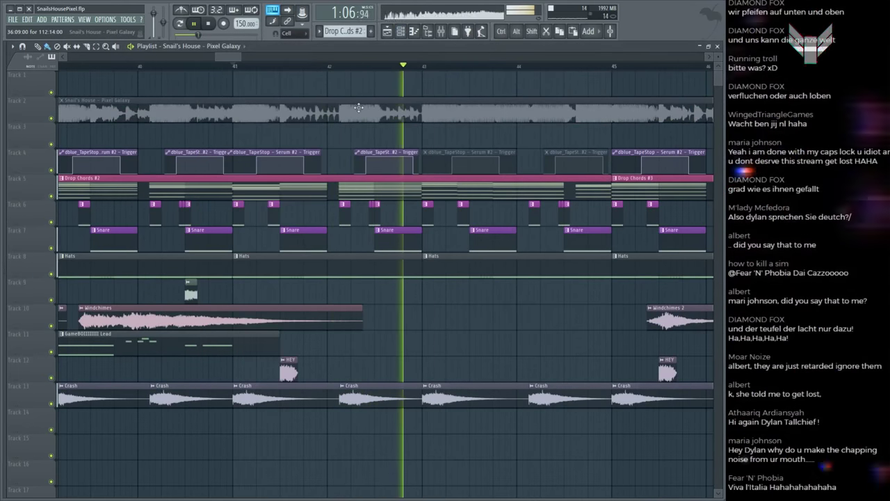
Step: Mute the Snail's House reference clip on Track 2 and play the song at the drop
{"action": "left_click", "coordinate": [334, 110], "text": "alt"}
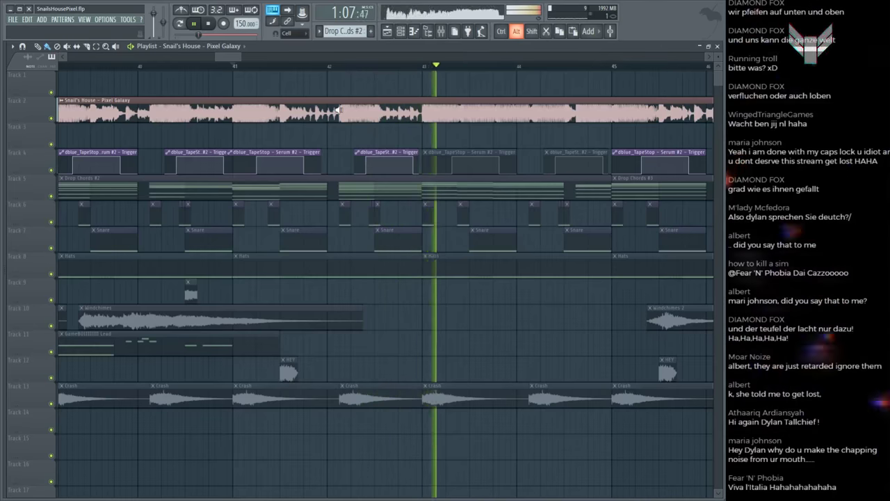
{"action": "left_click", "coordinate": [368, 104], "text": "alt"}
{"action": "key", "text": "space"}
{"action": "key", "text": "space"}
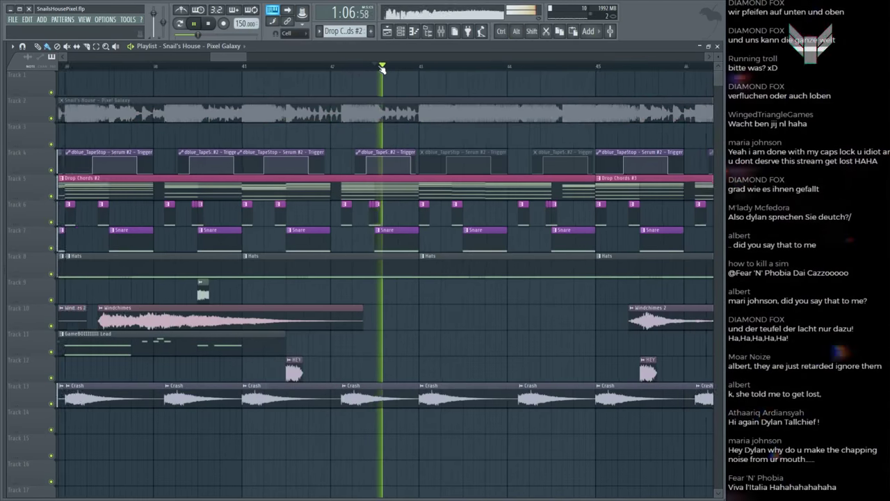
{"action": "scroll", "coordinate": [356, 291], "scroll_direction": "down", "scroll_amount": 2}
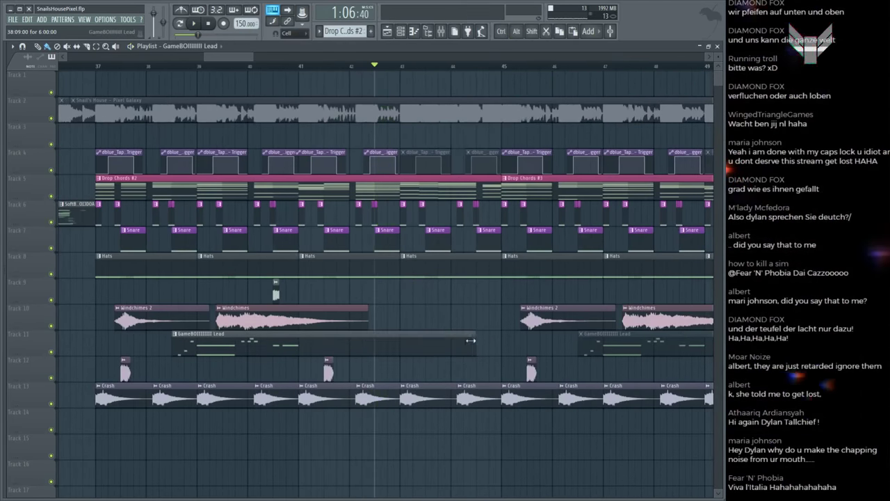
{"action": "key", "text": "space"}
Step: In the lead clip's piano roll, move the Harmor #2 F6 note up to G6
{"action": "double_click", "coordinate": [413, 344]}
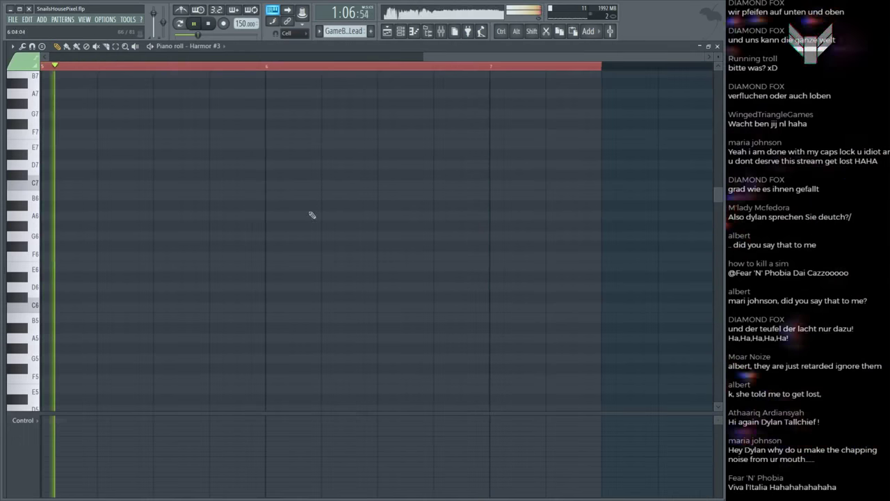
{"action": "scroll", "coordinate": [309, 190], "scroll_direction": "up", "scroll_amount": 4}
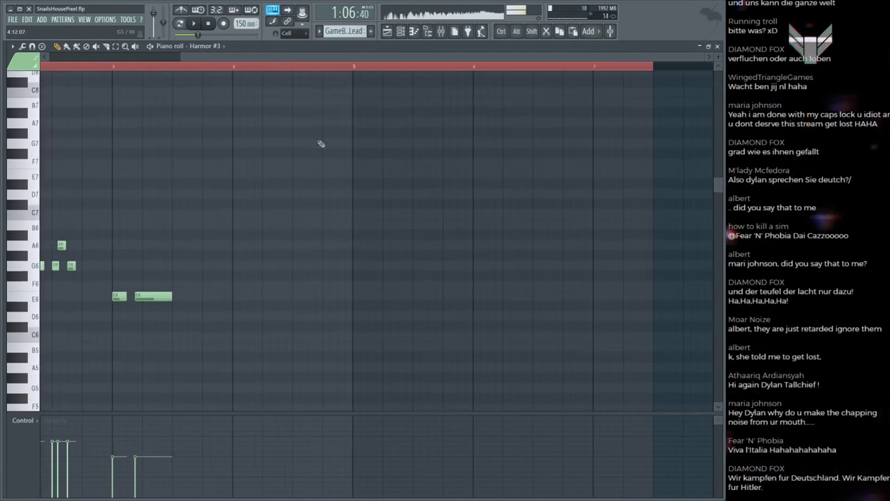
{"action": "key", "text": "space"}
{"action": "left_click_drag", "start_coordinate": [328, 74], "coordinate": [195, 67]}
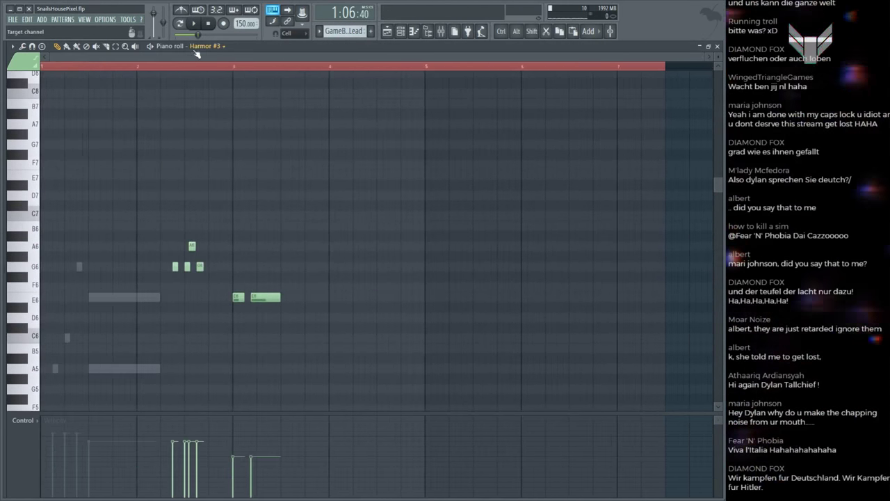
{"action": "scroll", "coordinate": [197, 50], "scroll_direction": "up", "scroll_amount": 1}
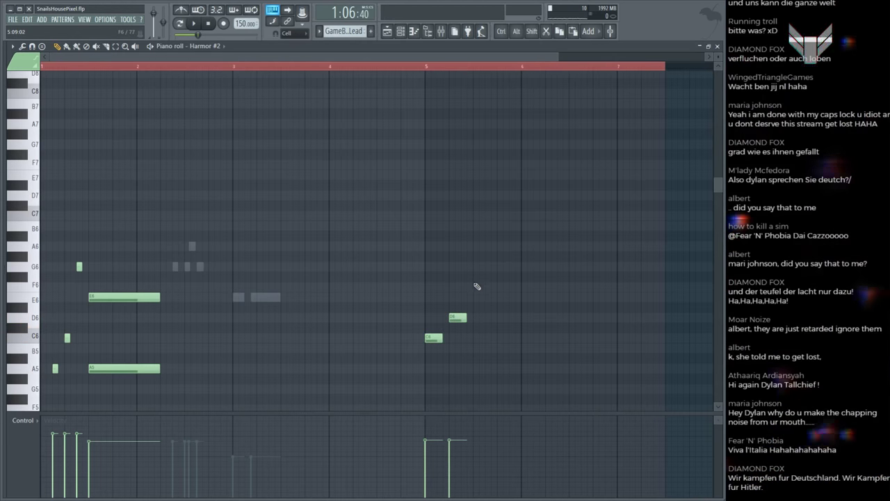
{"action": "left_click_drag", "start_coordinate": [474, 278], "coordinate": [474, 259]}
{"action": "key", "text": "space"}
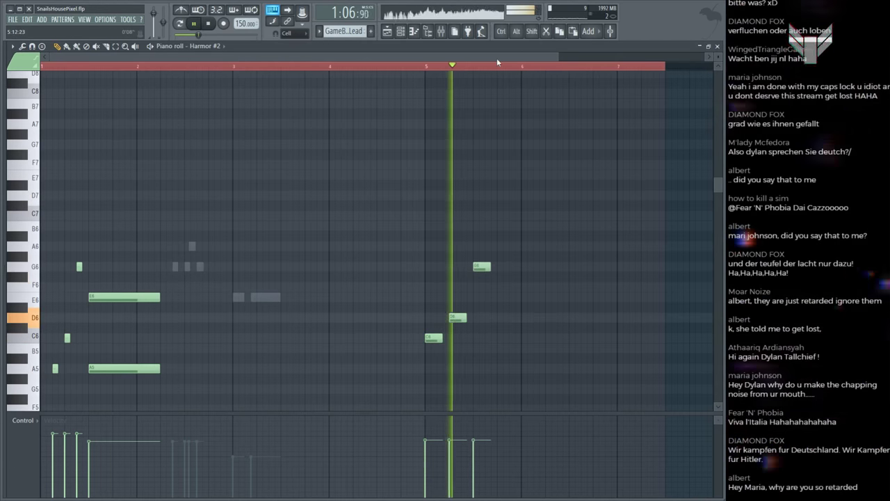
{"action": "scroll", "coordinate": [497, 61], "scroll_direction": "up", "scroll_amount": 2}
{"action": "scroll", "coordinate": [500, 72], "scroll_direction": "up", "scroll_amount": 1}
{"action": "key", "text": "space"}
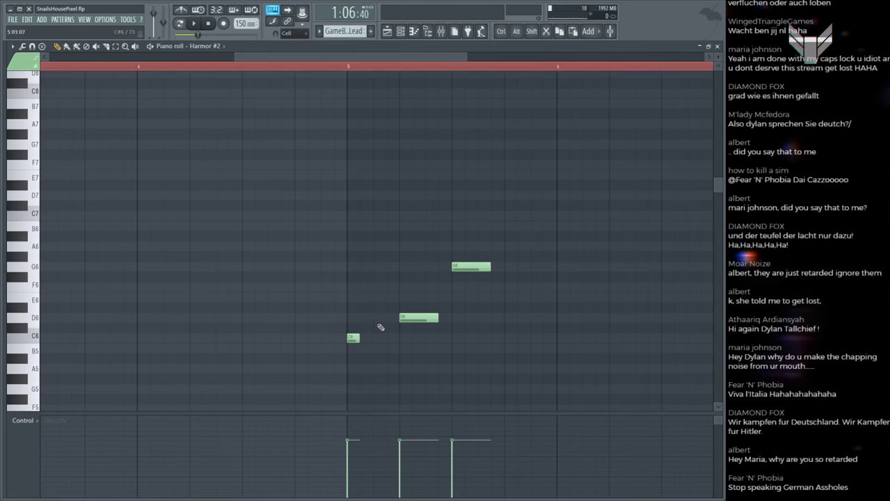
Step: Delete the long G6 note and audition the three bar-5 notes
{"action": "right_click", "coordinate": [469, 267]}
{"action": "key", "text": "space"}
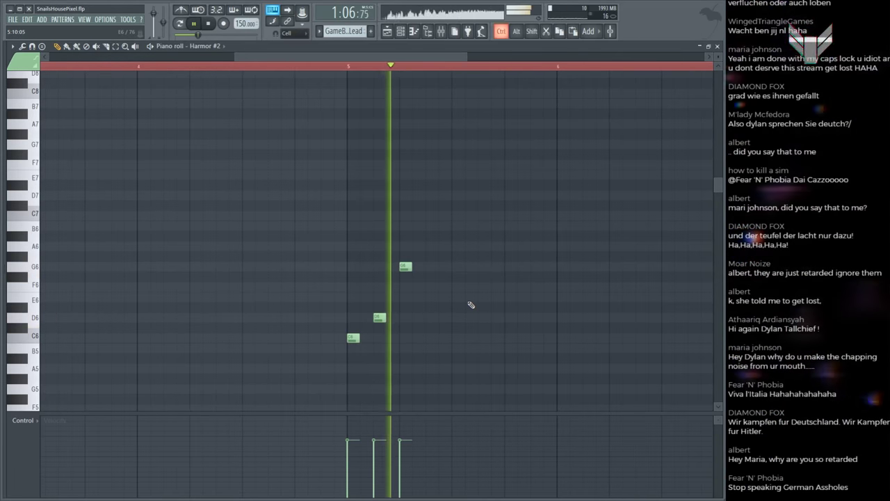
{"action": "key", "text": "space"}
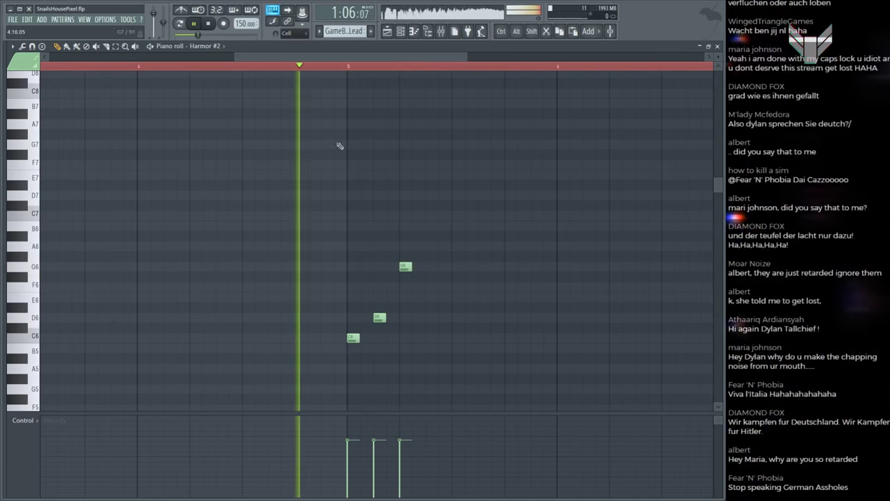
{"action": "left_click_drag", "start_coordinate": [417, 223], "coordinate": [346, 372]}
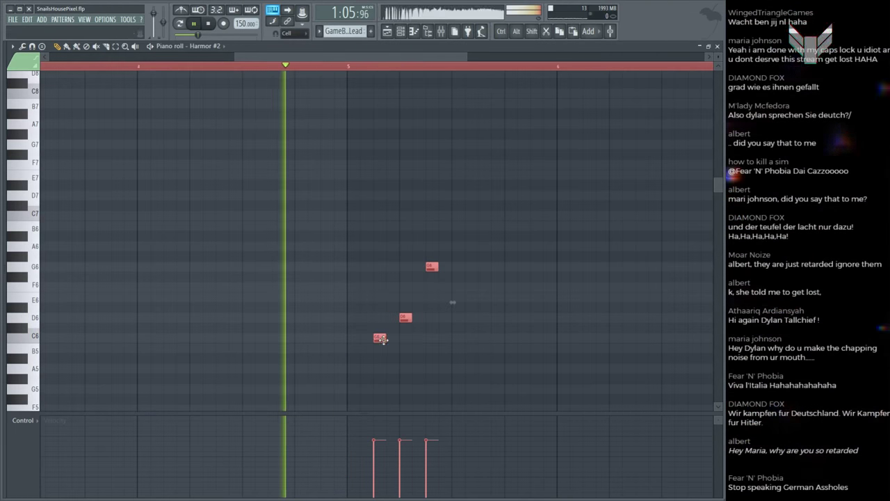
{"action": "left_click", "coordinate": [367, 269]}
{"action": "key", "text": "F5"}
{"action": "key", "text": "space"}
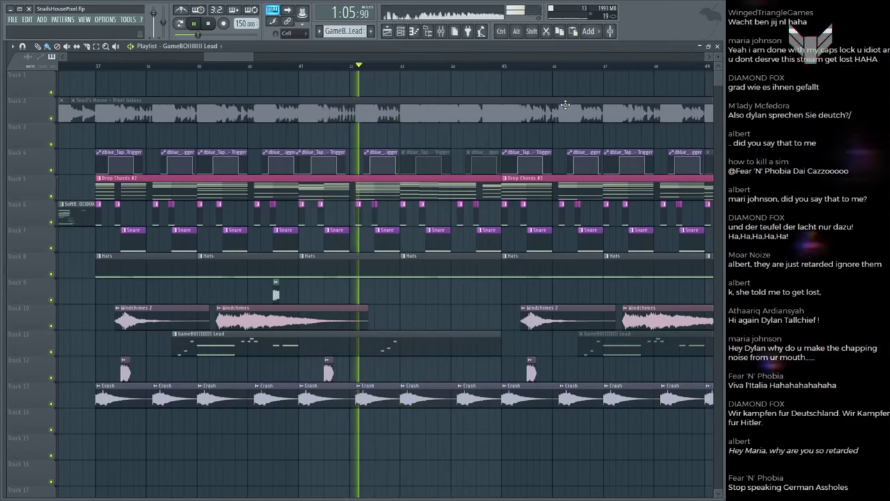
{"action": "key", "text": "space"}
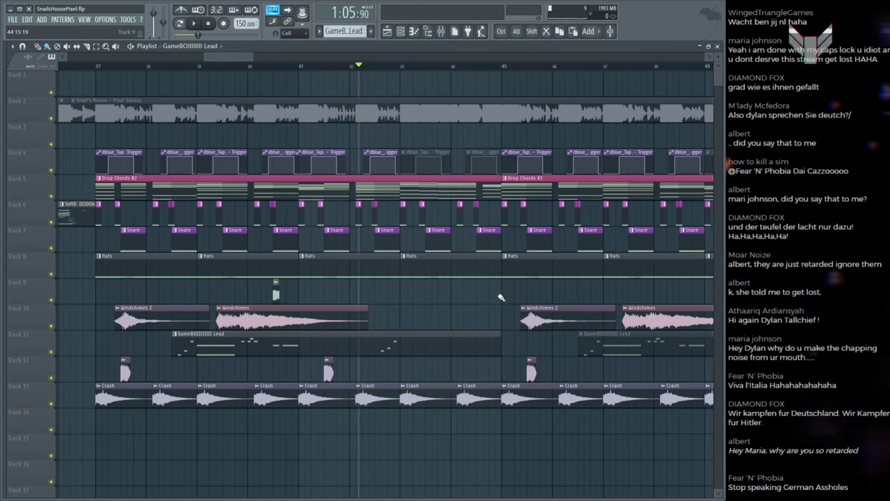
Step: Replay the drop in the Playlist with the Snail's House reference clip selected
{"action": "scroll", "coordinate": [355, 69], "scroll_direction": "up", "scroll_amount": 5}
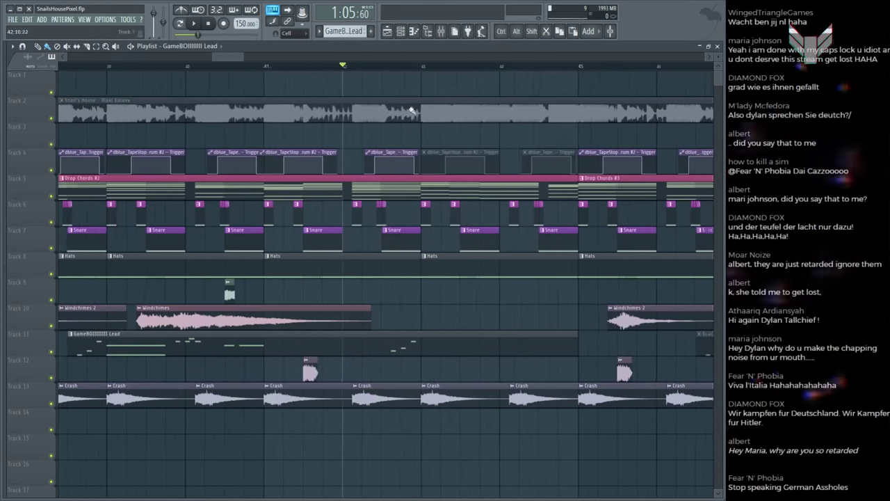
{"action": "scroll", "coordinate": [391, 72], "scroll_direction": "up", "scroll_amount": 2}
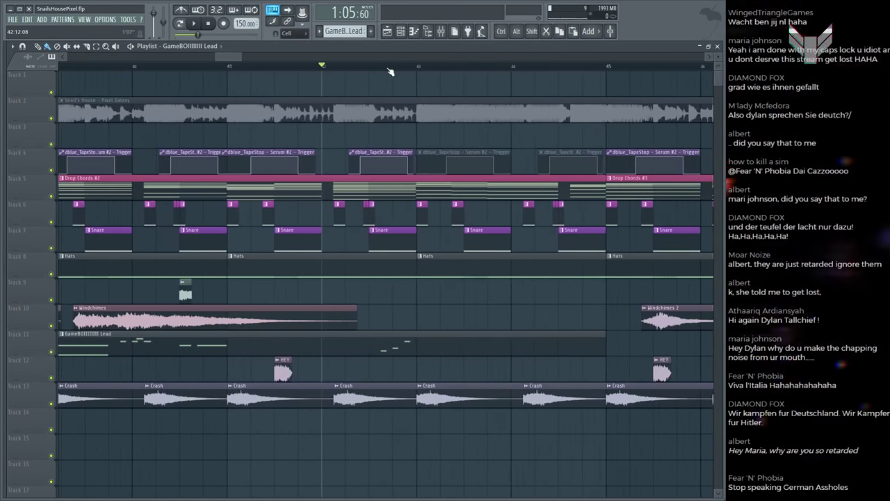
{"action": "key", "text": "space"}
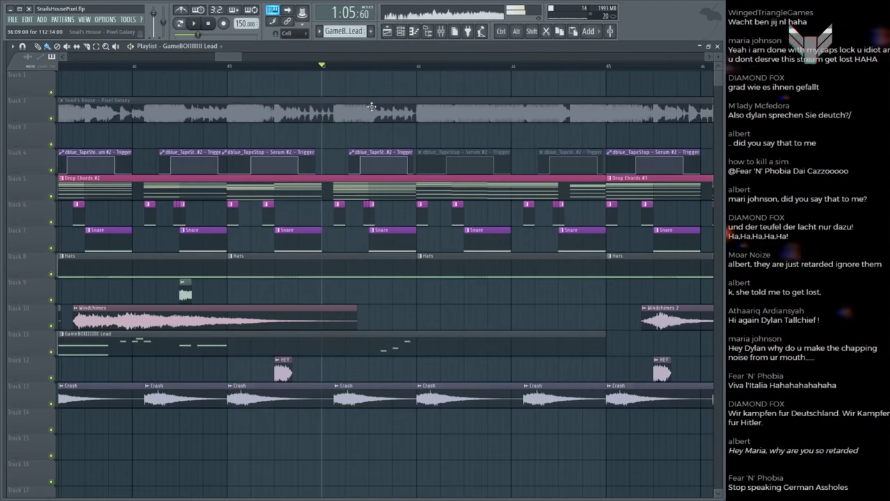
{"action": "key", "text": "space"}
{"action": "left_click", "coordinate": [369, 109]}
{"action": "key", "text": "space"}
{"action": "key", "text": "space"}
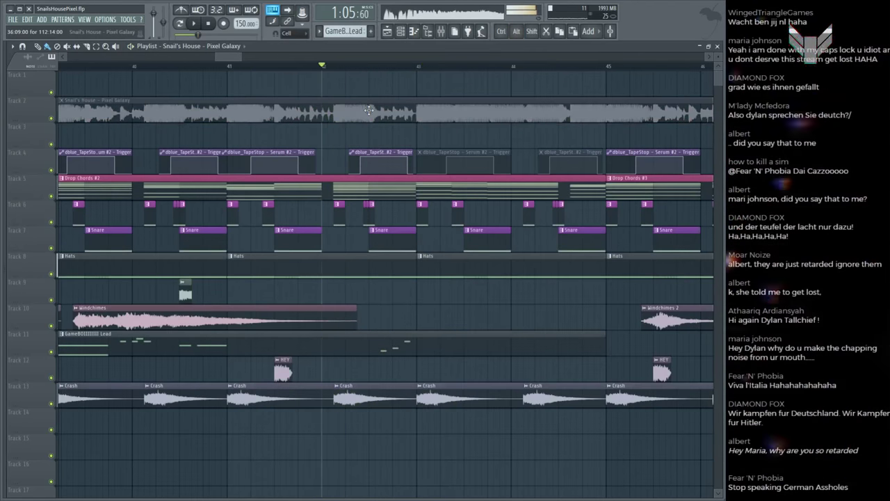
{"action": "key", "text": "space"}
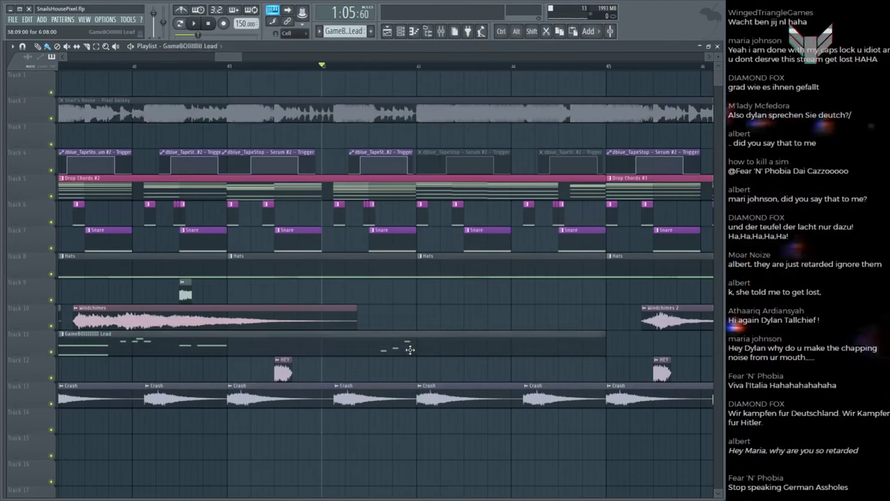
Step: Delete the C6 note from the lead pattern, leaving the G6, D6, E6 phrase
{"action": "double_click", "coordinate": [411, 350]}
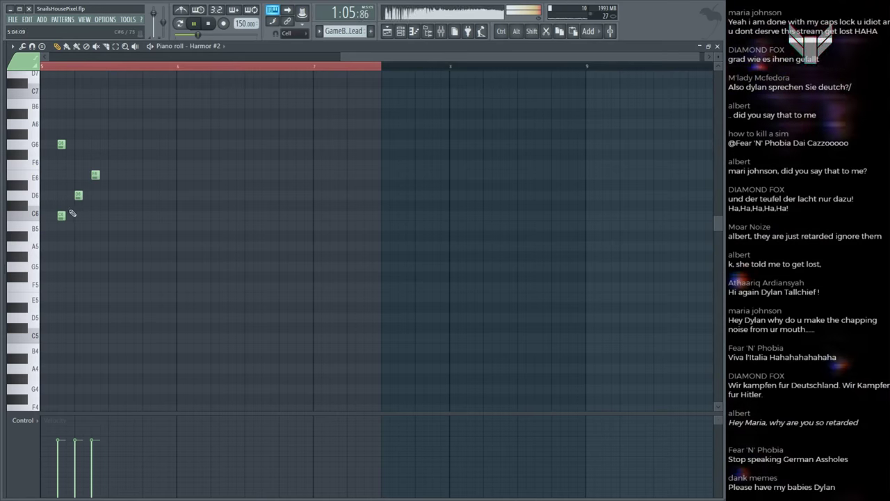
{"action": "right_click", "coordinate": [62, 215]}
{"action": "scroll", "coordinate": [131, 74], "scroll_direction": "down", "scroll_amount": 2}
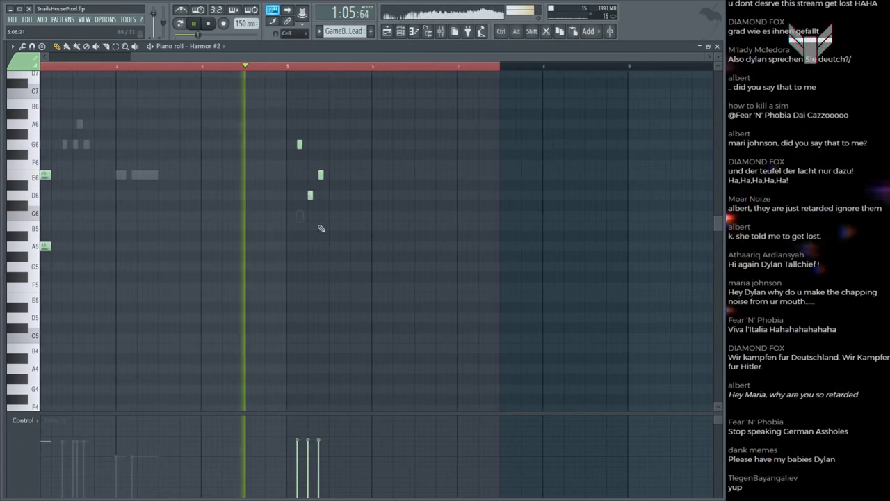
{"action": "key", "text": "F5"}
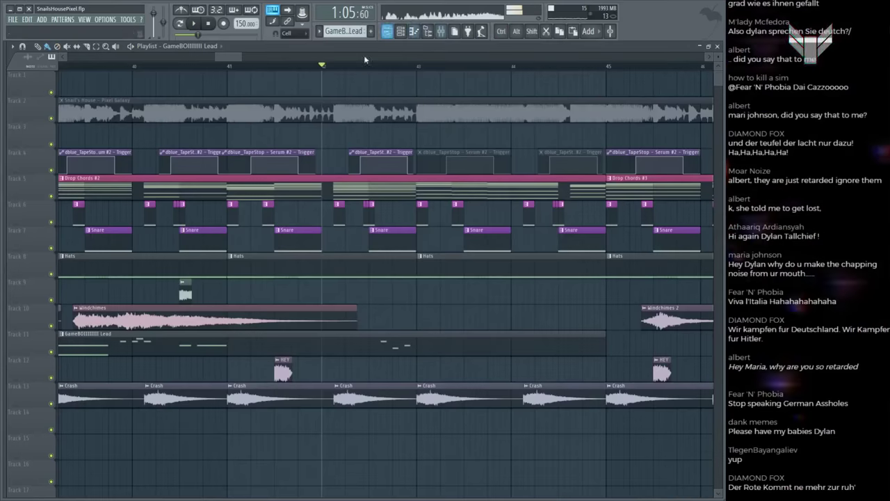
{"action": "scroll", "coordinate": [389, 70], "scroll_direction": "up", "scroll_amount": 5}
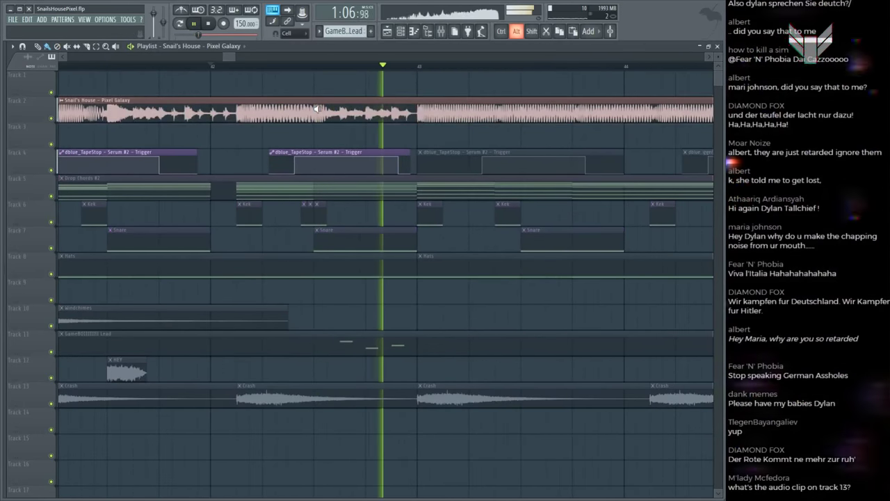
{"action": "left_click", "coordinate": [318, 108]}
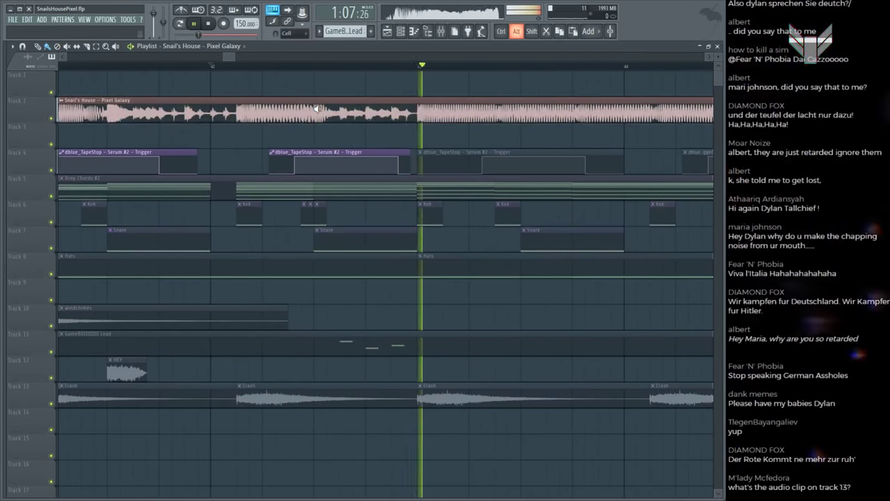
{"action": "key", "text": "space"}
{"action": "key", "text": "F6"}
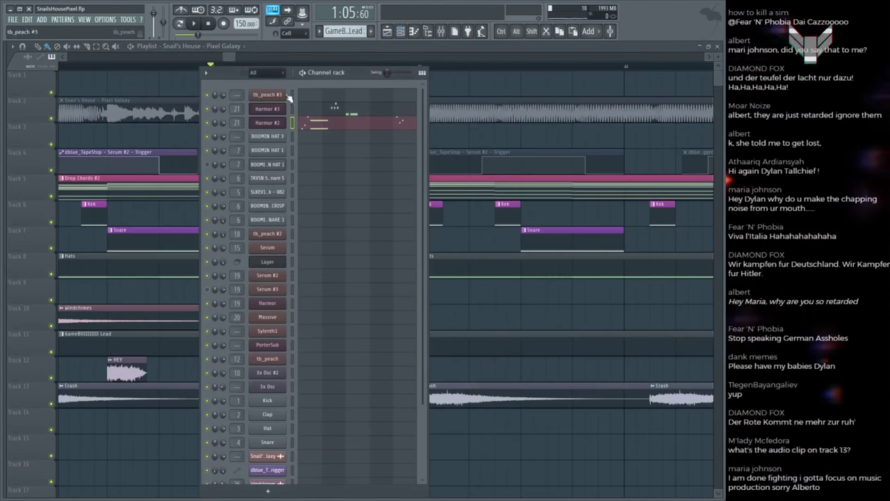
Step: Clone the tb_peach #3 channel into tb_peach #4 and play test notes on it
{"action": "left_click", "coordinate": [274, 97]}
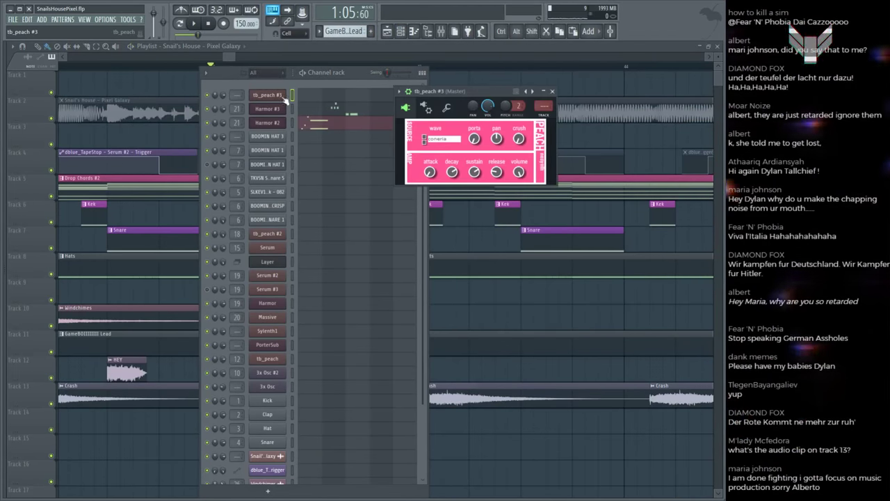
{"action": "key", "text": "alt+c"}
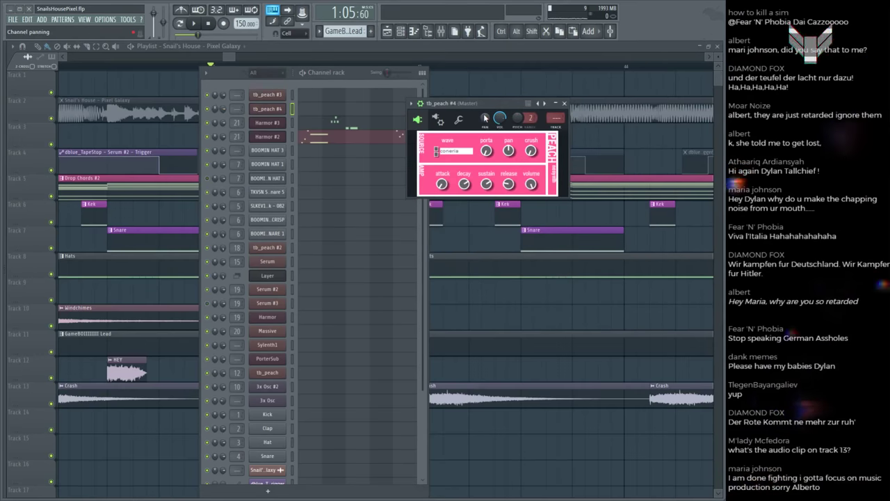
{"action": "left_click_drag", "start_coordinate": [469, 142], "coordinate": [400, 113]}
{"action": "scroll", "coordinate": [368, 158], "scroll_direction": "up", "scroll_amount": 1}
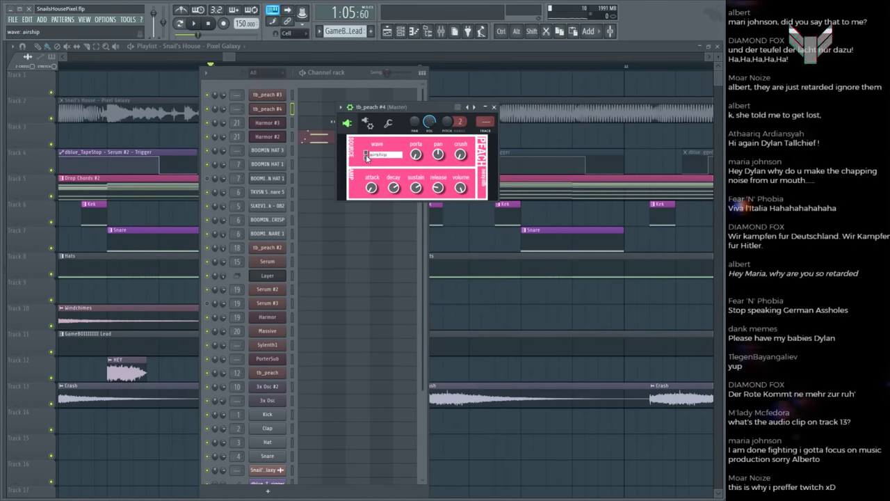
{"action": "scroll", "coordinate": [369, 156], "scroll_direction": "down", "scroll_amount": 1}
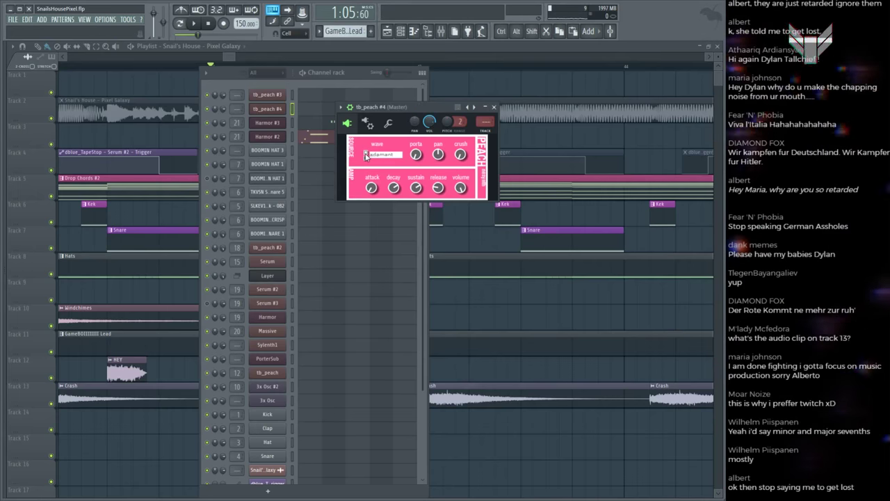
{"action": "key", "text": "d"}
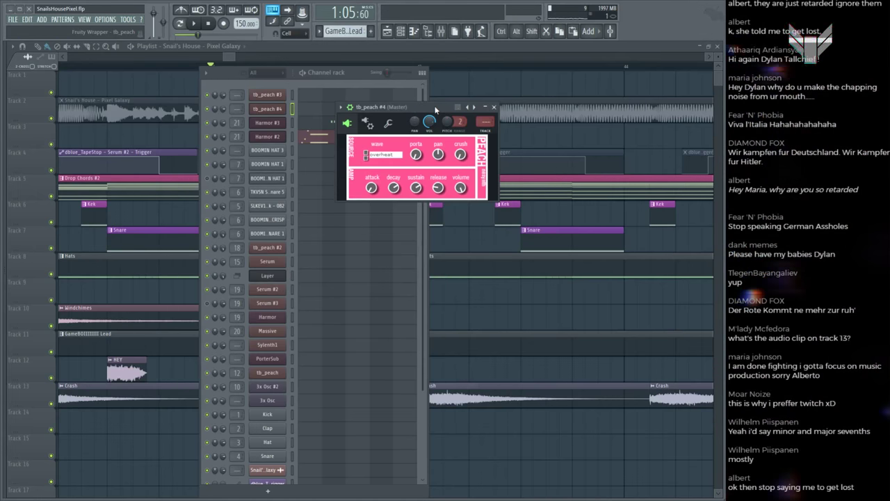
{"action": "key", "text": "d"}
{"action": "key", "text": "d"}
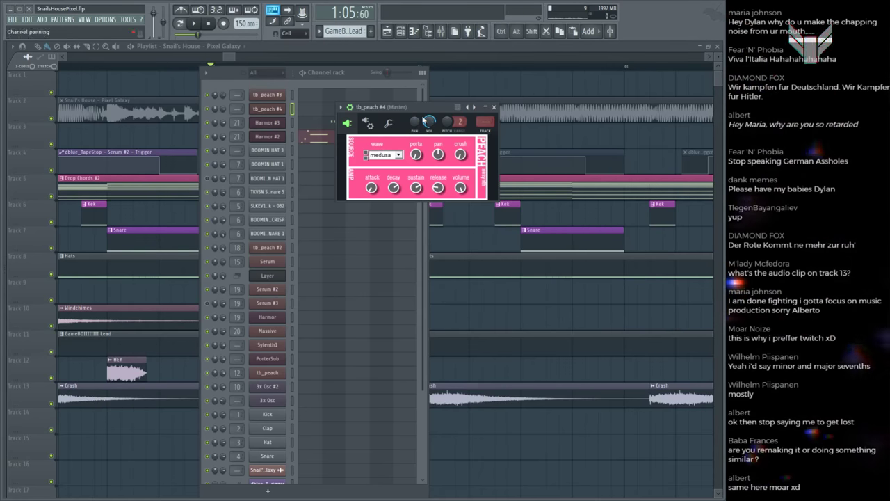
{"action": "scroll", "coordinate": [367, 155], "scroll_direction": "down", "scroll_amount": 1}
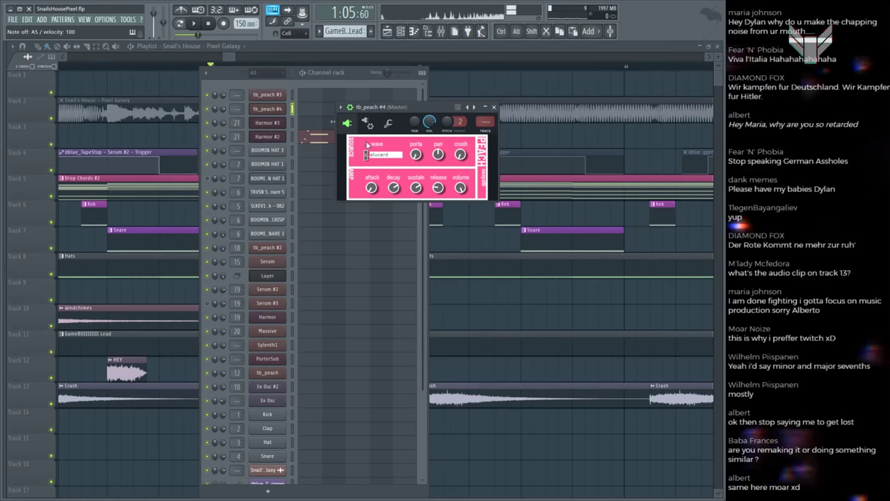
Step: Open tb_peach #4's notes and its general channel settings
{"action": "left_click", "coordinate": [314, 113]}
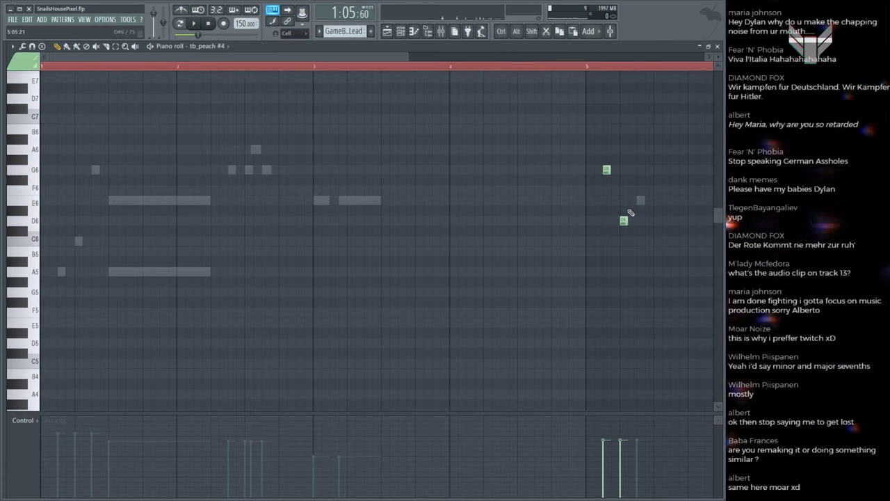
{"action": "key", "text": "F5"}
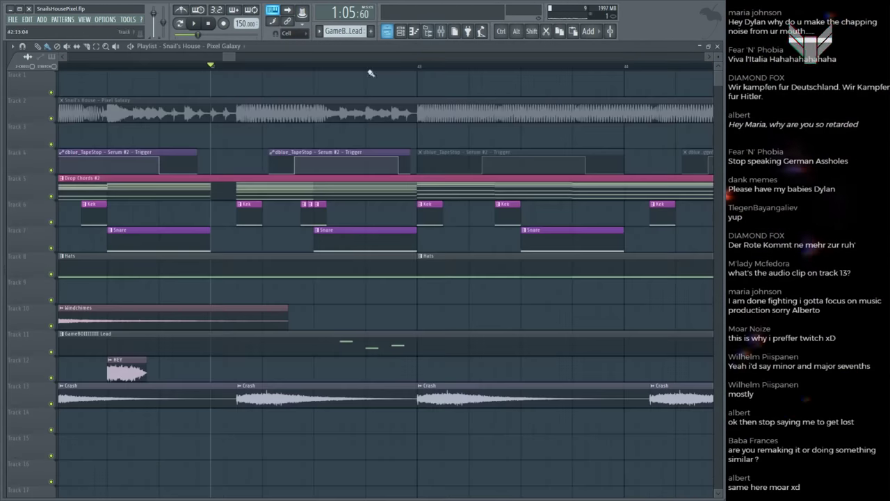
{"action": "key", "text": "F6"}
{"action": "left_click", "coordinate": [265, 110]}
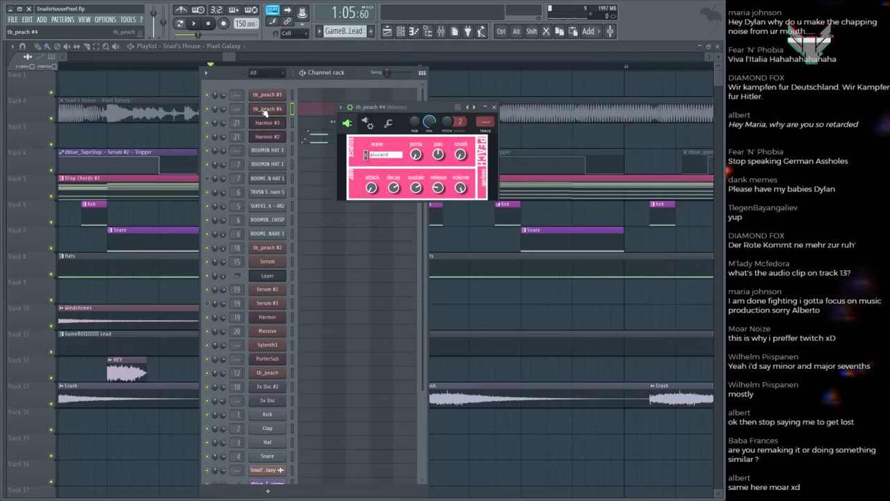
{"action": "left_click", "coordinate": [388, 124]}
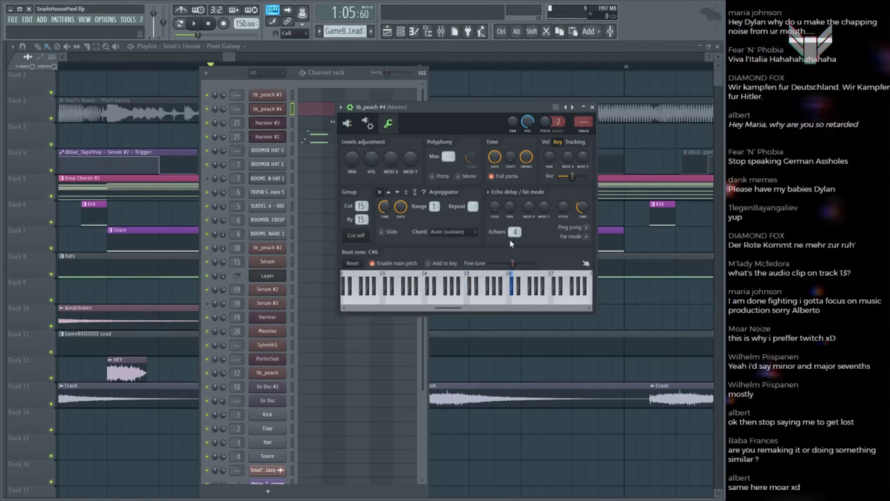
{"action": "key", "text": "F12"}
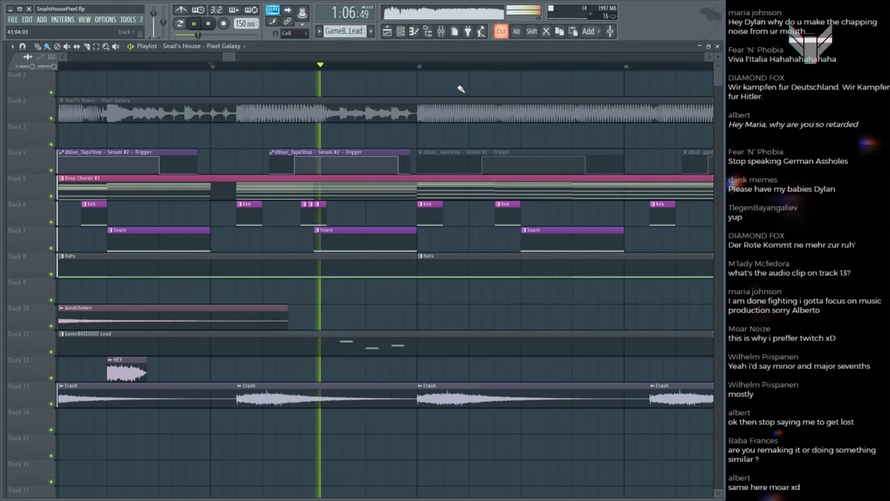
Step: Play the GameBoi Lead phrase on tb_peach #4 from its piano roll
{"action": "scroll", "coordinate": [382, 73], "scroll_direction": "down", "scroll_amount": 3}
{"action": "key", "text": "F6"}
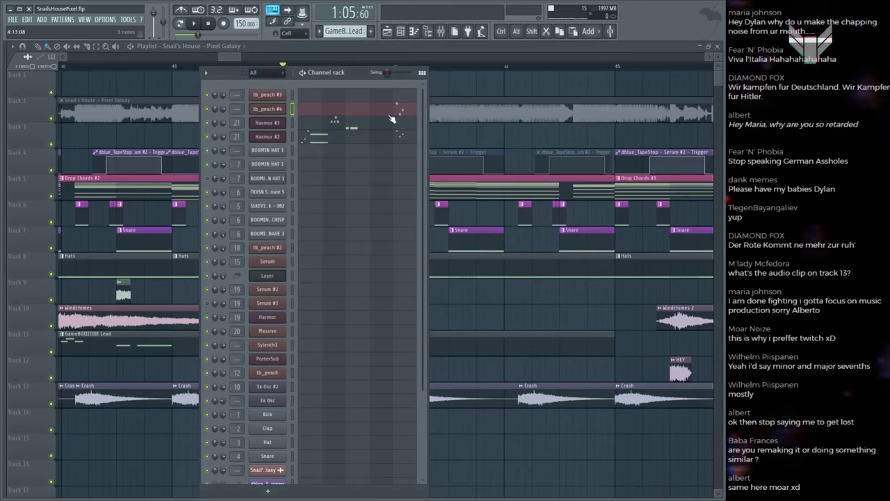
{"action": "left_click", "coordinate": [393, 118]}
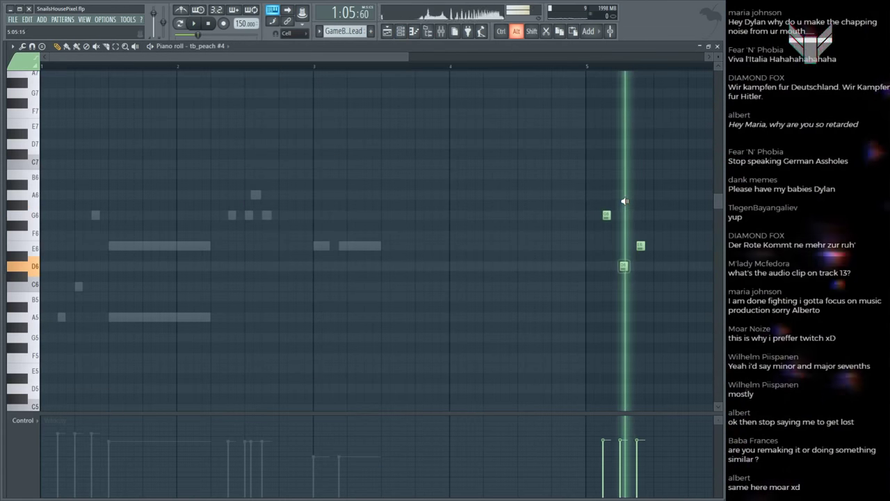
{"action": "key", "text": "space"}
{"action": "key", "text": "F5"}
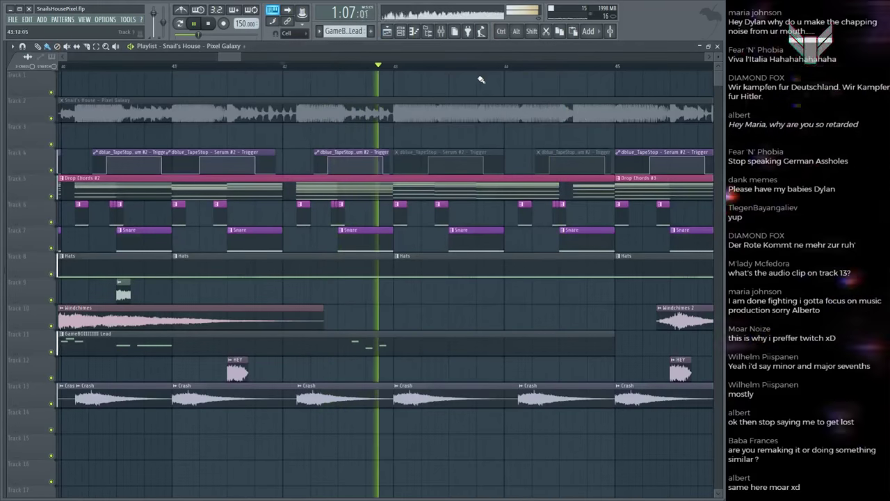
{"action": "key", "text": "ctrl+s"}
{"action": "scroll", "coordinate": [431, 73], "scroll_direction": "down", "scroll_amount": 5}
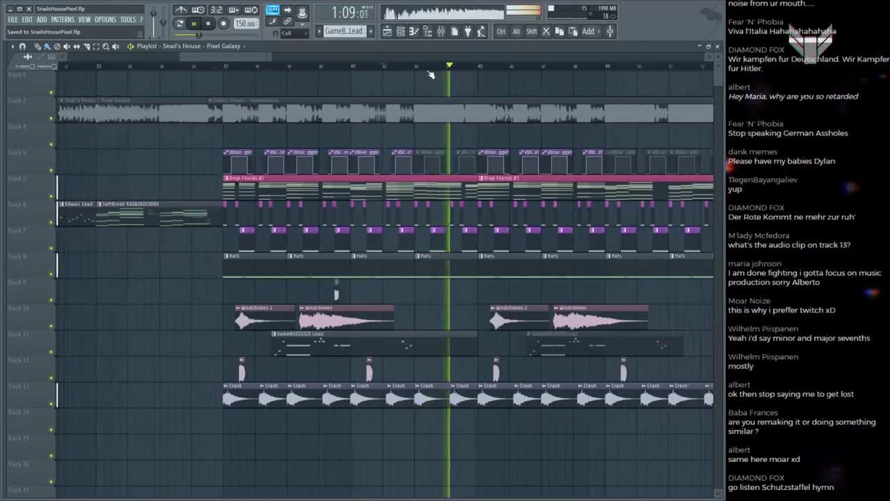
{"action": "scroll", "coordinate": [443, 70], "scroll_direction": "up", "scroll_amount": 3}
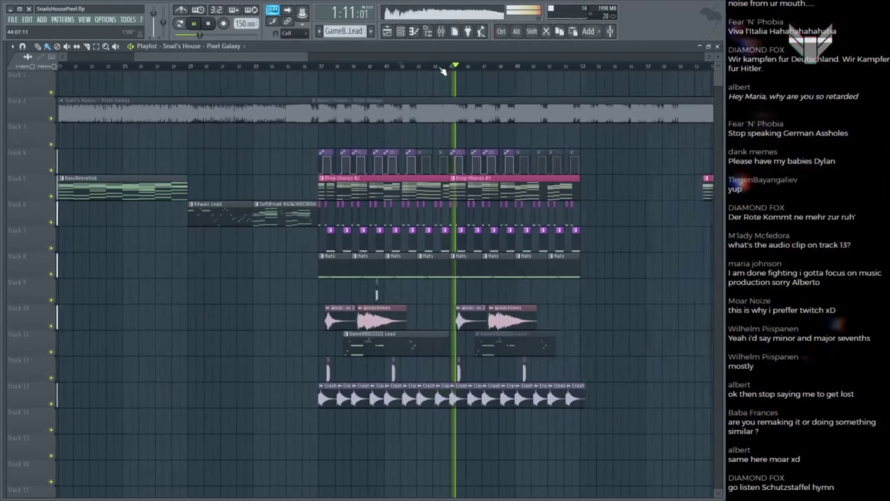
{"action": "scroll", "coordinate": [443, 70], "scroll_direction": "down", "scroll_amount": 5}
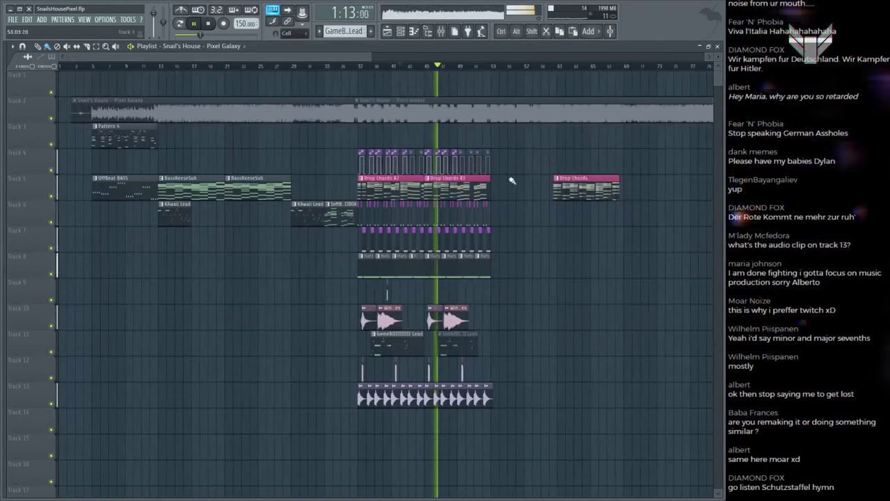
{"action": "scroll", "coordinate": [485, 97], "scroll_direction": "up", "scroll_amount": 4}
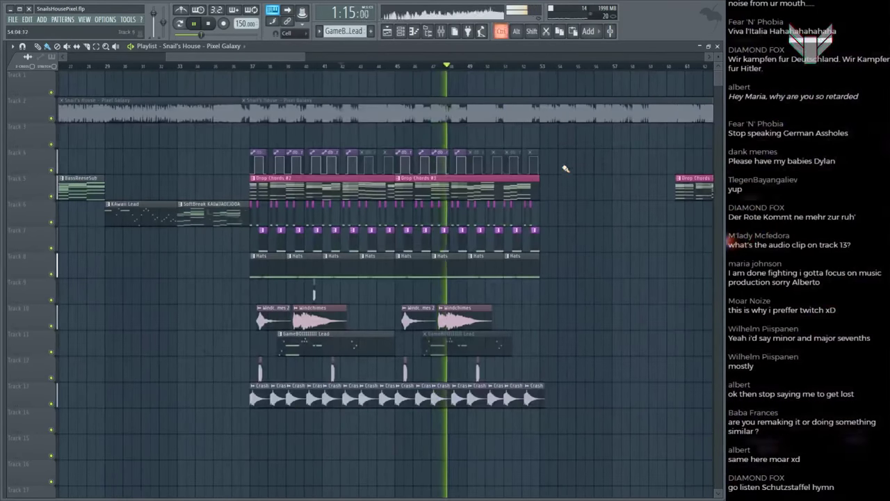
{"action": "scroll", "coordinate": [402, 64], "scroll_direction": "up", "scroll_amount": 3}
{"action": "scroll", "coordinate": [407, 66], "scroll_direction": "down", "scroll_amount": 3}
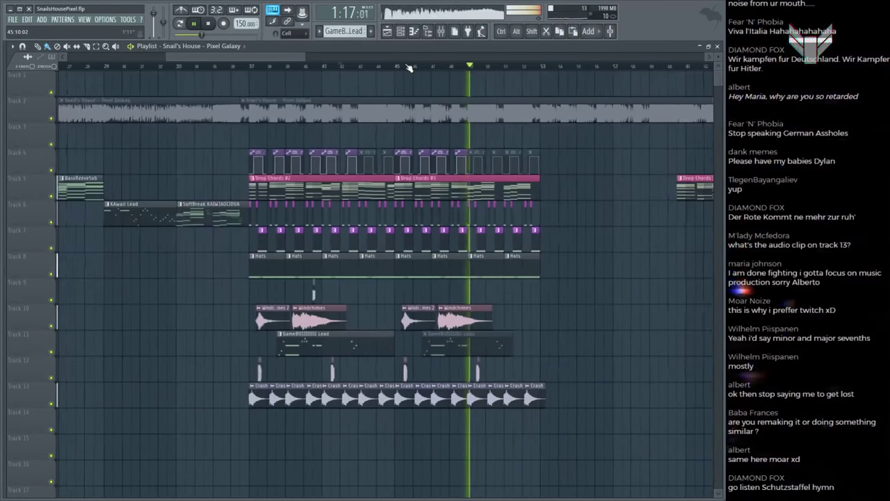
{"action": "scroll", "coordinate": [409, 68], "scroll_direction": "up", "scroll_amount": 4}
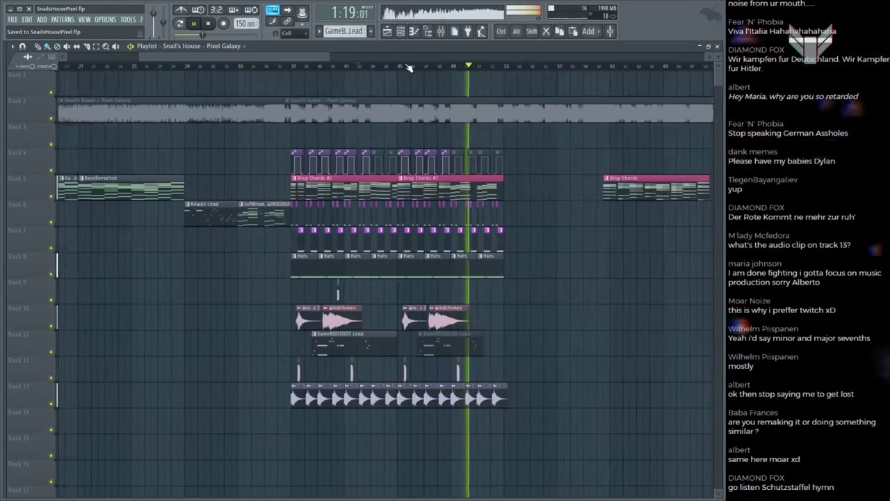
{"action": "key", "text": "ctrl+s"}
{"action": "scroll", "coordinate": [410, 68], "scroll_direction": "down", "scroll_amount": 5}
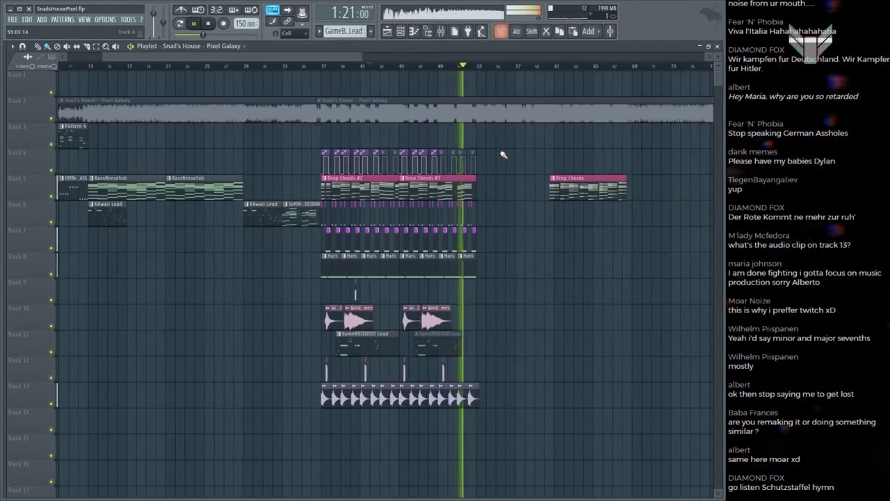
{"action": "scroll", "coordinate": [374, 69], "scroll_direction": "up", "scroll_amount": 5}
{"action": "left_click", "coordinate": [377, 70]}
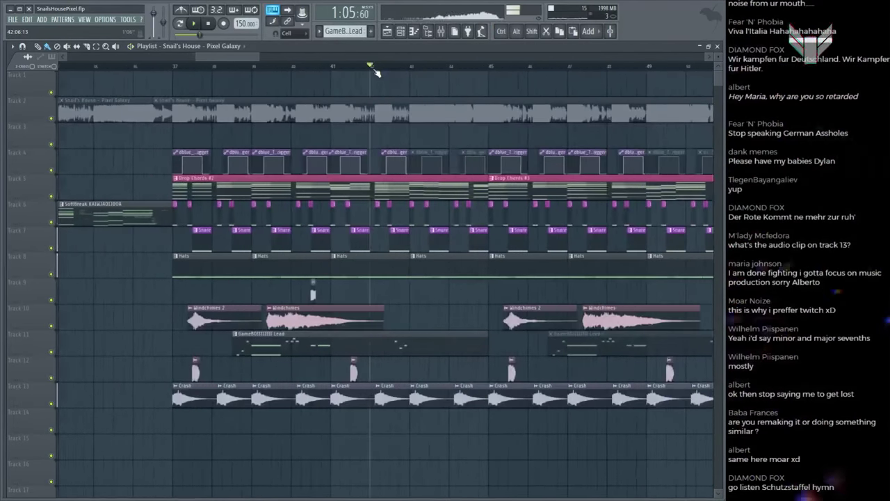
{"action": "scroll", "coordinate": [377, 73], "scroll_direction": "up", "scroll_amount": 1}
{"action": "key", "text": "alt"}
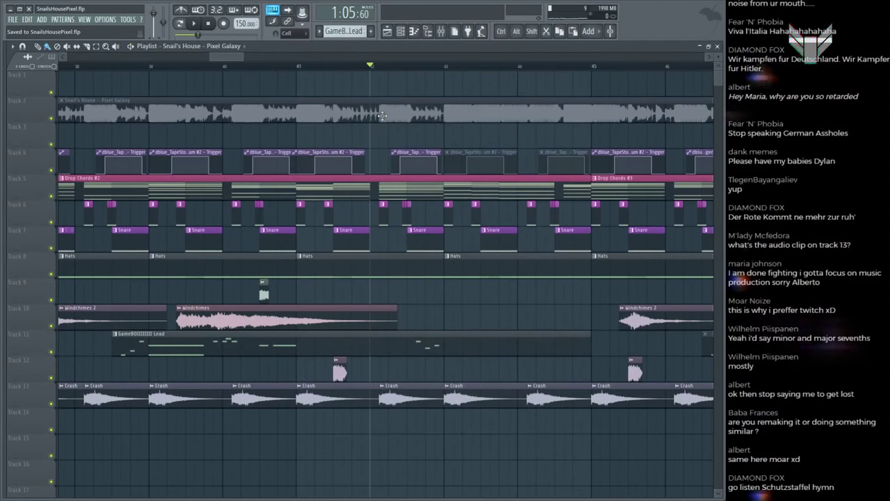
{"action": "left_click", "coordinate": [374, 110]}
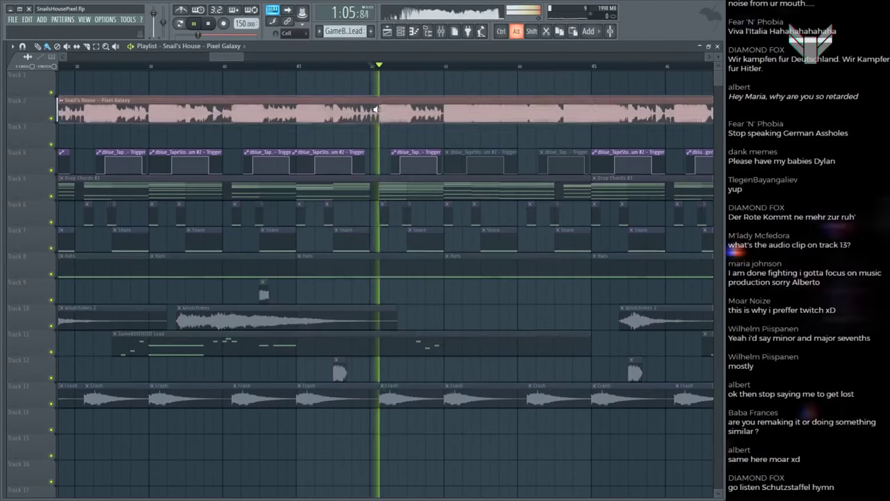
{"action": "left_click", "coordinate": [375, 110]}
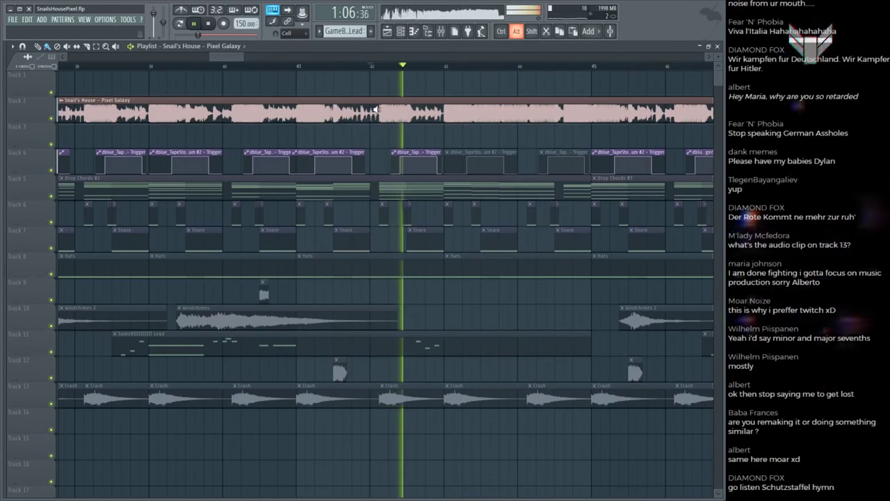
{"action": "left_click", "coordinate": [379, 67]}
{"action": "scroll", "coordinate": [388, 68], "scroll_direction": "down", "scroll_amount": 2}
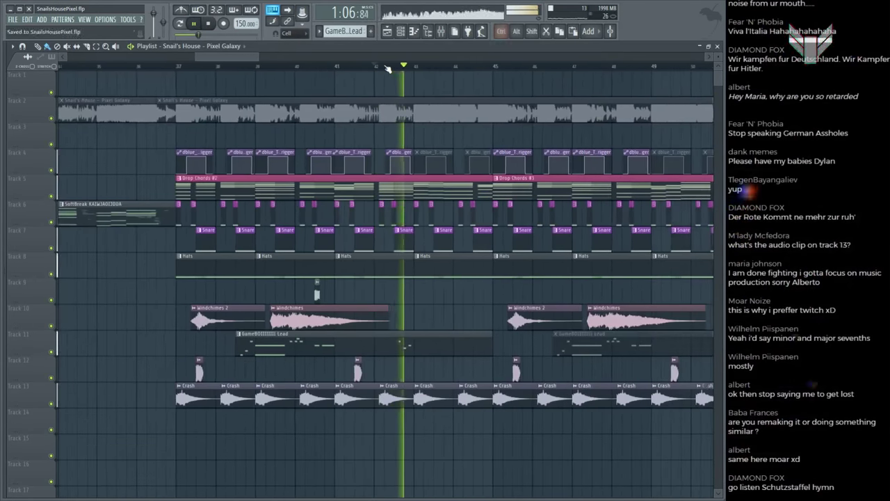
{"action": "key", "text": "space"}
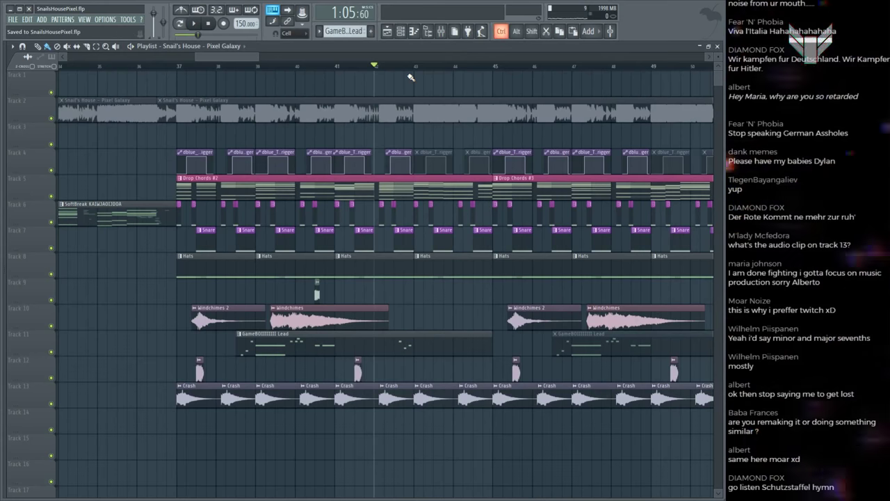
{"action": "key", "text": "space"}
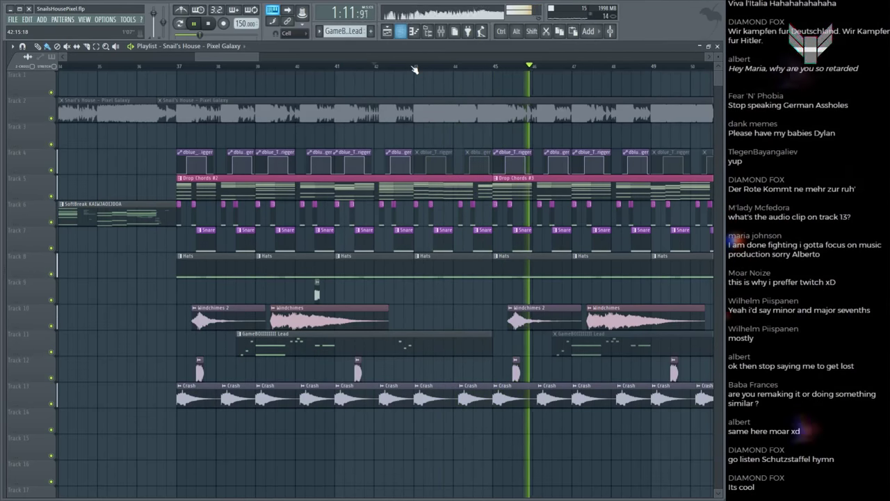
{"action": "scroll", "coordinate": [418, 59], "scroll_direction": "up", "scroll_amount": 3}
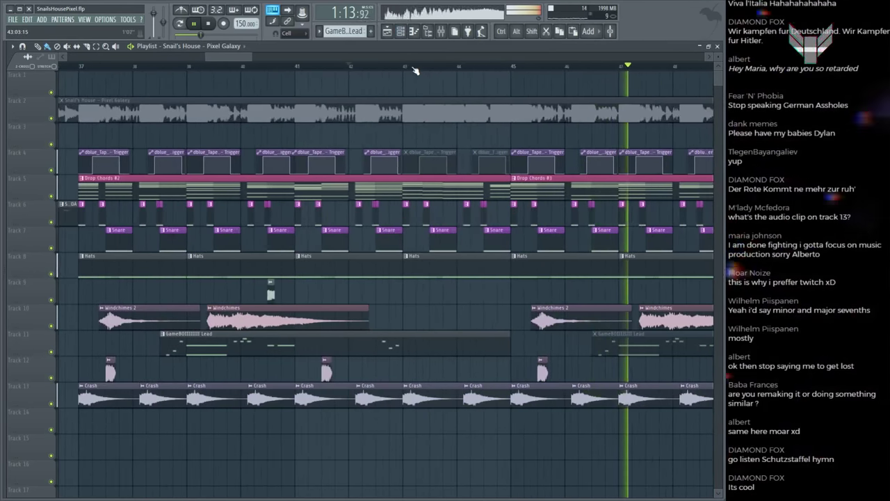
{"action": "left_click", "coordinate": [360, 114]}
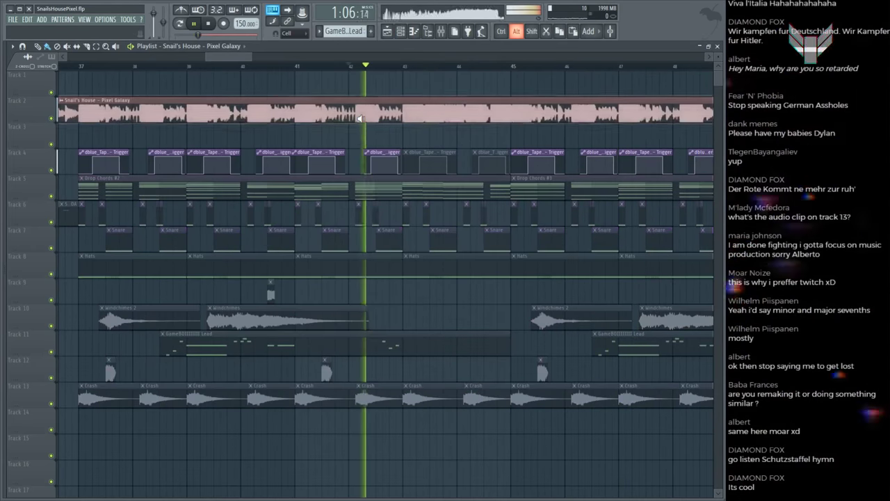
{"action": "left_click", "coordinate": [360, 118], "text": "alt"}
{"action": "key", "text": "space"}
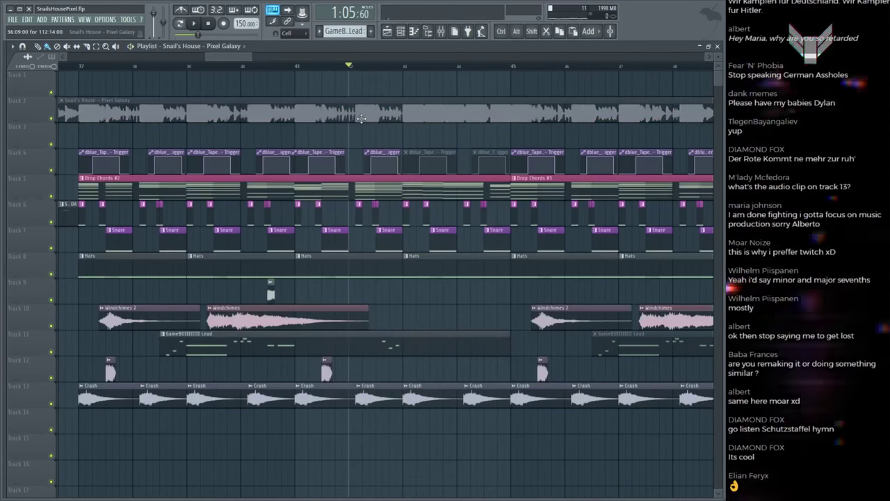
{"action": "left_click", "coordinate": [355, 111]}
{"action": "key", "text": "space"}
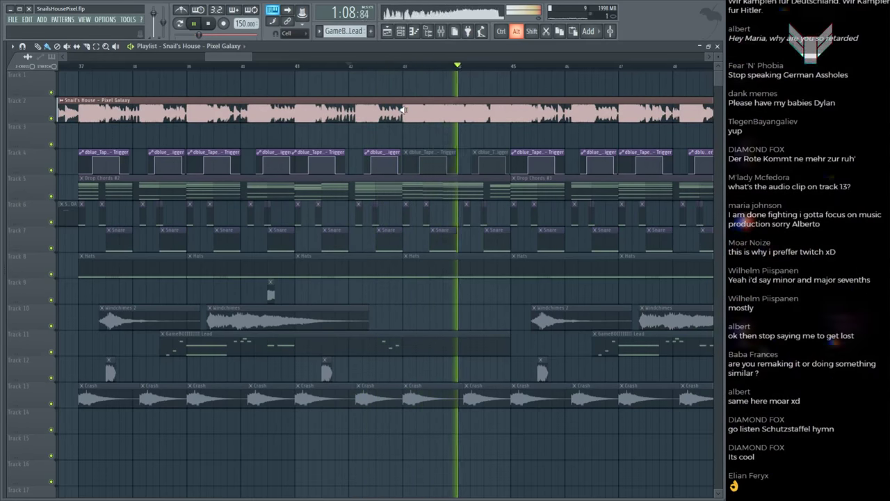
{"action": "key", "text": "space"}
{"action": "scroll", "coordinate": [418, 209], "scroll_direction": "up", "scroll_amount": 2}
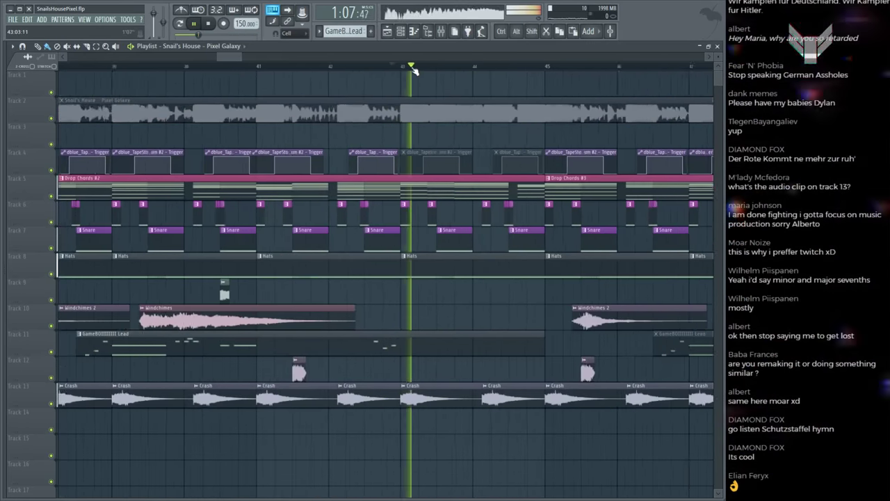
{"action": "scroll", "coordinate": [451, 285], "scroll_direction": "down", "scroll_amount": 3}
{"action": "scroll", "coordinate": [451, 285], "scroll_direction": "down", "scroll_amount": 1}
Step: Move a crash clip and add another short Crash clip on Track 13 leading into bar 45
{"action": "left_click_drag", "start_coordinate": [549, 304], "coordinate": [469, 302]}
{"action": "key", "text": "space"}
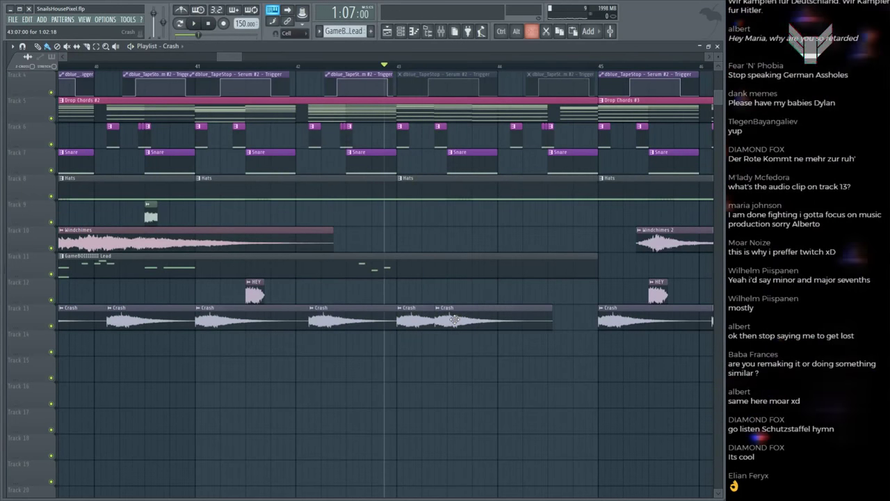
{"action": "key", "text": "space"}
{"action": "left_click", "coordinate": [515, 320]}
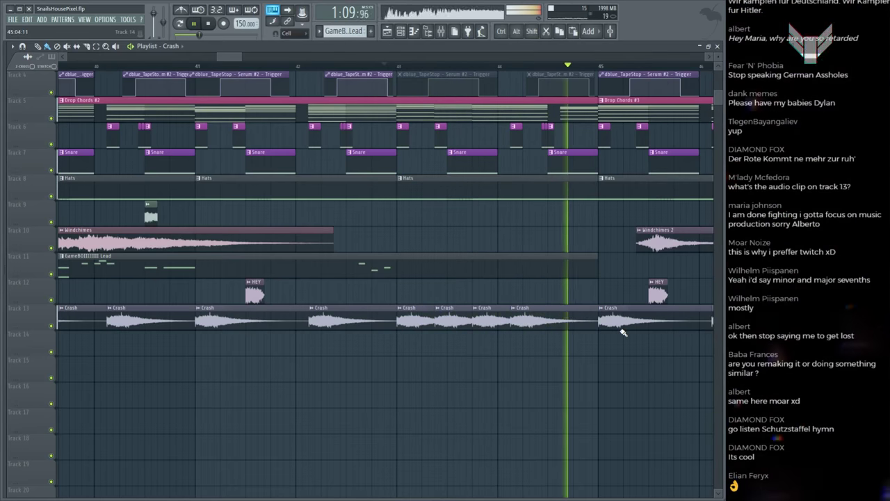
{"action": "key", "text": "space"}
{"action": "key", "text": "space"}
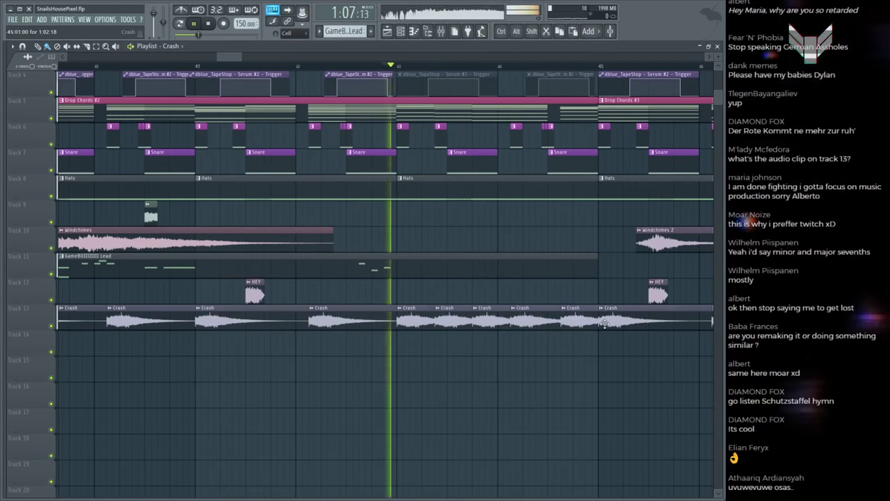
{"action": "scroll", "coordinate": [540, 243], "scroll_direction": "up", "scroll_amount": 3}
Step: Save the project as SnailsHousePixel.flp and zoom the playlist out
{"action": "key", "text": "ctrl+s"}
{"action": "scroll", "coordinate": [491, 98], "scroll_direction": "down", "scroll_amount": 4}
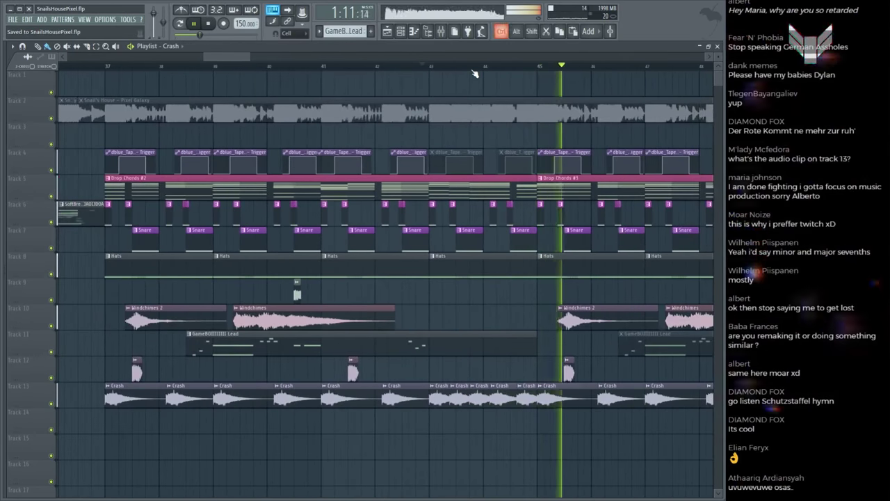
{"action": "scroll", "coordinate": [470, 71], "scroll_direction": "down", "scroll_amount": 2}
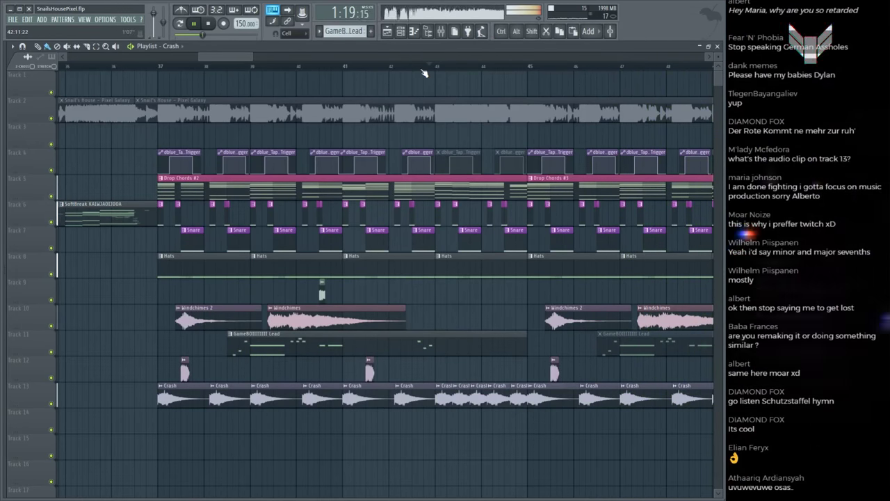
{"action": "left_click", "coordinate": [401, 66]}
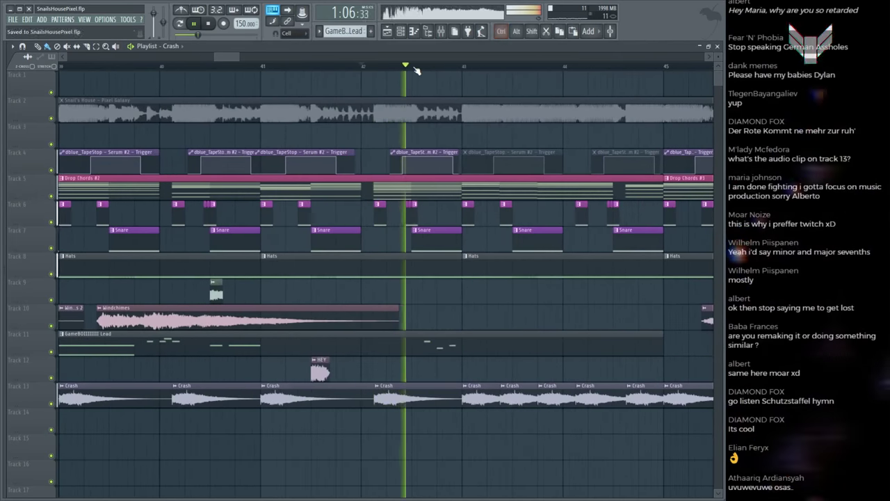
{"action": "scroll", "coordinate": [389, 111], "scroll_direction": "up", "scroll_amount": 3}
{"action": "left_click", "coordinate": [368, 112]}
{"action": "left_click", "coordinate": [348, 111]}
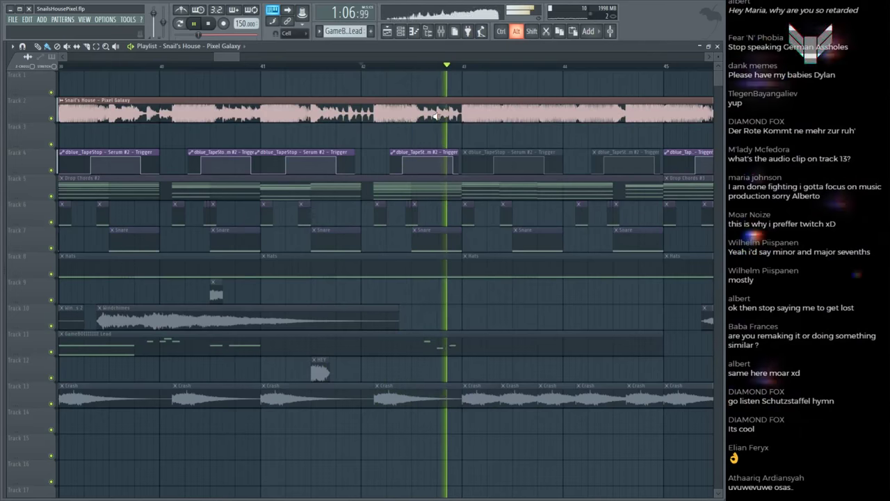
{"action": "left_click", "coordinate": [318, 111]}
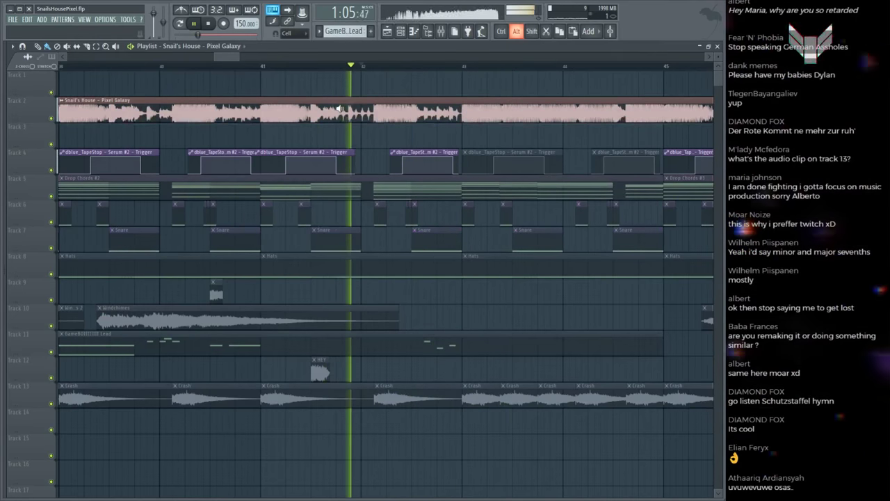
{"action": "key", "text": "space"}
{"action": "left_click", "coordinate": [289, 284]}
{"action": "left_click", "coordinate": [176, 115], "text": "alt"}
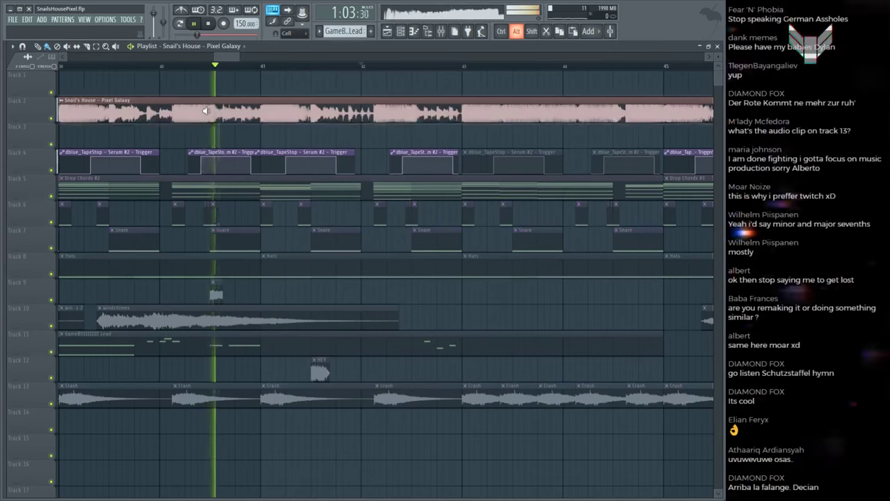
{"action": "key", "text": "space"}
{"action": "left_click", "coordinate": [254, 95]}
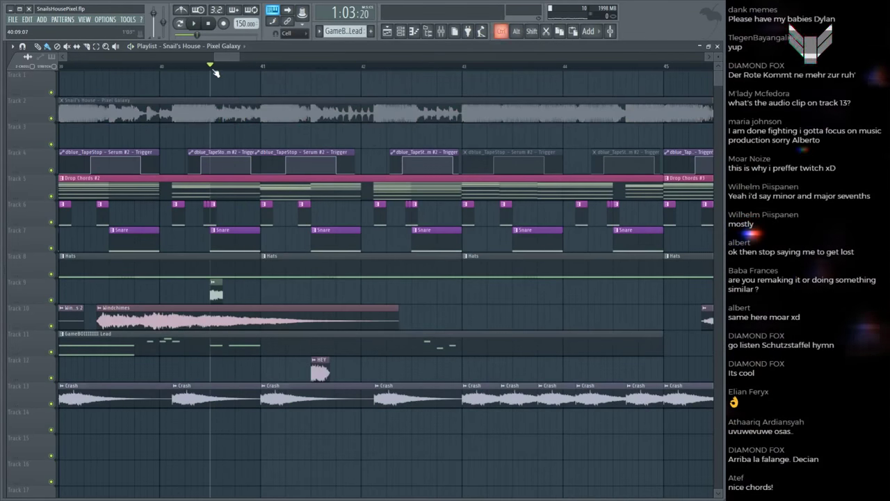
{"action": "mouse_move", "coordinate": [11, 224]}
{"action": "left_click", "coordinate": [26, 60]}
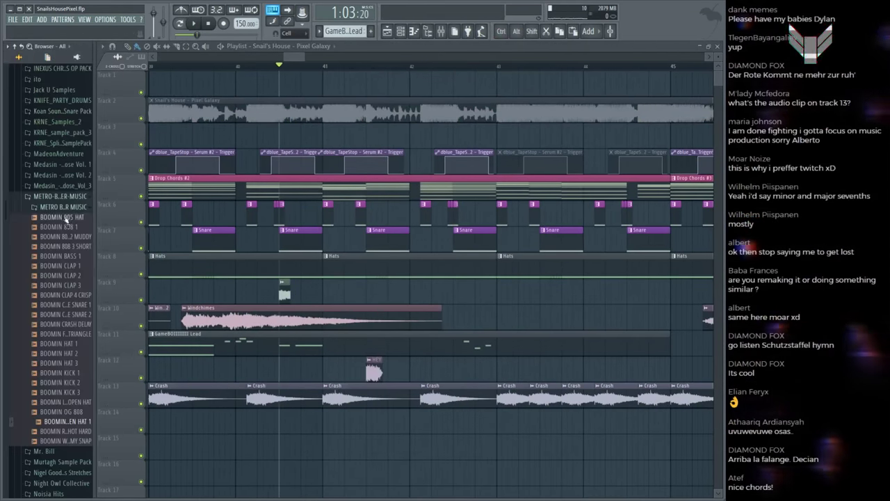
{"action": "scroll", "coordinate": [55, 200], "scroll_direction": "down", "scroll_amount": 15}
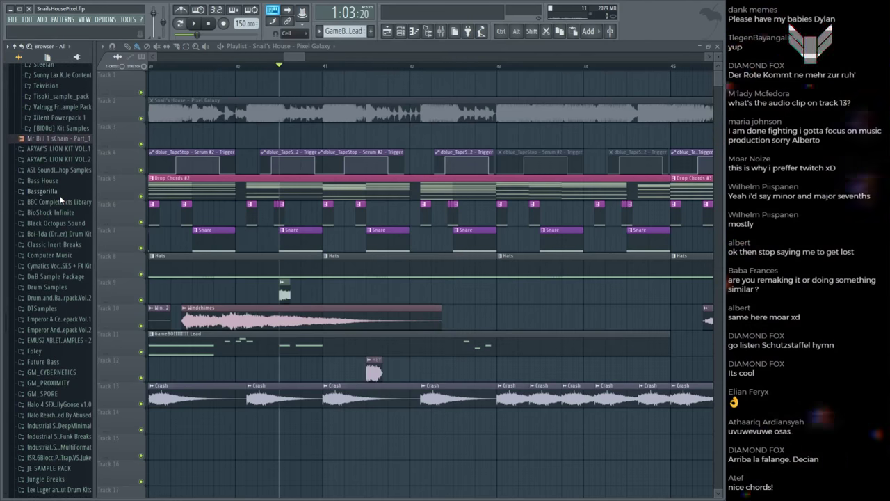
{"action": "scroll", "coordinate": [61, 200], "scroll_direction": "down", "scroll_amount": 5}
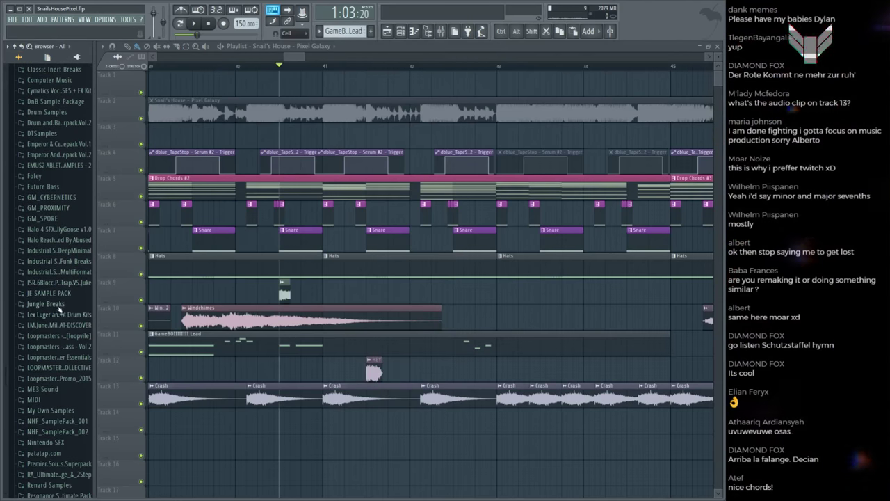
{"action": "scroll", "coordinate": [60, 309], "scroll_direction": "down", "scroll_amount": 15}
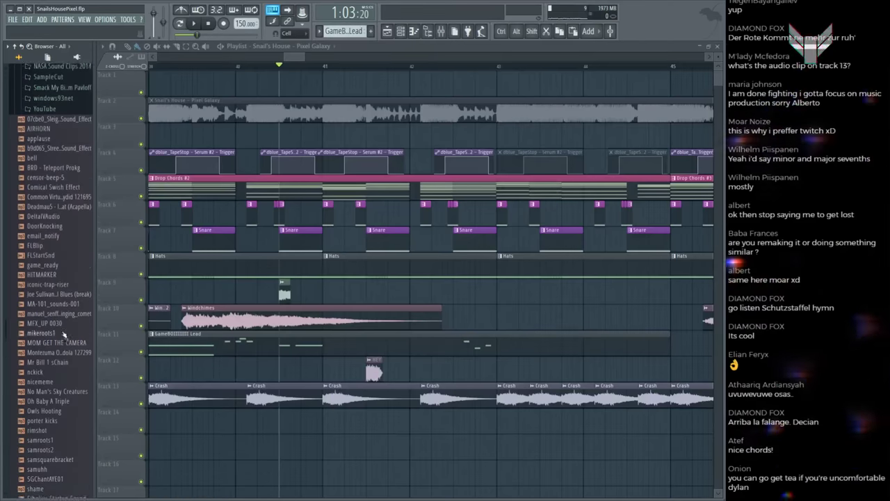
{"action": "scroll", "coordinate": [63, 335], "scroll_direction": "up", "scroll_amount": 2}
{"action": "left_click", "coordinate": [49, 99]}
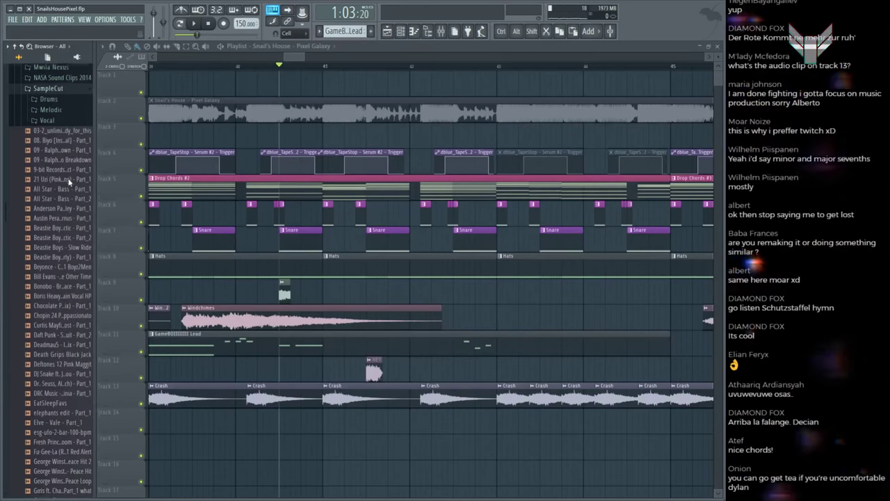
{"action": "scroll", "coordinate": [69, 182], "scroll_direction": "down", "scroll_amount": 1}
{"action": "left_click", "coordinate": [69, 181]}
{"action": "scroll", "coordinate": [65, 234], "scroll_direction": "down", "scroll_amount": 13}
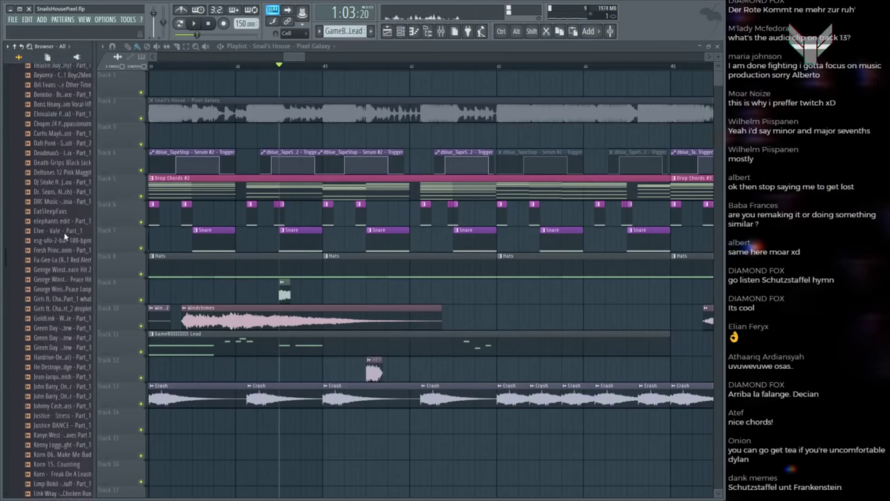
{"action": "scroll", "coordinate": [65, 234], "scroll_direction": "up", "scroll_amount": 15}
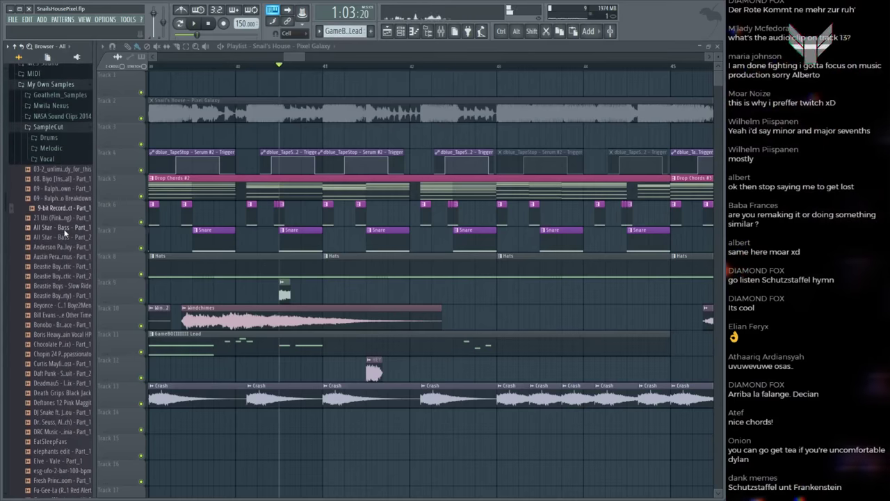
{"action": "scroll", "coordinate": [59, 218], "scroll_direction": "down", "scroll_amount": 4}
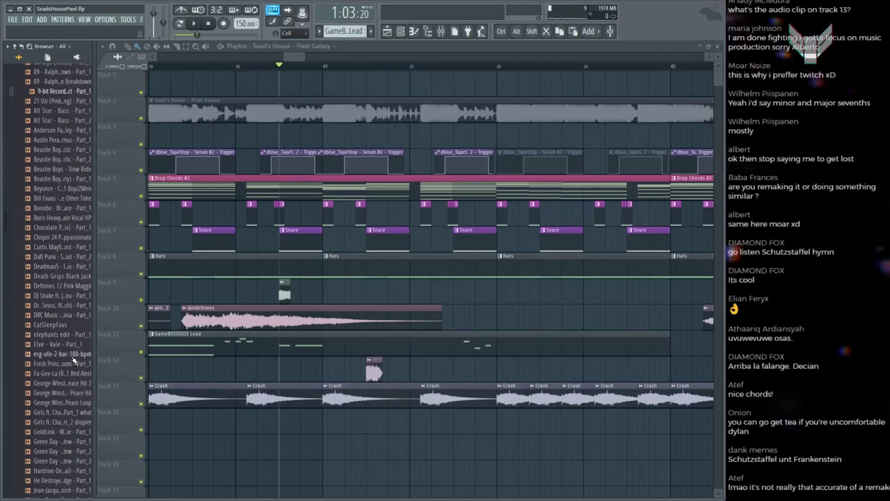
{"action": "scroll", "coordinate": [67, 268], "scroll_direction": "down", "scroll_amount": 6}
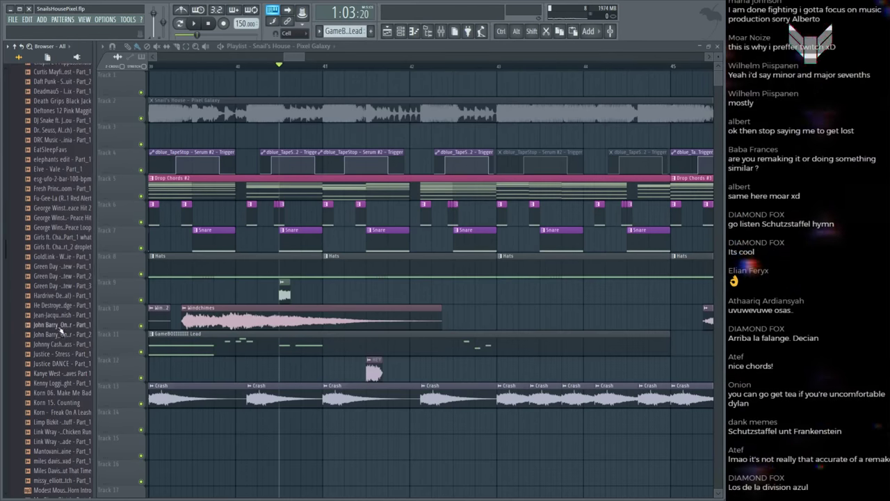
{"action": "scroll", "coordinate": [57, 318], "scroll_direction": "up", "scroll_amount": 12}
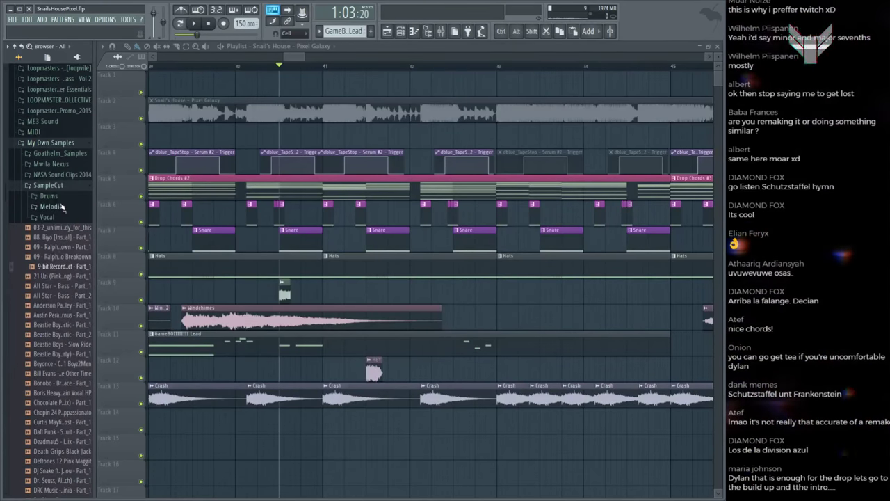
{"action": "left_click", "coordinate": [50, 207]}
{"action": "left_click", "coordinate": [63, 207]}
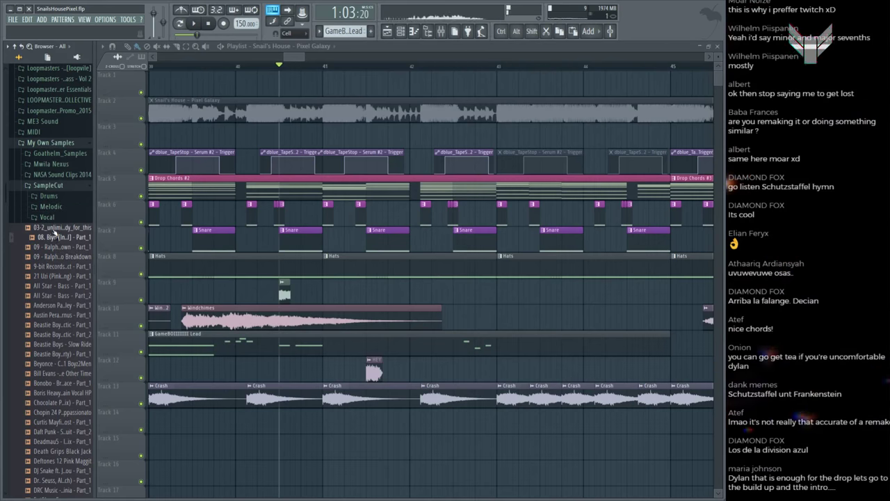
{"action": "scroll", "coordinate": [56, 233], "scroll_direction": "down", "scroll_amount": 5}
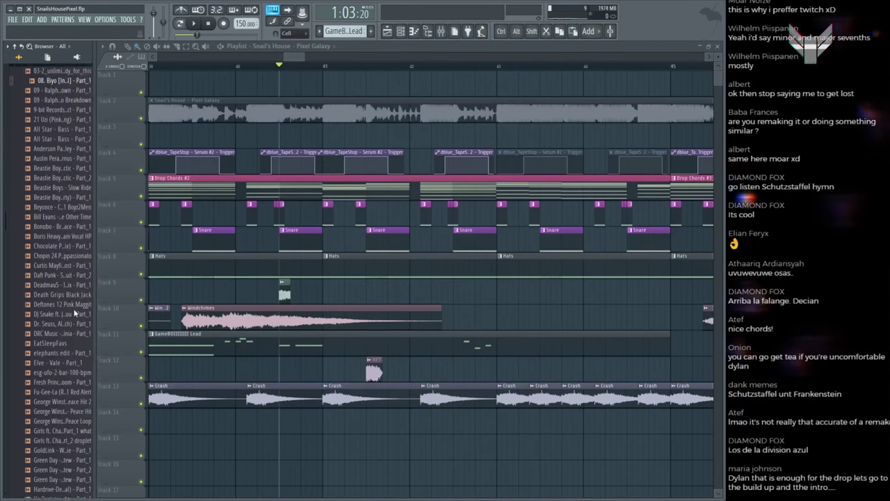
{"action": "scroll", "coordinate": [75, 314], "scroll_direction": "down", "scroll_amount": 8}
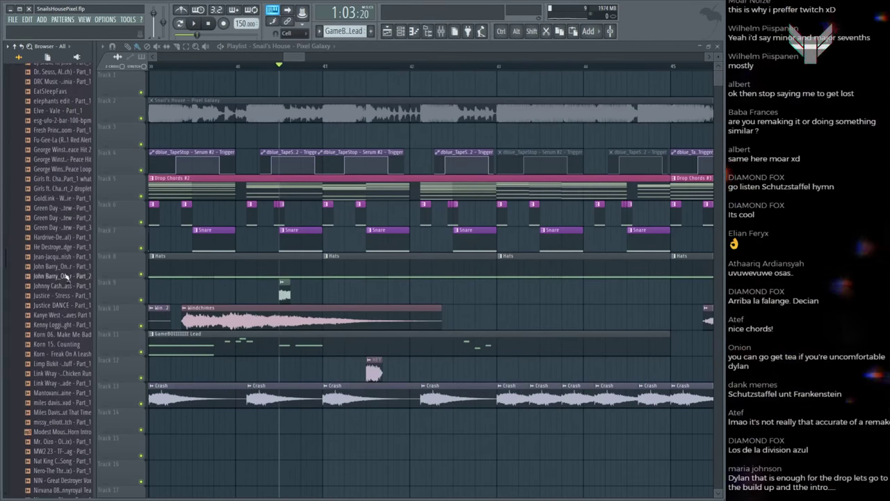
{"action": "scroll", "coordinate": [66, 305], "scroll_direction": "down", "scroll_amount": 2}
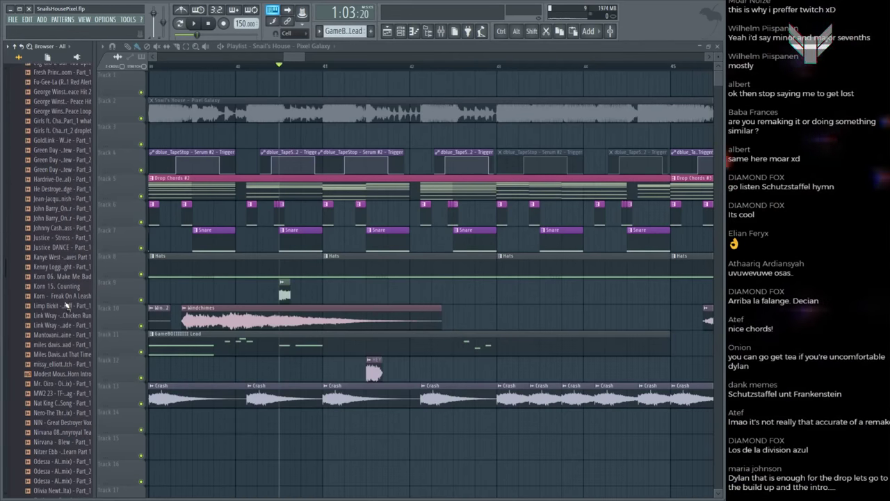
{"action": "scroll", "coordinate": [64, 258], "scroll_direction": "down", "scroll_amount": 4}
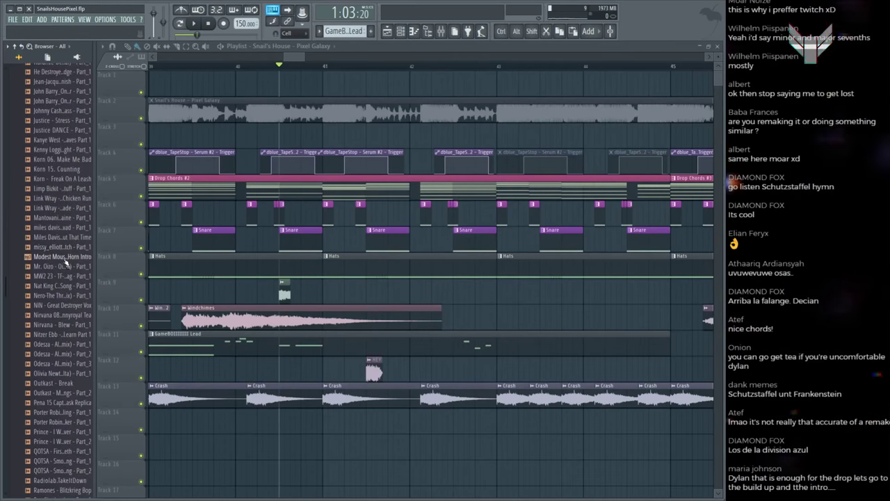
{"action": "scroll", "coordinate": [65, 260], "scroll_direction": "down", "scroll_amount": 2}
{"action": "scroll", "coordinate": [66, 261], "scroll_direction": "down", "scroll_amount": 10}
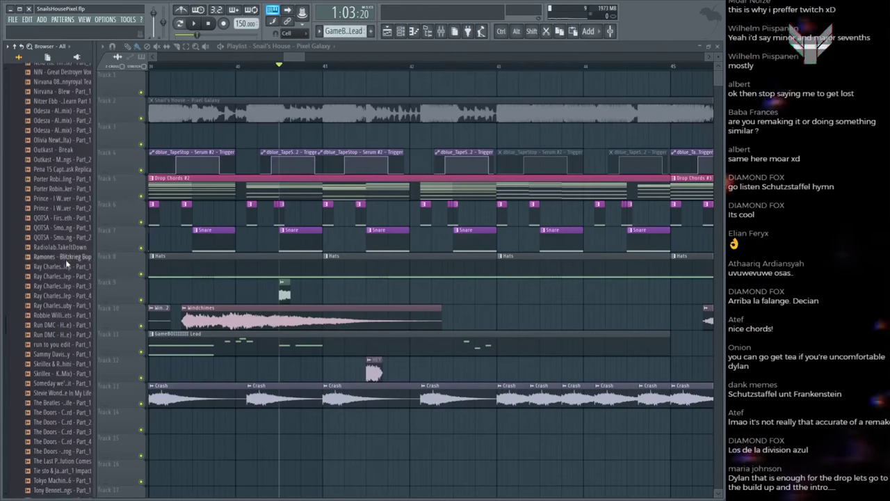
{"action": "scroll", "coordinate": [66, 261], "scroll_direction": "down", "scroll_amount": 2}
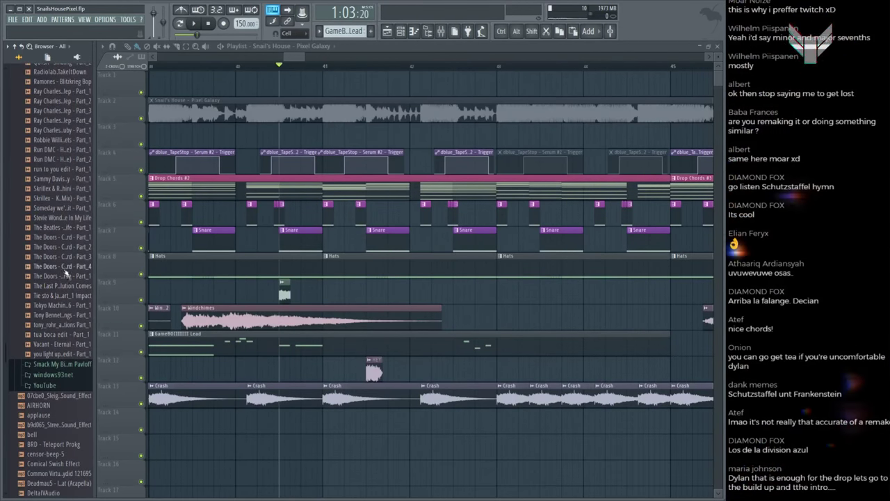
{"action": "scroll", "coordinate": [66, 272], "scroll_direction": "up", "scroll_amount": 10}
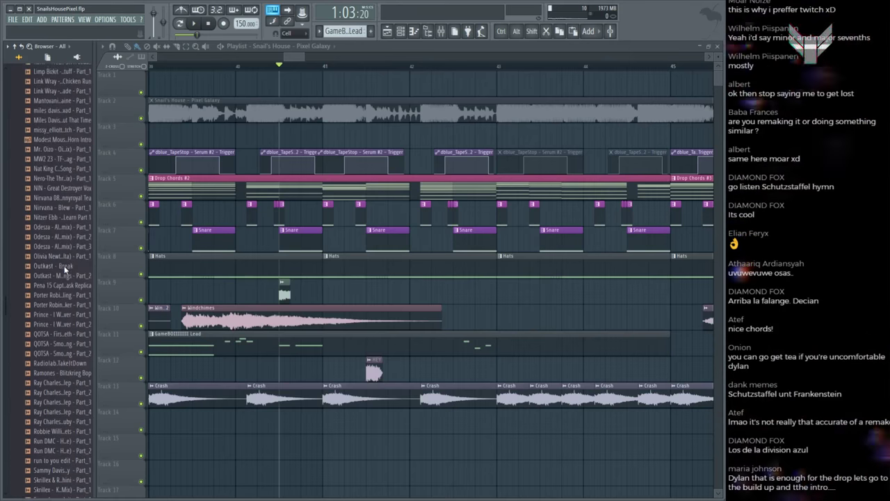
{"action": "scroll", "coordinate": [64, 265], "scroll_direction": "up", "scroll_amount": 6}
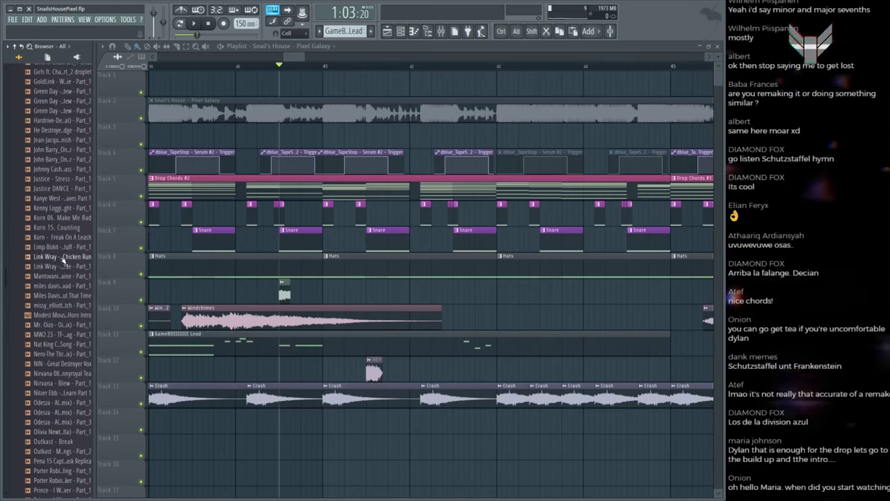
{"action": "scroll", "coordinate": [63, 258], "scroll_direction": "up", "scroll_amount": 2}
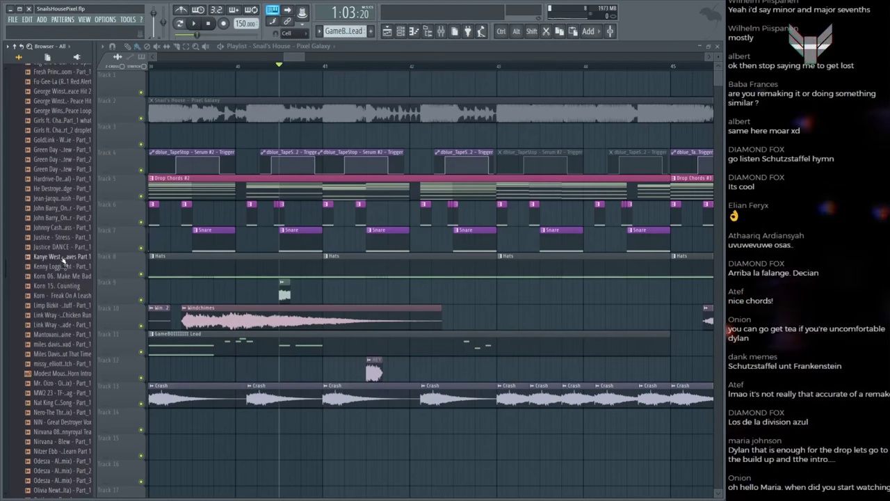
{"action": "scroll", "coordinate": [63, 258], "scroll_direction": "up", "scroll_amount": 2}
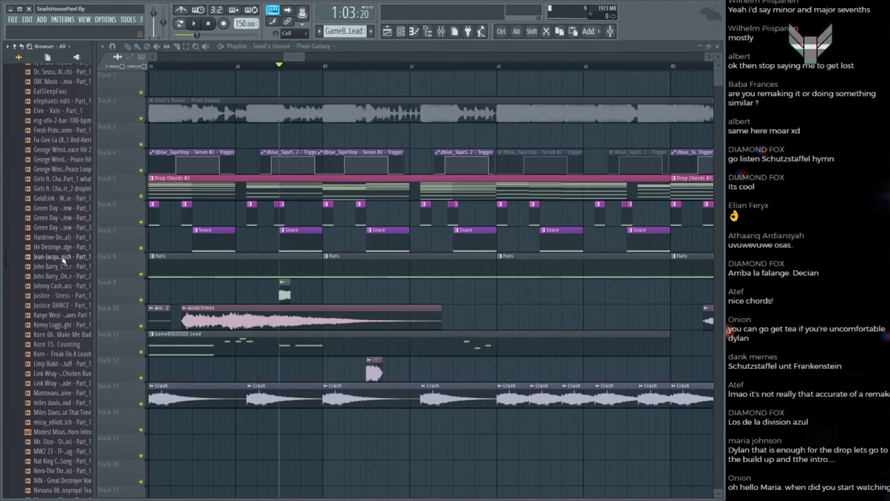
{"action": "scroll", "coordinate": [63, 261], "scroll_direction": "up", "scroll_amount": 6}
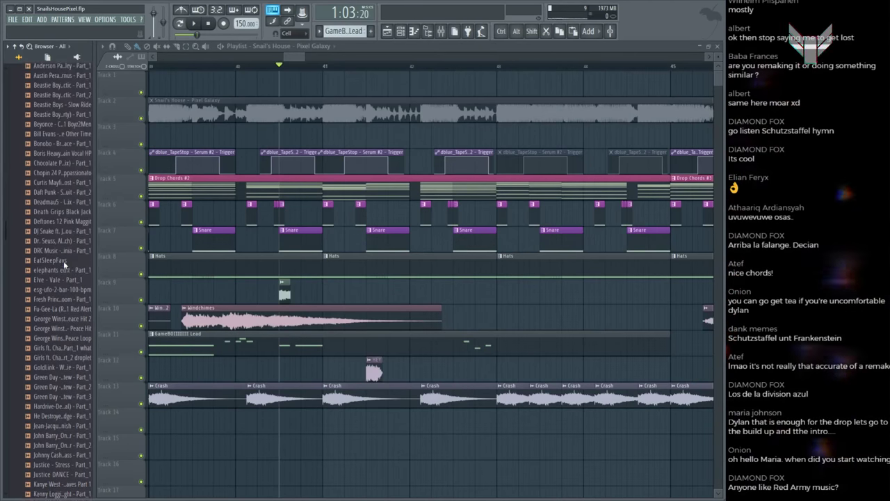
{"action": "scroll", "coordinate": [63, 261], "scroll_direction": "up", "scroll_amount": 2}
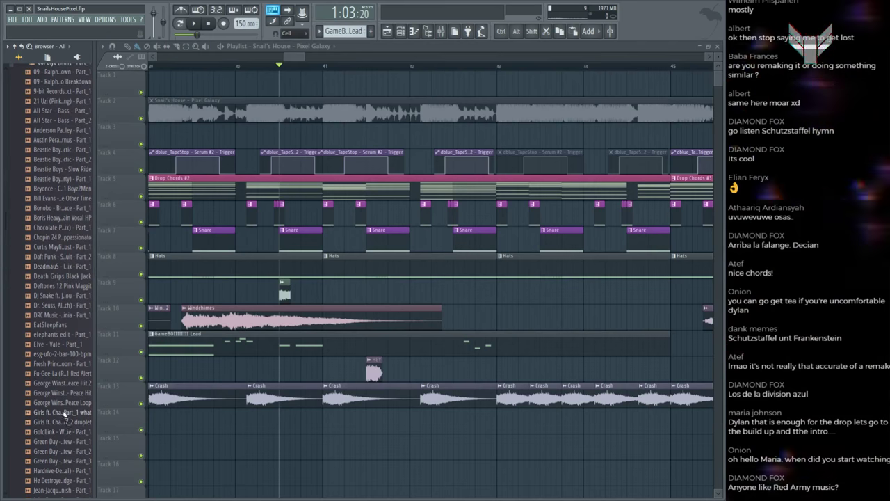
Step: Place the Part_2 droplet sample on Track 9 right after the snare and audition it
{"action": "left_click_drag", "start_coordinate": [62, 423], "coordinate": [403, 297]}
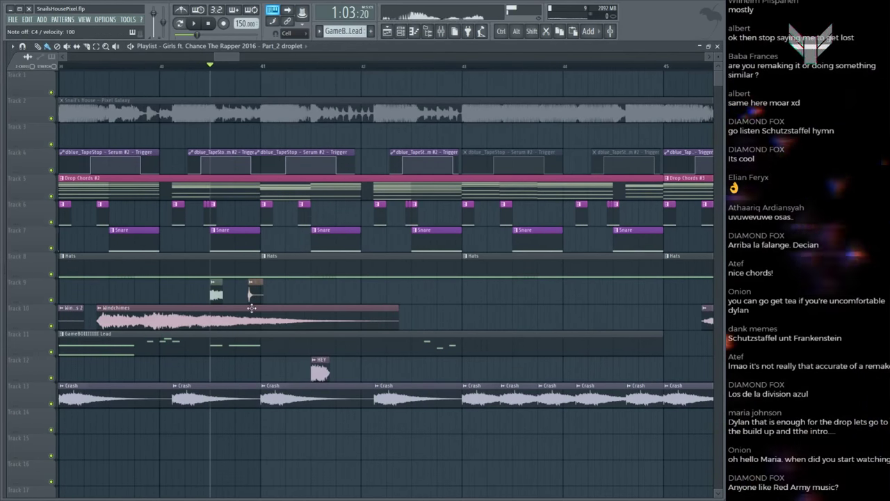
{"action": "key", "text": "space"}
{"action": "scroll", "coordinate": [252, 112], "scroll_direction": "up", "scroll_amount": 4}
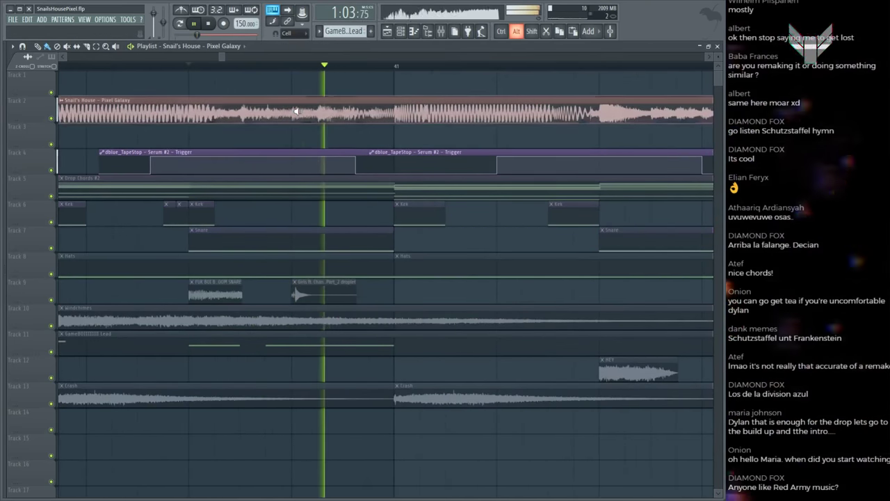
{"action": "key", "text": "space"}
Step: Route the droplet channel to the HP Samples mixer insert
{"action": "double_click", "coordinate": [299, 294]}
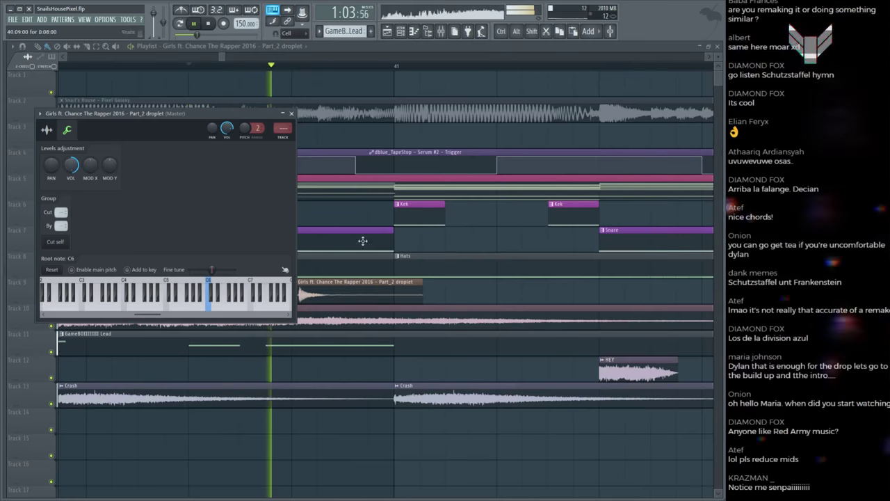
{"action": "key", "text": "Escape"}
{"action": "key", "text": "space"}
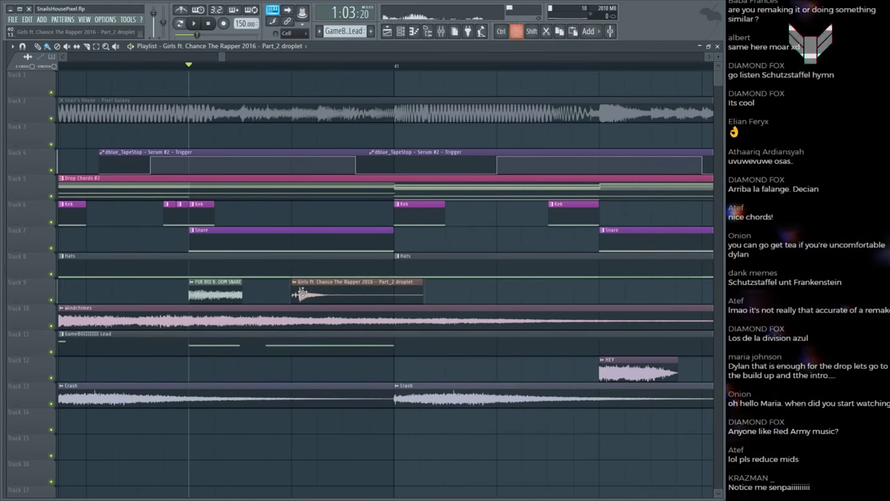
{"action": "key", "text": "F9"}
{"action": "left_click", "coordinate": [333, 163]}
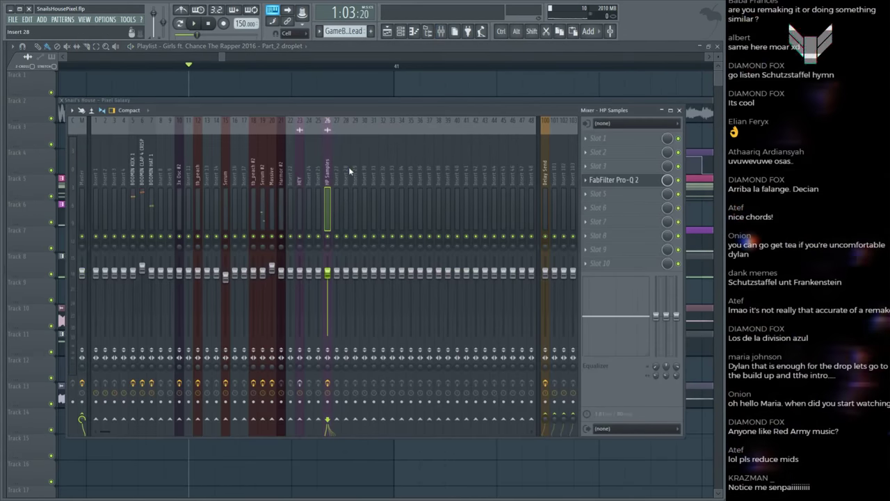
{"action": "key", "text": "space"}
{"action": "key", "text": "F9"}
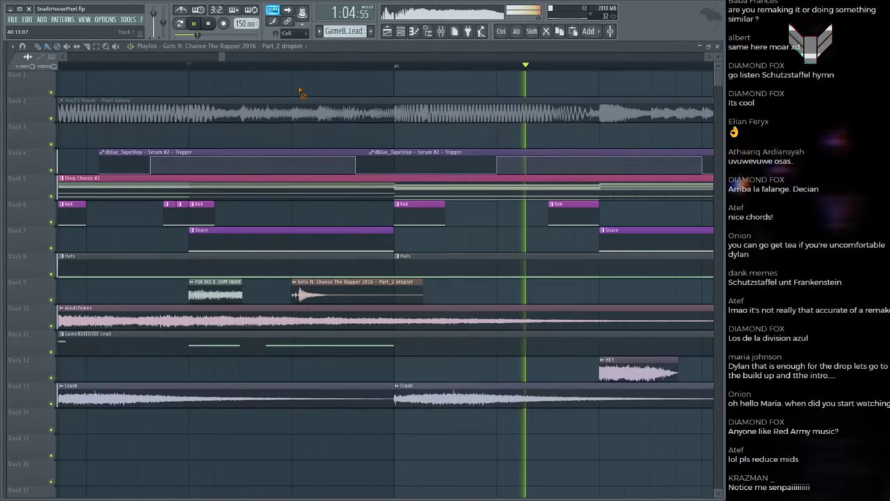
{"action": "key", "text": "space"}
Step: Set the droplet sample's root note to F#5 and audition the repitched sample
{"action": "double_click", "coordinate": [327, 281]}
{"action": "left_click", "coordinate": [70, 129]}
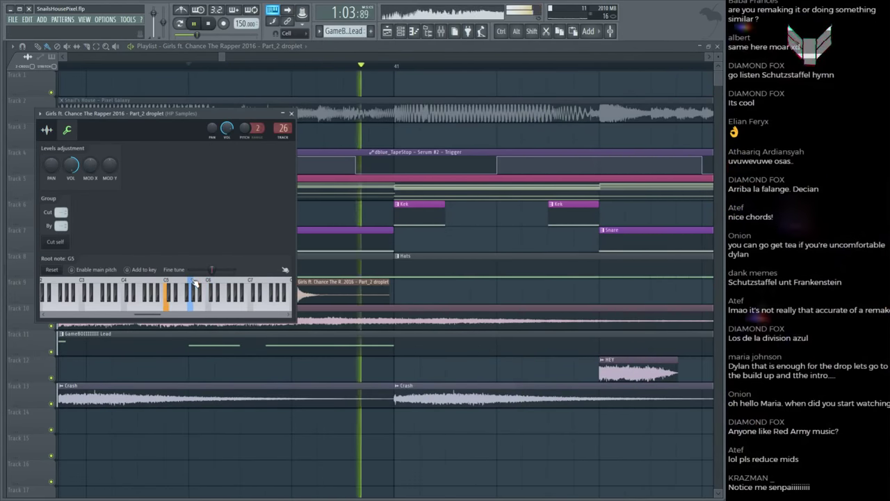
{"action": "key", "text": "space"}
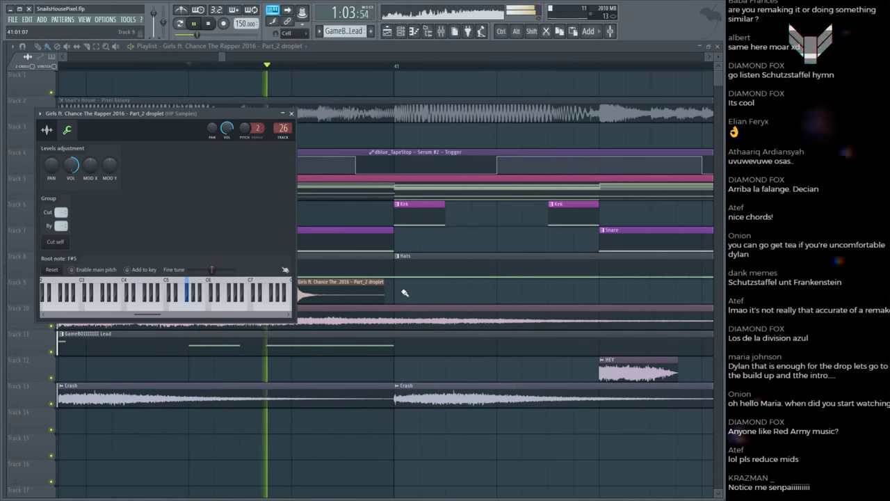
{"action": "key", "text": "Escape"}
{"action": "key", "text": "space"}
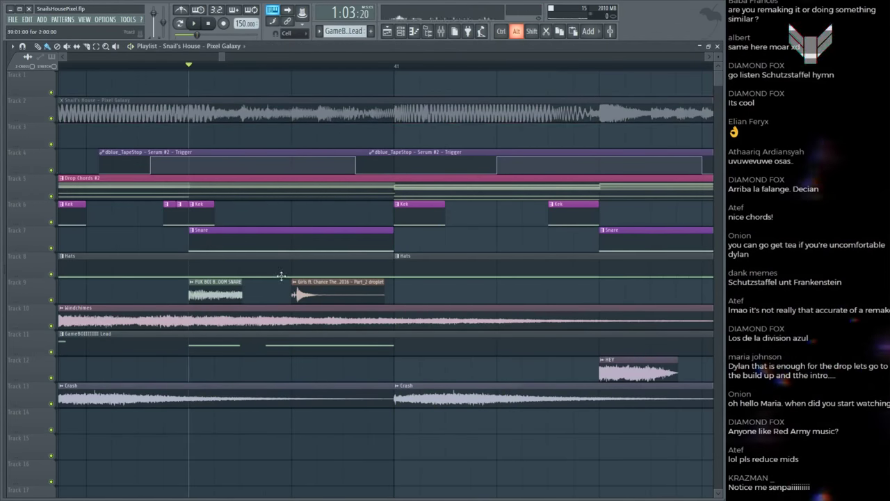
Step: Shorten the droplet clip on Track 9 and audition the trimmed result
{"action": "double_click", "coordinate": [300, 285]}
{"action": "key", "text": "Escape"}
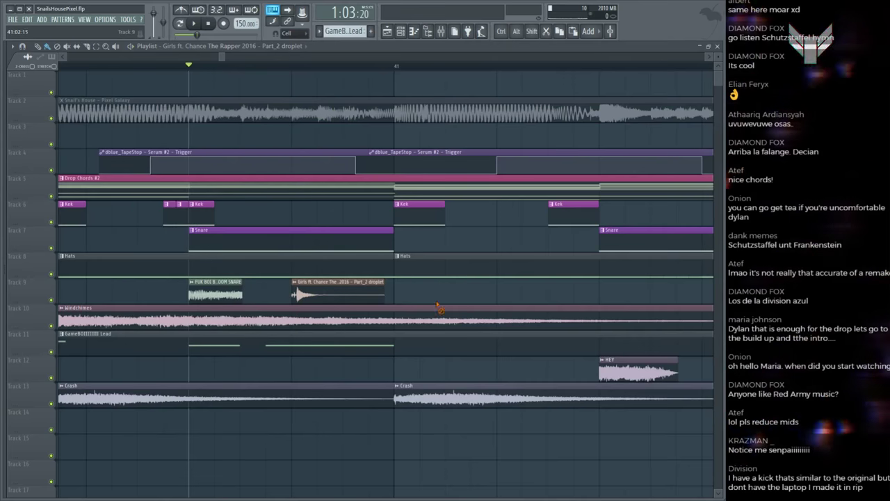
{"action": "key", "text": "space"}
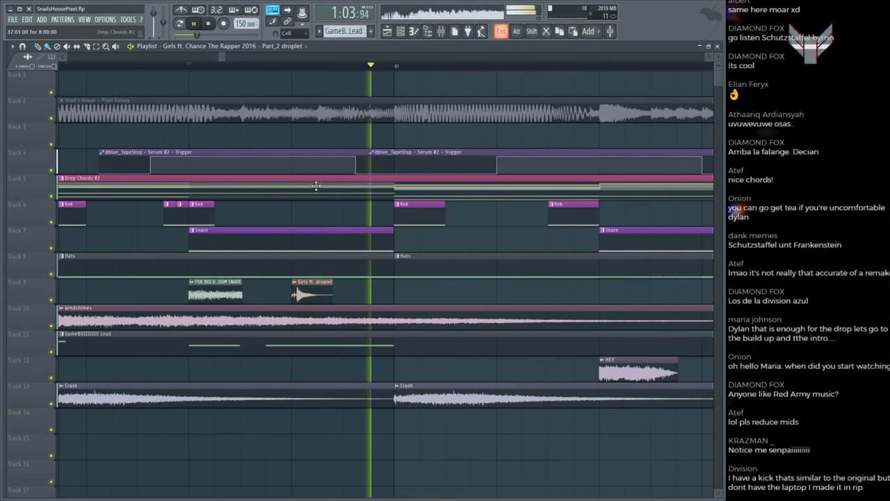
{"action": "double_click", "coordinate": [316, 295]}
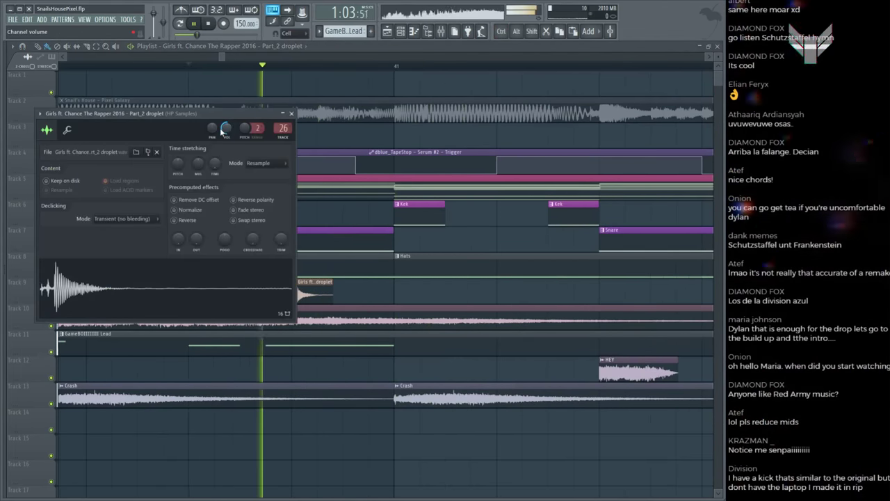
{"action": "key", "text": "space"}
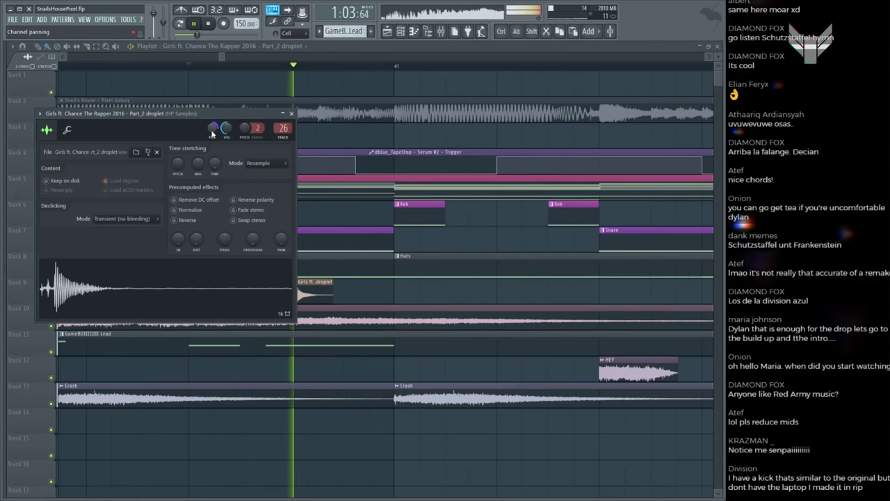
{"action": "left_click", "coordinate": [292, 112]}
{"action": "scroll", "coordinate": [301, 68], "scroll_direction": "down", "scroll_amount": 3}
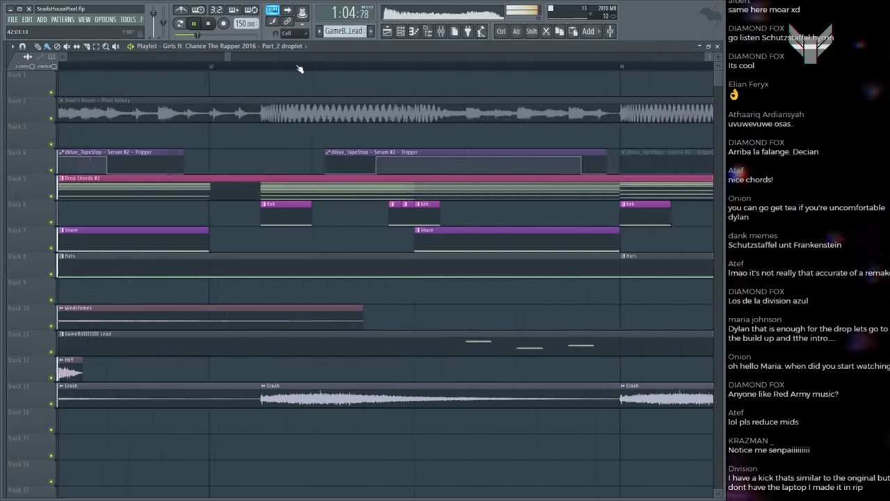
{"action": "scroll", "coordinate": [301, 69], "scroll_direction": "up", "scroll_amount": 2}
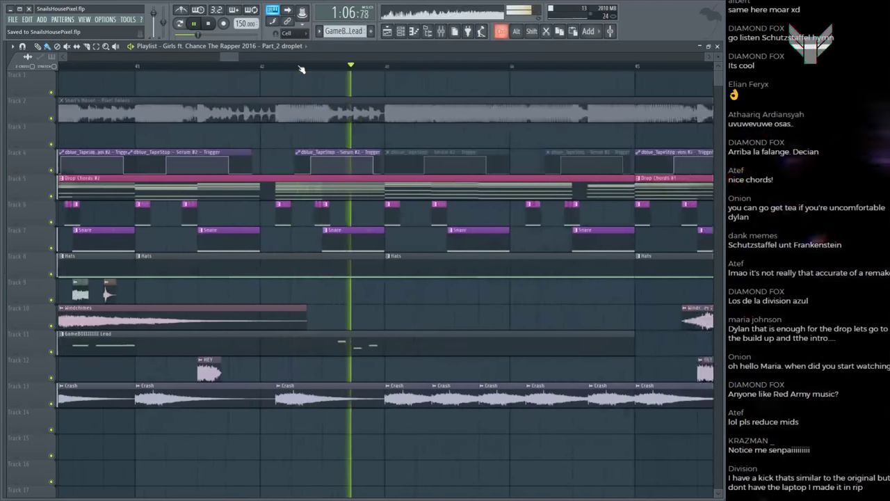
{"action": "key", "text": "space"}
{"action": "left_click", "coordinate": [277, 112]}
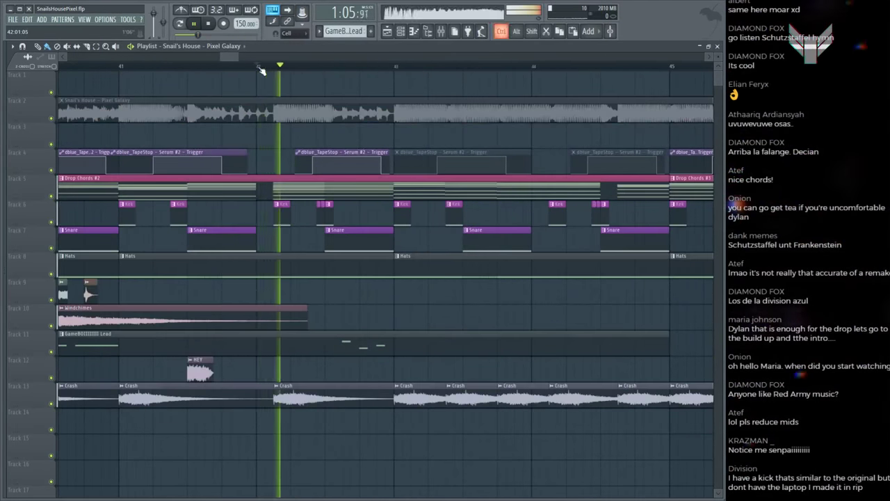
{"action": "key", "text": "F9"}
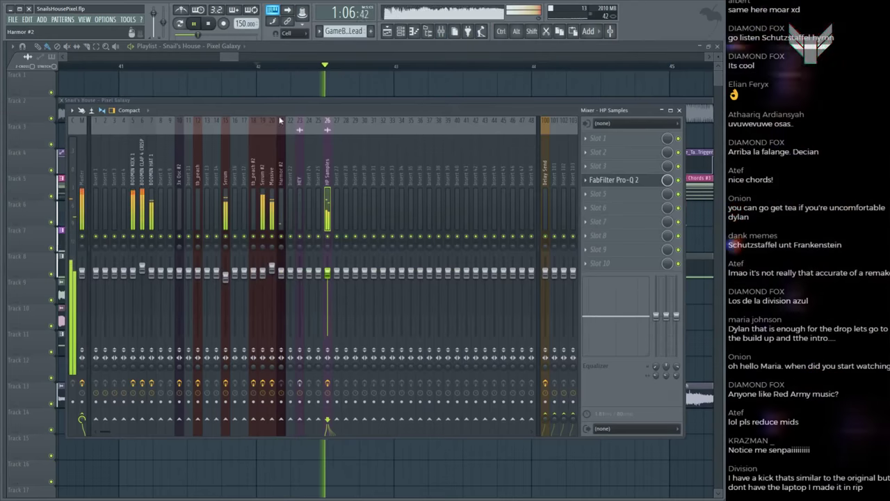
{"action": "key", "text": "F9"}
{"action": "scroll", "coordinate": [284, 85], "scroll_direction": "down", "scroll_amount": 5}
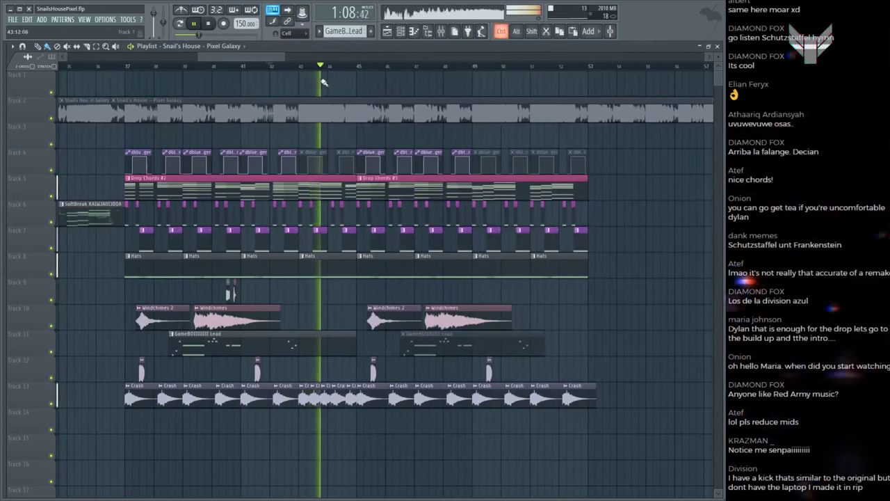
{"action": "scroll", "coordinate": [324, 83], "scroll_direction": "down", "scroll_amount": 4}
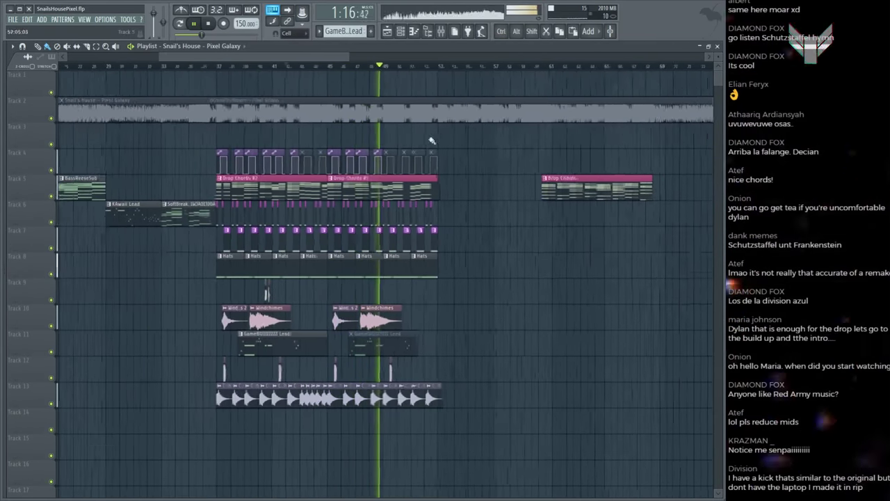
{"action": "scroll", "coordinate": [351, 72], "scroll_direction": "up", "scroll_amount": 4}
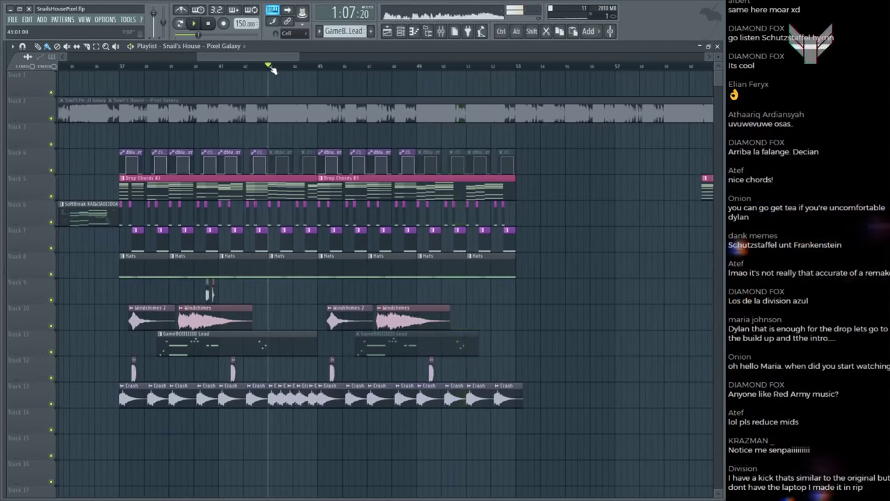
{"action": "scroll", "coordinate": [272, 69], "scroll_direction": "up", "scroll_amount": 3}
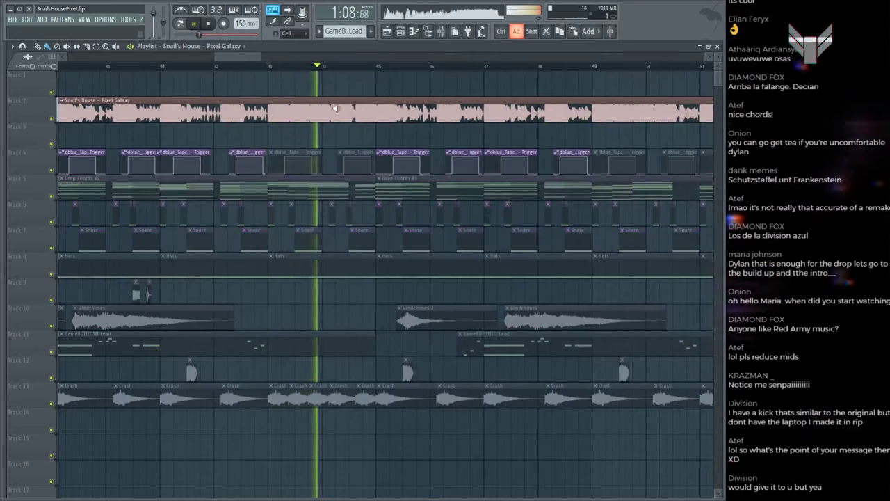
{"action": "left_click_drag", "start_coordinate": [351, 110], "coordinate": [325, 109]}
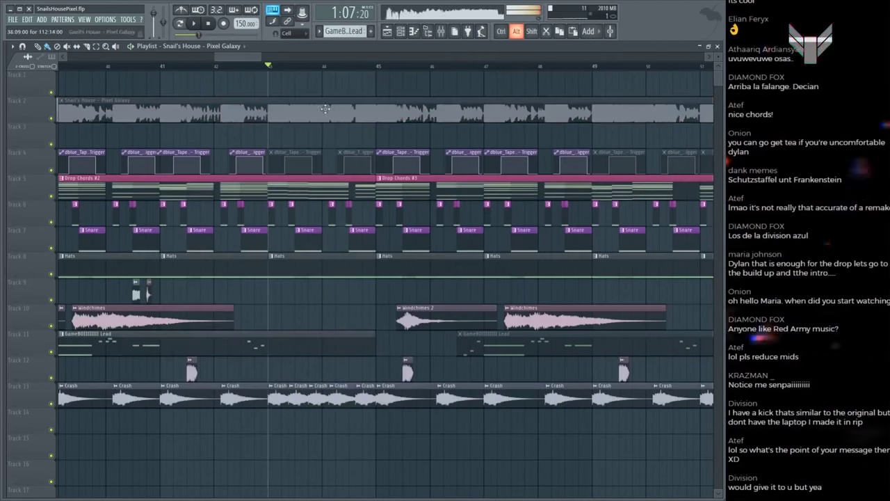
{"action": "left_click_drag", "start_coordinate": [89, 342], "coordinate": [121, 342]}
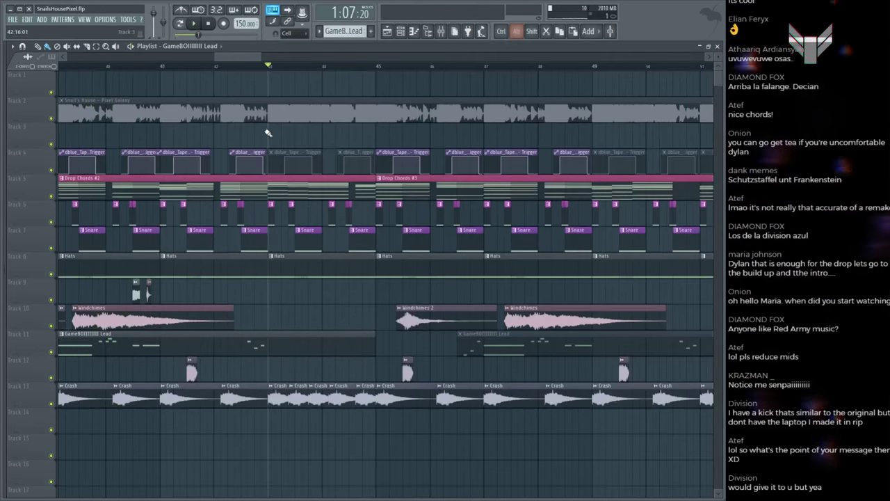
{"action": "left_click", "coordinate": [305, 106]}
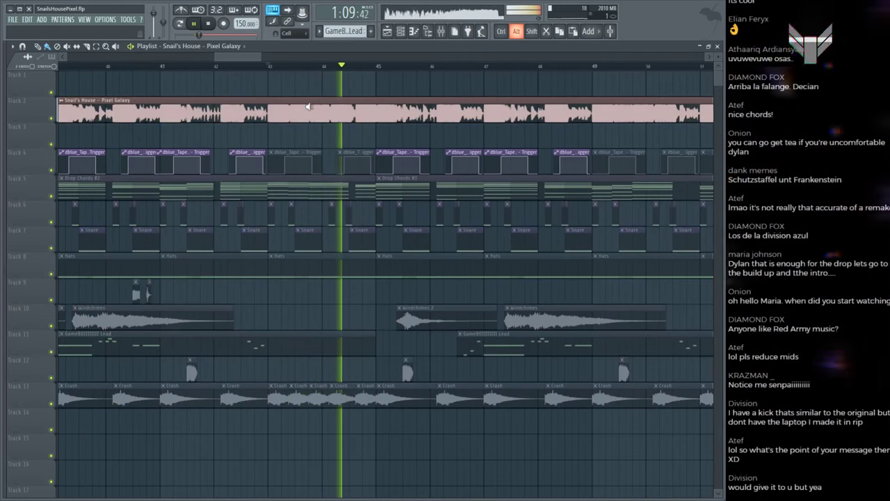
{"action": "left_click_drag", "start_coordinate": [322, 105], "coordinate": [326, 69]}
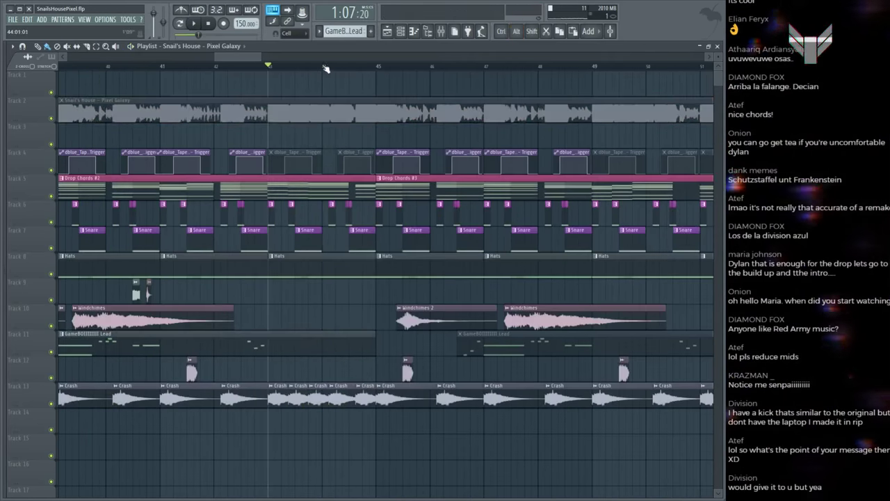
{"action": "key", "text": "F7"}
Step: Open the Harmor #2 melody in the piano roll with playback starting at bar 6
{"action": "scroll", "coordinate": [326, 67], "scroll_direction": "right", "scroll_amount": 3}
{"action": "scroll", "coordinate": [326, 68], "scroll_direction": "left", "scroll_amount": 2}
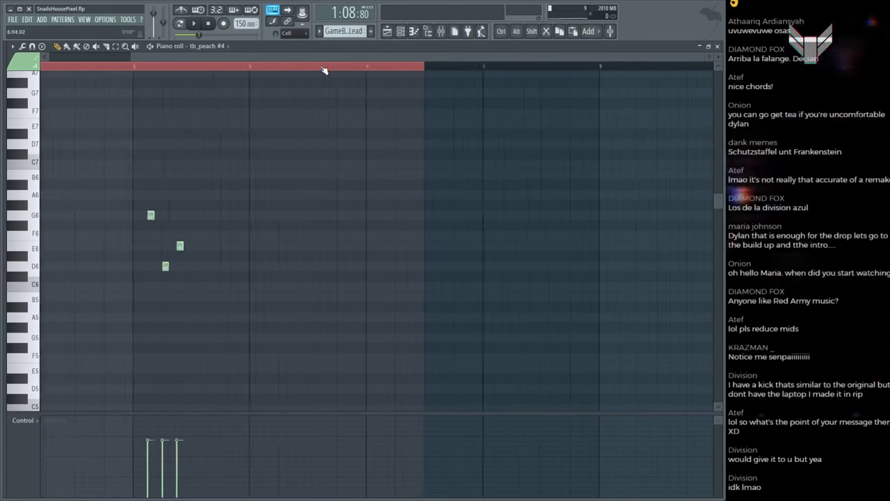
{"action": "scroll", "coordinate": [379, 233], "scroll_direction": "down", "scroll_amount": 2}
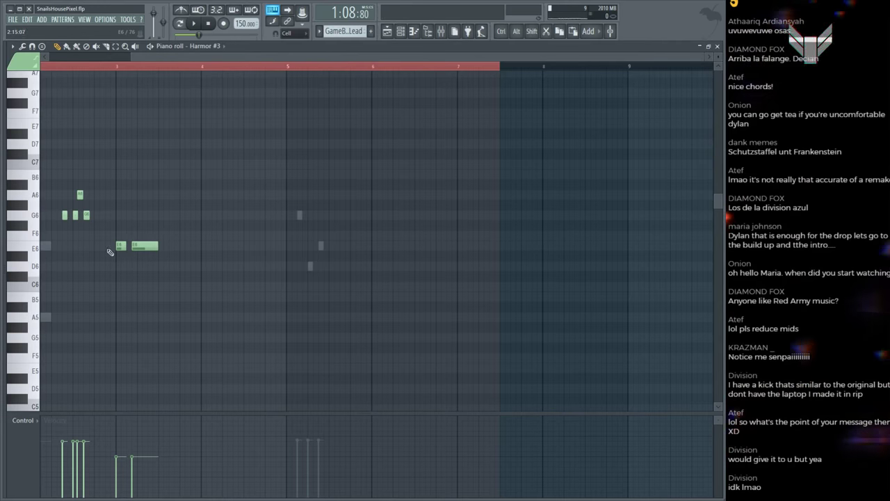
{"action": "scroll", "coordinate": [119, 73], "scroll_direction": "down", "scroll_amount": 1}
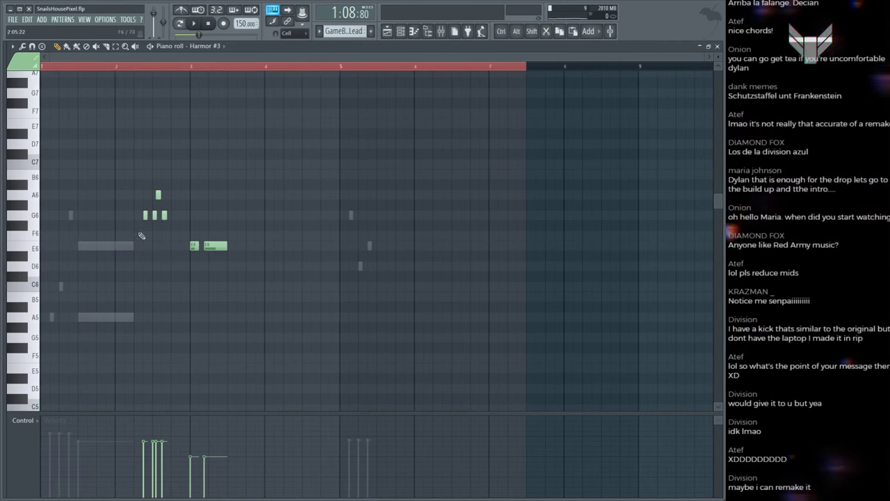
{"action": "double_click", "coordinate": [70, 215]}
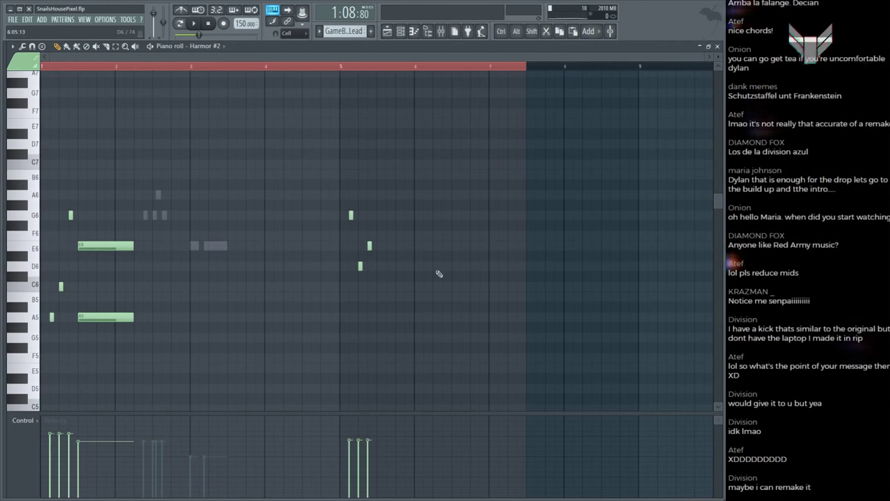
{"action": "left_click", "coordinate": [423, 73]}
{"action": "scroll", "coordinate": [493, 79], "scroll_direction": "up", "scroll_amount": 5}
{"action": "scroll", "coordinate": [361, 221], "scroll_direction": "down", "scroll_amount": 2}
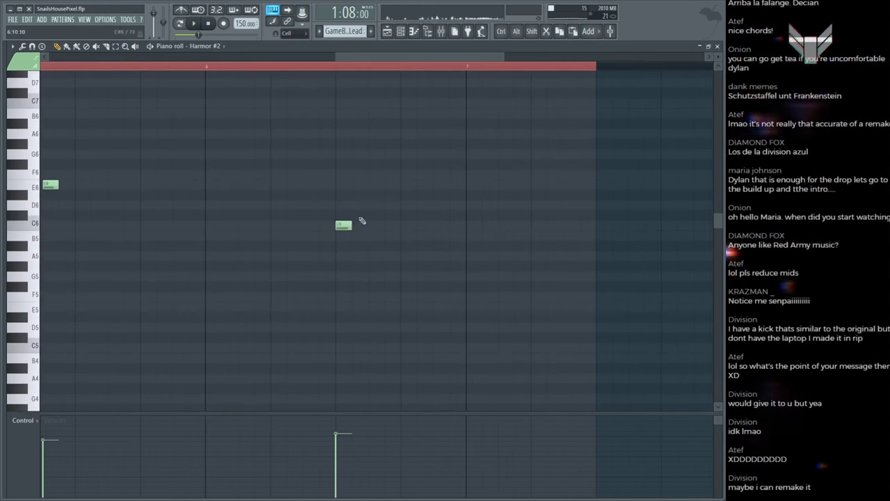
Step: Raise one lead note from C6 to D6, shift it a step later, and audition
{"action": "left_click_drag", "start_coordinate": [338, 224], "coordinate": [440, 202]}
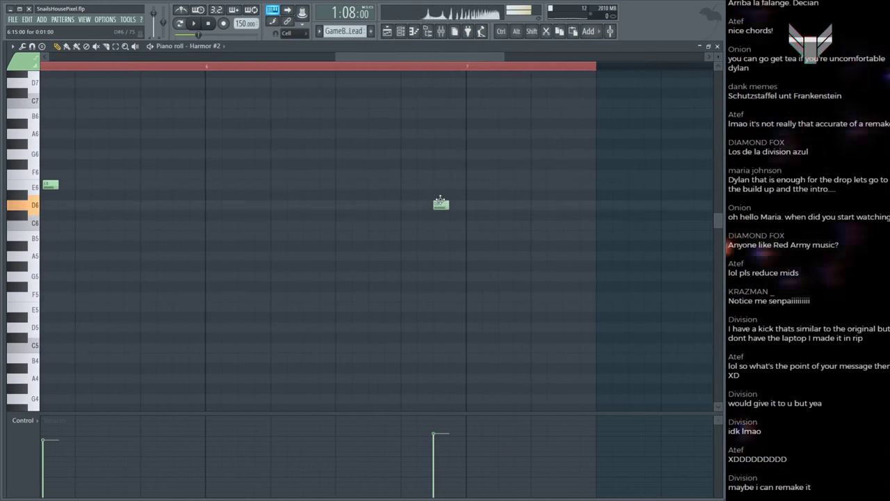
{"action": "key", "text": "space"}
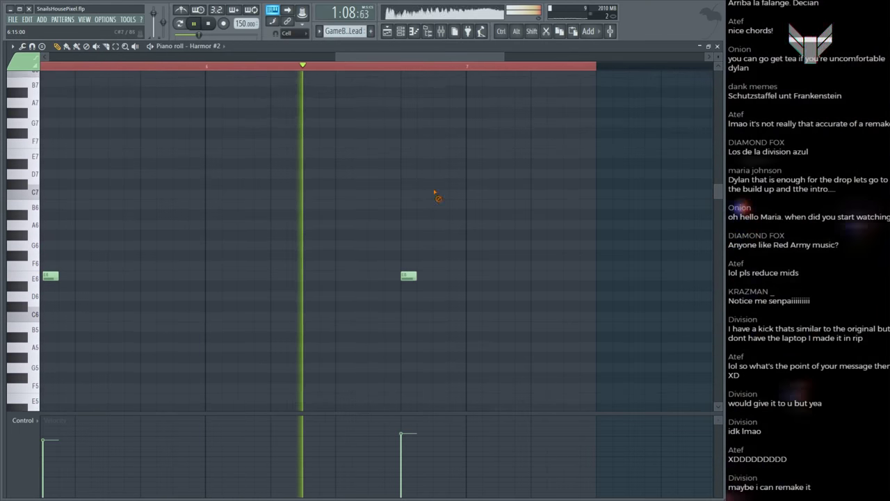
{"action": "scroll", "coordinate": [437, 194], "scroll_direction": "up", "scroll_amount": 2}
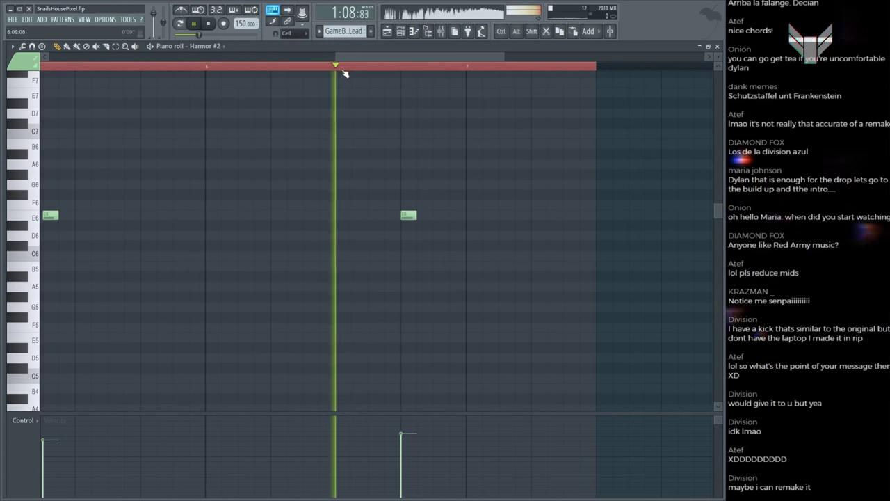
{"action": "key", "text": "space"}
{"action": "scroll", "coordinate": [424, 262], "scroll_direction": "up", "scroll_amount": 2}
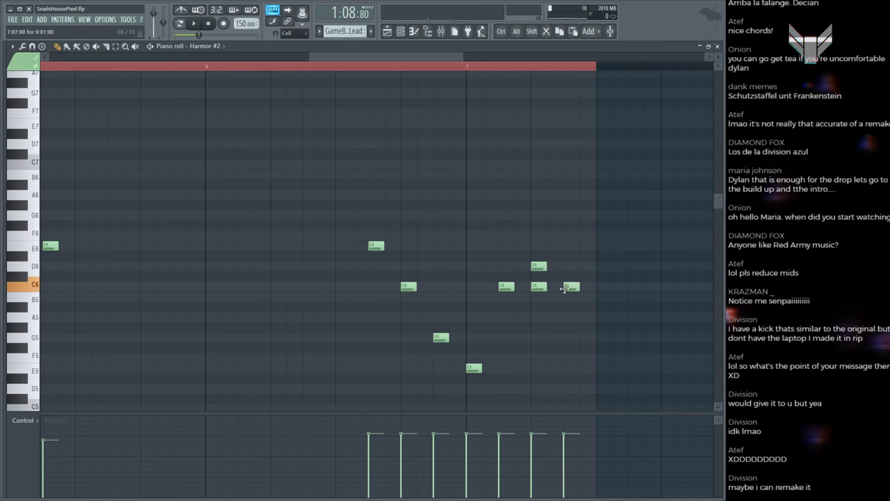
{"action": "left_click_drag", "start_coordinate": [537, 267], "coordinate": [554, 266]}
{"action": "key", "text": "space"}
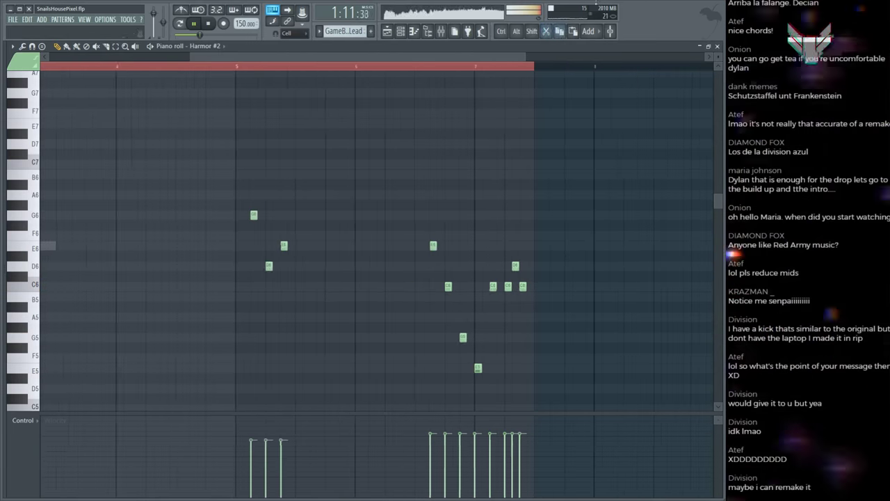
Step: Return to the Playlist and solo the original Pixel Galaxy song for comparison
{"action": "key", "text": "F5"}
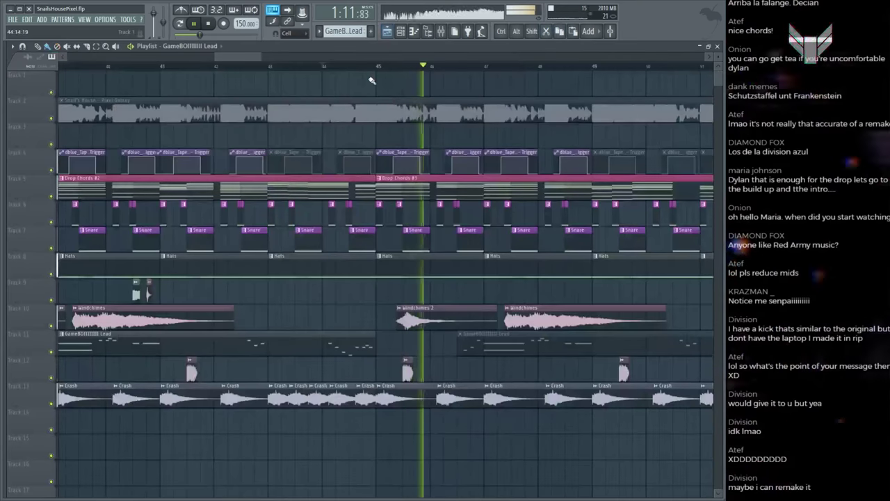
{"action": "key", "text": "space"}
{"action": "left_click", "coordinate": [362, 114]}
{"action": "key", "text": "space"}
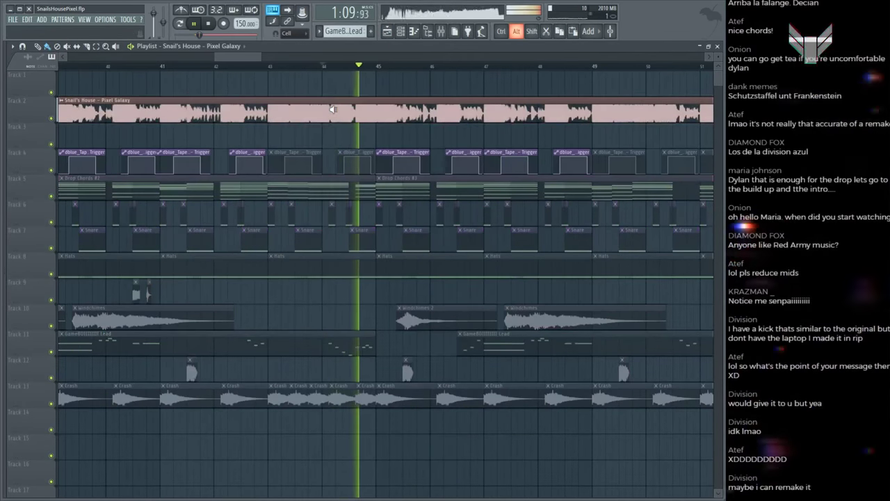
{"action": "key", "text": "space"}
{"action": "scroll", "coordinate": [333, 73], "scroll_direction": "up", "scroll_amount": 4}
{"action": "key", "text": "space"}
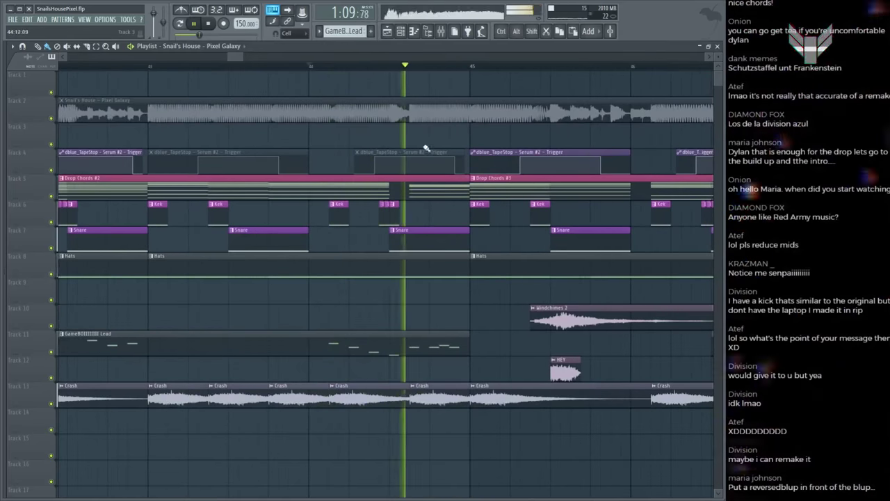
{"action": "key", "text": "space"}
{"action": "key", "text": "space"}
{"action": "key", "text": "space"}
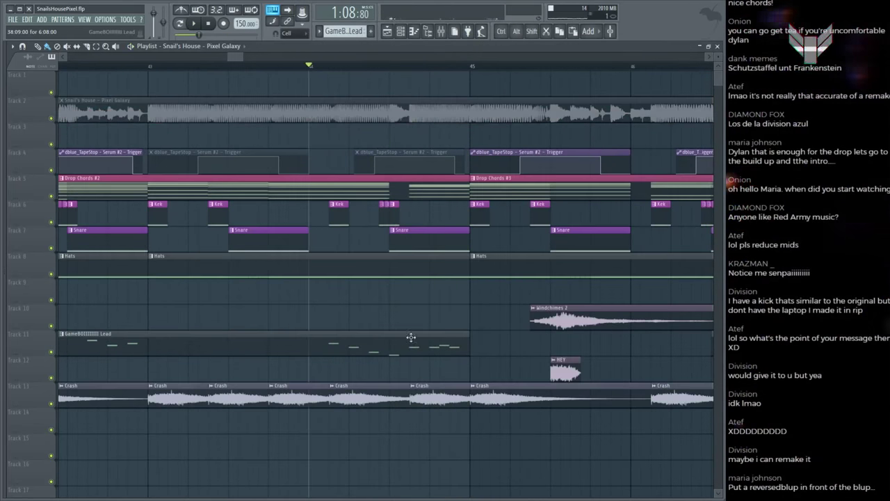
Step: Reopen the lead pattern's notes, then return to the Playlist
{"action": "double_click", "coordinate": [224, 207]}
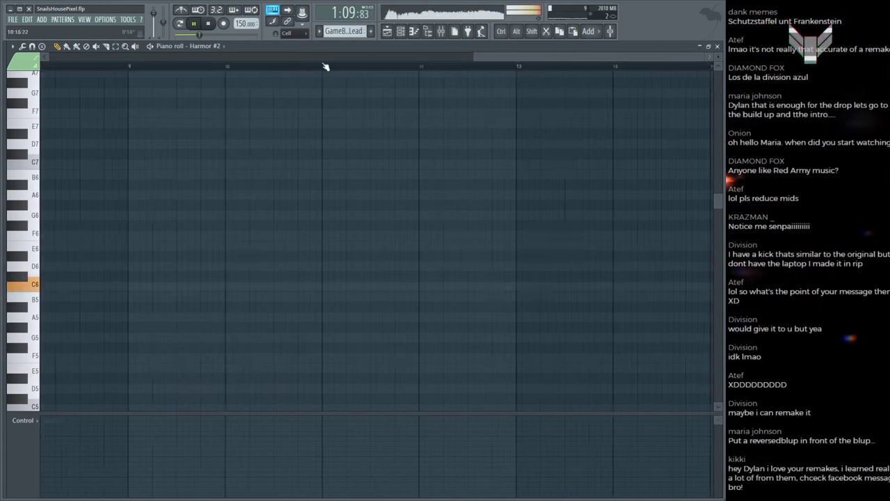
{"action": "key", "text": "F5"}
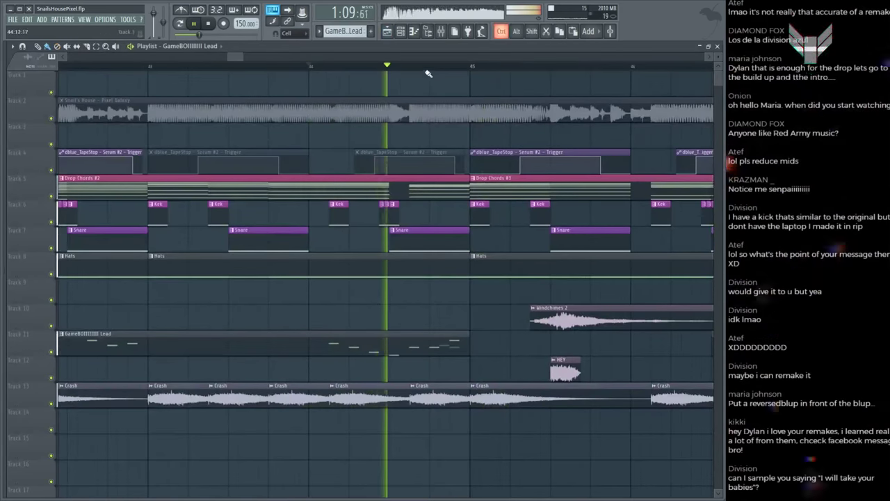
{"action": "scroll", "coordinate": [417, 70], "scroll_direction": "down", "scroll_amount": 4}
{"action": "scroll", "coordinate": [412, 67], "scroll_direction": "down", "scroll_amount": 4}
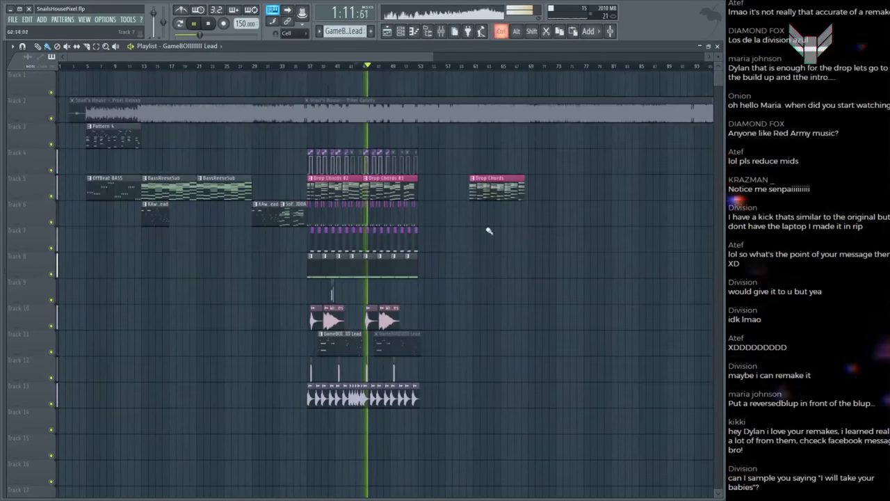
Step: Compare the original song solo over the buildup, restore all tracks, and open the sample browser
{"action": "left_click", "coordinate": [275, 67]}
{"action": "scroll", "coordinate": [282, 70], "scroll_direction": "up", "scroll_amount": 3}
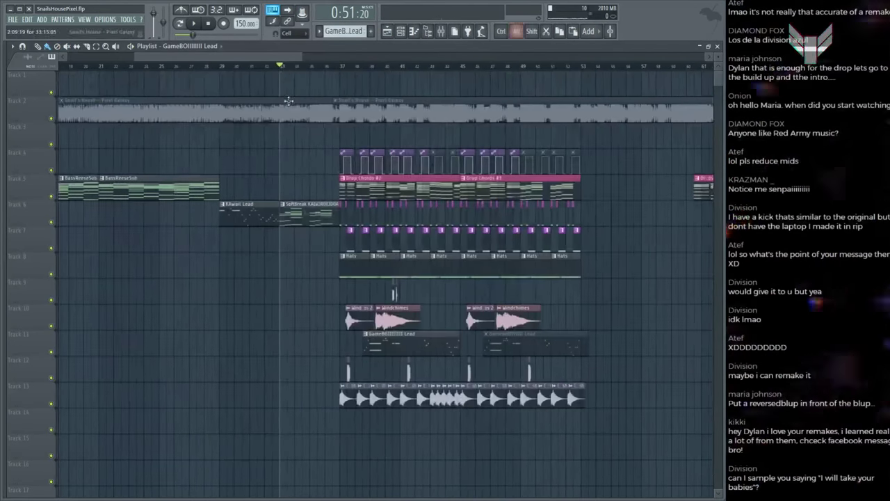
{"action": "left_click", "coordinate": [289, 106]}
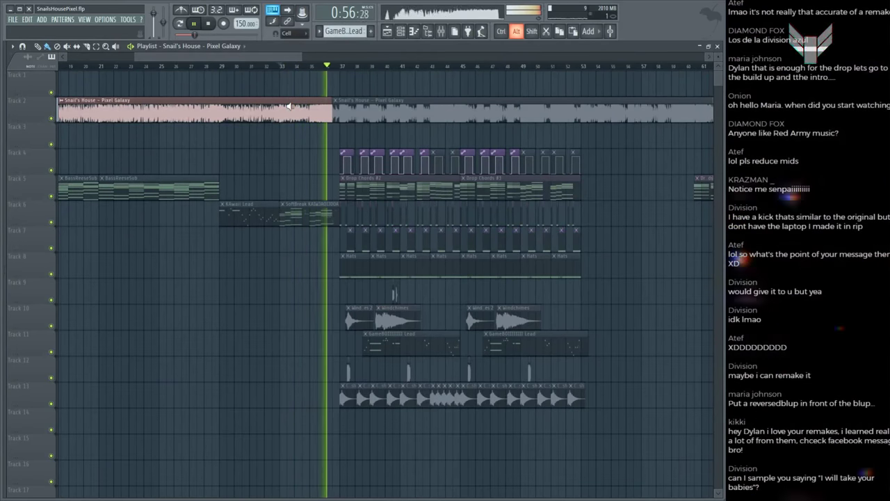
{"action": "key", "text": "space"}
{"action": "left_click", "coordinate": [297, 152]}
{"action": "scroll", "coordinate": [315, 67], "scroll_direction": "up", "scroll_amount": 3}
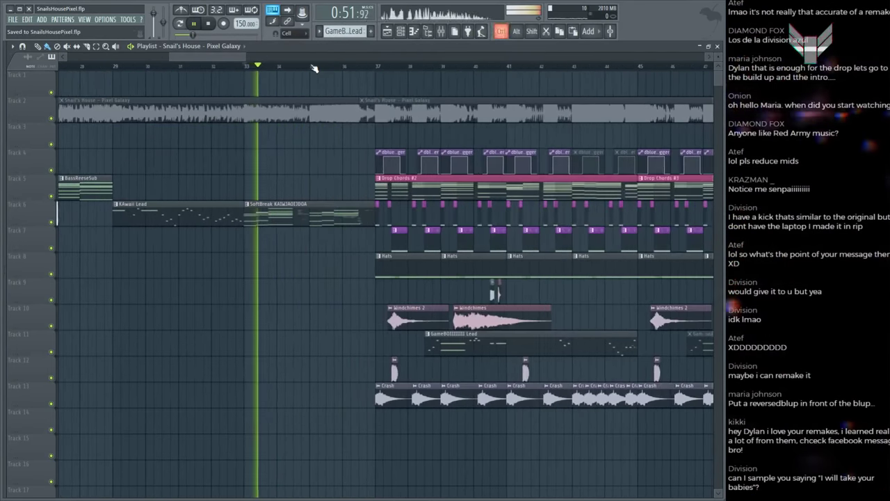
{"action": "left_click", "coordinate": [261, 106]}
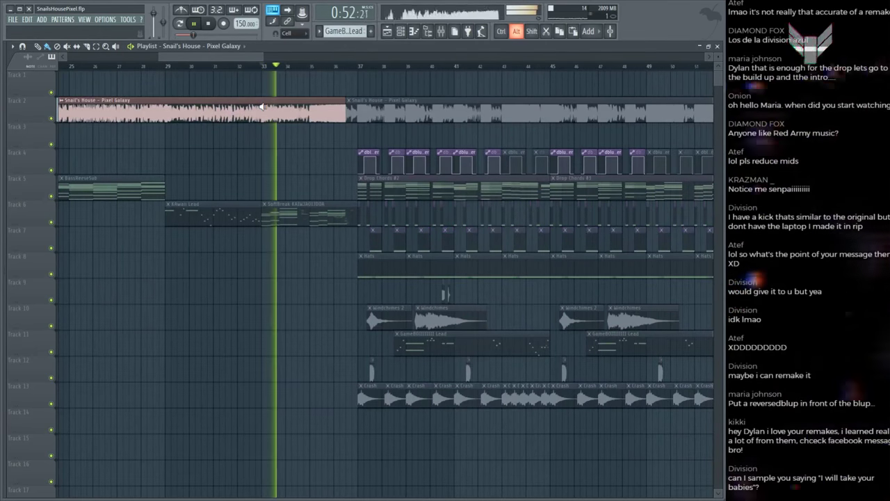
{"action": "key", "text": "space"}
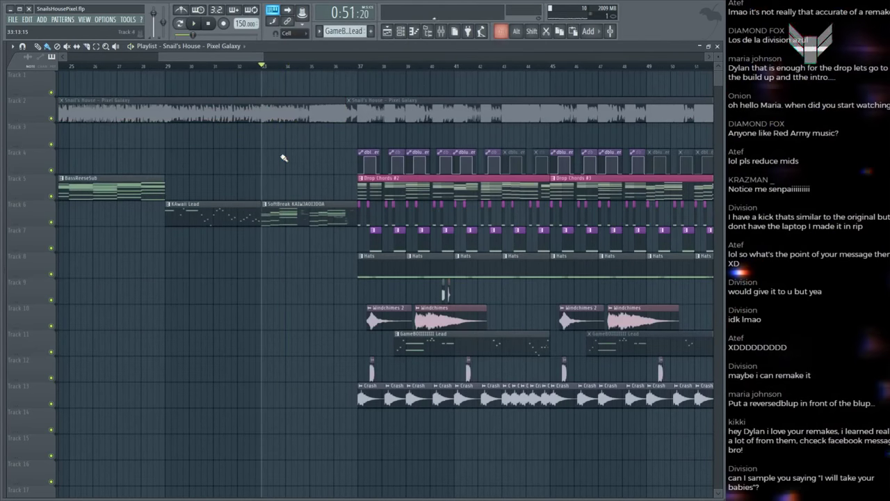
{"action": "key", "text": "alt+F8"}
Step: Expand the Classic Inert Breaks folder and audition the original song at the buildup
{"action": "scroll", "coordinate": [41, 247], "scroll_direction": "up", "scroll_amount": 5}
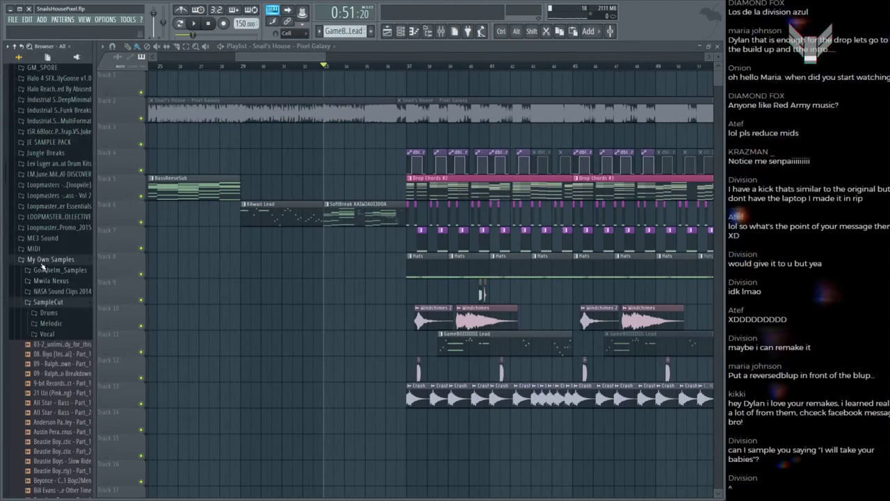
{"action": "scroll", "coordinate": [43, 266], "scroll_direction": "up", "scroll_amount": 7}
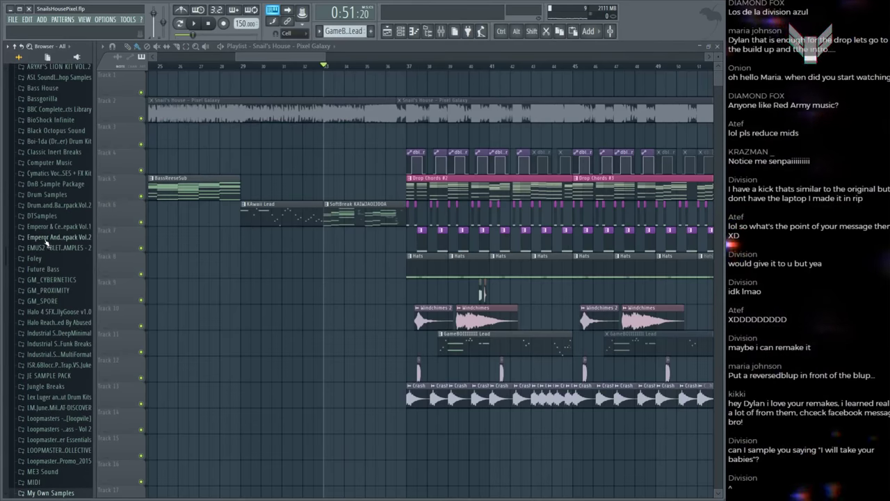
{"action": "scroll", "coordinate": [47, 243], "scroll_direction": "up", "scroll_amount": 2}
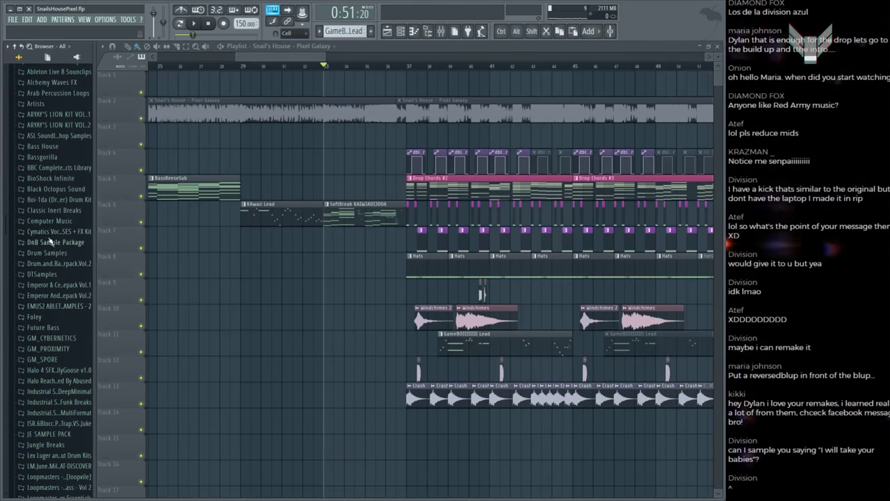
{"action": "scroll", "coordinate": [52, 223], "scroll_direction": "up", "scroll_amount": 2}
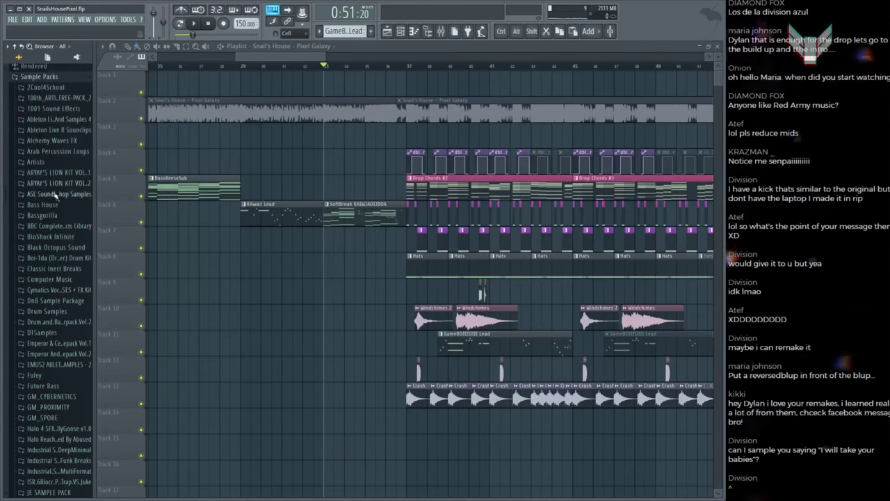
{"action": "left_click", "coordinate": [61, 269]}
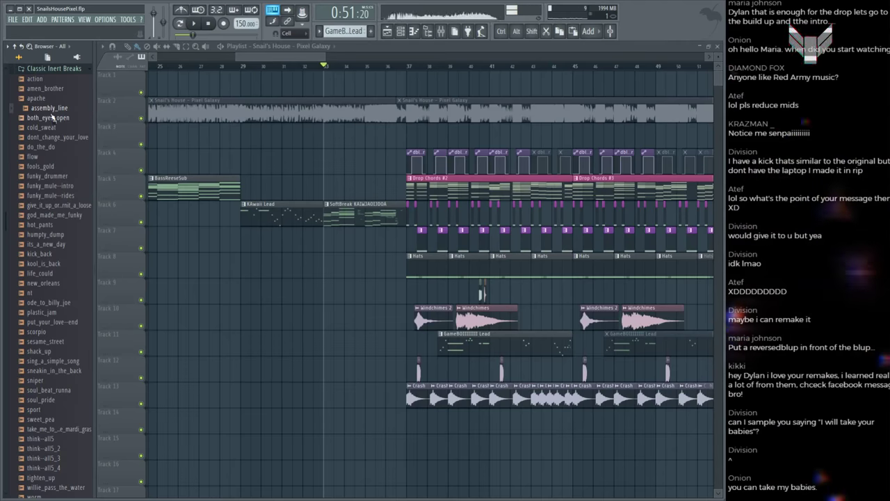
{"action": "key", "text": "alt+F8"}
{"action": "left_click", "coordinate": [260, 110]}
{"action": "key", "text": "space"}
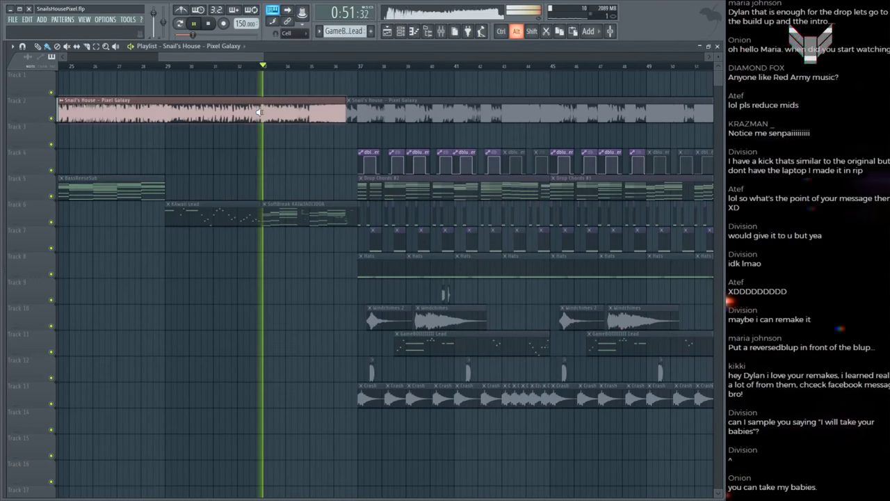
{"action": "key", "text": "space"}
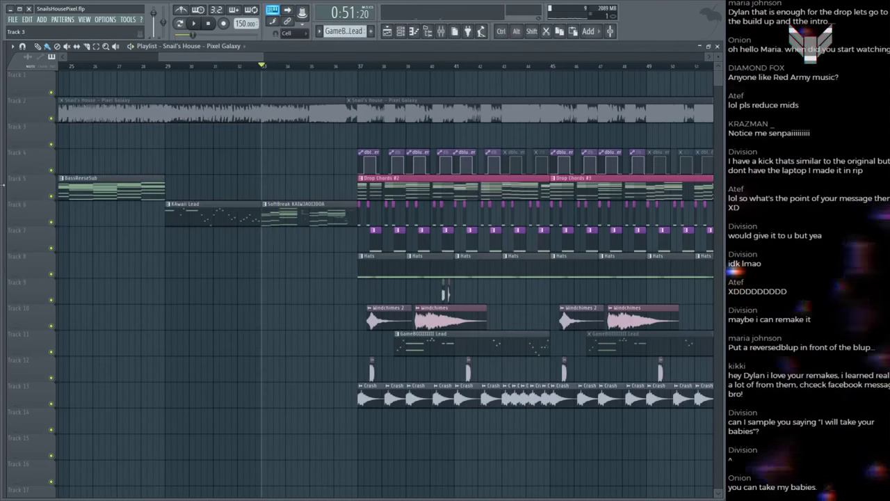
Step: Drop the think--all5_2 break on Track 5 at bar 33 and play it against the original
{"action": "key", "text": "alt+F8"}
{"action": "scroll", "coordinate": [47, 334], "scroll_direction": "down", "scroll_amount": 1}
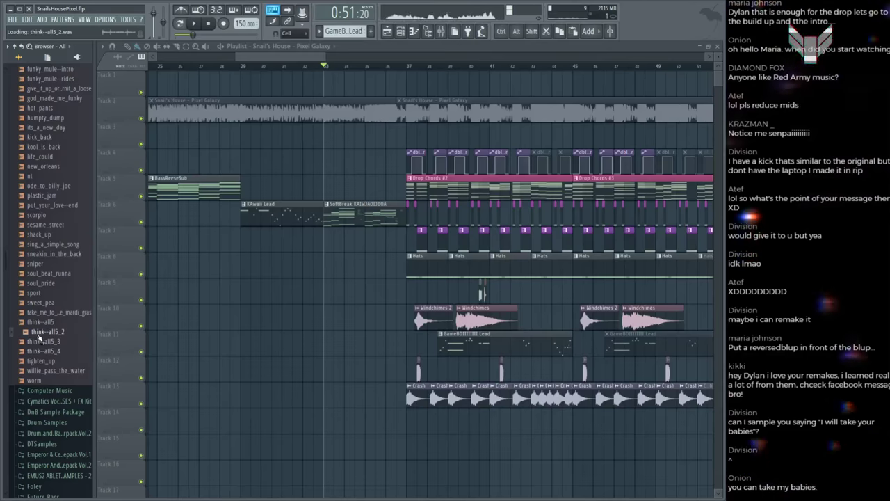
{"action": "left_click_drag", "start_coordinate": [39, 339], "coordinate": [271, 172]}
{"action": "left_click", "coordinate": [264, 114]}
{"action": "key", "text": "space"}
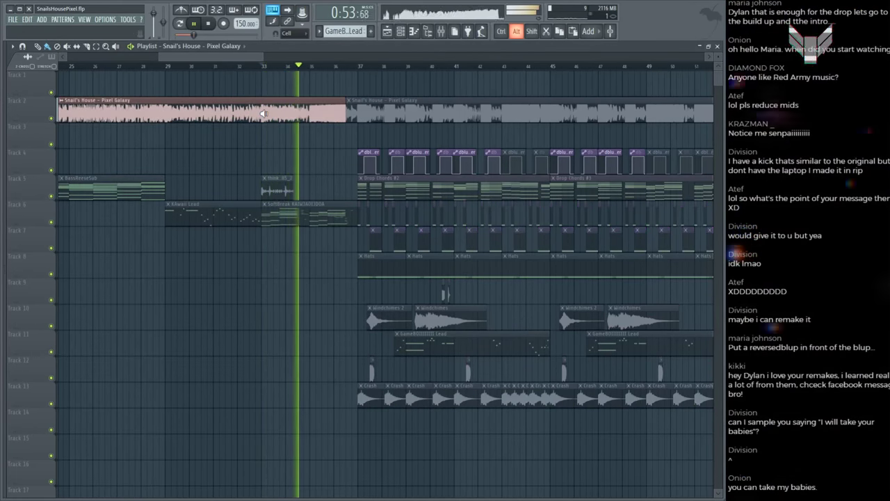
Step: Check the think--all5_2 channel settings and trim the break clip to one bar
{"action": "key", "text": "space"}
{"action": "double_click", "coordinate": [266, 183]}
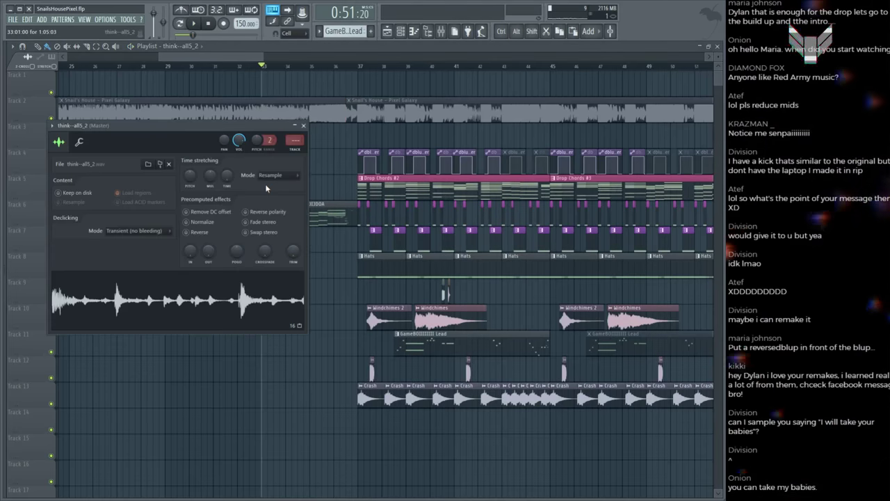
{"action": "key", "text": "Escape"}
{"action": "scroll", "coordinate": [283, 70], "scroll_direction": "up", "scroll_amount": 5}
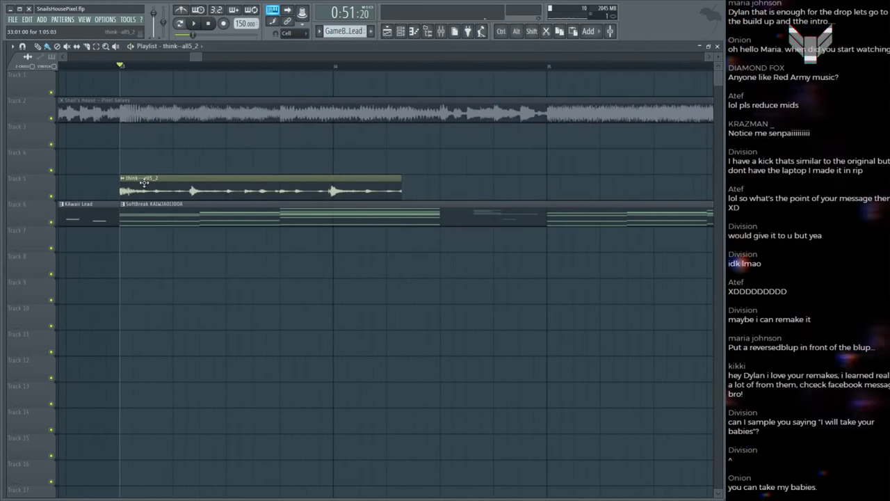
{"action": "double_click", "coordinate": [140, 178]}
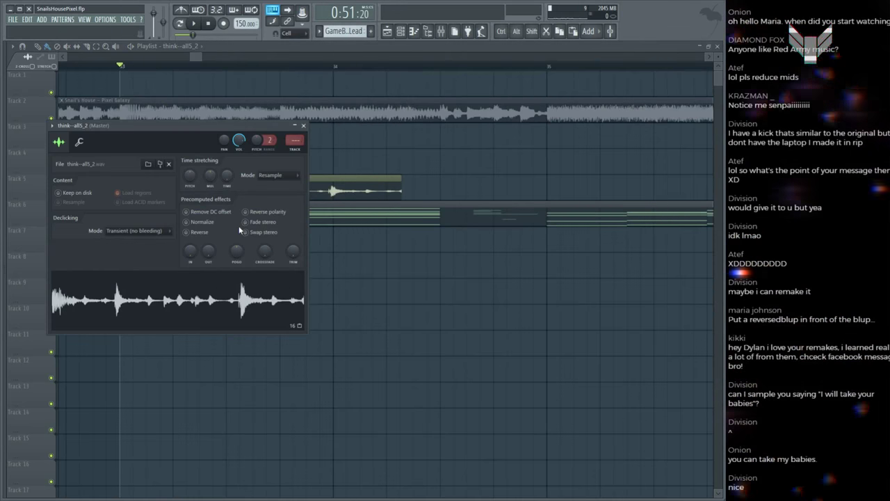
{"action": "left_click", "coordinate": [355, 177]}
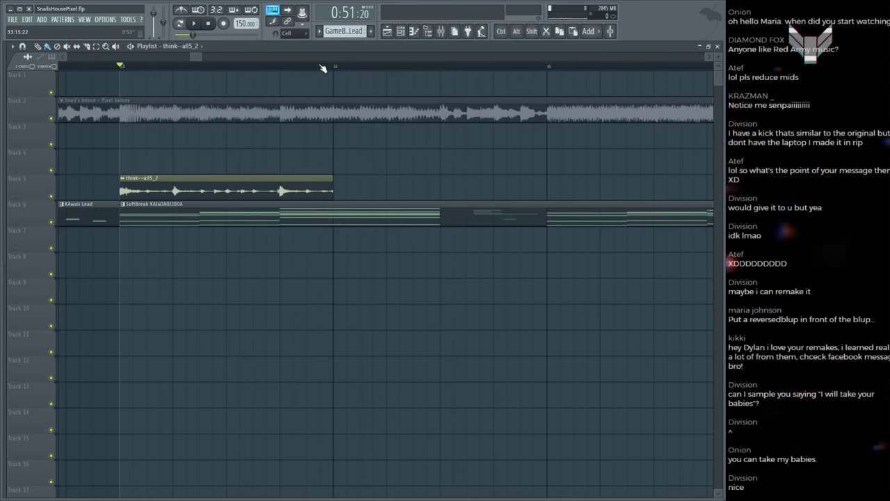
{"action": "scroll", "coordinate": [323, 67], "scroll_direction": "up", "scroll_amount": 4}
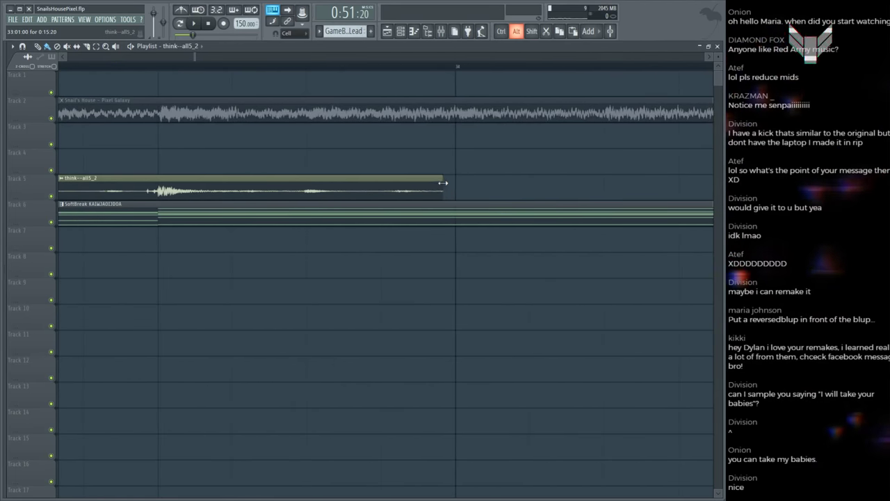
{"action": "scroll", "coordinate": [393, 73], "scroll_direction": "down", "scroll_amount": 4}
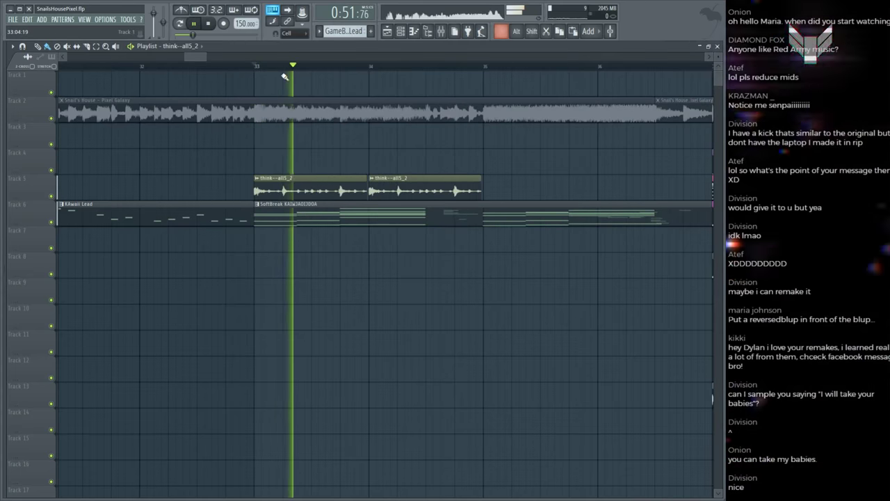
{"action": "scroll", "coordinate": [411, 178], "scroll_direction": "down", "scroll_amount": 3}
Step: Duplicate the break clips with Ctrl+B to fill bars 35–37 and play from bar 33
{"action": "left_click_drag", "start_coordinate": [272, 167], "coordinate": [376, 196]}
{"action": "key", "text": "ctrl+b"}
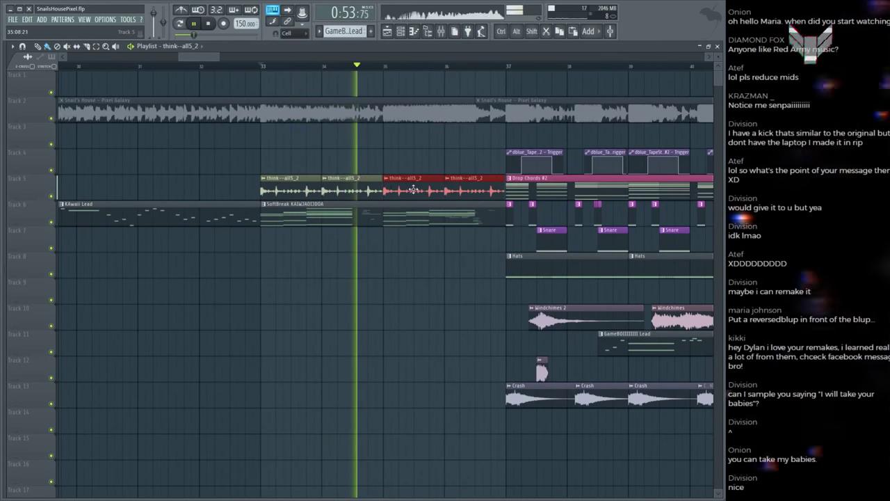
{"action": "key", "text": "space"}
{"action": "left_click", "coordinate": [259, 115]}
{"action": "left_click", "coordinate": [261, 113]}
{"action": "key", "text": "space"}
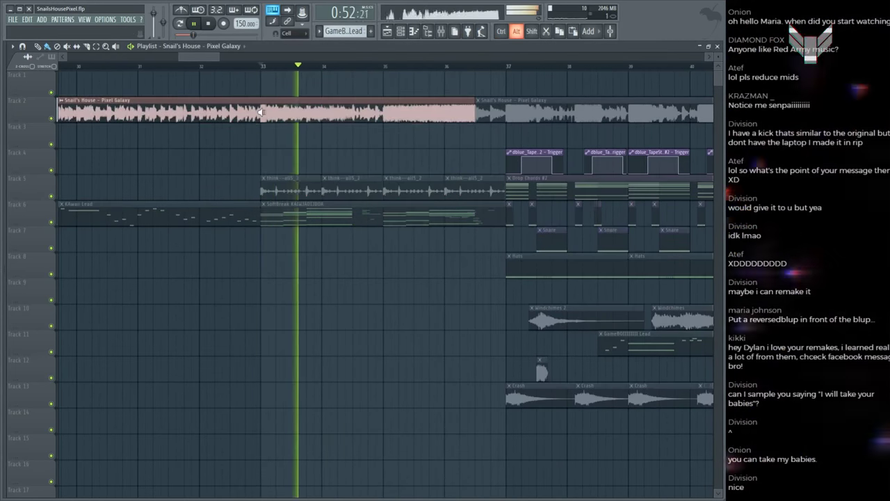
{"action": "key", "text": "space"}
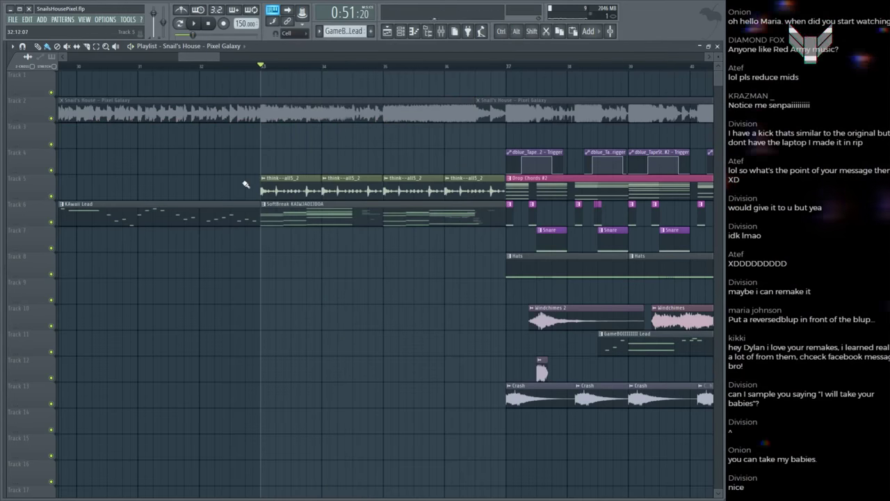
Step: Select all four think clips, audition them against the Snail's House reference, and open the mixer
{"action": "left_click_drag", "start_coordinate": [243, 181], "coordinate": [467, 183]}
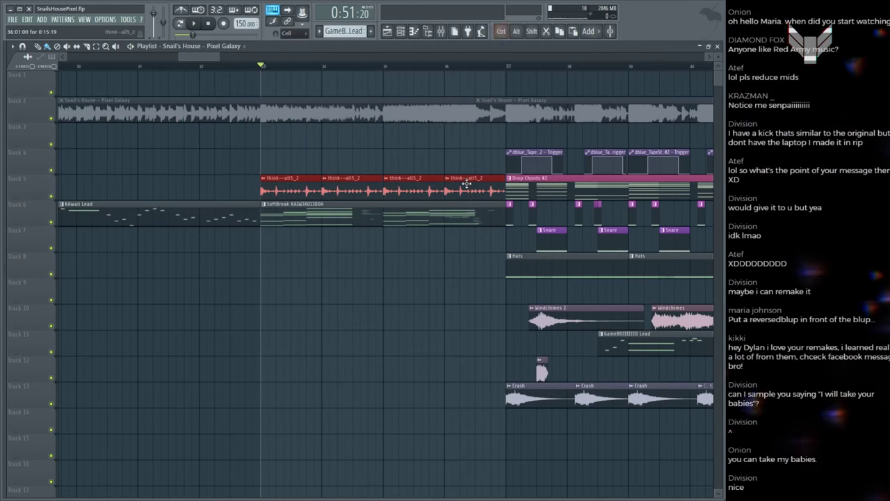
{"action": "left_click", "coordinate": [310, 190]}
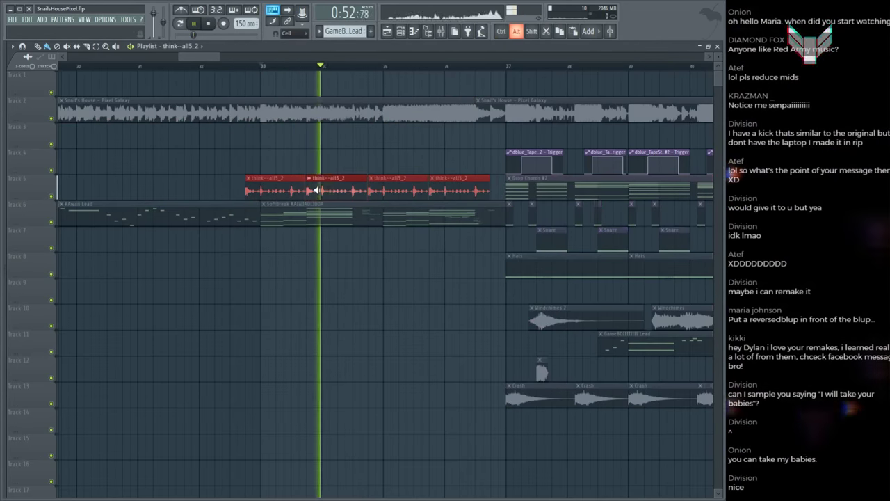
{"action": "left_click", "coordinate": [322, 112]}
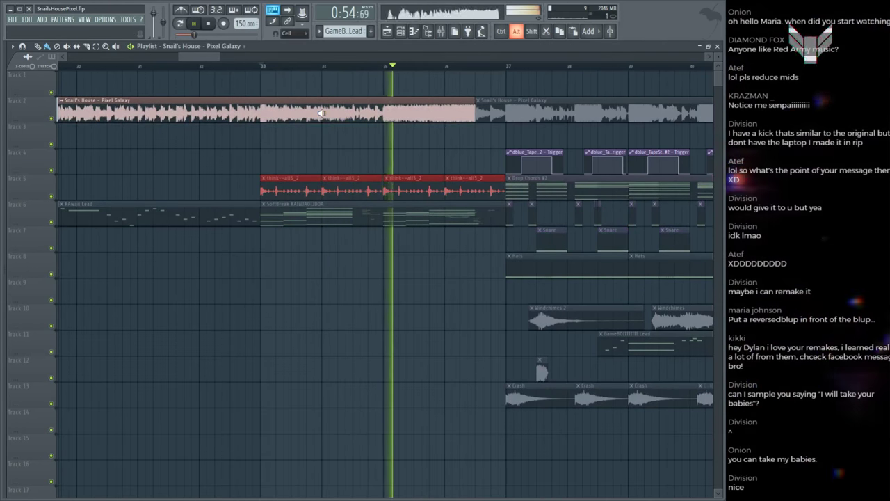
{"action": "key", "text": "space"}
{"action": "double_click", "coordinate": [292, 189]}
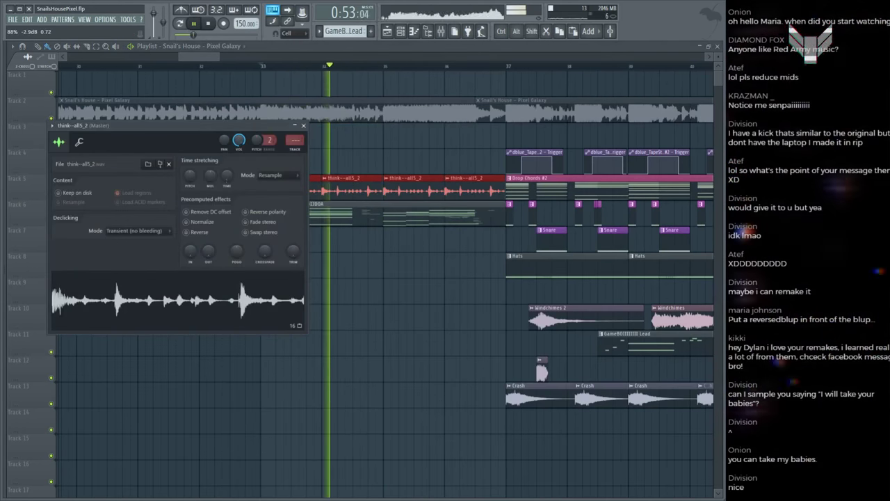
{"action": "key", "text": "F9"}
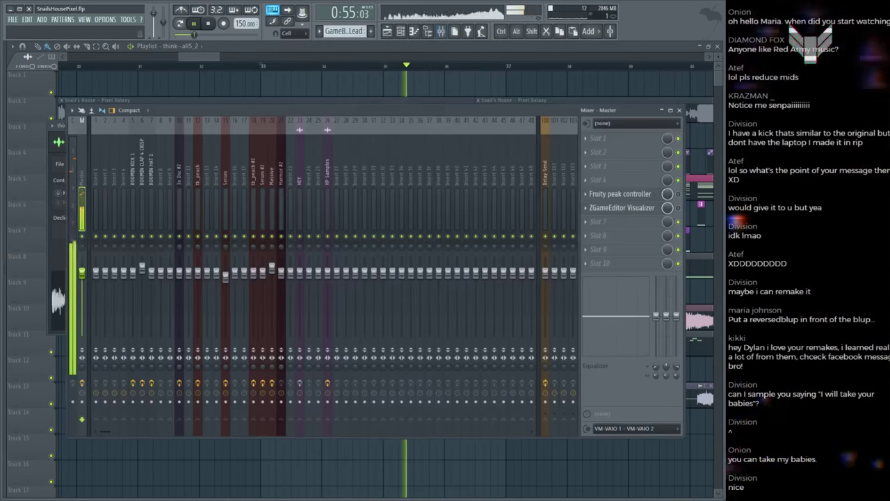
Step: Move the break clips from bars 29–33 up from Track 5 to Track 3
{"action": "key", "text": "F12"}
{"action": "scroll", "coordinate": [401, 64], "scroll_direction": "down", "scroll_amount": 4}
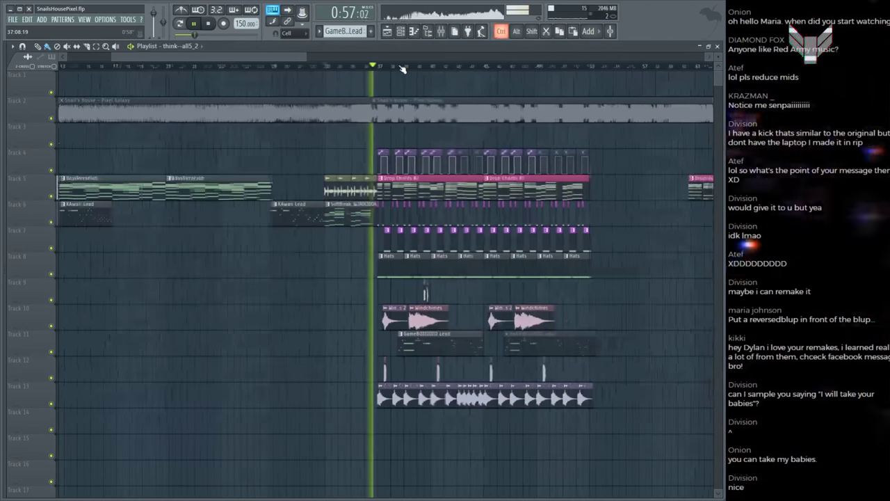
{"action": "scroll", "coordinate": [291, 57], "scroll_direction": "left", "scroll_amount": 2}
{"action": "left_click", "coordinate": [396, 178]}
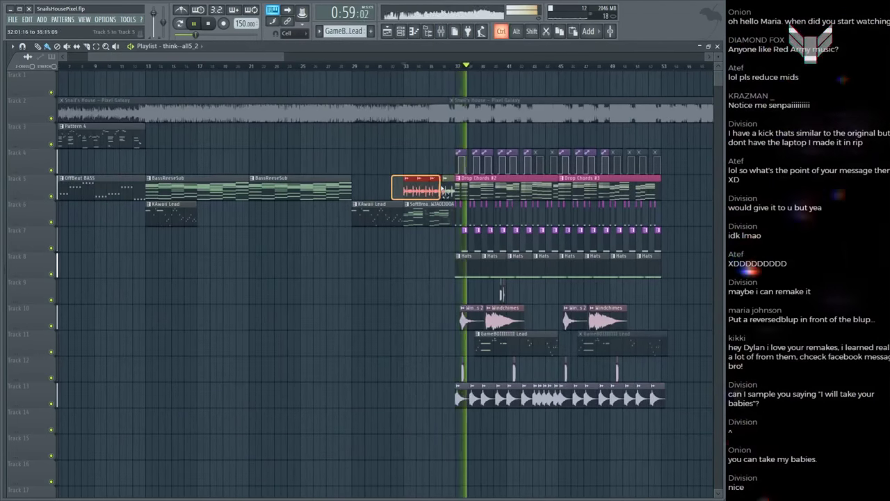
{"action": "left_click", "coordinate": [346, 68]}
{"action": "scroll", "coordinate": [371, 72], "scroll_direction": "up", "scroll_amount": 4}
{"action": "scroll", "coordinate": [371, 72], "scroll_direction": "down", "scroll_amount": 2}
{"action": "left_click", "coordinate": [288, 112]}
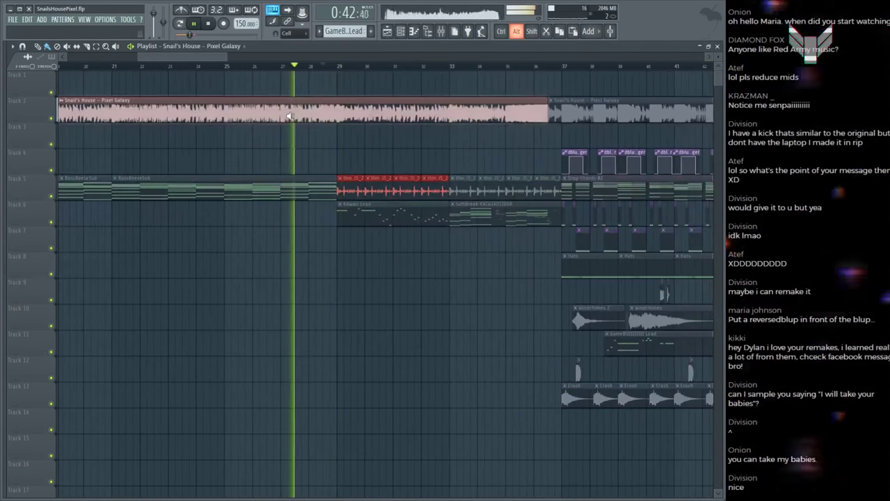
{"action": "left_click_drag", "start_coordinate": [338, 150], "coordinate": [468, 188]}
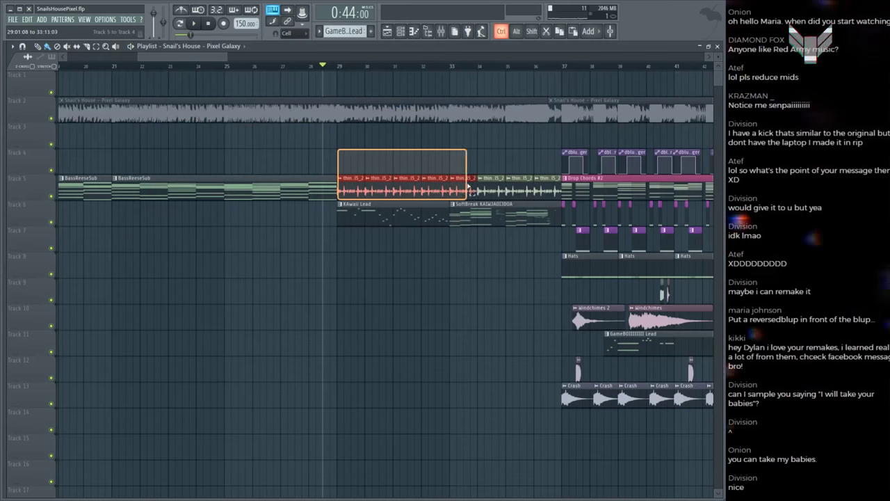
{"action": "left_click_drag", "start_coordinate": [529, 186], "coordinate": [529, 135]}
Step: Copy the break clips back into the buildup from about bar 13 and audition them
{"action": "scroll", "coordinate": [404, 70], "scroll_direction": "down", "scroll_amount": 3}
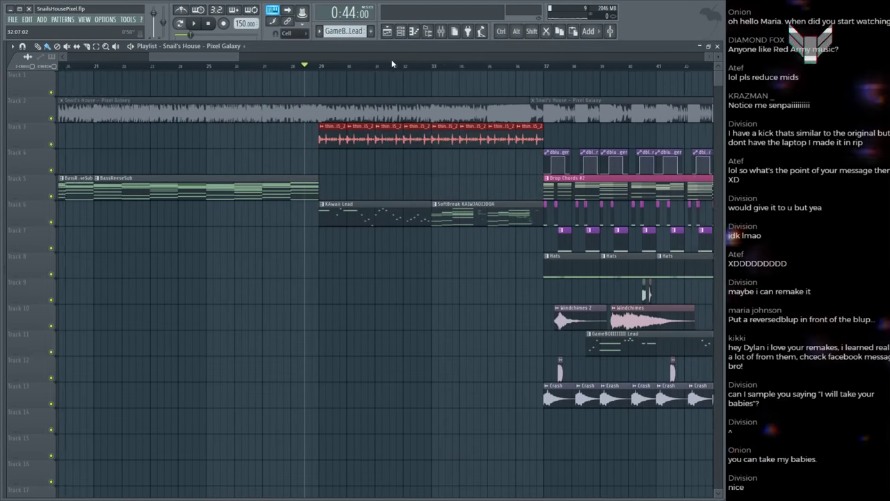
{"action": "left_click_drag", "start_coordinate": [439, 132], "coordinate": [272, 133]}
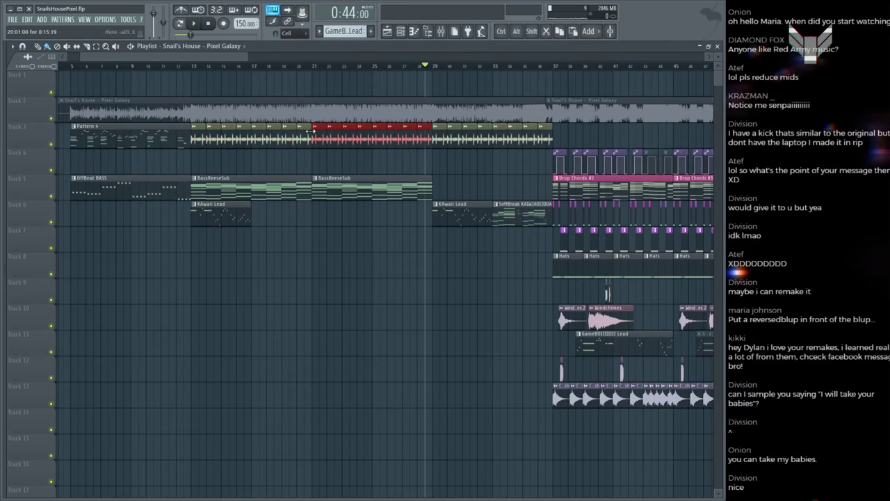
{"action": "left_click", "coordinate": [183, 103]}
{"action": "key", "text": "space"}
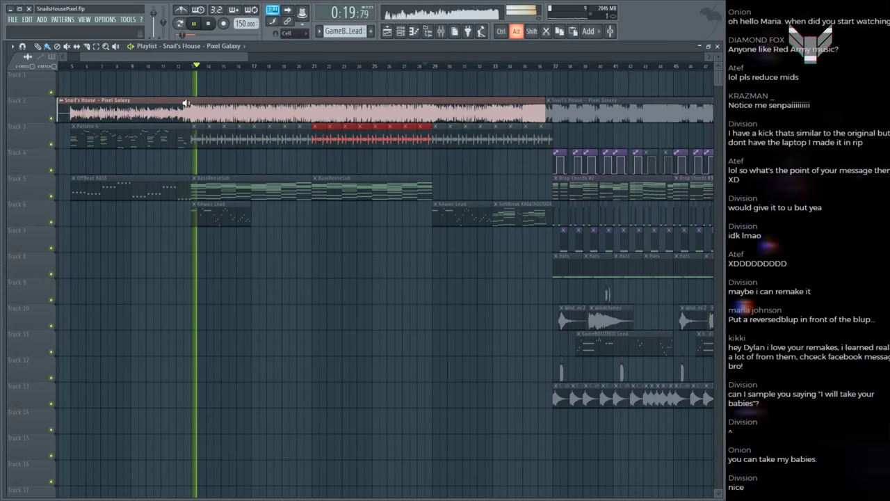
{"action": "left_click", "coordinate": [195, 64]}
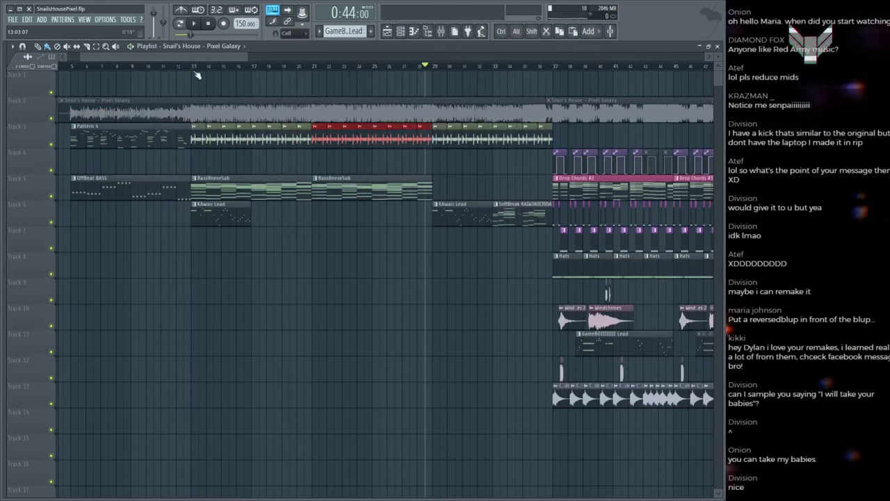
{"action": "scroll", "coordinate": [194, 64], "scroll_direction": "down", "scroll_amount": 5}
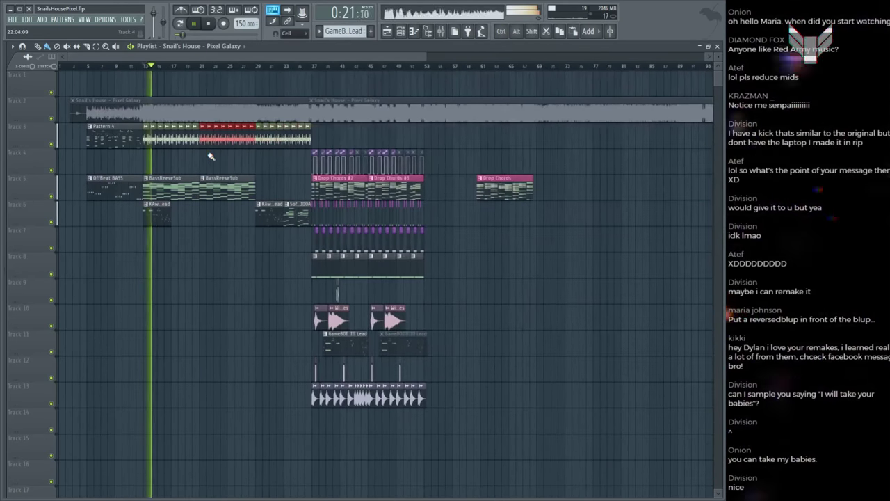
{"action": "scroll", "coordinate": [174, 79], "scroll_direction": "up", "scroll_amount": 4}
{"action": "key", "text": "F9"}
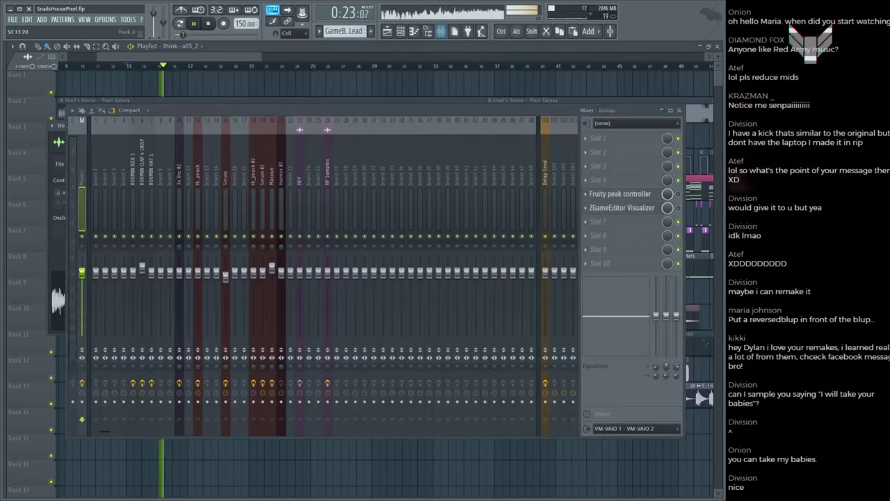
Step: Move empty insert 27 beside the drum inserts as insert 8 and link the think--all5_2 channel there
{"action": "left_click", "coordinate": [340, 161]}
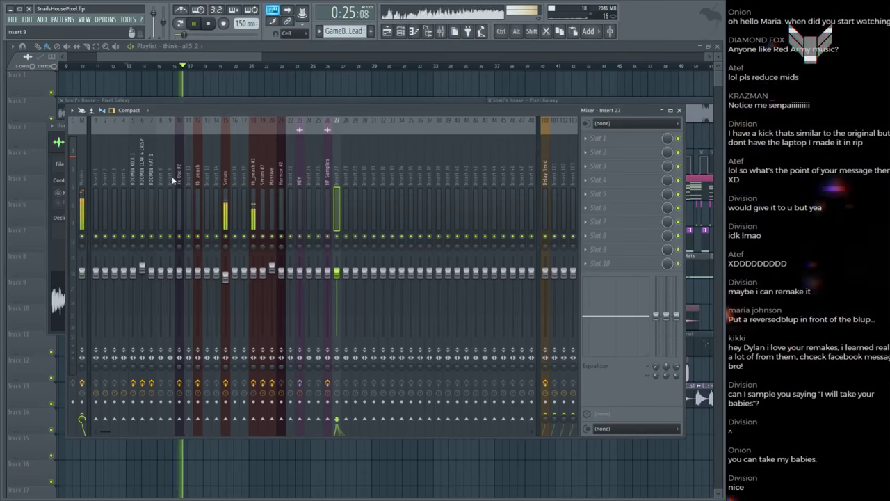
{"action": "left_click_drag", "start_coordinate": [331, 178], "coordinate": [160, 171]}
{"action": "key", "text": "ctrl+l"}
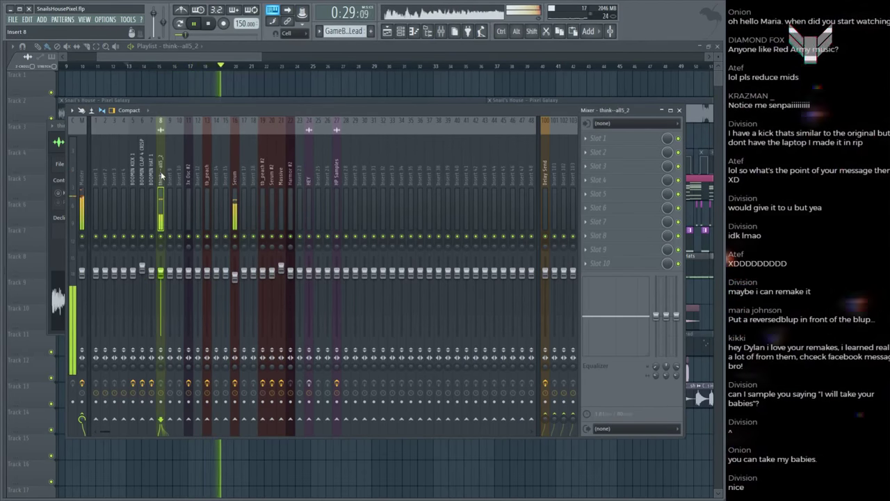
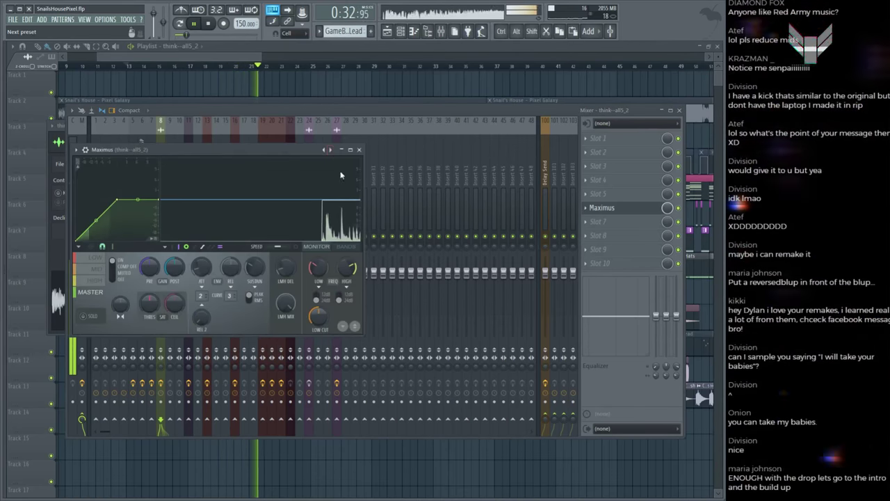
Step: Set the master Maximus LMH mix to 90% after trying 33%, then close the mixer windows
{"action": "left_click_drag", "start_coordinate": [284, 304], "coordinate": [285, 319]}
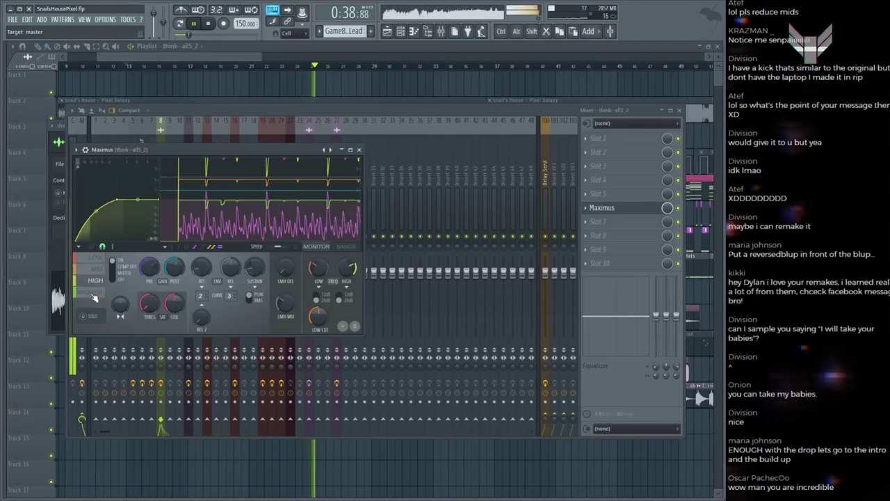
{"action": "left_click_drag", "start_coordinate": [277, 302], "coordinate": [276, 281]}
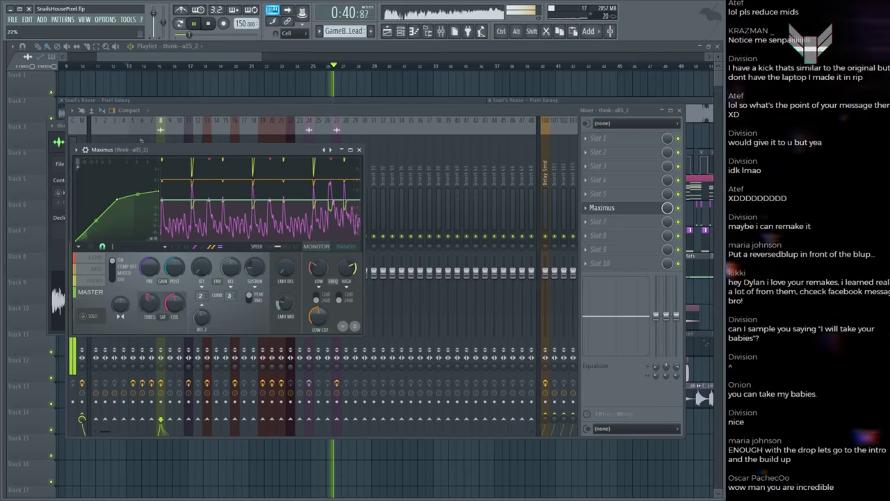
{"action": "key", "text": "F12"}
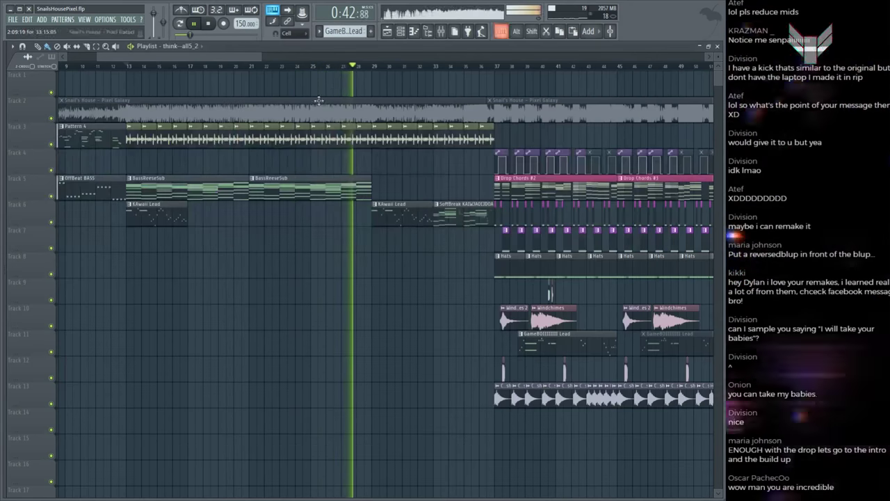
Step: Put the song position just before the drop and save the project
{"action": "scroll", "coordinate": [382, 83], "scroll_direction": "down", "scroll_amount": 3}
{"action": "scroll", "coordinate": [382, 83], "scroll_direction": "up", "scroll_amount": 2}
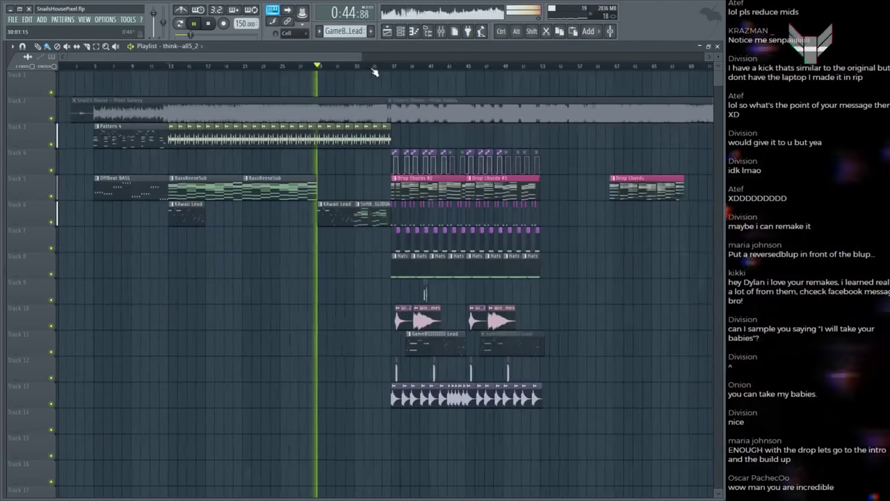
{"action": "left_click", "coordinate": [319, 67]}
{"action": "scroll", "coordinate": [322, 72], "scroll_direction": "up", "scroll_amount": 1}
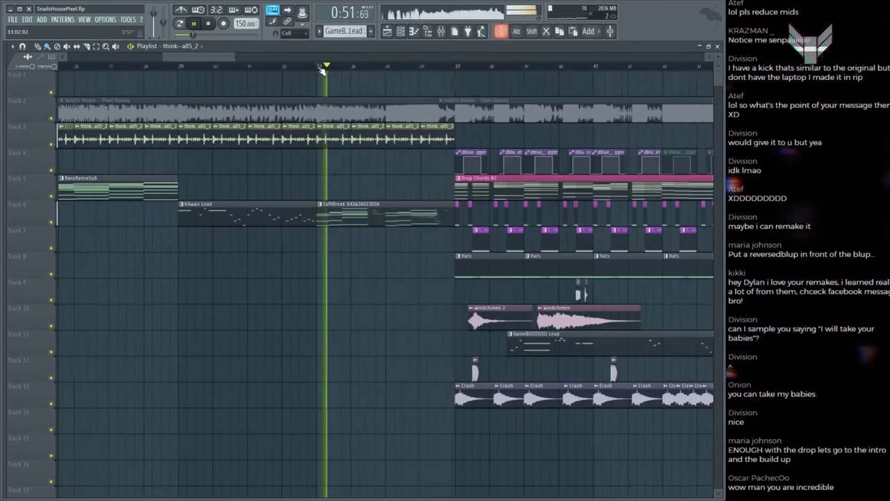
{"action": "scroll", "coordinate": [331, 82], "scroll_direction": "down", "scroll_amount": 2}
{"action": "key", "text": "ctrl+s"}
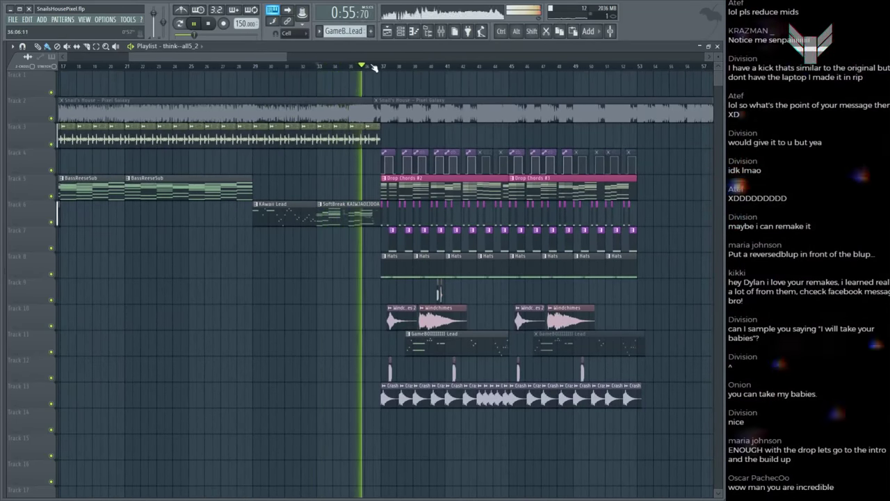
Step: Zoom and scroll the playlist around the drop section
{"action": "scroll", "coordinate": [376, 70], "scroll_direction": "down", "scroll_amount": 3}
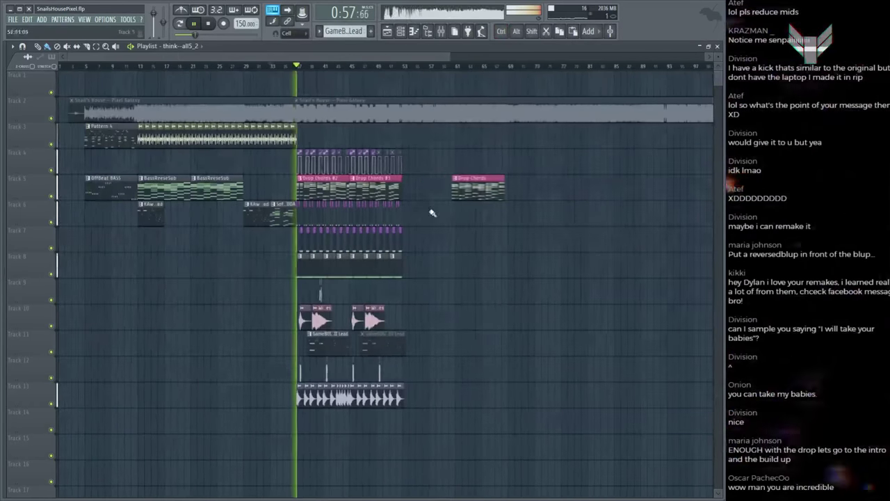
{"action": "key", "text": "ctrl"}
{"action": "scroll", "coordinate": [301, 70], "scroll_direction": "up", "scroll_amount": 2}
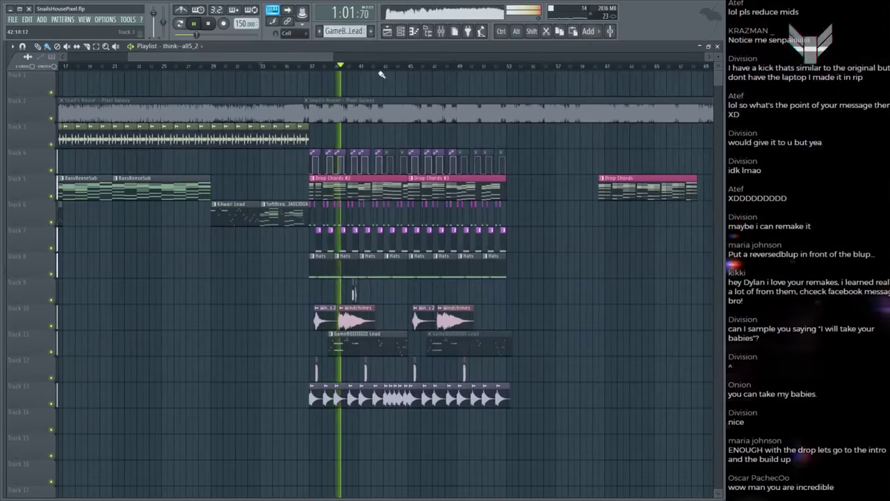
{"action": "scroll", "coordinate": [381, 74], "scroll_direction": "left", "scroll_amount": 3}
{"action": "scroll", "coordinate": [610, 144], "scroll_direction": "down", "scroll_amount": 1}
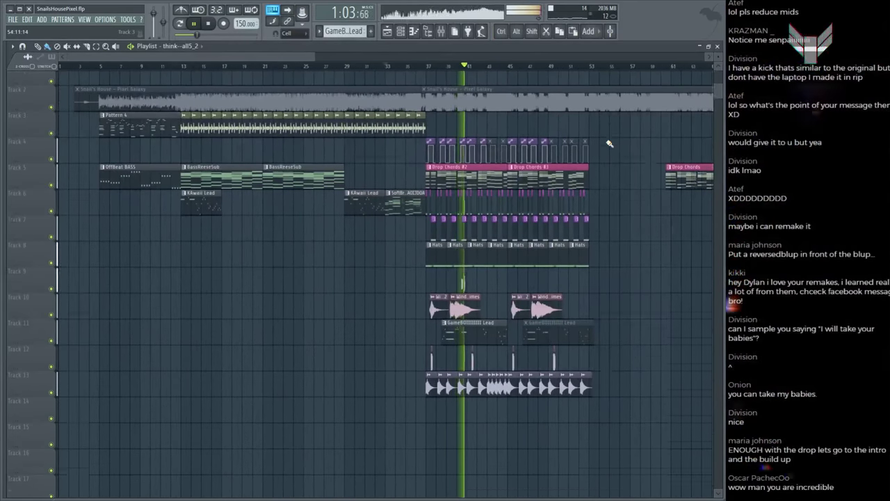
{"action": "scroll", "coordinate": [610, 143], "scroll_direction": "up", "scroll_amount": 1}
{"action": "key", "text": "ctrl"}
{"action": "scroll", "coordinate": [414, 69], "scroll_direction": "down", "scroll_amount": 2}
Step: Add FabFilter Pro-Q 2 to the Serum #2 mixer insert and close the mixer
{"action": "key", "text": "F9"}
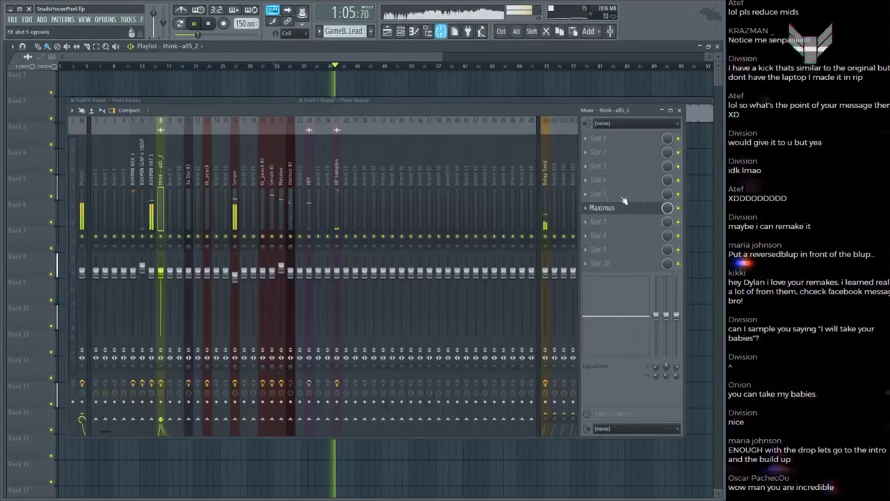
{"action": "left_click", "coordinate": [279, 178]}
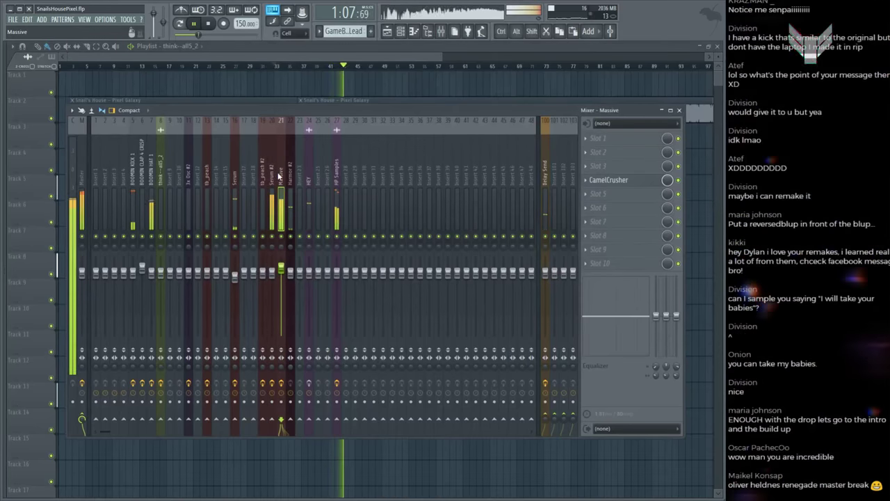
{"action": "left_click", "coordinate": [271, 178]}
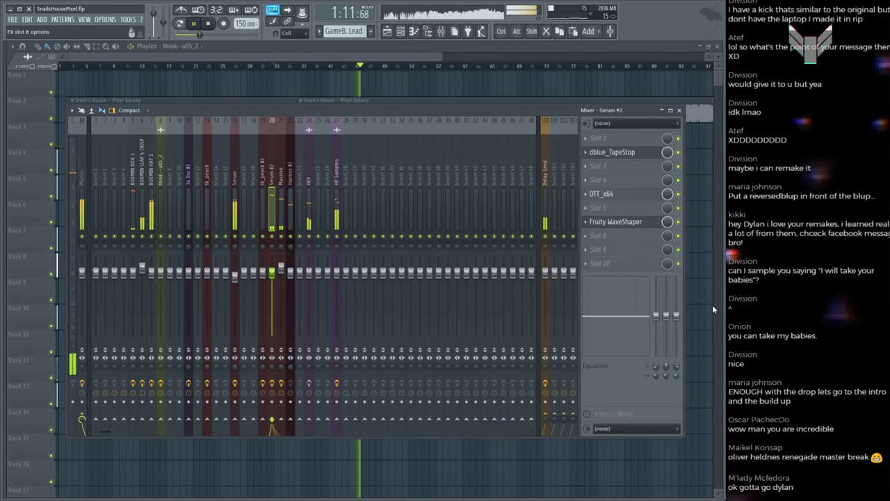
{"action": "left_click", "coordinate": [613, 235]}
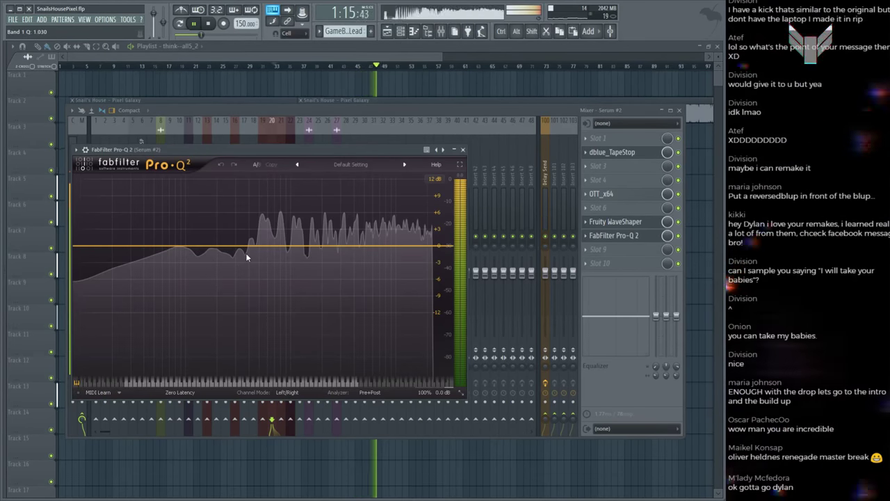
{"action": "key", "text": "F12"}
Step: Save the project again and select the second Pixel Galaxy reference clip
{"action": "scroll", "coordinate": [412, 73], "scroll_direction": "up", "scroll_amount": 3}
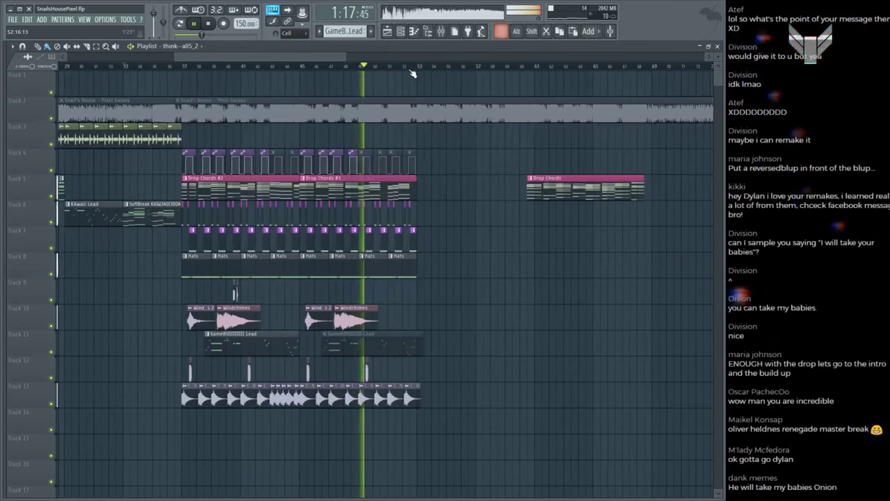
{"action": "scroll", "coordinate": [412, 72], "scroll_direction": "down", "scroll_amount": 3}
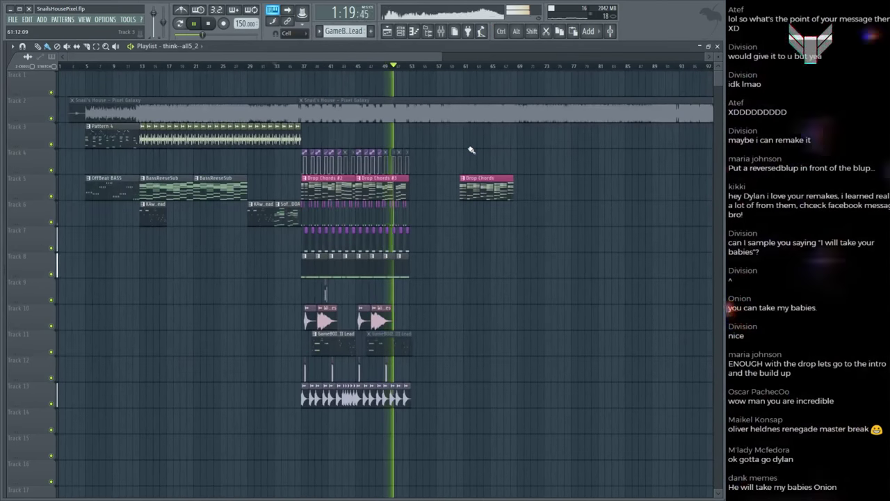
{"action": "scroll", "coordinate": [471, 149], "scroll_direction": "down", "scroll_amount": 1}
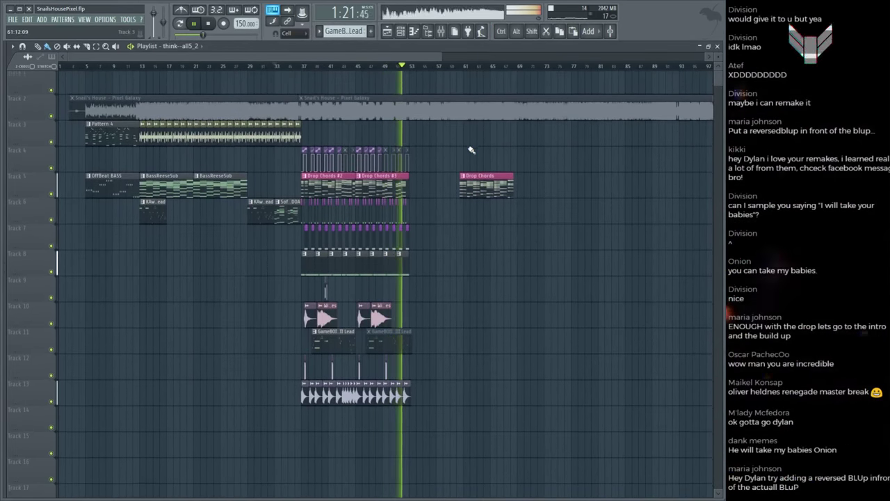
{"action": "scroll", "coordinate": [471, 150], "scroll_direction": "up", "scroll_amount": 1}
{"action": "key", "text": "ctrl+s"}
{"action": "left_click", "coordinate": [413, 110], "text": "ctrl"}
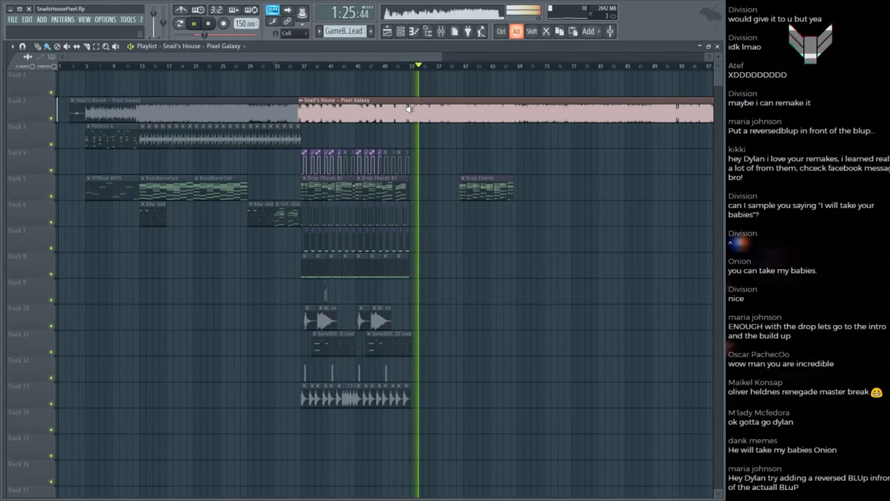
Step: Stop playback and move the spare Drop Chords clip to Track 10
{"action": "key", "text": "space"}
{"action": "left_click", "coordinate": [463, 174]}
{"action": "left_click_drag", "start_coordinate": [503, 202], "coordinate": [209, 318]}
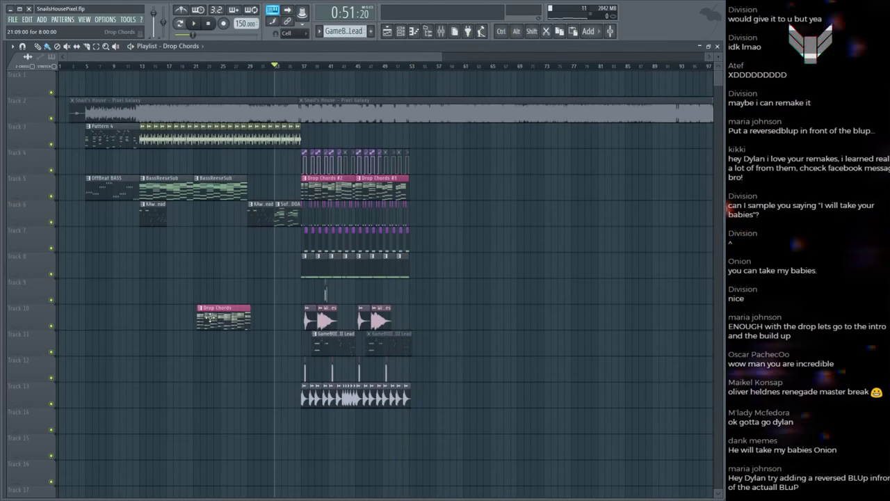
Step: Select the drop clips on tracks 4–13 and duplicate them to bars 53–69 with Ctrl+B
{"action": "left_click_drag", "start_coordinate": [429, 411], "coordinate": [298, 226]}
{"action": "scroll", "coordinate": [381, 74], "scroll_direction": "up", "scroll_amount": 2}
{"action": "scroll", "coordinate": [381, 75], "scroll_direction": "up", "scroll_amount": 2}
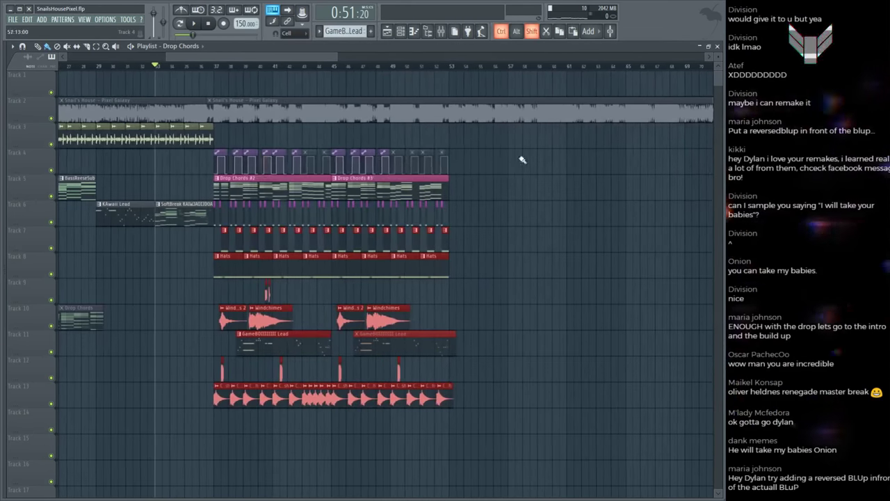
{"action": "left_click_drag", "start_coordinate": [519, 150], "coordinate": [219, 196]}
{"action": "left_click_drag", "start_coordinate": [501, 220], "coordinate": [218, 221]}
{"action": "key", "text": "ctrl+b"}
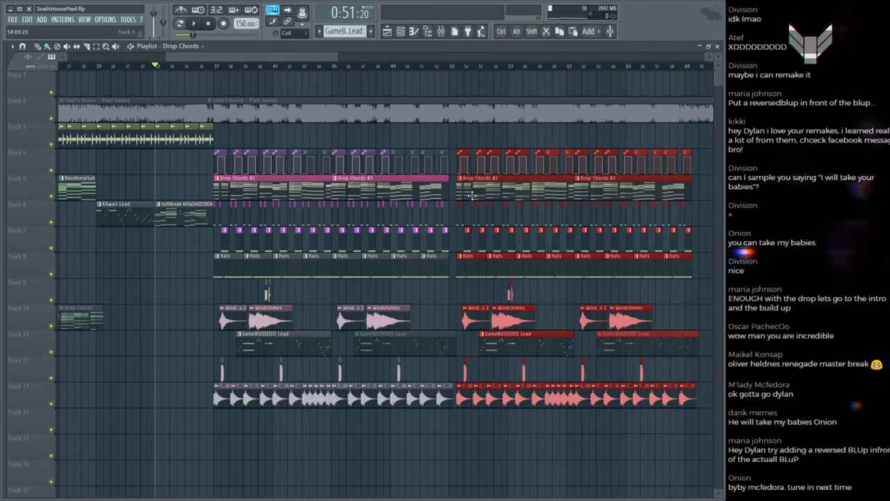
{"action": "key", "text": "space"}
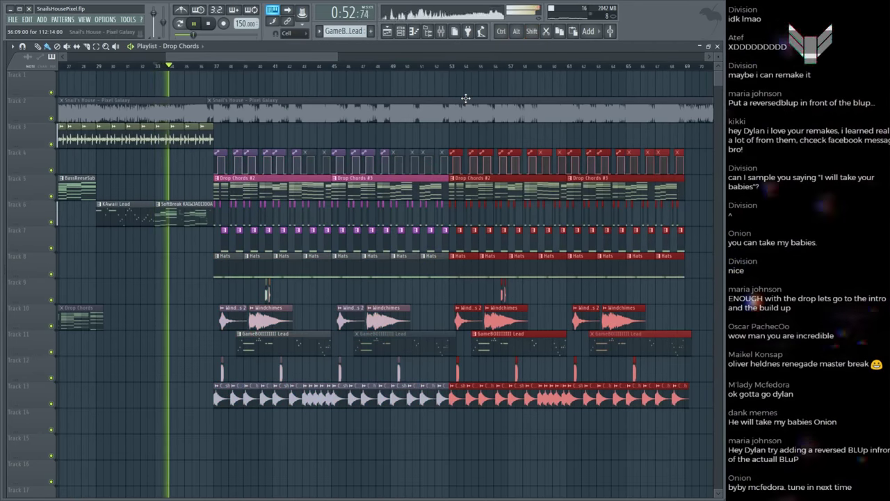
{"action": "key", "text": "space"}
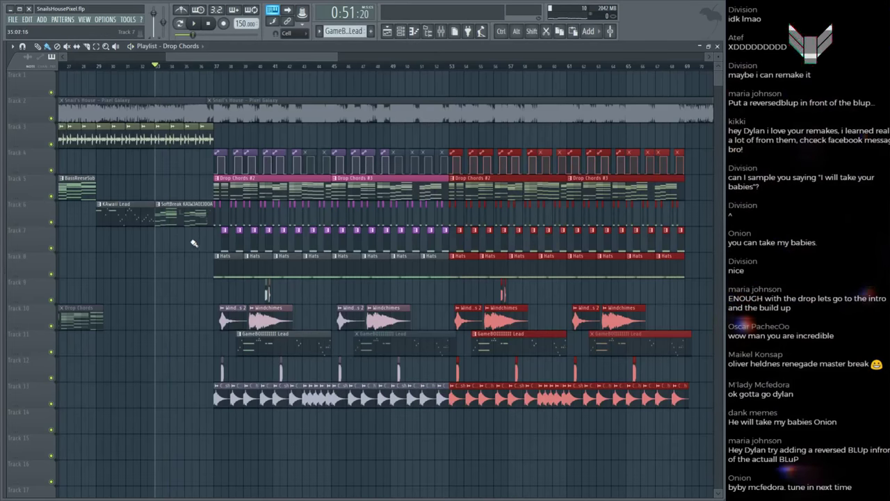
Step: Clear the selection, preview the droplet clip on Track 9, and set the song position to bar 40
{"action": "left_click", "coordinate": [194, 243]}
{"action": "scroll", "coordinate": [279, 244], "scroll_direction": "up", "scroll_amount": 3}
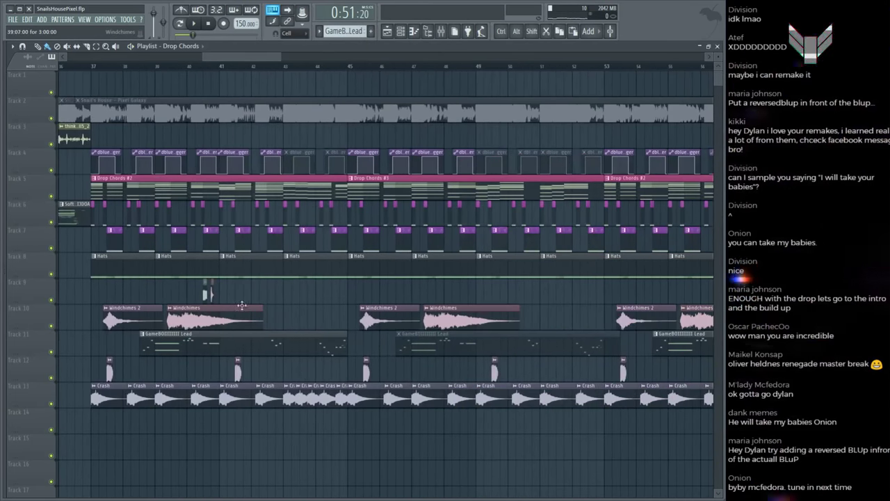
{"action": "left_click", "coordinate": [211, 288], "text": "alt"}
{"action": "left_click", "coordinate": [188, 65]}
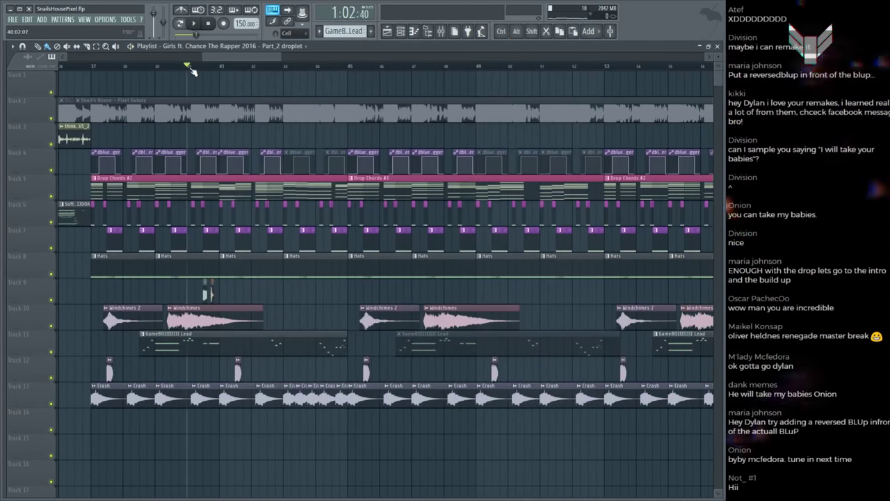
Step: Inspect the droplet sample settings and trim the start of the Track 12 droplet clip
{"action": "scroll", "coordinate": [188, 66], "scroll_direction": "up", "scroll_amount": 5}
{"action": "left_click", "coordinate": [480, 288], "text": "alt"}
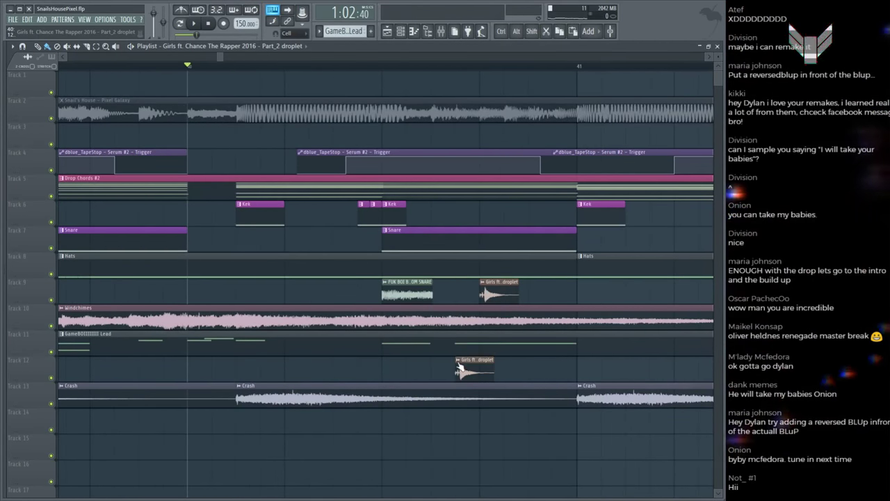
{"action": "double_click", "coordinate": [471, 376]}
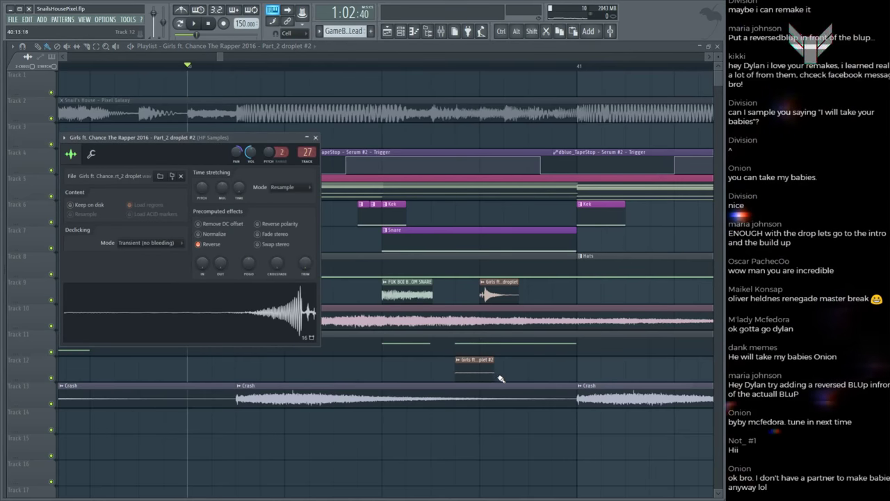
{"action": "key", "text": "Escape"}
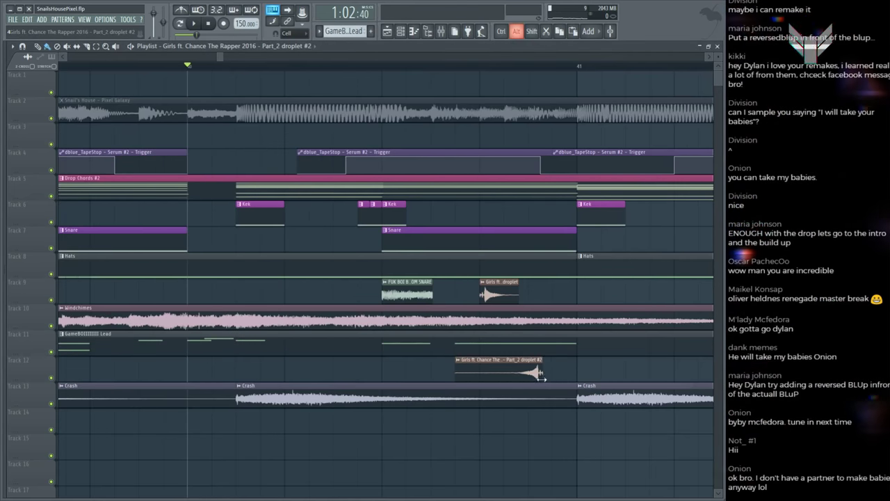
{"action": "left_click_drag", "start_coordinate": [518, 373], "coordinate": [528, 372]}
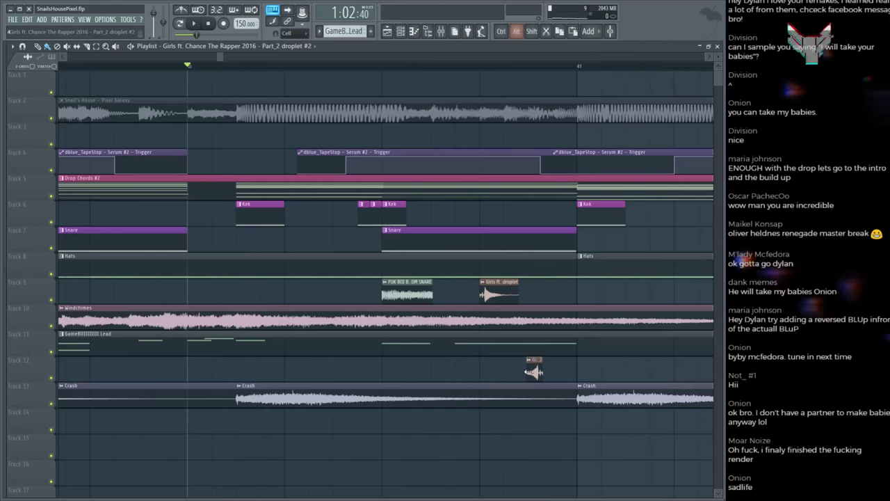
Step: Set the droplet channel's declicking mode to Generic and audition it during playback
{"action": "left_click", "coordinate": [433, 111]}
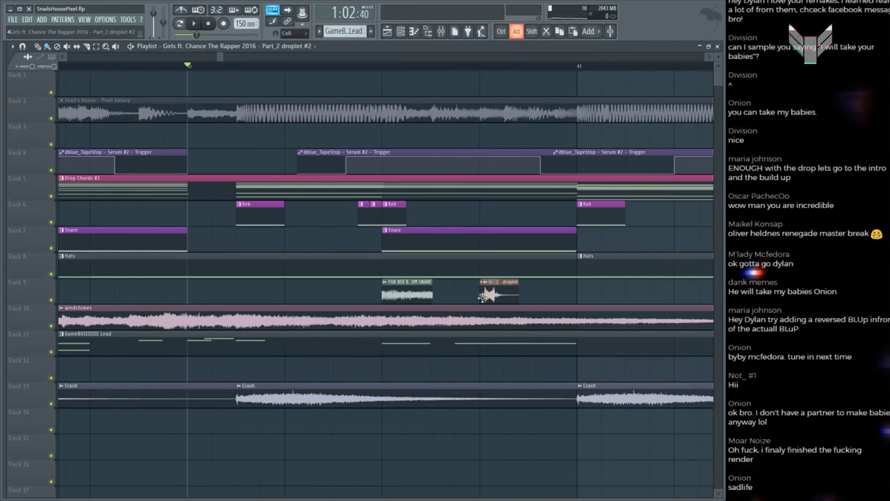
{"action": "double_click", "coordinate": [470, 292]}
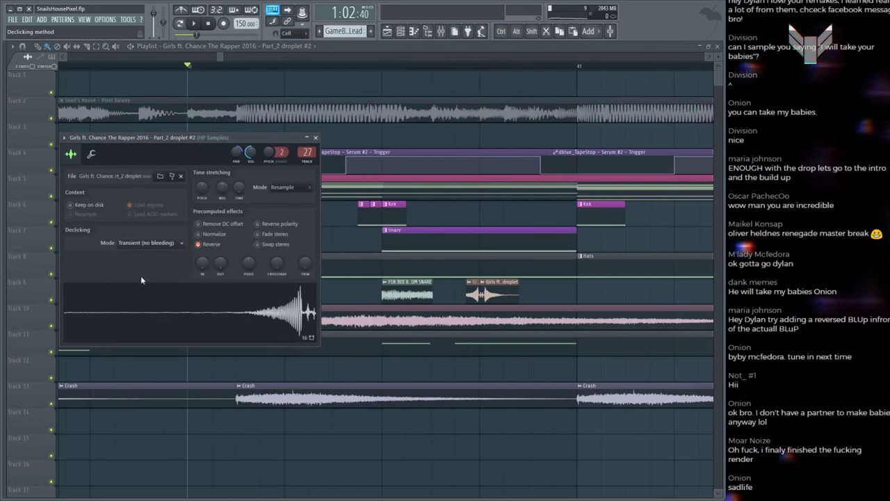
{"action": "key", "text": "space"}
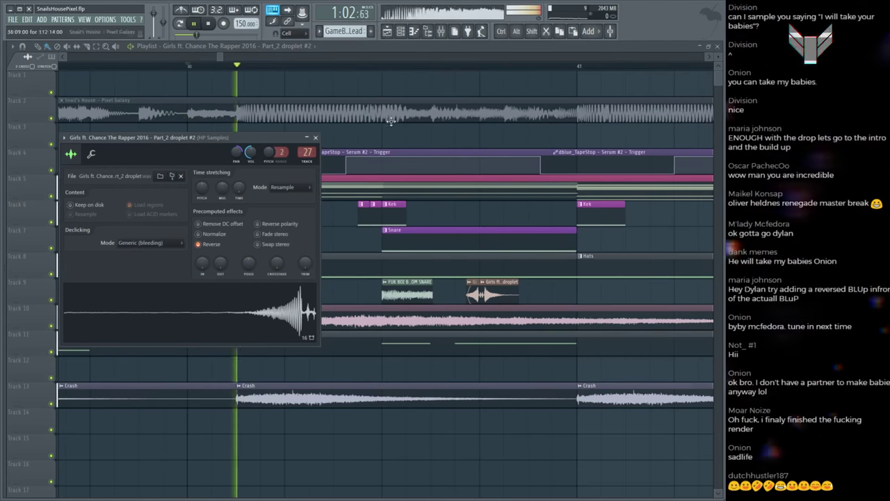
{"action": "key", "text": "Escape"}
{"action": "key", "text": "space"}
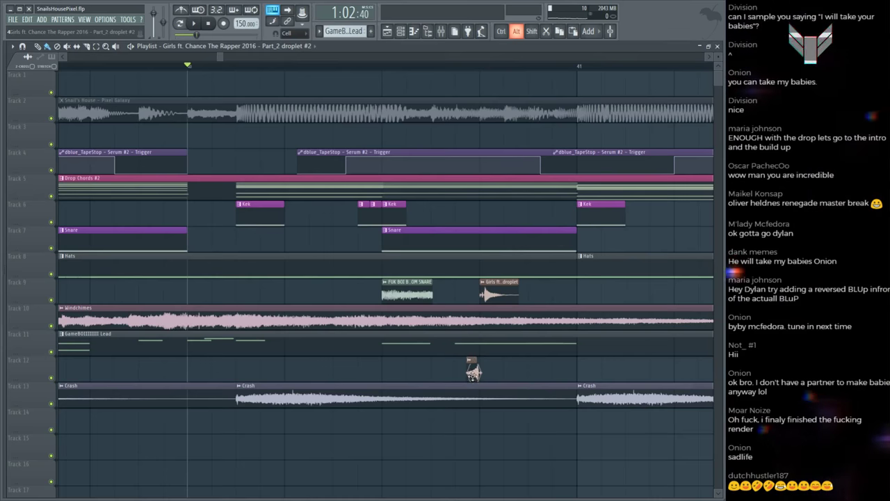
{"action": "key", "text": "space"}
{"action": "scroll", "coordinate": [378, 68], "scroll_direction": "up", "scroll_amount": 1}
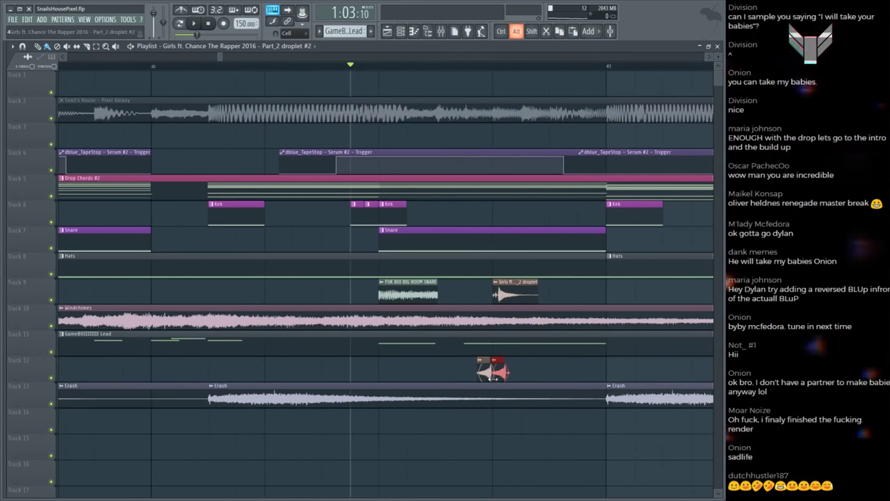
Step: Delete the extra droplet clip on Track 12 and check mixer levels while the drop plays
{"action": "right_click", "coordinate": [495, 373]}
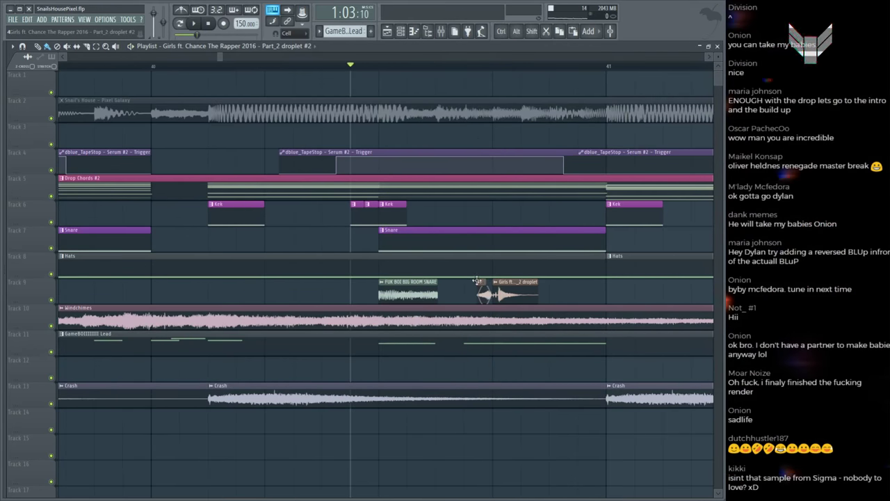
{"action": "key", "text": "F9"}
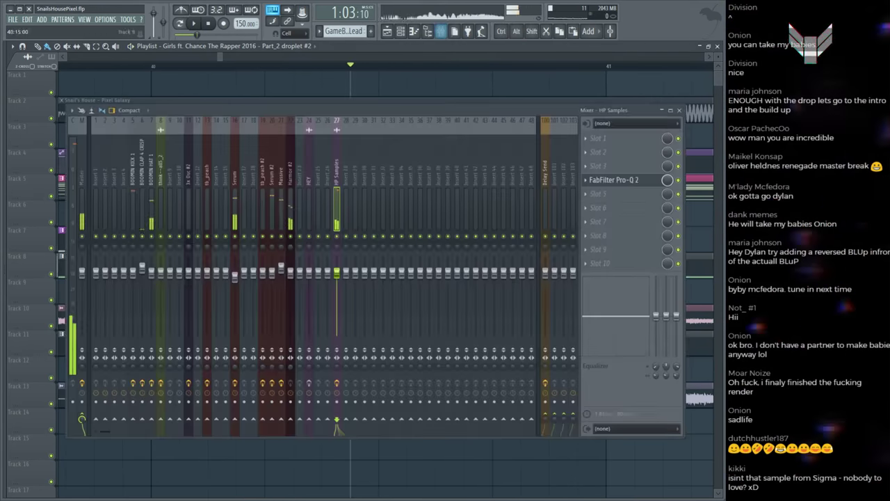
{"action": "key", "text": "space"}
{"action": "key", "text": "space"}
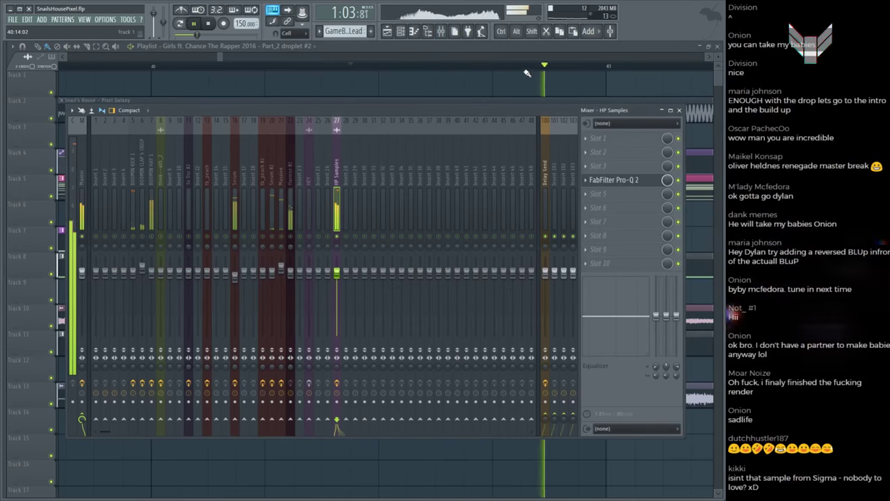
{"action": "key", "text": "F9"}
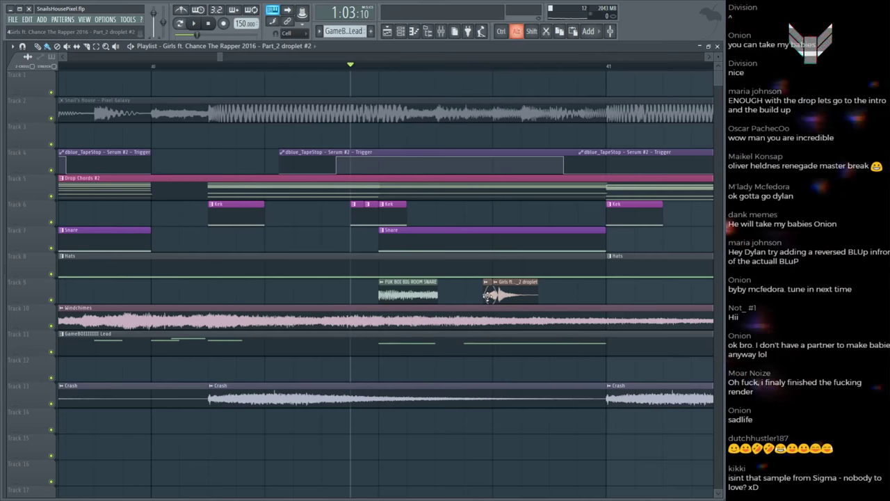
{"action": "key", "text": "space"}
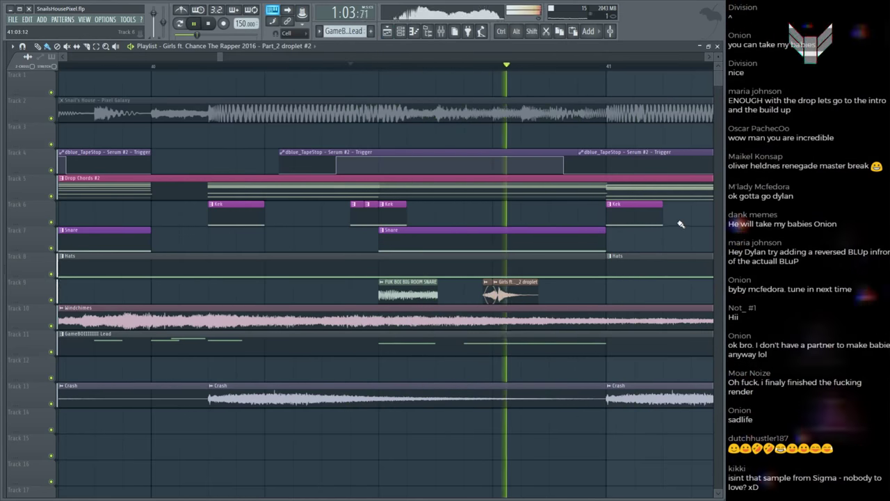
{"action": "key", "text": "F9"}
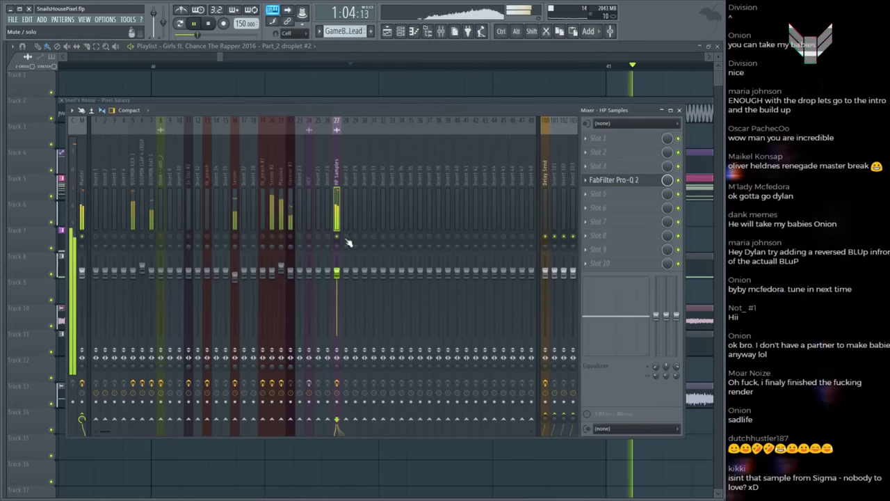
{"action": "key", "text": "F9"}
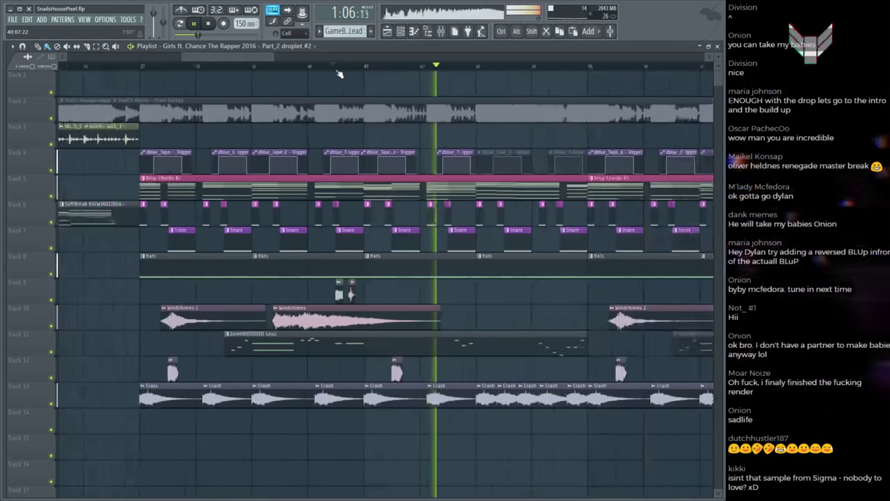
Step: Copy bars 21–41 of the Track 3 think--all5_2 break to bar 69 and save
{"action": "scroll", "coordinate": [339, 74], "scroll_direction": "down", "scroll_amount": 3}
{"action": "left_click", "coordinate": [583, 110], "text": "alt"}
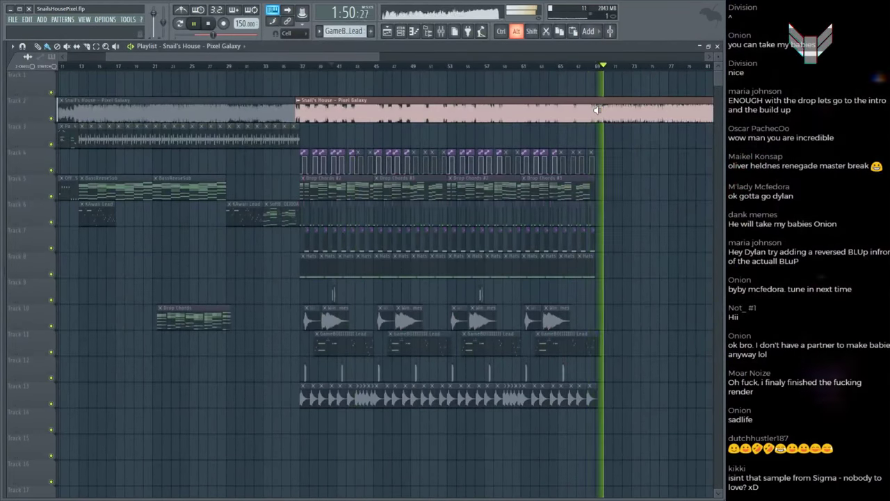
{"action": "key", "text": "space"}
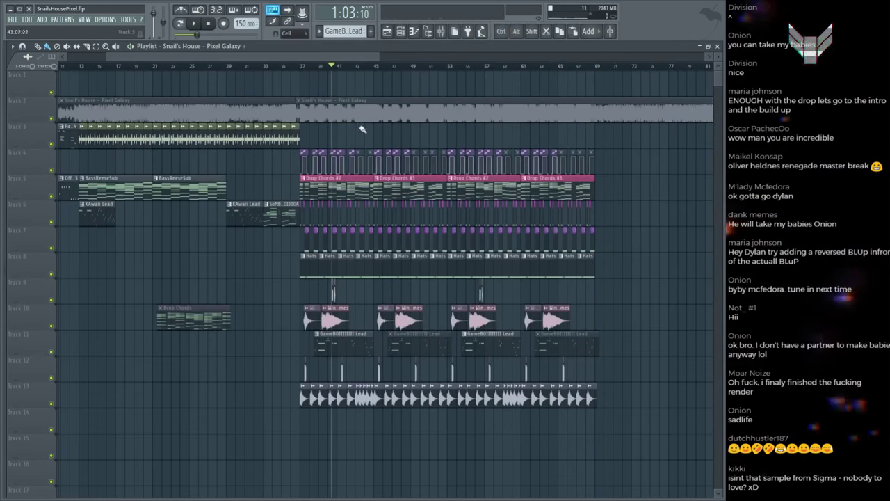
{"action": "left_click_drag", "start_coordinate": [338, 129], "coordinate": [155, 148]}
{"action": "left_click_drag", "start_coordinate": [91, 153], "coordinate": [602, 133]}
{"action": "left_click", "coordinate": [598, 66]}
{"action": "key", "text": "space"}
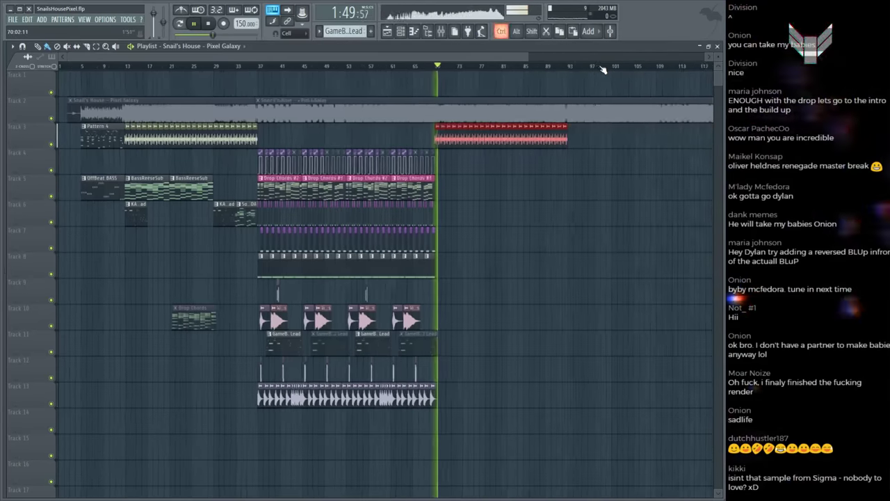
{"action": "key", "text": "ctrl+s"}
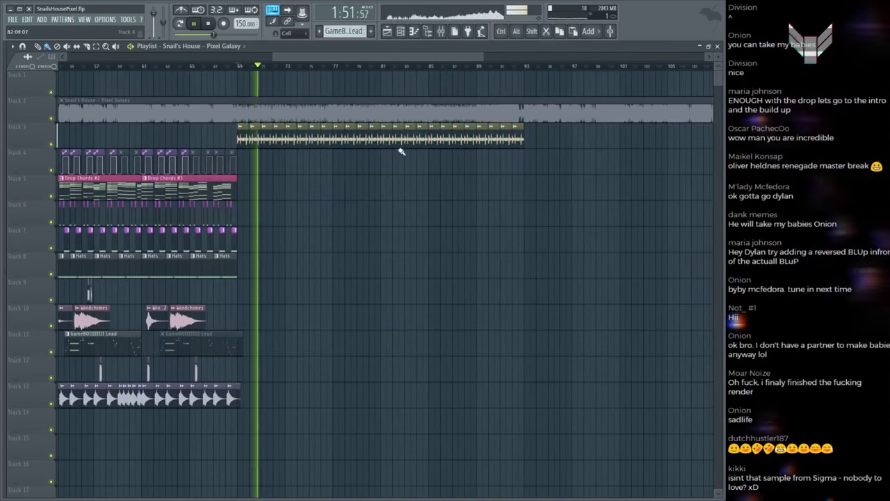
Step: Audition the new break copy against the Pixel Galaxy reference from bar 69
{"action": "scroll", "coordinate": [244, 74], "scroll_direction": "up", "scroll_amount": 3}
{"action": "scroll", "coordinate": [245, 74], "scroll_direction": "up", "scroll_amount": 2}
{"action": "left_click", "coordinate": [267, 141]}
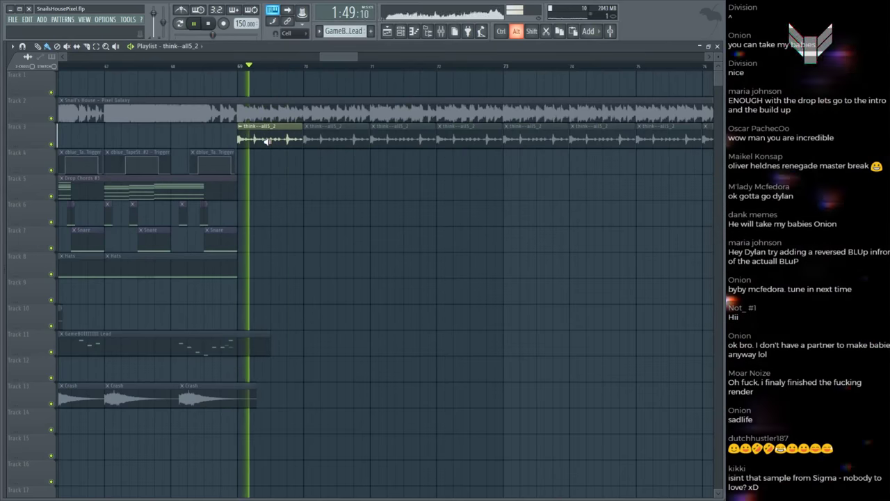
{"action": "key", "text": "space"}
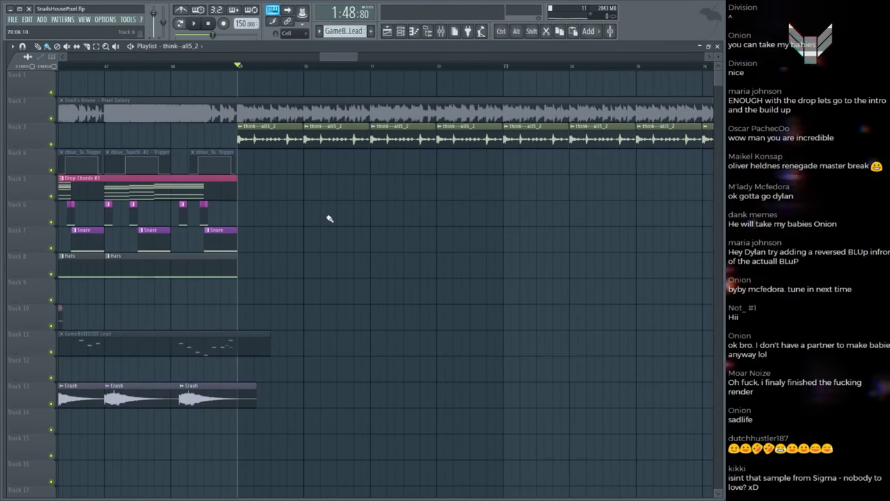
{"action": "left_click", "coordinate": [219, 105]}
{"action": "key", "text": "space"}
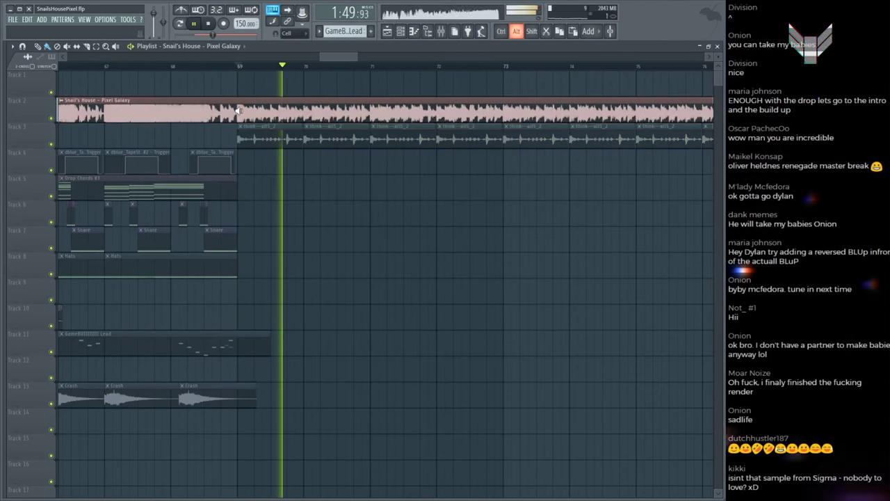
{"action": "left_click", "coordinate": [293, 214]}
{"action": "key", "text": "space"}
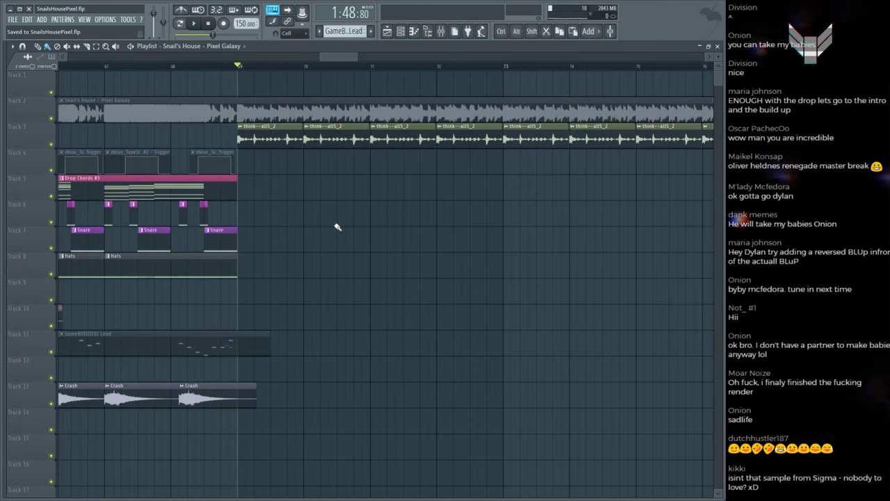
{"action": "left_click", "coordinate": [241, 117]}
{"action": "key", "text": "space"}
{"action": "left_click", "coordinate": [241, 116]}
{"action": "key", "text": "space"}
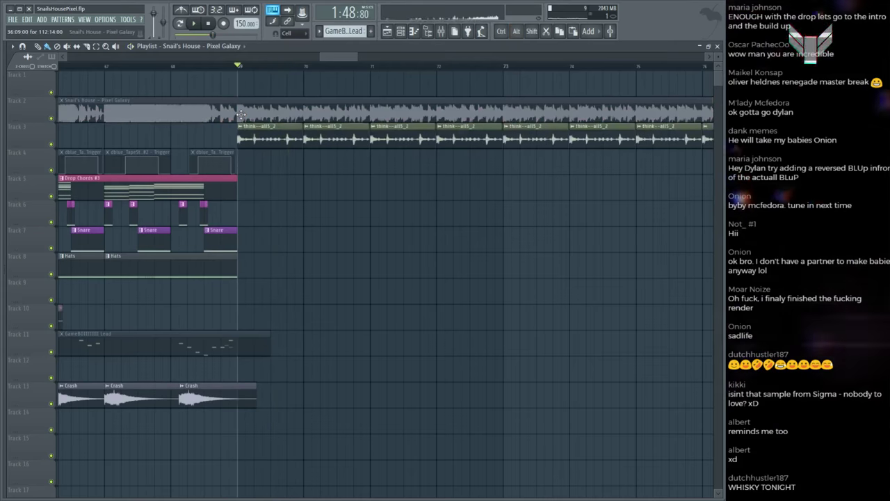
{"action": "left_click", "coordinate": [241, 116]}
{"action": "key", "text": "space"}
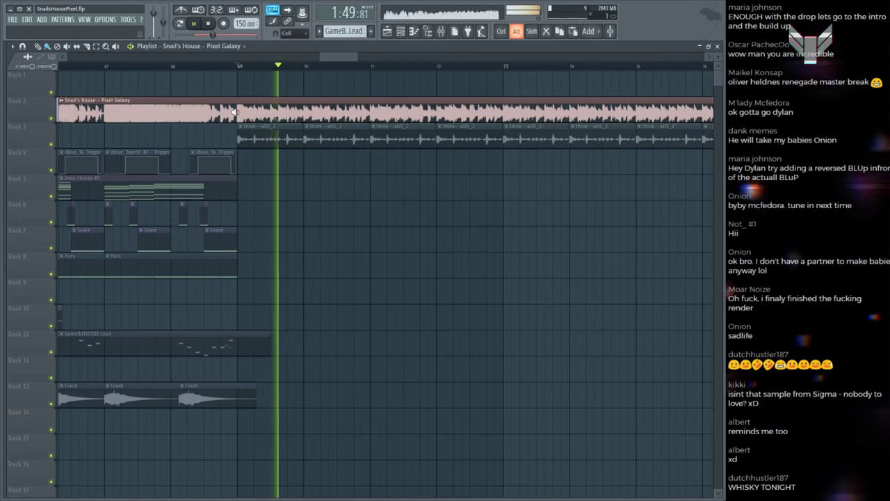
{"action": "left_click", "coordinate": [224, 197]}
{"action": "key", "text": "space"}
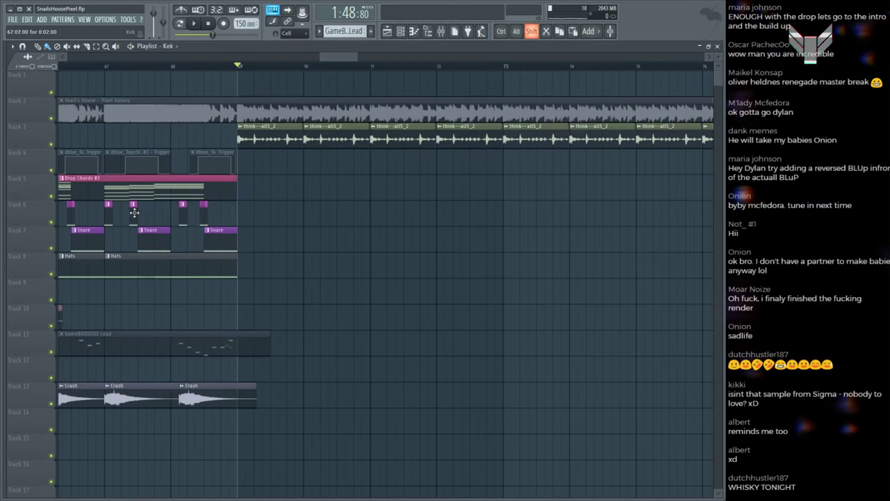
{"action": "key", "text": "space"}
Step: Add a Kek hit on Track 6 at bar 69 and compare it with the reference
{"action": "key", "text": "space"}
{"action": "left_click", "coordinate": [242, 206]}
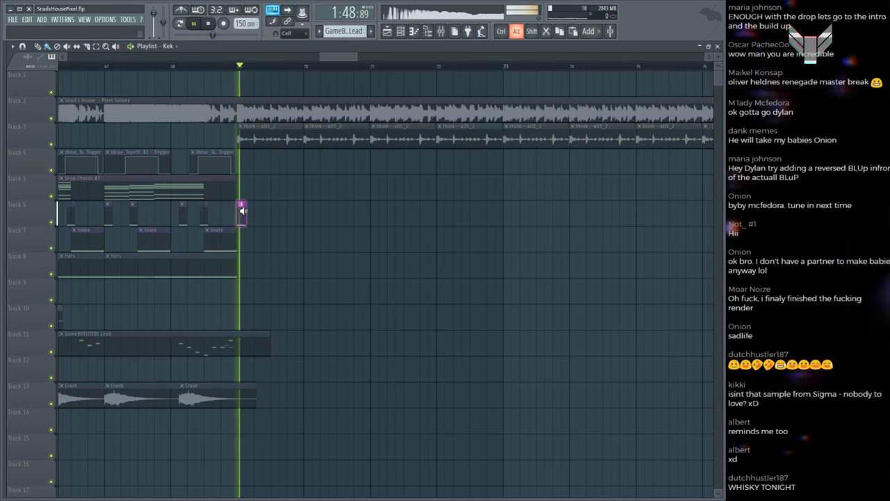
{"action": "left_click", "coordinate": [232, 114]}
{"action": "key", "text": "space"}
{"action": "key", "text": "space"}
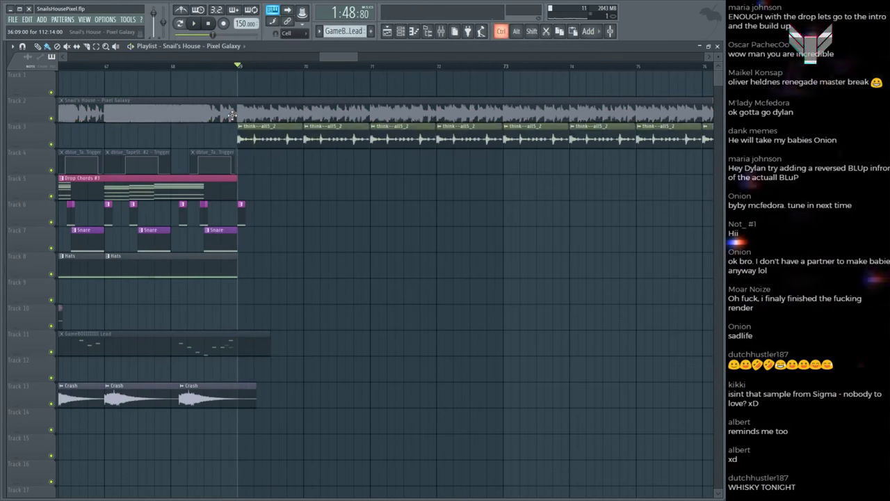
{"action": "left_click", "coordinate": [232, 115]}
{"action": "key", "text": "space"}
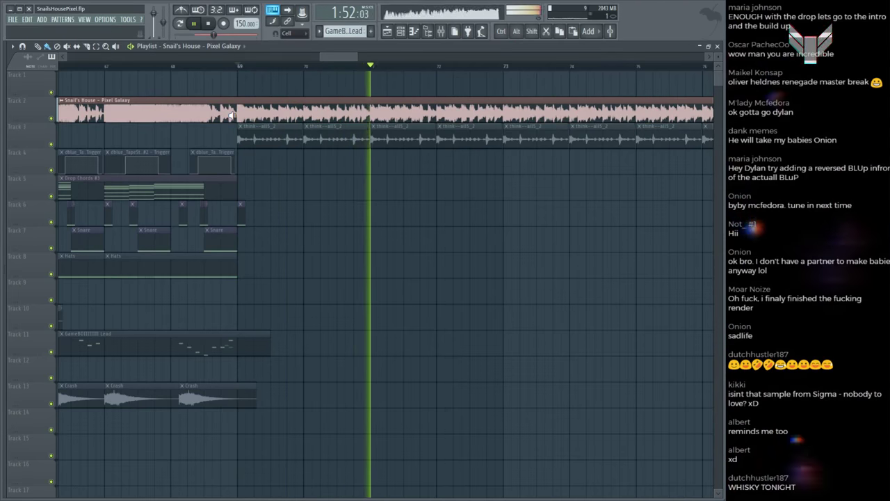
{"action": "key", "text": "space"}
{"action": "left_click", "coordinate": [232, 115]}
{"action": "key", "text": "space"}
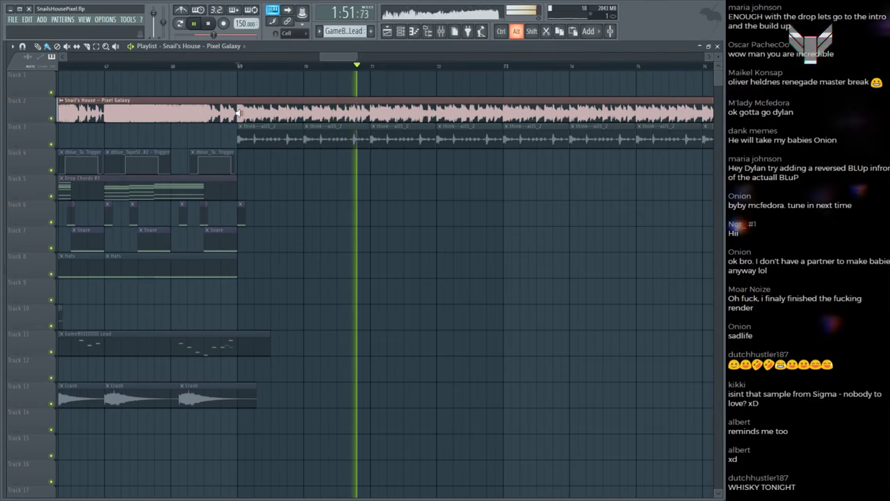
{"action": "key", "text": "space"}
{"action": "scroll", "coordinate": [274, 83], "scroll_direction": "down", "scroll_amount": 3}
{"action": "scroll", "coordinate": [278, 76], "scroll_direction": "down", "scroll_amount": 3}
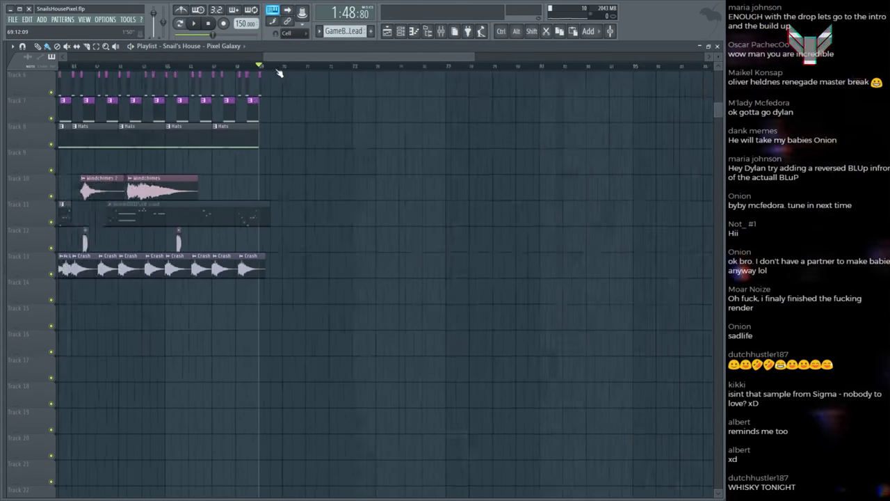
{"action": "scroll", "coordinate": [208, 139], "scroll_direction": "up", "scroll_amount": 5}
{"action": "scroll", "coordinate": [130, 213], "scroll_direction": "down", "scroll_amount": 4}
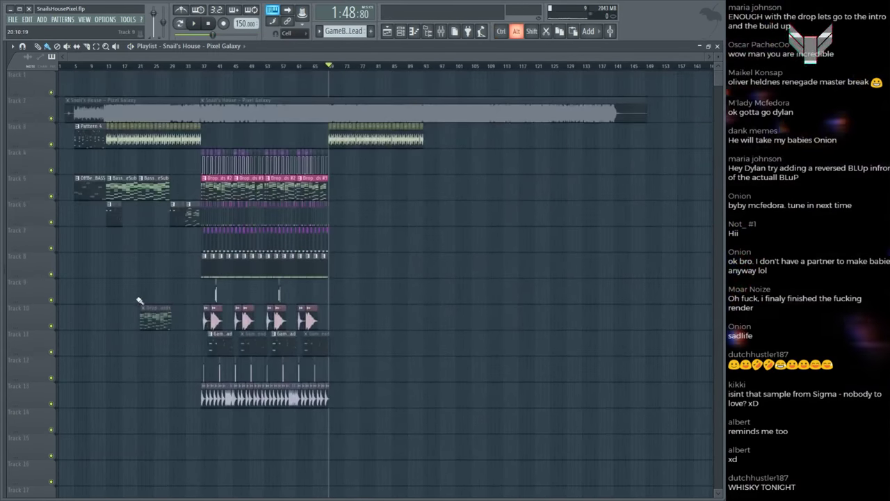
Step: Audition the BassReeseSub clip and the Pixel Galaxy reference from bar 69
{"action": "key", "text": "y"}
{"action": "left_click", "coordinate": [139, 195]}
{"action": "key", "text": "p"}
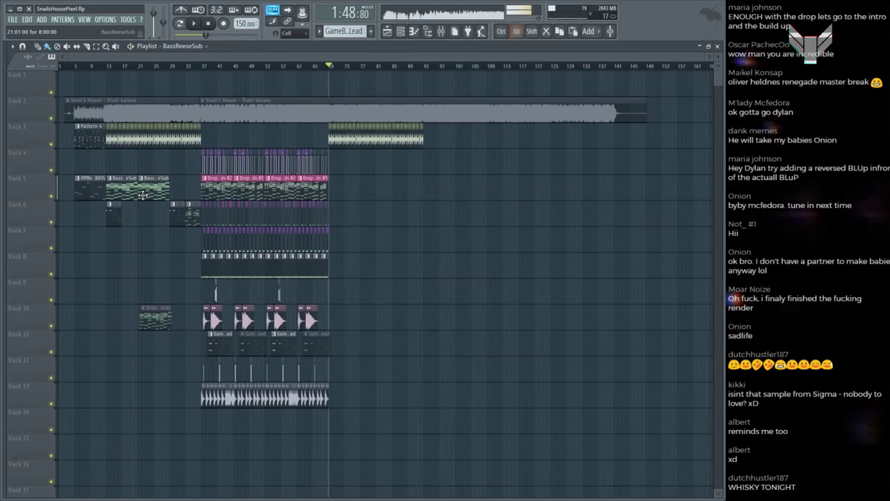
{"action": "scroll", "coordinate": [313, 84], "scroll_direction": "up", "scroll_amount": 5}
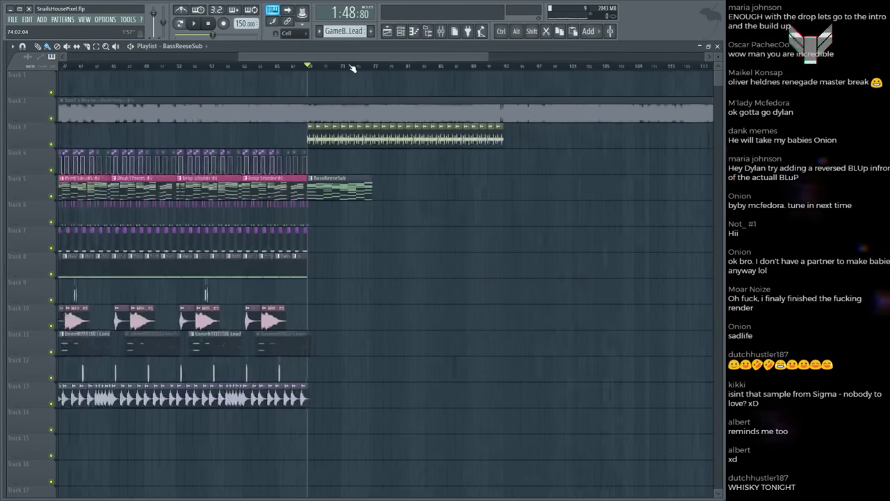
{"action": "left_click", "coordinate": [222, 113]}
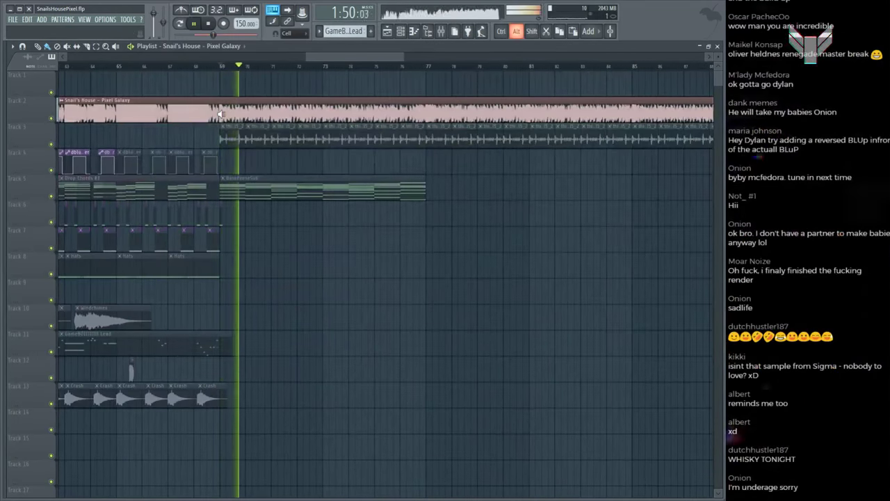
Step: Duplicate the BassReeseSub #3 clip on Track 5 right after itself and play the arrangement
{"action": "double_click", "coordinate": [240, 188]}
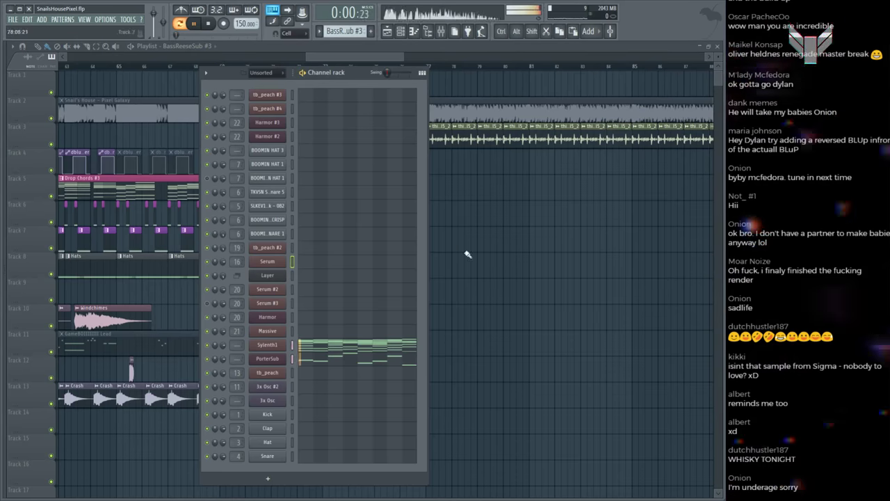
{"action": "key", "text": "F6"}
{"action": "key", "text": "l"}
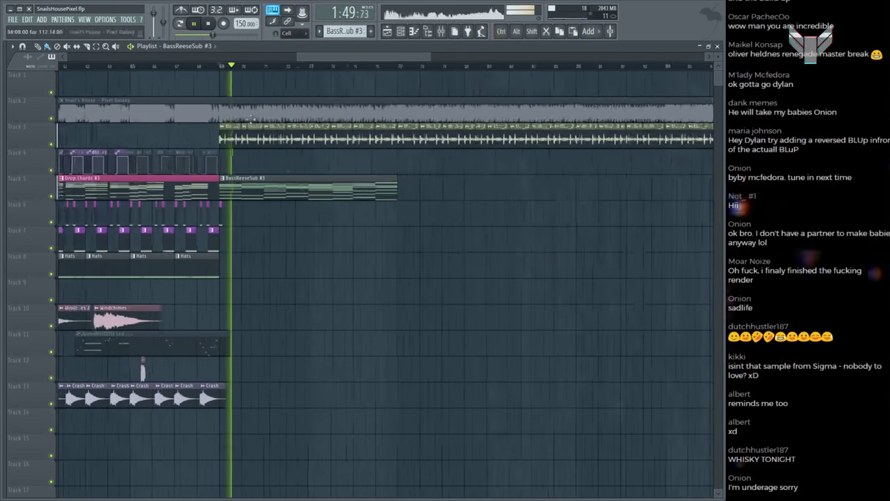
{"action": "scroll", "coordinate": [383, 278], "scroll_direction": "down", "scroll_amount": 2}
{"action": "key", "text": "ctrl+b"}
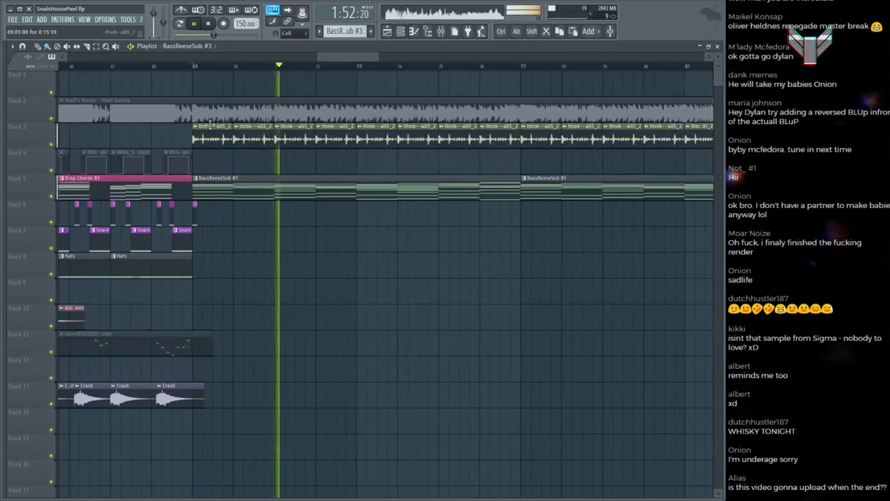
{"action": "scroll", "coordinate": [208, 112], "scroll_direction": "up", "scroll_amount": 2}
{"action": "left_click", "coordinate": [193, 113]}
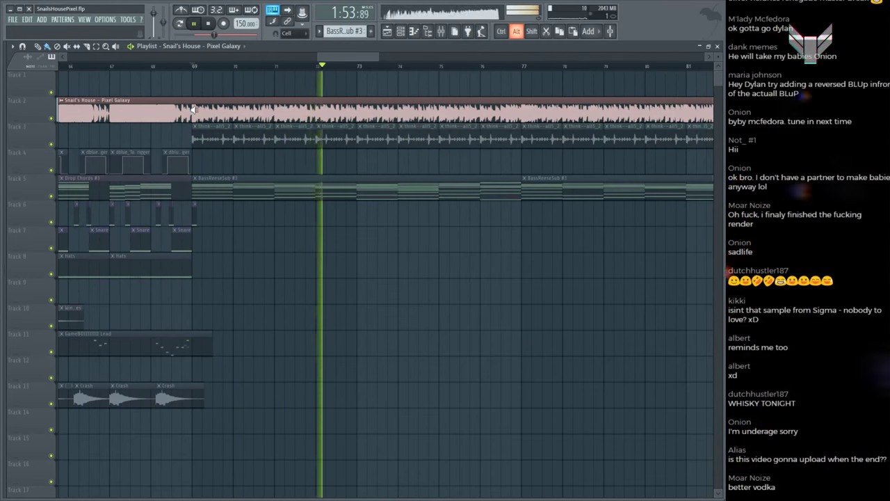
Step: Move the GameBOI lead clip later on Track 11 and slice off its start
{"action": "key", "text": "space"}
{"action": "scroll", "coordinate": [239, 74], "scroll_direction": "down", "scroll_amount": 4}
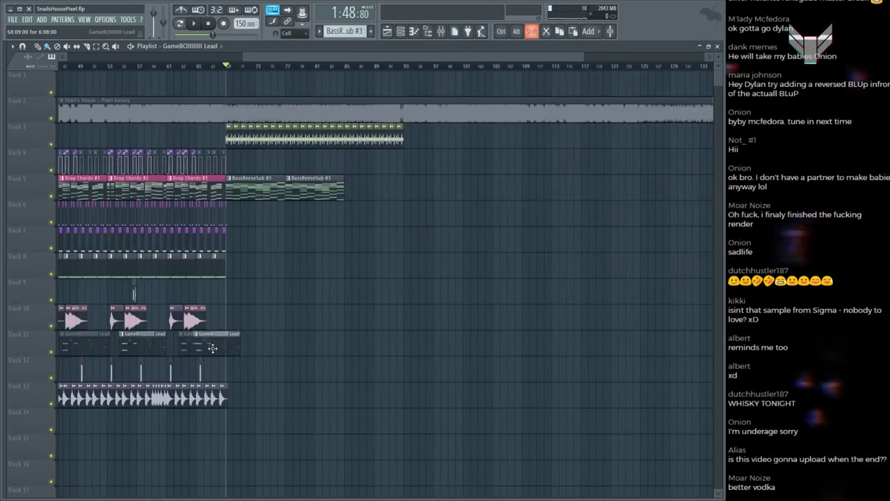
{"action": "key", "text": "space"}
{"action": "scroll", "coordinate": [249, 347], "scroll_direction": "up", "scroll_amount": 4}
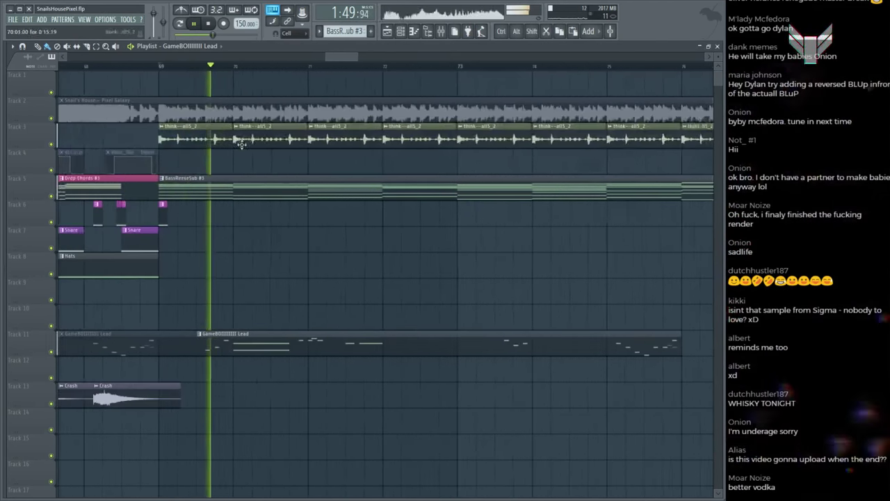
{"action": "key", "text": "space"}
{"action": "key", "text": "space"}
{"action": "left_click_drag", "start_coordinate": [251, 350], "coordinate": [311, 352]}
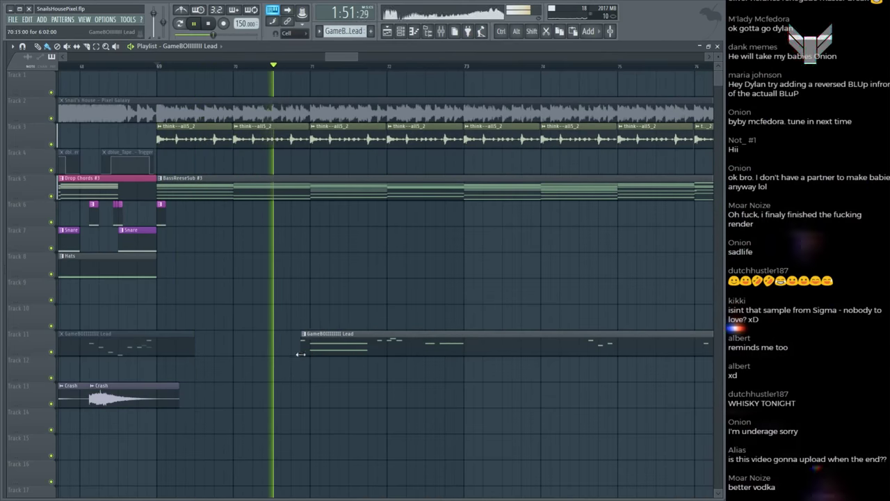
{"action": "left_click", "coordinate": [388, 357], "text": "shift"}
Step: Remove the extra lead piece and audition against the reference around bars 72–74
{"action": "key", "text": "space"}
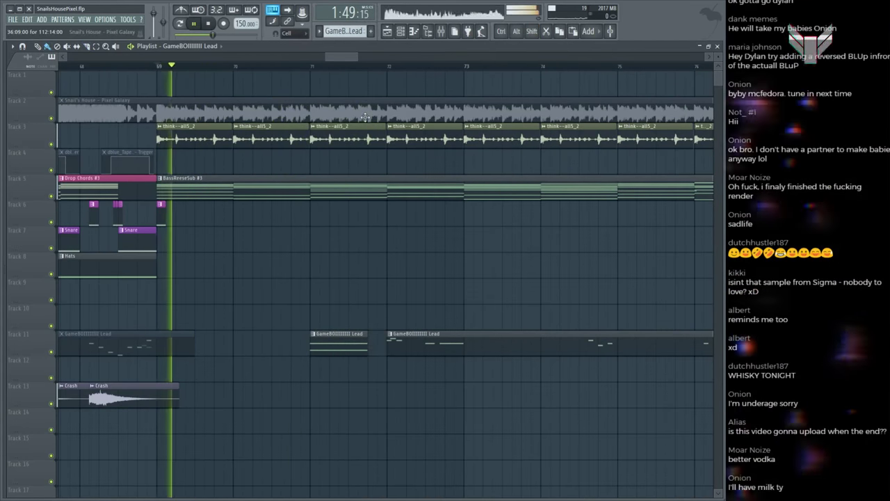
{"action": "left_click", "coordinate": [371, 111], "text": "alt"}
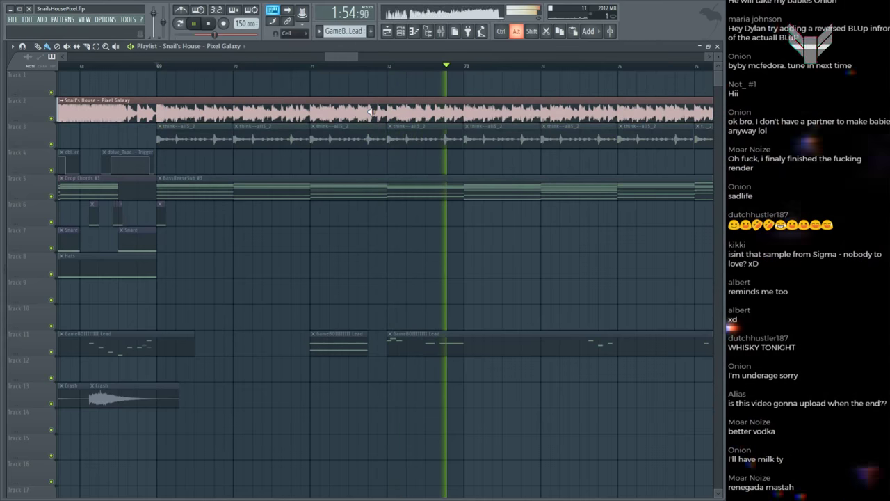
{"action": "key", "text": "space"}
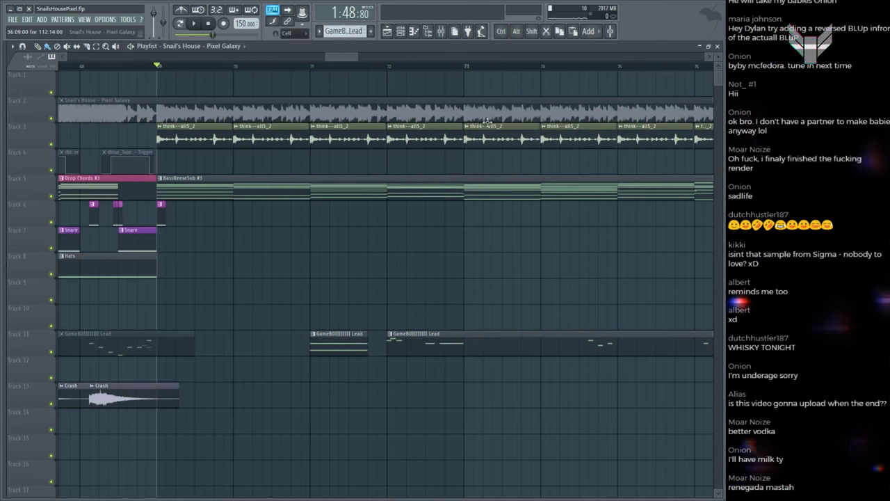
{"action": "left_click", "coordinate": [465, 106], "text": "alt"}
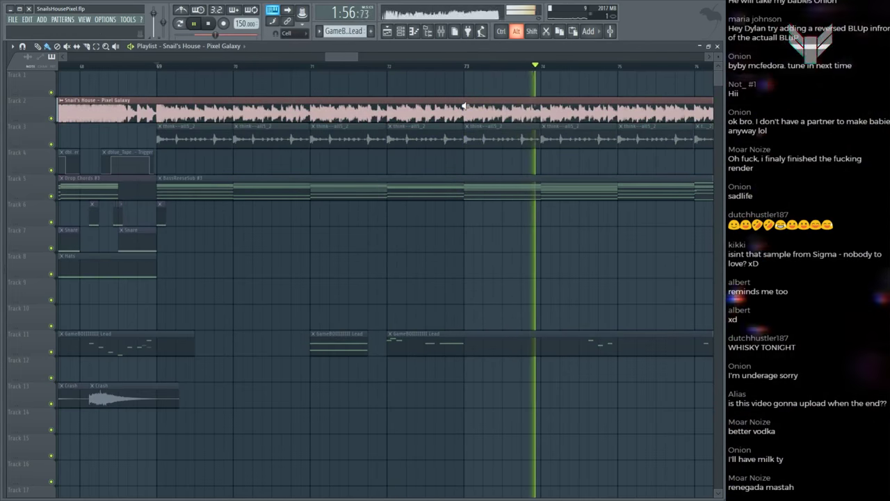
{"action": "key", "text": "space"}
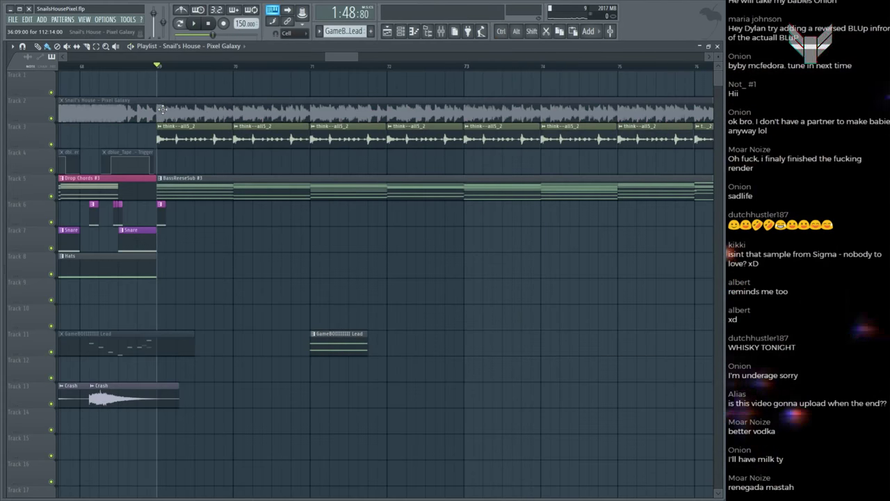
{"action": "left_click", "coordinate": [160, 109], "text": "alt"}
{"action": "key", "text": "space"}
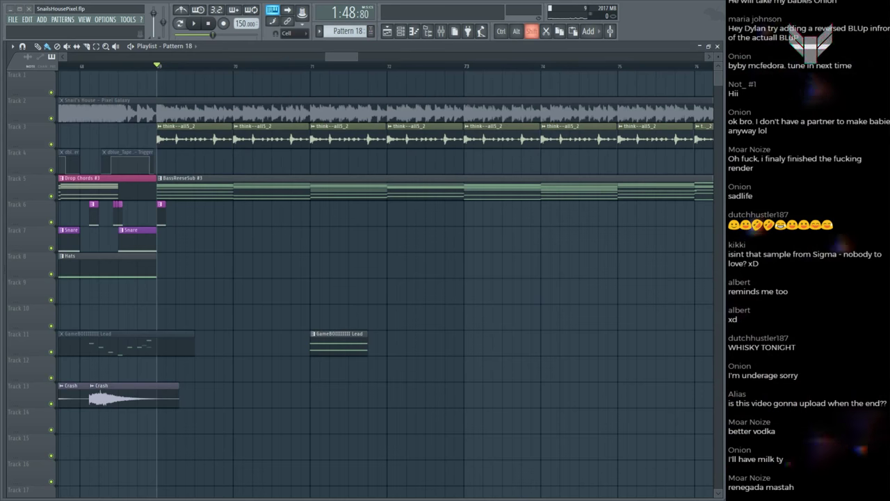
Step: Draw a rising C5, D5, E5, G5 line for tb_peach #3, nudging D5 and G5 later
{"action": "key", "text": "F6"}
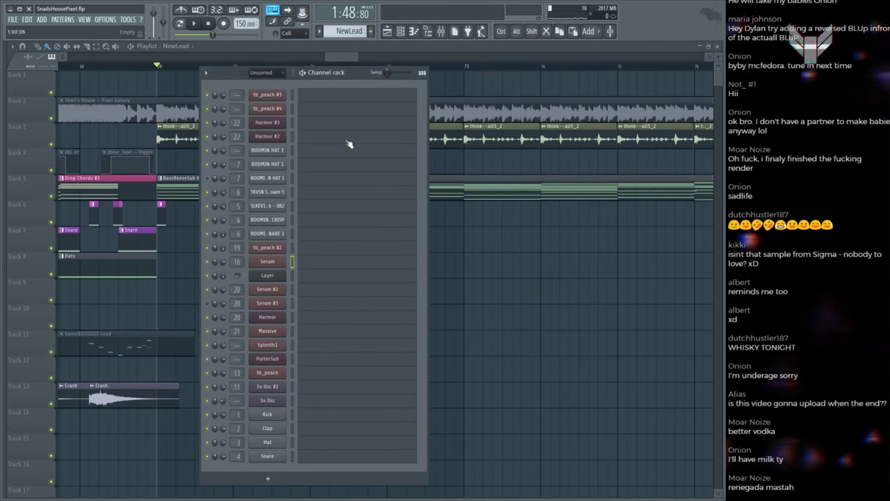
{"action": "left_click", "coordinate": [306, 98]}
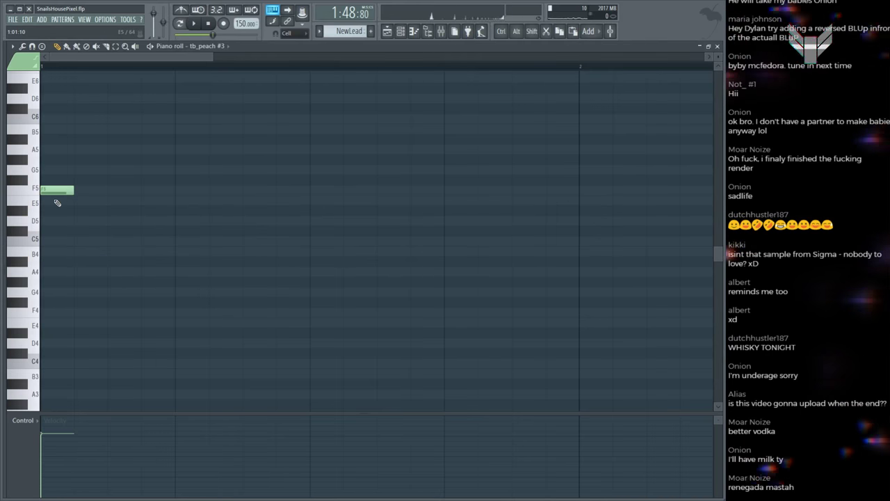
{"action": "left_click_drag", "start_coordinate": [57, 203], "coordinate": [49, 227]}
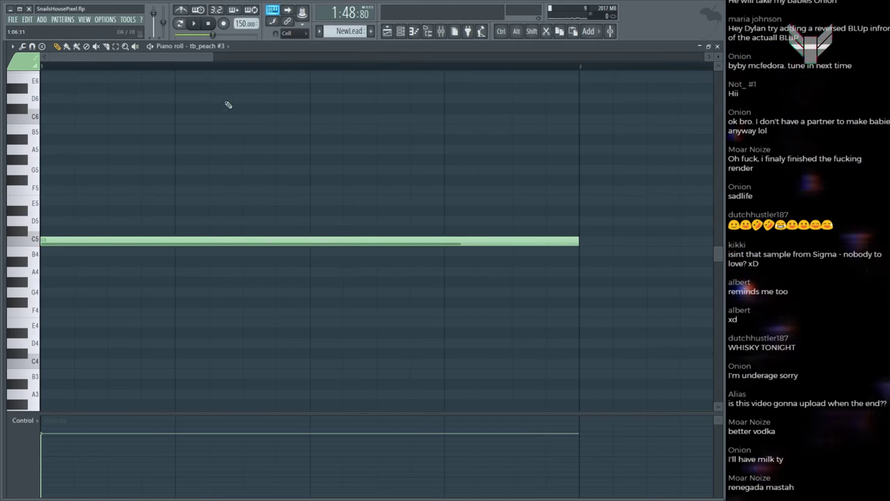
{"action": "left_click", "coordinate": [195, 23]}
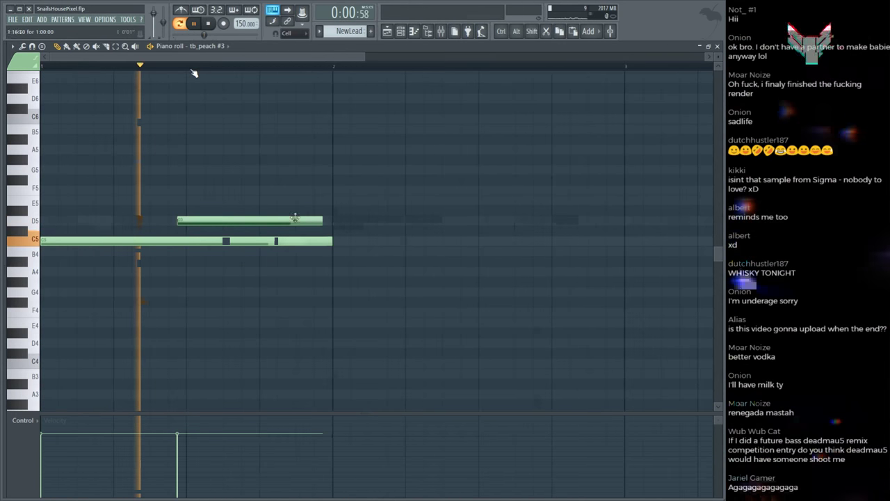
{"action": "left_click_drag", "start_coordinate": [295, 220], "coordinate": [315, 220]}
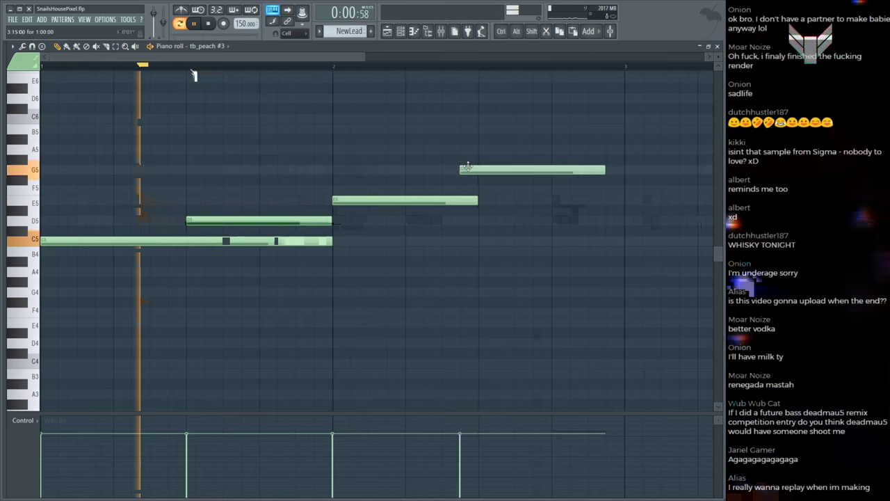
{"action": "left_click_drag", "start_coordinate": [468, 167], "coordinate": [486, 176]}
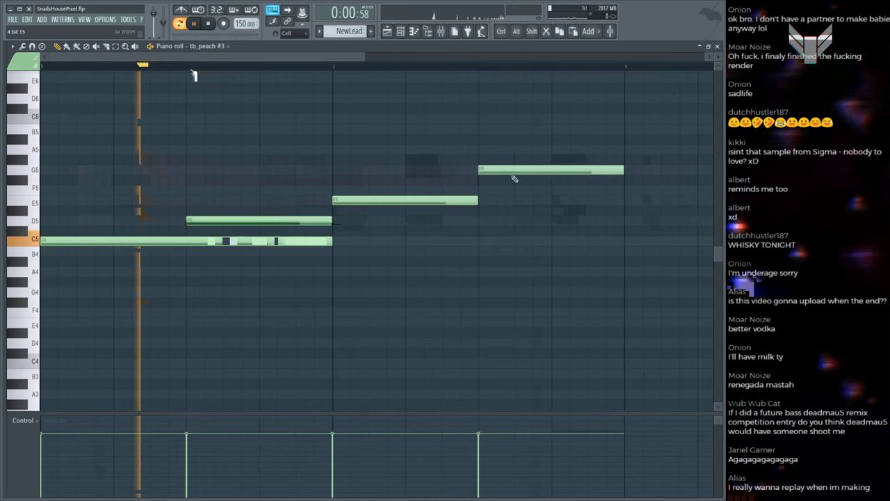
{"action": "key", "text": "F5"}
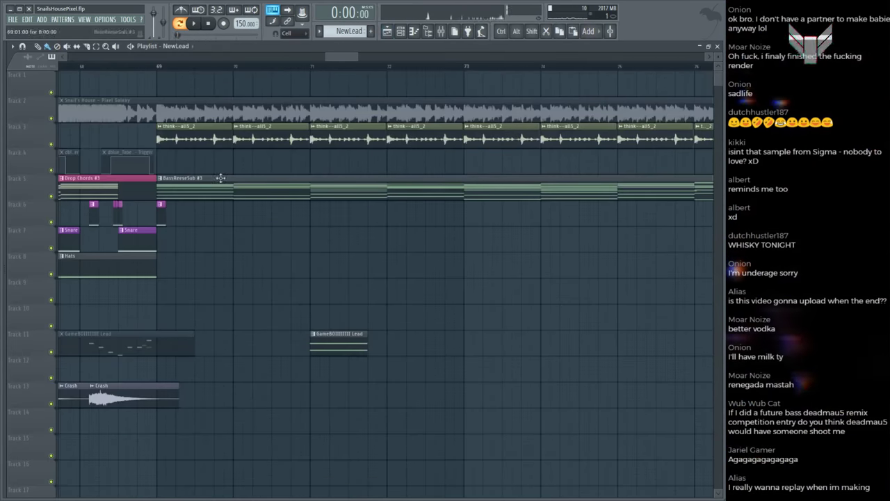
Step: Place the NewLead clip on Track 9 at bar 69, save, and play from there
{"action": "left_click_drag", "start_coordinate": [251, 228], "coordinate": [270, 287]}
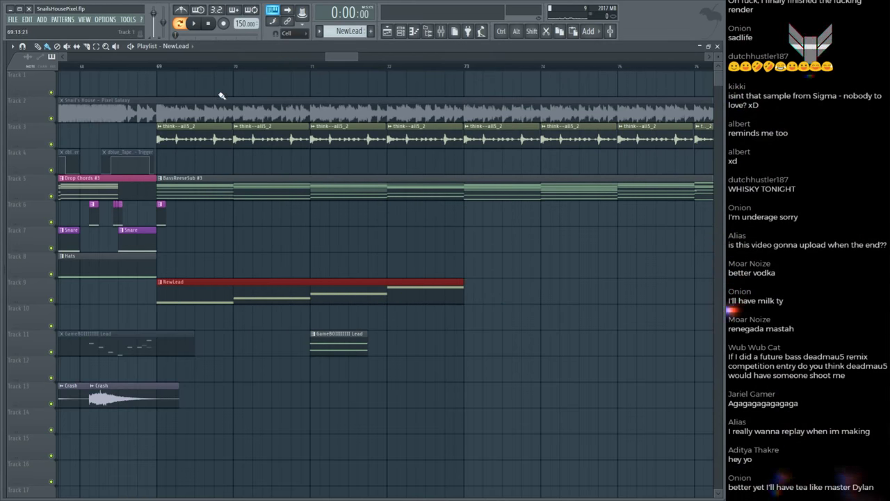
{"action": "left_click", "coordinate": [160, 70]}
{"action": "key", "text": "space"}
{"action": "key", "text": "ctrl+s"}
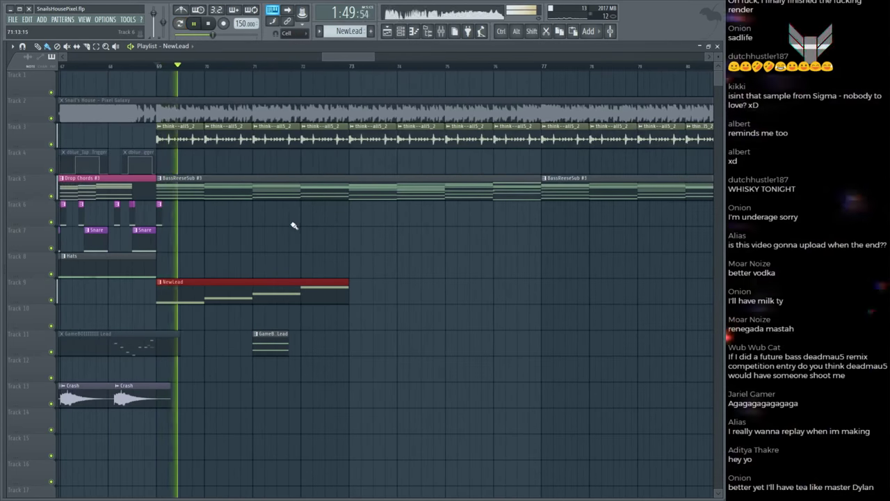
{"action": "scroll", "coordinate": [294, 224], "scroll_direction": "down", "scroll_amount": 1}
{"action": "scroll", "coordinate": [295, 225], "scroll_direction": "up", "scroll_amount": 1}
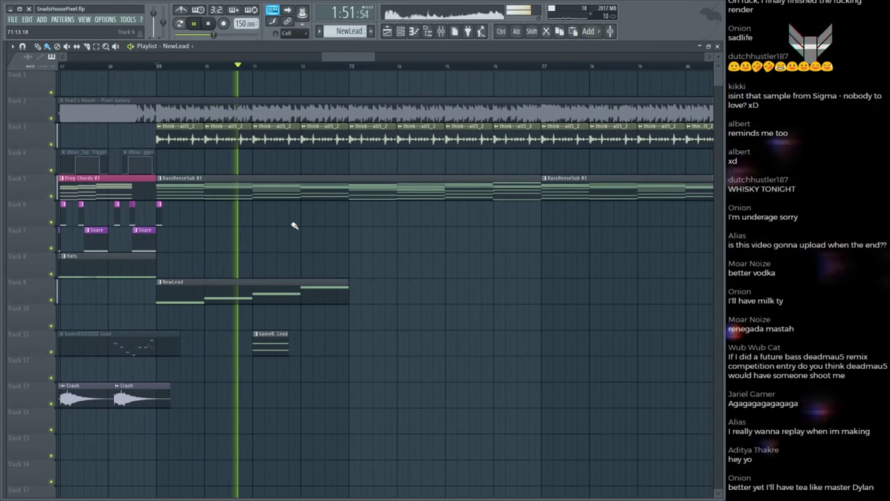
Step: Duplicate the NewLead clip until four copies run back-to-back on Track 9
{"action": "left_click_drag", "start_coordinate": [295, 228], "coordinate": [307, 295]}
{"action": "key", "text": "ctrl+b"}
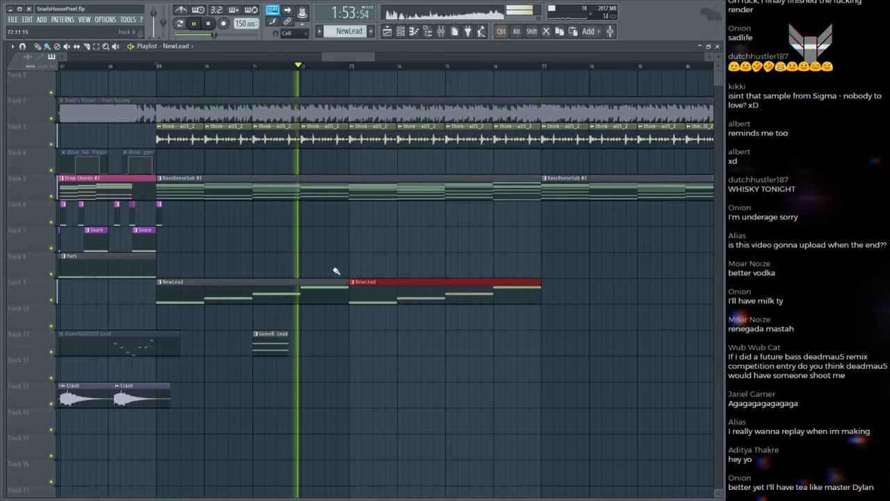
{"action": "key", "text": "ctrl+d"}
{"action": "scroll", "coordinate": [327, 70], "scroll_direction": "down", "scroll_amount": 2}
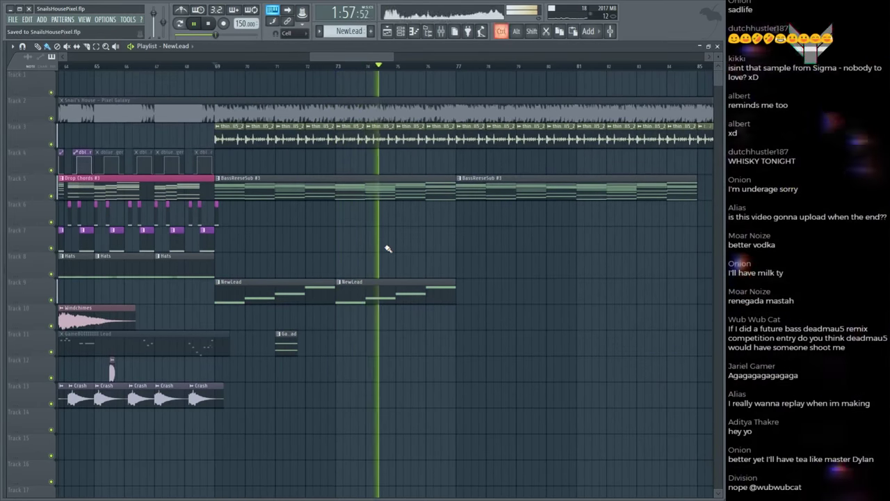
{"action": "left_click_drag", "start_coordinate": [387, 252], "coordinate": [314, 298]}
{"action": "key", "text": "ctrl+b"}
{"action": "key", "text": "ctrl+d"}
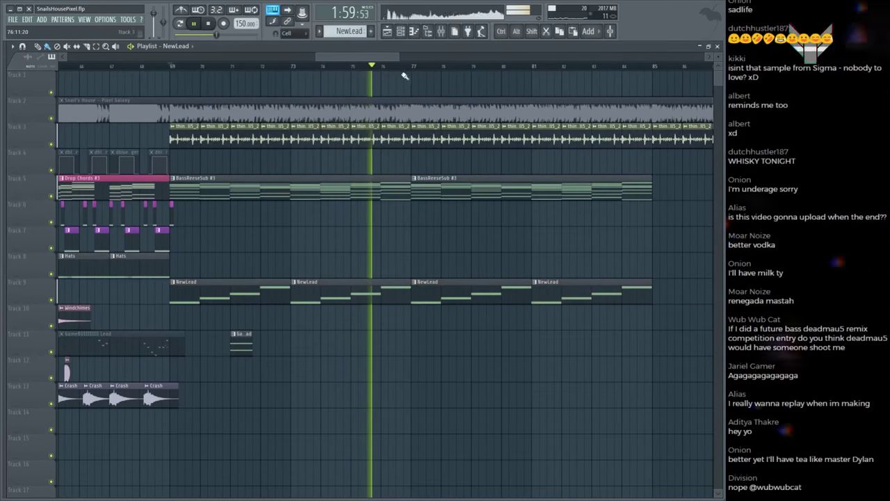
{"action": "scroll", "coordinate": [397, 68], "scroll_direction": "down", "scroll_amount": 1}
{"action": "scroll", "coordinate": [566, 224], "scroll_direction": "down", "scroll_amount": 3}
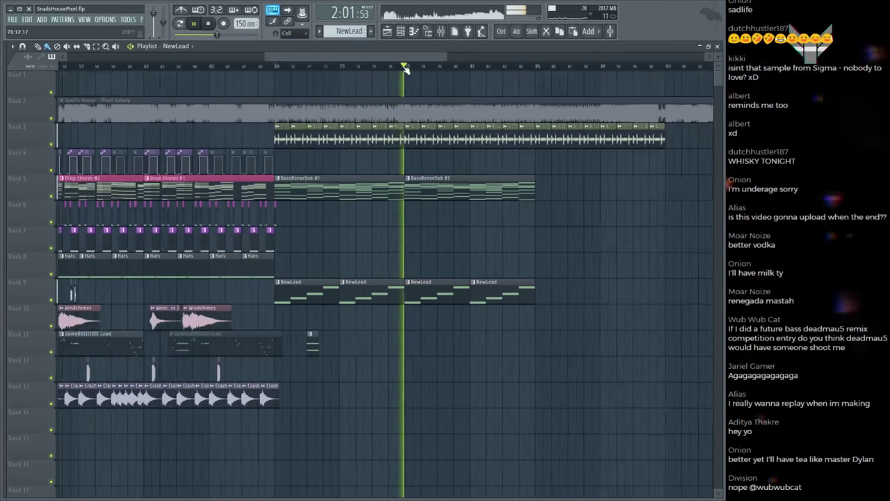
{"action": "left_click_drag", "start_coordinate": [565, 251], "coordinate": [377, 267]}
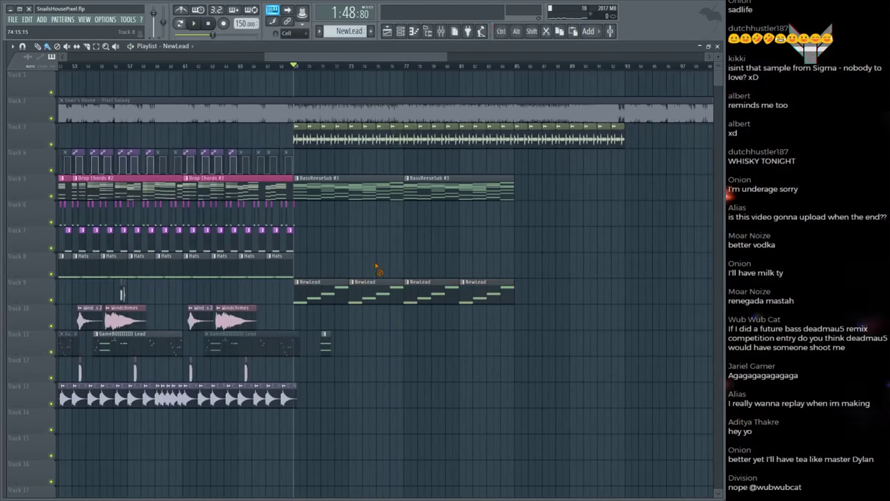
Step: Compare the drop against the Pixel Galaxy reference, then create a new empty pattern named Arp
{"action": "key", "text": "space"}
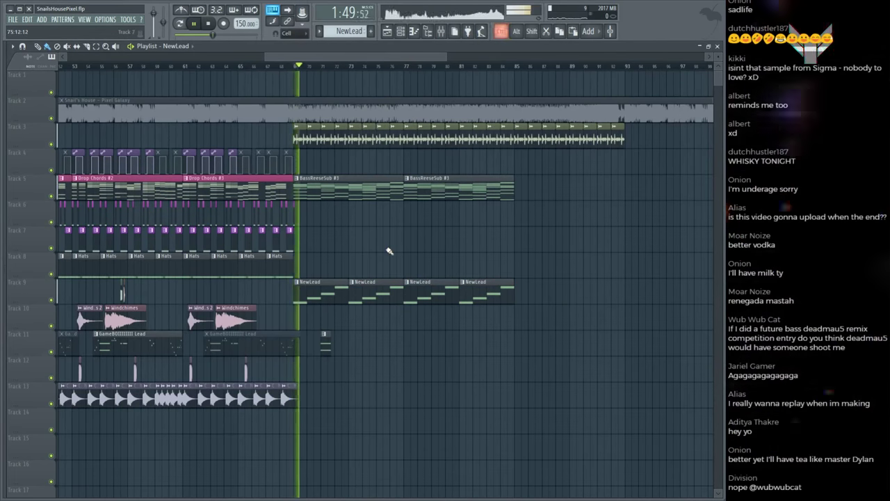
{"action": "key", "text": "ctrl+s"}
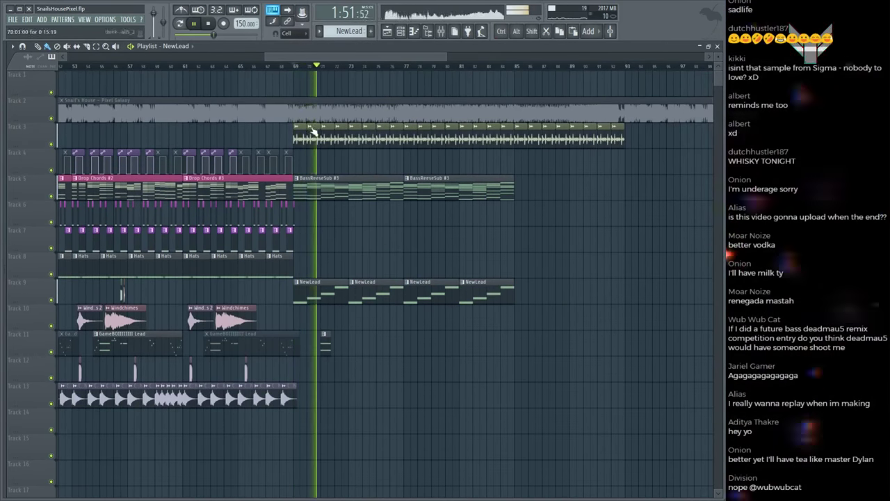
{"action": "key", "text": "space"}
{"action": "scroll", "coordinate": [336, 70], "scroll_direction": "up", "scroll_amount": 3}
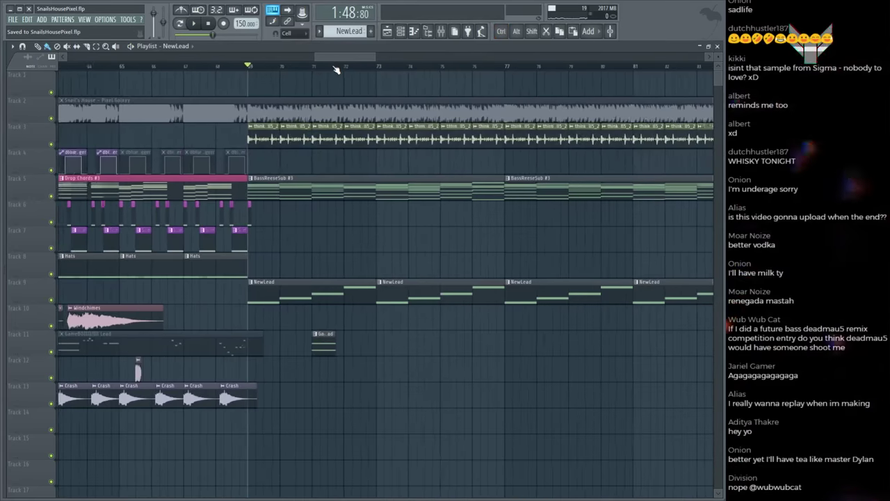
{"action": "left_click", "coordinate": [299, 107], "text": "ctrl"}
{"action": "key", "text": "space"}
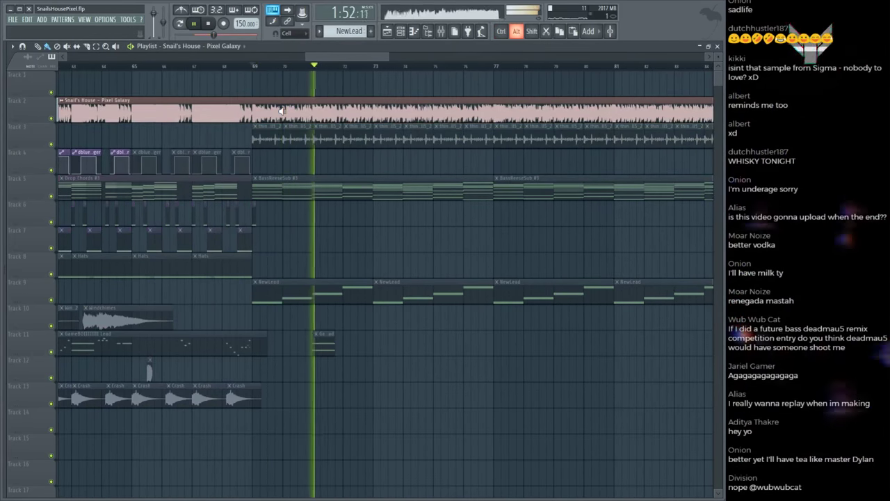
{"action": "key", "text": "space"}
{"action": "key", "text": "space"}
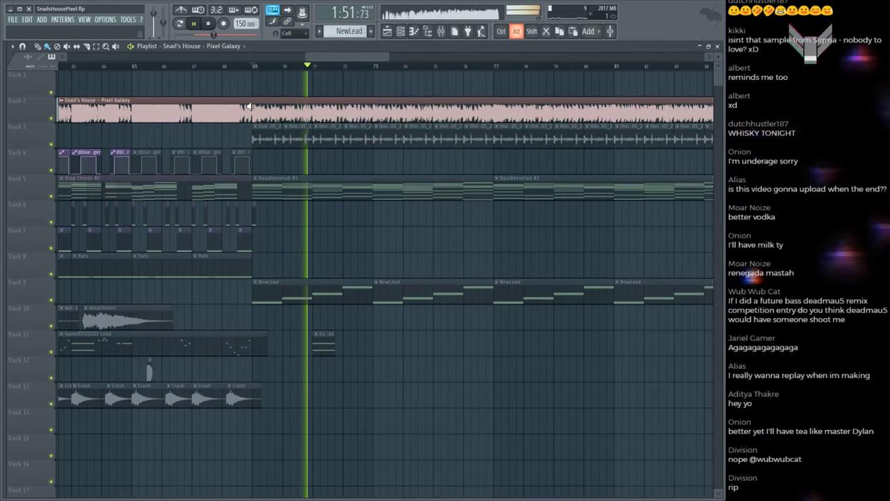
{"action": "key", "text": "space"}
{"action": "key", "text": "F6"}
{"action": "left_click", "coordinate": [340, 30]}
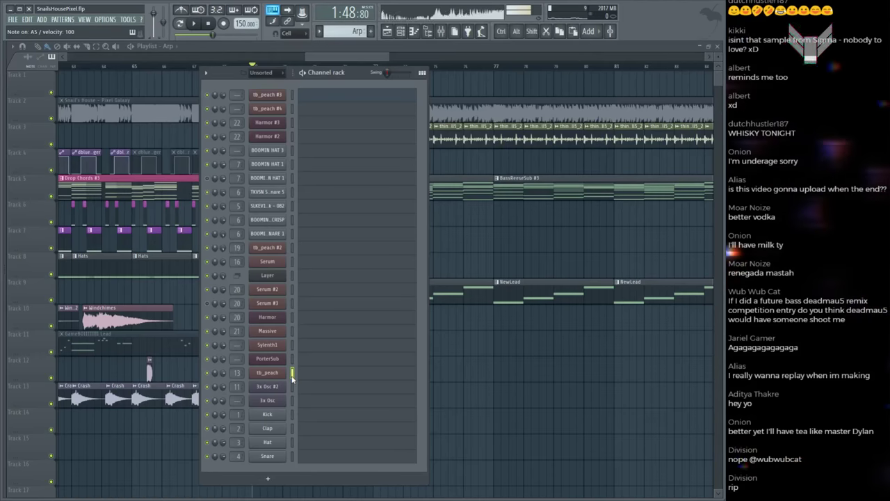
Step: Draw a rising tb_peach arp in the Arp pattern, starting with a short C4 note
{"action": "left_click", "coordinate": [444, 177]}
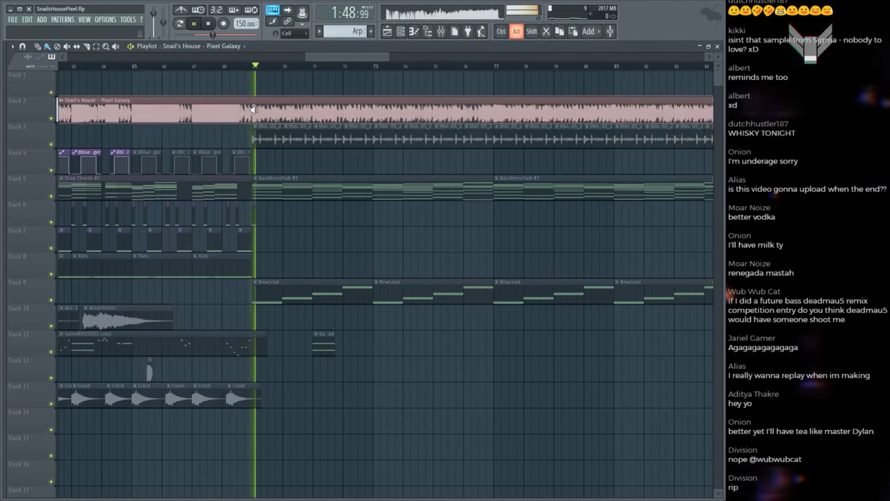
{"action": "key", "text": "F6"}
{"action": "left_click", "coordinate": [315, 379]}
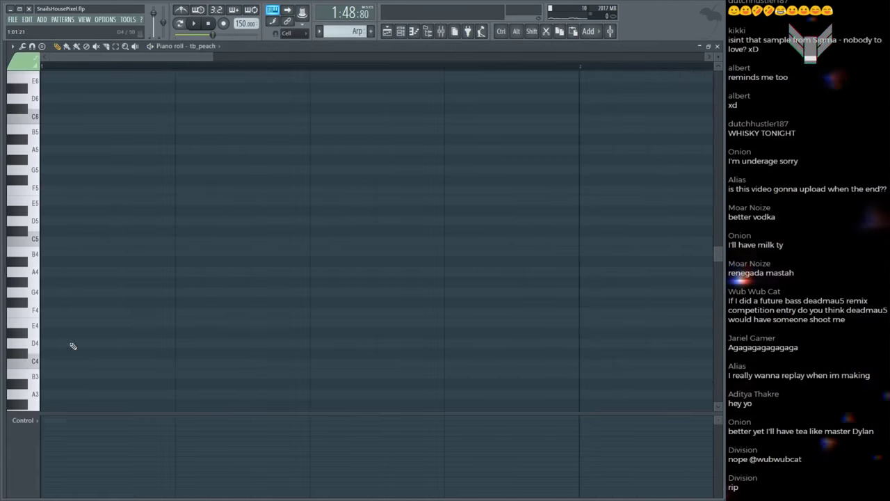
{"action": "left_click_drag", "start_coordinate": [69, 345], "coordinate": [52, 363]}
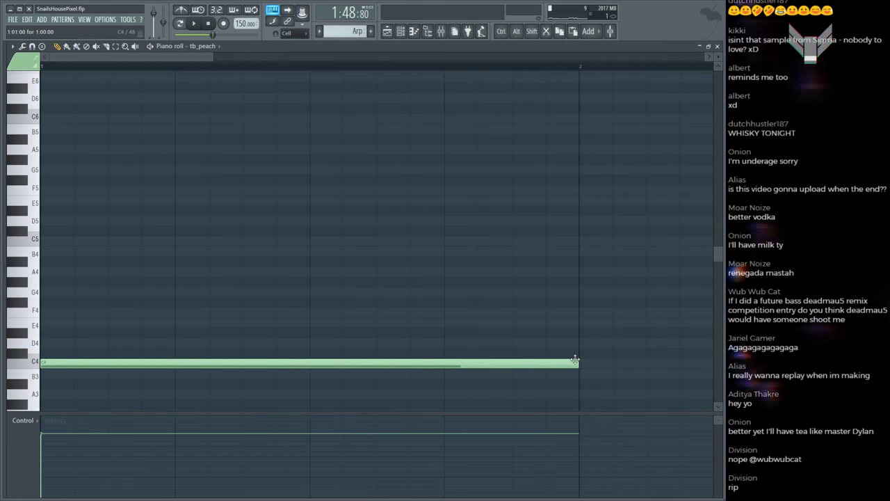
{"action": "left_click_drag", "start_coordinate": [575, 360], "coordinate": [348, 360]}
{"action": "right_click", "coordinate": [368, 364]}
{"action": "left_click", "coordinate": [62, 361]}
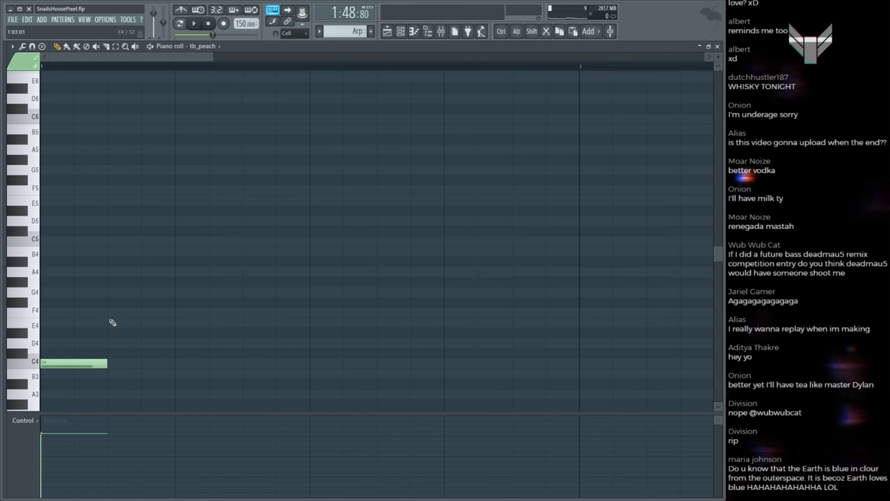
{"action": "left_click_drag", "start_coordinate": [237, 254], "coordinate": [270, 238]}
Step: Audition the Arp clip on Track 12 at bar 69 against the reference, then reopen its notes
{"action": "key", "text": "F5"}
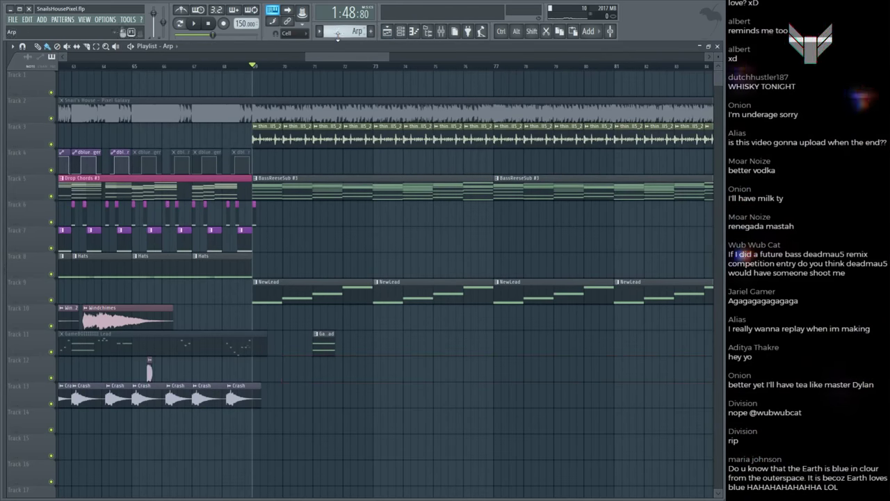
{"action": "scroll", "coordinate": [283, 78], "scroll_direction": "up", "scroll_amount": 4}
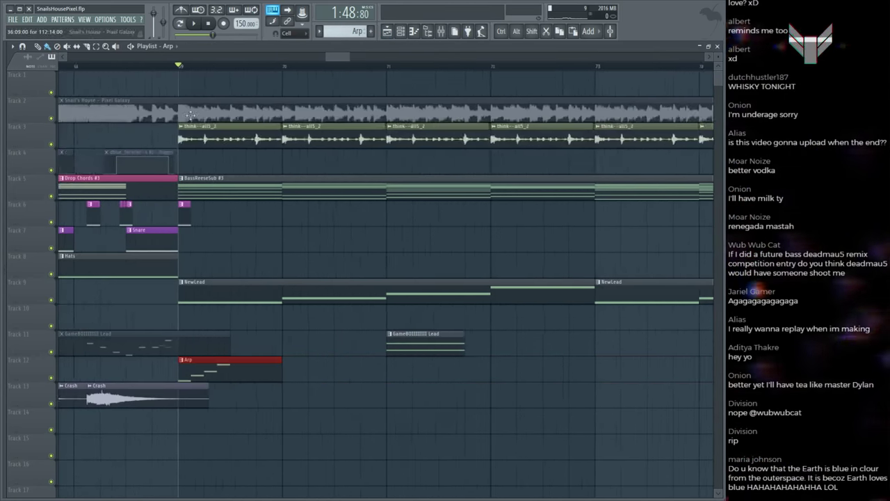
{"action": "left_click", "coordinate": [177, 109]}
{"action": "key", "text": "space"}
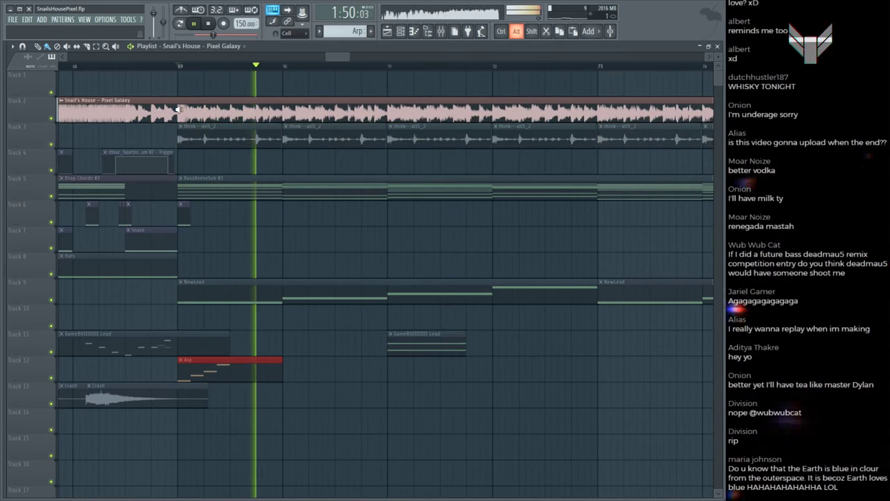
{"action": "key", "text": "space"}
{"action": "key", "text": "space"}
{"action": "key", "text": "space"}
{"action": "left_click", "coordinate": [217, 295]}
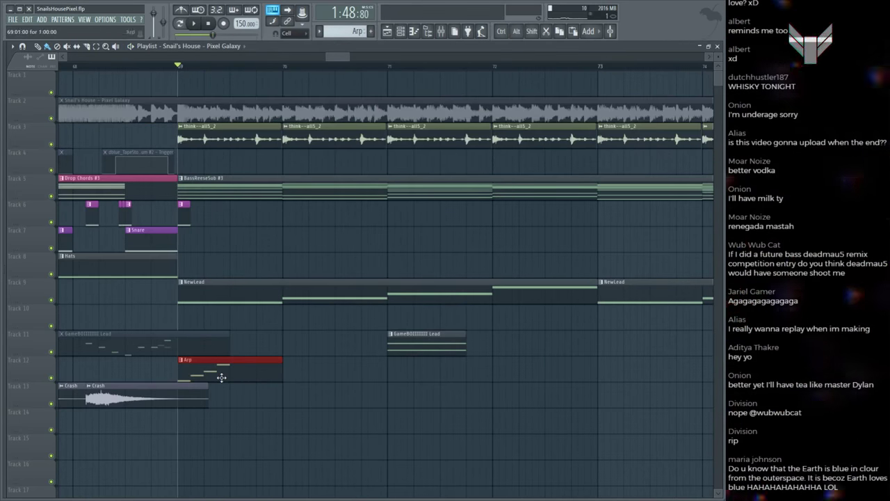
{"action": "double_click", "coordinate": [221, 377]}
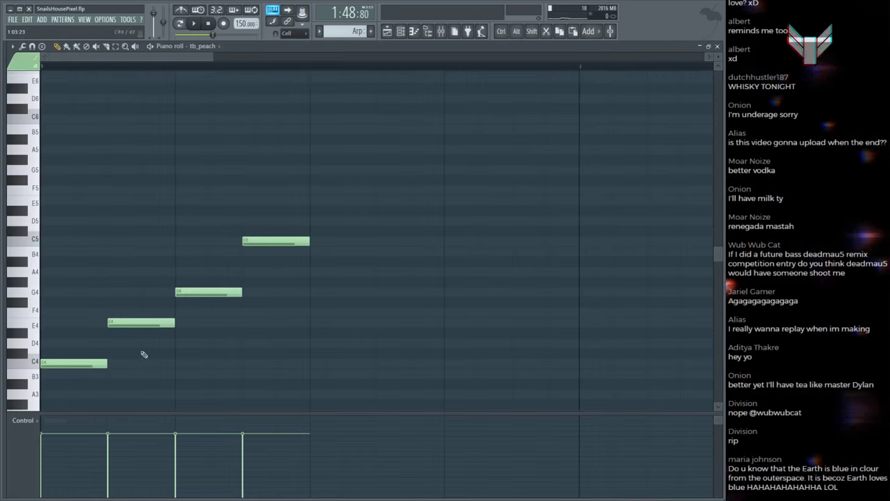
Step: Move a C5 note to the third beat and add another C5 after the B4
{"action": "left_click", "coordinate": [264, 249]}
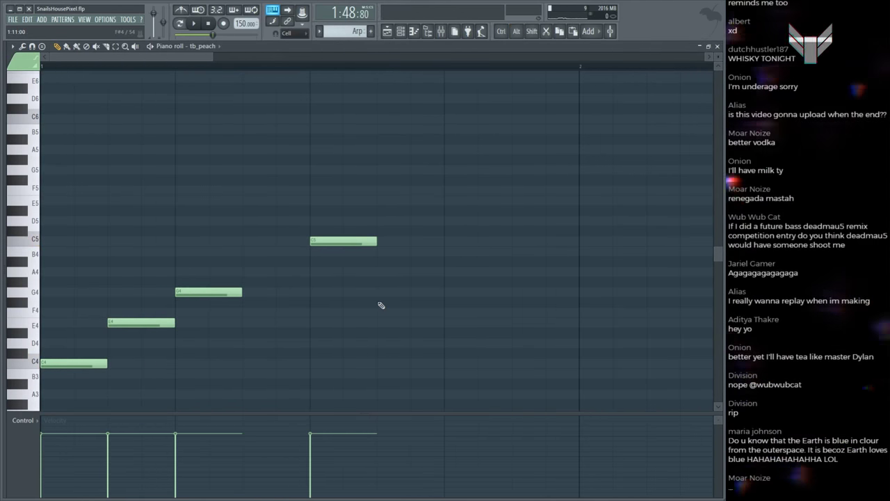
{"action": "left_click_drag", "start_coordinate": [383, 292], "coordinate": [386, 250]}
{"action": "left_click", "coordinate": [440, 241]}
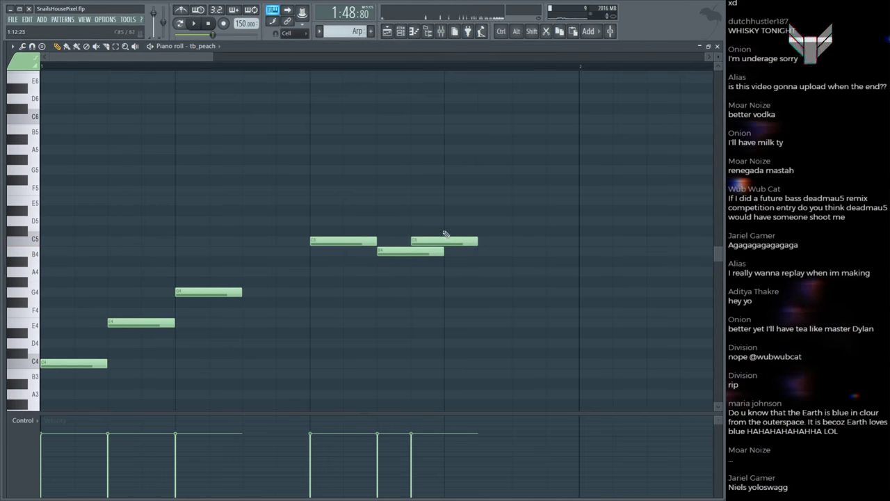
{"action": "key", "text": "F5"}
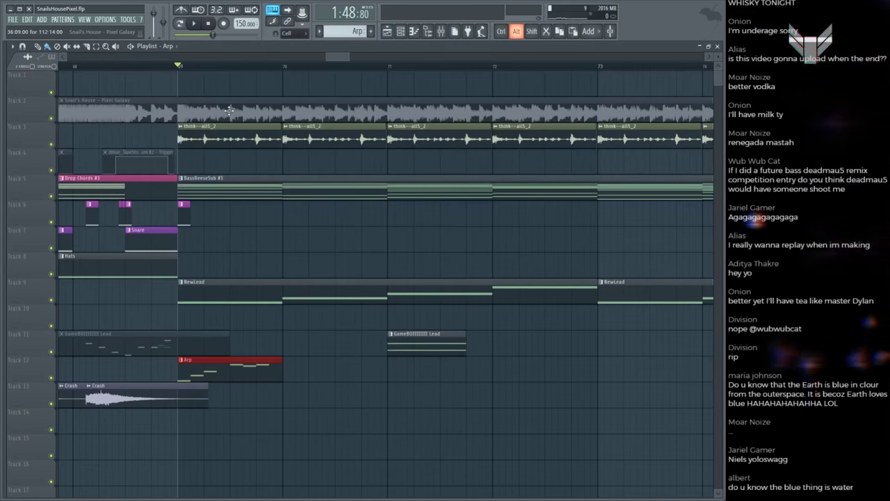
Step: Shift the last three notes one step later and transpose the whole arp up an octave
{"action": "left_click", "coordinate": [230, 110]}
{"action": "double_click", "coordinate": [240, 363]}
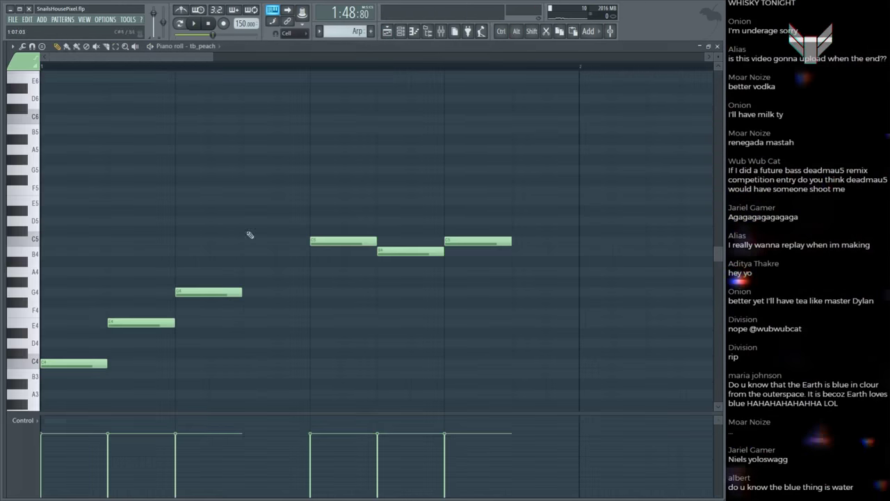
{"action": "left_click_drag", "start_coordinate": [331, 196], "coordinate": [499, 277]}
{"action": "left_click_drag", "start_coordinate": [395, 251], "coordinate": [428, 250]}
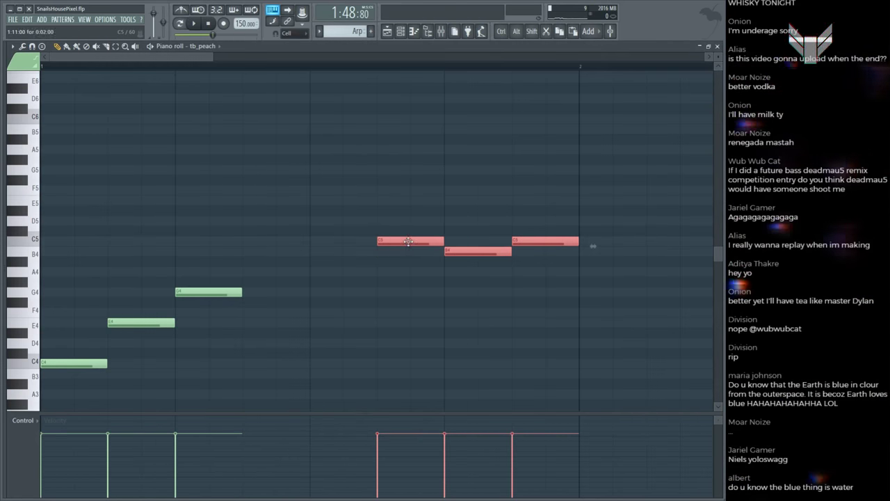
{"action": "left_click", "coordinate": [407, 359]}
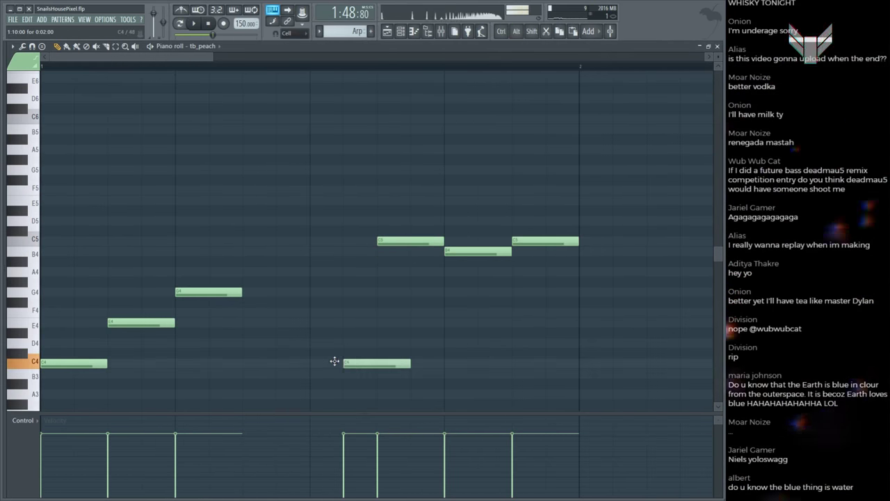
{"action": "left_click_drag", "start_coordinate": [362, 363], "coordinate": [329, 365]}
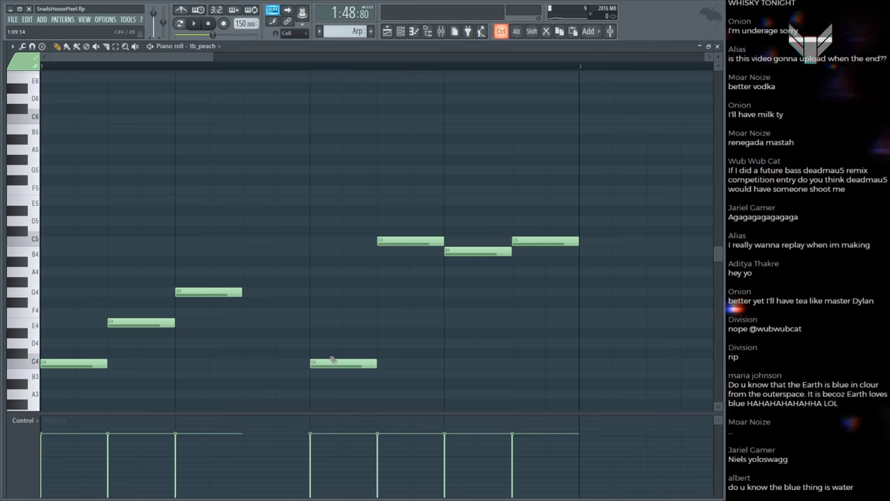
{"action": "key", "text": "ctrl+Up"}
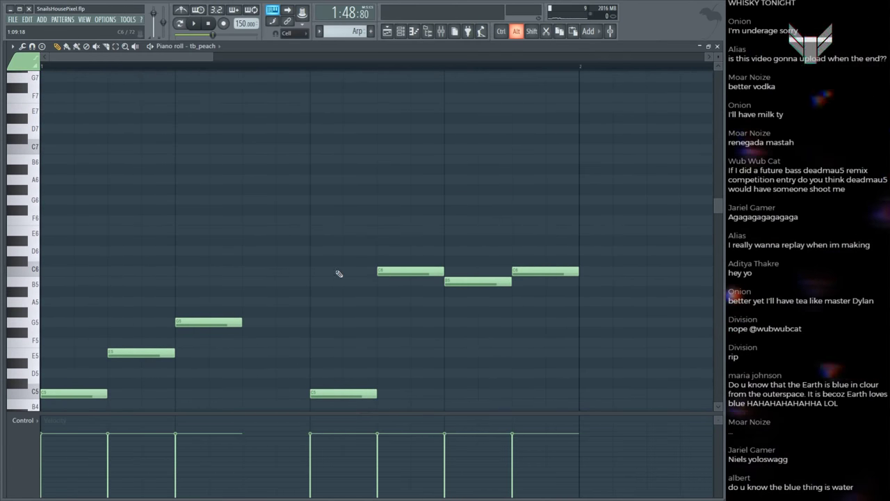
{"action": "key", "text": "space"}
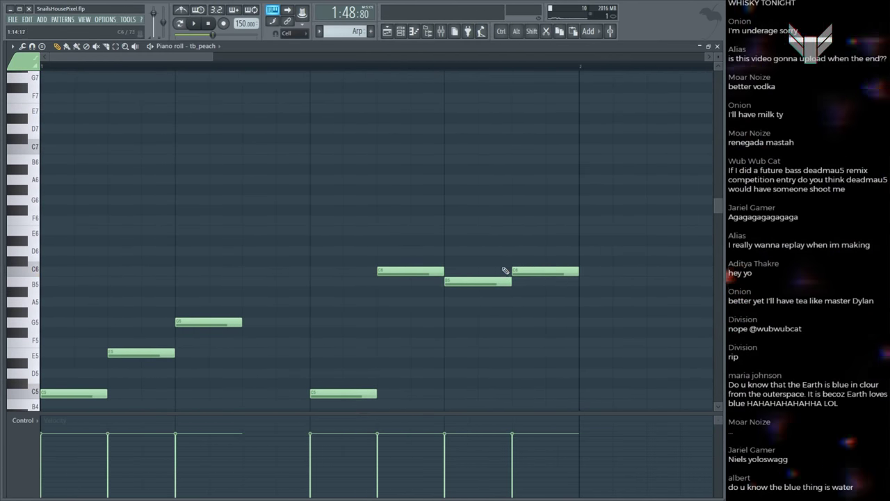
Step: Compare the arp with the reference drop, then add an F5 note above the E5
{"action": "key", "text": "F5"}
{"action": "left_click", "coordinate": [179, 111]}
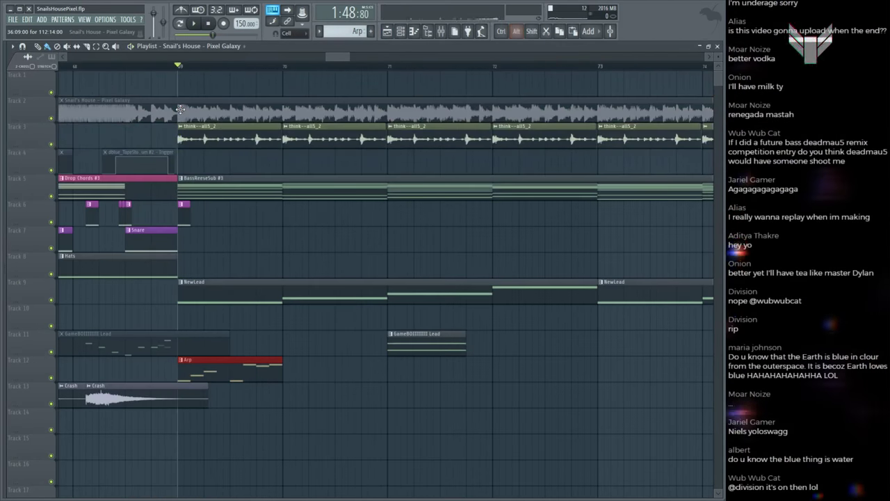
{"action": "key", "text": "space"}
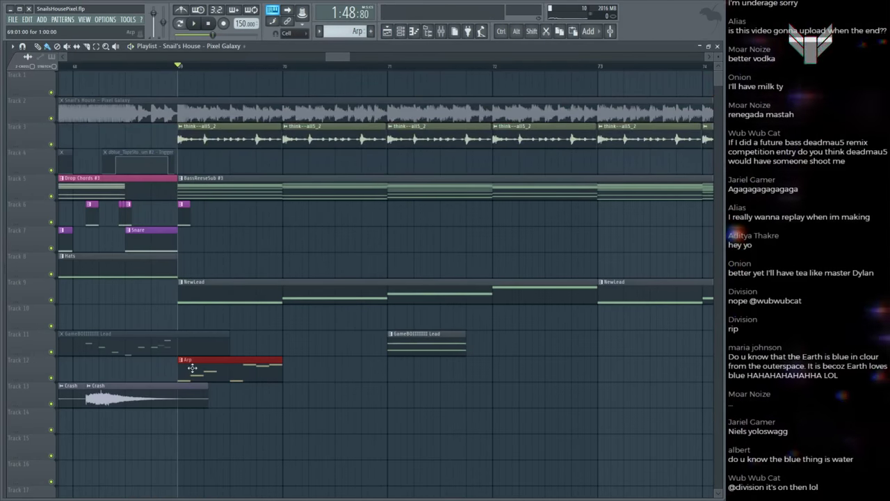
{"action": "key", "text": "space"}
{"action": "key", "text": "space"}
{"action": "left_click", "coordinate": [177, 109]}
{"action": "key", "text": "space"}
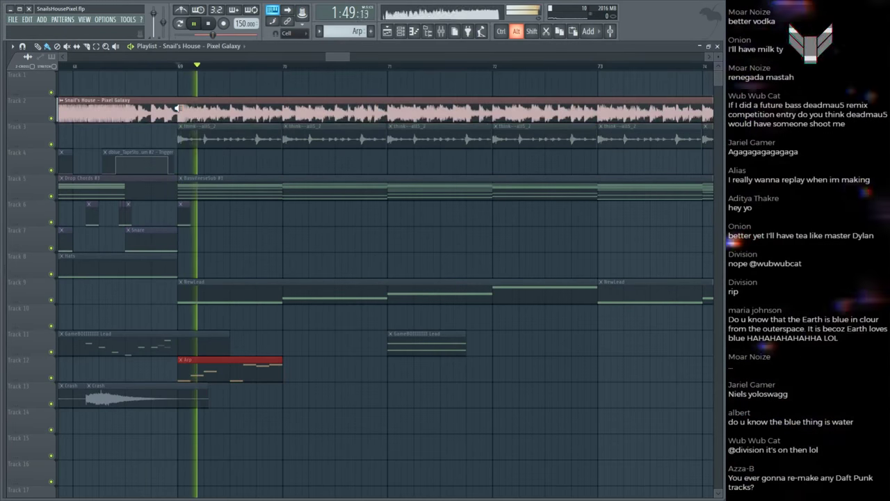
{"action": "key", "text": "space"}
{"action": "key", "text": "space"}
{"action": "key", "text": "space"}
{"action": "double_click", "coordinate": [209, 378]}
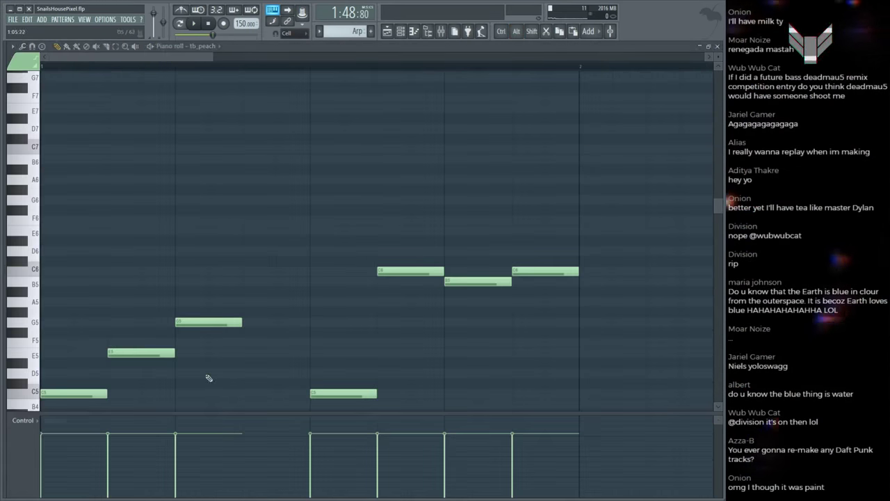
{"action": "left_click", "coordinate": [114, 342]}
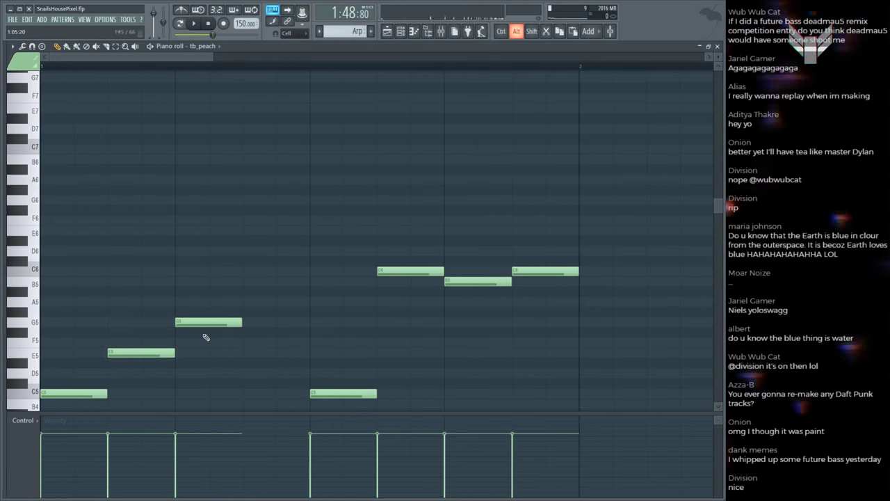
Step: Preview the Pixel Galaxy reference clip on its own, then reopen the Arp pattern's notes
{"action": "key", "text": "F6"}
{"action": "key", "text": "F5"}
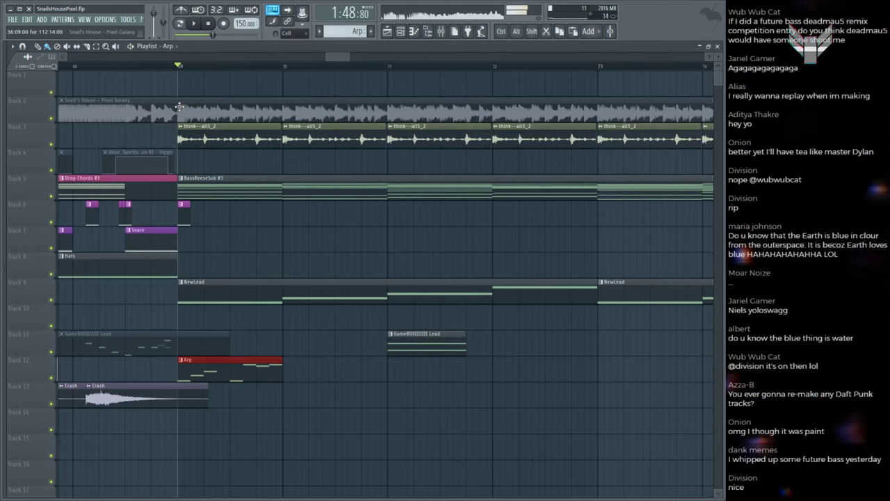
{"action": "left_click", "coordinate": [177, 107], "text": "alt"}
{"action": "key", "text": "space"}
{"action": "key", "text": "space"}
{"action": "key", "text": "space"}
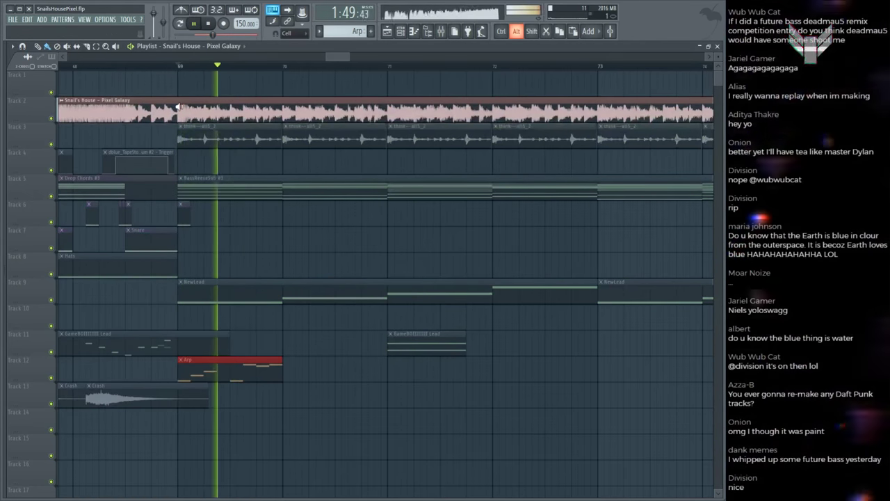
{"action": "key", "text": "space"}
{"action": "scroll", "coordinate": [186, 62], "scroll_direction": "up", "scroll_amount": 3}
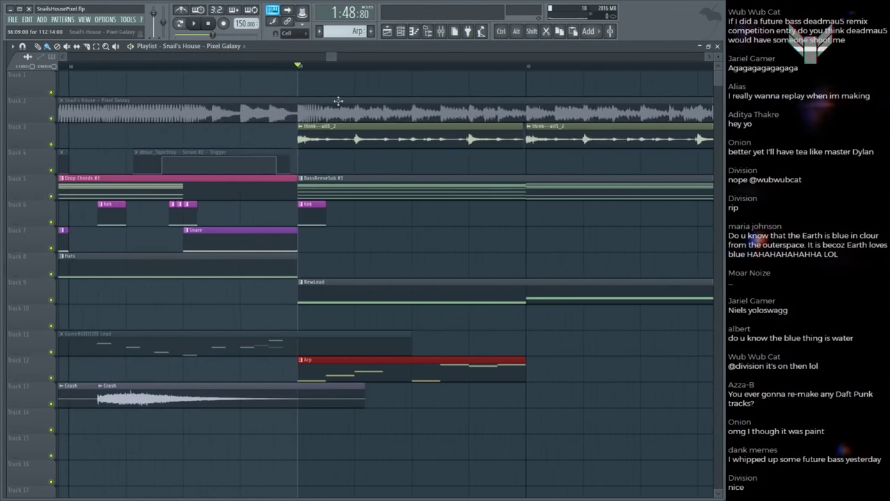
{"action": "left_click", "coordinate": [297, 107], "text": "alt"}
{"action": "key", "text": "space"}
{"action": "left_click", "coordinate": [326, 111], "text": "alt"}
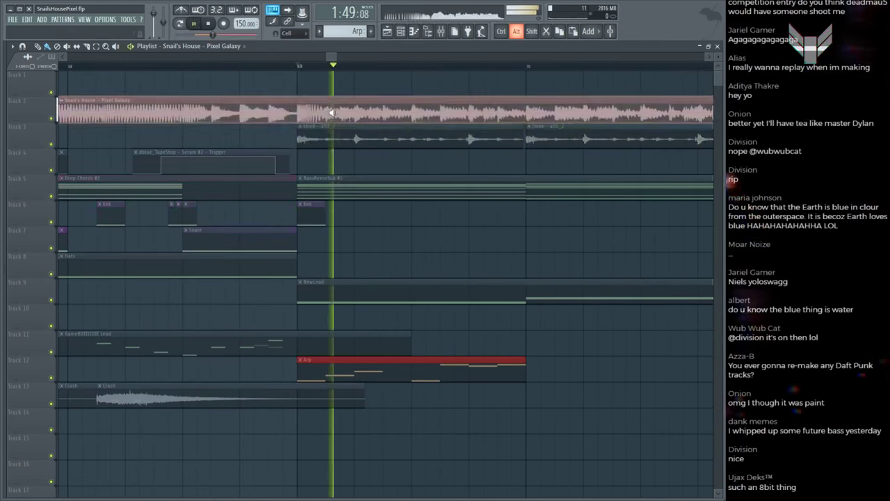
{"action": "left_click", "coordinate": [327, 111], "text": "alt"}
{"action": "left_click", "coordinate": [327, 111], "text": "alt"}
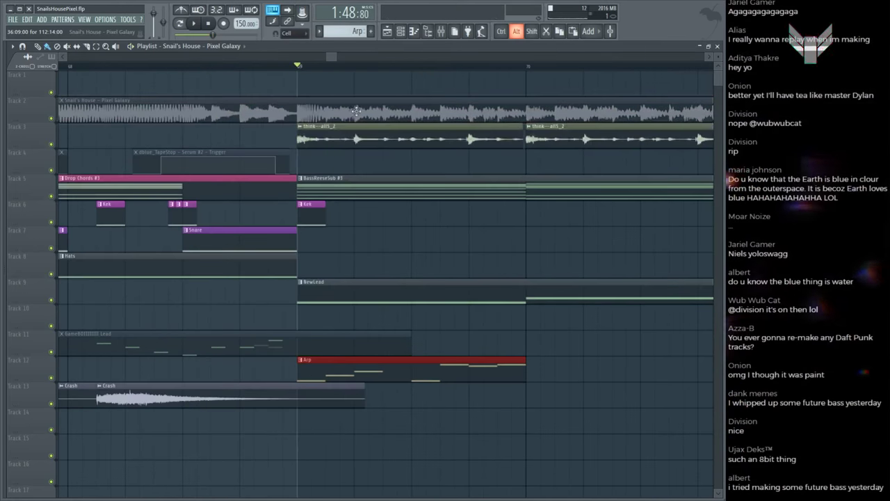
{"action": "left_click", "coordinate": [356, 112], "text": "alt"}
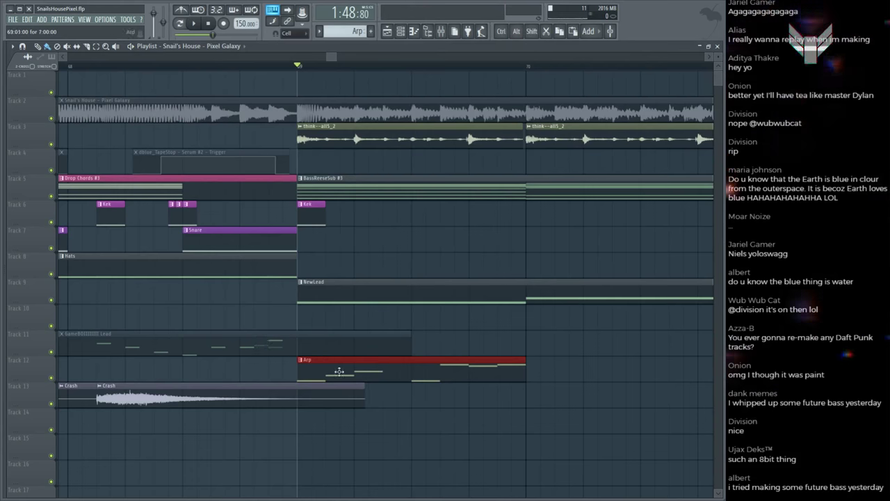
{"action": "double_click", "coordinate": [339, 371]}
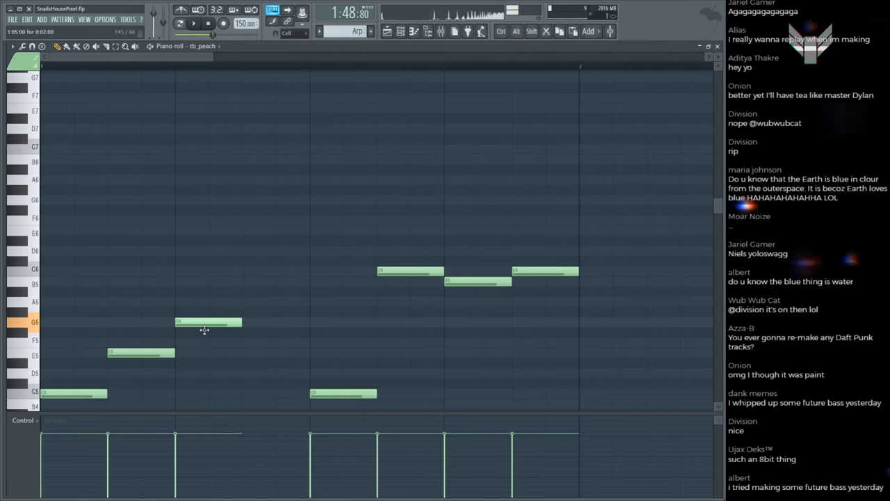
Step: Adjust the third arp note's pitch, add an F5 note, and preview against the reference
{"action": "left_click_drag", "start_coordinate": [210, 375], "coordinate": [209, 358]}
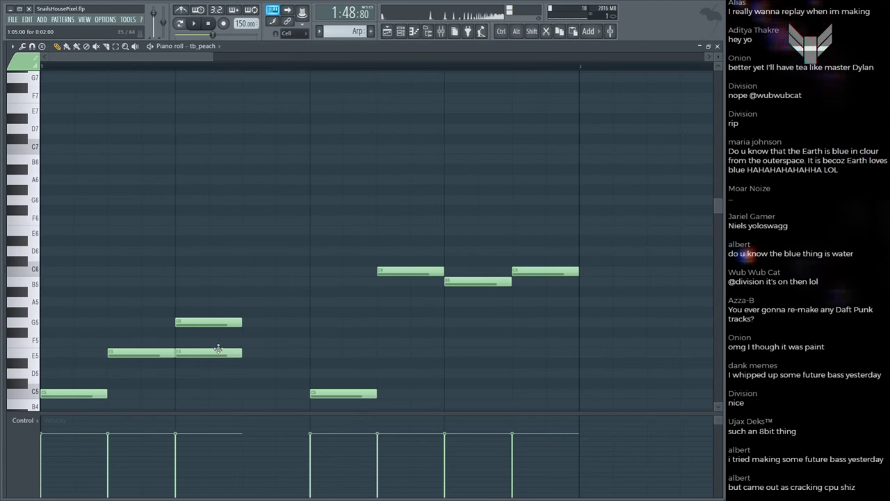
{"action": "left_click", "coordinate": [243, 334]}
{"action": "left_click_drag", "start_coordinate": [245, 334], "coordinate": [245, 341]}
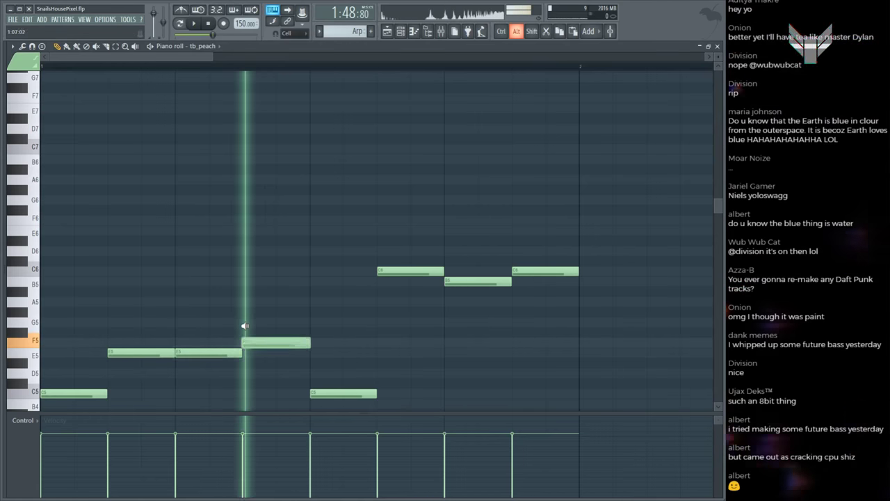
{"action": "key", "text": "F5"}
{"action": "key", "text": "space"}
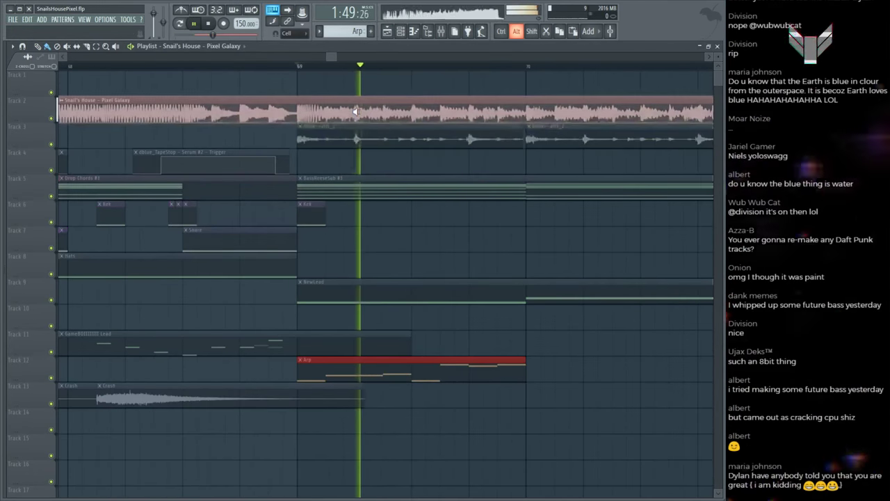
{"action": "left_click", "coordinate": [356, 367], "text": "alt"}
{"action": "key", "text": "space"}
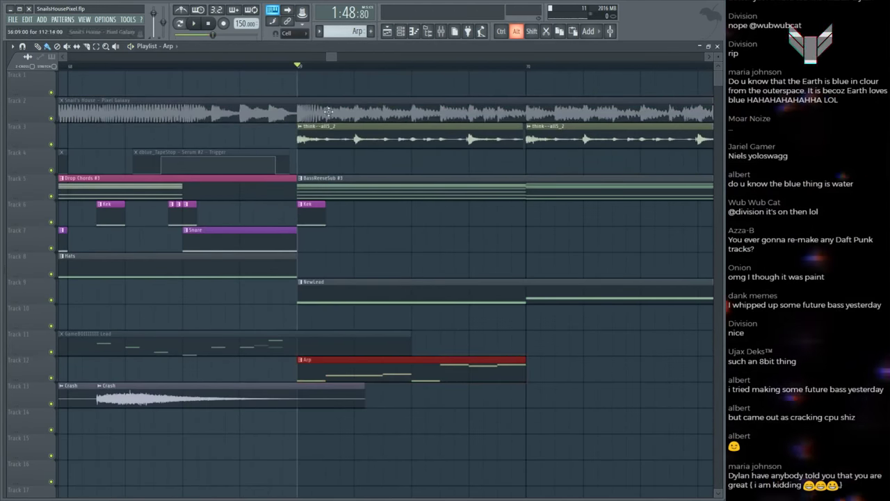
{"action": "left_click", "coordinate": [328, 111], "text": "alt"}
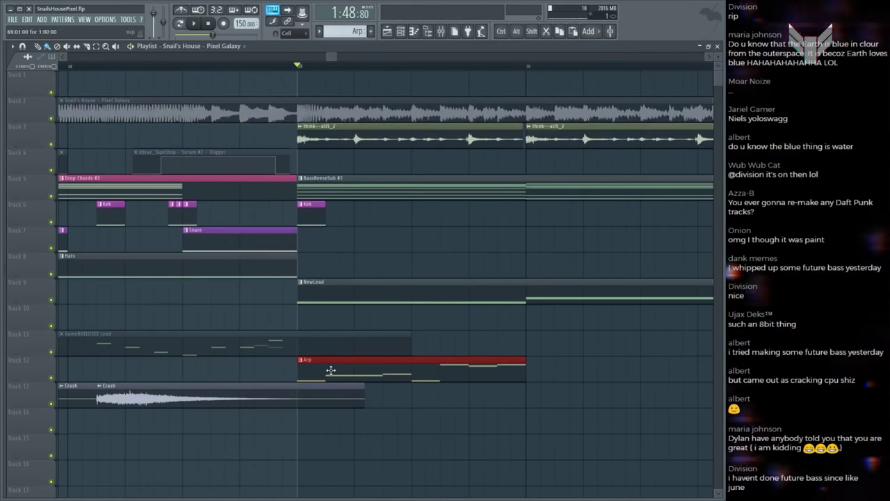
{"action": "double_click", "coordinate": [331, 370]}
Step: Fix the arp pitches: first note to C5, G5 up to B5, fourth to G5, stray A#5/A5 deleted
{"action": "left_click", "coordinate": [48, 332]}
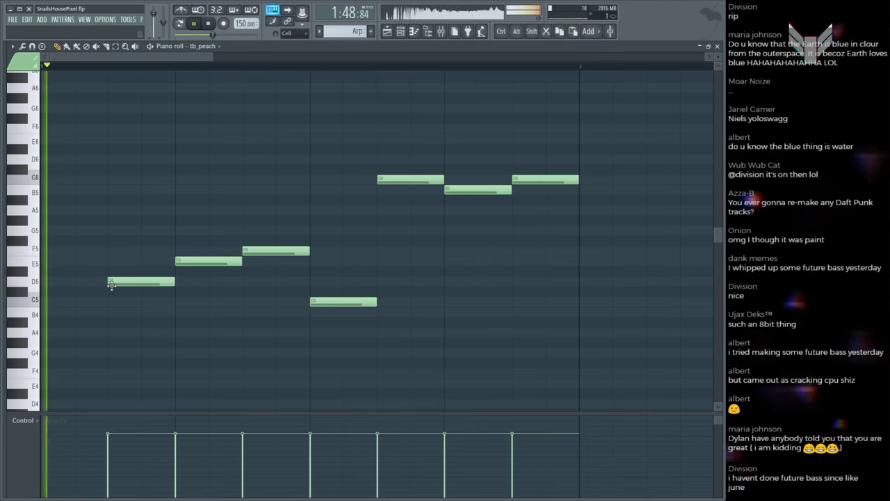
{"action": "key", "text": "space"}
{"action": "left_click_drag", "start_coordinate": [51, 317], "coordinate": [48, 303]}
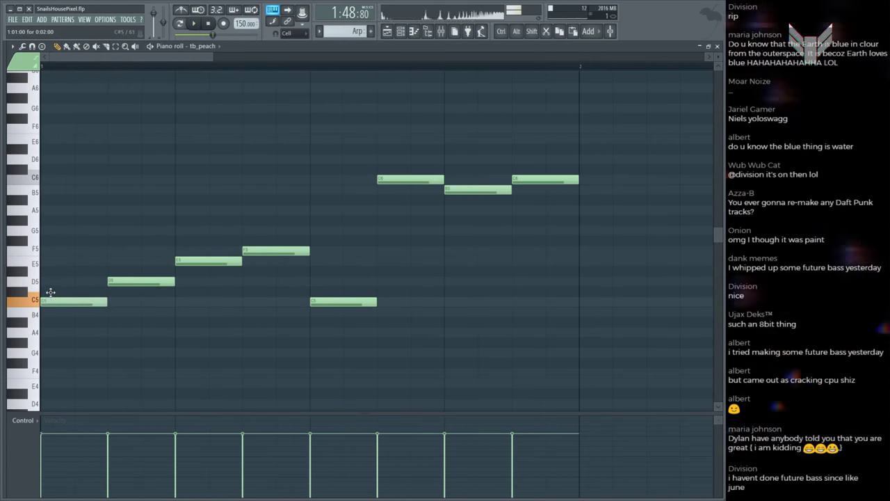
{"action": "key", "text": "space"}
{"action": "key", "text": "space"}
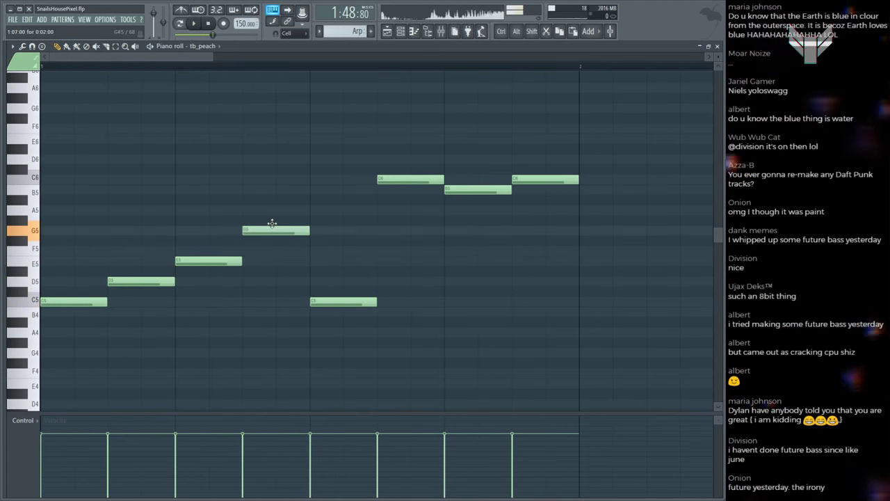
{"action": "mouse_move", "coordinate": [272, 224]}
{"action": "left_mouse_down"}
{"action": "mouse_move", "coordinate": [274, 232]}
{"action": "mouse_move", "coordinate": [276, 187]}
{"action": "mouse_move", "coordinate": [275, 205]}
{"action": "left_mouse_up"}
{"action": "key", "text": "space"}
{"action": "key", "text": "space"}
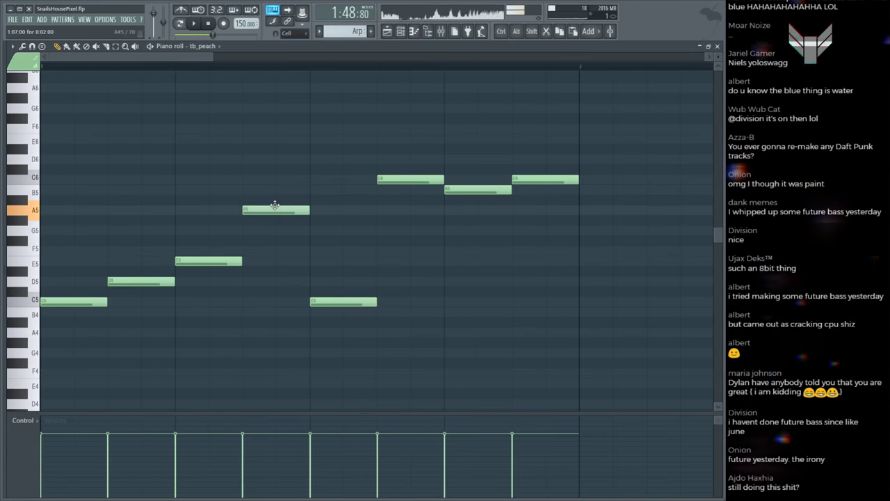
{"action": "key", "text": "space"}
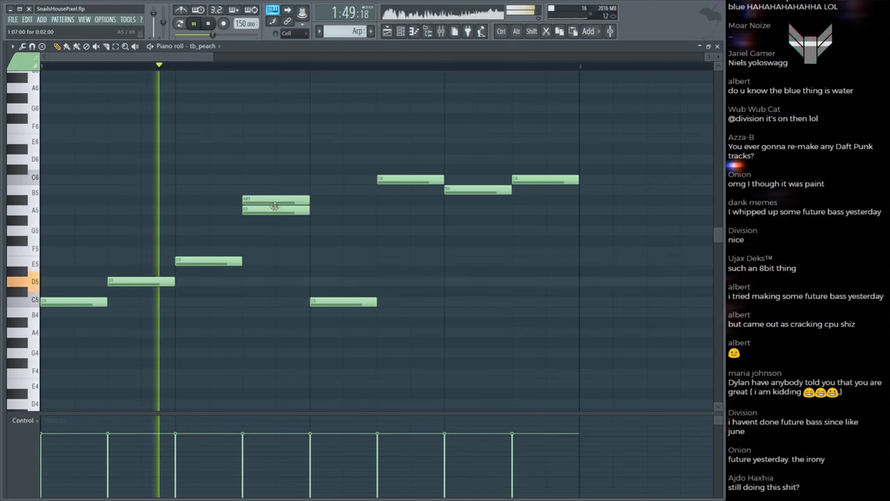
{"action": "right_click", "coordinate": [275, 204]}
{"action": "key", "text": "space"}
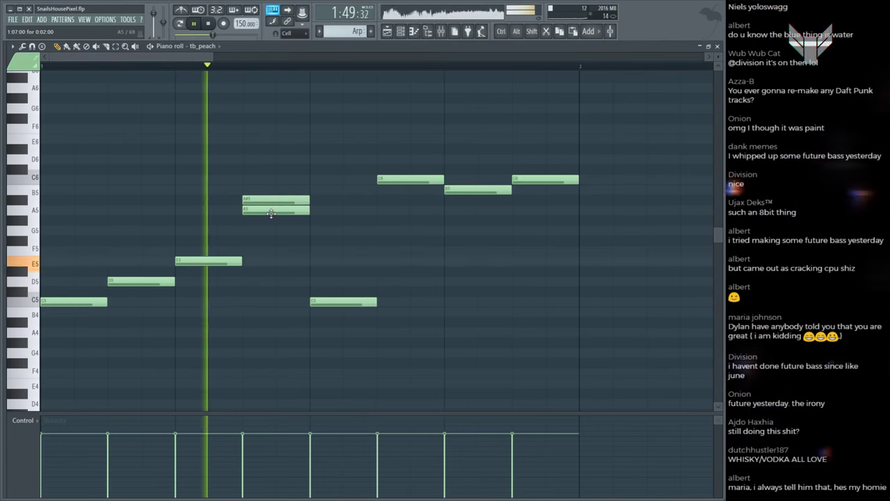
{"action": "right_click", "coordinate": [274, 211]}
{"action": "key", "text": "space"}
{"action": "key", "text": "space"}
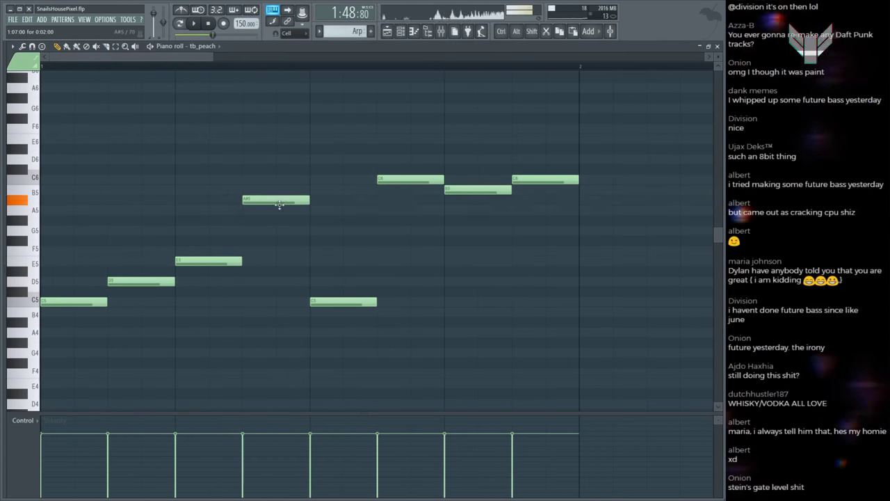
{"action": "left_click_drag", "start_coordinate": [279, 201], "coordinate": [277, 230]}
{"action": "key", "text": "space"}
{"action": "key", "text": "space"}
{"action": "key", "text": "space"}
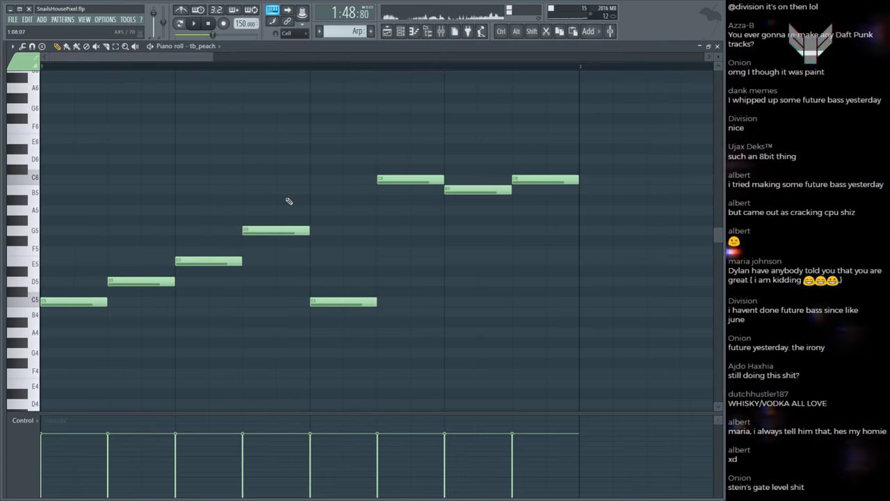
Step: Play the song from bar 69 to hear the revised arp in the drop
{"action": "left_click", "coordinate": [414, 31]}
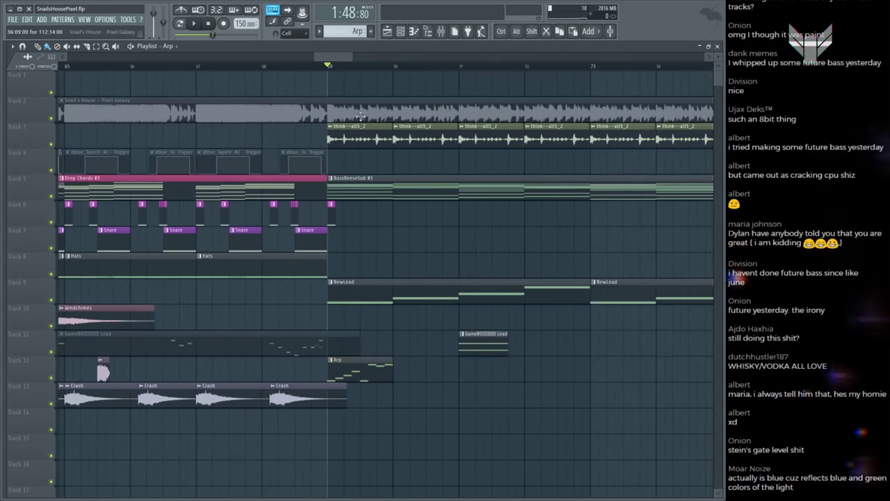
{"action": "scroll", "coordinate": [375, 73], "scroll_direction": "down", "scroll_amount": 1}
{"action": "scroll", "coordinate": [415, 100], "scroll_direction": "up", "scroll_amount": 1}
{"action": "key", "text": "space"}
{"action": "scroll", "coordinate": [405, 123], "scroll_direction": "up", "scroll_amount": 3}
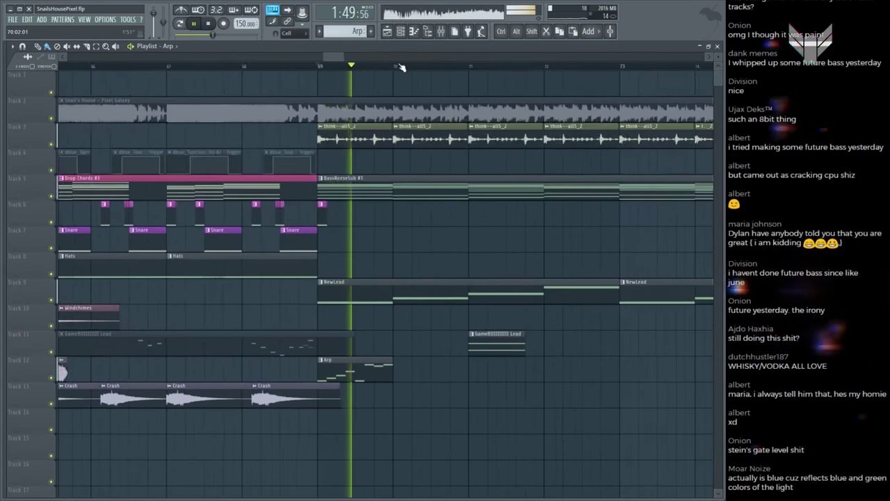
{"action": "key", "text": "space"}
{"action": "key", "text": "space"}
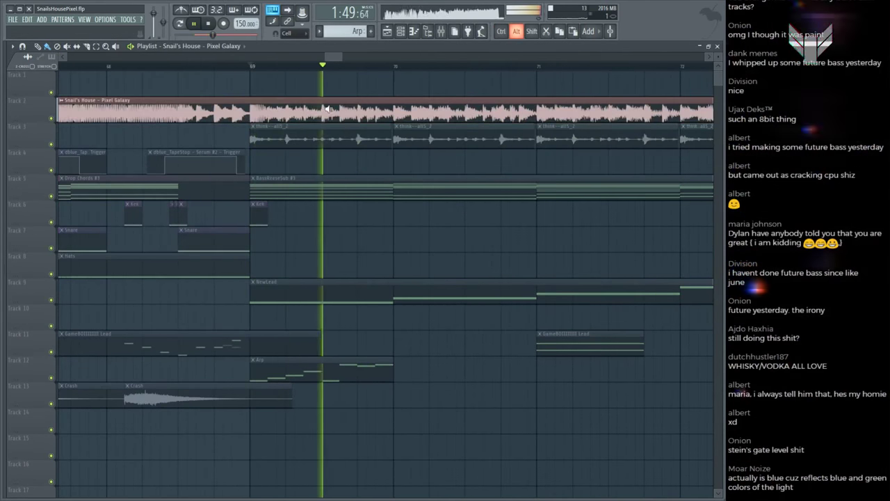
{"action": "key", "text": "space"}
Step: Shorten all Arp notes to about half length and replay the drop from bar 69
{"action": "double_click", "coordinate": [318, 361]}
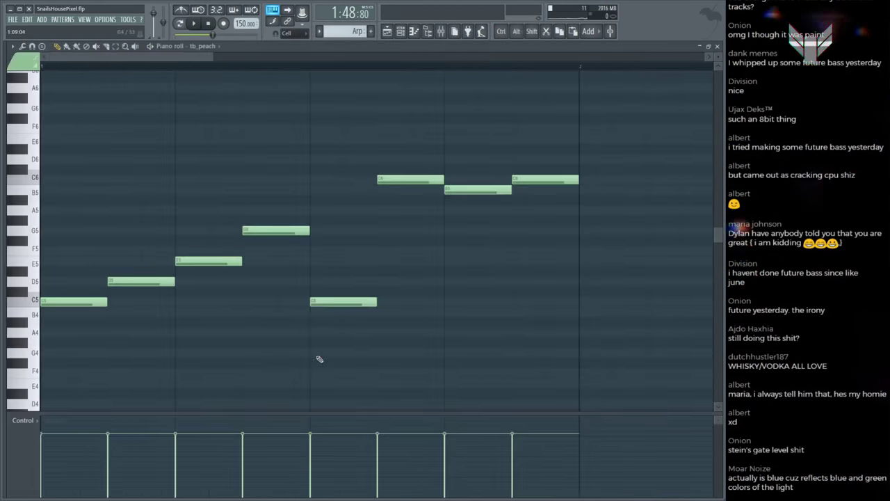
{"action": "key", "text": "ctrl+d"}
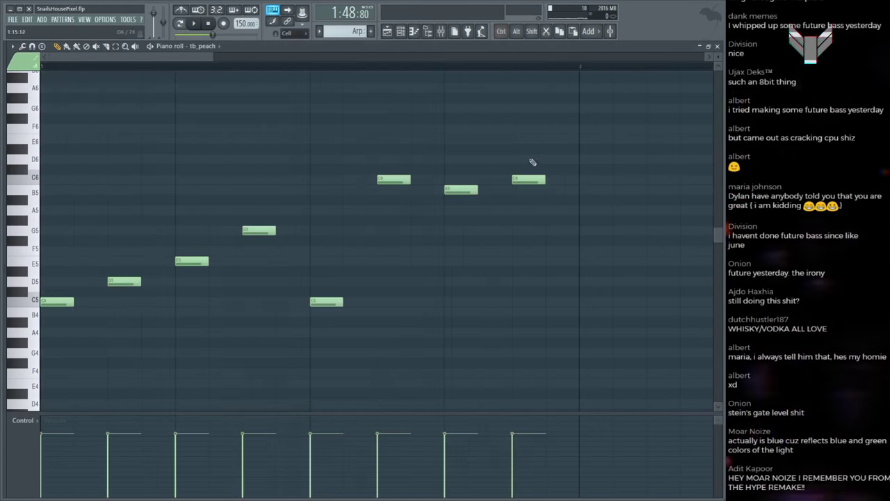
{"action": "key", "text": "F7"}
{"action": "key", "text": "space"}
{"action": "left_click", "coordinate": [391, 118]}
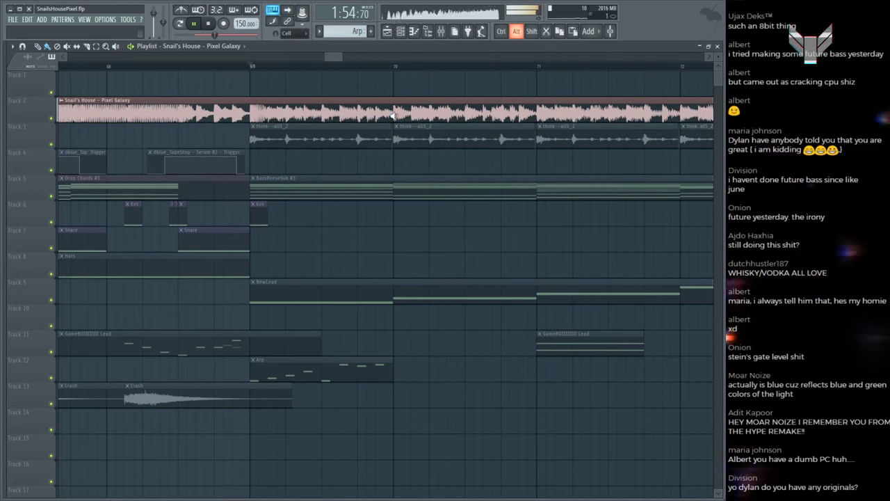
Step: Repeat the Arp clip along Track 12 from bar 69 to about bar 85 and play the drop
{"action": "key", "text": "space"}
{"action": "key", "text": "ctrl+d"}
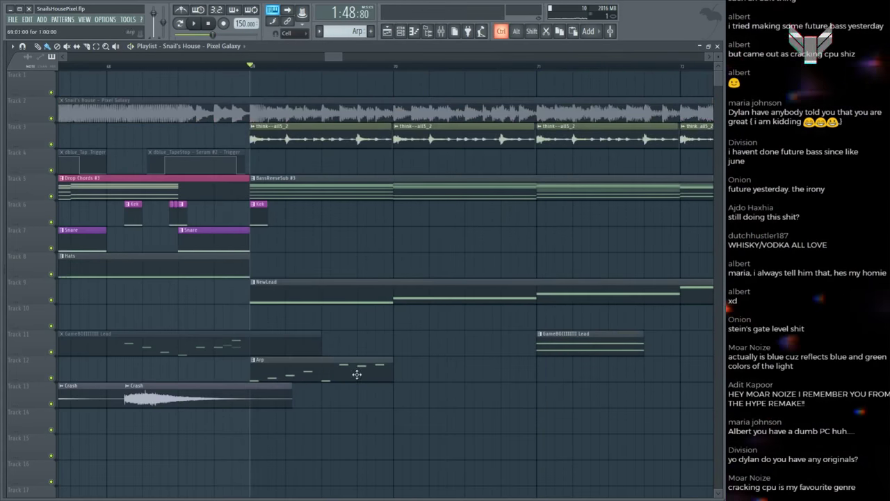
{"action": "key", "text": "space"}
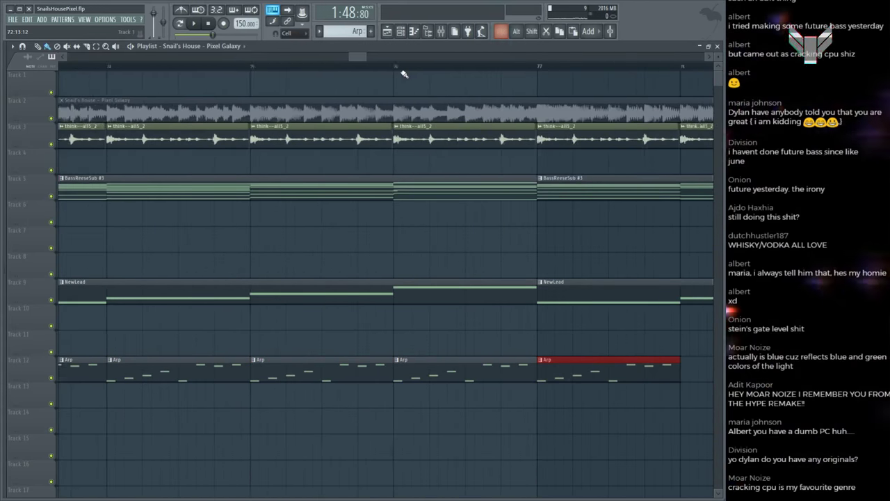
{"action": "scroll", "coordinate": [404, 72], "scroll_direction": "down", "scroll_amount": 5}
{"action": "scroll", "coordinate": [400, 72], "scroll_direction": "down", "scroll_amount": 2}
{"action": "scroll", "coordinate": [403, 71], "scroll_direction": "up", "scroll_amount": 4}
{"action": "scroll", "coordinate": [481, 205], "scroll_direction": "up", "scroll_amount": 3}
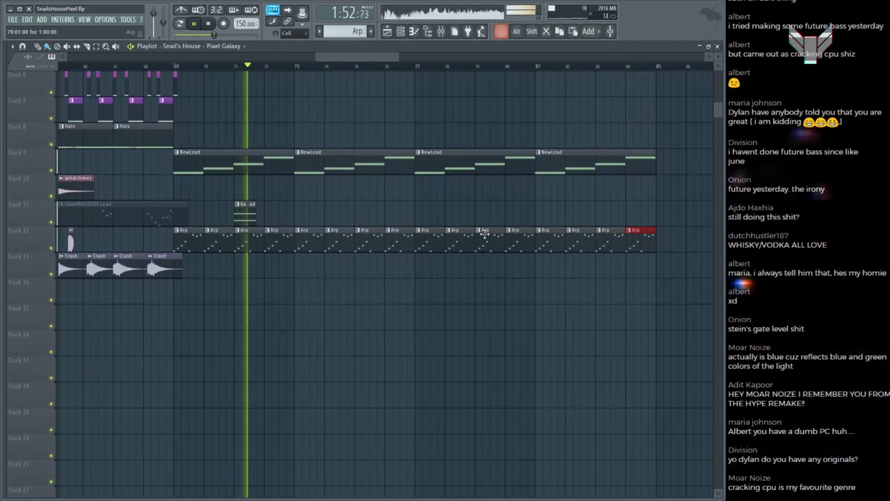
{"action": "scroll", "coordinate": [494, 223], "scroll_direction": "up", "scroll_amount": 4}
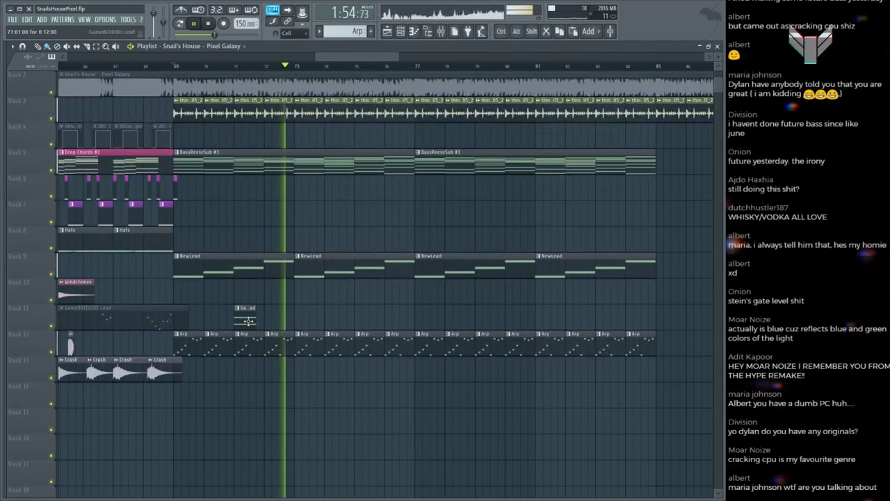
{"action": "double_click", "coordinate": [244, 314]}
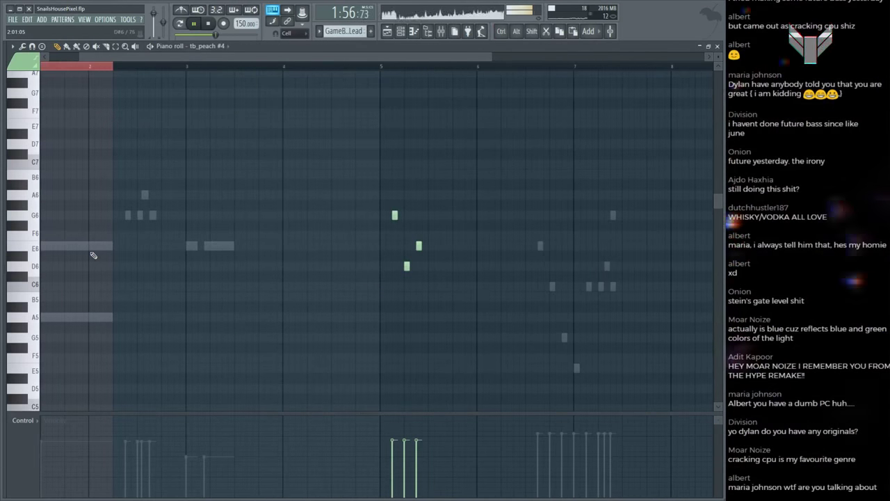
{"action": "double_click", "coordinate": [91, 248]}
{"action": "scroll", "coordinate": [120, 192], "scroll_direction": "down", "scroll_amount": 1, "text": "ctrl"}
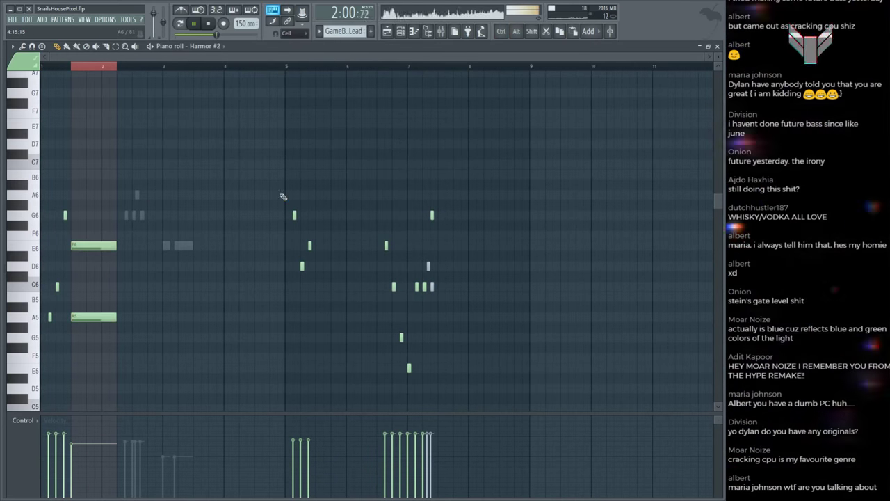
{"action": "key", "text": "F5"}
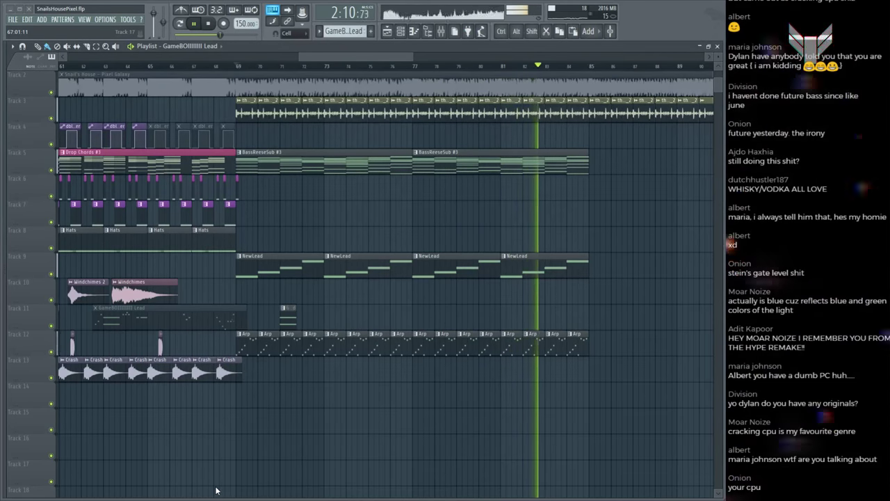
Step: Return the song position to the drop at bar 69 and save the project
{"action": "left_click", "coordinate": [239, 66]}
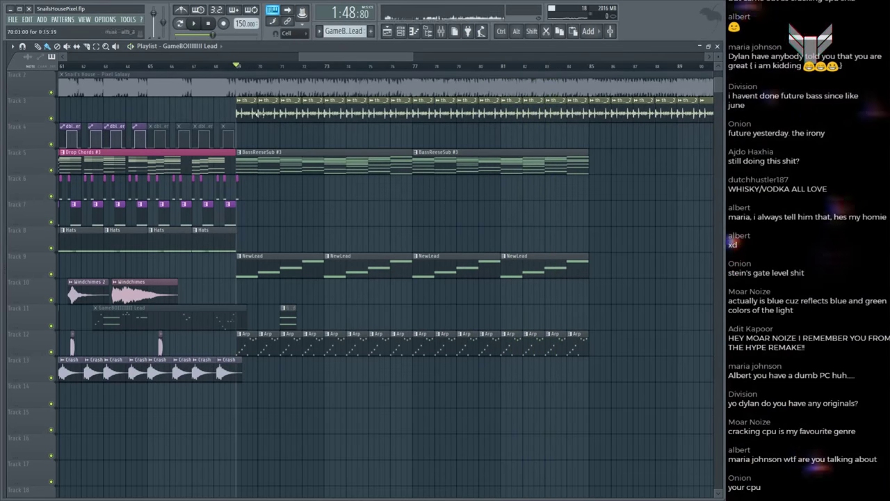
{"action": "left_click", "coordinate": [235, 84]}
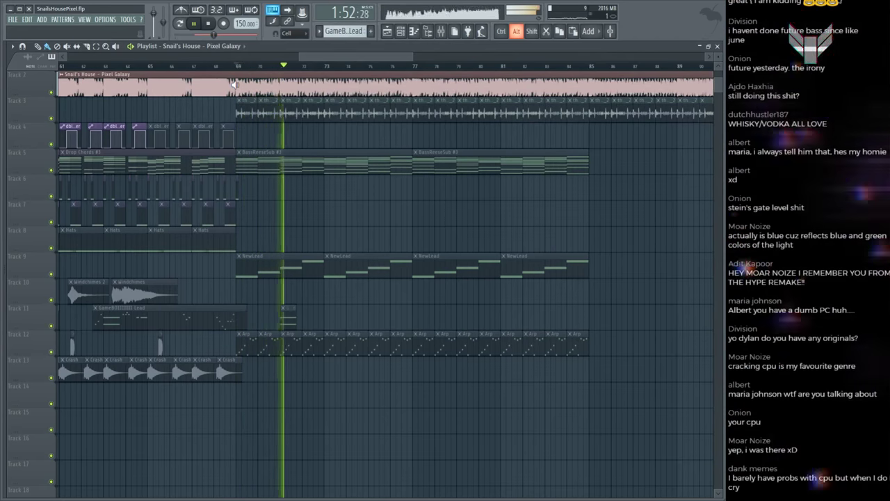
{"action": "key", "text": "space"}
{"action": "scroll", "coordinate": [261, 76], "scroll_direction": "up", "scroll_amount": 3}
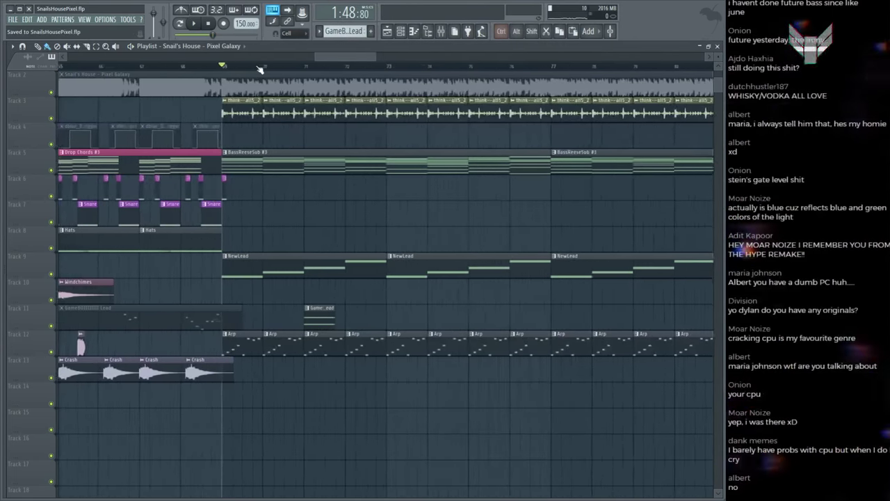
{"action": "key", "text": "ctrl+s"}
Step: Play the remake's drop, then Alt-solo the reference audio clip to compare from the drop
{"action": "scroll", "coordinate": [259, 69], "scroll_direction": "up", "scroll_amount": 2}
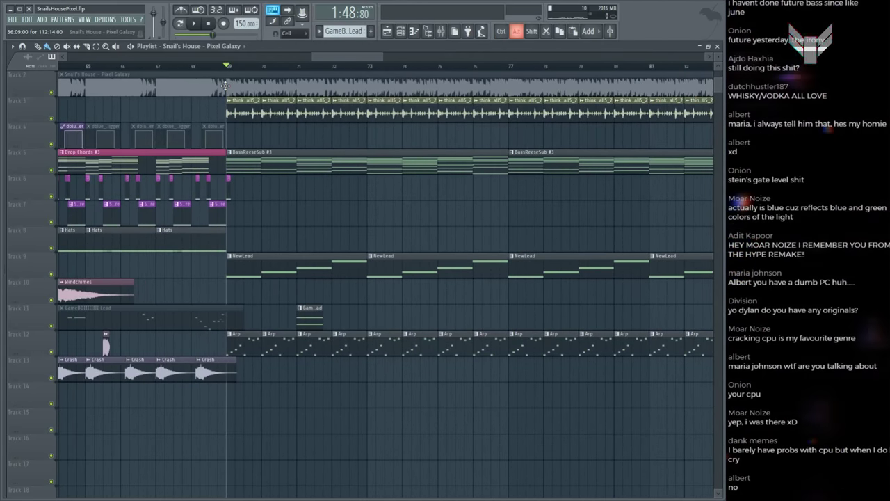
{"action": "key", "text": "space"}
{"action": "key", "text": "space"}
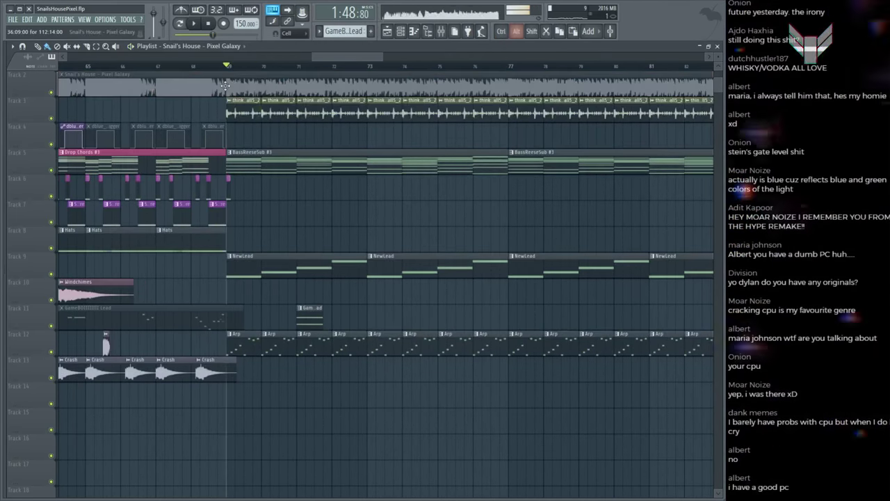
{"action": "key", "text": "space"}
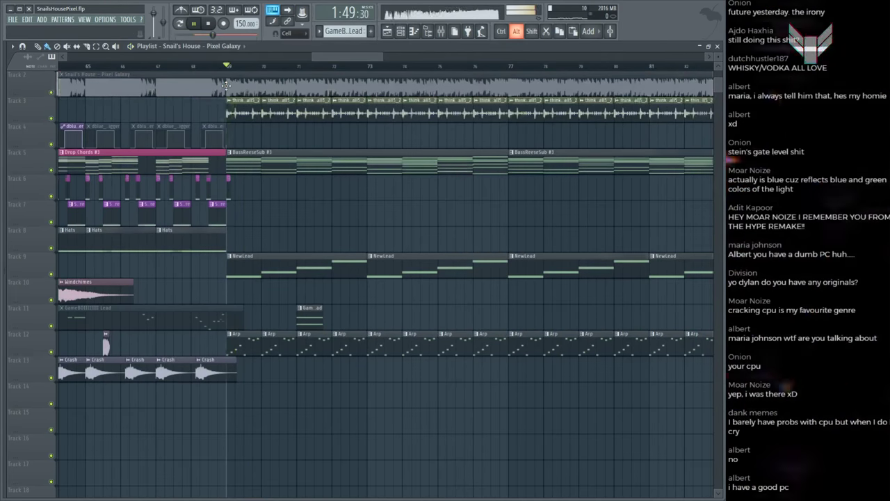
{"action": "left_click", "coordinate": [225, 84], "text": "alt"}
{"action": "key", "text": "space"}
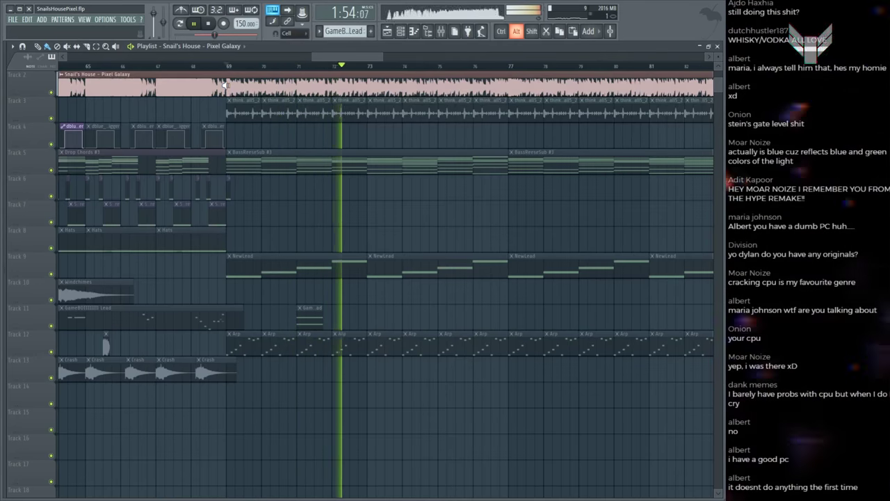
{"action": "key", "text": "space"}
{"action": "key", "text": "alt"}
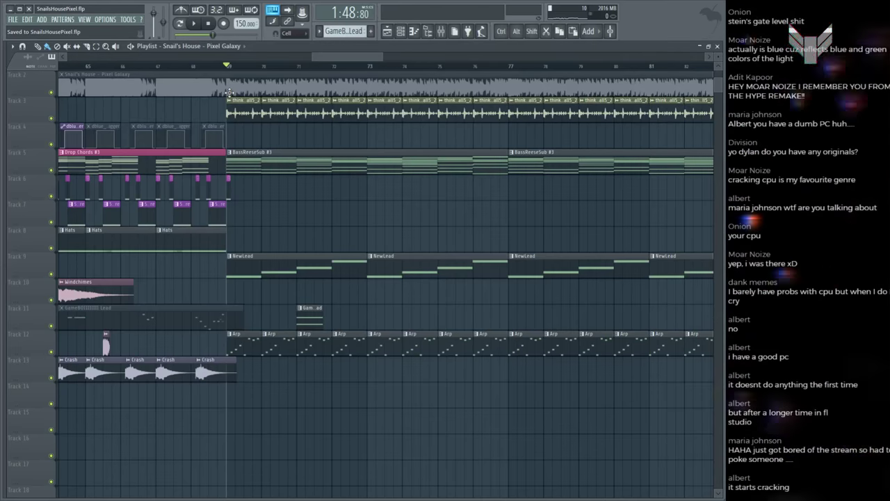
{"action": "left_click", "coordinate": [228, 92], "text": "ctrl"}
{"action": "key", "text": "space"}
{"action": "key", "text": "space"}
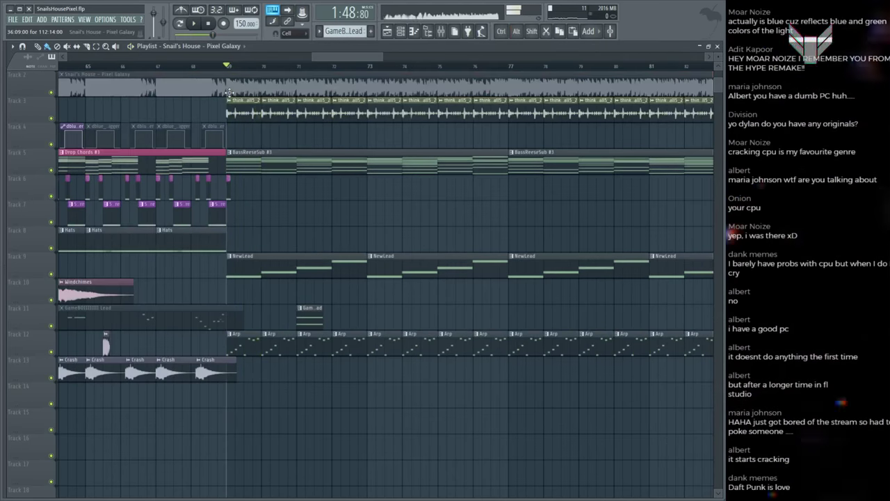
{"action": "left_click", "coordinate": [227, 89], "text": "ctrl"}
{"action": "key", "text": "space"}
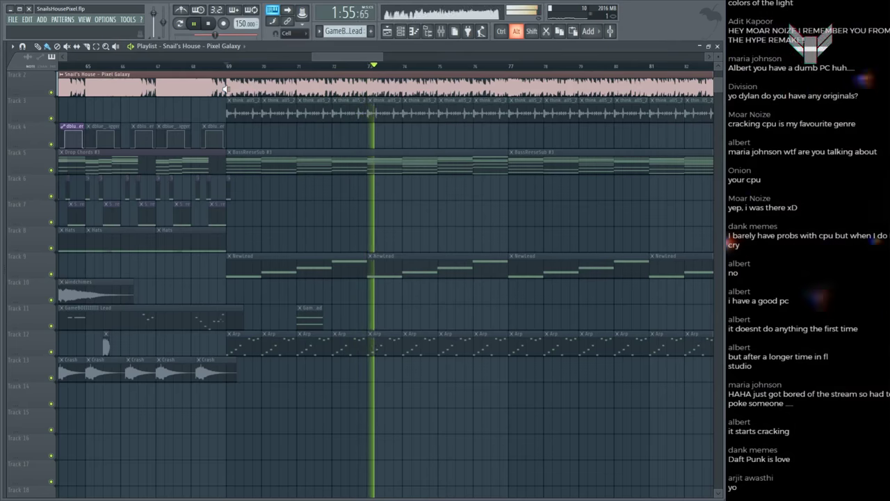
{"action": "left_click", "coordinate": [226, 89]}
Step: Save the project again and stop playback back at bar 69
{"action": "scroll", "coordinate": [278, 75], "scroll_direction": "down", "scroll_amount": 2}
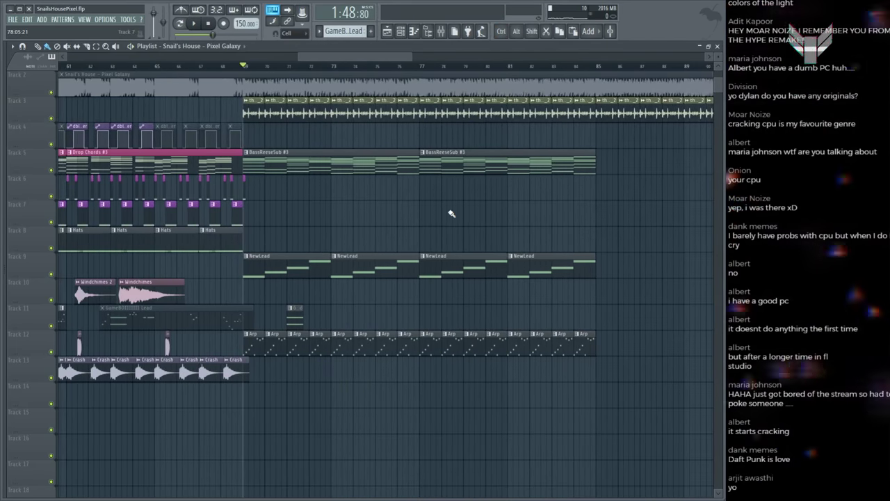
{"action": "scroll", "coordinate": [258, 72], "scroll_direction": "up", "scroll_amount": 2}
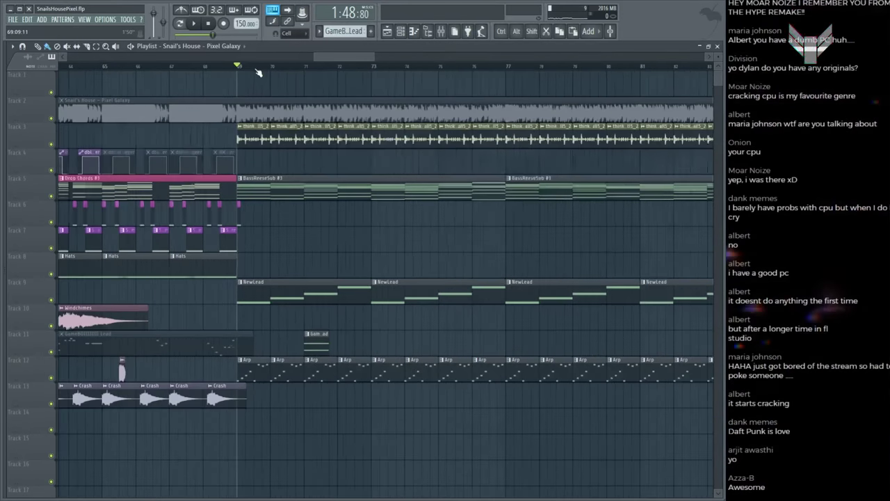
{"action": "scroll", "coordinate": [257, 72], "scroll_direction": "up", "scroll_amount": 1}
{"action": "scroll", "coordinate": [252, 72], "scroll_direction": "down", "scroll_amount": 3}
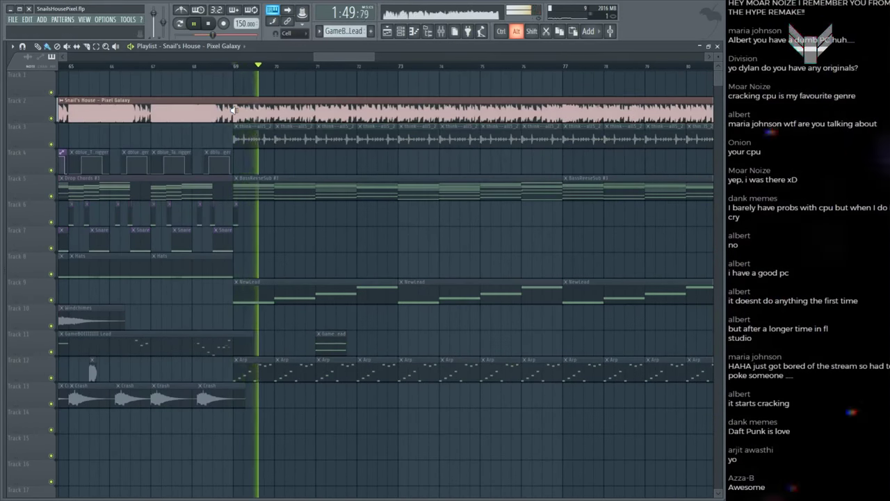
{"action": "scroll", "coordinate": [253, 71], "scroll_direction": "down", "scroll_amount": 1}
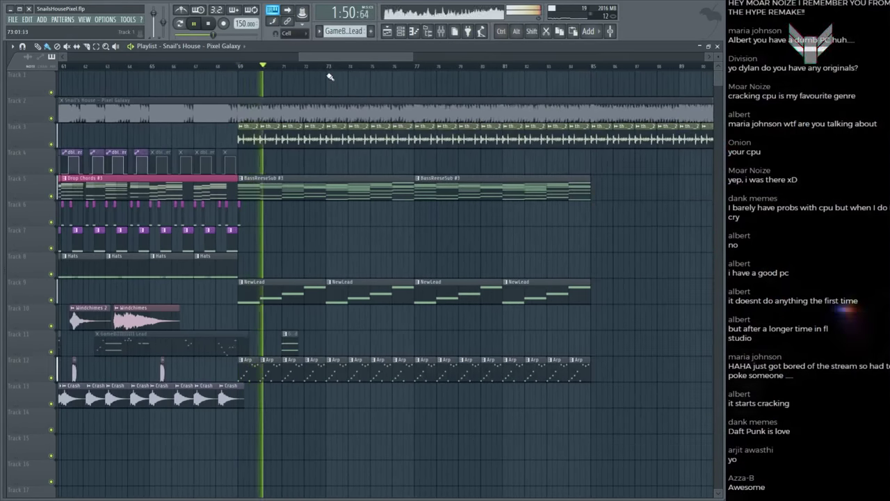
{"action": "scroll", "coordinate": [334, 77], "scroll_direction": "down", "scroll_amount": 2}
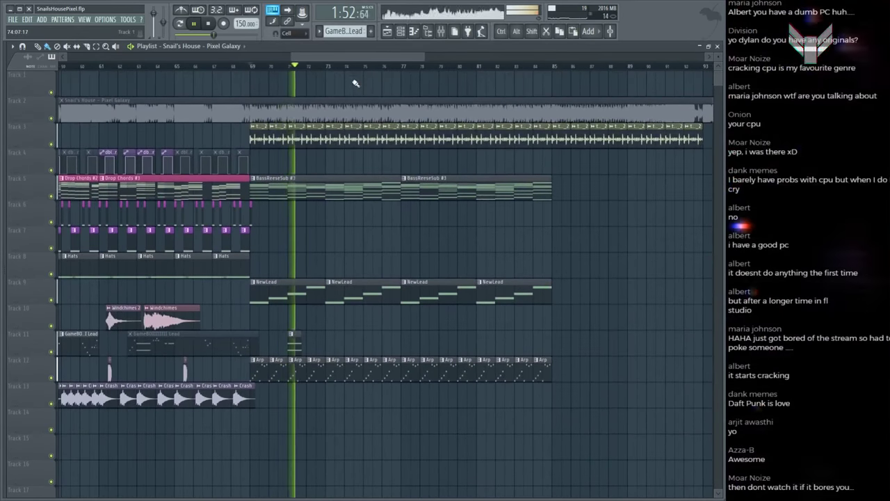
{"action": "key", "text": "ctrl+s"}
{"action": "scroll", "coordinate": [352, 70], "scroll_direction": "up", "scroll_amount": 2}
{"action": "key", "text": "space"}
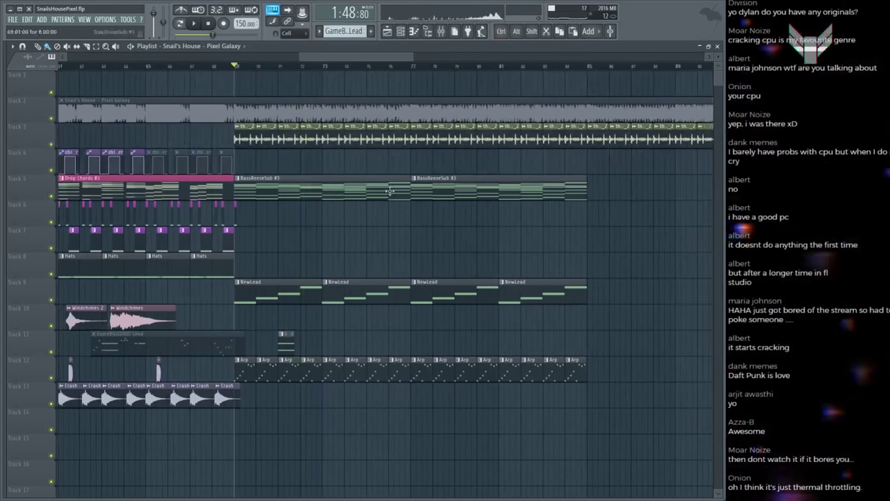
Step: Play the remake's drop once more, then replay the reference track from the drop point
{"action": "key", "text": "ctrl"}
{"action": "scroll", "coordinate": [288, 80], "scroll_direction": "down", "scroll_amount": 1}
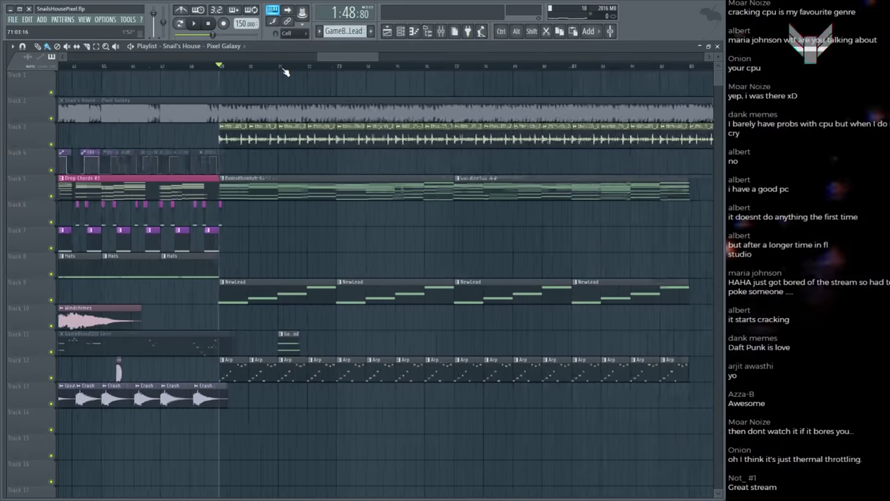
{"action": "key", "text": "space"}
{"action": "scroll", "coordinate": [286, 71], "scroll_direction": "down", "scroll_amount": 1}
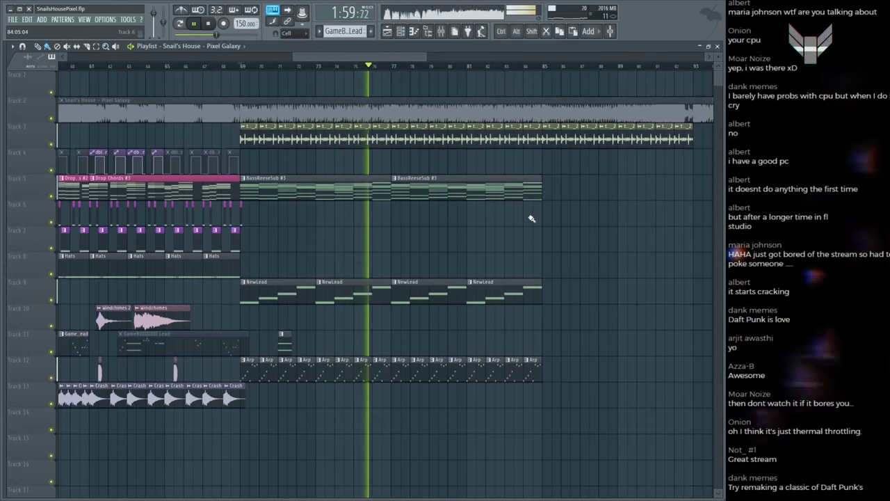
{"action": "key", "text": "space"}
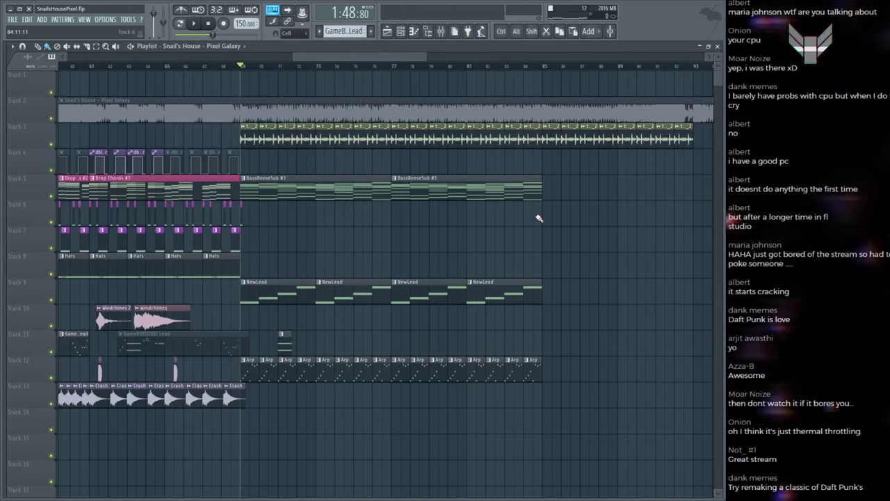
{"action": "scroll", "coordinate": [267, 70], "scroll_direction": "up", "scroll_amount": 3}
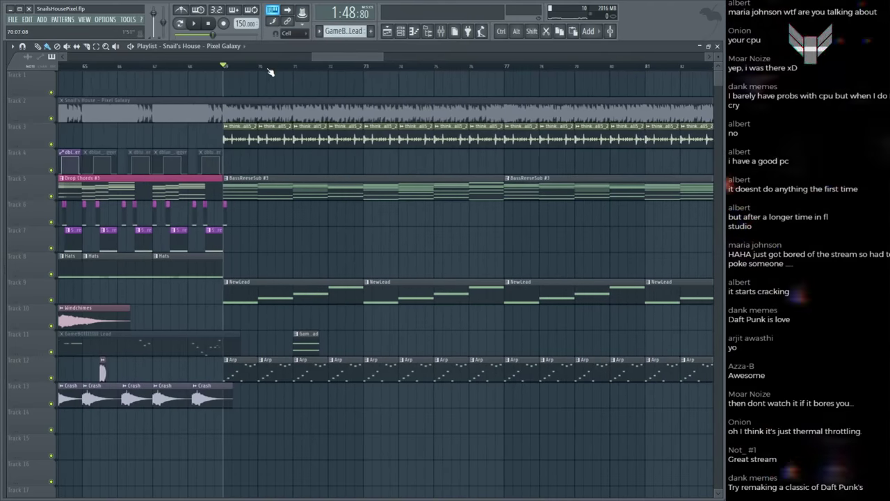
{"action": "scroll", "coordinate": [271, 72], "scroll_direction": "down", "scroll_amount": 2}
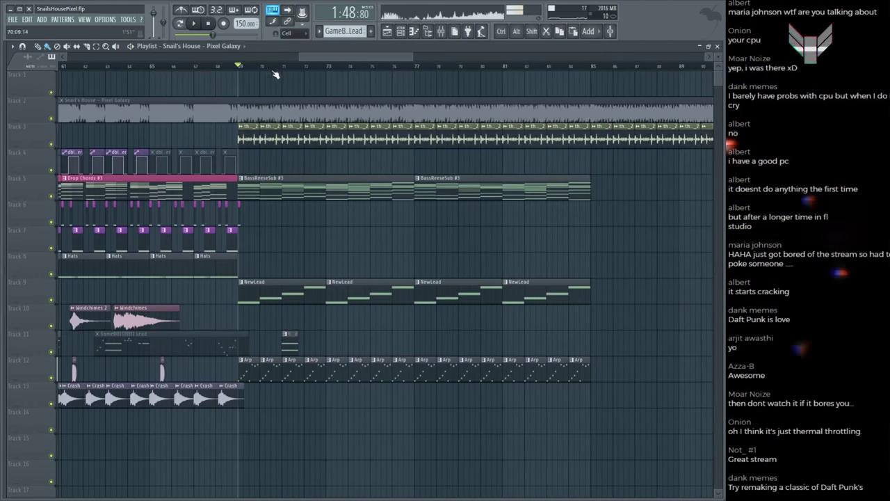
{"action": "scroll", "coordinate": [231, 102], "scroll_direction": "up", "scroll_amount": 2}
{"action": "left_click", "coordinate": [230, 102]}
{"action": "left_click", "coordinate": [223, 103]}
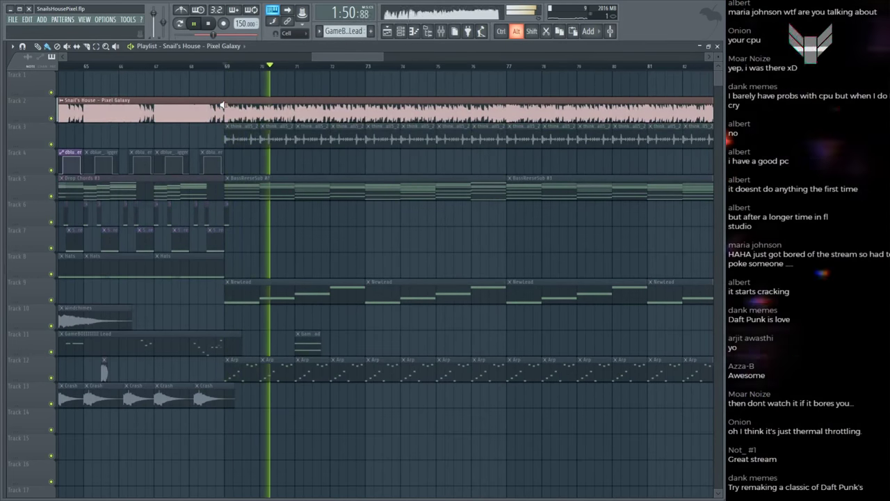
{"action": "key", "text": "space"}
Step: Make BassReeseSub #3 the current pattern in the Channel Rack
{"action": "key", "text": "F6"}
{"action": "left_click", "coordinate": [432, 190]}
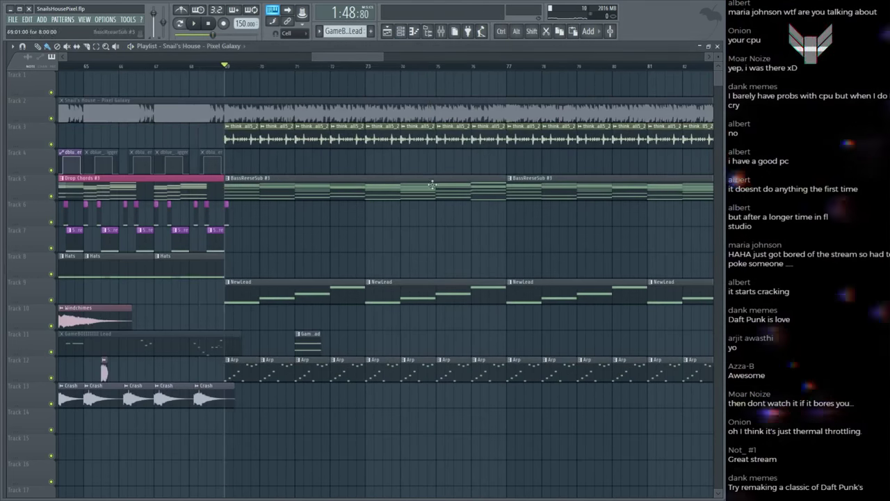
{"action": "key", "text": "F6"}
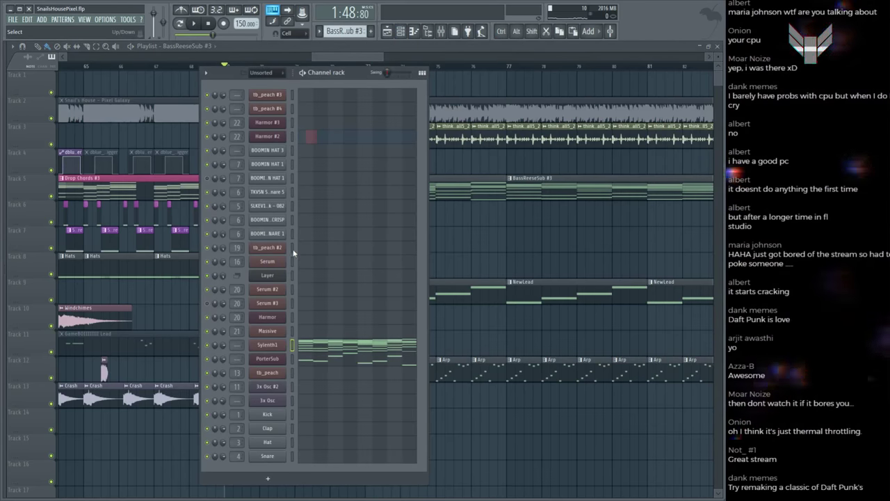
Step: Paste the bass notes onto the Serum channel and start playback
{"action": "left_click", "coordinate": [293, 262]}
{"action": "key", "text": "ctrl+v"}
{"action": "key", "text": "space"}
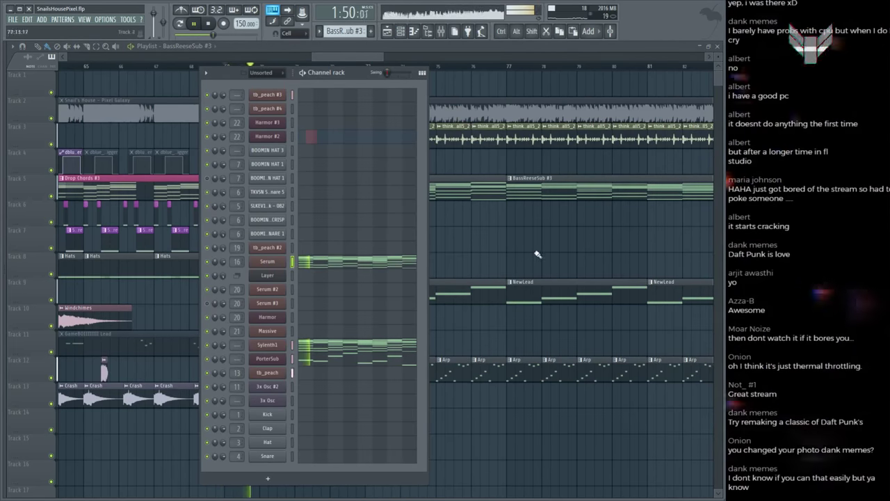
{"action": "key", "text": "F6"}
Step: Show about 52 bars, audition the reference from the drop, then open the BassReeseSub clip's notes
{"action": "left_click_drag", "start_coordinate": [281, 58], "coordinate": [383, 214]}
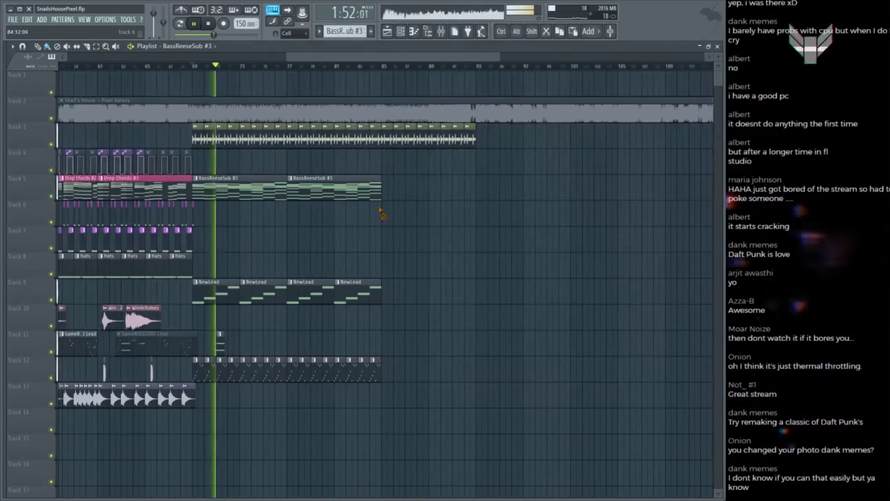
{"action": "scroll", "coordinate": [232, 82], "scroll_direction": "up", "scroll_amount": 5}
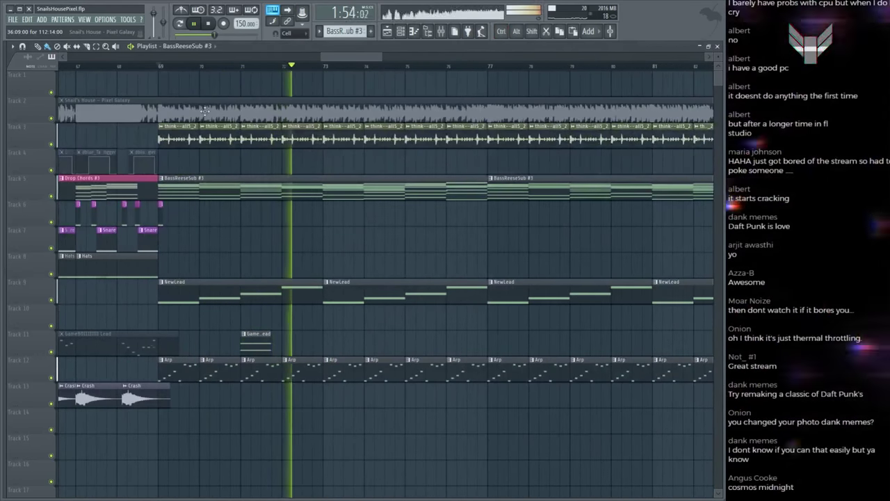
{"action": "left_click", "coordinate": [189, 111], "text": "alt"}
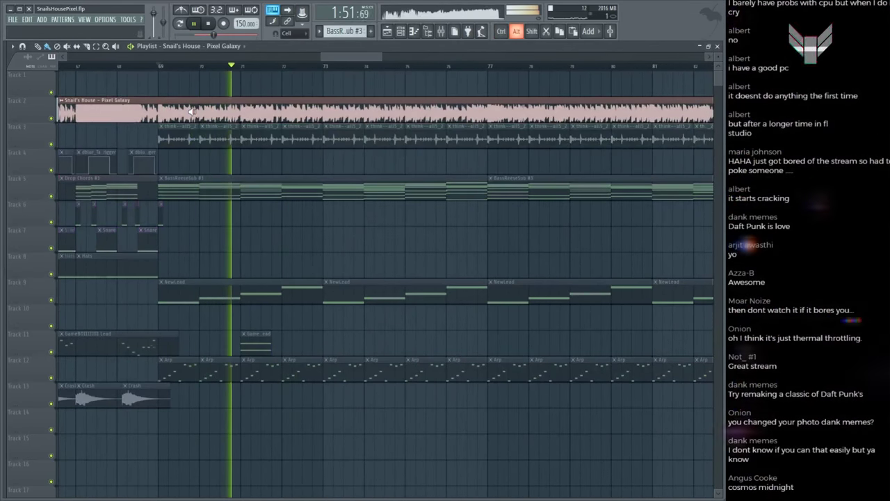
{"action": "left_click", "coordinate": [162, 108], "text": "alt"}
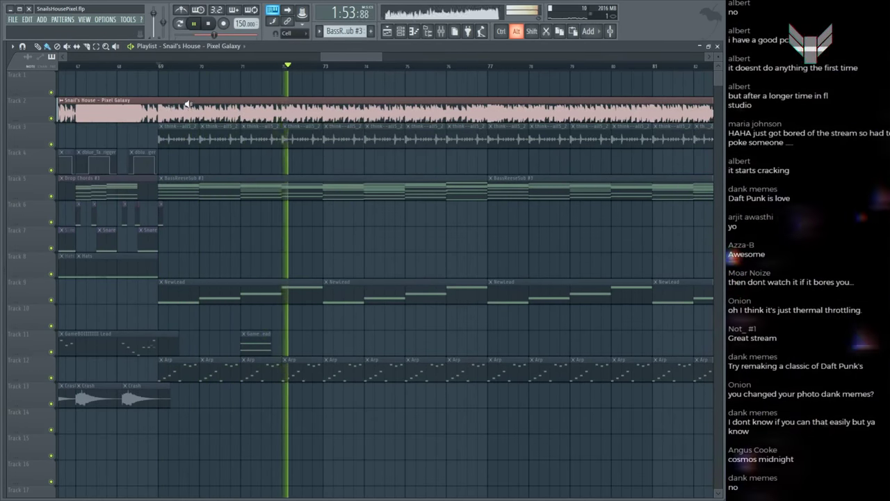
{"action": "key", "text": "space"}
{"action": "left_click", "coordinate": [238, 107], "text": "alt"}
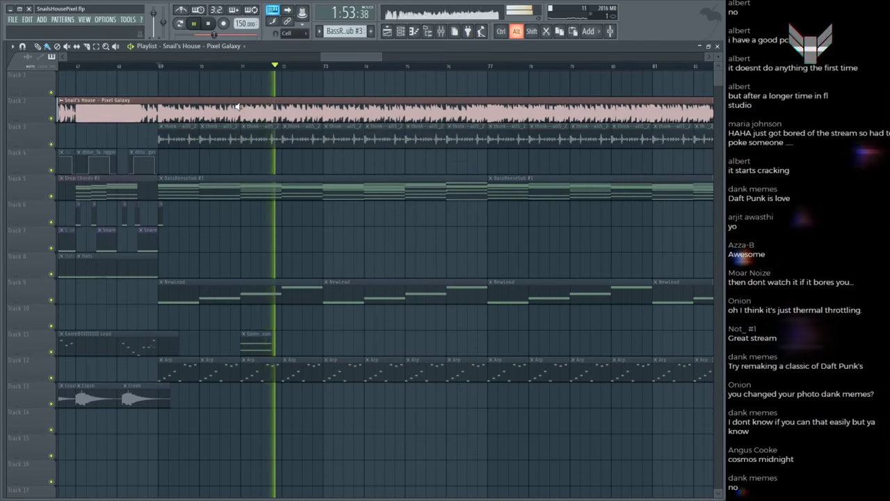
{"action": "left_click", "coordinate": [238, 106], "text": "alt"}
{"action": "double_click", "coordinate": [327, 285]}
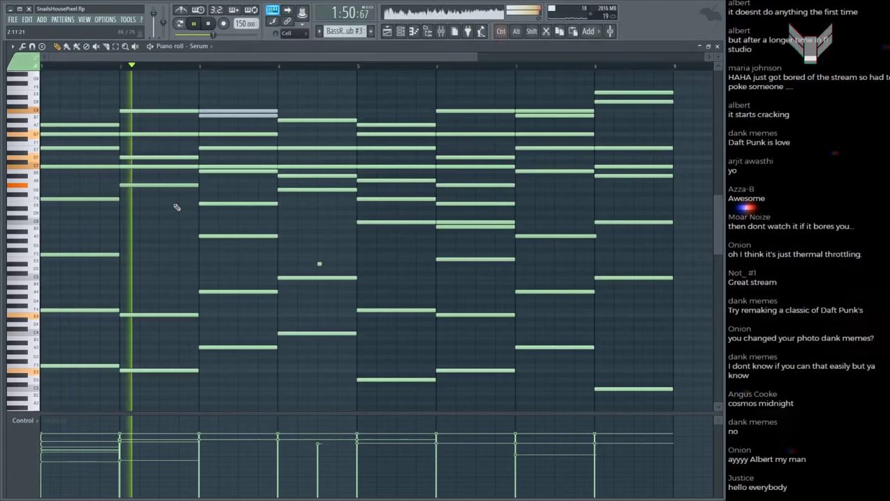
Step: Raise the second-half bar-2 chord notes by an octave and trim their start
{"action": "left_click_drag", "start_coordinate": [167, 91], "coordinate": [192, 375]}
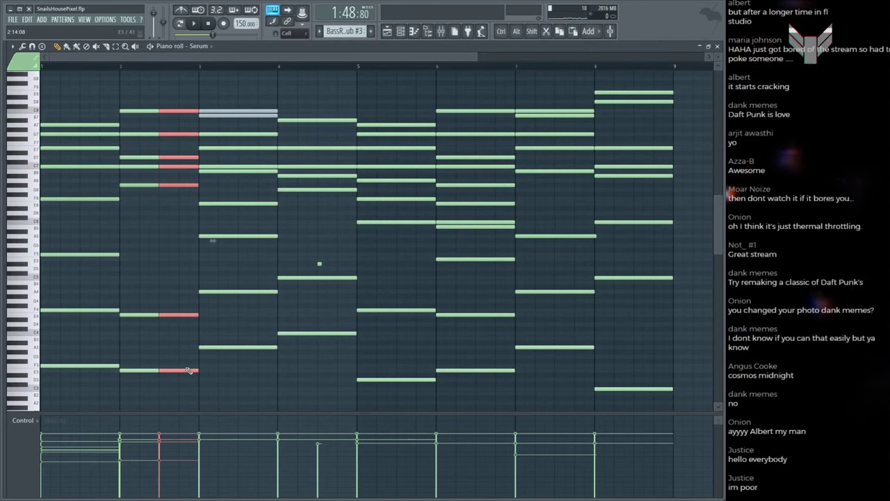
{"action": "scroll", "coordinate": [205, 390], "scroll_direction": "down", "scroll_amount": 2}
{"action": "key", "text": "space"}
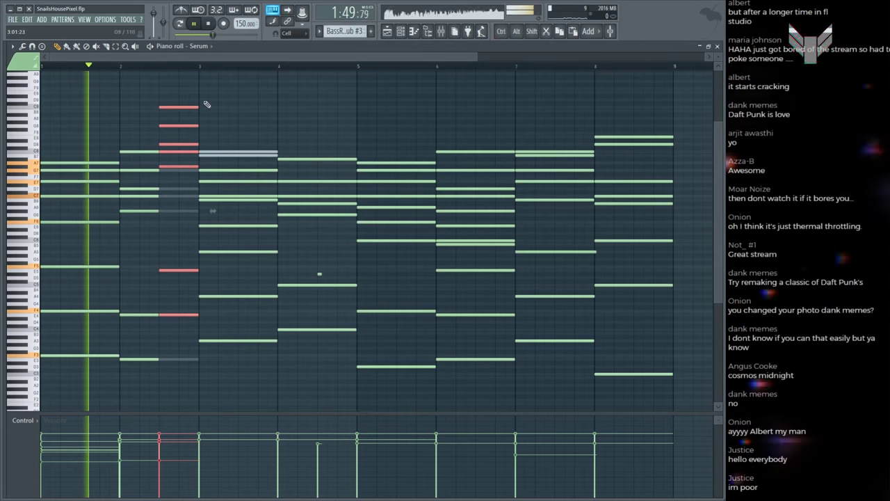
{"action": "key", "text": "ctrl+Up"}
{"action": "key", "text": "space"}
{"action": "scroll", "coordinate": [177, 112], "scroll_direction": "up", "scroll_amount": 2}
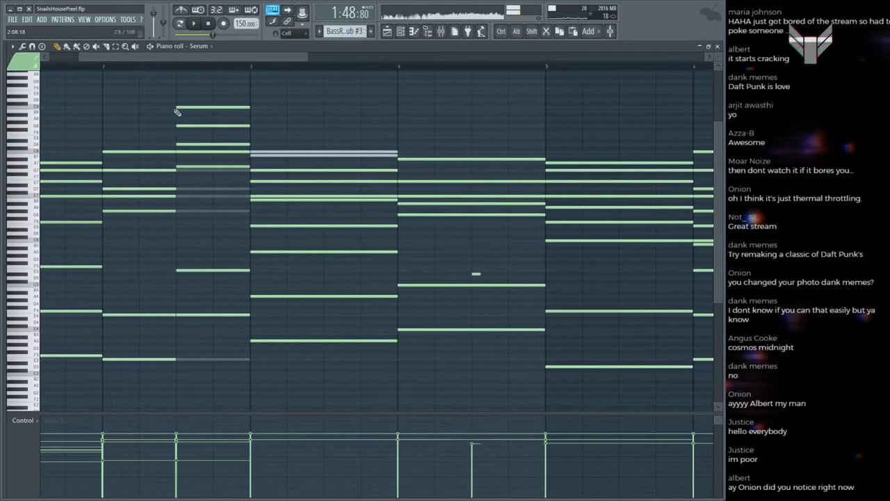
{"action": "mouse_move", "coordinate": [175, 107]}
{"action": "left_mouse_down"}
{"action": "mouse_move", "coordinate": [194, 107]}
{"action": "mouse_move", "coordinate": [177, 106]}
{"action": "left_mouse_up"}
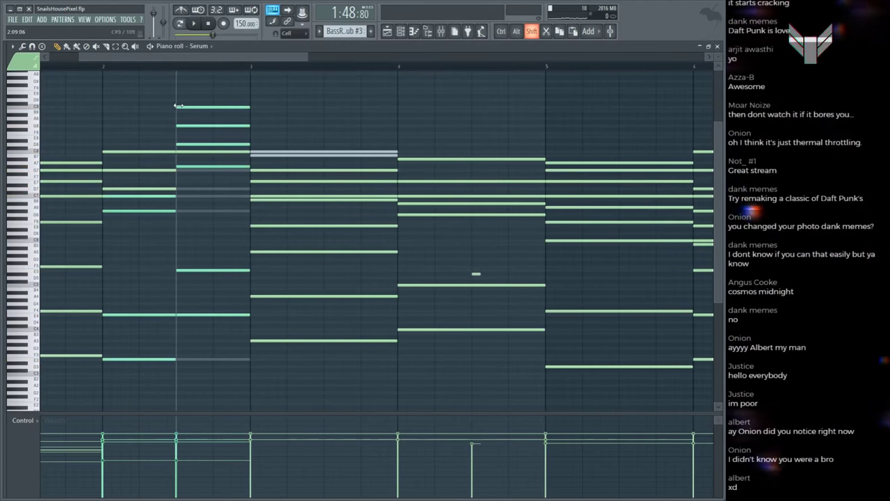
Step: Nudge the bar-2 chord notes slightly earlier and play the pattern to check
{"action": "left_click_drag", "start_coordinate": [167, 140], "coordinate": [225, 384]}
{"action": "key", "text": "ctrl+a"}
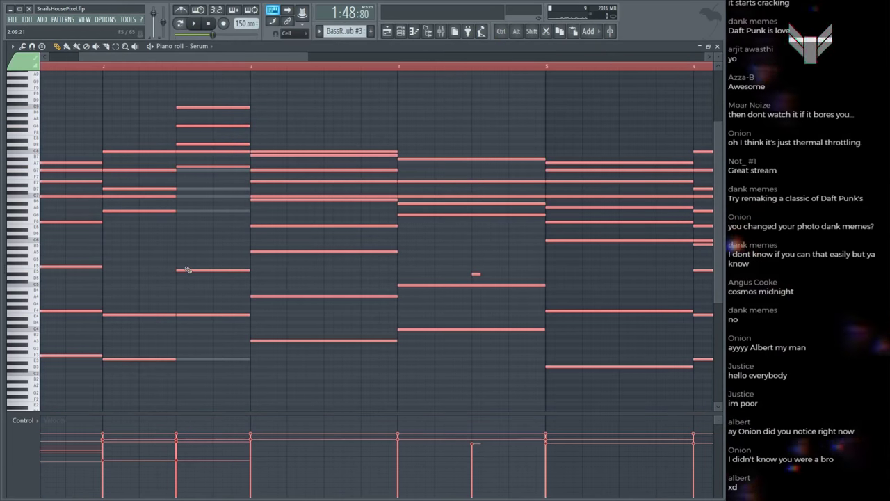
{"action": "key", "text": "ctrl+d"}
{"action": "left_click_drag", "start_coordinate": [142, 90], "coordinate": [202, 373]}
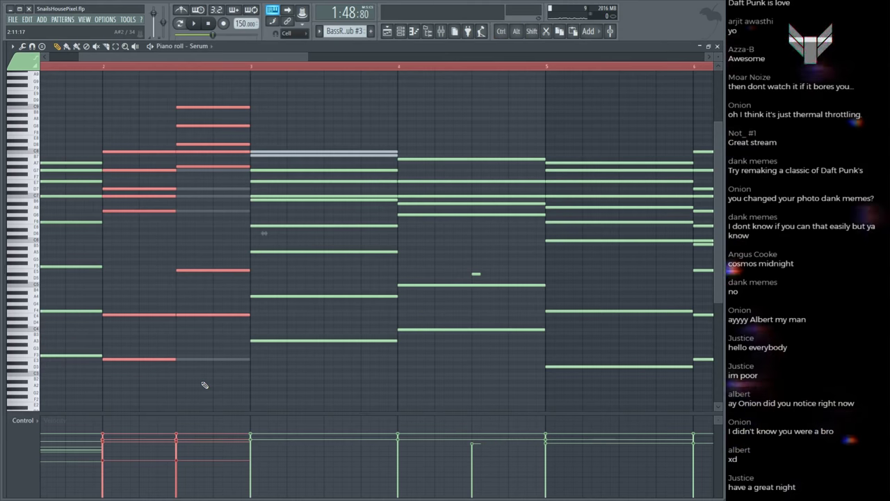
{"action": "key", "text": "shift+Left"}
{"action": "key", "text": "ctrl+d"}
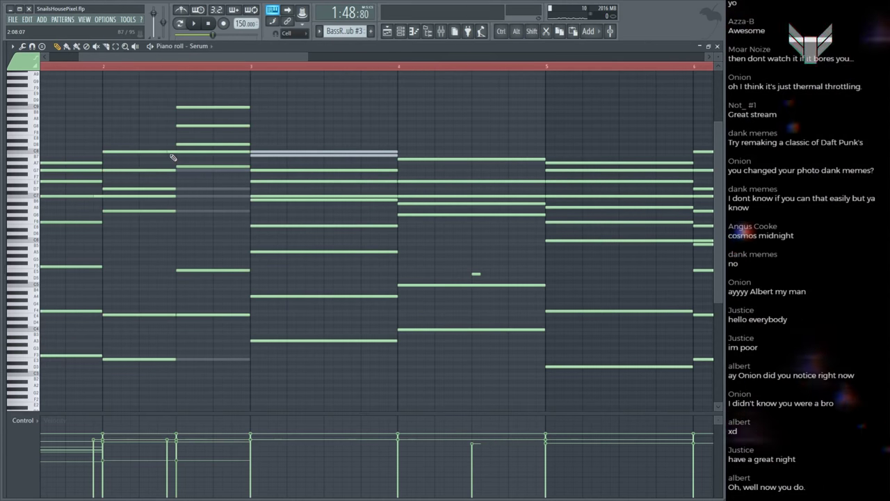
{"action": "key", "text": "space"}
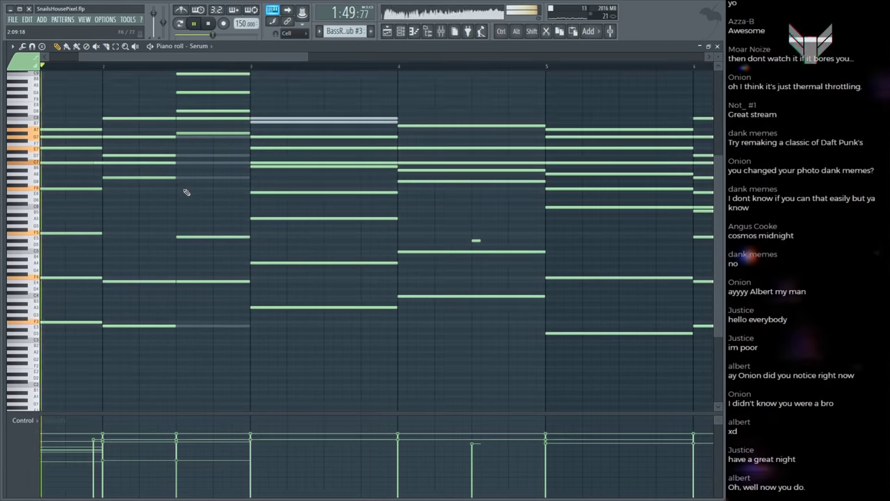
{"action": "key", "text": "space"}
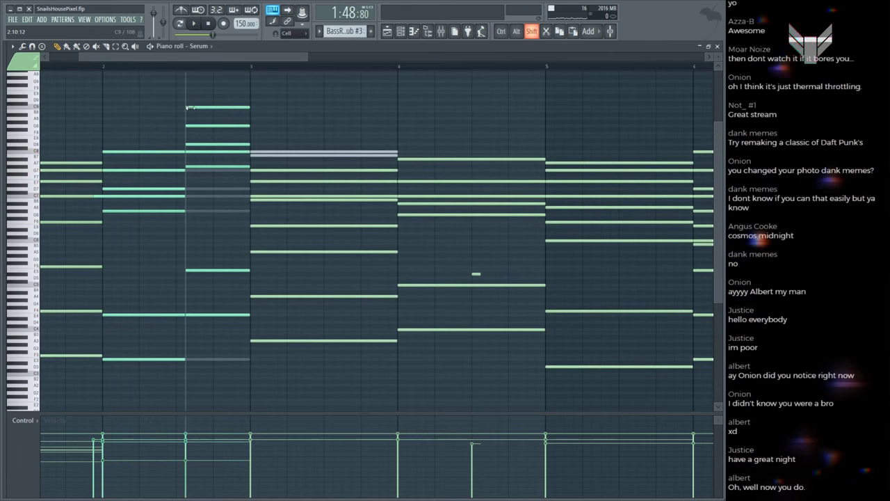
Step: Move the bar-2 chord split later and shorten the upper chord notes into short stabs before bar 3
{"action": "left_click_drag", "start_coordinate": [187, 108], "coordinate": [195, 108]}
{"action": "key", "text": "space"}
{"action": "scroll", "coordinate": [177, 117], "scroll_direction": "up", "scroll_amount": 1}
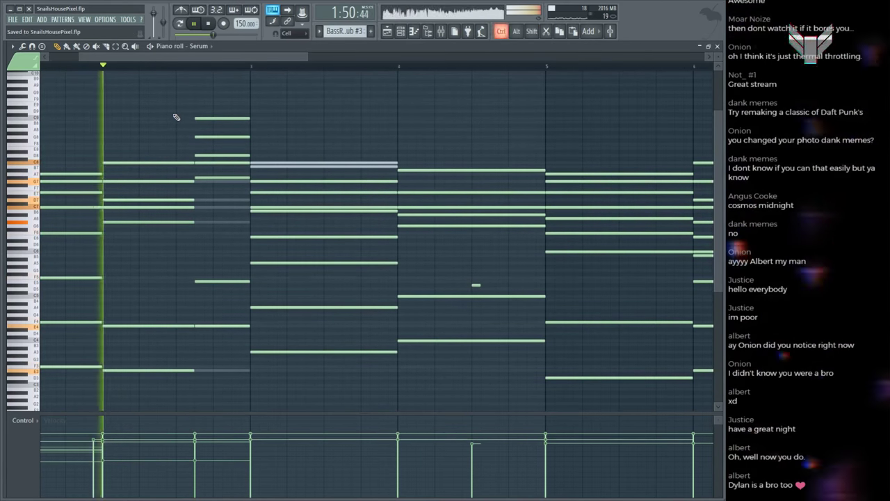
{"action": "key", "text": "space"}
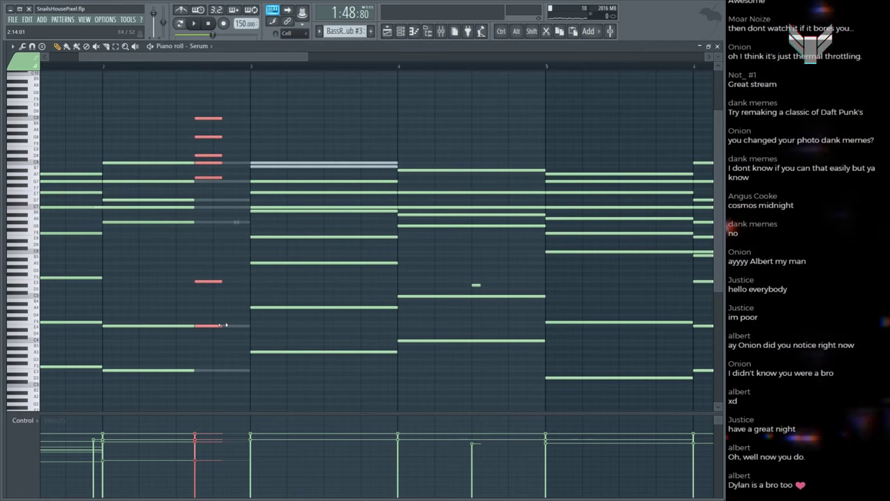
{"action": "left_click_drag", "start_coordinate": [236, 325], "coordinate": [235, 325]}
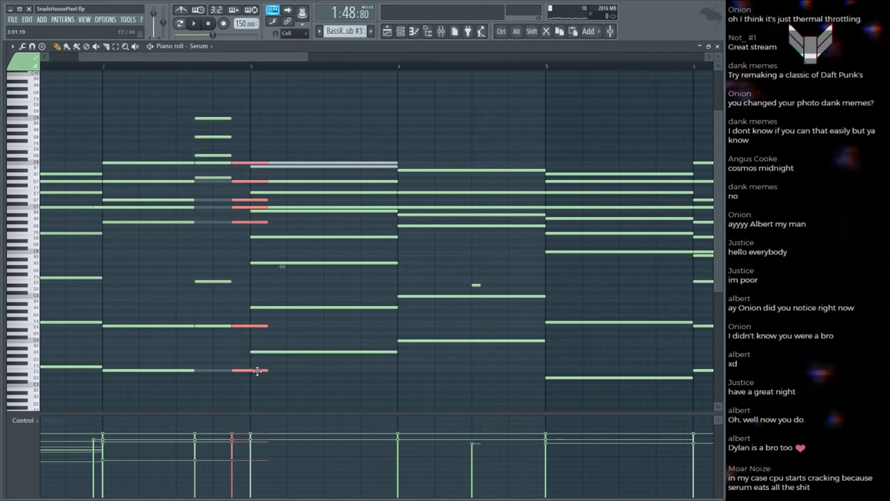
{"action": "left_click_drag", "start_coordinate": [266, 371], "coordinate": [252, 369]}
{"action": "key", "text": "space"}
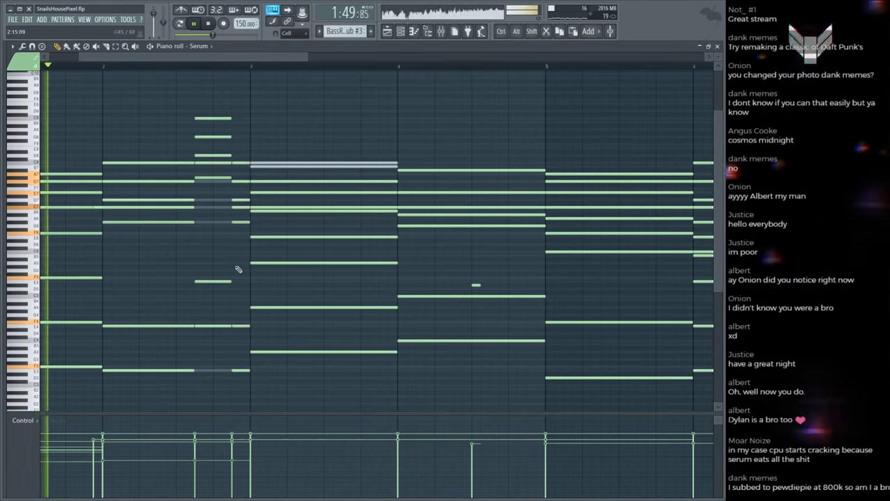
{"action": "scroll", "coordinate": [234, 278], "scroll_direction": "down", "scroll_amount": 2}
{"action": "key", "text": "ctrl+d"}
{"action": "scroll", "coordinate": [219, 209], "scroll_direction": "up", "scroll_amount": 6}
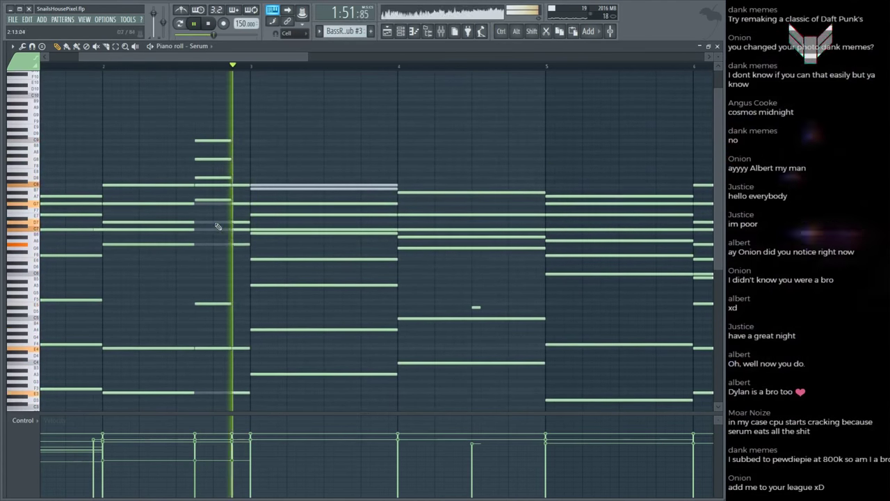
{"action": "key", "text": "space"}
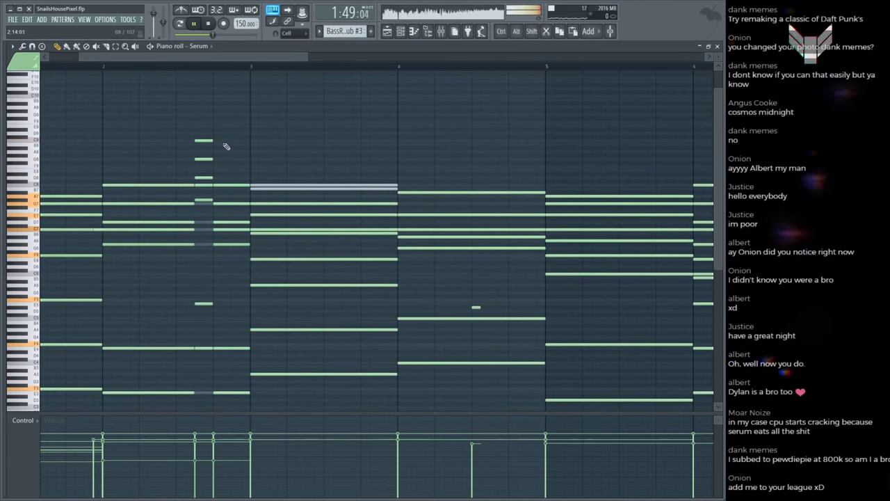
Step: Stop playback and return to the song playlist
{"action": "scroll", "coordinate": [225, 139], "scroll_direction": "down", "scroll_amount": 2}
{"action": "scroll", "coordinate": [232, 113], "scroll_direction": "up", "scroll_amount": 1}
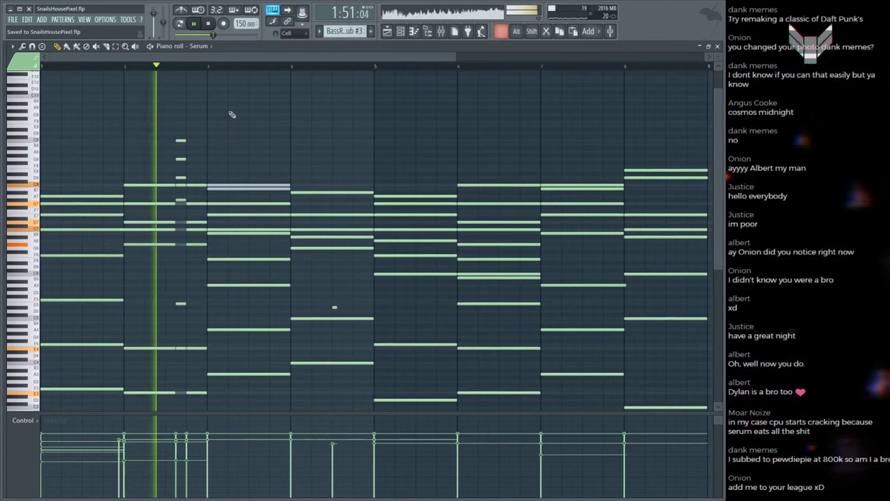
{"action": "key", "text": "space"}
{"action": "key", "text": "F6"}
{"action": "key", "text": "F6"}
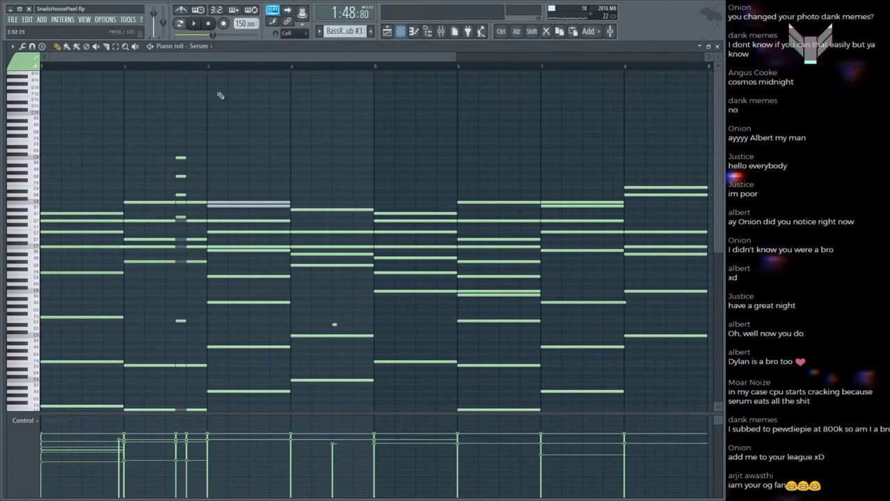
{"action": "key", "text": "F5"}
{"action": "scroll", "coordinate": [510, 59], "scroll_direction": "down", "scroll_amount": 3}
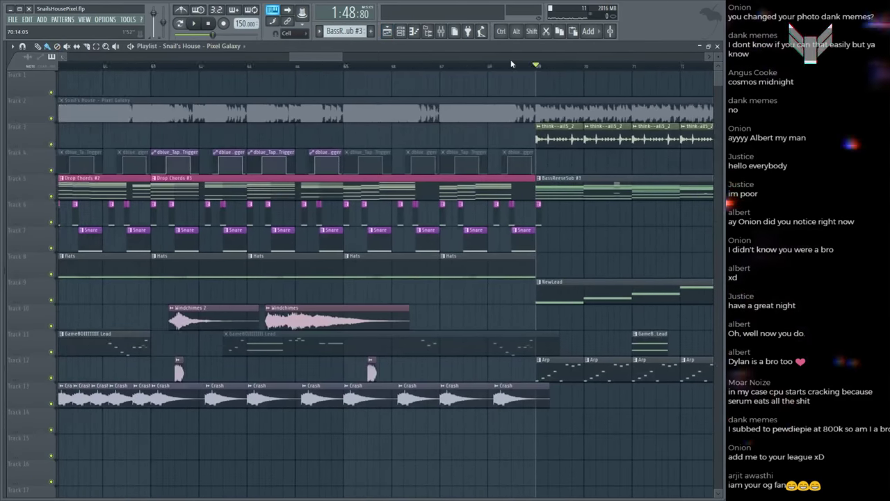
Step: Audition the song from around bars 70 and 71, then open the BassReeseSub #3 clip's notes
{"action": "scroll", "coordinate": [521, 72], "scroll_direction": "up", "scroll_amount": 4}
{"action": "key", "text": "space"}
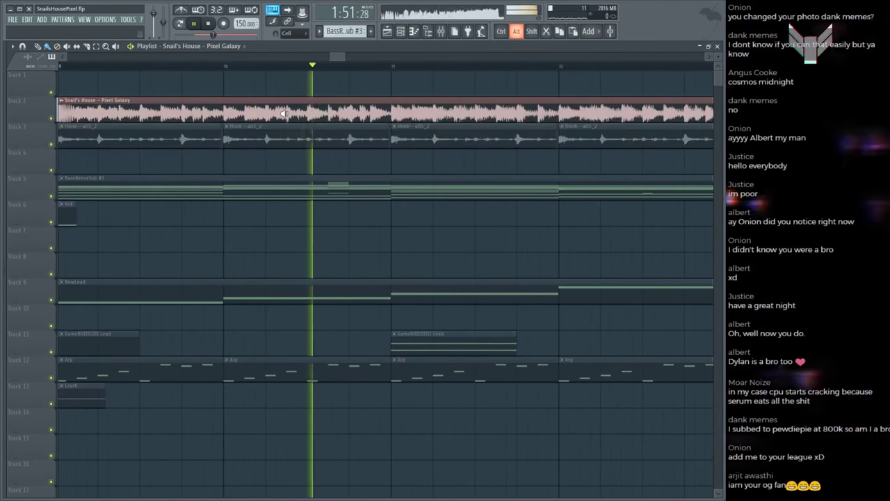
{"action": "left_click", "coordinate": [233, 109]}
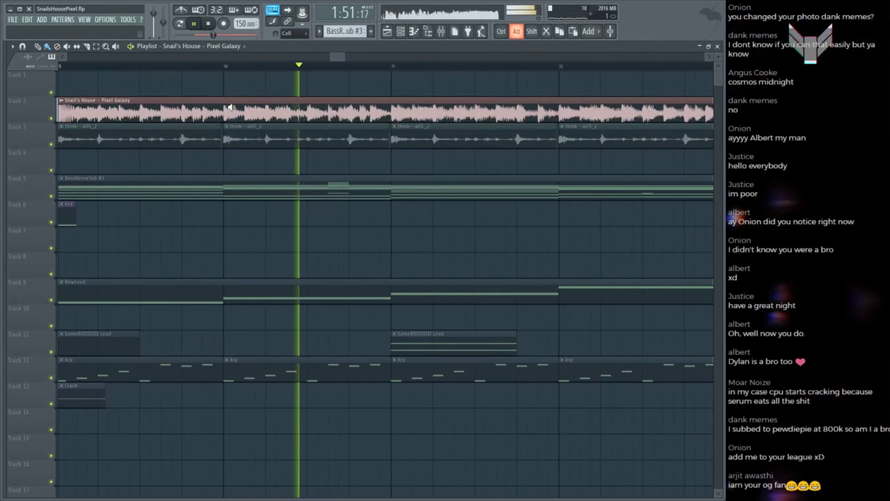
{"action": "key", "text": "space"}
{"action": "scroll", "coordinate": [318, 115], "scroll_direction": "down", "scroll_amount": 3}
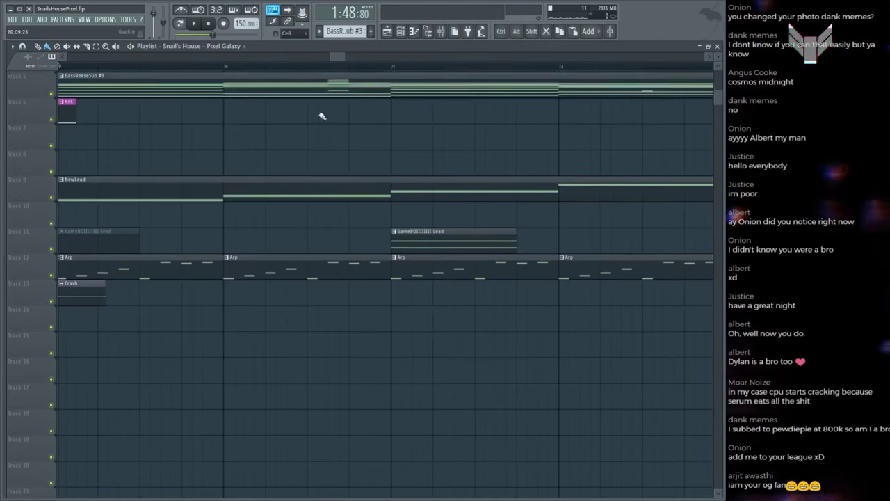
{"action": "scroll", "coordinate": [386, 98], "scroll_direction": "up", "scroll_amount": 3}
{"action": "left_click", "coordinate": [386, 98]}
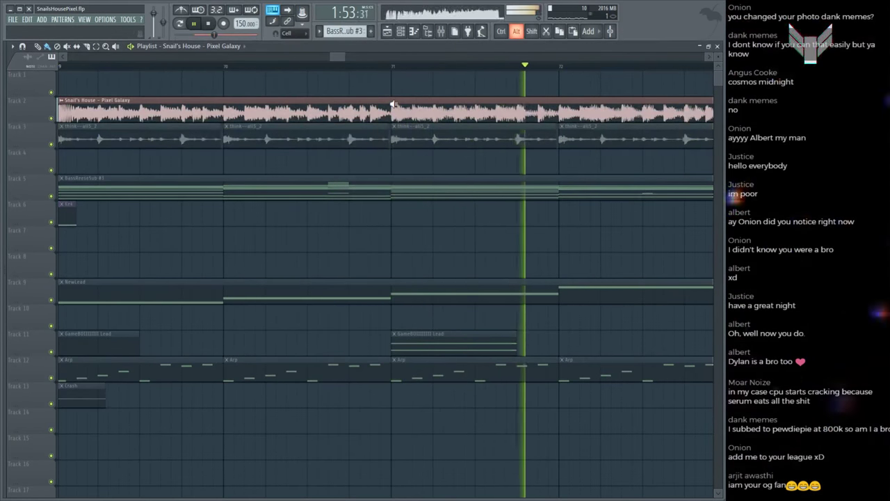
{"action": "key", "text": "space"}
{"action": "key", "text": "space"}
{"action": "double_click", "coordinate": [354, 172]}
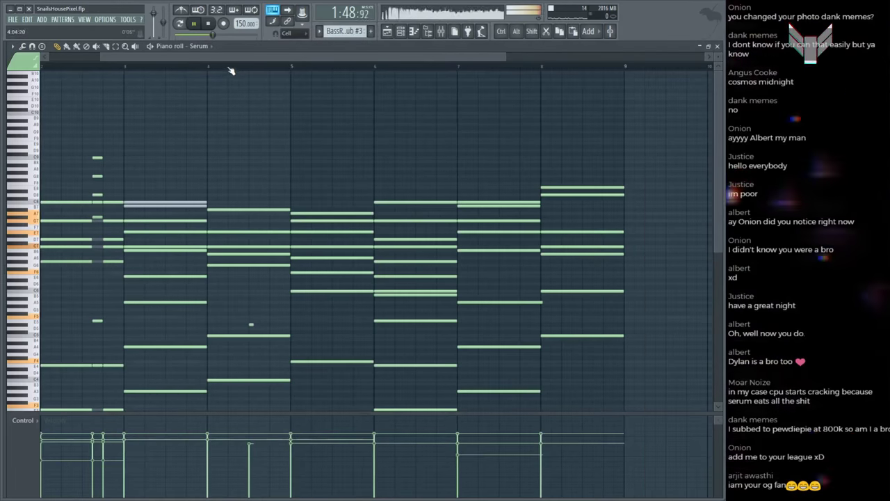
Step: Delete one note from the bar-3 chord and raise the remaining bar-3 notes an octave
{"action": "scroll", "coordinate": [288, 135], "scroll_direction": "up", "scroll_amount": 5}
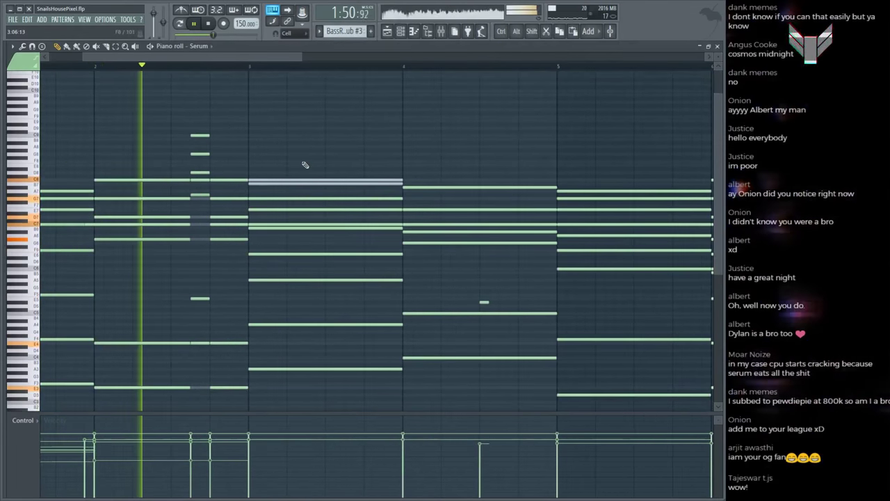
{"action": "scroll", "coordinate": [329, 176], "scroll_direction": "down", "scroll_amount": 2}
{"action": "key", "text": "space"}
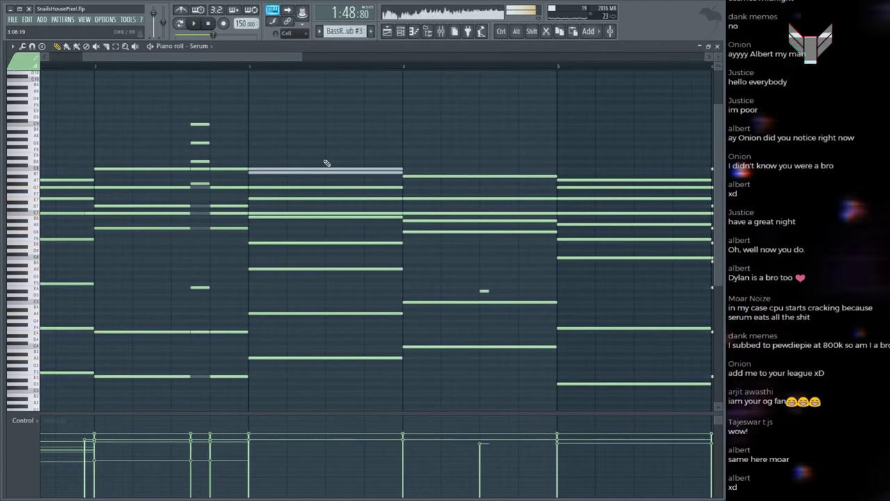
{"action": "right_click", "coordinate": [319, 171]}
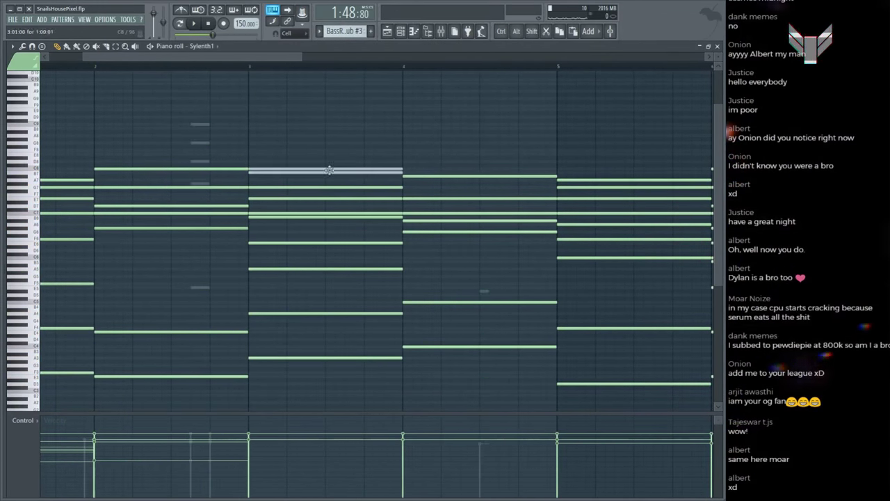
{"action": "left_click_drag", "start_coordinate": [318, 160], "coordinate": [381, 366]}
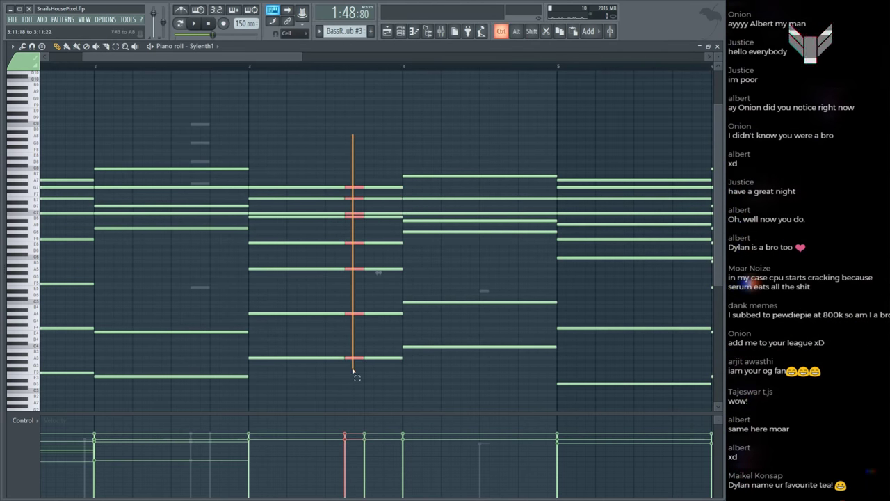
{"action": "key", "text": "ctrl+Up"}
Step: Copy the selected bar-3 notes toward bar 4, shift them up an octave, and play
{"action": "scroll", "coordinate": [367, 362], "scroll_direction": "down", "scroll_amount": 1}
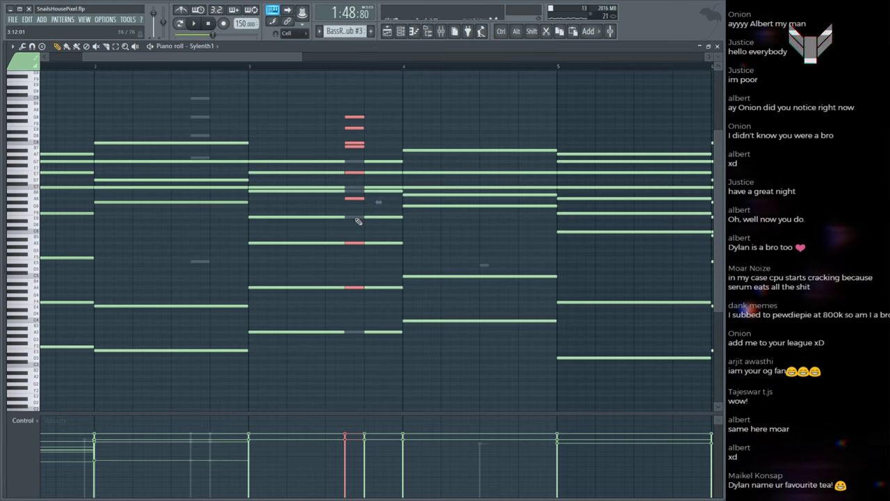
{"action": "scroll", "coordinate": [358, 221], "scroll_direction": "up", "scroll_amount": 1}
{"action": "left_click_drag", "start_coordinate": [358, 175], "coordinate": [391, 381], "text": "ctrl"}
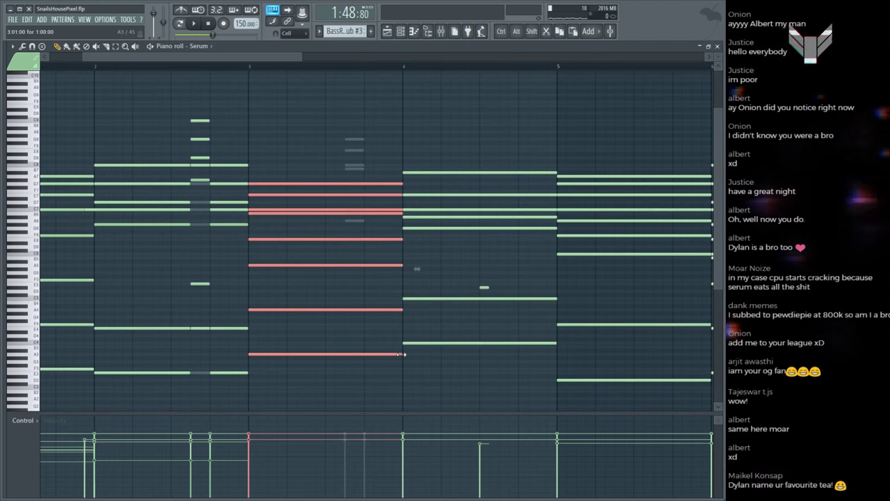
{"action": "left_click_drag", "start_coordinate": [330, 354], "coordinate": [406, 355], "text": "shift"}
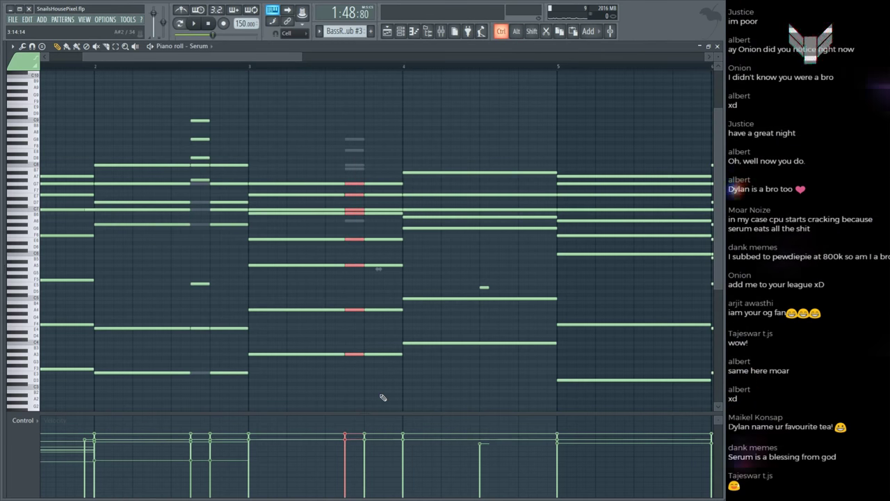
{"action": "key", "text": "ctrl+Up"}
{"action": "scroll", "coordinate": [409, 156], "scroll_direction": "up", "scroll_amount": 2}
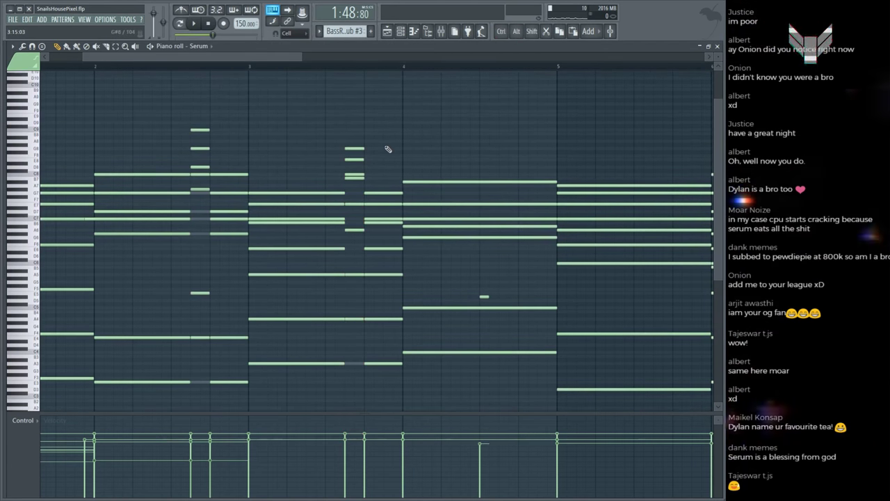
{"action": "scroll", "coordinate": [348, 69], "scroll_direction": "down", "scroll_amount": 3}
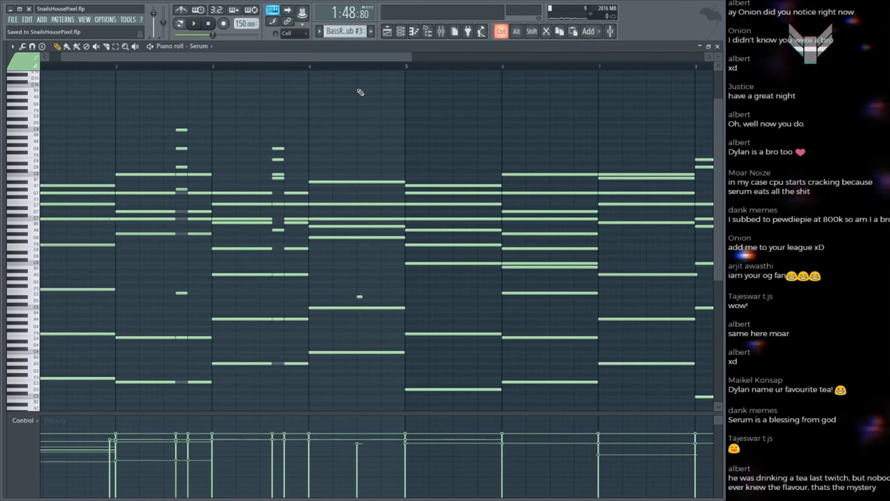
{"action": "key", "text": "space"}
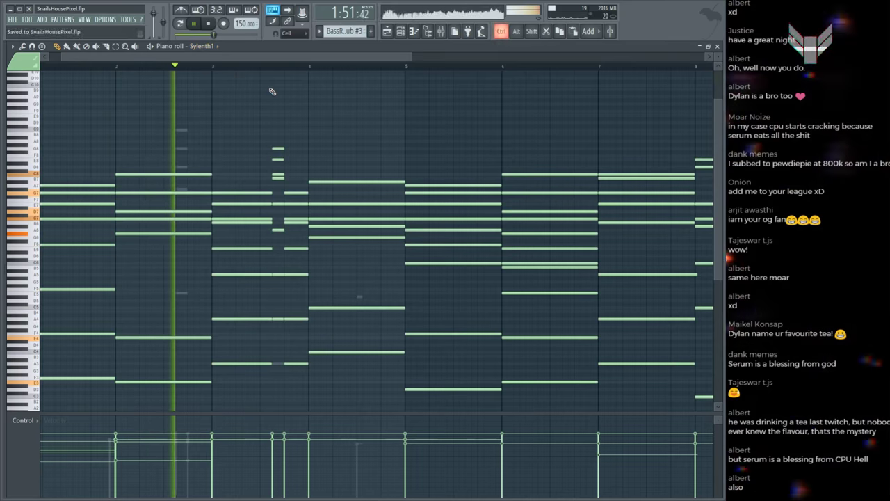
{"action": "scroll", "coordinate": [317, 118], "scroll_direction": "down", "scroll_amount": 3, "text": "ctrl"}
Step: Switch to the song playlist and save the project
{"action": "key", "text": "F5"}
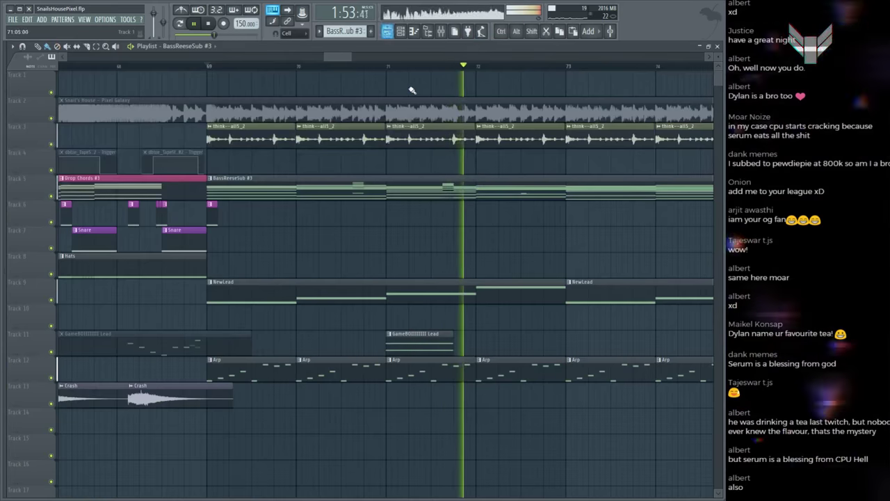
{"action": "scroll", "coordinate": [348, 68], "scroll_direction": "down", "scroll_amount": 3}
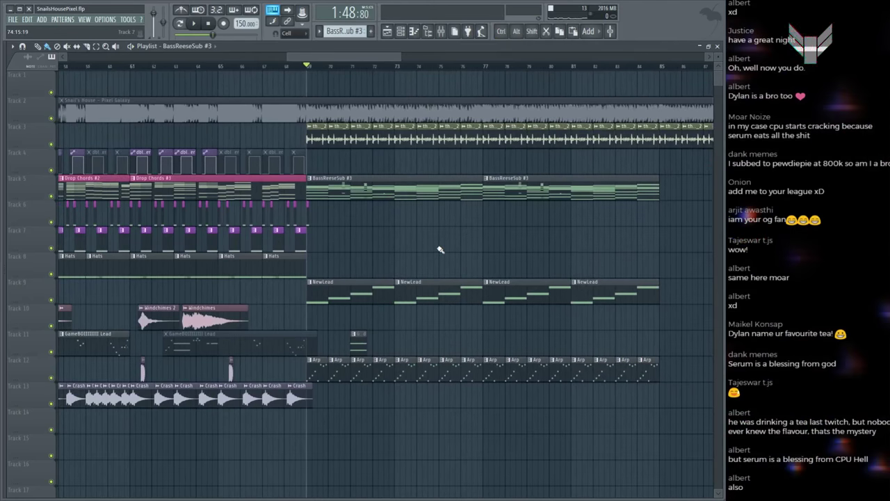
{"action": "key", "text": "ctrl+s"}
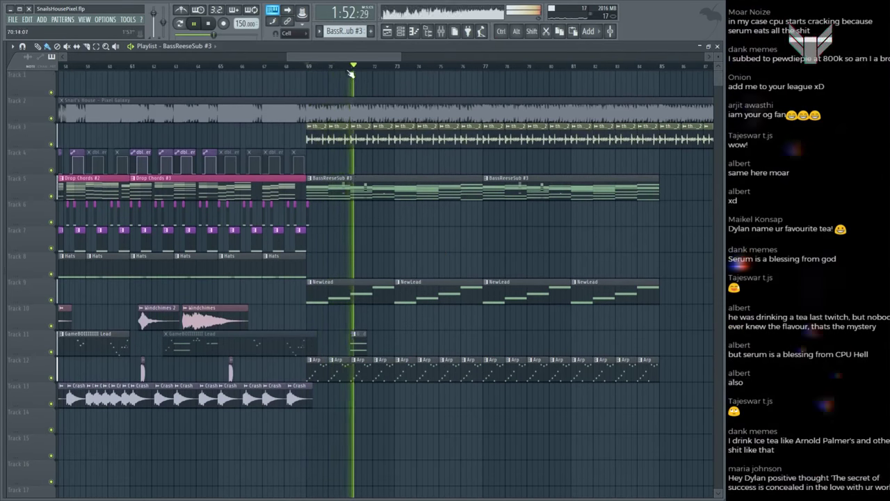
Step: Audition the reference song clip on Track 2 from around bar 72
{"action": "scroll", "coordinate": [531, 227], "scroll_direction": "down", "scroll_amount": 2}
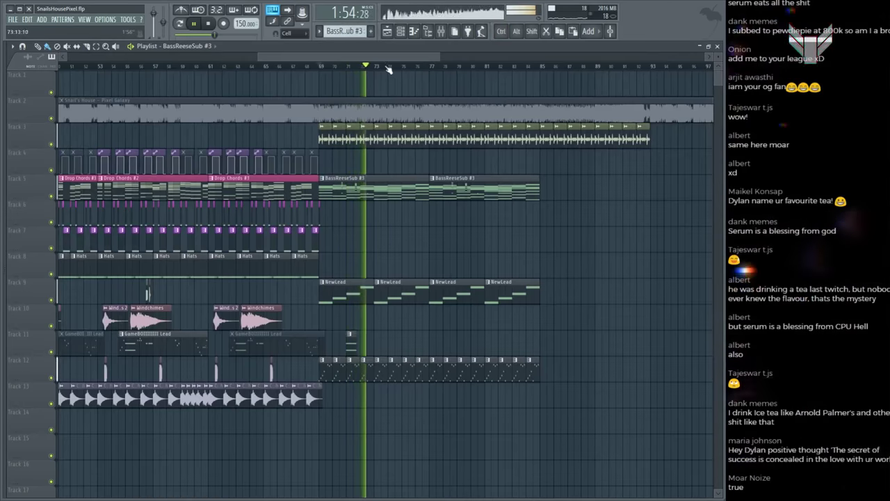
{"action": "scroll", "coordinate": [389, 70], "scroll_direction": "up", "scroll_amount": 3}
{"action": "left_click", "coordinate": [417, 111]}
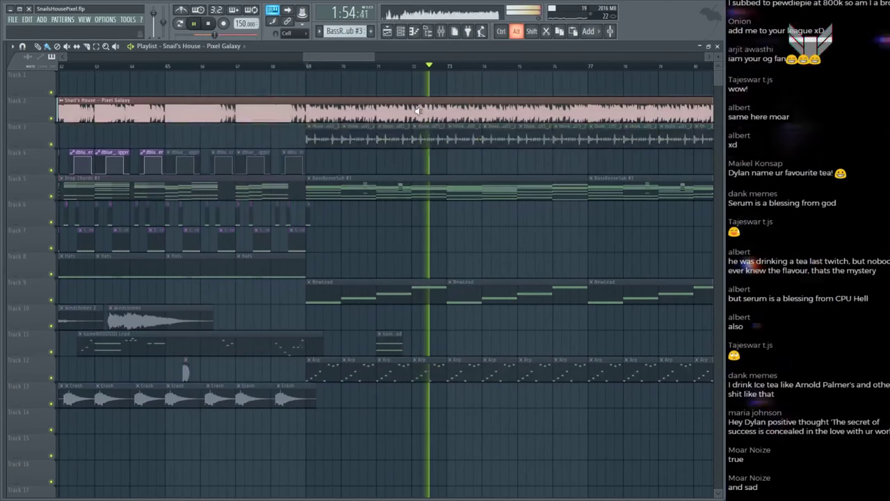
{"action": "left_click", "coordinate": [411, 108]}
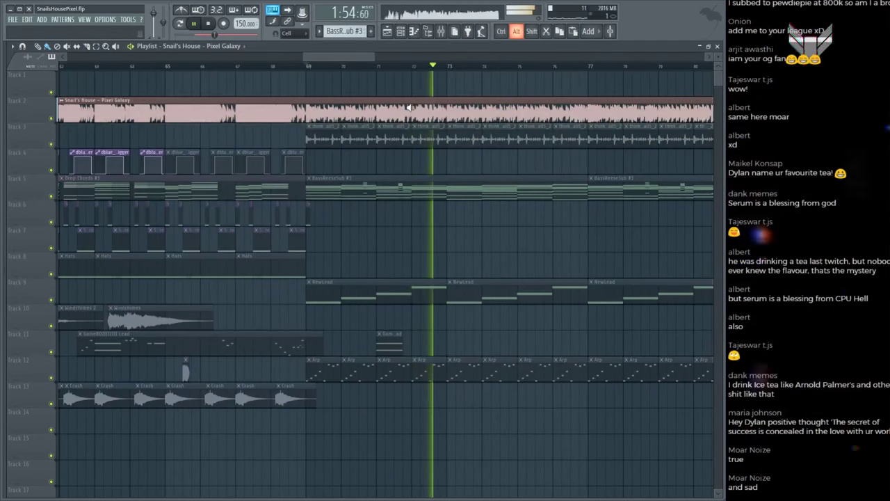
{"action": "left_click", "coordinate": [388, 355]}
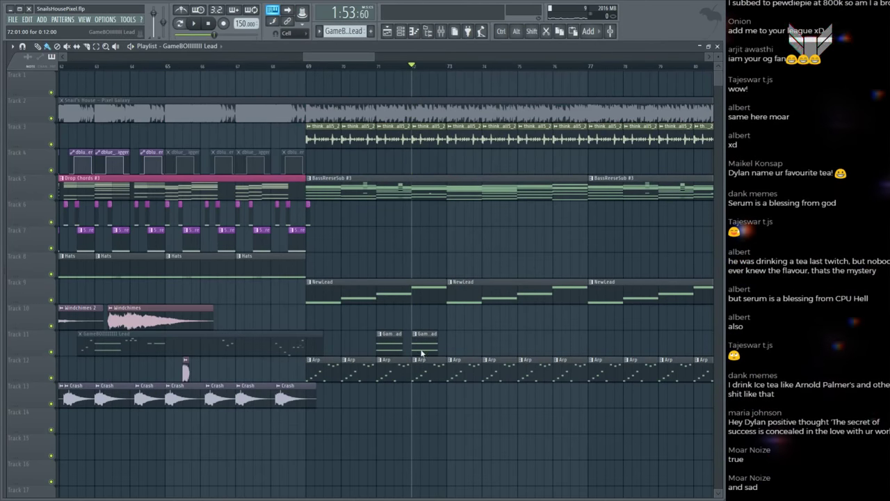
Step: In the lead clip, replace the two opening notes with an F6 and remove the stray F#5
{"action": "double_click", "coordinate": [425, 347]}
{"action": "right_click", "coordinate": [189, 203]}
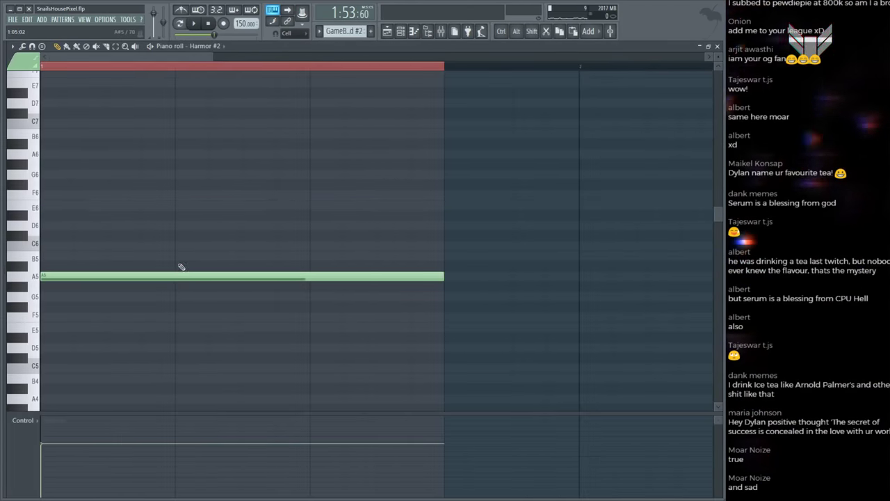
{"action": "right_click", "coordinate": [181, 275]}
{"action": "left_click", "coordinate": [54, 256]}
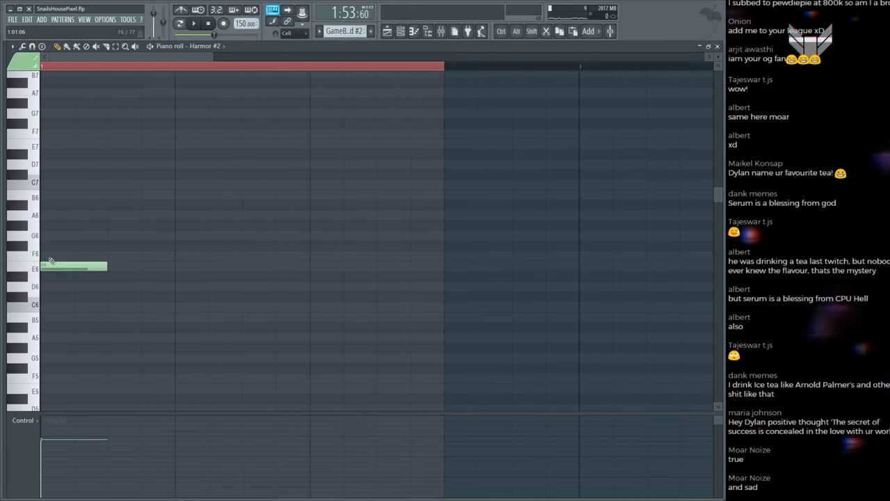
{"action": "scroll", "coordinate": [391, 81], "scroll_direction": "down", "scroll_amount": 3}
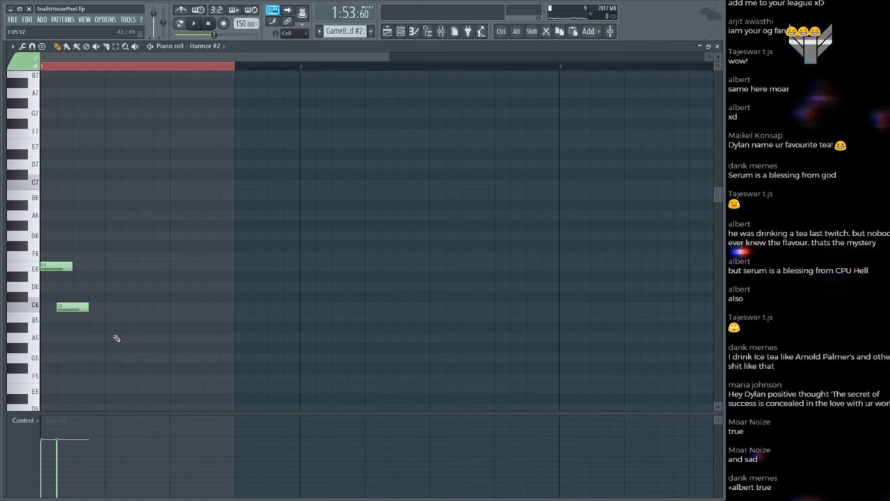
{"action": "scroll", "coordinate": [97, 323], "scroll_direction": "down", "scroll_amount": 2}
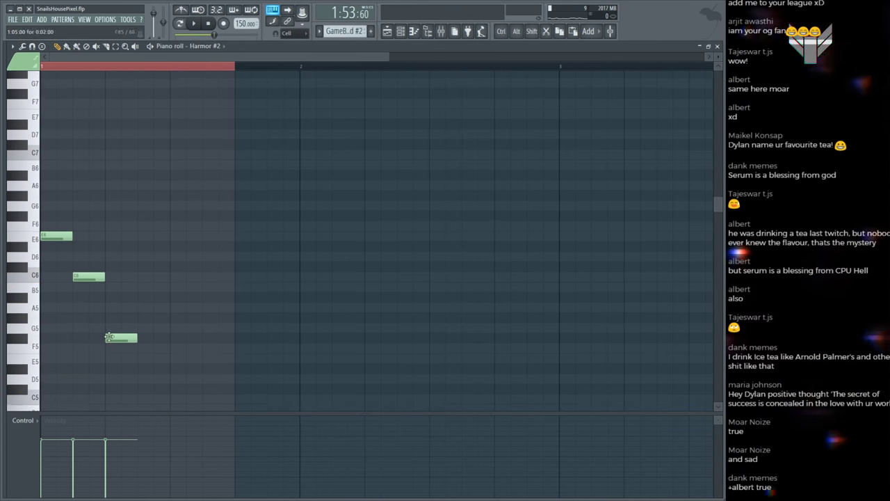
{"action": "right_click", "coordinate": [121, 337]}
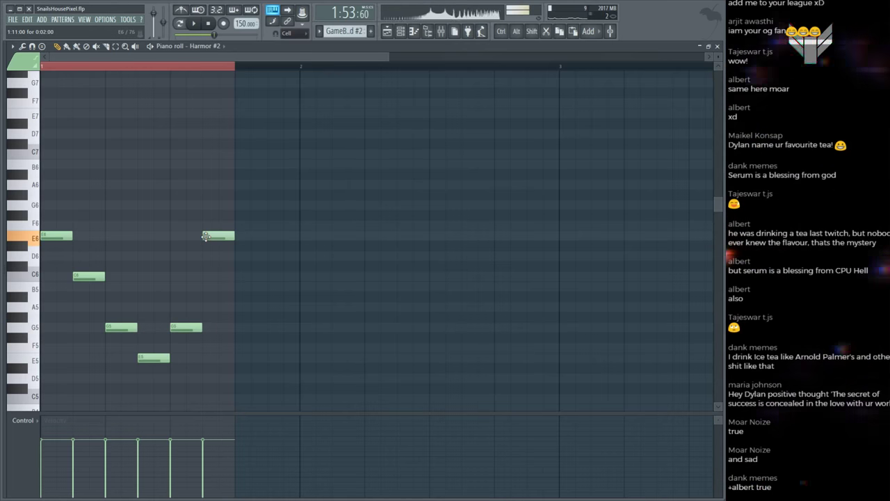
Step: Audition the drop from bar 72 and shift the second lead clip later on Track 11
{"action": "key", "text": "F5"}
{"action": "key", "text": "space"}
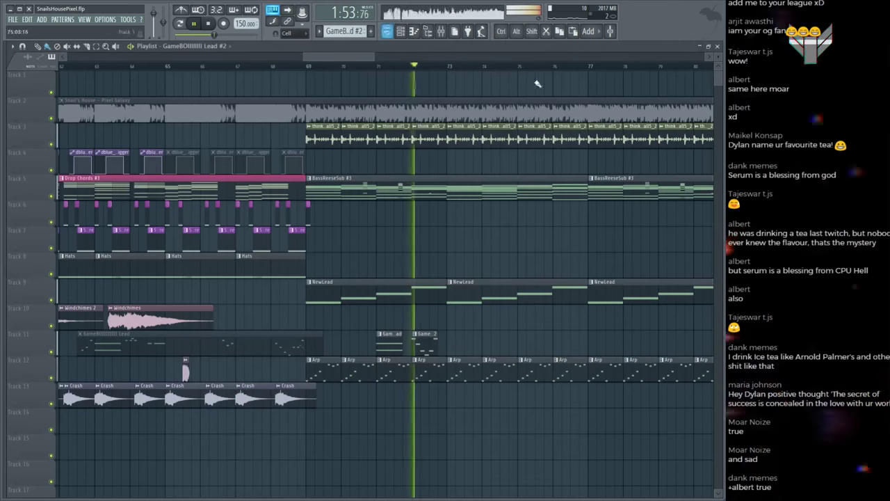
{"action": "left_click", "coordinate": [357, 104], "text": "ctrl"}
{"action": "scroll", "coordinate": [358, 104], "scroll_direction": "up", "scroll_amount": 3}
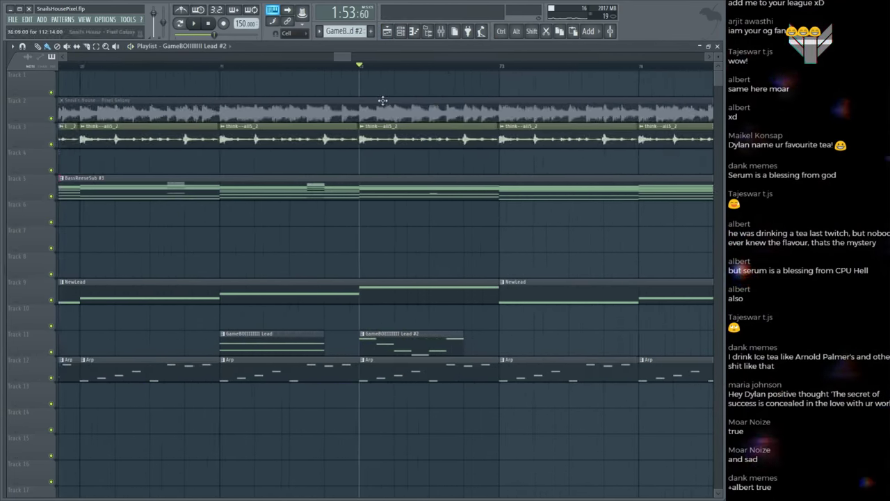
{"action": "left_click", "coordinate": [355, 104]}
{"action": "key", "text": "space"}
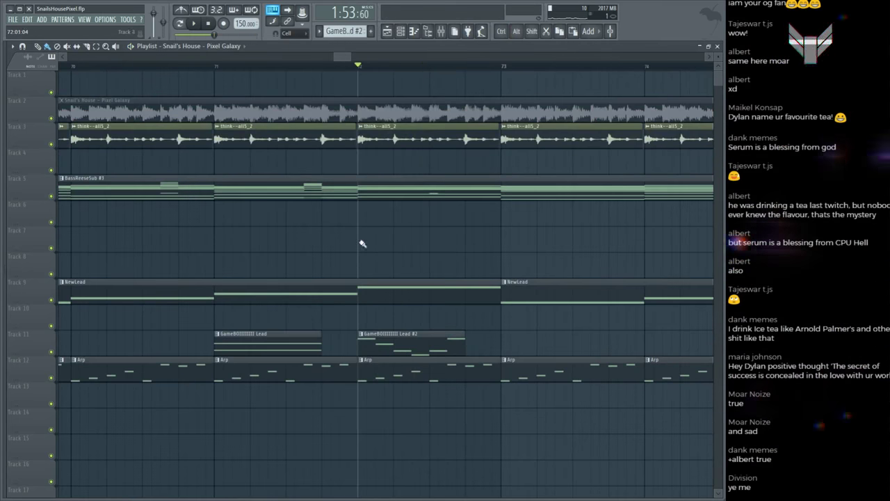
{"action": "left_click_drag", "start_coordinate": [405, 332], "coordinate": [420, 342]}
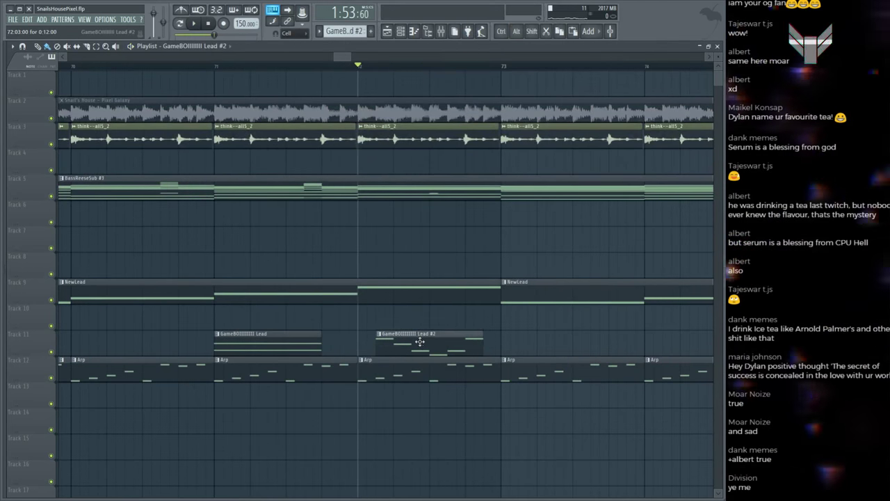
{"action": "left_click", "coordinate": [358, 112], "text": "ctrl"}
{"action": "key", "text": "space"}
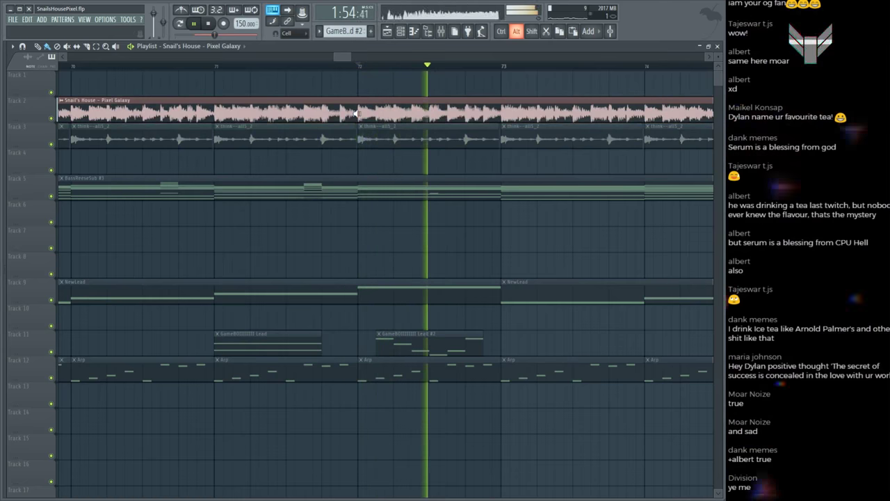
{"action": "key", "text": "space"}
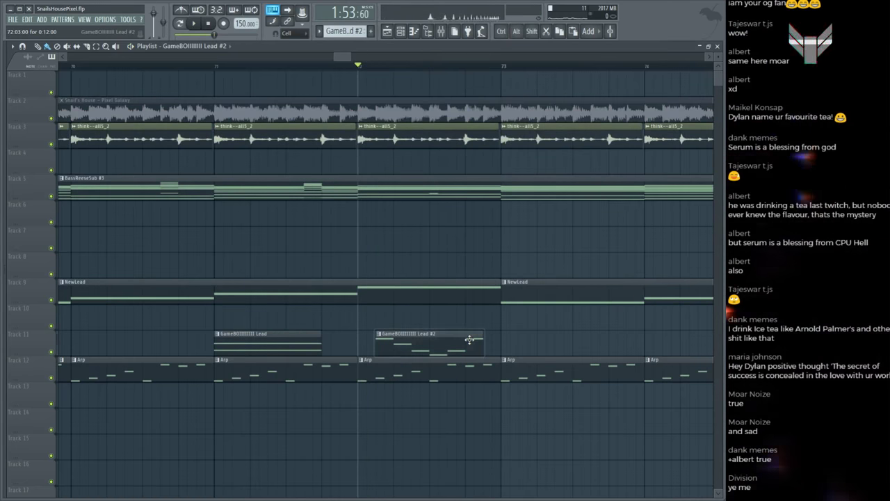
Step: Move all eight second-lead melody notes one beat later and lengthen its Track 11 clip
{"action": "double_click", "coordinate": [469, 340]}
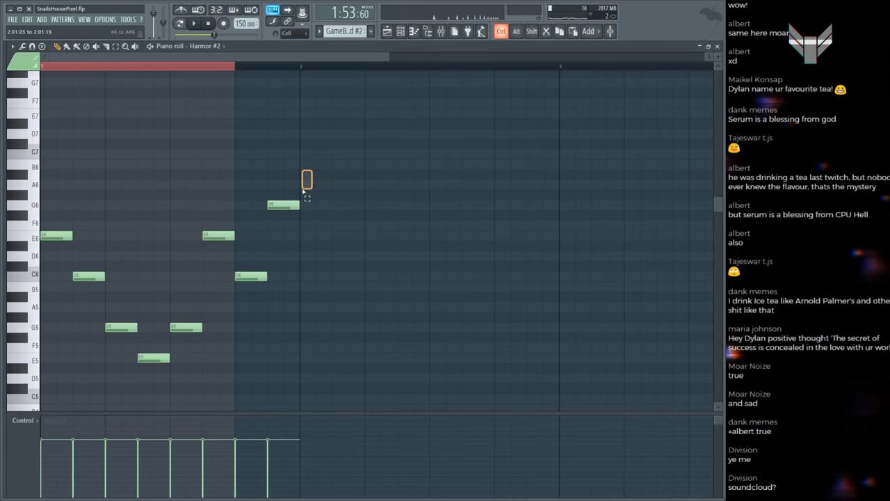
{"action": "left_click_drag", "start_coordinate": [303, 189], "coordinate": [41, 400]}
{"action": "left_click_drag", "start_coordinate": [67, 236], "coordinate": [100, 236]}
{"action": "left_click", "coordinate": [106, 225]}
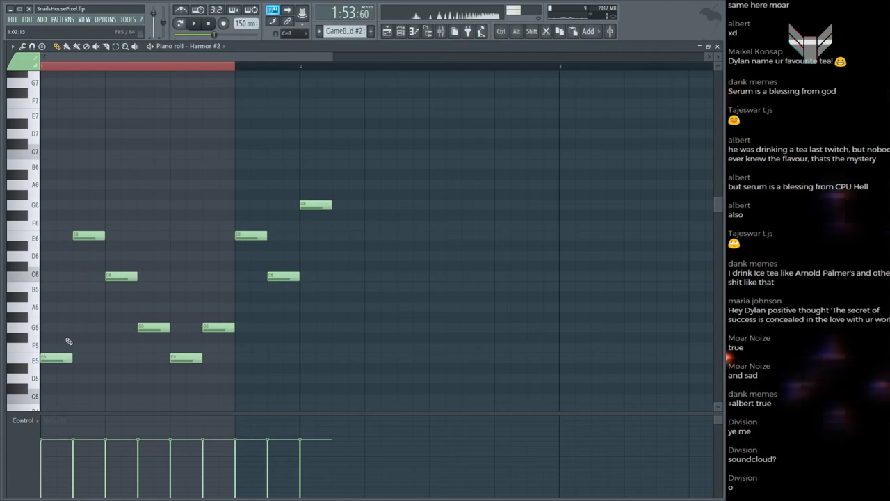
{"action": "key", "text": "F5"}
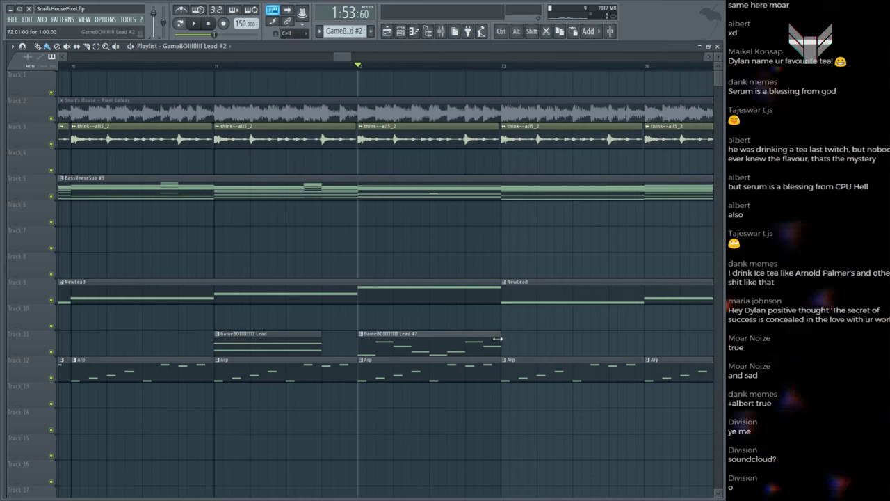
{"action": "left_click_drag", "start_coordinate": [498, 339], "coordinate": [456, 349]}
Step: Delete the E5 note at the bar start and audition the drop from bar 72
{"action": "double_click", "coordinate": [456, 350]}
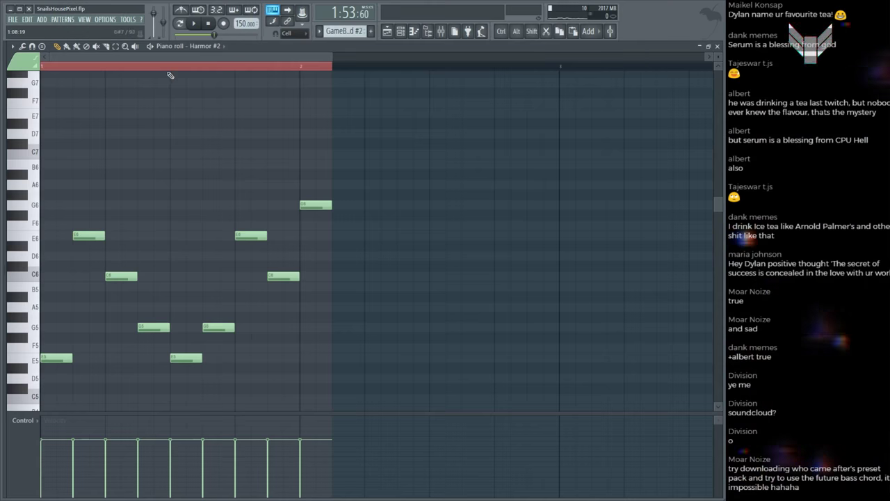
{"action": "key", "text": "space"}
{"action": "scroll", "coordinate": [170, 209], "scroll_direction": "down", "scroll_amount": 3}
{"action": "right_click", "coordinate": [56, 294]}
{"action": "scroll", "coordinate": [167, 235], "scroll_direction": "up", "scroll_amount": 4}
{"action": "key", "text": "space"}
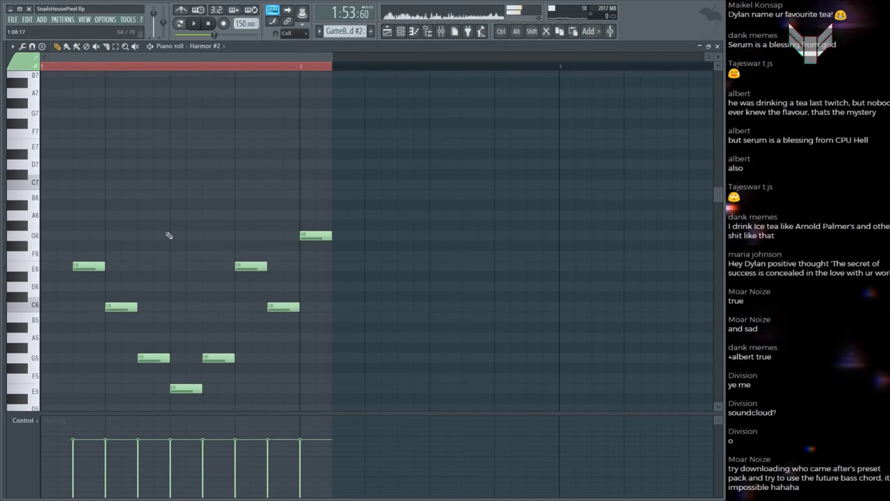
{"action": "key", "text": "space"}
{"action": "key", "text": "F5"}
{"action": "key", "text": "space"}
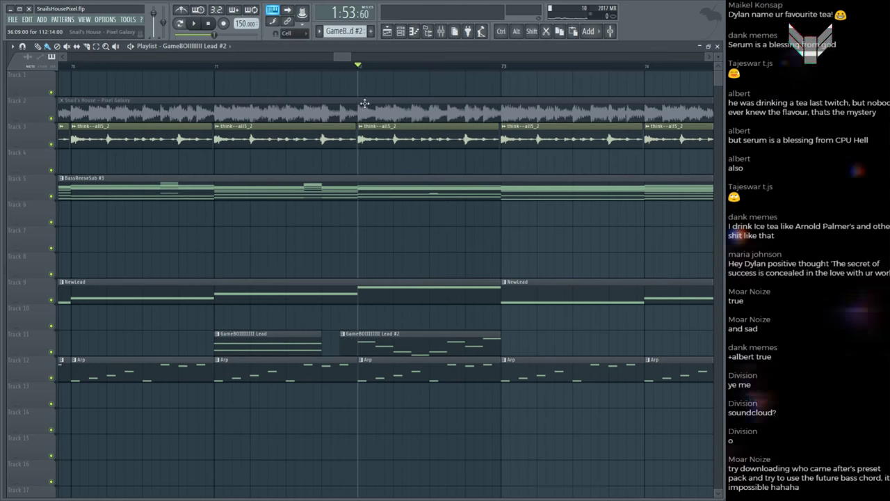
{"action": "left_click", "coordinate": [364, 103], "text": "alt"}
{"action": "left_click", "coordinate": [355, 112], "text": "alt"}
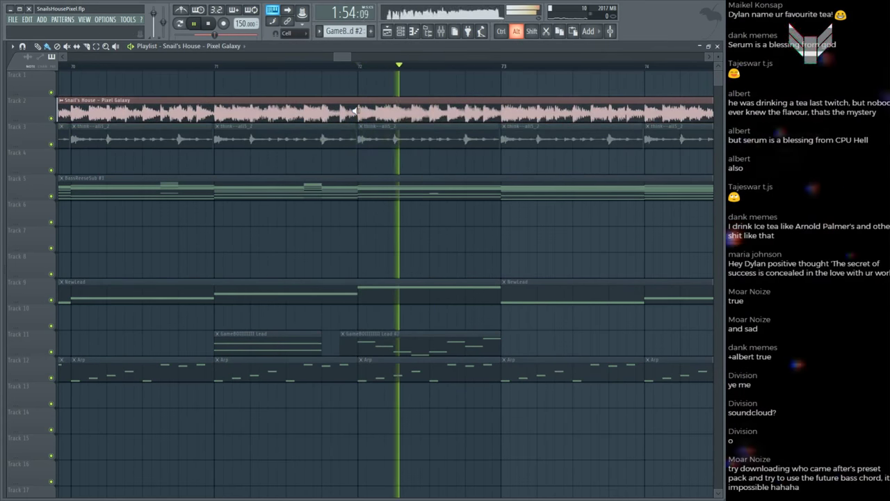
{"action": "key", "text": "space"}
Step: Shift the first five Lead #2 notes half a beat later and add a G5 at the pattern start
{"action": "double_click", "coordinate": [475, 346]}
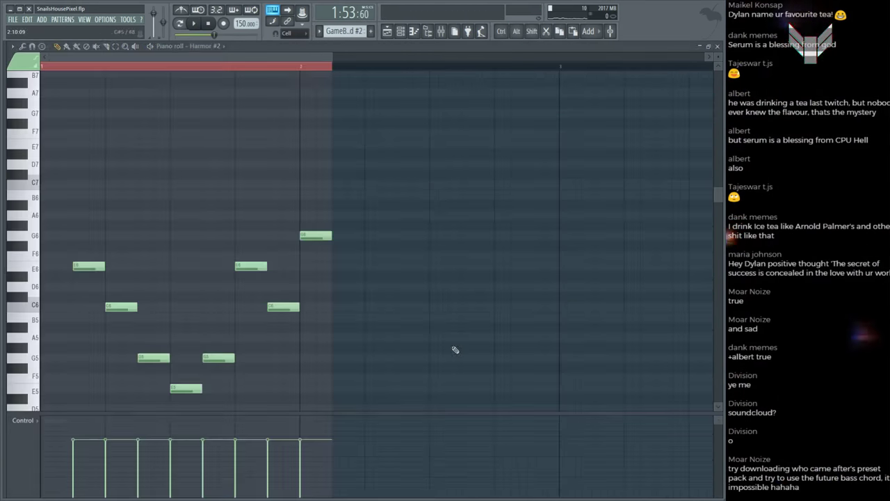
{"action": "left_click_drag", "start_coordinate": [81, 257], "coordinate": [236, 411]}
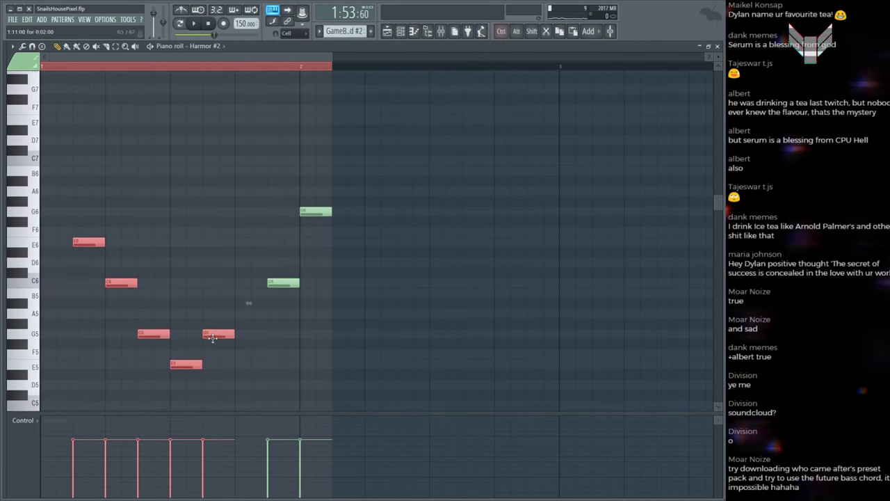
{"action": "key", "text": "space"}
{"action": "key", "text": "shift+Right"}
{"action": "key", "text": "ctrl+d"}
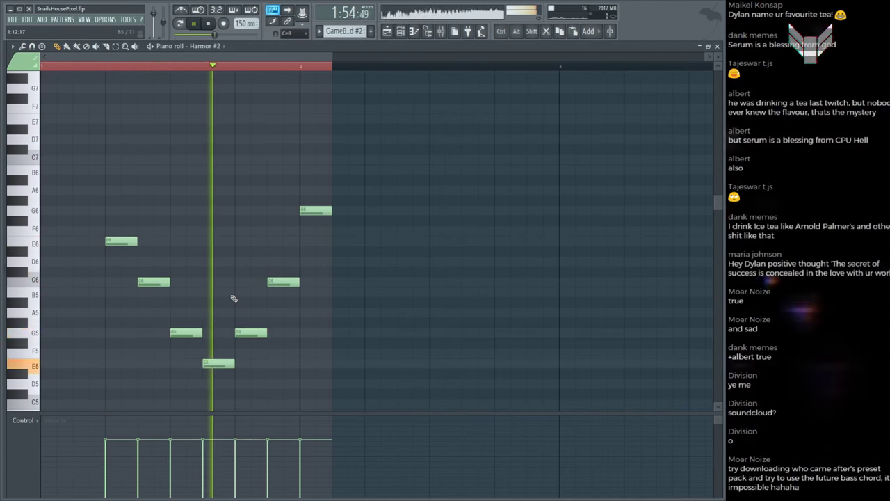
{"action": "key", "text": "space"}
{"action": "left_click", "coordinate": [82, 333]}
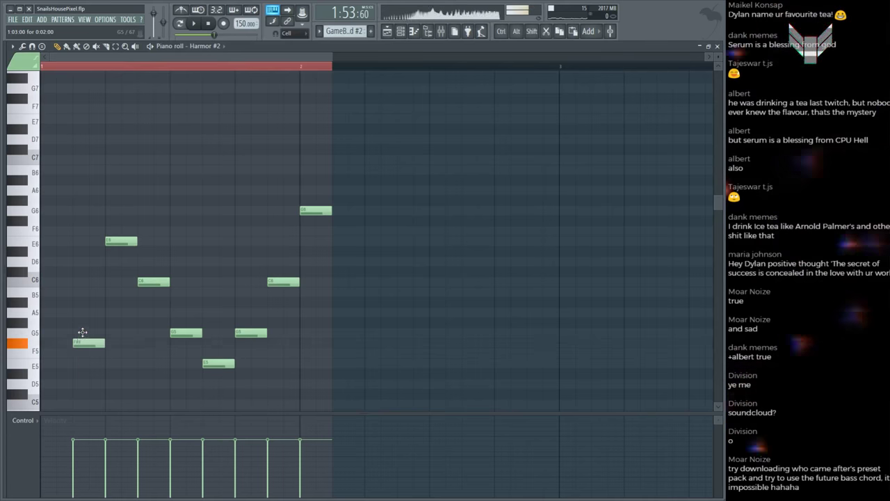
{"action": "key", "text": "space"}
{"action": "key", "text": "space"}
Step: Shorten the end of the Lead #2 clip in the playlist and recheck the melody
{"action": "key", "text": "ctrl+a"}
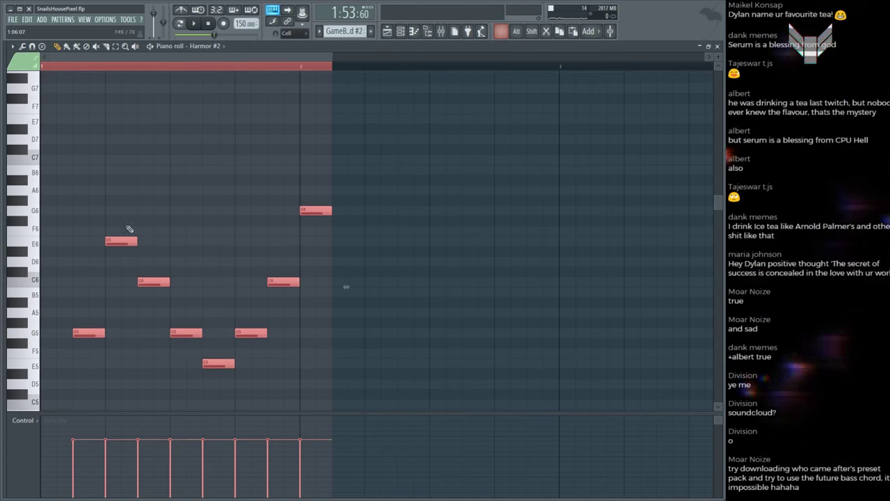
{"action": "key", "text": "F5"}
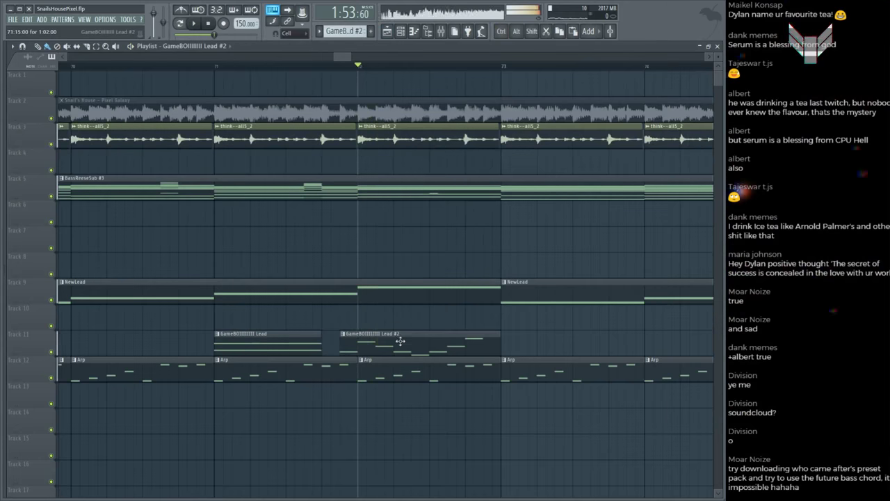
{"action": "key", "text": "space"}
{"action": "left_click_drag", "start_coordinate": [518, 341], "coordinate": [502, 327]}
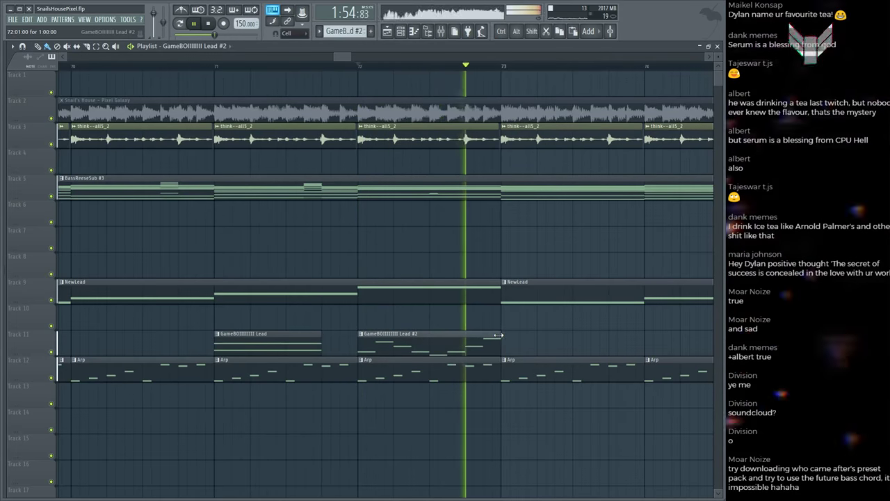
{"action": "key", "text": "space"}
{"action": "double_click", "coordinate": [440, 334]}
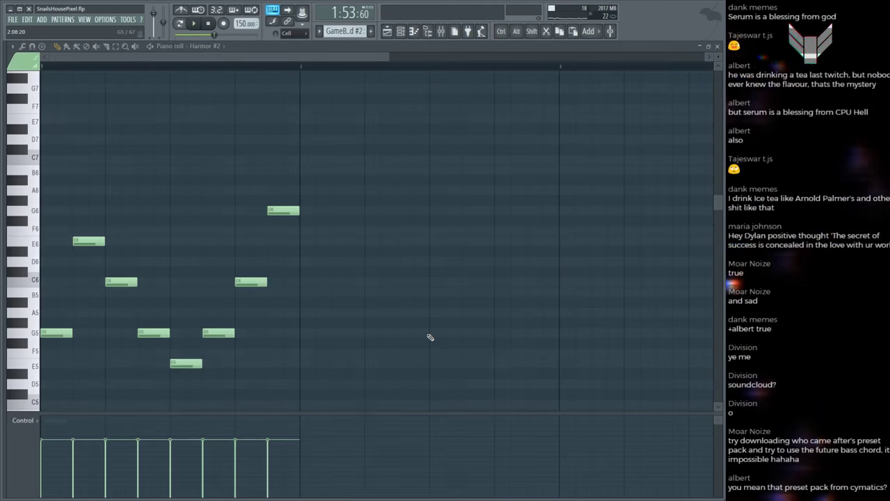
{"action": "key", "text": "space"}
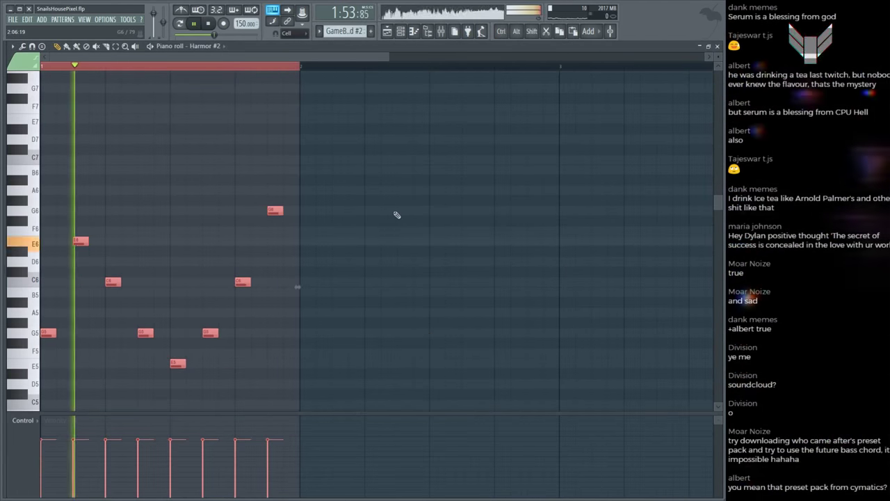
{"action": "key", "text": "F5"}
Step: Zoom out the playlist and save the project as SnailsHousePixel.flp
{"action": "scroll", "coordinate": [433, 70], "scroll_direction": "down", "scroll_amount": 5}
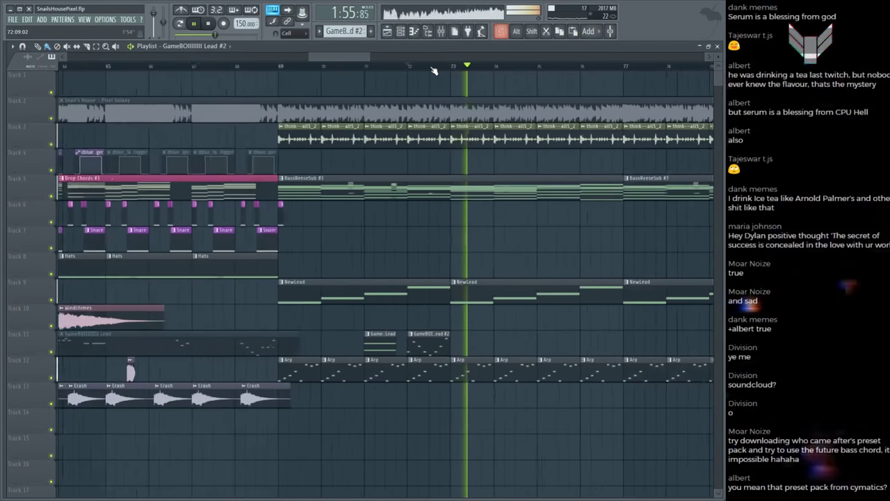
{"action": "scroll", "coordinate": [418, 56], "scroll_direction": "down", "scroll_amount": 5}
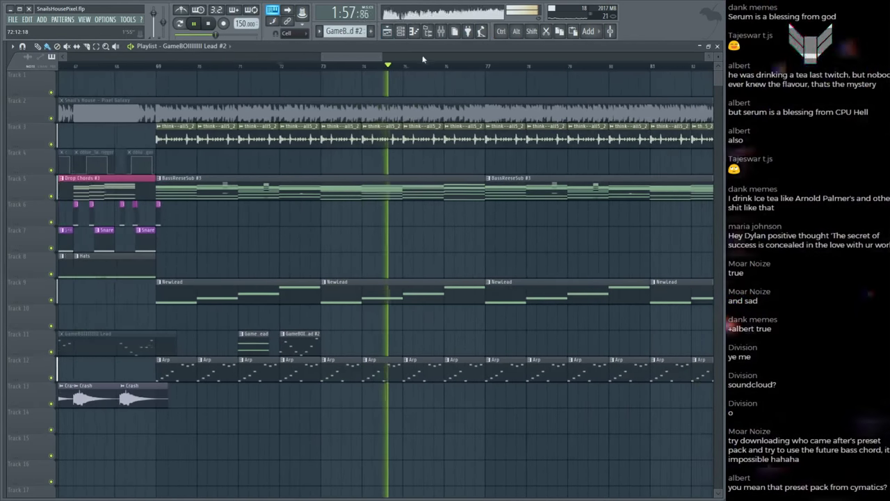
{"action": "scroll", "coordinate": [454, 72], "scroll_direction": "down", "scroll_amount": 5}
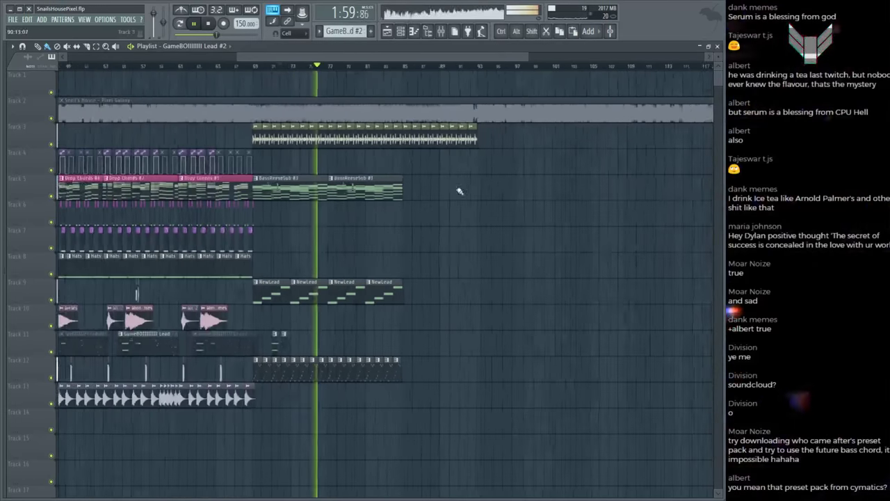
{"action": "scroll", "coordinate": [345, 67], "scroll_direction": "up", "scroll_amount": 6}
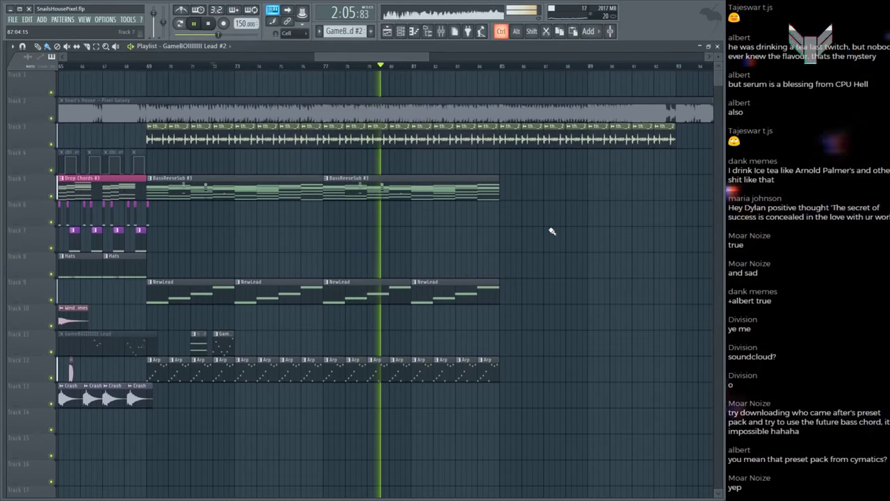
{"action": "key", "text": "ctrl+s"}
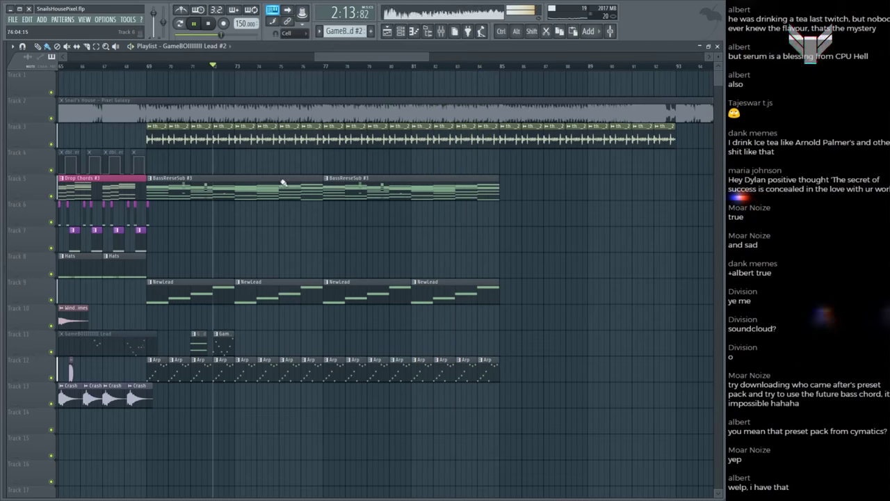
Step: Select the Pixel Galaxy reference clip, stop playback, then deselect it
{"action": "left_click", "coordinate": [239, 102]}
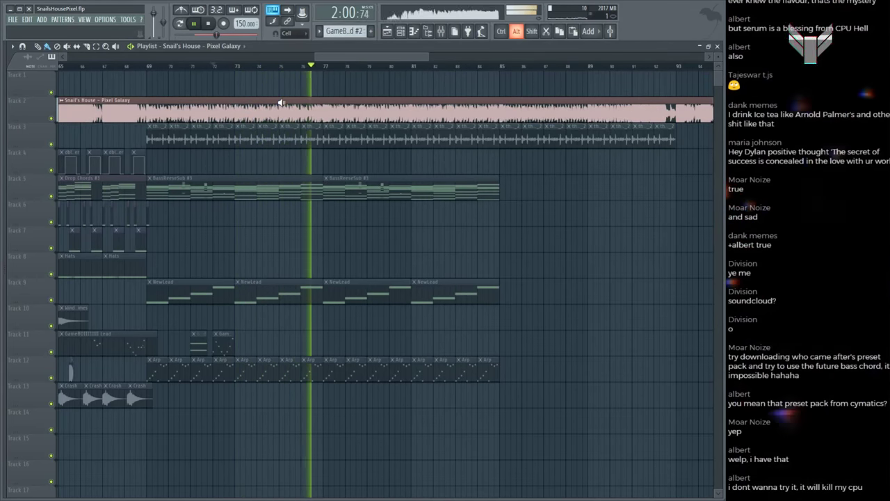
{"action": "key", "text": "space"}
{"action": "left_click", "coordinate": [170, 206]}
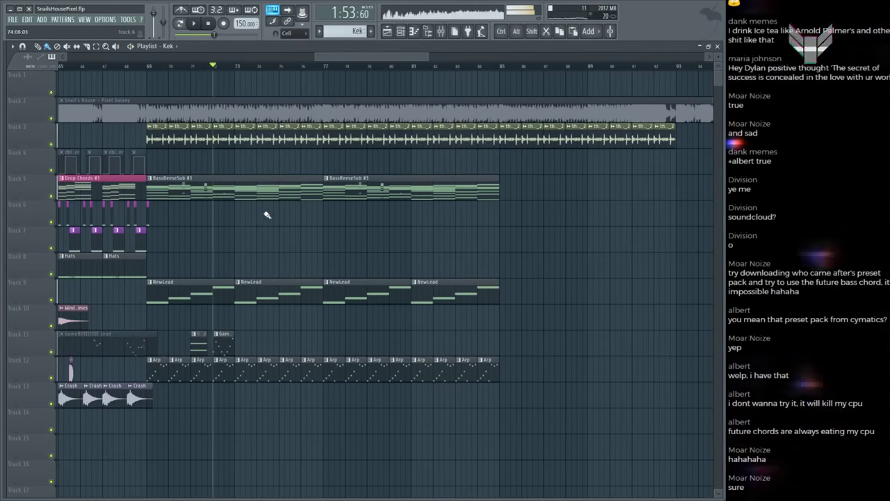
Step: Duplicate the Track 6 kick clips and move the copies further right
{"action": "scroll", "coordinate": [280, 70], "scroll_direction": "up", "scroll_amount": 5}
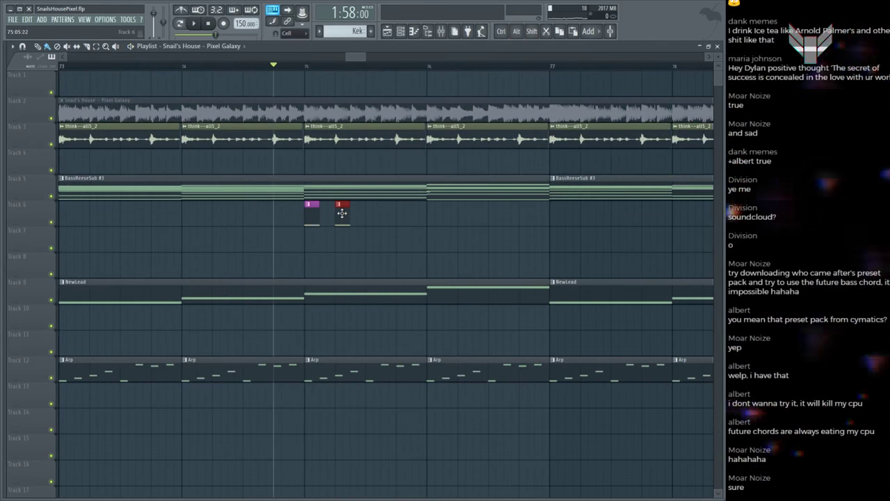
{"action": "left_click_drag", "start_coordinate": [304, 200], "coordinate": [350, 223]}
{"action": "key", "text": "ctrl+b"}
{"action": "key", "text": "space"}
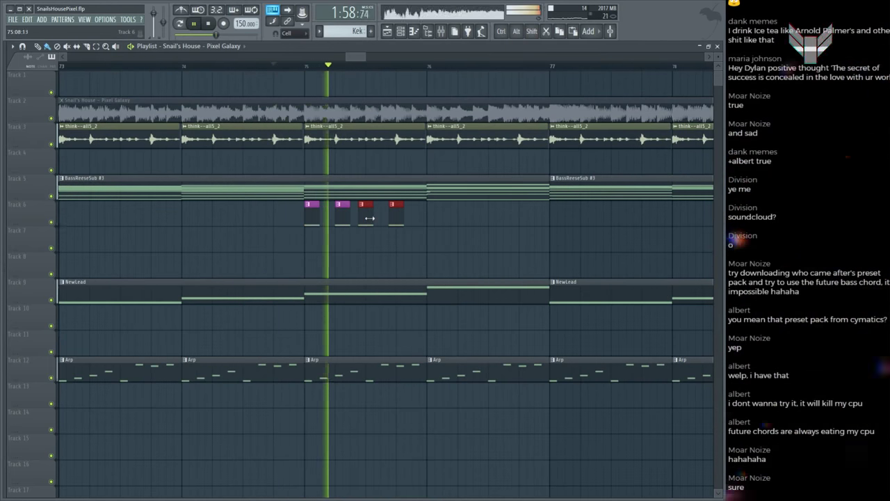
{"action": "key", "text": "space"}
{"action": "left_click_drag", "start_coordinate": [366, 221], "coordinate": [369, 221]}
{"action": "key", "text": "space"}
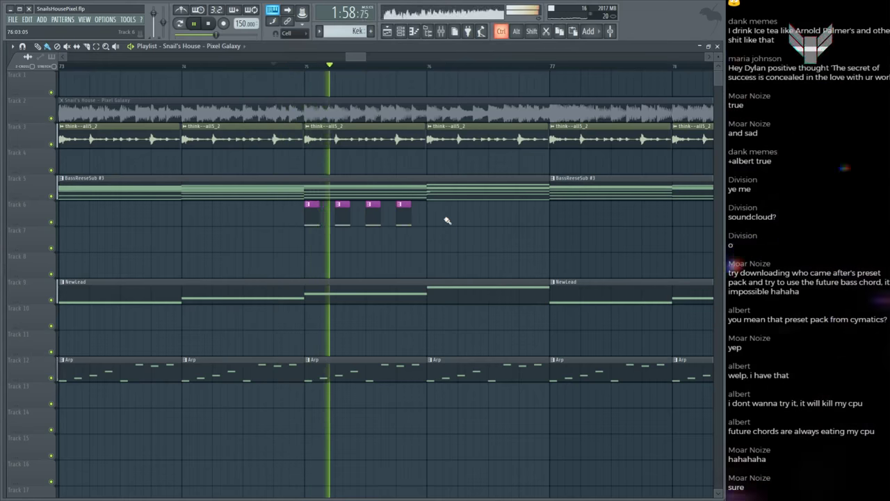
Step: Duplicate all four kick clips into bar 76 and audition the section
{"action": "left_click_drag", "start_coordinate": [447, 220], "coordinate": [308, 222]}
{"action": "key", "text": "space"}
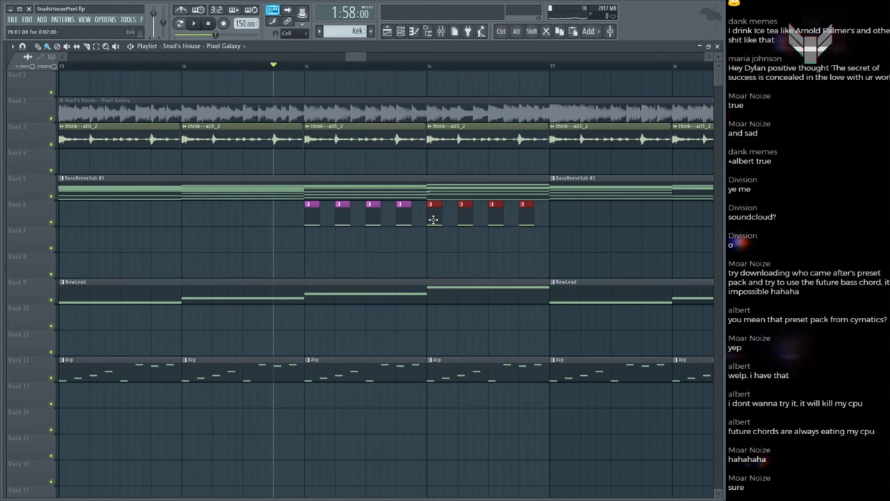
{"action": "left_click", "coordinate": [242, 106]}
{"action": "key", "text": "space"}
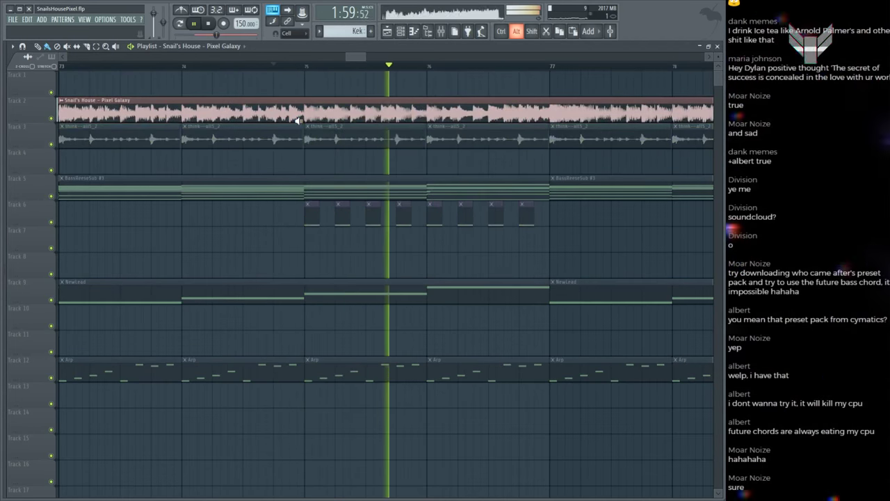
{"action": "key", "text": "space"}
{"action": "key", "text": "space"}
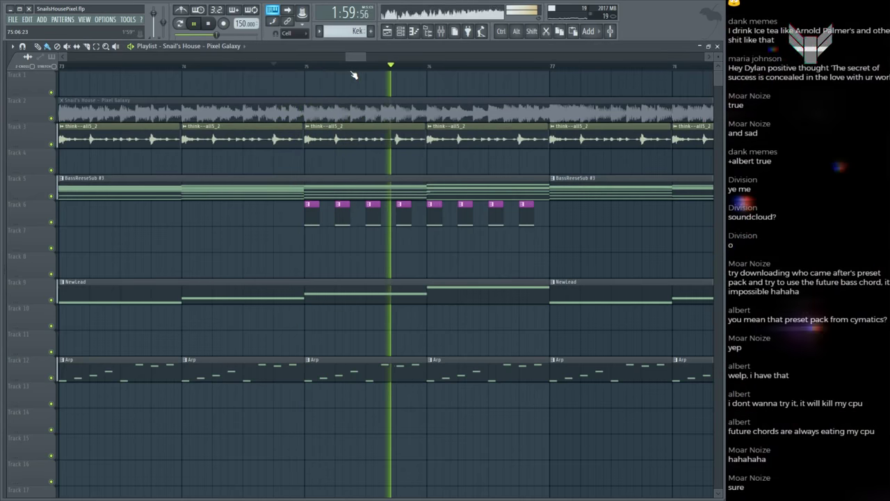
{"action": "key", "text": "space"}
Step: Clone the SLKEV1 Clean Kick channel in the Channel rack and switch to pattern Kek #2
{"action": "key", "text": "F6"}
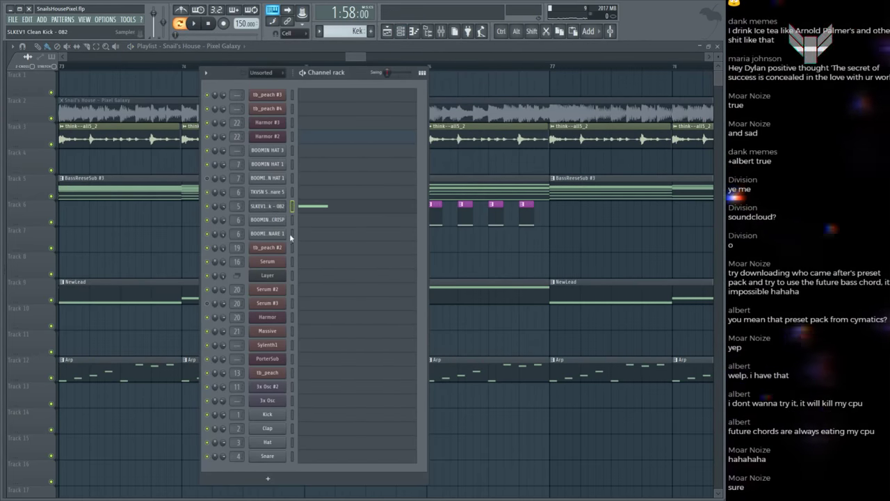
{"action": "key", "text": "alt+c"}
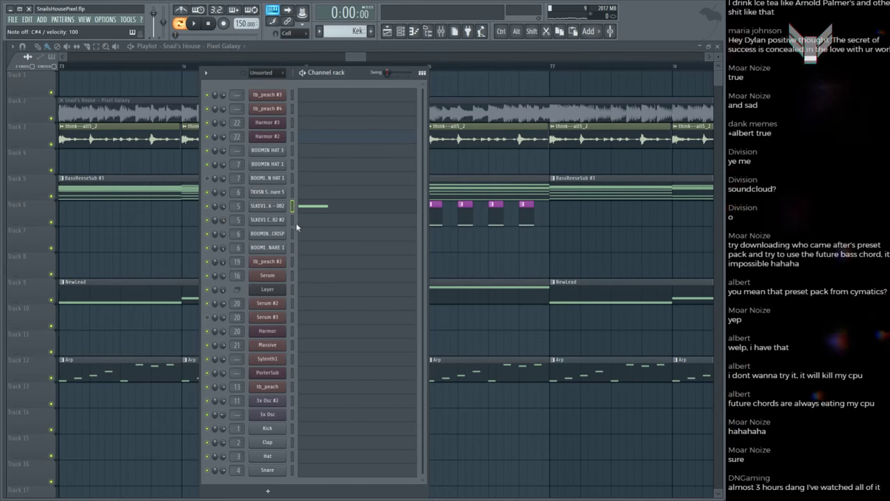
{"action": "key", "text": "space"}
{"action": "key", "text": "space"}
{"action": "key", "text": "F6"}
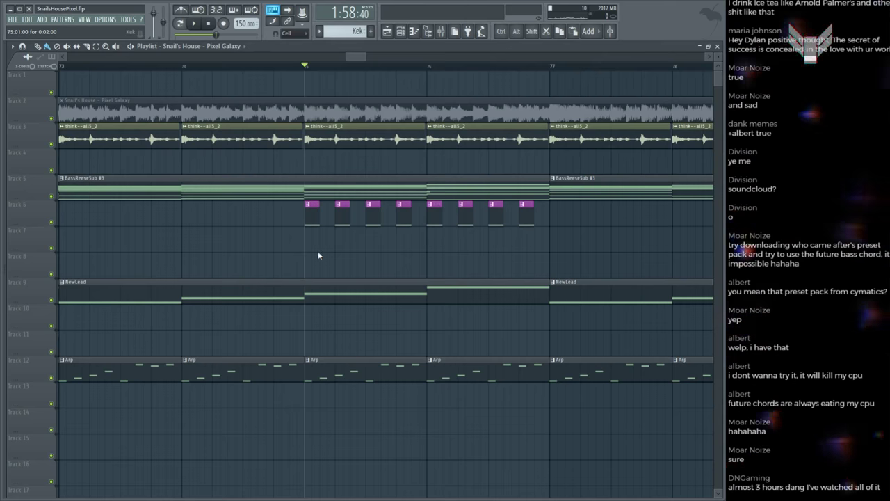
{"action": "key", "text": "F4"}
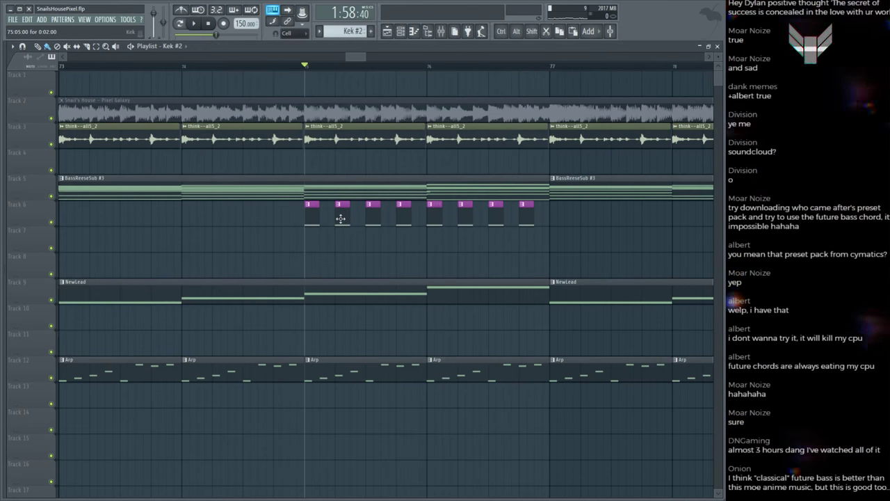
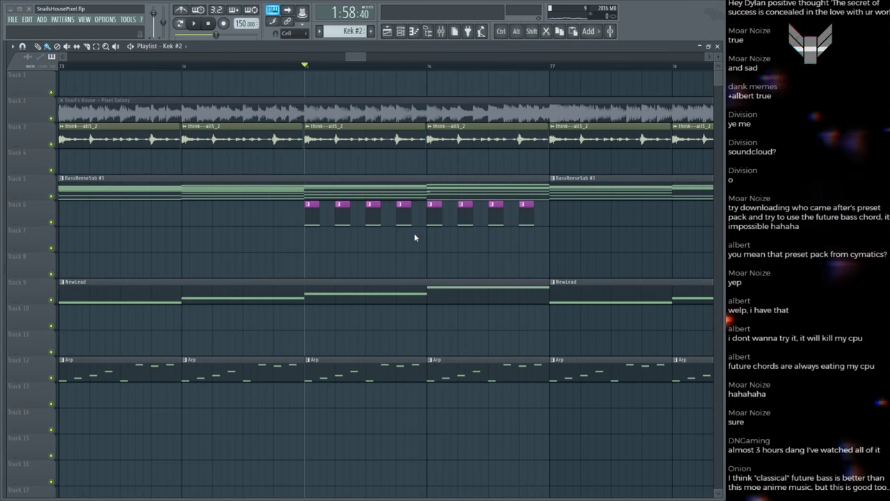
Step: Delete the stray Kek #2 clip and duplicate the four Track 6 Kek #2 clips
{"action": "right_click", "coordinate": [373, 206]}
{"action": "left_click_drag", "start_coordinate": [373, 224], "coordinate": [272, 175]}
{"action": "left_click_drag", "start_coordinate": [374, 217], "coordinate": [494, 224]}
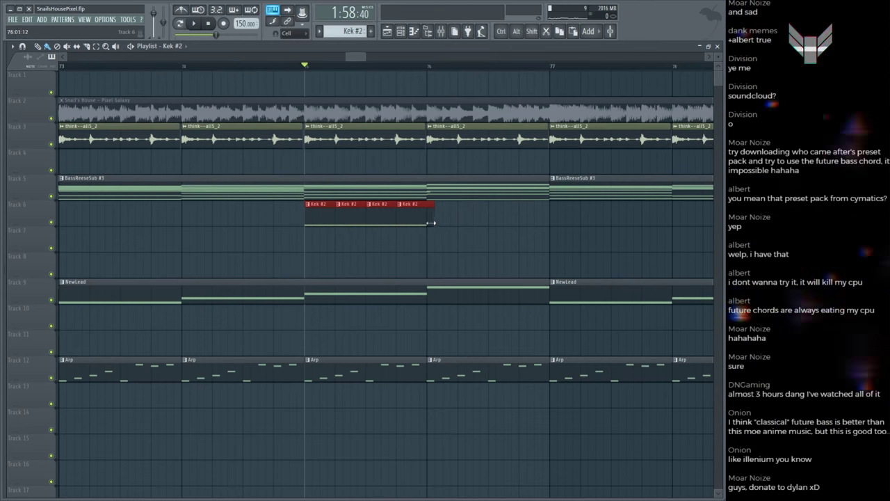
{"action": "key", "text": "ctrl+b"}
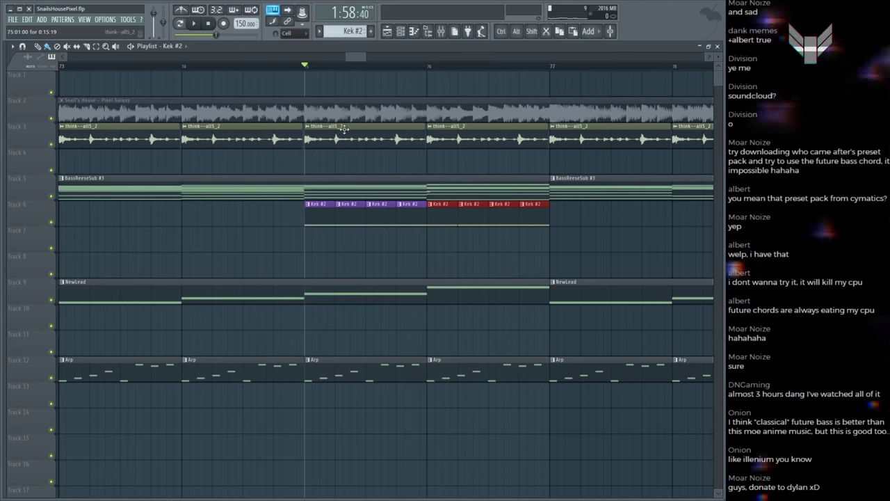
{"action": "left_click", "coordinate": [296, 113]}
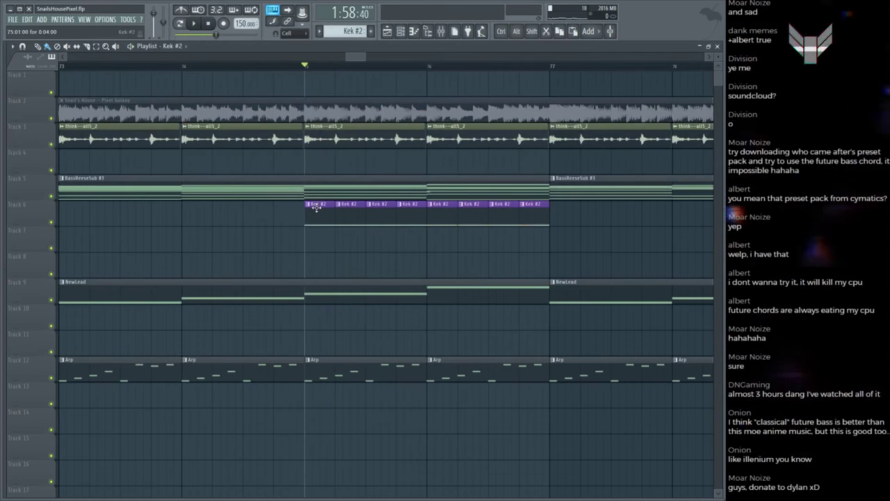
Step: Open the Kek #2 pattern's channels and audition the Kick channel against the song
{"action": "double_click", "coordinate": [317, 208]}
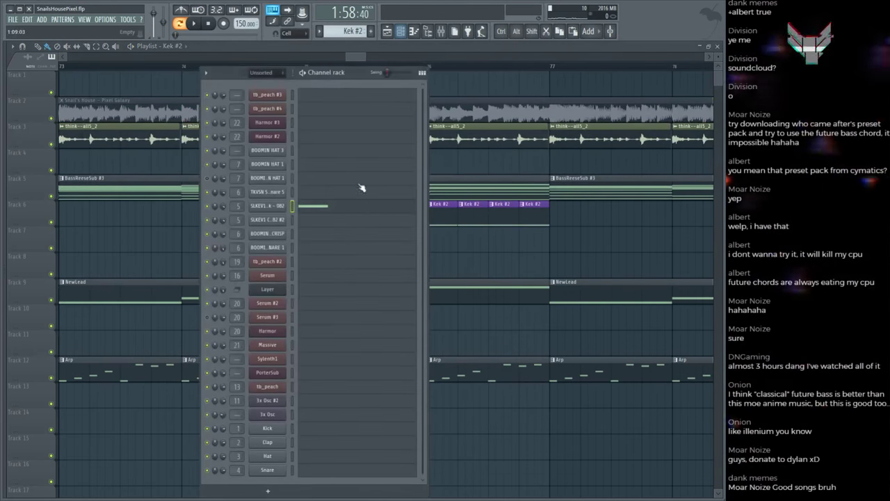
{"action": "left_click", "coordinate": [293, 429]}
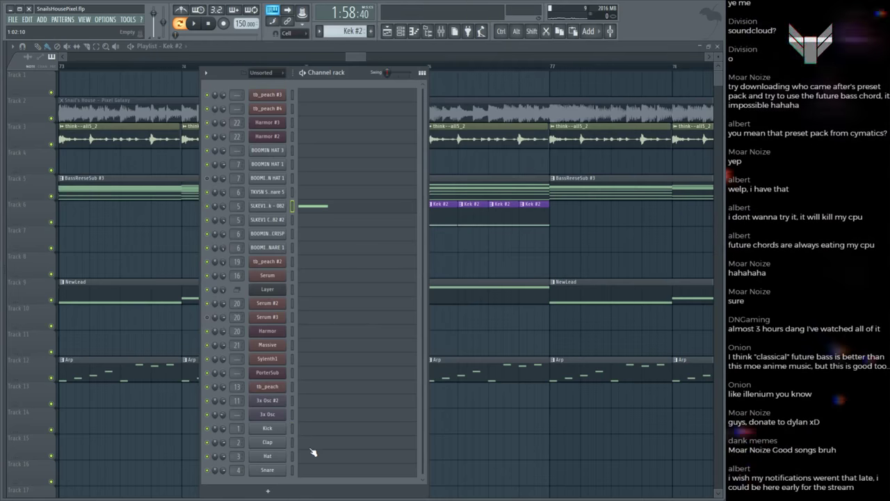
{"action": "key", "text": "space"}
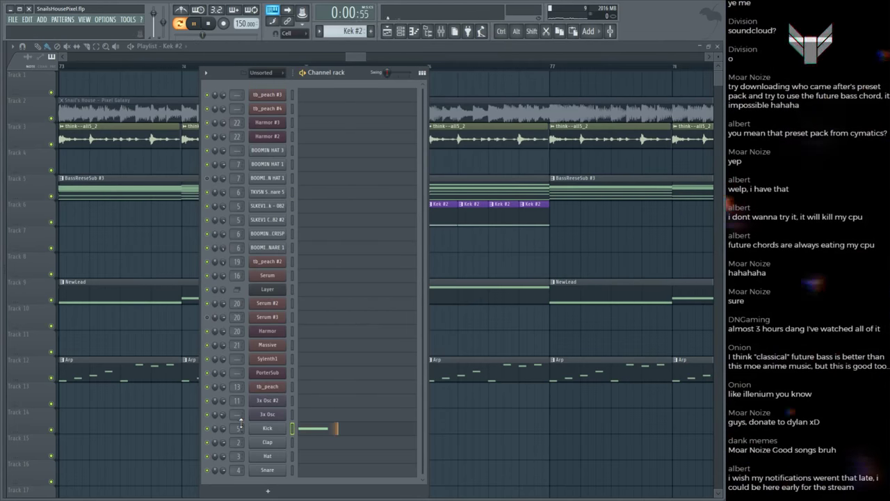
{"action": "key", "text": "F6"}
{"action": "left_click", "coordinate": [311, 66]}
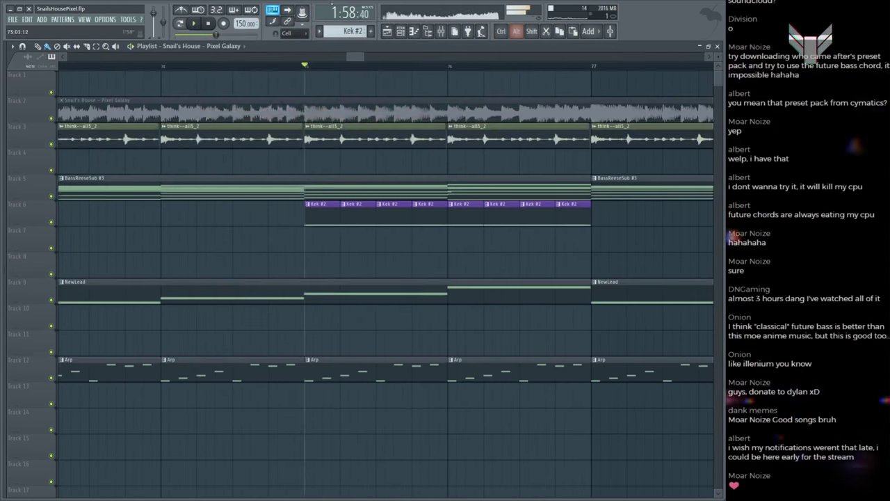
{"action": "key", "text": "F6"}
Step: Move the Kick channel higher in the channel rack and raise its sample's Pogo amount
{"action": "left_click_drag", "start_coordinate": [267, 427], "coordinate": [258, 233]}
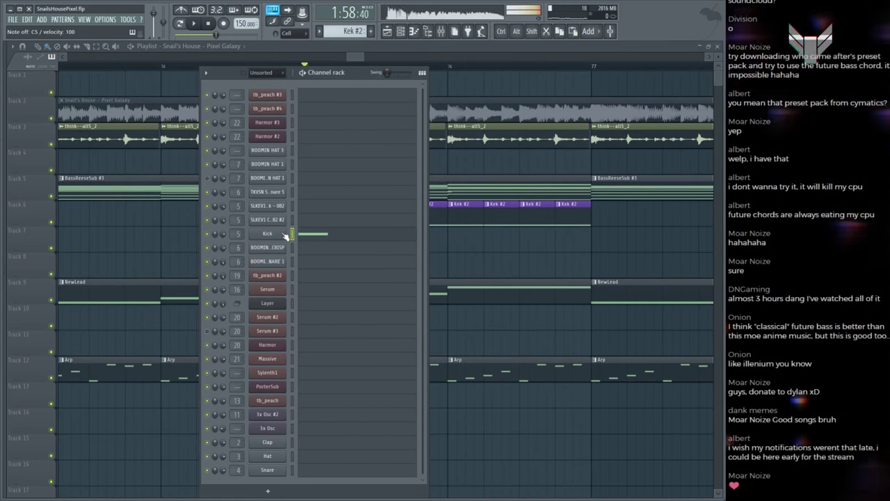
{"action": "left_click", "coordinate": [284, 235]}
{"action": "scroll", "coordinate": [273, 289], "scroll_direction": "up", "scroll_amount": 3}
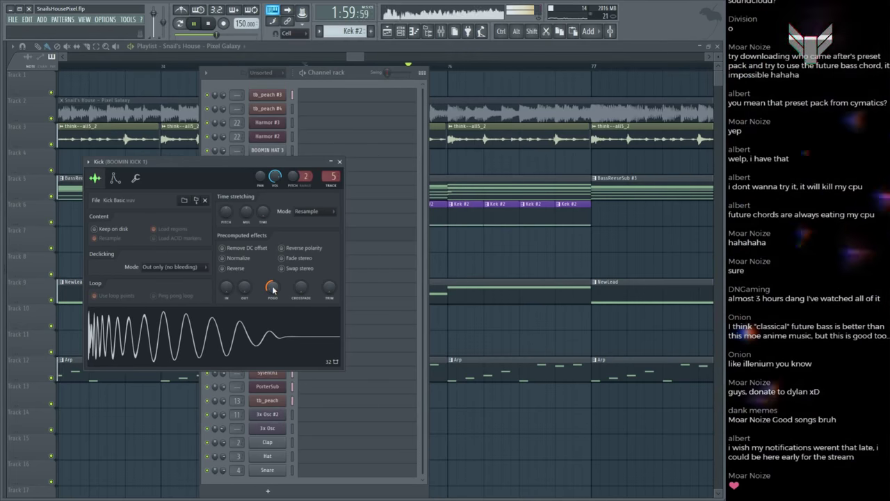
{"action": "key", "text": "space"}
{"action": "mouse_move", "coordinate": [273, 289]}
{"action": "left_mouse_down"}
{"action": "mouse_move", "coordinate": [273, 273]}
{"action": "mouse_move", "coordinate": [273, 288]}
{"action": "left_mouse_up"}
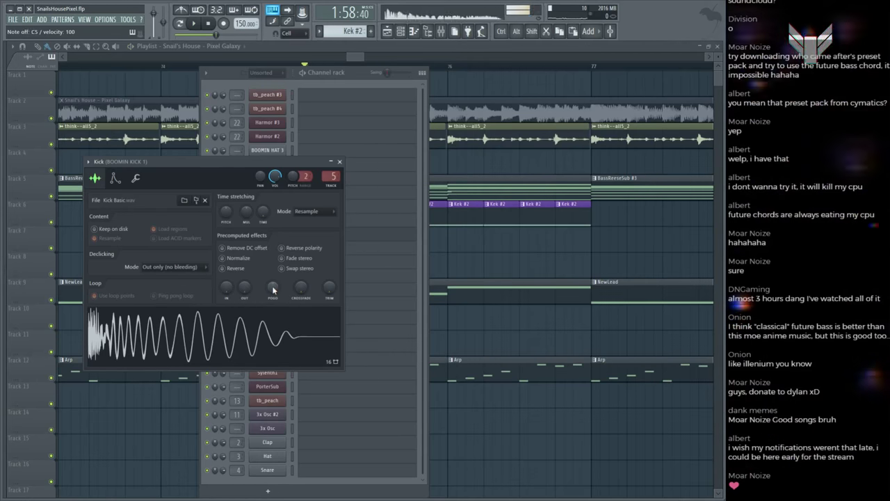
{"action": "key", "text": "space"}
{"action": "left_click", "coordinate": [588, 239]}
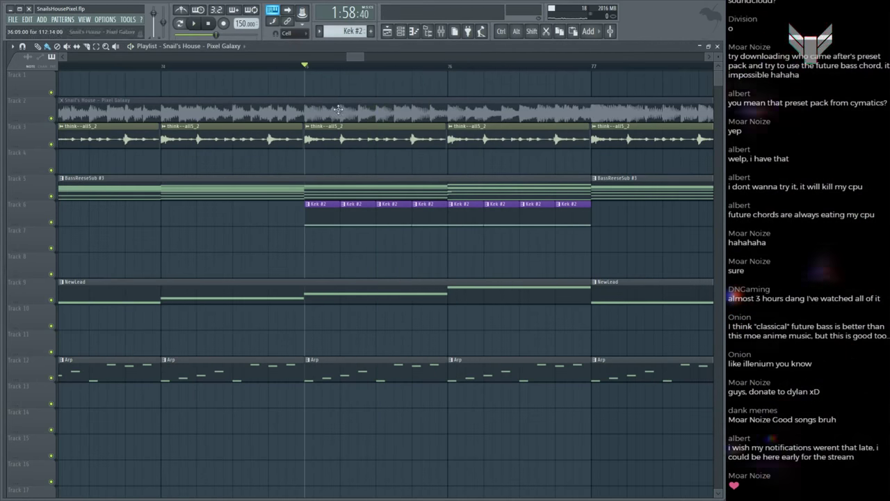
{"action": "scroll", "coordinate": [310, 74], "scroll_direction": "down", "scroll_amount": 2, "text": "ctrl"}
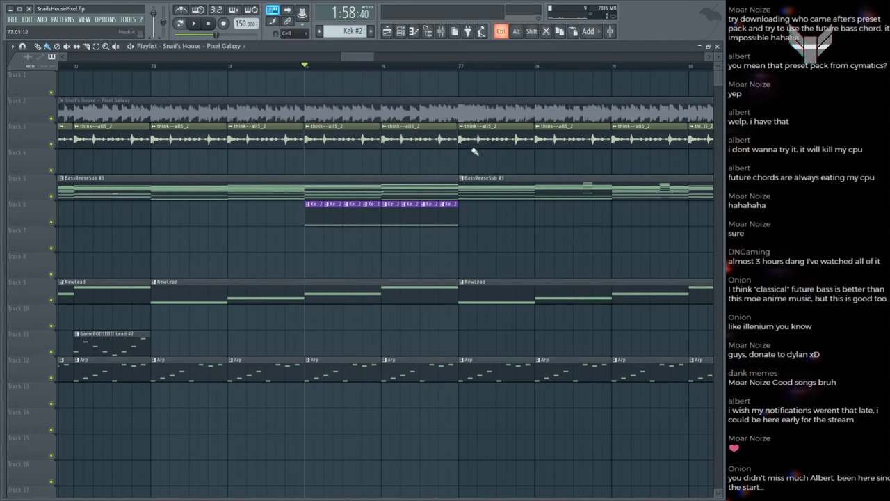
{"action": "scroll", "coordinate": [339, 72], "scroll_direction": "down", "scroll_amount": 4, "text": "ctrl"}
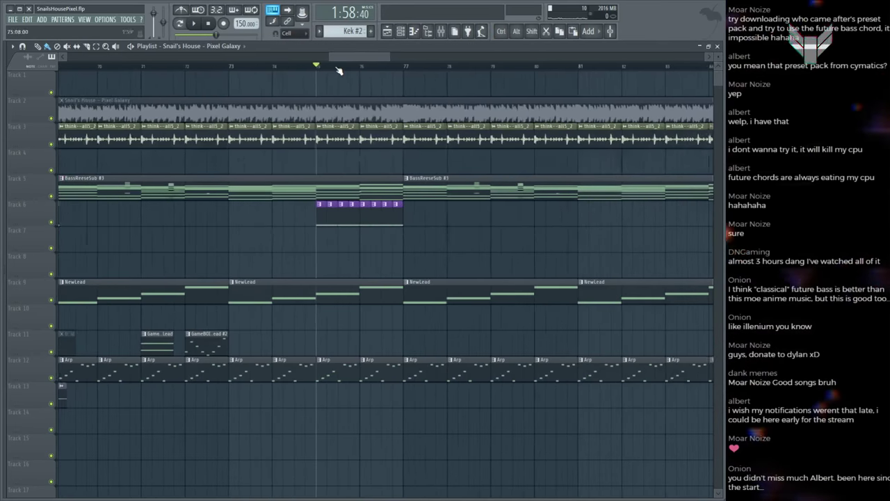
{"action": "scroll", "coordinate": [384, 72], "scroll_direction": "down", "scroll_amount": 2, "text": "ctrl"}
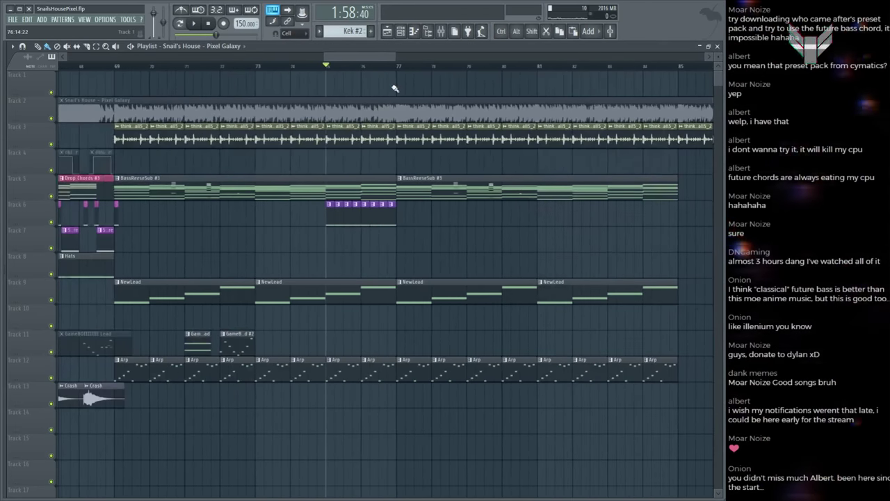
{"action": "scroll", "coordinate": [381, 73], "scroll_direction": "down", "scroll_amount": 4, "text": "ctrl"}
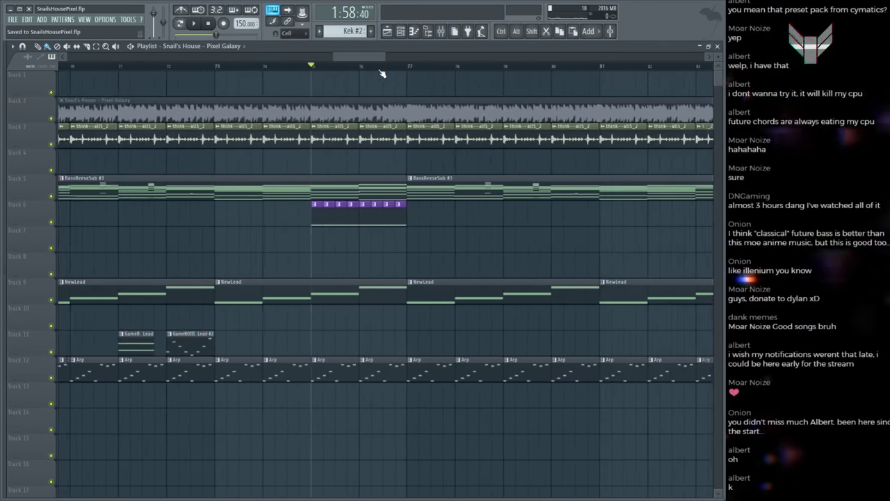
{"action": "key", "text": "ctrl+s"}
{"action": "scroll", "coordinate": [381, 73], "scroll_direction": "down", "scroll_amount": 4, "text": "ctrl"}
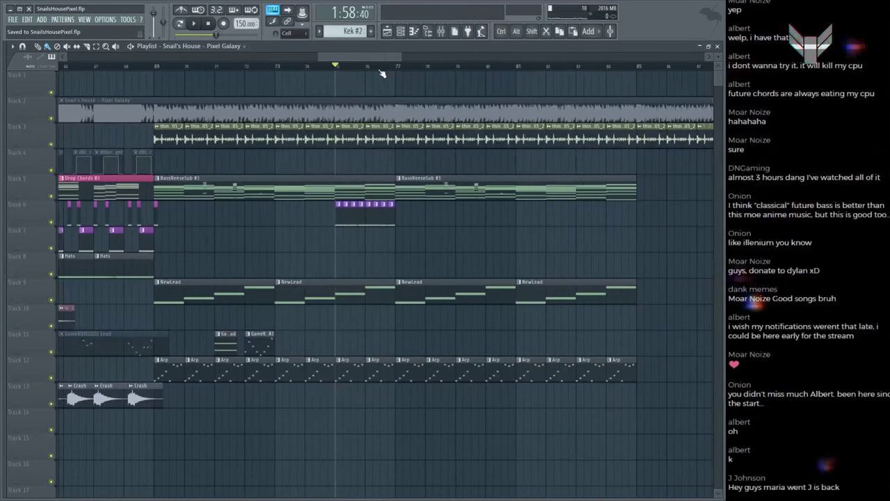
{"action": "key", "text": "space"}
{"action": "scroll", "coordinate": [381, 73], "scroll_direction": "up", "scroll_amount": 5, "text": "ctrl"}
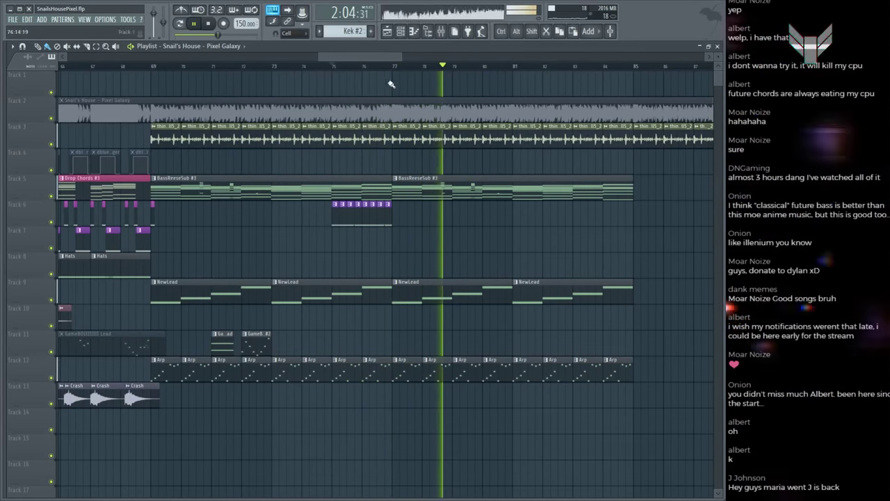
{"action": "left_click", "coordinate": [347, 65]}
{"action": "scroll", "coordinate": [353, 69], "scroll_direction": "up", "scroll_amount": 5}
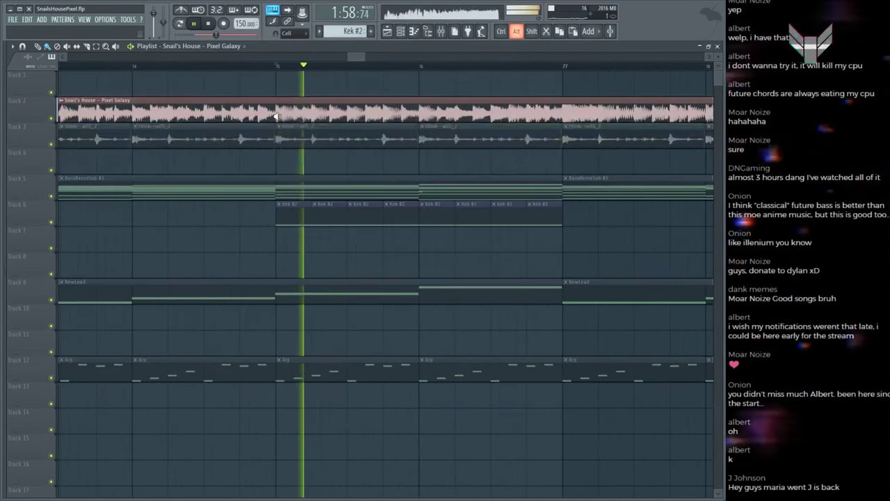
{"action": "key", "text": "F6"}
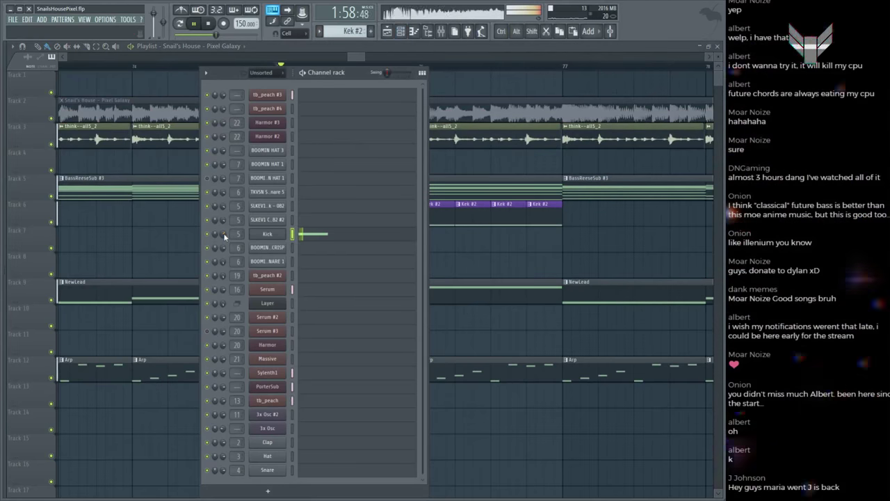
{"action": "key", "text": "F6"}
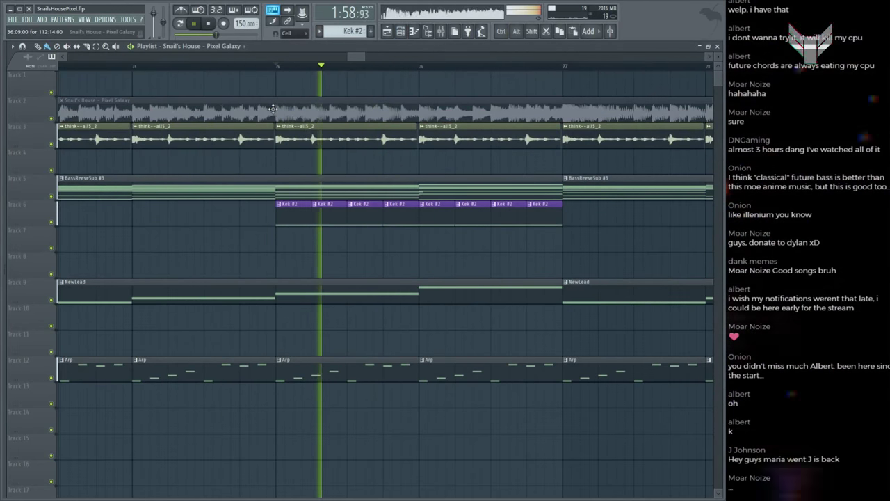
{"action": "key", "text": "F6"}
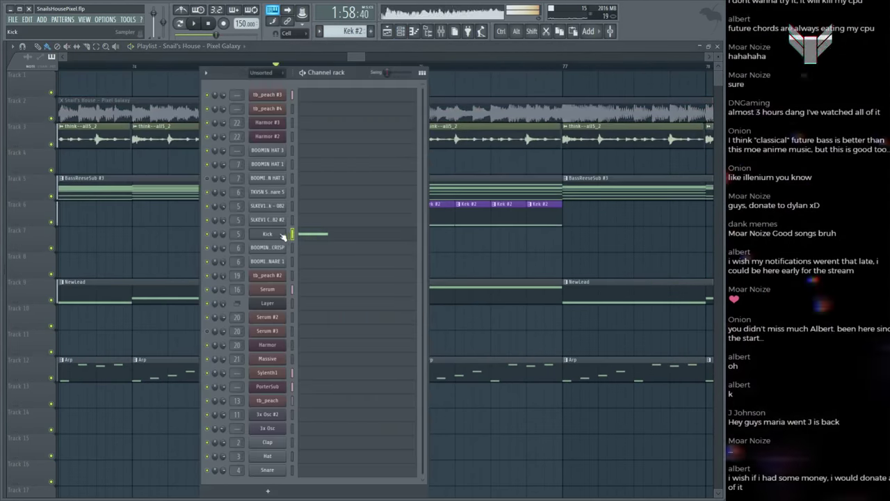
{"action": "left_click", "coordinate": [283, 237]}
{"action": "scroll", "coordinate": [275, 290], "scroll_direction": "up", "scroll_amount": 2}
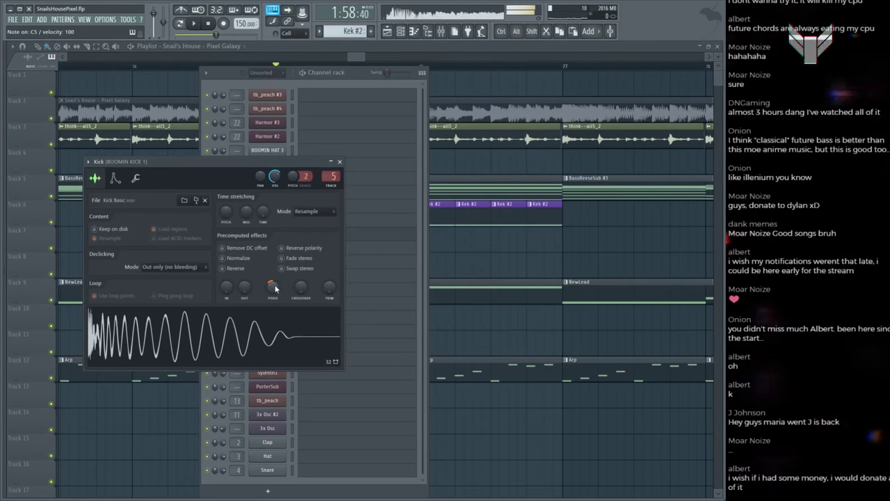
{"action": "scroll", "coordinate": [275, 289], "scroll_direction": "up", "scroll_amount": 2}
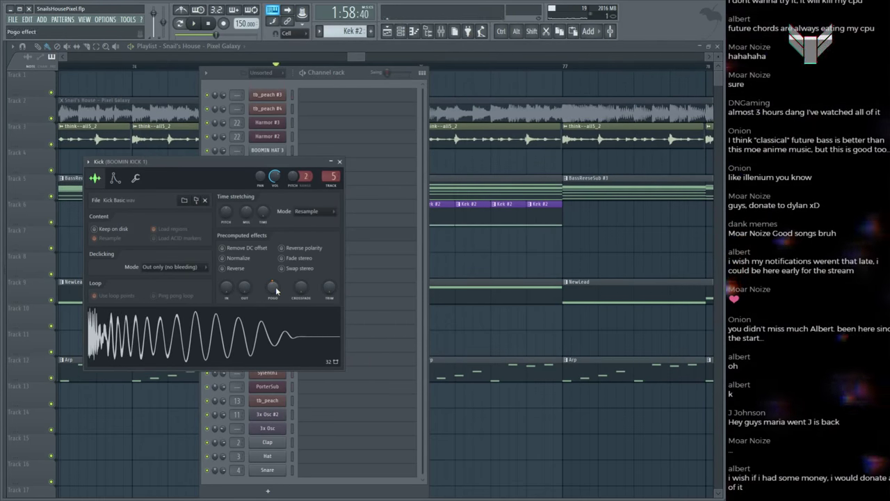
{"action": "left_click", "coordinate": [483, 252]}
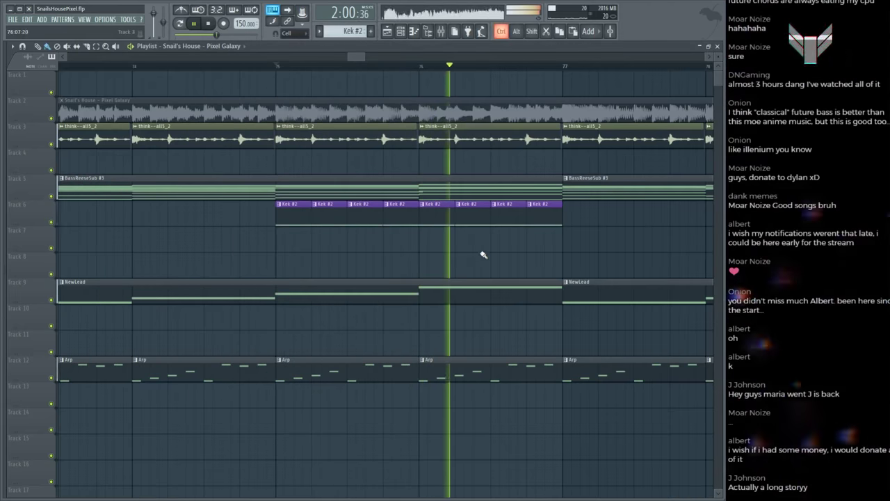
{"action": "scroll", "coordinate": [355, 75], "scroll_direction": "down", "scroll_amount": 5}
{"action": "scroll", "coordinate": [354, 75], "scroll_direction": "up", "scroll_amount": 5}
{"action": "scroll", "coordinate": [354, 75], "scroll_direction": "down", "scroll_amount": 3, "text": "ctrl"}
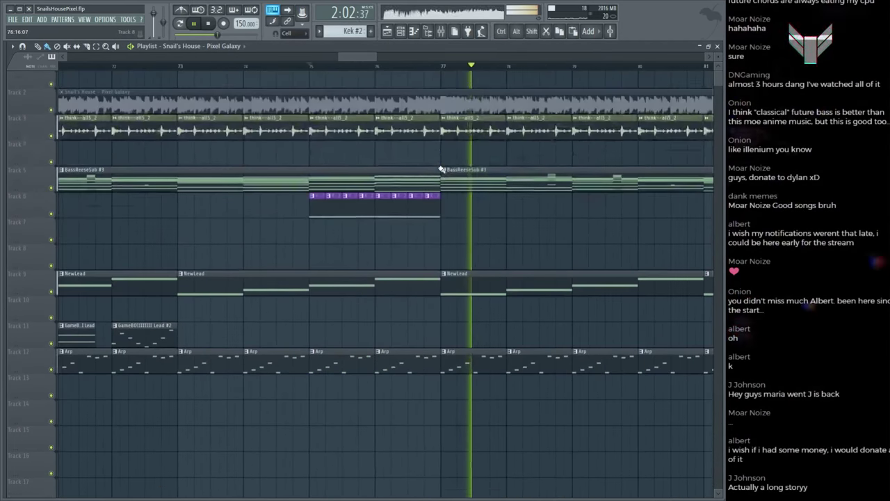
{"action": "key", "text": "space"}
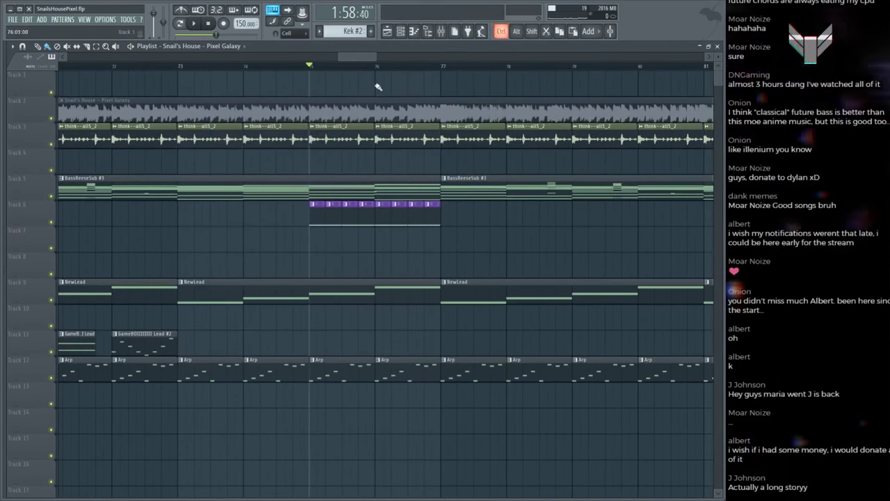
{"action": "key", "text": "space"}
{"action": "scroll", "coordinate": [375, 94], "scroll_direction": "up", "scroll_amount": 3}
{"action": "left_click", "coordinate": [372, 104]}
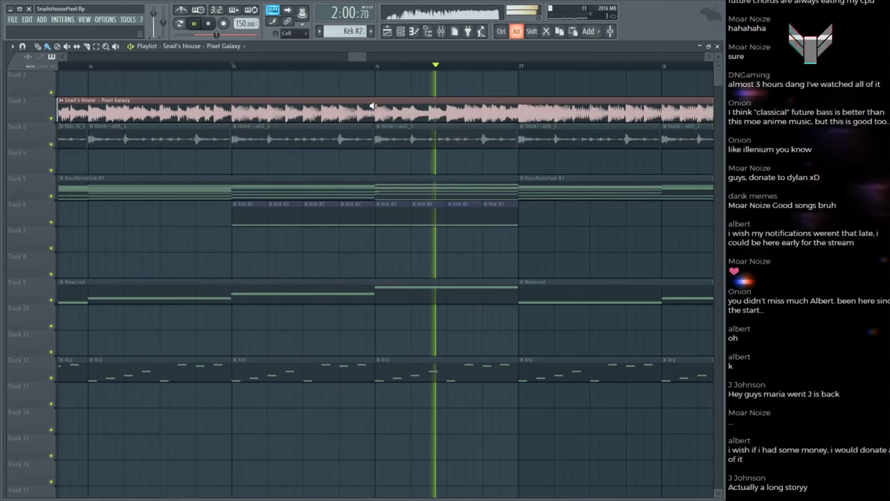
{"action": "key", "text": "space"}
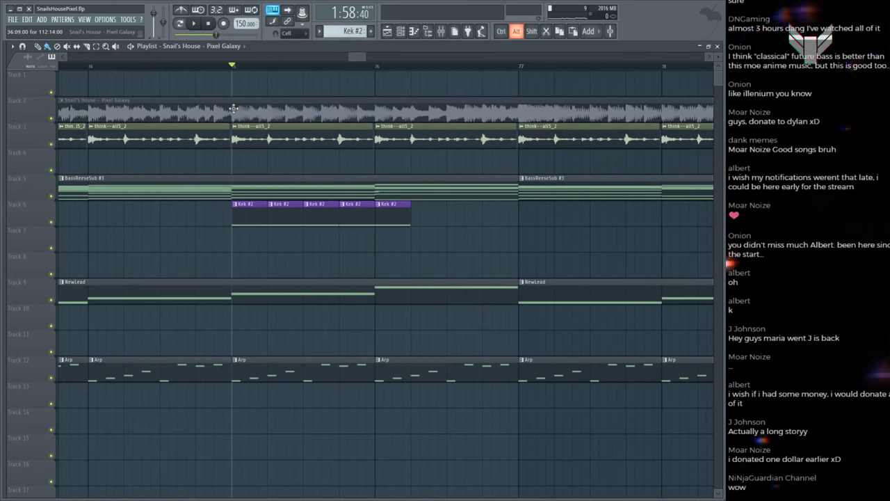
{"action": "left_click", "coordinate": [233, 108], "text": "alt"}
{"action": "key", "text": "space"}
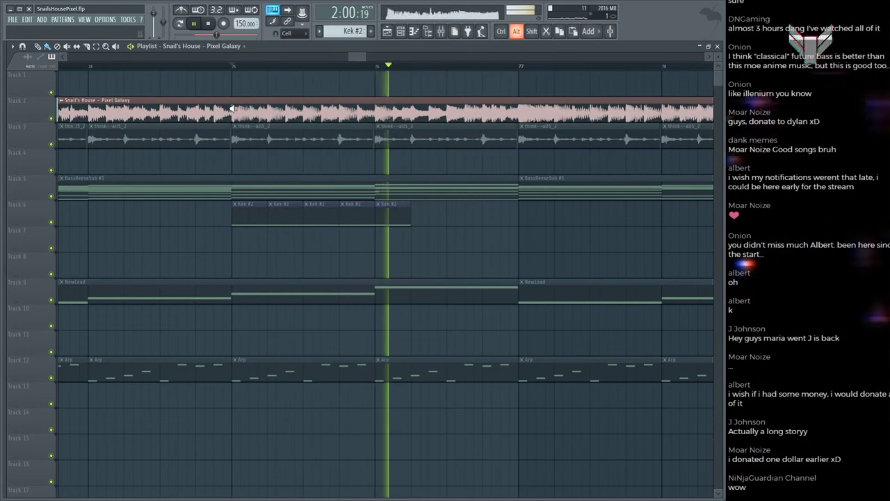
{"action": "left_click", "coordinate": [233, 108], "text": "alt"}
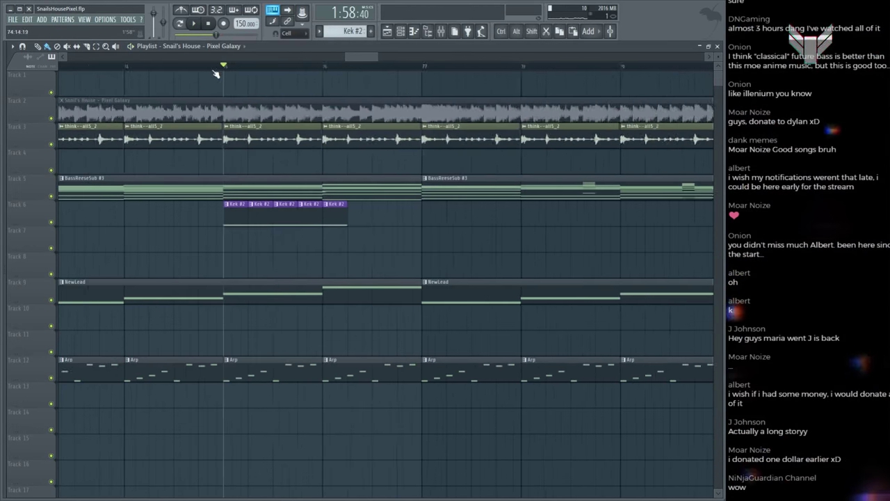
{"action": "left_click", "coordinate": [117, 103], "text": "alt"}
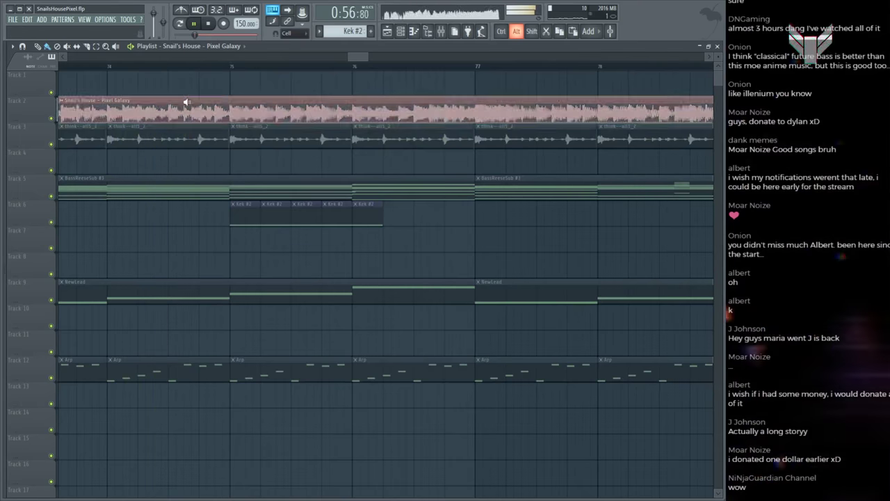
{"action": "left_click", "coordinate": [206, 110], "text": "alt"}
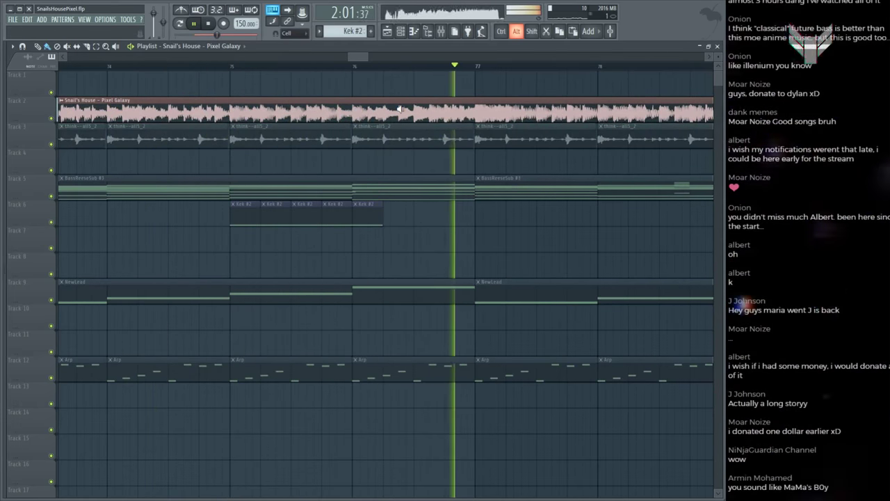
{"action": "left_click", "coordinate": [348, 111], "text": "alt"}
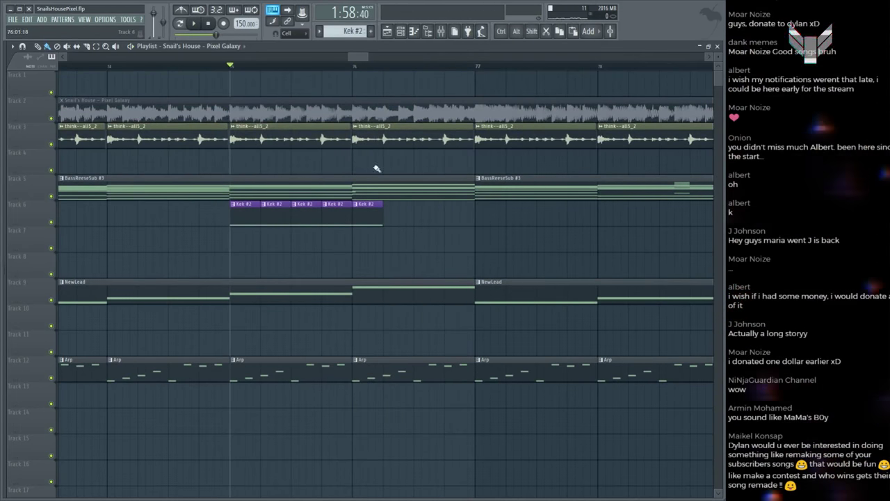
{"action": "left_click", "coordinate": [353, 116], "text": "alt"}
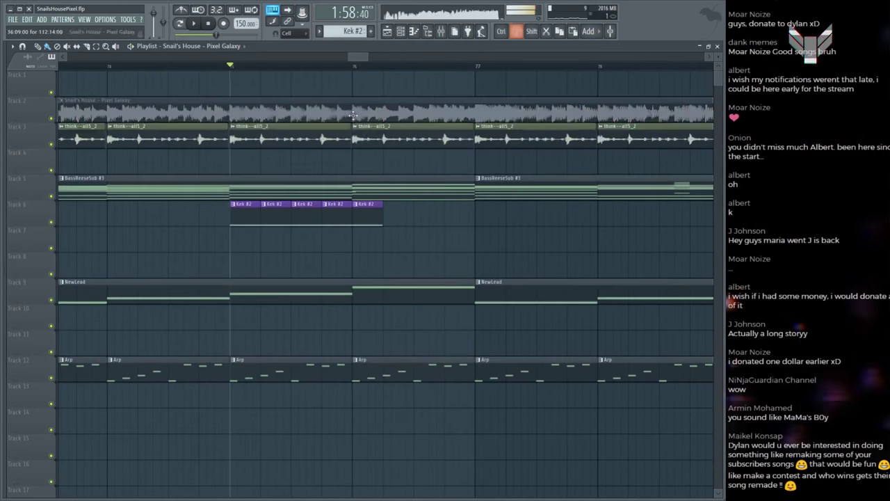
{"action": "scroll", "coordinate": [394, 103], "scroll_direction": "down", "scroll_amount": 6}
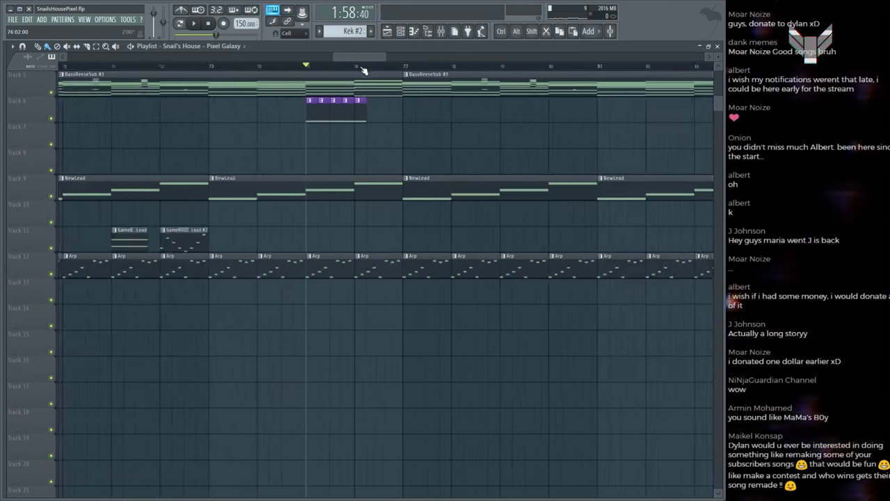
Step: Play the BassReeseSub pattern in the piano roll and view the Sylenth1 chord notes
{"action": "double_click", "coordinate": [357, 191]}
{"action": "key", "text": "space"}
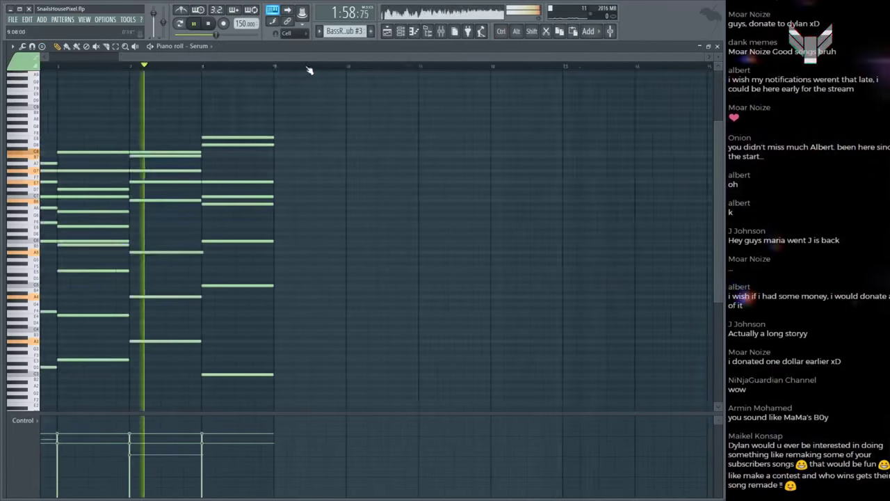
{"action": "key", "text": "space"}
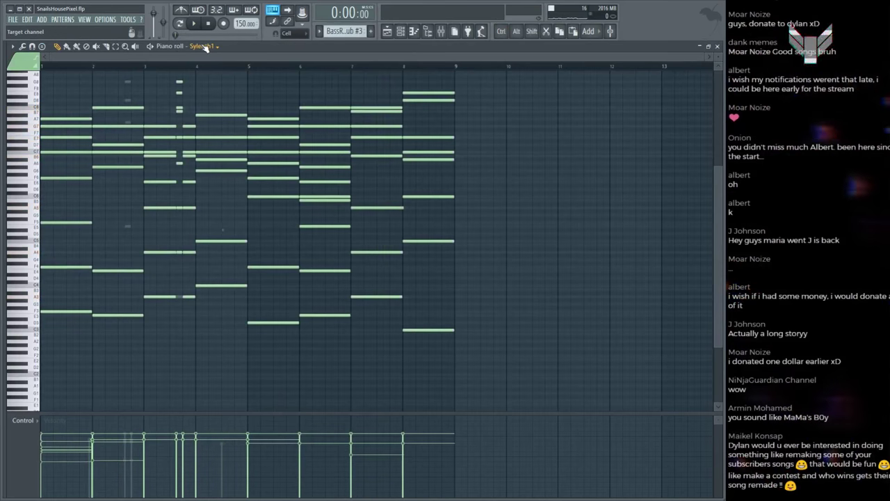
{"action": "scroll", "coordinate": [205, 47], "scroll_direction": "down", "scroll_amount": 1}
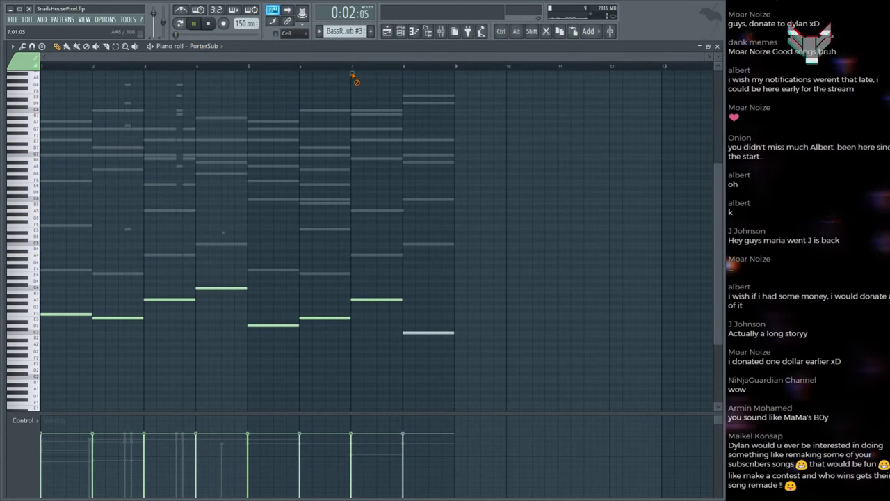
{"action": "left_click", "coordinate": [354, 67]}
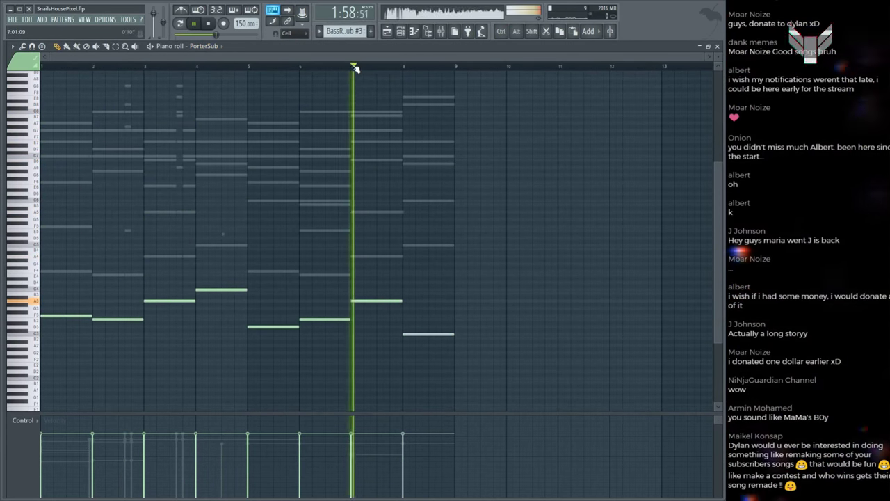
{"action": "key", "text": "Up"}
{"action": "key", "text": "space"}
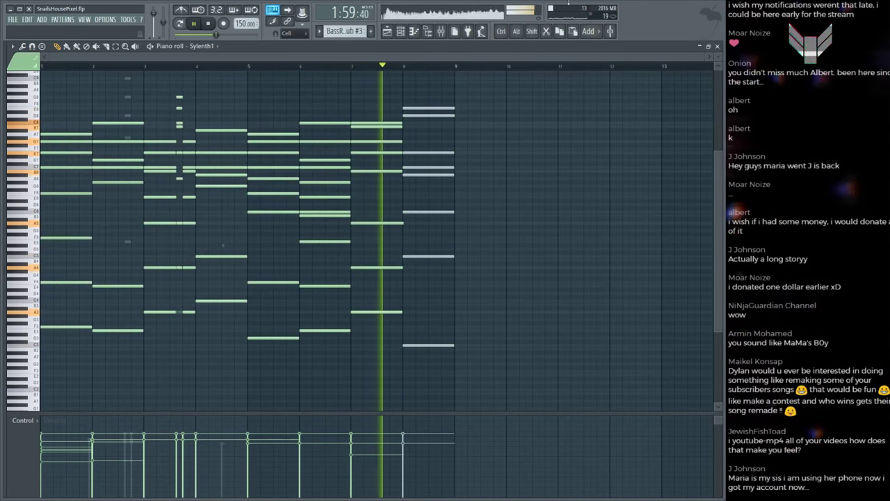
{"action": "key", "text": "F5"}
Step: Save the project to SnailsHousePixel.flp
{"action": "key", "text": "ctrl+s"}
{"action": "scroll", "coordinate": [366, 66], "scroll_direction": "up", "scroll_amount": 3}
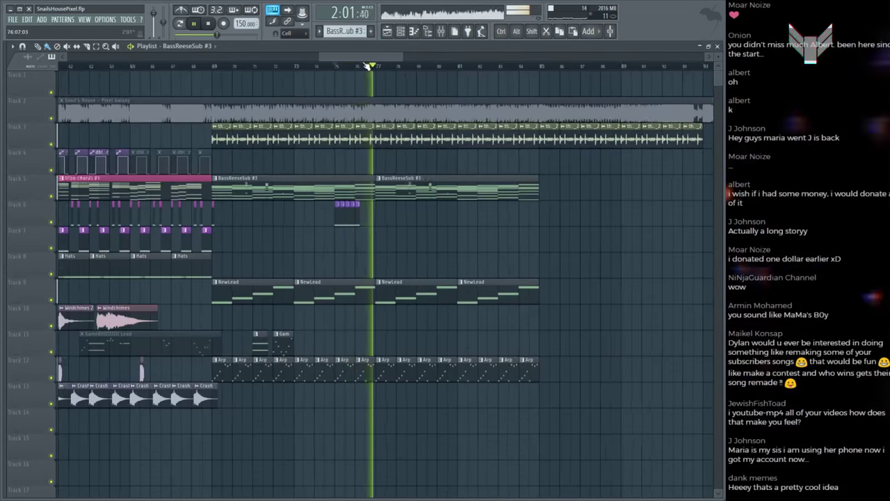
{"action": "scroll", "coordinate": [367, 66], "scroll_direction": "up", "scroll_amount": 2}
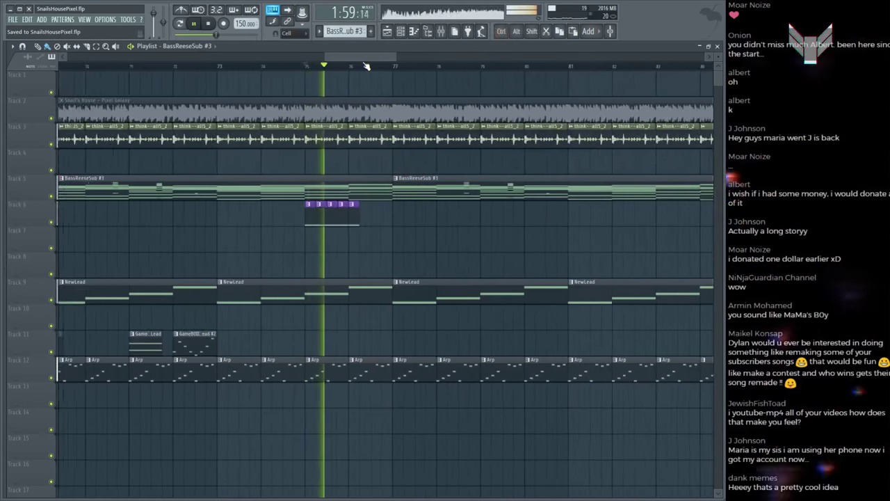
{"action": "scroll", "coordinate": [401, 55], "scroll_direction": "up", "scroll_amount": 2}
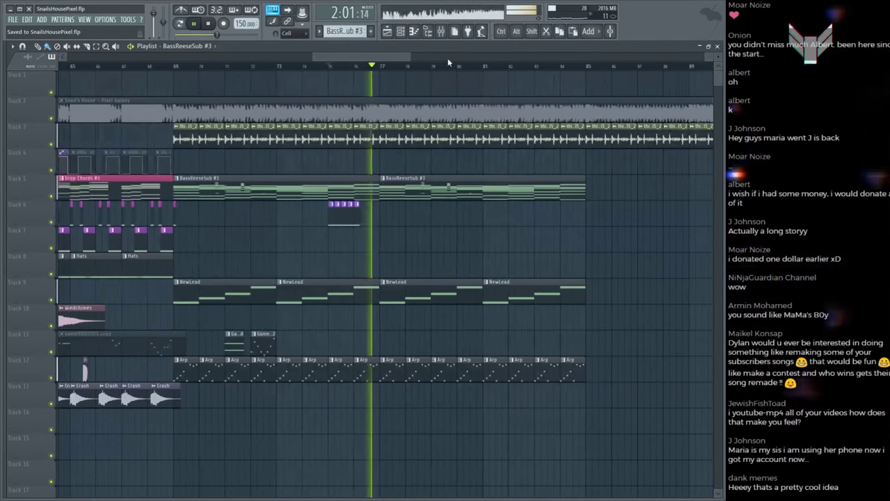
{"action": "scroll", "coordinate": [448, 57], "scroll_direction": "down", "scroll_amount": 2}
{"action": "scroll", "coordinate": [457, 70], "scroll_direction": "up", "scroll_amount": 3}
{"action": "scroll", "coordinate": [457, 70], "scroll_direction": "down", "scroll_amount": 2}
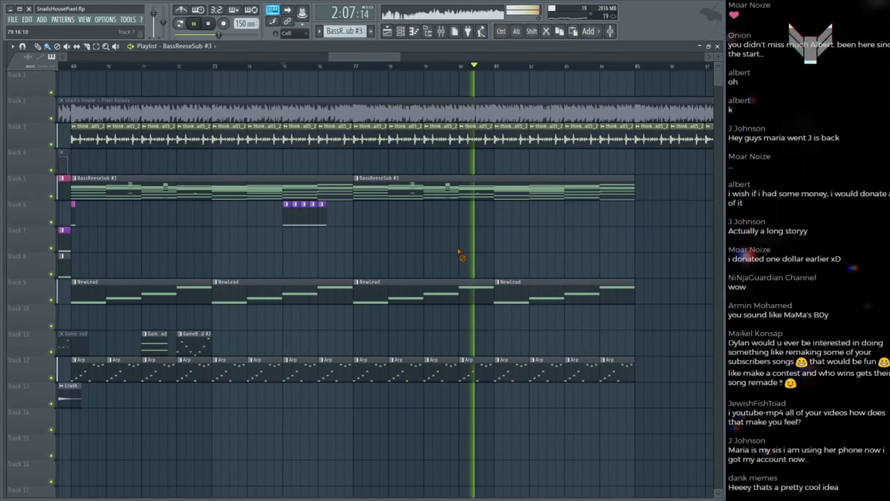
{"action": "scroll", "coordinate": [459, 254], "scroll_direction": "down", "scroll_amount": 1}
{"action": "scroll", "coordinate": [461, 251], "scroll_direction": "up", "scroll_amount": 1}
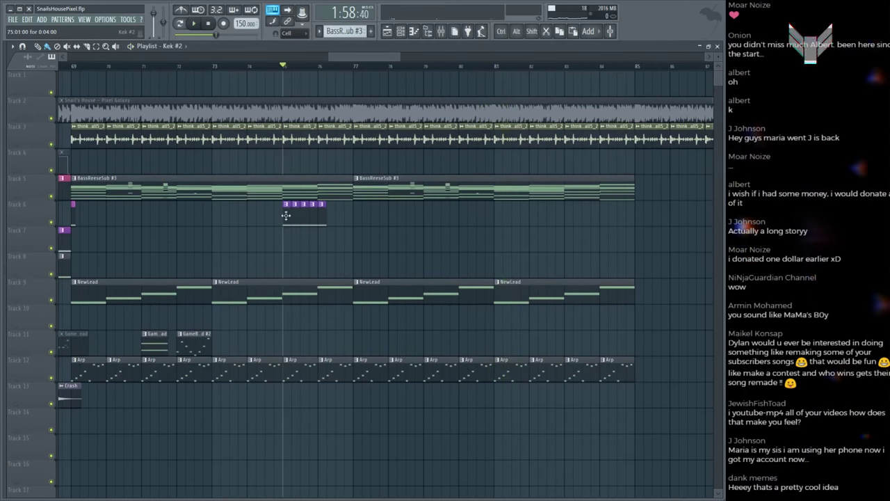
Step: Repeat the Kek #2 clip across bars 77–83 on Track 6, play it and save
{"action": "left_click_drag", "start_coordinate": [357, 211], "coordinate": [542, 209]}
{"action": "left_click", "coordinate": [361, 68]}
{"action": "key", "text": "space"}
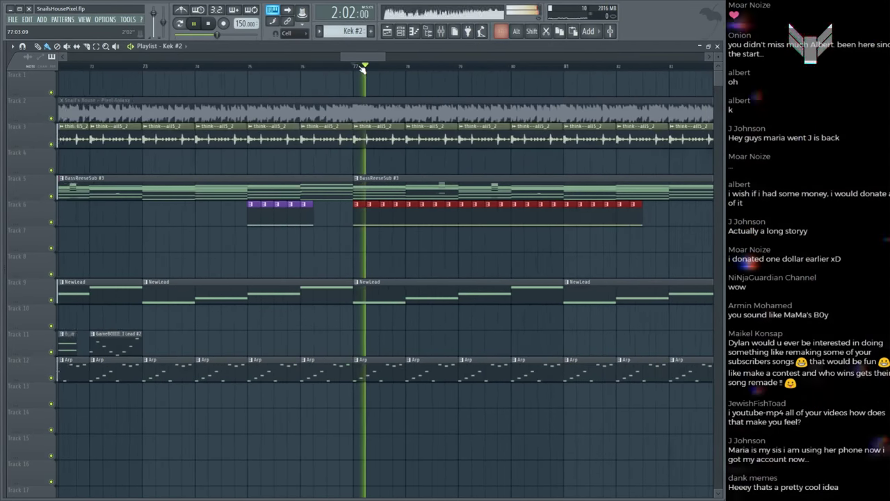
{"action": "scroll", "coordinate": [473, 211], "scroll_direction": "up", "scroll_amount": 2}
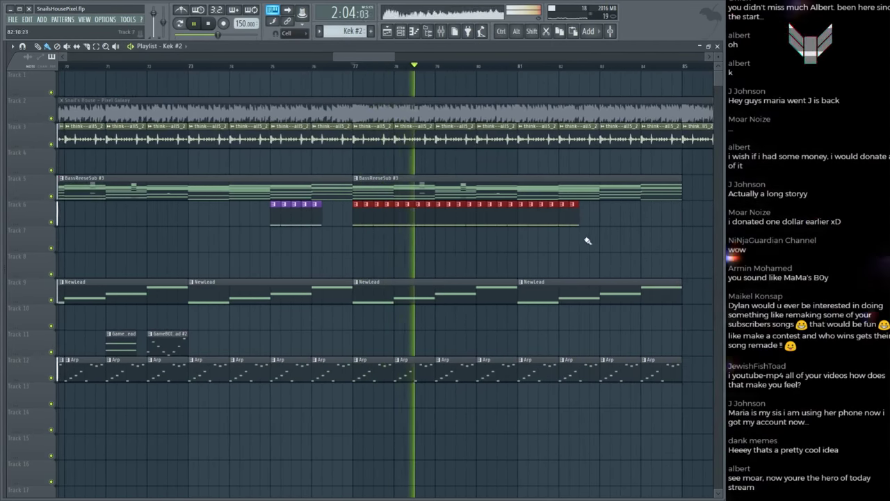
{"action": "key", "text": "ctrl+s"}
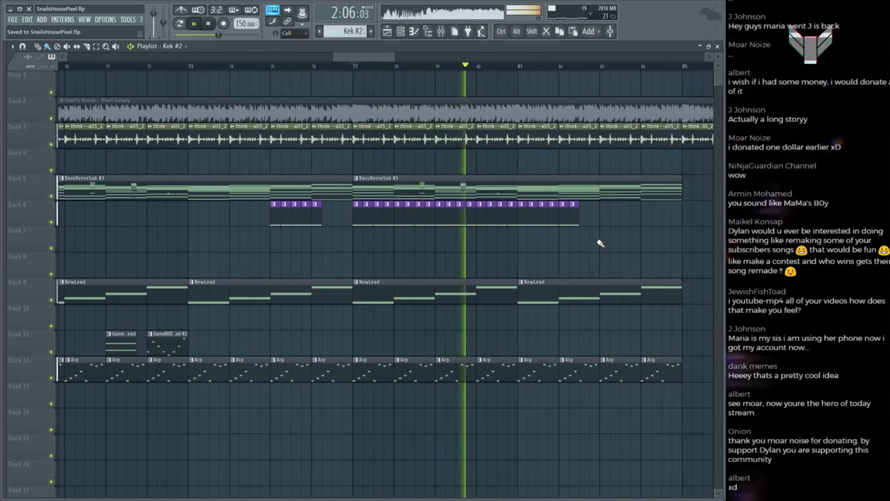
{"action": "key", "text": "ctrl+s"}
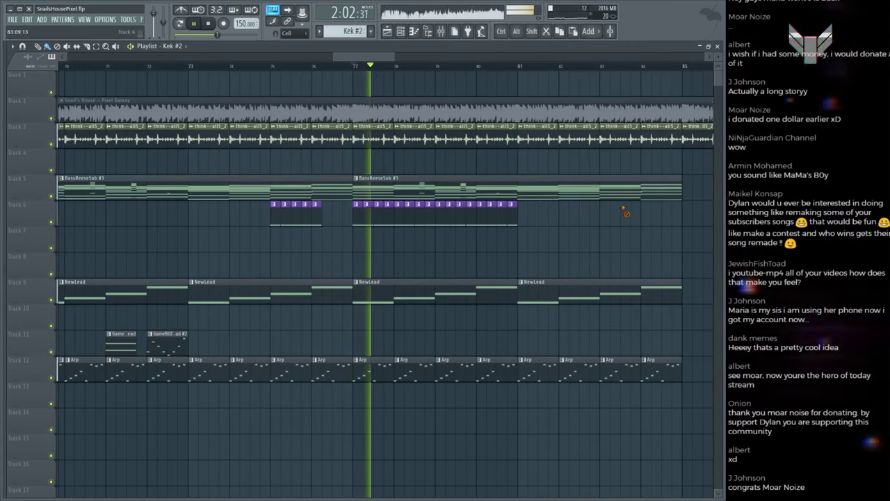
Step: Shorten the new Kek #2 clips on Track 6 and save again
{"action": "left_click_drag", "start_coordinate": [622, 206], "coordinate": [359, 209]}
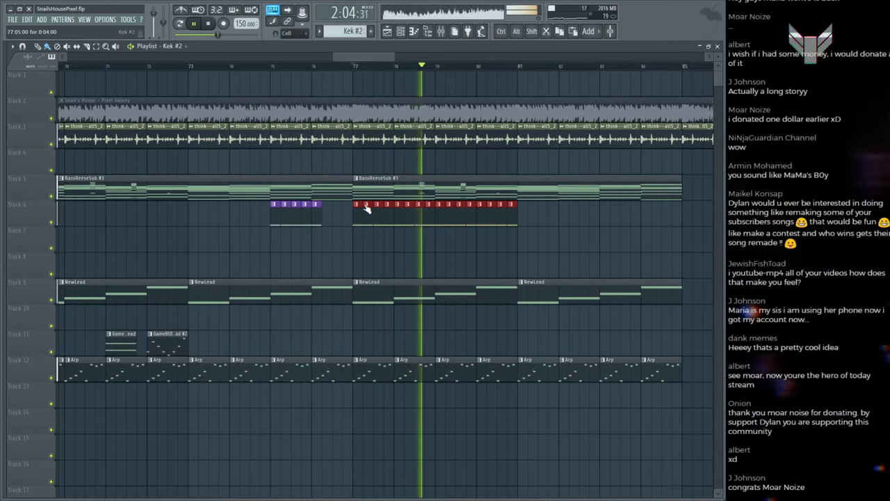
{"action": "key", "text": "space"}
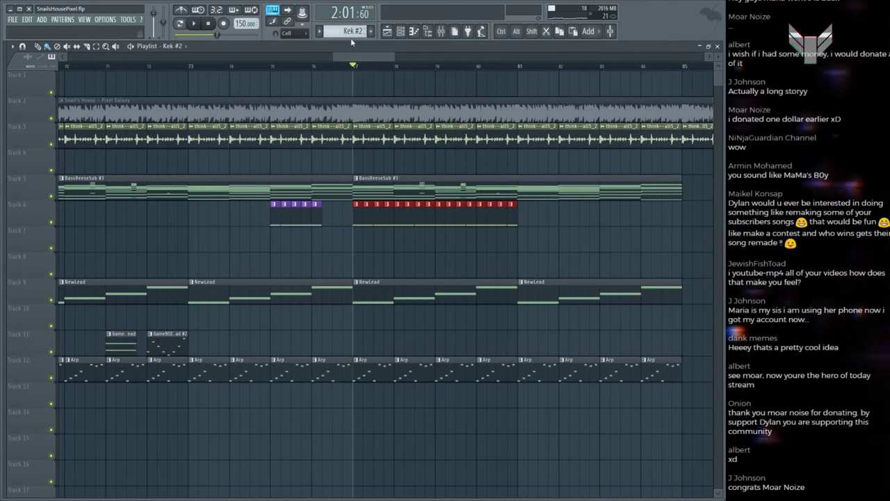
{"action": "scroll", "coordinate": [468, 78], "scroll_direction": "up", "scroll_amount": 3}
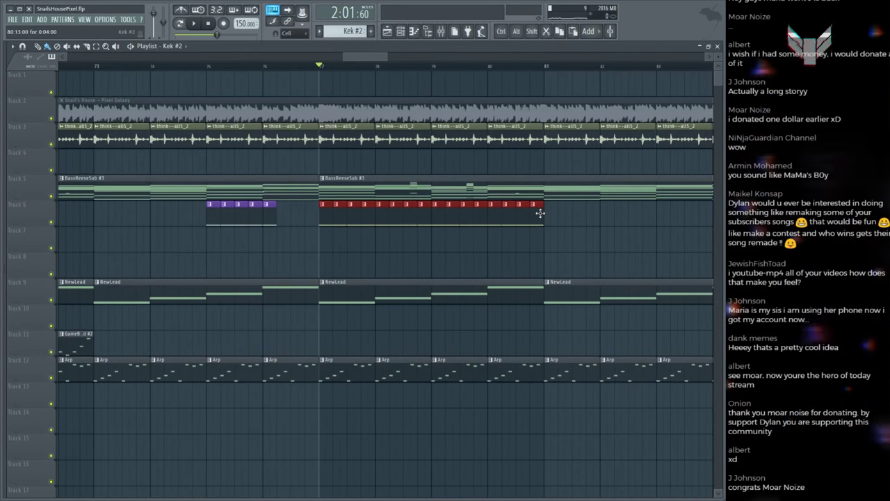
{"action": "left_click_drag", "start_coordinate": [545, 214], "coordinate": [533, 218]}
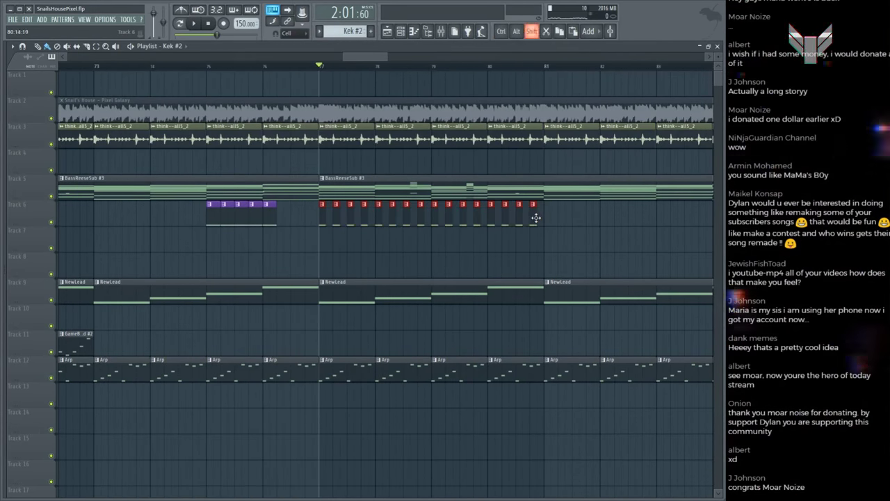
{"action": "left_click", "coordinate": [578, 236]}
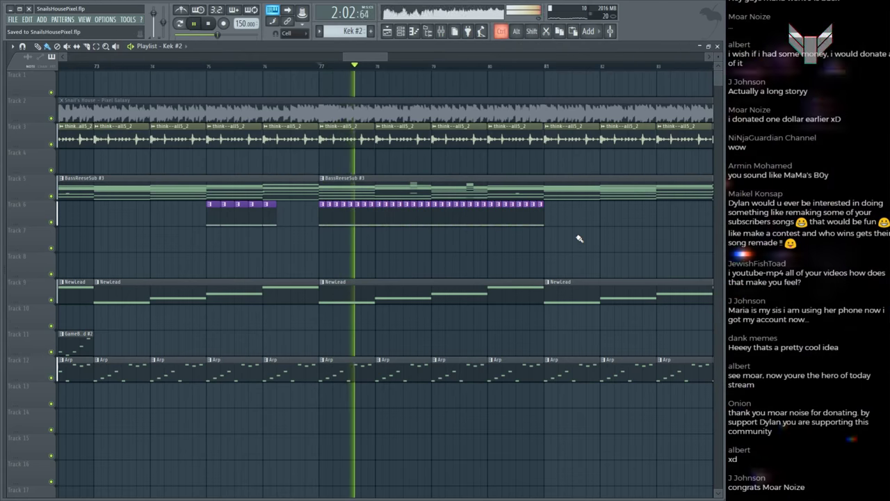
{"action": "key", "text": "ctrl+s"}
{"action": "key", "text": "space"}
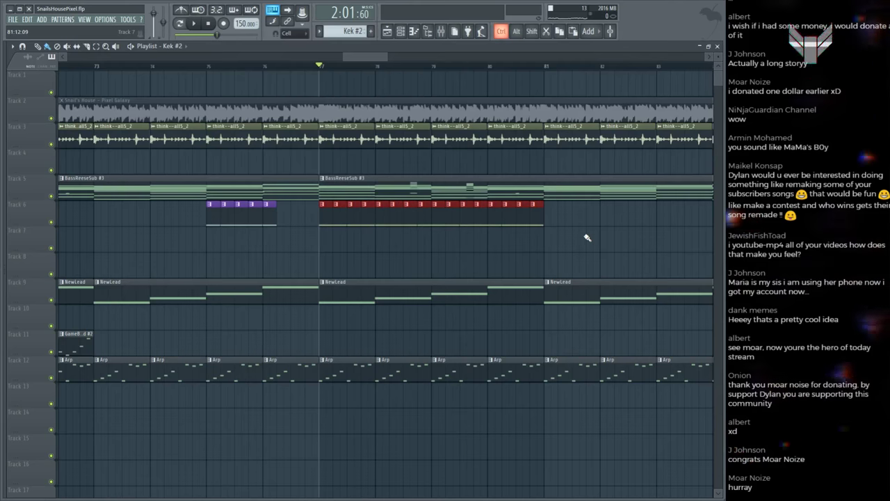
{"action": "left_click", "coordinate": [587, 237]}
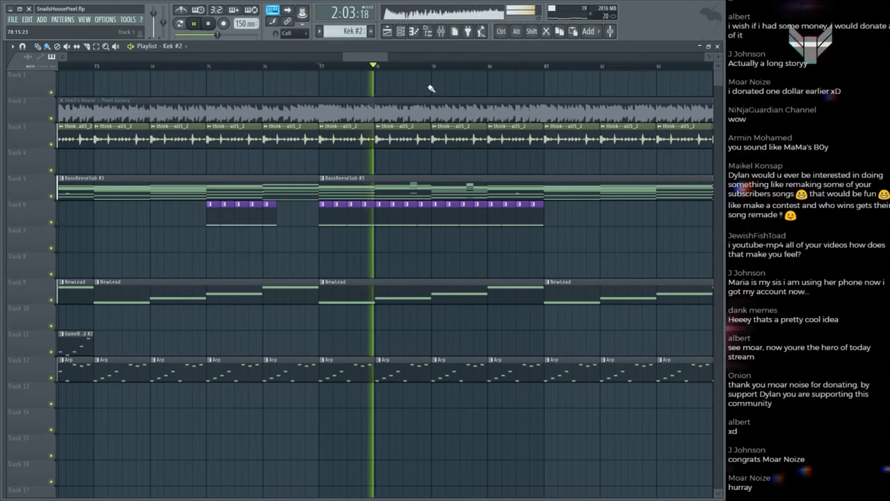
Step: Audition the Snail's House reference audio clip from bar 77
{"action": "scroll", "coordinate": [406, 72], "scroll_direction": "down", "scroll_amount": 2}
{"action": "scroll", "coordinate": [405, 72], "scroll_direction": "down", "scroll_amount": 1}
{"action": "scroll", "coordinate": [406, 71], "scroll_direction": "up", "scroll_amount": 2}
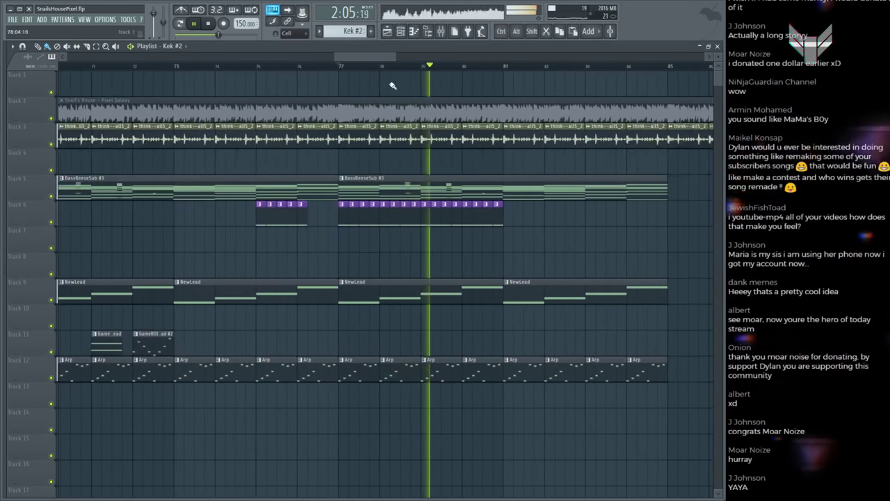
{"action": "left_click", "coordinate": [348, 113]}
{"action": "key", "text": "space"}
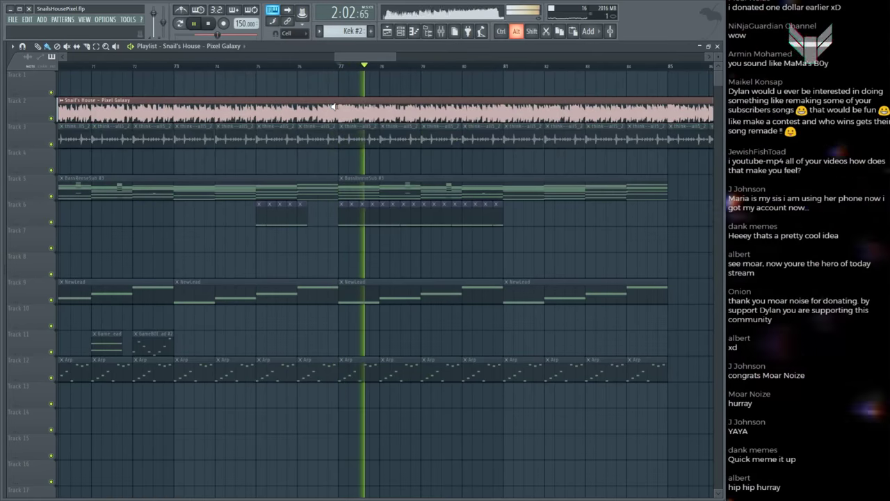
{"action": "left_click", "coordinate": [334, 106]}
{"action": "scroll", "coordinate": [336, 106], "scroll_direction": "up", "scroll_amount": 2}
{"action": "key", "text": "space"}
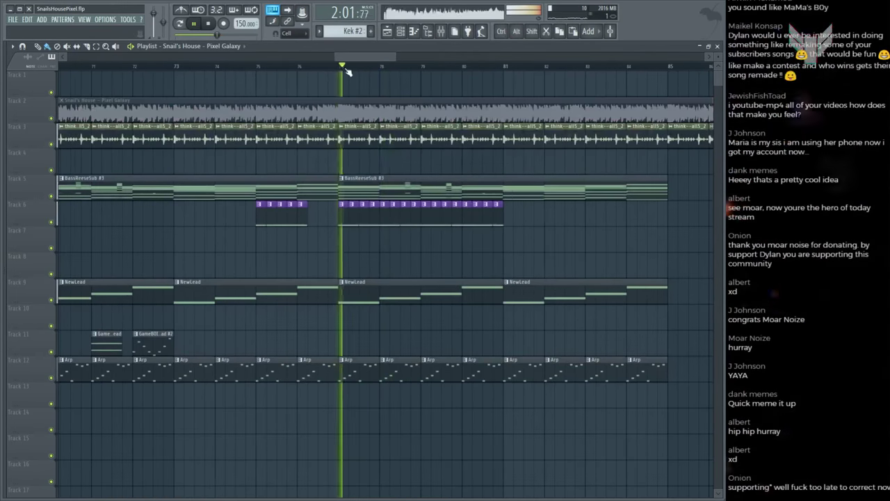
{"action": "left_click", "coordinate": [337, 108]}
{"action": "key", "text": "space"}
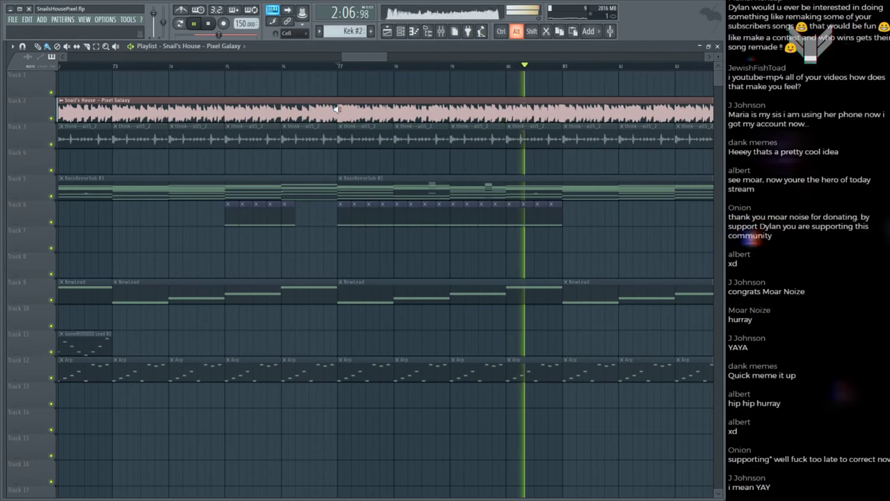
{"action": "left_click", "coordinate": [339, 66]}
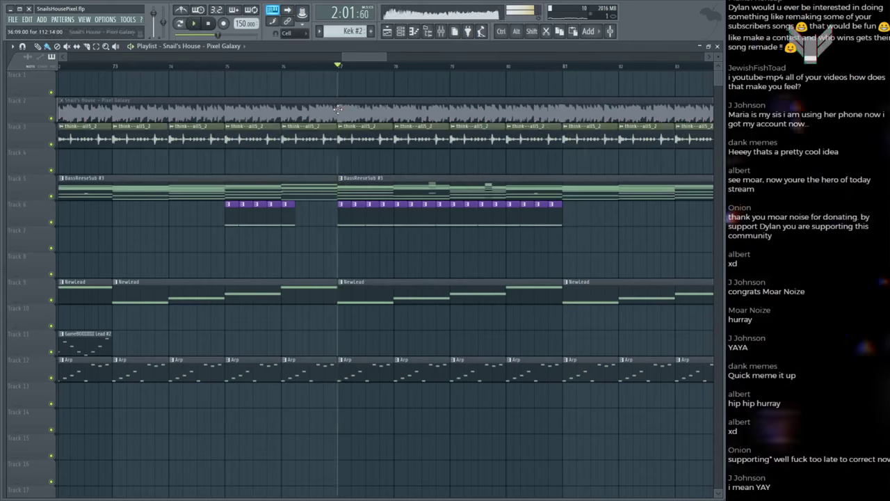
{"action": "scroll", "coordinate": [350, 66], "scroll_direction": "down", "scroll_amount": 3, "text": "ctrl"}
{"action": "key", "text": "space"}
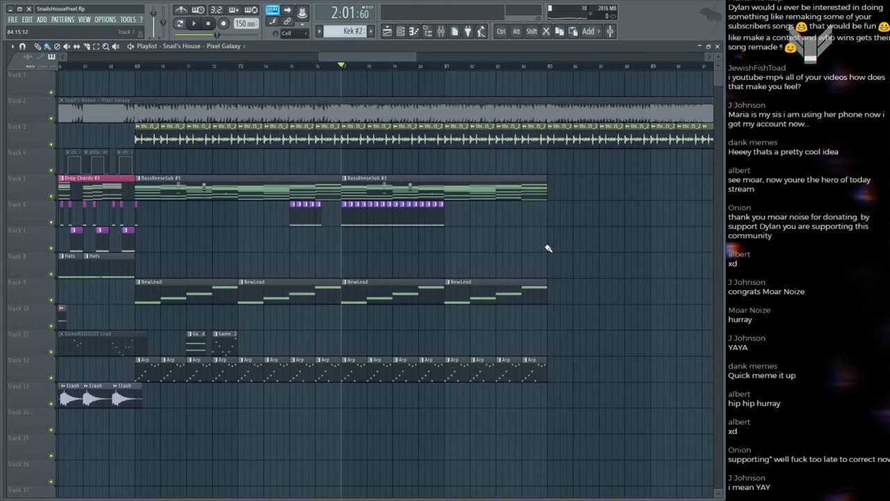
Step: Save the project and play back the drop
{"action": "key", "text": "ctrl"}
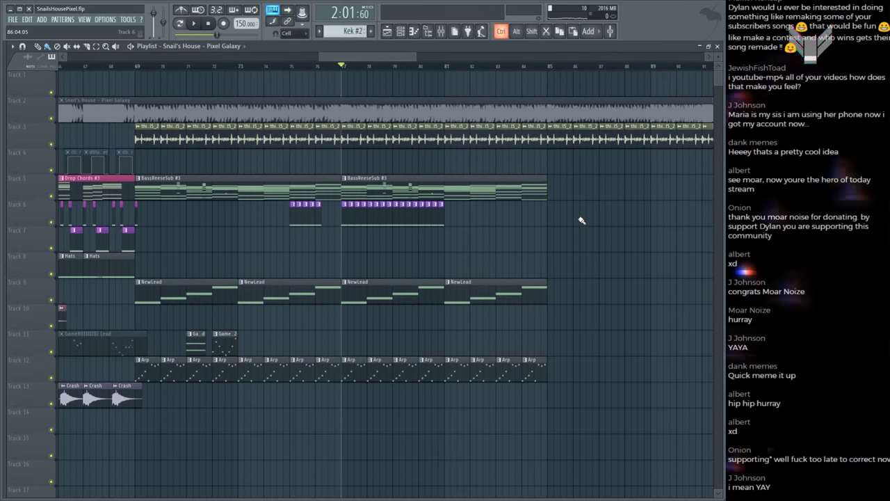
{"action": "key", "text": "space"}
{"action": "scroll", "coordinate": [532, 75], "scroll_direction": "down", "scroll_amount": 3, "text": "ctrl"}
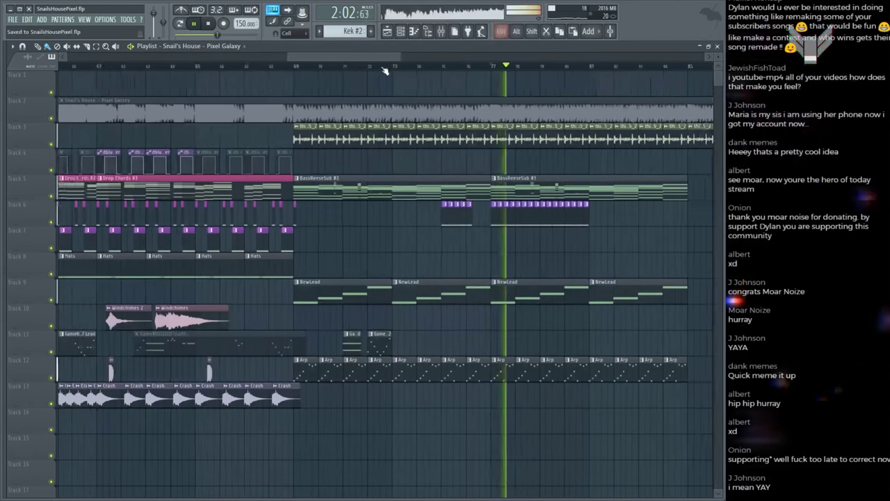
{"action": "scroll", "coordinate": [532, 75], "scroll_direction": "up", "scroll_amount": 4, "text": "ctrl"}
{"action": "key", "text": "F9"}
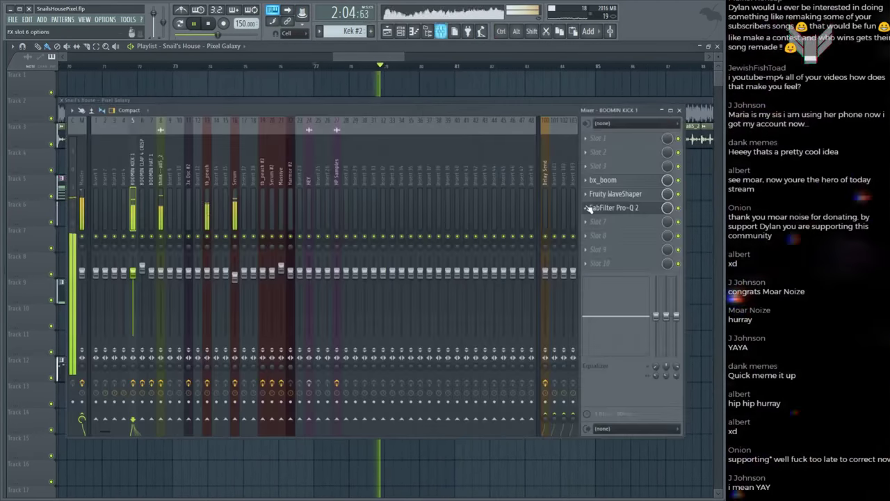
{"action": "key", "text": "space"}
{"action": "left_click", "coordinate": [81, 159]}
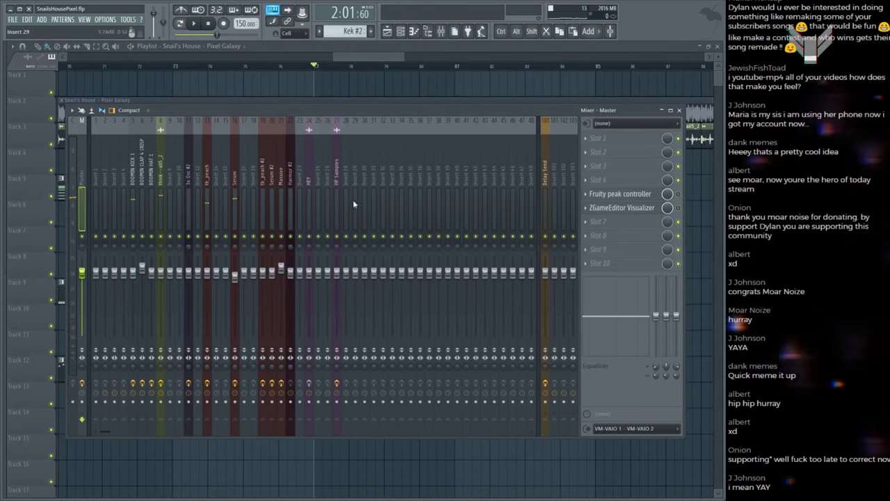
{"action": "left_click", "coordinate": [617, 213]}
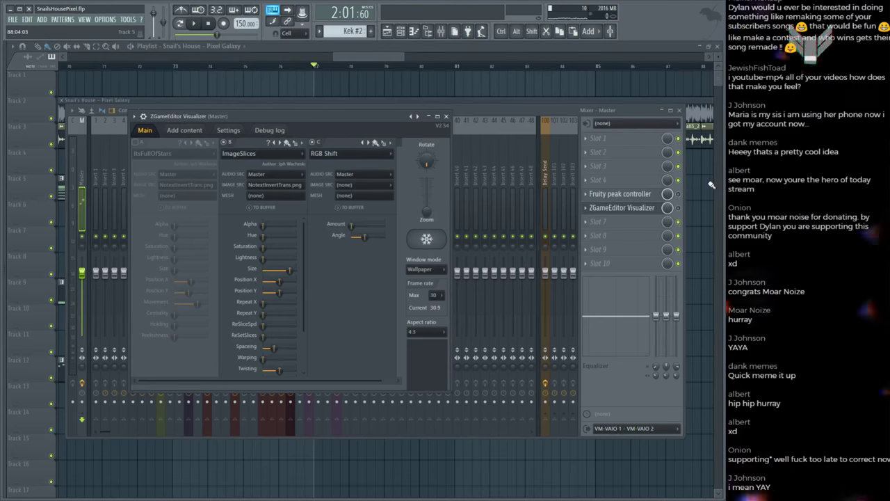
{"action": "key", "text": "F12"}
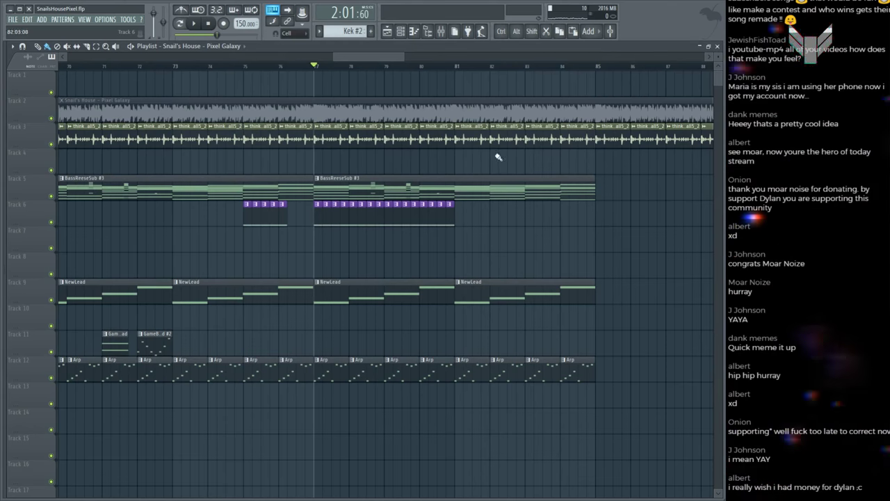
Step: Play the drop and compare it with the Snail's House reference clip
{"action": "scroll", "coordinate": [357, 76], "scroll_direction": "down", "scroll_amount": 3}
{"action": "key", "text": "space"}
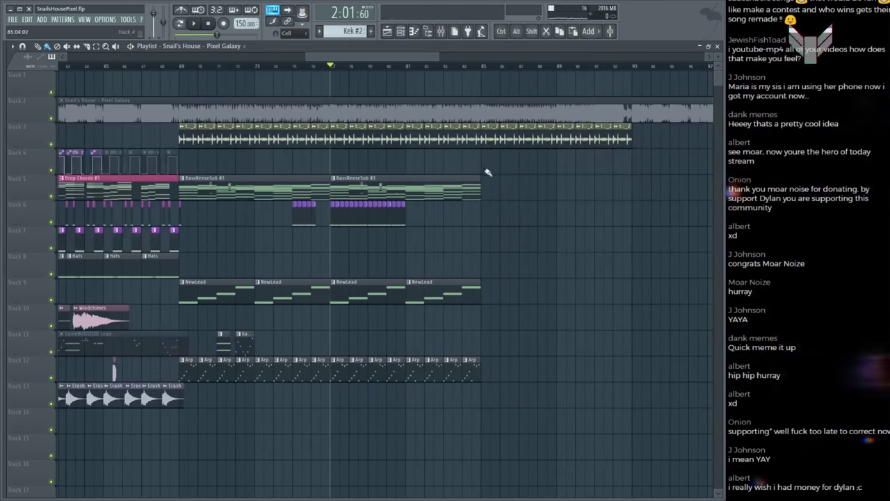
{"action": "scroll", "coordinate": [341, 77], "scroll_direction": "up", "scroll_amount": 3}
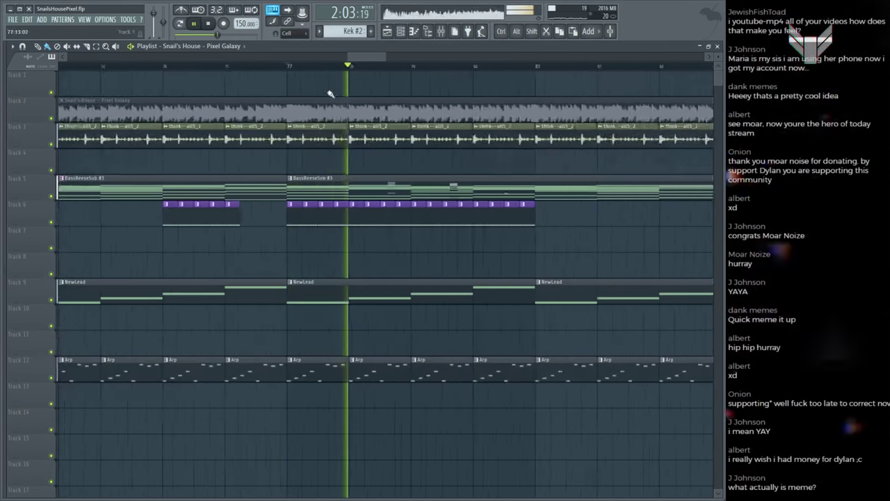
{"action": "left_click", "coordinate": [283, 115], "text": "alt"}
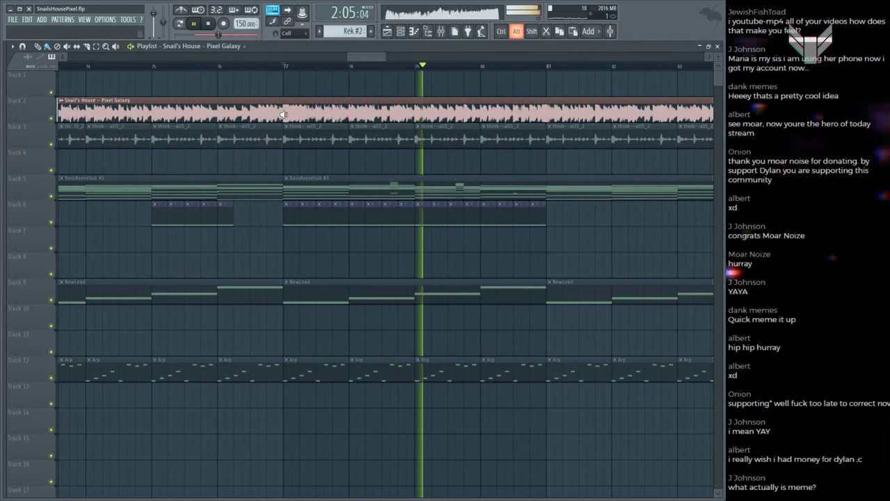
{"action": "key", "text": "space"}
{"action": "scroll", "coordinate": [353, 73], "scroll_direction": "down", "scroll_amount": 8}
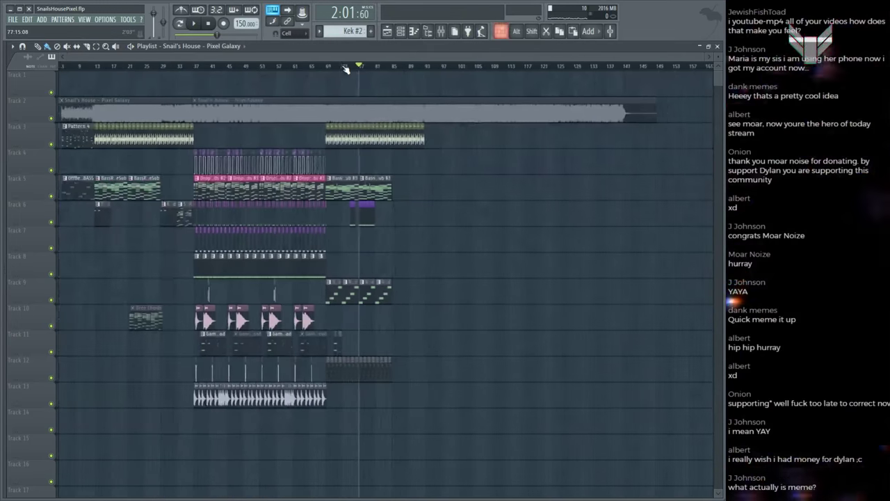
Step: Paint an OffBeat BASS clip on Track 7 at bar 77 and listen to it
{"action": "left_click", "coordinate": [83, 188]}
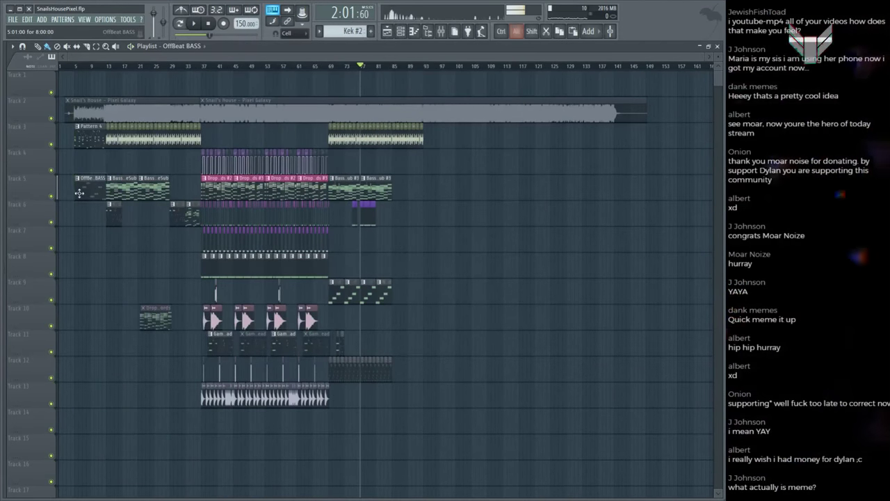
{"action": "left_click", "coordinate": [414, 245]}
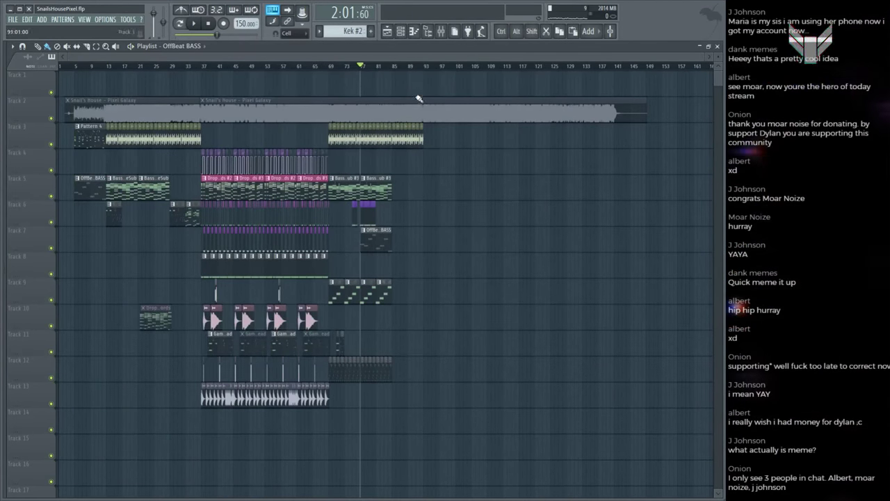
{"action": "scroll", "coordinate": [353, 67], "scroll_direction": "up", "scroll_amount": 8}
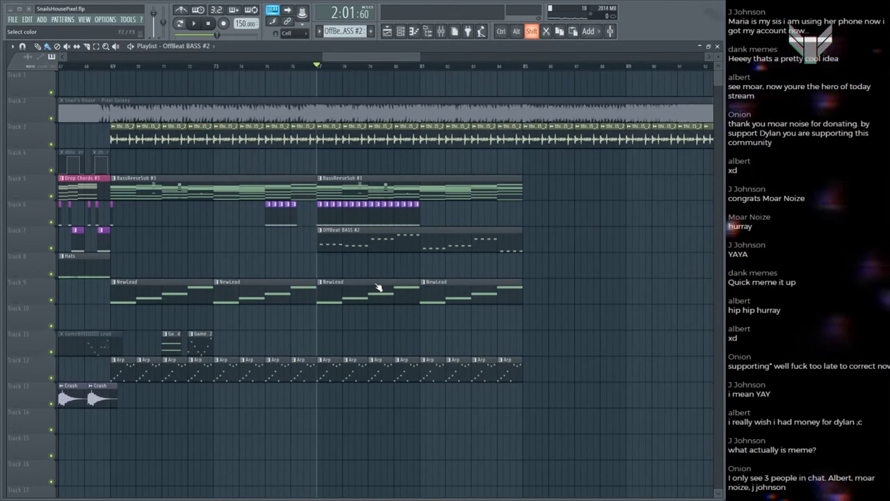
{"action": "key", "text": "space"}
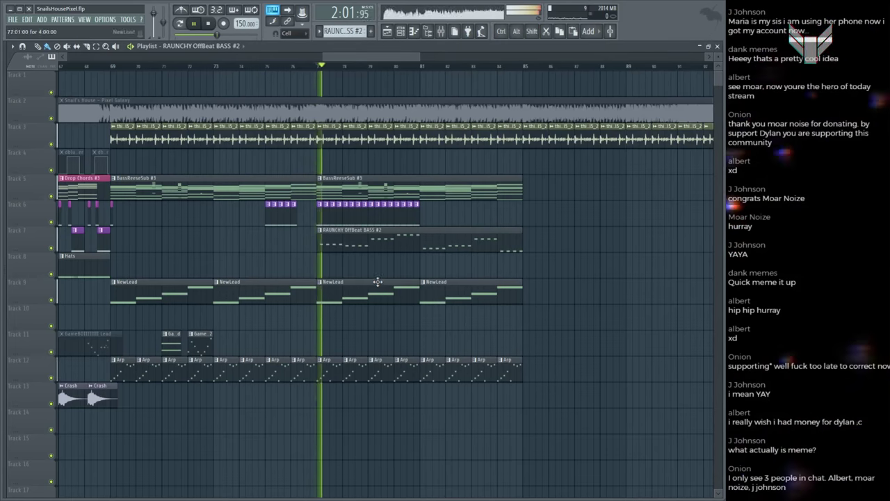
{"action": "key", "text": "space"}
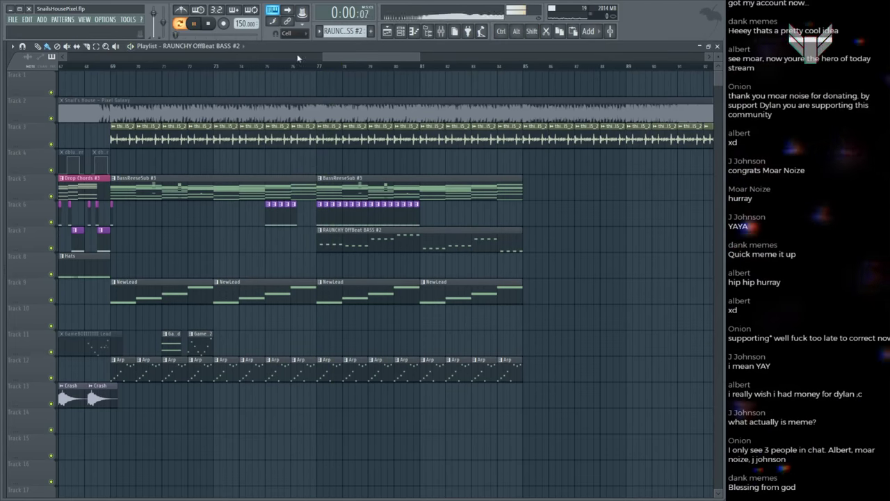
Step: Switch 3x Osc #3's oscillator 1 from saw to a square wave
{"action": "key", "text": "F6"}
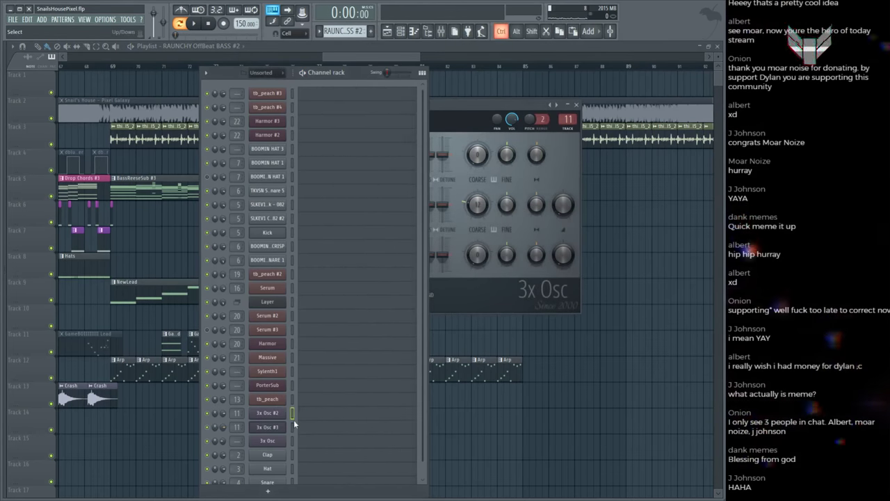
{"action": "left_click", "coordinate": [365, 163]}
{"action": "key", "text": "space"}
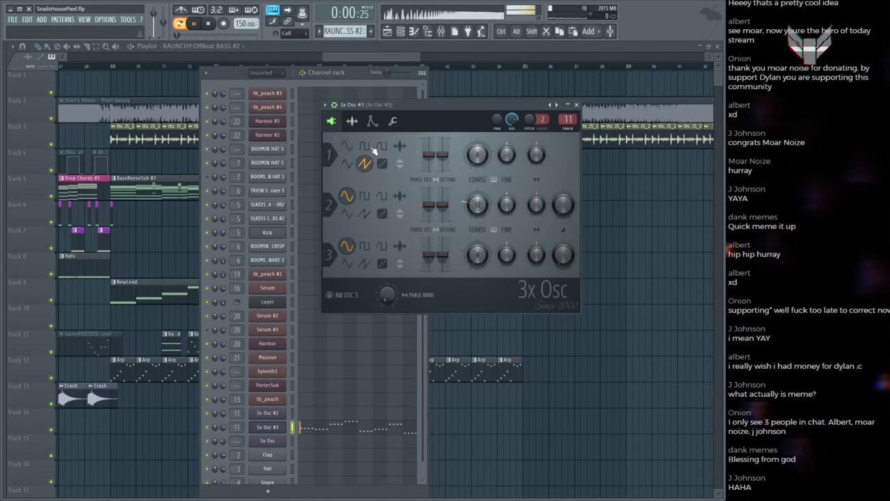
{"action": "left_click", "coordinate": [367, 147]}
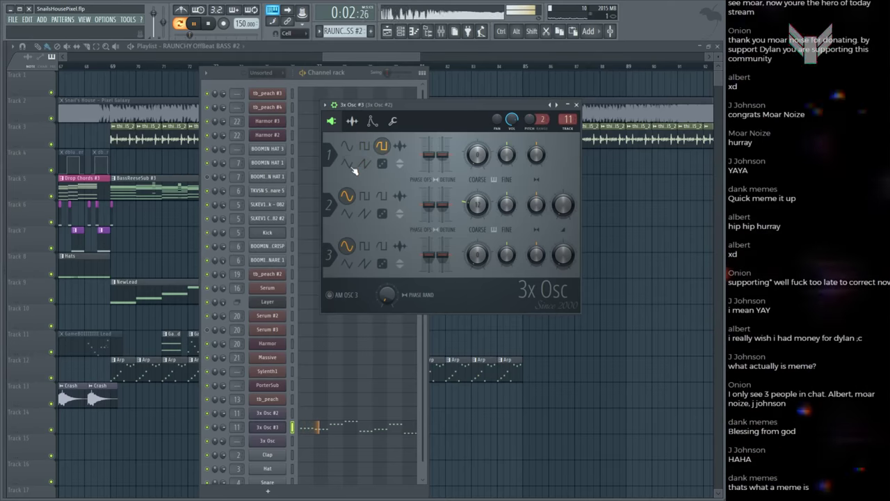
{"action": "left_click", "coordinate": [623, 233]}
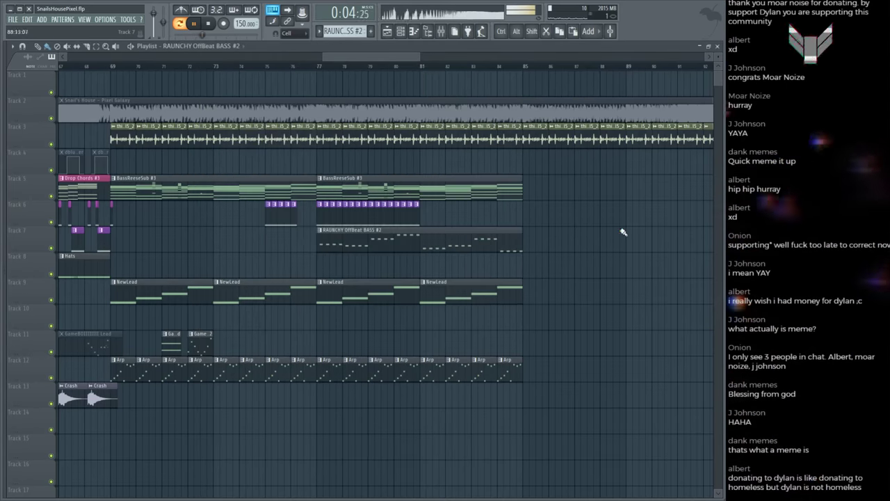
{"action": "key", "text": "F5"}
{"action": "left_click", "coordinate": [468, 83]}
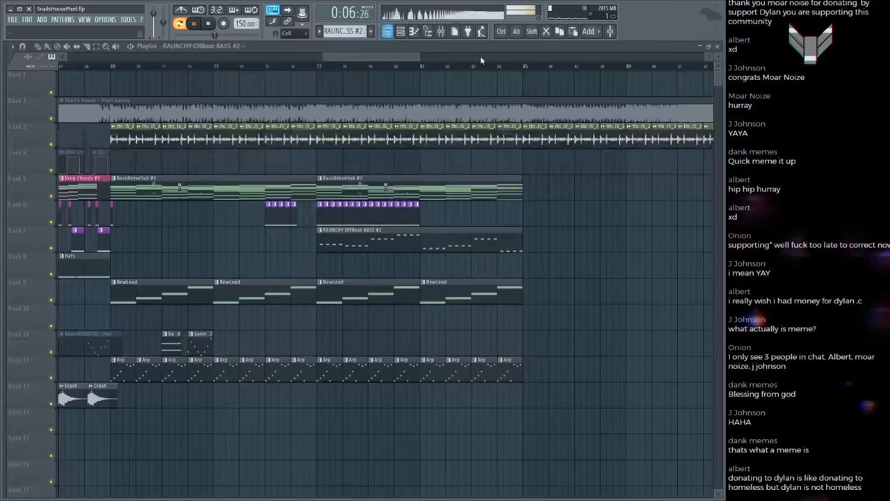
{"action": "scroll", "coordinate": [340, 62], "scroll_direction": "down", "scroll_amount": 5}
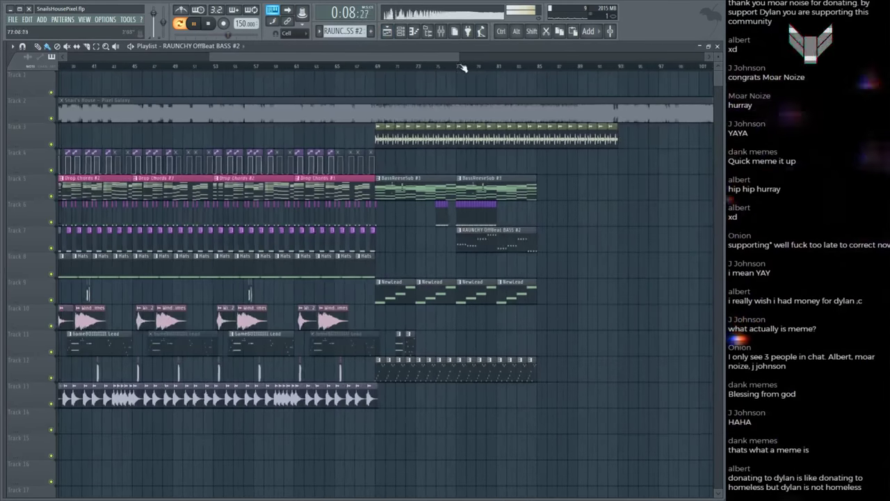
{"action": "scroll", "coordinate": [483, 69], "scroll_direction": "up", "scroll_amount": 4}
{"action": "left_click", "coordinate": [243, 110]}
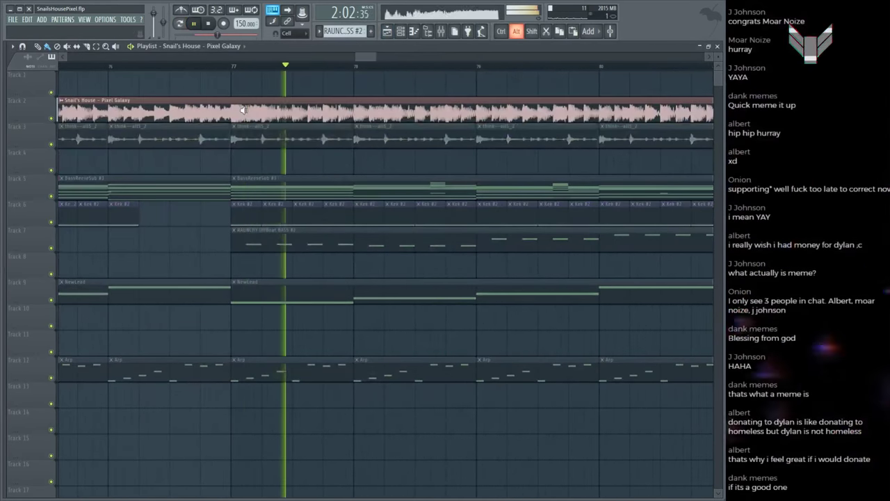
{"action": "key", "text": "space"}
{"action": "left_click", "coordinate": [265, 249]}
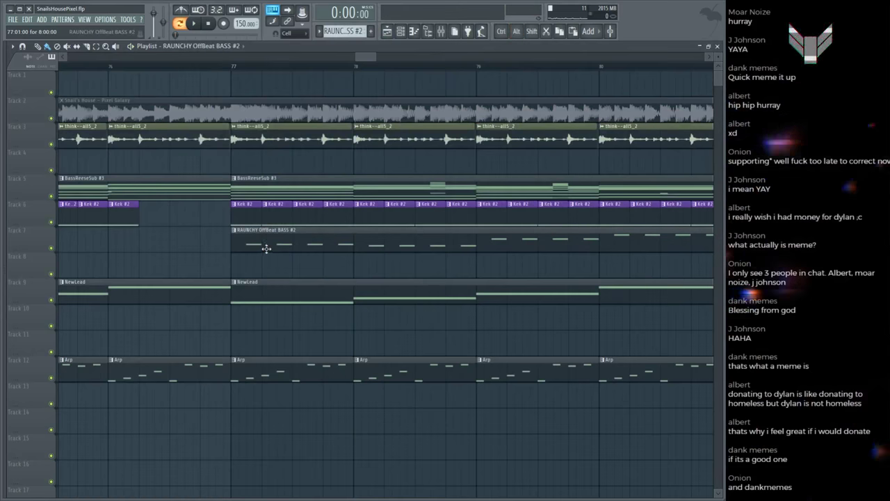
{"action": "double_click", "coordinate": [267, 248]}
Step: Open 3x Osc #3 and audition saw, square and other waveforms on oscillator 3
{"action": "left_click", "coordinate": [271, 429]}
{"action": "key", "text": "space"}
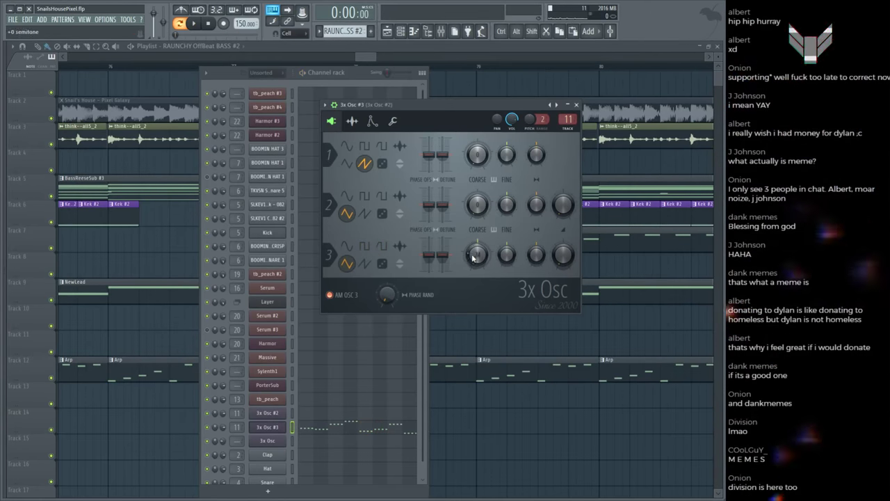
{"action": "left_click", "coordinate": [363, 263]}
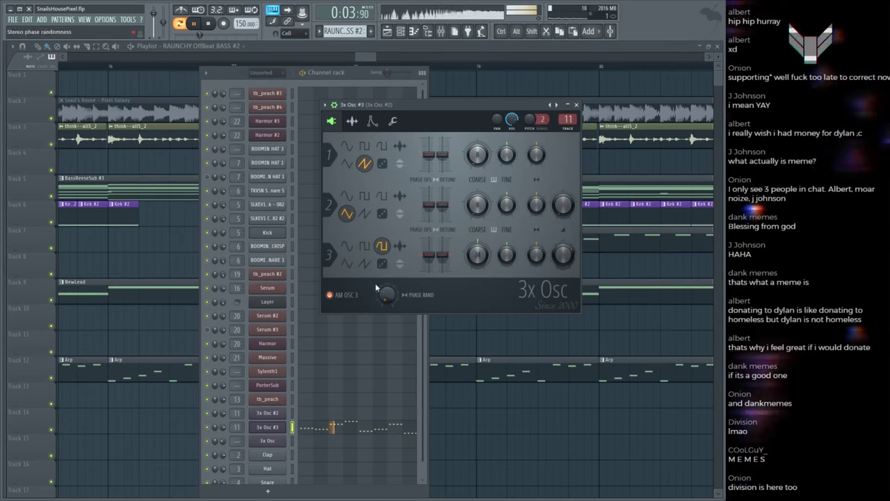
{"action": "left_click", "coordinate": [382, 246]}
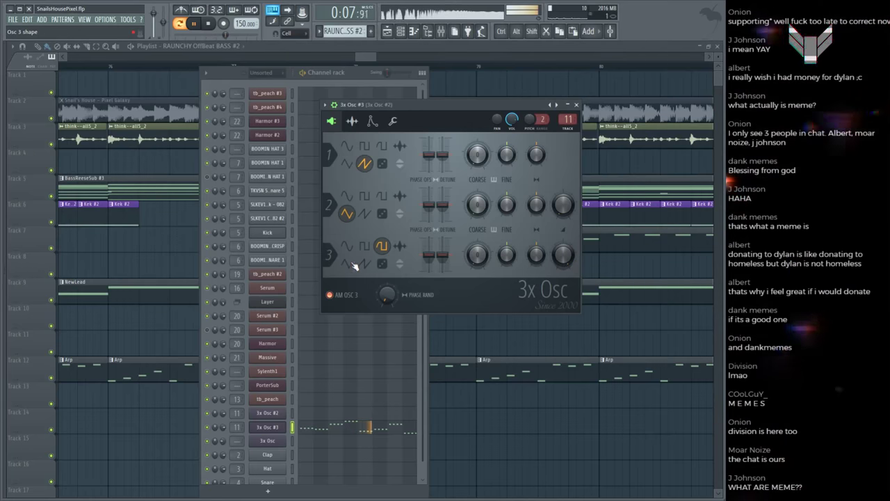
{"action": "left_click", "coordinate": [348, 263]}
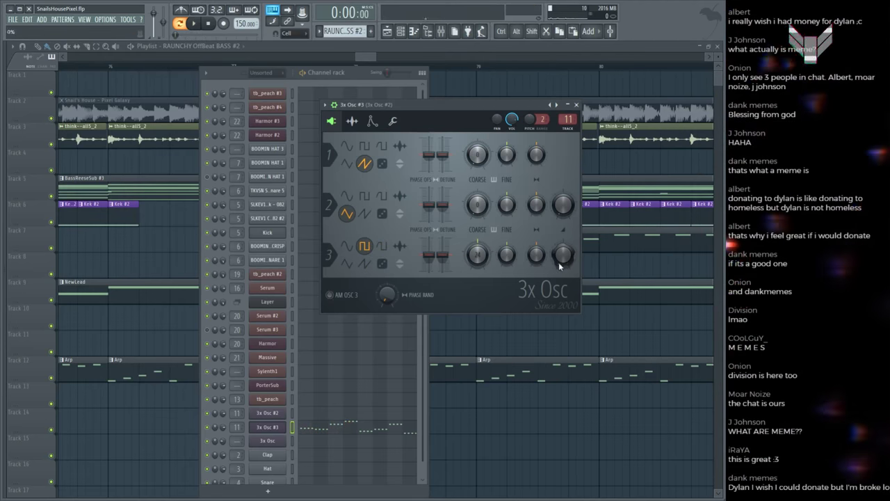
{"action": "key", "text": "space"}
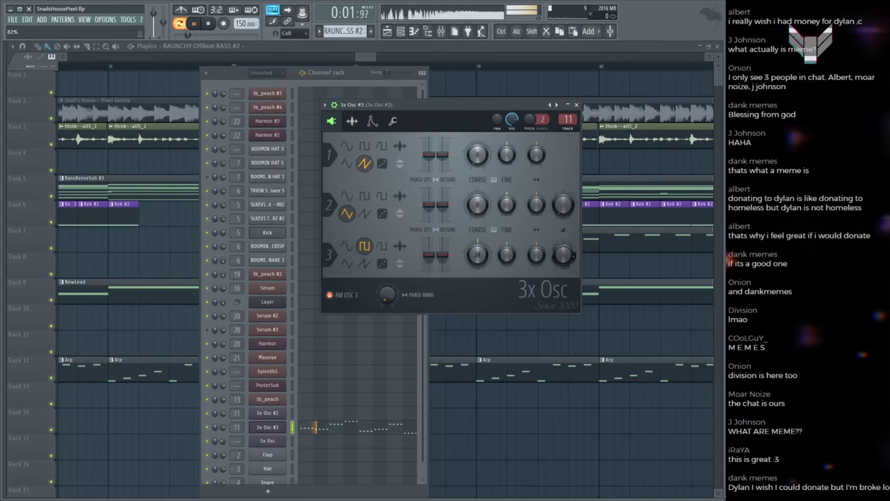
Step: Compare the pluck against the Snail's House reference clip in the playlist
{"action": "key", "text": "F5"}
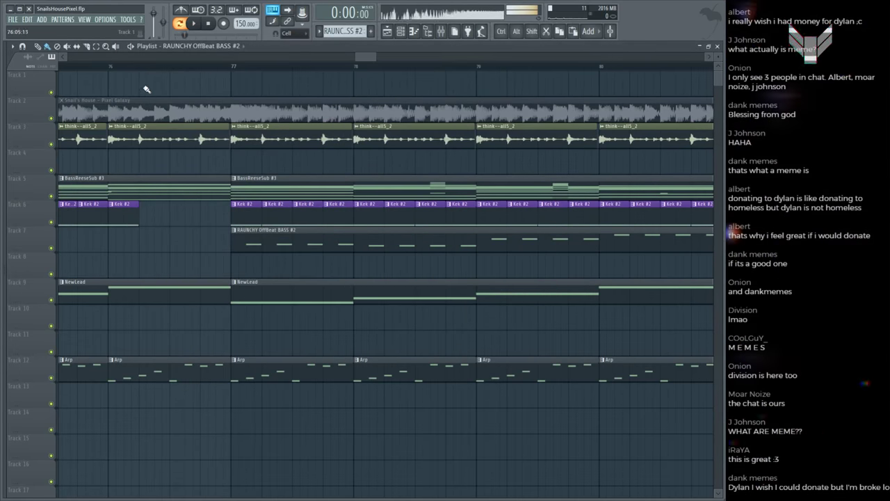
{"action": "left_click", "coordinate": [235, 111]}
{"action": "key", "text": "space"}
{"action": "key", "text": "F6"}
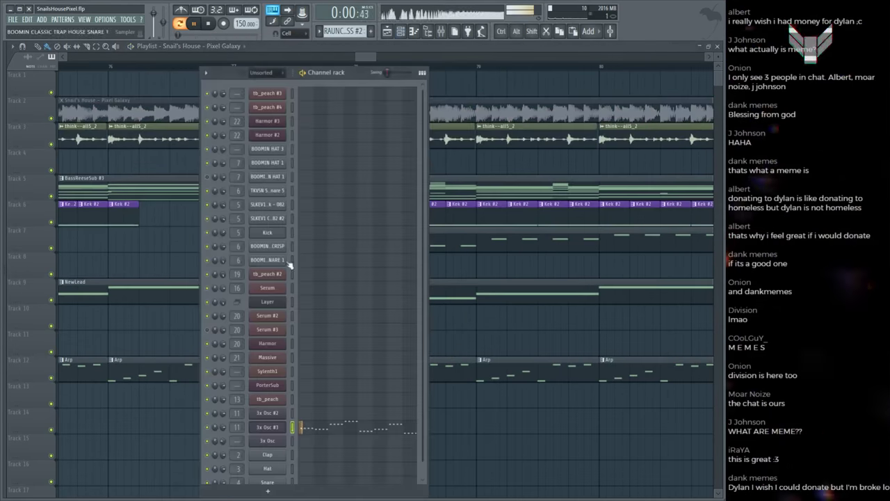
Step: Set 3x Osc #3's oscillators 1 and 3 to square waves and check its wrench settings
{"action": "left_click", "coordinate": [272, 427]}
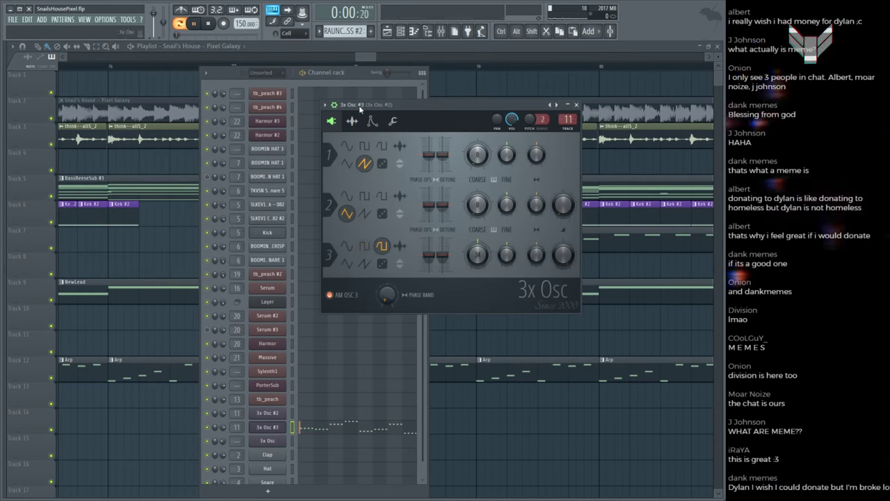
{"action": "left_click", "coordinate": [364, 245]}
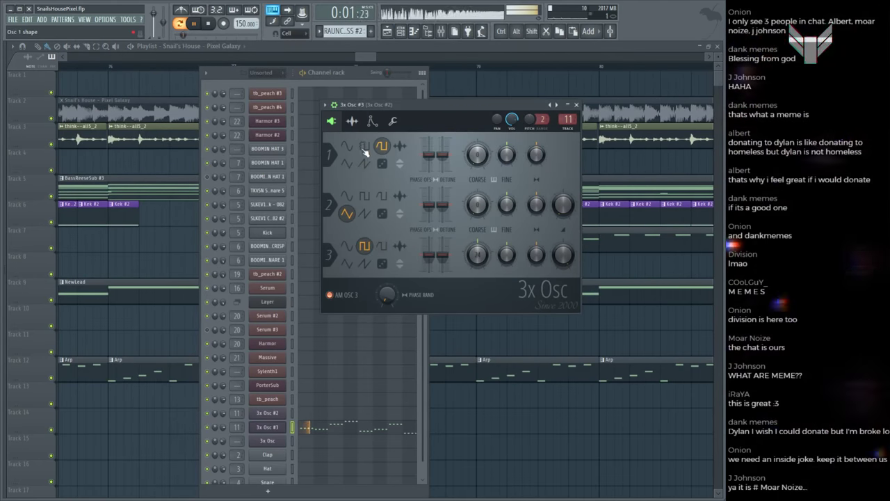
{"action": "left_click", "coordinate": [382, 247]}
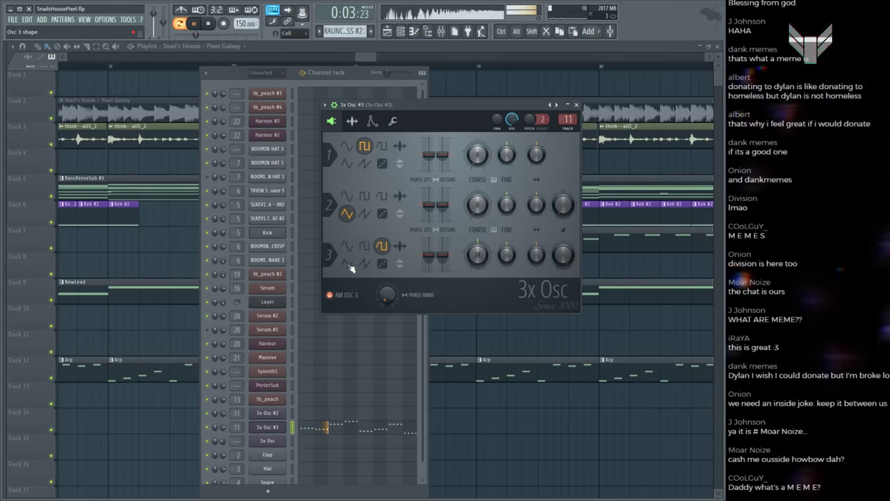
{"action": "left_click", "coordinate": [392, 121]}
{"action": "key", "text": "space"}
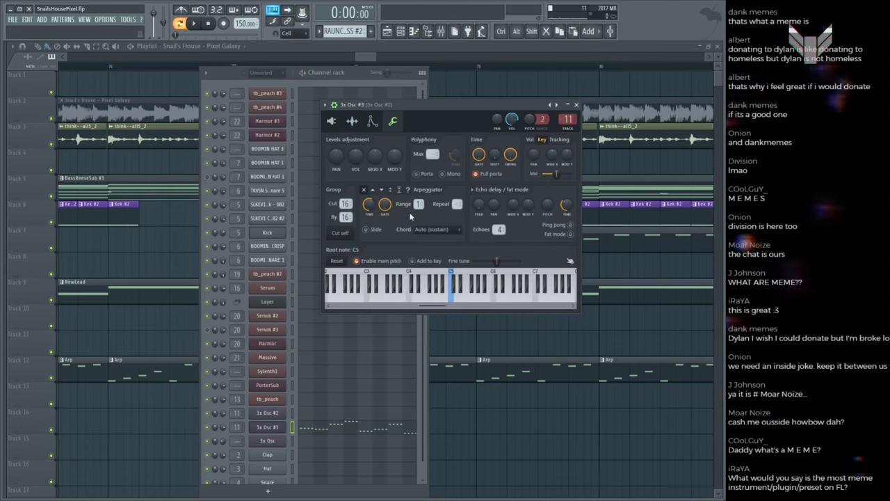
{"action": "key", "text": "space"}
{"action": "left_click", "coordinate": [245, 157]}
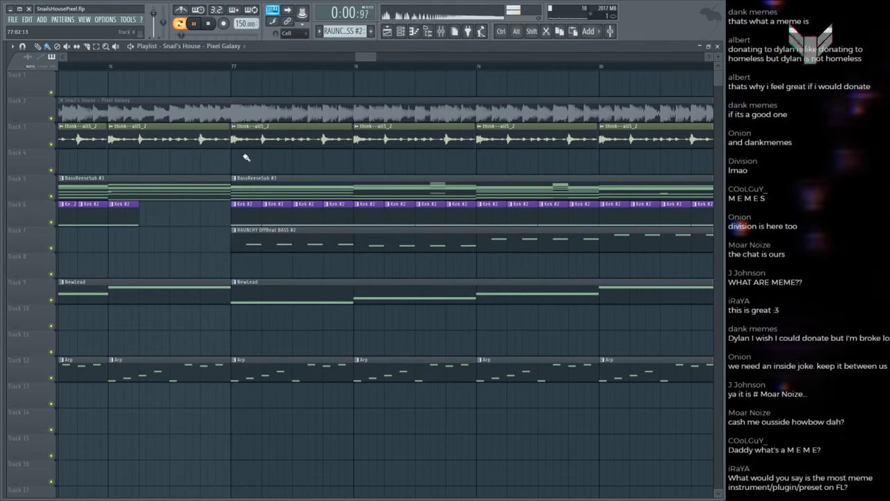
Step: Play the drop from bar 77 and save the project as SnailsHousePixel.flp
{"action": "key", "text": "space"}
{"action": "key", "text": "space"}
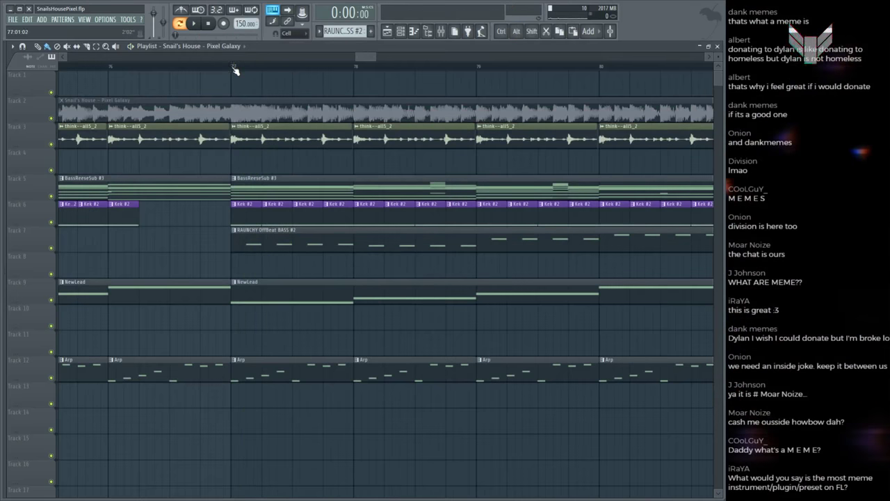
{"action": "key", "text": "space"}
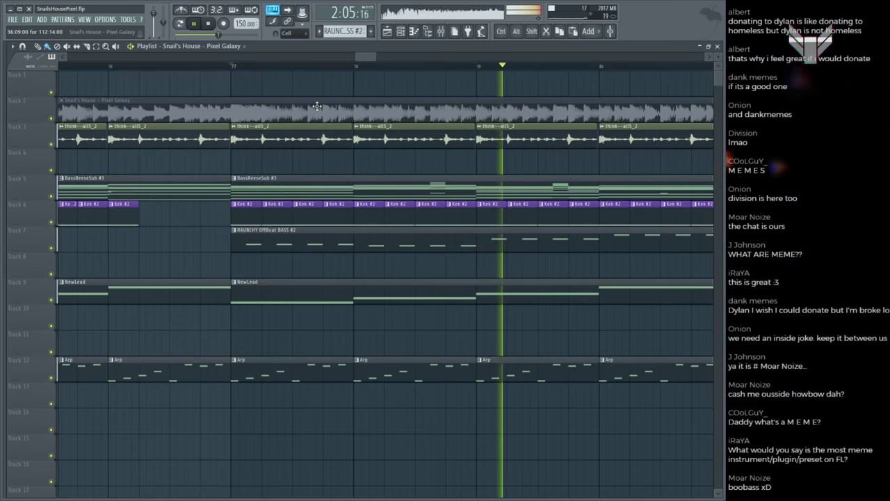
{"action": "key", "text": "space"}
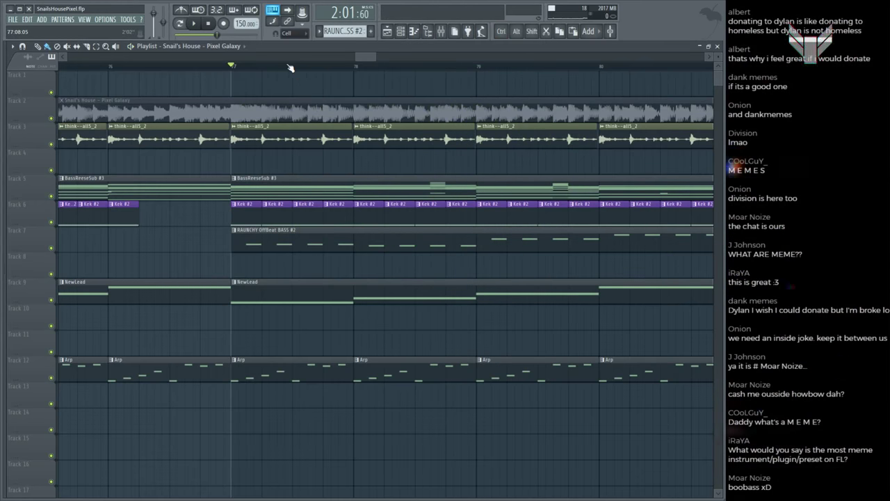
{"action": "scroll", "coordinate": [290, 68], "scroll_direction": "down", "scroll_amount": 5}
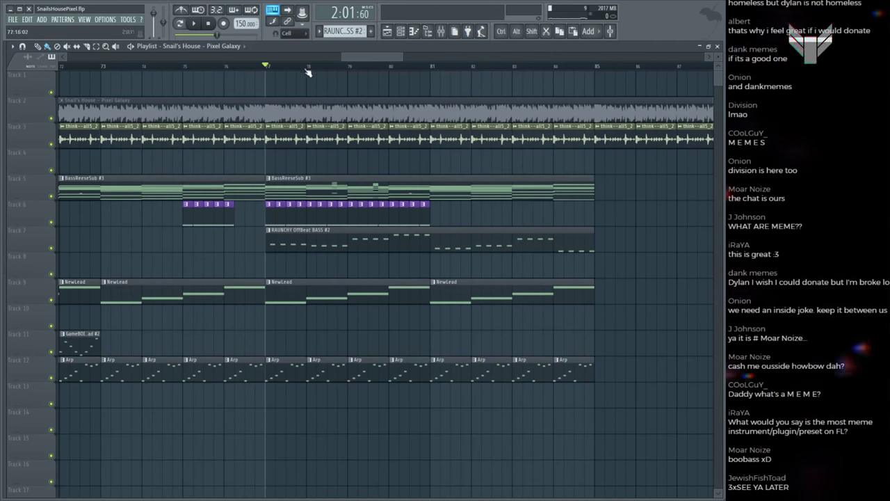
{"action": "scroll", "coordinate": [278, 73], "scroll_direction": "up", "scroll_amount": 3}
{"action": "key", "text": "space"}
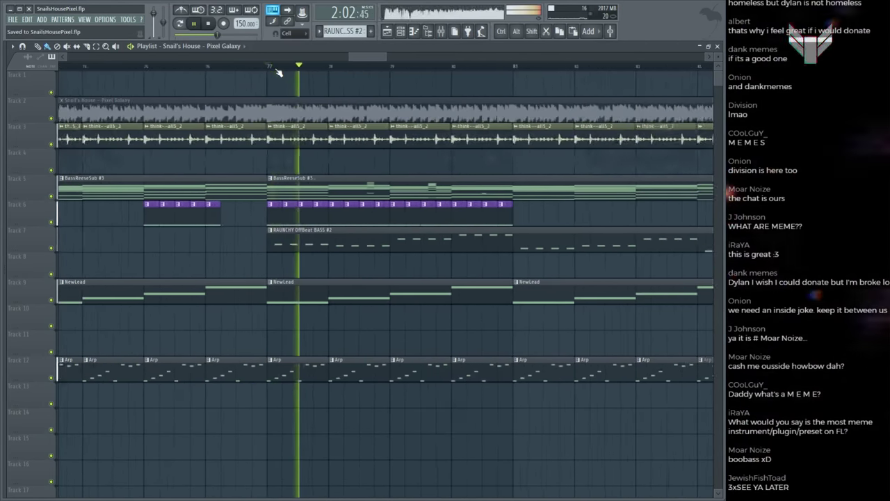
{"action": "key", "text": "space"}
{"action": "key", "text": "ctrl+s"}
{"action": "scroll", "coordinate": [278, 73], "scroll_direction": "down", "scroll_amount": 1}
Step: Preview the Snail's House - Pixel Galaxy reference clip solo from bar 77 repeatedly
{"action": "left_click", "coordinate": [268, 105], "text": "alt"}
{"action": "key", "text": "space"}
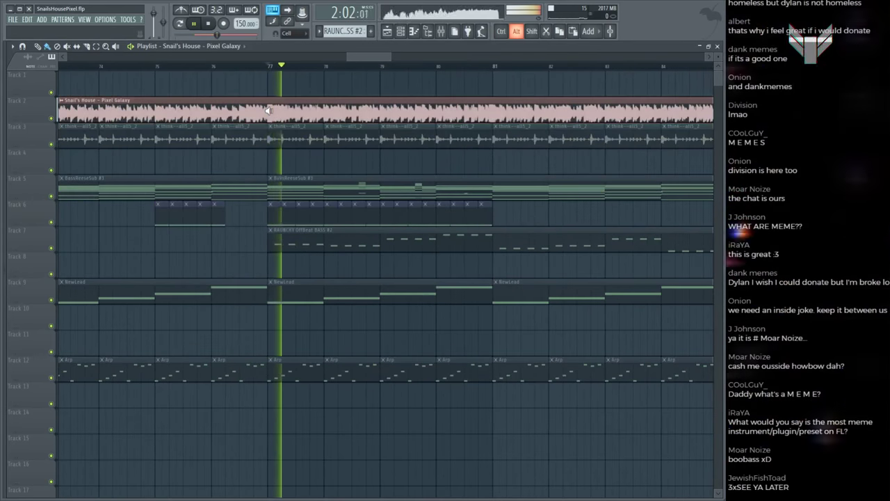
{"action": "key", "text": "space"}
{"action": "key", "text": "space"}
{"action": "key", "text": "space"}
{"action": "key", "text": "space"}
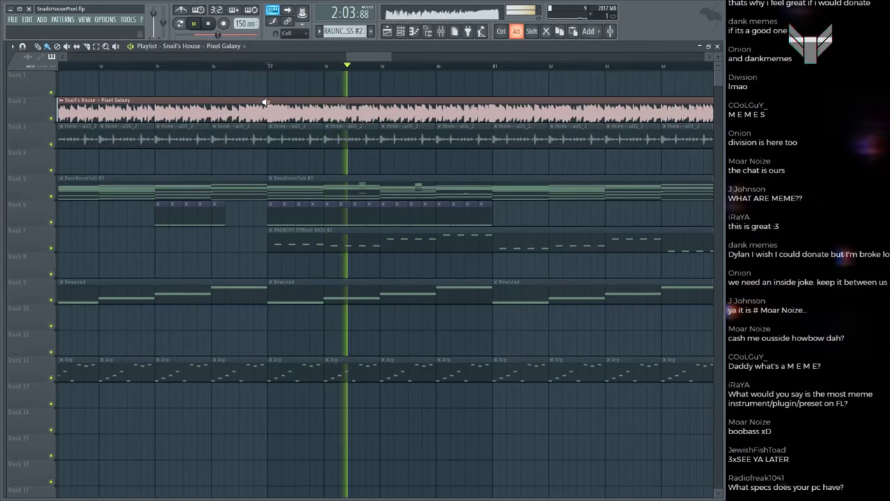
{"action": "key", "text": "space"}
{"action": "scroll", "coordinate": [271, 69], "scroll_direction": "up", "scroll_amount": 5}
{"action": "left_click", "coordinate": [256, 108], "text": "alt"}
{"action": "key", "text": "space"}
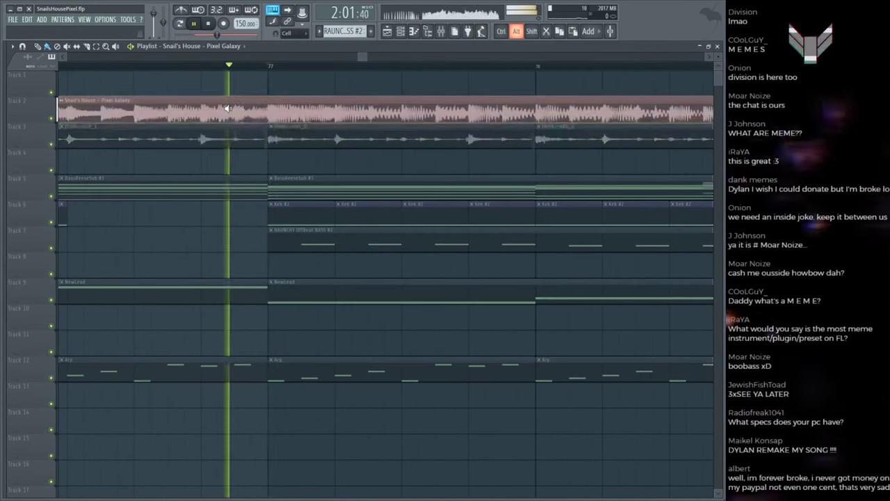
{"action": "key", "text": "space"}
{"action": "left_click", "coordinate": [255, 107], "text": "alt"}
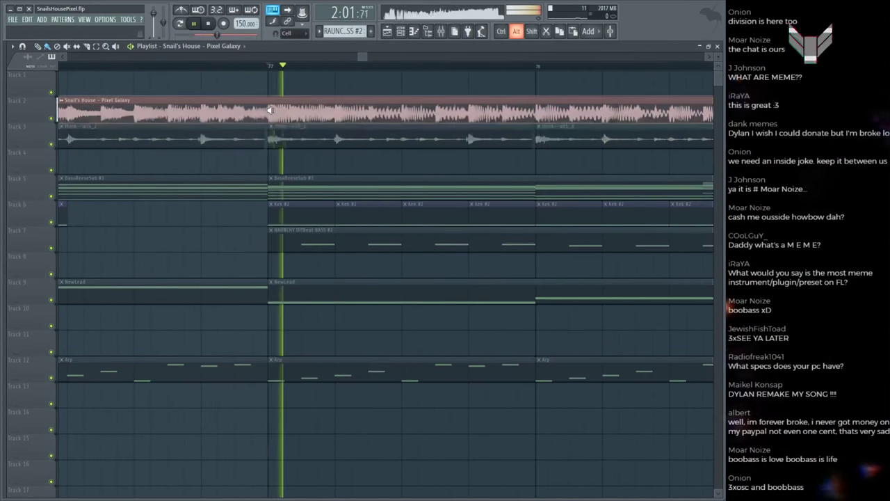
{"action": "left_click", "coordinate": [264, 109], "text": "alt"}
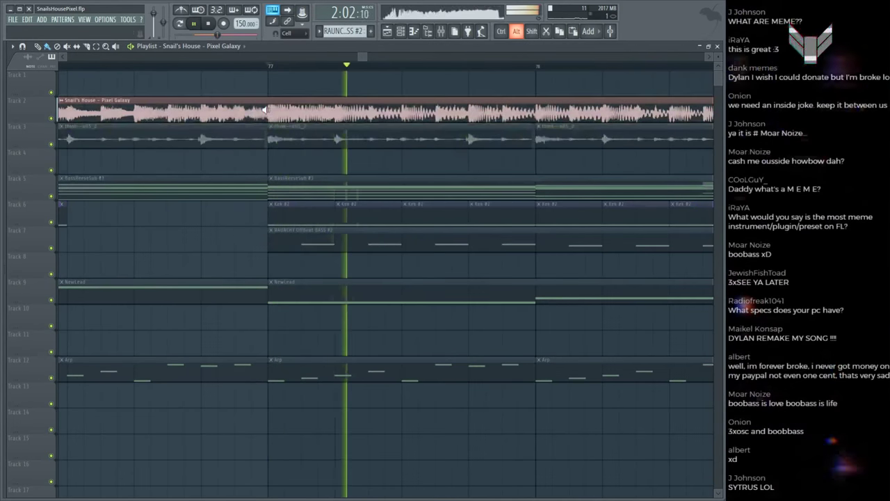
{"action": "left_click", "coordinate": [264, 108], "text": "alt"}
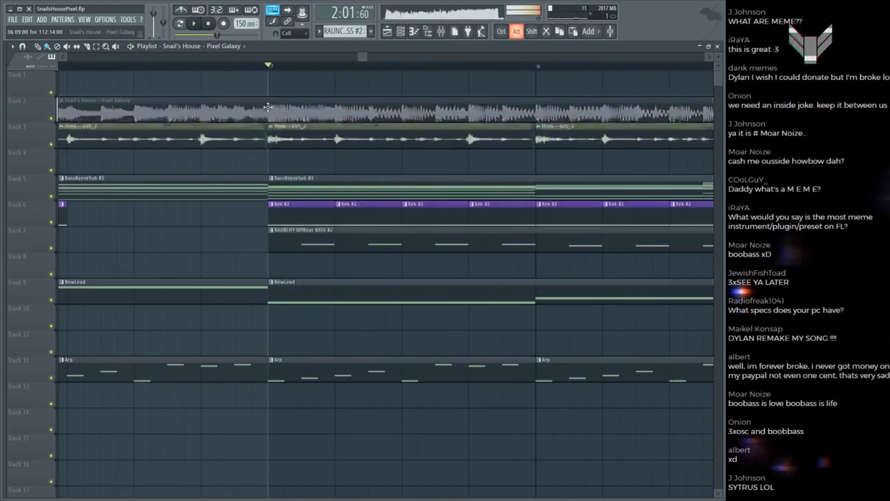
{"action": "left_click", "coordinate": [263, 107], "text": "alt"}
Step: Copy all the 3x Osc #3 pluck notes an octave higher in the piano roll
{"action": "double_click", "coordinate": [318, 245]}
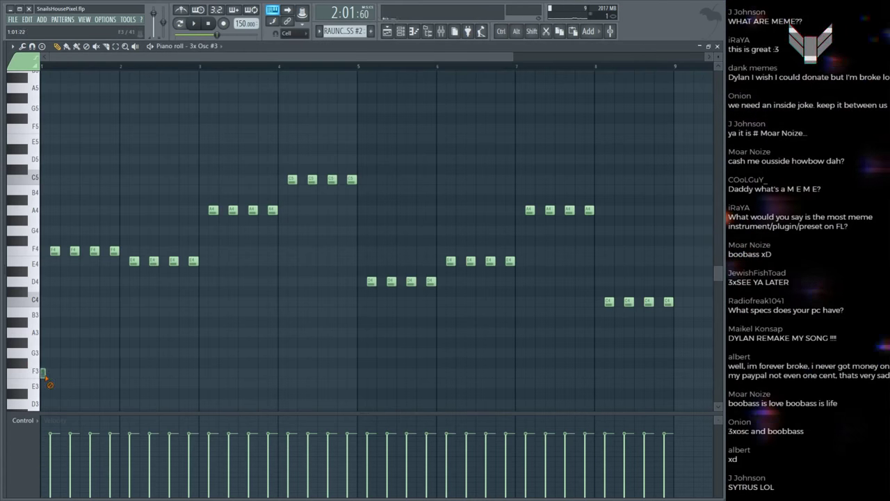
{"action": "left_click_drag", "start_coordinate": [675, 339], "coordinate": [42, 165]}
{"action": "left_click_drag", "start_coordinate": [54, 250], "coordinate": [103, 176]}
{"action": "key", "text": "space"}
{"action": "left_click", "coordinate": [143, 169]}
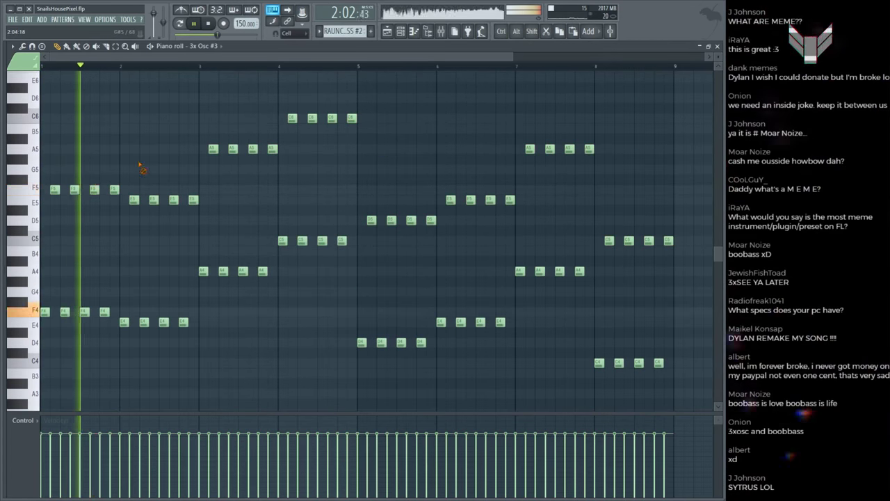
{"action": "scroll", "coordinate": [204, 143], "scroll_direction": "down", "scroll_amount": 3}
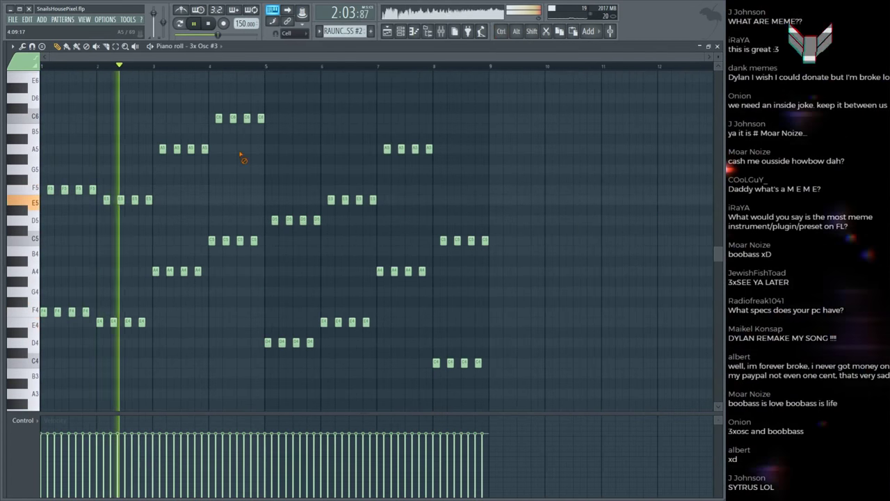
Step: Check the channel rack and the mixer's Master effects, then return to the Playlist
{"action": "key", "text": "F6"}
{"action": "key", "text": "F9"}
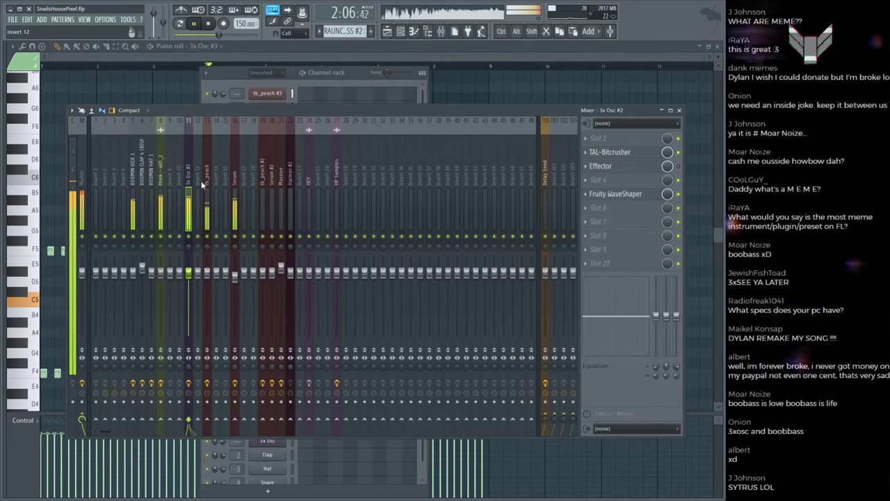
{"action": "key", "text": "space"}
{"action": "key", "text": "F6"}
{"action": "key", "text": "space"}
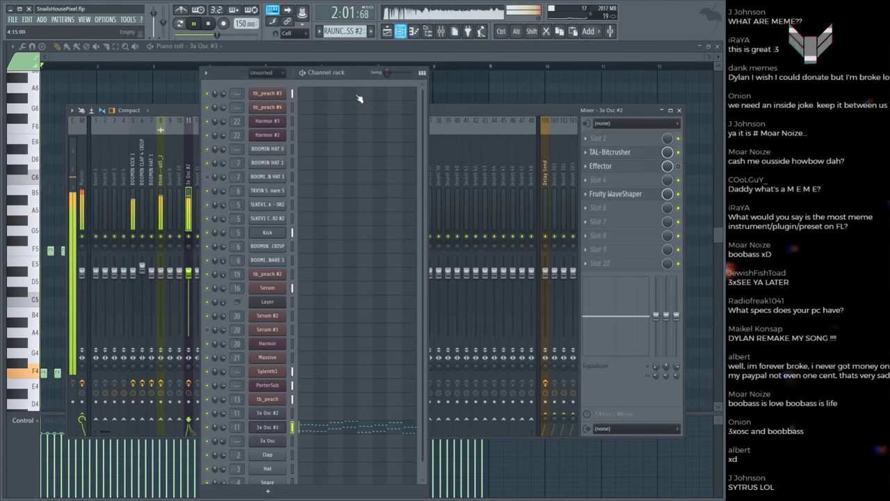
{"action": "left_click", "coordinate": [80, 156]}
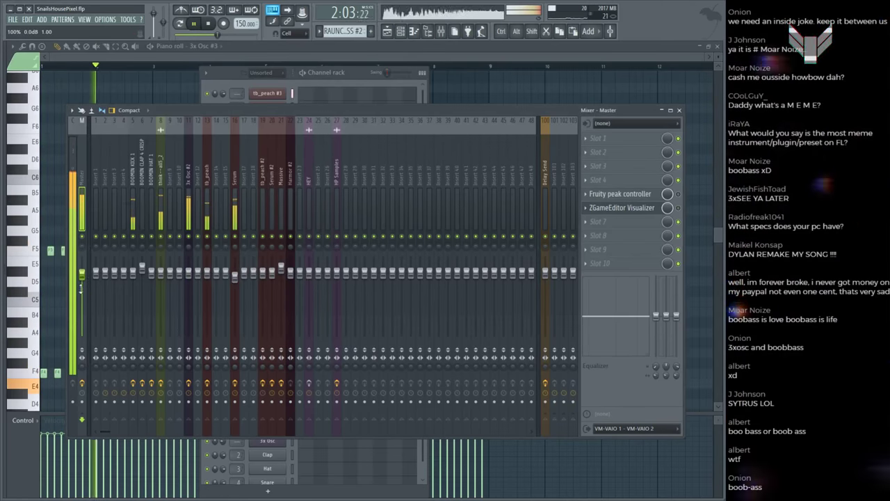
{"action": "key", "text": "F5"}
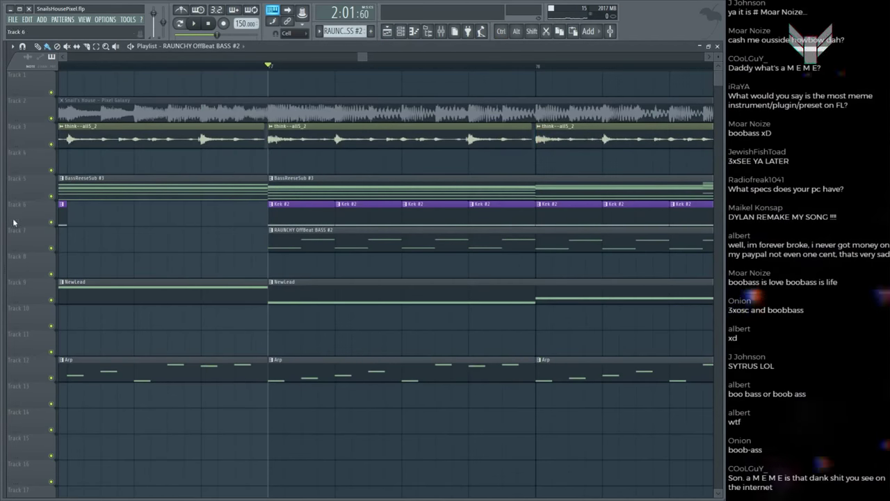
Step: Zoom out the Playlist and save the project as SnailsHousePixel.flp
{"action": "scroll", "coordinate": [277, 61], "scroll_direction": "down", "scroll_amount": 5}
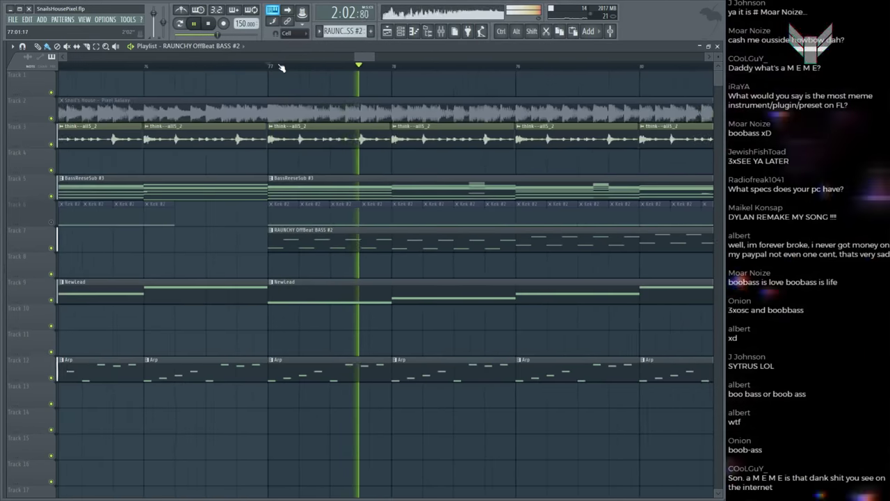
{"action": "key", "text": "ctrl"}
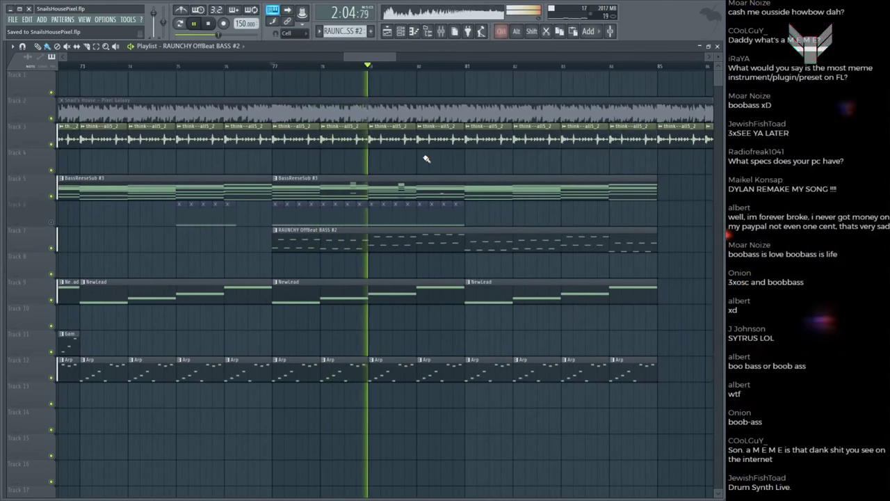
{"action": "scroll", "coordinate": [368, 84], "scroll_direction": "down", "scroll_amount": 3}
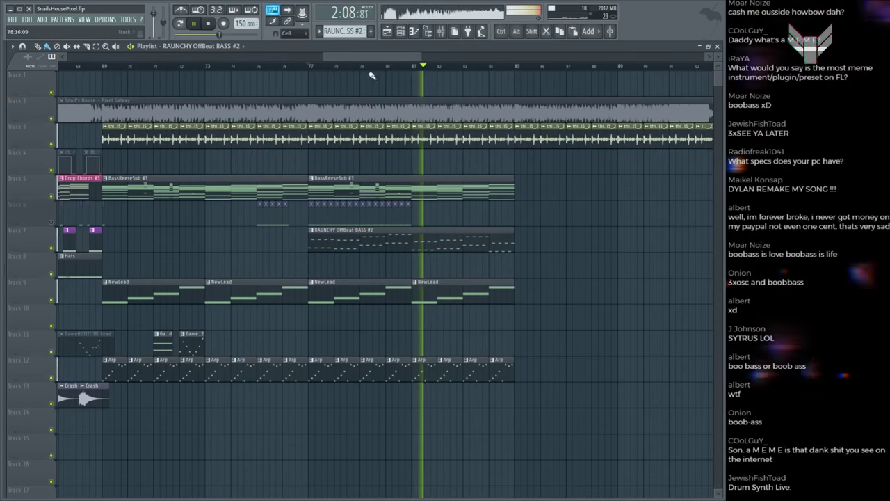
{"action": "key", "text": "ctrl+s"}
Step: Replay the drop from bar 77 and preview the Snail's House reference clip alone
{"action": "scroll", "coordinate": [597, 189], "scroll_direction": "up", "scroll_amount": 1}
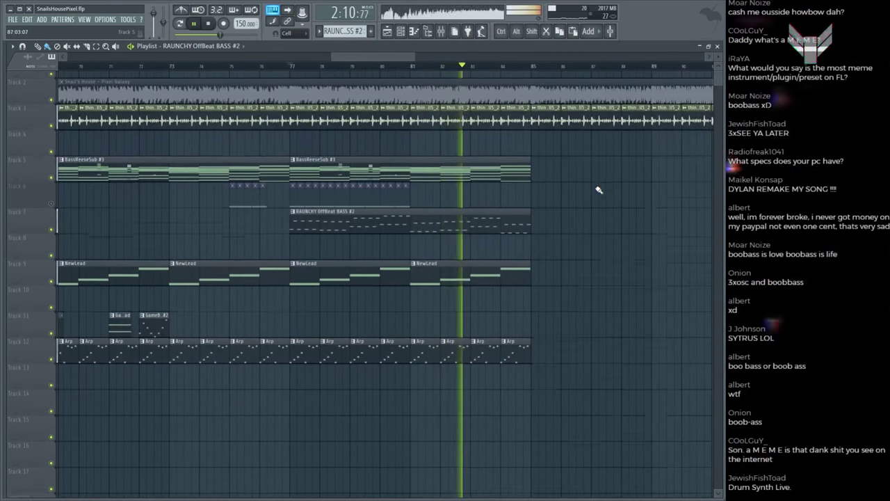
{"action": "scroll", "coordinate": [598, 189], "scroll_direction": "down", "scroll_amount": 1}
{"action": "scroll", "coordinate": [473, 132], "scroll_direction": "up", "scroll_amount": 1}
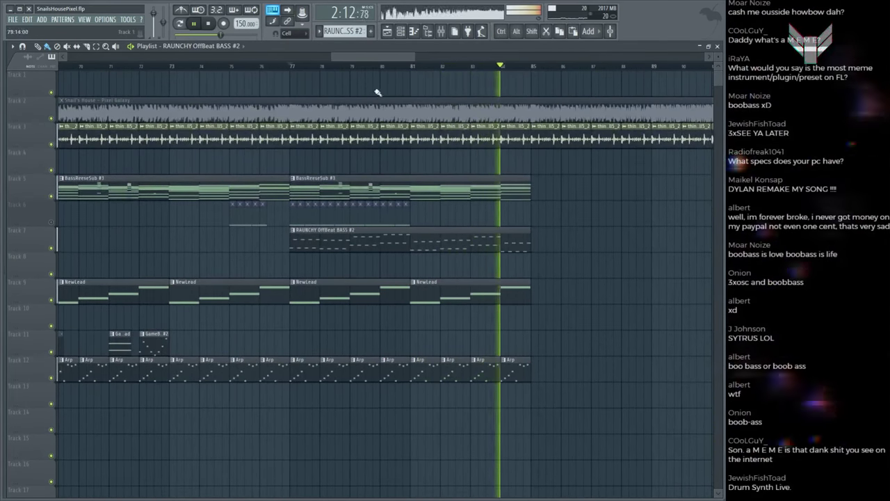
{"action": "left_click", "coordinate": [293, 66]}
{"action": "scroll", "coordinate": [290, 104], "scroll_direction": "up", "scroll_amount": 3}
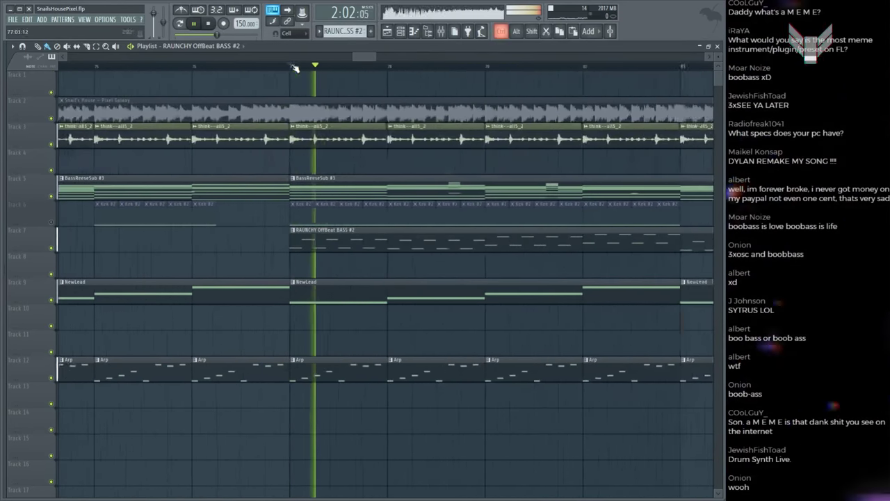
{"action": "left_click", "coordinate": [290, 106], "text": "alt"}
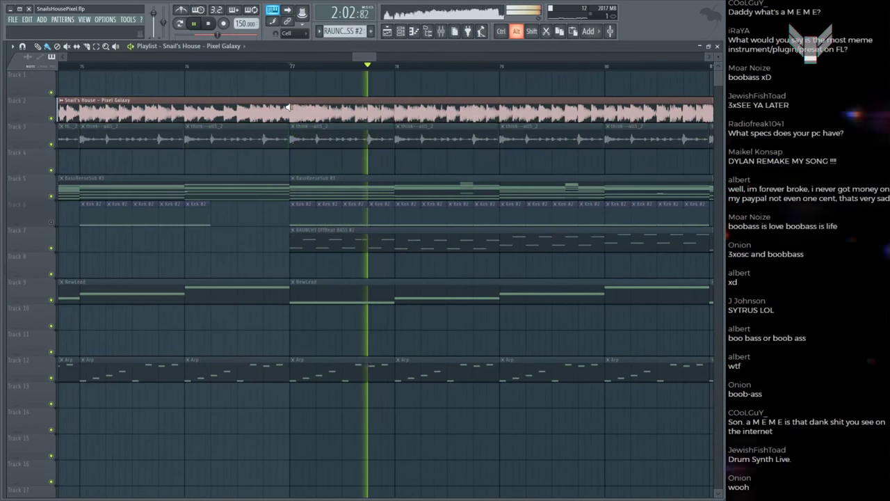
Step: Browse the 3x Osc #3 envelope and oscillator settings and bring up its pluck notes in the piano roll
{"action": "key", "text": "F6"}
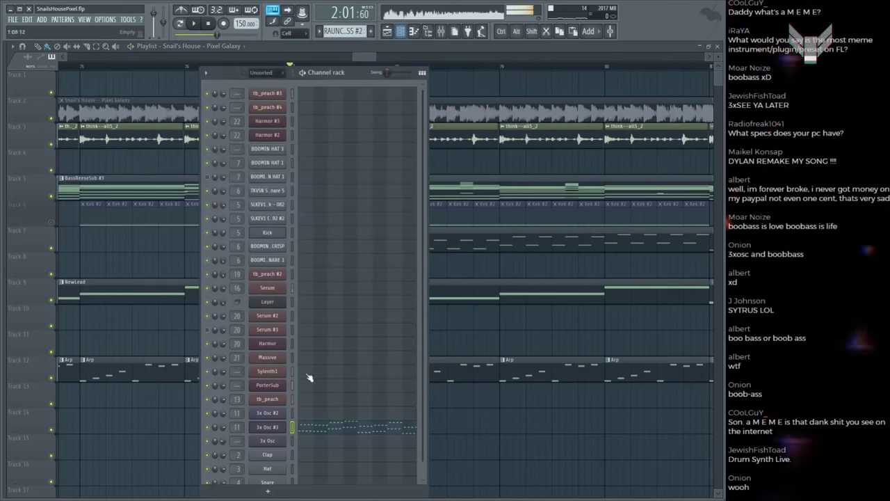
{"action": "left_click", "coordinate": [279, 430]}
{"action": "left_click", "coordinate": [373, 122]}
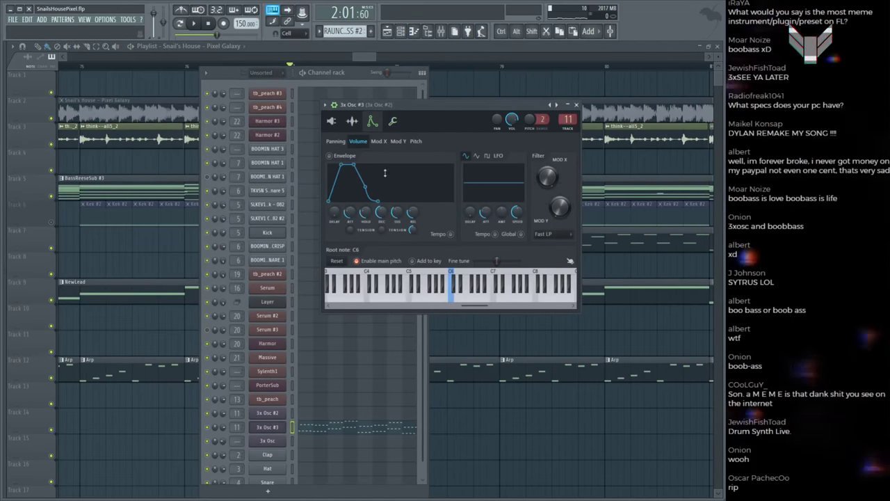
{"action": "left_click", "coordinate": [392, 142]}
{"action": "left_click", "coordinate": [331, 121]}
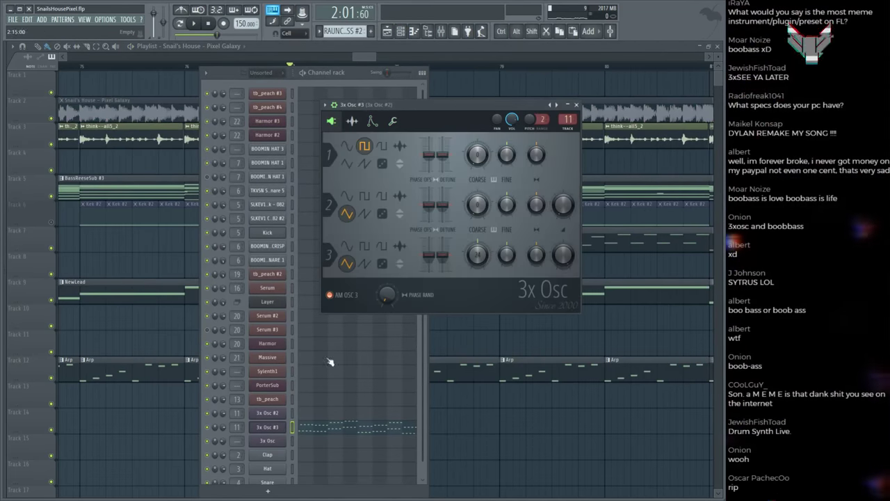
{"action": "left_click", "coordinate": [322, 434]}
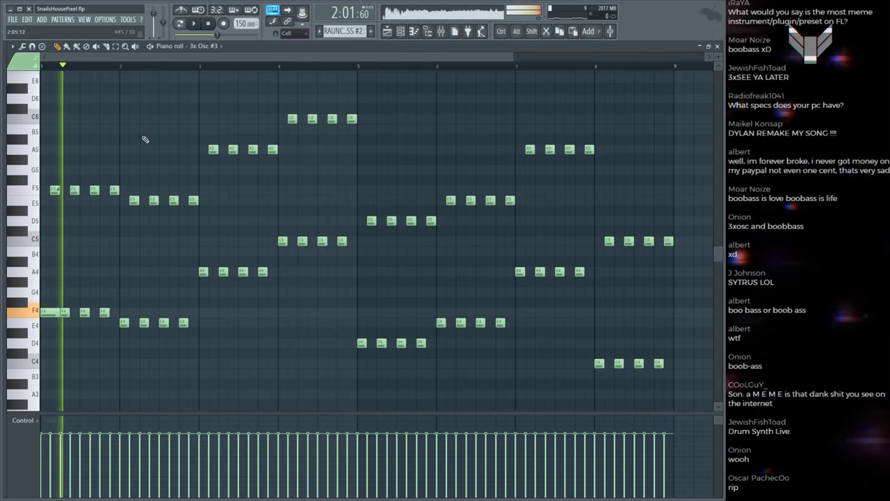
Step: Shorten the first F5 note of the pluck pattern and listen to it in the song
{"action": "key", "text": "space"}
{"action": "scroll", "coordinate": [135, 167], "scroll_direction": "up", "scroll_amount": 4}
{"action": "left_click_drag", "start_coordinate": [135, 189], "coordinate": [111, 190]}
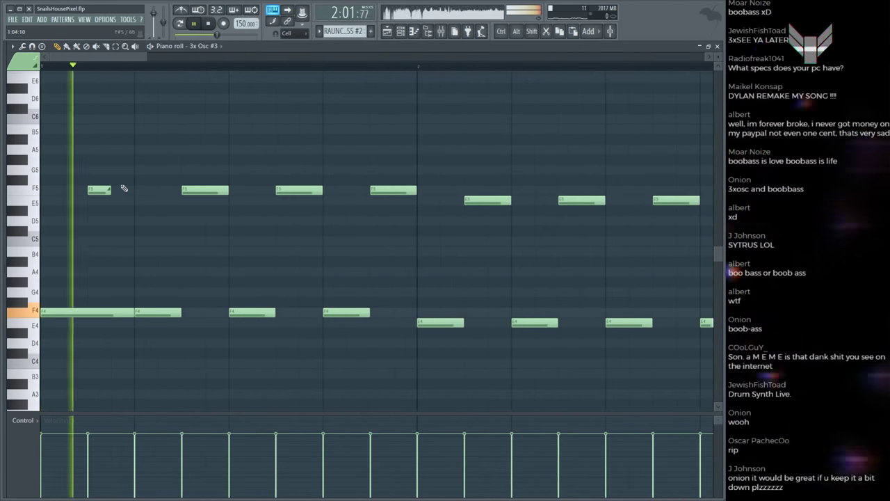
{"action": "key", "text": "F5"}
{"action": "key", "text": "space"}
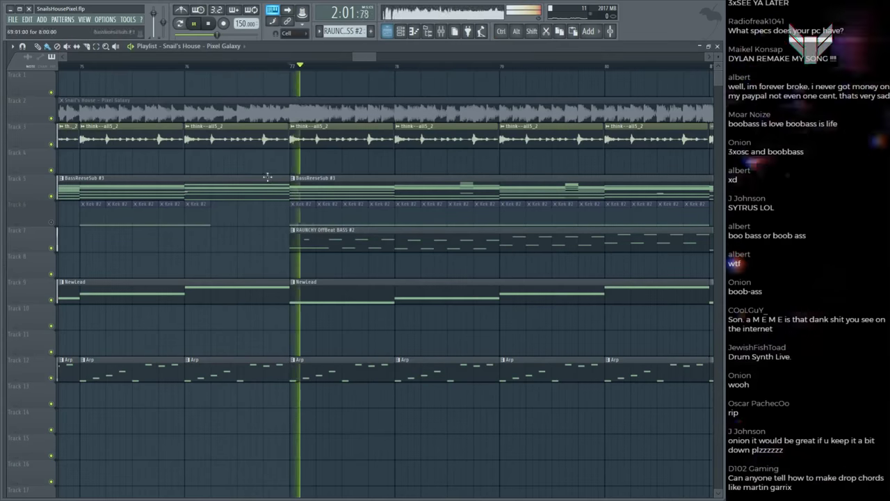
{"action": "key", "text": "space"}
{"action": "key", "text": "space"}
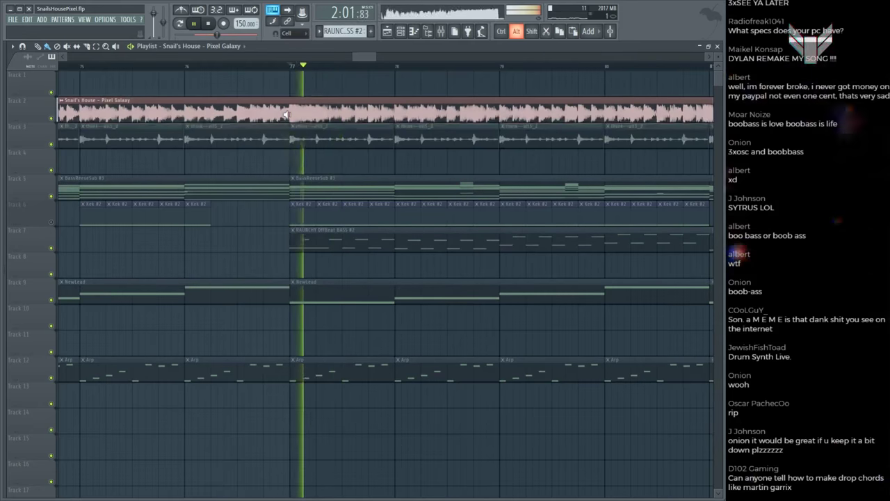
{"action": "key", "text": "space"}
{"action": "key", "text": "F7"}
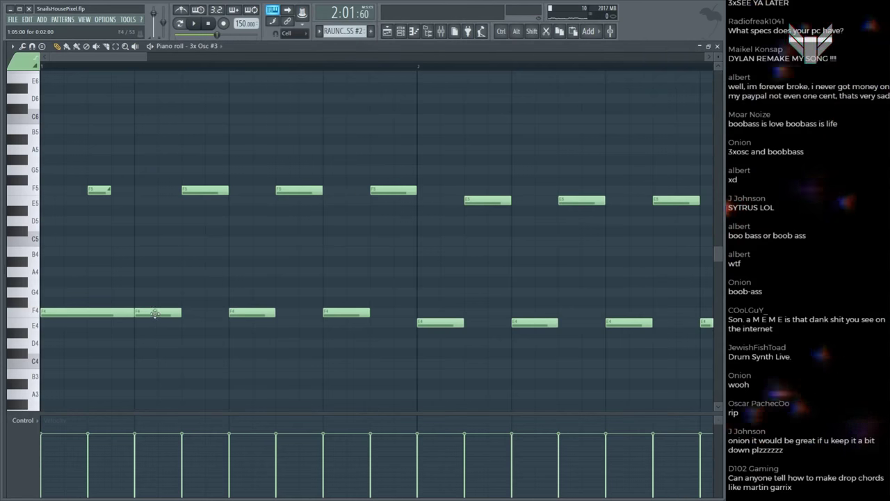
Step: Move an F4 note one beat later, delete the F5 after it, and save the project
{"action": "left_click_drag", "start_coordinate": [154, 313], "coordinate": [201, 312]}
{"action": "right_click", "coordinate": [206, 190]}
{"action": "key", "text": "space"}
{"action": "key", "text": "ctrl+s"}
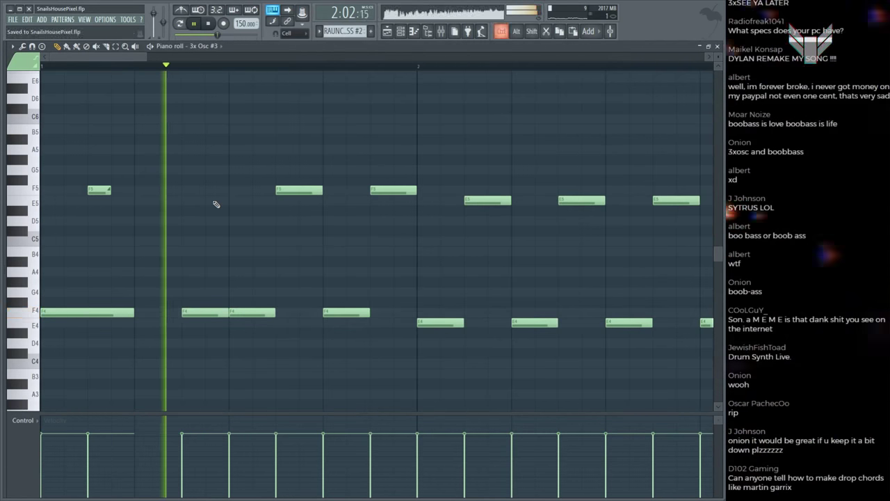
{"action": "key", "text": "space"}
{"action": "key", "text": "F6"}
{"action": "key", "text": "F5"}
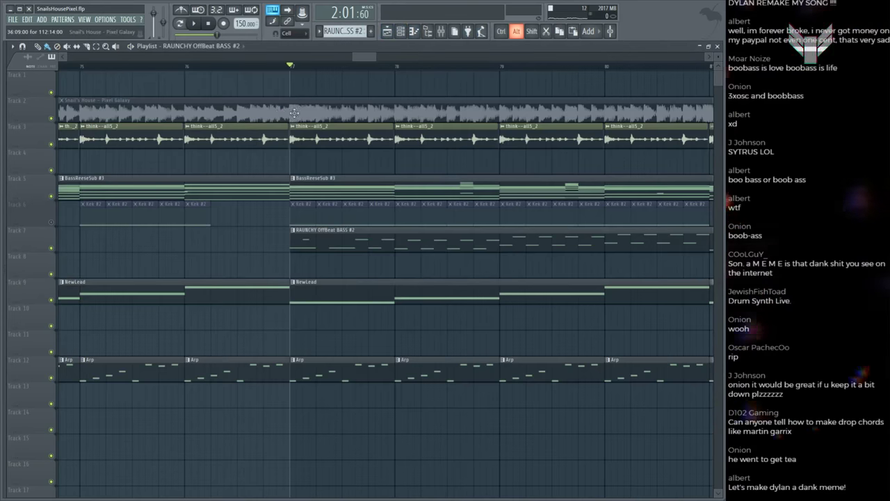
Step: Play the original Pixel Galaxy reference clip from bar 77 for comparison
{"action": "left_click", "coordinate": [295, 113]}
{"action": "key", "text": "space"}
{"action": "key", "text": "space"}
{"action": "key", "text": "space"}
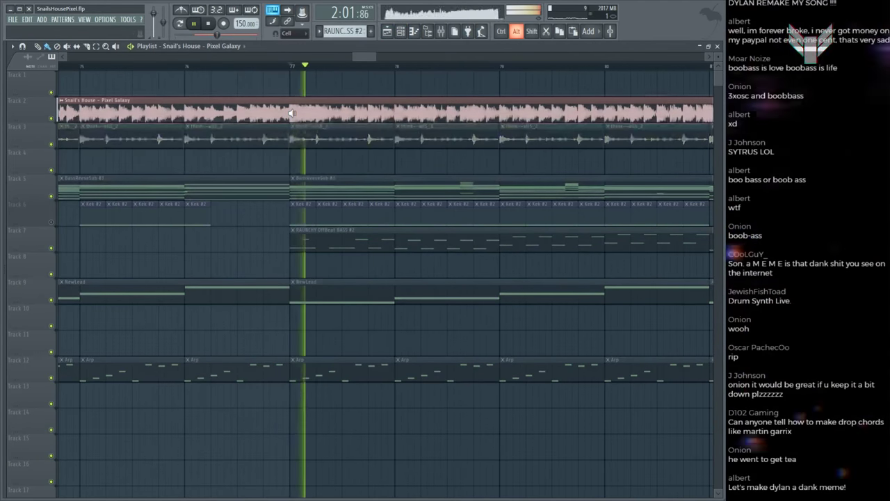
{"action": "left_click", "coordinate": [292, 113]}
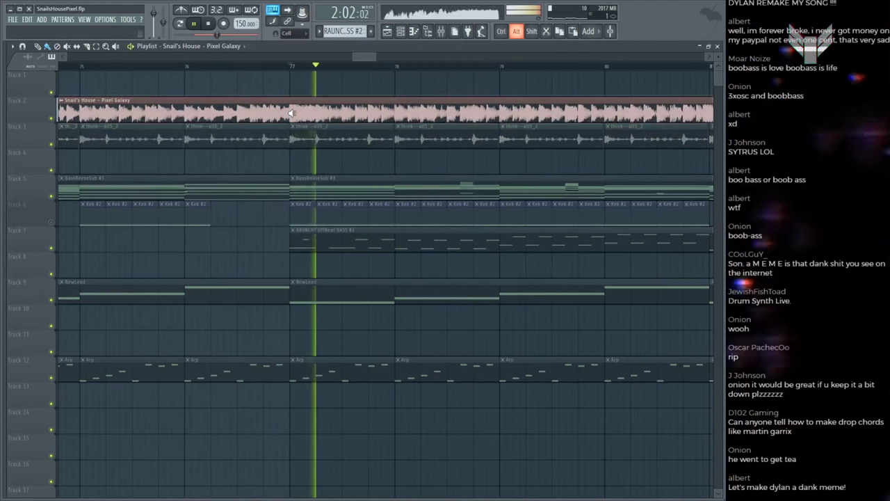
{"action": "left_click", "coordinate": [291, 113]}
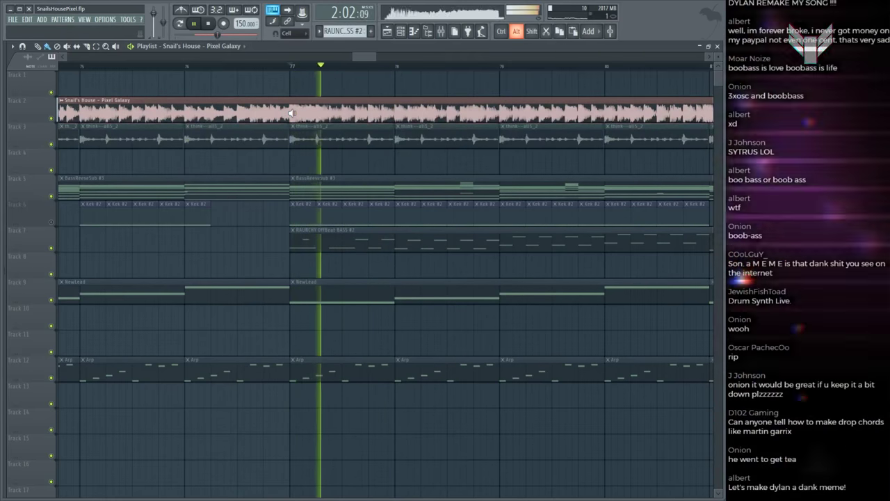
{"action": "key", "text": "space"}
Step: Move two more F4 notes of the 3x Osc #3 pattern one beat later
{"action": "double_click", "coordinate": [356, 248]}
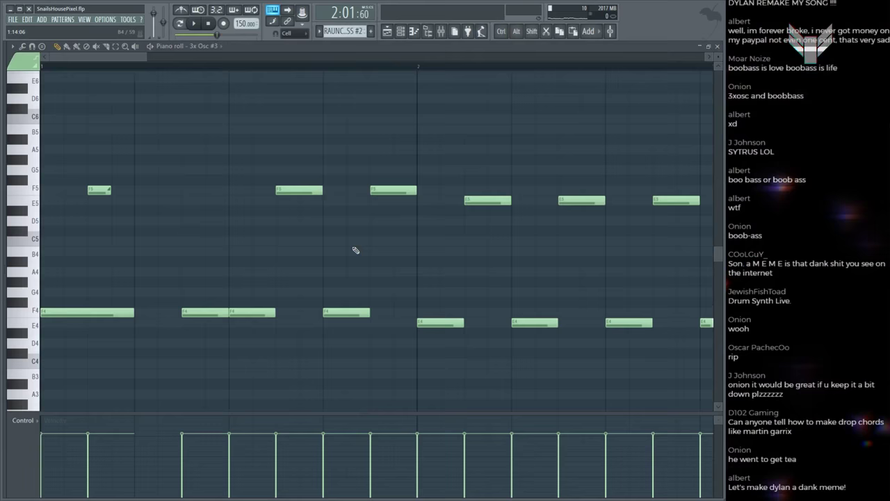
{"action": "left_click_drag", "start_coordinate": [338, 310], "coordinate": [385, 310]}
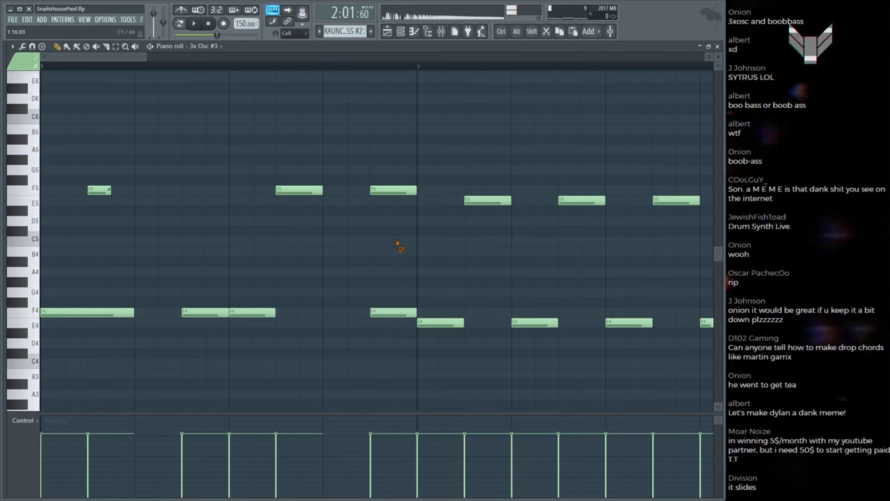
{"action": "key", "text": "space"}
{"action": "left_click_drag", "start_coordinate": [264, 311], "coordinate": [311, 311]}
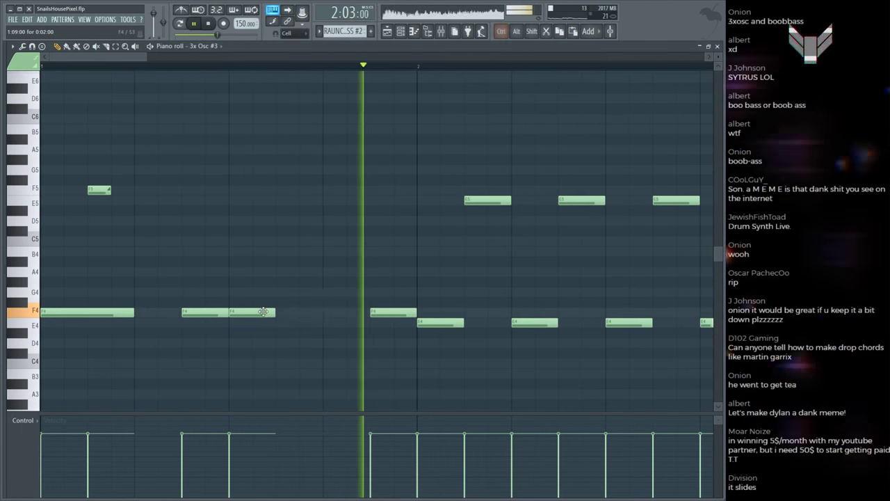
{"action": "scroll", "coordinate": [313, 60], "scroll_direction": "down", "scroll_amount": 2}
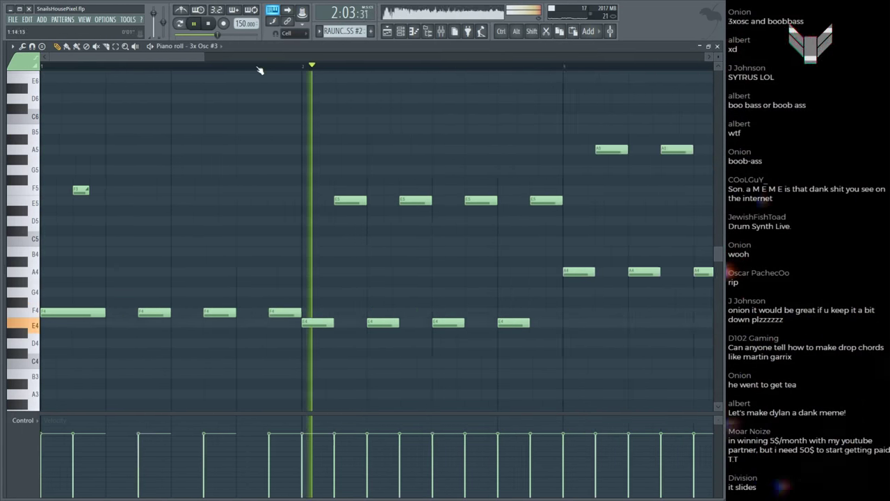
{"action": "key", "text": "space"}
Step: Compare the edited pattern against the original Pixel Galaxy clip from bar 77
{"action": "key", "text": "F5"}
{"action": "left_click", "coordinate": [392, 104]}
{"action": "key", "text": "space"}
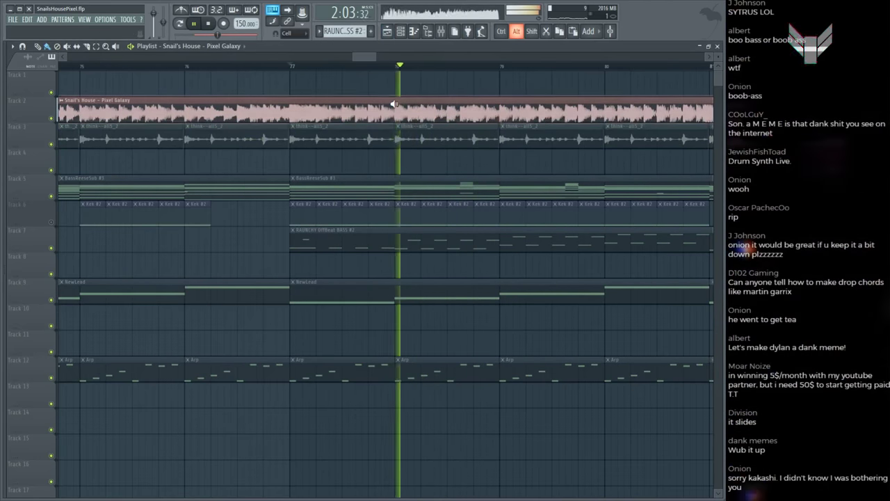
{"action": "key", "text": "space"}
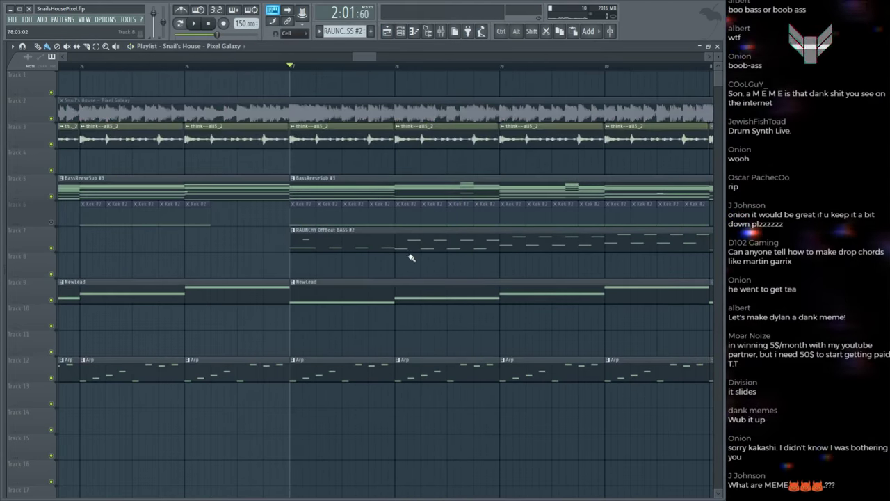
Step: Remove the stray clip from Track 8 and select the eight E4 and E5 notes in the Track 7 pattern
{"action": "left_click", "coordinate": [408, 256]}
{"action": "right_click", "coordinate": [405, 268]}
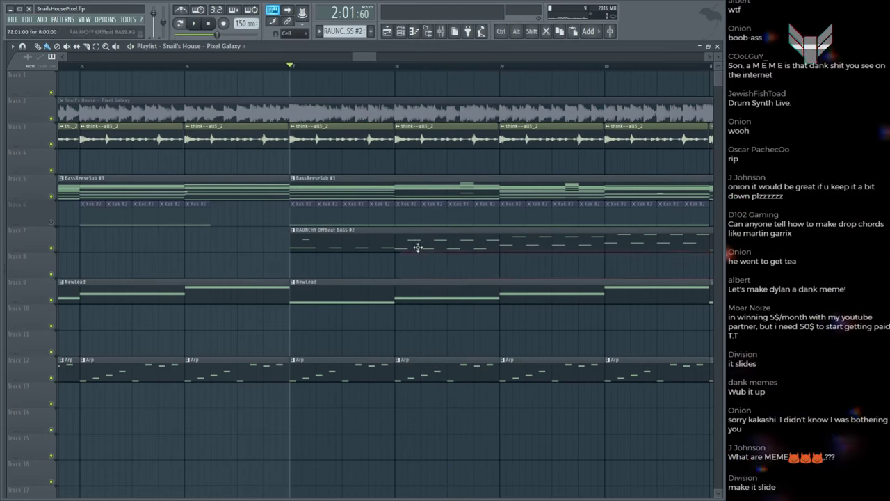
{"action": "double_click", "coordinate": [418, 246]}
{"action": "left_click_drag", "start_coordinate": [272, 186], "coordinate": [64, 358]}
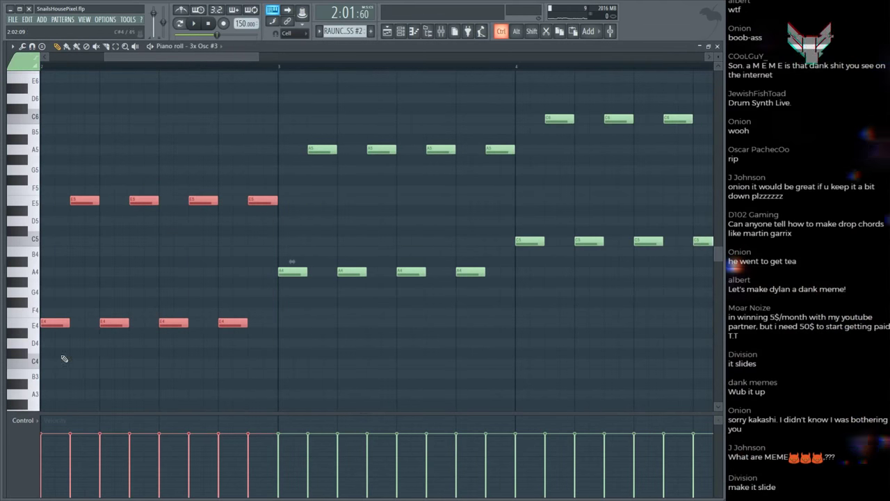
Step: Delete the selected E4 and E5 notes and draw a new F4 note
{"action": "key", "text": "Delete"}
{"action": "scroll", "coordinate": [215, 95], "scroll_direction": "down", "scroll_amount": 4}
{"action": "left_click", "coordinate": [169, 312]}
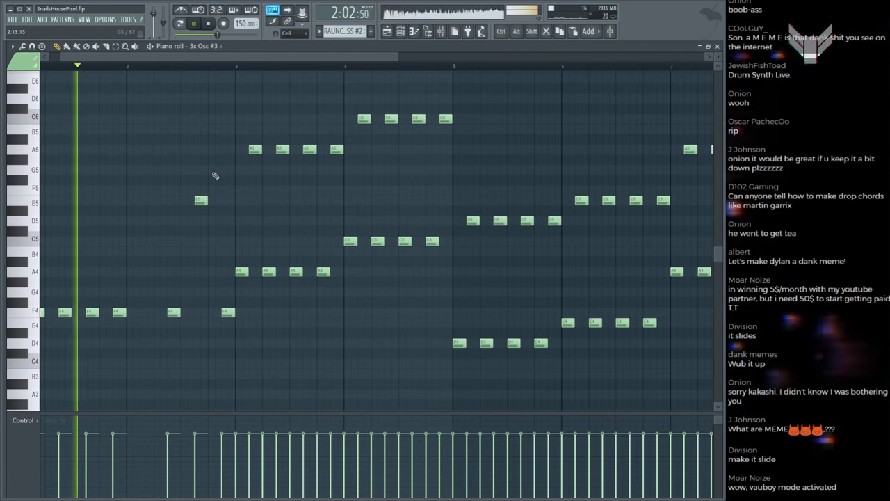
{"action": "scroll", "coordinate": [191, 80], "scroll_direction": "down", "scroll_amount": 1}
{"action": "scroll", "coordinate": [165, 67], "scroll_direction": "up", "scroll_amount": 2}
{"action": "scroll", "coordinate": [244, 277], "scroll_direction": "left", "scroll_amount": 2}
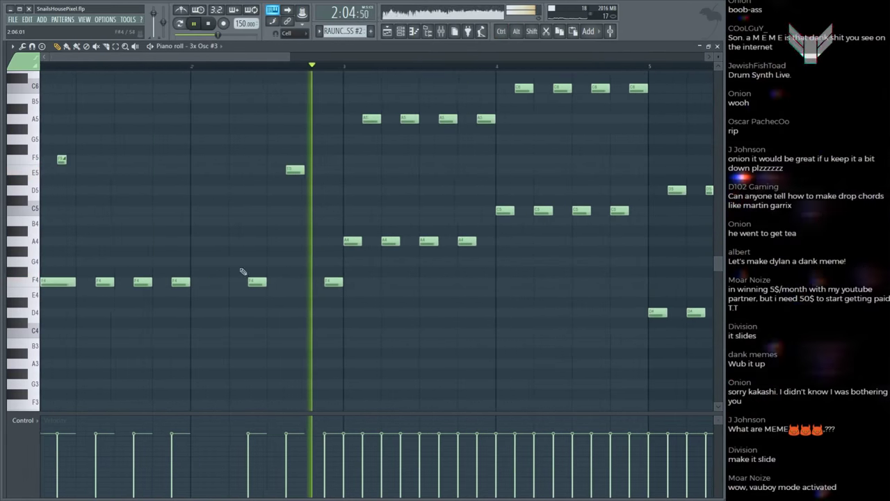
{"action": "key", "text": "space"}
{"action": "key", "text": "space"}
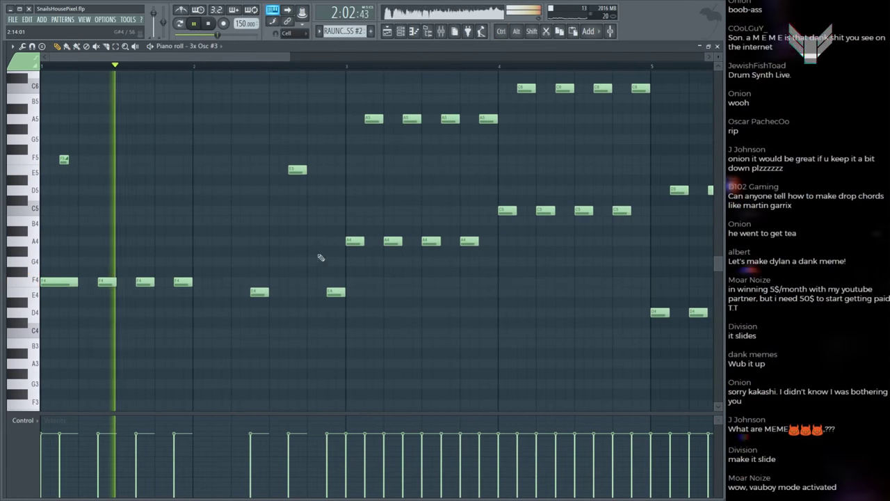
{"action": "scroll", "coordinate": [322, 257], "scroll_direction": "up", "scroll_amount": 2}
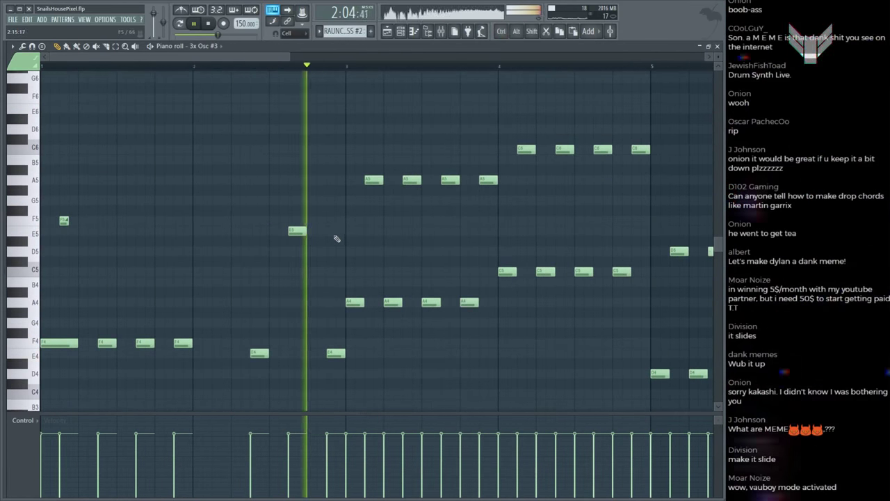
{"action": "key", "text": "space"}
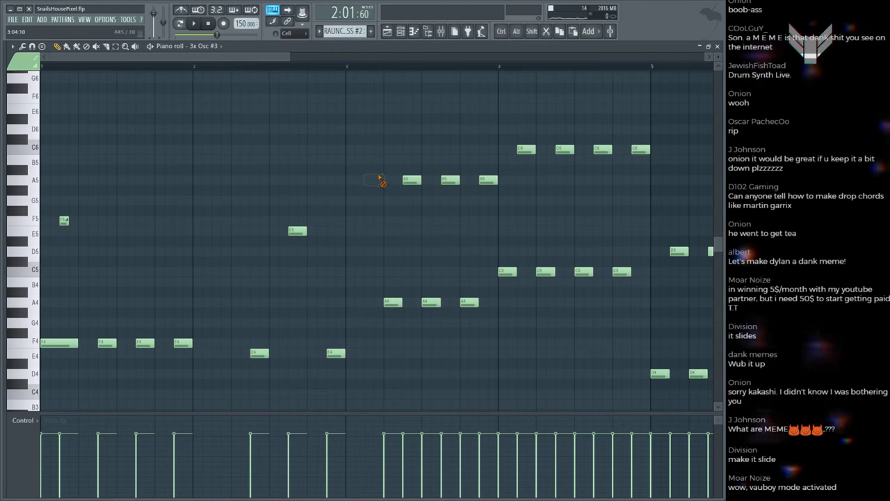
Step: Shift the three A4 notes later in the bar and raise the middle one to A5
{"action": "left_click_drag", "start_coordinate": [352, 269], "coordinate": [489, 302]}
{"action": "left_click", "coordinate": [450, 302]}
{"action": "key", "text": "ctrl+Up"}
{"action": "scroll", "coordinate": [463, 327], "scroll_direction": "down", "scroll_amount": 1}
{"action": "key", "text": "space"}
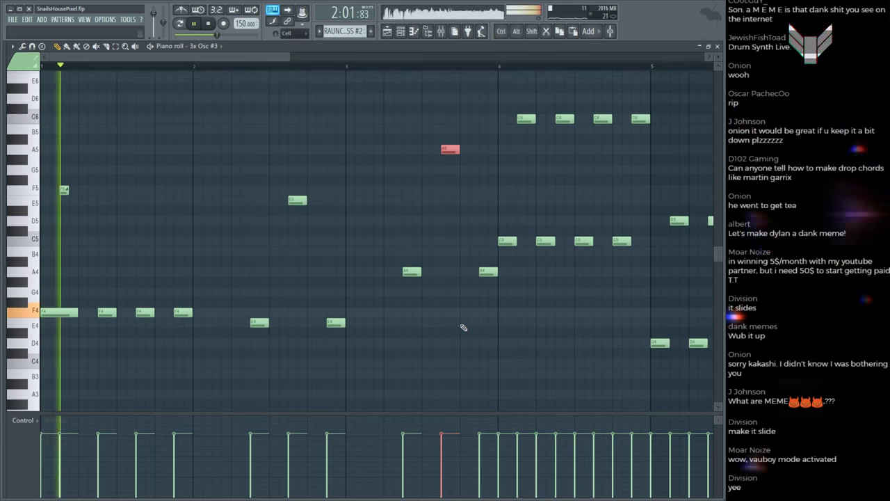
Step: Check the change against the original Pixel Galaxy clip from bar 77 onward
{"action": "key", "text": "F5"}
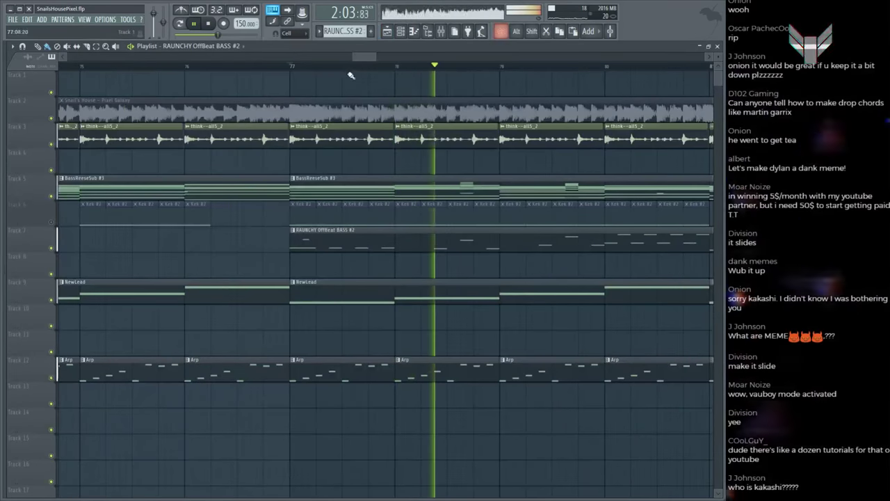
{"action": "scroll", "coordinate": [320, 74], "scroll_direction": "down", "scroll_amount": 2}
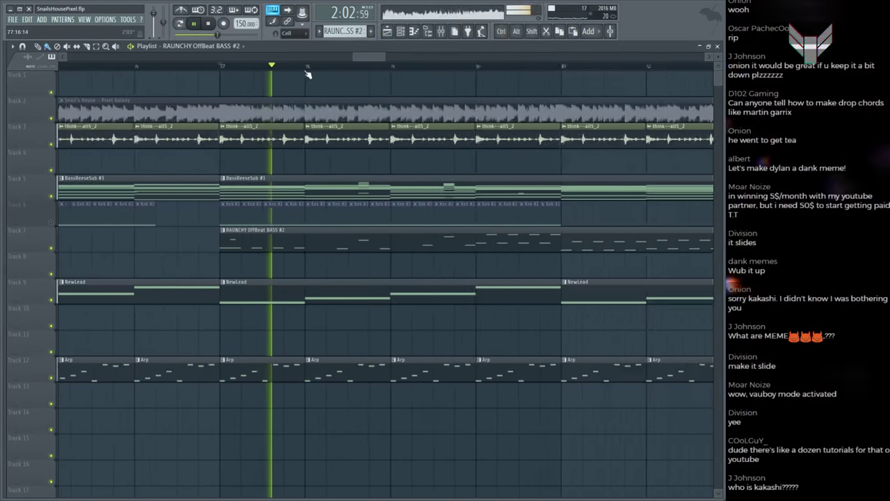
{"action": "scroll", "coordinate": [308, 75], "scroll_direction": "up", "scroll_amount": 3}
{"action": "left_click", "coordinate": [307, 108]}
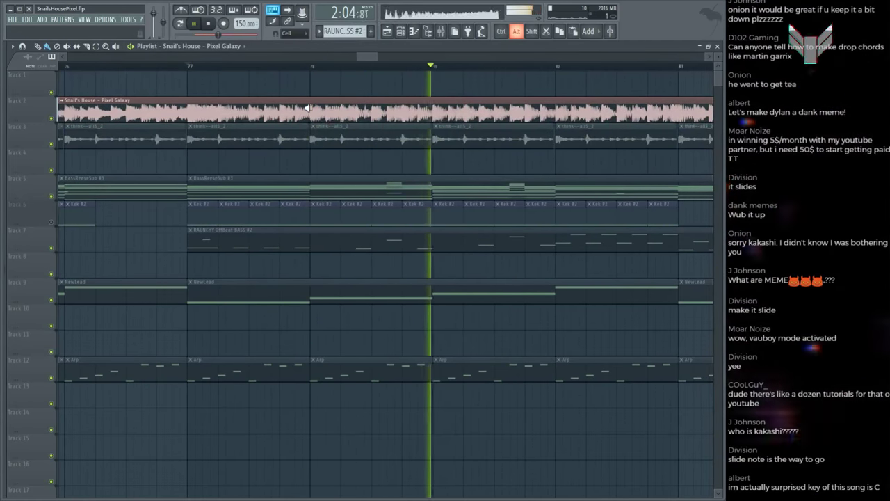
{"action": "left_click", "coordinate": [369, 107]}
{"action": "left_click", "coordinate": [430, 106]}
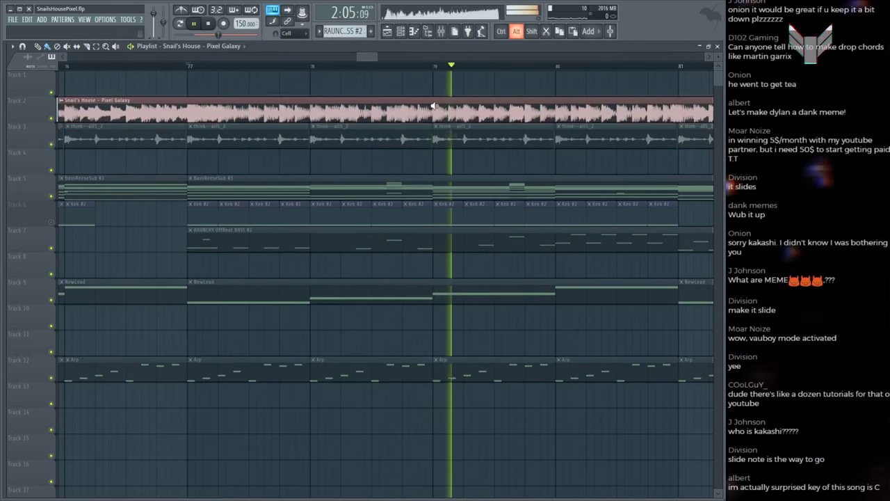
{"action": "double_click", "coordinate": [454, 239]}
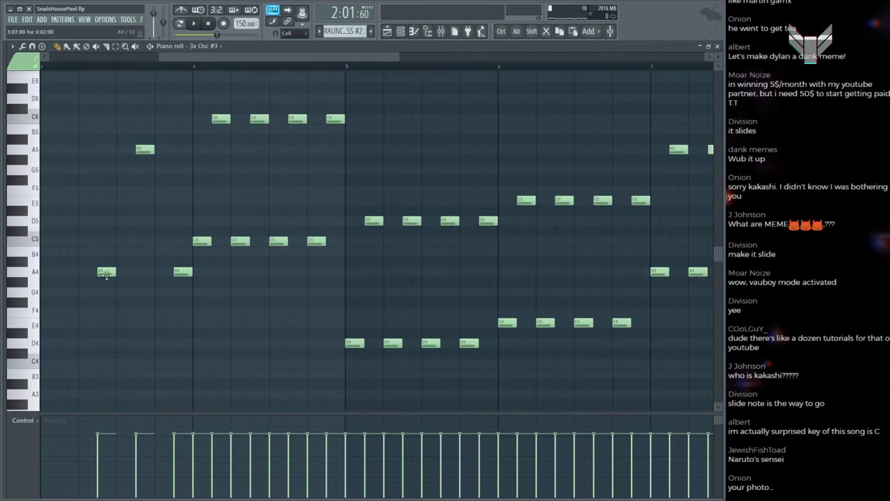
Step: Lower a pluck note from B4 to A4 and compare with the reference around bar 79
{"action": "left_click_drag", "start_coordinate": [139, 253], "coordinate": [165, 271]}
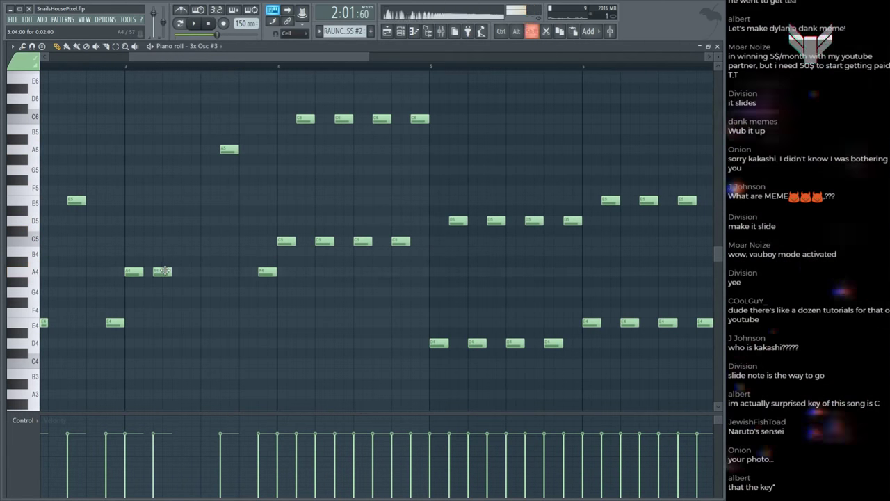
{"action": "key", "text": "space"}
{"action": "scroll", "coordinate": [130, 71], "scroll_direction": "down", "scroll_amount": 1}
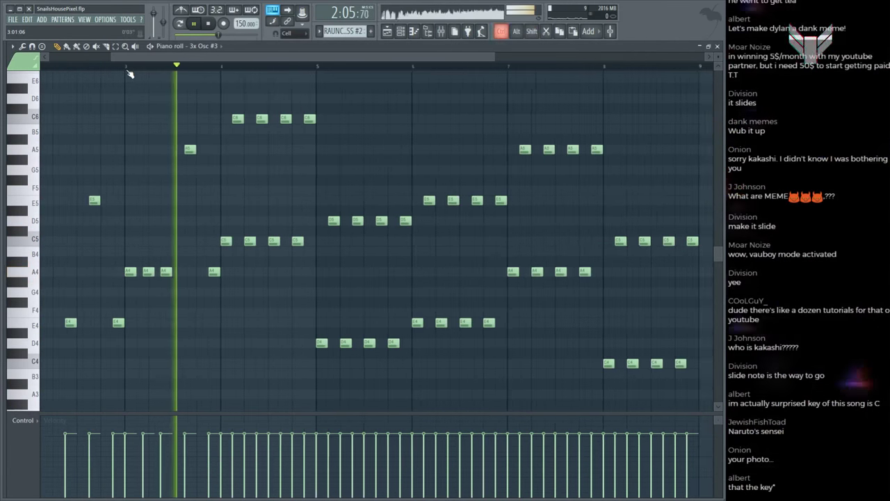
{"action": "scroll", "coordinate": [130, 71], "scroll_direction": "up", "scroll_amount": 2}
{"action": "key", "text": "F5"}
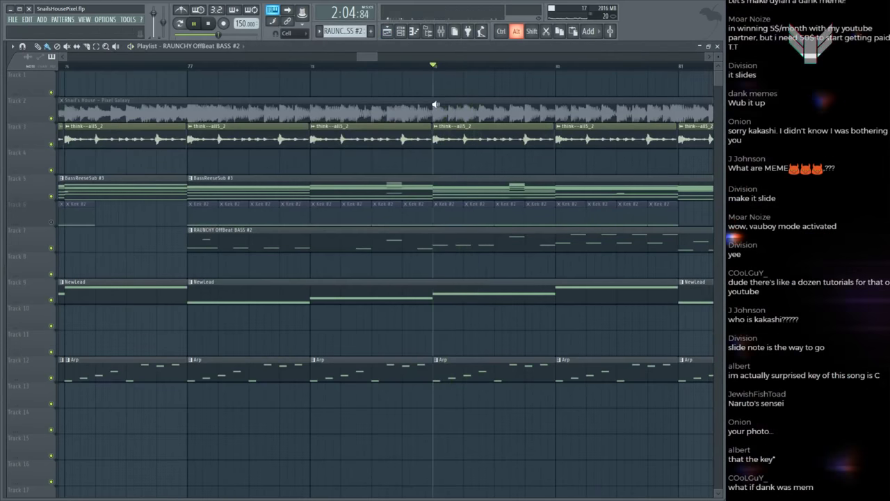
{"action": "left_click", "coordinate": [436, 105]}
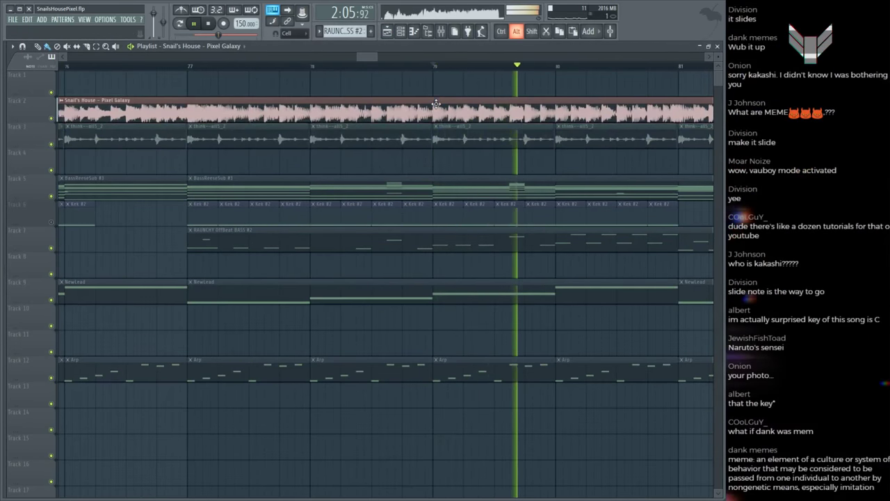
{"action": "left_click", "coordinate": [435, 104], "text": "alt"}
Step: Add an A4 note and move the A5 one step earlier in the 3x Osc #3 pattern
{"action": "double_click", "coordinate": [120, 369]}
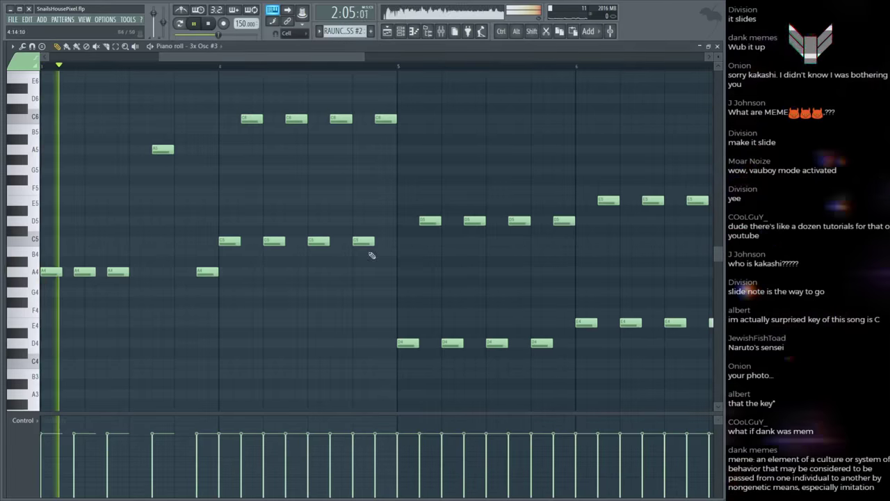
{"action": "key", "text": "space"}
{"action": "left_click", "coordinate": [134, 272]}
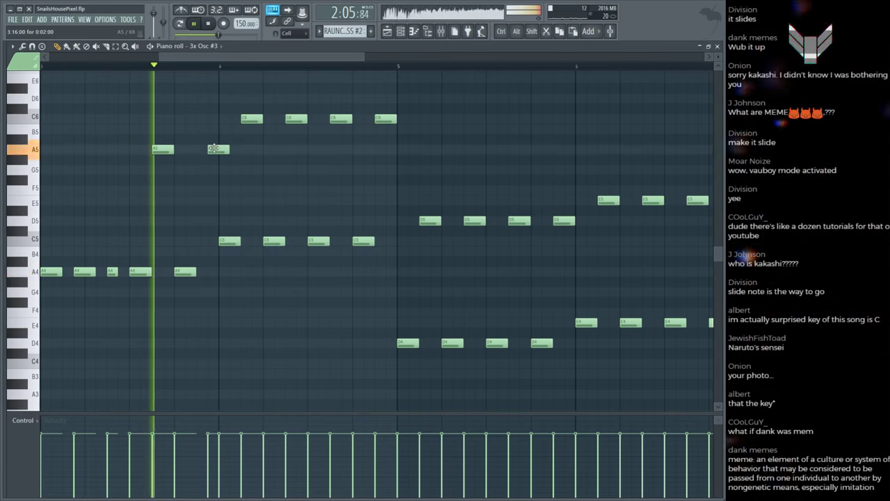
{"action": "left_click_drag", "start_coordinate": [214, 148], "coordinate": [202, 148]}
{"action": "scroll", "coordinate": [308, 89], "scroll_direction": "down", "scroll_amount": 5}
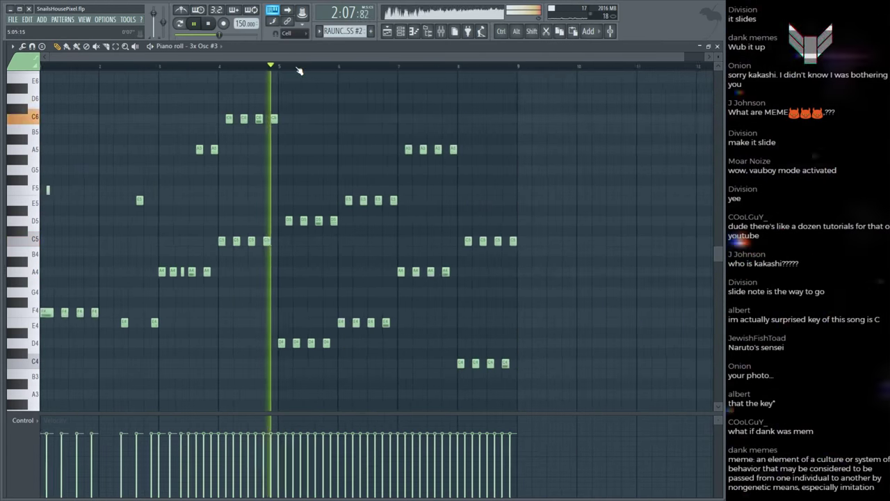
{"action": "scroll", "coordinate": [202, 160], "scroll_direction": "down", "scroll_amount": 3}
{"action": "key", "text": "space"}
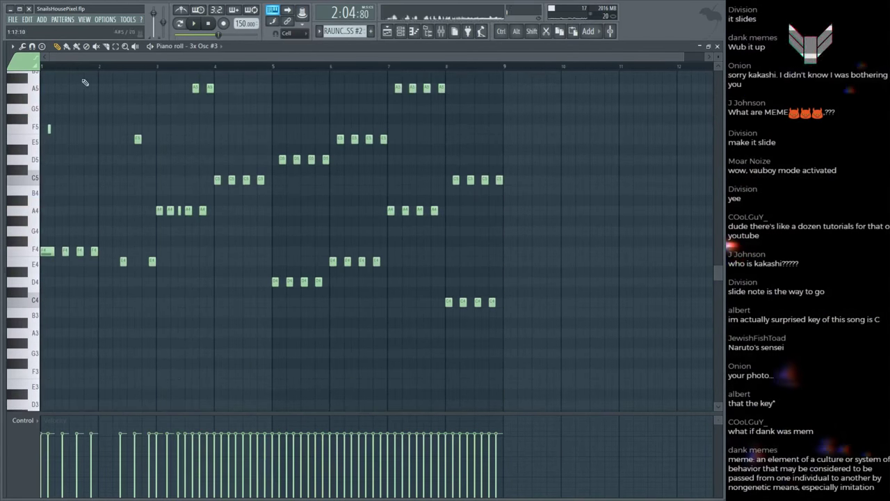
{"action": "key", "text": "space"}
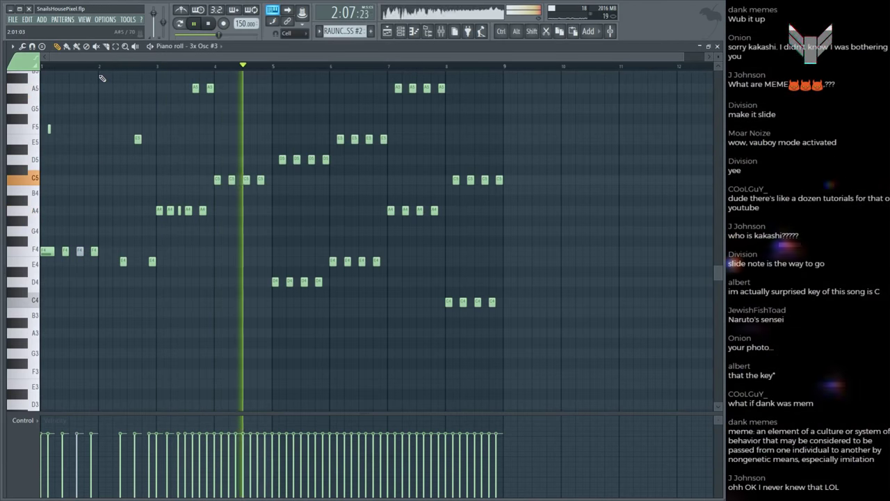
{"action": "scroll", "coordinate": [101, 77], "scroll_direction": "up", "scroll_amount": 1}
{"action": "key", "text": "space"}
Step: Replay the pluck pattern from its start and check it against the Snail's House reference
{"action": "left_click", "coordinate": [65, 67]}
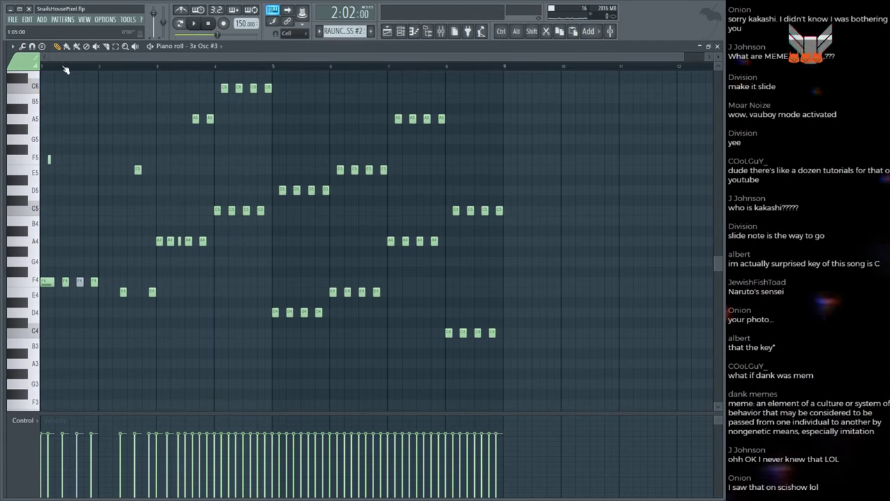
{"action": "scroll", "coordinate": [70, 66], "scroll_direction": "up", "scroll_amount": 3, "text": "ctrl"}
{"action": "scroll", "coordinate": [115, 126], "scroll_direction": "up", "scroll_amount": 4}
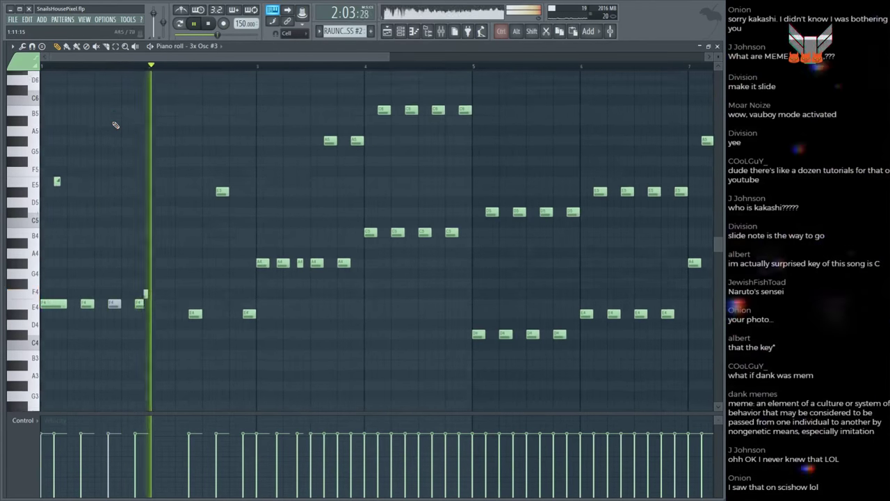
{"action": "scroll", "coordinate": [122, 160], "scroll_direction": "down", "scroll_amount": 4}
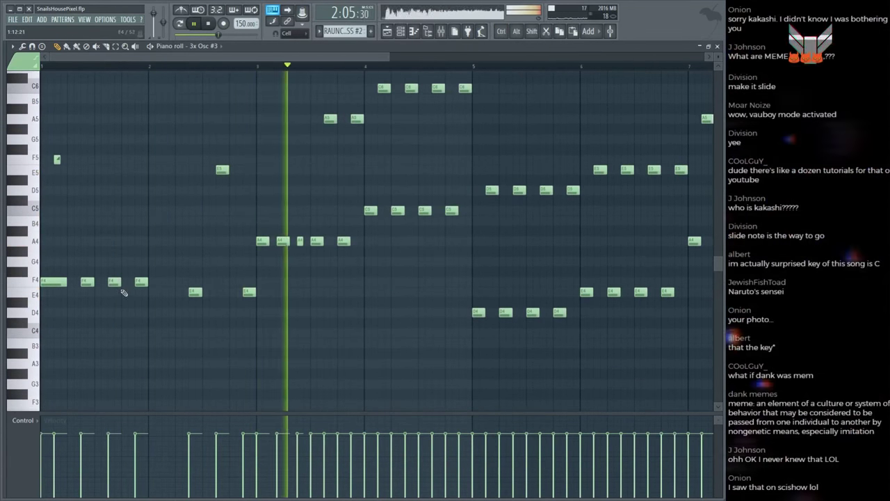
{"action": "key", "text": "F5"}
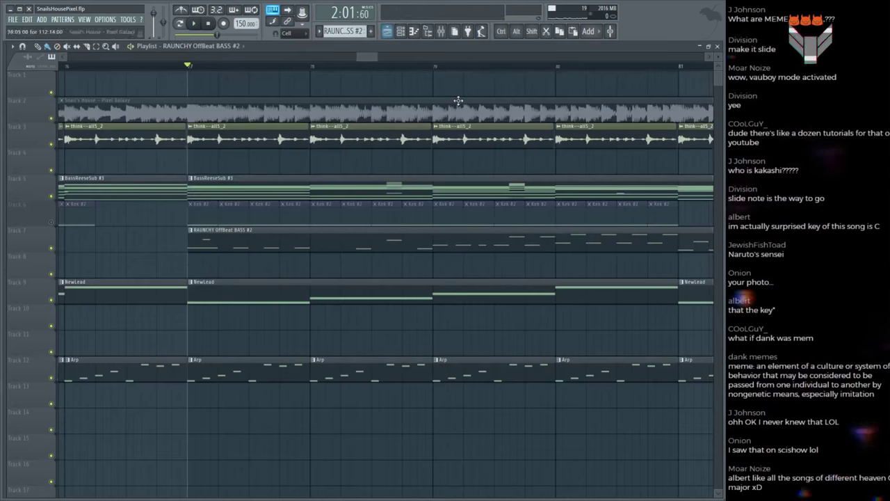
{"action": "left_click", "coordinate": [544, 104]}
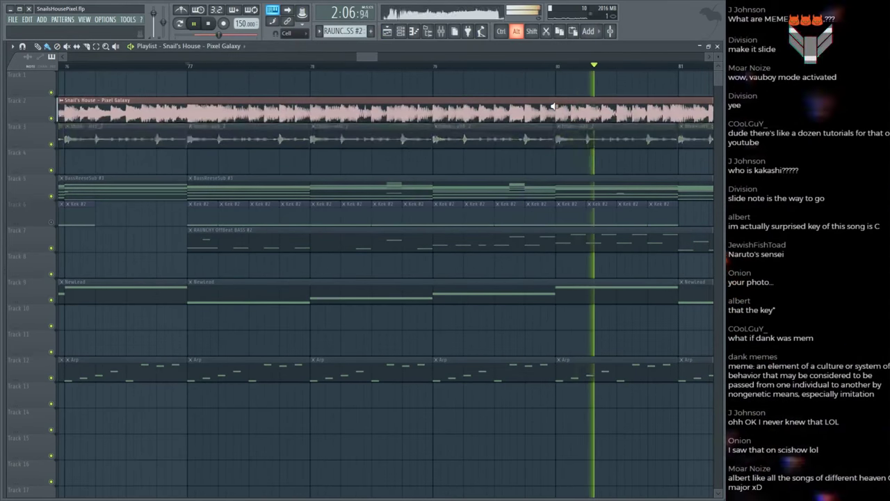
{"action": "key", "text": "space"}
{"action": "key", "text": "F7"}
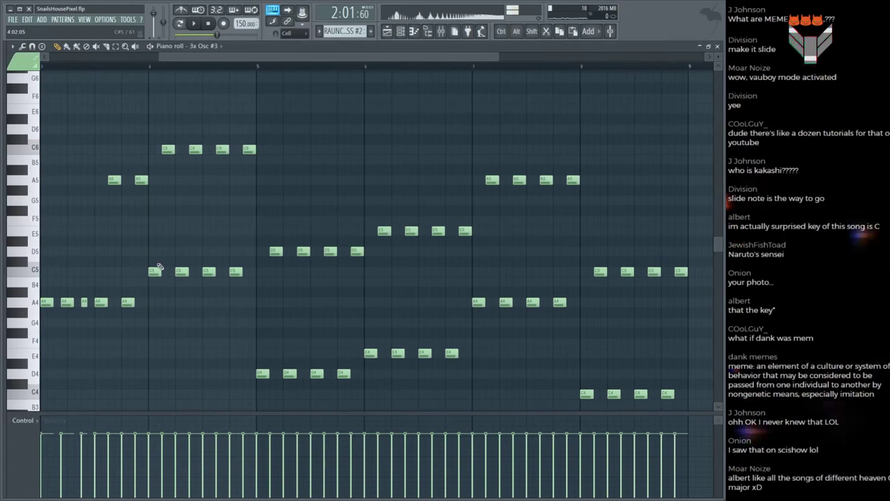
{"action": "key", "text": "alt"}
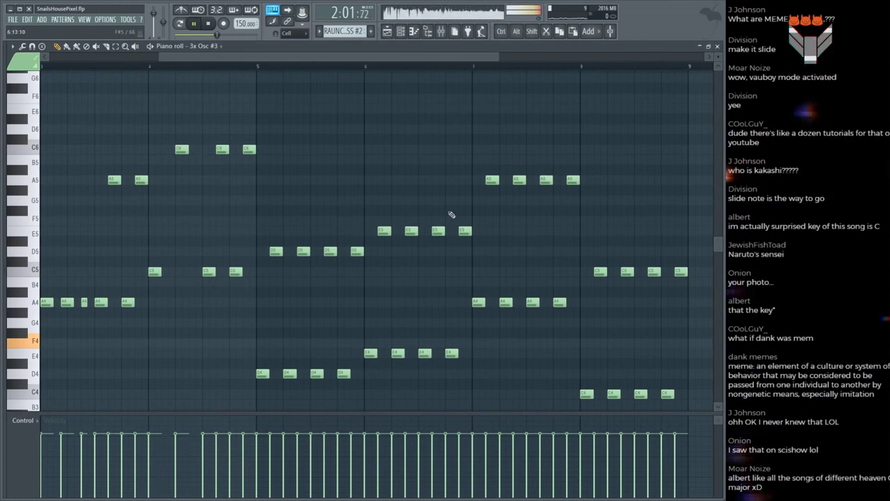
{"action": "key", "text": "F5"}
Step: Alternate between the Snail's House reference audio and the song around bar 80
{"action": "left_click", "coordinate": [548, 113]}
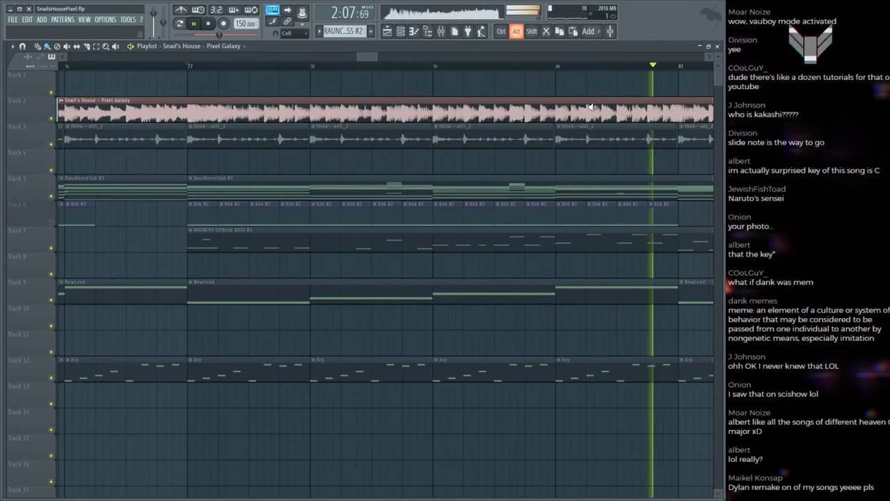
{"action": "left_click", "coordinate": [591, 106]}
{"action": "key", "text": "space"}
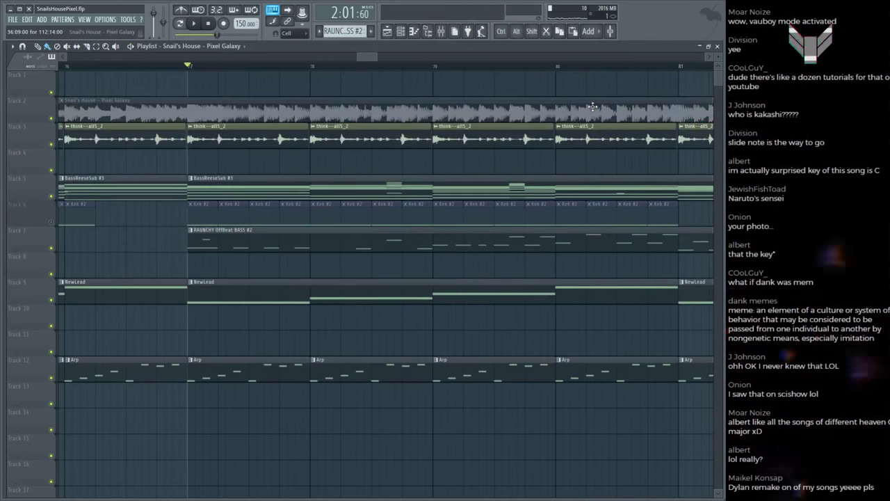
{"action": "left_click", "coordinate": [593, 107], "text": "alt"}
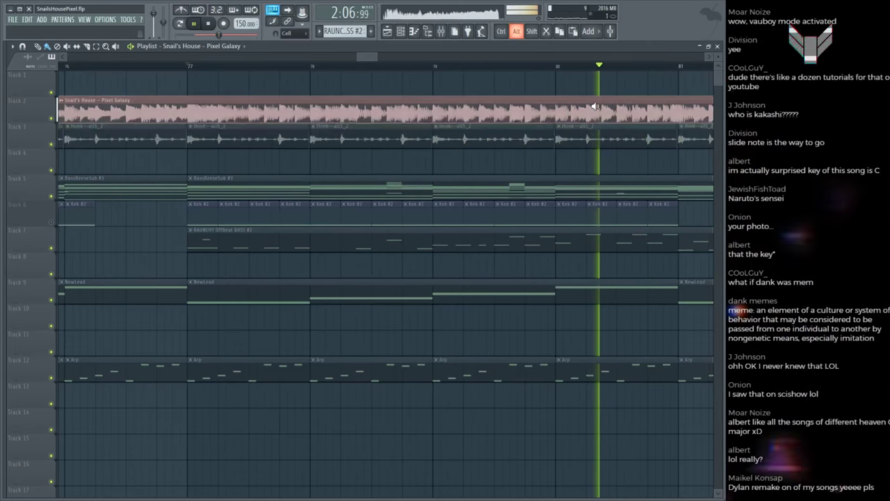
{"action": "key", "text": "space"}
{"action": "left_click", "coordinate": [615, 231], "text": "alt"}
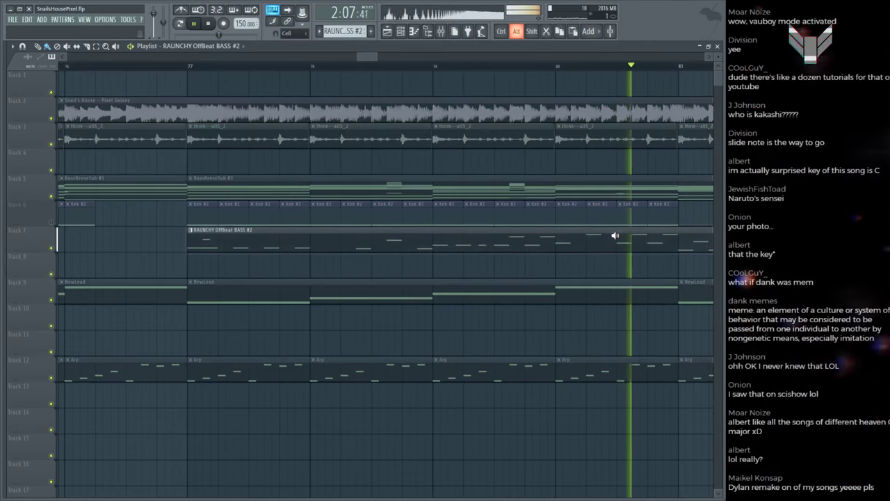
{"action": "key", "text": "space"}
{"action": "left_click", "coordinate": [614, 111], "text": "alt"}
{"action": "left_click", "coordinate": [615, 111], "text": "alt"}
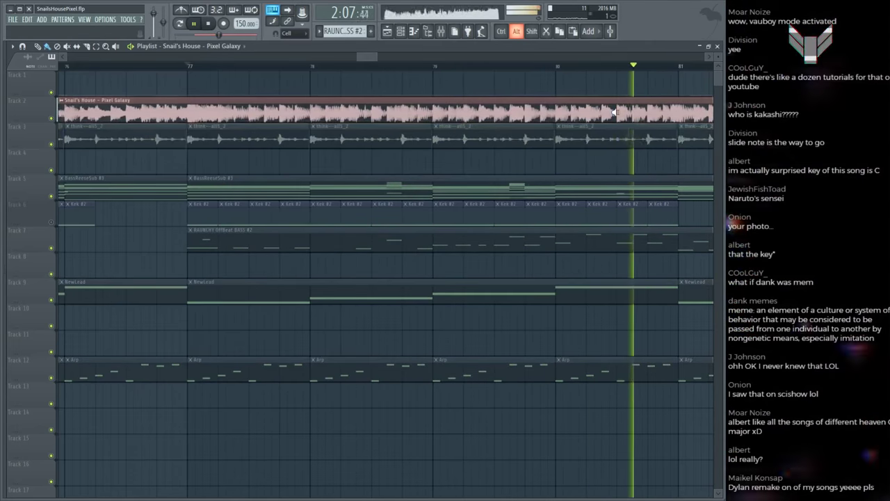
{"action": "key", "text": "space"}
Step: Select the C6 and C5 notes, add a short C5, and compare with the reference
{"action": "double_click", "coordinate": [626, 249]}
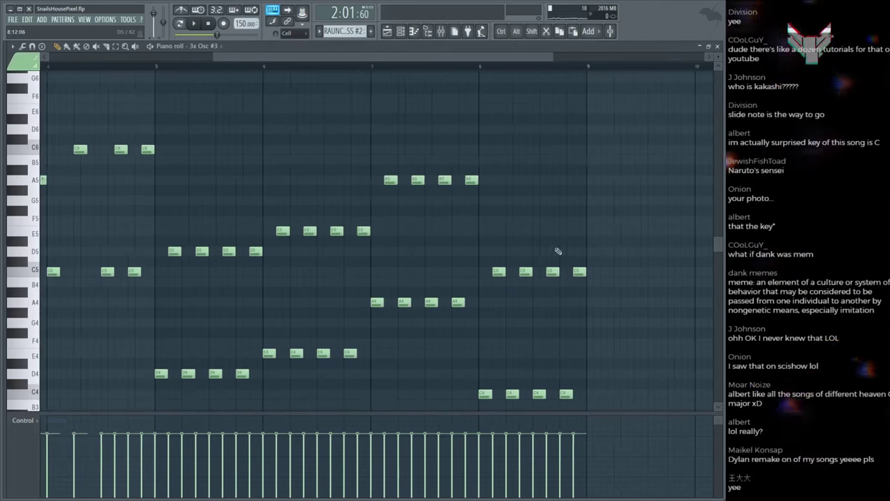
{"action": "mouse_move", "coordinate": [109, 263]}
{"action": "left_mouse_down"}
{"action": "mouse_move", "coordinate": [114, 280]}
{"action": "mouse_move", "coordinate": [105, 268]}
{"action": "left_mouse_up"}
{"action": "left_click", "coordinate": [93, 271]}
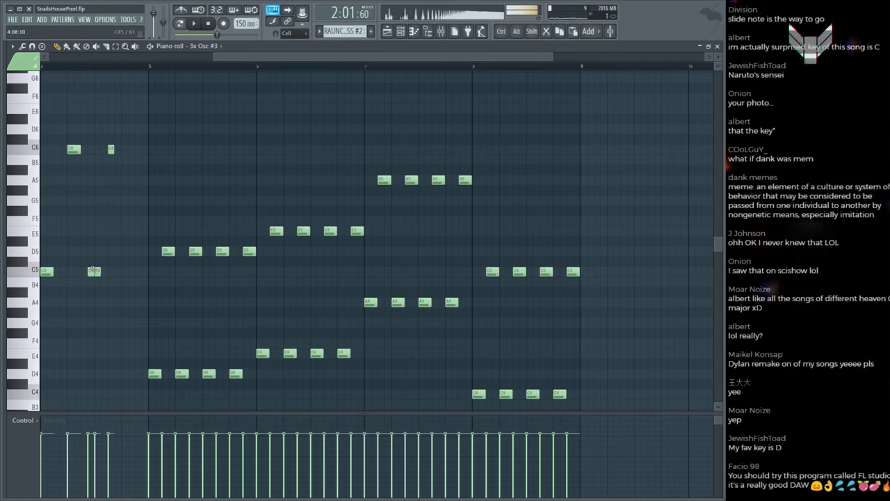
{"action": "scroll", "coordinate": [171, 77], "scroll_direction": "left", "scroll_amount": 3}
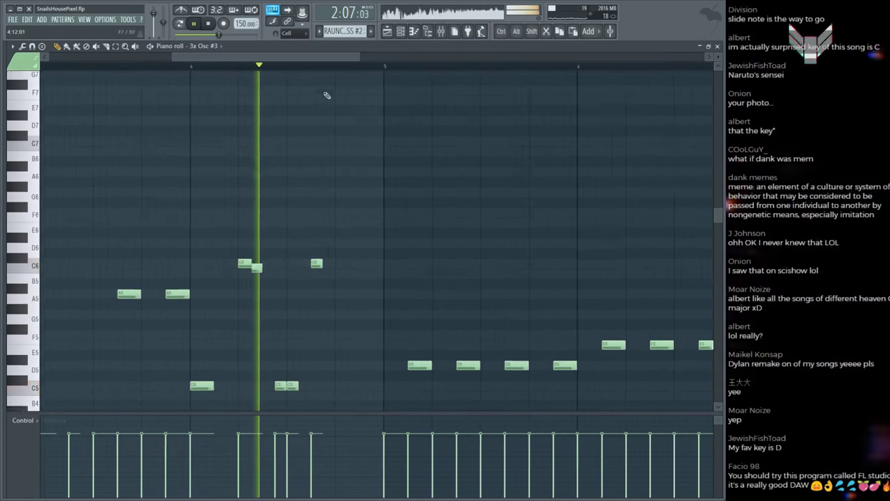
{"action": "key", "text": "F5"}
{"action": "left_click", "coordinate": [612, 109], "text": "alt"}
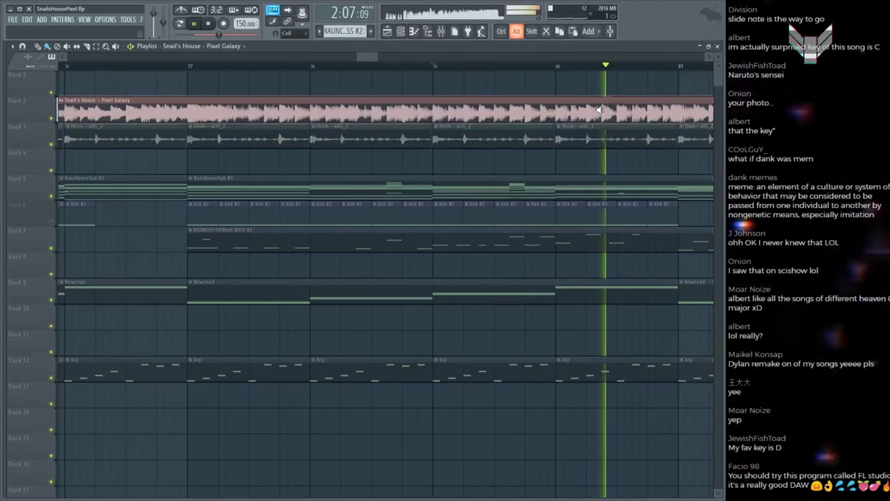
{"action": "left_click", "coordinate": [617, 106], "text": "alt"}
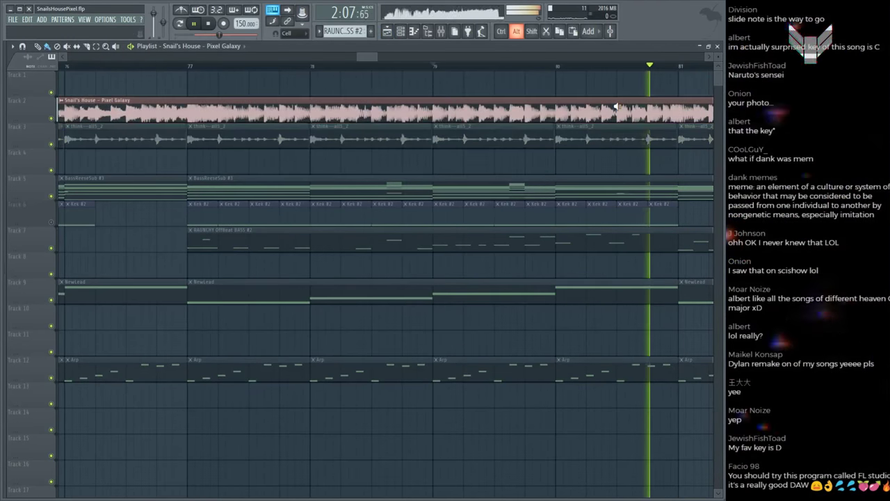
Step: Recheck the 3x Osc #3 pluck pattern against the Snail's House reference audio
{"action": "double_click", "coordinate": [603, 241]}
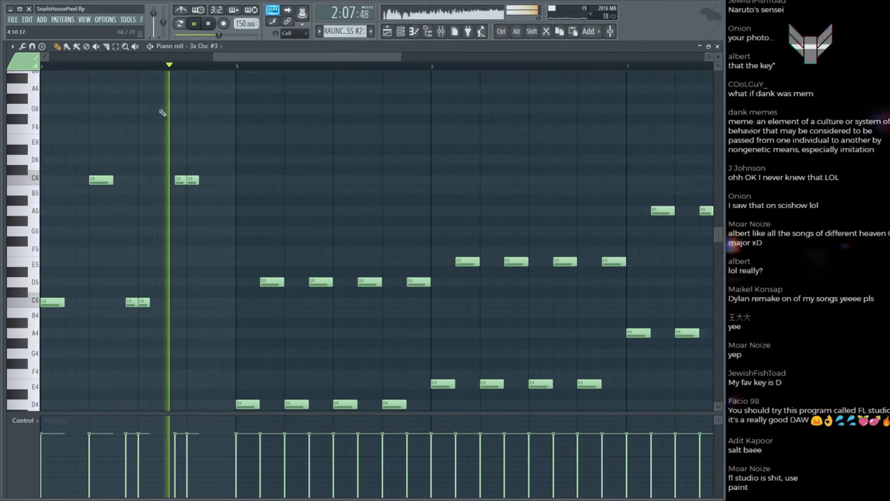
{"action": "key", "text": "F5"}
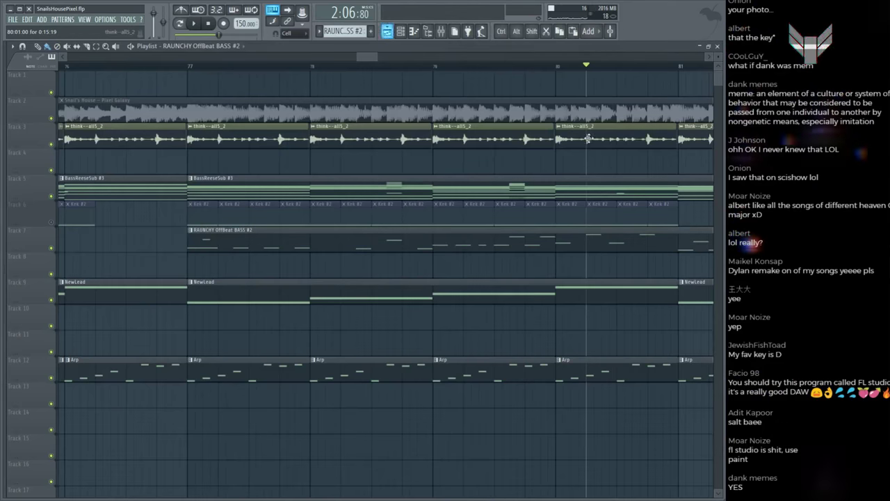
{"action": "left_click", "coordinate": [636, 107], "text": "alt"}
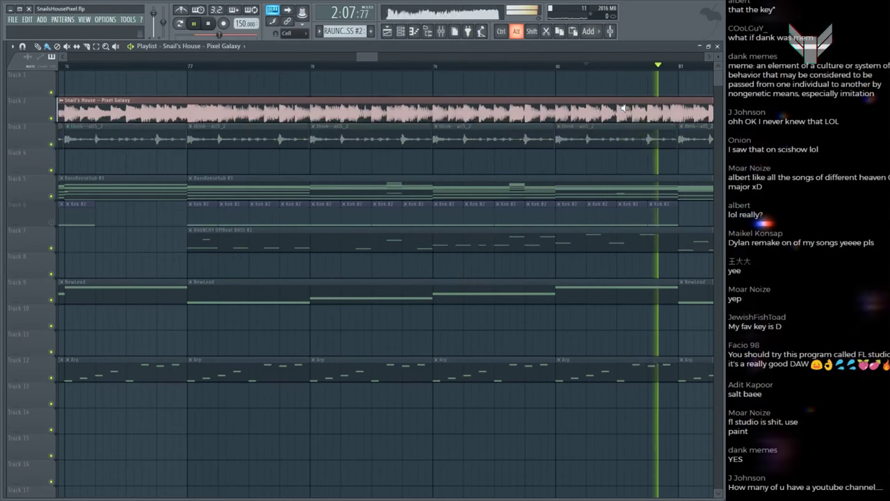
{"action": "key", "text": "space"}
{"action": "key", "text": "F7"}
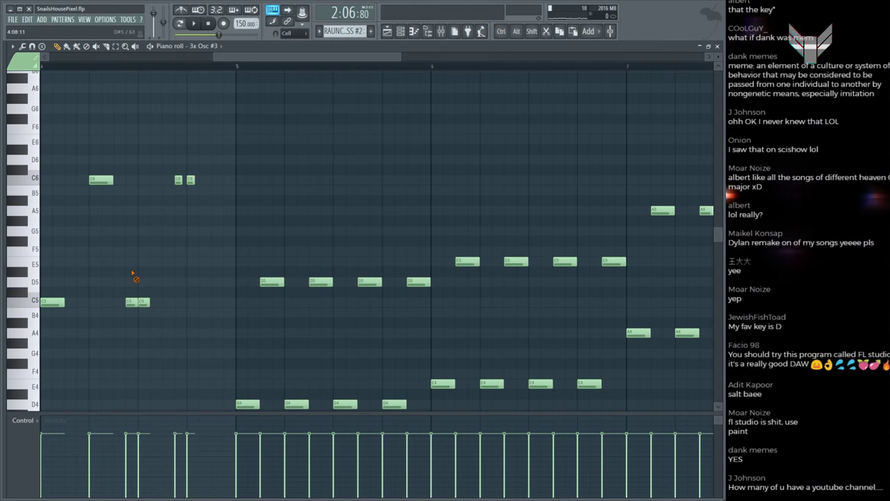
Step: Select the two short C5 notes, audition the pluck pattern, and return to the stopped playlist
{"action": "left_click_drag", "start_coordinate": [132, 272], "coordinate": [154, 315], "text": "ctrl"}
{"action": "key", "text": "space"}
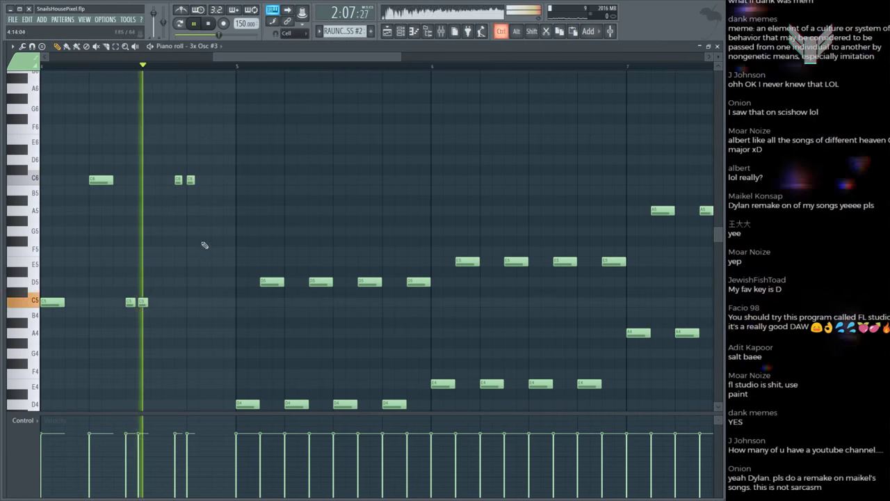
{"action": "key", "text": "space"}
{"action": "key", "text": "space"}
{"action": "scroll", "coordinate": [312, 72], "scroll_direction": "down", "scroll_amount": 3}
{"action": "scroll", "coordinate": [312, 71], "scroll_direction": "down", "scroll_amount": 2}
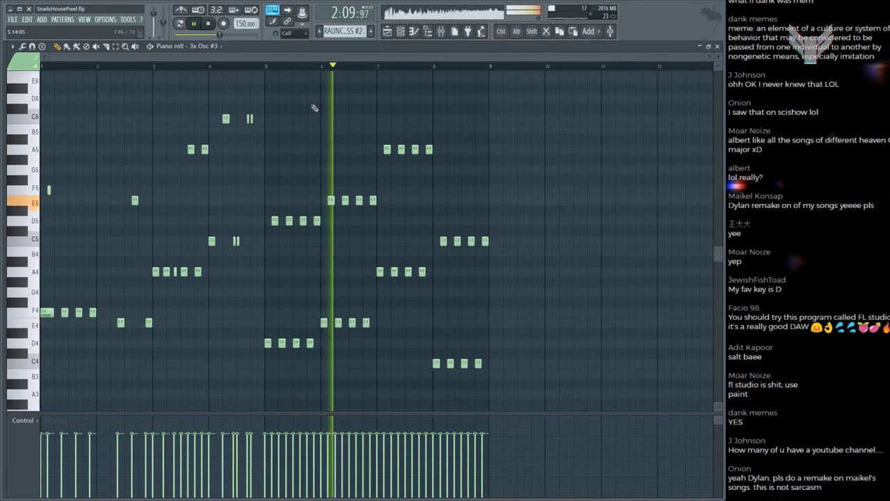
{"action": "key", "text": "space"}
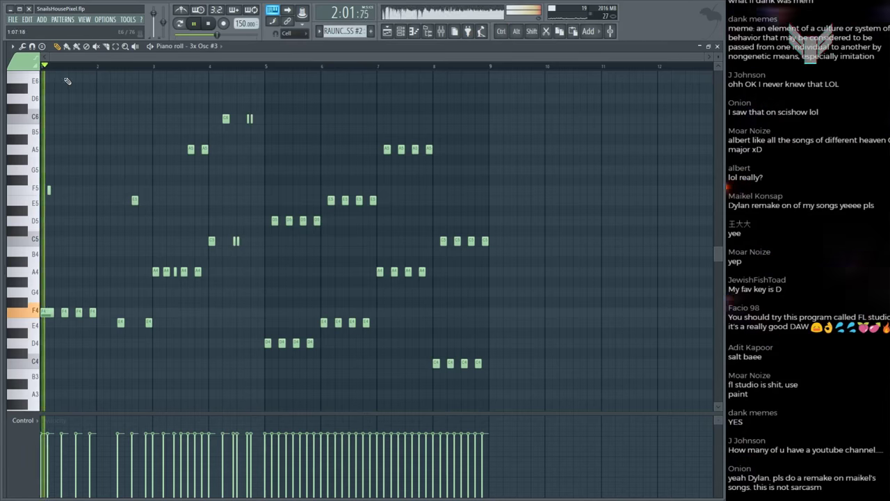
{"action": "scroll", "coordinate": [82, 84], "scroll_direction": "up", "scroll_amount": 2}
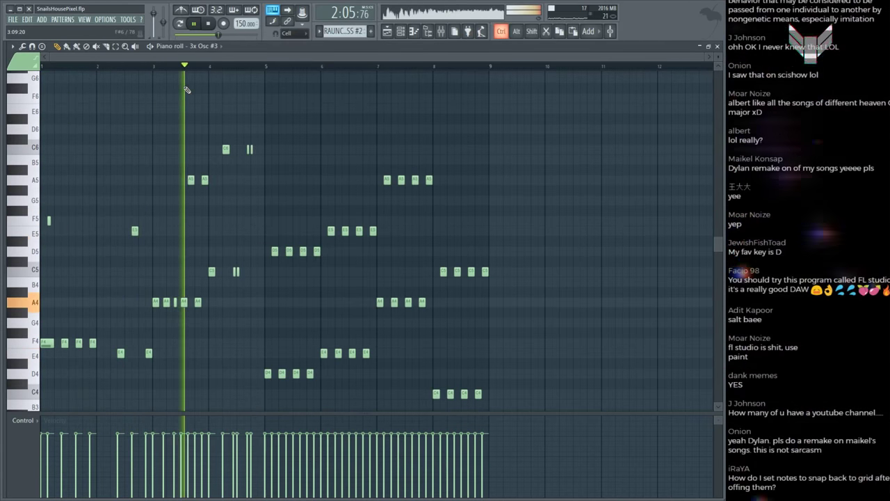
{"action": "key", "text": "F5"}
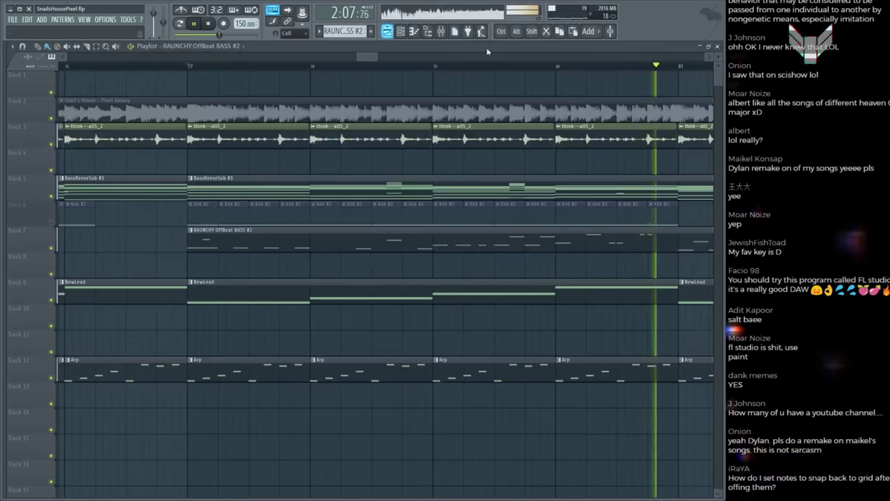
{"action": "key", "text": "space"}
{"action": "key", "text": "space"}
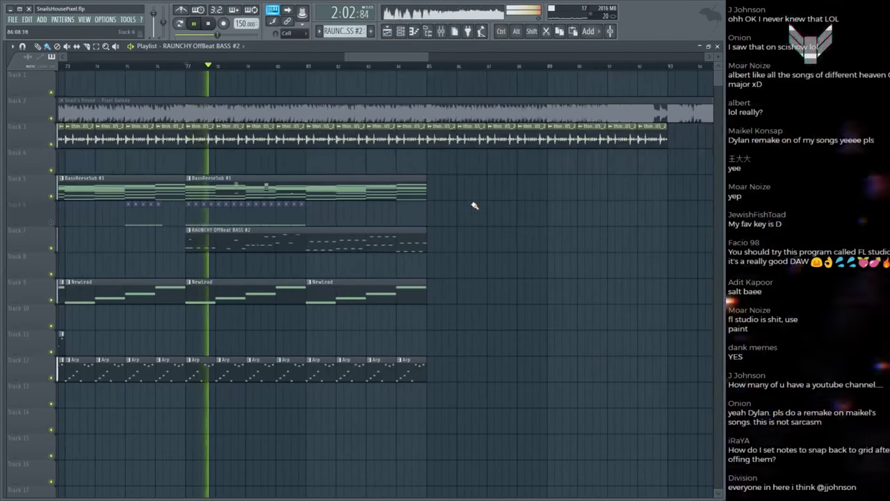
Step: Audition the Snail's House reference clip repeatedly from bar 77
{"action": "scroll", "coordinate": [474, 205], "scroll_direction": "down", "scroll_amount": 3}
{"action": "scroll", "coordinate": [210, 115], "scroll_direction": "up", "scroll_amount": 3}
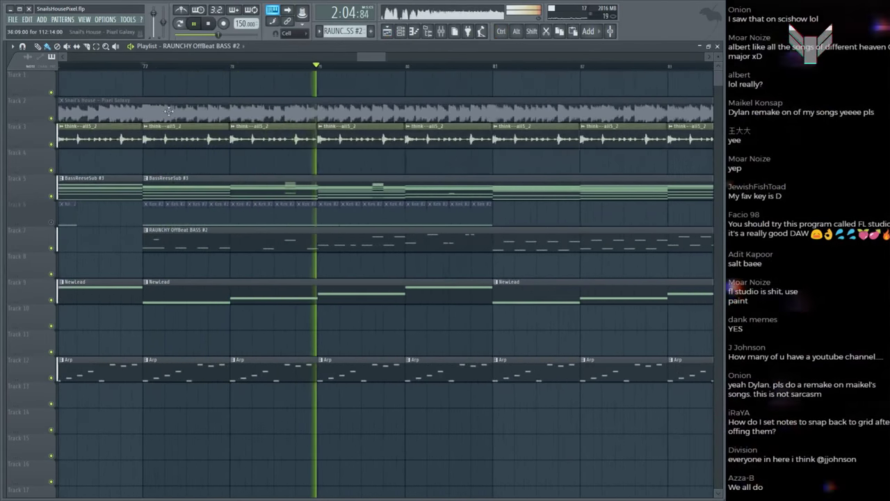
{"action": "left_click", "coordinate": [144, 115]}
{"action": "left_click", "coordinate": [144, 115]}
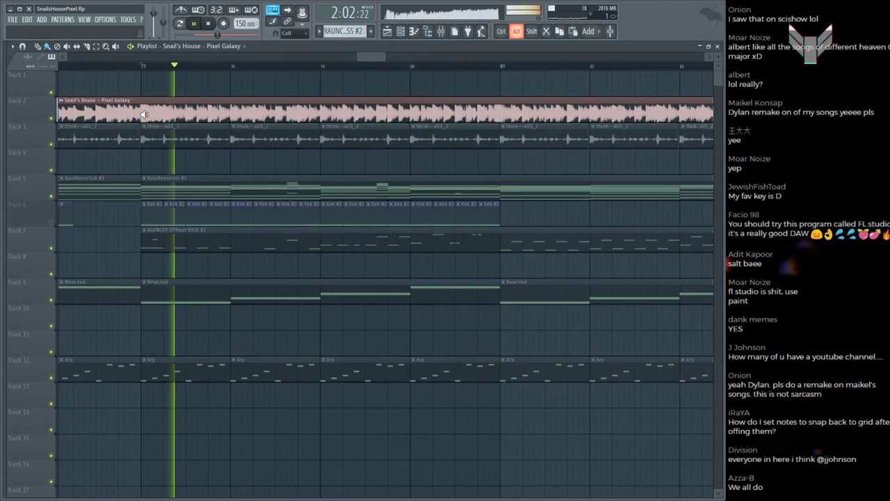
{"action": "left_click", "coordinate": [144, 114]}
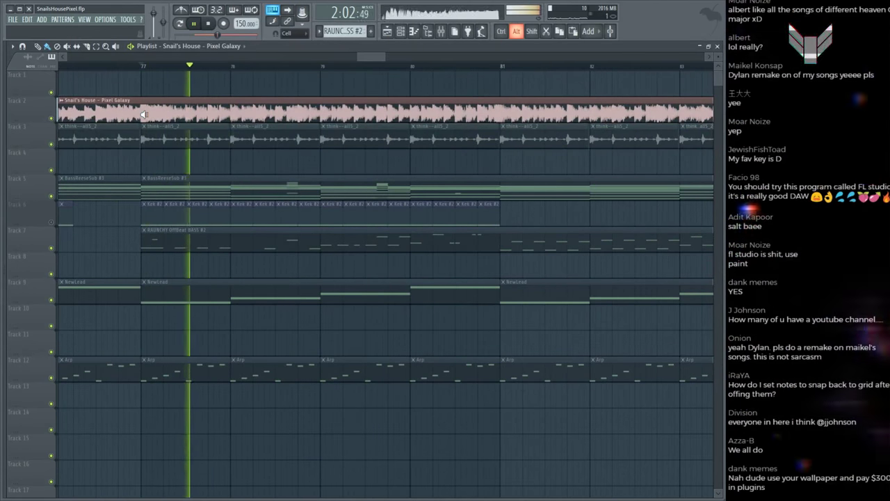
{"action": "left_click", "coordinate": [144, 115]}
Step: Open the 3x Osc #3 pluck pattern, save the project, and draw a short F4 note early in bar 2
{"action": "double_click", "coordinate": [194, 249]}
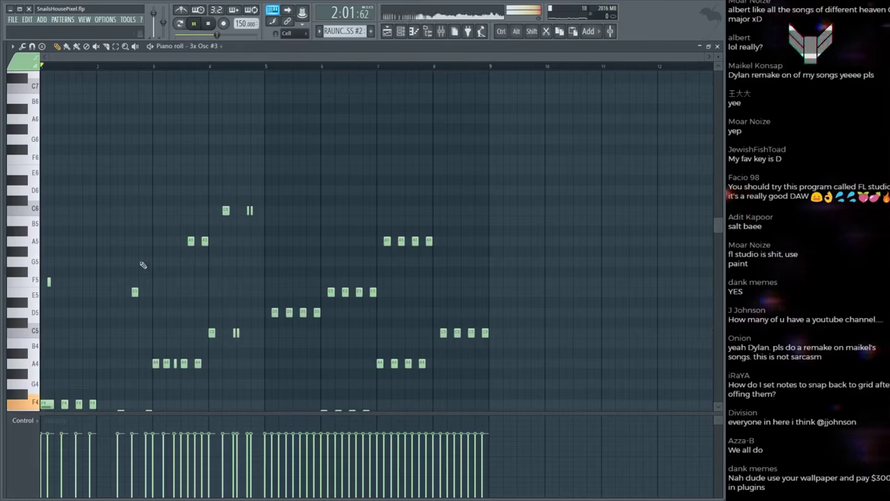
{"action": "scroll", "coordinate": [63, 67], "scroll_direction": "up", "scroll_amount": 3}
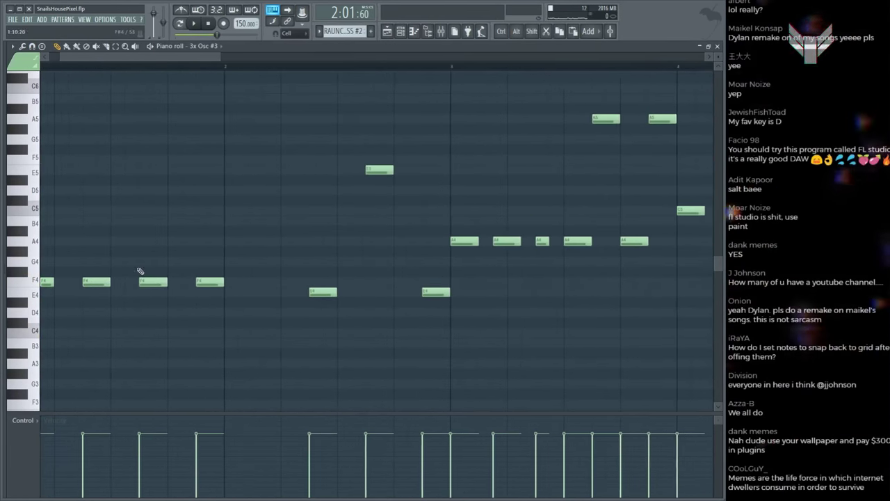
{"action": "scroll", "coordinate": [192, 80], "scroll_direction": "down", "scroll_amount": 3}
{"action": "scroll", "coordinate": [195, 159], "scroll_direction": "up", "scroll_amount": 3}
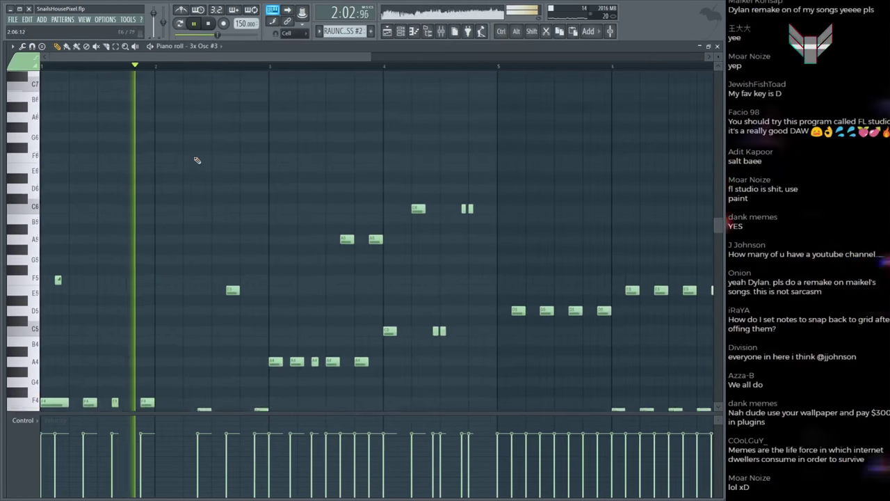
{"action": "scroll", "coordinate": [197, 160], "scroll_direction": "down", "scroll_amount": 1}
{"action": "key", "text": "ctrl+s"}
{"action": "scroll", "coordinate": [198, 160], "scroll_direction": "down", "scroll_amount": 3}
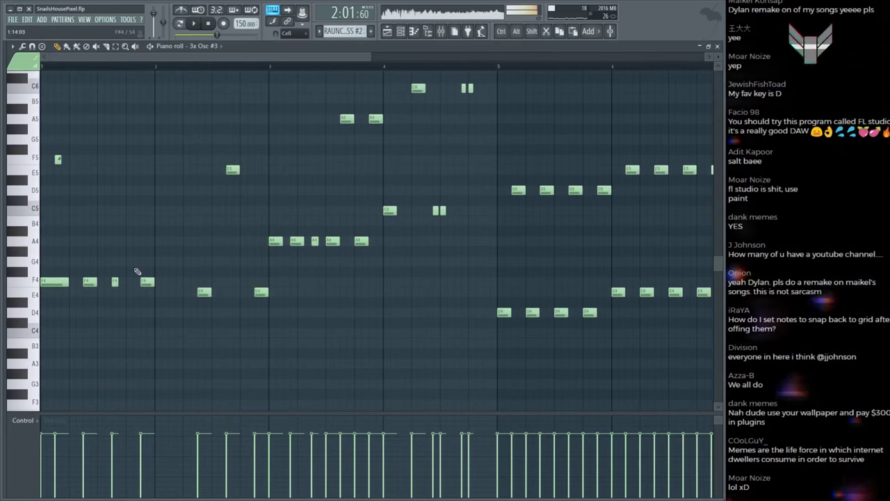
{"action": "left_click", "coordinate": [171, 282]}
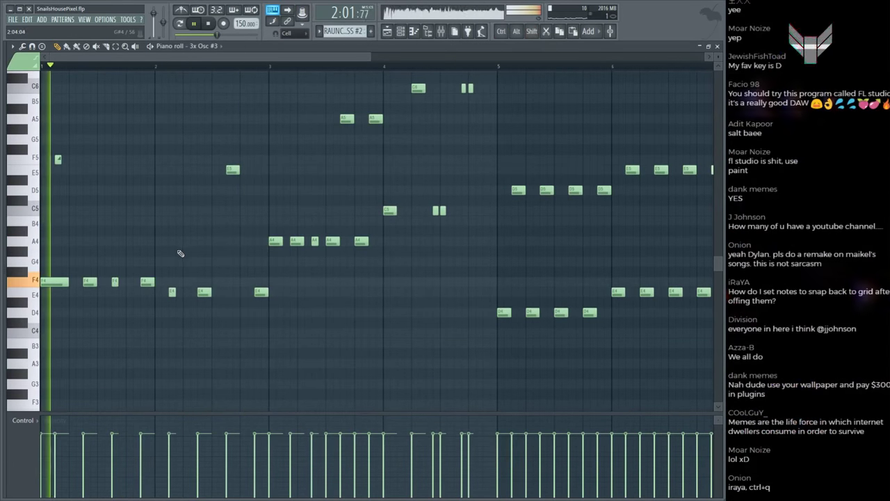
{"action": "scroll", "coordinate": [181, 251], "scroll_direction": "up", "scroll_amount": 2}
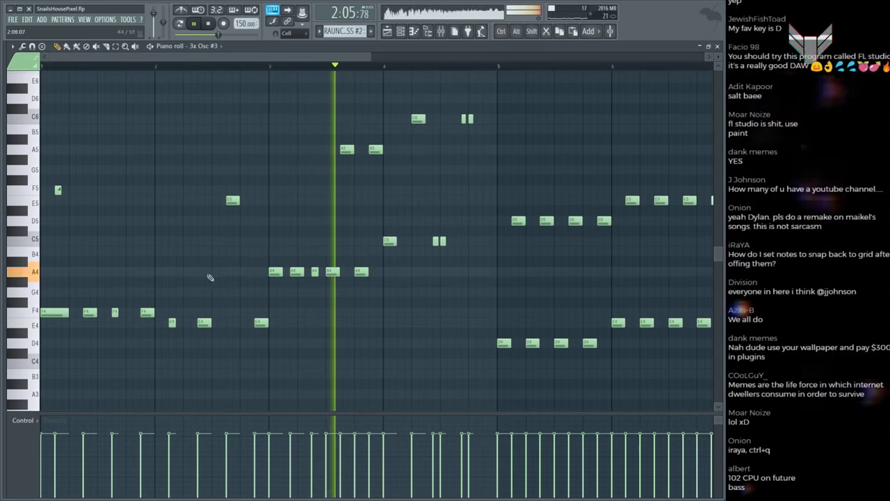
Step: Back in the playlist, compare against the reference clip from around bar 80
{"action": "key", "text": "F5"}
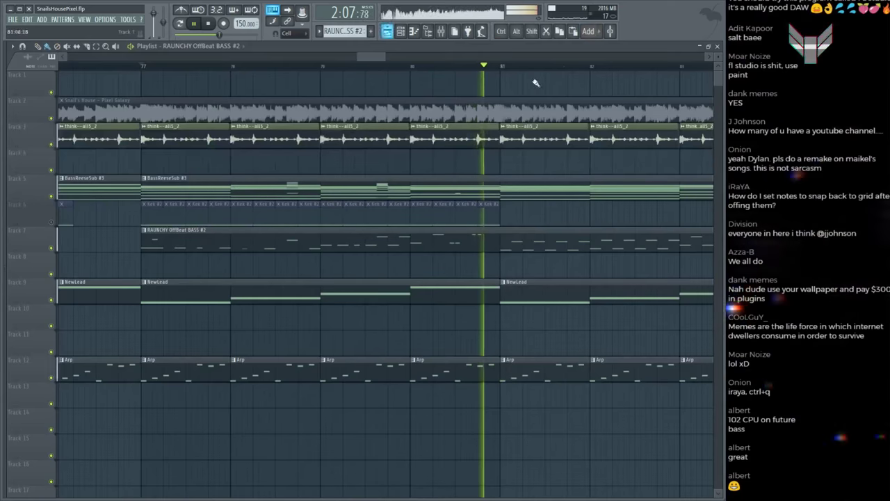
{"action": "left_click", "coordinate": [417, 106]}
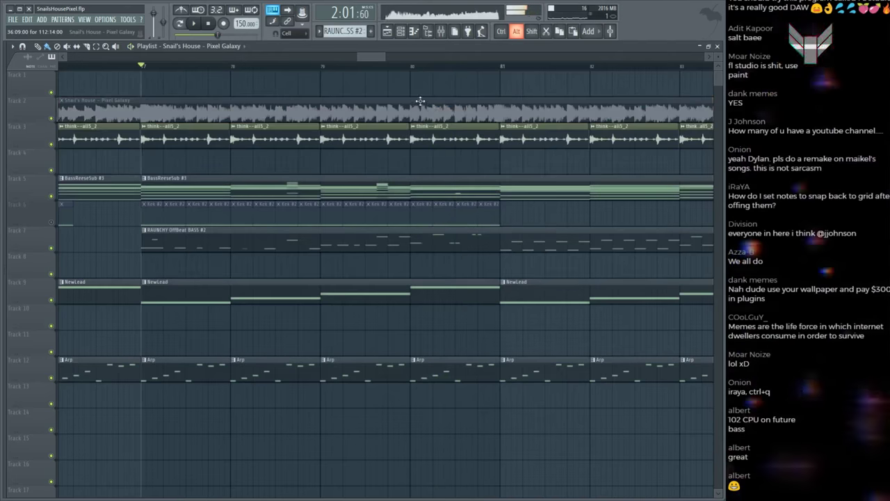
{"action": "left_click", "coordinate": [410, 105]}
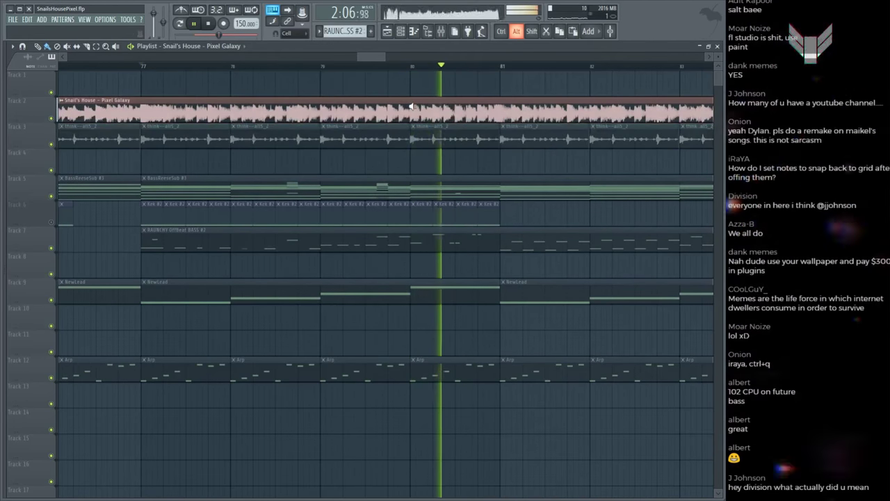
{"action": "key", "text": "space"}
{"action": "scroll", "coordinate": [453, 112], "scroll_direction": "up", "scroll_amount": 4, "text": "ctrl"}
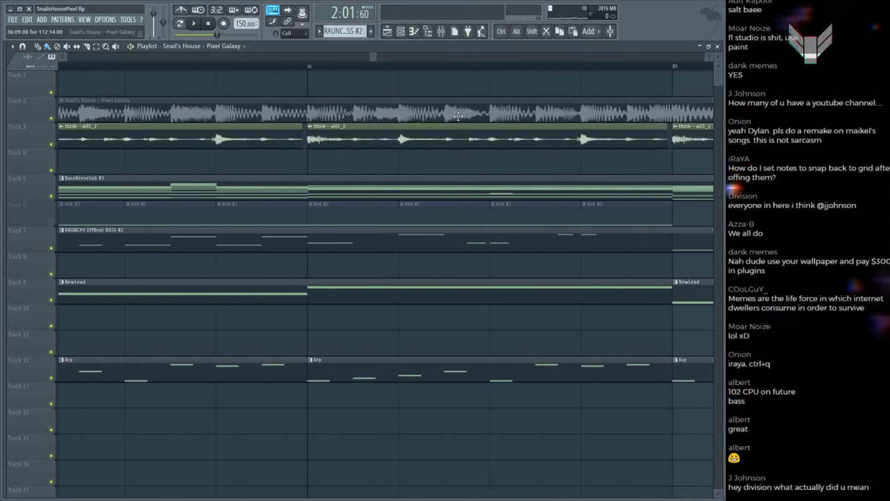
{"action": "left_click", "coordinate": [491, 106]}
{"action": "left_click", "coordinate": [491, 106]}
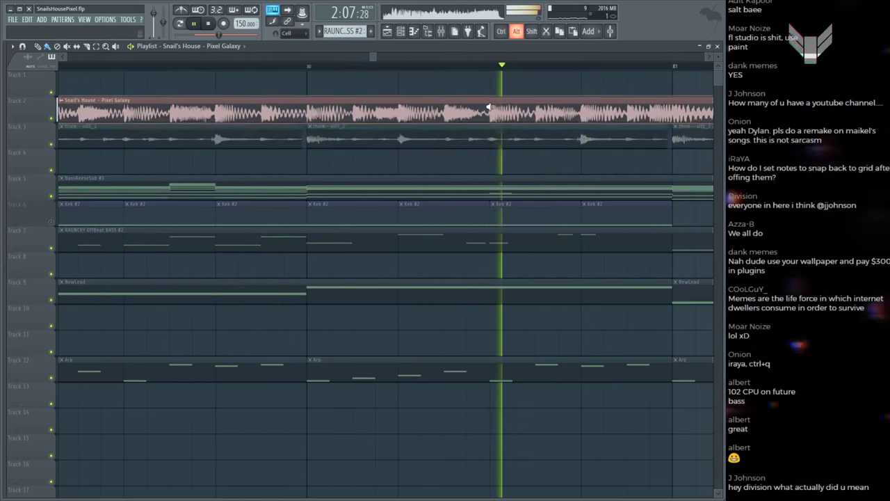
{"action": "left_click", "coordinate": [489, 106]}
{"action": "key", "text": "space"}
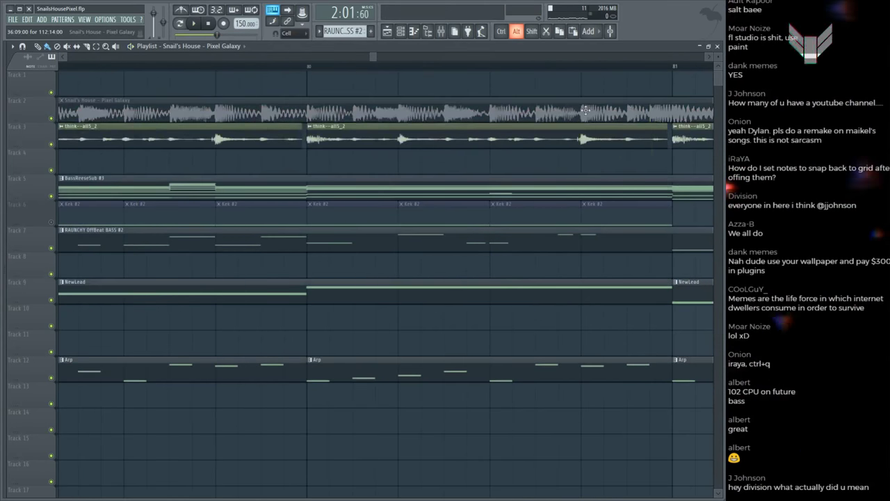
Step: Play the reference from several later spots, stopping and restarting to compare sections
{"action": "left_click", "coordinate": [586, 110]}
{"action": "key", "text": "space"}
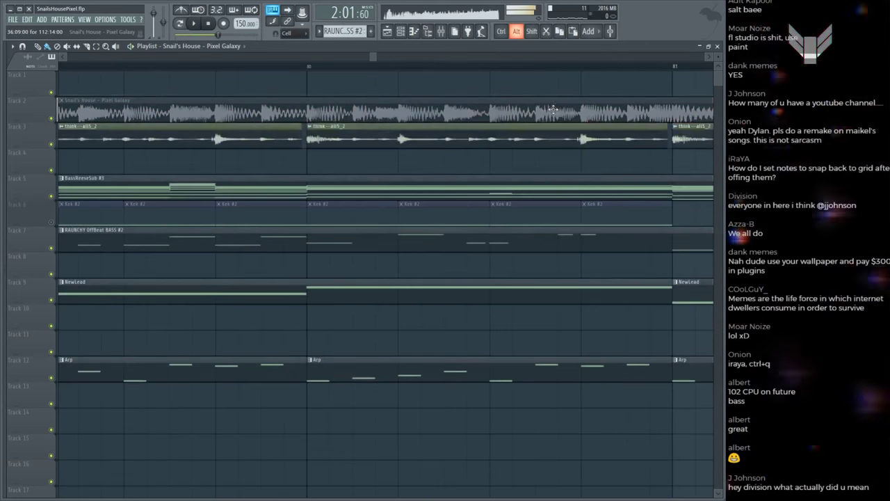
{"action": "left_click", "coordinate": [557, 110]}
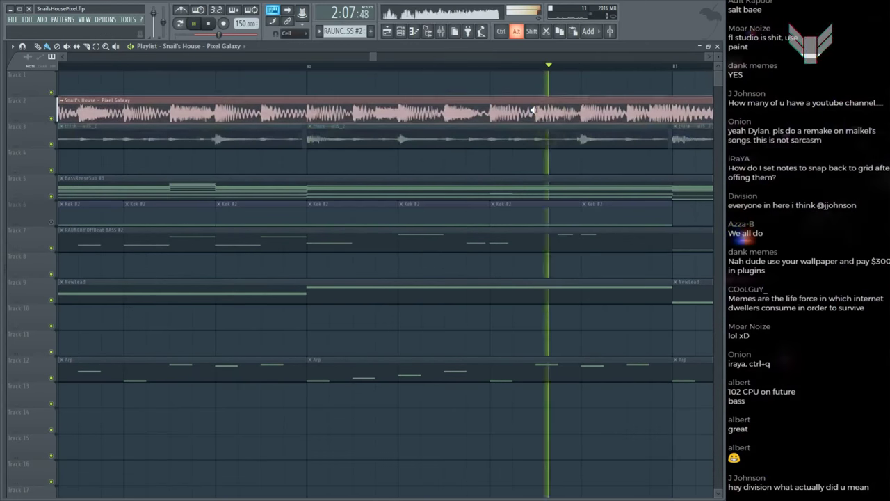
{"action": "key", "text": "space"}
{"action": "left_click", "coordinate": [446, 109]}
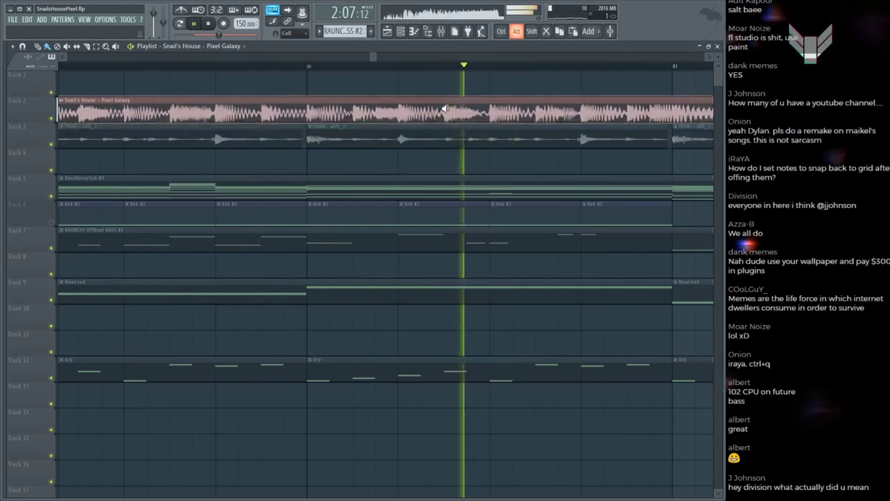
{"action": "left_click", "coordinate": [446, 109]}
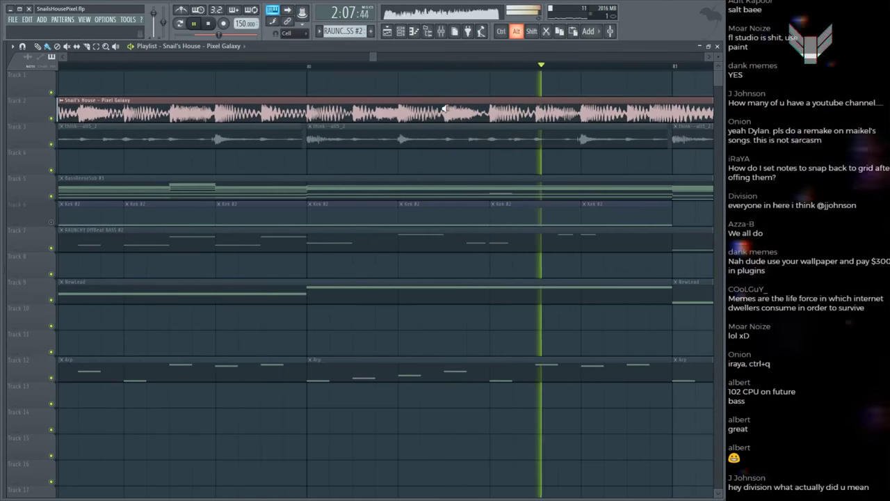
{"action": "left_click", "coordinate": [446, 109]}
{"action": "left_click", "coordinate": [446, 110]}
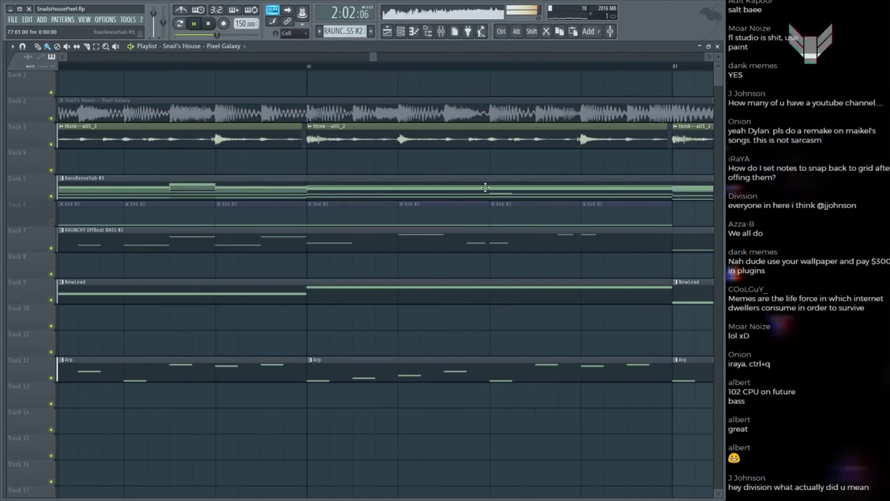
Step: Reopen the 3x Osc #3 pluck pattern and preview it by starting and stopping playback
{"action": "double_click", "coordinate": [494, 236]}
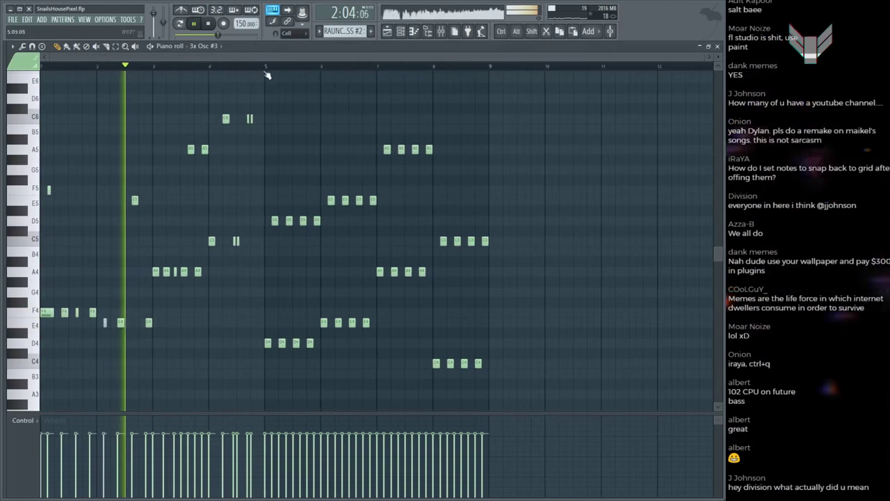
{"action": "scroll", "coordinate": [215, 69], "scroll_direction": "up", "scroll_amount": 3}
{"action": "scroll", "coordinate": [279, 125], "scroll_direction": "up", "scroll_amount": 3}
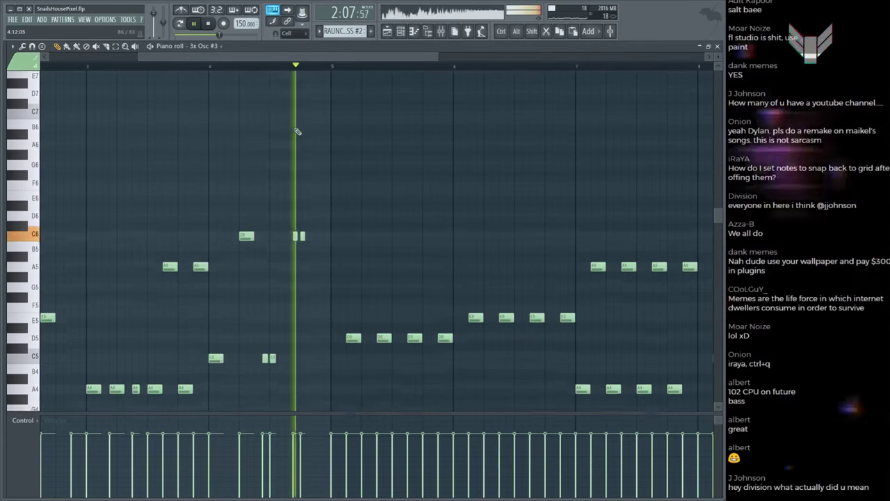
{"action": "key", "text": "space"}
{"action": "scroll", "coordinate": [253, 235], "scroll_direction": "down", "scroll_amount": 4}
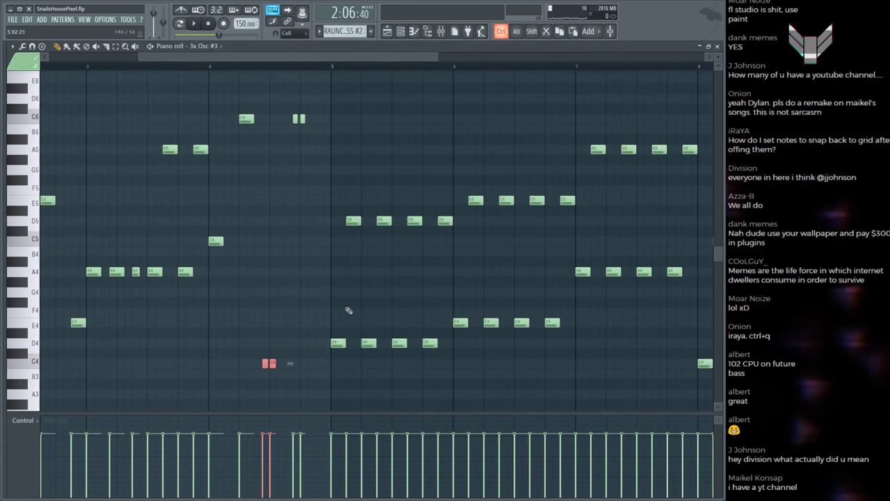
{"action": "key", "text": "space"}
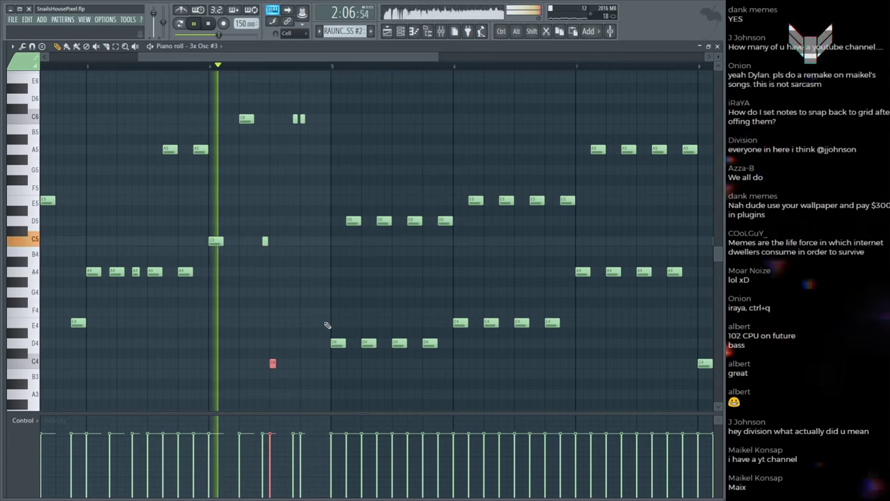
{"action": "scroll", "coordinate": [327, 324], "scroll_direction": "up", "scroll_amount": 1}
{"action": "key", "text": "space"}
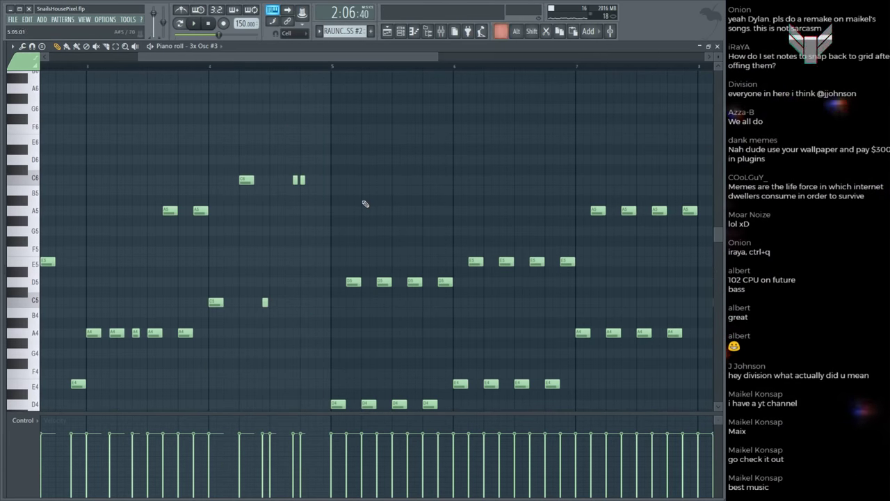
{"action": "scroll", "coordinate": [365, 206], "scroll_direction": "up", "scroll_amount": 1}
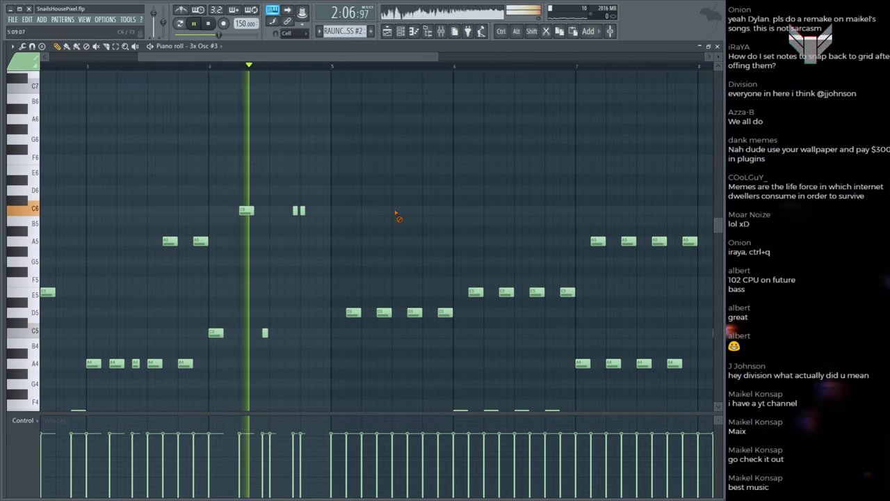
{"action": "key", "text": "space"}
{"action": "scroll", "coordinate": [356, 256], "scroll_direction": "down", "scroll_amount": 2}
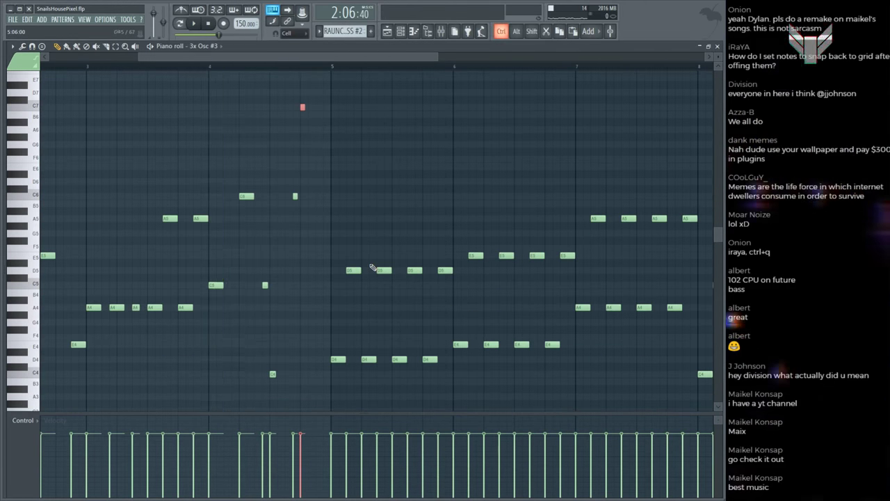
{"action": "key", "text": "space"}
{"action": "scroll", "coordinate": [373, 265], "scroll_direction": "up", "scroll_amount": 3}
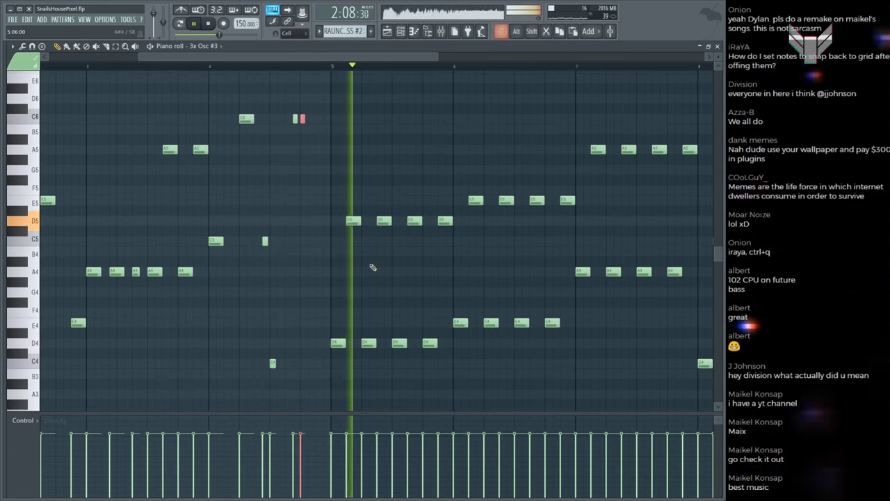
Step: Select the short note near C6, shift it up an octave and back down, then deselect it
{"action": "left_click_drag", "start_coordinate": [287, 145], "coordinate": [295, 194]}
{"action": "key", "text": "ctrl+Up"}
{"action": "scroll", "coordinate": [388, 244], "scroll_direction": "down", "scroll_amount": 1}
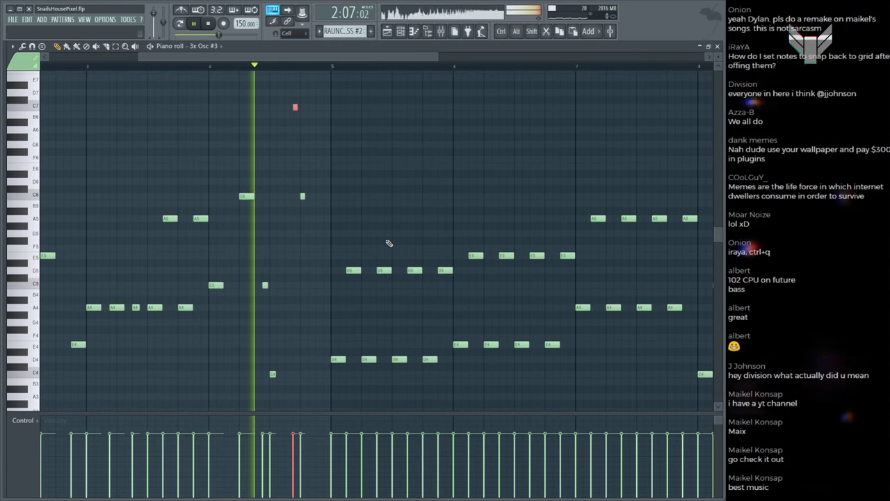
{"action": "scroll", "coordinate": [389, 243], "scroll_direction": "up", "scroll_amount": 2}
{"action": "key", "text": "ctrl+Down"}
{"action": "key", "text": "ctrl+d"}
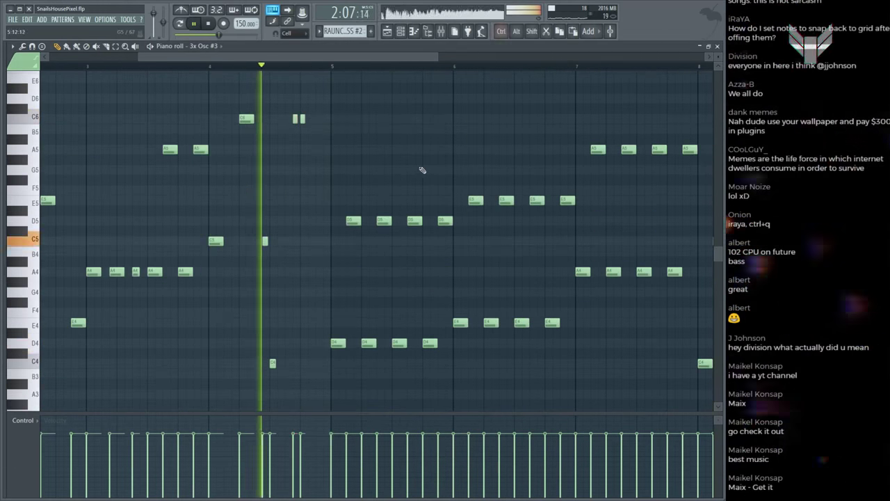
{"action": "key", "text": "F5"}
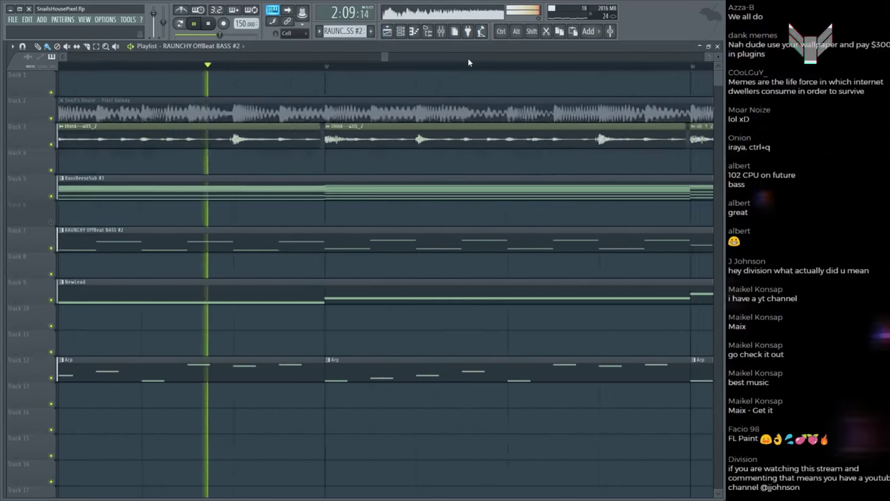
Step: Audition the Pixel Galaxy reference audio from bar 81
{"action": "scroll", "coordinate": [468, 63], "scroll_direction": "down", "scroll_amount": 4}
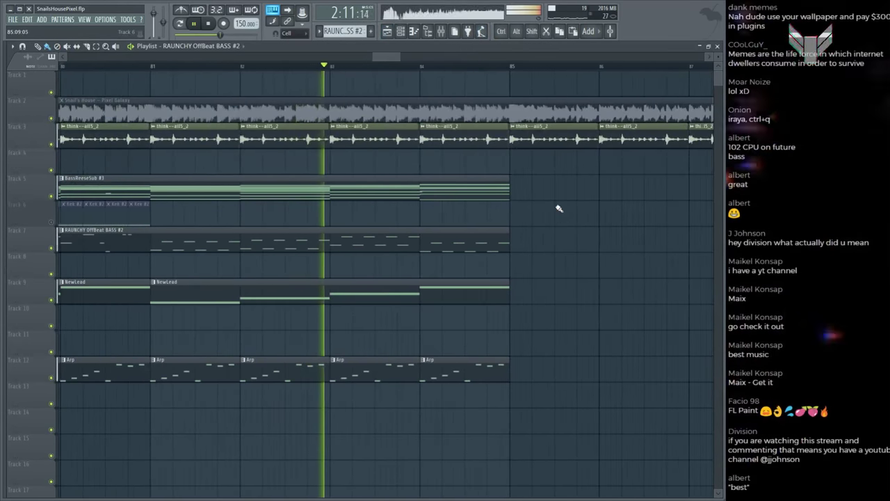
{"action": "left_click", "coordinate": [164, 110], "text": "alt"}
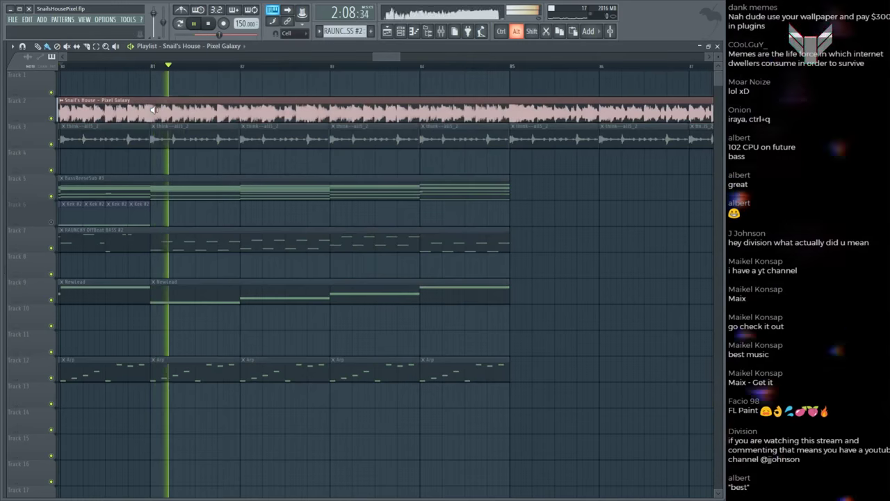
{"action": "left_click", "coordinate": [147, 105], "text": "alt"}
{"action": "key", "text": "space"}
{"action": "scroll", "coordinate": [175, 69], "scroll_direction": "down", "scroll_amount": 2}
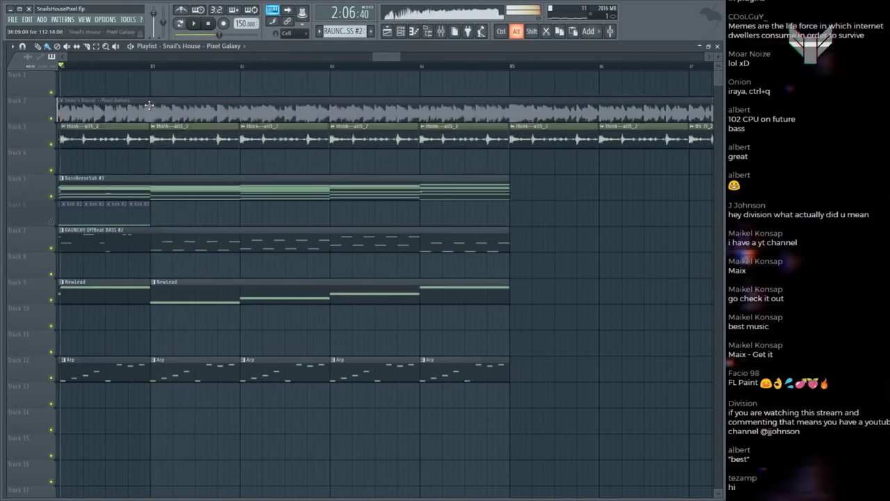
Step: Delete the notes in bars 5–9 and copy the bar 1–4 phrase to start at bar 5
{"action": "double_click", "coordinate": [208, 199]}
{"action": "scroll", "coordinate": [342, 111], "scroll_direction": "right", "scroll_amount": 3}
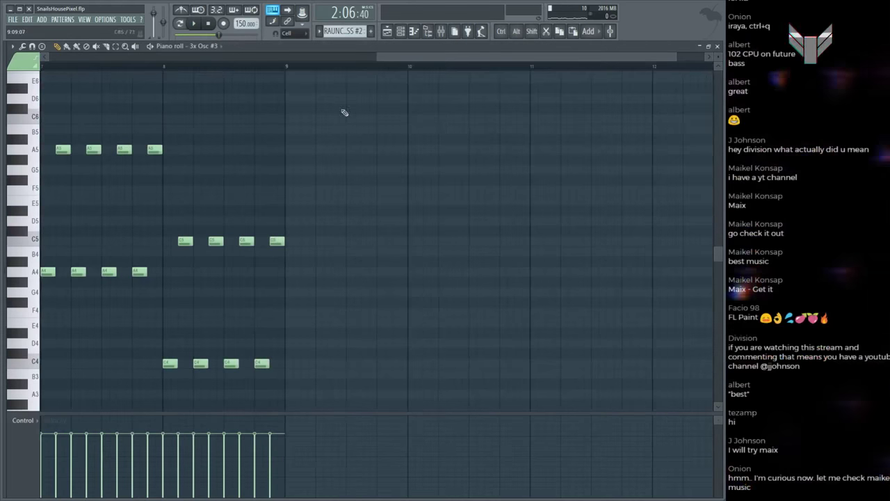
{"action": "scroll", "coordinate": [308, 71], "scroll_direction": "down", "scroll_amount": 4}
{"action": "left_click_drag", "start_coordinate": [273, 125], "coordinate": [528, 378]}
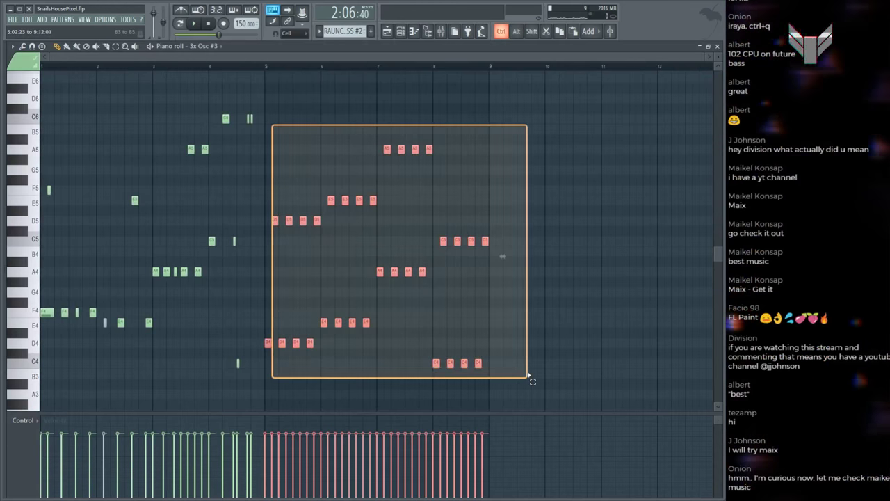
{"action": "key", "text": "Delete"}
{"action": "left_click_drag", "start_coordinate": [306, 368], "coordinate": [43, 113]}
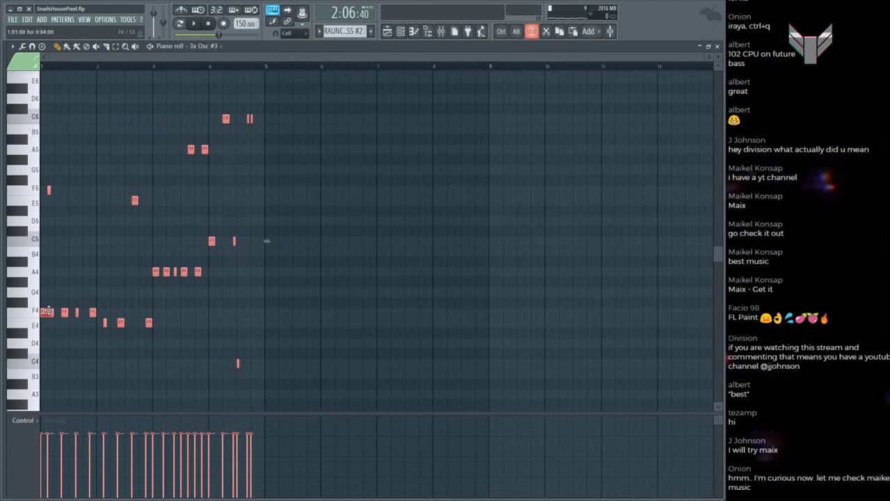
{"action": "left_click_drag", "start_coordinate": [46, 311], "coordinate": [275, 317]}
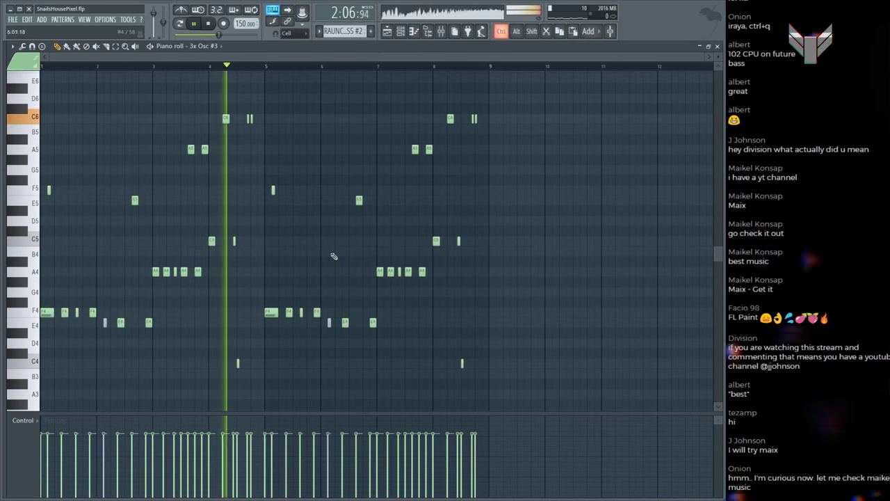
{"action": "key", "text": "F5"}
Step: Play the Pixel Galaxy reference from bar 81 and preview the RAUNCHY OffBeat BASS #2 notes
{"action": "scroll", "coordinate": [159, 74], "scroll_direction": "up", "scroll_amount": 5}
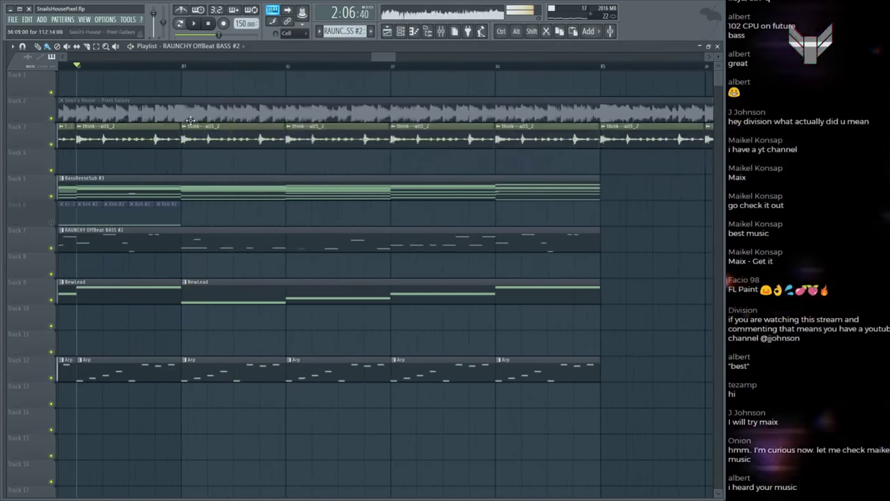
{"action": "left_click", "coordinate": [183, 115], "text": "alt"}
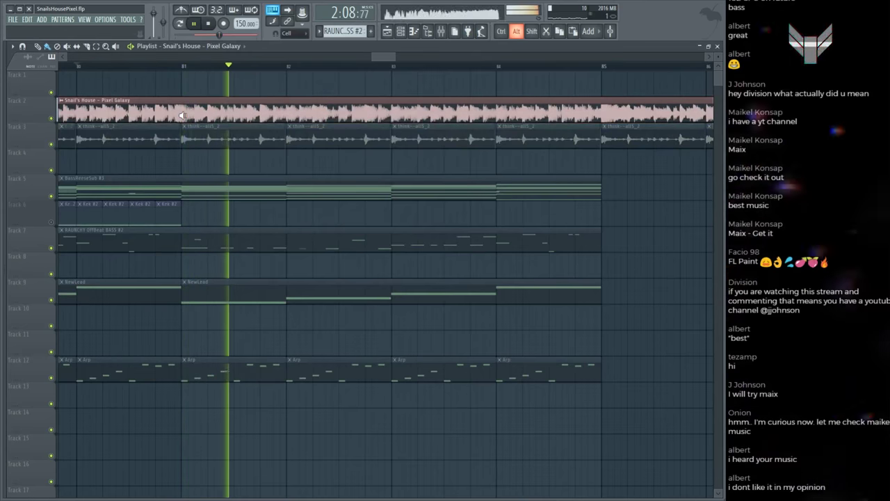
{"action": "key", "text": "space"}
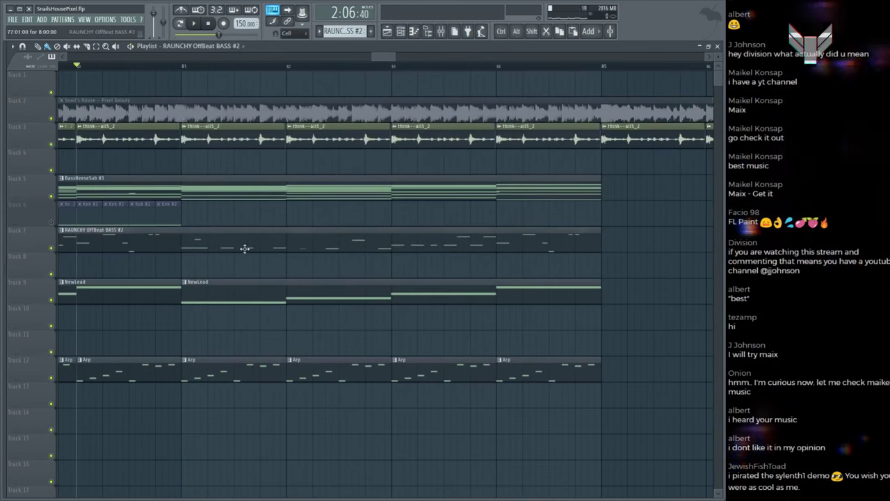
{"action": "double_click", "coordinate": [245, 249]}
{"action": "key", "text": "space"}
{"action": "key", "text": "space"}
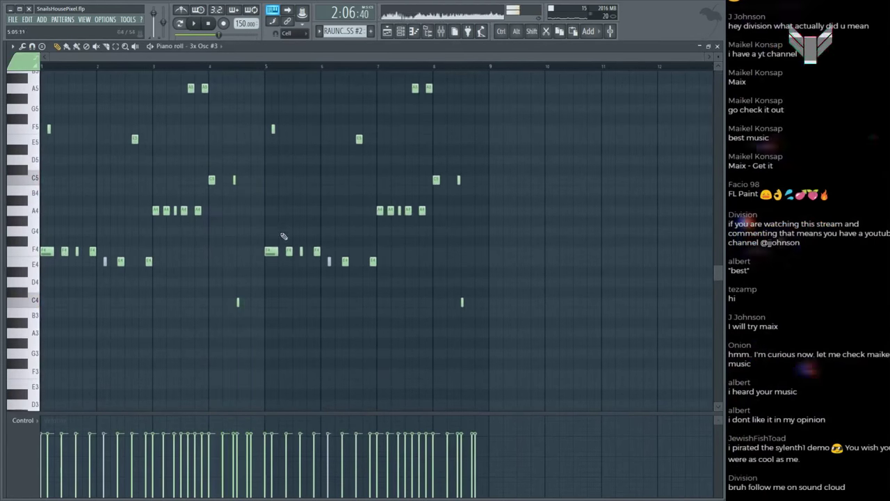
{"action": "key", "text": "F5"}
Step: Select the RAUNCHY OffBeat BASS #2 clip and audition the drop against the reference from bar 81
{"action": "left_click", "coordinate": [181, 112], "text": "alt"}
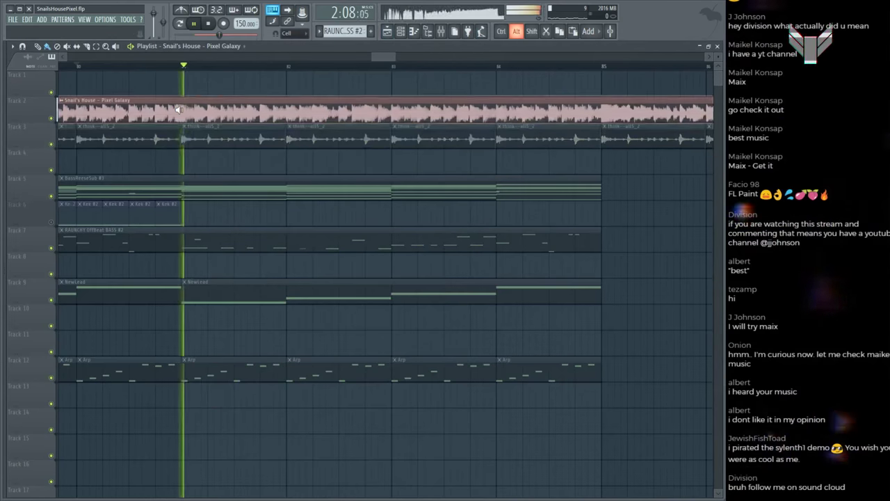
{"action": "left_click", "coordinate": [182, 240]}
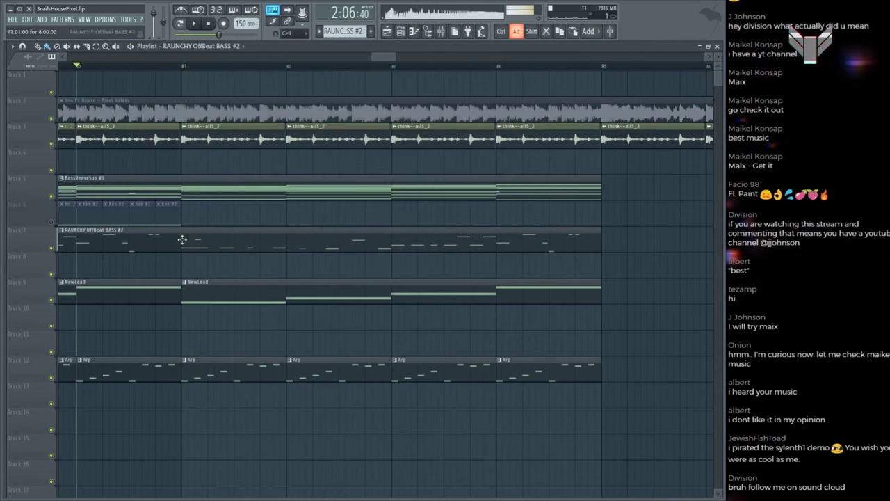
{"action": "left_click", "coordinate": [180, 116]}
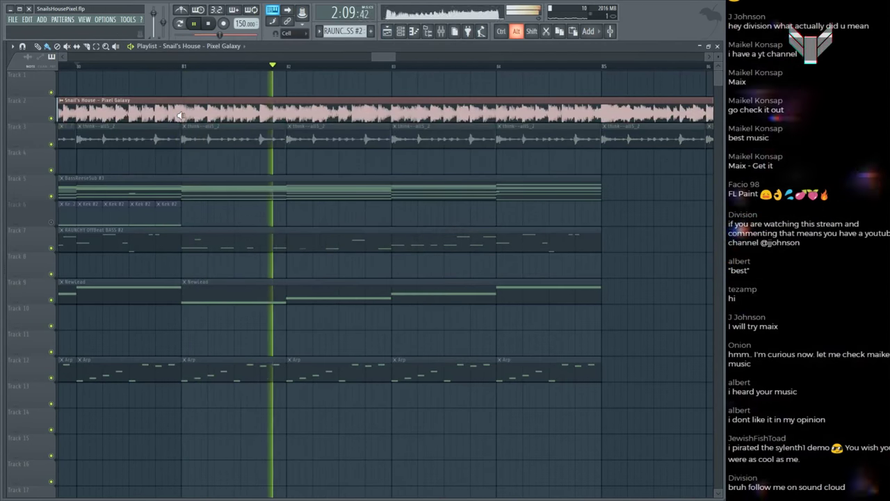
{"action": "key", "text": "space"}
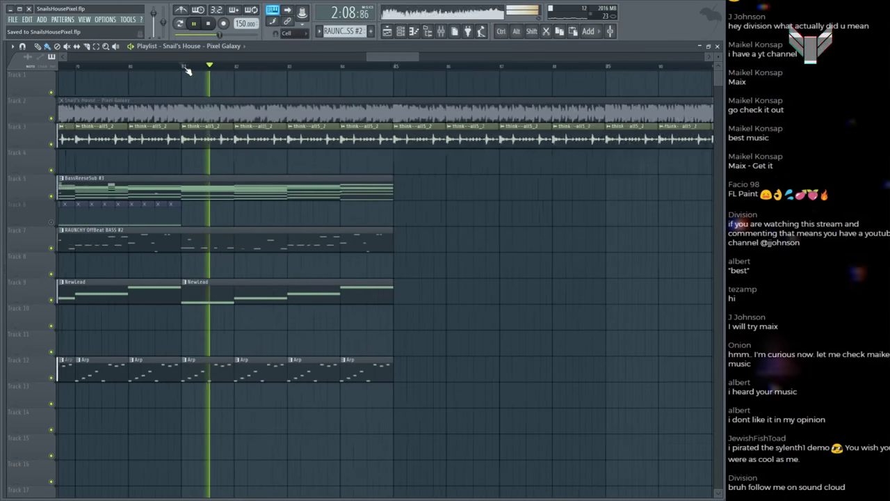
{"action": "key", "text": "space"}
{"action": "scroll", "coordinate": [185, 70], "scroll_direction": "down", "scroll_amount": 5}
{"action": "scroll", "coordinate": [221, 163], "scroll_direction": "up", "scroll_amount": 1}
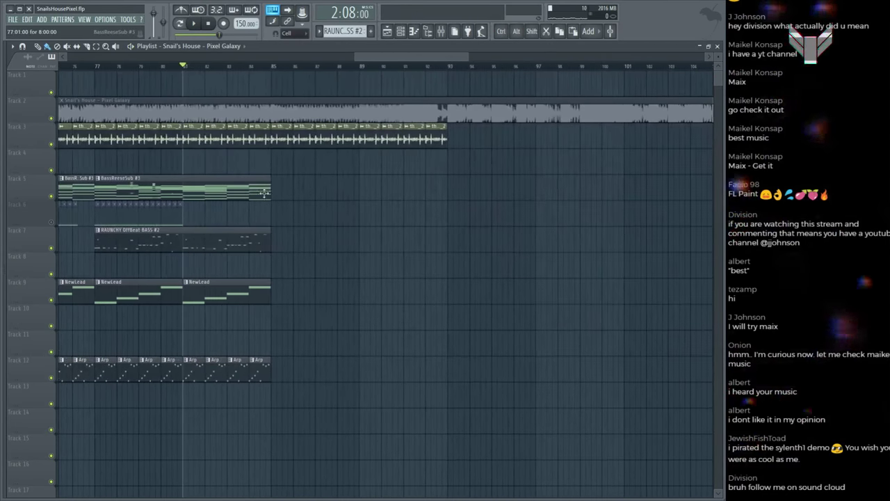
Step: Lengthen the Track 5 BassReeseSub #3 clip and play the drop from bar 81
{"action": "left_click_drag", "start_coordinate": [183, 180], "coordinate": [236, 183]}
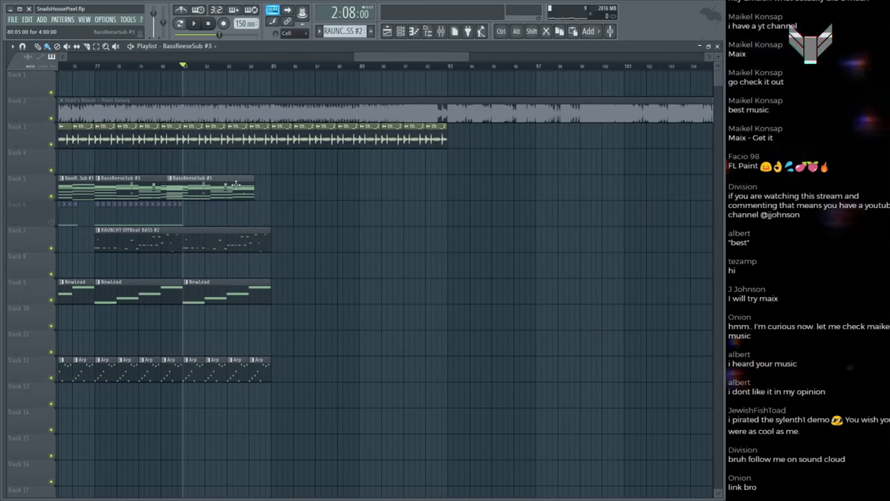
{"action": "key", "text": "space"}
{"action": "scroll", "coordinate": [182, 114], "scroll_direction": "up", "scroll_amount": 2}
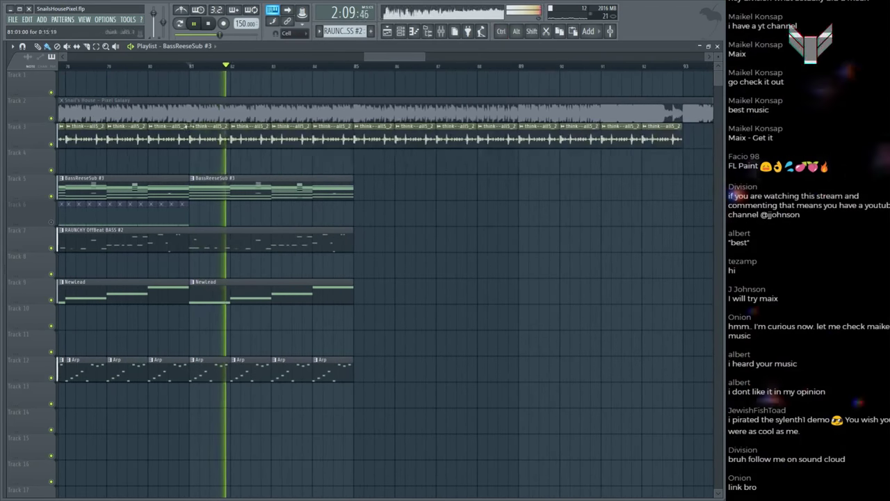
{"action": "left_click", "coordinate": [184, 111], "text": "alt"}
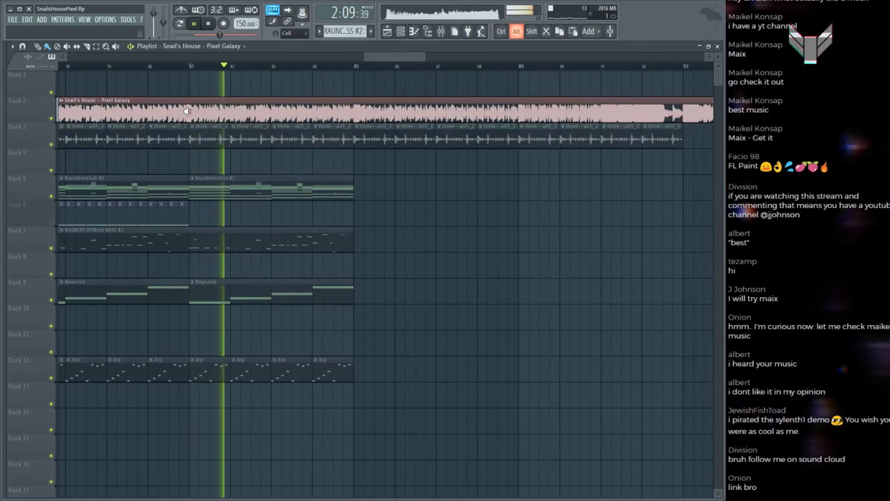
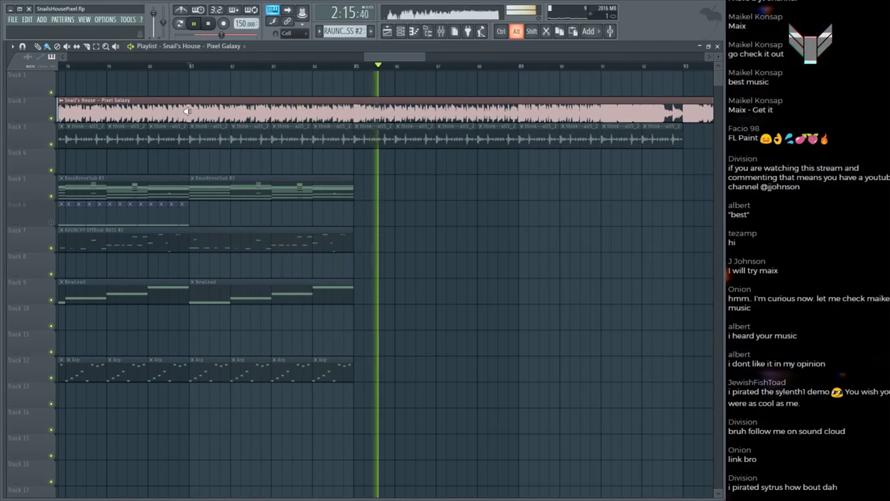
Step: Copy the BassReeseSub #3 clip to bar 85 as a unique BassReeseSub #4 clip and save the project
{"action": "key", "text": "space"}
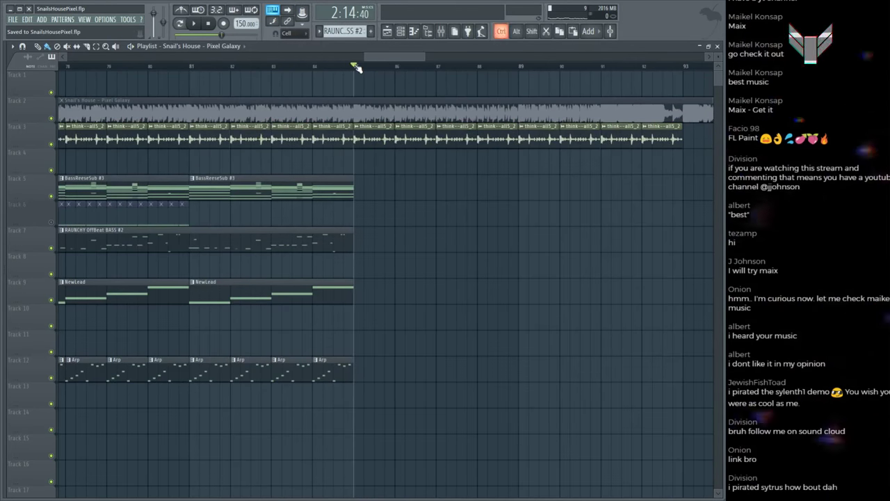
{"action": "scroll", "coordinate": [355, 68], "scroll_direction": "down", "scroll_amount": 5}
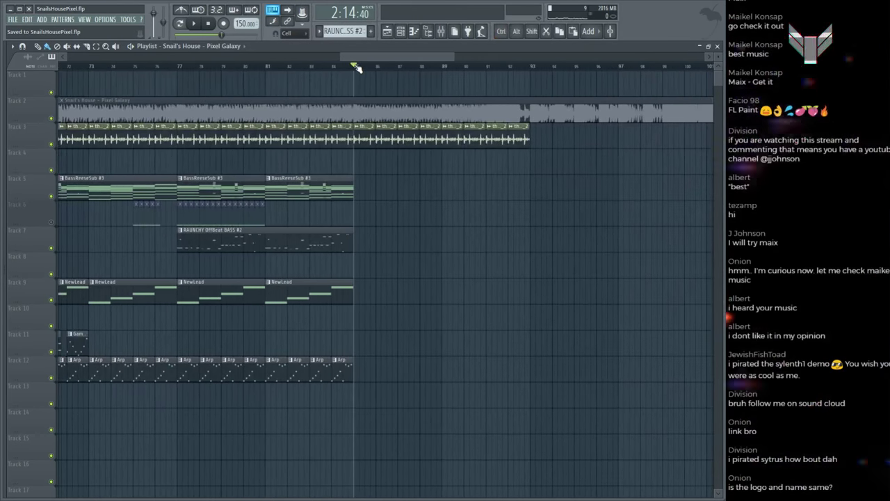
{"action": "left_click_drag", "start_coordinate": [319, 187], "coordinate": [407, 190]}
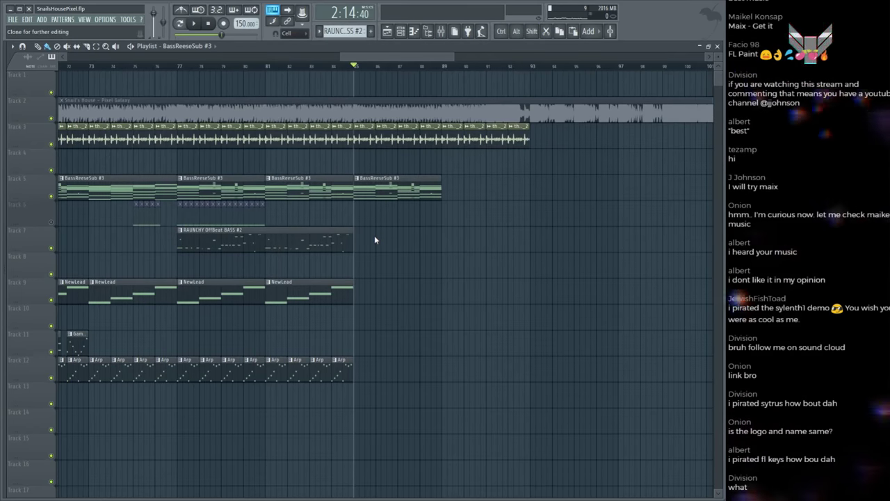
{"action": "key", "text": "ctrl+s"}
{"action": "scroll", "coordinate": [380, 66], "scroll_direction": "up", "scroll_amount": 1}
{"action": "scroll", "coordinate": [379, 66], "scroll_direction": "up", "scroll_amount": 3}
{"action": "key", "text": "F6"}
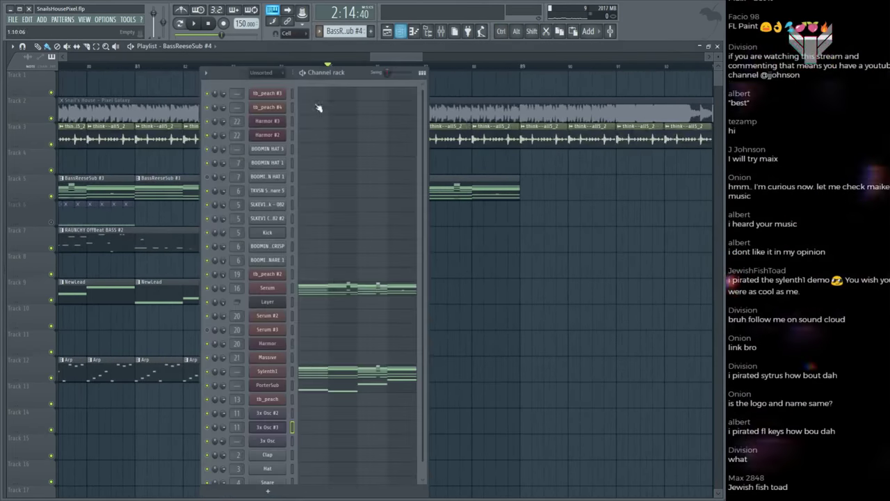
Step: Play the current pattern while selecting the Sylenth1 and Serum #2 channels
{"action": "left_click", "coordinate": [292, 372], "text": "ctrl"}
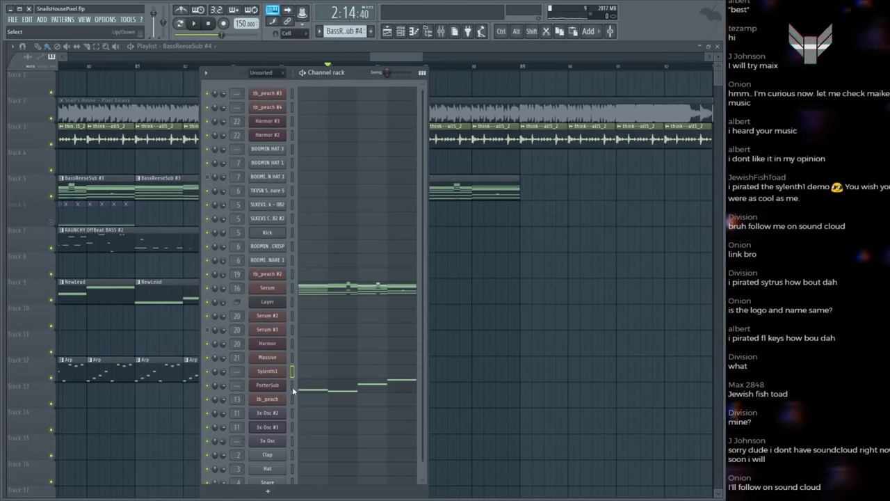
{"action": "key", "text": "space"}
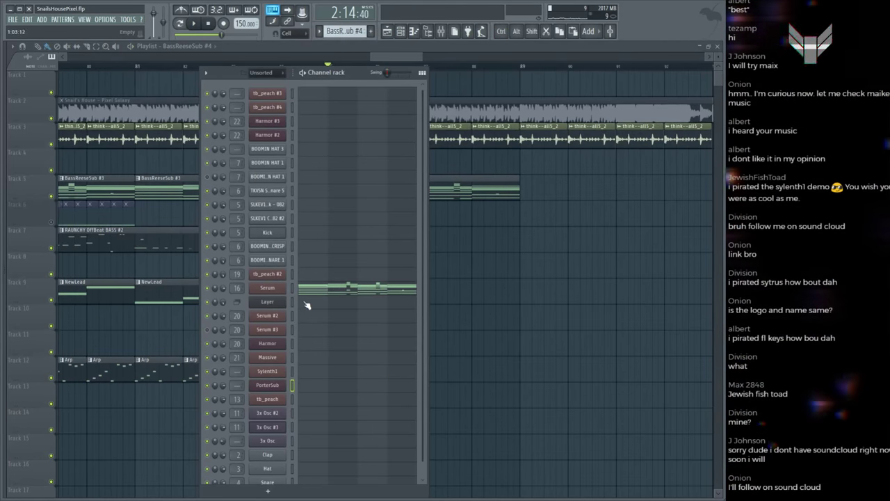
{"action": "left_click", "coordinate": [310, 315]}
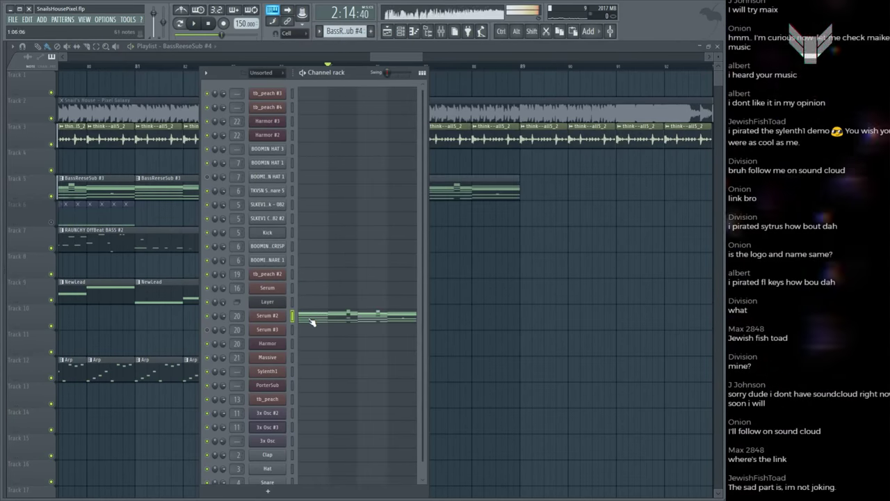
{"action": "key", "text": "F6"}
{"action": "key", "text": "F6"}
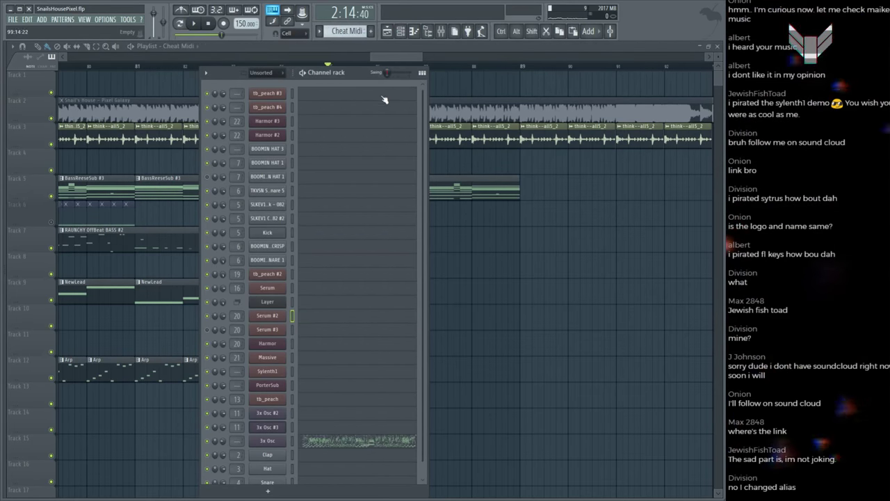
Step: Open the 3x Osc notes in the piano roll and audition the chords around bars 87–89
{"action": "scroll", "coordinate": [387, 395], "scroll_direction": "down", "scroll_amount": 1}
{"action": "left_click", "coordinate": [387, 426]}
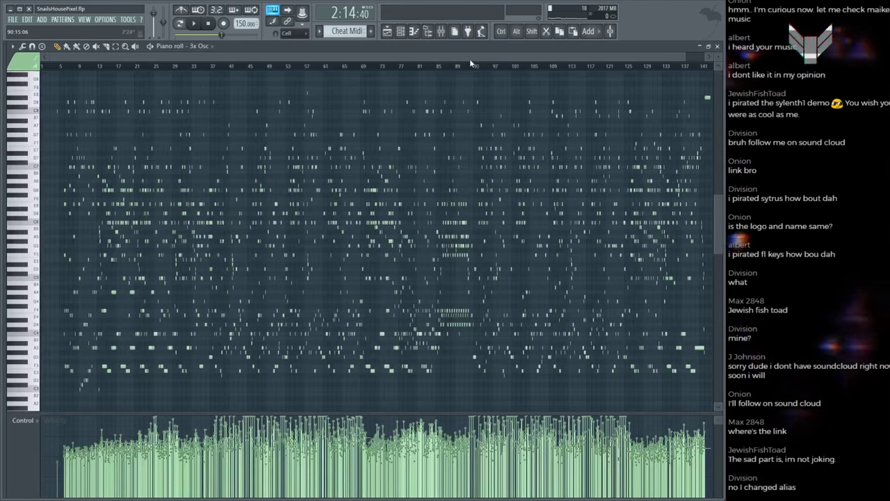
{"action": "scroll", "coordinate": [469, 58], "scroll_direction": "up", "scroll_amount": 5}
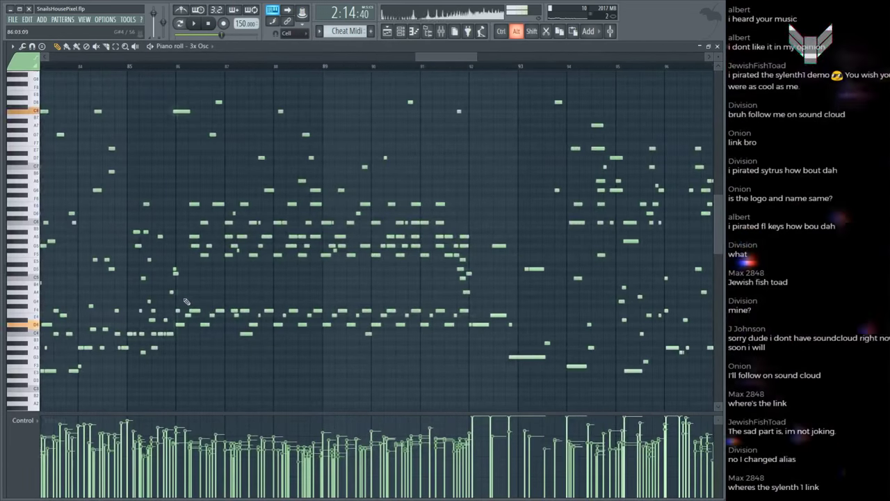
{"action": "scroll", "coordinate": [212, 75], "scroll_direction": "up", "scroll_amount": 2}
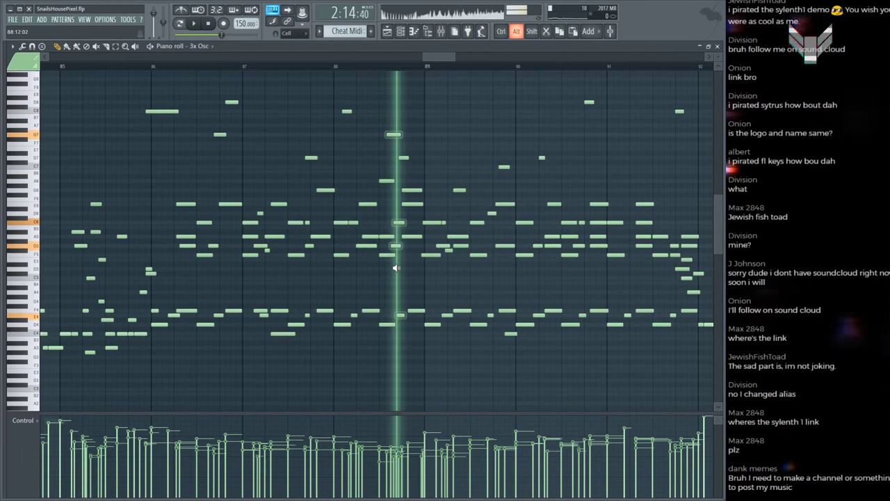
{"action": "mouse_move", "coordinate": [460, 268]}
{"action": "left_mouse_down"}
{"action": "mouse_move", "coordinate": [504, 255]}
{"action": "mouse_move", "coordinate": [638, 255]}
{"action": "left_mouse_up"}
{"action": "left_click", "coordinate": [250, 271]}
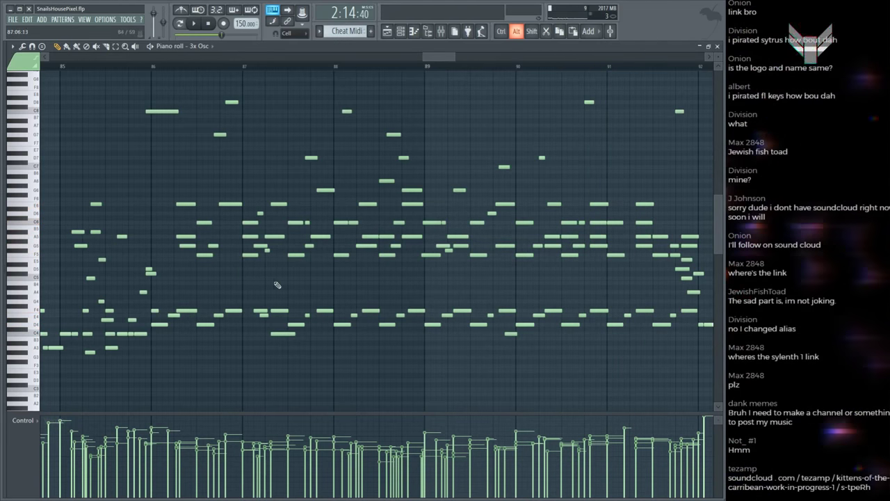
{"action": "left_click", "coordinate": [343, 274]}
{"action": "left_click_drag", "start_coordinate": [350, 271], "coordinate": [370, 270]}
{"action": "left_click", "coordinate": [422, 261]}
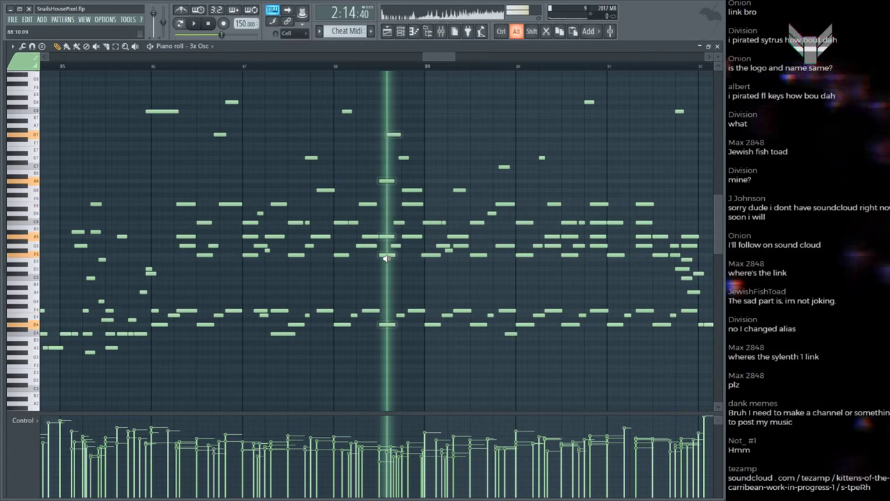
{"action": "left_click", "coordinate": [389, 254]}
{"action": "left_click", "coordinate": [399, 255]}
{"action": "left_click", "coordinate": [418, 259]}
Step: Select the chord notes in late bar 88 and make BassReeseSub #4 the active pattern
{"action": "left_click_drag", "start_coordinate": [387, 119], "coordinate": [421, 325]}
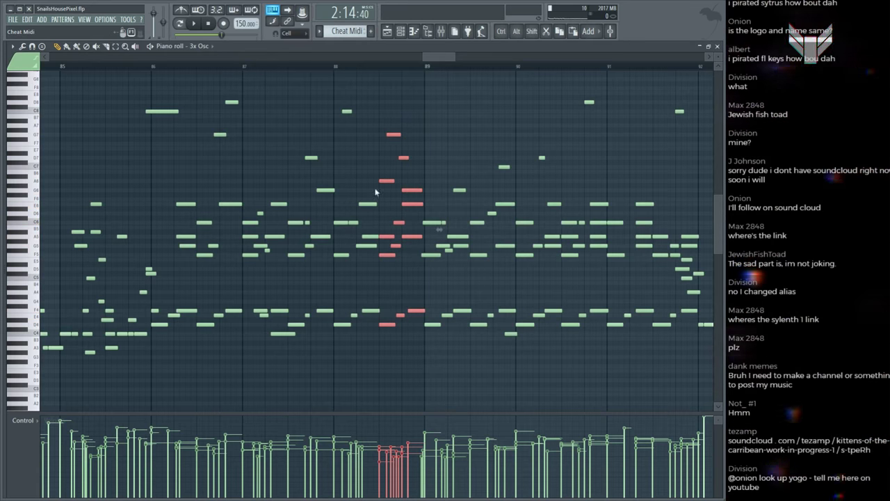
{"action": "key", "text": "KP_Add"}
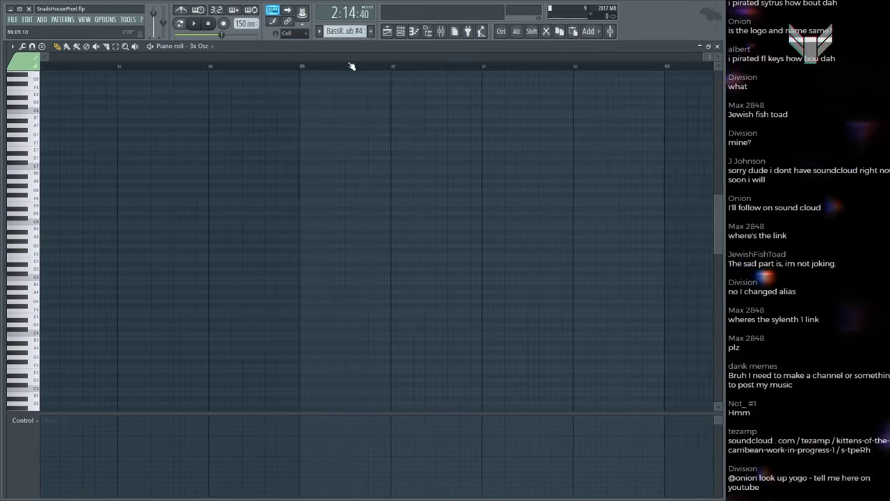
{"action": "key", "text": "F6"}
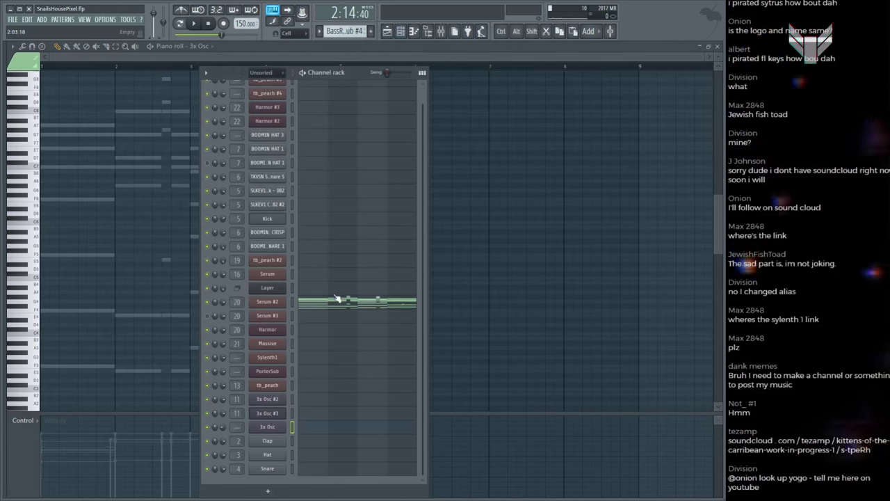
Step: Paste the copied chord notes into Serum #2 and move them to the start of bar 5
{"action": "left_click", "coordinate": [336, 307]}
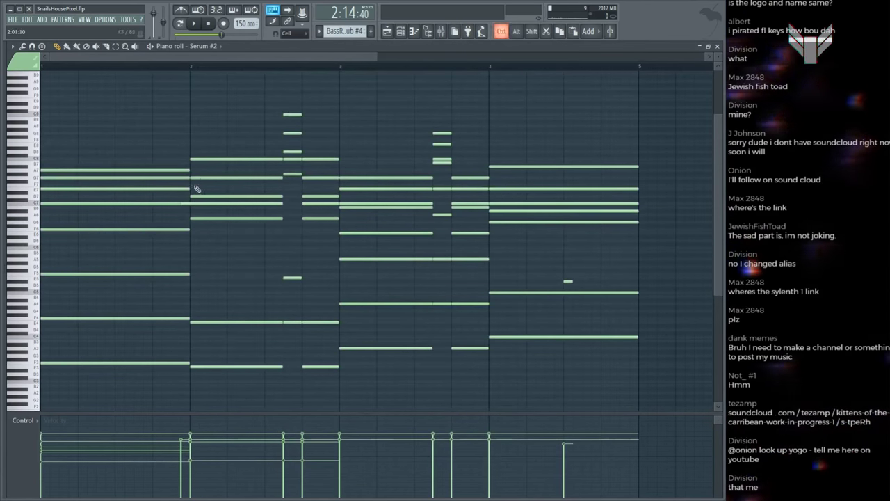
{"action": "key", "text": "ctrl+v"}
{"action": "left_click_drag", "start_coordinate": [133, 260], "coordinate": [641, 264]}
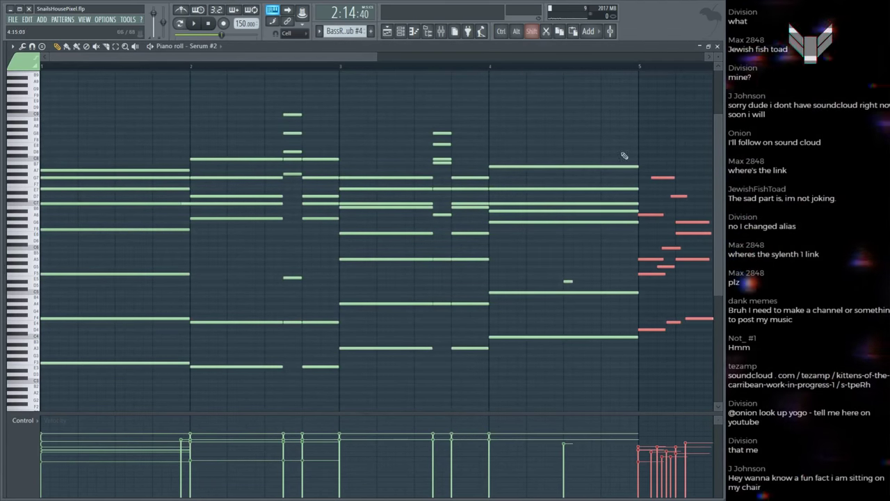
{"action": "scroll", "coordinate": [532, 58], "scroll_direction": "down", "scroll_amount": 3}
{"action": "key", "text": "space"}
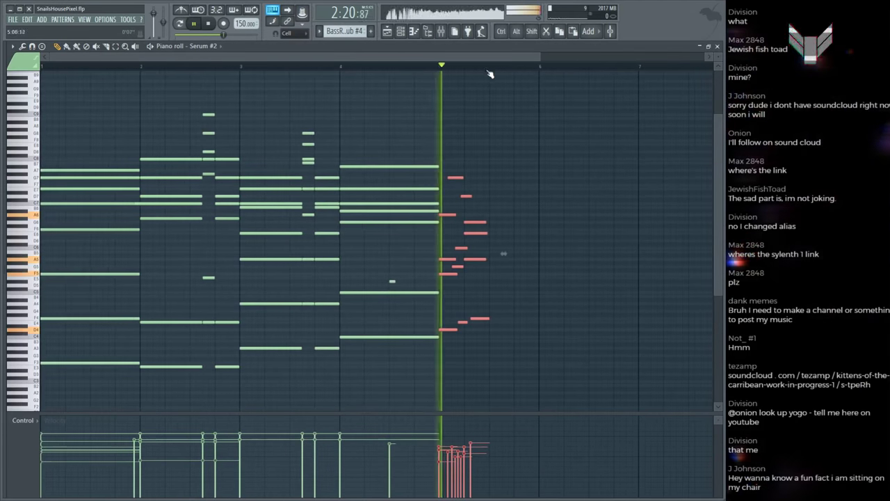
{"action": "scroll", "coordinate": [490, 74], "scroll_direction": "up", "scroll_amount": 3}
{"action": "key", "text": "space"}
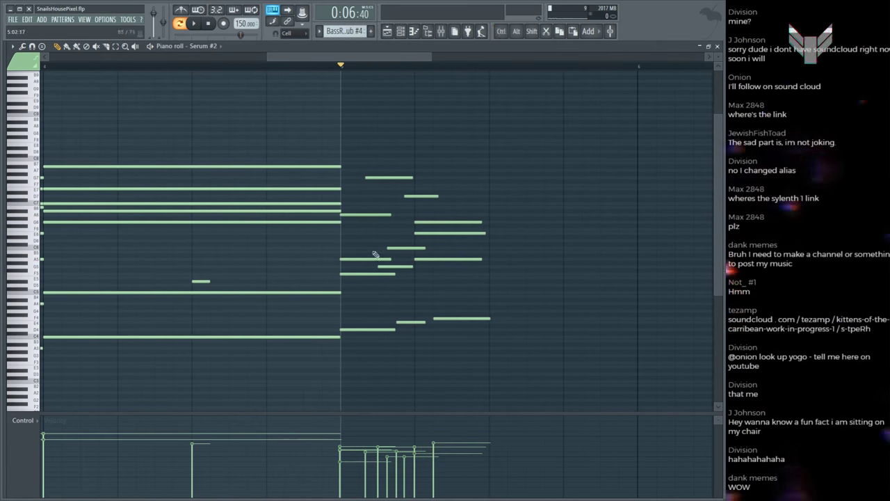
Step: Shorten the four notes at bar 5, lengthen the low note and drop it an octave
{"action": "left_click_drag", "start_coordinate": [374, 254], "coordinate": [374, 330]}
{"action": "left_click", "coordinate": [393, 190]}
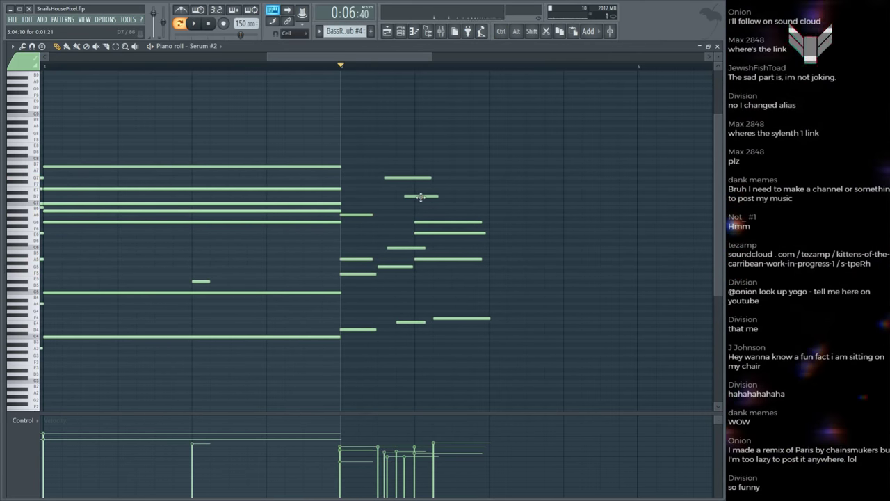
{"action": "left_click_drag", "start_coordinate": [420, 197], "coordinate": [391, 191]}
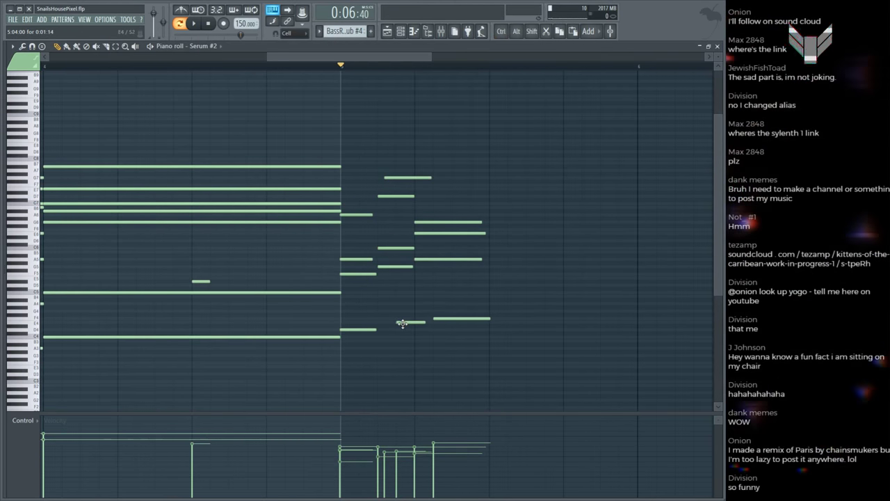
{"action": "key", "text": "ctrl+z"}
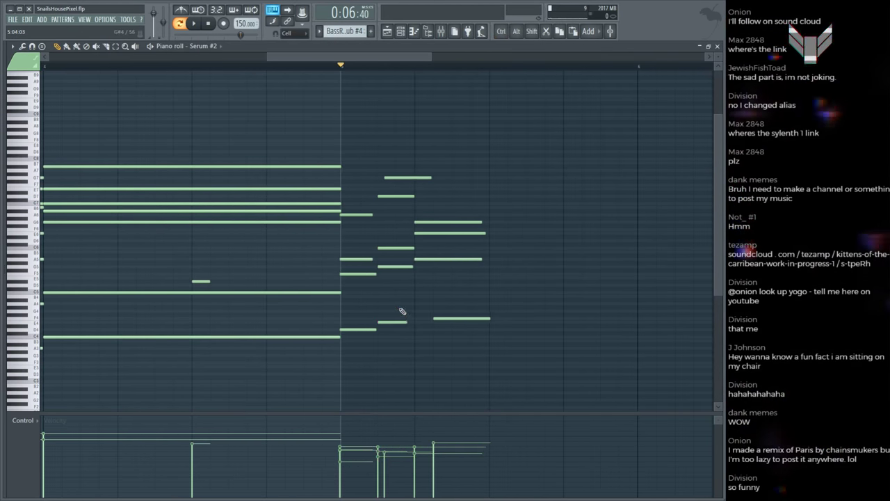
{"action": "key", "text": "ctrl+z"}
{"action": "left_click_drag", "start_coordinate": [399, 322], "coordinate": [414, 322]}
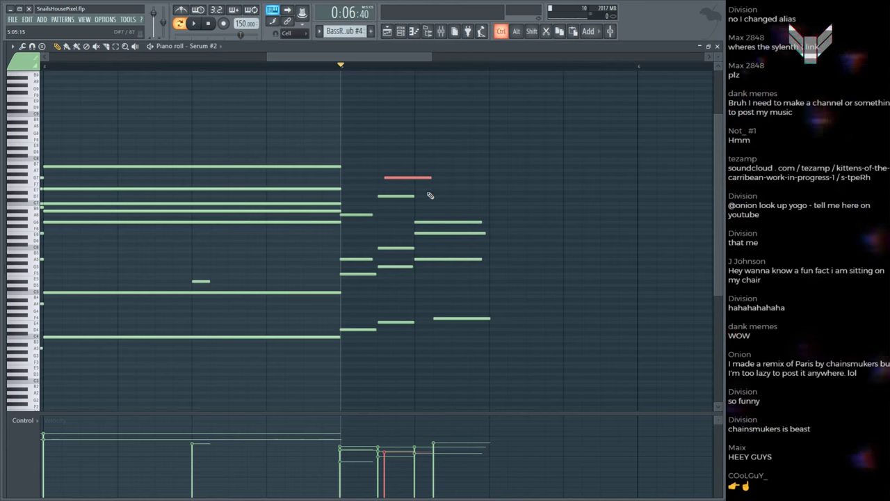
{"action": "key", "text": "ctrl+Down"}
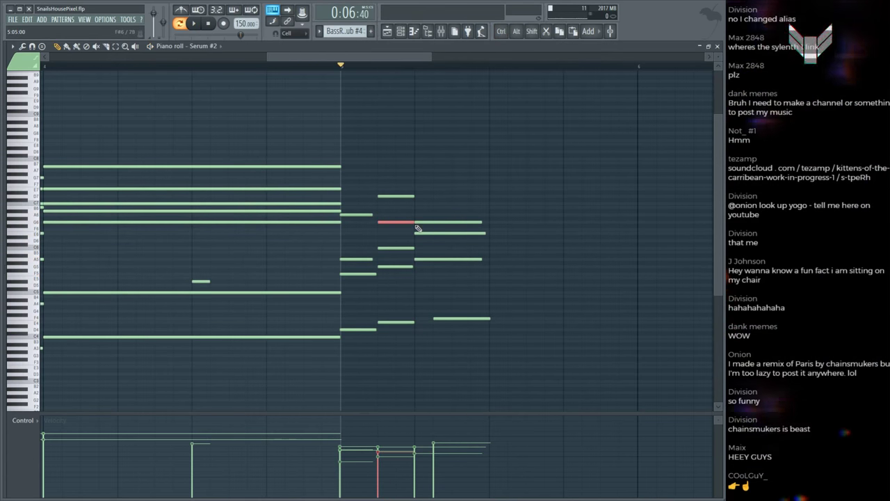
{"action": "left_click", "coordinate": [358, 201], "text": "ctrl"}
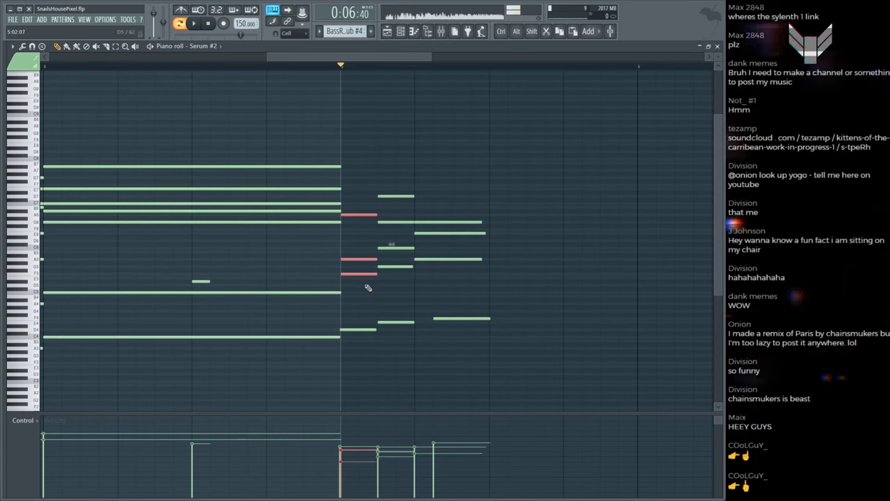
Step: Move the three chord notes later in the bar and play back the edit
{"action": "key", "text": "ctrl+d"}
{"action": "key", "text": "space"}
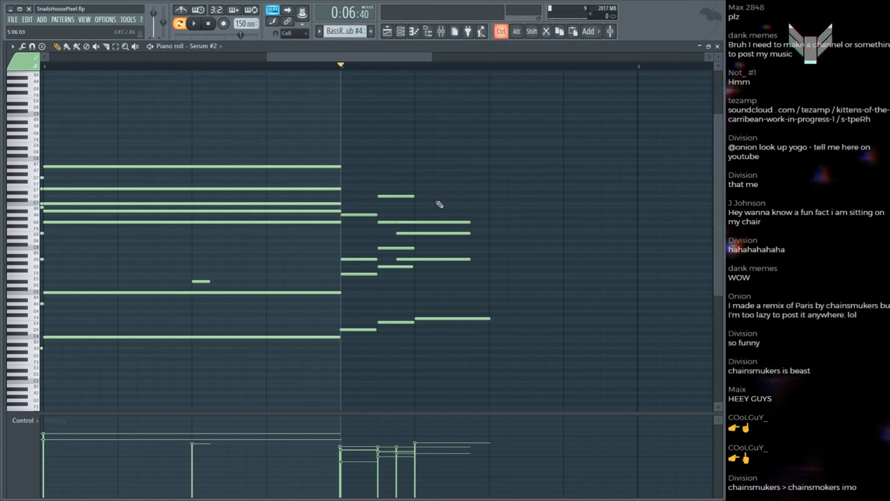
{"action": "left_click_drag", "start_coordinate": [438, 260], "coordinate": [457, 258]}
{"action": "key", "text": "ctrl+d"}
{"action": "key", "text": "space"}
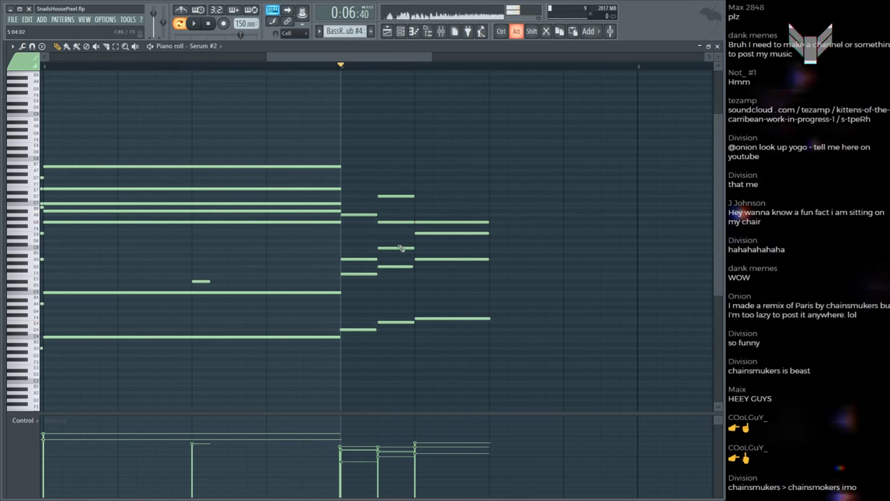
{"action": "key", "text": "space"}
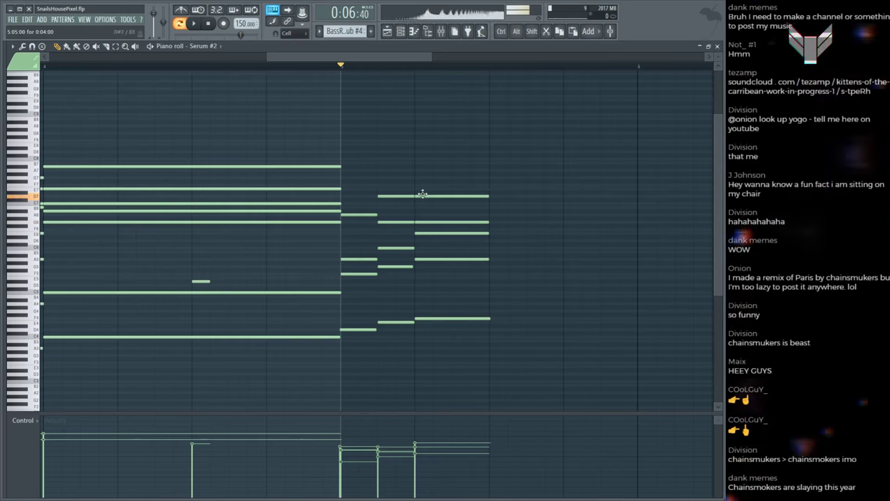
Step: Stretch the right-hand block of chord notes to double length
{"action": "right_click", "coordinate": [422, 187], "text": "alt"}
{"action": "right_click", "coordinate": [366, 229], "text": "alt"}
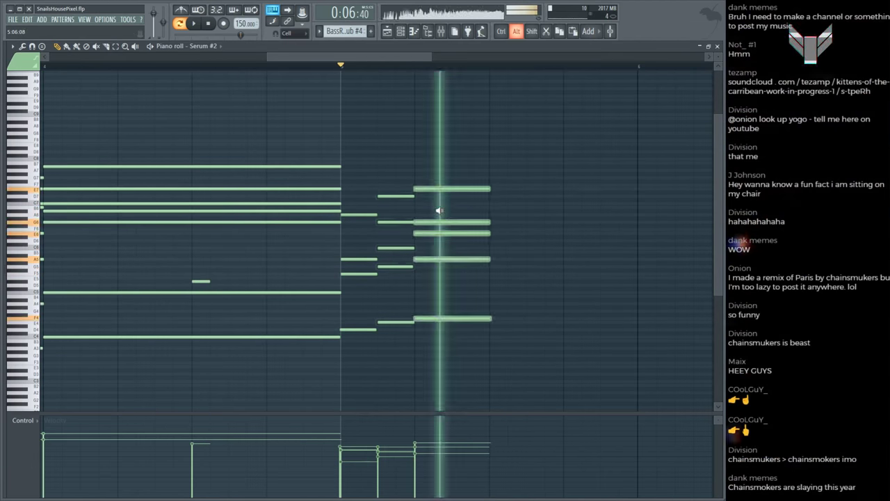
{"action": "right_click", "coordinate": [369, 213], "text": "alt"}
{"action": "scroll", "coordinate": [394, 105], "scroll_direction": "down", "scroll_amount": 2}
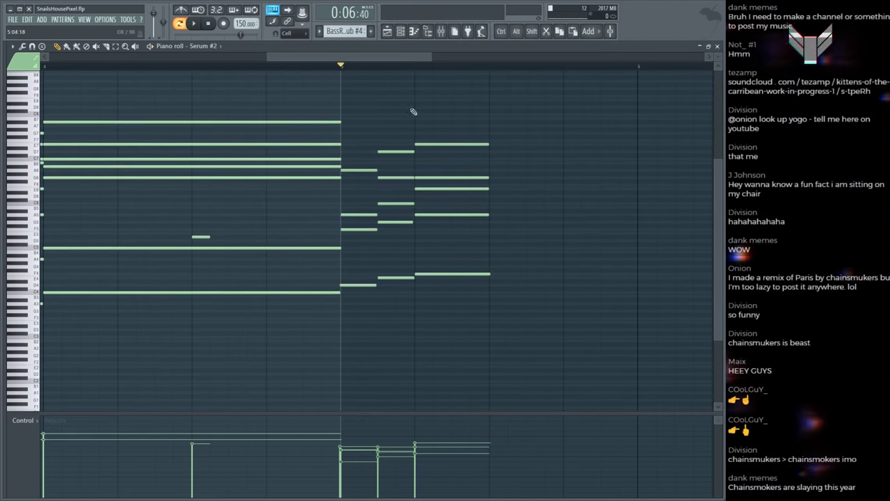
{"action": "left_click_drag", "start_coordinate": [358, 114], "coordinate": [435, 267]}
{"action": "left_click_drag", "start_coordinate": [489, 214], "coordinate": [650, 207]}
{"action": "key", "text": "space"}
{"action": "key", "text": "space"}
Step: Shift one chord note earlier and listen to the change
{"action": "scroll", "coordinate": [424, 139], "scroll_direction": "down", "scroll_amount": 2}
{"action": "left_click", "coordinate": [434, 174]}
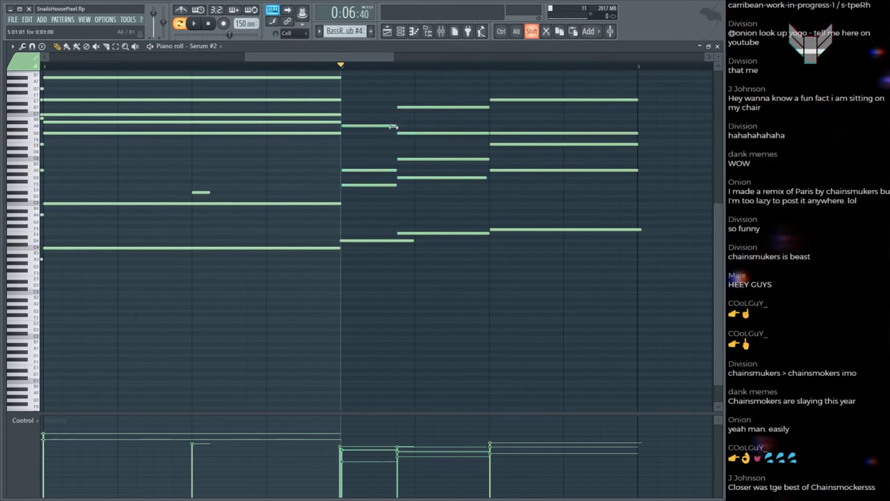
{"action": "scroll", "coordinate": [423, 184], "scroll_direction": "up", "scroll_amount": 1}
{"action": "left_click_drag", "start_coordinate": [378, 92], "coordinate": [445, 283]}
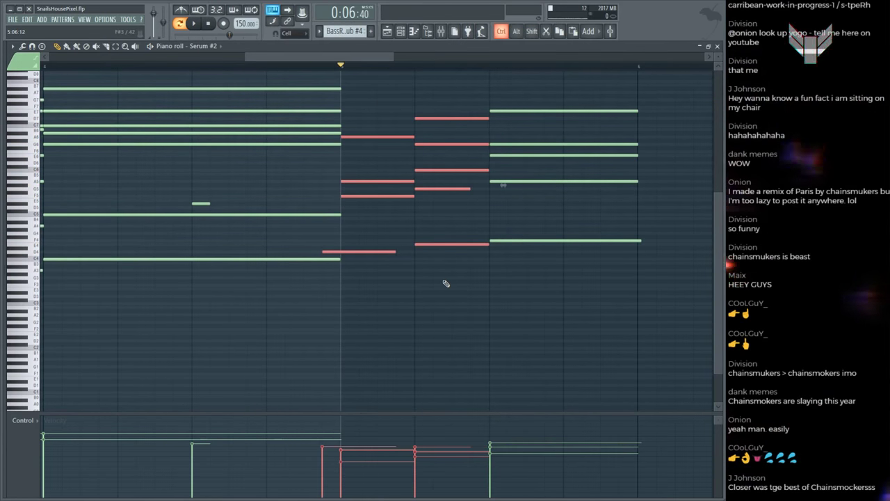
{"action": "left_click", "coordinate": [402, 262]}
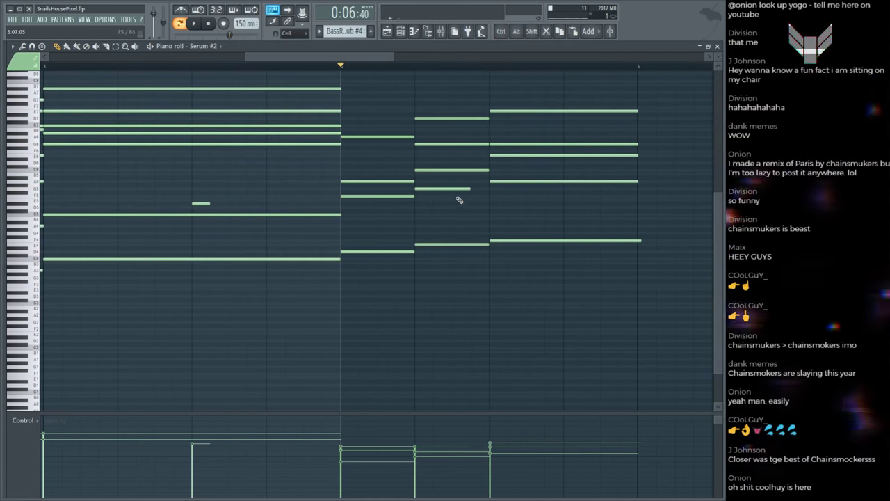
{"action": "scroll", "coordinate": [452, 195], "scroll_direction": "up", "scroll_amount": 1}
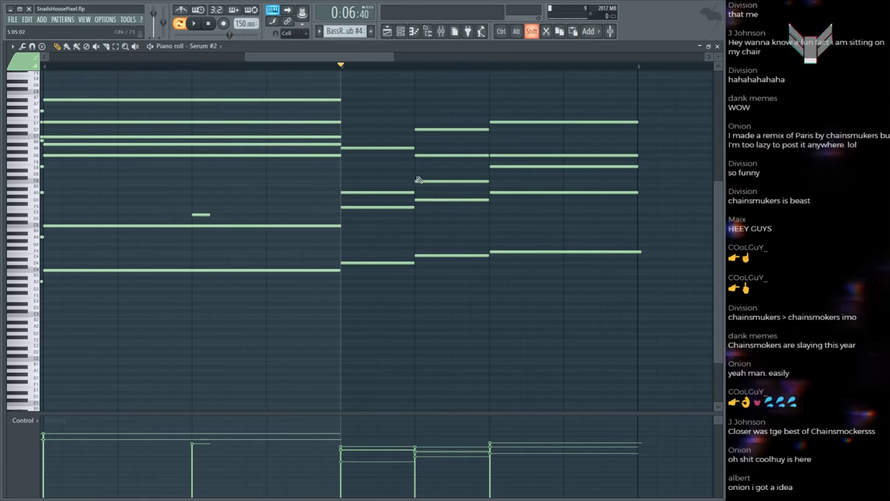
{"action": "left_click_drag", "start_coordinate": [421, 195], "coordinate": [398, 178]}
{"action": "scroll", "coordinate": [417, 195], "scroll_direction": "up", "scroll_amount": 1}
{"action": "key", "text": "space"}
{"action": "scroll", "coordinate": [446, 198], "scroll_direction": "up", "scroll_amount": 1}
{"action": "key", "text": "space"}
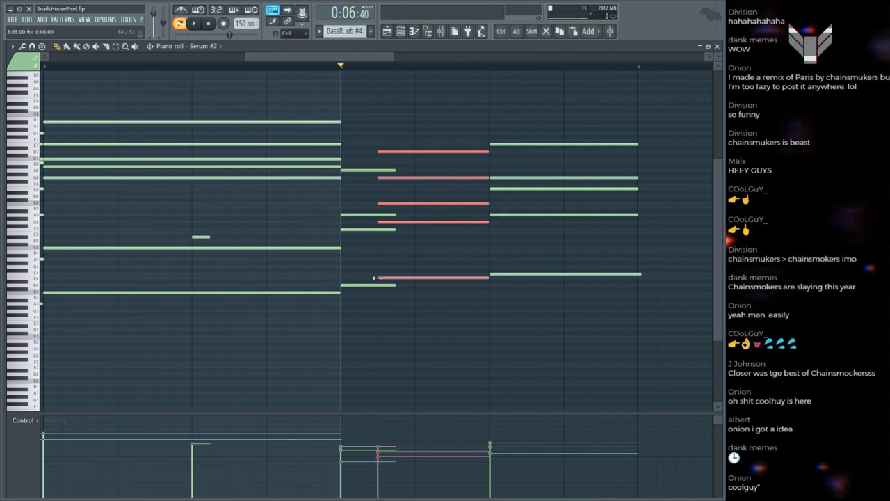
Step: Add a short fill note in the gap and make the last chord start earlier
{"action": "left_click_drag", "start_coordinate": [527, 125], "coordinate": [558, 327]}
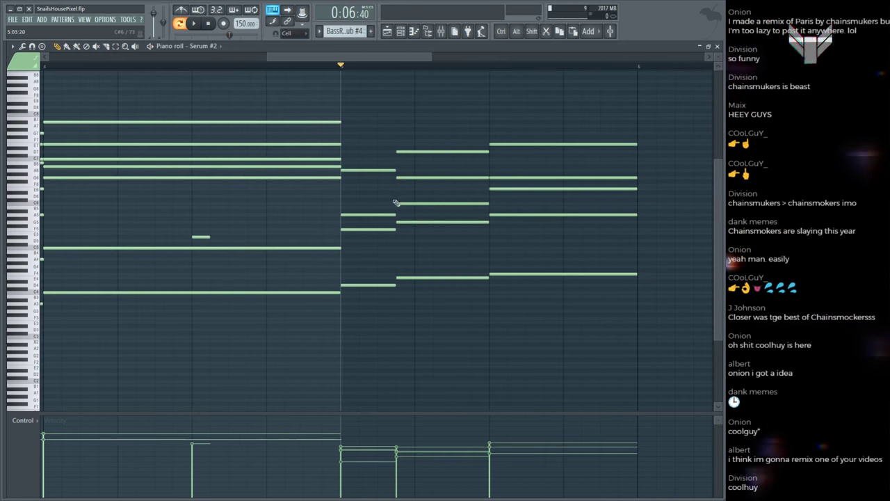
{"action": "key", "text": "space"}
{"action": "left_click", "coordinate": [485, 144], "text": "shift"}
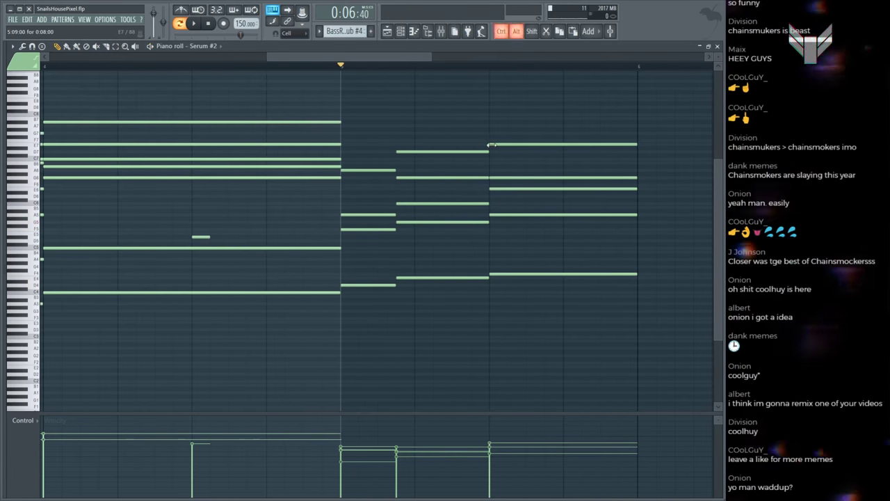
{"action": "left_click_drag", "start_coordinate": [477, 144], "coordinate": [455, 145]}
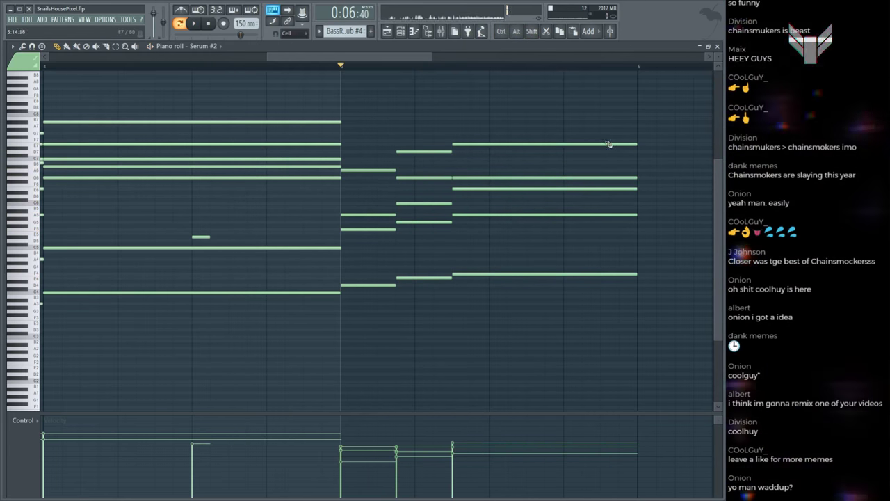
{"action": "key", "text": "ctrl"}
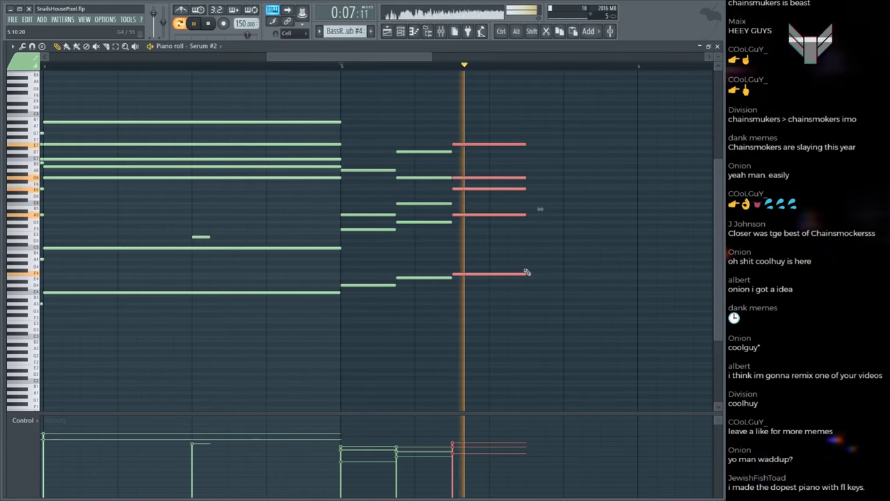
Step: Compare the chords against the reference track in the song arrangement
{"action": "key", "text": "F5"}
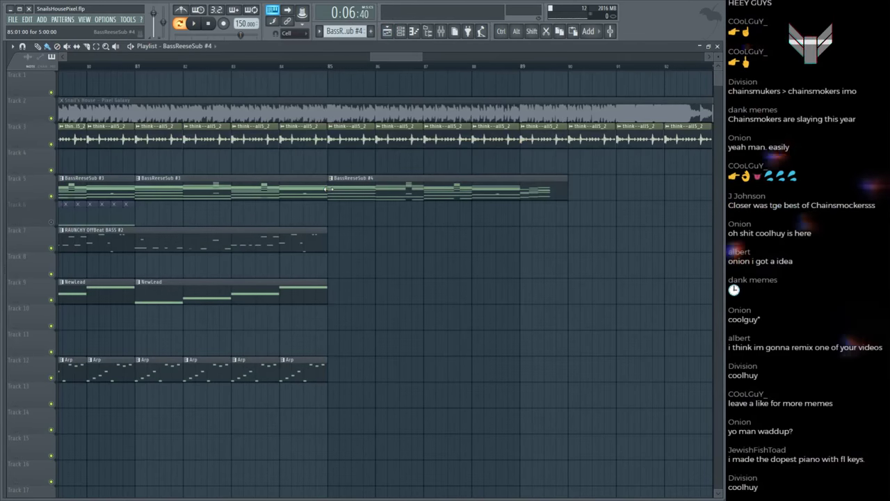
{"action": "left_click", "coordinate": [328, 104]}
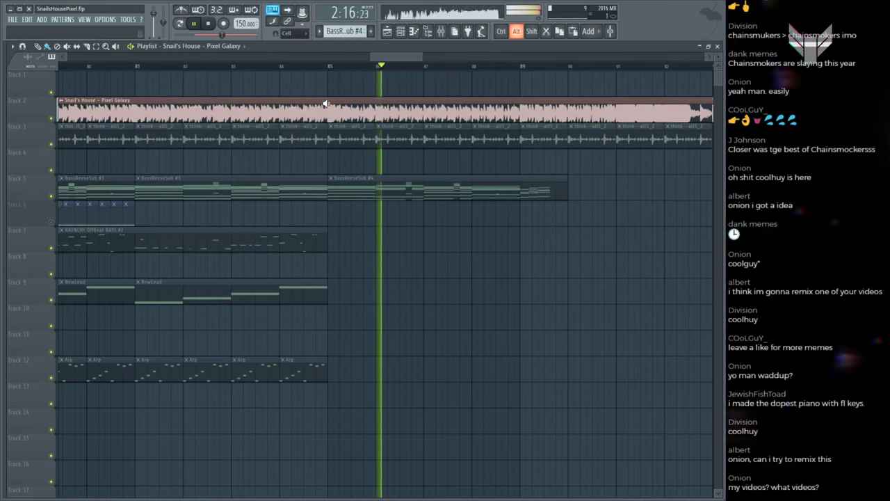
{"action": "key", "text": "space"}
{"action": "key", "text": "l"}
{"action": "key", "text": "F7"}
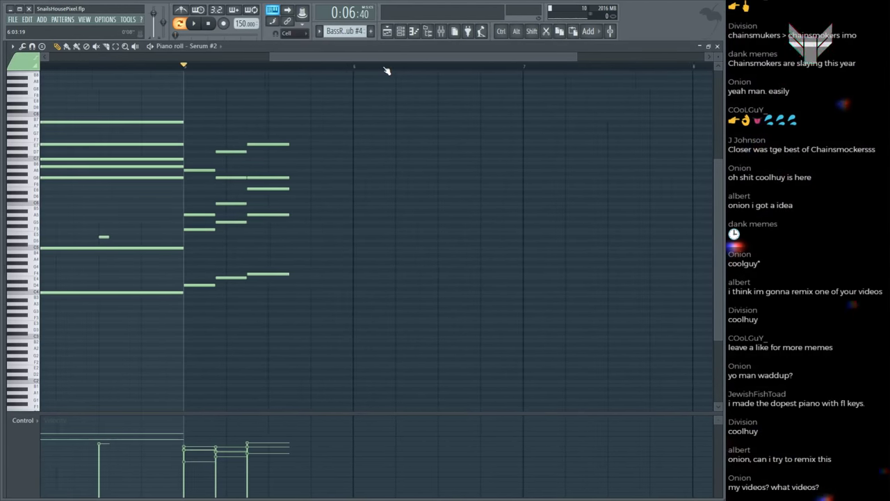
Step: Shorten one chord's notes and lengthen the notes of the next chord
{"action": "scroll", "coordinate": [387, 71], "scroll_direction": "down", "scroll_amount": 1}
{"action": "scroll", "coordinate": [201, 77], "scroll_direction": "up", "scroll_amount": 3}
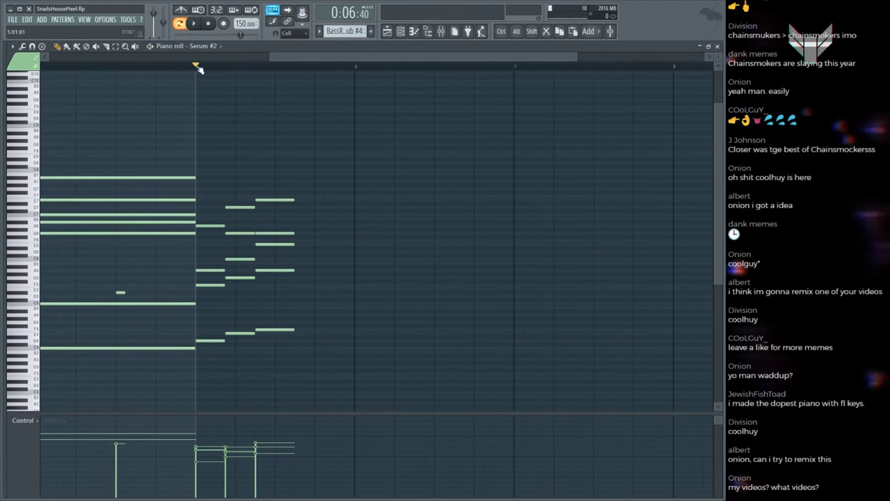
{"action": "scroll", "coordinate": [196, 67], "scroll_direction": "up", "scroll_amount": 2}
{"action": "scroll", "coordinate": [253, 111], "scroll_direction": "down", "scroll_amount": 2}
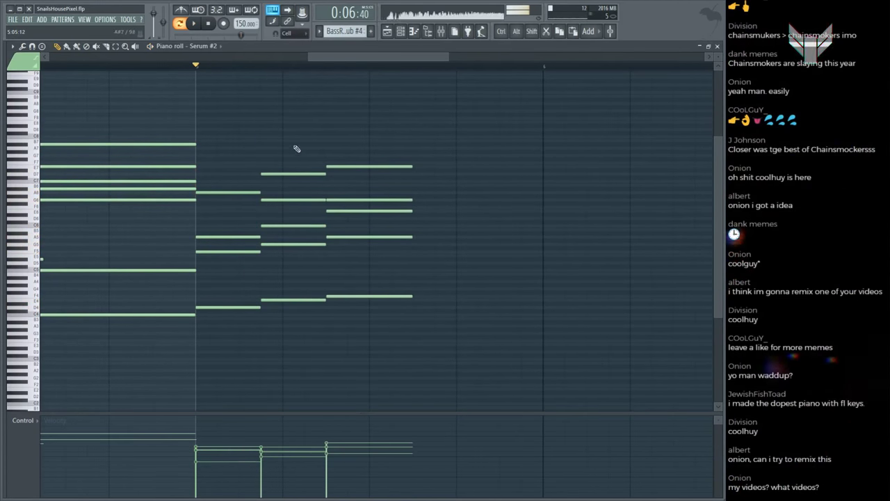
{"action": "left_click_drag", "start_coordinate": [326, 300], "coordinate": [290, 294]}
{"action": "left_click_drag", "start_coordinate": [346, 114], "coordinate": [414, 306]}
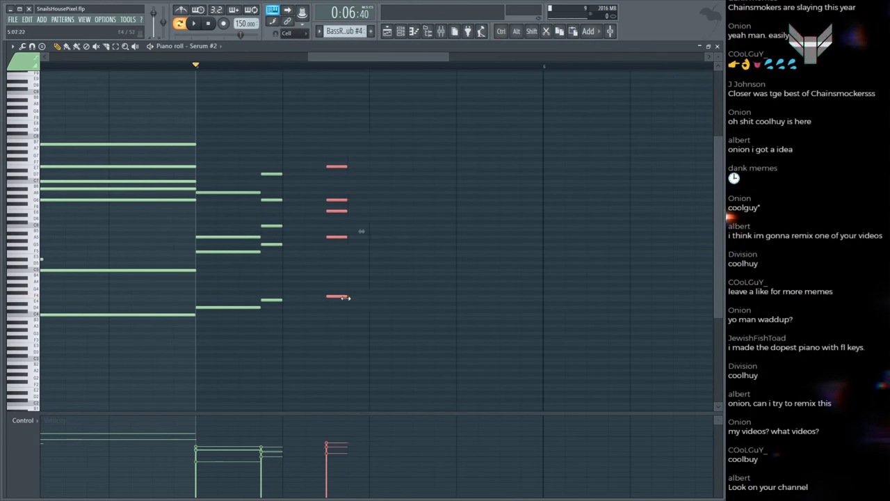
{"action": "key", "text": "space"}
{"action": "left_click_drag", "start_coordinate": [345, 298], "coordinate": [304, 297]}
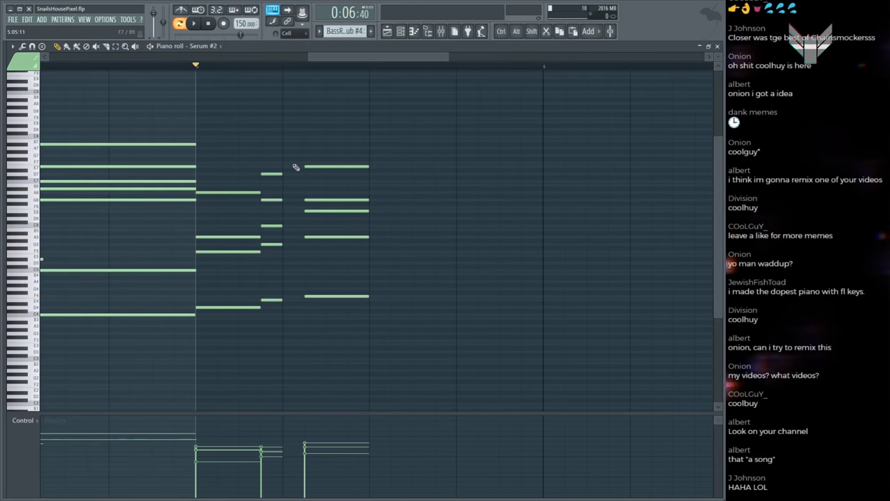
Step: Duplicate the two chords one bar later with Ctrl+B and play them back
{"action": "left_click_drag", "start_coordinate": [218, 147], "coordinate": [402, 348]}
{"action": "key", "text": "ctrl+b"}
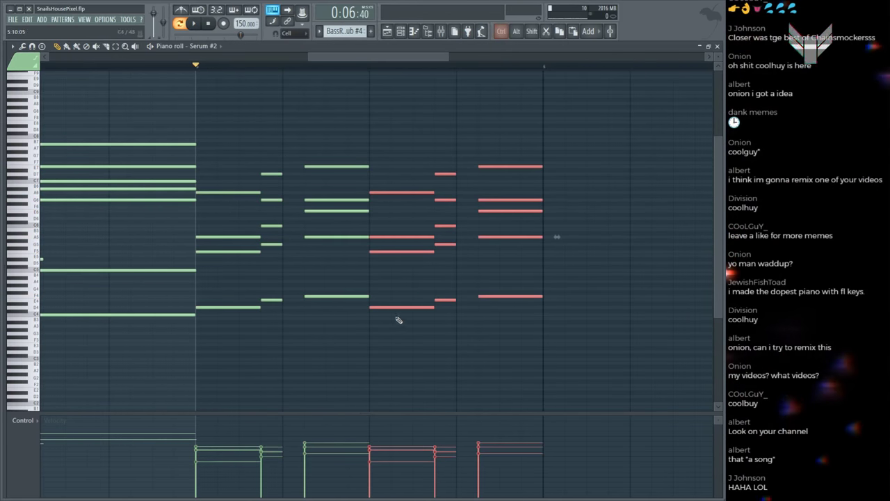
{"action": "key", "text": "space"}
{"action": "scroll", "coordinate": [347, 76], "scroll_direction": "down", "scroll_amount": 4}
{"action": "key", "text": "space"}
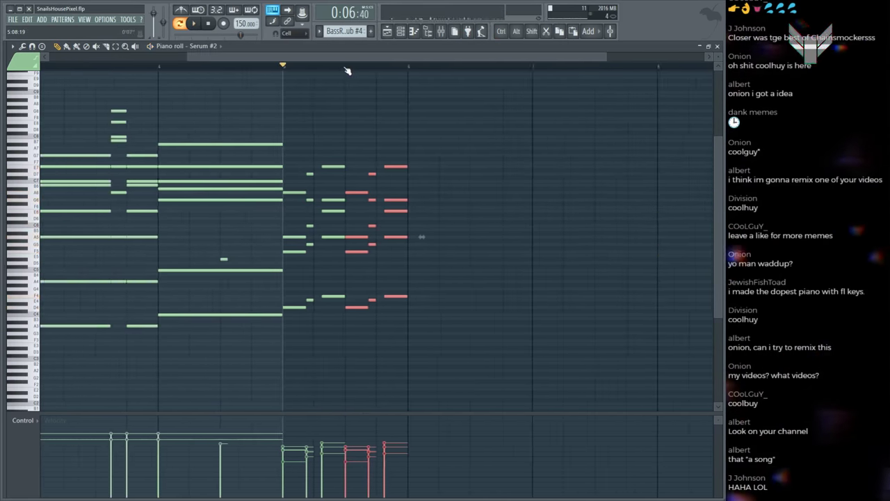
{"action": "key", "text": "space"}
{"action": "scroll", "coordinate": [347, 71], "scroll_direction": "down", "scroll_amount": 2}
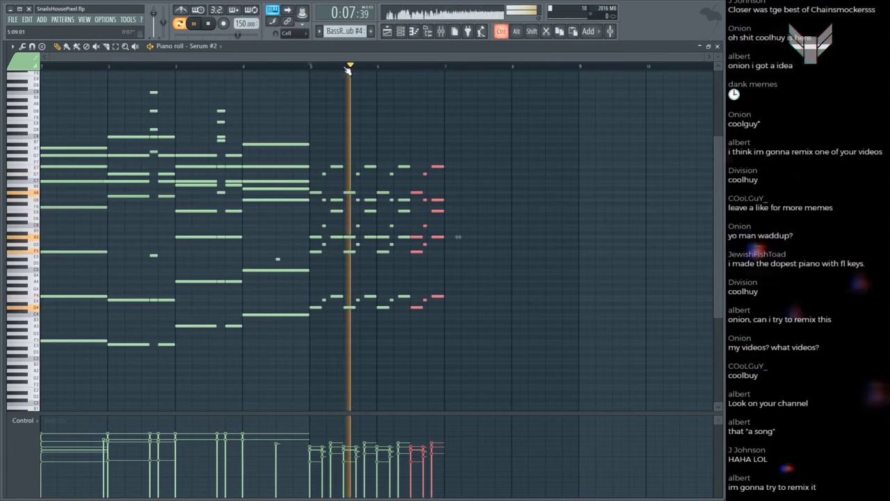
{"action": "key", "text": "F5"}
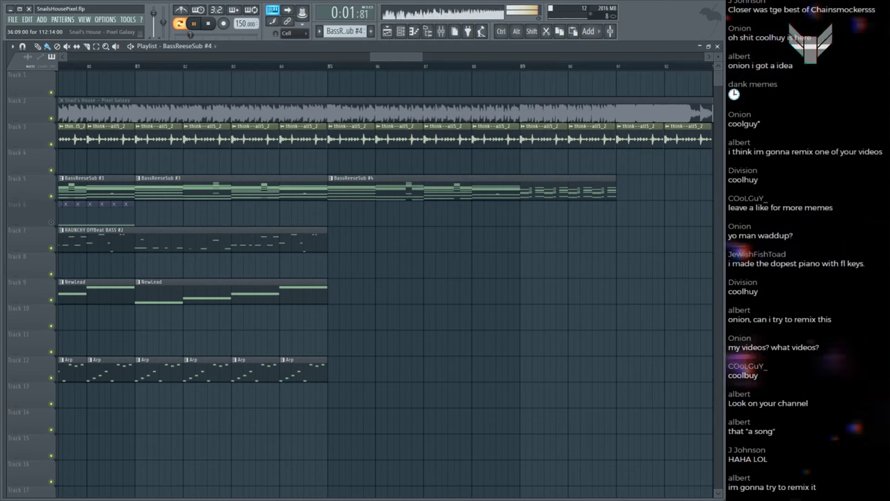
Step: Play the reference track clip from a chosen spot in the playlist
{"action": "left_click", "coordinate": [526, 67]}
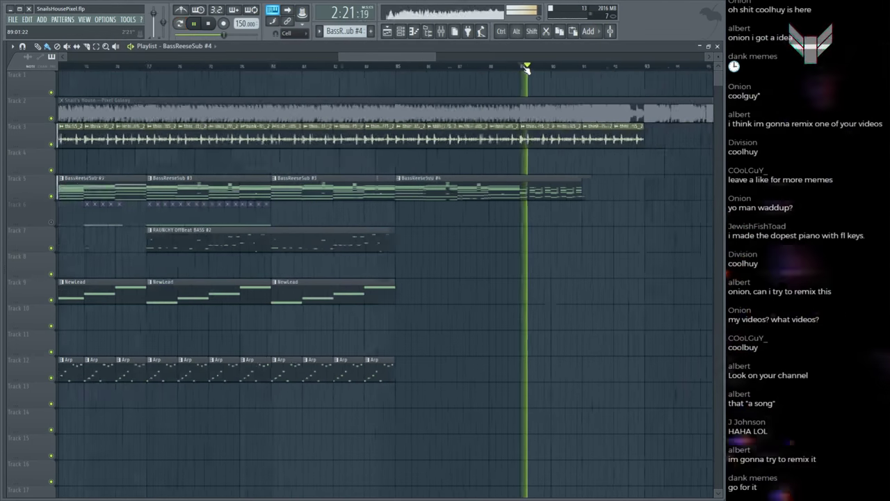
{"action": "scroll", "coordinate": [576, 74], "scroll_direction": "up", "scroll_amount": 3}
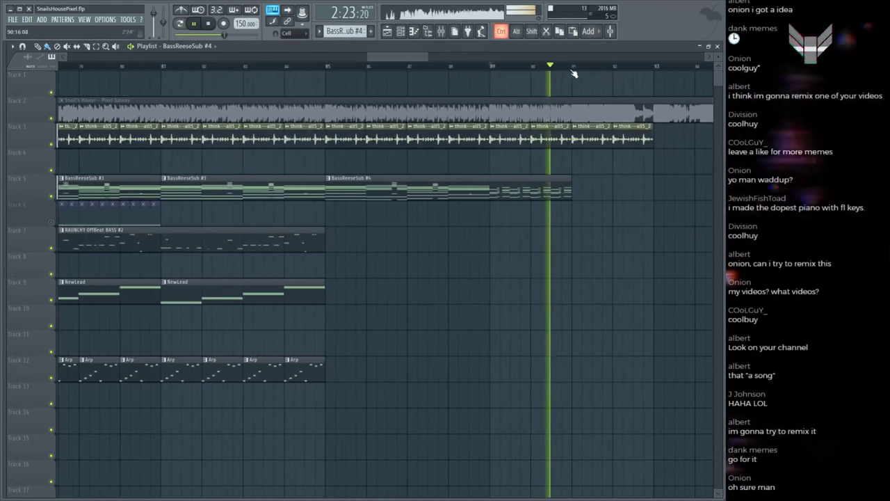
{"action": "key", "text": "space"}
{"action": "left_click", "coordinate": [461, 103]}
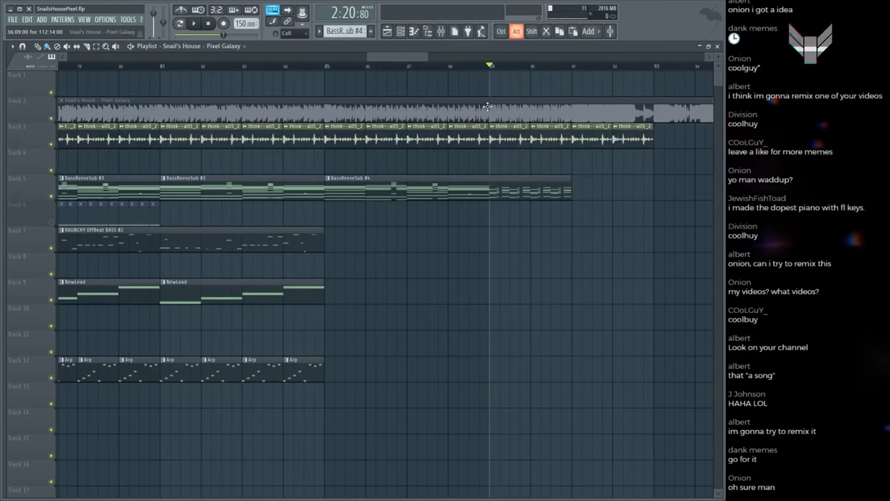
{"action": "left_click", "coordinate": [488, 106]}
{"action": "key", "text": "space"}
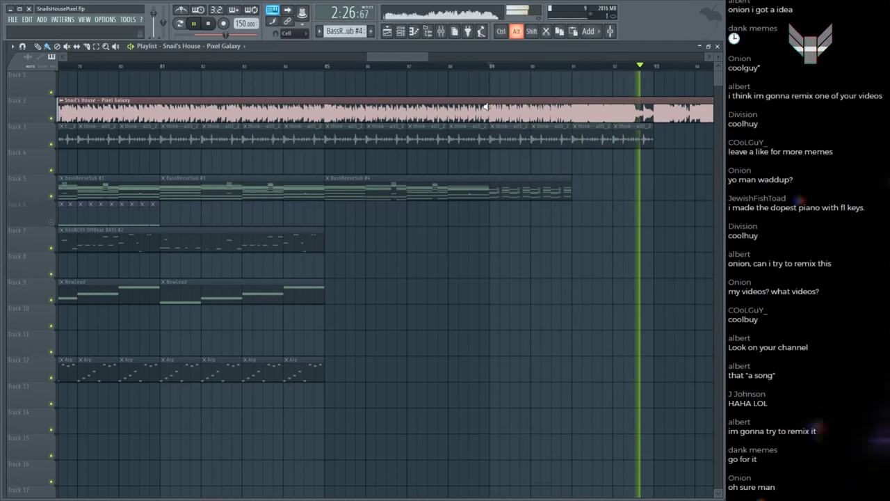
{"action": "key", "text": "space"}
{"action": "scroll", "coordinate": [470, 74], "scroll_direction": "down", "scroll_amount": 2}
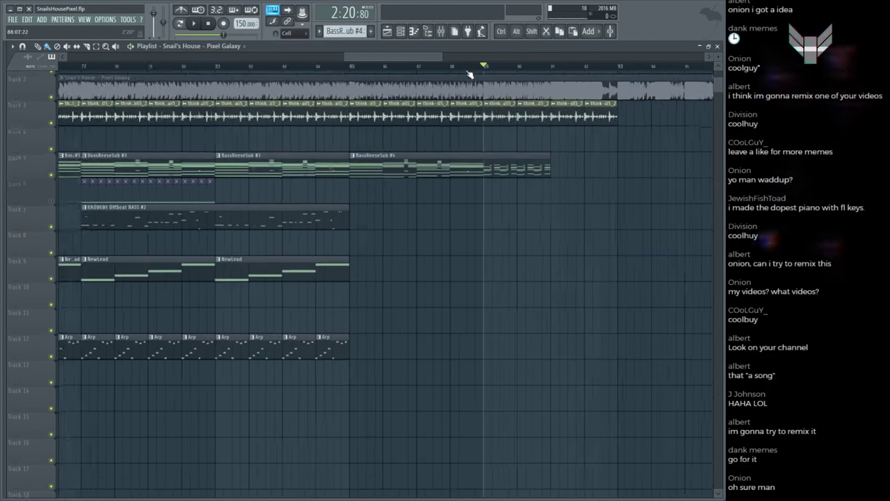
{"action": "scroll", "coordinate": [470, 75], "scroll_direction": "down", "scroll_amount": 5}
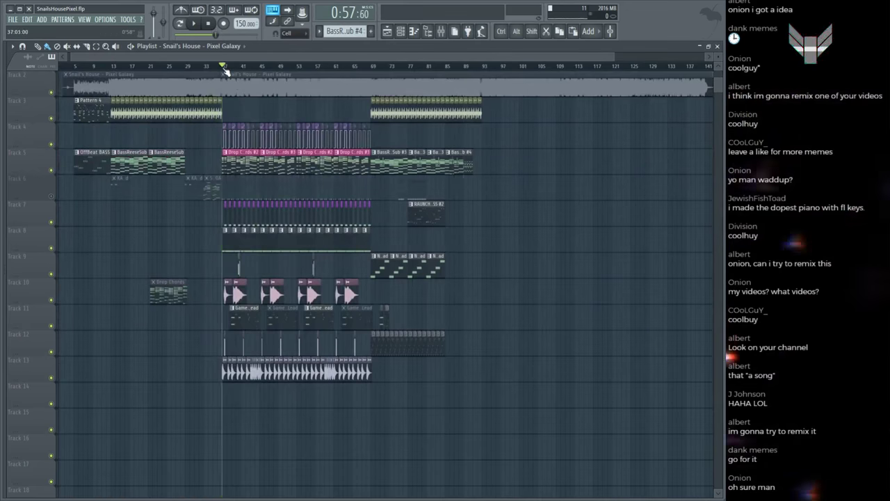
{"action": "scroll", "coordinate": [225, 72], "scroll_direction": "down", "scroll_amount": 3}
Step: Toggle the channel rack and zoom the arrangement to bring Track 1 back into view
{"action": "key", "text": "F6"}
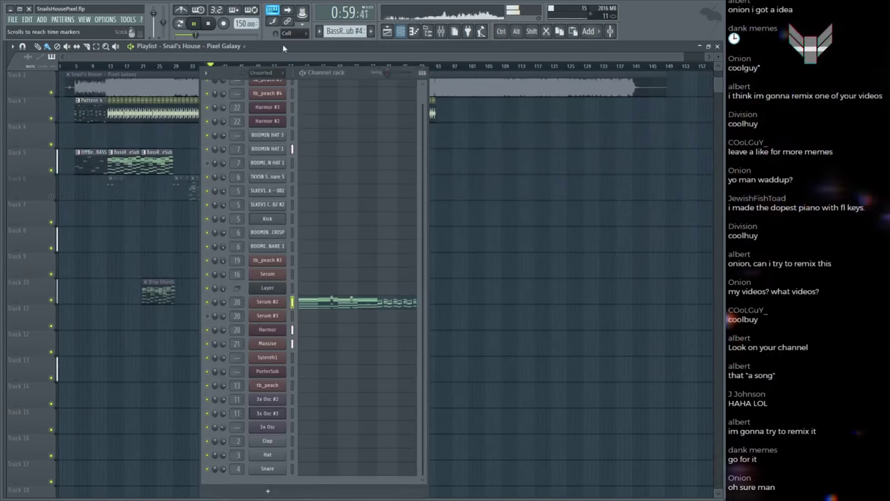
{"action": "key", "text": "F6"}
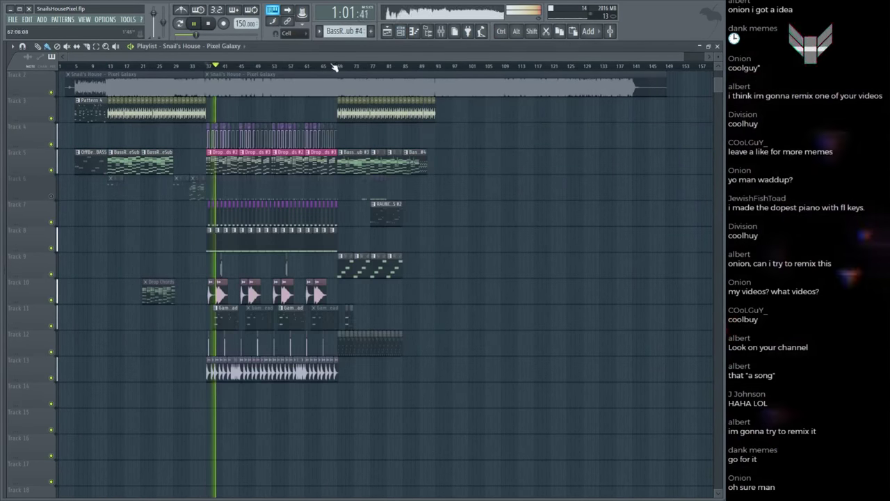
{"action": "scroll", "coordinate": [344, 74], "scroll_direction": "up", "scroll_amount": 4}
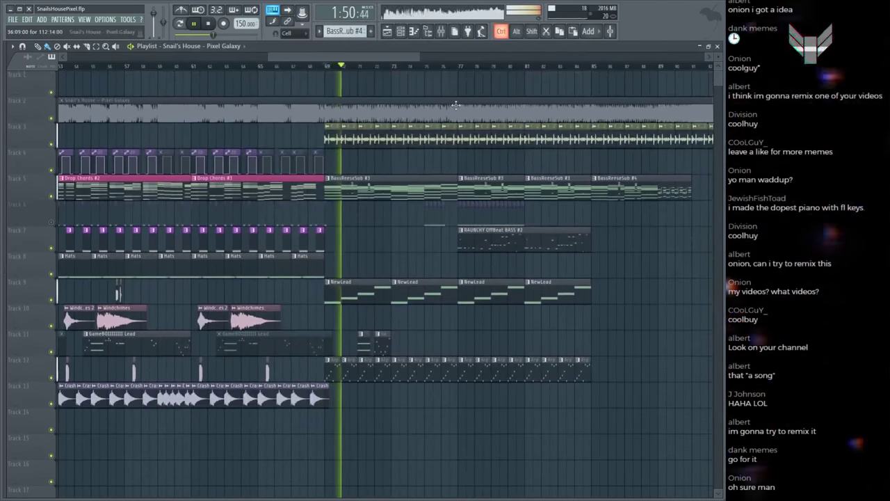
{"action": "scroll", "coordinate": [396, 70], "scroll_direction": "down", "scroll_amount": 2}
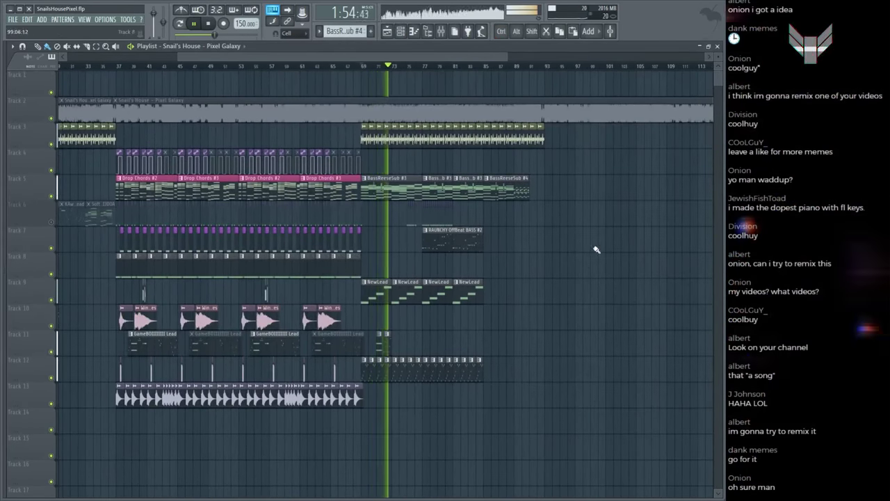
{"action": "key", "text": "ctrl"}
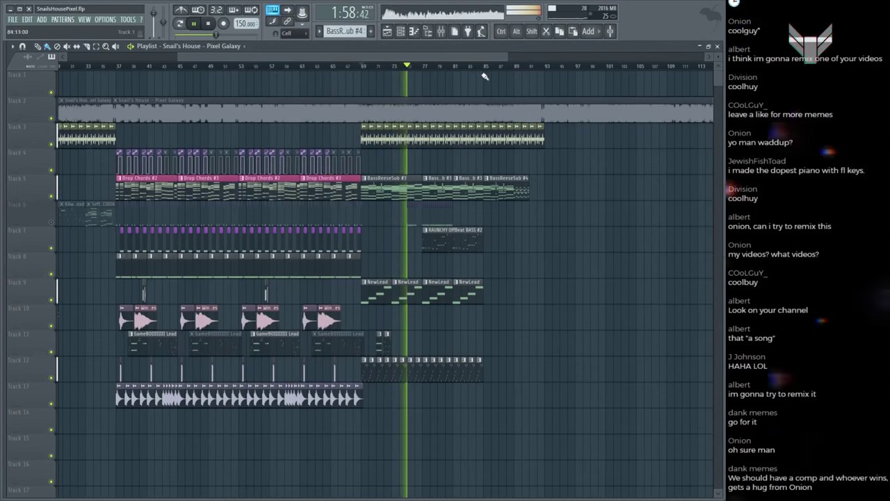
{"action": "scroll", "coordinate": [554, 292], "scroll_direction": "up", "scroll_amount": 2}
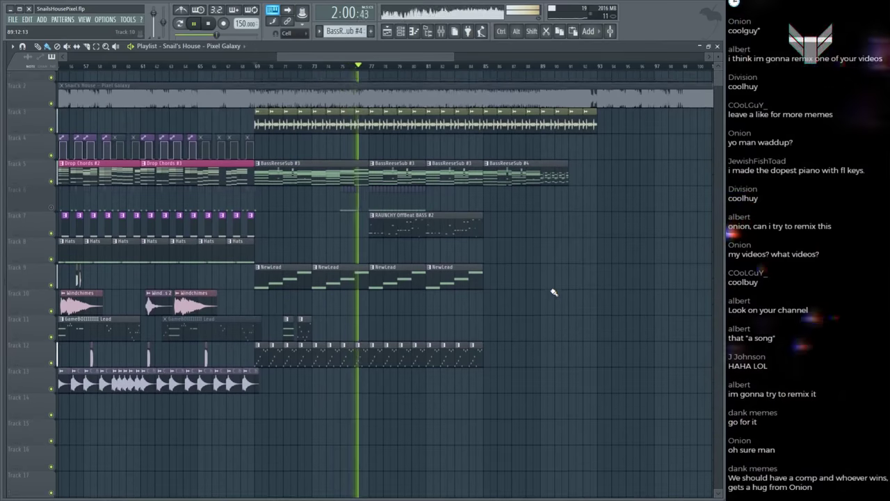
{"action": "scroll", "coordinate": [554, 292], "scroll_direction": "up", "scroll_amount": 1}
{"action": "key", "text": "ctrl"}
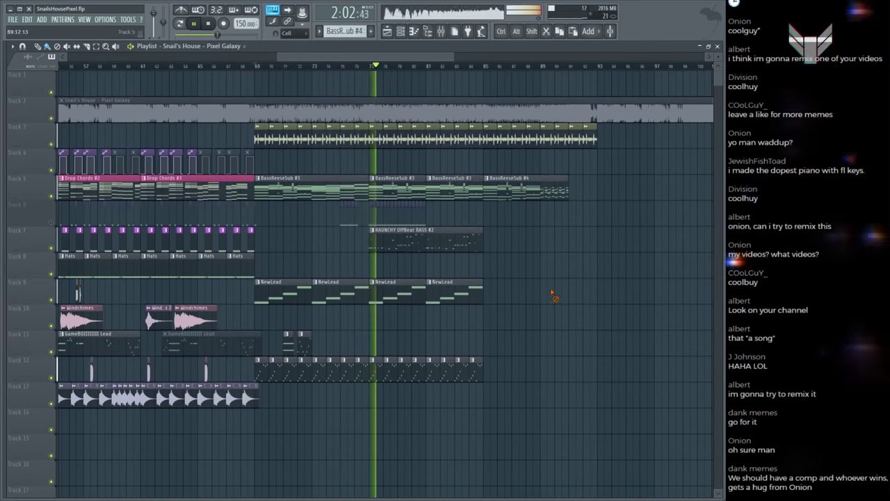
{"action": "scroll", "coordinate": [417, 72], "scroll_direction": "down", "scroll_amount": 1}
Step: Check the RAUNCHY OffBeat BASS #2 notes and save the project as SnailsHousePixel.flp
{"action": "double_click", "coordinate": [418, 239]}
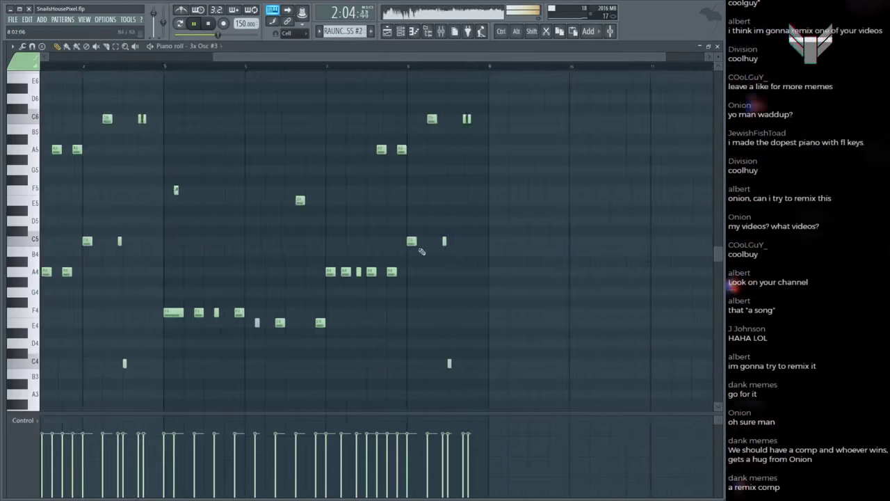
{"action": "key", "text": "ctrl+a"}
{"action": "key", "text": "F6"}
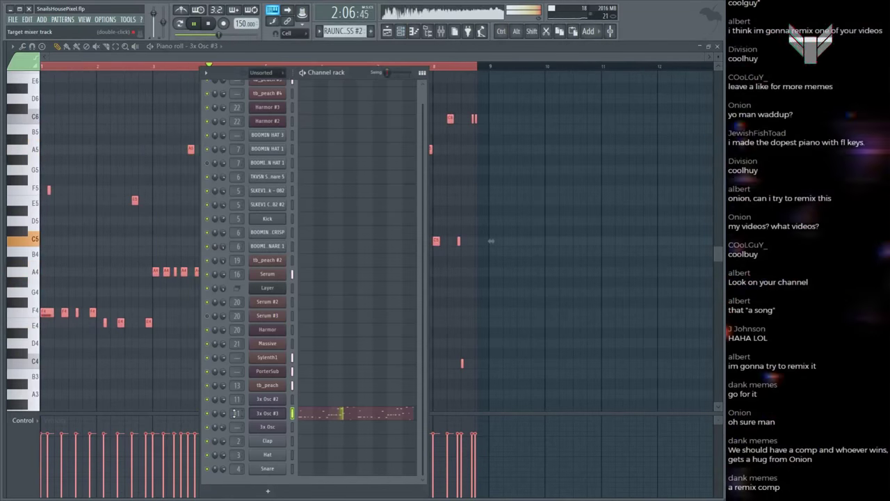
{"action": "key", "text": "F6"}
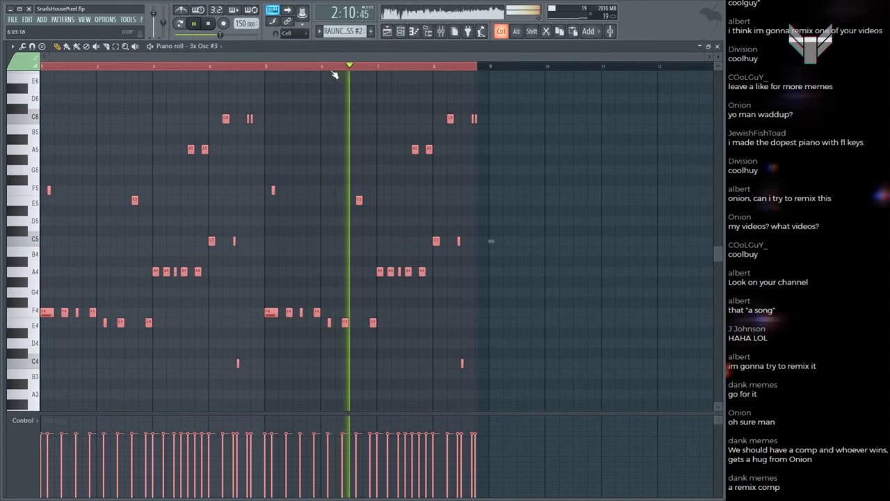
{"action": "key", "text": "ctrl+d"}
{"action": "key", "text": "ctrl+s"}
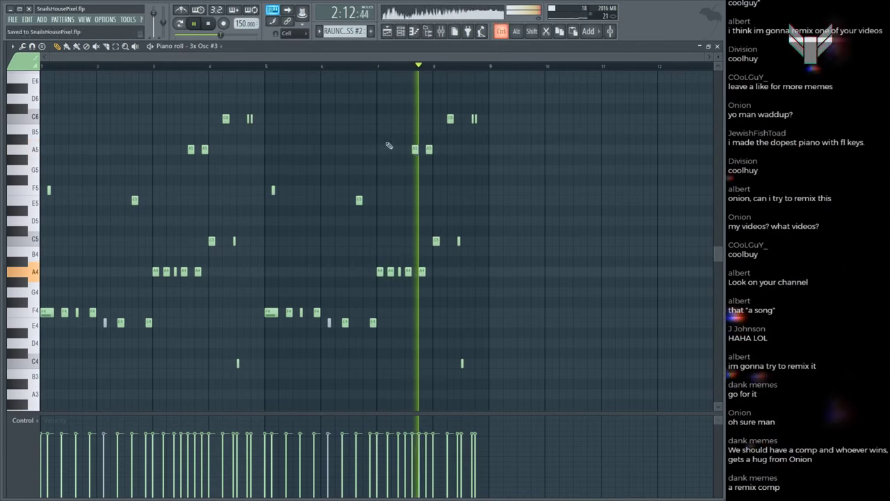
{"action": "key", "text": "F5"}
{"action": "scroll", "coordinate": [487, 97], "scroll_direction": "up", "scroll_amount": 3}
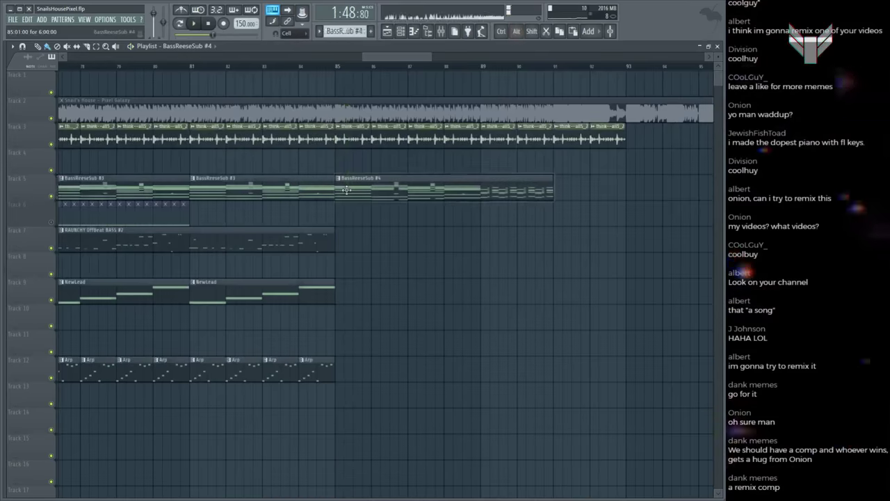
Step: Move the low chord notes after bar 5 of BassReeseSub #4 down an octave
{"action": "double_click", "coordinate": [339, 195]}
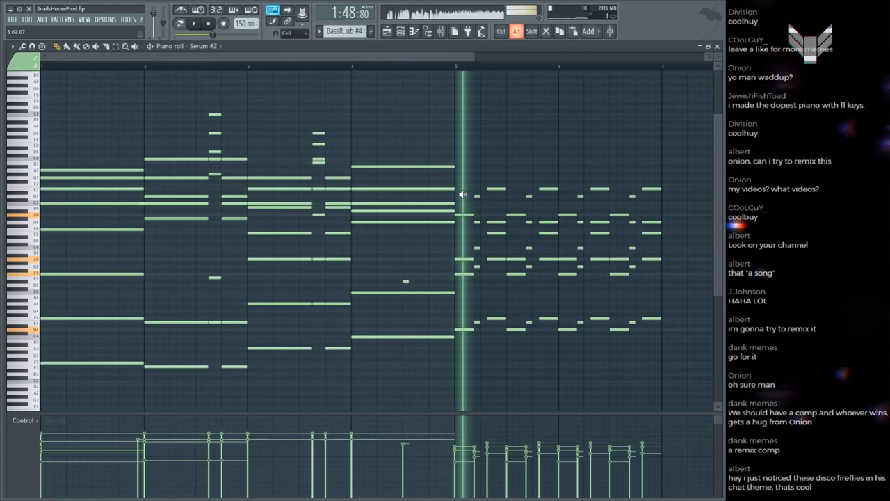
{"action": "scroll", "coordinate": [487, 251], "scroll_direction": "up", "scroll_amount": 3}
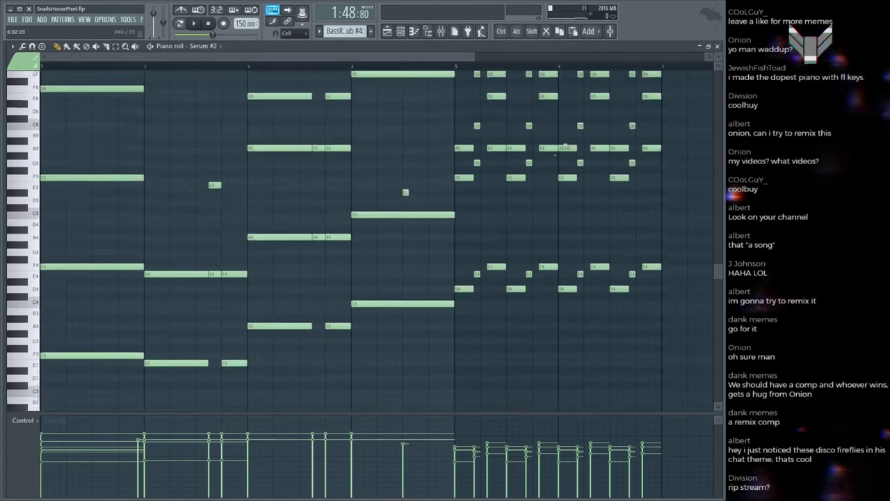
{"action": "left_click_drag", "start_coordinate": [454, 248], "coordinate": [646, 298]}
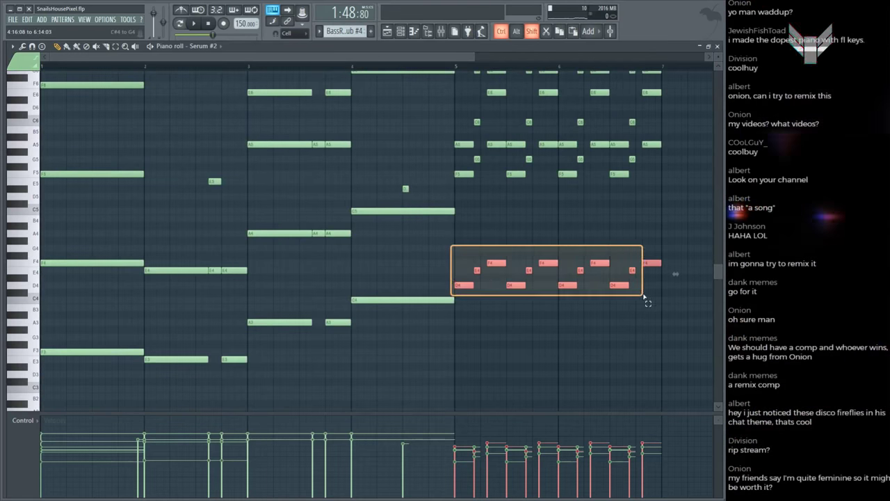
{"action": "left_click_drag", "start_coordinate": [462, 287], "coordinate": [462, 370]}
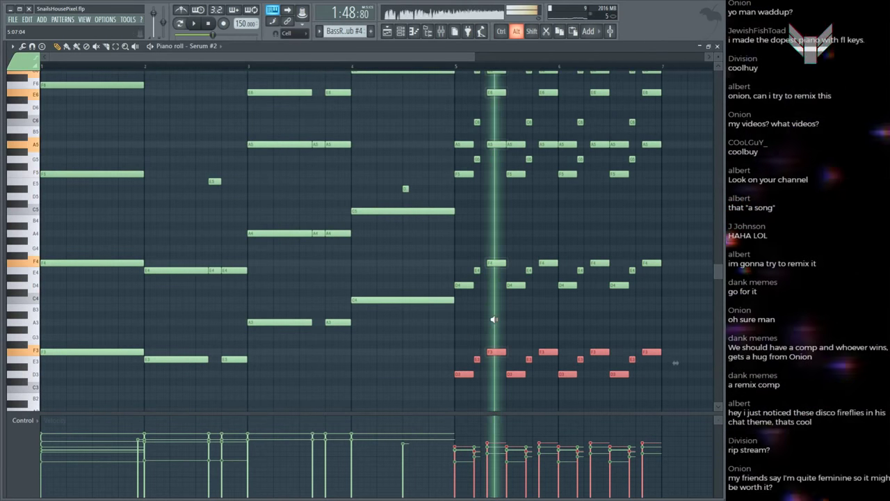
{"action": "right_click", "coordinate": [487, 213]}
{"action": "scroll", "coordinate": [487, 212], "scroll_direction": "up", "scroll_amount": 8}
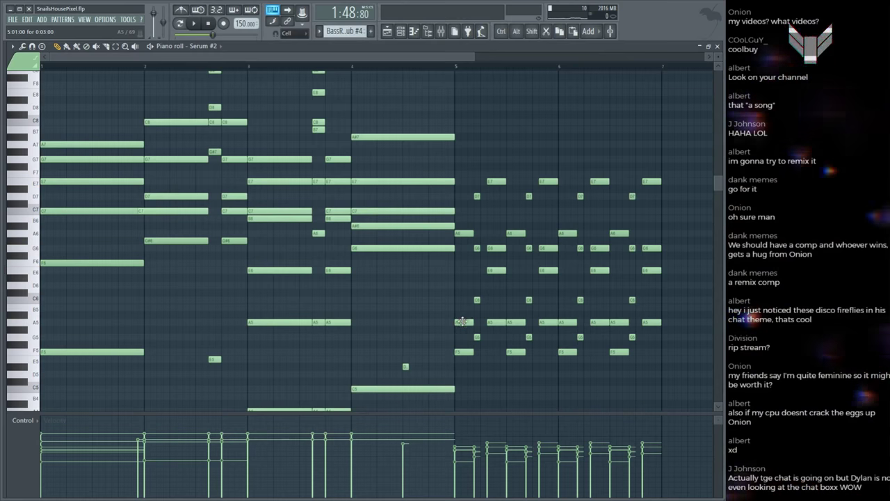
Step: Add high G7 and A7 notes on top of the later chords
{"action": "left_click", "coordinate": [476, 188]}
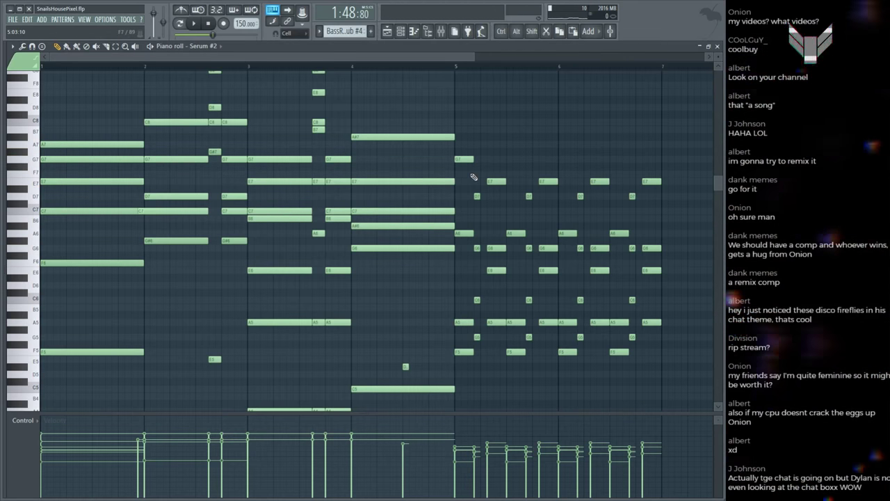
{"action": "right_click", "coordinate": [470, 183], "text": "alt"}
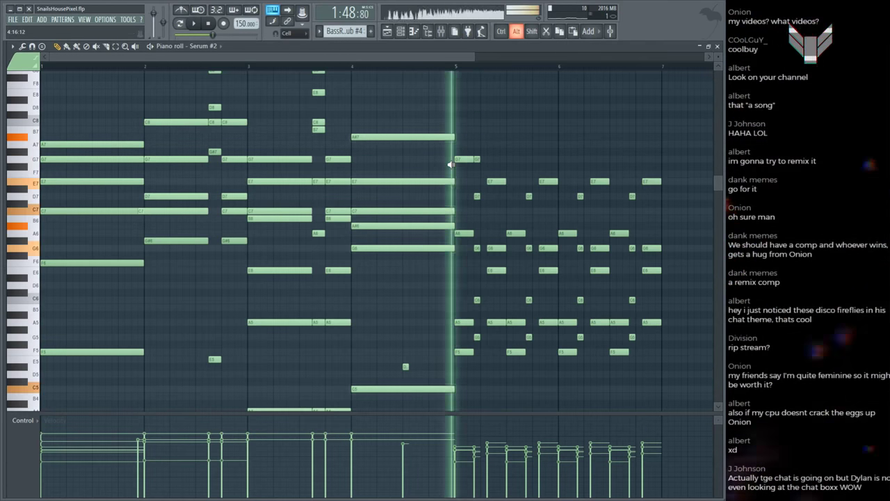
{"action": "right_click", "coordinate": [477, 160], "text": "alt"}
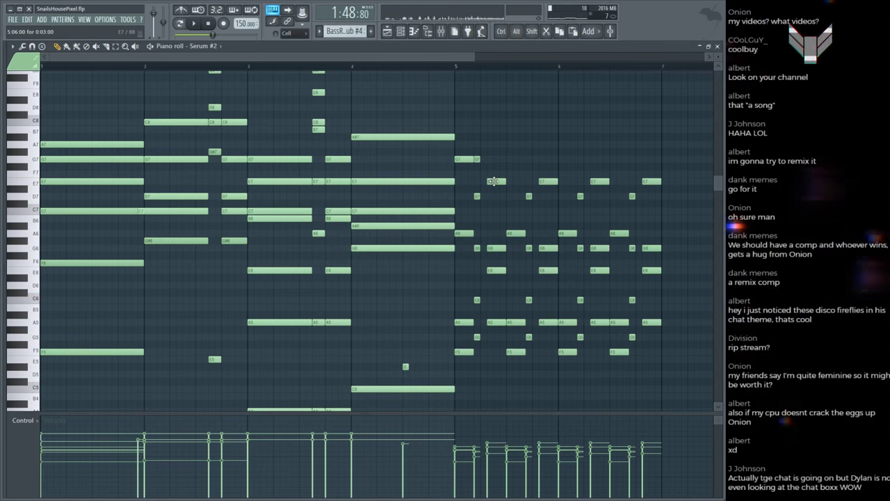
{"action": "left_click_drag", "start_coordinate": [494, 169], "coordinate": [494, 157]}
{"action": "right_click", "coordinate": [494, 157], "text": "alt"}
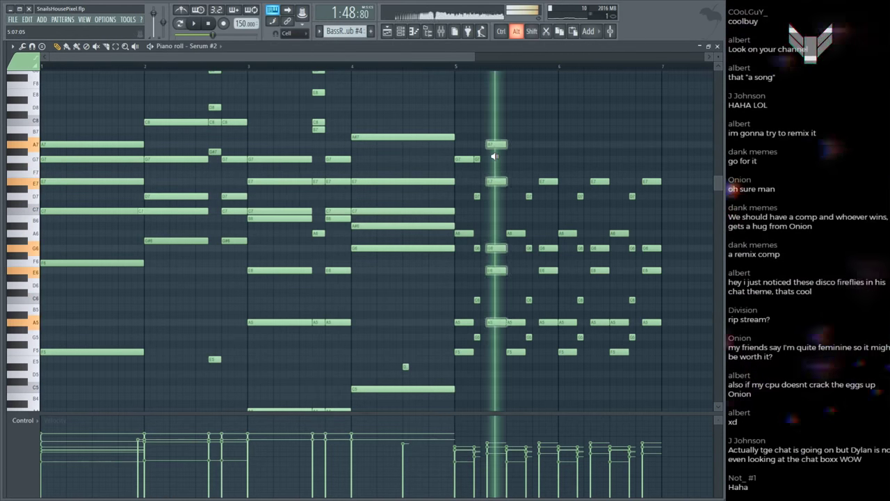
{"action": "right_click", "coordinate": [464, 157], "text": "alt"}
{"action": "right_click", "coordinate": [479, 158], "text": "alt"}
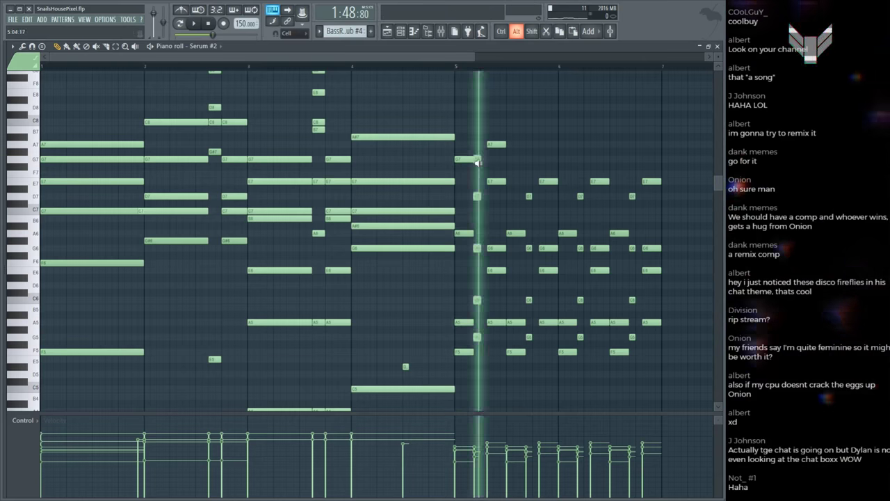
{"action": "right_click", "coordinate": [493, 160], "text": "alt"}
{"action": "left_click_drag", "start_coordinate": [494, 135], "coordinate": [487, 144]}
{"action": "key", "text": "shift"}
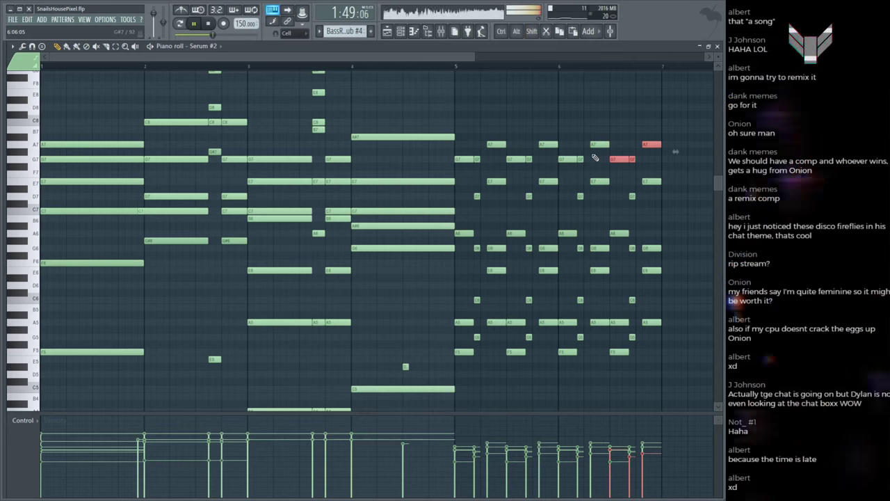
{"action": "key", "text": "F5"}
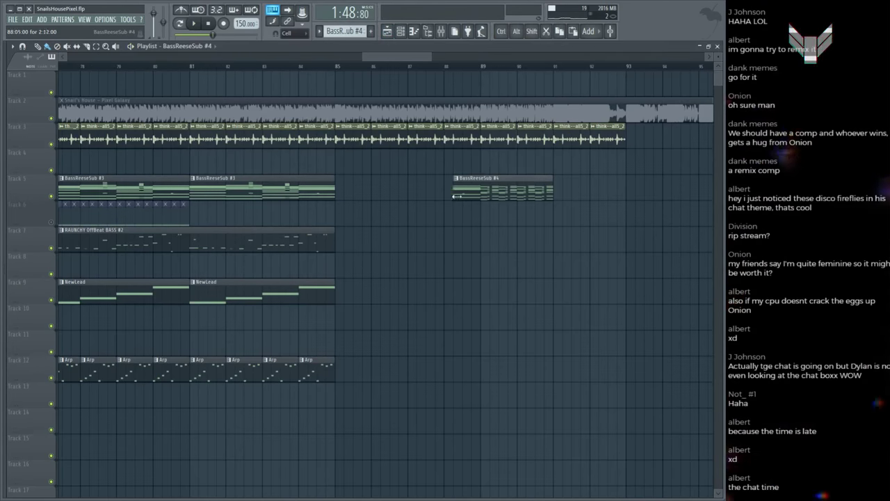
Step: Trim the start of the BassReeseSub #4 clip on Track 5 and audition it from bar 85
{"action": "left_click_drag", "start_coordinate": [456, 197], "coordinate": [485, 194]}
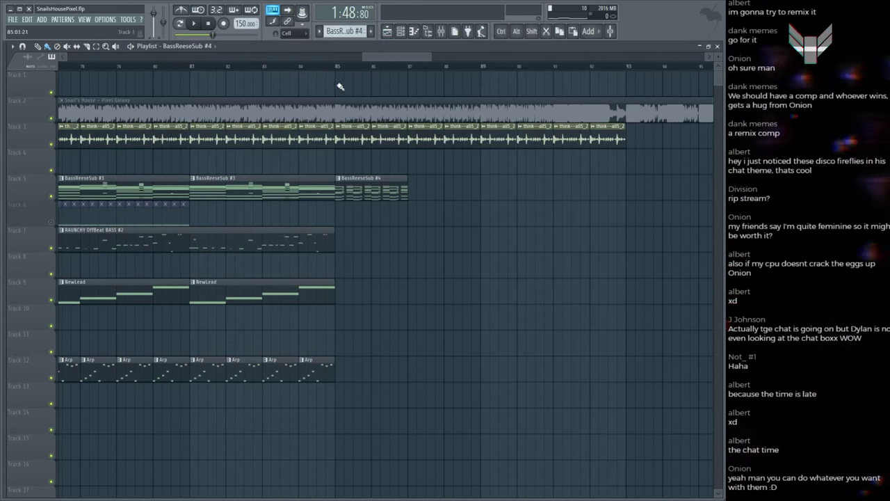
{"action": "left_click", "coordinate": [339, 68]}
{"action": "key", "text": "space"}
{"action": "left_click", "coordinate": [412, 182]}
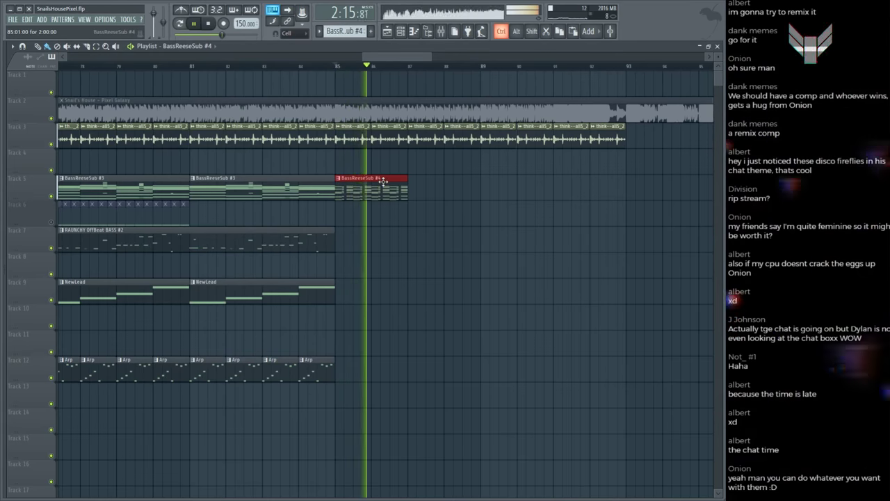
{"action": "key", "text": "space"}
Step: Compare against the reference clip on Track 2, then open BassReeseSub #4's notes in the piano roll
{"action": "scroll", "coordinate": [279, 109], "scroll_direction": "up", "scroll_amount": 4}
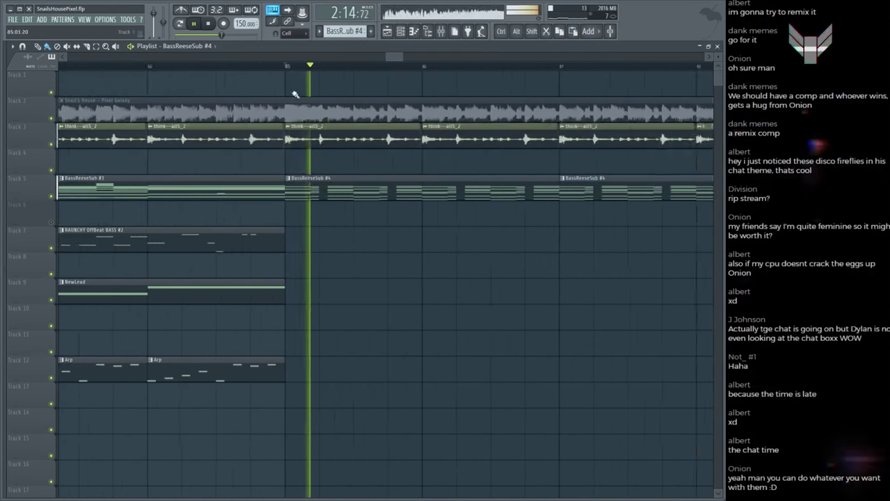
{"action": "left_click", "coordinate": [279, 109]}
{"action": "key", "text": "space"}
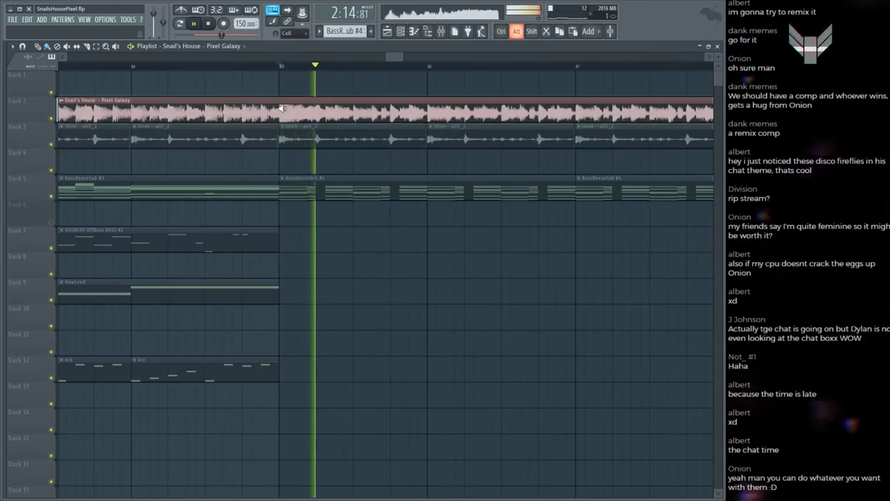
{"action": "key", "text": "space"}
{"action": "key", "text": "space"}
{"action": "scroll", "coordinate": [299, 72], "scroll_direction": "down", "scroll_amount": 2}
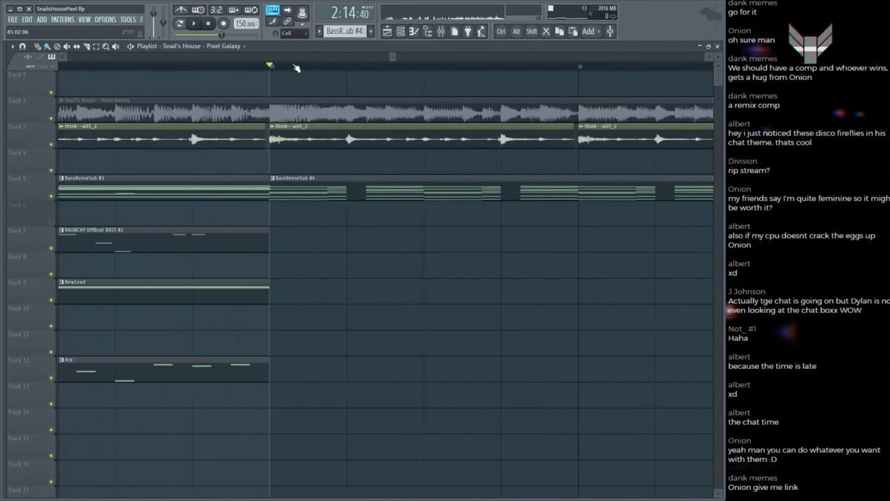
{"action": "left_click", "coordinate": [267, 111]}
{"action": "key", "text": "space"}
{"action": "key", "text": "space"}
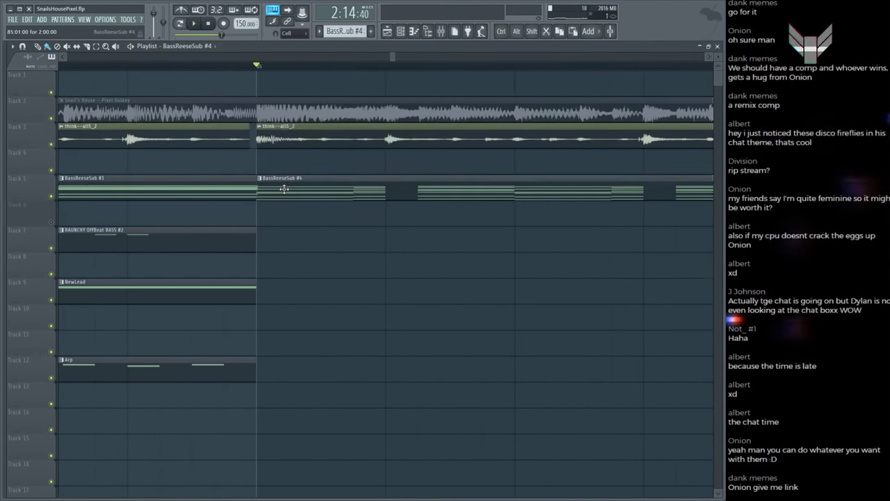
{"action": "double_click", "coordinate": [285, 189]}
{"action": "scroll", "coordinate": [187, 67], "scroll_direction": "up", "scroll_amount": 3, "text": "ctrl"}
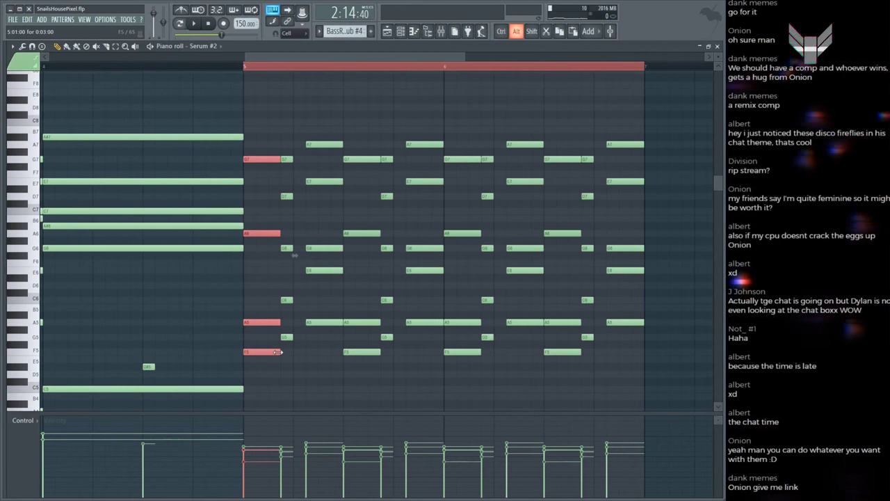
Step: Shorten the four selected chord notes at bar 5 and audition the change
{"action": "left_click_drag", "start_coordinate": [277, 352], "coordinate": [261, 352]}
{"action": "key", "text": "space"}
{"action": "key", "text": "space"}
{"action": "left_click", "coordinate": [267, 213]}
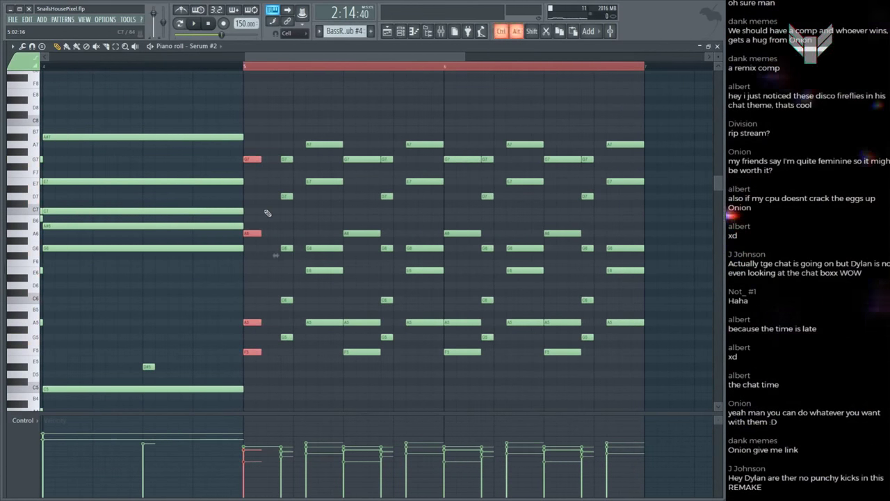
{"action": "key", "text": "space"}
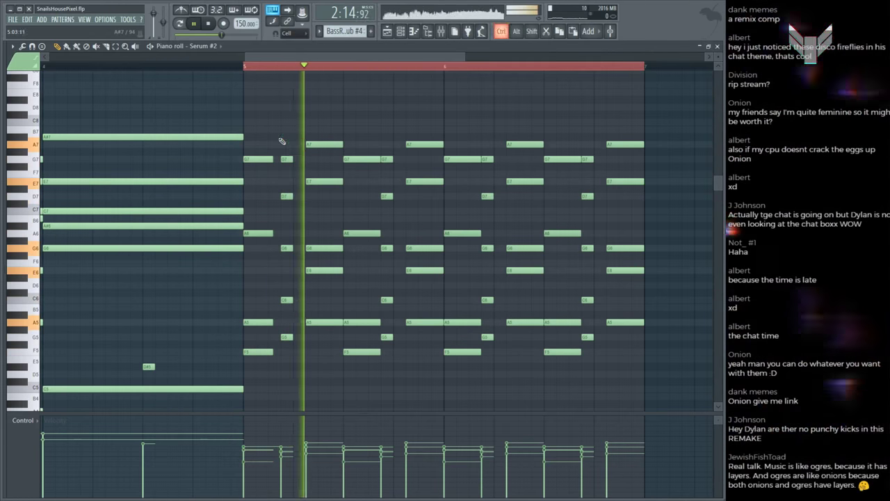
{"action": "key", "text": "space"}
{"action": "key", "text": "F6"}
{"action": "key", "text": "F5"}
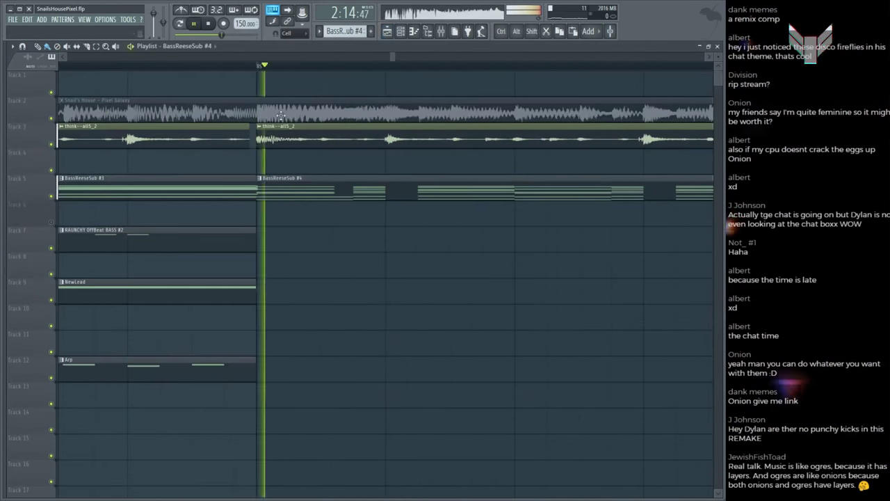
Step: Select the D4 and D3 notes and check them against the original Pixel Galaxy audio
{"action": "double_click", "coordinate": [321, 198]}
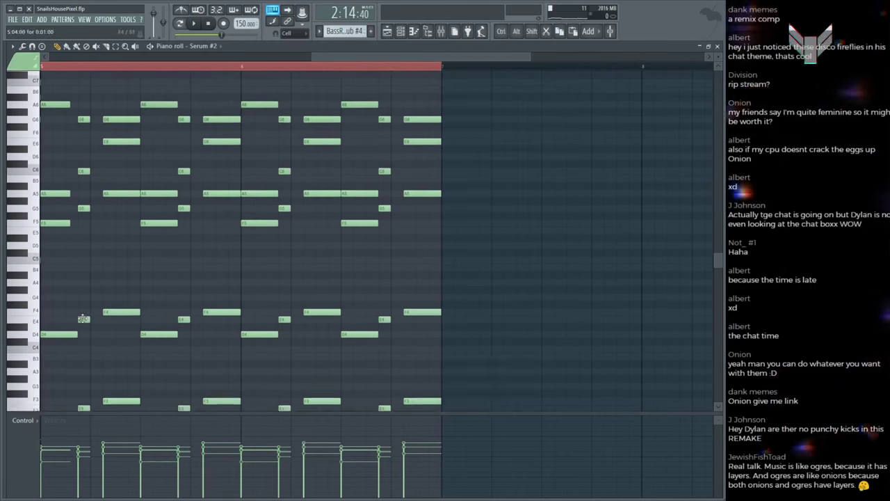
{"action": "scroll", "coordinate": [116, 80], "scroll_direction": "down", "scroll_amount": 2}
{"action": "scroll", "coordinate": [139, 139], "scroll_direction": "up", "scroll_amount": 6}
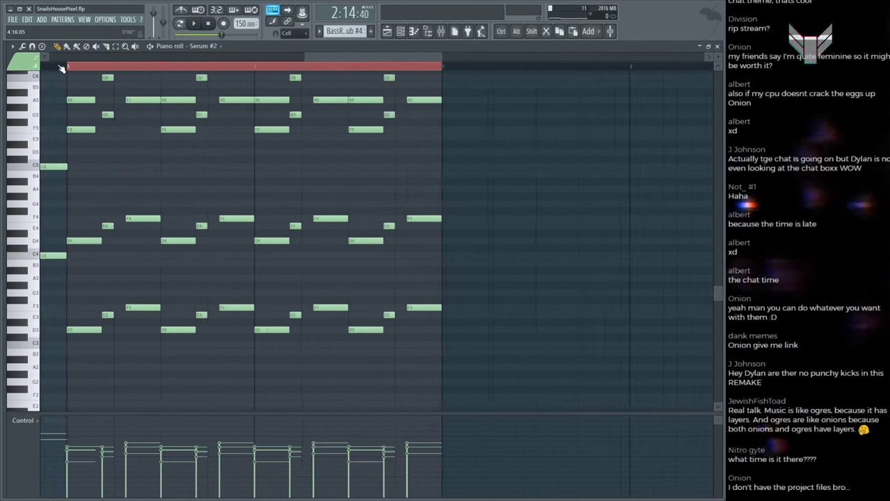
{"action": "left_click_drag", "start_coordinate": [178, 201], "coordinate": [192, 394]}
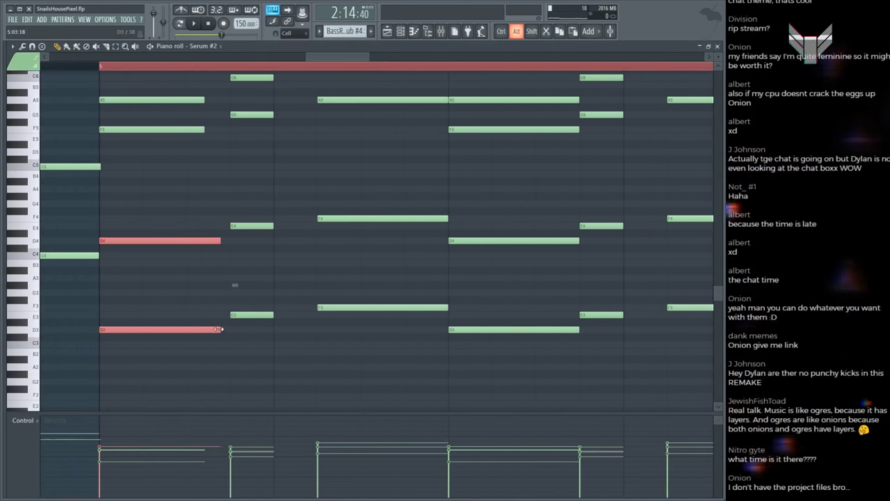
{"action": "key", "text": "space"}
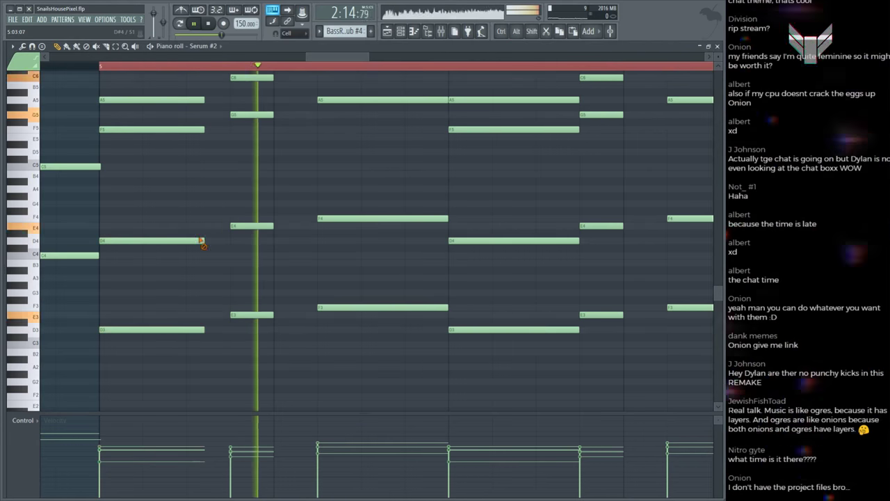
{"action": "key", "text": "F5"}
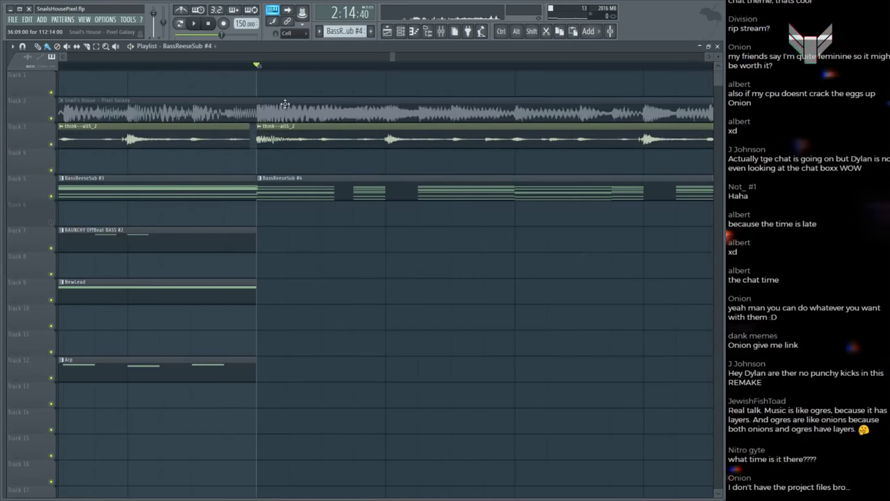
{"action": "left_click", "coordinate": [285, 104]}
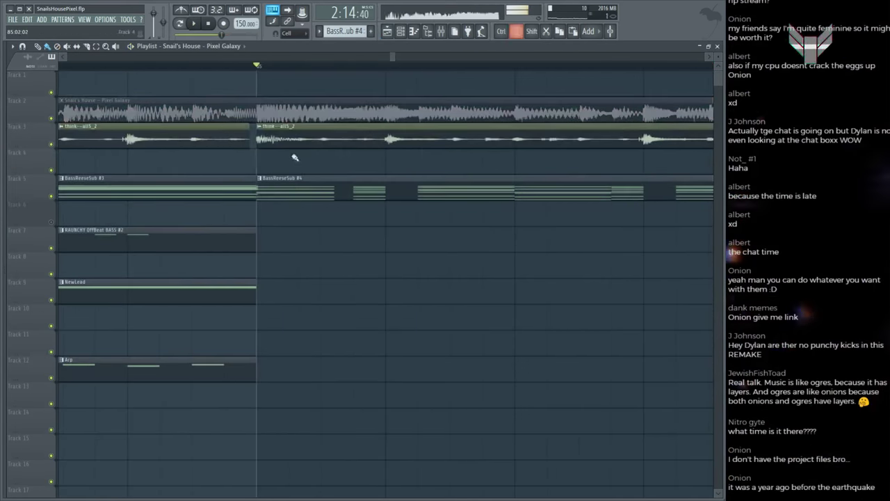
{"action": "key", "text": "F7"}
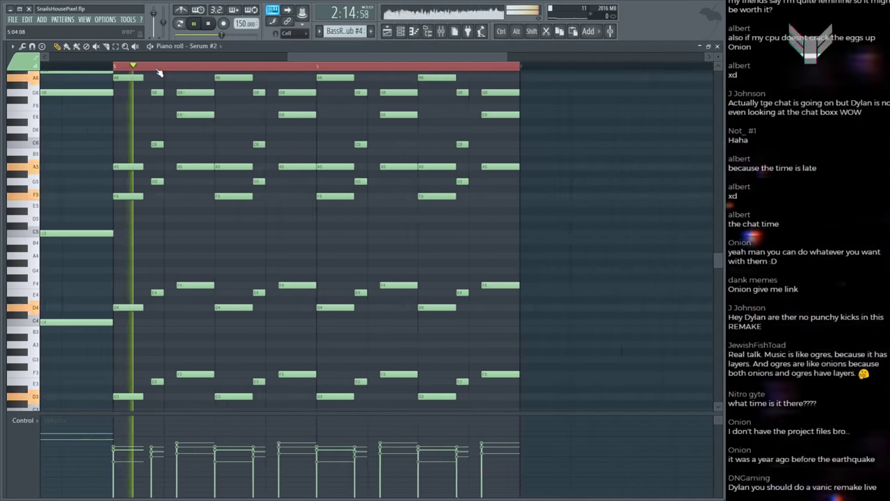
{"action": "key", "text": "space"}
Step: Shorten another column of chord notes slightly and audition the edited pattern
{"action": "scroll", "coordinate": [158, 73], "scroll_direction": "up", "scroll_amount": 4, "text": "ctrl"}
{"action": "scroll", "coordinate": [159, 135], "scroll_direction": "up", "scroll_amount": 5}
{"action": "left_click_drag", "start_coordinate": [180, 406], "coordinate": [172, 349]}
{"action": "key", "text": "space"}
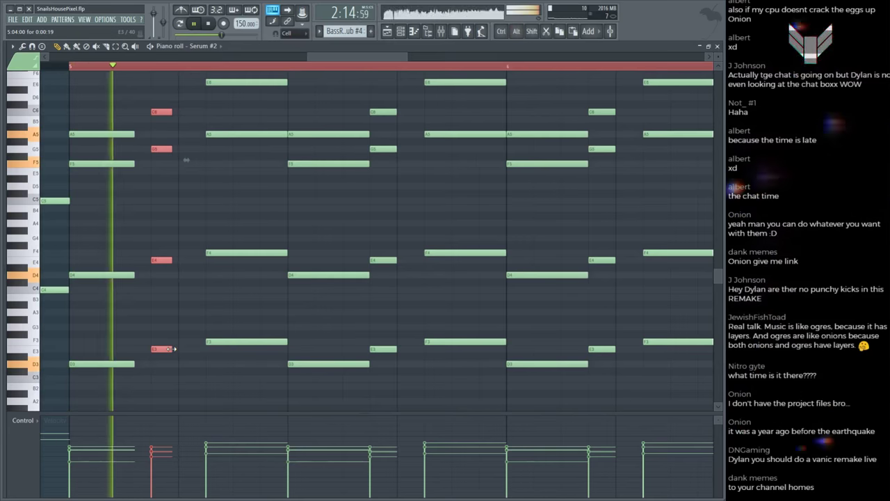
{"action": "left_click", "coordinate": [161, 294]}
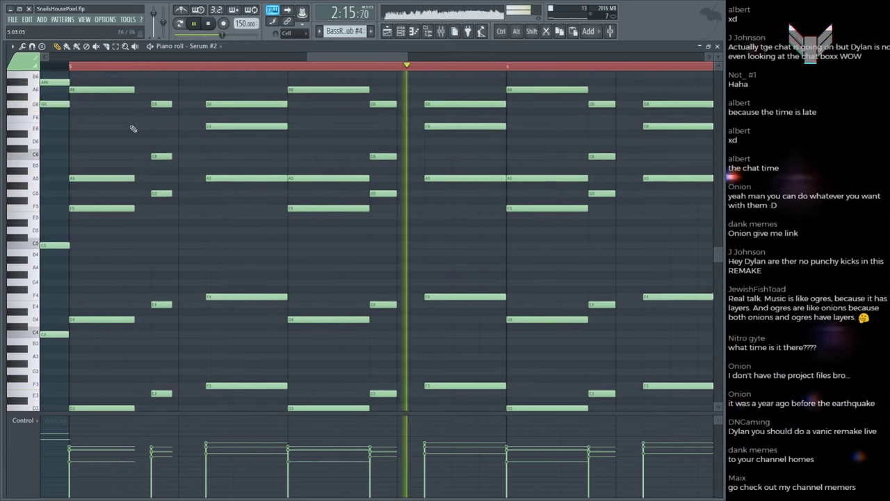
{"action": "key", "text": "space"}
{"action": "scroll", "coordinate": [132, 125], "scroll_direction": "up", "scroll_amount": 2}
{"action": "left_click_drag", "start_coordinate": [70, 66], "coordinate": [126, 69]}
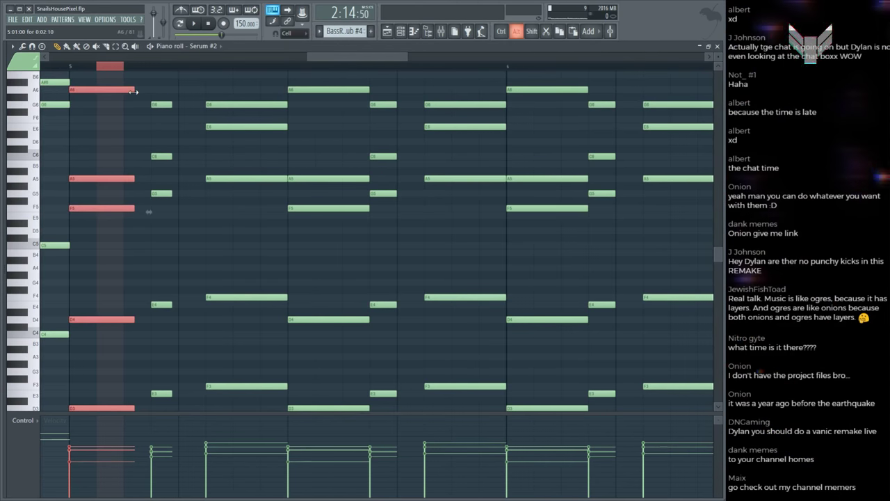
{"action": "key", "text": "space"}
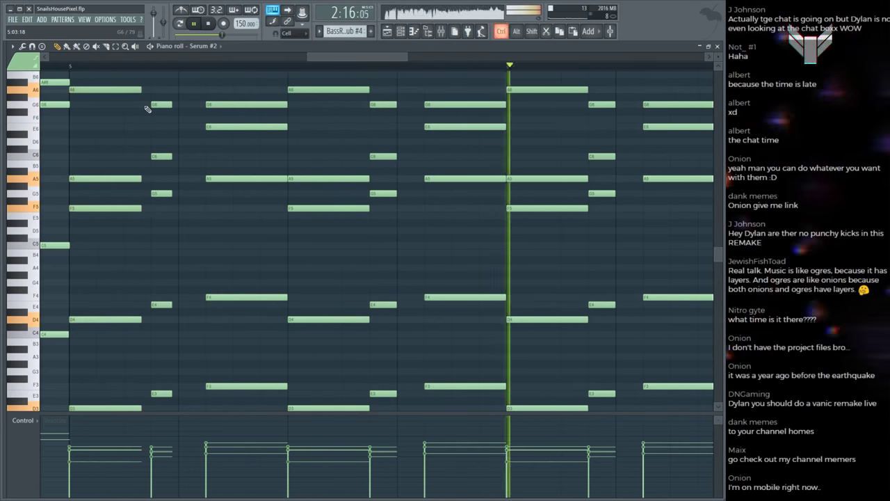
{"action": "key", "text": "F5"}
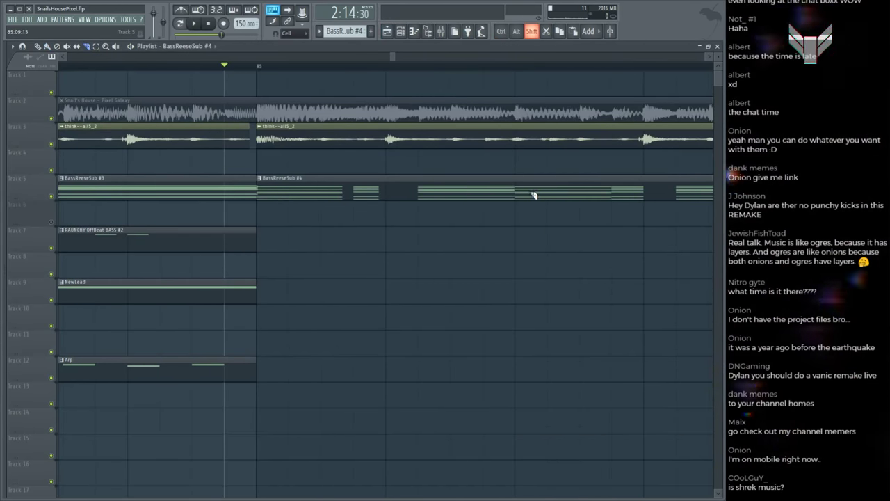
Step: Delete the overlapping clip, duplicate BassReeseSub #4 along Track 5 with Ctrl+B, and save
{"action": "right_click", "coordinate": [486, 189]}
{"action": "left_click", "coordinate": [441, 190], "text": "ctrl"}
{"action": "key", "text": "ctrl+b"}
{"action": "scroll", "coordinate": [459, 70], "scroll_direction": "down", "scroll_amount": 3}
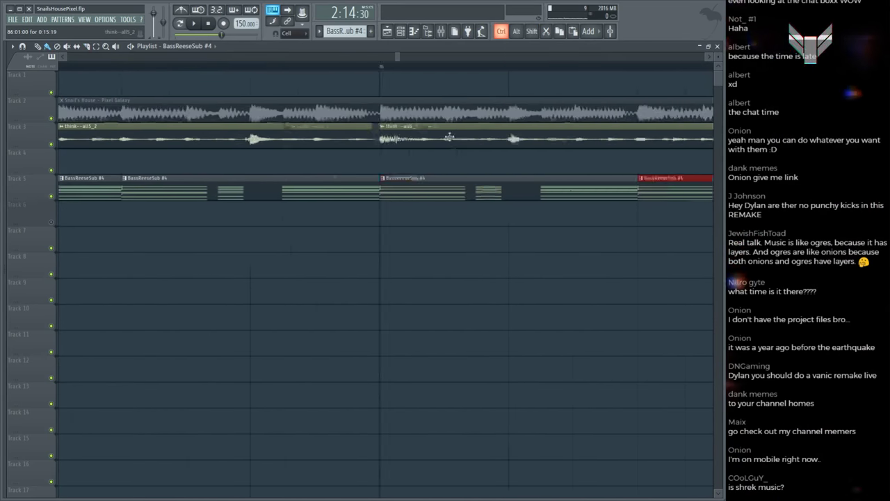
{"action": "key", "text": "space"}
{"action": "key", "text": "ctrl+s"}
Step: Remove the extra trailing bass copies so the run stops around bar 89
{"action": "key", "text": "ctrl+z"}
{"action": "key", "text": "ctrl+z"}
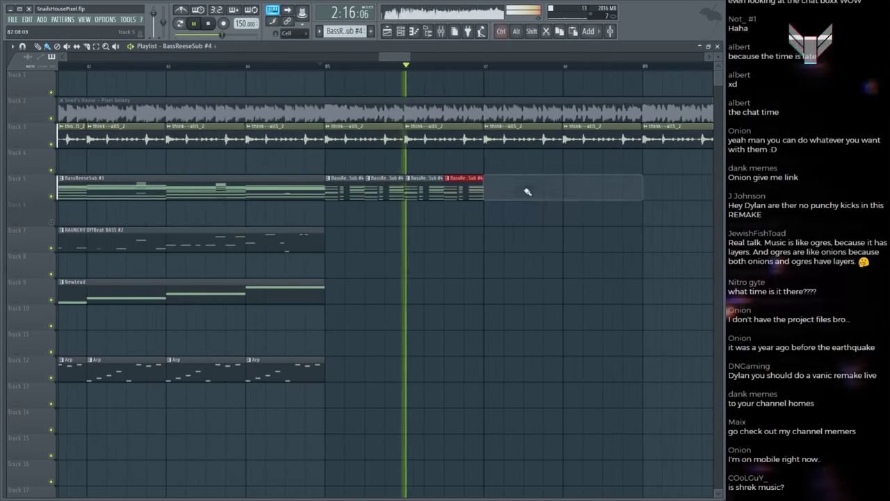
{"action": "scroll", "coordinate": [487, 69], "scroll_direction": "down", "scroll_amount": 2}
{"action": "left_click_drag", "start_coordinate": [523, 190], "coordinate": [327, 191]}
{"action": "key", "text": "ctrl+b"}
{"action": "left_click", "coordinate": [328, 66]}
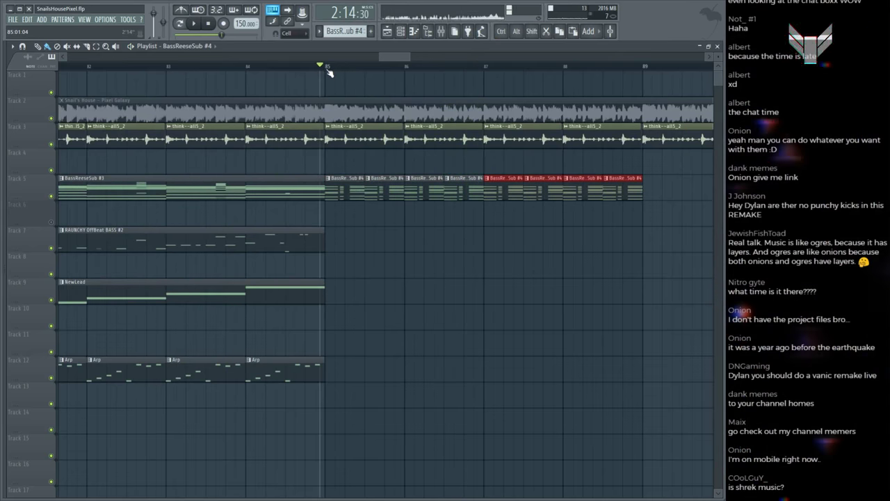
{"action": "key", "text": "Delete"}
{"action": "scroll", "coordinate": [327, 83], "scroll_direction": "up", "scroll_amount": 3}
Step: Replay the drop from bar 85 against the reference, checking the A5, F4 and F3 notes
{"action": "left_click", "coordinate": [271, 113]}
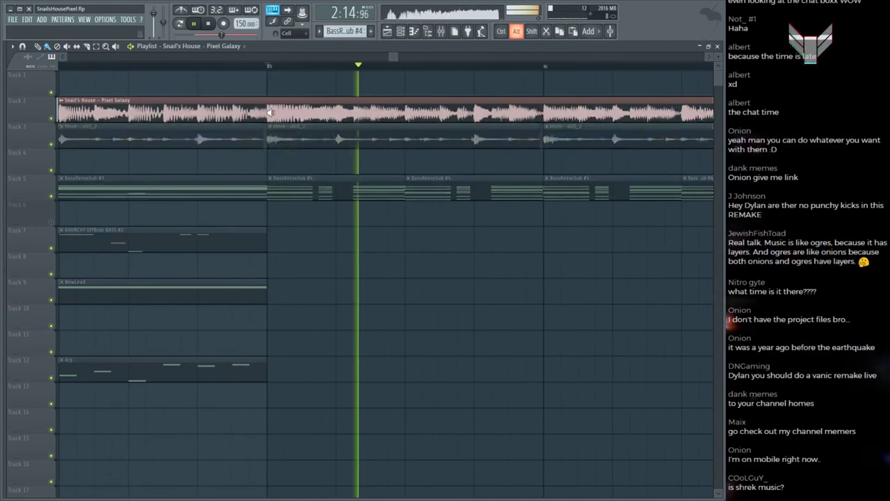
{"action": "left_click", "coordinate": [271, 113]}
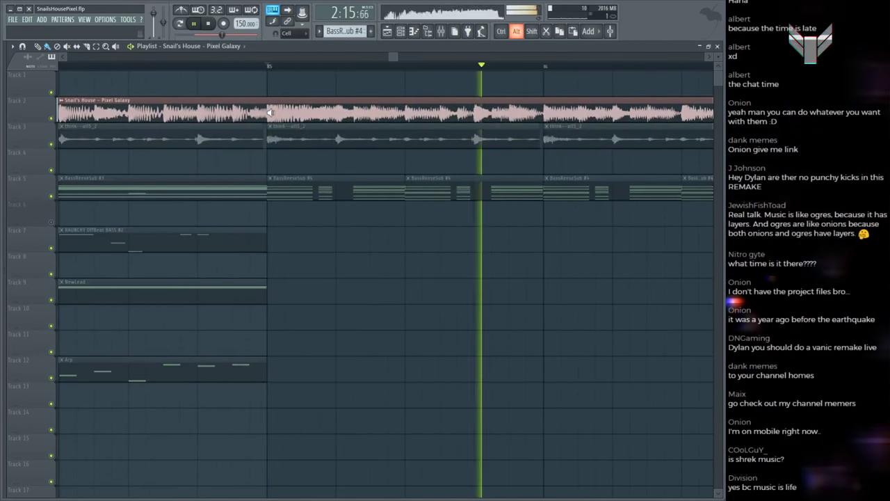
{"action": "left_click", "coordinate": [271, 113]}
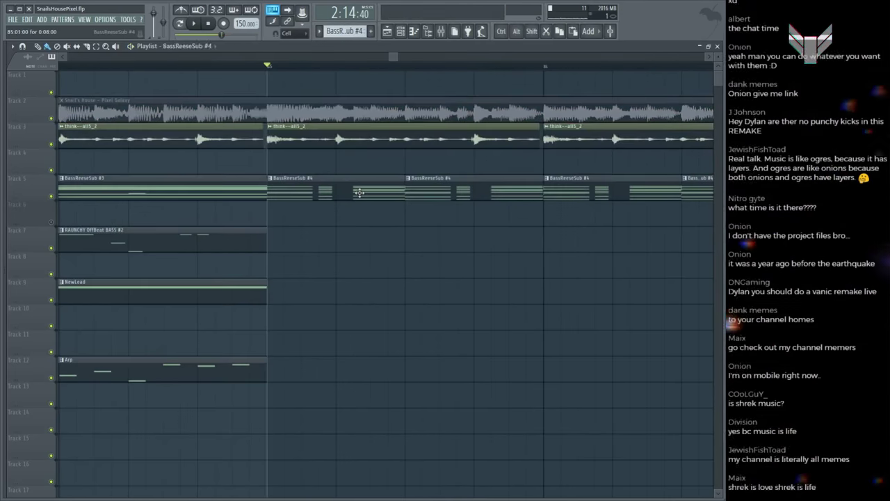
{"action": "key", "text": "F7"}
{"action": "left_click_drag", "start_coordinate": [199, 80], "coordinate": [249, 320]}
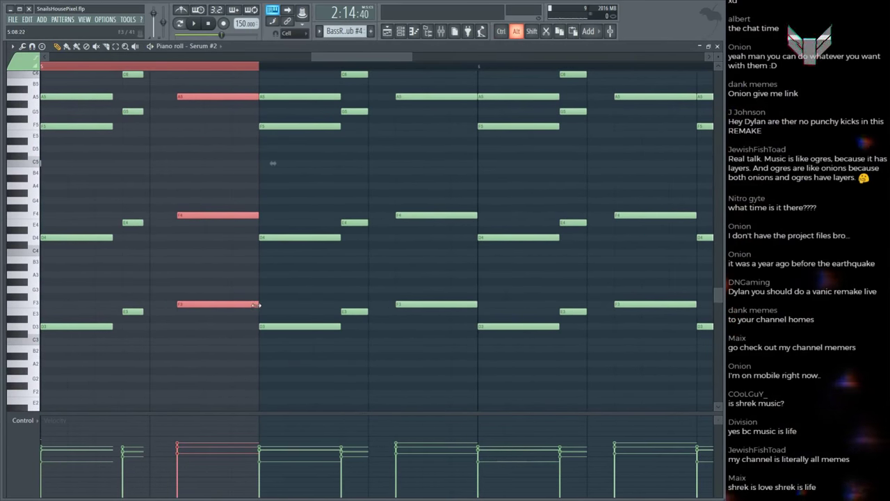
{"action": "key", "text": "space"}
{"action": "key", "text": "F5"}
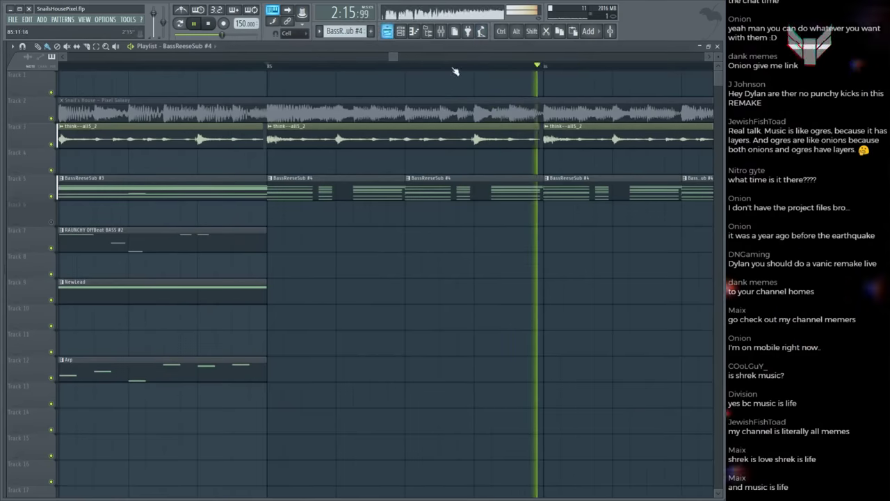
{"action": "scroll", "coordinate": [390, 84], "scroll_direction": "down", "scroll_amount": 3}
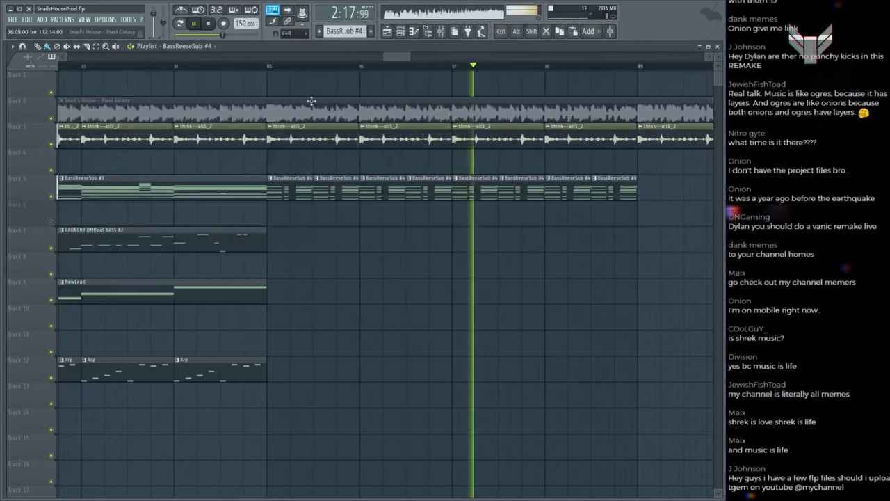
{"action": "key", "text": "space"}
{"action": "key", "text": "space"}
{"action": "key", "text": "space"}
Step: Revise the high notes opening bar 5 of Serum #2's part and replay from bar 5
{"action": "key", "text": "F7"}
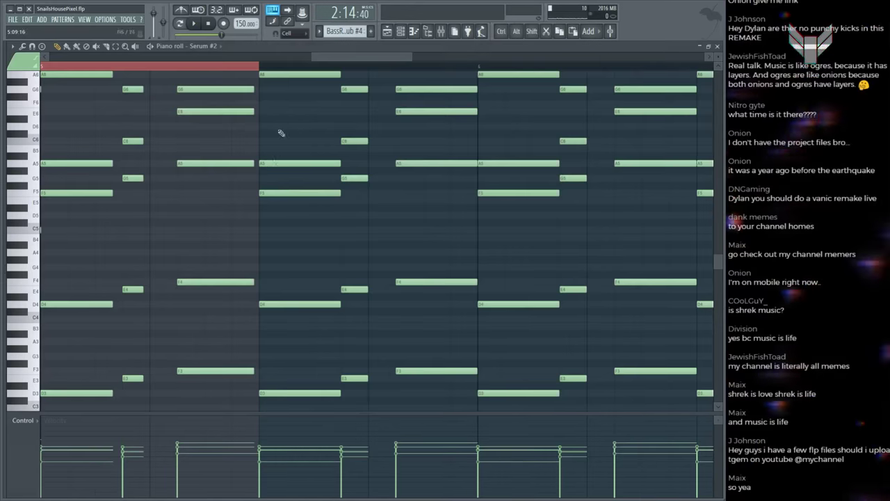
{"action": "scroll", "coordinate": [281, 133], "scroll_direction": "down", "scroll_amount": 3}
{"action": "scroll", "coordinate": [171, 135], "scroll_direction": "up", "scroll_amount": 2}
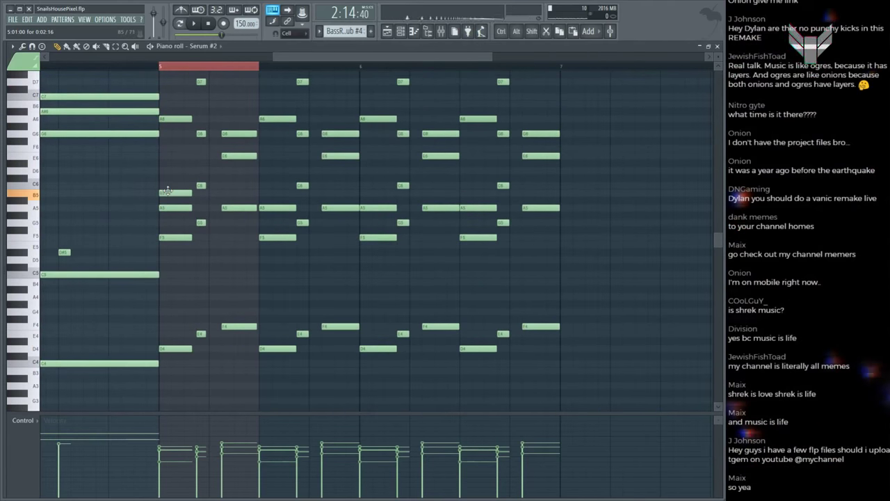
{"action": "scroll", "coordinate": [169, 183], "scroll_direction": "up", "scroll_amount": 2}
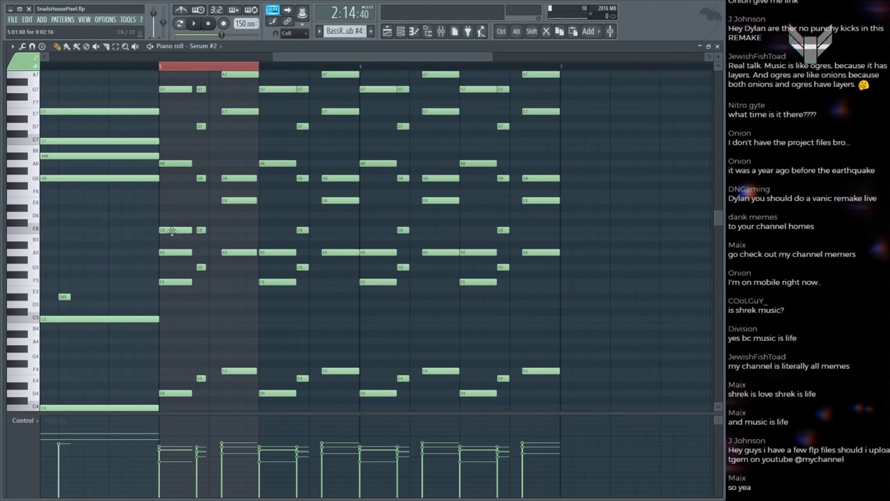
{"action": "scroll", "coordinate": [172, 180], "scroll_direction": "up", "scroll_amount": 3}
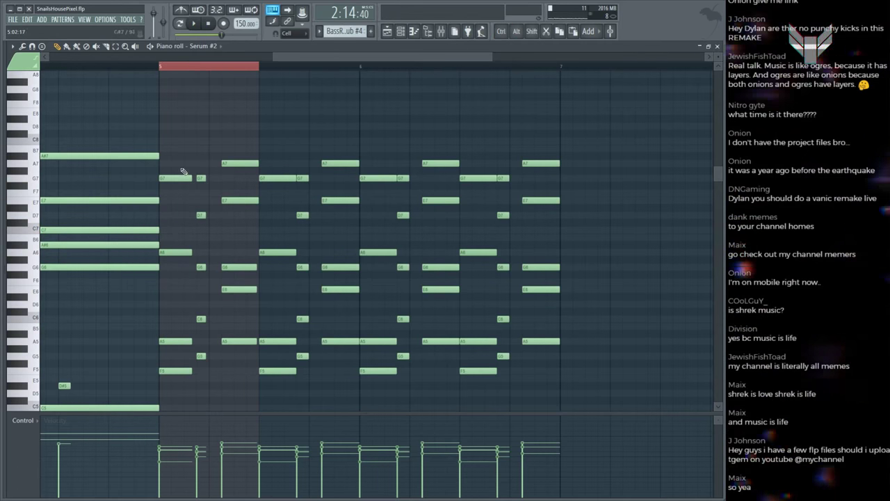
{"action": "left_click", "coordinate": [173, 140]}
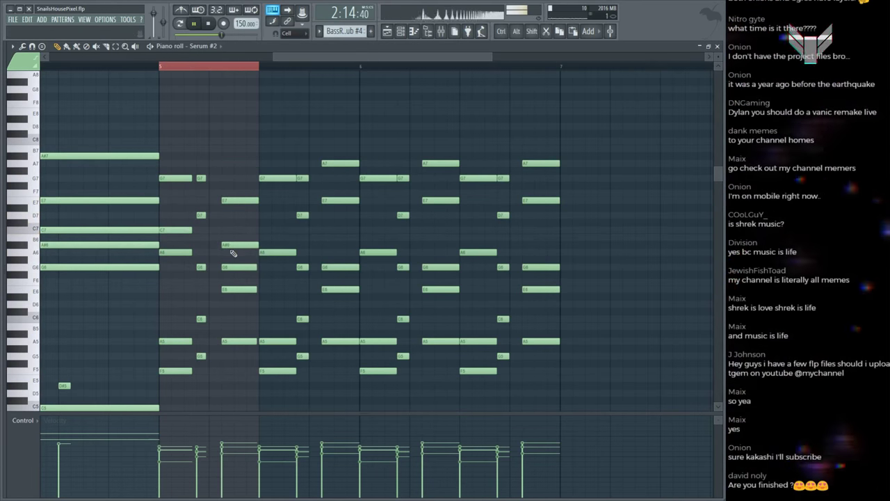
{"action": "key", "text": "space"}
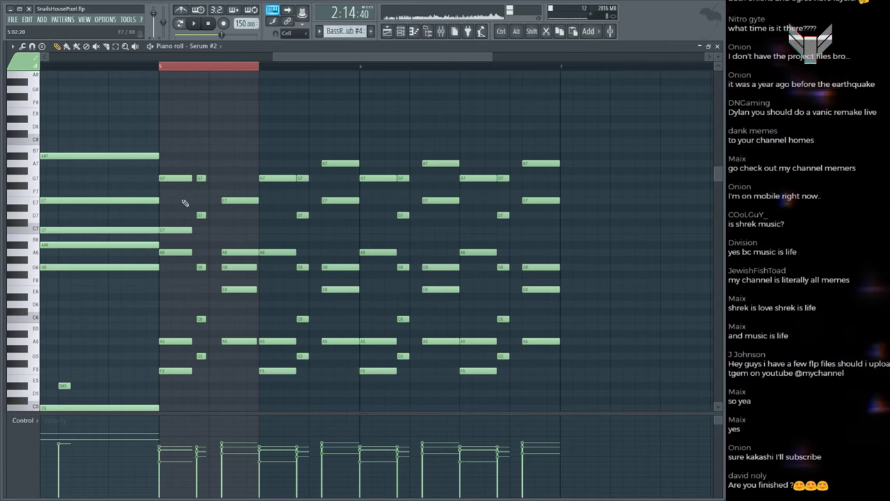
{"action": "key", "text": "space"}
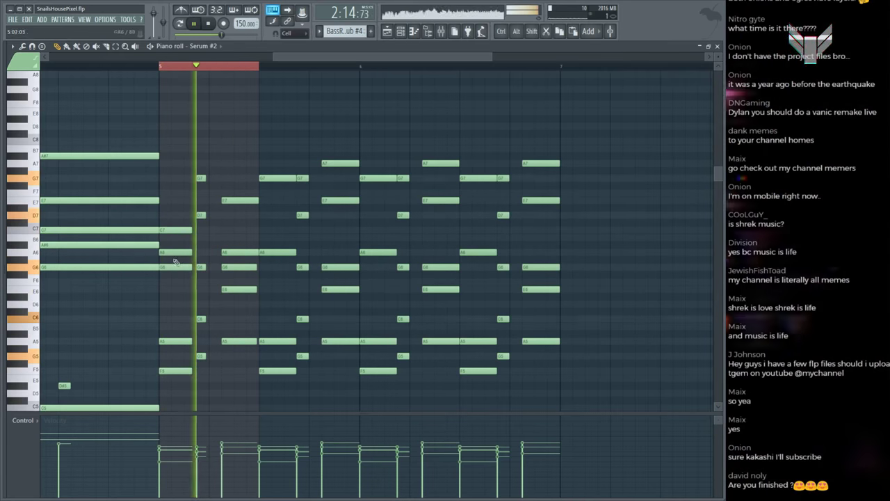
{"action": "key", "text": "space"}
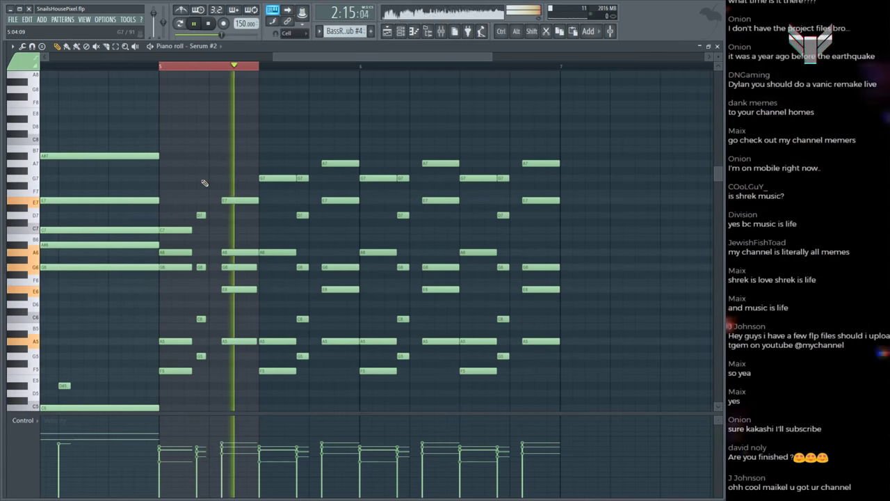
{"action": "key", "text": "space"}
{"action": "key", "text": "space"}
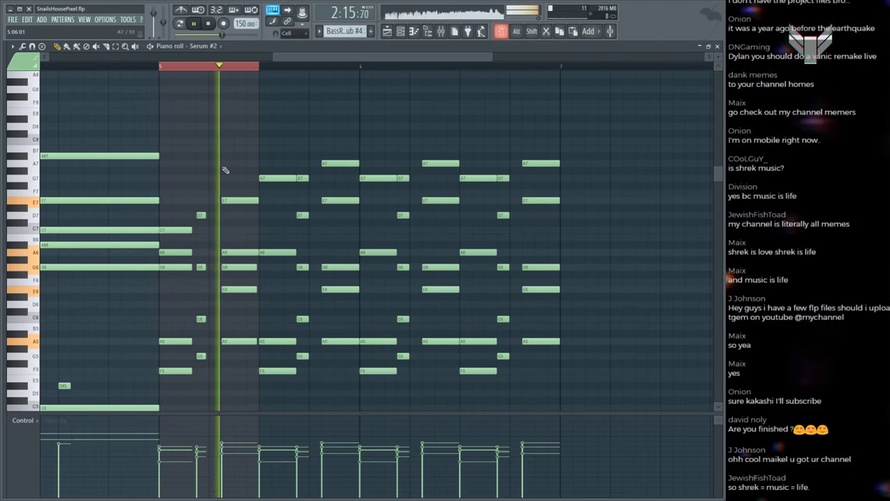
Step: Back in the playlist, select the BassReeseSub #4 pattern on Track 5 and show the Channel rack
{"action": "key", "text": "F5"}
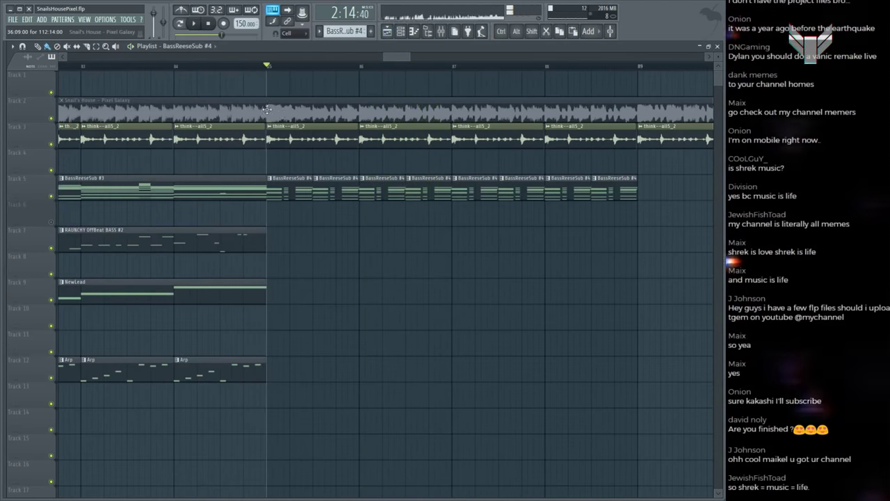
{"action": "left_click", "coordinate": [263, 108], "text": "alt"}
{"action": "left_click", "coordinate": [296, 184]}
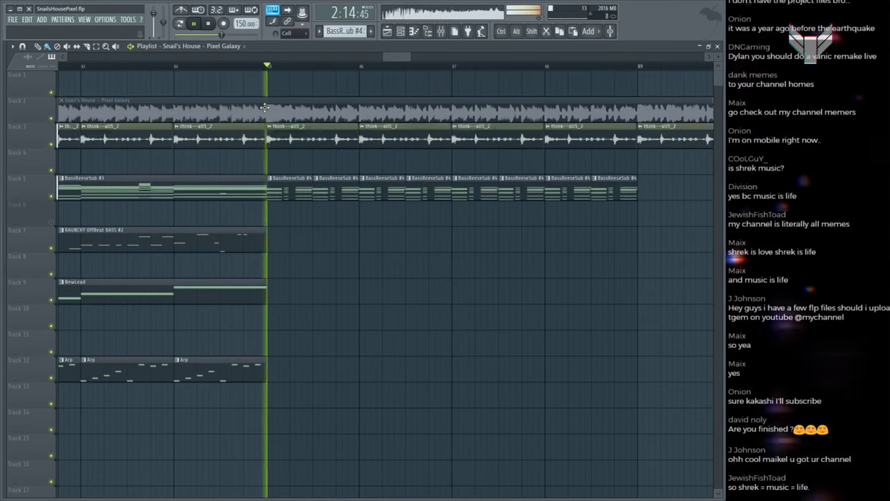
{"action": "key", "text": "F6"}
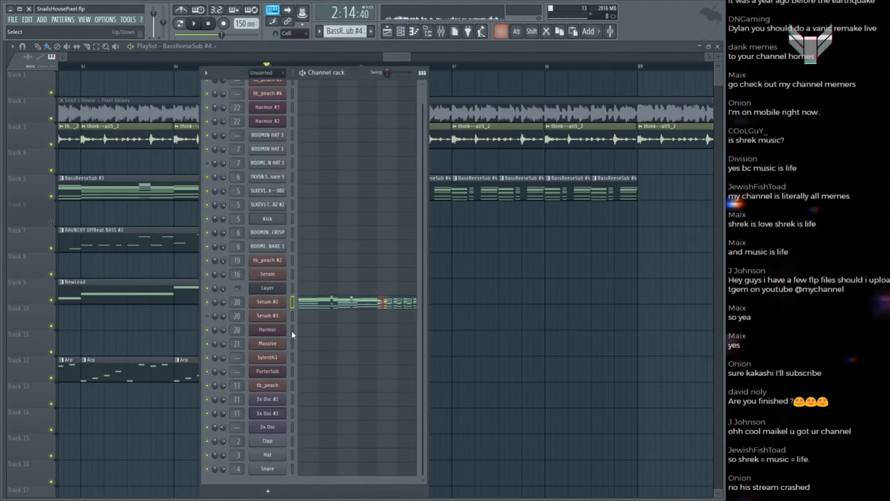
Step: Copy Serum #2's notes onto the Harmor channel and play the layered result
{"action": "key", "text": "ctrl+x"}
{"action": "key", "text": "ctrl+alt+z"}
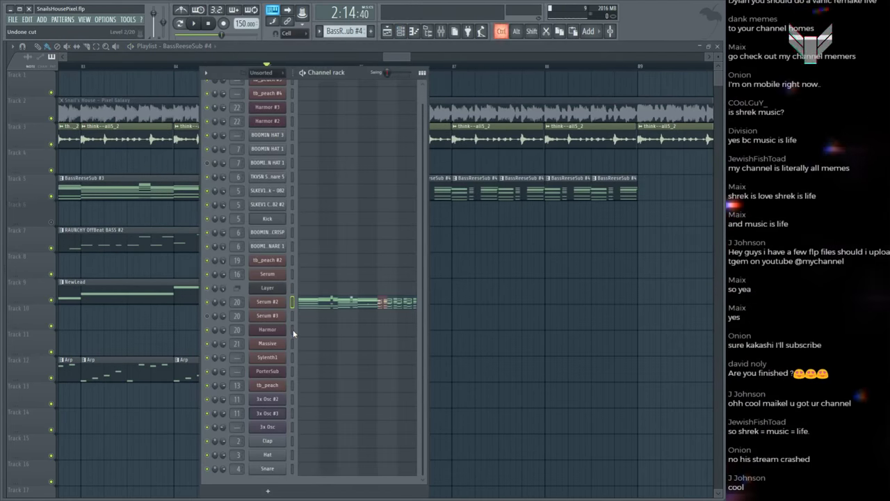
{"action": "key", "text": "ctrl+v"}
{"action": "key", "text": "space"}
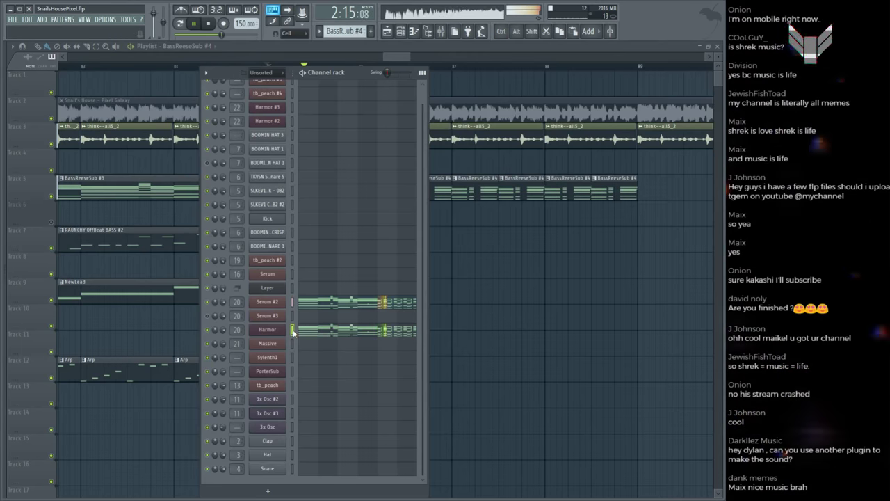
Step: Draw Mod X spikes across bar 5 in Harmor's piano roll, then return to the playlist
{"action": "left_click", "coordinate": [293, 332]}
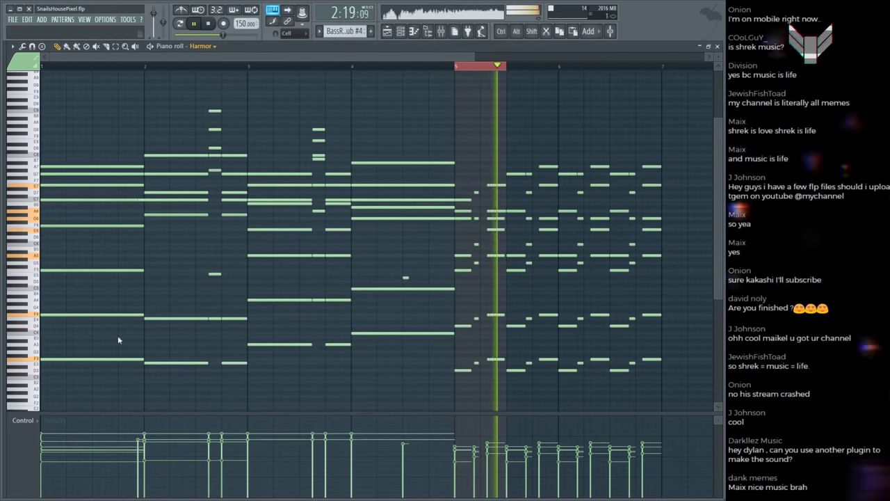
{"action": "scroll", "coordinate": [38, 455], "scroll_direction": "down", "scroll_amount": 4}
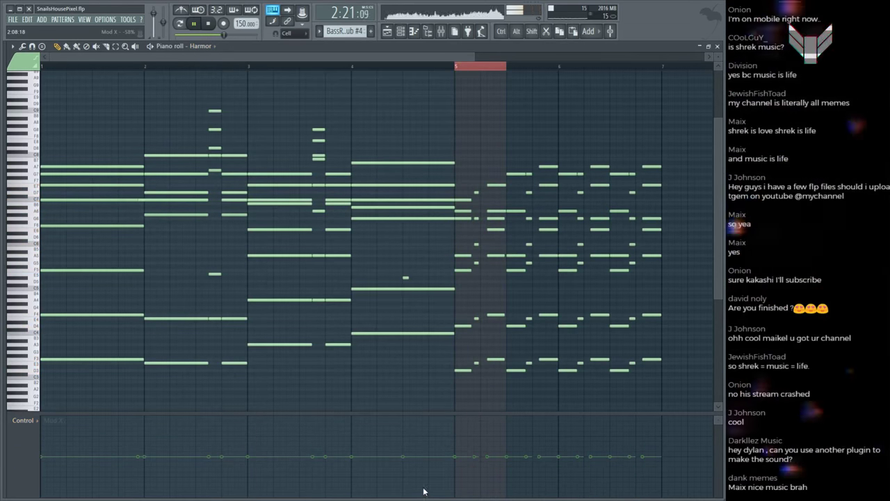
{"action": "left_click_drag", "start_coordinate": [568, 494], "coordinate": [579, 491]}
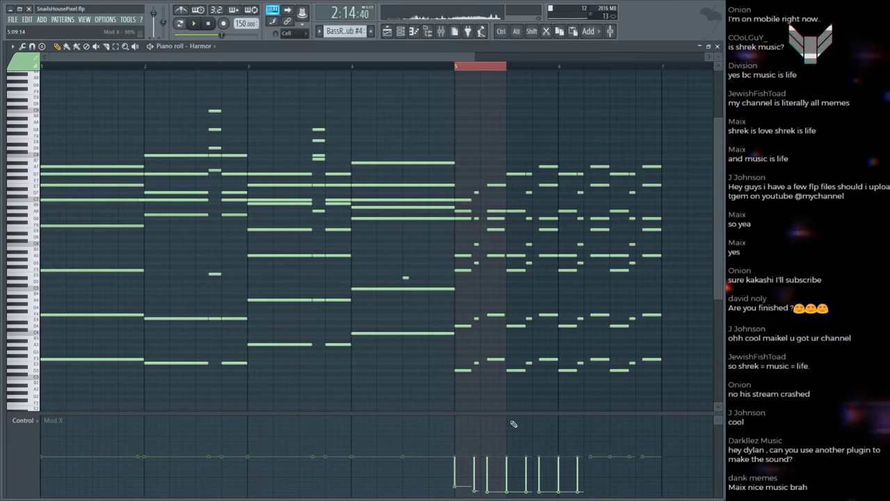
{"action": "key", "text": "ctrl+alt+z"}
{"action": "key", "text": "F6"}
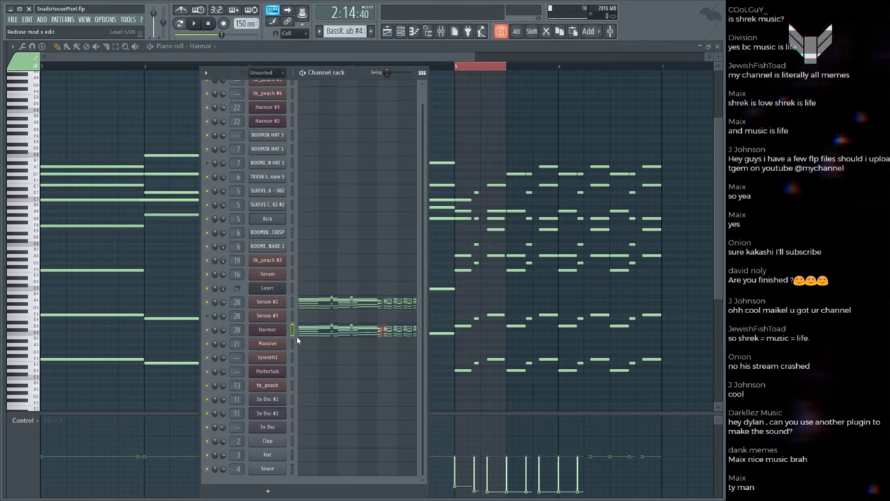
{"action": "key", "text": "space"}
{"action": "key", "text": "F6"}
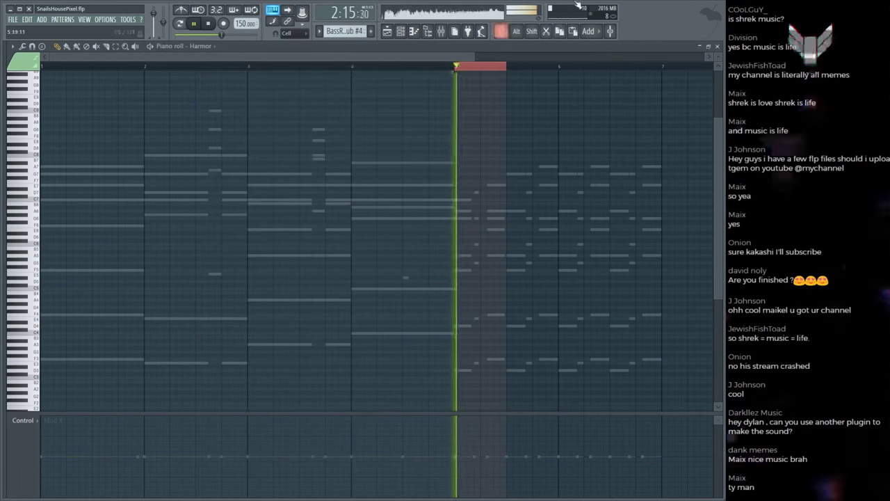
{"action": "key", "text": "F5"}
{"action": "scroll", "coordinate": [444, 77], "scroll_direction": "down", "scroll_amount": 3}
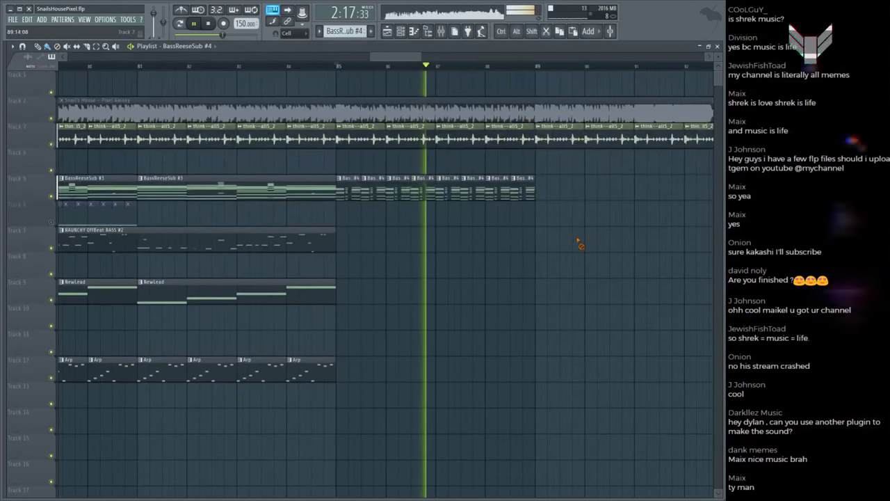
Step: Select the eight Track 5 clips after bar 85 and play them with the Snail's House reference soloed
{"action": "scroll", "coordinate": [404, 80], "scroll_direction": "down", "scroll_amount": 2}
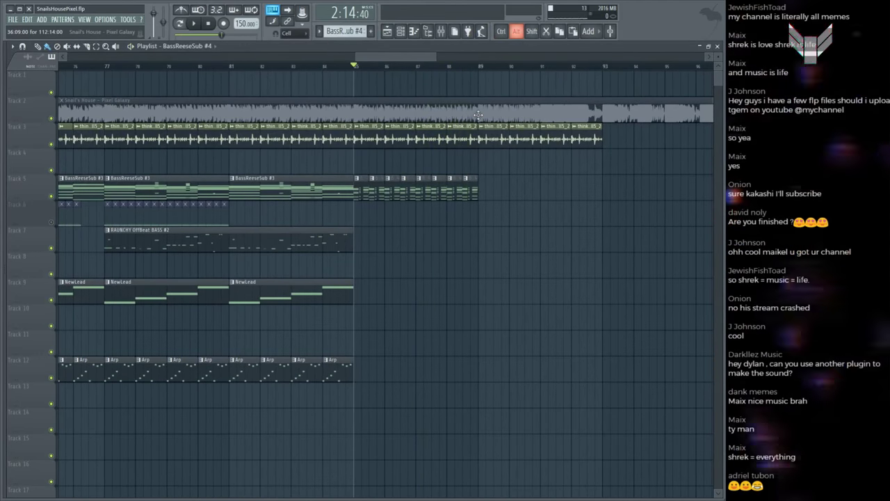
{"action": "left_click_drag", "start_coordinate": [496, 71], "coordinate": [495, 72]}
{"action": "left_click_drag", "start_coordinate": [500, 175], "coordinate": [353, 190]}
{"action": "key", "text": "space"}
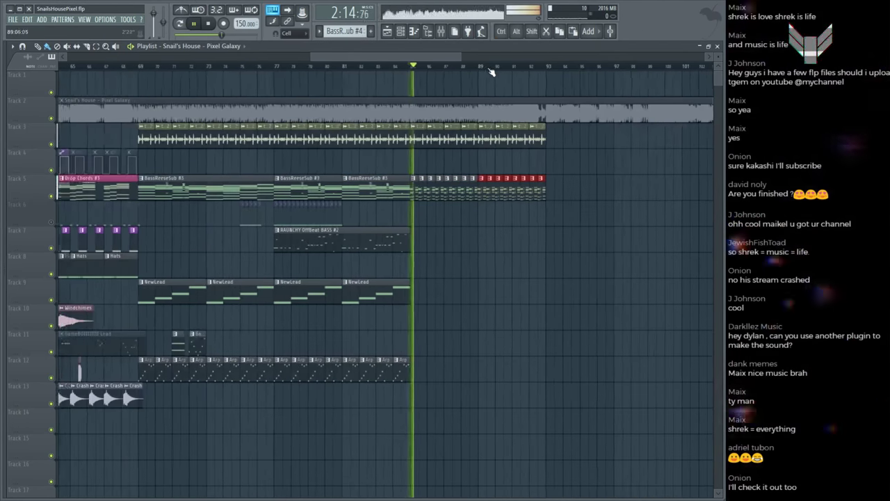
{"action": "left_click", "coordinate": [393, 111], "text": "alt"}
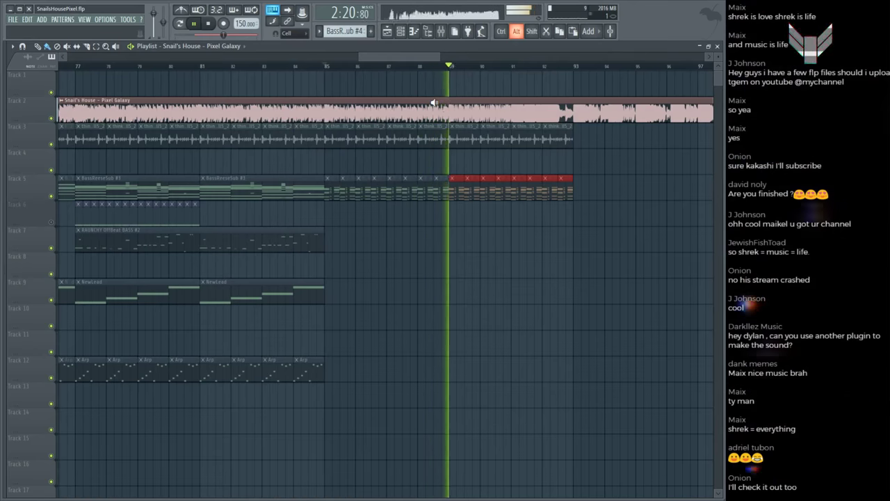
{"action": "key", "text": "space"}
{"action": "scroll", "coordinate": [191, 395], "scroll_direction": "down", "scroll_amount": 4}
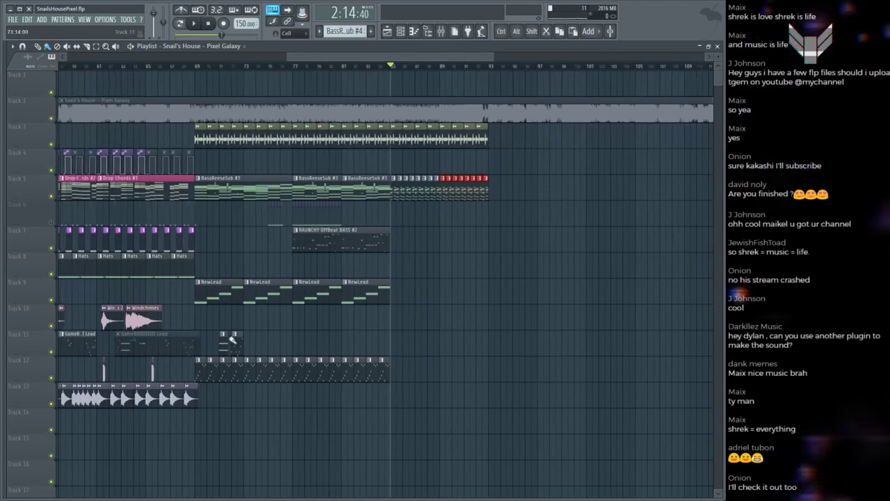
Step: Paint Crash hits on Track 13 at bars 85 and 89 and play back the drop
{"action": "key", "text": "space"}
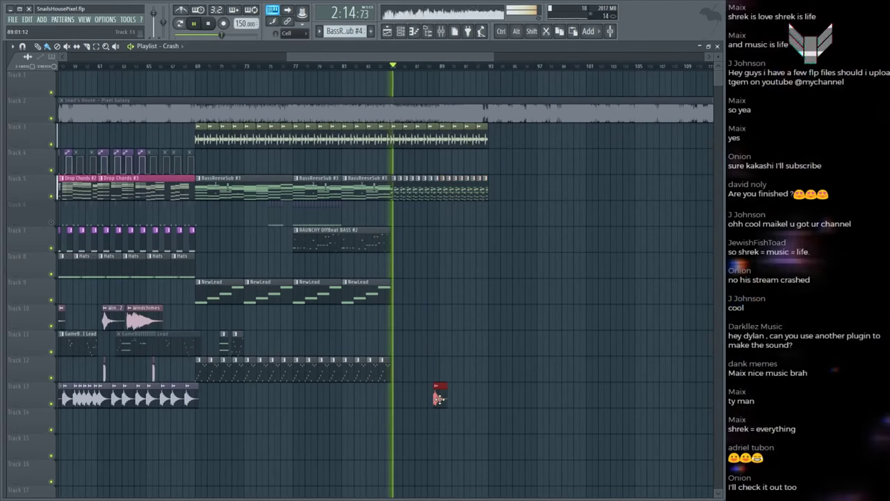
{"action": "left_click", "coordinate": [388, 109]}
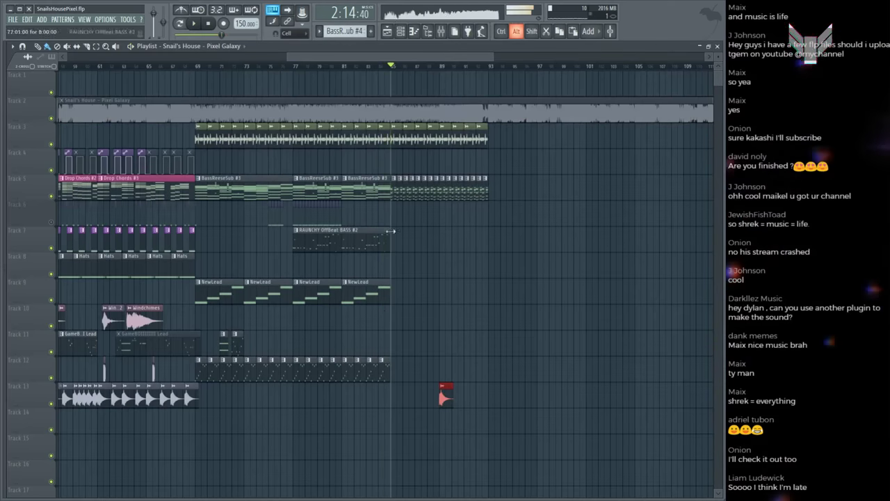
{"action": "key", "text": "space"}
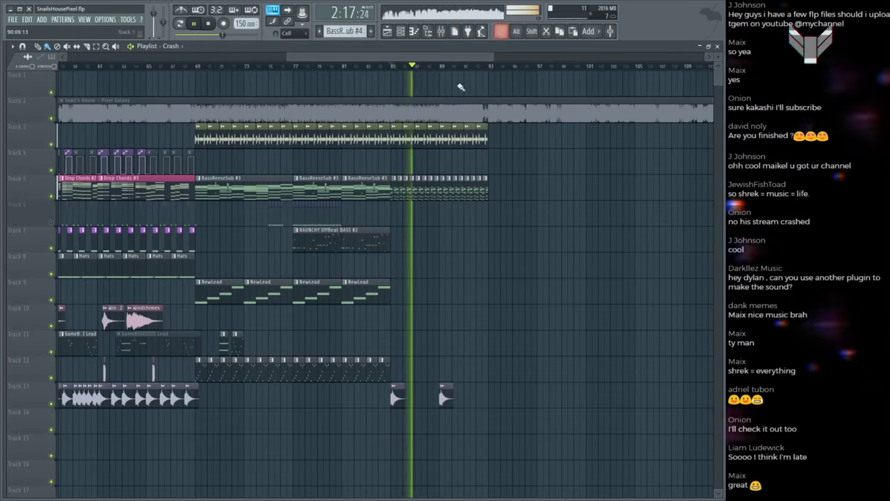
{"action": "scroll", "coordinate": [461, 88], "scroll_direction": "up", "scroll_amount": 3}
{"action": "key", "text": "space"}
{"action": "key", "text": "F6"}
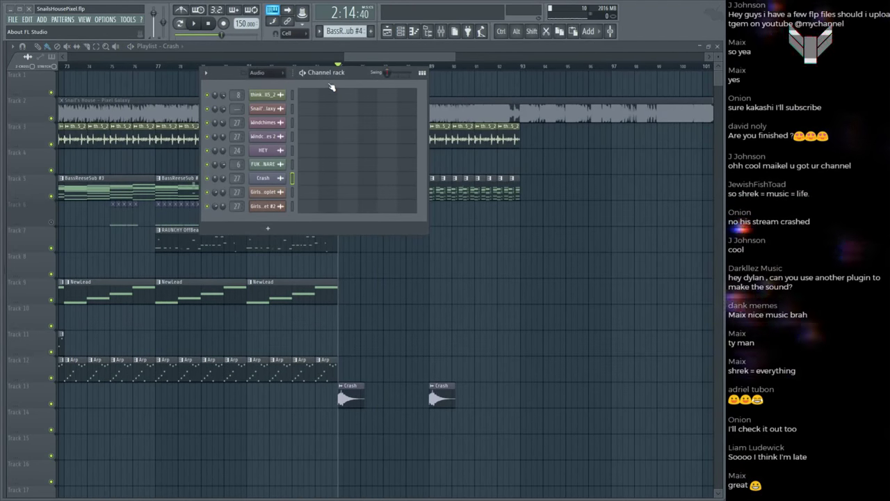
{"action": "left_click", "coordinate": [357, 73]}
{"action": "key", "text": "space"}
{"action": "scroll", "coordinate": [427, 73], "scroll_direction": "down", "scroll_amount": 3}
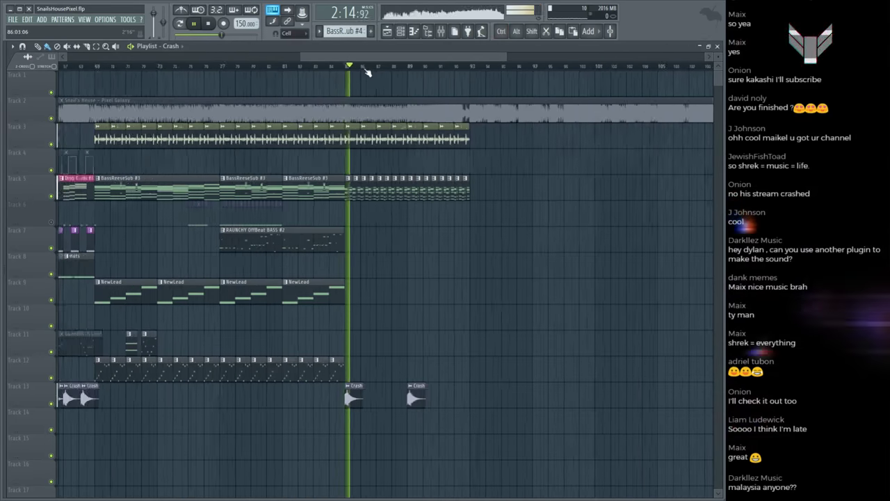
{"action": "scroll", "coordinate": [547, 246], "scroll_direction": "up", "scroll_amount": 3}
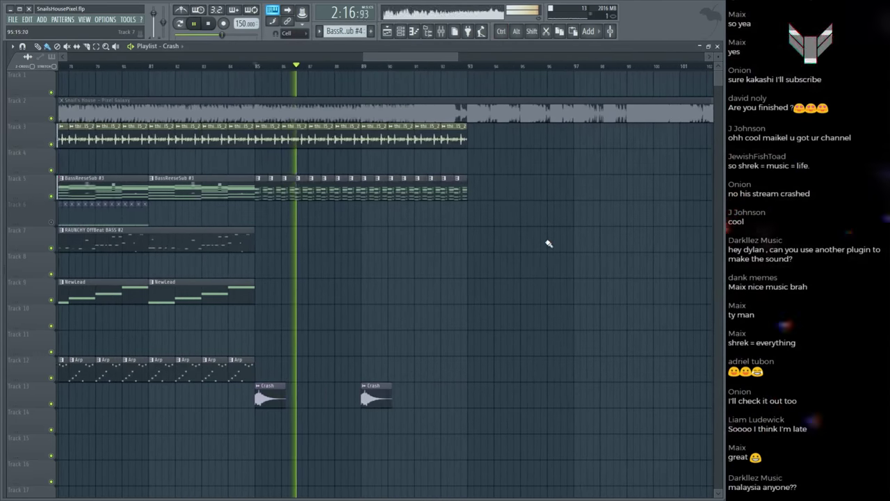
{"action": "scroll", "coordinate": [520, 199], "scroll_direction": "down", "scroll_amount": 2}
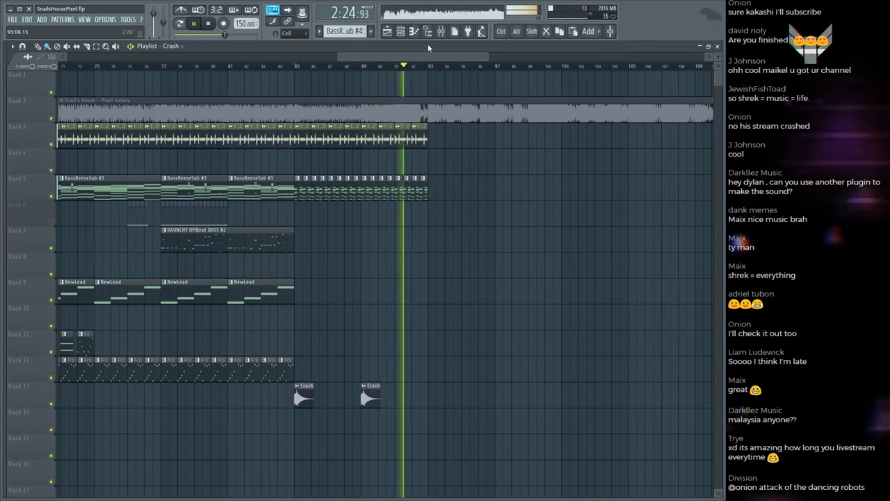
Step: Save the project, then play the song from bar 37 alongside the reference clip
{"action": "key", "text": "ctrl+s"}
{"action": "scroll", "coordinate": [402, 70], "scroll_direction": "up", "scroll_amount": 1}
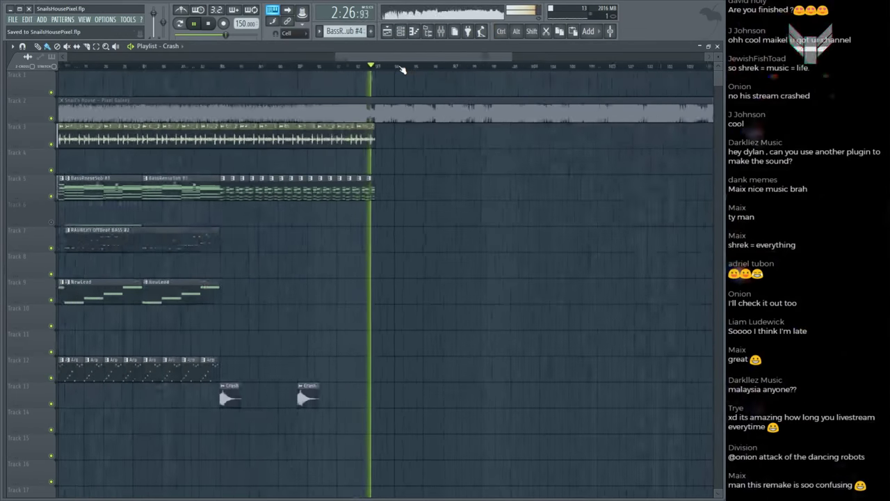
{"action": "scroll", "coordinate": [402, 69], "scroll_direction": "up", "scroll_amount": 1}
{"action": "left_click", "coordinate": [362, 109]}
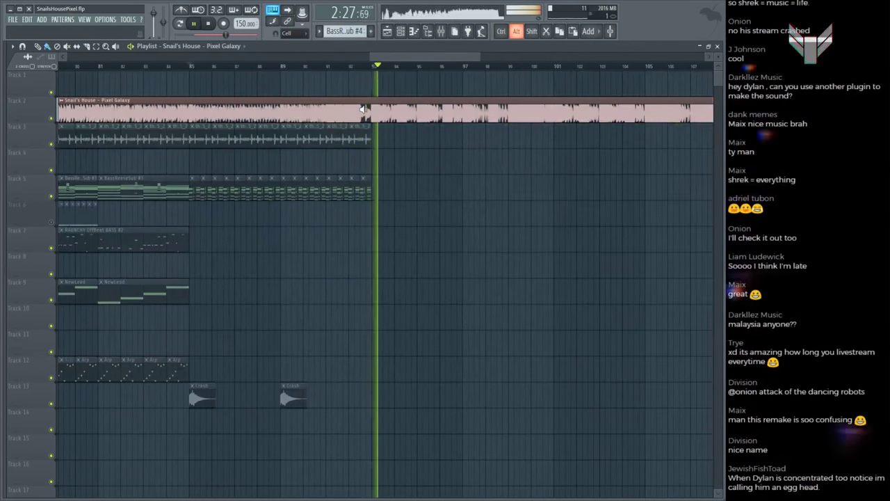
{"action": "key", "text": "space"}
{"action": "scroll", "coordinate": [183, 62], "scroll_direction": "down", "scroll_amount": 6}
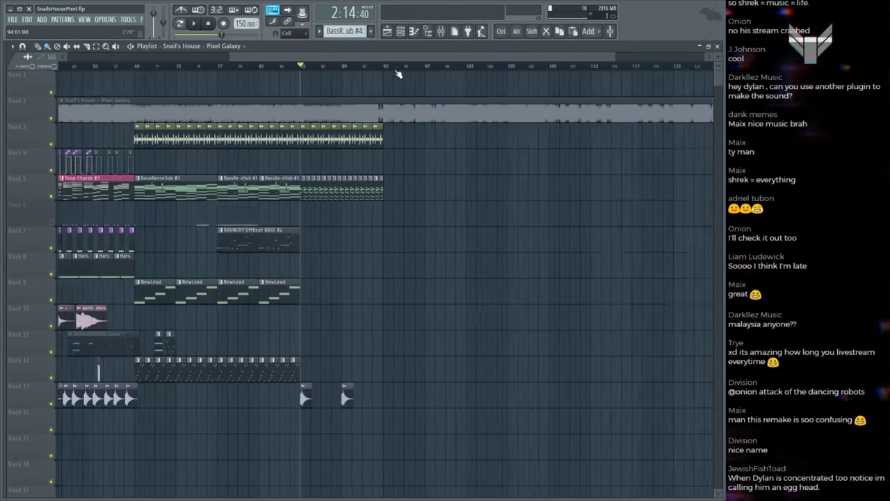
{"action": "scroll", "coordinate": [201, 70], "scroll_direction": "up", "scroll_amount": 5}
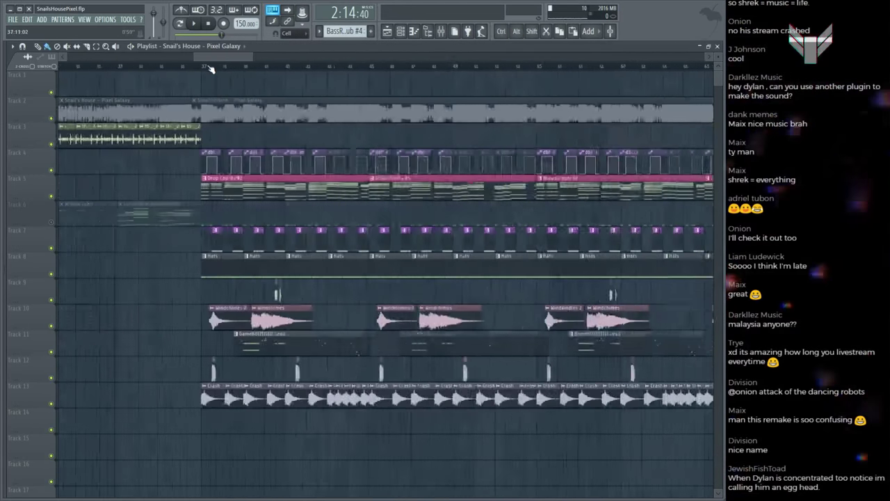
{"action": "left_click", "coordinate": [203, 65]}
{"action": "key", "text": "space"}
{"action": "key", "text": "space"}
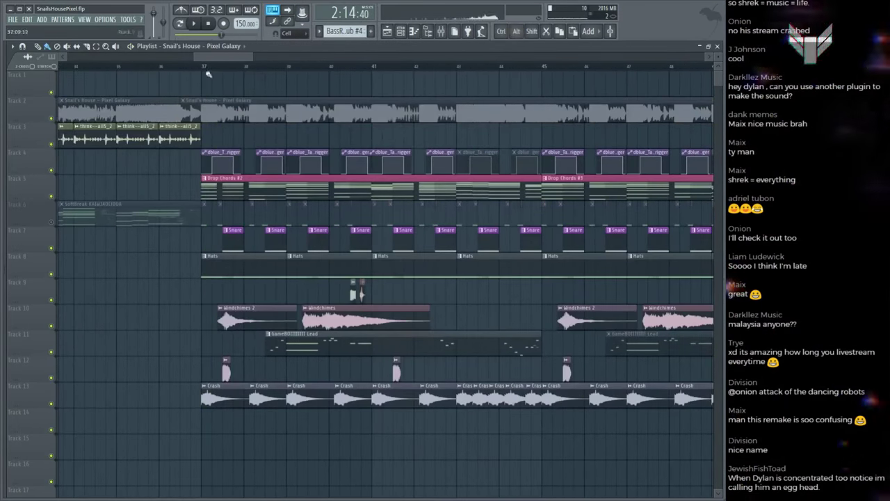
{"action": "scroll", "coordinate": [206, 66], "scroll_direction": "down", "scroll_amount": 3}
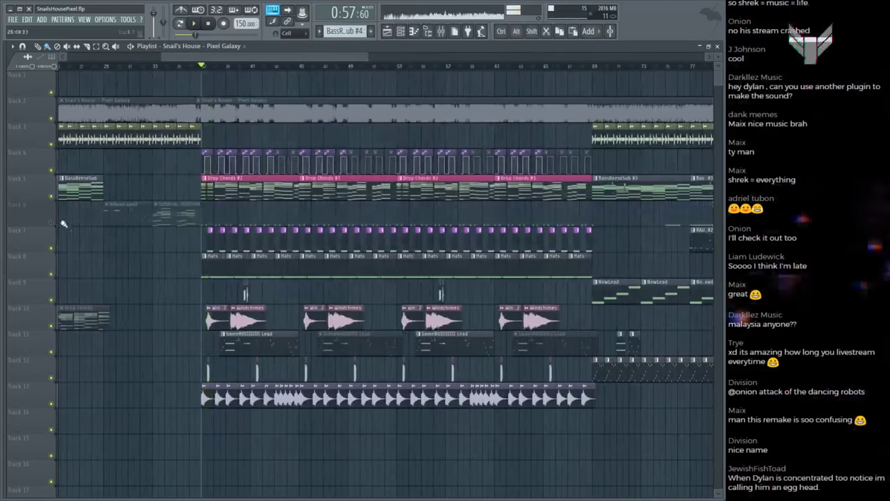
{"action": "scroll", "coordinate": [260, 127], "scroll_direction": "down", "scroll_amount": 5}
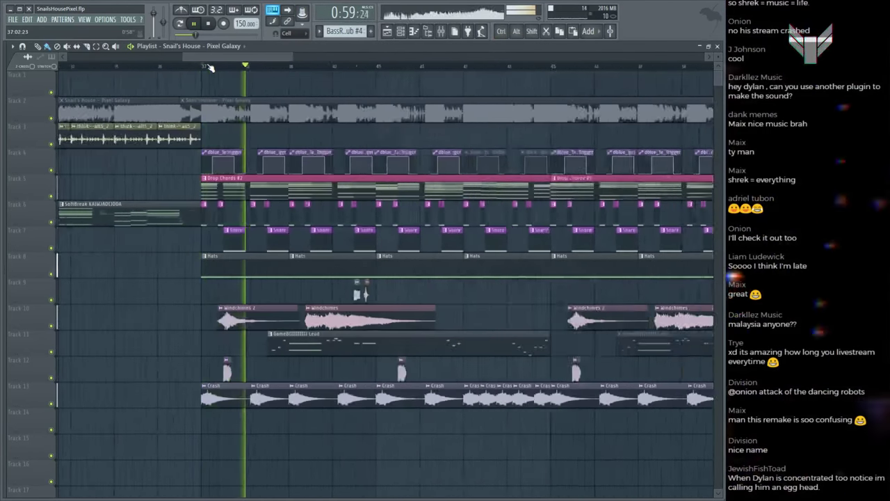
{"action": "scroll", "coordinate": [283, 71], "scroll_direction": "up", "scroll_amount": 2}
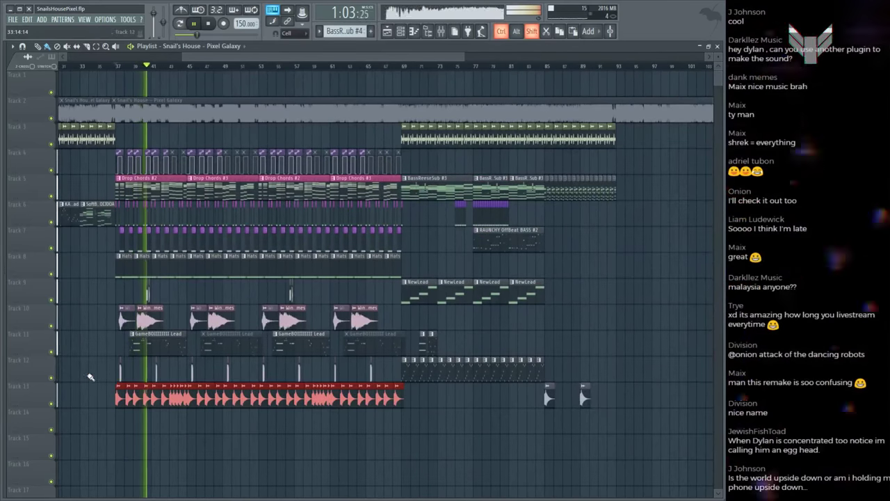
Step: Copy the drop's clips on Tracks 3–13 so they repeat from bar 93, and save
{"action": "left_click_drag", "start_coordinate": [89, 382], "coordinate": [115, 228]}
{"action": "scroll", "coordinate": [391, 67], "scroll_direction": "up", "scroll_amount": 1}
{"action": "scroll", "coordinate": [392, 67], "scroll_direction": "up", "scroll_amount": 2}
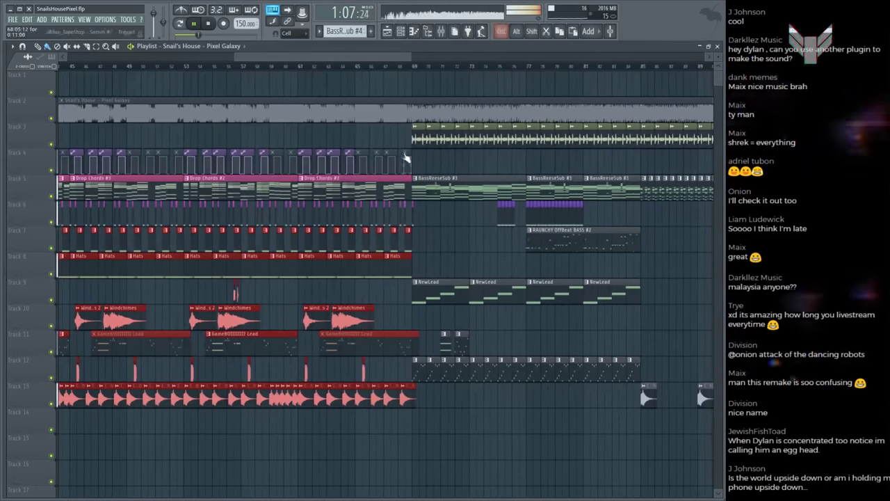
{"action": "left_click_drag", "start_coordinate": [414, 141], "coordinate": [605, 195]}
{"action": "scroll", "coordinate": [194, 191], "scroll_direction": "down", "scroll_amount": 3}
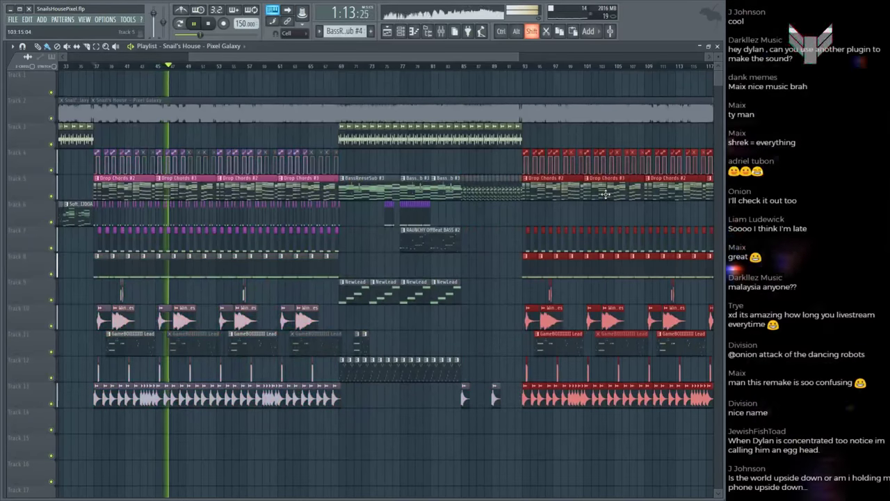
{"action": "key", "text": "ctrl+s"}
Step: Play from bar 91 to check the repeated drop, selecting the Track 8 Hats clips
{"action": "left_click", "coordinate": [505, 65]}
{"action": "scroll", "coordinate": [507, 69], "scroll_direction": "down", "scroll_amount": 2}
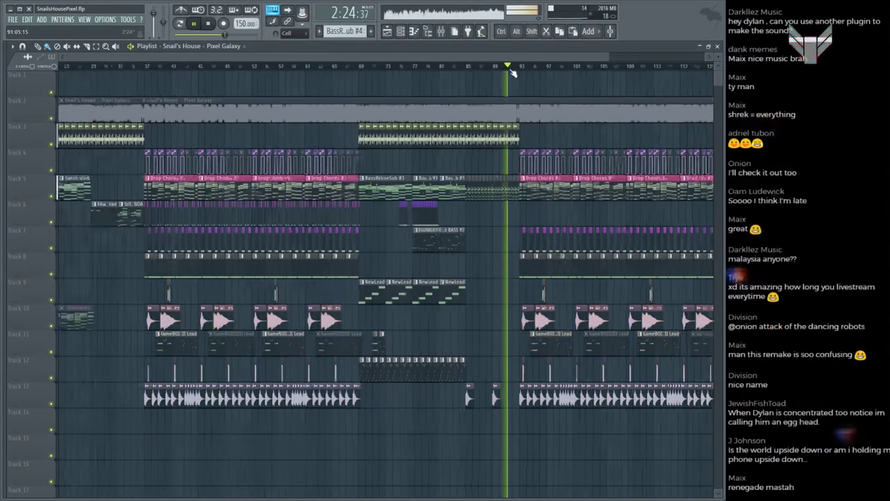
{"action": "scroll", "coordinate": [512, 73], "scroll_direction": "up", "scroll_amount": 6}
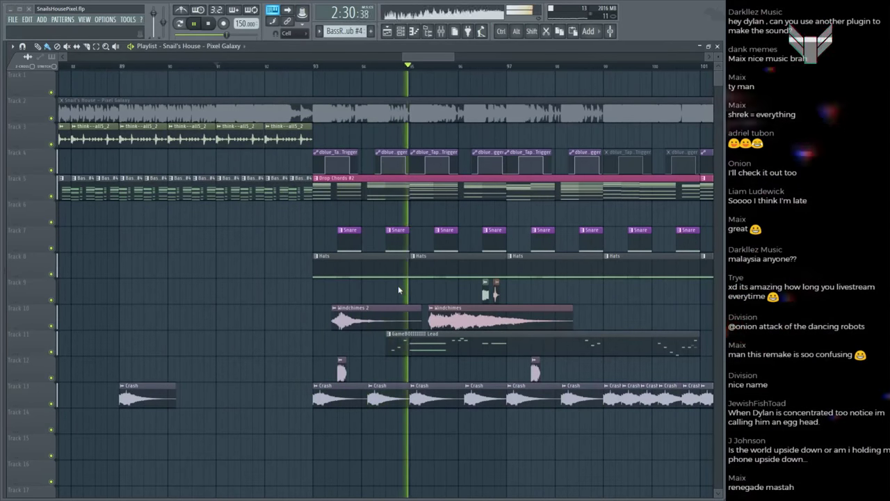
{"action": "left_click", "coordinate": [310, 263], "text": "ctrl"}
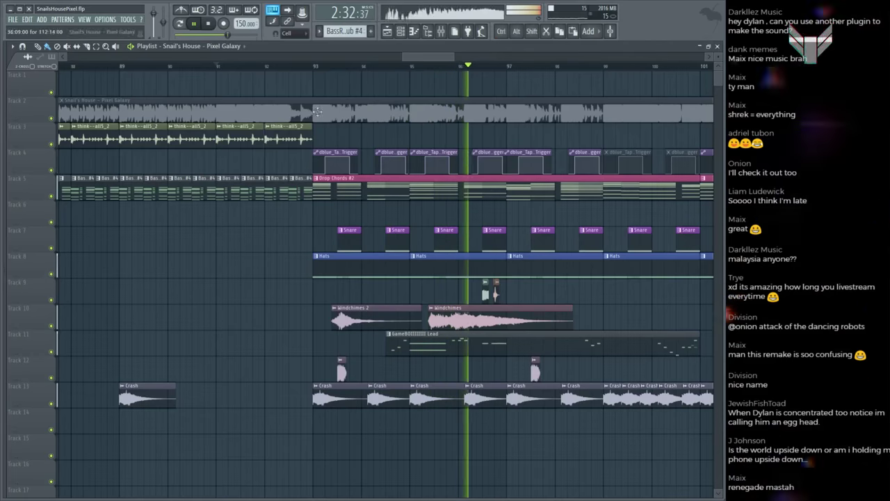
{"action": "key", "text": "space"}
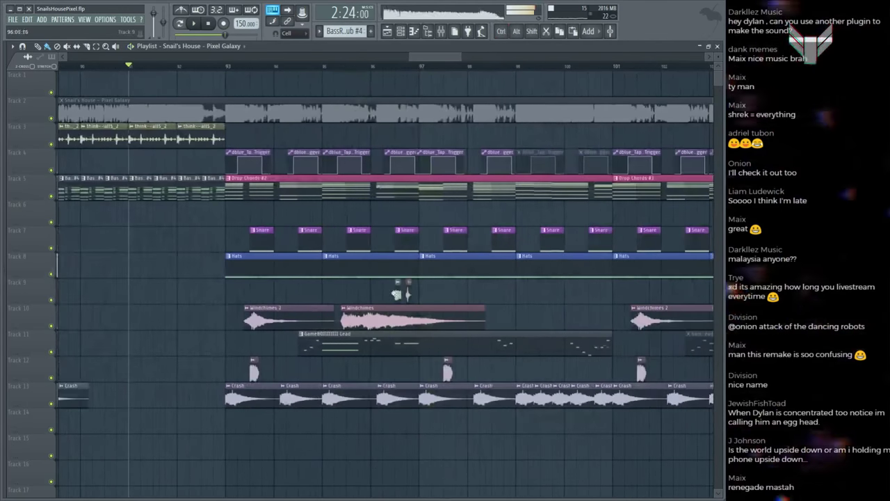
Step: Inspect the Channel Settings of the droplet and droplet #2 sample clips
{"action": "double_click", "coordinate": [403, 295]}
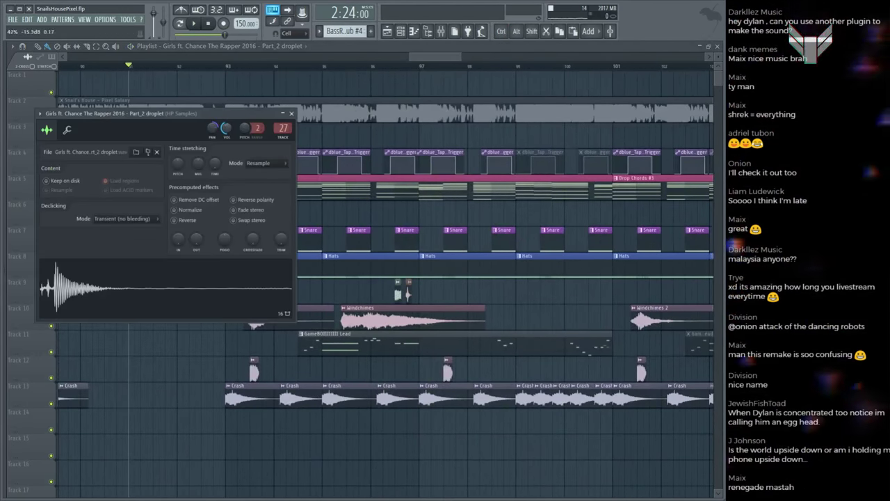
{"action": "left_click", "coordinate": [411, 66]}
{"action": "scroll", "coordinate": [400, 257], "scroll_direction": "up", "scroll_amount": 5}
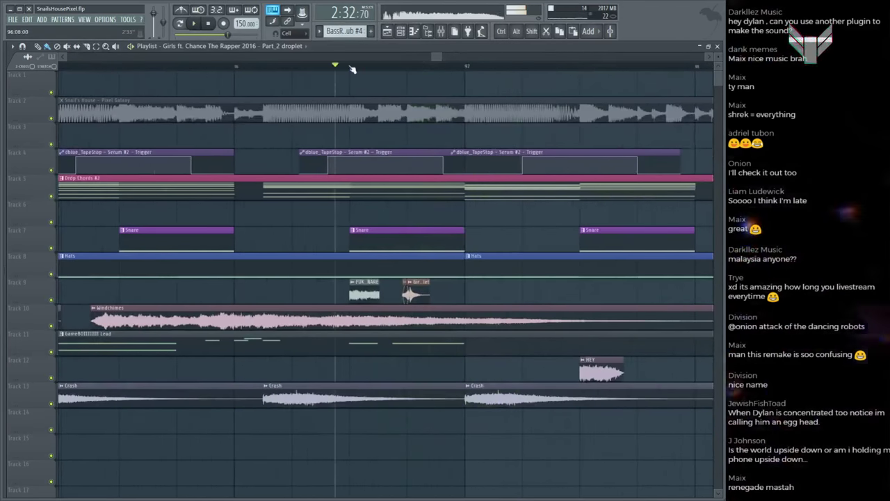
{"action": "double_click", "coordinate": [416, 292]}
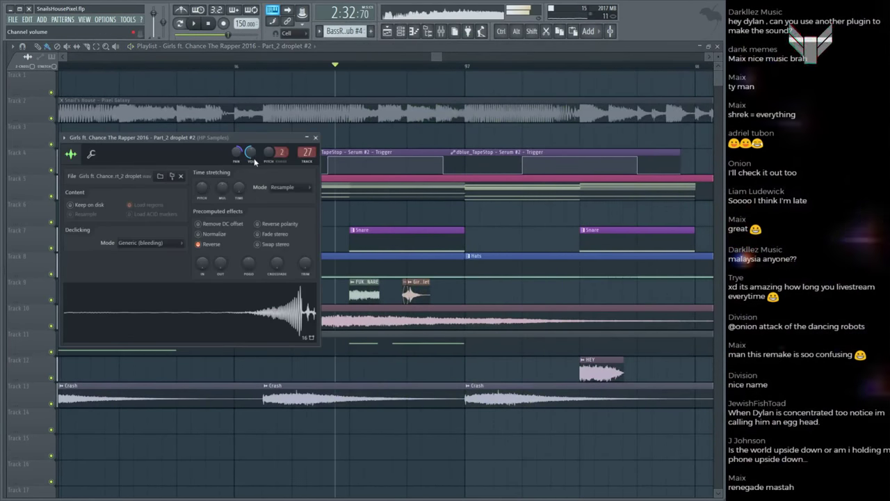
{"action": "left_click", "coordinate": [409, 294]}
Step: Set the song position to bar 93, stop playback, and show the Channel rack
{"action": "scroll", "coordinate": [360, 71], "scroll_direction": "down", "scroll_amount": 6}
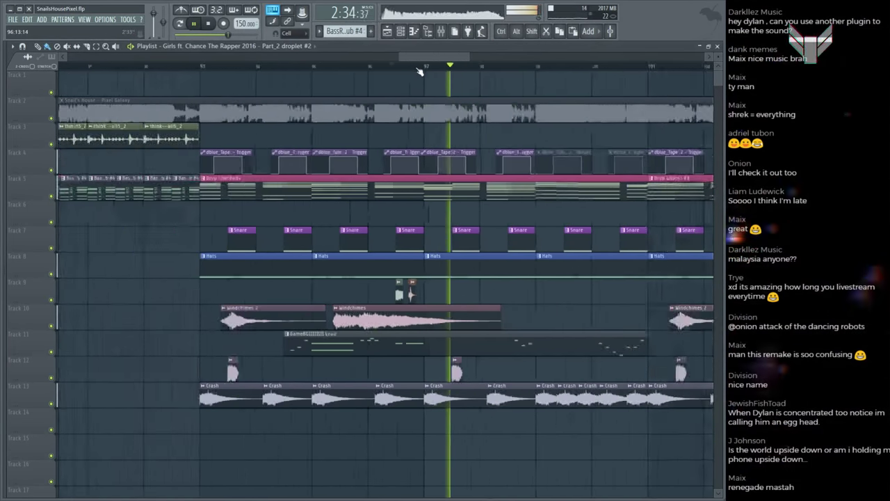
{"action": "left_click", "coordinate": [360, 69]}
{"action": "scroll", "coordinate": [355, 72], "scroll_direction": "up", "scroll_amount": 6}
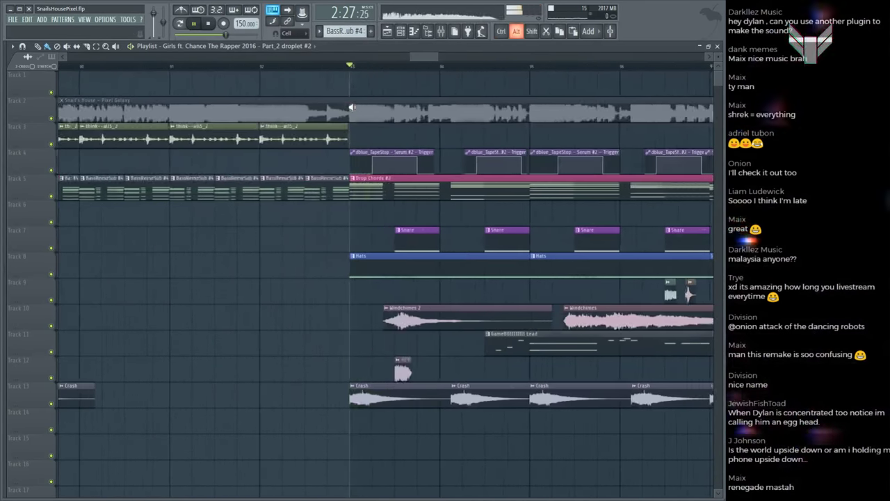
{"action": "left_click", "coordinate": [351, 106]}
{"action": "key", "text": "space"}
{"action": "key", "text": "F6"}
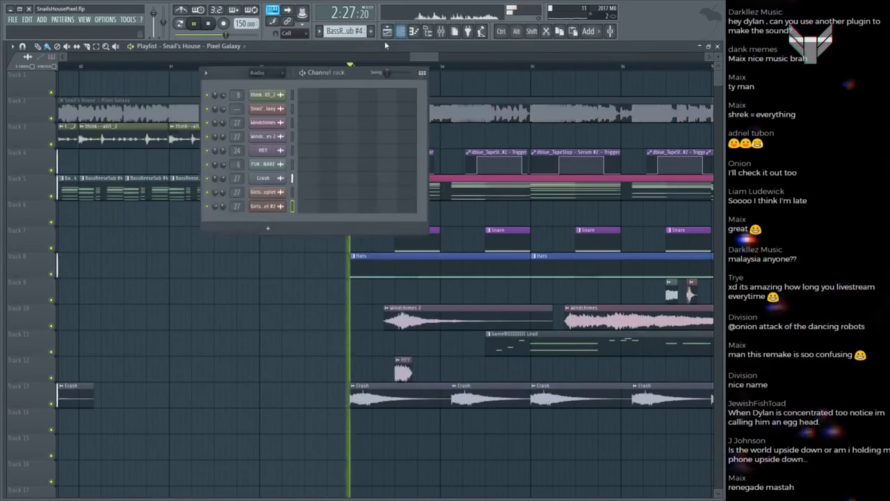
Step: Stop playback and create a new empty pattern for DropLead
{"action": "scroll", "coordinate": [270, 80], "scroll_direction": "up", "scroll_amount": 1}
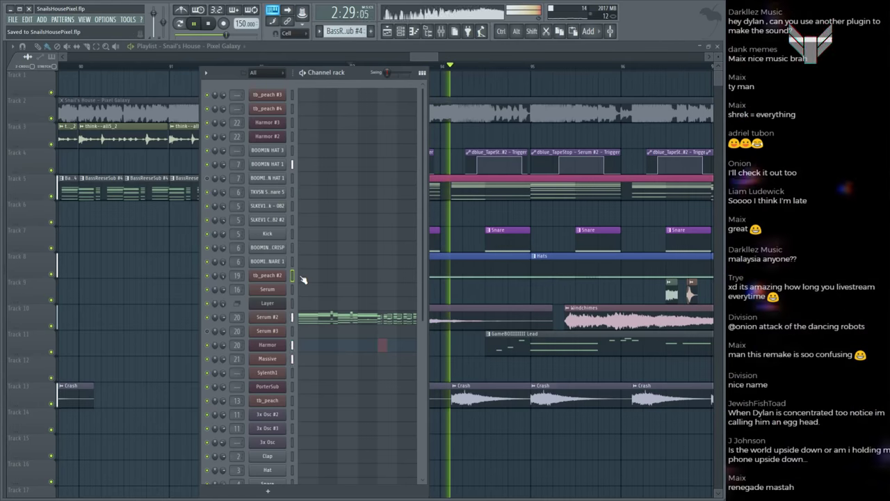
{"action": "key", "text": "space"}
{"action": "left_click", "coordinate": [373, 35]}
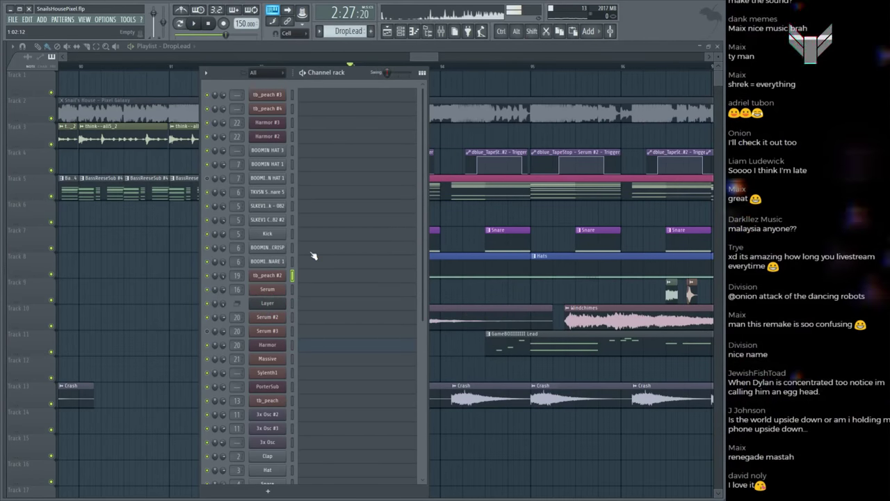
Step: Play the arrangement from bar 93, then open tb_peach #2's piano roll
{"action": "key", "text": "space"}
{"action": "key", "text": "F6"}
{"action": "left_click", "coordinate": [350, 109], "text": "alt"}
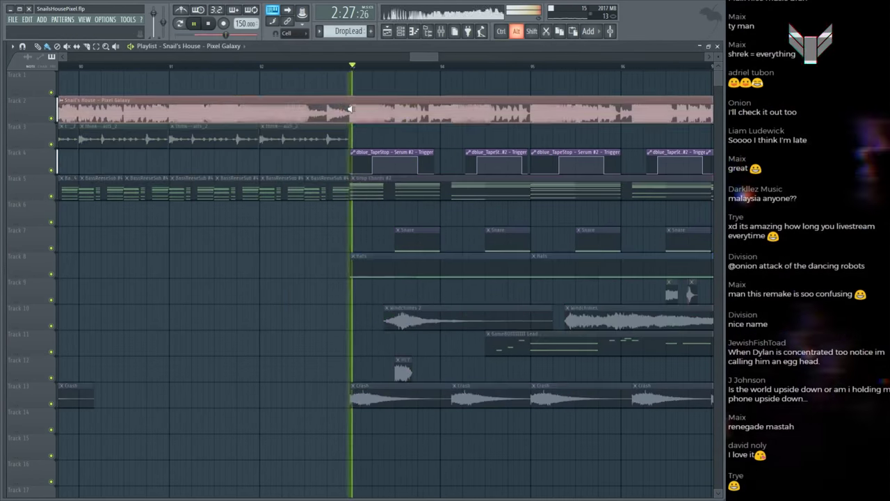
{"action": "key", "text": "space"}
{"action": "key", "text": "F6"}
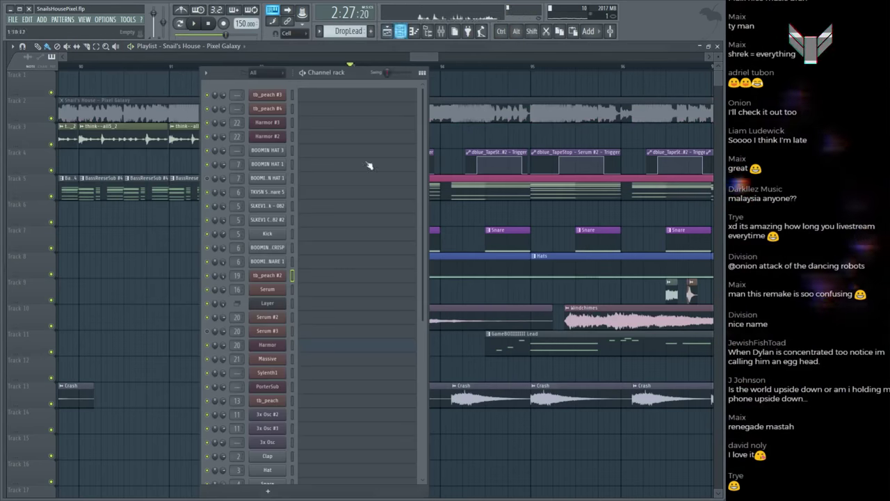
{"action": "key", "text": "space"}
{"action": "key", "text": "F7"}
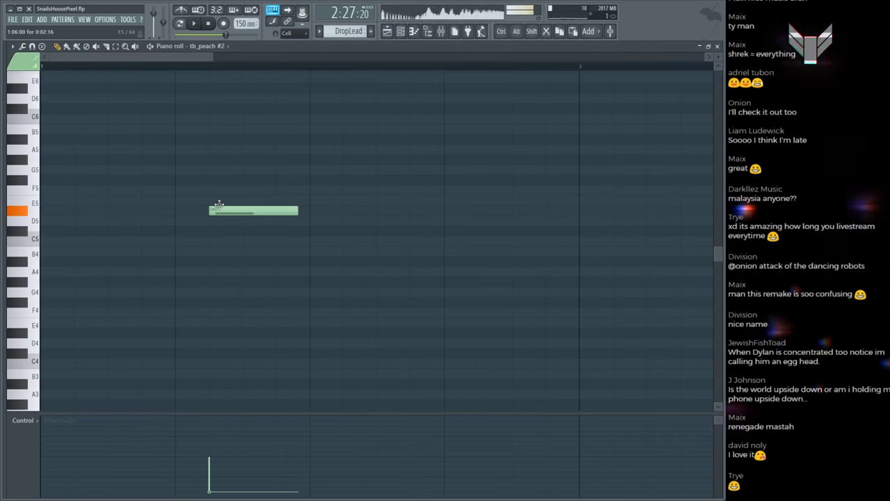
Step: Write the descending E5, C5, G4, E4 lead figure in the piano roll
{"action": "left_click_drag", "start_coordinate": [318, 203], "coordinate": [330, 199]}
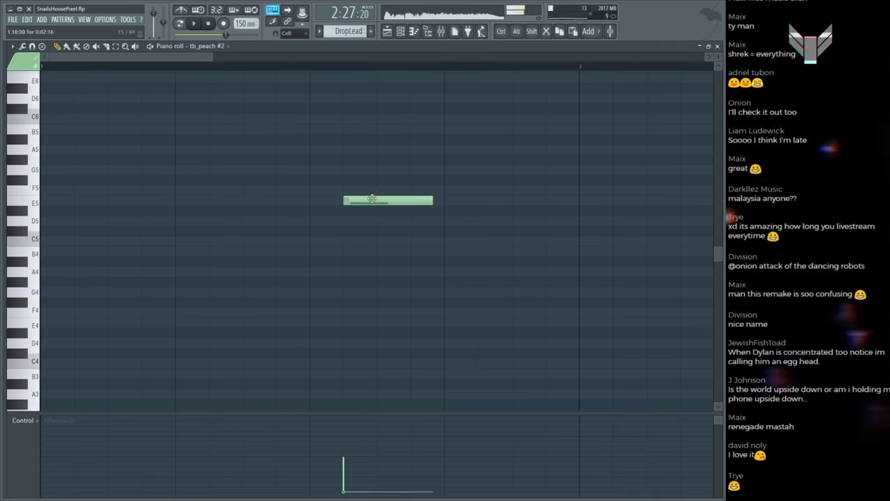
{"action": "left_click", "coordinate": [379, 240]}
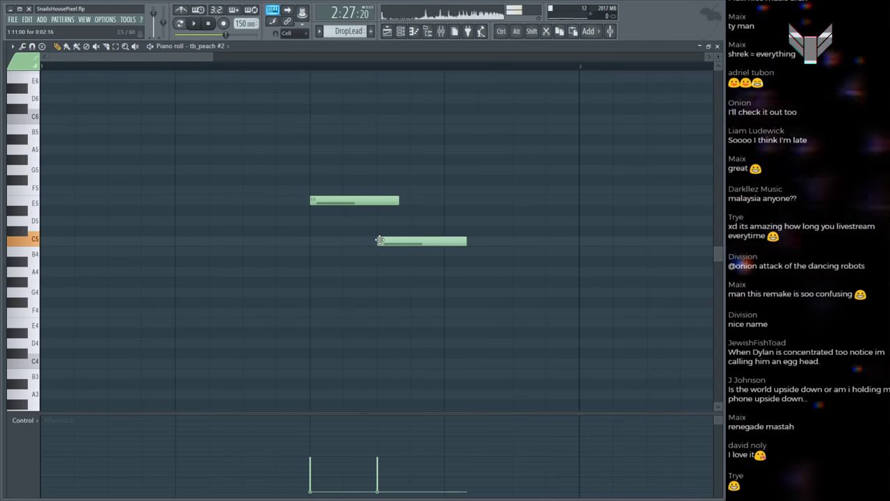
{"action": "left_click", "coordinate": [416, 292]}
{"action": "left_click_drag", "start_coordinate": [453, 294], "coordinate": [487, 292]}
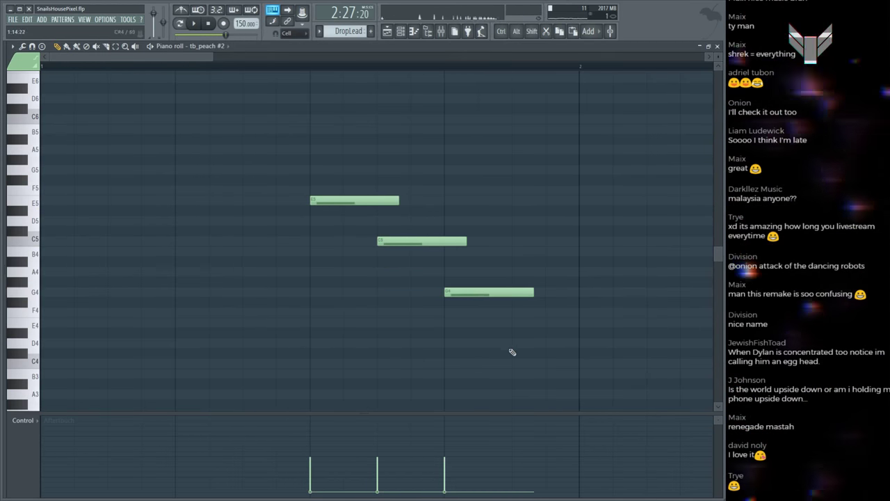
{"action": "left_click", "coordinate": [487, 343]}
{"action": "left_click_drag", "start_coordinate": [514, 338], "coordinate": [546, 317]}
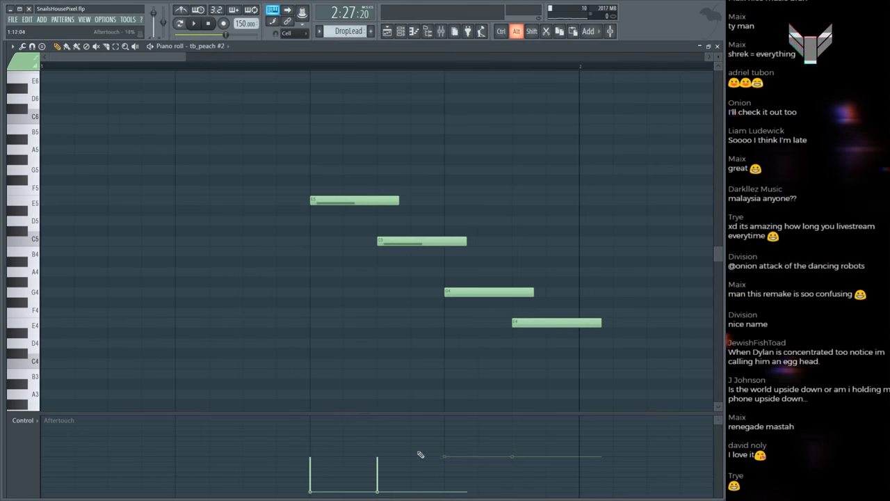
{"action": "left_click_drag", "start_coordinate": [358, 174], "coordinate": [540, 359]}
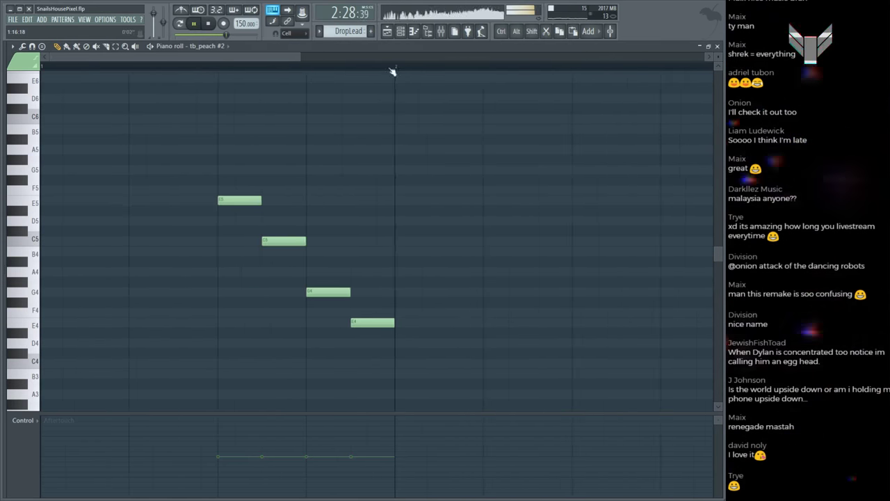
Step: Delete the stray Track 15 audio clip and place DropLead on Track 14 at bar 93
{"action": "key", "text": "space"}
{"action": "key", "text": "F5"}
{"action": "scroll", "coordinate": [376, 431], "scroll_direction": "down", "scroll_amount": 1}
{"action": "right_click", "coordinate": [377, 431]}
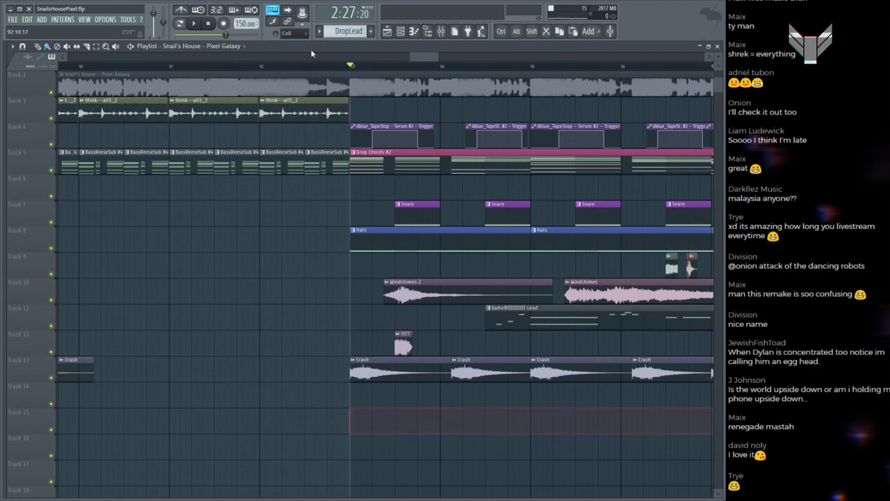
{"action": "left_click", "coordinate": [350, 396]}
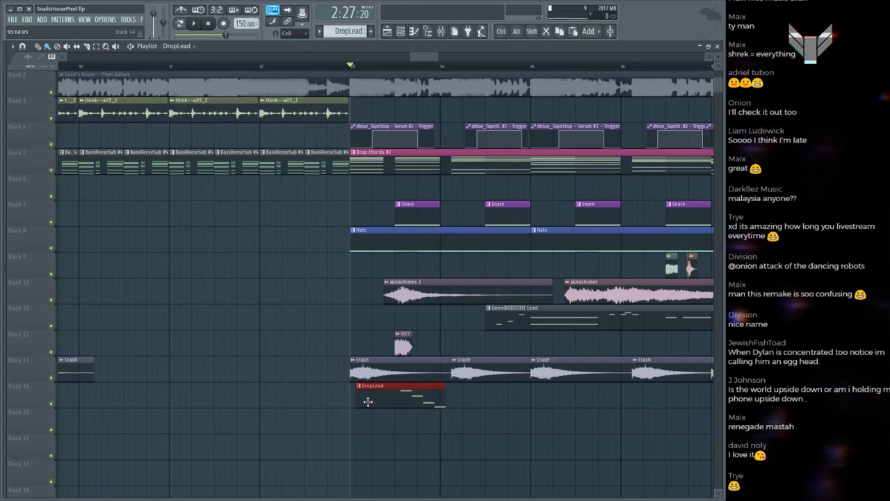
{"action": "key", "text": "space"}
{"action": "scroll", "coordinate": [394, 126], "scroll_direction": "down", "scroll_amount": 3}
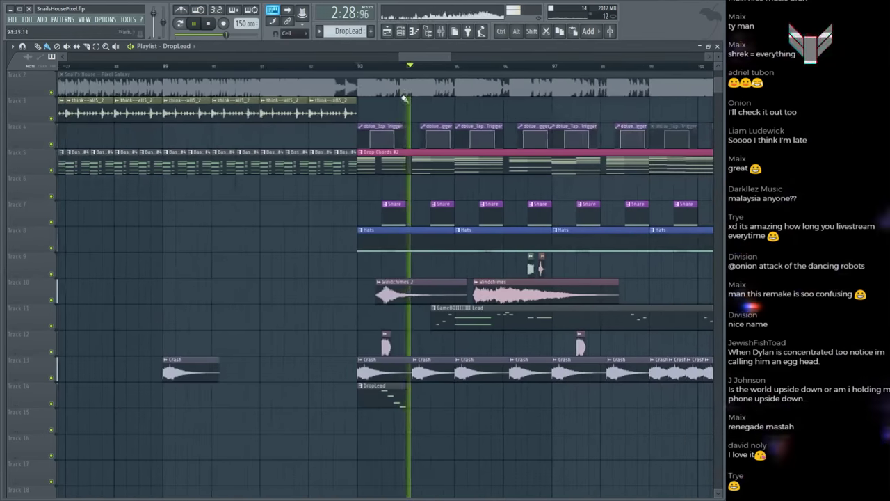
{"action": "key", "text": "space"}
{"action": "key", "text": "F6"}
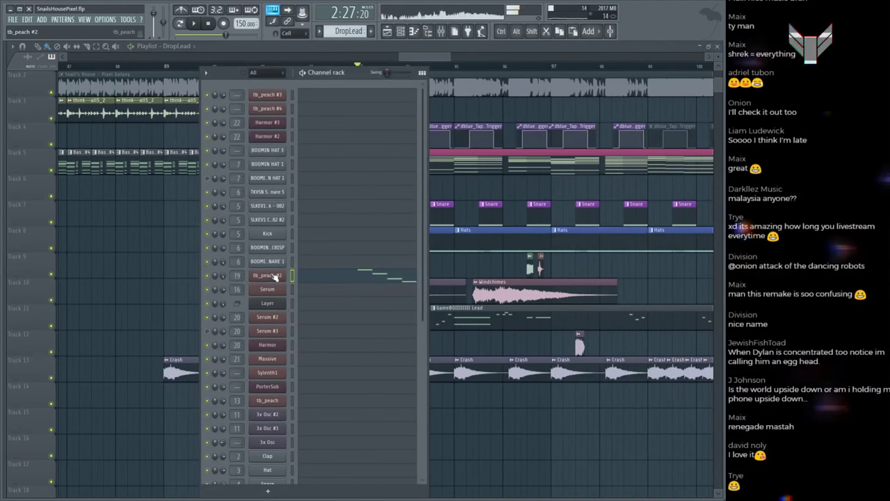
{"action": "left_click", "coordinate": [275, 276]}
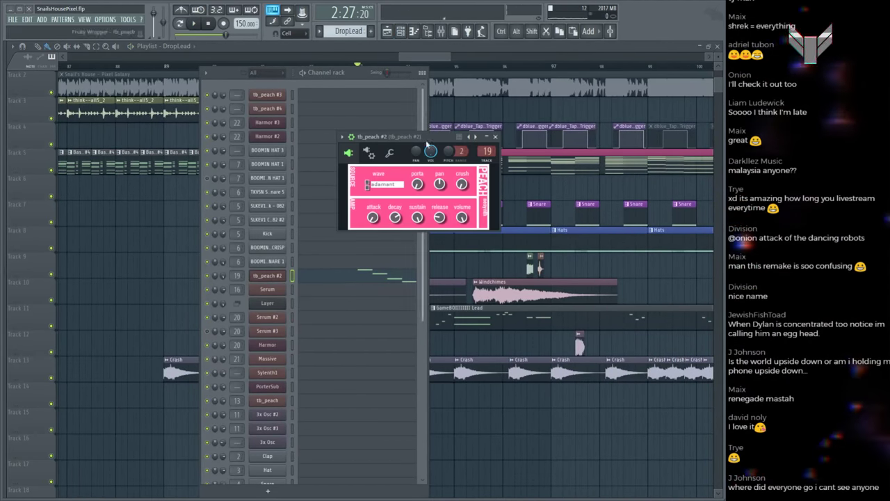
{"action": "left_click", "coordinate": [292, 185]}
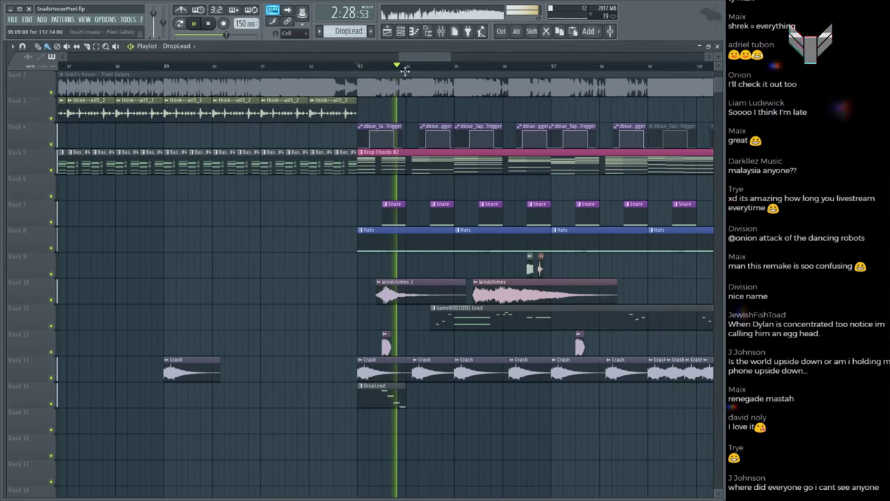
{"action": "scroll", "coordinate": [405, 71], "scroll_direction": "up", "scroll_amount": 2}
{"action": "left_click", "coordinate": [353, 87]}
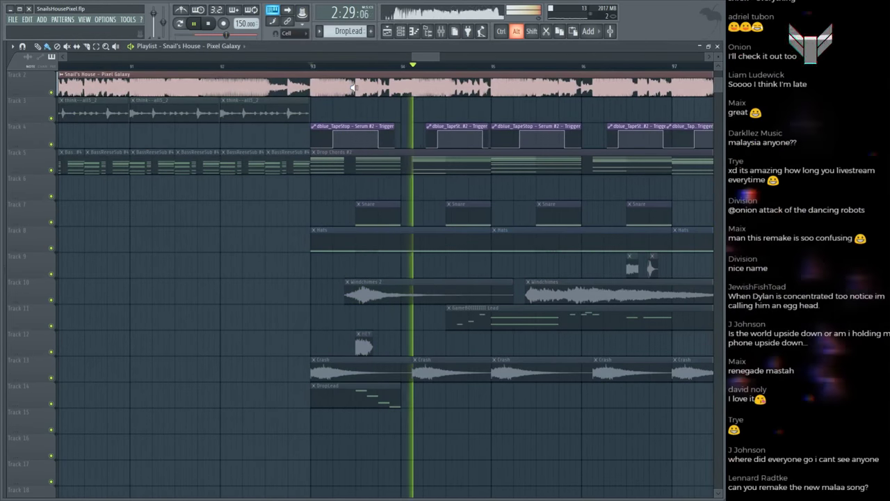
{"action": "key", "text": "space"}
{"action": "left_click", "coordinate": [345, 338]}
{"action": "double_click", "coordinate": [367, 385]}
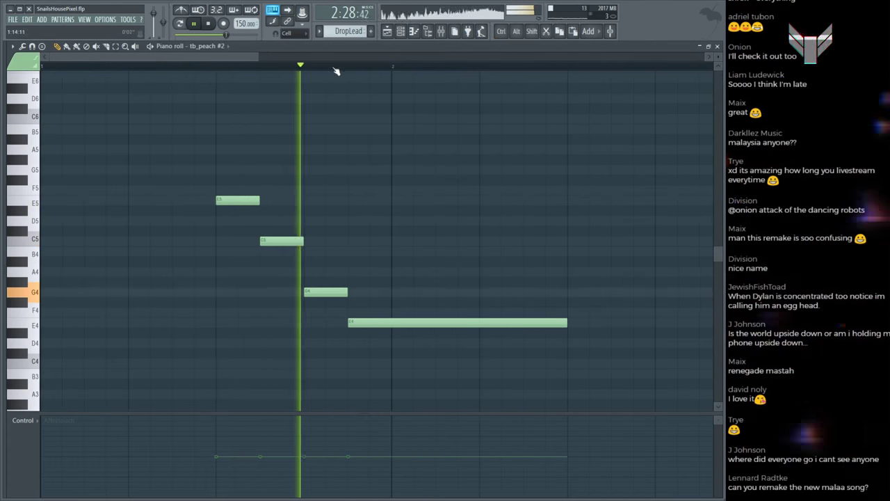
{"action": "scroll", "coordinate": [348, 114], "scroll_direction": "down", "scroll_amount": 2}
{"action": "key", "text": "space"}
{"action": "key", "text": "F6"}
{"action": "key", "text": "space"}
{"action": "key", "text": "F9"}
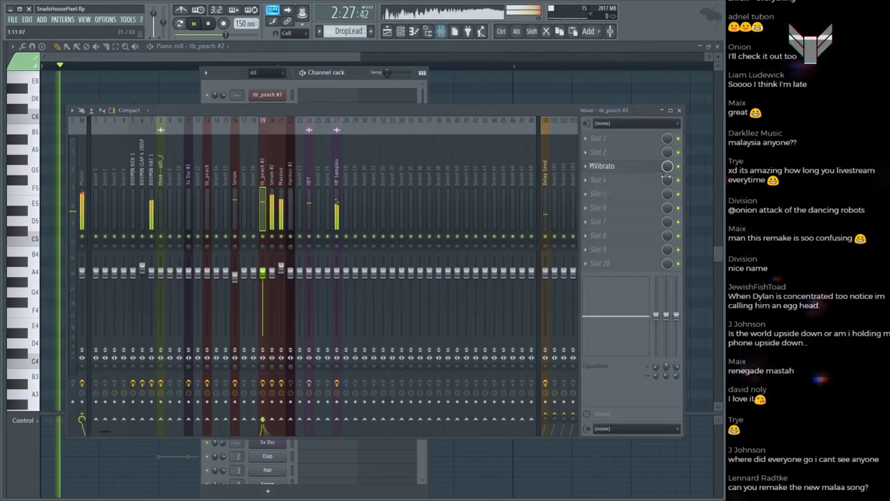
{"action": "key", "text": "F9"}
{"action": "key", "text": "F6"}
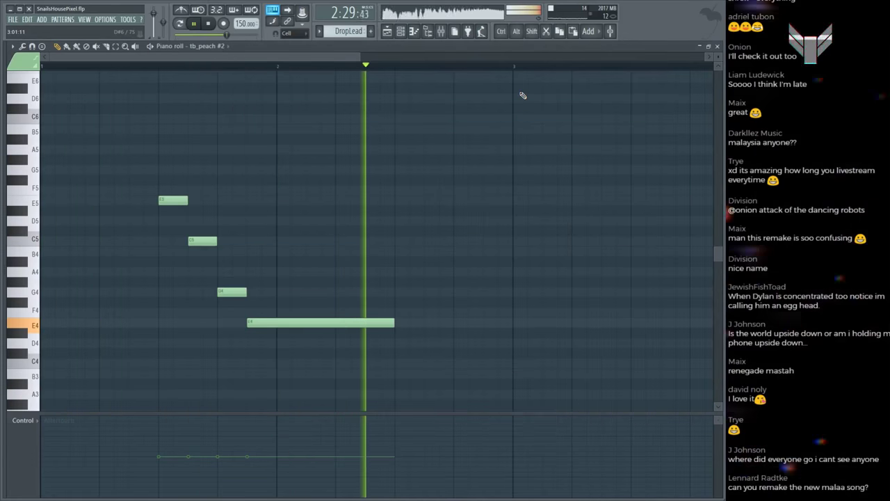
{"action": "key", "text": "F5"}
{"action": "left_click", "coordinate": [335, 79], "text": "alt"}
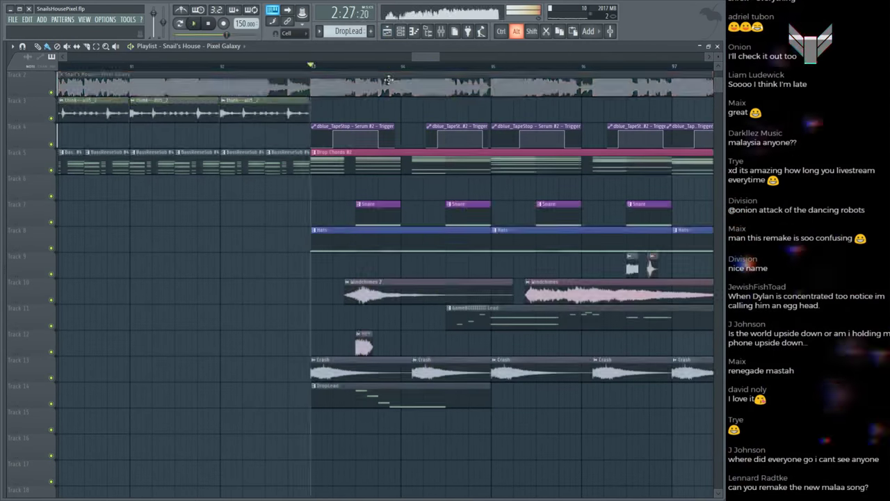
{"action": "key", "text": "F6"}
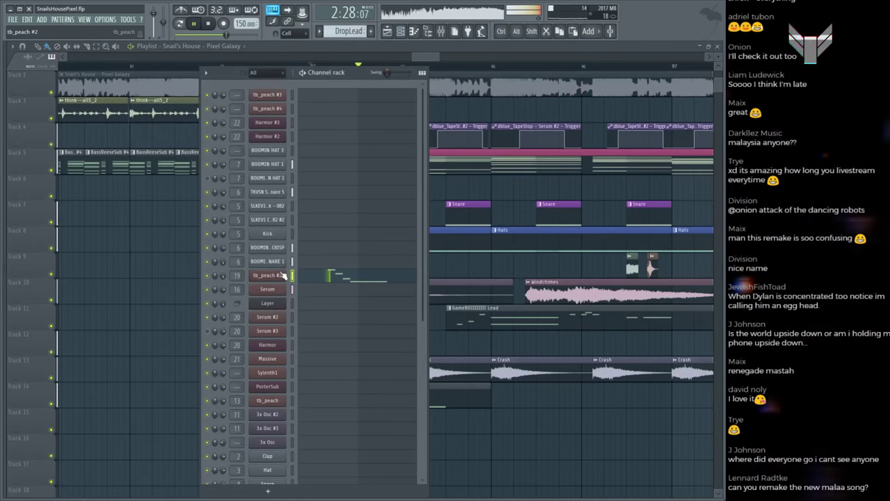
{"action": "left_click", "coordinate": [282, 275]}
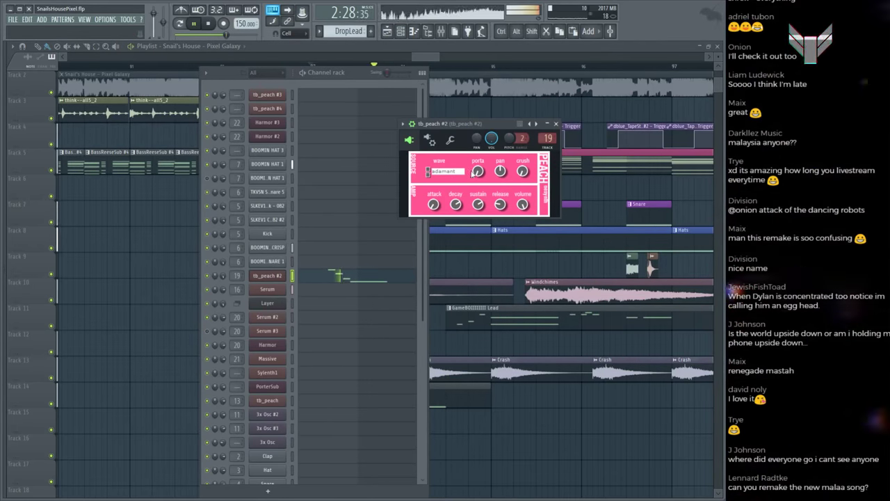
{"action": "key", "text": "space"}
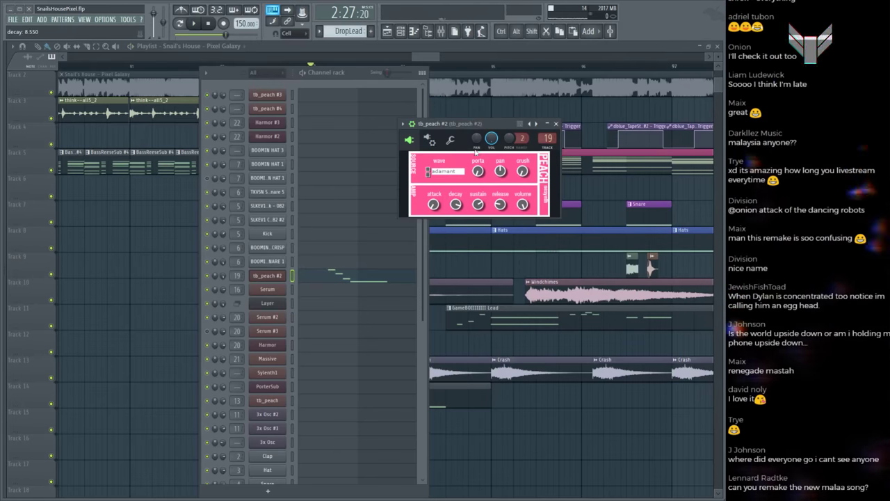
{"action": "left_click", "coordinate": [505, 304]}
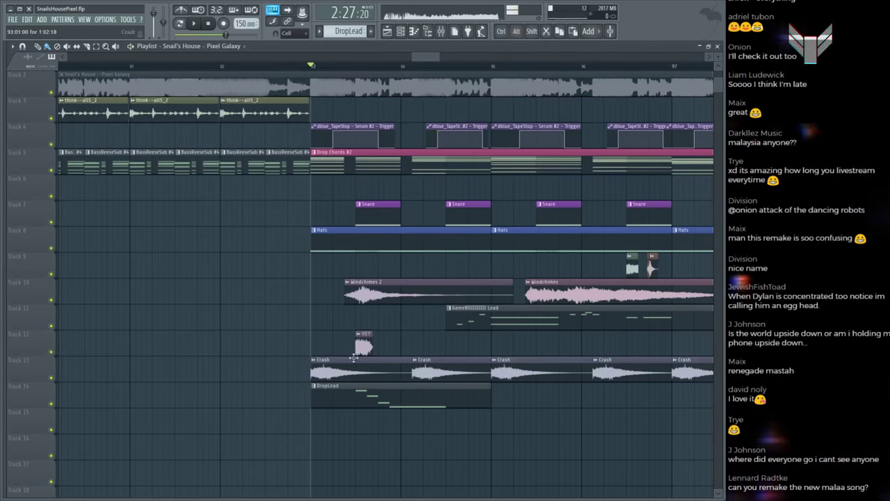
{"action": "double_click", "coordinate": [409, 402]}
{"action": "key", "text": "space"}
Step: In the DropLead pattern, lower the B4 note to A4 and play the drop
{"action": "scroll", "coordinate": [115, 319], "scroll_direction": "right", "scroll_amount": 2}
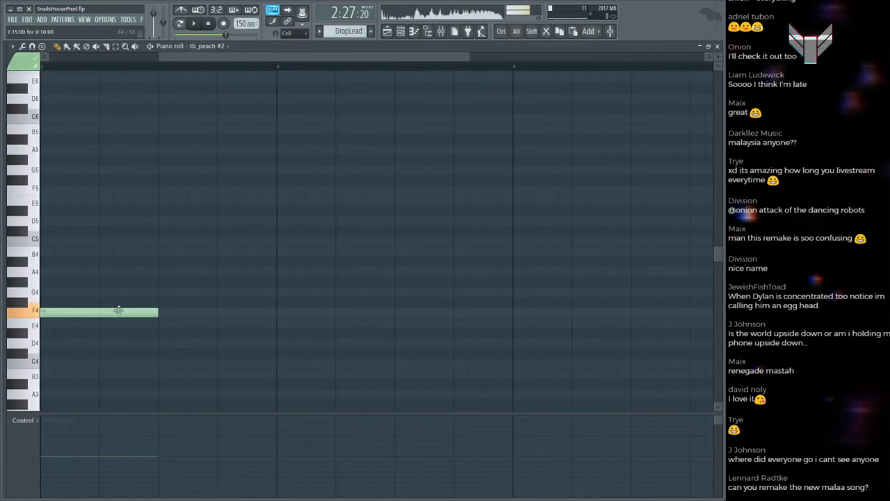
{"action": "key", "text": "F7"}
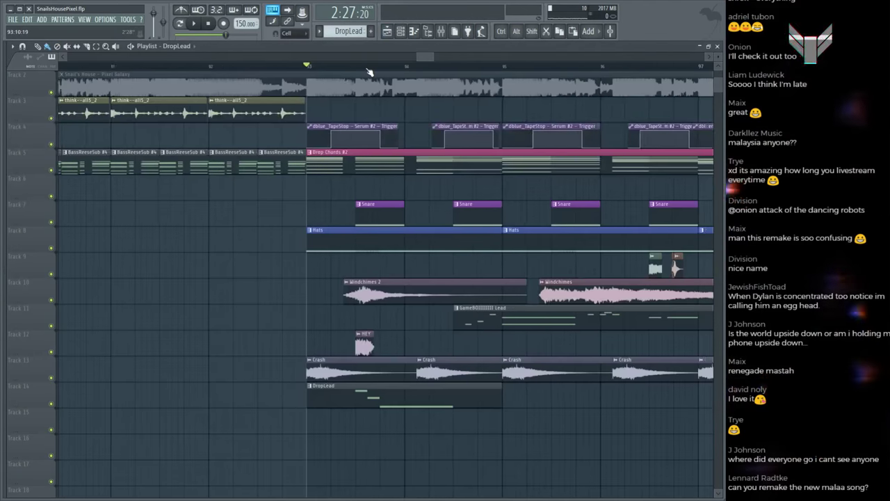
{"action": "scroll", "coordinate": [350, 323], "scroll_direction": "up", "scroll_amount": 3}
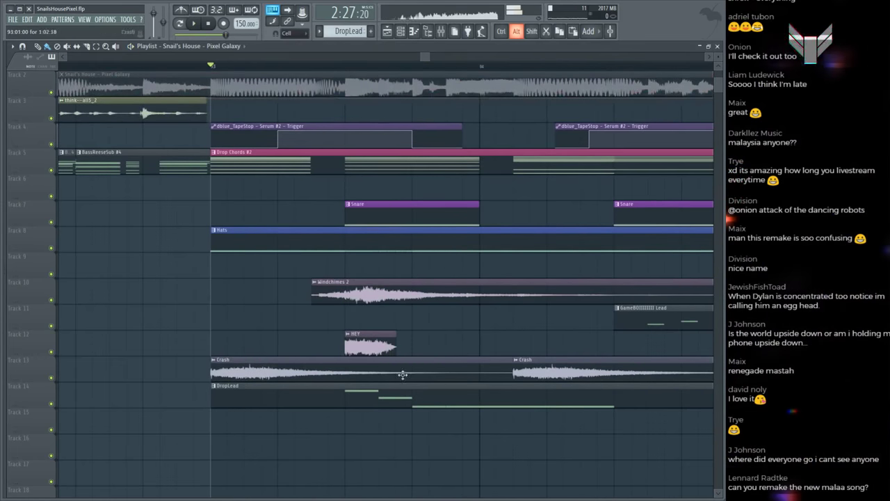
{"action": "double_click", "coordinate": [383, 393]}
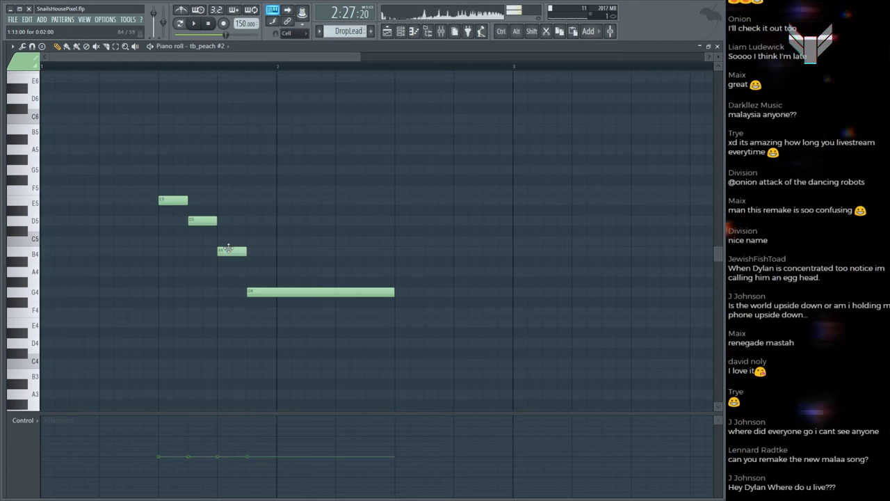
{"action": "key", "text": "space"}
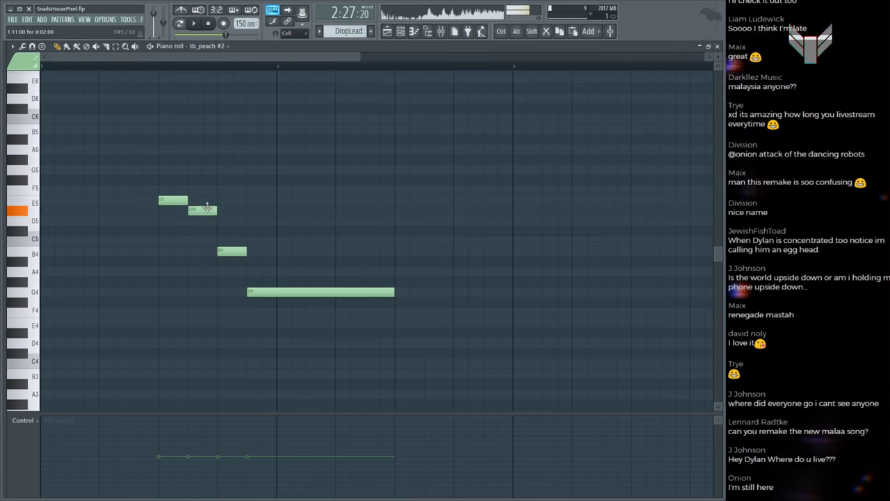
{"action": "left_click_drag", "start_coordinate": [223, 251], "coordinate": [223, 271]}
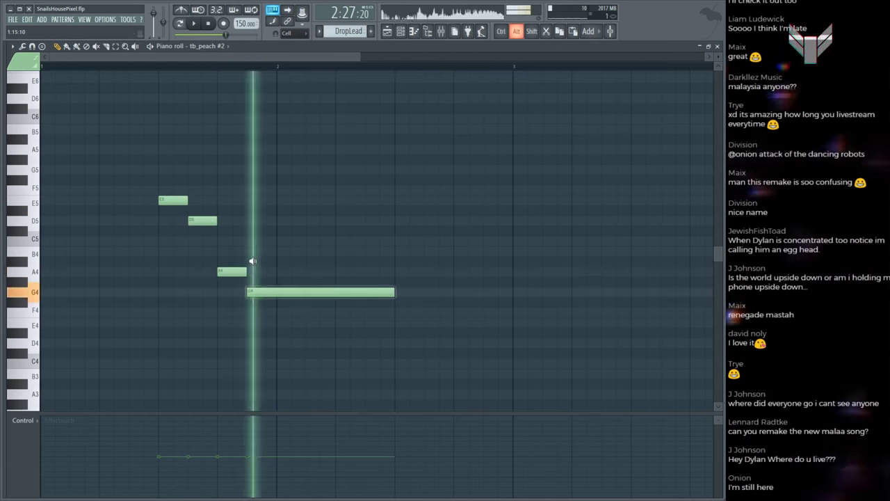
{"action": "key", "text": "F5"}
{"action": "key", "text": "space"}
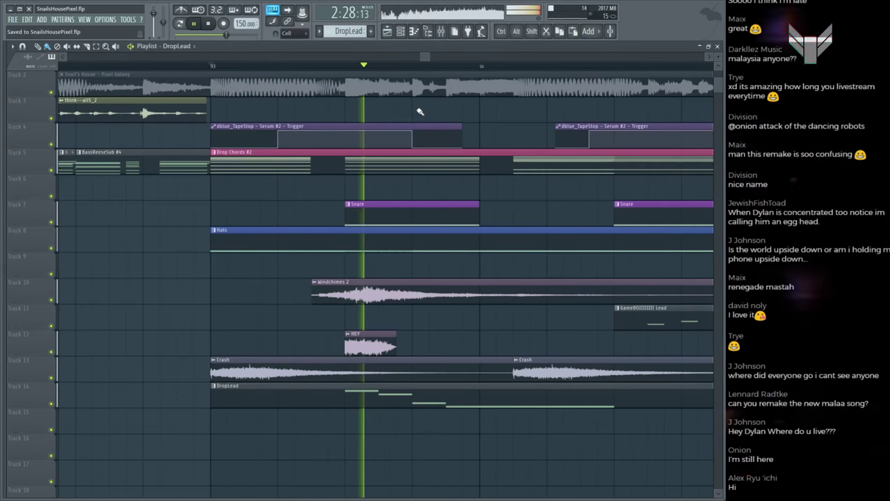
Step: Compare against the reference clip, then raise the A4 note to C5 and replay
{"action": "left_click", "coordinate": [381, 82]}
{"action": "key", "text": "space"}
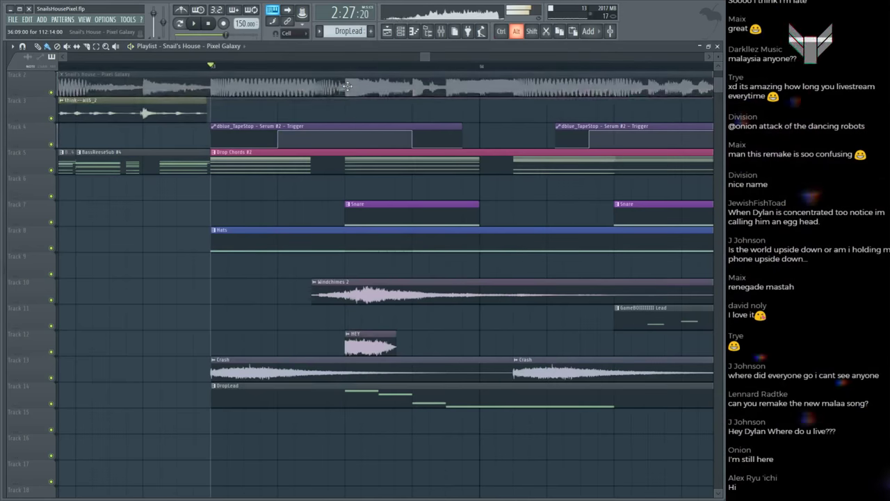
{"action": "left_click", "coordinate": [381, 82]}
{"action": "left_click", "coordinate": [382, 82]}
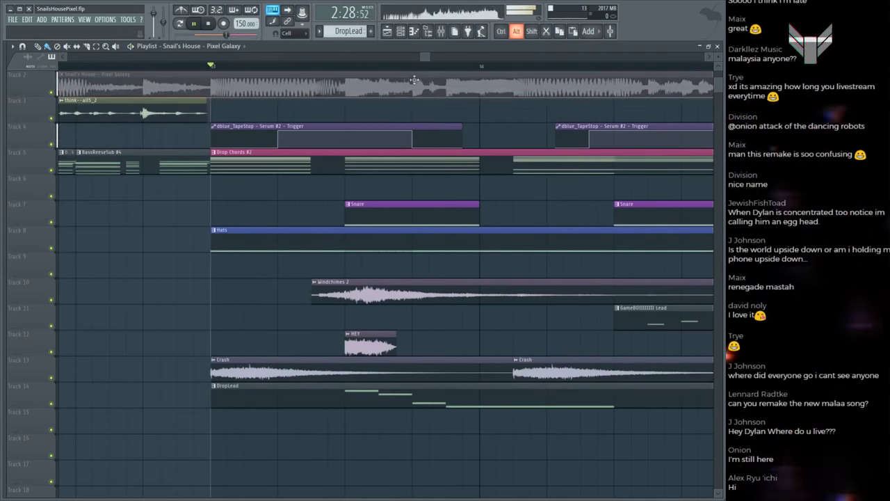
{"action": "double_click", "coordinate": [419, 395]}
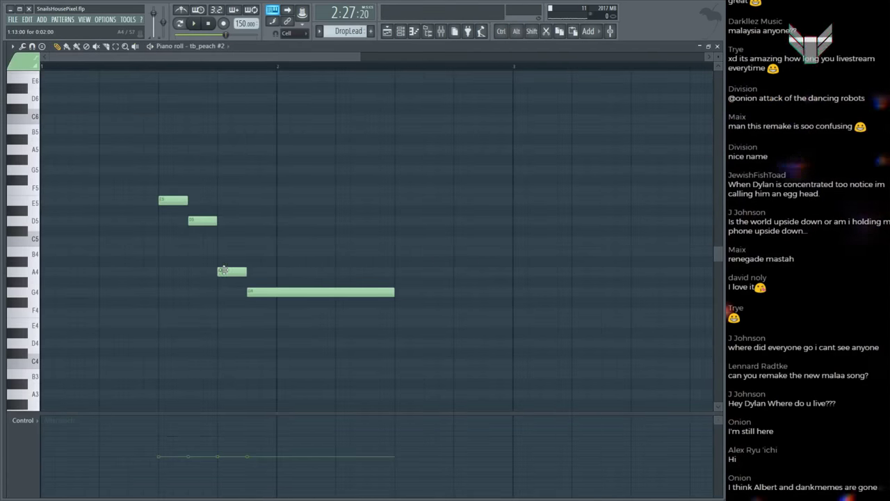
{"action": "left_click_drag", "start_coordinate": [224, 270], "coordinate": [224, 237]}
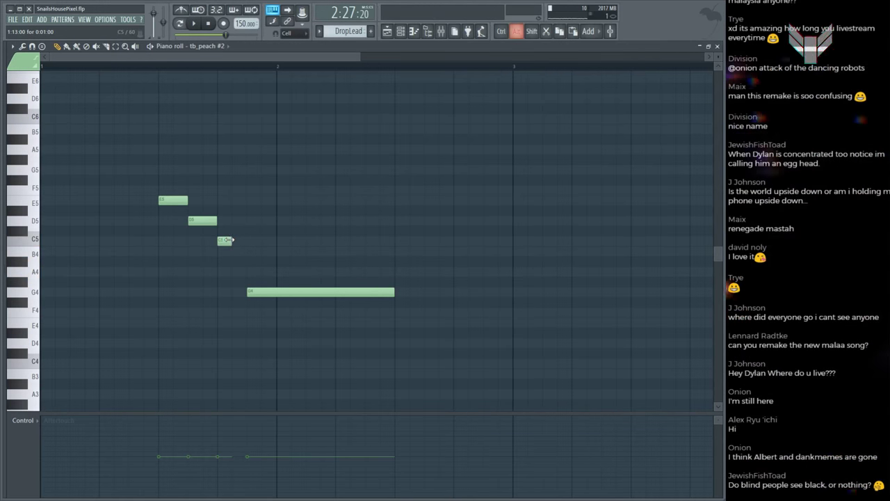
{"action": "key", "text": "space"}
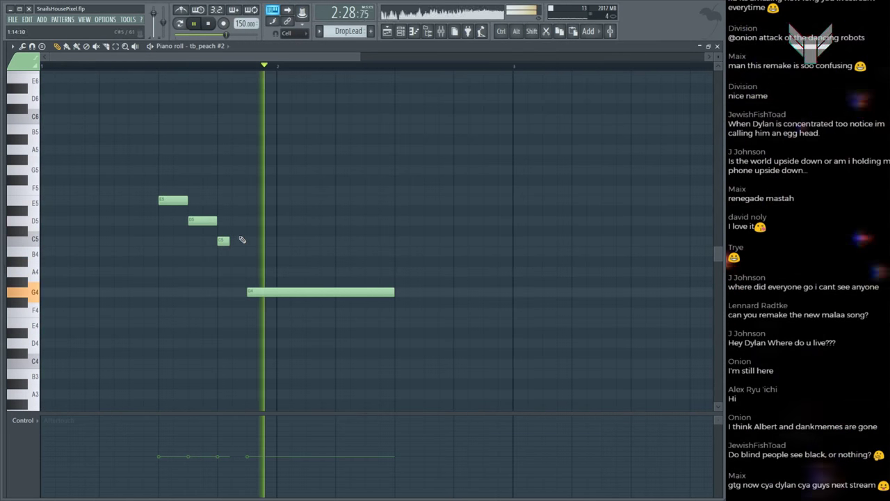
{"action": "key", "text": "space"}
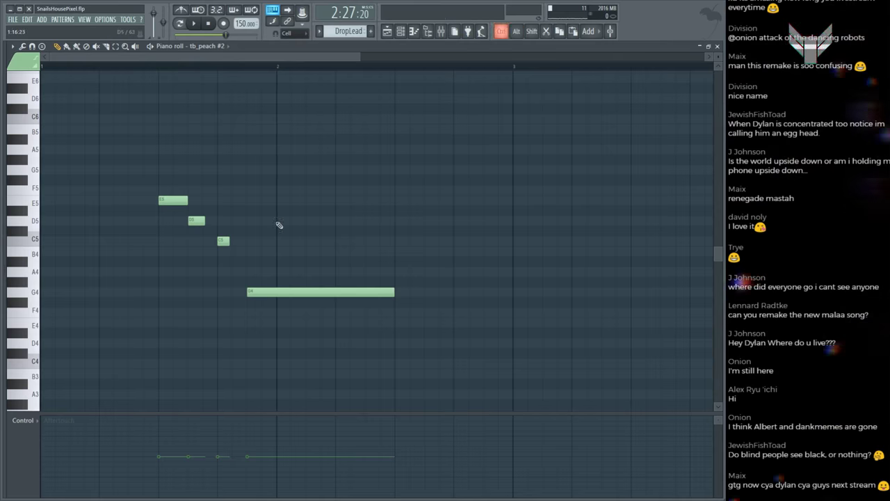
{"action": "key", "text": "F5"}
{"action": "key", "text": "space"}
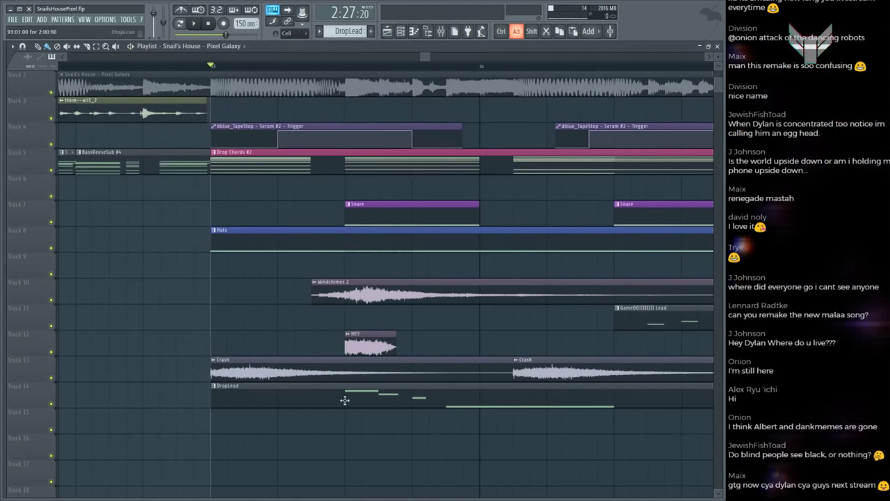
Step: Reopen the DropLead piano roll and audition the pattern twice
{"action": "left_click", "coordinate": [383, 398]}
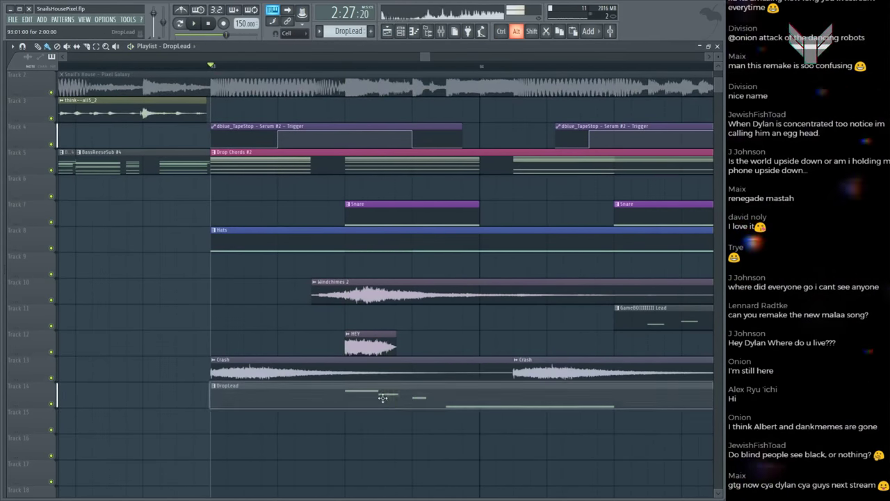
{"action": "left_click", "coordinate": [342, 88]}
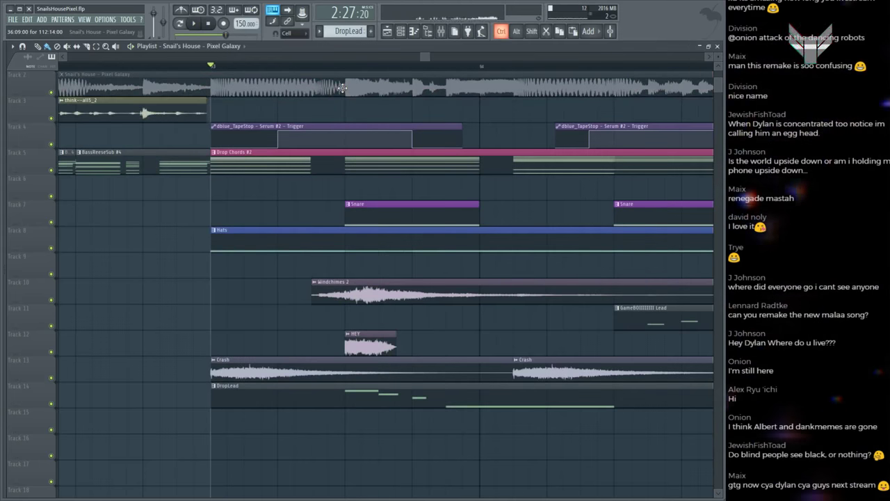
{"action": "key", "text": "space"}
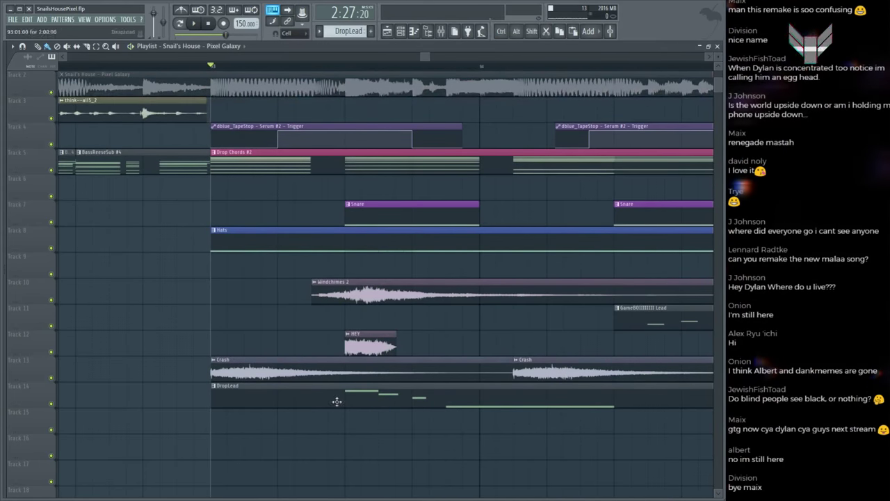
{"action": "right_click", "coordinate": [351, 398]}
{"action": "double_click", "coordinate": [351, 399]}
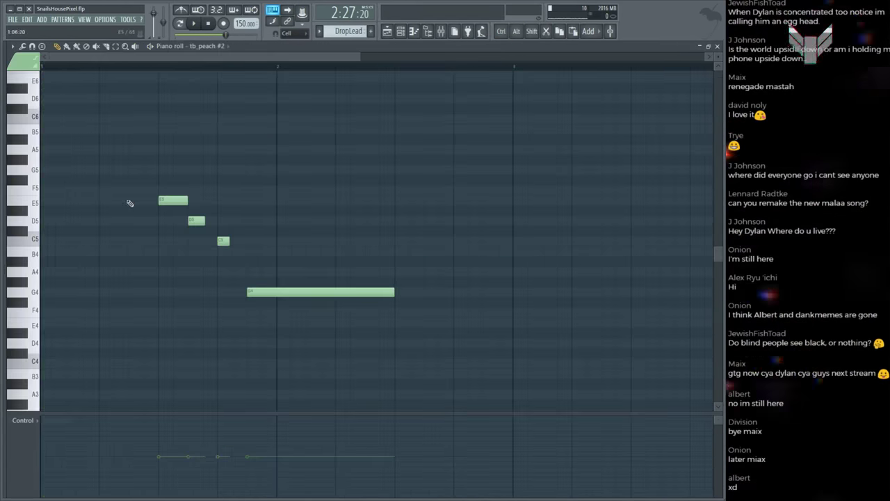
{"action": "key", "text": "space"}
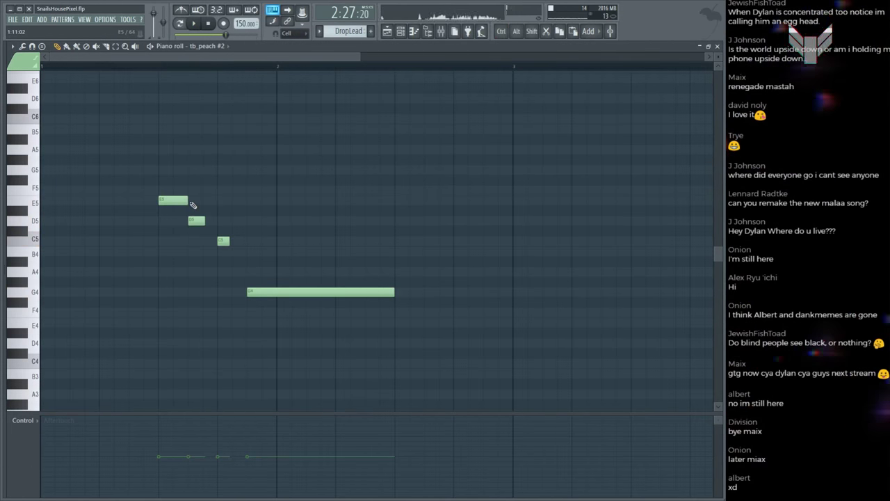
{"action": "key", "text": "space"}
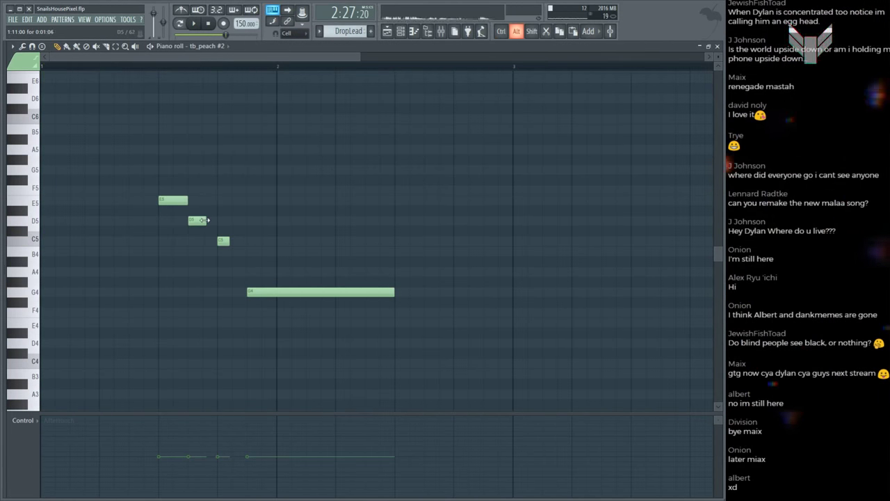
{"action": "key", "text": "space"}
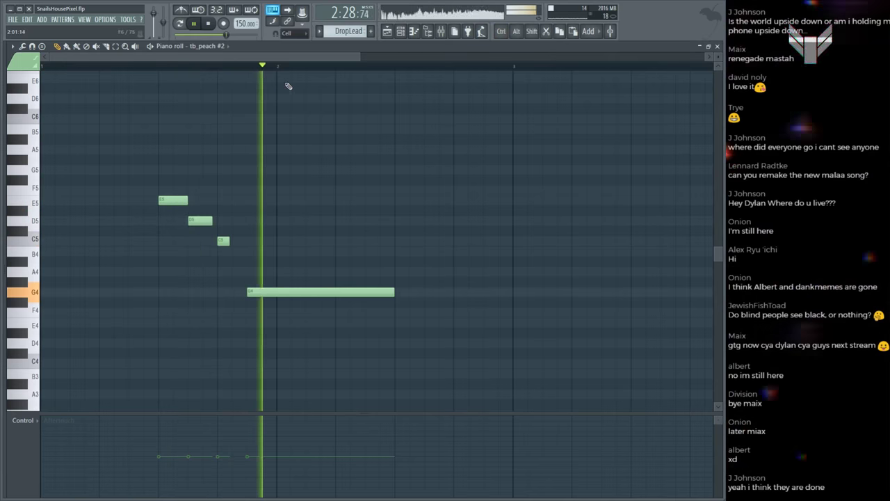
Step: Compare the drop with the Pixel Galaxy reference from partway in, then reopen DropLead's notes
{"action": "scroll", "coordinate": [291, 74], "scroll_direction": "down", "scroll_amount": 3}
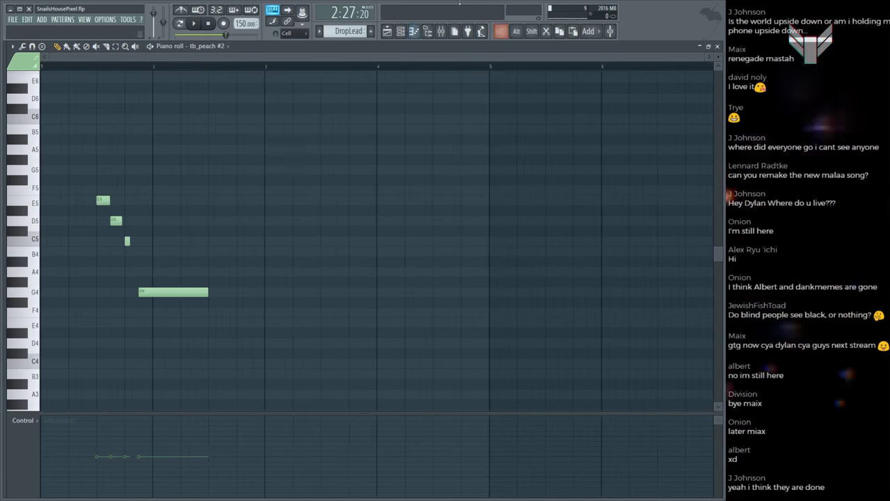
{"action": "key", "text": "F5"}
{"action": "scroll", "coordinate": [264, 72], "scroll_direction": "down", "scroll_amount": 5}
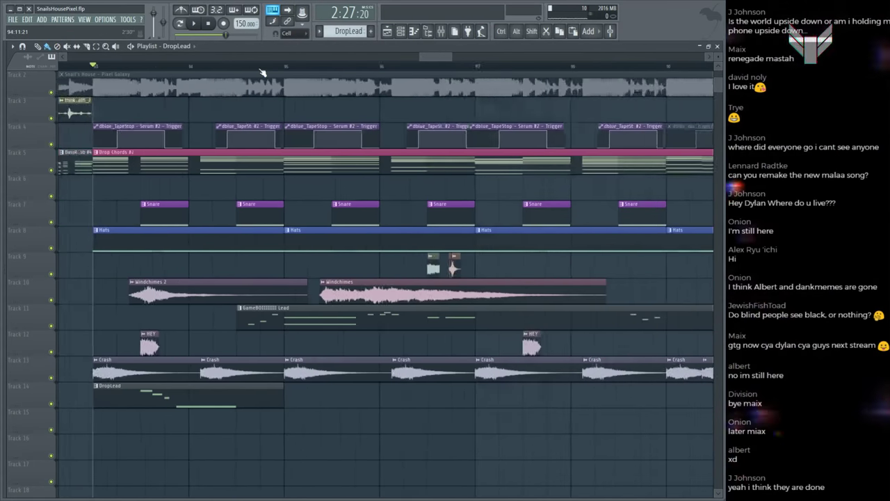
{"action": "scroll", "coordinate": [264, 73], "scroll_direction": "down", "scroll_amount": 4}
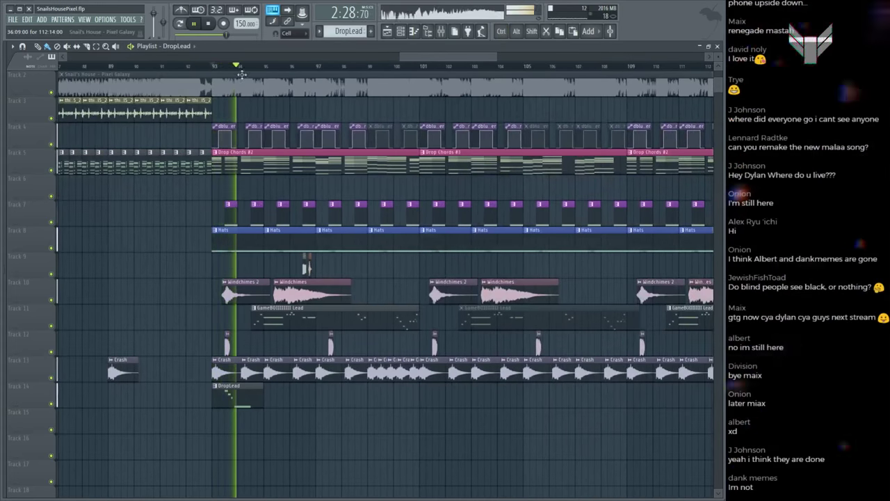
{"action": "scroll", "coordinate": [236, 80], "scroll_direction": "up", "scroll_amount": 3}
{"action": "left_click", "coordinate": [248, 92]}
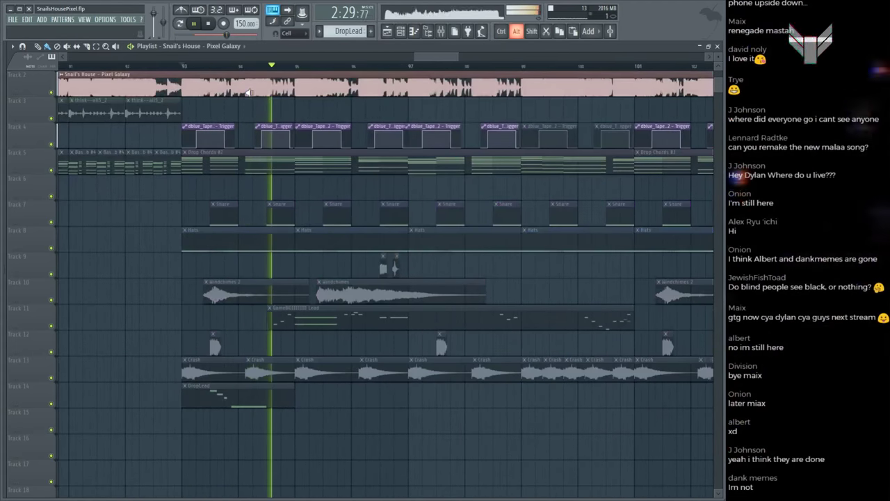
{"action": "left_click_drag", "start_coordinate": [279, 66], "coordinate": [266, 82]}
{"action": "key", "text": "space"}
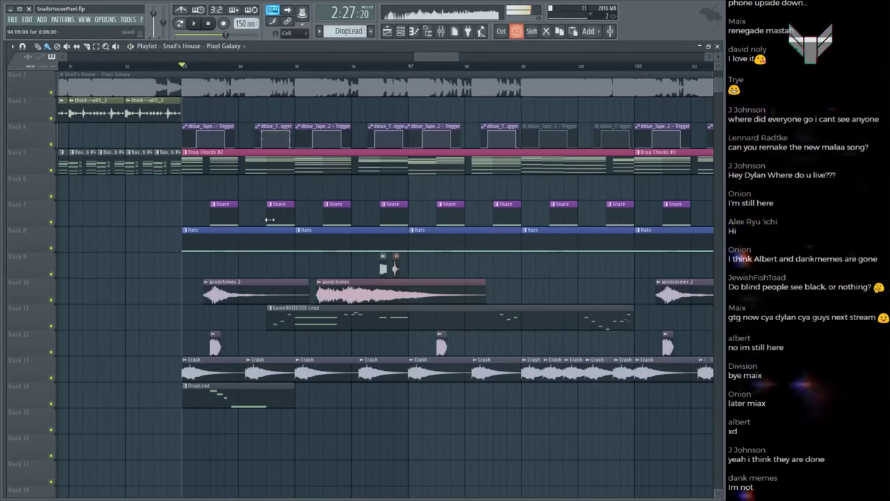
{"action": "left_click", "coordinate": [263, 79]}
{"action": "key", "text": "space"}
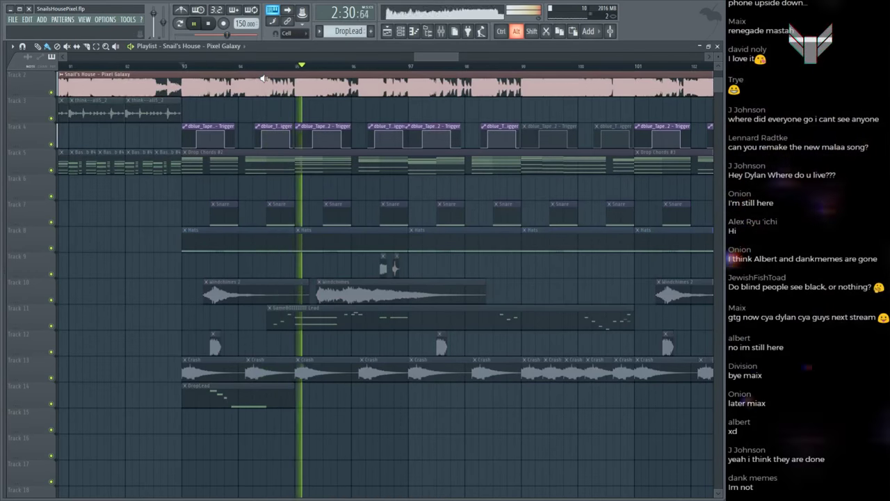
{"action": "key", "text": "space"}
{"action": "key", "text": "space"}
{"action": "key", "text": "space"}
{"action": "double_click", "coordinate": [289, 391]}
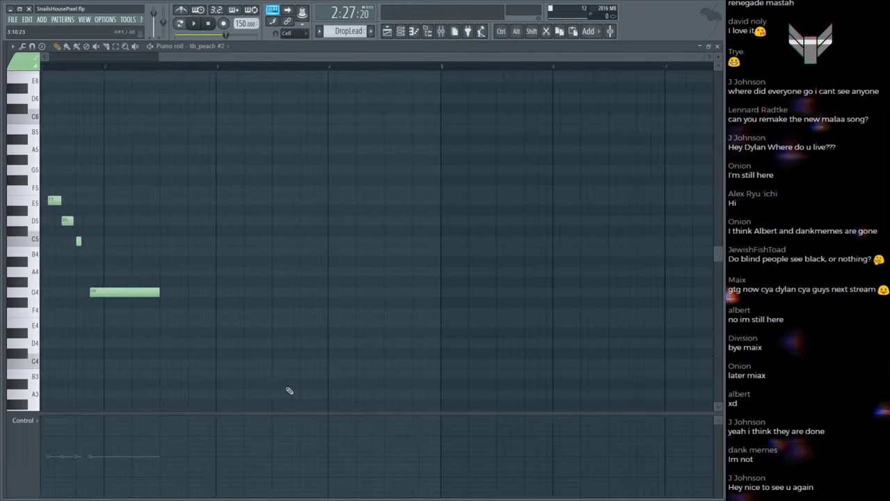
Step: Add short notes after the long G4 and nudge the four new notes slightly earlier
{"action": "left_click", "coordinate": [123, 290]}
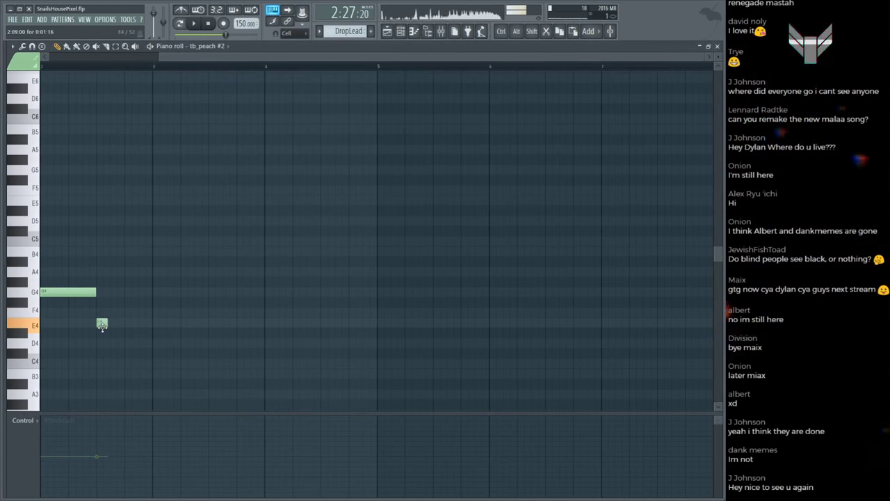
{"action": "left_click", "coordinate": [144, 292]}
{"action": "left_click_drag", "start_coordinate": [106, 268], "coordinate": [162, 360]}
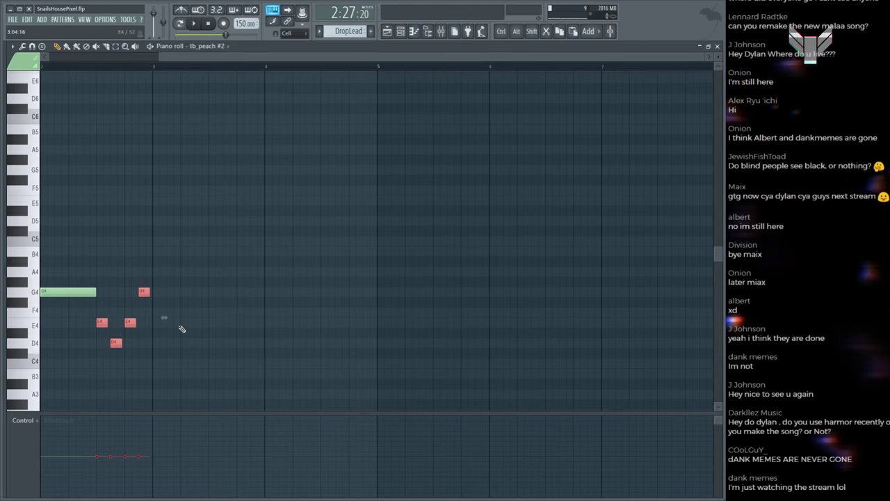
{"action": "key", "text": "ctrl+Left"}
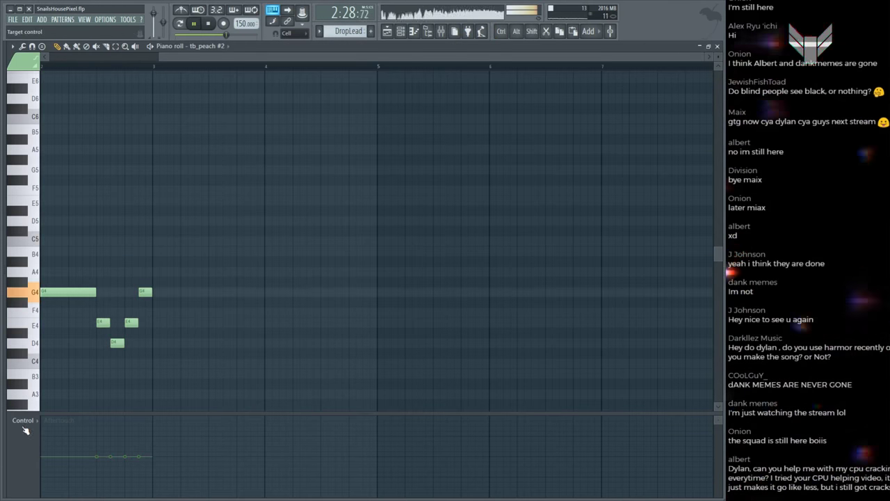
Step: Play the drop in the arrangement to check the new short notes
{"action": "scroll", "coordinate": [32, 432], "scroll_direction": "down", "scroll_amount": 1}
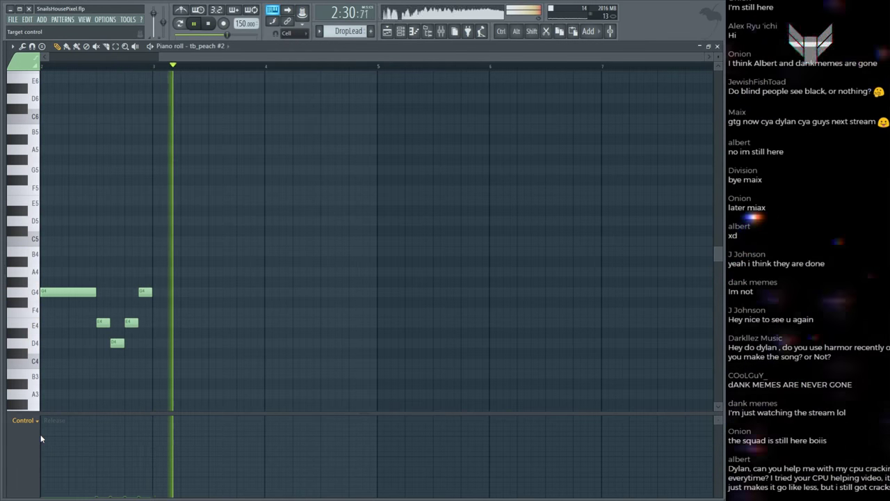
{"action": "scroll", "coordinate": [40, 437], "scroll_direction": "up", "scroll_amount": 1}
{"action": "key", "text": "space"}
{"action": "key", "text": "F5"}
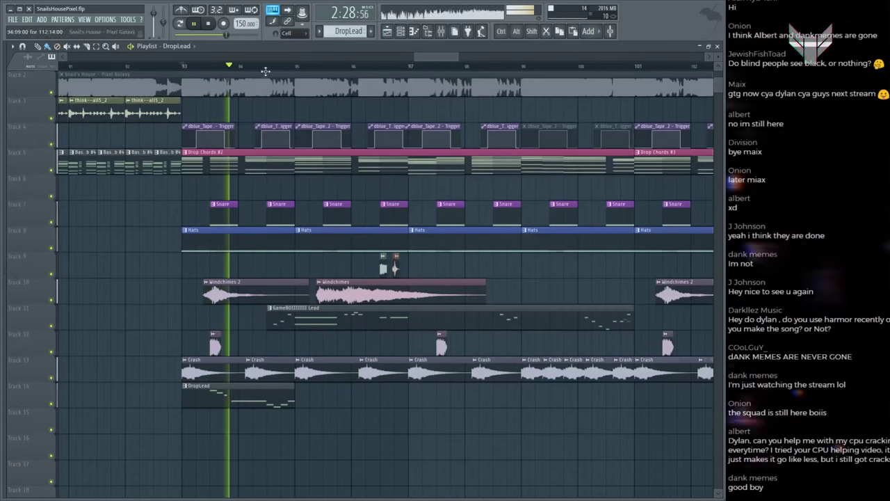
{"action": "key", "text": "space"}
{"action": "key", "text": "space"}
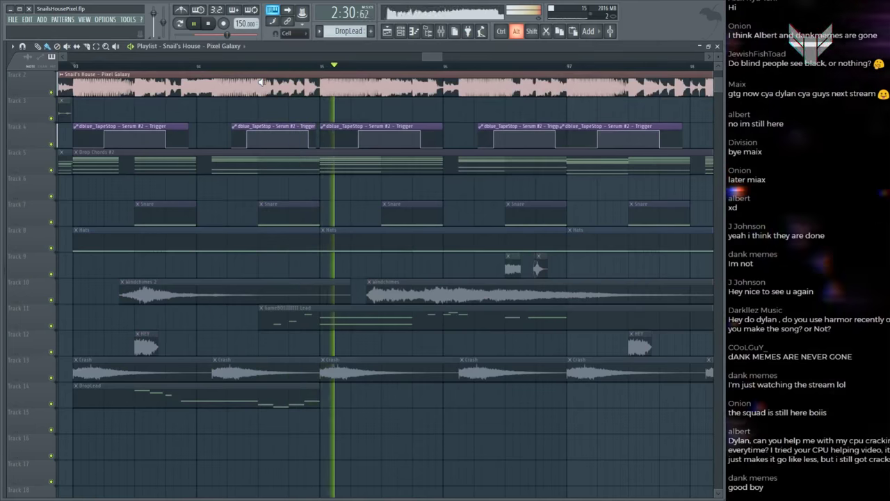
{"action": "key", "text": "space"}
Step: Add a short G4 note stacked above the first E4
{"action": "key", "text": "F7"}
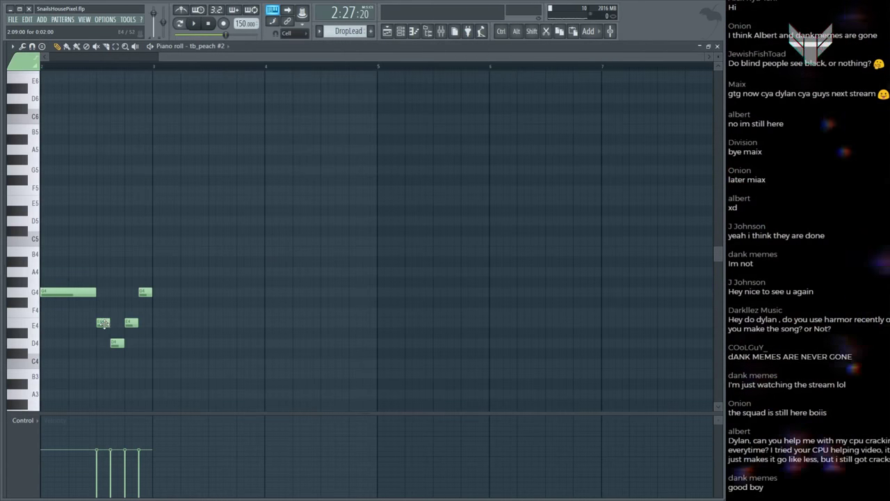
{"action": "left_click", "coordinate": [112, 304]}
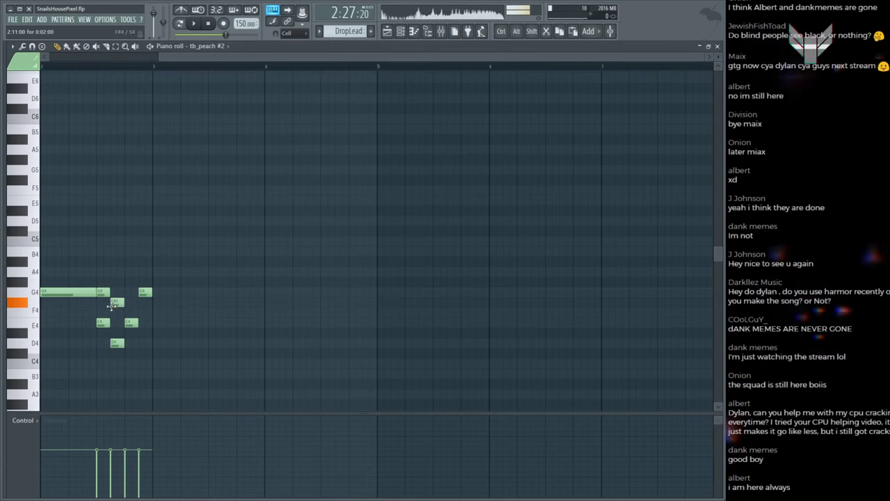
{"action": "mouse_move", "coordinate": [113, 314]}
{"action": "left_mouse_down"}
{"action": "mouse_move", "coordinate": [113, 324]}
{"action": "mouse_move", "coordinate": [115, 308]}
{"action": "left_mouse_up"}
{"action": "key", "text": "alt"}
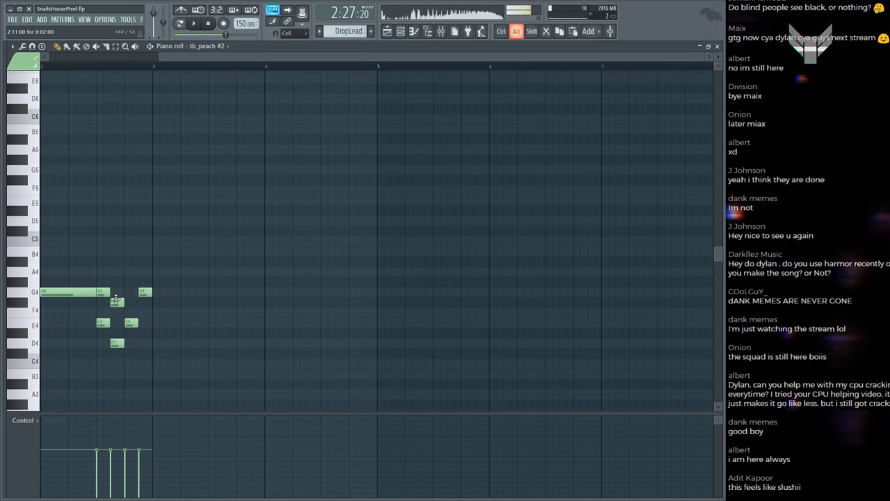
{"action": "left_click", "coordinate": [115, 311]}
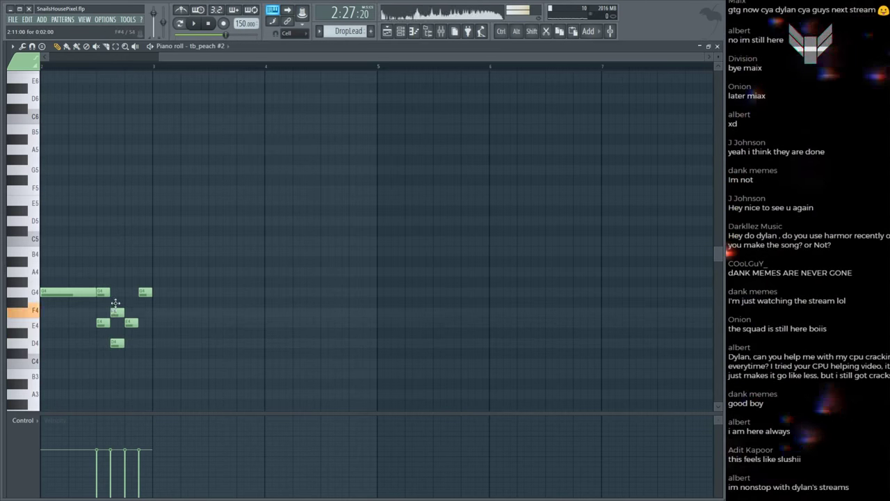
{"action": "left_click_drag", "start_coordinate": [115, 302], "coordinate": [139, 254]}
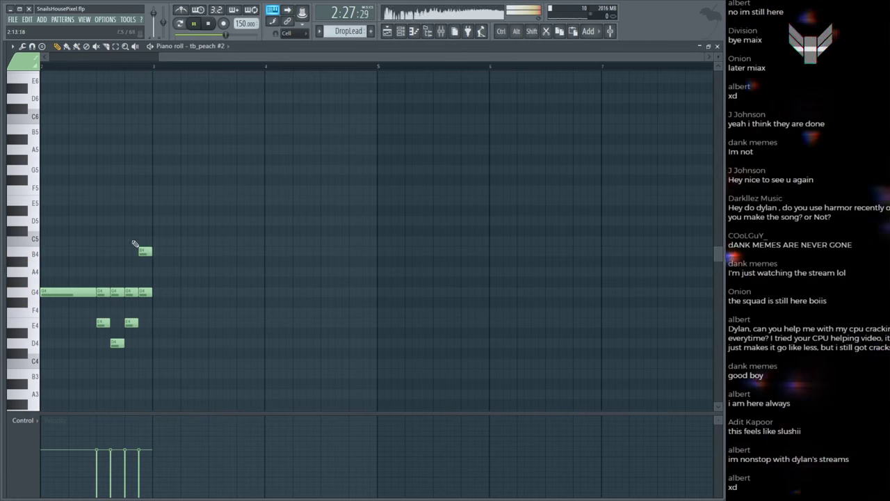
Step: Audition the edited DropLead pattern and save the project
{"action": "key", "text": "space"}
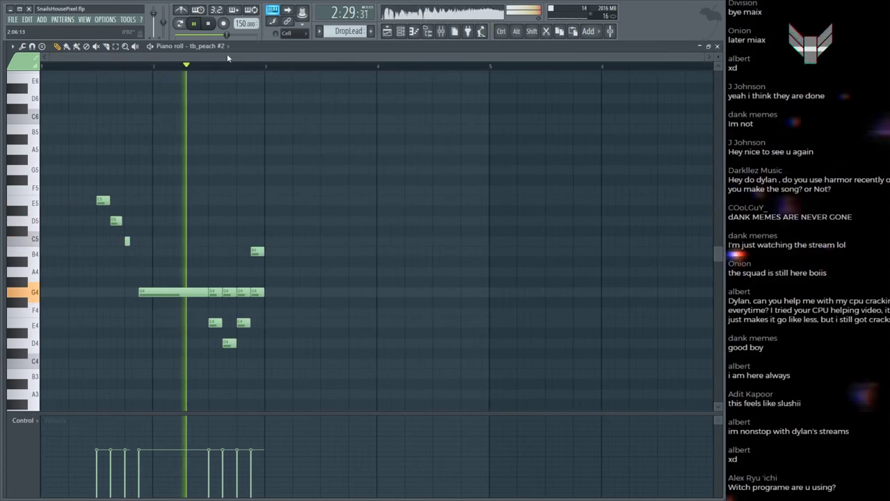
{"action": "key", "text": "space"}
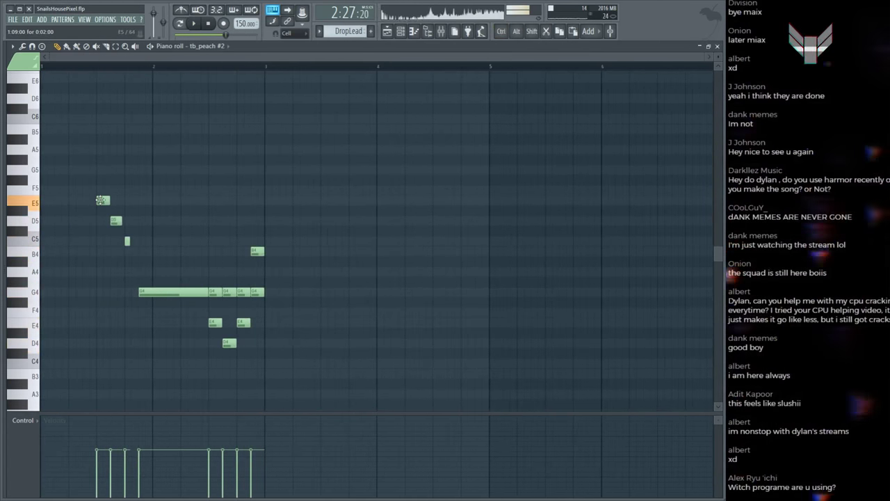
{"action": "key", "text": "space"}
{"action": "scroll", "coordinate": [101, 166], "scroll_direction": "up", "scroll_amount": 2}
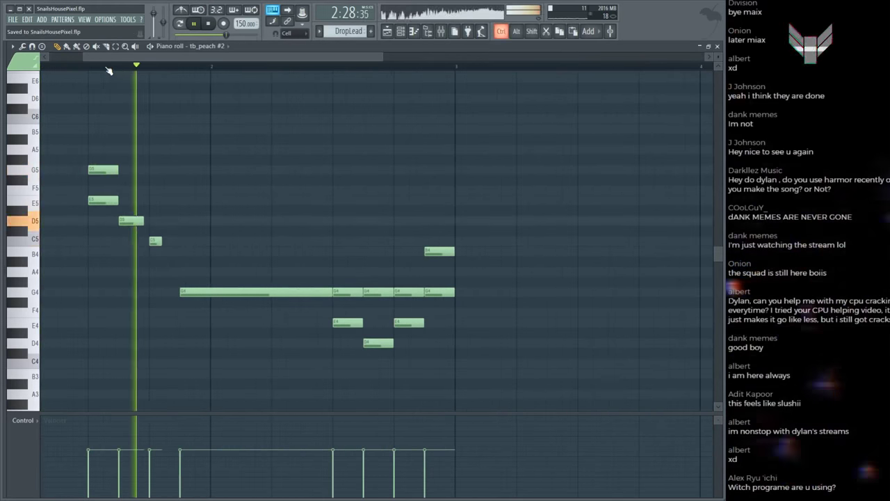
{"action": "key", "text": "space"}
{"action": "key", "text": "space"}
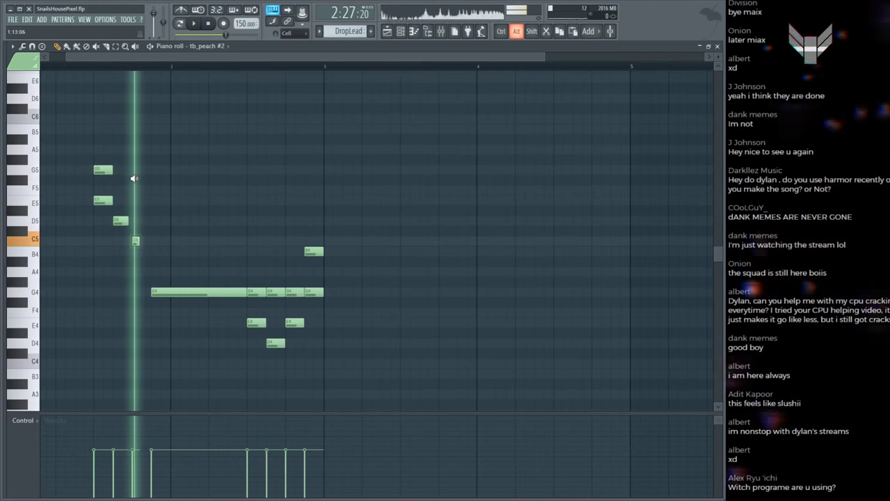
{"action": "key", "text": "space"}
{"action": "key", "text": "space"}
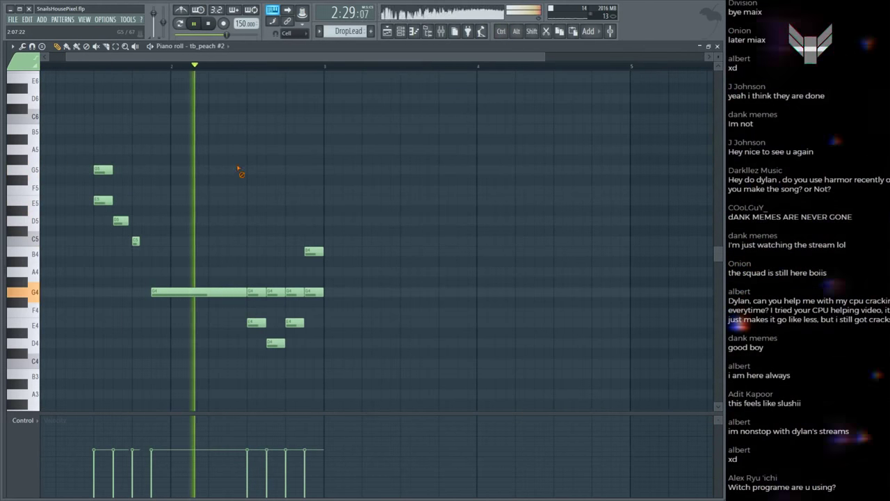
{"action": "key", "text": "ctrl+s"}
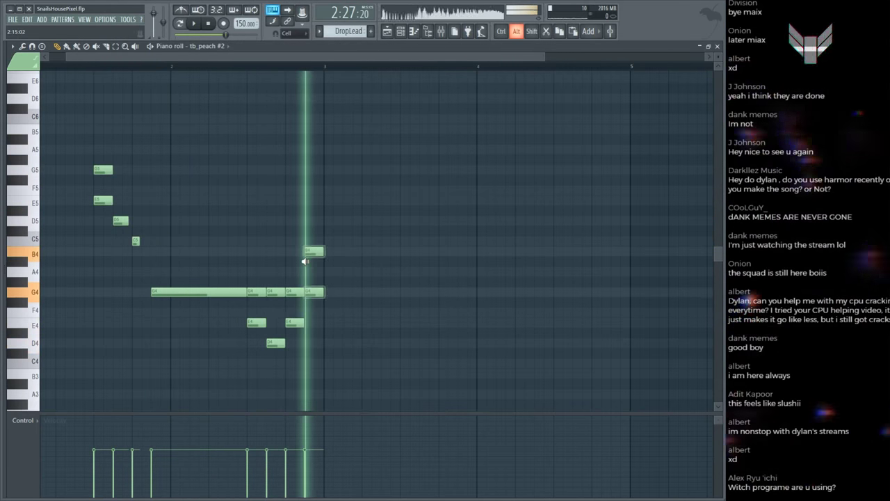
{"action": "key", "text": "space"}
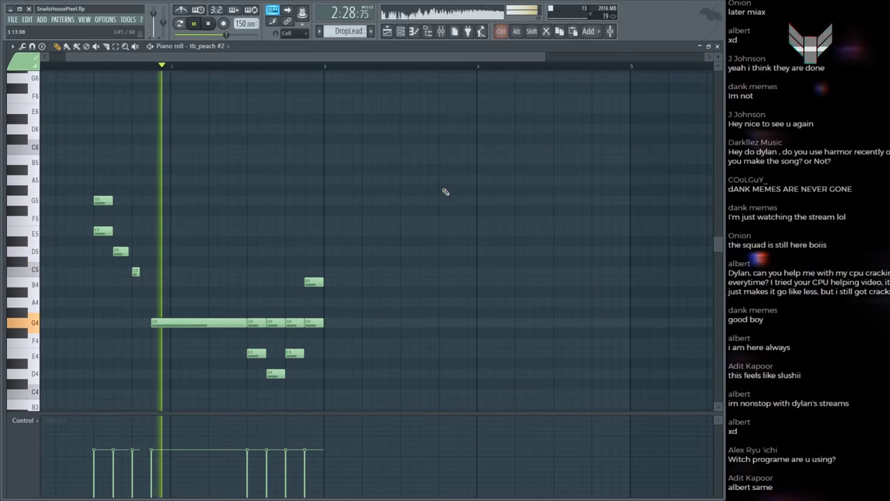
{"action": "key", "text": "F5"}
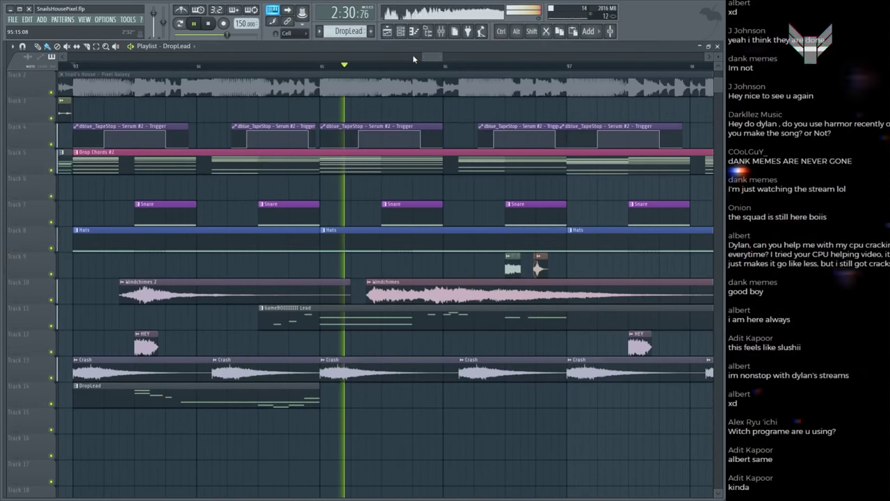
{"action": "key", "text": "space"}
{"action": "scroll", "coordinate": [399, 69], "scroll_direction": "down", "scroll_amount": 2}
{"action": "key", "text": "ctrl+s"}
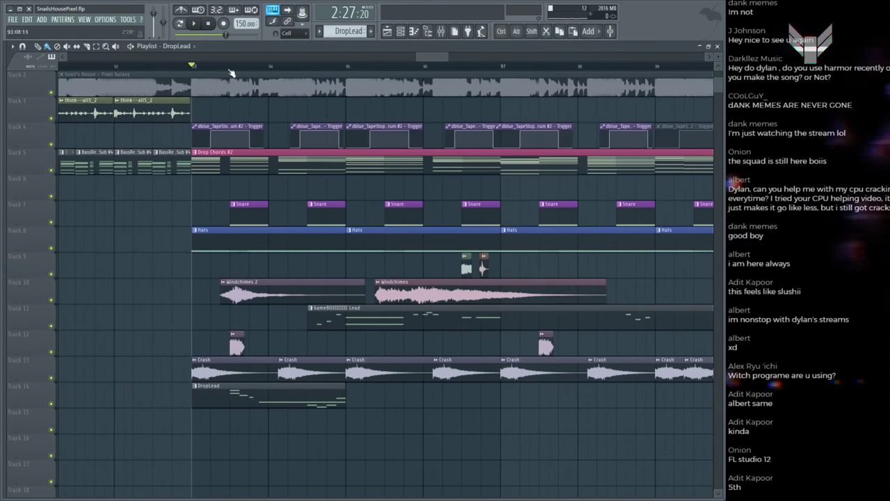
{"action": "scroll", "coordinate": [232, 73], "scroll_direction": "down", "scroll_amount": 3}
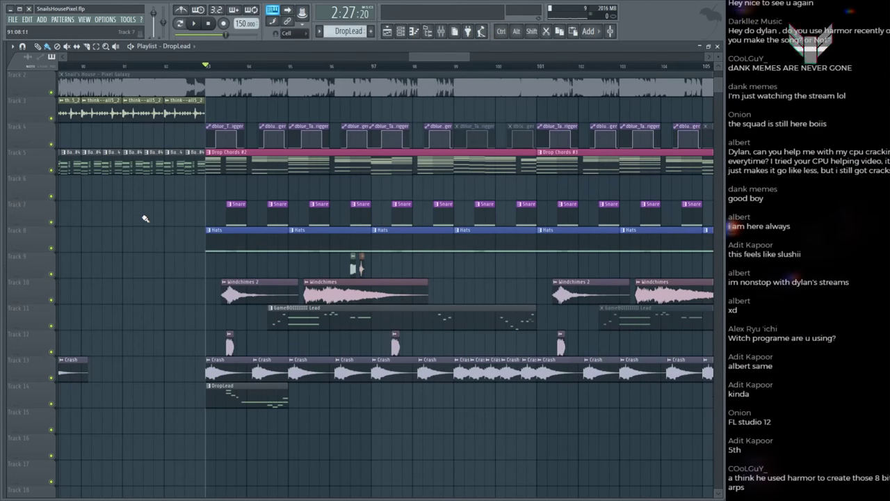
Step: Reopen the DropLead clip on Track 14, play its melody, and return to the playlist
{"action": "double_click", "coordinate": [258, 391]}
{"action": "key", "text": "space"}
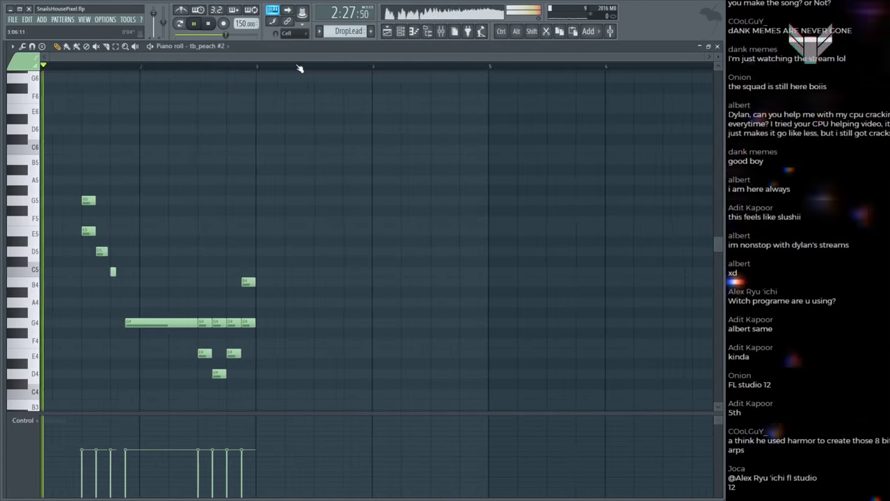
{"action": "key", "text": "space"}
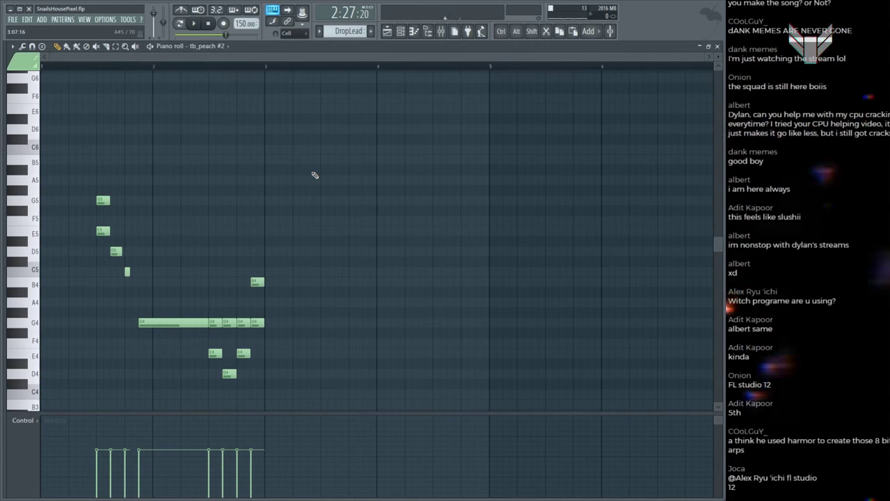
{"action": "key", "text": "space"}
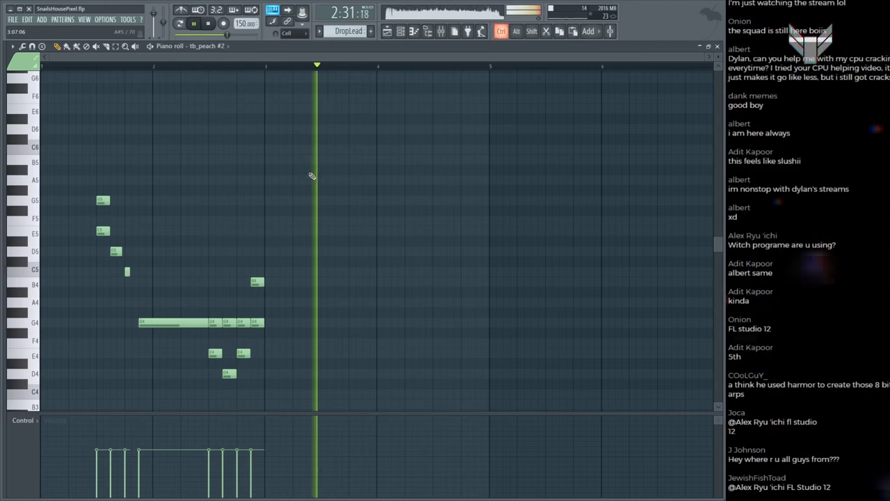
{"action": "scroll", "coordinate": [213, 75], "scroll_direction": "up", "scroll_amount": 3}
{"action": "scroll", "coordinate": [257, 146], "scroll_direction": "down", "scroll_amount": 3}
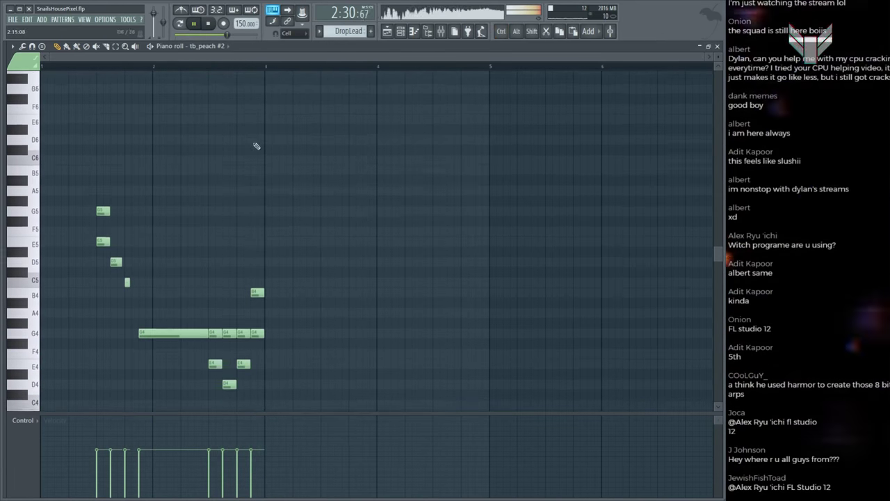
{"action": "scroll", "coordinate": [278, 154], "scroll_direction": "down", "scroll_amount": 2}
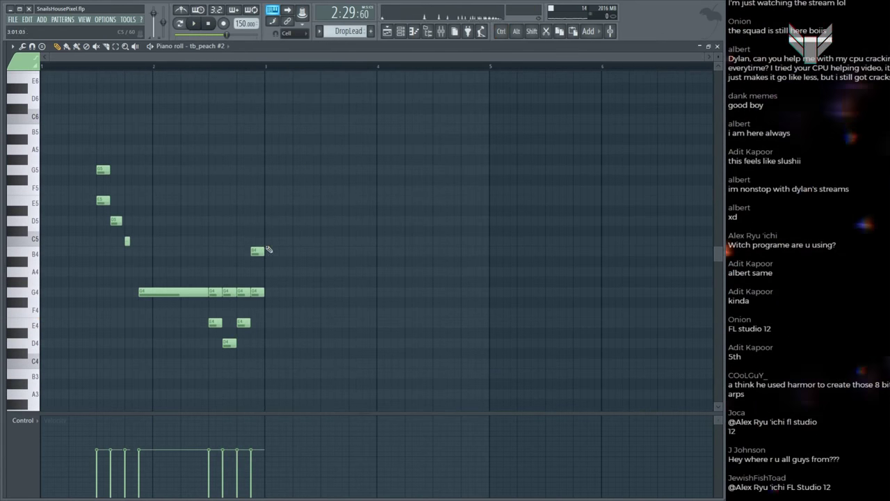
{"action": "key", "text": "F5"}
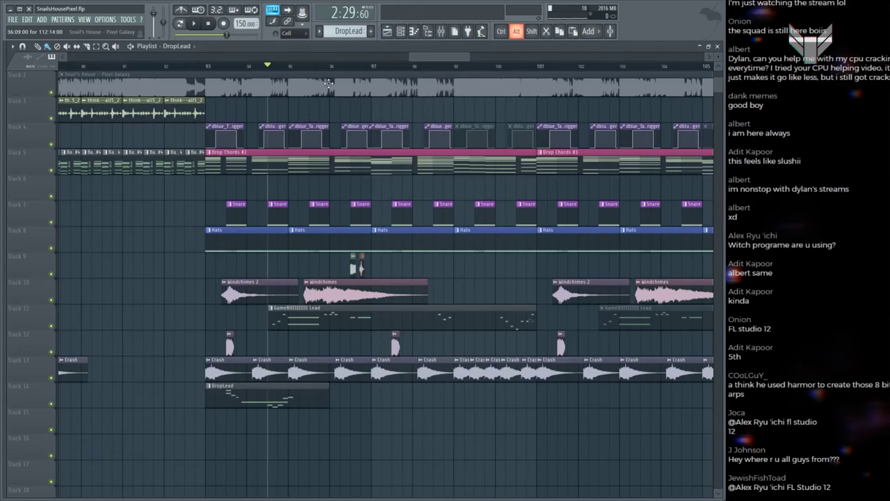
Step: Compare with the Pixel Galaxy reference, then add the next melody note after bar 3
{"action": "left_click", "coordinate": [275, 82]}
{"action": "key", "text": "space"}
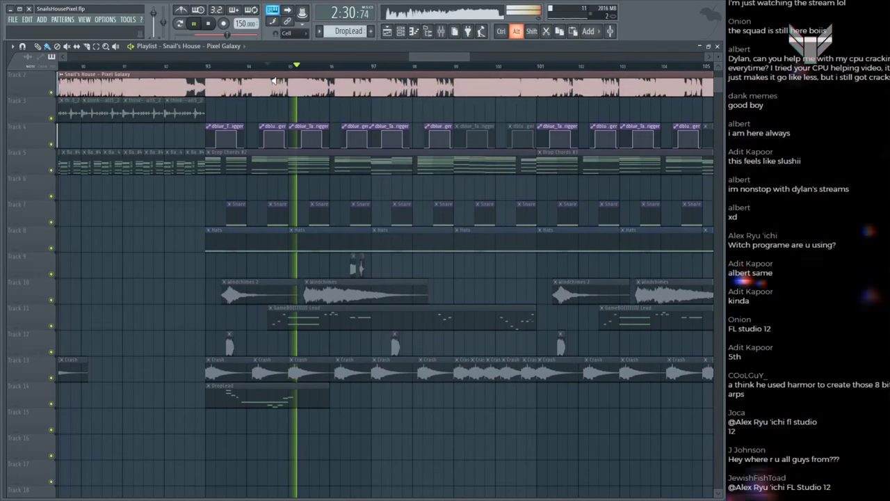
{"action": "key", "text": "space"}
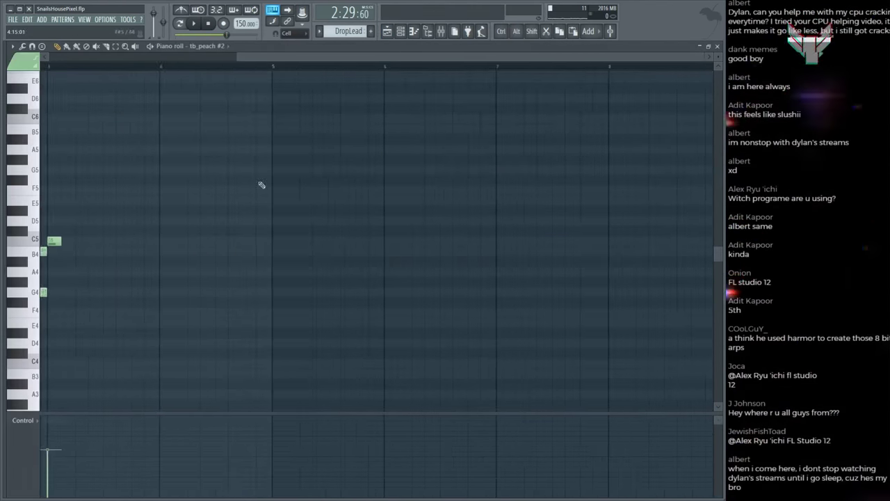
{"action": "key", "text": "F7"}
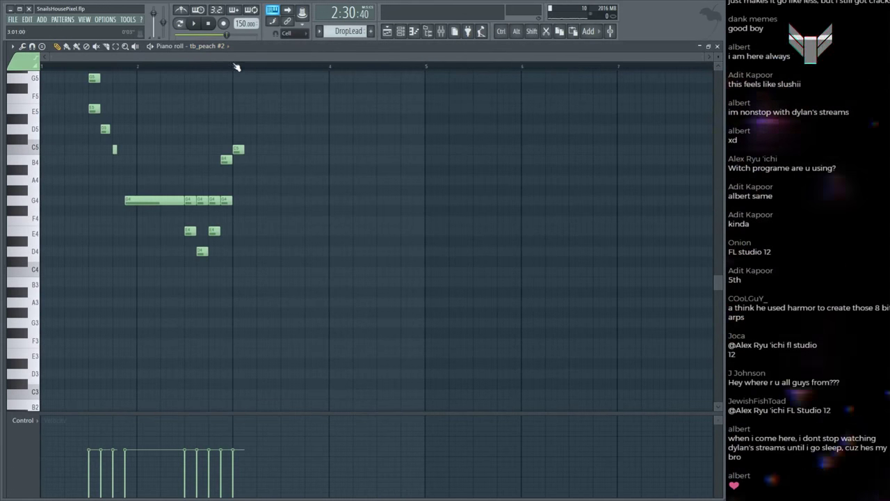
{"action": "scroll", "coordinate": [236, 67], "scroll_direction": "up", "scroll_amount": 3}
{"action": "scroll", "coordinate": [332, 218], "scroll_direction": "up", "scroll_amount": 3}
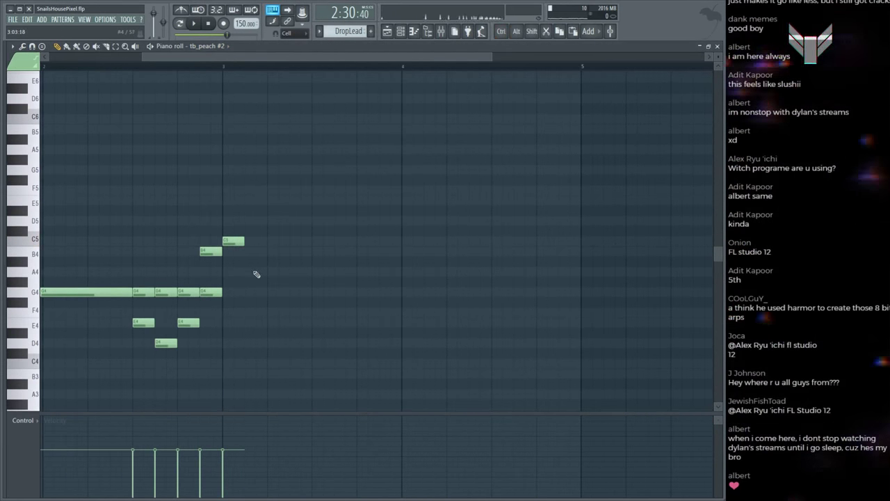
{"action": "left_click", "coordinate": [275, 342]}
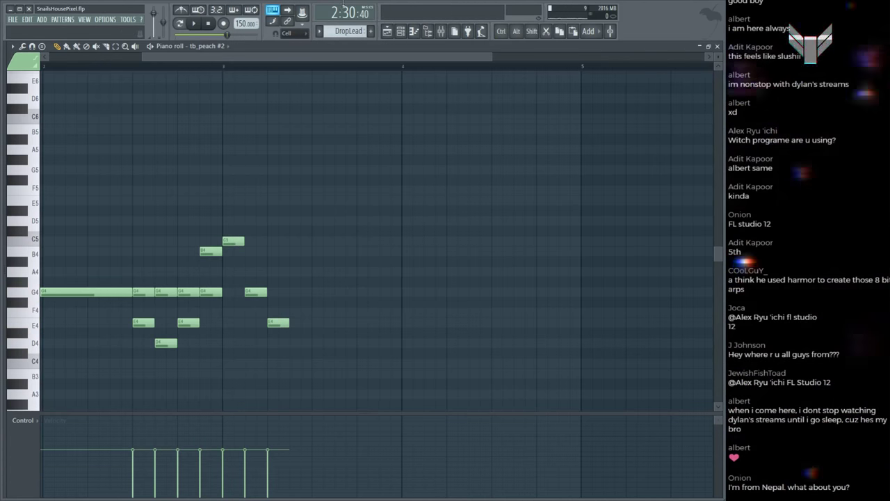
{"action": "key", "text": "F6"}
Step: Save the project and play the Pixel Galaxy reference audio in the playlist
{"action": "key", "text": "F5"}
{"action": "scroll", "coordinate": [301, 66], "scroll_direction": "down", "scroll_amount": 2}
{"action": "key", "text": "ctrl+s"}
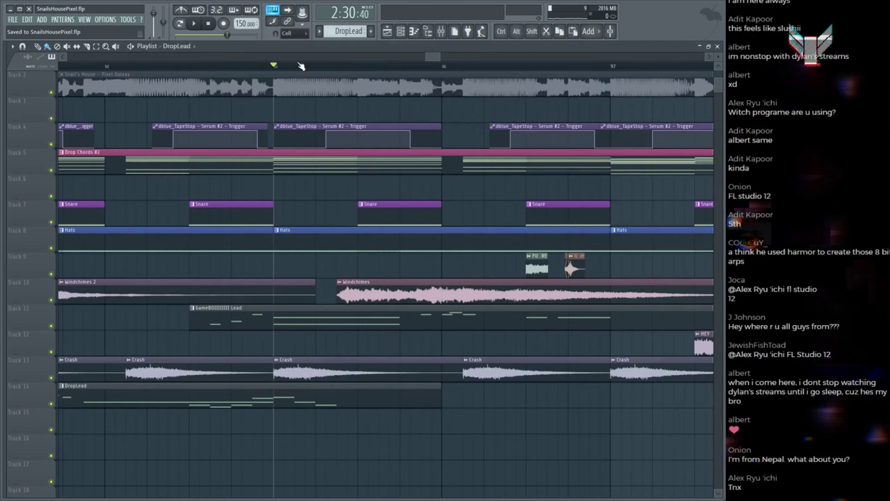
{"action": "key", "text": "F6"}
{"action": "key", "text": "F6"}
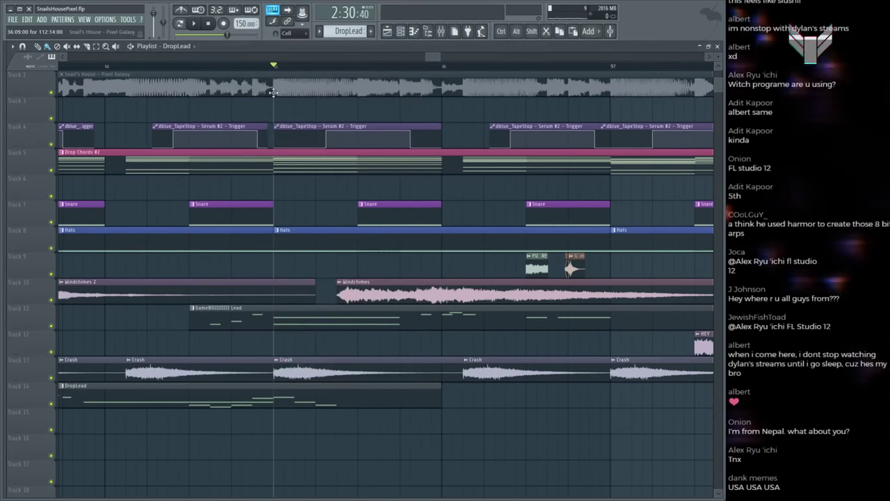
{"action": "left_click", "coordinate": [273, 92]}
{"action": "key", "text": "F6"}
{"action": "key", "text": "F6"}
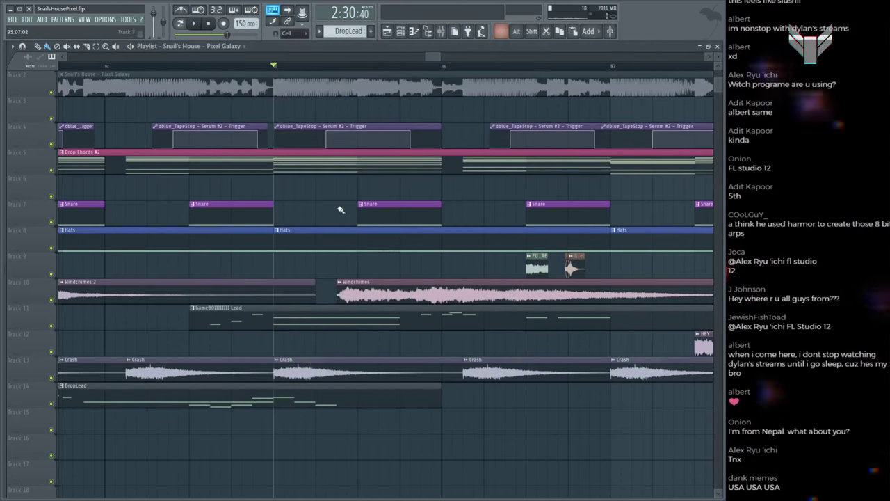
{"action": "left_click", "coordinate": [269, 83]}
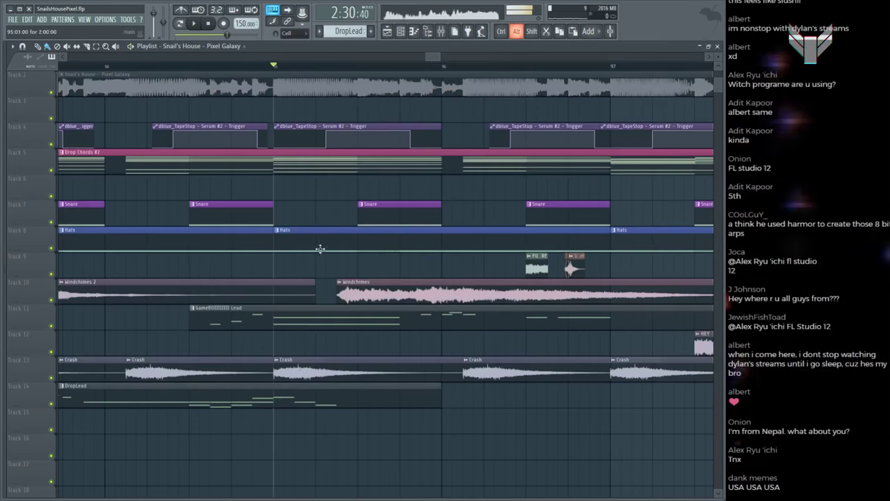
Step: In DropLead, raise the right-hand B4 to C5, delete the D5 near bar 3, and play
{"action": "double_click", "coordinate": [288, 389]}
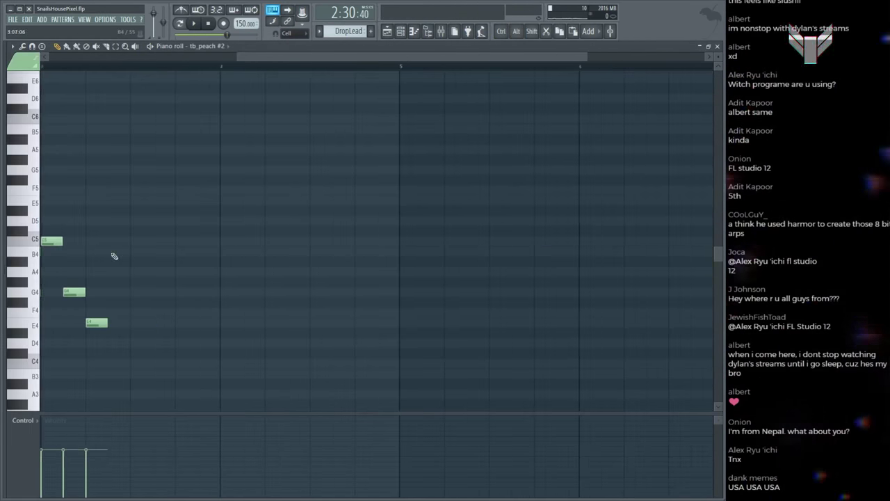
{"action": "scroll", "coordinate": [168, 96], "scroll_direction": "down", "scroll_amount": 3}
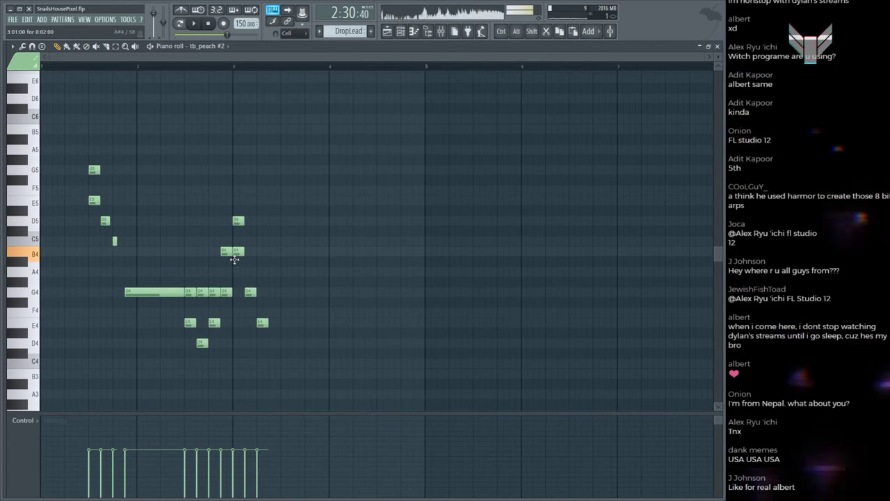
{"action": "left_click_drag", "start_coordinate": [235, 248], "coordinate": [236, 240]}
{"action": "right_click", "coordinate": [238, 221]}
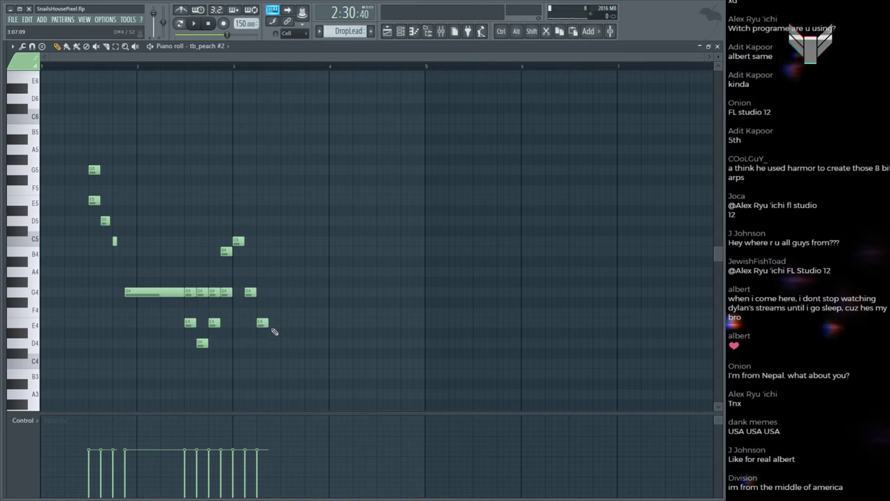
{"action": "key", "text": "F6"}
{"action": "key", "text": "F5"}
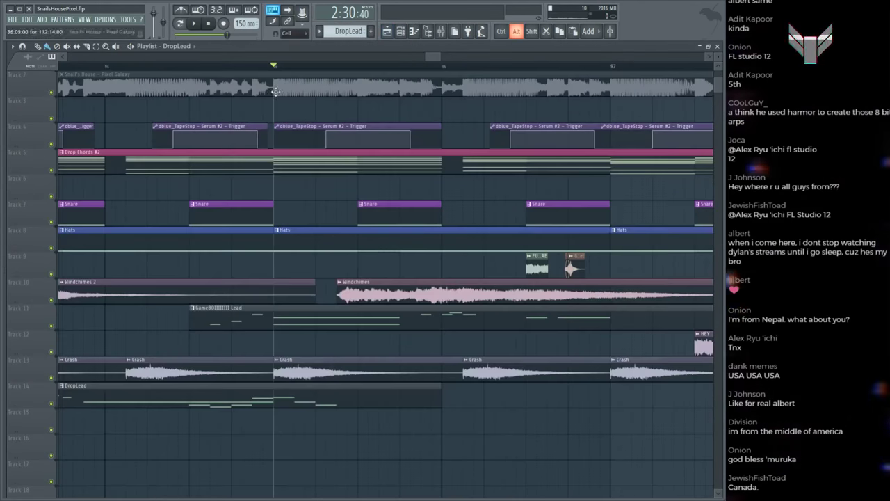
{"action": "key", "text": "space"}
{"action": "key", "text": "space"}
Step: Raise the later C5 note to E5 and check it in the drop
{"action": "key", "text": "F7"}
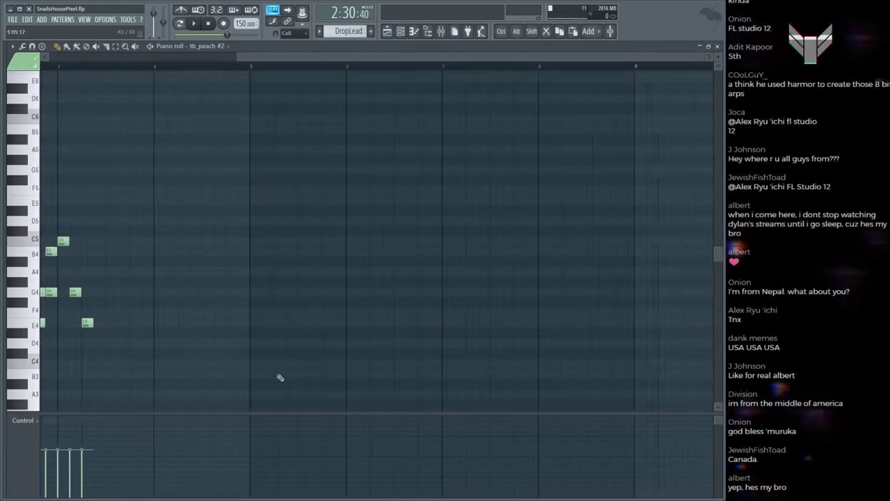
{"action": "scroll", "coordinate": [109, 323], "scroll_direction": "right", "scroll_amount": 1}
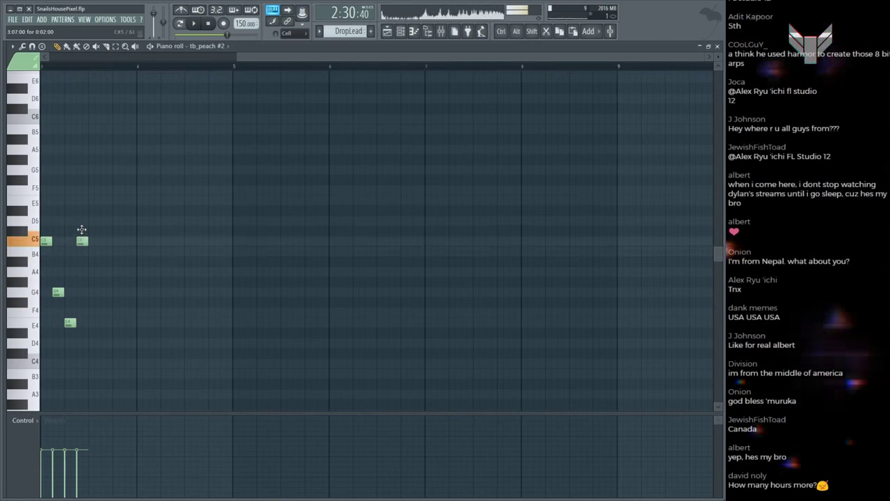
{"action": "left_click_drag", "start_coordinate": [81, 229], "coordinate": [80, 209]}
{"action": "key", "text": "F5"}
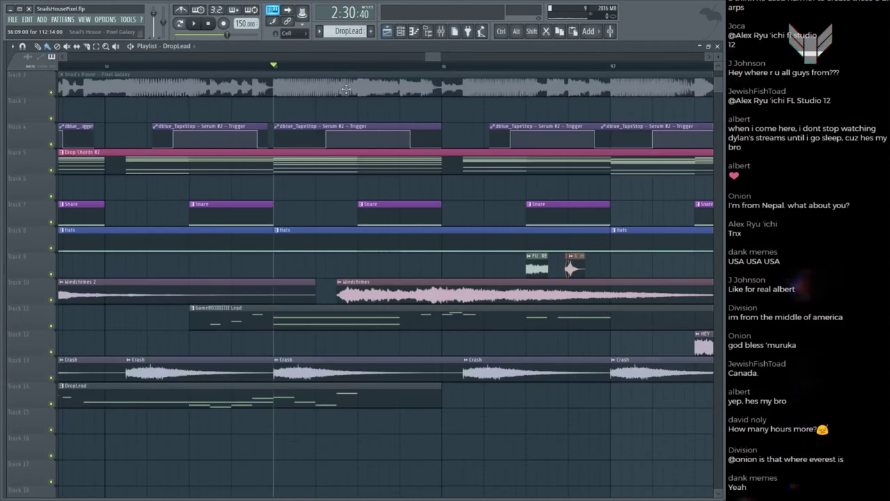
{"action": "key", "text": "space"}
{"action": "key", "text": "space"}
{"action": "key", "text": "F5"}
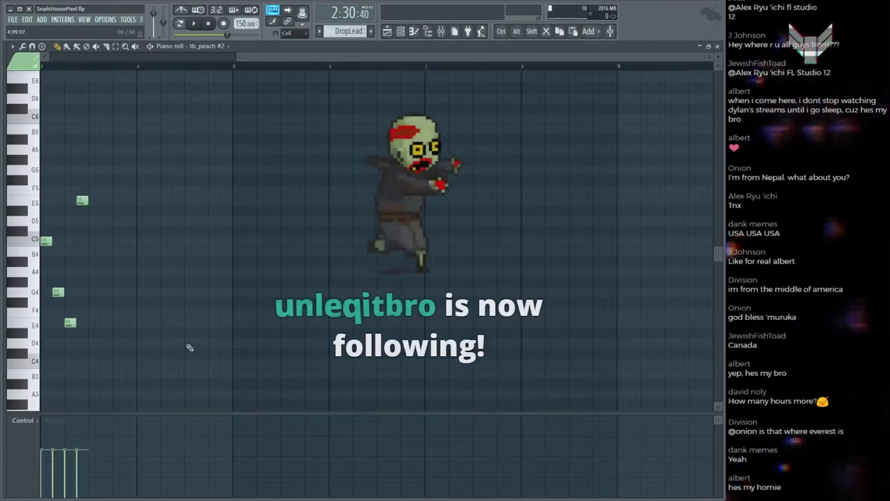
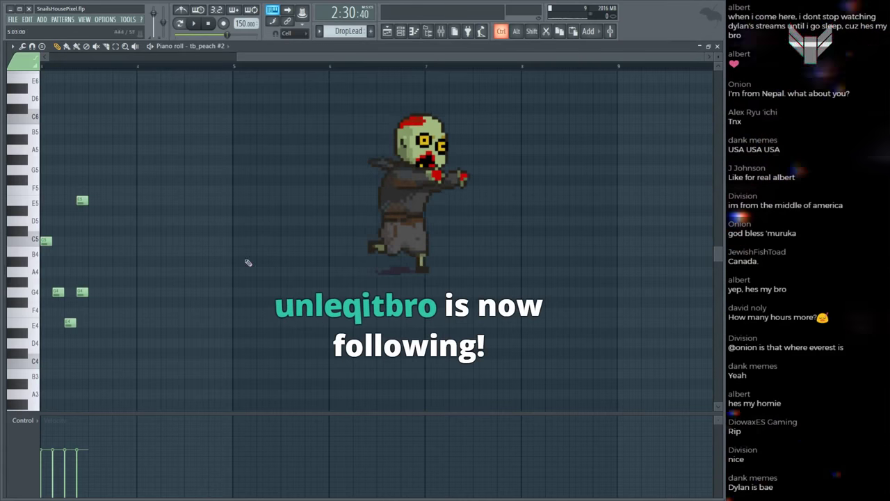
Step: Raise the C5 note near bar 3 of the DropLead melody to D#5
{"action": "scroll", "coordinate": [310, 70], "scroll_direction": "left", "scroll_amount": 3}
{"action": "scroll", "coordinate": [243, 72], "scroll_direction": "up", "scroll_amount": 3}
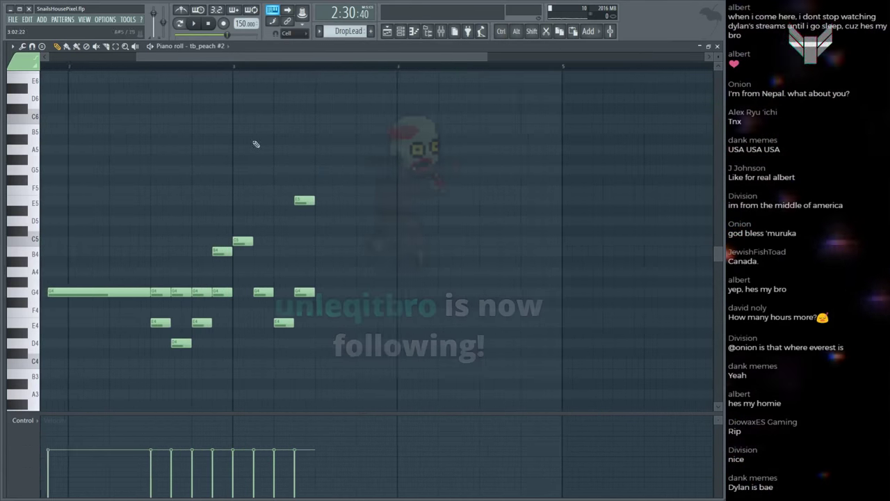
{"action": "left_click_drag", "start_coordinate": [266, 193], "coordinate": [308, 170]}
{"action": "left_click_drag", "start_coordinate": [243, 240], "coordinate": [243, 210]}
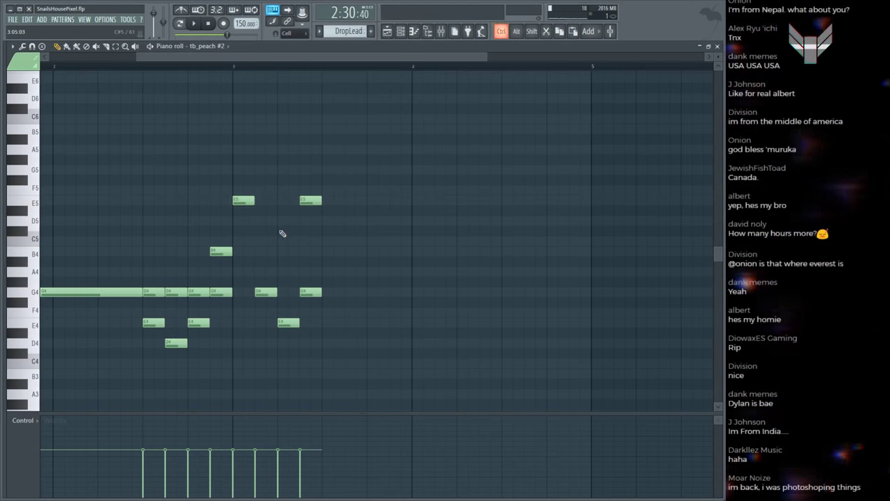
Step: Play the song arrangement from earlier in the drop to hear the change
{"action": "key", "text": "F5"}
{"action": "key", "text": "space"}
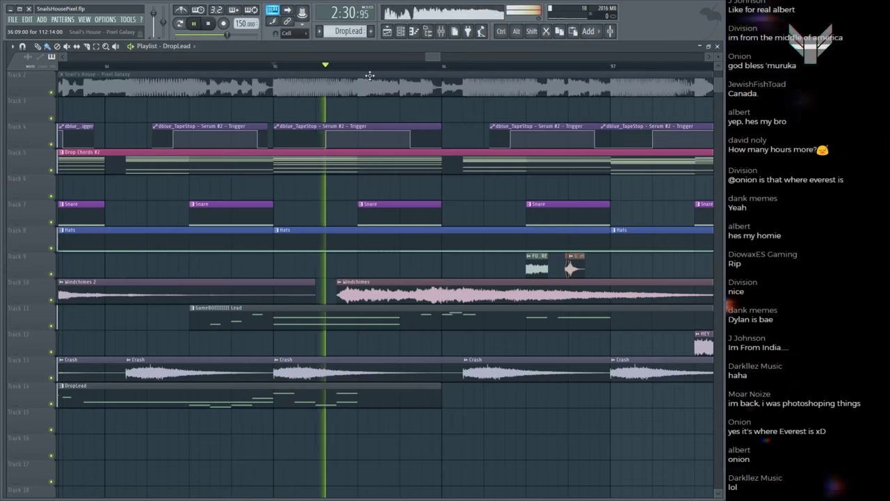
{"action": "scroll", "coordinate": [370, 73], "scroll_direction": "down", "scroll_amount": 3}
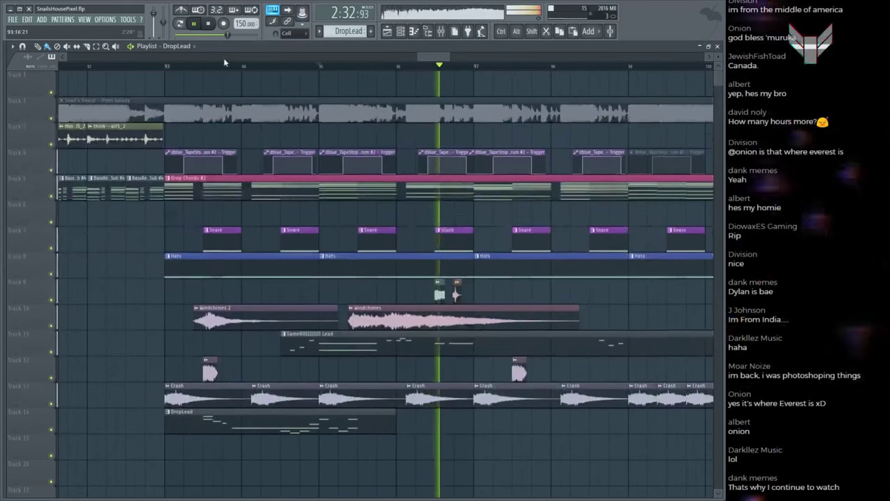
{"action": "left_click", "coordinate": [171, 70]}
{"action": "scroll", "coordinate": [172, 71], "scroll_direction": "up", "scroll_amount": 2}
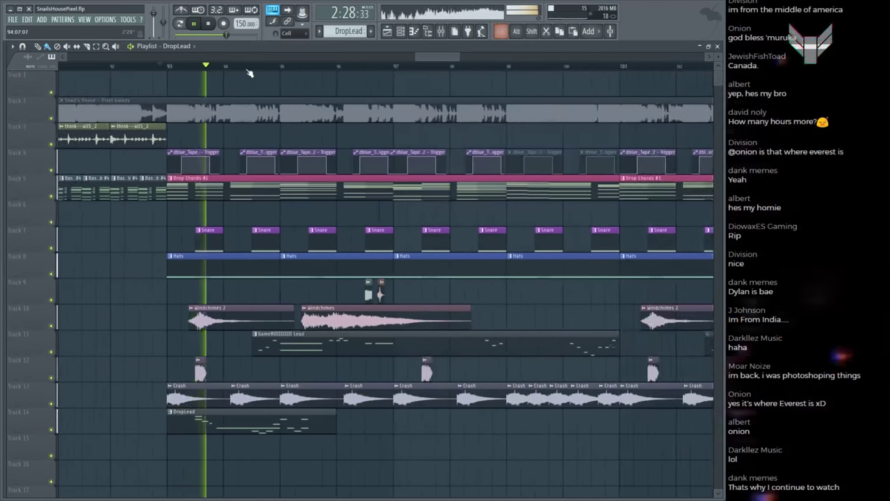
{"action": "scroll", "coordinate": [253, 72], "scroll_direction": "up", "scroll_amount": 1}
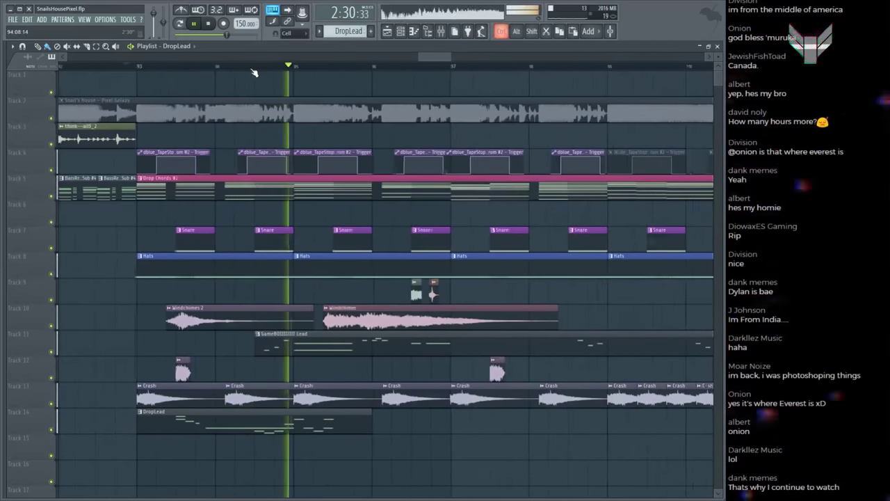
{"action": "left_click", "coordinate": [257, 72]}
{"action": "scroll", "coordinate": [257, 72], "scroll_direction": "up", "scroll_amount": 2}
Step: Switch to pattern playback and bring up the tb_peach #2 pattern's notes
{"action": "key", "text": "F6"}
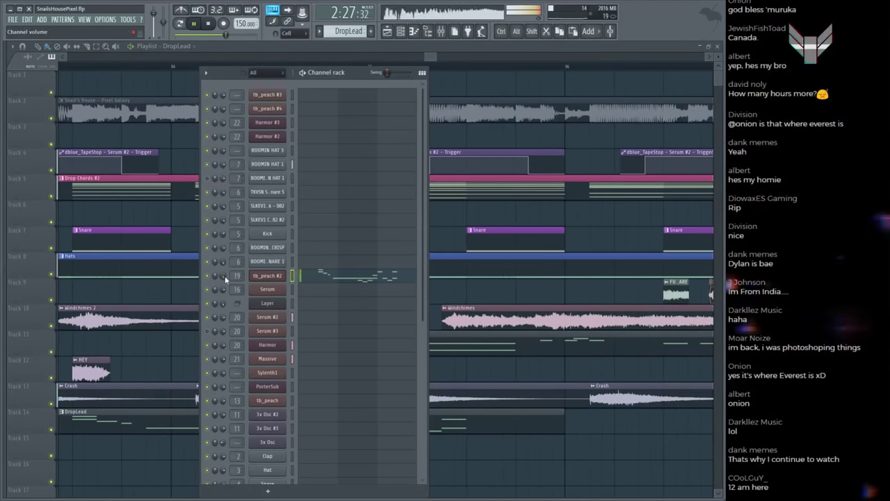
{"action": "key", "text": "space"}
{"action": "left_click", "coordinate": [186, 25]}
{"action": "key", "text": "space"}
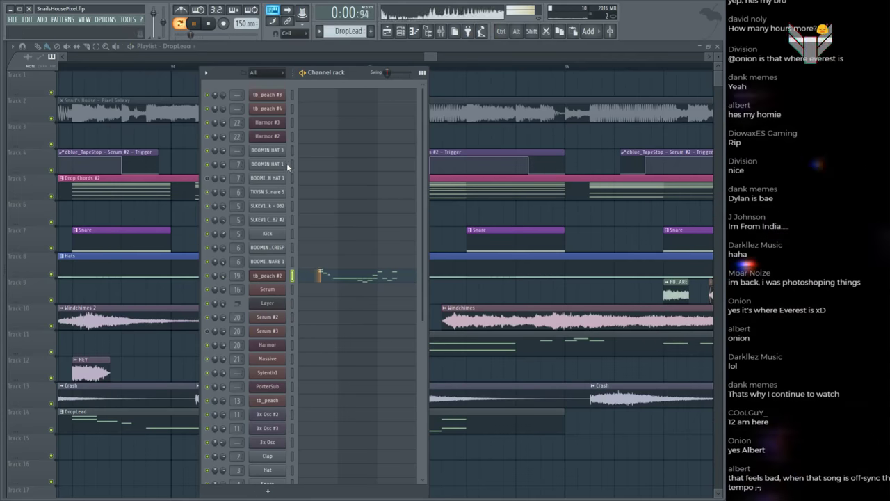
{"action": "left_click", "coordinate": [359, 281]}
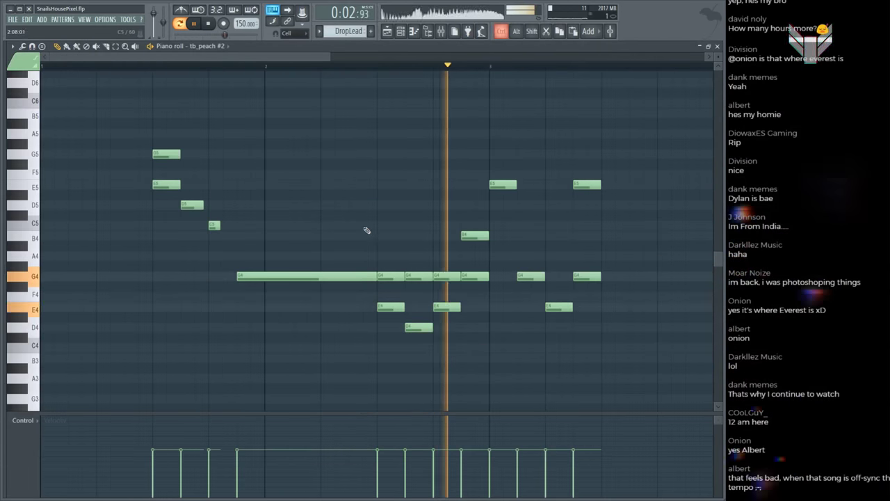
{"action": "key", "text": "F9"}
{"action": "key", "text": "space"}
{"action": "key", "text": "F9"}
Step: Add a C5 note to the tb_peach #2 melody around bar 3 and play the pattern
{"action": "left_click_drag", "start_coordinate": [393, 209], "coordinate": [576, 185]}
{"action": "left_click", "coordinate": [499, 225]}
{"action": "key", "text": "space"}
{"action": "scroll", "coordinate": [419, 70], "scroll_direction": "down", "scroll_amount": 3}
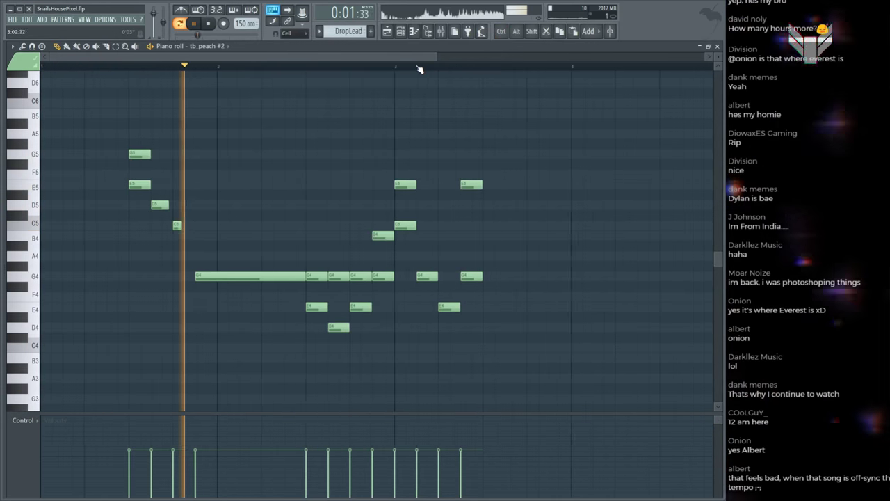
Step: Raise the lead's mixer insert 19 fader to 106%
{"action": "key", "text": "F9"}
{"action": "left_click_drag", "start_coordinate": [265, 280], "coordinate": [265, 275]}
{"action": "key", "text": "F9"}
Step: Play the song from the drop, check the lead's level, and mute the Track 2 reference audio
{"action": "key", "text": "F5"}
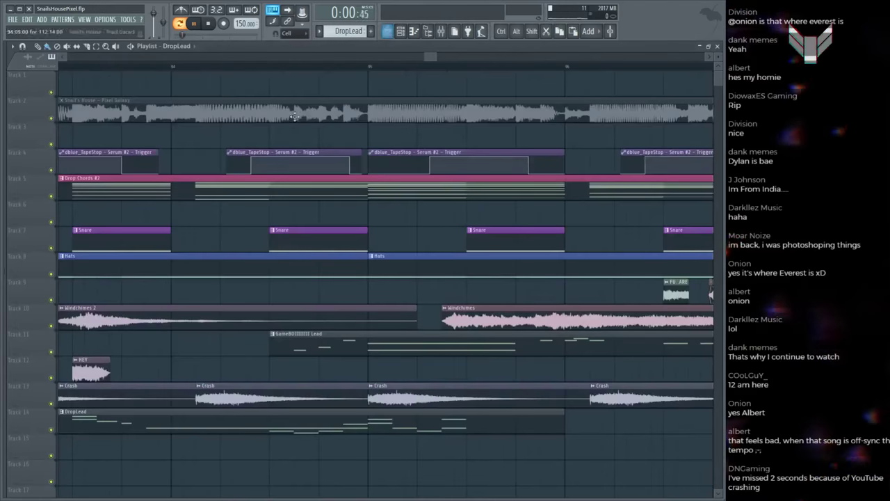
{"action": "key", "text": "space"}
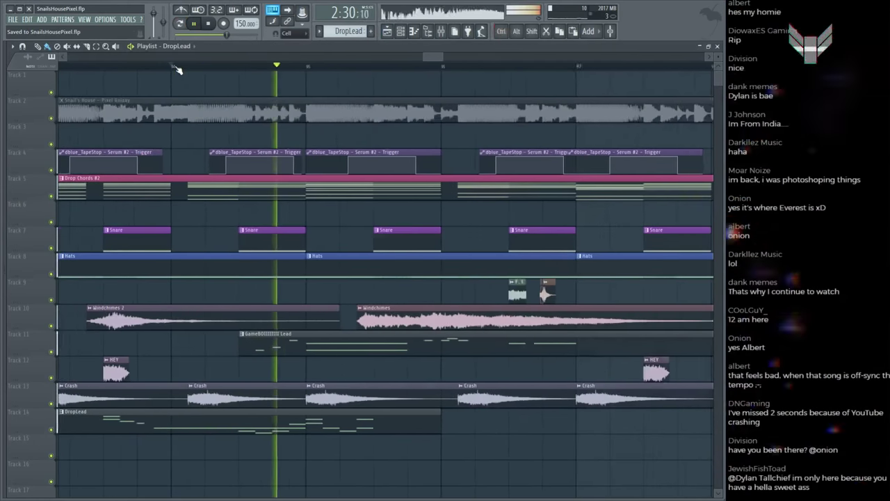
{"action": "key", "text": "F9"}
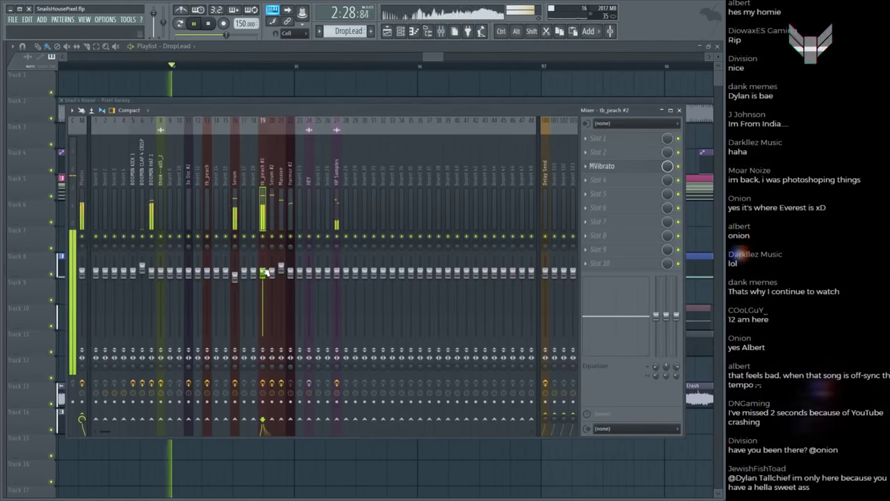
{"action": "key", "text": "F9"}
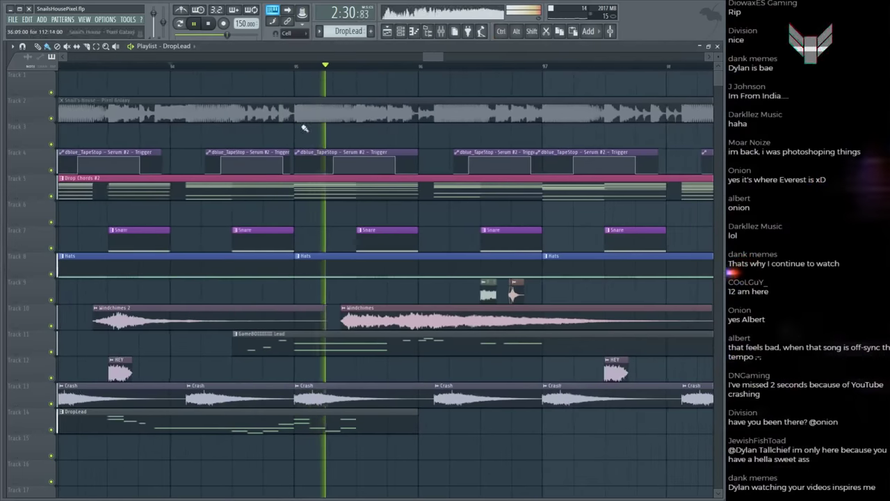
{"action": "left_click", "coordinate": [294, 109], "text": "alt"}
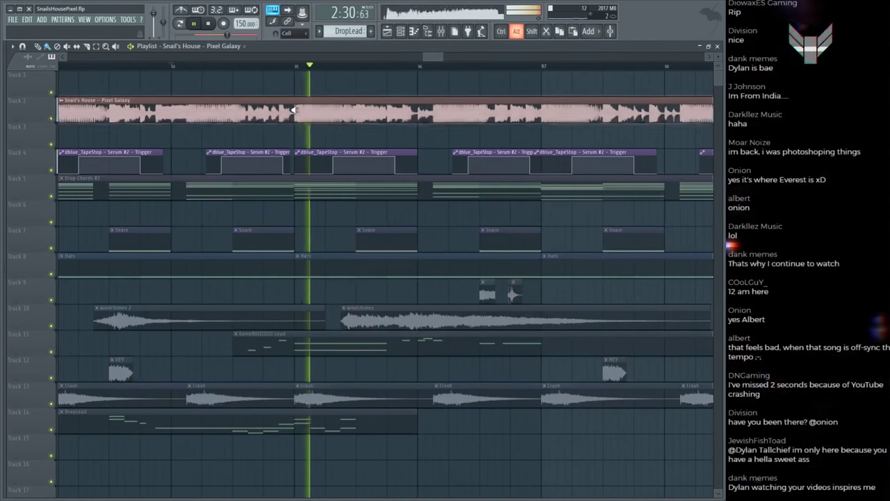
{"action": "key", "text": "ctrl+z"}
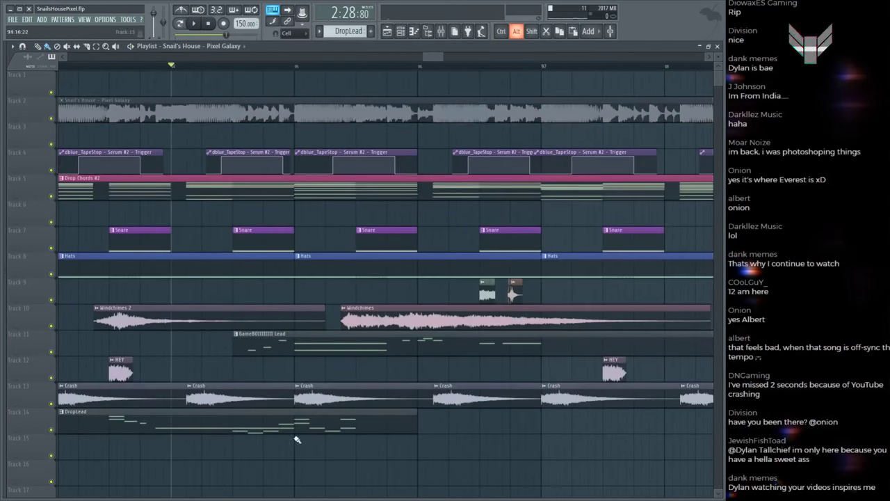
Step: In DropLead, add a B4 note, delete the G4 and E4 notes, and audition around bar 3
{"action": "double_click", "coordinate": [295, 422]}
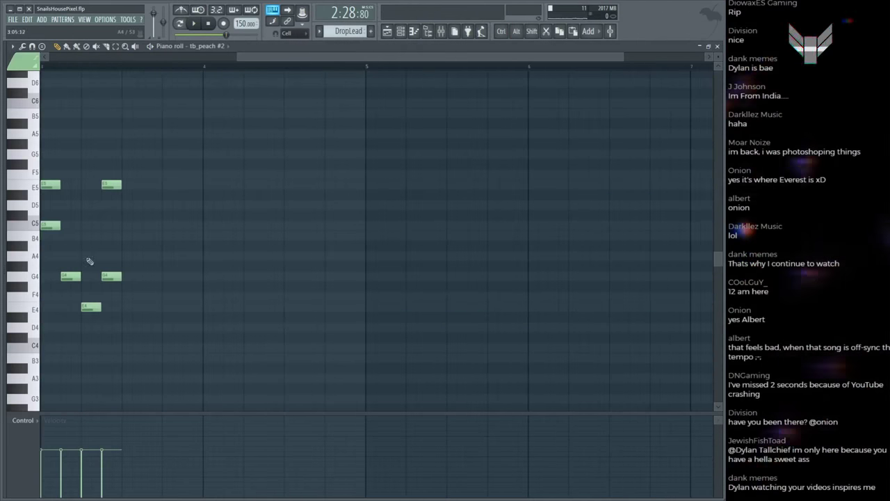
{"action": "left_click", "coordinate": [64, 236]}
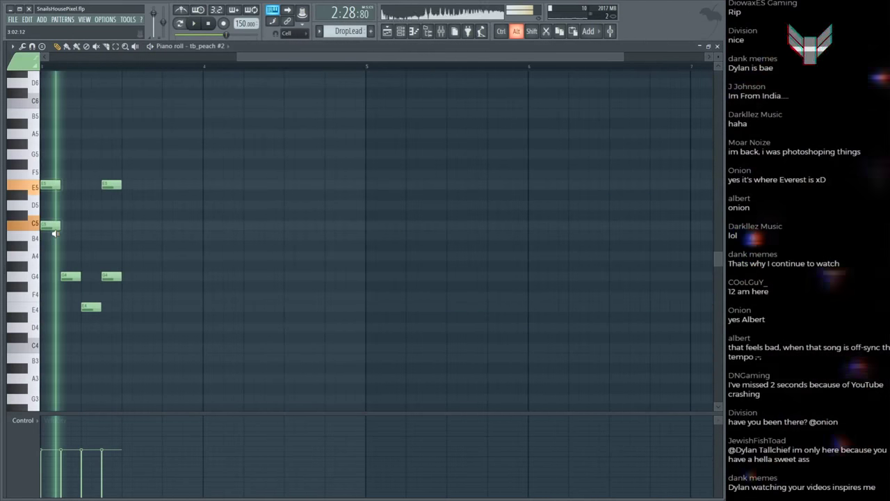
{"action": "right_click", "coordinate": [71, 278]}
{"action": "right_click", "coordinate": [91, 307]}
{"action": "key", "text": "space"}
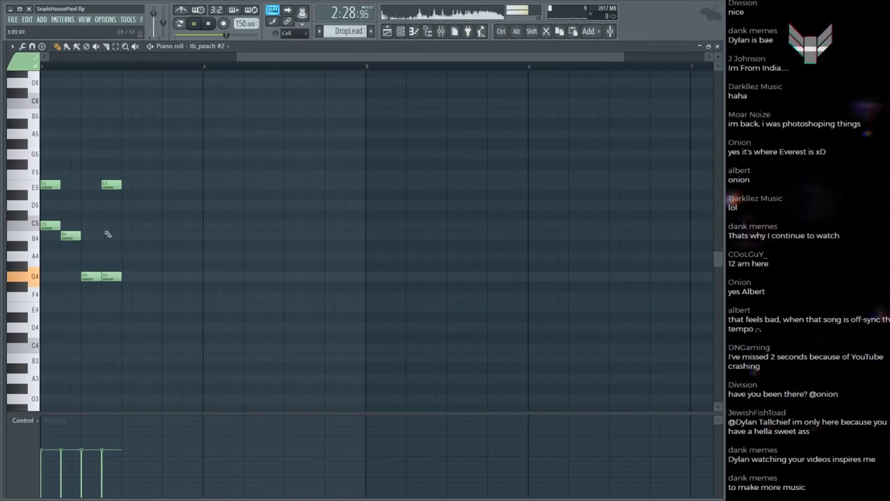
{"action": "scroll", "coordinate": [193, 121], "scroll_direction": "left", "scroll_amount": 2}
{"action": "scroll", "coordinate": [235, 66], "scroll_direction": "up", "scroll_amount": 2}
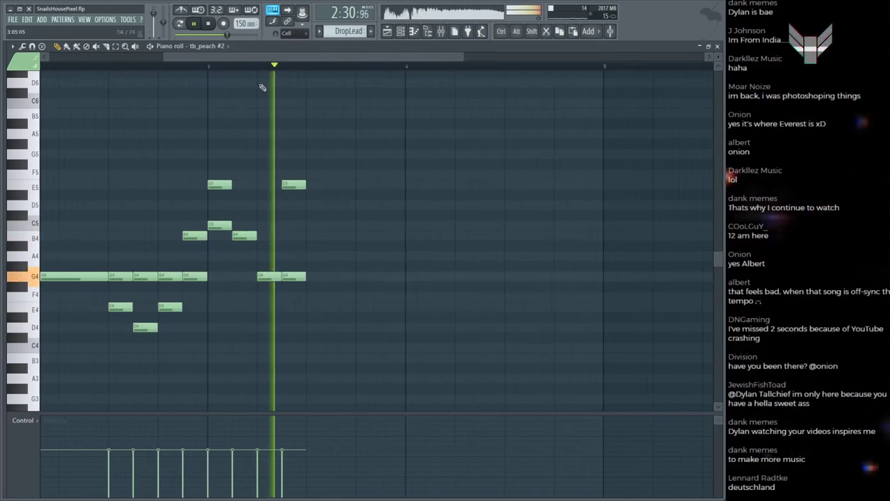
{"action": "key", "text": "space"}
{"action": "key", "text": "space"}
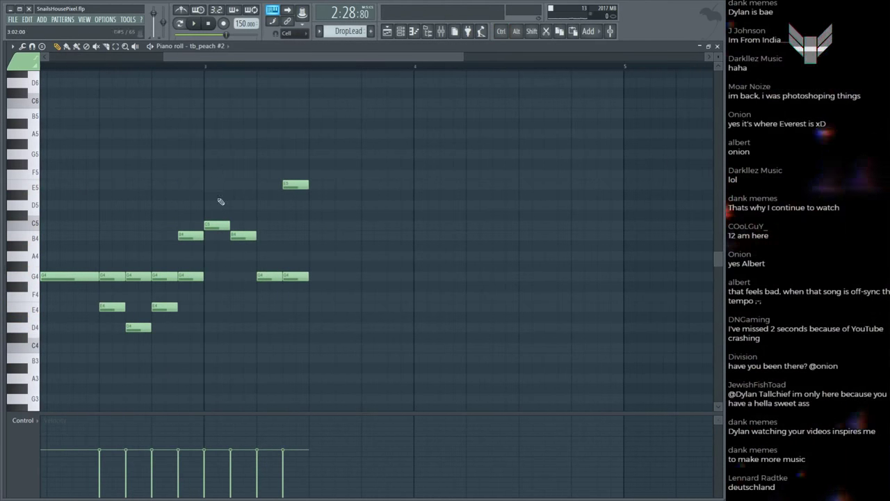
{"action": "key", "text": "alt"}
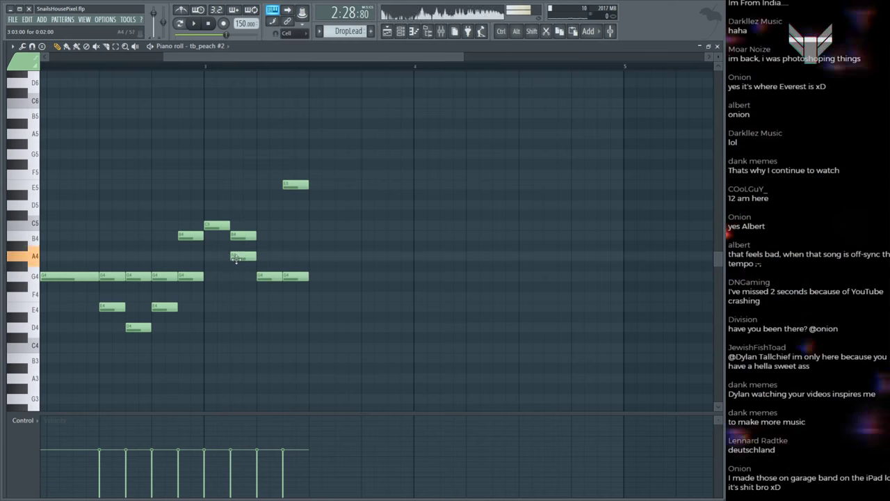
{"action": "left_click_drag", "start_coordinate": [237, 286], "coordinate": [243, 268]}
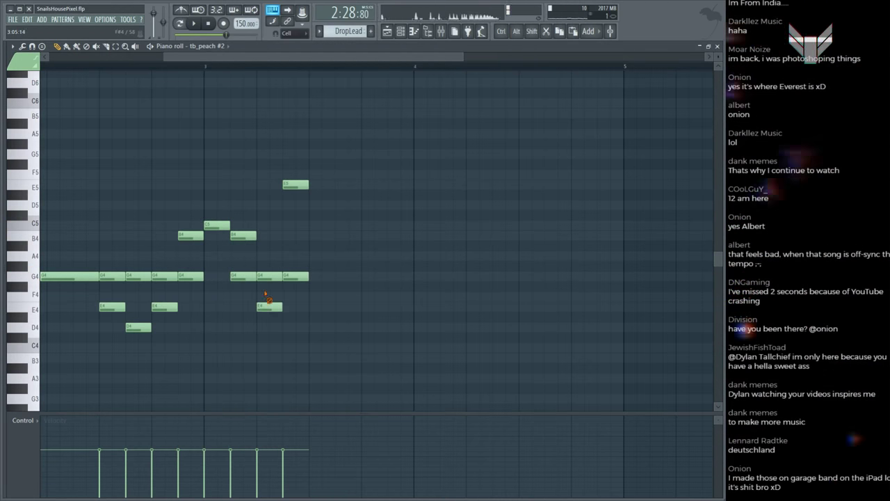
{"action": "left_click_drag", "start_coordinate": [218, 240], "coordinate": [283, 238]}
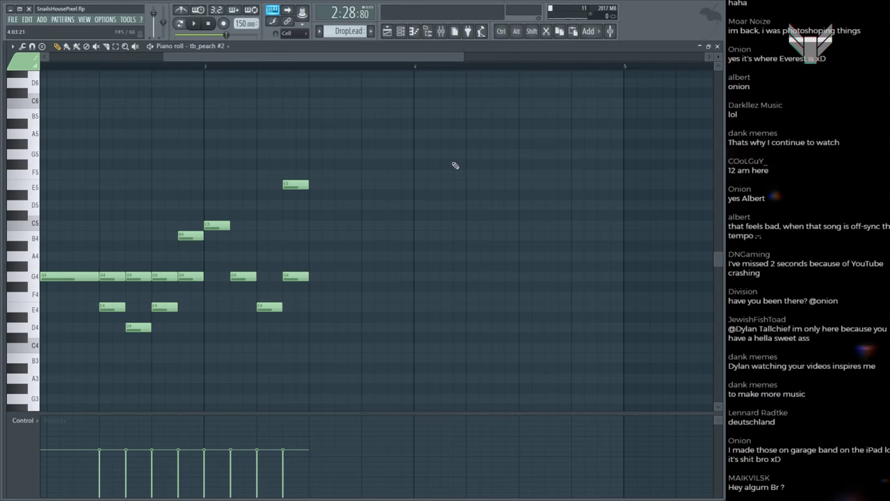
Step: Save the project and play the song arrangement from the drop
{"action": "key", "text": "F5"}
{"action": "key", "text": "ctrl+s"}
{"action": "key", "text": "space"}
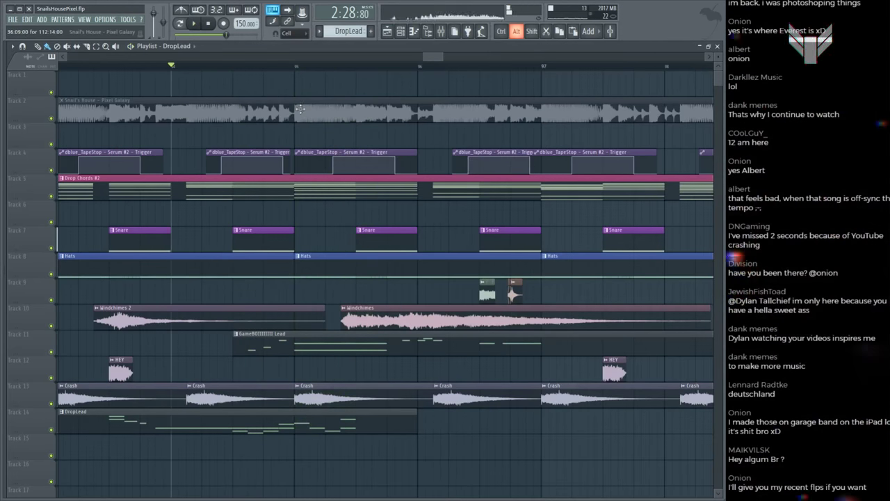
{"action": "left_click", "coordinate": [301, 411]}
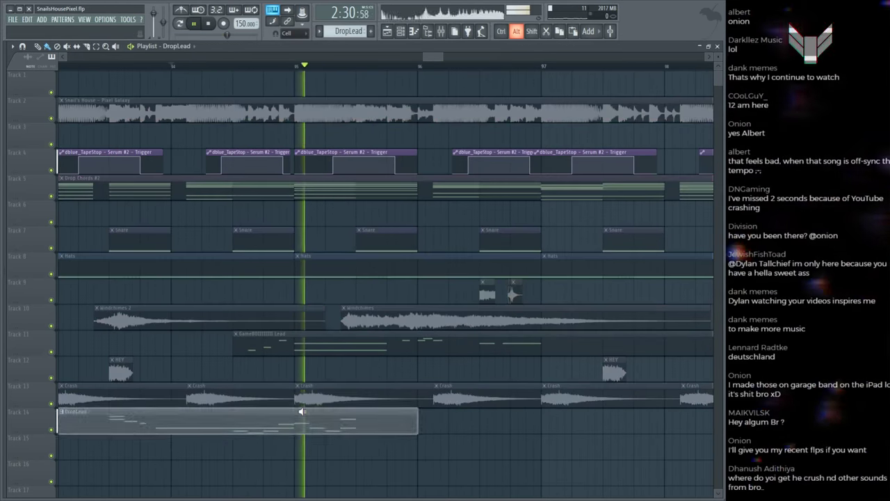
{"action": "key", "text": "space"}
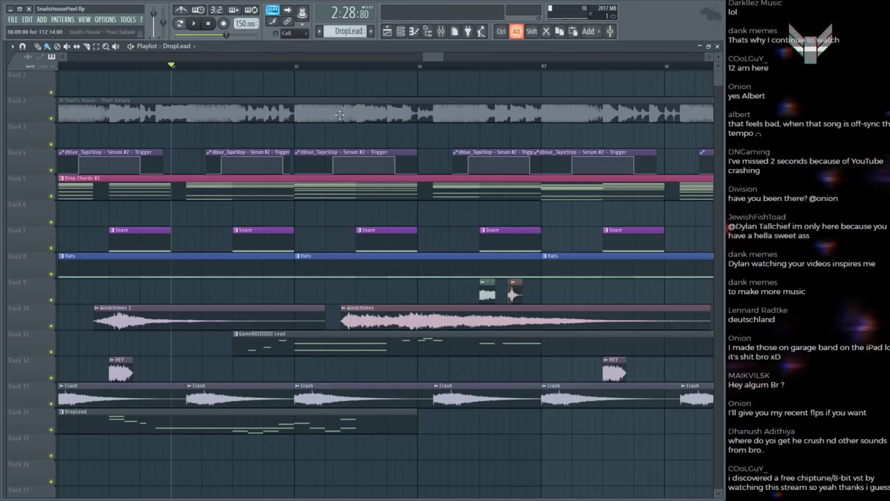
{"action": "left_click", "coordinate": [340, 115]}
{"action": "key", "text": "space"}
Step: Compare DropLead with the reference, add a short D4 note, and play from around bar 95
{"action": "double_click", "coordinate": [355, 423]}
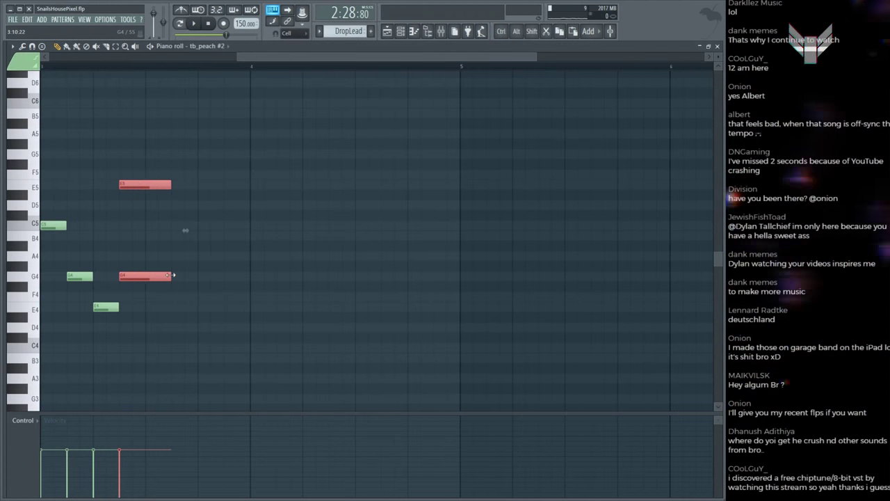
{"action": "key", "text": "space"}
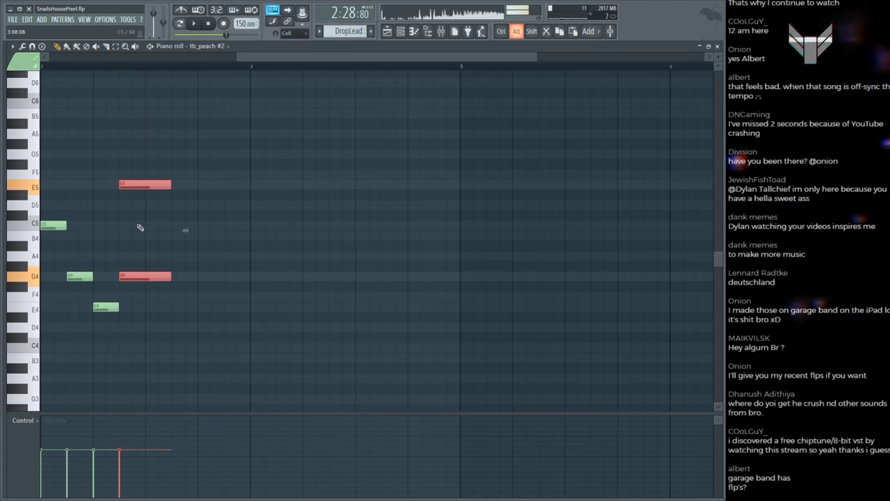
{"action": "key", "text": "F5"}
{"action": "left_click", "coordinate": [363, 122]}
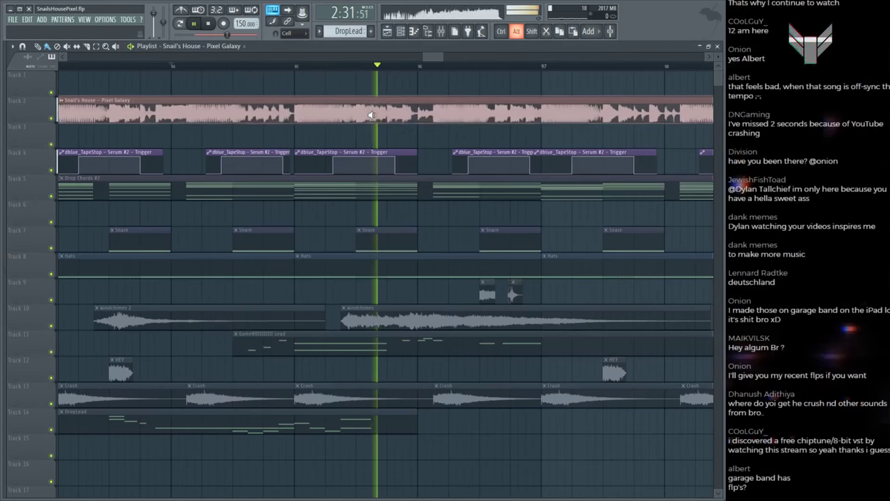
{"action": "double_click", "coordinate": [368, 412]}
{"action": "left_click_drag", "start_coordinate": [201, 294], "coordinate": [208, 332]}
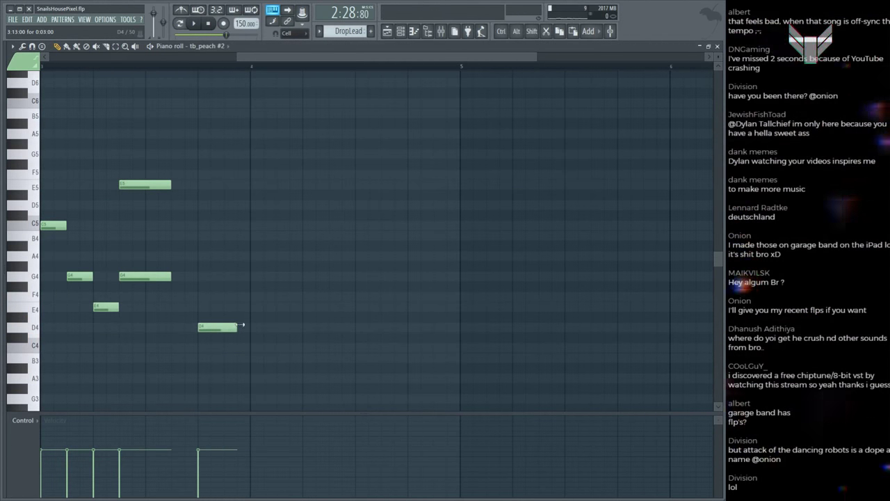
{"action": "key", "text": "F5"}
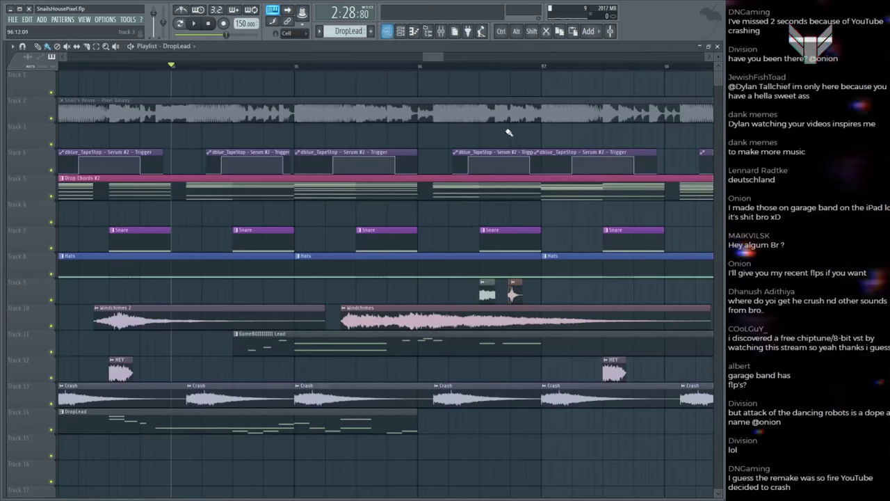
{"action": "left_click", "coordinate": [357, 66]}
{"action": "key", "text": "space"}
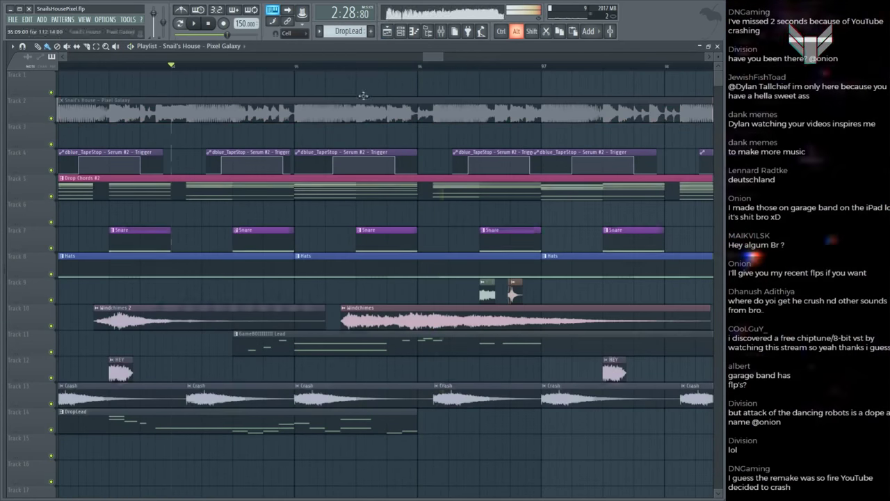
Step: Replay from around bar 95, then place a new higher note in the DropLead melody
{"action": "left_click", "coordinate": [357, 66]}
{"action": "scroll", "coordinate": [369, 112], "scroll_direction": "down", "scroll_amount": 2}
{"action": "left_click", "coordinate": [380, 113]}
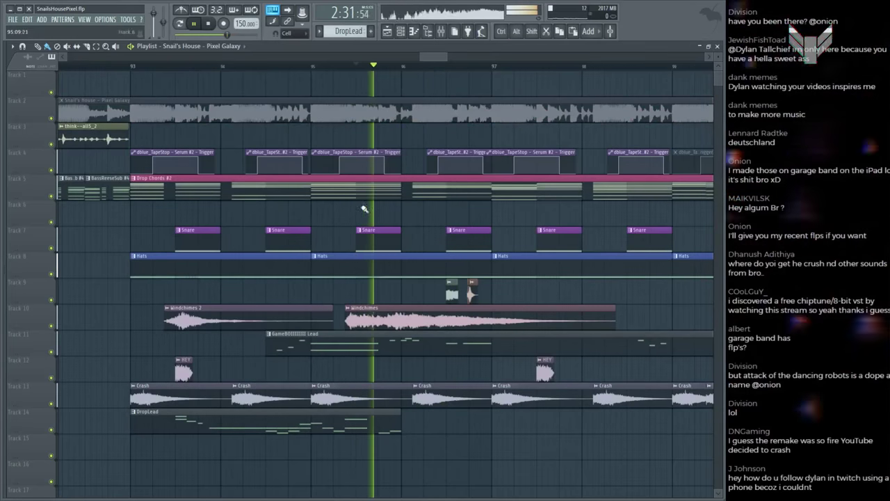
{"action": "left_click", "coordinate": [352, 426]}
{"action": "double_click", "coordinate": [351, 425]}
{"action": "left_click", "coordinate": [327, 230]}
{"action": "left_click_drag", "start_coordinate": [326, 230], "coordinate": [355, 205]}
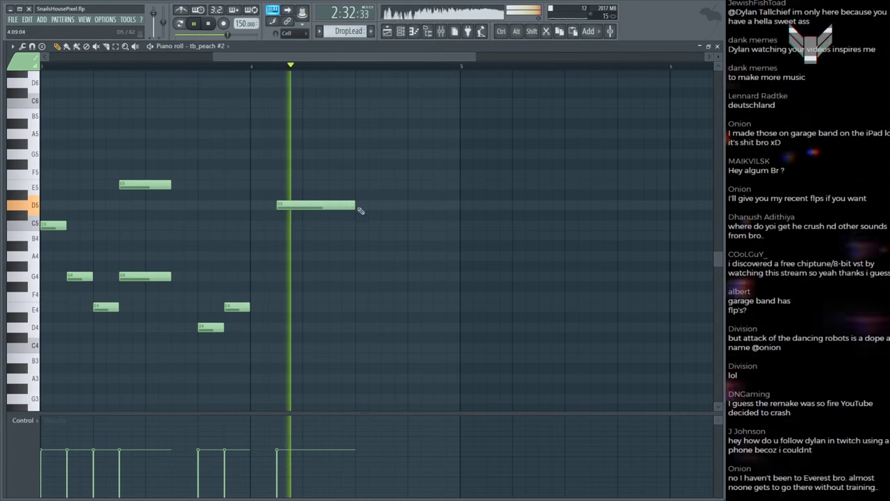
Step: Shorten the D5 note and add D5 and C5 notes after it in tb_peach #2
{"action": "key", "text": "F5"}
{"action": "left_click", "coordinate": [388, 103]}
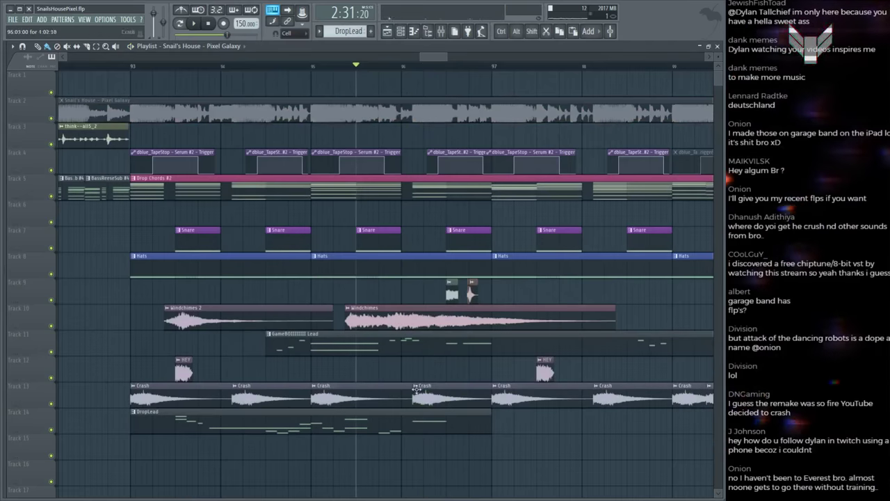
{"action": "key", "text": "F7"}
{"action": "key", "text": "space"}
{"action": "left_click_drag", "start_coordinate": [138, 203], "coordinate": [124, 204]}
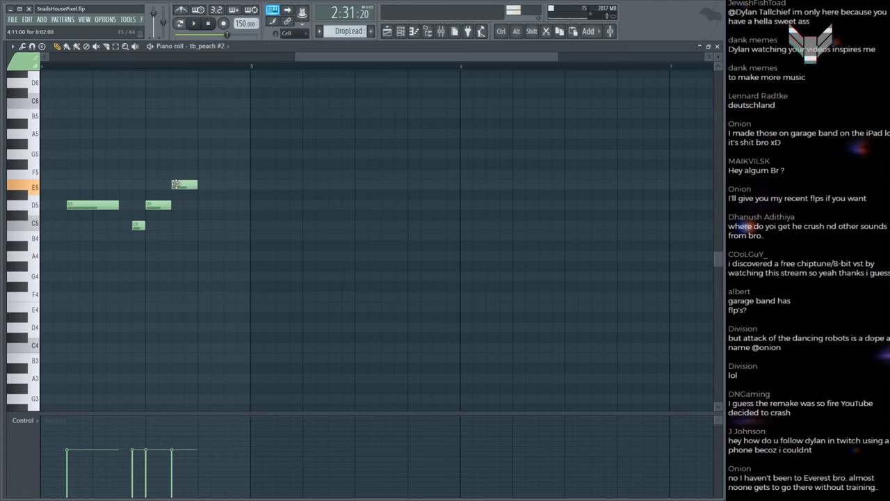
{"action": "left_click", "coordinate": [202, 207]}
{"action": "left_click", "coordinate": [226, 226]}
{"action": "scroll", "coordinate": [262, 77], "scroll_direction": "down", "scroll_amount": 2}
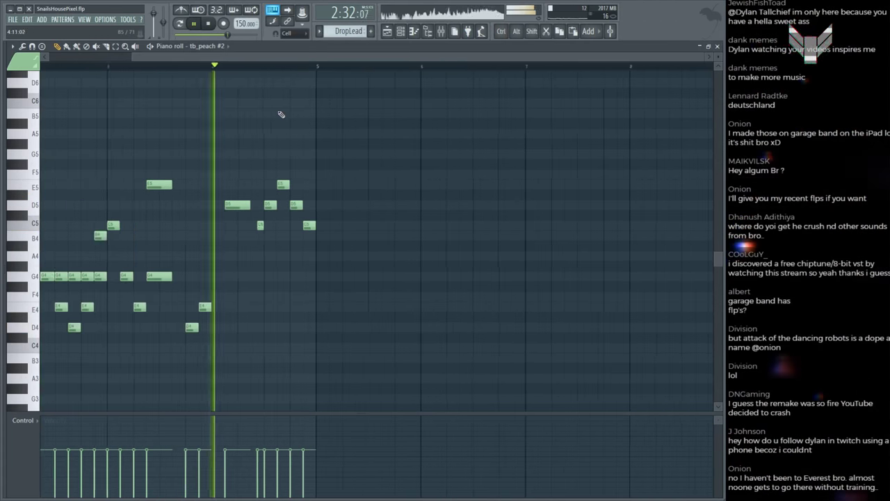
{"action": "scroll", "coordinate": [303, 72], "scroll_direction": "up", "scroll_amount": 2}
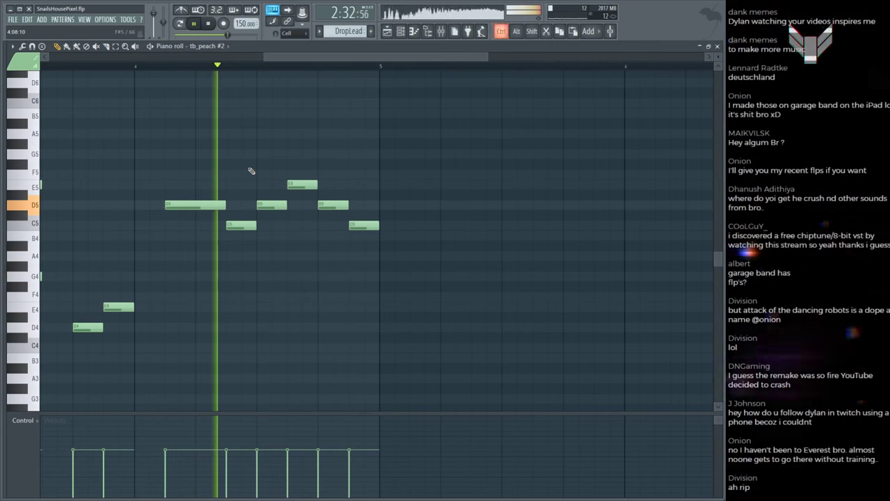
{"action": "scroll", "coordinate": [298, 60], "scroll_direction": "right", "scroll_amount": 5}
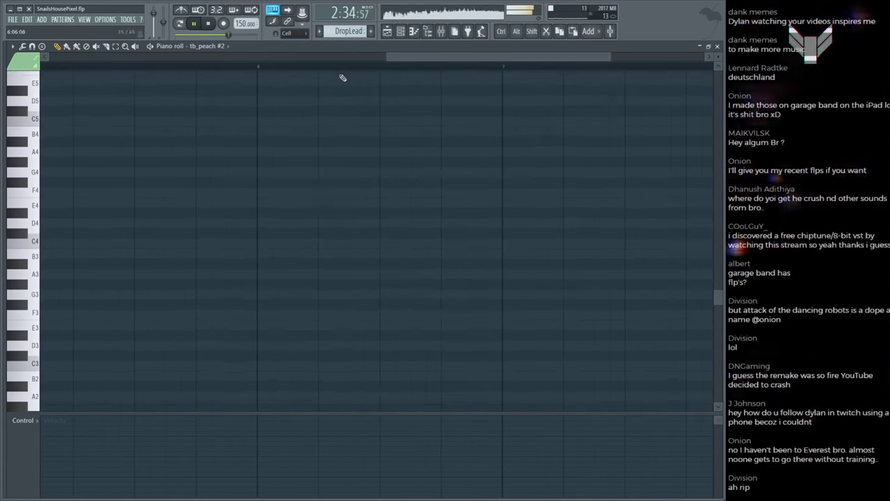
Step: Save the project and replay the reference passage around bars 93–96
{"action": "key", "text": "F5"}
{"action": "key", "text": "ctrl+s"}
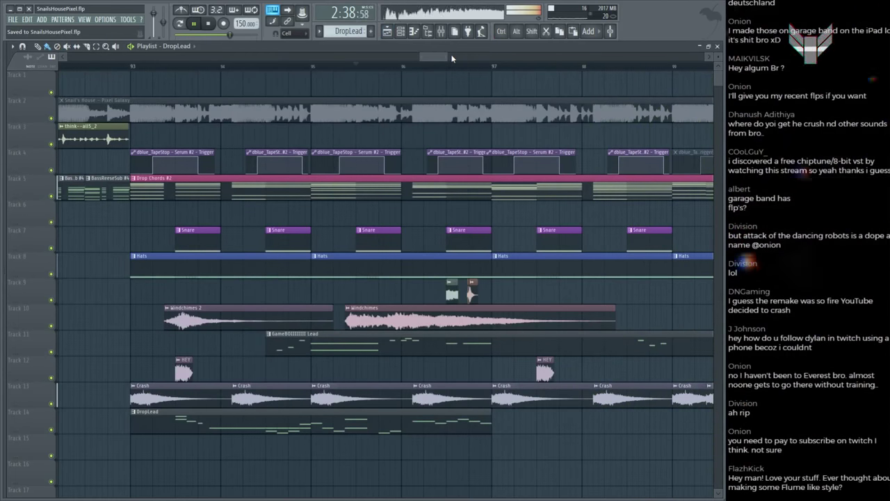
{"action": "left_click", "coordinate": [134, 68]}
{"action": "scroll", "coordinate": [378, 291], "scroll_direction": "down", "scroll_amount": 2}
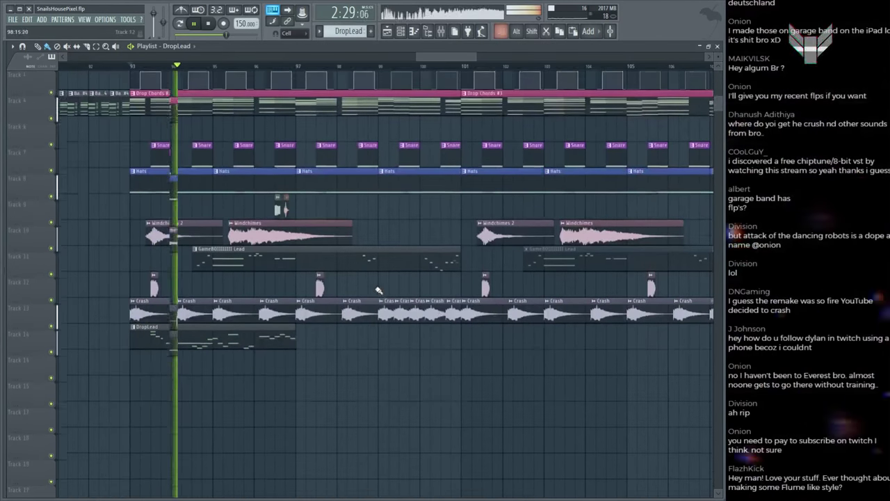
{"action": "scroll", "coordinate": [418, 375], "scroll_direction": "up", "scroll_amount": 3}
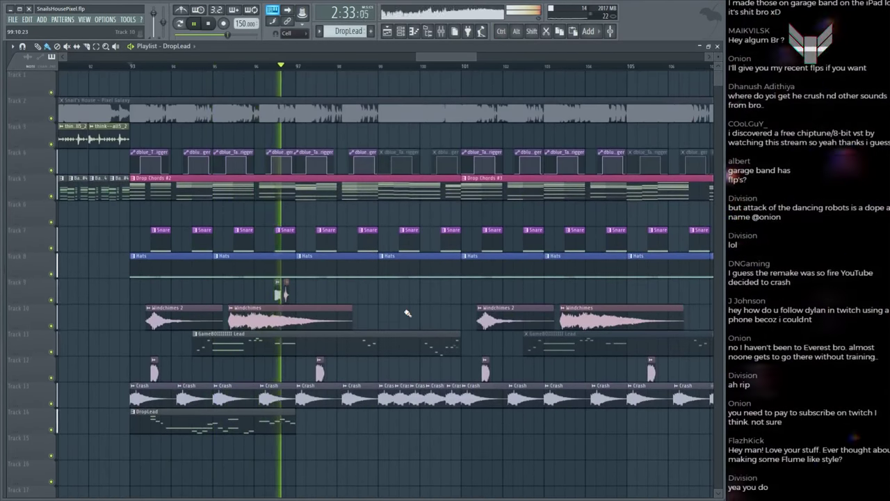
{"action": "scroll", "coordinate": [257, 121], "scroll_direction": "down", "scroll_amount": 2}
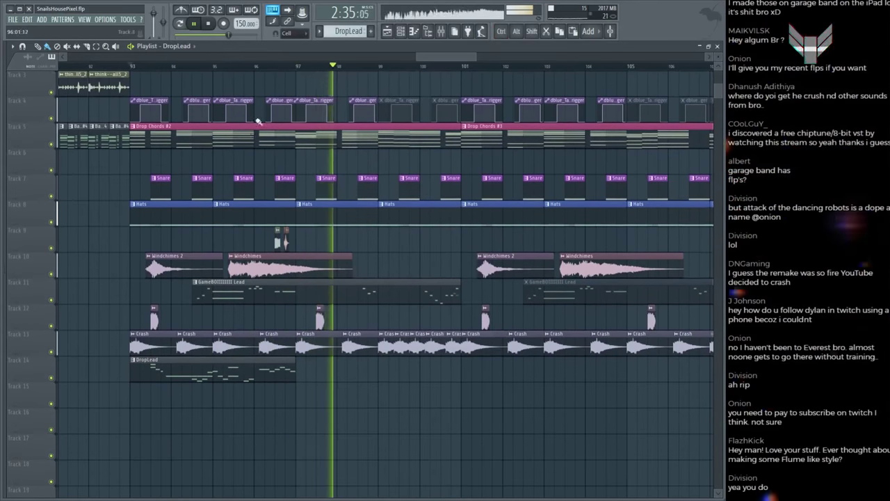
{"action": "scroll", "coordinate": [257, 121], "scroll_direction": "up", "scroll_amount": 2}
{"action": "left_click", "coordinate": [255, 108]}
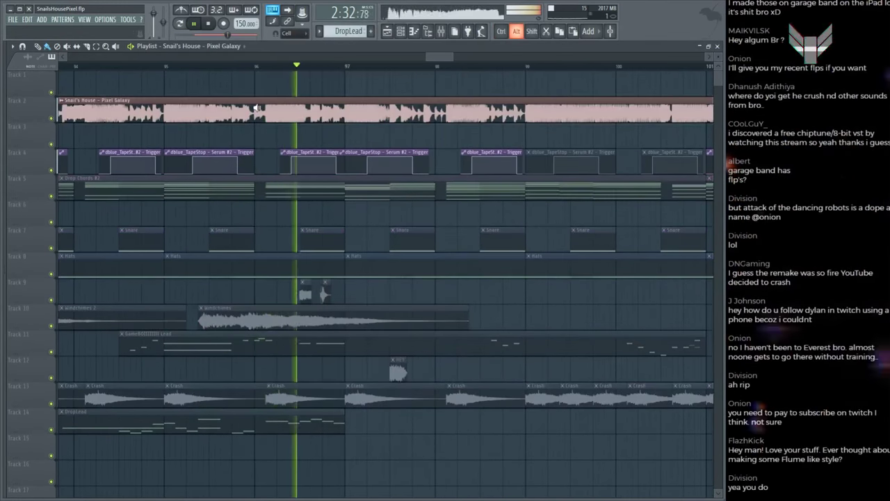
{"action": "left_click", "coordinate": [255, 108]}
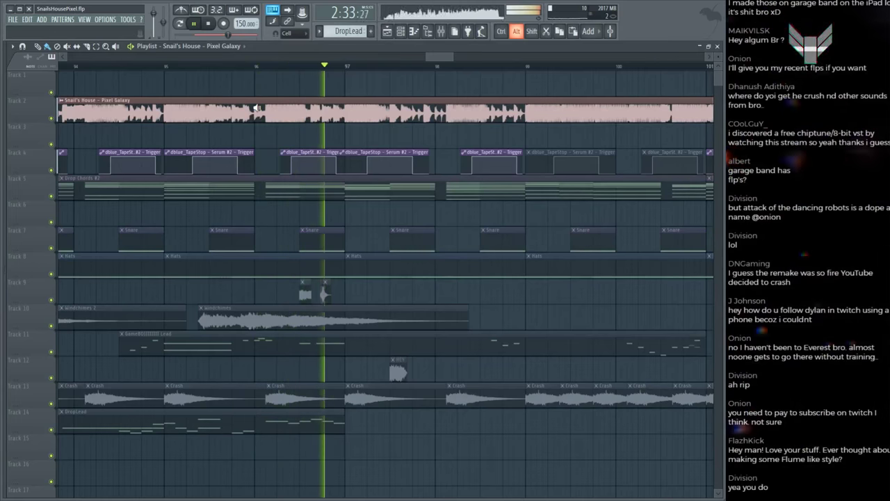
{"action": "left_click", "coordinate": [255, 108]}
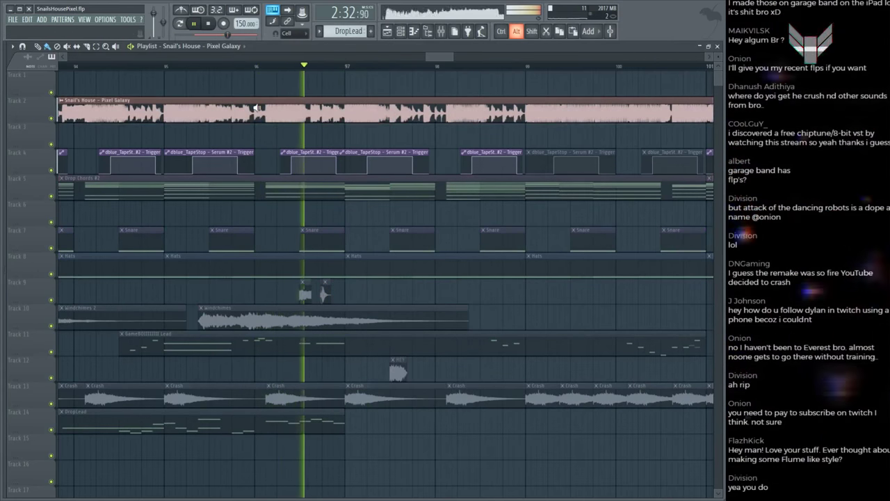
{"action": "key", "text": "space"}
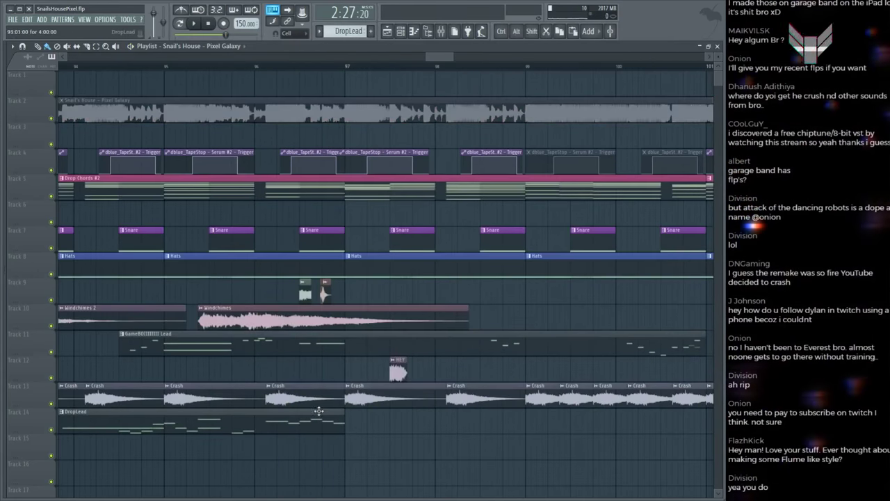
Step: Review the C5, A4 and G4 notes and lengthen the final C5 note in DropLead
{"action": "double_click", "coordinate": [318, 411]}
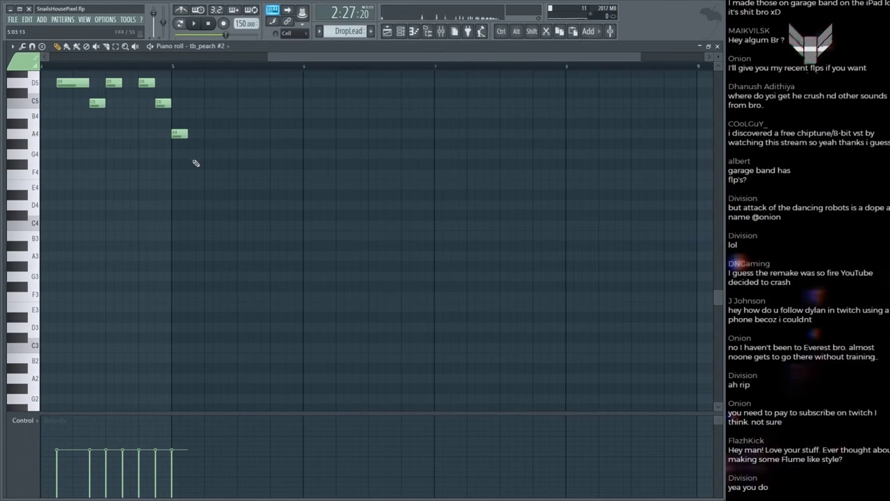
{"action": "scroll", "coordinate": [176, 71], "scroll_direction": "up", "scroll_amount": 2}
{"action": "key", "text": "space"}
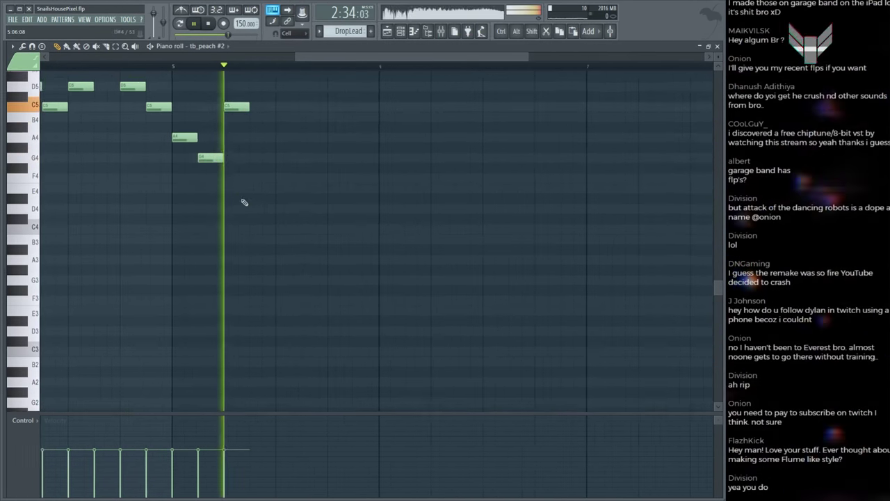
{"action": "key", "text": "space"}
{"action": "scroll", "coordinate": [177, 183], "scroll_direction": "up", "scroll_amount": 3}
{"action": "left_click_drag", "start_coordinate": [189, 159], "coordinate": [225, 245]}
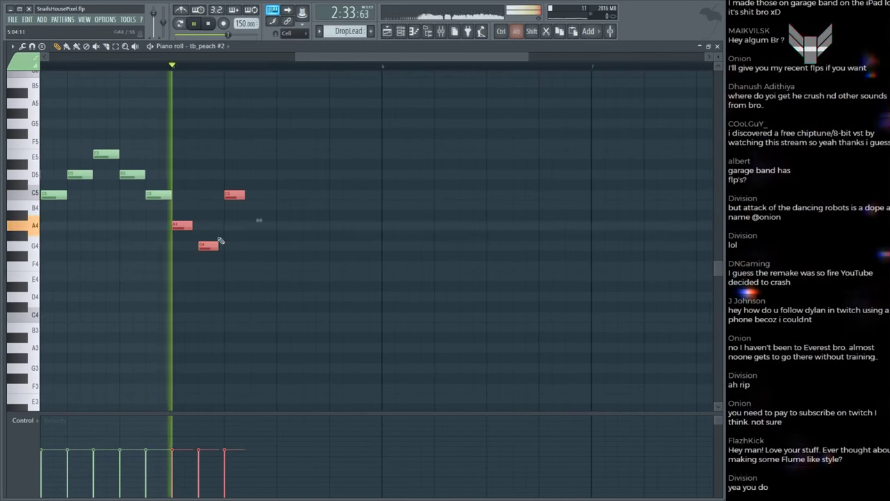
{"action": "key", "text": "space"}
{"action": "left_click", "coordinate": [163, 81]}
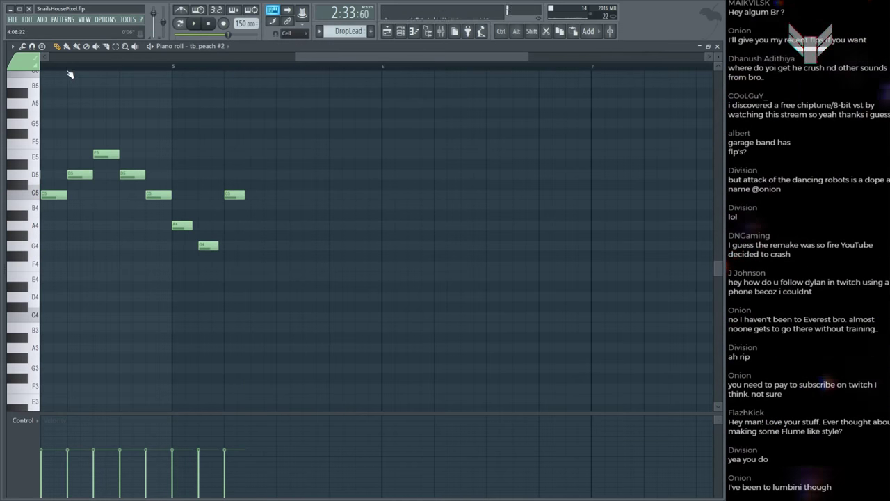
{"action": "key", "text": "space"}
{"action": "key", "text": "space"}
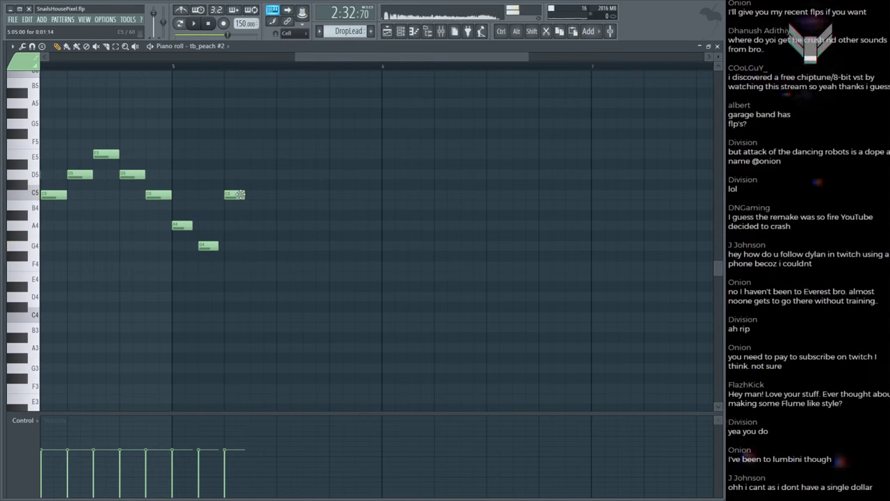
{"action": "left_click_drag", "start_coordinate": [245, 194], "coordinate": [304, 193]}
{"action": "key", "text": "space"}
{"action": "key", "text": "F5"}
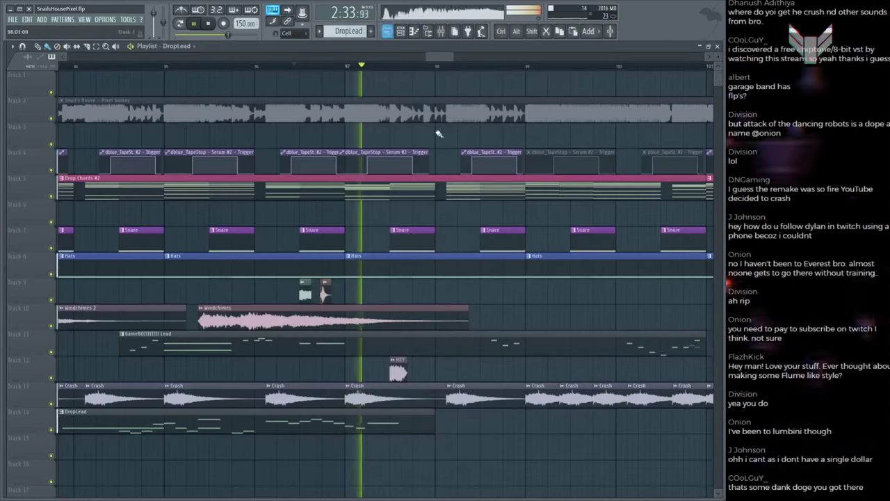
{"action": "key", "text": "space"}
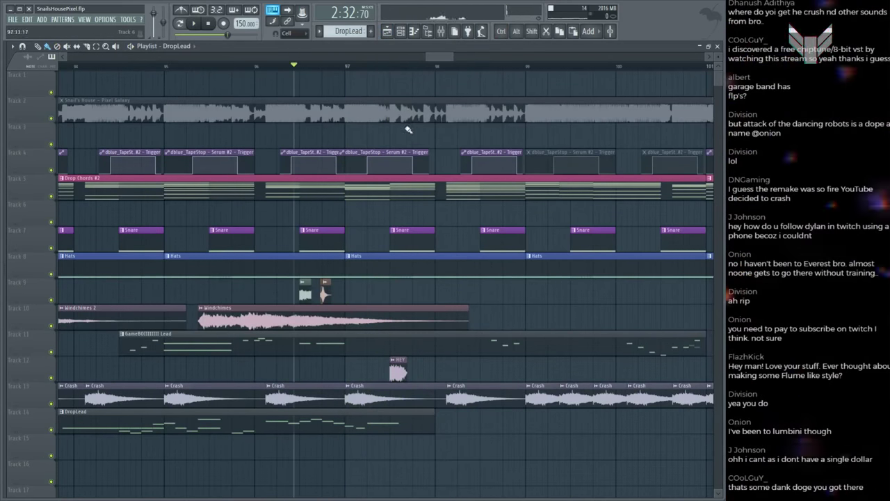
{"action": "scroll", "coordinate": [350, 59], "scroll_direction": "down", "scroll_amount": 2}
Step: Save the project and play back the arrangement
{"action": "key", "text": "ctrl+s"}
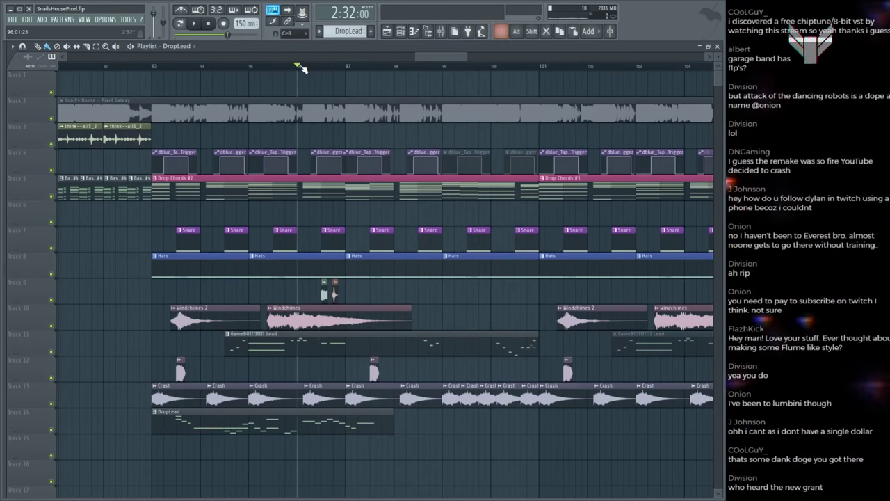
{"action": "key", "text": "space"}
{"action": "scroll", "coordinate": [302, 72], "scroll_direction": "down", "scroll_amount": 2}
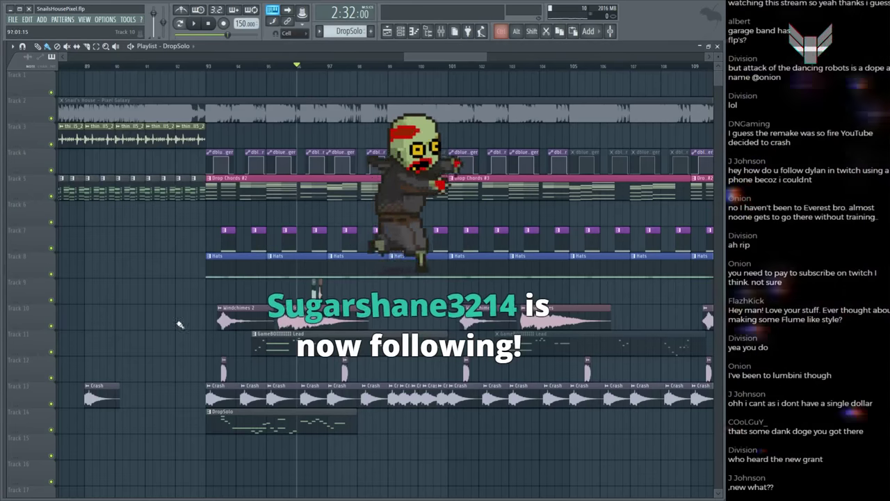
{"action": "key", "text": "ctrl"}
{"action": "key", "text": "ctrl+s"}
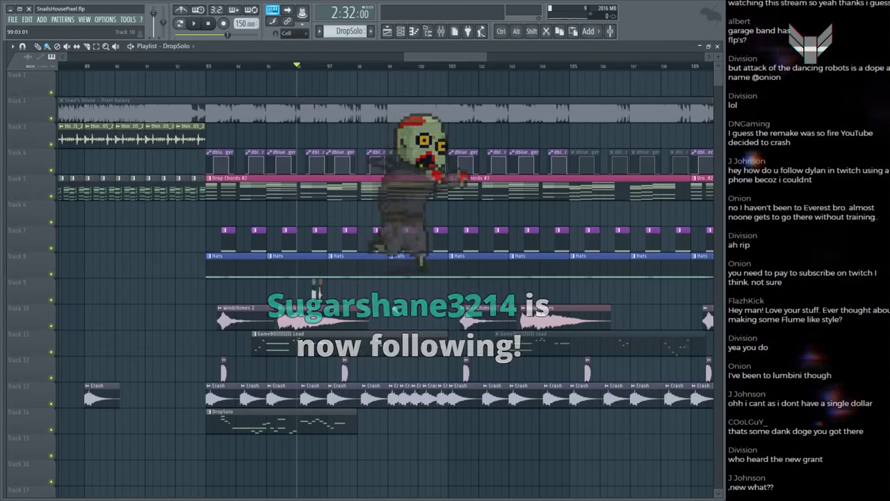
{"action": "key", "text": "space"}
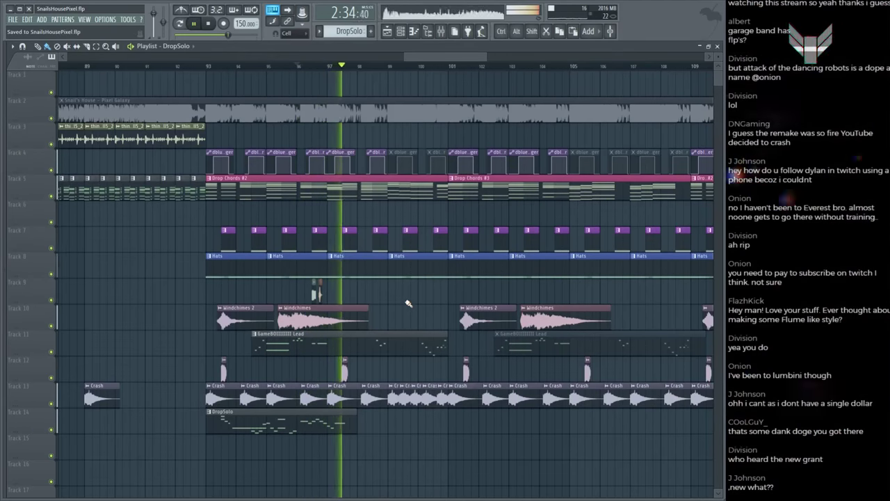
{"action": "key", "text": "ctrl"}
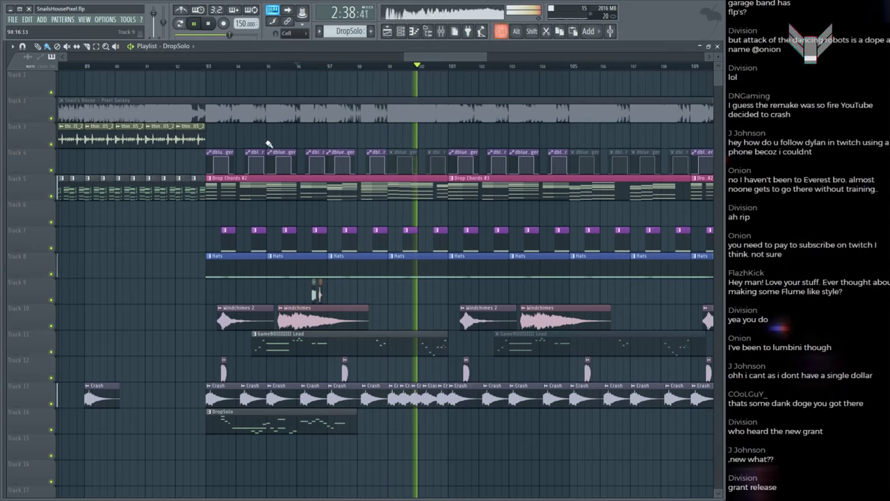
Step: Jump playback back to about bar 93 and save again
{"action": "left_click", "coordinate": [207, 68]}
{"action": "scroll", "coordinate": [180, 255], "scroll_direction": "down", "scroll_amount": 2}
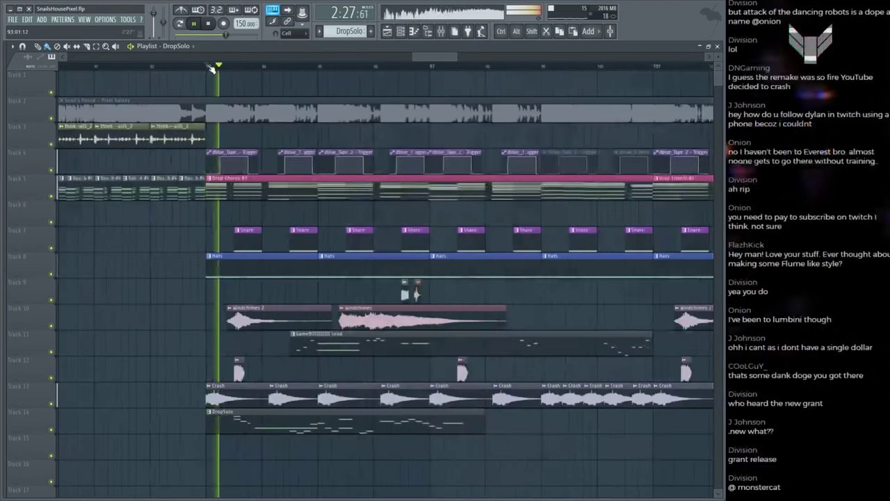
{"action": "scroll", "coordinate": [180, 255], "scroll_direction": "down", "scroll_amount": 1}
{"action": "scroll", "coordinate": [179, 255], "scroll_direction": "up", "scroll_amount": 1}
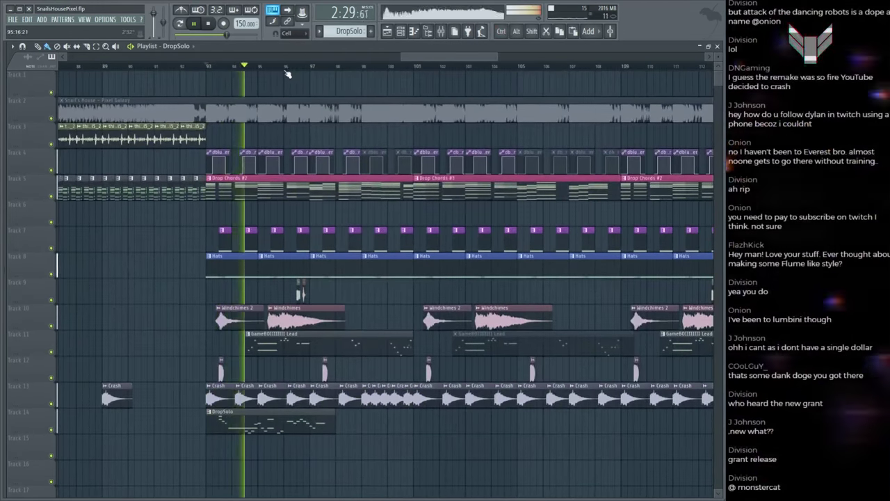
{"action": "scroll", "coordinate": [288, 70], "scroll_direction": "up", "scroll_amount": 2}
{"action": "key", "text": "ctrl+s"}
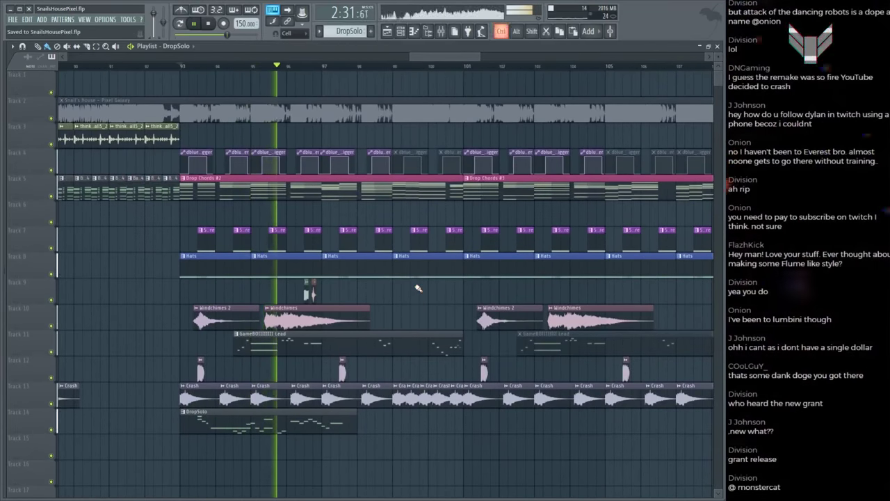
{"action": "scroll", "coordinate": [320, 68], "scroll_direction": "up", "scroll_amount": 2}
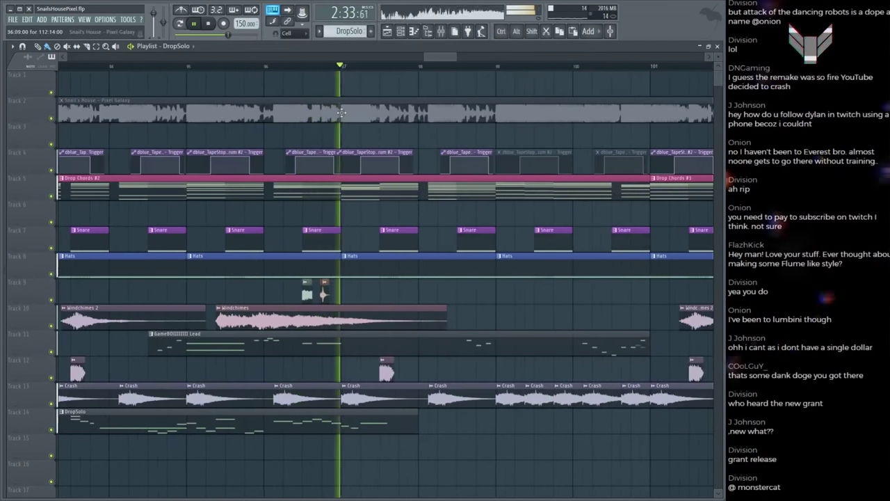
Step: Audition the Pixel Galaxy reference clip, then open the DropSolo clip on Track 14 in the piano roll
{"action": "left_click", "coordinate": [341, 113]}
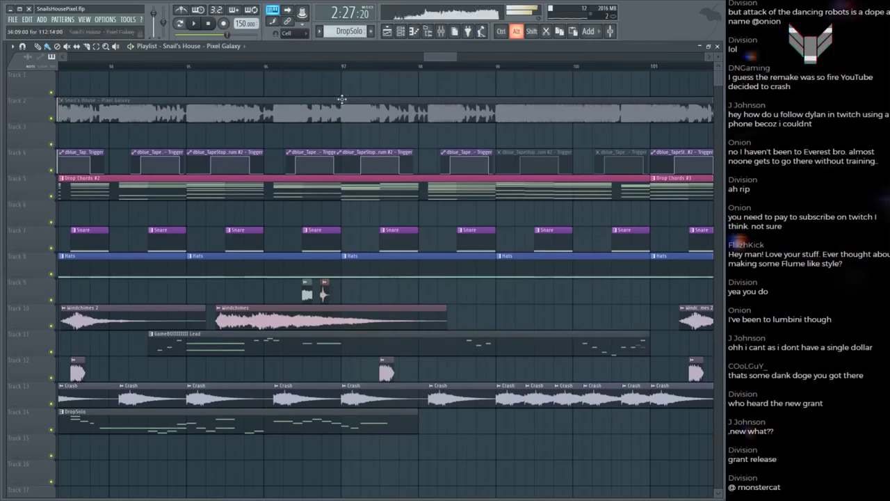
{"action": "scroll", "coordinate": [346, 67], "scroll_direction": "up", "scroll_amount": 2}
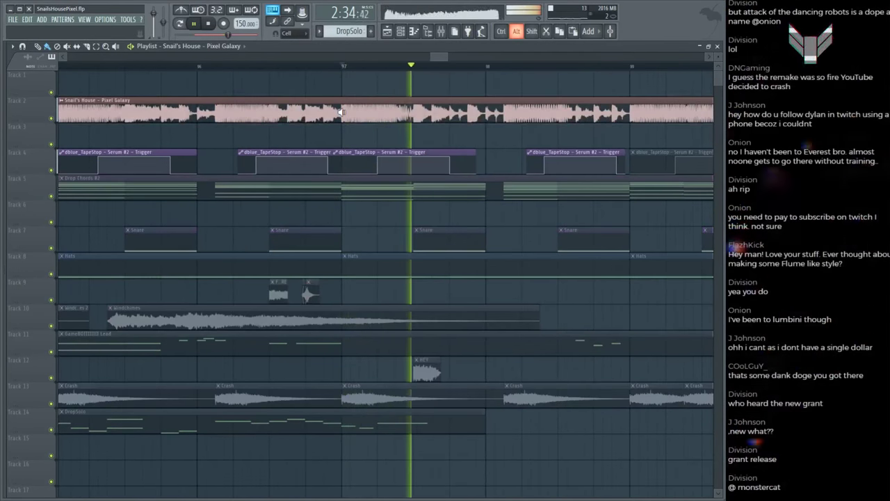
{"action": "key", "text": "space"}
{"action": "double_click", "coordinate": [398, 419]}
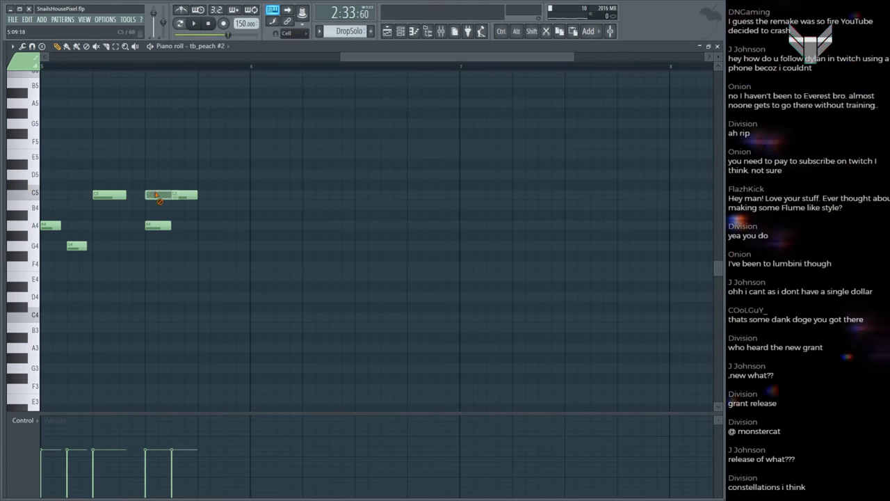
Step: Add a higher note to the tb_peach #2 melody and play the arrangement
{"action": "left_click", "coordinate": [151, 193], "text": "alt"}
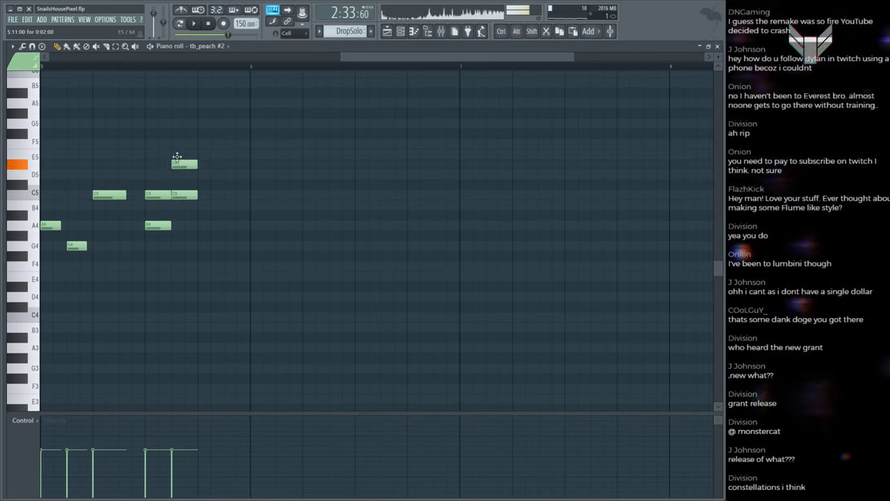
{"action": "key", "text": "F5"}
{"action": "key", "text": "space"}
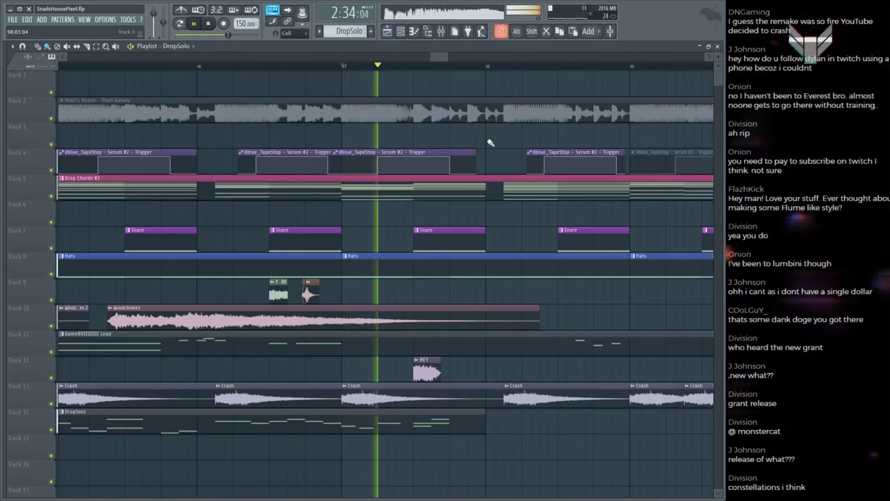
Step: Solo the Pixel Galaxy reference, DropSolo and tape-stop clips in turn to compare them
{"action": "left_click", "coordinate": [414, 112], "text": "alt"}
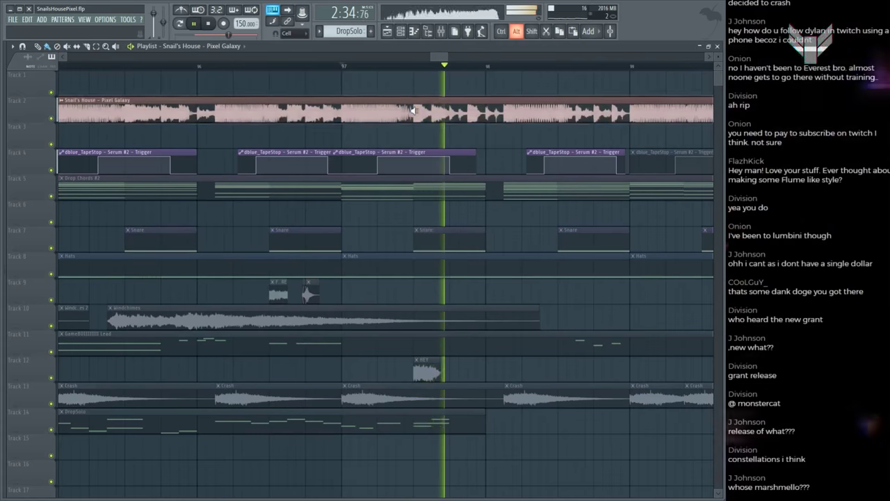
{"action": "left_click", "coordinate": [416, 420], "text": "alt"}
{"action": "left_click", "coordinate": [411, 117], "text": "alt"}
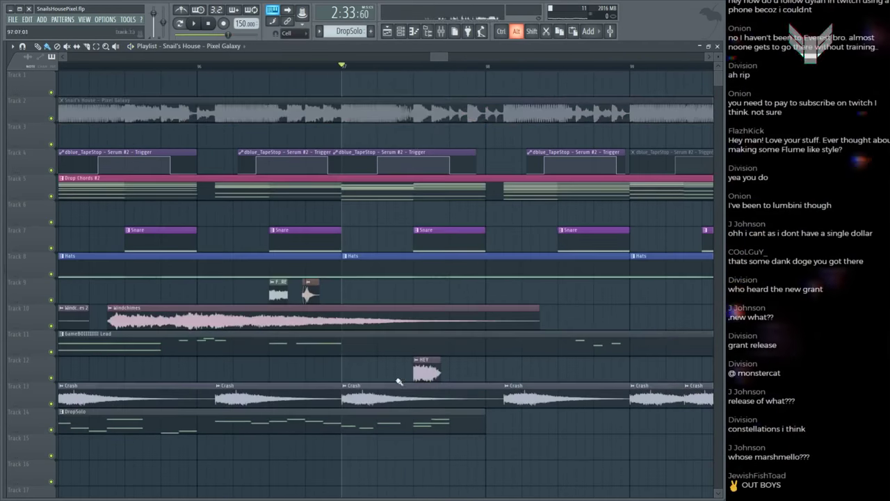
{"action": "left_click", "coordinate": [433, 416], "text": "alt"}
{"action": "left_click", "coordinate": [459, 106], "text": "alt"}
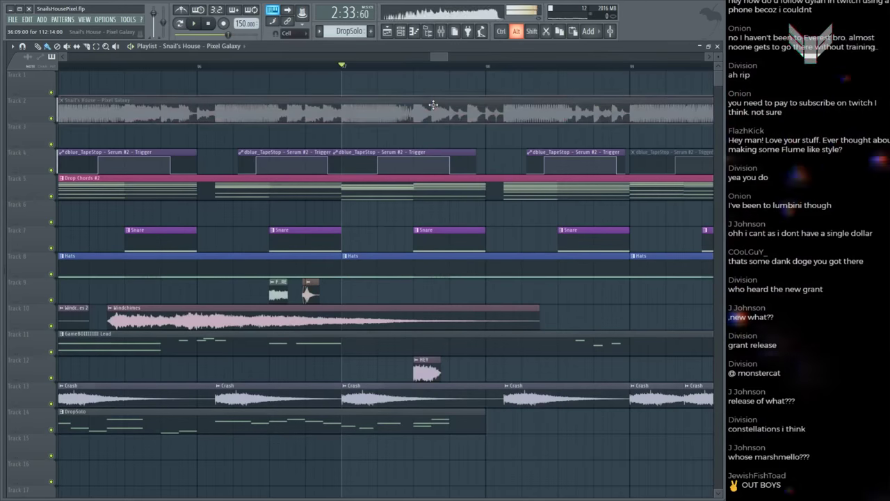
{"action": "left_click", "coordinate": [400, 153], "text": "alt"}
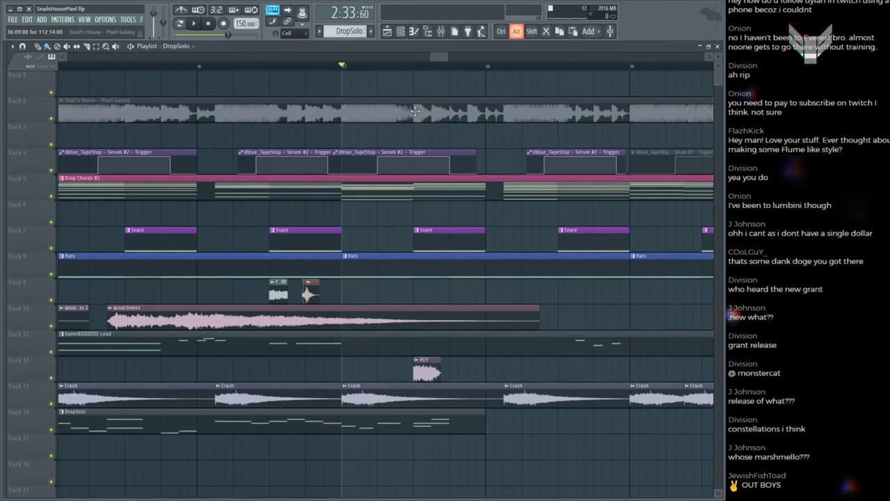
{"action": "left_click", "coordinate": [415, 111], "text": "alt"}
Step: Reopen the DropSolo melody, select four of its notes and audition them
{"action": "double_click", "coordinate": [411, 430]}
{"action": "left_click_drag", "start_coordinate": [146, 131], "coordinate": [215, 254]}
{"action": "key", "text": "space"}
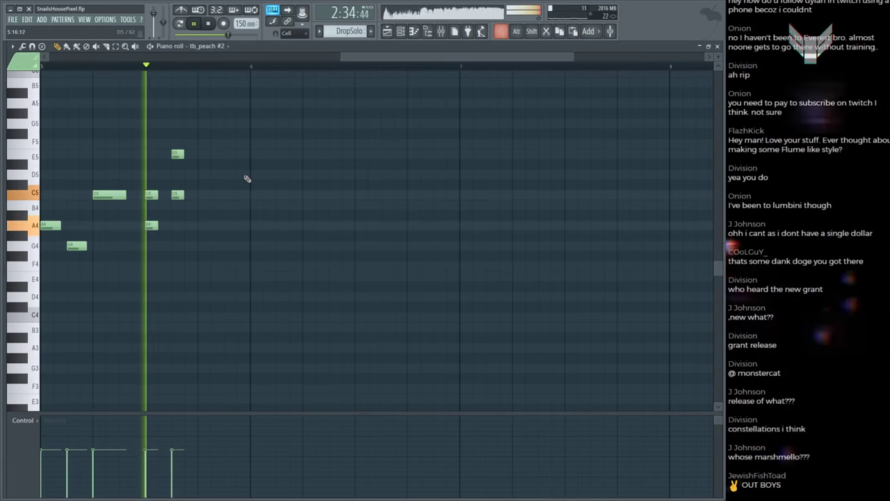
{"action": "key", "text": "F5"}
{"action": "key", "text": "space"}
{"action": "key", "text": "space"}
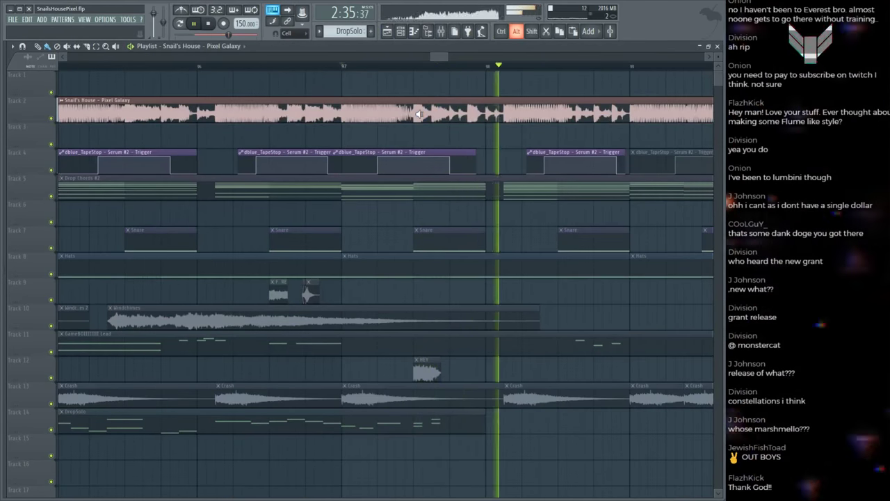
Step: Select the E5 and C5 notes and duplicate the pair later in the bar
{"action": "key", "text": "space"}
{"action": "key", "text": "F7"}
{"action": "left_click_drag", "start_coordinate": [171, 171], "coordinate": [236, 197]}
{"action": "key", "text": "space"}
{"action": "key", "text": "F5"}
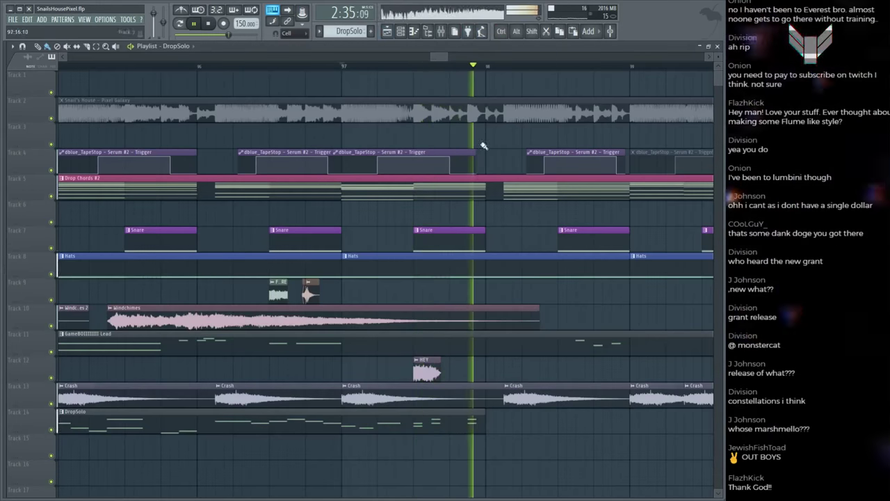
Step: Draw a long D5 note at the phrase end and lower its velocity to 78%
{"action": "key", "text": "space"}
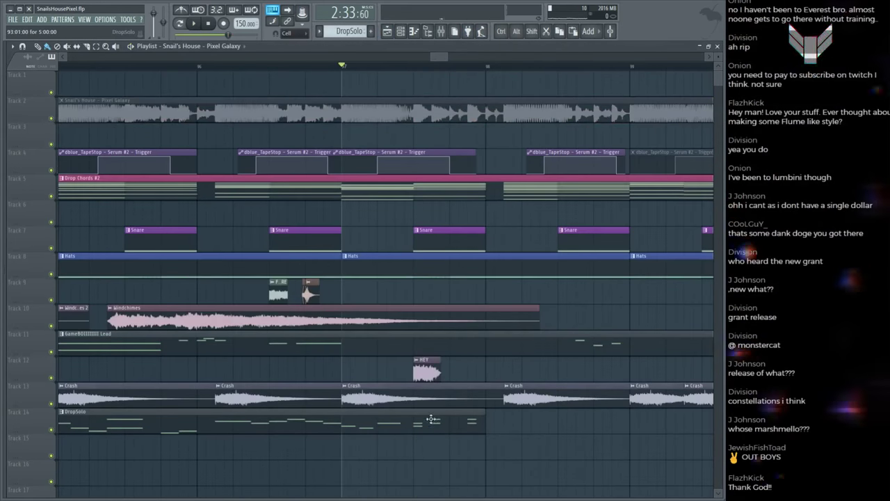
{"action": "key", "text": "F7"}
{"action": "left_click_drag", "start_coordinate": [271, 213], "coordinate": [320, 177]}
{"action": "key", "text": "space"}
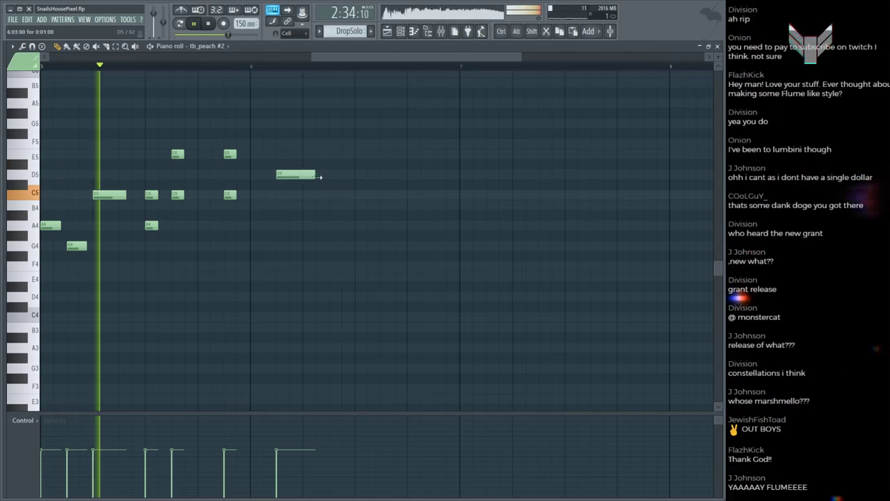
{"action": "scroll", "coordinate": [334, 95], "scroll_direction": "down", "scroll_amount": 3}
{"action": "scroll", "coordinate": [354, 170], "scroll_direction": "down", "scroll_amount": 1}
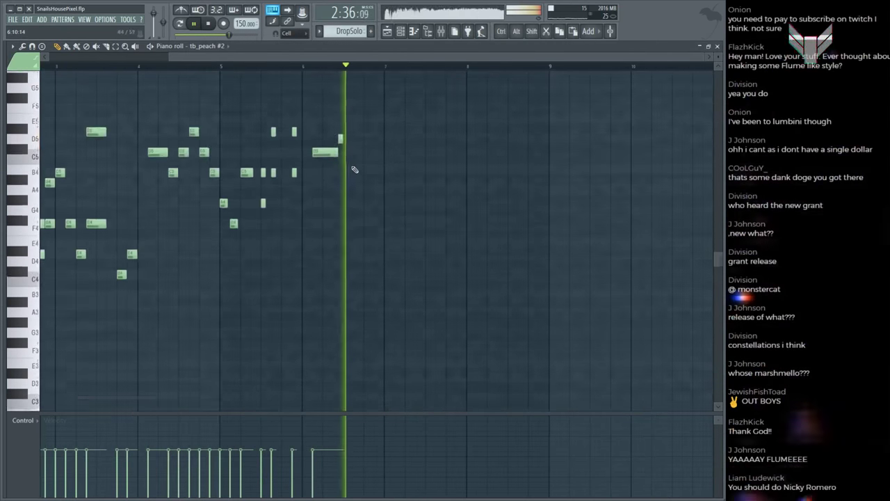
{"action": "key", "text": "space"}
{"action": "scroll", "coordinate": [411, 221], "scroll_direction": "up", "scroll_amount": 3}
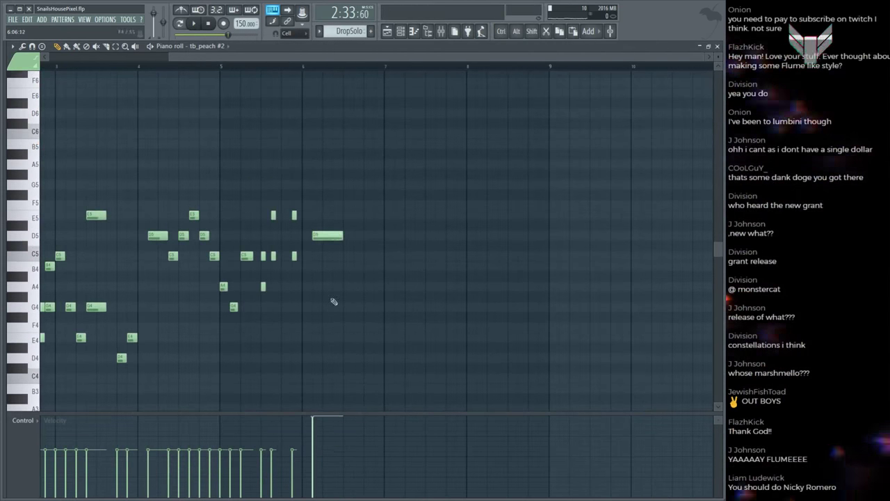
{"action": "left_click_drag", "start_coordinate": [313, 459], "coordinate": [313, 435]}
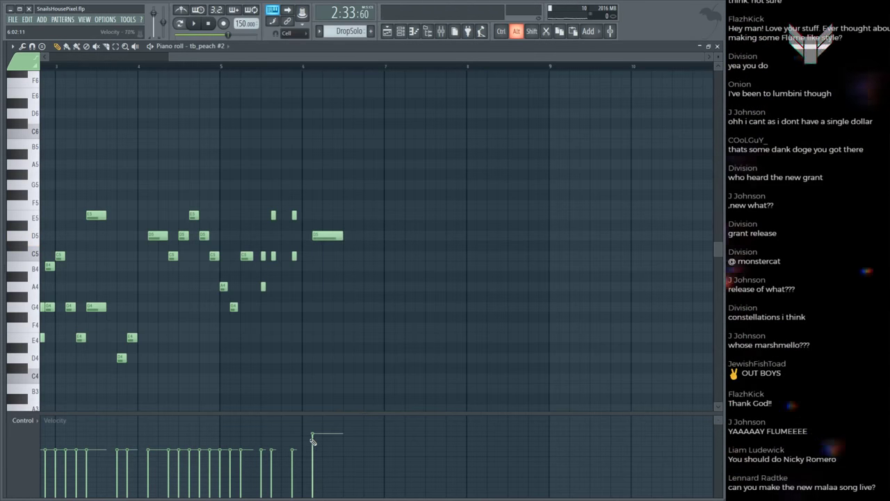
{"action": "key", "text": "alt"}
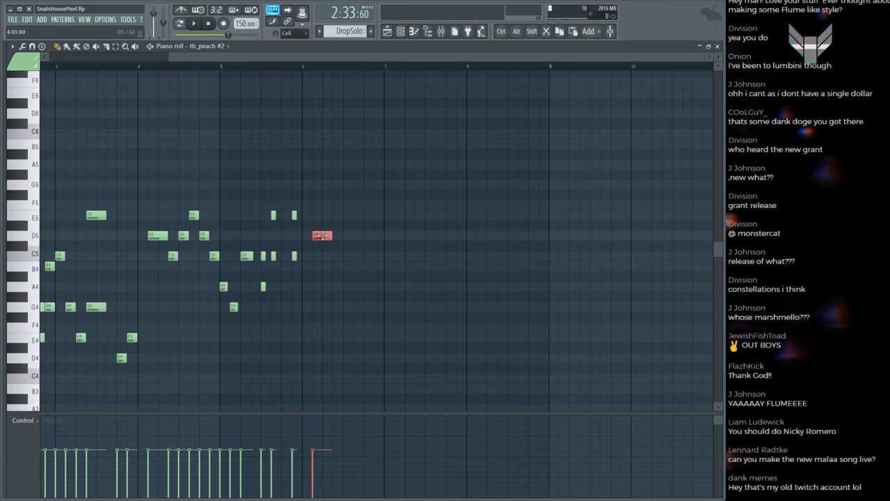
Step: Play the edited melody and return to the full DropSolo arrangement
{"action": "key", "text": "space"}
{"action": "key", "text": "F5"}
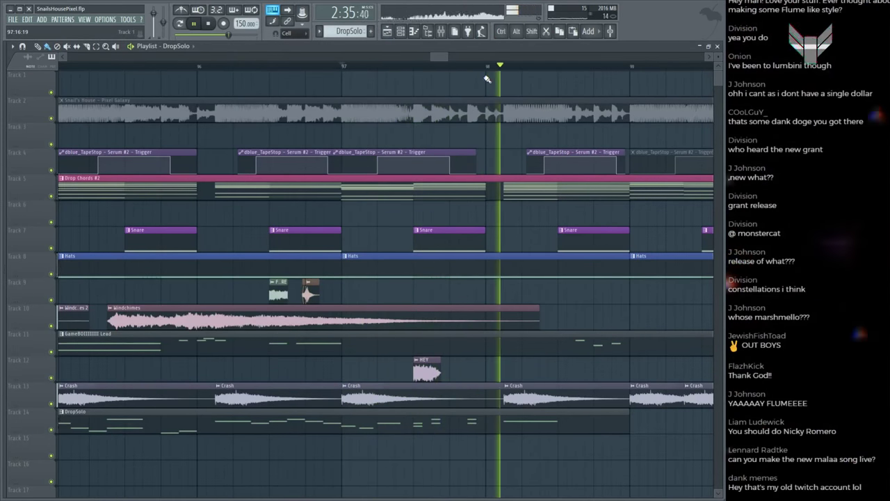
{"action": "scroll", "coordinate": [502, 56], "scroll_direction": "down", "scroll_amount": 10}
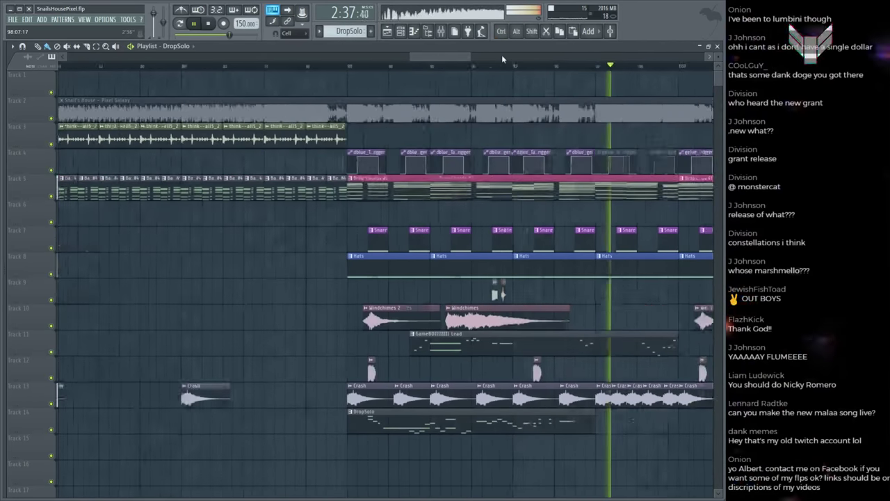
{"action": "scroll", "coordinate": [502, 55], "scroll_direction": "down", "scroll_amount": 5}
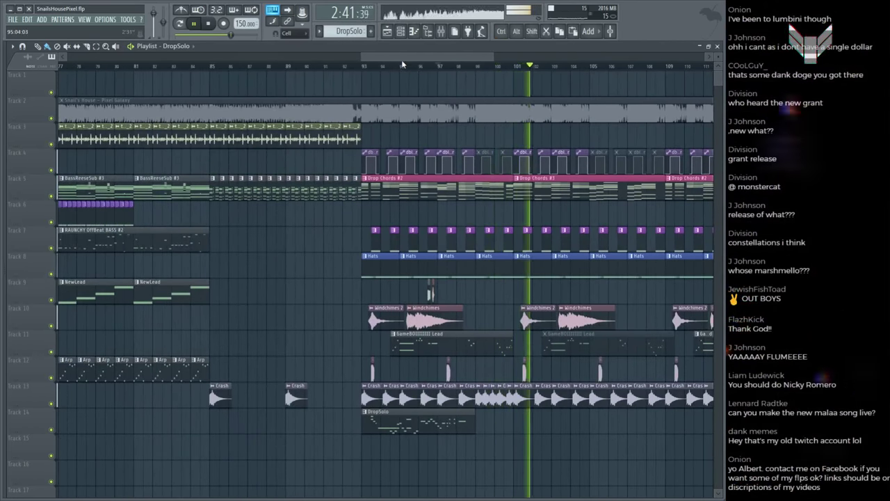
Step: Save the project and play the arrangement around bar 98 with the reference soloed
{"action": "key", "text": "space"}
{"action": "scroll", "coordinate": [367, 65], "scroll_direction": "down", "scroll_amount": 3}
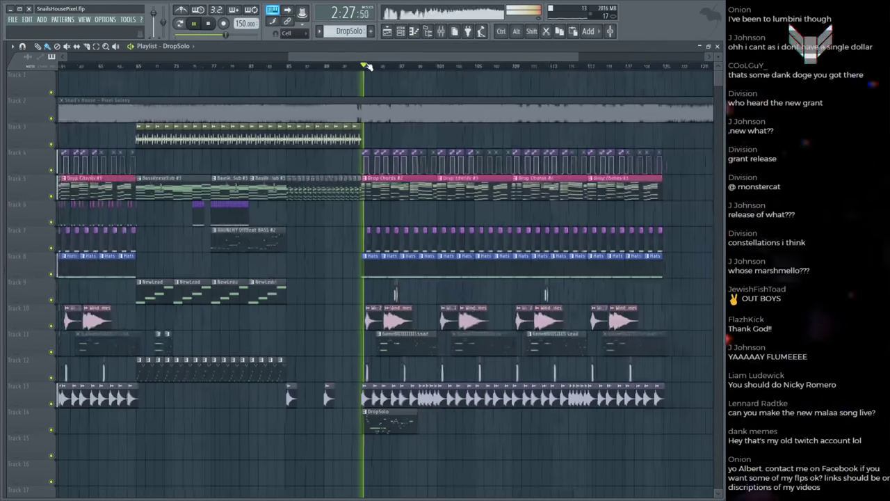
{"action": "key", "text": "ctrl+s"}
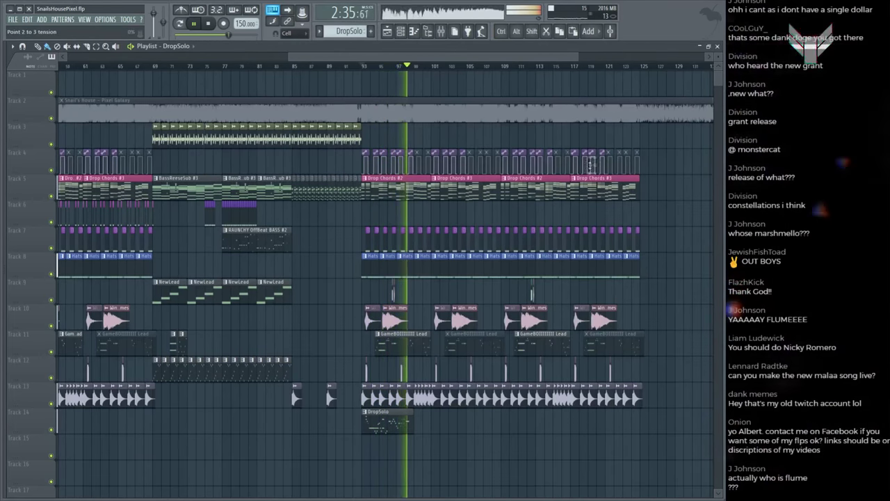
{"action": "scroll", "coordinate": [420, 75], "scroll_direction": "up", "scroll_amount": 6, "text": "ctrl"}
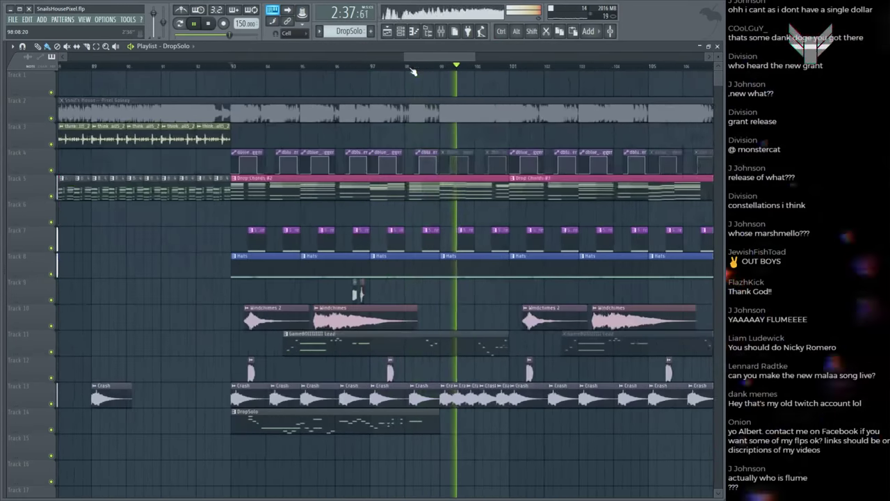
{"action": "left_click", "coordinate": [471, 106], "text": "alt"}
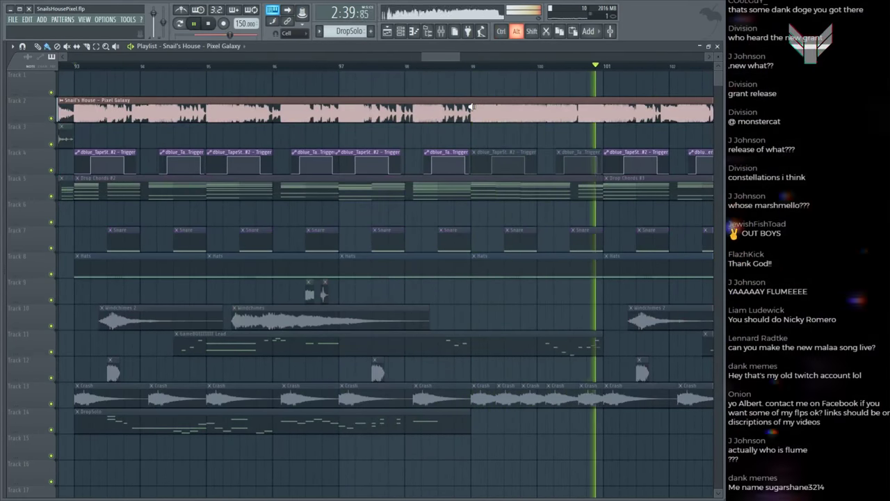
{"action": "key", "text": "space"}
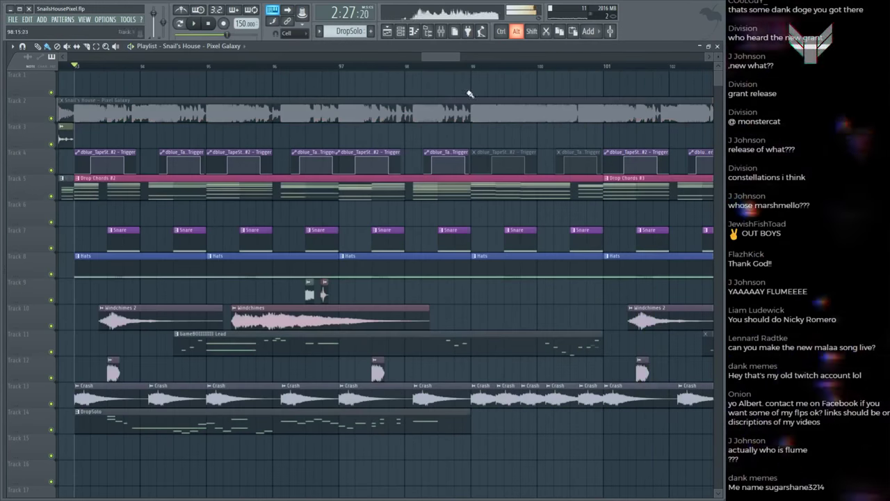
{"action": "scroll", "coordinate": [441, 65], "scroll_direction": "down", "scroll_amount": 2, "text": "ctrl"}
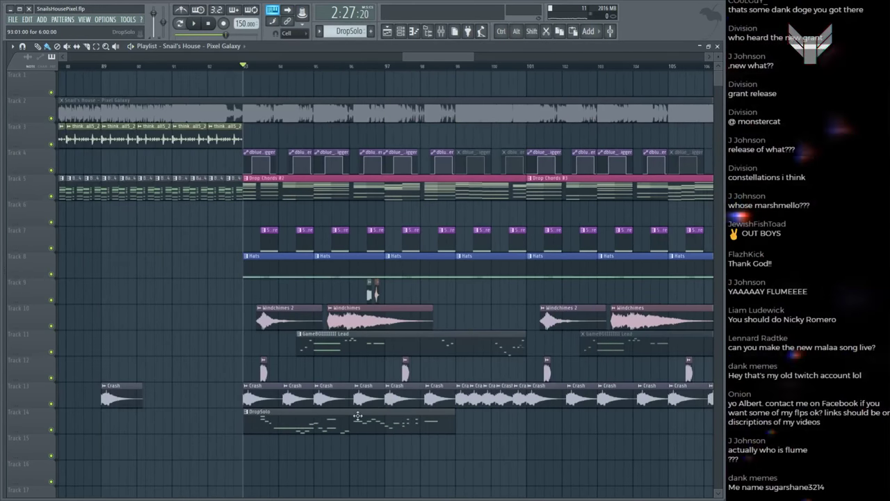
Step: Shift-drag a DropSolo copy to bar 101 on Track 14, save, and play it from bar 93
{"action": "left_click_drag", "start_coordinate": [358, 416], "coordinate": [621, 419], "text": "shift"}
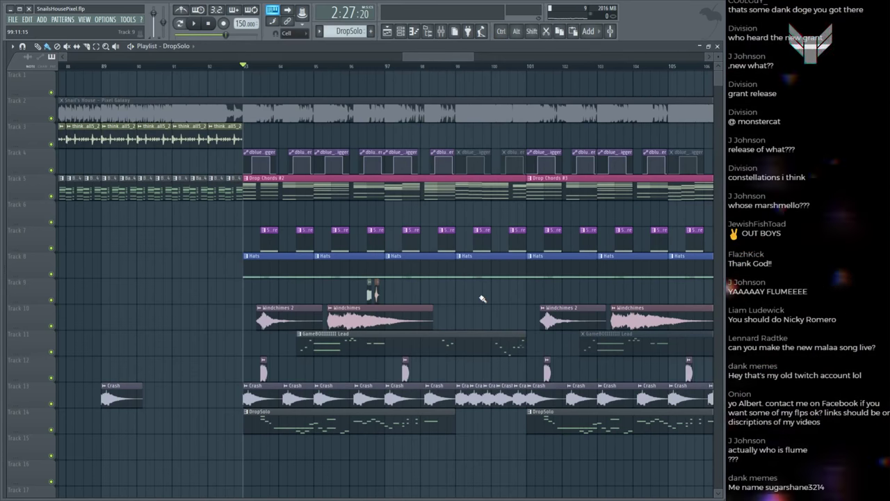
{"action": "key", "text": "ctrl+s"}
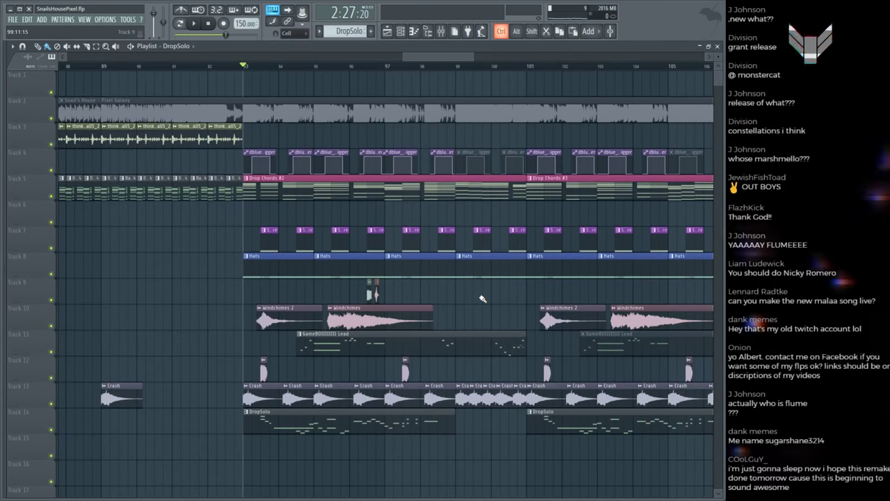
{"action": "key", "text": "space"}
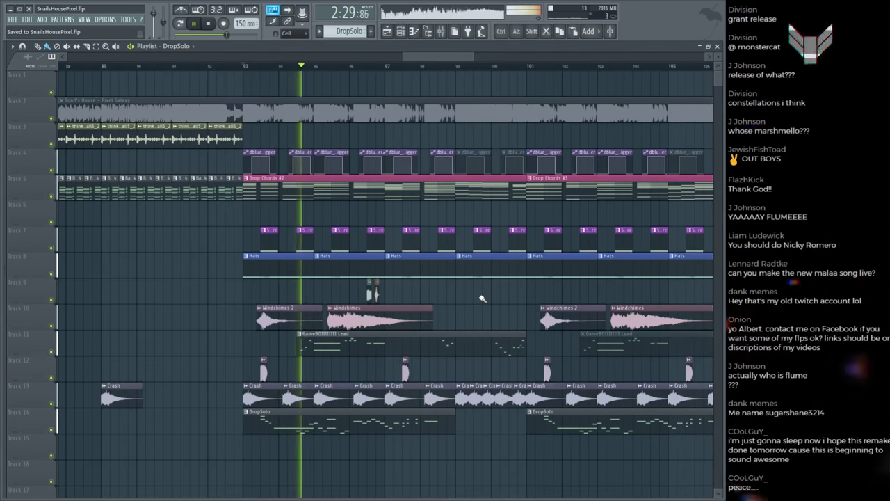
{"action": "key", "text": "ctrl"}
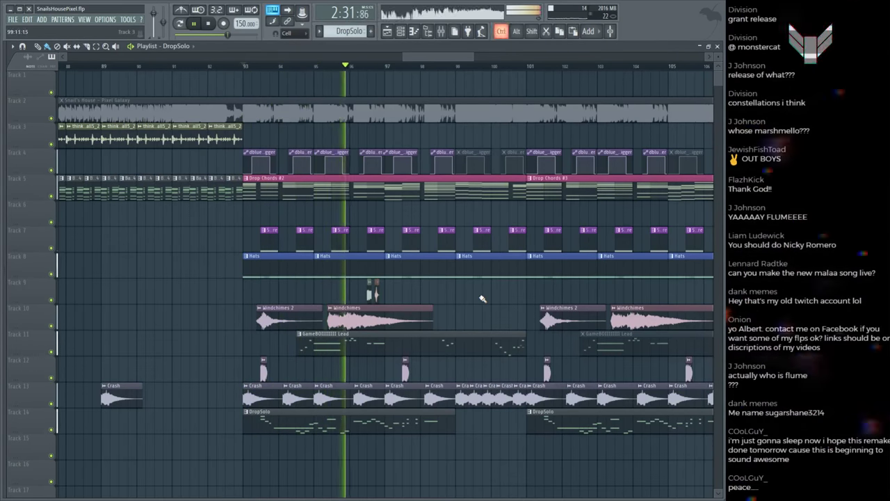
{"action": "scroll", "coordinate": [432, 90], "scroll_direction": "down", "scroll_amount": 5}
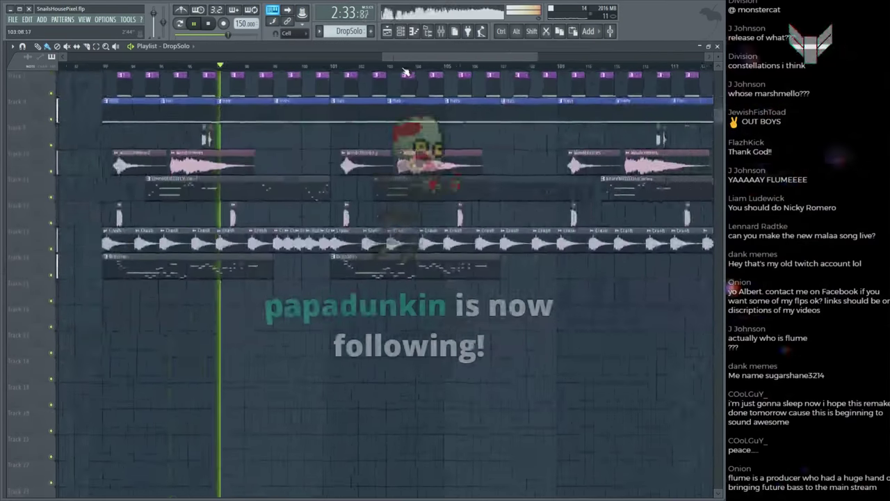
{"action": "key", "text": "space"}
{"action": "scroll", "coordinate": [389, 107], "scroll_direction": "up", "scroll_amount": 2}
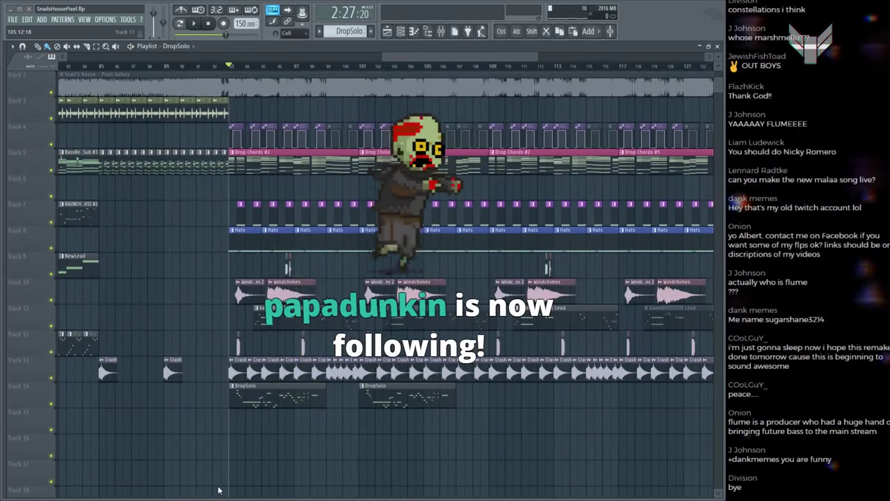
Step: Put Fruity Parametric EQ 2 in slot 5 of tb_peach #2, boost band 4, high-pass band 1
{"action": "key", "text": "F9"}
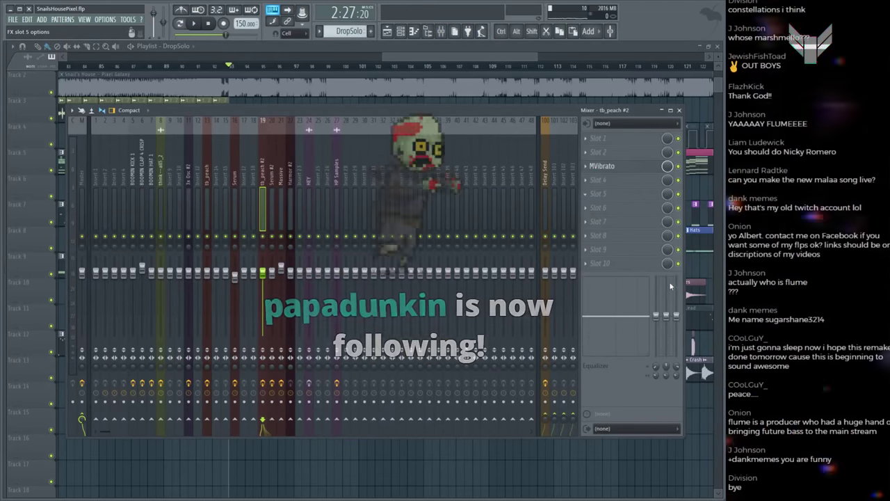
{"action": "mouse_move", "coordinate": [117, 164]}
{"action": "left_mouse_down"}
{"action": "mouse_move", "coordinate": [117, 142]}
{"action": "mouse_move", "coordinate": [114, 158]}
{"action": "left_mouse_up"}
{"action": "key", "text": "space"}
{"action": "scroll", "coordinate": [232, 219], "scroll_direction": "down", "scroll_amount": 2}
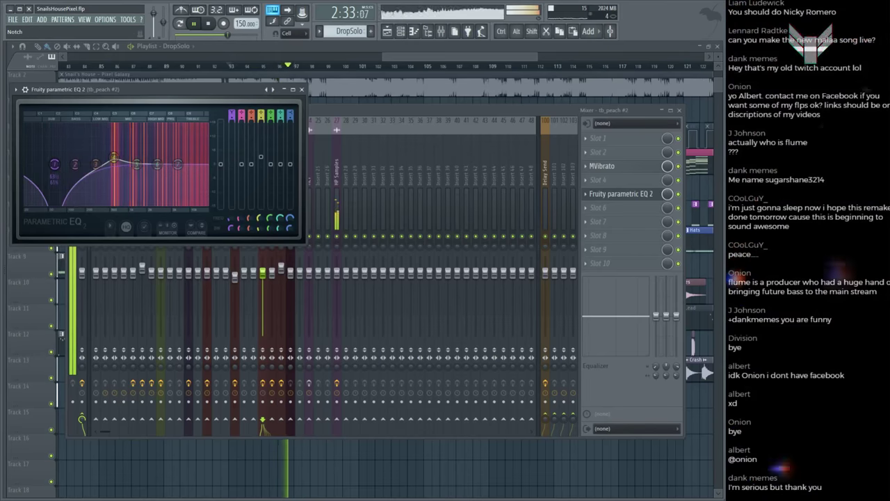
{"action": "scroll", "coordinate": [232, 221], "scroll_direction": "down", "scroll_amount": 1}
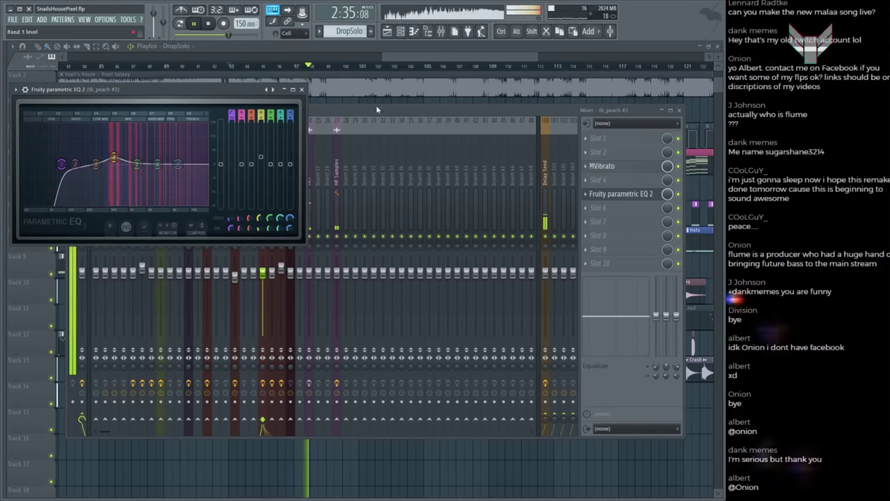
Step: Close the mixer, save the project and stop playback in the Playlist
{"action": "left_click", "coordinate": [458, 58]}
{"action": "key", "text": "ctrl+s"}
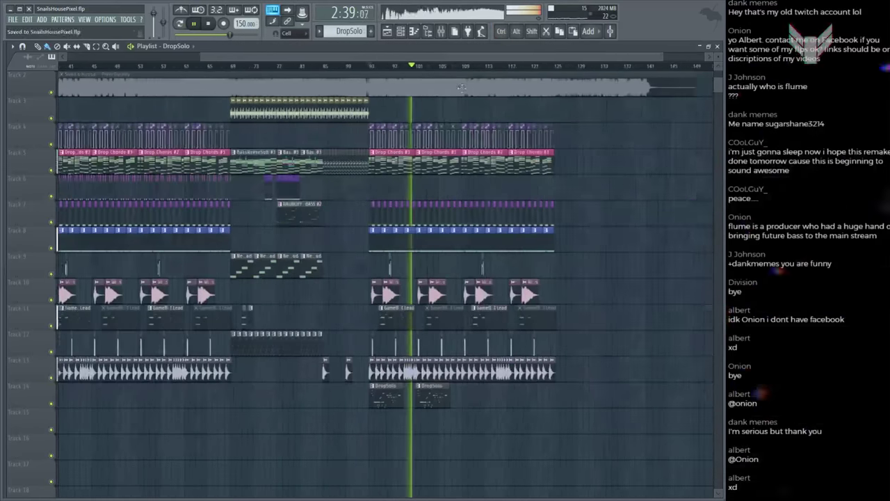
{"action": "scroll", "coordinate": [462, 88], "scroll_direction": "down", "scroll_amount": 1}
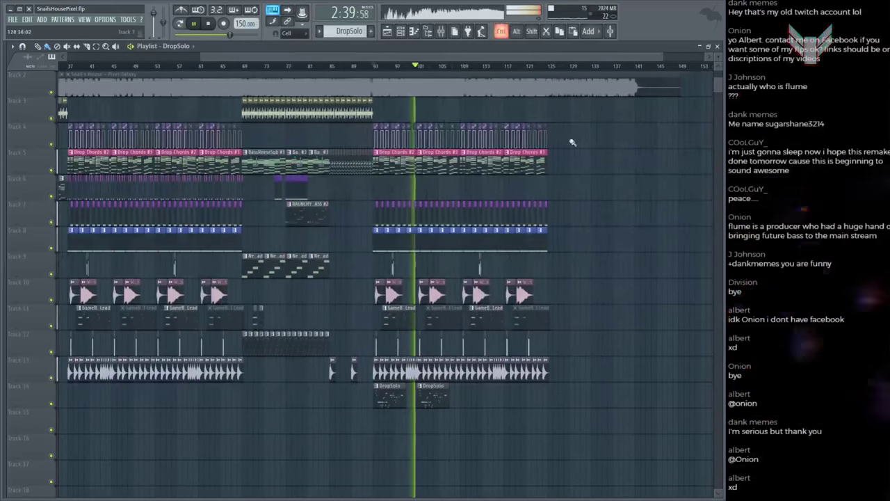
{"action": "left_click", "coordinate": [542, 85]}
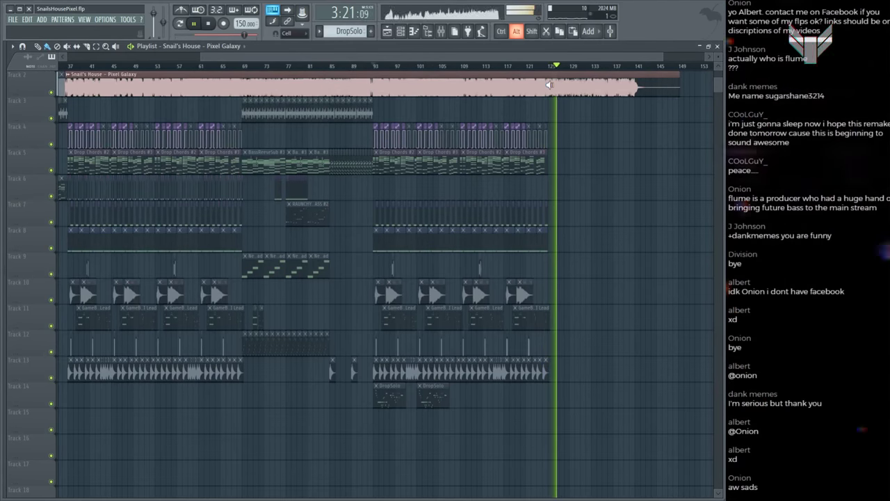
{"action": "key", "text": "space"}
Step: Paint a RAUNCHY OffBeat BASS #2 clip on Track 6 at bar 125 and play from there
{"action": "left_click", "coordinate": [306, 212]}
{"action": "left_click", "coordinate": [587, 201]}
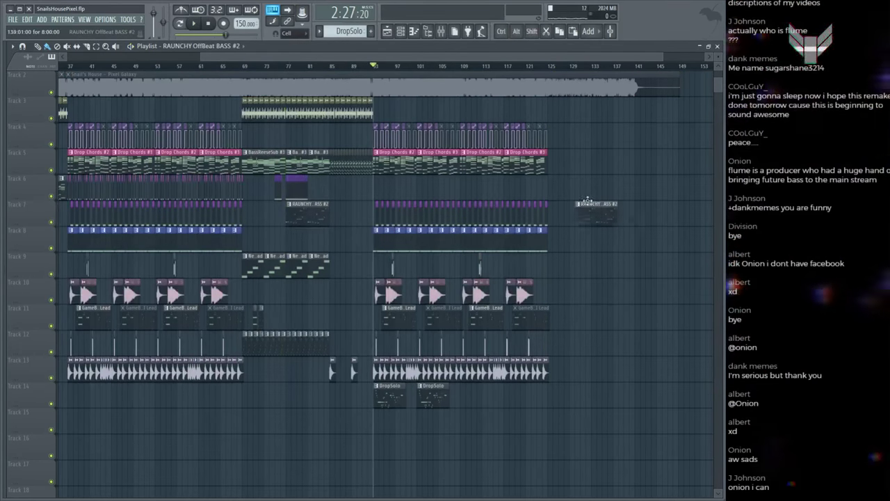
{"action": "left_click", "coordinate": [554, 66]}
{"action": "key", "text": "space"}
{"action": "scroll", "coordinate": [591, 70], "scroll_direction": "up", "scroll_amount": 5}
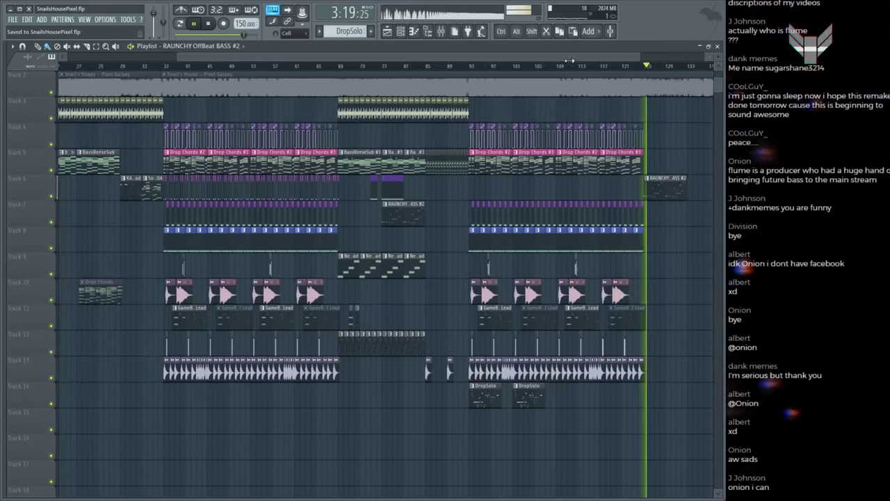
{"action": "scroll", "coordinate": [599, 72], "scroll_direction": "up", "scroll_amount": 2}
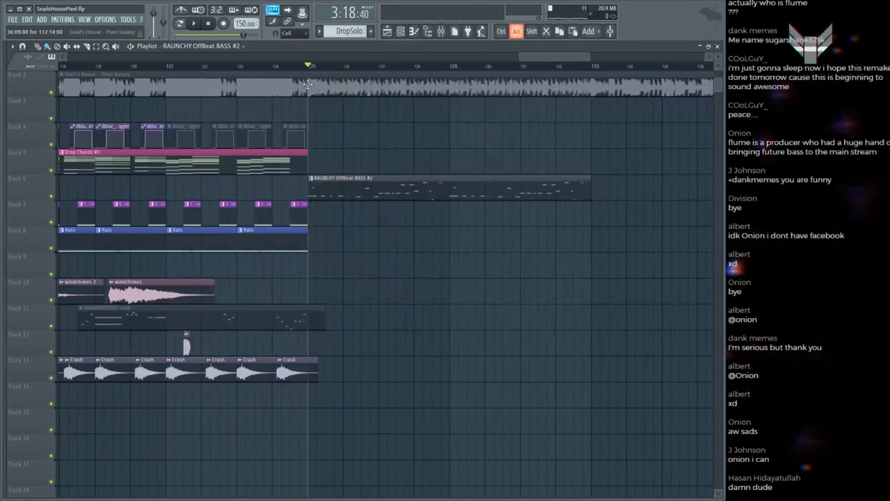
Step: Compare the bass against the Track 2 reference audio and save SnailsHousePixel.flp again
{"action": "left_click", "coordinate": [306, 84]}
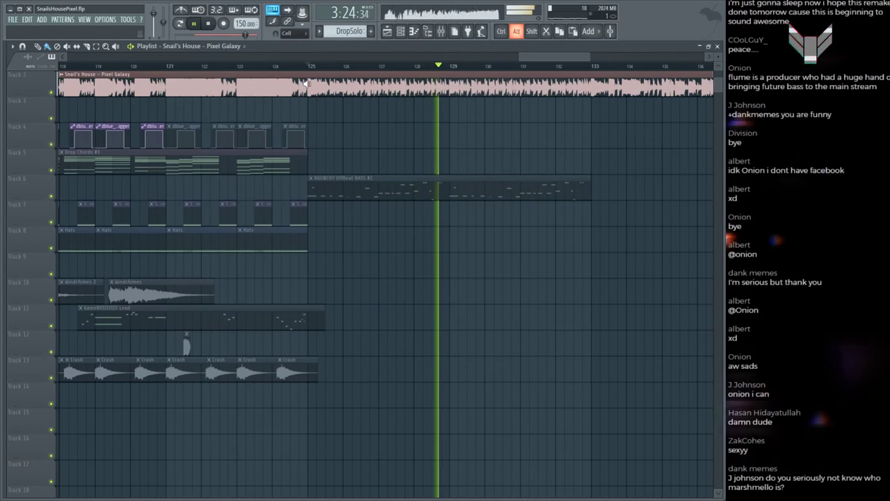
{"action": "key", "text": "space"}
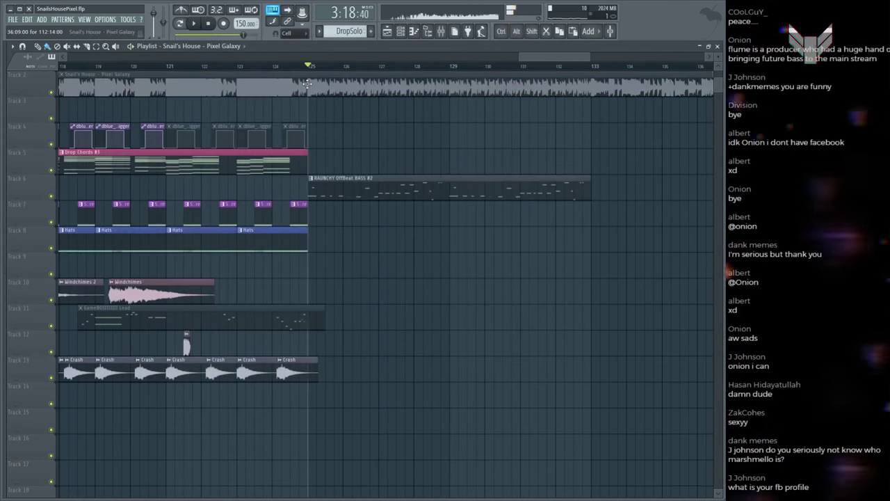
{"action": "key", "text": "space"}
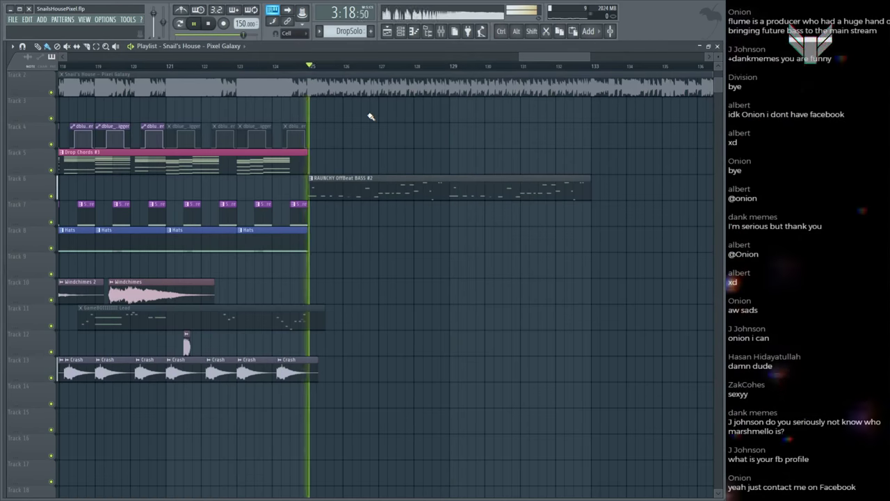
{"action": "key", "text": "ctrl+s"}
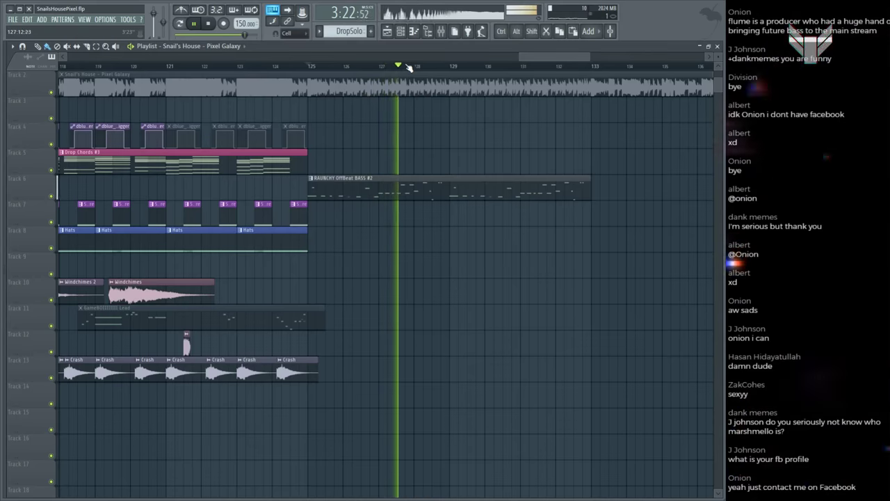
{"action": "scroll", "coordinate": [407, 71], "scroll_direction": "up", "scroll_amount": 3}
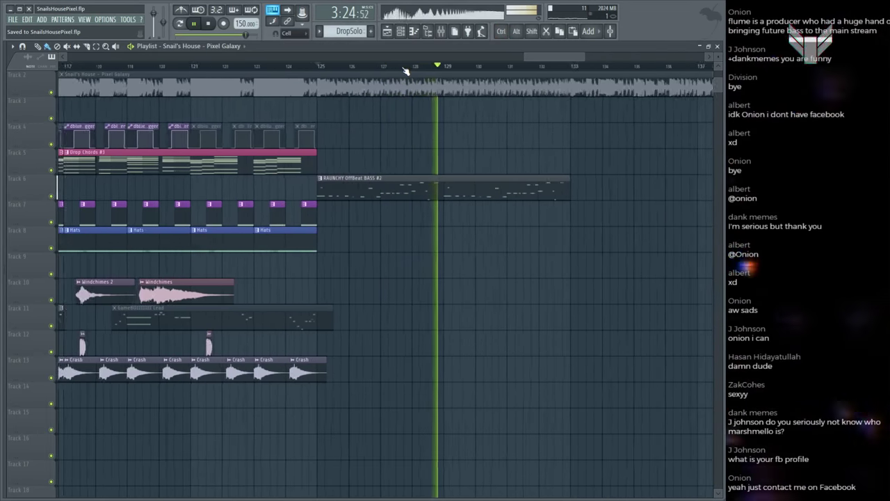
{"action": "scroll", "coordinate": [407, 71], "scroll_direction": "down", "scroll_amount": 4}
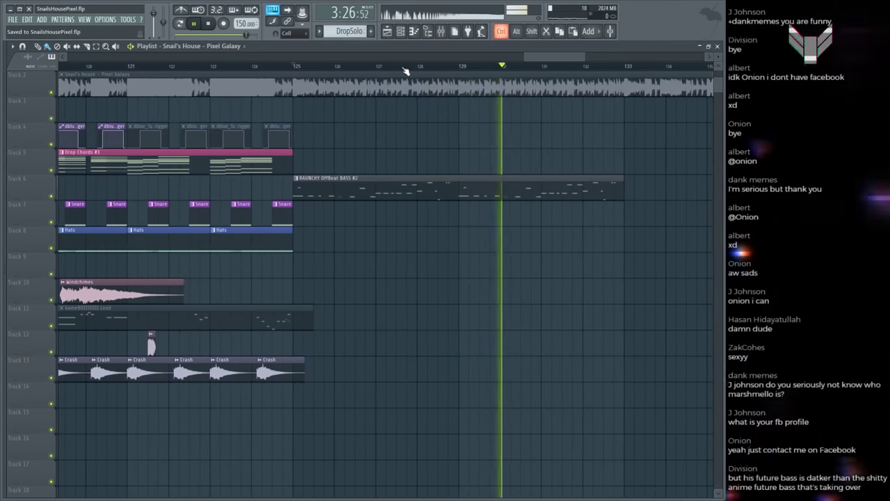
{"action": "scroll", "coordinate": [543, 139], "scroll_direction": "up", "scroll_amount": 1}
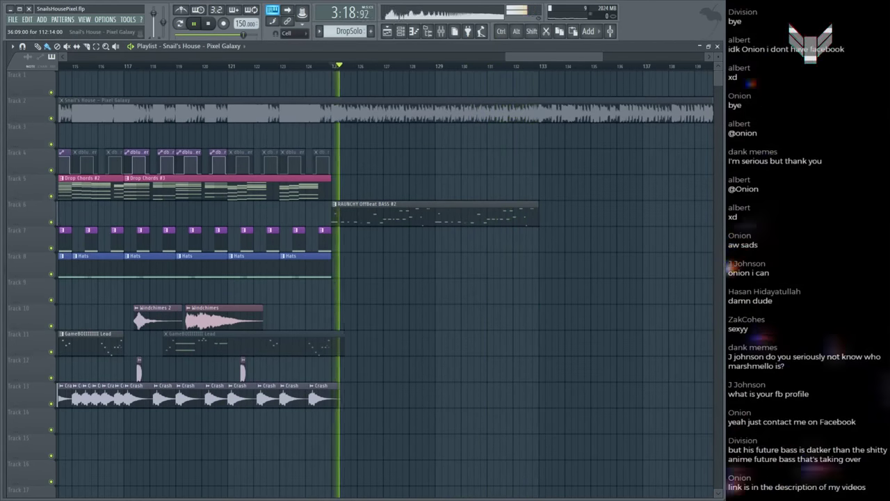
{"action": "left_click", "coordinate": [332, 108], "text": "ctrl"}
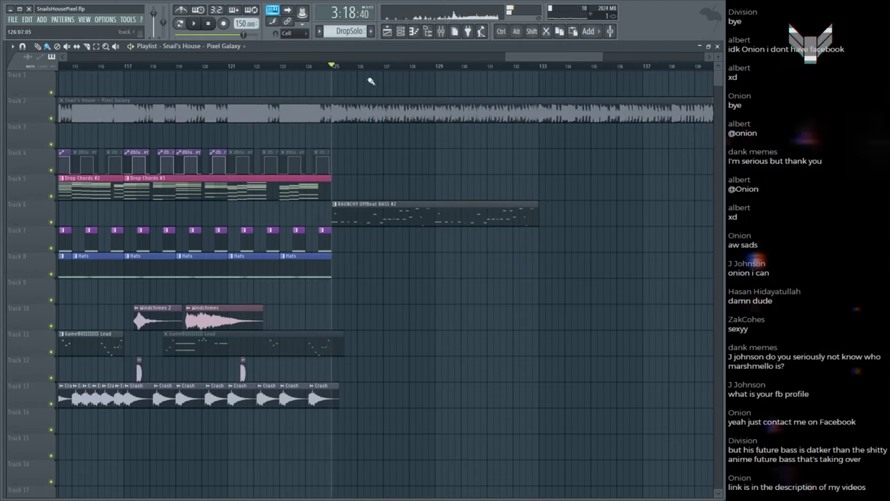
{"action": "scroll", "coordinate": [485, 113], "scroll_direction": "down", "scroll_amount": 4}
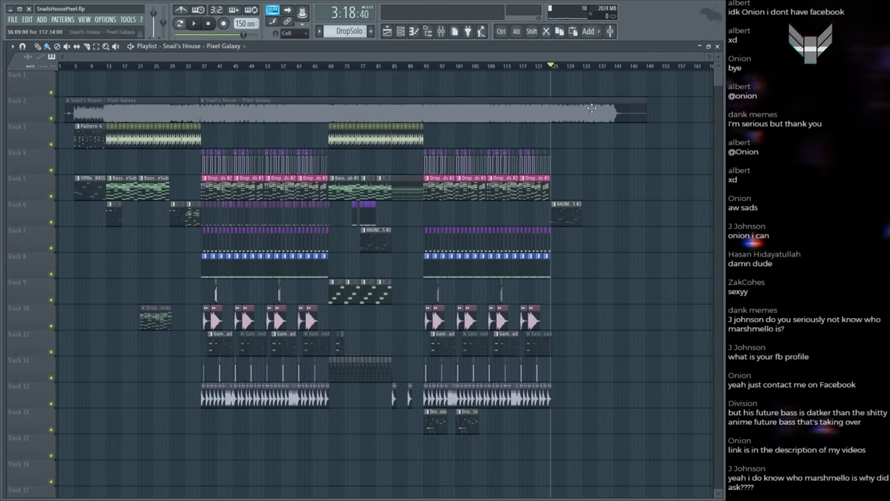
Step: Scroll the Playlist toward the outro and save the project
{"action": "scroll", "coordinate": [598, 125], "scroll_direction": "up", "scroll_amount": 2}
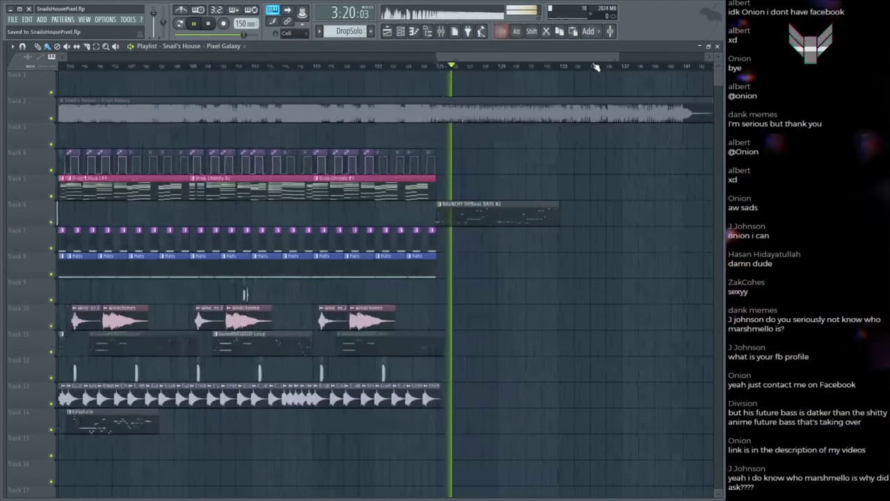
{"action": "scroll", "coordinate": [605, 177], "scroll_direction": "down", "scroll_amount": 1}
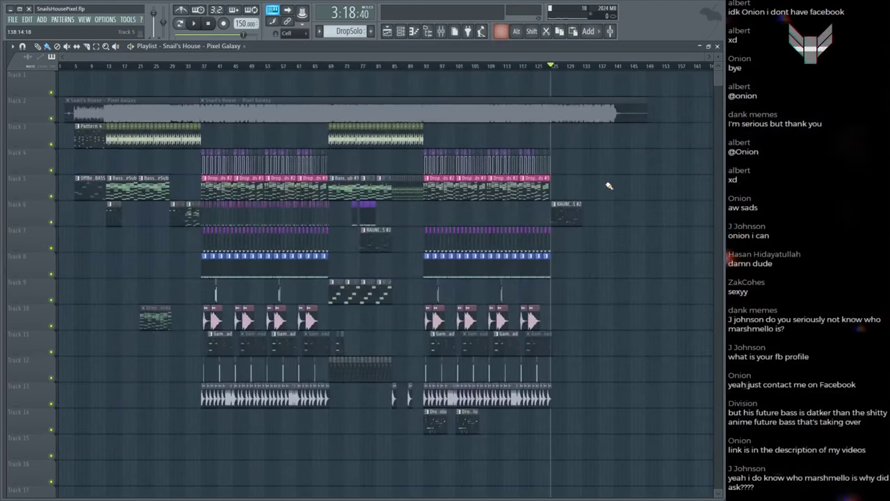
{"action": "key", "text": "ctrl+s"}
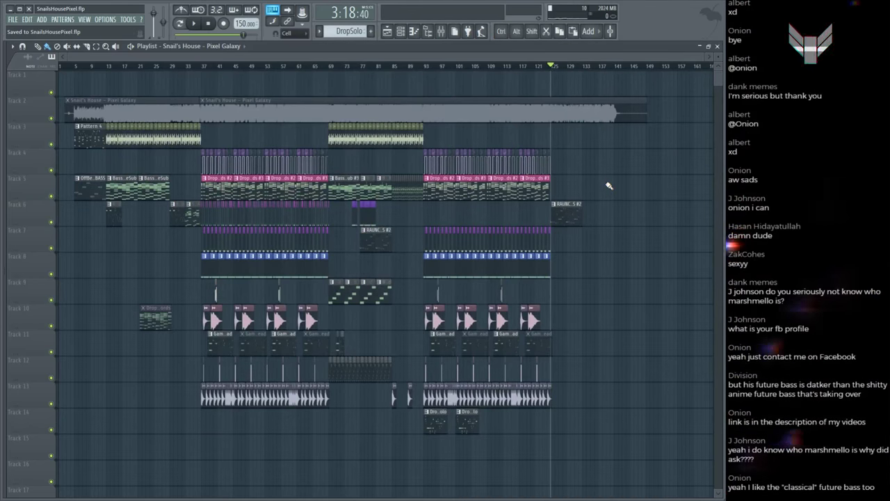
{"action": "scroll", "coordinate": [597, 66], "scroll_direction": "up", "scroll_amount": 5}
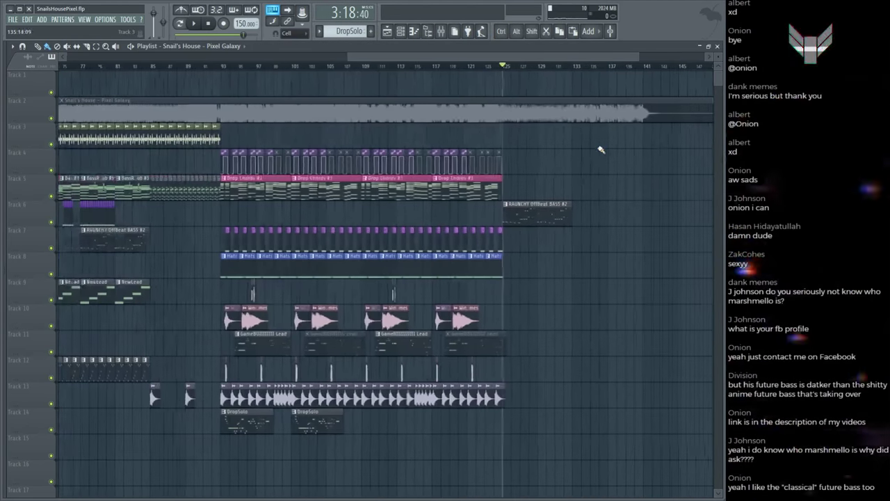
{"action": "scroll", "coordinate": [590, 75], "scroll_direction": "up", "scroll_amount": 3}
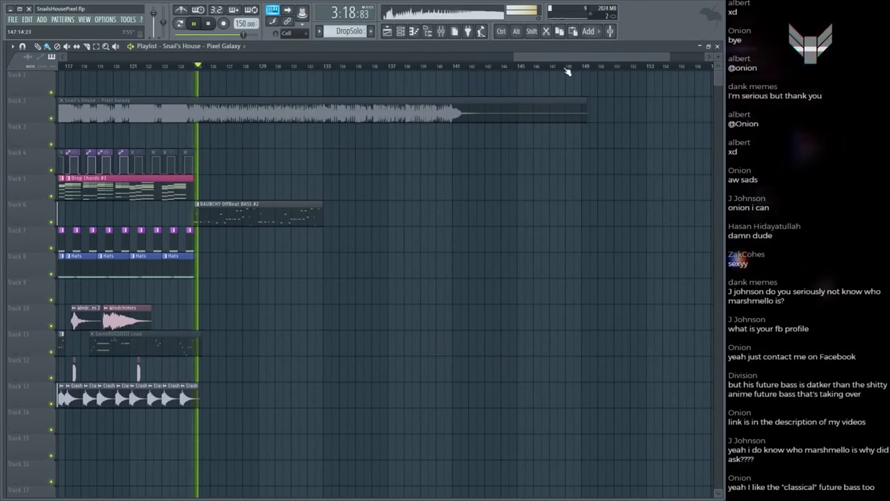
{"action": "scroll", "coordinate": [567, 72], "scroll_direction": "down", "scroll_amount": 3}
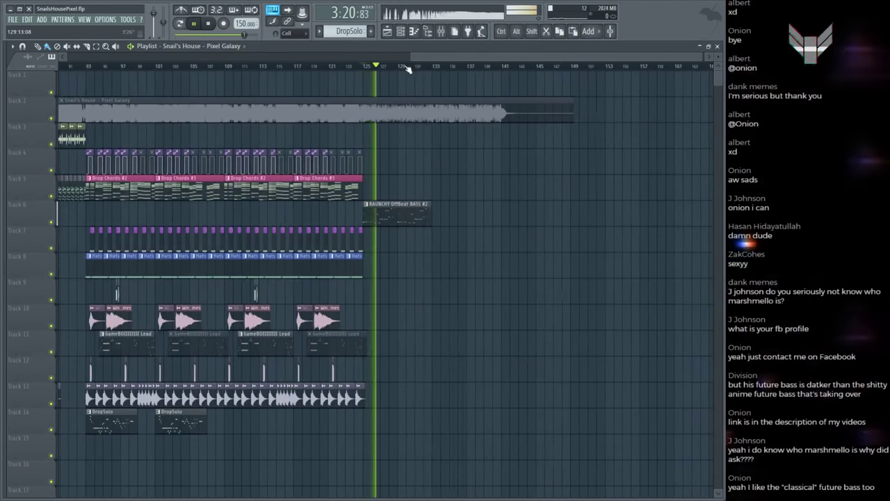
{"action": "scroll", "coordinate": [407, 69], "scroll_direction": "up", "scroll_amount": 4}
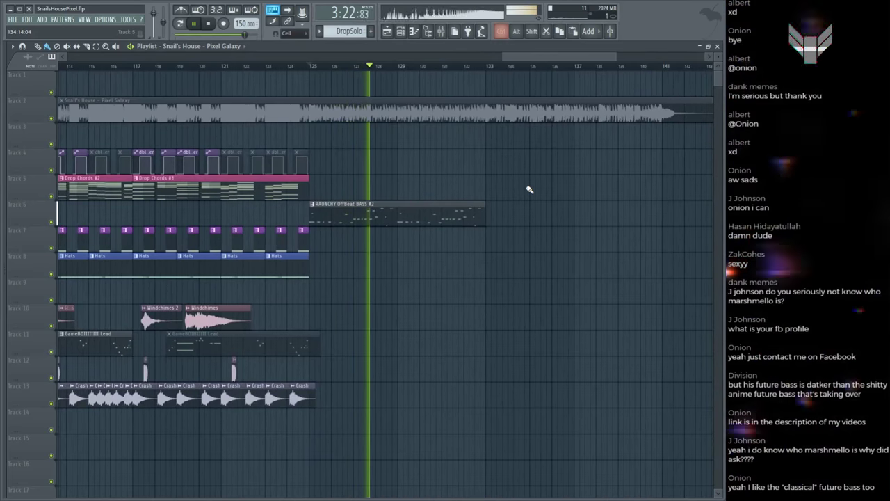
{"action": "scroll", "coordinate": [441, 76], "scroll_direction": "down", "scroll_amount": 3}
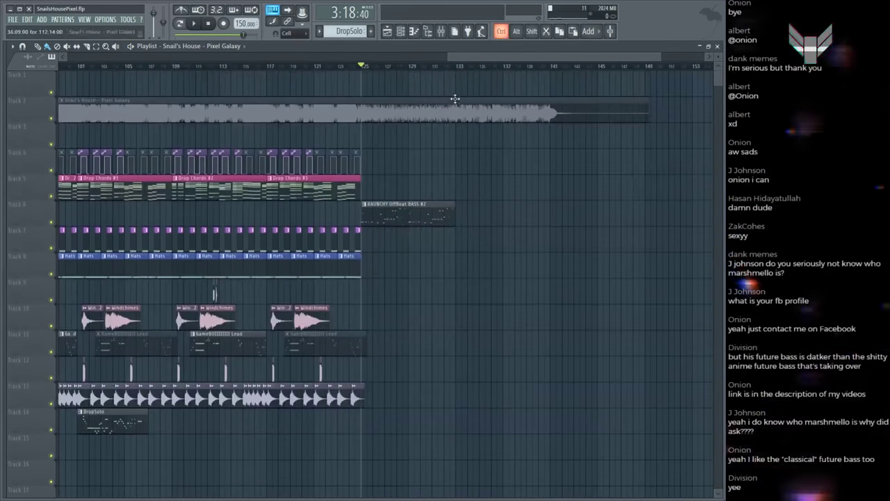
{"action": "scroll", "coordinate": [453, 96], "scroll_direction": "down", "scroll_amount": 6}
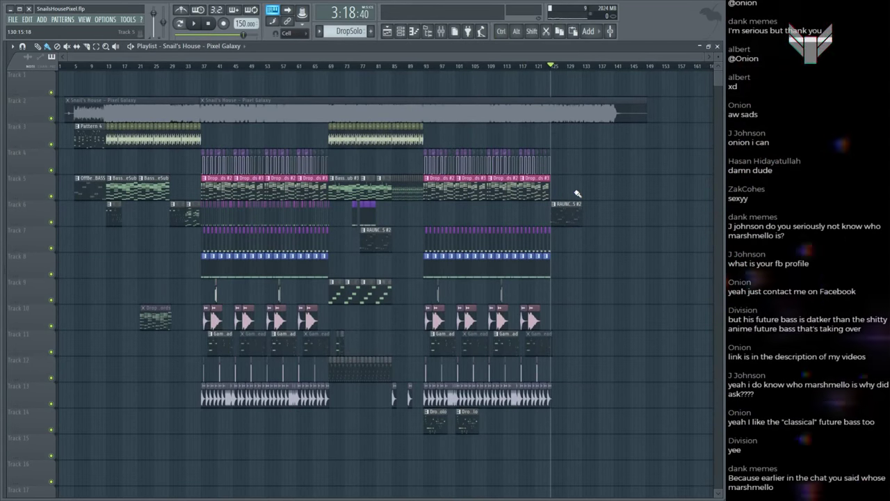
{"action": "scroll", "coordinate": [600, 70], "scroll_direction": "up", "scroll_amount": 3}
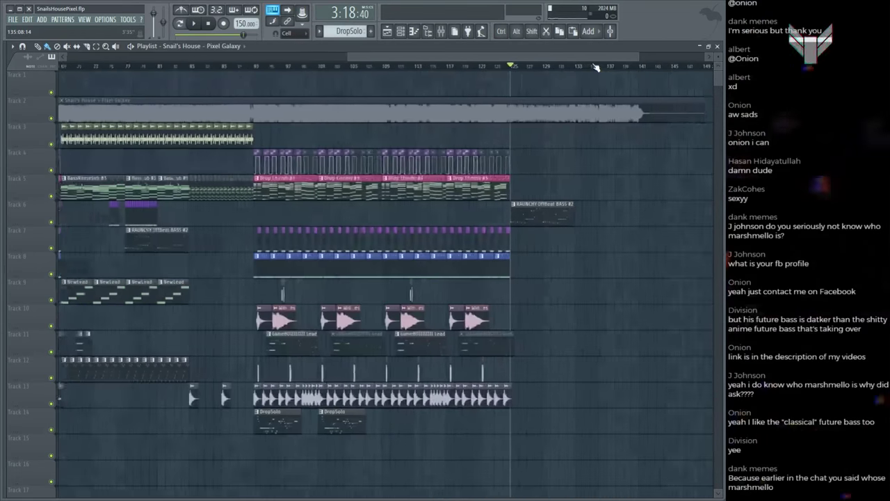
{"action": "key", "text": "ctrl+s"}
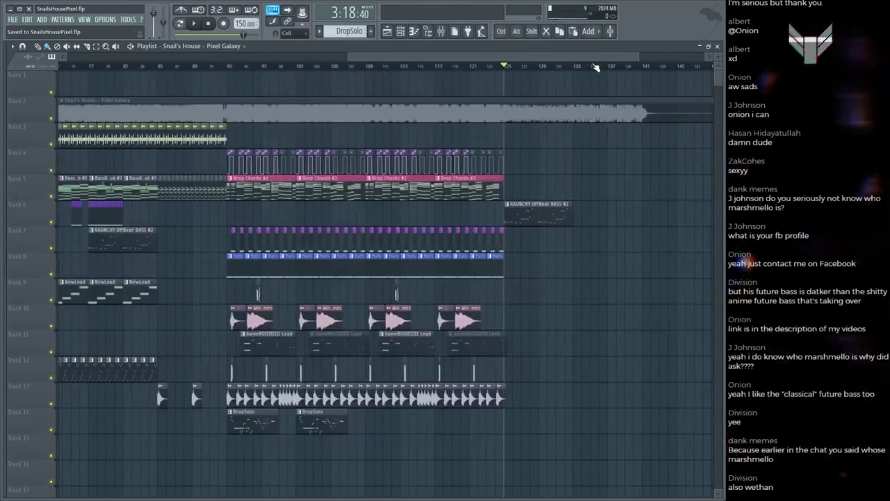
Step: Zoom the Playlist to bars 123–137 around the bass clip, play, then stop
{"action": "scroll", "coordinate": [593, 70], "scroll_direction": "up", "scroll_amount": 2}
{"action": "scroll", "coordinate": [588, 73], "scroll_direction": "down", "scroll_amount": 2}
{"action": "key", "text": "space"}
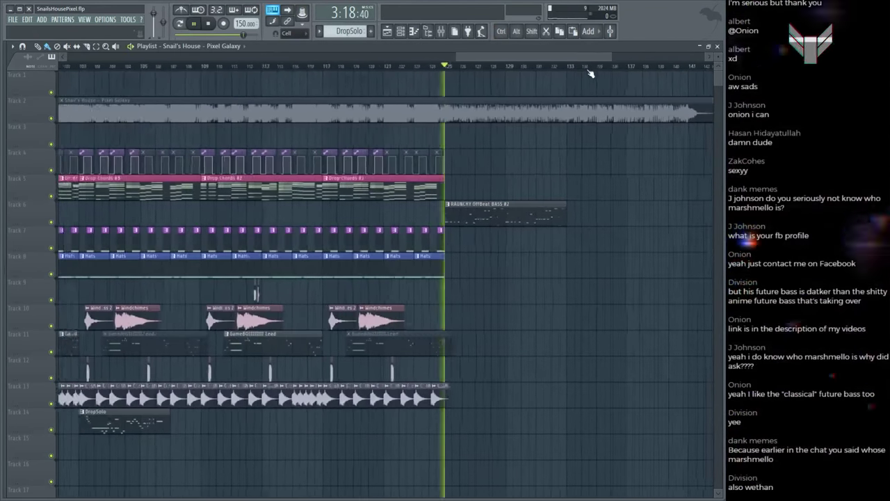
{"action": "scroll", "coordinate": [590, 72], "scroll_direction": "up", "scroll_amount": 3}
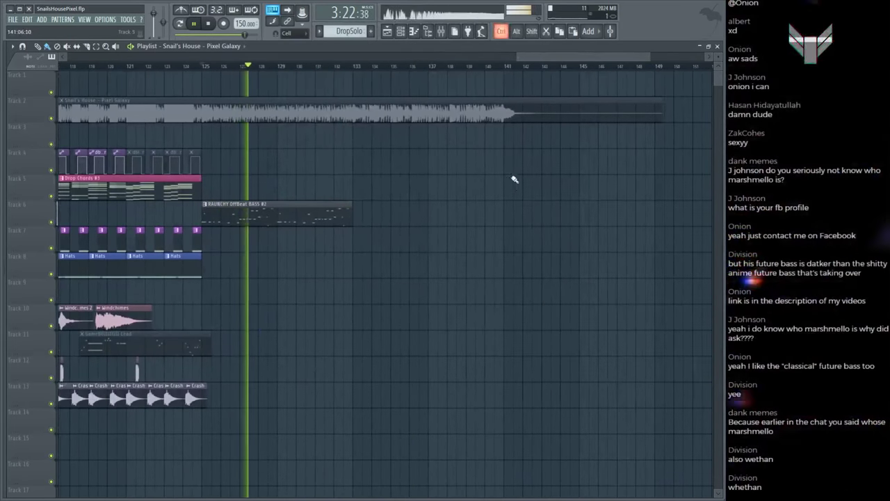
{"action": "scroll", "coordinate": [378, 105], "scroll_direction": "down", "scroll_amount": 3}
{"action": "scroll", "coordinate": [357, 65], "scroll_direction": "up", "scroll_amount": 2}
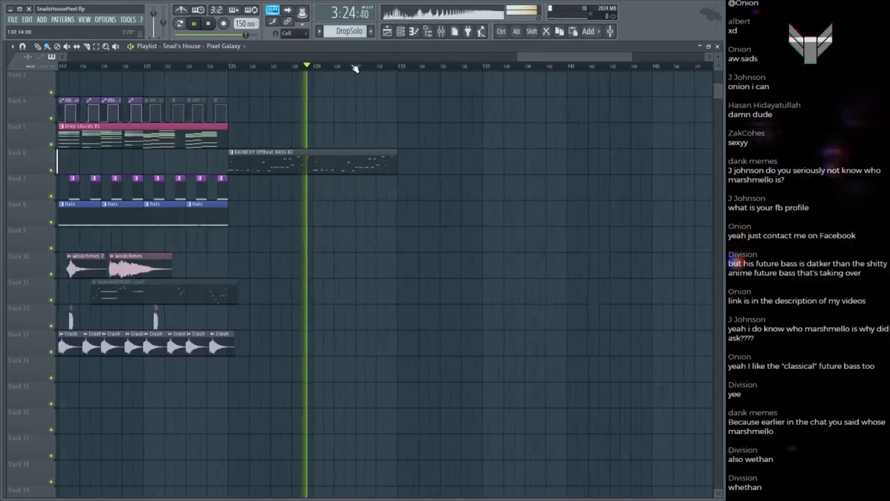
{"action": "scroll", "coordinate": [323, 97], "scroll_direction": "up", "scroll_amount": 2}
{"action": "scroll", "coordinate": [324, 97], "scroll_direction": "up", "scroll_amount": 1}
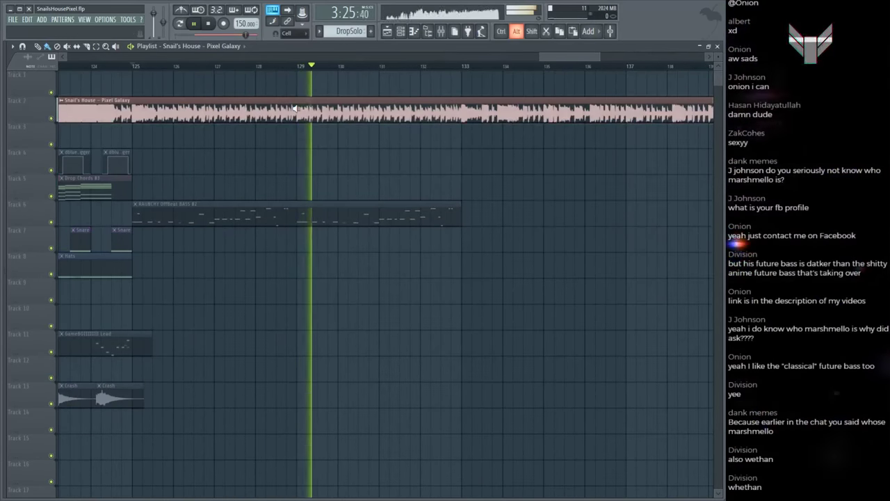
{"action": "key", "text": "space"}
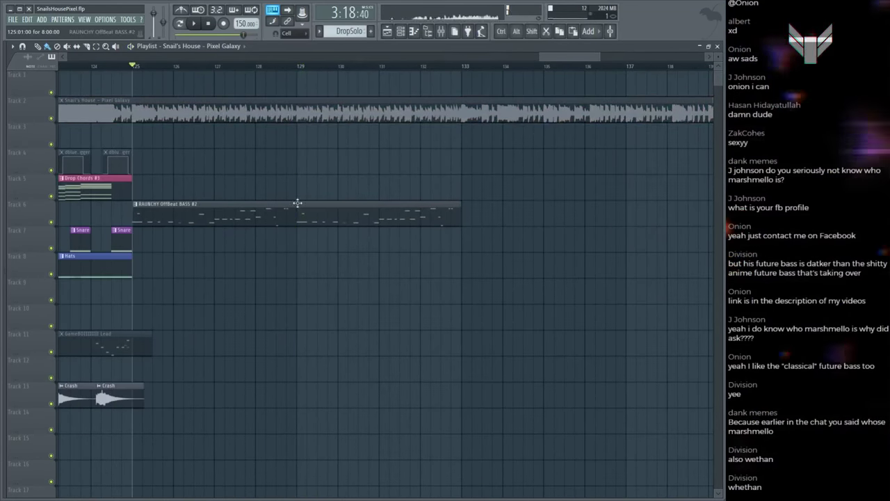
Step: Play the RAUNCHY OffBeat BASS #2 pattern, then preview the Pixel Galaxy reference audio
{"action": "double_click", "coordinate": [297, 206]}
{"action": "key", "text": "space"}
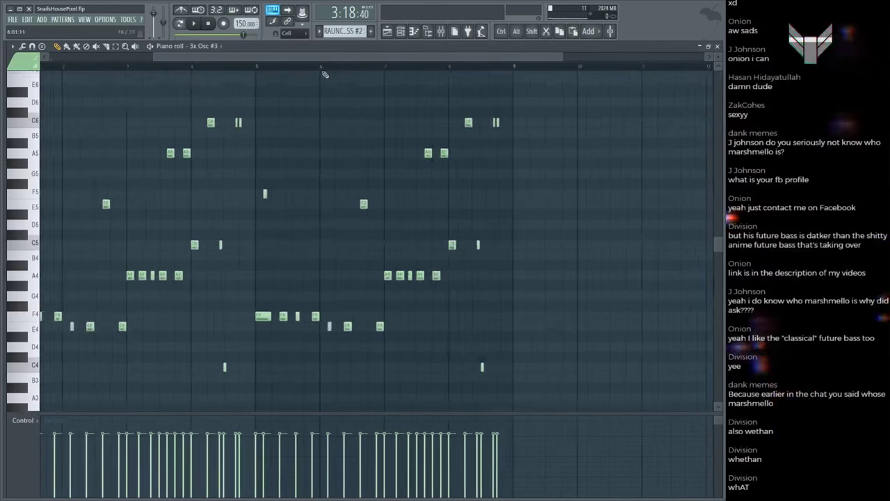
{"action": "scroll", "coordinate": [305, 321], "scroll_direction": "up", "scroll_amount": 3}
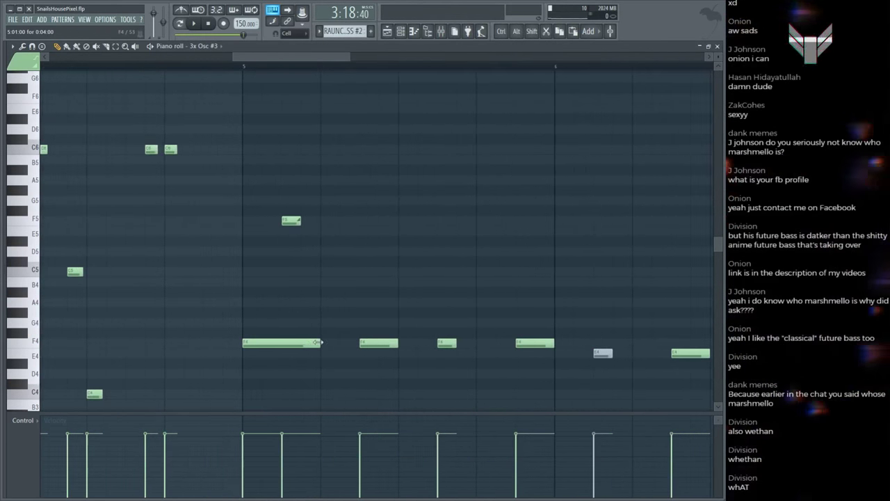
{"action": "key", "text": "F5"}
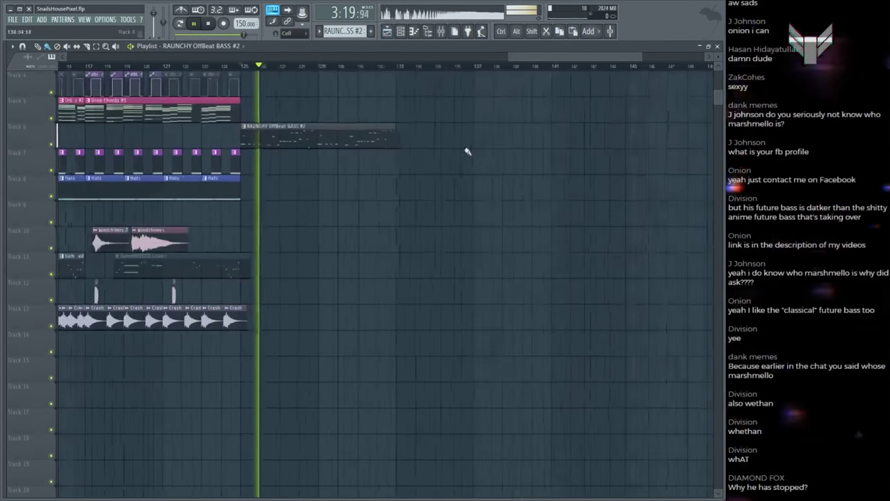
{"action": "key", "text": "space"}
{"action": "scroll", "coordinate": [210, 109], "scroll_direction": "up", "scroll_amount": 5}
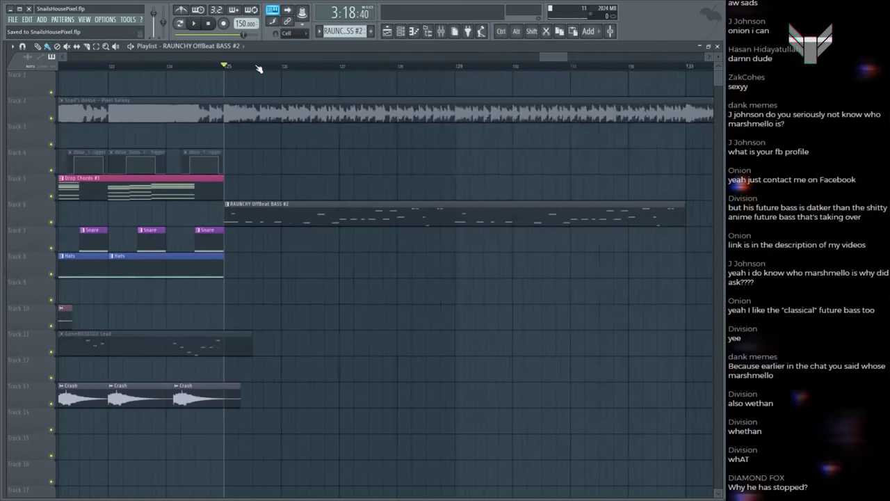
{"action": "left_click", "coordinate": [211, 109]}
{"action": "key", "text": "space"}
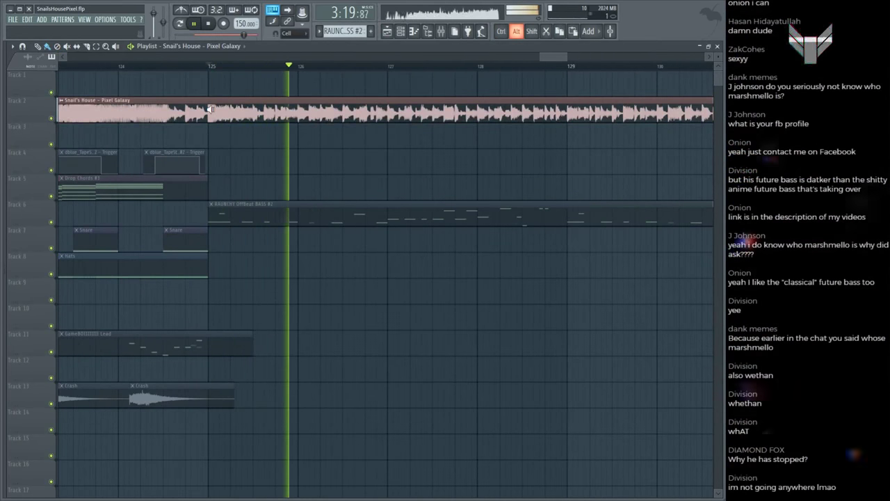
{"action": "key", "text": "space"}
{"action": "key", "text": "space"}
{"action": "key", "text": "space"}
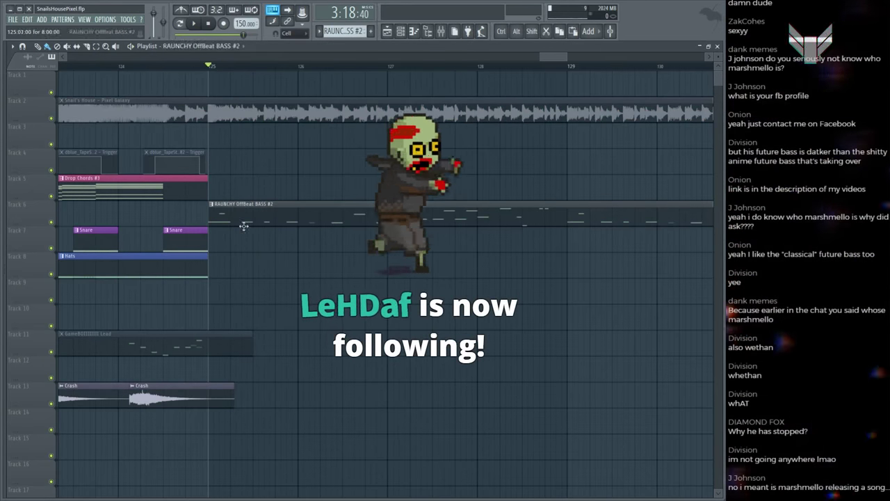
Step: Audition the bass pattern again and play bar 125 onward against the reference
{"action": "key", "text": "F7"}
{"action": "key", "text": "space"}
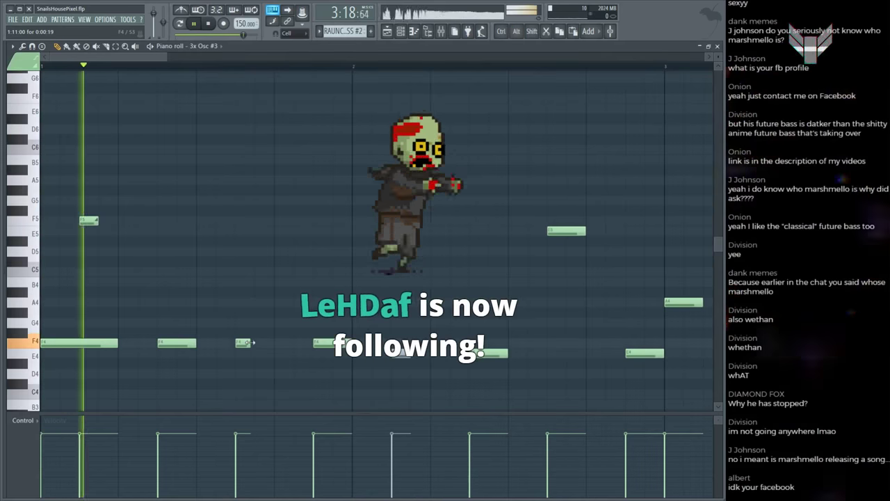
{"action": "key", "text": "F6"}
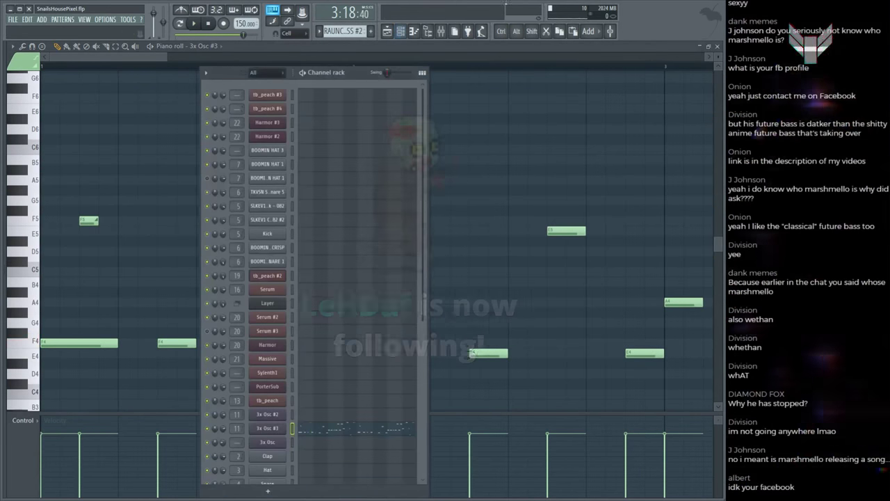
{"action": "key", "text": "F5"}
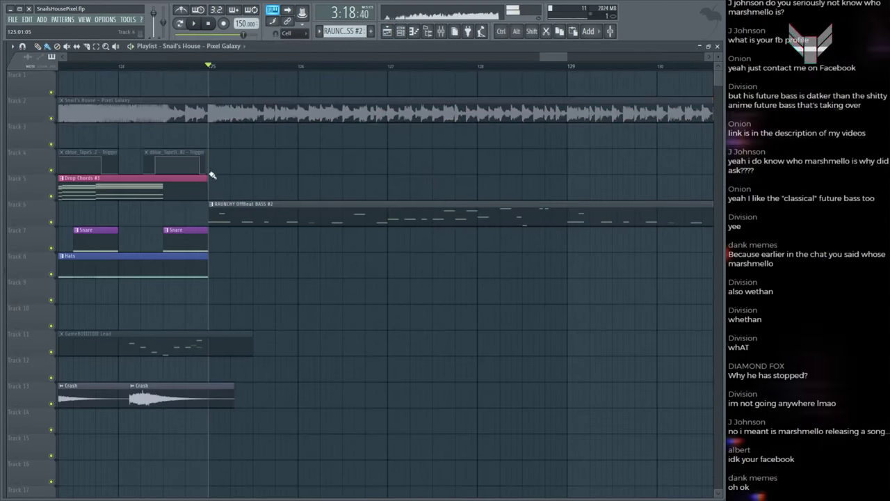
{"action": "key", "text": "space"}
{"action": "double_click", "coordinate": [220, 215]}
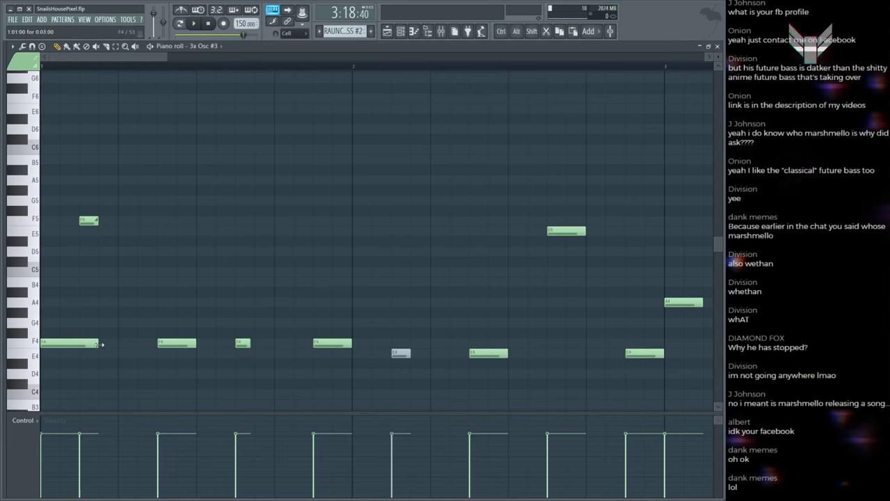
{"action": "key", "text": "space"}
{"action": "key", "text": "F5"}
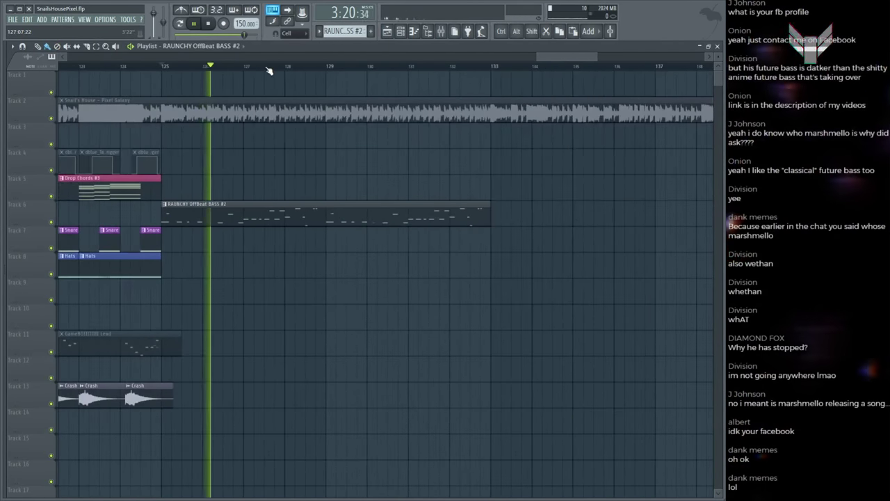
{"action": "left_click", "coordinate": [124, 116]}
{"action": "scroll", "coordinate": [124, 115], "scroll_direction": "up", "scroll_amount": 4}
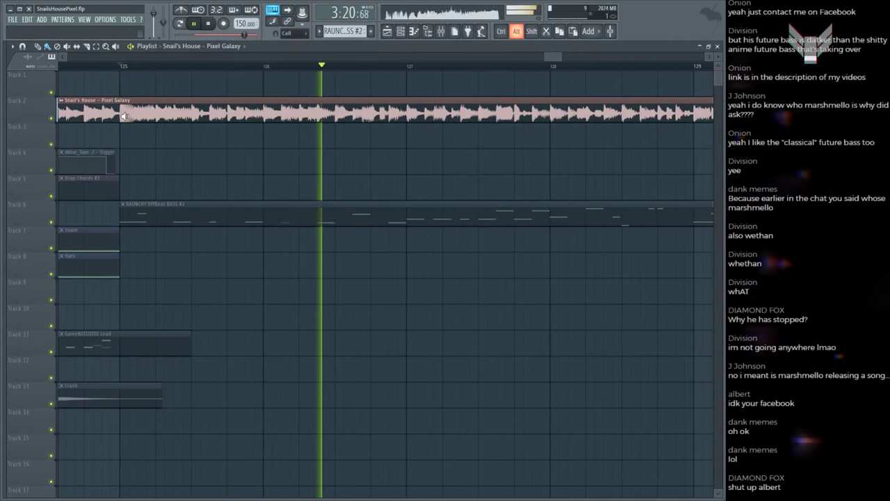
{"action": "key", "text": "space"}
Step: Switch the Track 6 clip to the RAUNCHY OffBeat BASS pattern and compare near bar 126
{"action": "double_click", "coordinate": [257, 219]}
{"action": "key", "text": "F6"}
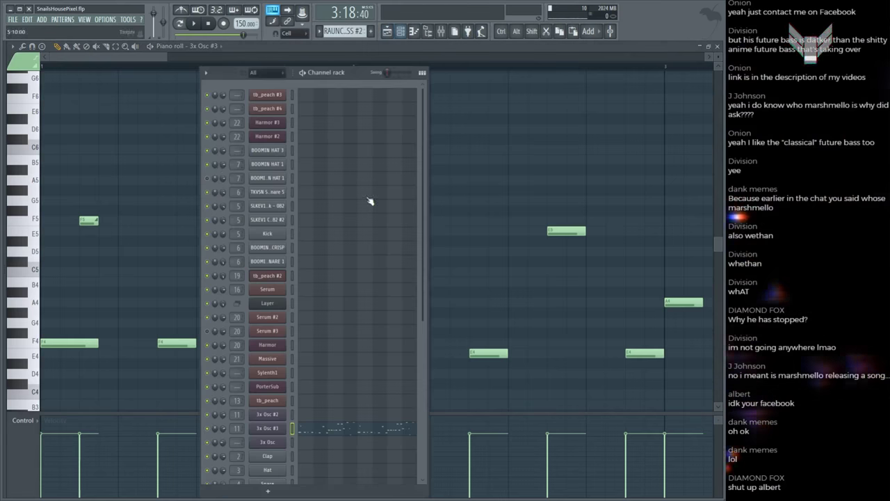
{"action": "key", "text": "F5"}
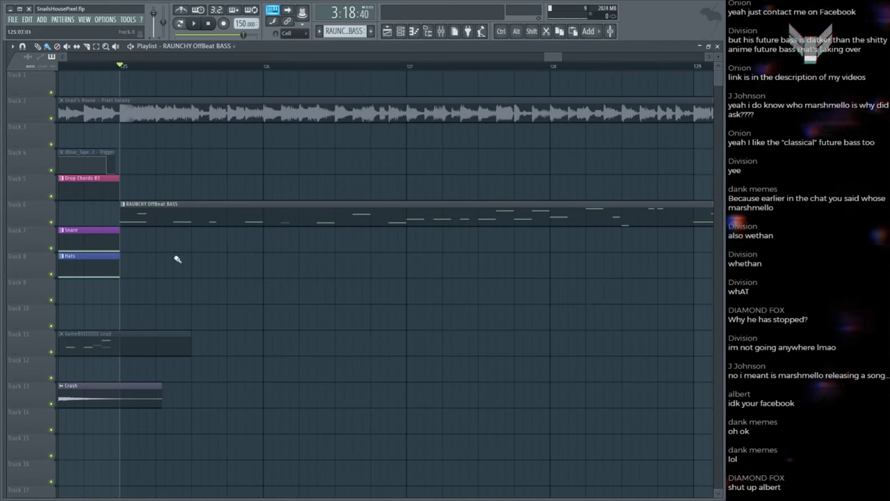
{"action": "double_click", "coordinate": [164, 213]}
{"action": "key", "text": "space"}
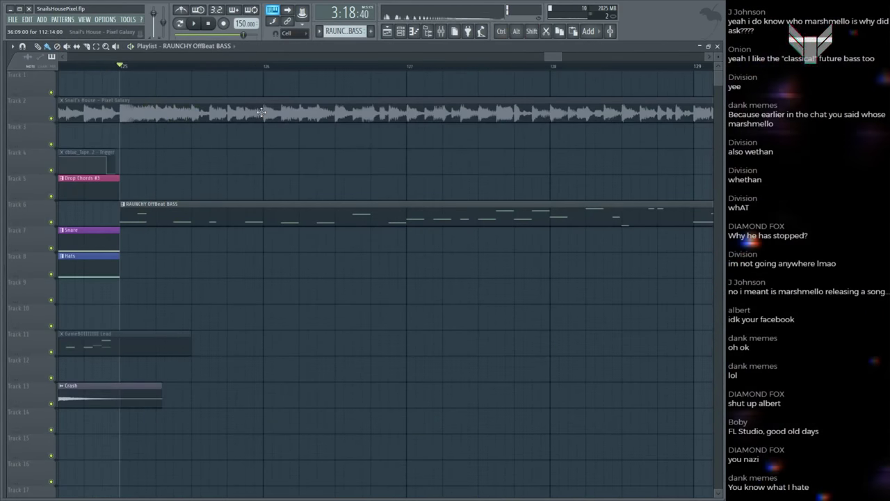
{"action": "left_click", "coordinate": [237, 108]}
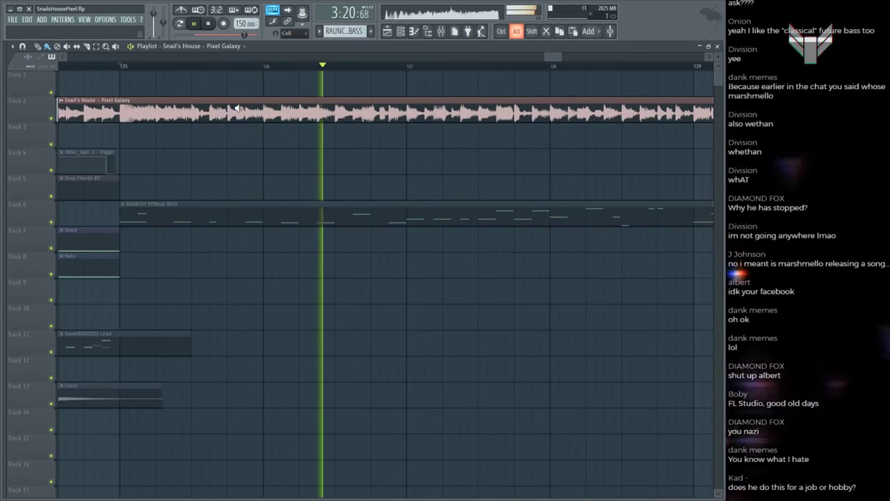
{"action": "key", "text": "space"}
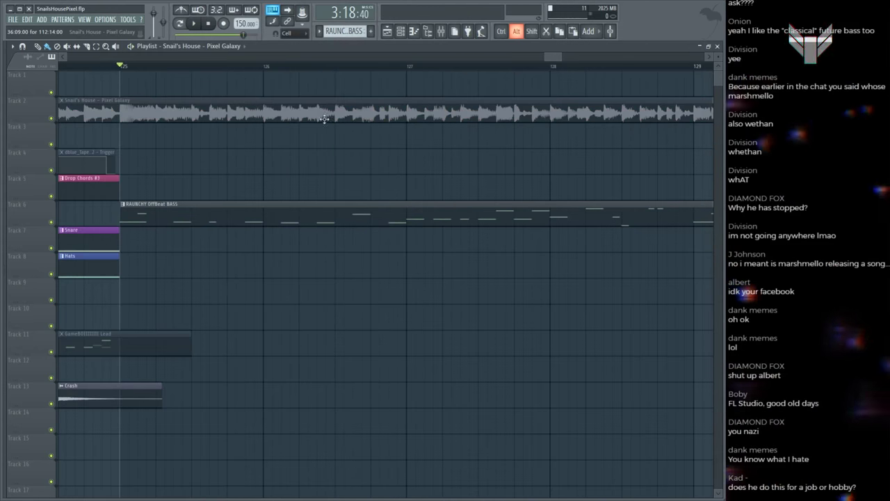
Step: Preview the reference near bar 127 and audition the RAUNCHY OffBeat BASS notes
{"action": "left_click", "coordinate": [407, 109]}
{"action": "left_click", "coordinate": [407, 109]}
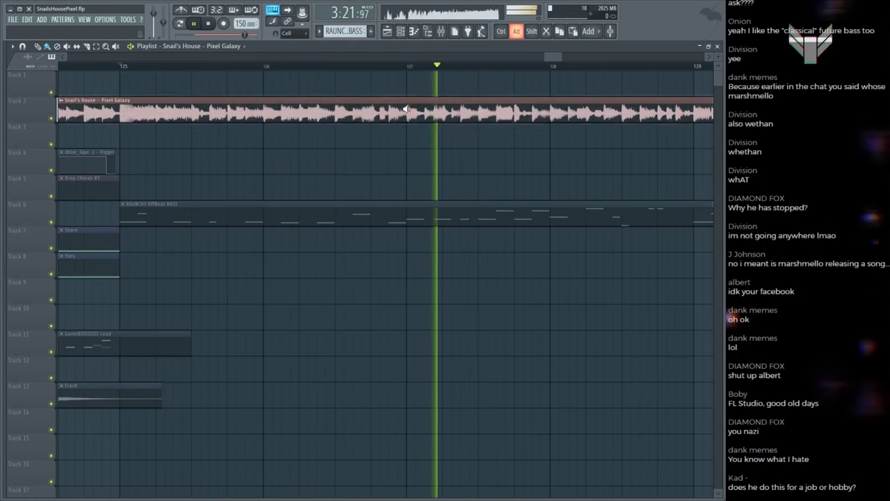
{"action": "left_click", "coordinate": [406, 109]}
{"action": "double_click", "coordinate": [397, 209]}
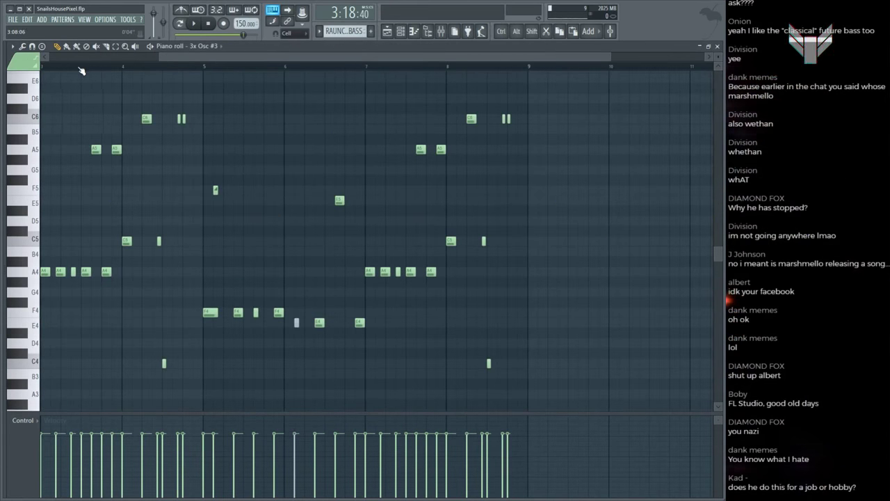
{"action": "key", "text": "space"}
{"action": "scroll", "coordinate": [79, 69], "scroll_direction": "up", "scroll_amount": 3}
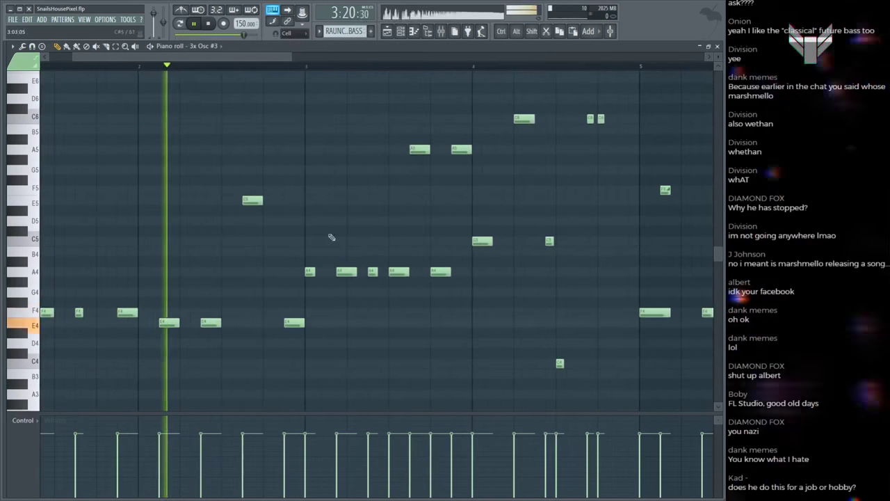
{"action": "key", "text": "space"}
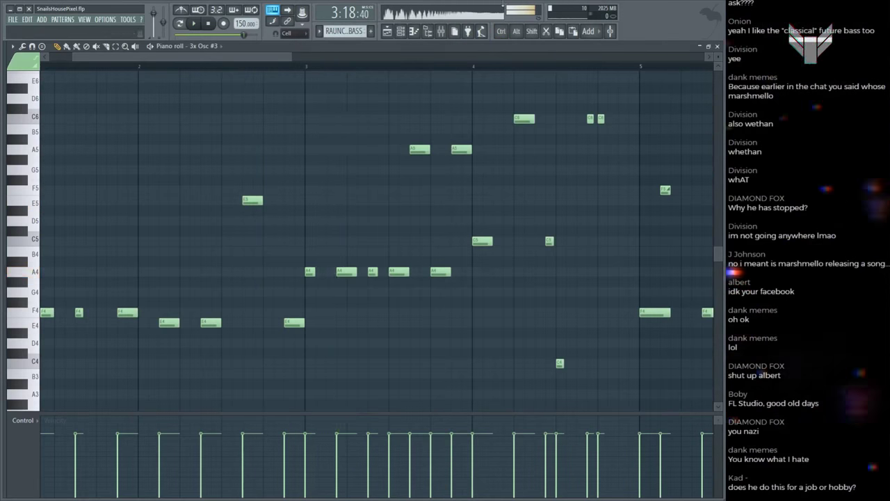
{"action": "key", "text": "F5"}
{"action": "key", "text": "space"}
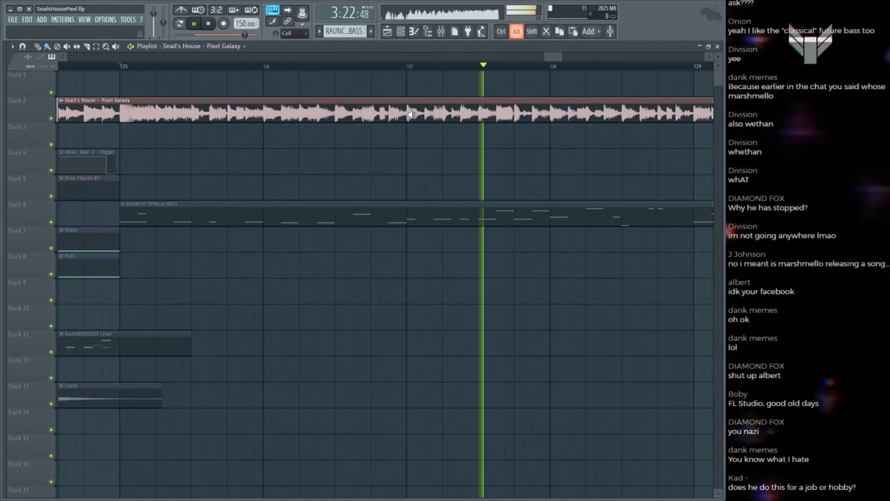
{"action": "key", "text": "space"}
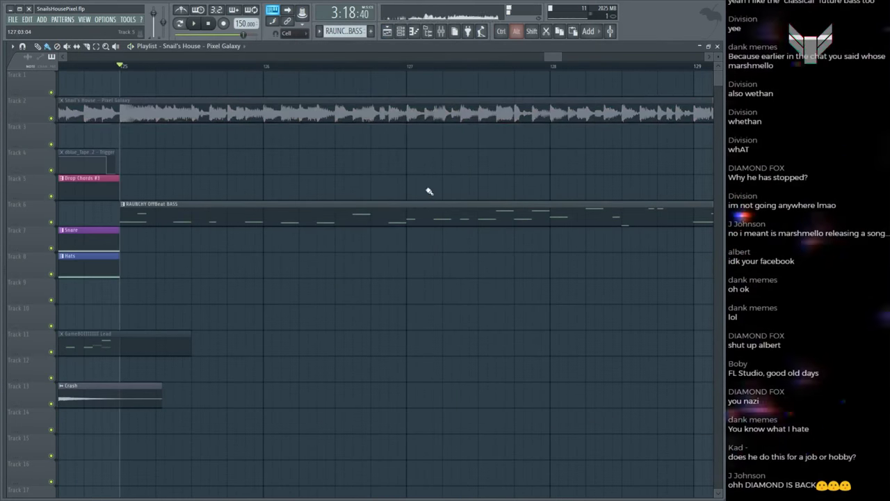
Step: Replay the bass pattern and arrangement, previewing the reference audio from bar 127
{"action": "key", "text": "F7"}
{"action": "key", "text": "space"}
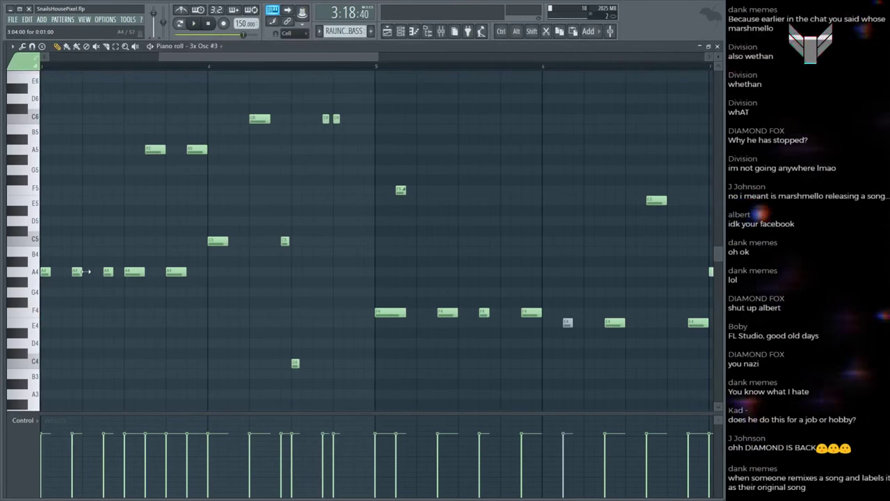
{"action": "key", "text": "F5"}
{"action": "key", "text": "space"}
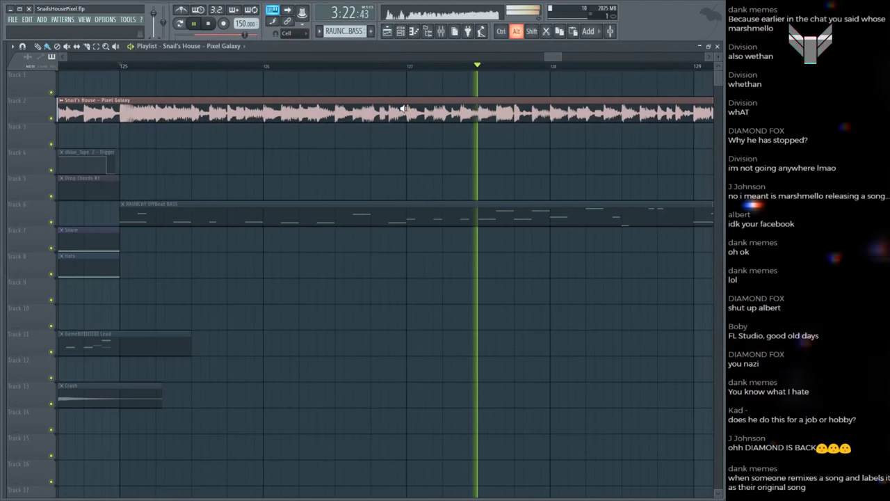
{"action": "key", "text": "space"}
{"action": "key", "text": "space"}
{"action": "key", "text": "space"}
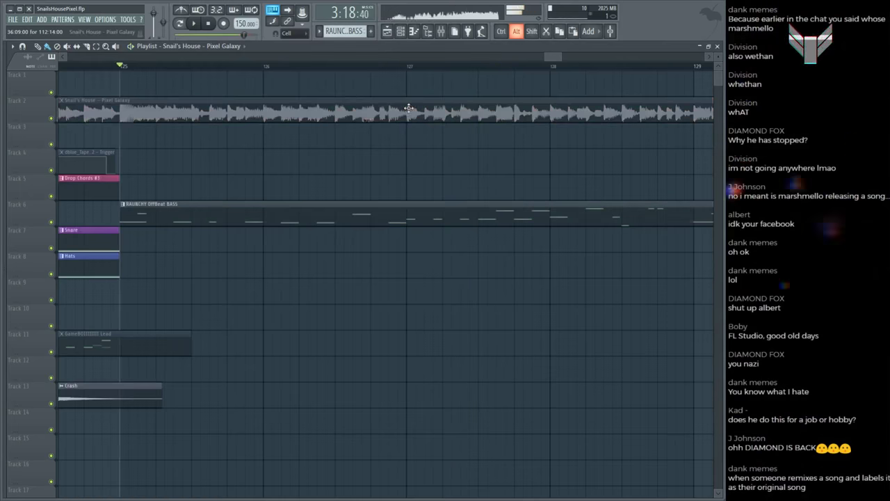
{"action": "left_click", "coordinate": [408, 108]}
{"action": "left_click", "coordinate": [409, 108]}
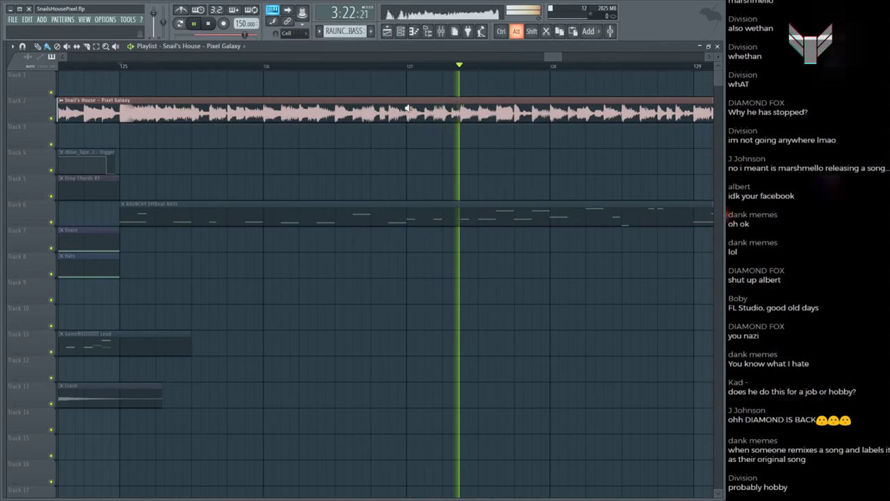
{"action": "left_click", "coordinate": [409, 108]}
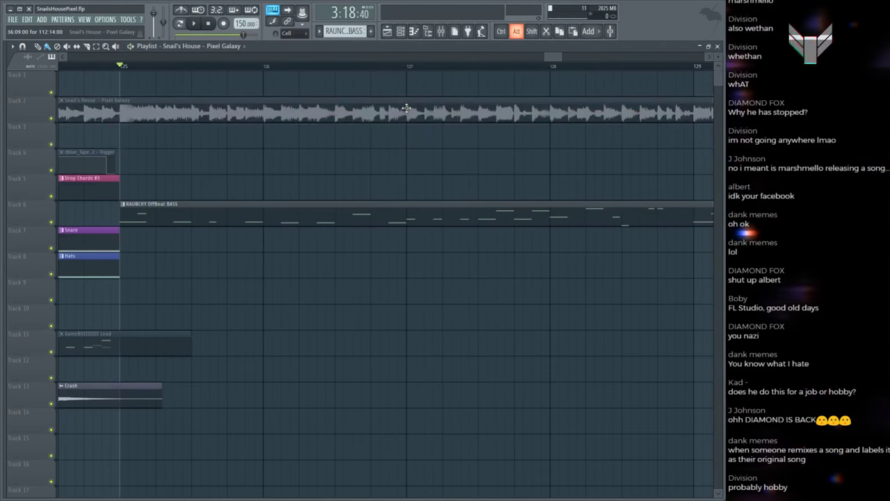
{"action": "left_click", "coordinate": [407, 108], "text": "alt"}
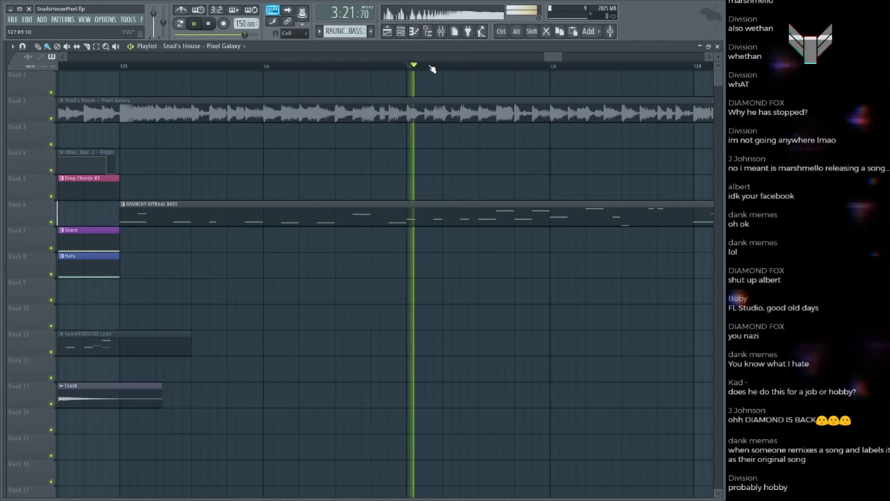
Step: Audition the song around bar 127, starting and stopping playback several times
{"action": "scroll", "coordinate": [480, 70], "scroll_direction": "up", "scroll_amount": 2}
{"action": "key", "text": "space"}
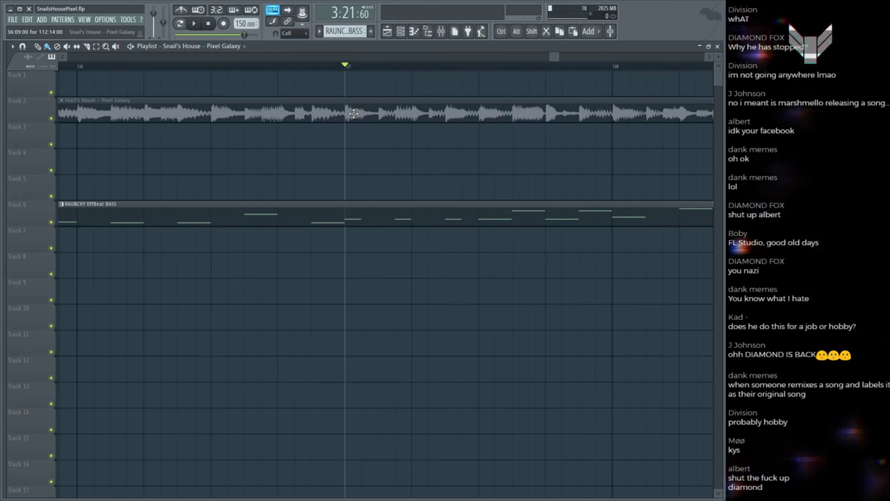
{"action": "key", "text": "space"}
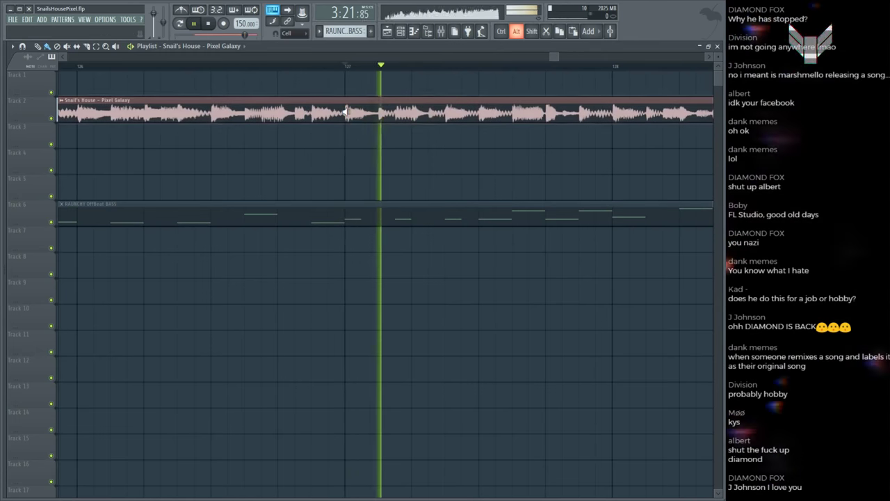
{"action": "key", "text": "space"}
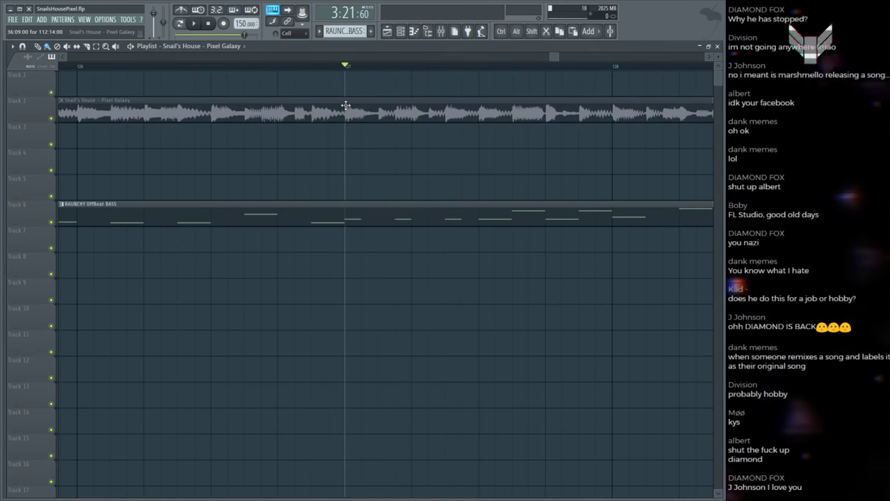
{"action": "key", "text": "space"}
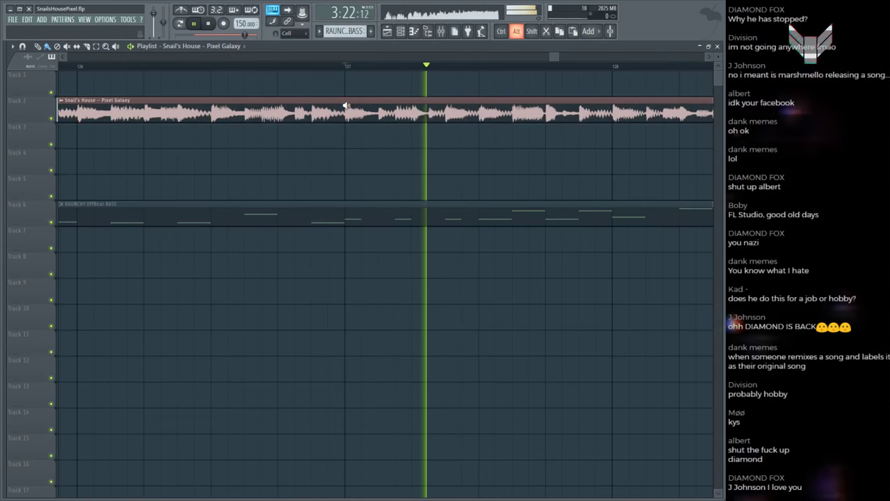
{"action": "key", "text": "space"}
{"action": "key", "text": "space"}
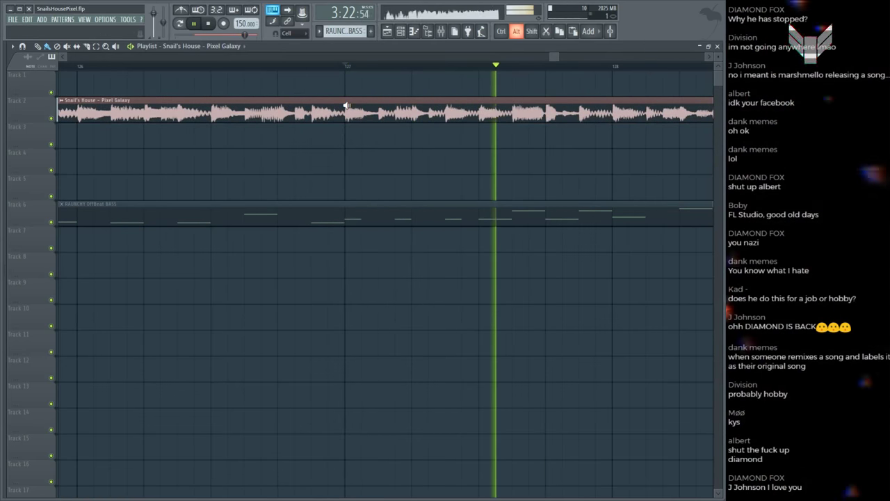
{"action": "key", "text": "space"}
{"action": "key", "text": "space"}
{"action": "key", "text": "space"}
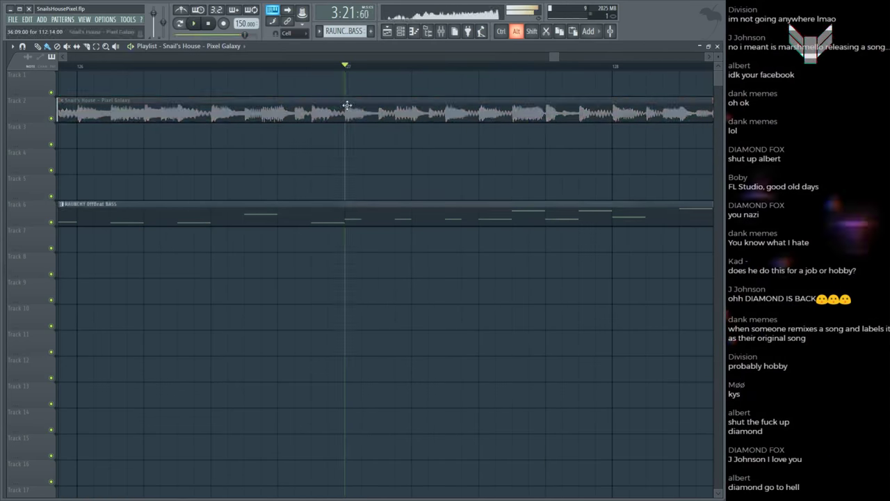
{"action": "key", "text": "space"}
Step: Open the RAUNCHY OffBeat BASS pattern in the Piano roll, play it, then replay the song from bar 127
{"action": "key", "text": "space"}
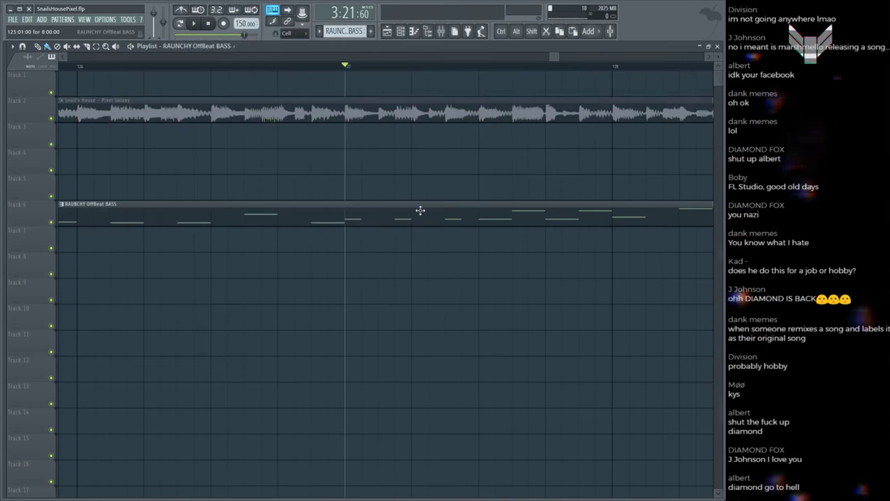
{"action": "double_click", "coordinate": [420, 210]}
{"action": "key", "text": "space"}
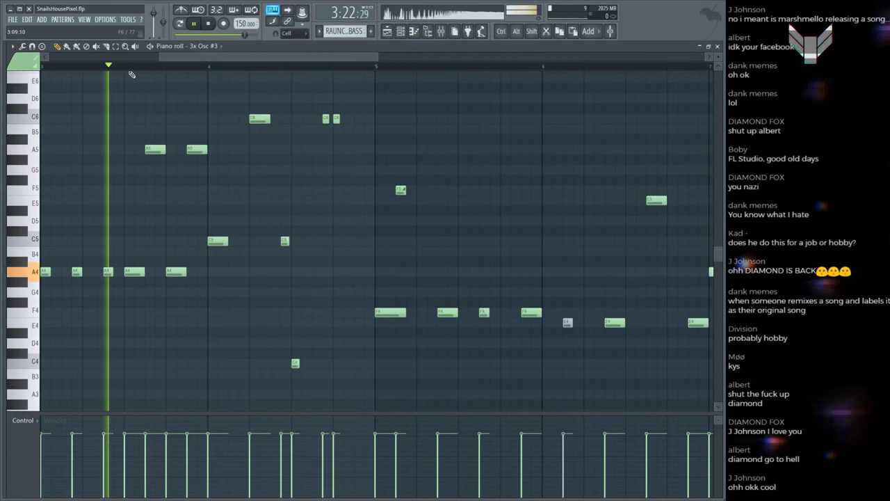
{"action": "key", "text": "space"}
{"action": "scroll", "coordinate": [143, 182], "scroll_direction": "up", "scroll_amount": 3}
{"action": "scroll", "coordinate": [230, 317], "scroll_direction": "down", "scroll_amount": 2}
{"action": "scroll", "coordinate": [230, 317], "scroll_direction": "up", "scroll_amount": 3, "text": "ctrl"}
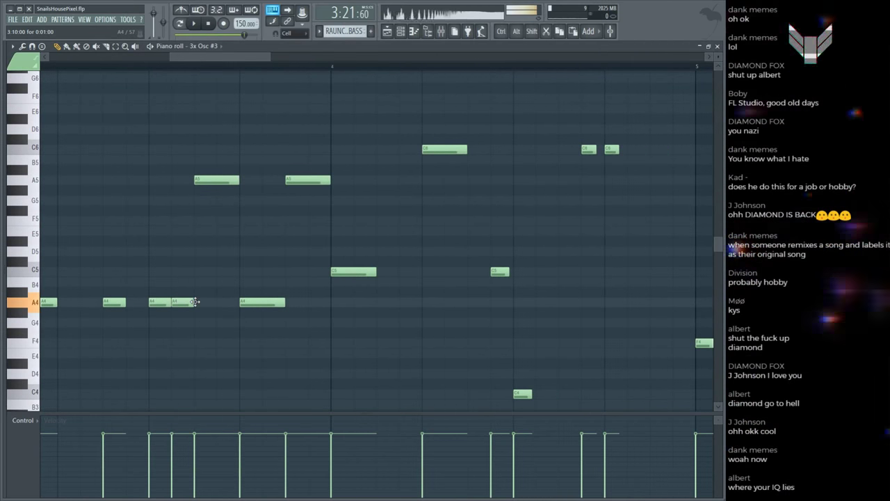
{"action": "key", "text": "F5"}
{"action": "key", "text": "space"}
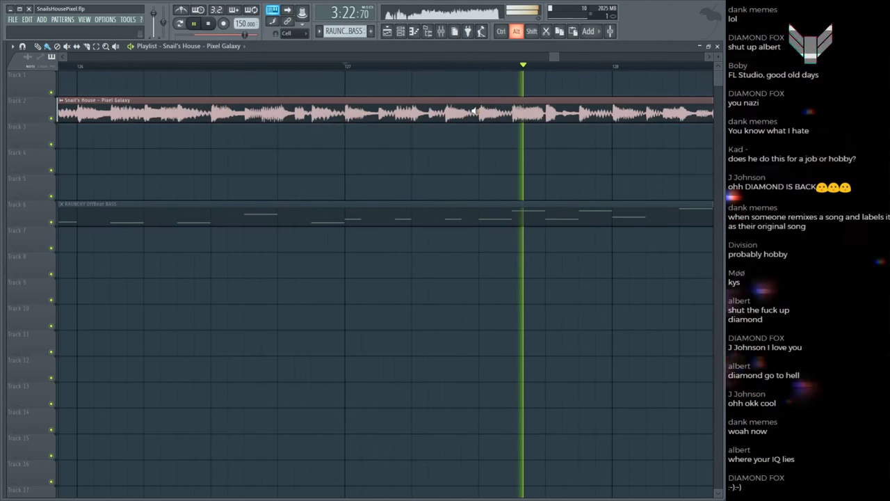
{"action": "key", "text": "space"}
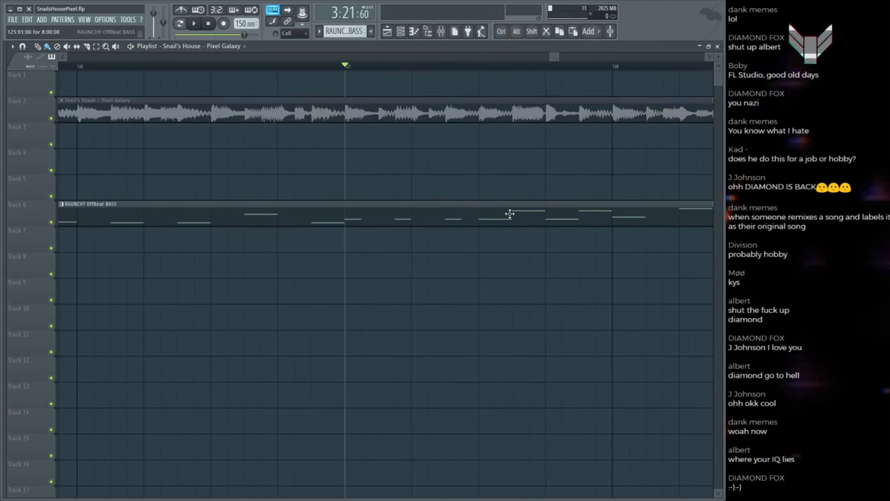
Step: Compare the bass pattern with the Snail's House reference clip, then reopen the bass notes
{"action": "double_click", "coordinate": [510, 214]}
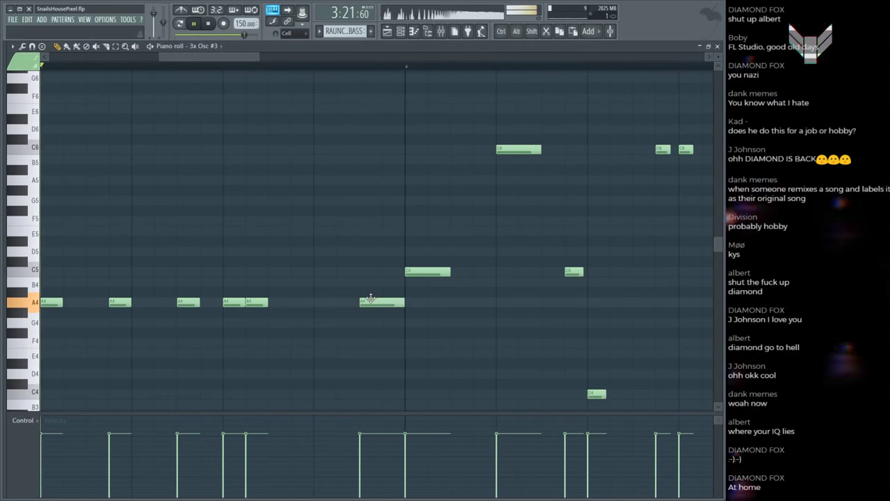
{"action": "key", "text": "space"}
{"action": "key", "text": "F5"}
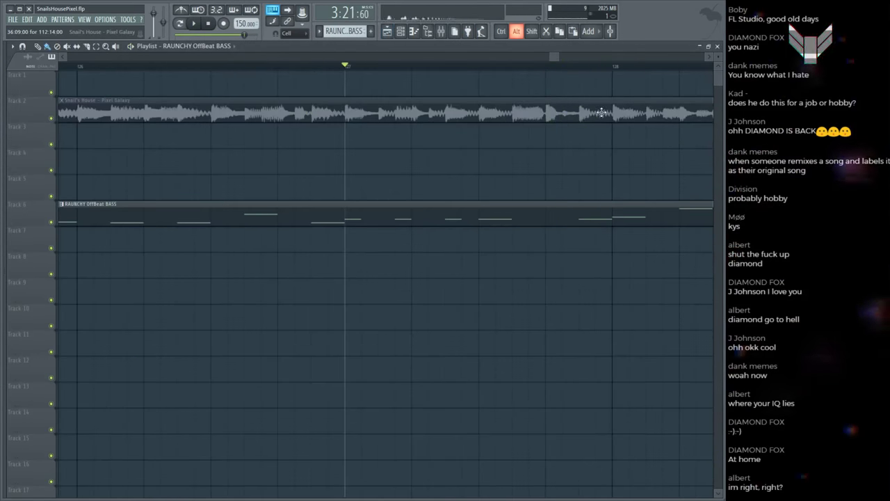
{"action": "left_click", "coordinate": [602, 113]}
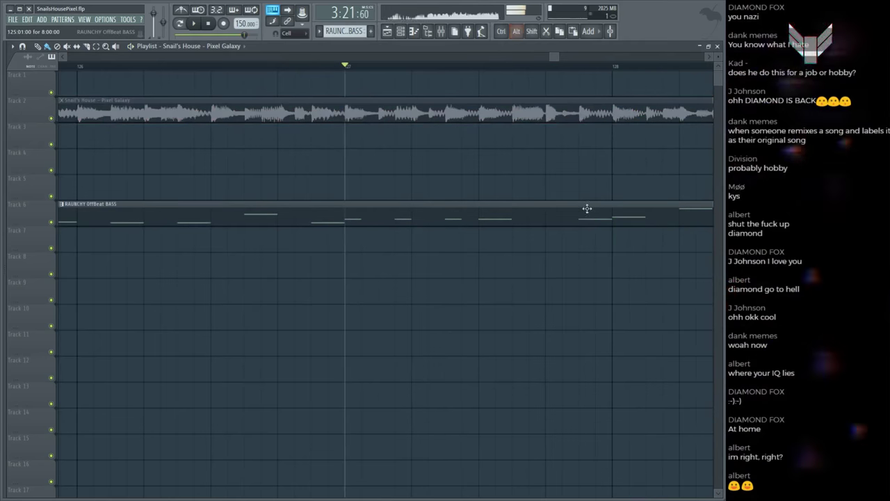
{"action": "left_click", "coordinate": [615, 113]}
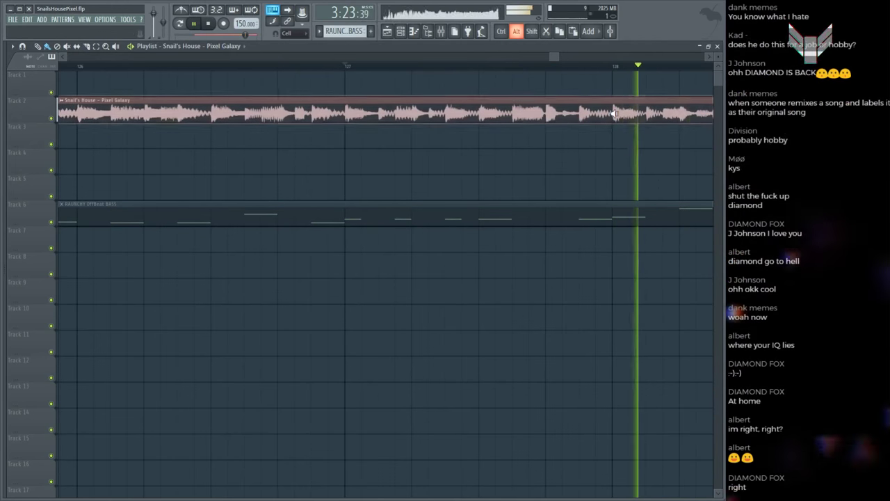
{"action": "key", "text": "space"}
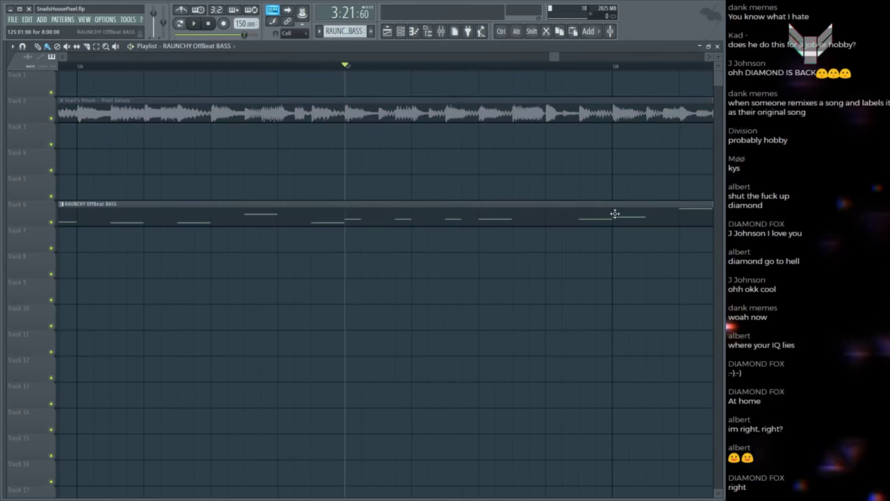
{"action": "double_click", "coordinate": [615, 213]}
{"action": "scroll", "coordinate": [139, 76], "scroll_direction": "down", "scroll_amount": 2}
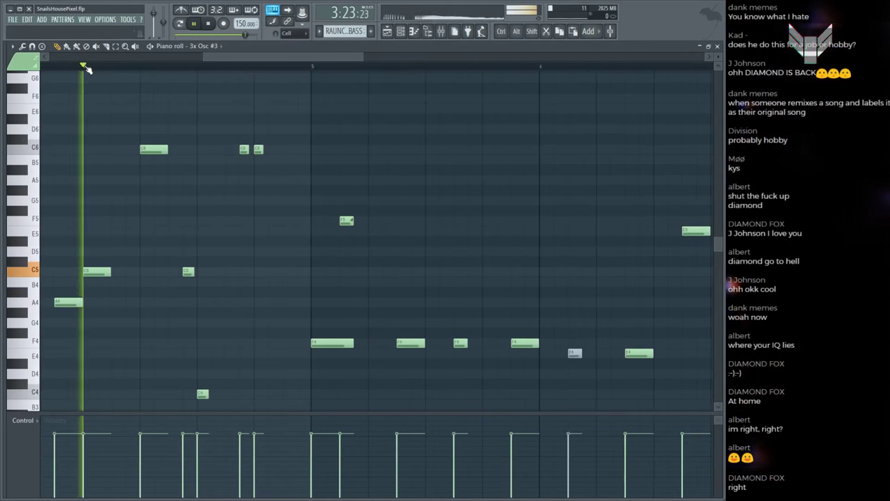
Step: Shorten two notes in bar 4 of the RAUNCHY bass pattern and deselect them
{"action": "scroll", "coordinate": [87, 68], "scroll_direction": "up", "scroll_amount": 2}
{"action": "left_click_drag", "start_coordinate": [135, 275], "coordinate": [111, 272]}
{"action": "scroll", "coordinate": [117, 278], "scroll_direction": "down", "scroll_amount": 3}
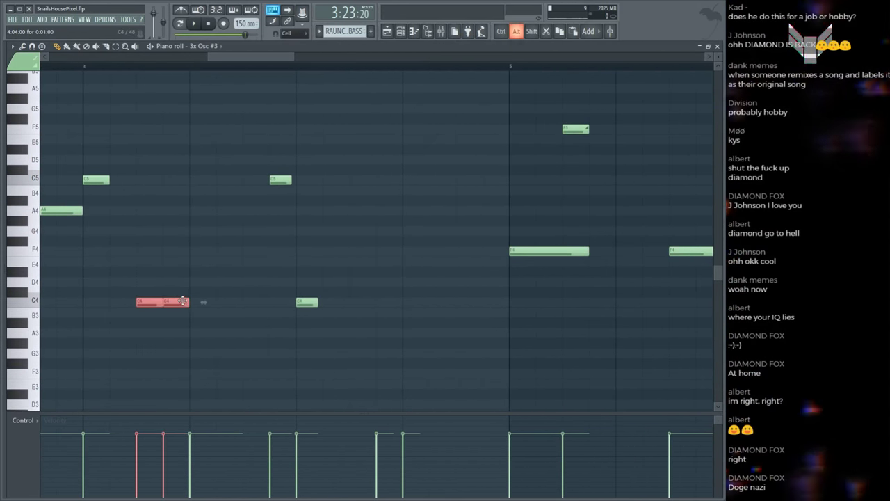
{"action": "left_click_drag", "start_coordinate": [180, 302], "coordinate": [176, 301]}
{"action": "scroll", "coordinate": [183, 283], "scroll_direction": "up", "scroll_amount": 3}
{"action": "left_click", "coordinate": [198, 153]}
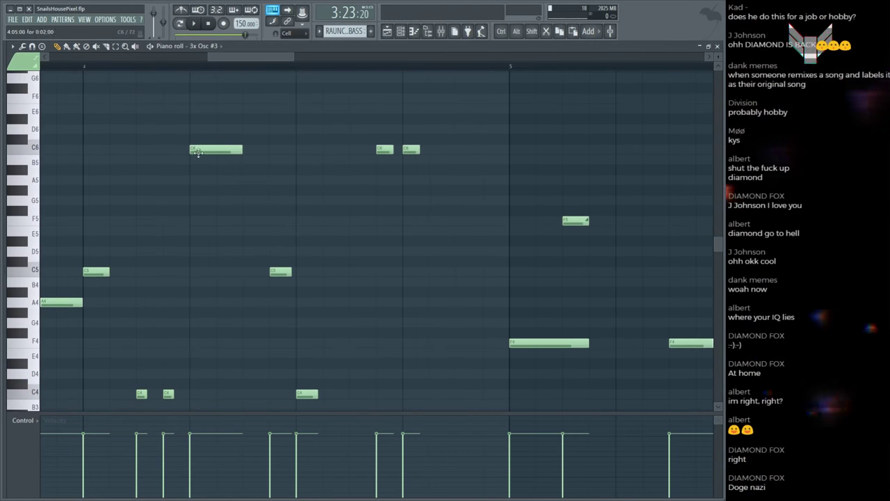
Step: Compare the edited bass against the Snail's House reference clip from bar 128
{"action": "key", "text": "space"}
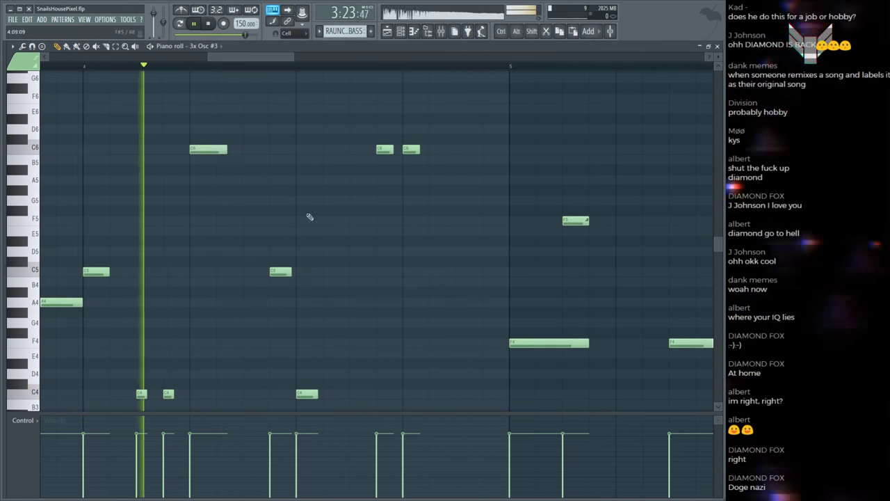
{"action": "key", "text": "F5"}
{"action": "left_click", "coordinate": [595, 111]}
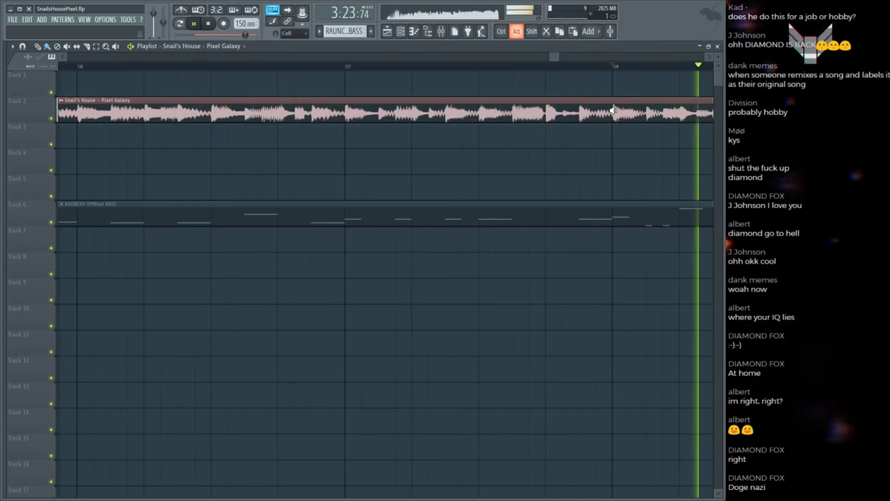
{"action": "key", "text": "space"}
{"action": "double_click", "coordinate": [403, 219]}
{"action": "key", "text": "space"}
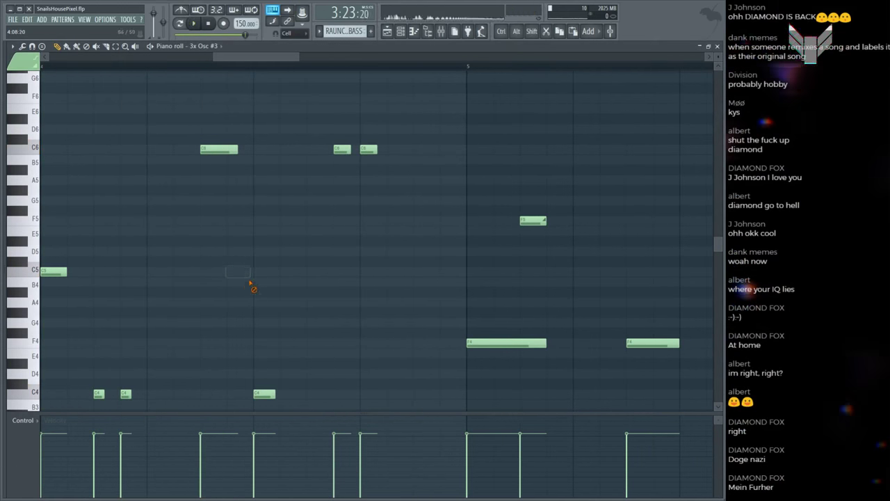
{"action": "key", "text": "F5"}
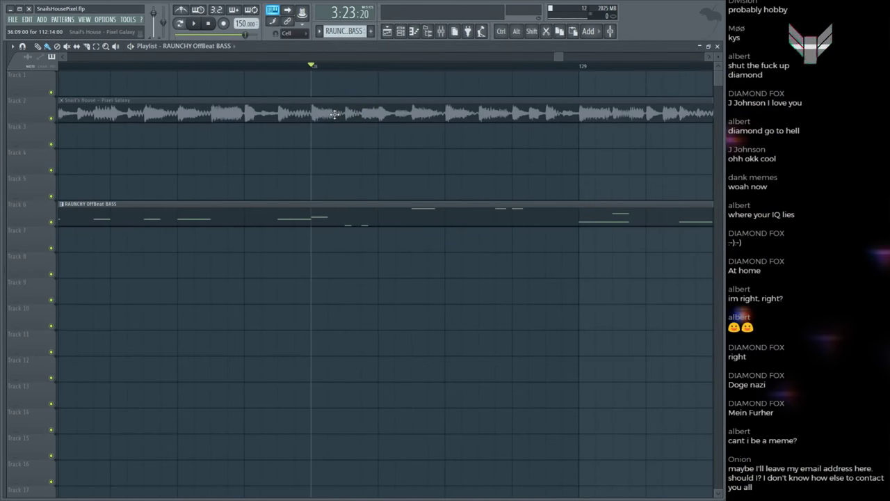
{"action": "left_click", "coordinate": [335, 114]}
{"action": "key", "text": "space"}
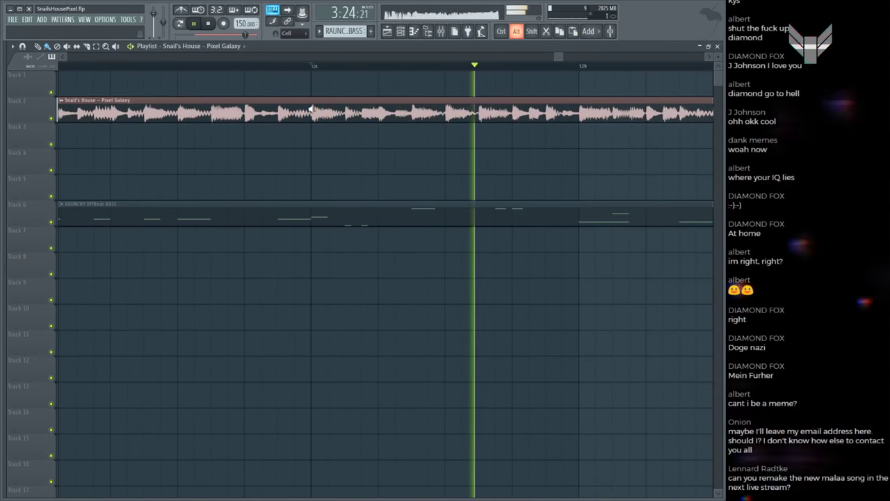
{"action": "key", "text": "space"}
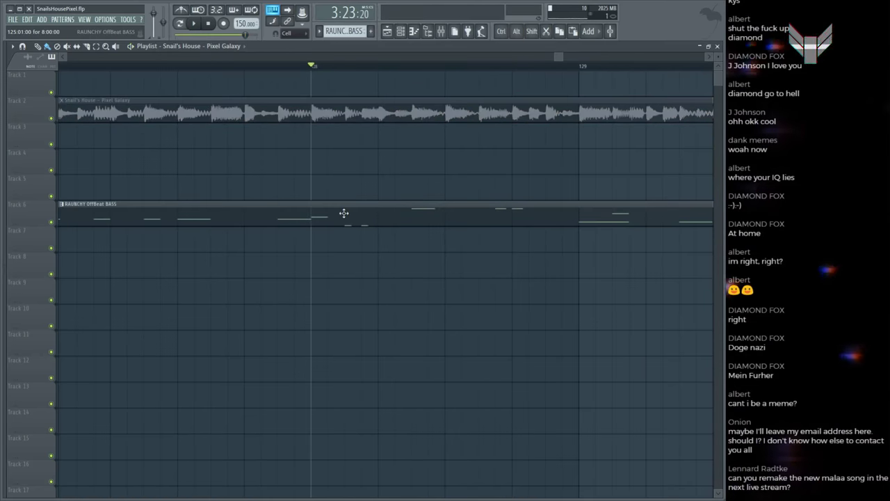
{"action": "double_click", "coordinate": [344, 213]}
Step: Select the two C4 notes and move them to a new position in bar 4
{"action": "left_click_drag", "start_coordinate": [143, 309], "coordinate": [285, 332]}
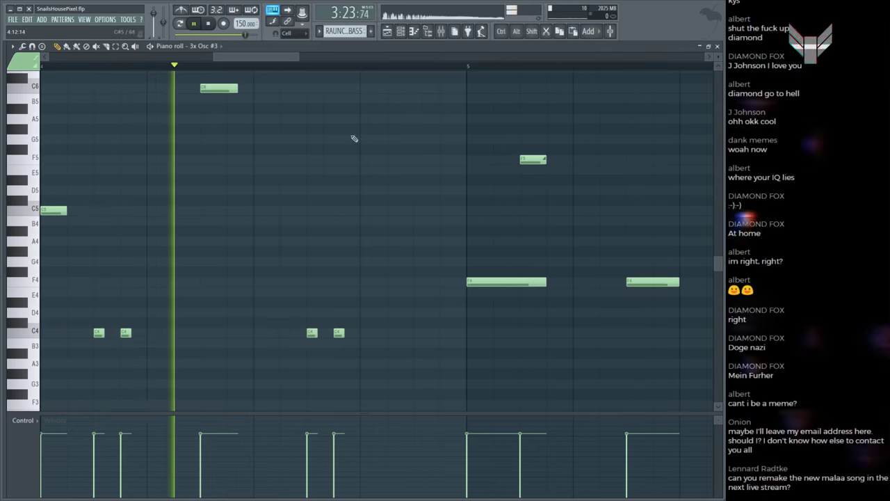
{"action": "key", "text": "space"}
{"action": "scroll", "coordinate": [334, 271], "scroll_direction": "down", "scroll_amount": 1}
{"action": "left_click_drag", "start_coordinate": [288, 267], "coordinate": [329, 307]}
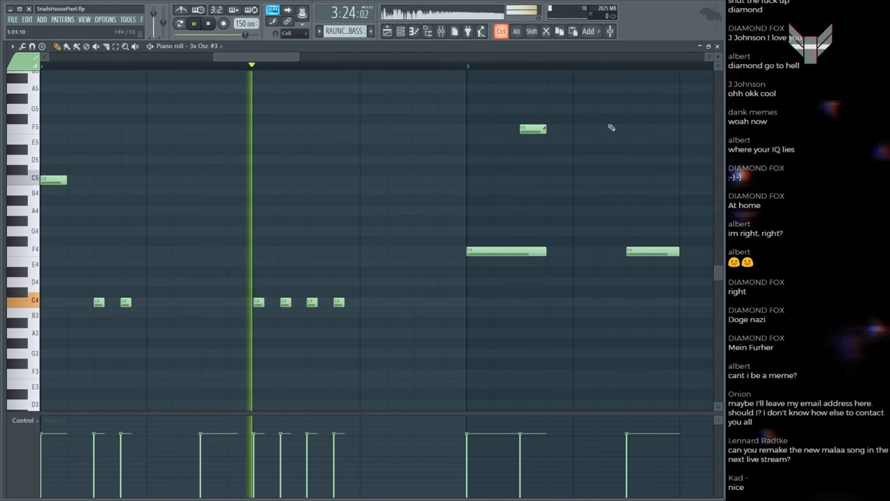
Step: Play the reference clip in the arrangement again and reopen the bass notes
{"action": "key", "text": "F5"}
{"action": "key", "text": "space"}
{"action": "left_click", "coordinate": [452, 108]}
{"action": "key", "text": "space"}
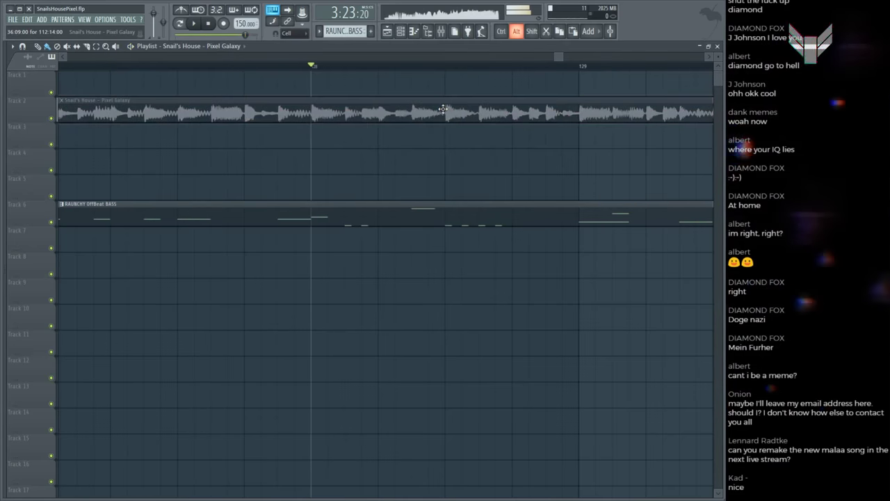
{"action": "key", "text": "space"}
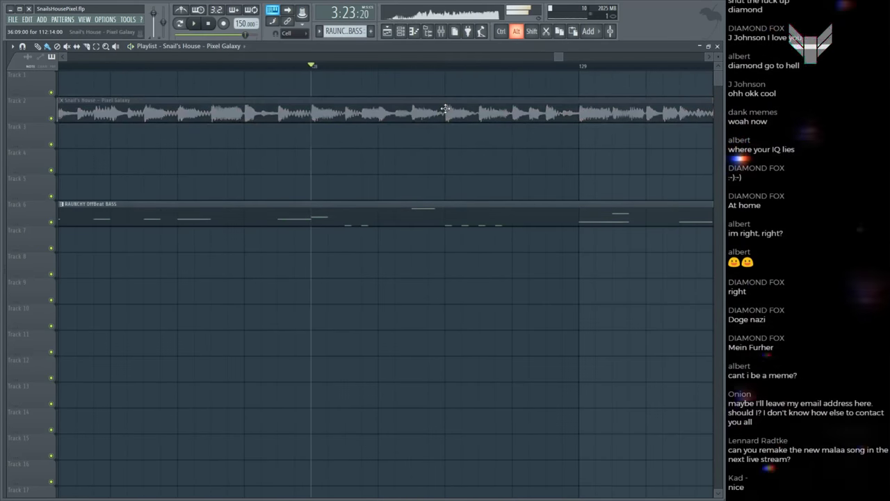
{"action": "double_click", "coordinate": [444, 214]}
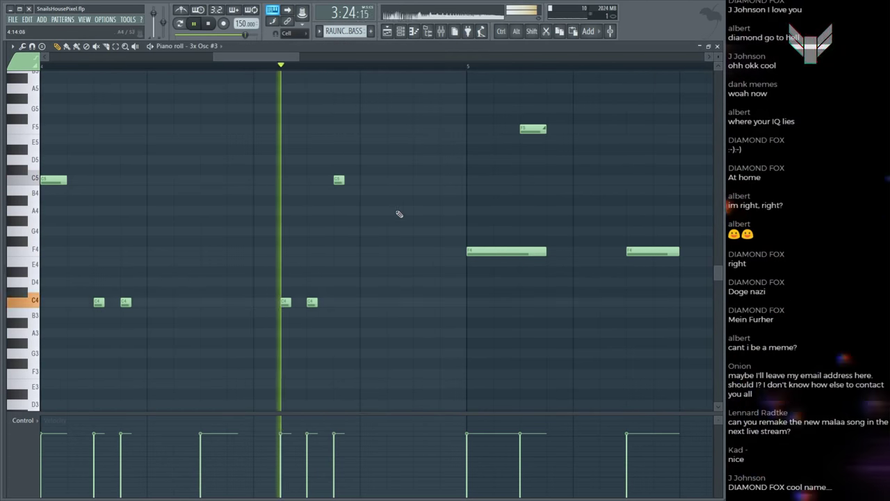
{"action": "key", "text": "F5"}
{"action": "left_click", "coordinate": [490, 112]}
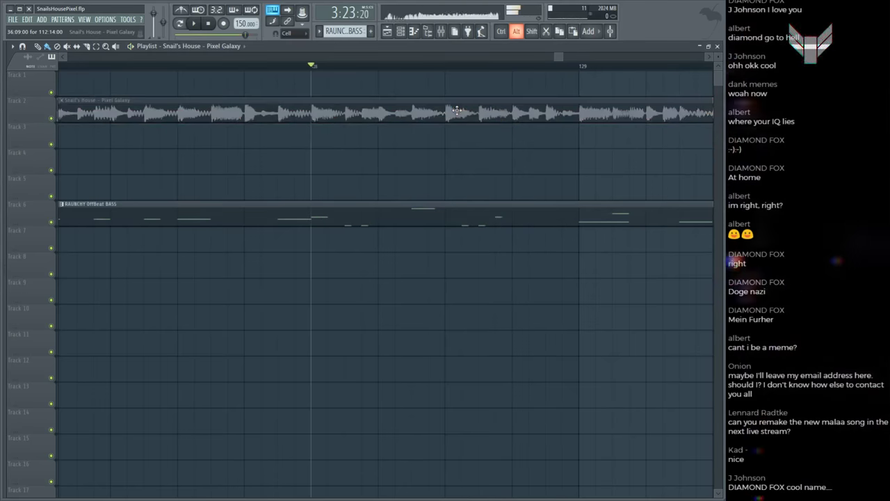
{"action": "left_click", "coordinate": [489, 112]}
{"action": "key", "text": "F7"}
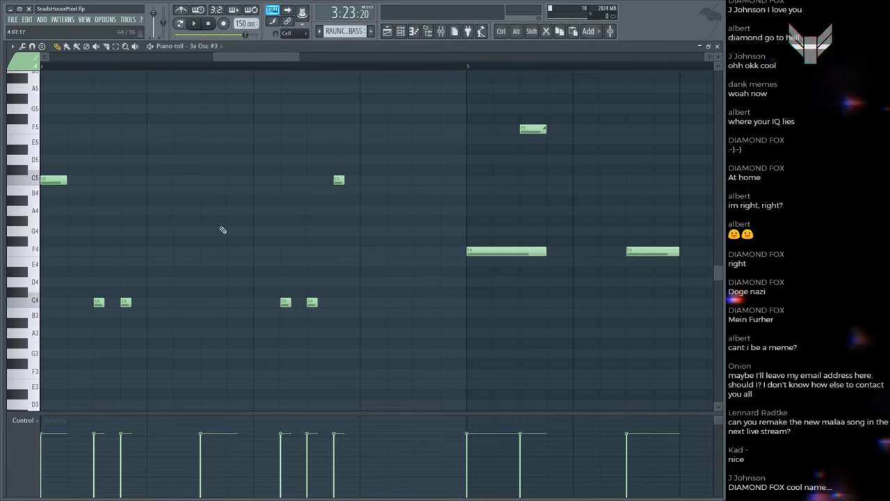
Step: Audition the edited bass pattern and the reference clip side by side once more
{"action": "left_click_drag", "start_coordinate": [339, 87], "coordinate": [340, 112]}
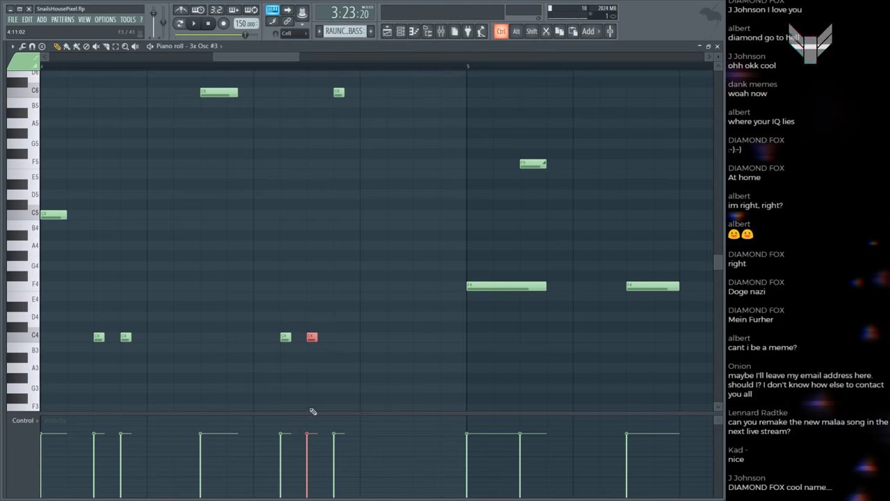
{"action": "key", "text": "space"}
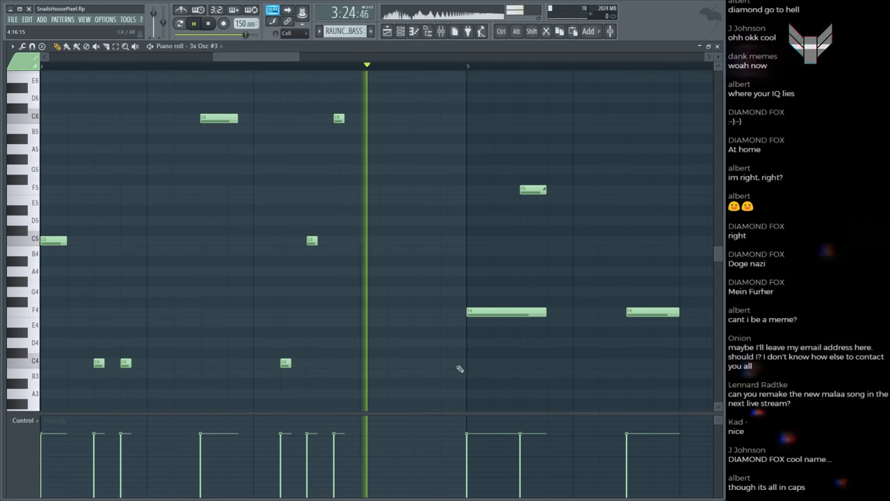
{"action": "key", "text": "F5"}
{"action": "left_click", "coordinate": [451, 110]}
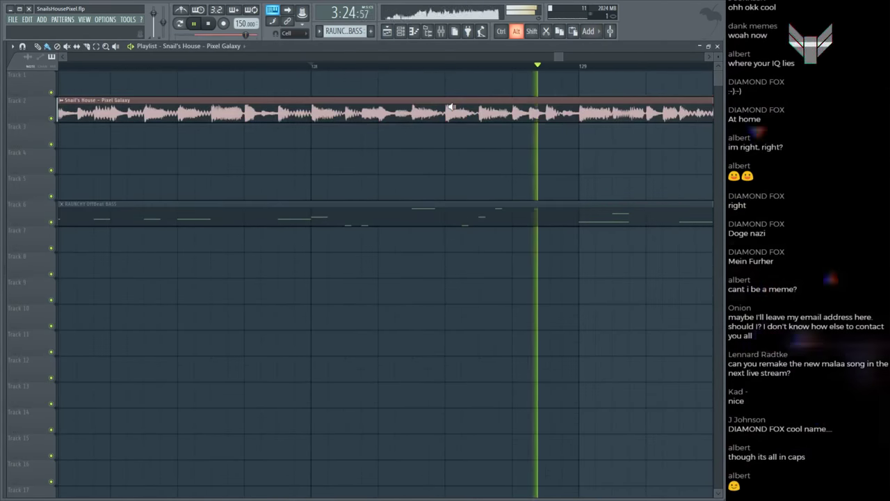
{"action": "key", "text": "space"}
{"action": "key", "text": "space"}
{"action": "double_click", "coordinate": [457, 200]}
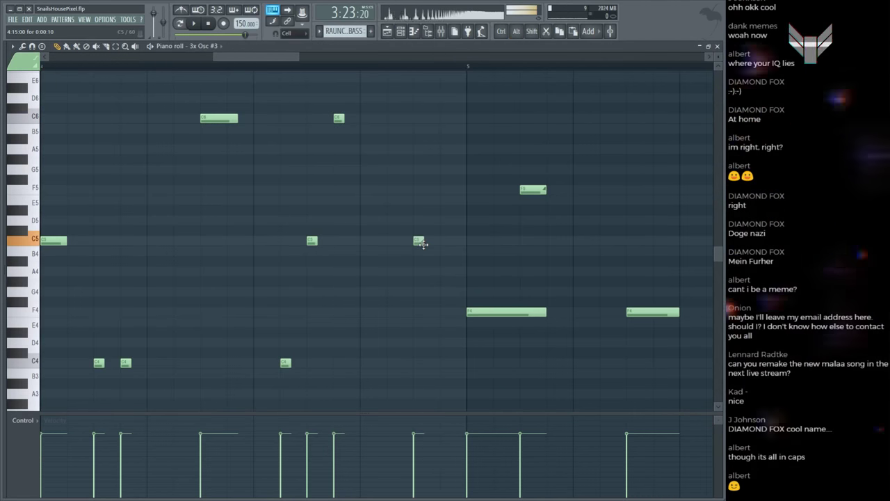
{"action": "key", "text": "space"}
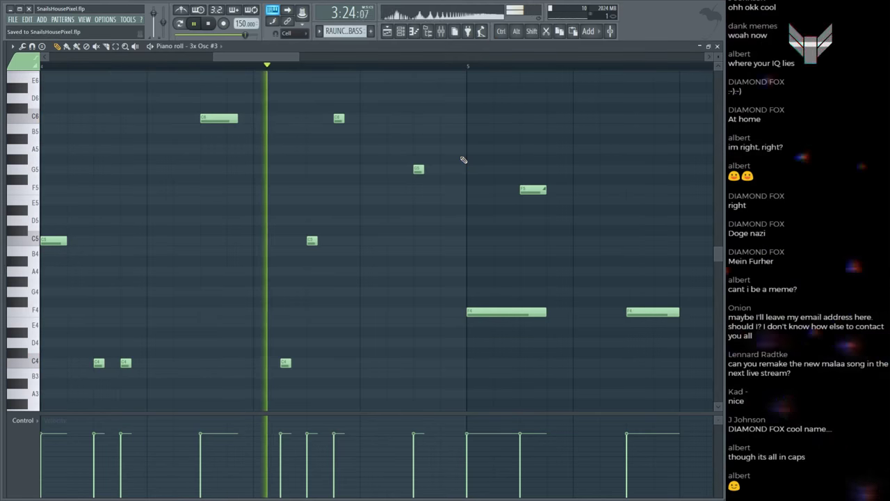
{"action": "key", "text": "space"}
{"action": "key", "text": "F5"}
{"action": "left_click", "coordinate": [542, 112]}
{"action": "key", "text": "space"}
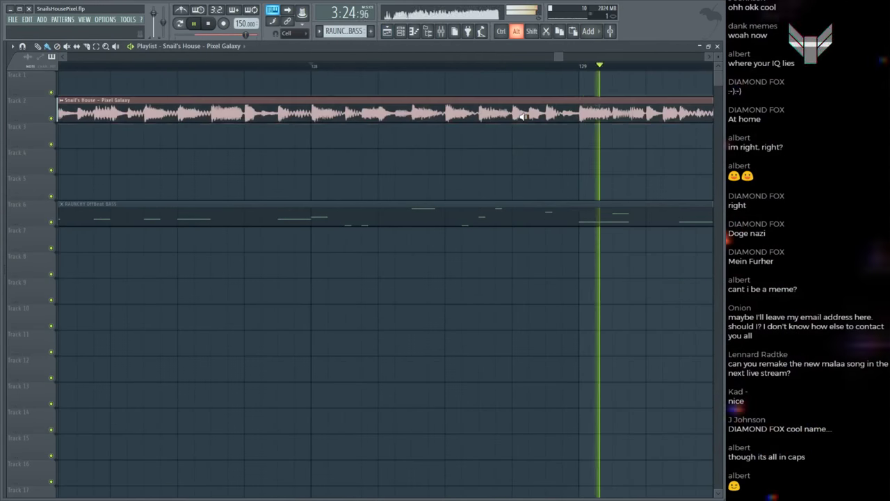
{"action": "key", "text": "space"}
{"action": "double_click", "coordinate": [373, 217]}
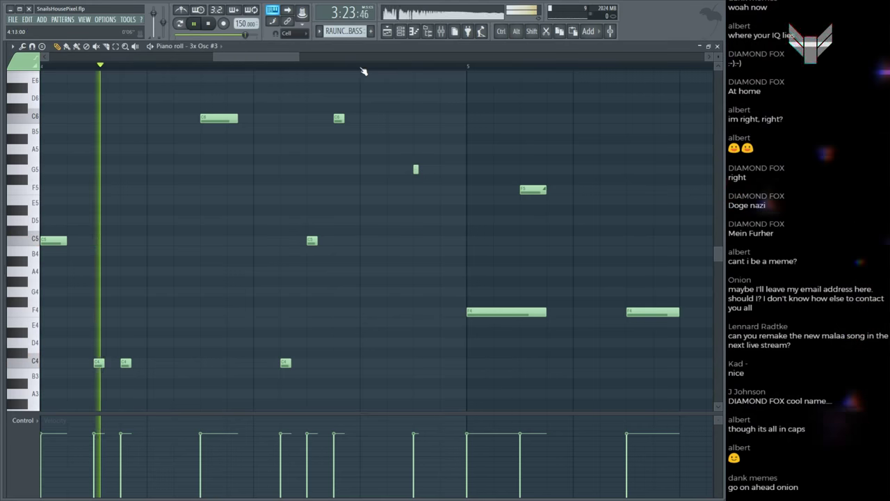
Step: Delete the notes in bars 5–9 and repeat bars 1–4 into bars 5–8 with Ctrl+B
{"action": "scroll", "coordinate": [363, 72], "scroll_direction": "down", "scroll_amount": 5}
{"action": "key", "text": "space"}
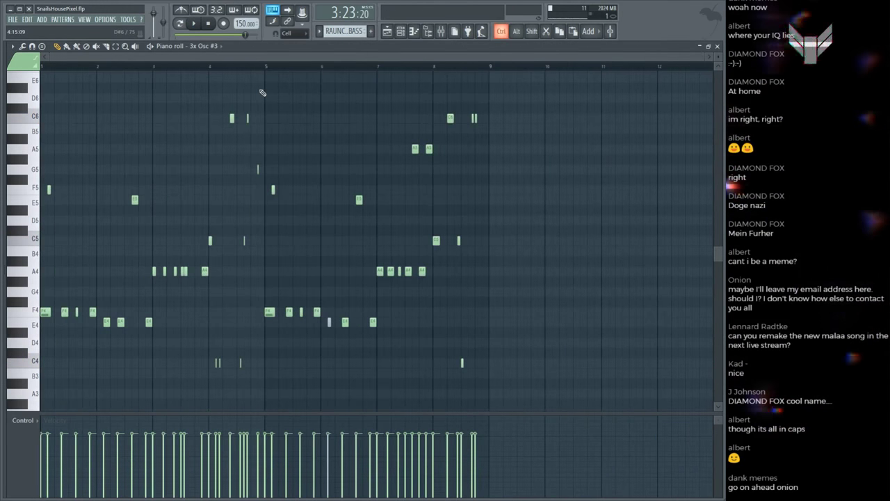
{"action": "left_click_drag", "start_coordinate": [262, 93], "coordinate": [540, 370]}
{"action": "key", "text": "Delete"}
{"action": "scroll", "coordinate": [358, 306], "scroll_direction": "down", "scroll_amount": 1}
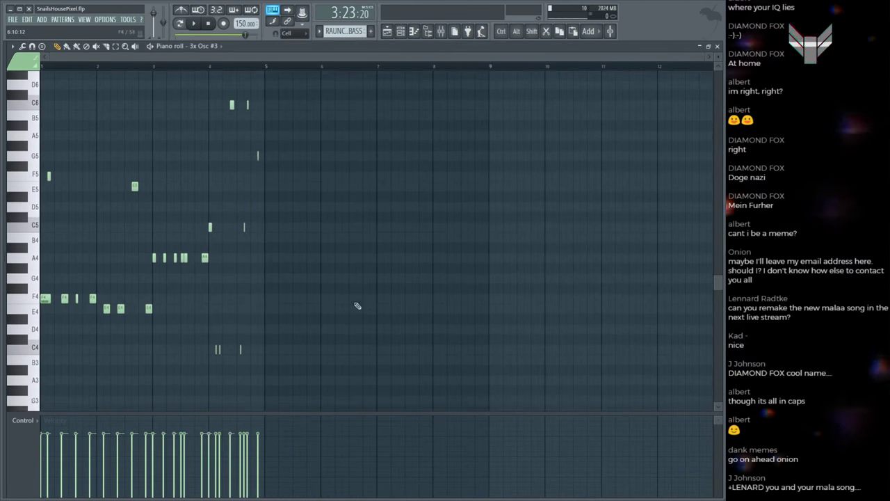
{"action": "left_click_drag", "start_coordinate": [352, 350], "coordinate": [42, 68]}
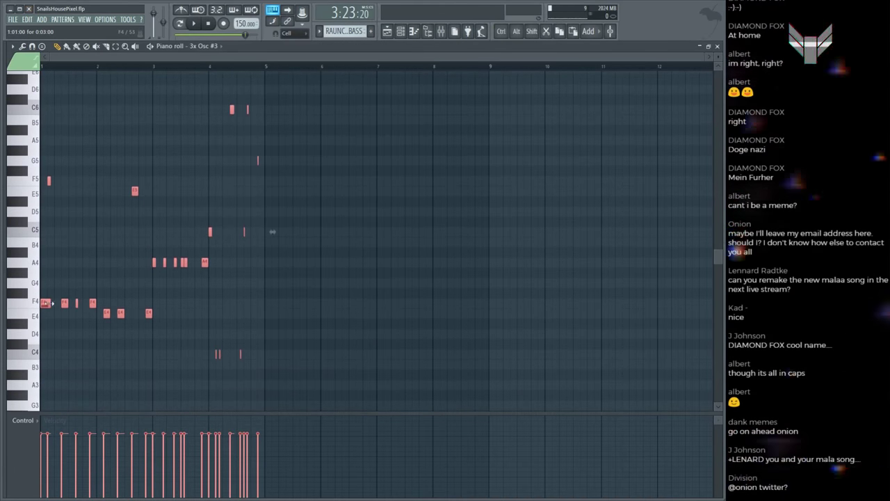
{"action": "key", "text": "ctrl+b"}
{"action": "key", "text": "ctrl+d"}
{"action": "key", "text": "space"}
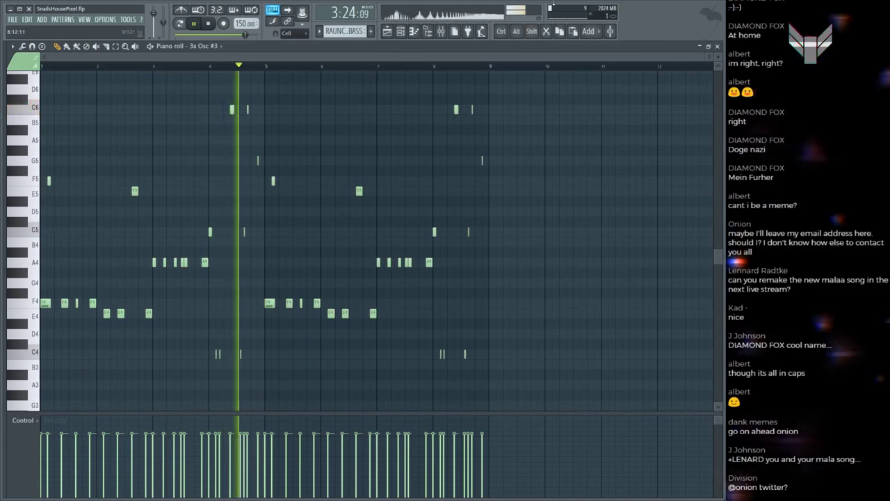
{"action": "key", "text": "F5"}
{"action": "scroll", "coordinate": [477, 86], "scroll_direction": "down", "scroll_amount": 6}
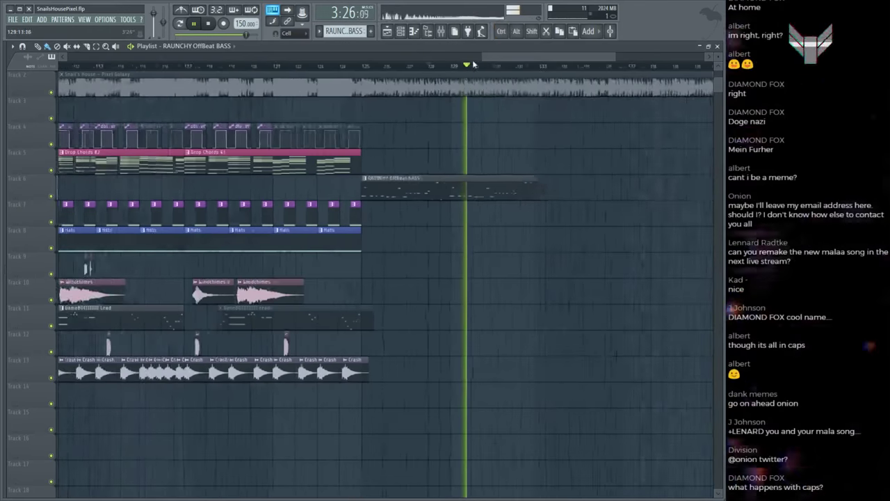
Step: Play the reference from around bar 129, save the project, and audition from the BassReeseSub clip
{"action": "scroll", "coordinate": [599, 66], "scroll_direction": "up", "scroll_amount": 3}
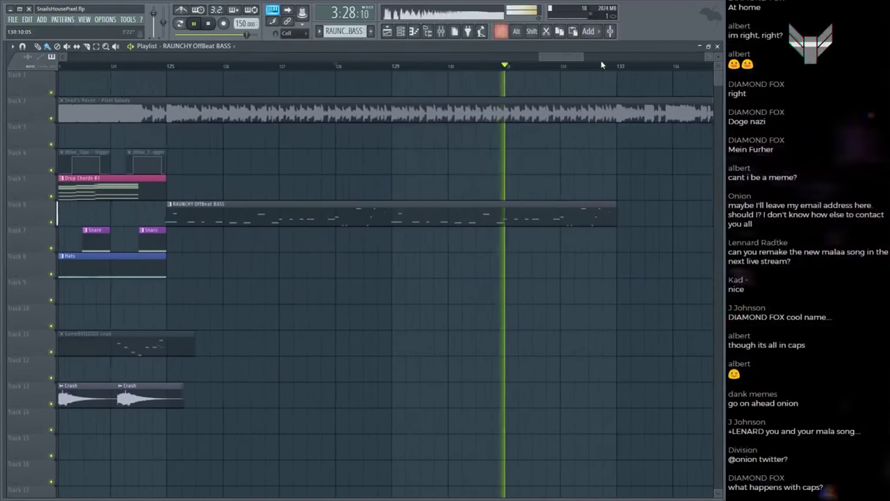
{"action": "left_click", "coordinate": [385, 111], "text": "alt"}
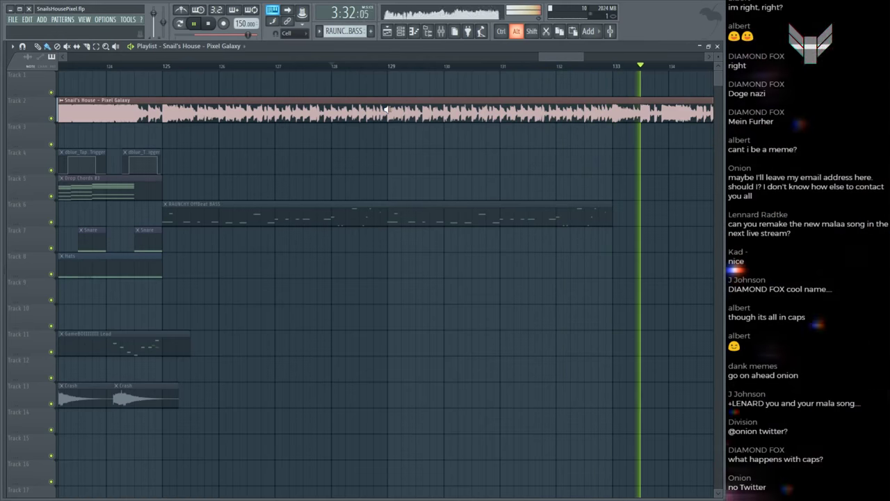
{"action": "key", "text": "space"}
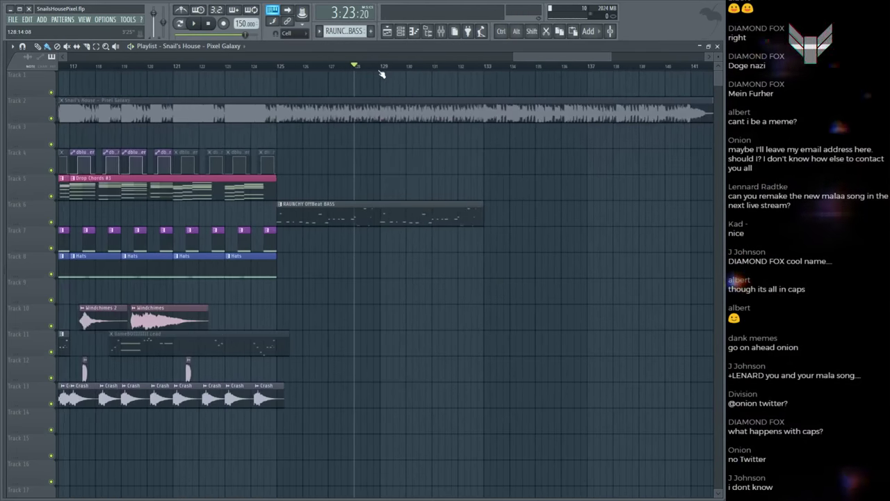
{"action": "key", "text": "ctrl+s"}
{"action": "scroll", "coordinate": [386, 70], "scroll_direction": "down", "scroll_amount": 8}
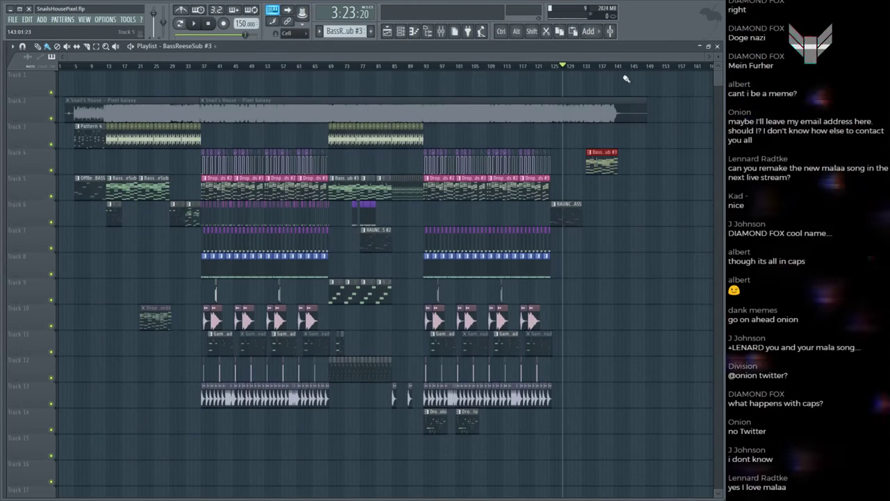
{"action": "scroll", "coordinate": [627, 78], "scroll_direction": "up", "scroll_amount": 6}
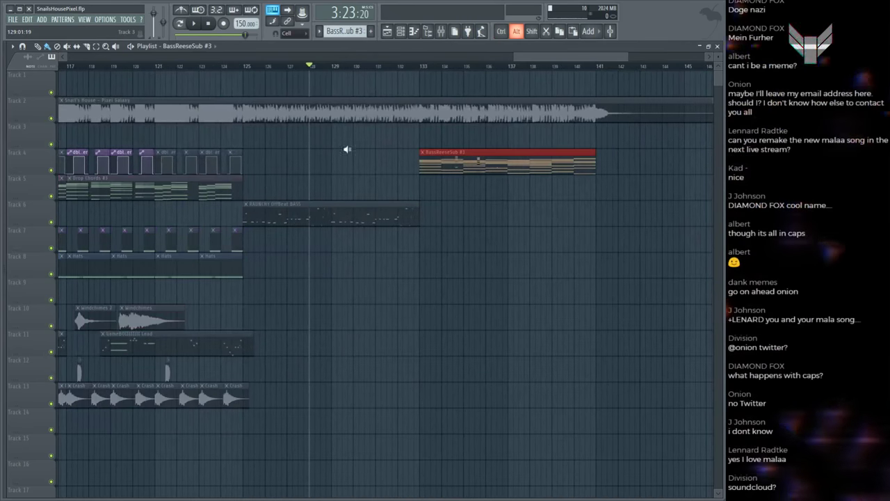
{"action": "left_click", "coordinate": [424, 154]}
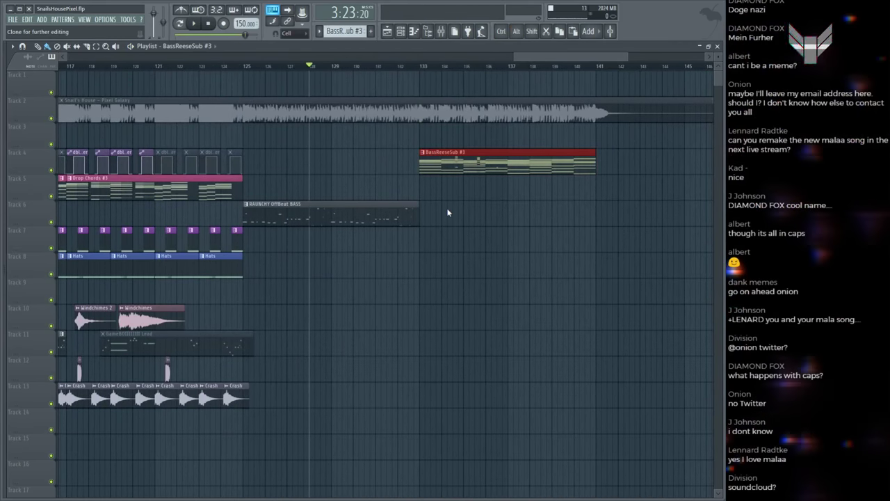
Step: Play from bar 133 and open the Sylenth1 chord notes from the Channel rack
{"action": "key", "text": "F6"}
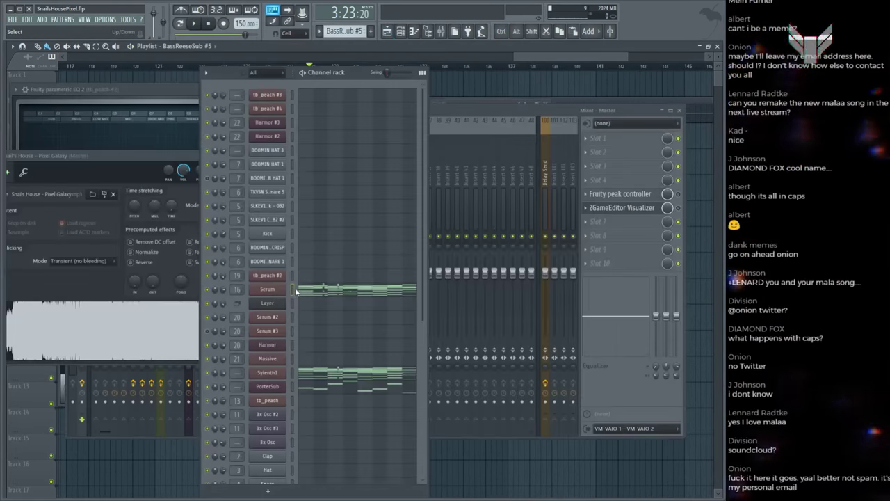
{"action": "key", "text": "F12"}
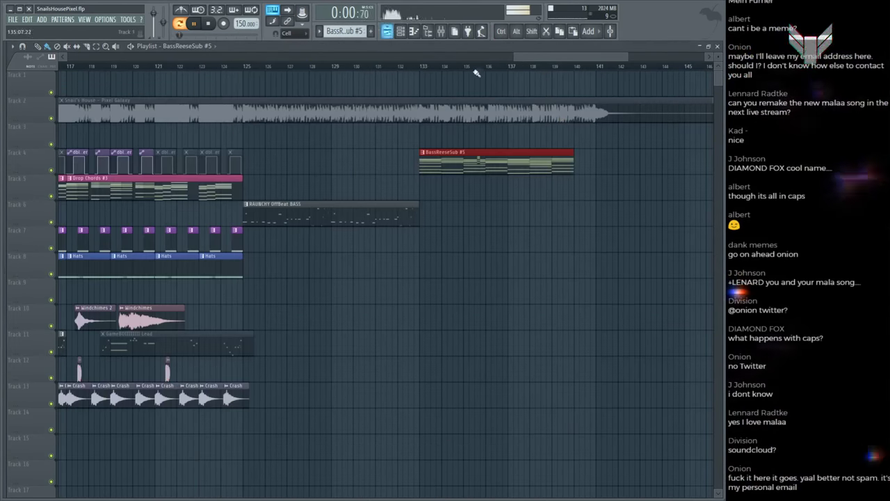
{"action": "left_click", "coordinate": [413, 106]}
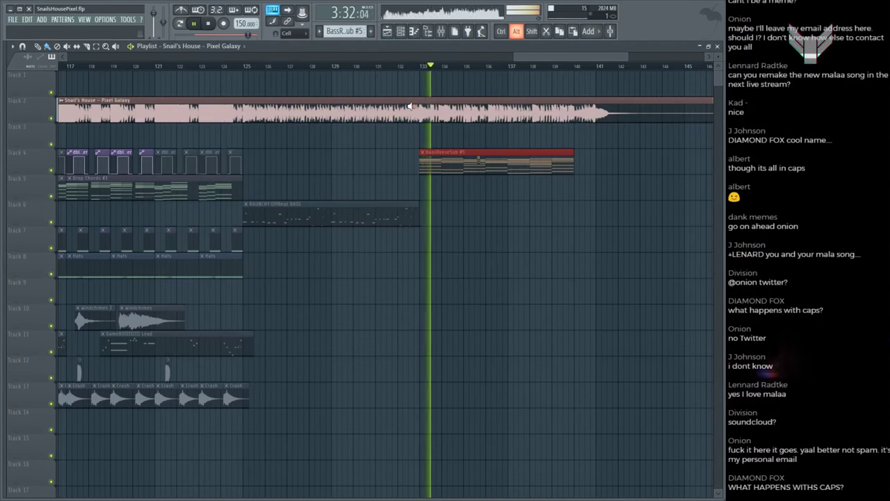
{"action": "key", "text": "F6"}
{"action": "left_click", "coordinate": [314, 390]}
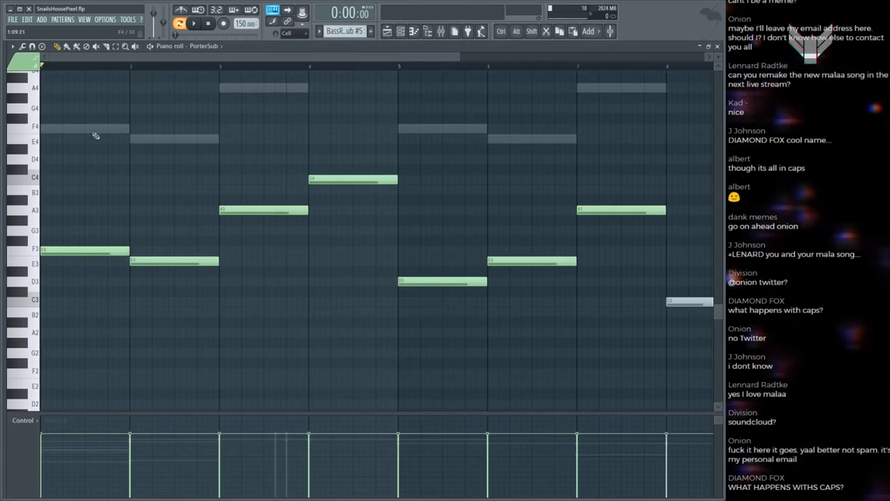
{"action": "key", "text": "F6"}
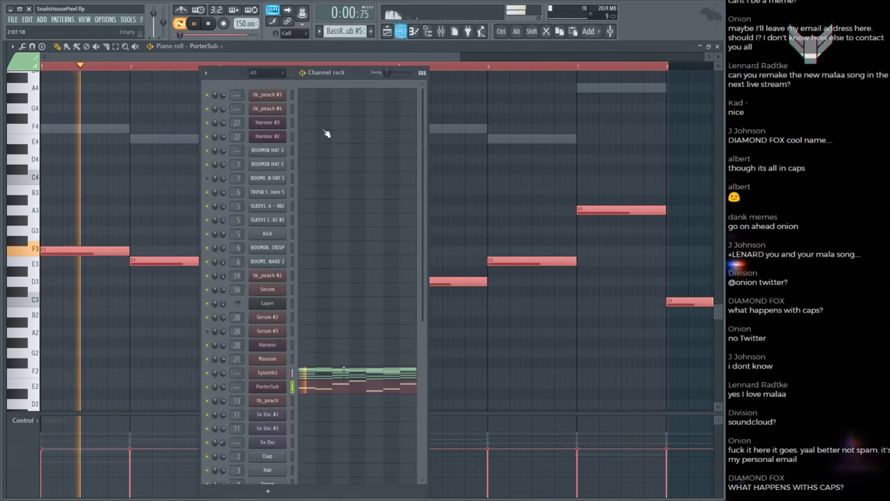
{"action": "left_click", "coordinate": [342, 378]}
{"action": "key", "text": "space"}
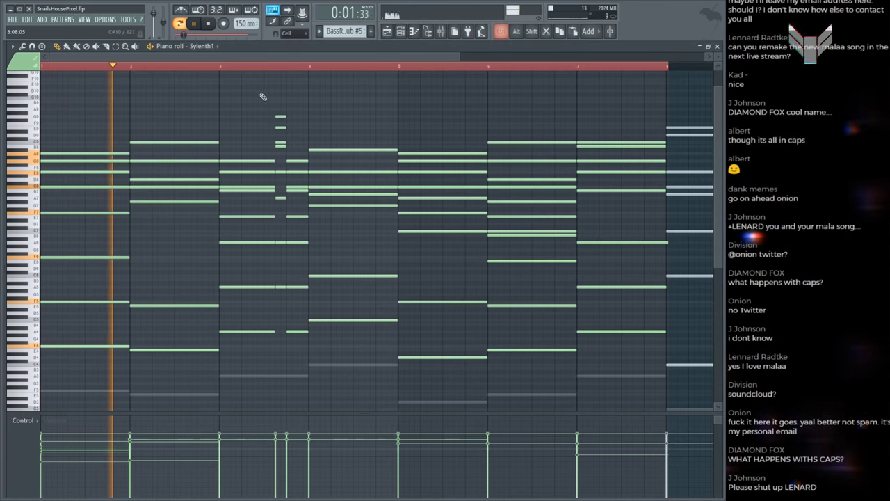
Step: Delete the short Sylenth1 chord stabs before bar 4, then check the PorterSub bass notes
{"action": "left_click_drag", "start_coordinate": [283, 236], "coordinate": [283, 304]}
{"action": "key", "text": "Delete"}
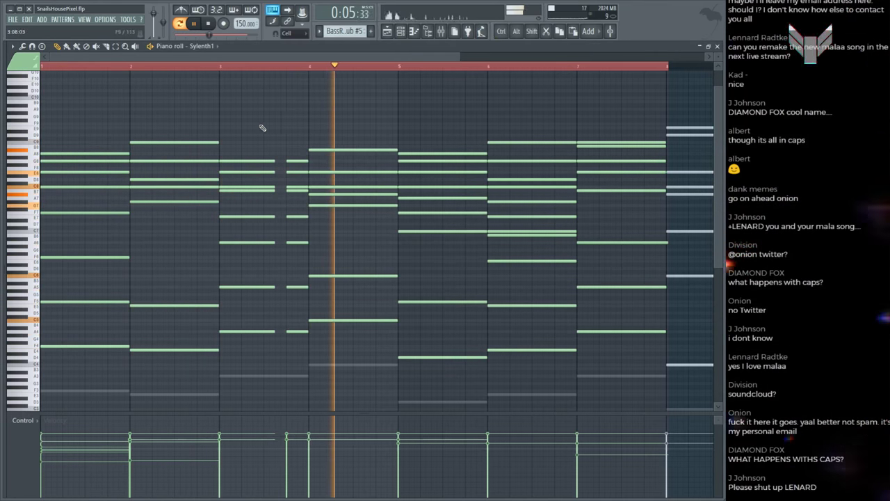
{"action": "left_click_drag", "start_coordinate": [287, 131], "coordinate": [286, 332]}
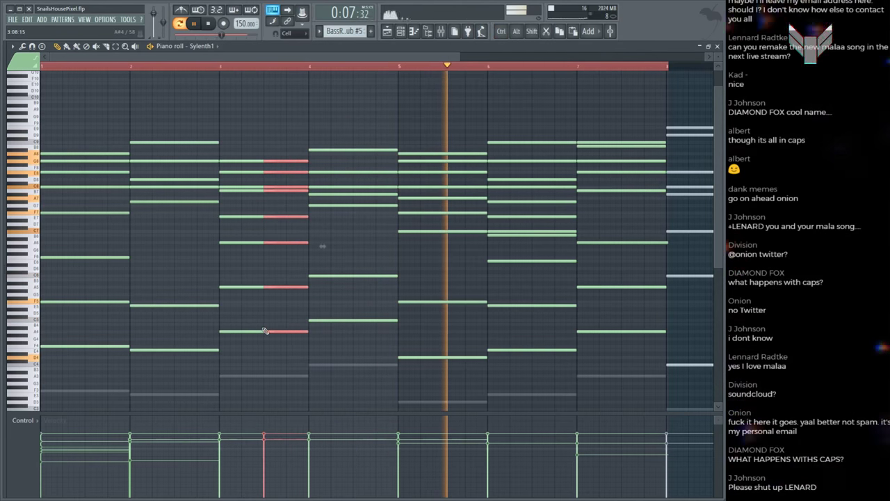
{"action": "left_click_drag", "start_coordinate": [219, 119], "coordinate": [264, 362]}
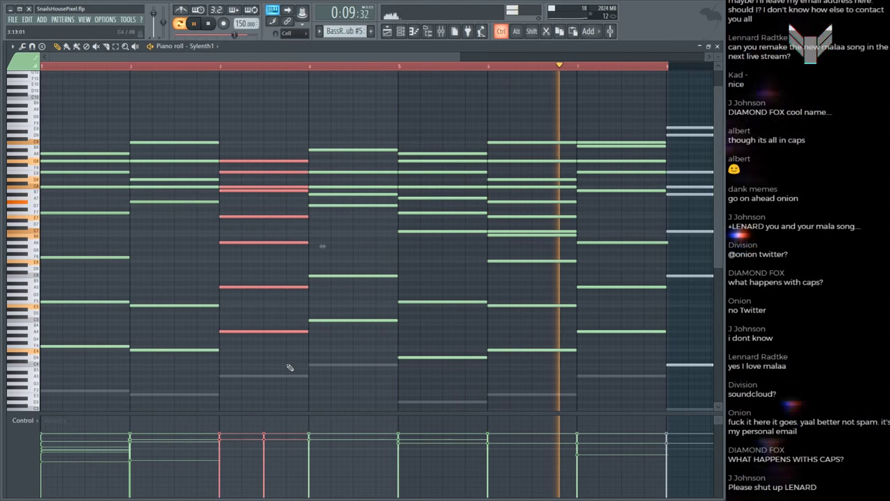
{"action": "left_click", "coordinate": [278, 75]}
{"action": "scroll", "coordinate": [278, 76], "scroll_direction": "down", "scroll_amount": 1}
{"action": "key", "text": "space"}
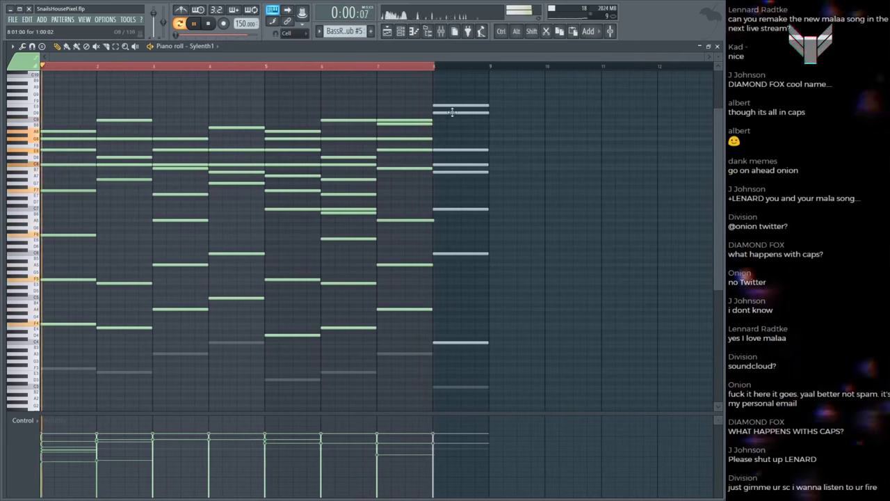
{"action": "left_click_drag", "start_coordinate": [451, 75], "coordinate": [527, 83]}
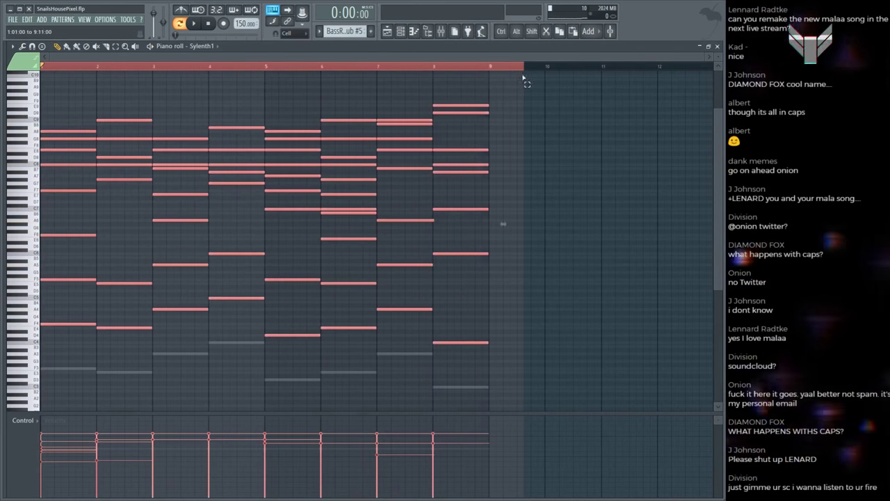
{"action": "key", "text": "ctrl+d"}
{"action": "double_click", "coordinate": [470, 387]}
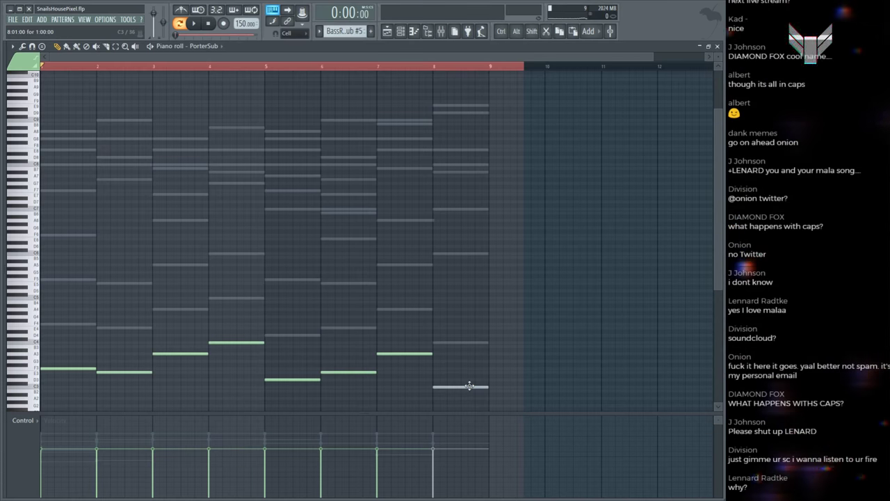
{"action": "key", "text": "F5"}
{"action": "key", "text": "space"}
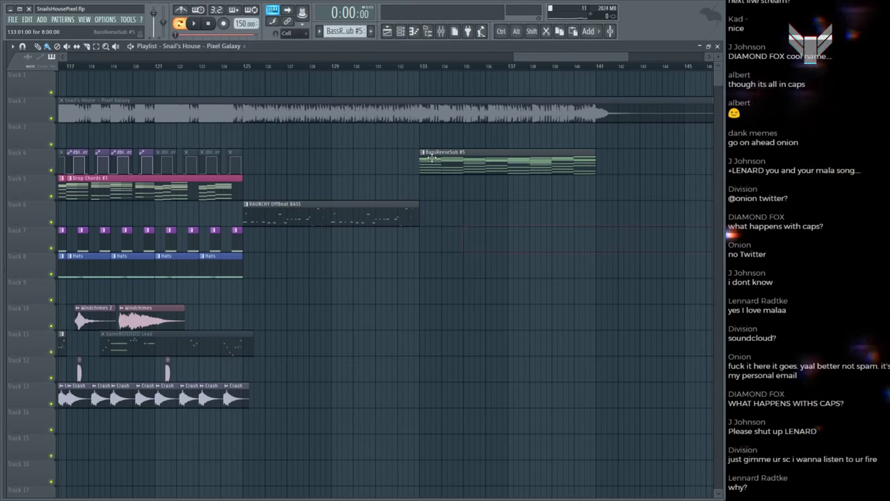
Step: Audition the song from just before the bass clip and reopen the Sylenth1 notes
{"action": "left_click", "coordinate": [404, 69]}
{"action": "key", "text": "space"}
{"action": "scroll", "coordinate": [579, 256], "scroll_direction": "down", "scroll_amount": 4}
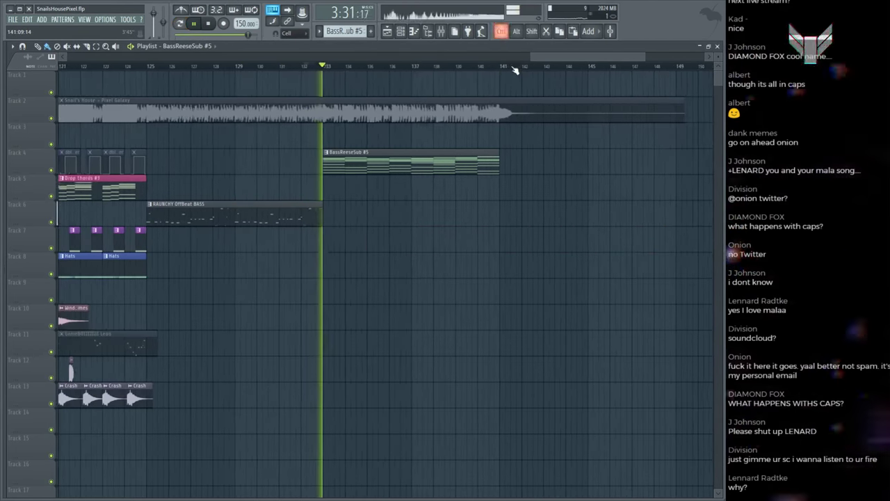
{"action": "key", "text": "ctrl"}
{"action": "key", "text": "space"}
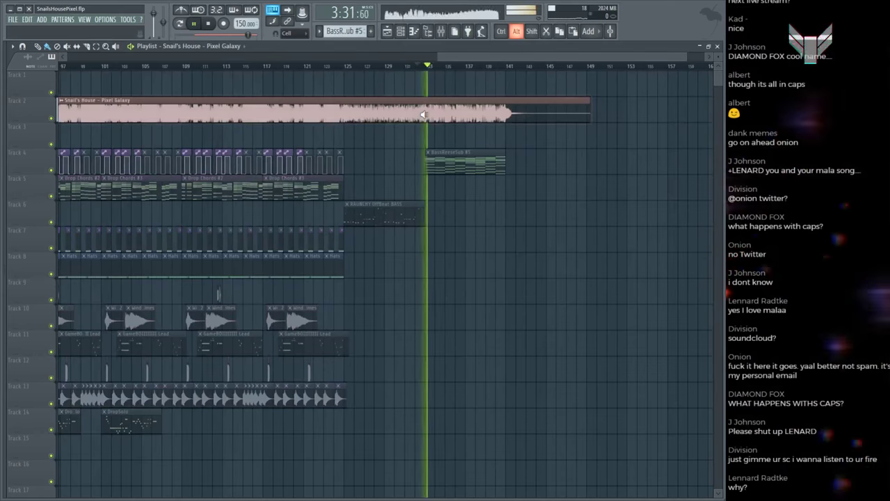
{"action": "key", "text": "space"}
{"action": "key", "text": "space"}
{"action": "scroll", "coordinate": [458, 168], "scroll_direction": "down", "scroll_amount": 3}
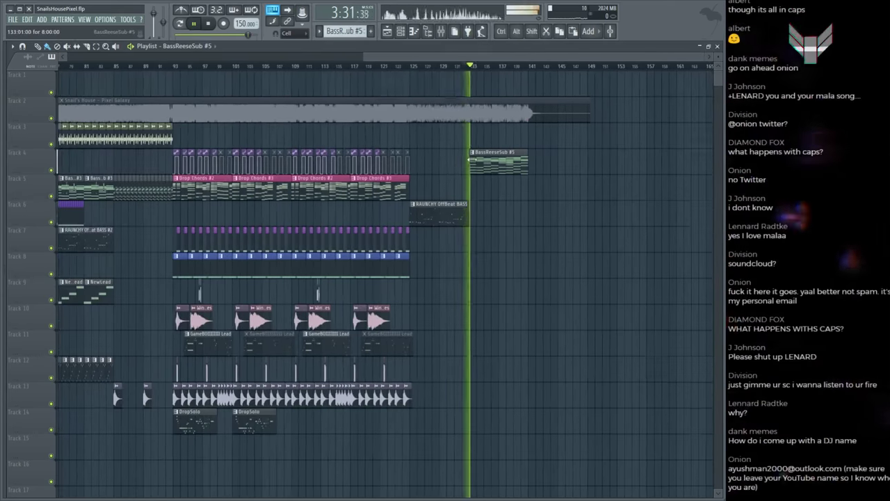
{"action": "key", "text": "F7"}
{"action": "key", "text": "space"}
{"action": "scroll", "coordinate": [413, 76], "scroll_direction": "up", "scroll_amount": 1}
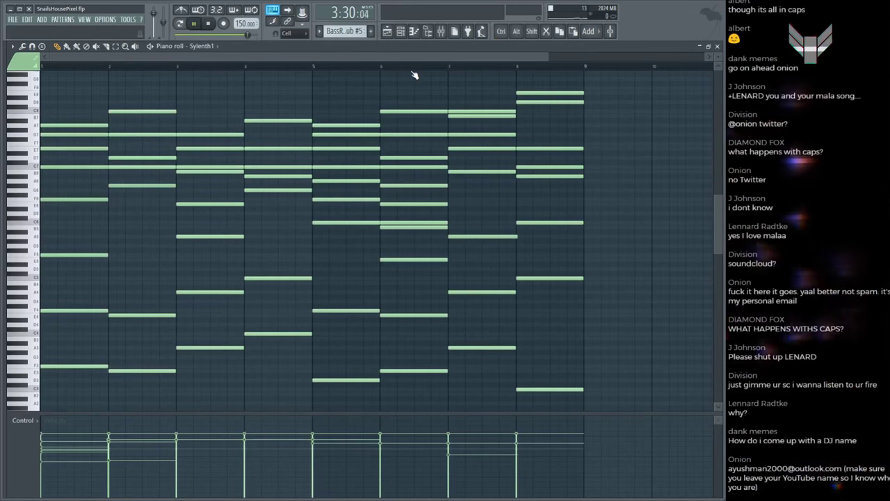
{"action": "key", "text": "space"}
{"action": "key", "text": "F5"}
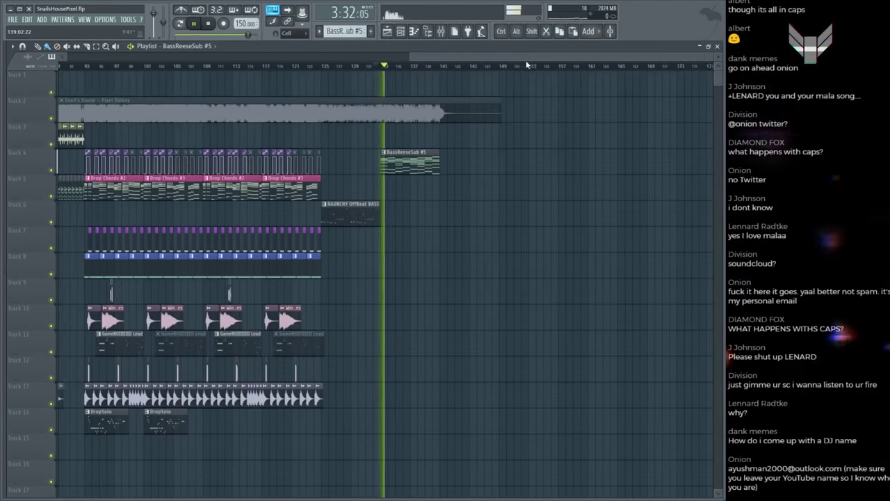
{"action": "key", "text": "F7"}
{"action": "key", "text": "space"}
Step: Delete the low Sylenth1 notes in bars 5 and 6
{"action": "scroll", "coordinate": [264, 209], "scroll_direction": "down", "scroll_amount": 2}
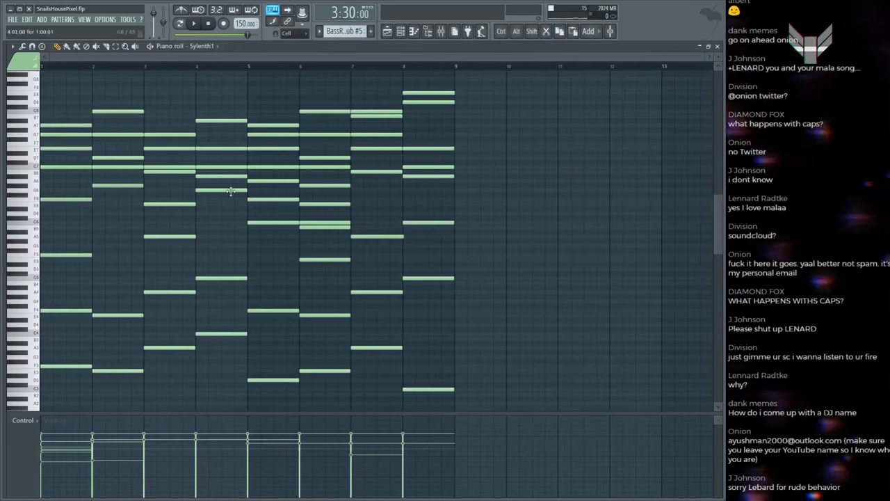
{"action": "scroll", "coordinate": [73, 317], "scroll_direction": "down", "scroll_amount": 2}
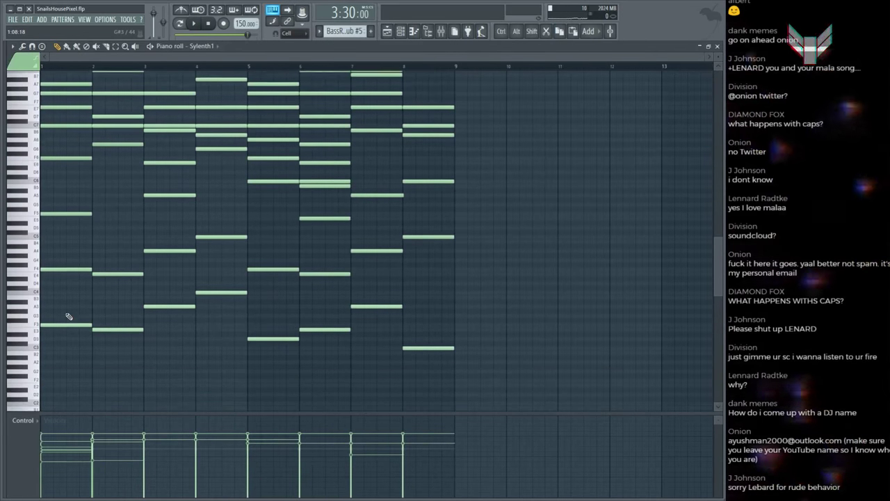
{"action": "right_click", "coordinate": [256, 339]}
{"action": "right_click", "coordinate": [327, 329]}
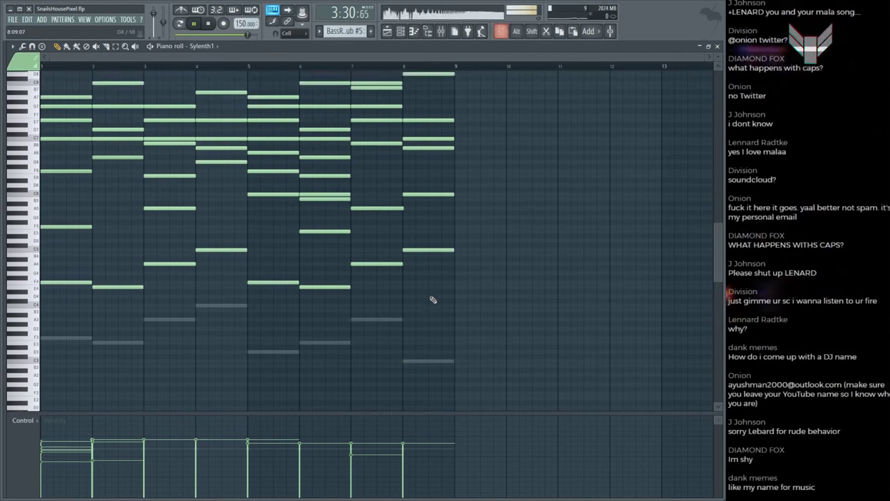
{"action": "scroll", "coordinate": [488, 311], "scroll_direction": "up", "scroll_amount": 2}
{"action": "scroll", "coordinate": [512, 304], "scroll_direction": "up", "scroll_amount": 2}
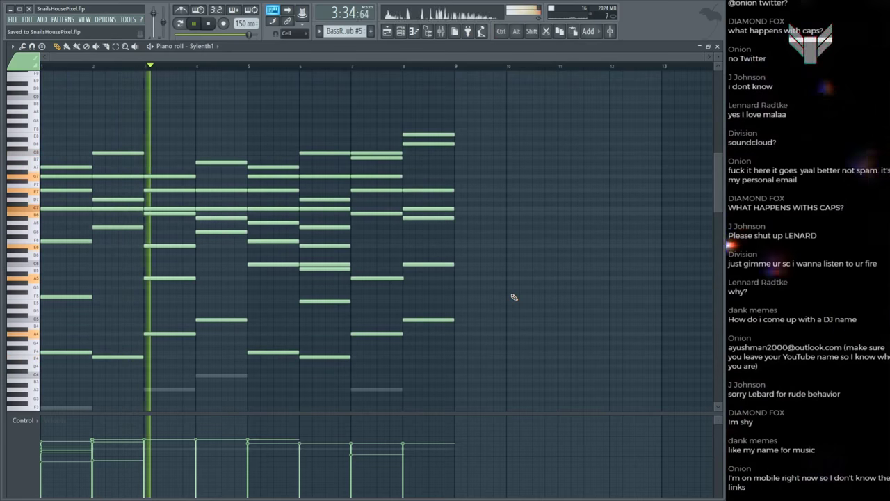
{"action": "key", "text": "F5"}
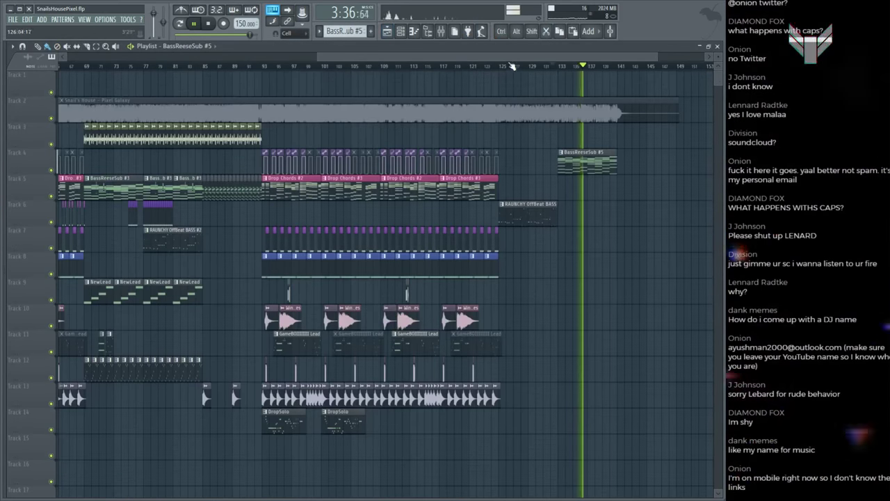
Step: Audition the outro from bar 133 and save the project
{"action": "scroll", "coordinate": [511, 66], "scroll_direction": "up", "scroll_amount": 4}
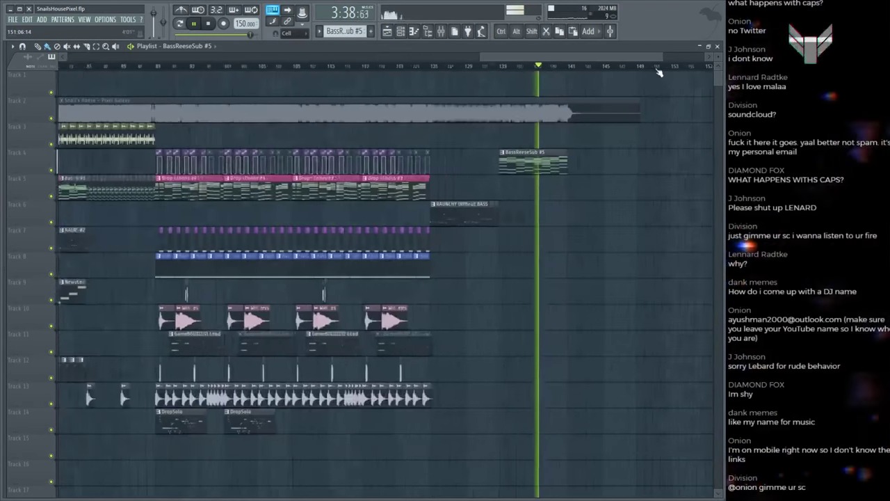
{"action": "scroll", "coordinate": [659, 72], "scroll_direction": "up", "scroll_amount": 5}
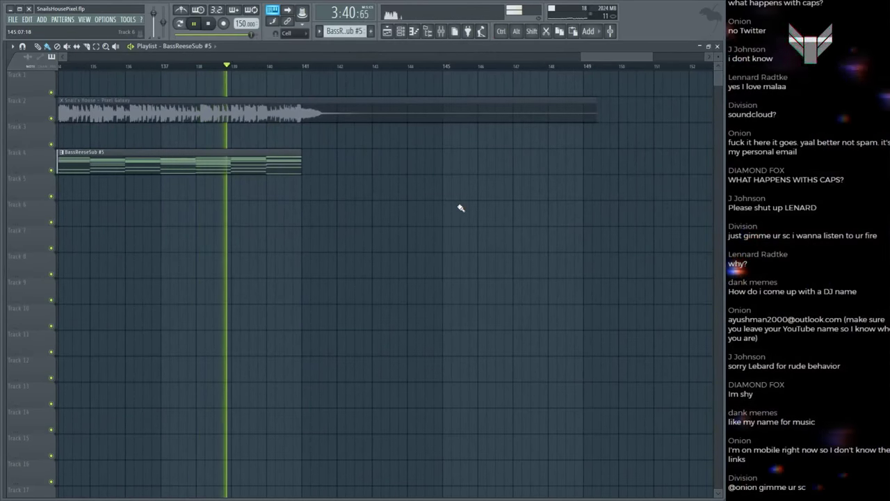
{"action": "key", "text": "space"}
{"action": "scroll", "coordinate": [342, 71], "scroll_direction": "down", "scroll_amount": 3}
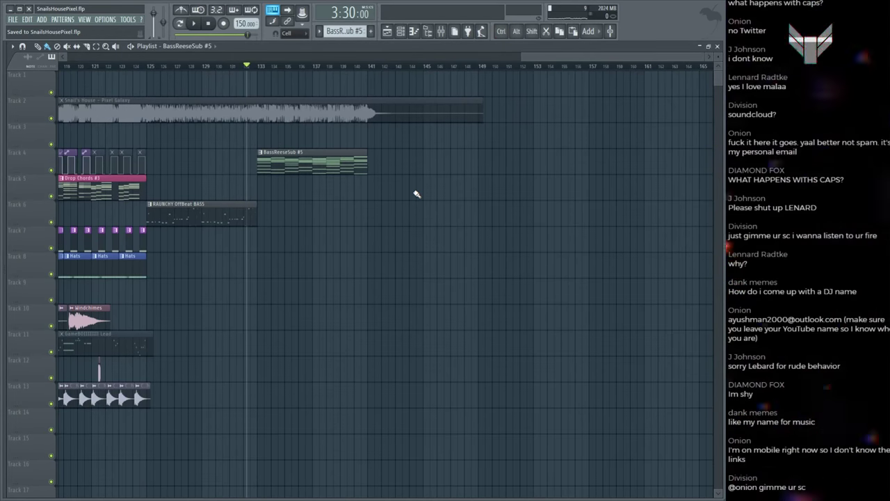
{"action": "left_click", "coordinate": [259, 67]}
{"action": "scroll", "coordinate": [263, 69], "scroll_direction": "up", "scroll_amount": 3}
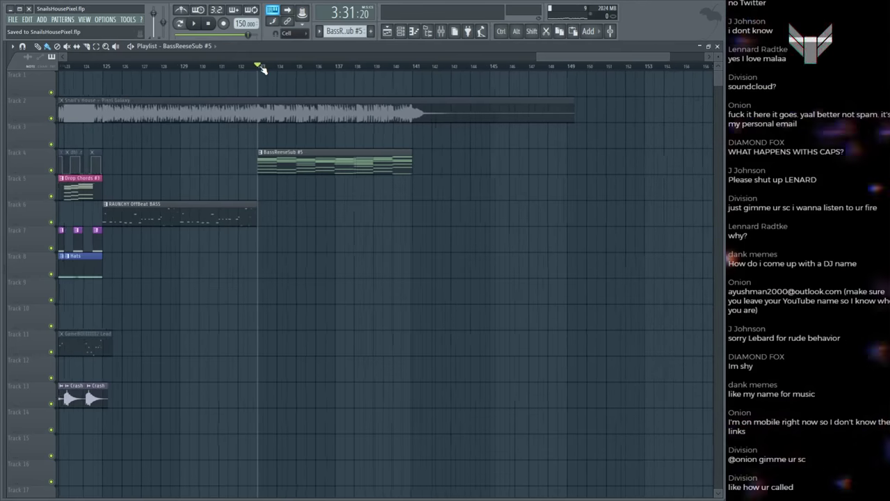
{"action": "scroll", "coordinate": [263, 70], "scroll_direction": "down", "scroll_amount": 3}
{"action": "key", "text": "space"}
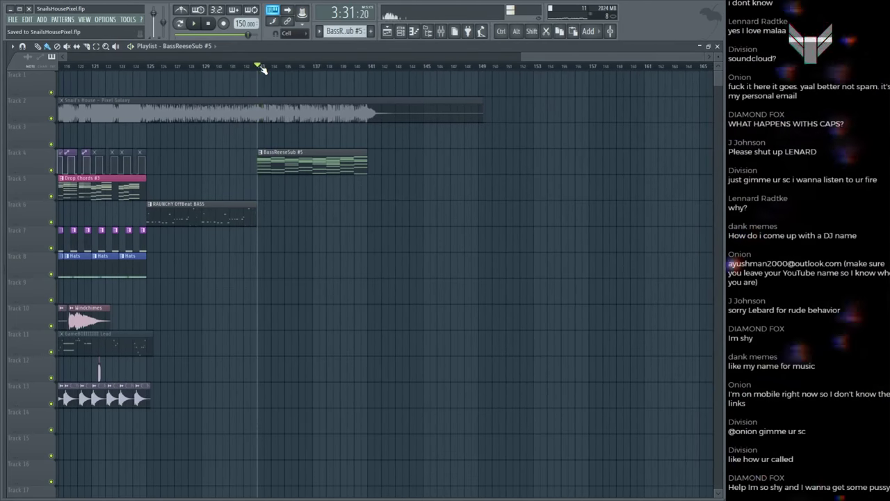
{"action": "key", "text": "ctrl+s"}
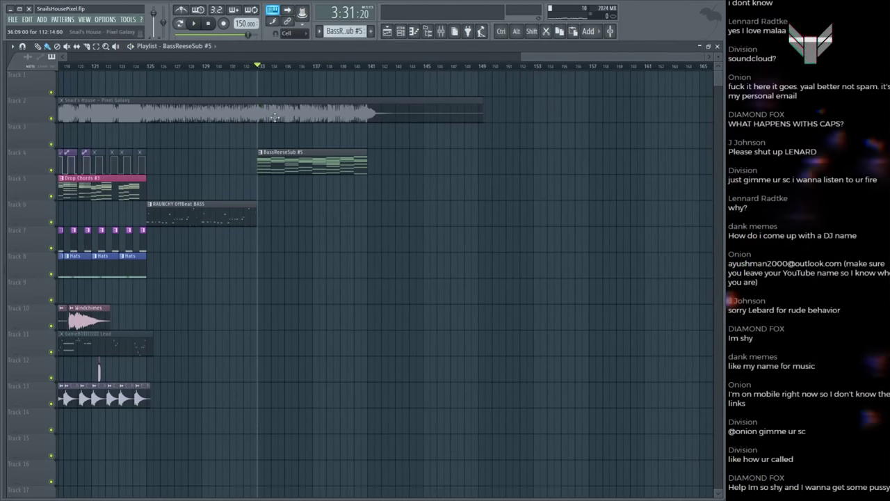
Step: Play back from bar 125 and compare against the Snail's House reference audio clip
{"action": "left_click", "coordinate": [148, 68]}
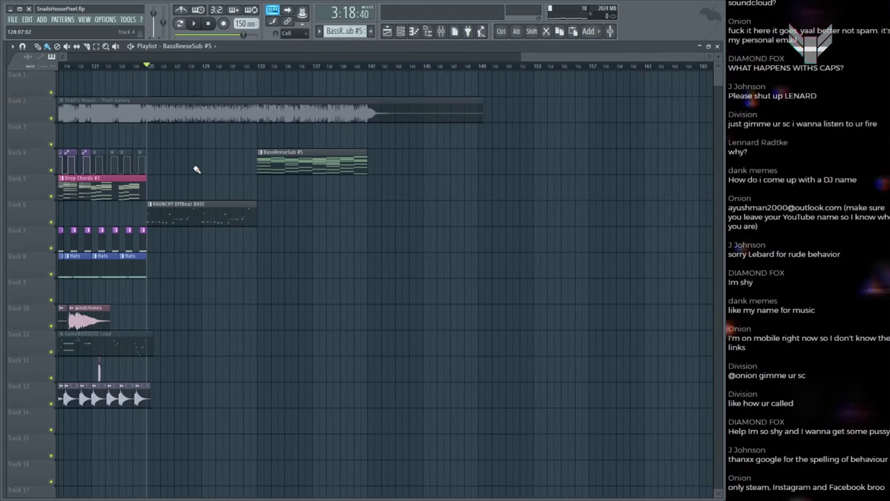
{"action": "key", "text": "space"}
{"action": "scroll", "coordinate": [209, 82], "scroll_direction": "up", "scroll_amount": 3}
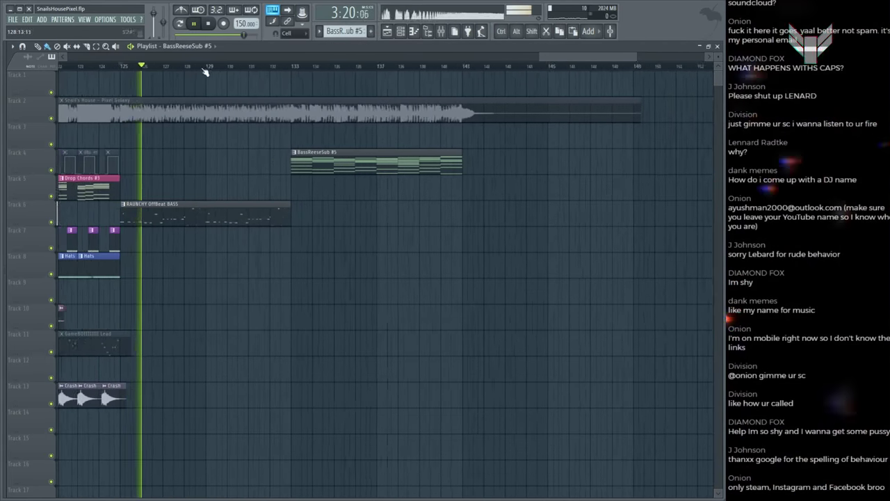
{"action": "left_click", "coordinate": [101, 109]}
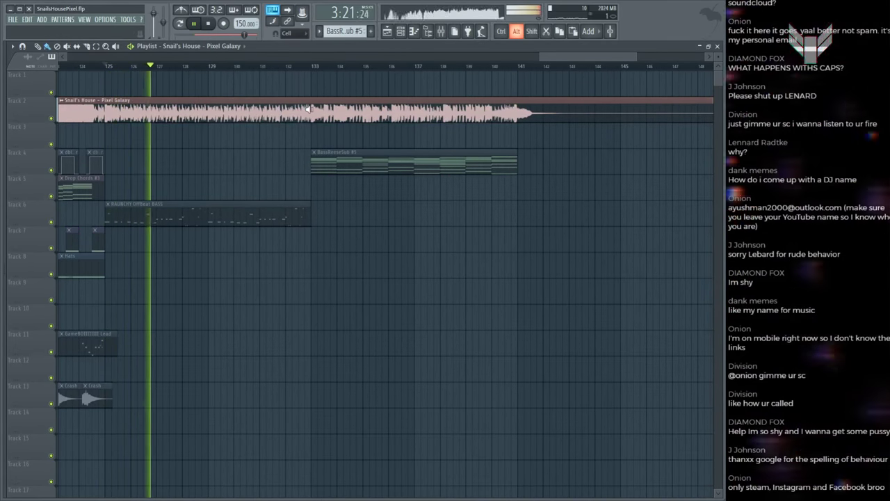
{"action": "key", "text": "space"}
{"action": "scroll", "coordinate": [304, 68], "scroll_direction": "right", "scroll_amount": 3}
{"action": "scroll", "coordinate": [304, 68], "scroll_direction": "down", "scroll_amount": 5}
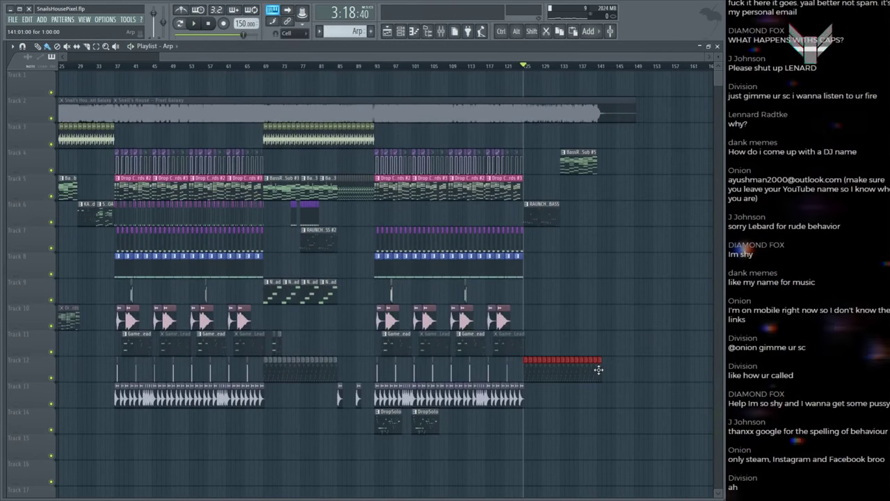
{"action": "key", "text": "space"}
{"action": "scroll", "coordinate": [523, 390], "scroll_direction": "up", "scroll_amount": 2}
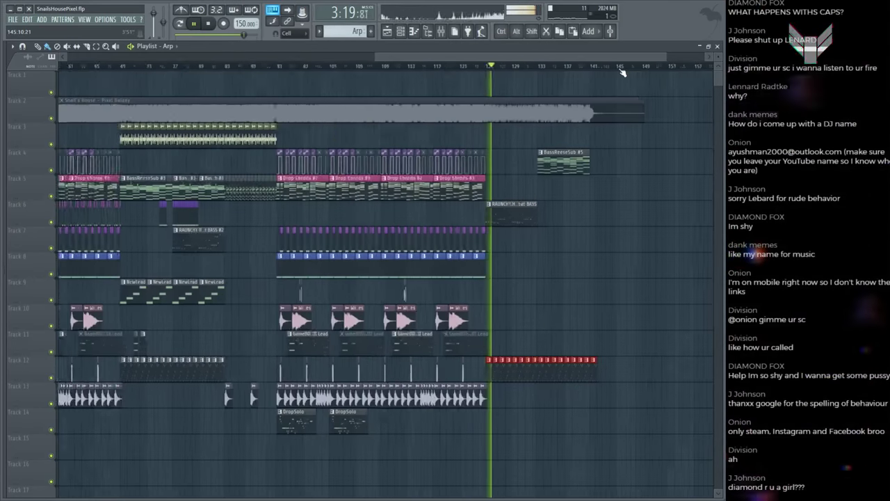
Step: Delete the Track 12 Arp clips after bar 133, save, and check the reference around bar 136
{"action": "right_click", "coordinate": [548, 382]}
{"action": "scroll", "coordinate": [528, 80], "scroll_direction": "down", "scroll_amount": 2}
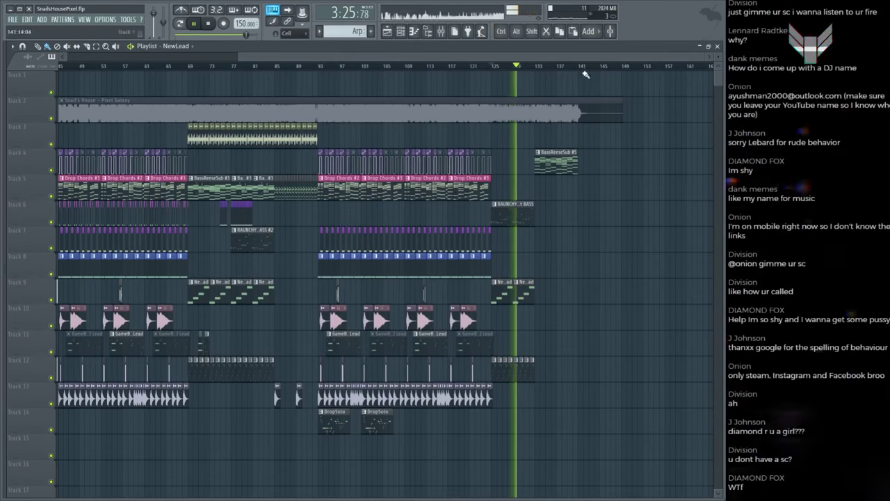
{"action": "scroll", "coordinate": [519, 338], "scroll_direction": "up", "scroll_amount": 3}
{"action": "key", "text": "ctrl"}
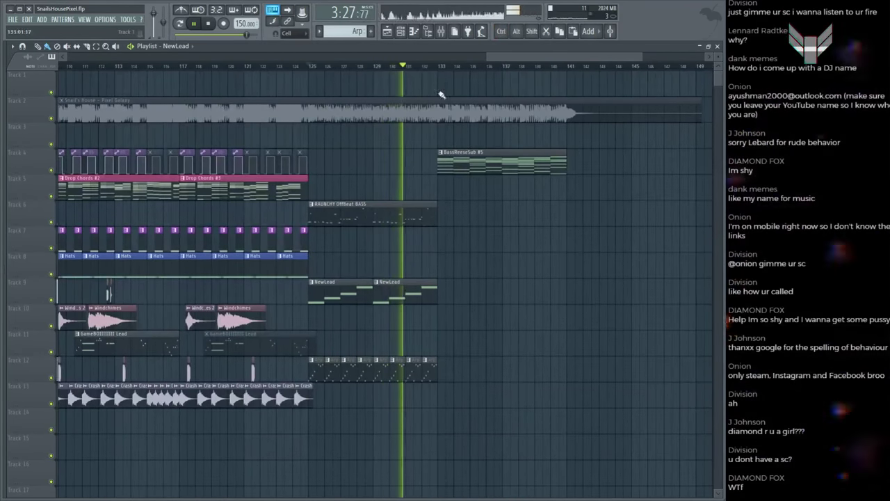
{"action": "scroll", "coordinate": [440, 95], "scroll_direction": "down", "scroll_amount": 2}
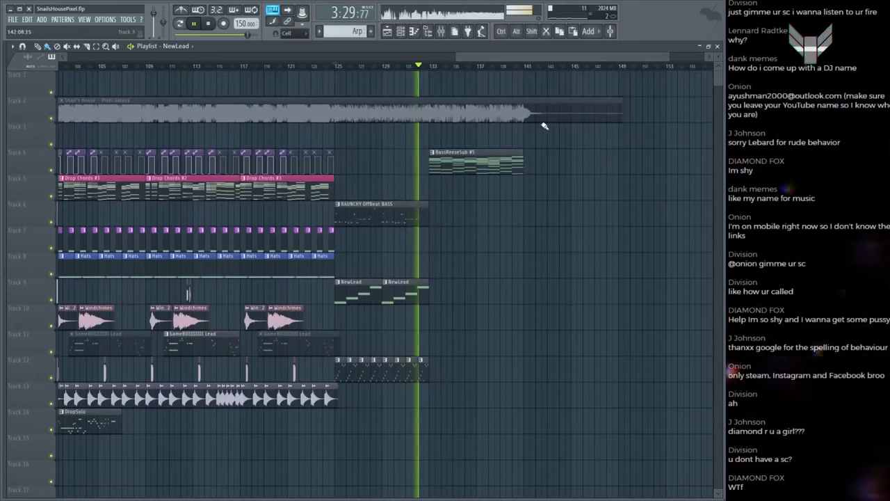
{"action": "scroll", "coordinate": [612, 140], "scroll_direction": "up", "scroll_amount": 3}
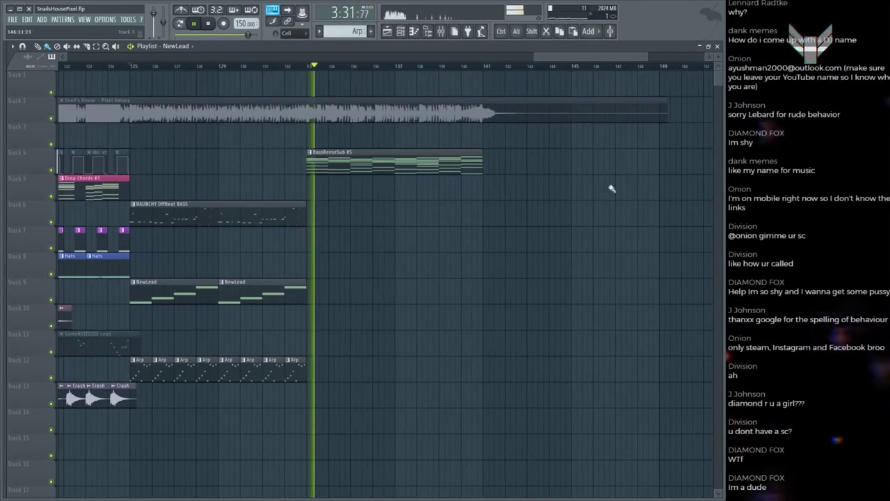
{"action": "key", "text": "ctrl+s"}
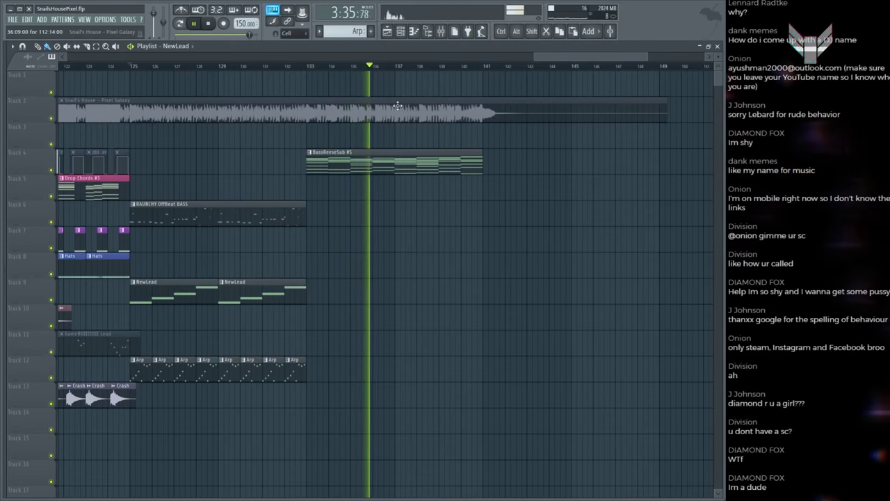
{"action": "left_click", "coordinate": [375, 109], "text": "alt"}
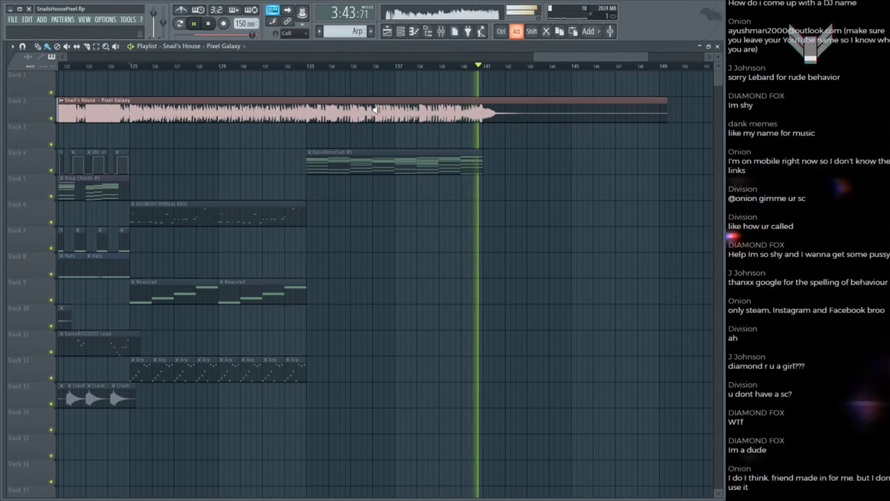
{"action": "key", "text": "space"}
{"action": "left_click_drag", "start_coordinate": [163, 381], "coordinate": [139, 381]}
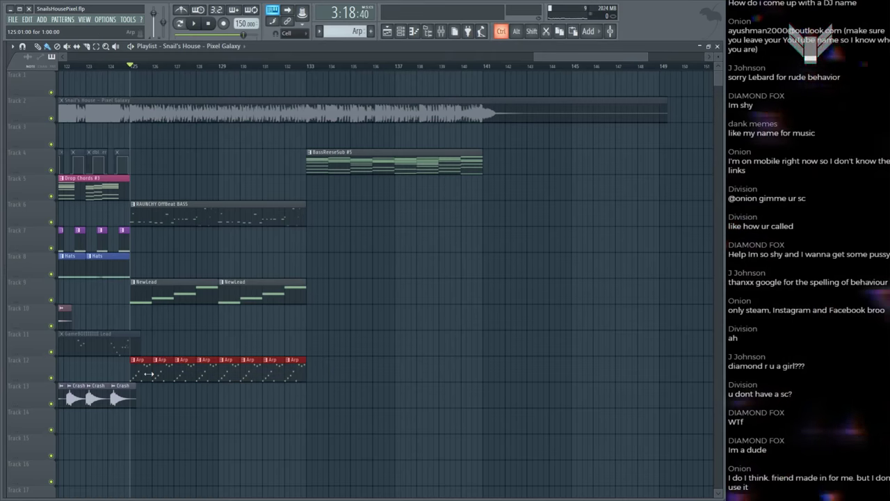
{"action": "key", "text": "ctrl+b"}
{"action": "key", "text": "space"}
{"action": "left_click", "coordinate": [437, 67]}
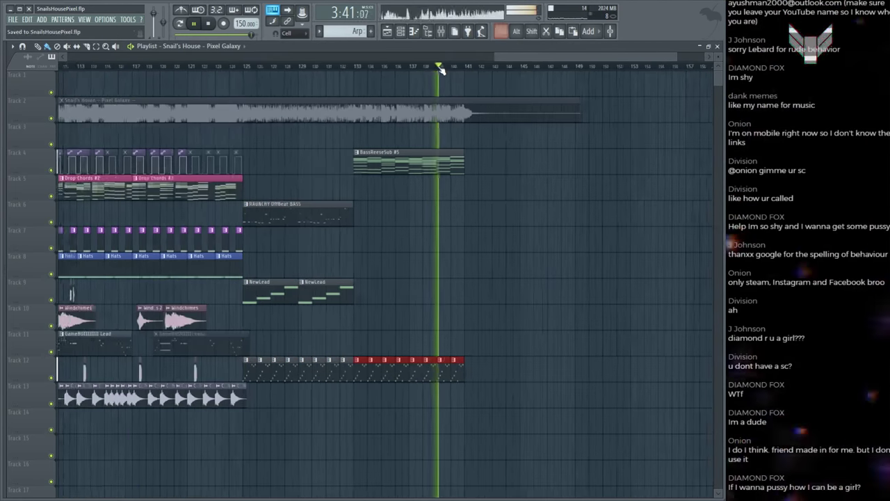
{"action": "scroll", "coordinate": [439, 69], "scroll_direction": "up", "scroll_amount": 3}
{"action": "scroll", "coordinate": [502, 69], "scroll_direction": "down", "scroll_amount": 3}
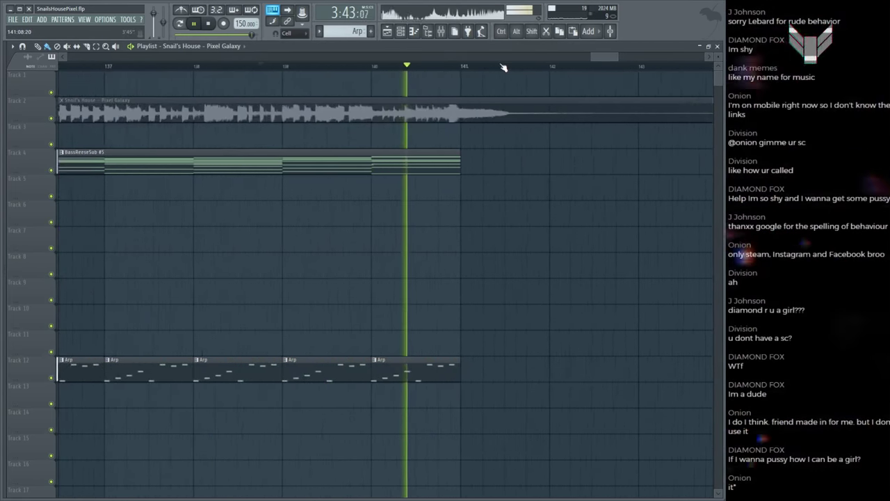
{"action": "key", "text": "space"}
{"action": "left_click", "coordinate": [483, 122], "text": "alt"}
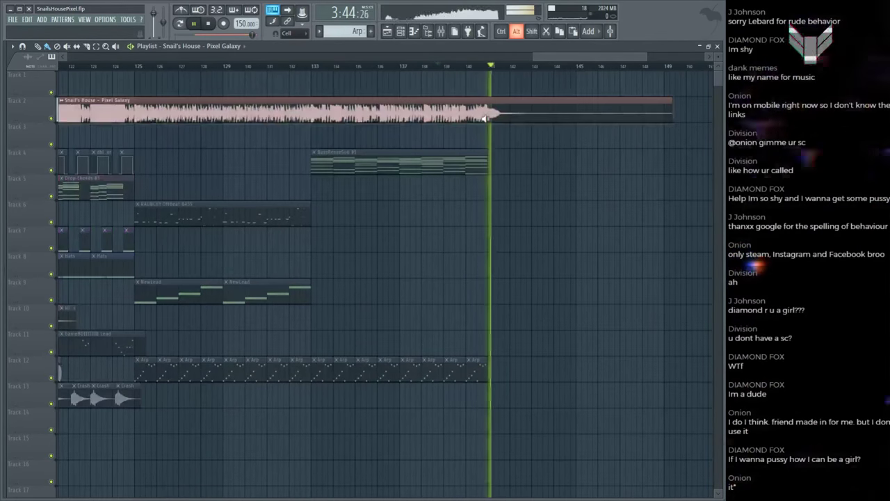
{"action": "scroll", "coordinate": [485, 70], "scroll_direction": "down", "scroll_amount": 4}
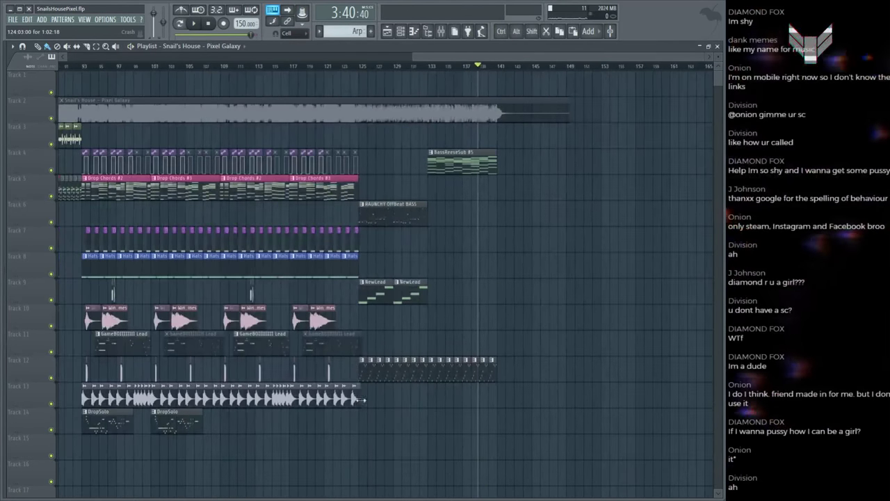
{"action": "left_click", "coordinate": [504, 398]}
{"action": "key", "text": "space"}
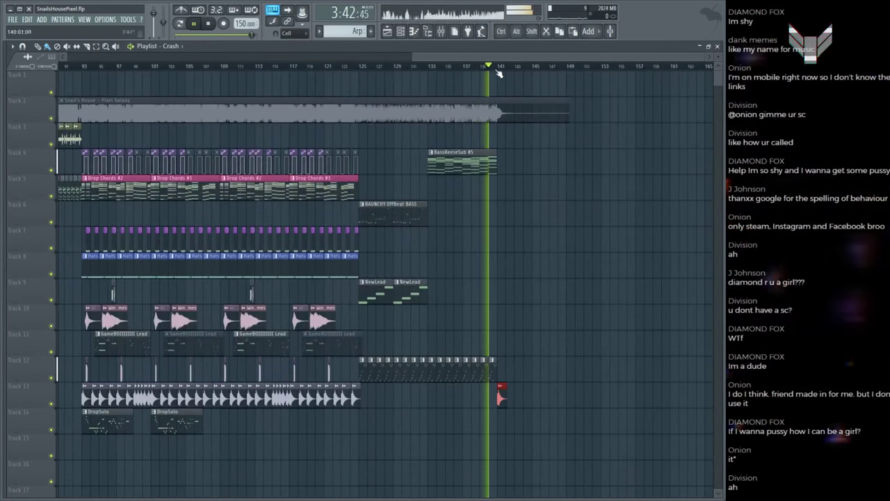
{"action": "scroll", "coordinate": [502, 69], "scroll_direction": "down", "scroll_amount": 5}
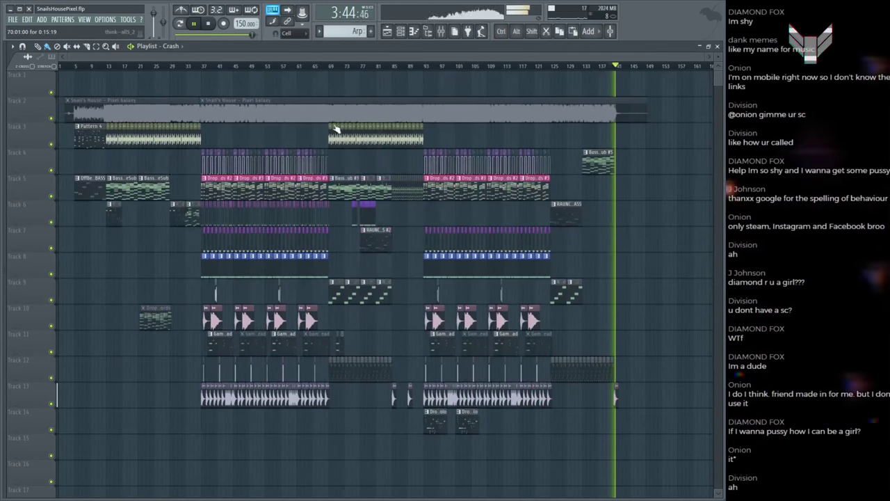
Step: Restart playback near bar 5 with the Pixel Galaxy reference clip selected
{"action": "left_click", "coordinate": [70, 66]}
{"action": "scroll", "coordinate": [83, 67], "scroll_direction": "up", "scroll_amount": 5}
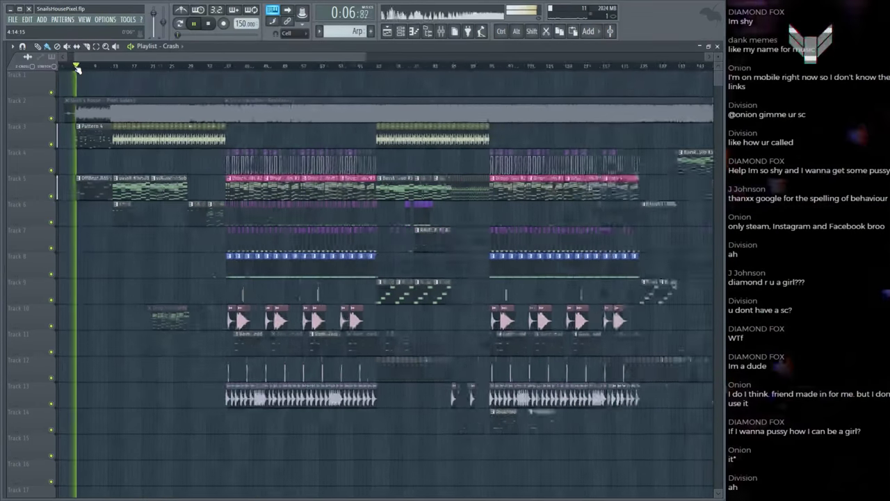
{"action": "left_click", "coordinate": [95, 115]}
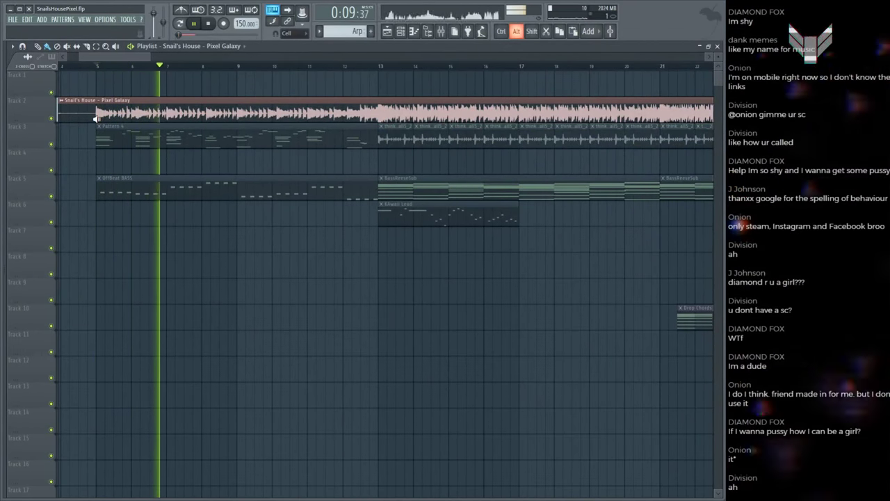
{"action": "left_click", "coordinate": [98, 126]}
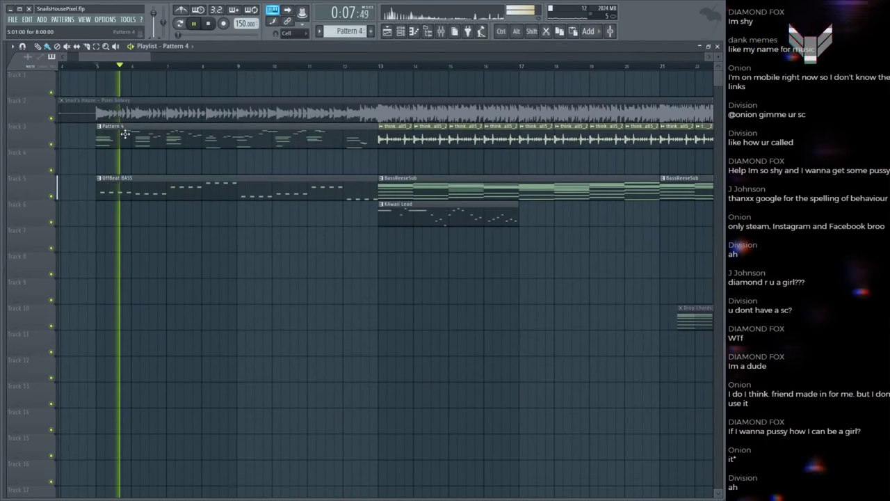
Step: Try Sausage Fattener on tb_peach with Fatness raised to 0.450
{"action": "key", "text": "F6"}
{"action": "key", "text": "F9"}
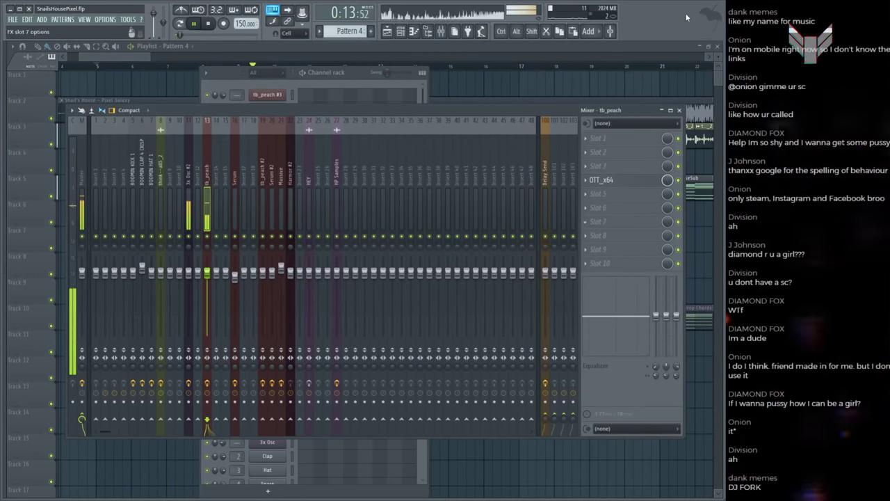
{"action": "left_click_drag", "start_coordinate": [273, 122], "coordinate": [273, 120]}
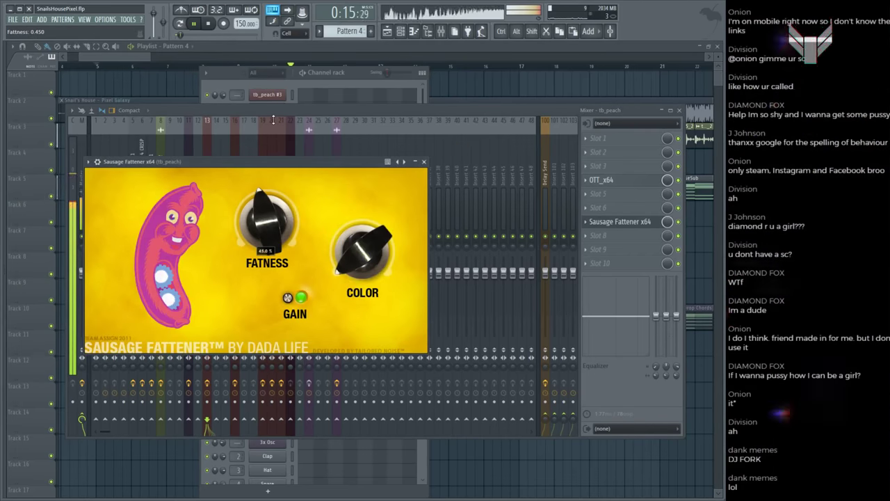
{"action": "left_click", "coordinate": [588, 223]}
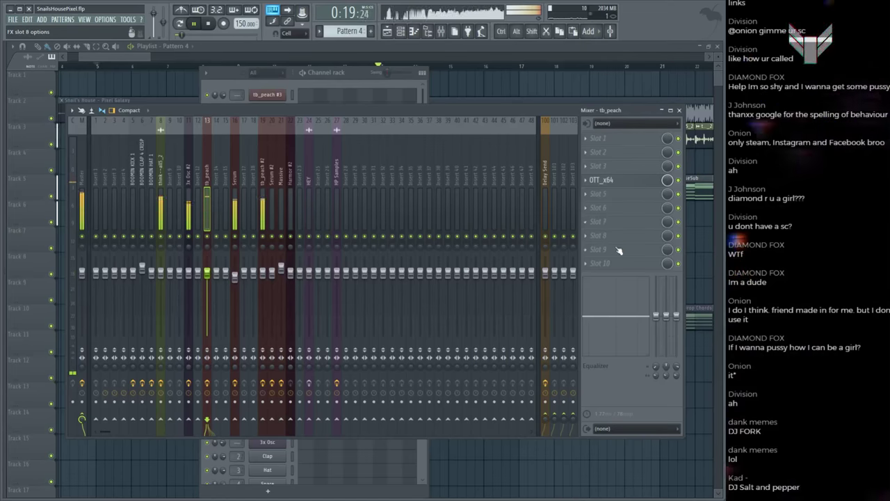
{"action": "key", "text": "space"}
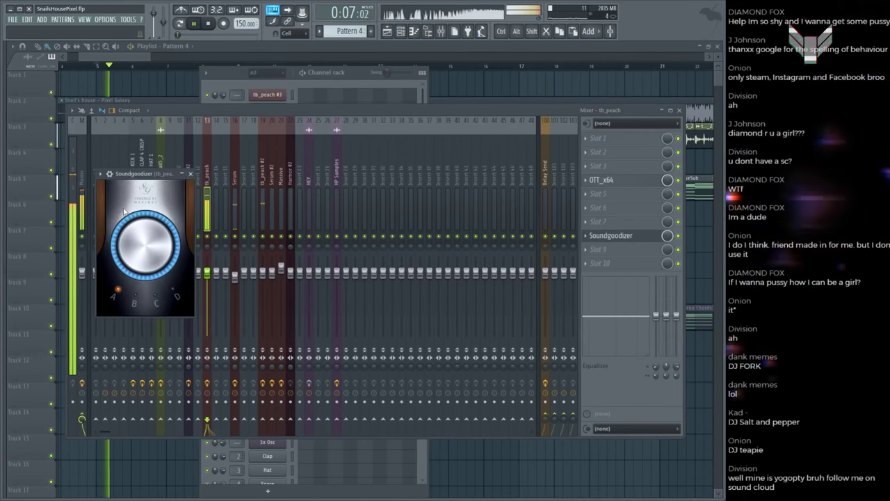
Step: Set the tb_peach Soundgoodizer after OTT_x64 to mode B
{"action": "left_click_drag", "start_coordinate": [131, 174], "coordinate": [320, 156]}
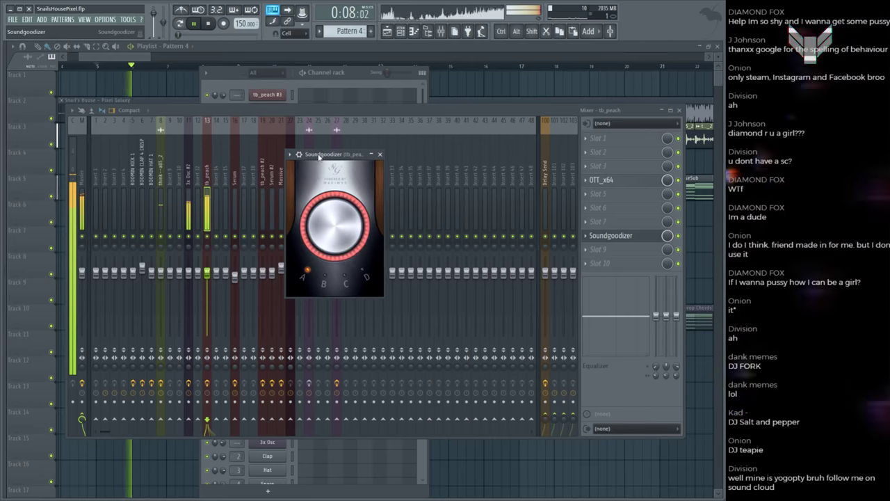
{"action": "left_click", "coordinate": [325, 277]}
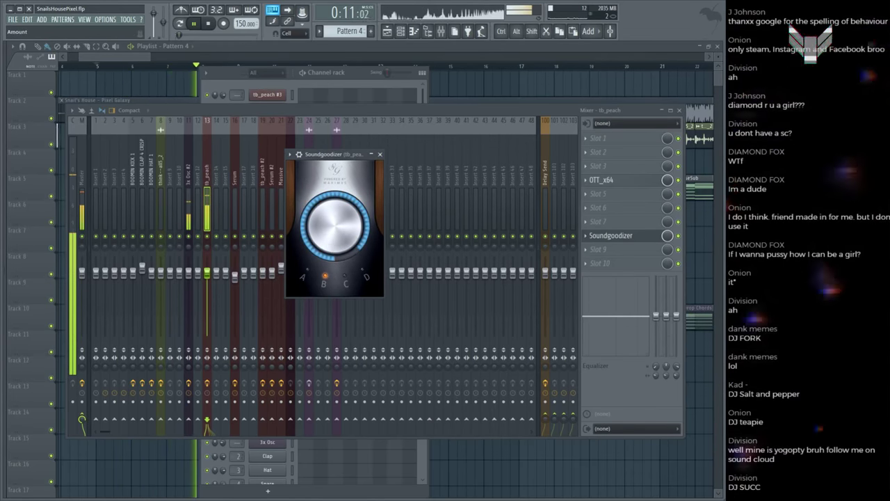
{"action": "left_click", "coordinate": [381, 154]}
{"action": "left_click", "coordinate": [385, 158]}
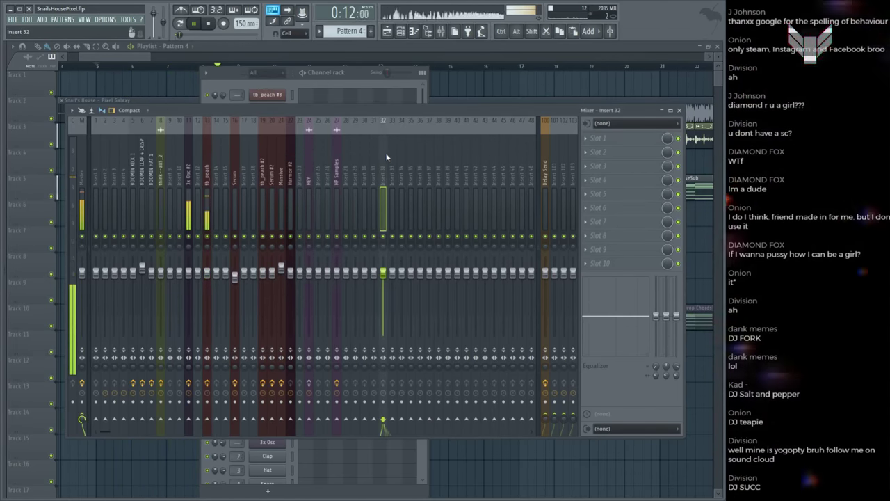
{"action": "left_click", "coordinate": [482, 88]}
Step: Save the project, glance at the tb_peach piano roll, and reopen the mixer
{"action": "scroll", "coordinate": [276, 71], "scroll_direction": "down", "scroll_amount": 3}
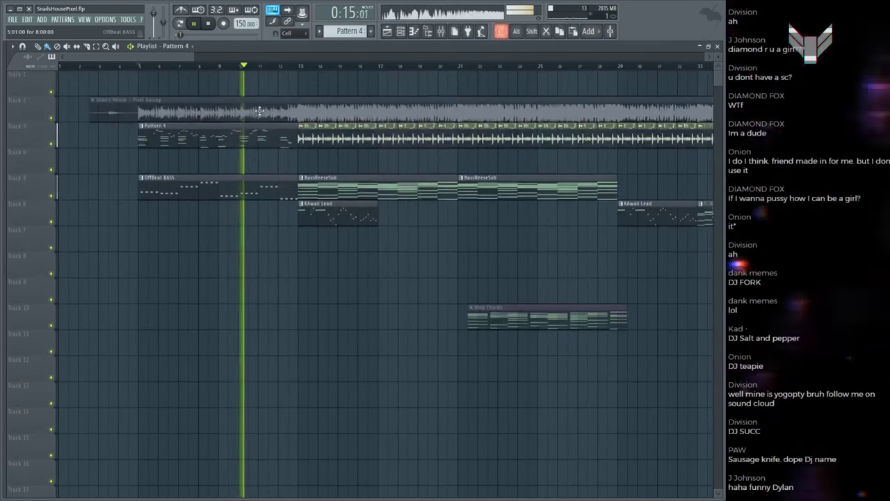
{"action": "scroll", "coordinate": [270, 67], "scroll_direction": "up", "scroll_amount": 2}
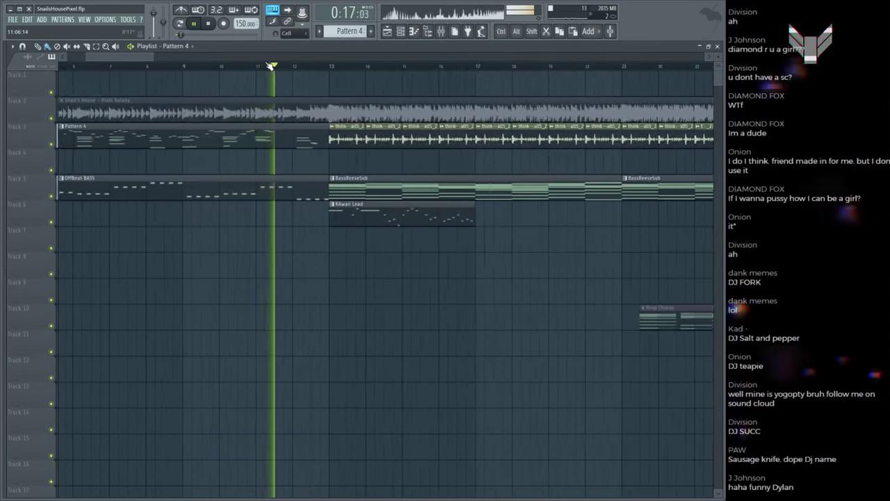
{"action": "scroll", "coordinate": [271, 67], "scroll_direction": "down", "scroll_amount": 2}
{"action": "key", "text": "ctrl+s"}
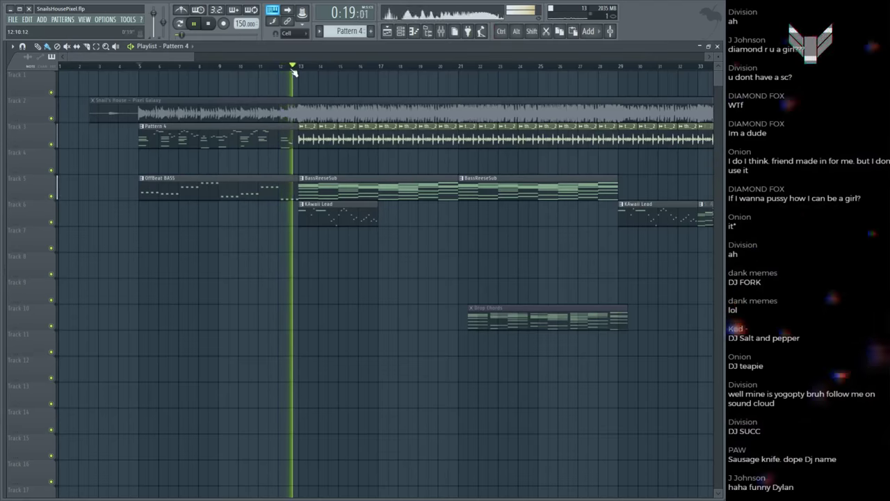
{"action": "key", "text": "F7"}
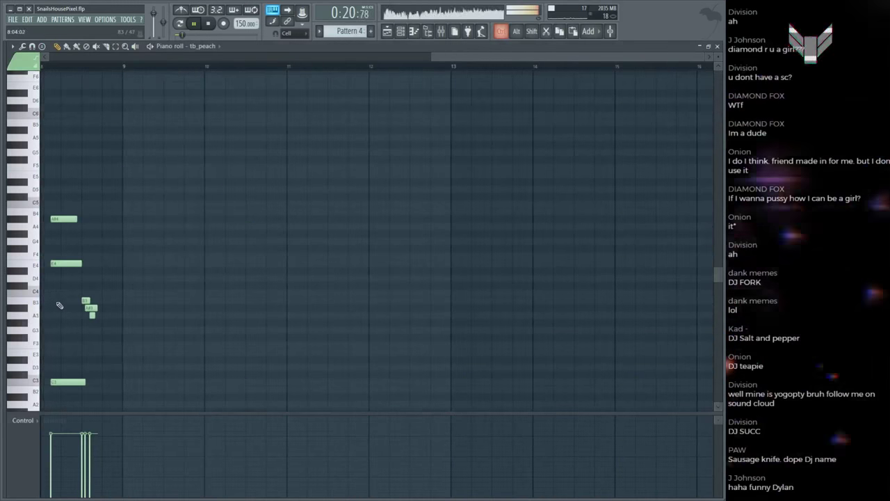
{"action": "key", "text": "F5"}
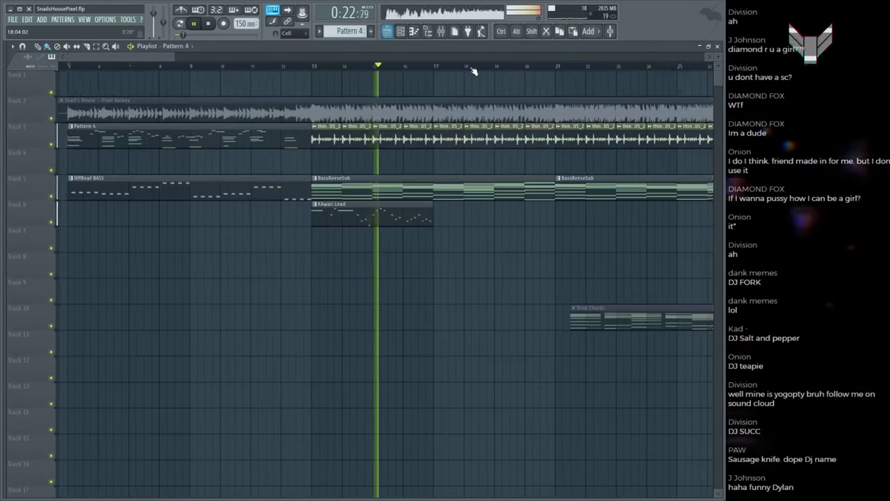
{"action": "key", "text": "F9"}
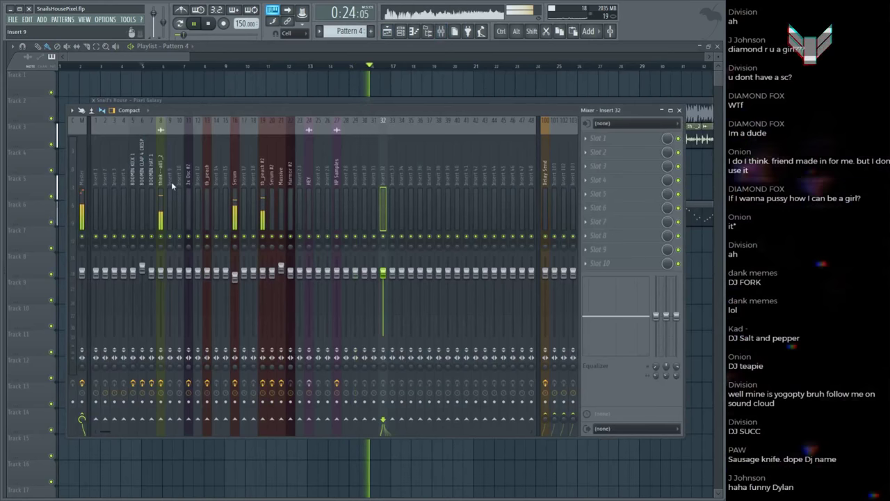
Step: On the tb_peach insert, bypass Soundgoodizer and bring up the Maximus effect
{"action": "left_click", "coordinate": [231, 169]}
{"action": "left_click", "coordinate": [212, 148]}
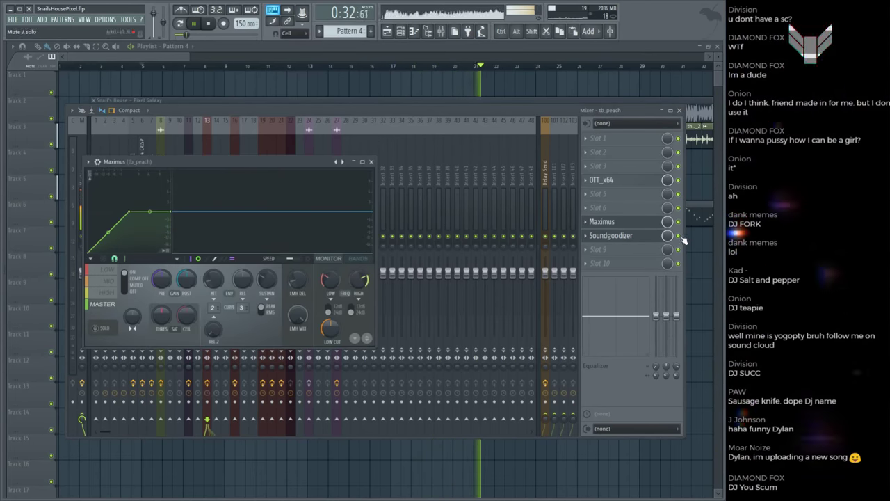
{"action": "left_click", "coordinate": [679, 235]}
{"action": "left_click", "coordinate": [636, 221]}
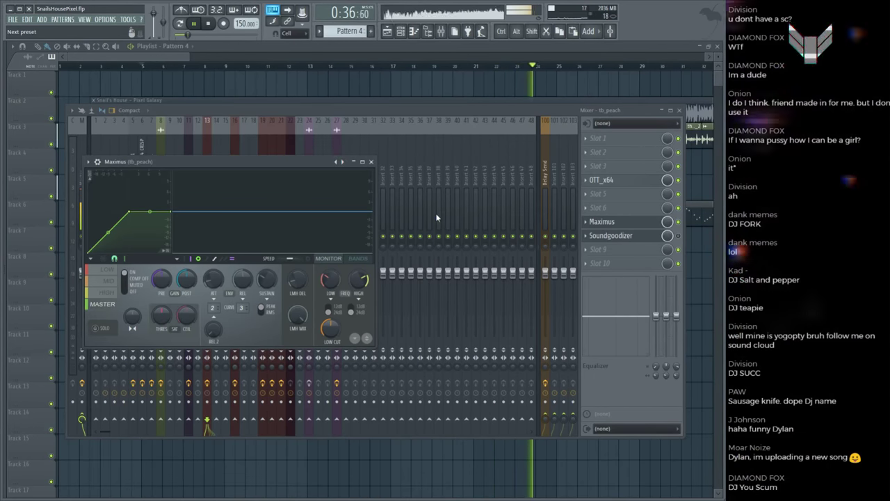
{"action": "left_click", "coordinate": [622, 237]}
{"action": "left_click", "coordinate": [628, 236]}
{"action": "left_click", "coordinate": [628, 236]}
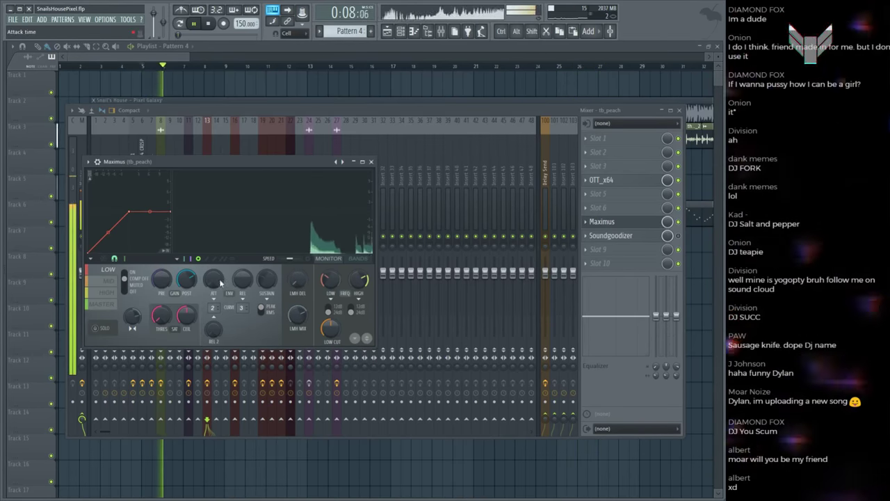
Step: Set Maximus to the MASTER band with LMH mix at 83%, then resume playback in the playlist
{"action": "left_click", "coordinate": [102, 304]}
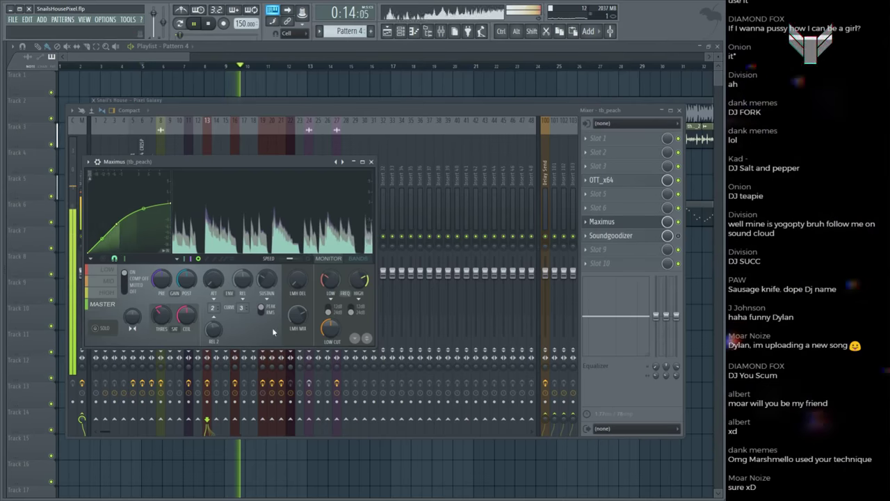
{"action": "left_click_drag", "start_coordinate": [297, 316], "coordinate": [297, 292]}
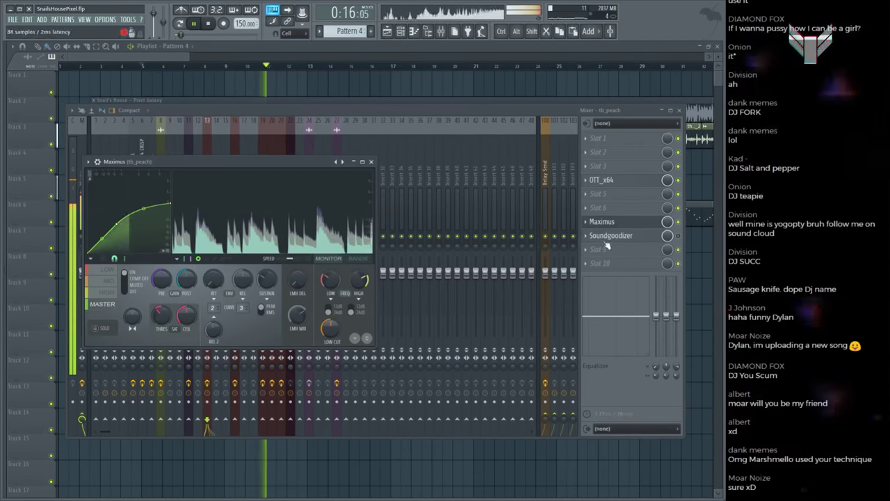
{"action": "key", "text": "space"}
{"action": "left_click", "coordinate": [409, 84]}
{"action": "key", "text": "space"}
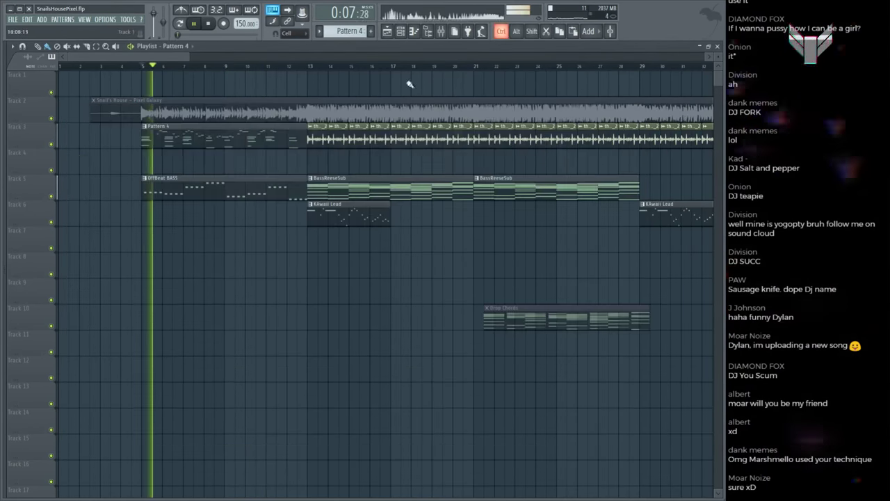
Step: Play from bar 13 to check the Track 12 Arp clips through bar 33, and save the project
{"action": "left_click", "coordinate": [311, 67]}
{"action": "scroll", "coordinate": [311, 66], "scroll_direction": "down", "scroll_amount": 3}
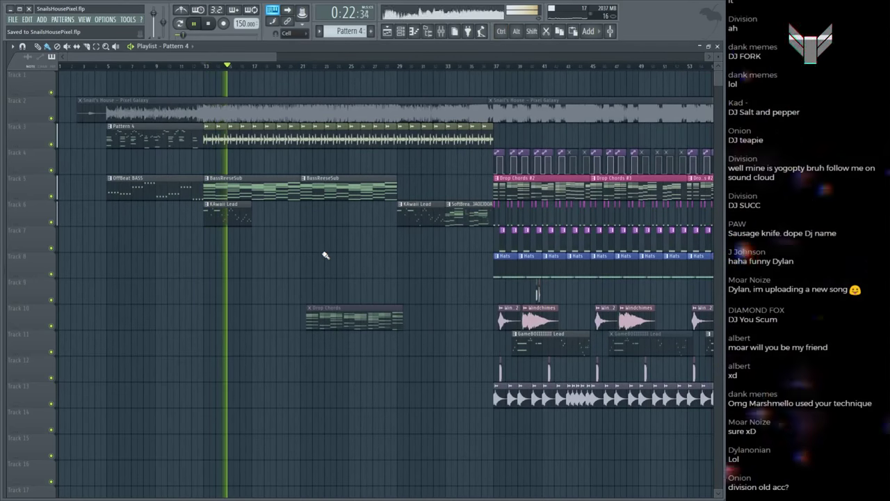
{"action": "key", "text": "ctrl"}
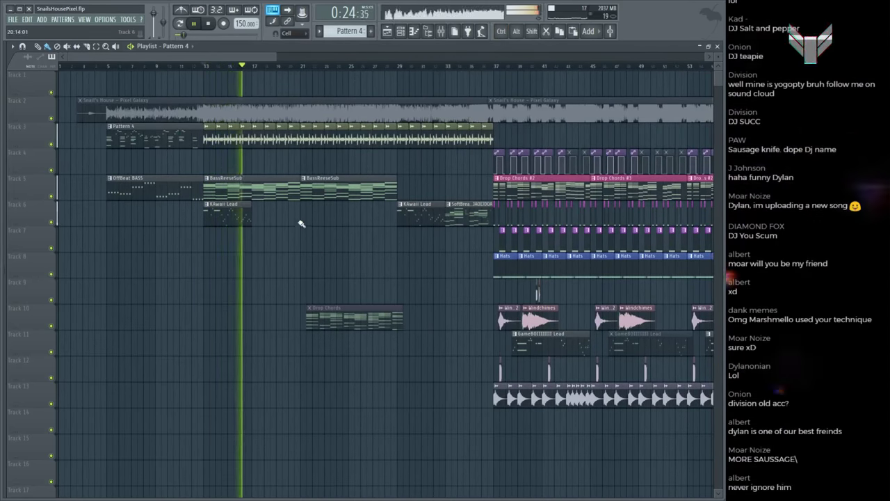
{"action": "key", "text": "ctrl+s"}
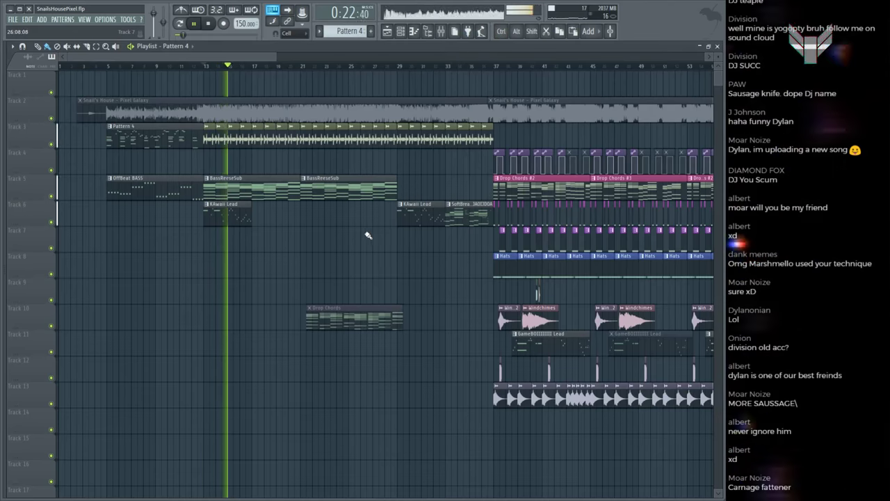
{"action": "scroll", "coordinate": [441, 231], "scroll_direction": "down", "scroll_amount": 5}
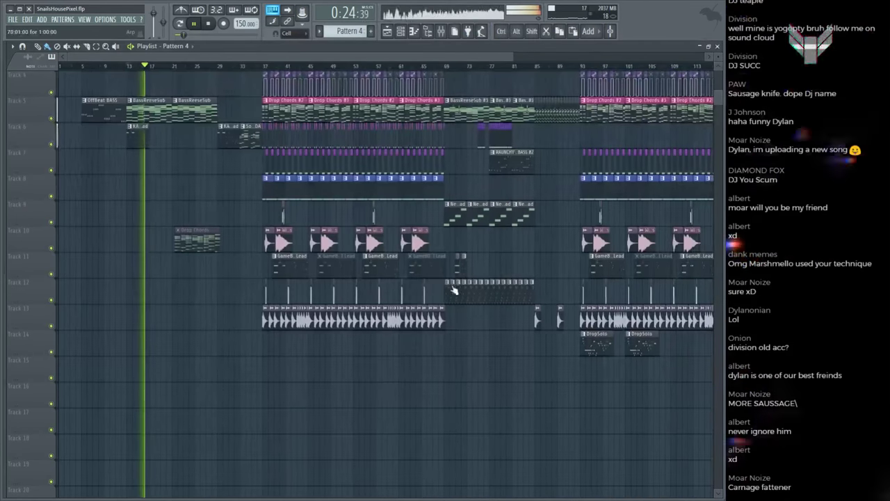
{"action": "key", "text": "space"}
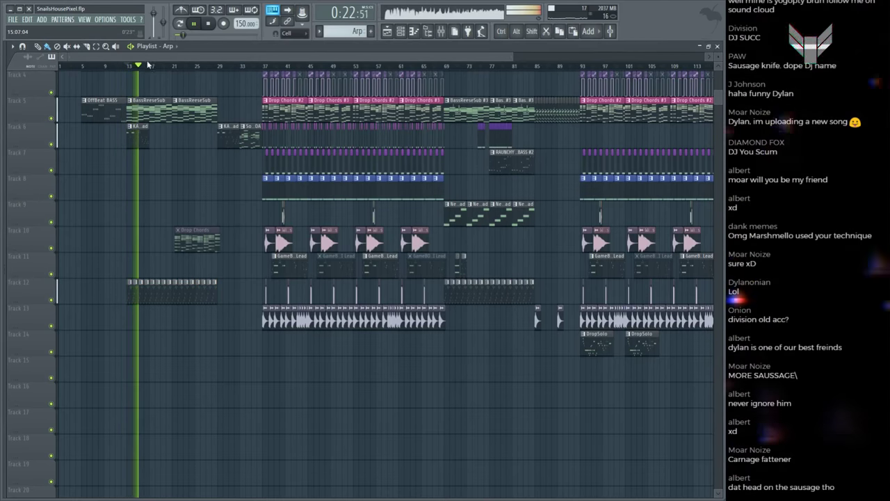
{"action": "scroll", "coordinate": [240, 252], "scroll_direction": "up", "scroll_amount": 3}
{"action": "scroll", "coordinate": [240, 252], "scroll_direction": "up", "scroll_amount": 2}
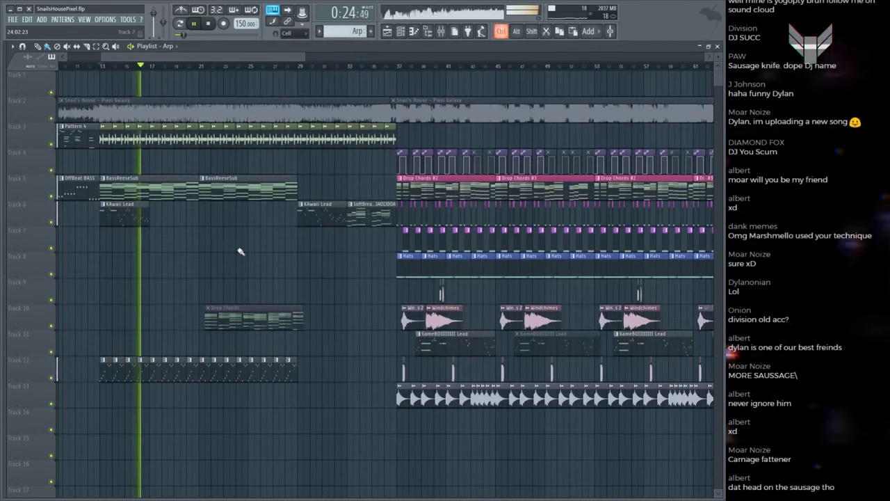
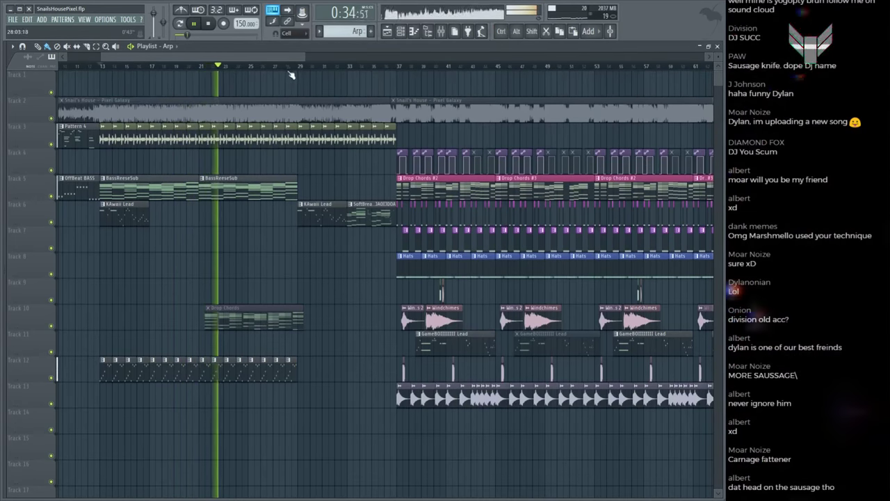
Step: Jump playback to just before the drop and save SnailsHousePixel.flp
{"action": "scroll", "coordinate": [295, 74], "scroll_direction": "up", "scroll_amount": 2}
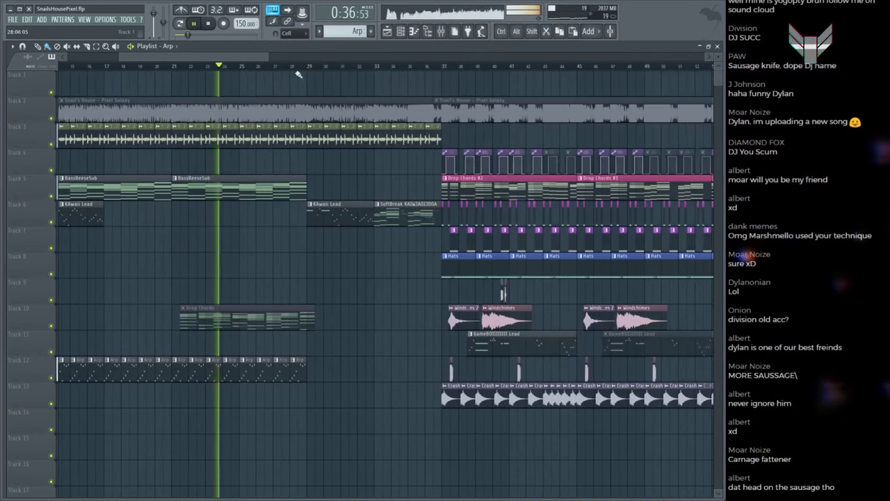
{"action": "left_click", "coordinate": [307, 67]}
{"action": "scroll", "coordinate": [306, 70], "scroll_direction": "up", "scroll_amount": 1}
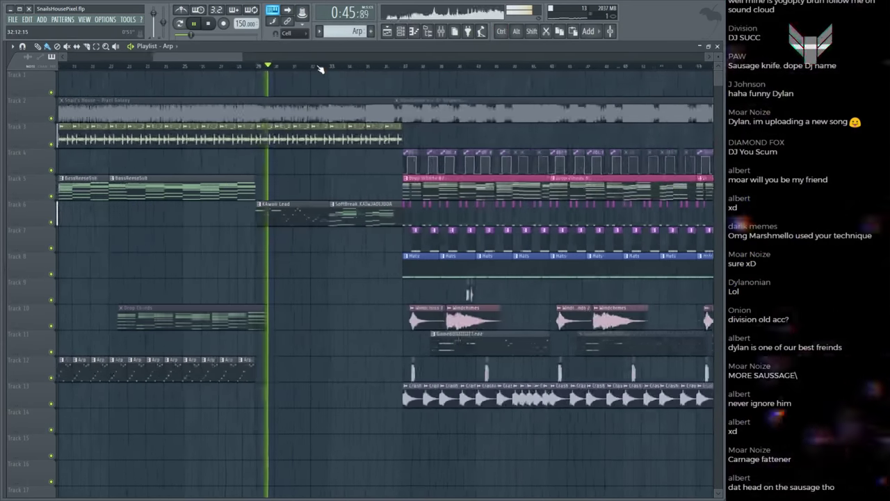
{"action": "scroll", "coordinate": [320, 69], "scroll_direction": "down", "scroll_amount": 2}
{"action": "left_click", "coordinate": [319, 67]}
{"action": "scroll", "coordinate": [324, 68], "scroll_direction": "down", "scroll_amount": 2}
{"action": "key", "text": "ctrl+s"}
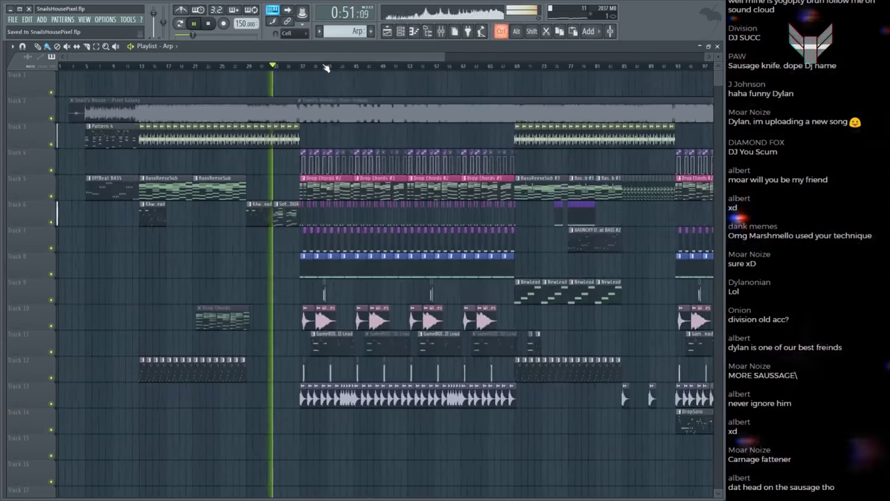
Step: Zoom and scroll through the arrangement around the drop, saving the project again
{"action": "scroll", "coordinate": [327, 67], "scroll_direction": "down", "scroll_amount": 2}
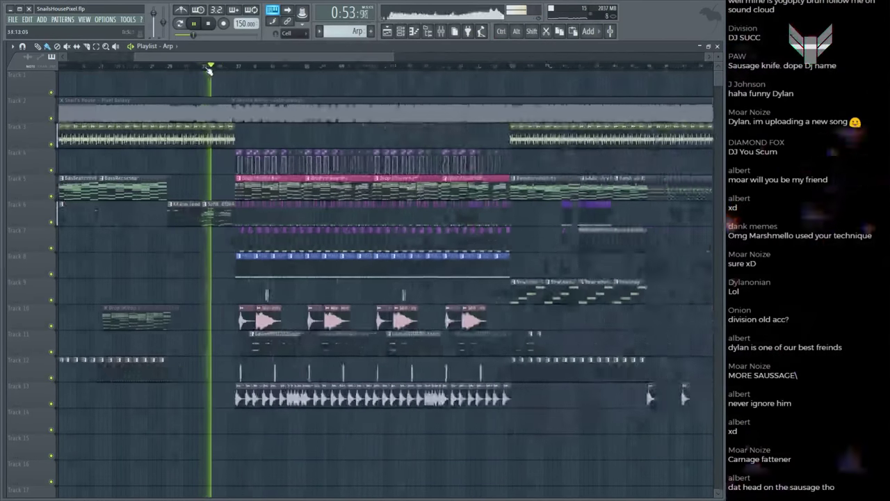
{"action": "scroll", "coordinate": [211, 77], "scroll_direction": "down", "scroll_amount": 2}
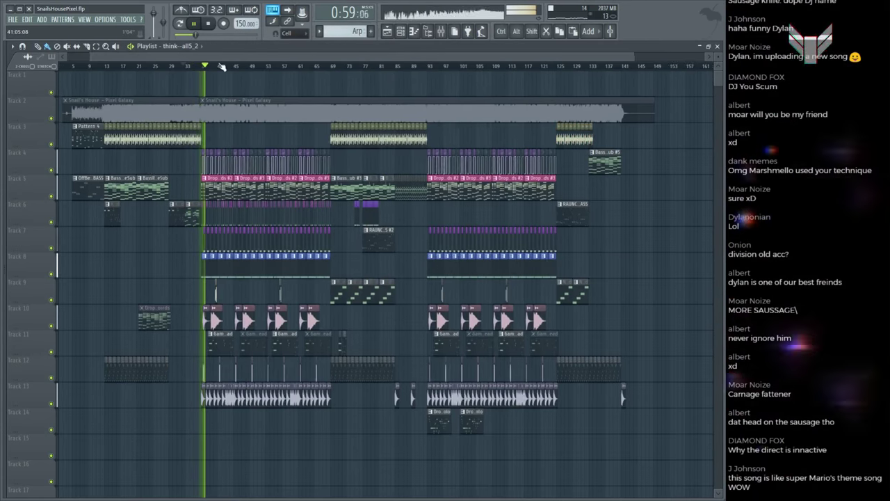
{"action": "scroll", "coordinate": [226, 83], "scroll_direction": "up", "scroll_amount": 2}
{"action": "scroll", "coordinate": [209, 65], "scroll_direction": "down", "scroll_amount": 2}
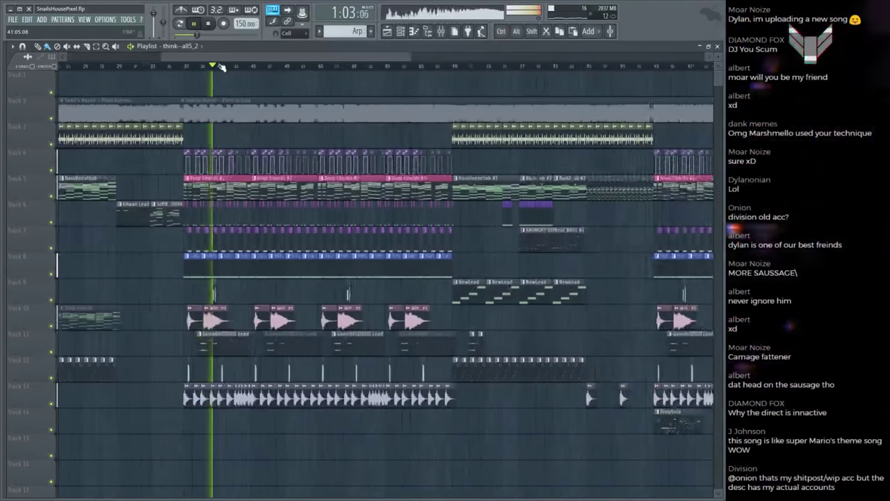
{"action": "scroll", "coordinate": [253, 137], "scroll_direction": "down", "scroll_amount": 3}
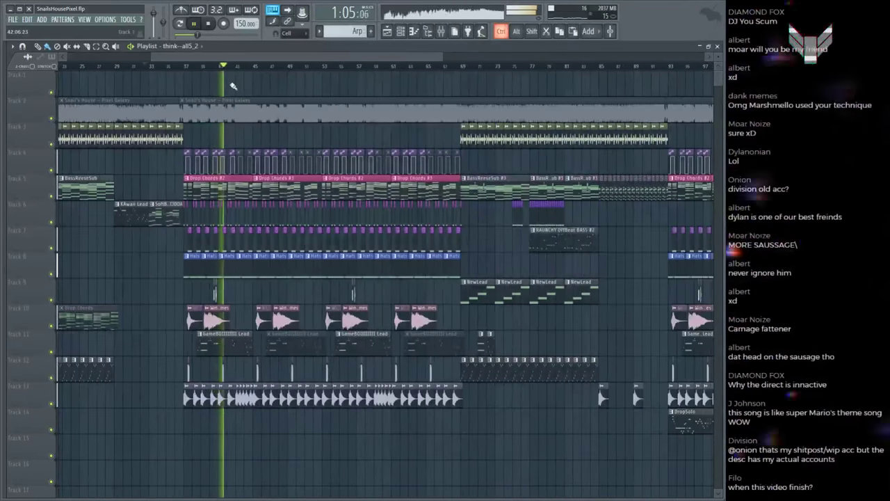
{"action": "scroll", "coordinate": [233, 86], "scroll_direction": "up", "scroll_amount": 3}
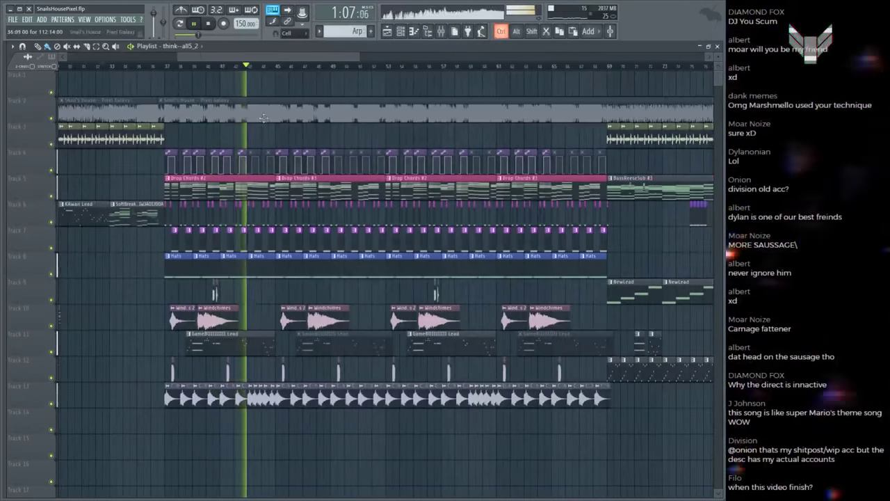
{"action": "scroll", "coordinate": [250, 71], "scroll_direction": "up", "scroll_amount": 4}
{"action": "key", "text": "ctrl+s"}
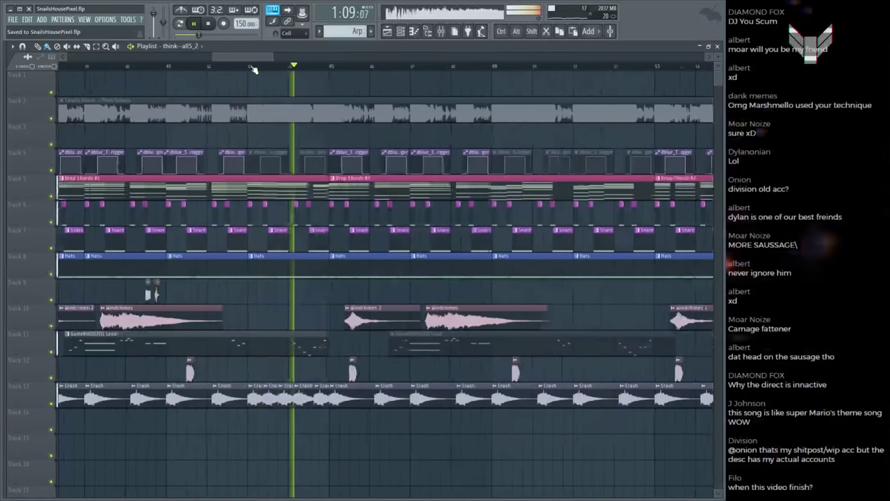
{"action": "scroll", "coordinate": [254, 70], "scroll_direction": "down", "scroll_amount": 3}
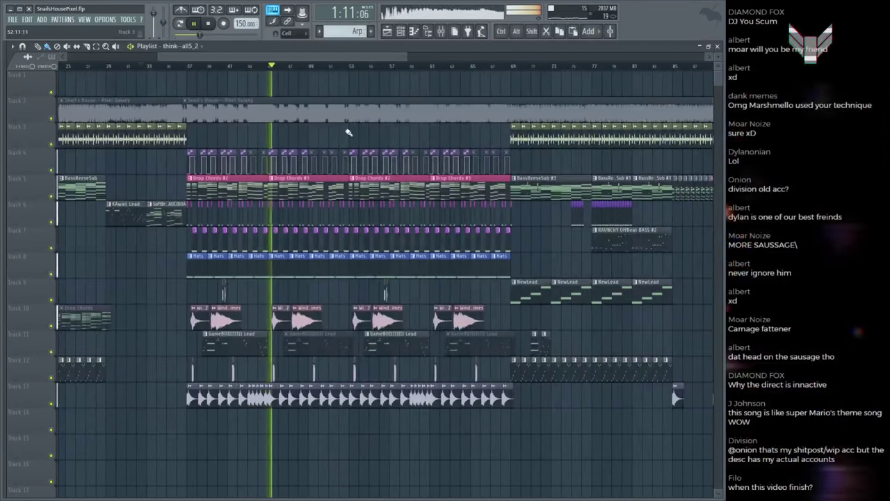
{"action": "scroll", "coordinate": [298, 74], "scroll_direction": "down", "scroll_amount": 2}
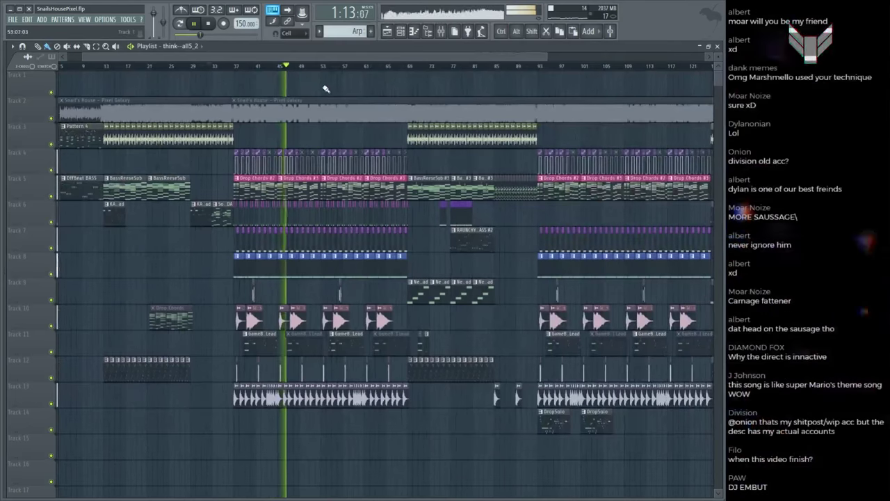
{"action": "scroll", "coordinate": [282, 55], "scroll_direction": "left", "scroll_amount": 1}
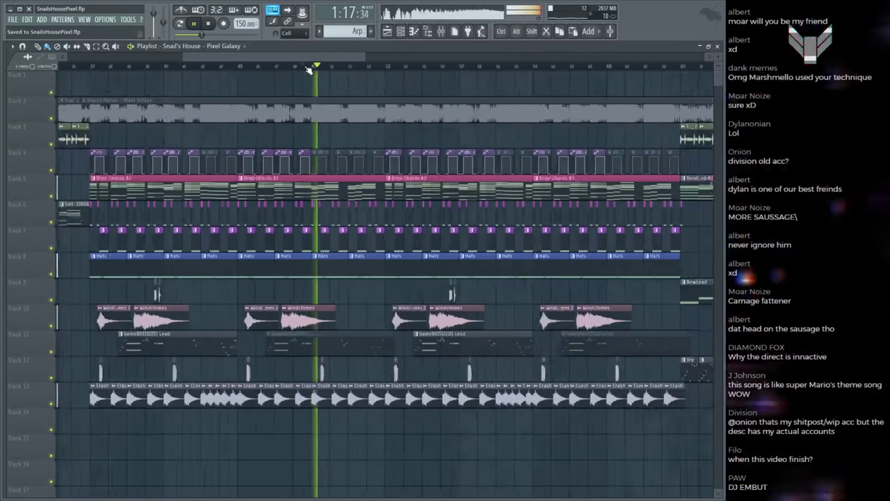
{"action": "scroll", "coordinate": [309, 70], "scroll_direction": "down", "scroll_amount": 3}
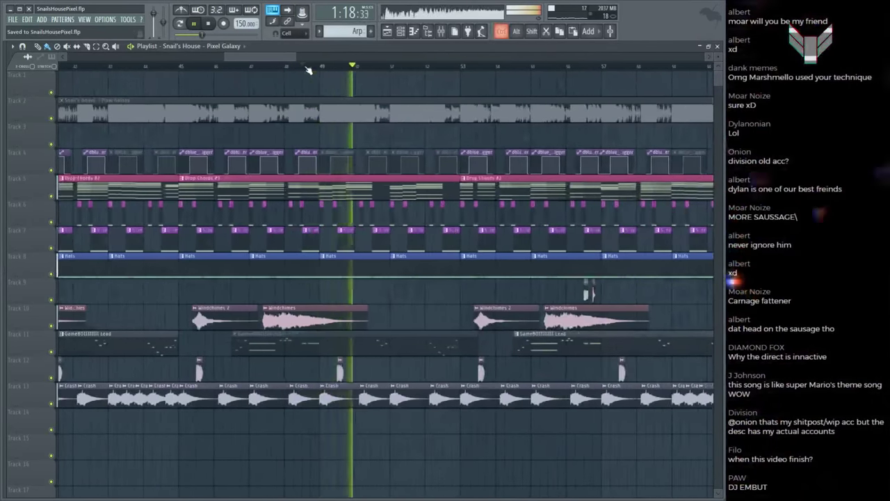
{"action": "scroll", "coordinate": [310, 69], "scroll_direction": "down", "scroll_amount": 3}
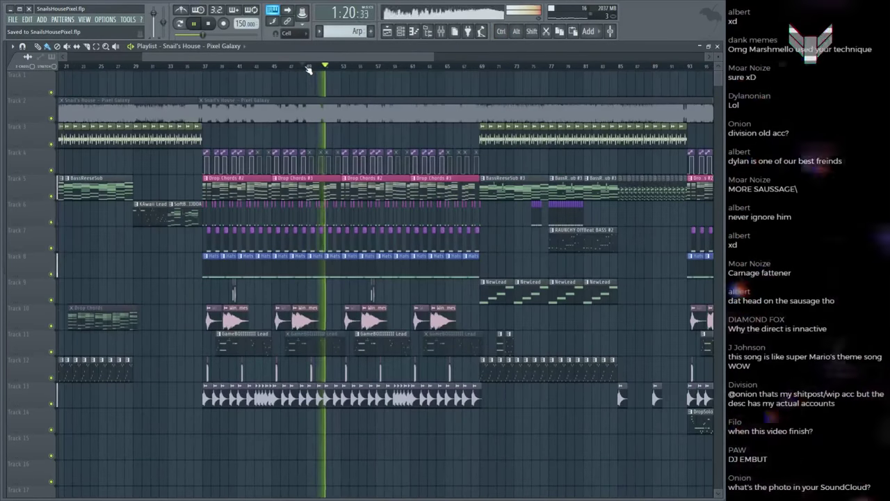
{"action": "scroll", "coordinate": [309, 69], "scroll_direction": "down", "scroll_amount": 4}
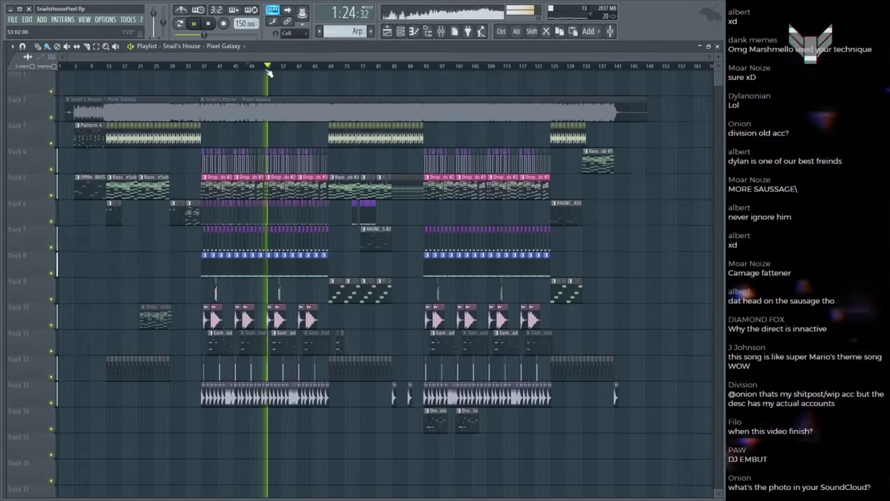
{"action": "scroll", "coordinate": [266, 73], "scroll_direction": "up", "scroll_amount": 4}
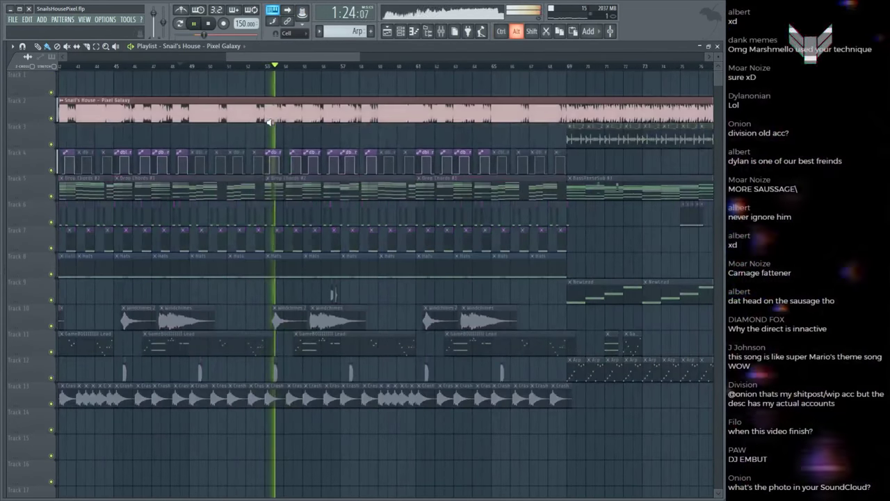
{"action": "scroll", "coordinate": [278, 72], "scroll_direction": "down", "scroll_amount": 5}
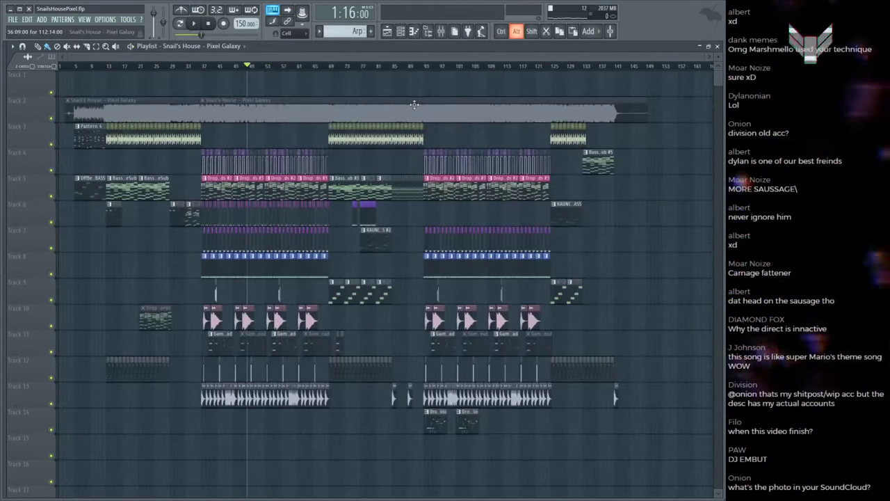
{"action": "left_click", "coordinate": [421, 104], "text": "alt"}
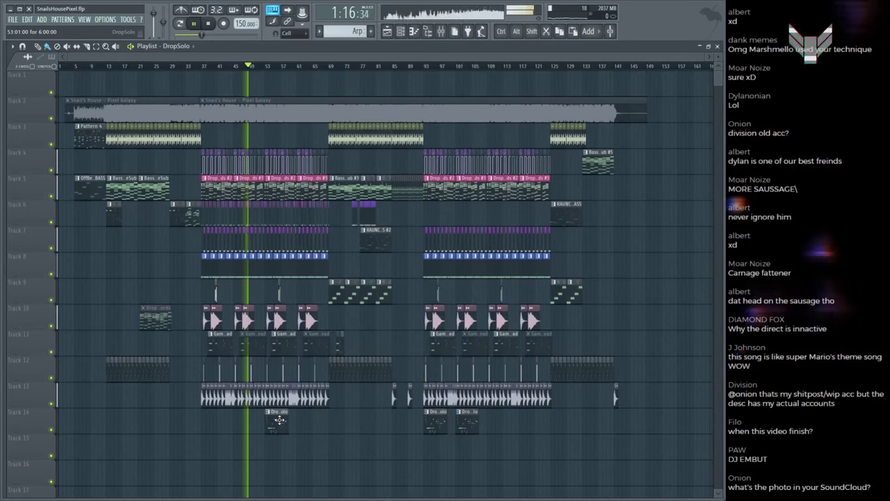
{"action": "scroll", "coordinate": [265, 72], "scroll_direction": "up", "scroll_amount": 5}
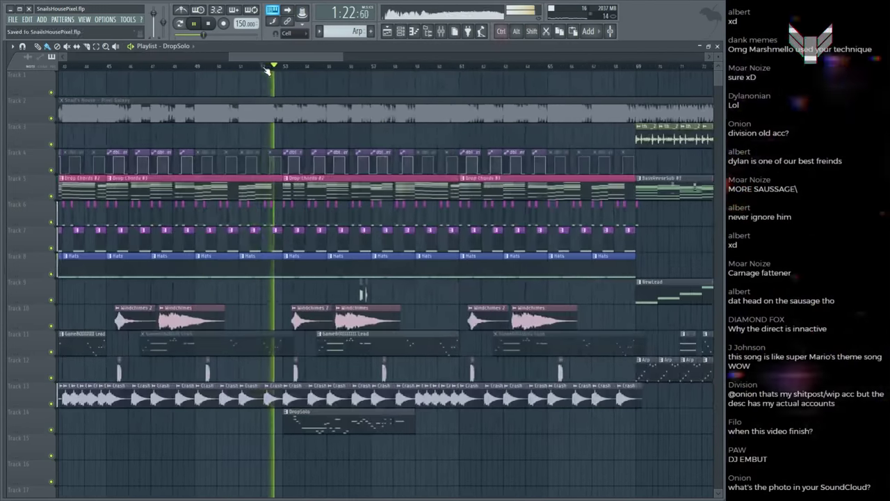
{"action": "scroll", "coordinate": [310, 67], "scroll_direction": "down", "scroll_amount": 2}
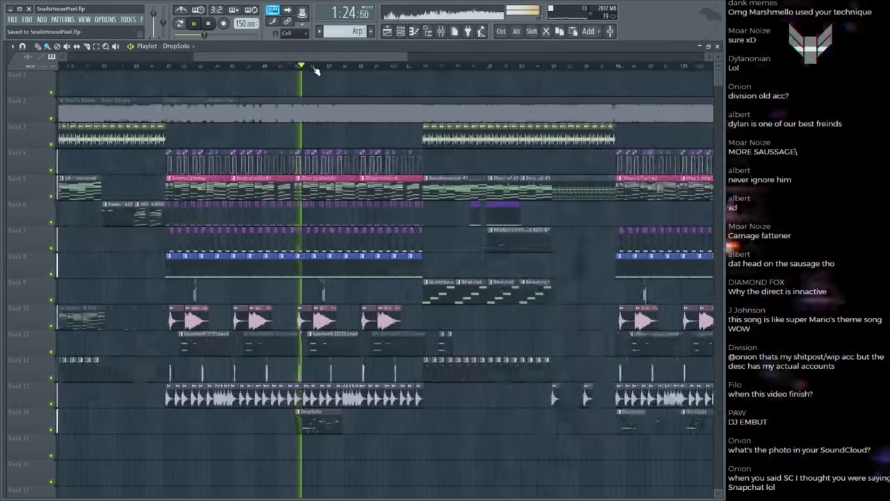
{"action": "scroll", "coordinate": [310, 327], "scroll_direction": "down", "scroll_amount": 4}
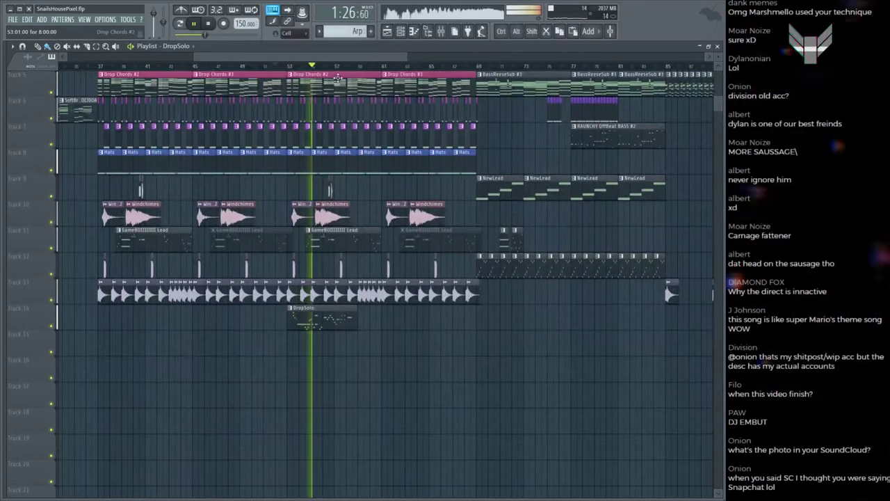
{"action": "scroll", "coordinate": [338, 73], "scroll_direction": "up", "scroll_amount": 2}
{"action": "scroll", "coordinate": [339, 70], "scroll_direction": "up", "scroll_amount": 3}
{"action": "scroll", "coordinate": [388, 258], "scroll_direction": "up", "scroll_amount": 2}
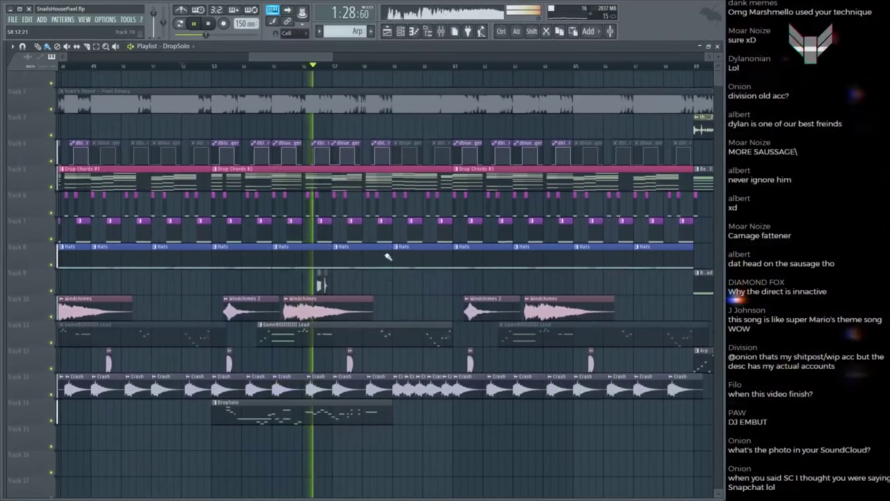
{"action": "scroll", "coordinate": [389, 257], "scroll_direction": "down", "scroll_amount": 2}
{"action": "scroll", "coordinate": [390, 273], "scroll_direction": "down", "scroll_amount": 2}
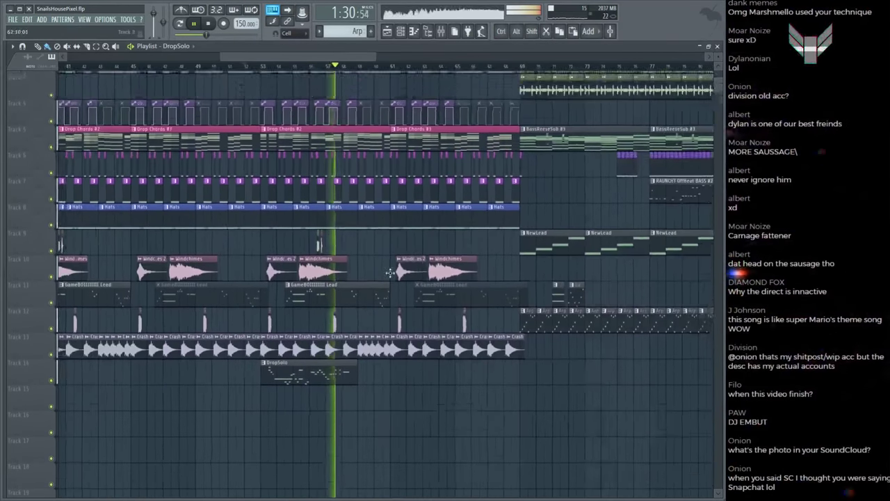
{"action": "scroll", "coordinate": [390, 272], "scroll_direction": "up", "scroll_amount": 1}
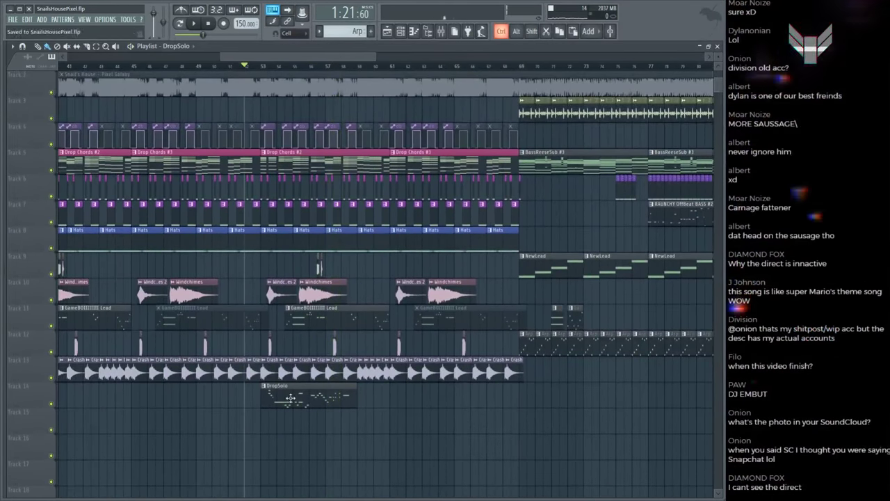
{"action": "left_click_drag", "start_coordinate": [264, 69], "coordinate": [274, 85]}
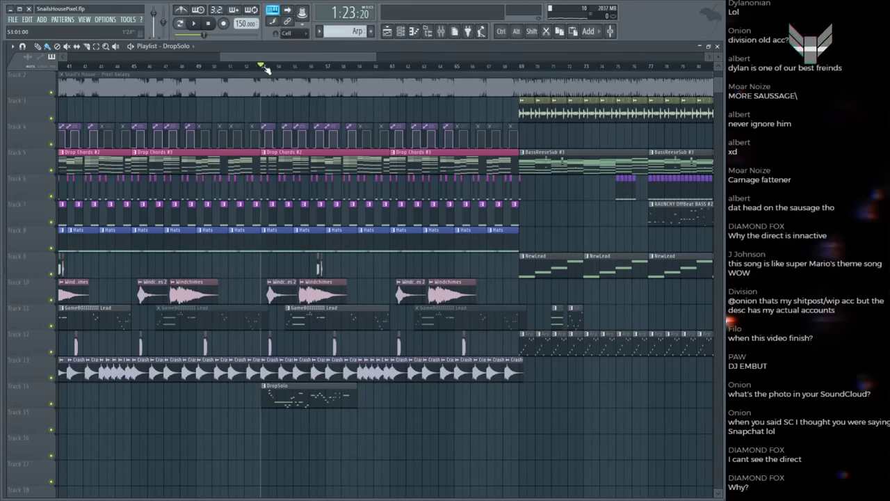
{"action": "scroll", "coordinate": [292, 84], "scroll_direction": "up", "scroll_amount": 1}
{"action": "key", "text": "space"}
{"action": "scroll", "coordinate": [320, 104], "scroll_direction": "up", "scroll_amount": 1}
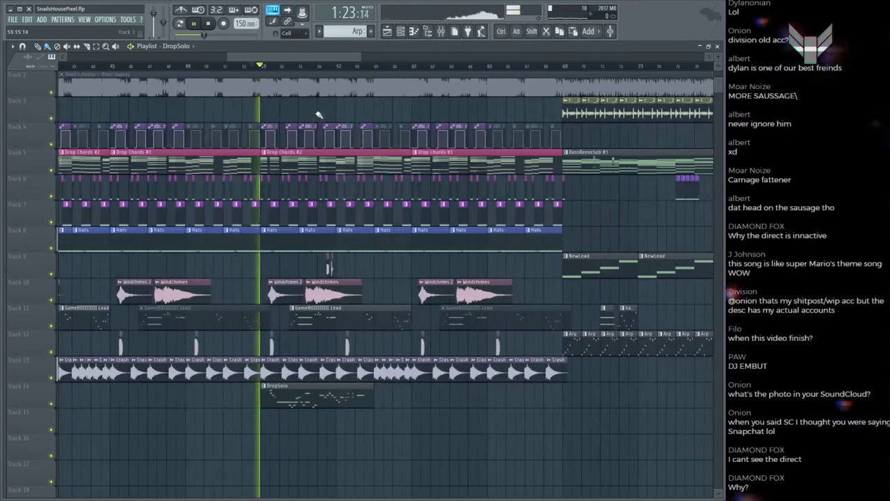
{"action": "scroll", "coordinate": [304, 67], "scroll_direction": "down", "scroll_amount": 3}
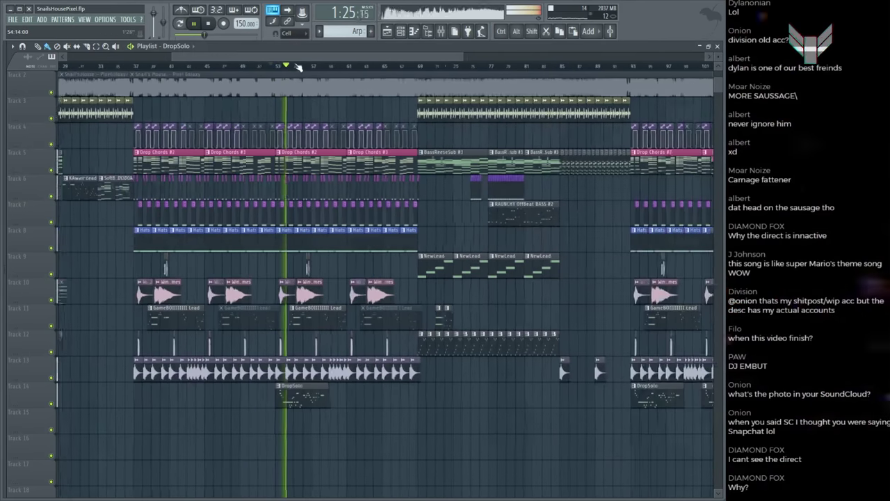
{"action": "scroll", "coordinate": [320, 70], "scroll_direction": "up", "scroll_amount": 3}
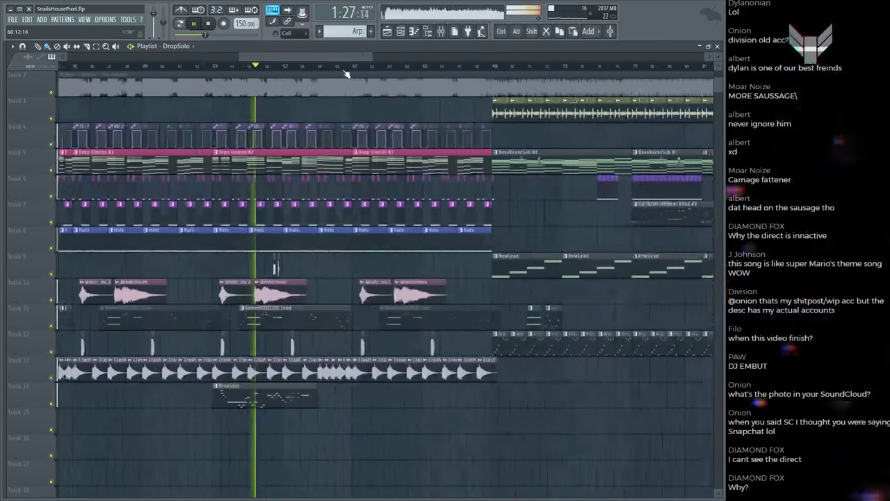
{"action": "scroll", "coordinate": [345, 75], "scroll_direction": "down", "scroll_amount": 3}
{"action": "scroll", "coordinate": [349, 98], "scroll_direction": "up", "scroll_amount": 1}
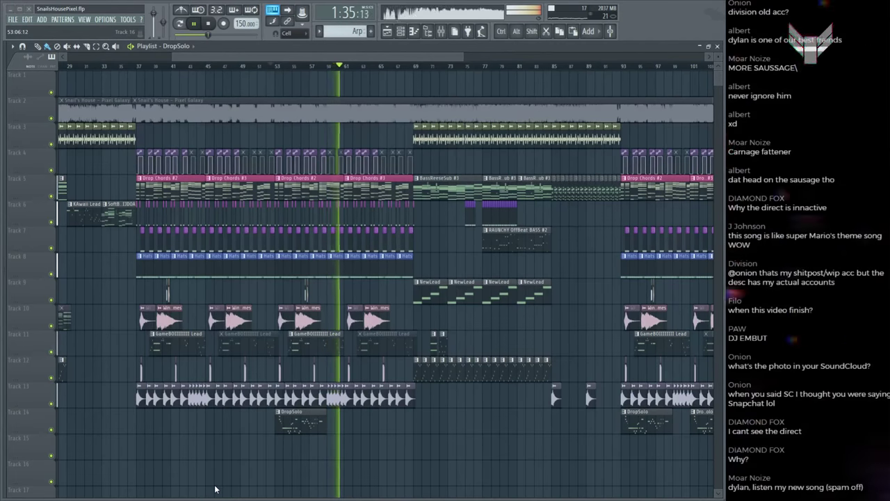
{"action": "left_click", "coordinate": [210, 24]}
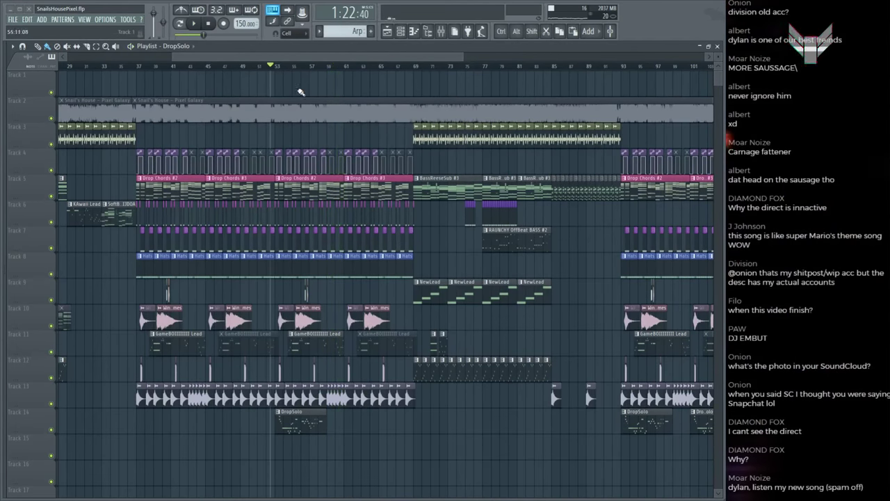
{"action": "key", "text": "space"}
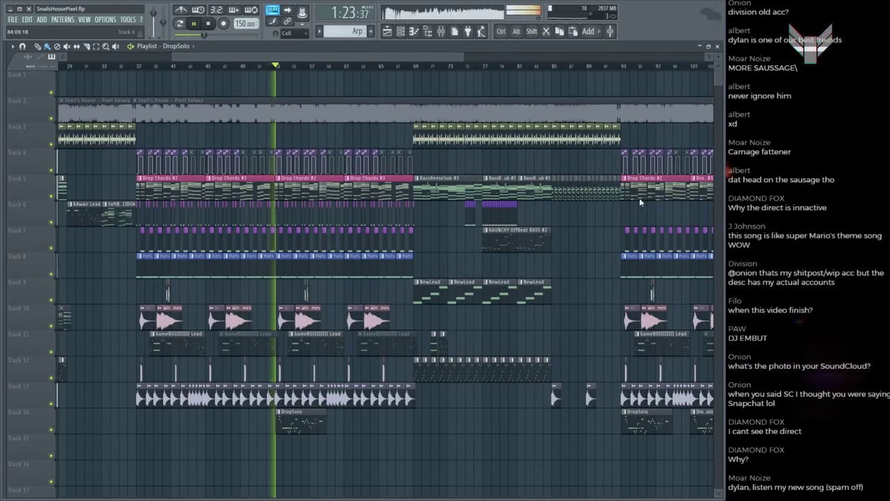
{"action": "left_click", "coordinate": [350, 70]}
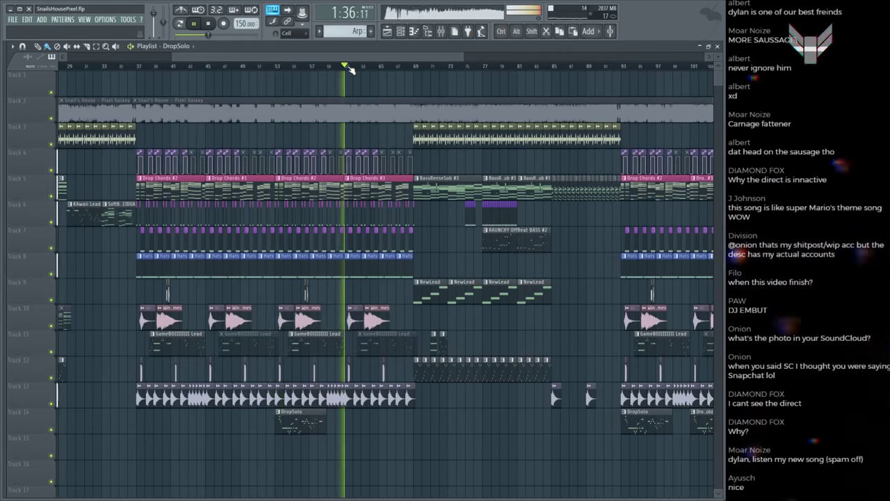
{"action": "scroll", "coordinate": [350, 70], "scroll_direction": "up", "scroll_amount": 1}
{"action": "left_click", "coordinate": [346, 111]}
Step: Audition the arrangement from bar 69, then stop and save the project
{"action": "key", "text": "space"}
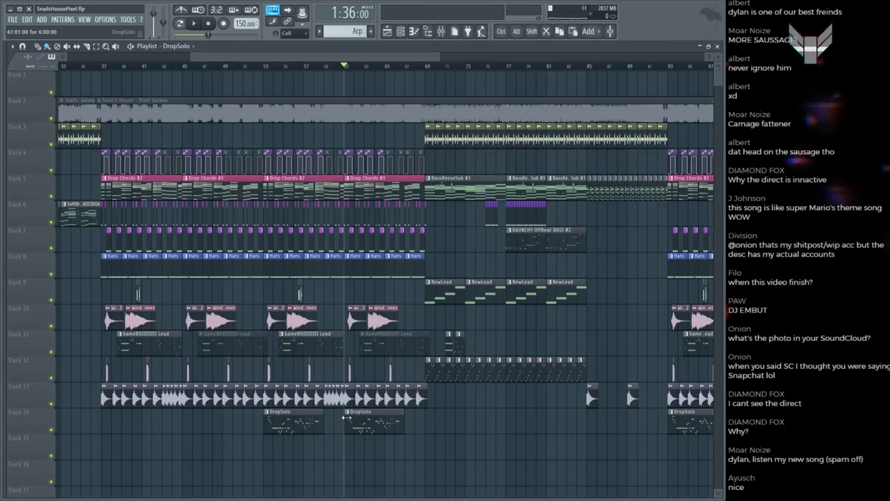
{"action": "scroll", "coordinate": [368, 77], "scroll_direction": "up", "scroll_amount": 1}
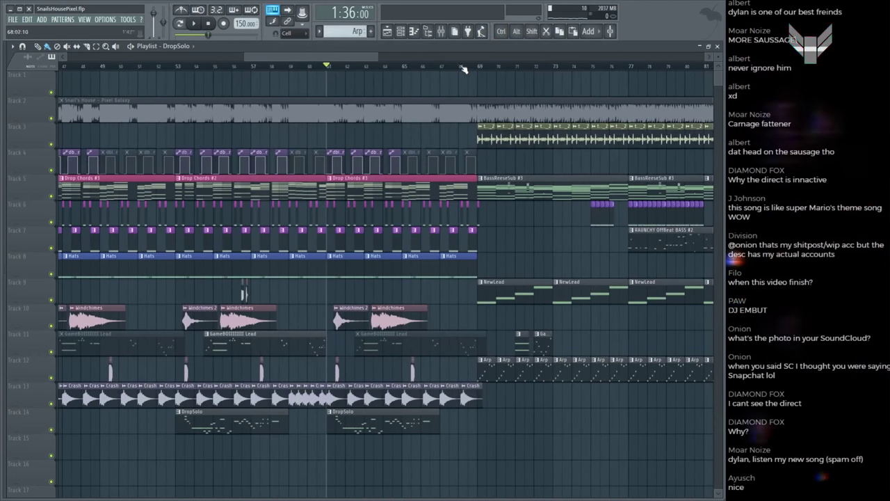
{"action": "scroll", "coordinate": [480, 70], "scroll_direction": "down", "scroll_amount": 2}
{"action": "key", "text": "space"}
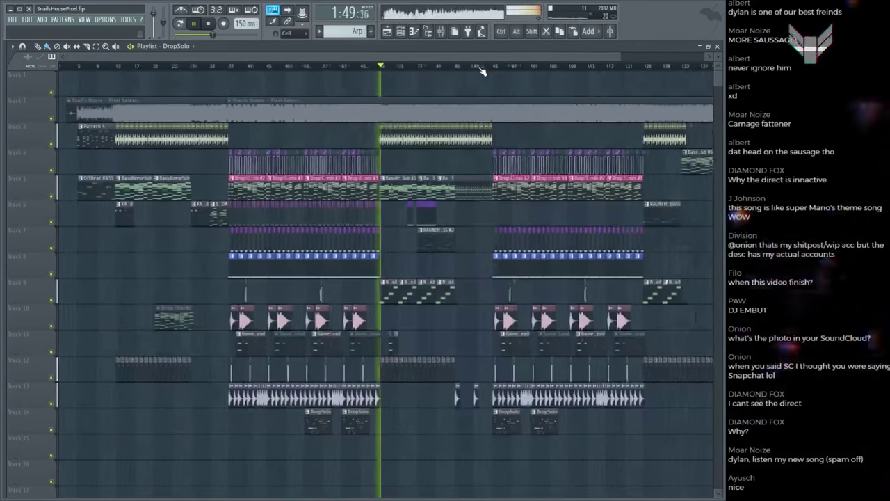
{"action": "scroll", "coordinate": [466, 72], "scroll_direction": "up", "scroll_amount": 2}
{"action": "scroll", "coordinate": [466, 73], "scroll_direction": "down", "scroll_amount": 1}
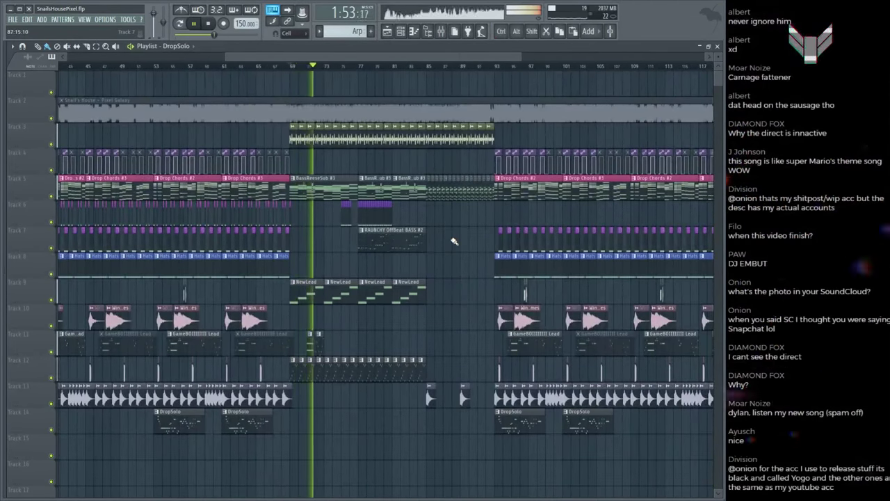
{"action": "key", "text": "space"}
{"action": "key", "text": "ctrl+s"}
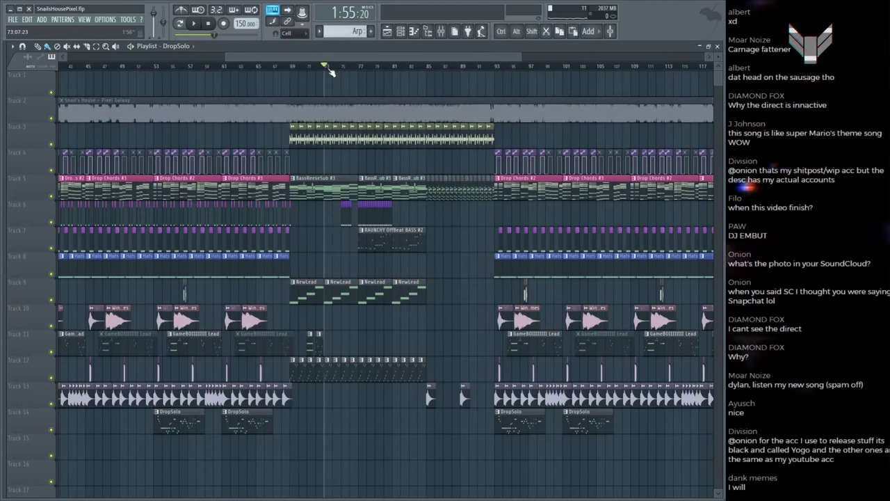
Step: Play from bar 73, save again and restart playback
{"action": "scroll", "coordinate": [330, 71], "scroll_direction": "down", "scroll_amount": 1}
{"action": "key", "text": "space"}
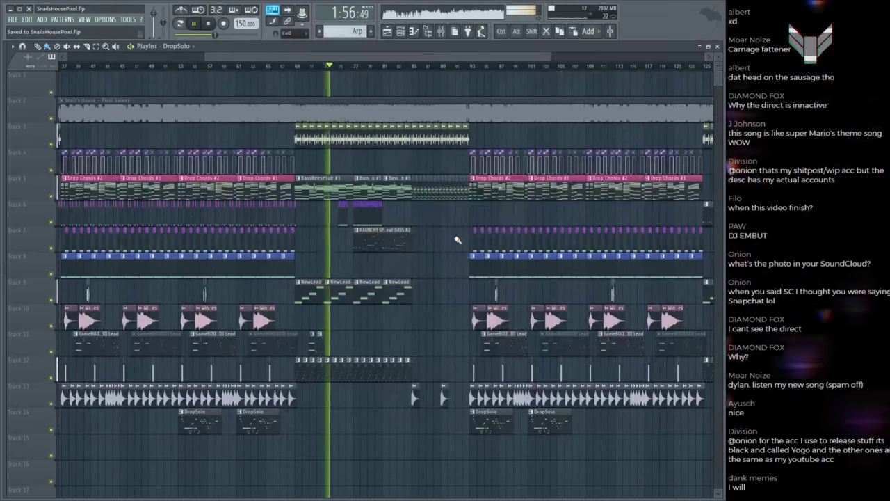
{"action": "key", "text": "space"}
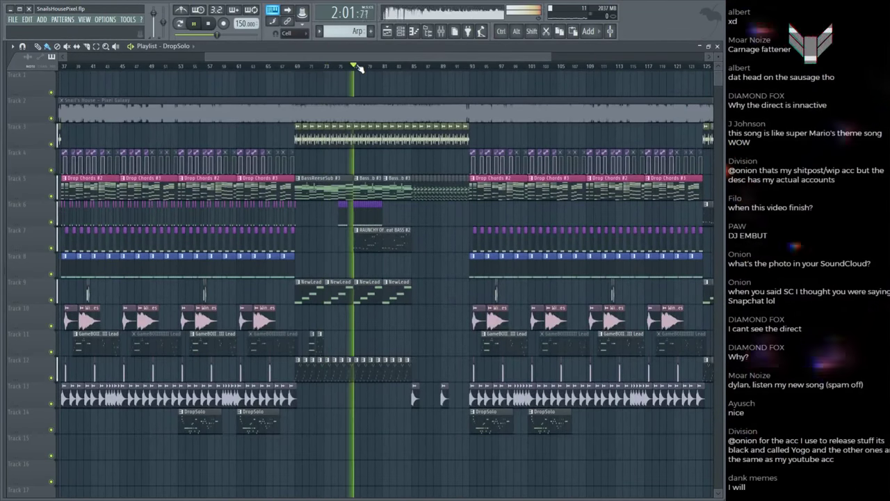
{"action": "scroll", "coordinate": [508, 278], "scroll_direction": "up", "scroll_amount": 3, "text": "ctrl"}
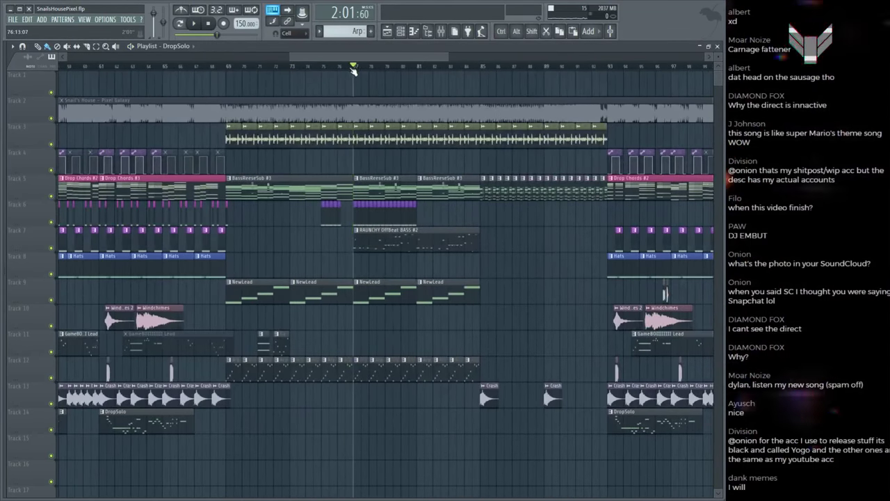
{"action": "key", "text": "space"}
{"action": "key", "text": "ctrl+s"}
{"action": "scroll", "coordinate": [368, 68], "scroll_direction": "up", "scroll_amount": 3}
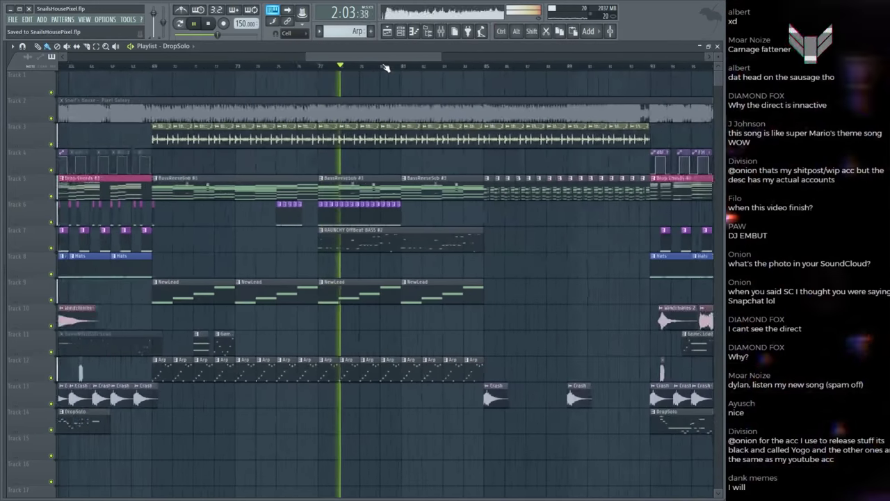
{"action": "scroll", "coordinate": [386, 68], "scroll_direction": "down", "scroll_amount": 2}
Step: Duplicate Track 6's bar 77–81 clips through bar 85, then stop playback
{"action": "left_click_drag", "start_coordinate": [404, 202], "coordinate": [323, 216]}
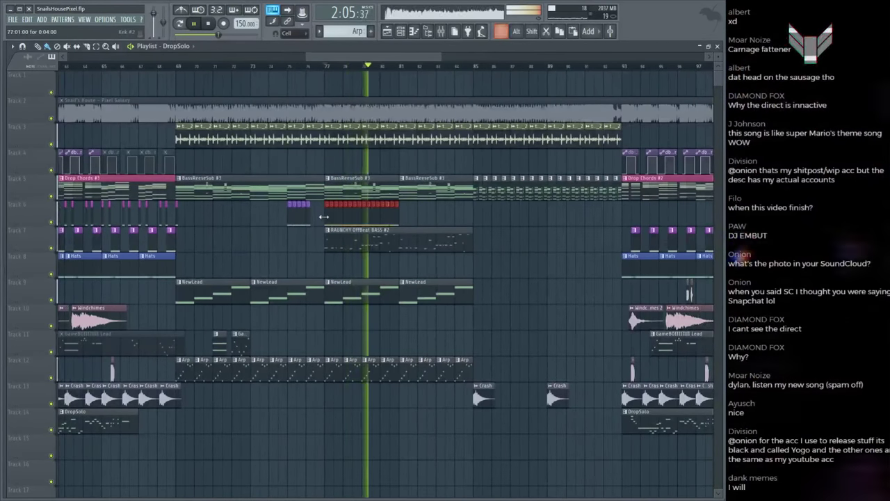
{"action": "key", "text": "ctrl+b"}
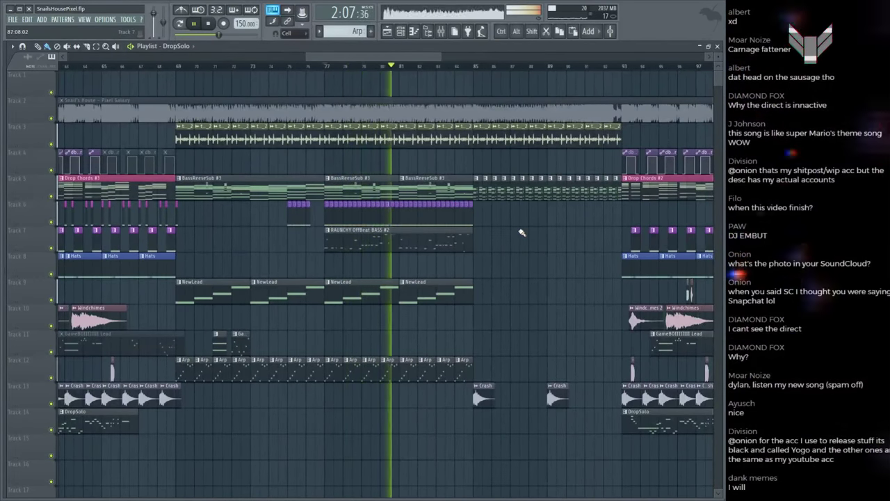
{"action": "key", "text": "space"}
Step: Restart playback and save the project
{"action": "key", "text": "F9"}
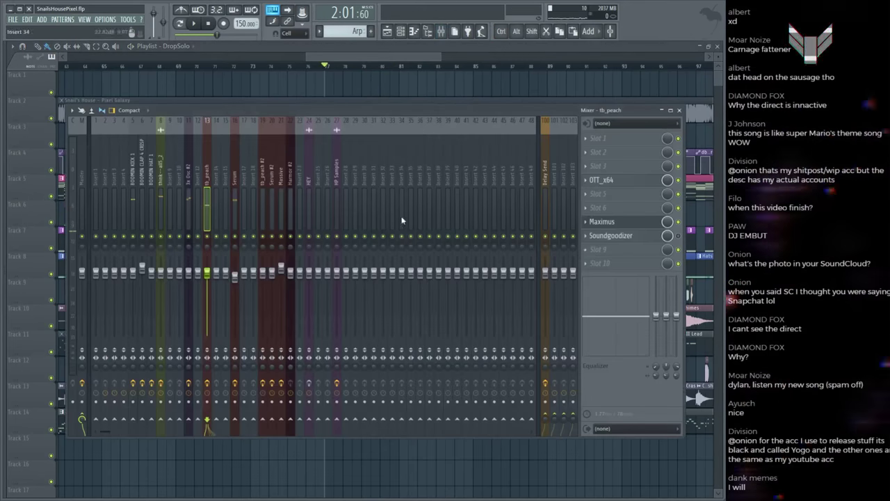
{"action": "key", "text": "F9"}
{"action": "key", "text": "space"}
{"action": "scroll", "coordinate": [365, 74], "scroll_direction": "up", "scroll_amount": 2}
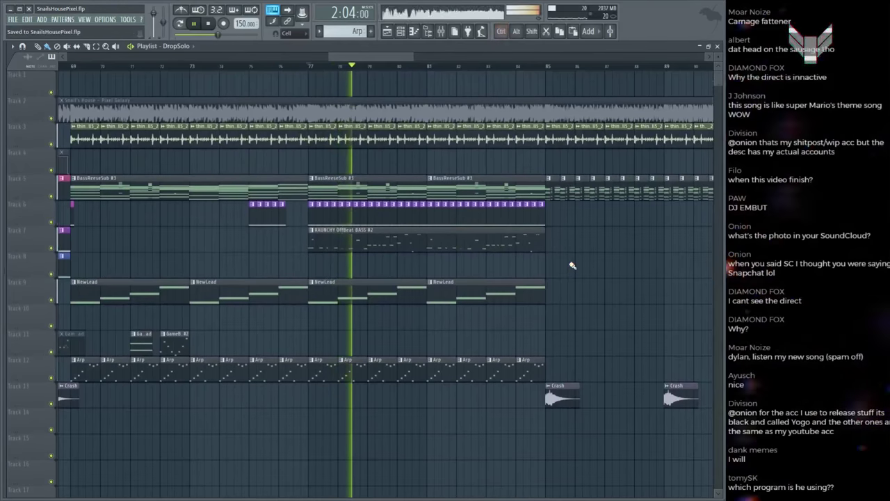
{"action": "key", "text": "ctrl+s"}
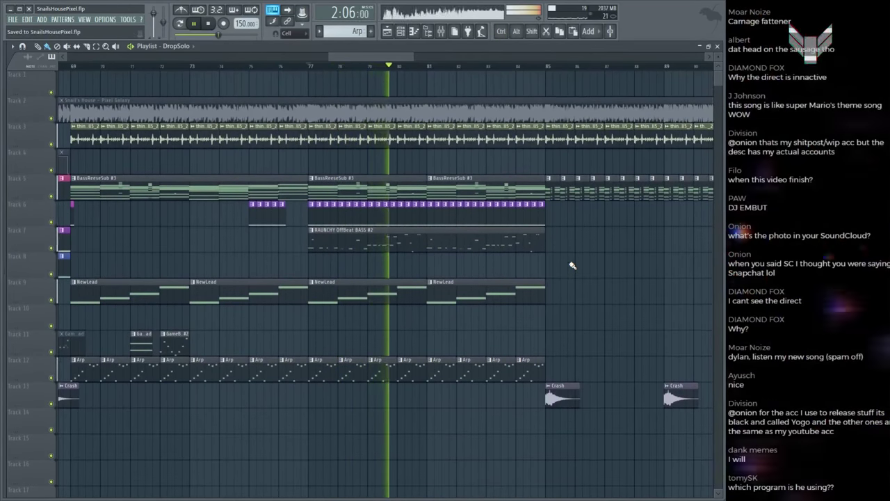
{"action": "scroll", "coordinate": [572, 267], "scroll_direction": "down", "scroll_amount": 1}
{"action": "scroll", "coordinate": [572, 269], "scroll_direction": "up", "scroll_amount": 1}
Step: Move the GenSC insert to mixer slot 11 and play to check it
{"action": "key", "text": "F9"}
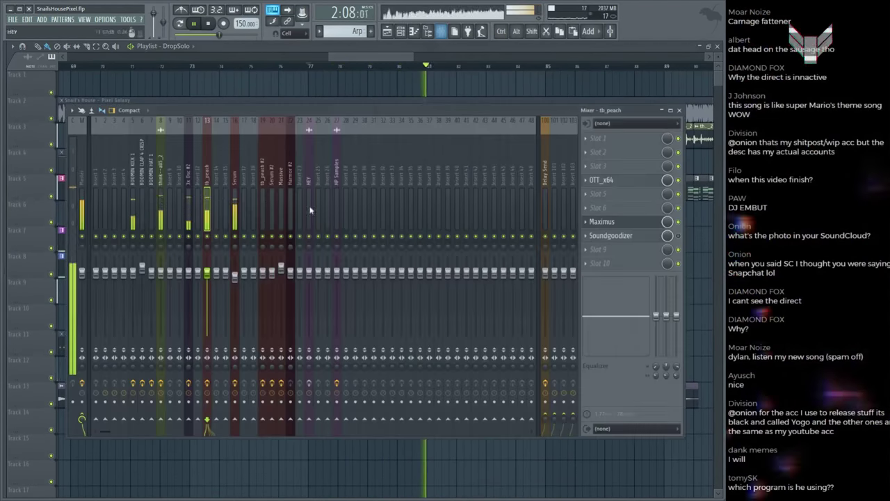
{"action": "left_click", "coordinate": [369, 168]}
{"action": "left_click_drag", "start_coordinate": [338, 169], "coordinate": [189, 169]}
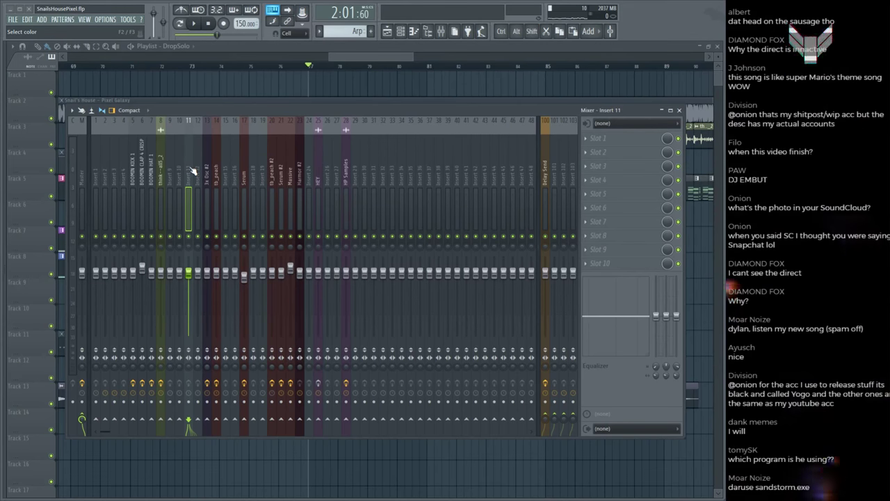
{"action": "key", "text": "space"}
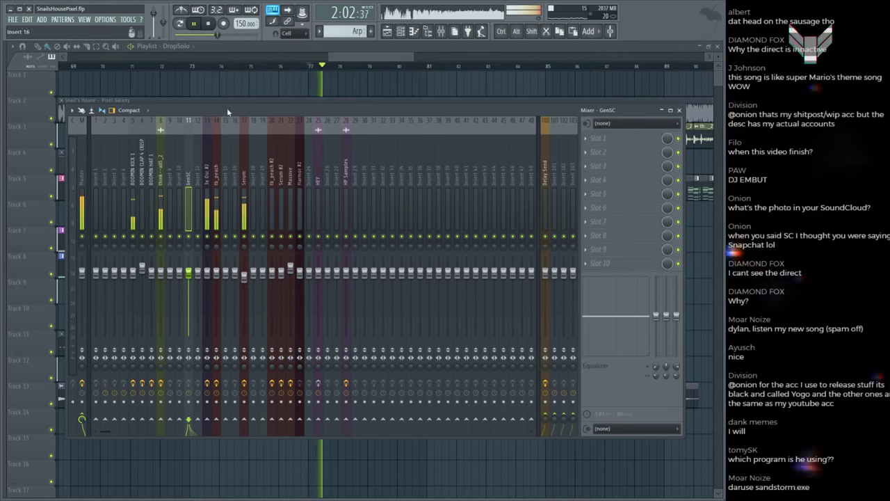
{"action": "key", "text": "F9"}
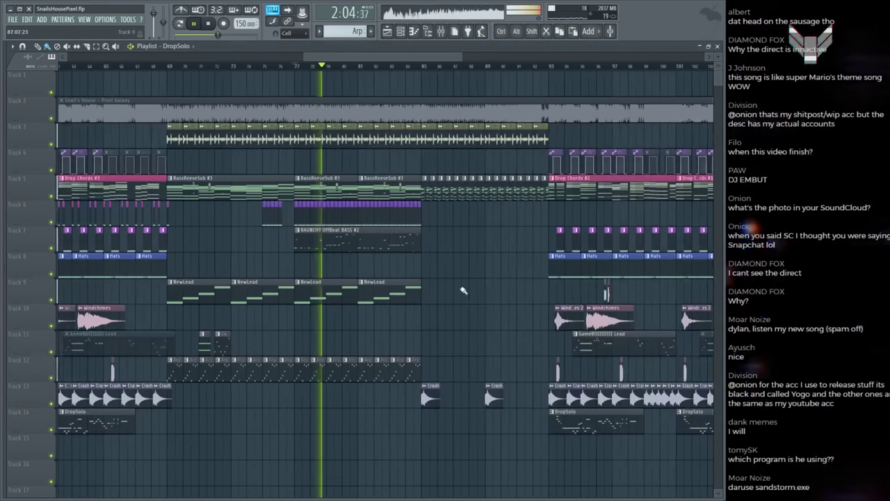
{"action": "scroll", "coordinate": [464, 290], "scroll_direction": "down", "scroll_amount": 2}
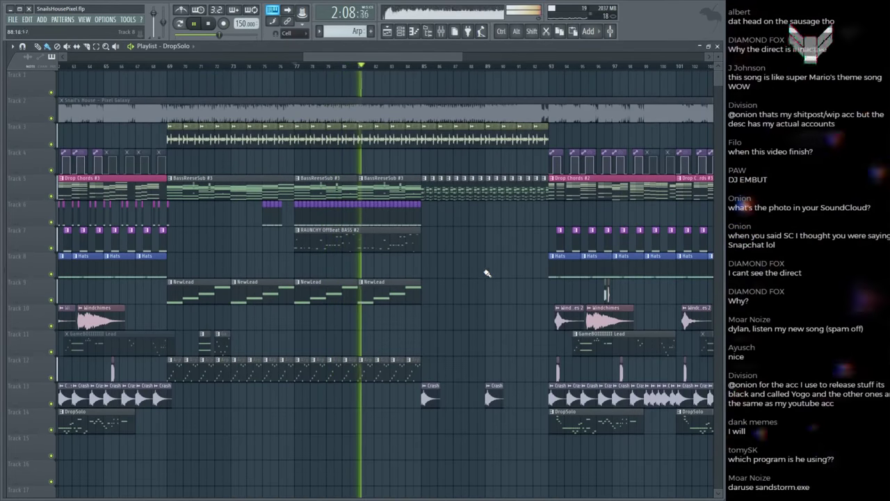
{"action": "scroll", "coordinate": [485, 263], "scroll_direction": "down", "scroll_amount": 1}
{"action": "scroll", "coordinate": [479, 260], "scroll_direction": "up", "scroll_amount": 1}
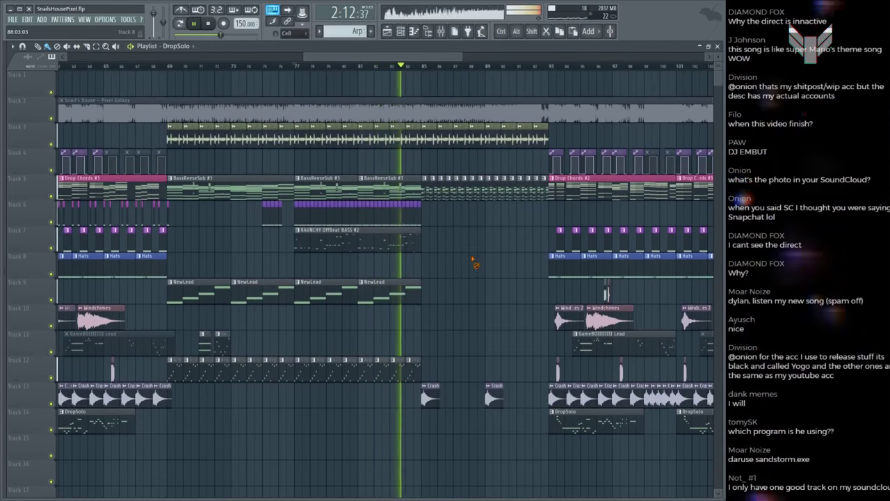
{"action": "key", "text": "space"}
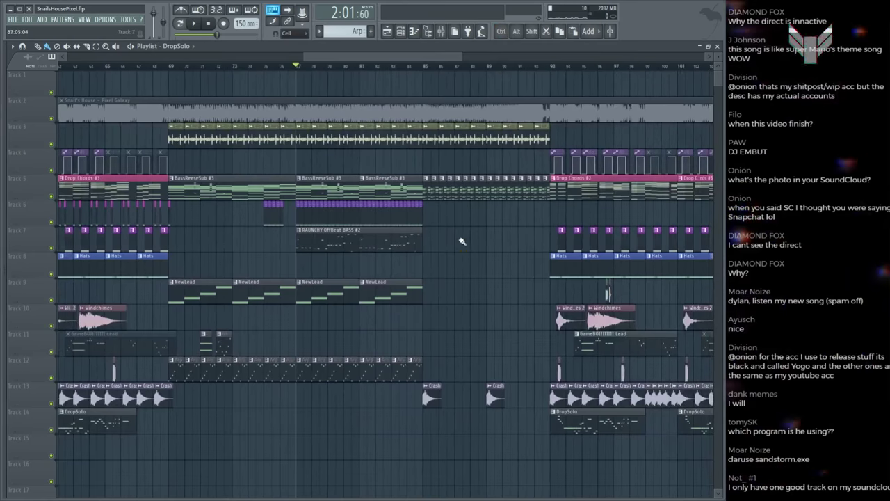
{"action": "key", "text": "space"}
{"action": "key", "text": "ctrl+s"}
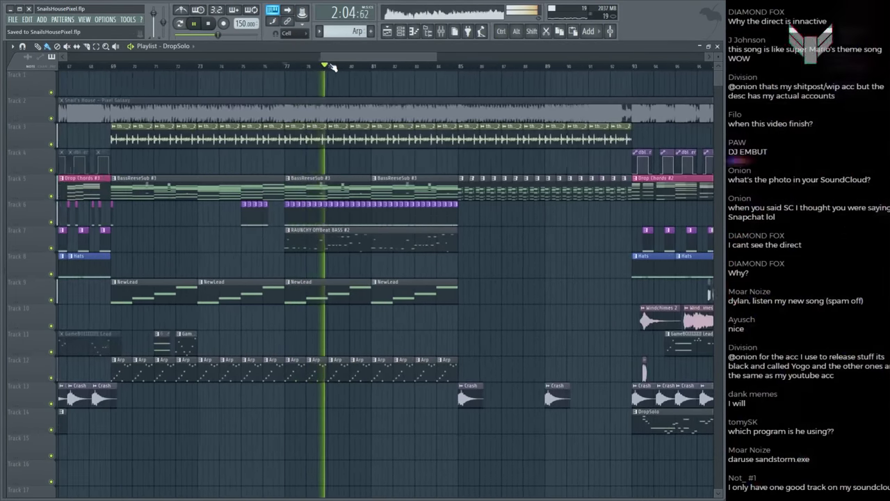
{"action": "scroll", "coordinate": [372, 60], "scroll_direction": "up", "scroll_amount": 3}
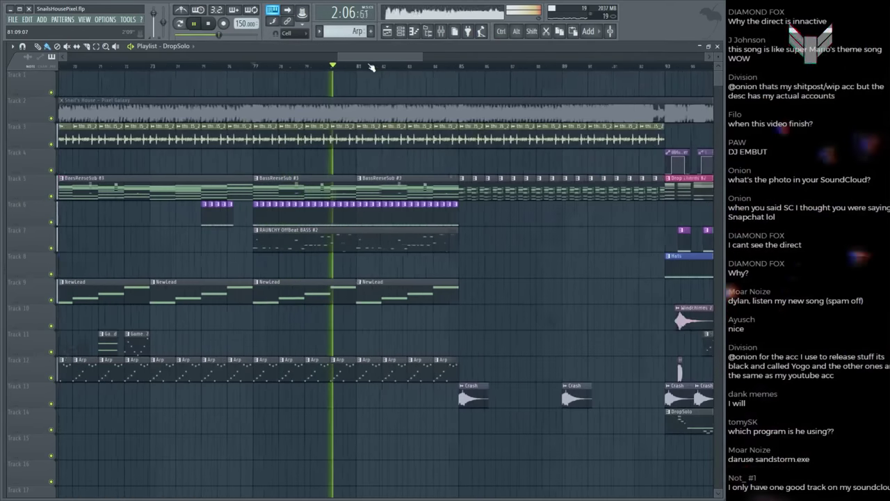
{"action": "key", "text": "space"}
{"action": "left_click", "coordinate": [234, 112], "text": "alt"}
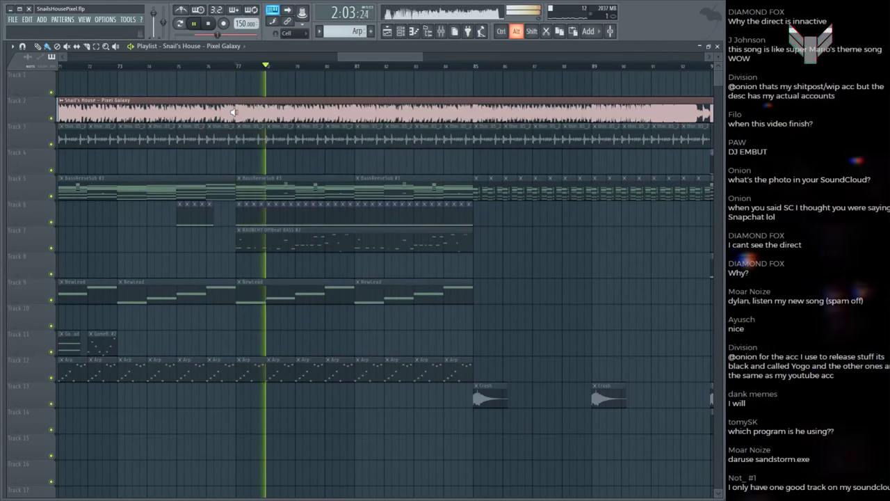
{"action": "key", "text": "space"}
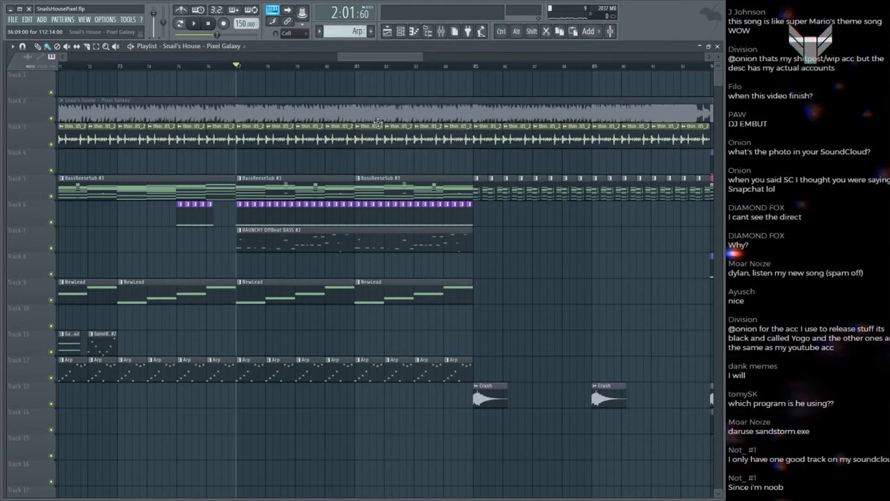
{"action": "scroll", "coordinate": [407, 74], "scroll_direction": "down", "scroll_amount": 3}
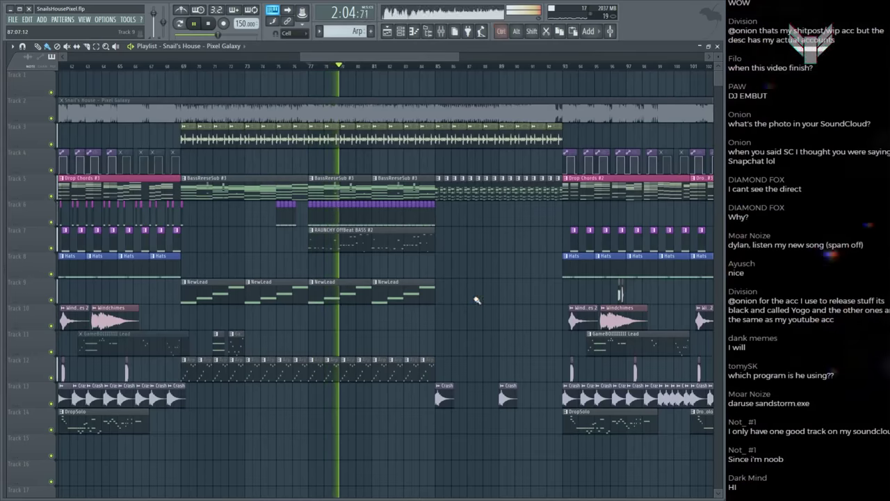
{"action": "key", "text": "space"}
{"action": "scroll", "coordinate": [306, 87], "scroll_direction": "up", "scroll_amount": 3}
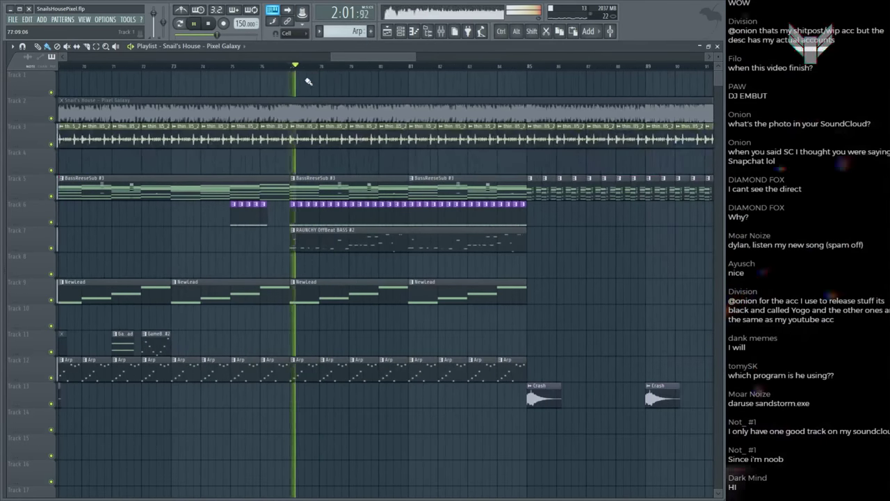
{"action": "left_click", "coordinate": [302, 116]}
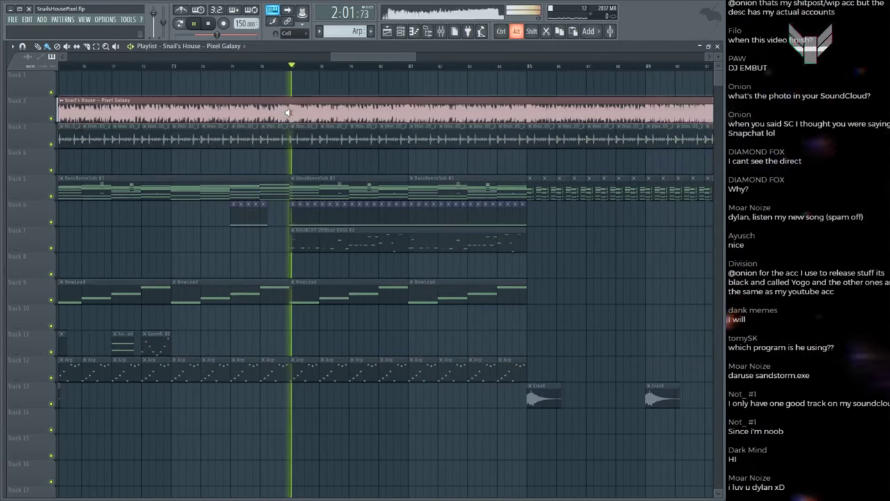
{"action": "key", "text": "space"}
{"action": "key", "text": "space"}
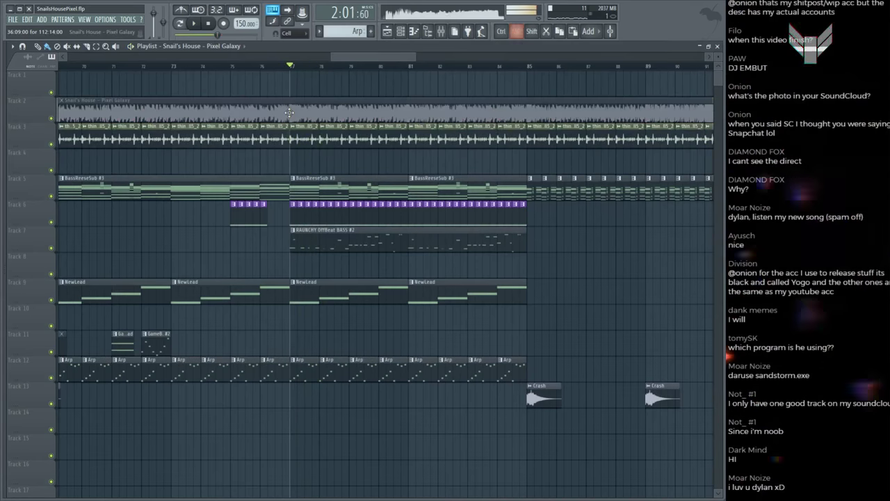
{"action": "scroll", "coordinate": [362, 66], "scroll_direction": "down", "scroll_amount": 4}
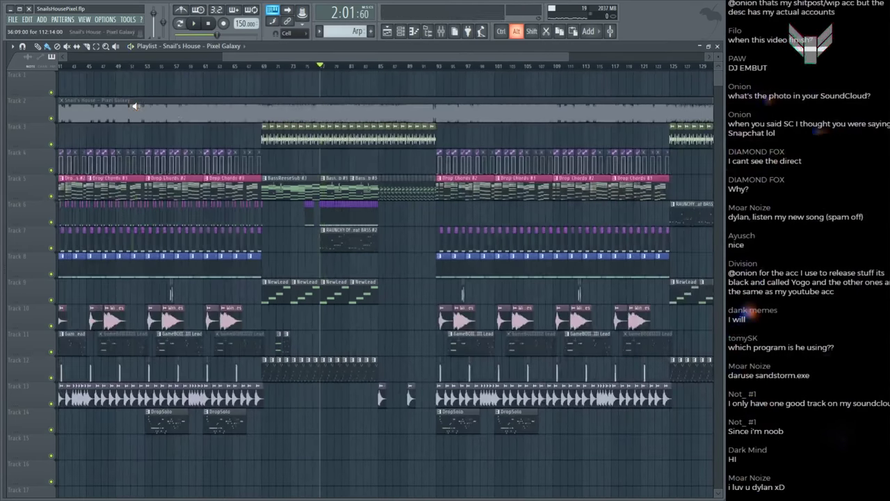
{"action": "left_click", "coordinate": [135, 105]}
{"action": "key", "text": "space"}
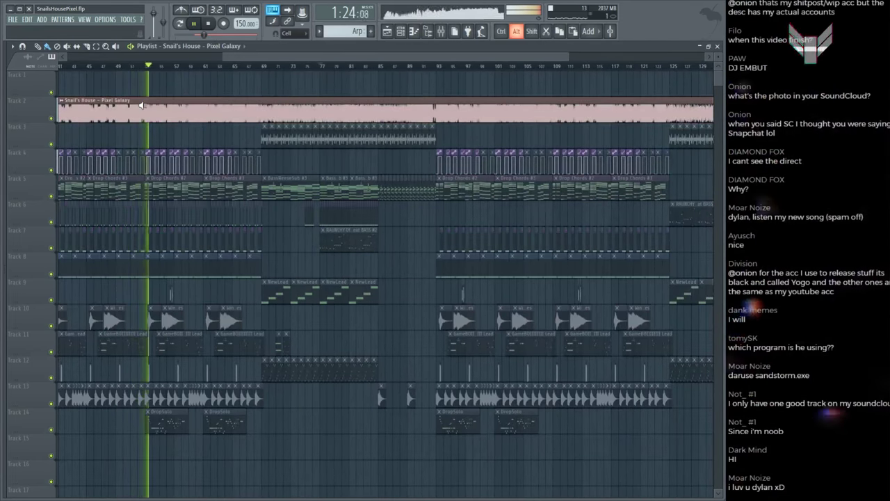
{"action": "key", "text": "space"}
{"action": "left_click_drag", "start_coordinate": [318, 118], "coordinate": [295, 106]}
{"action": "key", "text": "space"}
{"action": "scroll", "coordinate": [327, 68], "scroll_direction": "down", "scroll_amount": 5}
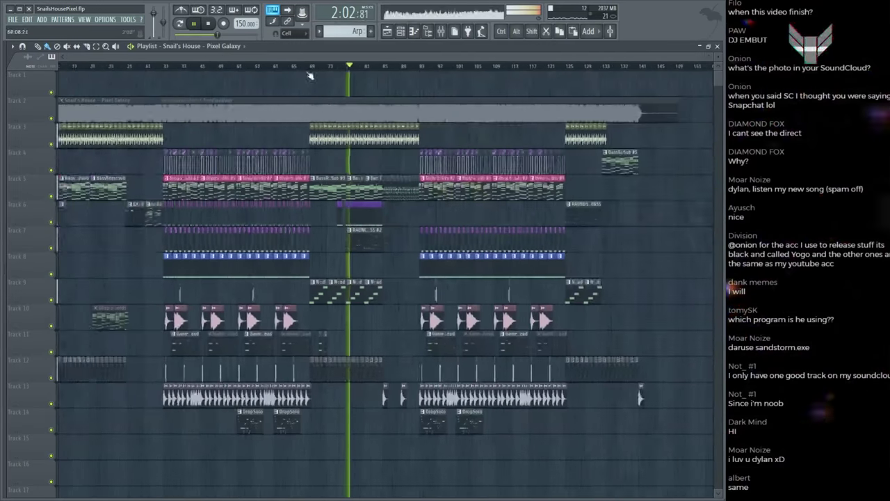
{"action": "left_click", "coordinate": [110, 213], "text": "alt"}
{"action": "key", "text": "space"}
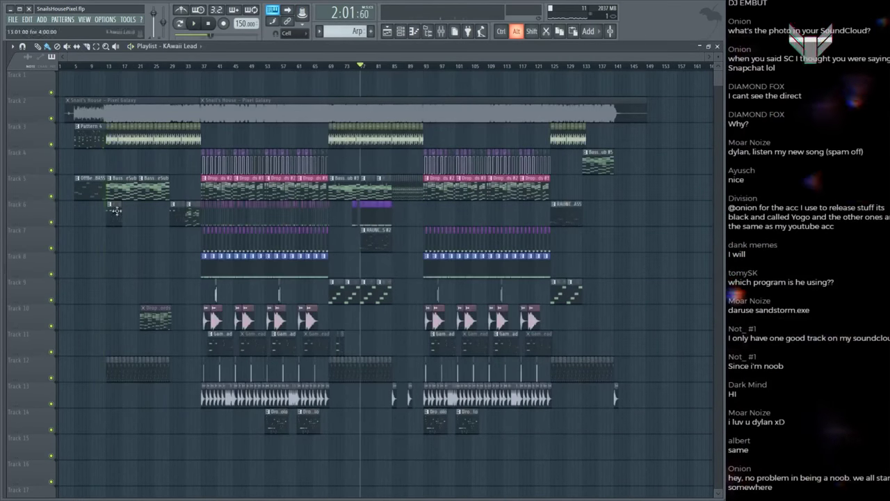
{"action": "scroll", "coordinate": [338, 289], "scroll_direction": "up", "scroll_amount": 5}
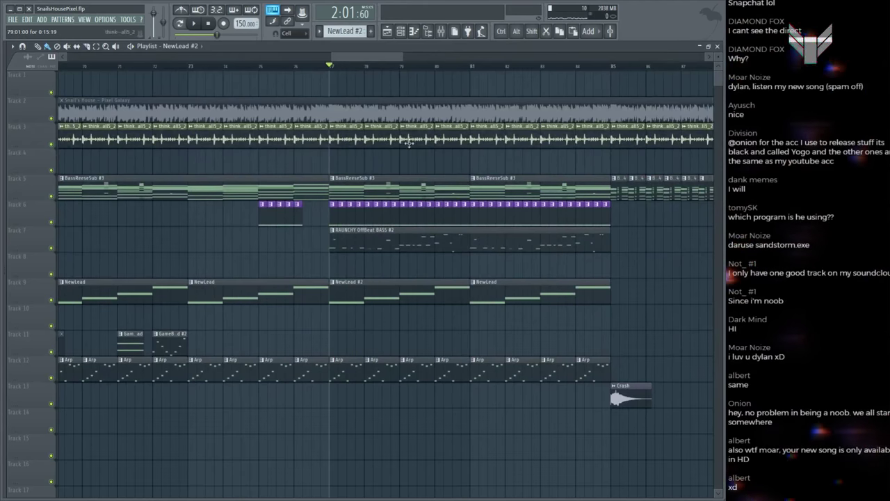
Step: Compare the reference track around bars 77–79 with the RAUNCHY OffBeat BASS pattern
{"action": "left_click", "coordinate": [399, 113], "text": "alt"}
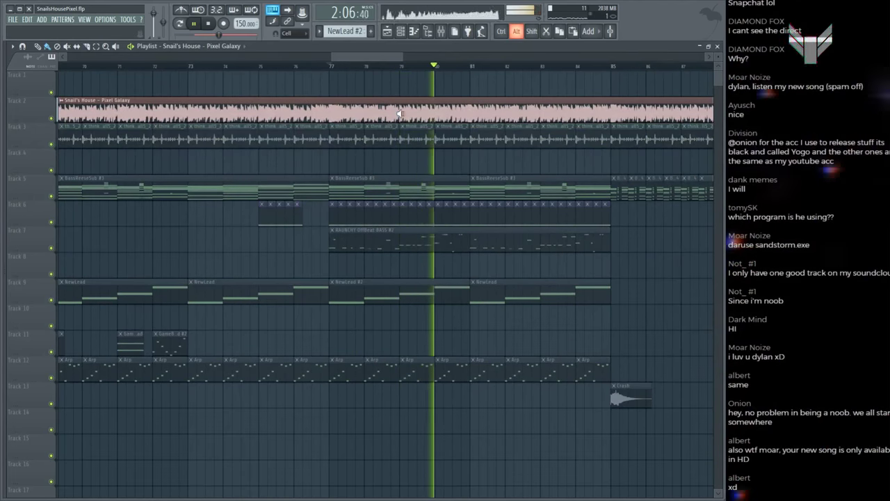
{"action": "scroll", "coordinate": [342, 68], "scroll_direction": "up", "scroll_amount": 3}
{"action": "left_click", "coordinate": [323, 104], "text": "alt"}
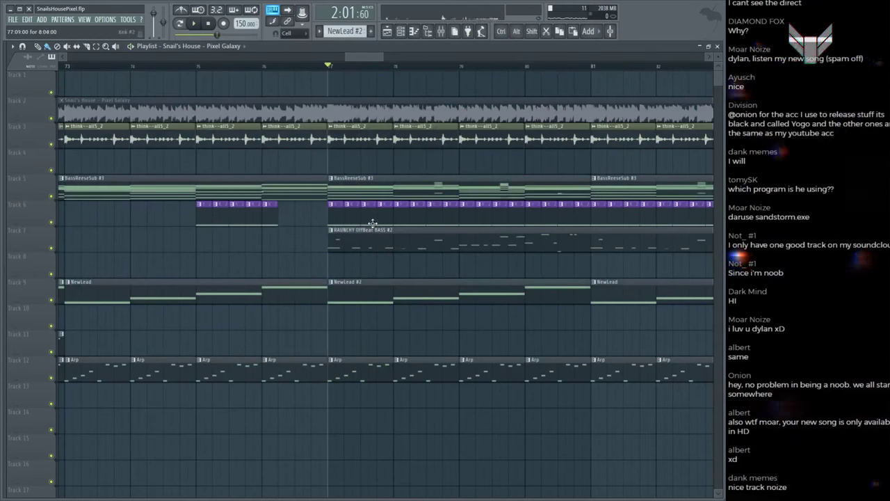
{"action": "double_click", "coordinate": [391, 233]}
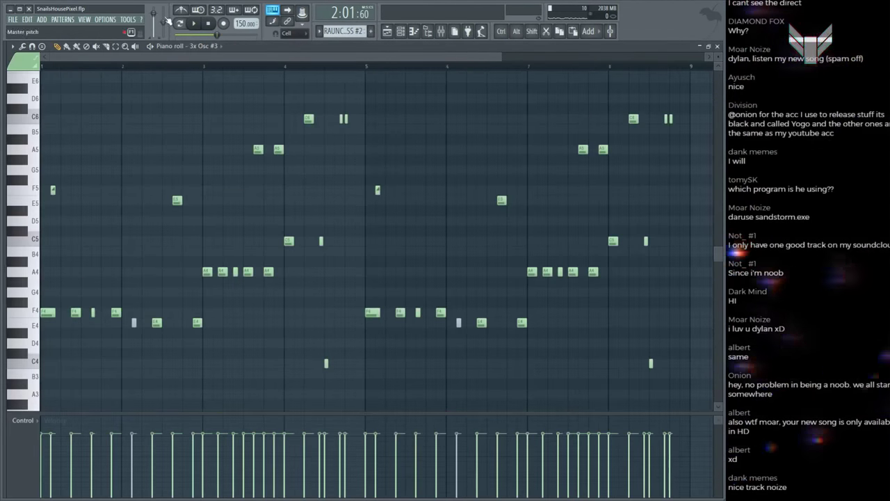
{"action": "key", "text": "ctrl+a"}
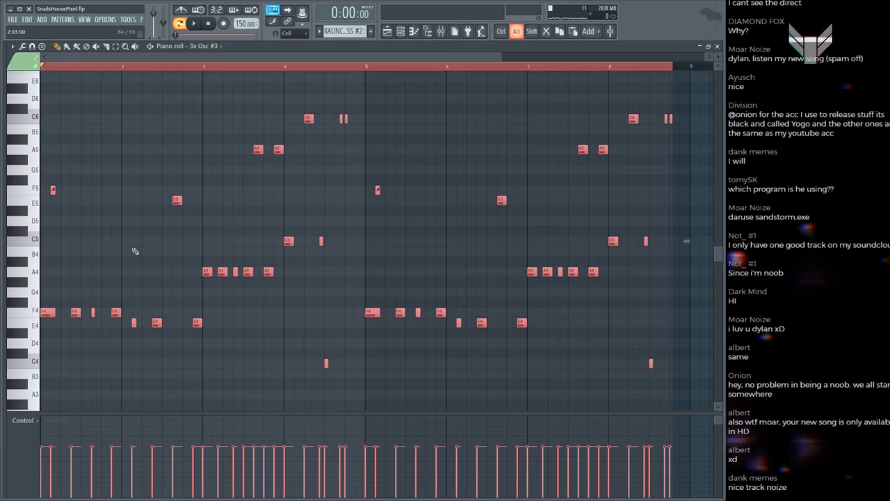
{"action": "key", "text": "space"}
{"action": "key", "text": "F7"}
{"action": "left_click", "coordinate": [330, 108], "text": "alt"}
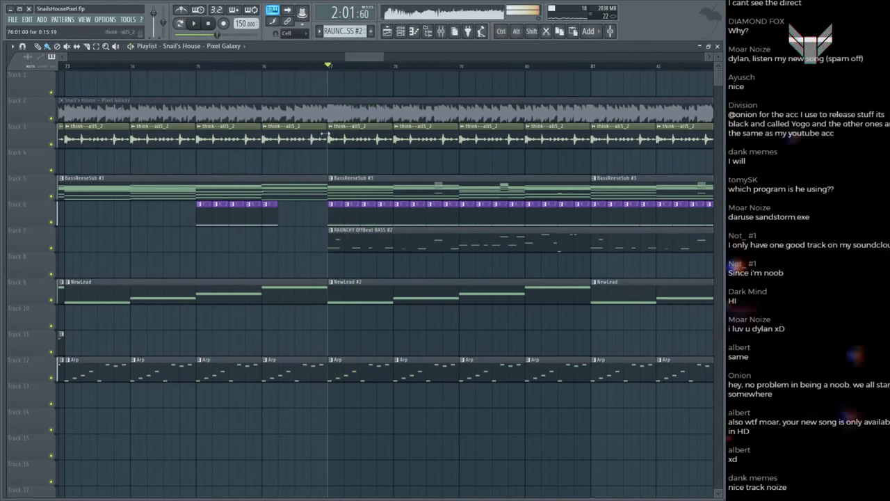
{"action": "left_click", "coordinate": [328, 109], "text": "alt"}
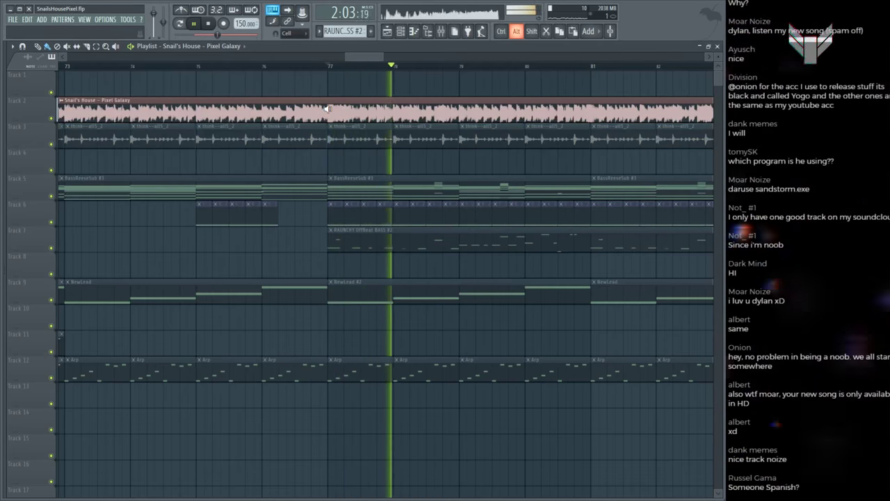
Step: In NewLead #2, raise the first note to C6 and delete the other three notes
{"action": "double_click", "coordinate": [361, 286]}
{"action": "left_click_drag", "start_coordinate": [60, 275], "coordinate": [57, 243]}
{"action": "left_click_drag", "start_coordinate": [62, 184], "coordinate": [56, 147]}
{"action": "scroll", "coordinate": [191, 246], "scroll_direction": "up", "scroll_amount": 2}
{"action": "right_click", "coordinate": [265, 282]}
{"action": "right_click", "coordinate": [414, 262]}
{"action": "right_click", "coordinate": [521, 236]}
{"action": "scroll", "coordinate": [225, 253], "scroll_direction": "up", "scroll_amount": 4}
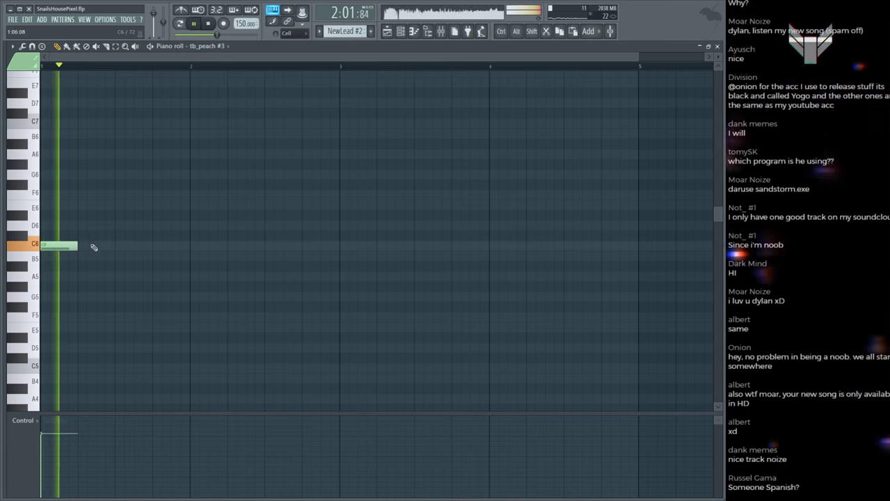
Step: Lengthen the later C6 note and shift the G5, D6 and C6 notes one step later
{"action": "key", "text": "space"}
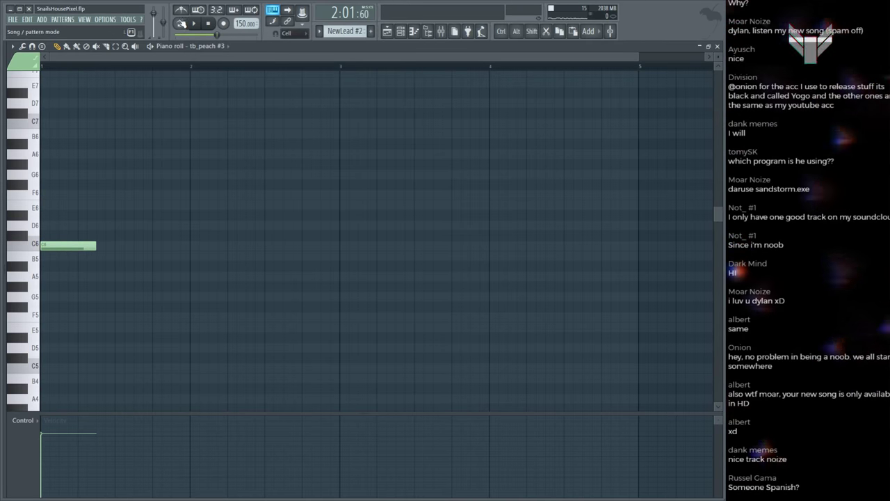
{"action": "key", "text": "space"}
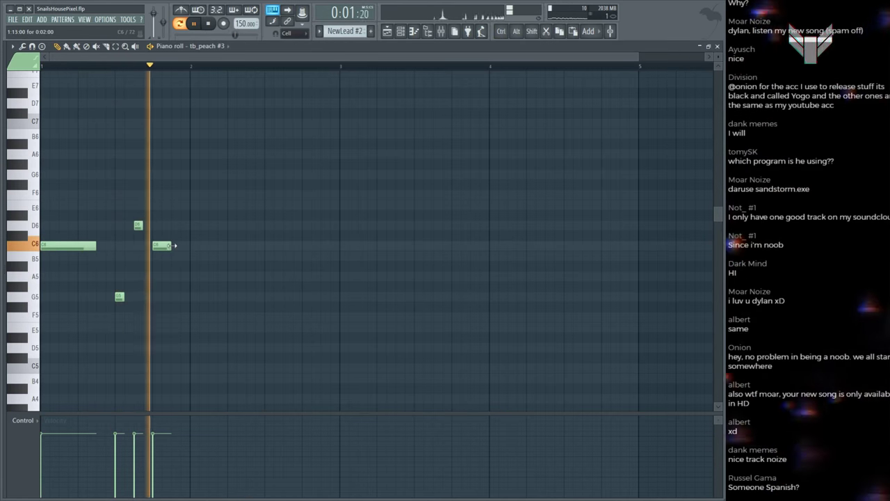
{"action": "left_click_drag", "start_coordinate": [170, 245], "coordinate": [206, 245]}
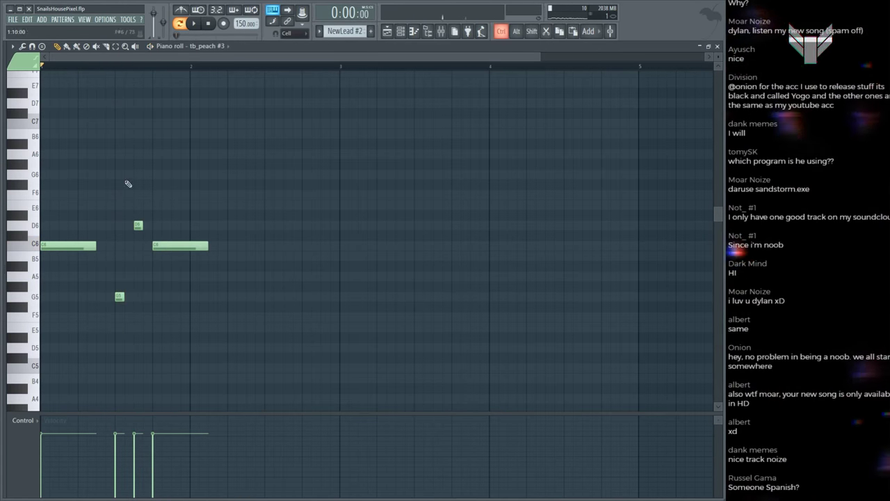
{"action": "left_click_drag", "start_coordinate": [128, 183], "coordinate": [171, 346]}
{"action": "left_click_drag", "start_coordinate": [168, 247], "coordinate": [188, 248]}
{"action": "left_click", "coordinate": [217, 182]}
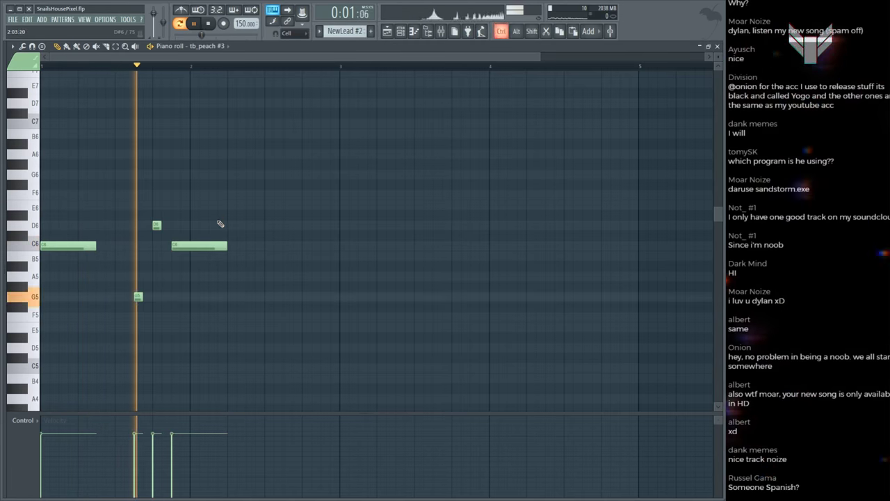
{"action": "key", "text": "space"}
{"action": "key", "text": "F5"}
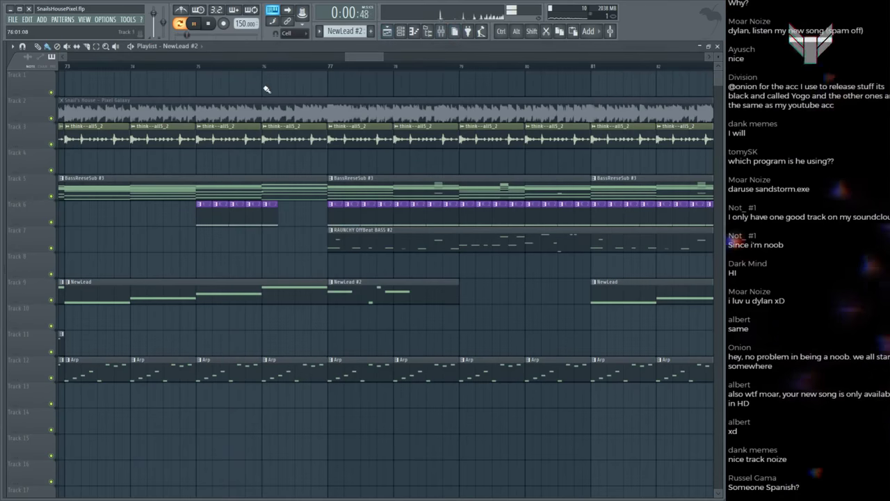
Step: Preview the reference track from bars 77 and 74, and the Arp clip from bar 71
{"action": "scroll", "coordinate": [395, 67], "scroll_direction": "down", "scroll_amount": 3}
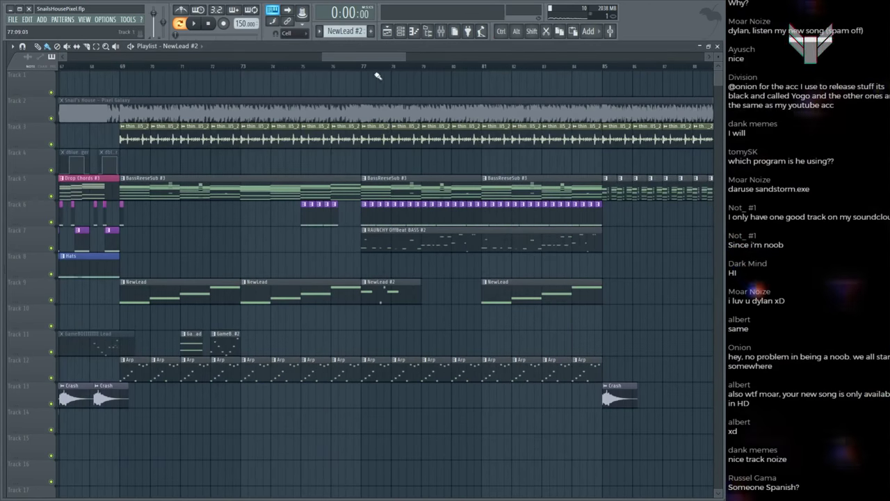
{"action": "left_click", "coordinate": [364, 67]}
{"action": "key", "text": "space"}
{"action": "scroll", "coordinate": [394, 67], "scroll_direction": "up", "scroll_amount": 3}
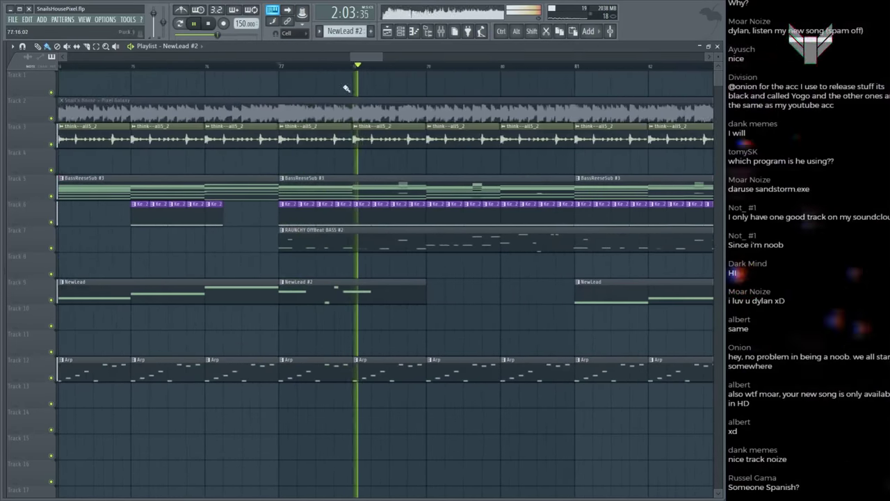
{"action": "left_click", "coordinate": [275, 115], "text": "alt"}
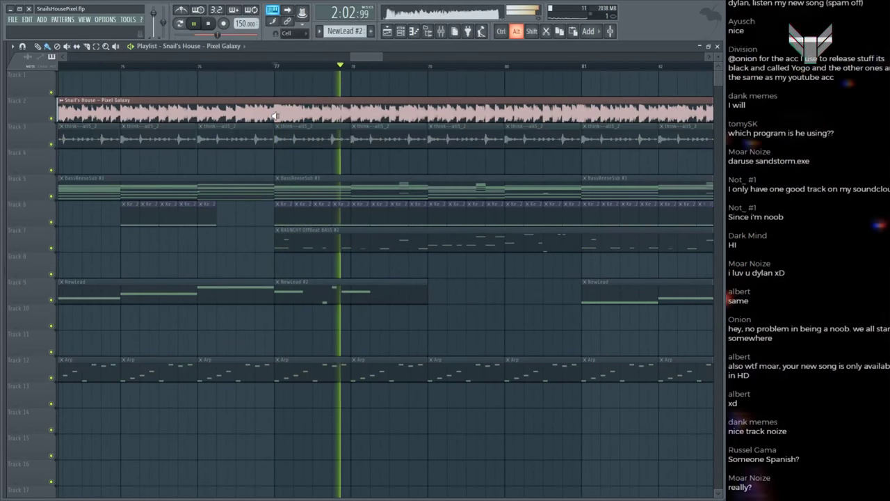
{"action": "left_click", "coordinate": [275, 115], "text": "alt"}
{"action": "left_click", "coordinate": [127, 112], "text": "alt"}
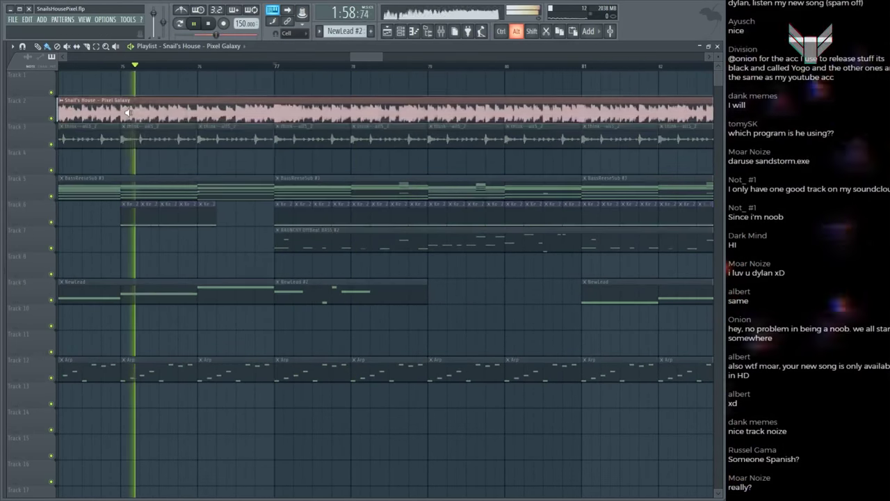
{"action": "scroll", "coordinate": [180, 70], "scroll_direction": "down", "scroll_amount": 3}
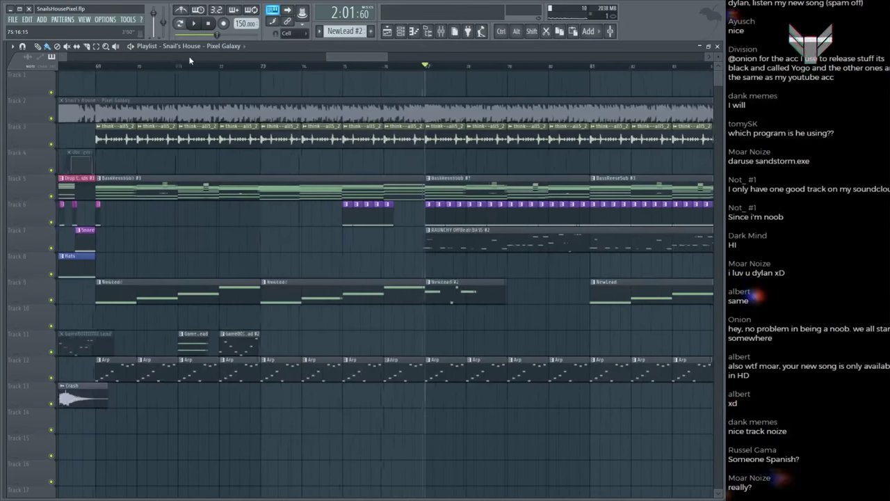
{"action": "left_click", "coordinate": [188, 369], "text": "alt"}
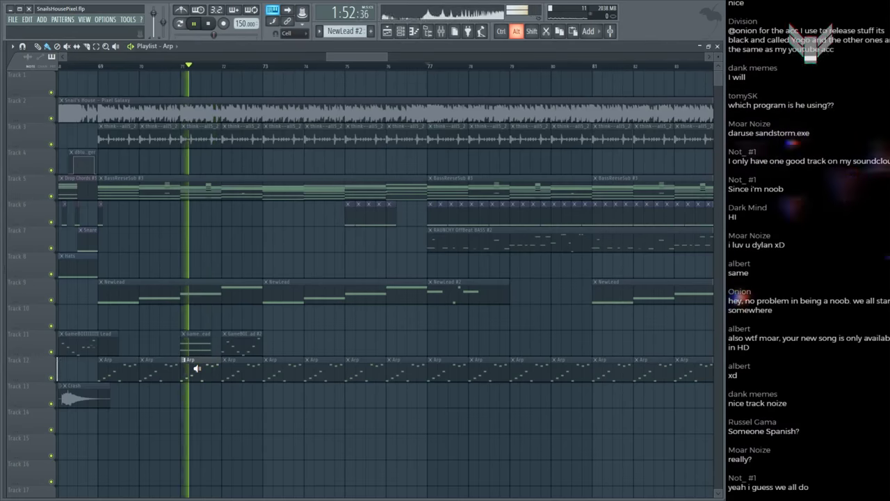
{"action": "key", "text": "space"}
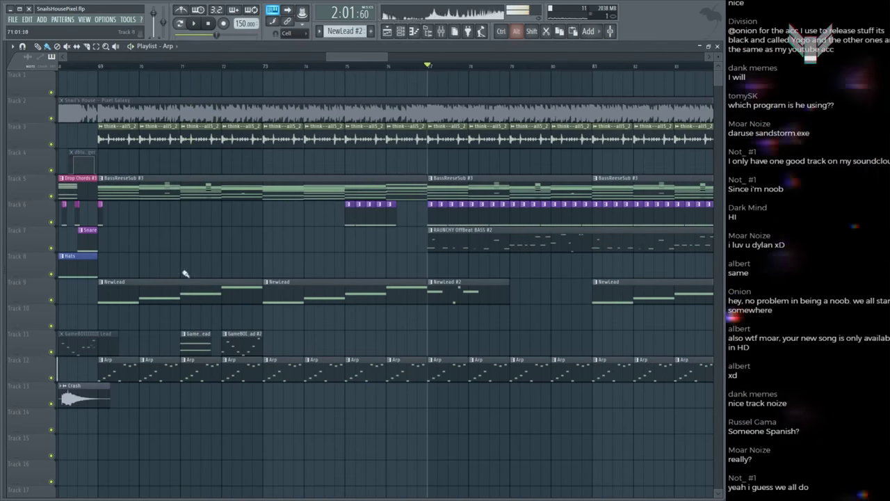
Step: Halve the length of all tb_peach notes in the Arp pattern
{"action": "scroll", "coordinate": [99, 69], "scroll_direction": "down", "scroll_amount": 3}
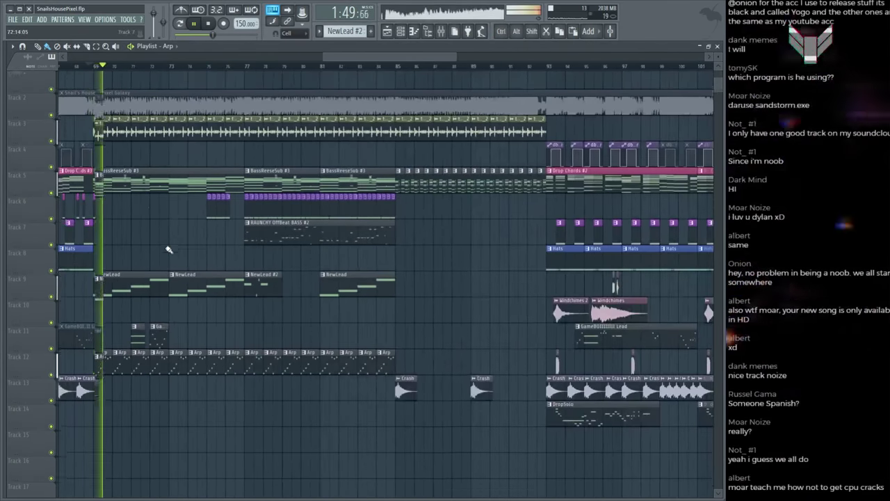
{"action": "scroll", "coordinate": [432, 252], "scroll_direction": "down", "scroll_amount": 2}
{"action": "scroll", "coordinate": [433, 253], "scroll_direction": "up", "scroll_amount": 2}
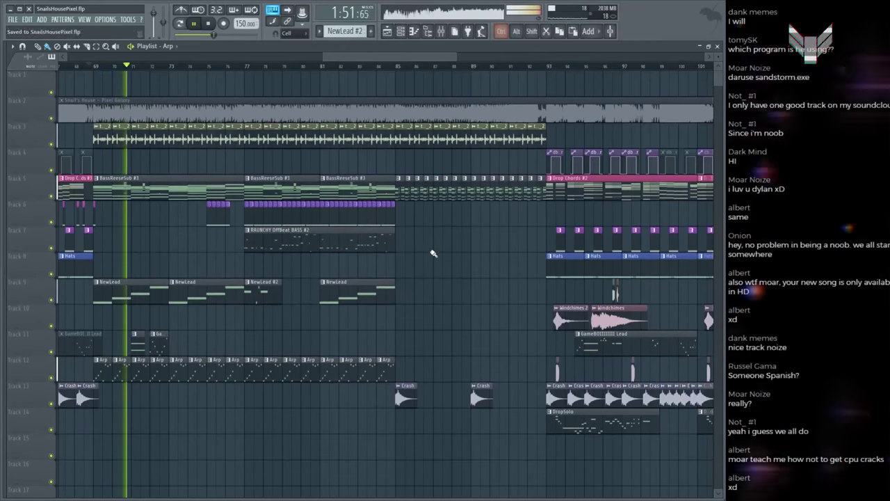
{"action": "key", "text": "F6"}
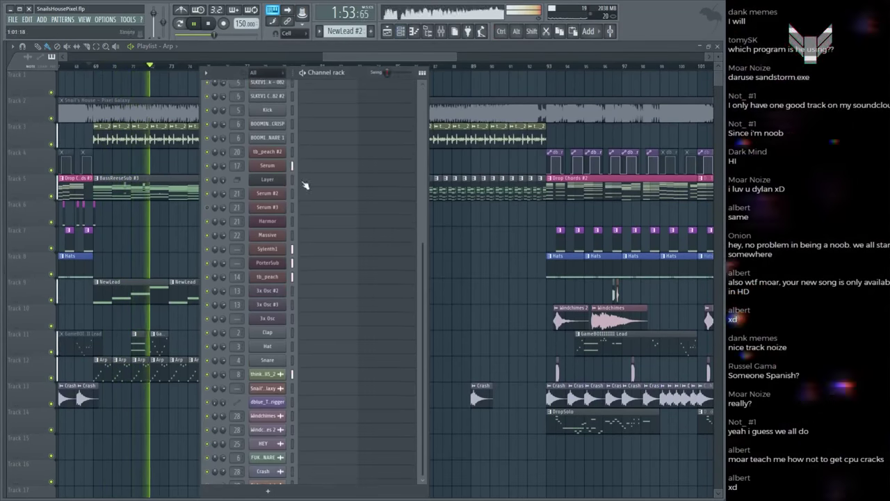
{"action": "double_click", "coordinate": [160, 379]}
{"action": "key", "text": "ctrl+a"}
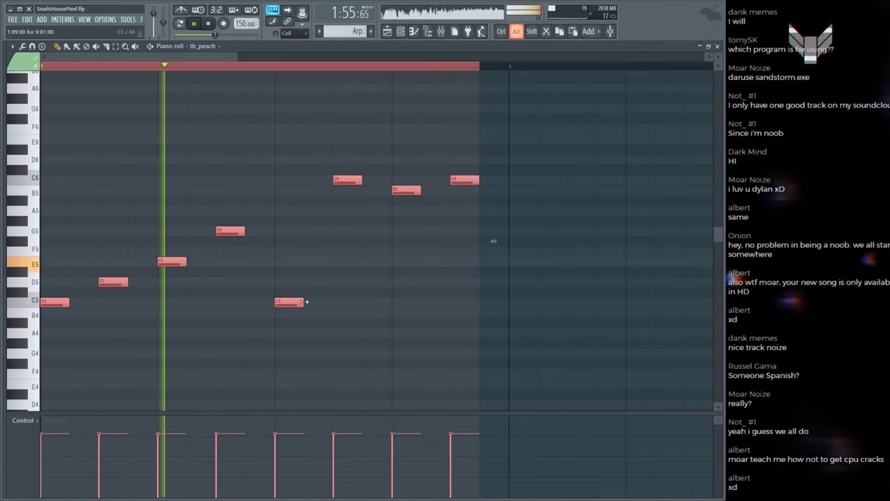
{"action": "left_click_drag", "start_coordinate": [303, 302], "coordinate": [291, 301]}
{"action": "left_click", "coordinate": [299, 287]}
{"action": "key", "text": "F5"}
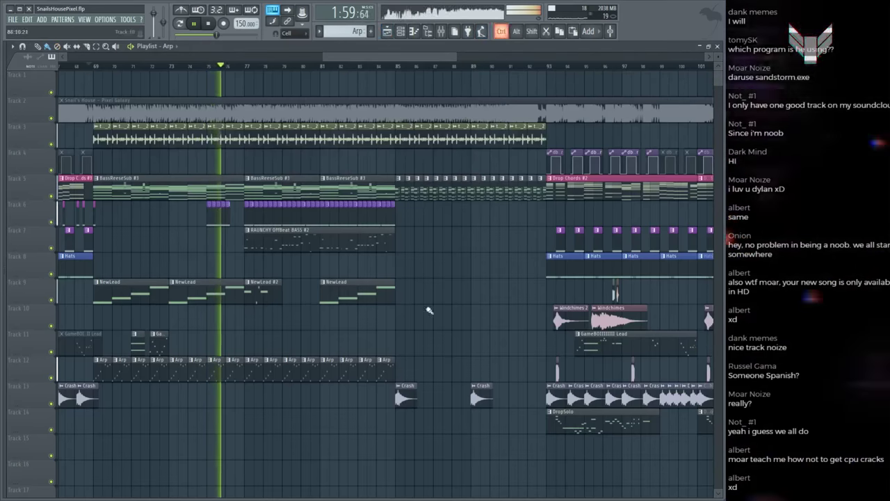
Step: Play the song in song mode from around bar 73 with the Channel rack shown
{"action": "scroll", "coordinate": [232, 67], "scroll_direction": "up", "scroll_amount": 2}
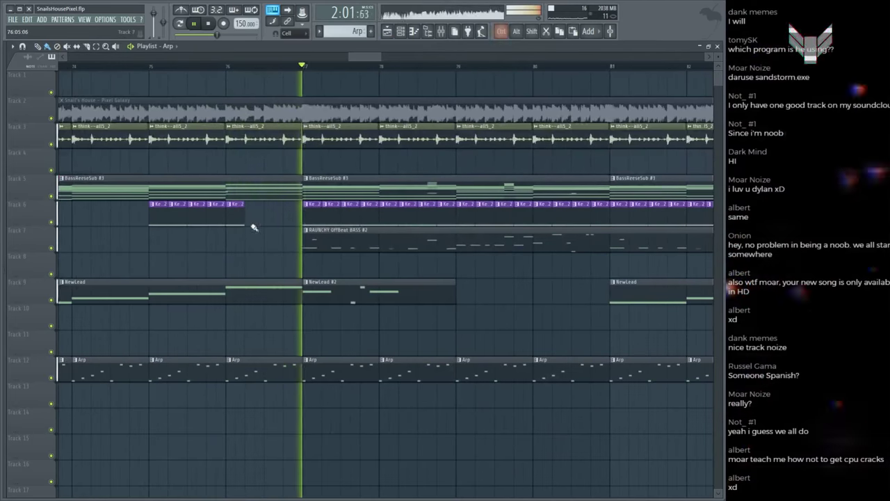
{"action": "scroll", "coordinate": [292, 68], "scroll_direction": "up", "scroll_amount": 1}
{"action": "scroll", "coordinate": [291, 68], "scroll_direction": "up", "scroll_amount": 1}
{"action": "key", "text": "space"}
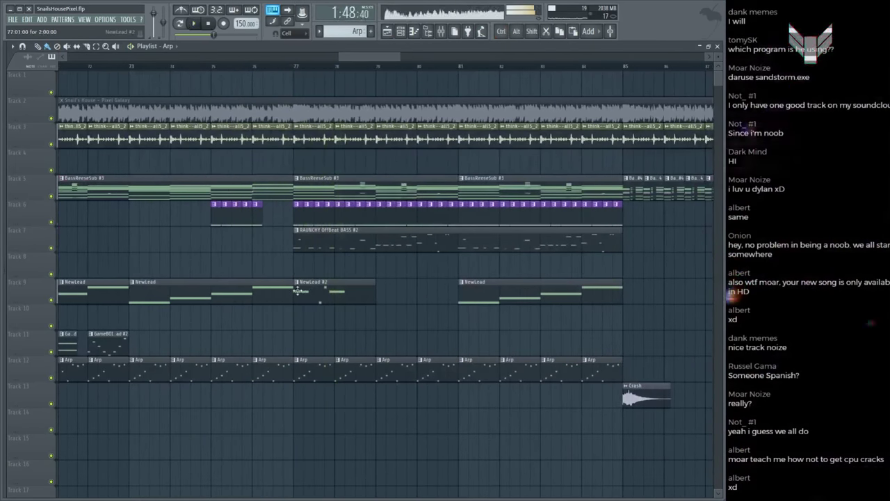
{"action": "left_click", "coordinate": [306, 286]}
{"action": "key", "text": "F6"}
{"action": "key", "text": "space"}
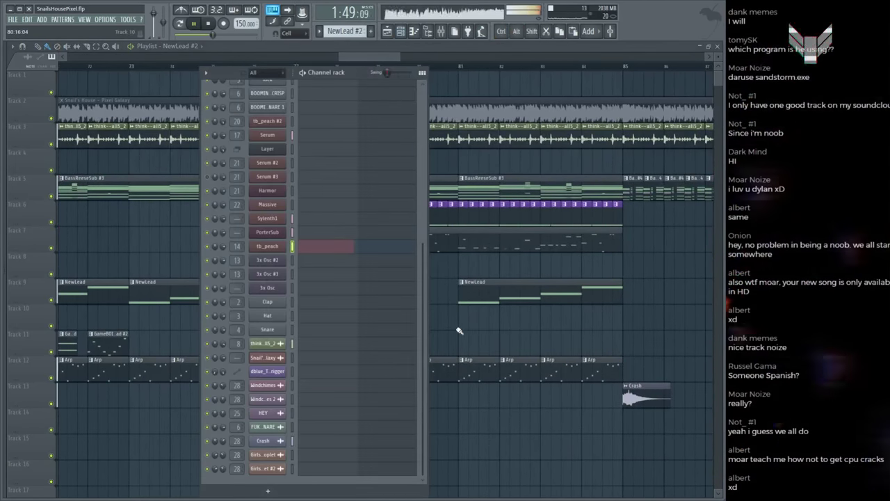
{"action": "key", "text": "F6"}
{"action": "key", "text": "space"}
{"action": "key", "text": "F6"}
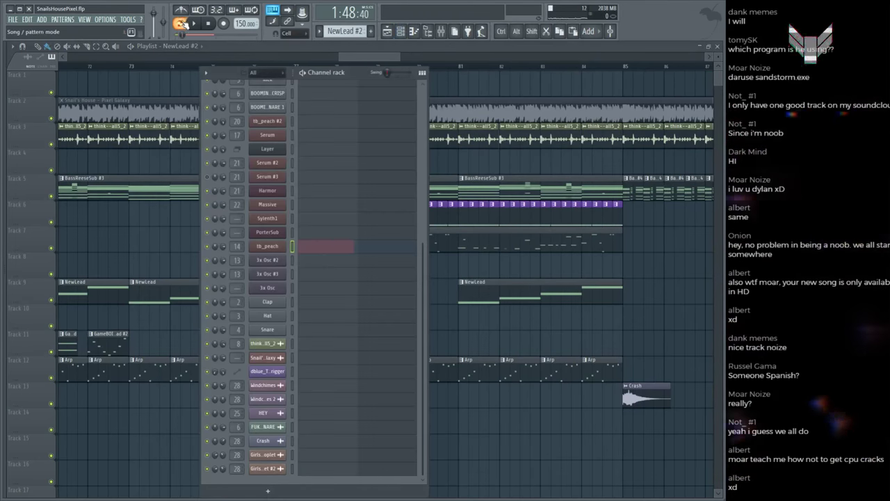
{"action": "key", "text": "F6"}
{"action": "key", "text": "space"}
{"action": "key", "text": "F6"}
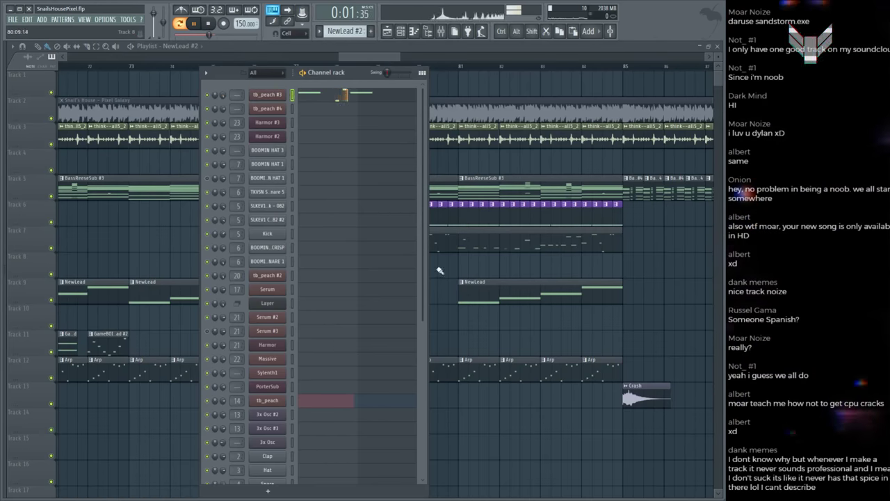
{"action": "key", "text": "F6"}
{"action": "left_click", "coordinate": [133, 66]}
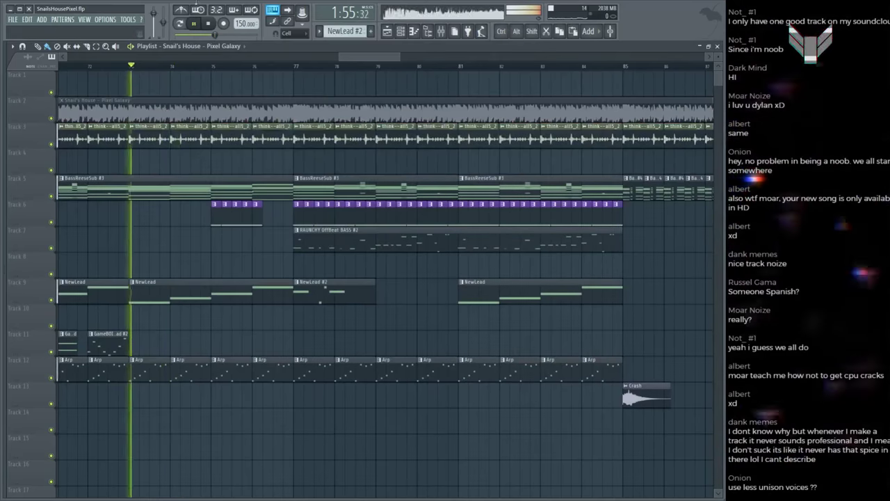
{"action": "key", "text": "F6"}
{"action": "left_click", "coordinate": [271, 96]}
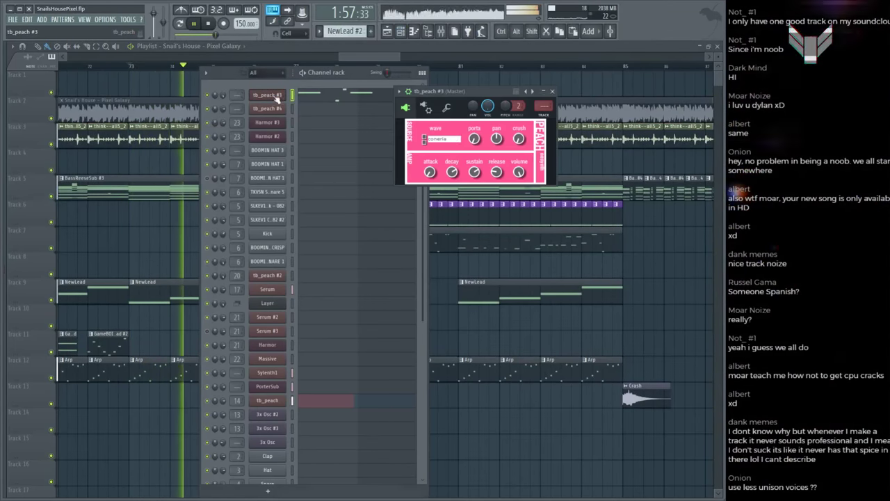
{"action": "left_click", "coordinate": [446, 107]}
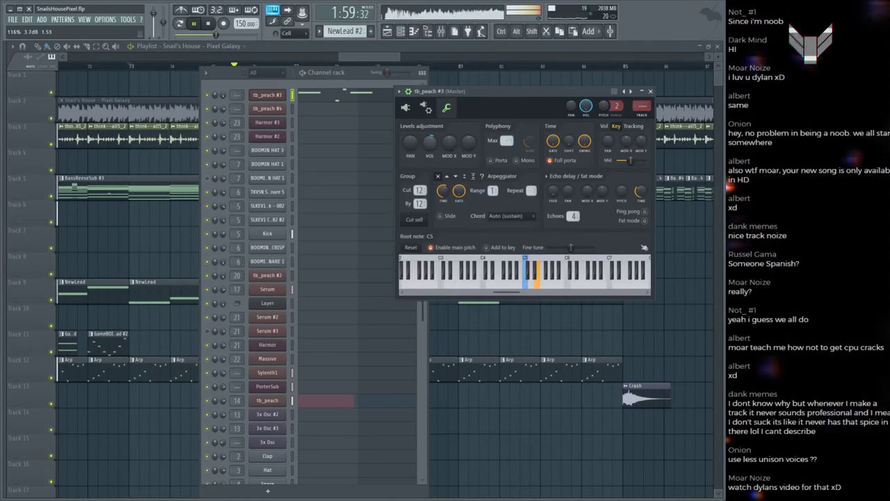
{"action": "left_click", "coordinate": [143, 239]}
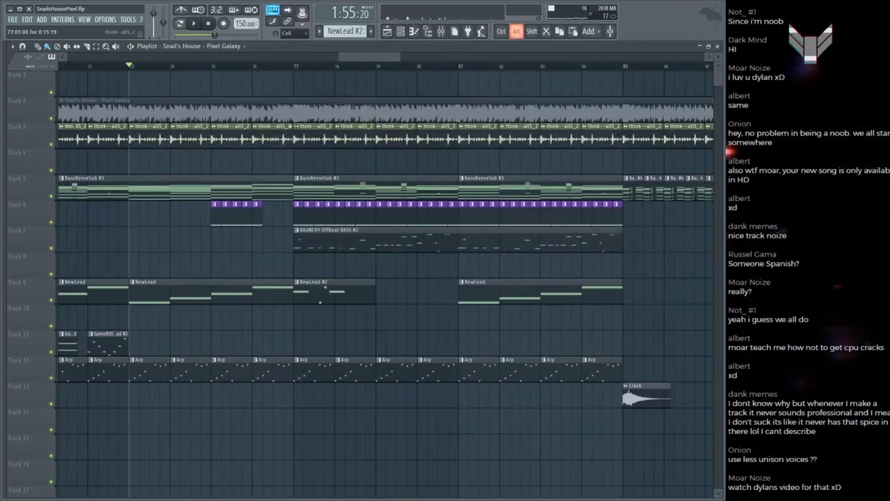
{"action": "key", "text": "space"}
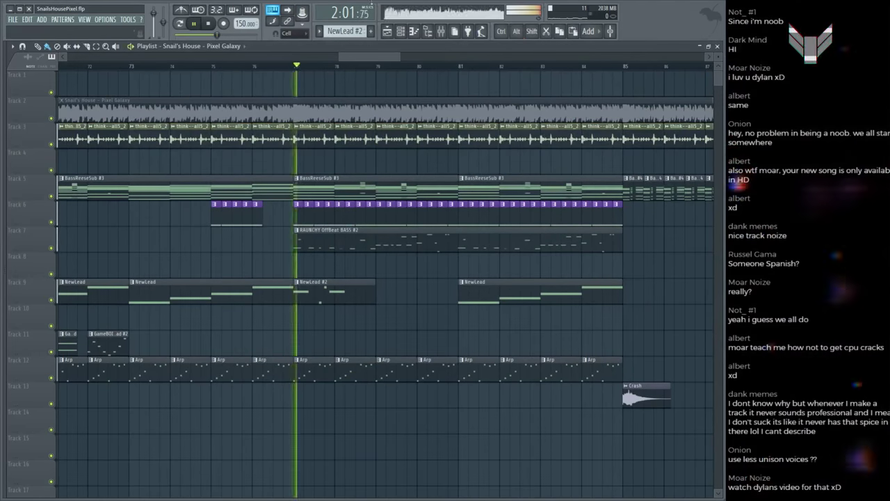
{"action": "key", "text": "F6"}
{"action": "left_click", "coordinate": [273, 97]}
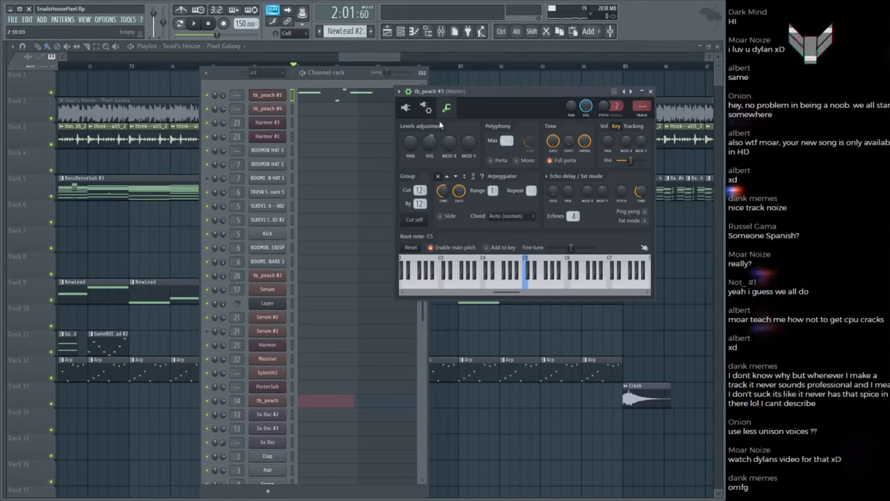
{"action": "left_click", "coordinate": [175, 244]}
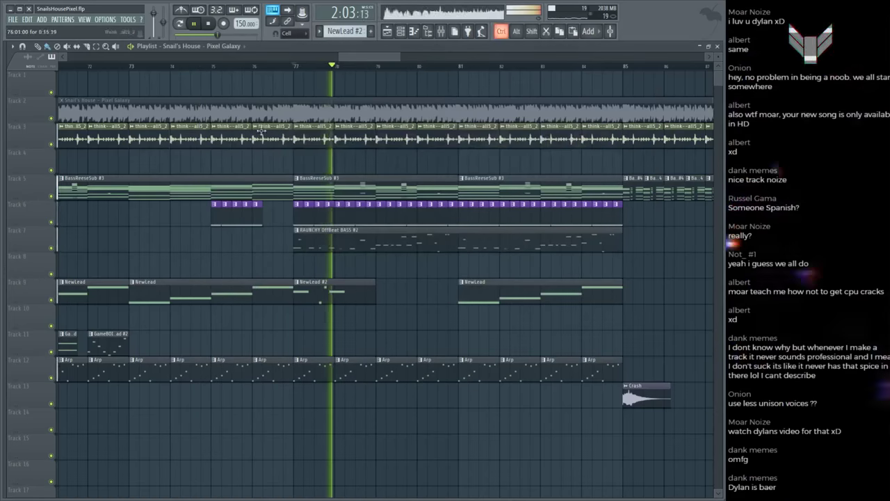
{"action": "left_click", "coordinate": [295, 108]}
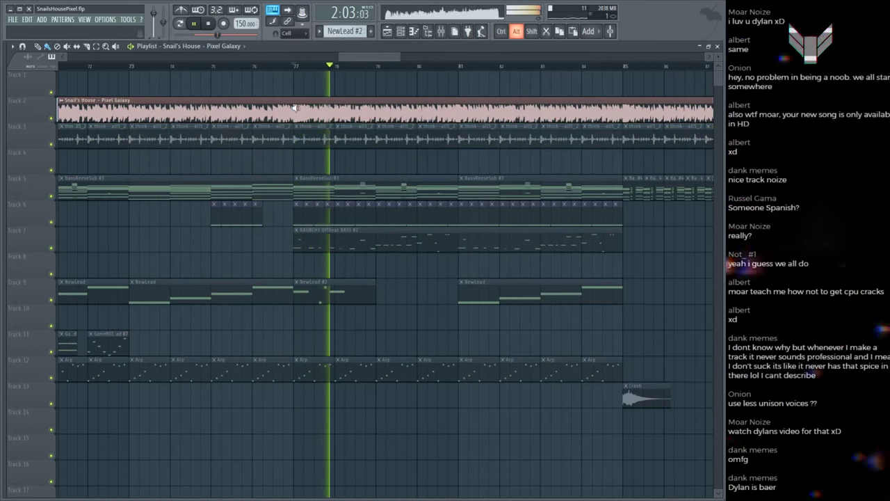
Step: Audition the D6 and C6 notes in the tb_peach #3 pattern
{"action": "key", "text": "space"}
{"action": "key", "text": "F7"}
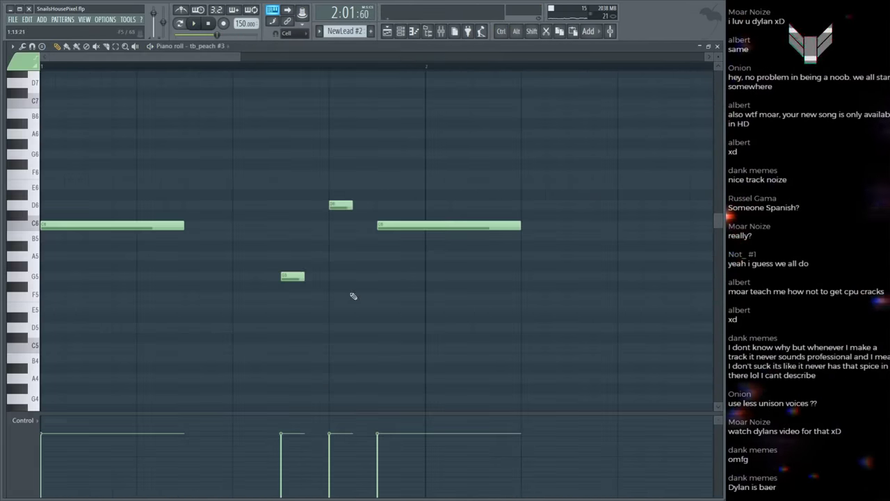
{"action": "left_click_drag", "start_coordinate": [215, 131], "coordinate": [377, 247]}
{"action": "key", "text": "space"}
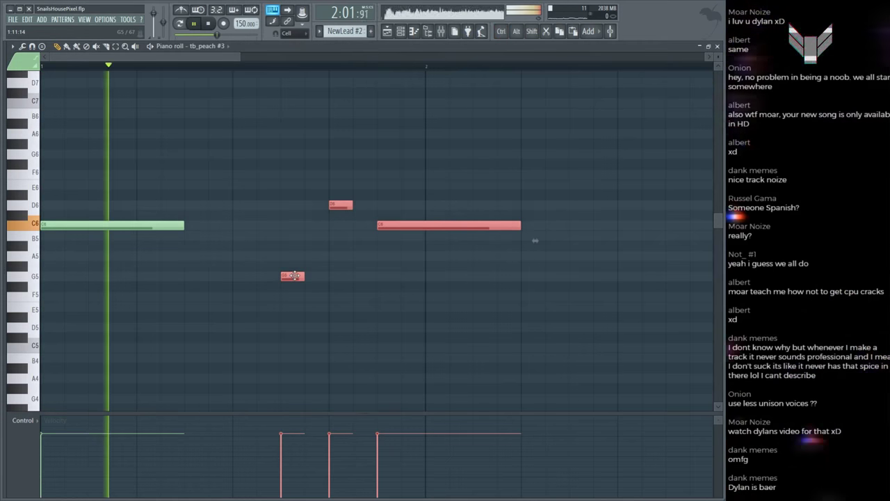
{"action": "key", "text": "F5"}
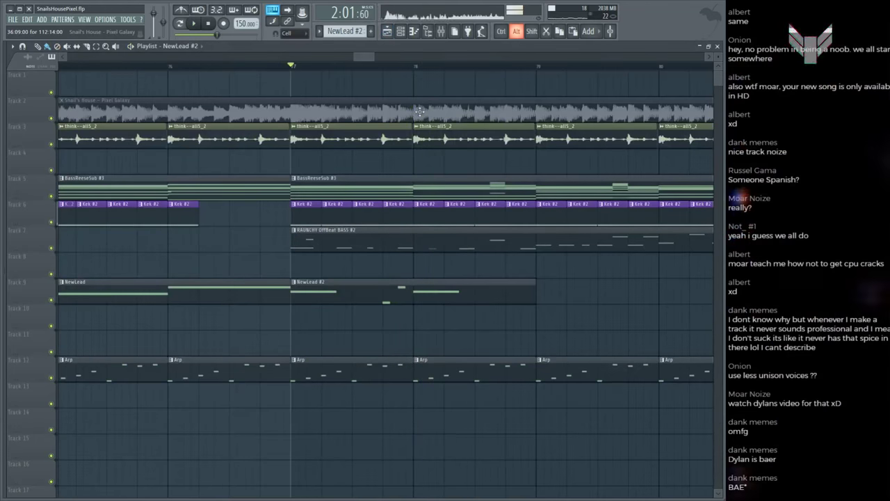
{"action": "left_click", "coordinate": [415, 111]}
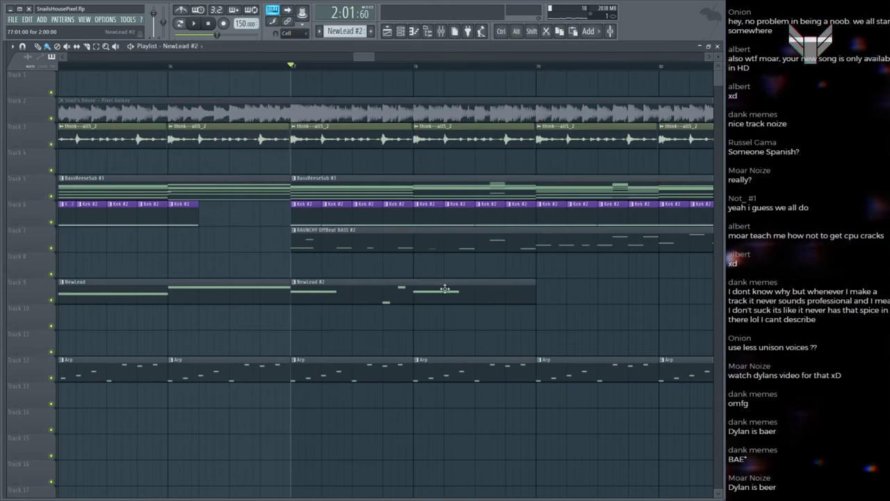
Step: In NewLead #2, delete the second G5 note and add a C5 note
{"action": "double_click", "coordinate": [445, 289]}
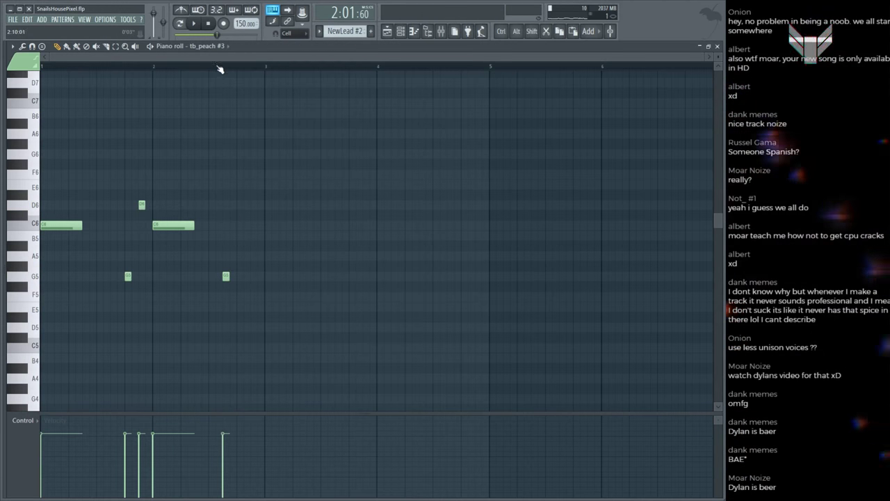
{"action": "scroll", "coordinate": [220, 69], "scroll_direction": "up", "scroll_amount": 4}
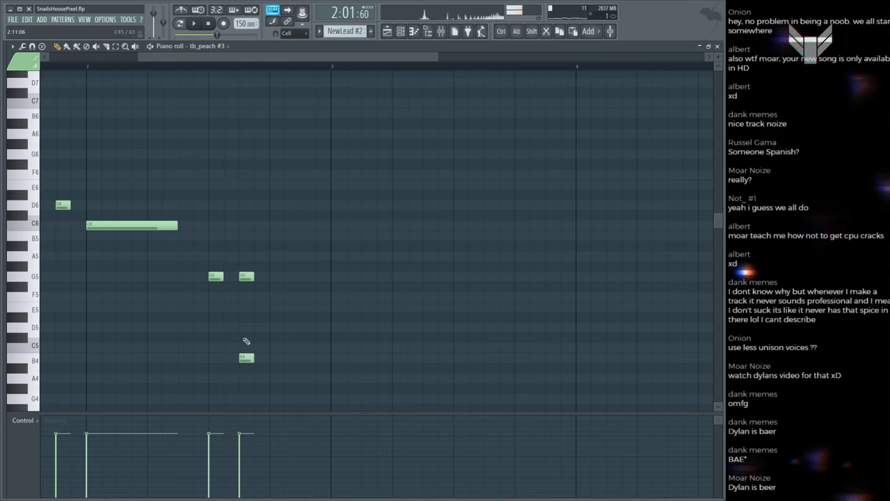
{"action": "right_click", "coordinate": [245, 277]}
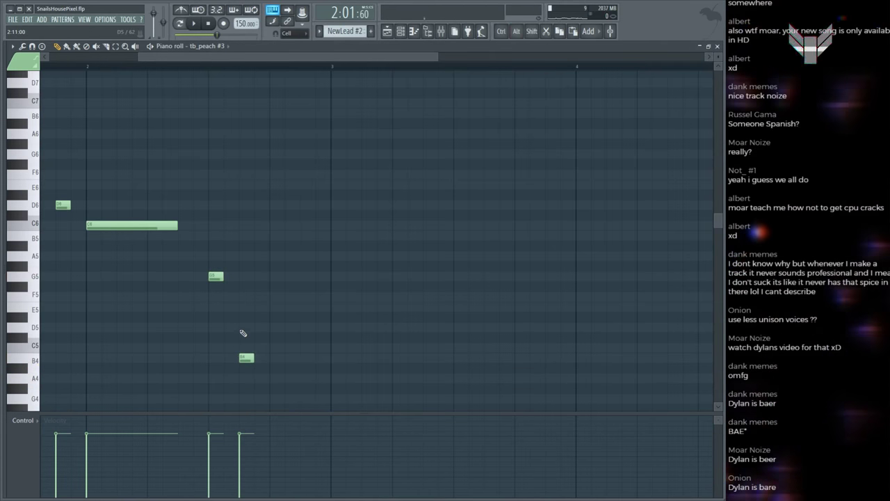
{"action": "left_click", "coordinate": [242, 346]}
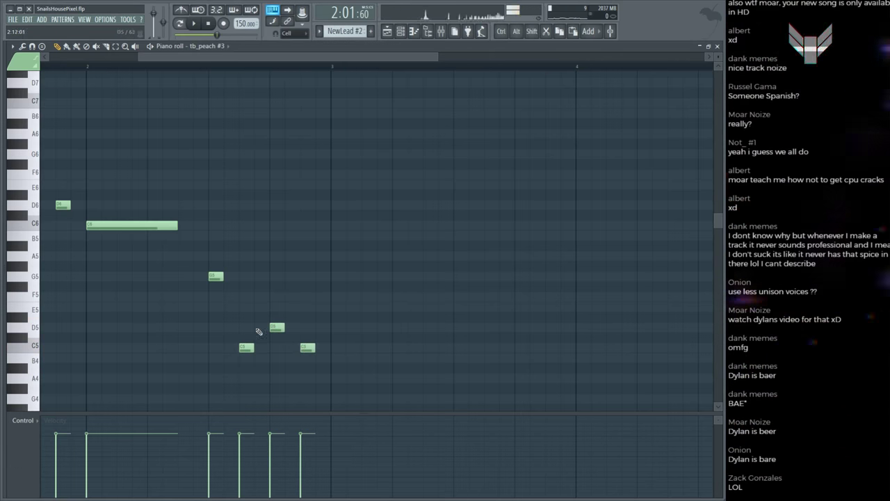
{"action": "left_click_drag", "start_coordinate": [208, 293], "coordinate": [311, 244]}
{"action": "key", "text": "space"}
{"action": "scroll", "coordinate": [271, 71], "scroll_direction": "down", "scroll_amount": 1}
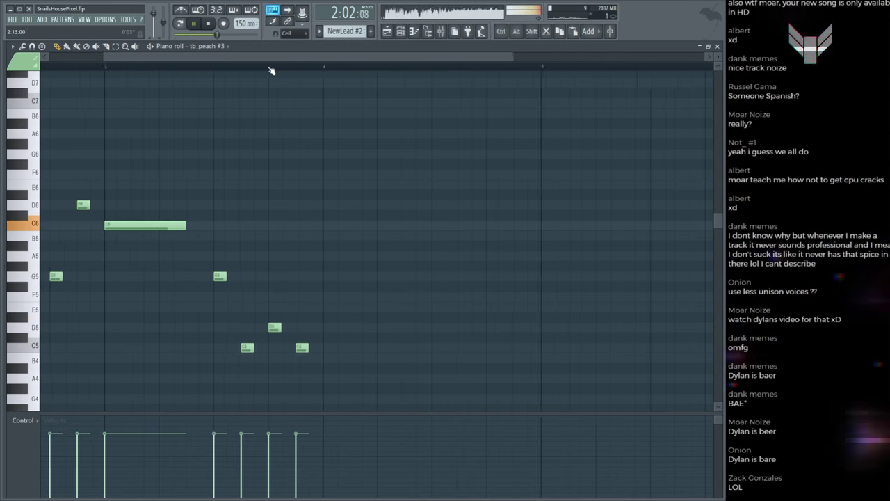
{"action": "scroll", "coordinate": [271, 71], "scroll_direction": "down", "scroll_amount": 2}
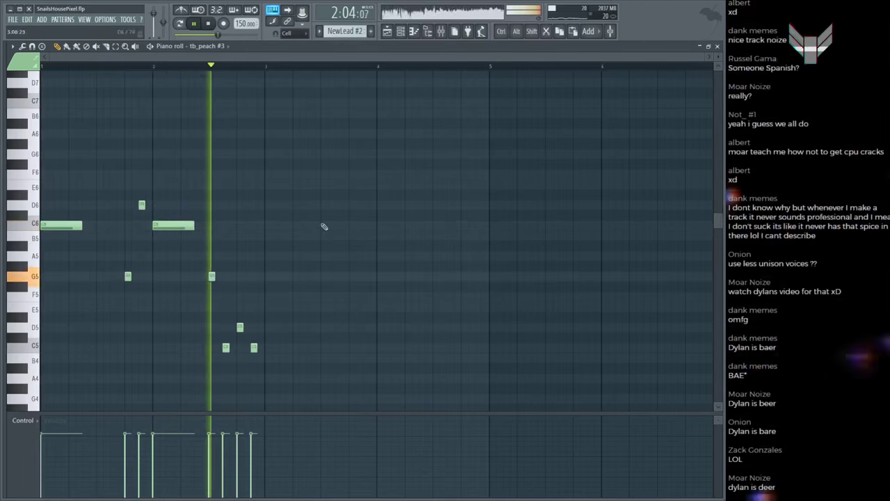
{"action": "key", "text": "F5"}
{"action": "key", "text": "space"}
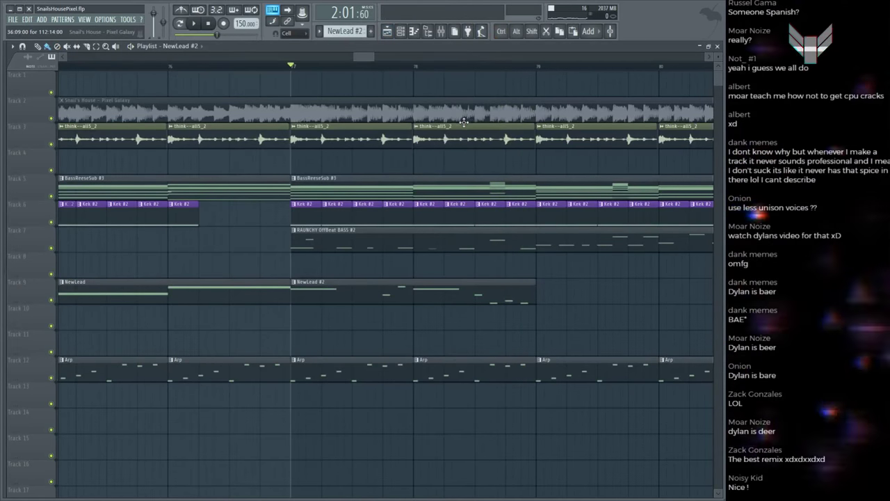
Step: Play the song briefly and save SnailsHousePixel.flp
{"action": "left_click", "coordinate": [464, 121]}
{"action": "key", "text": "space"}
{"action": "key", "text": "space"}
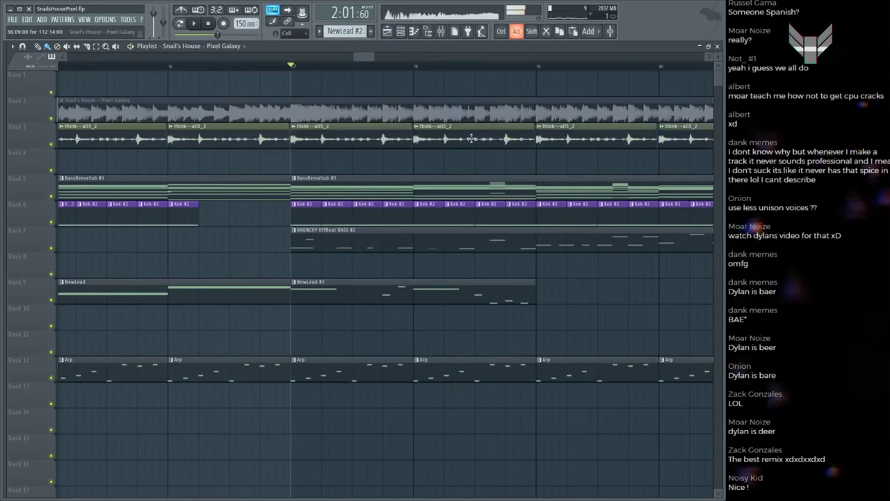
{"action": "scroll", "coordinate": [518, 74], "scroll_direction": "down", "scroll_amount": 10}
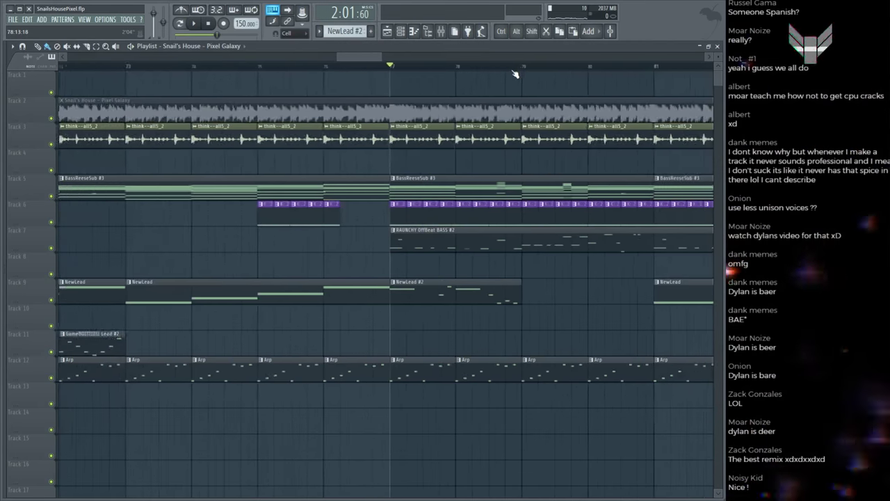
{"action": "key", "text": "ctrl+s"}
{"action": "scroll", "coordinate": [515, 74], "scroll_direction": "up", "scroll_amount": 2}
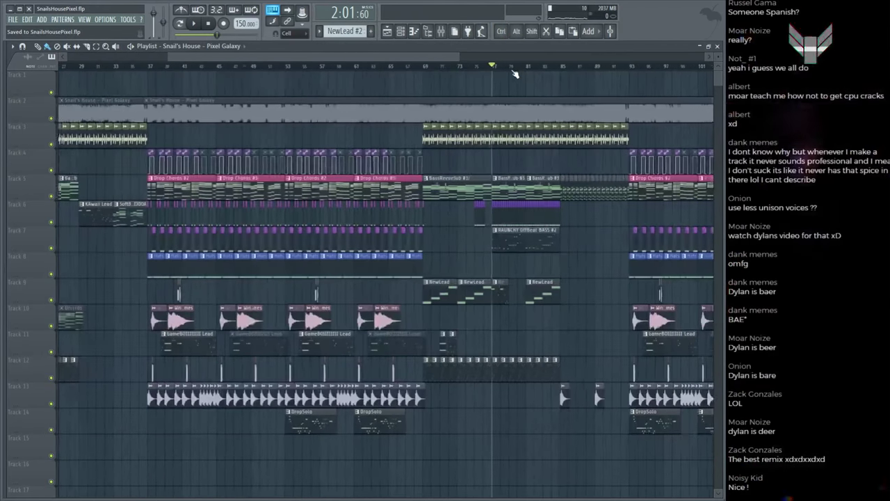
Step: Select the second-half run of notes in the KAwaii Lead pattern, including G5, and copy them
{"action": "left_click", "coordinate": [149, 217], "text": "alt"}
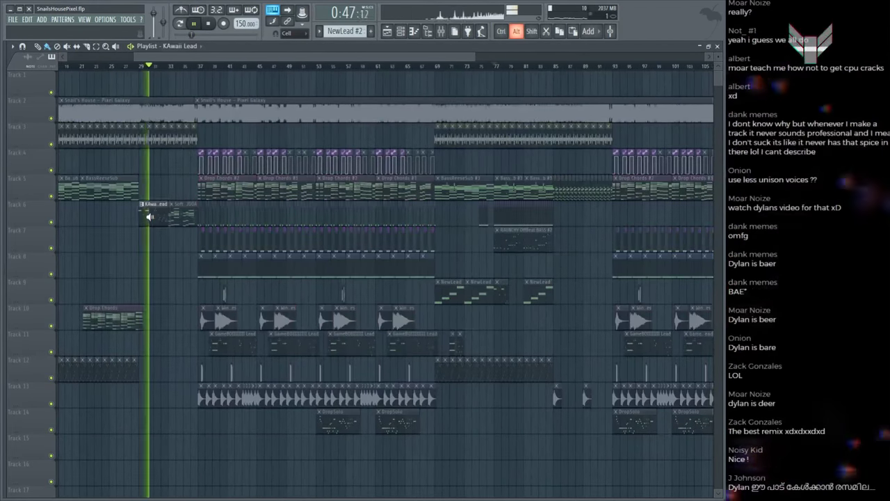
{"action": "double_click", "coordinate": [149, 217]}
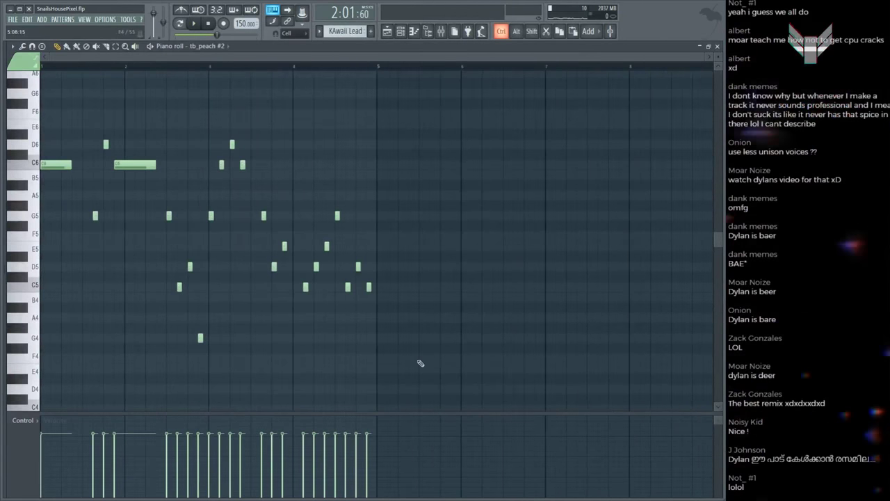
{"action": "left_click_drag", "start_coordinate": [422, 363], "coordinate": [76, 109]}
{"action": "left_click", "coordinate": [185, 135]}
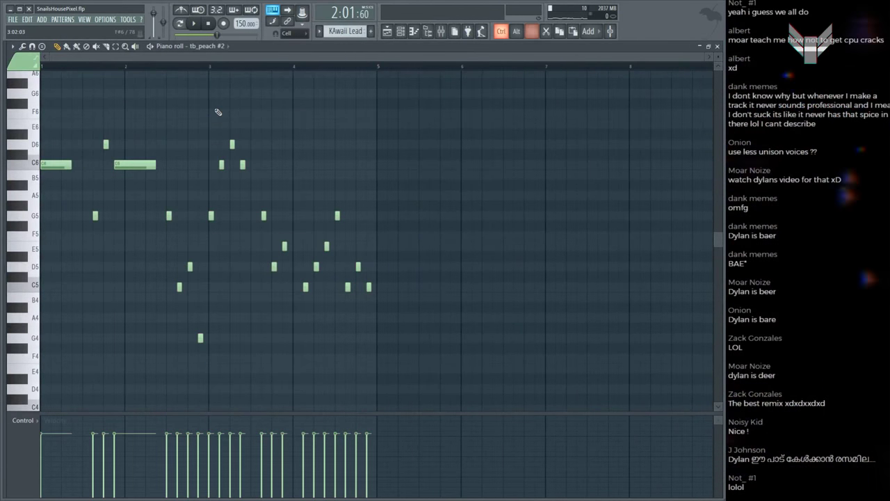
{"action": "left_click_drag", "start_coordinate": [217, 112], "coordinate": [389, 303]}
{"action": "left_click_drag", "start_coordinate": [231, 192], "coordinate": [207, 223]}
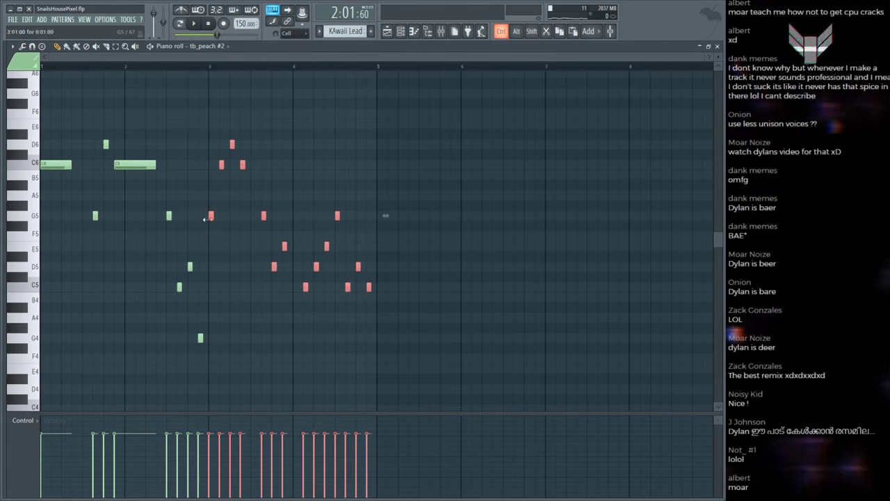
{"action": "key", "text": "F5"}
Step: Paste the copied notes into NewLead #2, shifted two bars later, and play the result
{"action": "double_click", "coordinate": [505, 297]}
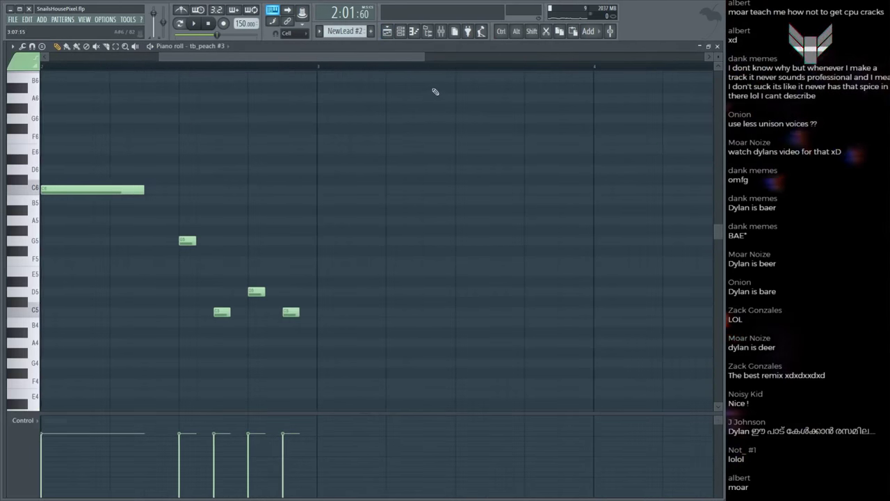
{"action": "key", "text": "ctrl+v"}
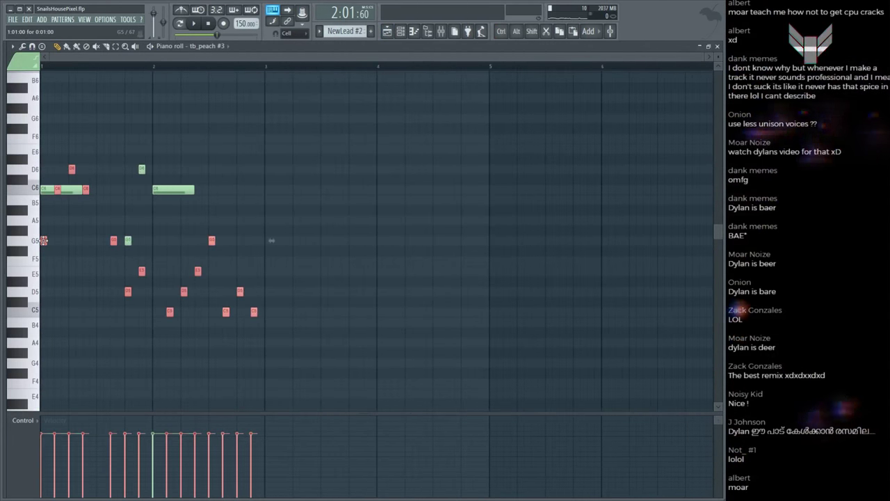
{"action": "left_click_drag", "start_coordinate": [44, 240], "coordinate": [269, 240]}
{"action": "key", "text": "space"}
{"action": "scroll", "coordinate": [209, 69], "scroll_direction": "up", "scroll_amount": 1}
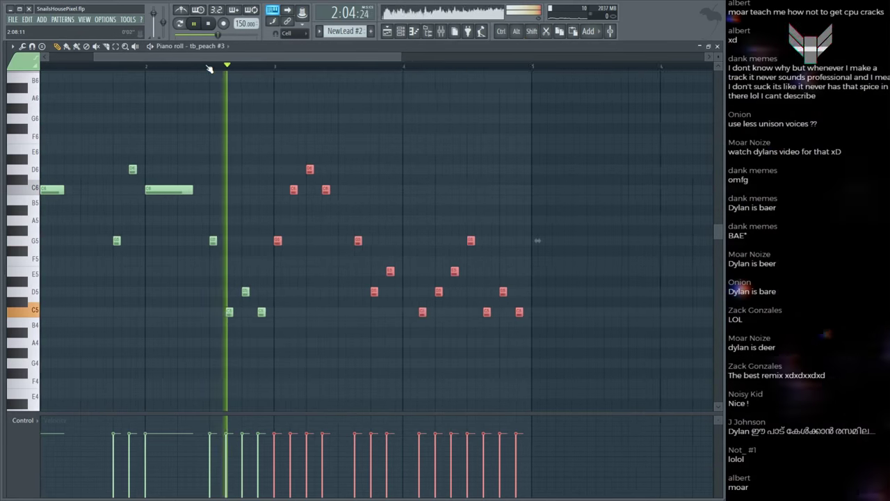
{"action": "left_click", "coordinate": [252, 103]}
{"action": "scroll", "coordinate": [258, 59], "scroll_direction": "down", "scroll_amount": 2}
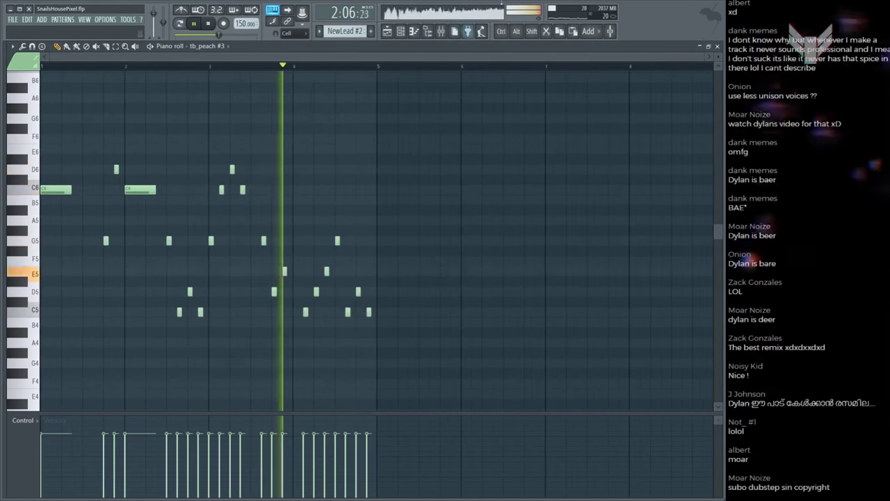
Step: Back in the Playlist, audition the Snail's House reference audio from near bar 81
{"action": "key", "text": "F5"}
{"action": "scroll", "coordinate": [376, 111], "scroll_direction": "up", "scroll_amount": 5}
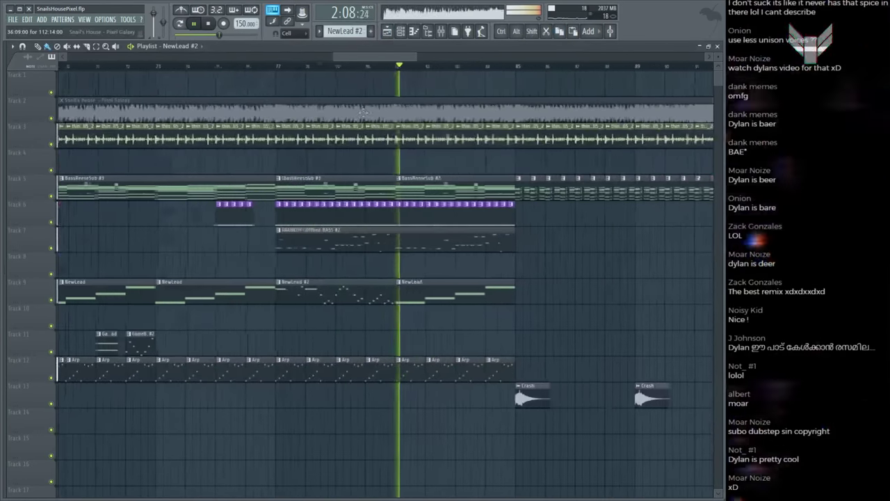
{"action": "left_click", "coordinate": [365, 115]}
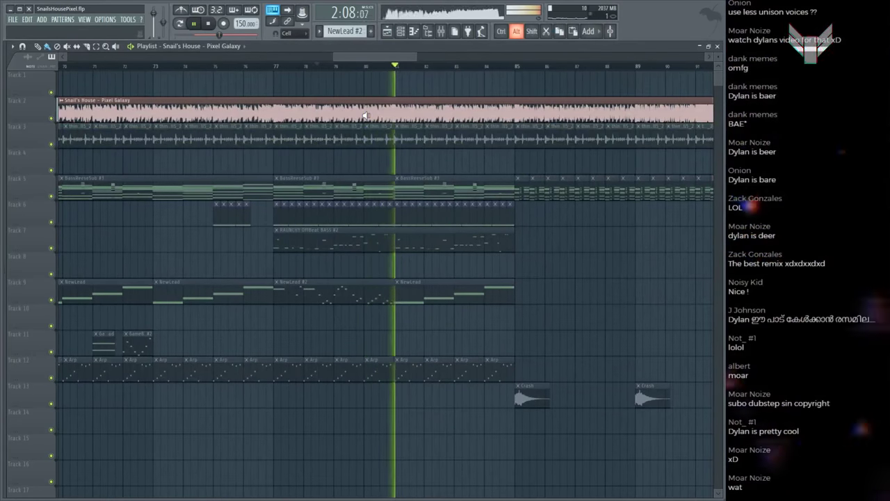
{"action": "key", "text": "space"}
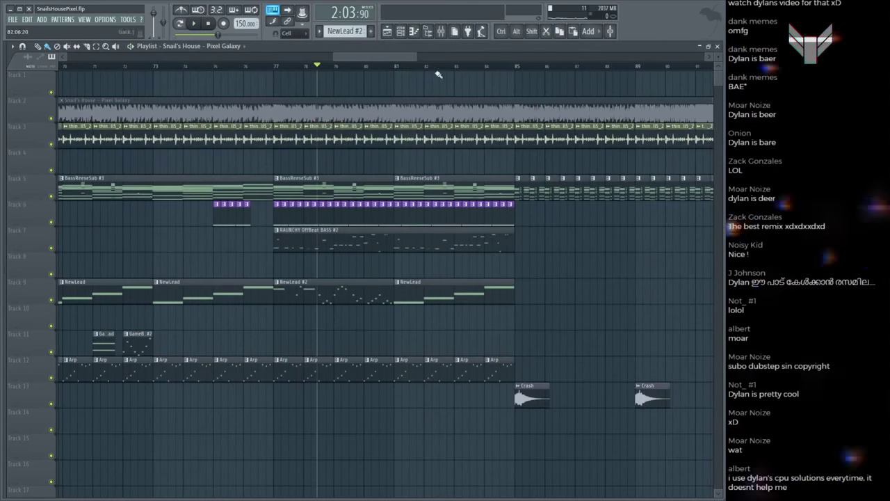
{"action": "scroll", "coordinate": [295, 104], "scroll_direction": "up", "scroll_amount": 4}
{"action": "left_click", "coordinate": [296, 104]}
{"action": "key", "text": "space"}
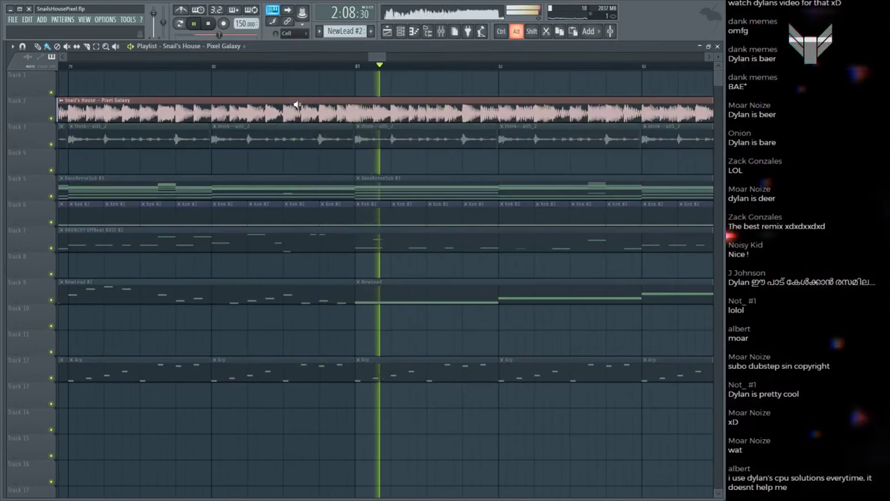
{"action": "key", "text": "space"}
{"action": "scroll", "coordinate": [339, 63], "scroll_direction": "up", "scroll_amount": 2}
{"action": "scroll", "coordinate": [379, 74], "scroll_direction": "down", "scroll_amount": 1}
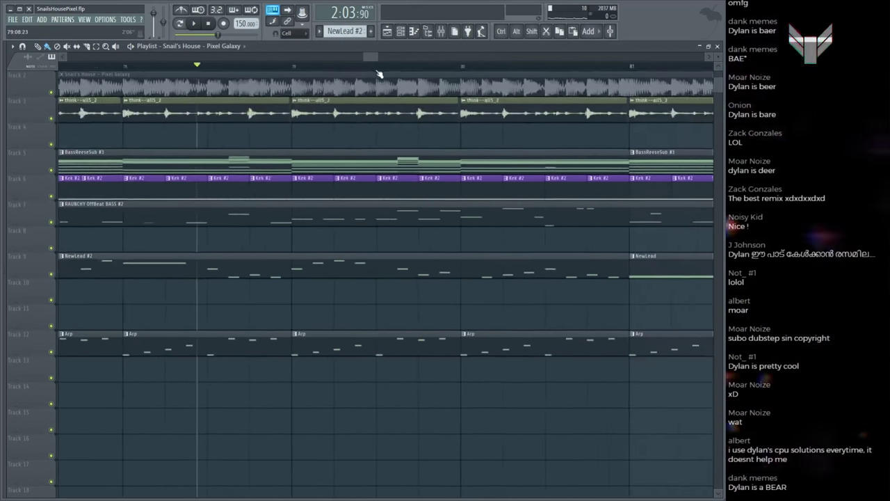
{"action": "scroll", "coordinate": [379, 74], "scroll_direction": "down", "scroll_amount": 6}
{"action": "scroll", "coordinate": [492, 73], "scroll_direction": "up", "scroll_amount": 1}
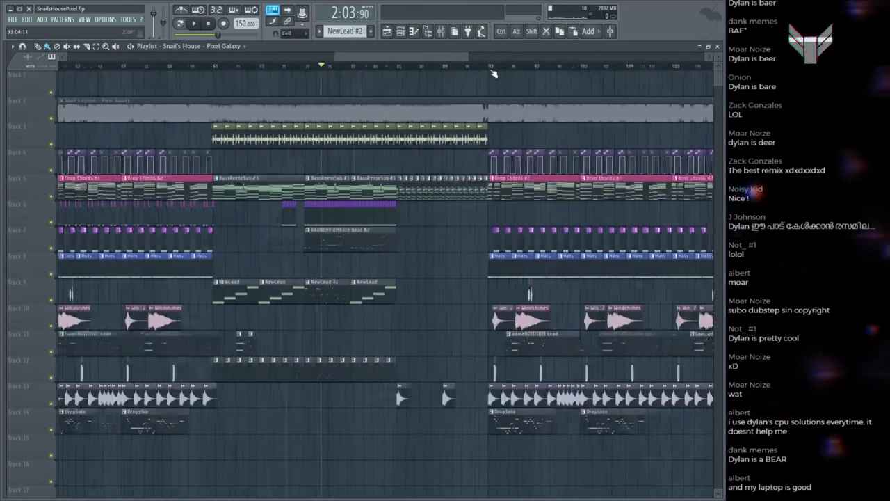
{"action": "scroll", "coordinate": [493, 74], "scroll_direction": "up", "scroll_amount": 5}
{"action": "key", "text": "space"}
{"action": "key", "text": "space"}
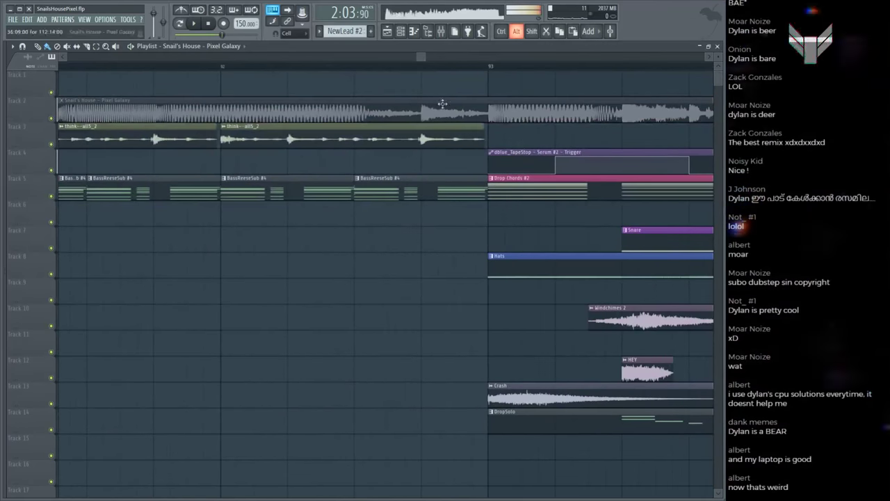
{"action": "scroll", "coordinate": [443, 74], "scroll_direction": "down", "scroll_amount": 8}
{"action": "key", "text": "space"}
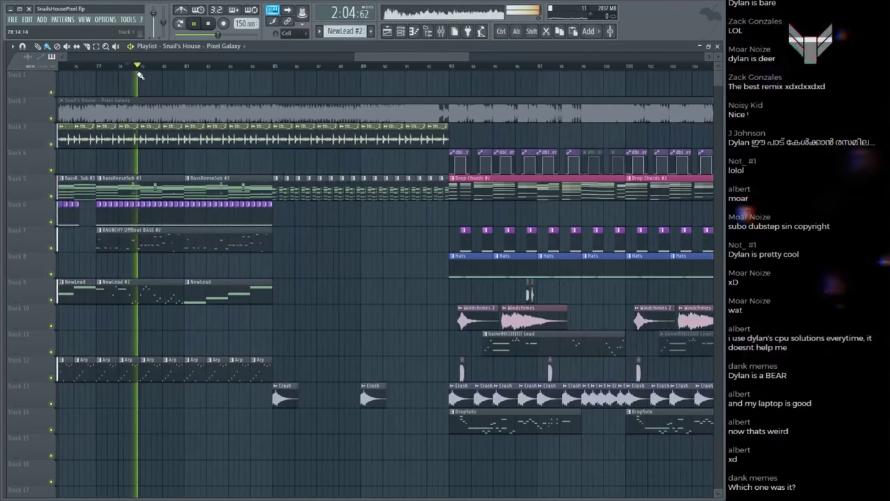
{"action": "scroll", "coordinate": [207, 68], "scroll_direction": "up", "scroll_amount": 4}
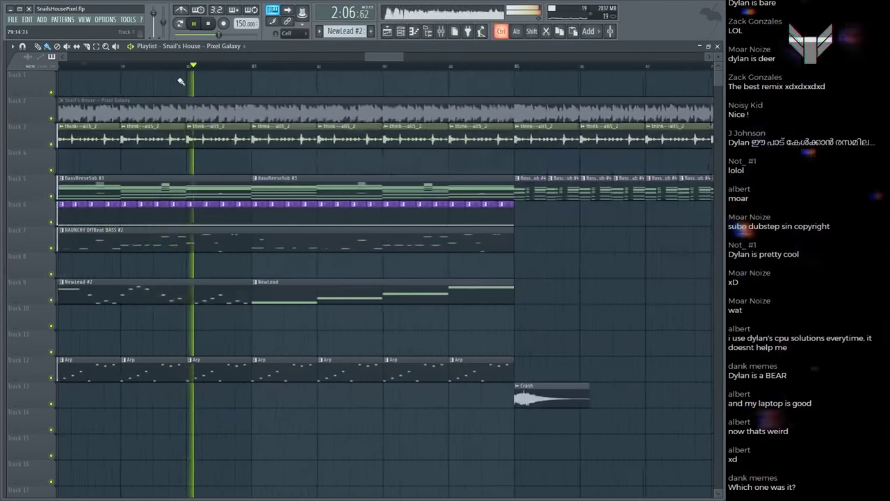
{"action": "scroll", "coordinate": [208, 67], "scroll_direction": "up", "scroll_amount": 2}
{"action": "left_click", "coordinate": [219, 114]}
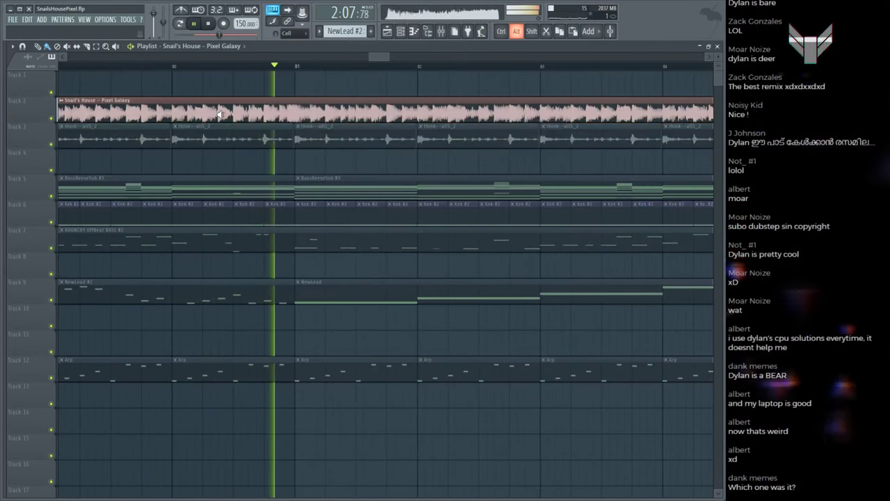
{"action": "left_click", "coordinate": [219, 114]}
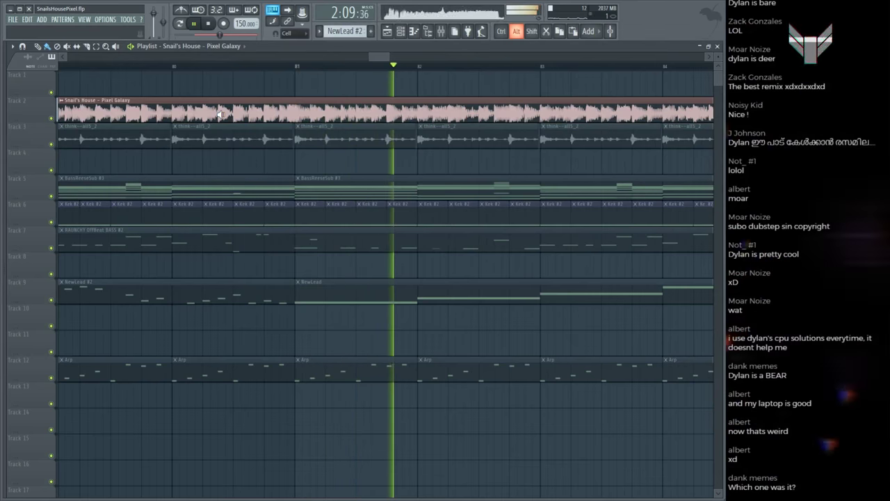
{"action": "key", "text": "space"}
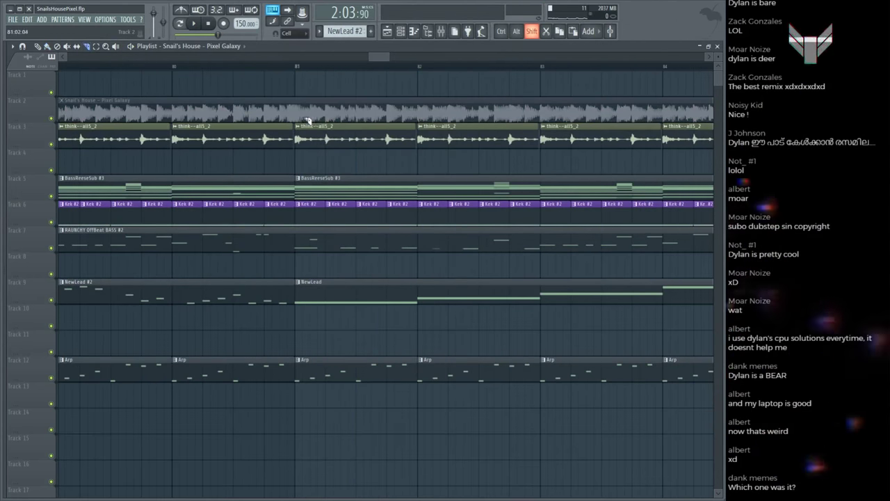
{"action": "left_click", "coordinate": [213, 114]}
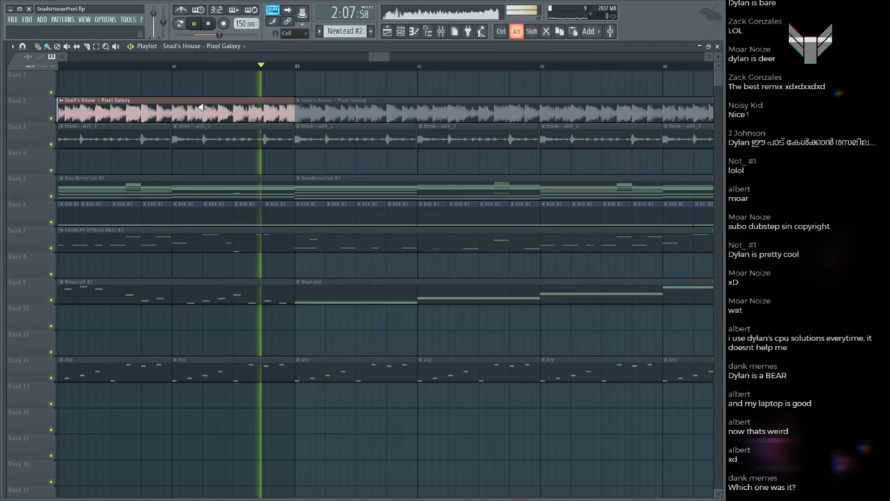
{"action": "key", "text": "space"}
{"action": "left_click", "coordinate": [294, 113]}
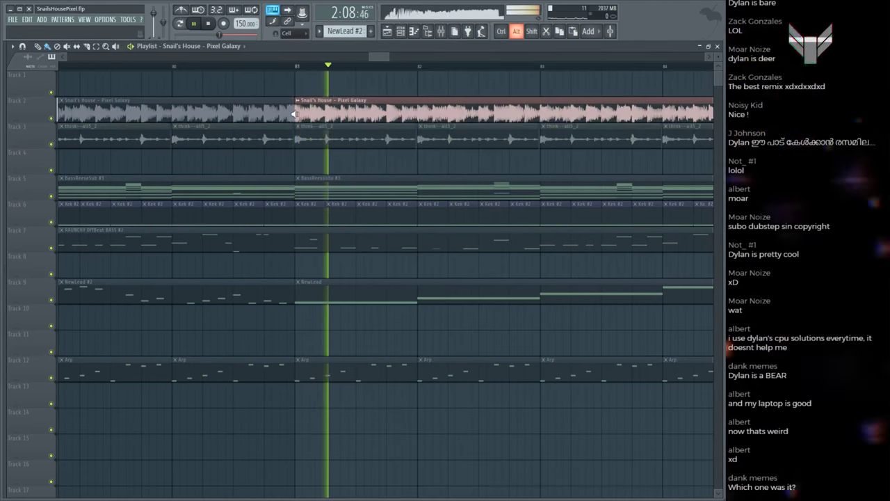
{"action": "scroll", "coordinate": [322, 69], "scroll_direction": "down", "scroll_amount": 3}
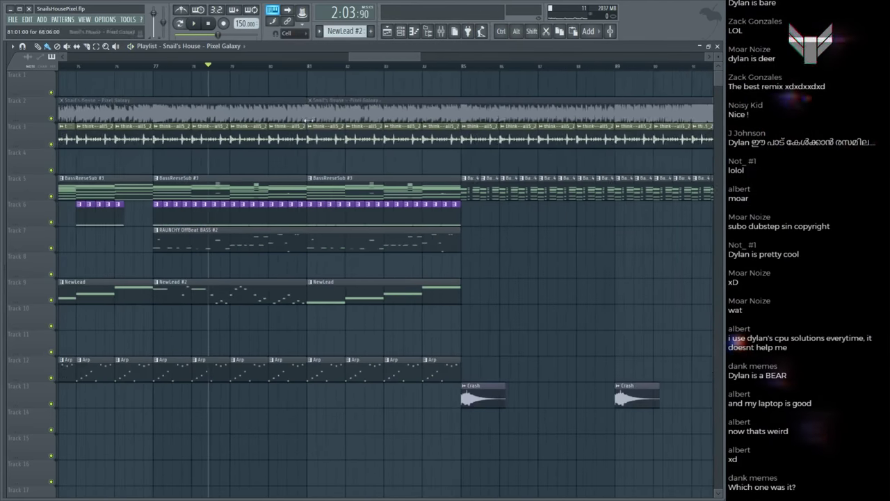
{"action": "left_click_drag", "start_coordinate": [267, 292], "coordinate": [408, 293]}
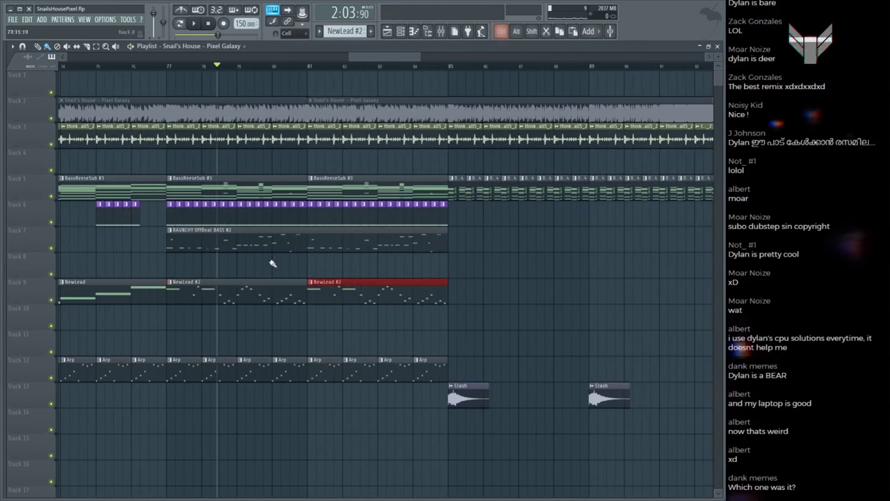
{"action": "left_click", "coordinate": [219, 113]}
{"action": "key", "text": "space"}
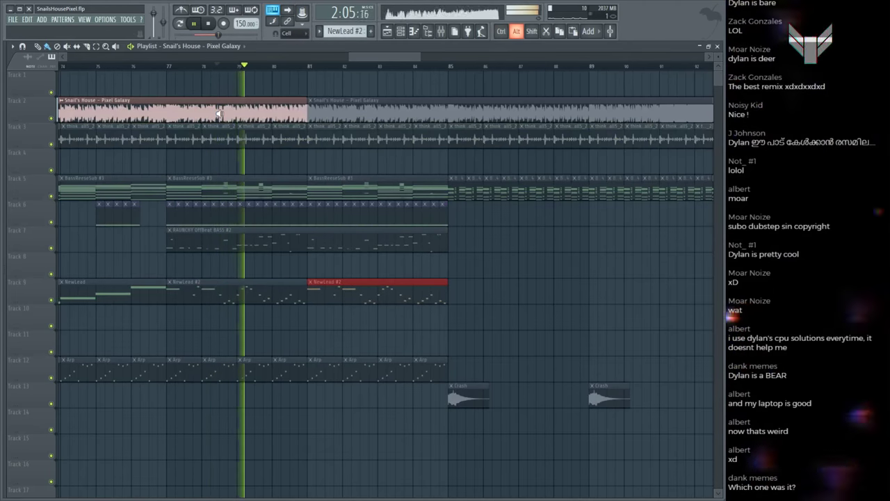
{"action": "left_click", "coordinate": [167, 66]}
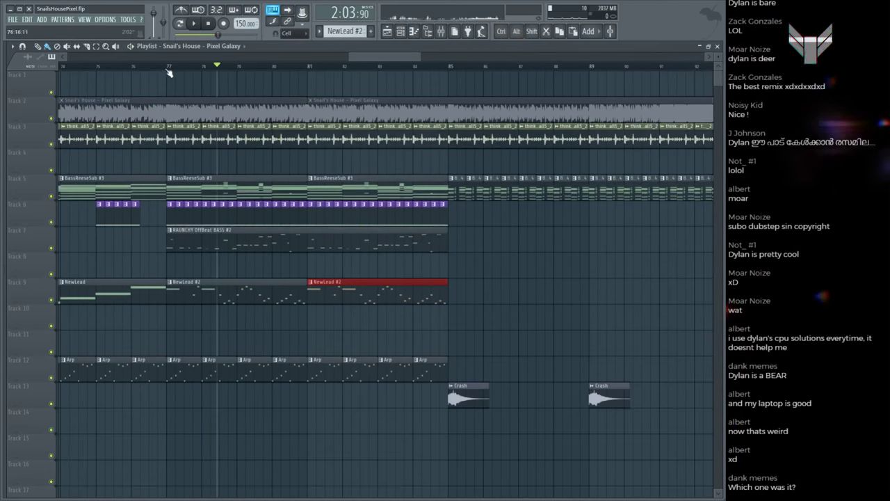
{"action": "key", "text": "ctrl+s"}
{"action": "scroll", "coordinate": [174, 70], "scroll_direction": "up", "scroll_amount": 1}
{"action": "scroll", "coordinate": [202, 70], "scroll_direction": "down", "scroll_amount": 2}
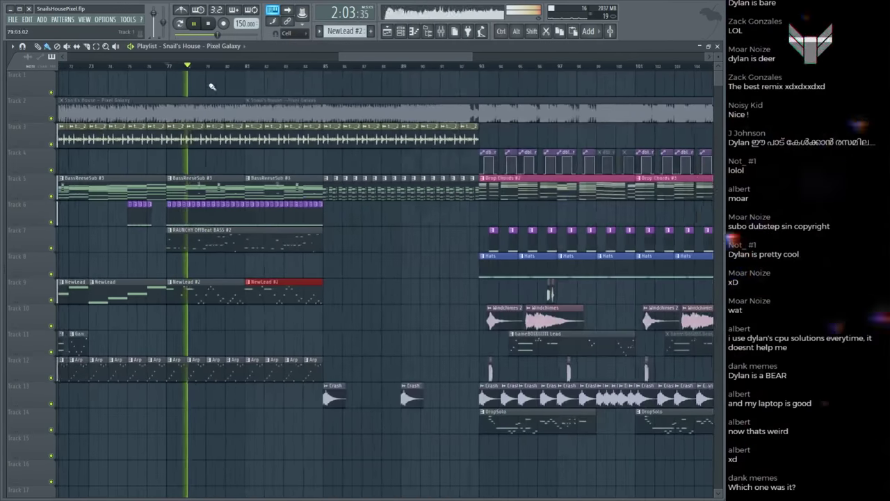
{"action": "scroll", "coordinate": [213, 70], "scroll_direction": "down", "scroll_amount": 2}
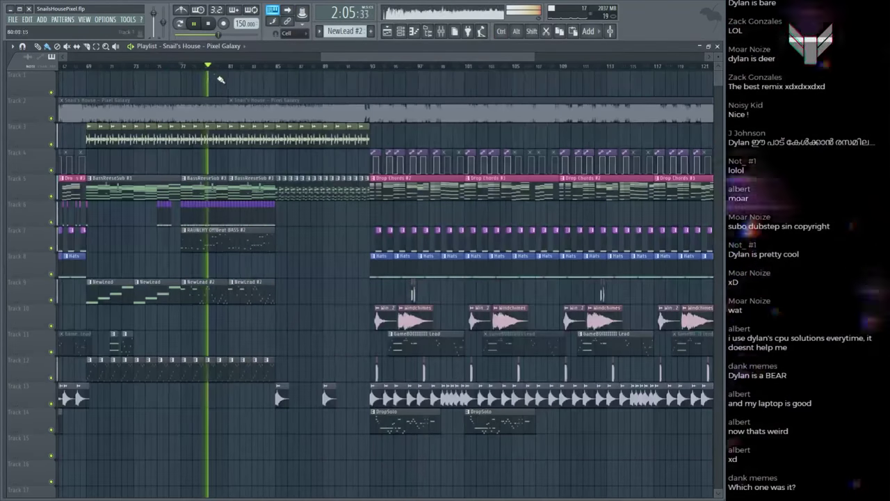
{"action": "scroll", "coordinate": [231, 72], "scroll_direction": "up", "scroll_amount": 3}
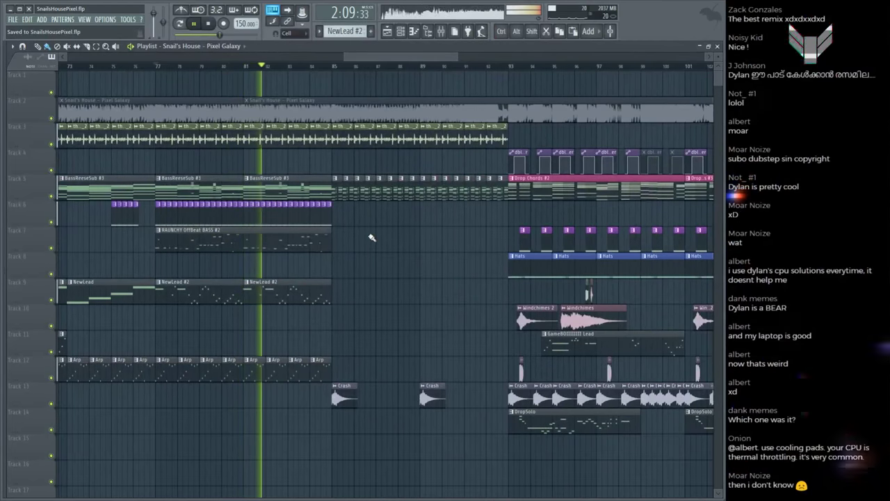
{"action": "key", "text": "space"}
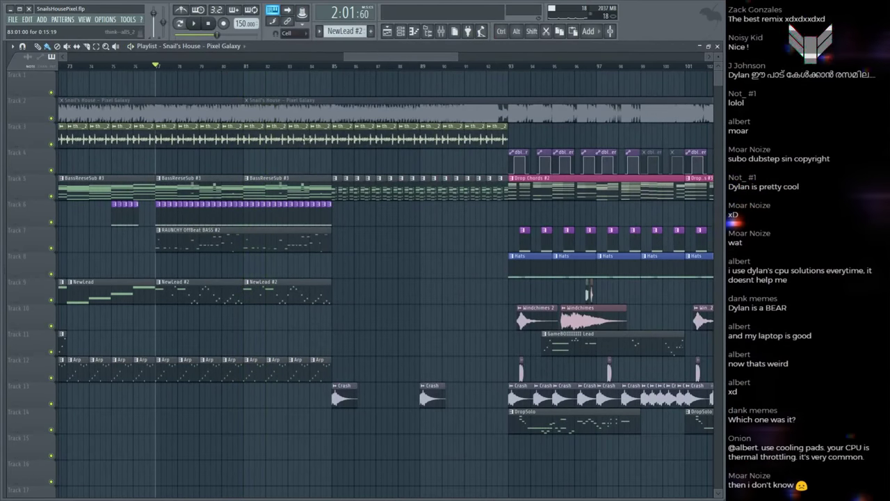
{"action": "left_click", "coordinate": [334, 66]}
{"action": "scroll", "coordinate": [334, 69], "scroll_direction": "up", "scroll_amount": 3}
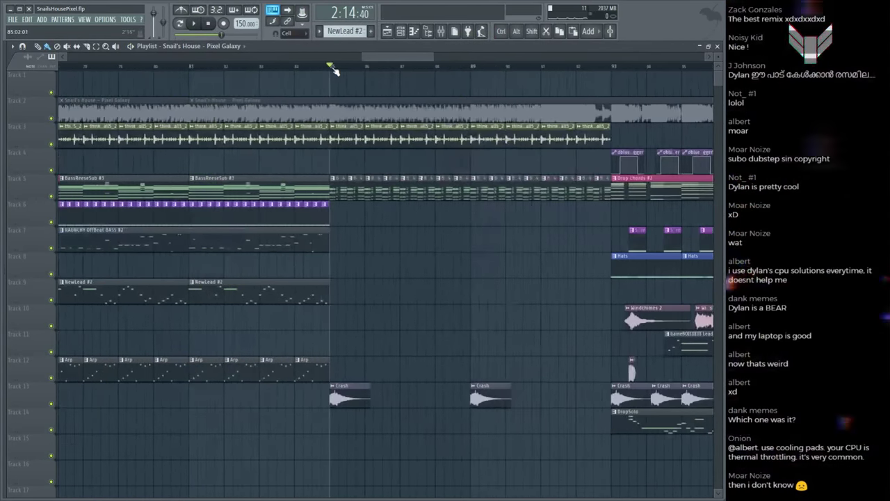
{"action": "key", "text": "ctrl+s"}
{"action": "scroll", "coordinate": [334, 70], "scroll_direction": "down", "scroll_amount": 2}
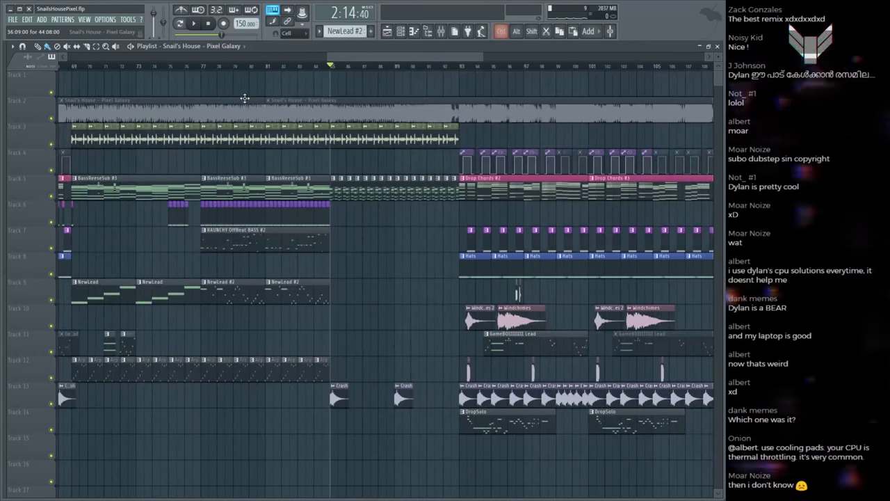
{"action": "key", "text": "F6"}
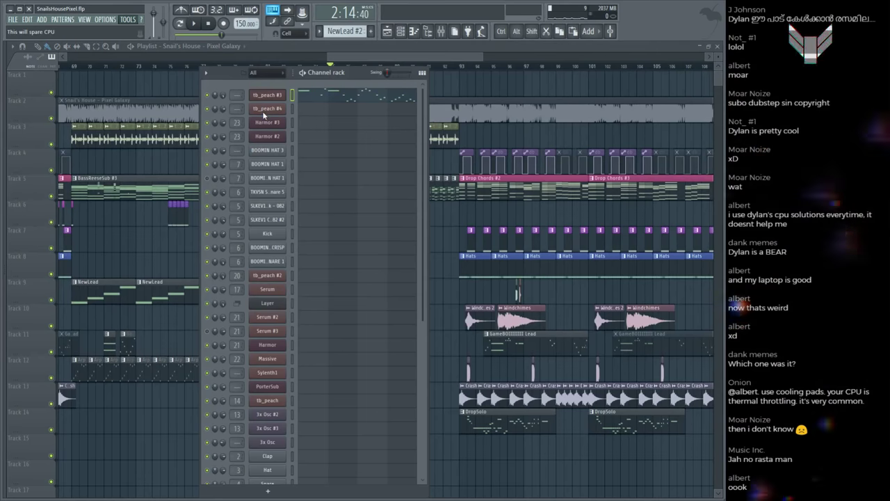
{"action": "key", "text": "F6"}
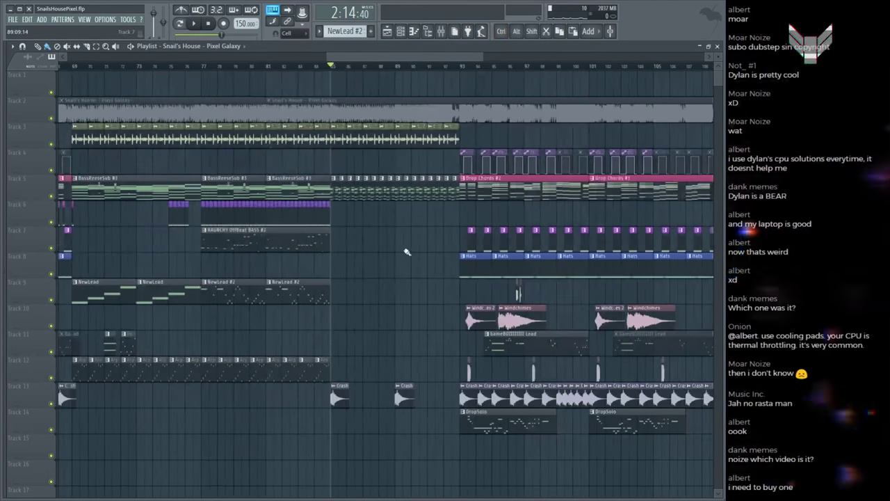
{"action": "key", "text": "ctrl+s"}
{"action": "scroll", "coordinate": [421, 71], "scroll_direction": "up", "scroll_amount": 3}
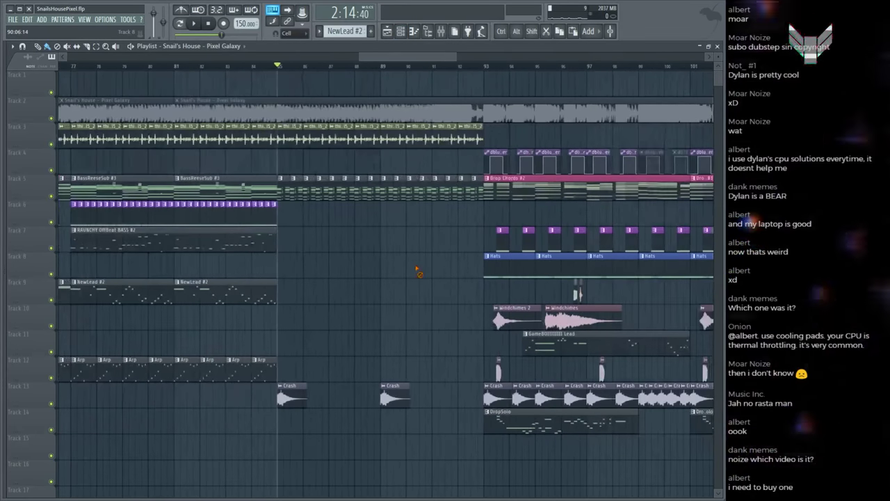
{"action": "scroll", "coordinate": [415, 264], "scroll_direction": "down", "scroll_amount": 2}
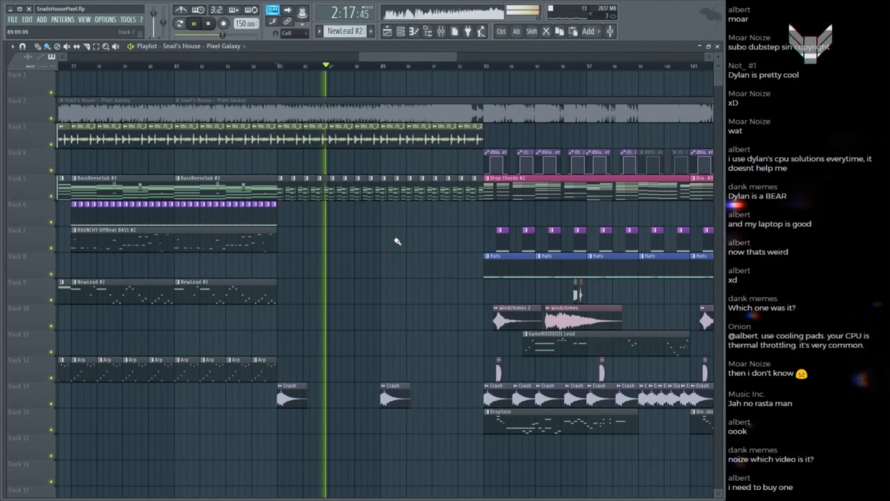
{"action": "key", "text": "ctrl+s"}
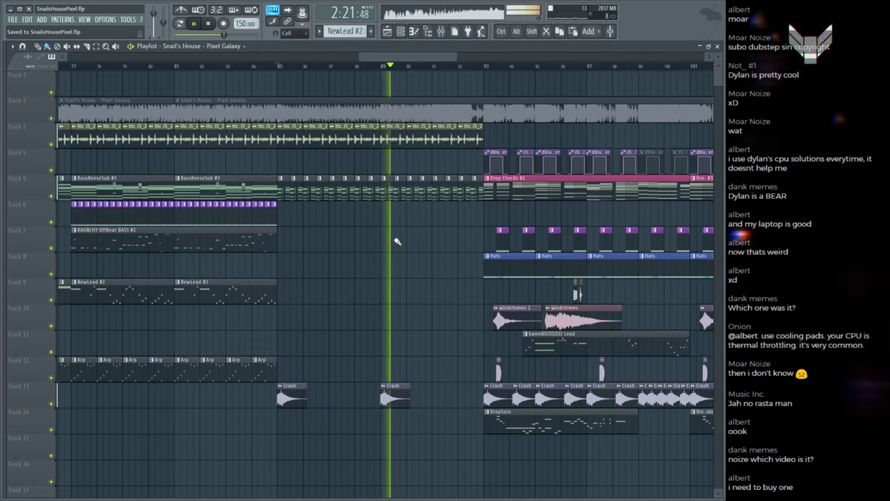
{"action": "scroll", "coordinate": [438, 66], "scroll_direction": "up", "scroll_amount": 2}
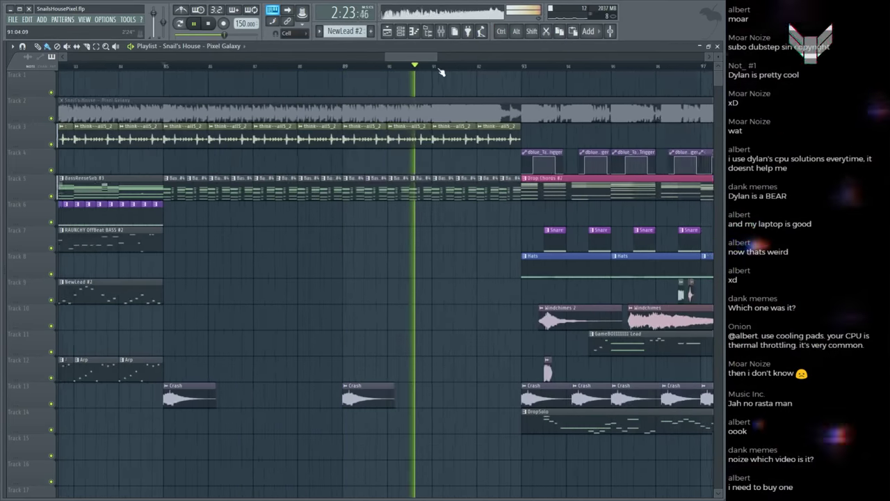
{"action": "left_click", "coordinate": [374, 105], "text": "alt"}
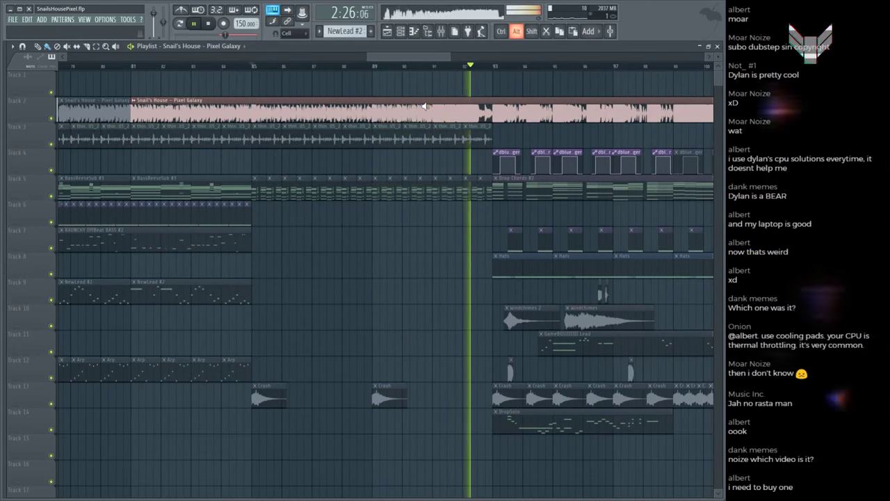
{"action": "key", "text": "space"}
{"action": "left_click", "coordinate": [326, 165]}
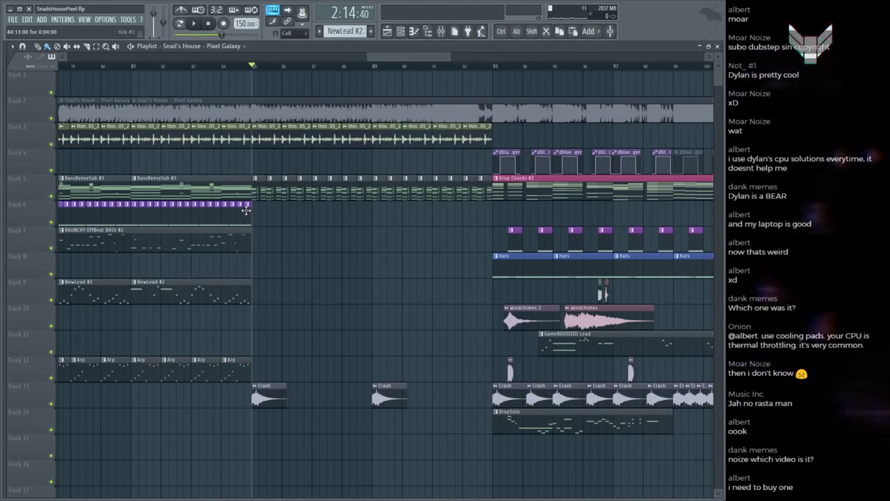
{"action": "left_click_drag", "start_coordinate": [429, 215], "coordinate": [435, 218]}
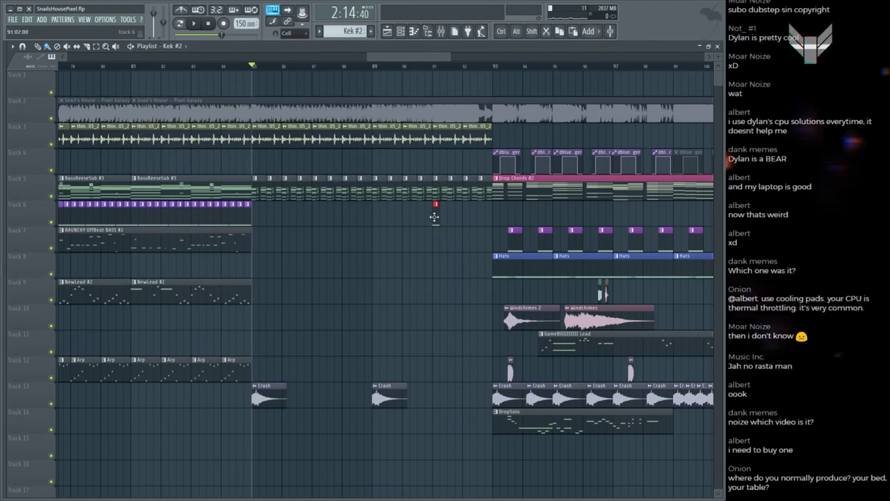
{"action": "left_click", "coordinate": [418, 66]}
{"action": "scroll", "coordinate": [422, 66], "scroll_direction": "down", "scroll_amount": 5}
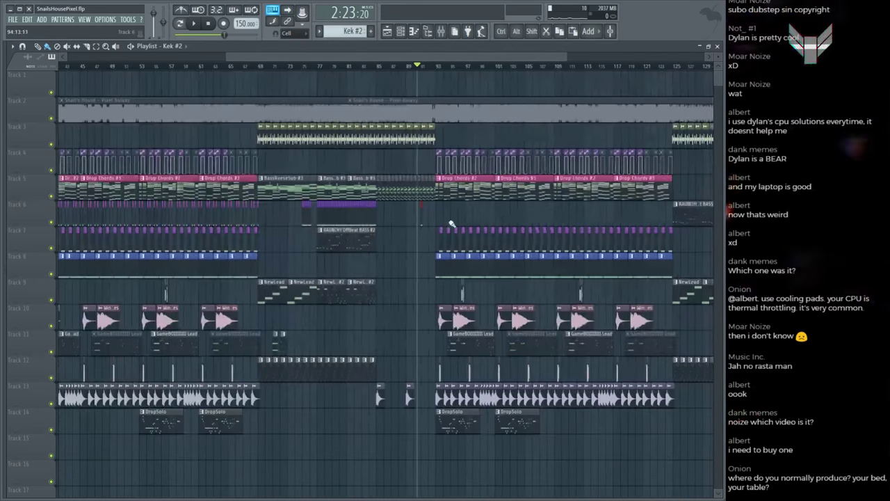
{"action": "left_click_drag", "start_coordinate": [272, 204], "coordinate": [212, 230]}
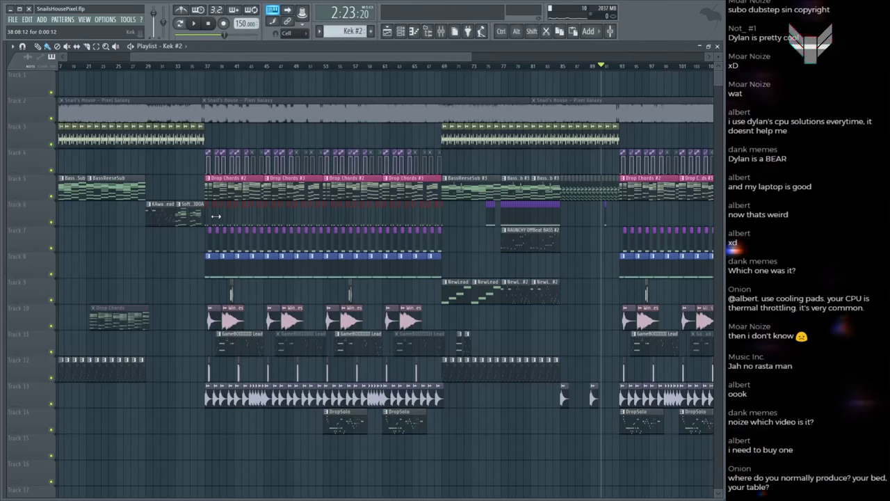
{"action": "left_click_drag", "start_coordinate": [215, 217], "coordinate": [643, 205]}
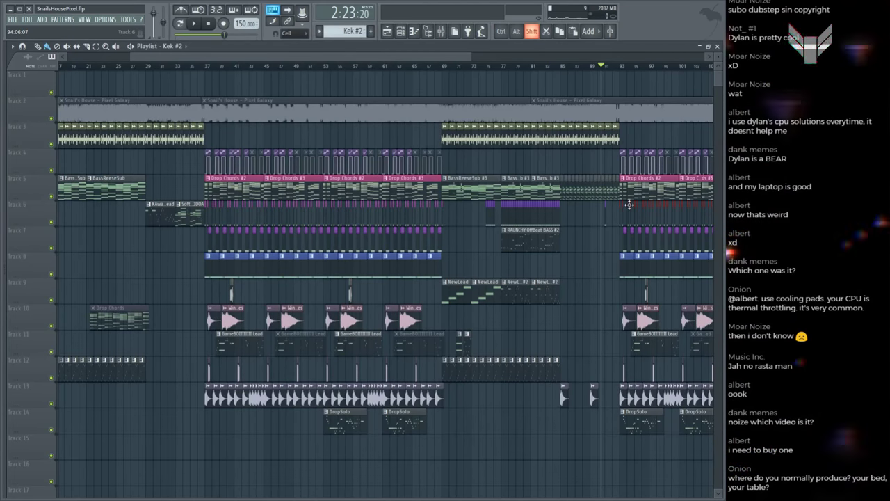
{"action": "key", "text": "space"}
{"action": "scroll", "coordinate": [571, 104], "scroll_direction": "down", "scroll_amount": 5}
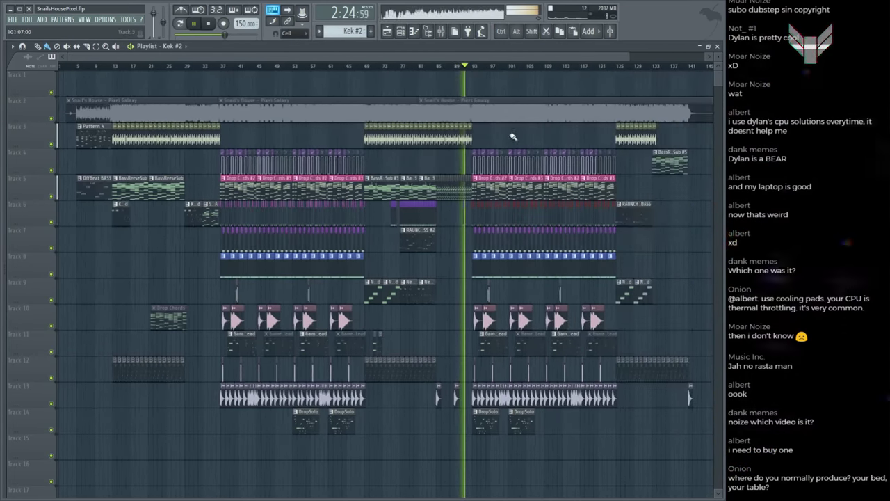
{"action": "scroll", "coordinate": [468, 76], "scroll_direction": "up", "scroll_amount": 5}
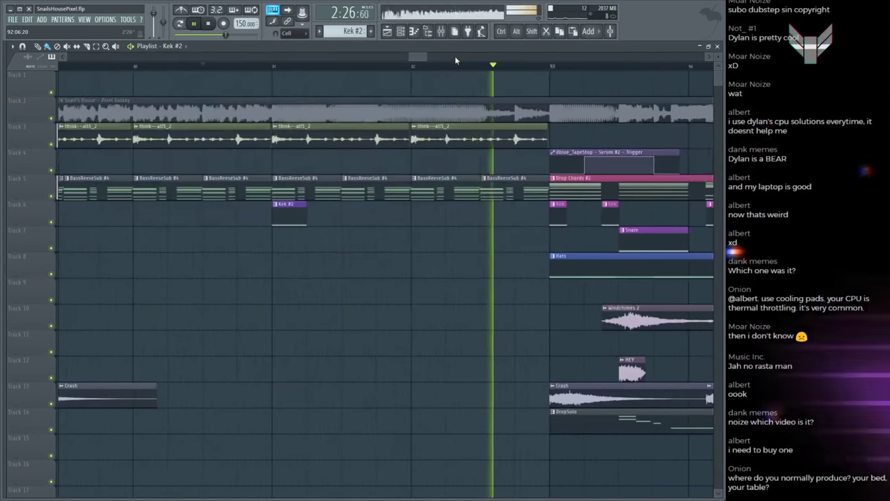
{"action": "scroll", "coordinate": [464, 68], "scroll_direction": "down", "scroll_amount": 3}
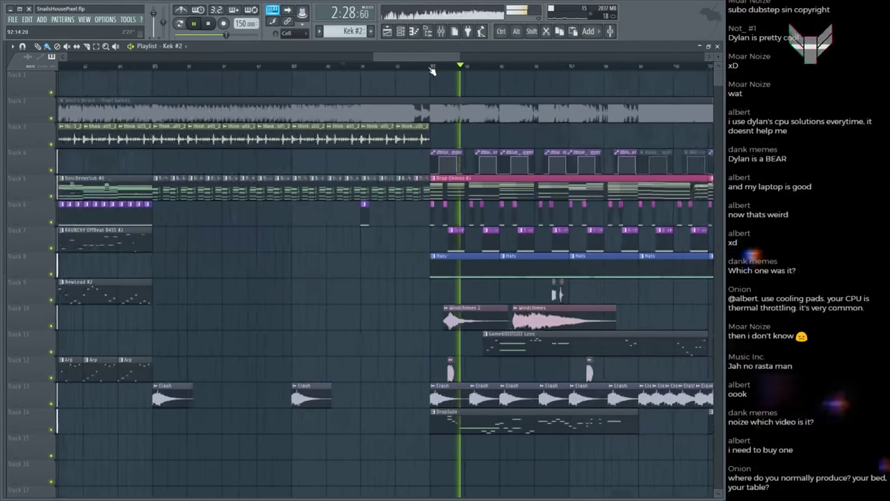
{"action": "scroll", "coordinate": [361, 72], "scroll_direction": "up", "scroll_amount": 2}
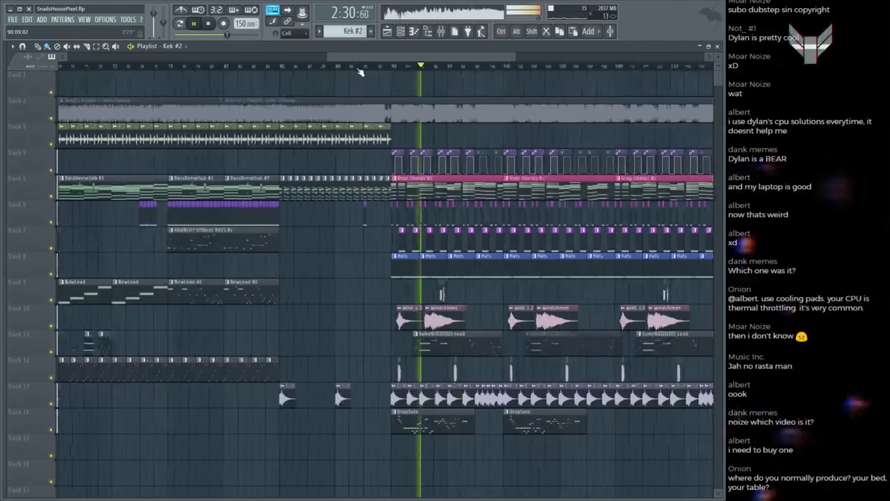
{"action": "scroll", "coordinate": [360, 72], "scroll_direction": "down", "scroll_amount": 2}
{"action": "scroll", "coordinate": [360, 71], "scroll_direction": "down", "scroll_amount": 2}
{"action": "scroll", "coordinate": [360, 72], "scroll_direction": "up", "scroll_amount": 2}
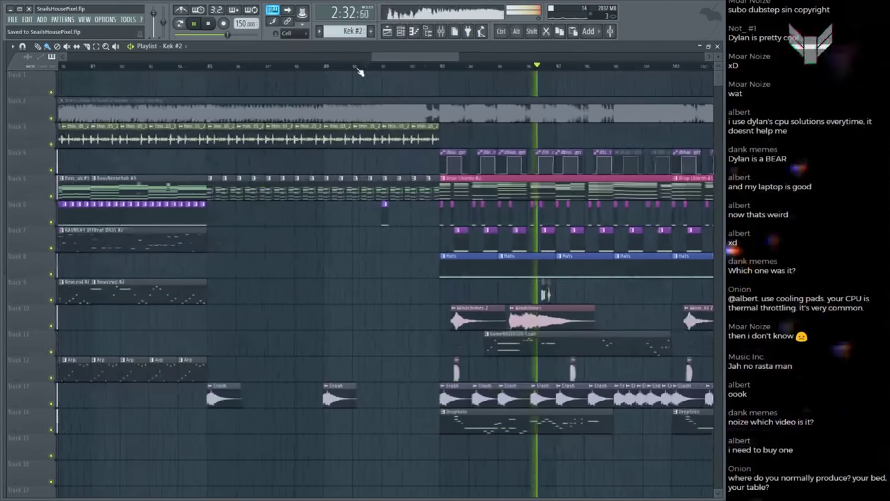
{"action": "scroll", "coordinate": [361, 72], "scroll_direction": "down", "scroll_amount": 2}
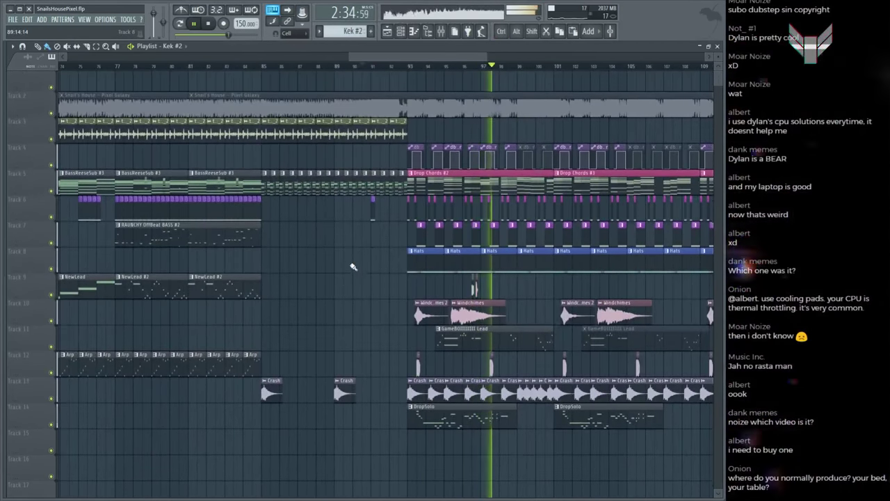
{"action": "scroll", "coordinate": [376, 66], "scroll_direction": "up", "scroll_amount": 4}
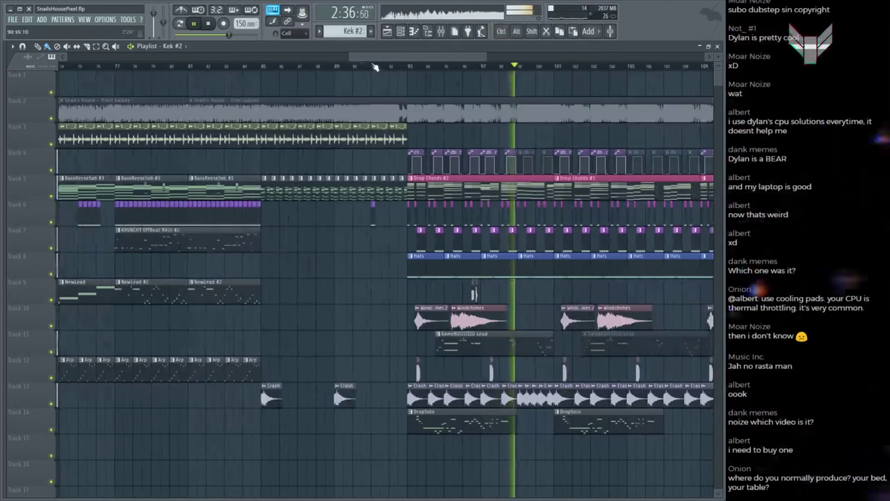
{"action": "scroll", "coordinate": [375, 67], "scroll_direction": "up", "scroll_amount": 2}
{"action": "key", "text": "space"}
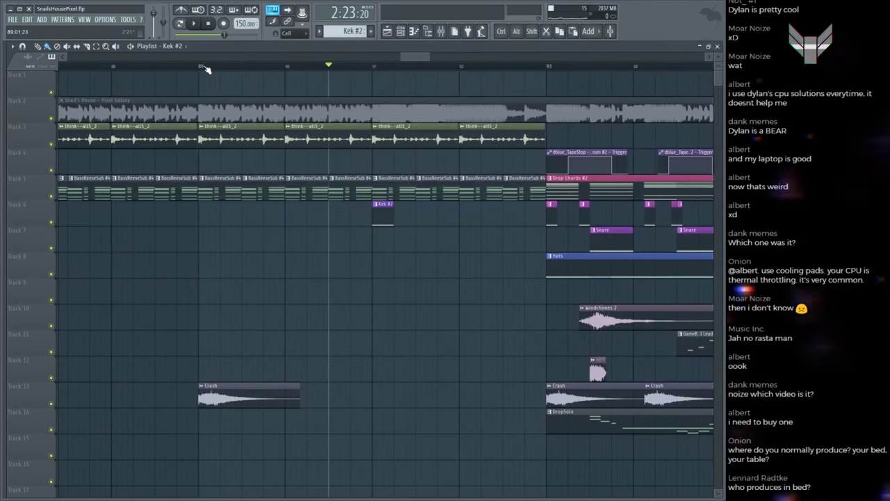
{"action": "left_click", "coordinate": [205, 67]}
{"action": "key", "text": "space"}
{"action": "left_click", "coordinate": [261, 102], "text": "alt"}
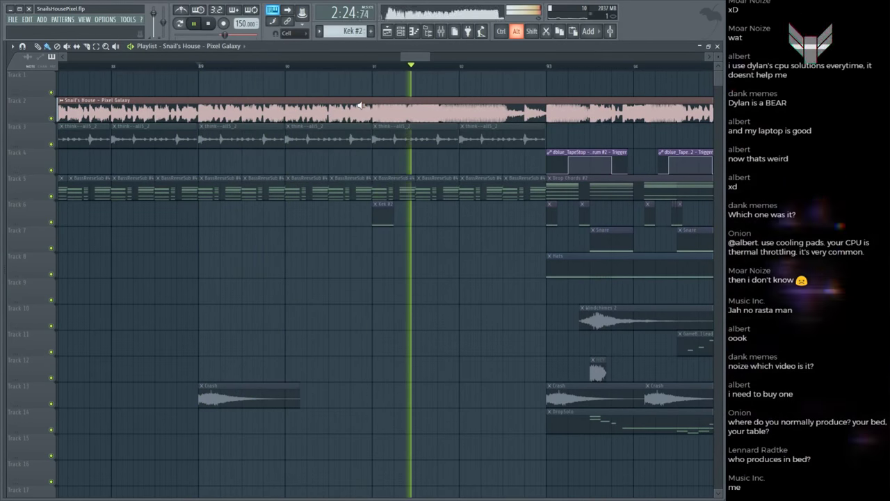
{"action": "key", "text": "space"}
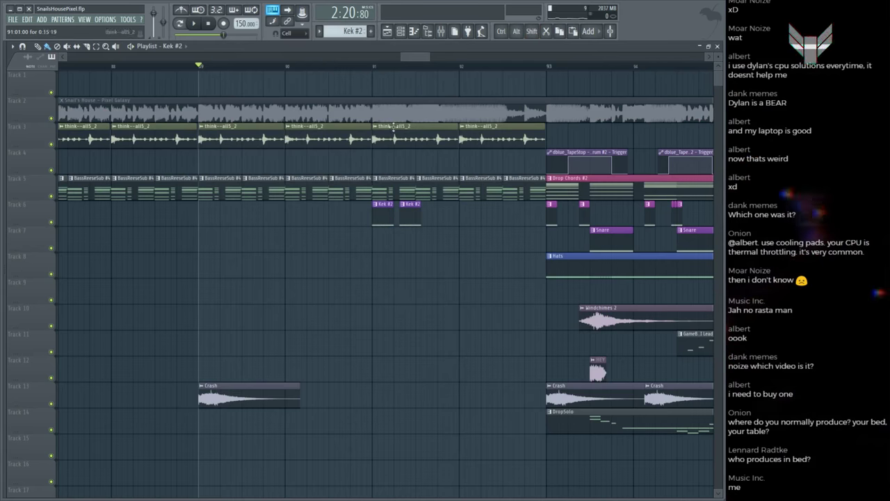
{"action": "left_click", "coordinate": [376, 70]}
{"action": "scroll", "coordinate": [376, 70], "scroll_direction": "up", "scroll_amount": 3}
{"action": "key", "text": "space"}
{"action": "left_click", "coordinate": [351, 109], "text": "alt"}
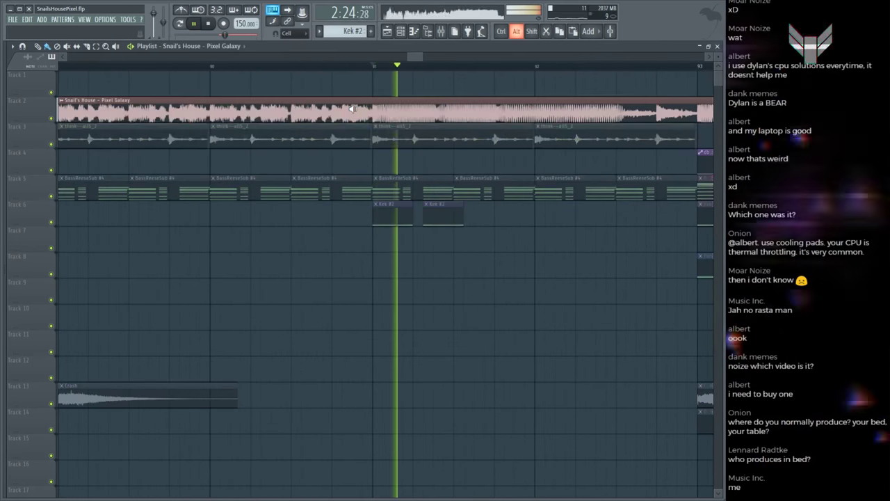
{"action": "key", "text": "space"}
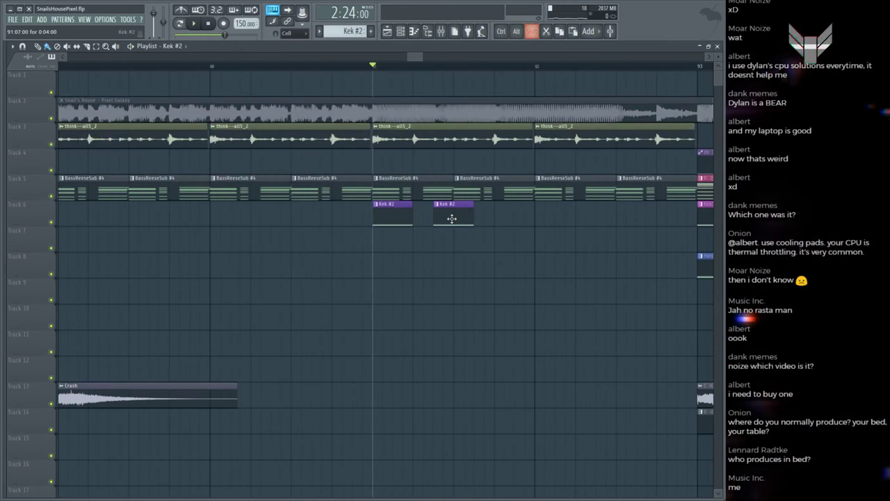
{"action": "key", "text": "space"}
{"action": "left_click", "coordinate": [382, 113], "text": "alt"}
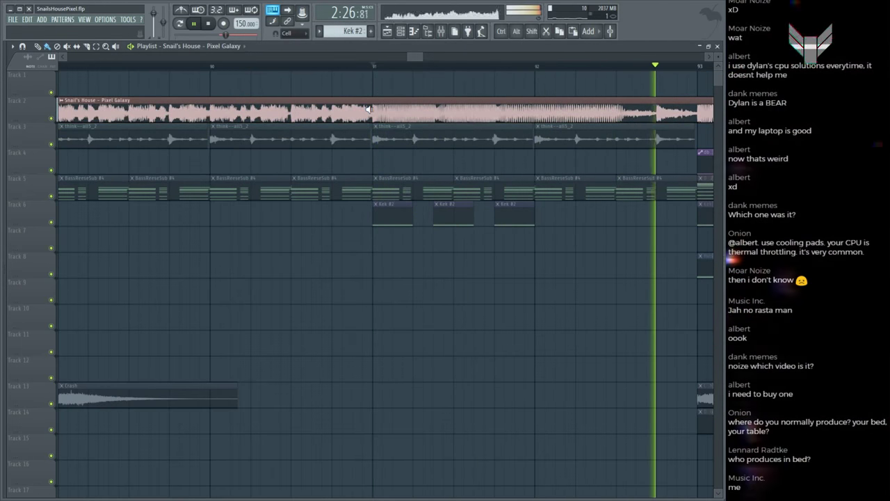
{"action": "key", "text": "space"}
{"action": "left_click", "coordinate": [592, 110], "text": "alt"}
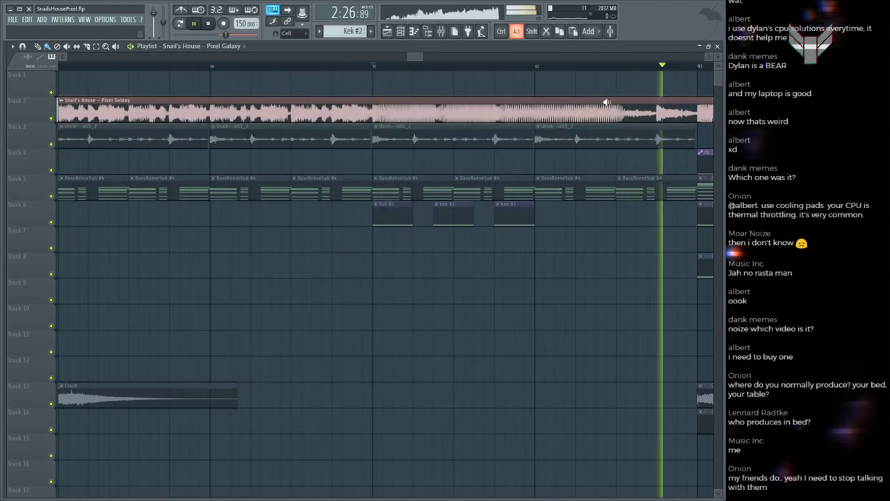
{"action": "left_click", "coordinate": [654, 108], "text": "alt"}
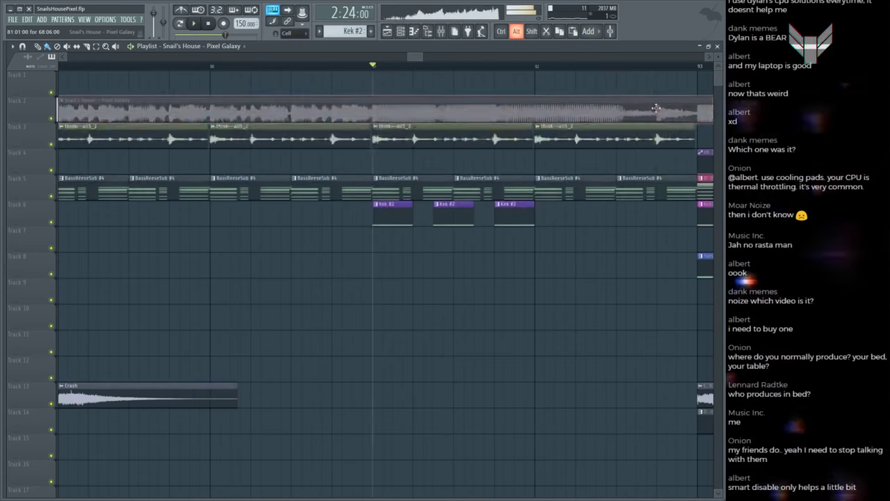
Step: From My Own Samples > windows93net, drag wouh_02 into the playlist just before bar 93
{"action": "mouse_move", "coordinate": [3, 200]}
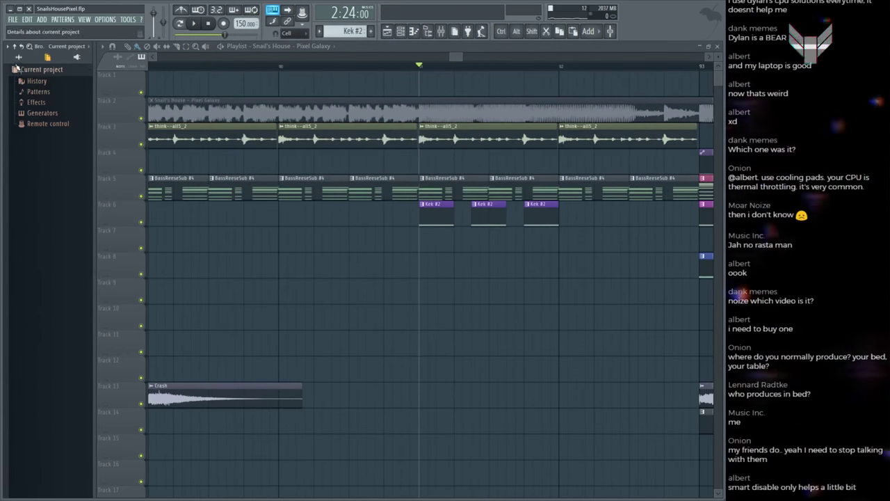
{"action": "scroll", "coordinate": [40, 186], "scroll_direction": "up", "scroll_amount": 10}
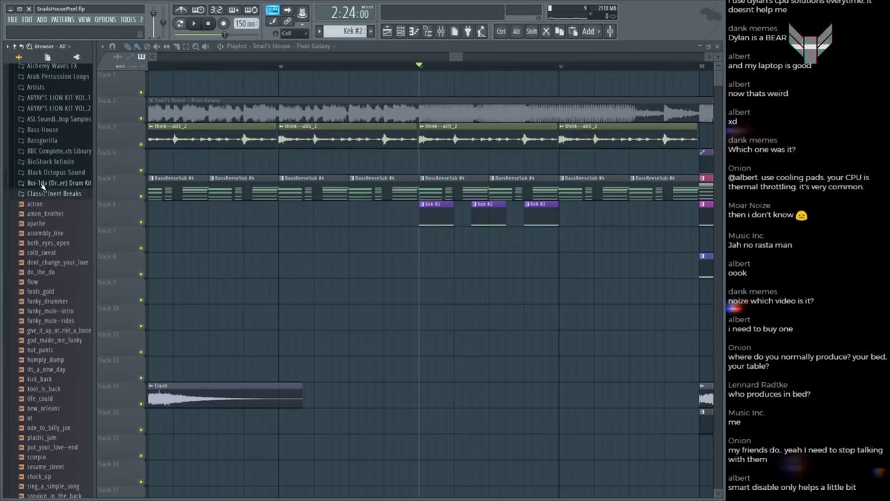
{"action": "left_click", "coordinate": [48, 194]}
{"action": "scroll", "coordinate": [66, 235], "scroll_direction": "down", "scroll_amount": 5}
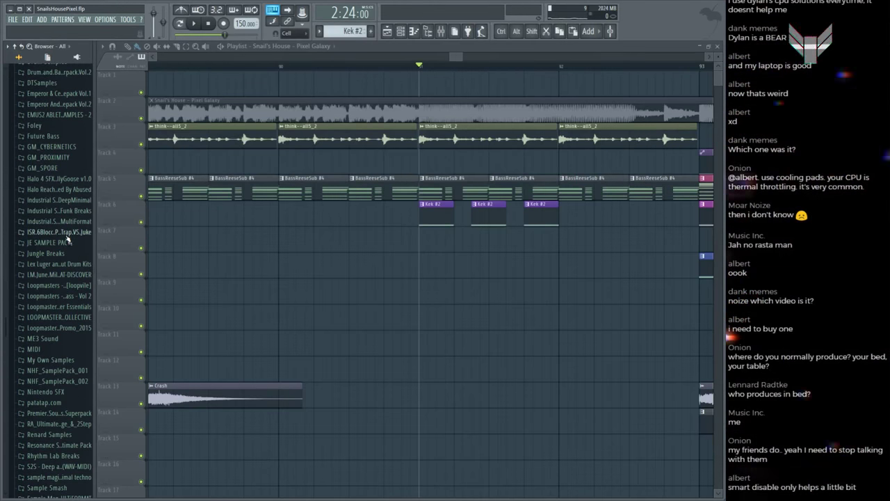
{"action": "scroll", "coordinate": [68, 240], "scroll_direction": "down", "scroll_amount": 4}
{"action": "left_click", "coordinate": [52, 235]}
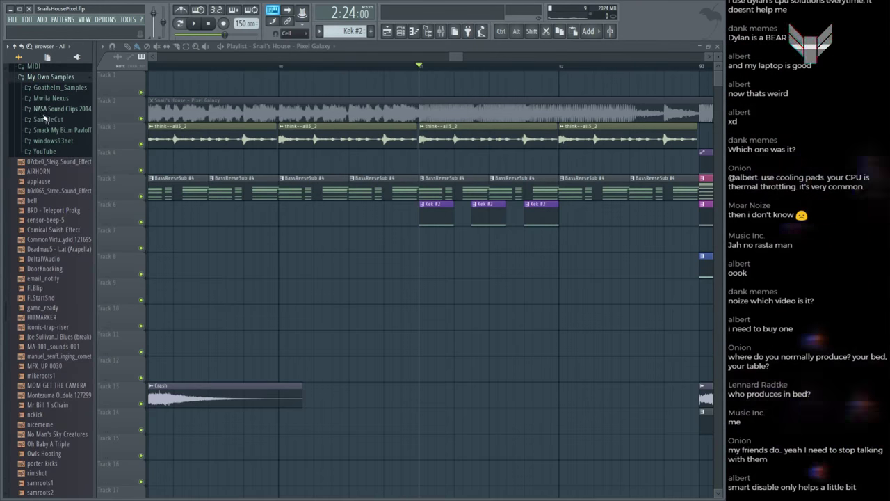
{"action": "left_click", "coordinate": [50, 140]}
{"action": "scroll", "coordinate": [55, 278], "scroll_direction": "down", "scroll_amount": 5}
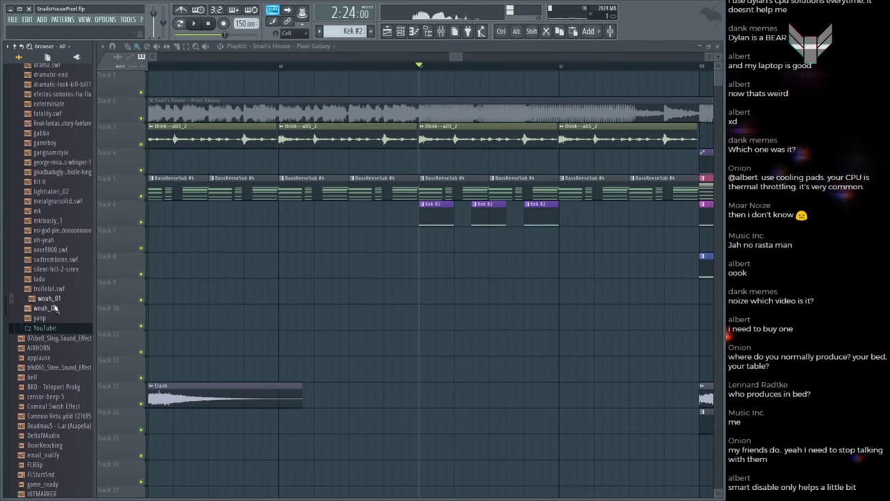
{"action": "left_click_drag", "start_coordinate": [55, 308], "coordinate": [578, 207]}
Step: Move the whoosh clip down to Track 9 and set its root note to F#4
{"action": "left_click", "coordinate": [612, 109]}
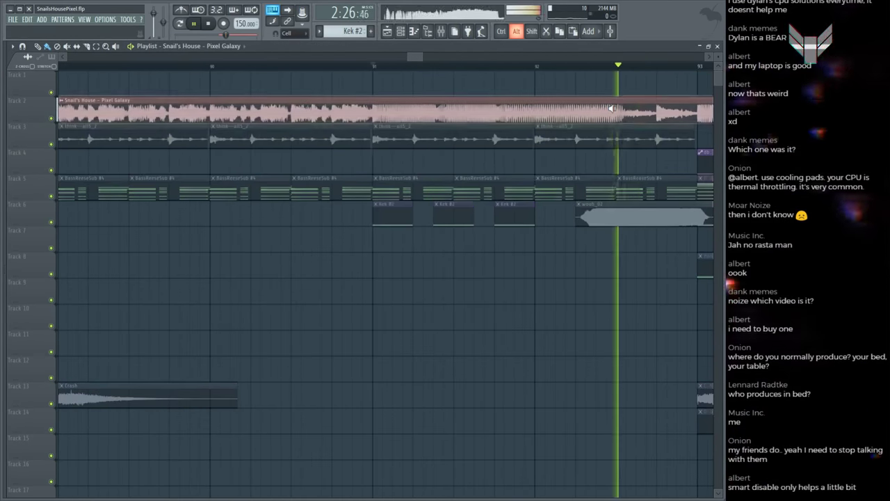
{"action": "left_click_drag", "start_coordinate": [646, 218], "coordinate": [568, 294]}
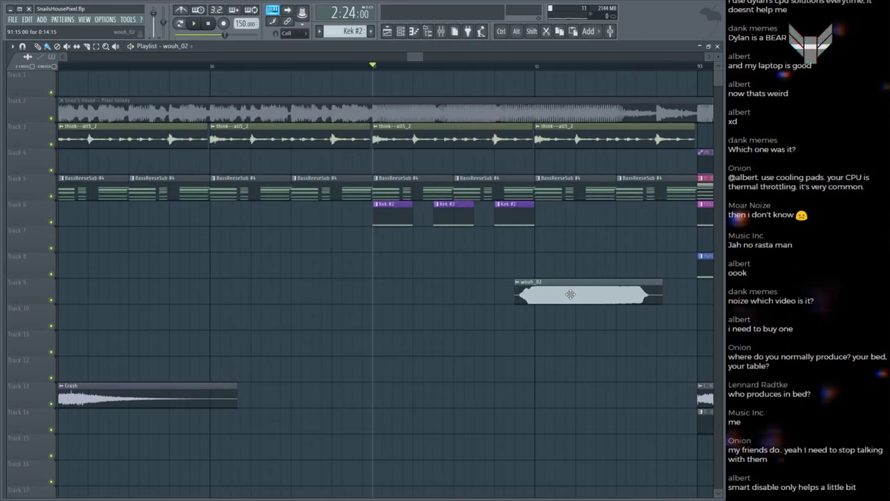
{"action": "double_click", "coordinate": [568, 294]}
{"action": "left_click", "coordinate": [208, 348]}
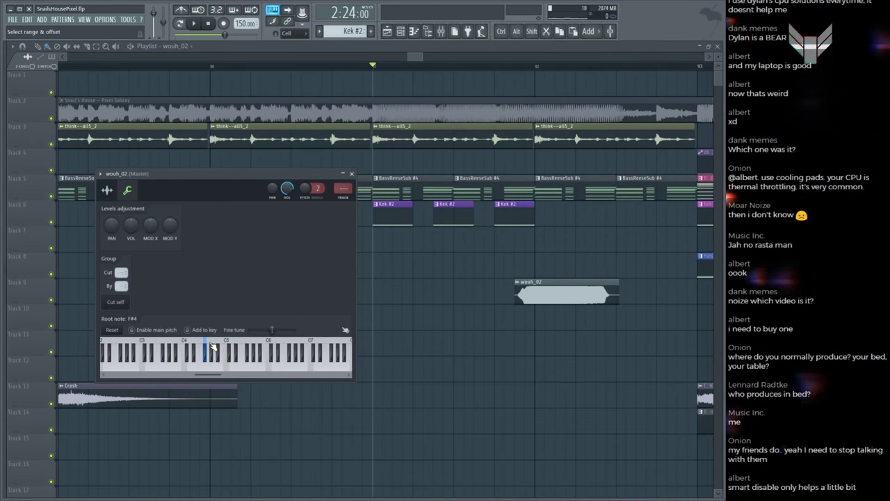
{"action": "key", "text": "Escape"}
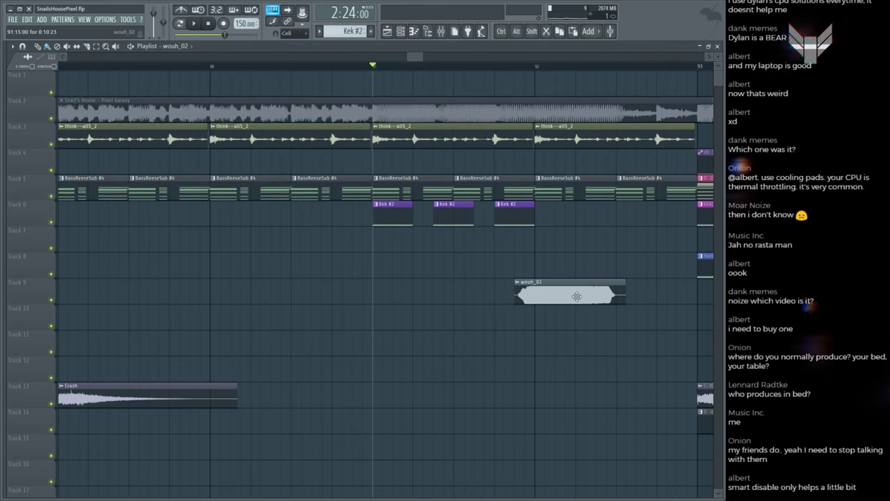
Step: Shift the whoosh later toward the drop, delete the extra copy, and audition it against the reference
{"action": "left_click_drag", "start_coordinate": [563, 292], "coordinate": [666, 292]}
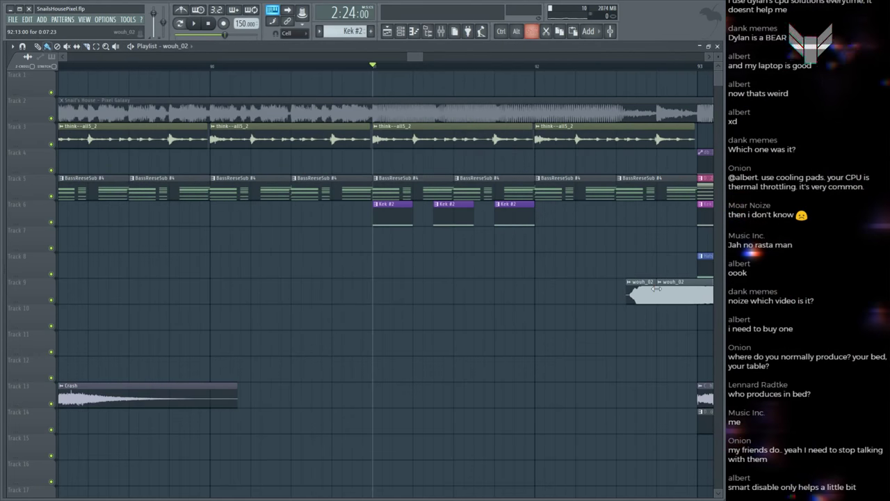
{"action": "key", "text": "space"}
{"action": "right_click", "coordinate": [650, 293]}
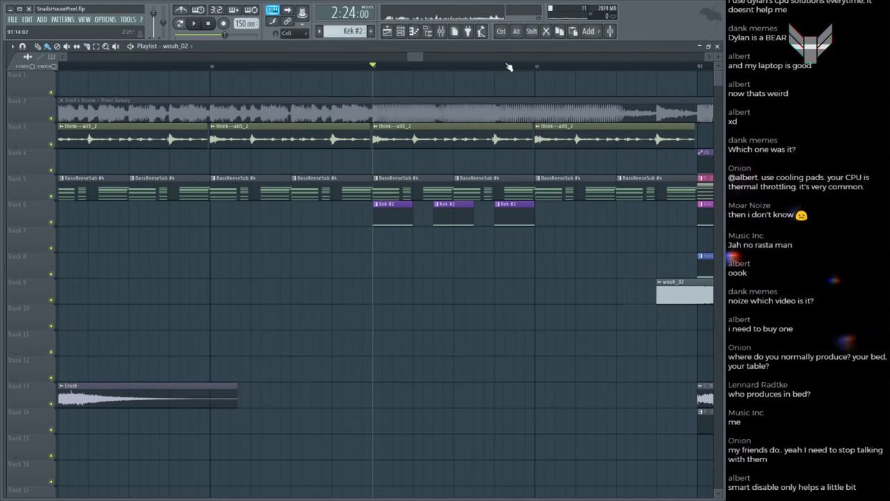
{"action": "scroll", "coordinate": [510, 68], "scroll_direction": "down", "scroll_amount": 3}
{"action": "scroll", "coordinate": [590, 72], "scroll_direction": "up", "scroll_amount": 2}
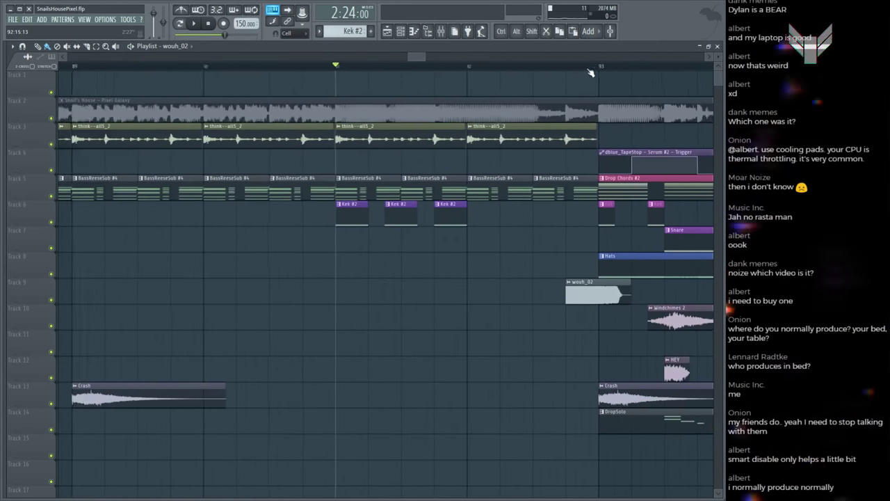
{"action": "scroll", "coordinate": [590, 72], "scroll_direction": "up", "scroll_amount": 1}
{"action": "scroll", "coordinate": [501, 67], "scroll_direction": "up", "scroll_amount": 4}
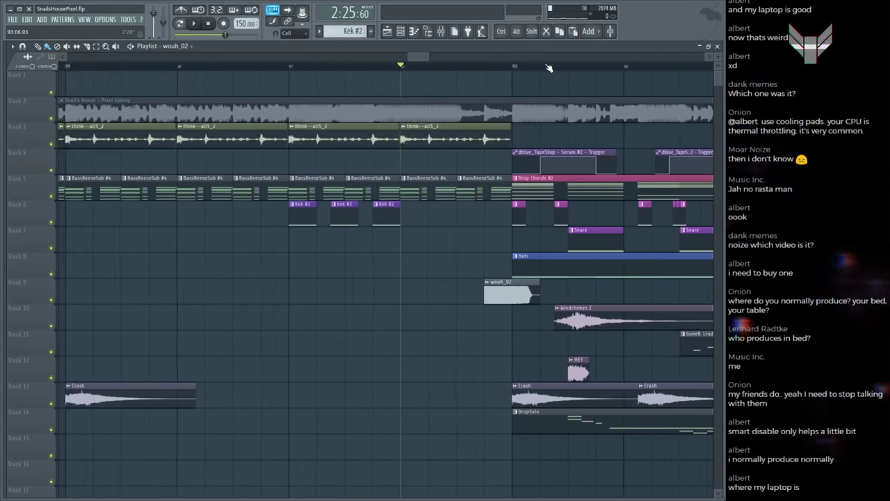
{"action": "key", "text": "space"}
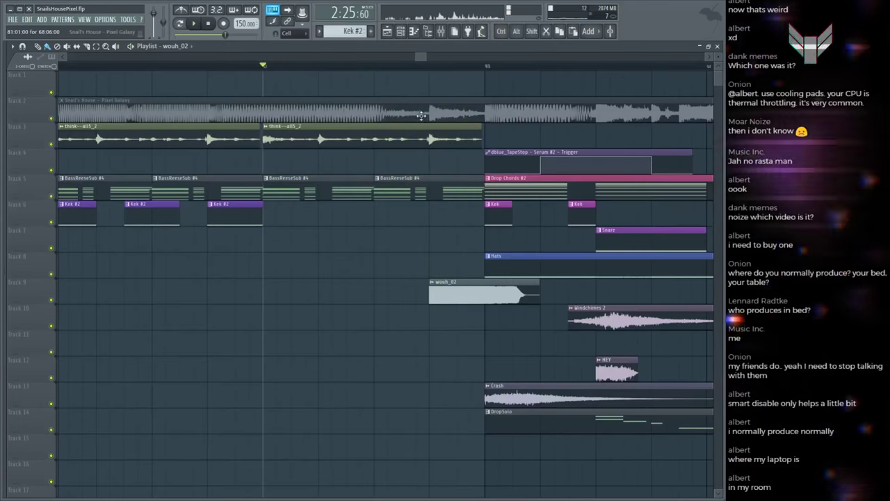
{"action": "left_click", "coordinate": [403, 115], "text": "alt"}
{"action": "left_click", "coordinate": [462, 296]}
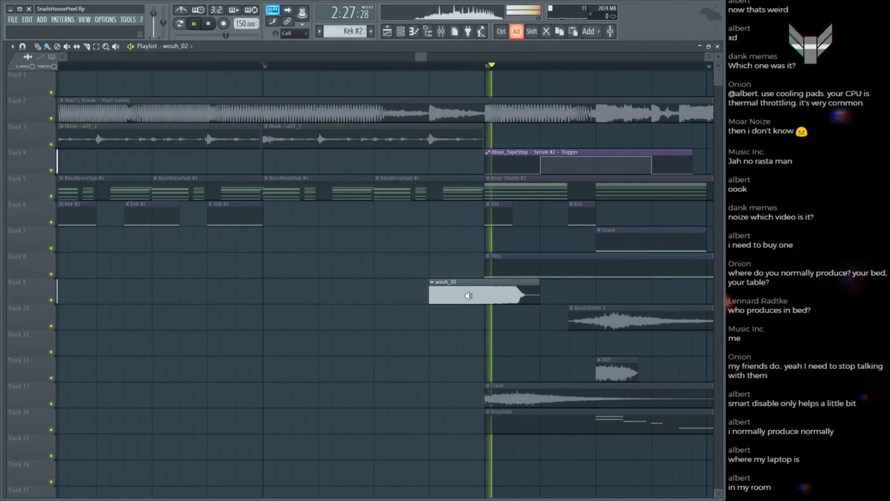
{"action": "key", "text": "space"}
Step: Set the wouh_02 sample's time-stretching mode to Stretch and audition the whoosh
{"action": "double_click", "coordinate": [436, 296]}
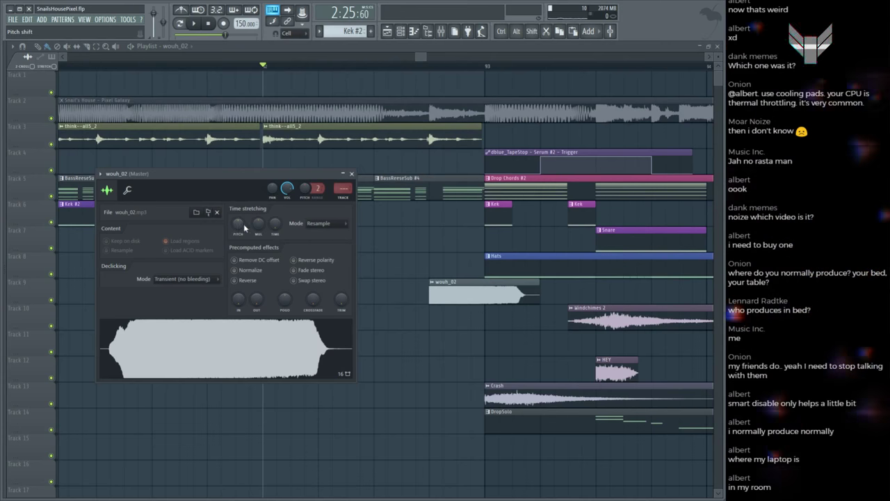
{"action": "key", "text": "Escape"}
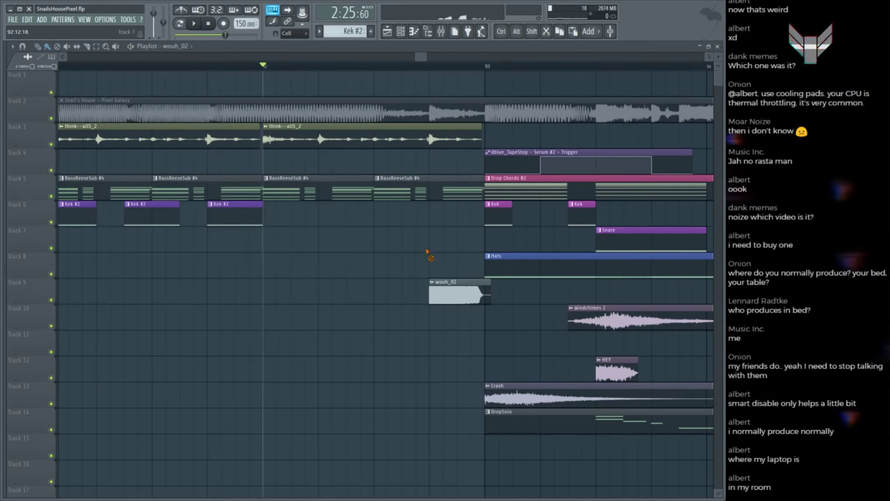
{"action": "key", "text": "space"}
{"action": "key", "text": "space"}
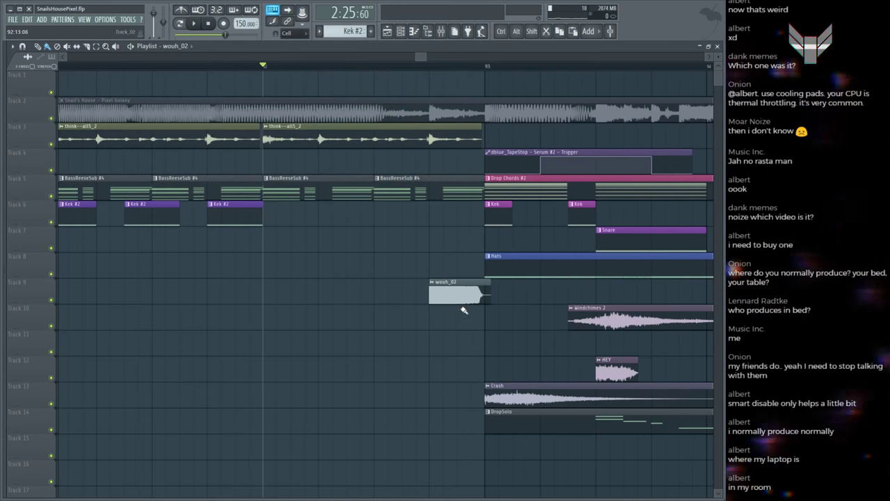
{"action": "left_click_drag", "start_coordinate": [462, 304], "coordinate": [448, 292]}
{"action": "double_click", "coordinate": [448, 292]}
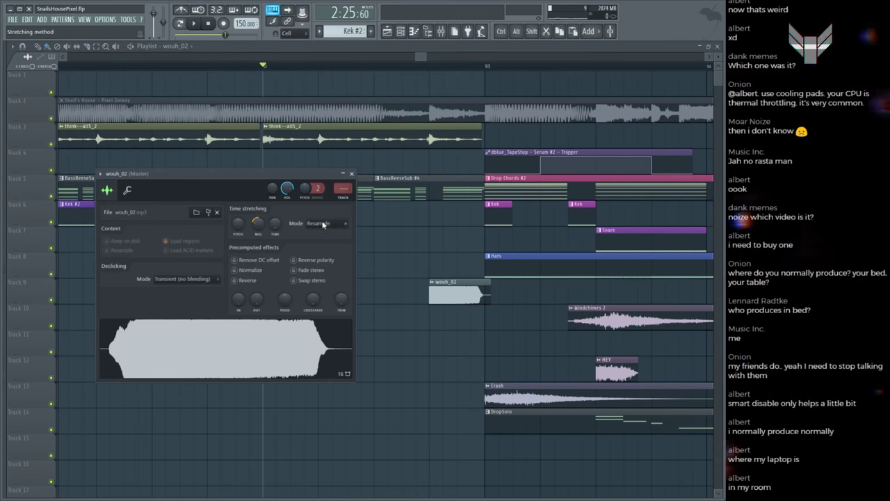
{"action": "key", "text": "space"}
{"action": "key", "text": "Escape"}
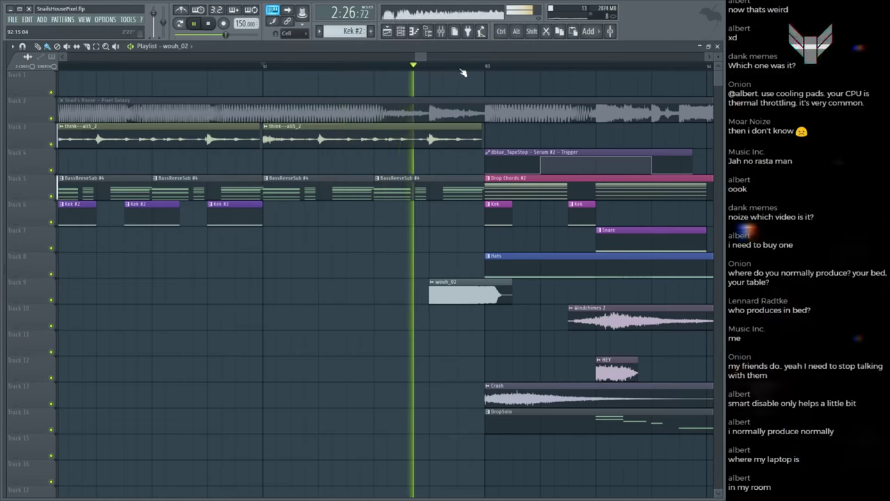
{"action": "scroll", "coordinate": [445, 80], "scroll_direction": "up", "scroll_amount": 3}
{"action": "key", "text": "space"}
{"action": "double_click", "coordinate": [418, 294]}
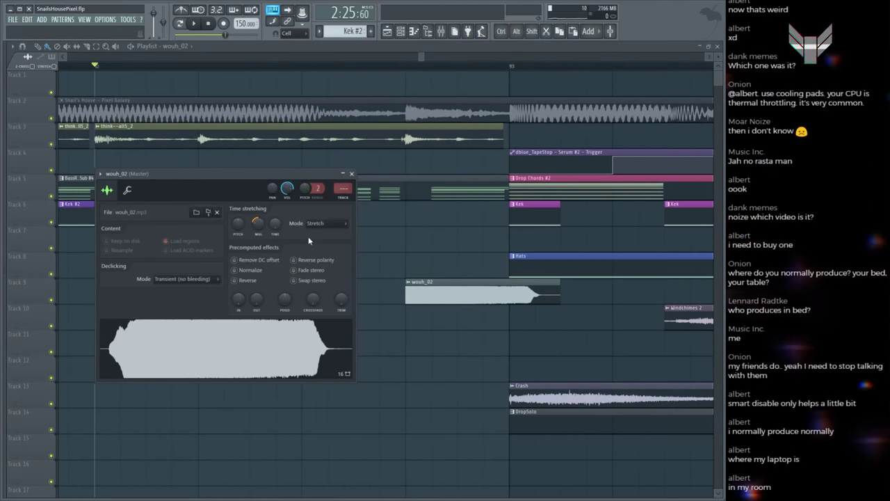
Step: Inspect the wouh_02 root note and level options, then audition the whoosh in playback
{"action": "left_click", "coordinate": [127, 190]}
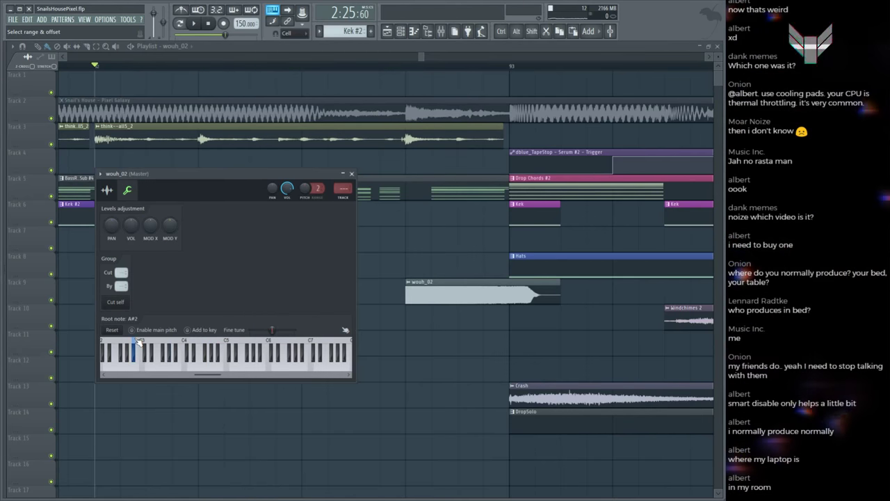
{"action": "key", "text": "Escape"}
{"action": "key", "text": "space"}
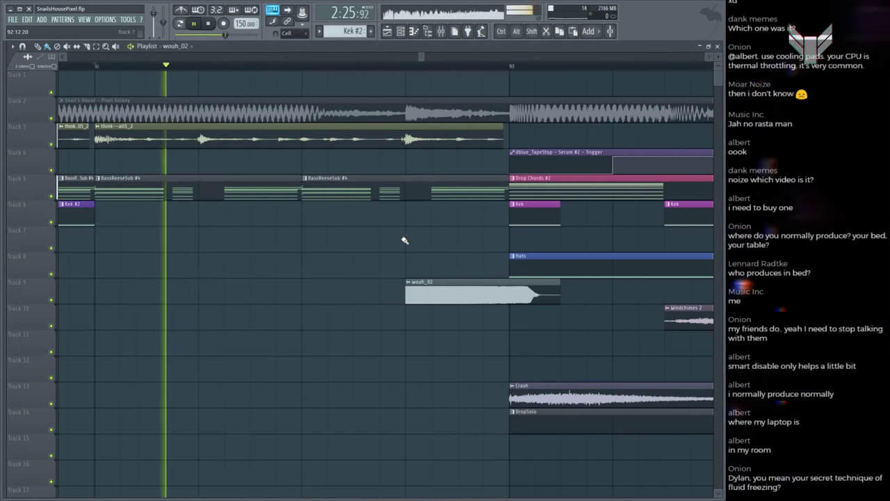
{"action": "key", "text": "space"}
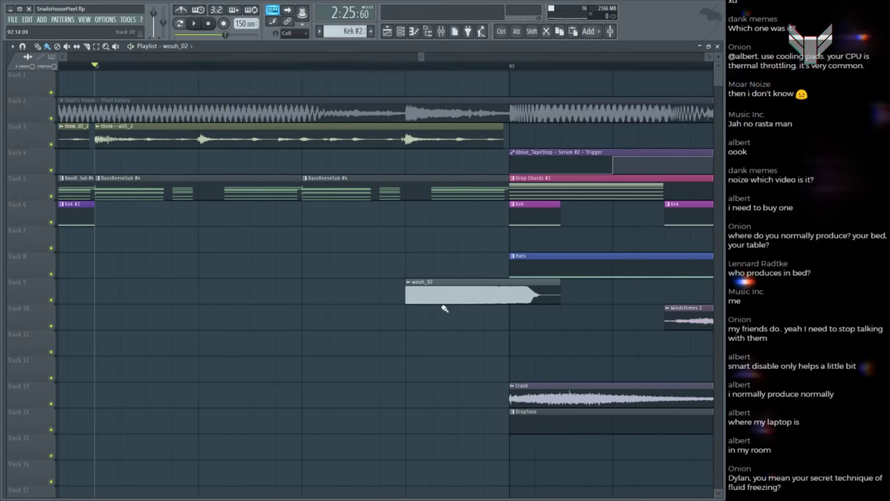
{"action": "double_click", "coordinate": [428, 285]}
{"action": "key", "text": "Escape"}
{"action": "key", "text": "space"}
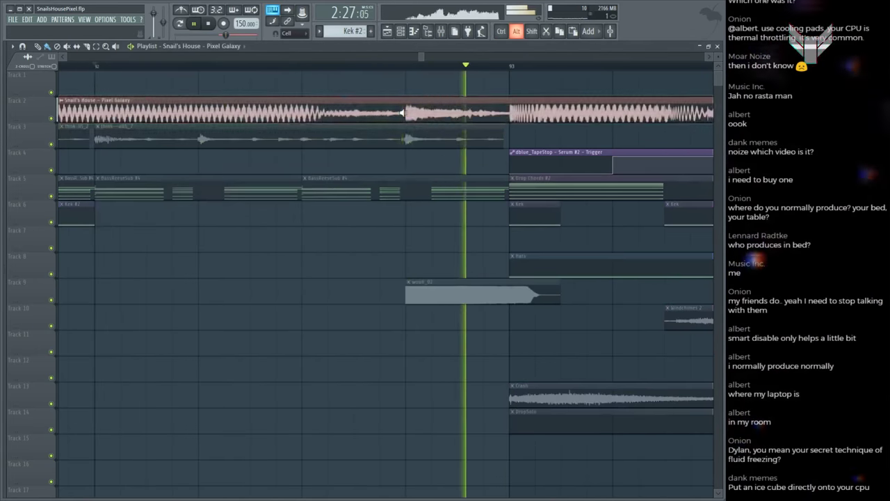
{"action": "key", "text": "space"}
Step: Reopen the wouh_02 root note keyboard, set it to F#4, and close the settings
{"action": "double_click", "coordinate": [431, 300]}
{"action": "left_click", "coordinate": [124, 192]}
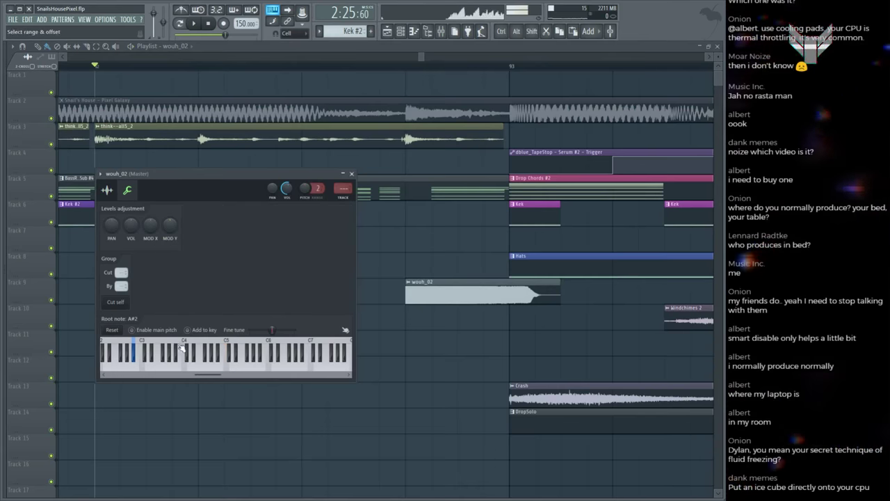
{"action": "key", "text": "z"}
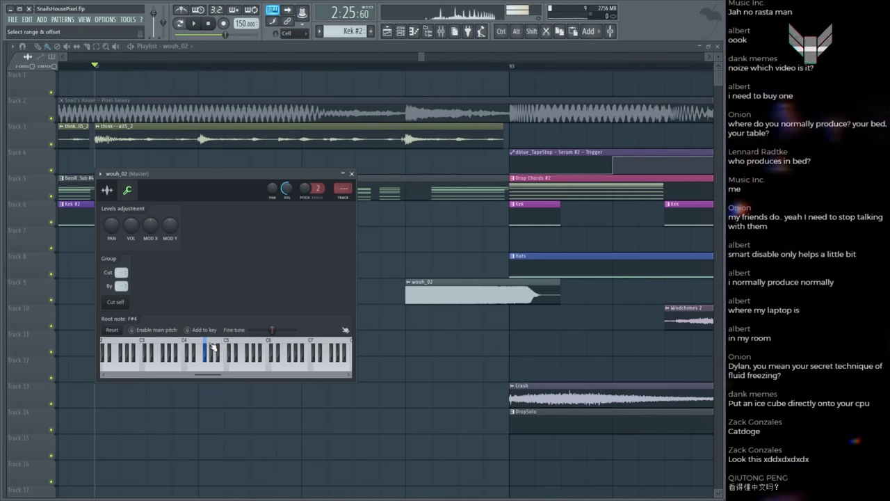
{"action": "key", "text": "Escape"}
{"action": "key", "text": "ctrl"}
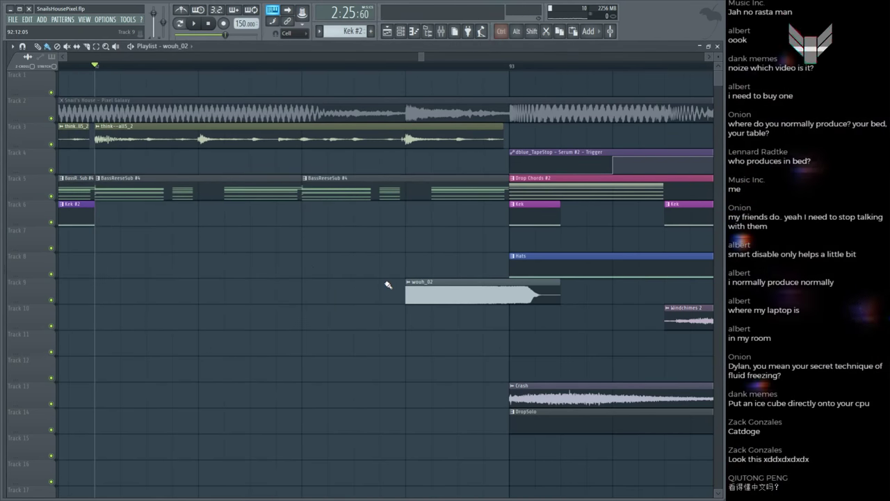
Step: Extend the wouh_02 swell to start earlier, save the project, and listen
{"action": "left_click_drag", "start_coordinate": [409, 293], "coordinate": [290, 276]}
{"action": "key", "text": "ctrl+s"}
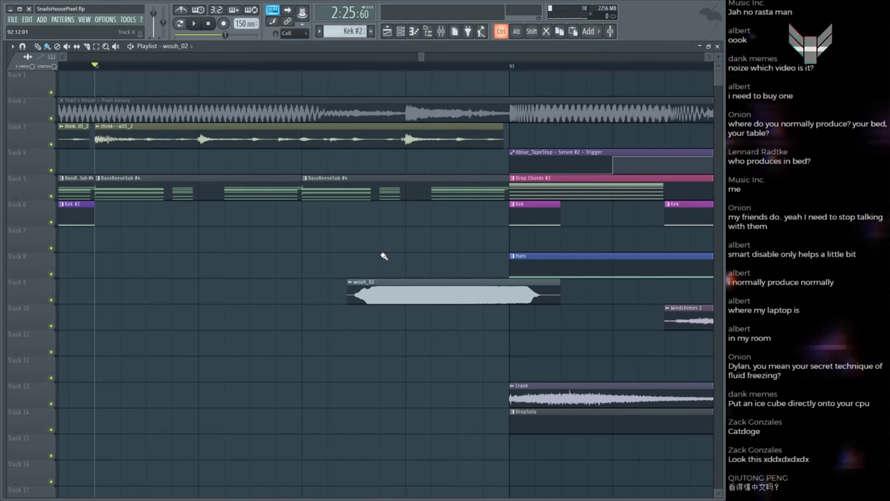
{"action": "key", "text": "space"}
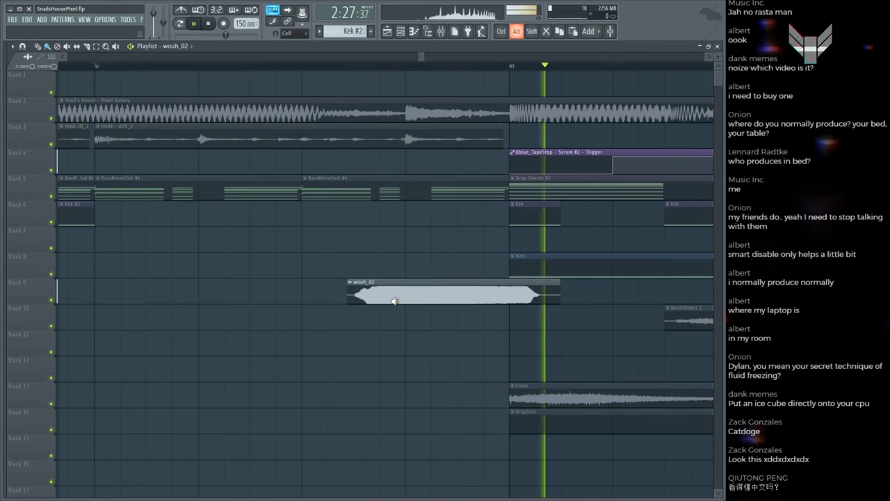
{"action": "key", "text": "space"}
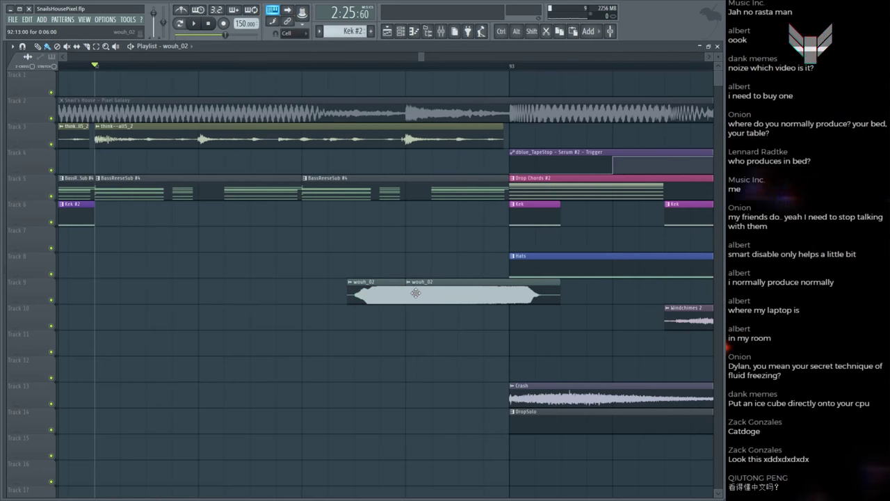
Step: Trim and reposition the wouh_02 clips toward the drop, nudging them slightly earlier
{"action": "double_click", "coordinate": [409, 292]}
{"action": "key", "text": "Escape"}
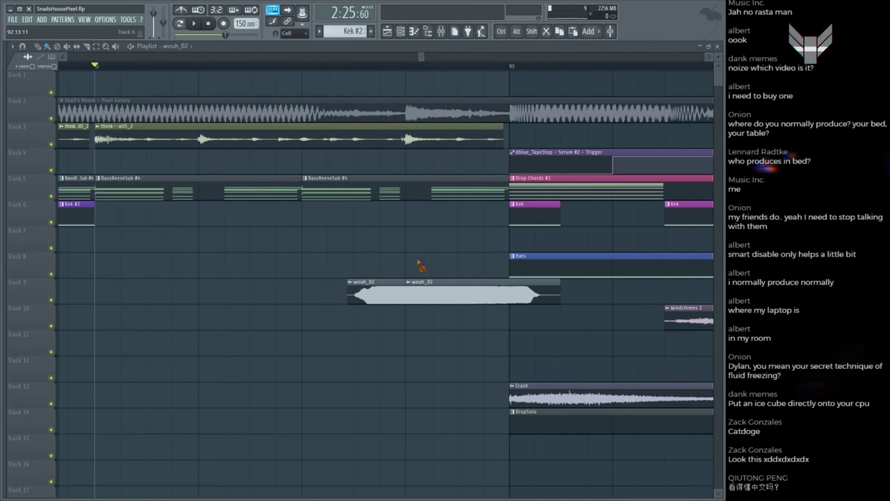
{"action": "left_click_drag", "start_coordinate": [407, 292], "coordinate": [497, 294]}
{"action": "left_click_drag", "start_coordinate": [389, 296], "coordinate": [463, 300]}
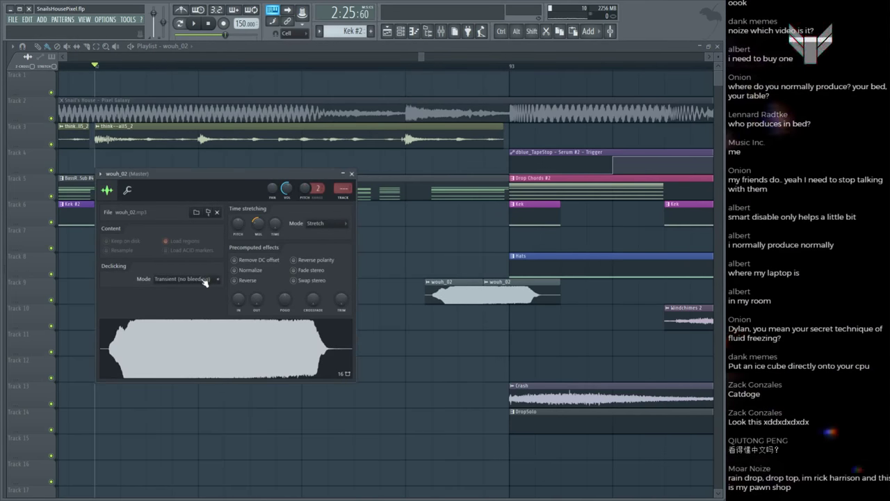
{"action": "key", "text": "Escape"}
{"action": "key", "text": "space"}
{"action": "left_click_drag", "start_coordinate": [407, 254], "coordinate": [536, 327]}
{"action": "key", "text": "space"}
{"action": "left_click_drag", "start_coordinate": [428, 253], "coordinate": [482, 298]}
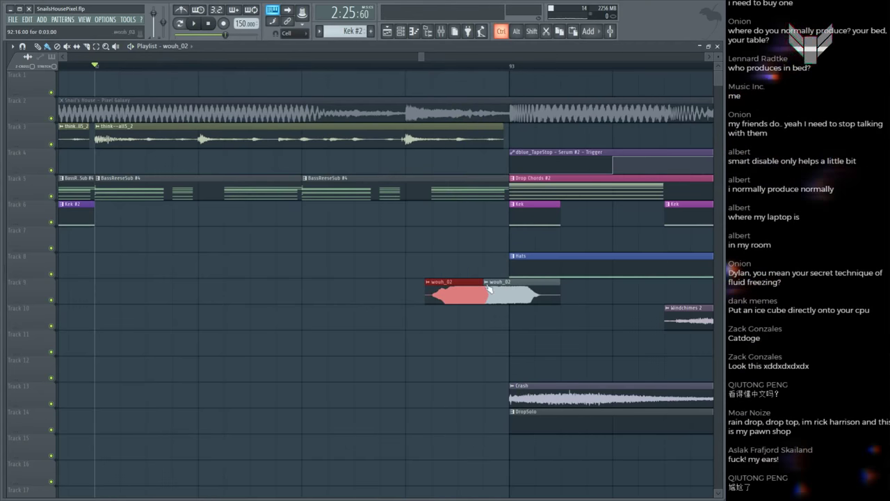
{"action": "key", "text": "shift+Left"}
{"action": "key", "text": "space"}
{"action": "left_click", "coordinate": [467, 255]}
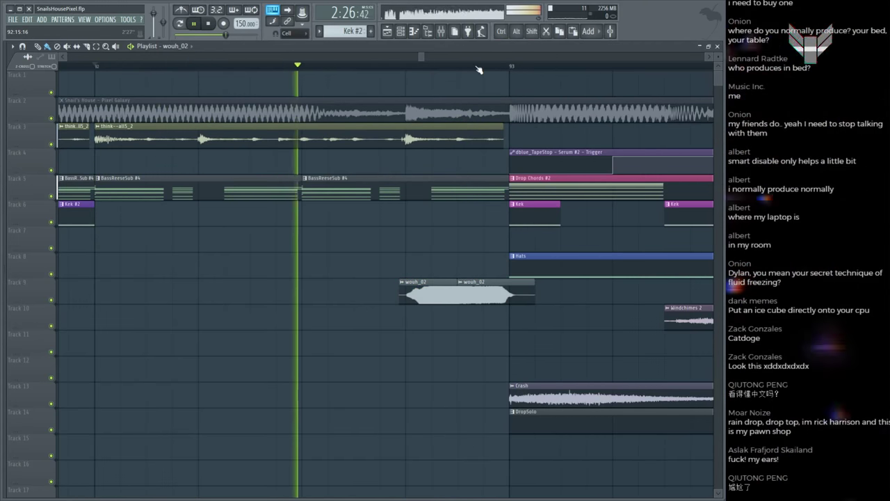
Step: Compare against the Pixel Galaxy reference and set wouh_02 declicking to Generic (bleeding)
{"action": "scroll", "coordinate": [433, 214], "scroll_direction": "up", "scroll_amount": 2}
{"action": "left_click", "coordinate": [365, 109]}
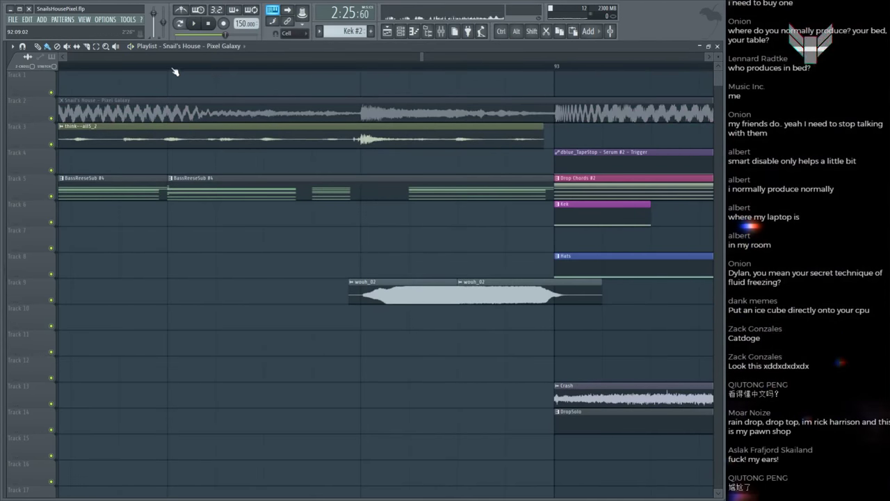
{"action": "left_click", "coordinate": [498, 301], "text": "ctrl"}
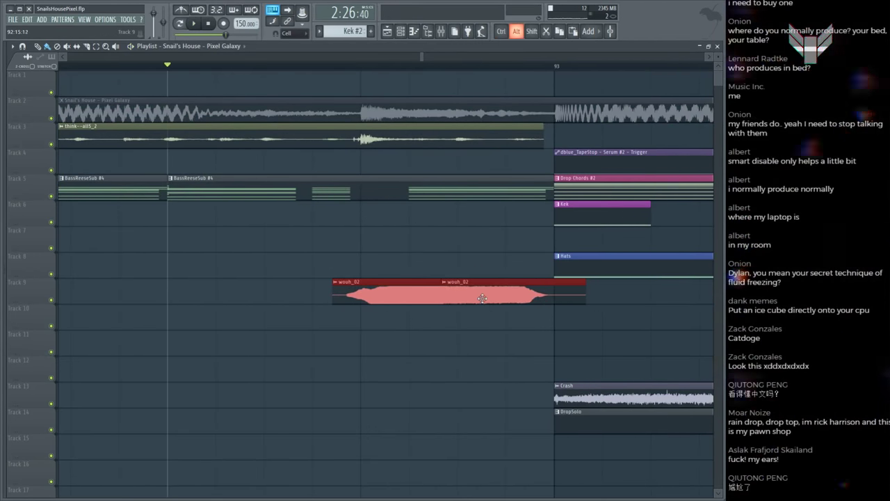
{"action": "double_click", "coordinate": [426, 287]}
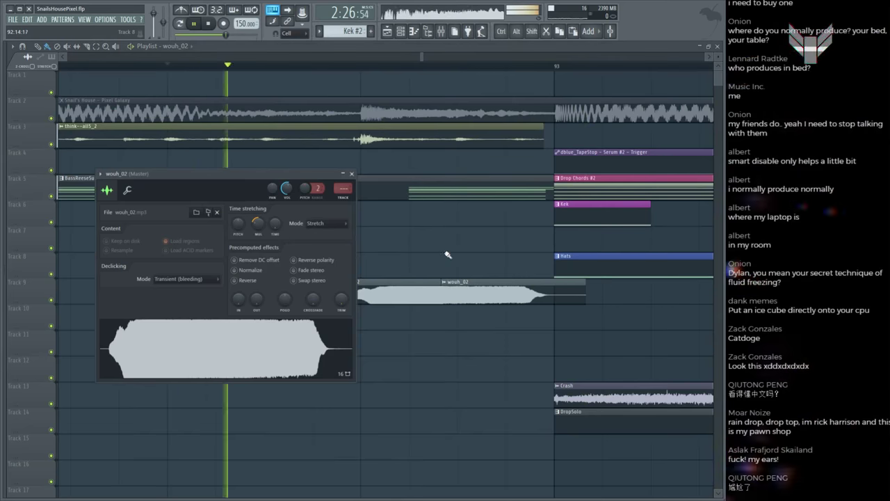
{"action": "left_click", "coordinate": [456, 293]}
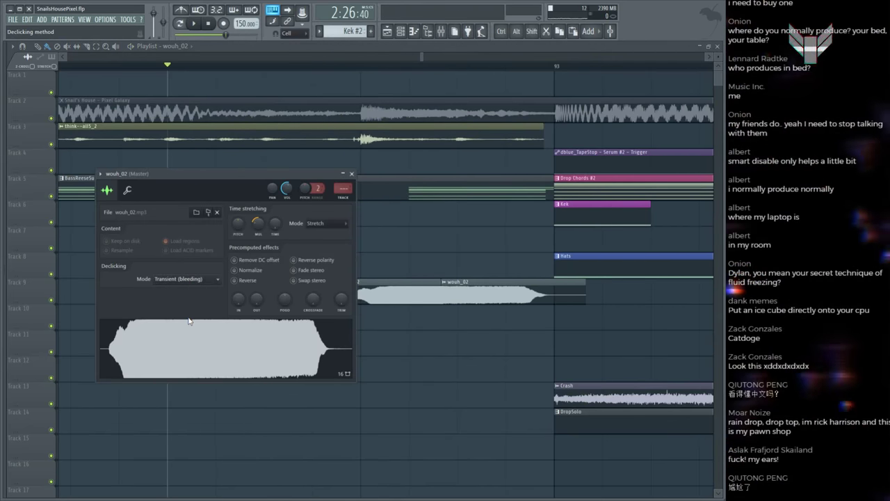
{"action": "key", "text": "ctrl+s"}
{"action": "key", "text": "space"}
{"action": "left_click", "coordinate": [435, 246]}
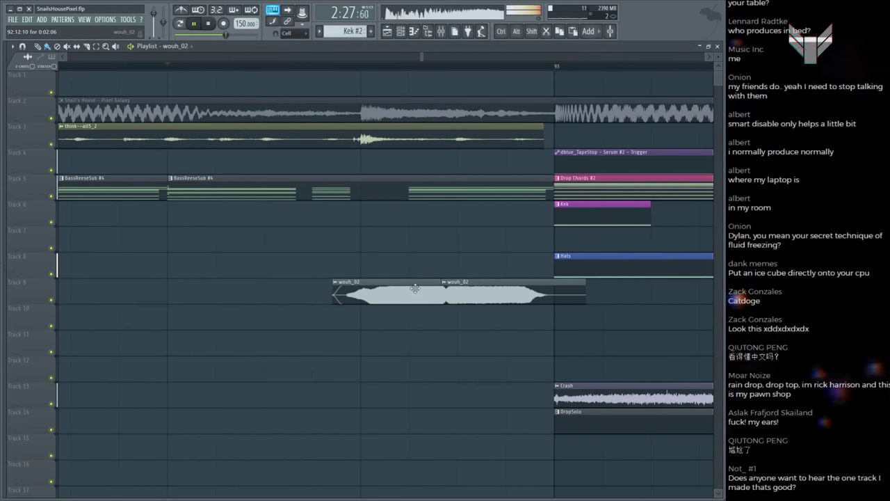
{"action": "key", "text": "space"}
{"action": "key", "text": "space"}
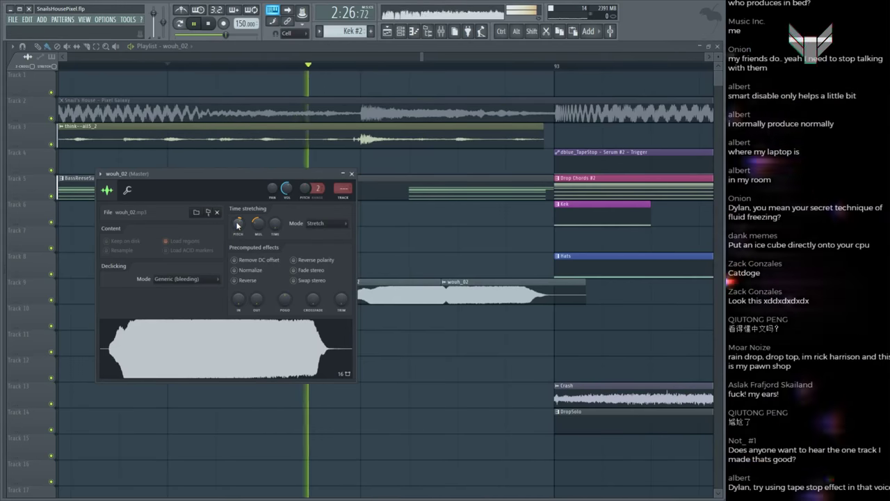
{"action": "key", "text": "space"}
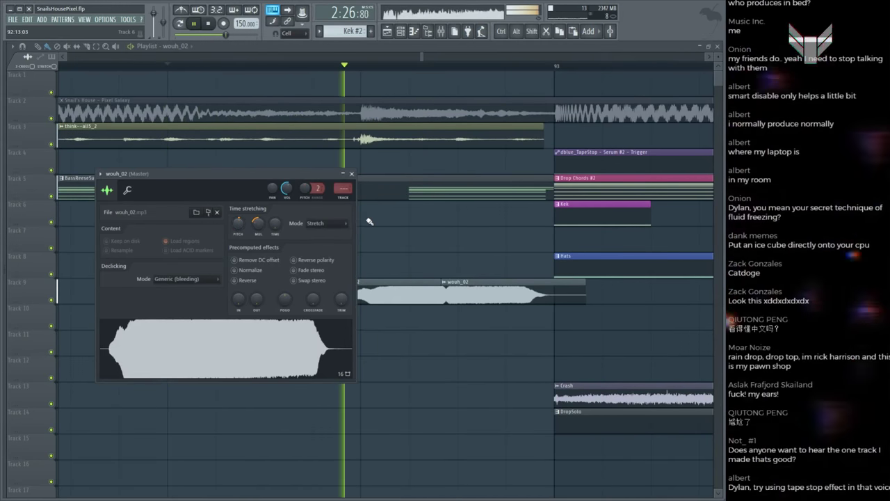
{"action": "left_click", "coordinate": [376, 267]}
Step: Raise the wouh_02 pitch by 300 cents and replay the swell into the drop
{"action": "key", "text": "space"}
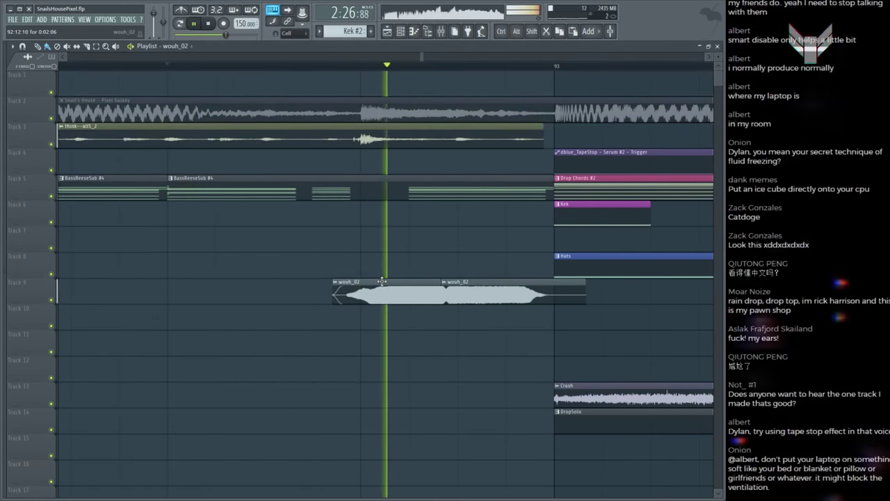
{"action": "double_click", "coordinate": [382, 281]}
{"action": "key", "text": "space"}
{"action": "scroll", "coordinate": [234, 227], "scroll_direction": "up", "scroll_amount": 1}
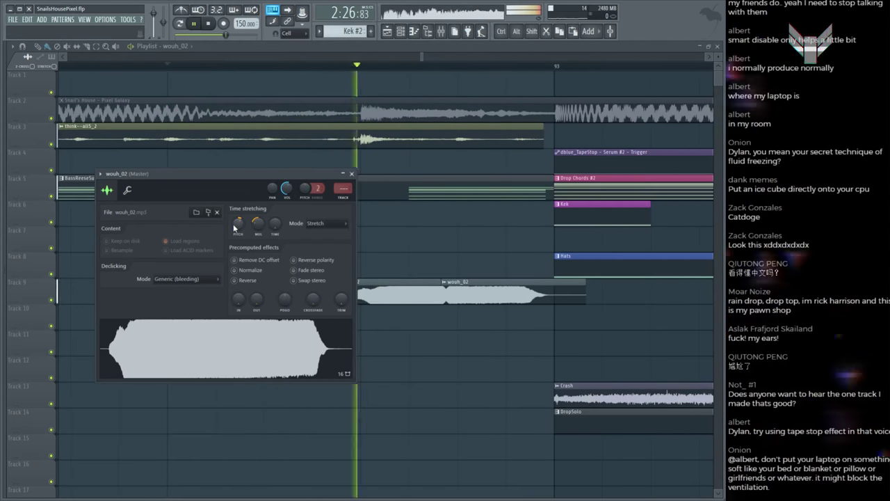
{"action": "key", "text": "space"}
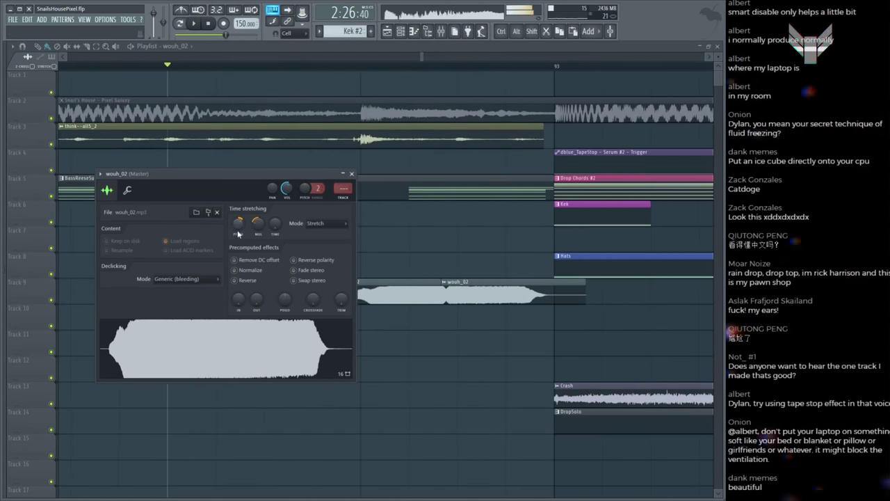
{"action": "left_click", "coordinate": [361, 111]}
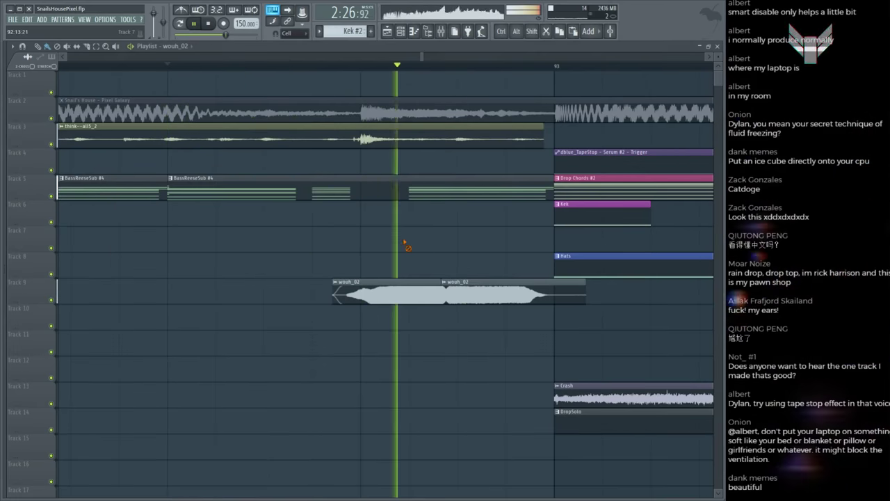
{"action": "key", "text": "space"}
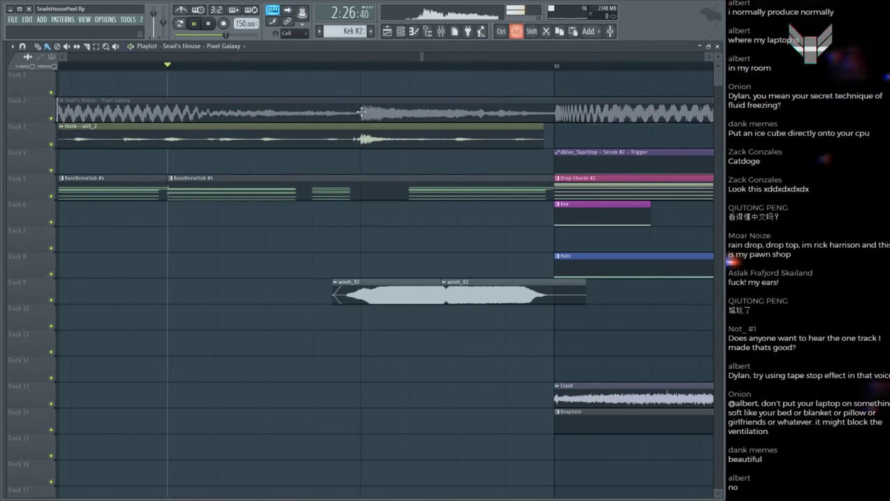
{"action": "key", "text": "space"}
{"action": "key", "text": "space"}
{"action": "double_click", "coordinate": [355, 294]}
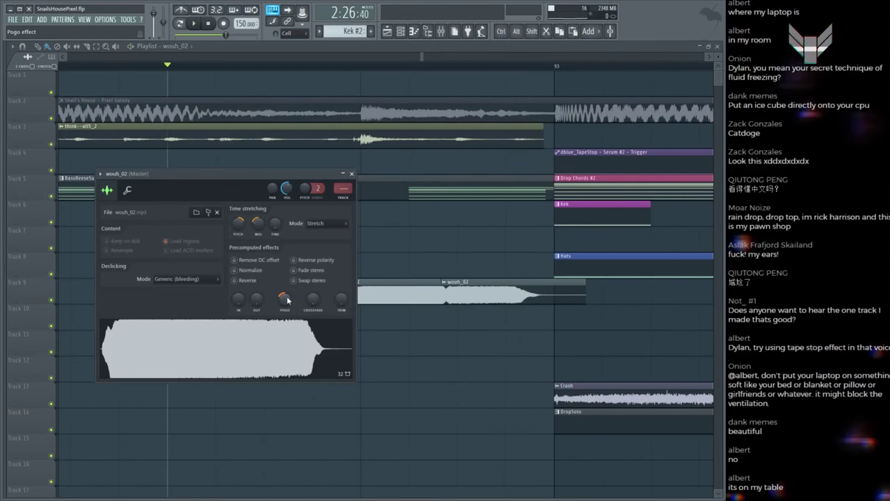
{"action": "key", "text": "space"}
{"action": "key", "text": "space"}
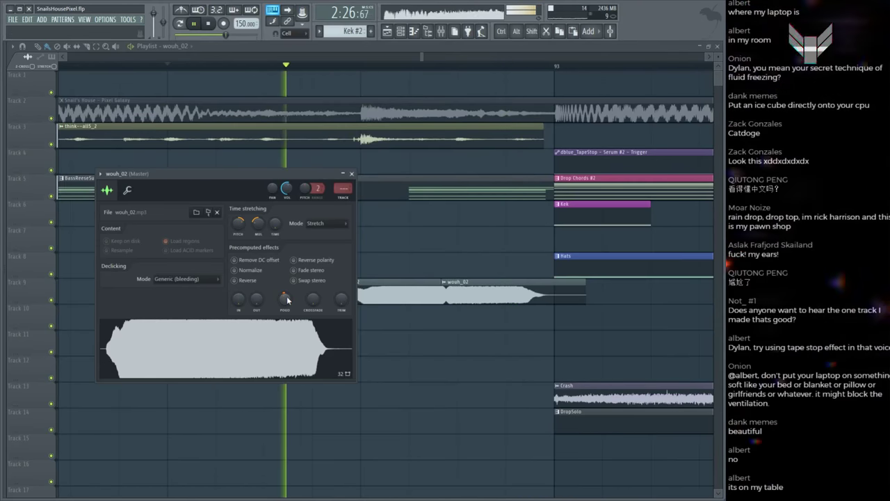
{"action": "key", "text": "space"}
{"action": "left_click", "coordinate": [440, 284]}
{"action": "key", "text": "space"}
{"action": "key", "text": "space"}
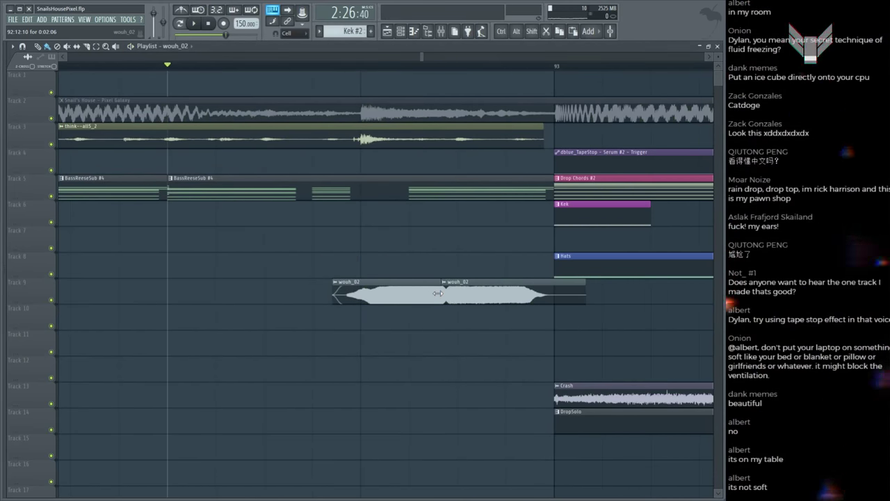
Step: Adjust the join between the two wouh_02 clips on Track 9 and close the gap
{"action": "key", "text": "space"}
{"action": "key", "text": "space"}
{"action": "left_click_drag", "start_coordinate": [437, 293], "coordinate": [476, 300]}
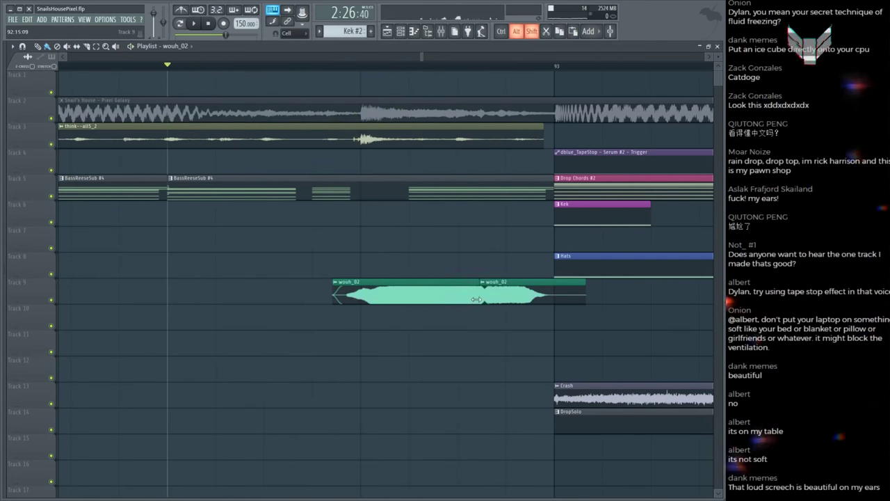
{"action": "key", "text": "space"}
{"action": "key", "text": "space"}
{"action": "left_click_drag", "start_coordinate": [395, 293], "coordinate": [435, 290]}
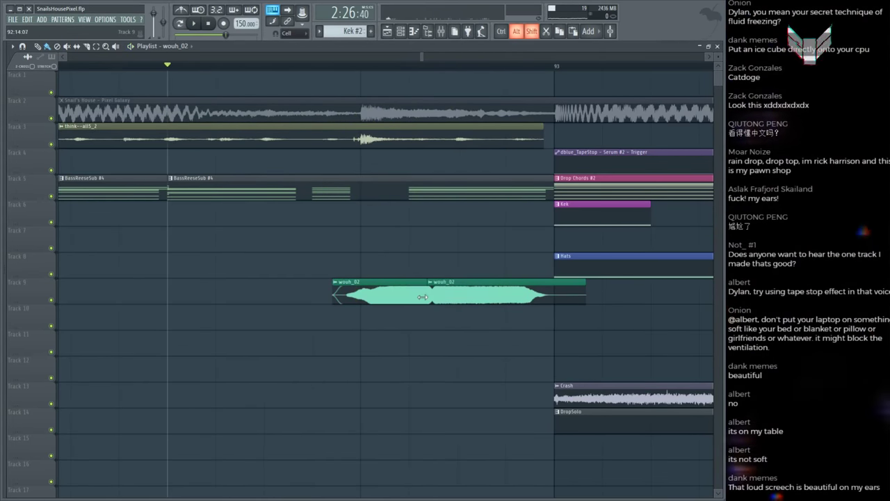
{"action": "key", "text": "space"}
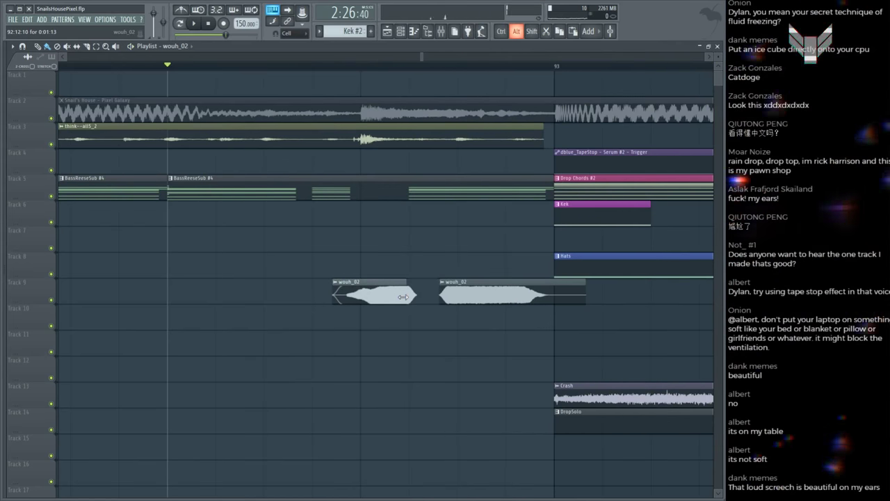
{"action": "left_click_drag", "start_coordinate": [463, 284], "coordinate": [454, 284]}
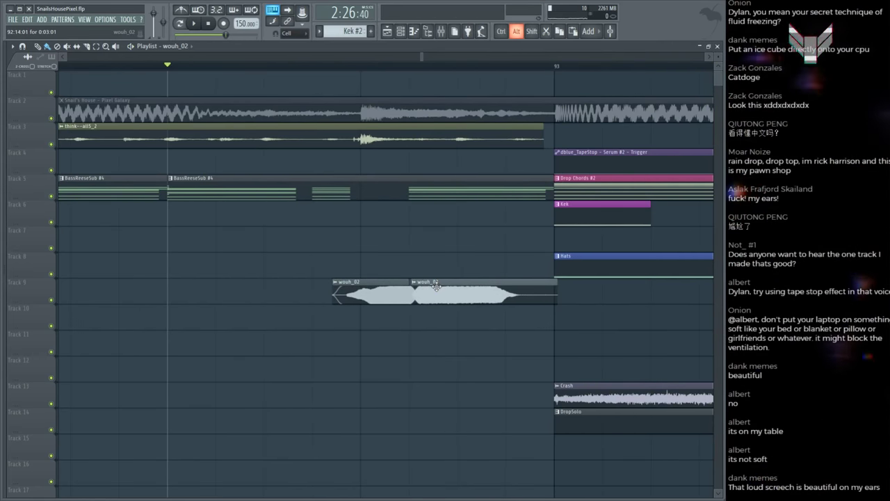
{"action": "key", "text": "space"}
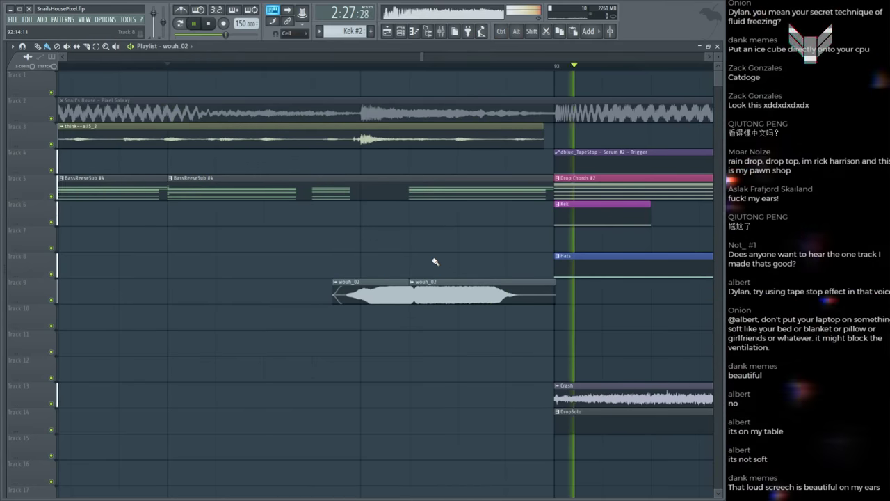
{"action": "key", "text": "space"}
Step: Shorten the second wouh_02 clip so it ends before bar 93 and preview it
{"action": "key", "text": "space"}
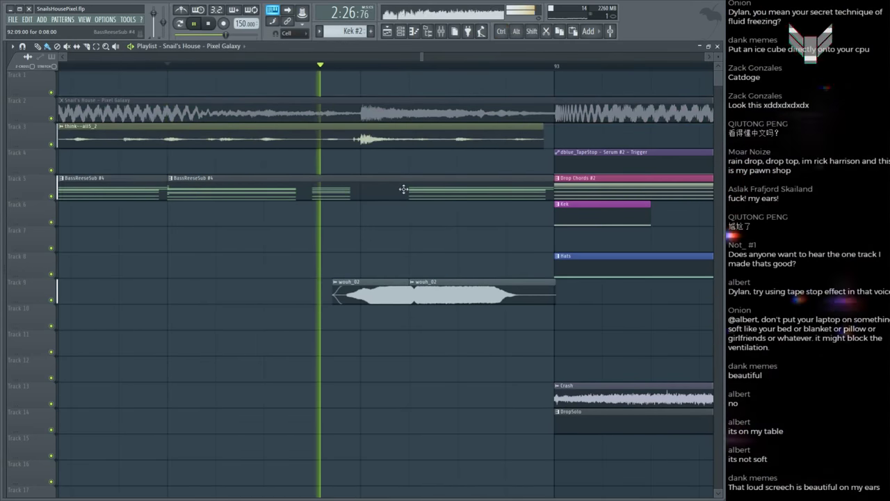
{"action": "key", "text": "space"}
{"action": "left_click_drag", "start_coordinate": [409, 289], "coordinate": [453, 292]}
{"action": "key", "text": "space"}
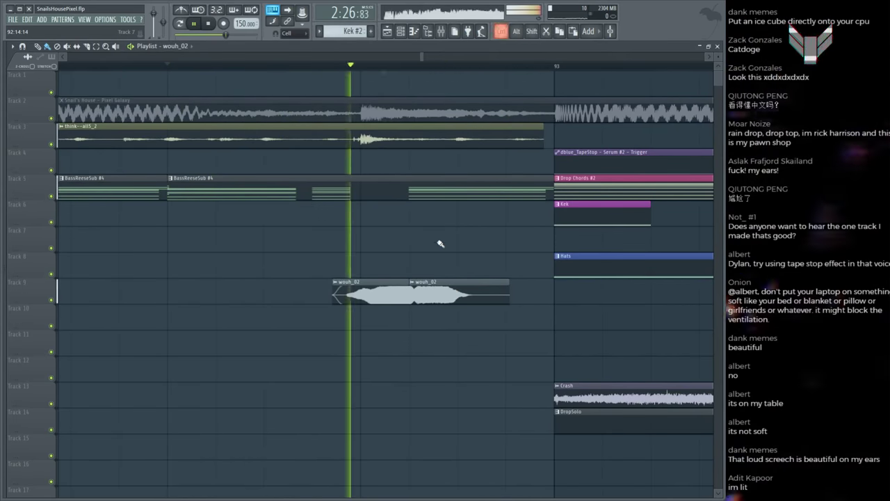
{"action": "left_click", "coordinate": [400, 111]}
{"action": "key", "text": "space"}
{"action": "key", "text": "space"}
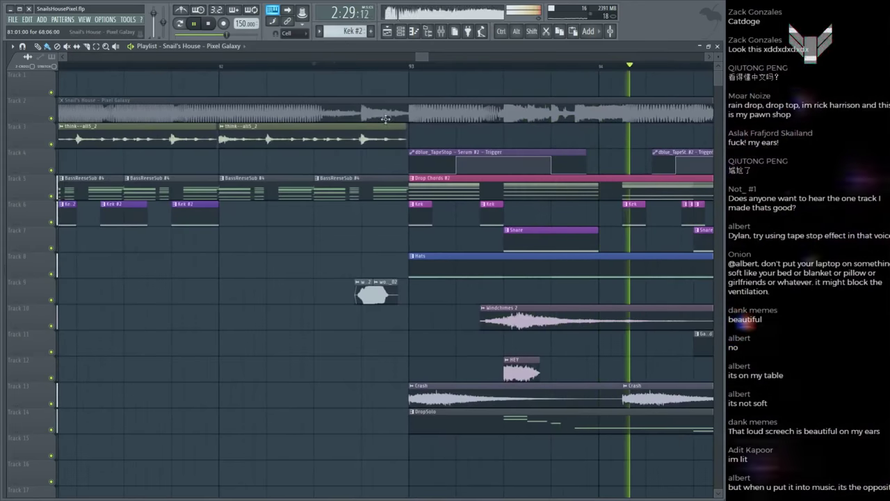
{"action": "key", "text": "space"}
{"action": "key", "text": "space"}
{"action": "key", "text": "space"}
Step: Audition samples in the Browser, collapsing the windows93net folder and previewing FLBlip
{"action": "mouse_move", "coordinate": [3, 238]}
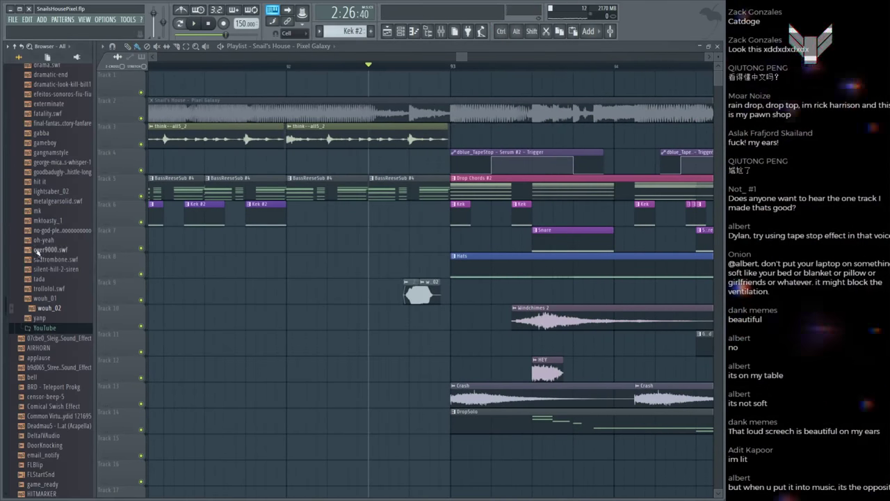
{"action": "scroll", "coordinate": [60, 289], "scroll_direction": "up", "scroll_amount": 6}
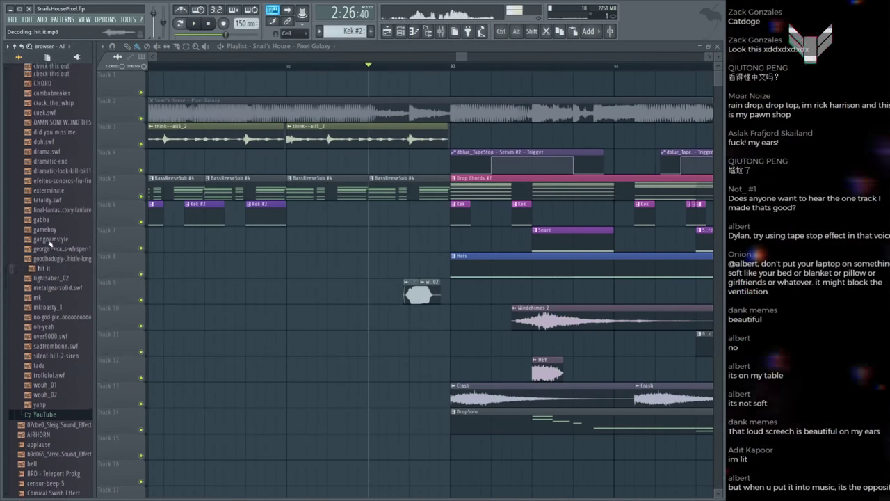
{"action": "left_click", "coordinate": [51, 240]}
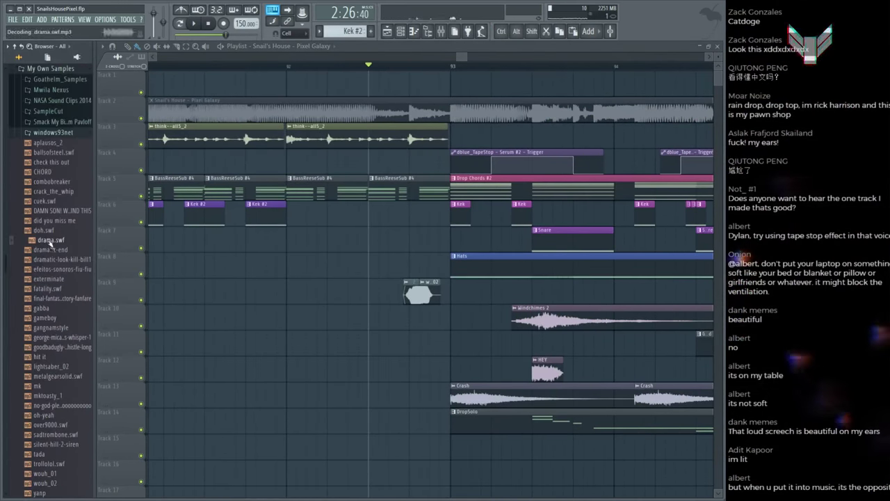
{"action": "left_click", "coordinate": [57, 181]}
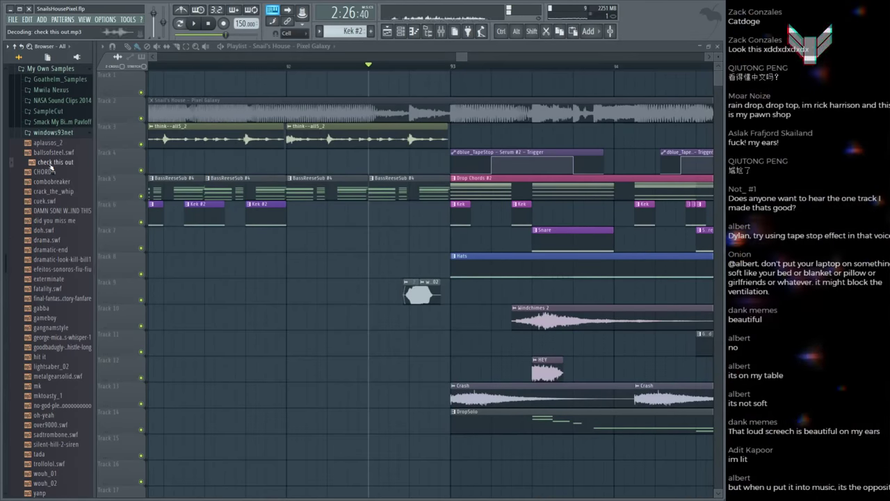
{"action": "left_click", "coordinate": [53, 132]}
{"action": "scroll", "coordinate": [53, 368], "scroll_direction": "up", "scroll_amount": 4}
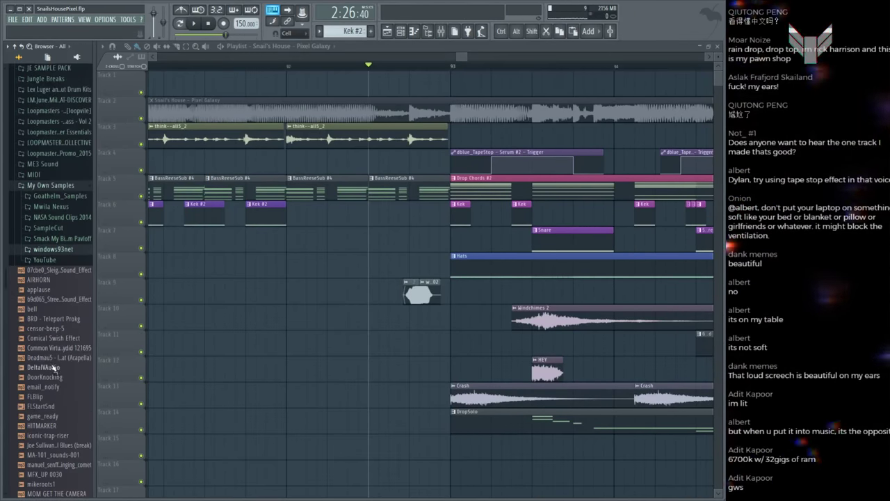
{"action": "left_click", "coordinate": [36, 396]}
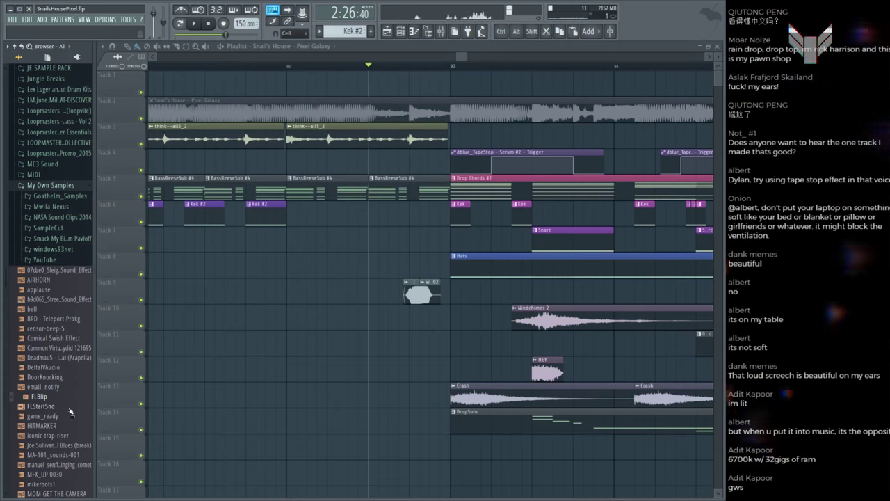
Step: Place FLStartSnd on Track 10 partway through bar 92, before the drop, and play to check
{"action": "key", "text": "alt+F8"}
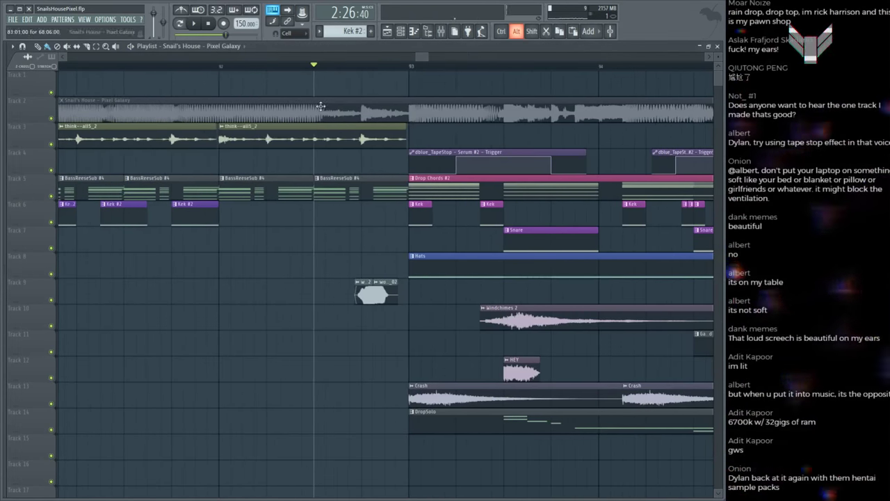
{"action": "key", "text": "space"}
{"action": "key", "text": "space"}
{"action": "key", "text": "alt+F8"}
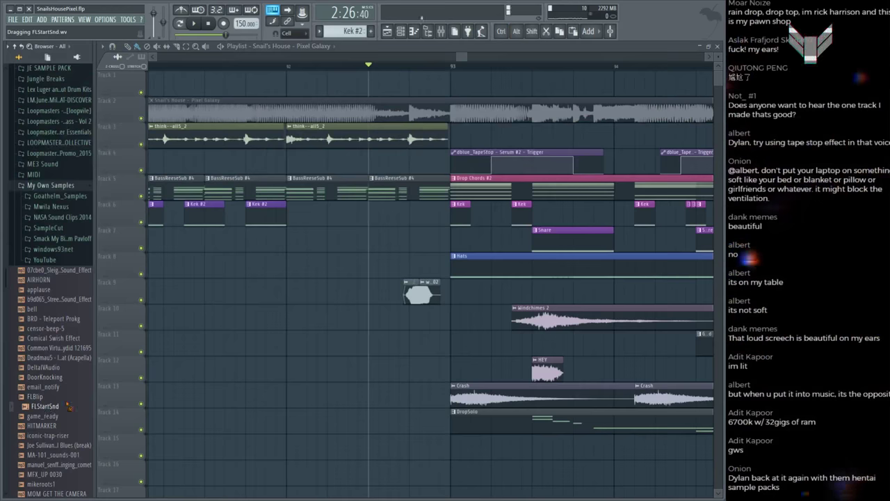
{"action": "left_click_drag", "start_coordinate": [68, 406], "coordinate": [317, 318]}
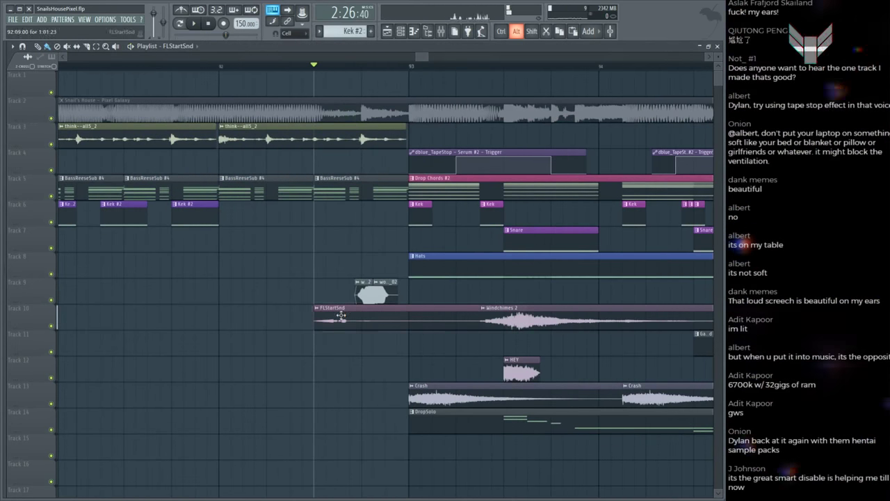
{"action": "key", "text": "space"}
{"action": "scroll", "coordinate": [358, 98], "scroll_direction": "down", "scroll_amount": 3}
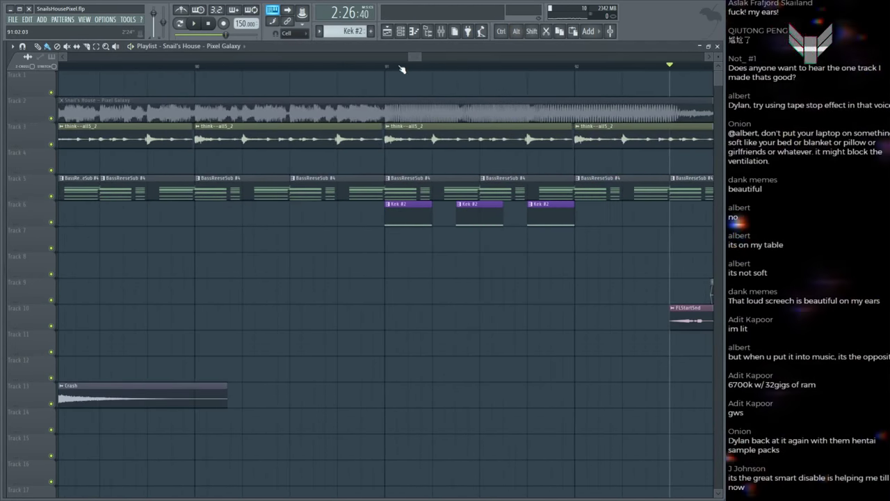
{"action": "scroll", "coordinate": [411, 209], "scroll_direction": "up", "scroll_amount": 3}
{"action": "key", "text": "space"}
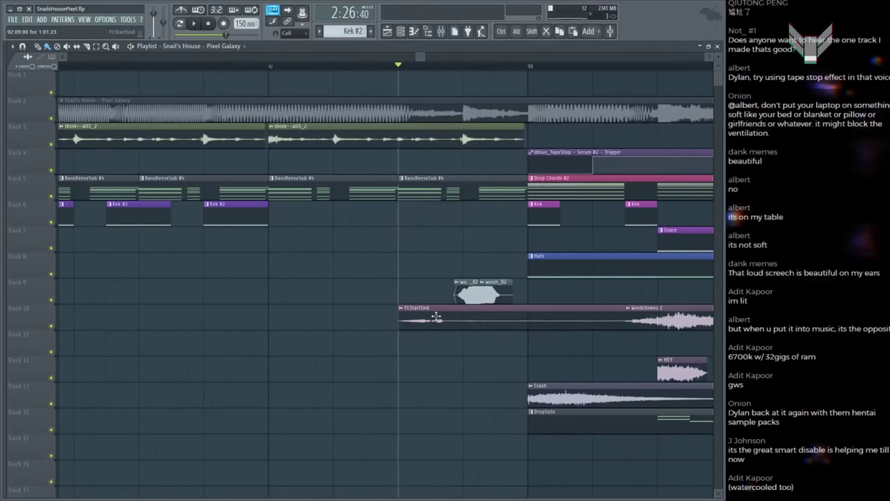
Step: Reverse the FLStartSnd clip, move it earlier on Track 10, and play the build-up
{"action": "double_click", "coordinate": [496, 320]}
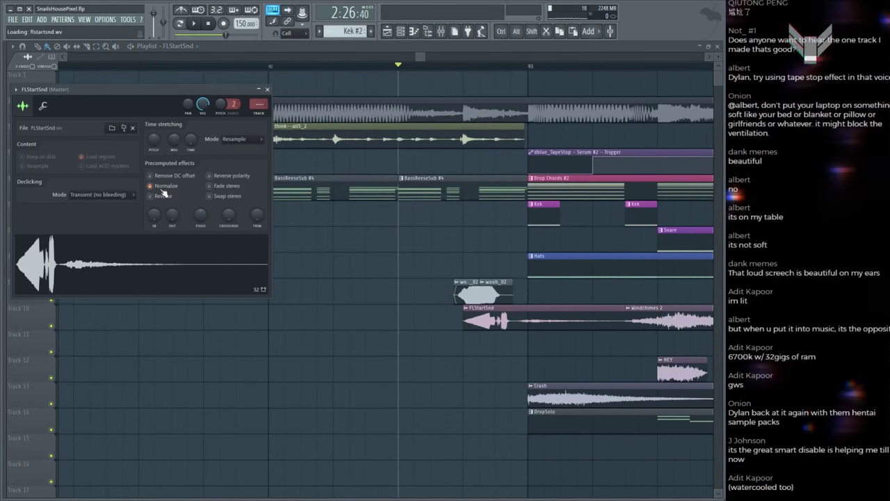
{"action": "key", "text": "space"}
{"action": "key", "text": "space"}
{"action": "left_click_drag", "start_coordinate": [510, 321], "coordinate": [472, 329]}
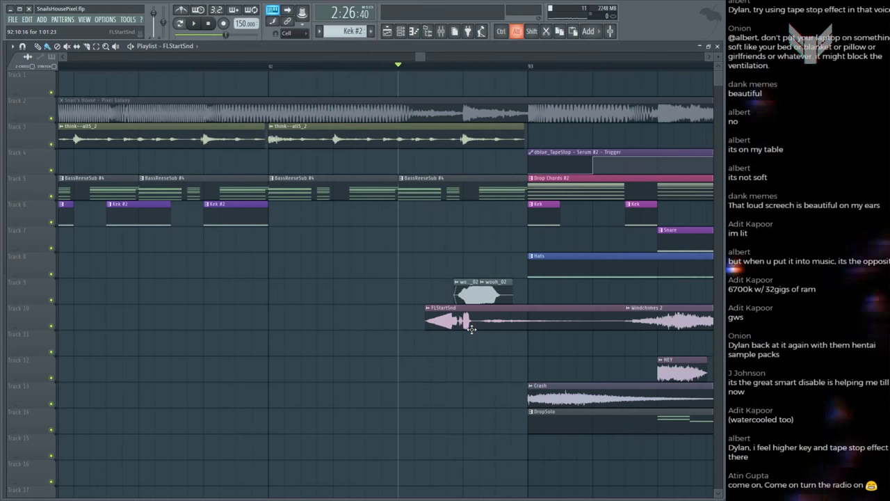
{"action": "key", "text": "space"}
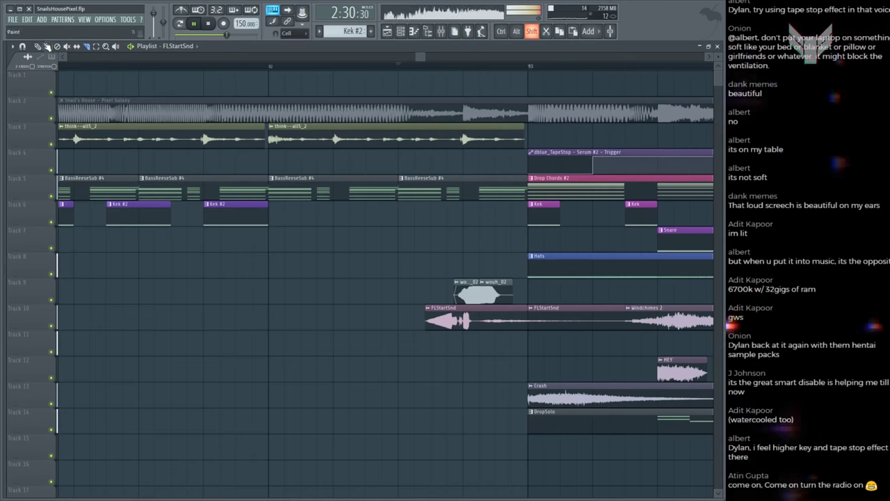
Step: Delete the extra FLStartSnd clip, replay the build-up into bar 93, and save the project
{"action": "right_click", "coordinate": [537, 318]}
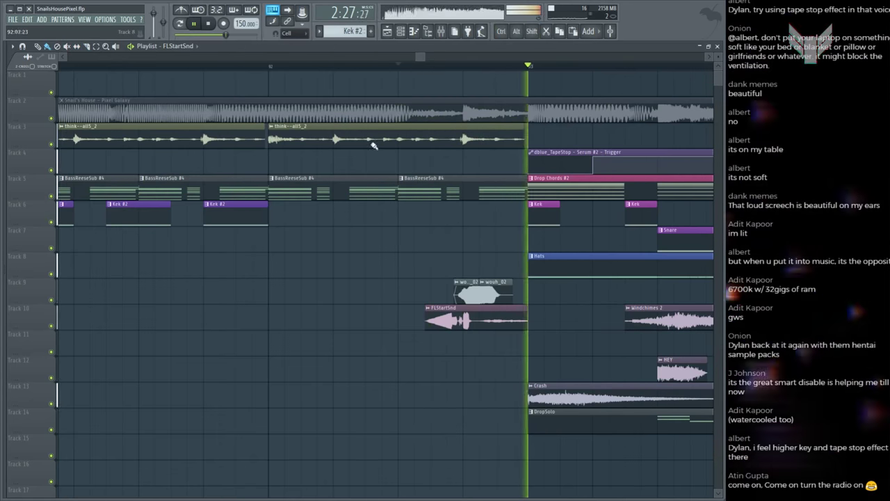
{"action": "key", "text": "space"}
{"action": "scroll", "coordinate": [272, 73], "scroll_direction": "up", "scroll_amount": 2}
{"action": "key", "text": "space"}
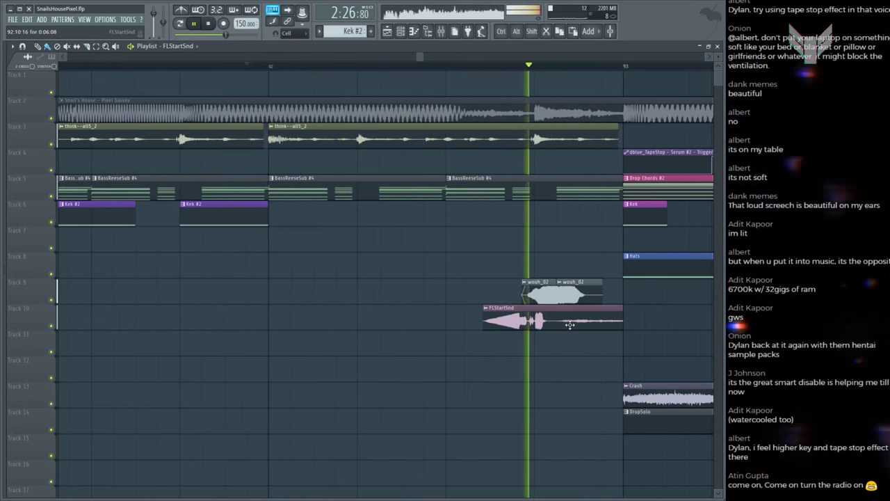
{"action": "key", "text": "space"}
{"action": "key", "text": "space"}
{"action": "key", "text": "space"}
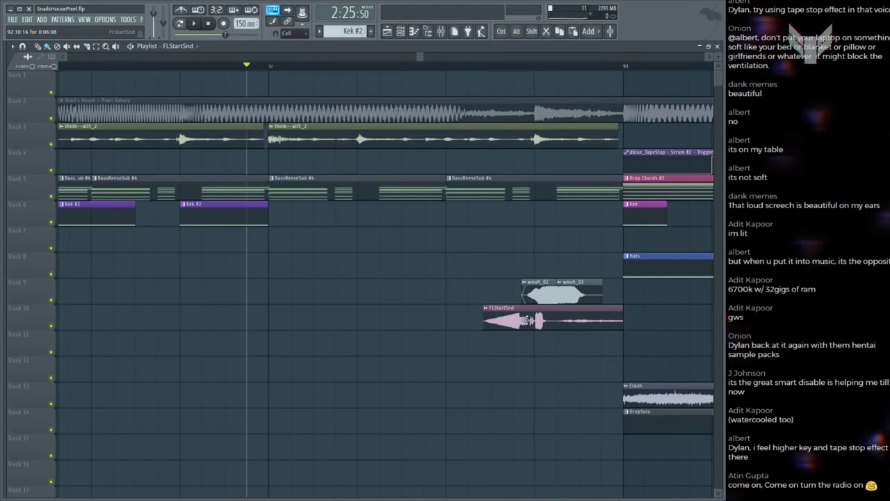
{"action": "key", "text": "space"}
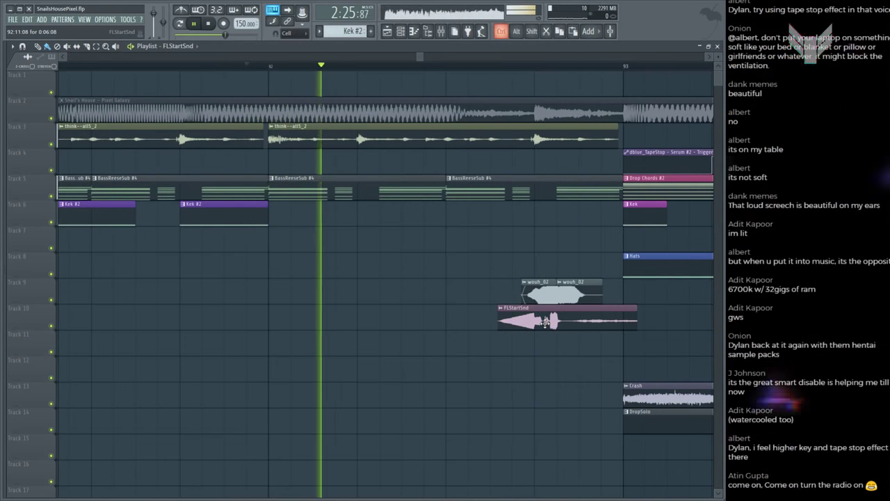
{"action": "key", "text": "space"}
{"action": "key", "text": "ctrl+s"}
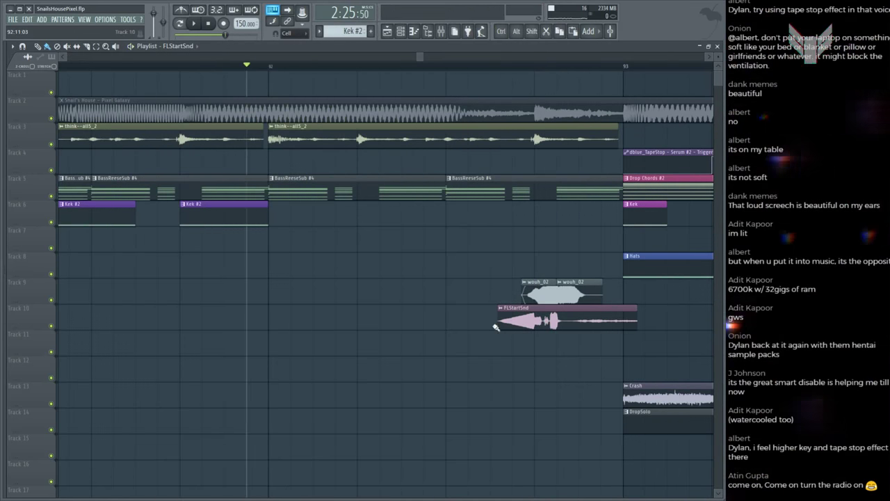
{"action": "key", "text": "space"}
{"action": "key", "text": "space"}
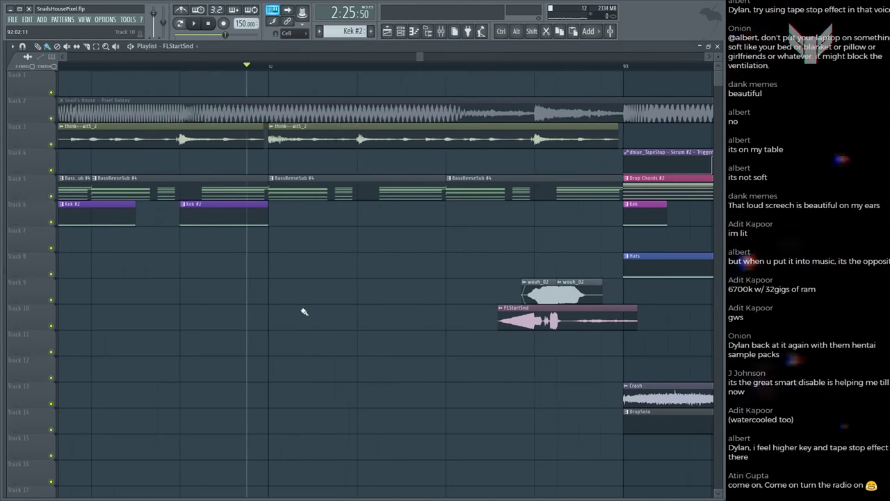
Step: Preview FLBlip and a blues break sample from the My Own Samples list
{"action": "mouse_move", "coordinate": [3, 304]}
{"action": "left_click", "coordinate": [43, 396]}
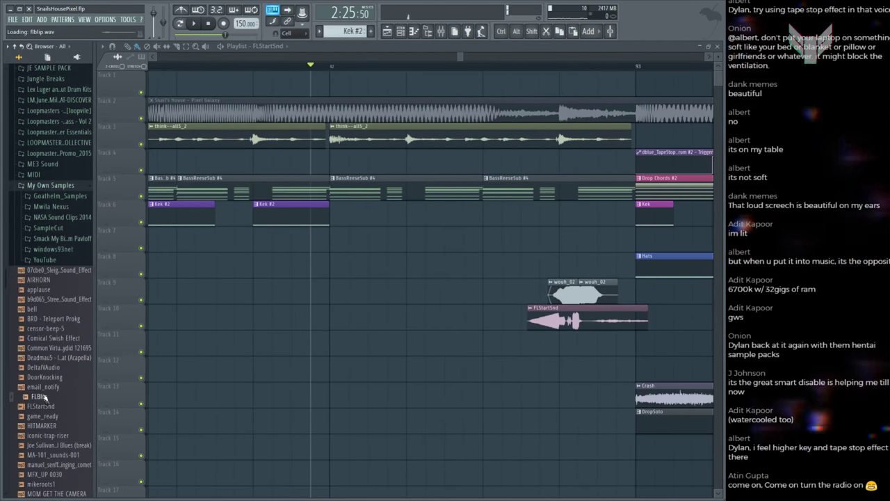
{"action": "scroll", "coordinate": [56, 428], "scroll_direction": "down", "scroll_amount": 2}
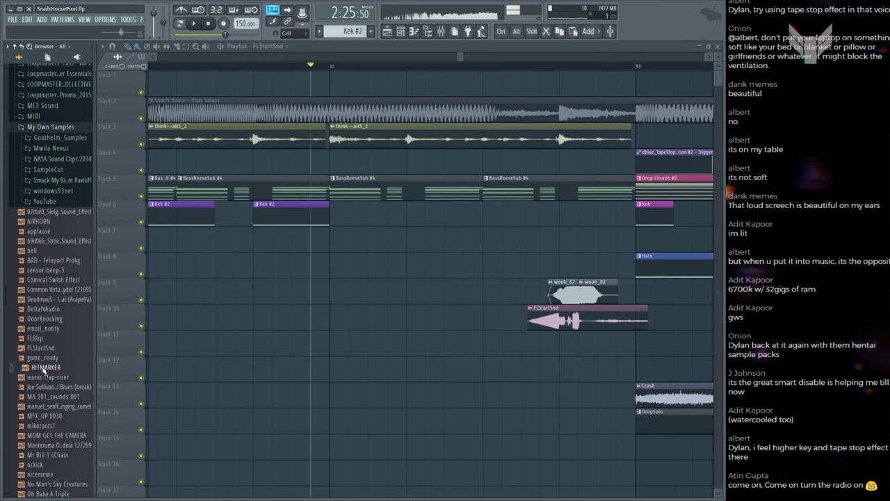
{"action": "left_click", "coordinate": [49, 386]}
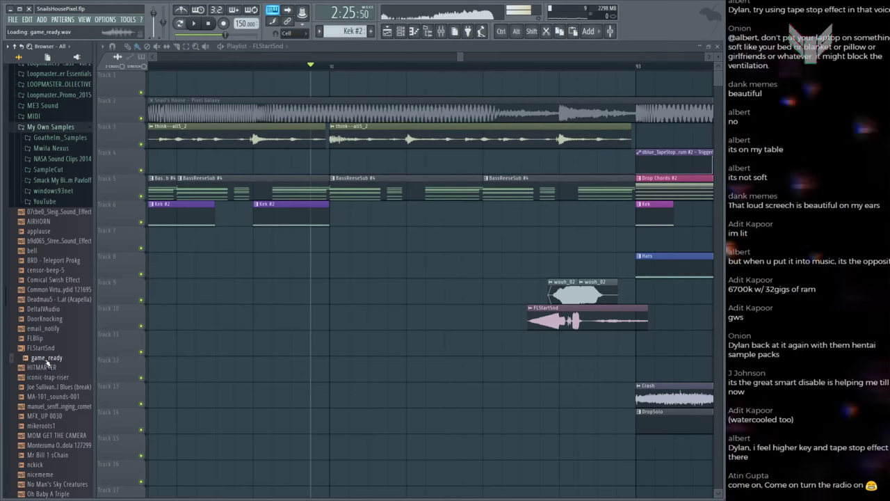
{"action": "scroll", "coordinate": [47, 363], "scroll_direction": "down", "scroll_amount": 2}
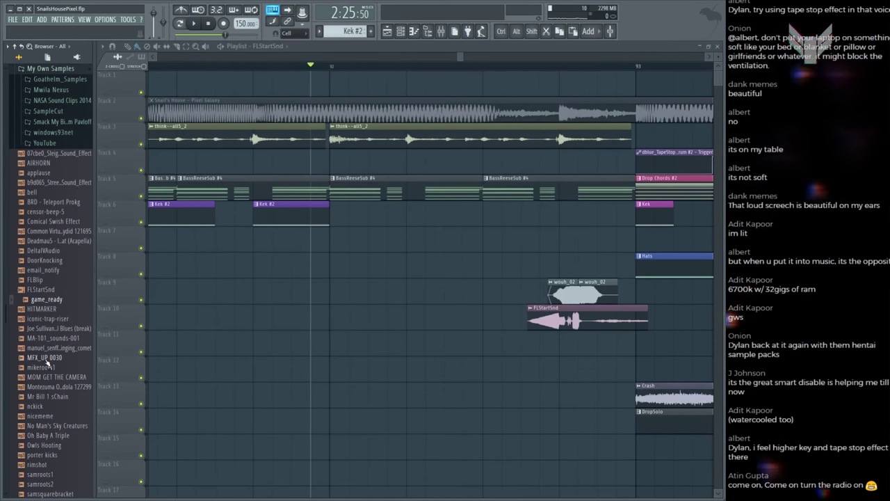
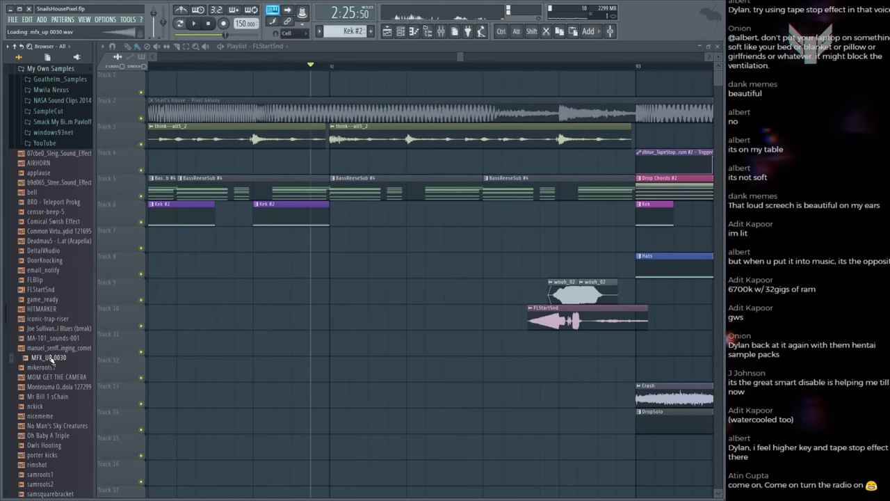
Step: Preview the nckick, nicememe, Owls Hooting, tumblr and warning clips, then collapse My Own Samples
{"action": "left_click", "coordinate": [56, 407]}
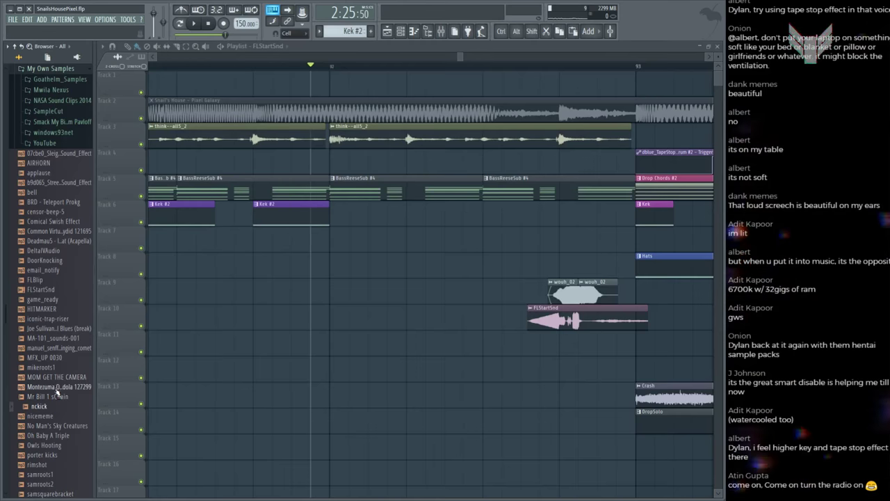
{"action": "scroll", "coordinate": [57, 394], "scroll_direction": "down", "scroll_amount": 4}
{"action": "key", "text": "Down"}
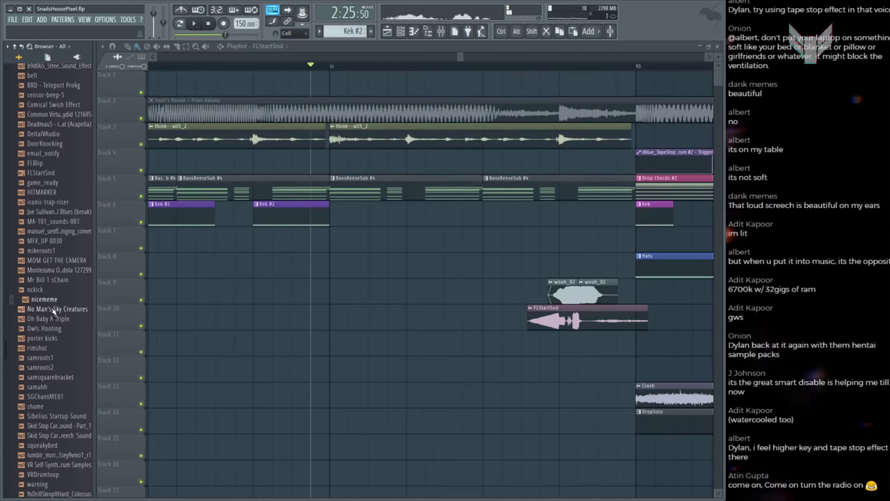
{"action": "key", "text": "Down"}
{"action": "key", "text": "Down"}
{"action": "key", "text": "Down"}
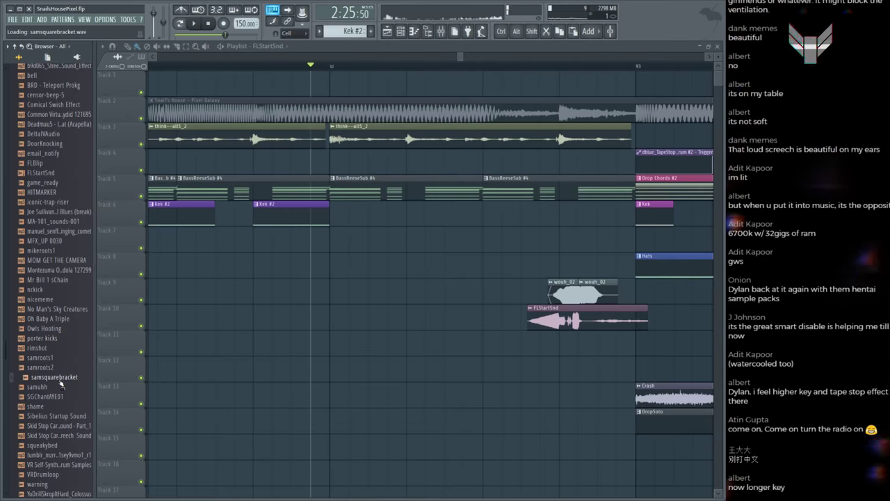
{"action": "scroll", "coordinate": [61, 385], "scroll_direction": "down", "scroll_amount": 4}
{"action": "left_click", "coordinate": [63, 338]}
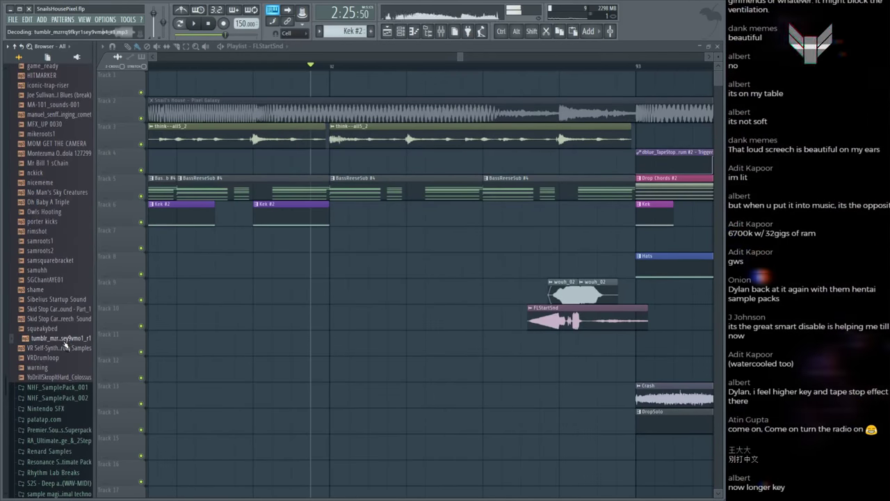
{"action": "left_click", "coordinate": [60, 358]}
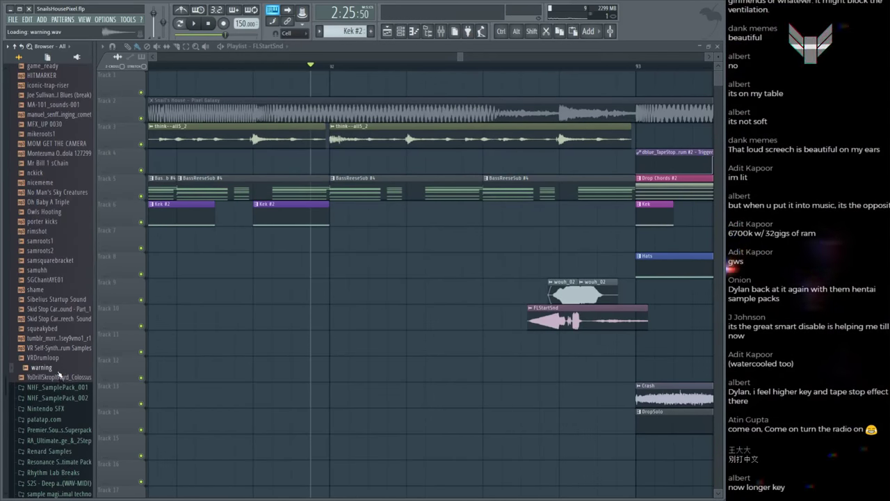
{"action": "scroll", "coordinate": [56, 355], "scroll_direction": "up", "scroll_amount": 14}
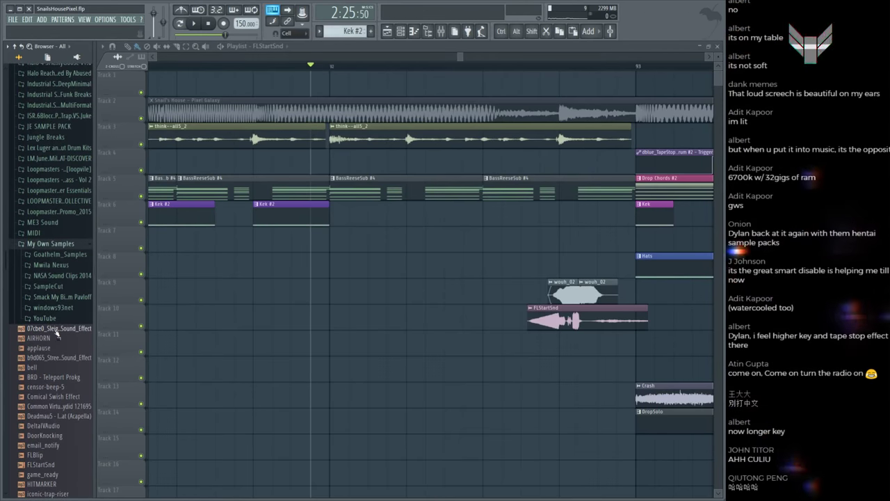
{"action": "left_click", "coordinate": [50, 244]}
{"action": "scroll", "coordinate": [55, 258], "scroll_direction": "up", "scroll_amount": 7}
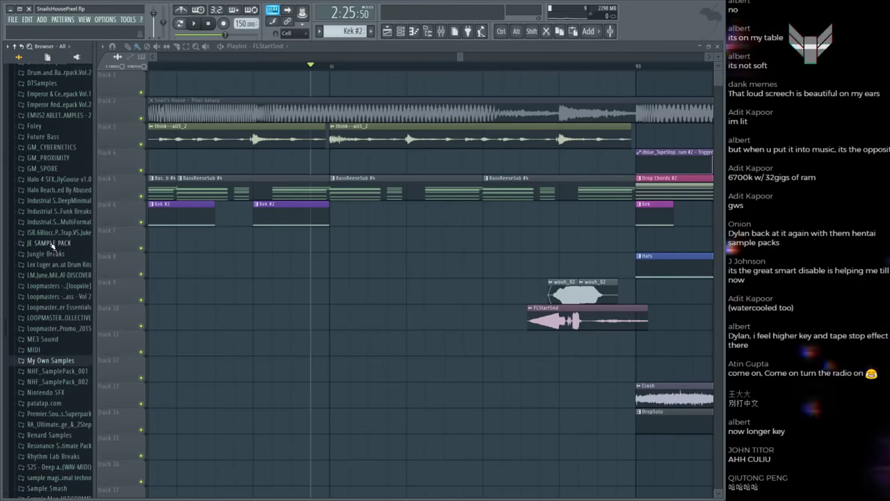
{"action": "scroll", "coordinate": [56, 262], "scroll_direction": "down", "scroll_amount": 13}
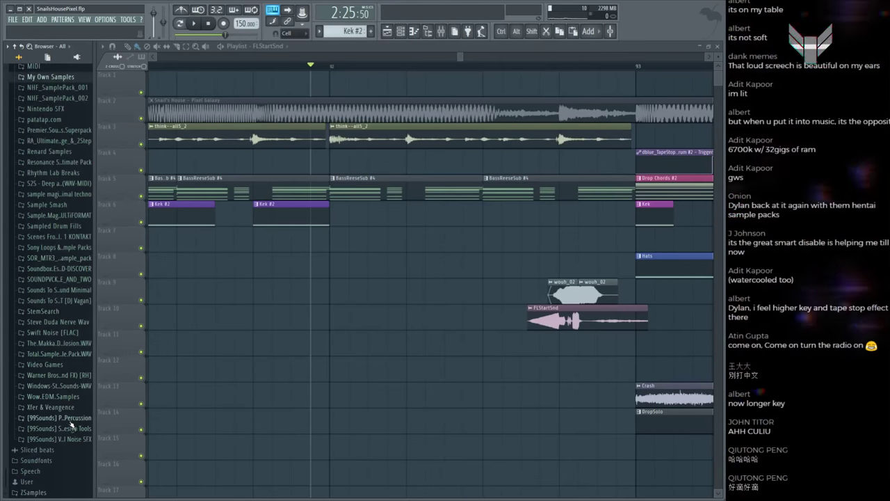
Step: Audition Straight Glove, Straight Glove (Chain) and Straight Hand hits from the 99Sounds percussion pack
{"action": "left_click", "coordinate": [69, 420]}
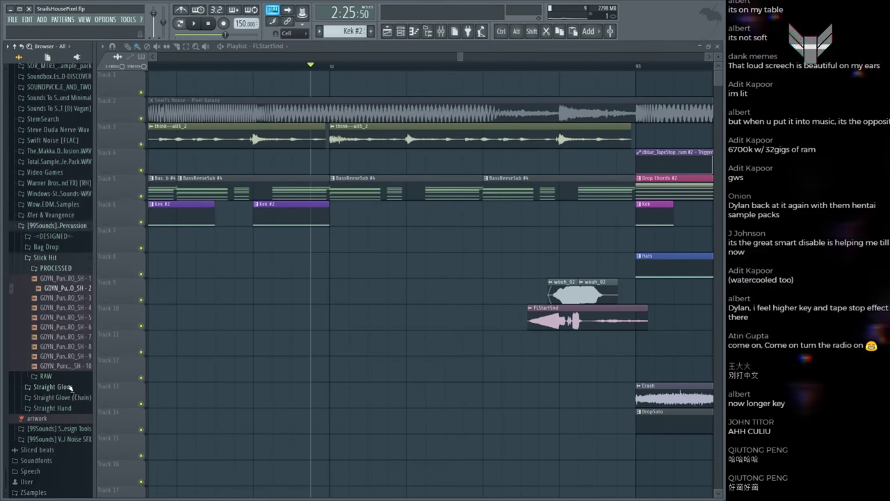
{"action": "left_click", "coordinate": [71, 386]}
{"action": "left_click", "coordinate": [69, 397]}
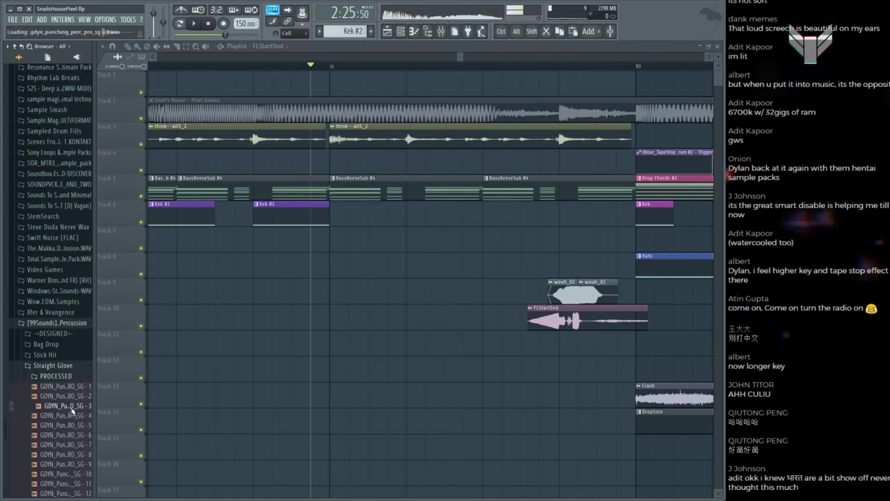
{"action": "left_click", "coordinate": [74, 400]}
{"action": "left_click", "coordinate": [69, 409]}
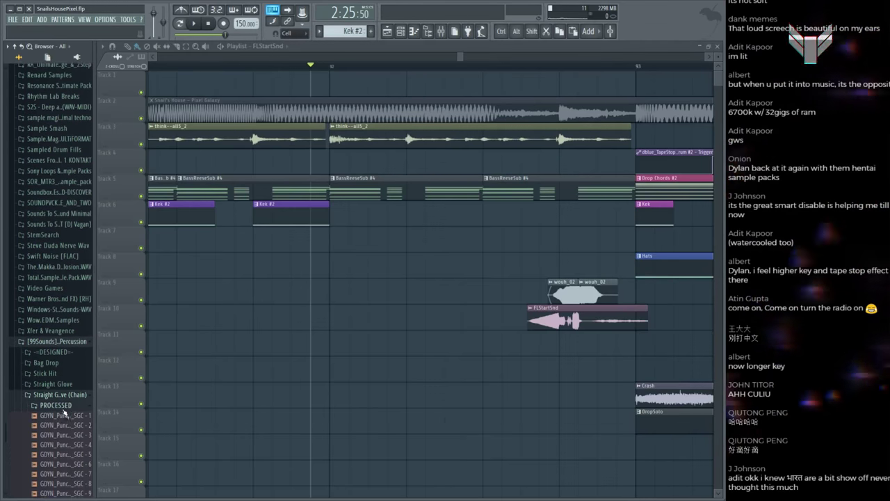
{"action": "scroll", "coordinate": [66, 410], "scroll_direction": "down", "scroll_amount": 3}
{"action": "left_click", "coordinate": [69, 359]}
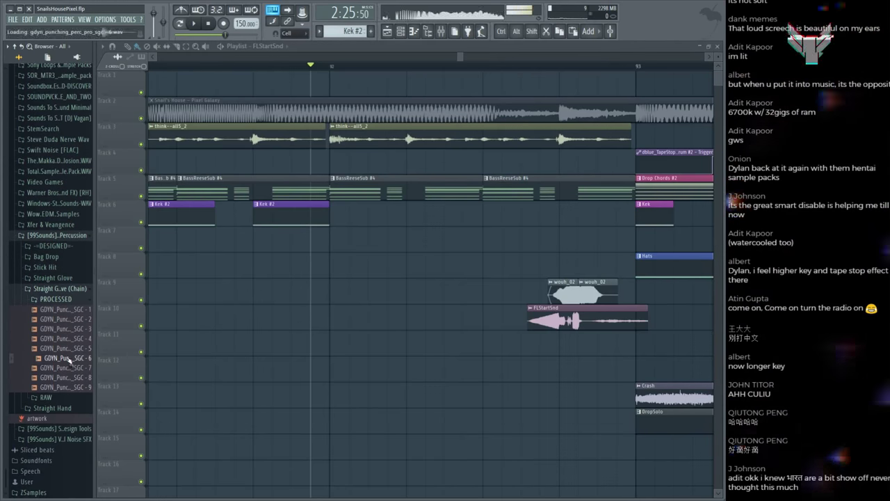
{"action": "left_click", "coordinate": [74, 408]}
{"action": "left_click", "coordinate": [70, 418]}
{"action": "scroll", "coordinate": [65, 352], "scroll_direction": "down", "scroll_amount": 3}
{"action": "left_click", "coordinate": [66, 320]}
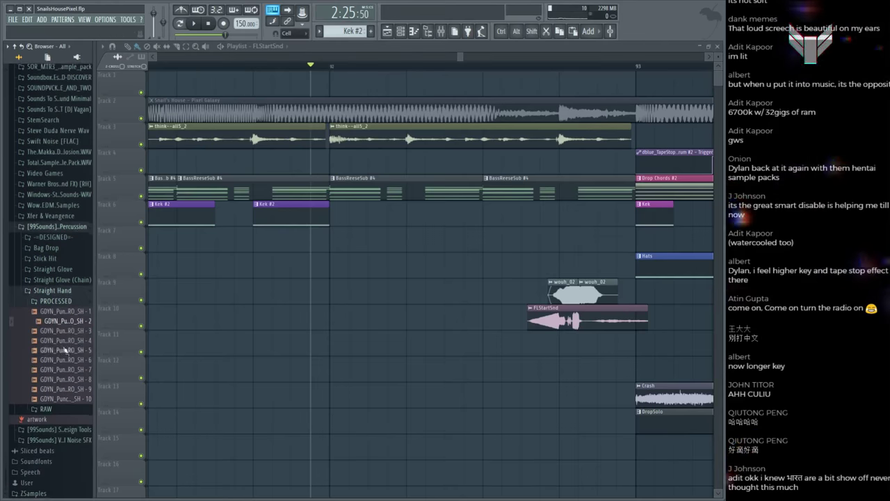
{"action": "left_click", "coordinate": [69, 409]}
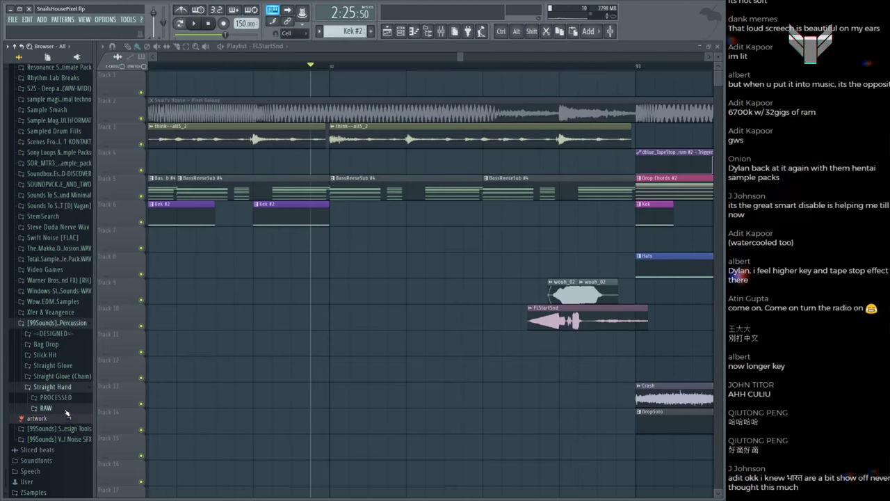
{"action": "left_click", "coordinate": [67, 410]}
{"action": "scroll", "coordinate": [67, 404], "scroll_direction": "down", "scroll_amount": 3}
{"action": "left_click", "coordinate": [67, 391]}
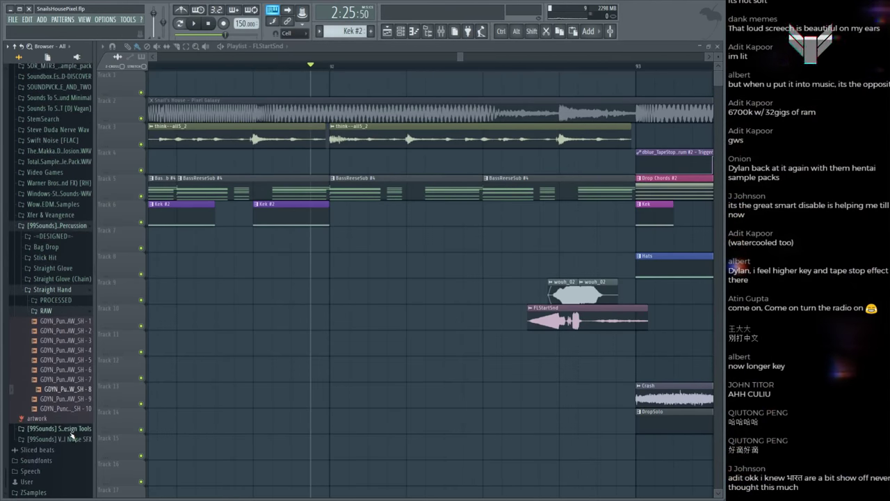
Step: Audition Twisted Hits, Textures, Loops and Bits & Pieces samples from the 99Sounds design tools pack
{"action": "left_click", "coordinate": [69, 429]}
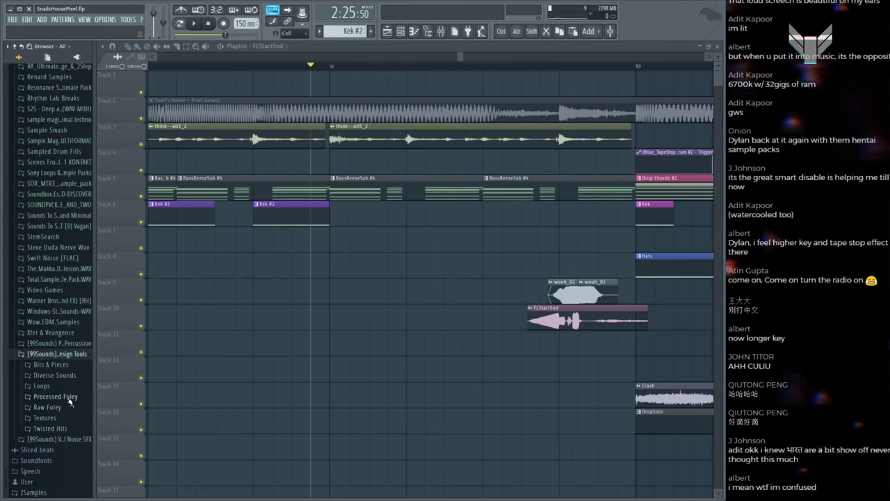
{"action": "left_click", "coordinate": [50, 428]}
{"action": "scroll", "coordinate": [69, 389], "scroll_direction": "down", "scroll_amount": 5}
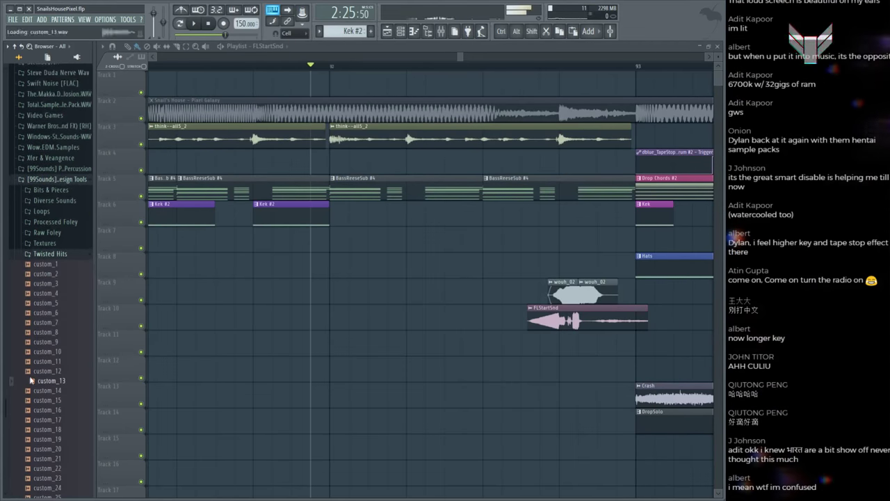
{"action": "left_click", "coordinate": [49, 293]}
{"action": "left_click", "coordinate": [44, 243]}
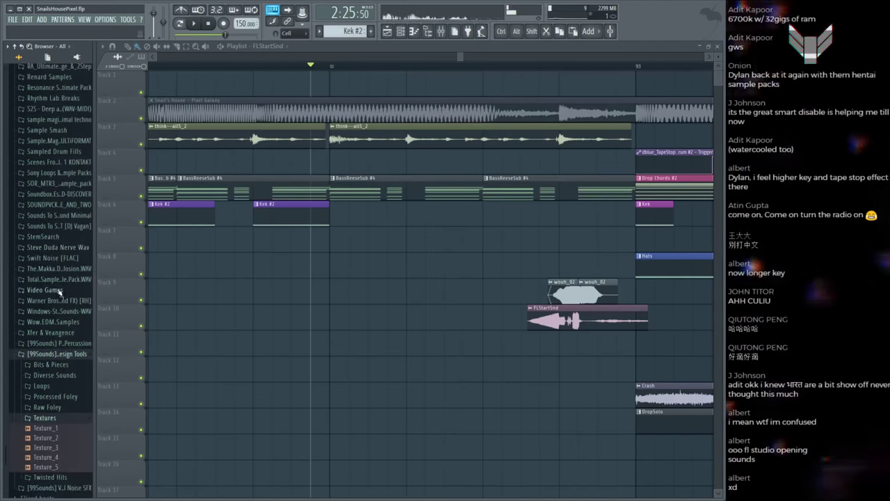
{"action": "left_click", "coordinate": [63, 386]}
{"action": "left_click", "coordinate": [62, 366]}
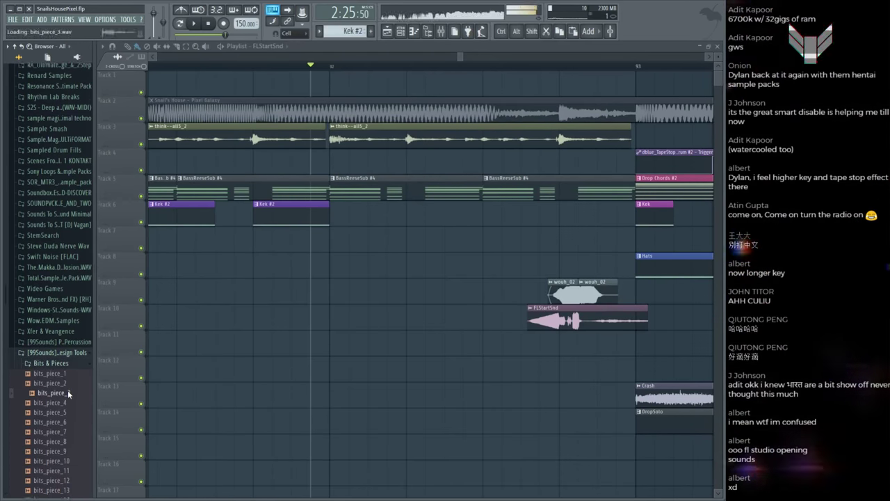
{"action": "scroll", "coordinate": [68, 390], "scroll_direction": "down", "scroll_amount": 10}
{"action": "left_click", "coordinate": [64, 355]}
{"action": "scroll", "coordinate": [64, 352], "scroll_direction": "down", "scroll_amount": 8}
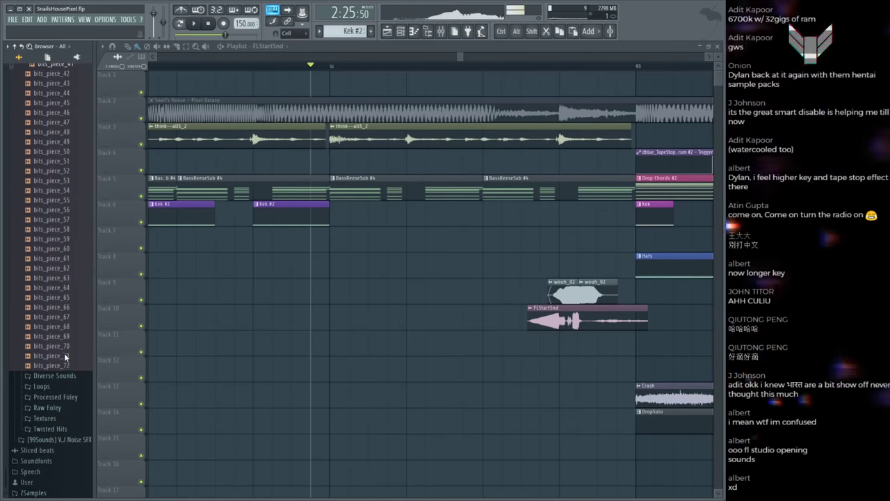
{"action": "scroll", "coordinate": [82, 449], "scroll_direction": "up", "scroll_amount": 15}
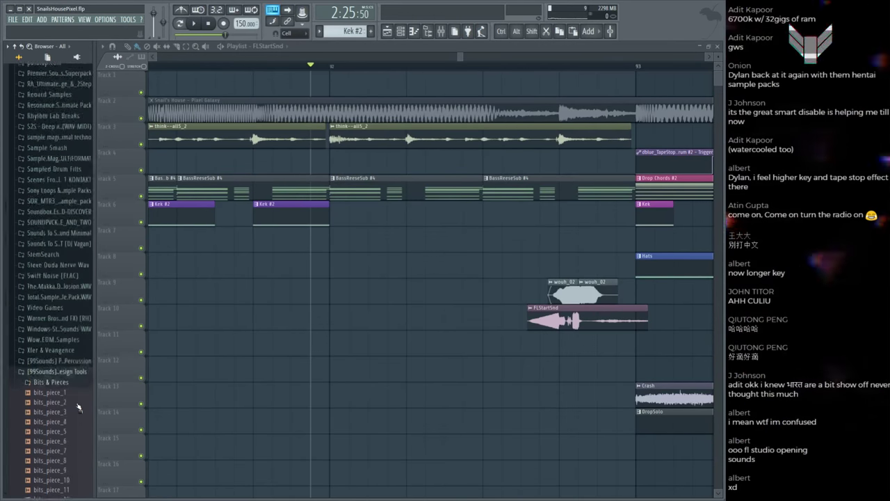
{"action": "scroll", "coordinate": [78, 407], "scroll_direction": "down", "scroll_amount": 5}
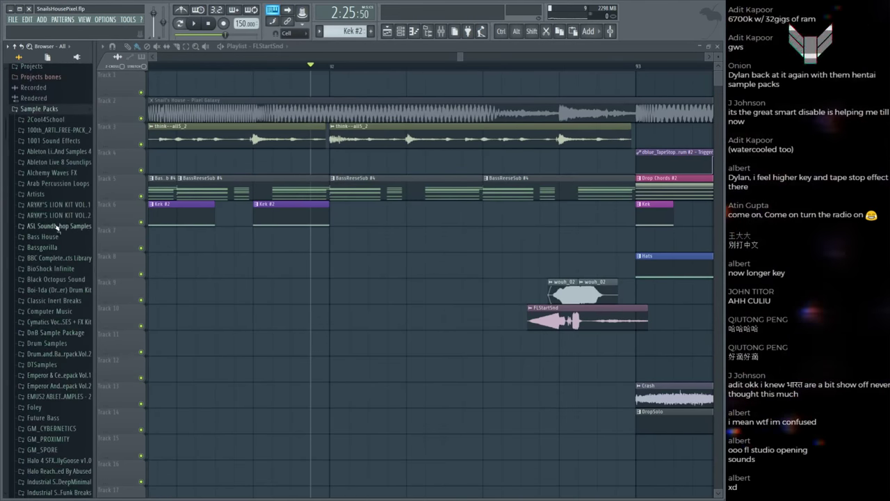
Step: Browse Artists > Tekvision and preview TKVSN SP2 - Snare 4
{"action": "left_click", "coordinate": [47, 195]}
{"action": "scroll", "coordinate": [65, 362], "scroll_direction": "down", "scroll_amount": 10}
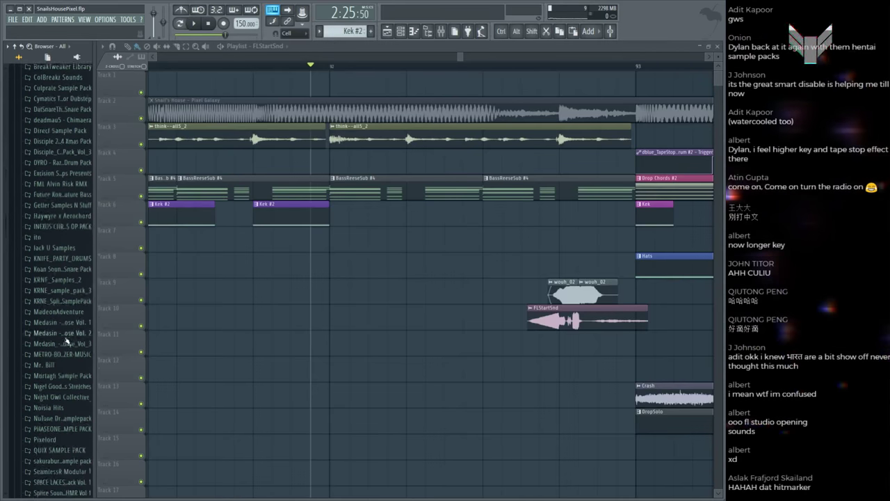
{"action": "scroll", "coordinate": [64, 365], "scroll_direction": "up", "scroll_amount": 5}
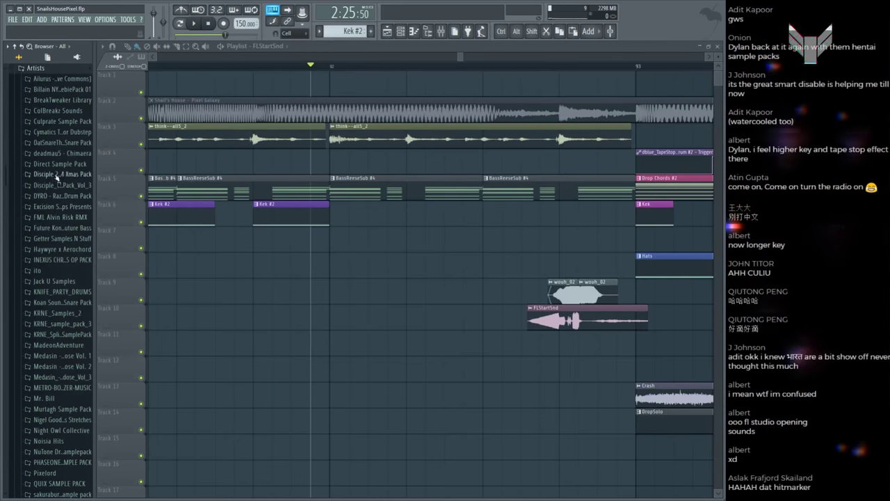
{"action": "scroll", "coordinate": [60, 207], "scroll_direction": "down", "scroll_amount": 5}
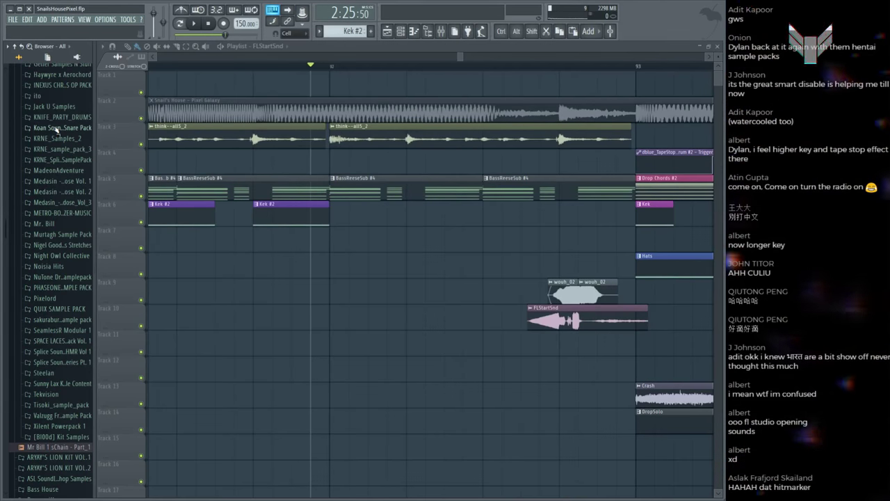
{"action": "scroll", "coordinate": [59, 334], "scroll_direction": "down", "scroll_amount": 2}
{"action": "left_click", "coordinate": [61, 336]}
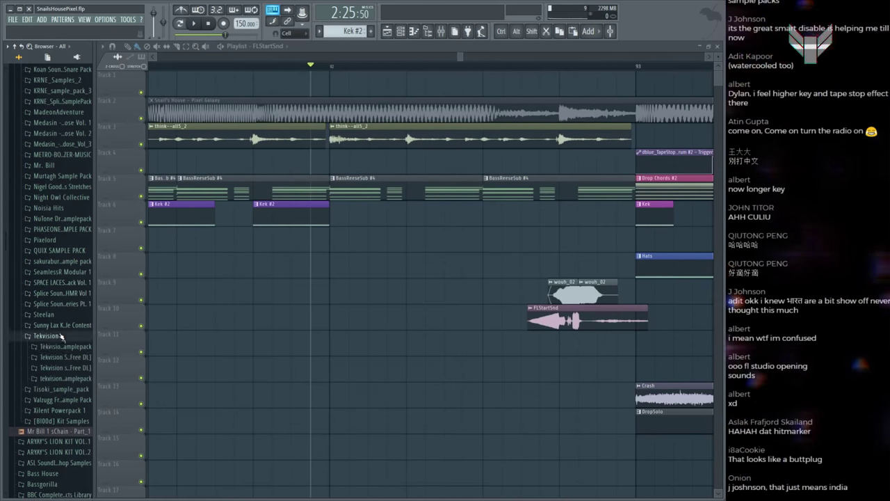
{"action": "left_click", "coordinate": [63, 357]}
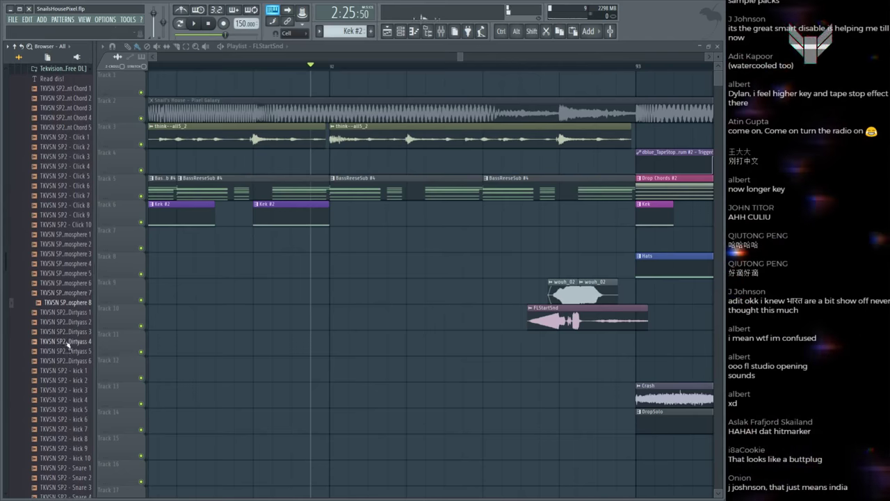
{"action": "scroll", "coordinate": [68, 343], "scroll_direction": "down", "scroll_amount": 6}
{"action": "left_click", "coordinate": [70, 322]}
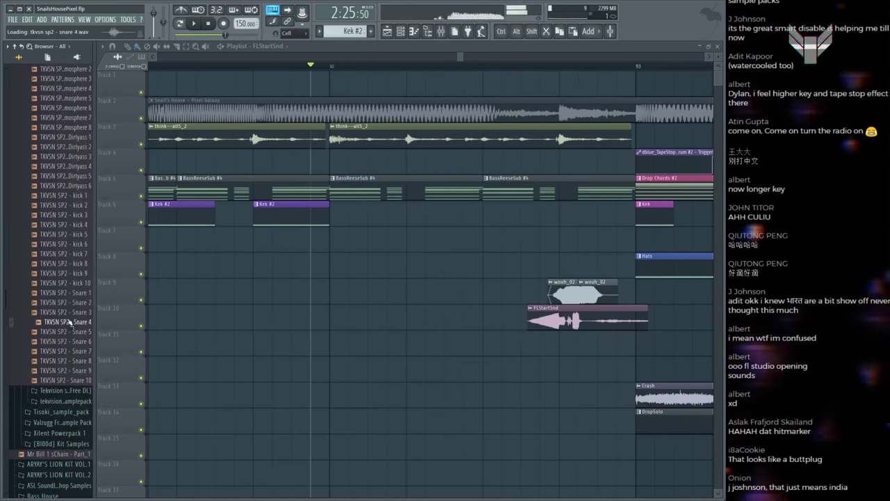
Step: Place TKVSN SP2 - Snare 4 on Track 10 in place of FLStartSnd, then preview Snare 2
{"action": "key", "text": "Up"}
{"action": "key", "text": "Up"}
{"action": "left_click_drag", "start_coordinate": [77, 322], "coordinate": [516, 329]}
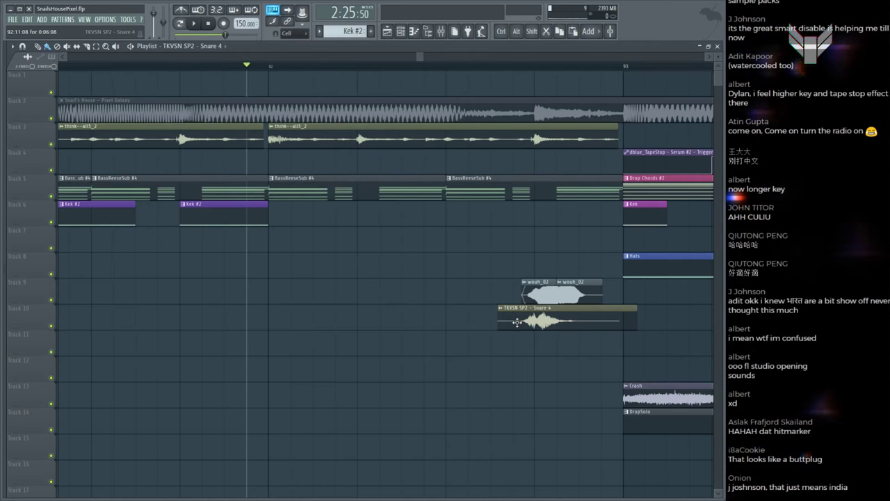
{"action": "mouse_move", "coordinate": [4, 306]}
{"action": "left_click", "coordinate": [46, 305]}
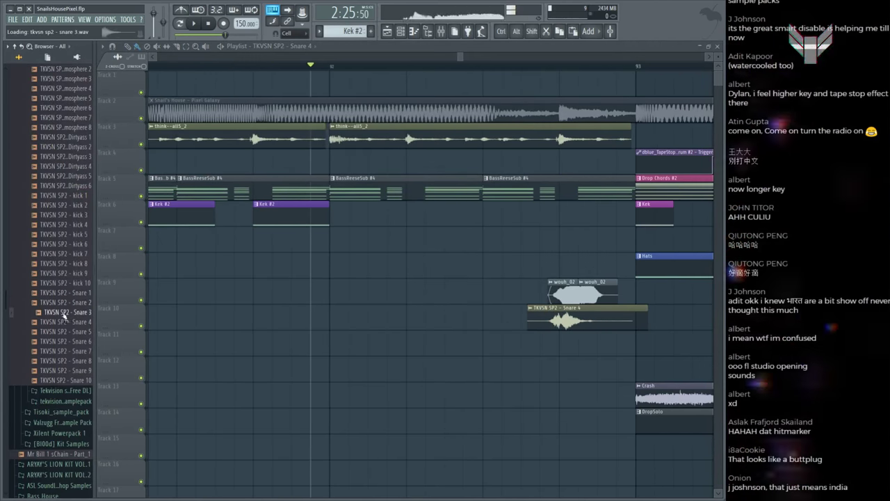
Step: Put TKVSN SP2 - Snare 3 on Track 10, nudge it slightly later, and play the drop
{"action": "left_click_drag", "start_coordinate": [62, 312], "coordinate": [433, 351]}
{"action": "left_click_drag", "start_coordinate": [543, 327], "coordinate": [567, 320]}
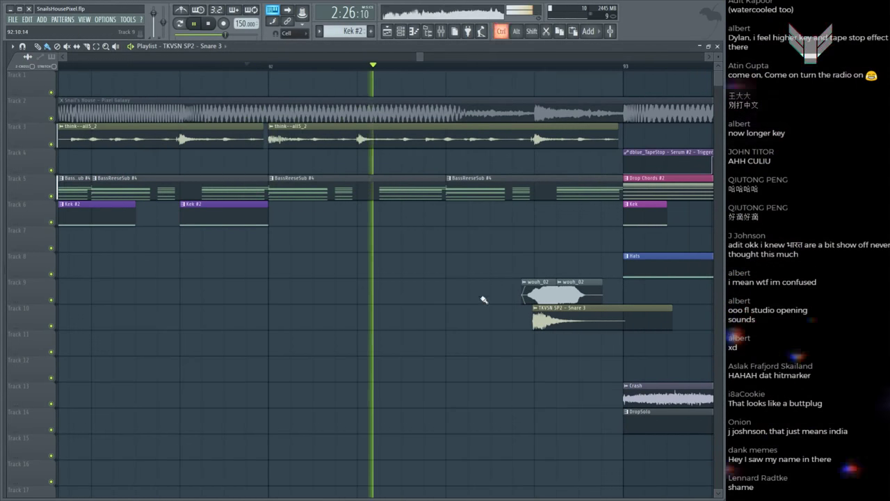
{"action": "key", "text": "space"}
{"action": "scroll", "coordinate": [491, 119], "scroll_direction": "down", "scroll_amount": 2}
{"action": "key", "text": "space"}
{"action": "key", "text": "space"}
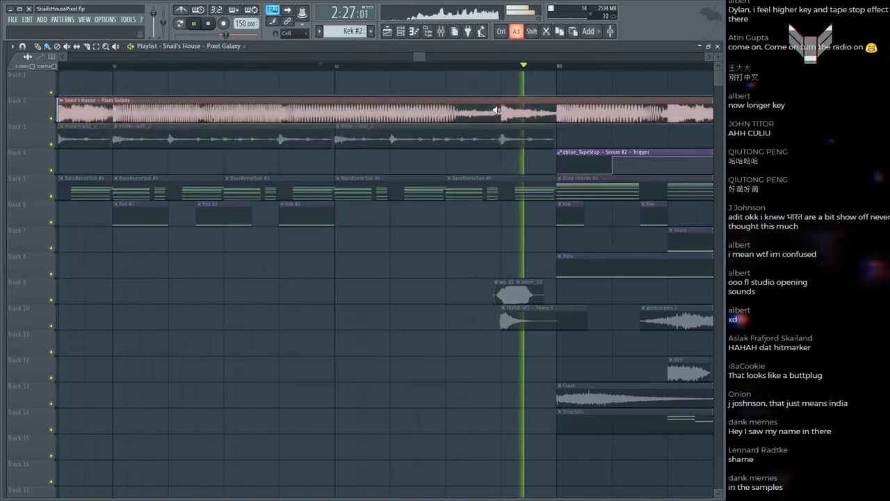
{"action": "mouse_move", "coordinate": [29, 331]}
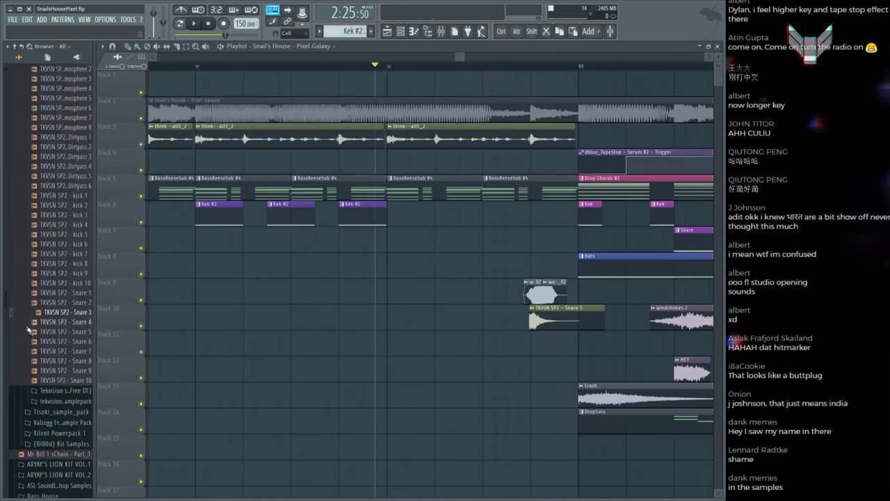
Step: Try tek's mex 19 from the Tekvision snares folder on Track 10 under the whoosh
{"action": "left_click", "coordinate": [69, 352]}
{"action": "left_click", "coordinate": [70, 391]}
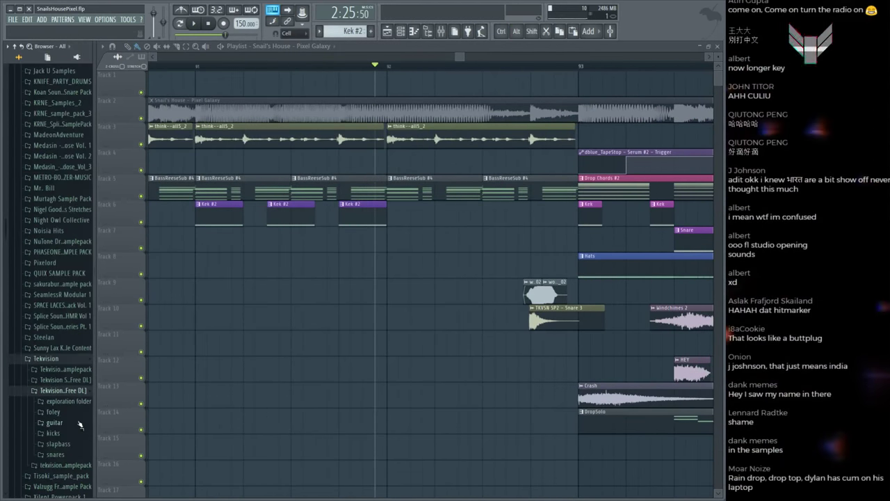
{"action": "left_click", "coordinate": [56, 454]}
{"action": "left_click", "coordinate": [67, 346]}
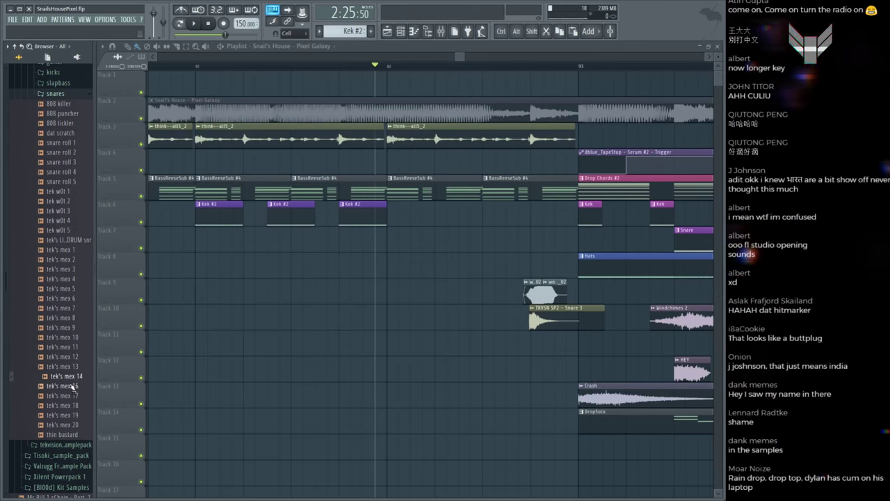
{"action": "left_click_drag", "start_coordinate": [81, 415], "coordinate": [479, 357]}
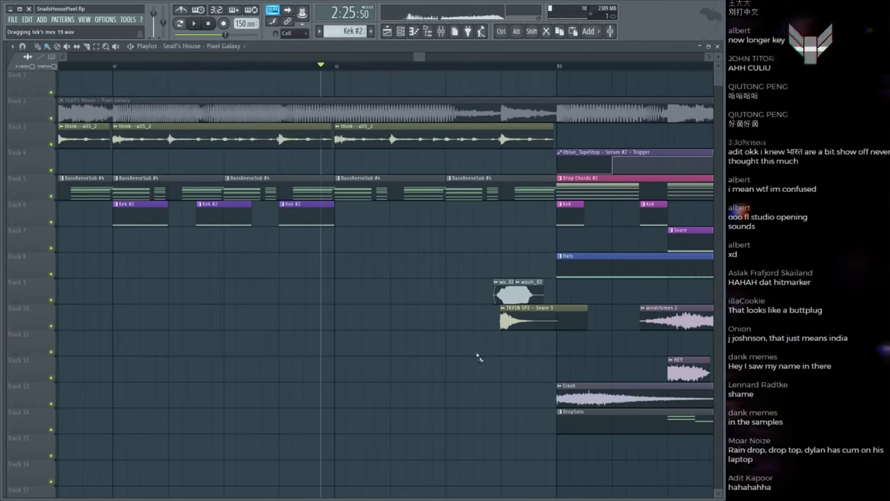
{"action": "left_click_drag", "start_coordinate": [510, 316], "coordinate": [509, 317]}
{"action": "key", "text": "space"}
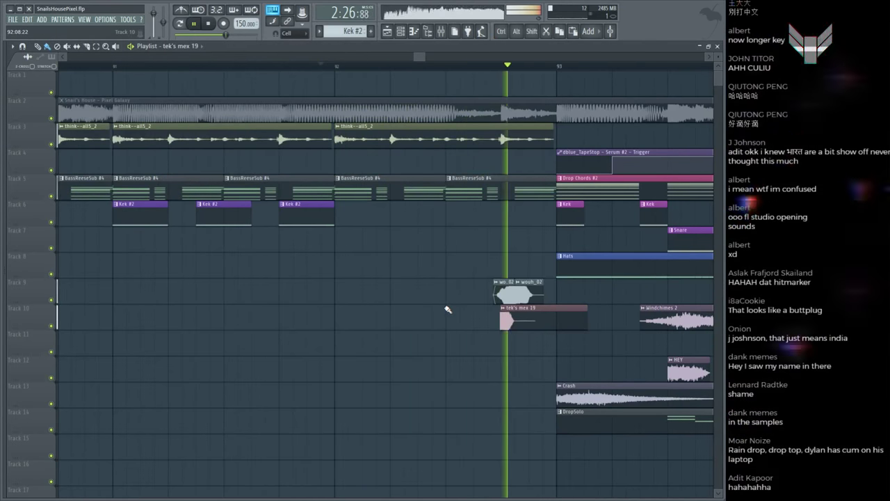
{"action": "key", "text": "space"}
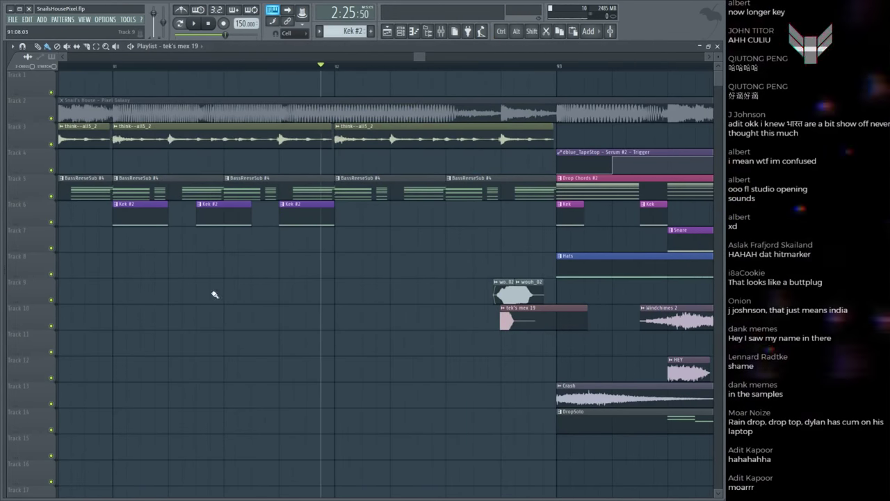
Step: Replace the Track 10 snare with tek's mex 9 and audition it
{"action": "mouse_move", "coordinate": [3, 323]}
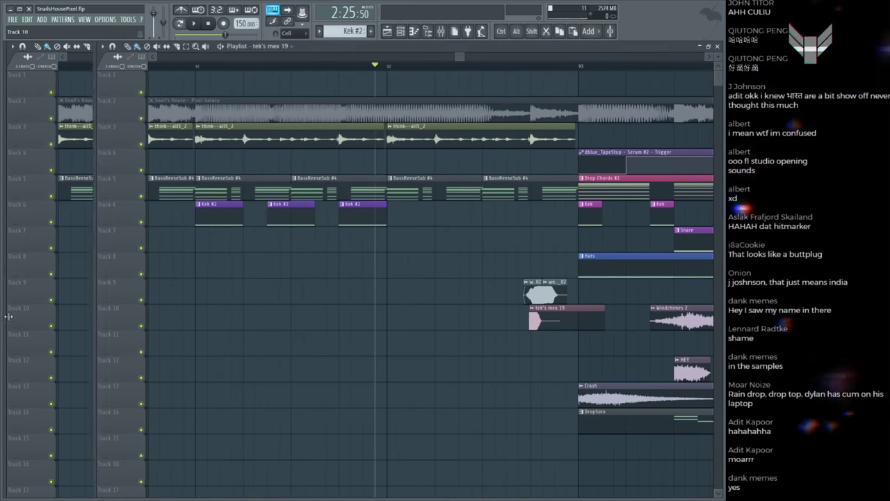
{"action": "scroll", "coordinate": [41, 313], "scroll_direction": "down", "scroll_amount": 2}
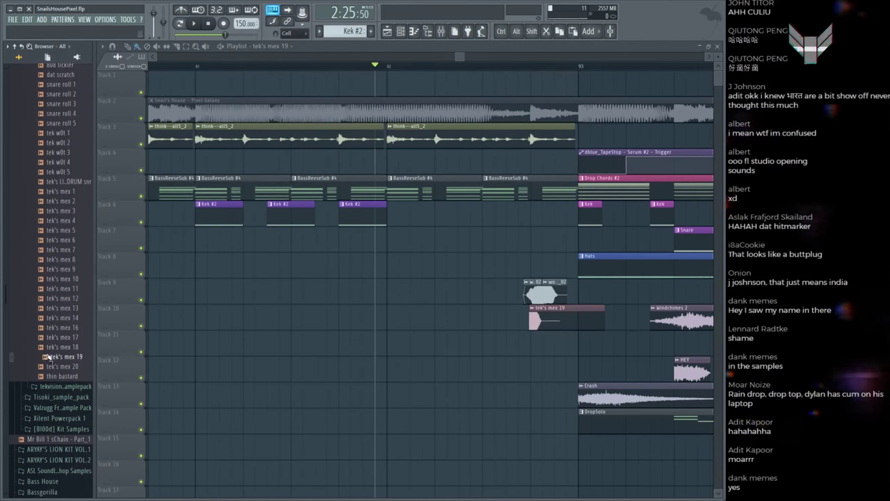
{"action": "left_click", "coordinate": [63, 327]}
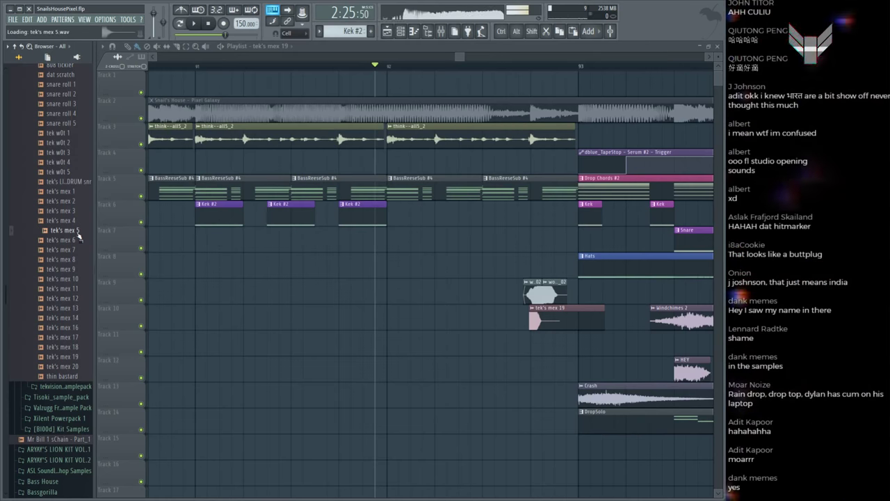
{"action": "left_click", "coordinate": [78, 182]}
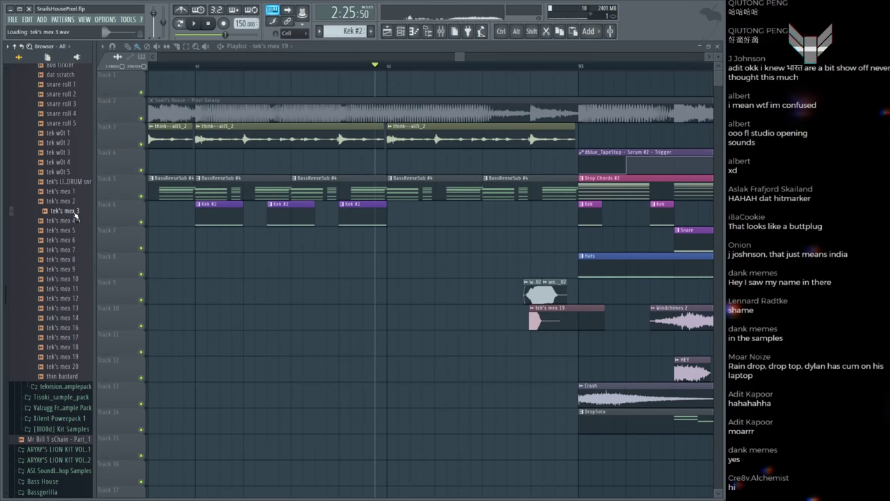
{"action": "left_click", "coordinate": [70, 240]}
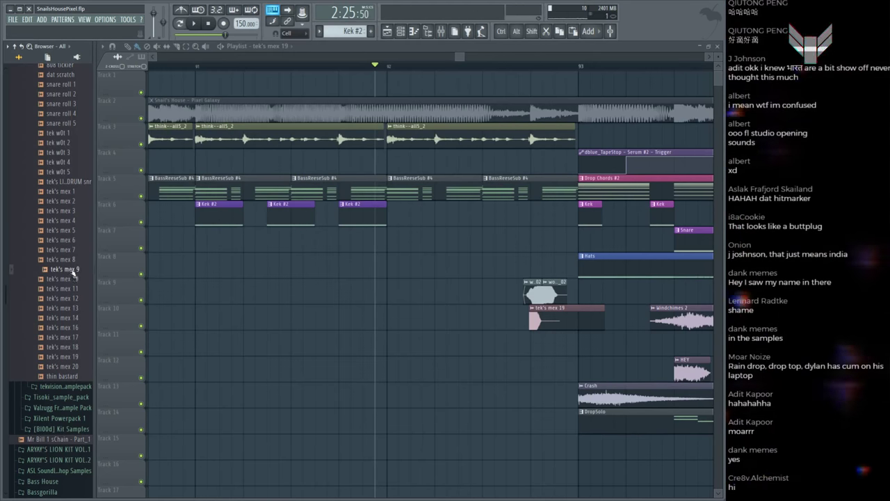
{"action": "left_click_drag", "start_coordinate": [73, 272], "coordinate": [467, 344]}
{"action": "key", "text": "space"}
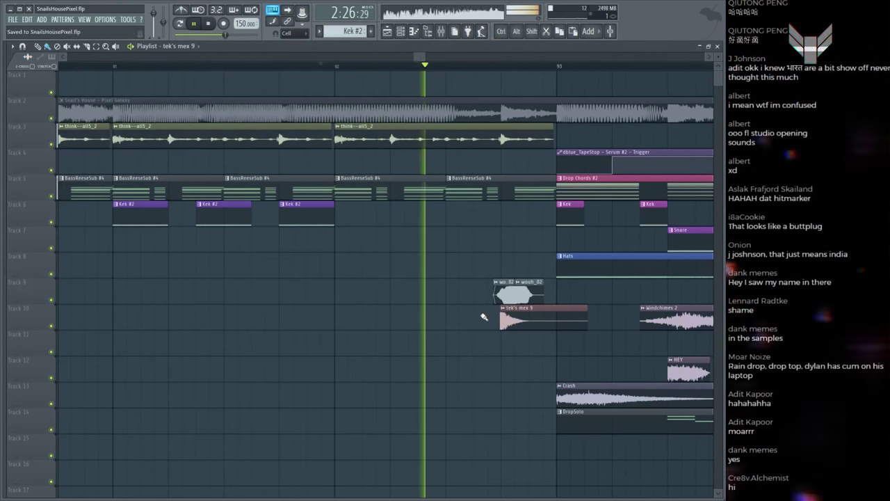
{"action": "key", "text": "space"}
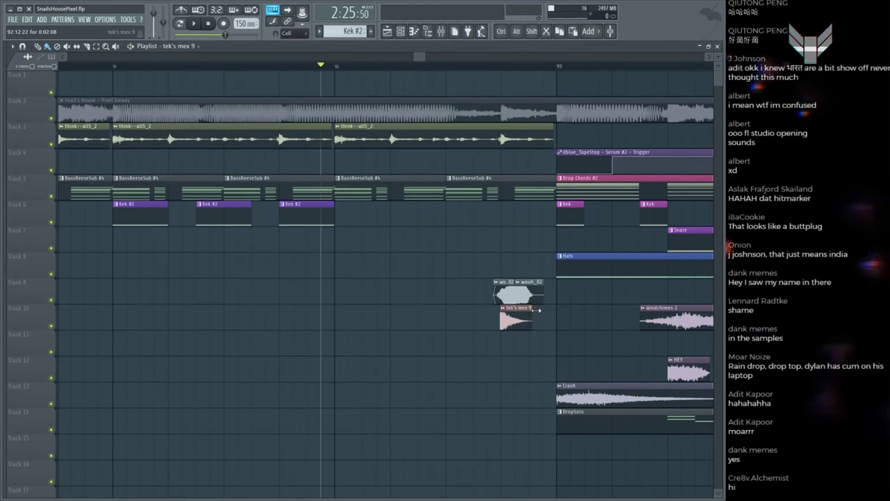
Step: Swap in teksnare 11 from the other Tekvision pack and open its channel settings
{"action": "mouse_move", "coordinate": [6, 325]}
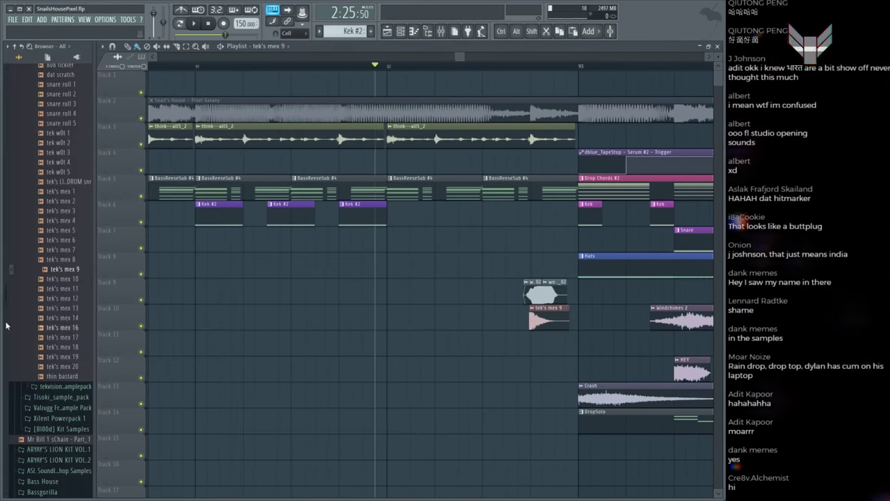
{"action": "left_click", "coordinate": [61, 388]}
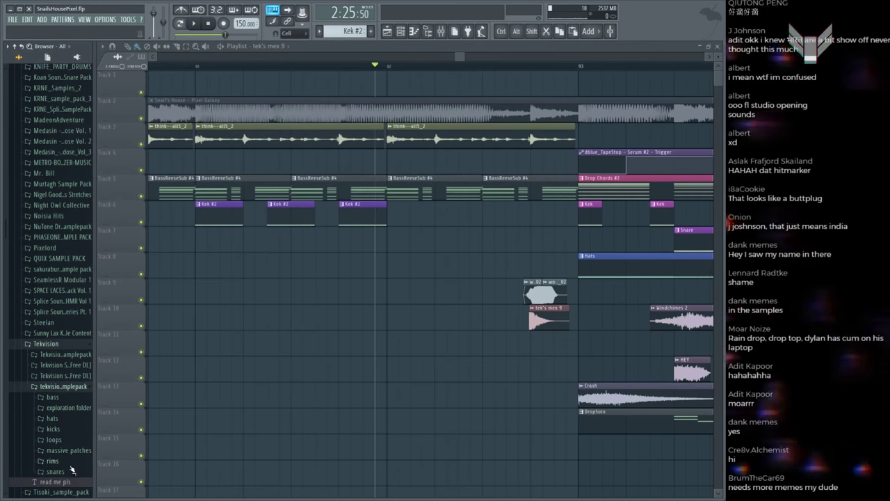
{"action": "left_click", "coordinate": [54, 471]}
{"action": "scroll", "coordinate": [57, 292], "scroll_direction": "down", "scroll_amount": 3}
{"action": "left_click", "coordinate": [57, 292]}
{"action": "left_click", "coordinate": [53, 99]}
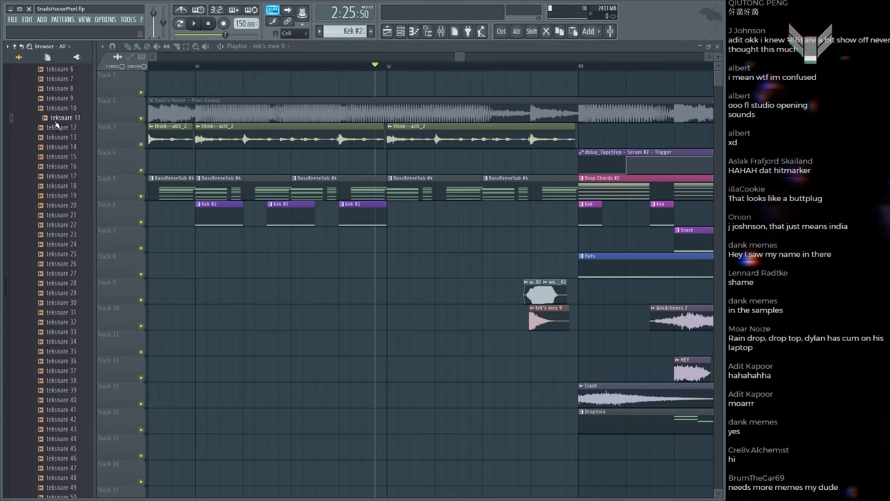
{"action": "left_click_drag", "start_coordinate": [55, 125], "coordinate": [428, 258]}
{"action": "left_click_drag", "start_coordinate": [518, 335], "coordinate": [519, 336]}
{"action": "key", "text": "space"}
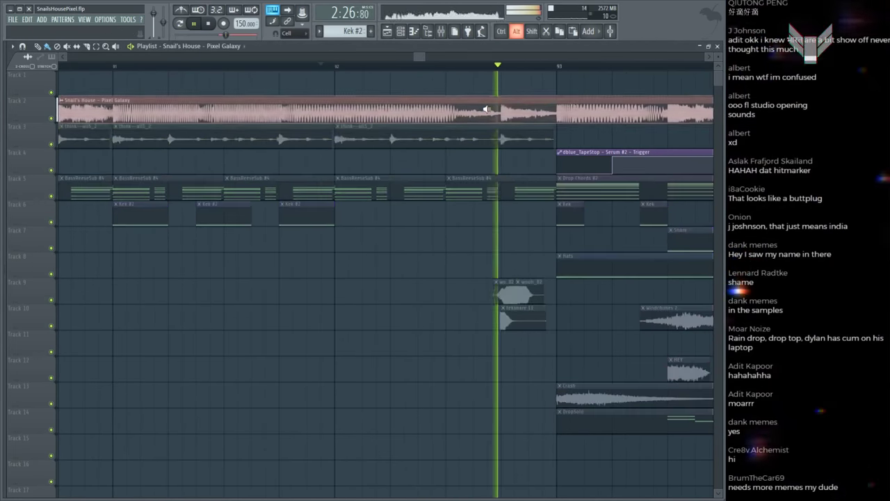
{"action": "double_click", "coordinate": [522, 320]}
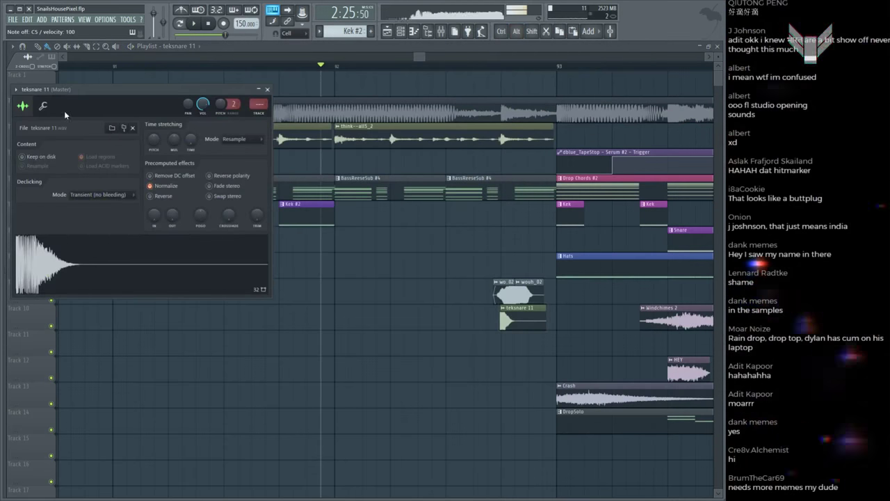
Step: Check teksnare 11's keyboard settings and preview it at root note C5
{"action": "left_click", "coordinate": [43, 107]}
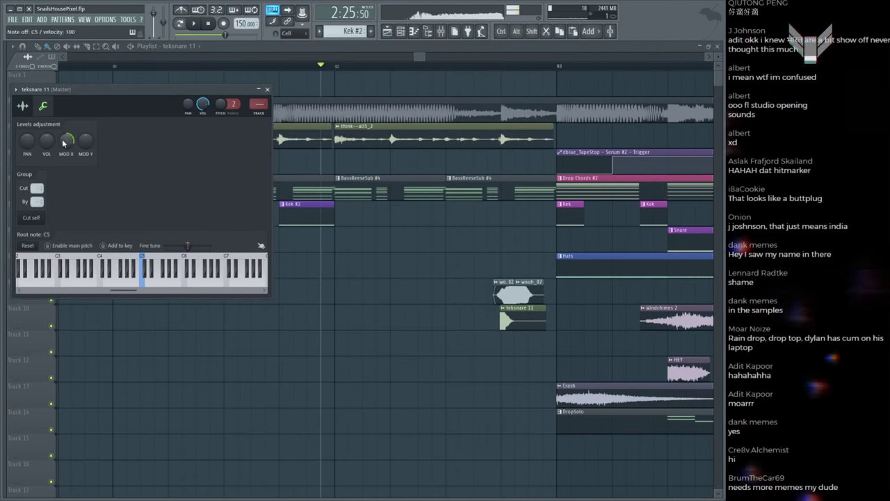
{"action": "left_click", "coordinate": [30, 106]}
{"action": "left_click", "coordinate": [43, 106]}
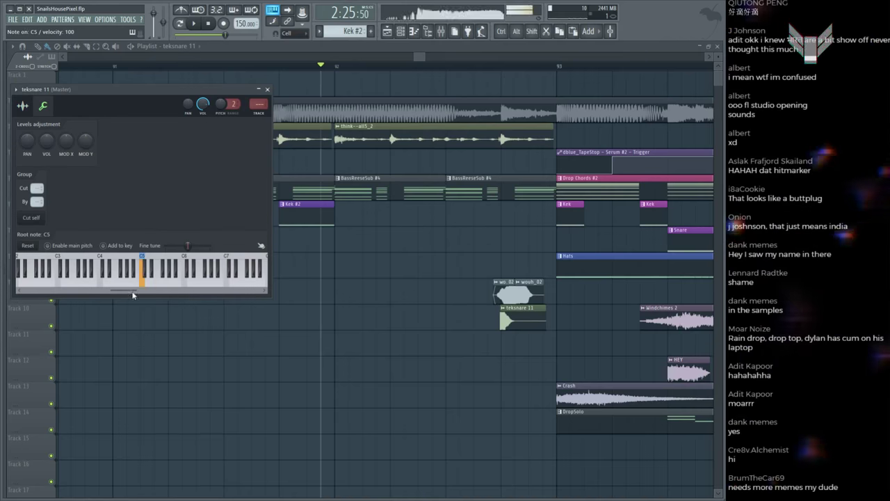
{"action": "left_click", "coordinate": [142, 260]}
{"action": "key", "text": "space"}
{"action": "key", "text": "Escape"}
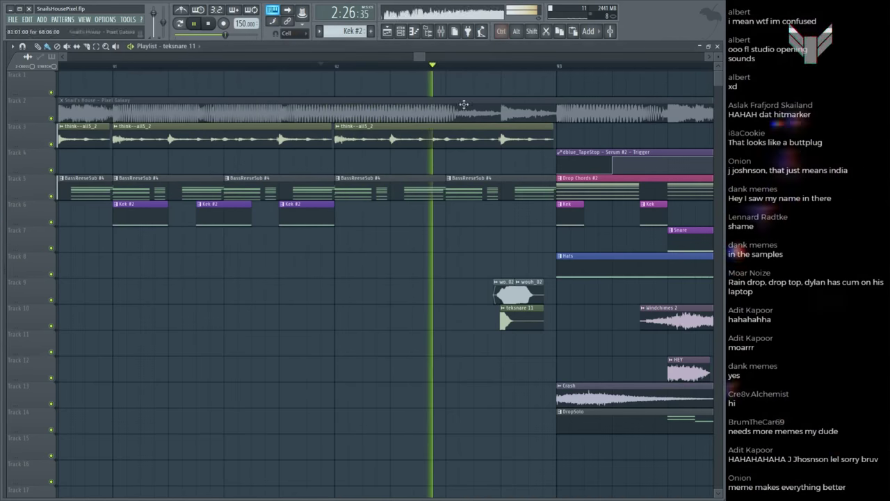
{"action": "key", "text": "space"}
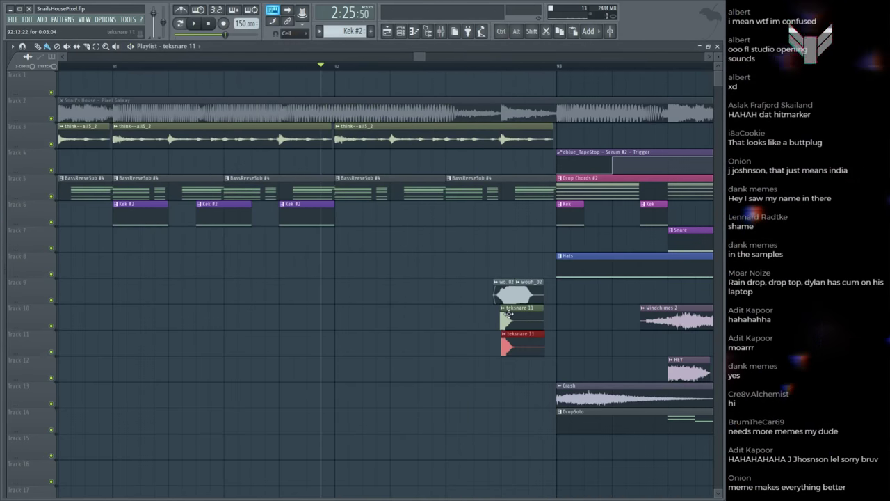
Step: Delete the extra teksnare 11 clip, route it to the BOOMIN CLAP 4 CRISP insert, save, and show the Mixer
{"action": "left_click_drag", "start_coordinate": [510, 340], "coordinate": [529, 368]}
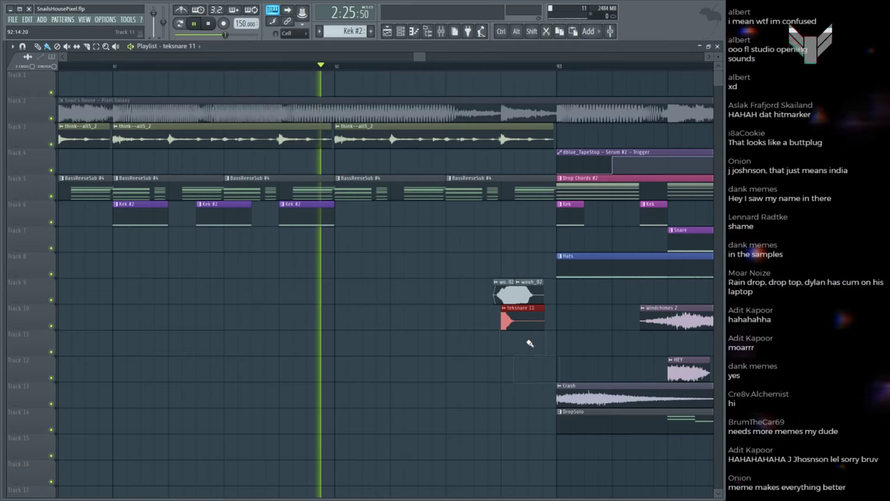
{"action": "key", "text": "space"}
{"action": "left_click", "coordinate": [514, 307]}
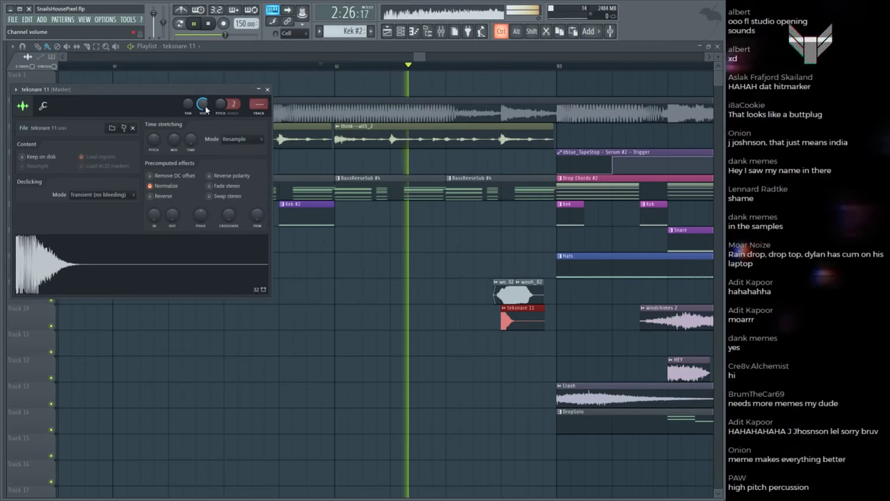
{"action": "key", "text": "Escape"}
{"action": "key", "text": "space"}
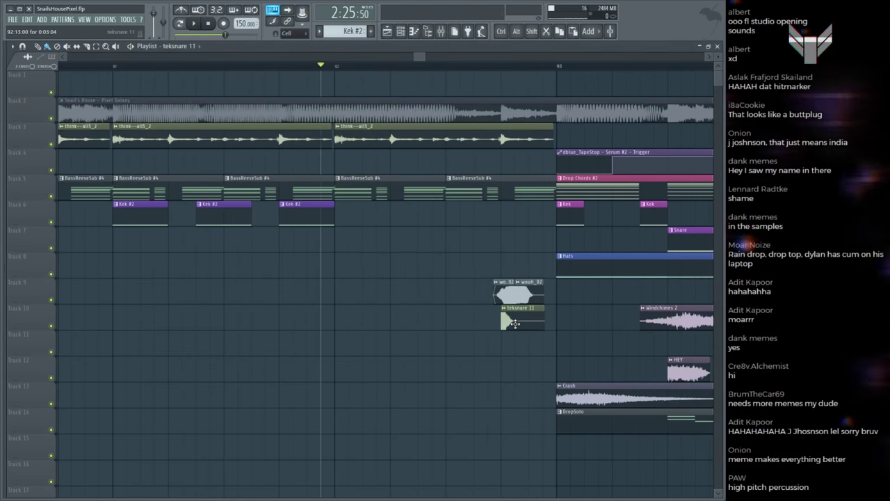
{"action": "left_click", "coordinate": [513, 322]}
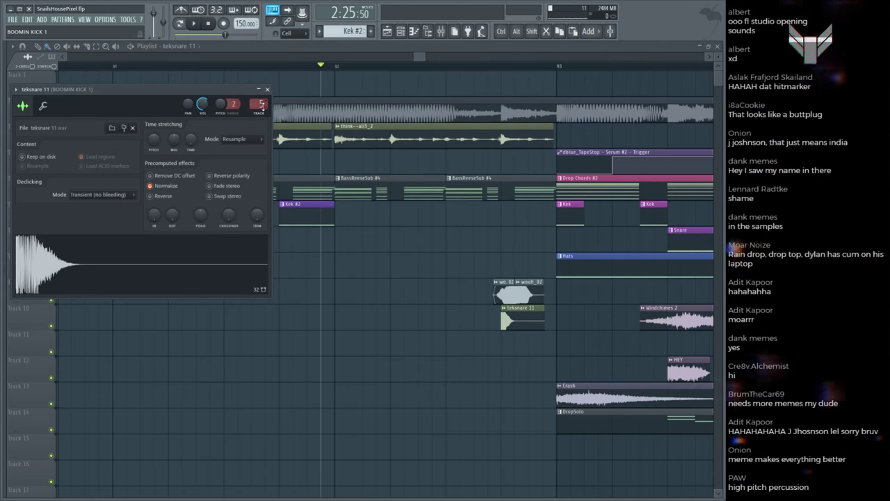
{"action": "key", "text": "space"}
{"action": "scroll", "coordinate": [261, 105], "scroll_direction": "up", "scroll_amount": 1}
{"action": "key", "text": "ctrl+s"}
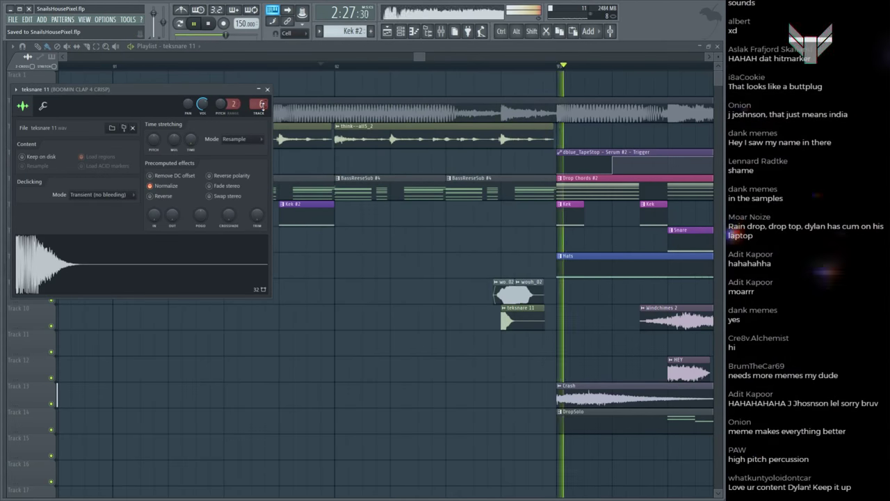
{"action": "key", "text": "space"}
{"action": "key", "text": "space"}
{"action": "key", "text": "F9"}
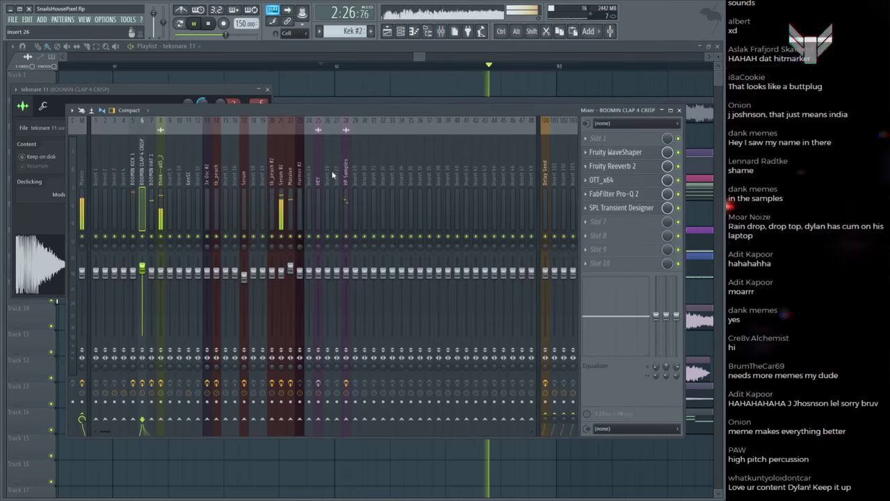
Step: Move the teksnare 11 channel settings window aside, stop playback, and bring the Playlist forward
{"action": "left_click_drag", "start_coordinate": [215, 90], "coordinate": [610, 112]}
{"action": "key", "text": "space"}
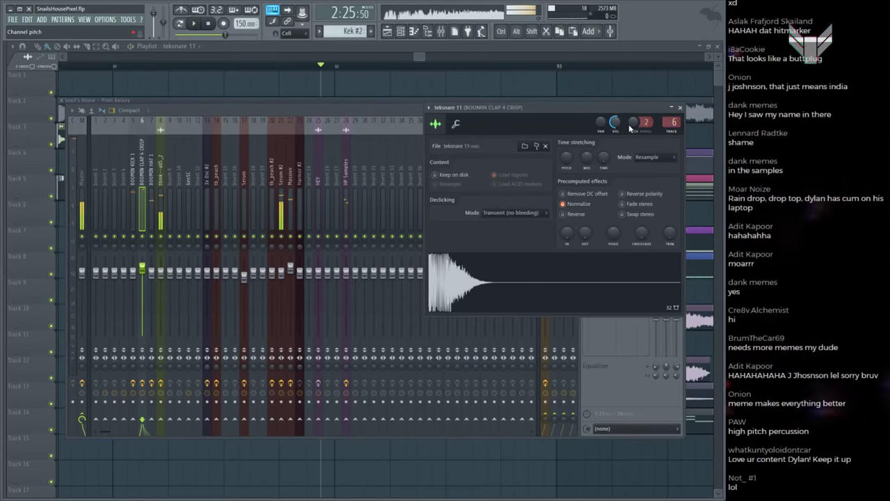
{"action": "left_click_drag", "start_coordinate": [613, 113], "coordinate": [514, 121]}
{"action": "left_click", "coordinate": [477, 89]}
{"action": "scroll", "coordinate": [477, 89], "scroll_direction": "down", "scroll_amount": 5}
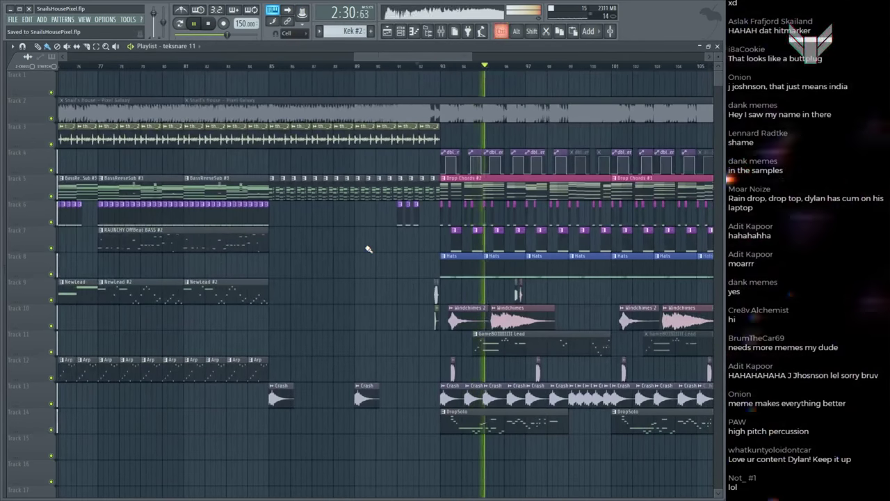
Step: Compare with the Pixel Galaxy reference track and delete the last BassReeseSub #4 clip before bar 93
{"action": "scroll", "coordinate": [368, 251], "scroll_direction": "down", "scroll_amount": 1}
{"action": "scroll", "coordinate": [372, 258], "scroll_direction": "up", "scroll_amount": 1}
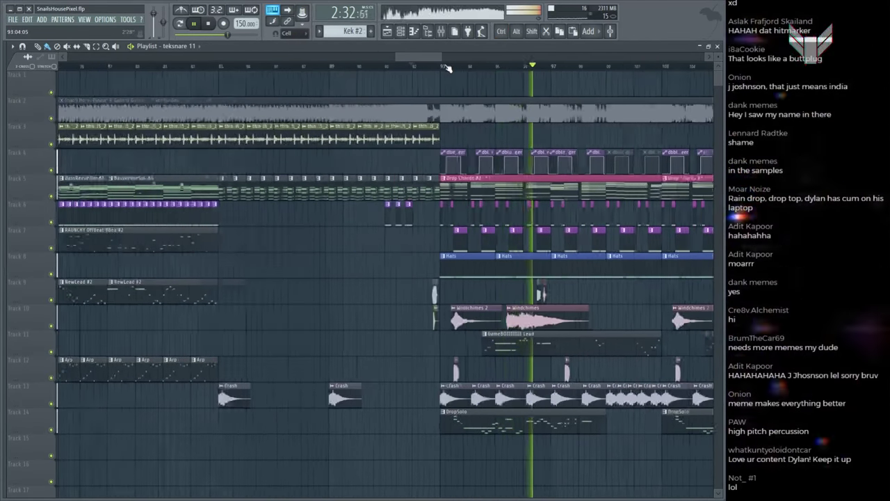
{"action": "scroll", "coordinate": [445, 70], "scroll_direction": "up", "scroll_amount": 4}
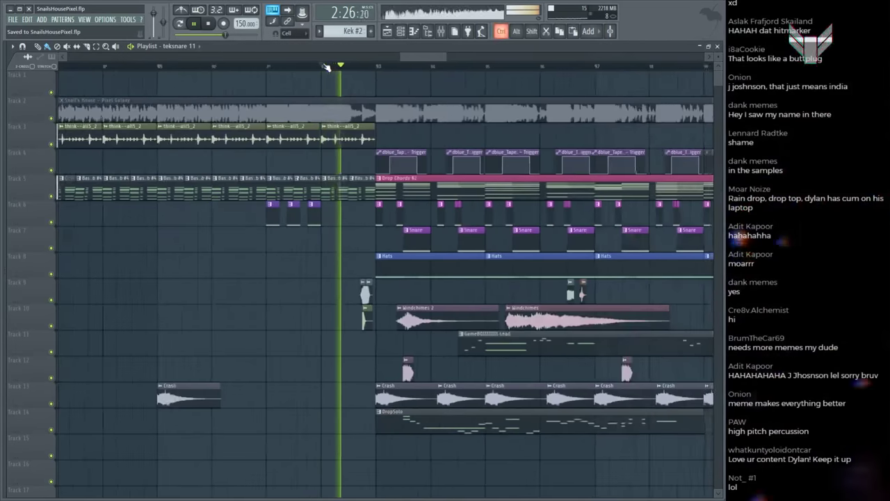
{"action": "scroll", "coordinate": [327, 68], "scroll_direction": "up", "scroll_amount": 1}
{"action": "left_click", "coordinate": [330, 110], "text": "alt"}
{"action": "left_click", "coordinate": [330, 109], "text": "alt"}
{"action": "key", "text": "space"}
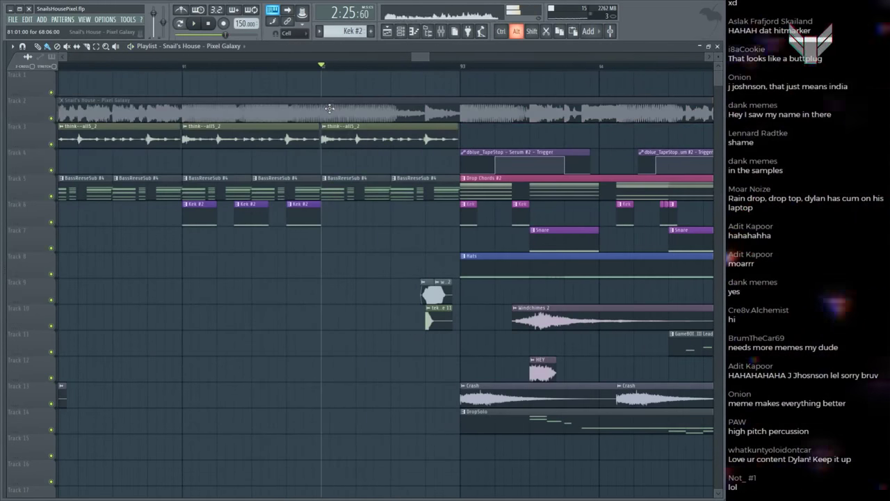
{"action": "right_click", "coordinate": [443, 185]}
{"action": "key", "text": "space"}
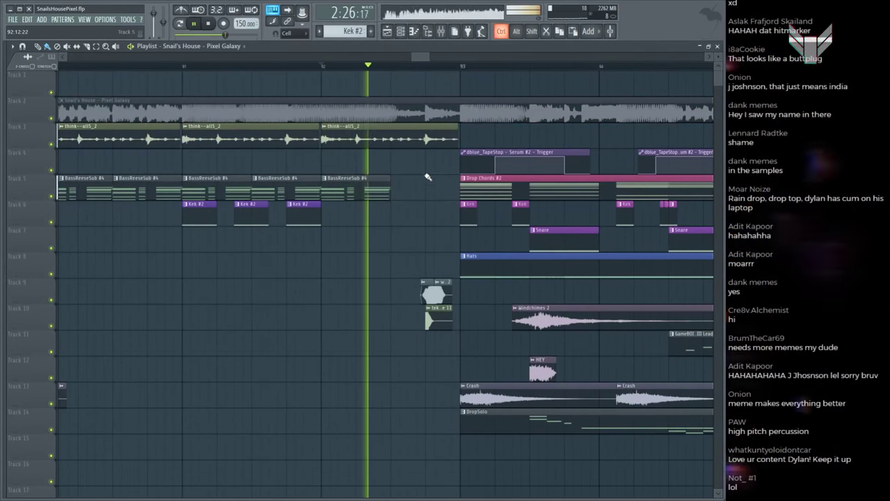
{"action": "key", "text": "space"}
Step: Re-check against the soloed Pixel Galaxy reference, then save the project
{"action": "left_click", "coordinate": [389, 107], "text": "alt"}
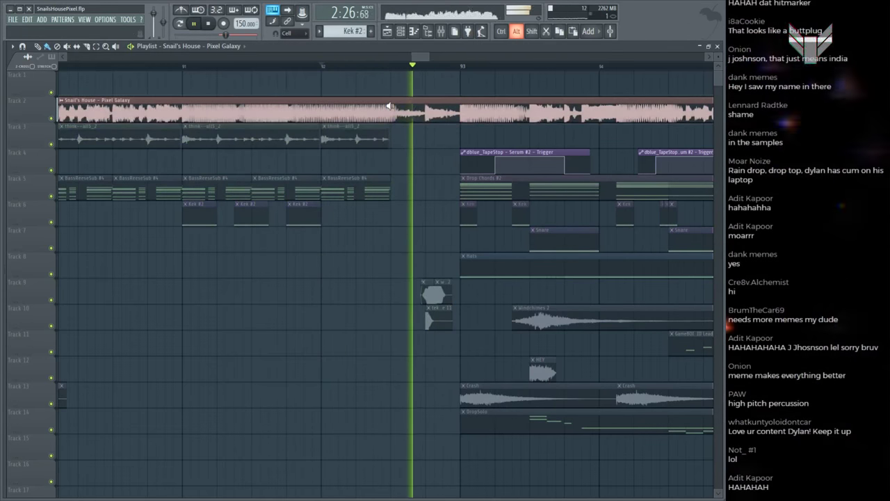
{"action": "left_click", "coordinate": [389, 106], "text": "alt"}
{"action": "key", "text": "space"}
{"action": "key", "text": "space"}
{"action": "scroll", "coordinate": [408, 70], "scroll_direction": "down", "scroll_amount": 1}
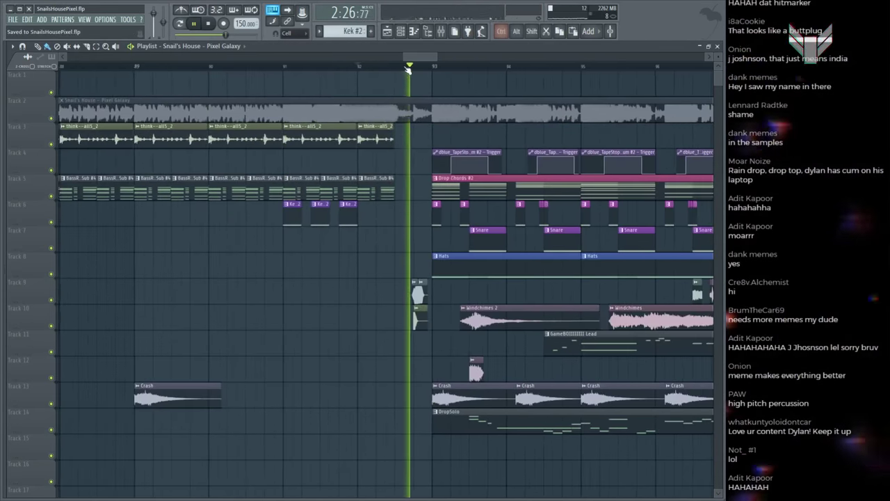
{"action": "key", "text": "ctrl+s"}
{"action": "scroll", "coordinate": [408, 67], "scroll_direction": "down", "scroll_amount": 5}
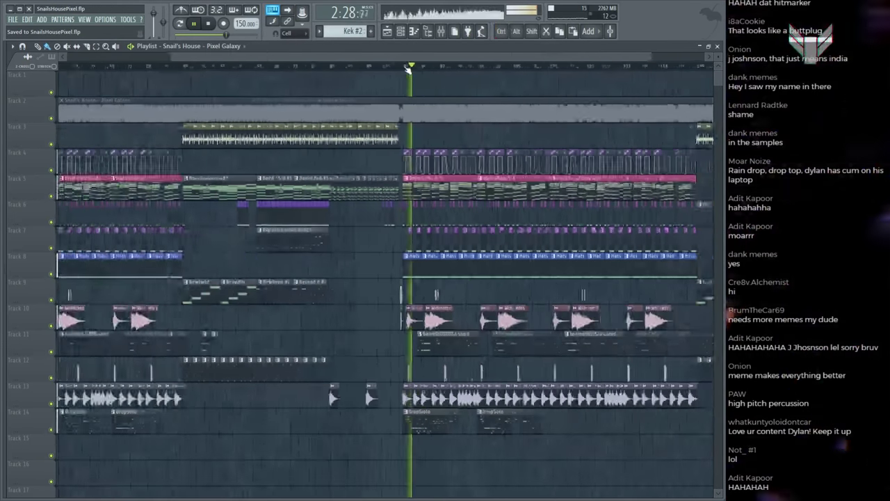
{"action": "scroll", "coordinate": [203, 73], "scroll_direction": "up", "scroll_amount": 6}
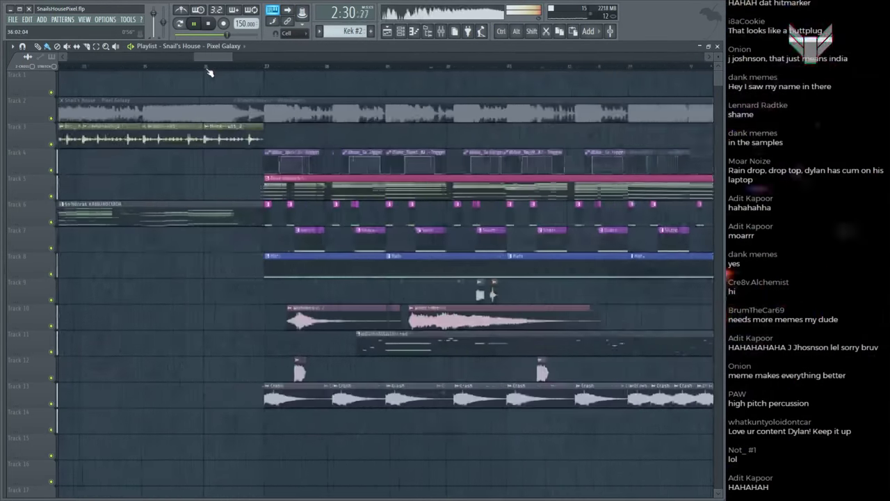
{"action": "scroll", "coordinate": [208, 72], "scroll_direction": "down", "scroll_amount": 4}
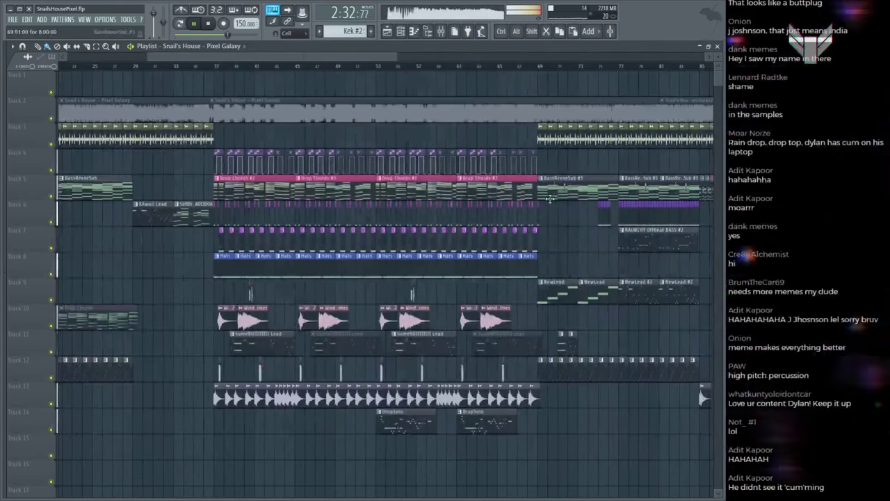
{"action": "scroll", "coordinate": [463, 68], "scroll_direction": "down", "scroll_amount": 3}
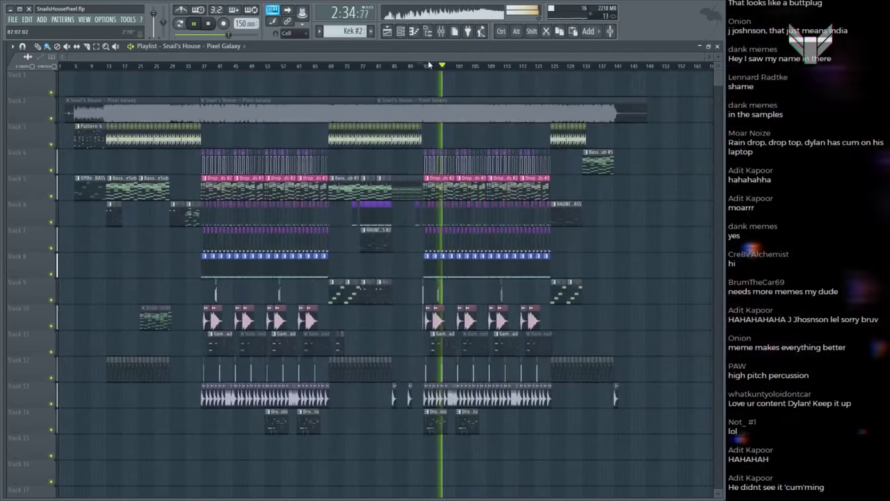
{"action": "scroll", "coordinate": [429, 65], "scroll_direction": "up", "scroll_amount": 6}
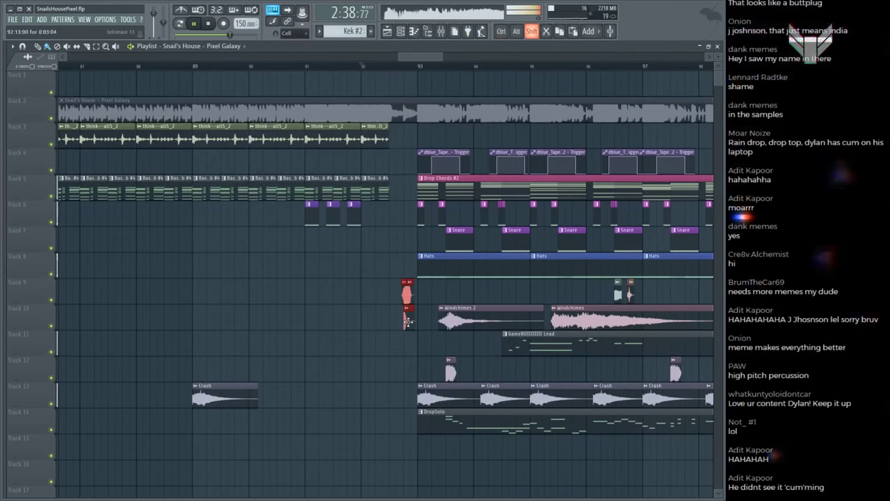
Step: Trim the SoftBreak KAIWAIOUDOA clip on Track 6 to end before bar 37 and play from bar 33
{"action": "left_click_drag", "start_coordinate": [408, 322], "coordinate": [381, 301]}
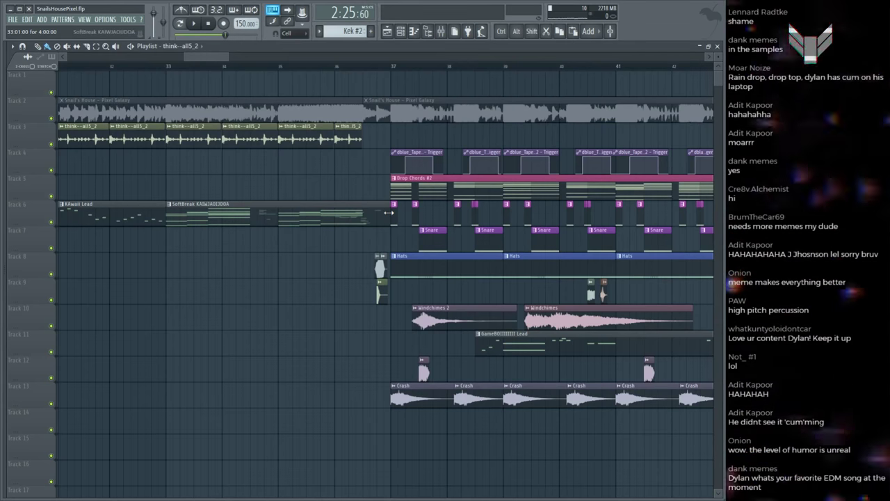
{"action": "left_click_drag", "start_coordinate": [388, 206], "coordinate": [361, 207]}
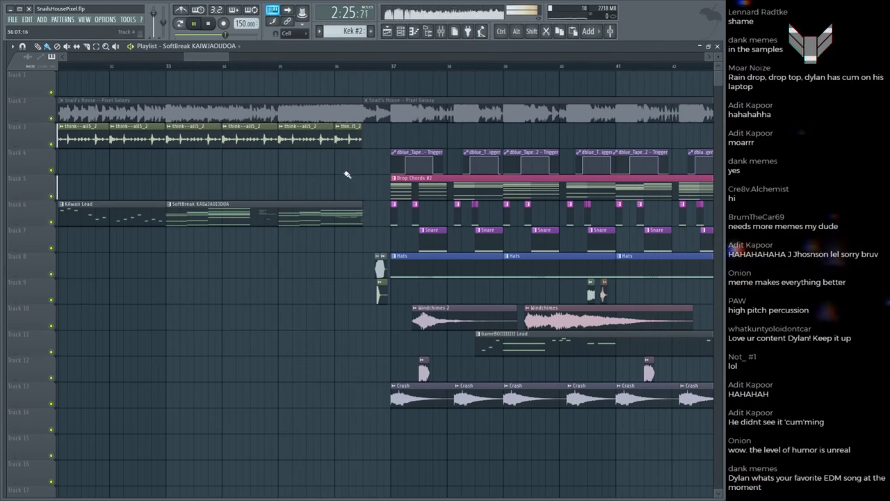
{"action": "left_click", "coordinate": [168, 66]}
{"action": "scroll", "coordinate": [168, 67], "scroll_direction": "down", "scroll_amount": 2}
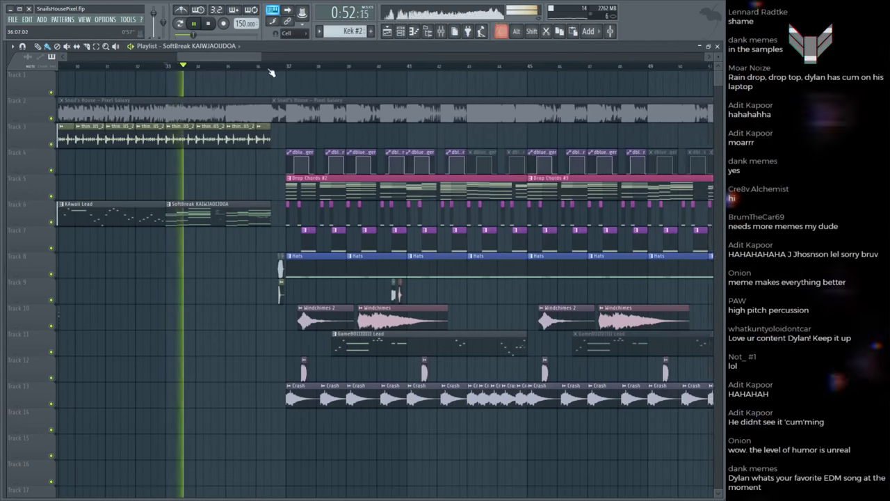
{"action": "scroll", "coordinate": [271, 73], "scroll_direction": "up", "scroll_amount": 4}
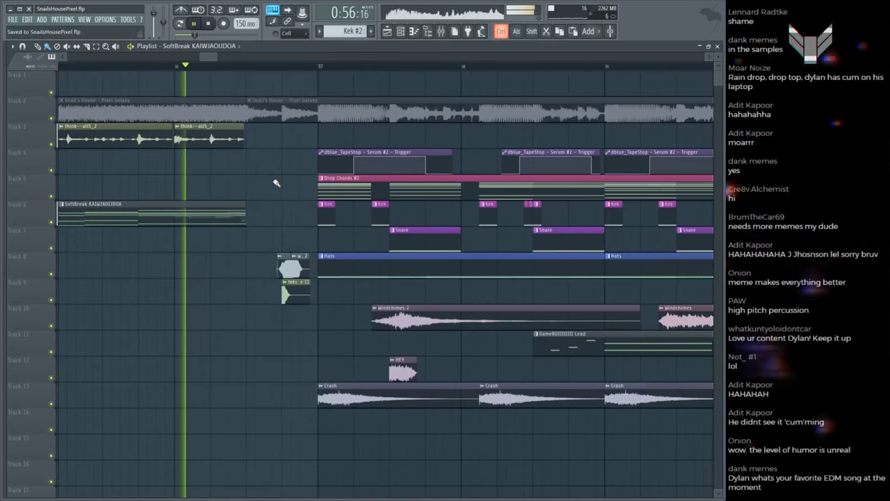
{"action": "key", "text": "ctrl"}
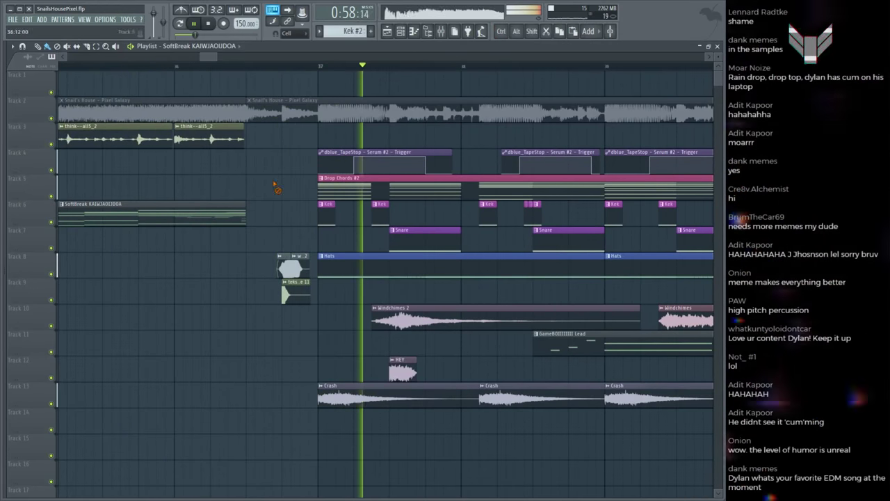
{"action": "key", "text": "space"}
Step: Place the HITMARKER sample from My Own Samples on Track 11 just before bar 37
{"action": "mouse_move", "coordinate": [3, 202]}
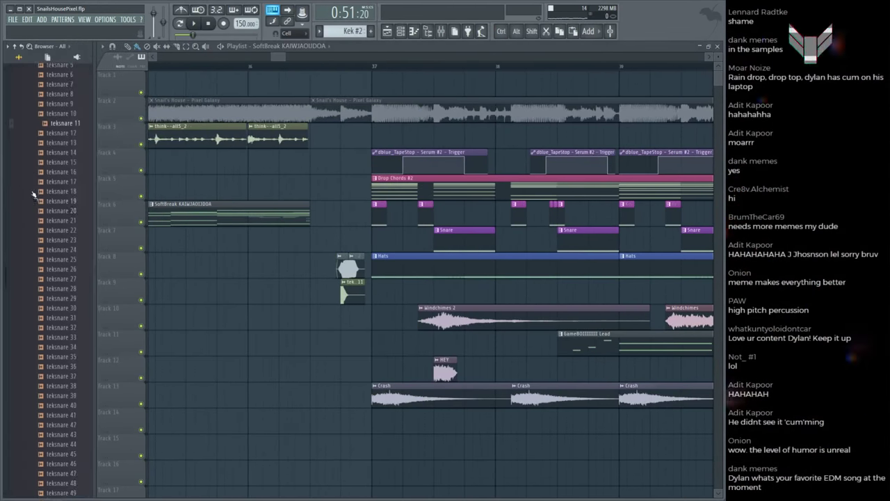
{"action": "scroll", "coordinate": [48, 278], "scroll_direction": "up", "scroll_amount": 5}
{"action": "left_click", "coordinate": [62, 217]}
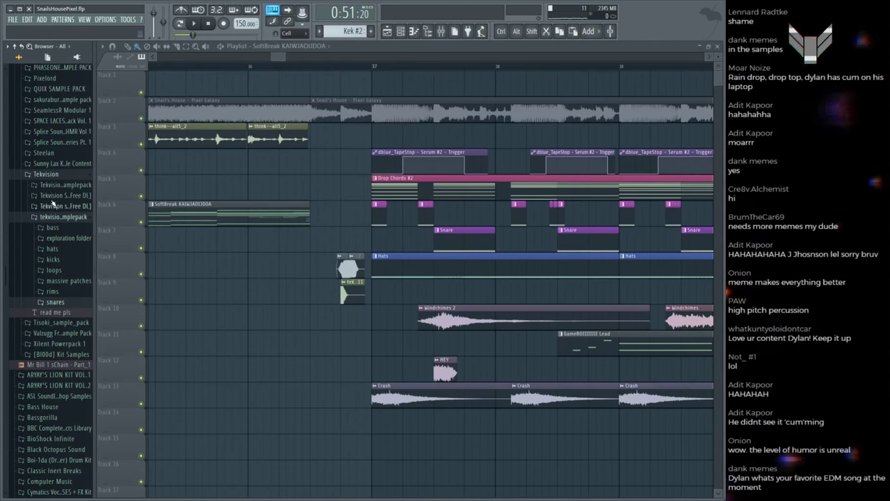
{"action": "scroll", "coordinate": [40, 178], "scroll_direction": "down", "scroll_amount": 12}
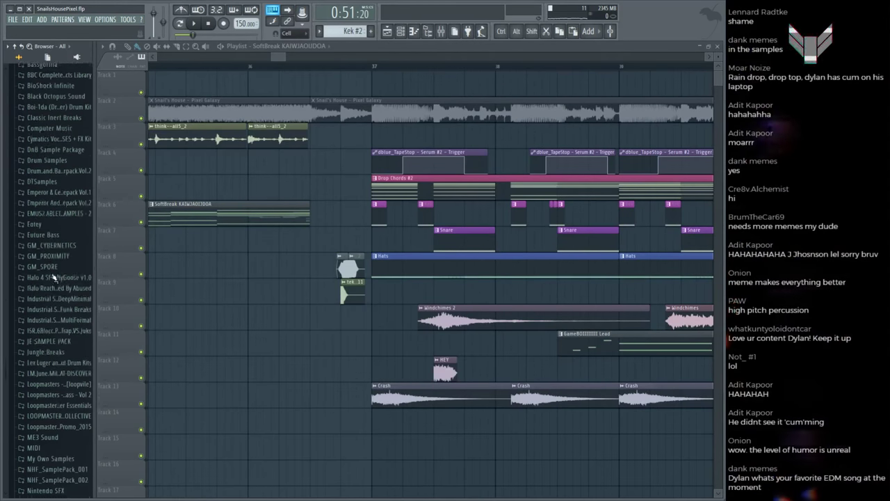
{"action": "scroll", "coordinate": [55, 276], "scroll_direction": "down", "scroll_amount": 4}
{"action": "left_click", "coordinate": [55, 270]}
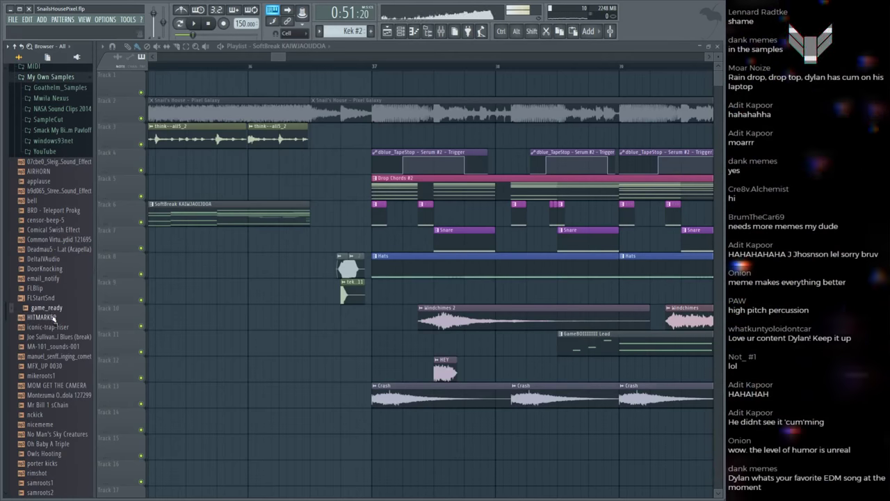
{"action": "left_click_drag", "start_coordinate": [53, 318], "coordinate": [261, 357]}
Step: Add the EB Games - Rivals clip on Track 15 and 'Hey, that's pretty good!' on Track 14
{"action": "mouse_move", "coordinate": [3, 382]}
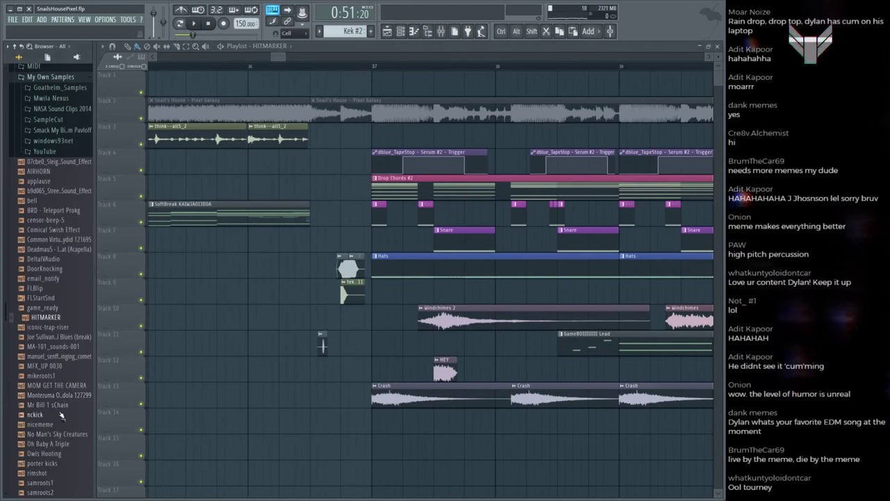
{"action": "scroll", "coordinate": [54, 417], "scroll_direction": "down", "scroll_amount": 2}
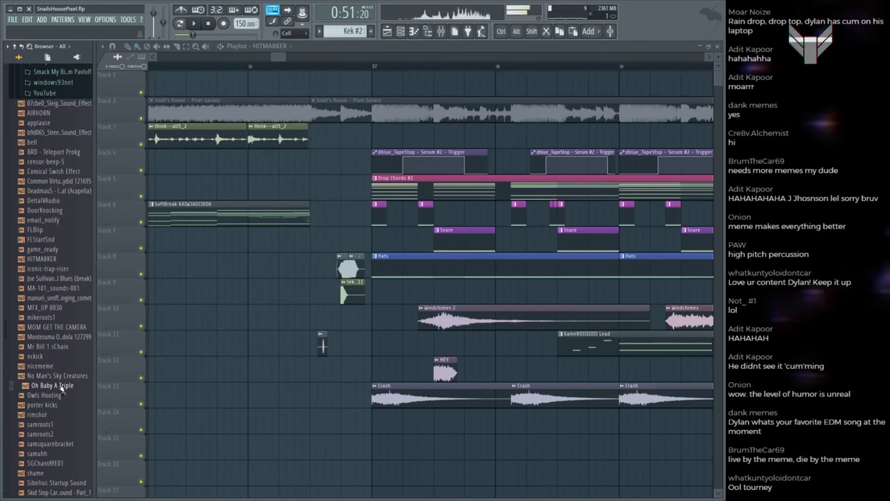
{"action": "scroll", "coordinate": [62, 392], "scroll_direction": "down", "scroll_amount": 2}
{"action": "scroll", "coordinate": [64, 362], "scroll_direction": "up", "scroll_amount": 6}
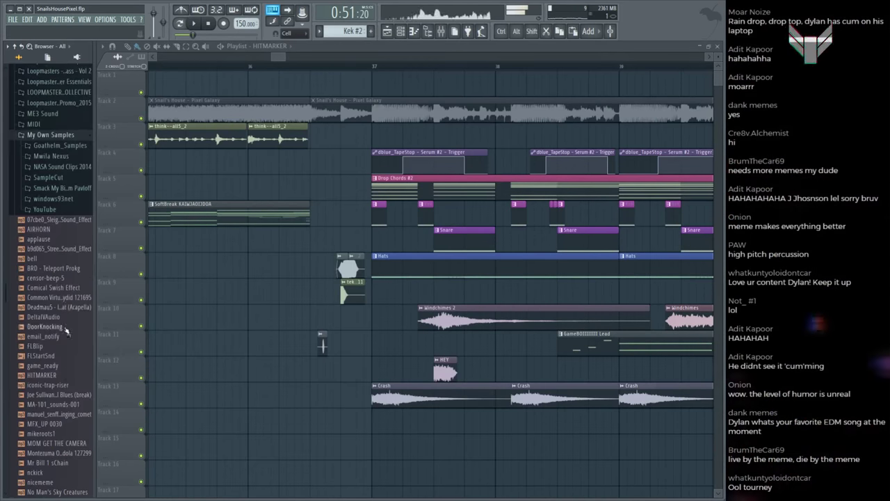
{"action": "left_click", "coordinate": [65, 209]}
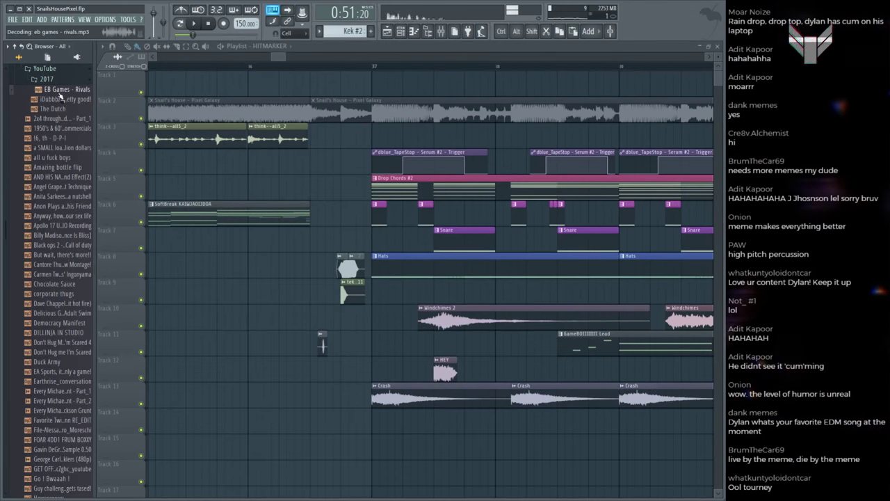
{"action": "left_click_drag", "start_coordinate": [215, 440], "coordinate": [213, 439]}
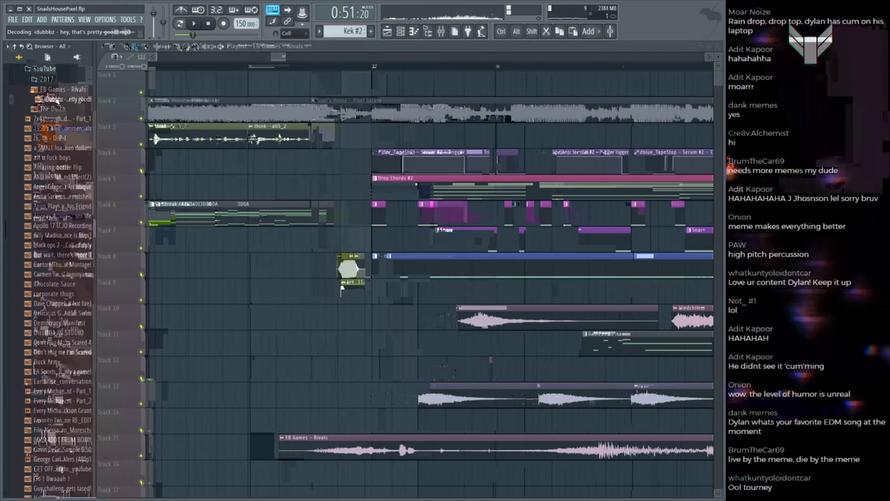
{"action": "left_click_drag", "start_coordinate": [62, 98], "coordinate": [170, 304]}
{"action": "left_click_drag", "start_coordinate": [186, 411], "coordinate": [187, 414]}
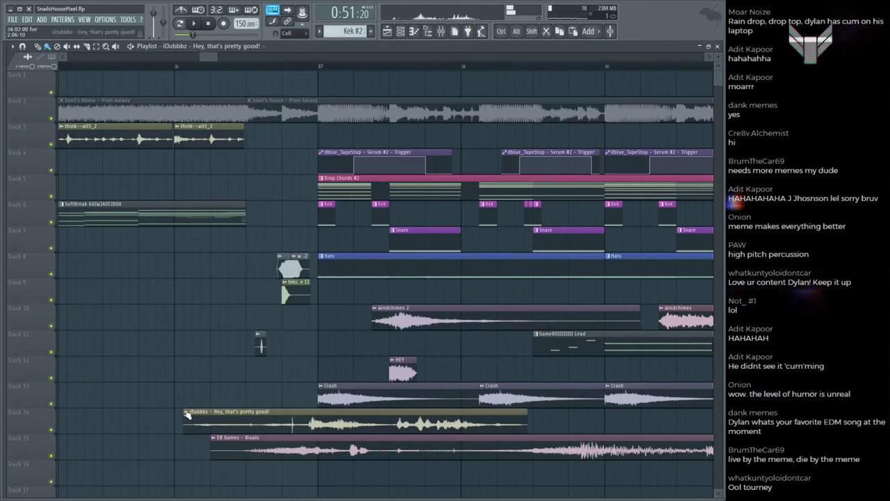
Step: Bring the Chocolate Sauce sample into the playlist and check its sample settings
{"action": "mouse_move", "coordinate": [13, 261]}
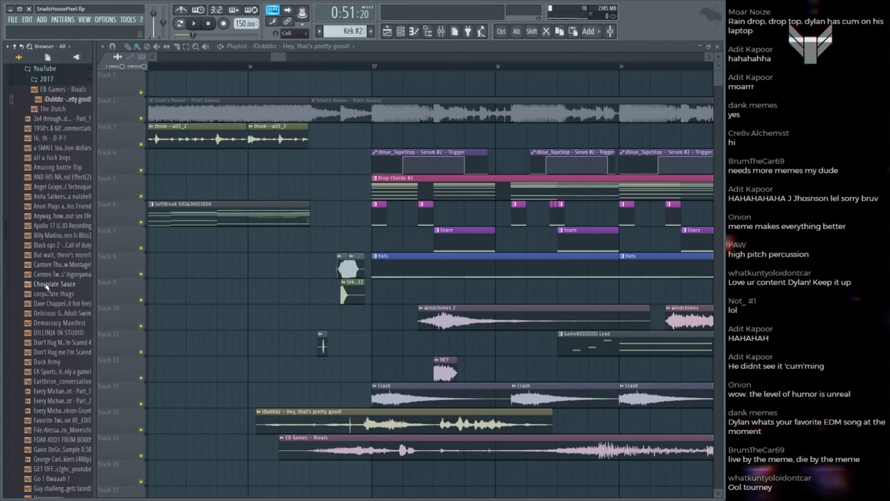
{"action": "left_click_drag", "start_coordinate": [46, 285], "coordinate": [157, 347]}
{"action": "scroll", "coordinate": [139, 236], "scroll_direction": "down", "scroll_amount": 5}
{"action": "left_click_drag", "start_coordinate": [137, 378], "coordinate": [201, 378]}
{"action": "double_click", "coordinate": [252, 378]}
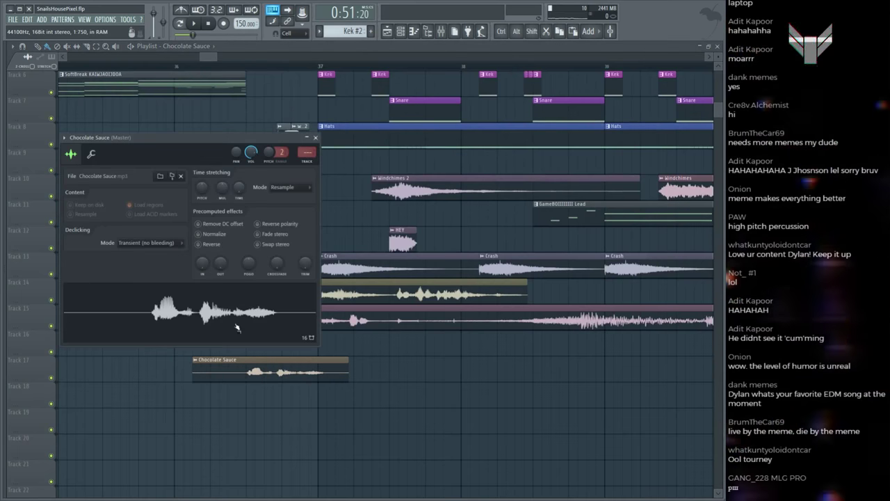
{"action": "left_click", "coordinate": [484, 382]}
Step: Place the Duck Army sample on Track 18 and 'Go ! Bwaaah !' on Track 20
{"action": "mouse_move", "coordinate": [6, 292]}
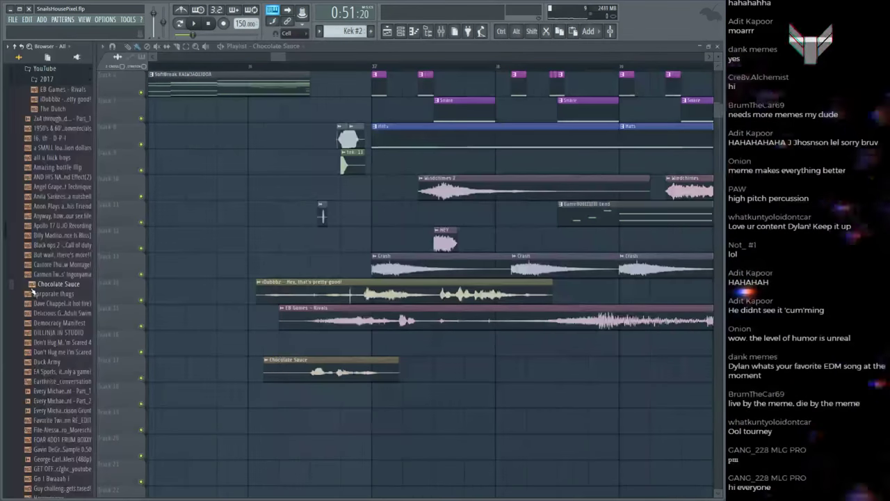
{"action": "scroll", "coordinate": [76, 311], "scroll_direction": "down", "scroll_amount": 3}
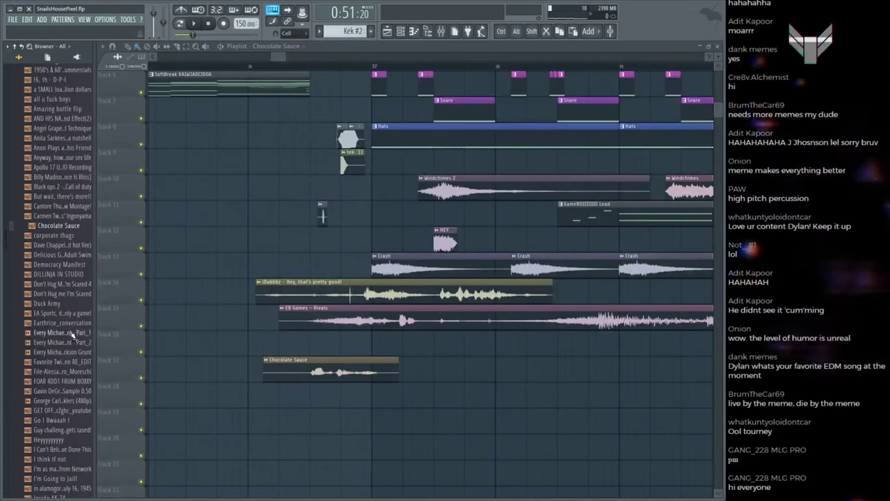
{"action": "left_click_drag", "start_coordinate": [265, 369], "coordinate": [423, 392]}
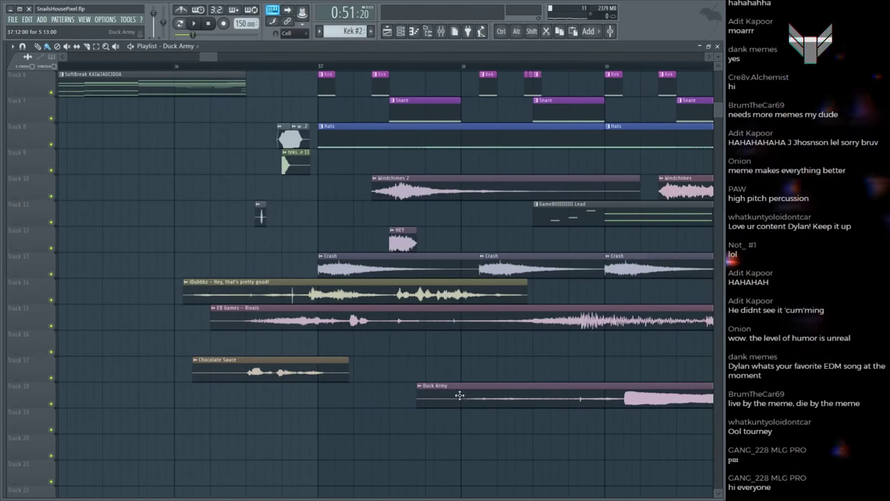
{"action": "mouse_move", "coordinate": [12, 304]}
{"action": "scroll", "coordinate": [50, 306], "scroll_direction": "down", "scroll_amount": 5}
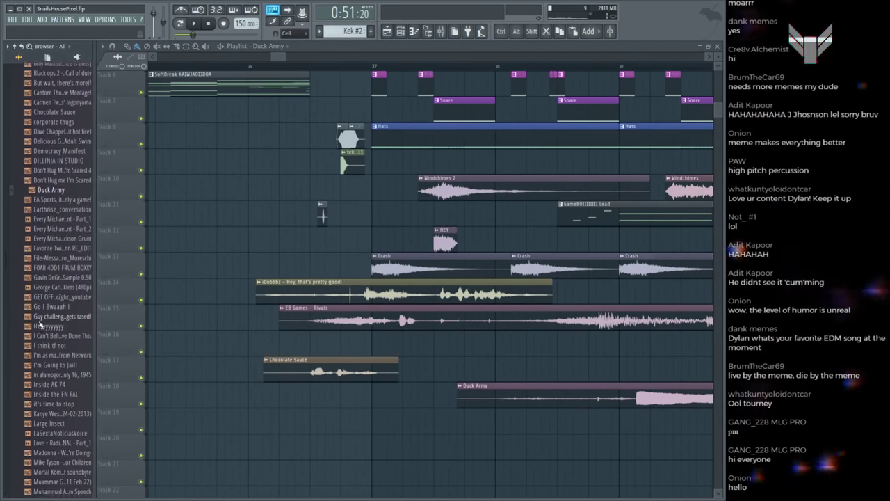
{"action": "left_click", "coordinate": [50, 304]}
{"action": "left_click_drag", "start_coordinate": [50, 306], "coordinate": [357, 448]}
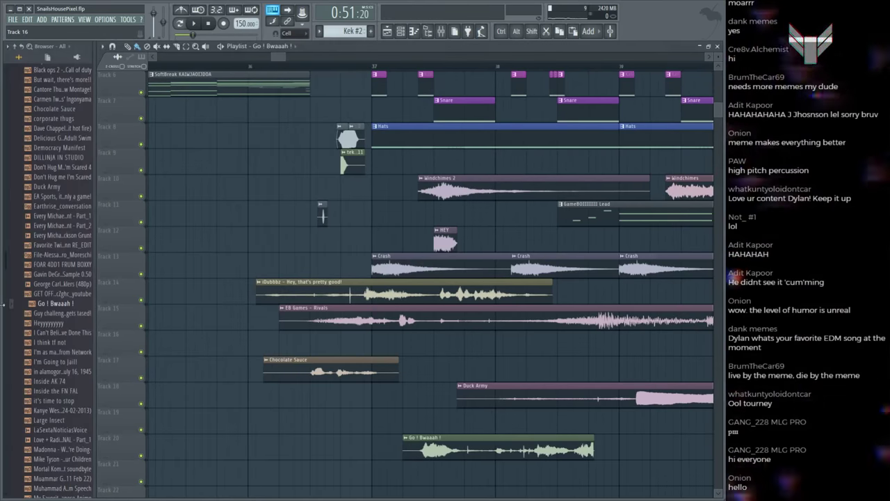
Step: Add 'it's time to stop' on Track 19, text to speech dog source on Track 17, and 'WELL BAM there it is' on Track 20
{"action": "scroll", "coordinate": [50, 320], "scroll_direction": "down", "scroll_amount": 4}
{"action": "left_click", "coordinate": [59, 285]}
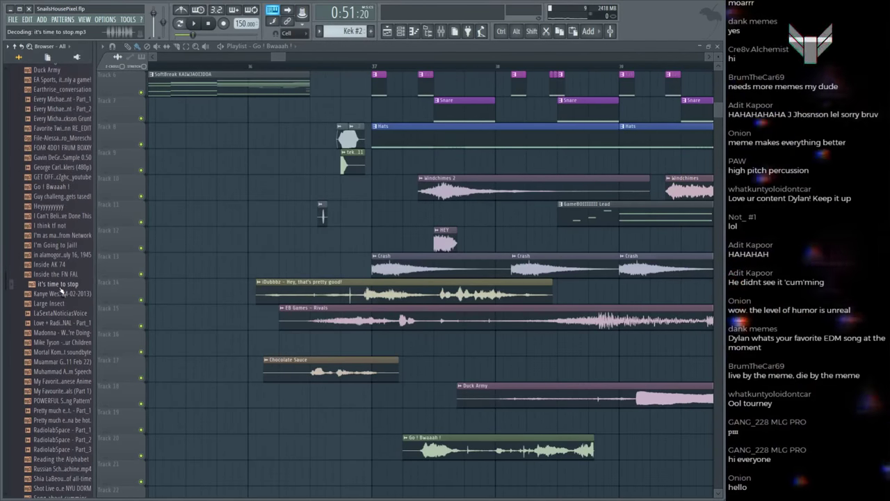
{"action": "scroll", "coordinate": [61, 292], "scroll_direction": "down", "scroll_amount": 2}
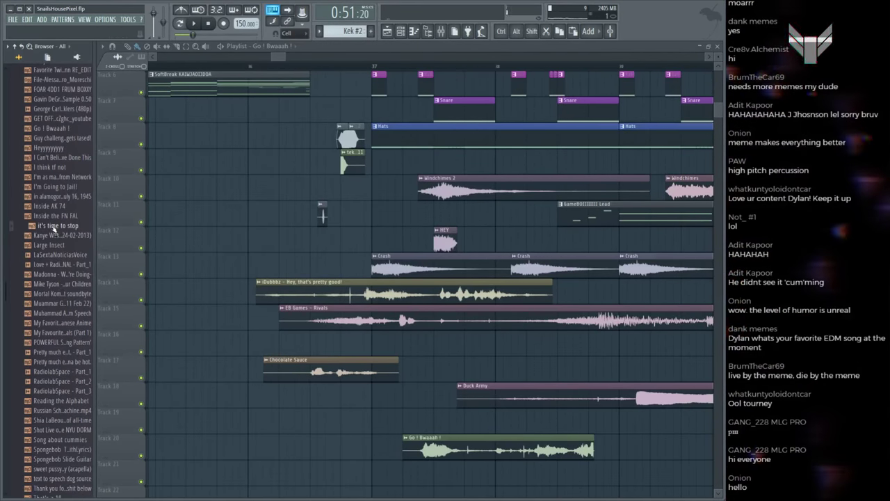
{"action": "scroll", "coordinate": [69, 256], "scroll_direction": "down", "scroll_amount": 2}
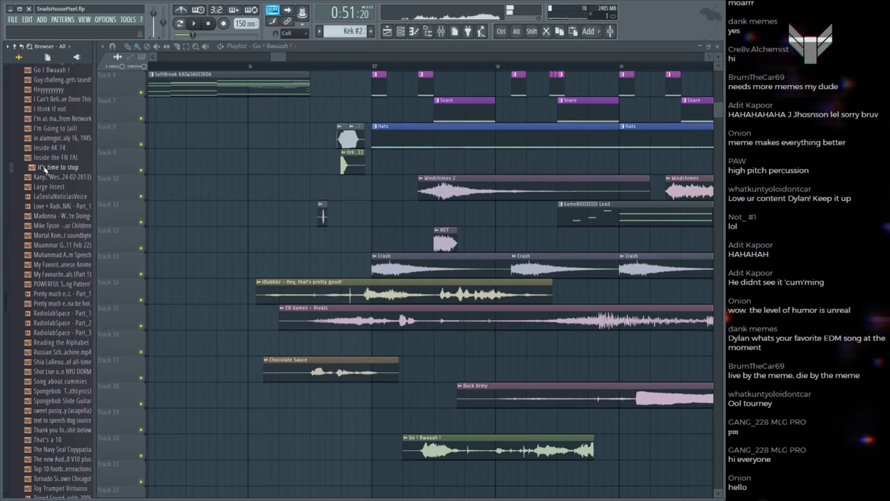
{"action": "left_click_drag", "start_coordinate": [45, 169], "coordinate": [605, 421]}
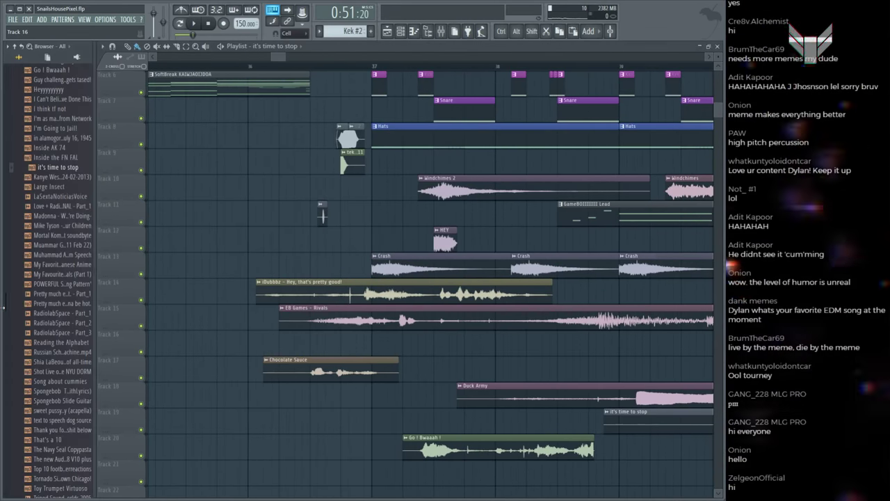
{"action": "scroll", "coordinate": [63, 341], "scroll_direction": "down", "scroll_amount": 4}
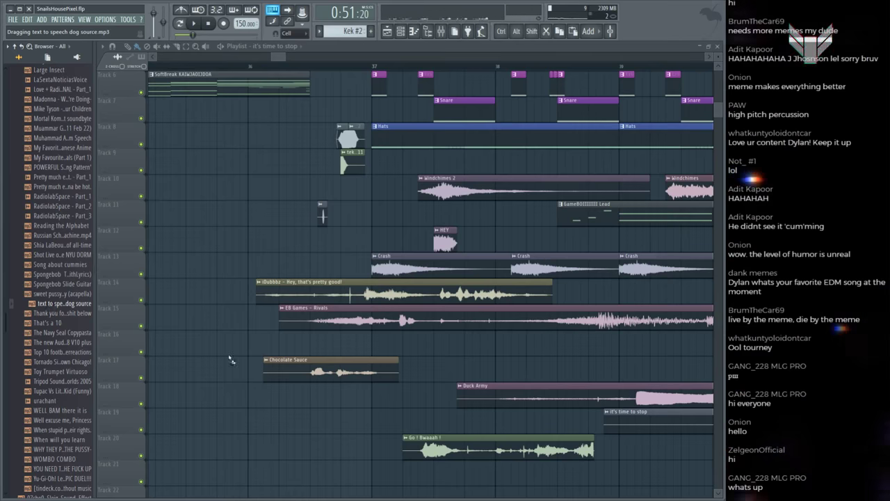
{"action": "left_click_drag", "start_coordinate": [232, 360], "coordinate": [473, 362]}
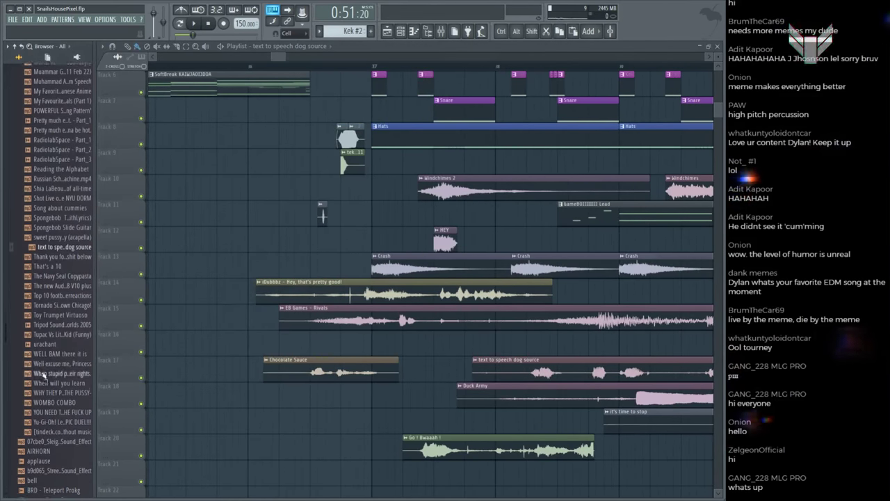
{"action": "left_click", "coordinate": [59, 353]}
{"action": "left_click_drag", "start_coordinate": [54, 355], "coordinate": [623, 457]}
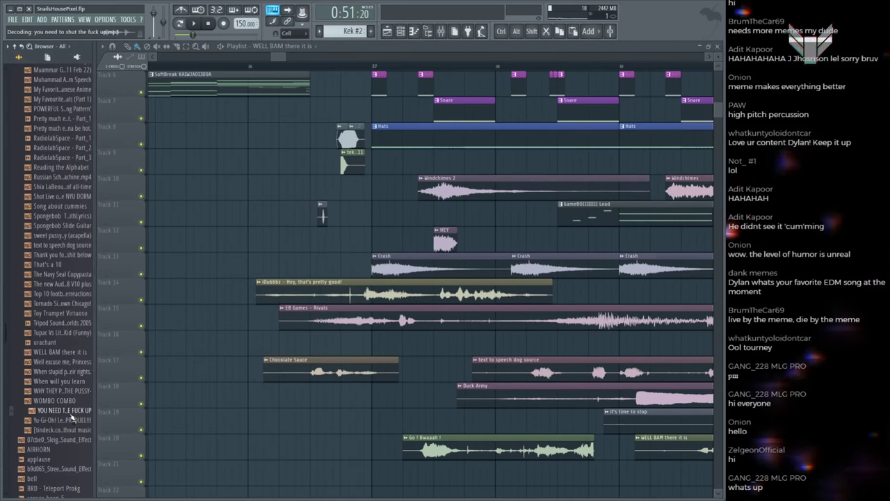
{"action": "scroll", "coordinate": [135, 323], "scroll_direction": "down", "scroll_amount": 5}
{"action": "mouse_move", "coordinate": [12, 355]}
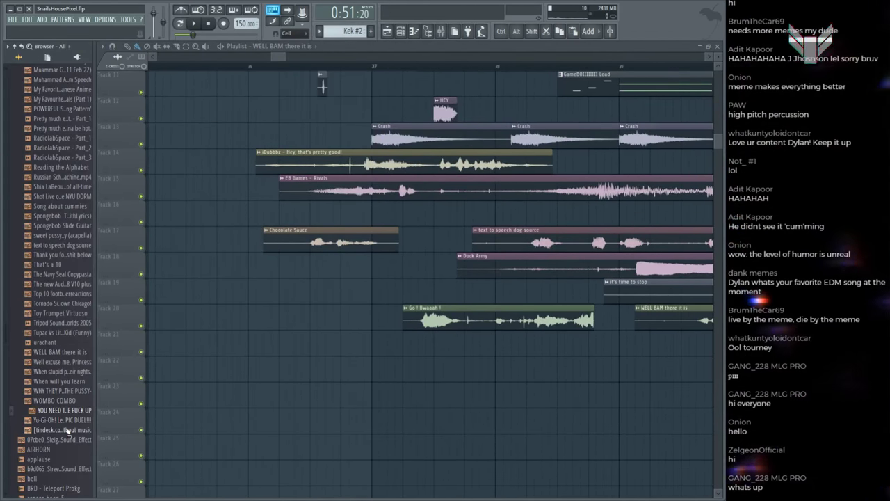
Step: Add the 'Well excuse me, Princess' clip on Track 22, then hide the Browser with Alt+F8
{"action": "left_click", "coordinate": [64, 430]}
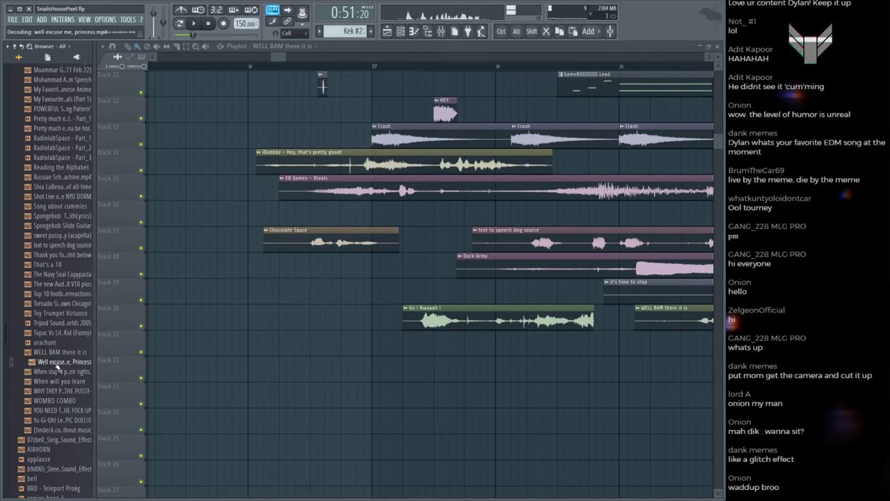
{"action": "left_click_drag", "start_coordinate": [58, 367], "coordinate": [383, 366]}
{"action": "mouse_move", "coordinate": [3, 384]}
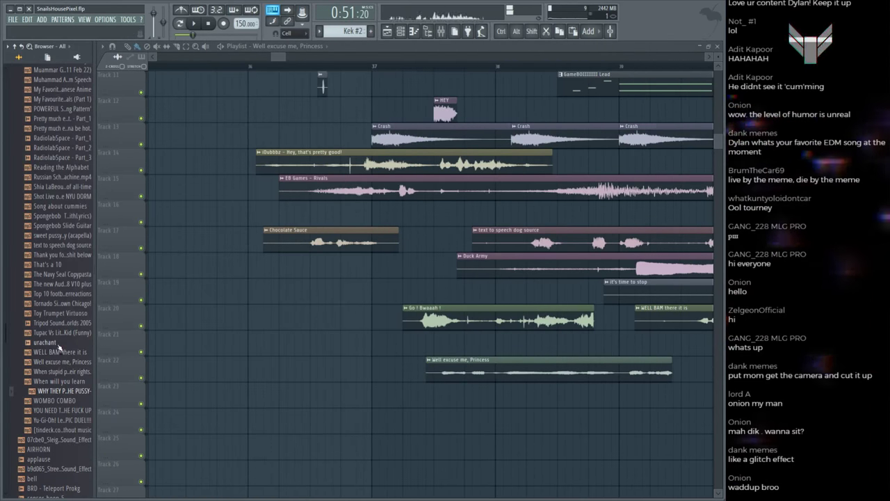
{"action": "scroll", "coordinate": [60, 348], "scroll_direction": "up", "scroll_amount": 2}
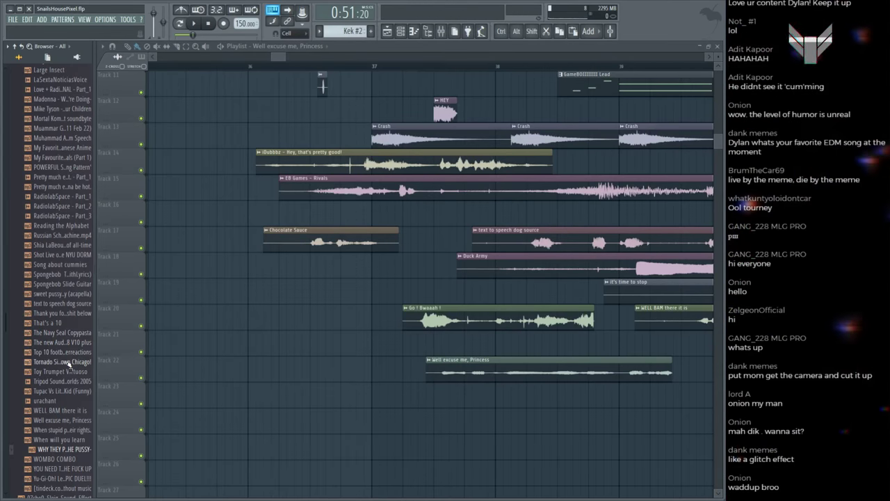
{"action": "key", "text": "alt+F8"}
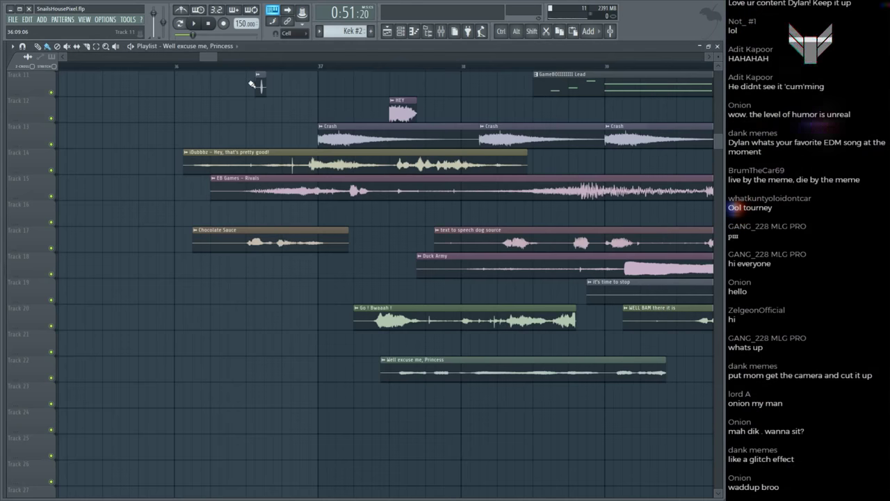
Step: Move the Chocolate Sauce clip to Track 16 near bar 45 and audition the EB Games – Rivals clip
{"action": "scroll", "coordinate": [253, 84], "scroll_direction": "down", "scroll_amount": 5}
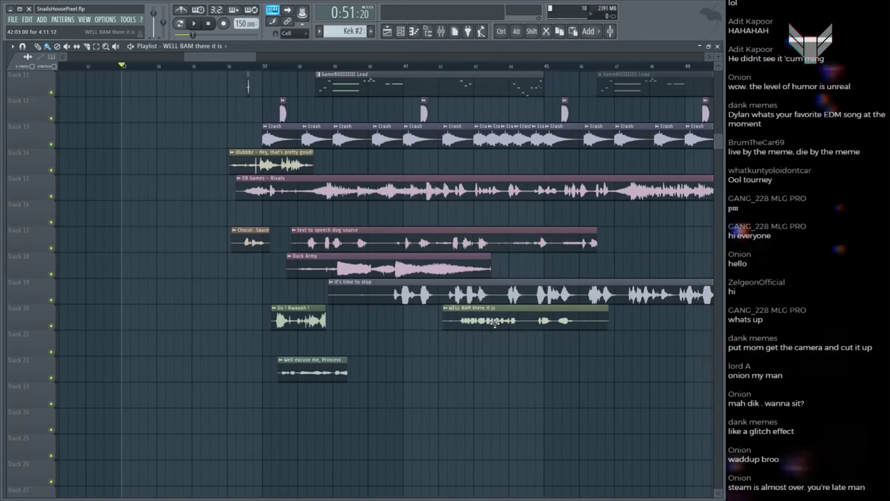
{"action": "left_click_drag", "start_coordinate": [244, 241], "coordinate": [560, 215]}
{"action": "left_click", "coordinate": [253, 196], "text": "alt"}
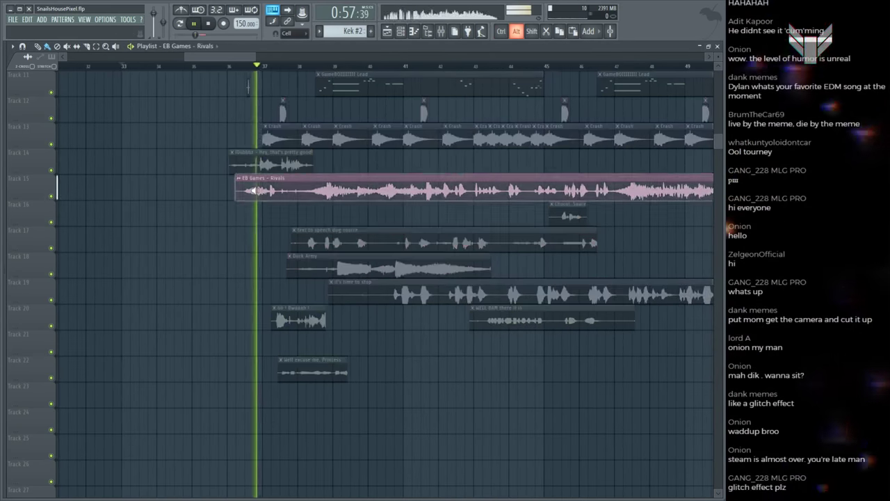
{"action": "left_click_drag", "start_coordinate": [253, 196], "coordinate": [476, 190]}
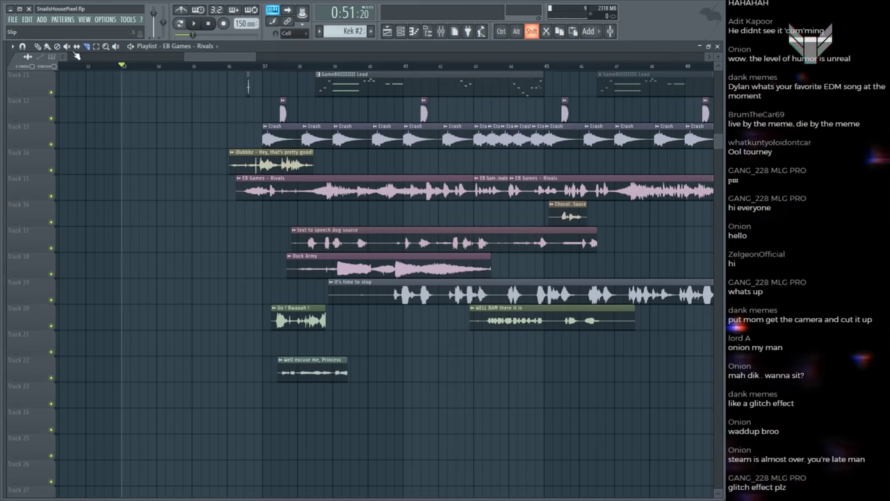
{"action": "scroll", "coordinate": [414, 64], "scroll_direction": "down", "scroll_amount": 3}
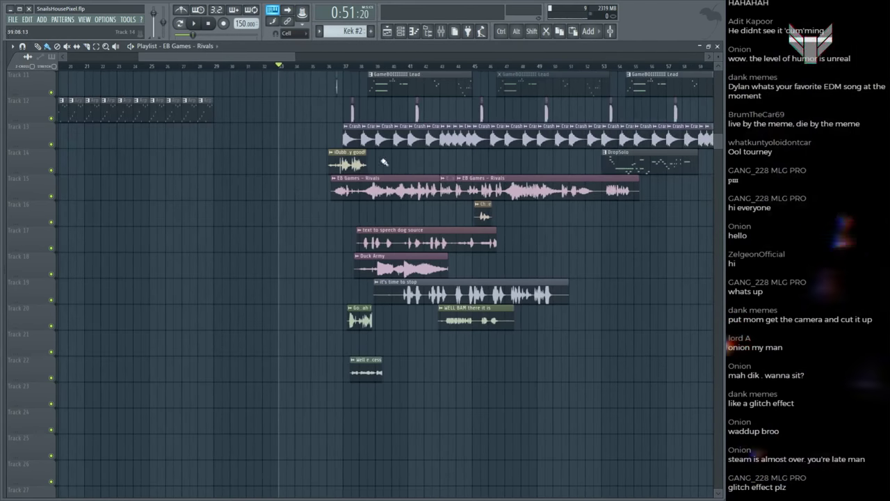
{"action": "left_click_drag", "start_coordinate": [473, 187], "coordinate": [510, 183]}
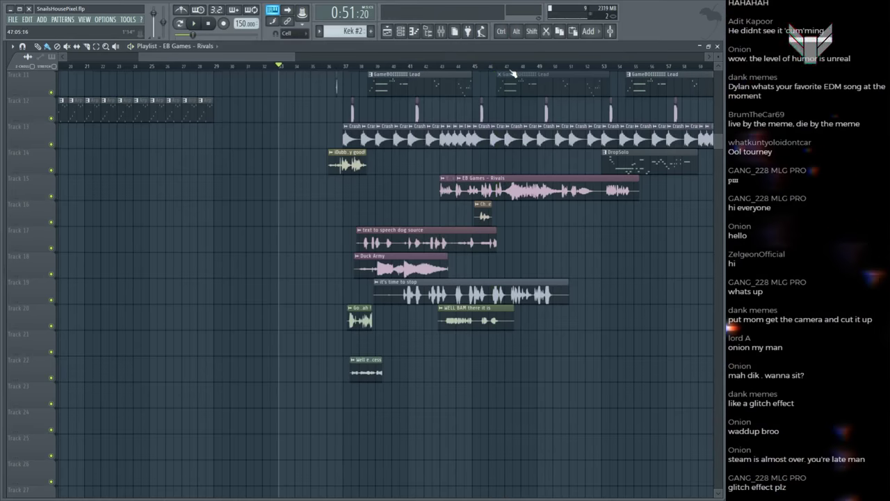
{"action": "scroll", "coordinate": [513, 73], "scroll_direction": "up", "scroll_amount": 6}
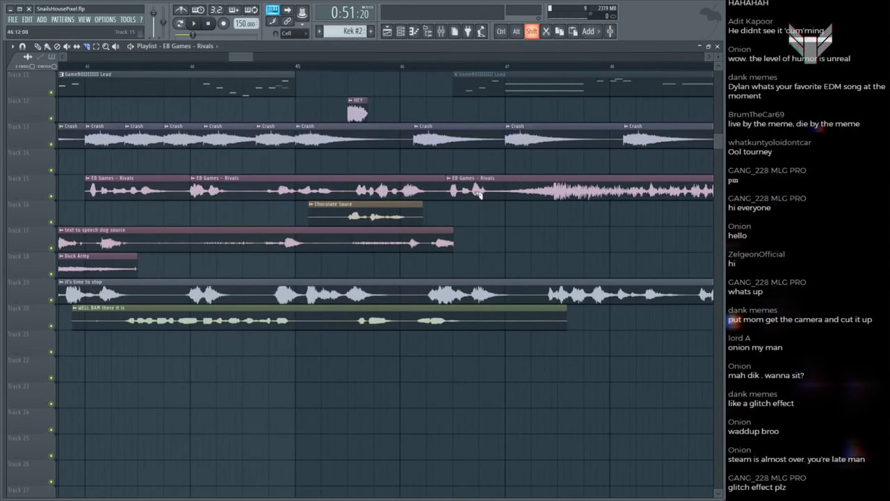
Step: Play back the drop from around bar 50 to hear the EB Games – Rivals clip in context
{"action": "key", "text": "F6"}
{"action": "key", "text": "space"}
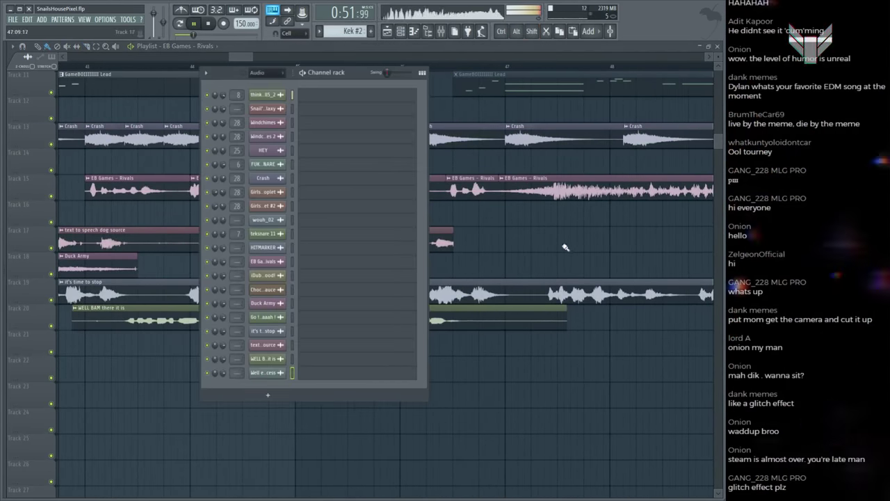
{"action": "key", "text": "F6"}
{"action": "scroll", "coordinate": [392, 69], "scroll_direction": "down", "scroll_amount": 3}
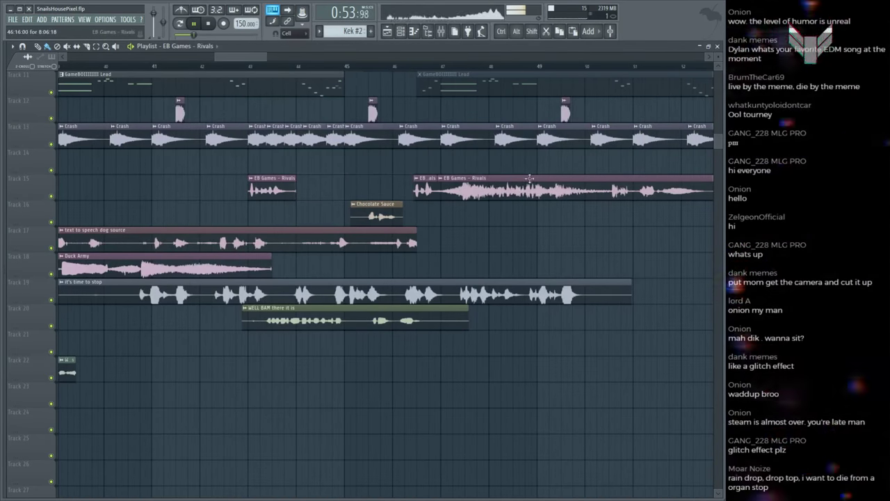
{"action": "key", "text": "F6"}
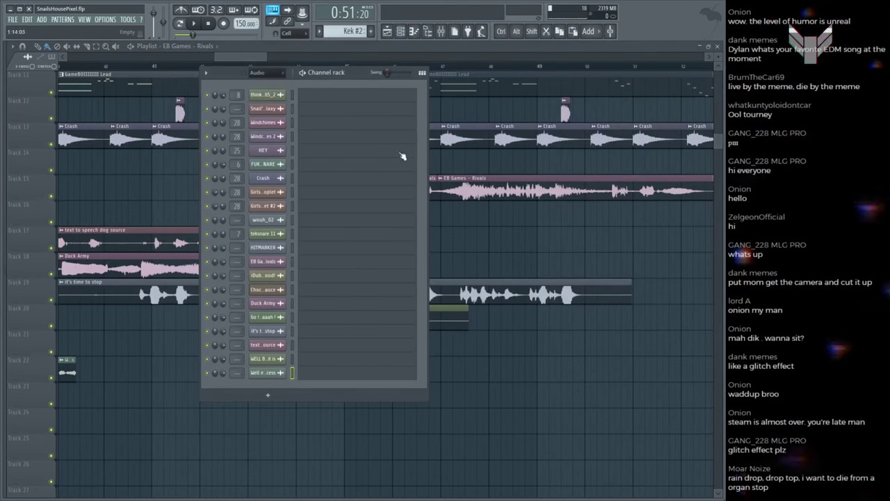
{"action": "key", "text": "F6"}
{"action": "left_click", "coordinate": [604, 189], "text": "alt"}
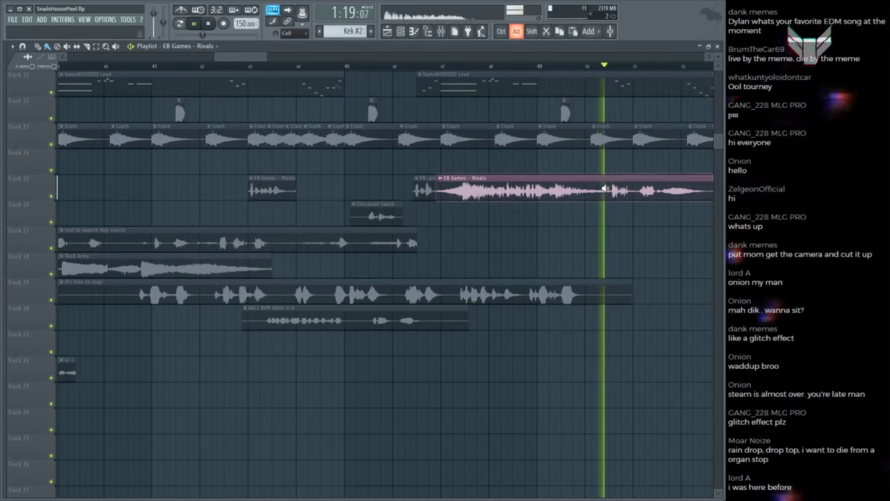
{"action": "key", "text": "space"}
{"action": "scroll", "coordinate": [501, 67], "scroll_direction": "down", "scroll_amount": 1}
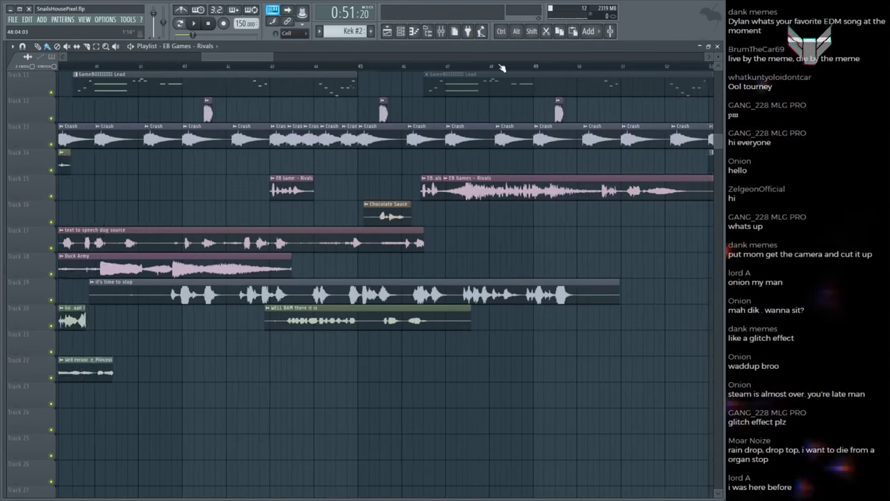
{"action": "scroll", "coordinate": [500, 68], "scroll_direction": "down", "scroll_amount": 3}
{"action": "left_click", "coordinate": [569, 188], "text": "alt"}
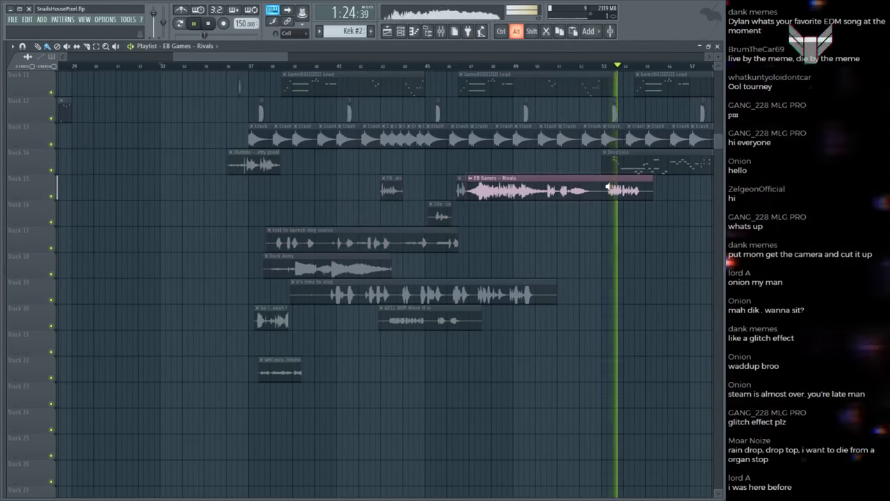
{"action": "key", "text": "space"}
Step: Delete the EB Games clip, move text to speech dog source to bar 47, and select the iDubbbz clip
{"action": "right_click", "coordinate": [607, 186]}
{"action": "left_click", "coordinate": [272, 243], "text": "alt"}
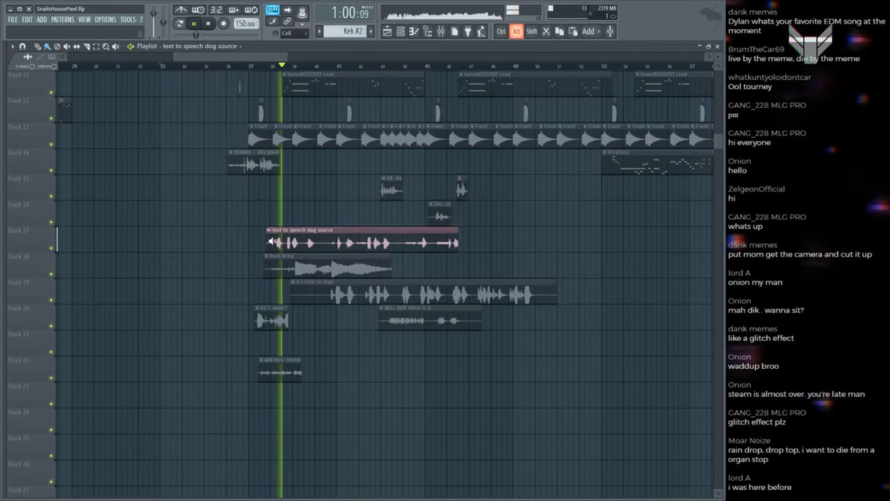
{"action": "left_click_drag", "start_coordinate": [272, 242], "coordinate": [482, 242]}
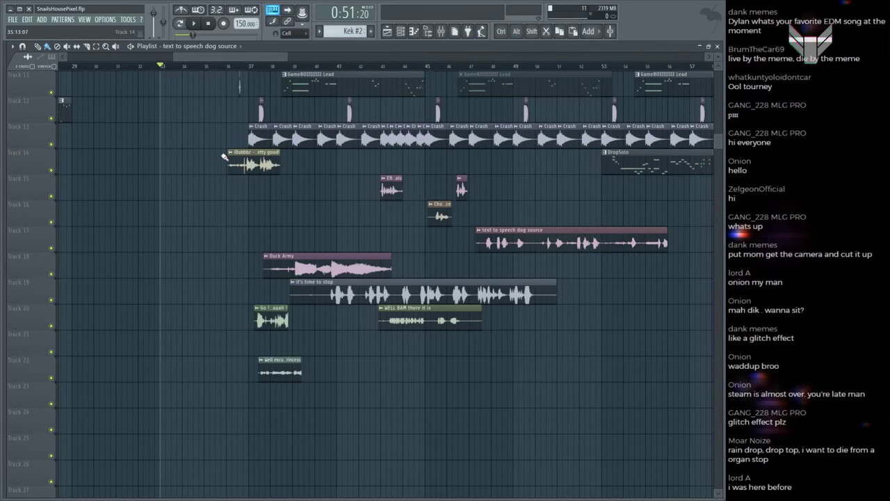
{"action": "left_click", "coordinate": [224, 157], "text": "alt"}
{"action": "key", "text": "F6"}
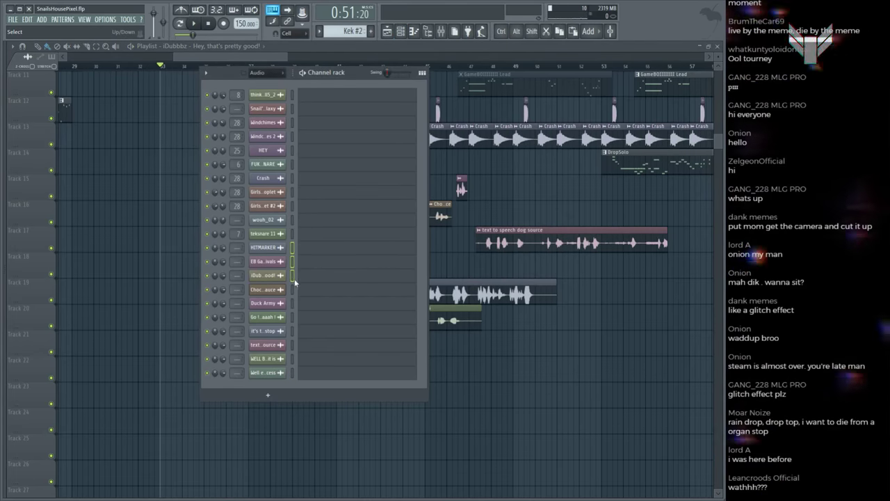
Step: Check the HEY and HP Samples mixer inserts while playing back the arrangement
{"action": "key", "text": "F9"}
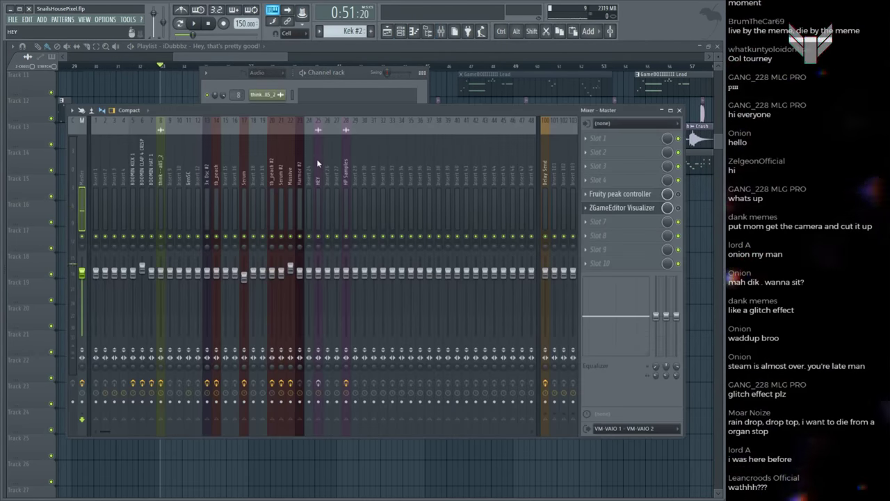
{"action": "left_click", "coordinate": [317, 159]}
{"action": "left_click", "coordinate": [346, 157]}
{"action": "key", "text": "space"}
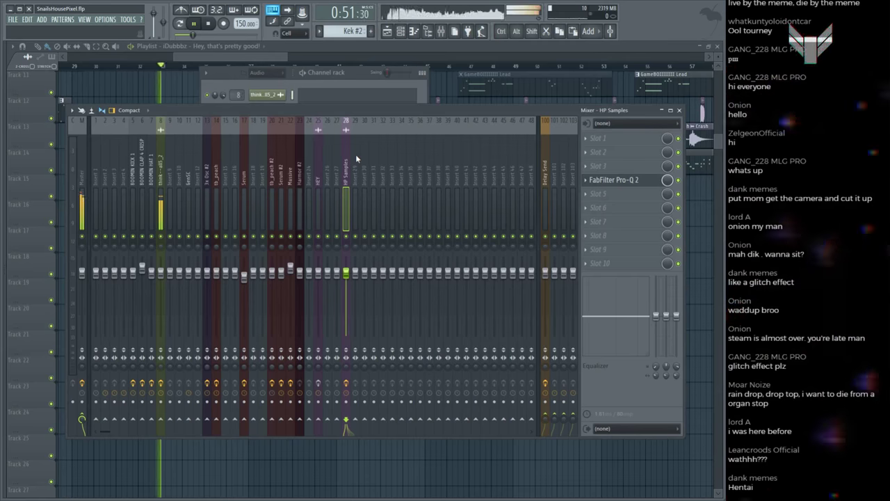
{"action": "left_click", "coordinate": [693, 207]}
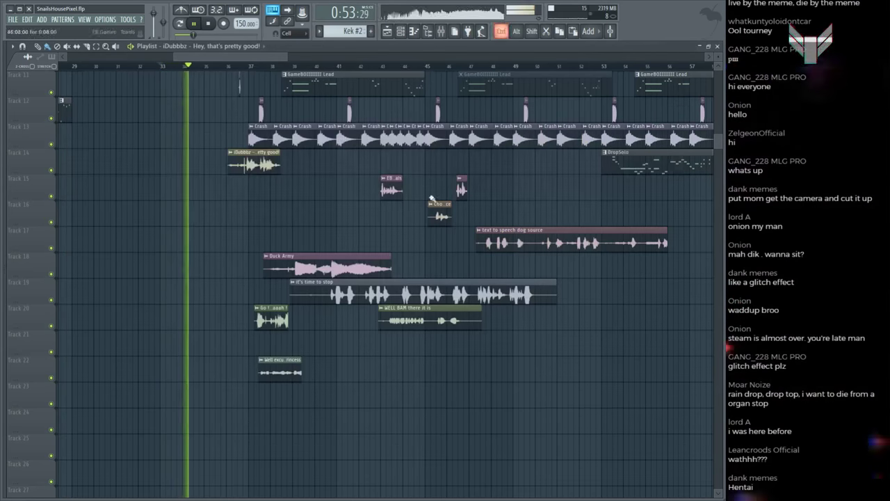
{"action": "scroll", "coordinate": [243, 79], "scroll_direction": "up", "scroll_amount": 3}
{"action": "scroll", "coordinate": [243, 80], "scroll_direction": "up", "scroll_amount": 4}
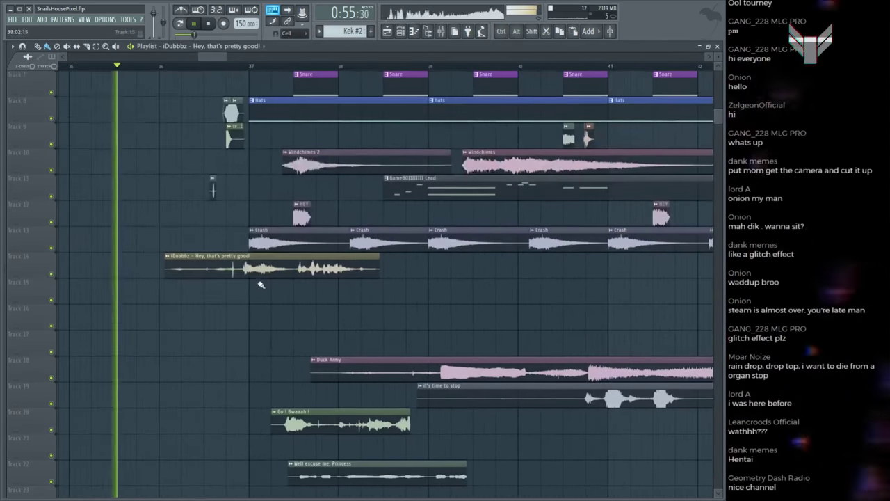
{"action": "key", "text": "space"}
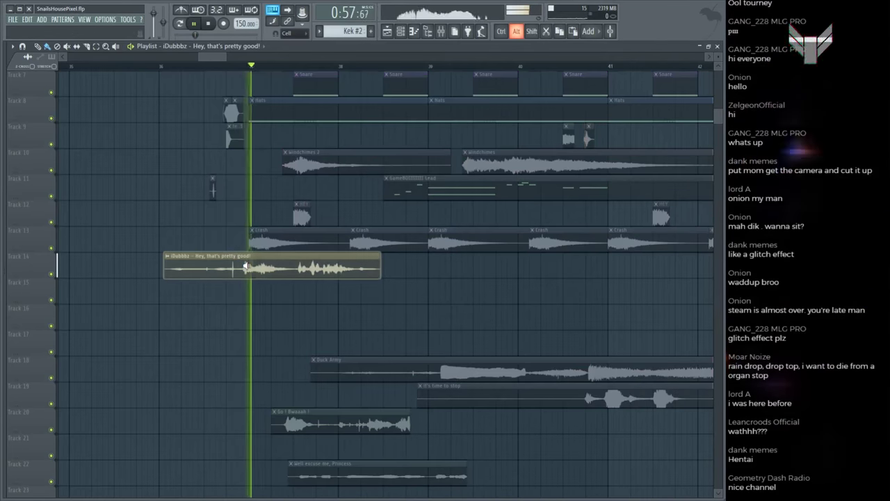
{"action": "key", "text": "space"}
Step: Shift the iDubbbz clip earlier on Track 14, slicing off and deleting its left part and trimming its start
{"action": "left_click_drag", "start_coordinate": [246, 268], "coordinate": [161, 263]}
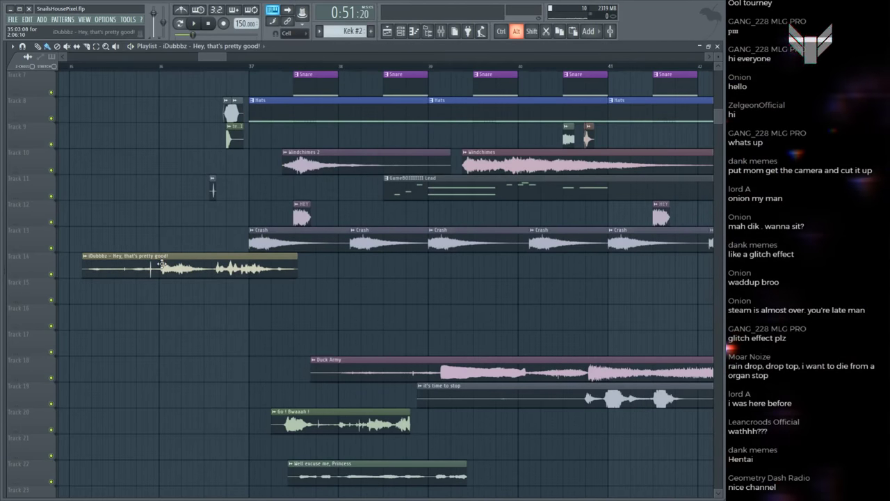
{"action": "left_click", "coordinate": [159, 264], "text": "shift"}
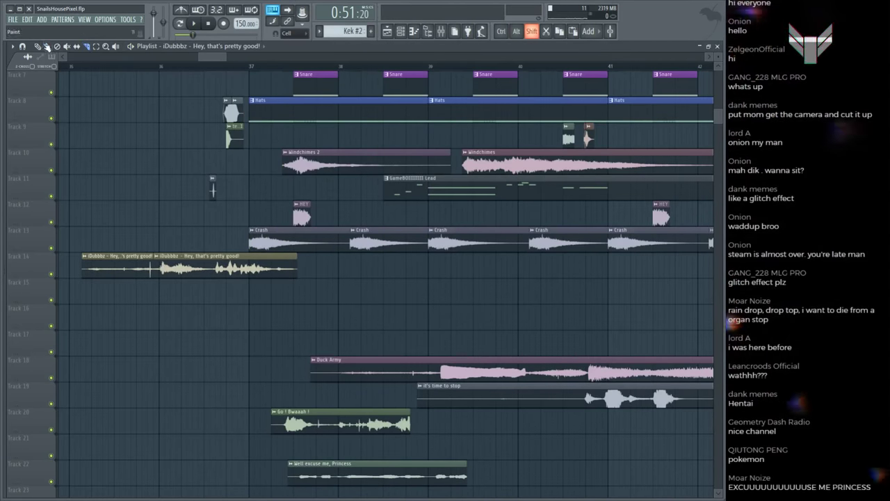
{"action": "right_click", "coordinate": [153, 266]}
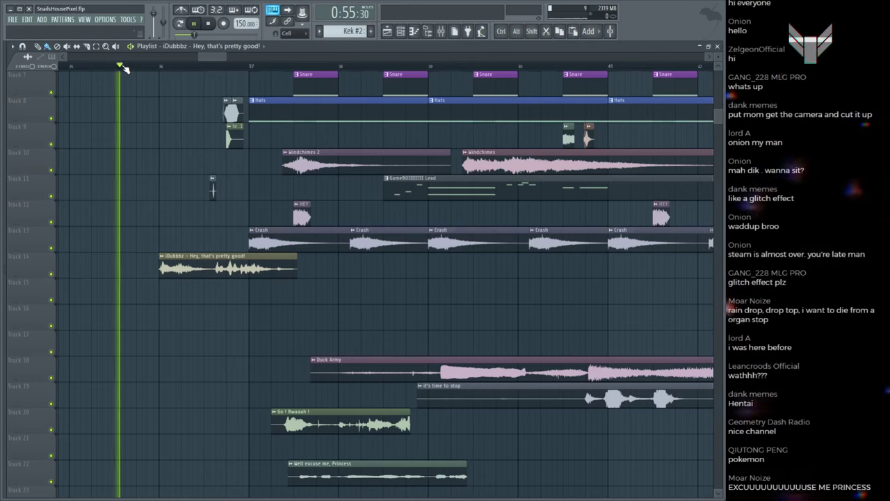
{"action": "scroll", "coordinate": [122, 67], "scroll_direction": "up", "scroll_amount": 3}
{"action": "scroll", "coordinate": [324, 221], "scroll_direction": "up", "scroll_amount": 3}
{"action": "key", "text": "space"}
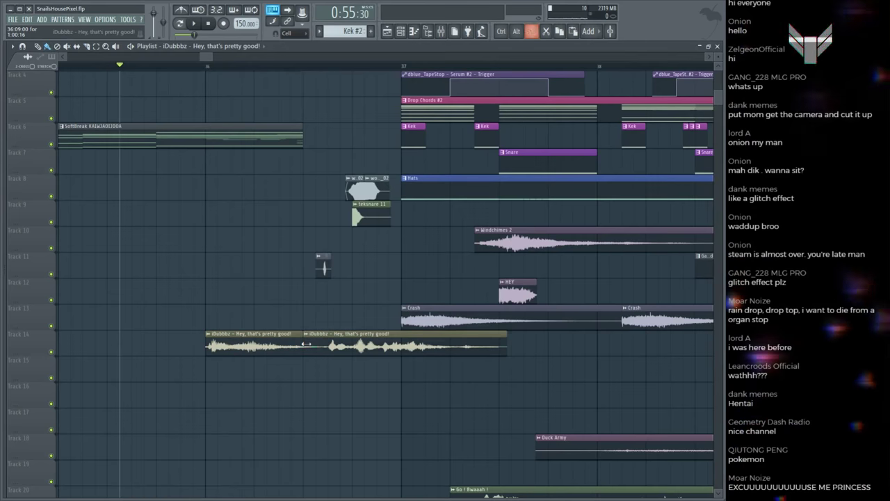
{"action": "left_click_drag", "start_coordinate": [307, 343], "coordinate": [313, 347]}
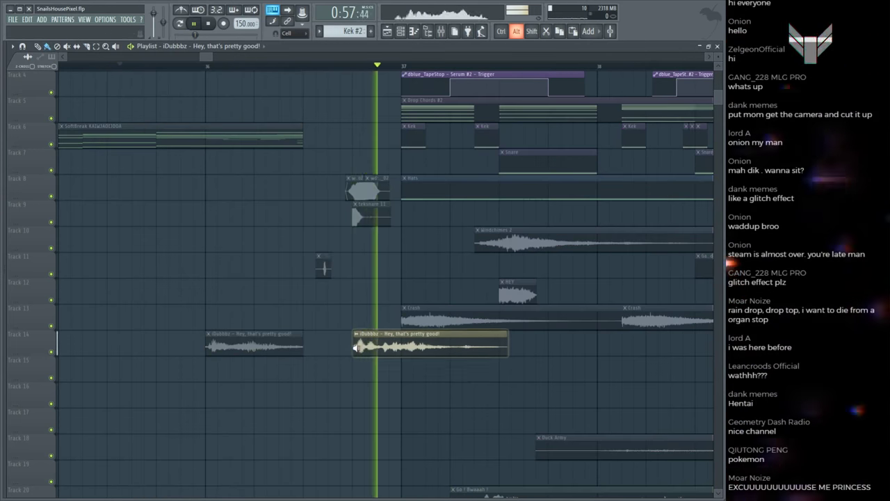
Step: Copy the iDubbbz clip onto Track 15, mute the Track 11 hitmarker, and slice the copy at bar 37
{"action": "left_click_drag", "start_coordinate": [366, 349], "coordinate": [318, 374]}
{"action": "key", "text": "space"}
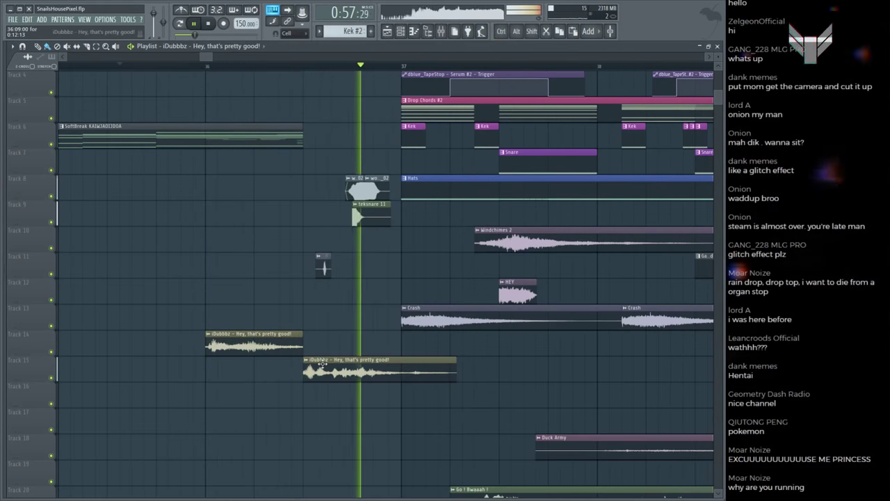
{"action": "key", "text": "space"}
{"action": "scroll", "coordinate": [296, 76], "scroll_direction": "down", "scroll_amount": 2}
{"action": "scroll", "coordinate": [292, 76], "scroll_direction": "up", "scroll_amount": 3}
{"action": "key", "text": "space"}
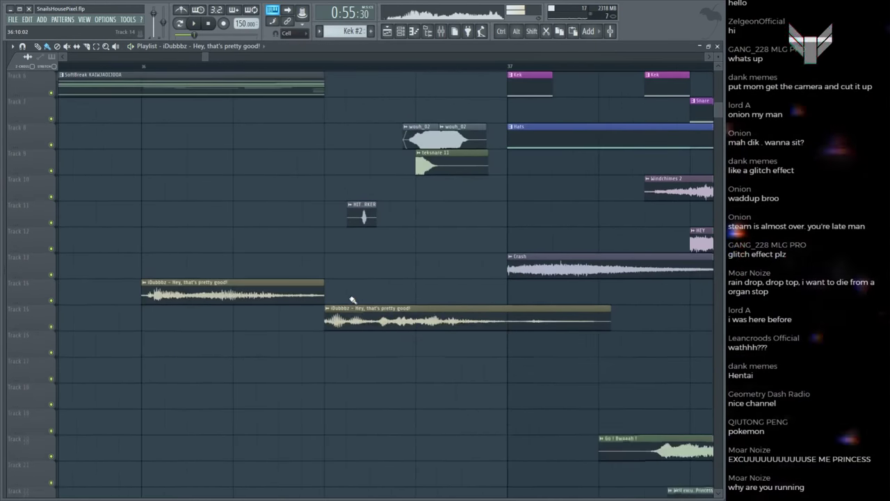
{"action": "left_click_drag", "start_coordinate": [354, 306], "coordinate": [330, 322]}
{"action": "key", "text": "space"}
{"action": "left_click", "coordinate": [360, 206]}
{"action": "key", "text": "space"}
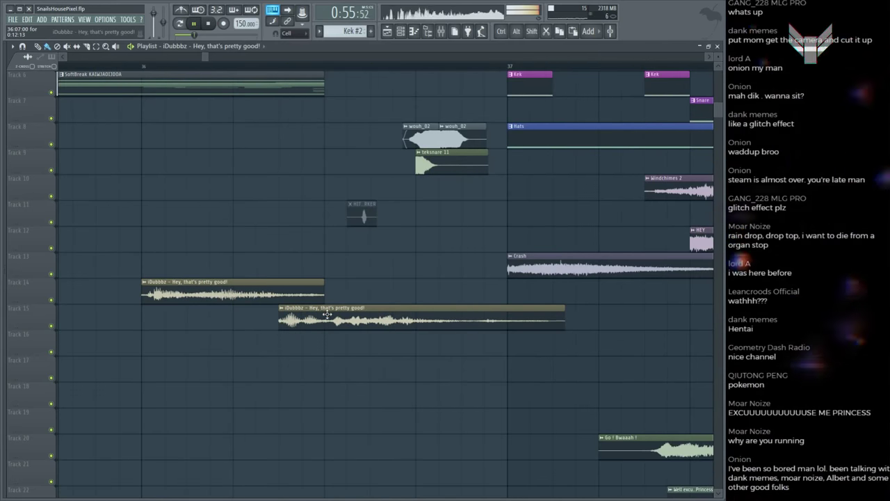
{"action": "key", "text": "space"}
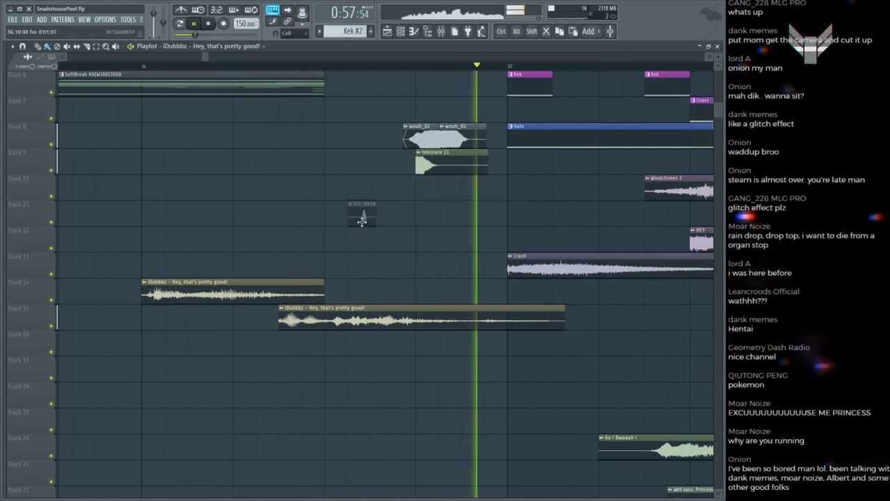
{"action": "left_click", "coordinate": [425, 317], "text": "shift"}
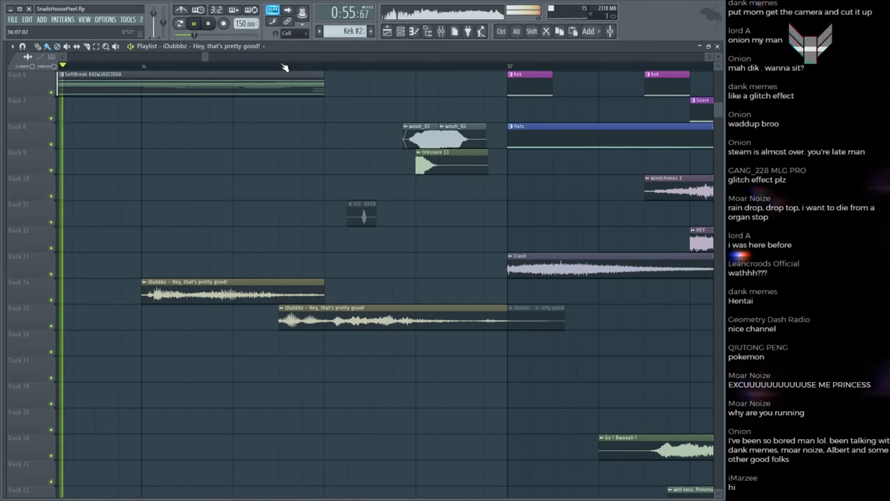
Step: Move the Duck Army clip on Track 18 later to about bar 48
{"action": "scroll", "coordinate": [284, 68], "scroll_direction": "down", "scroll_amount": 3, "text": "ctrl"}
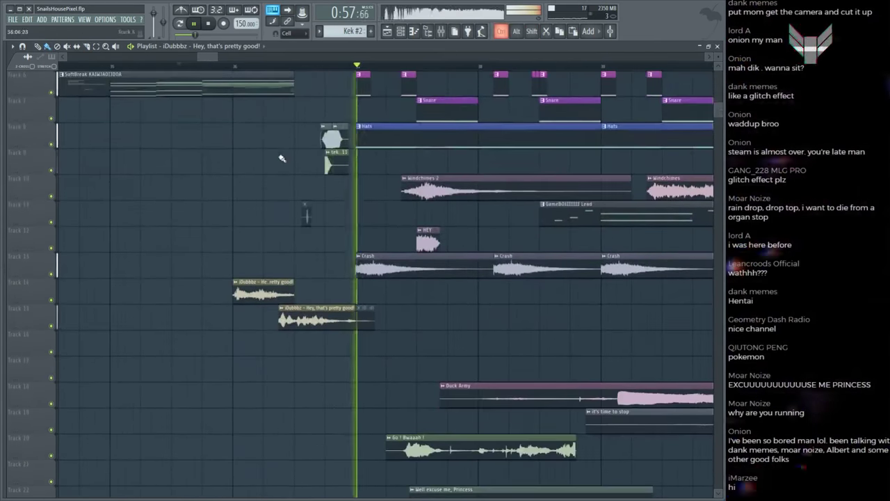
{"action": "scroll", "coordinate": [277, 71], "scroll_direction": "down", "scroll_amount": 1, "text": "ctrl"}
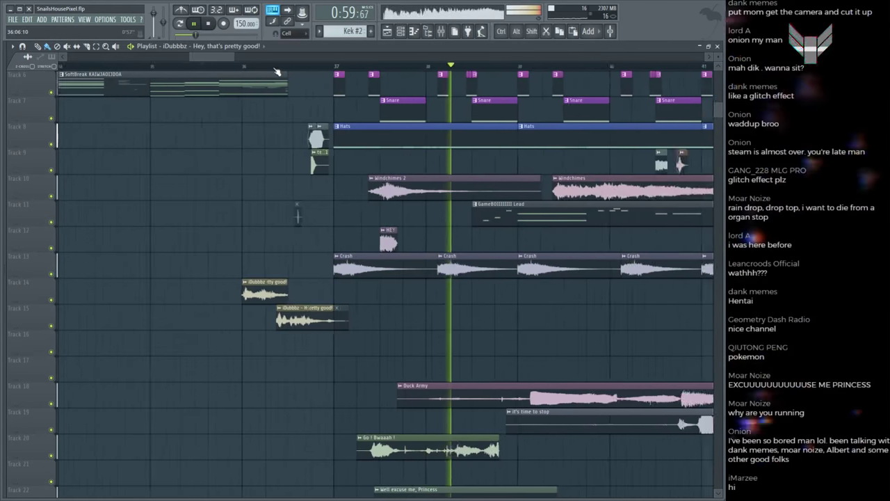
{"action": "scroll", "coordinate": [277, 71], "scroll_direction": "down", "scroll_amount": 3, "text": "ctrl"}
{"action": "scroll", "coordinate": [371, 213], "scroll_direction": "down", "scroll_amount": 3}
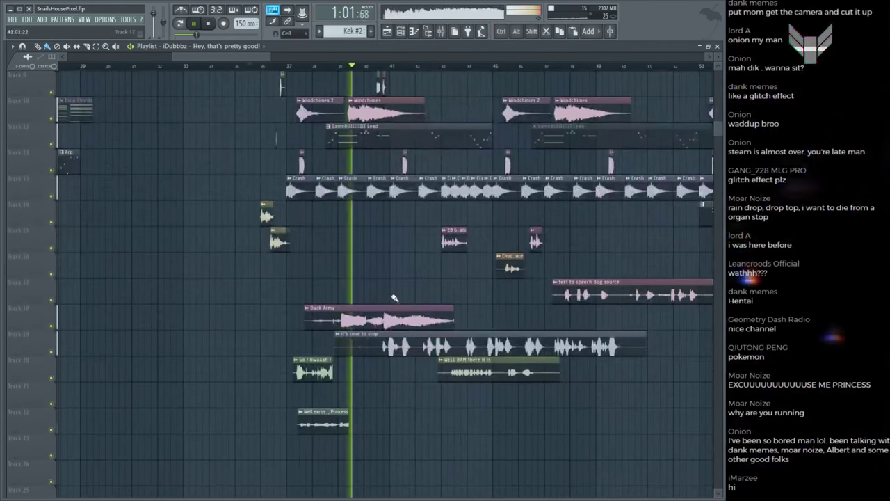
{"action": "left_click_drag", "start_coordinate": [395, 298], "coordinate": [723, 312]}
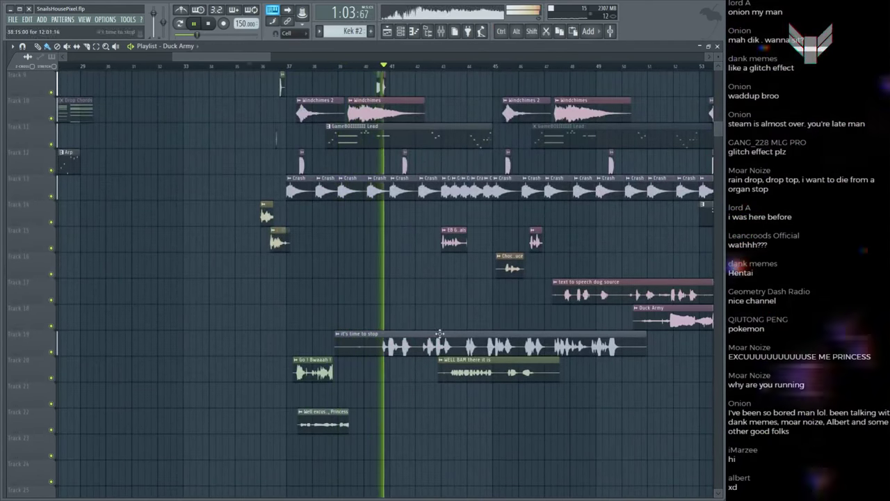
Step: Play back the drop from about bar 48 to hear the moved Duck Army clip
{"action": "scroll", "coordinate": [414, 73], "scroll_direction": "up", "scroll_amount": 3, "text": "ctrl"}
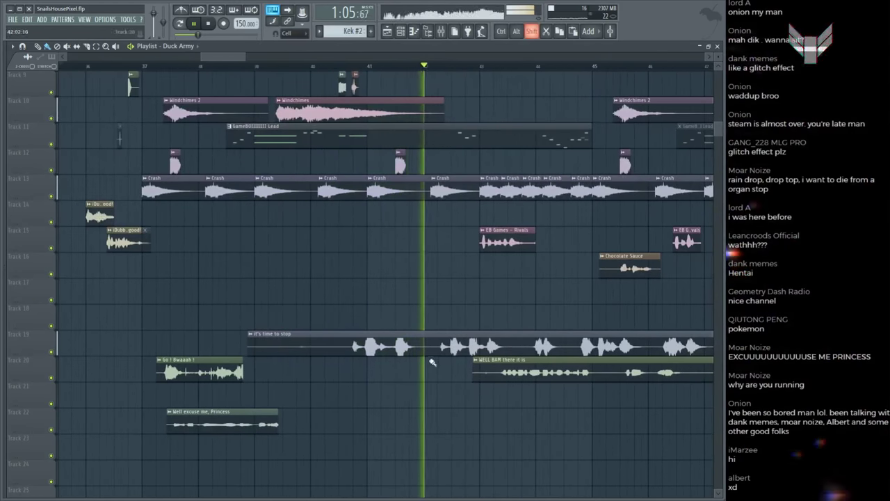
{"action": "scroll", "coordinate": [443, 277], "scroll_direction": "down", "scroll_amount": 3}
{"action": "scroll", "coordinate": [460, 278], "scroll_direction": "down", "scroll_amount": 3, "text": "ctrl"}
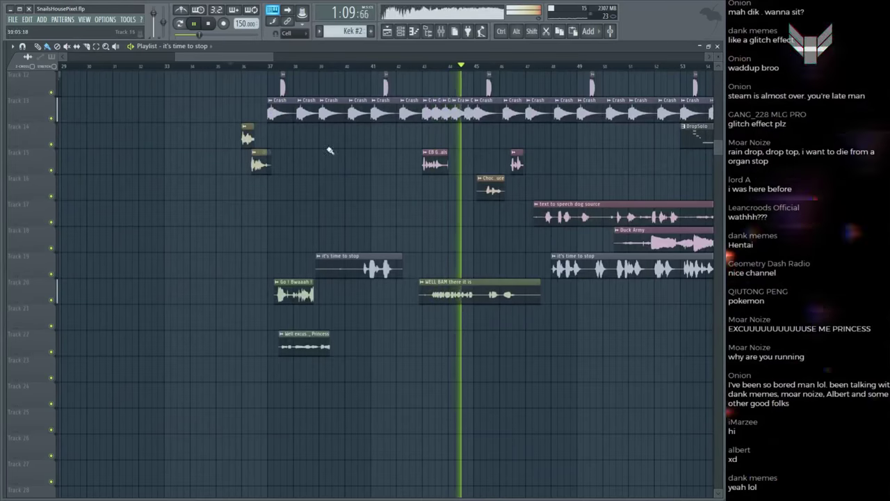
{"action": "scroll", "coordinate": [460, 91], "scroll_direction": "down", "scroll_amount": 2, "text": "ctrl"}
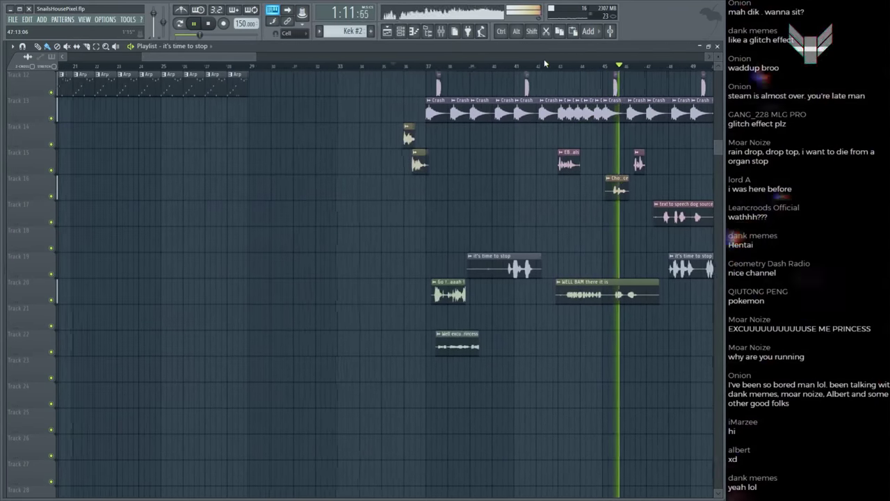
{"action": "scroll", "coordinate": [490, 64], "scroll_direction": "up", "scroll_amount": 2, "text": "ctrl"}
{"action": "scroll", "coordinate": [440, 72], "scroll_direction": "up", "scroll_amount": 5}
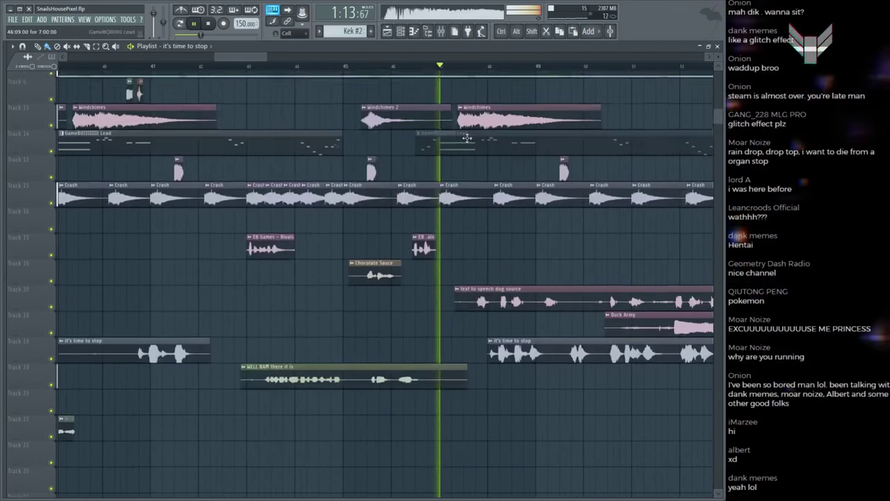
{"action": "scroll", "coordinate": [439, 72], "scroll_direction": "down", "scroll_amount": 2, "text": "ctrl"}
{"action": "scroll", "coordinate": [404, 66], "scroll_direction": "down", "scroll_amount": 1}
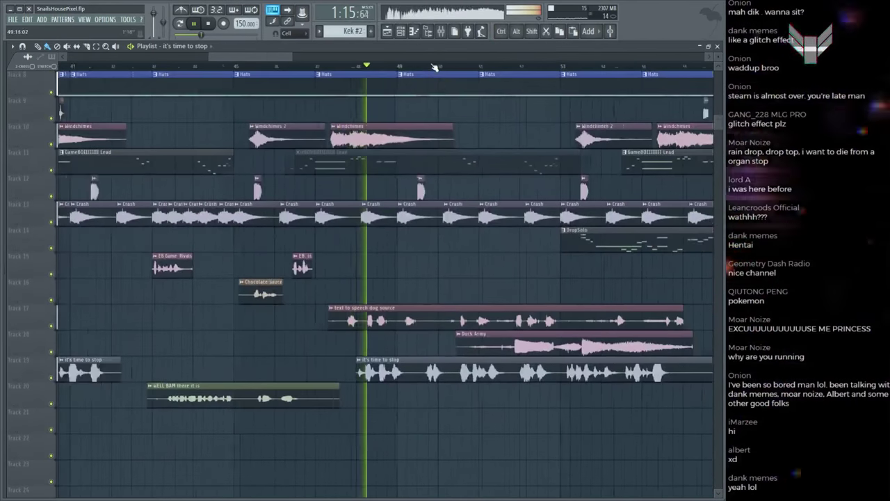
{"action": "key", "text": "space"}
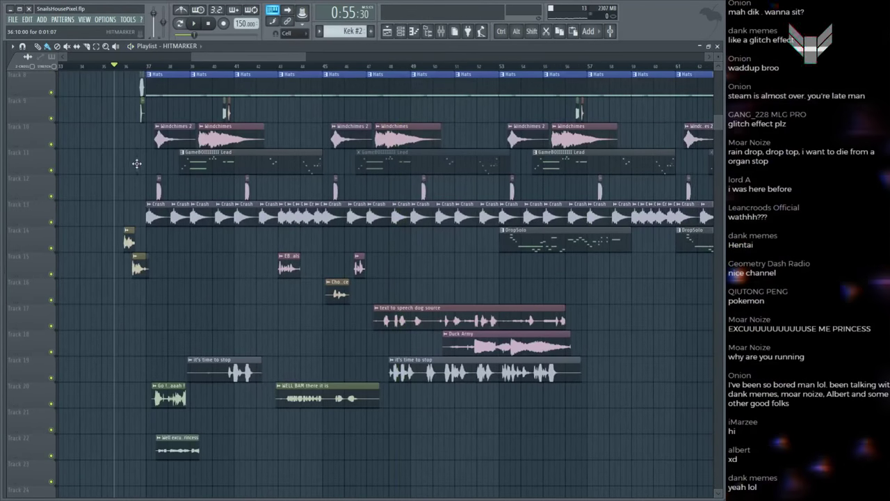
{"action": "left_click", "coordinate": [392, 74]}
{"action": "key", "text": "space"}
{"action": "scroll", "coordinate": [473, 74], "scroll_direction": "down", "scroll_amount": 4, "text": "ctrl"}
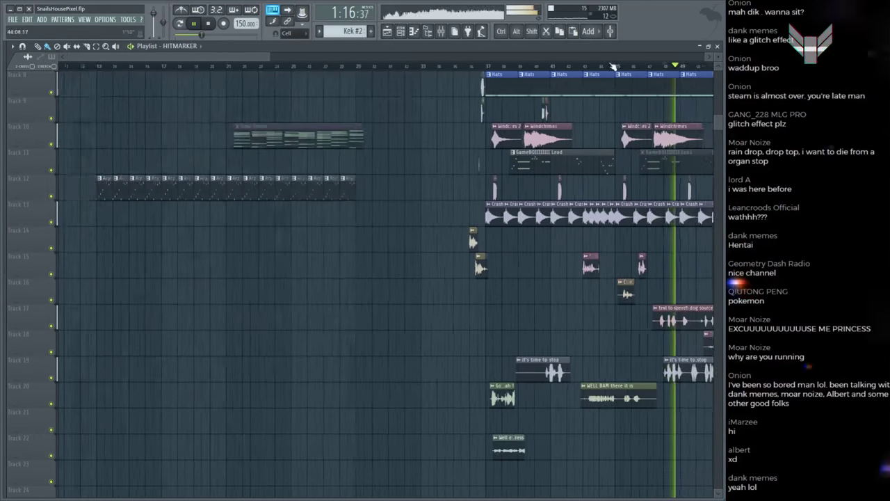
{"action": "scroll", "coordinate": [425, 244], "scroll_direction": "up", "scroll_amount": 4, "text": "ctrl"}
{"action": "scroll", "coordinate": [425, 244], "scroll_direction": "up", "scroll_amount": 3}
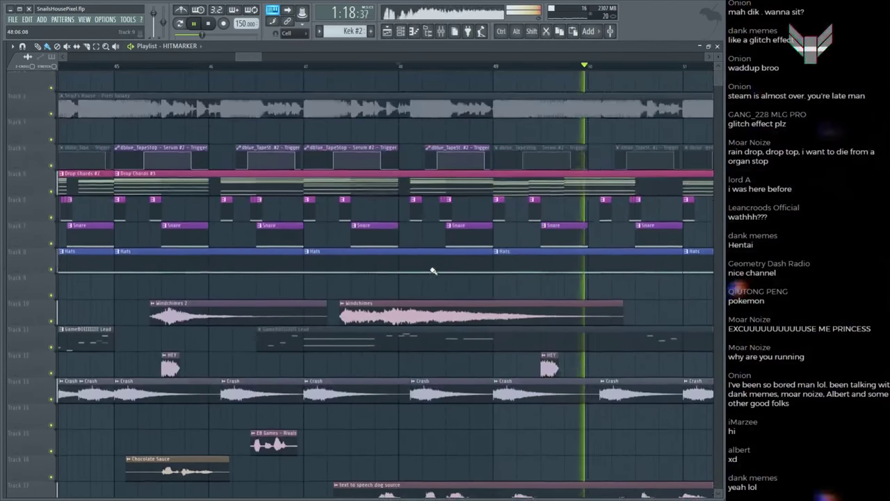
Step: Move the small hitmarker clip down to Track 14, check its channel settings, and select the hitmarker clips there
{"action": "key", "text": "space"}
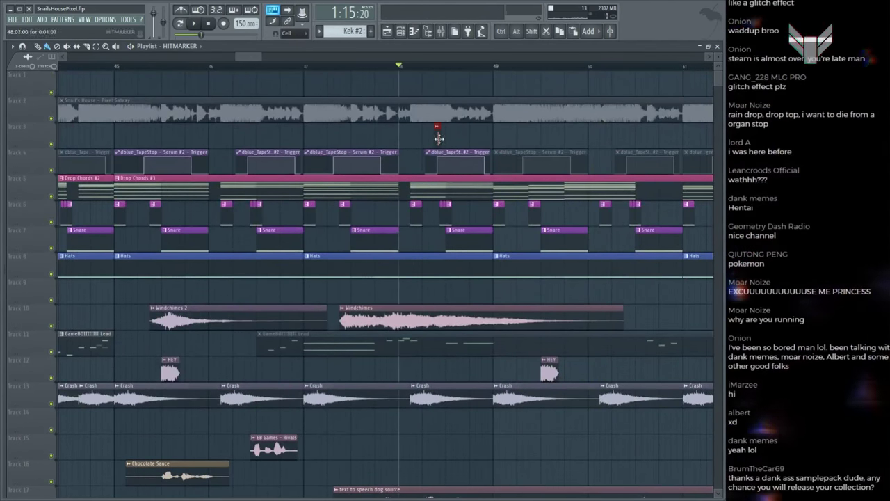
{"action": "scroll", "coordinate": [460, 74], "scroll_direction": "up", "scroll_amount": 2, "text": "ctrl"}
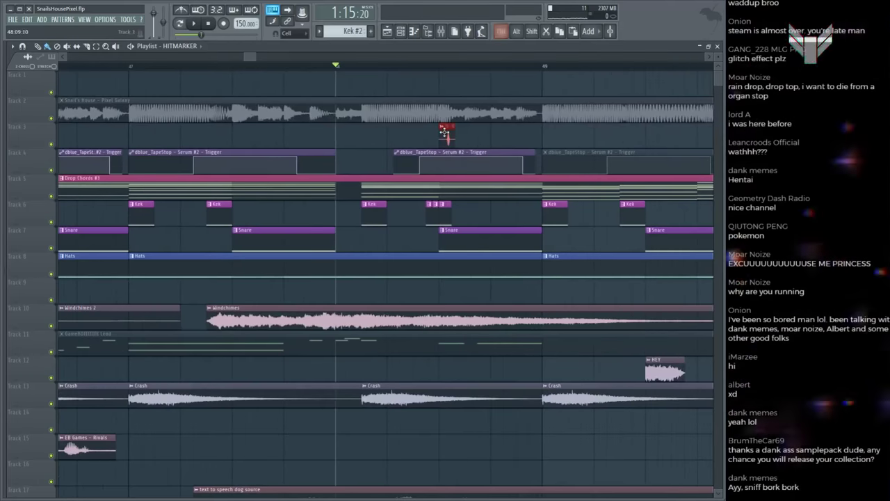
{"action": "left_click_drag", "start_coordinate": [447, 131], "coordinate": [436, 432]}
{"action": "double_click", "coordinate": [444, 423]}
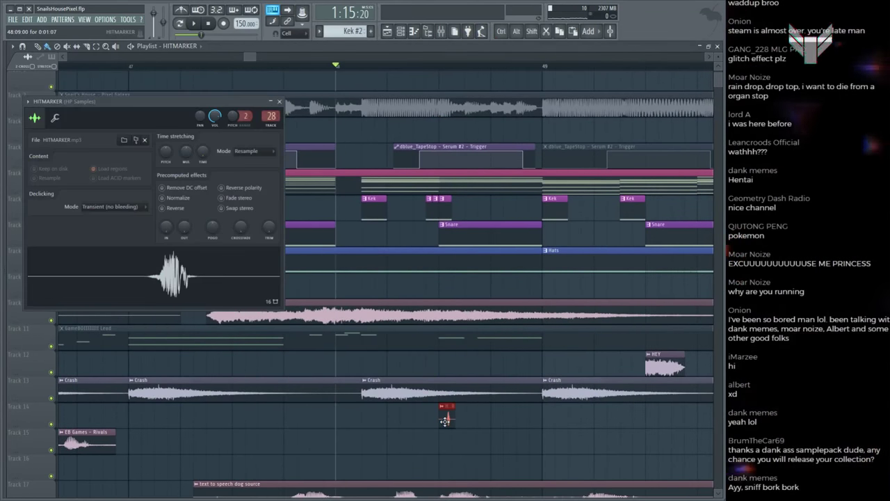
{"action": "left_click", "coordinate": [479, 440]}
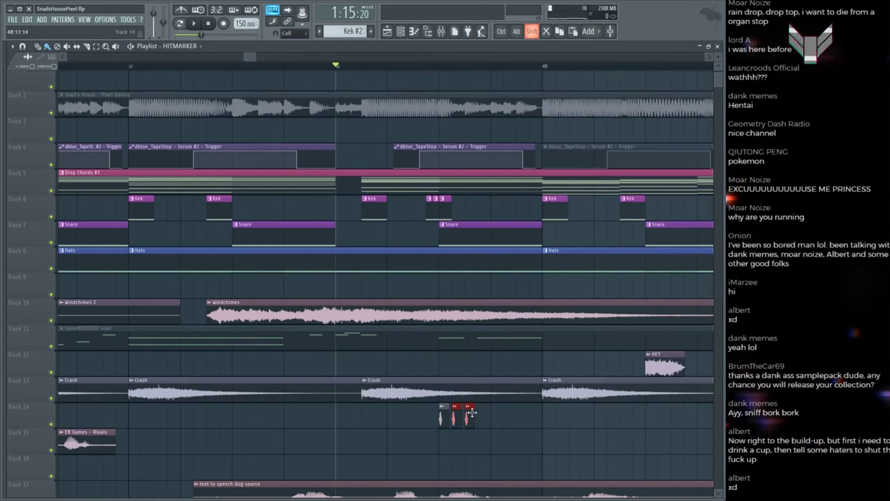
{"action": "left_click_drag", "start_coordinate": [525, 429], "coordinate": [442, 421]}
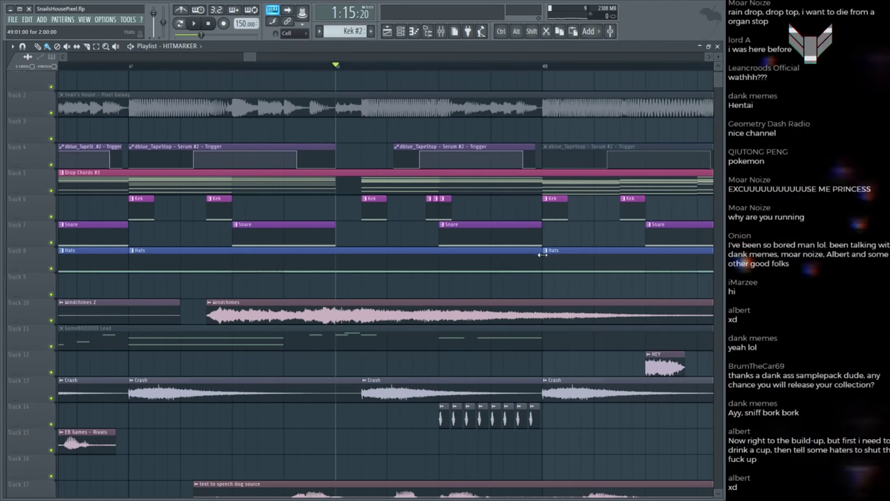
Step: Shorten the Hats clip on Track 8 and the first Drop Chords #3 clip to end before bar 49
{"action": "left_click_drag", "start_coordinate": [447, 246], "coordinate": [434, 246]}
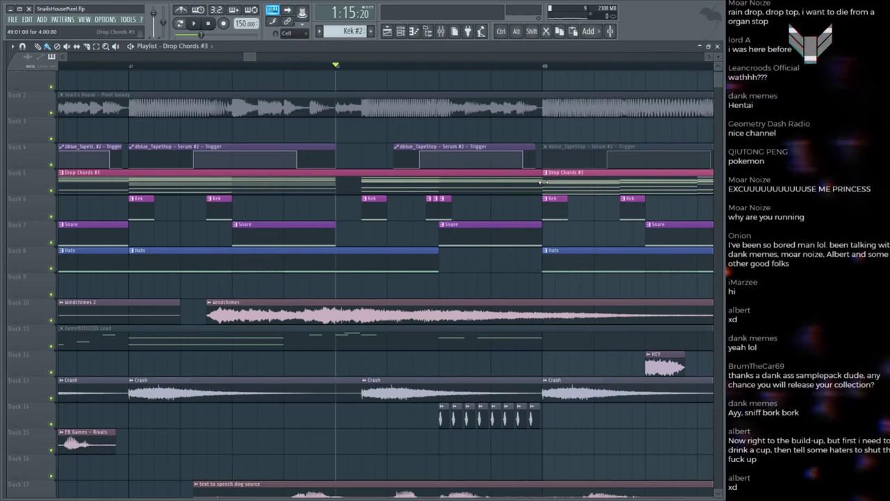
{"action": "key", "text": "space"}
{"action": "left_click_drag", "start_coordinate": [542, 183], "coordinate": [439, 184]}
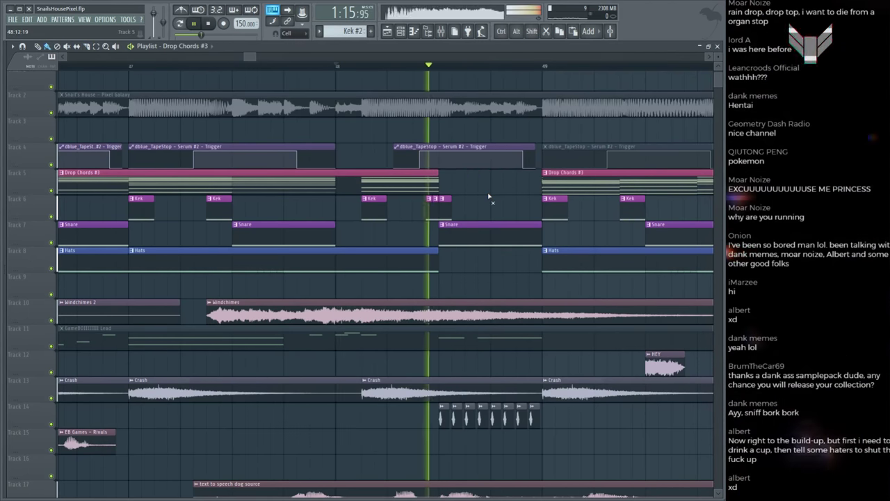
Step: Move 'it's time to stop' to about bar 59, slice Duck Army near bar 53, and save the project
{"action": "scroll", "coordinate": [479, 234], "scroll_direction": "down", "scroll_amount": 5}
{"action": "scroll", "coordinate": [473, 139], "scroll_direction": "down", "scroll_amount": 2}
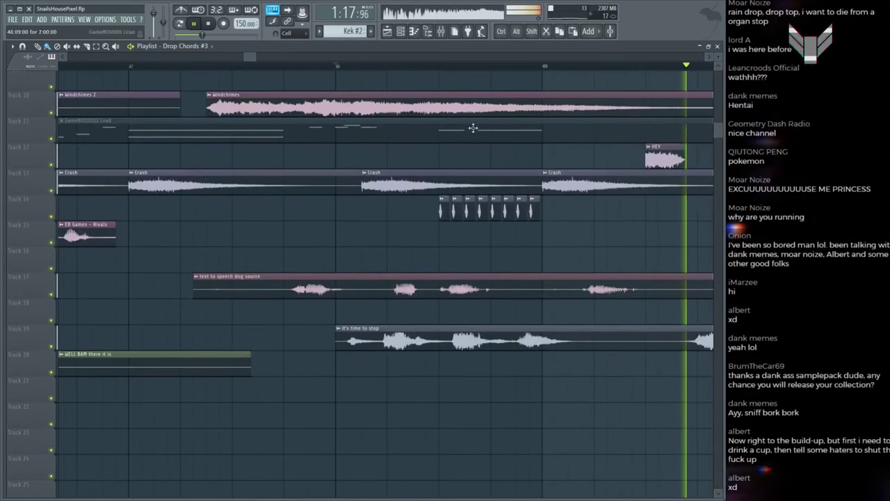
{"action": "scroll", "coordinate": [450, 70], "scroll_direction": "down", "scroll_amount": 4}
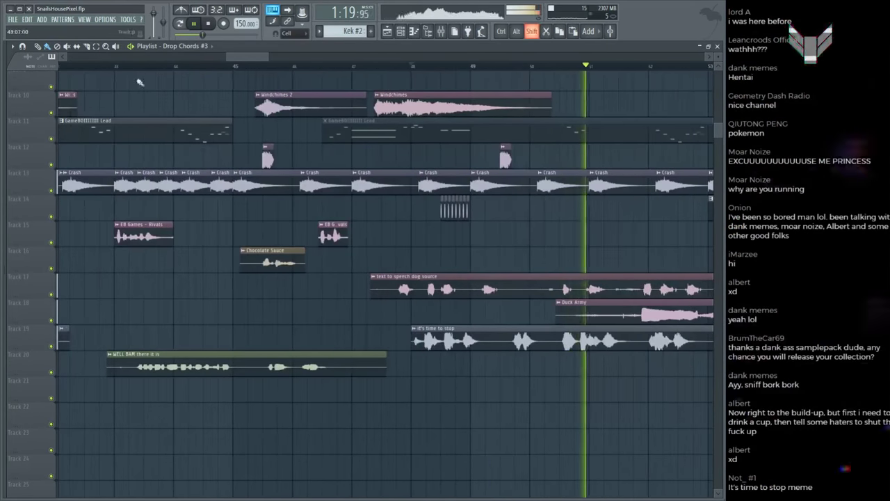
{"action": "scroll", "coordinate": [398, 70], "scroll_direction": "up", "scroll_amount": 1}
{"action": "scroll", "coordinate": [397, 70], "scroll_direction": "down", "scroll_amount": 3}
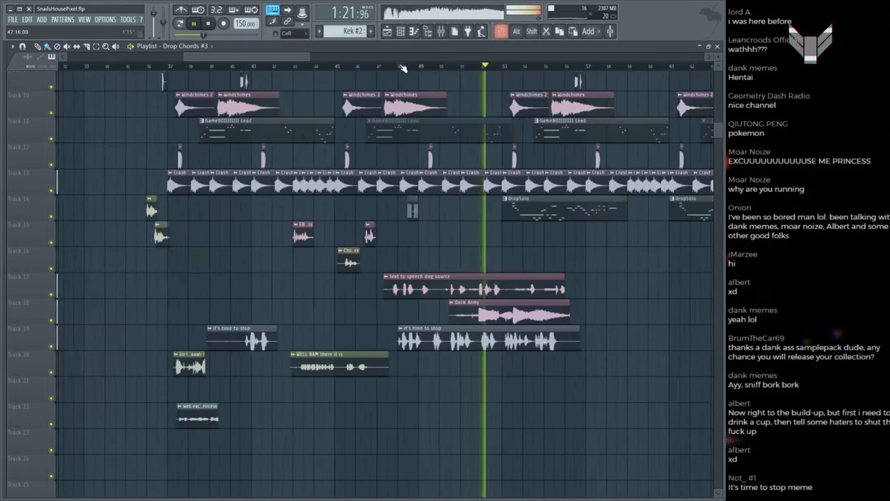
{"action": "left_click_drag", "start_coordinate": [411, 332], "coordinate": [606, 333]}
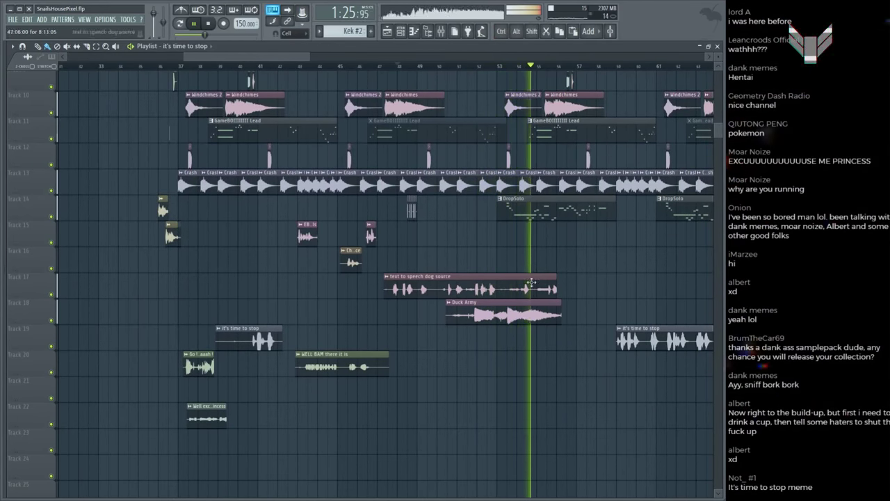
{"action": "left_click", "coordinate": [510, 319], "text": "shift"}
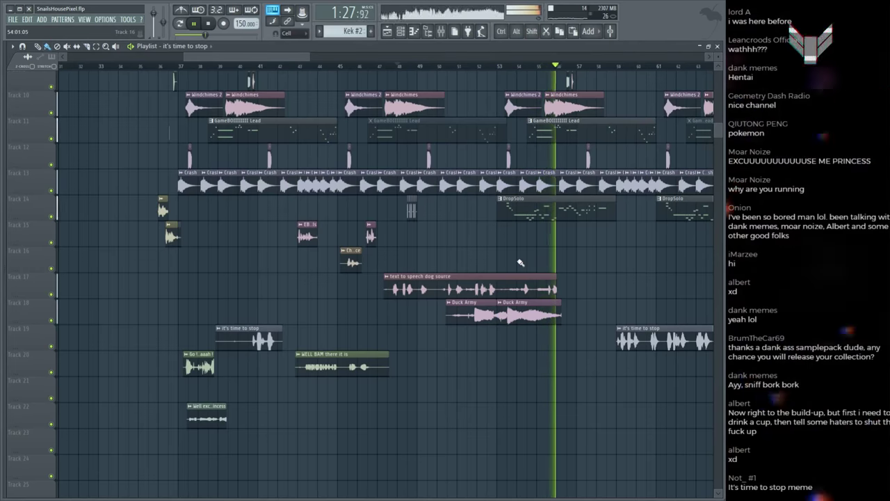
{"action": "key", "text": "ctrl+s"}
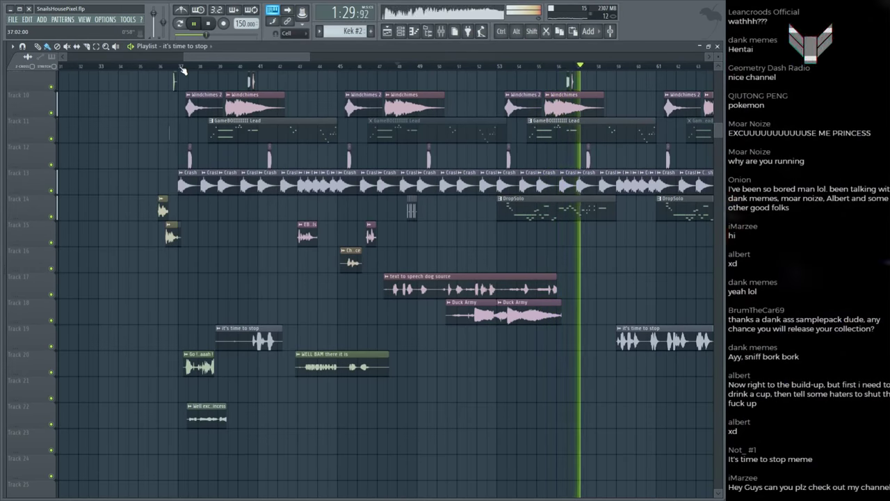
Step: Replay the drop from about bar 35 to review the meme clip stack
{"action": "left_click", "coordinate": [182, 69]}
{"action": "scroll", "coordinate": [182, 70], "scroll_direction": "up", "scroll_amount": 4}
{"action": "left_click", "coordinate": [87, 67]}
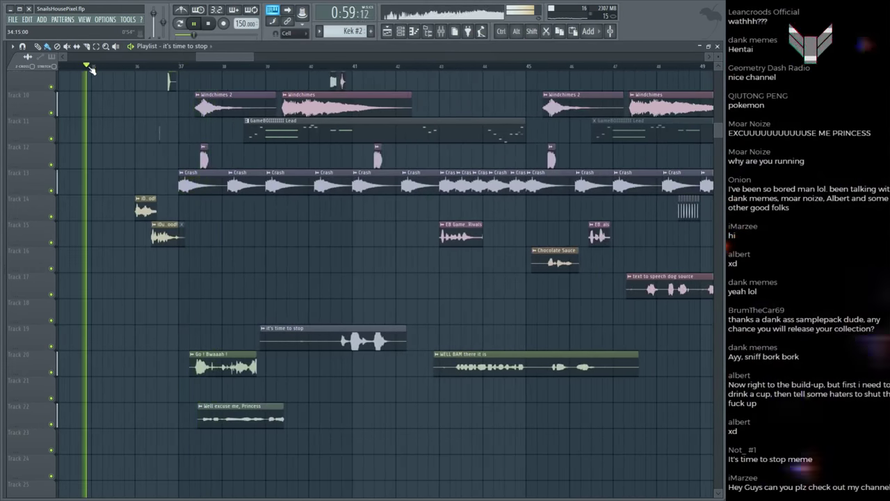
{"action": "scroll", "coordinate": [146, 77], "scroll_direction": "up", "scroll_amount": 3}
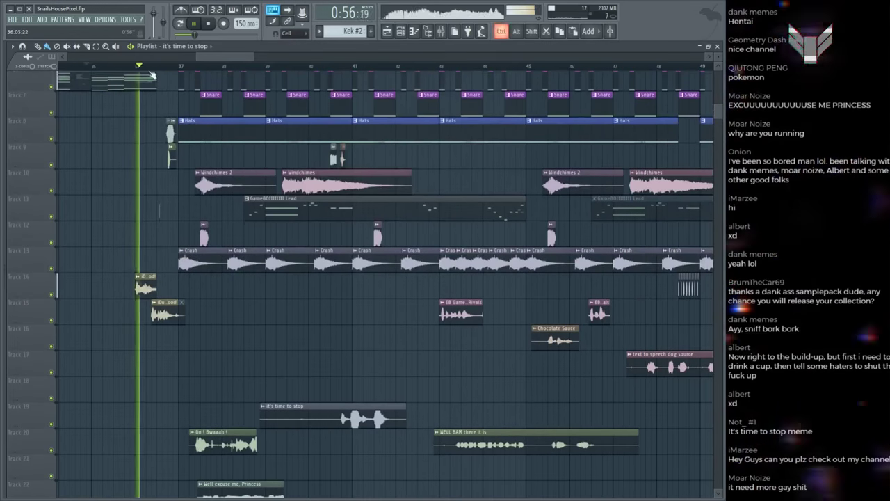
{"action": "scroll", "coordinate": [152, 75], "scroll_direction": "up", "scroll_amount": 5}
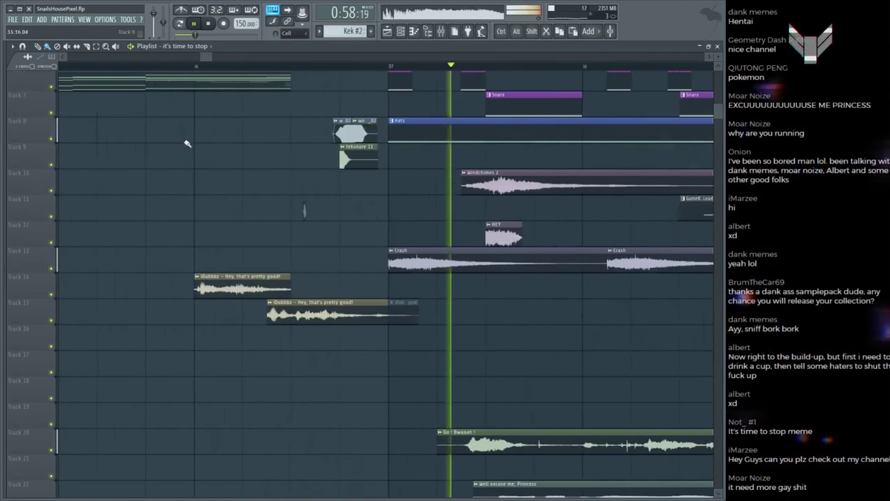
{"action": "scroll", "coordinate": [278, 55], "scroll_direction": "down", "scroll_amount": 5}
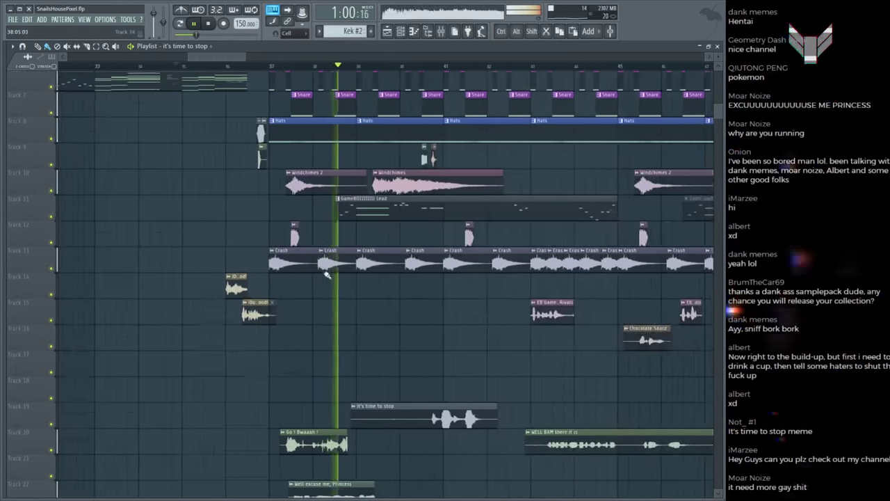
{"action": "scroll", "coordinate": [327, 274], "scroll_direction": "down", "scroll_amount": 4}
Step: Move the Well excuse me, Princess clip up to Track 17, slightly later
{"action": "left_click", "coordinate": [317, 389], "text": "alt"}
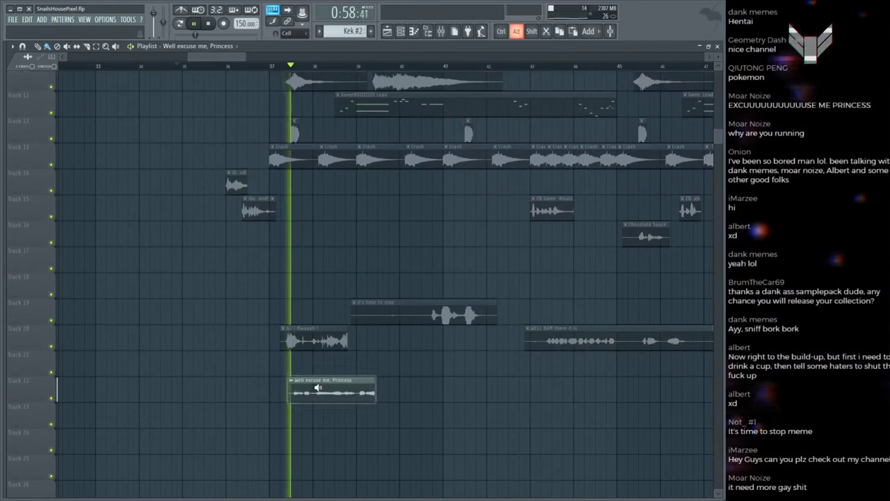
{"action": "double_click", "coordinate": [317, 388]}
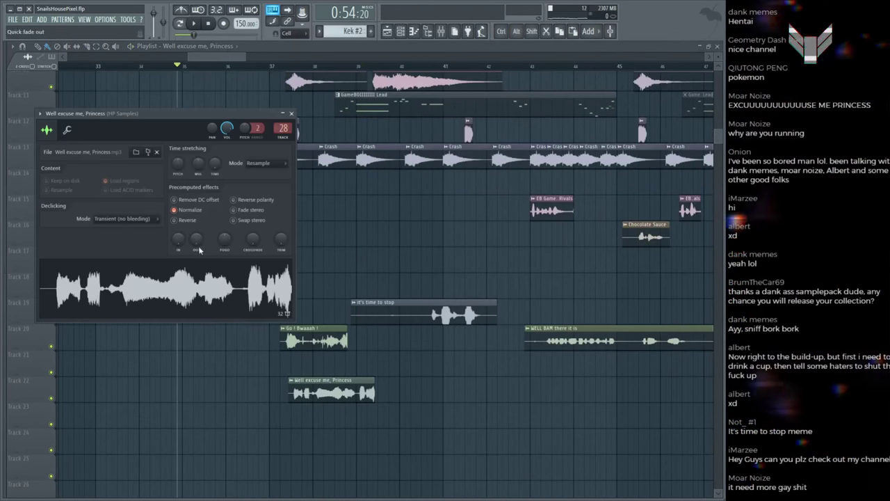
{"action": "key", "text": "Escape"}
{"action": "left_click_drag", "start_coordinate": [344, 390], "coordinate": [513, 257]}
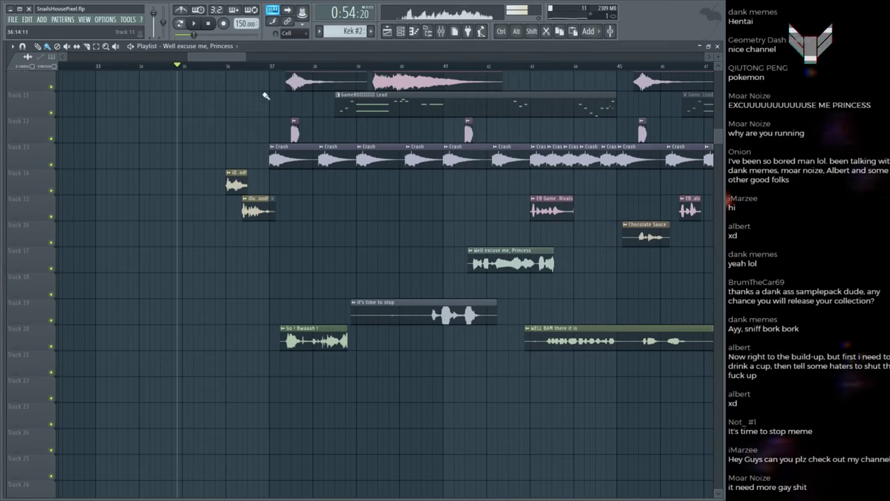
Step: Shift the Go ! Bwaaah ! clip later on Track 20 while auditioning the passage
{"action": "key", "text": "space"}
{"action": "scroll", "coordinate": [261, 66], "scroll_direction": "up", "scroll_amount": 3}
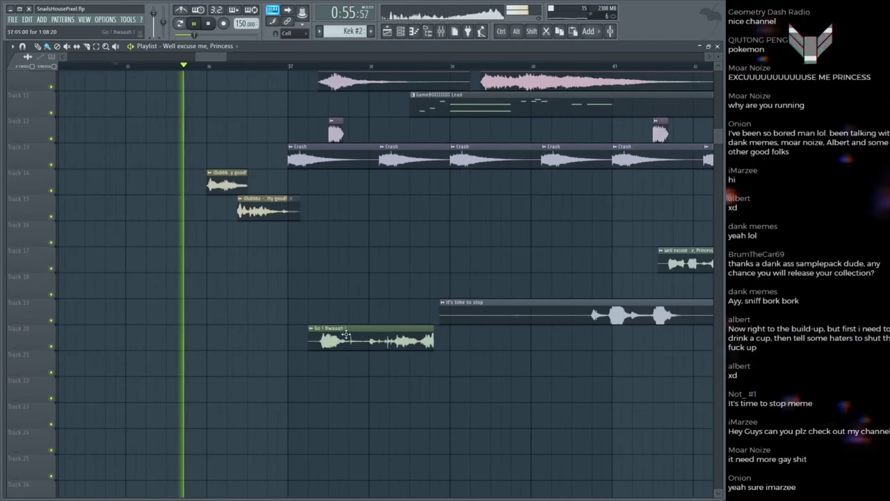
{"action": "left_click_drag", "start_coordinate": [343, 327], "coordinate": [405, 324]}
{"action": "scroll", "coordinate": [290, 66], "scroll_direction": "down", "scroll_amount": 4}
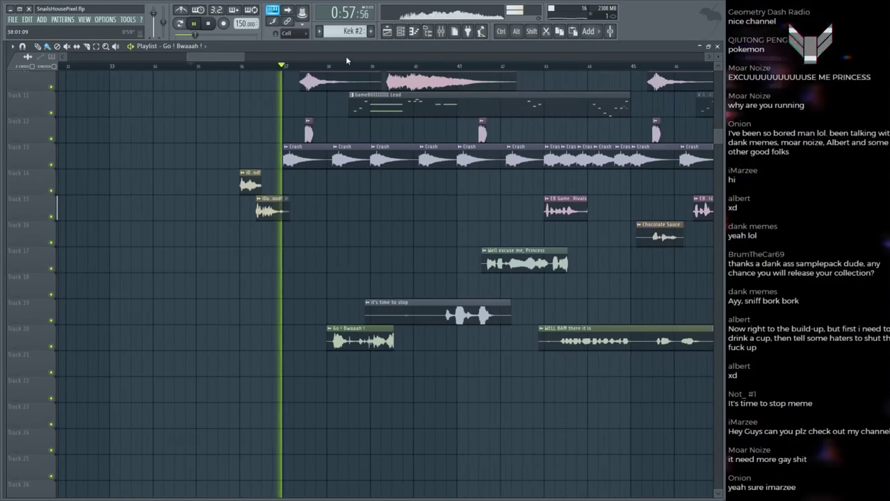
{"action": "scroll", "coordinate": [347, 55], "scroll_direction": "left", "scroll_amount": 3}
{"action": "scroll", "coordinate": [347, 55], "scroll_direction": "up", "scroll_amount": 3}
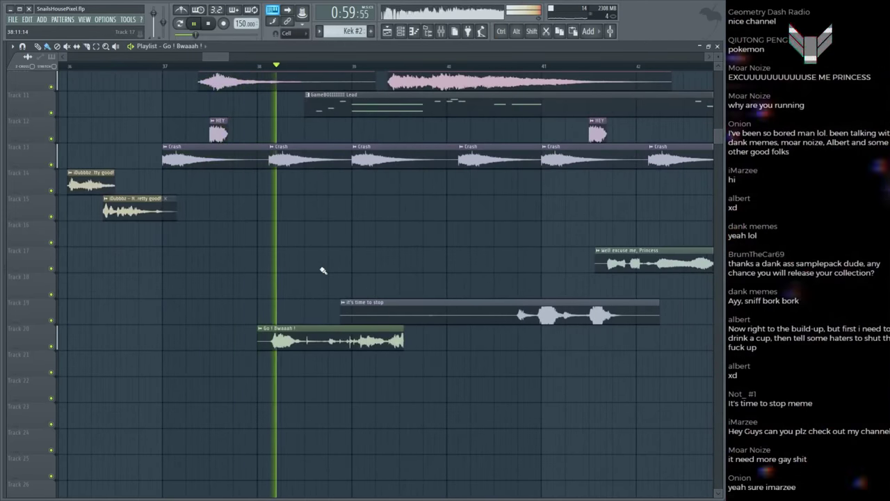
{"action": "key", "text": "space"}
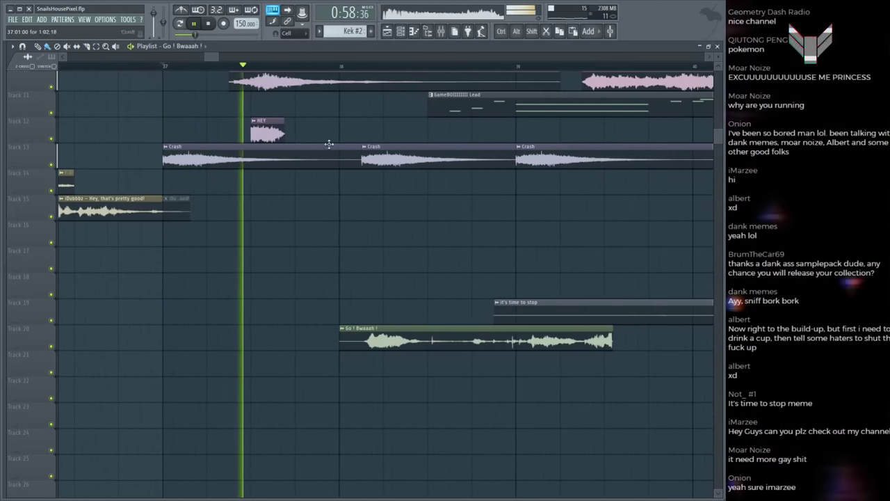
{"action": "scroll", "coordinate": [327, 144], "scroll_direction": "down", "scroll_amount": 4}
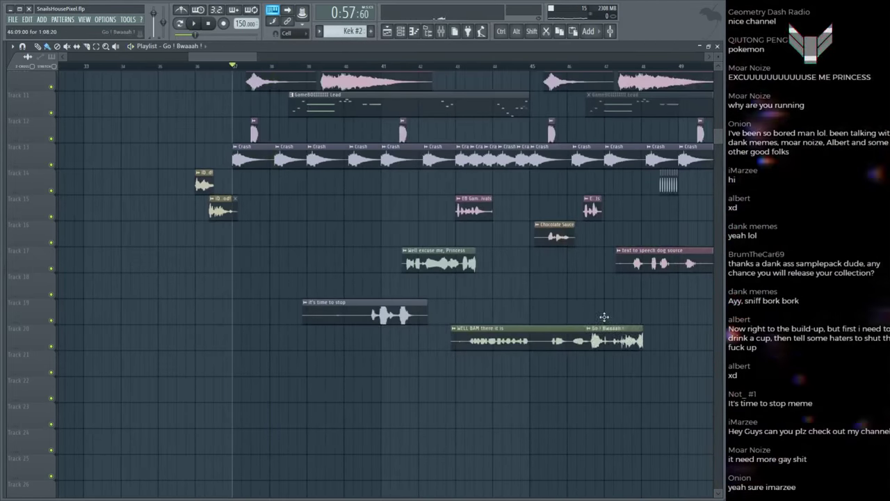
{"action": "scroll", "coordinate": [503, 199], "scroll_direction": "up", "scroll_amount": 5}
{"action": "scroll", "coordinate": [390, 66], "scroll_direction": "down", "scroll_amount": 3}
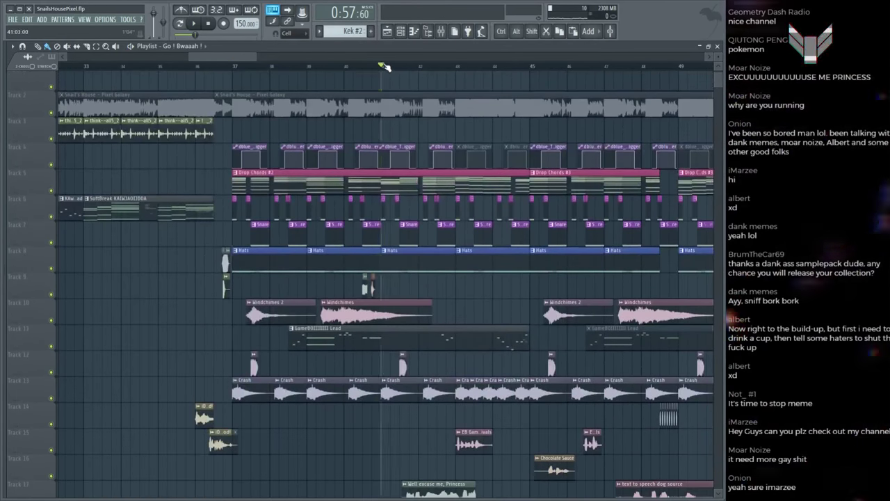
Step: Audition from bar 41 and nudge the Well excuse me, Princess clip slightly later
{"action": "left_click", "coordinate": [389, 67]}
{"action": "key", "text": "space"}
{"action": "scroll", "coordinate": [343, 200], "scroll_direction": "down", "scroll_amount": 4}
{"action": "scroll", "coordinate": [343, 200], "scroll_direction": "up", "scroll_amount": 4}
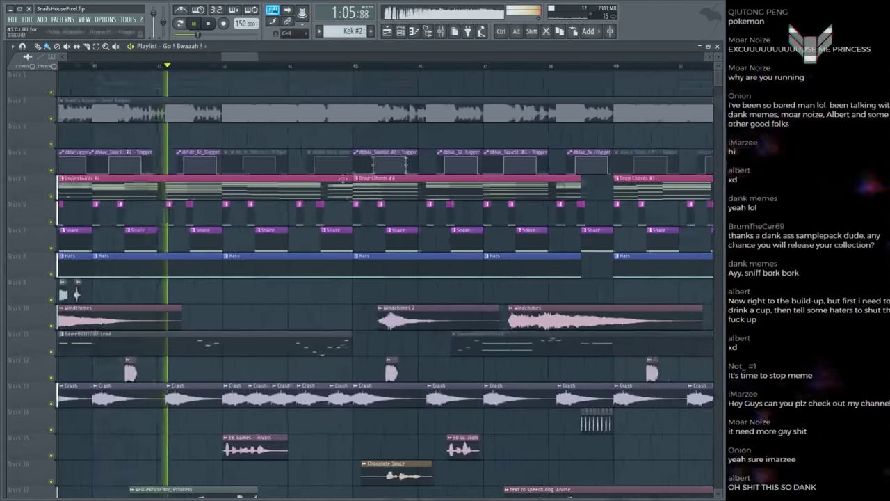
{"action": "scroll", "coordinate": [343, 200], "scroll_direction": "down", "scroll_amount": 1}
{"action": "left_click_drag", "start_coordinate": [165, 217], "coordinate": [458, 366]}
{"action": "key", "text": "space"}
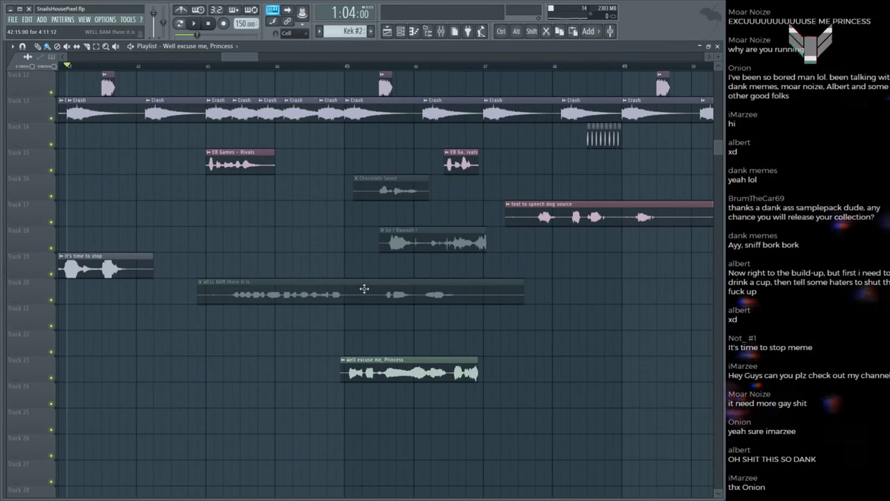
{"action": "key", "text": "ctrl+alt+z"}
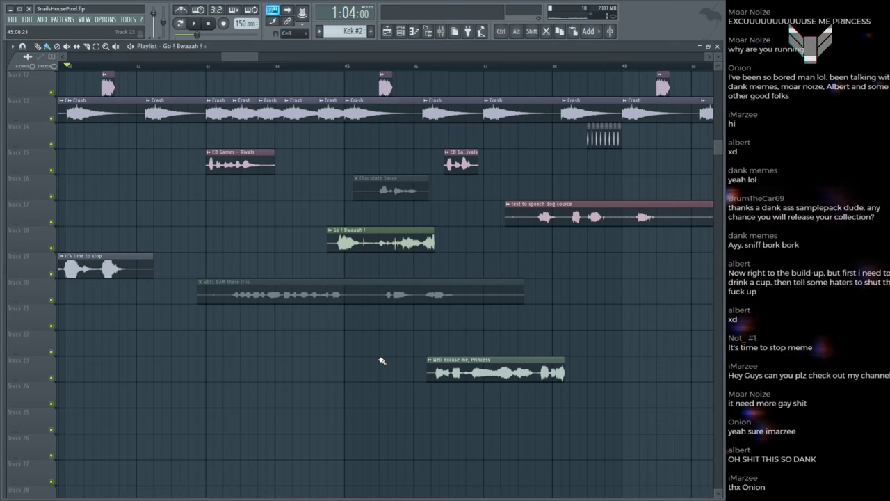
{"action": "key", "text": "space"}
{"action": "scroll", "coordinate": [254, 199], "scroll_direction": "up", "scroll_amount": 3}
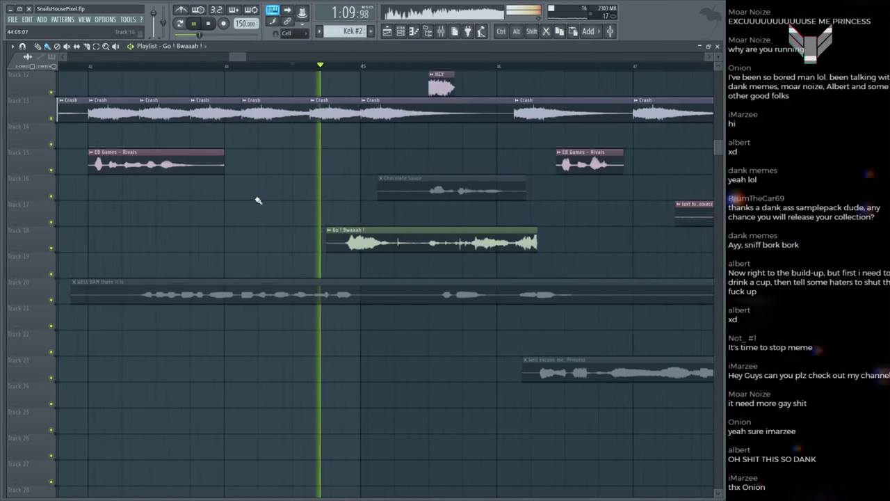
{"action": "key", "text": "space"}
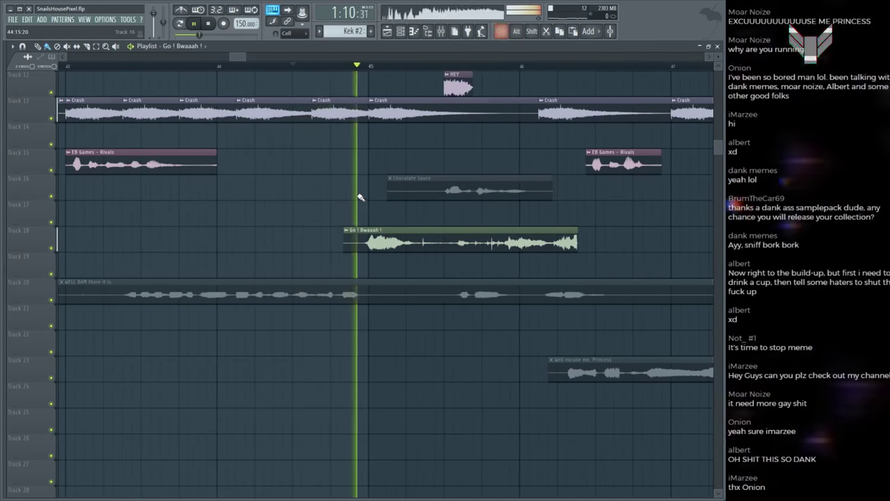
{"action": "scroll", "coordinate": [357, 197], "scroll_direction": "up", "scroll_amount": 3}
Step: Slice Go ! Bwaaah ! and move its second piece onto Track 19
{"action": "left_click", "coordinate": [89, 46]}
{"action": "key", "text": "space"}
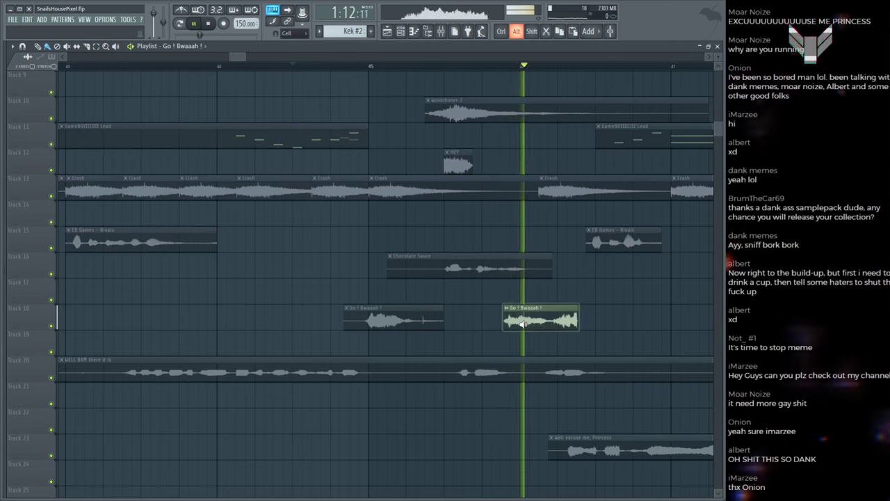
{"action": "left_click_drag", "start_coordinate": [519, 325], "coordinate": [492, 346]}
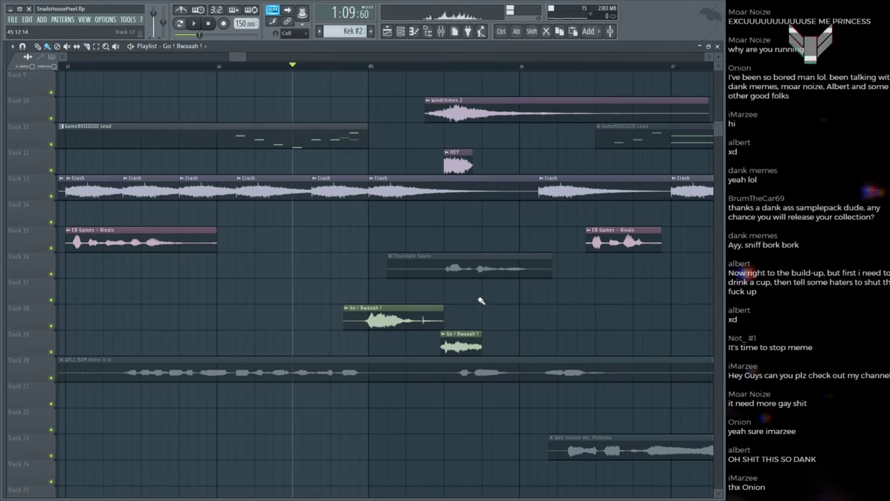
{"action": "key", "text": "space"}
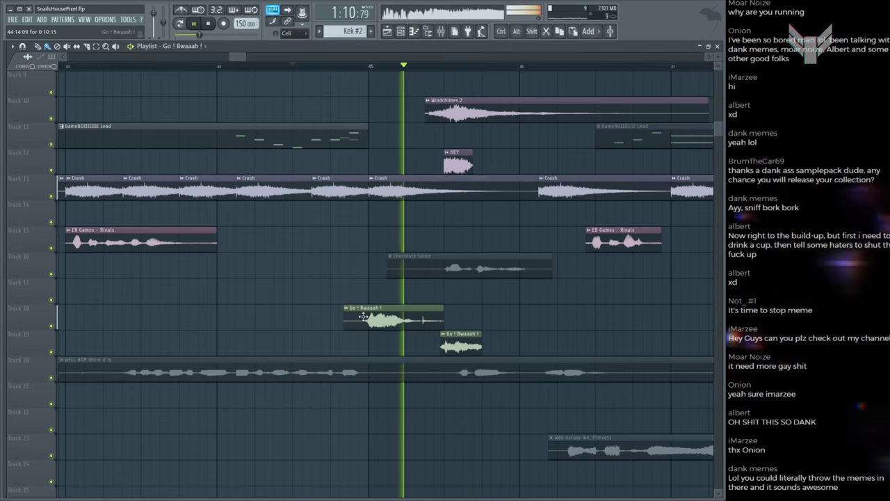
Step: Shorten the first Go ! Bwaaah ! piece on Track 18 and audition from bar 47
{"action": "left_click_drag", "start_coordinate": [442, 308], "coordinate": [423, 308]}
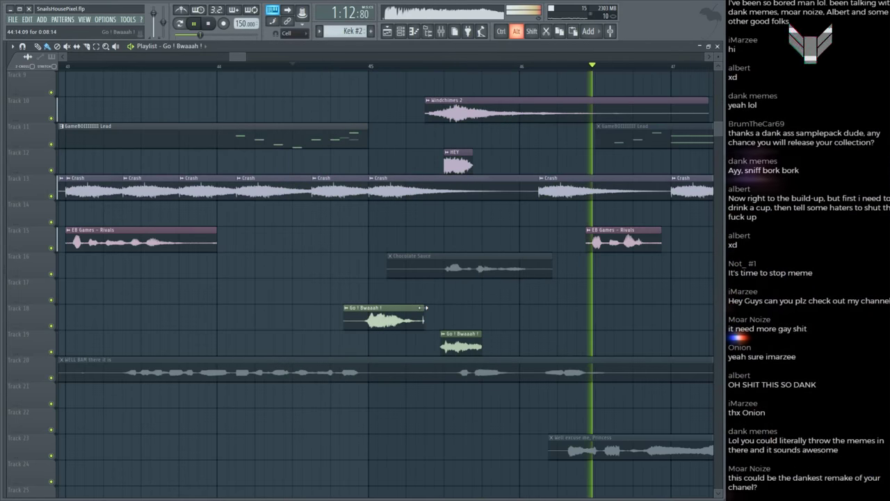
{"action": "scroll", "coordinate": [387, 56], "scroll_direction": "down", "scroll_amount": 6}
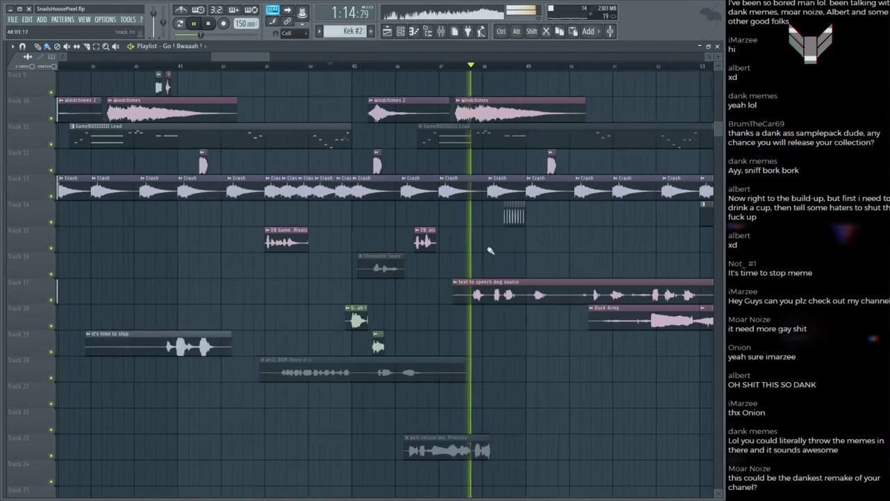
{"action": "key", "text": "shift"}
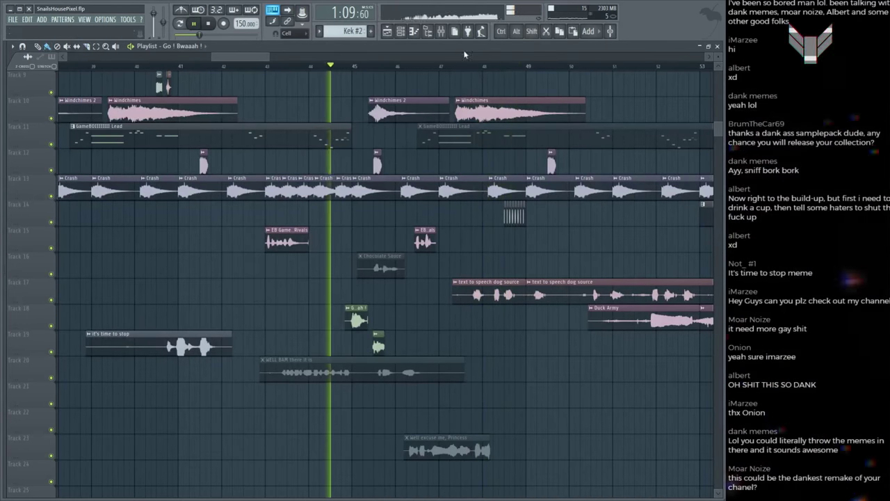
{"action": "scroll", "coordinate": [465, 54], "scroll_direction": "up", "scroll_amount": 6}
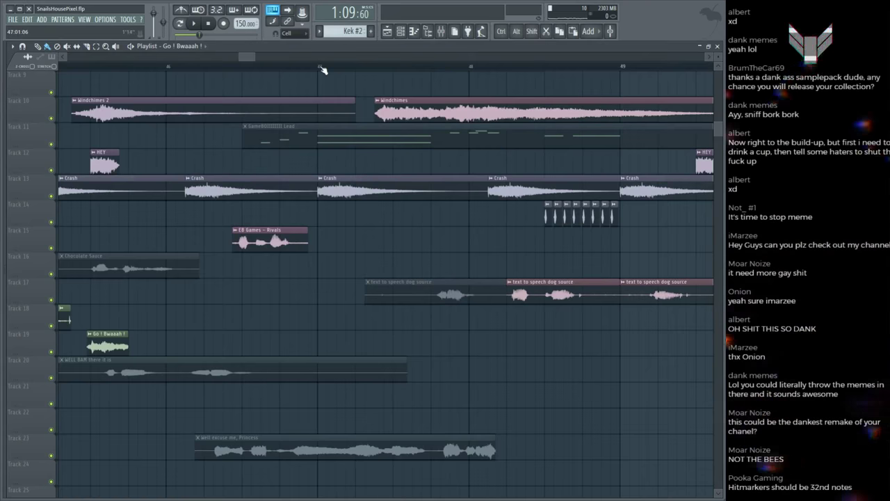
{"action": "key", "text": "space"}
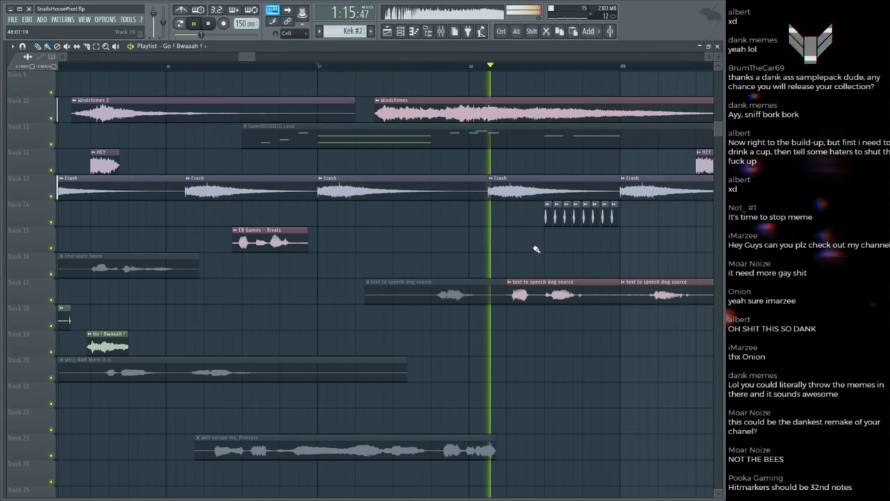
{"action": "scroll", "coordinate": [598, 259], "scroll_direction": "up", "scroll_amount": 3}
Step: Move the text to speech dog source clip to Track 16, nudge it later, and audition the drop
{"action": "key", "text": "space"}
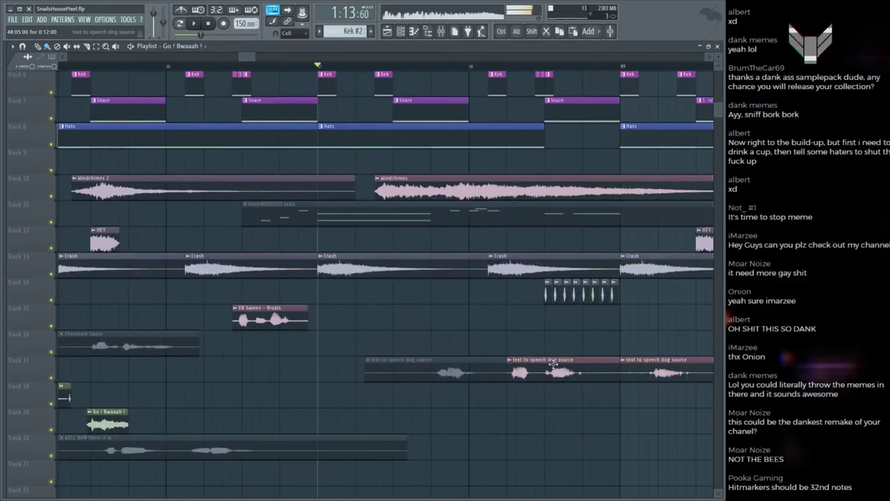
{"action": "left_click_drag", "start_coordinate": [557, 360], "coordinate": [596, 333]}
{"action": "scroll", "coordinate": [471, 66], "scroll_direction": "up", "scroll_amount": 2}
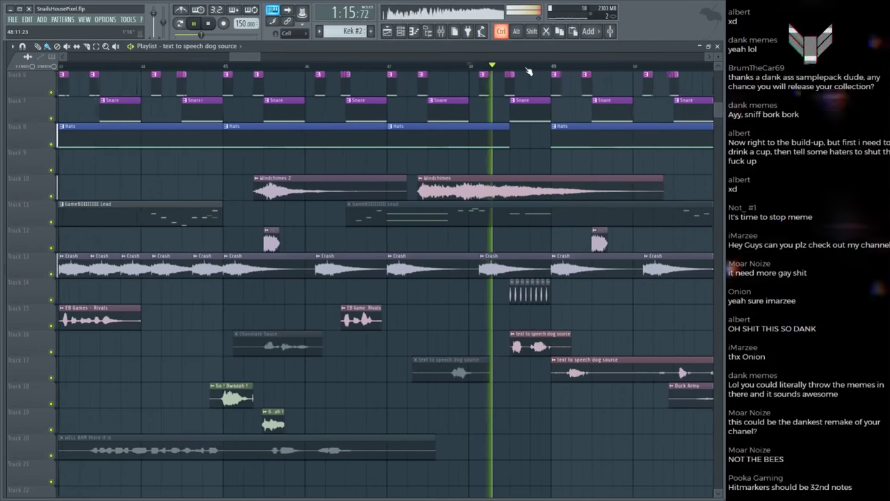
{"action": "key", "text": "space"}
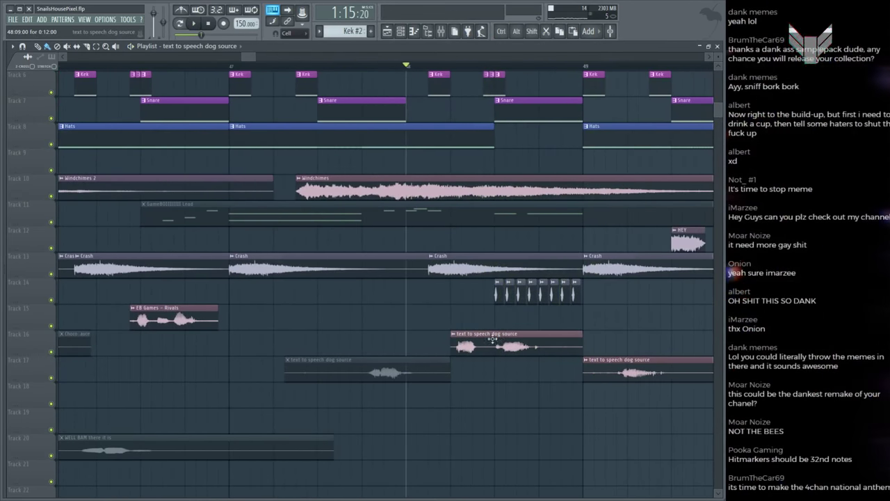
{"action": "left_click_drag", "start_coordinate": [449, 332], "coordinate": [471, 339]}
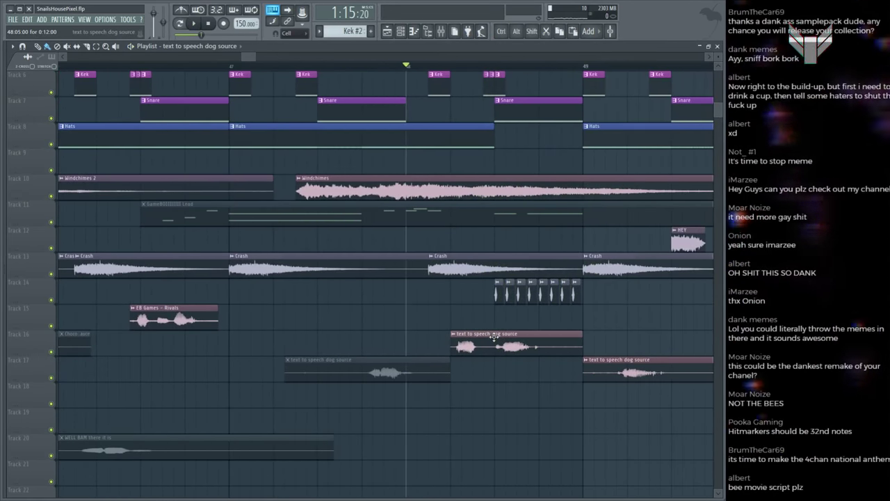
{"action": "key", "text": "alt"}
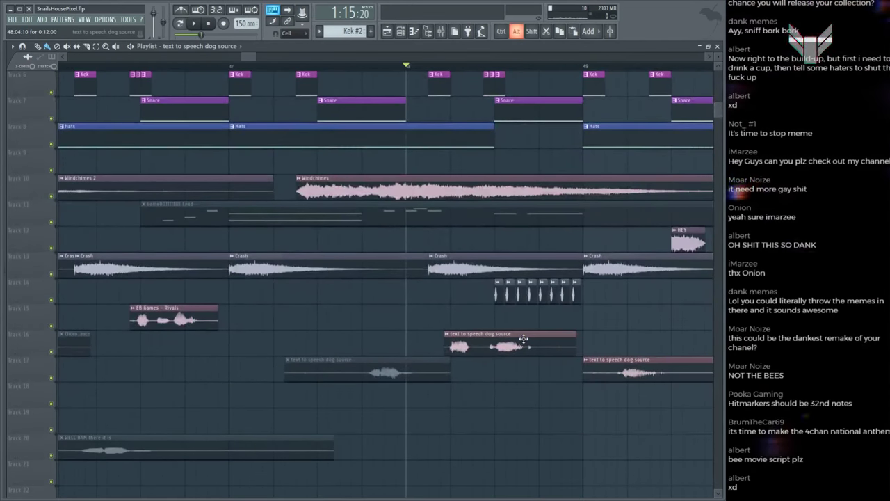
{"action": "scroll", "coordinate": [474, 313], "scroll_direction": "up", "scroll_amount": 5}
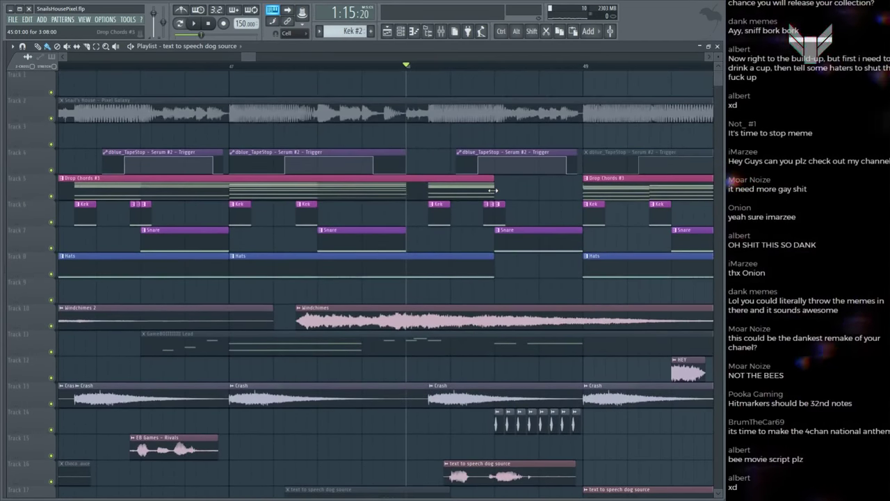
{"action": "key", "text": "space"}
{"action": "scroll", "coordinate": [445, 75], "scroll_direction": "down", "scroll_amount": 3, "text": "ctrl"}
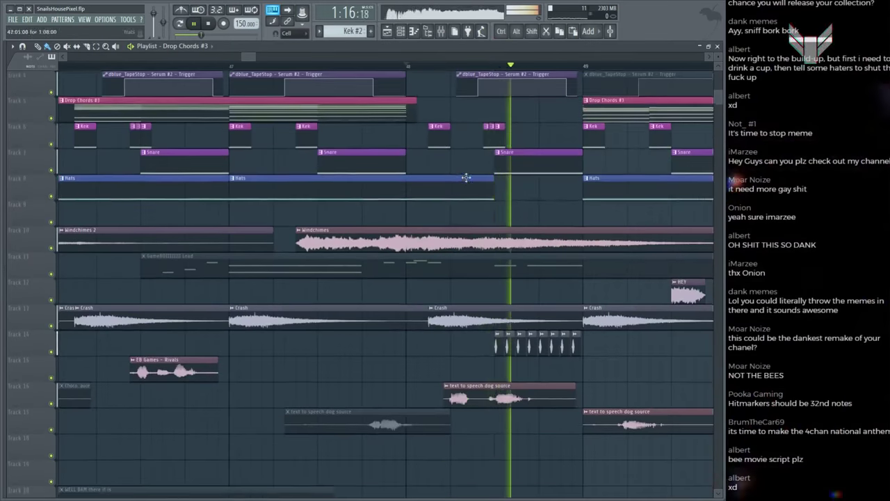
{"action": "scroll", "coordinate": [473, 84], "scroll_direction": "up", "scroll_amount": 2}
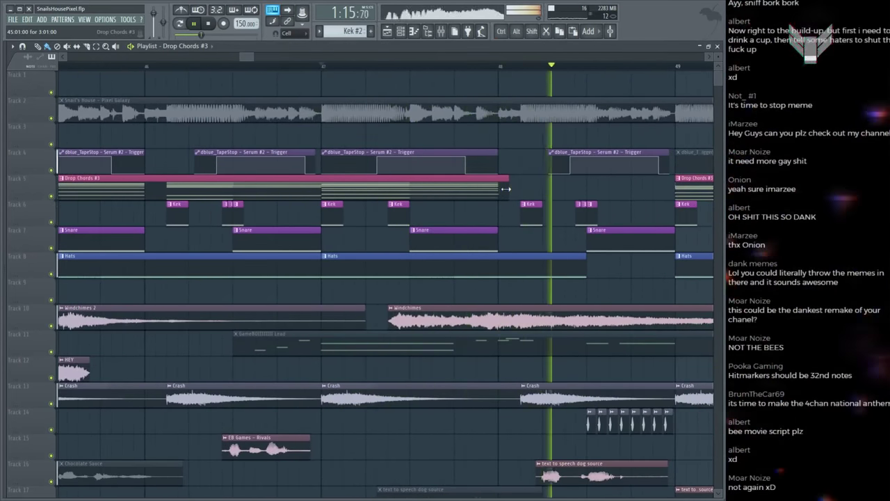
{"action": "key", "text": "space"}
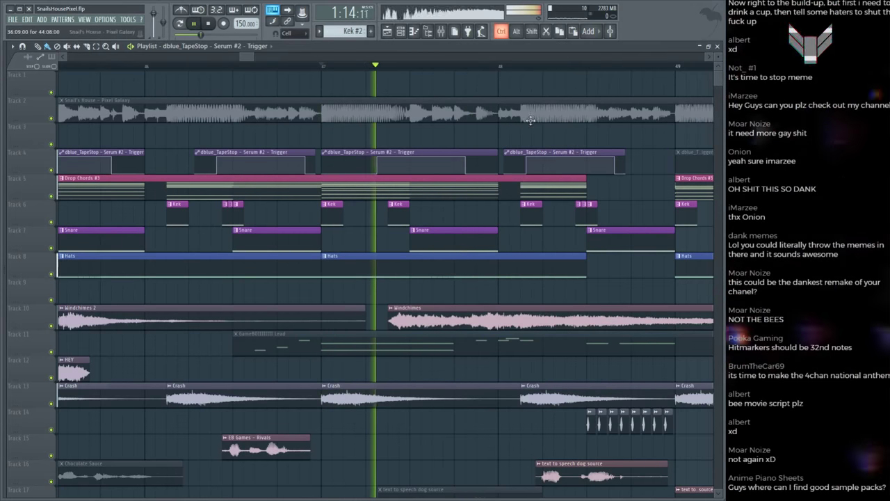
Step: Mute the three Kek clips on Track 6 and save the project
{"action": "scroll", "coordinate": [479, 62], "scroll_direction": "down", "scroll_amount": 3}
{"action": "scroll", "coordinate": [394, 77], "scroll_direction": "up", "scroll_amount": 4}
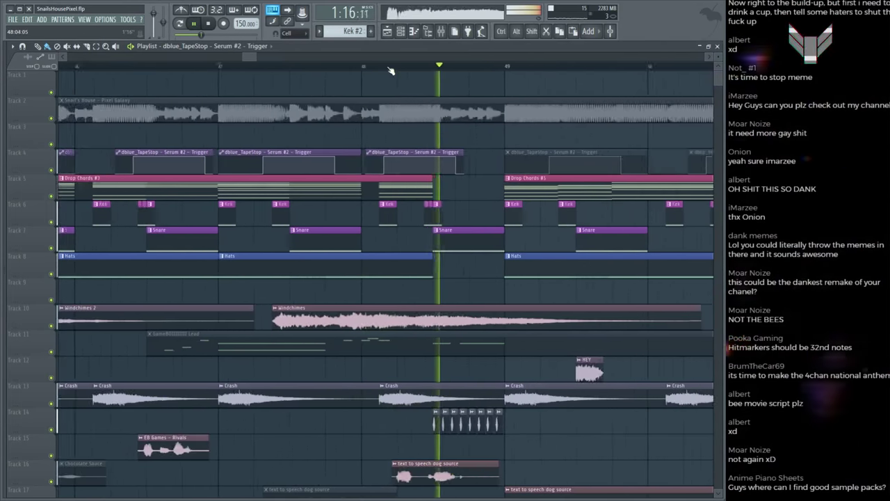
{"action": "scroll", "coordinate": [421, 160], "scroll_direction": "down", "scroll_amount": 3}
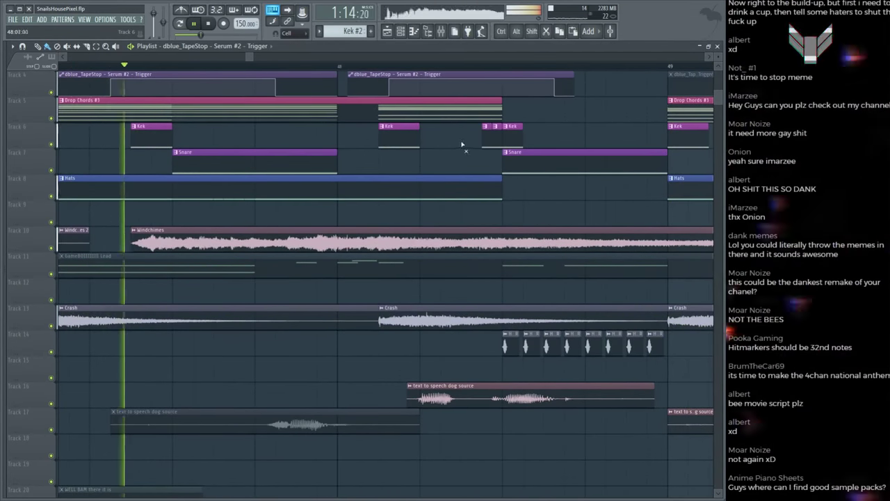
{"action": "left_click", "coordinate": [506, 127]}
{"action": "key", "text": "ctrl+s"}
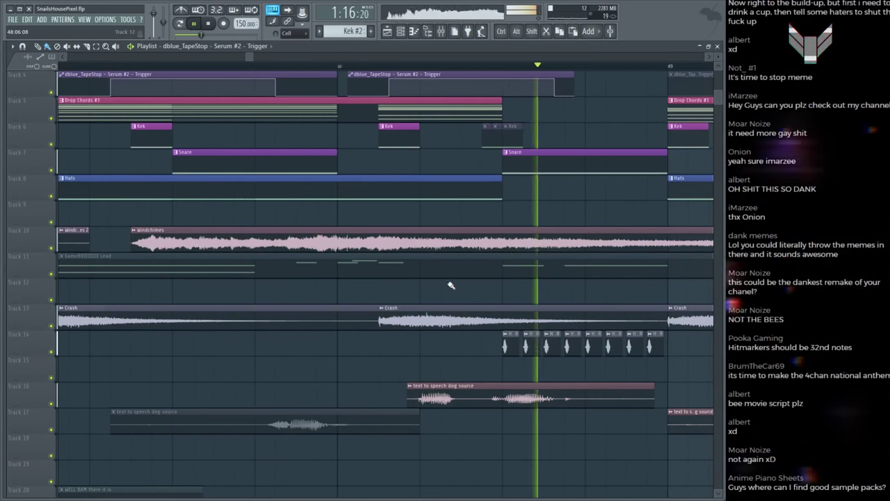
Step: Mute the Crash on Track 13 and split Windchimes on Track 10, leaving only its first part audible
{"action": "left_click", "coordinate": [447, 306]}
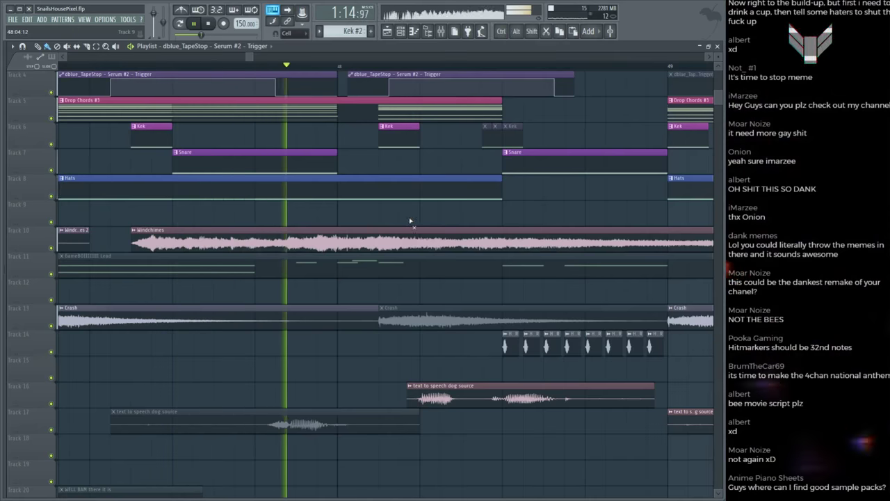
{"action": "left_click", "coordinate": [402, 247]}
{"action": "left_click", "coordinate": [400, 240]}
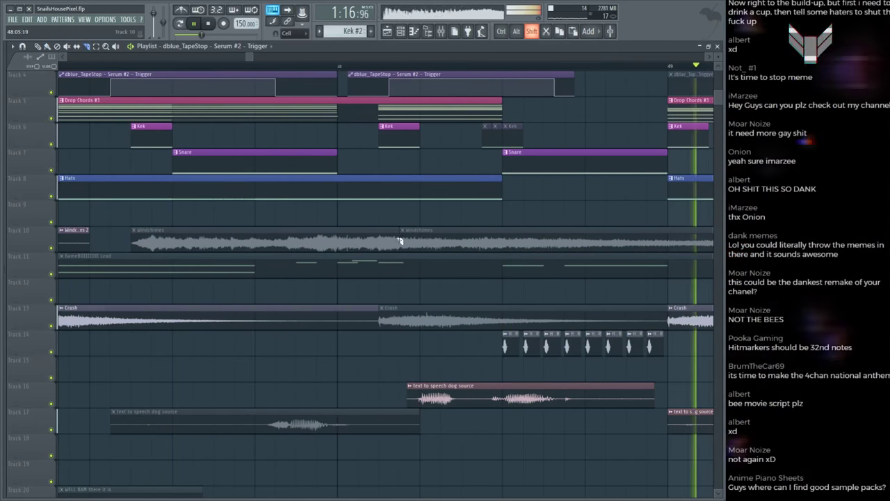
{"action": "left_click", "coordinate": [400, 242]}
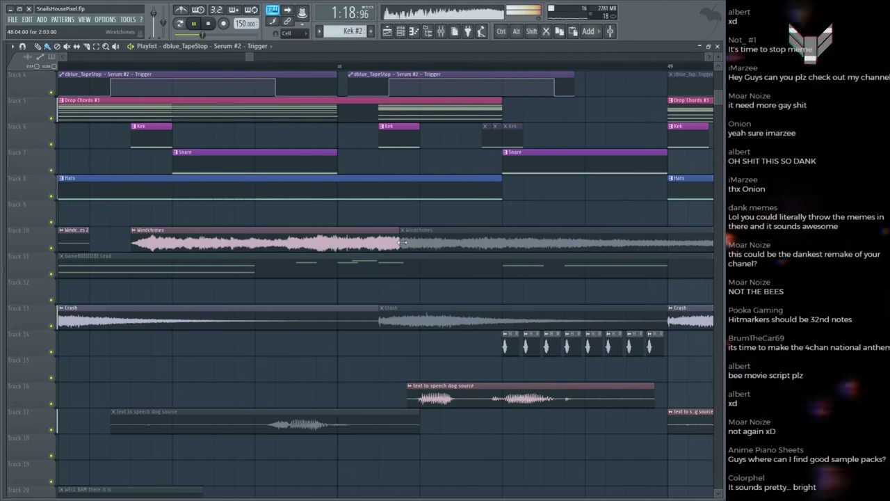
{"action": "scroll", "coordinate": [441, 222], "scroll_direction": "up", "scroll_amount": 3}
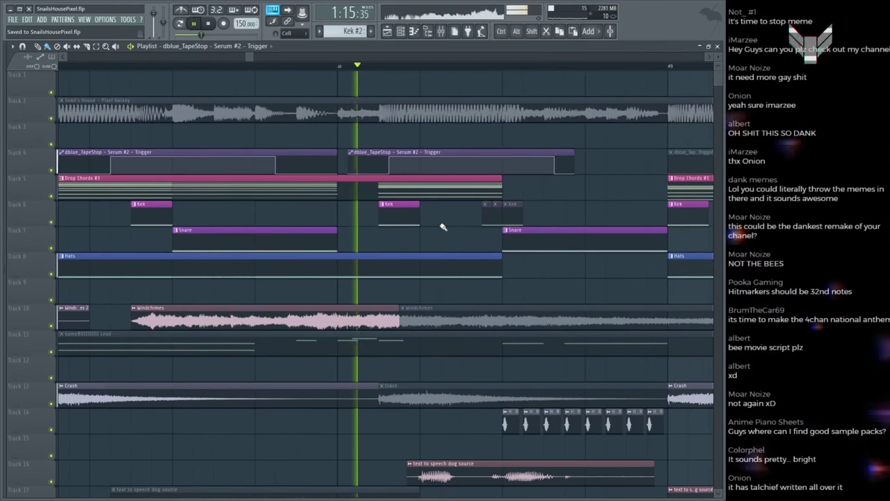
{"action": "scroll", "coordinate": [443, 227], "scroll_direction": "down", "scroll_amount": 9}
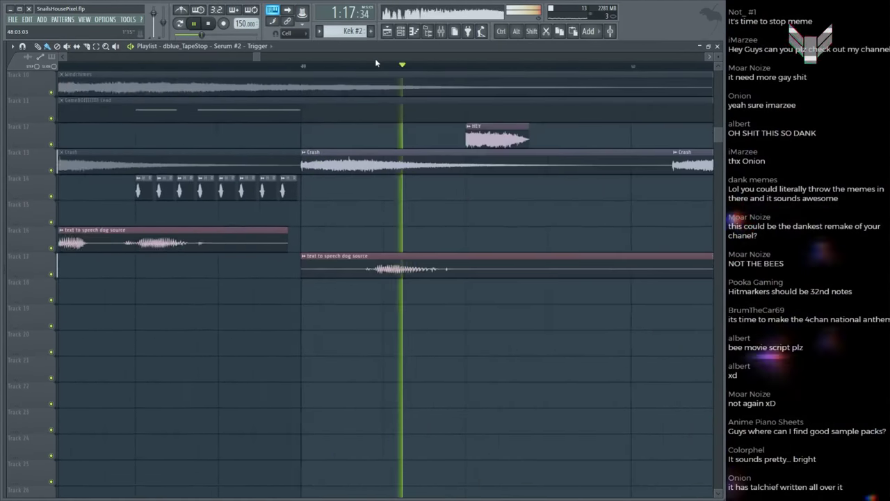
{"action": "scroll", "coordinate": [393, 68], "scroll_direction": "down", "scroll_amount": 5}
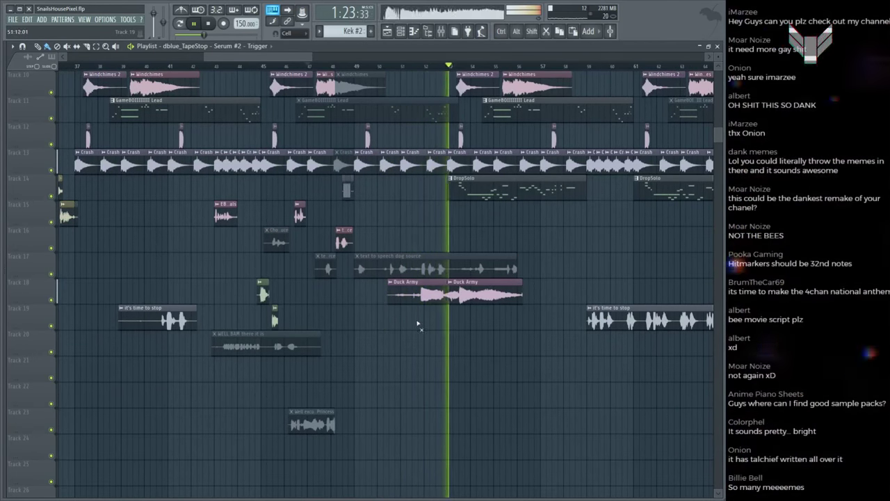
Step: Cut the Duck Army clip on Track 18 just after bar 55
{"action": "scroll", "coordinate": [469, 68], "scroll_direction": "up", "scroll_amount": 5}
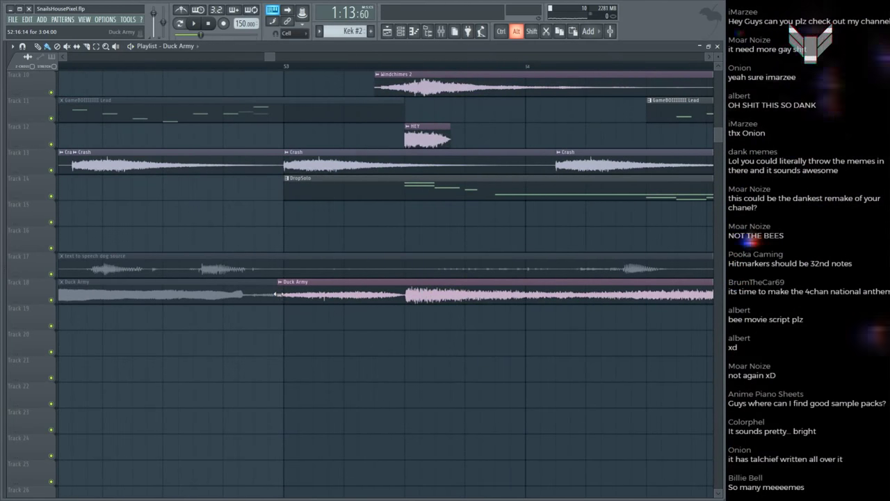
{"action": "left_click", "coordinate": [293, 67]}
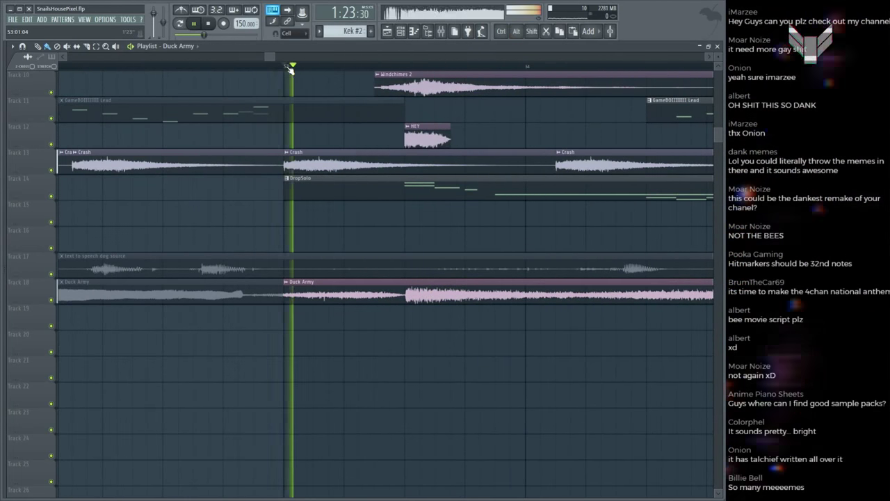
{"action": "scroll", "coordinate": [306, 72], "scroll_direction": "down", "scroll_amount": 3}
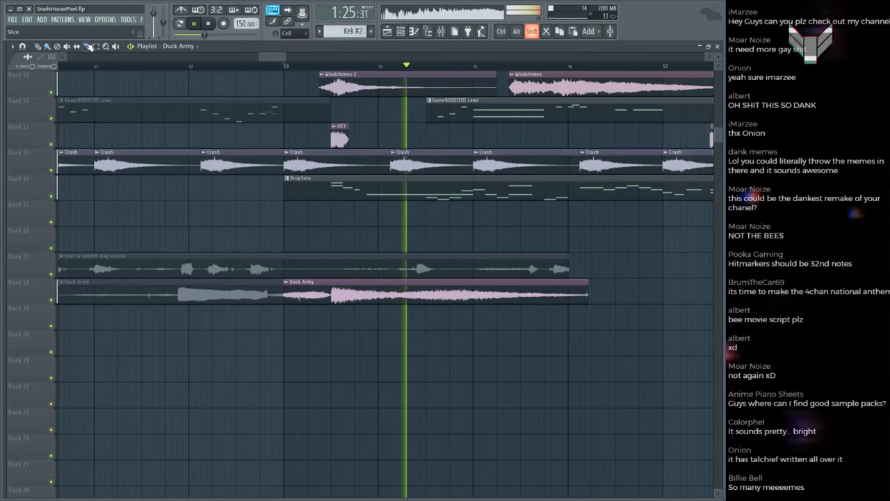
{"action": "left_click", "coordinate": [397, 294]}
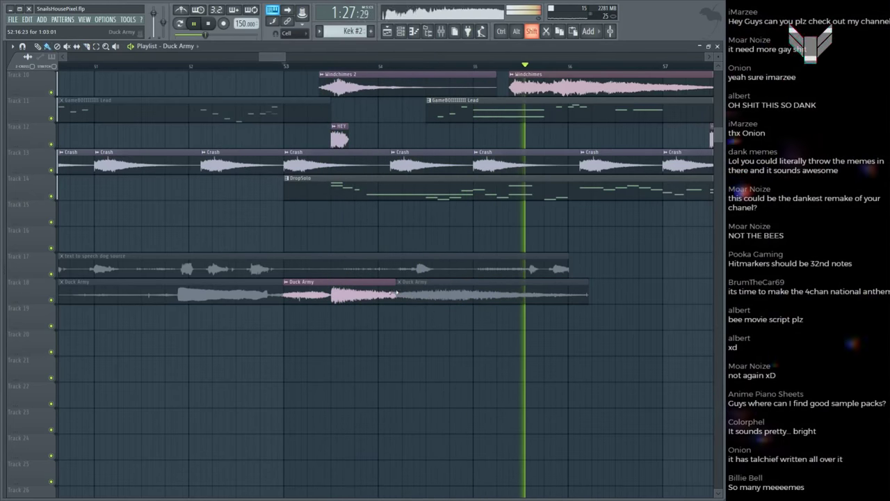
{"action": "left_click", "coordinate": [402, 293]}
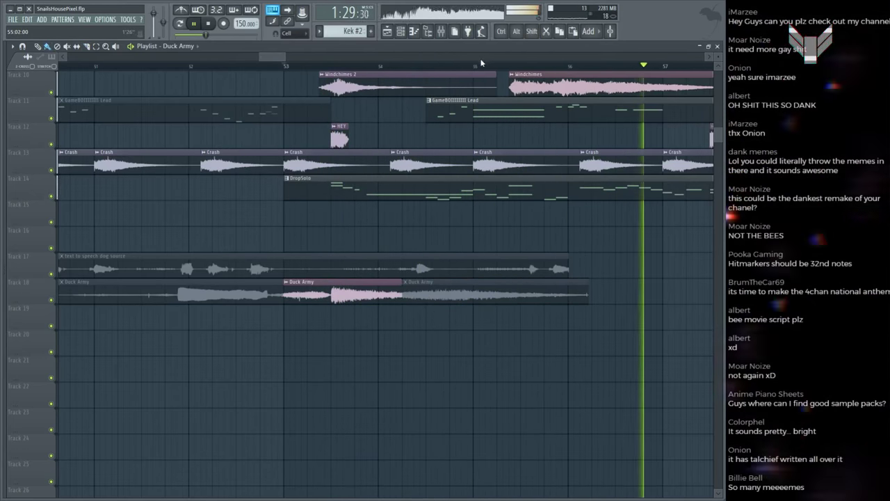
{"action": "scroll", "coordinate": [476, 61], "scroll_direction": "down", "scroll_amount": 5}
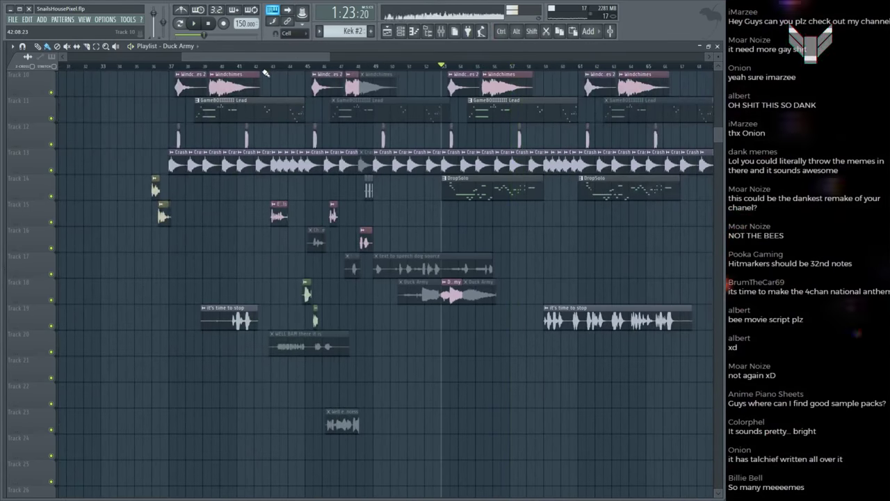
{"action": "scroll", "coordinate": [177, 68], "scroll_direction": "up", "scroll_amount": 3}
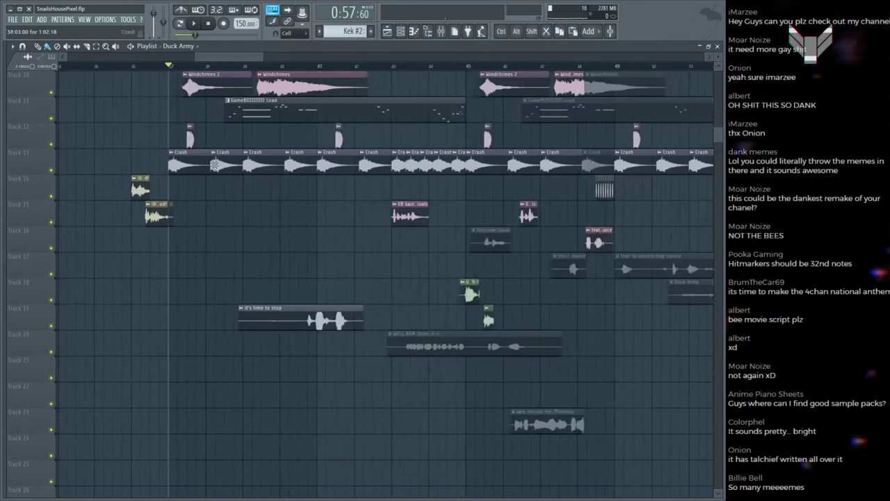
{"action": "scroll", "coordinate": [139, 188], "scroll_direction": "up", "scroll_amount": 5}
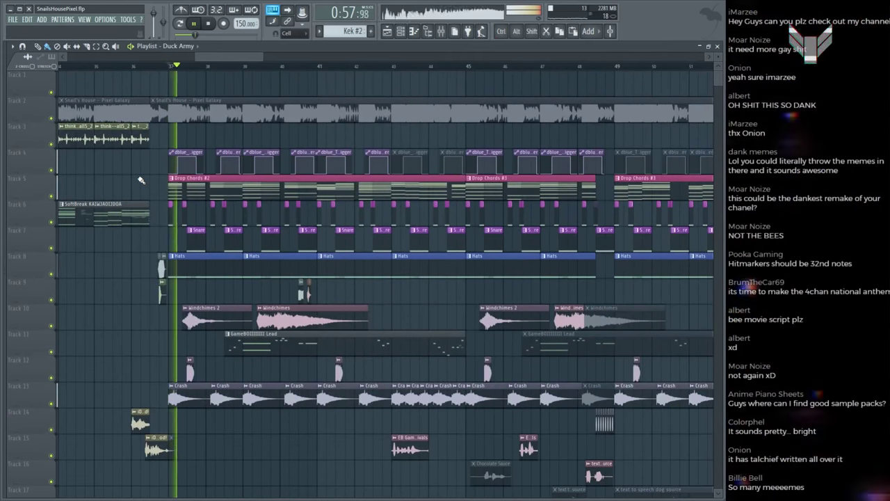
{"action": "scroll", "coordinate": [139, 195], "scroll_direction": "down", "scroll_amount": 3}
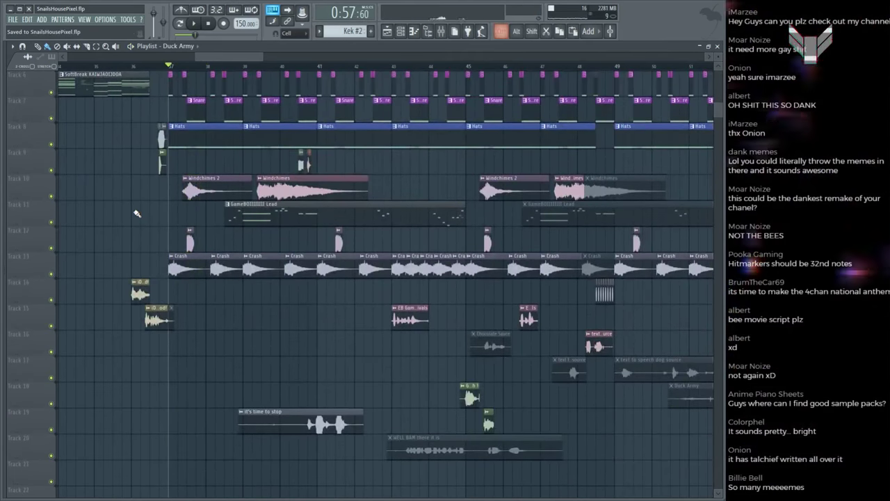
{"action": "scroll", "coordinate": [137, 213], "scroll_direction": "down", "scroll_amount": 2}
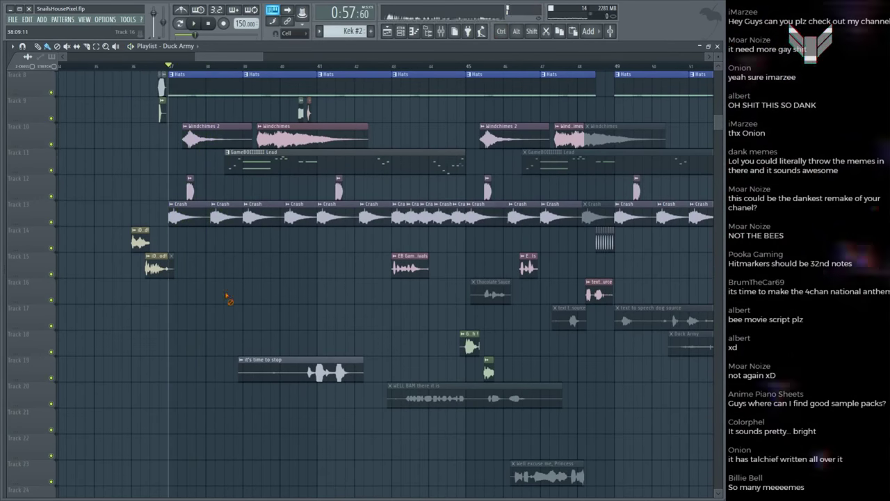
Step: Make the it's time to stop clip start later, auditioning from bar 37
{"action": "key", "text": "space"}
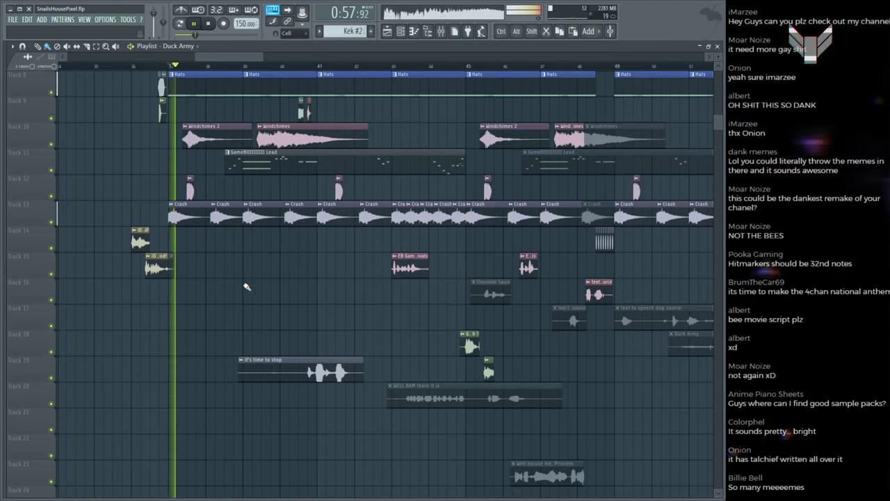
{"action": "scroll", "coordinate": [279, 272], "scroll_direction": "down", "scroll_amount": 4}
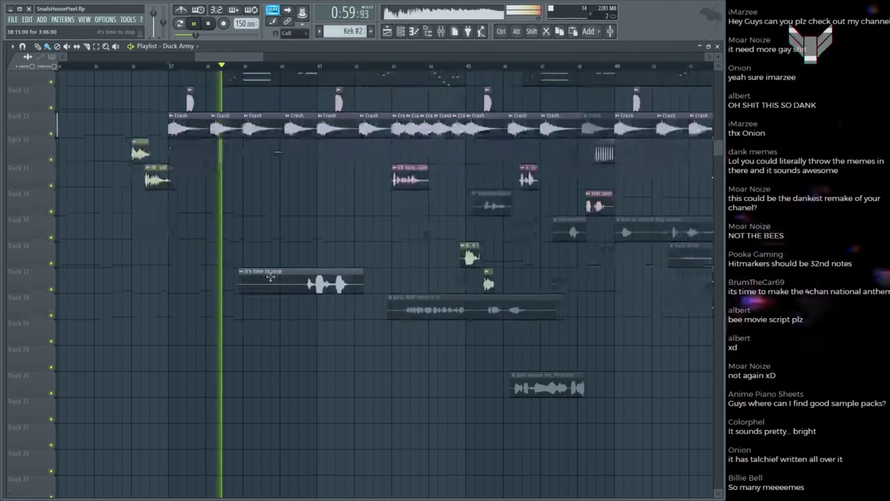
{"action": "left_click_drag", "start_coordinate": [239, 275], "coordinate": [300, 278]}
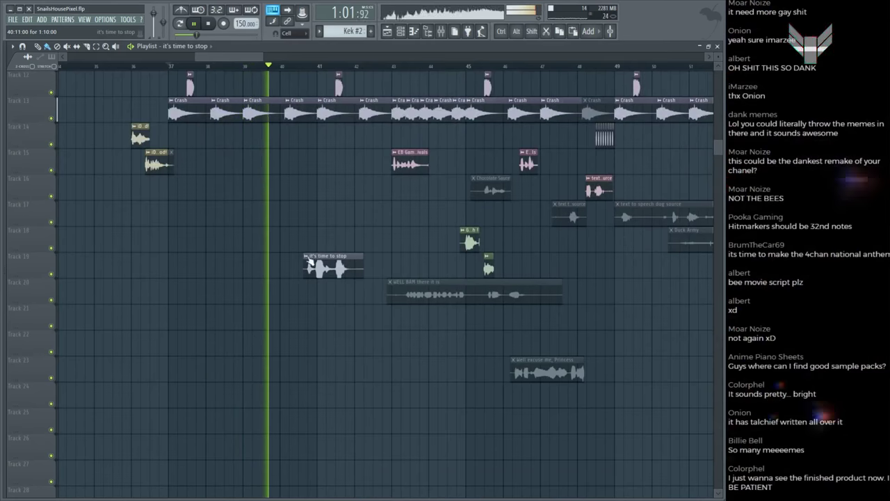
{"action": "scroll", "coordinate": [327, 70], "scroll_direction": "up", "scroll_amount": 5}
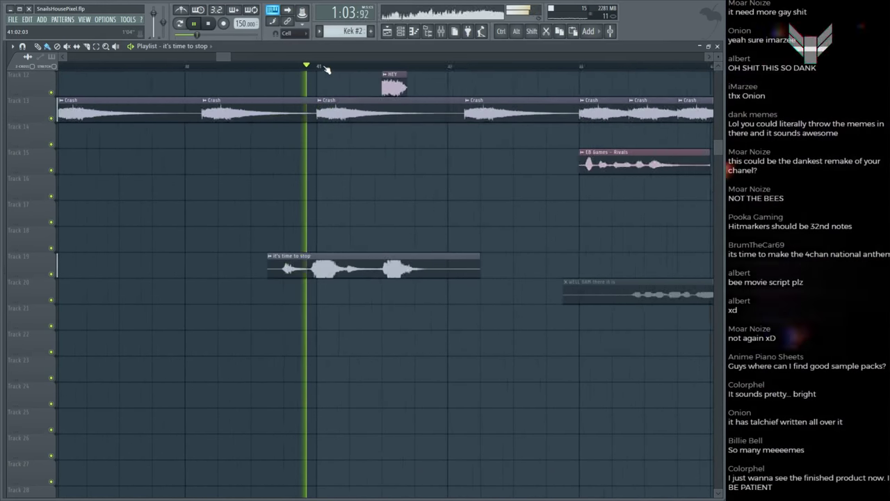
{"action": "scroll", "coordinate": [327, 69], "scroll_direction": "down", "scroll_amount": 5}
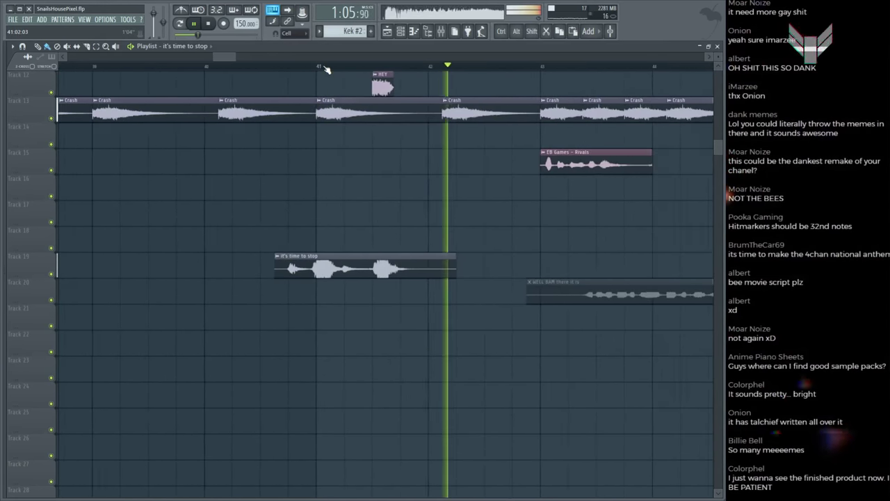
{"action": "scroll", "coordinate": [330, 255], "scroll_direction": "up", "scroll_amount": 1}
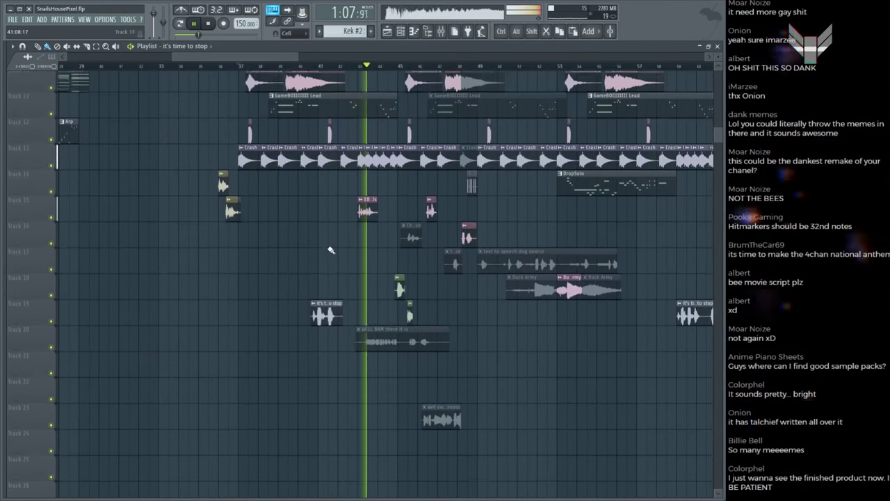
{"action": "scroll", "coordinate": [330, 255], "scroll_direction": "up", "scroll_amount": 1}
{"action": "scroll", "coordinate": [381, 68], "scroll_direction": "up", "scroll_amount": 2}
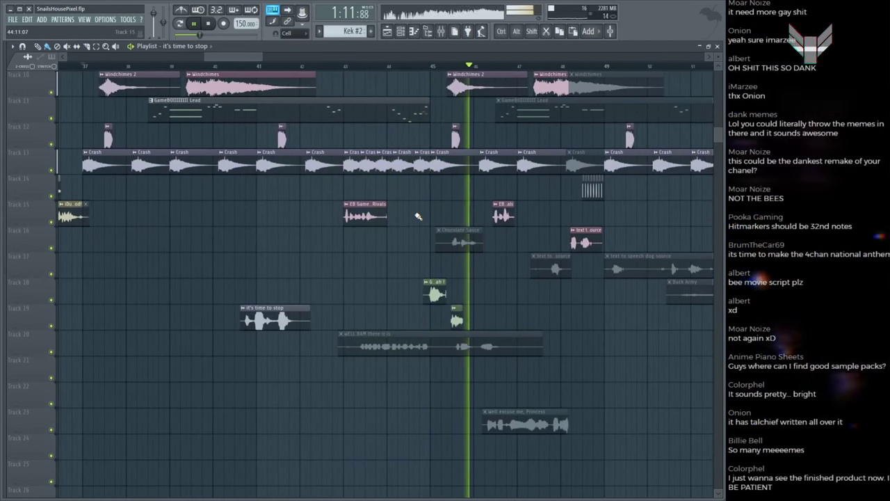
Step: Check the Go ! Bwaaah ! sample's settings and close them
{"action": "double_click", "coordinate": [458, 322]}
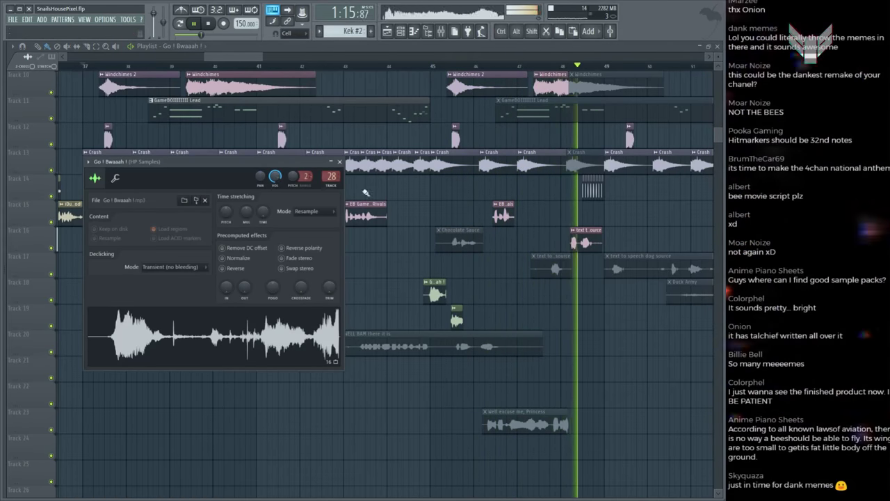
{"action": "left_click", "coordinate": [340, 162]}
{"action": "scroll", "coordinate": [405, 68], "scroll_direction": "down", "scroll_amount": 4}
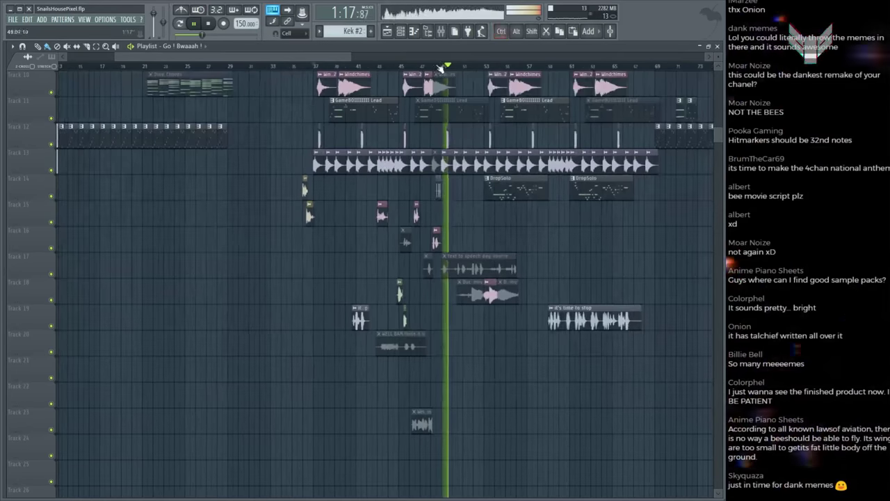
{"action": "scroll", "coordinate": [450, 85], "scroll_direction": "up", "scroll_amount": 1}
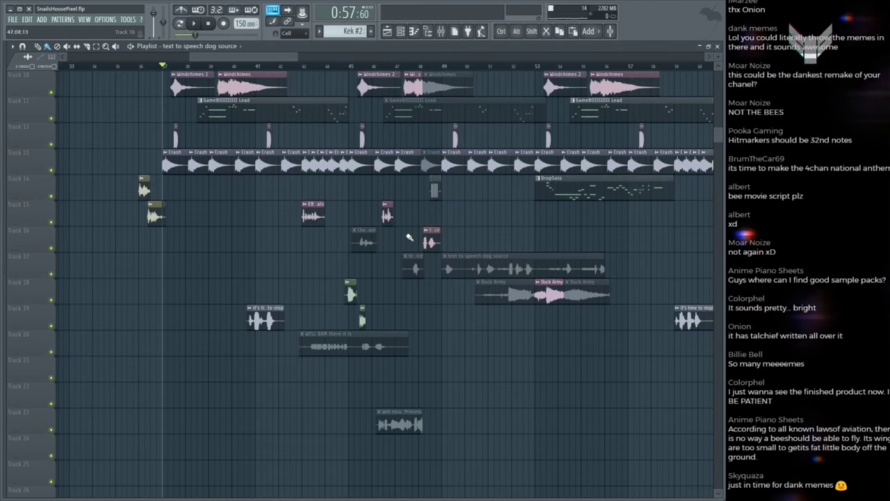
Step: Move the EB Games – Rivals clip on Track 15 to just after bar 52
{"action": "left_click_drag", "start_coordinate": [387, 208], "coordinate": [482, 204]}
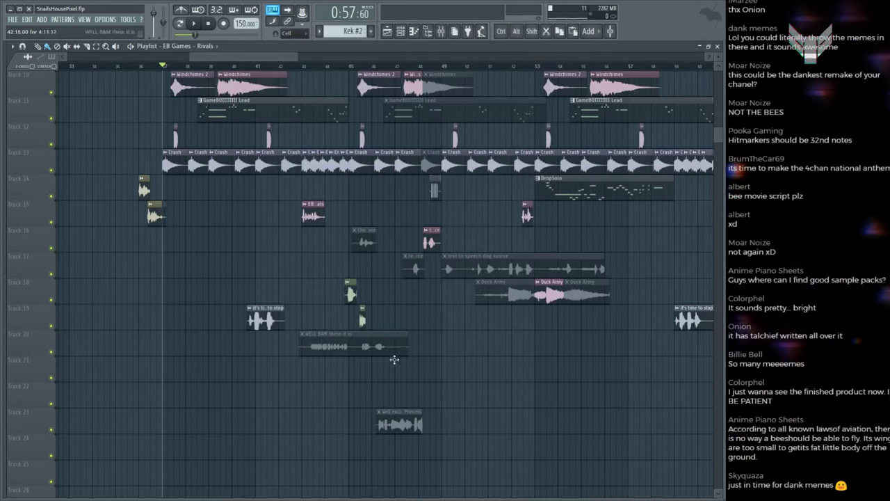
{"action": "left_click", "coordinate": [265, 318]}
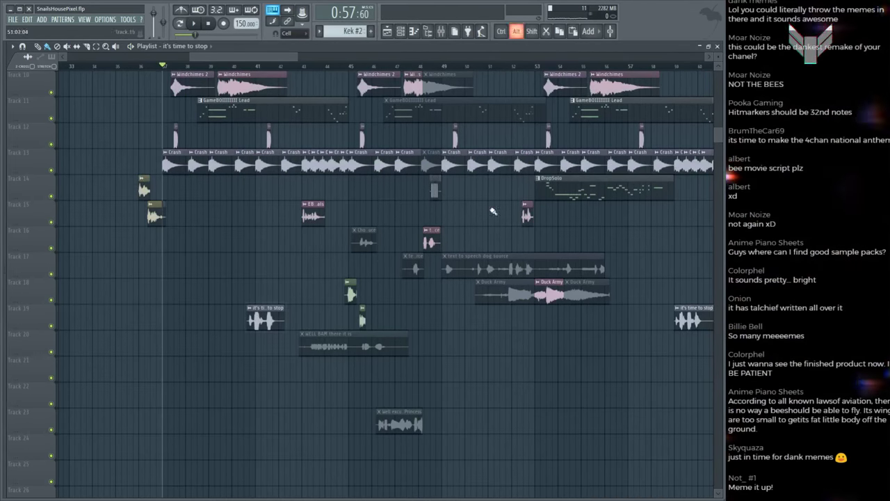
{"action": "scroll", "coordinate": [512, 68], "scroll_direction": "up", "scroll_amount": 10}
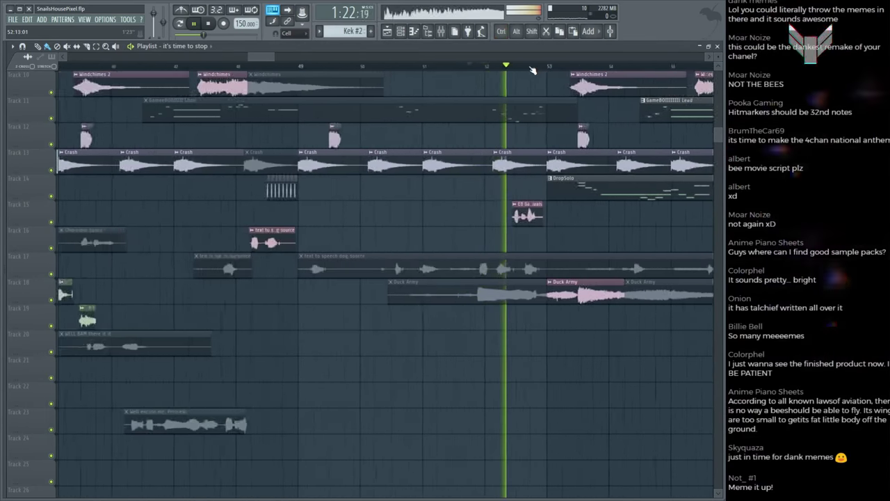
{"action": "scroll", "coordinate": [501, 216], "scroll_direction": "up", "scroll_amount": 4}
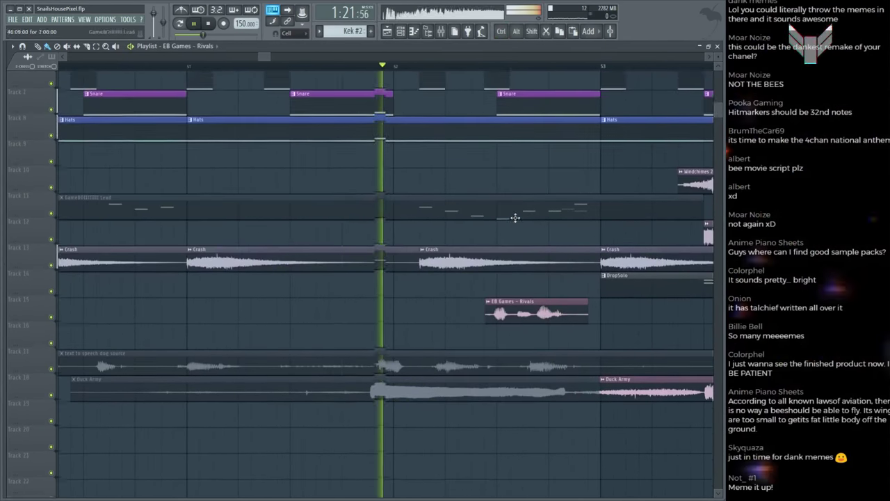
{"action": "left_click_drag", "start_coordinate": [524, 324], "coordinate": [474, 318]}
{"action": "key", "text": "space"}
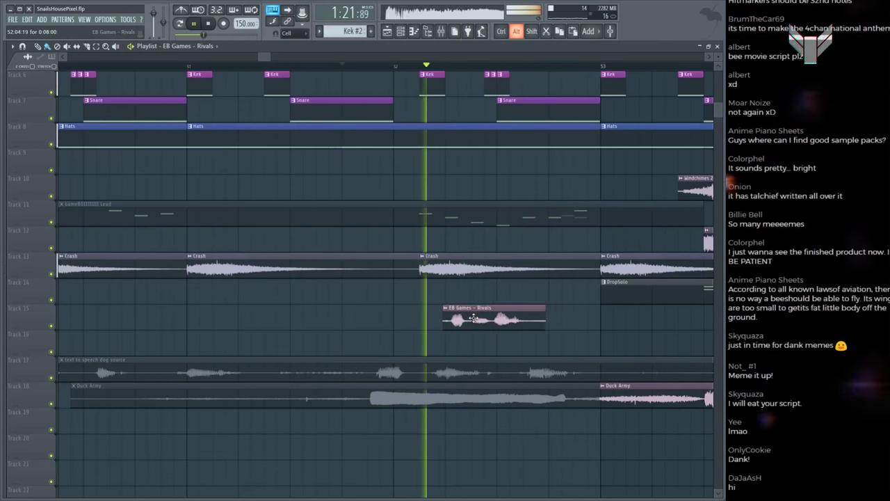
Step: Audition from bar 51 and trim the end of the EB Games – Rivals clip
{"action": "left_click", "coordinate": [184, 70]}
{"action": "key", "text": "space"}
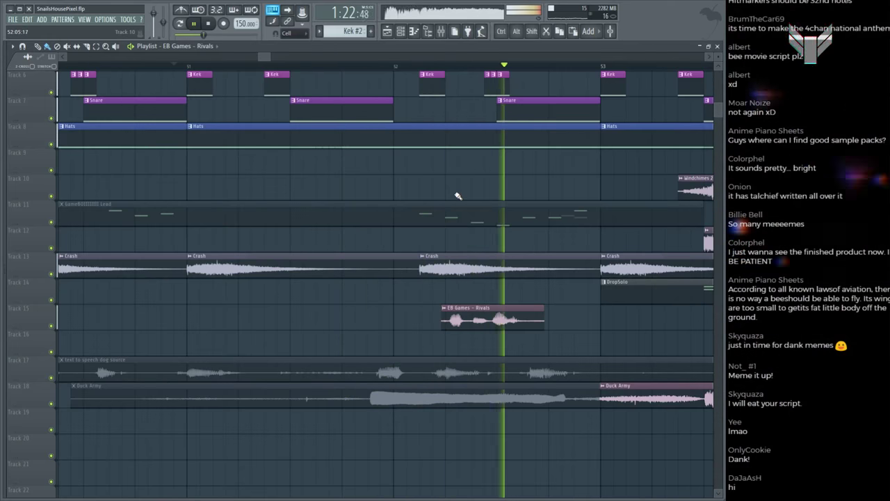
{"action": "double_click", "coordinate": [485, 321]}
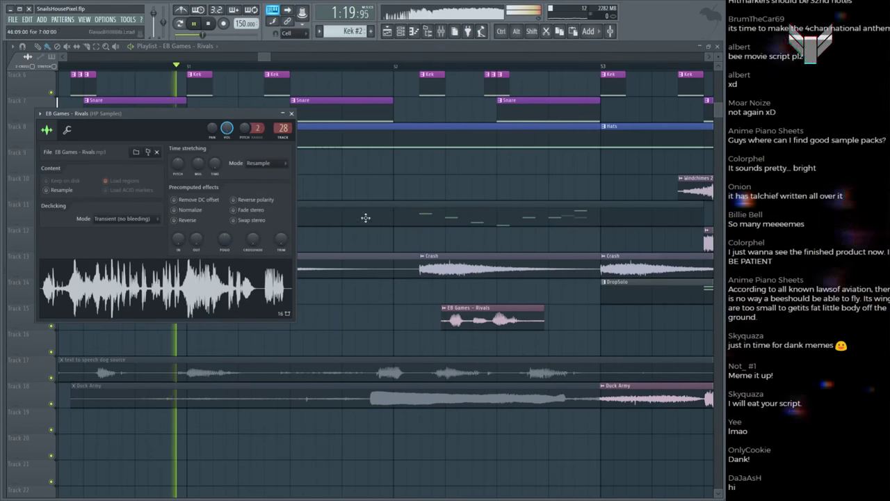
{"action": "key", "text": "Escape"}
{"action": "left_click_drag", "start_coordinate": [542, 326], "coordinate": [520, 326]}
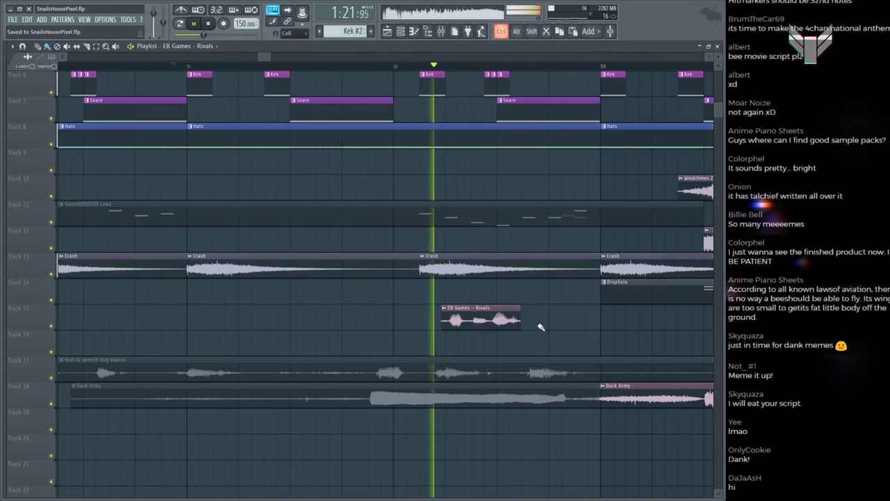
Step: Save the project and place another WELL BAM there it is clip on Track 16 near bar 59
{"action": "scroll", "coordinate": [453, 71], "scroll_direction": "down", "scroll_amount": 5}
{"action": "scroll", "coordinate": [441, 65], "scroll_direction": "down", "scroll_amount": 10}
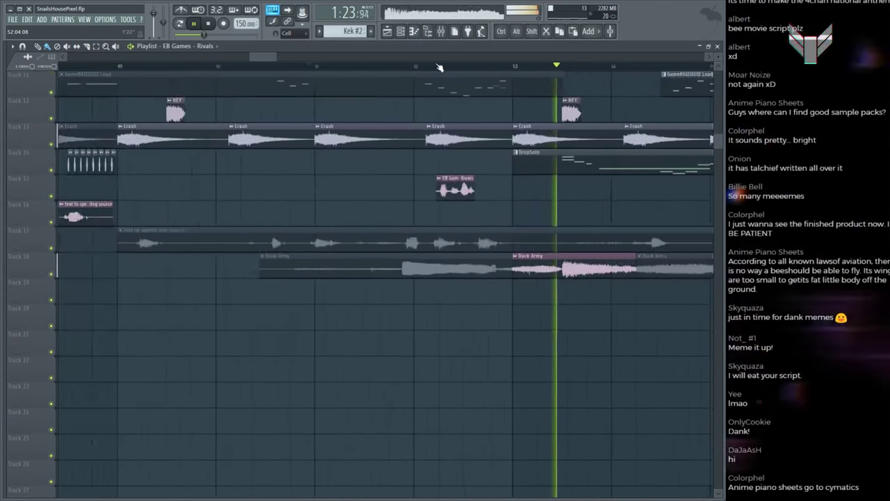
{"action": "key", "text": "ctrl+s"}
{"action": "scroll", "coordinate": [440, 67], "scroll_direction": "down", "scroll_amount": 3}
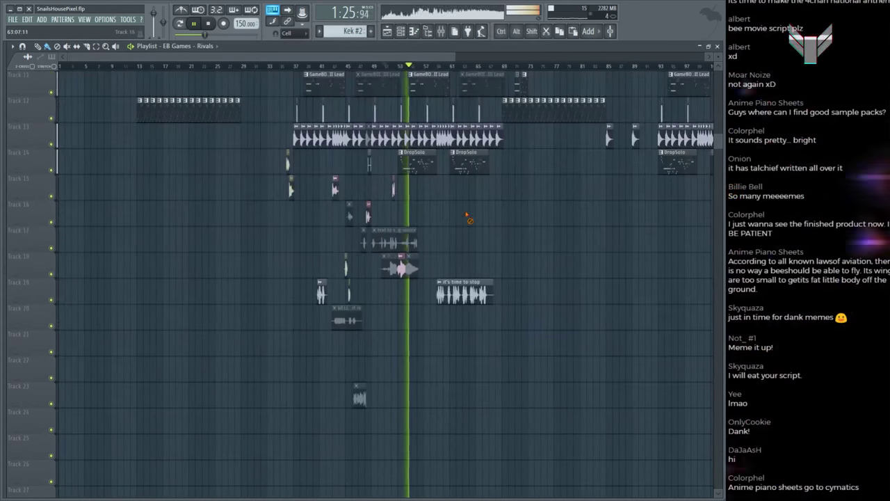
{"action": "scroll", "coordinate": [370, 69], "scroll_direction": "up", "scroll_amount": 4}
{"action": "left_click_drag", "start_coordinate": [339, 308], "coordinate": [527, 203]}
{"action": "scroll", "coordinate": [498, 81], "scroll_direction": "up", "scroll_amount": 5}
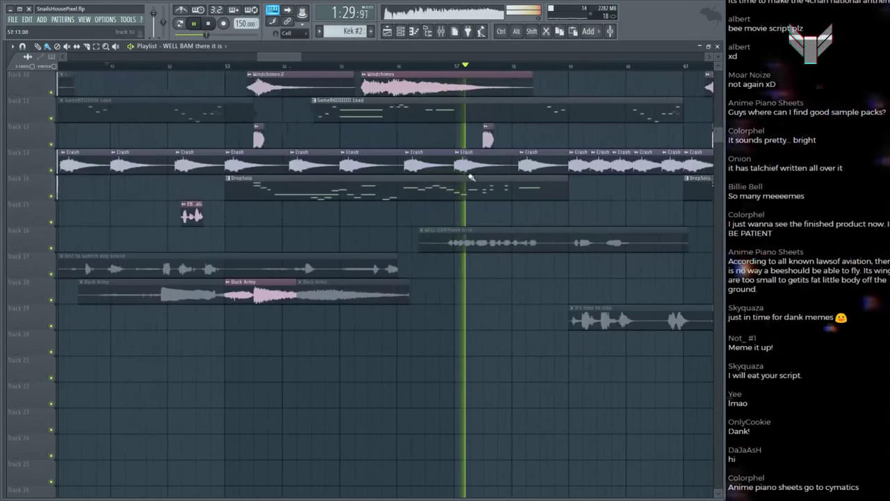
{"action": "key", "text": "space"}
{"action": "scroll", "coordinate": [403, 67], "scroll_direction": "down", "scroll_amount": 5}
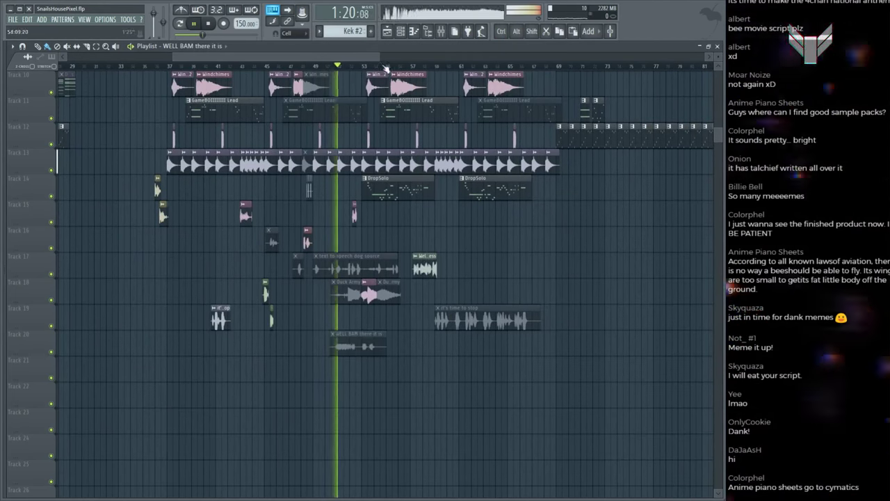
Step: Shift the Well excuse me, Princess clip earlier and enable Normalize in its sample settings
{"action": "scroll", "coordinate": [414, 66], "scroll_direction": "up", "scroll_amount": 4}
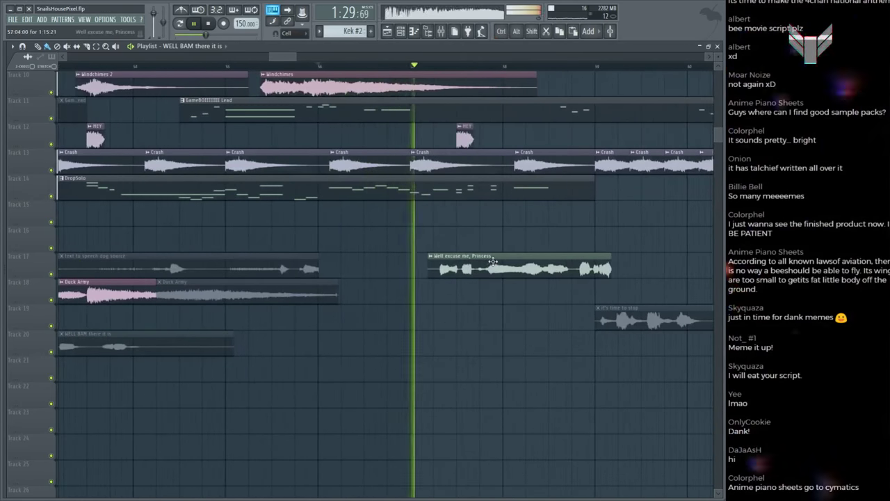
{"action": "key", "text": "space"}
{"action": "left_click_drag", "start_coordinate": [483, 256], "coordinate": [432, 255]}
{"action": "left_click", "coordinate": [415, 269]}
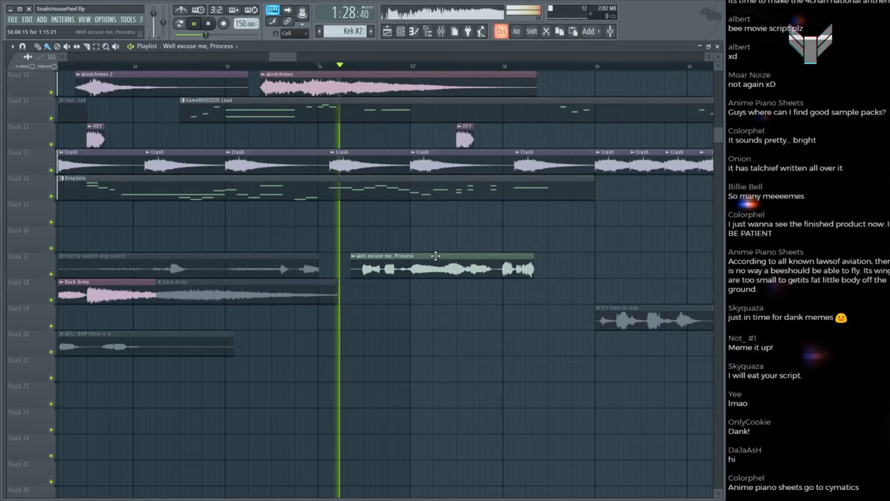
{"action": "double_click", "coordinate": [388, 257]}
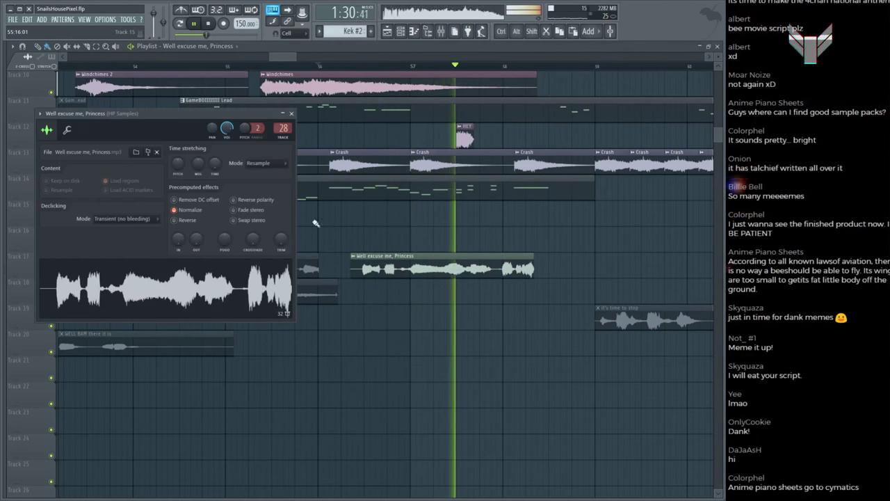
{"action": "key", "text": "Escape"}
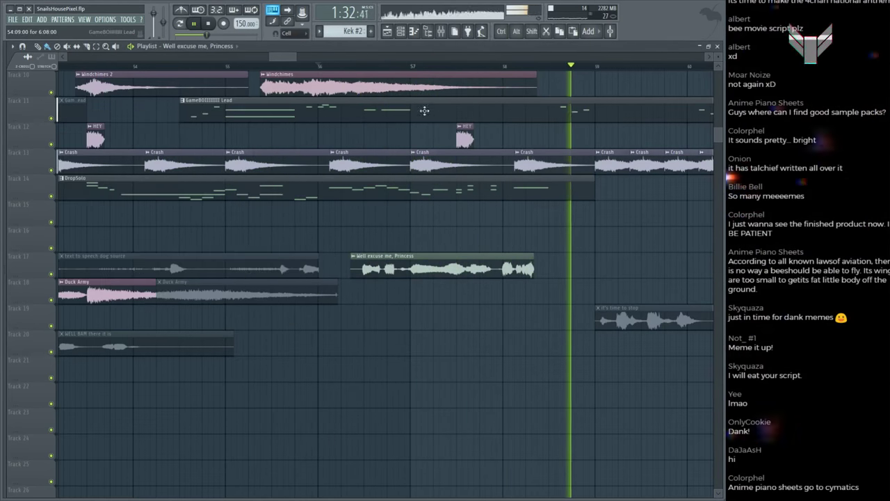
{"action": "scroll", "coordinate": [429, 239], "scroll_direction": "down", "scroll_amount": 5}
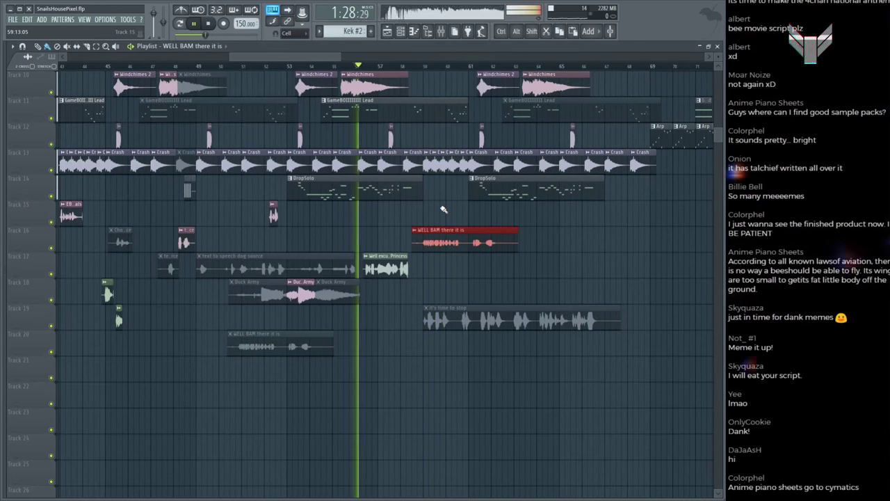
Step: Enable Normalize on the WELL BAM there it is sample on Track 16
{"action": "scroll", "coordinate": [448, 82], "scroll_direction": "up", "scroll_amount": 5}
{"action": "scroll", "coordinate": [431, 205], "scroll_direction": "up", "scroll_amount": 2}
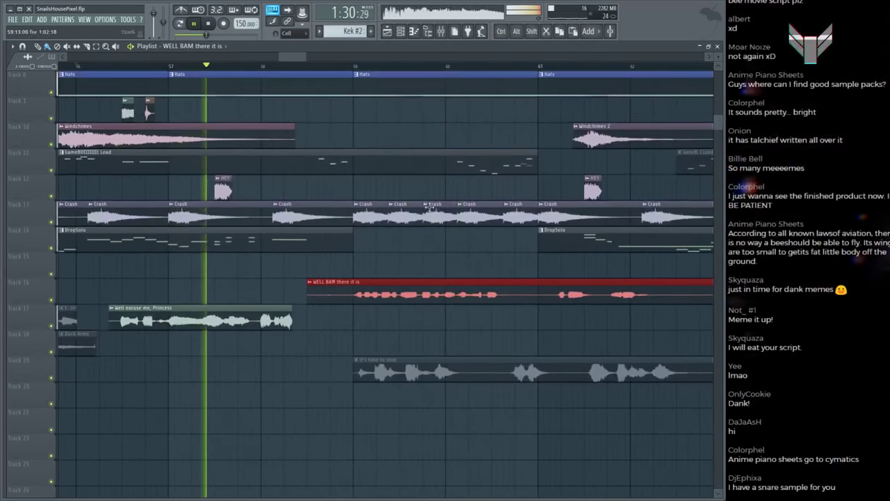
{"action": "scroll", "coordinate": [394, 88], "scroll_direction": "down", "scroll_amount": 3}
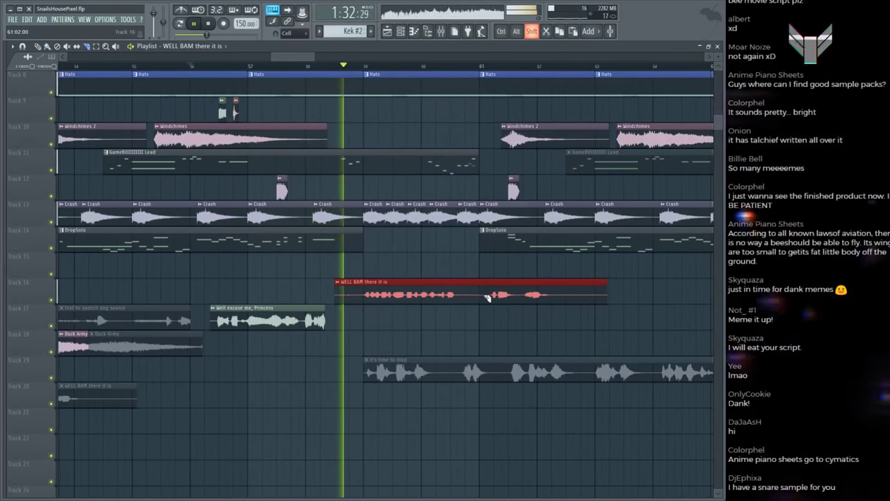
{"action": "left_click", "coordinate": [487, 294]}
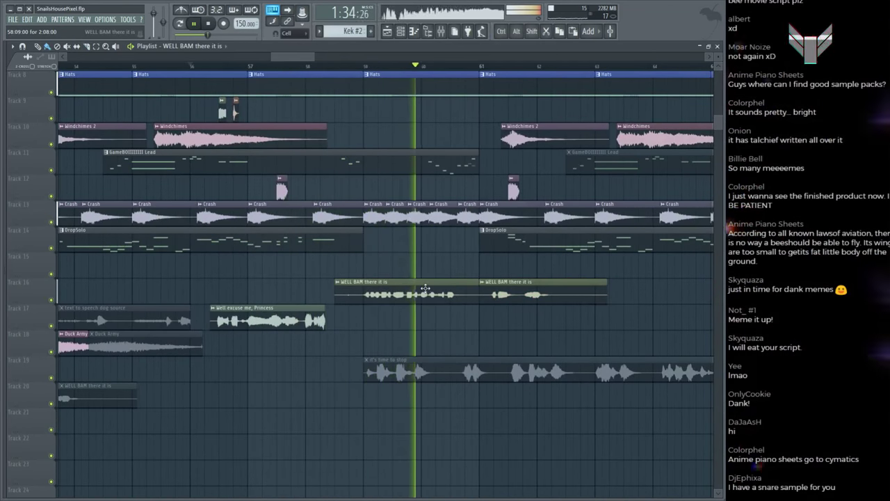
{"action": "left_click", "coordinate": [480, 282]}
{"action": "left_click", "coordinate": [162, 197]}
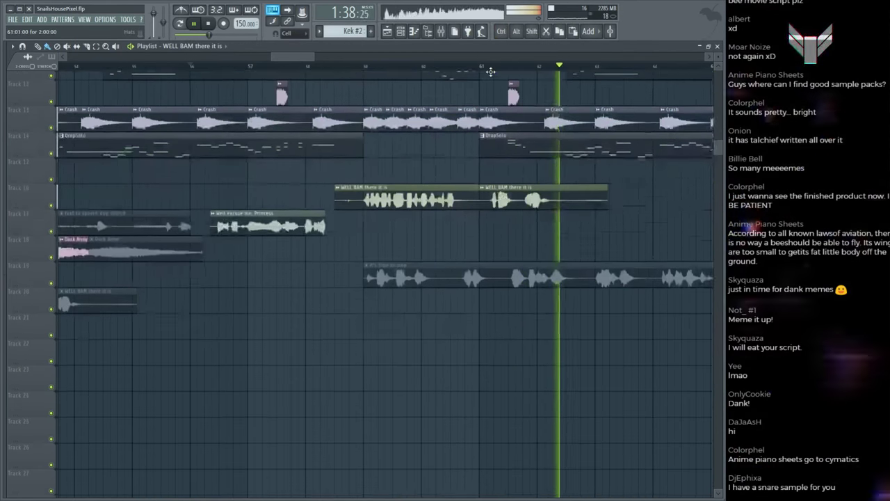
Step: Review the meme voice stack on Tracks 14–20 and save SnailsHousePixel.flp
{"action": "scroll", "coordinate": [487, 75], "scroll_direction": "down", "scroll_amount": 3}
{"action": "scroll", "coordinate": [486, 75], "scroll_direction": "up", "scroll_amount": 2}
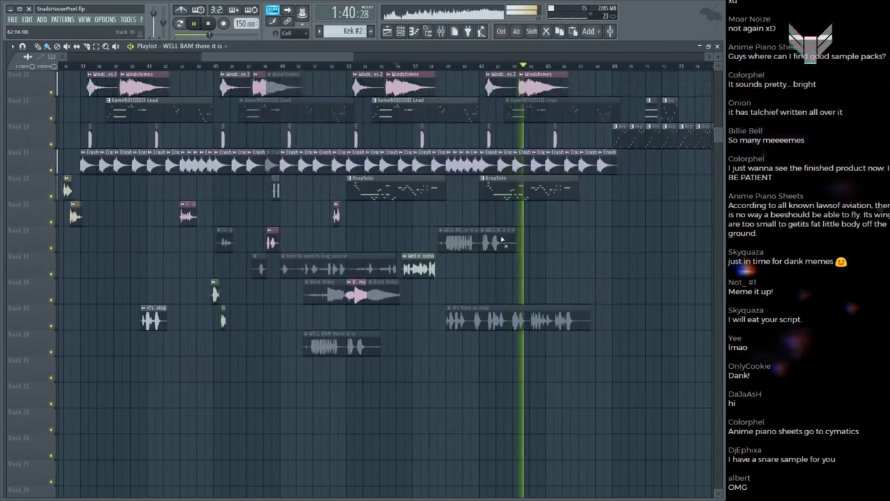
{"action": "scroll", "coordinate": [183, 96], "scroll_direction": "up", "scroll_amount": 3}
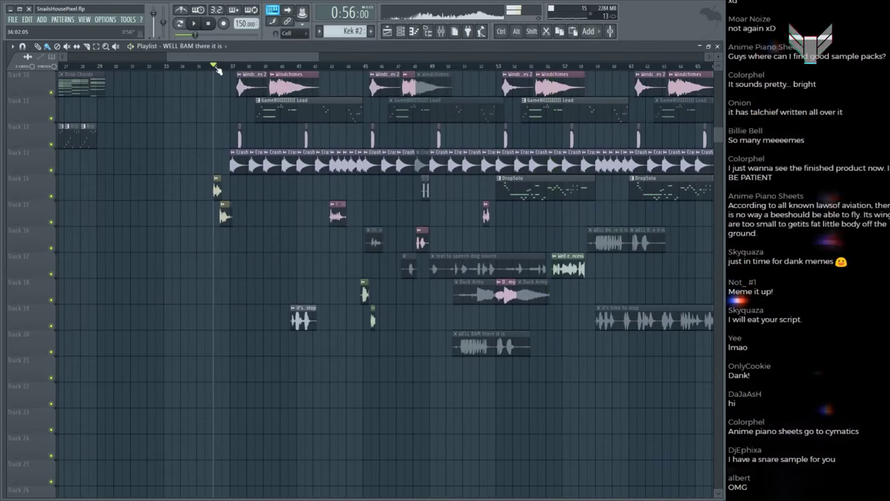
{"action": "scroll", "coordinate": [241, 133], "scroll_direction": "up", "scroll_amount": 4}
{"action": "scroll", "coordinate": [138, 176], "scroll_direction": "down", "scroll_amount": 3}
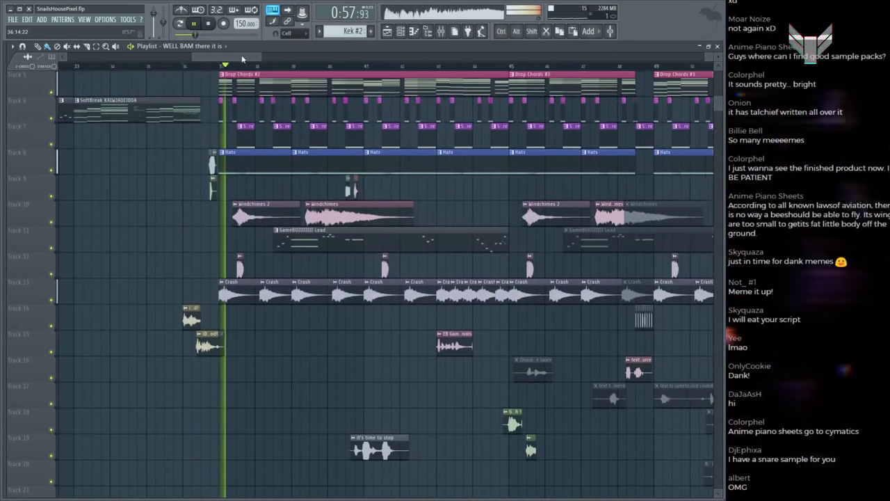
{"action": "scroll", "coordinate": [138, 176], "scroll_direction": "down", "scroll_amount": 1}
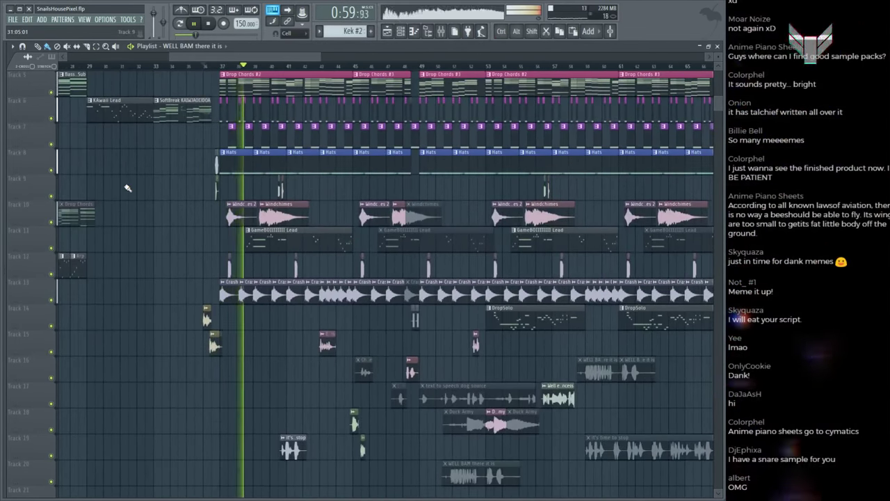
{"action": "key", "text": "ctrl+s"}
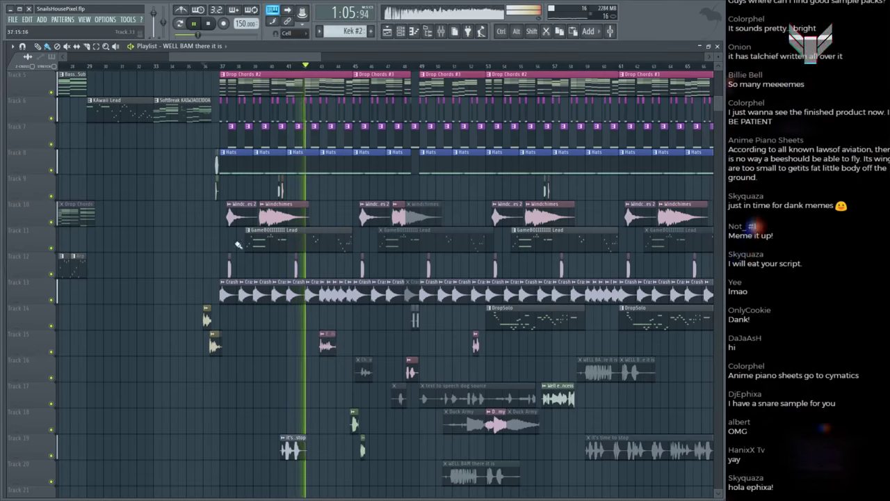
{"action": "scroll", "coordinate": [267, 312], "scroll_direction": "down", "scroll_amount": 1}
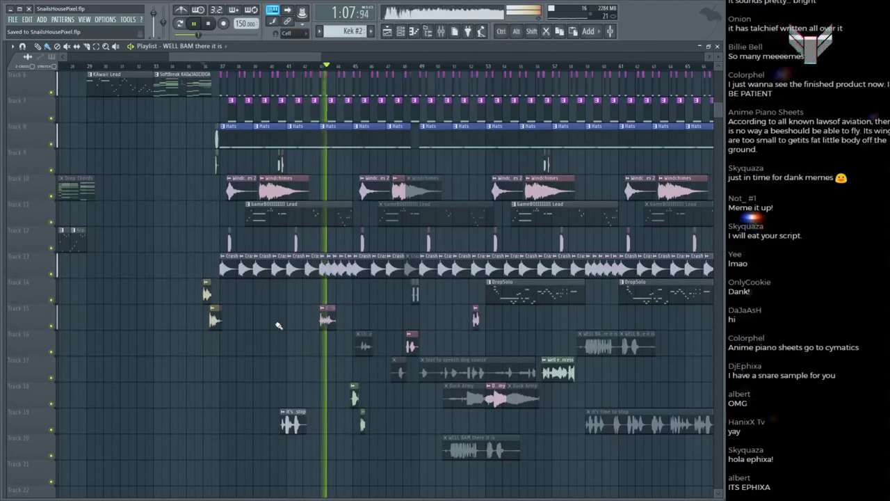
{"action": "scroll", "coordinate": [295, 312], "scroll_direction": "up", "scroll_amount": 2}
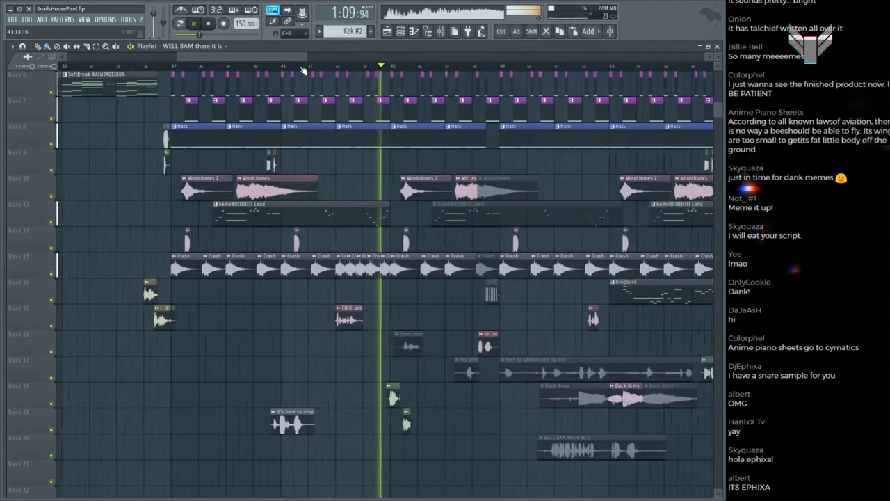
Step: Return the song position to bar 37 and save the project
{"action": "left_click", "coordinate": [195, 66]}
{"action": "scroll", "coordinate": [249, 78], "scroll_direction": "up", "scroll_amount": 4}
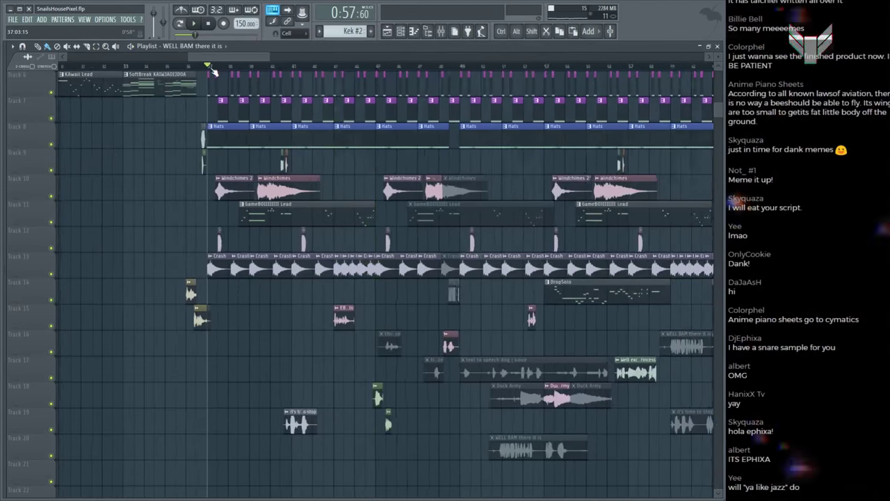
{"action": "scroll", "coordinate": [249, 78], "scroll_direction": "up", "scroll_amount": 5}
{"action": "scroll", "coordinate": [249, 77], "scroll_direction": "down", "scroll_amount": 4}
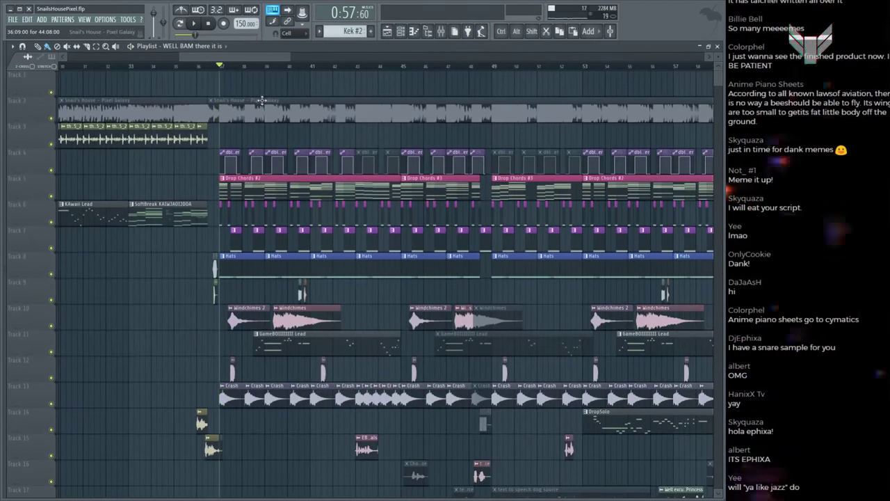
{"action": "key", "text": "ctrl+s"}
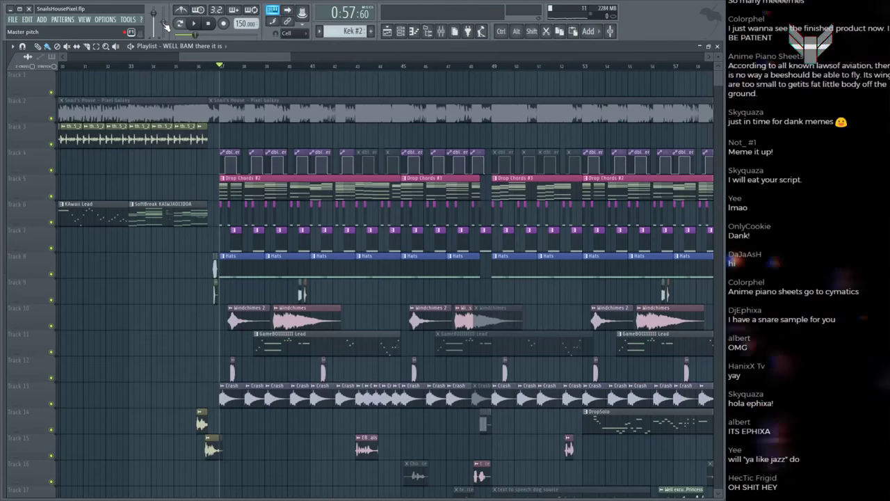
Step: Play the drop from bar 37 twice to review it
{"action": "left_click", "coordinate": [198, 26]}
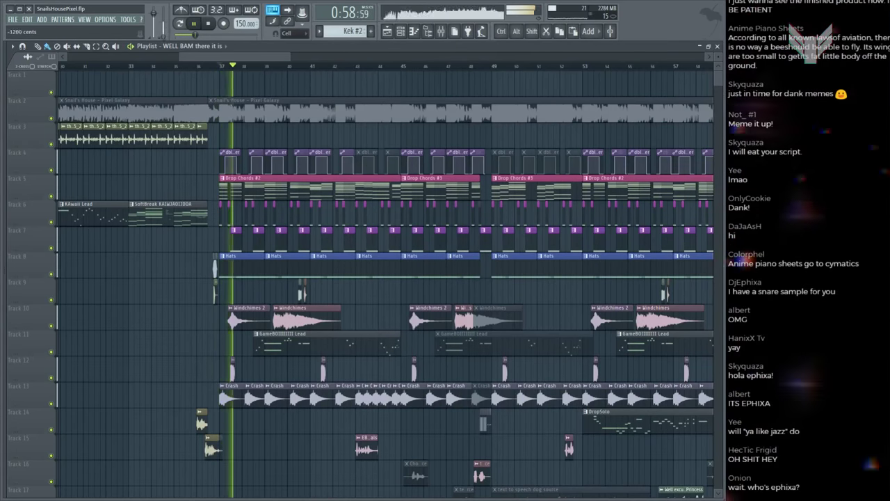
{"action": "key", "text": "space"}
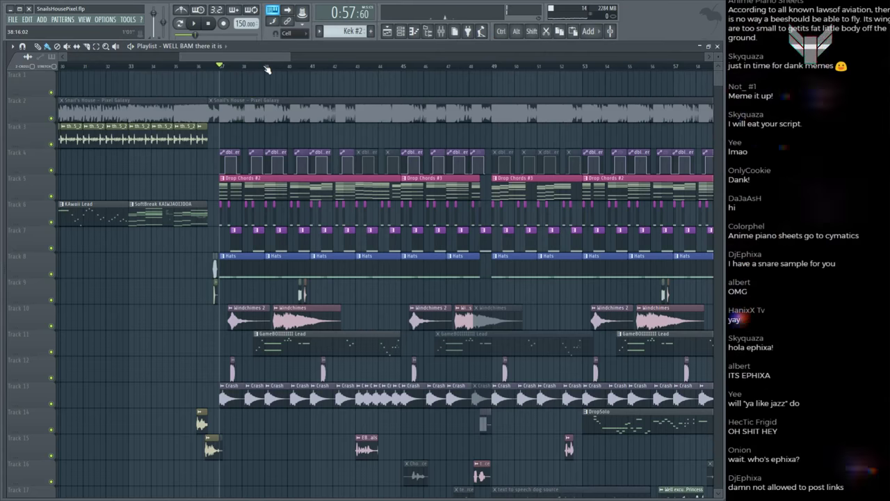
{"action": "scroll", "coordinate": [266, 70], "scroll_direction": "down", "scroll_amount": 4}
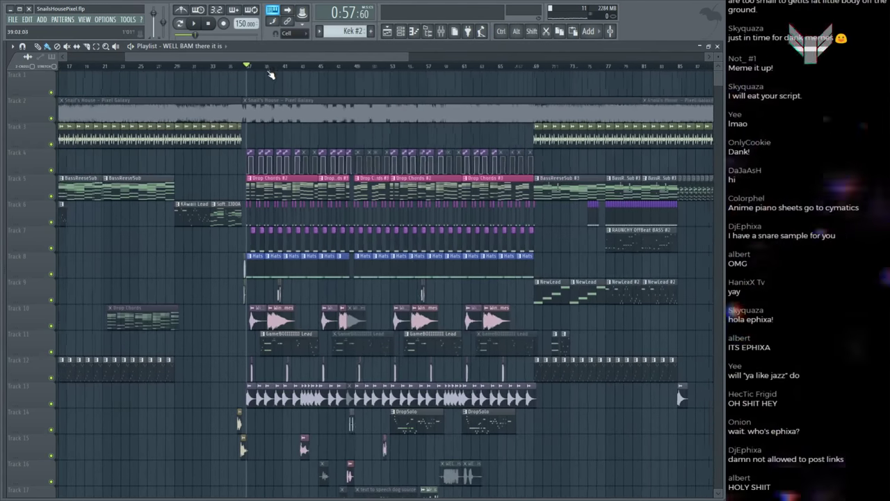
{"action": "key", "text": "ctrl"}
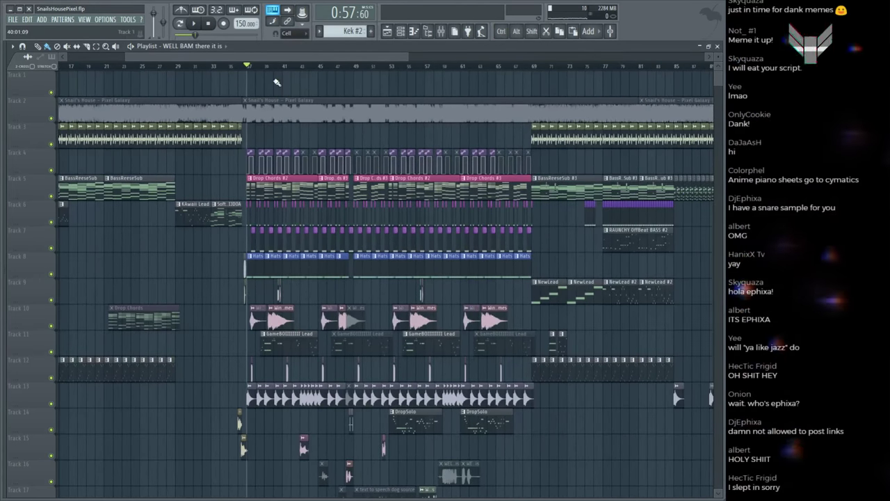
{"action": "key", "text": "space"}
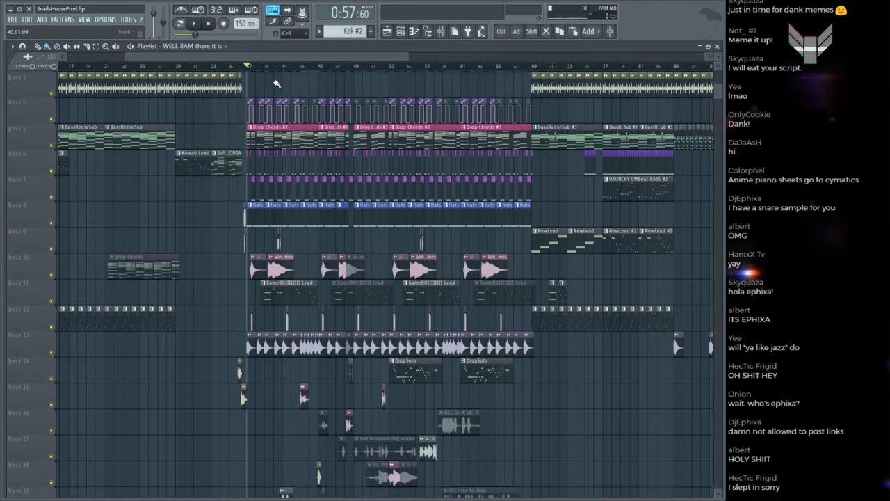
{"action": "key", "text": "space"}
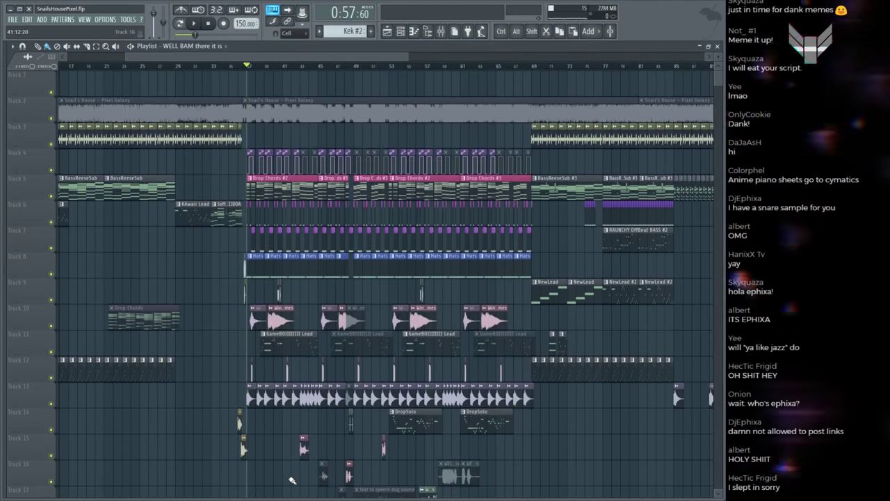
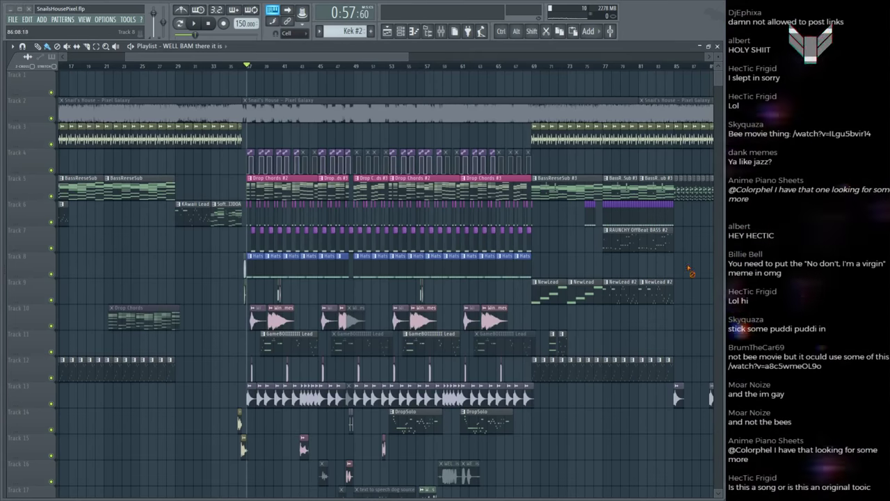
Step: Play the drop to audition it while scrolling through the playlist tracks
{"action": "scroll", "coordinate": [248, 62], "scroll_direction": "down", "scroll_amount": 3}
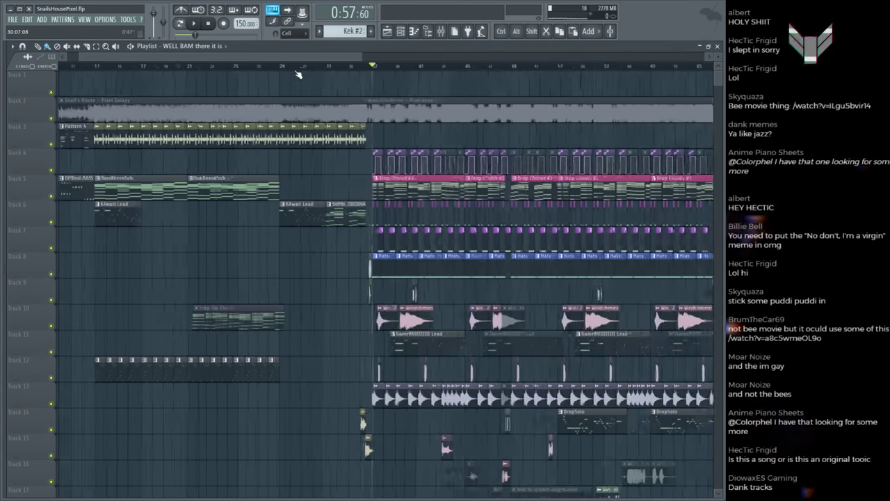
{"action": "scroll", "coordinate": [339, 69], "scroll_direction": "up", "scroll_amount": 2}
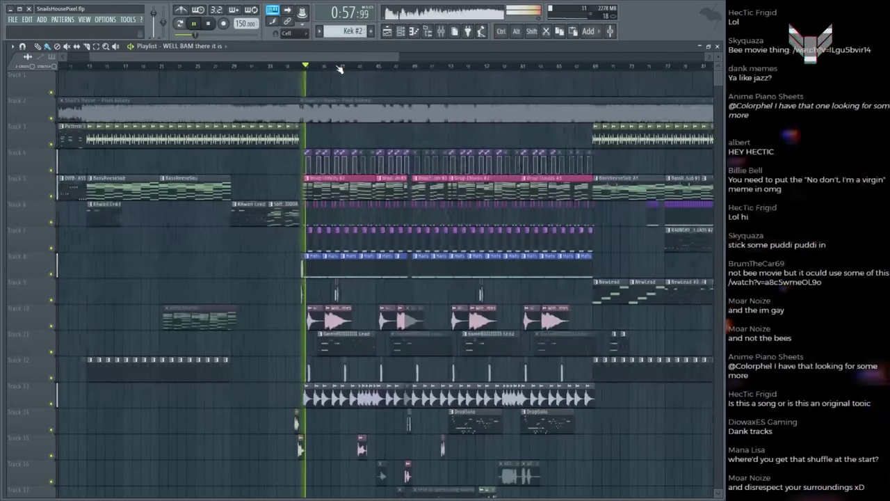
{"action": "key", "text": "space"}
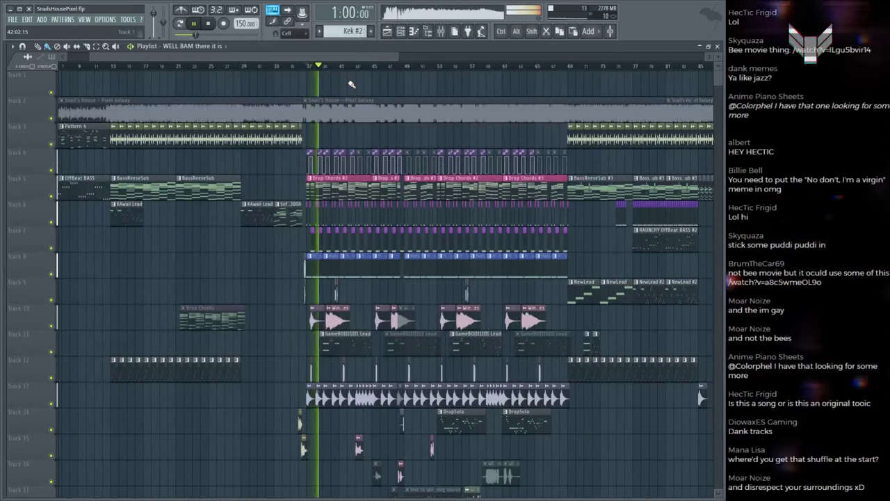
{"action": "key", "text": "space"}
{"action": "scroll", "coordinate": [352, 84], "scroll_direction": "up", "scroll_amount": 3}
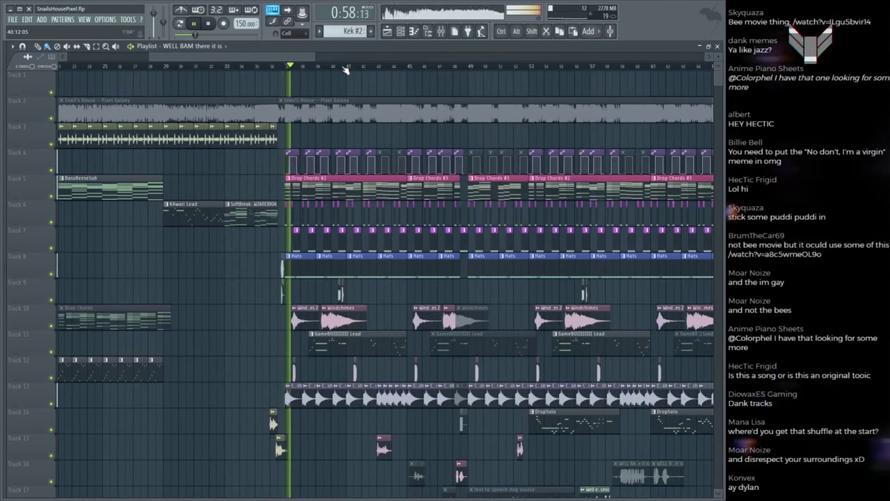
{"action": "scroll", "coordinate": [339, 75], "scroll_direction": "down", "scroll_amount": 3}
{"action": "key", "text": "space"}
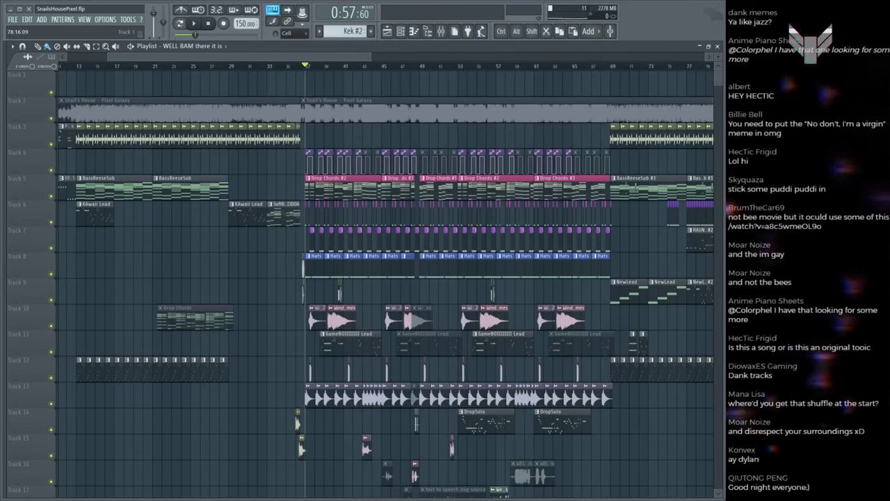
{"action": "scroll", "coordinate": [333, 60], "scroll_direction": "up", "scroll_amount": 3}
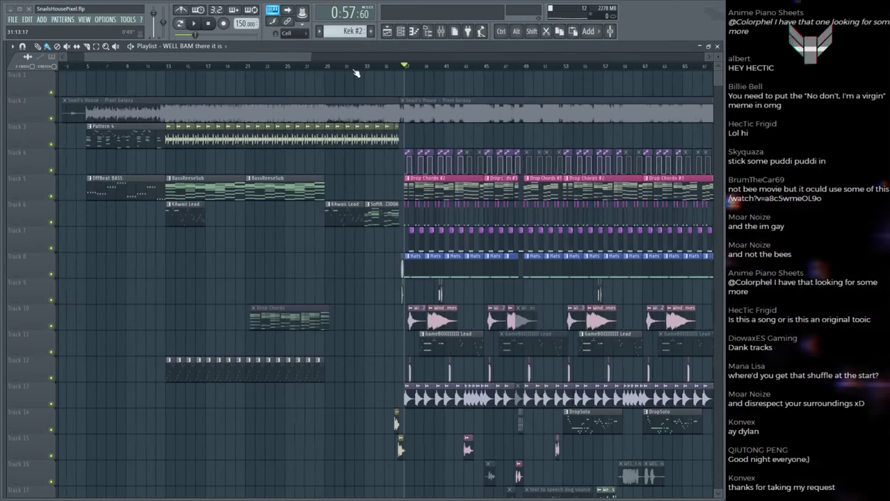
{"action": "scroll", "coordinate": [401, 74], "scroll_direction": "up", "scroll_amount": 2}
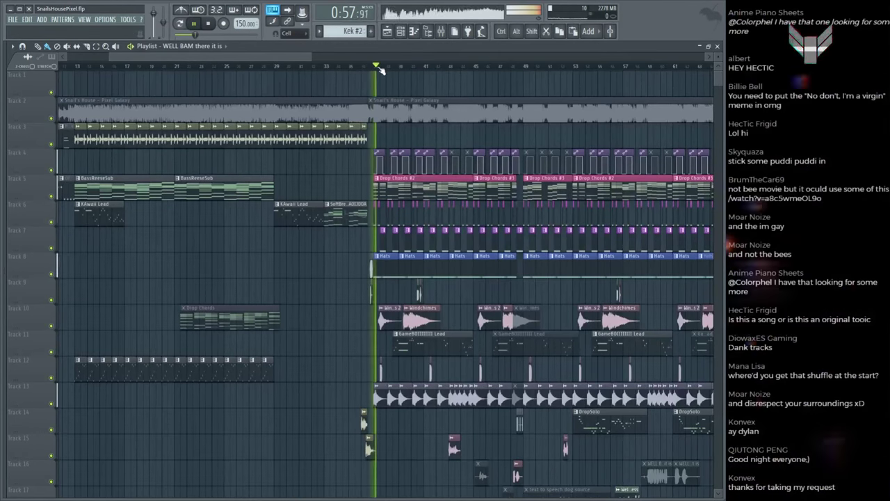
{"action": "scroll", "coordinate": [380, 69], "scroll_direction": "down", "scroll_amount": 5}
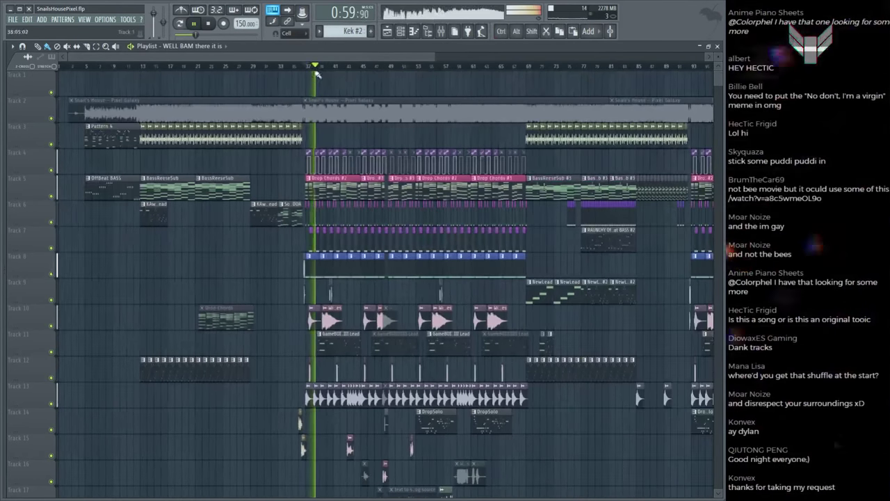
{"action": "scroll", "coordinate": [341, 67], "scroll_direction": "up", "scroll_amount": 3}
{"action": "scroll", "coordinate": [218, 207], "scroll_direction": "down", "scroll_amount": 4}
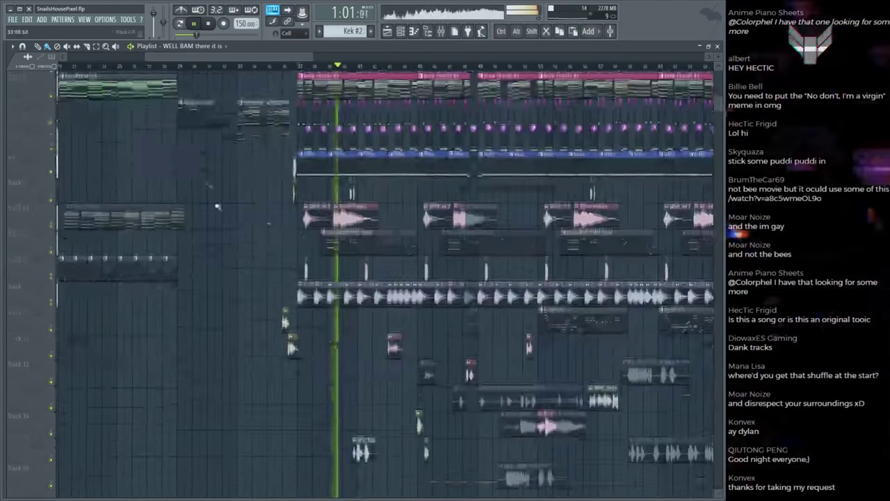
{"action": "scroll", "coordinate": [306, 69], "scroll_direction": "up", "scroll_amount": 1}
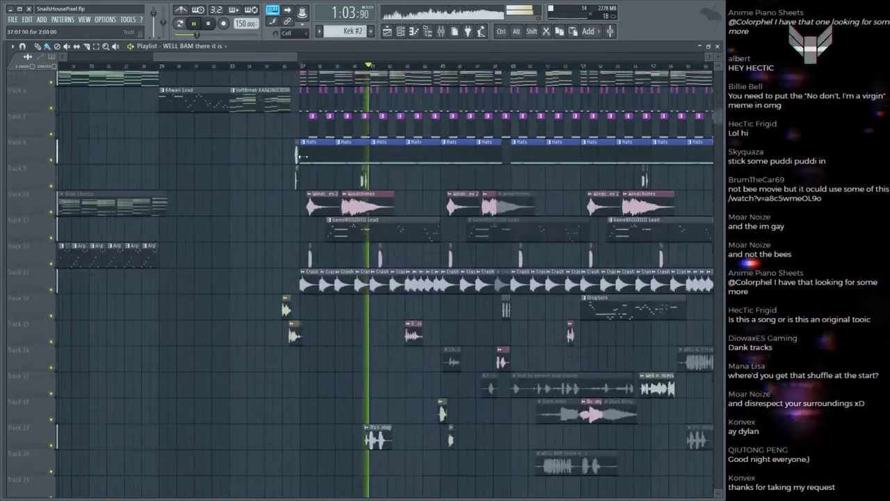
{"action": "scroll", "coordinate": [343, 247], "scroll_direction": "down", "scroll_amount": 4}
{"action": "scroll", "coordinate": [404, 93], "scroll_direction": "up", "scroll_amount": 3}
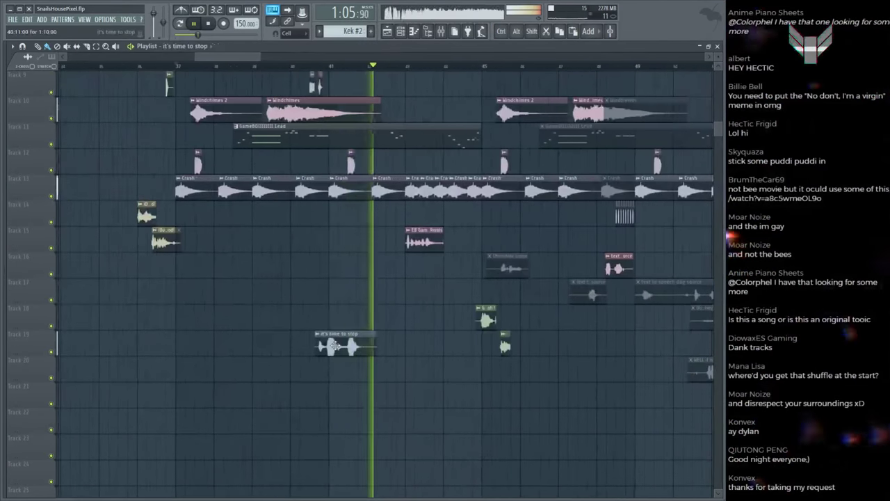
Step: Check the 'it's time to stop' sample settings, then save SnailsHousePixel.flp
{"action": "left_click", "coordinate": [329, 335]}
{"action": "key", "text": "Escape"}
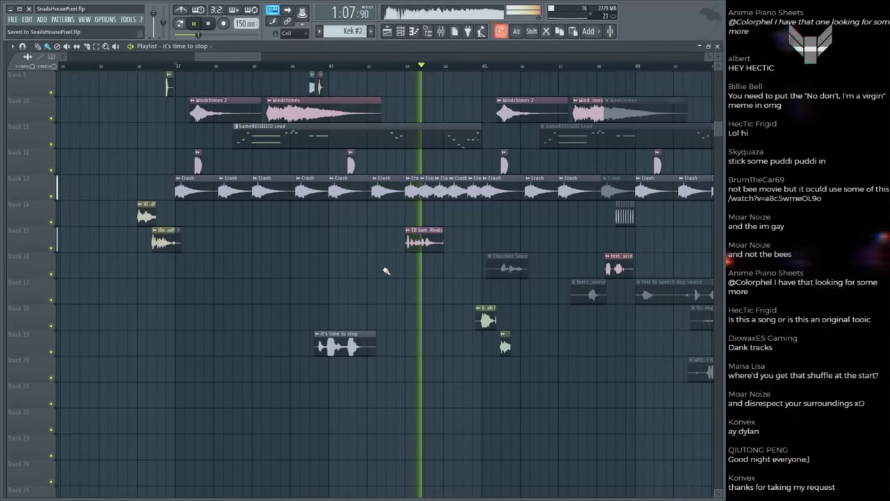
{"action": "scroll", "coordinate": [365, 306], "scroll_direction": "up", "scroll_amount": 3}
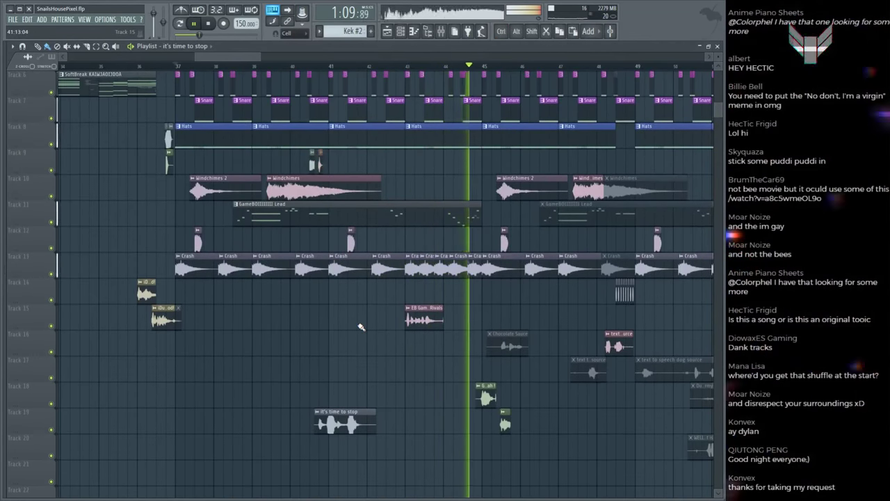
{"action": "scroll", "coordinate": [361, 327], "scroll_direction": "down", "scroll_amount": 1}
{"action": "key", "text": "ctrl+s"}
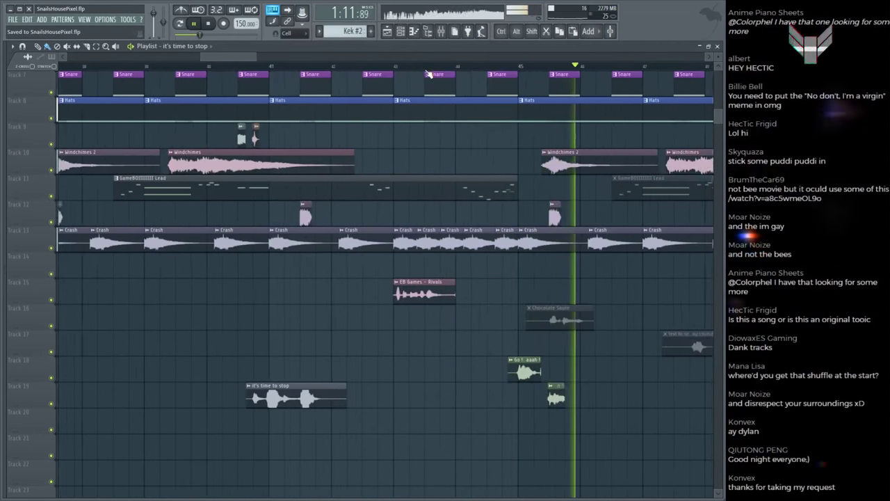
Step: Replay the drop and Alt-drag the EB Games – Rivals clip slightly left
{"action": "scroll", "coordinate": [429, 74], "scroll_direction": "up", "scroll_amount": 3}
{"action": "scroll", "coordinate": [430, 74], "scroll_direction": "down", "scroll_amount": 4}
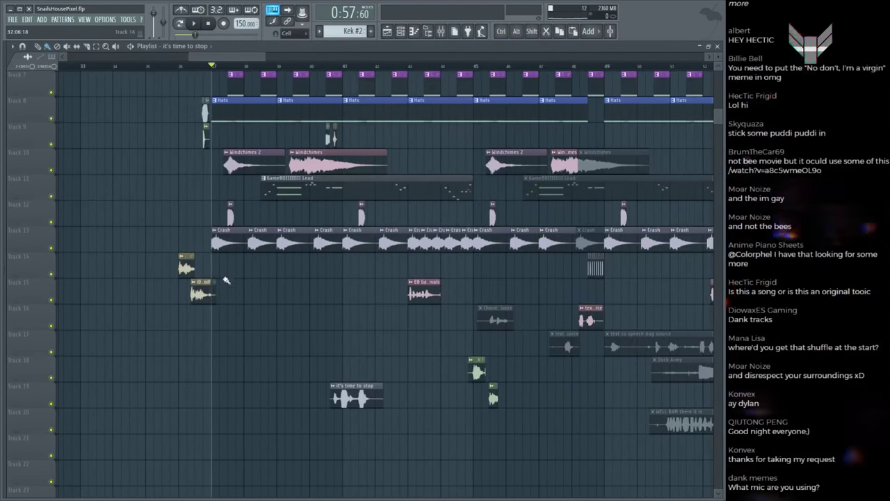
{"action": "key", "text": "space"}
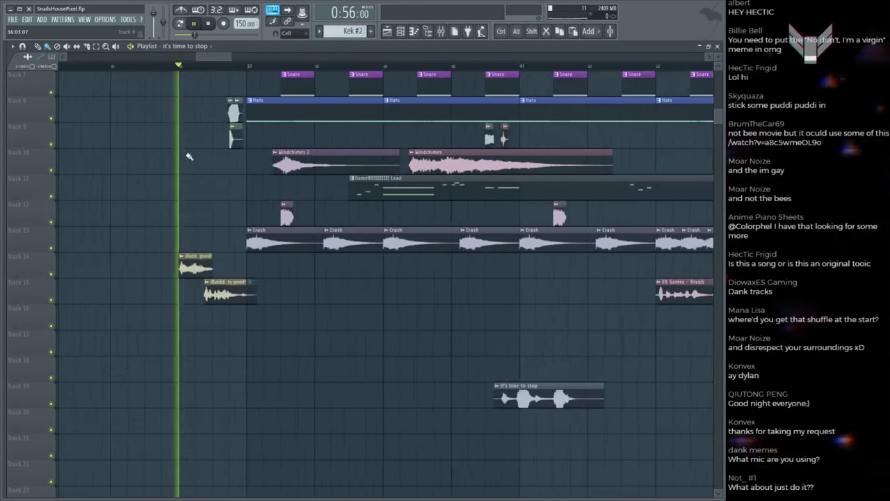
{"action": "scroll", "coordinate": [189, 154], "scroll_direction": "up", "scroll_amount": 3}
{"action": "scroll", "coordinate": [220, 72], "scroll_direction": "down", "scroll_amount": 4}
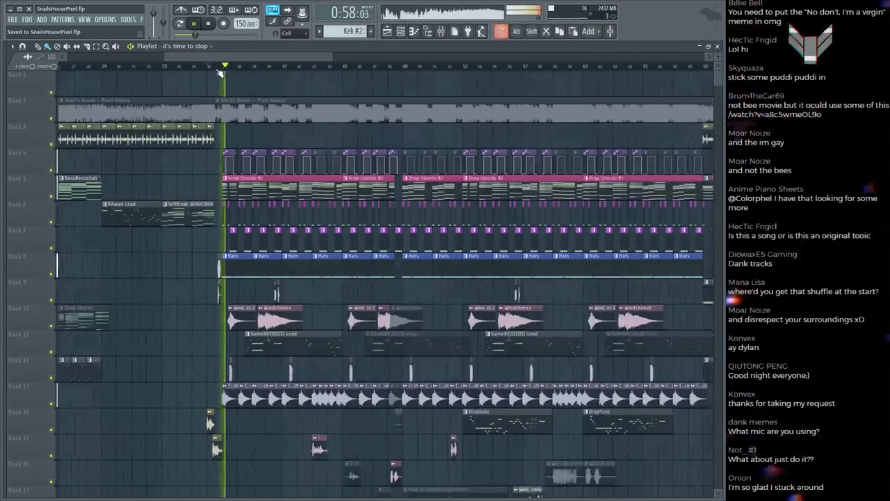
{"action": "scroll", "coordinate": [256, 72], "scroll_direction": "up", "scroll_amount": 5}
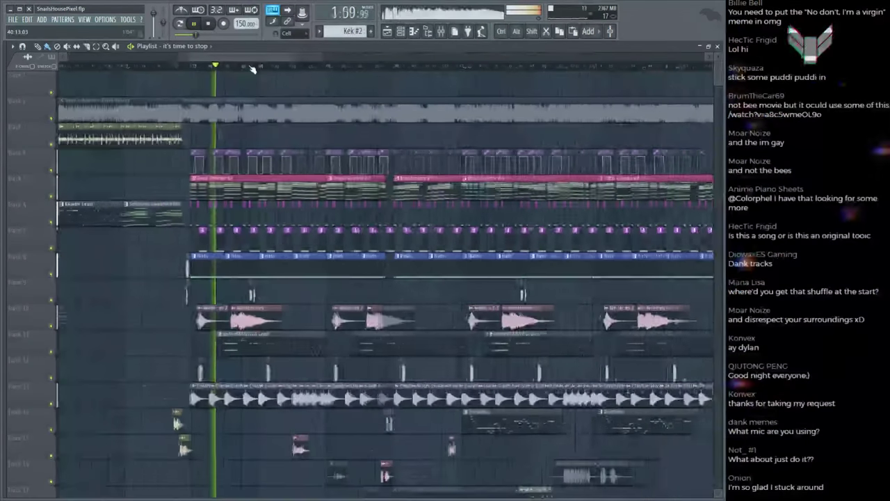
{"action": "scroll", "coordinate": [345, 296], "scroll_direction": "down", "scroll_amount": 3}
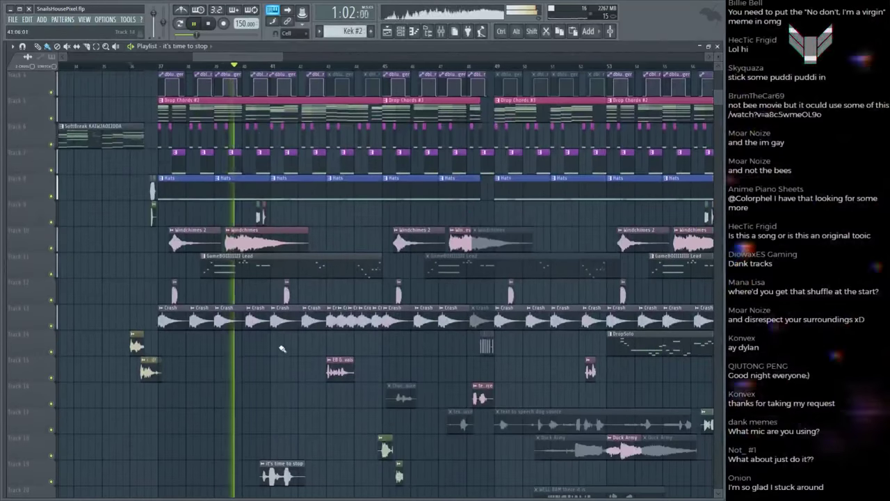
{"action": "scroll", "coordinate": [527, 55], "scroll_direction": "left", "scroll_amount": 4}
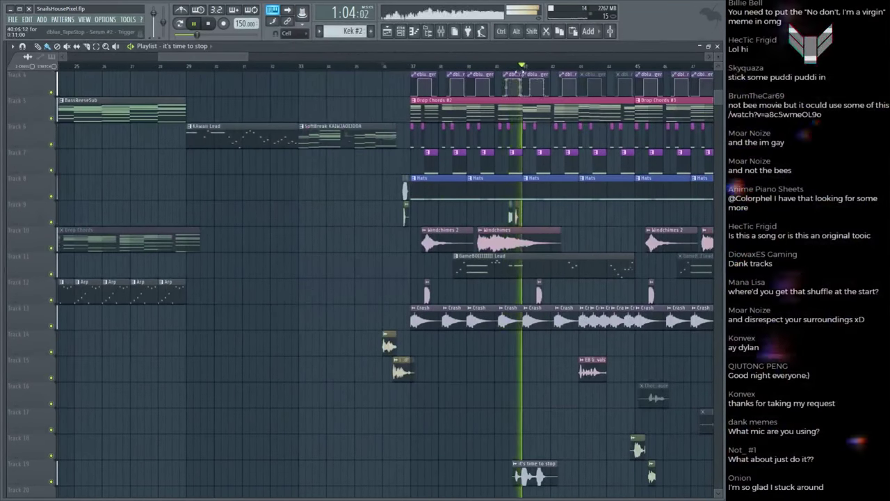
{"action": "scroll", "coordinate": [528, 209], "scroll_direction": "down", "scroll_amount": 5}
{"action": "scroll", "coordinate": [572, 65], "scroll_direction": "down", "scroll_amount": 3}
{"action": "scroll", "coordinate": [554, 58], "scroll_direction": "up", "scroll_amount": 5}
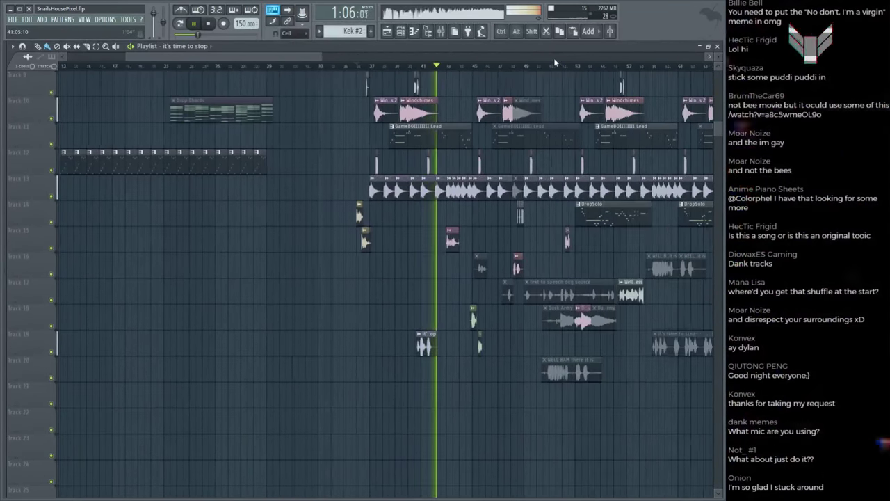
{"action": "scroll", "coordinate": [458, 223], "scroll_direction": "up", "scroll_amount": 4}
{"action": "scroll", "coordinate": [459, 224], "scroll_direction": "up", "scroll_amount": 1}
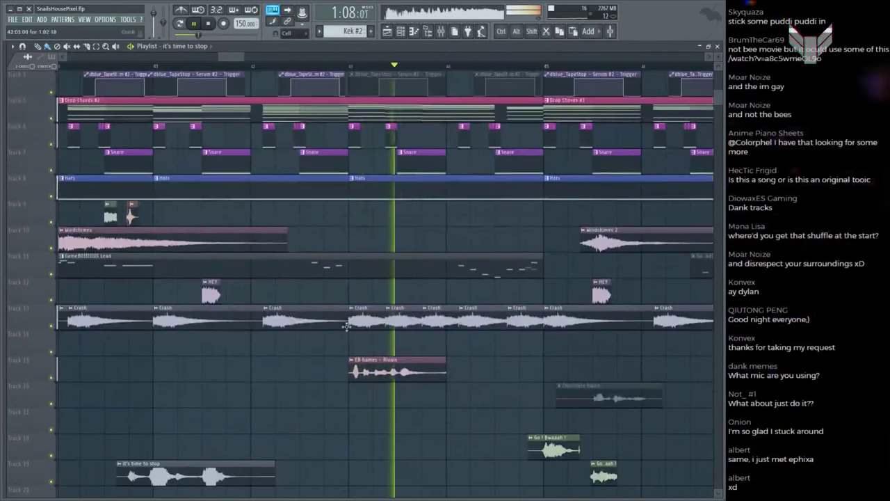
{"action": "left_click_drag", "start_coordinate": [366, 372], "coordinate": [360, 372]}
Step: Inspect the EB Games – Rivals sample's levels and root note settings near bar 42
{"action": "double_click", "coordinate": [361, 372]}
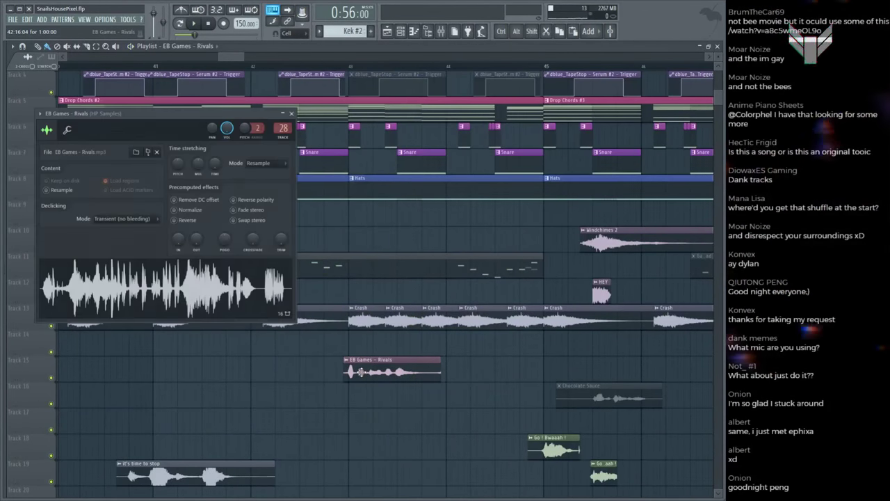
{"action": "left_click", "coordinate": [68, 130]}
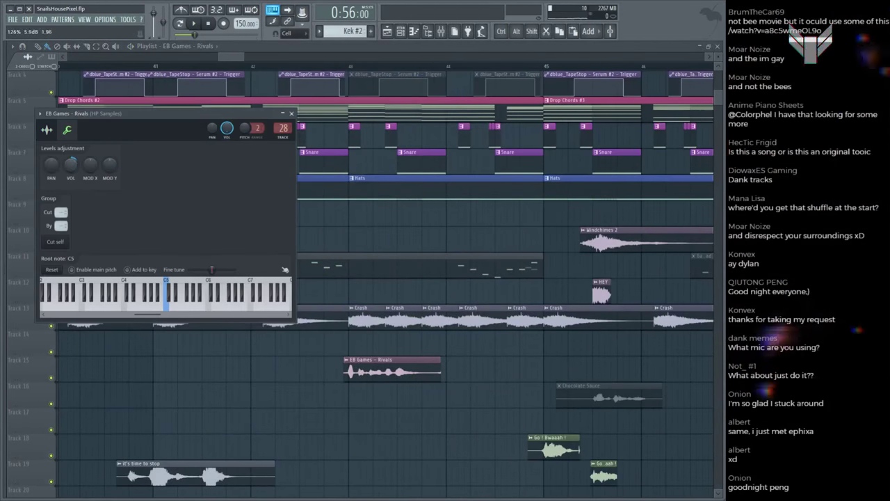
{"action": "left_click", "coordinate": [317, 68]}
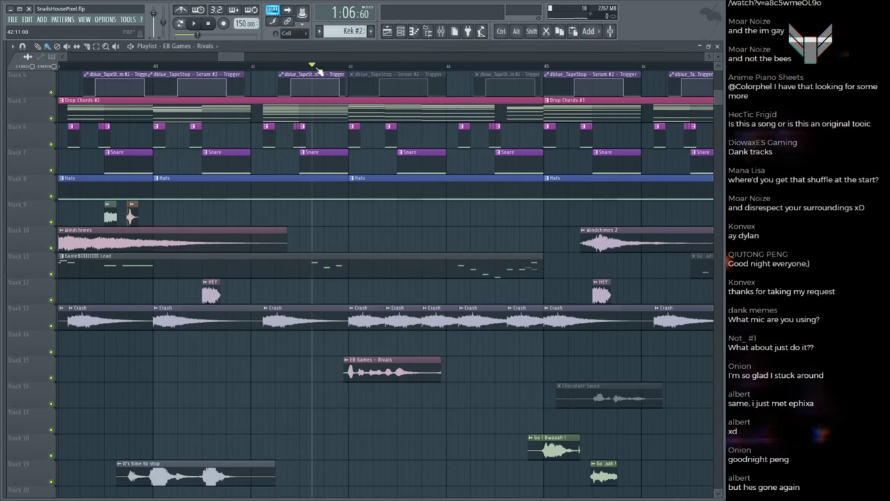
{"action": "double_click", "coordinate": [368, 369]}
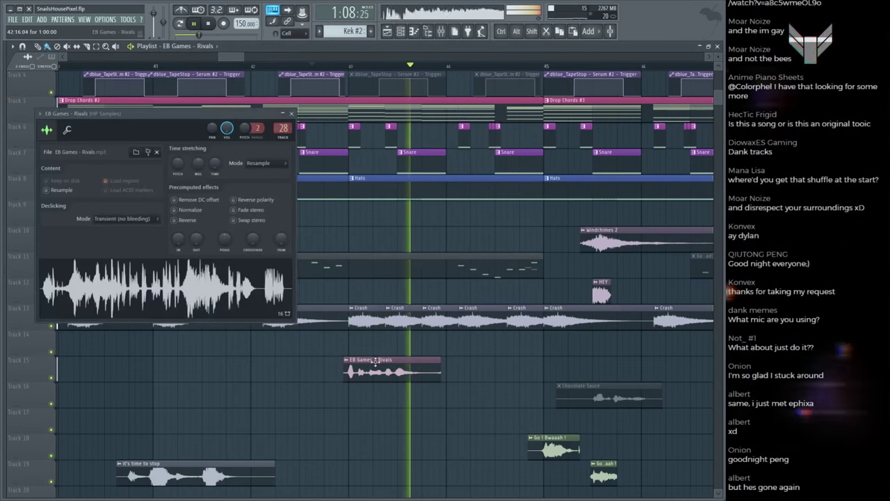
{"action": "key", "text": "space"}
{"action": "left_click", "coordinate": [67, 129]}
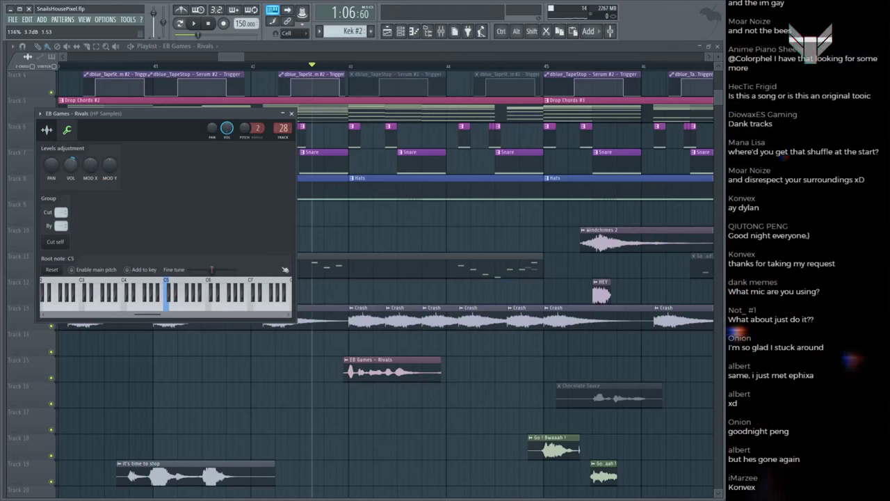
{"action": "left_click", "coordinate": [291, 112]}
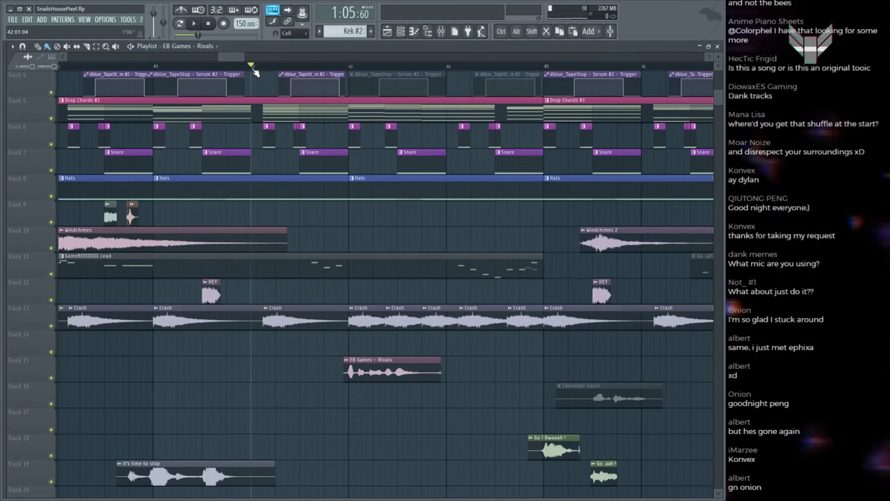
Step: Audition from bar 42 and recheck the EB Games – Rivals sample properties
{"action": "key", "text": "space"}
{"action": "scroll", "coordinate": [302, 205], "scroll_direction": "down", "scroll_amount": 3}
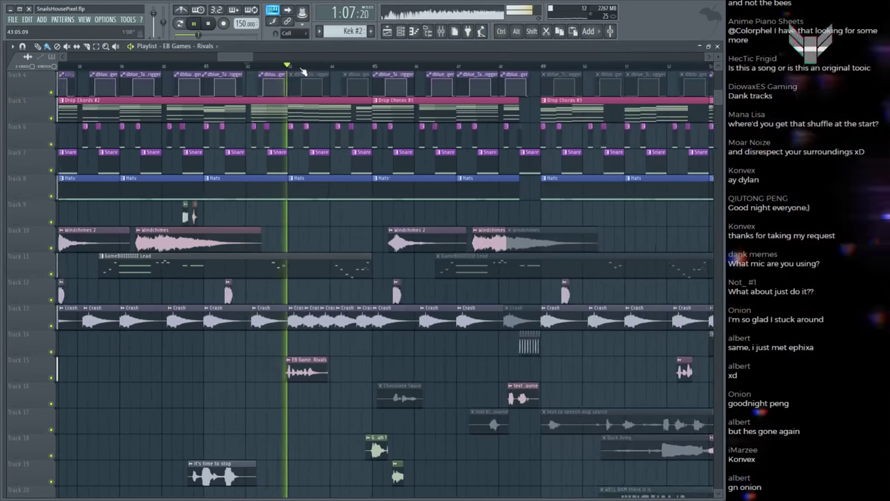
{"action": "scroll", "coordinate": [303, 72], "scroll_direction": "up", "scroll_amount": 3}
{"action": "key", "text": "space"}
{"action": "left_click", "coordinate": [293, 438]}
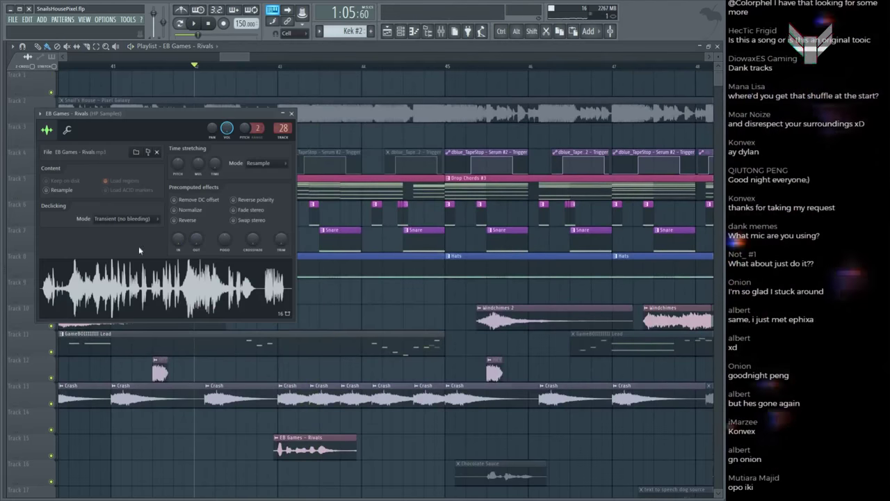
{"action": "left_click", "coordinate": [68, 131]}
{"action": "left_click", "coordinate": [291, 113]}
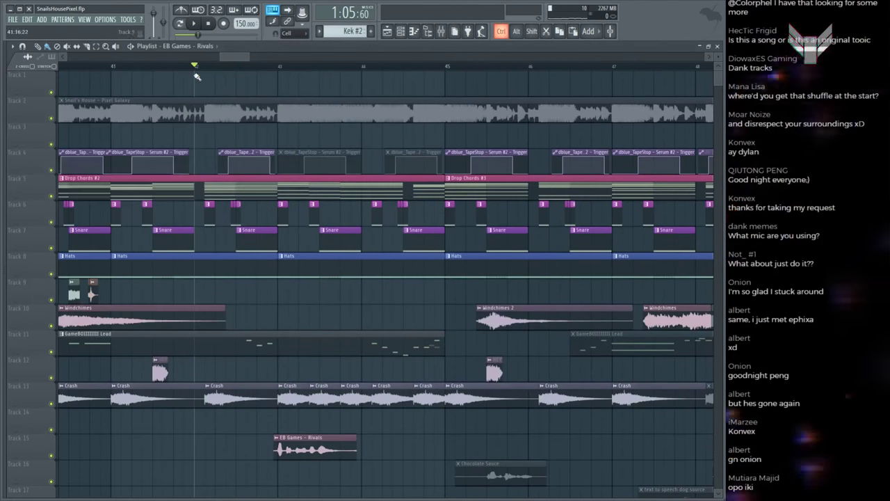
Step: Drag the EB Games – Rivals clip's left edge right so it starts later, and audition
{"action": "scroll", "coordinate": [263, 75], "scroll_direction": "up", "scroll_amount": 2}
{"action": "scroll", "coordinate": [263, 75], "scroll_direction": "down", "scroll_amount": 2}
{"action": "scroll", "coordinate": [263, 75], "scroll_direction": "up", "scroll_amount": 2}
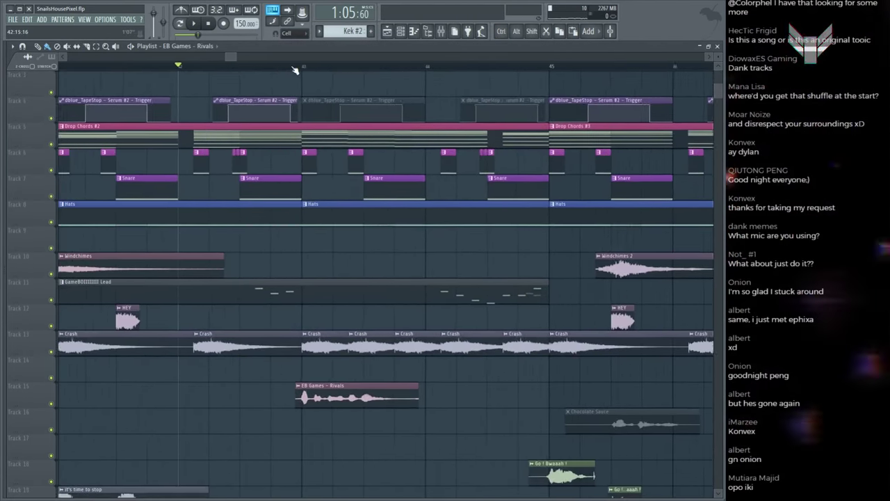
{"action": "left_click_drag", "start_coordinate": [305, 405], "coordinate": [316, 407]}
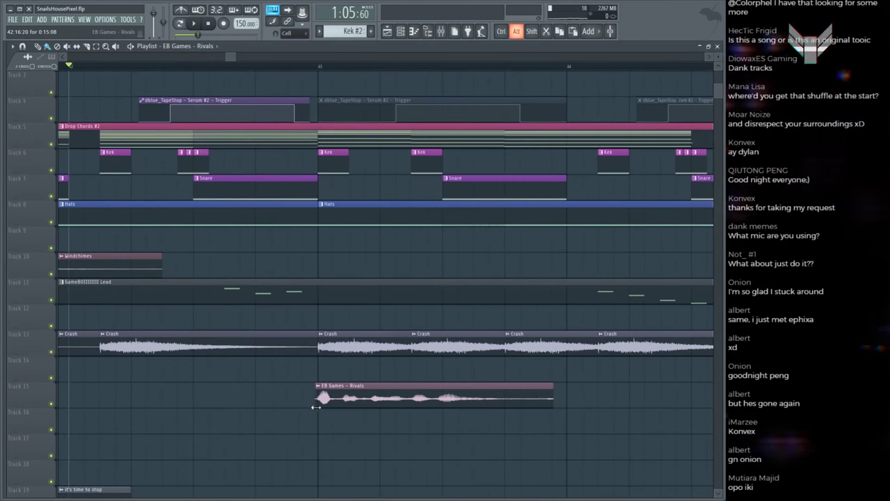
{"action": "key", "text": "space"}
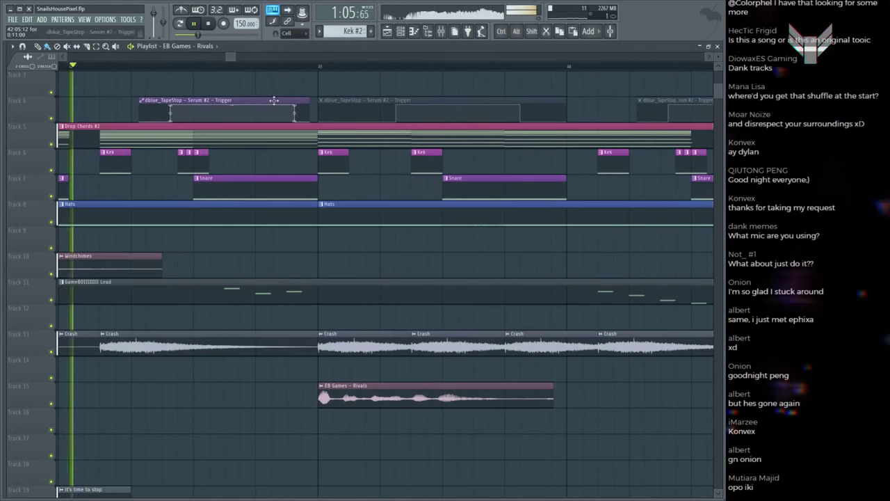
{"action": "scroll", "coordinate": [295, 73], "scroll_direction": "down", "scroll_amount": 1}
{"action": "scroll", "coordinate": [295, 73], "scroll_direction": "down", "scroll_amount": 2}
{"action": "scroll", "coordinate": [317, 188], "scroll_direction": "up", "scroll_amount": 1}
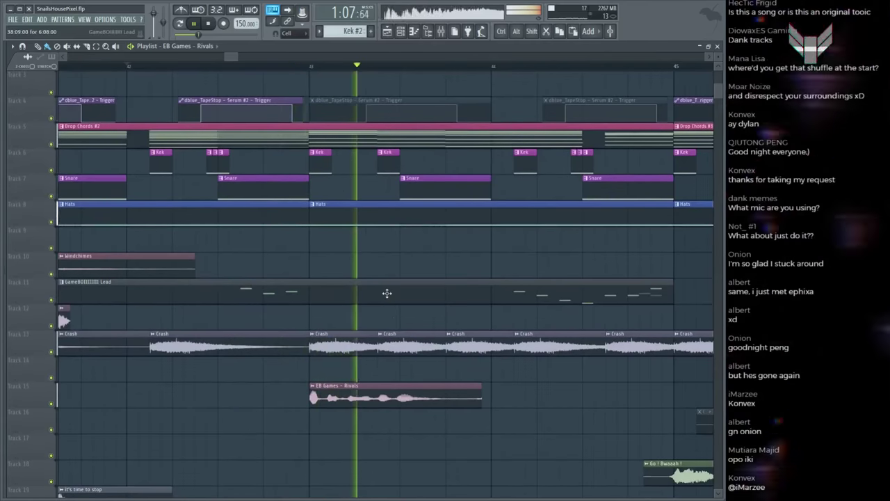
{"action": "key", "text": "space"}
{"action": "scroll", "coordinate": [310, 68], "scroll_direction": "down", "scroll_amount": 3}
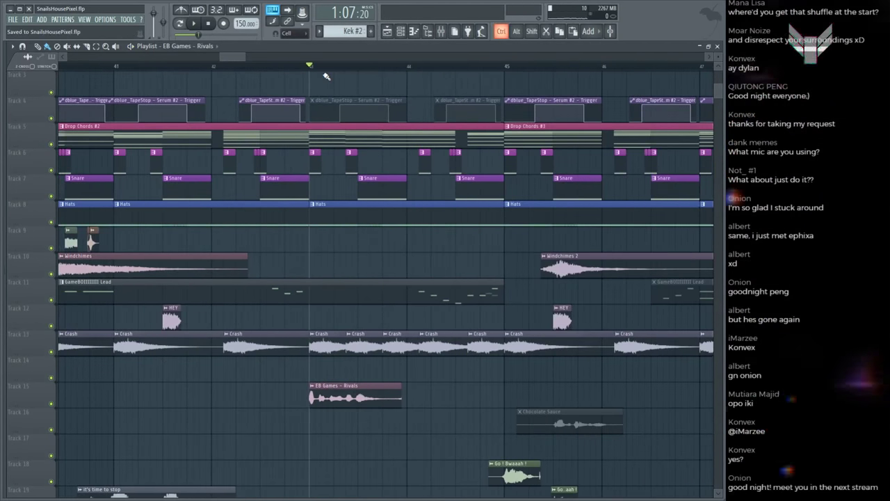
{"action": "scroll", "coordinate": [308, 64], "scroll_direction": "down", "scroll_amount": 4}
Step: Replay the arrangement to check the trimmed EB Games – Rivals clip
{"action": "key", "text": "space"}
{"action": "scroll", "coordinate": [397, 156], "scroll_direction": "up", "scroll_amount": 1}
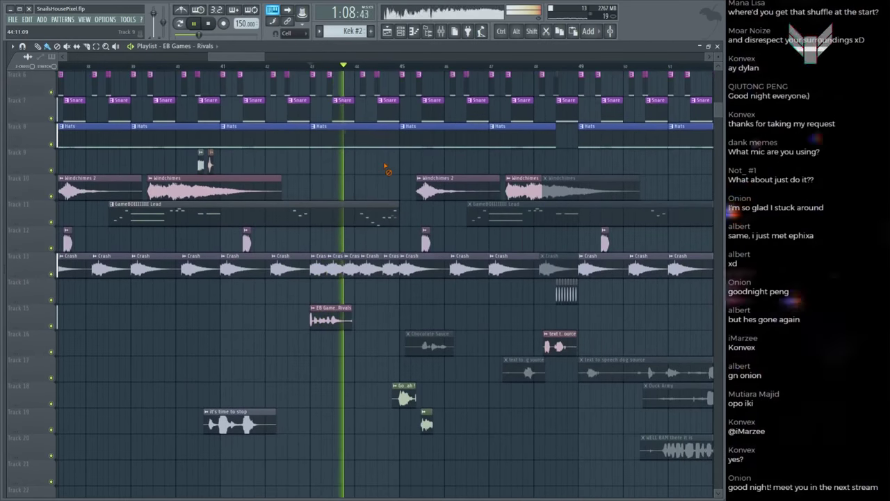
{"action": "scroll", "coordinate": [413, 71], "scroll_direction": "up", "scroll_amount": 2}
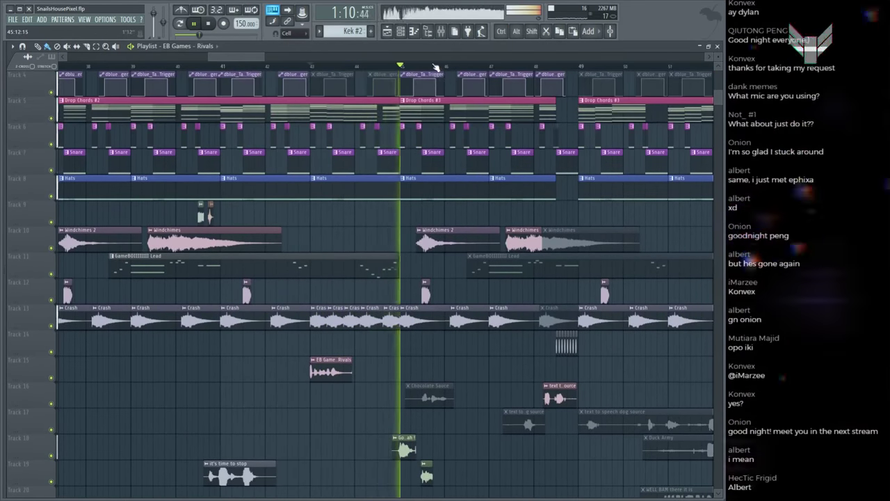
{"action": "scroll", "coordinate": [414, 71], "scroll_direction": "down", "scroll_amount": 2}
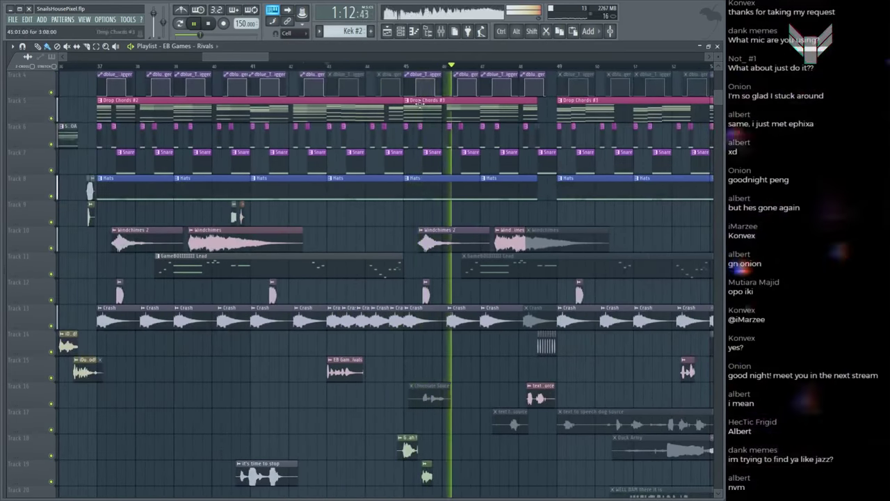
{"action": "scroll", "coordinate": [586, 268], "scroll_direction": "down", "scroll_amount": 3}
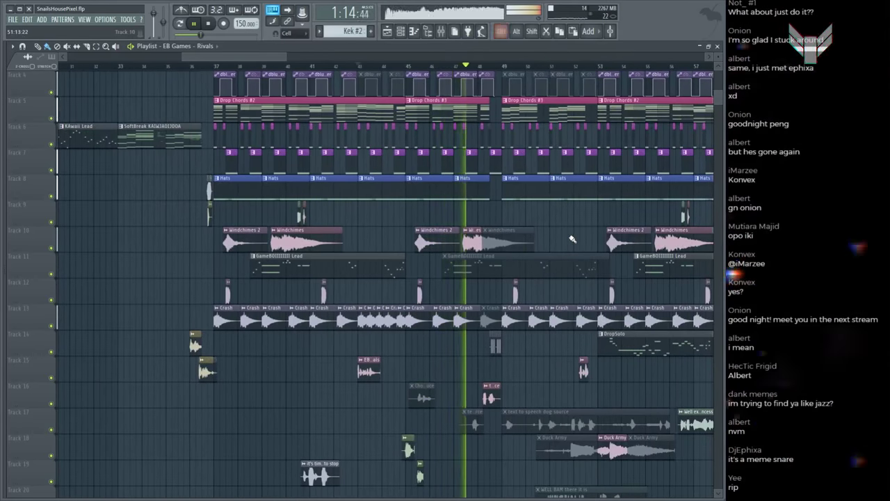
{"action": "scroll", "coordinate": [570, 233], "scroll_direction": "up", "scroll_amount": 2}
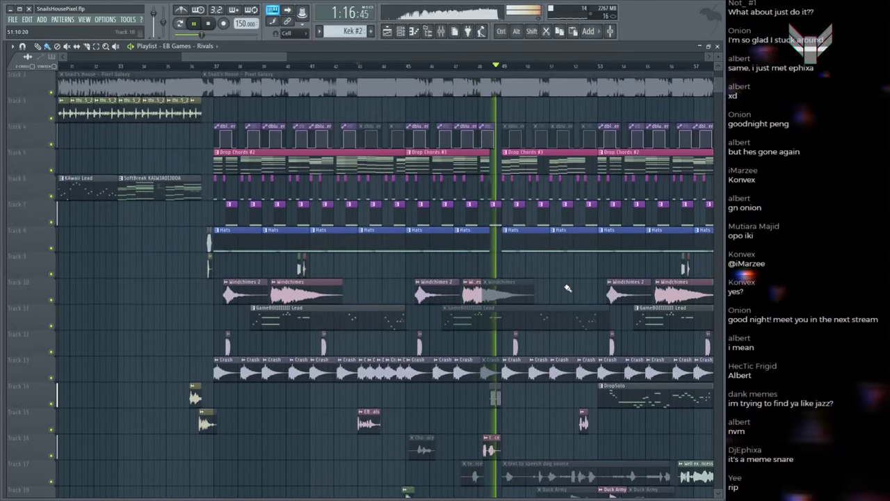
{"action": "key", "text": "space"}
{"action": "scroll", "coordinate": [483, 73], "scroll_direction": "up", "scroll_amount": 2}
Step: Play the song from bar 48 to review the rest of the drop
{"action": "left_click", "coordinate": [480, 73]}
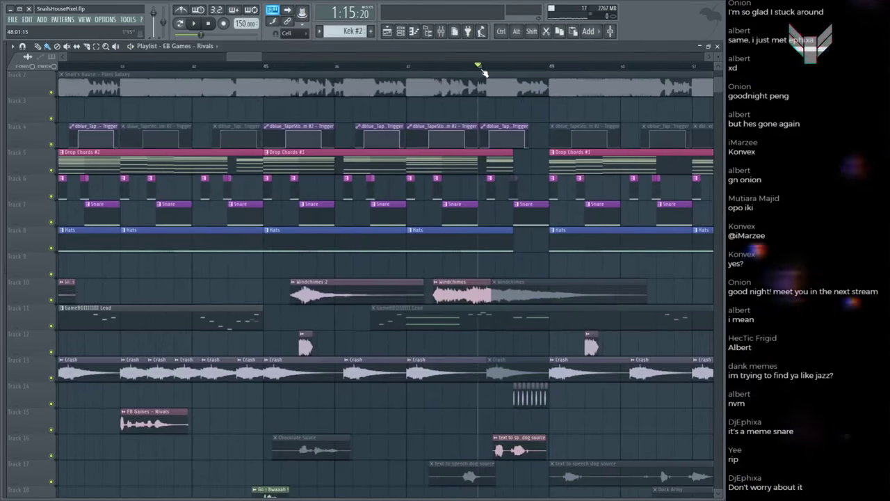
{"action": "scroll", "coordinate": [483, 72], "scroll_direction": "down", "scroll_amount": 4}
{"action": "key", "text": "space"}
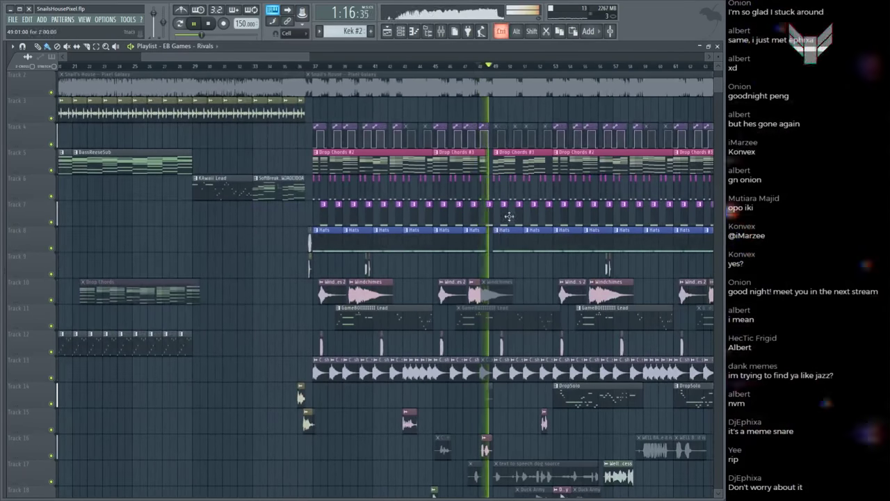
{"action": "scroll", "coordinate": [533, 69], "scroll_direction": "up", "scroll_amount": 1}
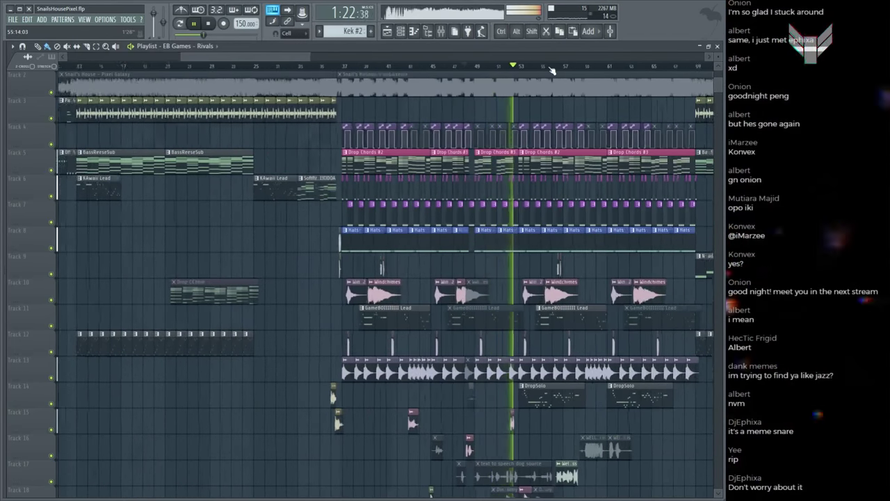
{"action": "scroll", "coordinate": [551, 69], "scroll_direction": "up", "scroll_amount": 2}
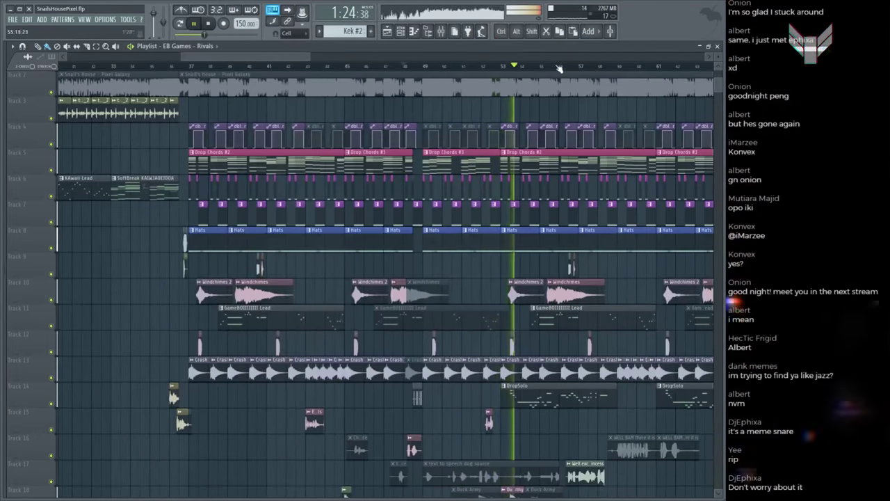
{"action": "scroll", "coordinate": [561, 67], "scroll_direction": "down", "scroll_amount": 1}
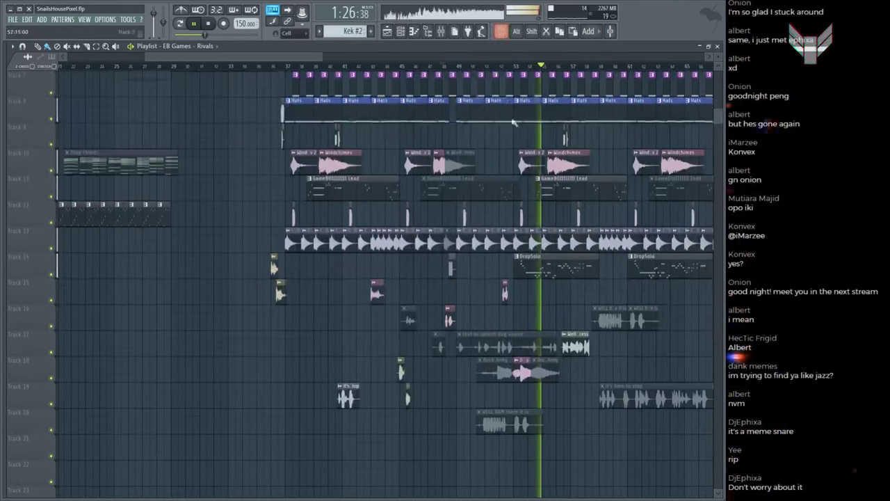
{"action": "scroll", "coordinate": [539, 153], "scroll_direction": "up", "scroll_amount": 2}
{"action": "scroll", "coordinate": [580, 249], "scroll_direction": "up", "scroll_amount": 4}
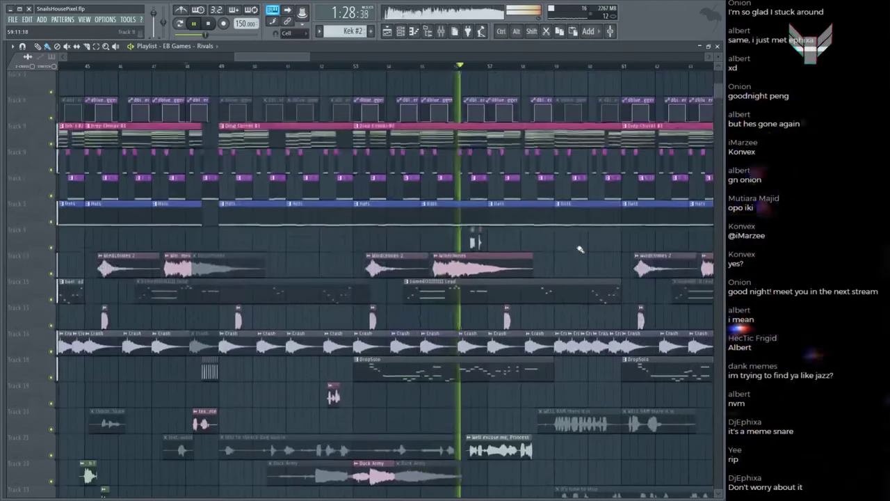
{"action": "scroll", "coordinate": [530, 194], "scroll_direction": "up", "scroll_amount": 2}
{"action": "scroll", "coordinate": [515, 150], "scroll_direction": "down", "scroll_amount": 4}
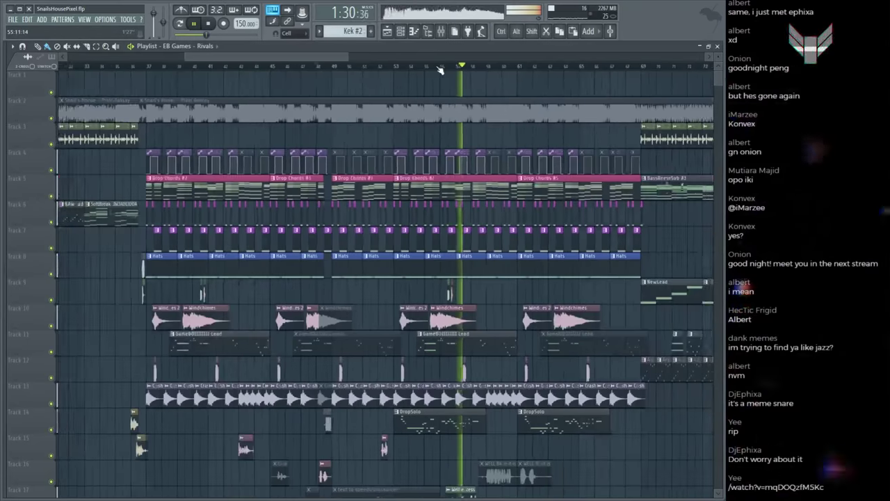
{"action": "scroll", "coordinate": [473, 72], "scroll_direction": "up", "scroll_amount": 3}
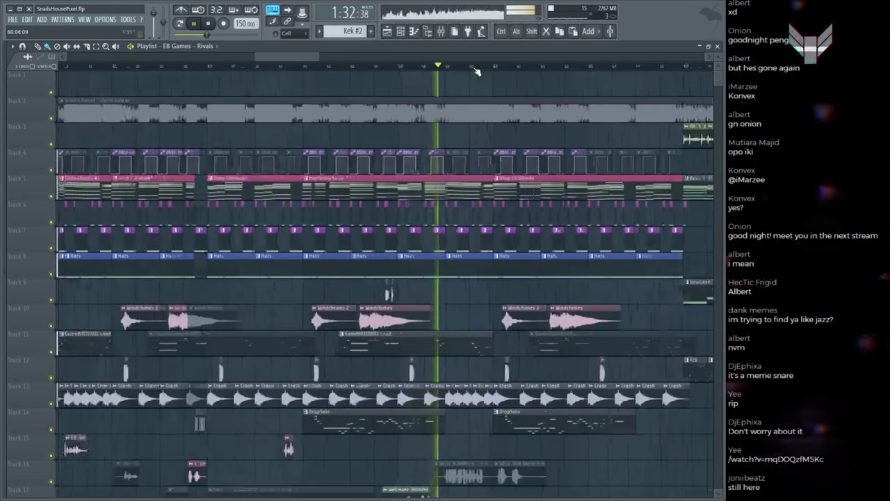
{"action": "scroll", "coordinate": [449, 156], "scroll_direction": "down", "scroll_amount": 6}
{"action": "scroll", "coordinate": [449, 156], "scroll_direction": "down", "scroll_amount": 2}
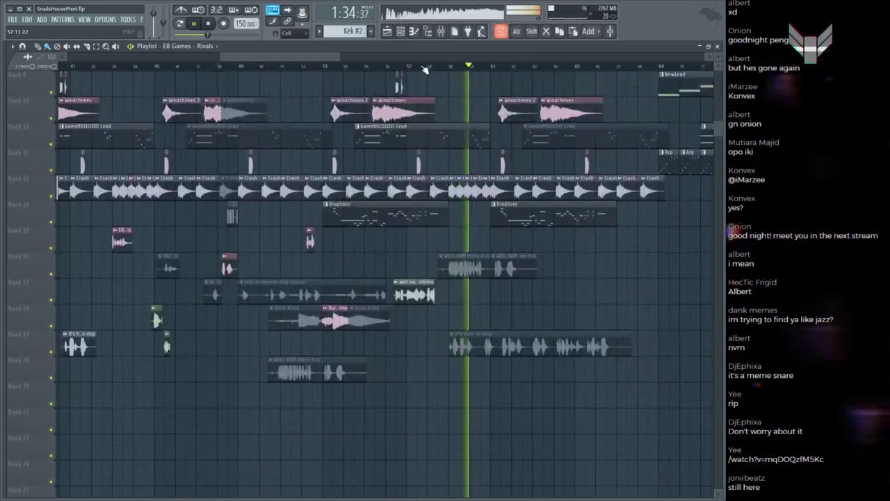
{"action": "scroll", "coordinate": [429, 68], "scroll_direction": "up", "scroll_amount": 1}
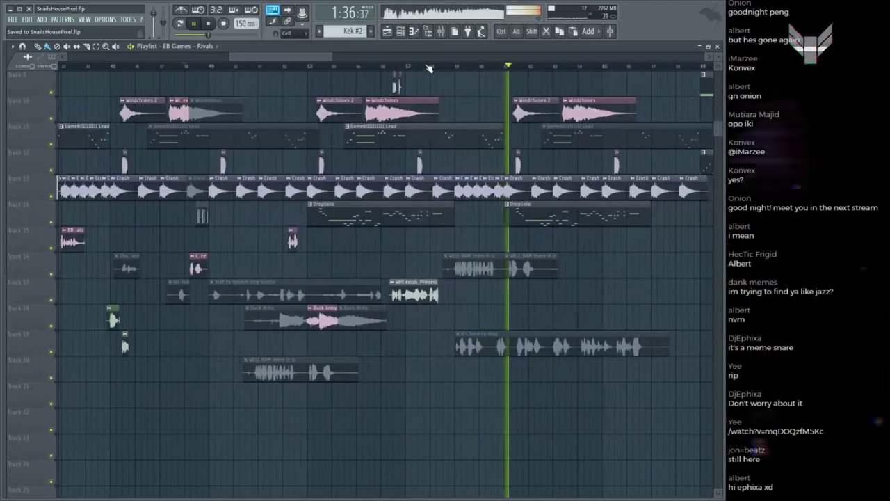
{"action": "scroll", "coordinate": [429, 68], "scroll_direction": "down", "scroll_amount": 1}
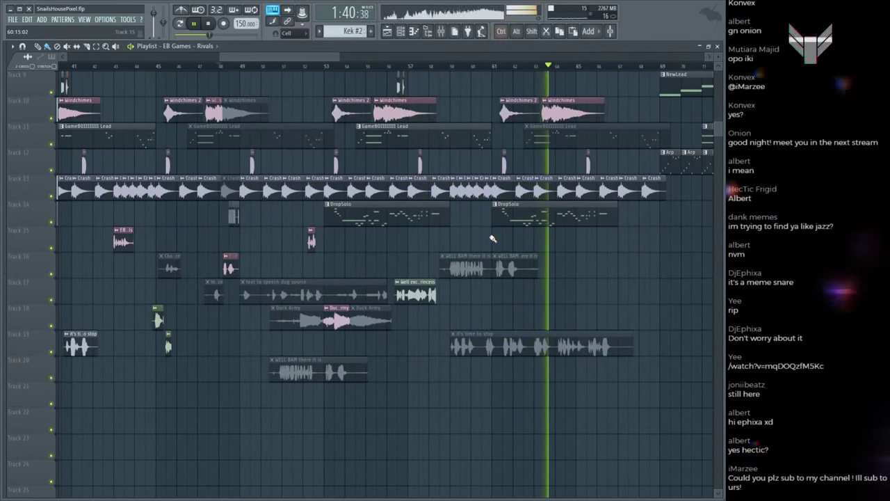
{"action": "key", "text": "space"}
{"action": "scroll", "coordinate": [420, 74], "scroll_direction": "up", "scroll_amount": 3}
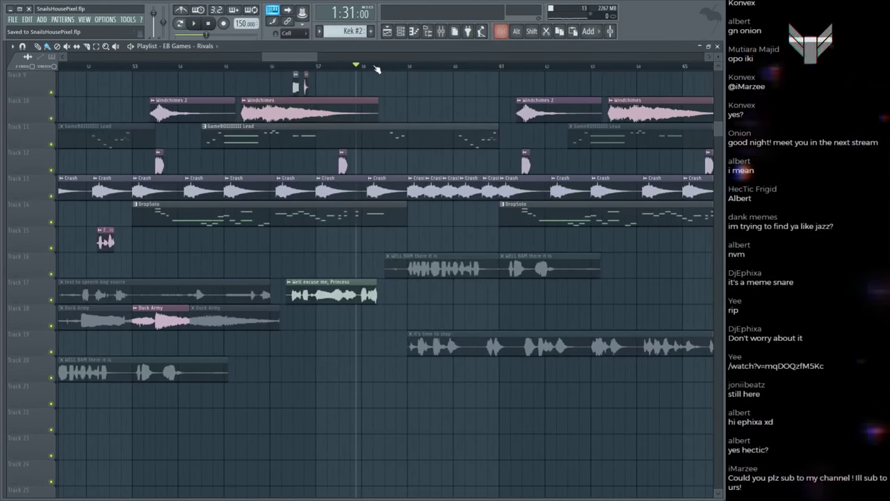
{"action": "scroll", "coordinate": [375, 69], "scroll_direction": "down", "scroll_amount": 2}
Step: Extend the second WELL BAM clip on Track 16 to start earlier and audition it
{"action": "left_click", "coordinate": [397, 265], "text": "alt"}
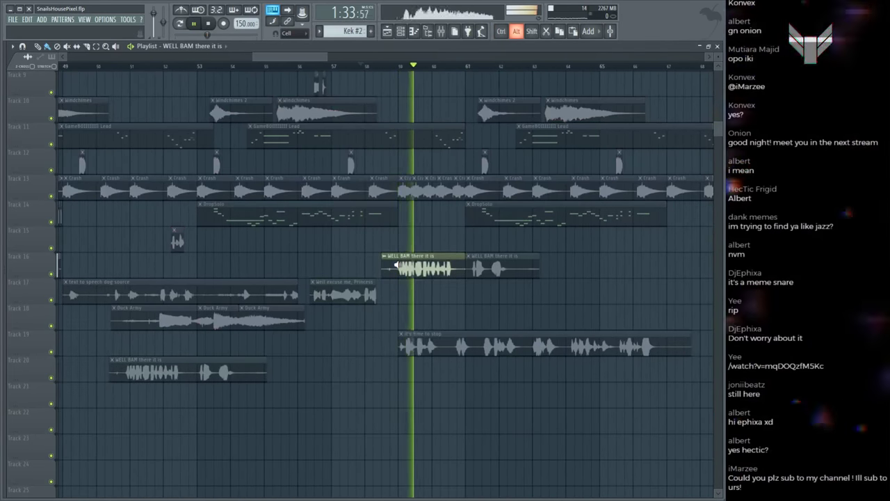
{"action": "key", "text": "space"}
{"action": "scroll", "coordinate": [448, 93], "scroll_direction": "up", "scroll_amount": 2}
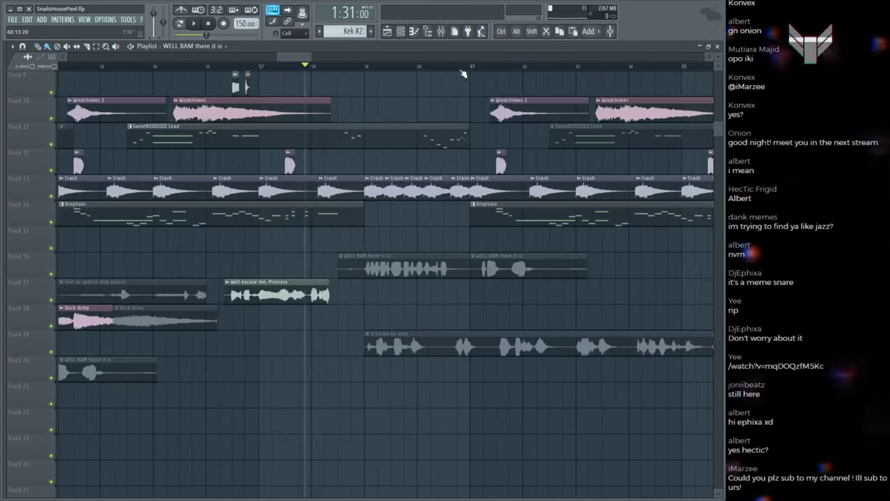
{"action": "scroll", "coordinate": [462, 73], "scroll_direction": "up", "scroll_amount": 2}
{"action": "left_click_drag", "start_coordinate": [487, 269], "coordinate": [474, 269]}
{"action": "key", "text": "space"}
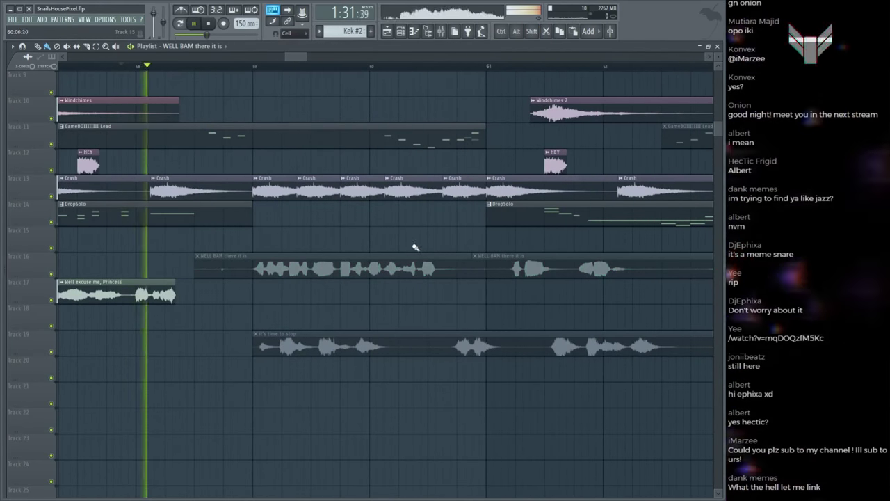
{"action": "scroll", "coordinate": [196, 57], "scroll_direction": "down", "scroll_amount": 2}
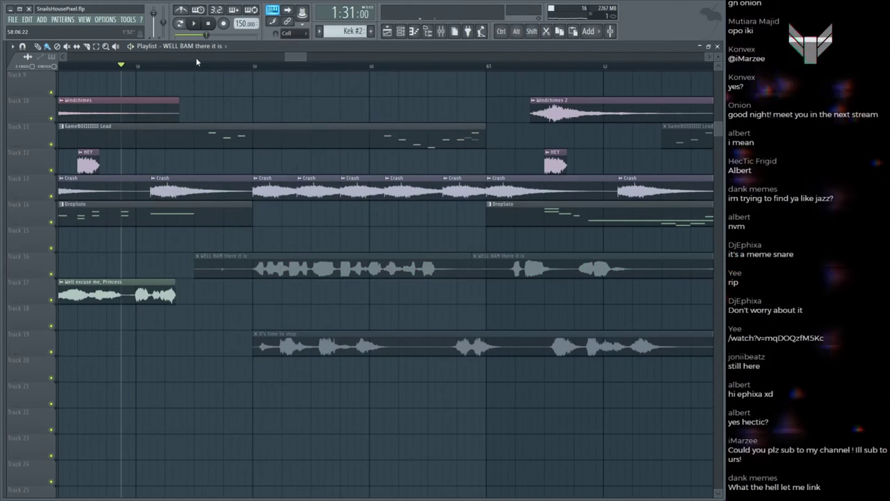
{"action": "scroll", "coordinate": [201, 66], "scroll_direction": "down", "scroll_amount": 1}
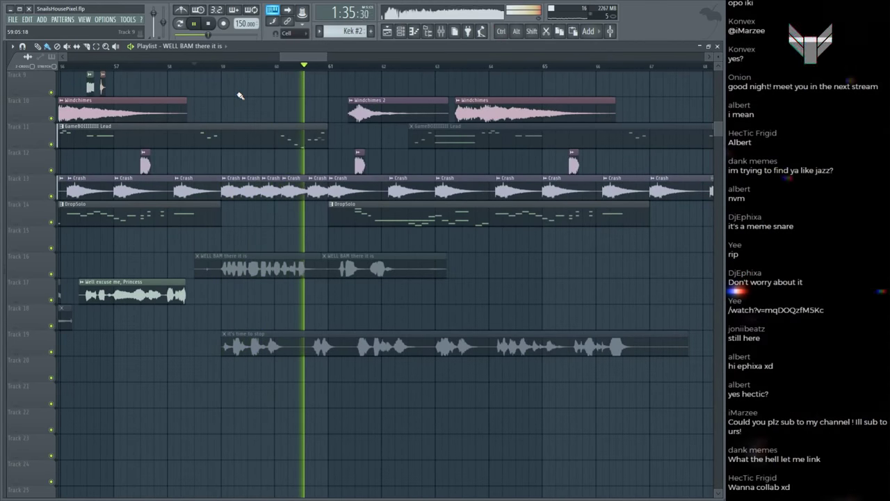
{"action": "key", "text": "space"}
{"action": "scroll", "coordinate": [283, 70], "scroll_direction": "down", "scroll_amount": 6}
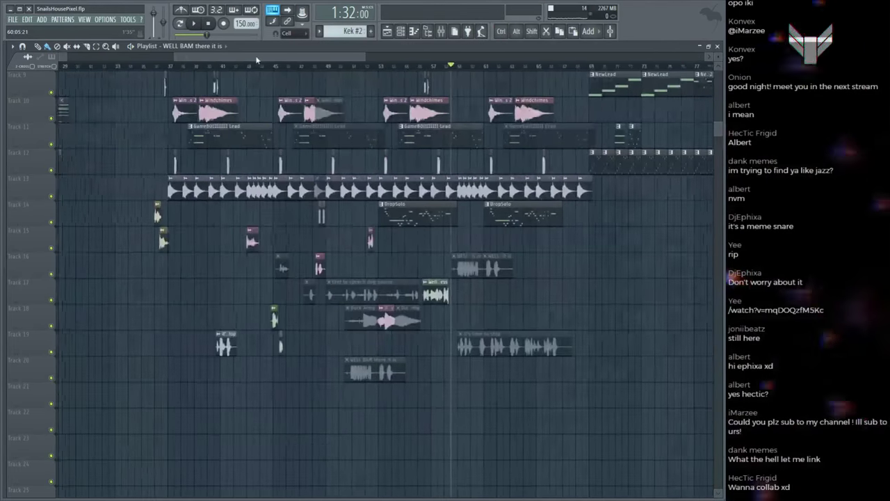
Step: Audition from bar 40, then Ctrl-drag a copy of the Track 9 snare clip later
{"action": "scroll", "coordinate": [452, 104], "scroll_direction": "up", "scroll_amount": 2}
{"action": "scroll", "coordinate": [417, 143], "scroll_direction": "up", "scroll_amount": 5}
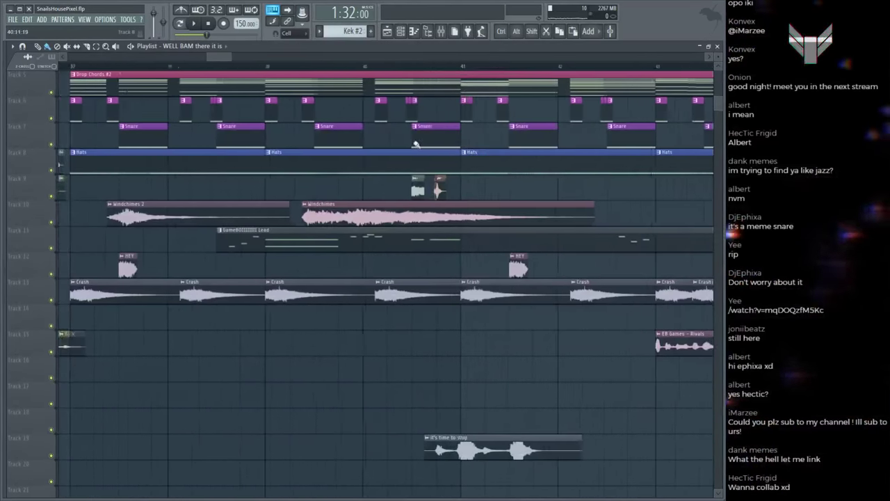
{"action": "left_click", "coordinate": [410, 187]}
{"action": "key", "text": "space"}
{"action": "scroll", "coordinate": [416, 188], "scroll_direction": "up", "scroll_amount": 2}
{"action": "scroll", "coordinate": [344, 126], "scroll_direction": "down", "scroll_amount": 8}
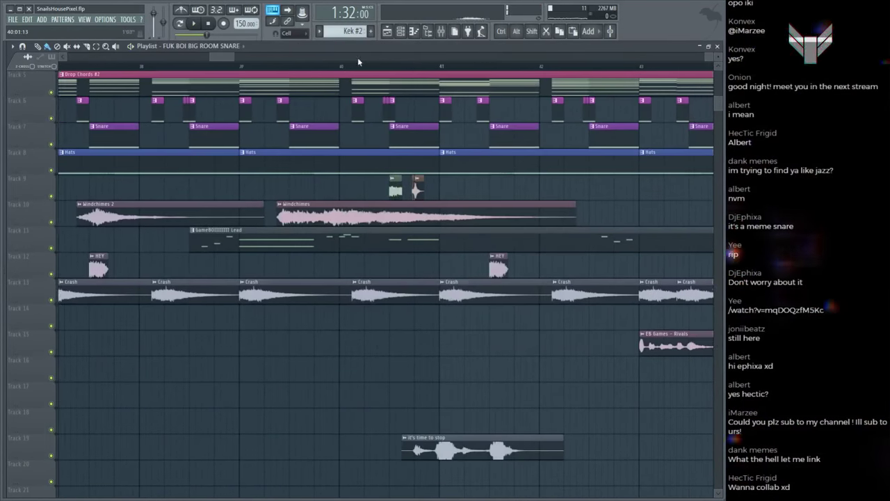
{"action": "scroll", "coordinate": [343, 125], "scroll_direction": "up", "scroll_amount": 5}
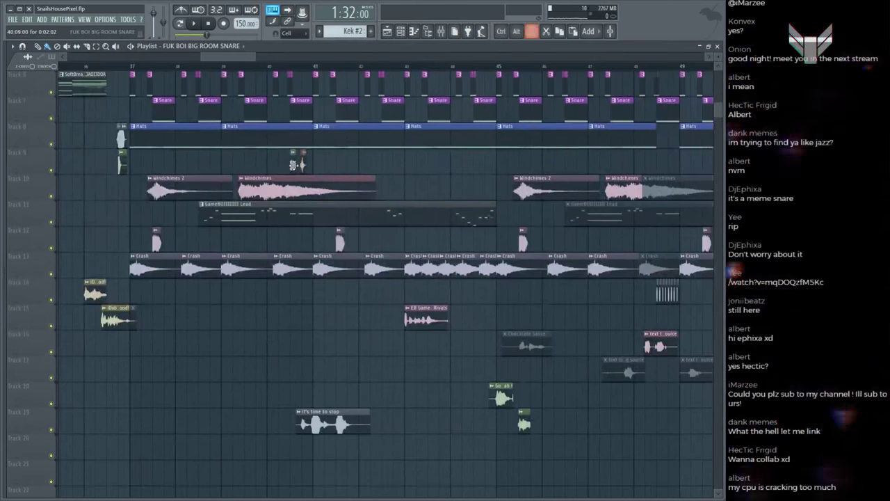
{"action": "left_click_drag", "start_coordinate": [302, 152], "coordinate": [444, 150]}
Step: Play from bar 37, delete the trial FUK BOI BIG ROOM SNARE copy, and save
{"action": "left_click", "coordinate": [123, 70]}
{"action": "scroll", "coordinate": [125, 77], "scroll_direction": "down", "scroll_amount": 3}
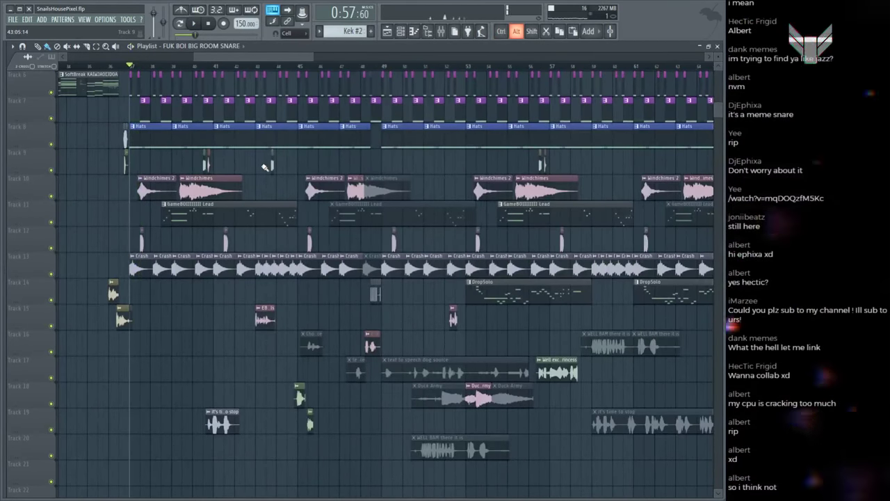
{"action": "left_click", "coordinate": [271, 165]}
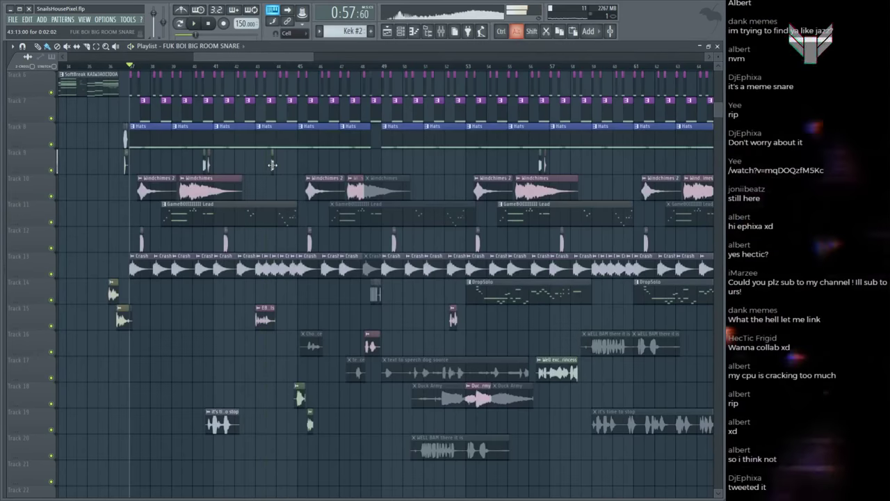
{"action": "scroll", "coordinate": [280, 151], "scroll_direction": "up", "scroll_amount": 6}
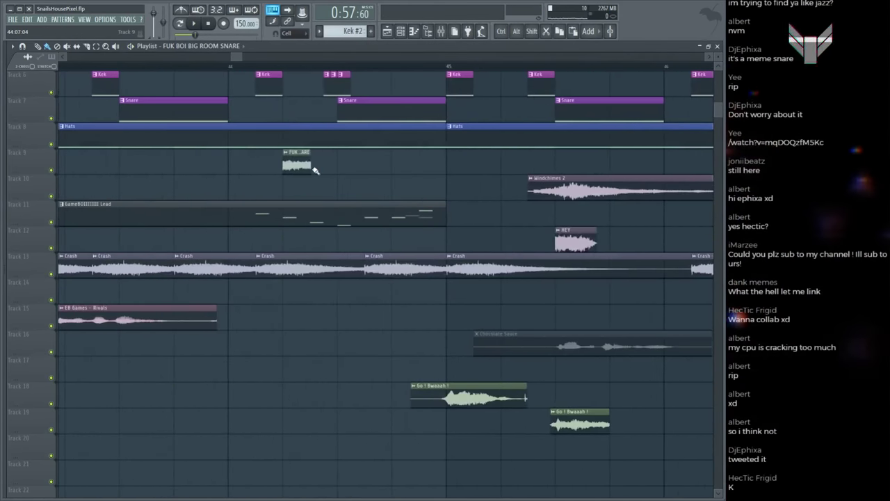
{"action": "mouse_move", "coordinate": [318, 166]}
{"action": "left_mouse_down"}
{"action": "mouse_move", "coordinate": [328, 165]}
{"action": "mouse_move", "coordinate": [292, 166]}
{"action": "mouse_move", "coordinate": [307, 165]}
{"action": "left_mouse_up"}
{"action": "right_click", "coordinate": [310, 164]}
{"action": "key", "text": "space"}
{"action": "scroll", "coordinate": [306, 76], "scroll_direction": "down", "scroll_amount": 8}
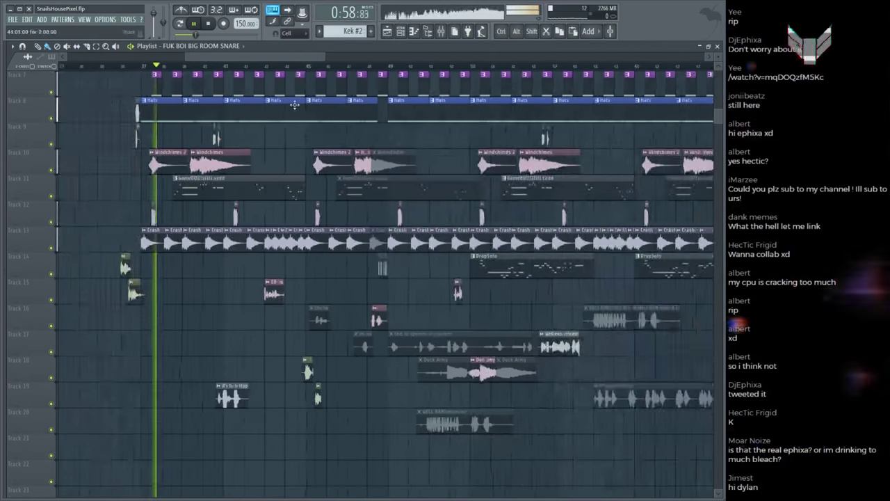
{"action": "scroll", "coordinate": [314, 245], "scroll_direction": "up", "scroll_amount": 3}
{"action": "key", "text": "ctrl+s"}
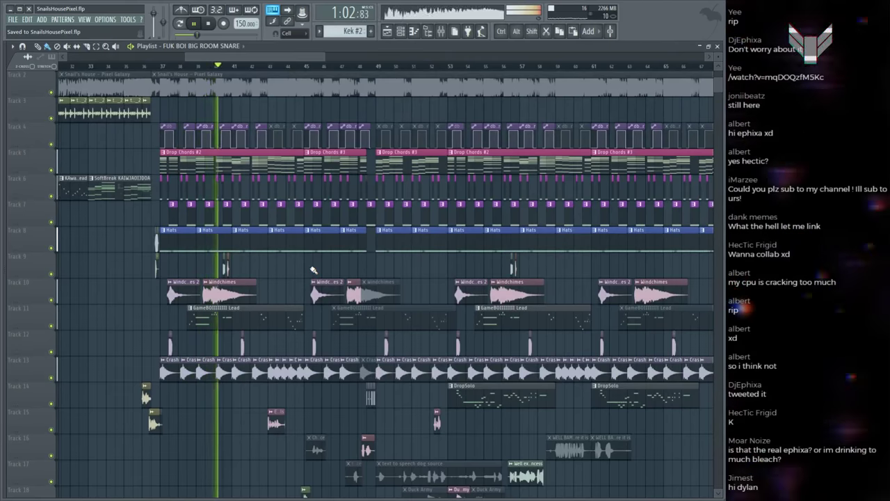
{"action": "key", "text": "space"}
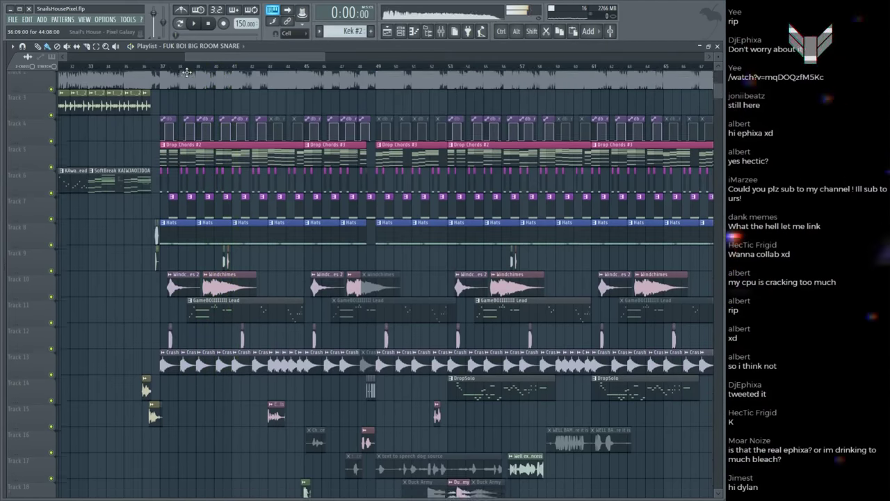
Step: Play SnailsHousePixel.flp's opening section from the start, save the project, then stop
{"action": "scroll", "coordinate": [89, 67], "scroll_direction": "down", "scroll_amount": 6}
{"action": "key", "text": "space"}
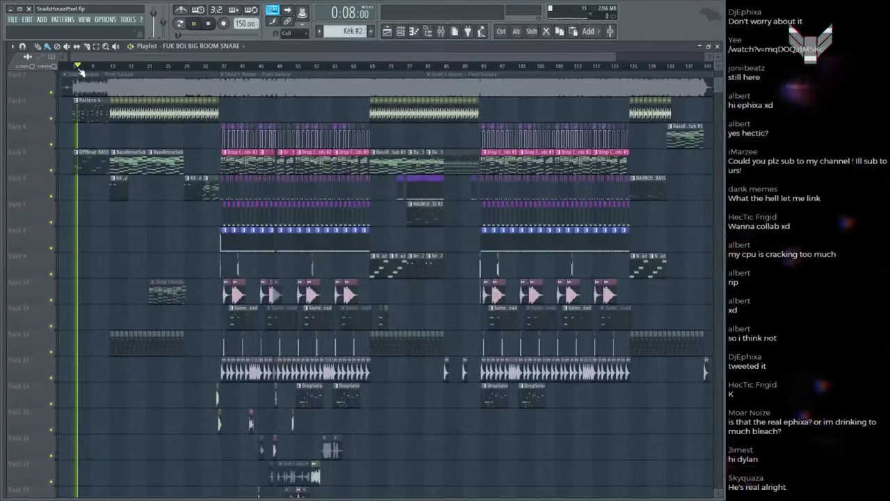
{"action": "scroll", "coordinate": [84, 66], "scroll_direction": "up", "scroll_amount": 5}
{"action": "scroll", "coordinate": [82, 66], "scroll_direction": "up", "scroll_amount": 3}
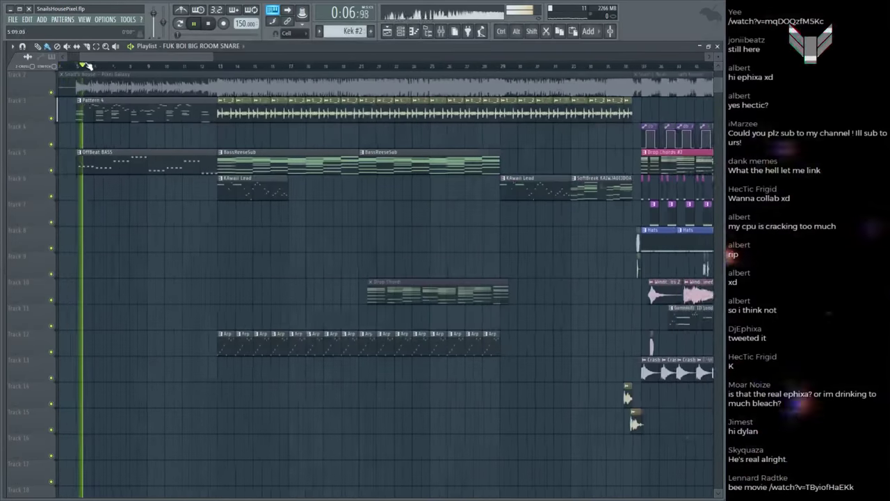
{"action": "scroll", "coordinate": [183, 131], "scroll_direction": "down", "scroll_amount": 4}
{"action": "scroll", "coordinate": [182, 131], "scroll_direction": "down", "scroll_amount": 7}
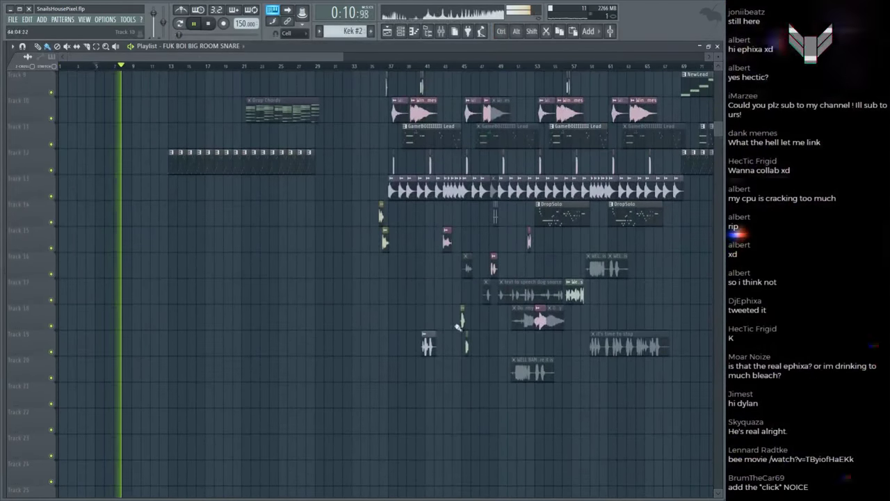
{"action": "scroll", "coordinate": [390, 292], "scroll_direction": "up", "scroll_amount": 6}
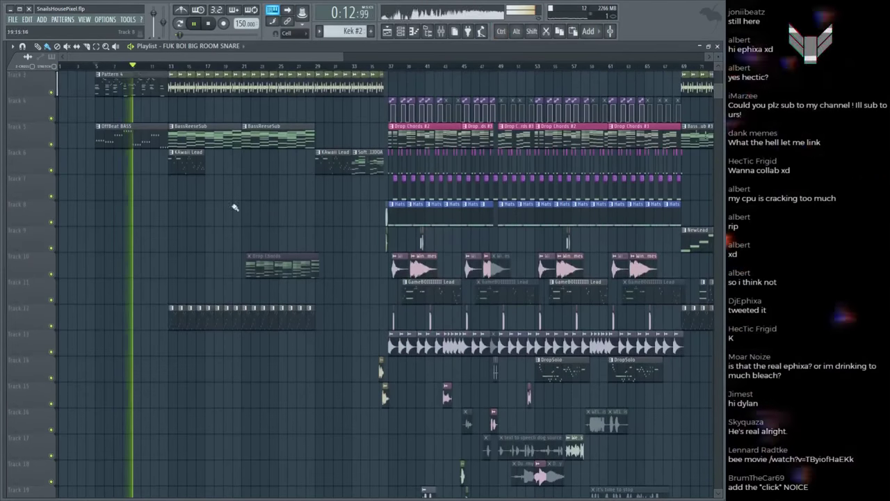
{"action": "scroll", "coordinate": [223, 174], "scroll_direction": "up", "scroll_amount": 5}
{"action": "scroll", "coordinate": [210, 145], "scroll_direction": "up", "scroll_amount": 2}
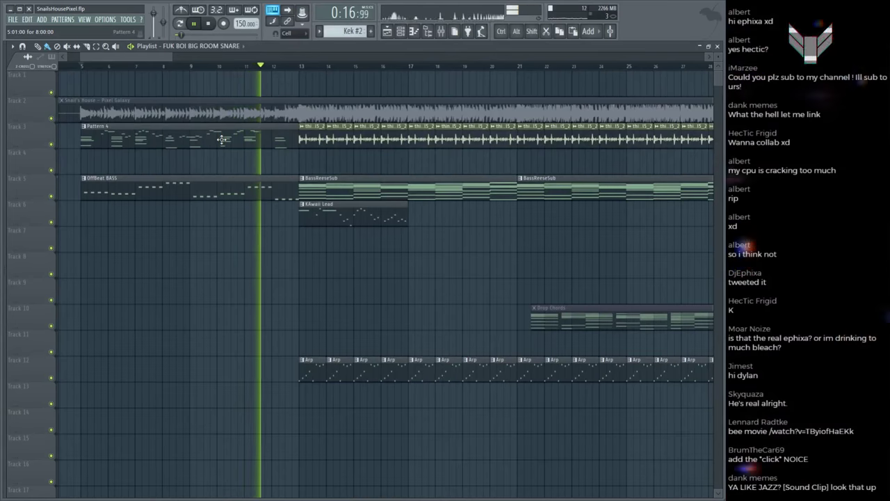
{"action": "key", "text": "ctrl+s"}
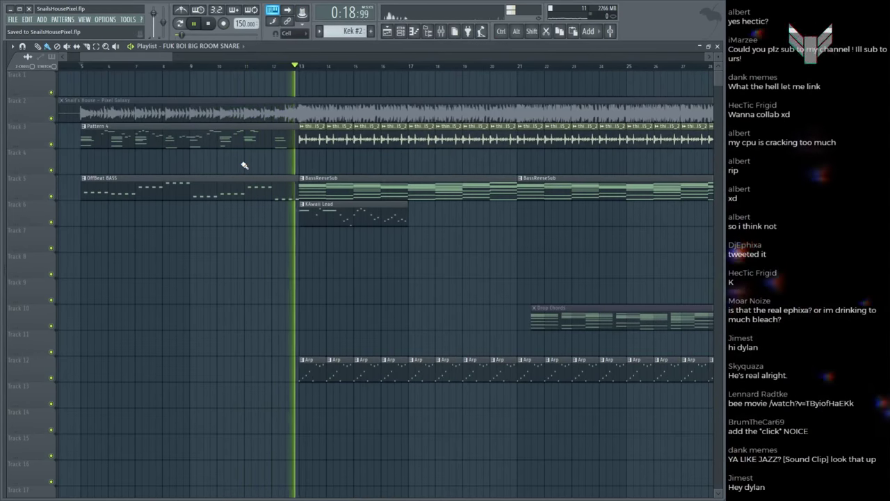
{"action": "key", "text": "space"}
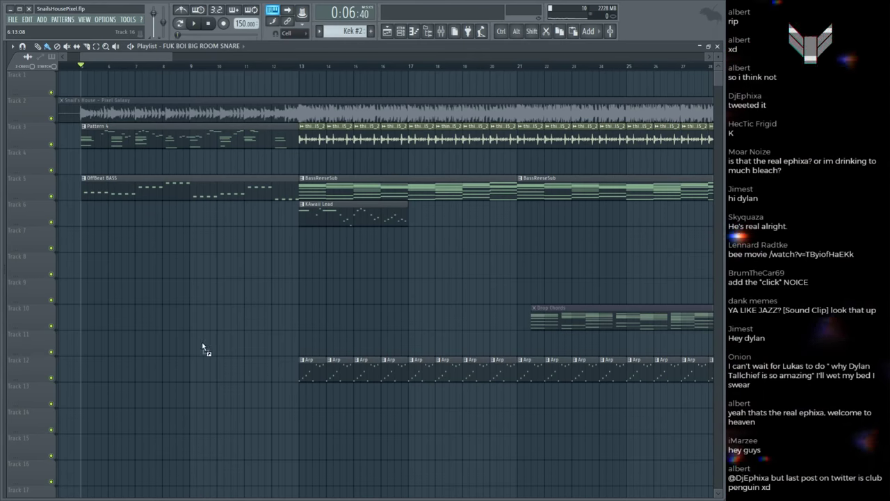
Step: Link the IQ_813_HCB_Snare_33 channel to its own mixer insert 34
{"action": "left_click", "coordinate": [195, 314]}
{"action": "key", "text": "F9"}
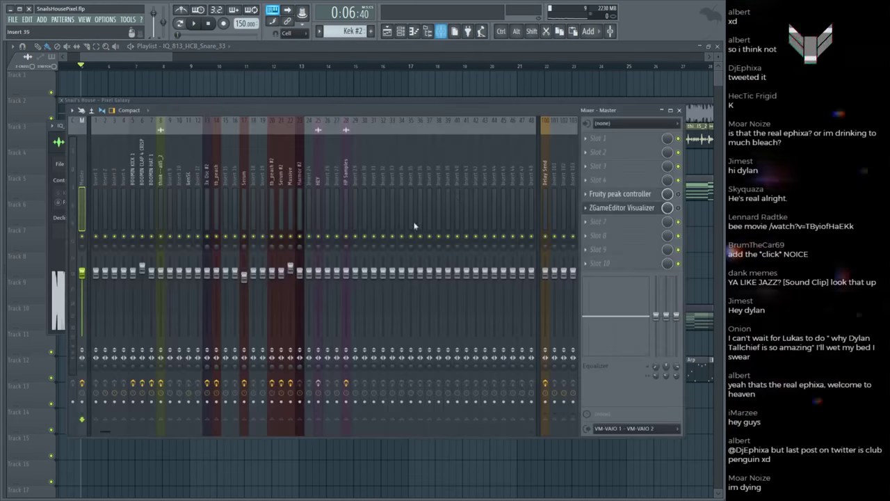
{"action": "key", "text": "ctrl+l"}
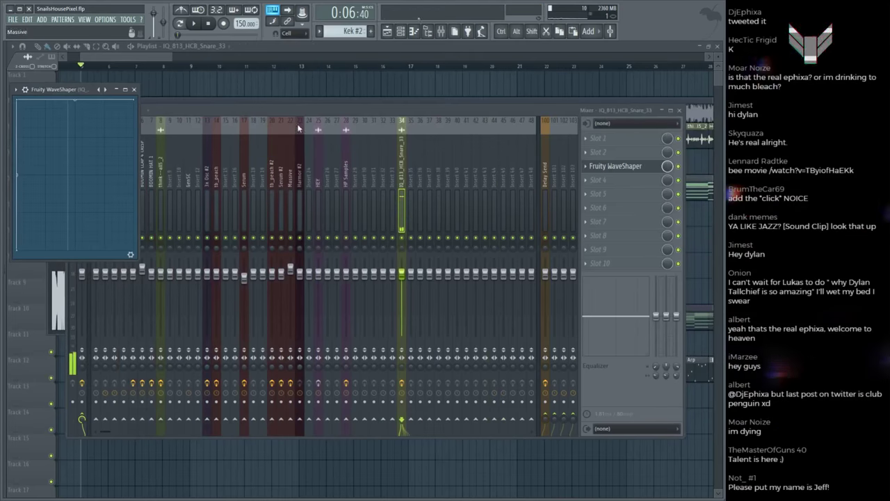
{"action": "left_click", "coordinate": [326, 80]}
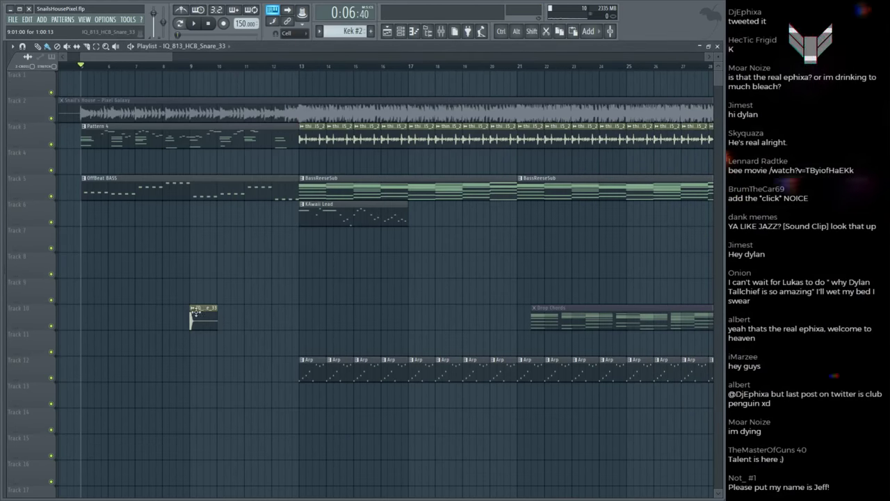
Step: Check the Fruity WaveShaper on insert 34 and audition the snare sample
{"action": "double_click", "coordinate": [195, 315]}
{"action": "left_click_drag", "start_coordinate": [162, 125], "coordinate": [281, 89]}
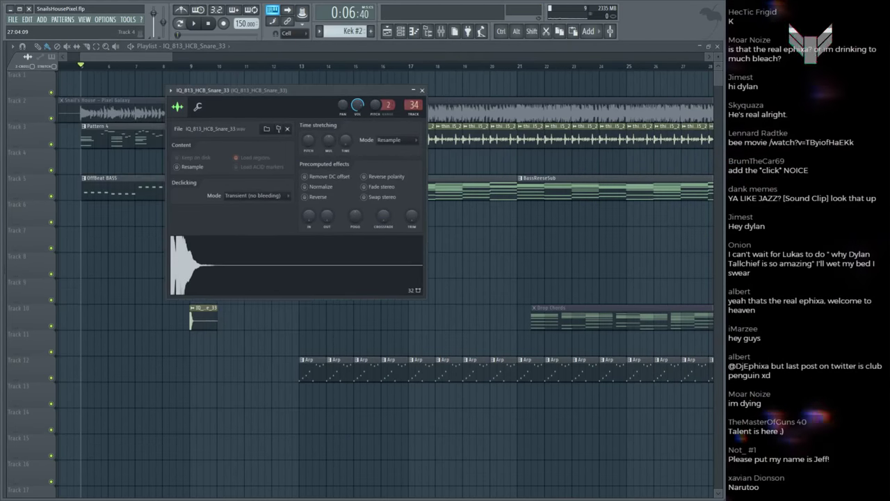
{"action": "key", "text": "F9"}
{"action": "left_click", "coordinate": [616, 167]}
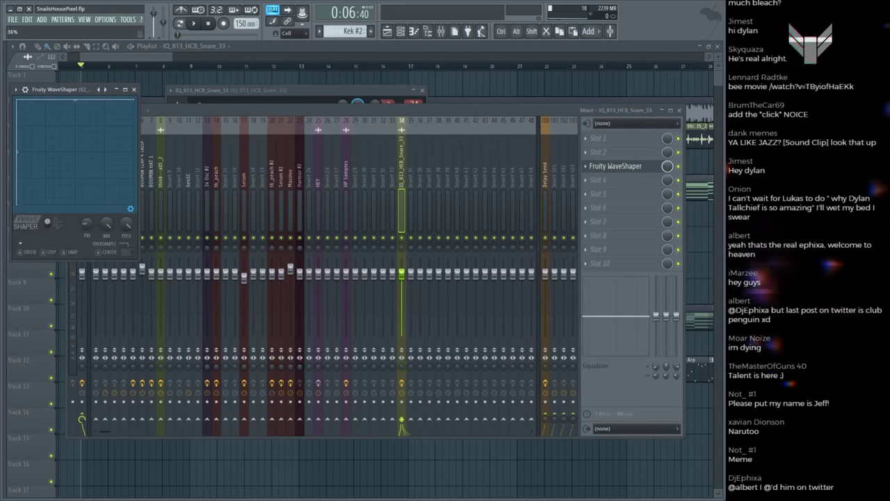
{"action": "key", "text": "z"}
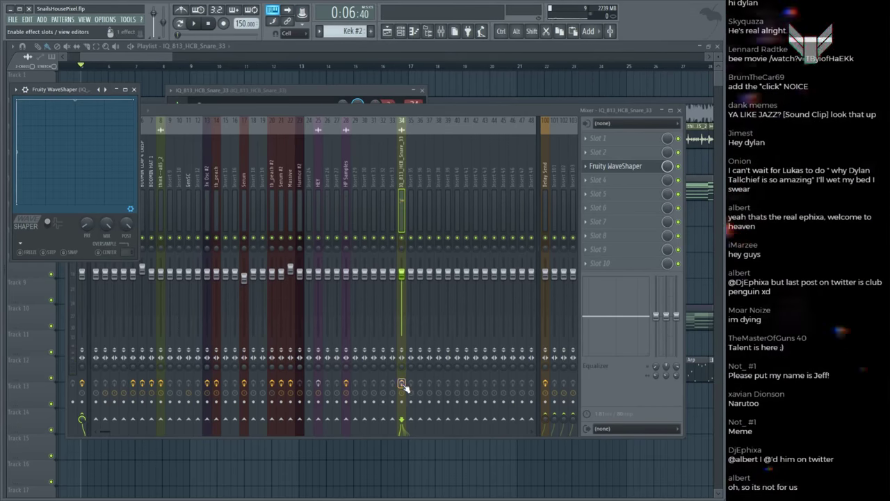
{"action": "key", "text": "F12"}
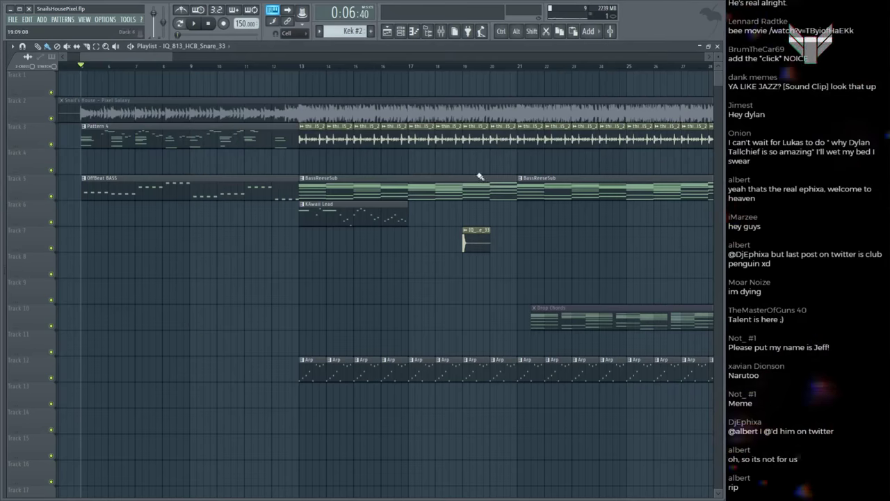
Step: Drag the snare clip onto Track 15 near bar 50 and play it back
{"action": "scroll", "coordinate": [411, 58], "scroll_direction": "down", "scroll_amount": 4}
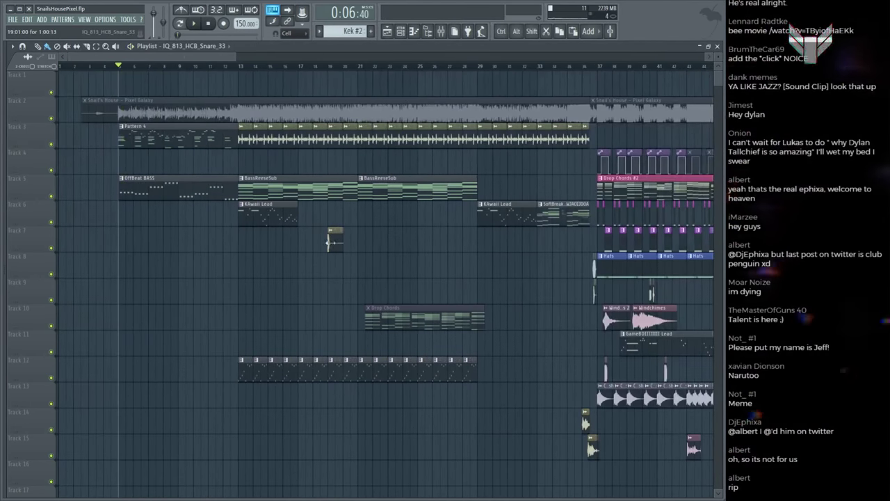
{"action": "double_click", "coordinate": [332, 244]}
{"action": "left_click", "coordinate": [341, 247]}
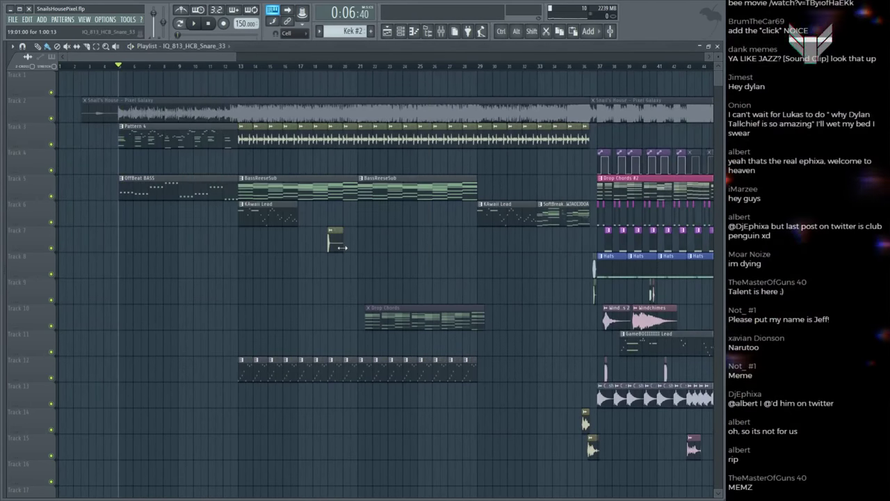
{"action": "left_click_drag", "start_coordinate": [344, 248], "coordinate": [423, 299]}
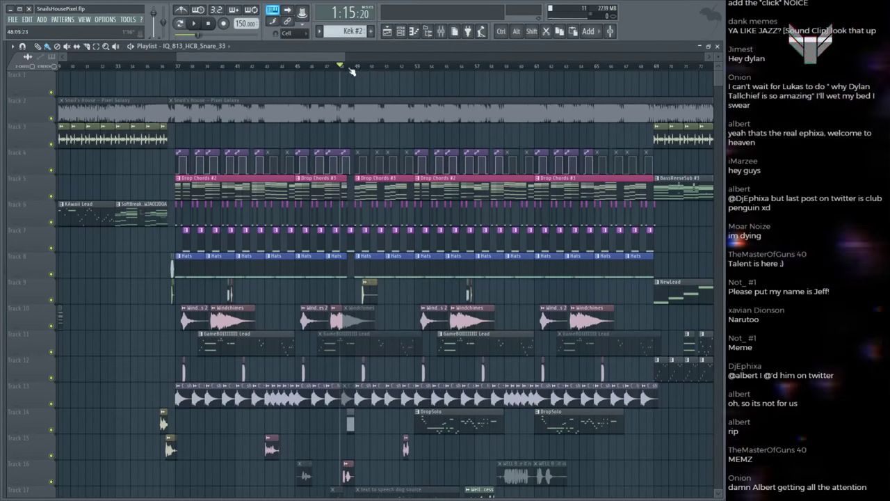
{"action": "scroll", "coordinate": [372, 296], "scroll_direction": "up", "scroll_amount": 6}
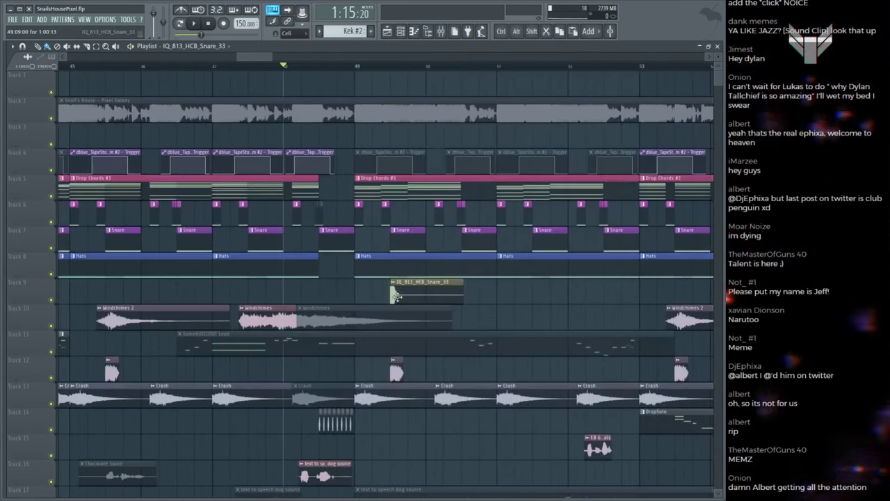
{"action": "left_click_drag", "start_coordinate": [404, 283], "coordinate": [448, 436]}
{"action": "scroll", "coordinate": [448, 436], "scroll_direction": "down", "scroll_amount": 2}
{"action": "scroll", "coordinate": [448, 437], "scroll_direction": "down", "scroll_amount": 5}
{"action": "key", "text": "space"}
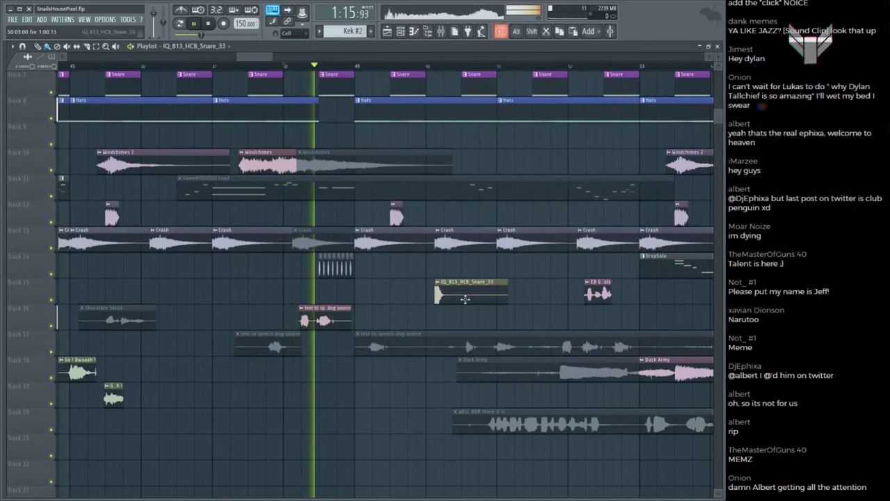
{"action": "double_click", "coordinate": [459, 292]}
Step: Check the snare channel's pitch and keyboard settings, then stop playback
{"action": "left_click", "coordinate": [198, 106]}
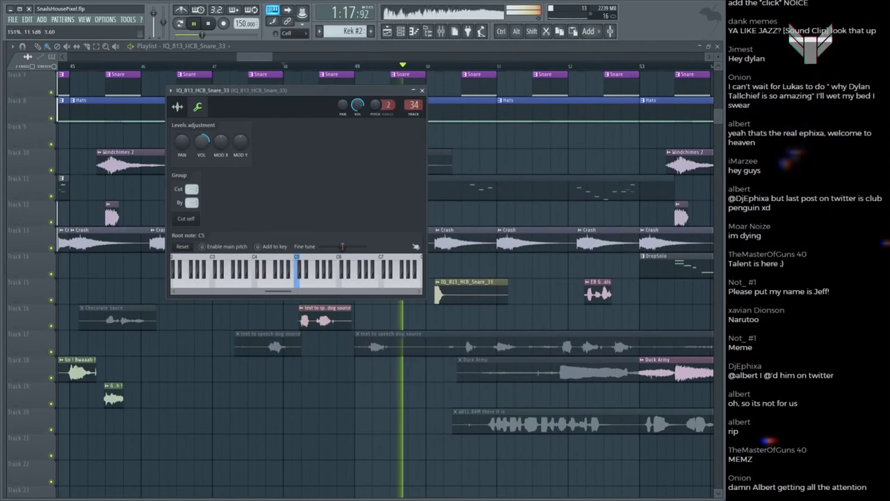
{"action": "left_click", "coordinate": [421, 90]}
{"action": "key", "text": "space"}
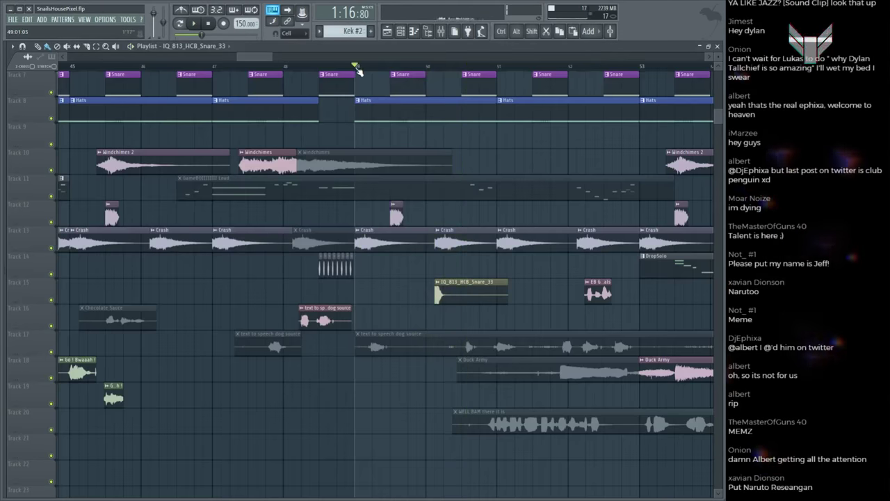
{"action": "scroll", "coordinate": [500, 162], "scroll_direction": "up", "scroll_amount": 4, "text": "ctrl"}
{"action": "scroll", "coordinate": [427, 166], "scroll_direction": "up", "scroll_amount": 1, "text": "ctrl"}
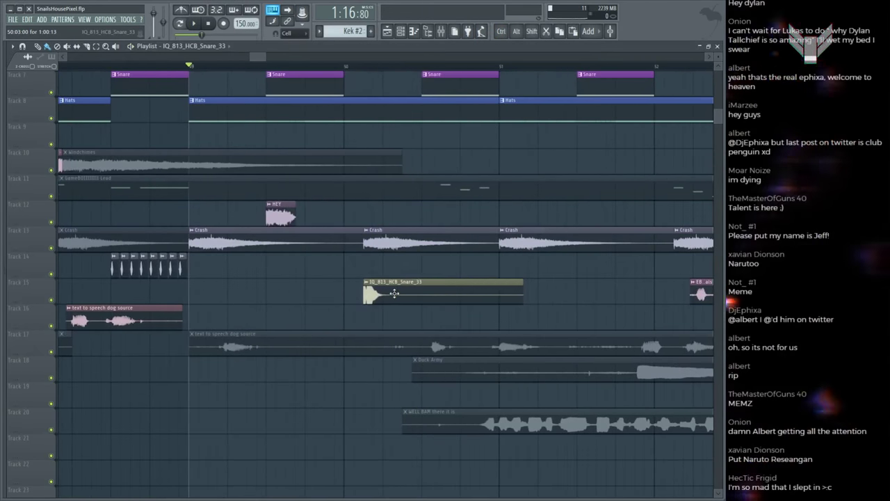
Step: Reverse the Snare_33 sample so it plays backward
{"action": "double_click", "coordinate": [363, 291]}
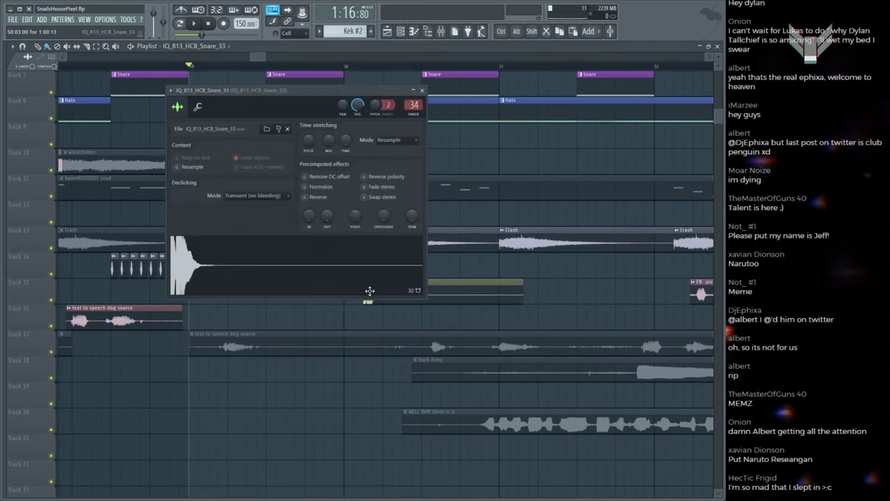
{"action": "left_click", "coordinate": [320, 198]}
{"action": "left_click", "coordinate": [465, 290]}
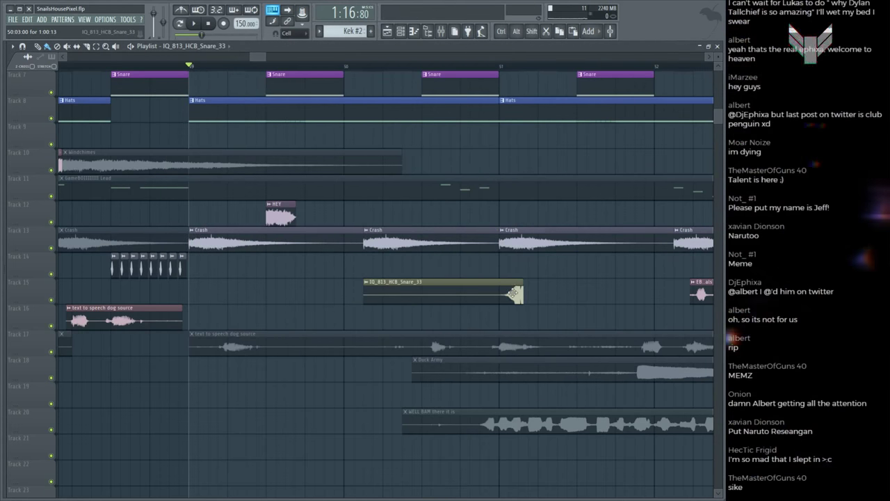
{"action": "double_click", "coordinate": [513, 293]}
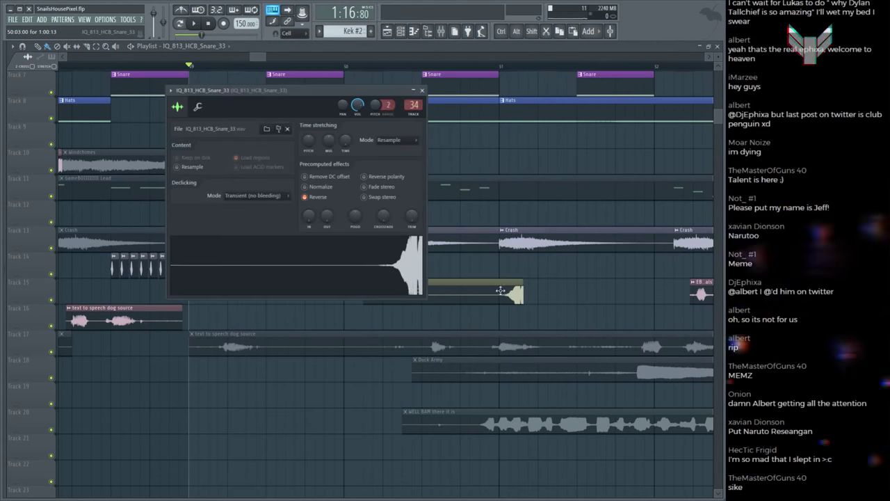
{"action": "left_click", "coordinate": [199, 108]}
{"action": "key", "text": "Escape"}
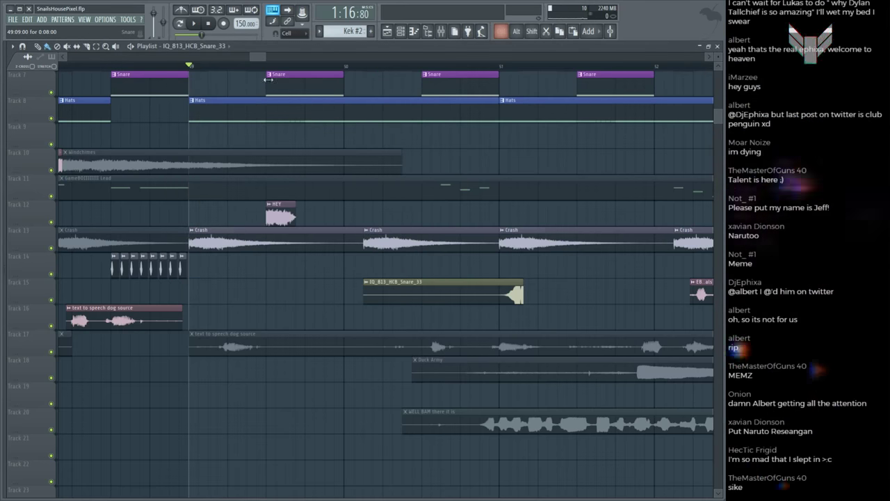
{"action": "scroll", "coordinate": [367, 264], "scroll_direction": "down", "scroll_amount": 5}
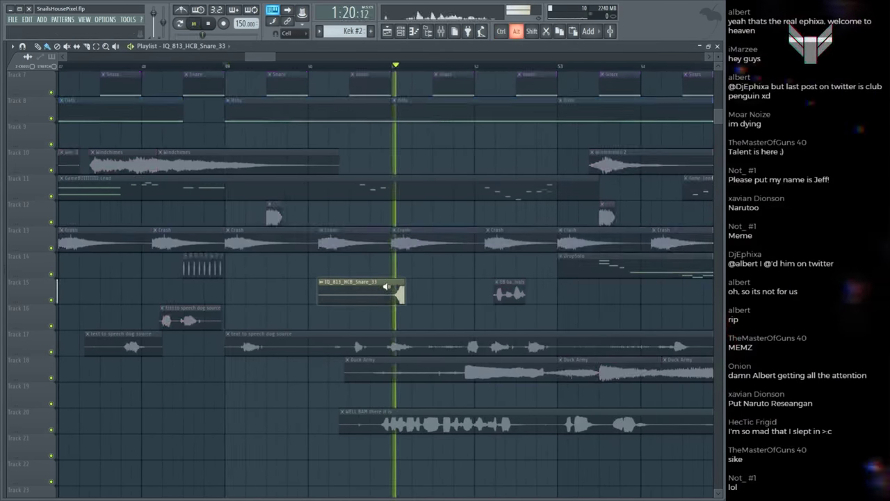
{"action": "key", "text": "space"}
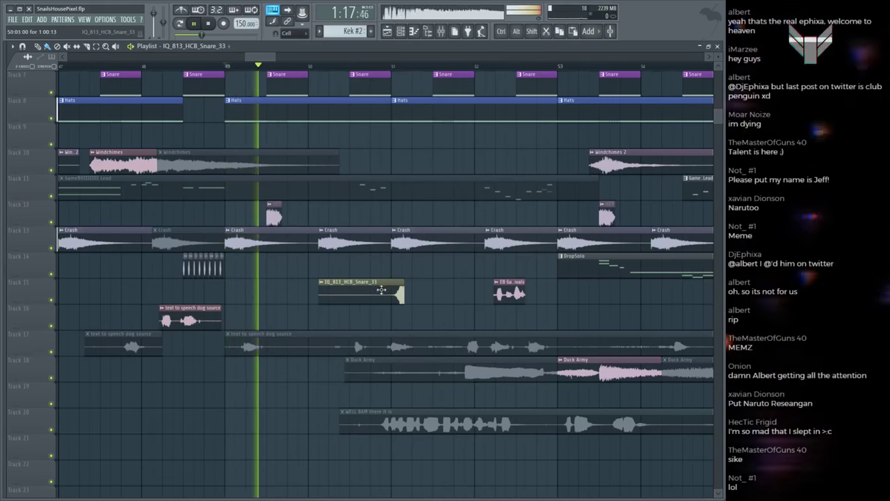
Step: Move the reversed snare clip down to Track 16, slightly later, and audition from bar 52
{"action": "left_click_drag", "start_coordinate": [402, 298], "coordinate": [472, 326]}
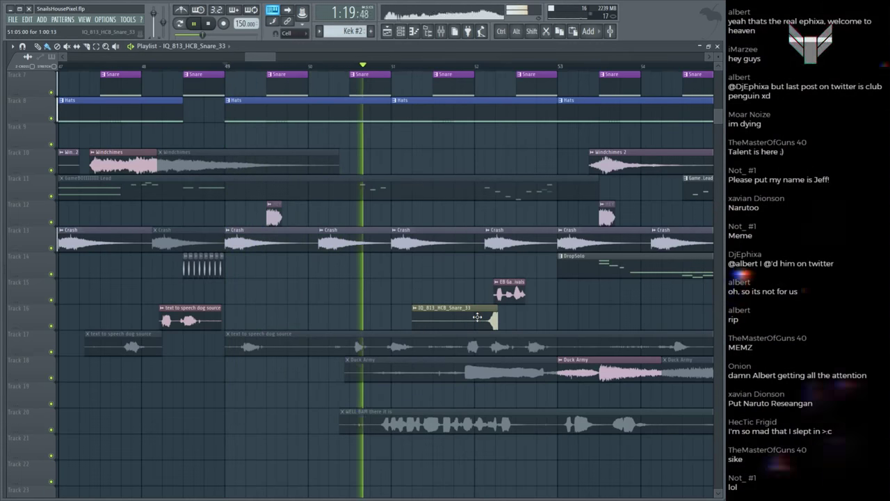
{"action": "left_click_drag", "start_coordinate": [469, 305], "coordinate": [491, 320]}
{"action": "left_click", "coordinate": [476, 66]}
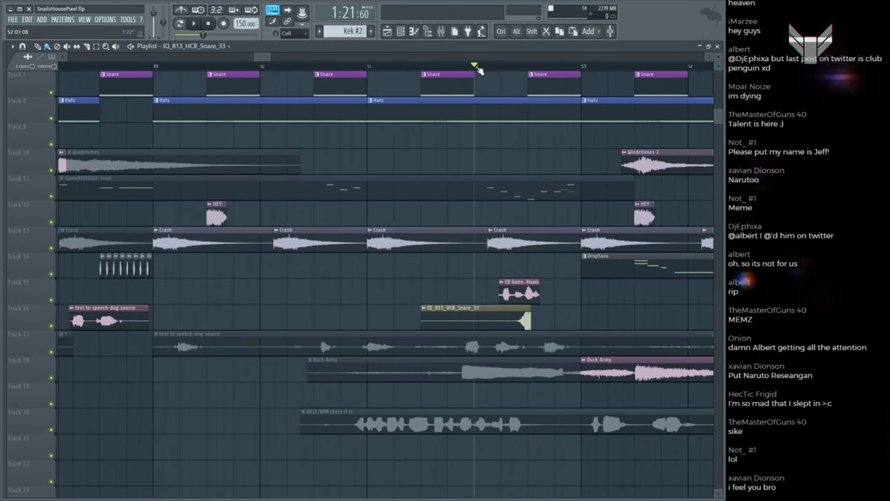
{"action": "scroll", "coordinate": [475, 66], "scroll_direction": "up", "scroll_amount": 4}
{"action": "left_click", "coordinate": [558, 323], "text": "alt"}
{"action": "key", "text": "space"}
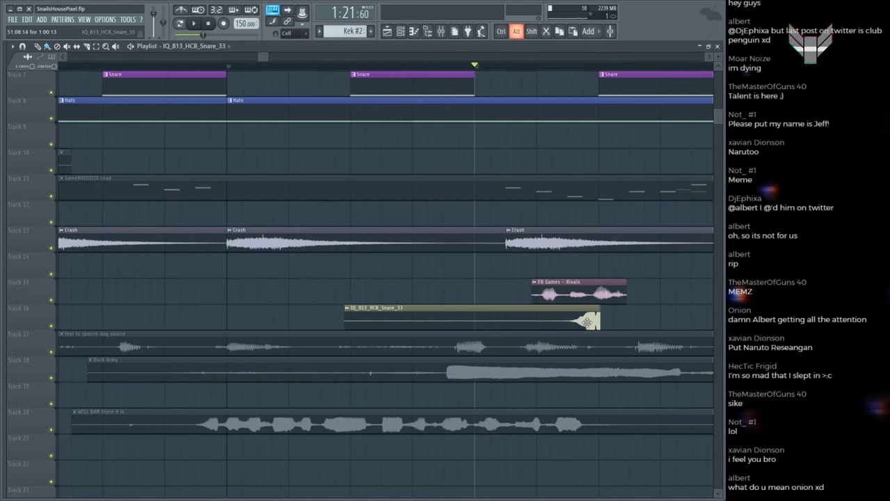
Step: Copy the snare clip onto Track 14 and turn Reverse off so it plays forward
{"action": "left_click_drag", "start_coordinate": [538, 265], "coordinate": [521, 259]}
{"action": "double_click", "coordinate": [405, 259]}
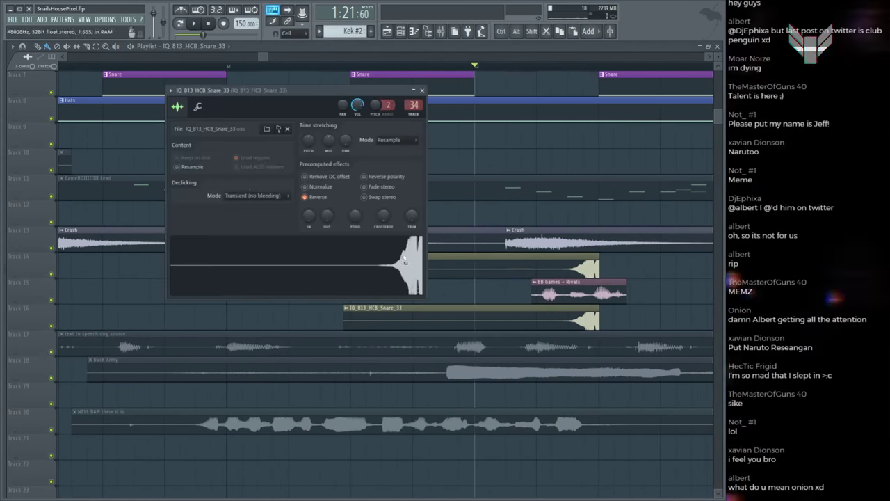
{"action": "left_click", "coordinate": [306, 197]}
{"action": "key", "text": "Escape"}
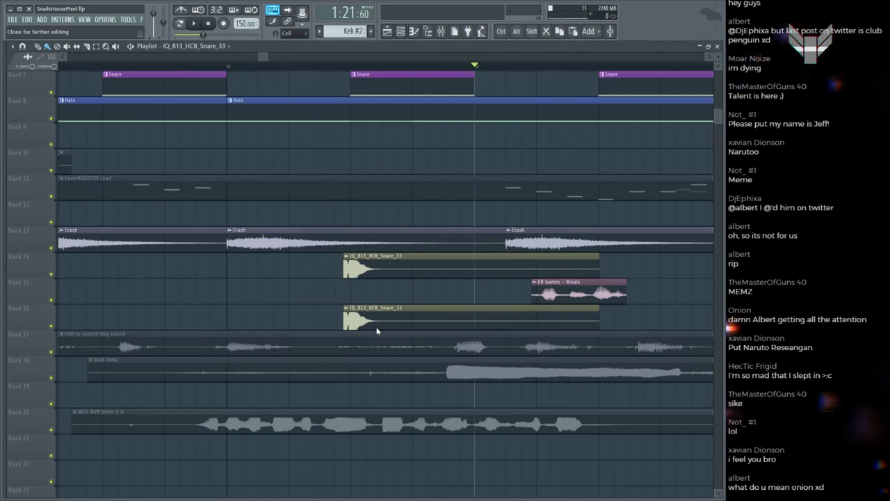
Step: Reverse the Track 16 snare clip into a swell
{"action": "double_click", "coordinate": [417, 304]}
{"action": "left_click", "coordinate": [306, 197]}
{"action": "key", "text": "Escape"}
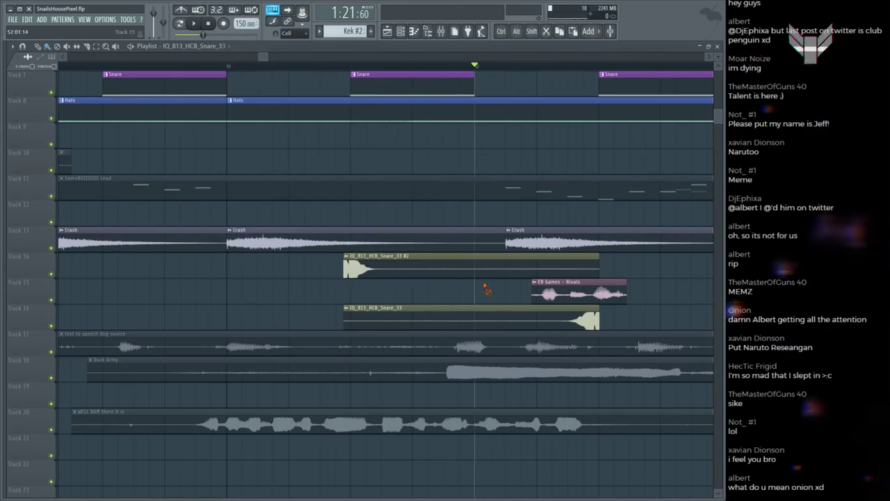
Step: Reposition the IQ_813_HCB_Snare_33 #2 hit on Track 14 and shorten its end
{"action": "left_click_drag", "start_coordinate": [439, 266], "coordinate": [688, 267]}
{"action": "scroll", "coordinate": [505, 58], "scroll_direction": "right", "scroll_amount": 5}
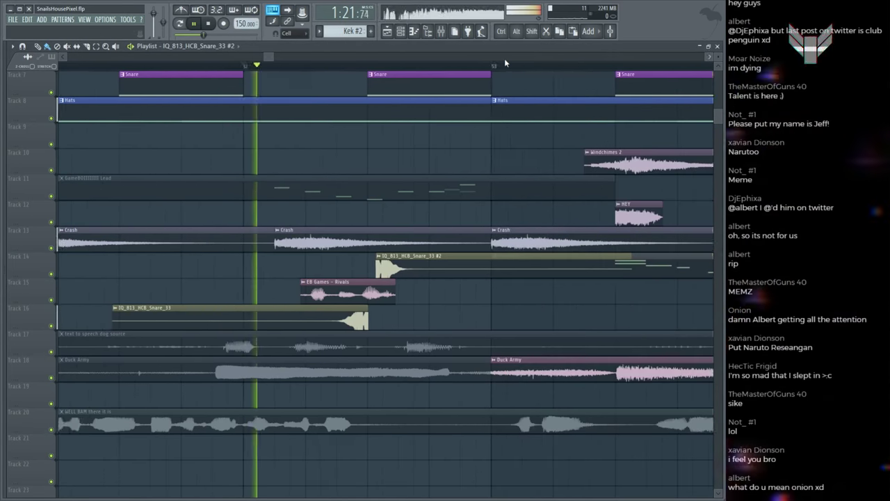
{"action": "right_click", "coordinate": [232, 269]}
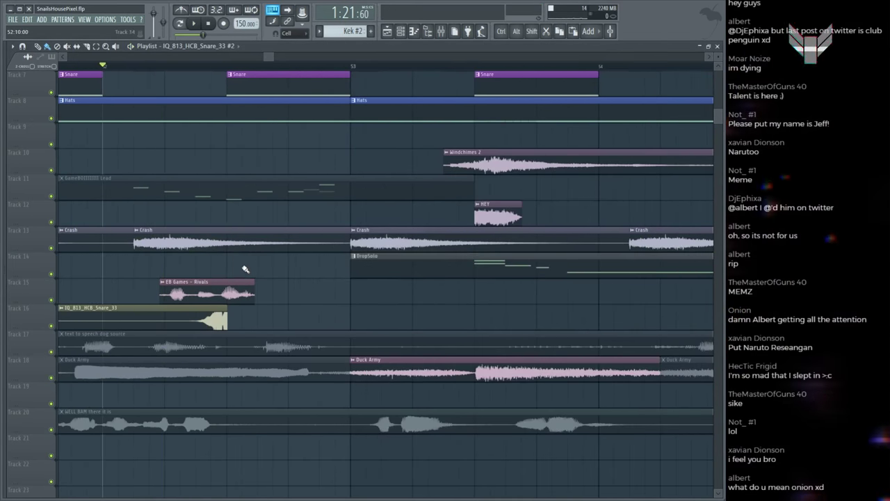
{"action": "left_click_drag", "start_coordinate": [245, 270], "coordinate": [256, 249]}
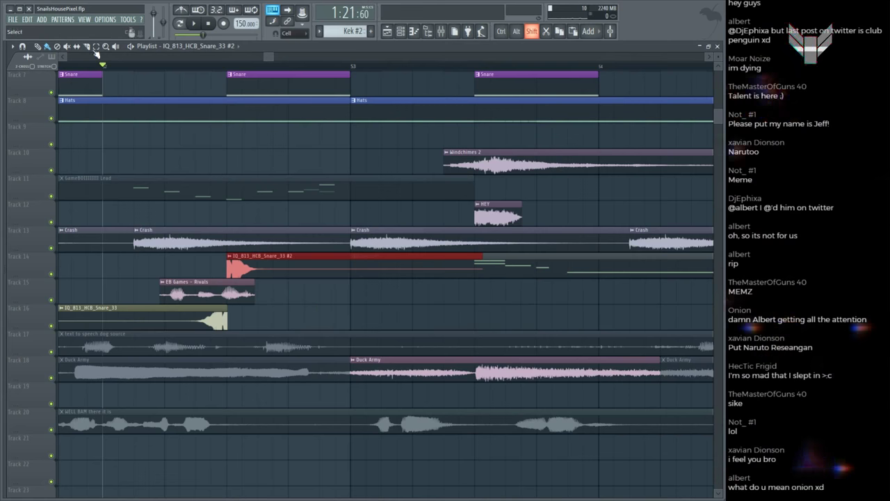
{"action": "left_click_drag", "start_coordinate": [483, 268], "coordinate": [287, 268]}
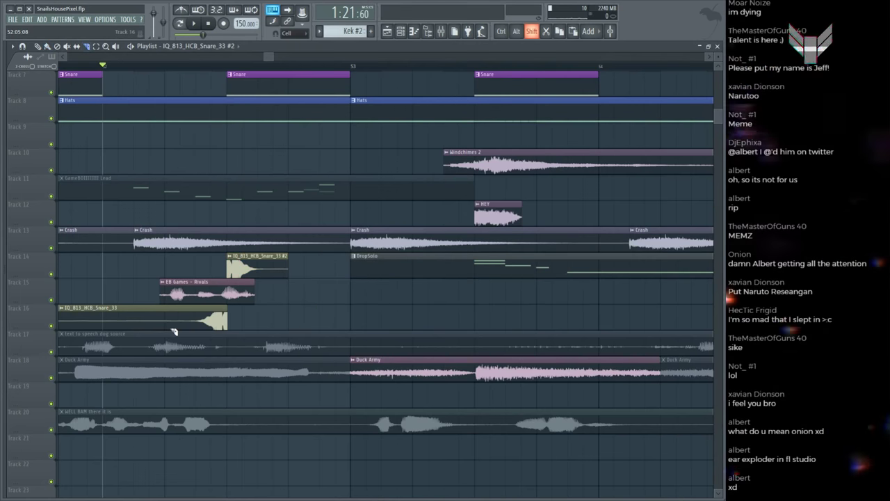
{"action": "left_click_drag", "start_coordinate": [60, 320], "coordinate": [164, 320]}
Step: Play back the swell, then inspect the BOOMIN CLAP 4 CRISP insert's effects in the mixer
{"action": "scroll", "coordinate": [222, 313], "scroll_direction": "up", "scroll_amount": 3}
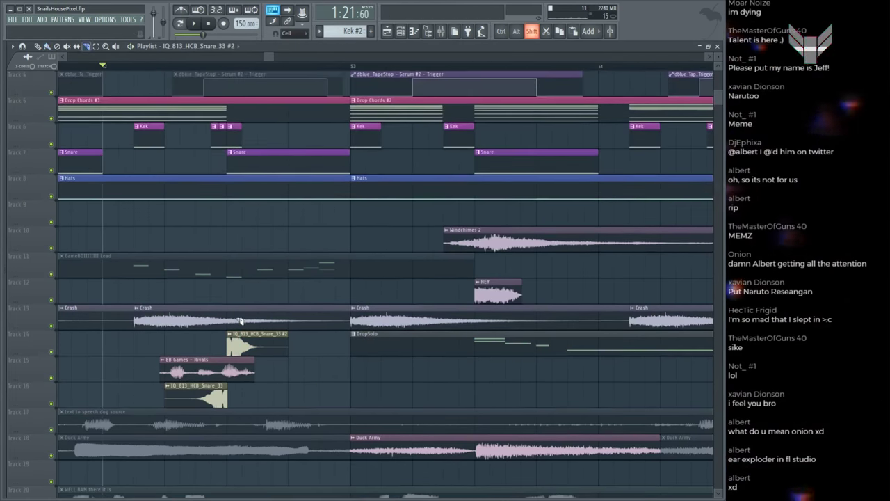
{"action": "scroll", "coordinate": [250, 315], "scroll_direction": "up", "scroll_amount": 3}
{"action": "key", "text": "space"}
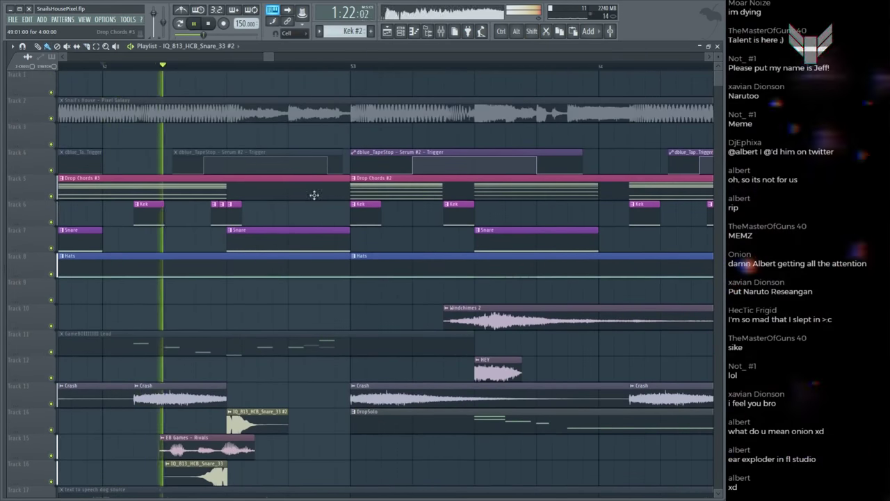
{"action": "key", "text": "space"}
{"action": "scroll", "coordinate": [274, 283], "scroll_direction": "down", "scroll_amount": 1}
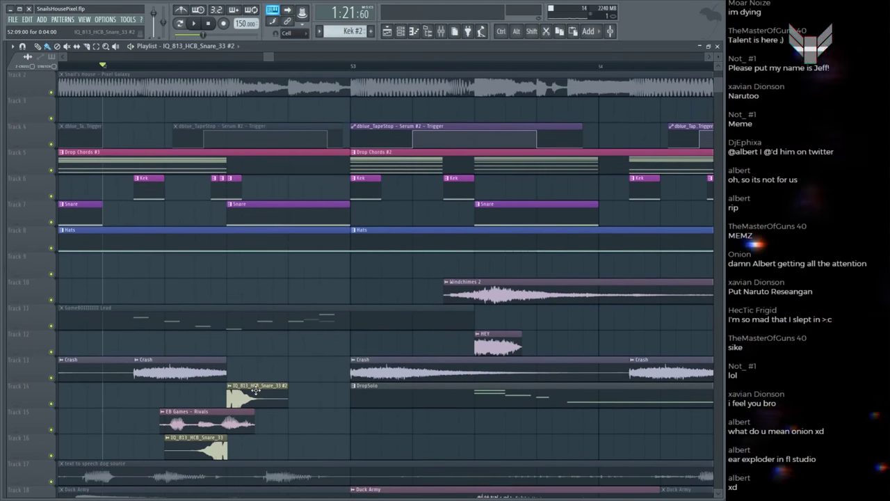
{"action": "key", "text": "F9"}
{"action": "left_click", "coordinate": [143, 164]}
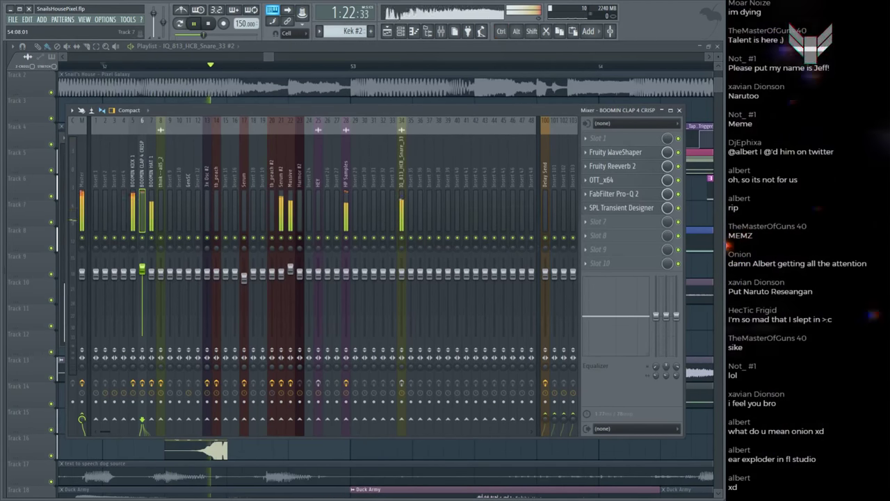
Step: Mute the snare clip on Track 7 and audition the result
{"action": "key", "text": "F9"}
{"action": "key", "text": "F9"}
{"action": "key", "text": "F9"}
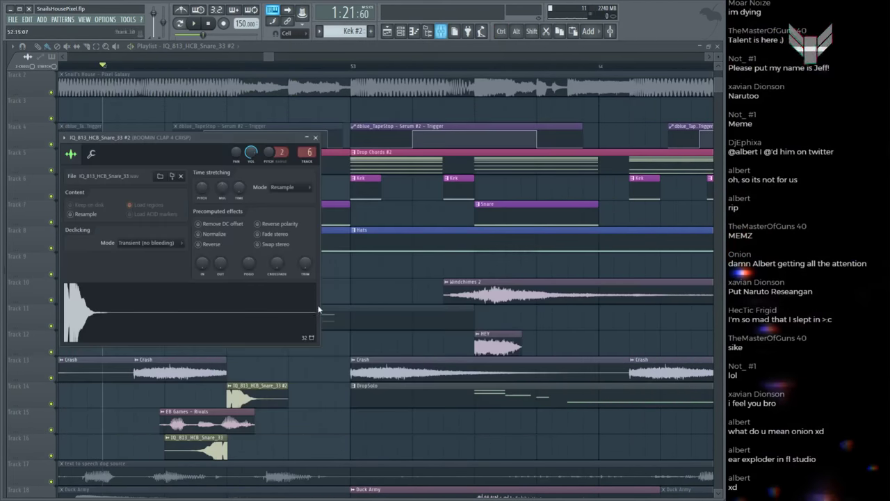
{"action": "key", "text": "Escape"}
{"action": "left_click", "coordinate": [282, 213]}
{"action": "key", "text": "space"}
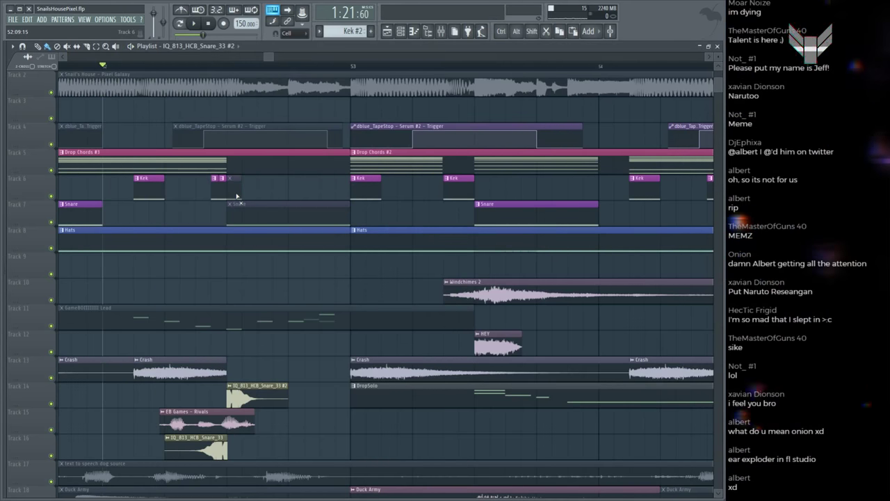
{"action": "scroll", "coordinate": [244, 199], "scroll_direction": "down", "scroll_amount": 7}
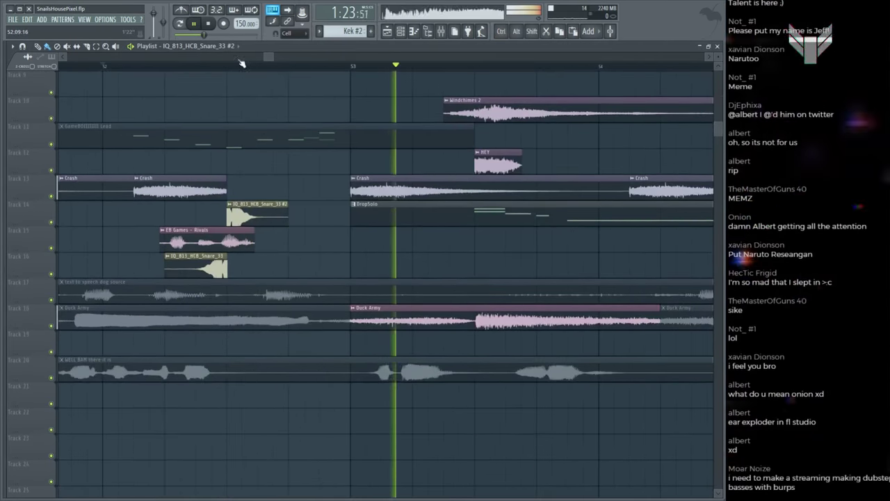
{"action": "key", "text": "space"}
Step: Turn up the POGO pitch bend on the Snare_33 #2 sample
{"action": "double_click", "coordinate": [290, 214]}
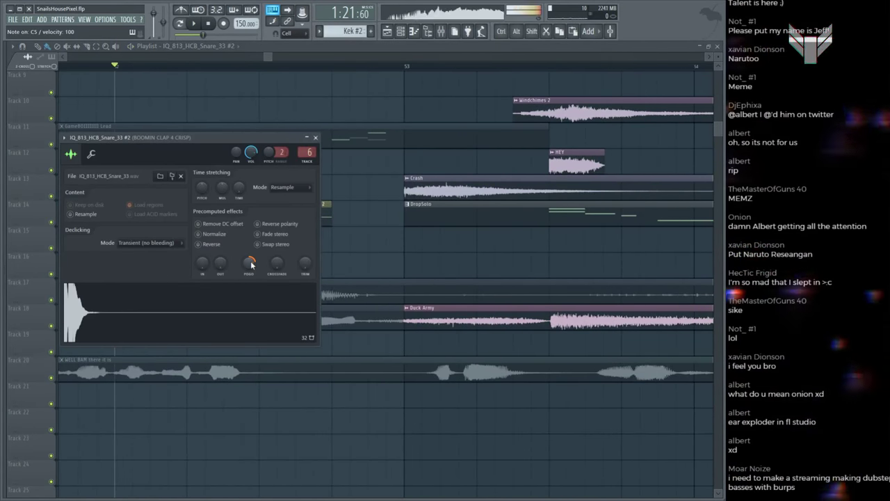
{"action": "key", "text": "space"}
{"action": "left_click_drag", "start_coordinate": [224, 144], "coordinate": [633, 116]}
{"action": "key", "text": "space"}
{"action": "key", "text": "space"}
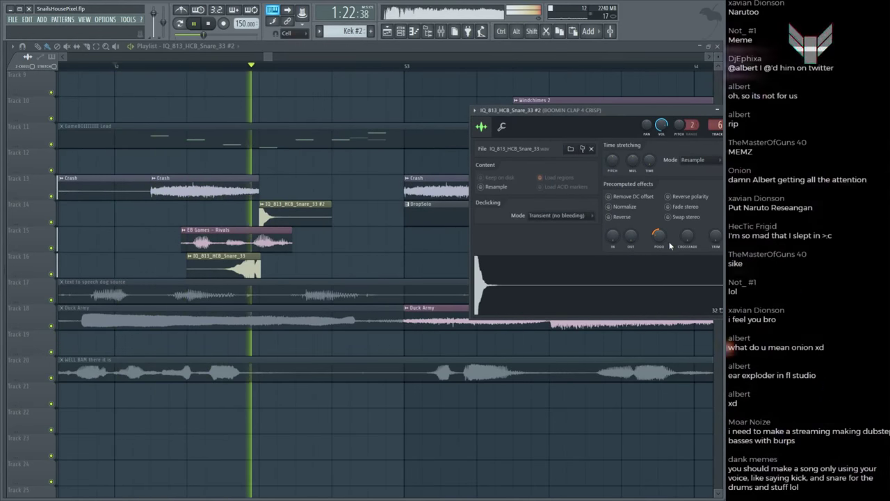
{"action": "left_click_drag", "start_coordinate": [659, 235], "coordinate": [669, 242]}
Step: Turn up the POGO pitch bend on the reversed Snare_33 sample
{"action": "key", "text": "space"}
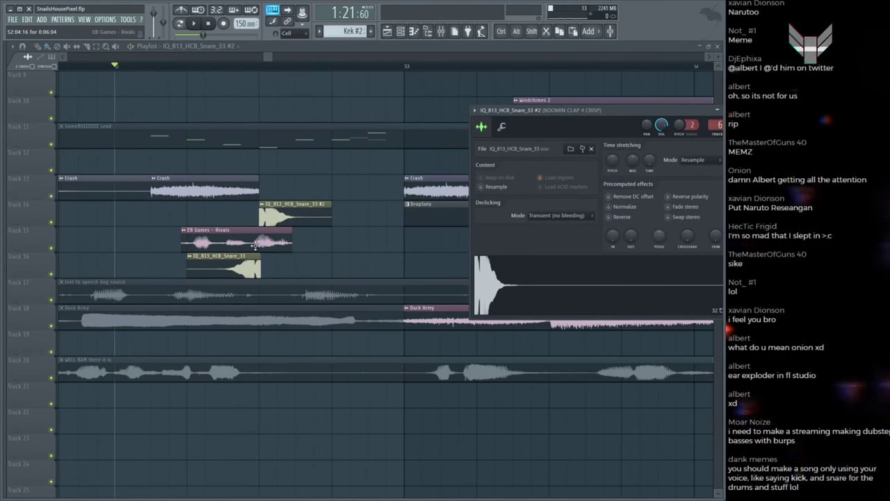
{"action": "double_click", "coordinate": [224, 268]}
{"action": "left_click_drag", "start_coordinate": [350, 232], "coordinate": [351, 223]}
{"action": "key", "text": "space"}
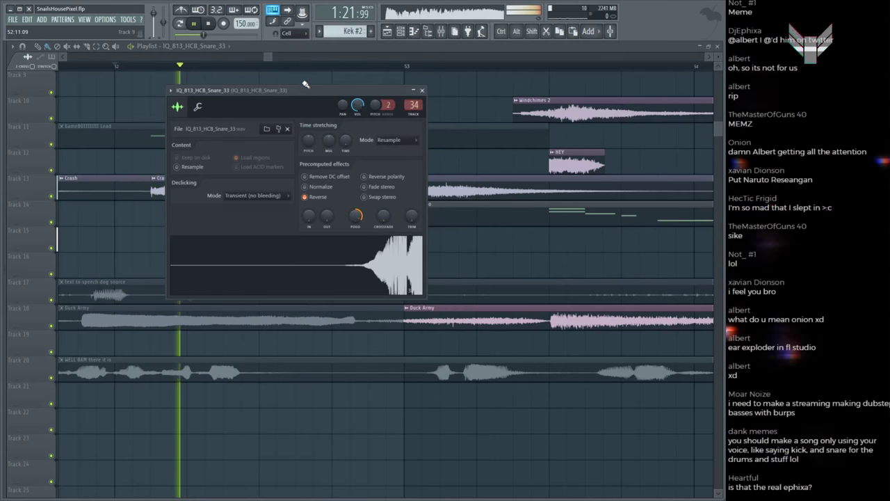
{"action": "left_click_drag", "start_coordinate": [311, 101], "coordinate": [554, 100]}
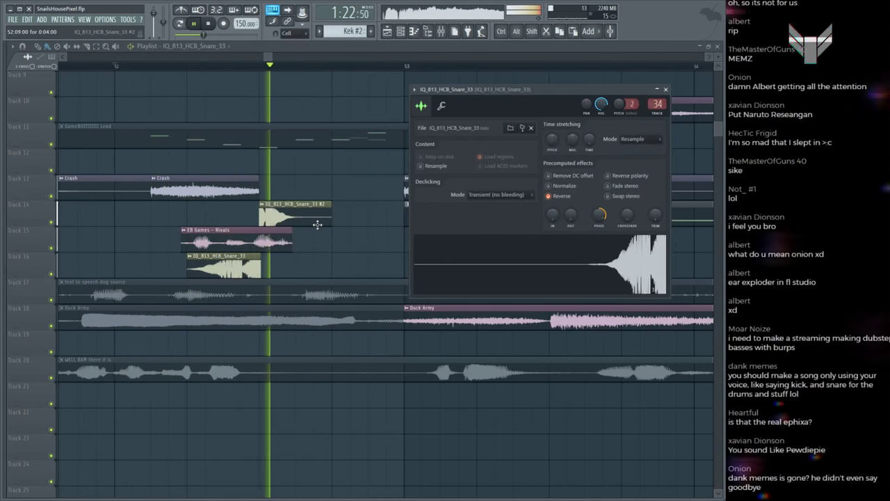
{"action": "key", "text": "Escape"}
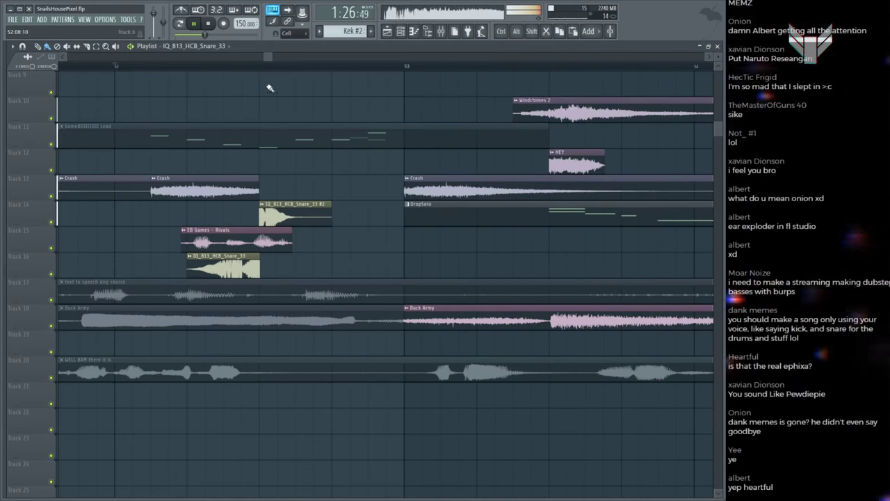
{"action": "scroll", "coordinate": [257, 68], "scroll_direction": "up", "scroll_amount": 5}
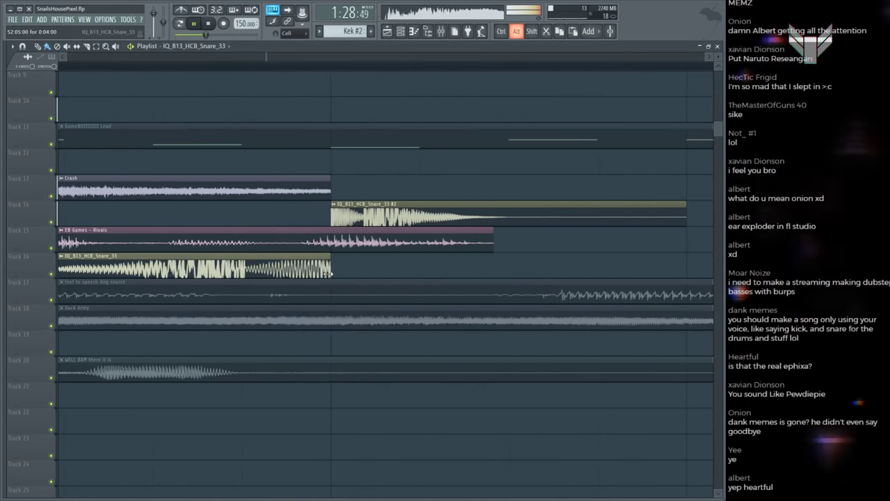
Step: Save the project and play the section before the drop to hear the snares
{"action": "scroll", "coordinate": [351, 71], "scroll_direction": "down", "scroll_amount": 8}
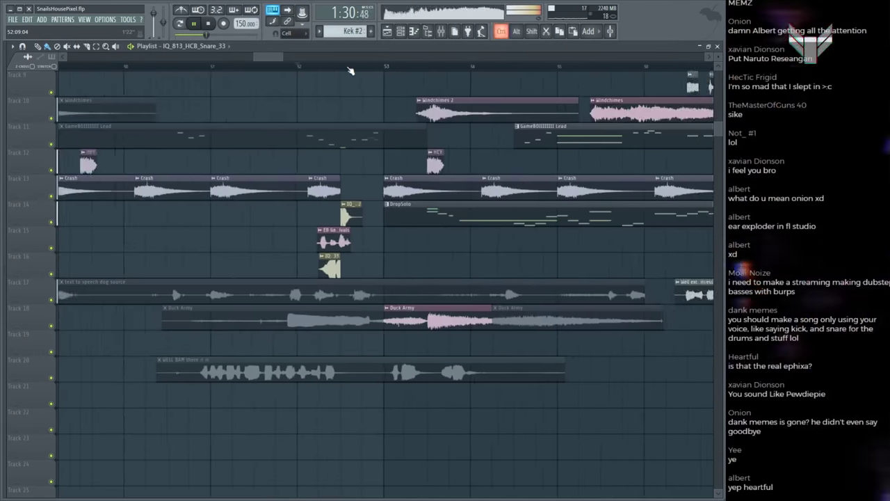
{"action": "key", "text": "ctrl+s"}
{"action": "left_click", "coordinate": [253, 65]}
{"action": "key", "text": "space"}
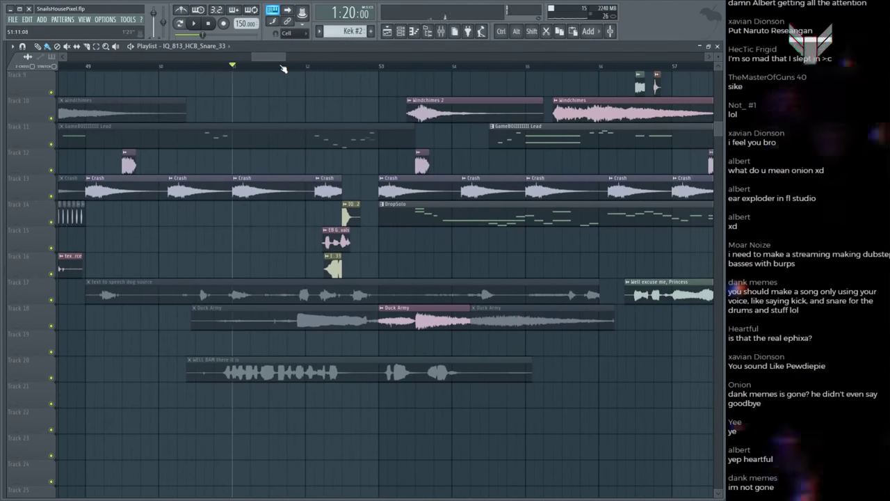
{"action": "scroll", "coordinate": [416, 212], "scroll_direction": "up", "scroll_amount": 3}
{"action": "scroll", "coordinate": [416, 212], "scroll_direction": "up", "scroll_amount": 5}
{"action": "scroll", "coordinate": [416, 212], "scroll_direction": "up", "scroll_amount": 3}
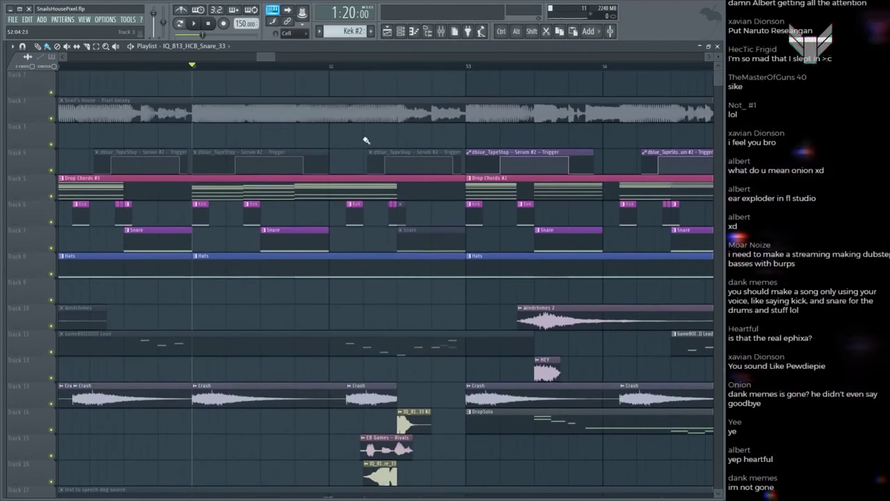
{"action": "scroll", "coordinate": [357, 131], "scroll_direction": "down", "scroll_amount": 4}
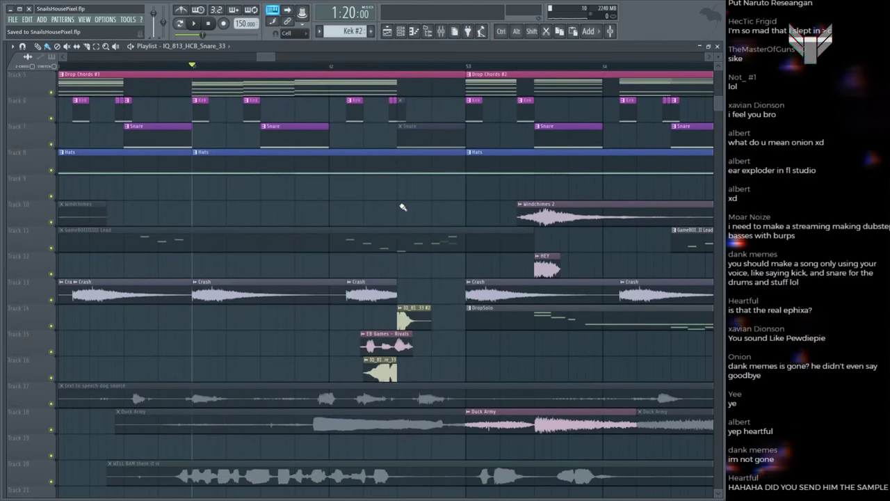
{"action": "key", "text": "space"}
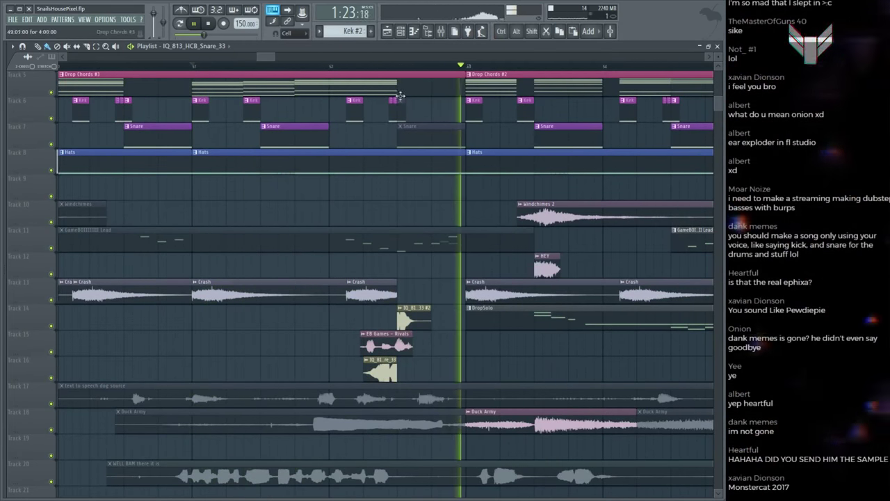
{"action": "key", "text": "space"}
Step: Move the IQ_B13_HCB_Snare_33 clip from Track 16 up to Track 14, ahead of the #2 hit
{"action": "scroll", "coordinate": [369, 328], "scroll_direction": "up", "scroll_amount": 4}
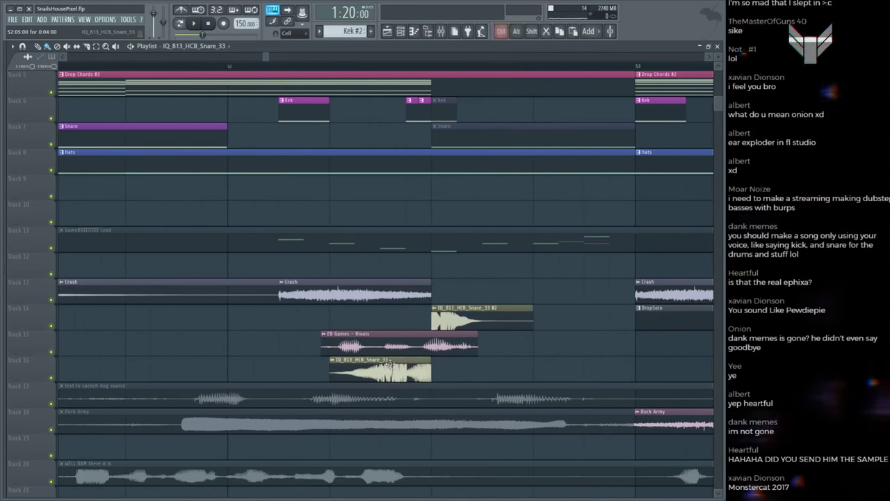
{"action": "left_click_drag", "start_coordinate": [390, 363], "coordinate": [389, 312]}
{"action": "key", "text": "space"}
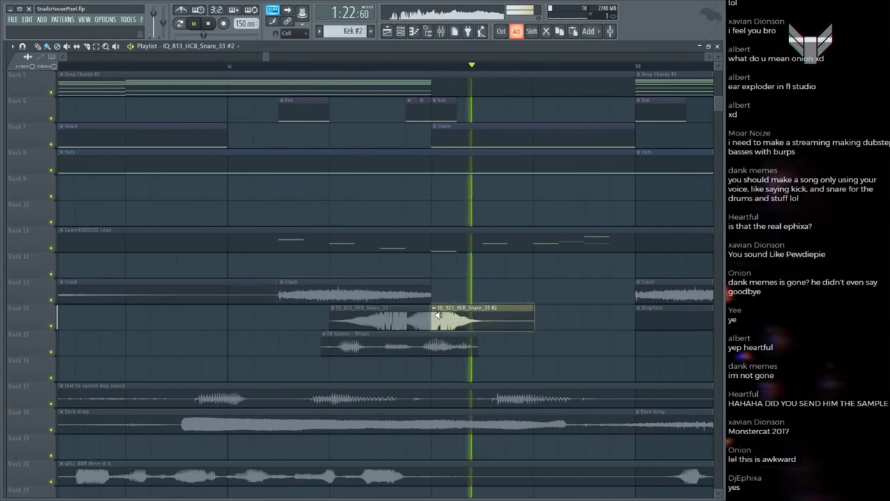
{"action": "key", "text": "space"}
{"action": "scroll", "coordinate": [387, 73], "scroll_direction": "down", "scroll_amount": 3}
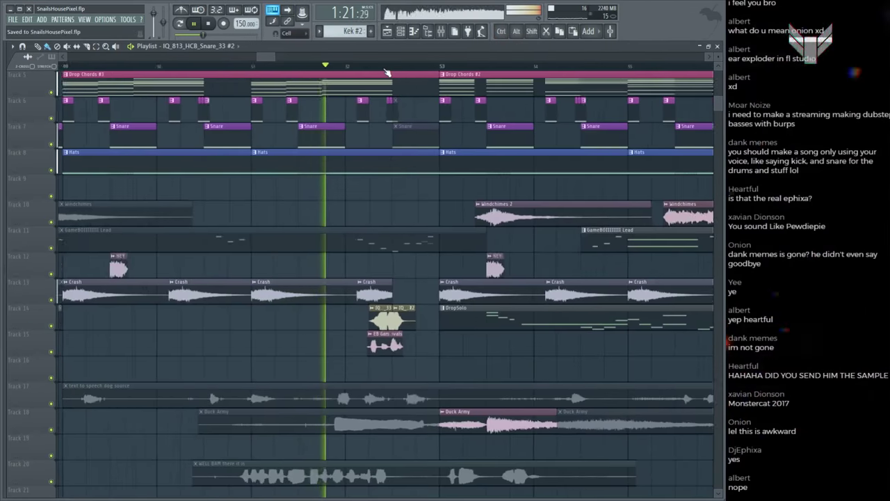
{"action": "scroll", "coordinate": [397, 74], "scroll_direction": "up", "scroll_amount": 4}
{"action": "scroll", "coordinate": [403, 150], "scroll_direction": "down", "scroll_amount": 5}
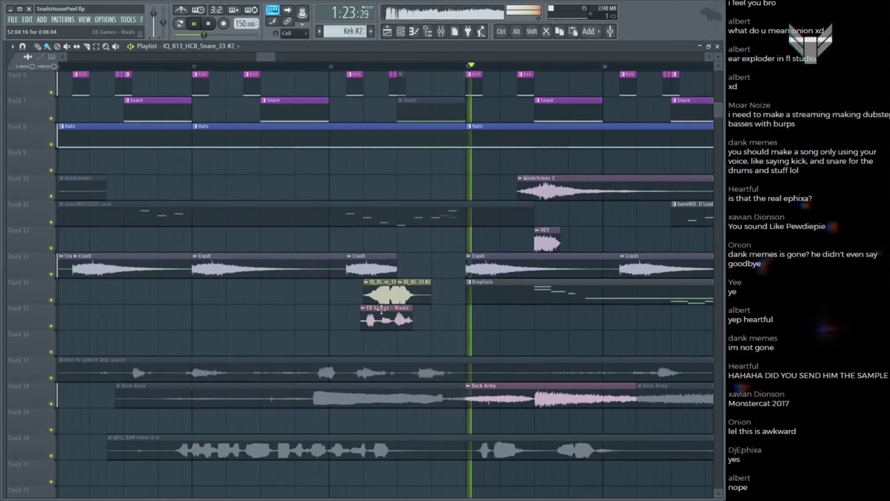
{"action": "key", "text": "space"}
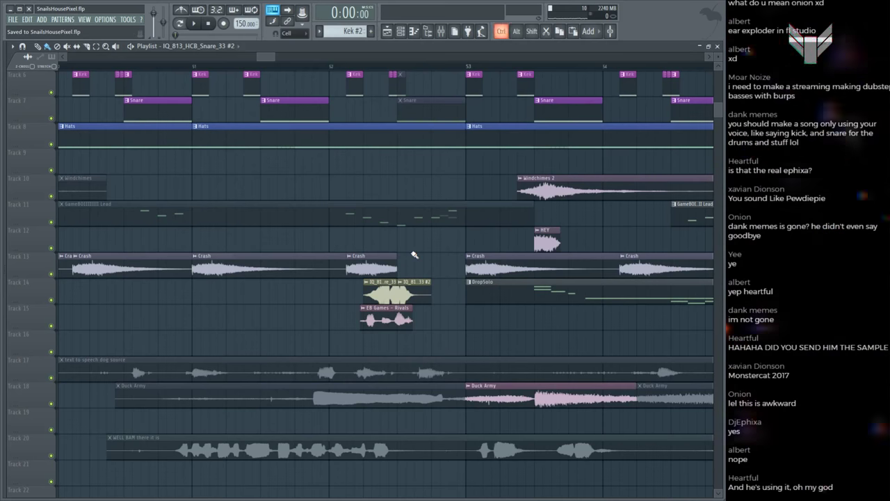
Step: Save again and listen through the drop from just before it
{"action": "key", "text": "ctrl+s"}
{"action": "scroll", "coordinate": [422, 257], "scroll_direction": "up", "scroll_amount": 4}
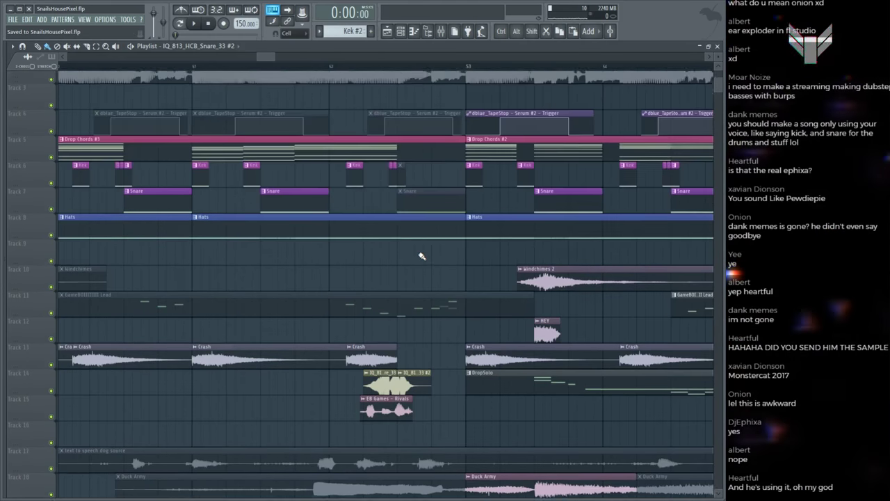
{"action": "scroll", "coordinate": [414, 277], "scroll_direction": "down", "scroll_amount": 4}
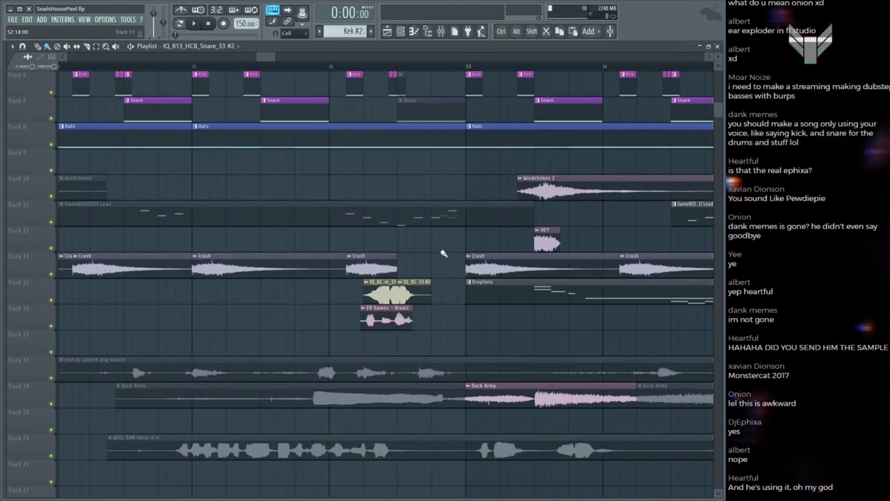
{"action": "left_click", "coordinate": [191, 66]}
{"action": "key", "text": "space"}
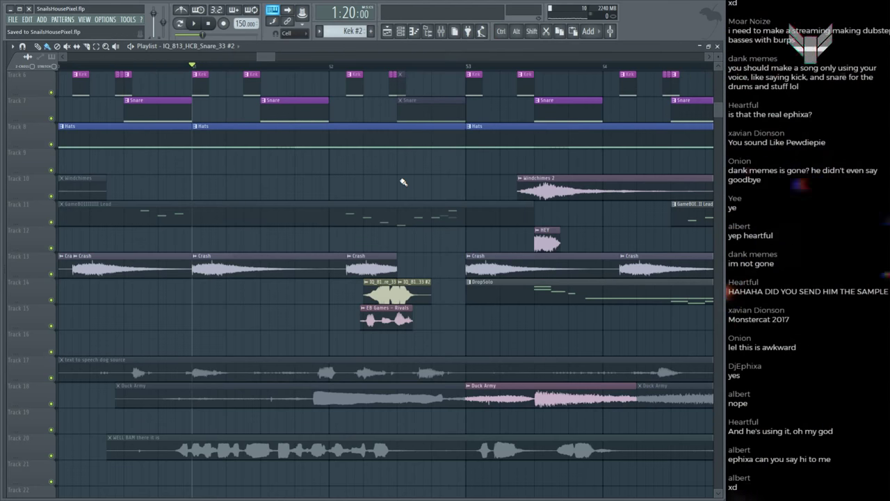
{"action": "scroll", "coordinate": [404, 182], "scroll_direction": "up", "scroll_amount": 3}
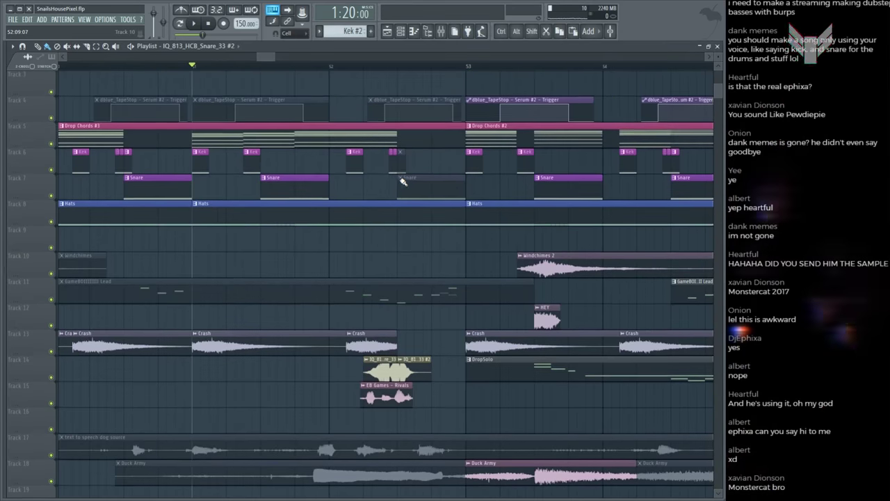
{"action": "scroll", "coordinate": [413, 178], "scroll_direction": "down", "scroll_amount": 1}
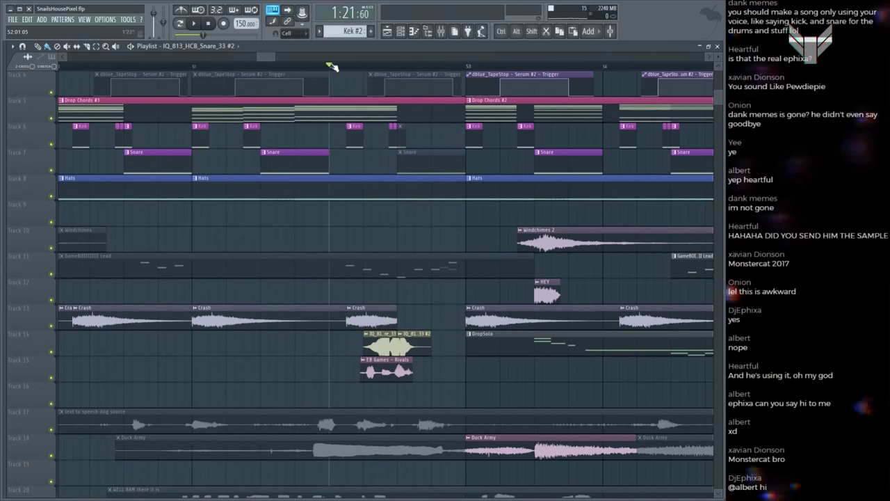
{"action": "scroll", "coordinate": [333, 66], "scroll_direction": "down", "scroll_amount": 2}
{"action": "scroll", "coordinate": [334, 68], "scroll_direction": "down", "scroll_amount": 2}
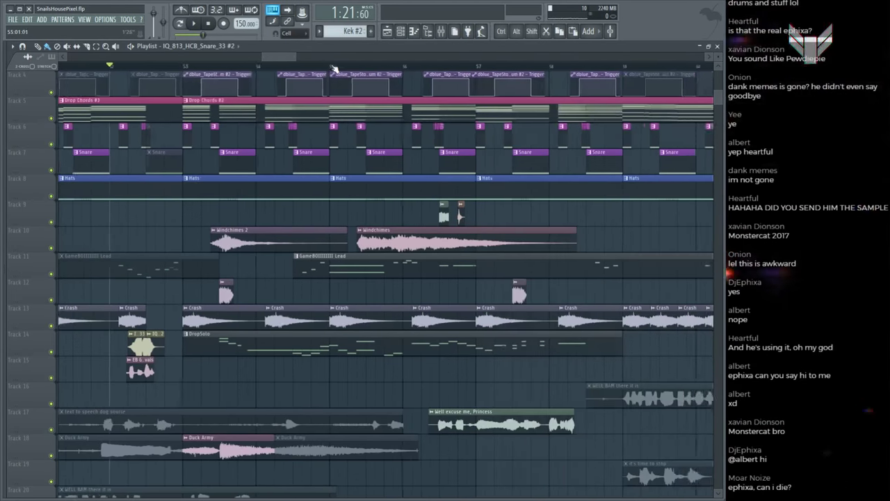
{"action": "scroll", "coordinate": [334, 68], "scroll_direction": "up", "scroll_amount": 3}
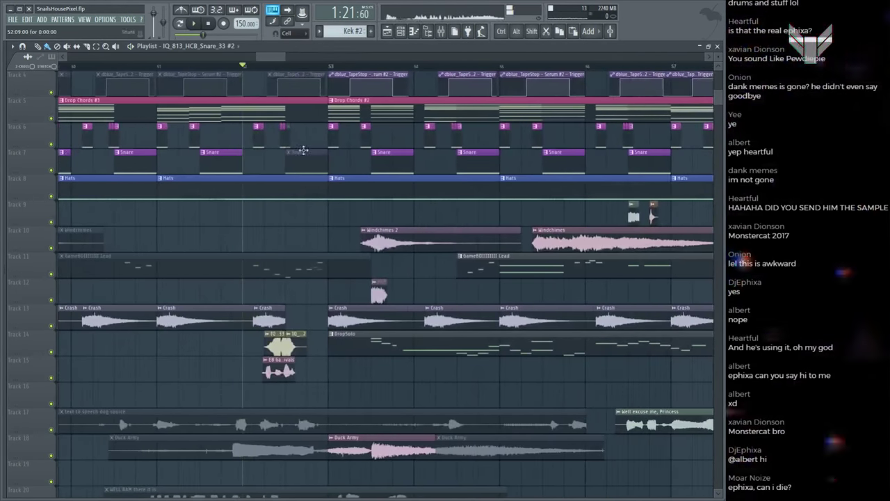
{"action": "key", "text": "space"}
{"action": "scroll", "coordinate": [307, 118], "scroll_direction": "up", "scroll_amount": 3}
{"action": "scroll", "coordinate": [299, 65], "scroll_direction": "down", "scroll_amount": 3}
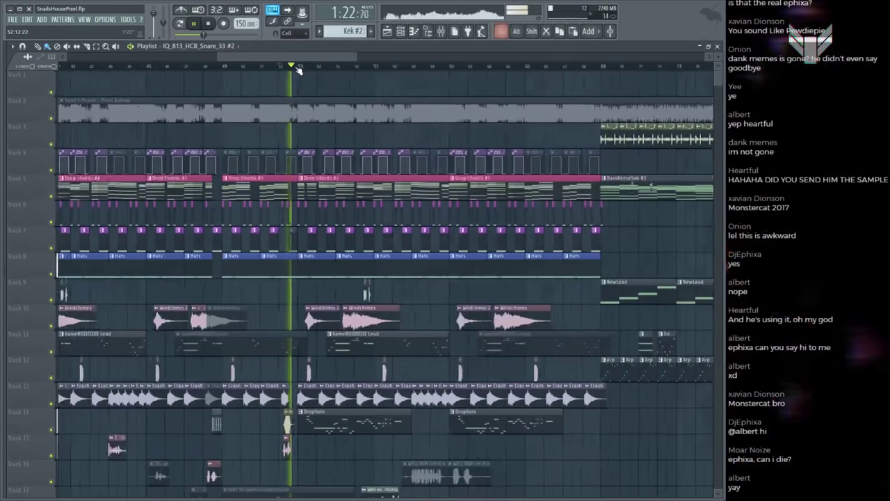
{"action": "scroll", "coordinate": [297, 68], "scroll_direction": "up", "scroll_amount": 3}
{"action": "scroll", "coordinate": [282, 73], "scroll_direction": "down", "scroll_amount": 3}
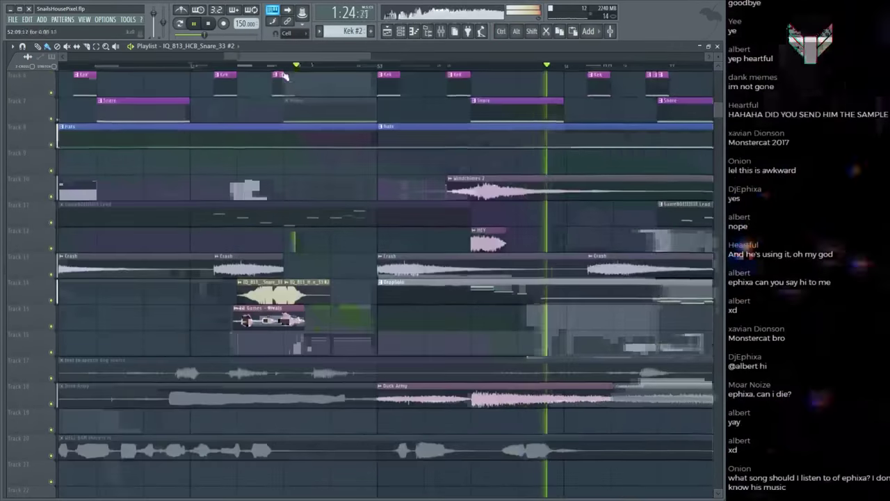
{"action": "scroll", "coordinate": [283, 72], "scroll_direction": "down", "scroll_amount": 2}
{"action": "left_click", "coordinate": [76, 69]}
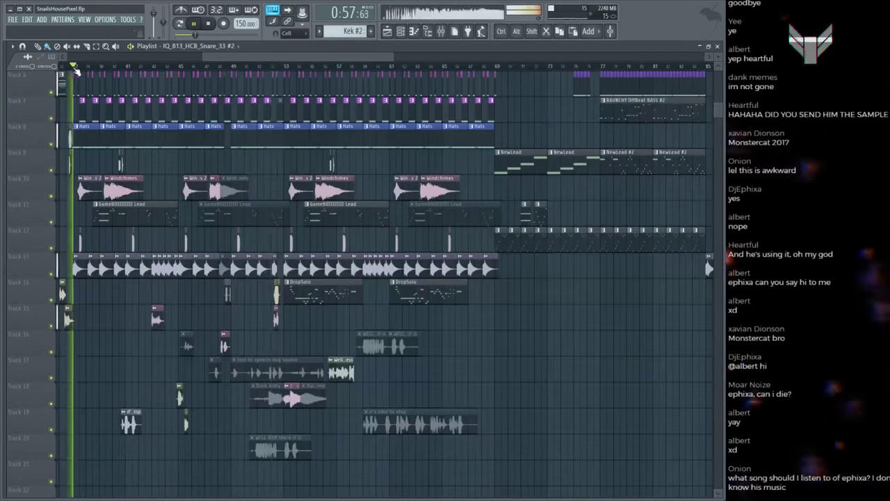
{"action": "scroll", "coordinate": [160, 76], "scroll_direction": "up", "scroll_amount": 4}
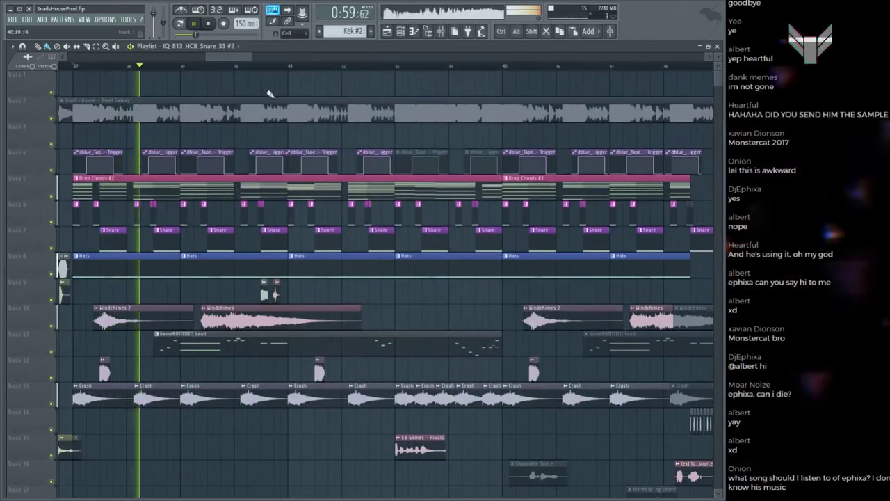
{"action": "scroll", "coordinate": [238, 69], "scroll_direction": "up", "scroll_amount": 1}
{"action": "scroll", "coordinate": [238, 73], "scroll_direction": "down", "scroll_amount": 3}
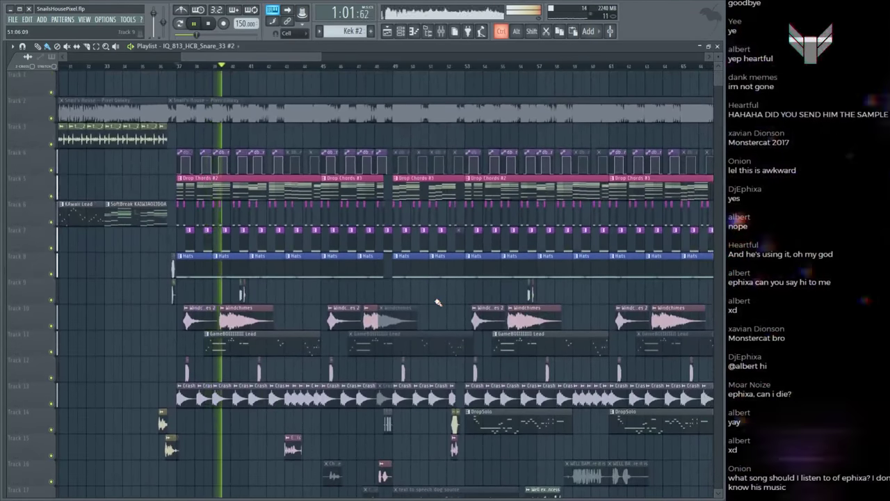
{"action": "key", "text": "ctrl+s"}
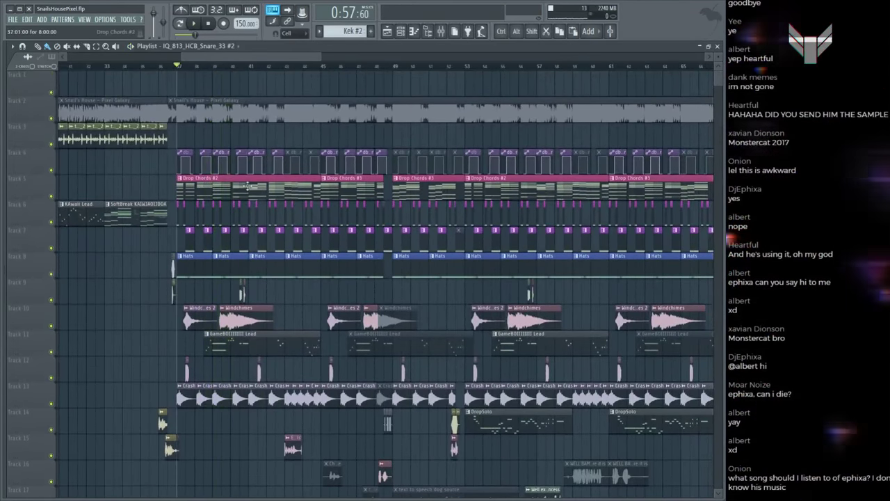
{"action": "scroll", "coordinate": [180, 75], "scroll_direction": "up", "scroll_amount": 2}
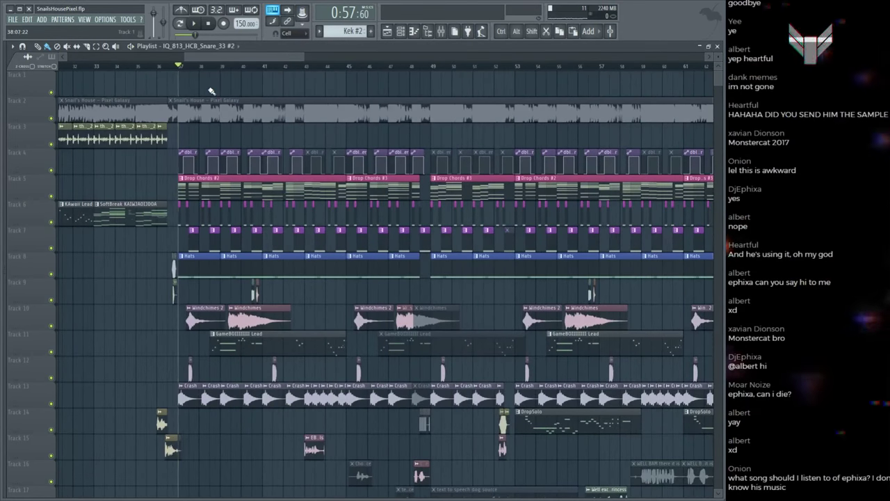
{"action": "key", "text": "ctrl+s"}
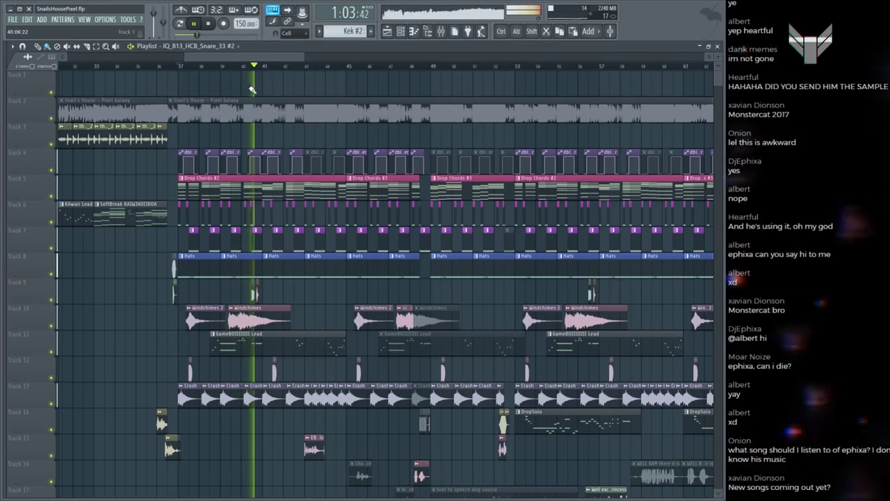
{"action": "key", "text": "space"}
{"action": "scroll", "coordinate": [277, 77], "scroll_direction": "down", "scroll_amount": 3}
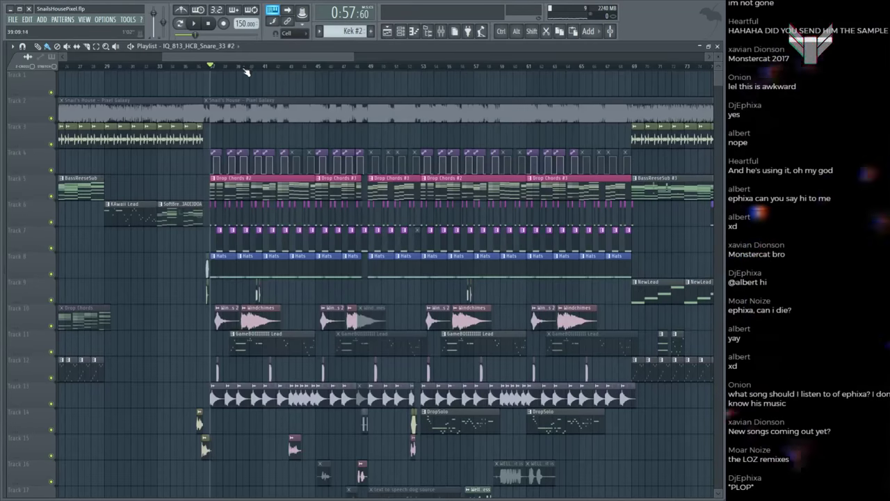
{"action": "scroll", "coordinate": [246, 72], "scroll_direction": "up", "scroll_amount": 3}
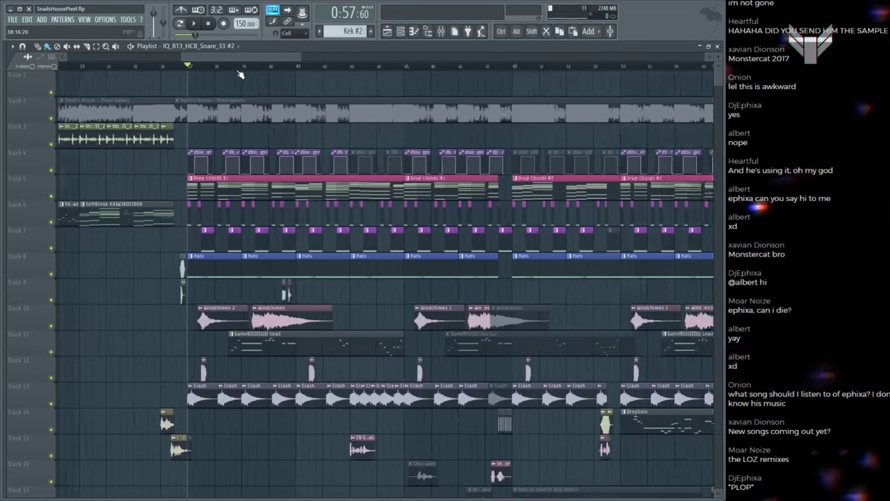
{"action": "scroll", "coordinate": [250, 80], "scroll_direction": "down", "scroll_amount": 2}
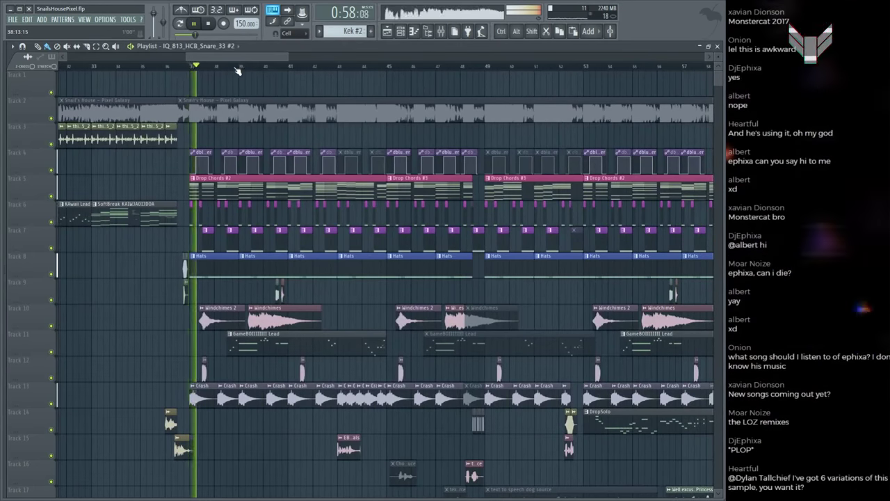
{"action": "scroll", "coordinate": [240, 73], "scroll_direction": "down", "scroll_amount": 2}
{"action": "scroll", "coordinate": [240, 73], "scroll_direction": "up", "scroll_amount": 2}
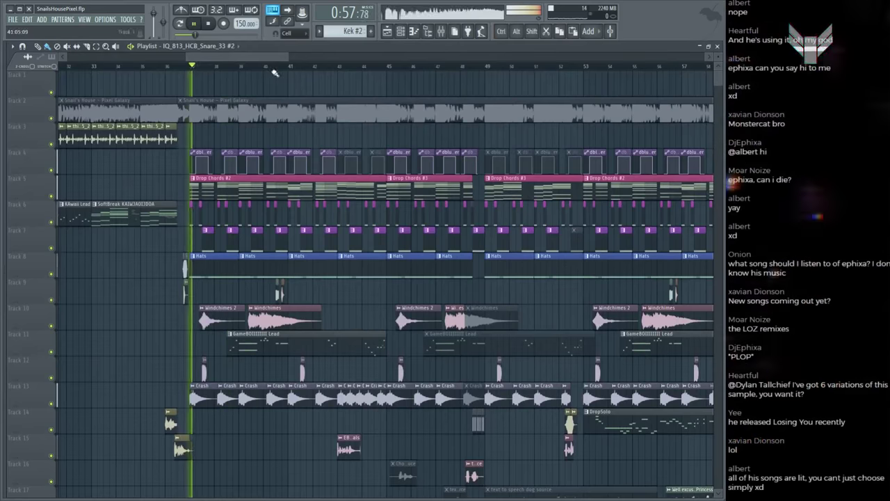
{"action": "scroll", "coordinate": [271, 70], "scroll_direction": "down", "scroll_amount": 2}
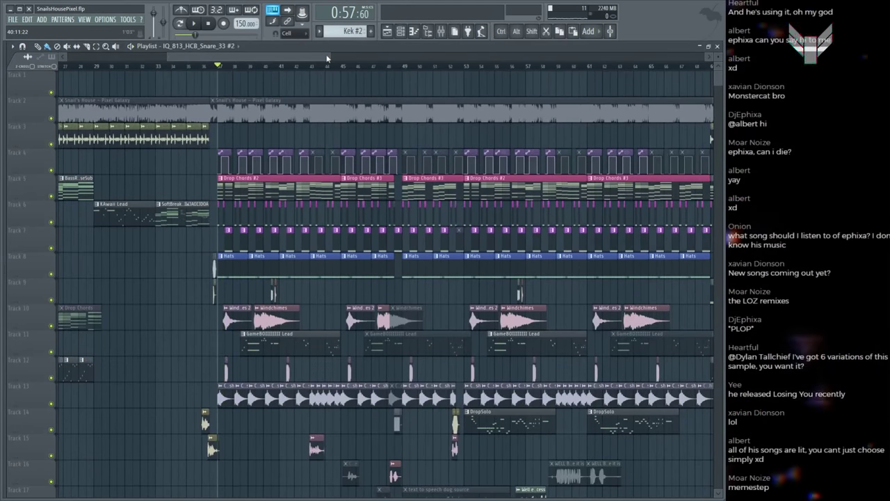
{"action": "key", "text": "space"}
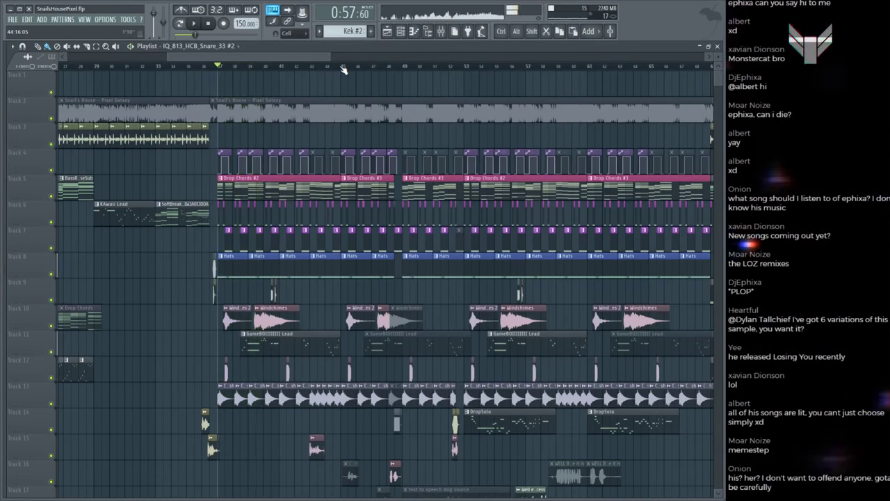
{"action": "scroll", "coordinate": [336, 73], "scroll_direction": "down", "scroll_amount": 4}
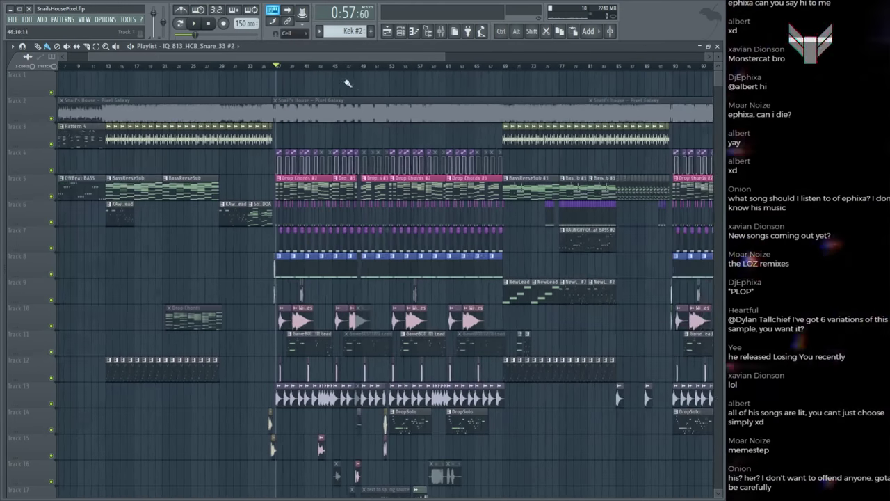
{"action": "scroll", "coordinate": [329, 67], "scroll_direction": "up", "scroll_amount": 3}
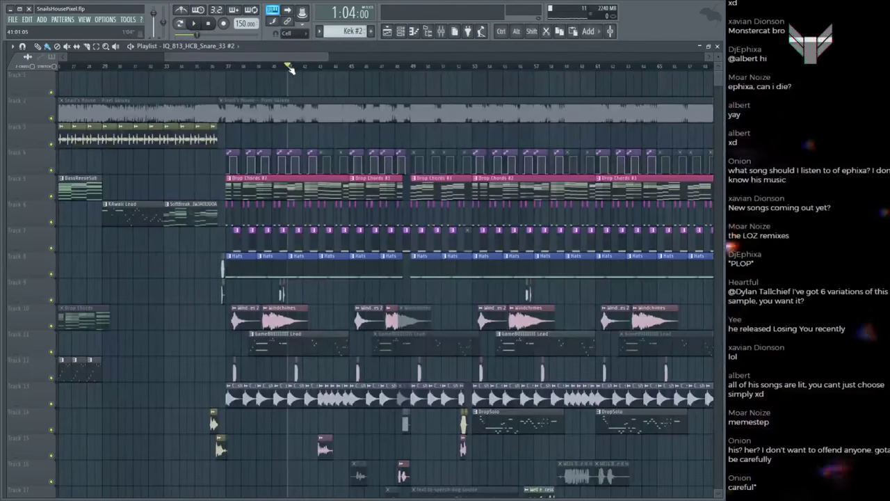
{"action": "scroll", "coordinate": [290, 69], "scroll_direction": "down", "scroll_amount": 5}
{"action": "scroll", "coordinate": [317, 73], "scroll_direction": "up", "scroll_amount": 6}
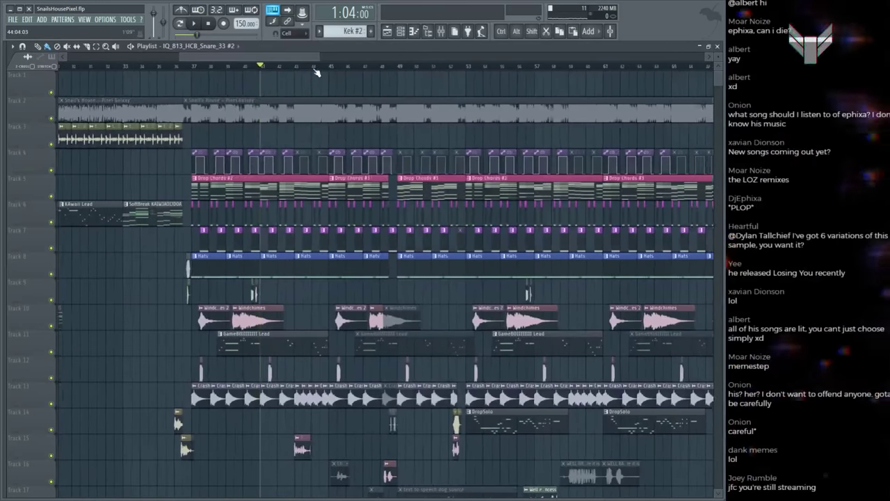
{"action": "scroll", "coordinate": [317, 73], "scroll_direction": "up", "scroll_amount": 1}
{"action": "key", "text": "space"}
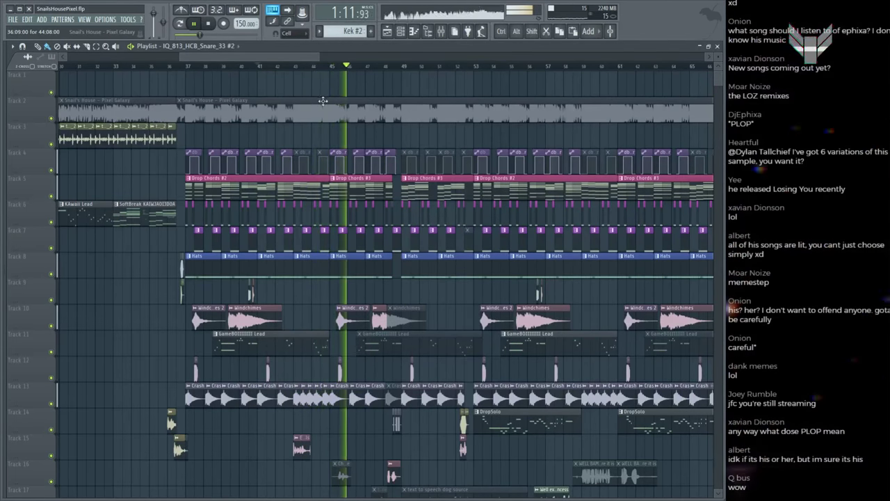
{"action": "scroll", "coordinate": [369, 71], "scroll_direction": "up", "scroll_amount": 2}
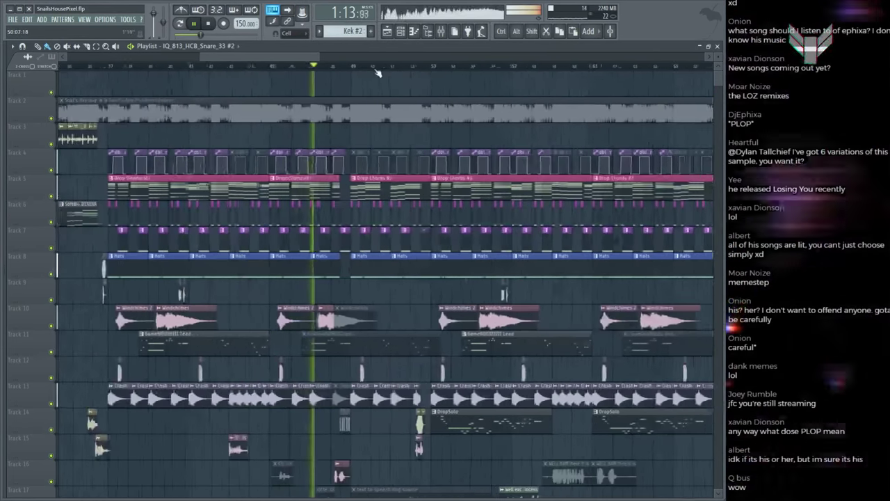
{"action": "scroll", "coordinate": [376, 72], "scroll_direction": "down", "scroll_amount": 3}
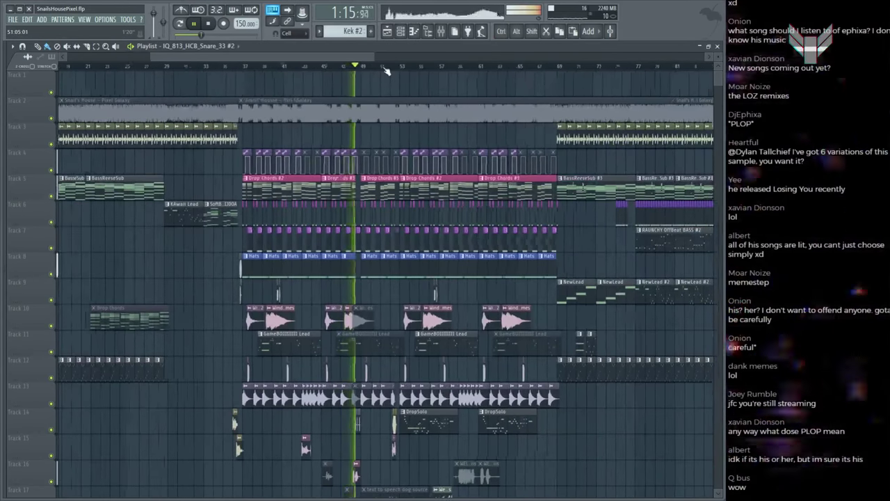
{"action": "scroll", "coordinate": [386, 71], "scroll_direction": "up", "scroll_amount": 4}
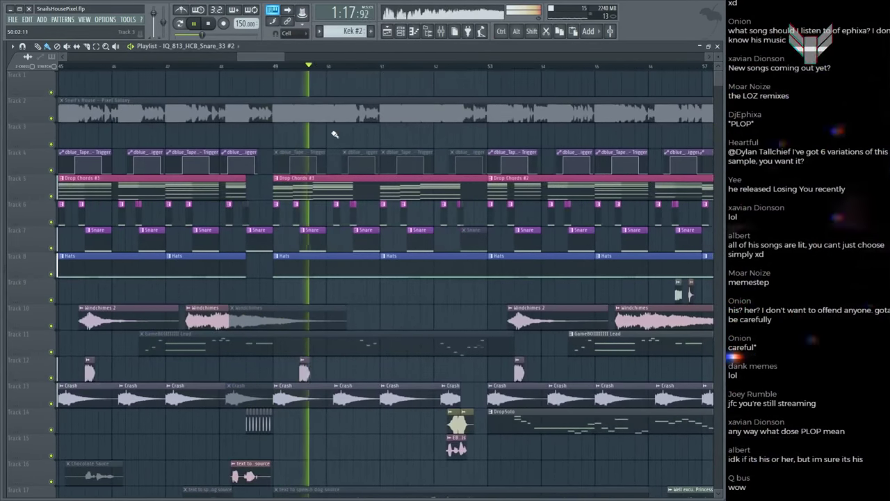
{"action": "scroll", "coordinate": [327, 135], "scroll_direction": "down", "scroll_amount": 4}
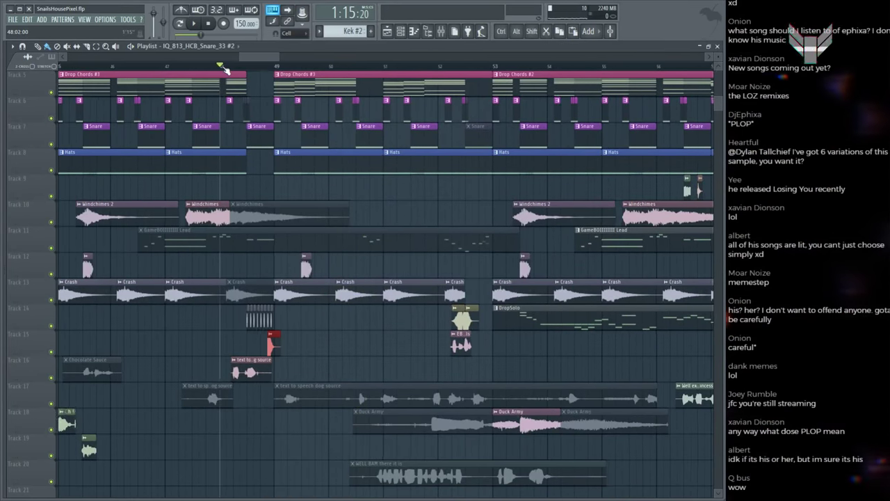
Step: Replay the drop from around bar 47 while zooming and scrolling the playlist
{"action": "scroll", "coordinate": [216, 70], "scroll_direction": "up", "scroll_amount": 3}
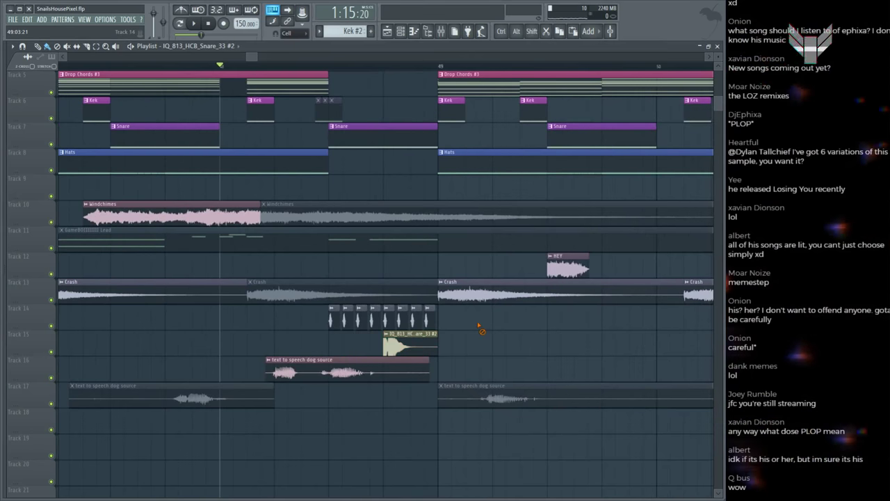
{"action": "key", "text": "space"}
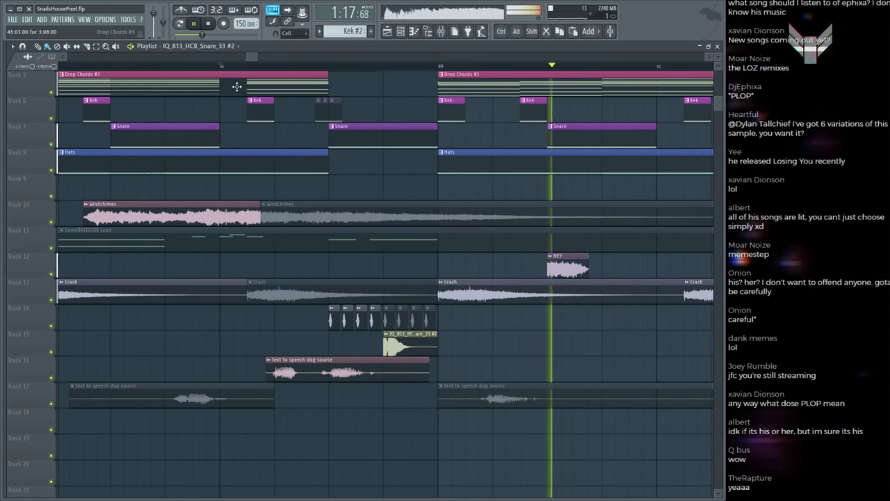
{"action": "scroll", "coordinate": [242, 75], "scroll_direction": "down", "scroll_amount": 4}
{"action": "key", "text": "ctrl"}
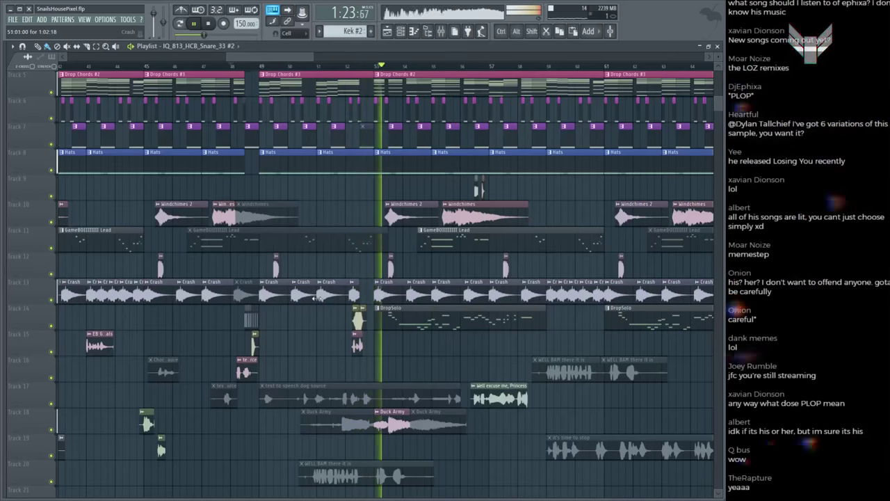
{"action": "scroll", "coordinate": [242, 81], "scroll_direction": "up", "scroll_amount": 4}
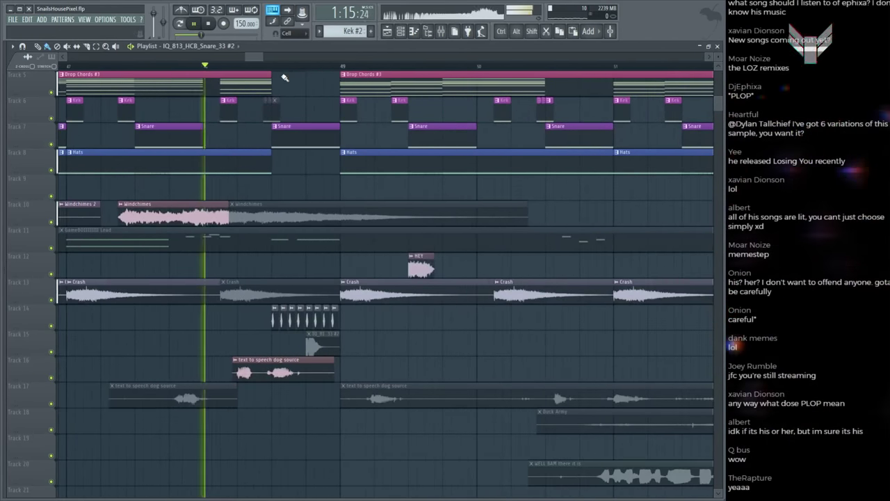
{"action": "scroll", "coordinate": [272, 69], "scroll_direction": "down", "scroll_amount": 4}
{"action": "scroll", "coordinate": [272, 69], "scroll_direction": "down", "scroll_amount": 4}
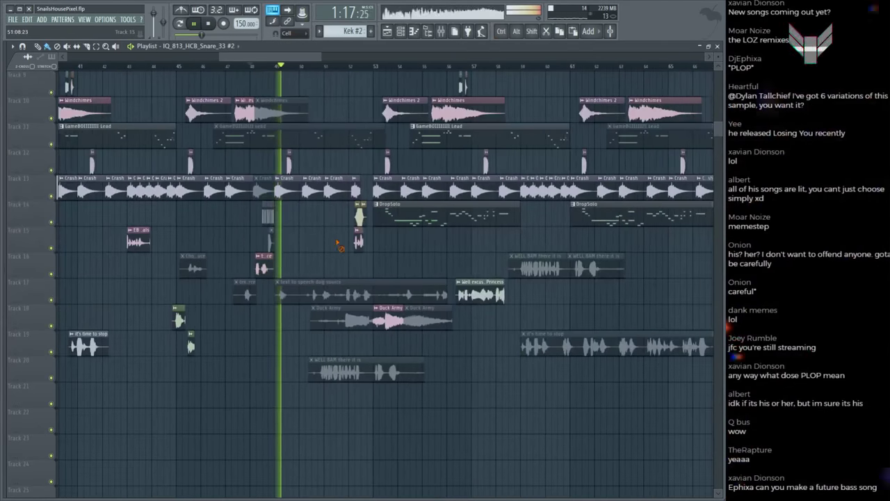
{"action": "scroll", "coordinate": [334, 200], "scroll_direction": "up", "scroll_amount": 4}
{"action": "scroll", "coordinate": [332, 200], "scroll_direction": "up", "scroll_amount": 2}
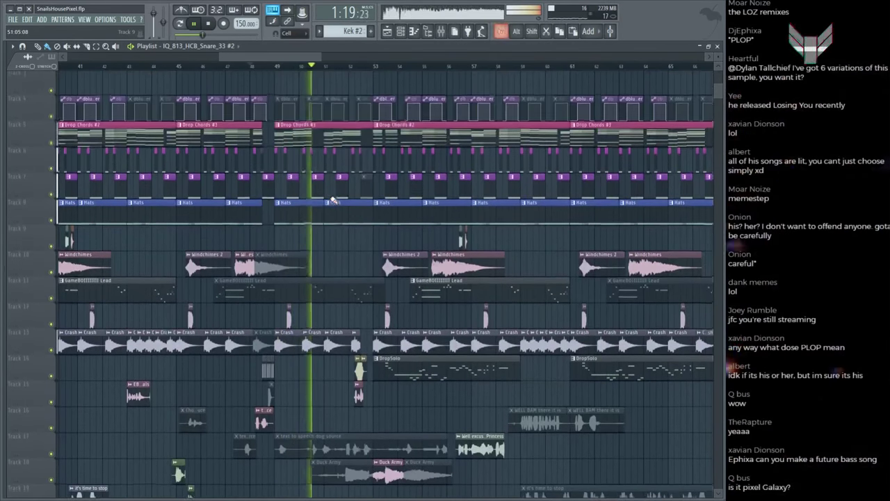
{"action": "scroll", "coordinate": [372, 93], "scroll_direction": "down", "scroll_amount": 2}
{"action": "scroll", "coordinate": [354, 69], "scroll_direction": "up", "scroll_amount": 3}
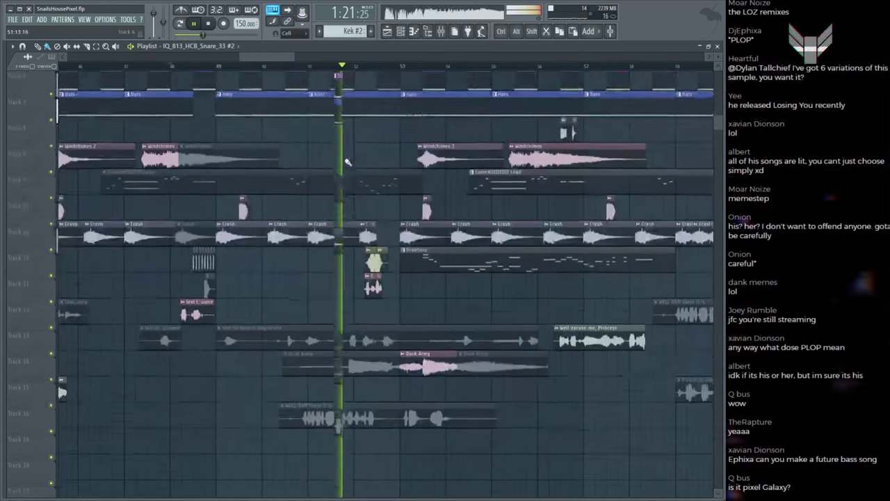
{"action": "scroll", "coordinate": [348, 162], "scroll_direction": "down", "scroll_amount": 1}
Step: Save the project to SnailsHousePixel.flp
{"action": "key", "text": "ctrl+s"}
{"action": "scroll", "coordinate": [371, 75], "scroll_direction": "down", "scroll_amount": 4}
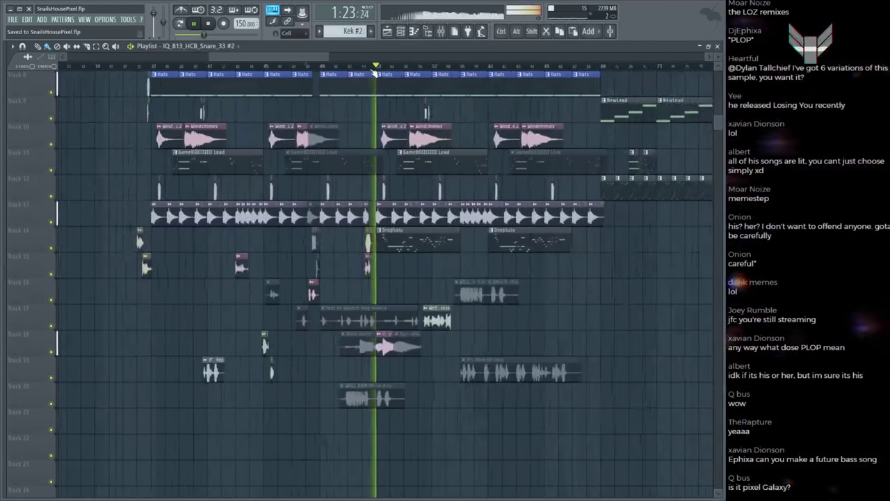
{"action": "scroll", "coordinate": [376, 72], "scroll_direction": "up", "scroll_amount": 3}
Step: Inspect the snare sample channel's settings, then close them
{"action": "double_click", "coordinate": [380, 241]}
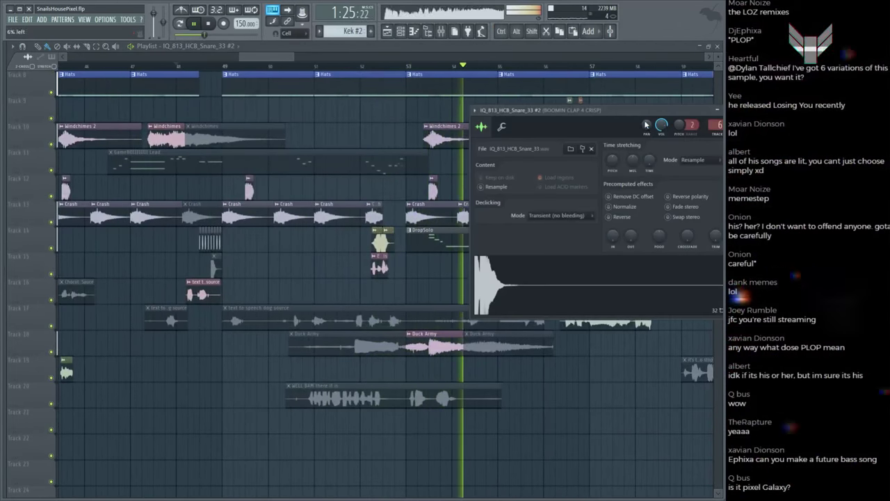
{"action": "scroll", "coordinate": [646, 124], "scroll_direction": "up", "scroll_amount": 2}
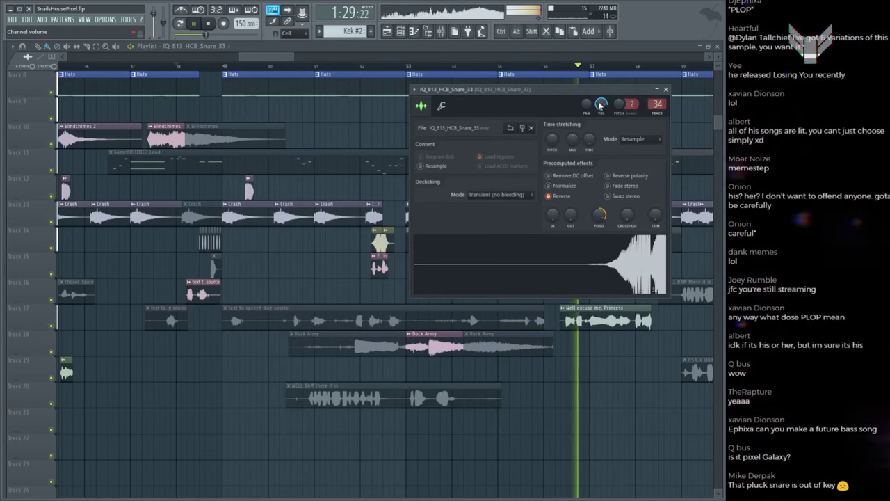
{"action": "left_click", "coordinate": [361, 65]}
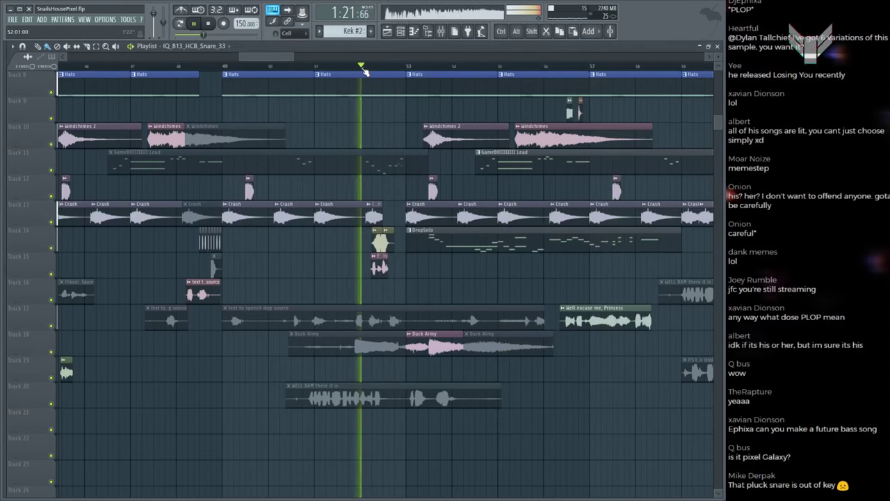
{"action": "scroll", "coordinate": [362, 66], "scroll_direction": "down", "scroll_amount": 4}
{"action": "scroll", "coordinate": [452, 174], "scroll_direction": "up", "scroll_amount": 5}
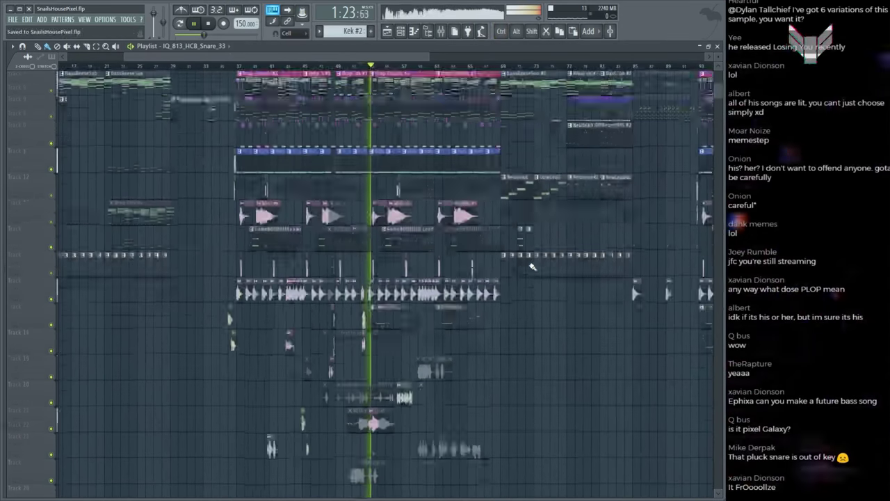
Step: Play the arrangement from bar 69 and save the project
{"action": "key", "text": "space"}
{"action": "left_click", "coordinate": [502, 70]}
{"action": "key", "text": "space"}
{"action": "scroll", "coordinate": [506, 70], "scroll_direction": "up", "scroll_amount": 3}
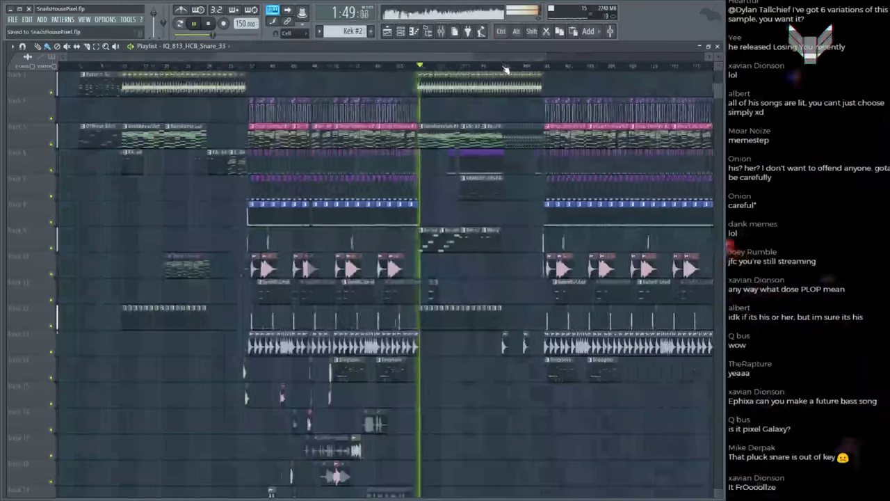
{"action": "scroll", "coordinate": [396, 158], "scroll_direction": "up", "scroll_amount": 2}
{"action": "scroll", "coordinate": [389, 76], "scroll_direction": "down", "scroll_amount": 4}
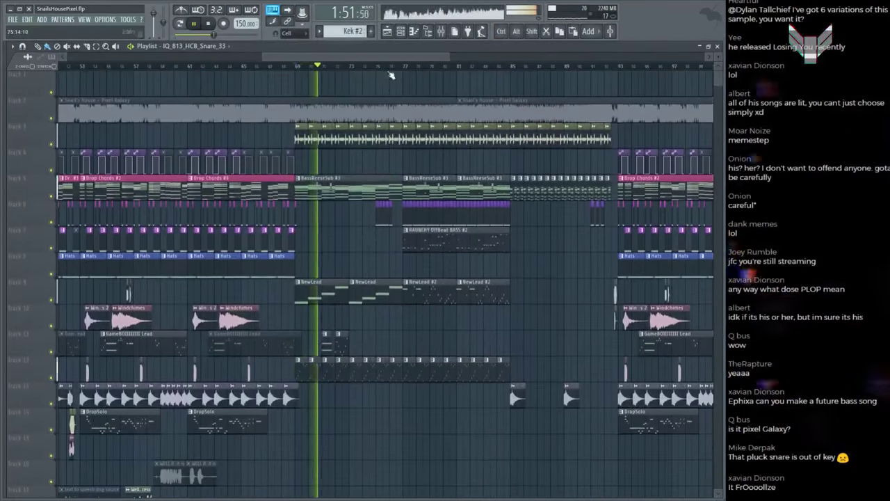
{"action": "scroll", "coordinate": [111, 69], "scroll_direction": "up", "scroll_amount": 3}
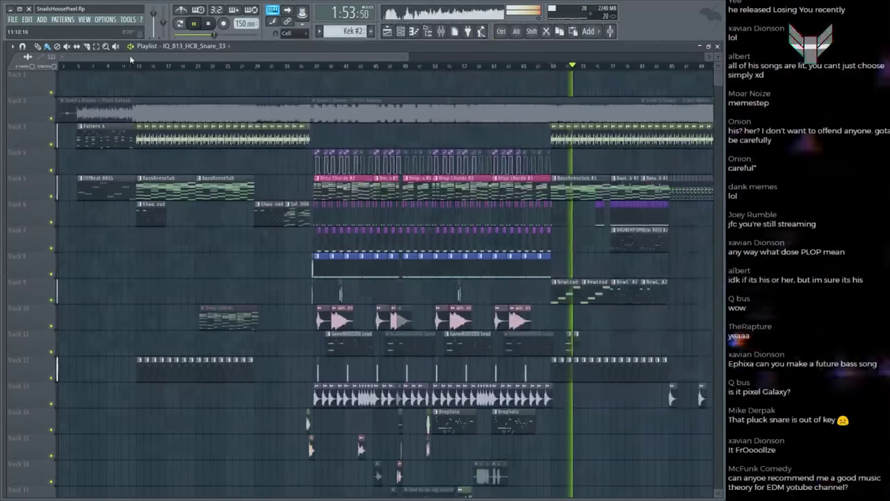
{"action": "key", "text": "ctrl+s"}
{"action": "scroll", "coordinate": [93, 70], "scroll_direction": "up", "scroll_amount": 3}
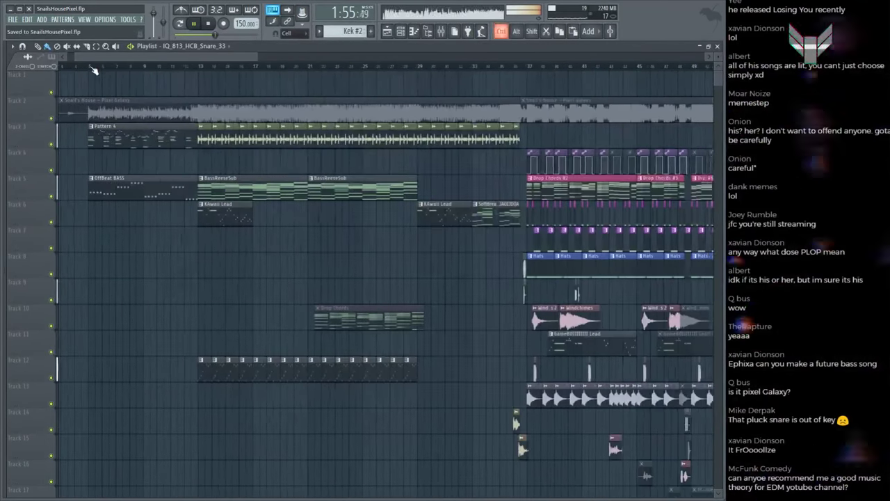
Step: Stop playback and preview the Pixel Galaxy reference audio from its start up to around 0:20
{"action": "key", "text": "space"}
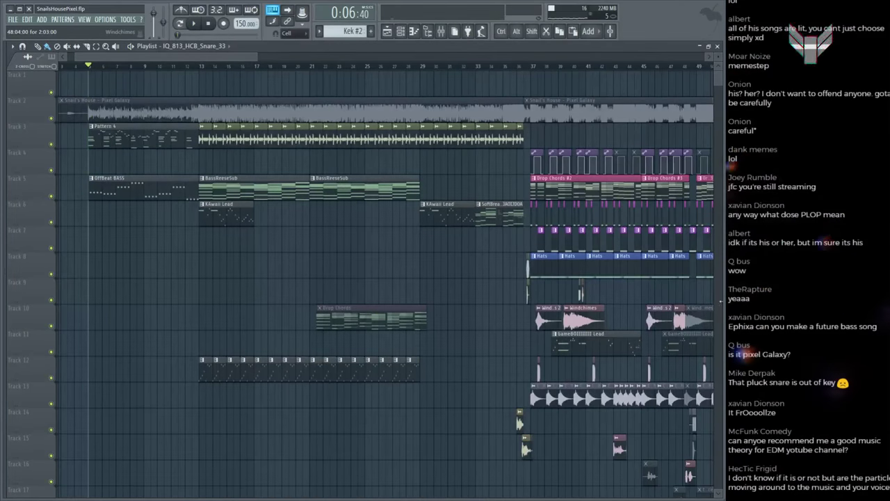
{"action": "left_click", "coordinate": [169, 112]}
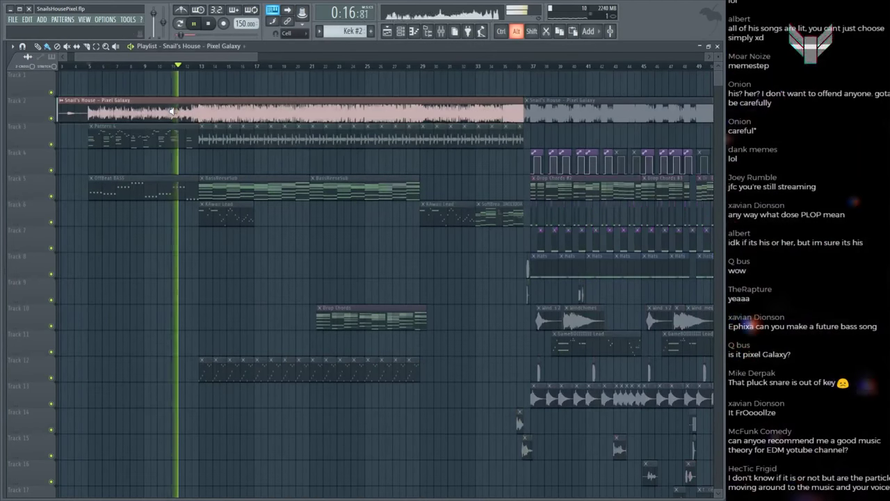
{"action": "left_click", "coordinate": [190, 111]}
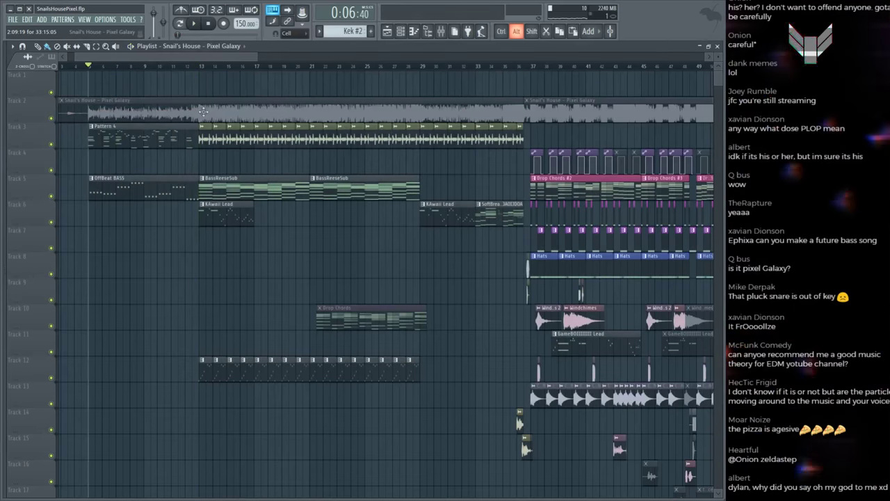
{"action": "left_click", "coordinate": [202, 111]}
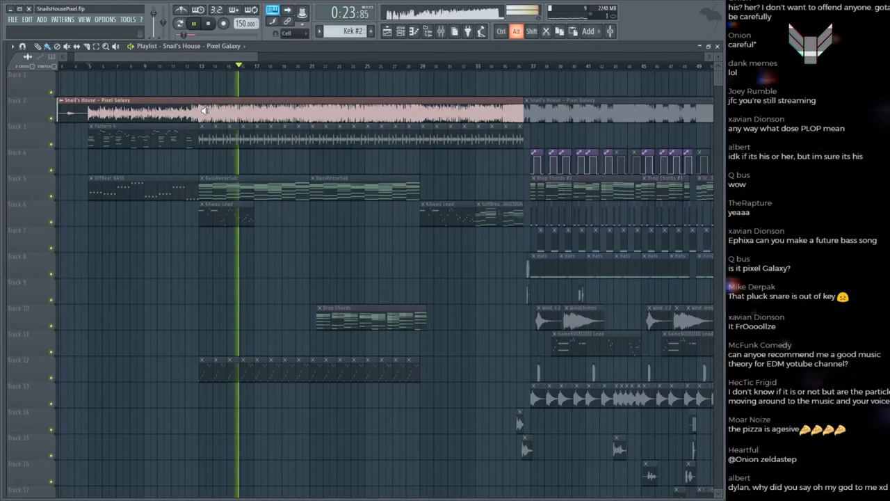
{"action": "scroll", "coordinate": [109, 64], "scroll_direction": "up", "scroll_amount": 3}
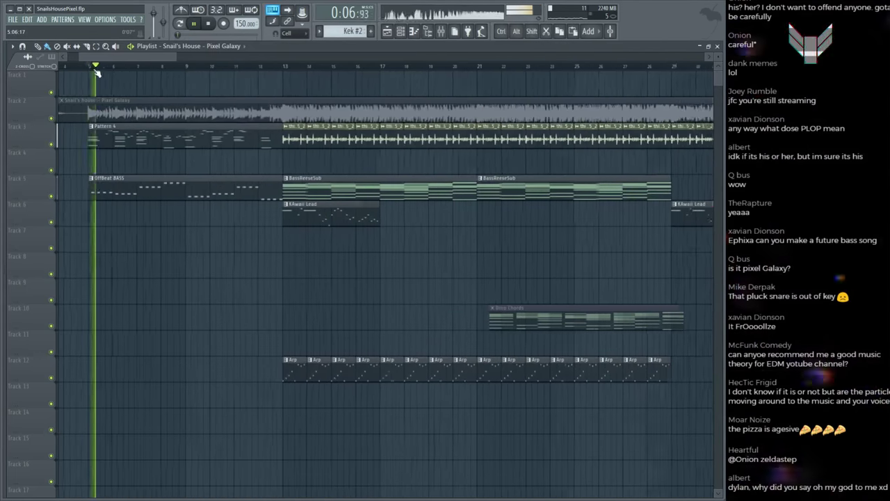
{"action": "scroll", "coordinate": [109, 64], "scroll_direction": "down", "scroll_amount": 4}
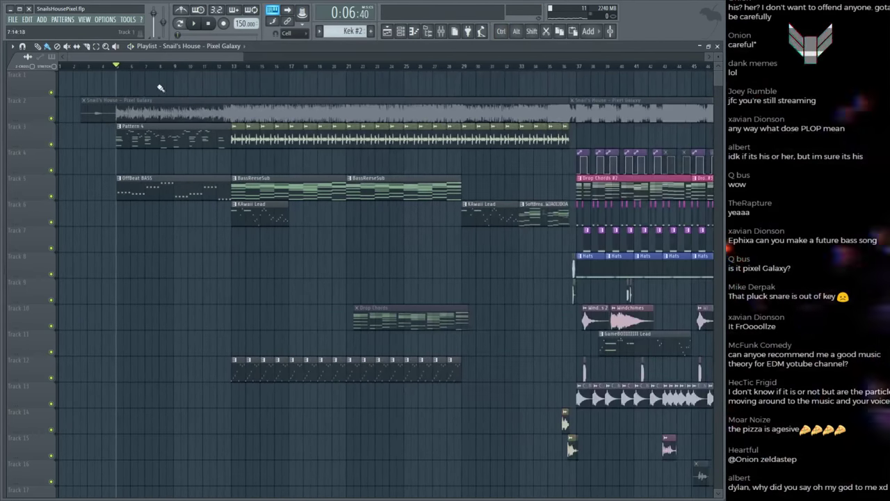
Step: Save SnailsHousePixel.flp repeatedly with Ctrl+S while the song plays through
{"action": "key", "text": "ctrl"}
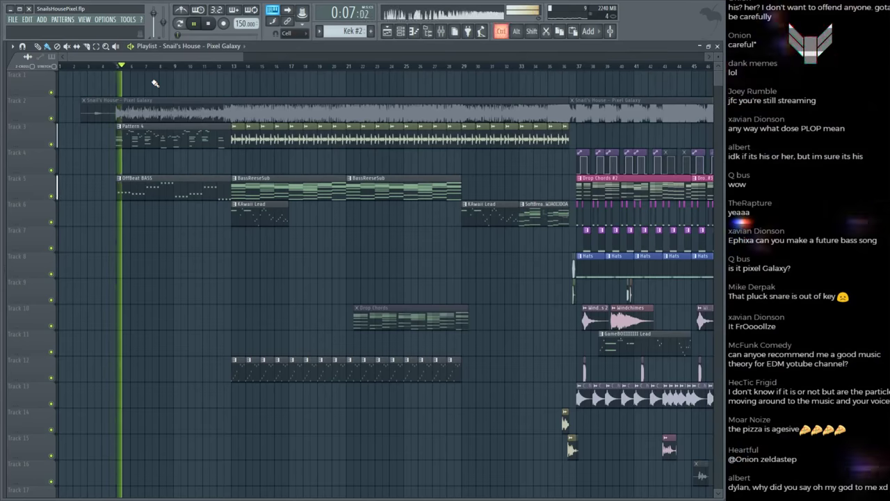
{"action": "key", "text": "ctrl+s"}
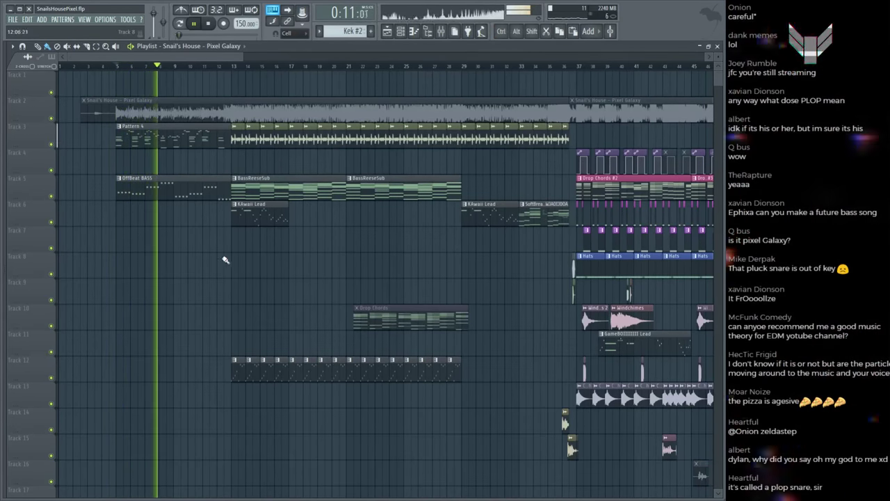
{"action": "key", "text": "ctrl+s"}
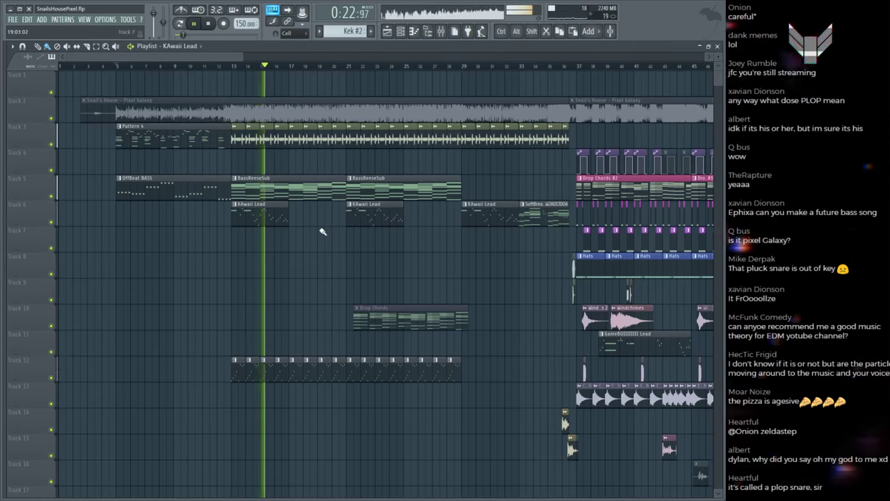
{"action": "scroll", "coordinate": [305, 113], "scroll_direction": "down", "scroll_amount": 4}
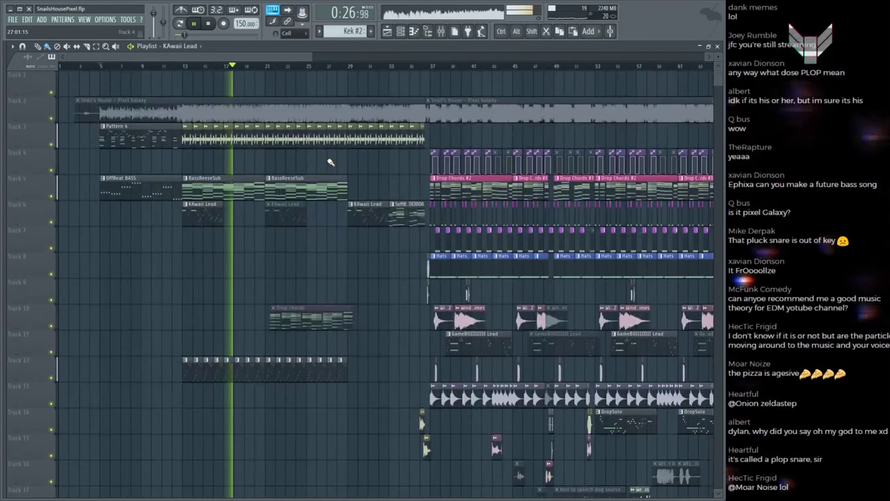
{"action": "key", "text": "ctrl+s"}
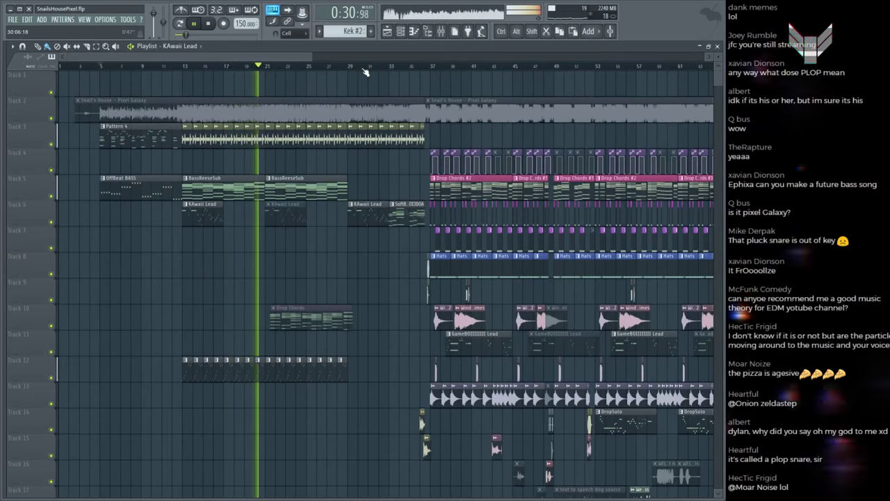
{"action": "scroll", "coordinate": [365, 72], "scroll_direction": "down", "scroll_amount": 2}
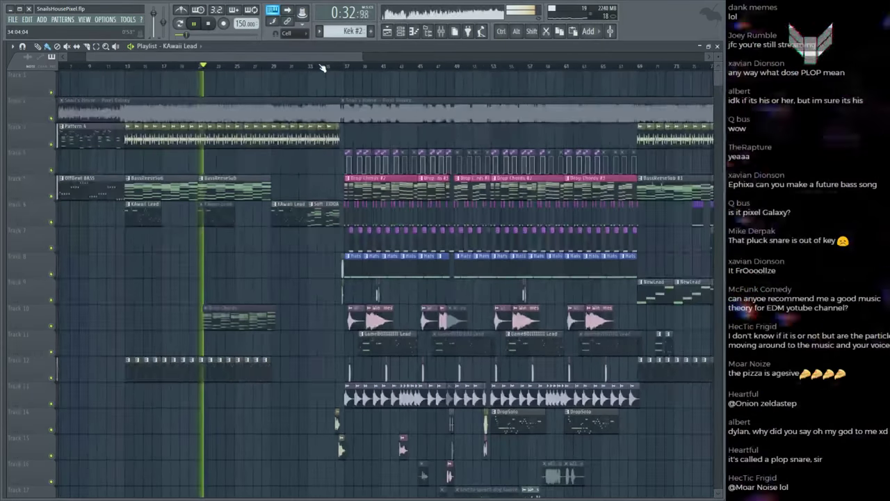
{"action": "scroll", "coordinate": [463, 73], "scroll_direction": "up", "scroll_amount": 3}
Step: Play from around bar 50 and save the project
{"action": "left_click", "coordinate": [451, 67]}
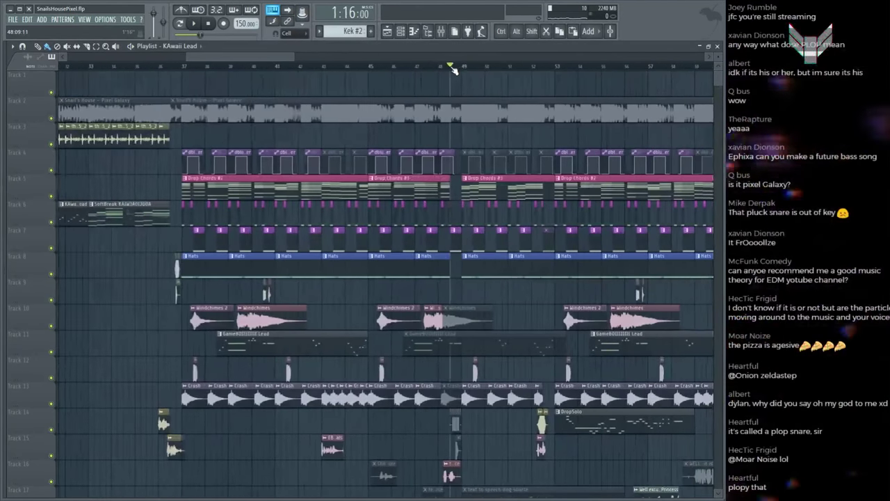
{"action": "scroll", "coordinate": [452, 69], "scroll_direction": "up", "scroll_amount": 2}
{"action": "left_click", "coordinate": [501, 66]}
{"action": "key", "text": "space"}
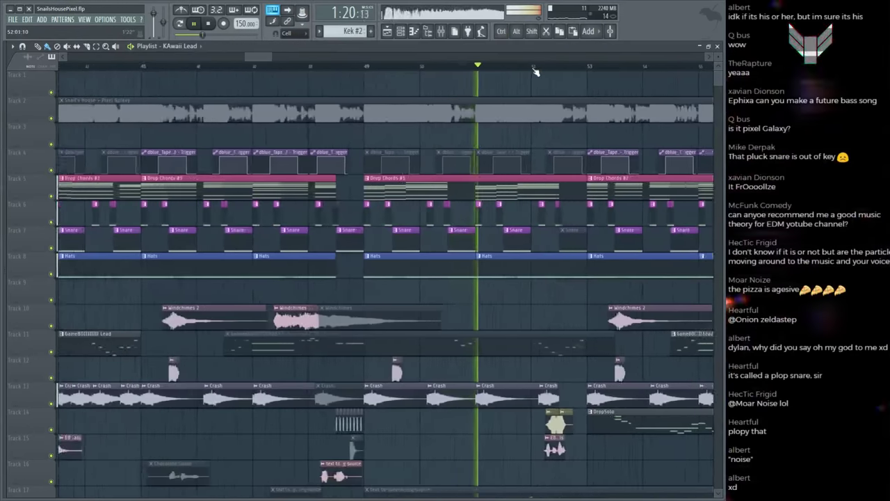
{"action": "key", "text": "ctrl+s"}
{"action": "scroll", "coordinate": [560, 71], "scroll_direction": "up", "scroll_amount": 3}
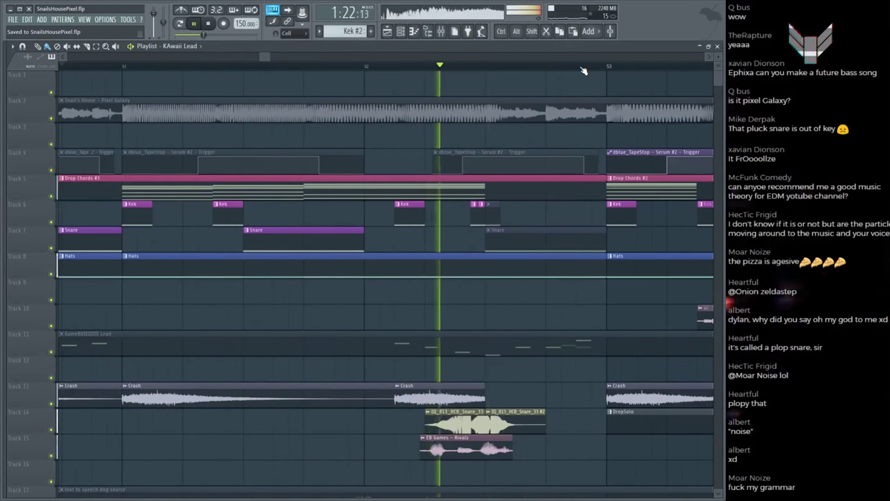
{"action": "scroll", "coordinate": [585, 71], "scroll_direction": "down", "scroll_amount": 6}
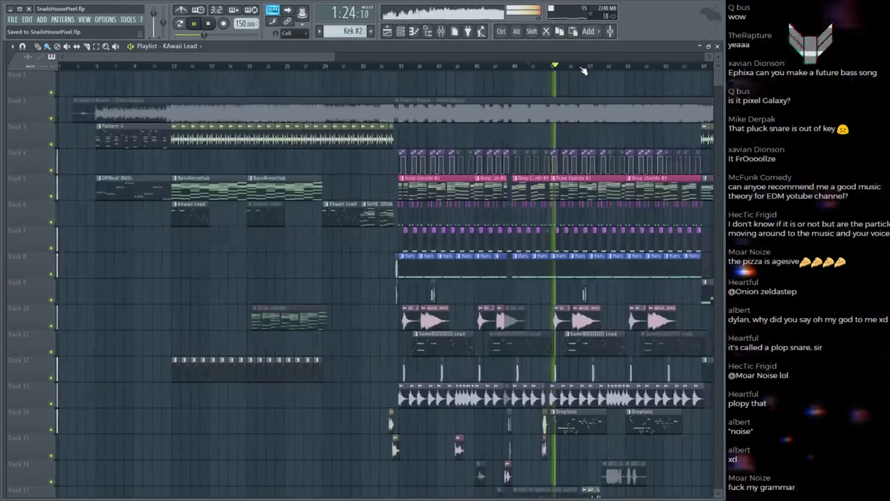
Step: Replay from just before the bar 37 drop, then return the song position to bar 5
{"action": "left_click", "coordinate": [401, 66]}
{"action": "scroll", "coordinate": [400, 70], "scroll_direction": "up", "scroll_amount": 3}
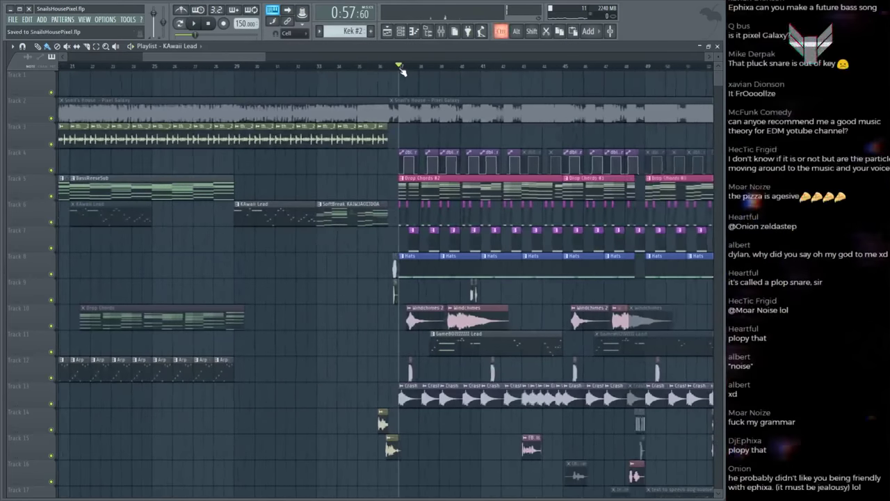
{"action": "left_click", "coordinate": [353, 67]}
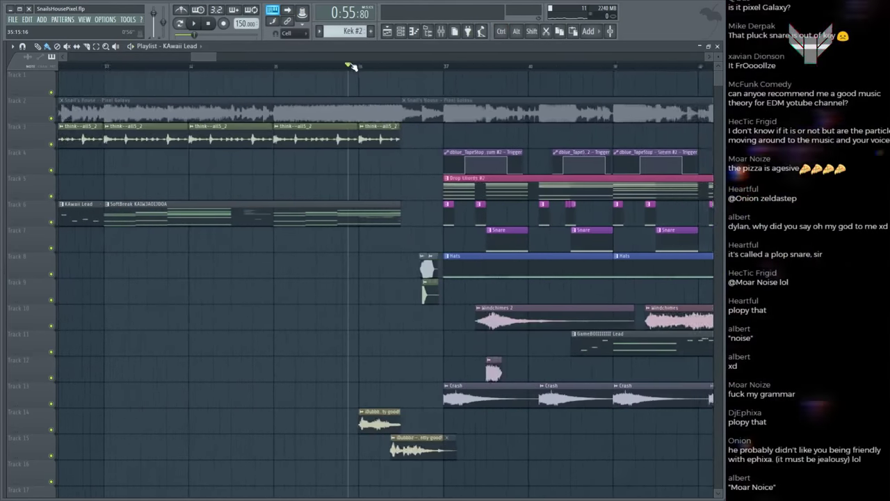
{"action": "key", "text": "space"}
{"action": "scroll", "coordinate": [353, 66], "scroll_direction": "up", "scroll_amount": 2}
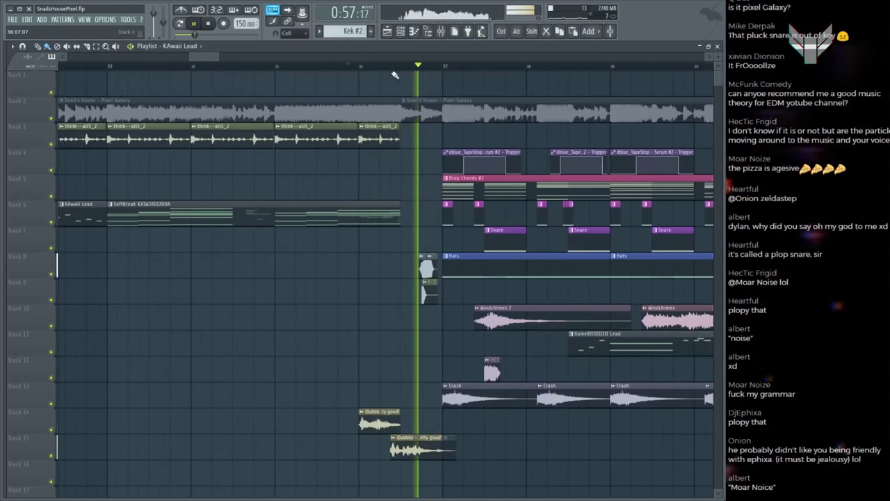
{"action": "scroll", "coordinate": [389, 69], "scroll_direction": "down", "scroll_amount": 3}
{"action": "left_click", "coordinate": [375, 67]}
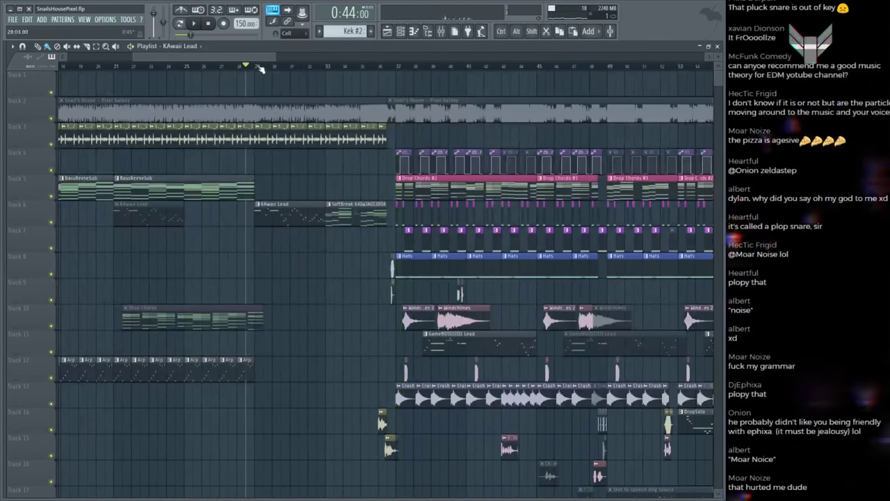
{"action": "scroll", "coordinate": [261, 69], "scroll_direction": "up", "scroll_amount": 2}
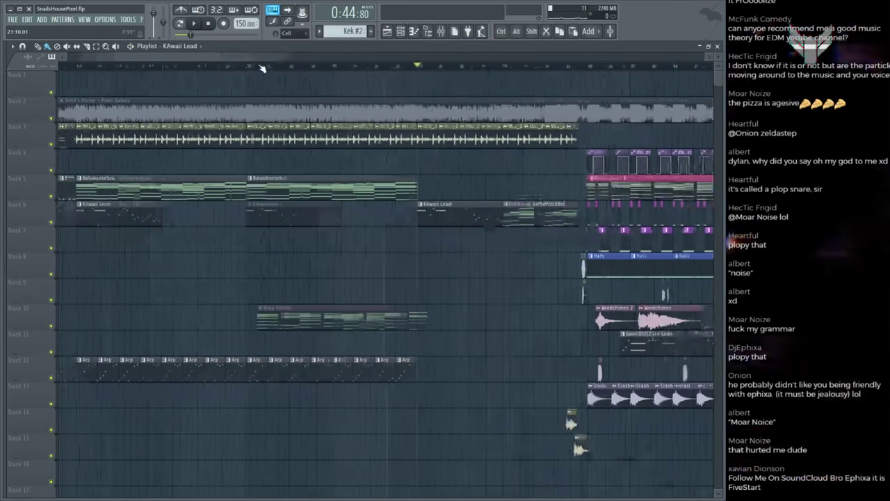
{"action": "scroll", "coordinate": [261, 68], "scroll_direction": "left", "scroll_amount": 5}
{"action": "left_click", "coordinate": [104, 68]}
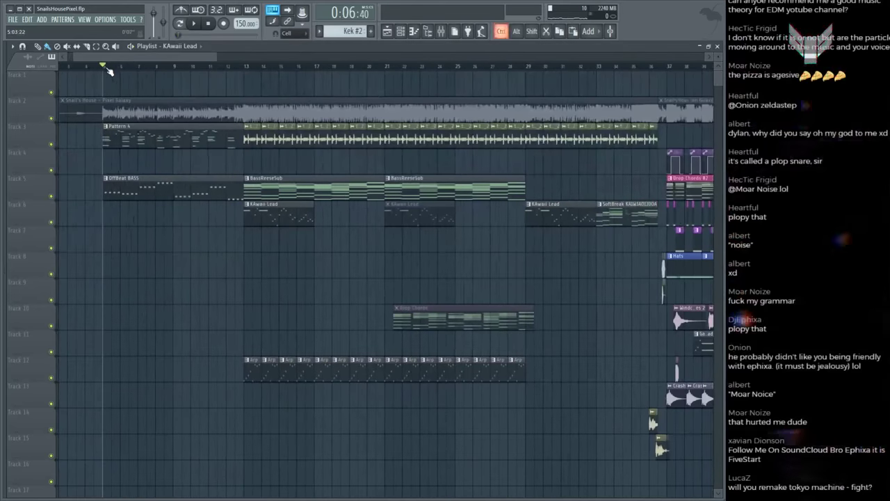
Step: Select the Pixel Galaxy reference clip, play briefly from bar 5, then move to around bar 12
{"action": "left_click", "coordinate": [100, 114]}
{"action": "key", "text": "space"}
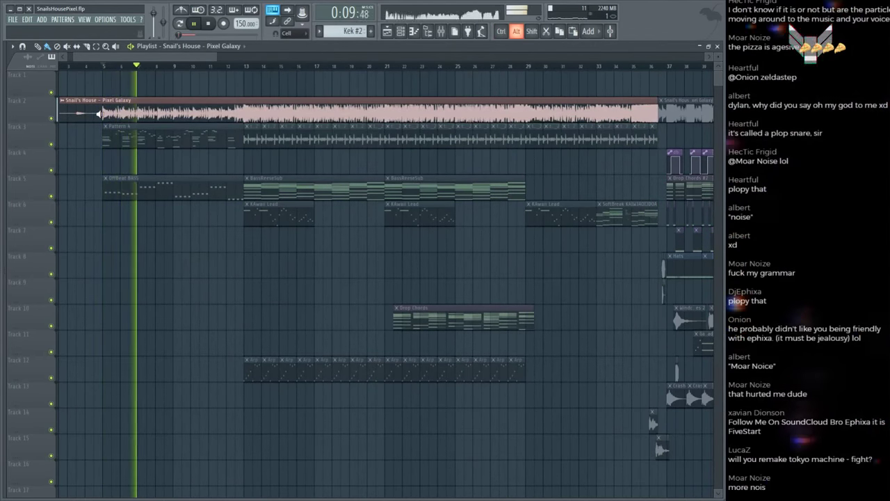
{"action": "key", "text": "space"}
{"action": "left_click", "coordinate": [379, 78]}
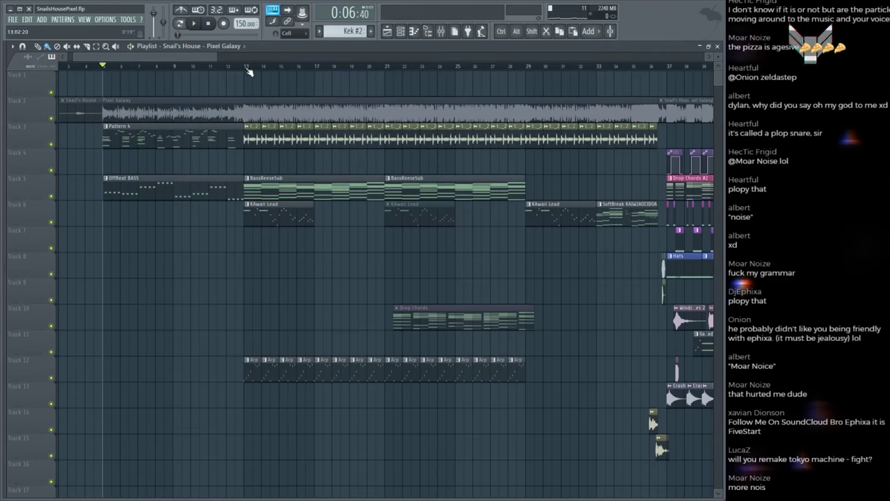
{"action": "left_click", "coordinate": [236, 67]}
{"action": "scroll", "coordinate": [240, 70], "scroll_direction": "down", "scroll_amount": 3}
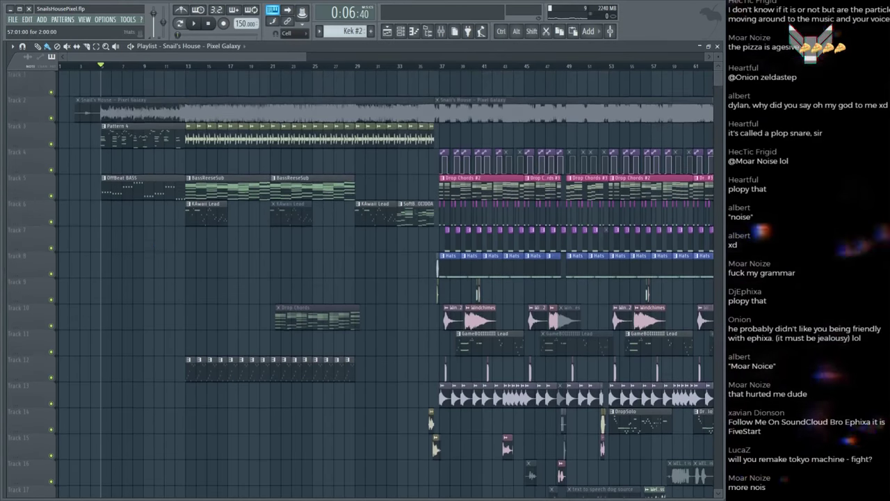
Step: Show the mixer, bring the playlist back, save, and move to around bar 29
{"action": "key", "text": "F9"}
{"action": "key", "text": "F5"}
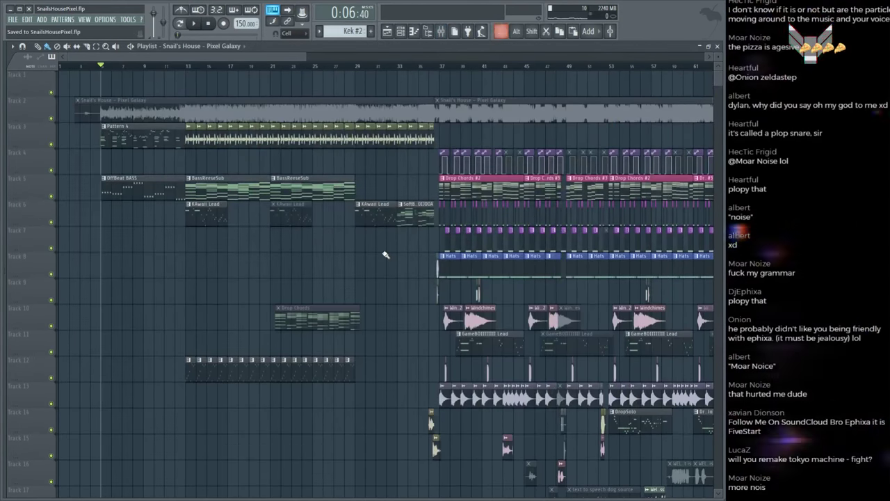
{"action": "left_click", "coordinate": [360, 70]}
{"action": "scroll", "coordinate": [363, 70], "scroll_direction": "down", "scroll_amount": 2}
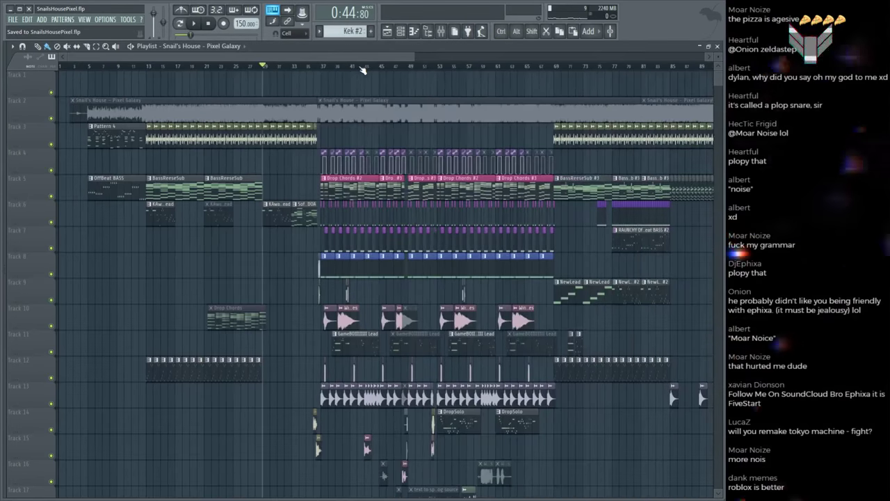
{"action": "scroll", "coordinate": [362, 70], "scroll_direction": "up", "scroll_amount": 3}
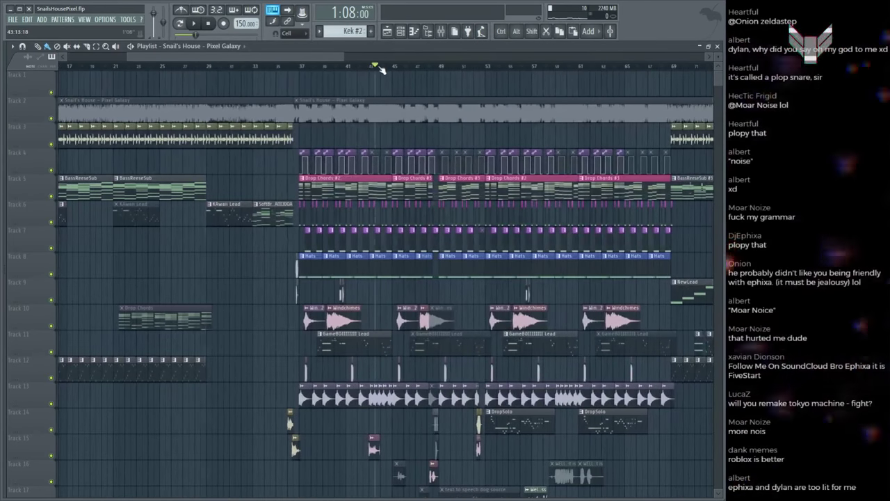
{"action": "scroll", "coordinate": [432, 149], "scroll_direction": "down", "scroll_amount": 4}
Step: Play from bar 48, stop, and save the project
{"action": "scroll", "coordinate": [498, 72], "scroll_direction": "left", "scroll_amount": 1}
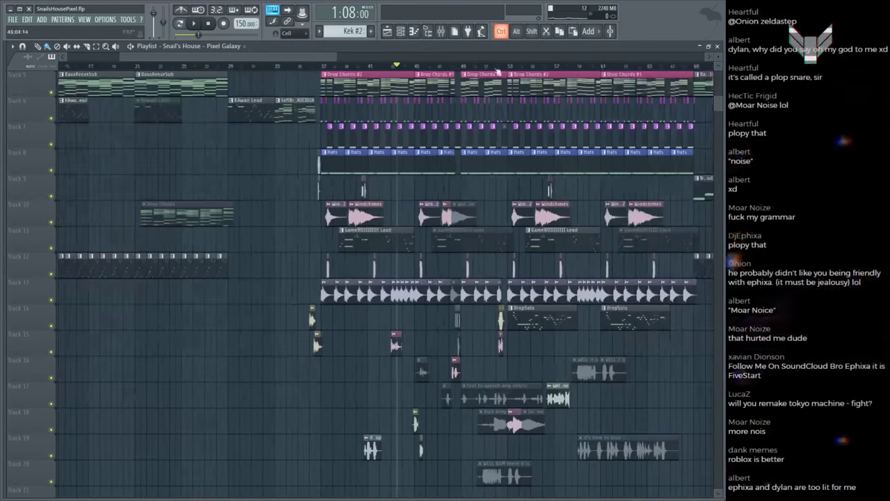
{"action": "scroll", "coordinate": [498, 72], "scroll_direction": "up", "scroll_amount": 5}
{"action": "scroll", "coordinate": [324, 59], "scroll_direction": "right", "scroll_amount": 1}
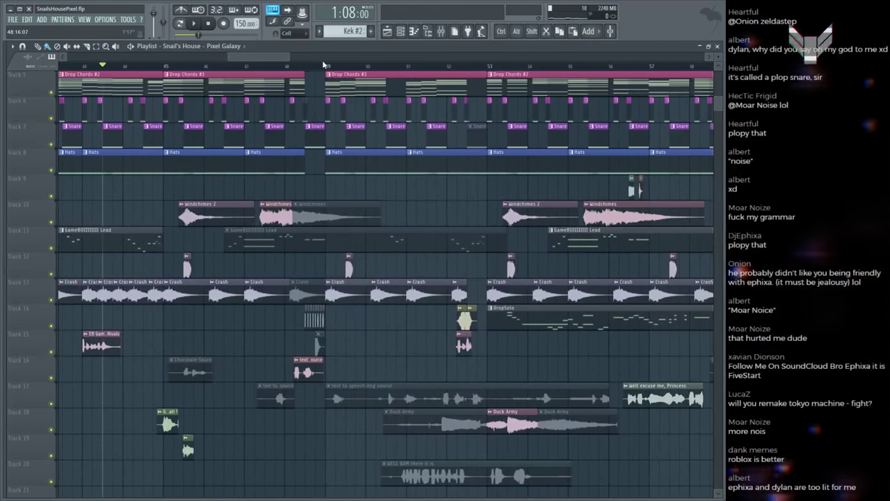
{"action": "left_click", "coordinate": [299, 67]}
{"action": "scroll", "coordinate": [295, 70], "scroll_direction": "up", "scroll_amount": 2}
{"action": "scroll", "coordinate": [309, 114], "scroll_direction": "up", "scroll_amount": 4}
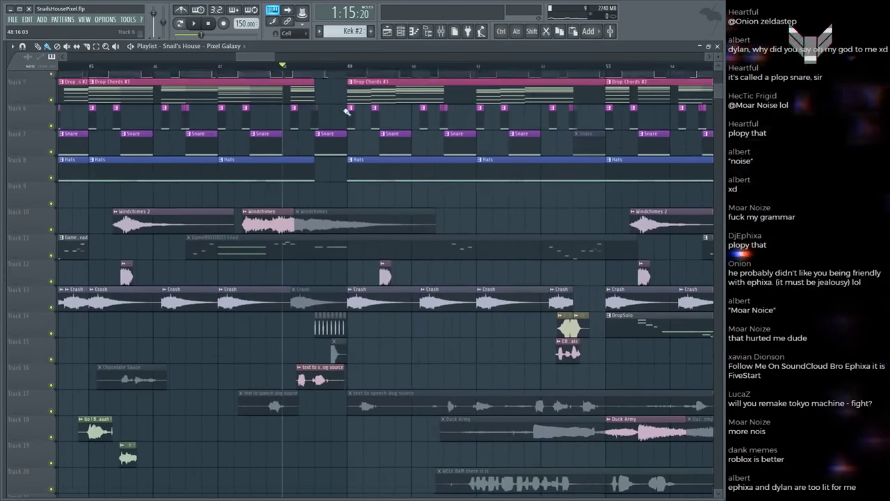
{"action": "scroll", "coordinate": [339, 133], "scroll_direction": "down", "scroll_amount": 4}
{"action": "scroll", "coordinate": [296, 66], "scroll_direction": "down", "scroll_amount": 2}
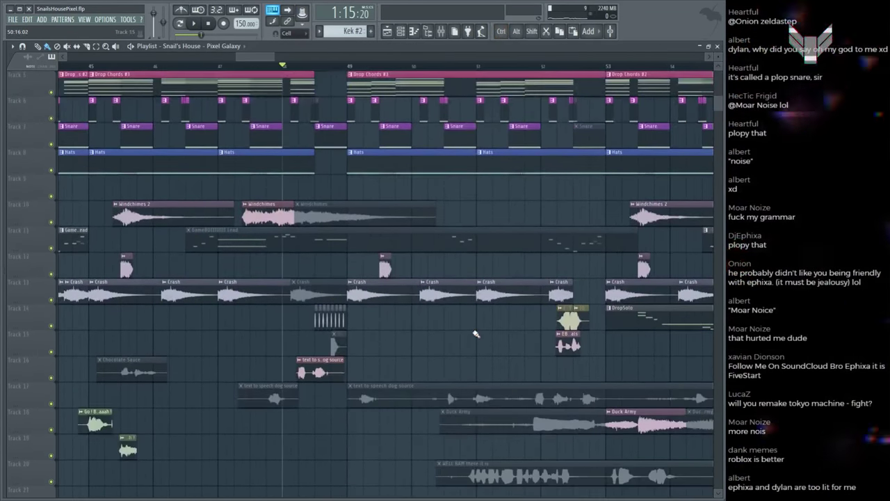
{"action": "key", "text": "space"}
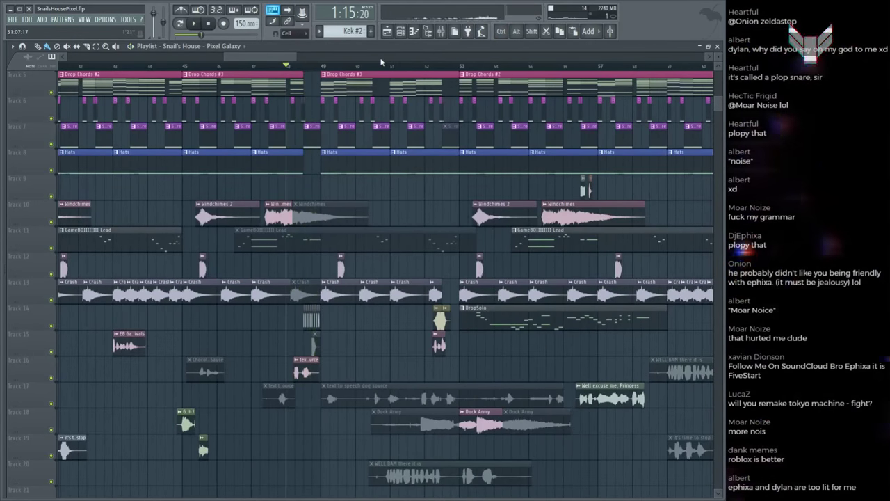
{"action": "scroll", "coordinate": [432, 70], "scroll_direction": "up", "scroll_amount": 2}
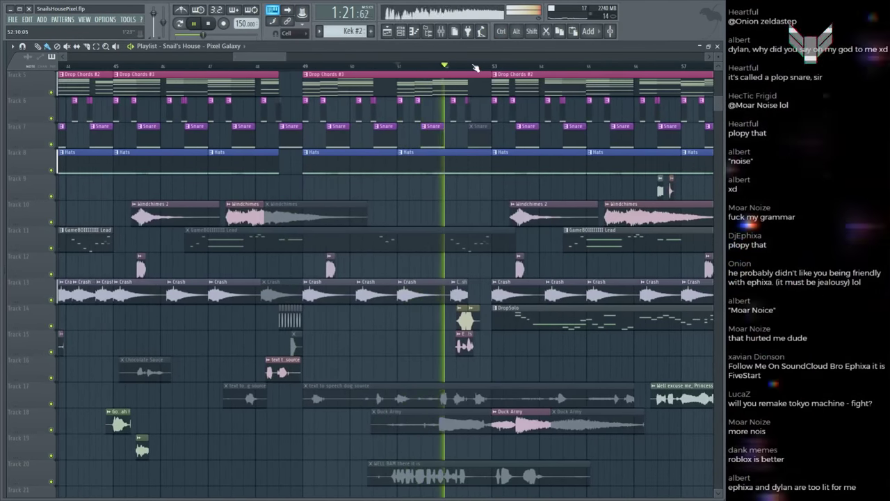
{"action": "key", "text": "space"}
{"action": "scroll", "coordinate": [476, 67], "scroll_direction": "up", "scroll_amount": 2}
{"action": "key", "text": "ctrl+s"}
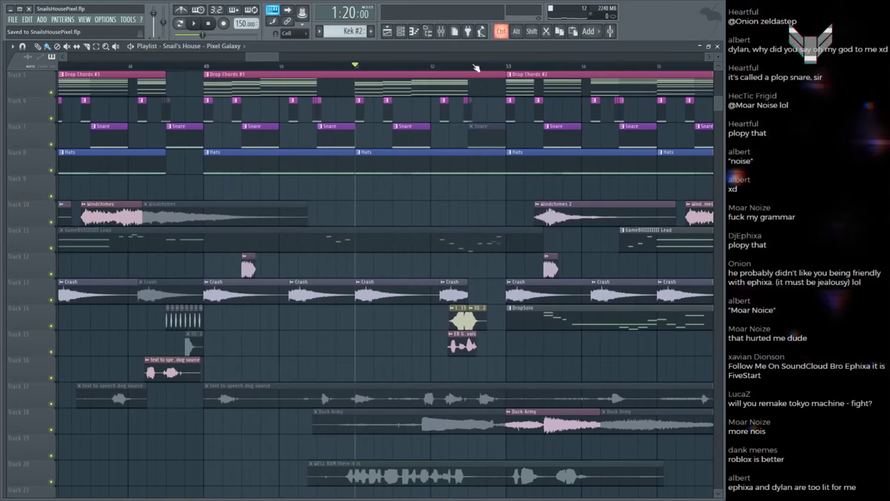
Step: Play through the drop section and browse the arrangement tracks
{"action": "scroll", "coordinate": [476, 68], "scroll_direction": "up", "scroll_amount": 1}
{"action": "key", "text": "space"}
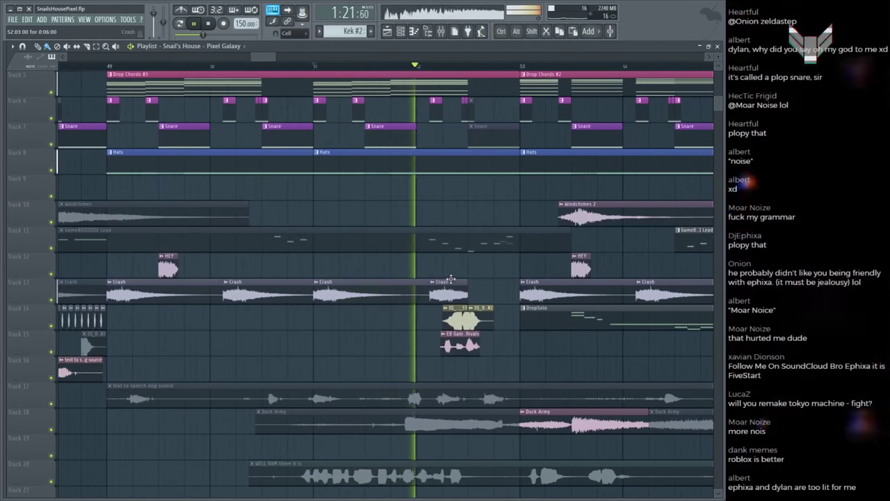
{"action": "scroll", "coordinate": [460, 209], "scroll_direction": "down", "scroll_amount": 2}
{"action": "key", "text": "space"}
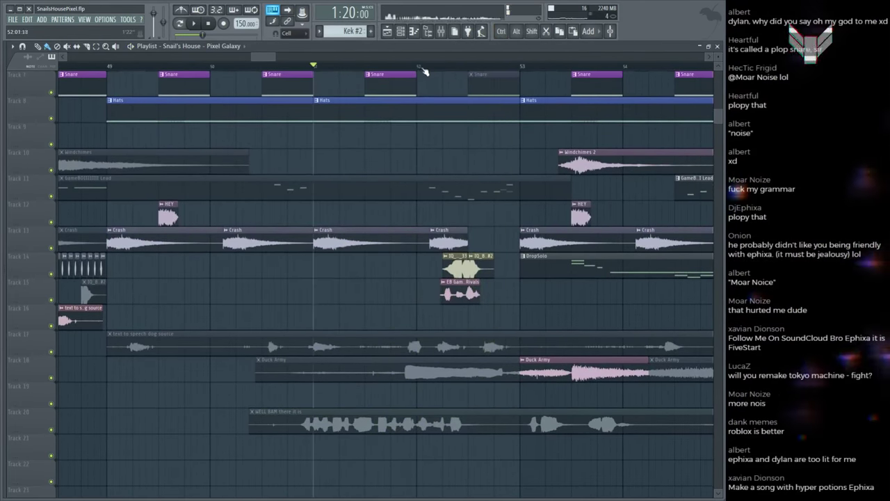
{"action": "scroll", "coordinate": [420, 70], "scroll_direction": "up", "scroll_amount": 2}
{"action": "scroll", "coordinate": [421, 71], "scroll_direction": "up", "scroll_amount": 1}
{"action": "scroll", "coordinate": [420, 70], "scroll_direction": "down", "scroll_amount": 2}
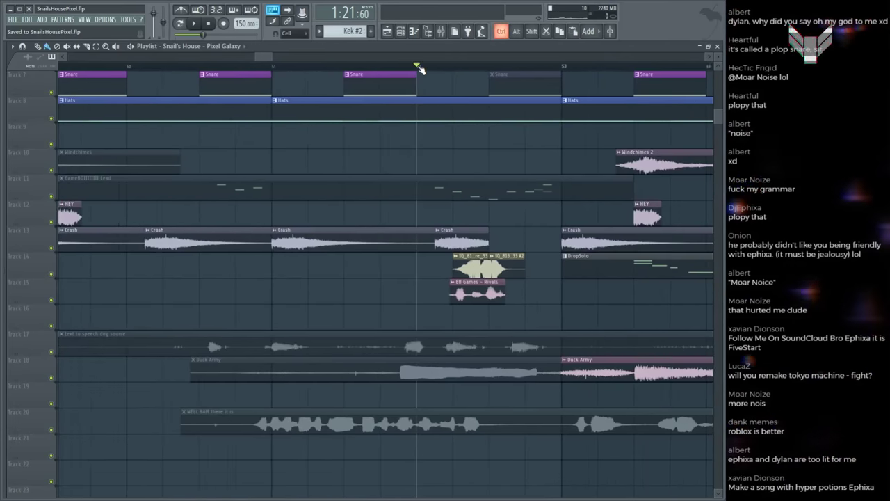
{"action": "scroll", "coordinate": [420, 70], "scroll_direction": "up", "scroll_amount": 2}
{"action": "scroll", "coordinate": [431, 71], "scroll_direction": "down", "scroll_amount": 2}
{"action": "scroll", "coordinate": [483, 73], "scroll_direction": "up", "scroll_amount": 1}
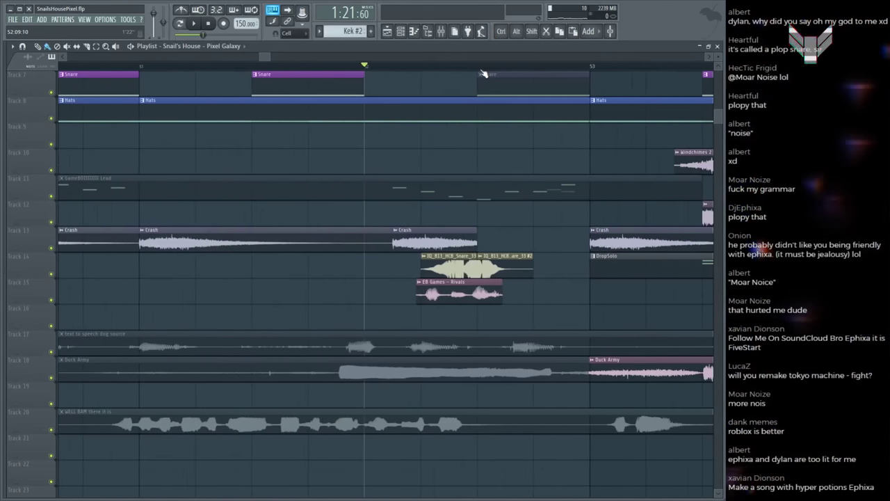
{"action": "scroll", "coordinate": [483, 74], "scroll_direction": "down", "scroll_amount": 3}
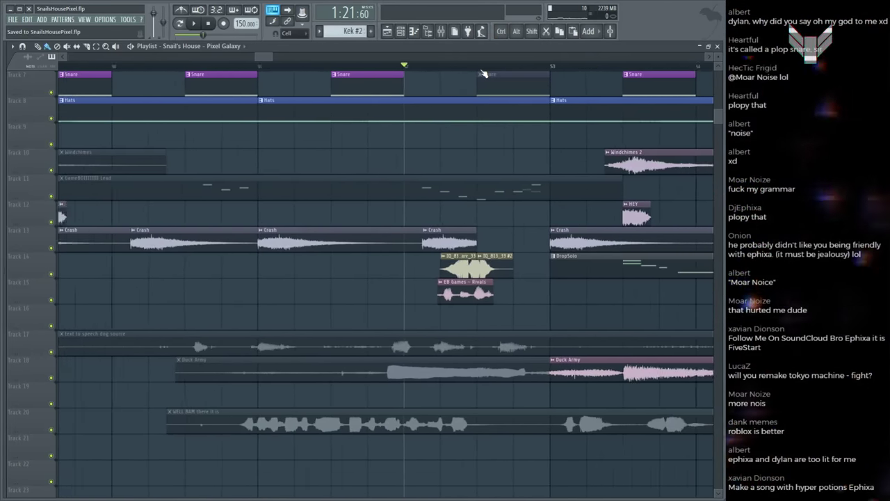
{"action": "scroll", "coordinate": [484, 74], "scroll_direction": "down", "scroll_amount": 1}
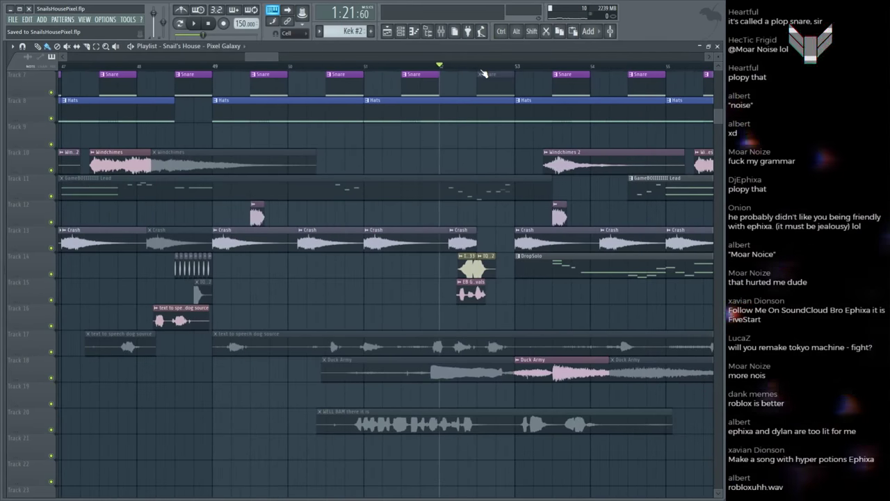
{"action": "scroll", "coordinate": [484, 74], "scroll_direction": "up", "scroll_amount": 3}
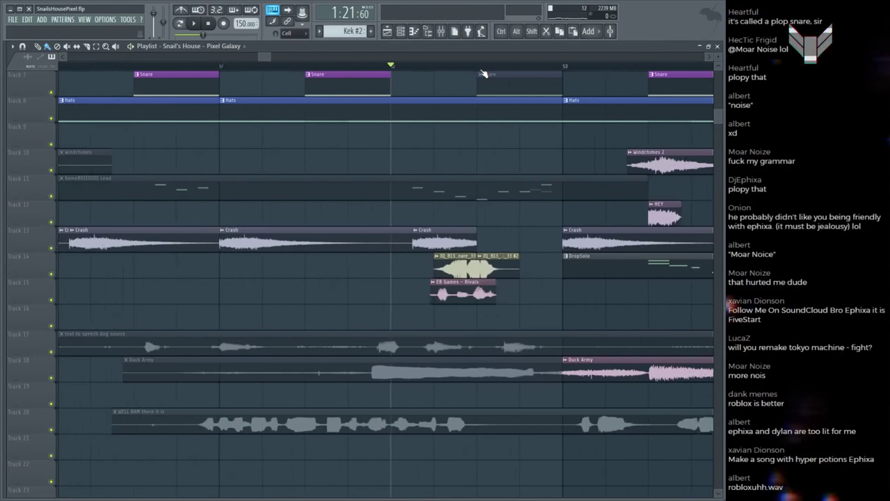
Step: Audition the reversed snare, Crash, Snare and Hats clips, then stop and save
{"action": "left_click", "coordinate": [454, 264], "text": "alt"}
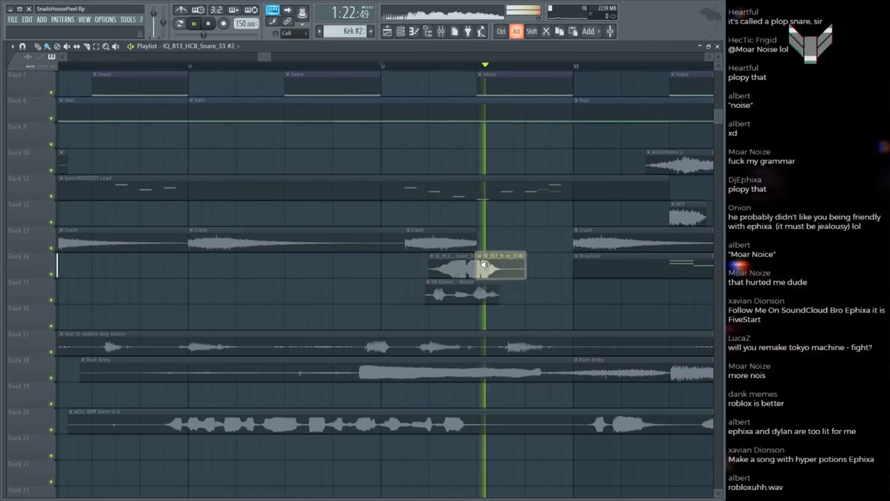
{"action": "left_click", "coordinate": [456, 243], "text": "alt"}
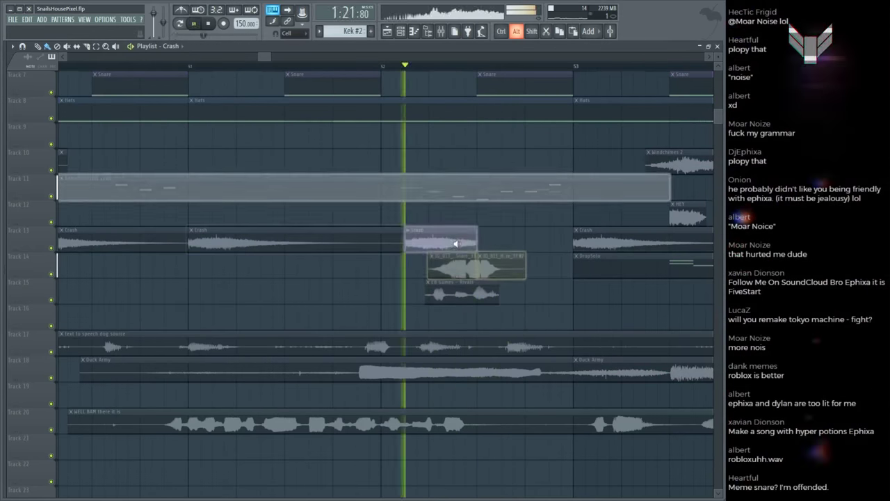
{"action": "left_click", "coordinate": [327, 82], "text": "alt"}
{"action": "scroll", "coordinate": [142, 256], "scroll_direction": "up", "scroll_amount": 5}
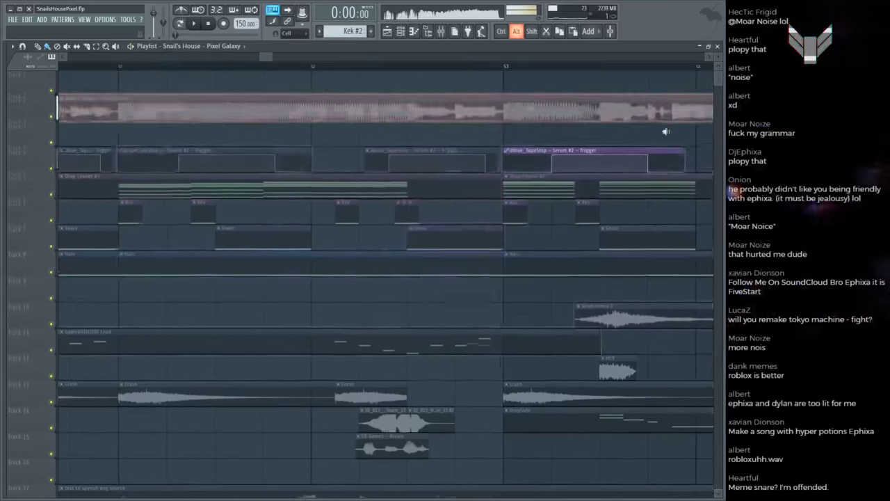
{"action": "scroll", "coordinate": [432, 273], "scroll_direction": "up", "scroll_amount": 1}
{"action": "left_click", "coordinate": [433, 273], "text": "alt"}
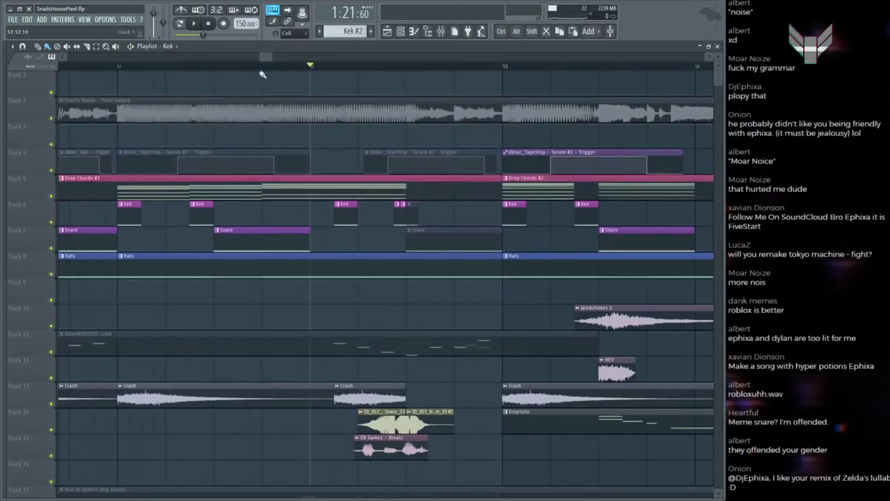
{"action": "scroll", "coordinate": [263, 75], "scroll_direction": "down", "scroll_amount": 6}
{"action": "key", "text": "space"}
{"action": "scroll", "coordinate": [293, 59], "scroll_direction": "right", "scroll_amount": 3}
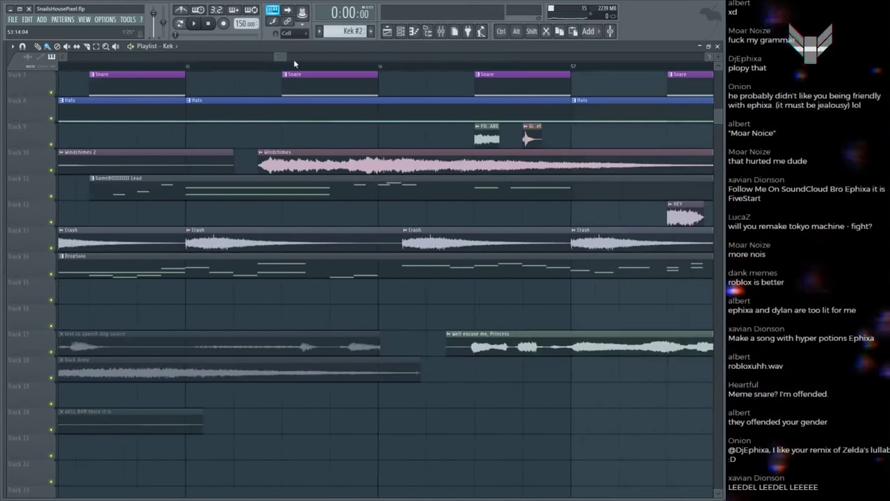
{"action": "scroll", "coordinate": [330, 213], "scroll_direction": "up", "scroll_amount": 3}
{"action": "scroll", "coordinate": [331, 212], "scroll_direction": "down", "scroll_amount": 5}
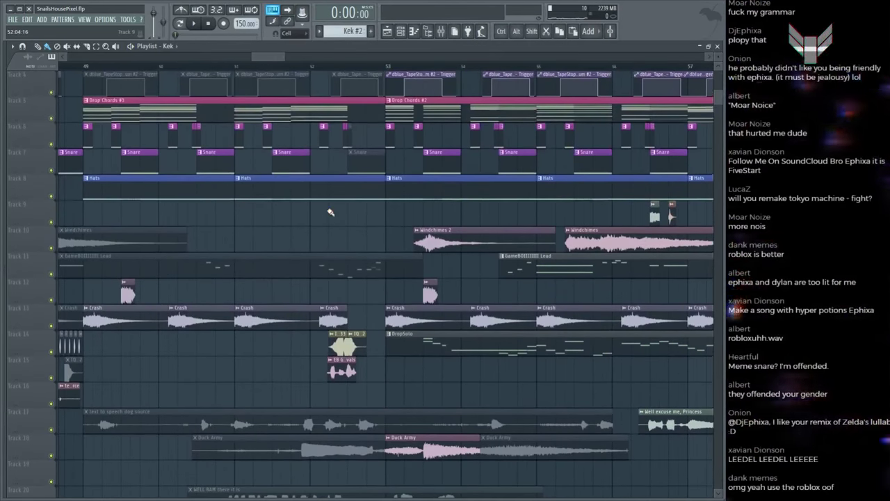
{"action": "key", "text": "ctrl+s"}
{"action": "scroll", "coordinate": [320, 223], "scroll_direction": "down", "scroll_amount": 8}
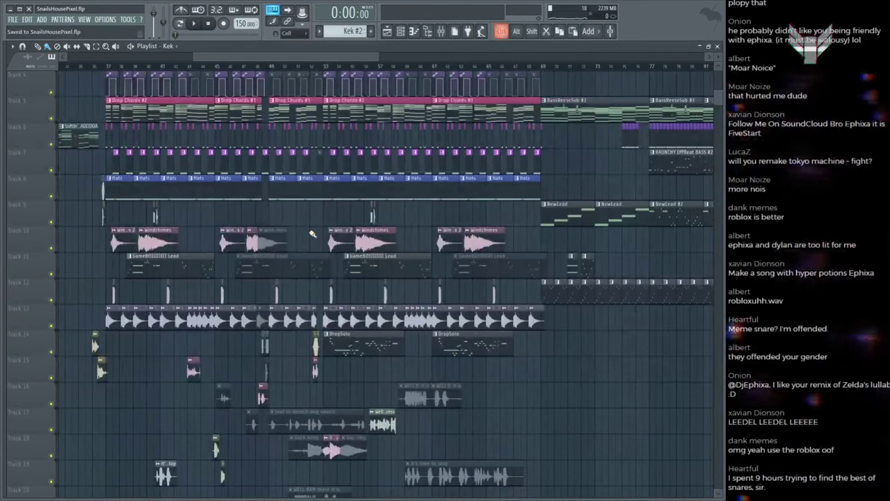
Step: Drag the intense motivational speech sample from the browser onto Track 16
{"action": "left_click_drag", "start_coordinate": [4, 274], "coordinate": [96, 273]}
{"action": "scroll", "coordinate": [53, 161], "scroll_direction": "down", "scroll_amount": 5}
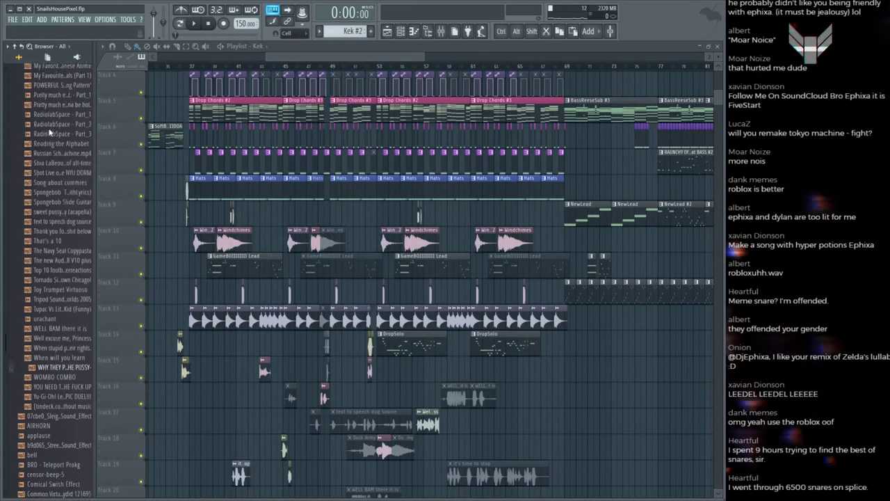
{"action": "left_click_drag", "start_coordinate": [50, 130], "coordinate": [479, 374]}
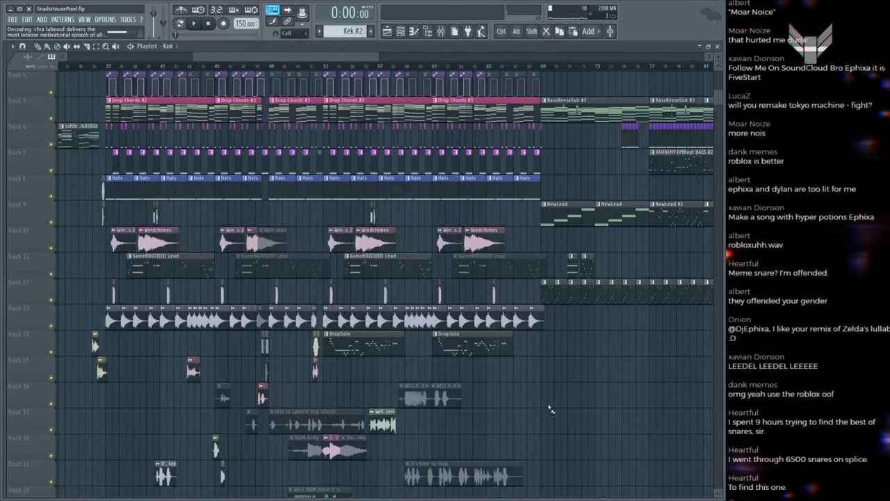
{"action": "left_click_drag", "start_coordinate": [550, 409], "coordinate": [548, 404]}
{"action": "mouse_move", "coordinate": [3, 273]}
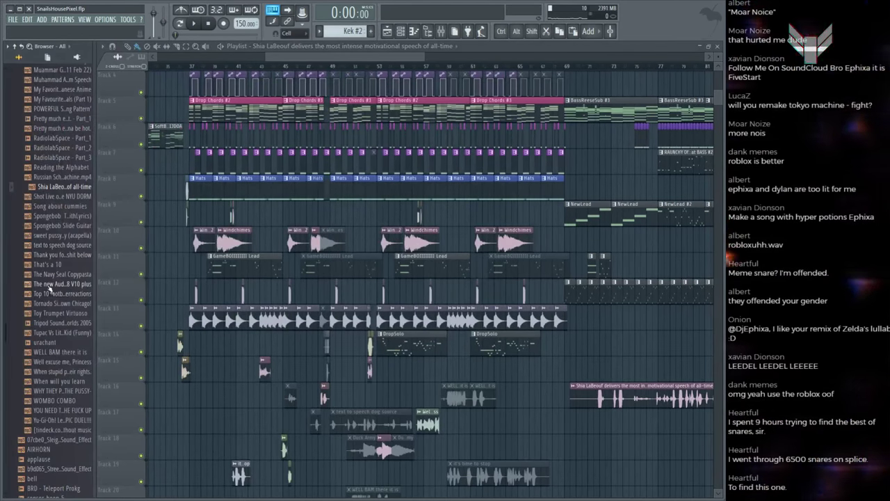
Step: Place the 'EA Sports, it's only a game!' clip on Track 14 near bar 72 and audition it
{"action": "scroll", "coordinate": [50, 271], "scroll_direction": "up", "scroll_amount": 3}
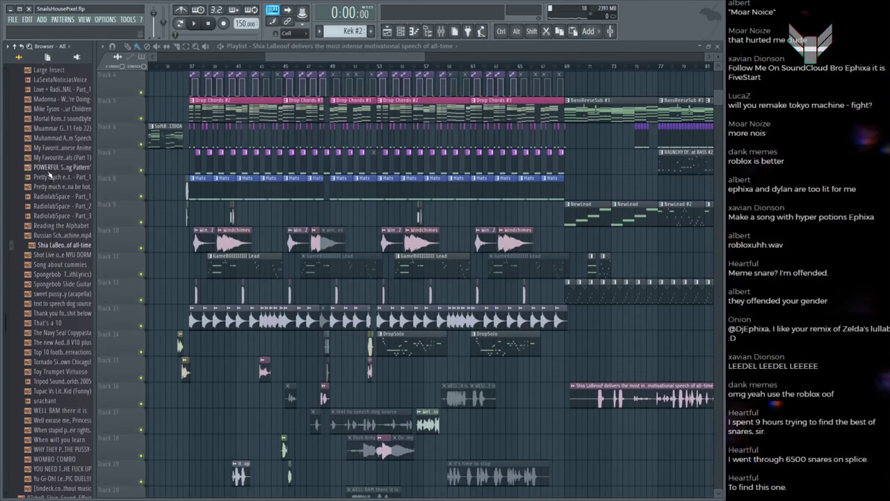
{"action": "scroll", "coordinate": [50, 175], "scroll_direction": "up", "scroll_amount": 9}
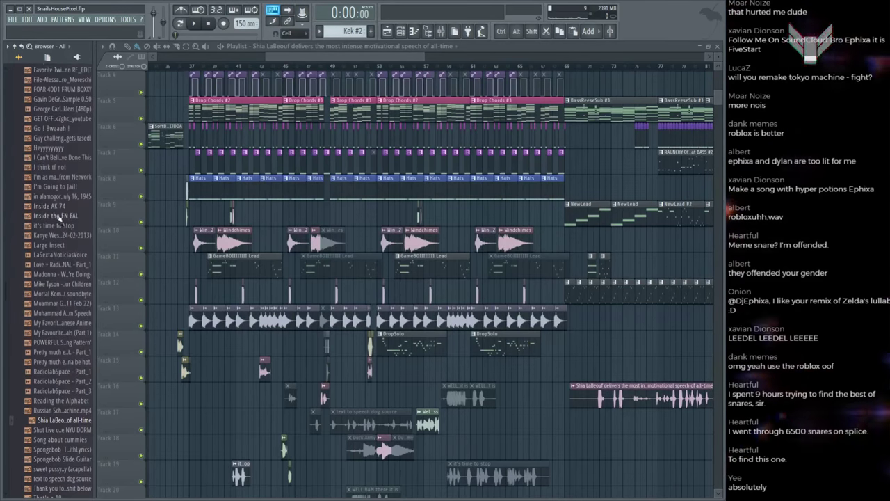
{"action": "scroll", "coordinate": [59, 217], "scroll_direction": "up", "scroll_amount": 6}
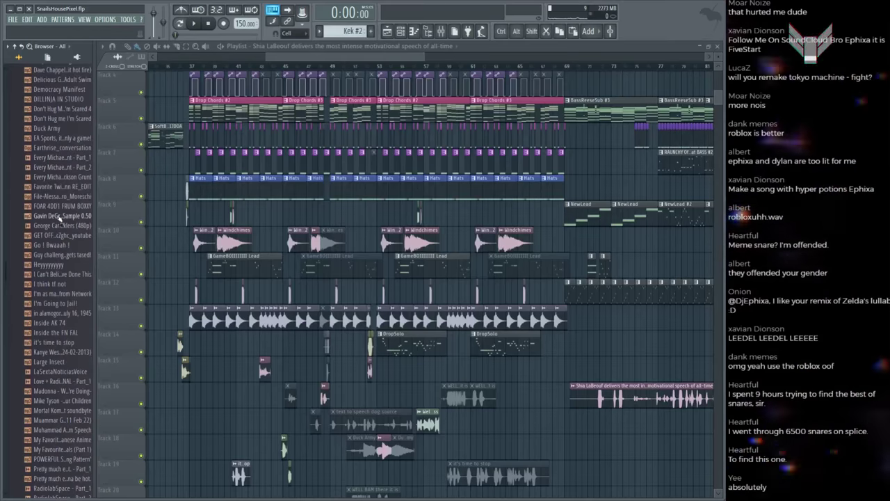
{"action": "scroll", "coordinate": [58, 214], "scroll_direction": "up", "scroll_amount": 3}
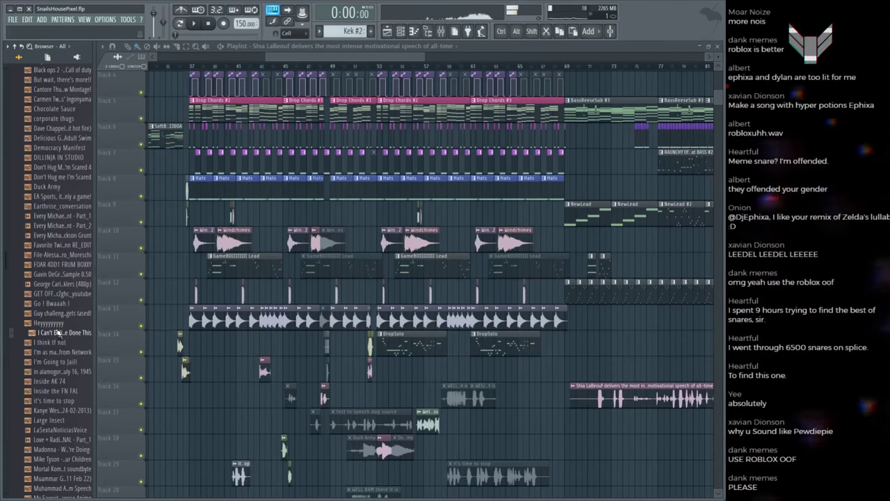
{"action": "double_click", "coordinate": [199, 45]}
{"action": "key", "text": "alt+F8"}
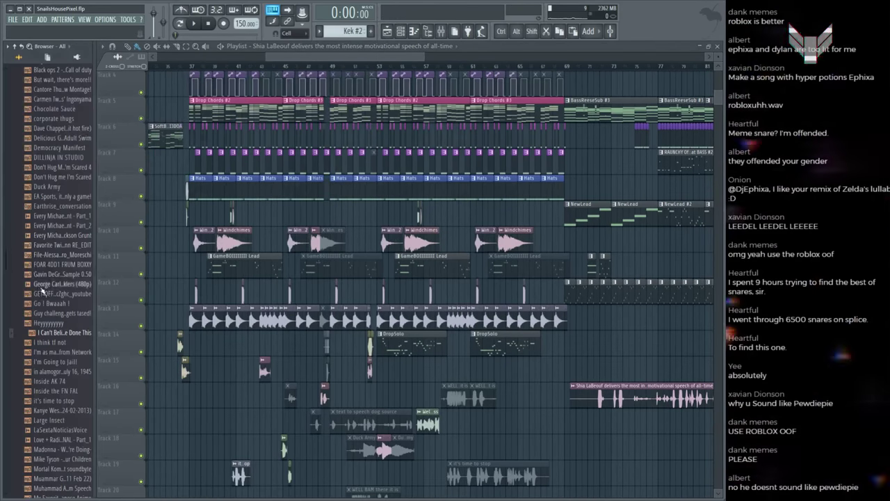
{"action": "scroll", "coordinate": [42, 291], "scroll_direction": "up", "scroll_amount": 2}
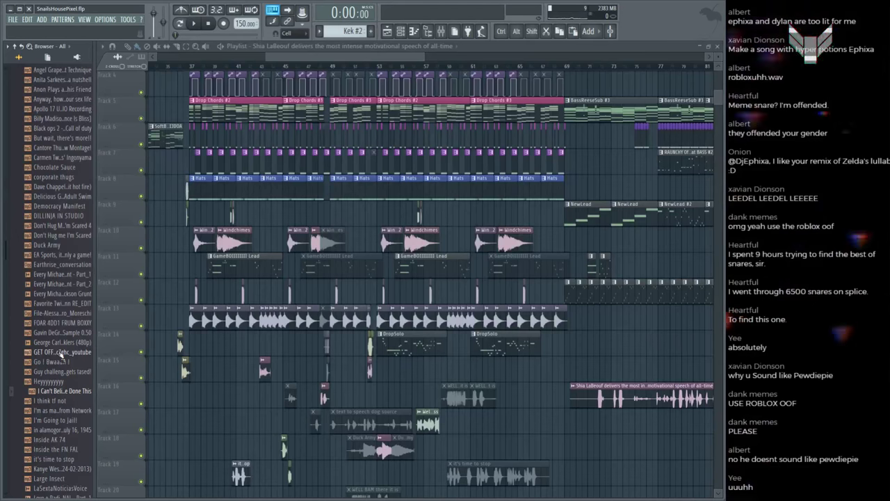
{"action": "key", "text": "alt+F8"}
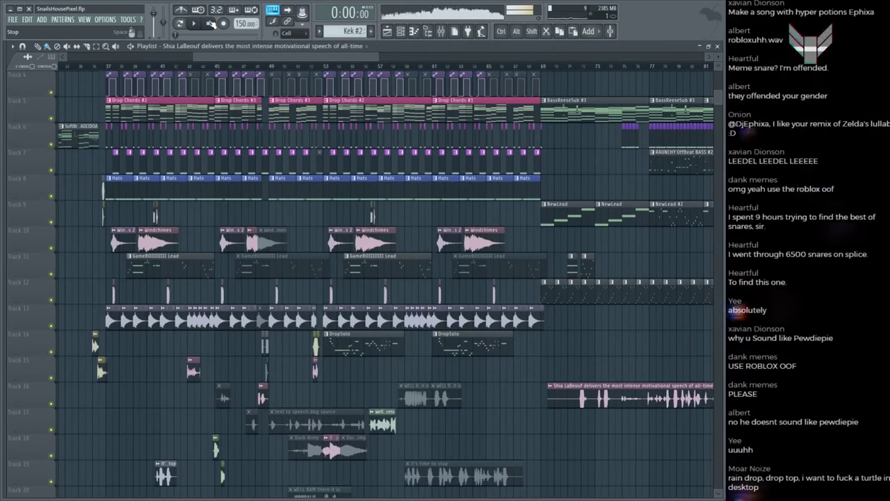
{"action": "mouse_move", "coordinate": [9, 350]}
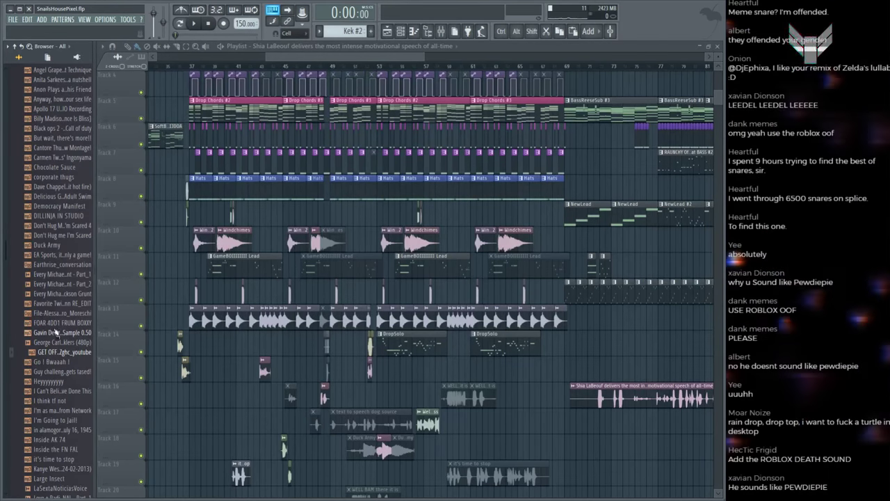
{"action": "scroll", "coordinate": [45, 288], "scroll_direction": "up", "scroll_amount": 6}
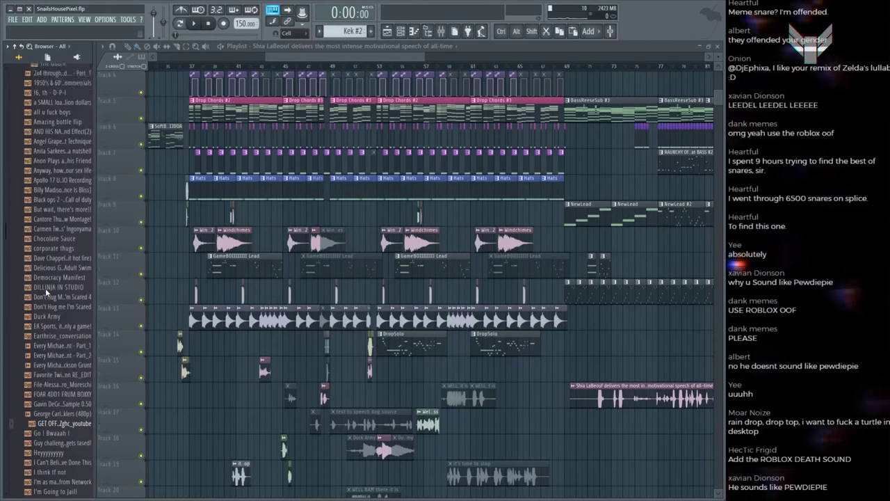
{"action": "left_click_drag", "start_coordinate": [63, 415], "coordinate": [565, 347]}
{"action": "right_click", "coordinate": [579, 345], "text": "alt"}
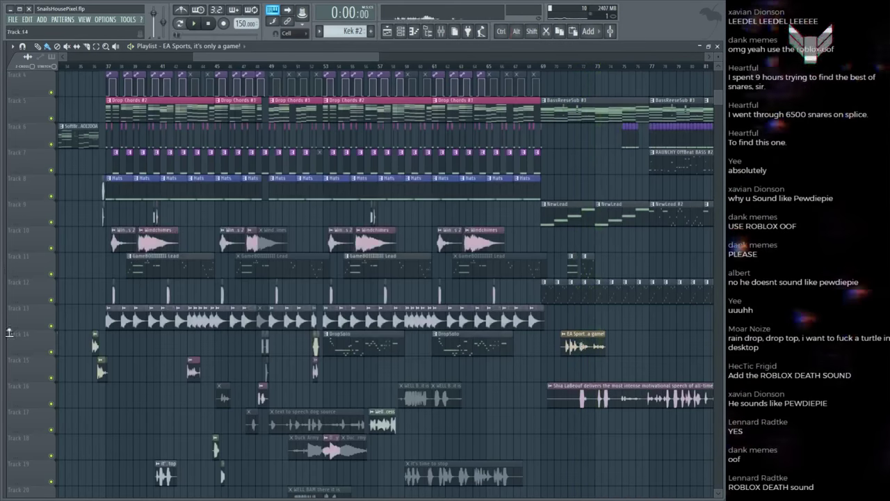
{"action": "mouse_move", "coordinate": [39, 278]}
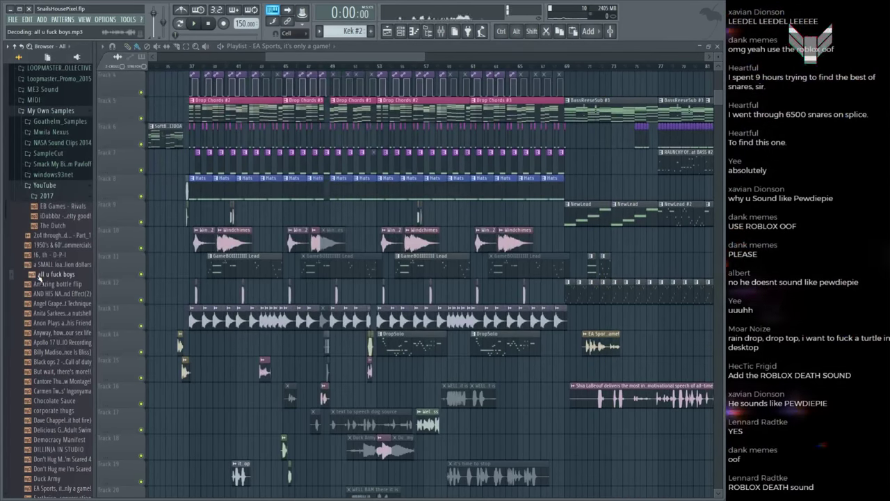
Step: Add the 'a SMALL loan of 1 million dollars' clip on Track 21 around bar 46, auditioning it in the drop
{"action": "left_click", "coordinate": [53, 266]}
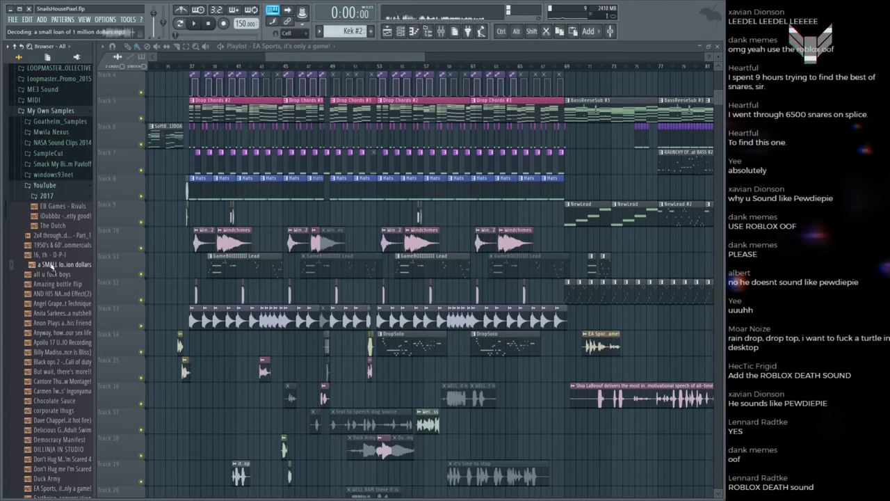
{"action": "left_click_drag", "start_coordinate": [54, 270], "coordinate": [590, 363]}
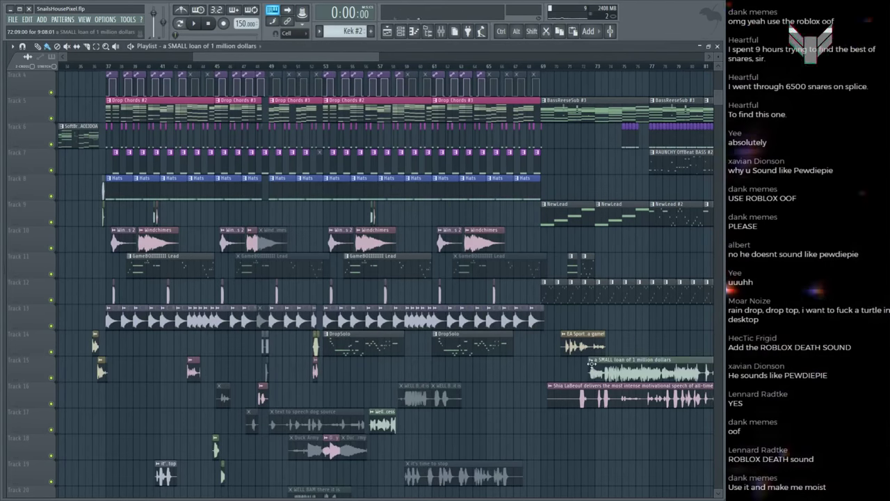
{"action": "key", "text": "space"}
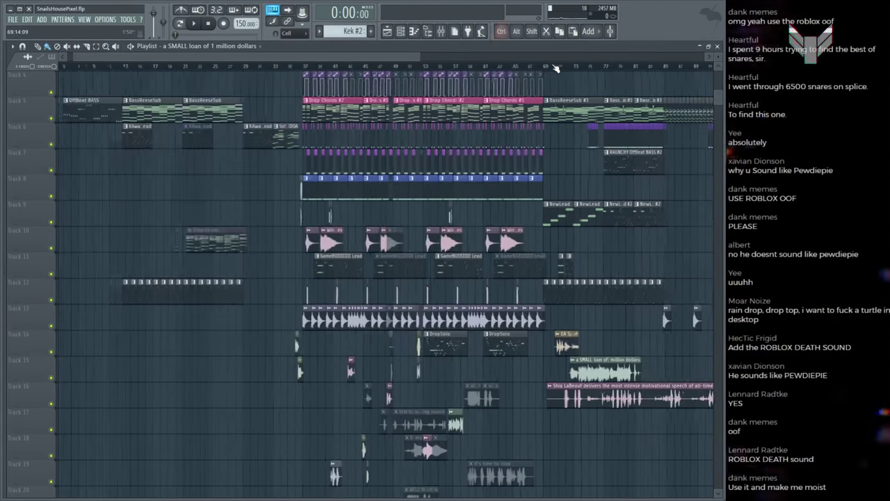
{"action": "scroll", "coordinate": [570, 174], "scroll_direction": "down", "scroll_amount": 3}
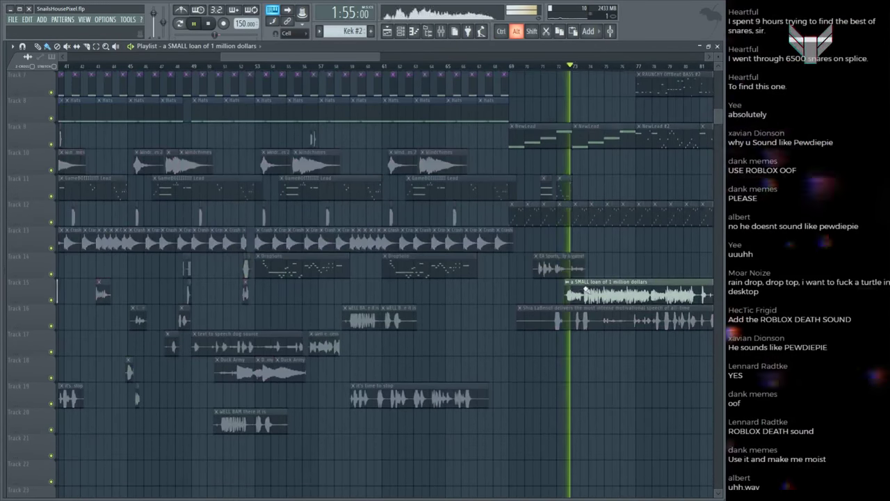
{"action": "key", "text": "space"}
{"action": "left_click_drag", "start_coordinate": [572, 285], "coordinate": [212, 436]}
{"action": "key", "text": "space"}
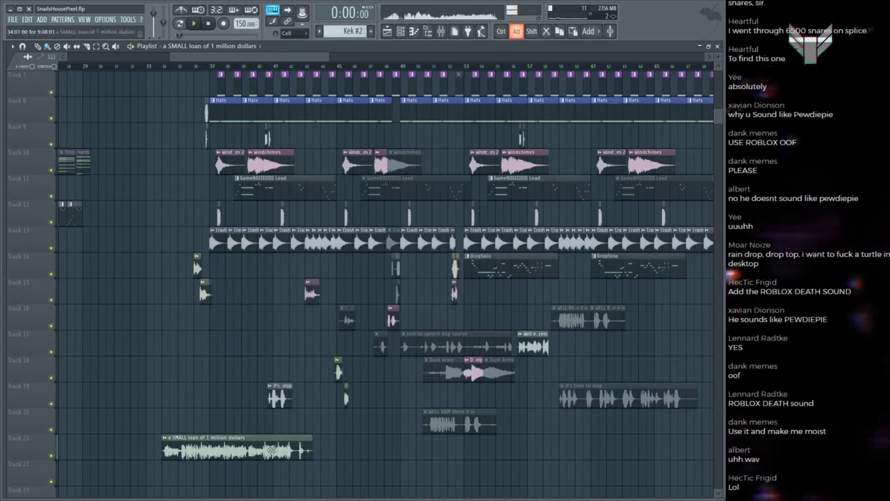
{"action": "key", "text": "space"}
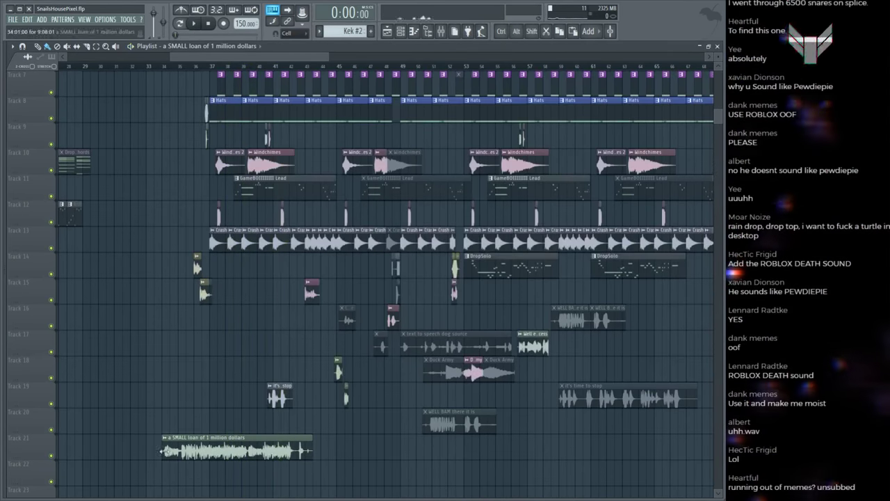
{"action": "left_click_drag", "start_coordinate": [169, 449], "coordinate": [250, 444]}
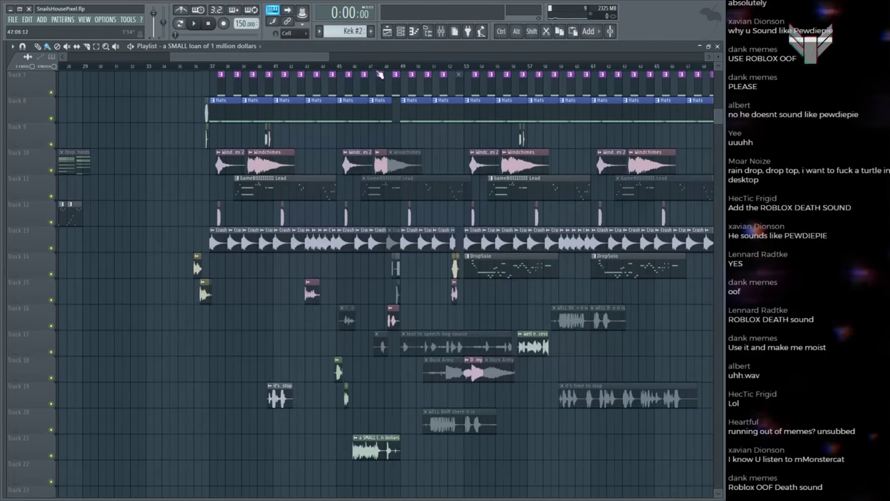
Step: Trim the Track 21 voice clip's start, then extend it back to bar 43, auditioning each change
{"action": "scroll", "coordinate": [338, 193], "scroll_direction": "down", "scroll_amount": 5}
{"action": "scroll", "coordinate": [339, 196], "scroll_direction": "up", "scroll_amount": 4, "text": "ctrl"}
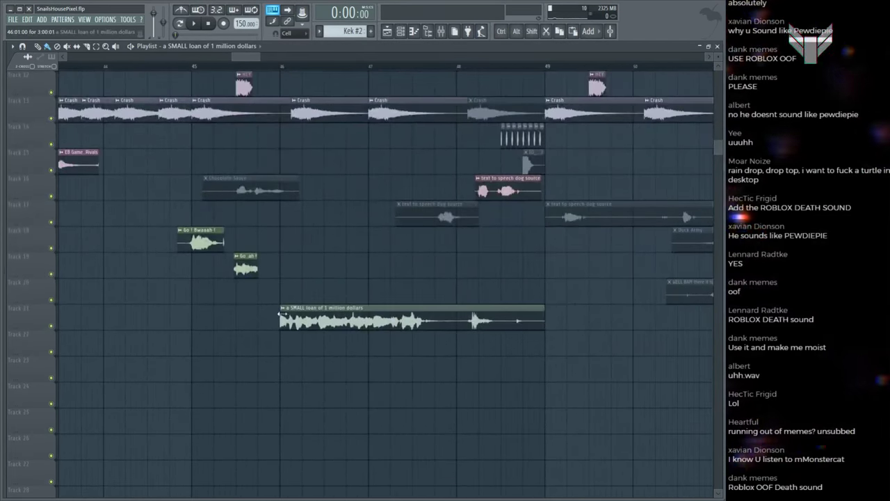
{"action": "left_click_drag", "start_coordinate": [252, 309], "coordinate": [312, 320]}
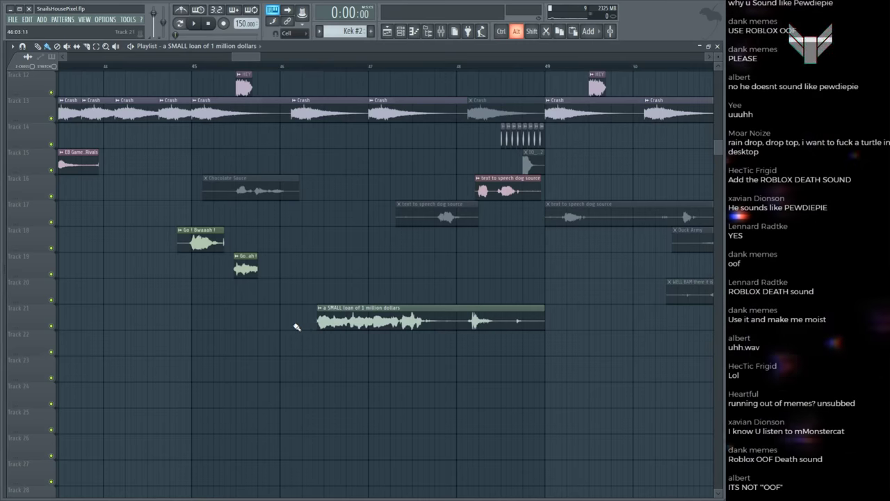
{"action": "key", "text": "space"}
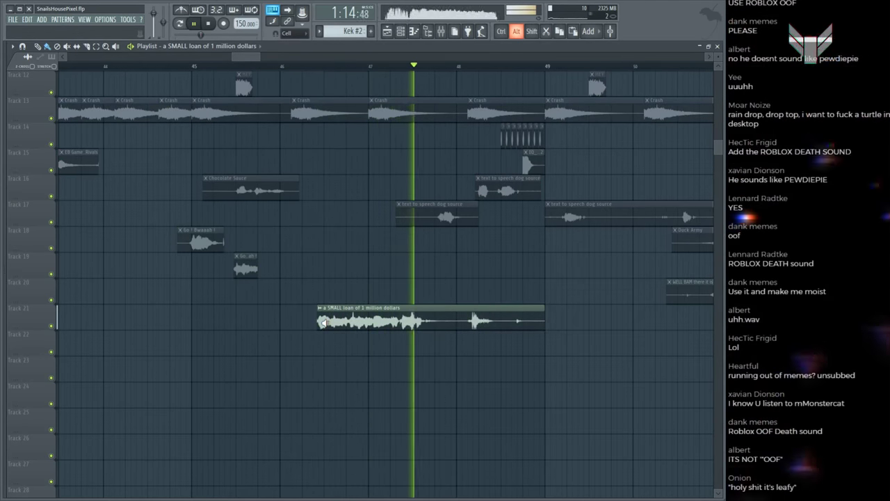
{"action": "key", "text": "space"}
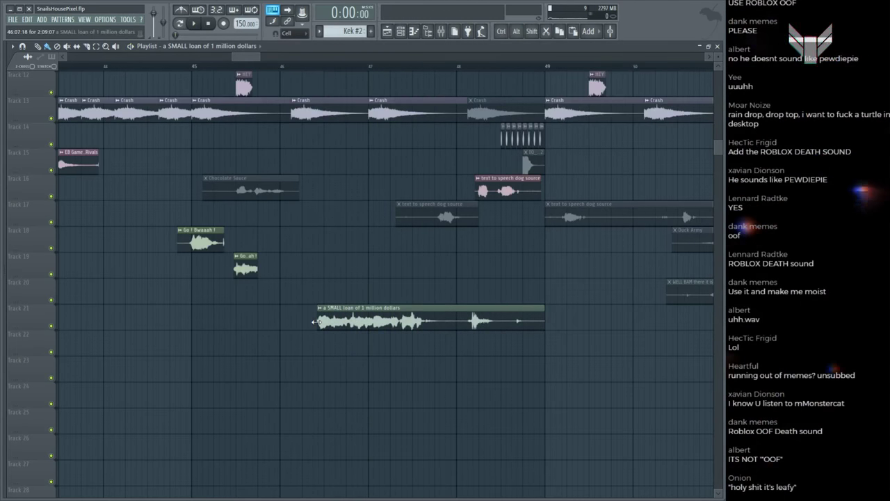
{"action": "left_click_drag", "start_coordinate": [314, 321], "coordinate": [220, 324]}
{"action": "key", "text": "space"}
{"action": "key", "text": "space"}
{"action": "key", "text": "space"}
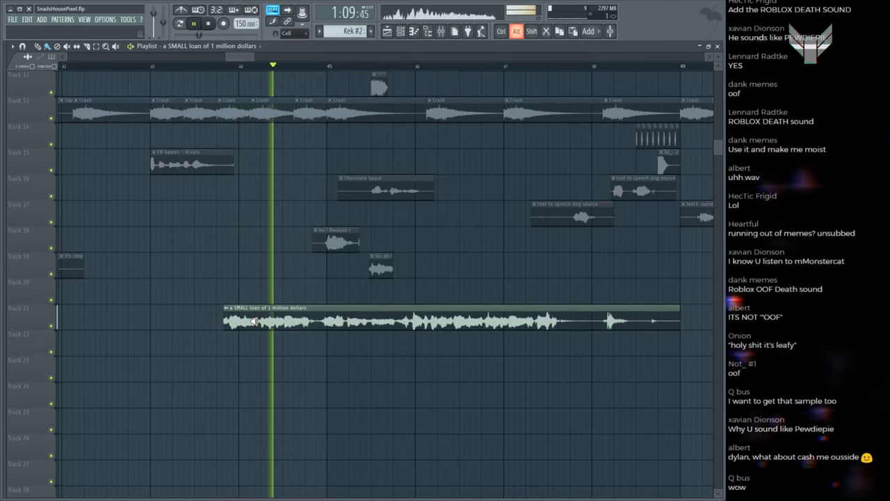
{"action": "key", "text": "space"}
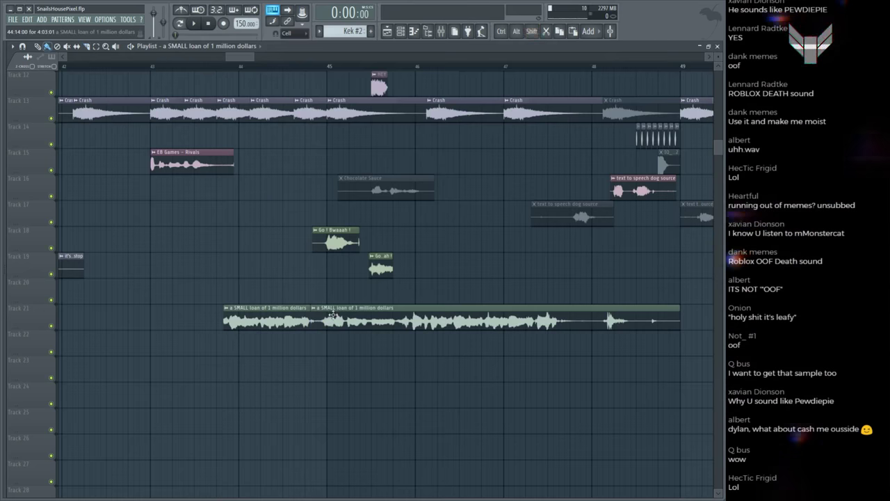
Step: Cut off the clip's tail and move the short phrase to just after bar 45, then play it back
{"action": "right_click", "coordinate": [313, 322]}
{"action": "left_click", "coordinate": [239, 309]}
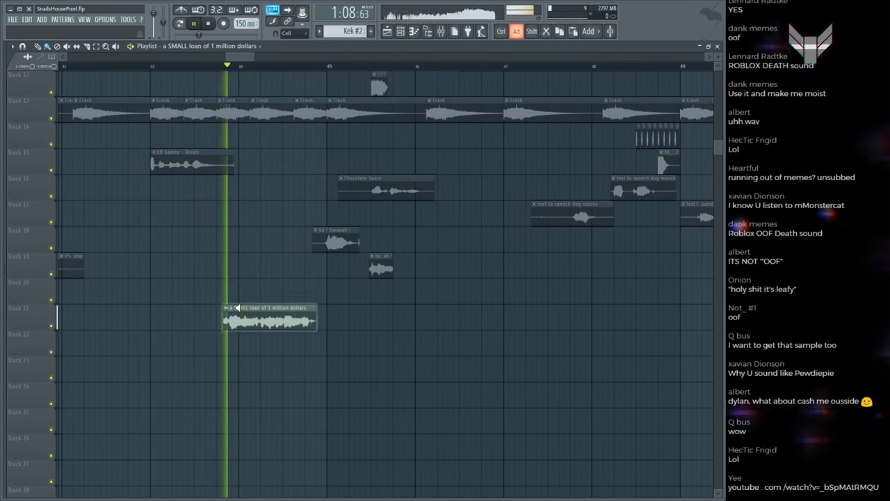
{"action": "left_click_drag", "start_coordinate": [239, 308], "coordinate": [398, 302]}
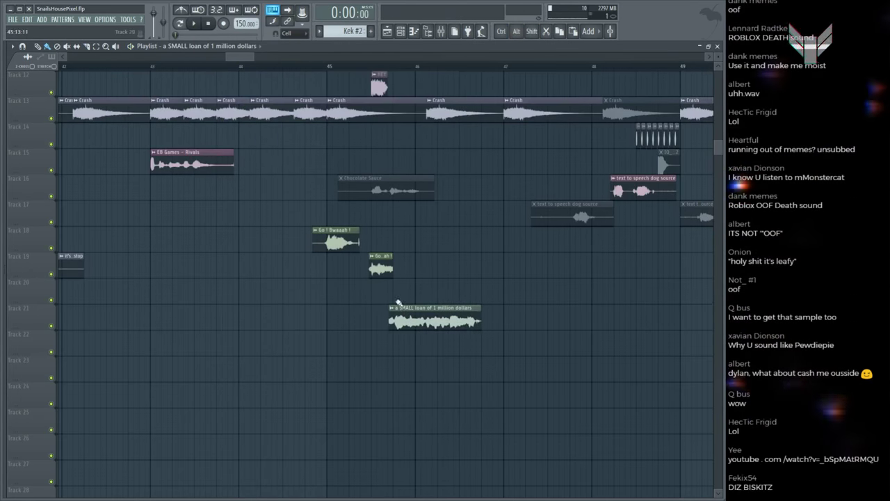
{"action": "left_click", "coordinate": [156, 67]}
{"action": "scroll", "coordinate": [209, 66], "scroll_direction": "down", "scroll_amount": 3}
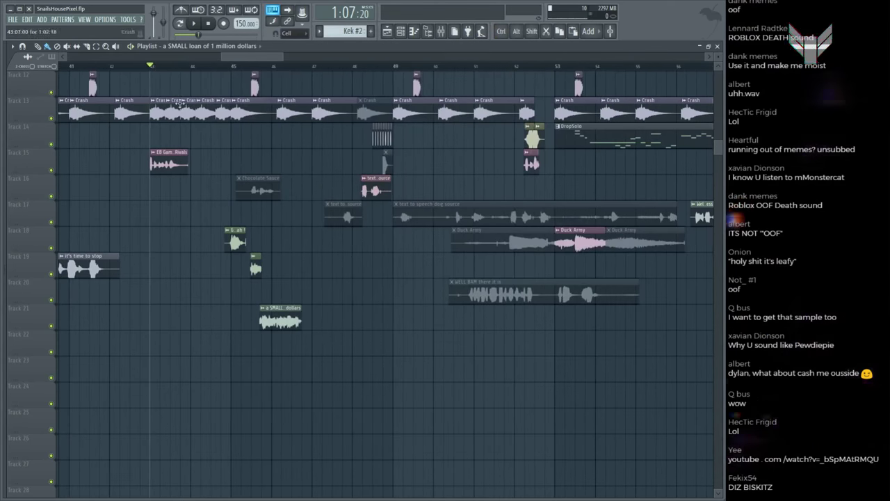
{"action": "scroll", "coordinate": [236, 104], "scroll_direction": "up", "scroll_amount": 3}
{"action": "scroll", "coordinate": [254, 60], "scroll_direction": "up", "scroll_amount": 4}
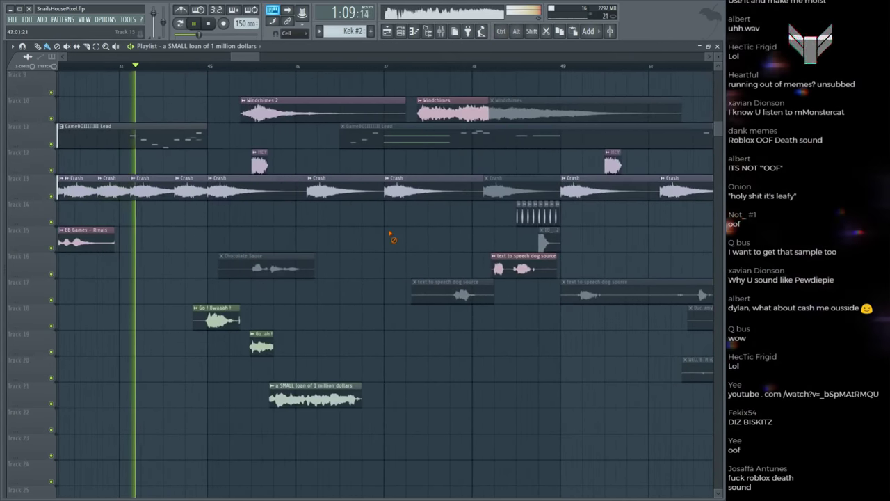
{"action": "scroll", "coordinate": [360, 237], "scroll_direction": "down", "scroll_amount": 2}
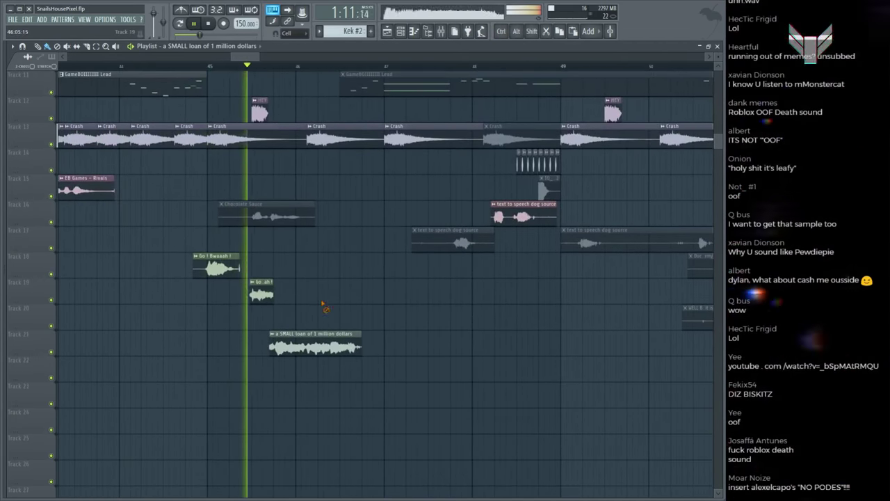
{"action": "scroll", "coordinate": [313, 300], "scroll_direction": "down", "scroll_amount": 4}
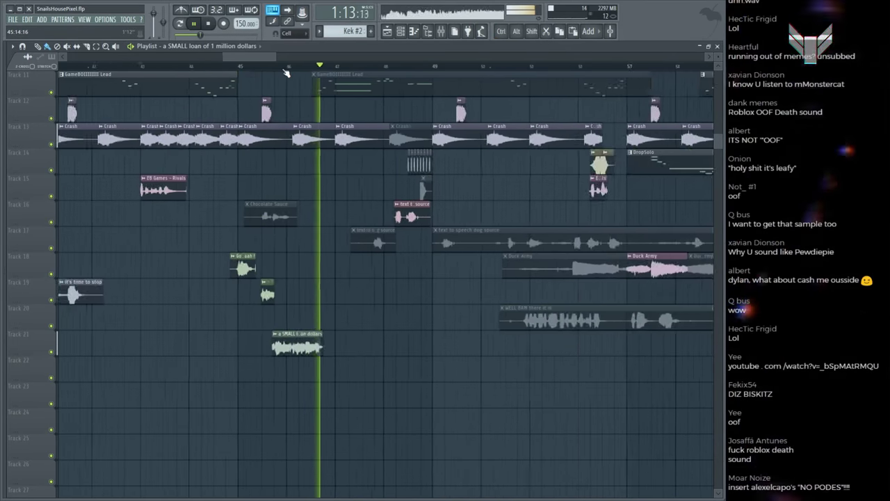
Step: Save the project with Ctrl+S and stop playback
{"action": "key", "text": "ctrl+s"}
{"action": "key", "text": "space"}
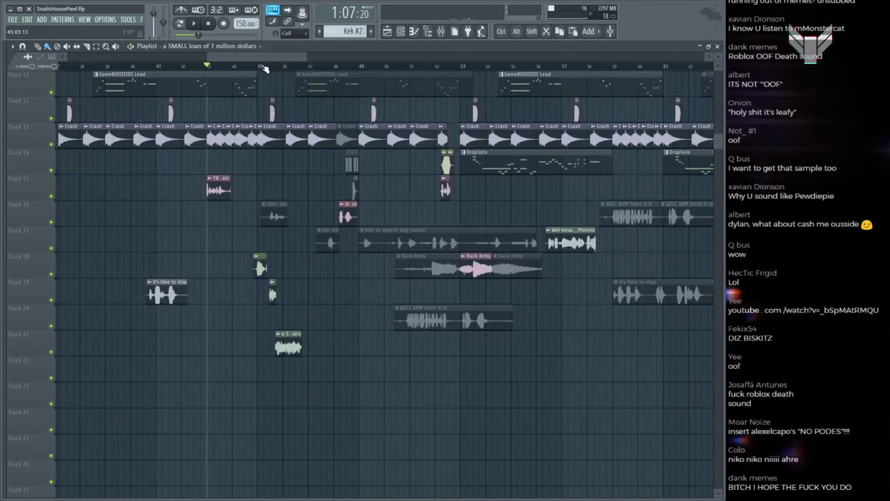
{"action": "scroll", "coordinate": [289, 81], "scroll_direction": "up", "scroll_amount": 4}
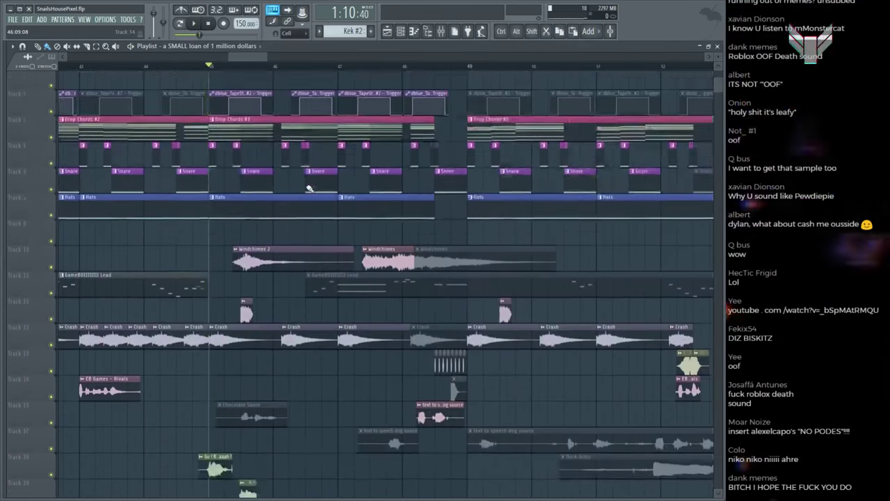
{"action": "scroll", "coordinate": [308, 246], "scroll_direction": "down", "scroll_amount": 1}
{"action": "key", "text": "ctrl"}
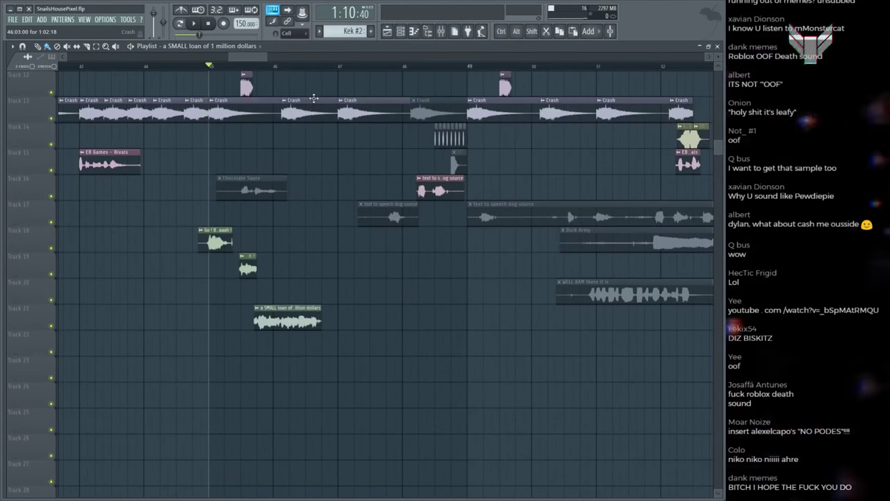
{"action": "scroll", "coordinate": [298, 79], "scroll_direction": "down", "scroll_amount": 3}
{"action": "scroll", "coordinate": [288, 74], "scroll_direction": "down", "scroll_amount": 3}
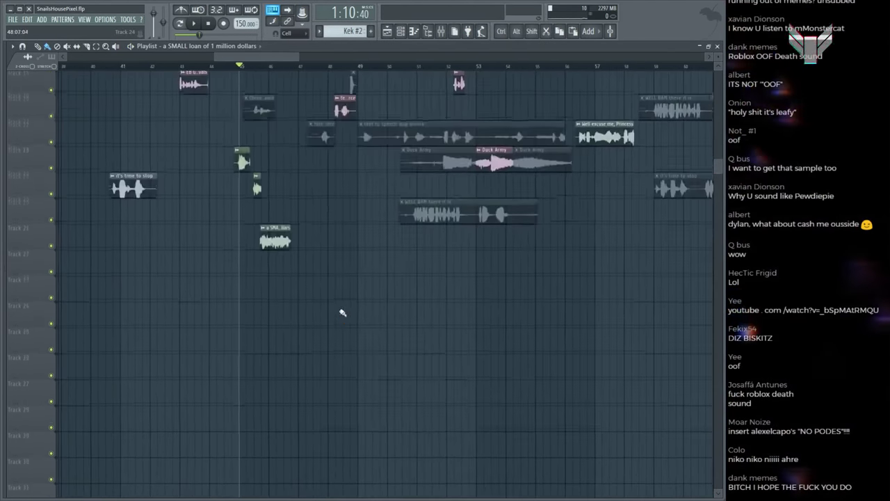
{"action": "scroll", "coordinate": [343, 306], "scroll_direction": "up", "scroll_amount": 8}
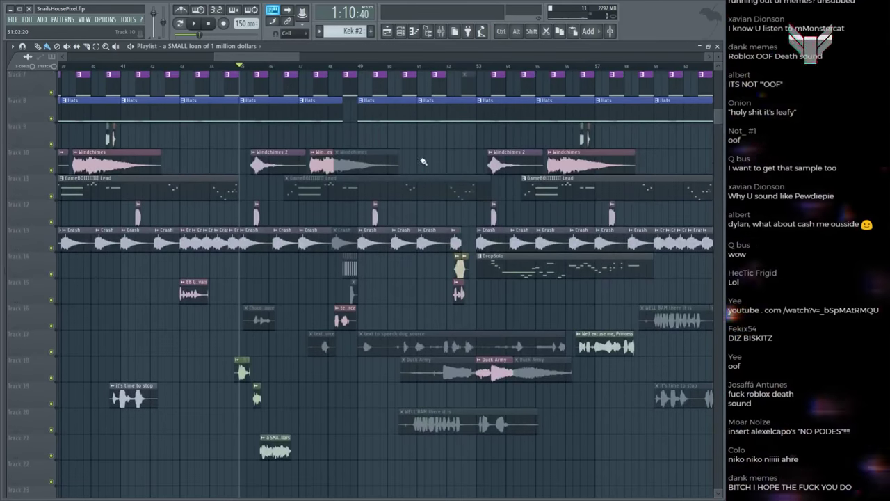
{"action": "scroll", "coordinate": [423, 162], "scroll_direction": "up", "scroll_amount": 3}
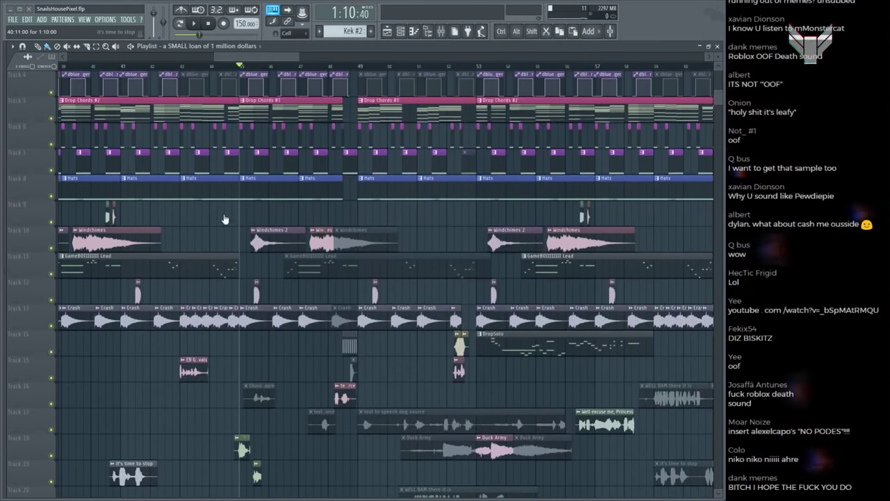
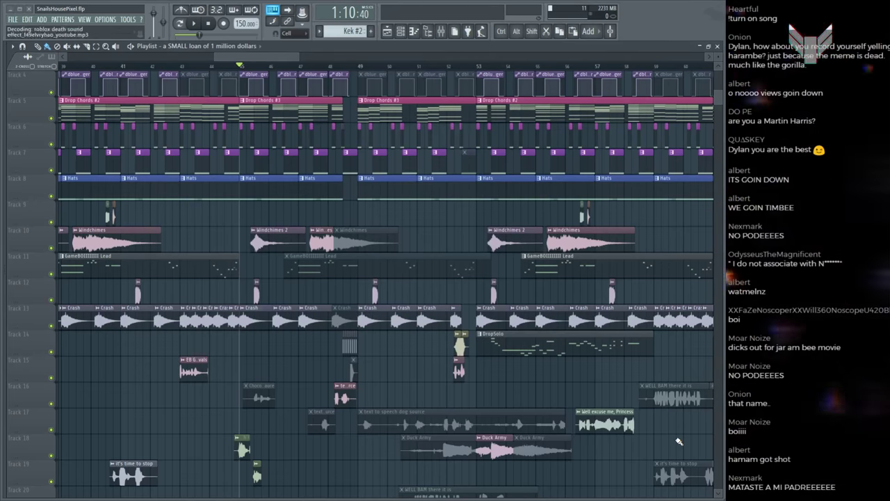
Step: Audition the long bee-movie clip on Track 18
{"action": "scroll", "coordinate": [661, 407], "scroll_direction": "down", "scroll_amount": 5}
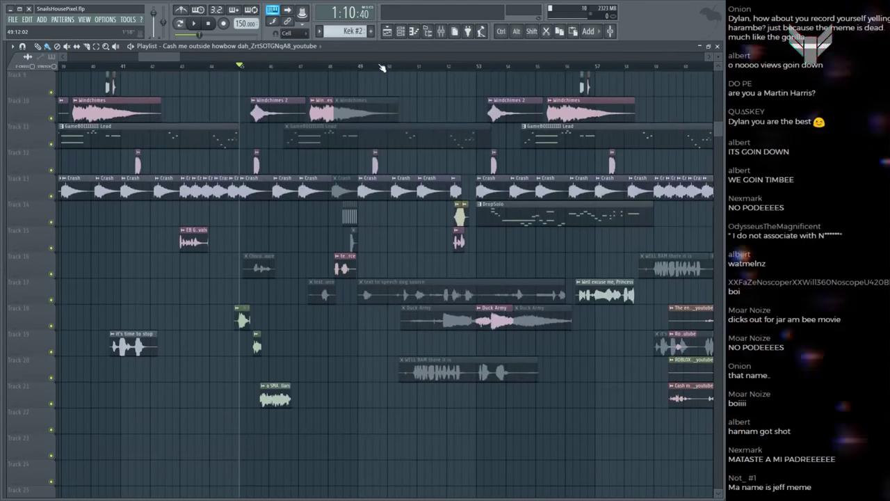
{"action": "scroll", "coordinate": [297, 306], "scroll_direction": "down", "scroll_amount": 6, "text": "ctrl"}
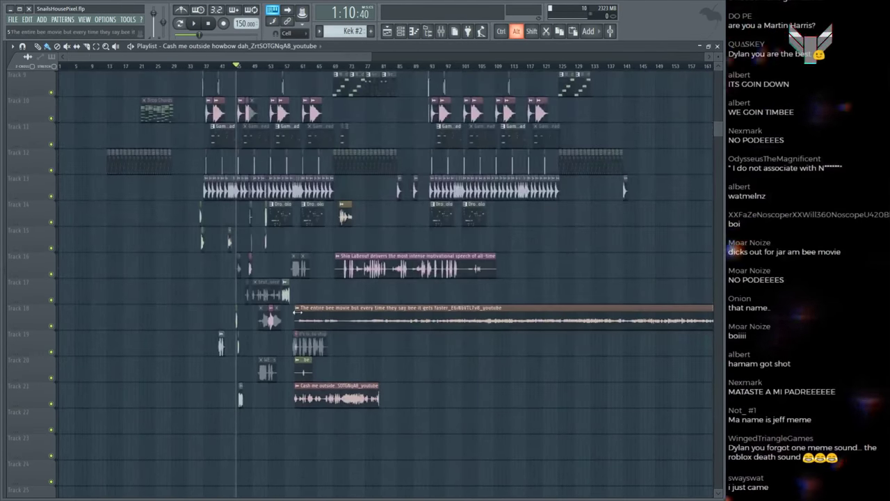
{"action": "left_click", "coordinate": [298, 313]}
{"action": "key", "text": "space"}
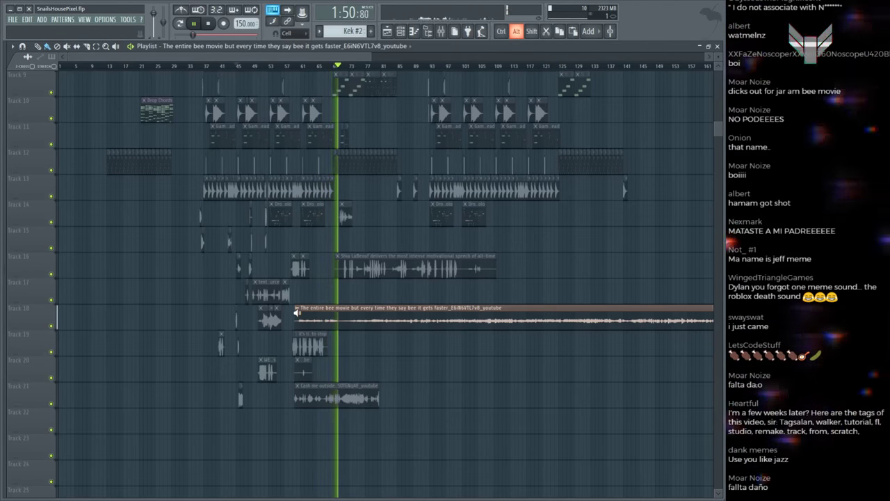
{"action": "key", "text": "space"}
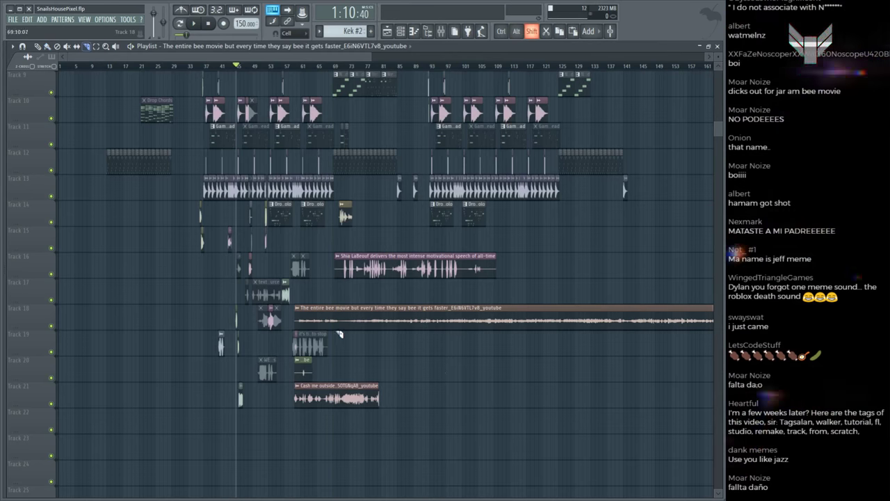
Step: Shorten the bee-movie clip's right edge, place the It's time to stop clip later, and preview it
{"action": "left_click_drag", "start_coordinate": [338, 324], "coordinate": [363, 343]}
{"action": "left_click", "coordinate": [298, 341]}
{"action": "key", "text": "space"}
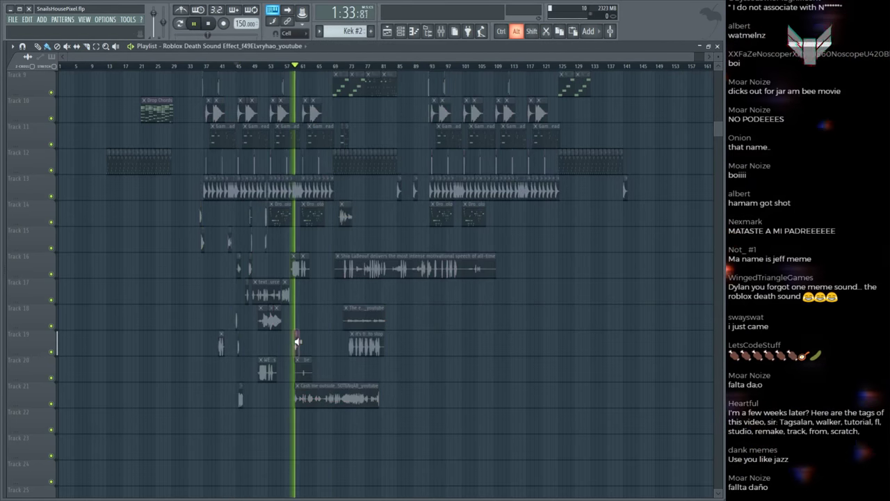
{"action": "left_click", "coordinate": [301, 366]}
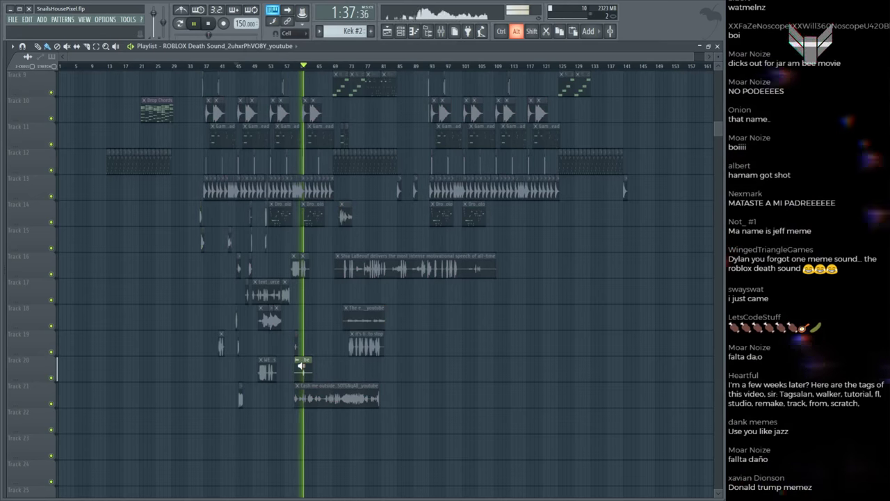
{"action": "key", "text": "space"}
Step: Audition the Roblox Death Sound Effect clip and the Cash me outside clip on Track 21
{"action": "left_click", "coordinate": [303, 368]}
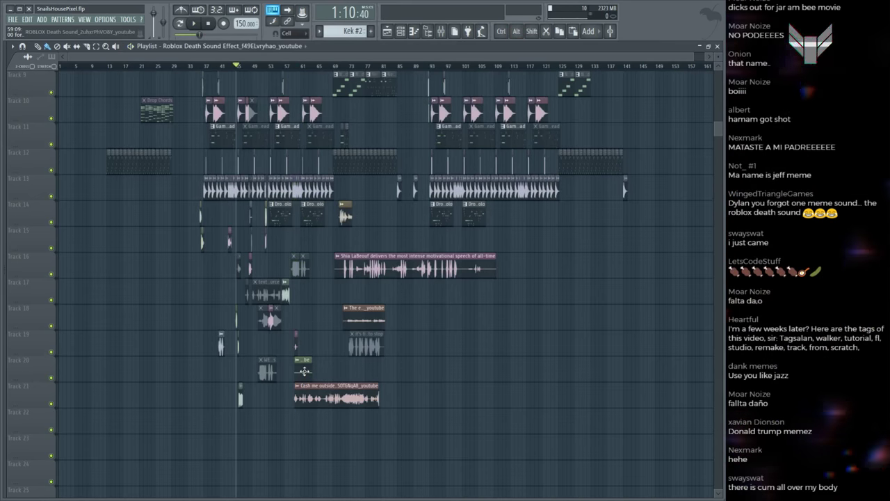
{"action": "left_click", "coordinate": [299, 395]}
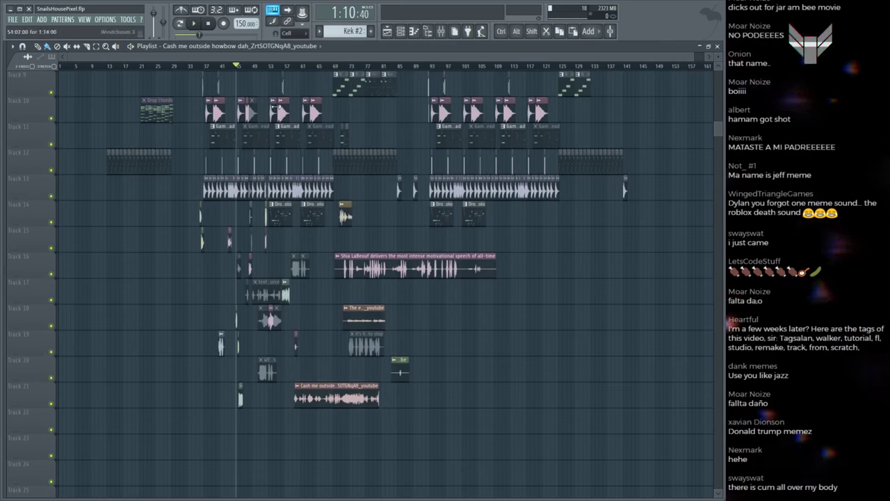
{"action": "scroll", "coordinate": [275, 108], "scroll_direction": "up", "scroll_amount": 4}
{"action": "left_click", "coordinate": [350, 388]}
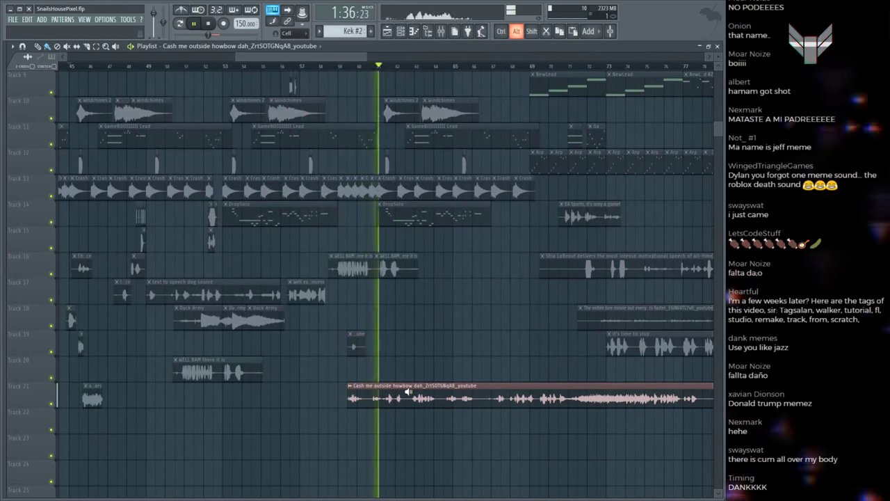
Step: Replay the arrangement, jumping to the bee-movie and Roblox death sound clips to hear them
{"action": "key", "text": "space"}
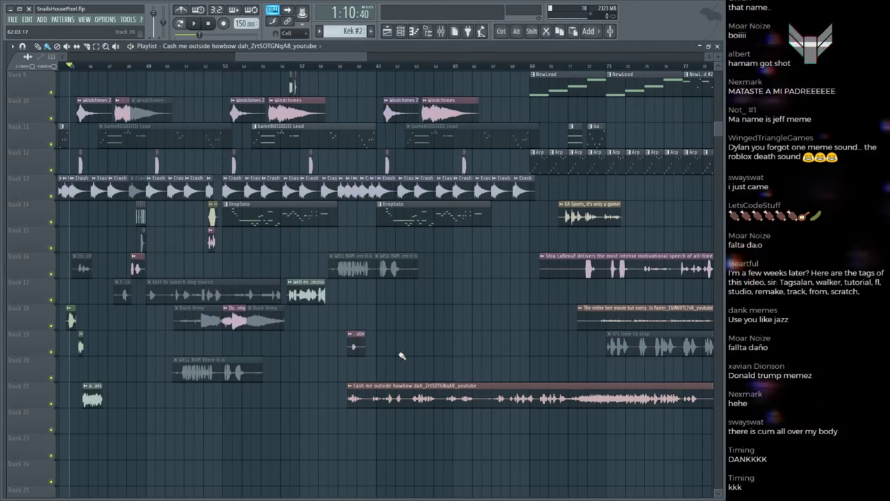
{"action": "key", "text": "space"}
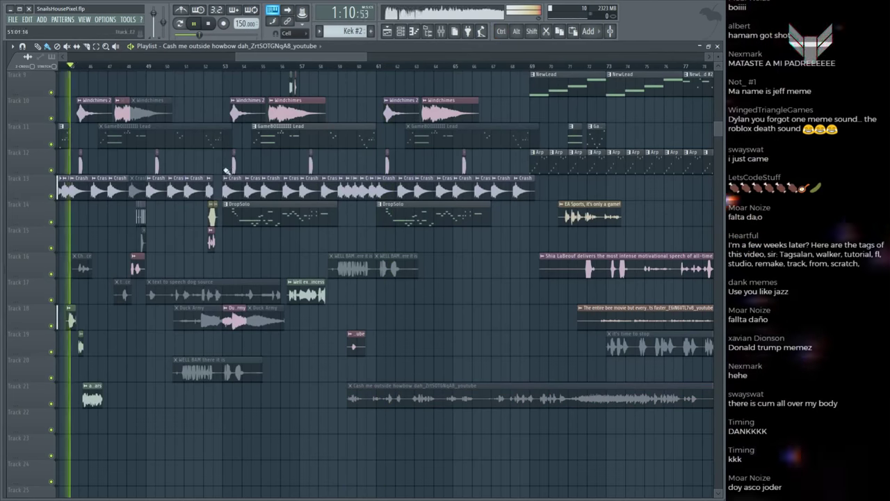
{"action": "scroll", "coordinate": [167, 234], "scroll_direction": "up", "scroll_amount": 2}
{"action": "scroll", "coordinate": [238, 66], "scroll_direction": "down", "scroll_amount": 6}
{"action": "scroll", "coordinate": [238, 66], "scroll_direction": "up", "scroll_amount": 4}
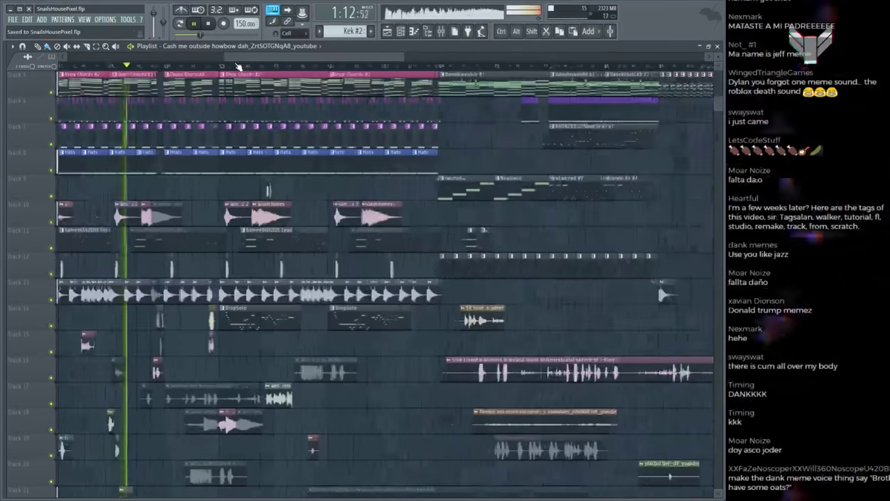
{"action": "scroll", "coordinate": [151, 69], "scroll_direction": "up", "scroll_amount": 2}
{"action": "scroll", "coordinate": [209, 278], "scroll_direction": "down", "scroll_amount": 5}
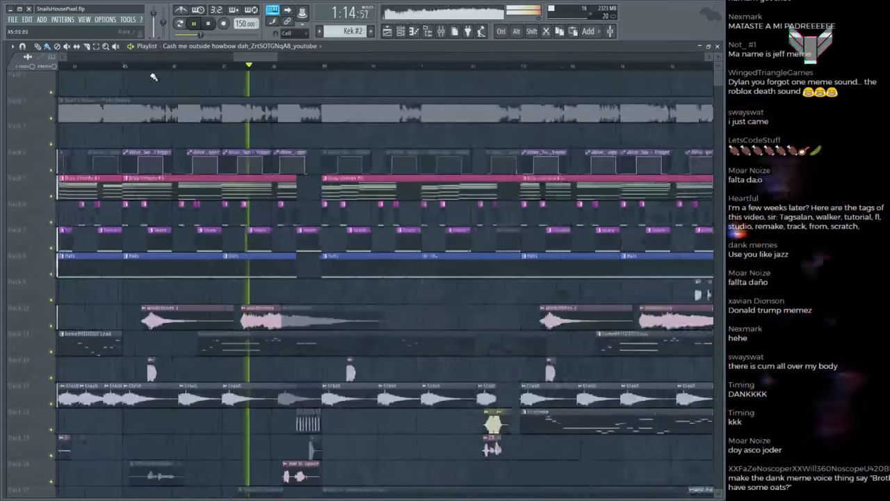
{"action": "scroll", "coordinate": [276, 69], "scroll_direction": "up", "scroll_amount": 3}
{"action": "scroll", "coordinate": [276, 69], "scroll_direction": "down", "scroll_amount": 4}
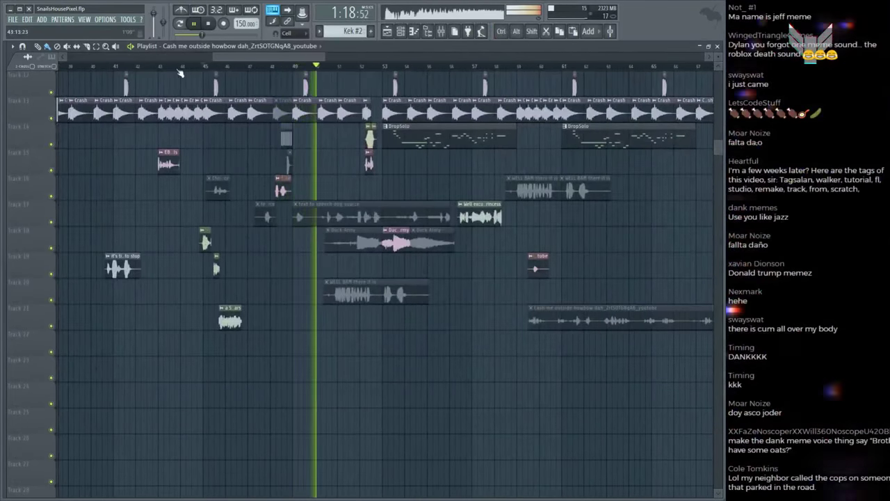
{"action": "scroll", "coordinate": [180, 69], "scroll_direction": "down", "scroll_amount": 4}
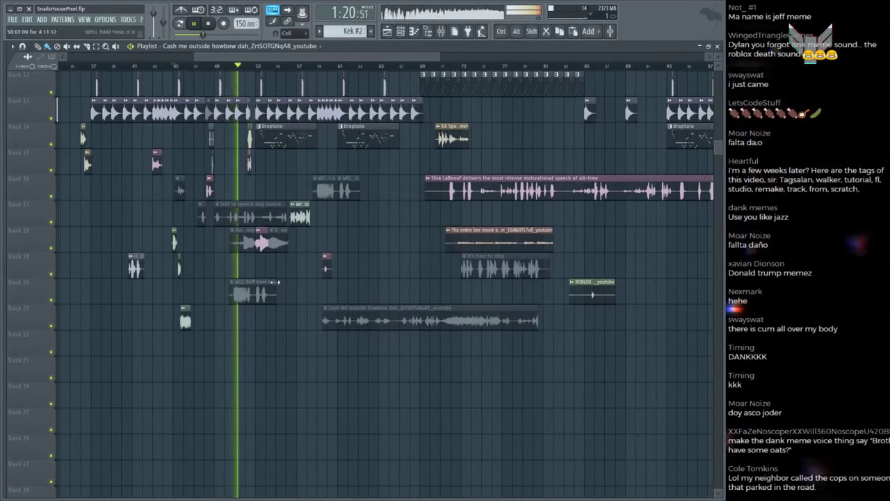
{"action": "left_click", "coordinate": [449, 242]}
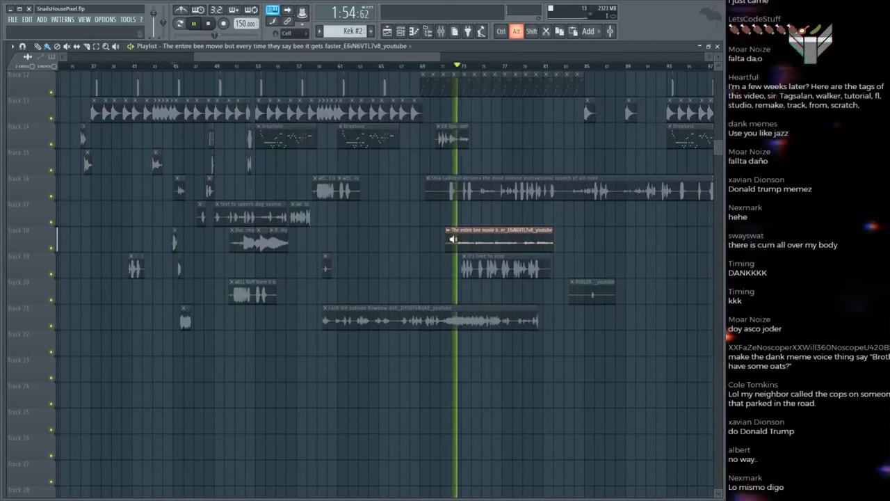
{"action": "left_click", "coordinate": [327, 263]}
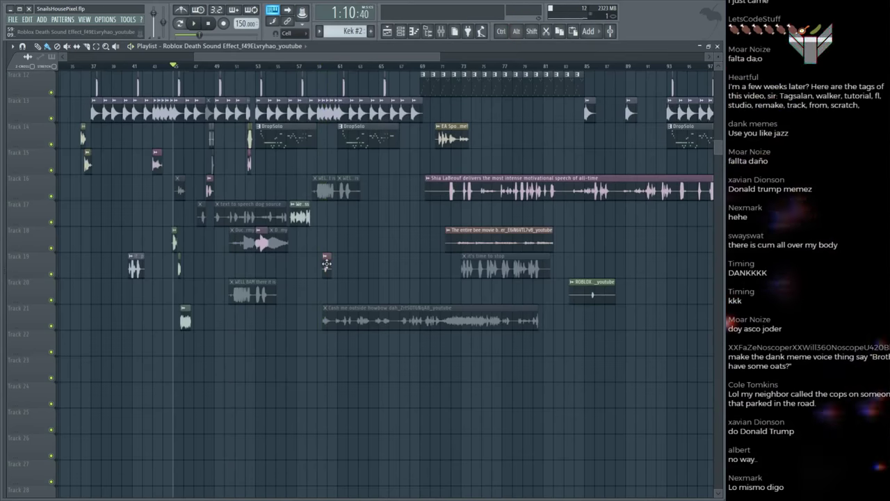
{"action": "left_click", "coordinate": [206, 67]}
{"action": "scroll", "coordinate": [208, 66], "scroll_direction": "up", "scroll_amount": 8}
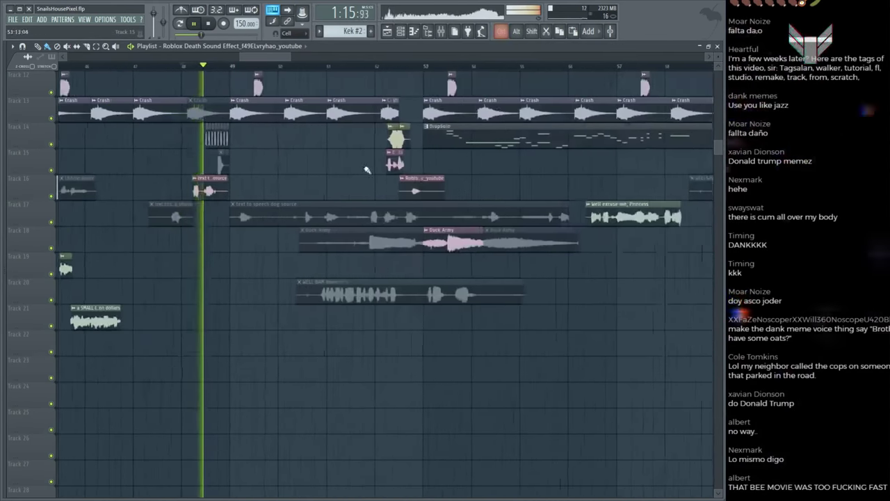
{"action": "scroll", "coordinate": [420, 292], "scroll_direction": "up", "scroll_amount": 3}
Step: Move the Roblox clip on Track 16 earlier, then nudge it slightly later and replay
{"action": "left_click_drag", "start_coordinate": [420, 292], "coordinate": [316, 290]}
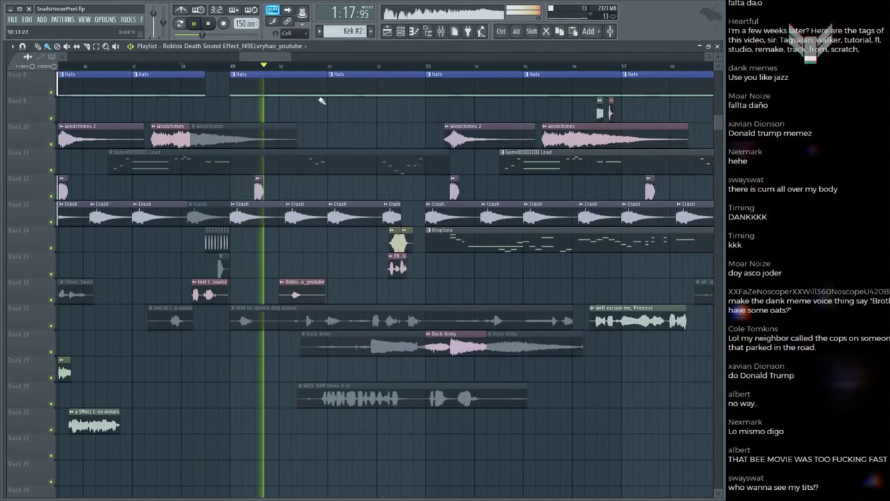
{"action": "scroll", "coordinate": [322, 102], "scroll_direction": "up", "scroll_amount": 6}
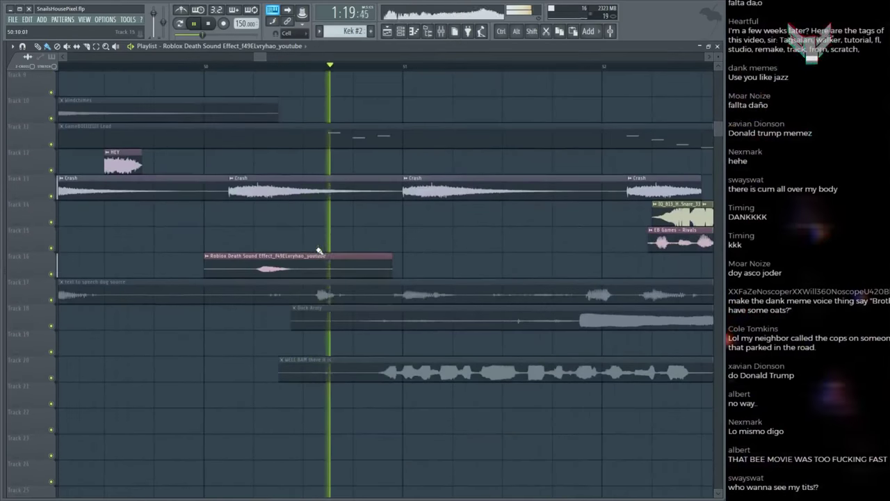
{"action": "left_click_drag", "start_coordinate": [317, 252], "coordinate": [350, 266]}
{"action": "key", "text": "space"}
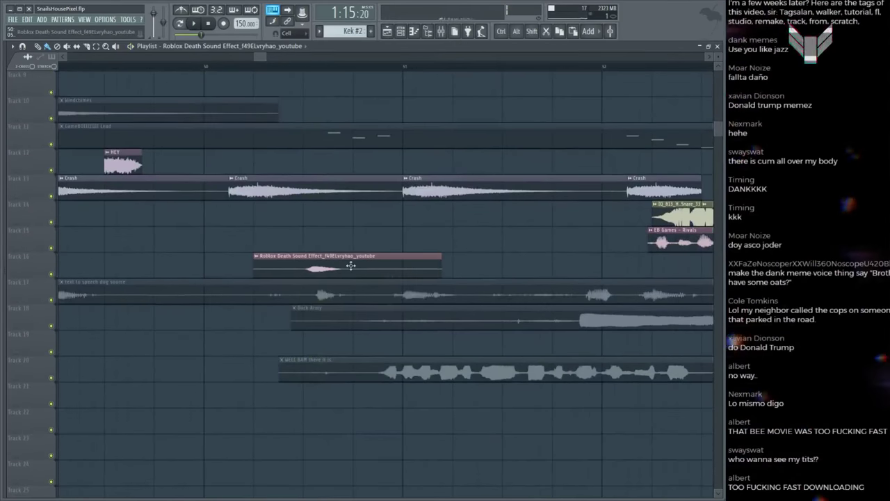
{"action": "scroll", "coordinate": [190, 69], "scroll_direction": "down", "scroll_amount": 4}
{"action": "key", "text": "space"}
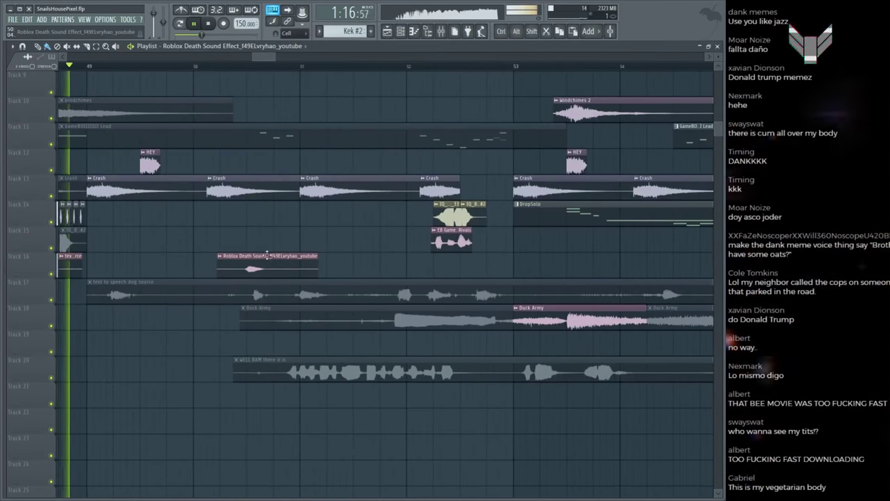
Step: Check the Roblox clip's channel settings, then save the project as SnailsHousePixel.flp
{"action": "double_click", "coordinate": [268, 263]}
{"action": "key", "text": "Escape"}
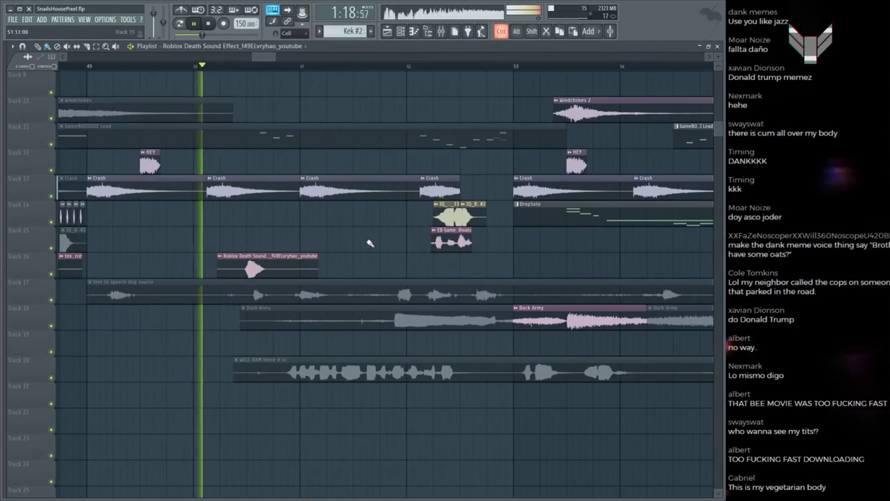
{"action": "scroll", "coordinate": [347, 216], "scroll_direction": "up", "scroll_amount": 5}
{"action": "scroll", "coordinate": [338, 225], "scroll_direction": "up", "scroll_amount": 3}
{"action": "scroll", "coordinate": [326, 223], "scroll_direction": "down", "scroll_amount": 6}
{"action": "scroll", "coordinate": [348, 67], "scroll_direction": "down", "scroll_amount": 3}
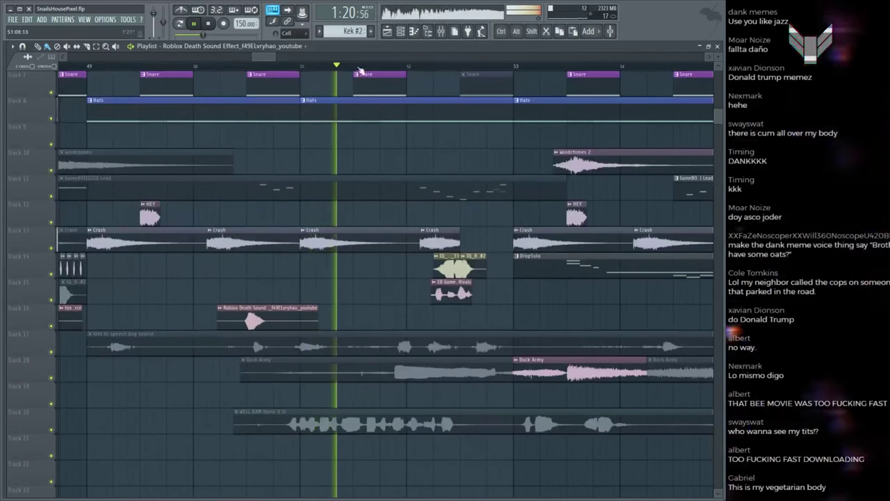
{"action": "scroll", "coordinate": [354, 66], "scroll_direction": "up", "scroll_amount": 1}
{"action": "key", "text": "ctrl+s"}
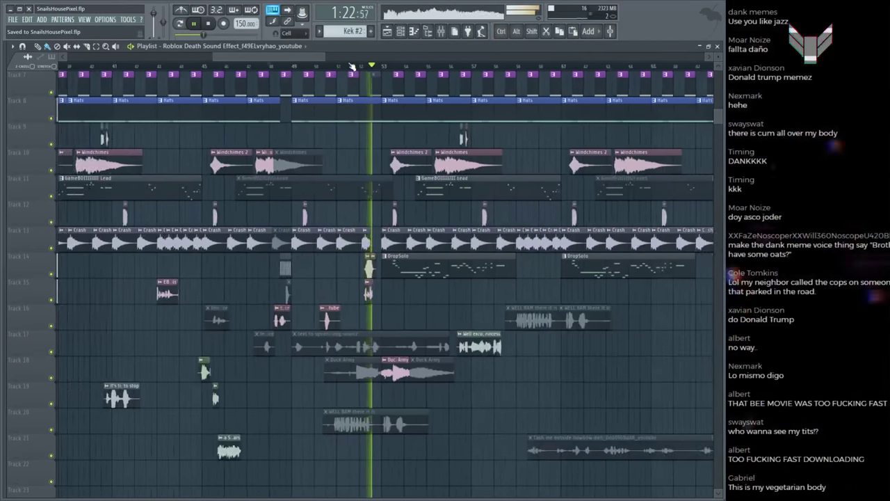
Step: Shift the 'a SMALL loan of 1 million dollars' clip slightly later and save again
{"action": "scroll", "coordinate": [353, 66], "scroll_direction": "down", "scroll_amount": 4}
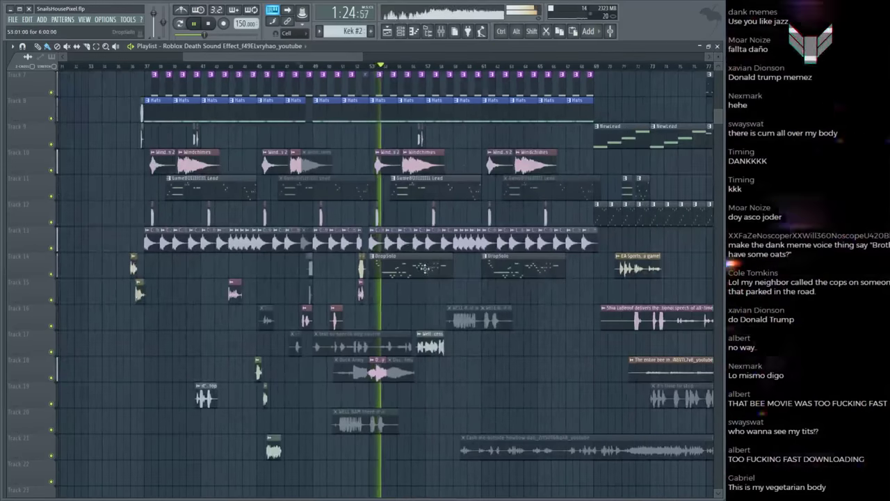
{"action": "scroll", "coordinate": [430, 290], "scroll_direction": "down", "scroll_amount": 2}
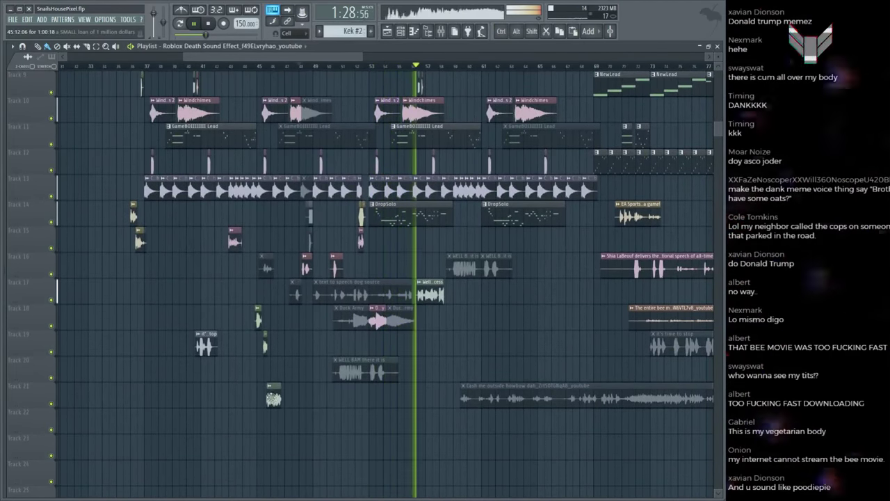
{"action": "left_click_drag", "start_coordinate": [273, 399], "coordinate": [280, 398]}
{"action": "scroll", "coordinate": [442, 87], "scroll_direction": "up", "scroll_amount": 3}
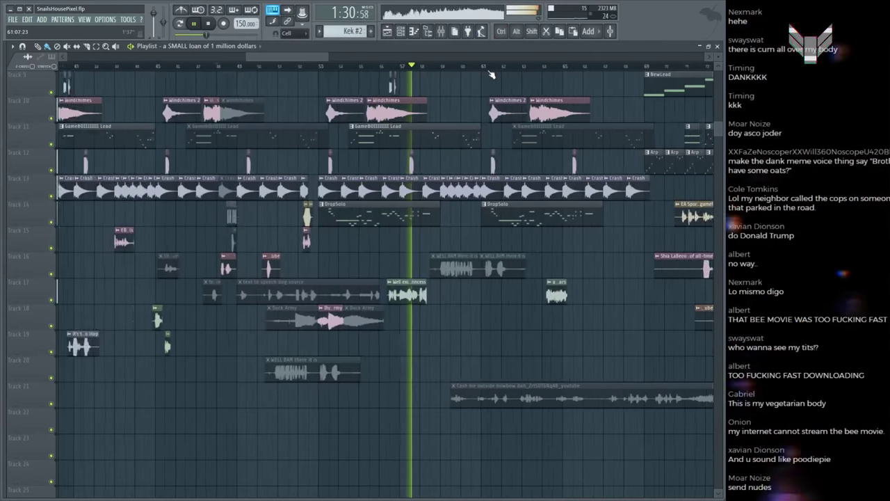
{"action": "key", "text": "ctrl+s"}
Step: Bring bars 52–67 with Tracks 16–17 into view and play from bar 59
{"action": "scroll", "coordinate": [491, 75], "scroll_direction": "down", "scroll_amount": 2}
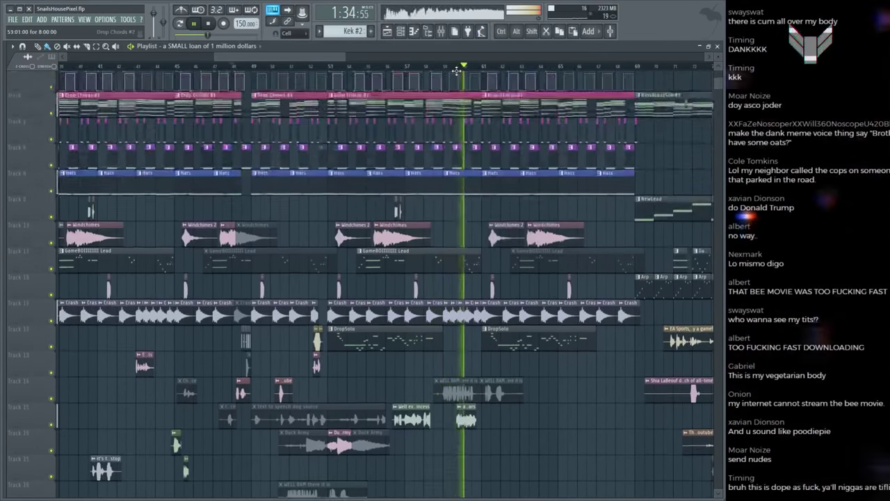
{"action": "scroll", "coordinate": [482, 57], "scroll_direction": "left", "scroll_amount": 3}
{"action": "scroll", "coordinate": [482, 57], "scroll_direction": "up", "scroll_amount": 4}
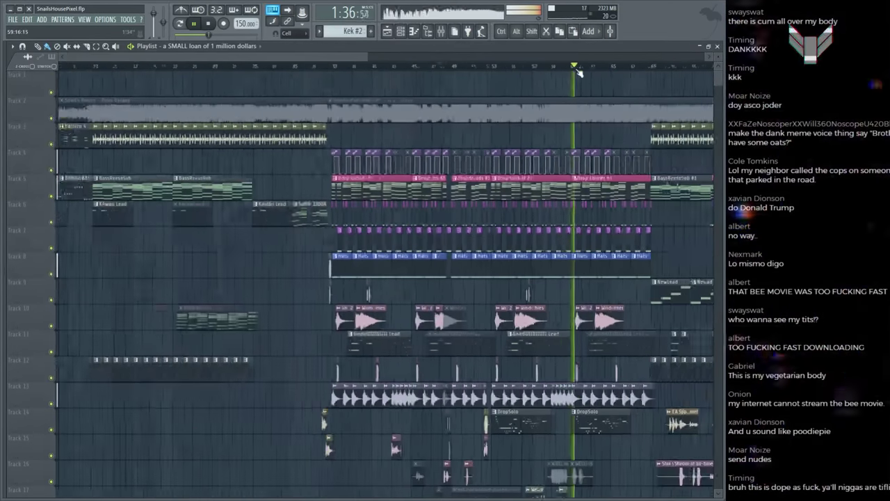
{"action": "scroll", "coordinate": [487, 84], "scroll_direction": "up", "scroll_amount": 2}
{"action": "scroll", "coordinate": [355, 90], "scroll_direction": "down", "scroll_amount": 3}
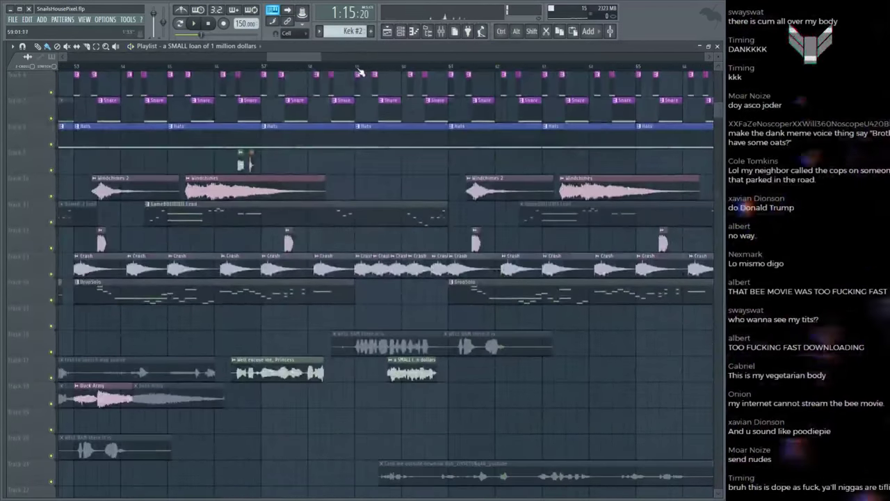
{"action": "left_click", "coordinate": [354, 66]}
{"action": "scroll", "coordinate": [354, 69], "scroll_direction": "down", "scroll_amount": 2}
{"action": "scroll", "coordinate": [426, 206], "scroll_direction": "up", "scroll_amount": 3}
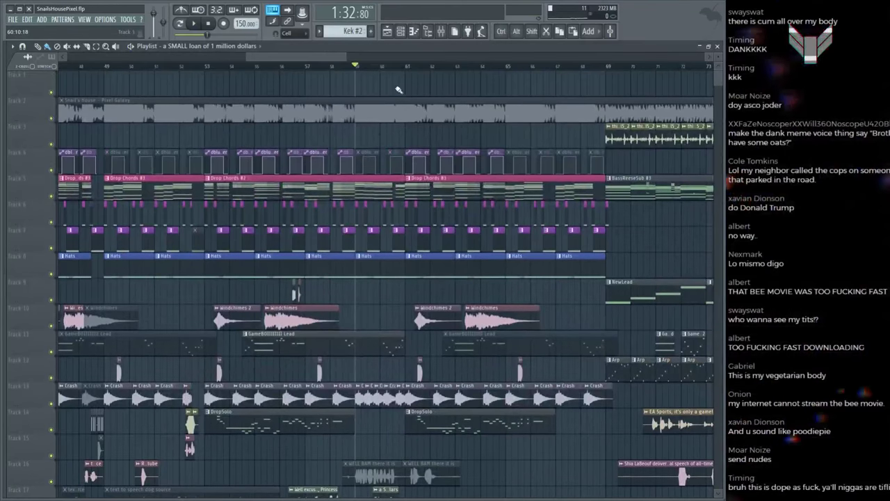
{"action": "scroll", "coordinate": [388, 72], "scroll_direction": "up", "scroll_amount": 3}
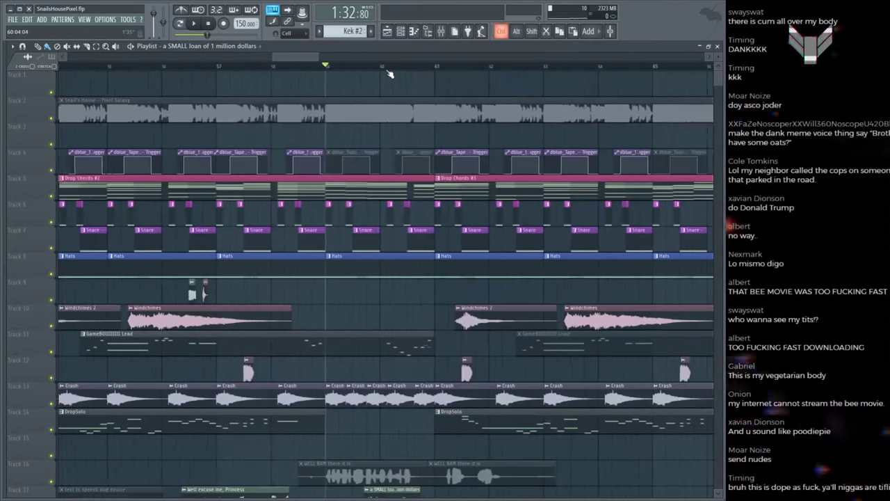
{"action": "scroll", "coordinate": [387, 84], "scroll_direction": "down", "scroll_amount": 4}
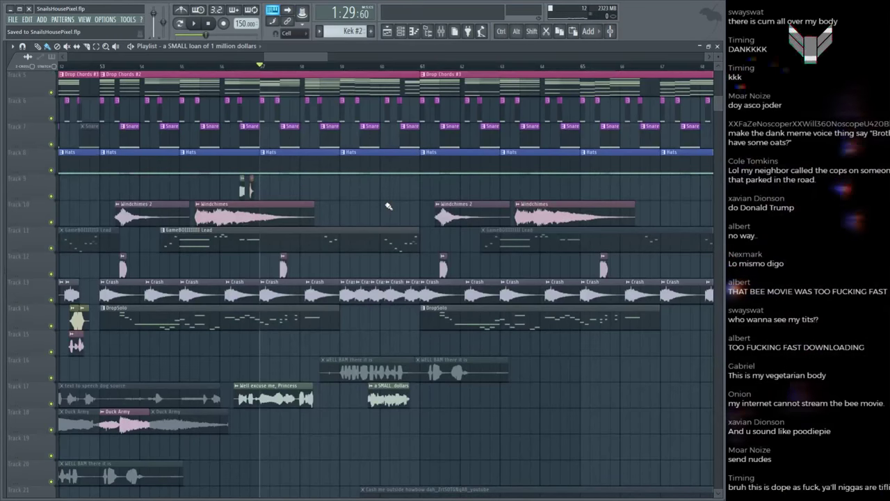
{"action": "scroll", "coordinate": [389, 206], "scroll_direction": "down", "scroll_amount": 3}
{"action": "key", "text": "space"}
Step: Nudge the 'a SMALL loan' clip slightly earlier, check its sample settings, and lengthen its right end
{"action": "left_click", "coordinate": [375, 311], "text": "alt"}
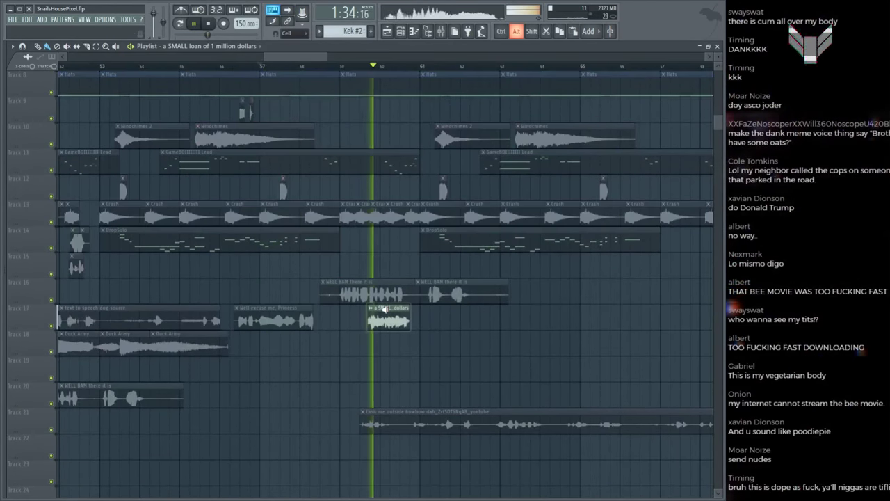
{"action": "left_click_drag", "start_coordinate": [383, 310], "coordinate": [376, 308]}
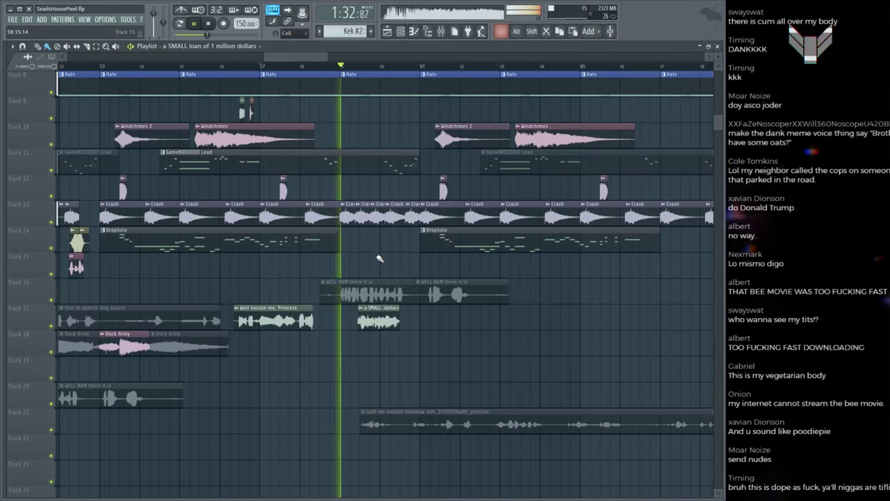
{"action": "double_click", "coordinate": [379, 316]}
{"action": "key", "text": "Escape"}
{"action": "key", "text": "space"}
{"action": "left_click_drag", "start_coordinate": [401, 311], "coordinate": [419, 311]}
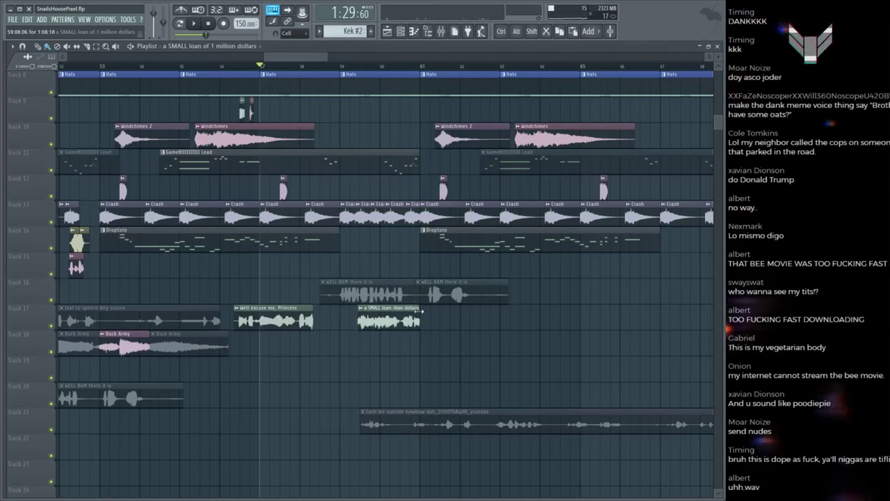
{"action": "left_click", "coordinate": [408, 316]}
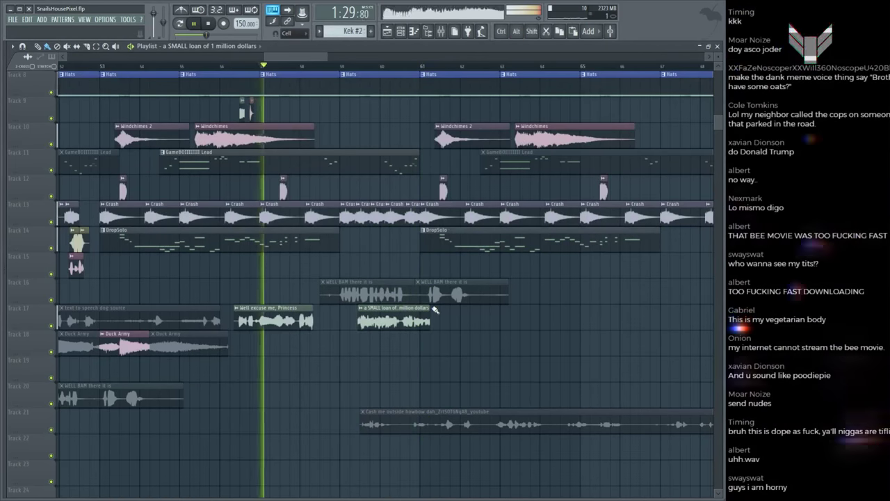
Step: Play the vocal chop section several times to audition the stutter
{"action": "scroll", "coordinate": [449, 313], "scroll_direction": "up", "scroll_amount": 3}
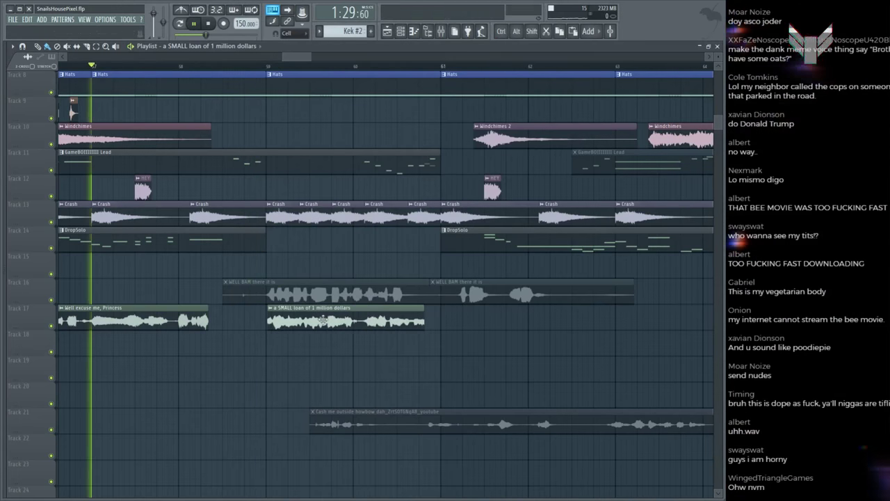
{"action": "scroll", "coordinate": [312, 208], "scroll_direction": "up", "scroll_amount": 2}
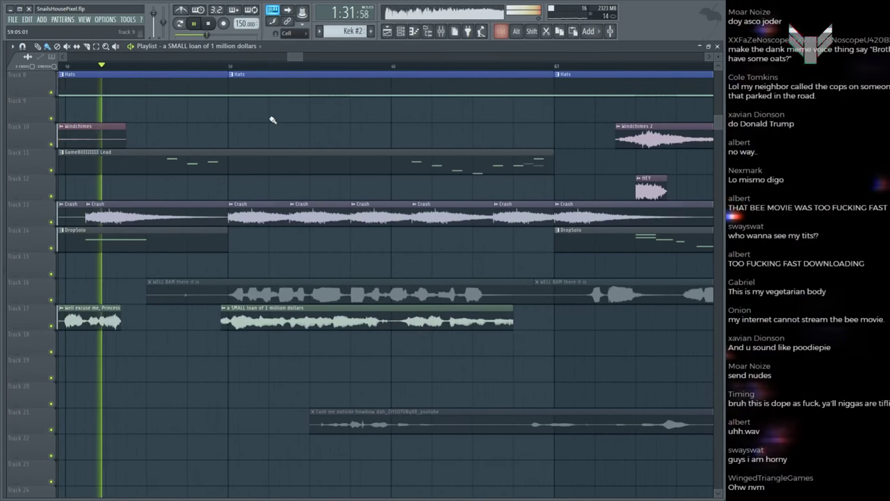
{"action": "scroll", "coordinate": [279, 132], "scroll_direction": "up", "scroll_amount": 4}
{"action": "scroll", "coordinate": [288, 159], "scroll_direction": "down", "scroll_amount": 3}
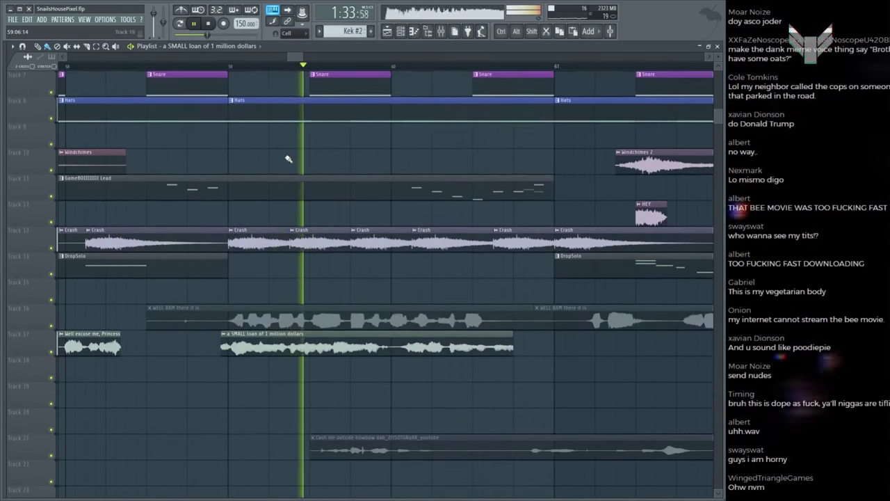
{"action": "key", "text": "space"}
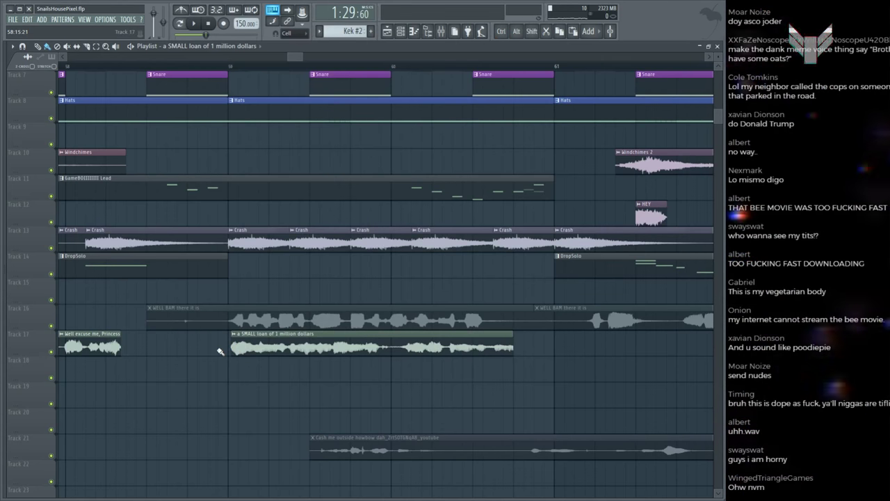
{"action": "key", "text": "space"}
{"action": "key", "text": "space"}
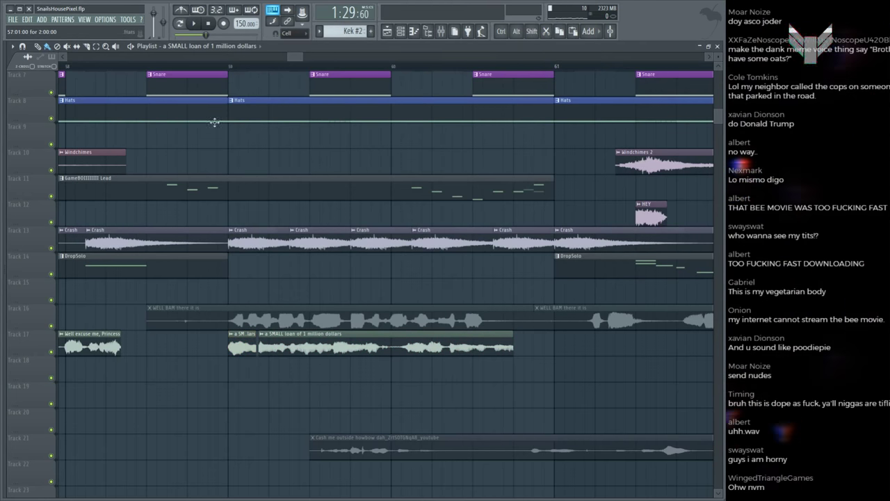
{"action": "key", "text": "space"}
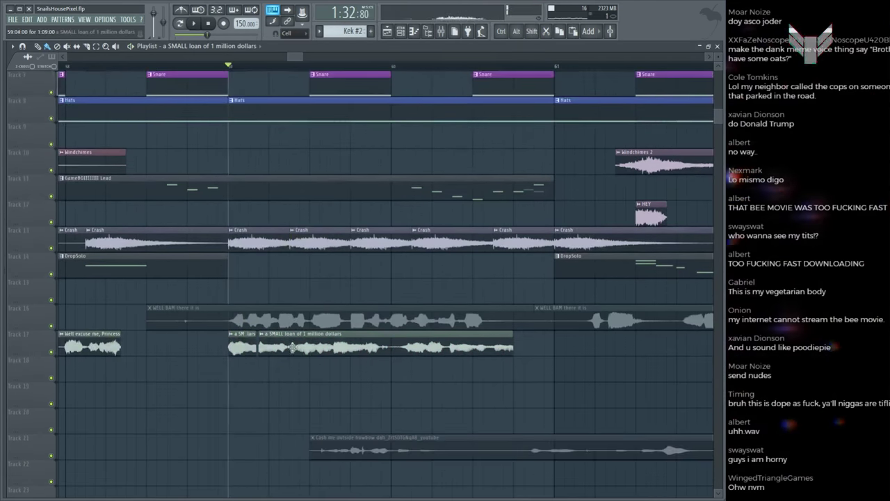
Step: Shift the 'a SMALL loan of 1 million dollars' chops later to respace the stutter, replaying each change
{"action": "left_click_drag", "start_coordinate": [291, 343], "coordinate": [322, 343]}
{"action": "key", "text": "space"}
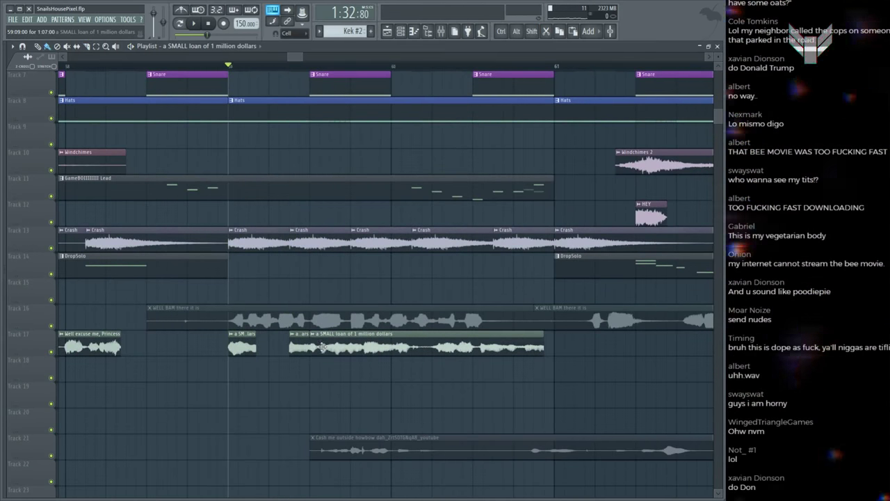
{"action": "key", "text": "space"}
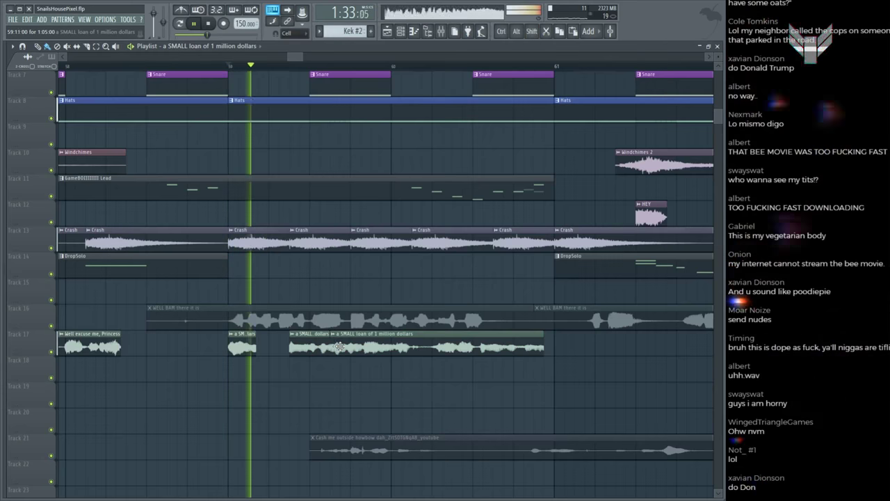
{"action": "key", "text": "space"}
{"action": "left_click_drag", "start_coordinate": [354, 347], "coordinate": [373, 346]}
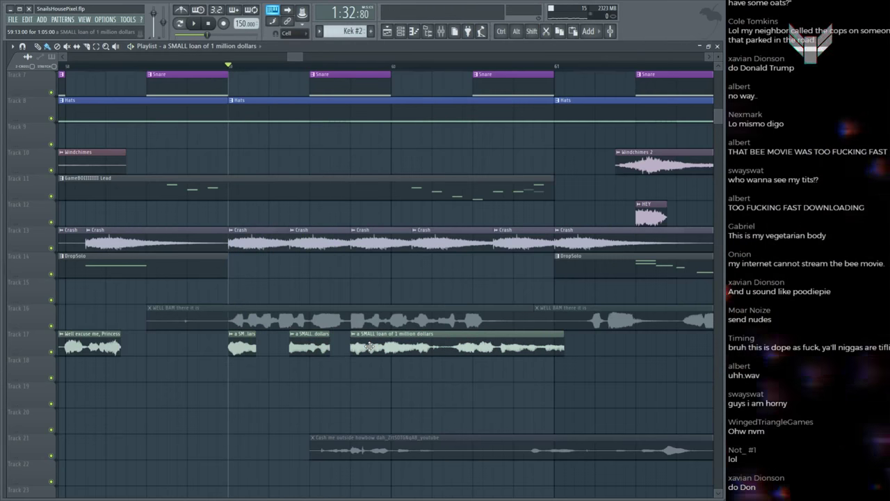
{"action": "key", "text": "space"}
{"action": "scroll", "coordinate": [407, 350], "scroll_direction": "up", "scroll_amount": 2}
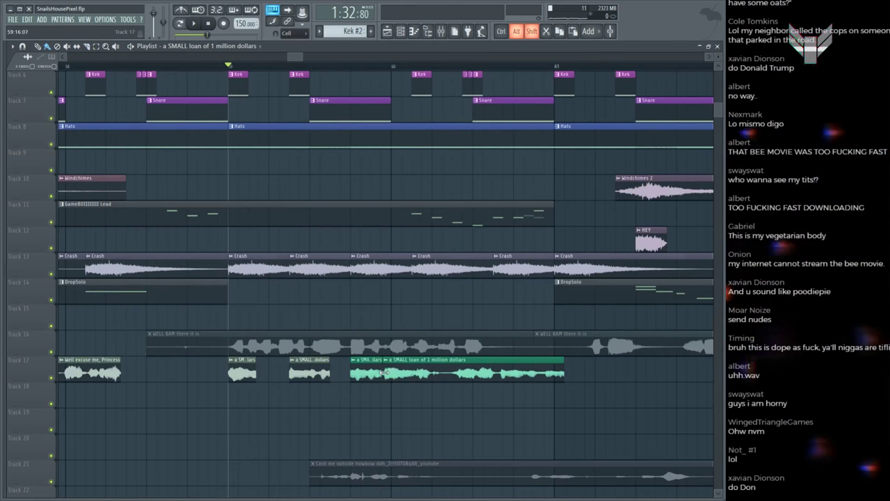
Step: Fine-tune the Track 17 chops, making the latest short slice start slightly later
{"action": "left_click_drag", "start_coordinate": [401, 375], "coordinate": [407, 375]}
{"action": "key", "text": "space"}
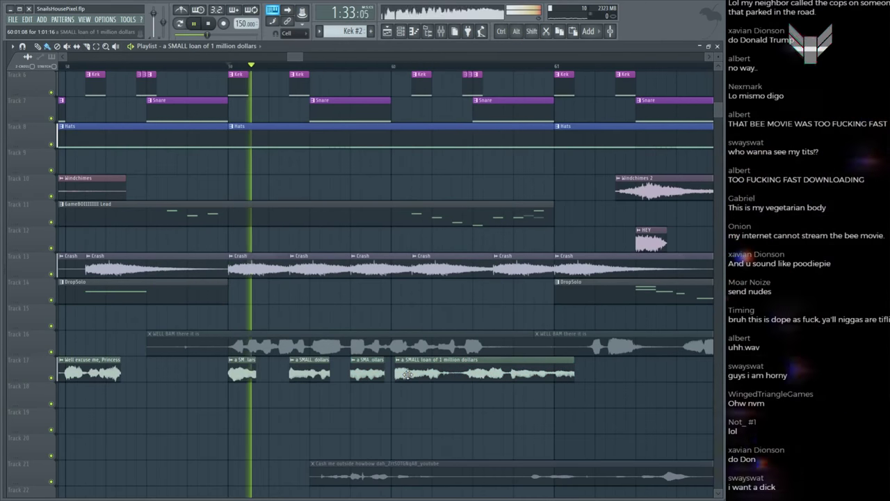
{"action": "scroll", "coordinate": [468, 406], "scroll_direction": "up", "scroll_amount": 2}
{"action": "key", "text": "space"}
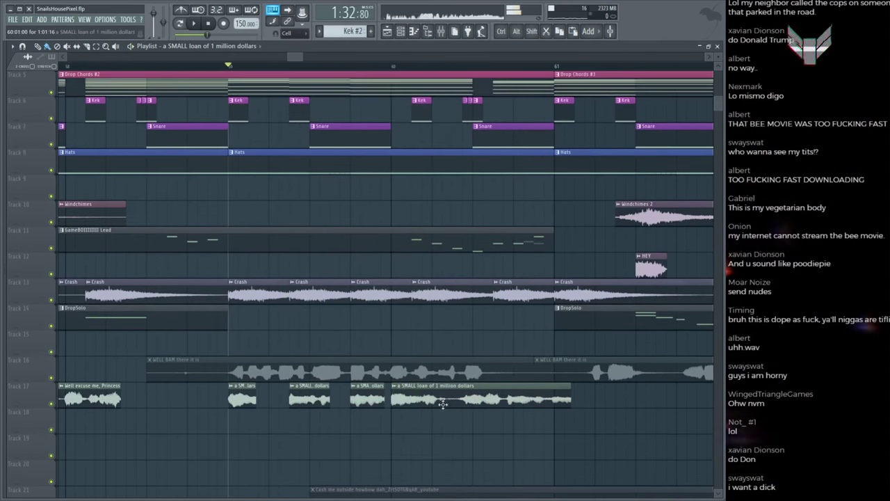
{"action": "scroll", "coordinate": [432, 405], "scroll_direction": "down", "scroll_amount": 1}
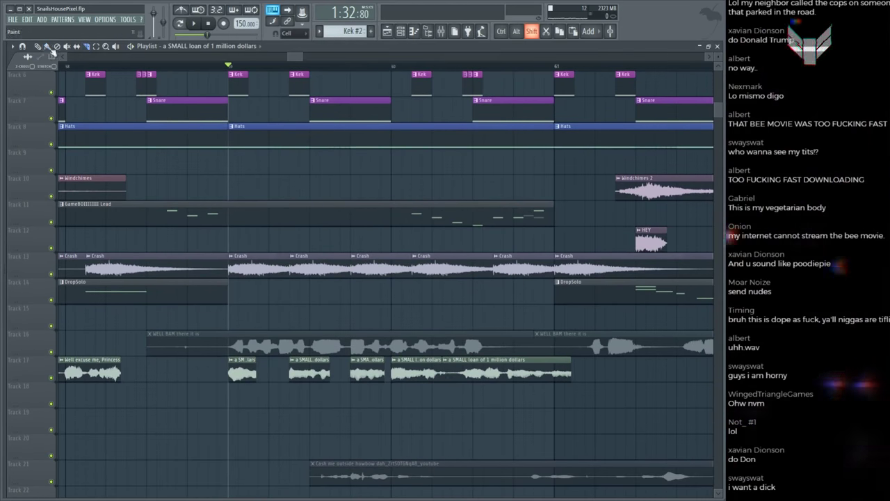
{"action": "scroll", "coordinate": [461, 367], "scroll_direction": "up", "scroll_amount": 3}
{"action": "key", "text": "space"}
{"action": "key", "text": "space"}
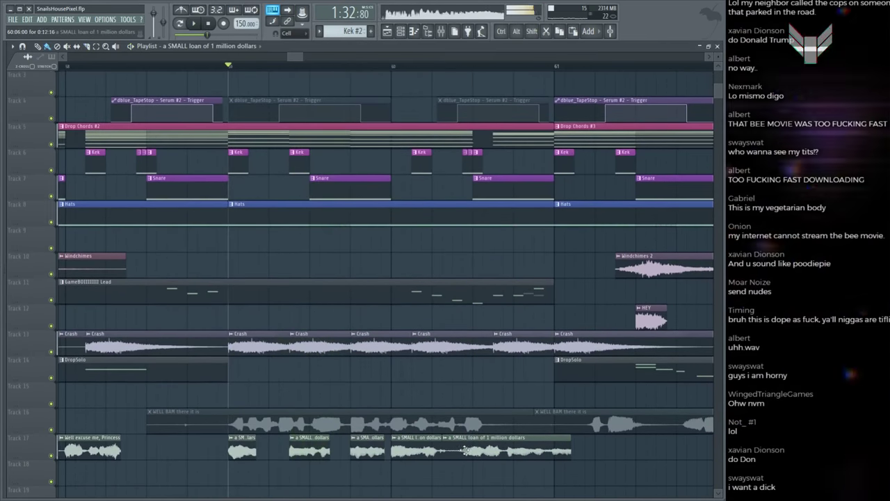
{"action": "mouse_move", "coordinate": [465, 451]}
{"action": "left_mouse_down"}
{"action": "mouse_move", "coordinate": [430, 451]}
{"action": "mouse_move", "coordinate": [468, 450]}
{"action": "left_mouse_up"}
{"action": "key", "text": "space"}
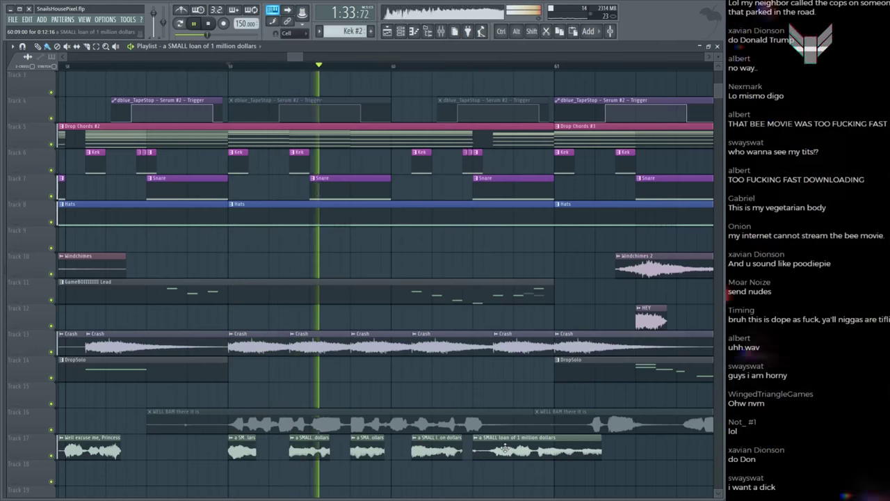
{"action": "scroll", "coordinate": [511, 423], "scroll_direction": "down", "scroll_amount": 2}
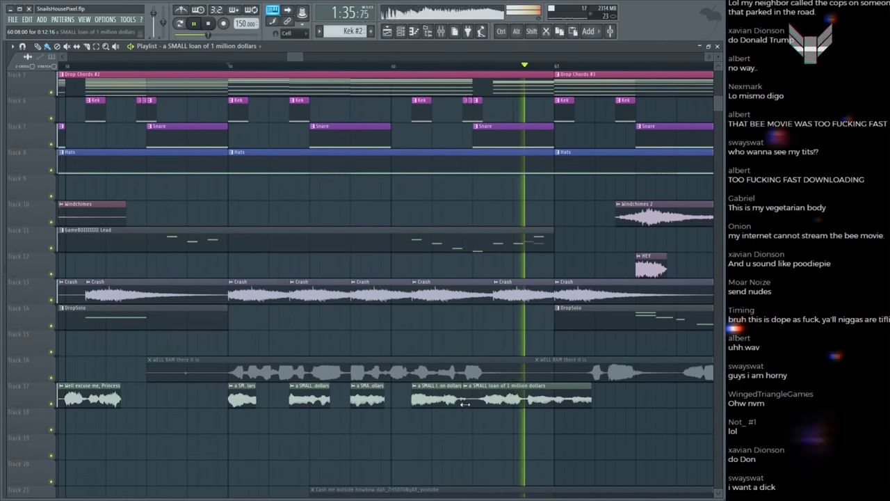
Step: Move the full 'a SMALL loan of 1 million dollars' clip down to Track 18 and replay the section
{"action": "left_click_drag", "start_coordinate": [501, 400], "coordinate": [501, 424]}
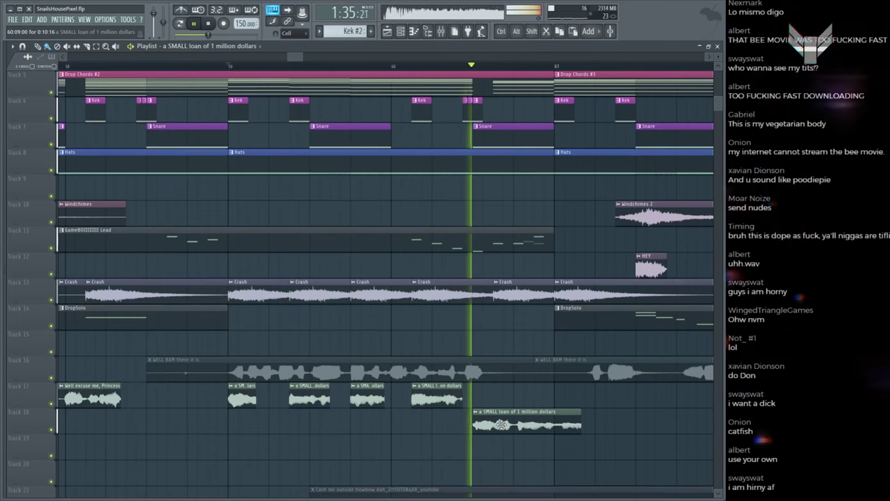
{"action": "left_click", "coordinate": [415, 395], "text": "alt"}
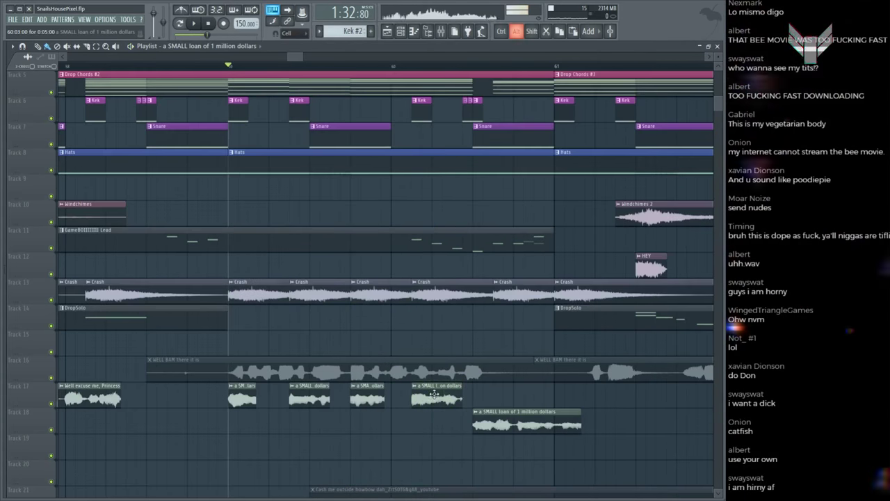
{"action": "key", "text": "space"}
{"action": "scroll", "coordinate": [445, 410], "scroll_direction": "up", "scroll_amount": 2}
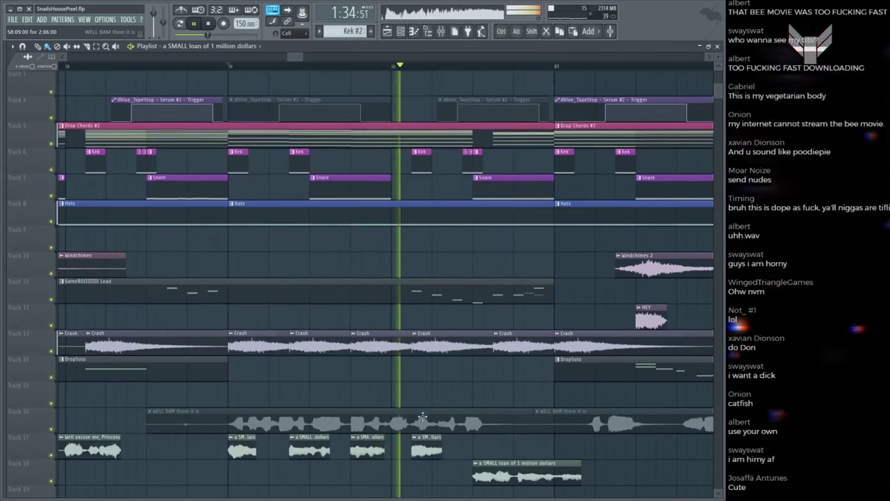
Step: Review the sample's settings pages, then cut the Track 18 'a SMALL loan' clip into two pieces
{"action": "left_click", "coordinate": [415, 437]}
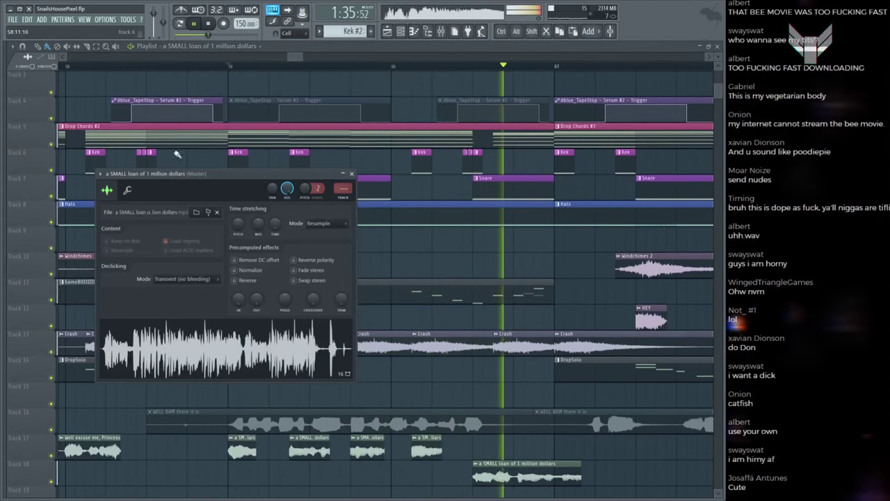
{"action": "left_click", "coordinate": [127, 190]}
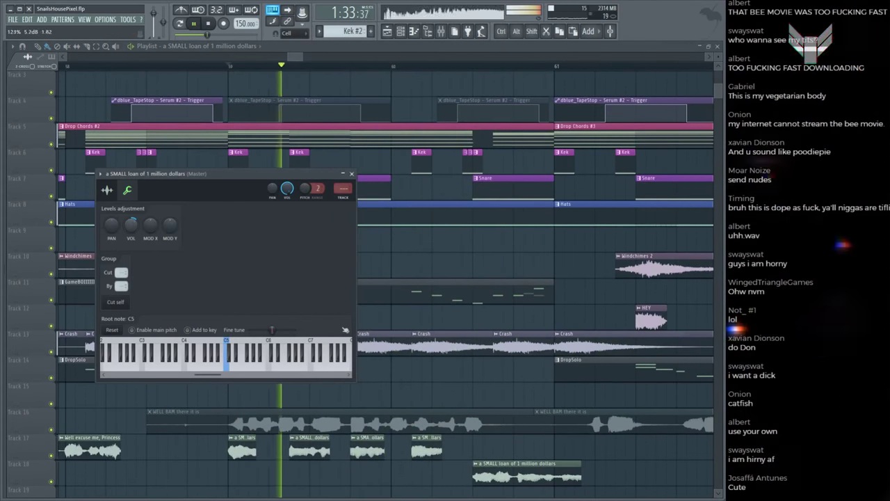
{"action": "key", "text": "Escape"}
{"action": "scroll", "coordinate": [550, 341], "scroll_direction": "down", "scroll_amount": 5}
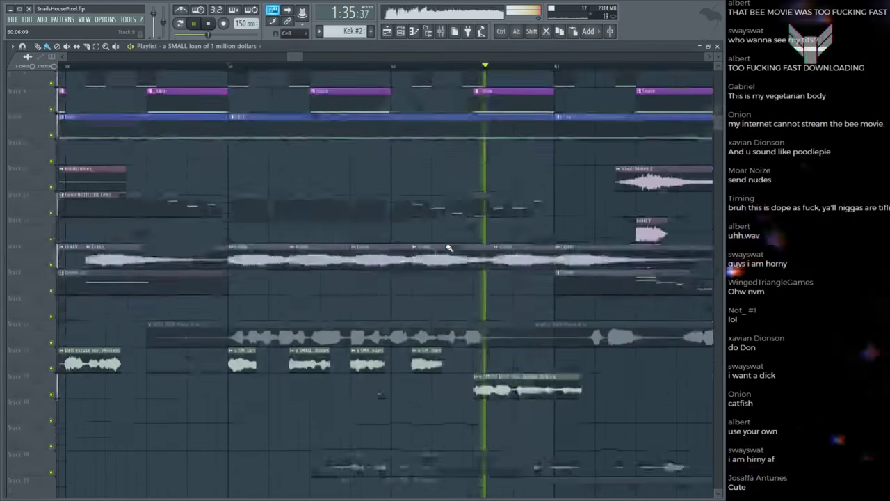
{"action": "key", "text": "space"}
{"action": "left_click", "coordinate": [554, 341], "text": "shift"}
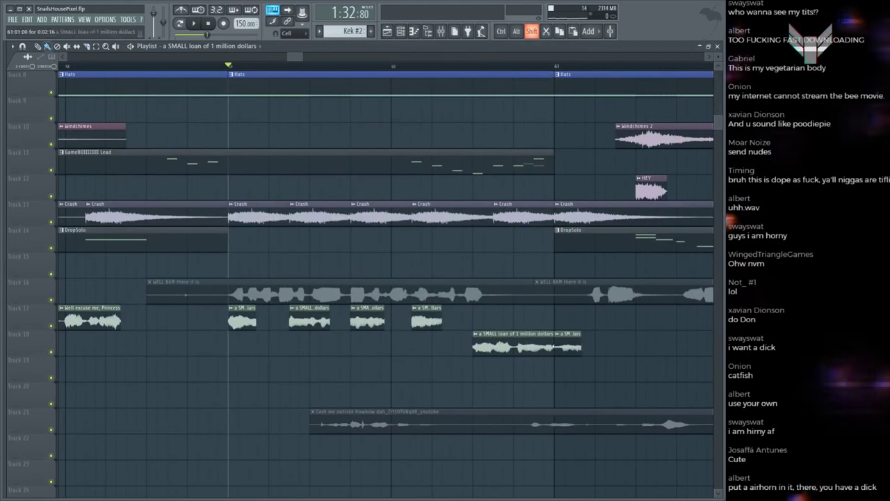
Step: Save the project and play the song, picking the EA Sports clip on Track 15
{"action": "key", "text": "ctrl+s"}
{"action": "key", "text": "space"}
{"action": "scroll", "coordinate": [345, 70], "scroll_direction": "down", "scroll_amount": 6}
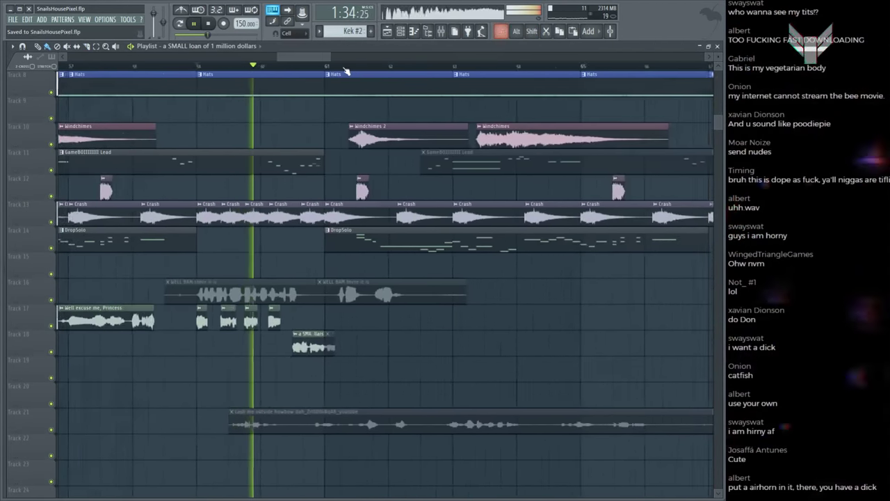
{"action": "scroll", "coordinate": [355, 63], "scroll_direction": "down", "scroll_amount": 3}
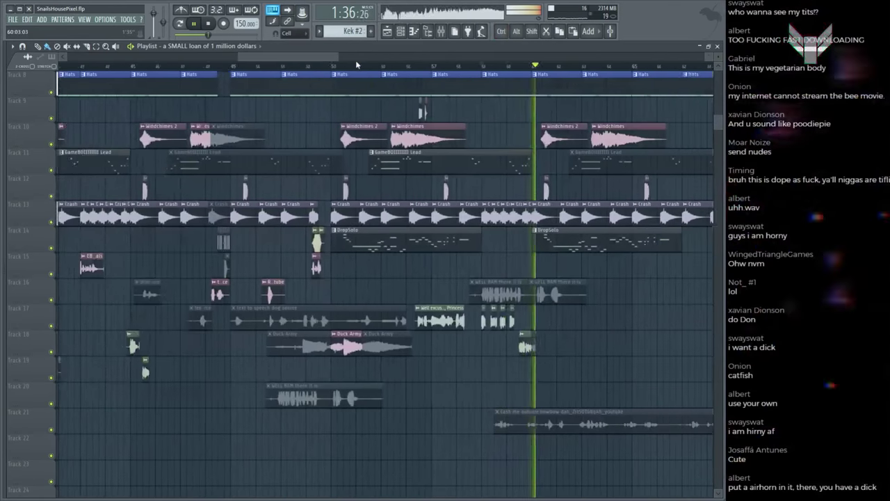
{"action": "scroll", "coordinate": [370, 65], "scroll_direction": "down", "scroll_amount": 2}
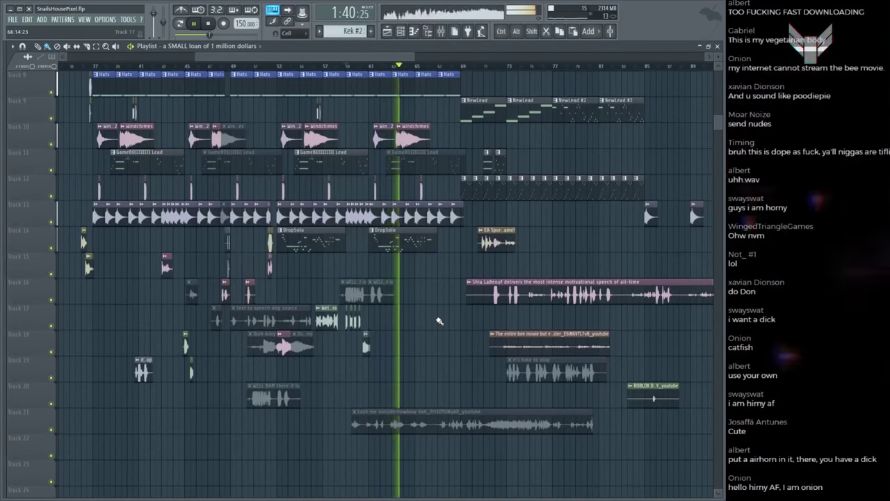
{"action": "left_click", "coordinate": [498, 241]}
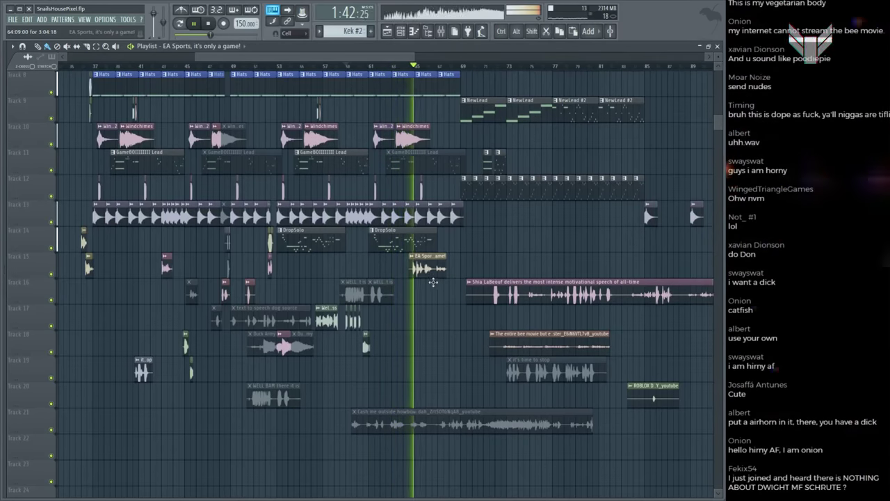
Step: Preview the WELL BAM, small snare, Shia LaBeouf speech and Cash me outside clips
{"action": "scroll", "coordinate": [437, 61], "scroll_direction": "up", "scroll_amount": 4}
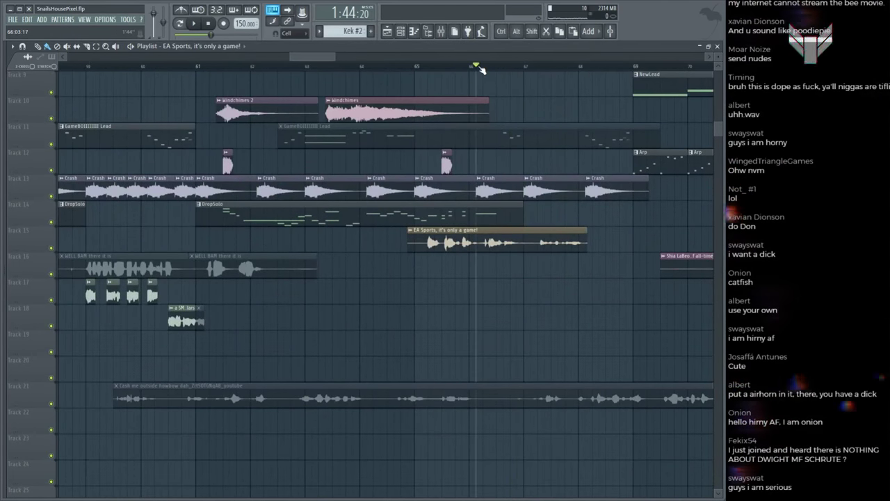
{"action": "scroll", "coordinate": [480, 70], "scroll_direction": "down", "scroll_amount": 3}
{"action": "scroll", "coordinate": [479, 70], "scroll_direction": "down", "scroll_amount": 2}
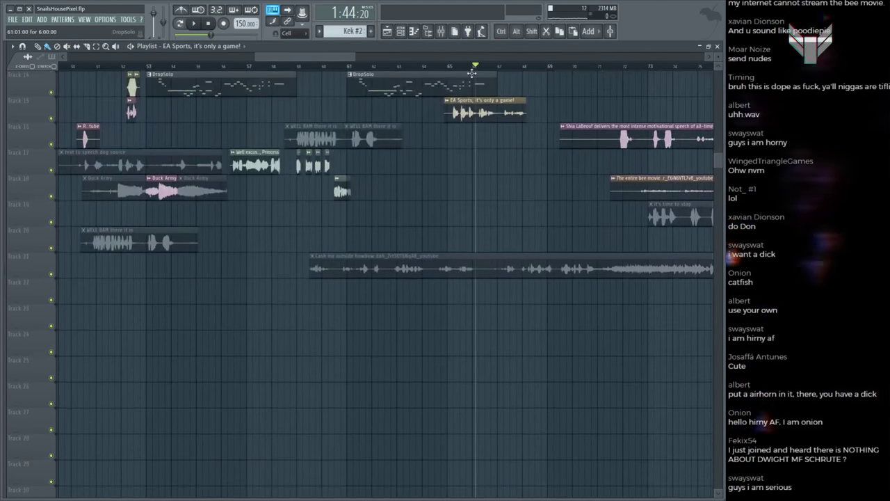
{"action": "scroll", "coordinate": [469, 70], "scroll_direction": "down", "scroll_amount": 4}
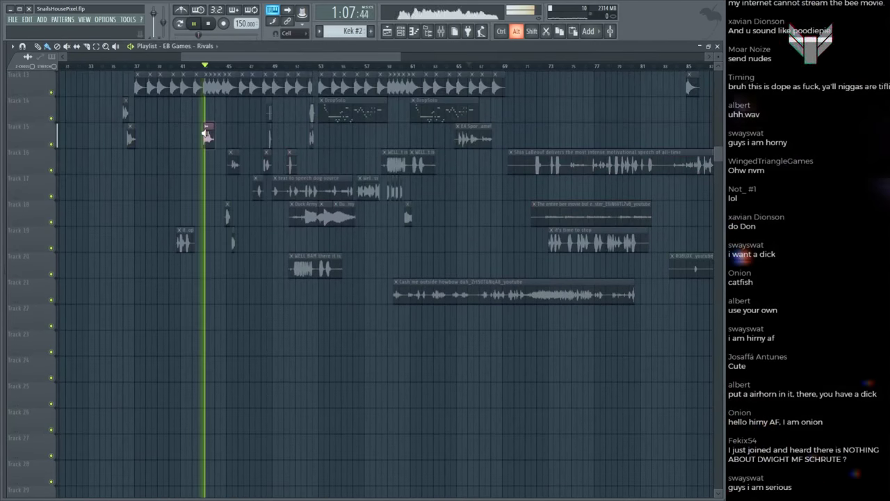
{"action": "left_click", "coordinate": [296, 259], "text": "alt"}
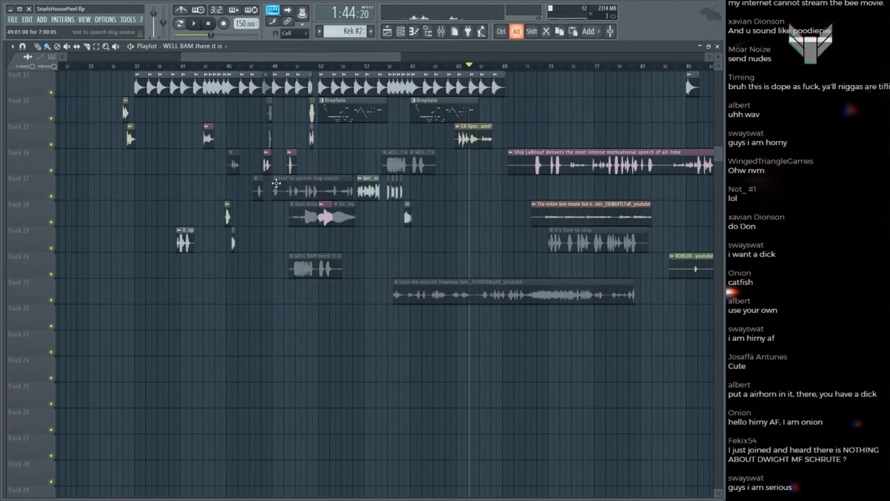
{"action": "left_click", "coordinate": [271, 136], "text": "alt"}
{"action": "left_click", "coordinate": [543, 165], "text": "alt"}
{"action": "left_click", "coordinate": [478, 297], "text": "alt"}
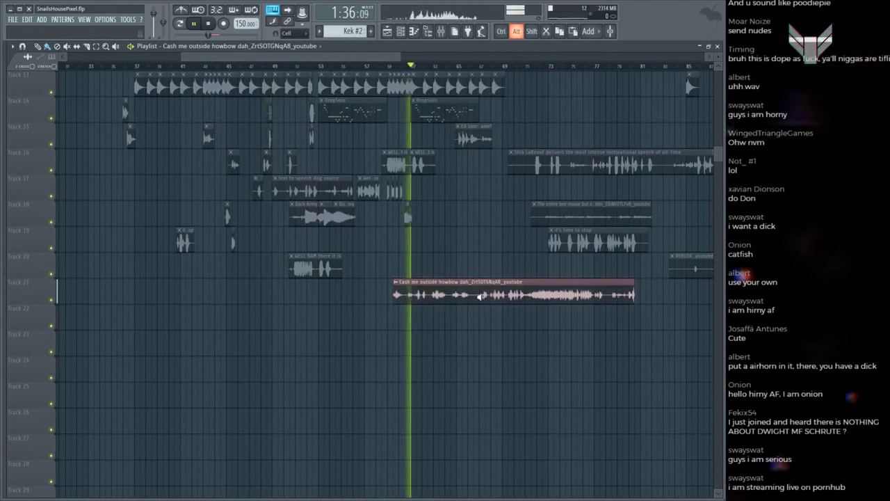
{"action": "left_click", "coordinate": [492, 260], "text": "alt"}
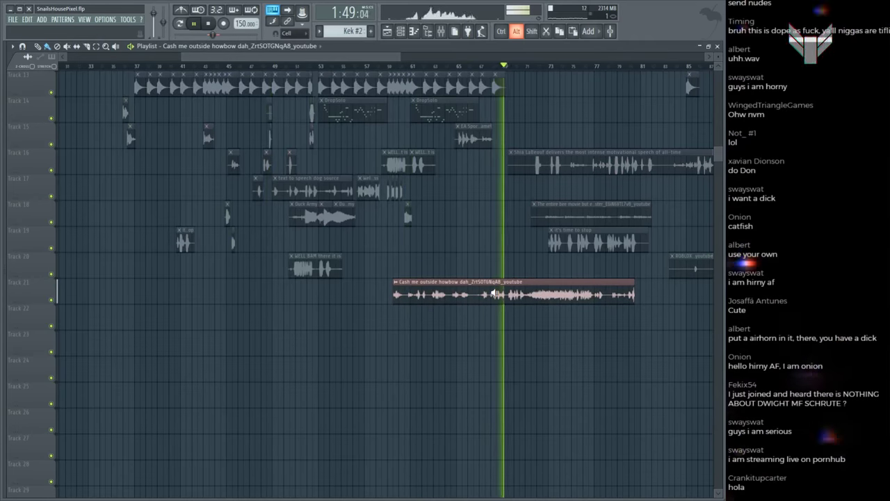
{"action": "key", "text": "space"}
Step: Review the Cash me outside sample settings, then paint a '(1)' copy onto Track 24 near bar 63
{"action": "double_click", "coordinate": [477, 286]}
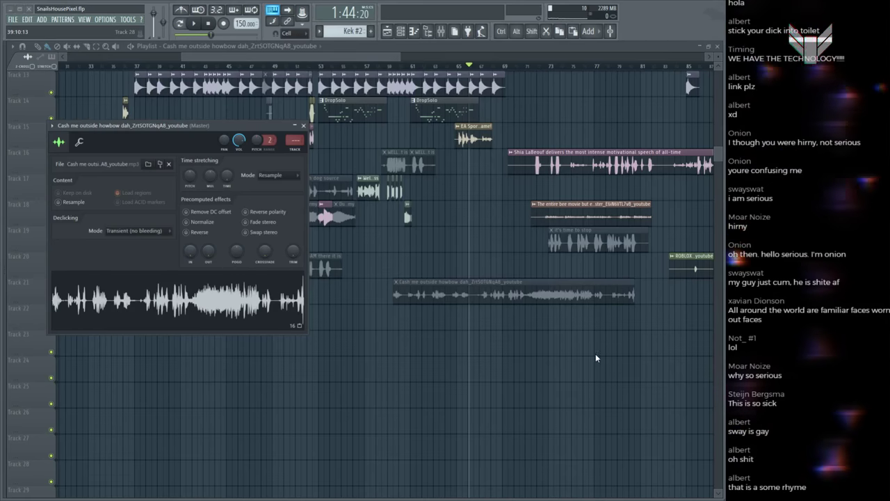
{"action": "key", "text": "Escape"}
{"action": "left_click", "coordinate": [461, 372]}
{"action": "left_click", "coordinate": [461, 372]}
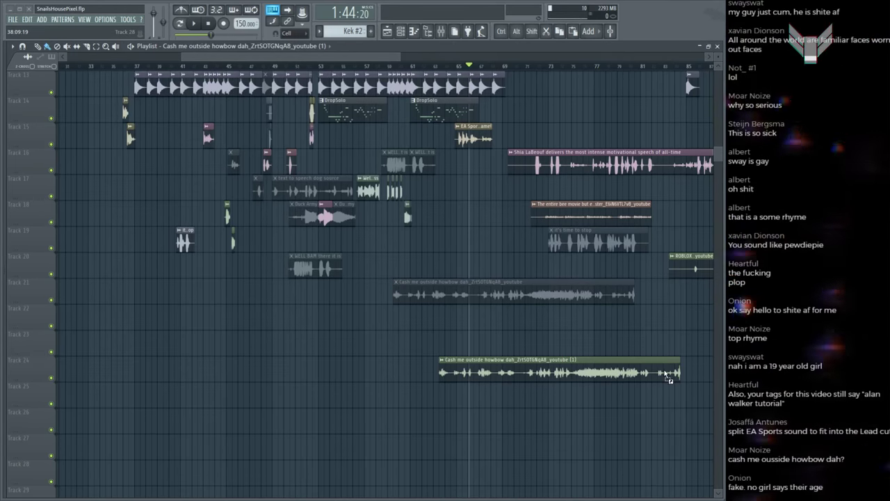
Step: Audition the full-version Catch Me Outside clip on Track 24 and move it earlier to about bar 47
{"action": "left_click", "coordinate": [445, 371], "text": "alt"}
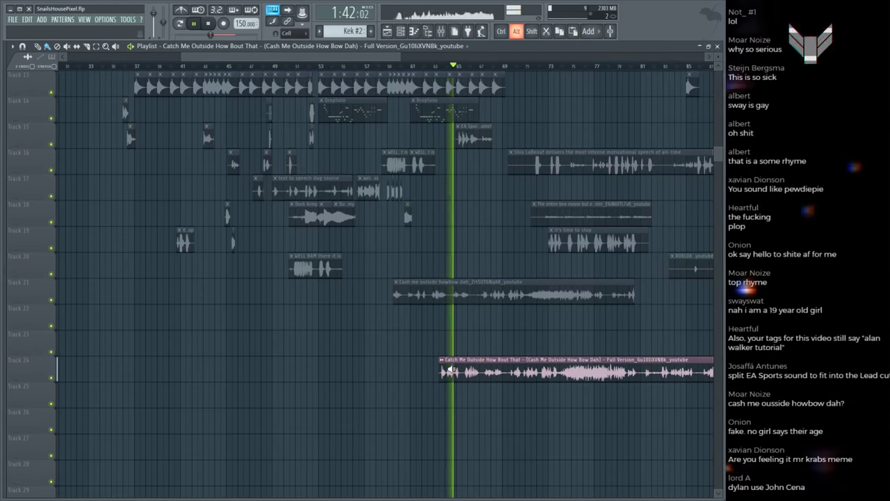
{"action": "left_click_drag", "start_coordinate": [449, 371], "coordinate": [469, 358]}
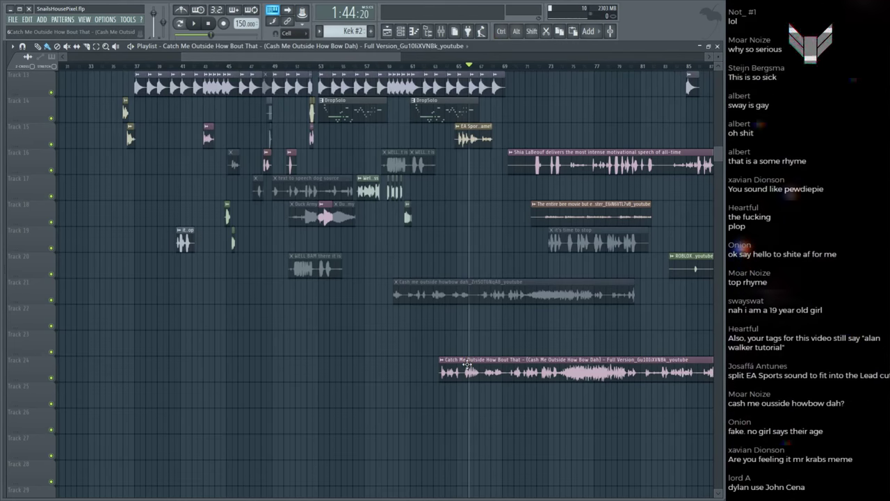
{"action": "left_click", "coordinate": [467, 365], "text": "alt"}
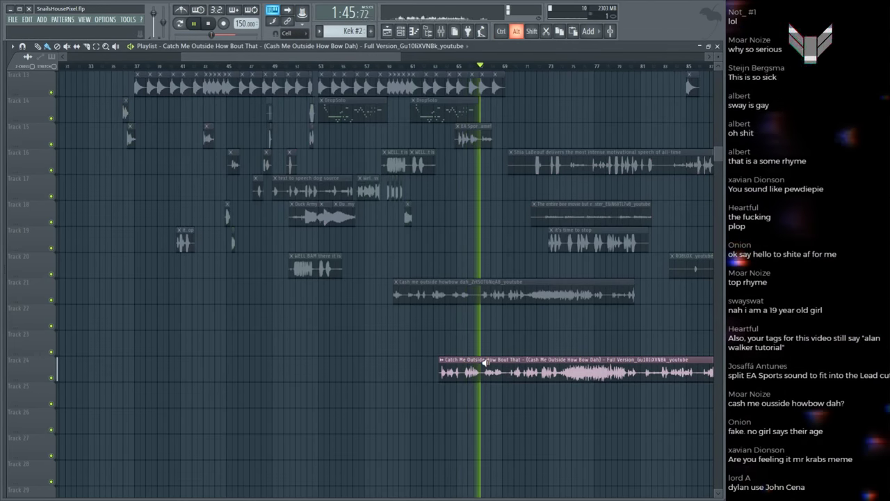
{"action": "key", "text": "space"}
{"action": "left_click_drag", "start_coordinate": [623, 362], "coordinate": [433, 358]}
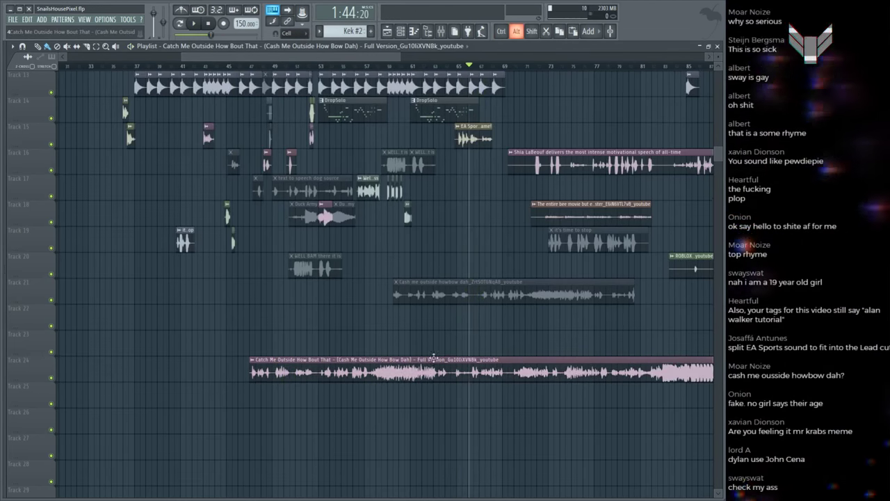
{"action": "left_click", "coordinate": [436, 360], "text": "alt"}
{"action": "left_click", "coordinate": [401, 375], "text": "alt"}
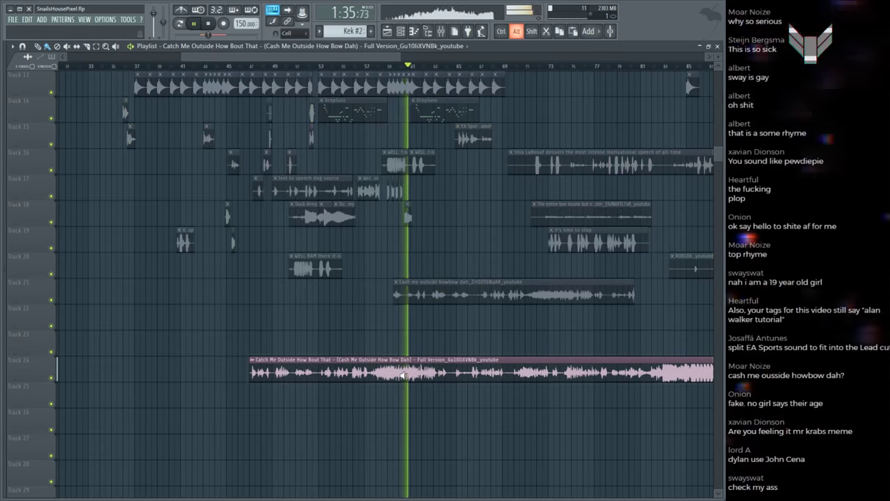
{"action": "key", "text": "space"}
Step: Split the Track 24 clip at about bar 60 and remove its left part
{"action": "left_click", "coordinate": [346, 366], "text": "alt"}
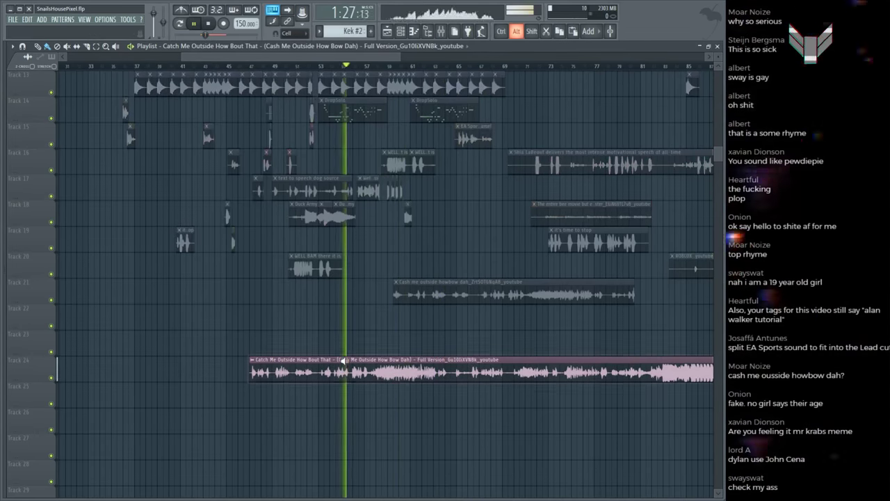
{"action": "left_click", "coordinate": [385, 365], "text": "alt"}
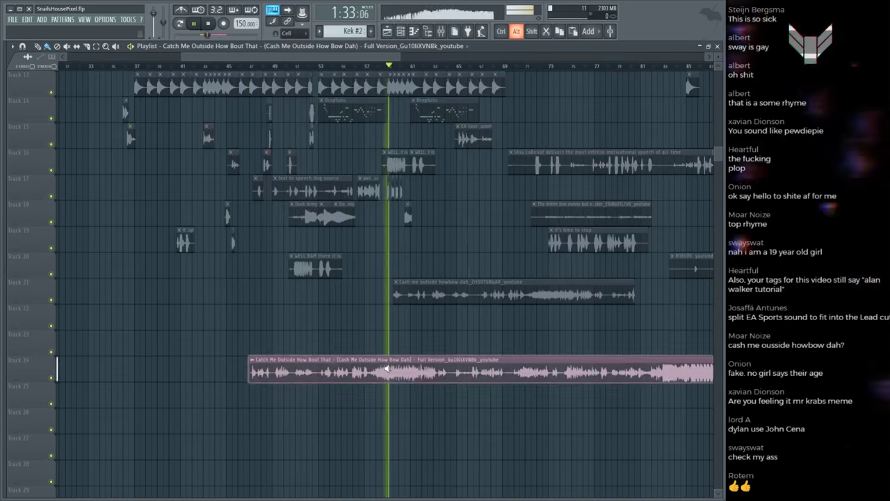
{"action": "left_click", "coordinate": [380, 365], "text": "alt"}
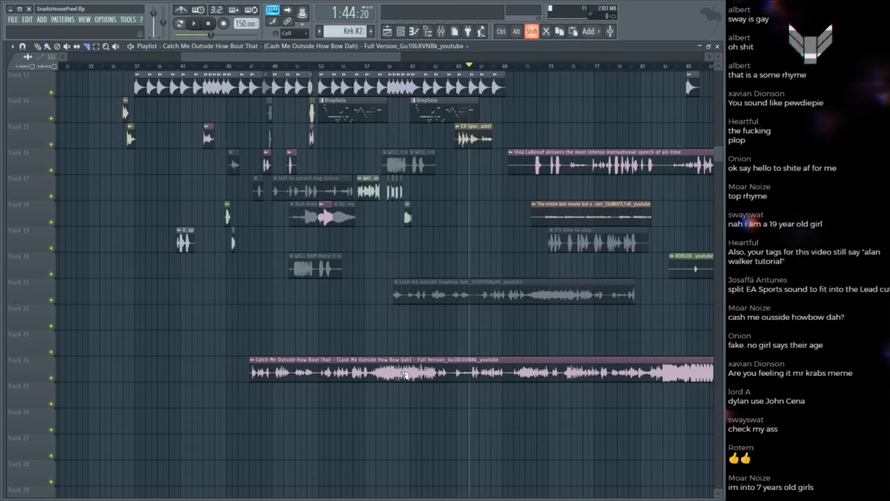
{"action": "left_click", "coordinate": [324, 372], "text": "alt"}
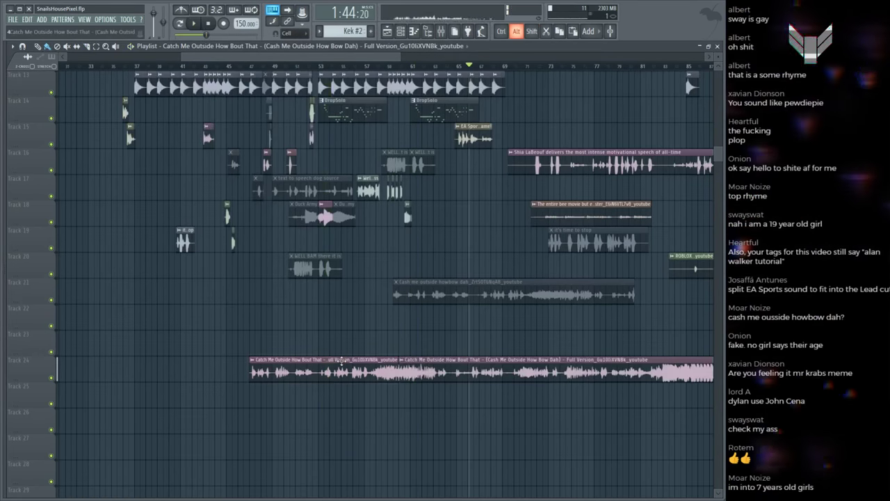
{"action": "left_click", "coordinate": [301, 369], "text": "alt"}
{"action": "left_click_drag", "start_coordinate": [302, 369], "coordinate": [515, 363]}
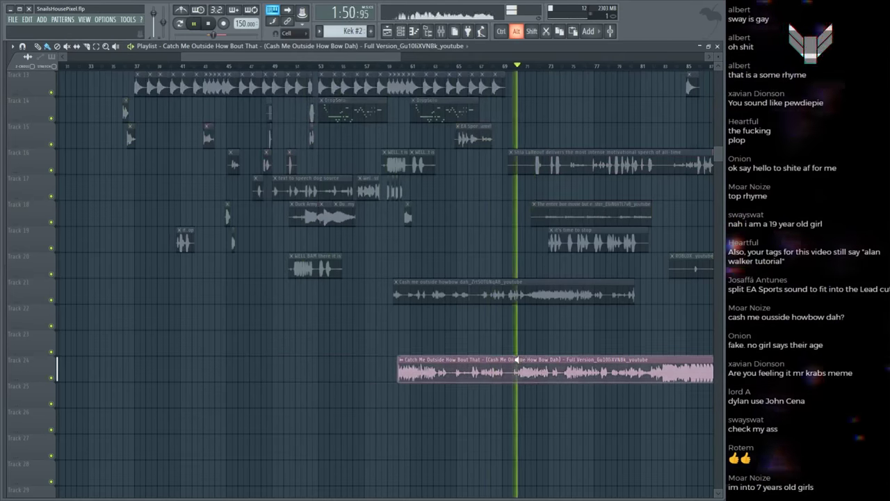
{"action": "left_click", "coordinate": [634, 367], "text": "alt"}
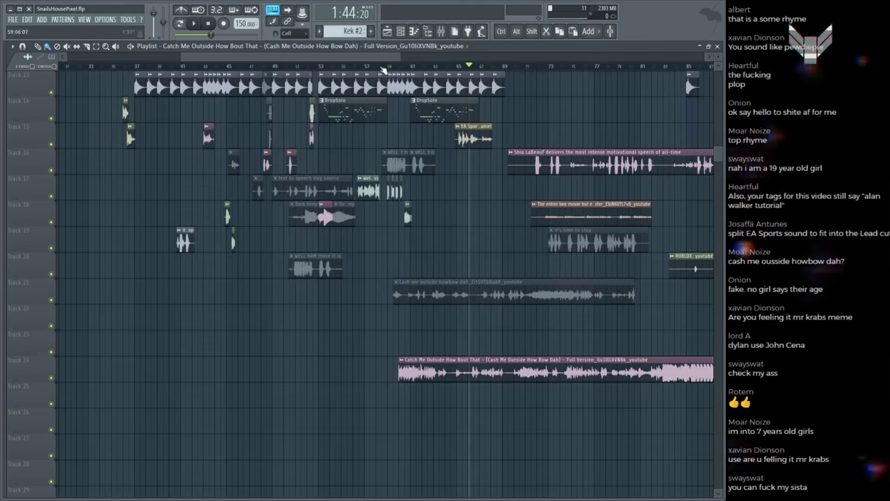
Step: Shorten the Track 24 clip to a short snippet and play the song from bar 65
{"action": "scroll", "coordinate": [383, 70], "scroll_direction": "down", "scroll_amount": 2}
{"action": "left_click", "coordinate": [620, 361], "text": "alt"}
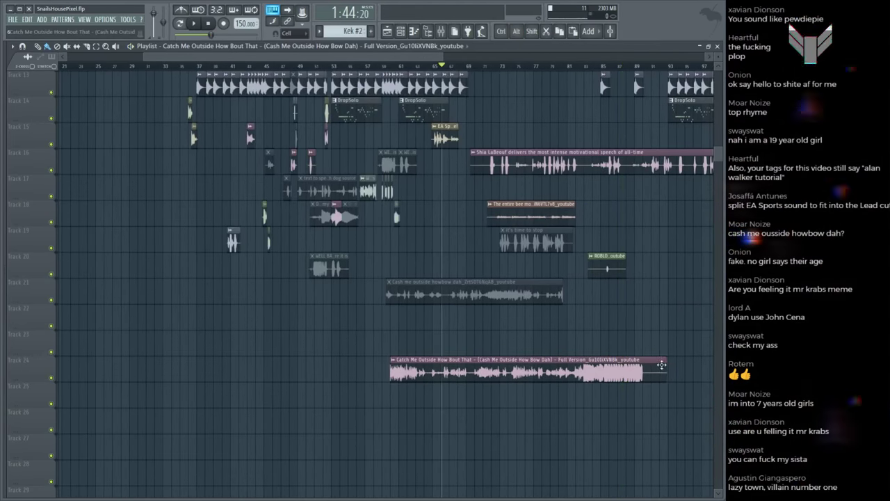
{"action": "left_click_drag", "start_coordinate": [662, 365], "coordinate": [440, 366]}
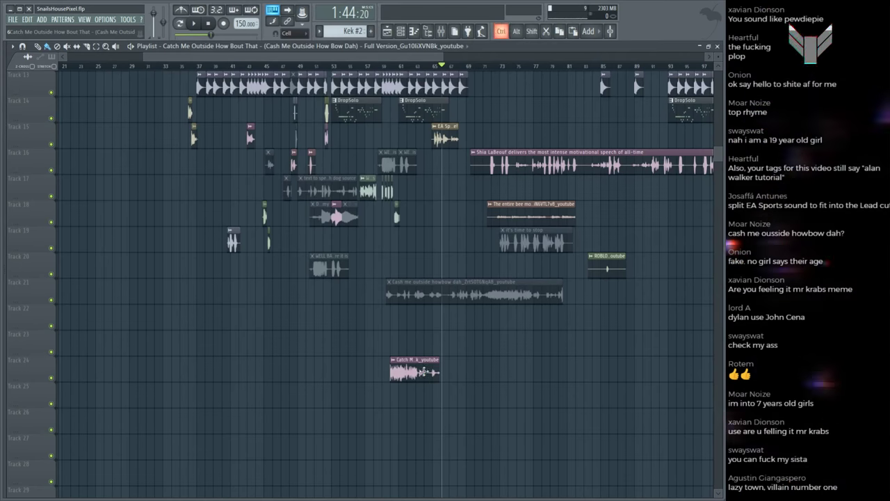
{"action": "scroll", "coordinate": [491, 113], "scroll_direction": "up", "scroll_amount": 5}
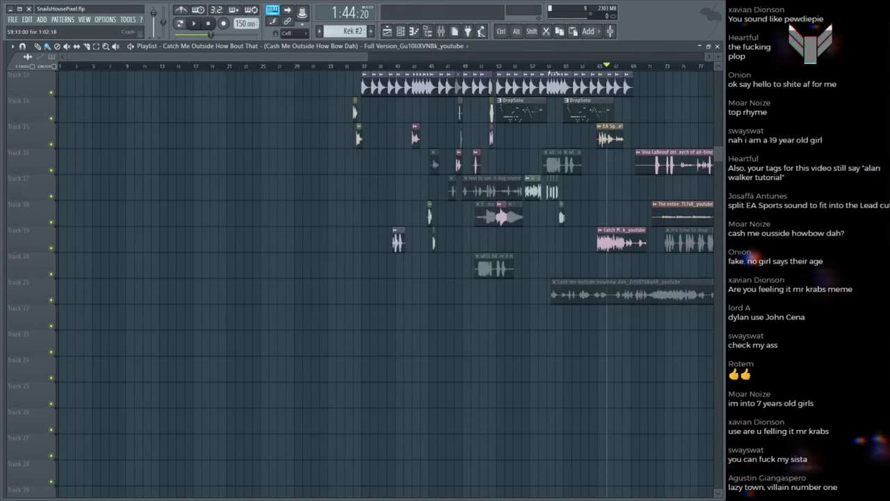
{"action": "scroll", "coordinate": [417, 234], "scroll_direction": "up", "scroll_amount": 6}
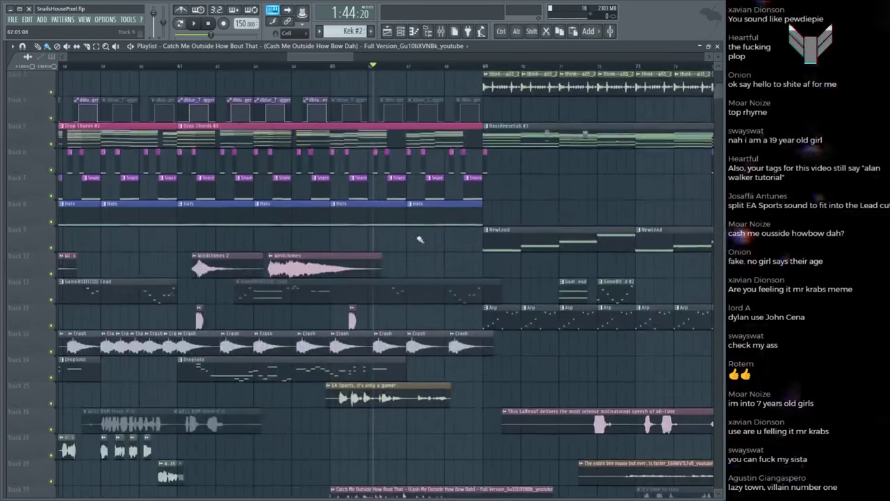
{"action": "scroll", "coordinate": [416, 235], "scroll_direction": "down", "scroll_amount": 7}
{"action": "key", "text": "space"}
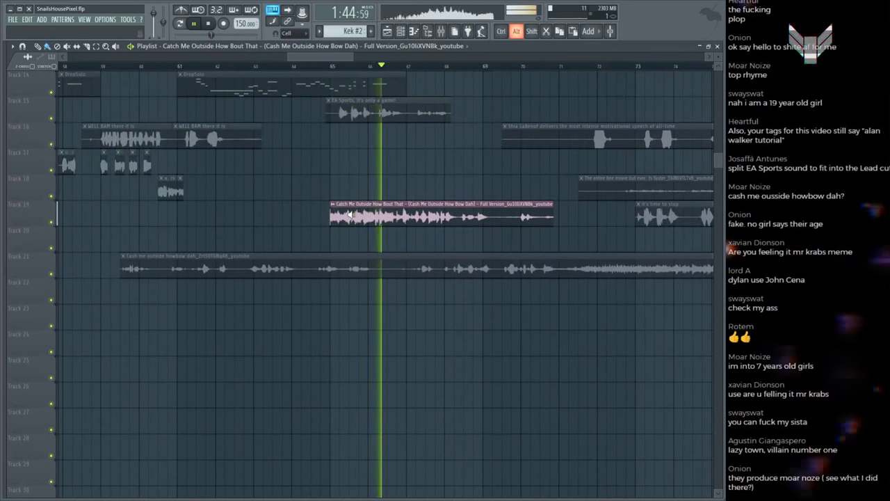
{"action": "key", "text": "space"}
Step: Trim the tail of the Track 19 clip and check the mixer
{"action": "right_click", "coordinate": [412, 225]}
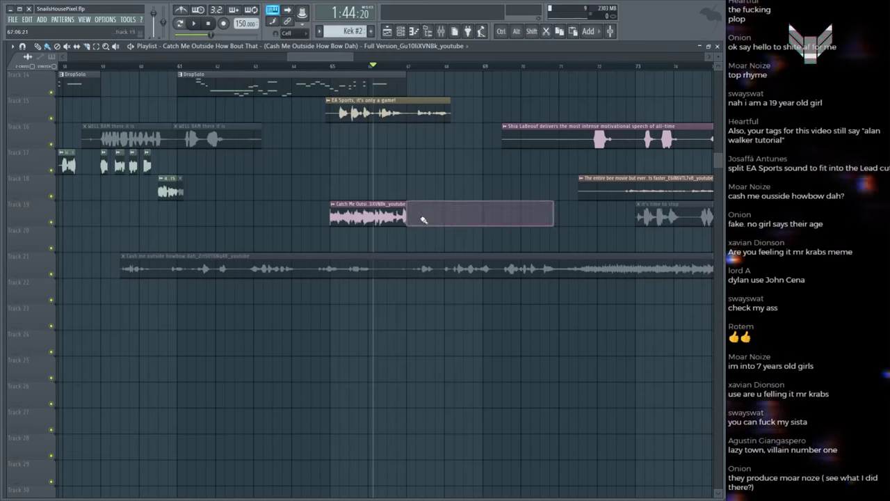
{"action": "scroll", "coordinate": [327, 244], "scroll_direction": "up", "scroll_amount": 3}
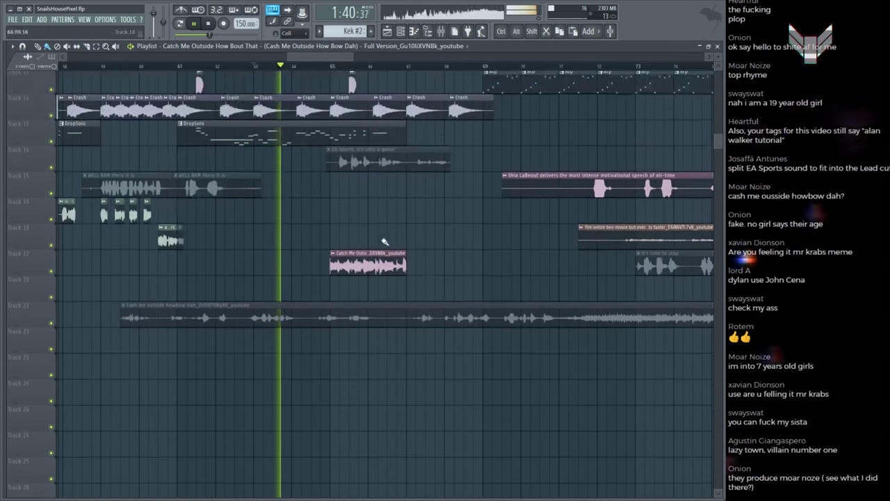
{"action": "left_click_drag", "start_coordinate": [353, 279], "coordinate": [429, 279]}
{"action": "scroll", "coordinate": [430, 278], "scroll_direction": "up", "scroll_amount": 7}
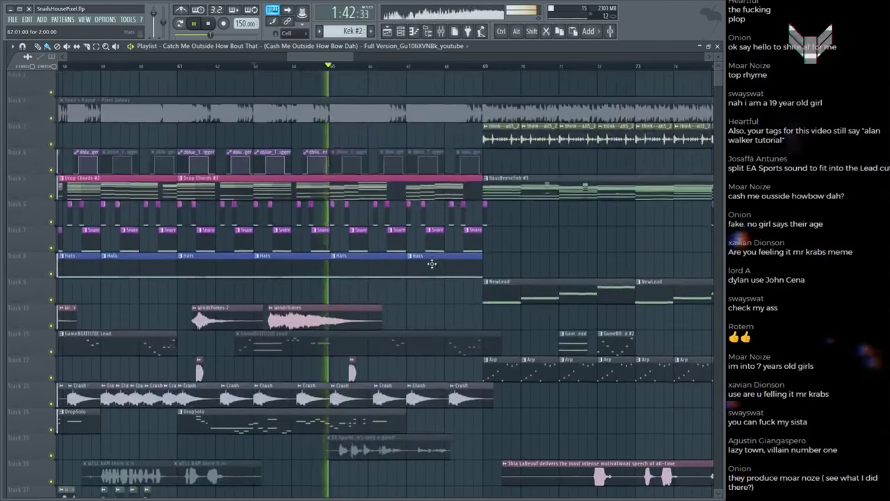
{"action": "scroll", "coordinate": [407, 394], "scroll_direction": "down", "scroll_amount": 3}
{"action": "key", "text": "F9"}
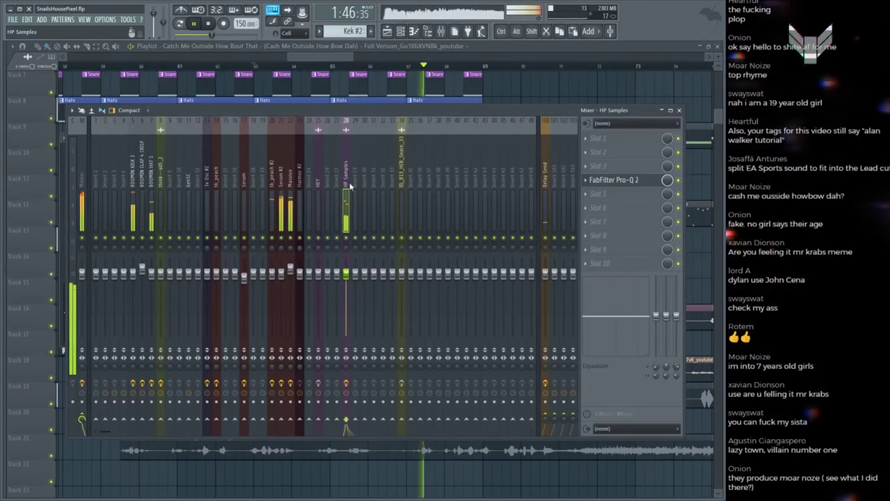
{"action": "key", "text": "F9"}
{"action": "scroll", "coordinate": [406, 399], "scroll_direction": "up", "scroll_amount": 3}
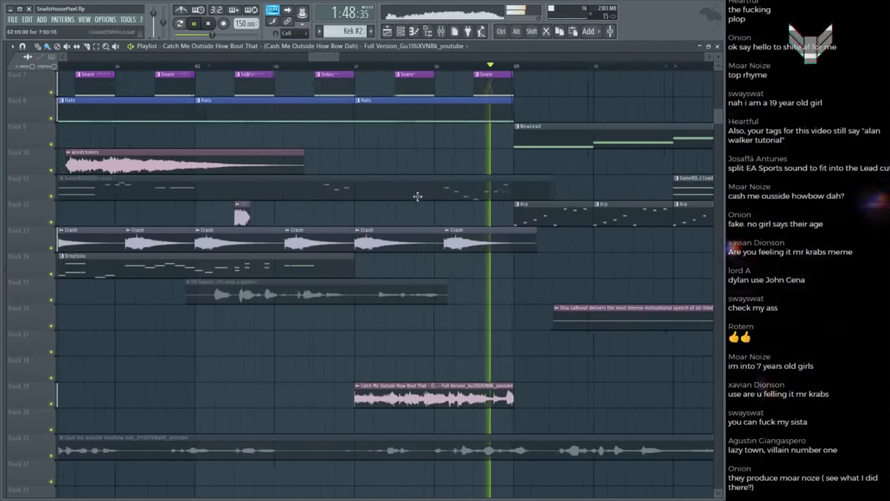
Step: Move the clip onto Track 17 near bar 66 and save the project
{"action": "left_click_drag", "start_coordinate": [407, 398], "coordinate": [324, 347]}
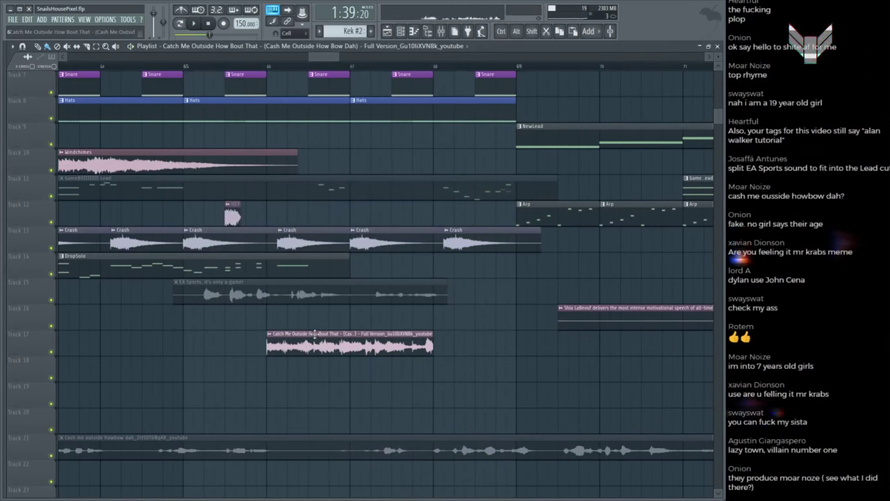
{"action": "left_click", "coordinate": [187, 67]}
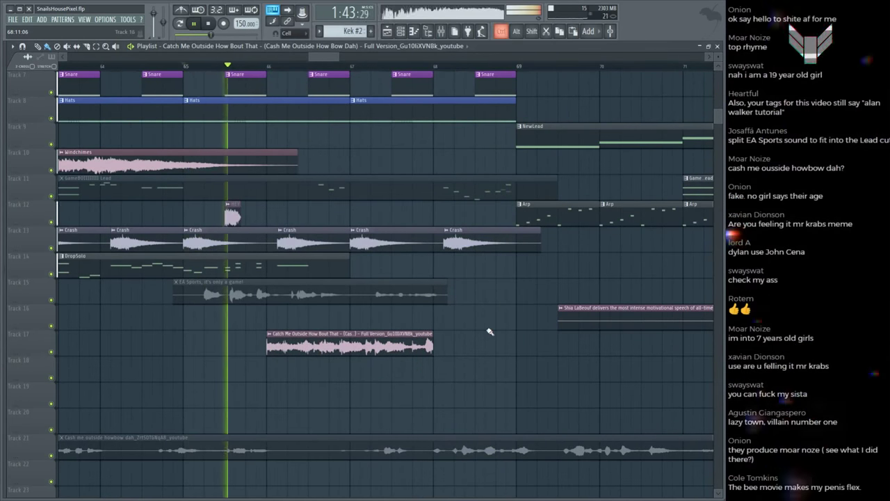
{"action": "key", "text": "ctrl+s"}
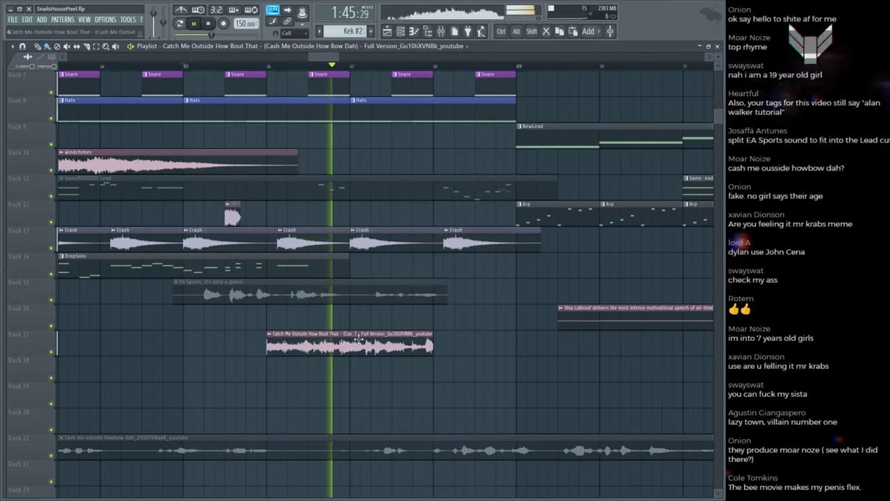
{"action": "key", "text": "space"}
{"action": "key", "text": "alt"}
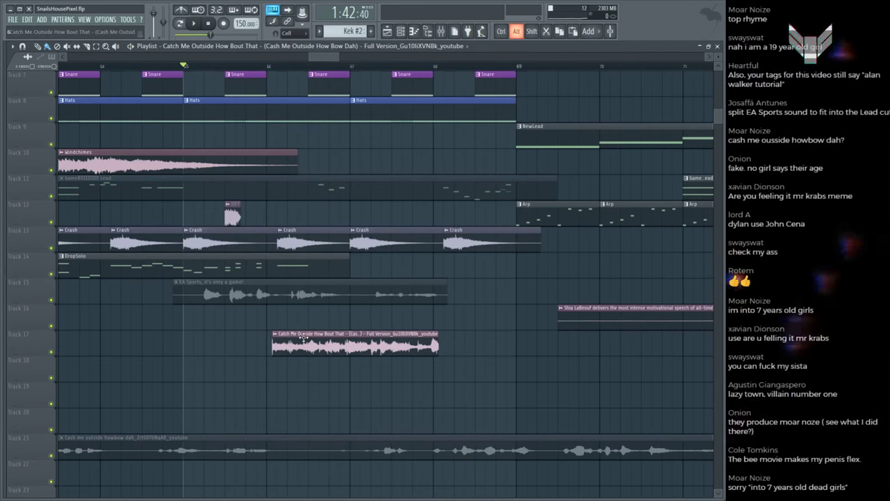
{"action": "key", "text": "space"}
{"action": "scroll", "coordinate": [312, 362], "scroll_direction": "up", "scroll_amount": 3}
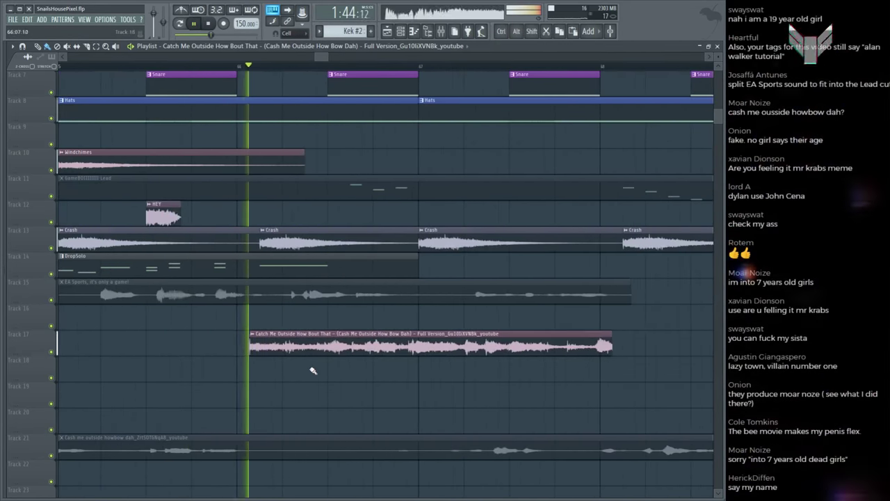
Step: Nudge the Track 17 clip further left, replaying to check its timing
{"action": "left_click_drag", "start_coordinate": [358, 346], "coordinate": [279, 346]}
{"action": "key", "text": "space"}
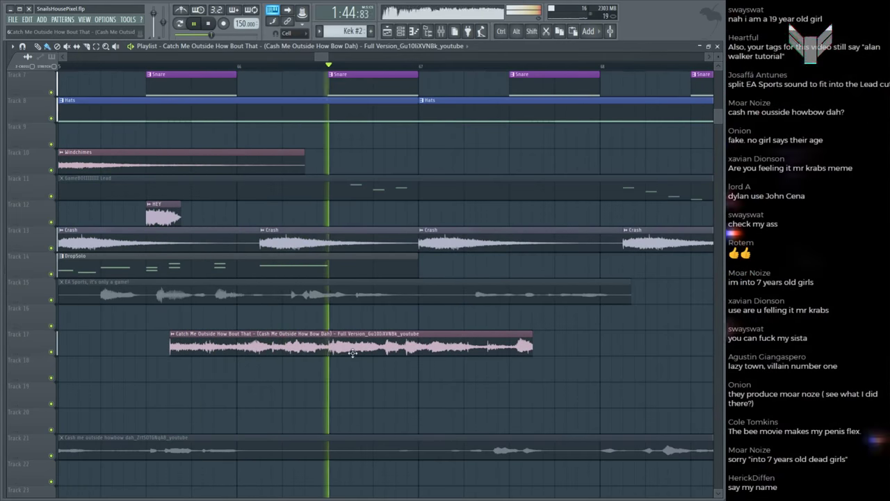
{"action": "key", "text": "space"}
{"action": "left_click_drag", "start_coordinate": [395, 347], "coordinate": [336, 350]}
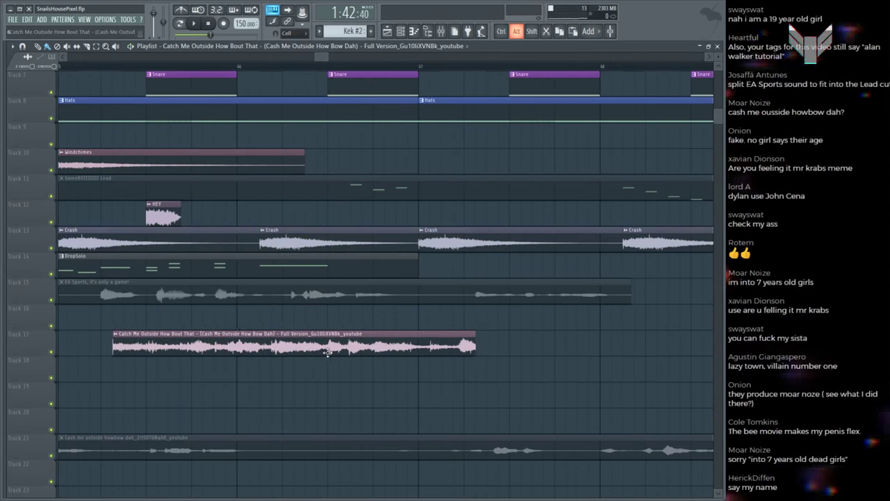
{"action": "key", "text": "space"}
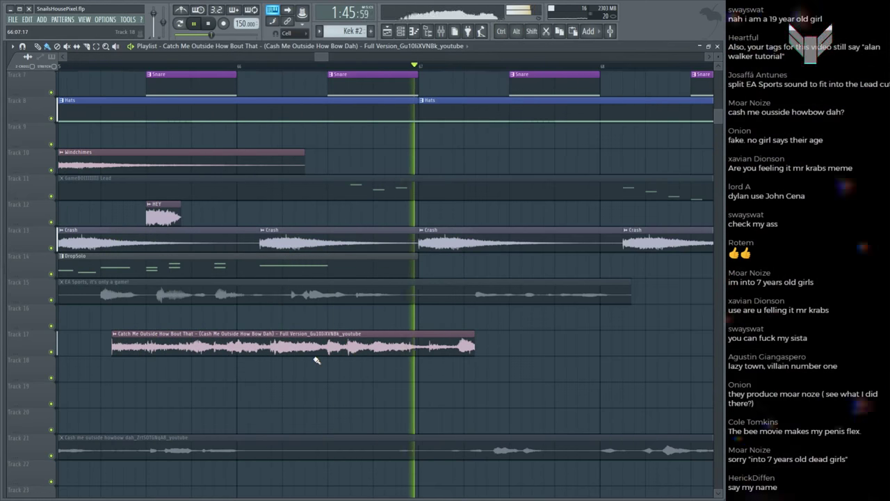
{"action": "key", "text": "space"}
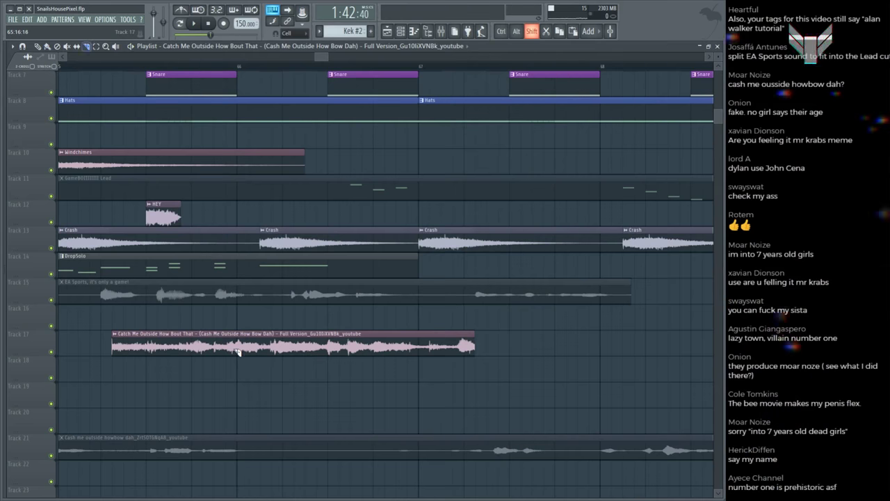
Step: Slice the Track 17 clip near its start and at bar 67, muting both end pieces
{"action": "left_click_drag", "start_coordinate": [238, 348], "coordinate": [237, 352]}
{"action": "left_click", "coordinate": [225, 339]}
{"action": "key", "text": "space"}
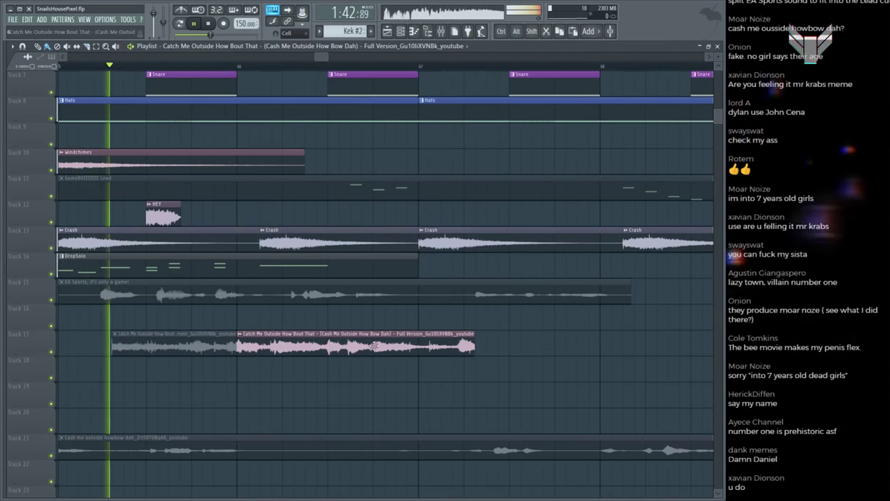
{"action": "left_click_drag", "start_coordinate": [427, 344], "coordinate": [428, 355]}
{"action": "left_click", "coordinate": [445, 340]}
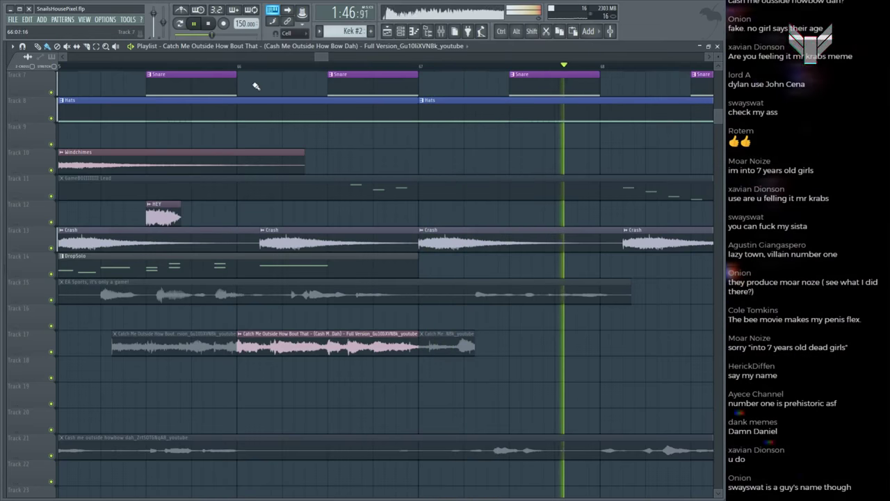
{"action": "key", "text": "space"}
{"action": "scroll", "coordinate": [244, 74], "scroll_direction": "up", "scroll_amount": 2}
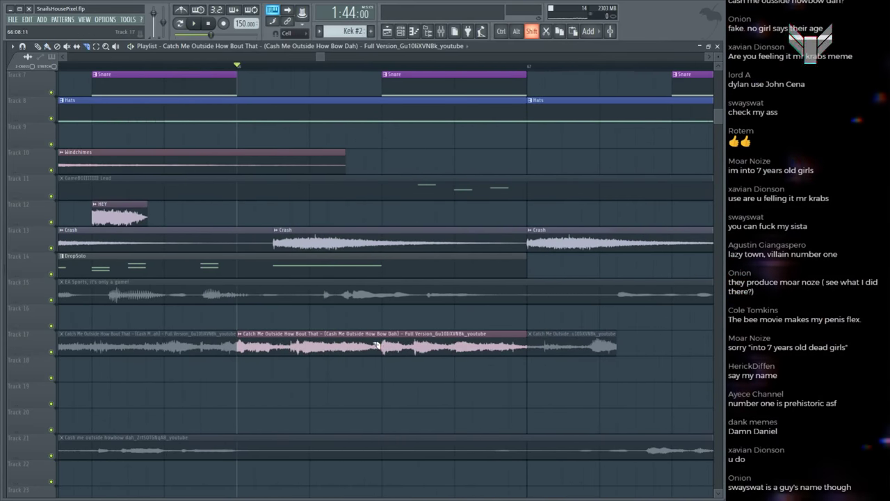
Step: Split the clip's unmuted middle section in two and review the second piece's sample settings
{"action": "left_click_drag", "start_coordinate": [382, 338], "coordinate": [382, 358]}
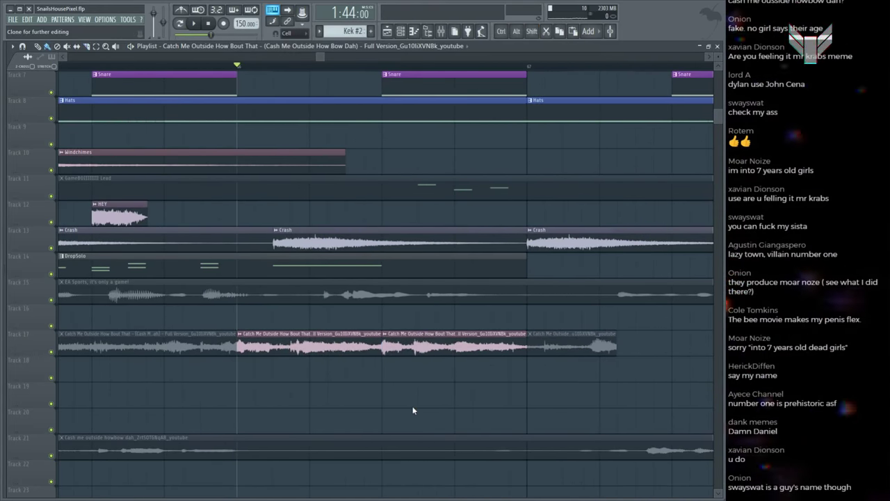
{"action": "double_click", "coordinate": [427, 334]}
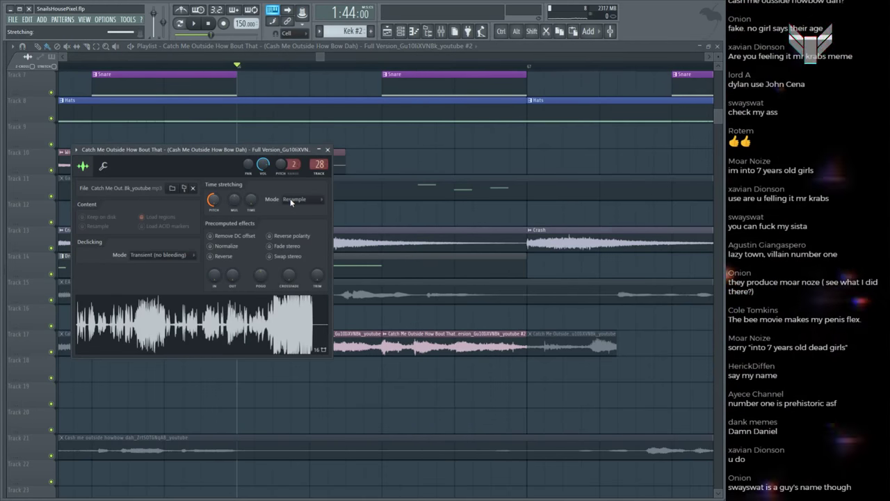
{"action": "scroll", "coordinate": [292, 201], "scroll_direction": "down", "scroll_amount": 1}
{"action": "scroll", "coordinate": [310, 199], "scroll_direction": "down", "scroll_amount": 5}
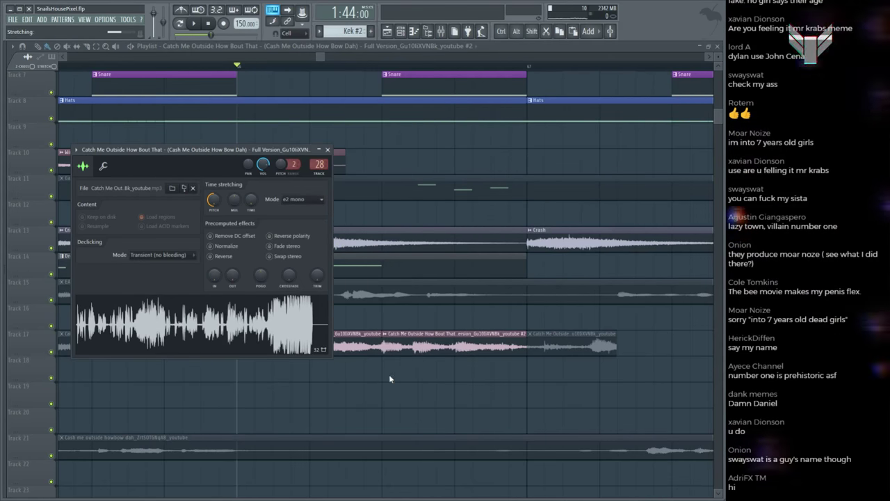
{"action": "key", "text": "Escape"}
{"action": "key", "text": "space"}
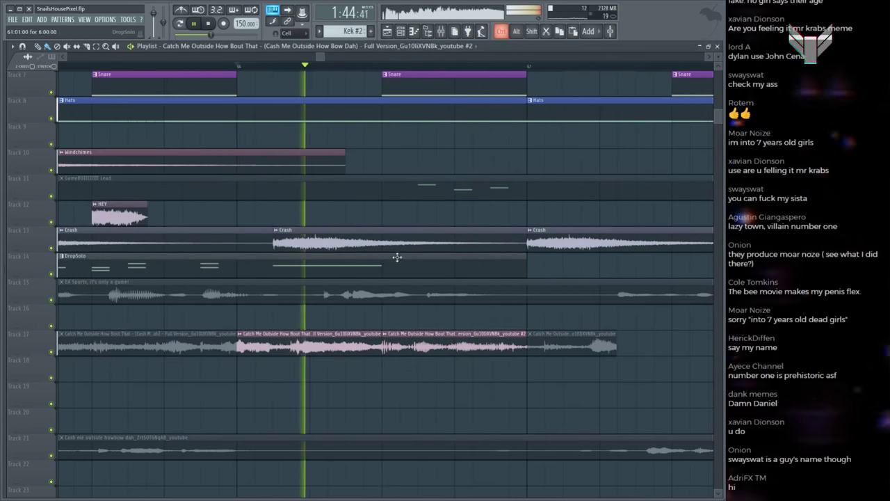
{"action": "key", "text": "space"}
Step: Audition the second piece's stretch mode in its sample settings, then replay from an earlier point
{"action": "double_click", "coordinate": [434, 341]}
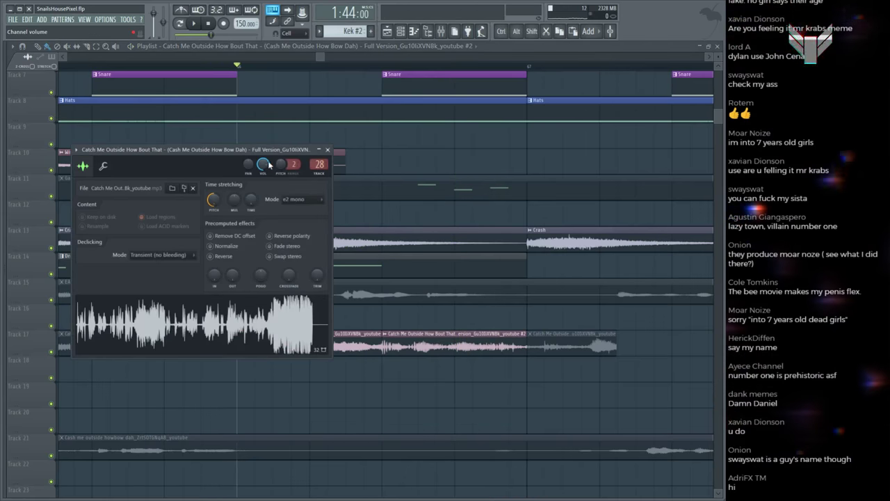
{"action": "key", "text": "space"}
{"action": "key", "text": "space"}
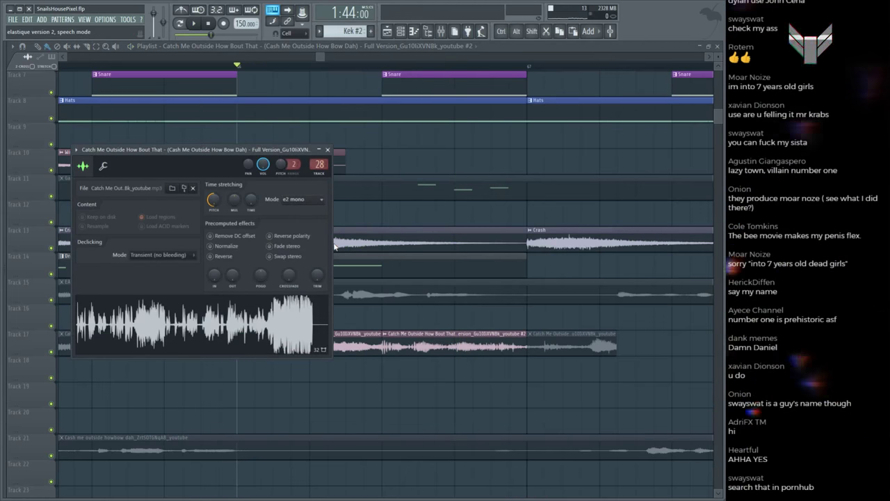
{"action": "key", "text": "space"}
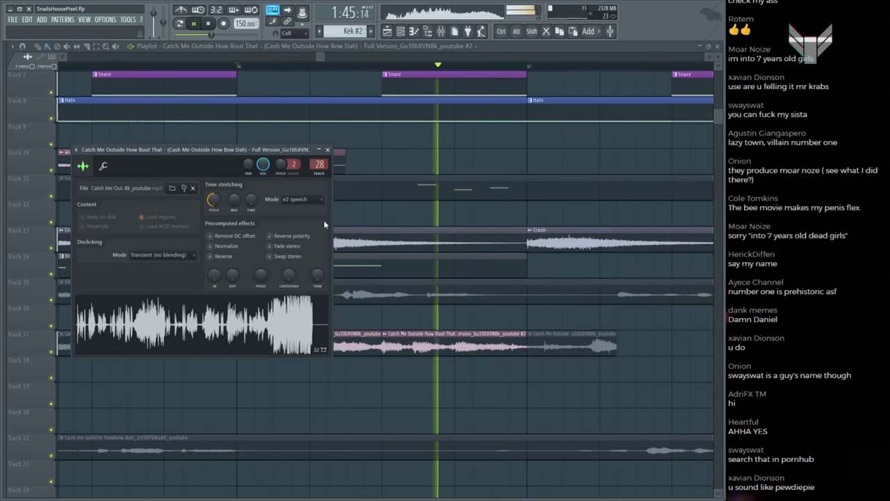
{"action": "left_click", "coordinate": [327, 150]}
{"action": "scroll", "coordinate": [360, 73], "scroll_direction": "down", "scroll_amount": 3}
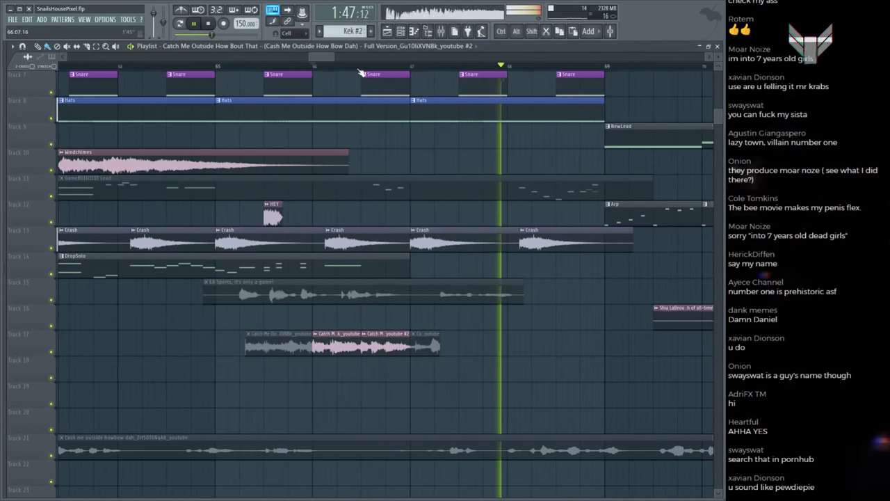
{"action": "scroll", "coordinate": [360, 72], "scroll_direction": "down", "scroll_amount": 2}
{"action": "left_click", "coordinate": [310, 65]}
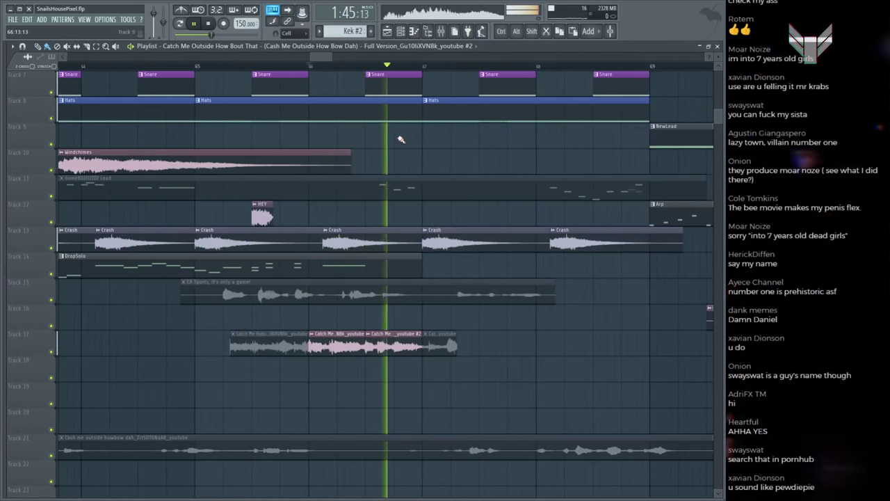
{"action": "key", "text": "space"}
Step: Save SnailsHousePixel.flp and play back the drop around bar 65
{"action": "scroll", "coordinate": [373, 75], "scroll_direction": "down", "scroll_amount": 3}
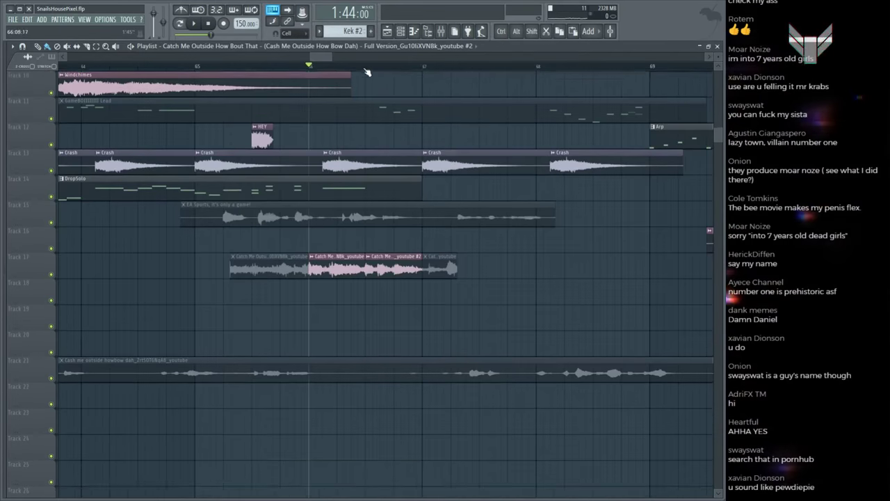
{"action": "scroll", "coordinate": [374, 75], "scroll_direction": "up", "scroll_amount": 5}
{"action": "scroll", "coordinate": [361, 66], "scroll_direction": "down", "scroll_amount": 2}
{"action": "key", "text": "ctrl+s"}
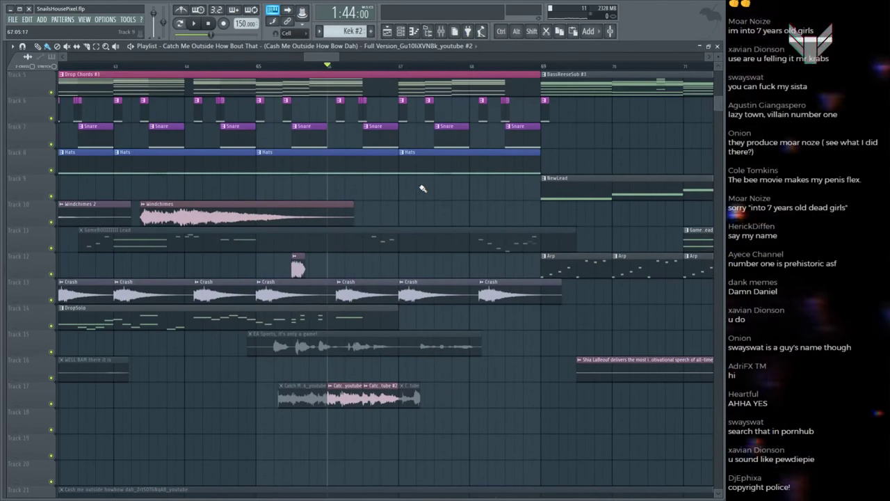
{"action": "key", "text": "space"}
{"action": "scroll", "coordinate": [429, 68], "scroll_direction": "down", "scroll_amount": 2}
{"action": "scroll", "coordinate": [428, 69], "scroll_direction": "down", "scroll_amount": 3}
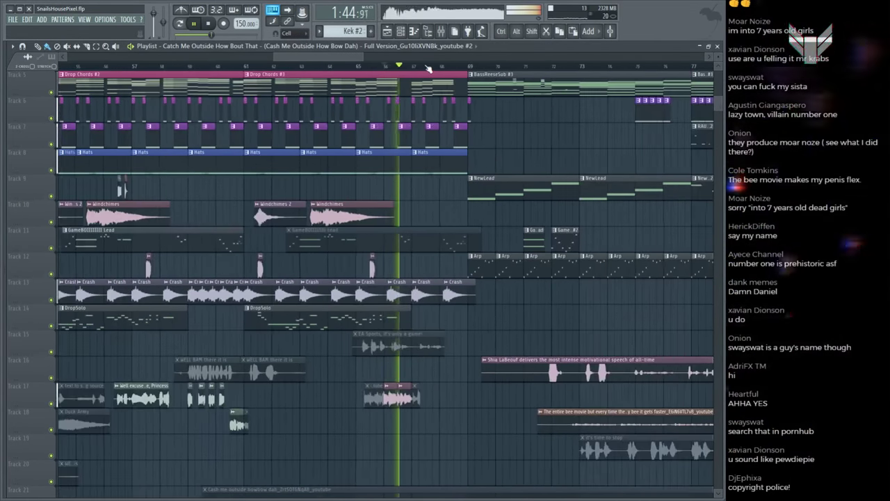
{"action": "scroll", "coordinate": [517, 149], "scroll_direction": "up", "scroll_amount": 1}
{"action": "scroll", "coordinate": [517, 149], "scroll_direction": "up", "scroll_amount": 3}
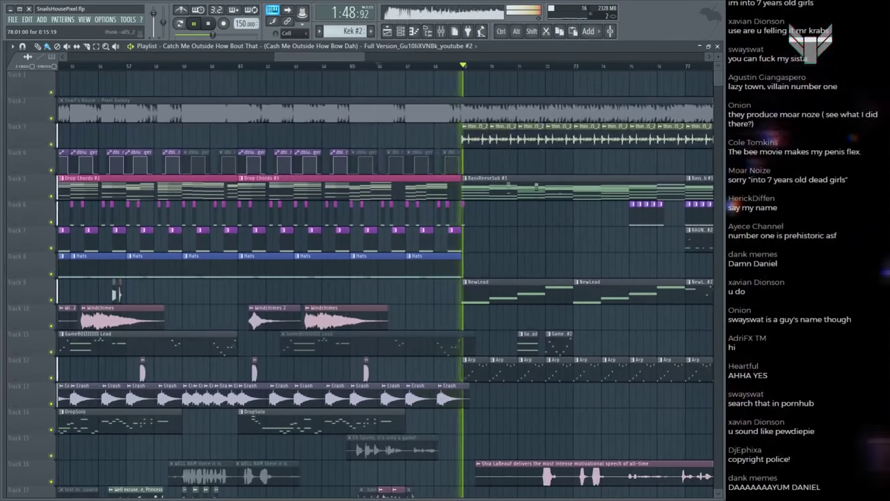
{"action": "key", "text": "space"}
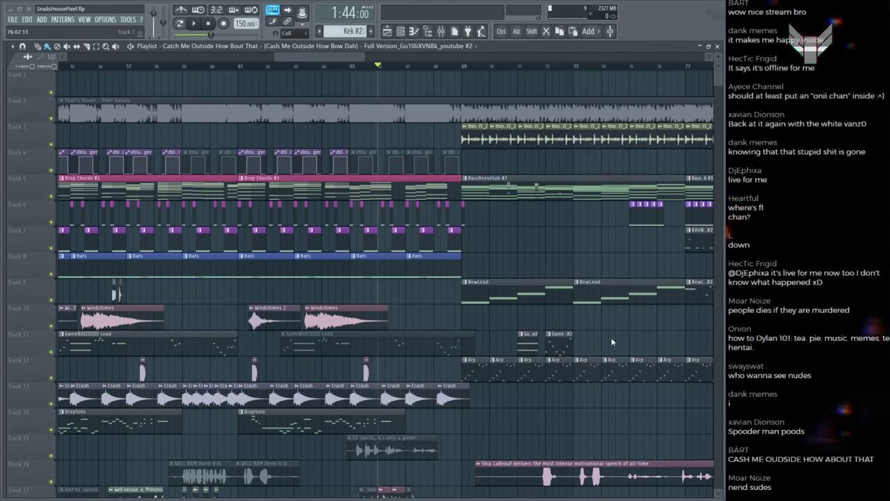
Step: Drop the YEAH BOI, Bears Beets Battlestar Galactica and Mr Krabs clips at bar 76 and audition from them
{"action": "left_click_drag", "start_coordinate": [666, 411], "coordinate": [664, 400]}
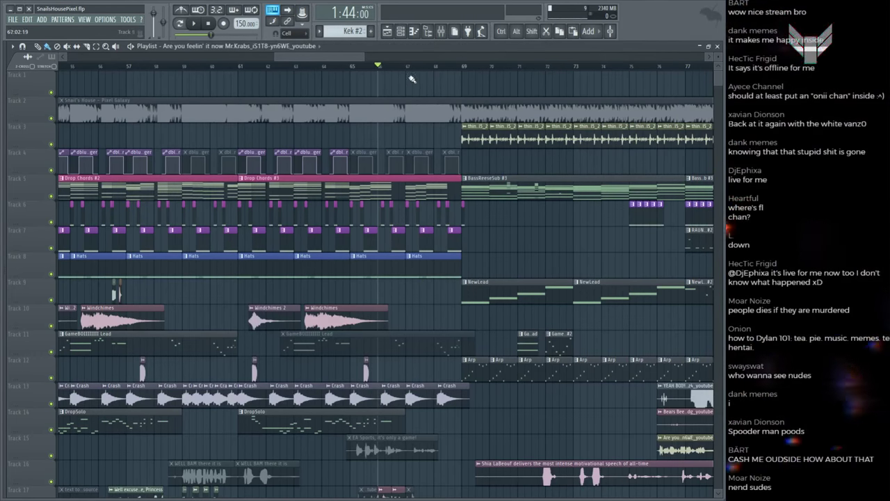
{"action": "scroll", "coordinate": [412, 80], "scroll_direction": "down", "scroll_amount": 5, "text": "ctrl"}
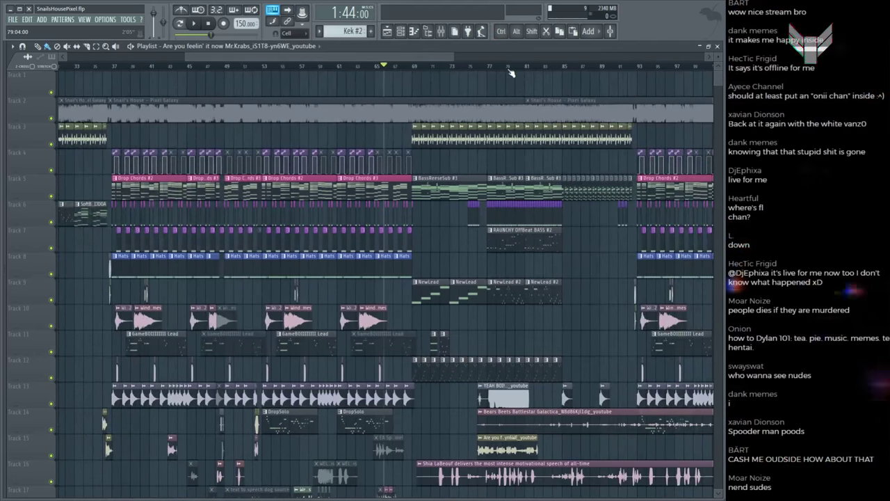
{"action": "scroll", "coordinate": [510, 72], "scroll_direction": "up", "scroll_amount": 4, "text": "ctrl"}
{"action": "scroll", "coordinate": [402, 277], "scroll_direction": "down", "scroll_amount": 4}
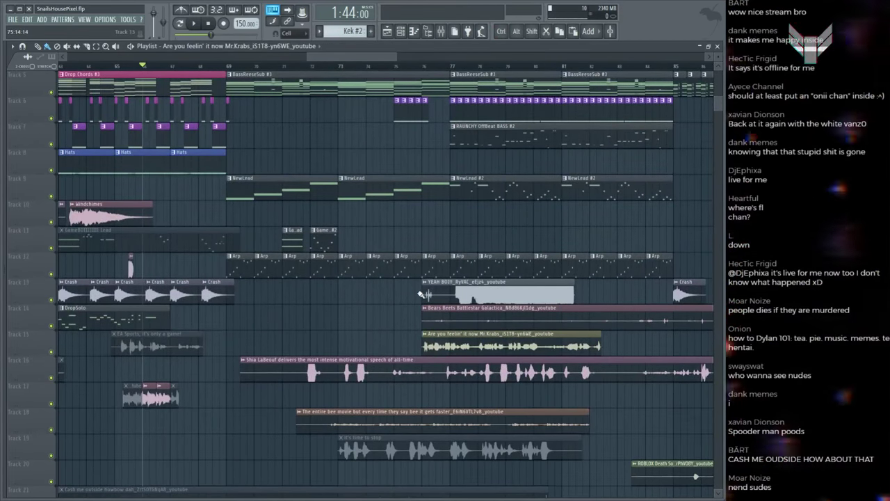
{"action": "left_click", "coordinate": [421, 295], "text": "alt"}
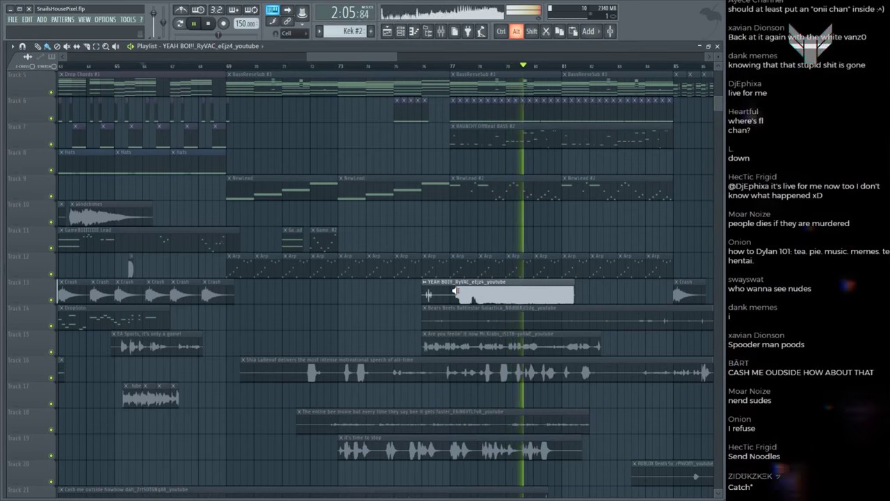
{"action": "left_click", "coordinate": [456, 310]}
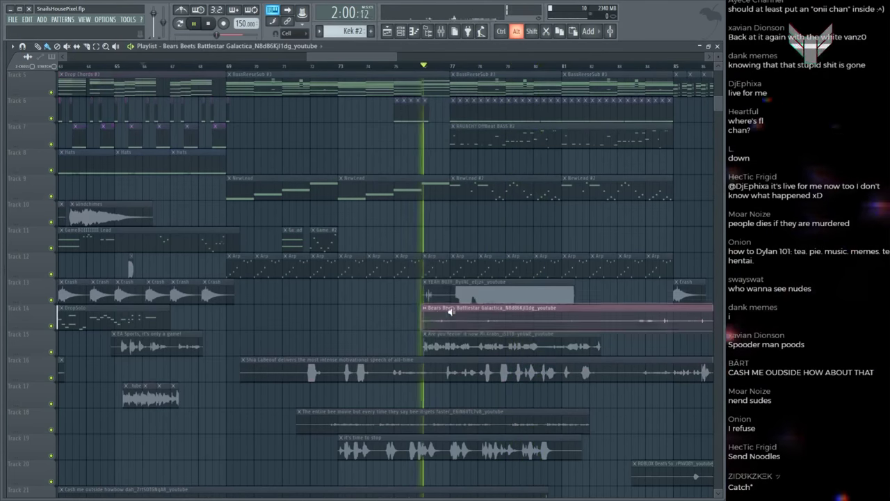
{"action": "key", "text": "space"}
{"action": "key", "text": "alt+F8"}
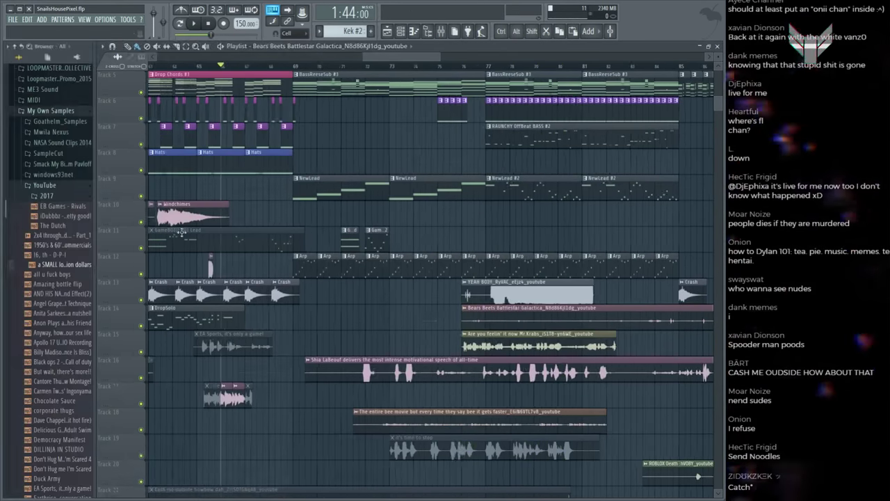
{"action": "scroll", "coordinate": [45, 256], "scroll_direction": "down", "scroll_amount": 5}
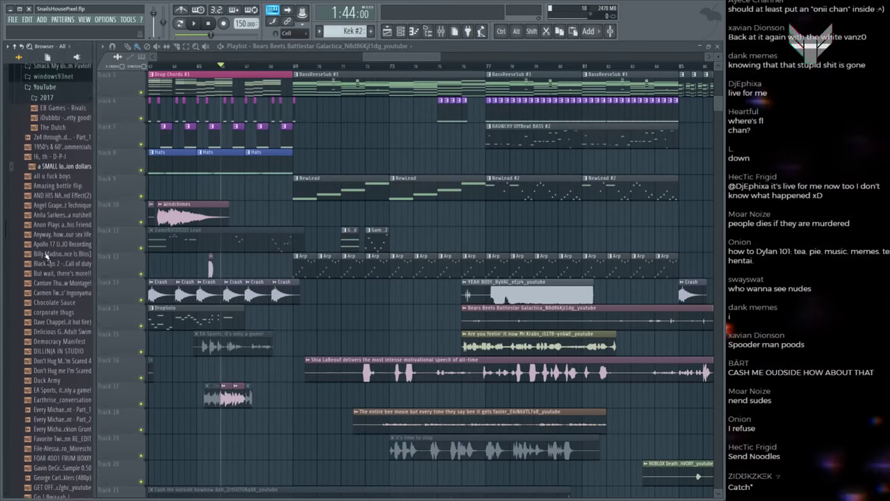
{"action": "scroll", "coordinate": [50, 224], "scroll_direction": "down", "scroll_amount": 8}
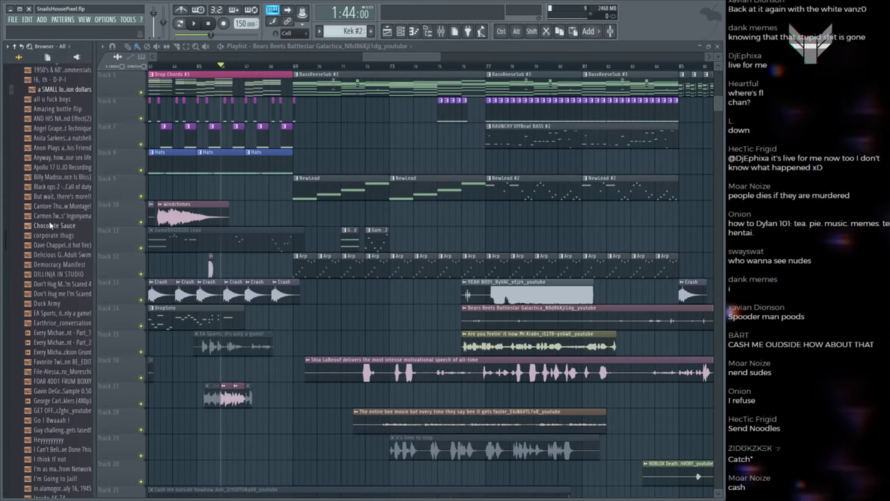
{"action": "scroll", "coordinate": [51, 312], "scroll_direction": "down", "scroll_amount": 3}
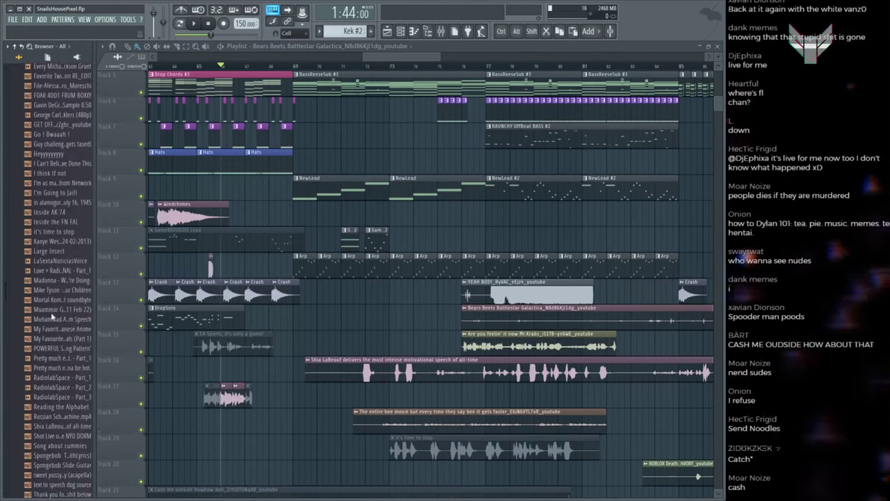
{"action": "key", "text": "alt+F8"}
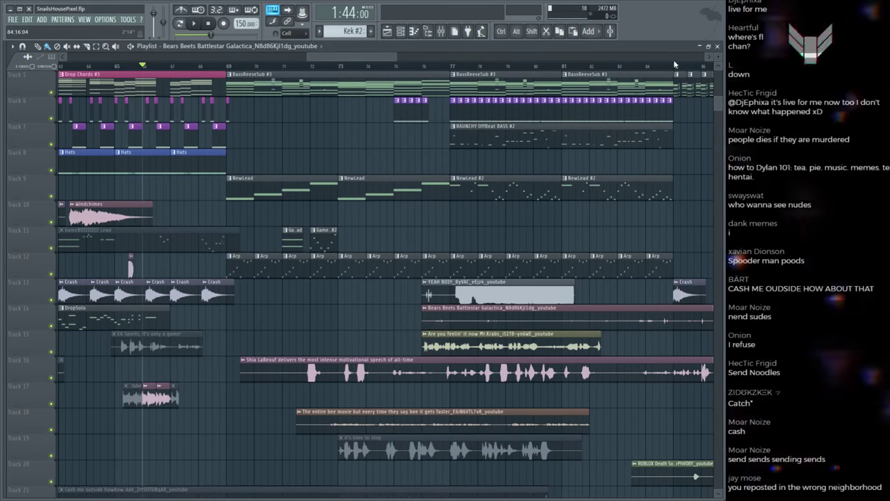
Step: Move the Track 16 Shia LaBeouf clip from near bar 79 to around bar 27, then play from bar 13
{"action": "scroll", "coordinate": [676, 91], "scroll_direction": "down", "scroll_amount": 5}
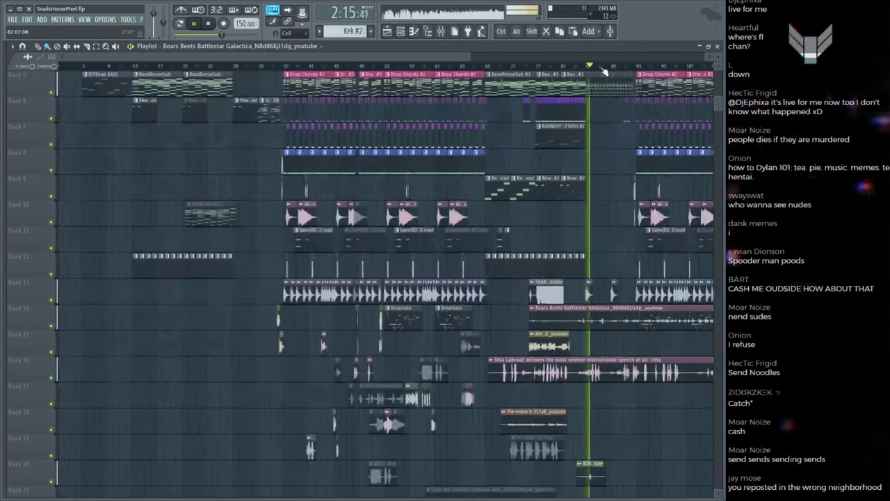
{"action": "scroll", "coordinate": [473, 65], "scroll_direction": "down", "scroll_amount": 2}
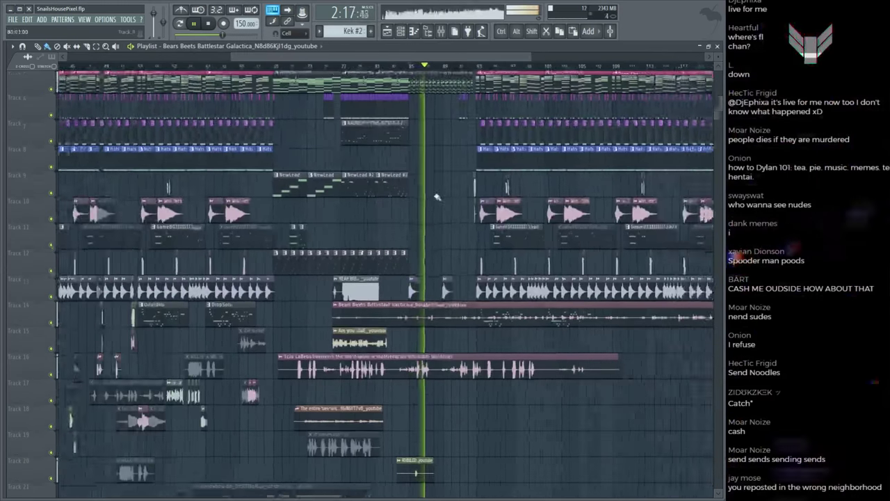
{"action": "scroll", "coordinate": [446, 194], "scroll_direction": "down", "scroll_amount": 3}
{"action": "key", "text": "space"}
{"action": "scroll", "coordinate": [470, 140], "scroll_direction": "up", "scroll_amount": 3}
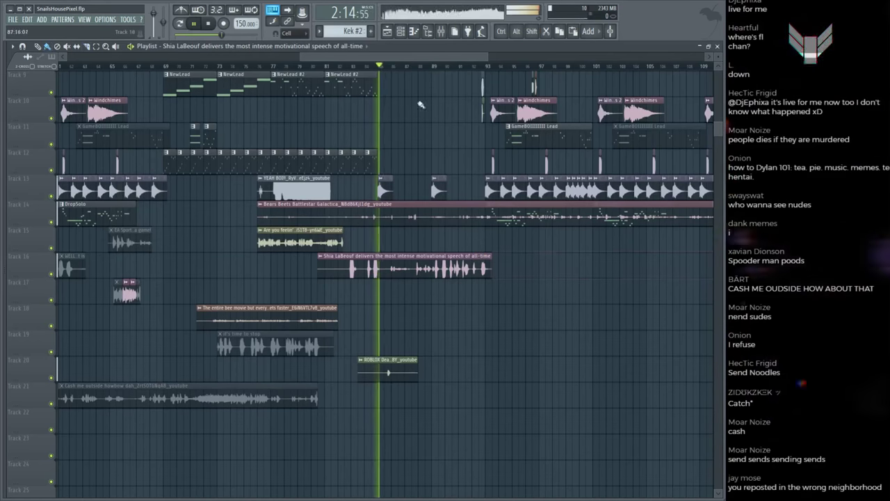
{"action": "scroll", "coordinate": [414, 273], "scroll_direction": "down", "scroll_amount": 5}
{"action": "left_click_drag", "start_coordinate": [202, 250], "coordinate": [185, 250]}
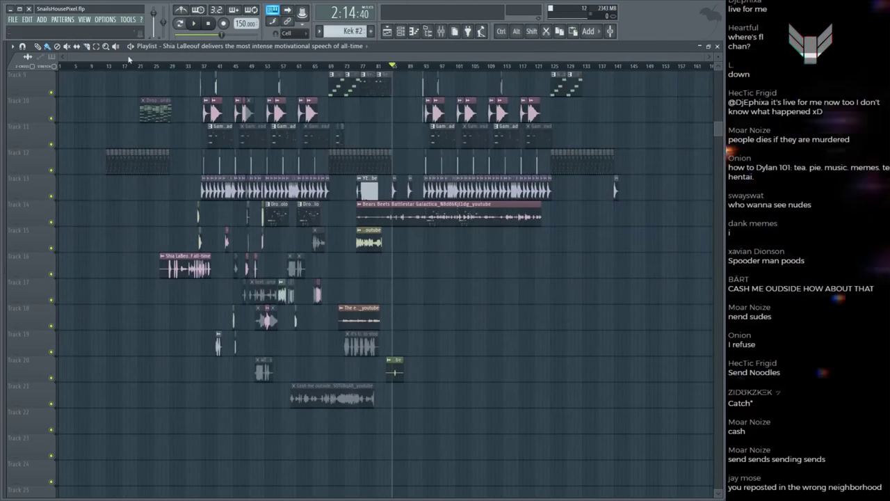
{"action": "left_click", "coordinate": [110, 67]}
{"action": "key", "text": "space"}
{"action": "scroll", "coordinate": [199, 156], "scroll_direction": "up", "scroll_amount": 4}
{"action": "scroll", "coordinate": [329, 241], "scroll_direction": "up", "scroll_amount": 5}
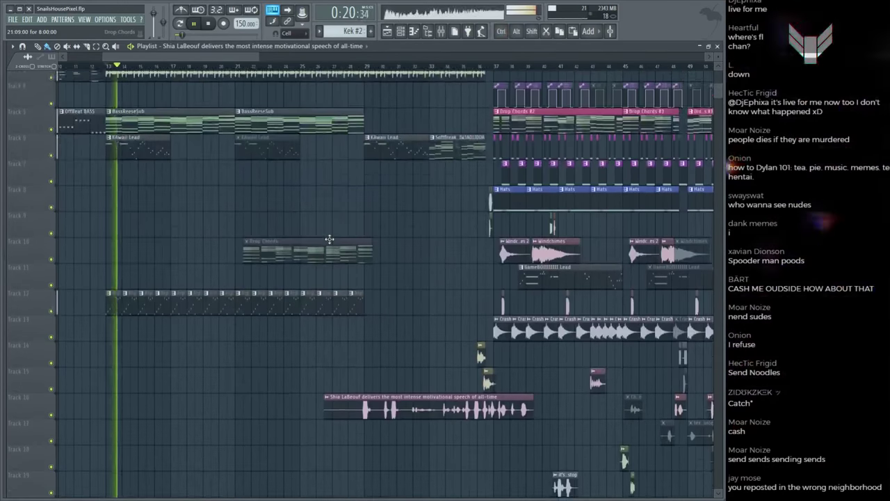
Step: Move the Shia LaBeouf clip to about bar 18 and lengthen it to run to bar 37
{"action": "scroll", "coordinate": [334, 240], "scroll_direction": "down", "scroll_amount": 3}
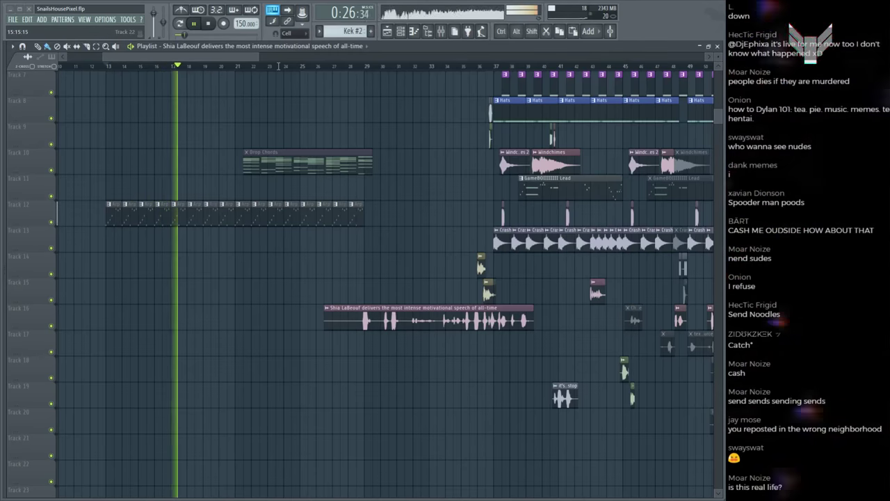
{"action": "left_click_drag", "start_coordinate": [418, 304], "coordinate": [269, 307]}
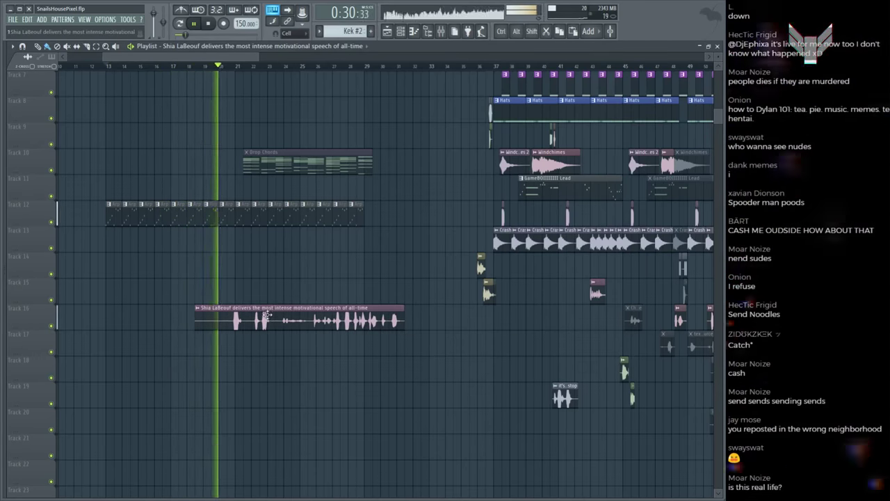
{"action": "double_click", "coordinate": [269, 307]}
{"action": "left_click", "coordinate": [319, 309]}
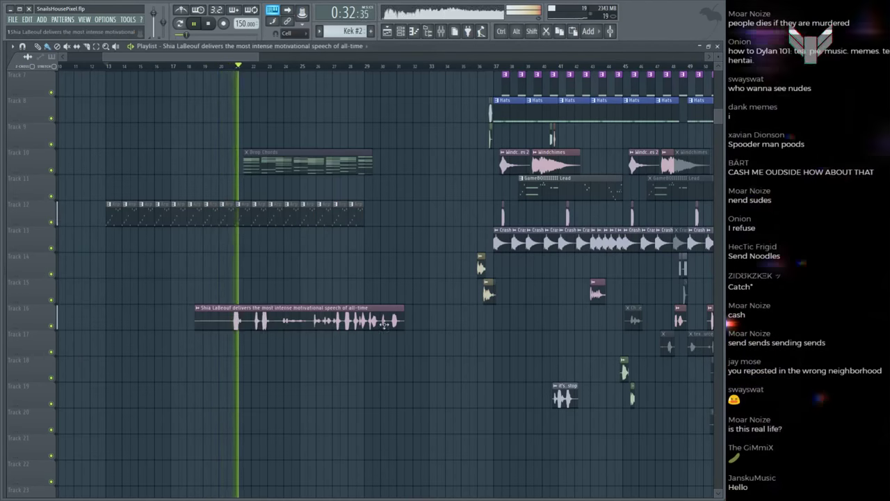
{"action": "double_click", "coordinate": [320, 309]}
{"action": "left_click", "coordinate": [406, 244]}
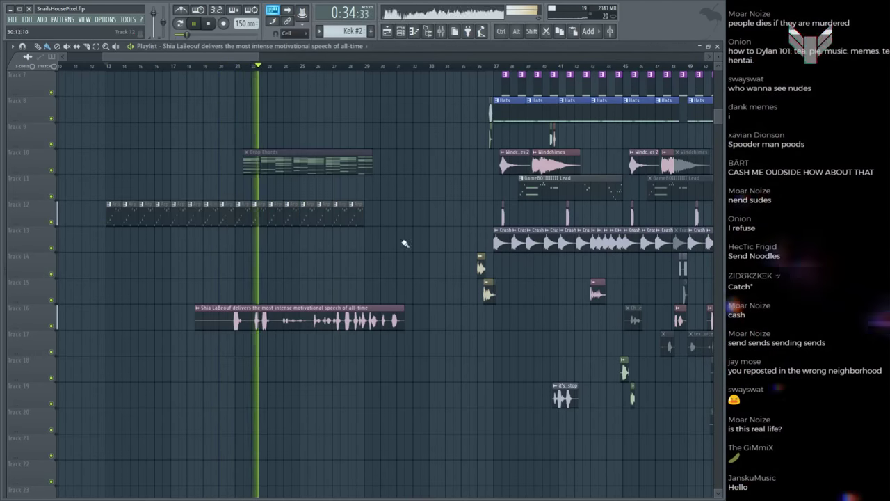
{"action": "left_click_drag", "start_coordinate": [406, 319], "coordinate": [494, 319]}
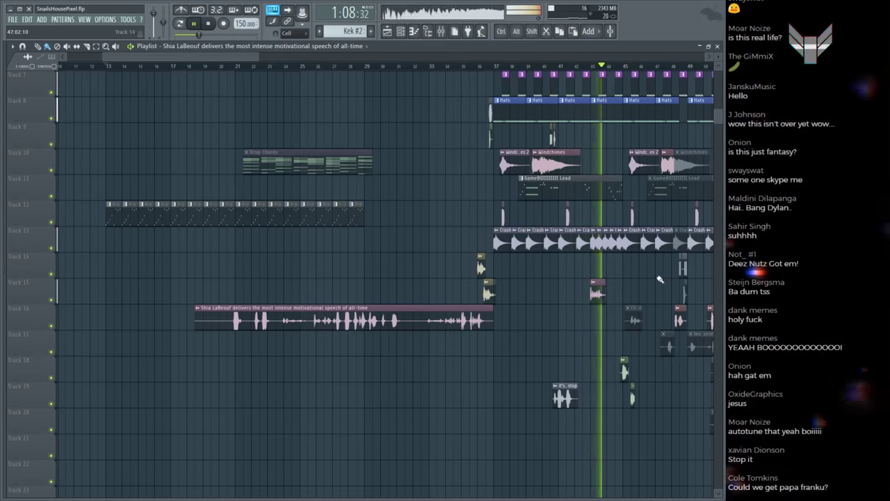
{"action": "key", "text": "space"}
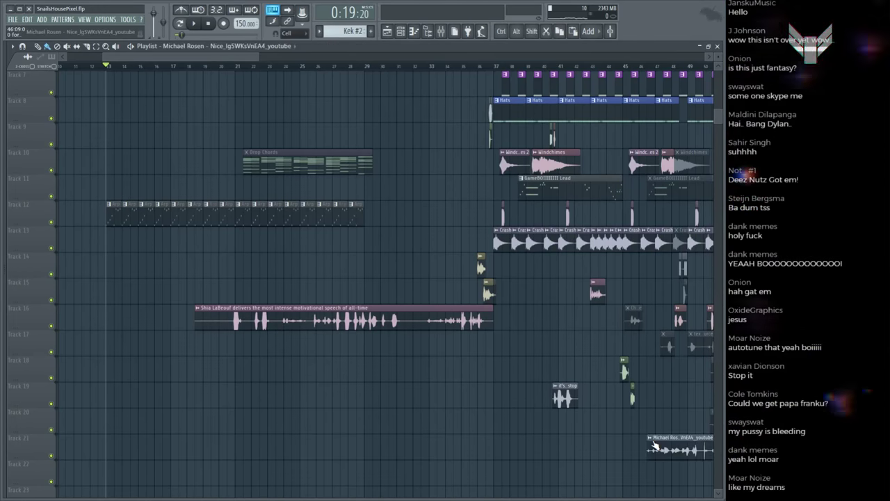
Step: Audition the Michael Rosen 'Nice' clip and move it further along the song
{"action": "left_click", "coordinate": [325, 377], "text": "alt"}
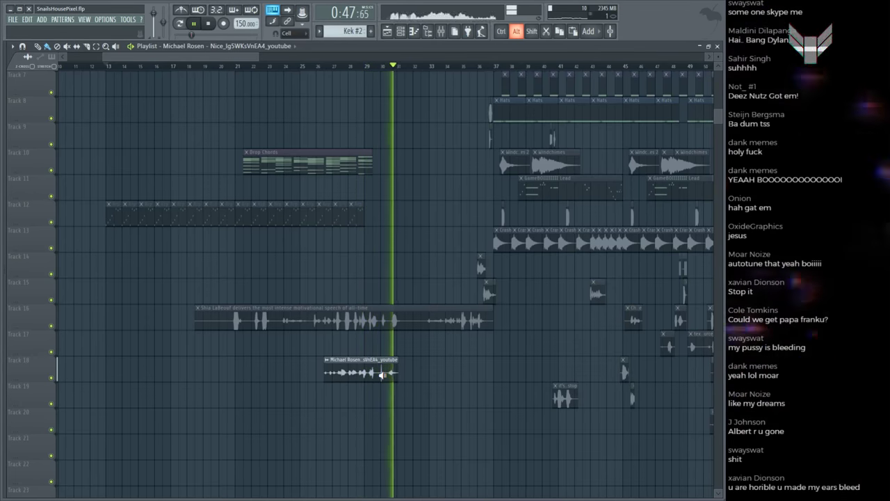
{"action": "key", "text": "space"}
{"action": "left_click_drag", "start_coordinate": [372, 372], "coordinate": [532, 360]}
{"action": "scroll", "coordinate": [523, 220], "scroll_direction": "down", "scroll_amount": 5}
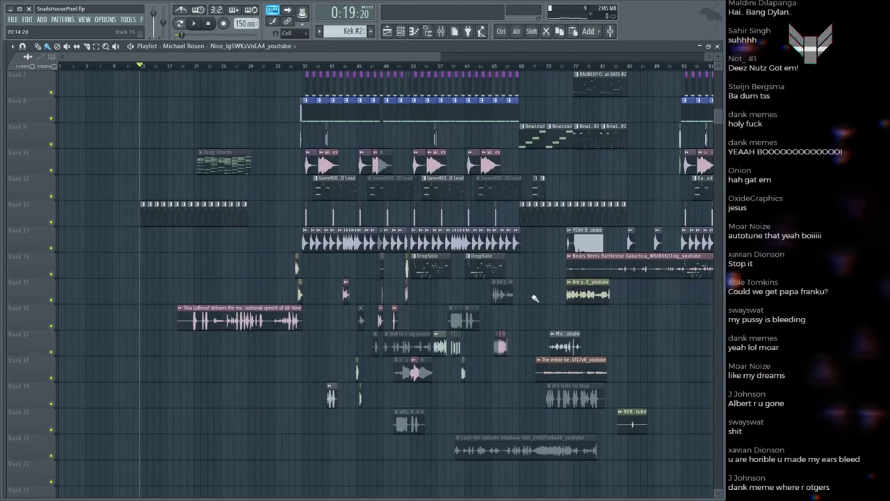
Step: Split the Shia clip near bar 32, nudge the second piece earlier, and open its sample settings
{"action": "left_click", "coordinate": [257, 65]}
{"action": "scroll", "coordinate": [257, 65], "scroll_direction": "up", "scroll_amount": 8}
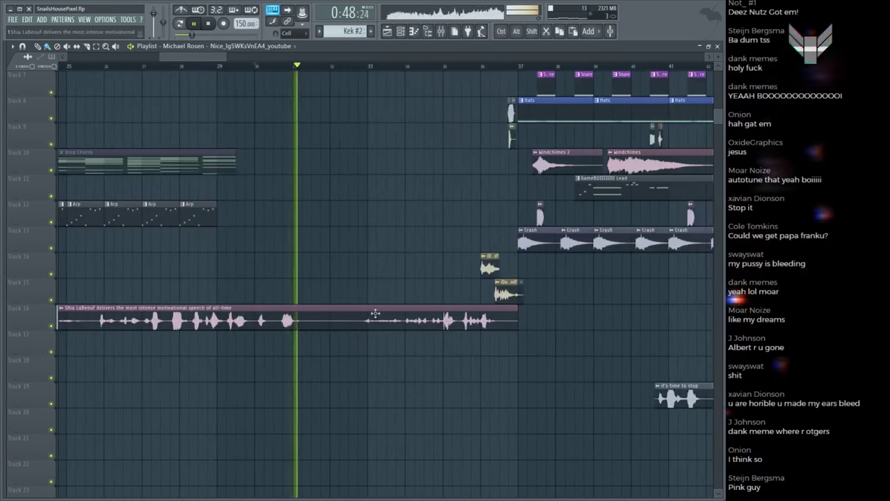
{"action": "left_click", "coordinate": [350, 316], "text": "shift"}
{"action": "left_click_drag", "start_coordinate": [399, 321], "coordinate": [370, 321]}
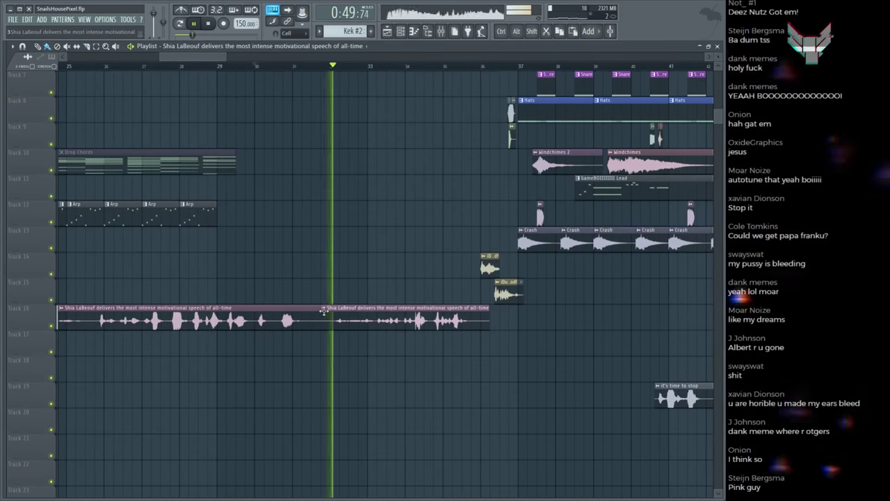
{"action": "double_click", "coordinate": [369, 320]}
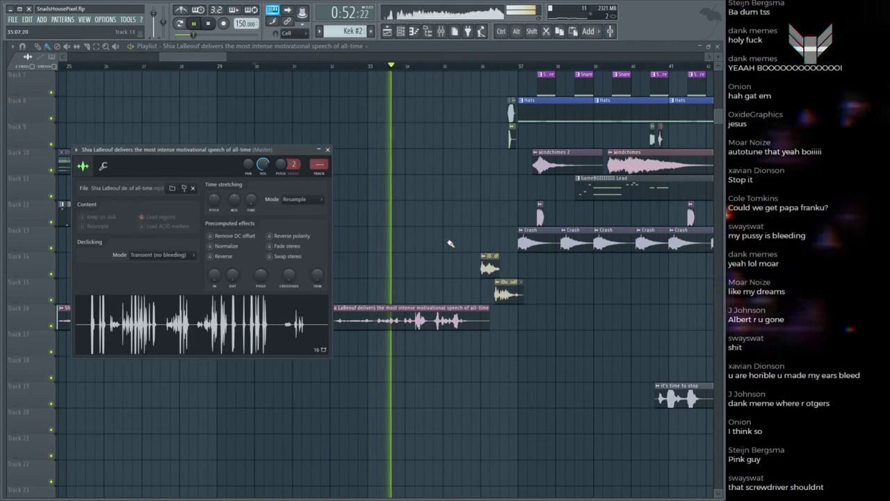
Step: Move the Shia LaBeouf clip up to Track 11 and set the song position to bar 32
{"action": "key", "text": "Escape"}
{"action": "scroll", "coordinate": [492, 68], "scroll_direction": "up", "scroll_amount": 2}
{"action": "scroll", "coordinate": [491, 67], "scroll_direction": "up", "scroll_amount": 1}
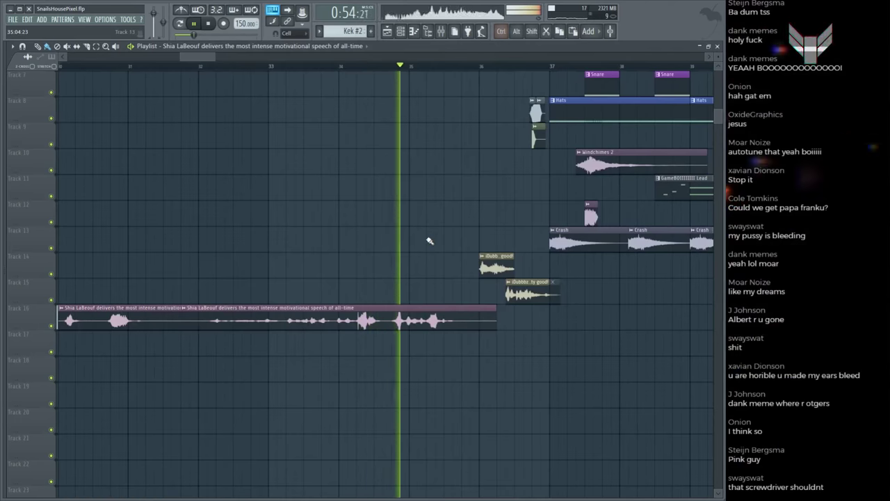
{"action": "key", "text": "space"}
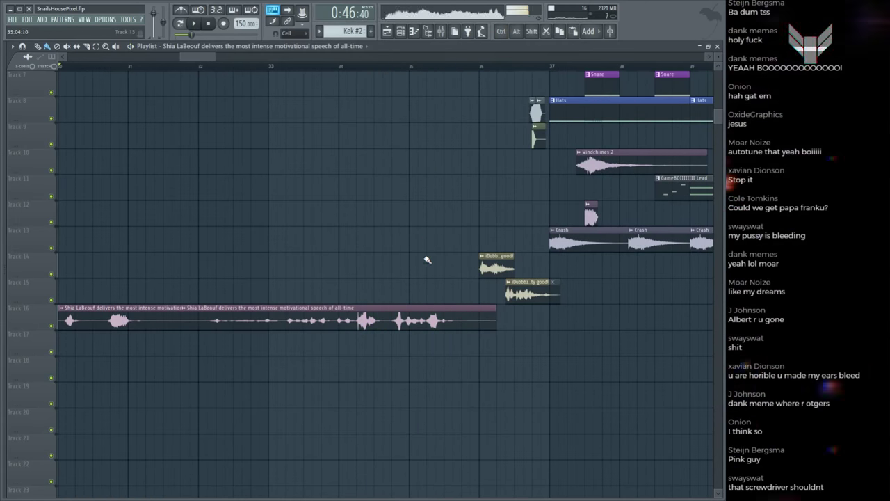
{"action": "left_click_drag", "start_coordinate": [264, 311], "coordinate": [273, 182]}
{"action": "scroll", "coordinate": [273, 182], "scroll_direction": "up", "scroll_amount": 4}
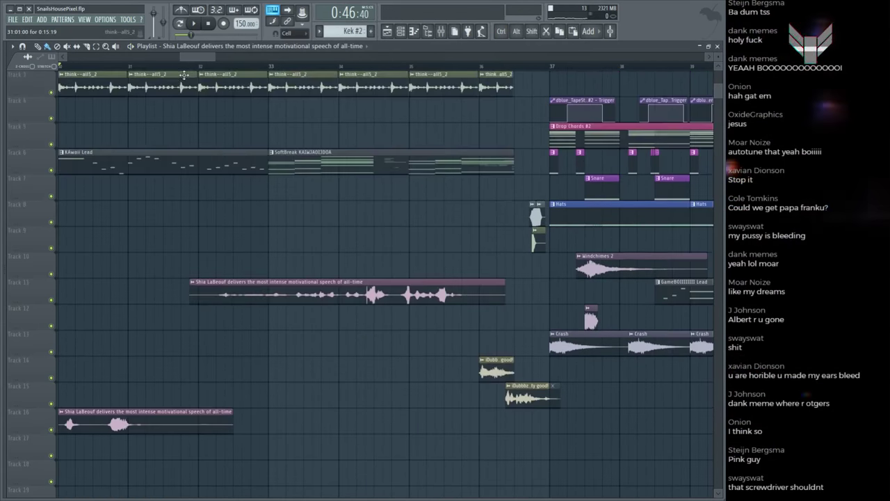
{"action": "left_click", "coordinate": [201, 66]}
{"action": "double_click", "coordinate": [288, 286]}
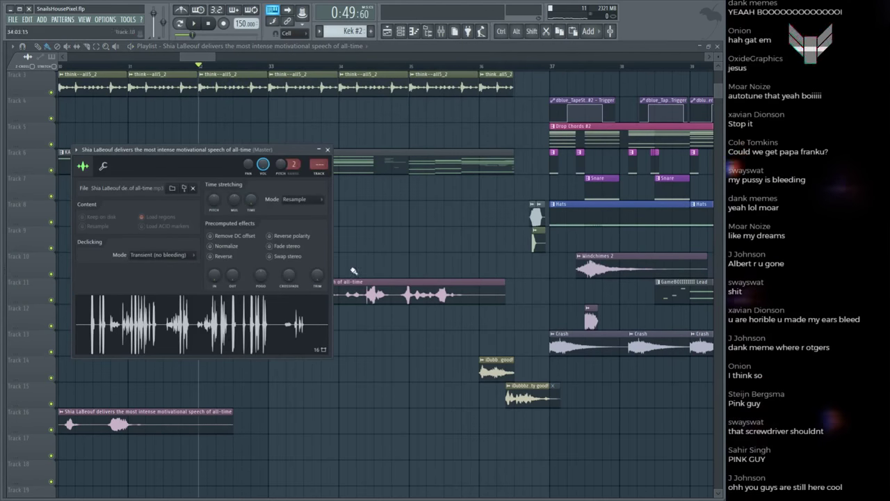
Step: Route the Shia clip to mixer insert 29 and save the project
{"action": "key", "text": "F9"}
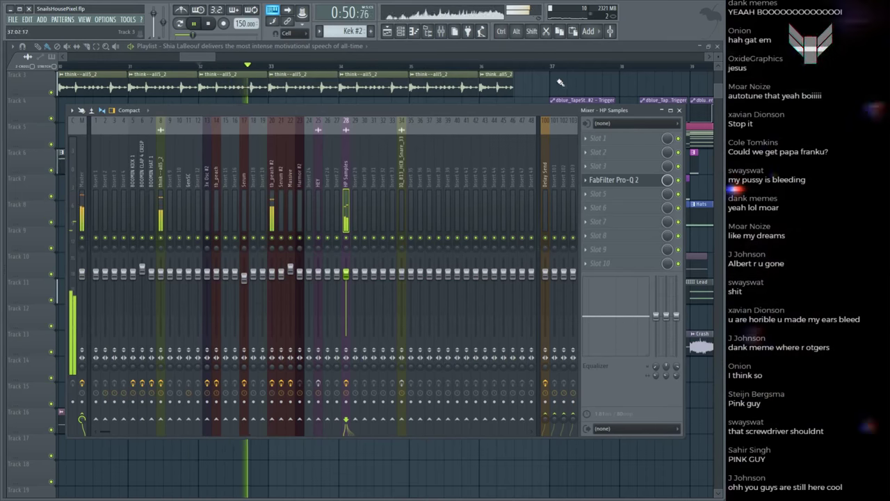
{"action": "key", "text": "F9"}
{"action": "scroll", "coordinate": [320, 69], "scroll_direction": "up", "scroll_amount": 2}
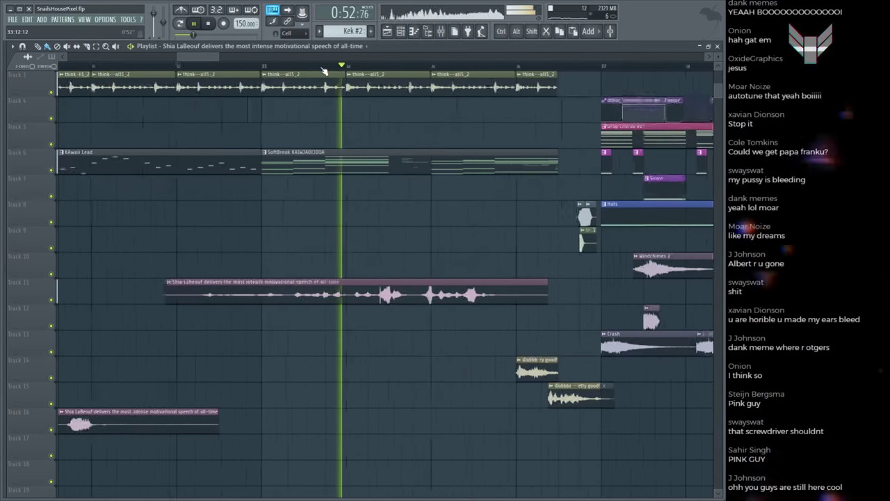
{"action": "scroll", "coordinate": [323, 71], "scroll_direction": "down", "scroll_amount": 2}
{"action": "key", "text": "ctrl+s"}
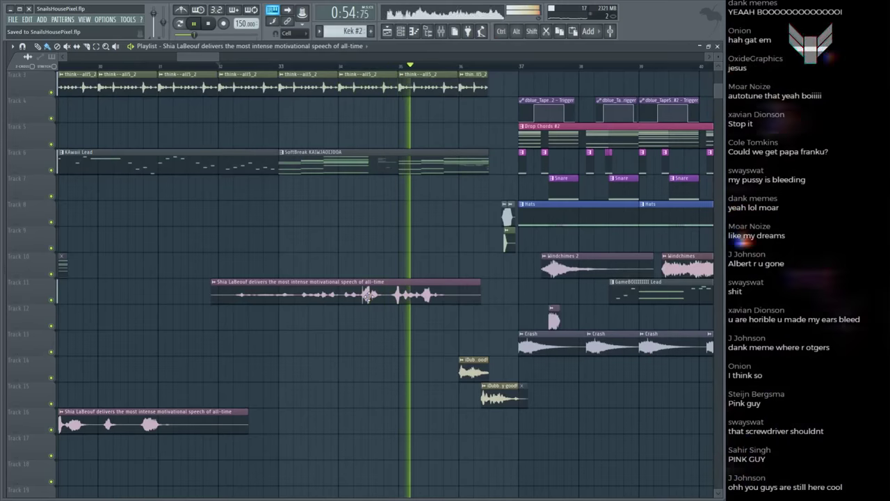
{"action": "double_click", "coordinate": [368, 296]}
{"action": "key", "text": "F9"}
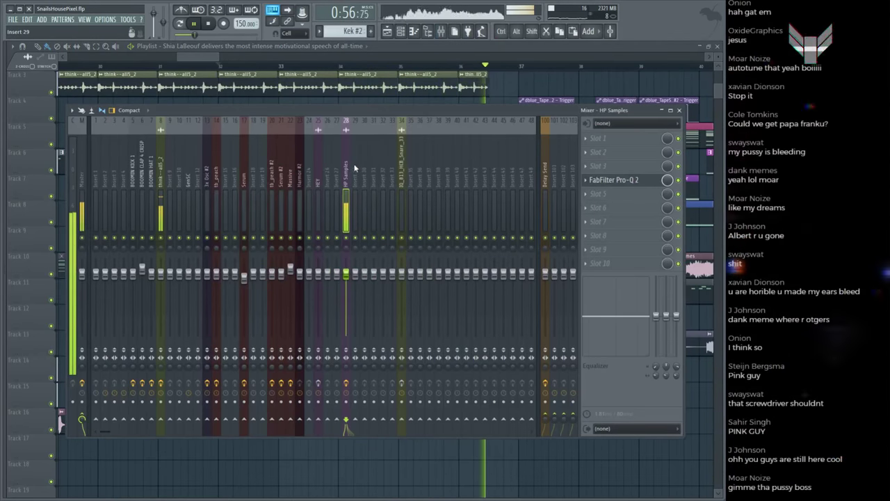
{"action": "left_click", "coordinate": [357, 169]}
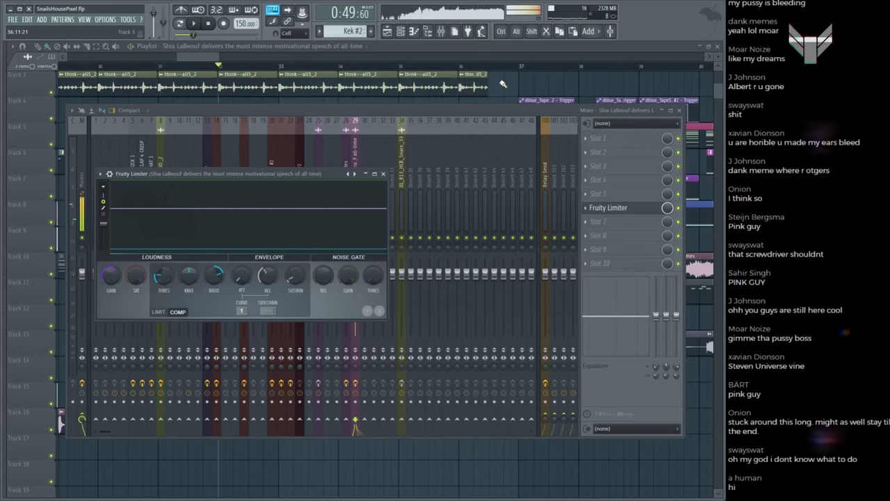
{"action": "key", "text": "F12"}
{"action": "key", "text": "ctrl+s"}
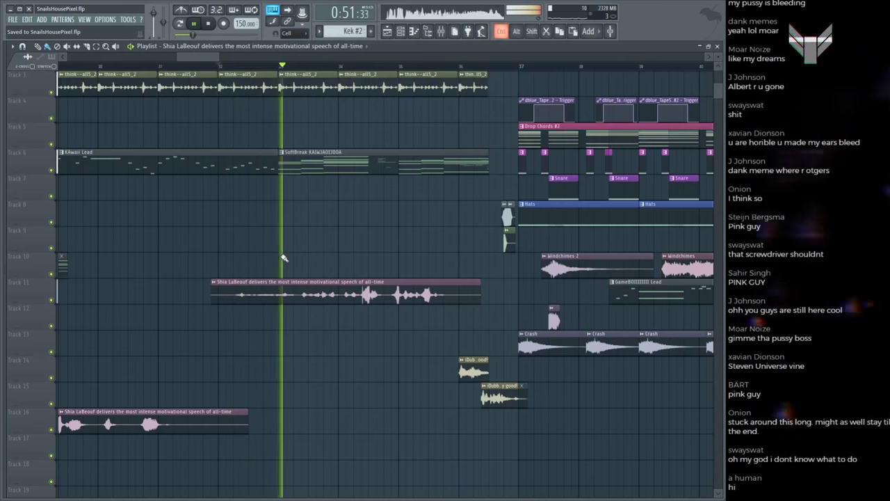
Step: Raise the gain on insert 29's Fruity Limiter
{"action": "key", "text": "F9"}
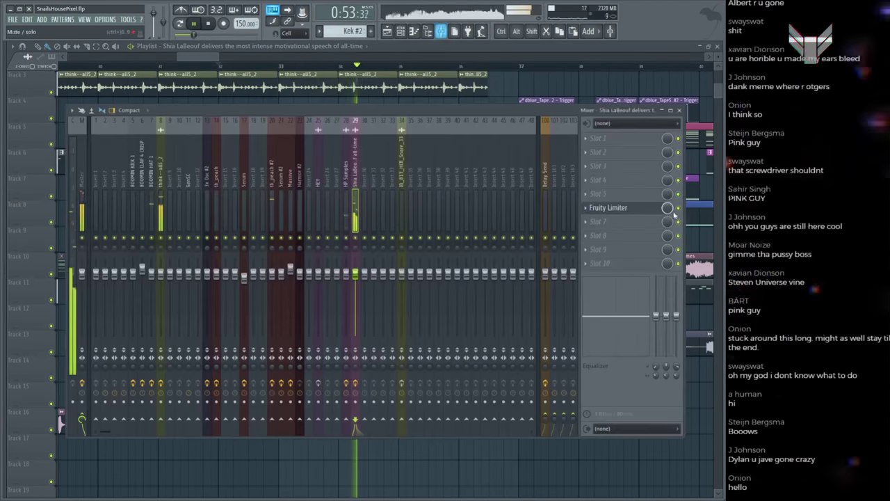
{"action": "left_click", "coordinate": [651, 213]}
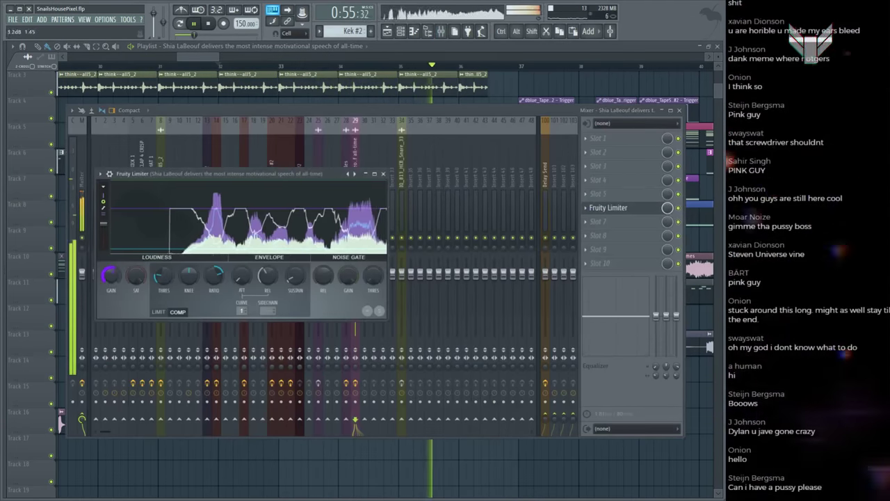
{"action": "key", "text": "F12"}
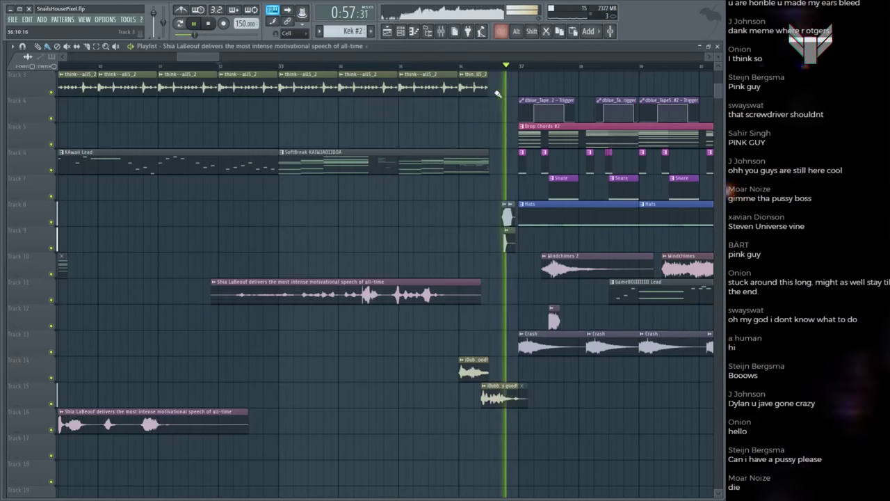
Step: Split the Shia LaBeouf clip on Track 16 in two, then slice the second piece again
{"action": "scroll", "coordinate": [432, 73], "scroll_direction": "down", "scroll_amount": 4}
{"action": "scroll", "coordinate": [431, 72], "scroll_direction": "down", "scroll_amount": 5}
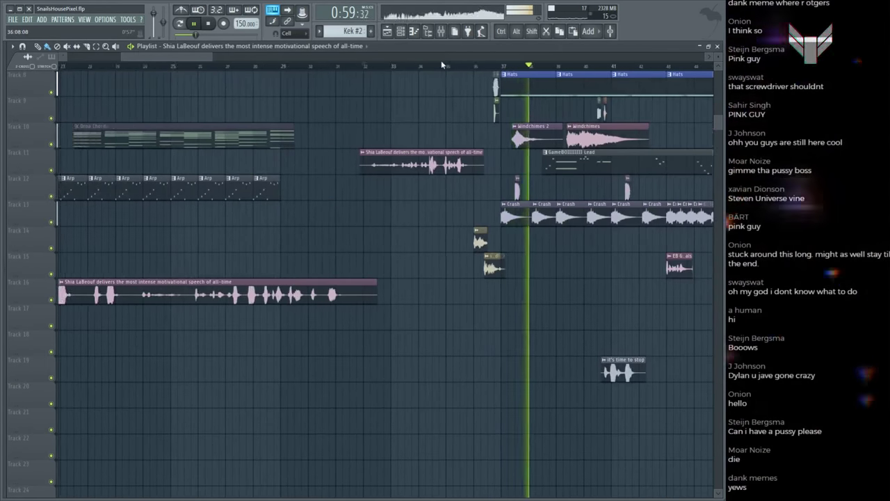
{"action": "scroll", "coordinate": [438, 67], "scroll_direction": "down", "scroll_amount": 3}
{"action": "left_click_drag", "start_coordinate": [443, 67], "coordinate": [314, 66]}
{"action": "scroll", "coordinate": [334, 67], "scroll_direction": "down", "scroll_amount": 1}
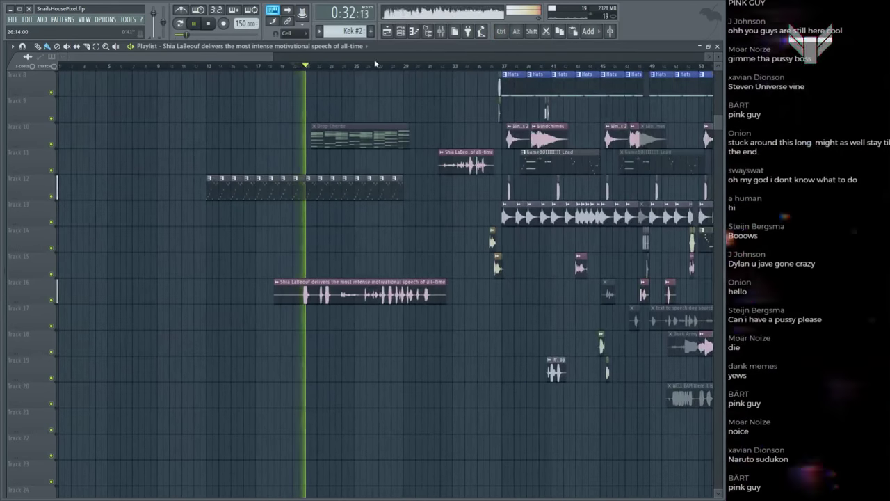
{"action": "scroll", "coordinate": [374, 59], "scroll_direction": "up", "scroll_amount": 4}
{"action": "scroll", "coordinate": [297, 280], "scroll_direction": "up", "scroll_amount": 1}
{"action": "scroll", "coordinate": [298, 280], "scroll_direction": "up", "scroll_amount": 2}
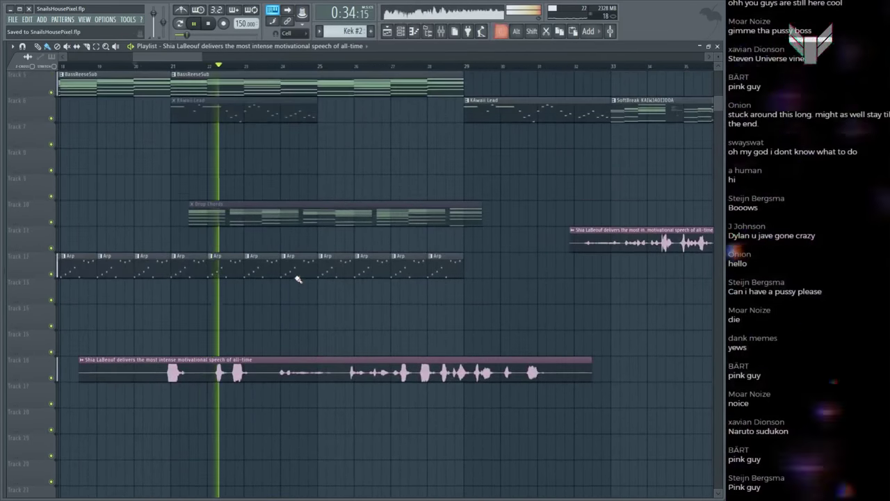
{"action": "left_click", "coordinate": [263, 358]}
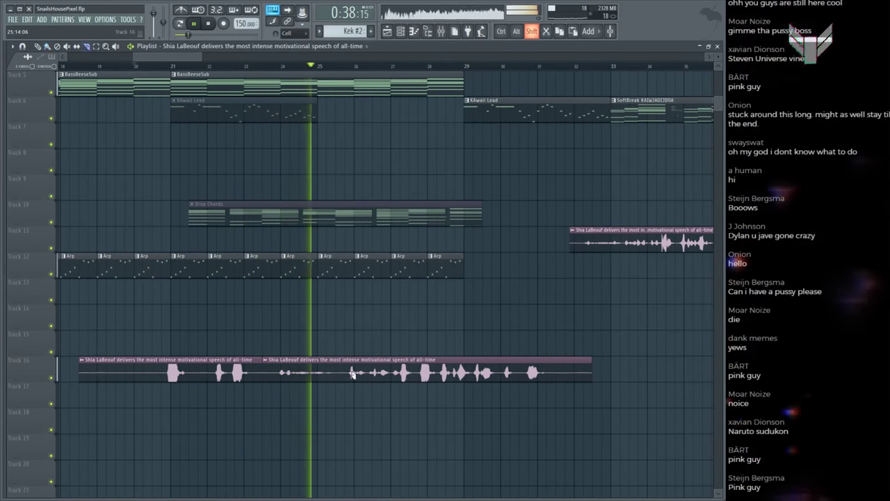
{"action": "left_click_drag", "start_coordinate": [344, 358], "coordinate": [343, 344]}
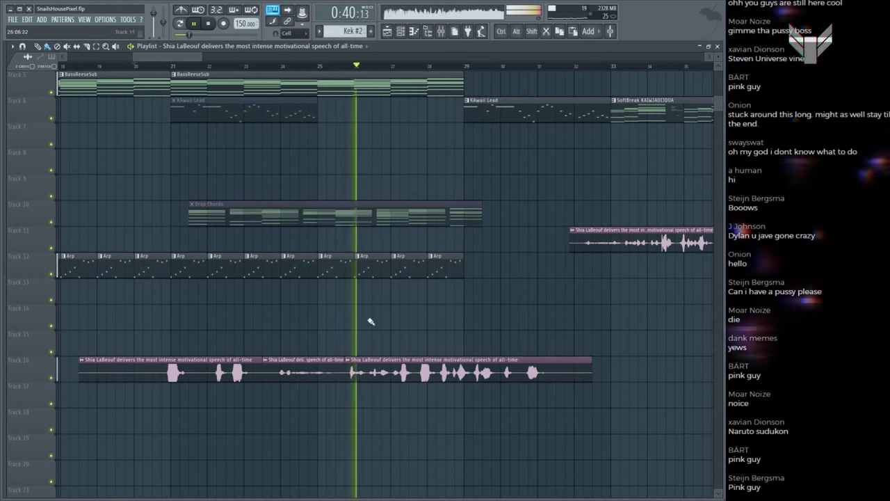
Step: Review the arrangement around the sliced Shia clip, replay from a few bars earlier, and save the project
{"action": "scroll", "coordinate": [313, 334], "scroll_direction": "down", "scroll_amount": 4}
{"action": "key", "text": "ctrl"}
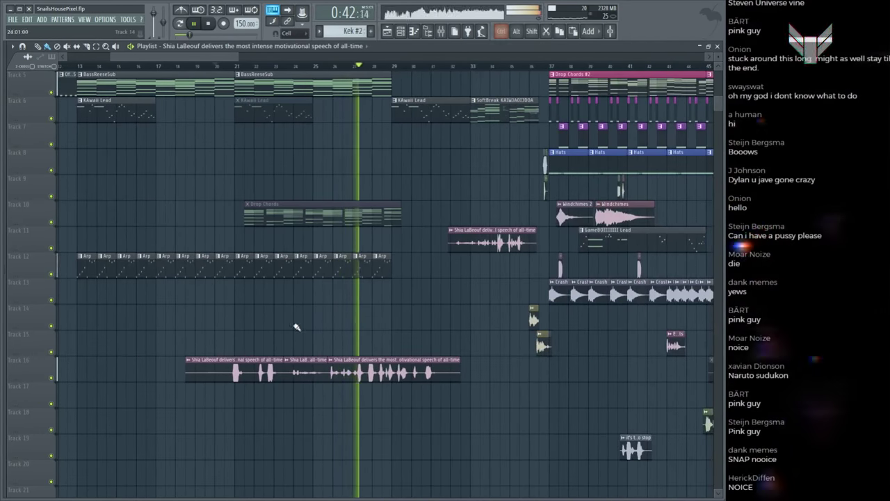
{"action": "scroll", "coordinate": [408, 70], "scroll_direction": "up", "scroll_amount": 4}
{"action": "scroll", "coordinate": [397, 163], "scroll_direction": "down", "scroll_amount": 3}
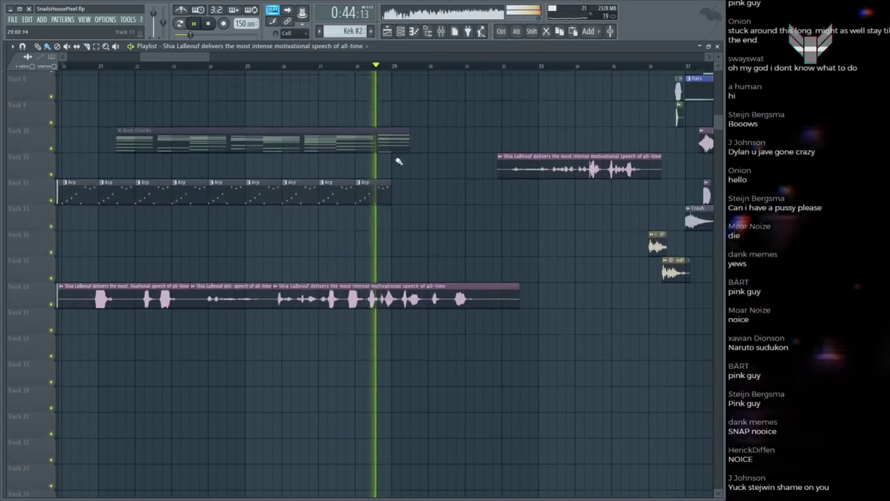
{"action": "scroll", "coordinate": [389, 74], "scroll_direction": "down", "scroll_amount": 3}
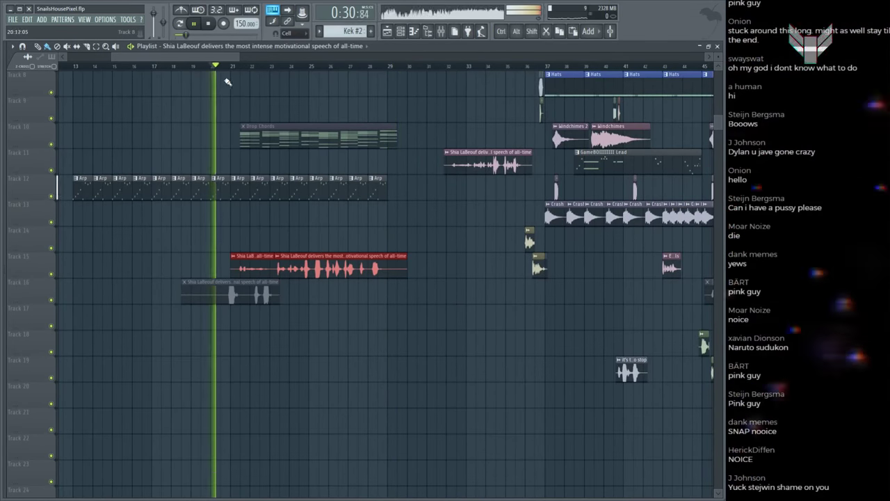
{"action": "scroll", "coordinate": [222, 79], "scroll_direction": "up", "scroll_amount": 4}
{"action": "scroll", "coordinate": [230, 69], "scroll_direction": "up", "scroll_amount": 4}
{"action": "scroll", "coordinate": [234, 132], "scroll_direction": "down", "scroll_amount": 3}
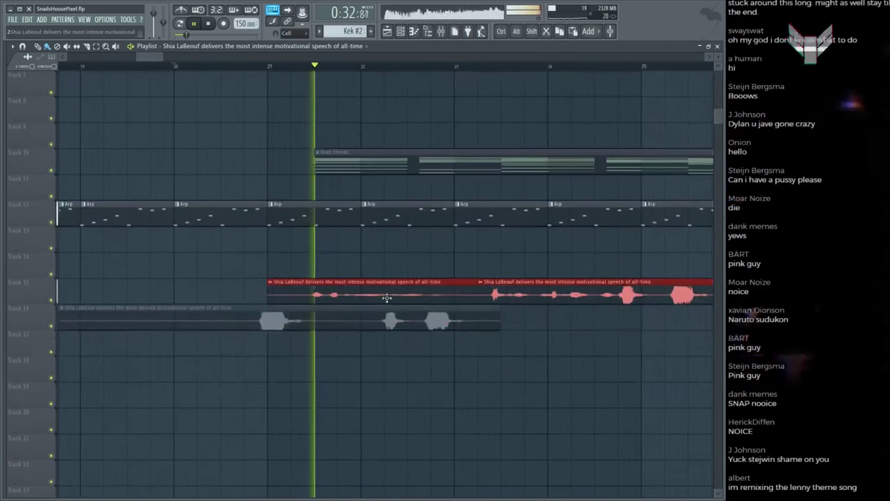
{"action": "scroll", "coordinate": [280, 69], "scroll_direction": "down", "scroll_amount": 5}
{"action": "scroll", "coordinate": [376, 149], "scroll_direction": "down", "scroll_amount": 1}
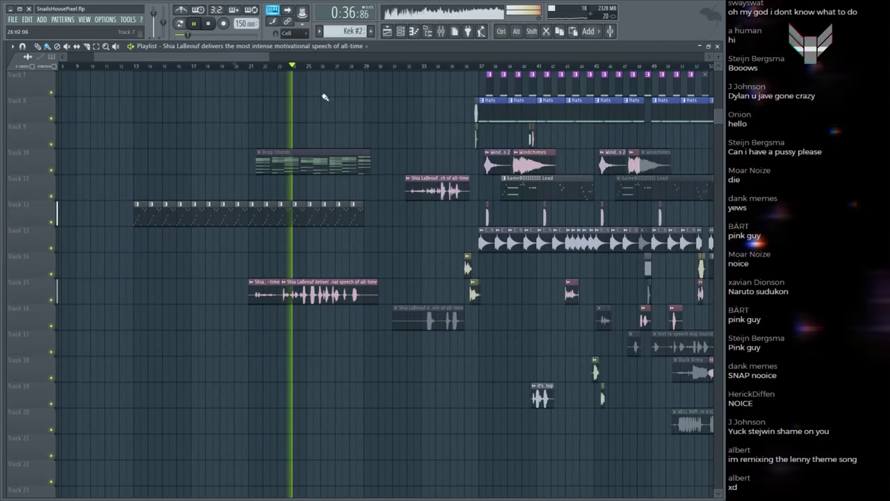
{"action": "scroll", "coordinate": [325, 97], "scroll_direction": "down", "scroll_amount": 3}
{"action": "scroll", "coordinate": [309, 159], "scroll_direction": "down", "scroll_amount": 3}
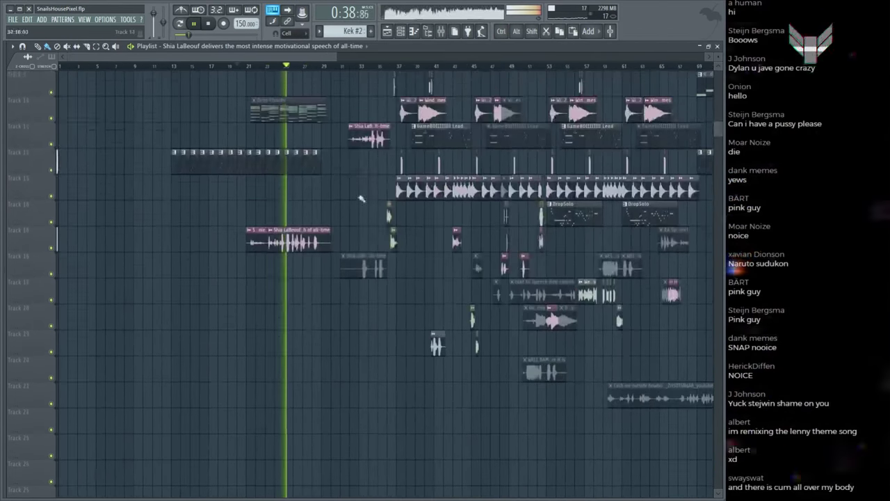
{"action": "scroll", "coordinate": [339, 141], "scroll_direction": "down", "scroll_amount": 2}
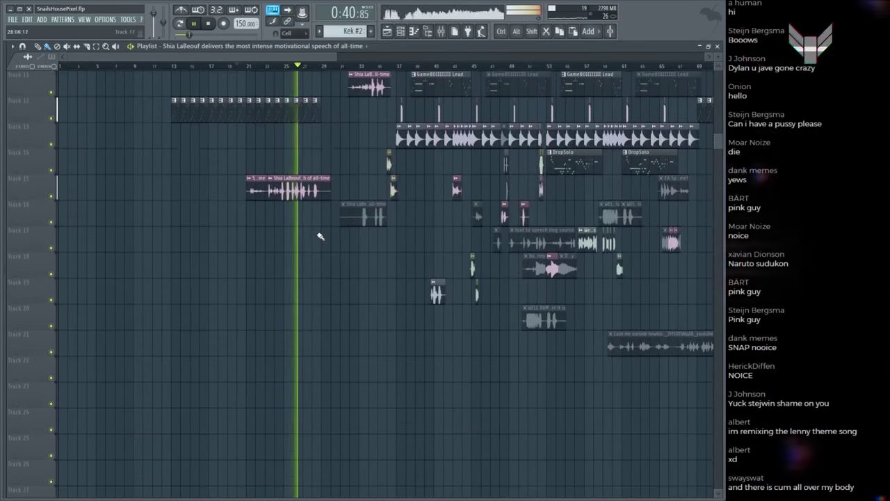
{"action": "scroll", "coordinate": [321, 236], "scroll_direction": "up", "scroll_amount": 6}
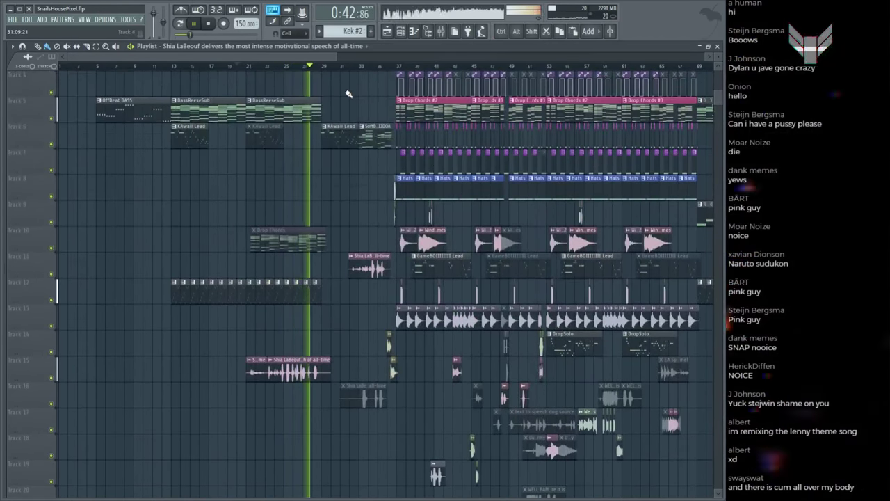
{"action": "scroll", "coordinate": [323, 73], "scroll_direction": "up", "scroll_amount": 5}
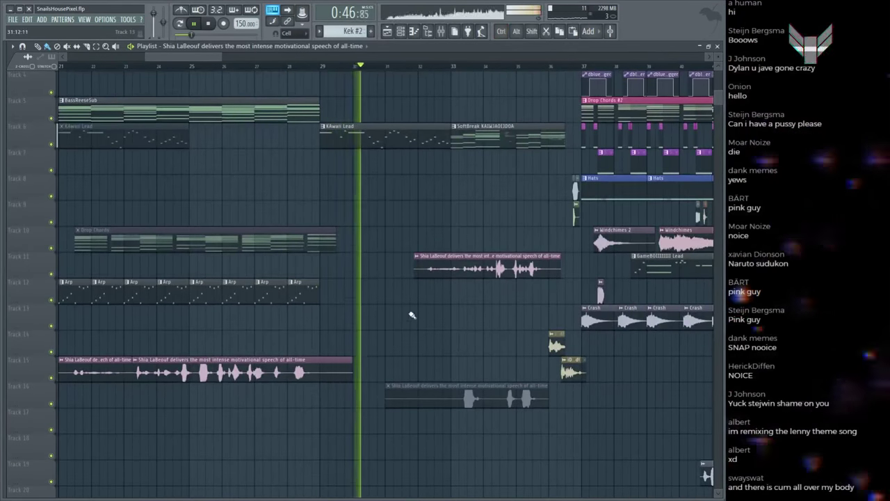
{"action": "scroll", "coordinate": [409, 292], "scroll_direction": "up", "scroll_amount": 3}
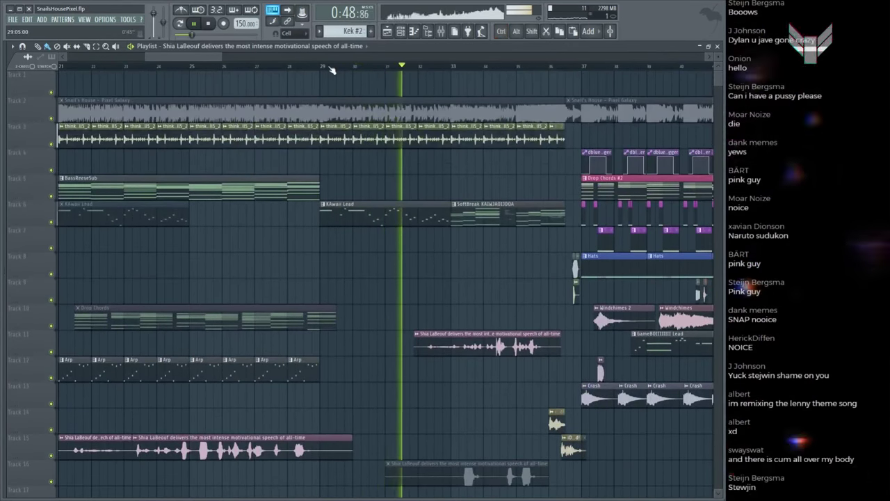
{"action": "scroll", "coordinate": [365, 131], "scroll_direction": "down", "scroll_amount": 5}
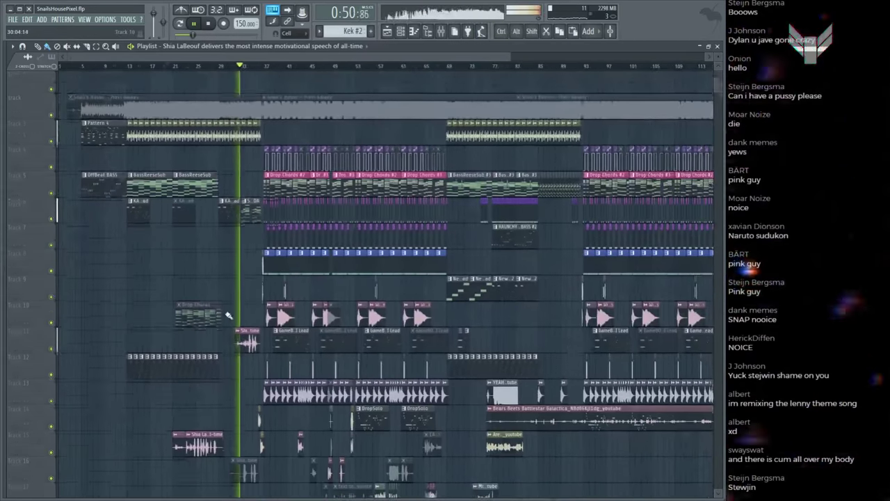
{"action": "scroll", "coordinate": [230, 317], "scroll_direction": "down", "scroll_amount": 3}
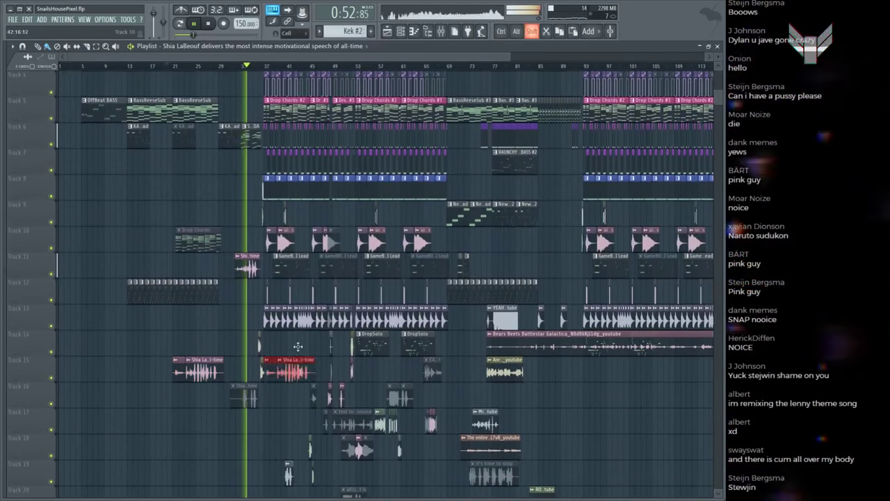
{"action": "scroll", "coordinate": [239, 68], "scroll_direction": "up", "scroll_amount": 6}
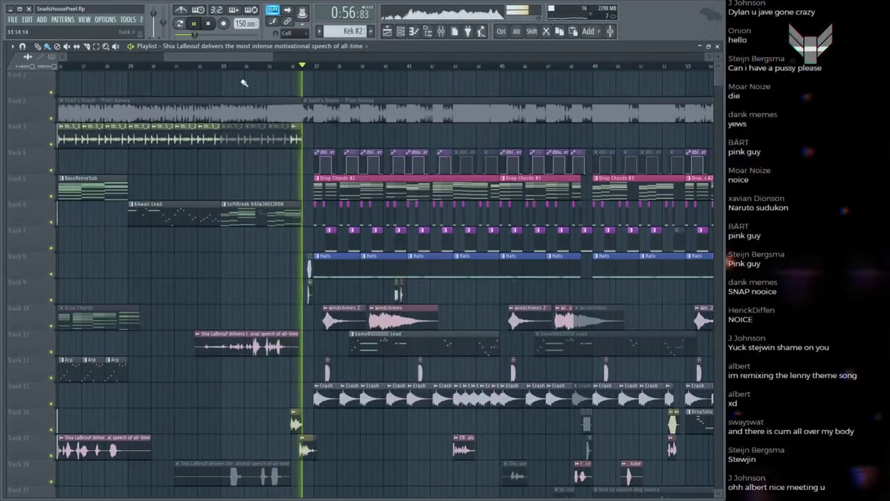
{"action": "left_click", "coordinate": [223, 66]}
{"action": "scroll", "coordinate": [228, 68], "scroll_direction": "up", "scroll_amount": 3}
{"action": "key", "text": "ctrl+s"}
Step: From bar 69, move the first Snail's House clip to Track 17 and delete it
{"action": "scroll", "coordinate": [228, 68], "scroll_direction": "down", "scroll_amount": 3}
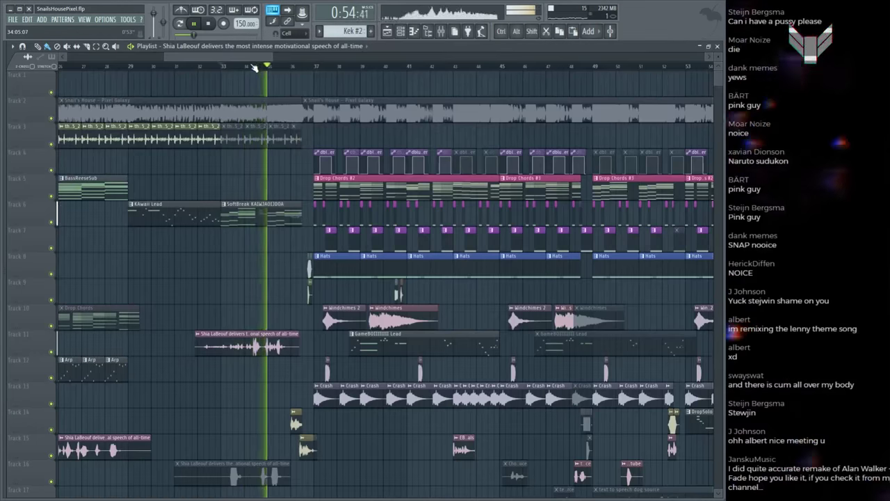
{"action": "scroll", "coordinate": [255, 67], "scroll_direction": "down", "scroll_amount": 5}
{"action": "scroll", "coordinate": [254, 67], "scroll_direction": "up", "scroll_amount": 3}
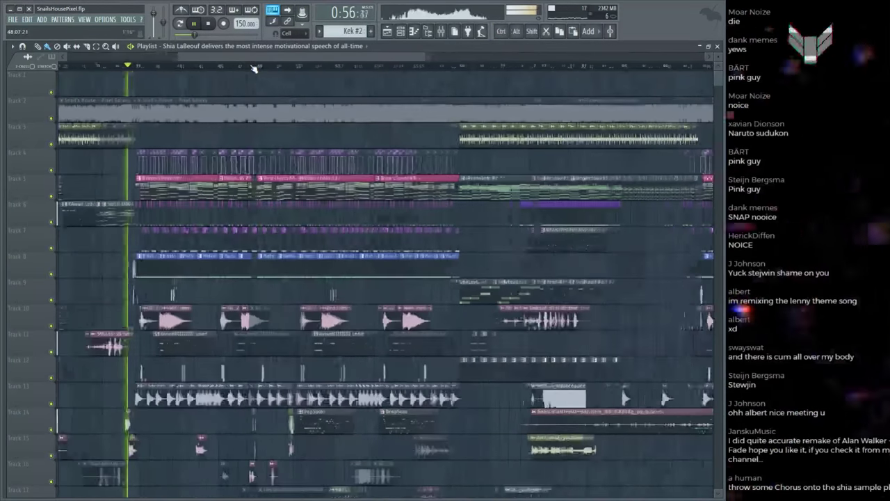
{"action": "scroll", "coordinate": [254, 67], "scroll_direction": "down", "scroll_amount": 2}
{"action": "scroll", "coordinate": [440, 180], "scroll_direction": "down", "scroll_amount": 4}
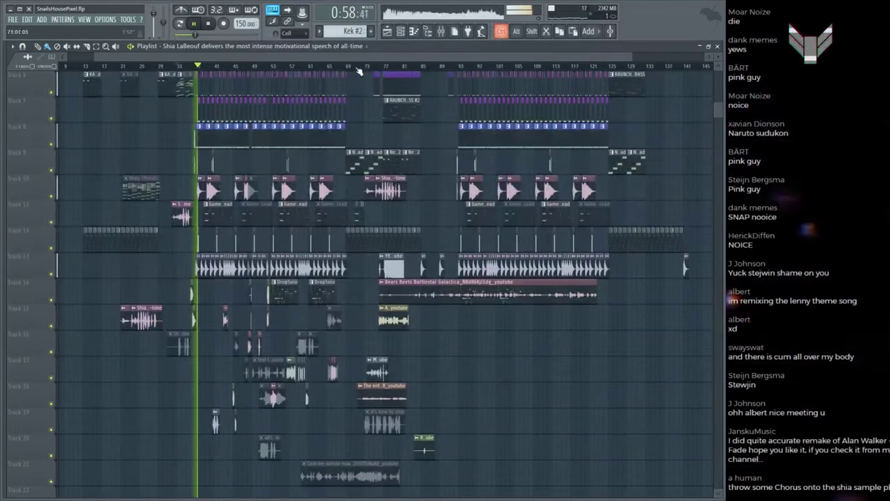
{"action": "left_click", "coordinate": [358, 66]}
{"action": "scroll", "coordinate": [358, 66], "scroll_direction": "up", "scroll_amount": 4}
{"action": "scroll", "coordinate": [423, 179], "scroll_direction": "up", "scroll_amount": 4}
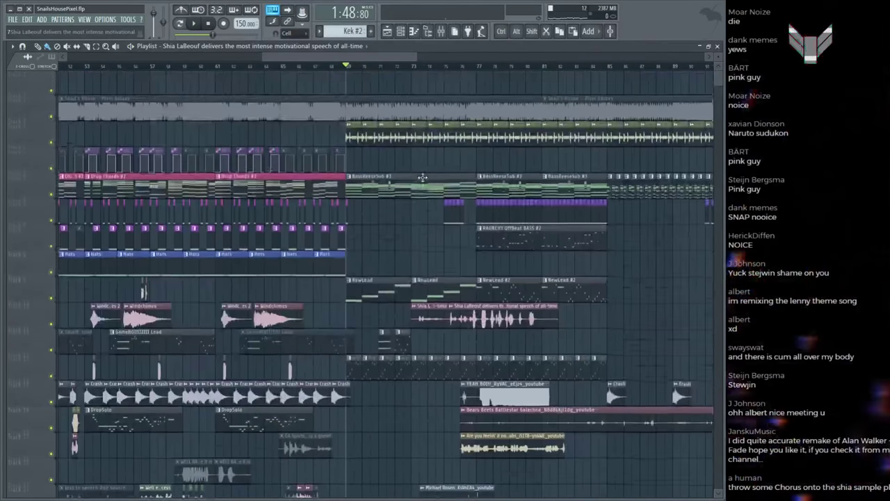
{"action": "right_click", "coordinate": [339, 105]}
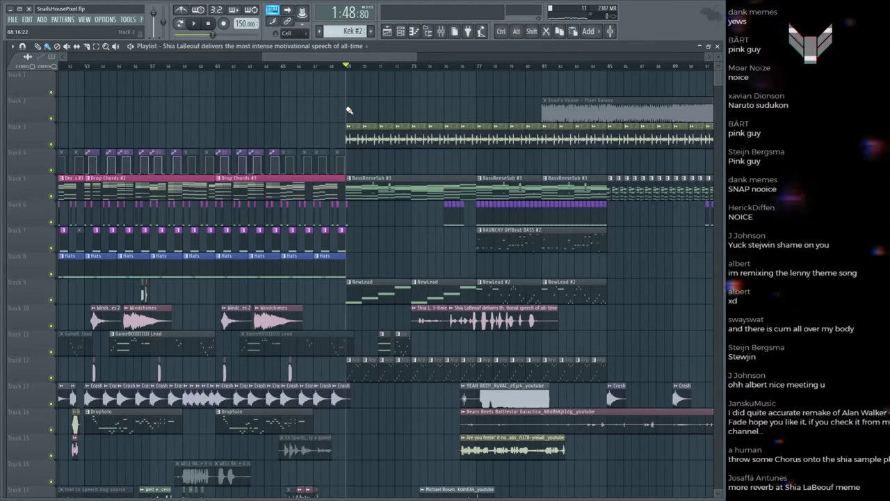
{"action": "key", "text": "ctrl+z"}
{"action": "key", "text": "space"}
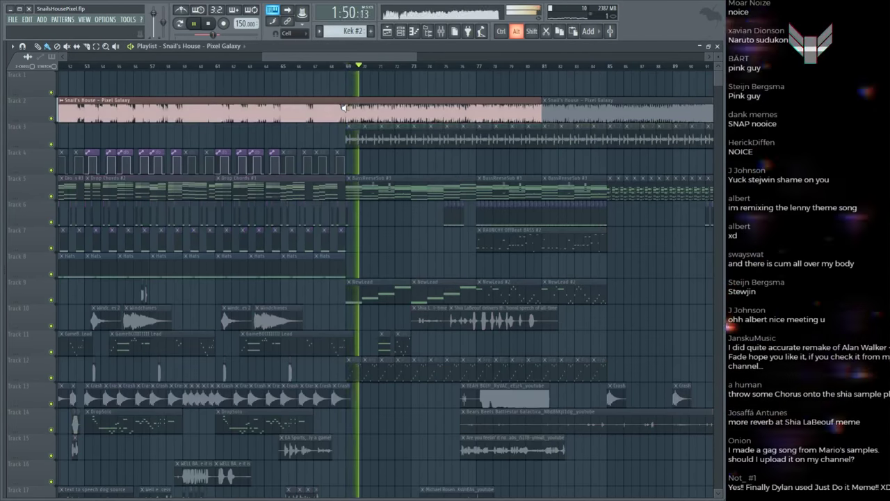
{"action": "key", "text": "space"}
{"action": "left_click_drag", "start_coordinate": [343, 106], "coordinate": [539, 311]}
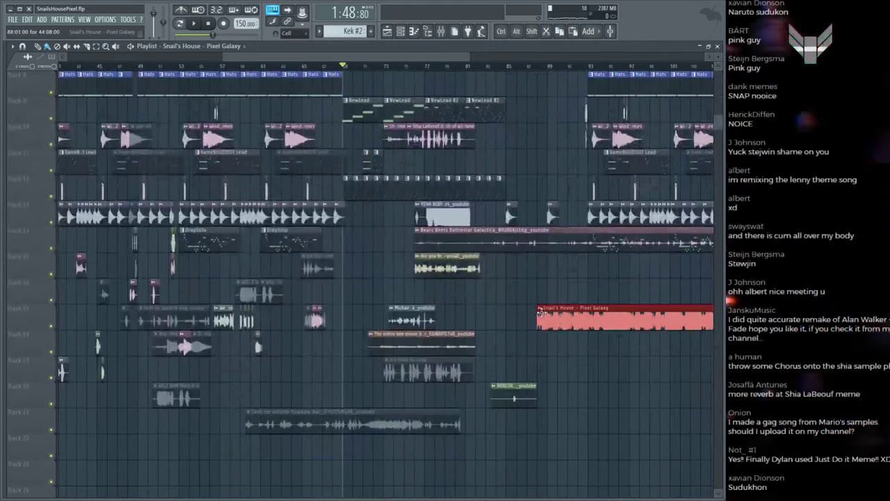
{"action": "right_click", "coordinate": [561, 314]}
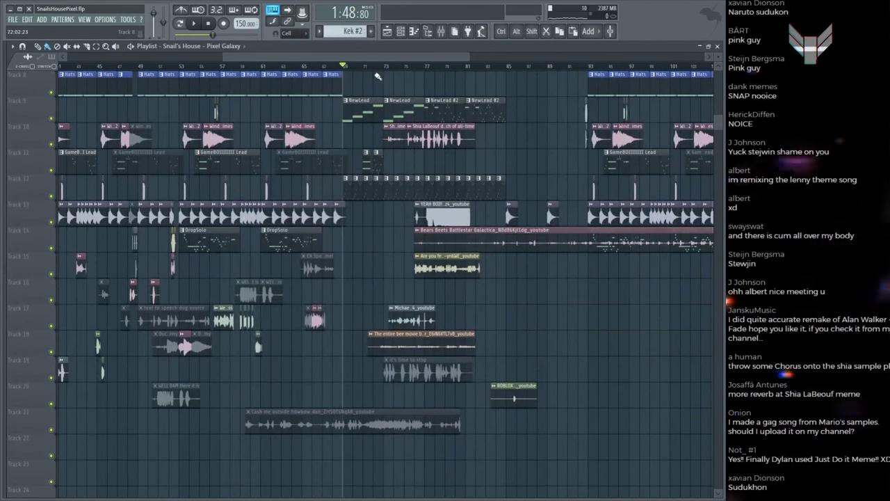
Step: Audition the section, then move the Shia LaBeouf clip on Track 16 to start at bar 69
{"action": "scroll", "coordinate": [378, 77], "scroll_direction": "down", "scroll_amount": 5, "text": "ctrl"}
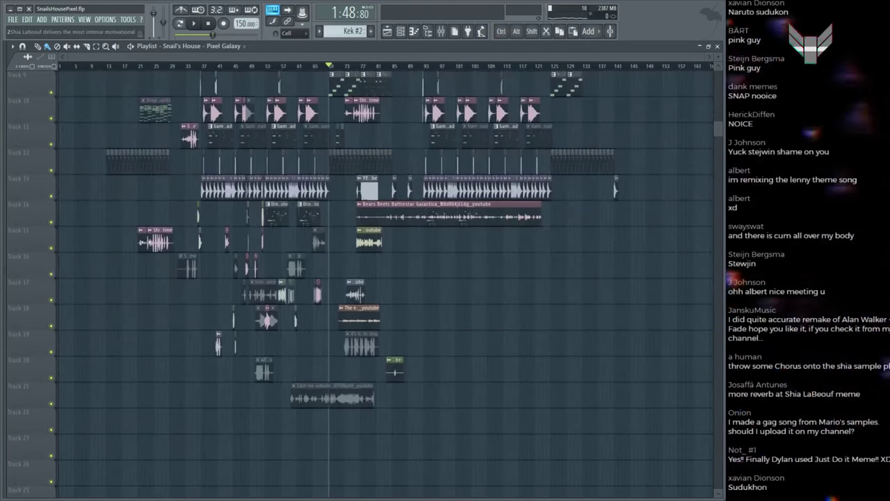
{"action": "scroll", "coordinate": [533, 173], "scroll_direction": "up", "scroll_amount": 5, "text": "ctrl"}
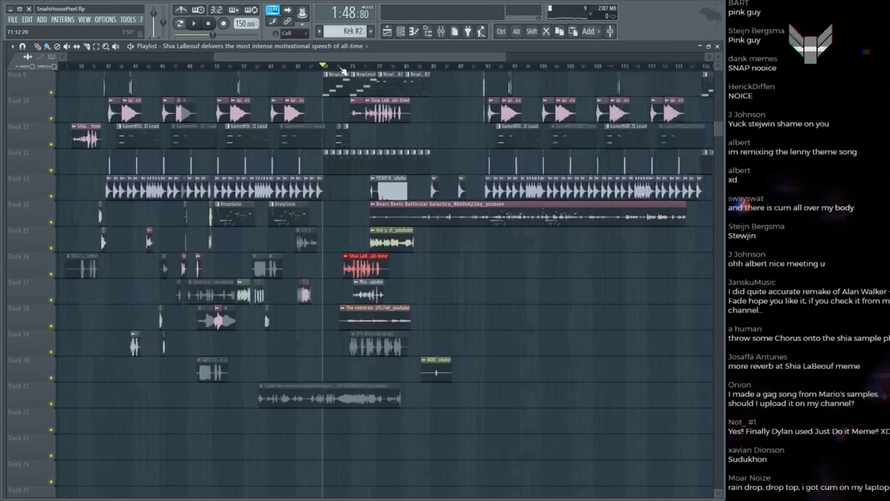
{"action": "key", "text": "space"}
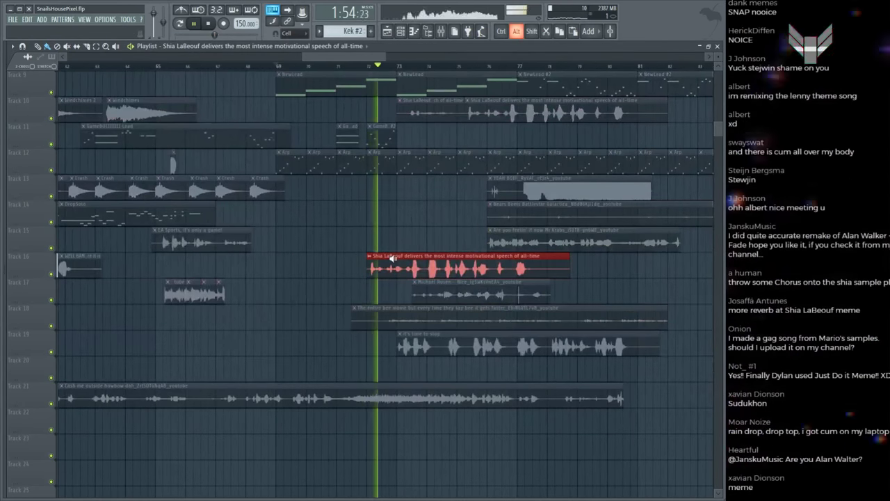
{"action": "key", "text": "space"}
{"action": "left_click_drag", "start_coordinate": [391, 258], "coordinate": [282, 264]}
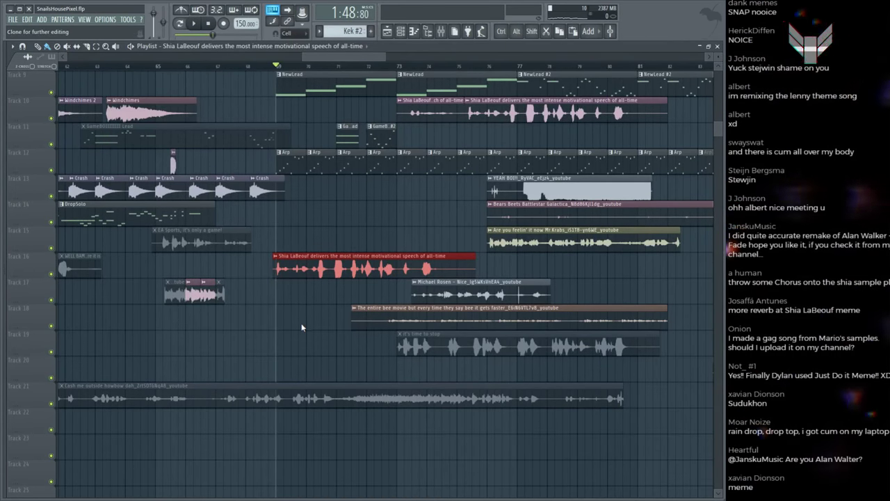
Step: Select the Shia LaBeouf mixer insert 36 and audition it, repositioning the Vocodex window
{"action": "key", "text": "F9"}
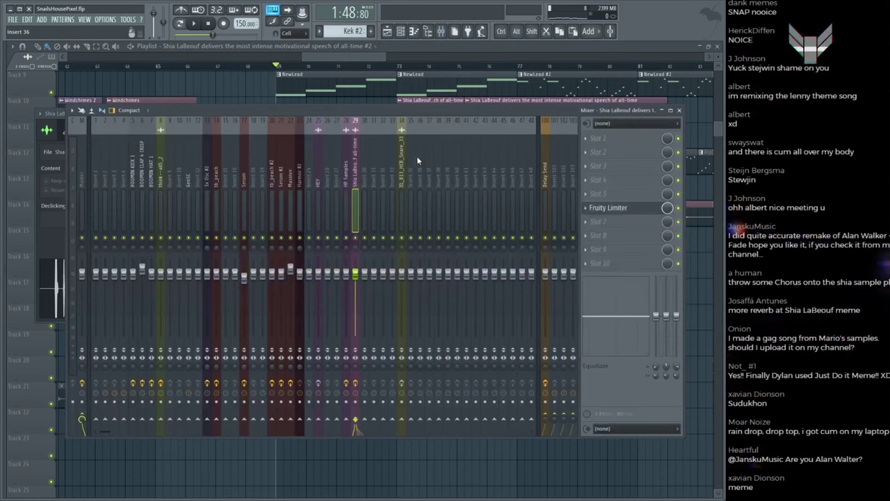
{"action": "left_click", "coordinate": [420, 159]}
{"action": "key", "text": "ctrl+l"}
{"action": "key", "text": "space"}
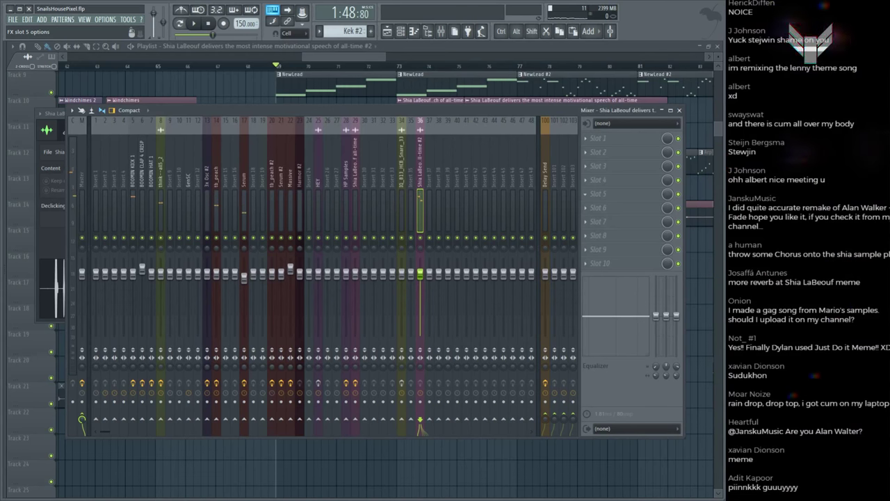
{"action": "left_click_drag", "start_coordinate": [273, 163], "coordinate": [447, 91]}
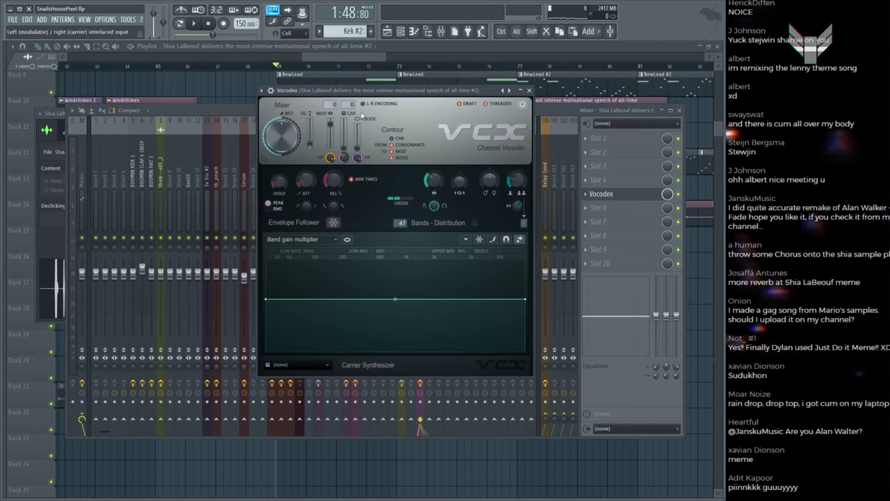
Step: Show all channels in the channel rack and send the Serum insert 17 into insert 36
{"action": "key", "text": "F6"}
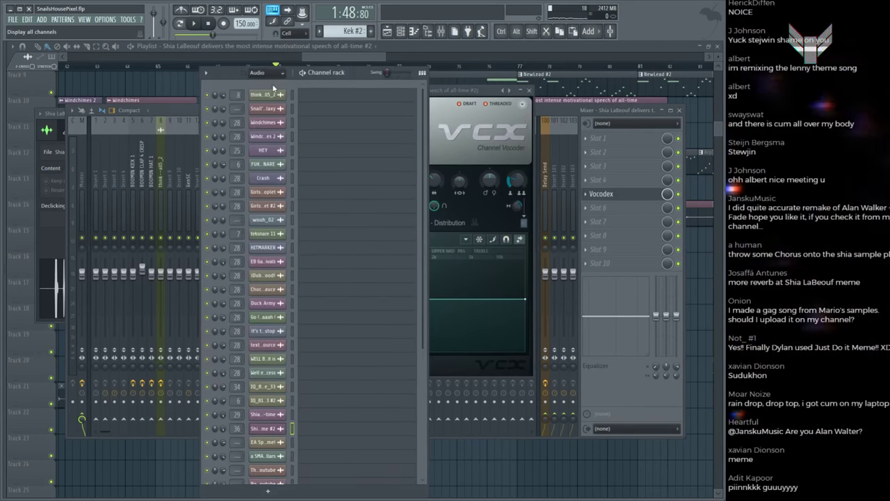
{"action": "left_click", "coordinate": [273, 89]}
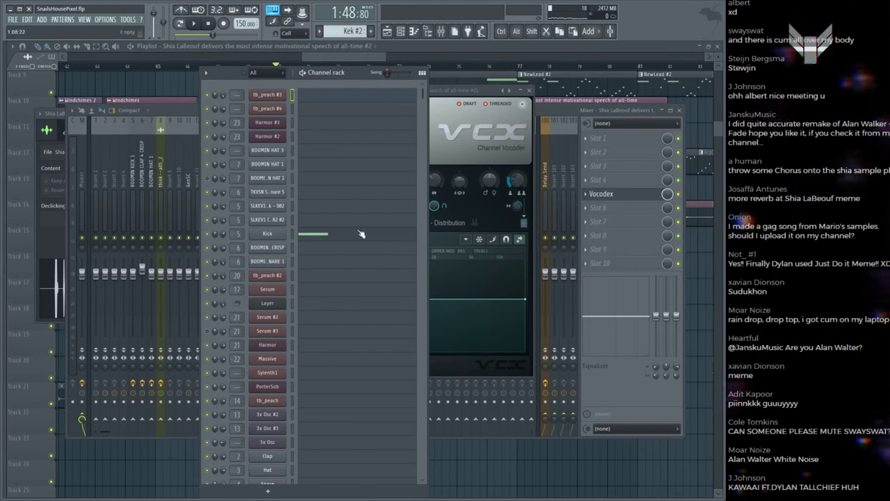
{"action": "key", "text": "F9"}
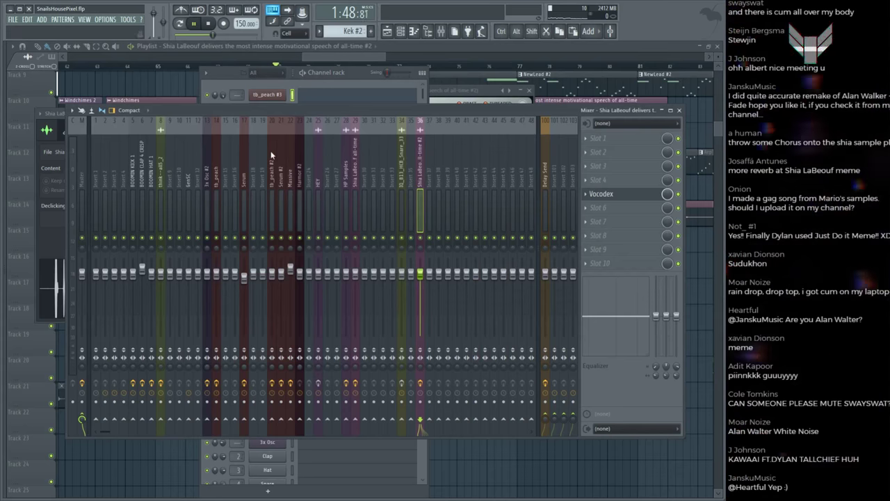
{"action": "left_click", "coordinate": [242, 153]}
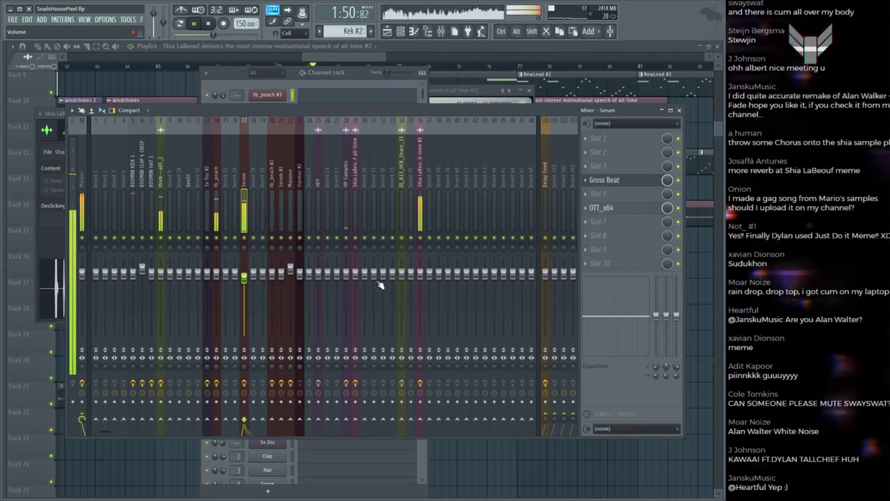
{"action": "left_click", "coordinate": [420, 419]}
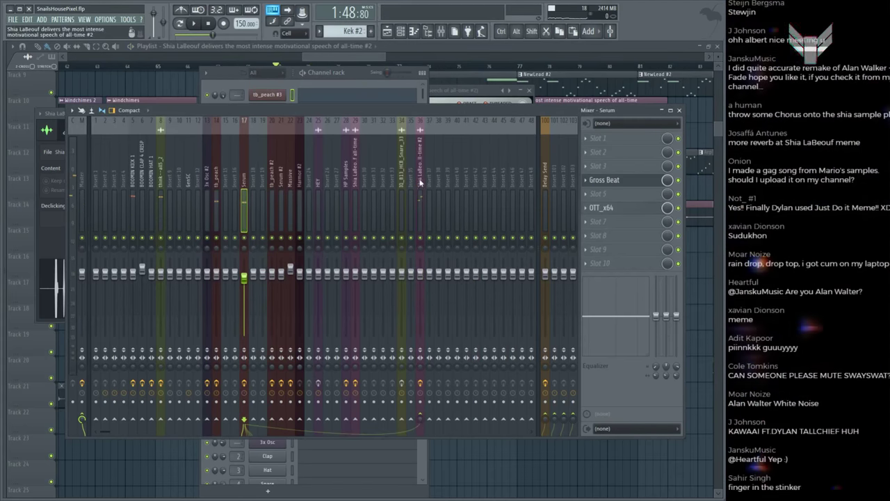
Step: Open Vocodex on insert 36 and audition the vocoded Shia clip from bar 69
{"action": "left_click", "coordinate": [420, 404]}
{"action": "key", "text": "space"}
{"action": "left_click", "coordinate": [631, 197]}
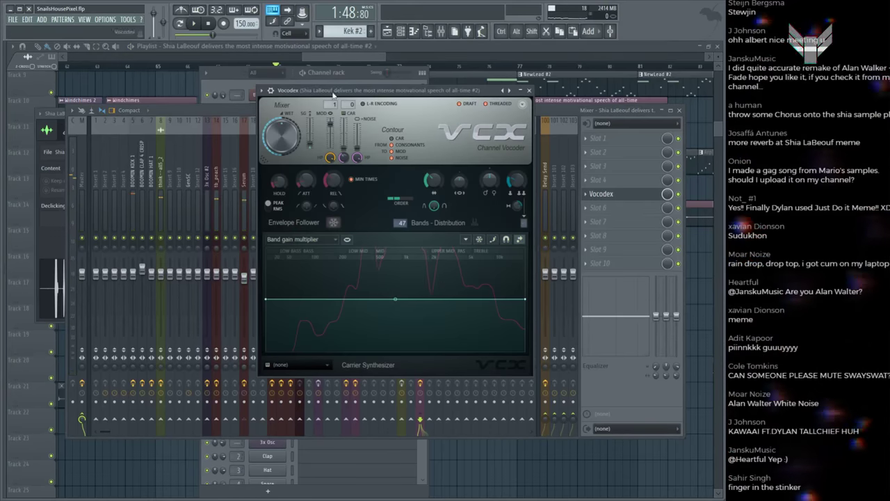
{"action": "key", "text": "space"}
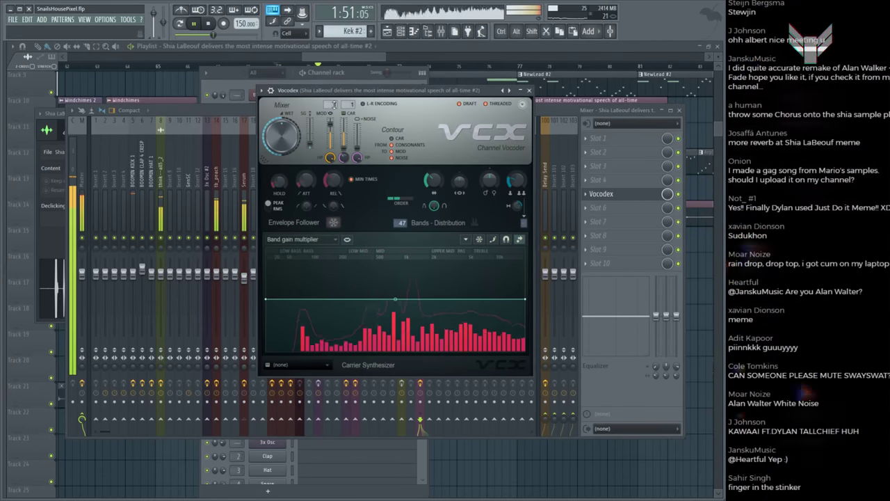
{"action": "key", "text": "space"}
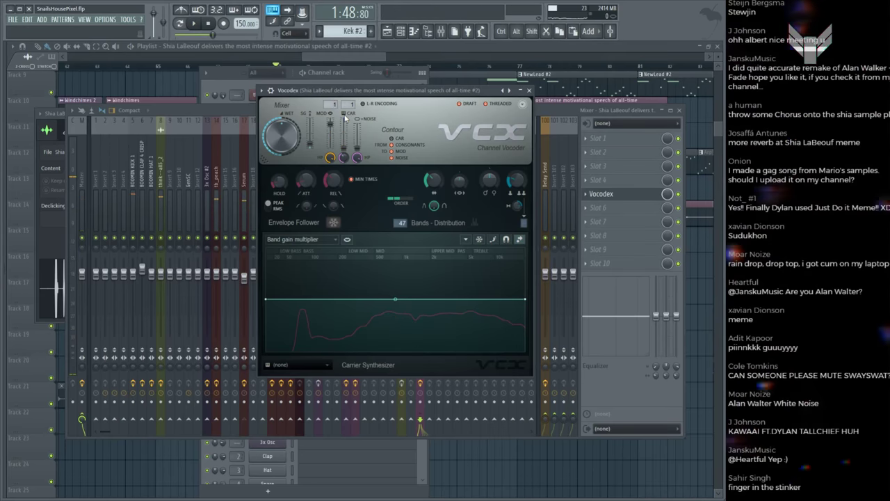
{"action": "key", "text": "space"}
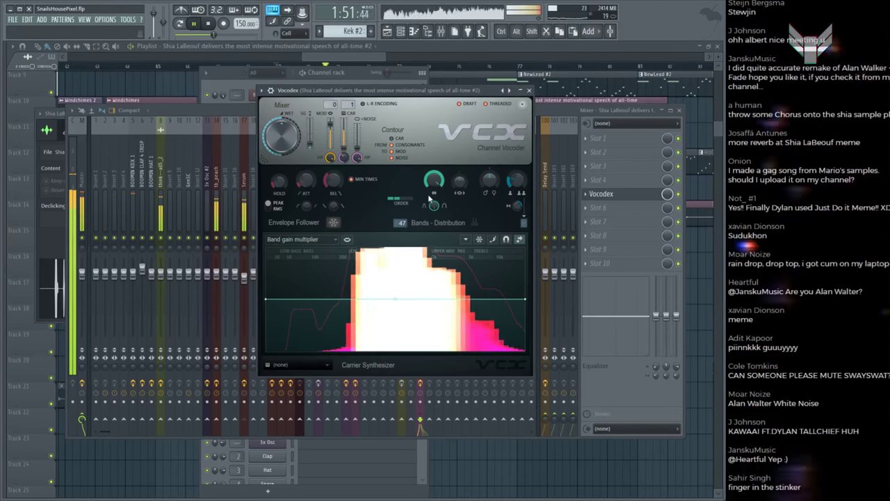
{"action": "key", "text": "space"}
{"action": "key", "text": "space"}
{"action": "key", "text": "space"}
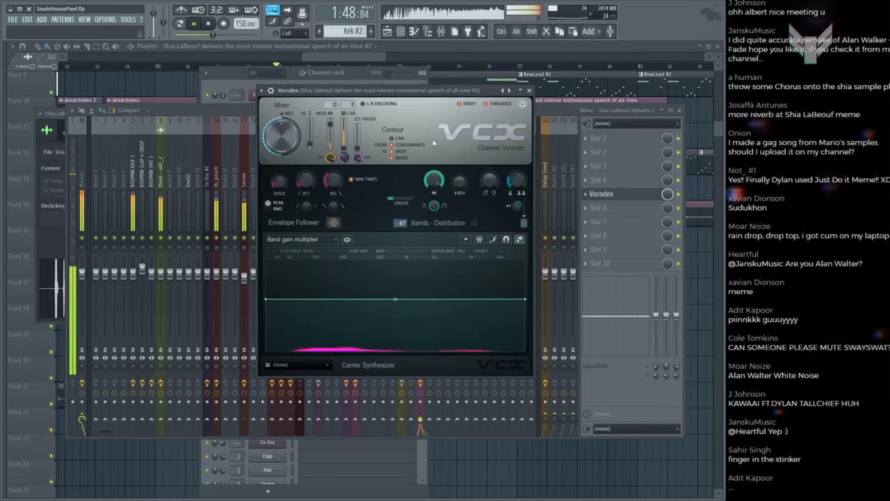
{"action": "key", "text": "space"}
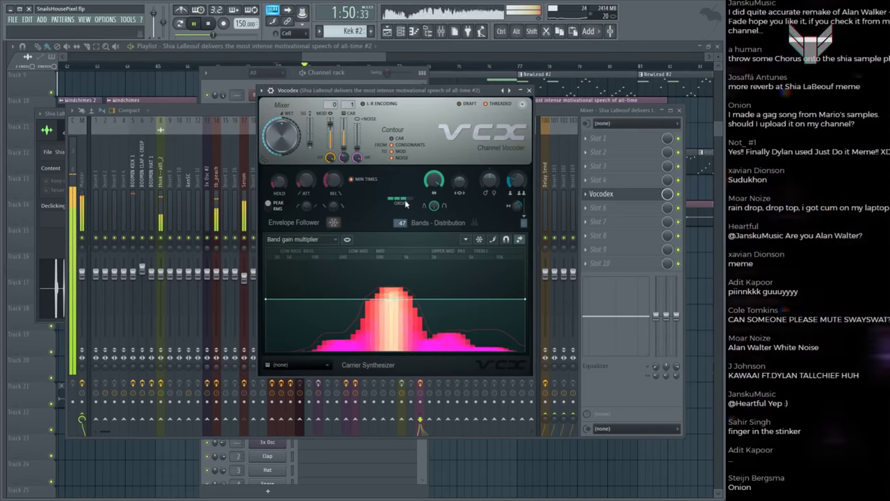
{"action": "key", "text": "space"}
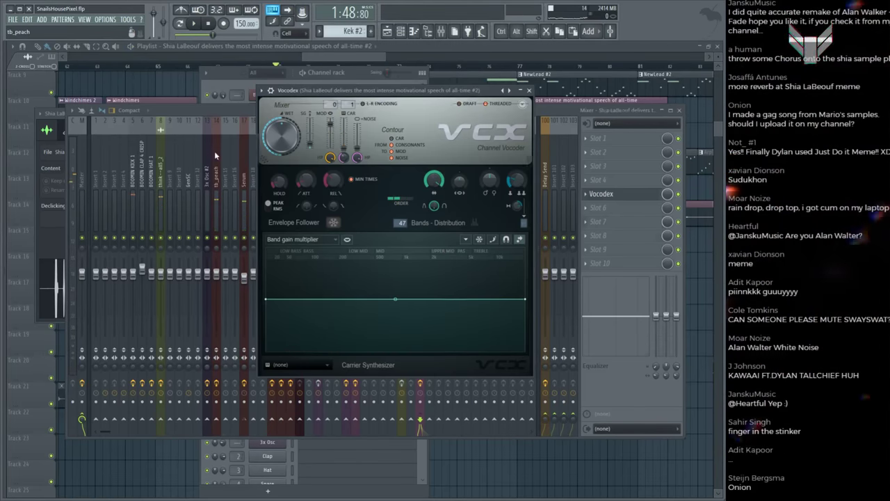
Step: Check the Serum insert 17 effects, play the song from the beginning, and hide the mixer and channel rack
{"action": "left_click", "coordinate": [214, 151]}
{"action": "left_click", "coordinate": [245, 208]}
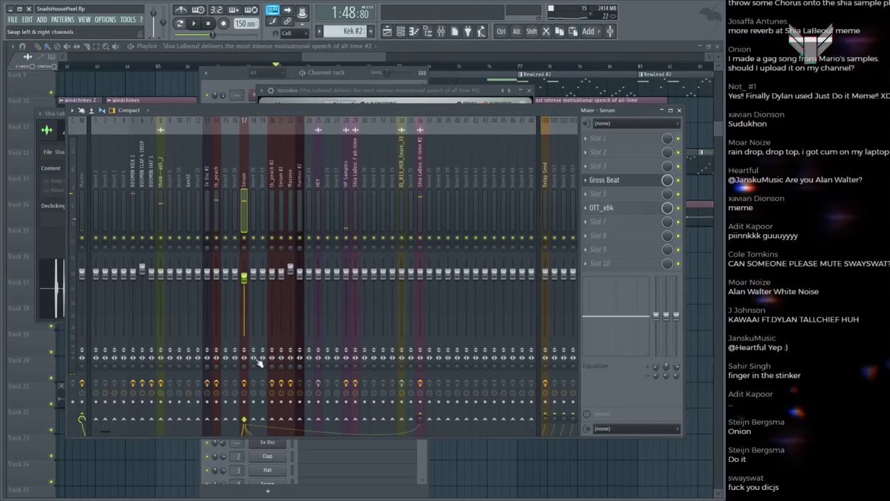
{"action": "key", "text": "space"}
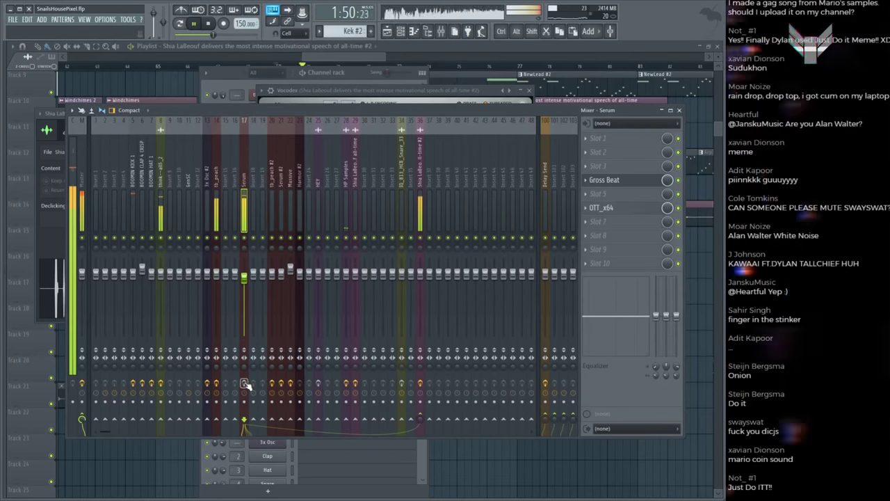
{"action": "key", "text": "F6"}
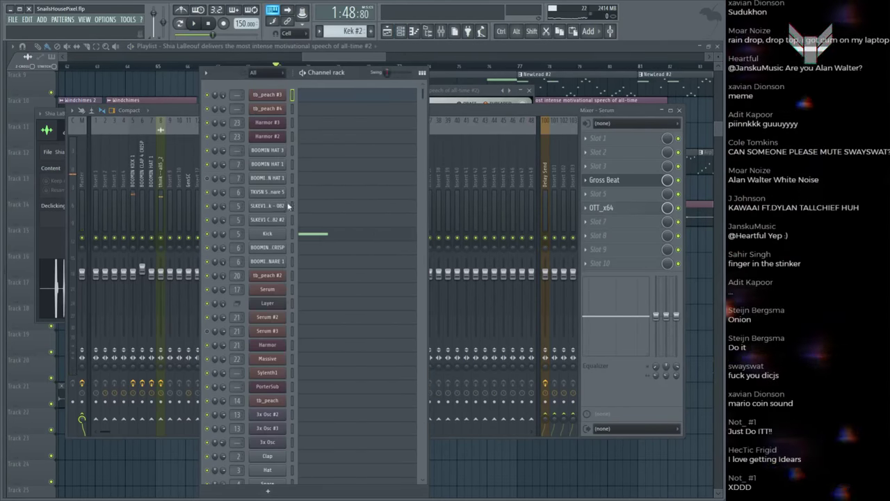
{"action": "key", "text": "F6"}
{"action": "key", "text": "F6"}
{"action": "key", "text": "space"}
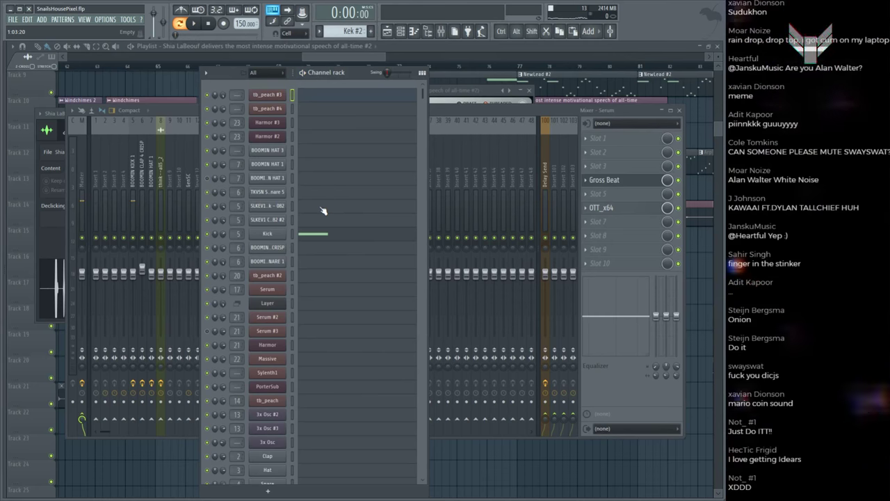
{"action": "left_click", "coordinate": [373, 70]}
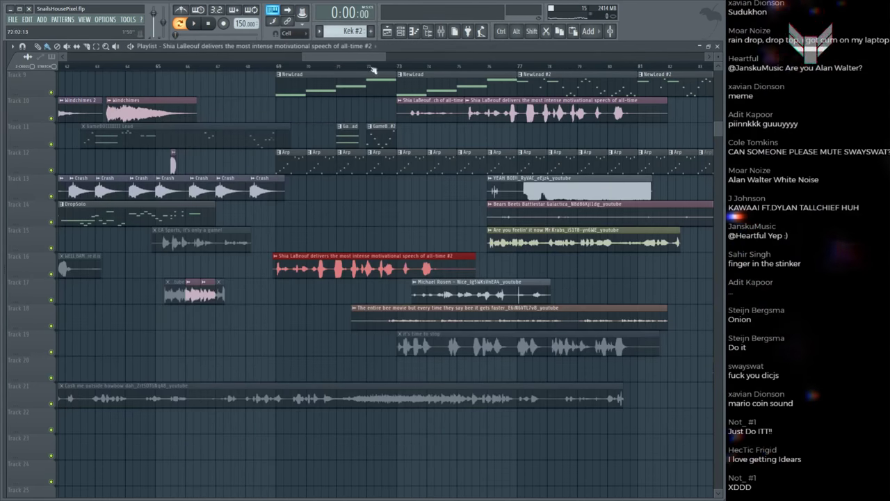
Step: Play from bar 69 and open the BassReeseSub #3 pattern, positioning the Serum #4 plugin window
{"action": "left_click", "coordinate": [289, 65]}
{"action": "key", "text": "space"}
{"action": "scroll", "coordinate": [366, 201], "scroll_direction": "up", "scroll_amount": 8}
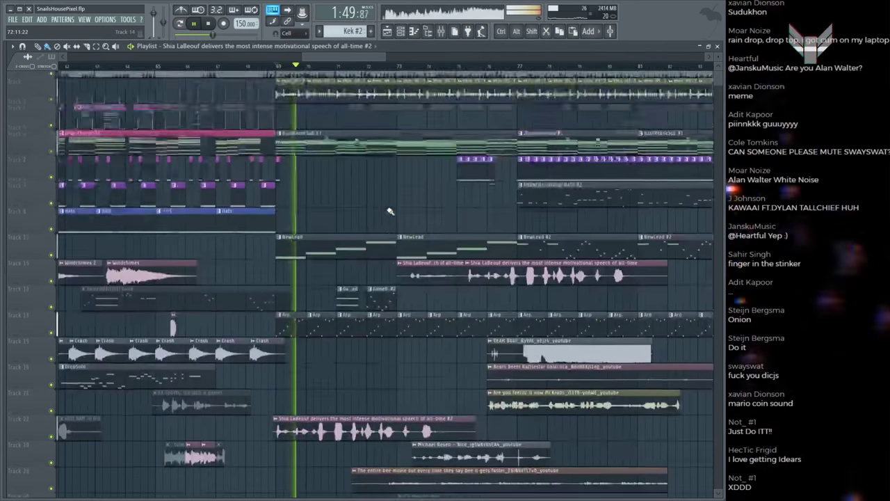
{"action": "double_click", "coordinate": [366, 195]}
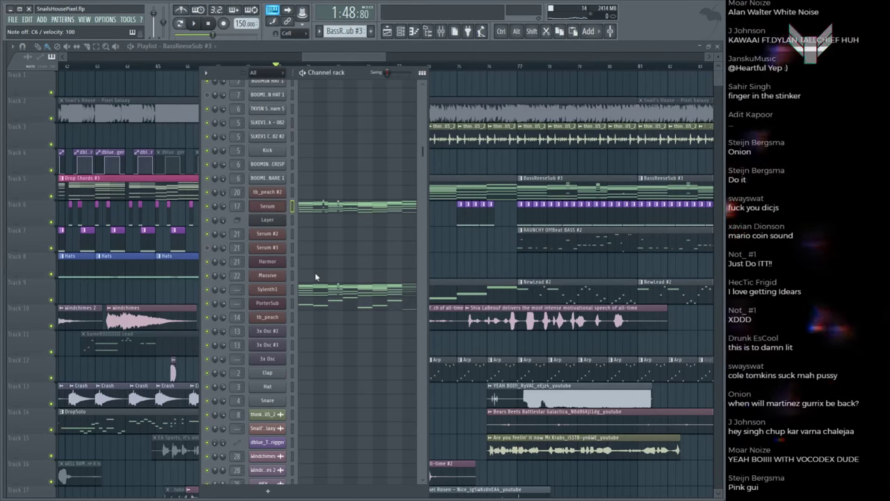
{"action": "left_click_drag", "start_coordinate": [342, 99], "coordinate": [355, 293]}
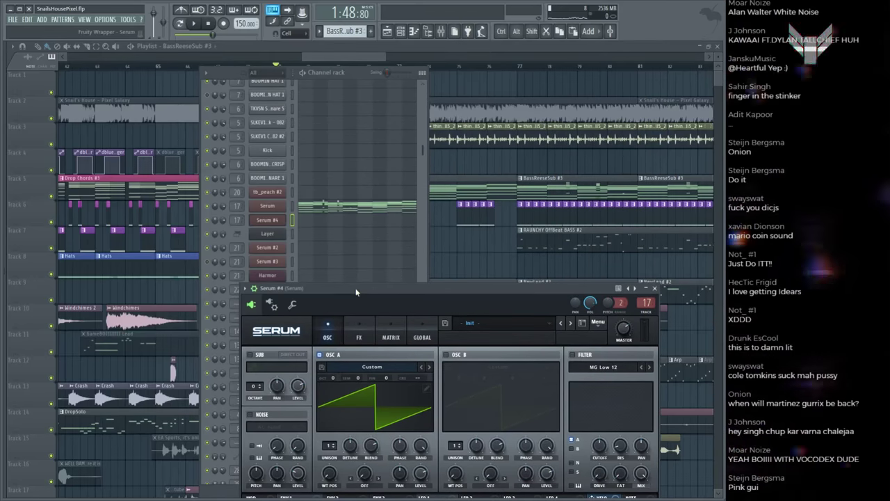
{"action": "left_click", "coordinate": [297, 209]}
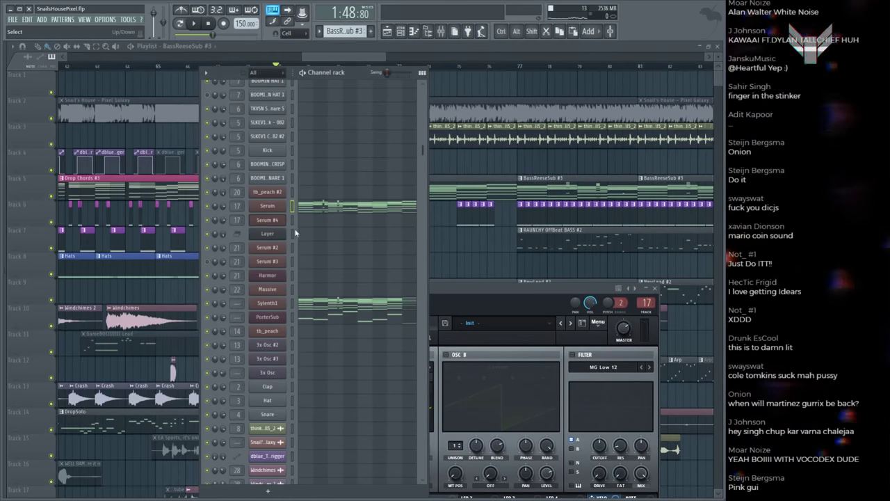
Step: Name mixer insert 15 'Serum #4', move it beside the Shia LaBeouf track, and test playback
{"action": "key", "text": "F9"}
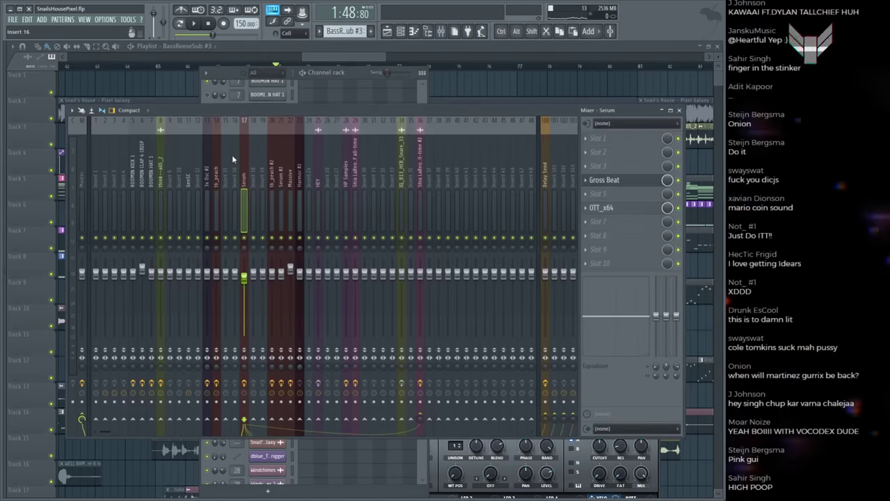
{"action": "key", "text": "ctrl+l"}
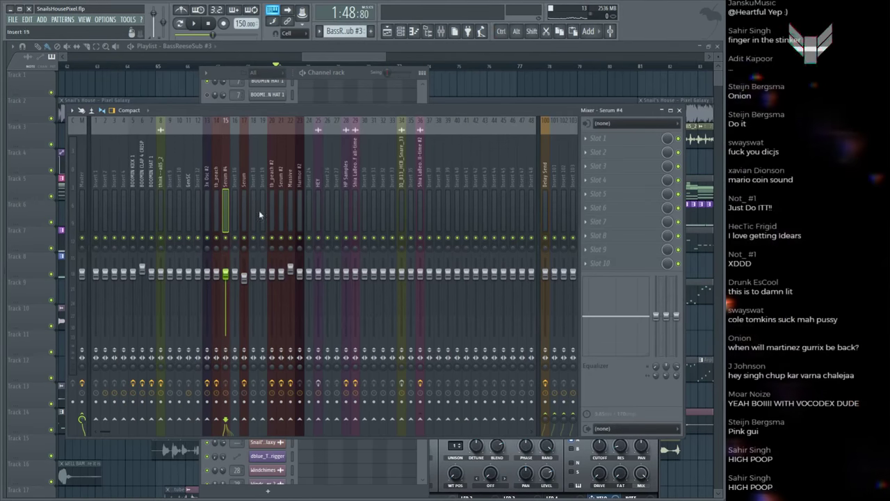
{"action": "left_click_drag", "start_coordinate": [228, 181], "coordinate": [411, 182]}
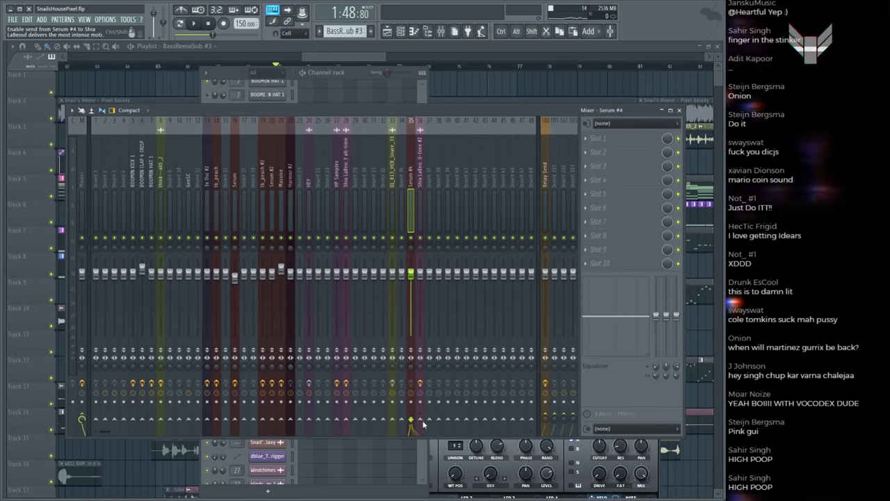
{"action": "key", "text": "space"}
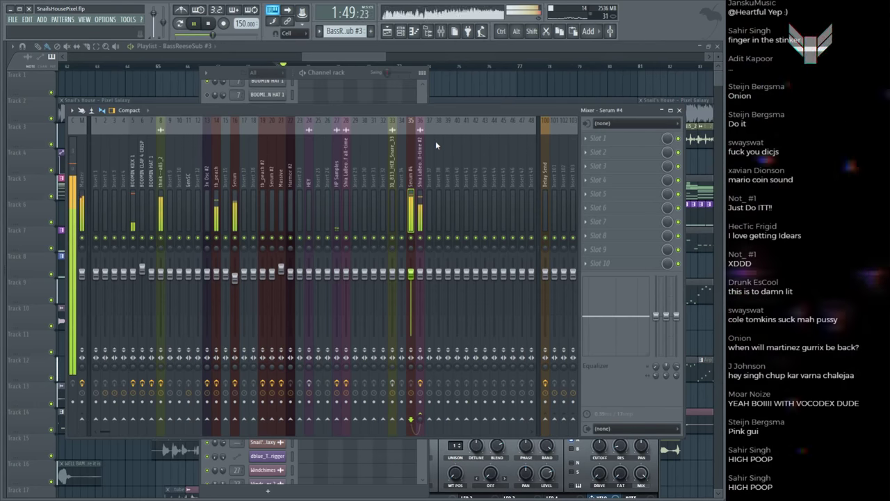
{"action": "key", "text": "space"}
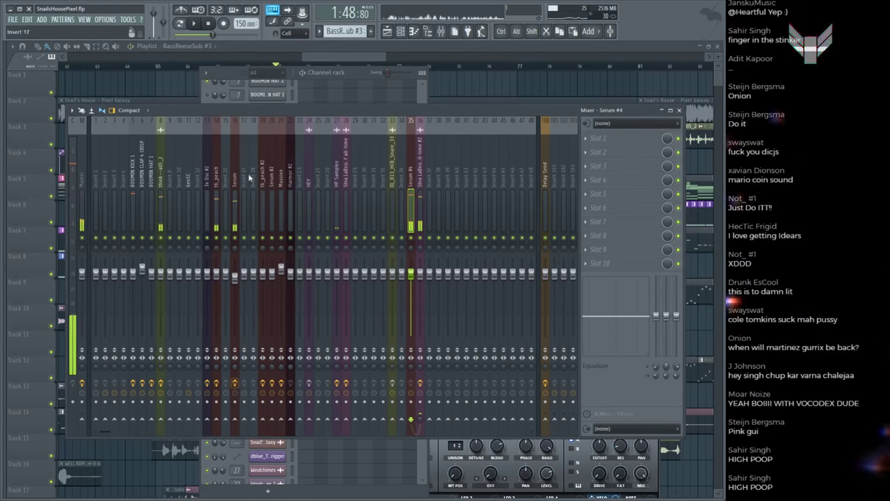
Step: Inspect the effects on the tb_peach, Serum and HEY mixer tracks
{"action": "left_click", "coordinate": [217, 376]}
{"action": "key", "text": "space"}
{"action": "key", "text": "space"}
{"action": "key", "text": "space"}
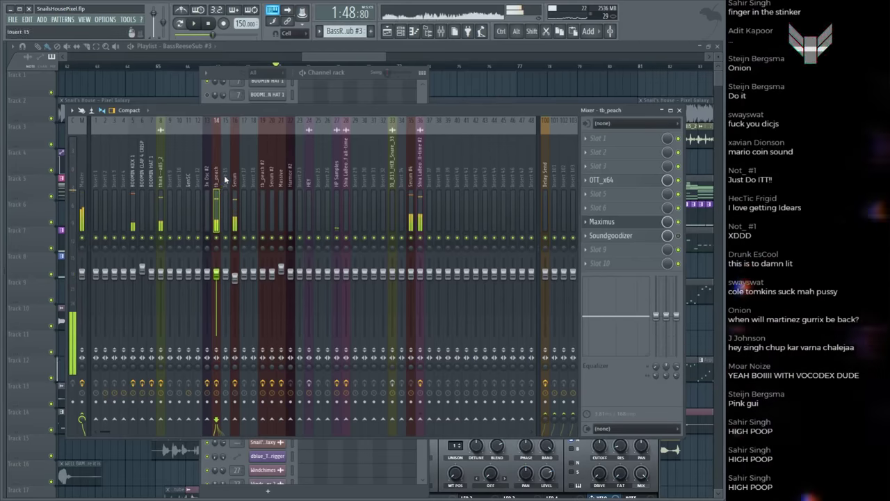
{"action": "left_click", "coordinate": [234, 175]}
{"action": "key", "text": "space"}
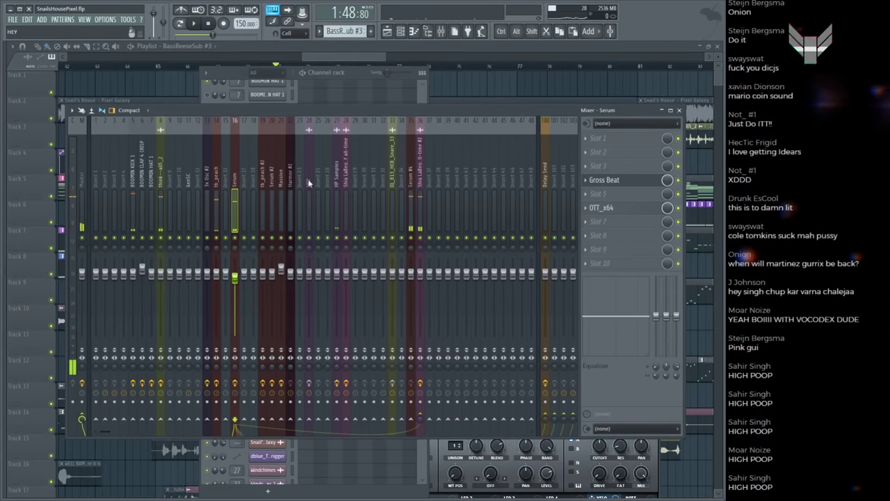
{"action": "left_click", "coordinate": [309, 171]}
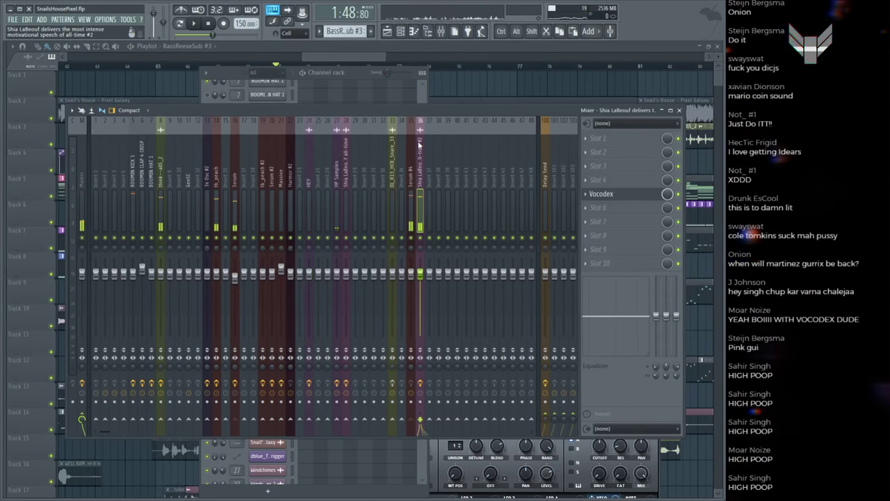
Step: Open Vocodex on the Shia LaBeouf track with Serum #4 feeding it, and play the vocoded clip
{"action": "left_click", "coordinate": [603, 194]}
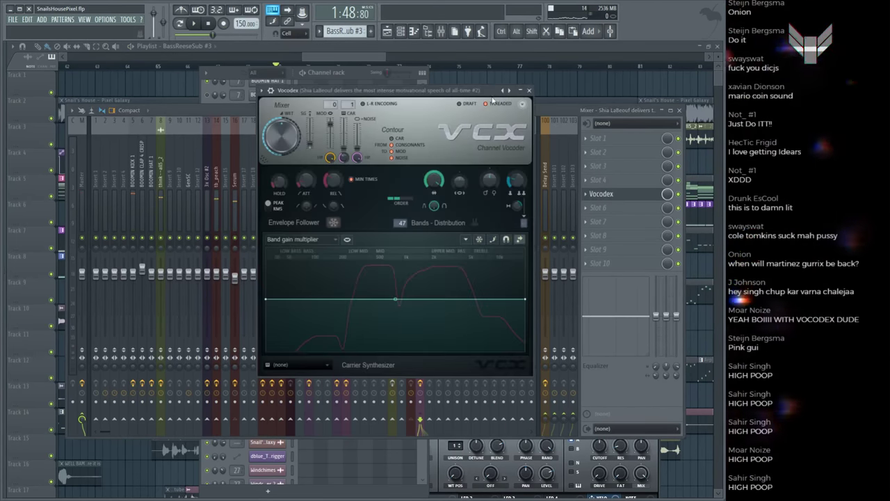
{"action": "left_click", "coordinate": [539, 110]}
{"action": "left_click", "coordinate": [412, 167]}
{"action": "key", "text": "space"}
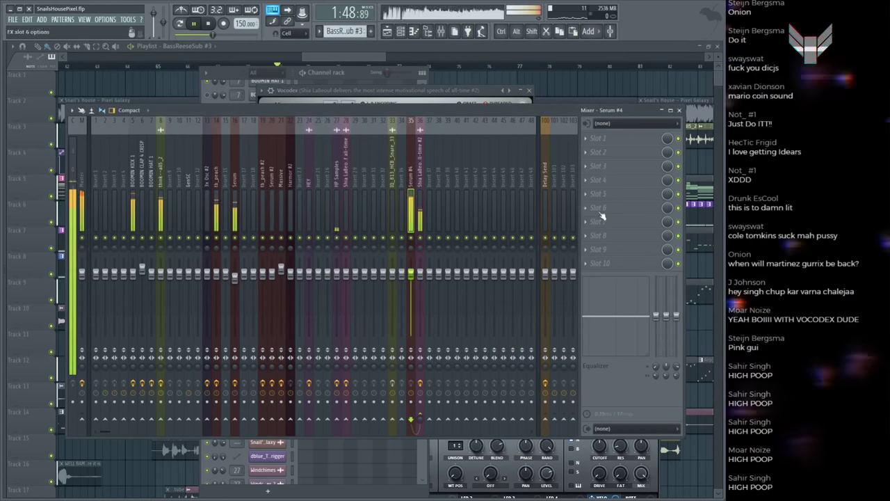
{"action": "left_click", "coordinate": [420, 161]}
{"action": "key", "text": "space"}
{"action": "left_click", "coordinate": [602, 194]}
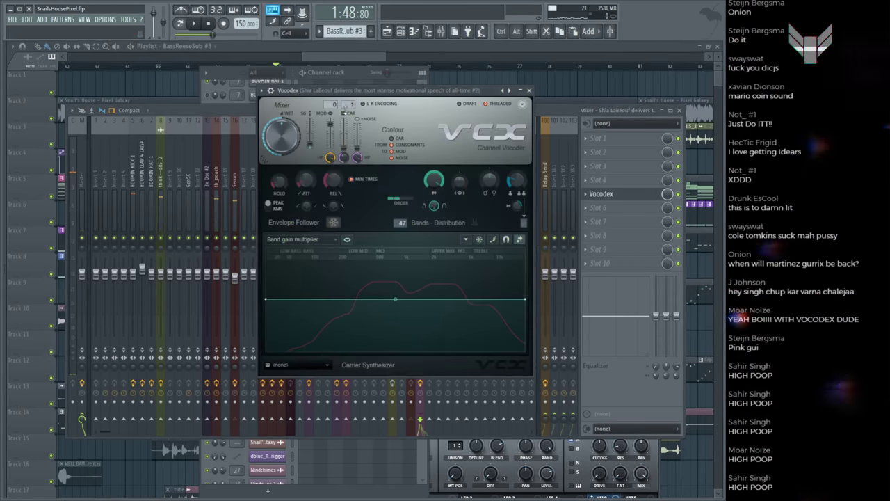
{"action": "key", "text": "space"}
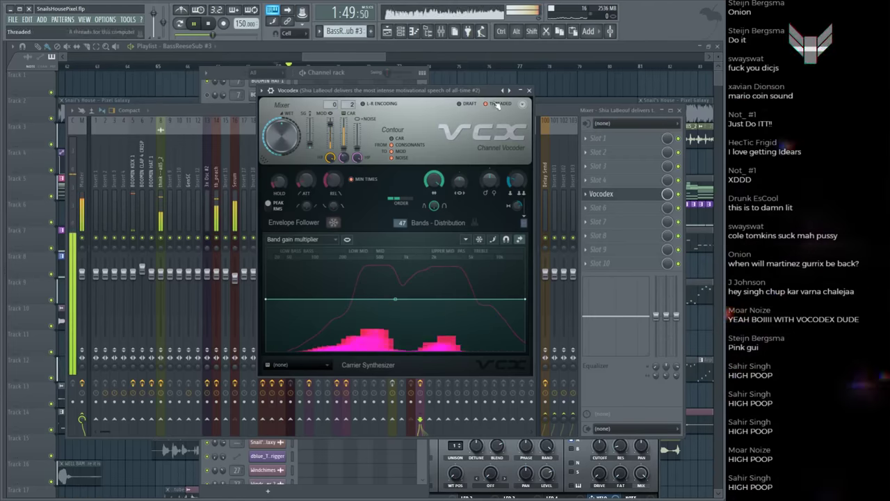
{"action": "left_click", "coordinate": [540, 92]}
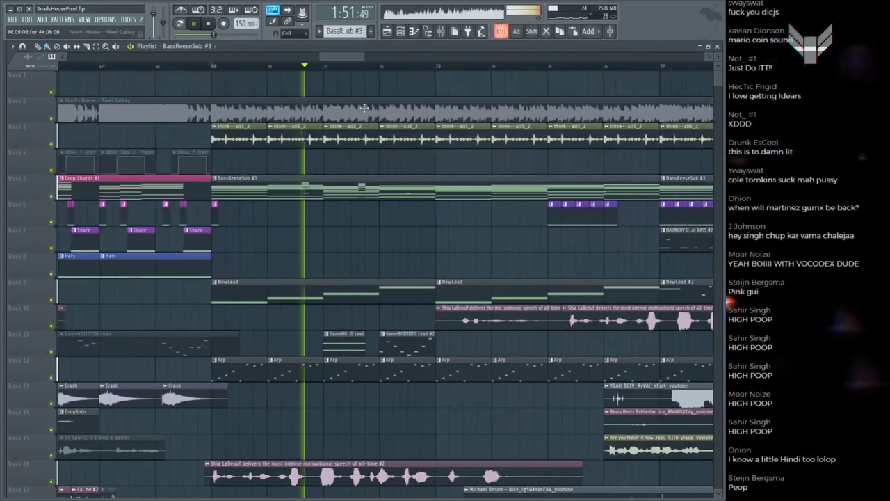
Step: Move the Shia LaBeouf clip on Track 16 earlier and audition it from bar 69
{"action": "key", "text": "space"}
{"action": "key", "text": "space"}
{"action": "scroll", "coordinate": [313, 278], "scroll_direction": "down", "scroll_amount": 3}
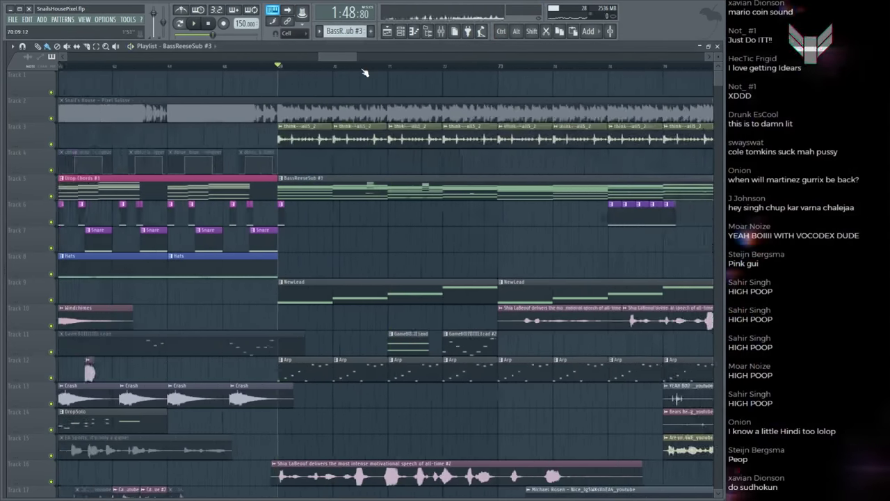
{"action": "scroll", "coordinate": [354, 335], "scroll_direction": "up", "scroll_amount": 2}
{"action": "left_click", "coordinate": [354, 335]}
{"action": "key", "text": "space"}
{"action": "key", "text": "space"}
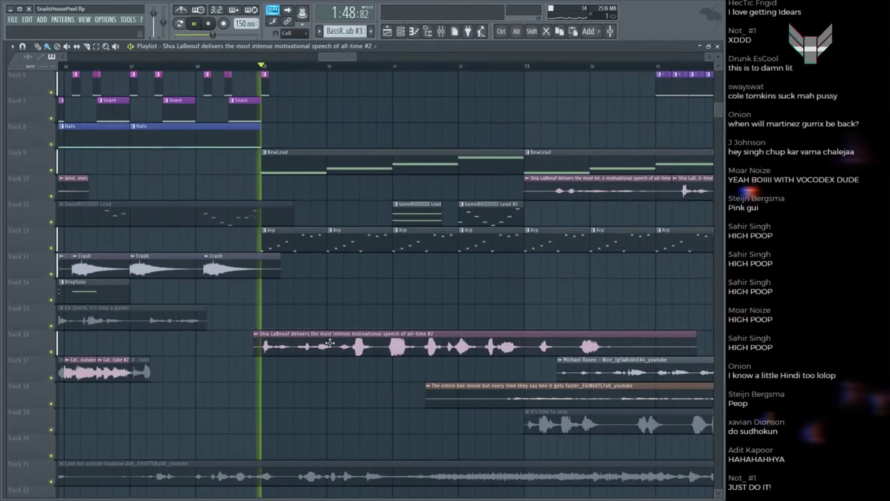
{"action": "key", "text": "space"}
{"action": "left_click_drag", "start_coordinate": [258, 352], "coordinate": [188, 350]}
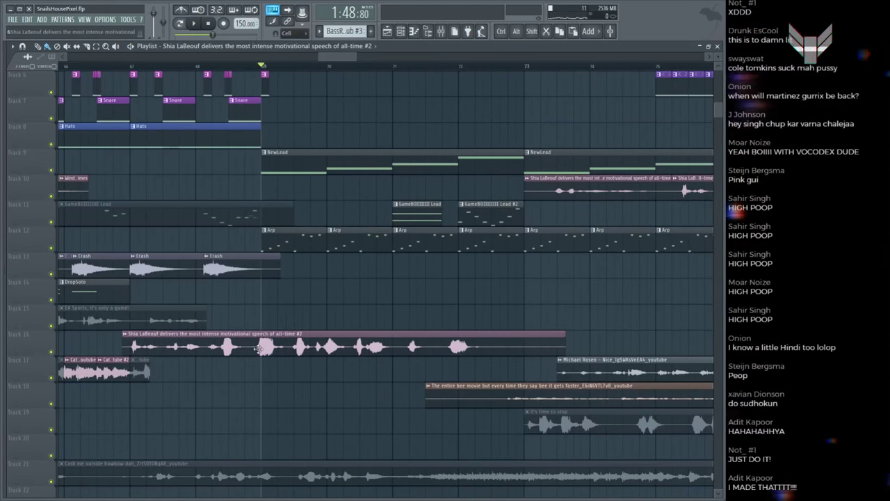
{"action": "key", "text": "space"}
{"action": "key", "text": "space"}
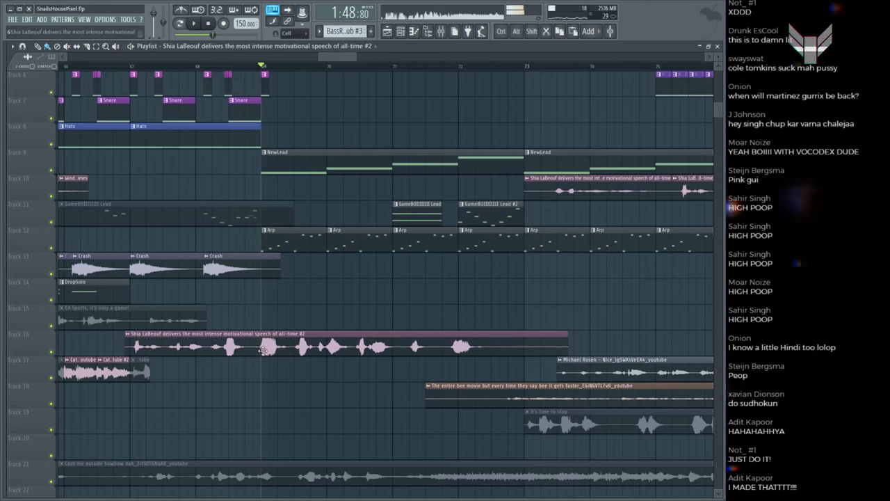
{"action": "key", "text": "space"}
{"action": "key", "text": "space"}
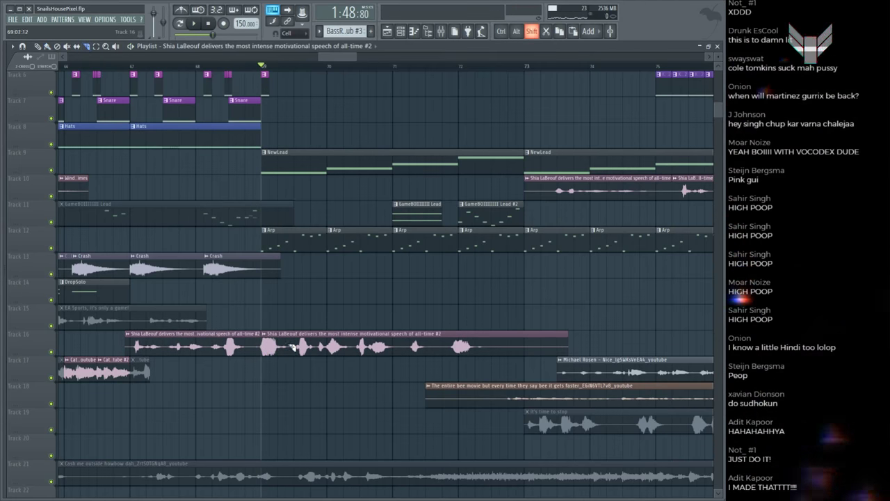
Step: Delete the third Shia clip on Track 16 and preview the chopped clips from bar 69
{"action": "right_click", "coordinate": [291, 346]}
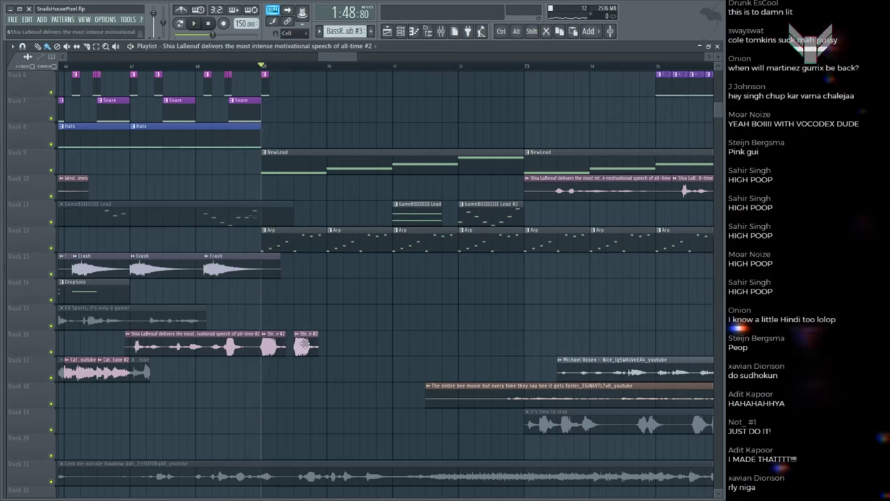
{"action": "key", "text": "space"}
{"action": "key", "text": "space"}
{"action": "scroll", "coordinate": [279, 150], "scroll_direction": "up", "scroll_amount": 3}
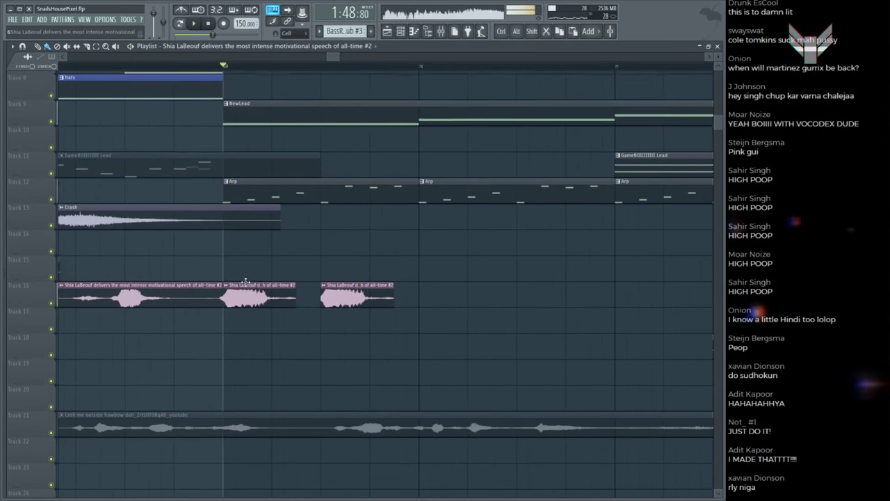
{"action": "scroll", "coordinate": [261, 149], "scroll_direction": "down", "scroll_amount": 2}
{"action": "scroll", "coordinate": [292, 78], "scroll_direction": "down", "scroll_amount": 3}
{"action": "key", "text": "space"}
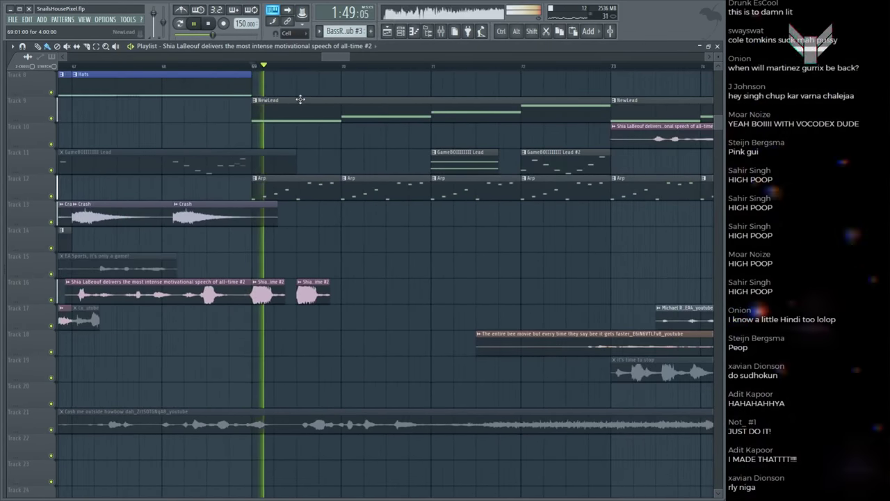
{"action": "key", "text": "space"}
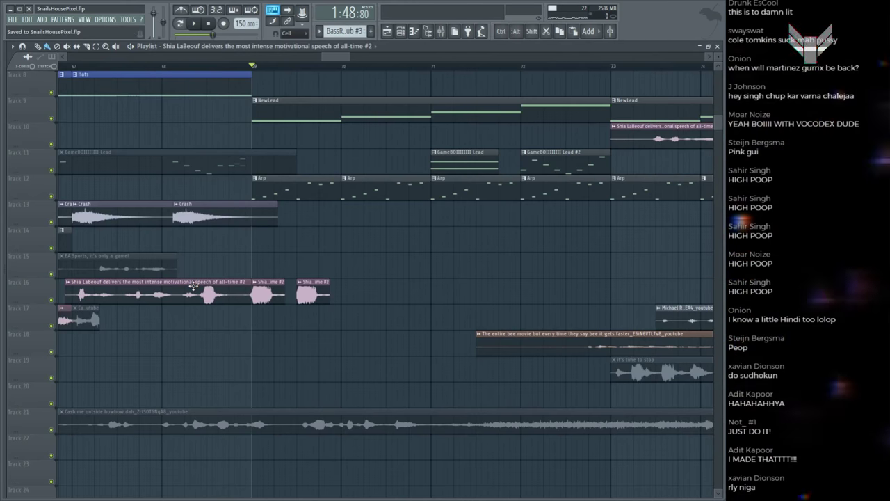
{"action": "key", "text": "space"}
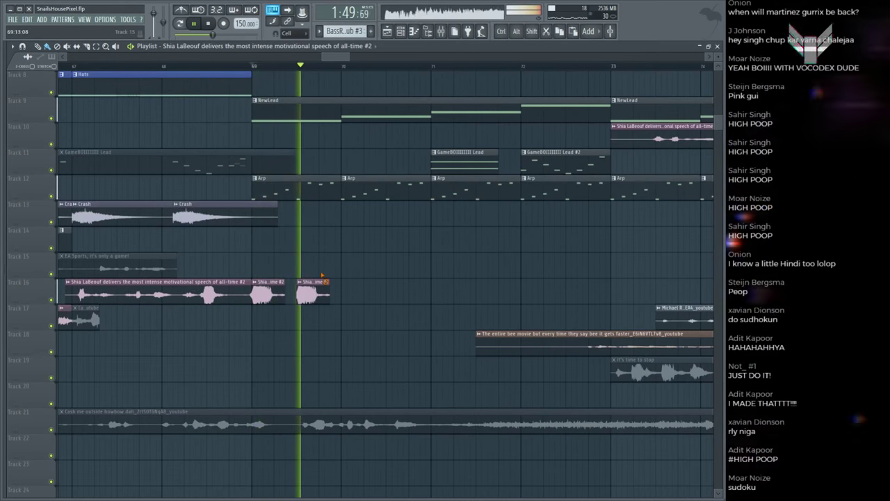
{"action": "key", "text": "space"}
{"action": "key", "text": "space"}
{"action": "scroll", "coordinate": [327, 278], "scroll_direction": "up", "scroll_amount": 3}
Step: Paint two more Shia stutter clips, re-placing the second slightly later to leave a gap
{"action": "key", "text": "space"}
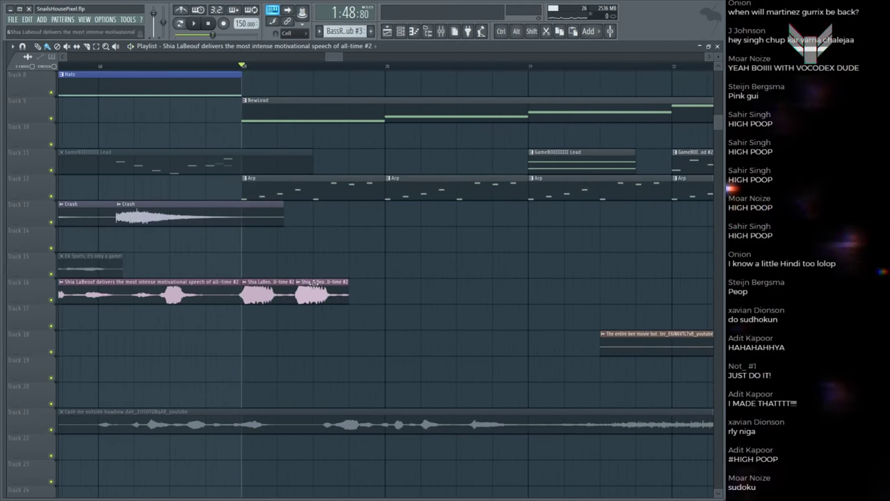
{"action": "left_click", "coordinate": [351, 289]}
{"action": "key", "text": "space"}
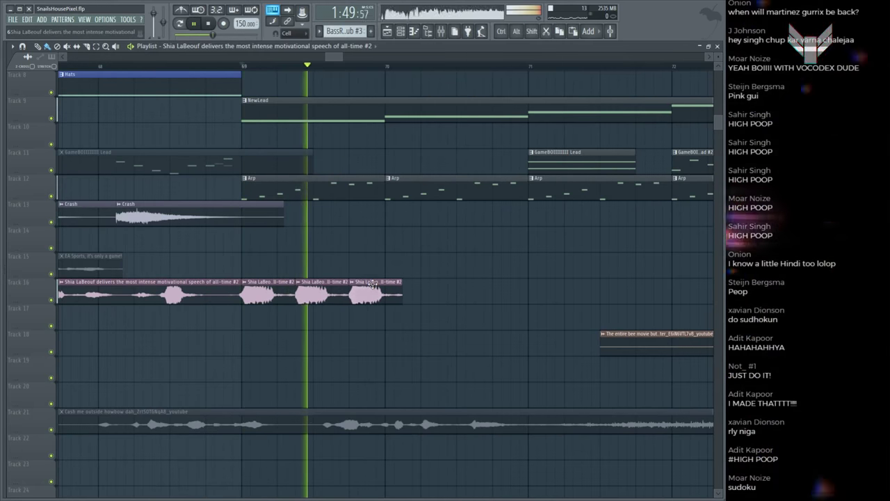
{"action": "key", "text": "space"}
{"action": "left_click", "coordinate": [389, 290]}
{"action": "key", "text": "space"}
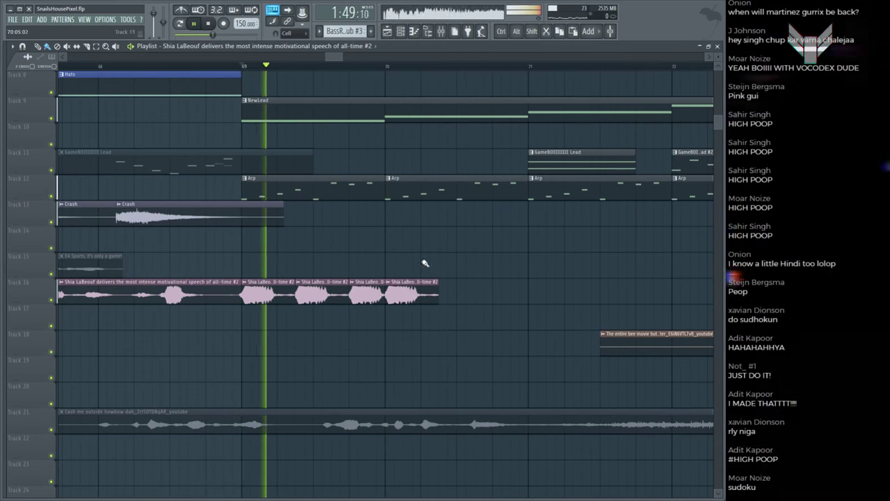
{"action": "key", "text": "space"}
{"action": "right_click", "coordinate": [320, 288]}
{"action": "key", "text": "space"}
{"action": "left_click", "coordinate": [314, 289]}
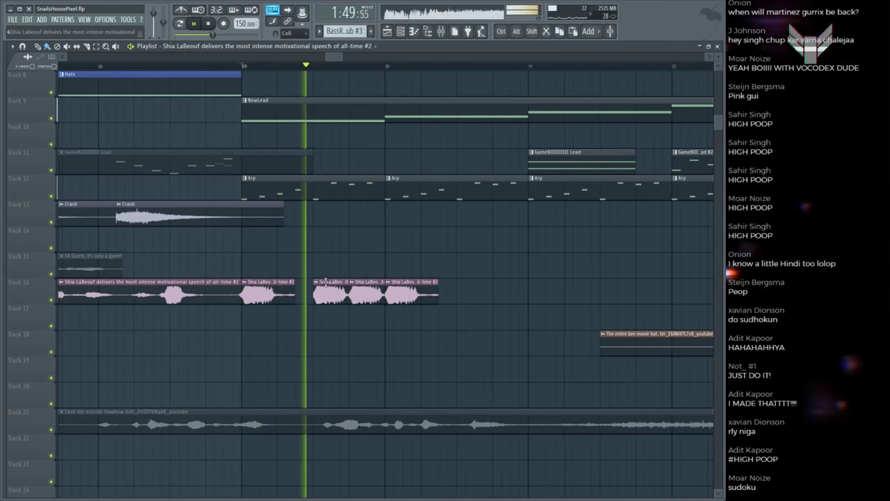
{"action": "key", "text": "space"}
Step: Remove the last stutter clip and duplicate the two stutters after the gap with Ctrl+B
{"action": "left_click_drag", "start_coordinate": [429, 308], "coordinate": [277, 278]}
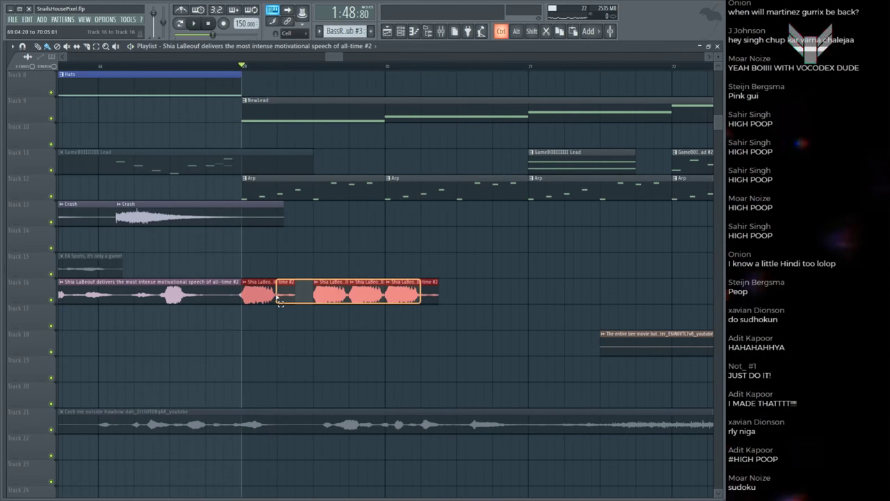
{"action": "right_click", "coordinate": [418, 292]}
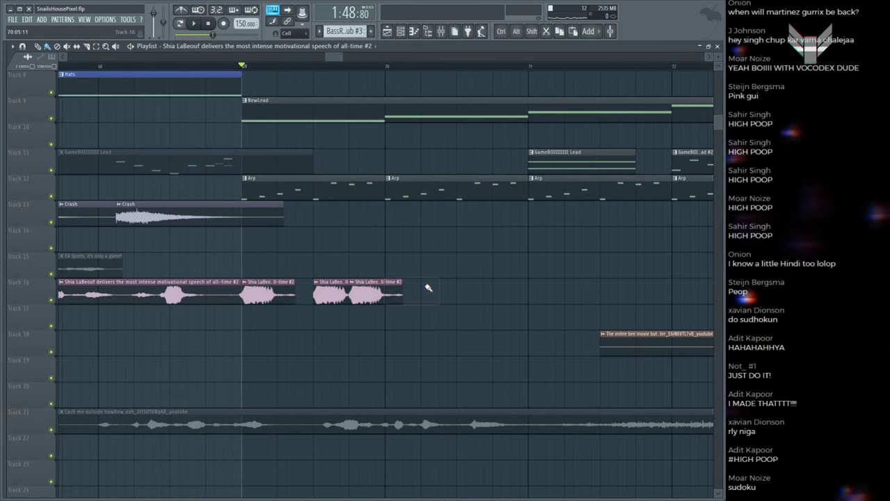
{"action": "left_click_drag", "start_coordinate": [415, 279], "coordinate": [302, 303]}
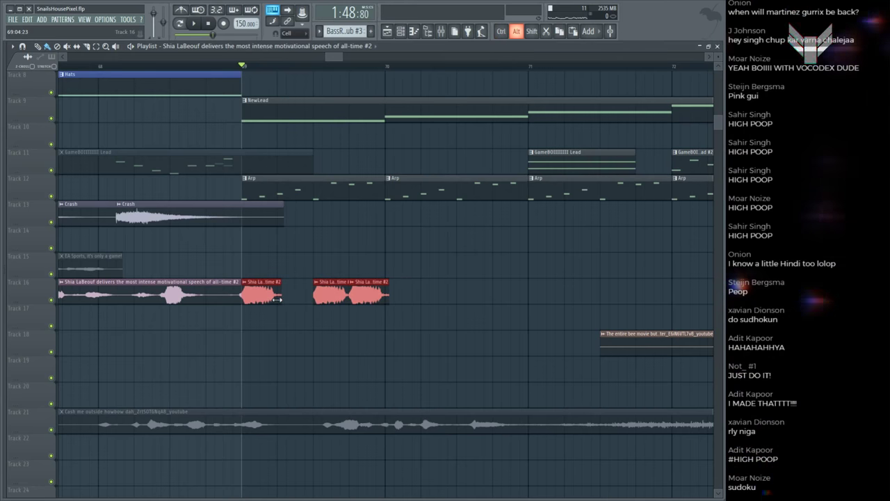
{"action": "key", "text": "ctrl+b"}
{"action": "key", "text": "space"}
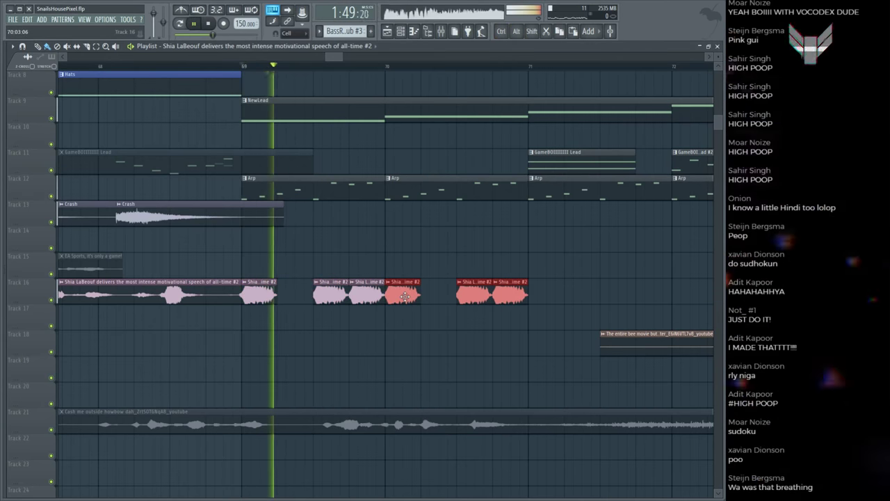
Step: Duplicate the six stutter clips past bar 71 and extend the repeating pattern onward
{"action": "left_click_drag", "start_coordinate": [547, 254], "coordinate": [279, 306]}
{"action": "key", "text": "ctrl+b"}
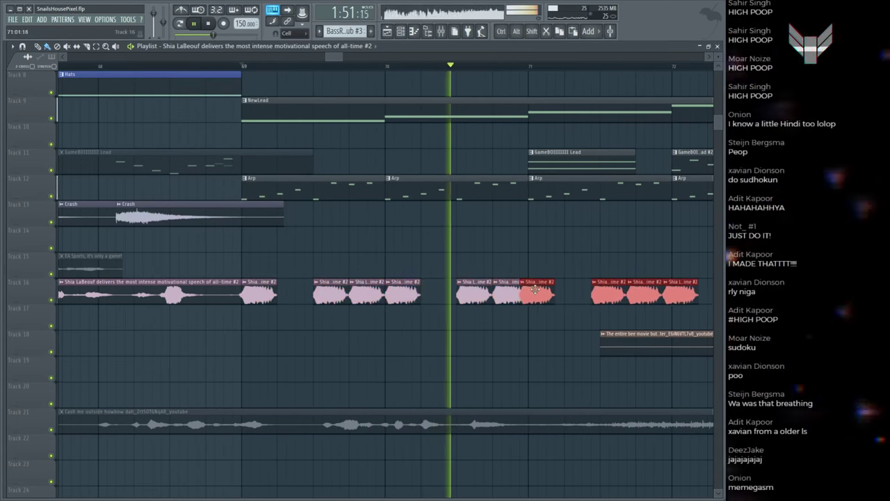
{"action": "scroll", "coordinate": [354, 74], "scroll_direction": "down", "scroll_amount": 5}
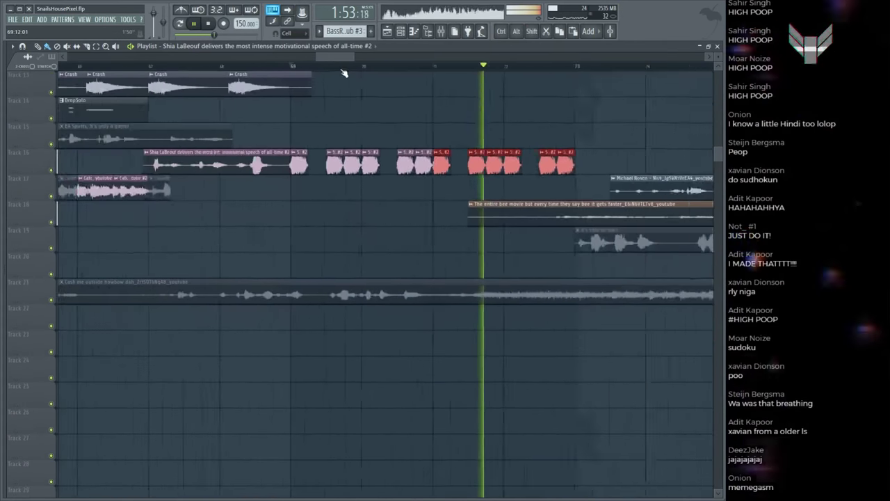
{"action": "left_click_drag", "start_coordinate": [477, 200], "coordinate": [317, 240]}
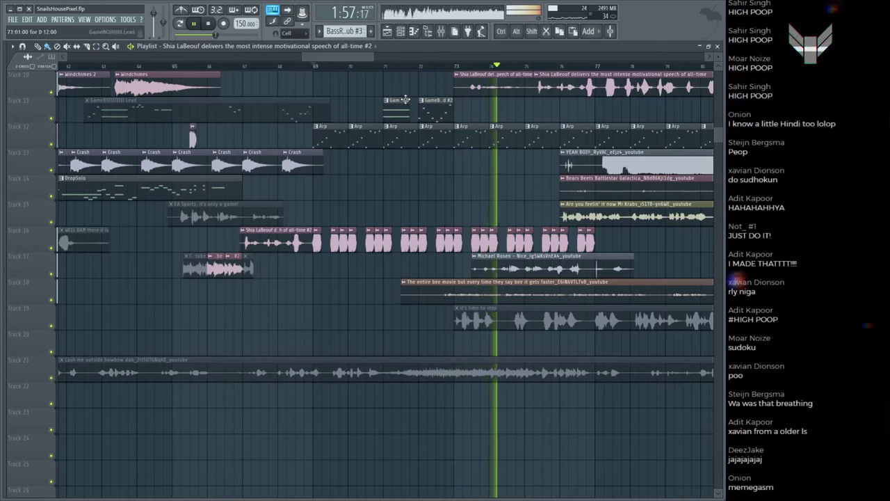
{"action": "scroll", "coordinate": [373, 69], "scroll_direction": "down", "scroll_amount": 3}
{"action": "scroll", "coordinate": [421, 66], "scroll_direction": "up", "scroll_amount": 2}
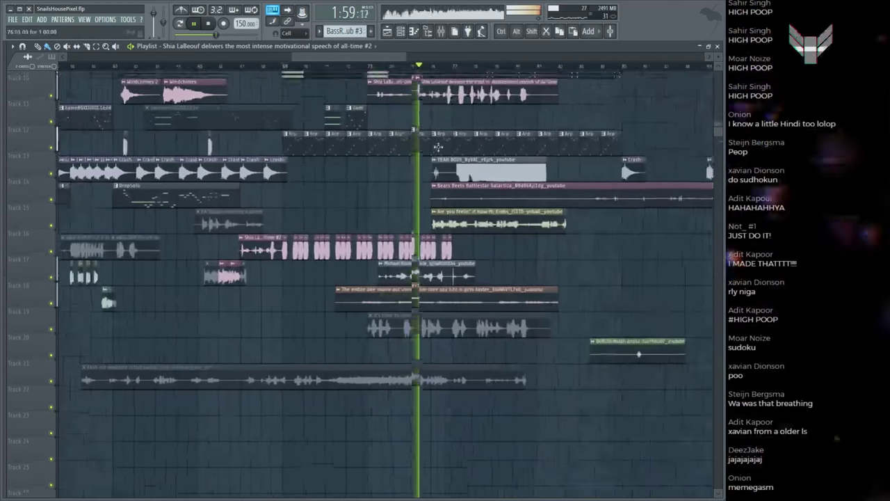
{"action": "scroll", "coordinate": [331, 157], "scroll_direction": "up", "scroll_amount": 3}
{"action": "scroll", "coordinate": [331, 157], "scroll_direction": "down", "scroll_amount": 3}
{"action": "mouse_move", "coordinate": [475, 228]}
{"action": "left_mouse_down"}
{"action": "mouse_move", "coordinate": [308, 252]}
{"action": "mouse_move", "coordinate": [277, 241]}
{"action": "mouse_move", "coordinate": [461, 229]}
{"action": "left_mouse_up"}
{"action": "key", "text": "space"}
Step: Delete the leftover clip before the stutters and bring up the Mixer
{"action": "right_click", "coordinate": [257, 240]}
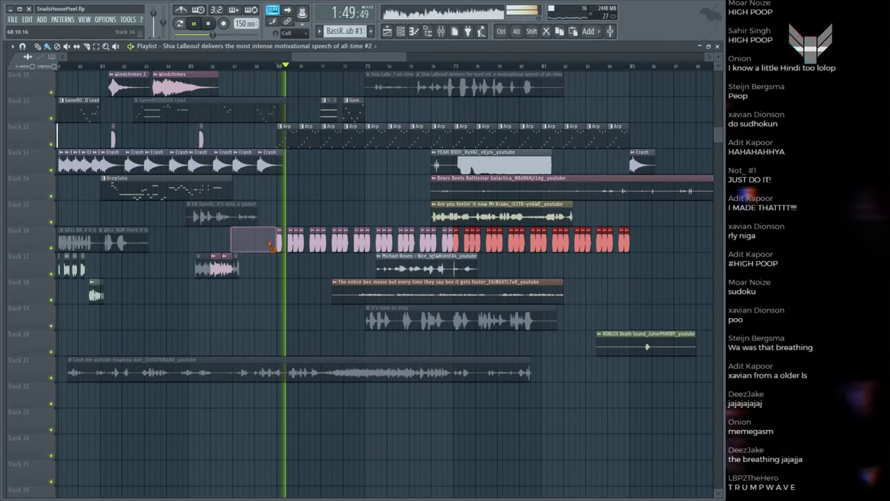
{"action": "scroll", "coordinate": [301, 203], "scroll_direction": "up", "scroll_amount": 5}
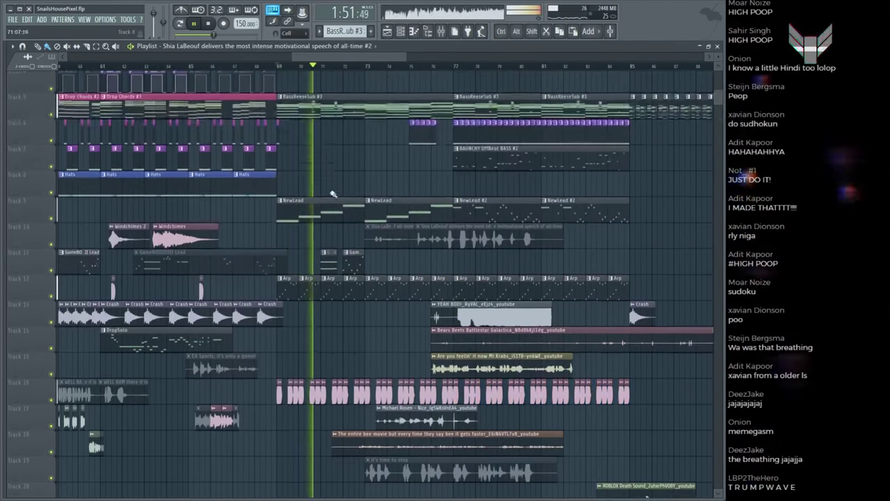
{"action": "scroll", "coordinate": [351, 73], "scroll_direction": "up", "scroll_amount": 2}
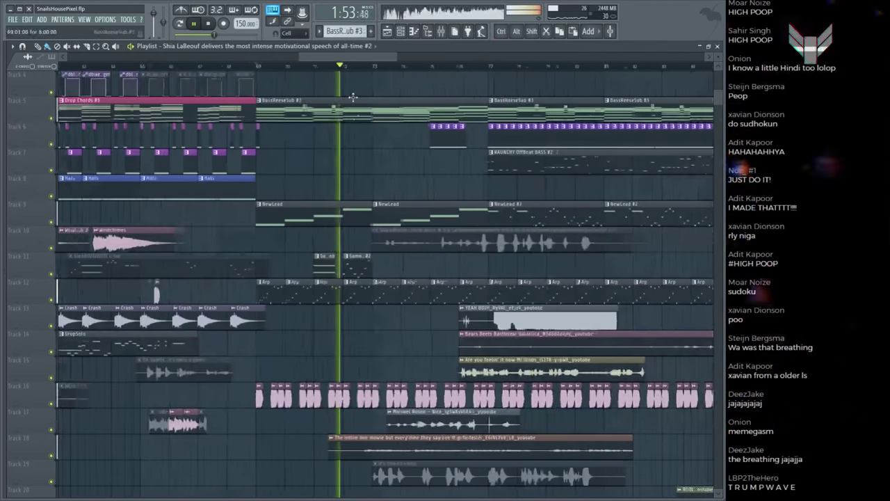
{"action": "key", "text": "F9"}
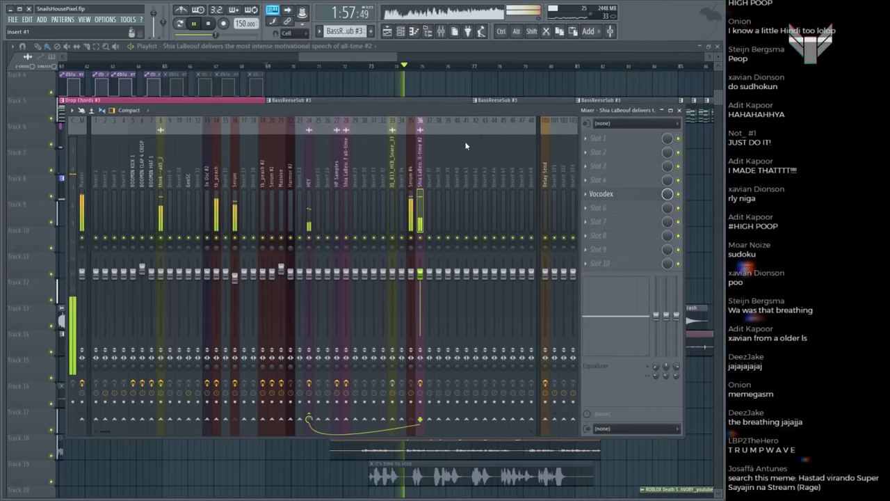
Step: Open the Vocodex vocoder on the Shia insert's slot 5 and check it during playback
{"action": "left_click", "coordinate": [602, 197]}
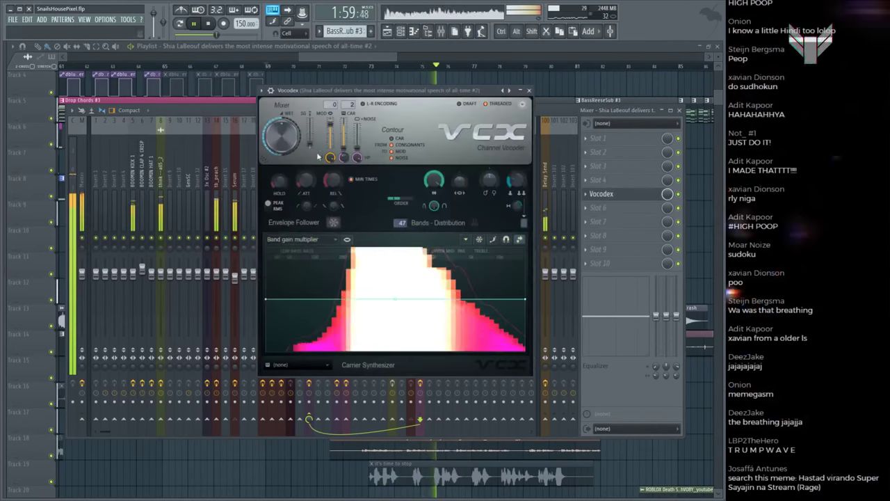
{"action": "key", "text": "F9"}
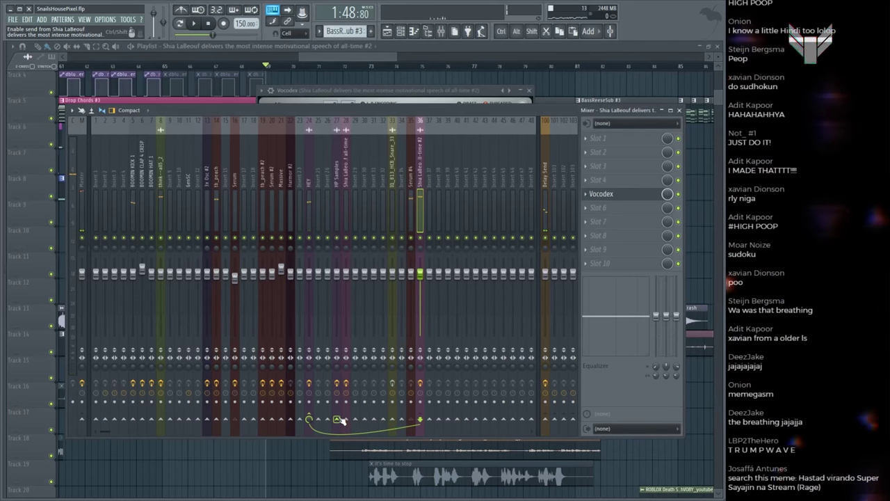
{"action": "key", "text": "space"}
{"action": "left_click", "coordinate": [600, 196]}
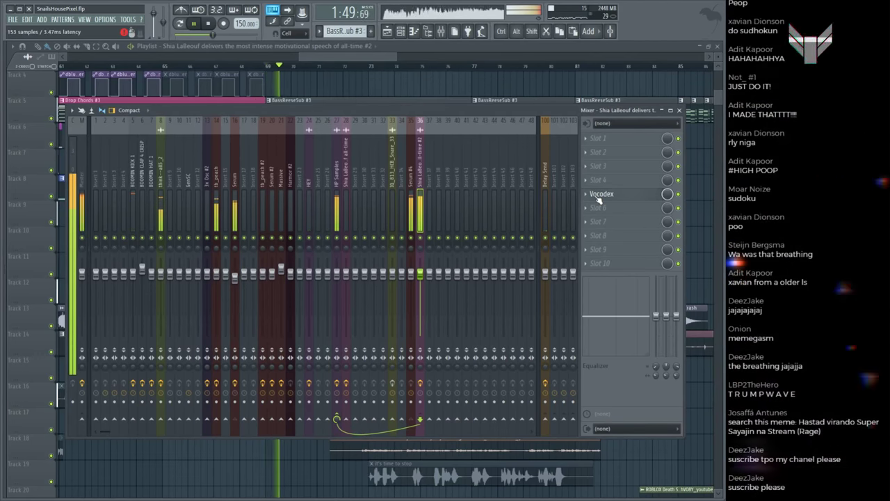
{"action": "left_click", "coordinate": [602, 195]}
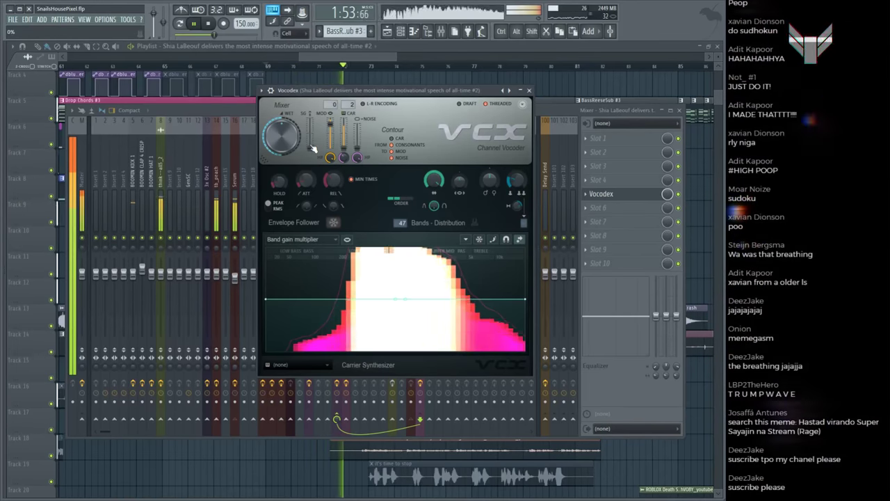
{"action": "left_click", "coordinate": [452, 76]}
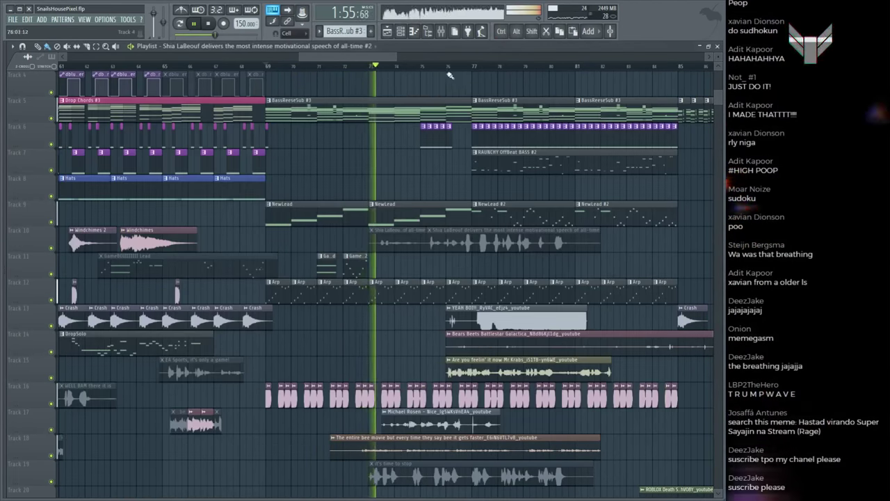
{"action": "key", "text": "F9"}
{"action": "key", "text": "space"}
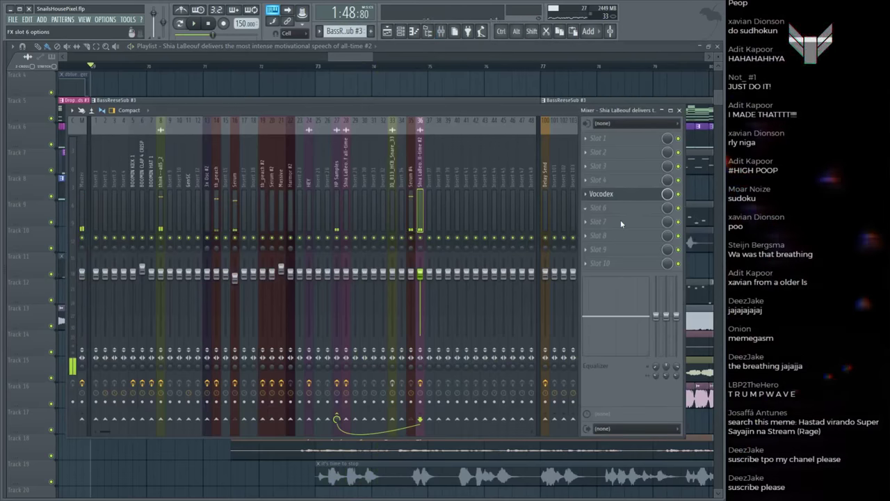
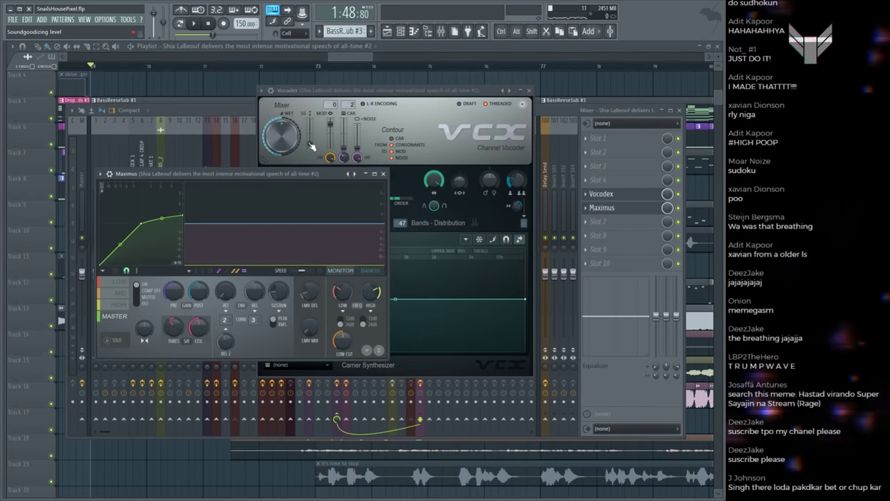
Step: Bring the Vocodex window to the front, then close it along with the Mixer
{"action": "left_click", "coordinate": [311, 146]}
{"action": "left_click", "coordinate": [303, 310]}
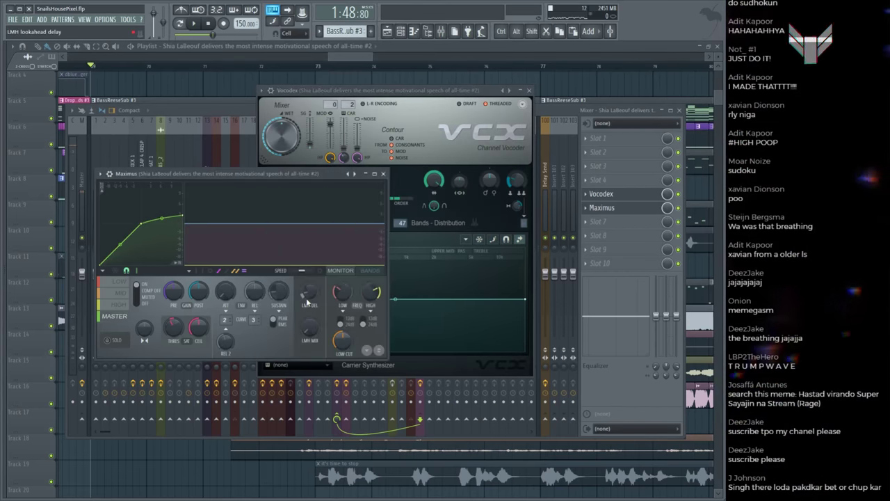
{"action": "left_click", "coordinate": [312, 144]}
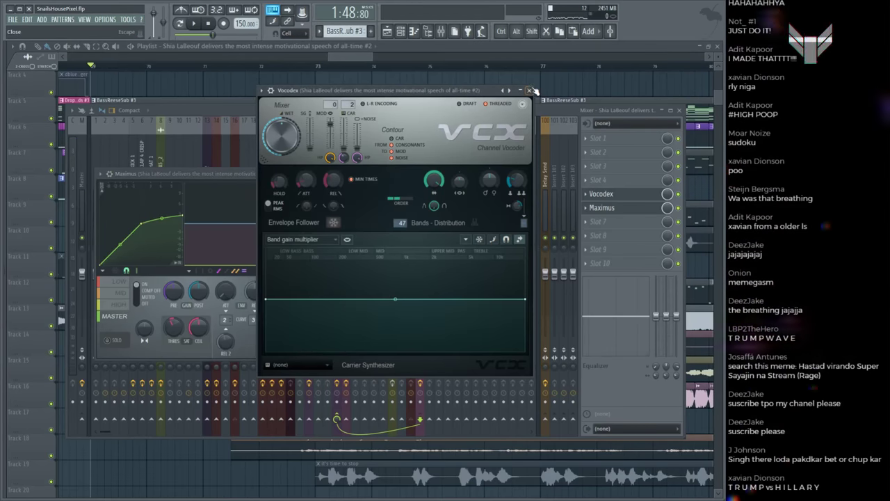
{"action": "left_click", "coordinate": [530, 90]}
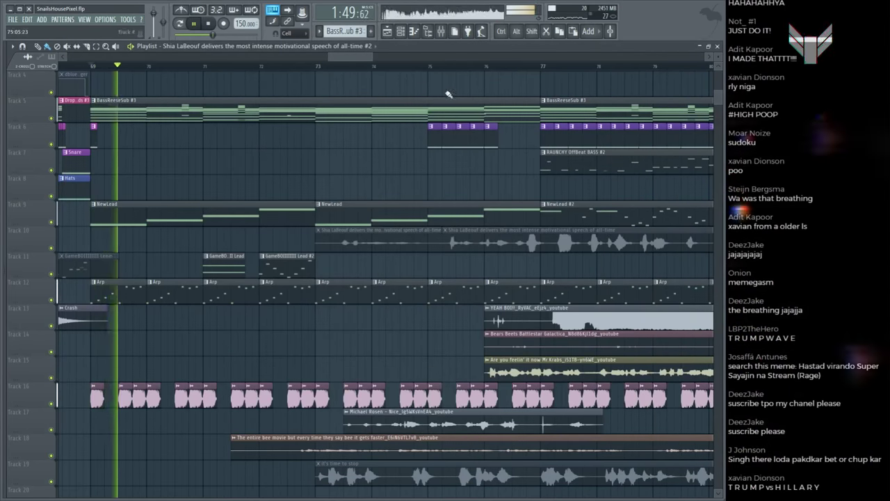
Step: Move the YEAH BOI clip to the end of Track 17 and play from the Mr.Krabs clip
{"action": "key", "text": "F9"}
{"action": "key", "text": "F9"}
{"action": "scroll", "coordinate": [506, 67], "scroll_direction": "down", "scroll_amount": 5}
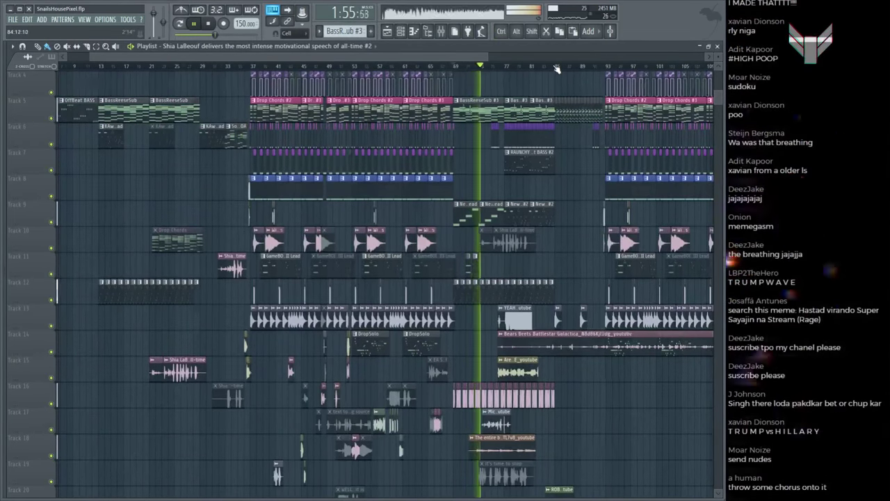
{"action": "scroll", "coordinate": [556, 68], "scroll_direction": "up", "scroll_amount": 5}
{"action": "key", "text": "F9"}
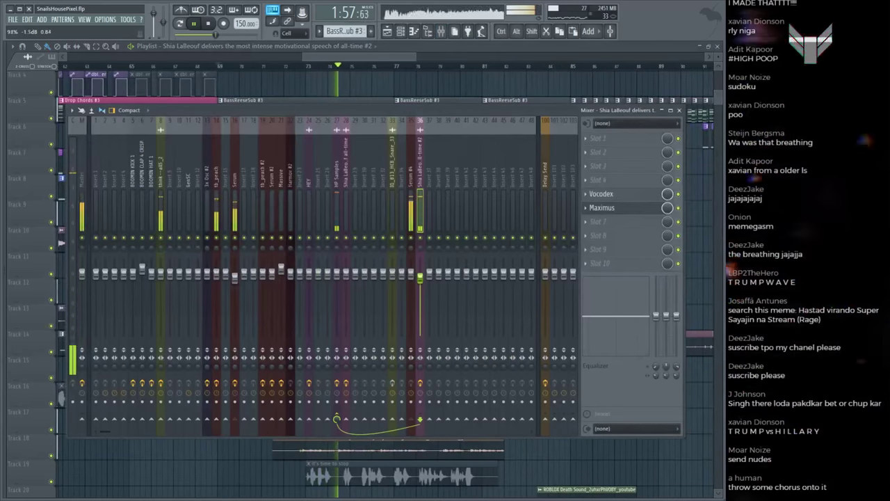
{"action": "key", "text": "F9"}
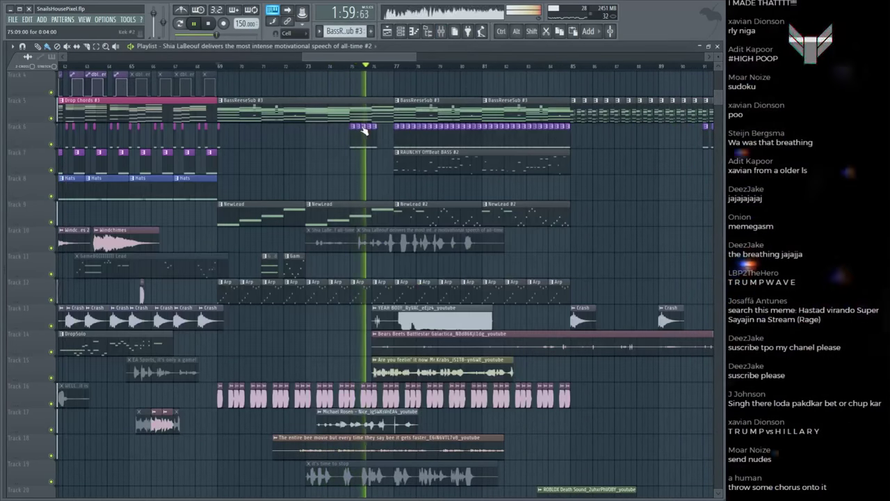
{"action": "scroll", "coordinate": [363, 131], "scroll_direction": "down", "scroll_amount": 5}
{"action": "left_click", "coordinate": [349, 311]}
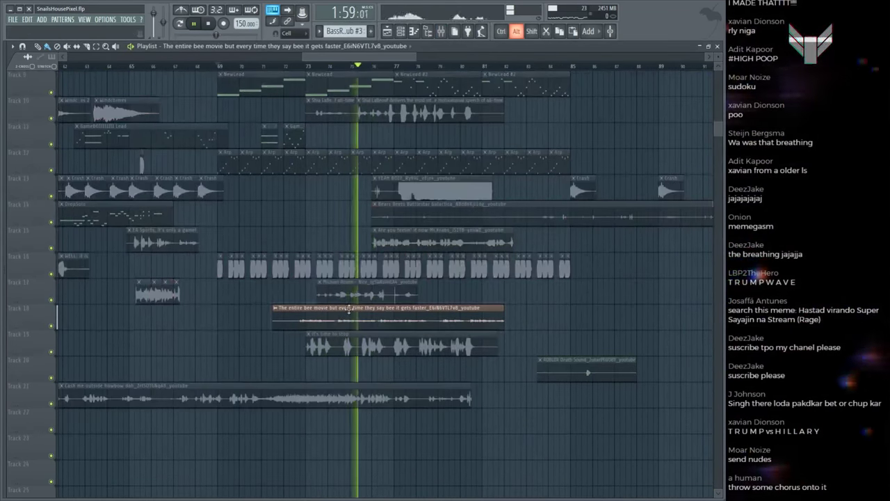
{"action": "key", "text": "space"}
{"action": "left_click_drag", "start_coordinate": [390, 187], "coordinate": [595, 287]}
{"action": "left_click", "coordinate": [397, 232], "text": "alt"}
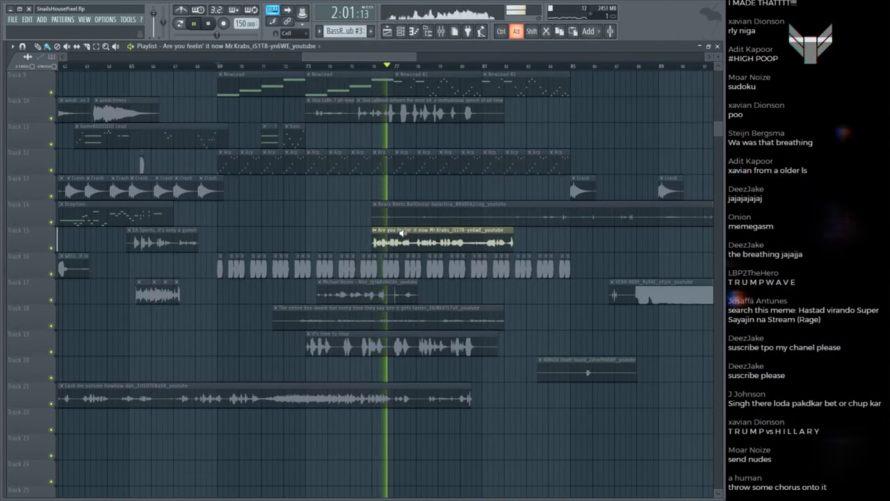
{"action": "key", "text": "space"}
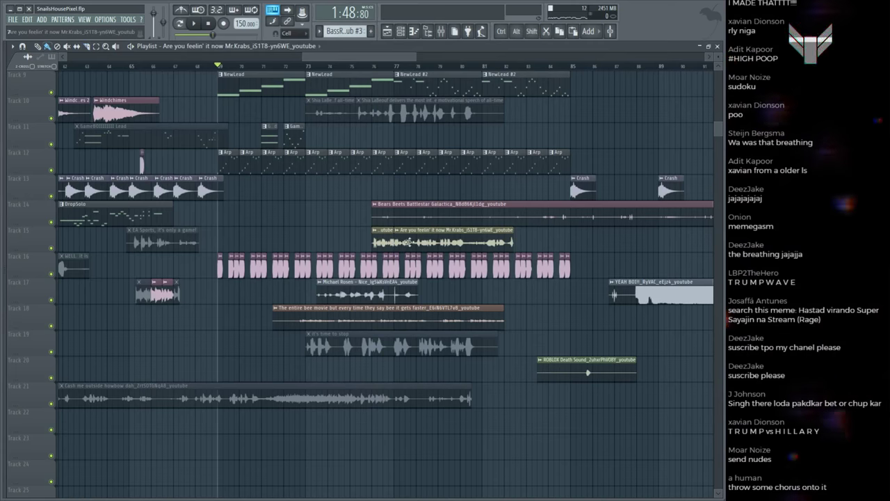
Step: Check the Mr.Krabs clip's channel and its HP Samples mixer track during playback
{"action": "double_click", "coordinate": [384, 241]}
{"action": "key", "text": "F9"}
{"action": "left_click", "coordinate": [339, 173]}
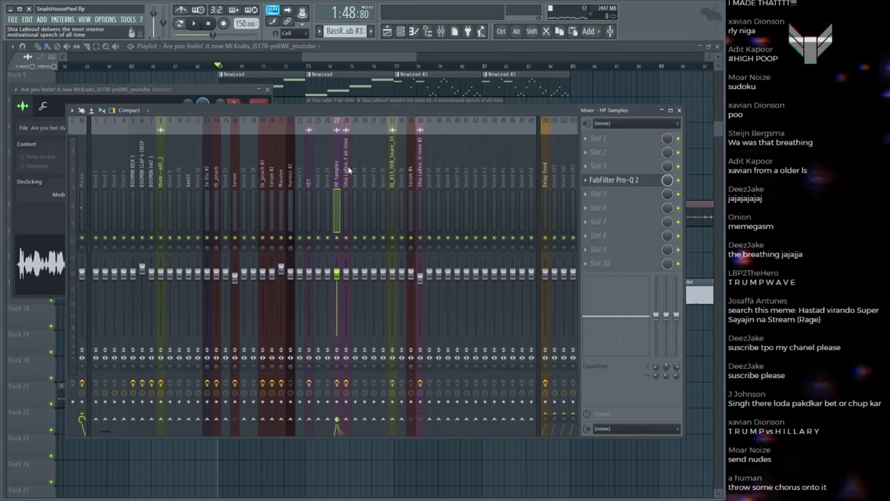
{"action": "key", "text": "space"}
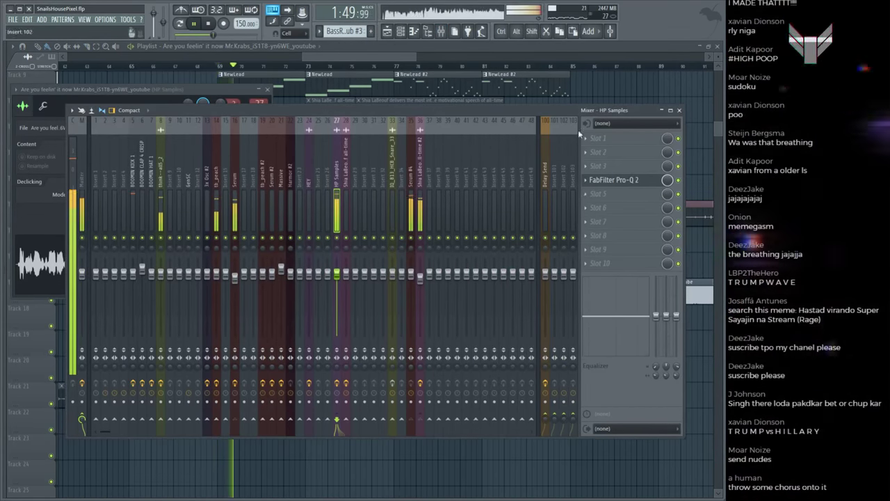
{"action": "key", "text": "F9"}
{"action": "key", "text": "Escape"}
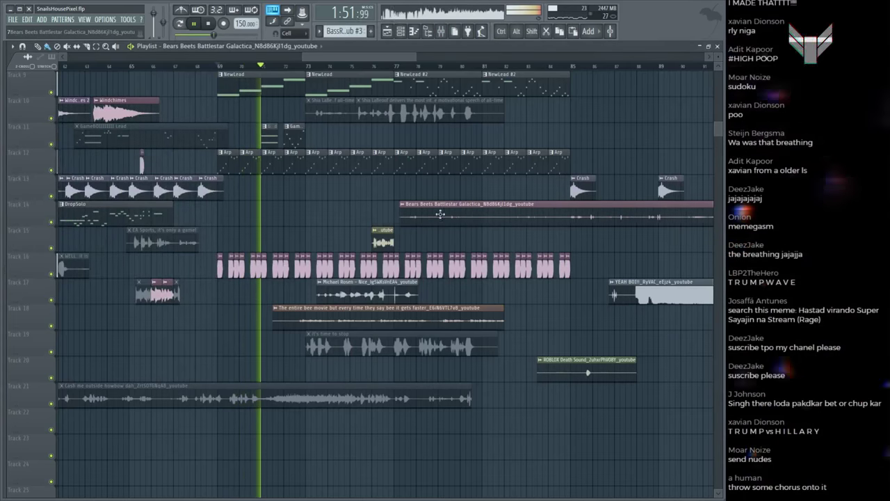
Step: Move the Bears Beets clip down to Track 22 and audition it around bar 89
{"action": "left_click", "coordinate": [379, 214]}
{"action": "scroll", "coordinate": [452, 239], "scroll_direction": "down", "scroll_amount": 3}
{"action": "key", "text": "space"}
{"action": "left_click", "coordinate": [470, 208], "text": "alt"}
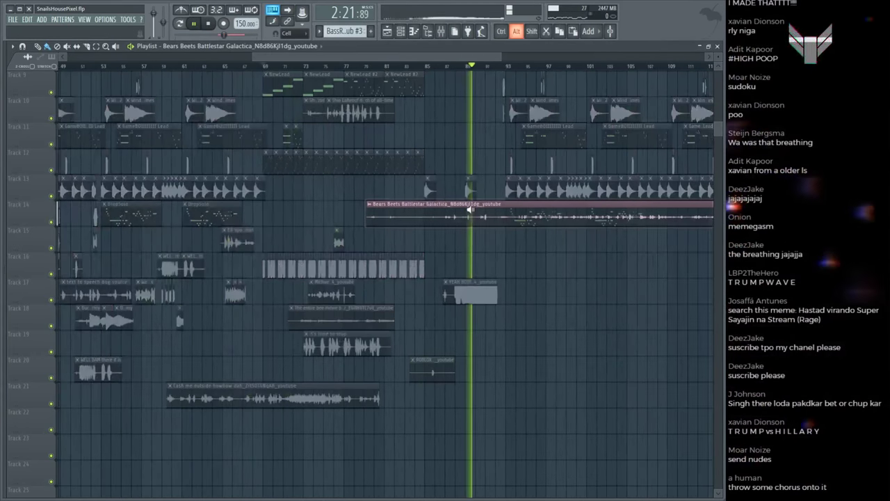
{"action": "key", "text": "space"}
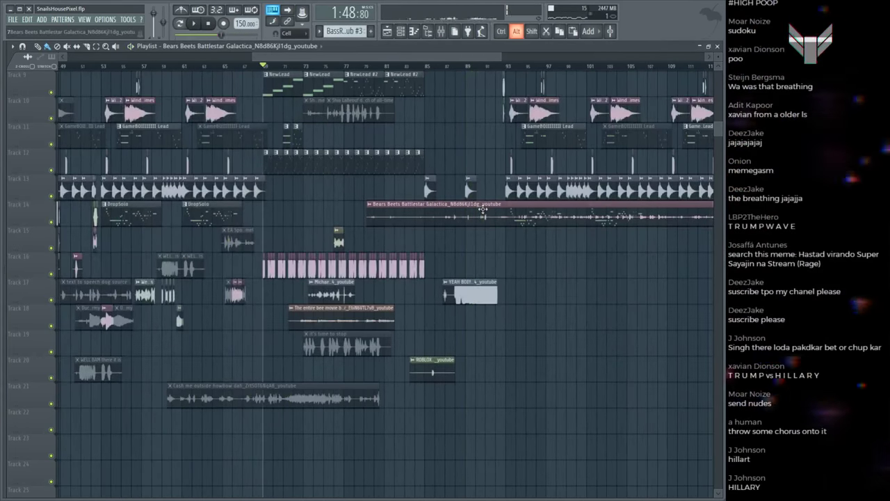
{"action": "left_click_drag", "start_coordinate": [471, 208], "coordinate": [510, 432]}
{"action": "scroll", "coordinate": [436, 62], "scroll_direction": "down", "scroll_amount": 5}
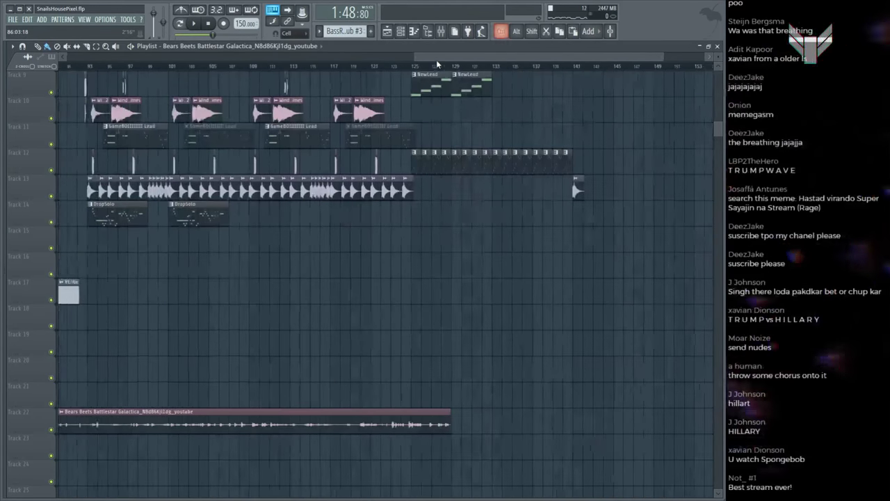
{"action": "scroll", "coordinate": [450, 72], "scroll_direction": "down", "scroll_amount": 3}
{"action": "left_click", "coordinate": [538, 422], "text": "alt"}
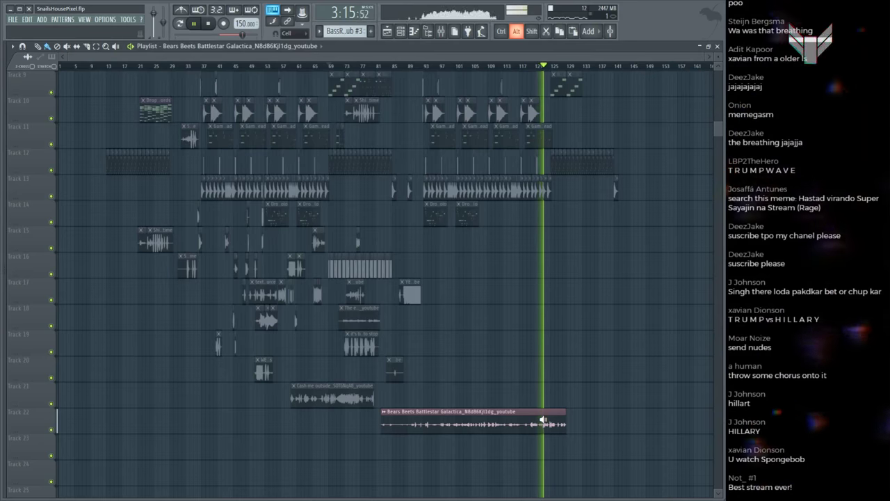
{"action": "key", "text": "space"}
{"action": "key", "text": "space"}
{"action": "scroll", "coordinate": [363, 121], "scroll_direction": "up", "scroll_amount": 10}
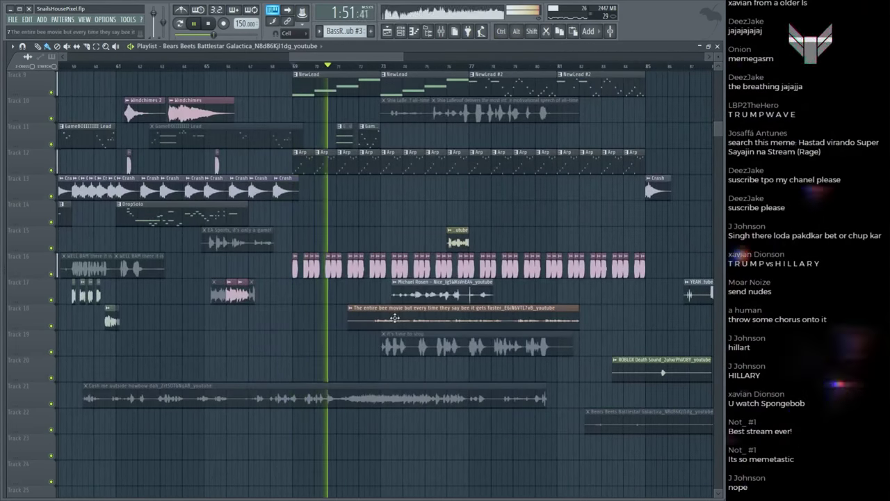
Step: Shift the bee movie clip right to about bar 82 and save the project
{"action": "left_click_drag", "start_coordinate": [394, 318], "coordinate": [622, 318]}
{"action": "key", "text": "ctrl+s"}
{"action": "scroll", "coordinate": [411, 72], "scroll_direction": "up", "scroll_amount": 2}
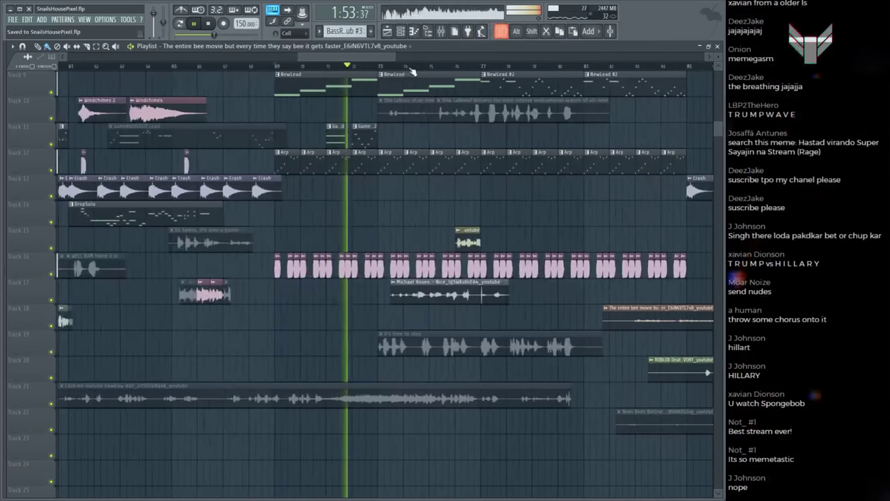
{"action": "scroll", "coordinate": [412, 71], "scroll_direction": "down", "scroll_amount": 5}
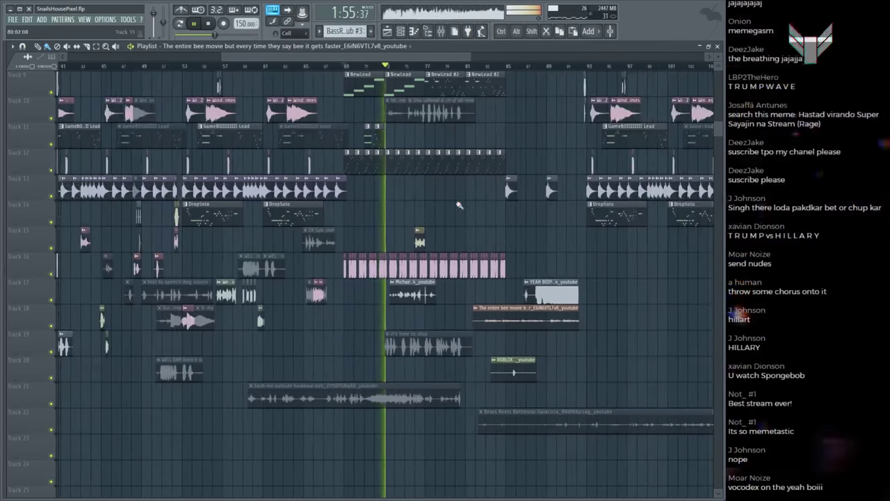
{"action": "scroll", "coordinate": [416, 63], "scroll_direction": "up", "scroll_amount": 3}
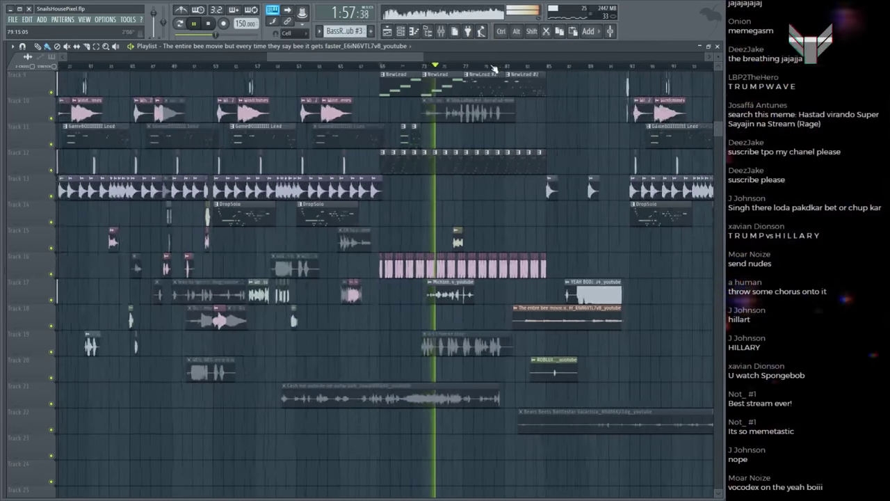
{"action": "scroll", "coordinate": [493, 69], "scroll_direction": "up", "scroll_amount": 3}
{"action": "scroll", "coordinate": [477, 252], "scroll_direction": "up", "scroll_amount": 2}
{"action": "scroll", "coordinate": [477, 252], "scroll_direction": "down", "scroll_amount": 1}
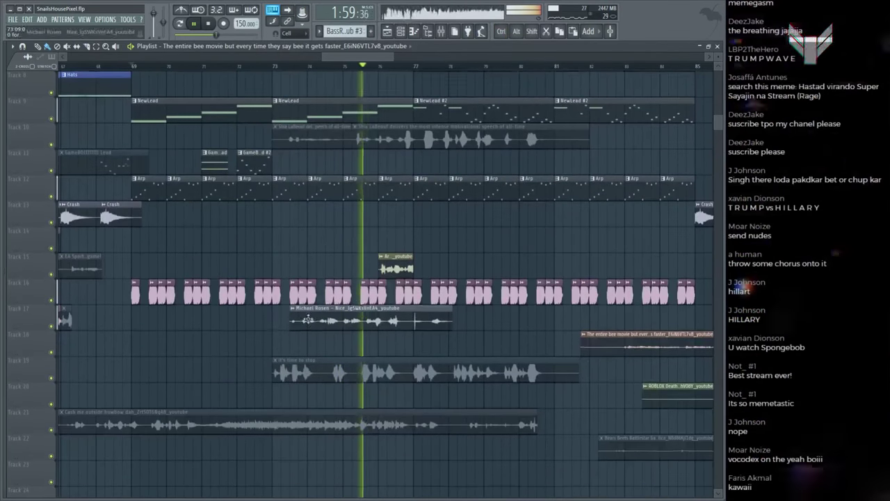
Step: Mute the Michael Rosen clip, check the Mr.Krabs channel settings, and save
{"action": "left_click", "coordinate": [322, 324]}
{"action": "double_click", "coordinate": [404, 259]}
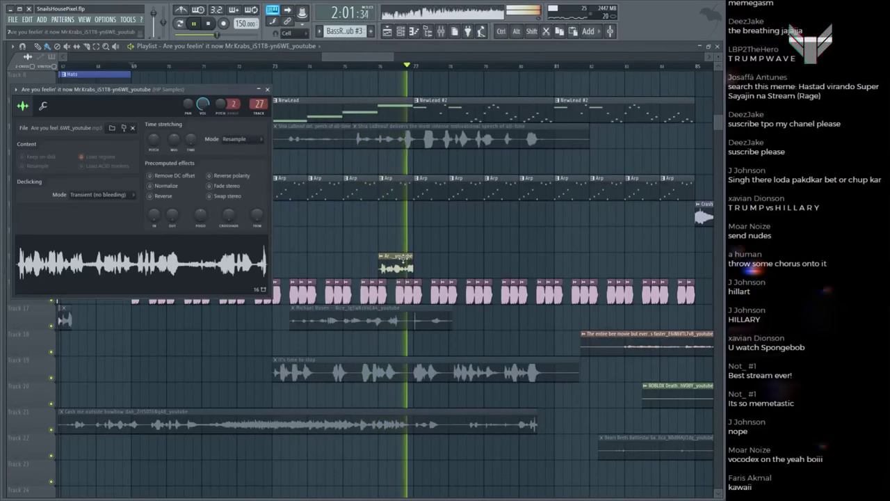
{"action": "key", "text": "Escape"}
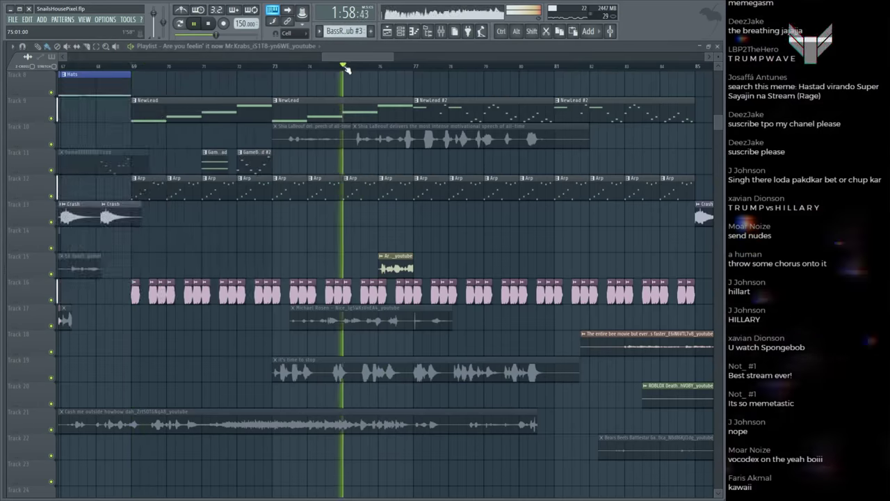
{"action": "scroll", "coordinate": [491, 263], "scroll_direction": "up", "scroll_amount": 3}
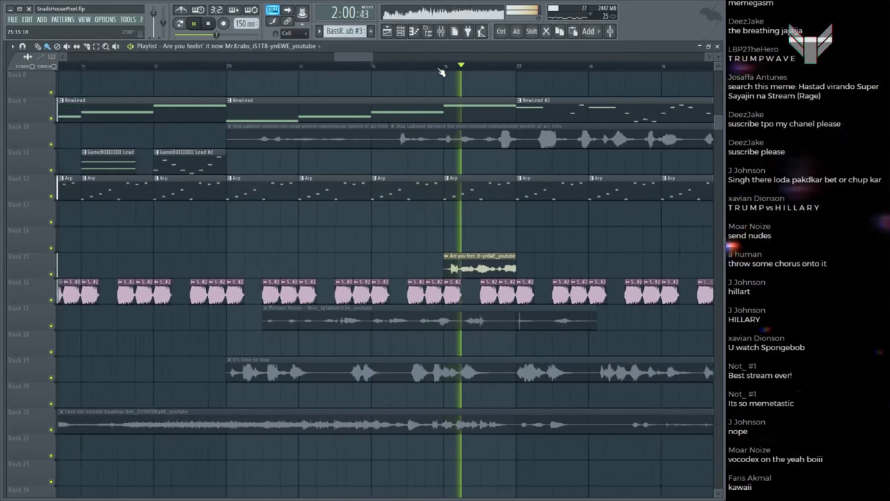
{"action": "scroll", "coordinate": [477, 234], "scroll_direction": "down", "scroll_amount": 2}
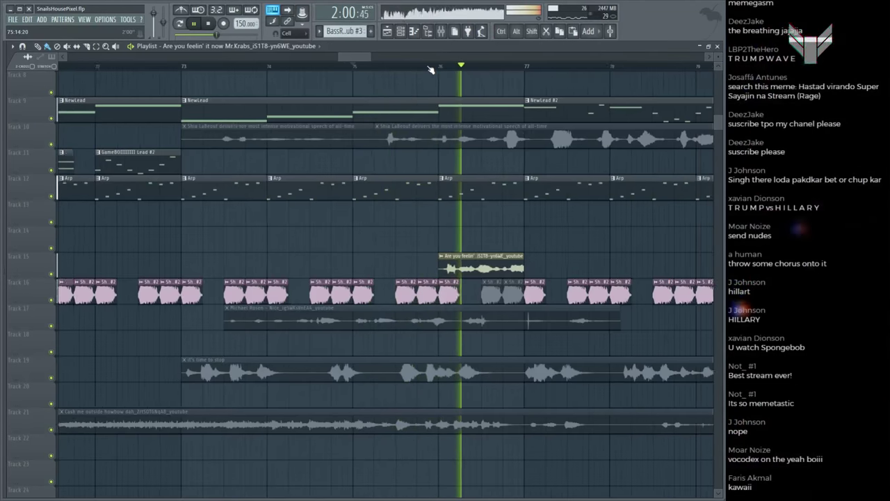
{"action": "scroll", "coordinate": [437, 67], "scroll_direction": "down", "scroll_amount": 5}
{"action": "scroll", "coordinate": [437, 68], "scroll_direction": "up", "scroll_amount": 4}
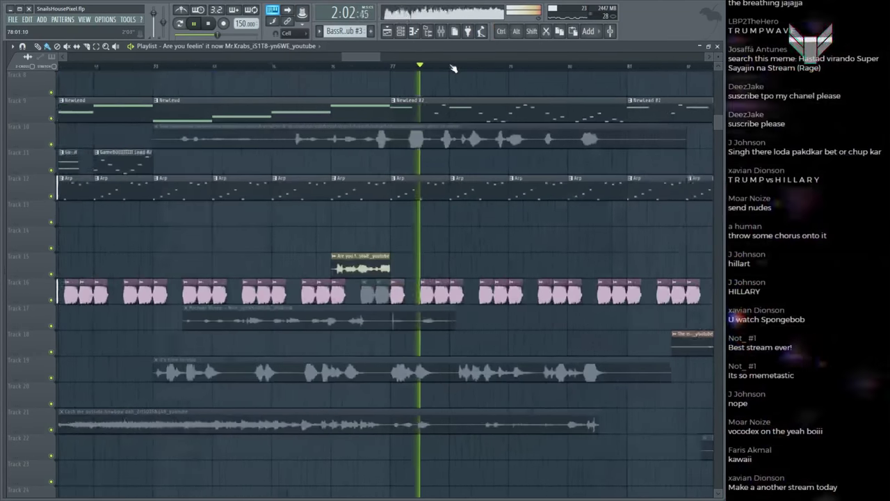
{"action": "scroll", "coordinate": [437, 68], "scroll_direction": "down", "scroll_amount": 4}
{"action": "key", "text": "ctrl+s"}
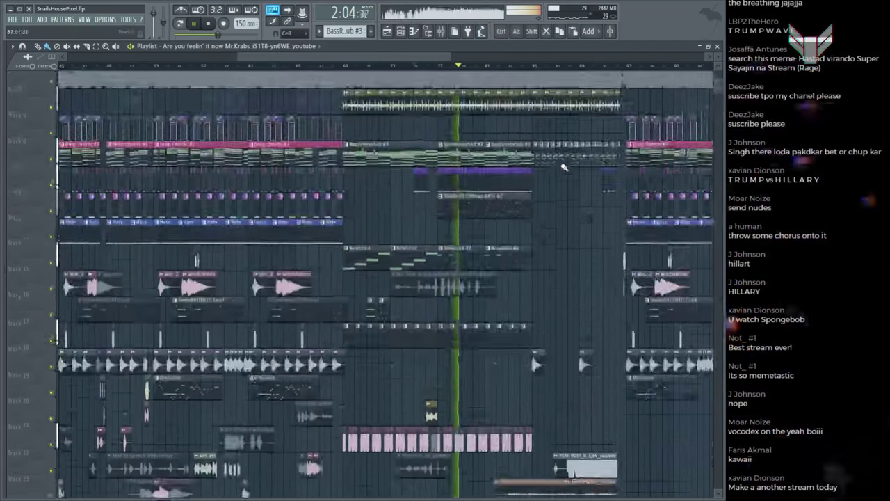
Step: Nudge a clip slightly left and move the playhead back to around bar 84
{"action": "scroll", "coordinate": [563, 165], "scroll_direction": "up", "scroll_amount": 2}
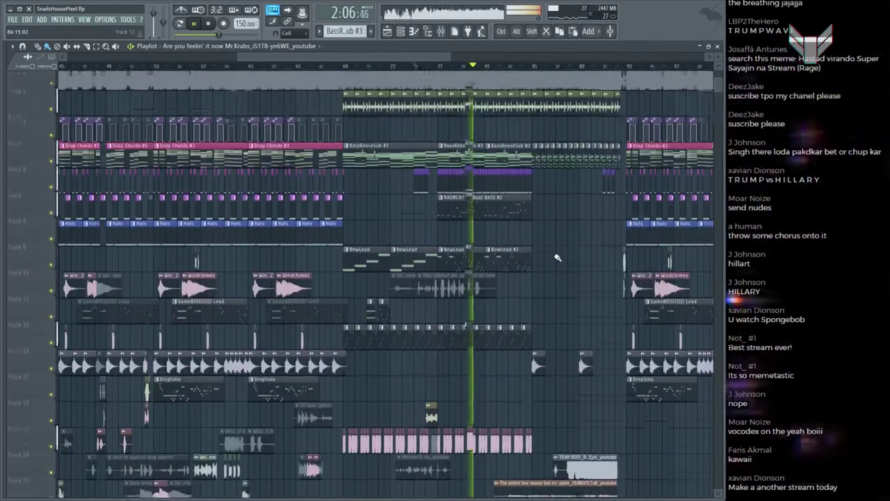
{"action": "scroll", "coordinate": [557, 268], "scroll_direction": "down", "scroll_amount": 2}
{"action": "left_click_drag", "start_coordinate": [563, 292], "coordinate": [541, 295]}
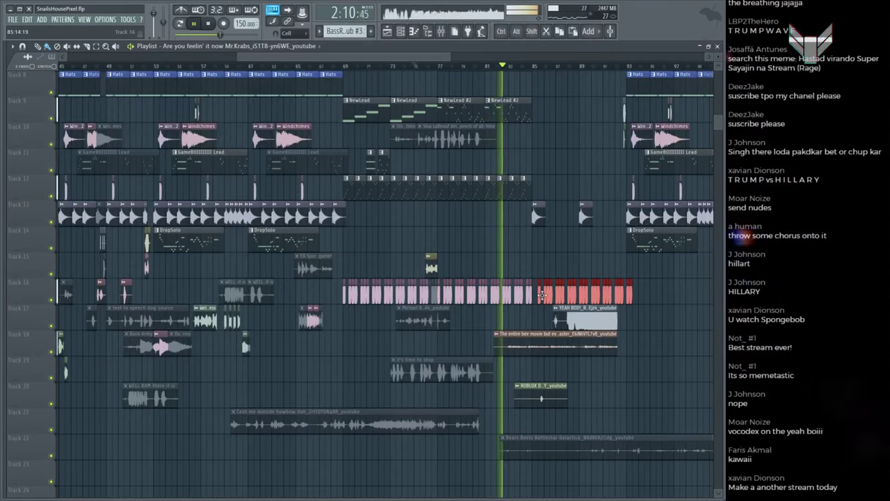
{"action": "scroll", "coordinate": [555, 144], "scroll_direction": "up", "scroll_amount": 5}
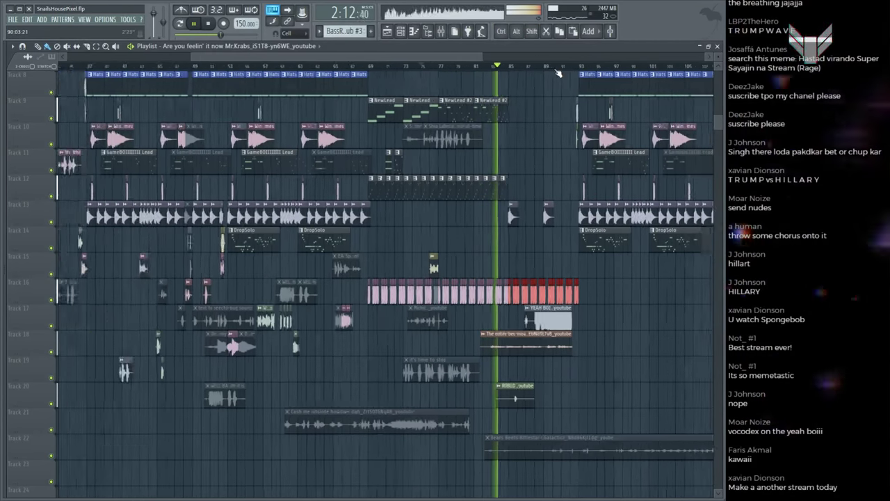
{"action": "scroll", "coordinate": [490, 53], "scroll_direction": "down", "scroll_amount": 5}
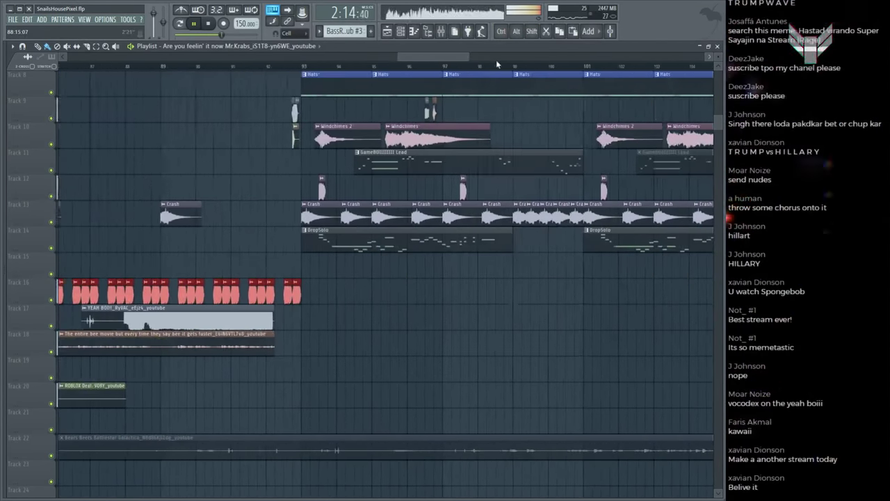
{"action": "scroll", "coordinate": [292, 67], "scroll_direction": "up", "scroll_amount": 3}
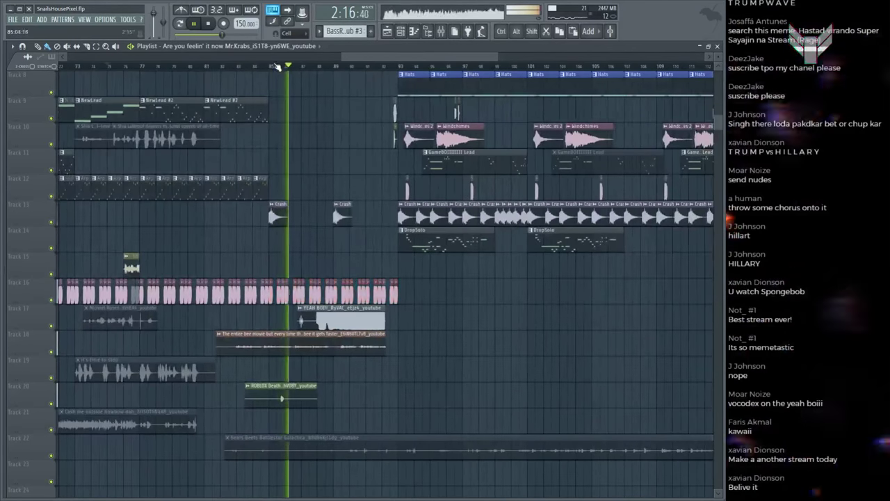
{"action": "left_click", "coordinate": [271, 66]}
{"action": "scroll", "coordinate": [271, 67], "scroll_direction": "up", "scroll_amount": 3}
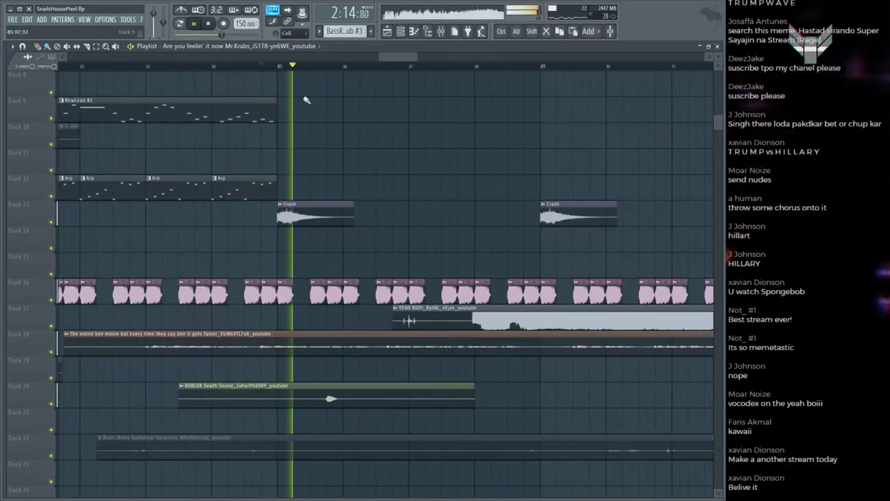
{"action": "scroll", "coordinate": [334, 135], "scroll_direction": "down", "scroll_amount": 3}
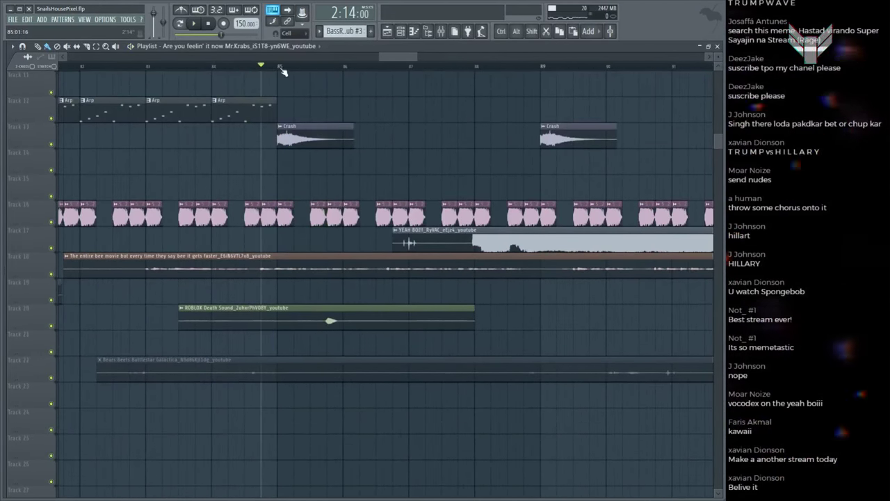
Step: Trim the ROBLOX Death Sound clip's start, cut off its tail, and repeat the chop from bar 85 to 89
{"action": "left_click_drag", "start_coordinate": [179, 317], "coordinate": [290, 317]}
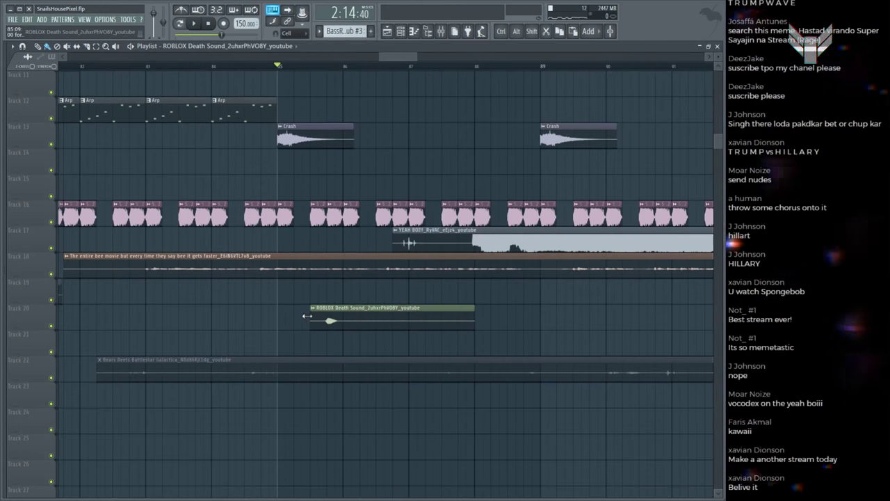
{"action": "key", "text": "shift"}
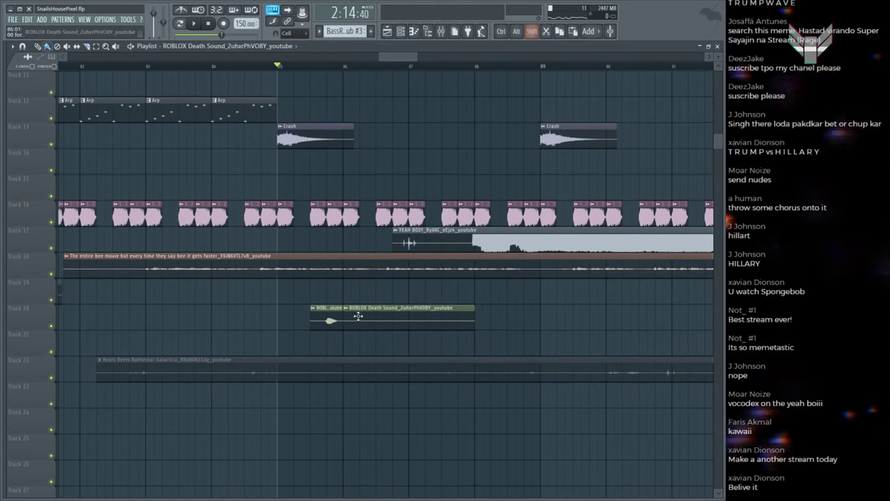
{"action": "right_click", "coordinate": [358, 317]}
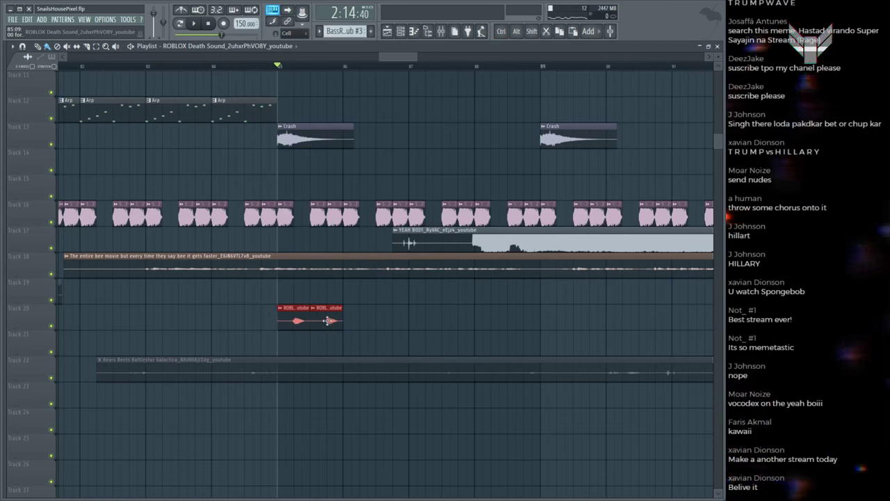
{"action": "key", "text": "space"}
{"action": "left_click_drag", "start_coordinate": [329, 321], "coordinate": [419, 317]}
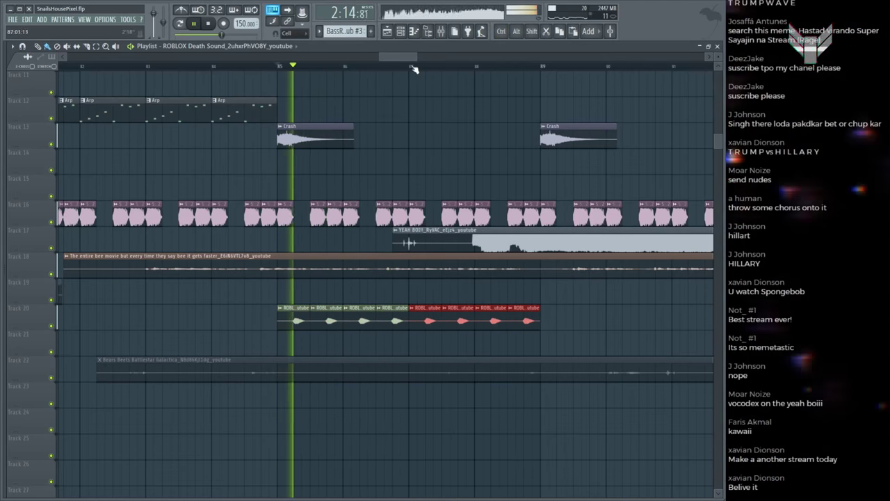
{"action": "scroll", "coordinate": [475, 240], "scroll_direction": "down", "scroll_amount": 5}
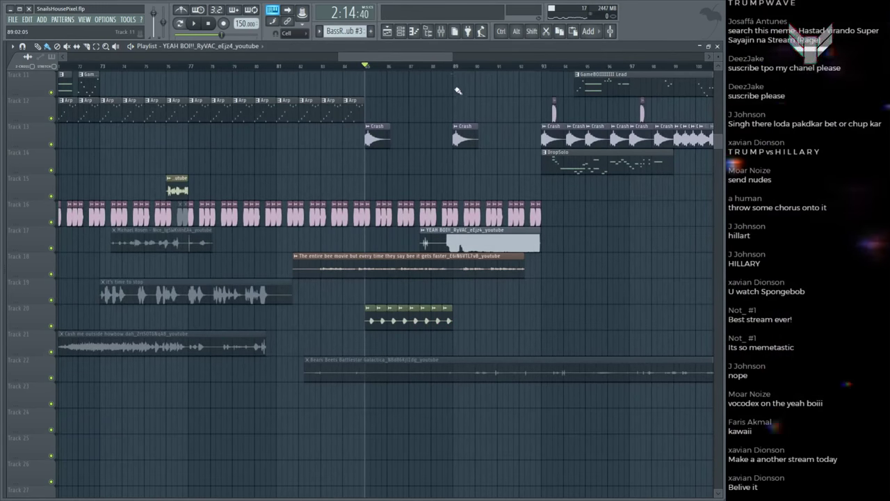
{"action": "scroll", "coordinate": [501, 226], "scroll_direction": "up", "scroll_amount": 3}
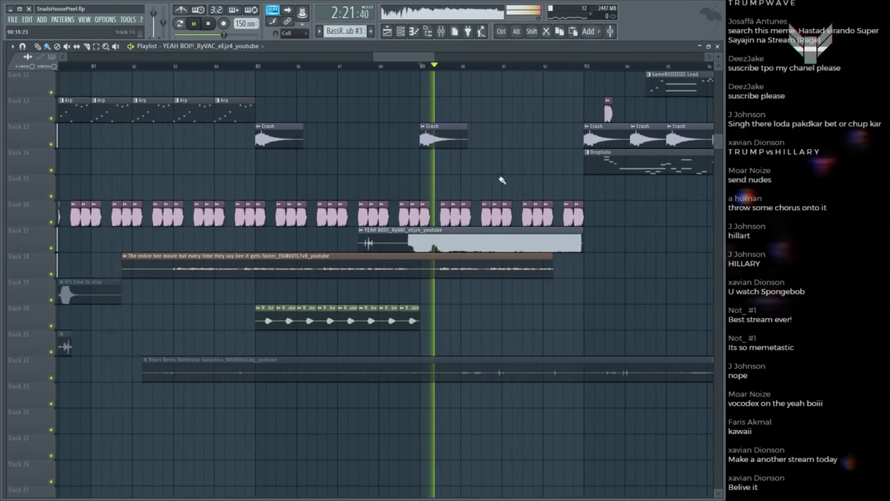
{"action": "double_click", "coordinate": [487, 240]}
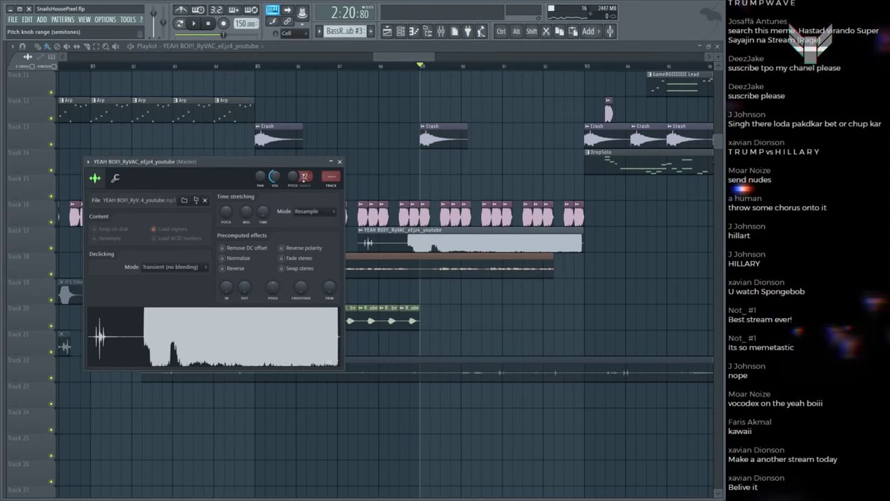
{"action": "left_click_drag", "start_coordinate": [284, 184], "coordinate": [284, 164]}
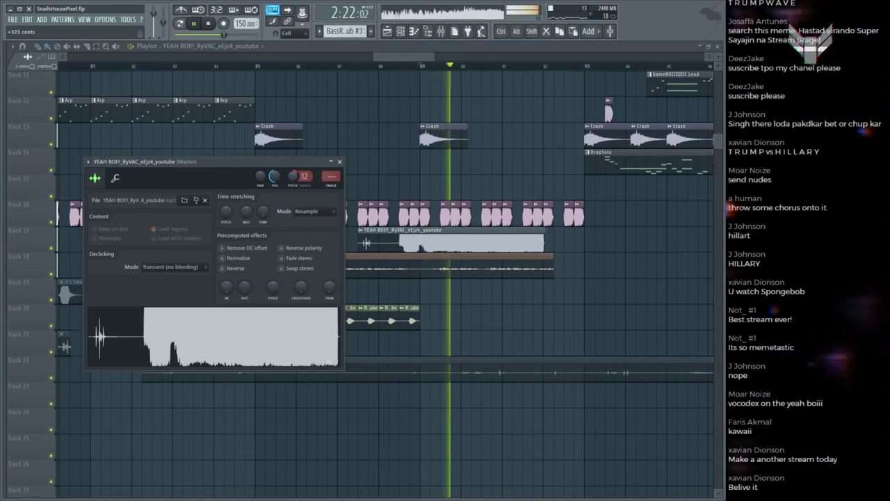
{"action": "left_click_drag", "start_coordinate": [285, 164], "coordinate": [510, 177]}
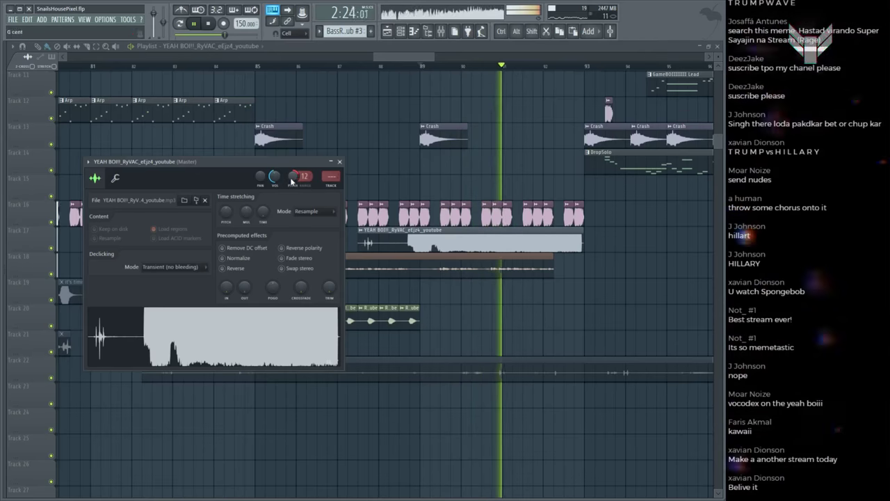
{"action": "key", "text": "space"}
{"action": "key", "text": "Escape"}
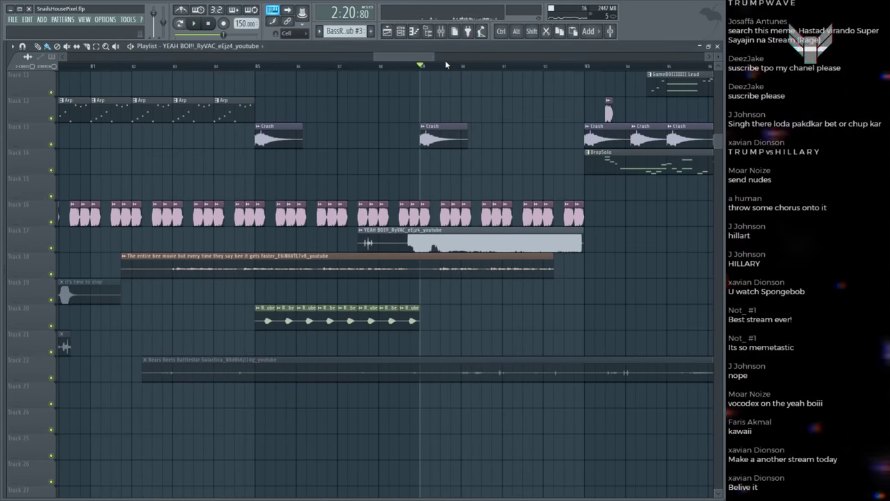
{"action": "scroll", "coordinate": [445, 64], "scroll_direction": "down", "scroll_amount": 3}
{"action": "scroll", "coordinate": [452, 70], "scroll_direction": "up", "scroll_amount": 3}
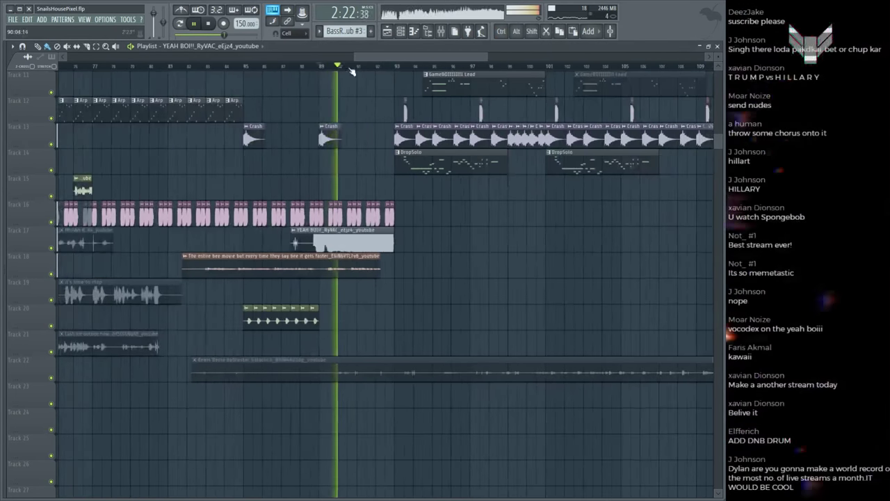
{"action": "scroll", "coordinate": [390, 105], "scroll_direction": "up", "scroll_amount": 2}
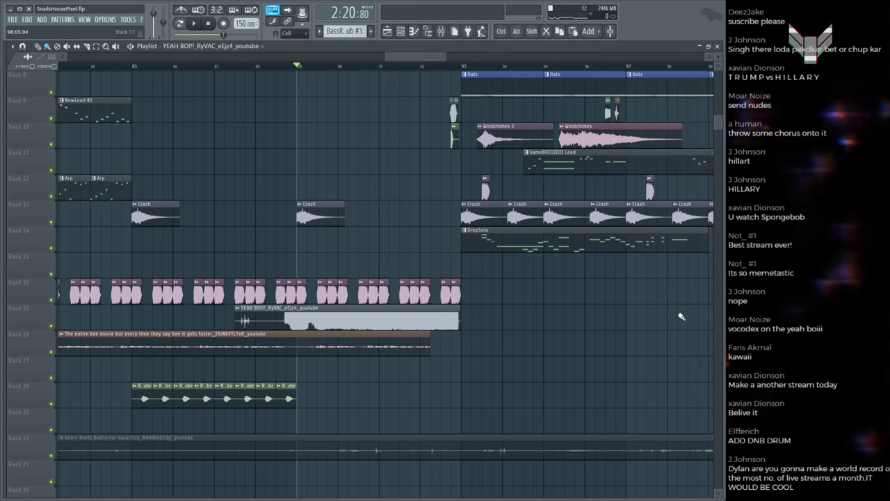
Step: Audition the arrangement from bar 77 and delete the first Michael Rosen clip on Track 15
{"action": "scroll", "coordinate": [267, 68], "scroll_direction": "down", "scroll_amount": 5}
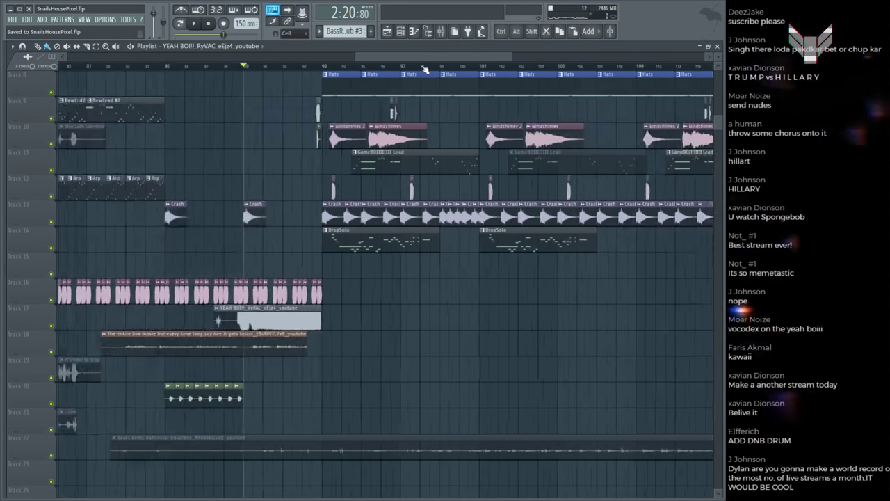
{"action": "scroll", "coordinate": [330, 286], "scroll_direction": "left", "scroll_amount": 5}
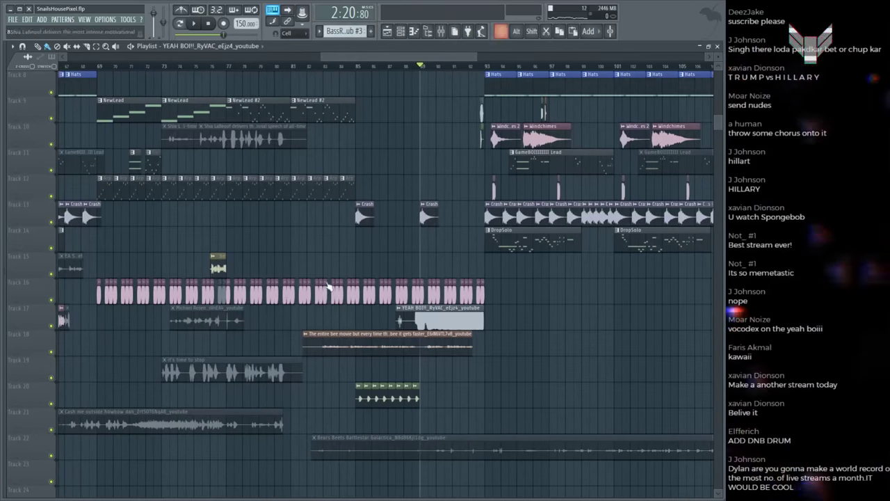
{"action": "left_click", "coordinate": [220, 311], "text": "alt"}
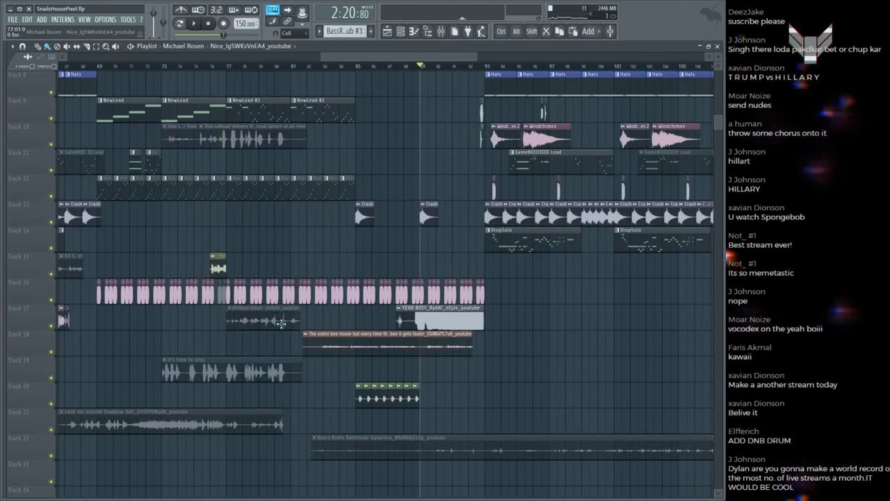
{"action": "scroll", "coordinate": [484, 73], "scroll_direction": "up", "scroll_amount": 3}
{"action": "scroll", "coordinate": [484, 73], "scroll_direction": "up", "scroll_amount": 2}
{"action": "key", "text": "space"}
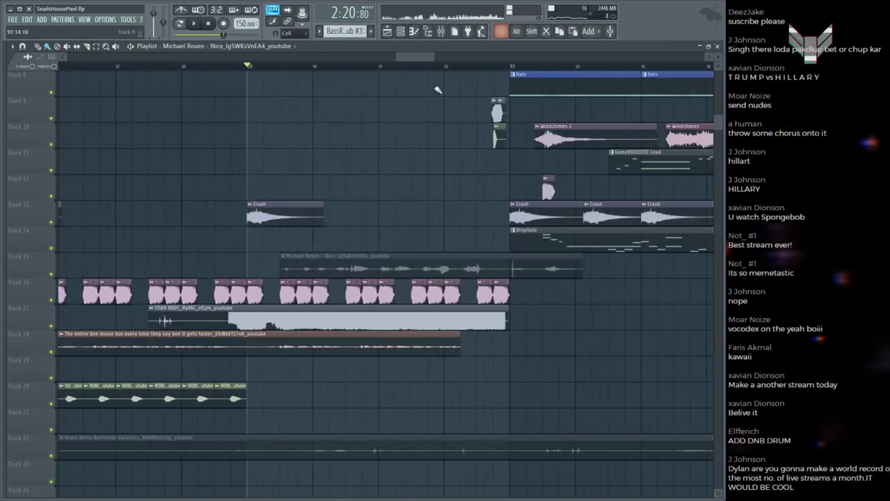
{"action": "scroll", "coordinate": [439, 177], "scroll_direction": "up", "scroll_amount": 2}
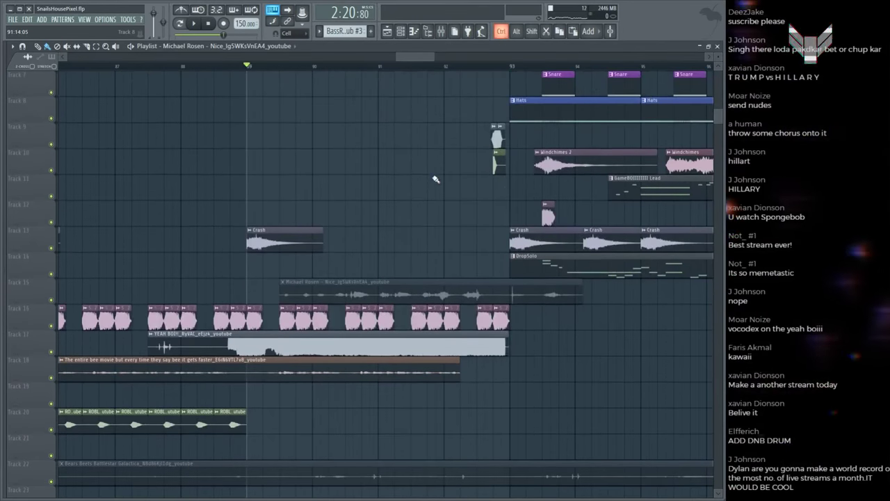
{"action": "key", "text": "space"}
{"action": "key", "text": "space"}
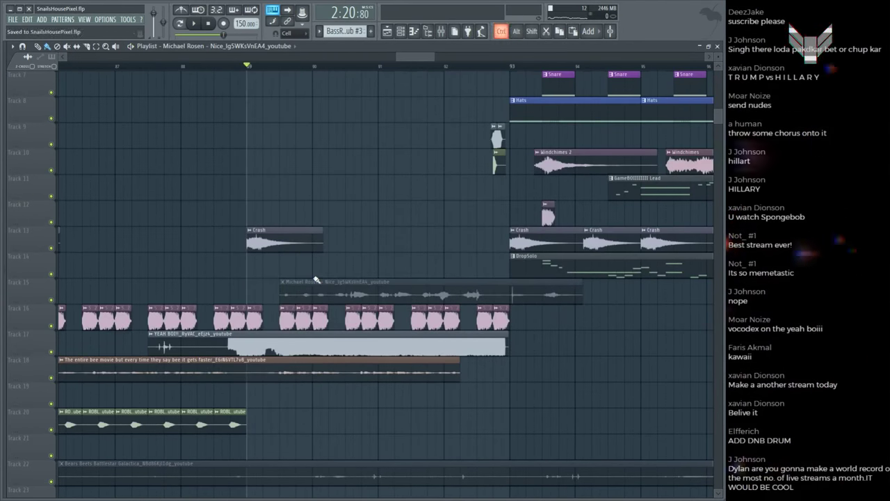
{"action": "key", "text": "space"}
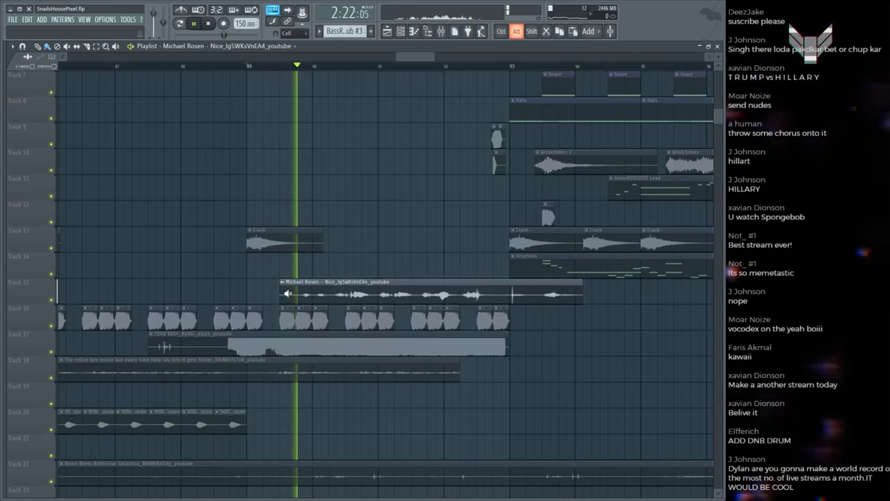
{"action": "key", "text": "space"}
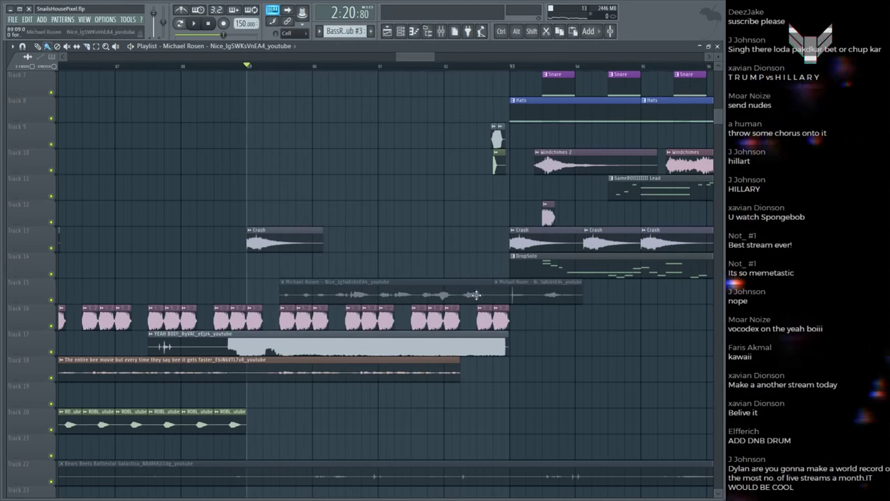
{"action": "right_click", "coordinate": [475, 295]}
{"action": "key", "text": "space"}
{"action": "key", "text": "space"}
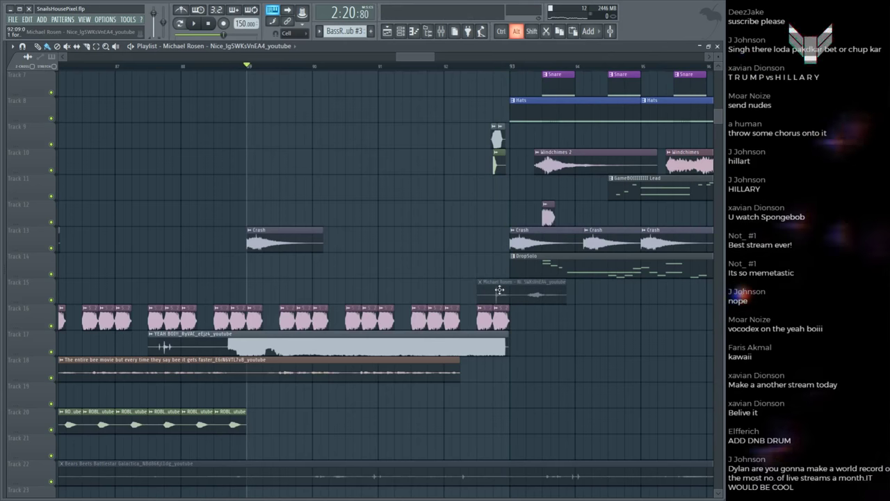
{"action": "key", "text": "space"}
Step: Split the Michael Rosen clip, delete its tail, and shorten YEAH BOI to end near bar 92
{"action": "scroll", "coordinate": [511, 259], "scroll_direction": "up", "scroll_amount": 5}
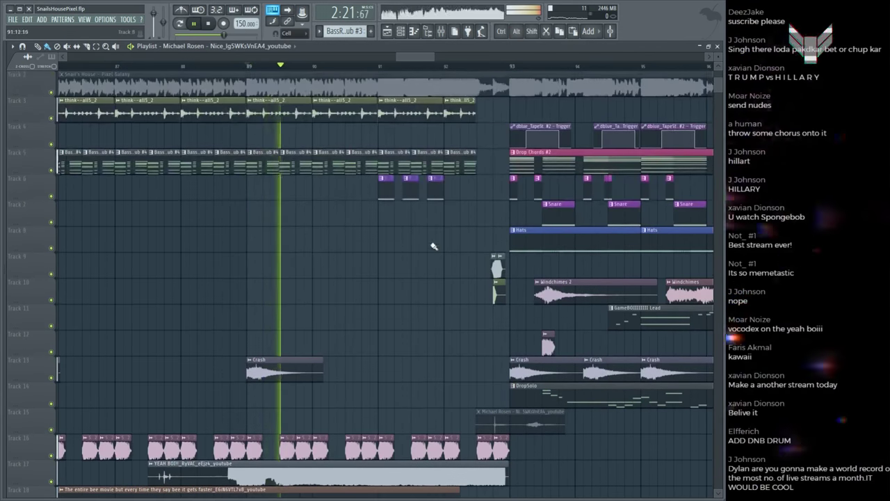
{"action": "scroll", "coordinate": [448, 179], "scroll_direction": "up", "scroll_amount": 2}
{"action": "scroll", "coordinate": [449, 180], "scroll_direction": "down", "scroll_amount": 3}
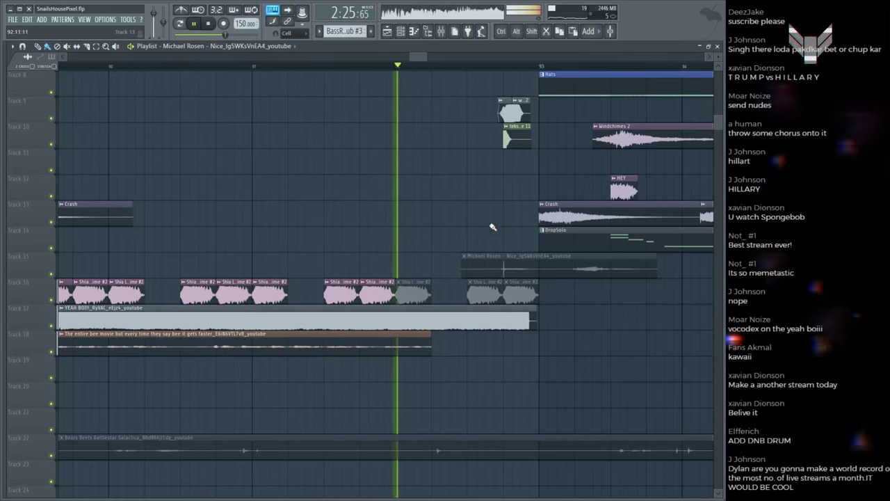
{"action": "scroll", "coordinate": [492, 227], "scroll_direction": "up", "scroll_amount": 2}
{"action": "key", "text": "space"}
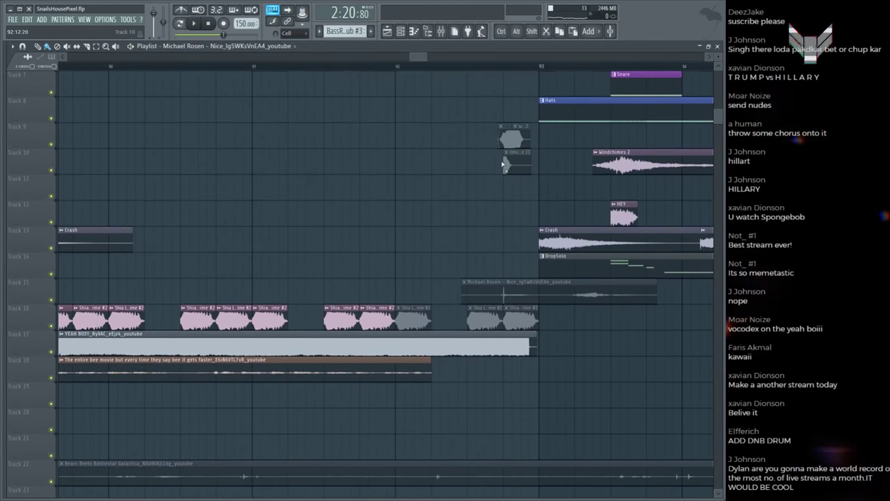
{"action": "left_click", "coordinate": [397, 65]}
{"action": "scroll", "coordinate": [587, 239], "scroll_direction": "up", "scroll_amount": 2}
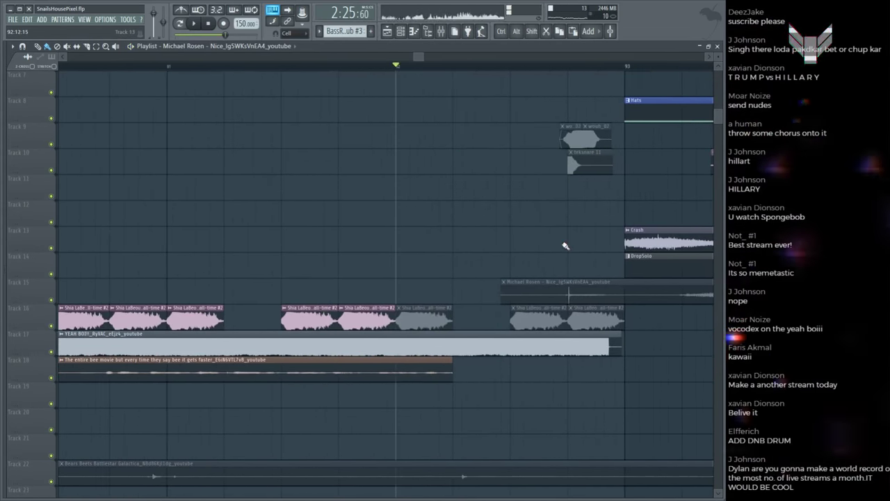
{"action": "key", "text": "space"}
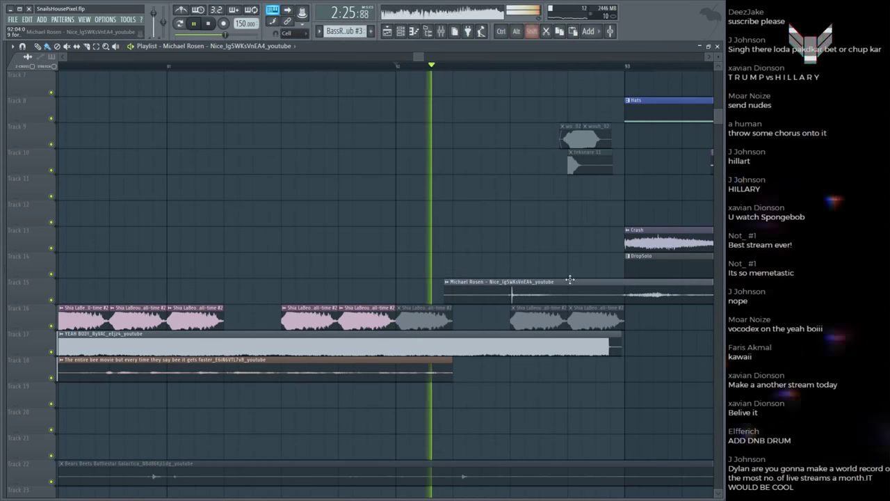
{"action": "left_click", "coordinate": [570, 292]}
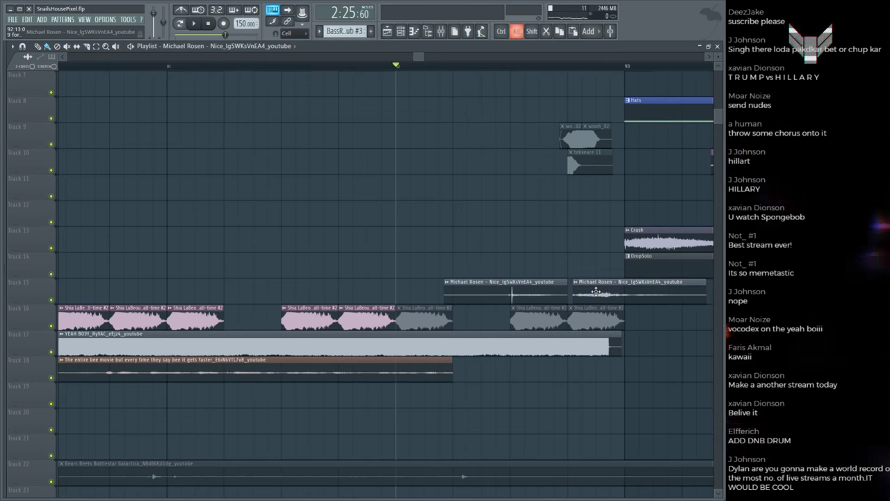
{"action": "right_click", "coordinate": [595, 292]}
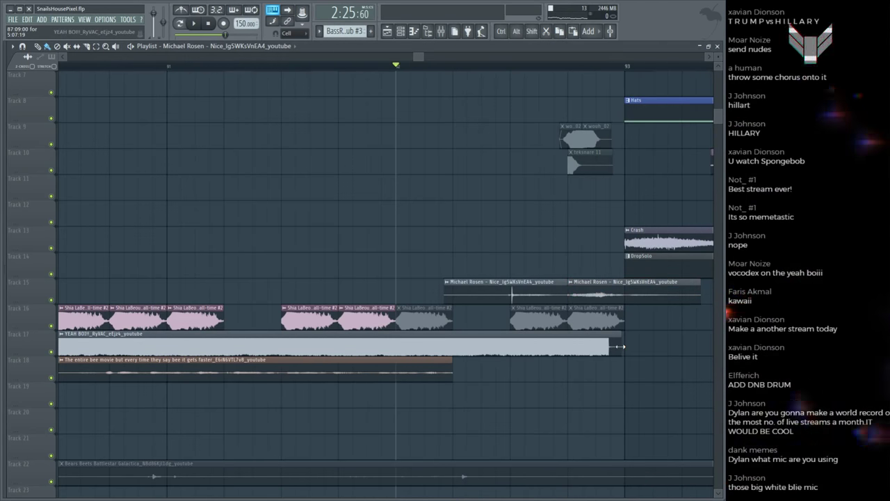
{"action": "left_click_drag", "start_coordinate": [619, 346], "coordinate": [450, 345]}
{"action": "key", "text": "space"}
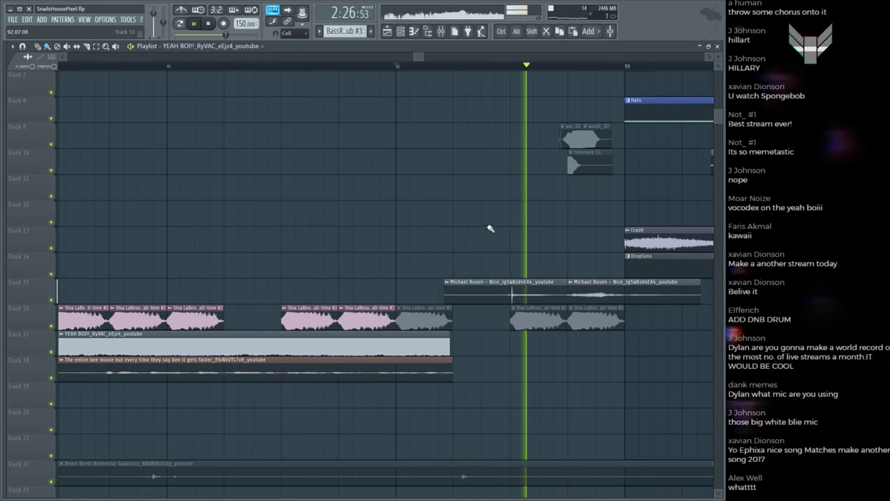
{"action": "scroll", "coordinate": [490, 228], "scroll_direction": "up", "scroll_amount": 5}
{"action": "key", "text": "space"}
Step: Check the Michael Rosen clip's channel settings and mixer insert, then play the arrangement
{"action": "scroll", "coordinate": [491, 228], "scroll_direction": "down", "scroll_amount": 4}
{"action": "double_click", "coordinate": [611, 316]}
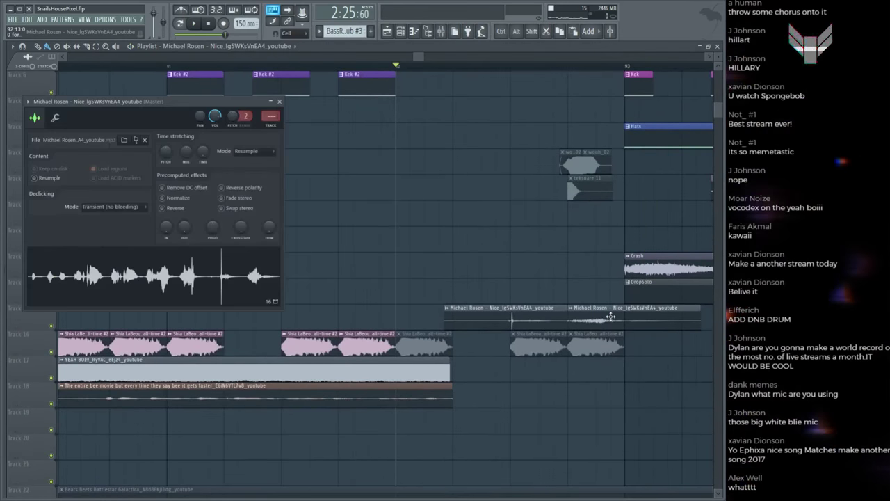
{"action": "key", "text": "F9"}
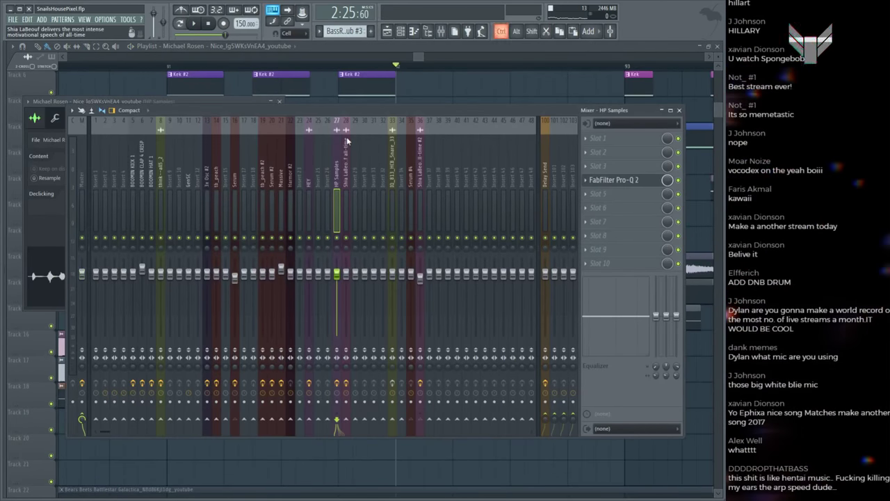
{"action": "key", "text": "F5"}
{"action": "key", "text": "space"}
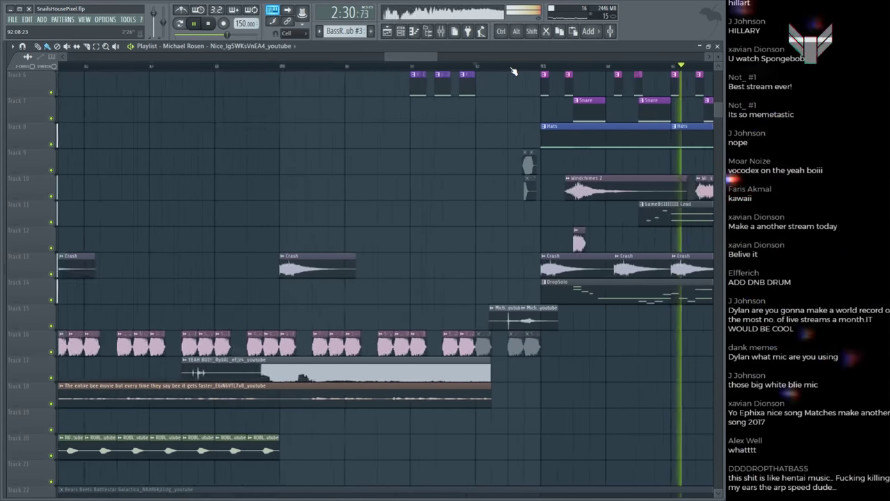
Step: Fine-trim the second Michael Rosen clip's end to bar 93 and play back from bar 92
{"action": "scroll", "coordinate": [609, 316], "scroll_direction": "down", "scroll_amount": 2}
{"action": "left_click_drag", "start_coordinate": [599, 314], "coordinate": [572, 314]}
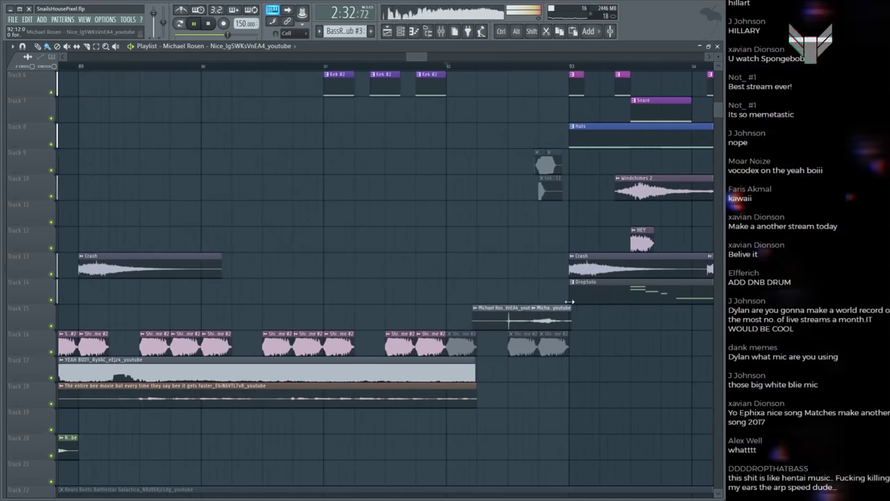
{"action": "scroll", "coordinate": [579, 71], "scroll_direction": "up", "scroll_amount": 4}
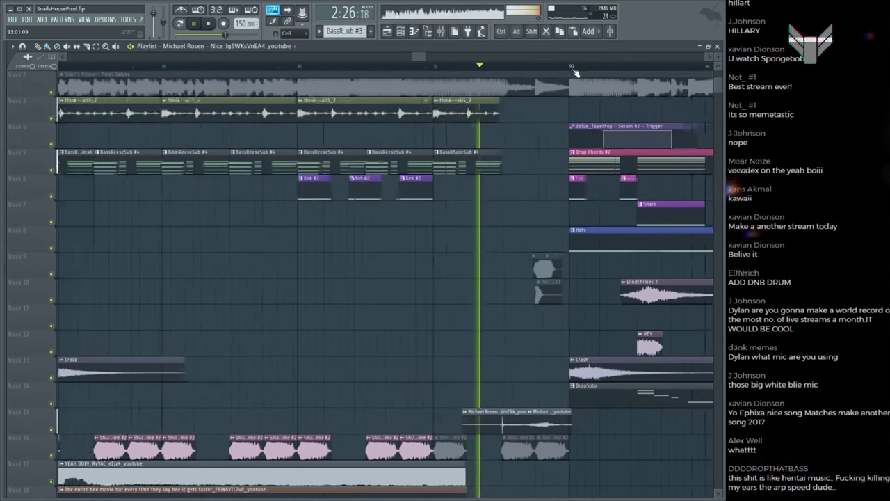
{"action": "scroll", "coordinate": [588, 293], "scroll_direction": "down", "scroll_amount": 1}
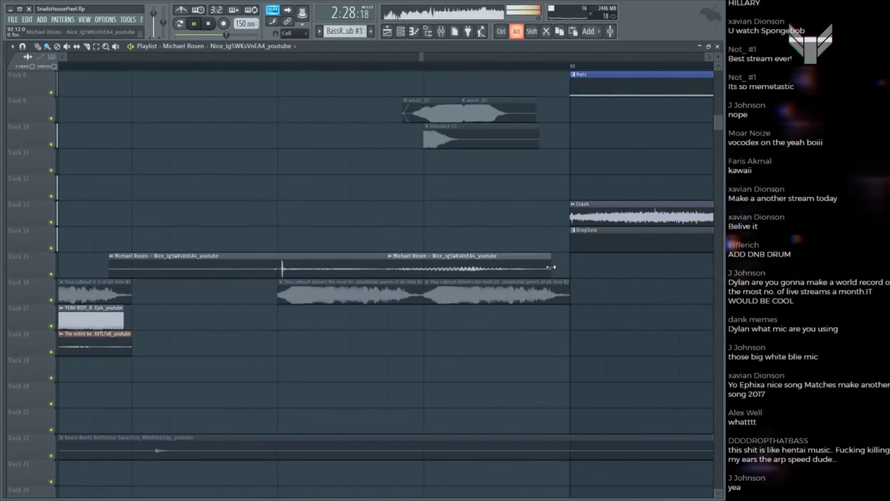
{"action": "scroll", "coordinate": [478, 70], "scroll_direction": "down", "scroll_amount": 2}
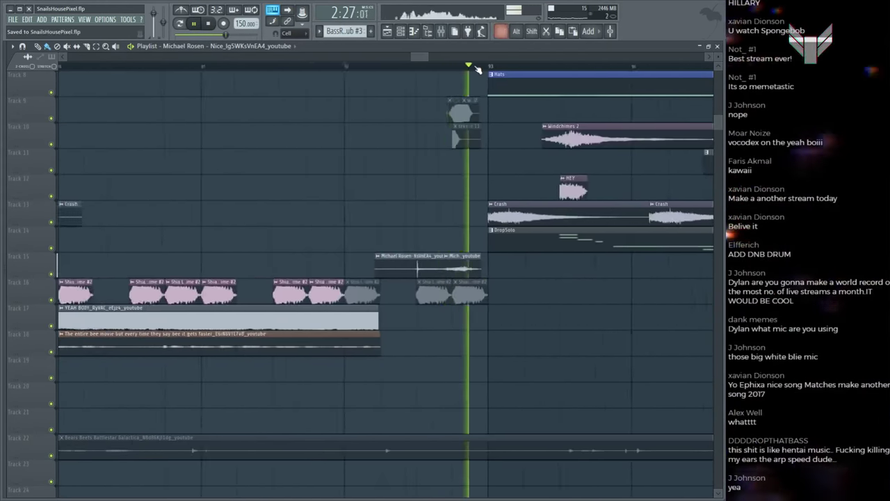
{"action": "scroll", "coordinate": [478, 70], "scroll_direction": "down", "scroll_amount": 2}
{"action": "scroll", "coordinate": [478, 70], "scroll_direction": "up", "scroll_amount": 3}
{"action": "key", "text": "alt"}
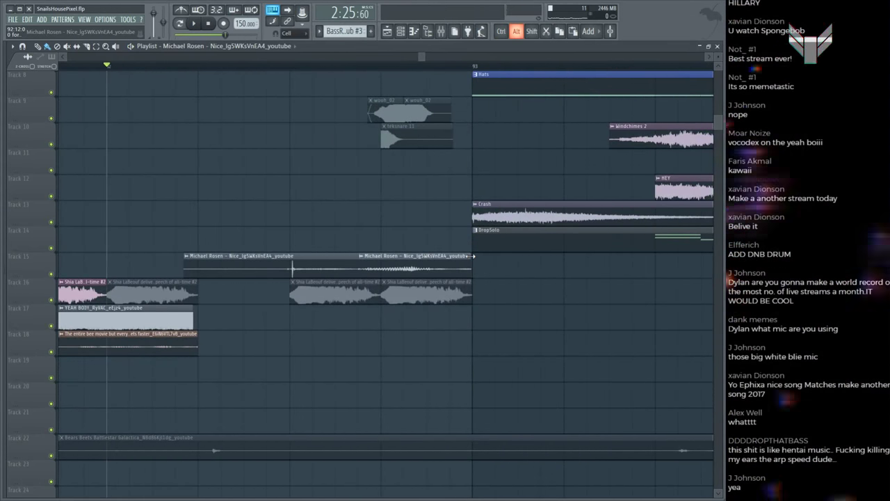
{"action": "key", "text": "space"}
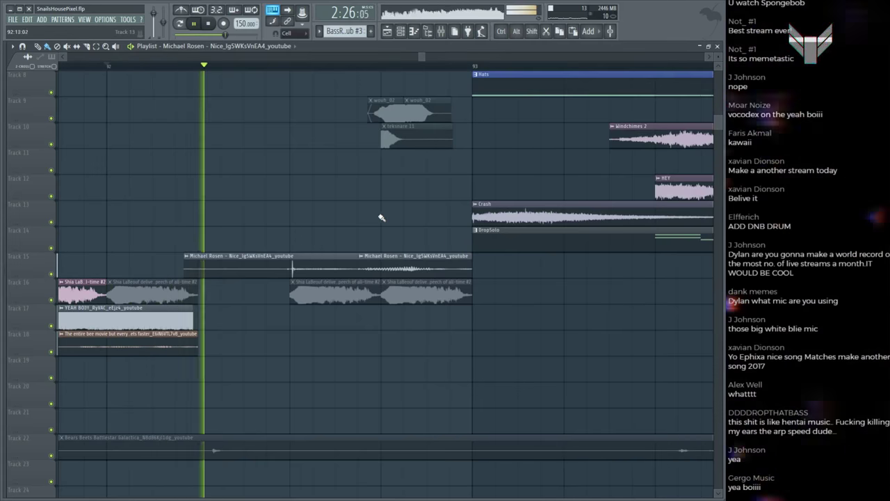
{"action": "scroll", "coordinate": [441, 73], "scroll_direction": "down", "scroll_amount": 1}
{"action": "scroll", "coordinate": [439, 70], "scroll_direction": "down", "scroll_amount": 6}
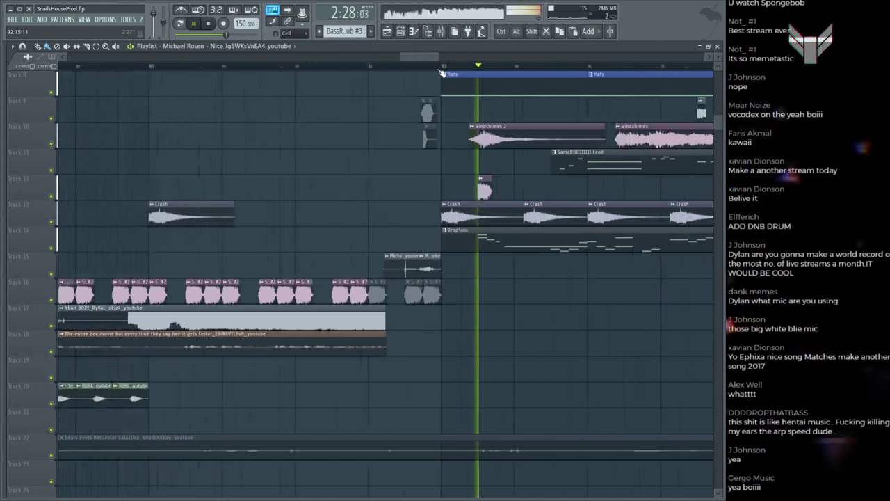
{"action": "scroll", "coordinate": [393, 63], "scroll_direction": "down", "scroll_amount": 3}
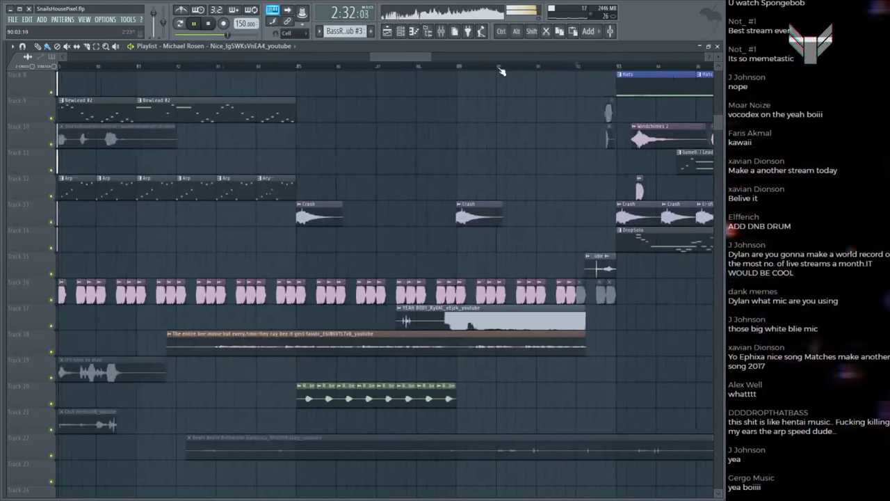
{"action": "scroll", "coordinate": [489, 103], "scroll_direction": "up", "scroll_amount": 3}
{"action": "left_click", "coordinate": [450, 316], "text": "alt"}
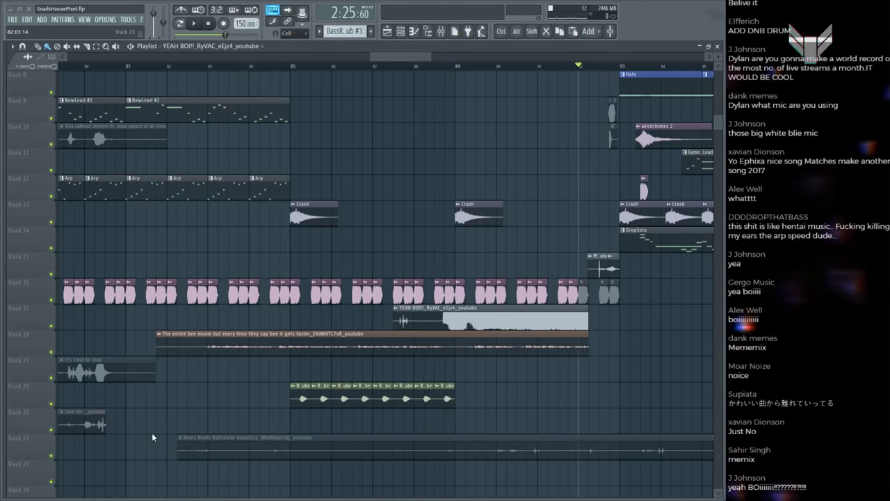
Step: Place the 'My longest yeah boy ever' sample on empty Track 24 and audition it
{"action": "left_click_drag", "start_coordinate": [663, 380], "coordinate": [218, 433]}
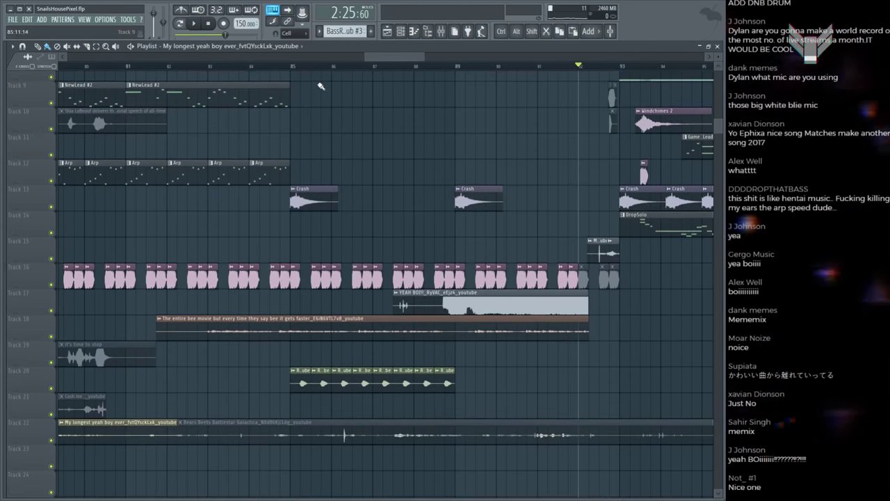
{"action": "scroll", "coordinate": [211, 320], "scroll_direction": "down", "scroll_amount": 6}
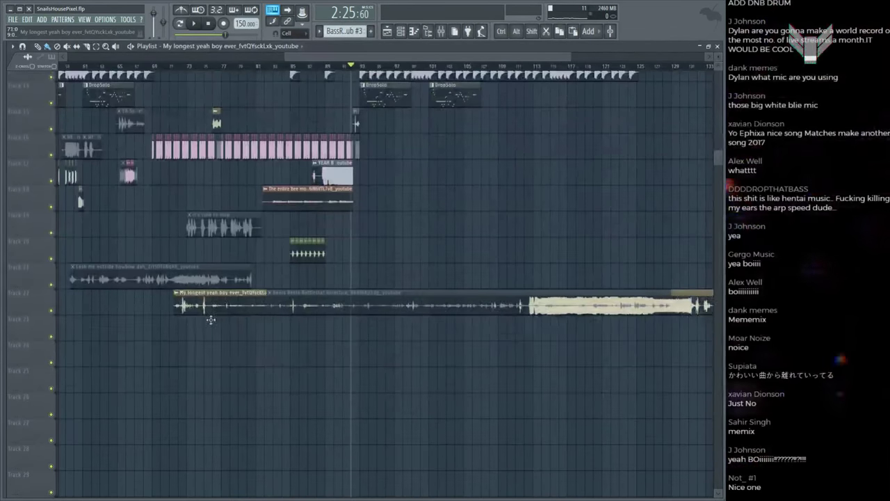
{"action": "left_click_drag", "start_coordinate": [211, 320], "coordinate": [141, 372]}
{"action": "key", "text": "space"}
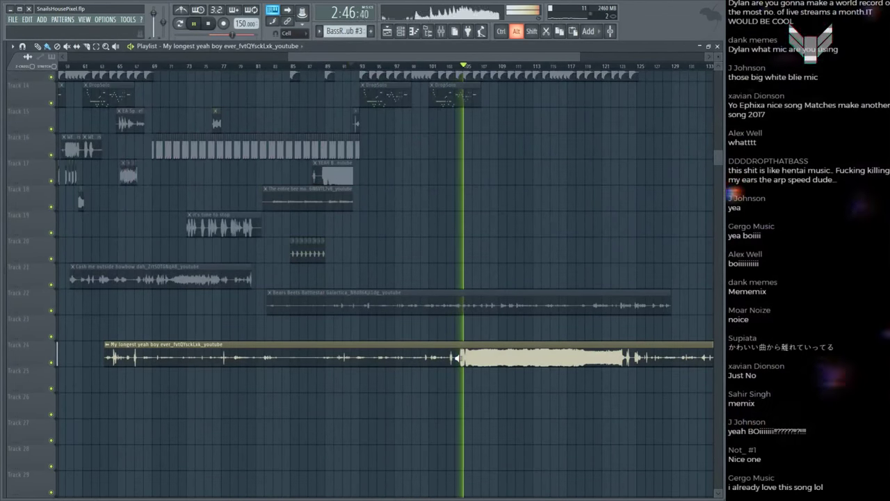
{"action": "key", "text": "space"}
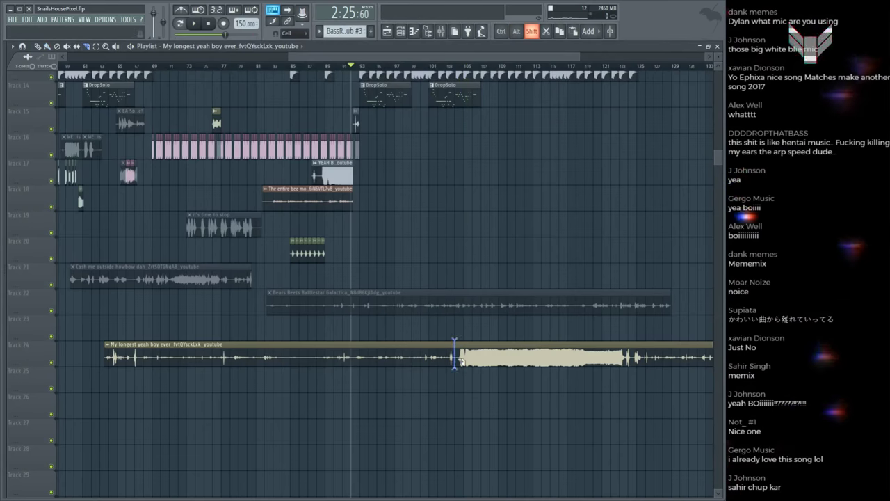
Step: Delete the sample's first piece, move the rest onto Track 19, and preview bars 88–93
{"action": "right_click", "coordinate": [279, 356]}
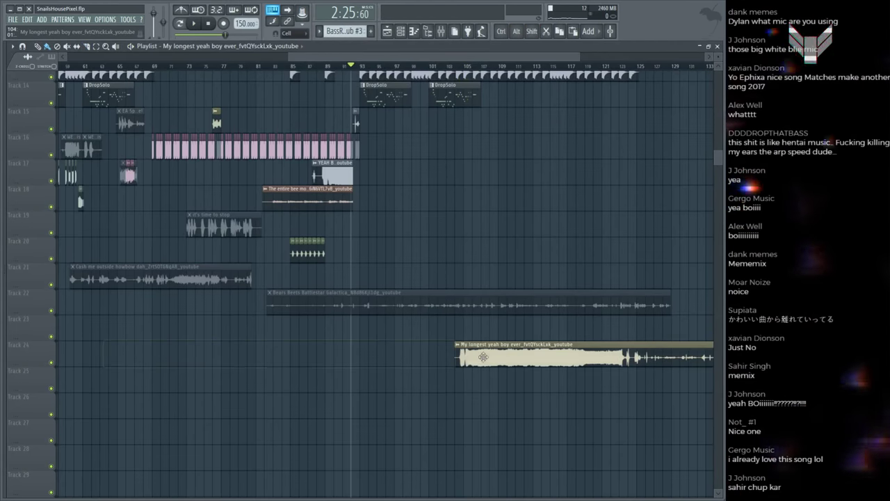
{"action": "left_click_drag", "start_coordinate": [484, 348], "coordinate": [336, 205]}
{"action": "scroll", "coordinate": [345, 196], "scroll_direction": "up", "scroll_amount": 5}
{"action": "scroll", "coordinate": [351, 188], "scroll_direction": "up", "scroll_amount": 5, "text": "ctrl"}
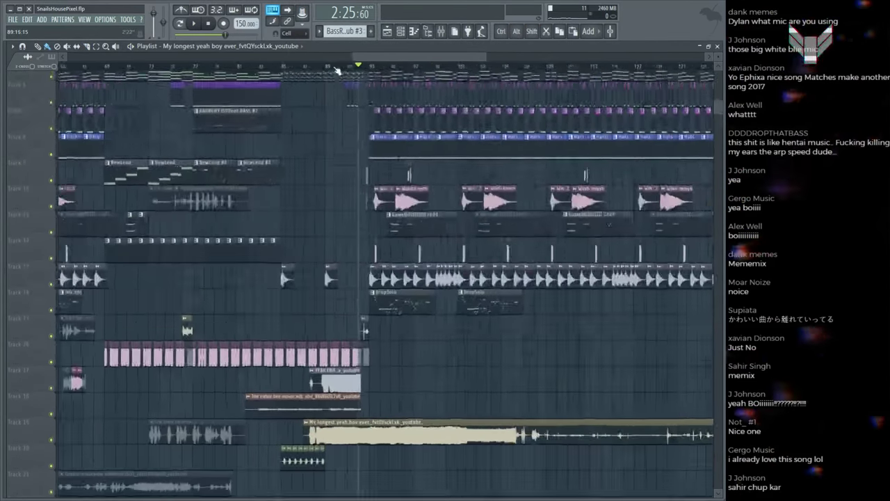
{"action": "scroll", "coordinate": [354, 187], "scroll_direction": "down", "scroll_amount": 2}
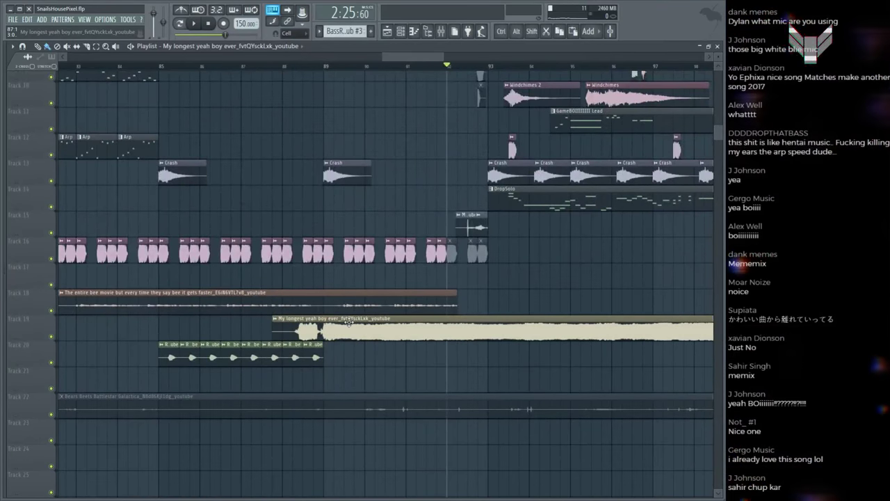
{"action": "key", "text": "space"}
{"action": "scroll", "coordinate": [417, 348], "scroll_direction": "up", "scroll_amount": 5, "text": "ctrl"}
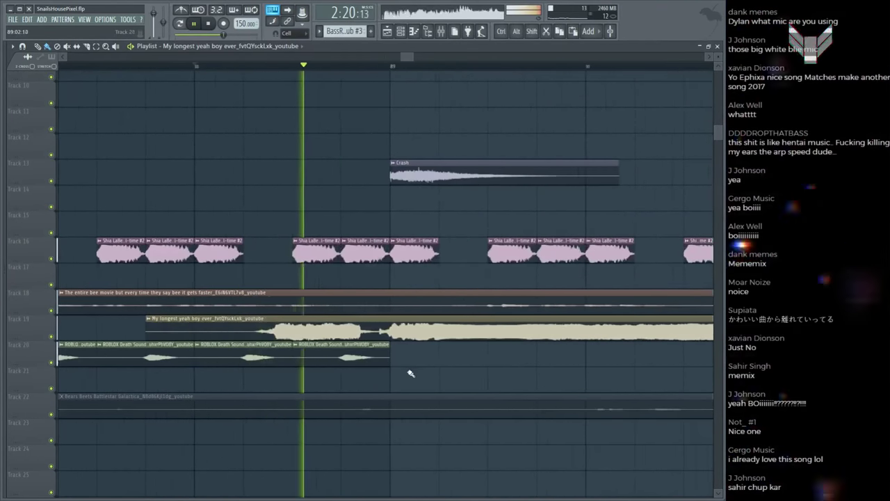
{"action": "key", "text": "space"}
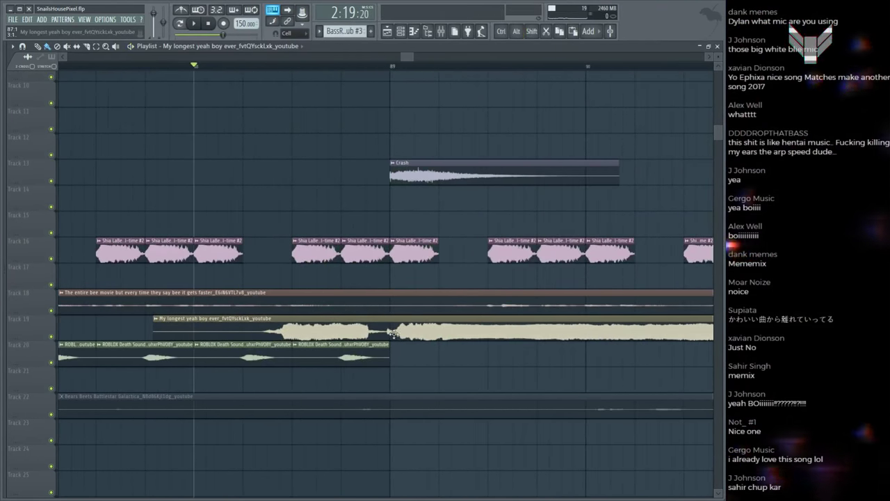
{"action": "key", "text": "space"}
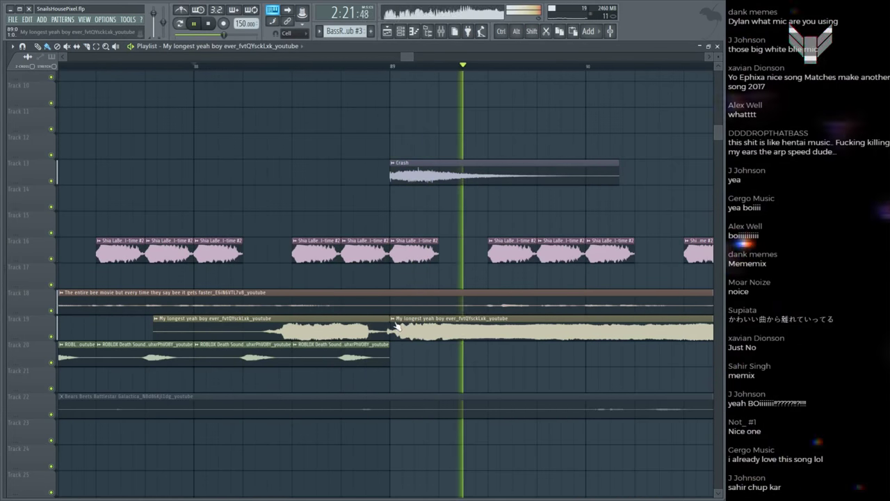
{"action": "key", "text": "space"}
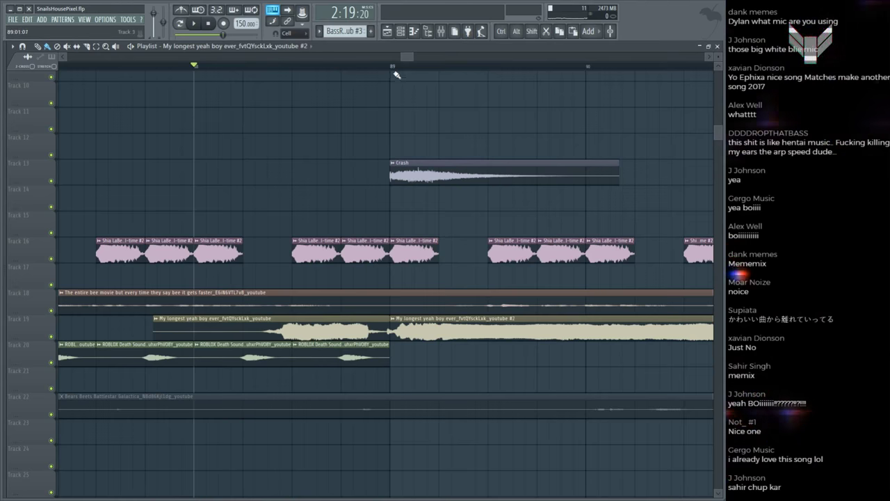
{"action": "scroll", "coordinate": [394, 72], "scroll_direction": "down", "scroll_amount": 4}
{"action": "key", "text": "space"}
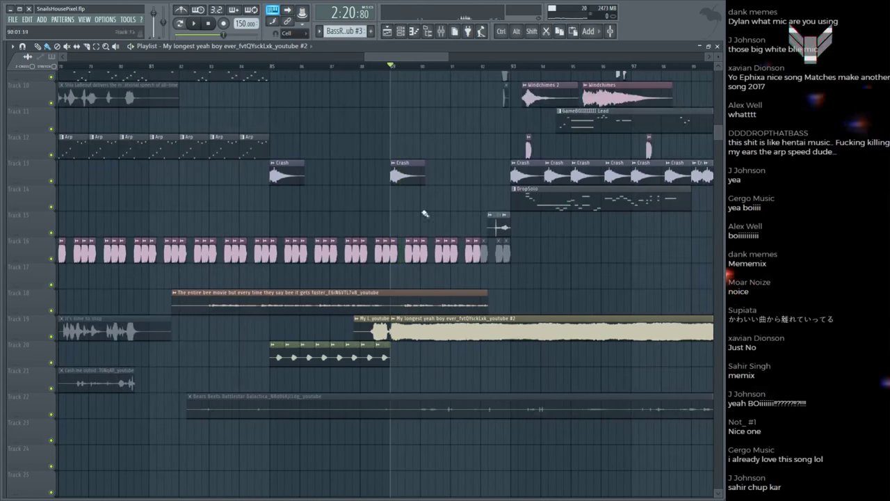
{"action": "left_click_drag", "start_coordinate": [382, 73], "coordinate": [532, 79]}
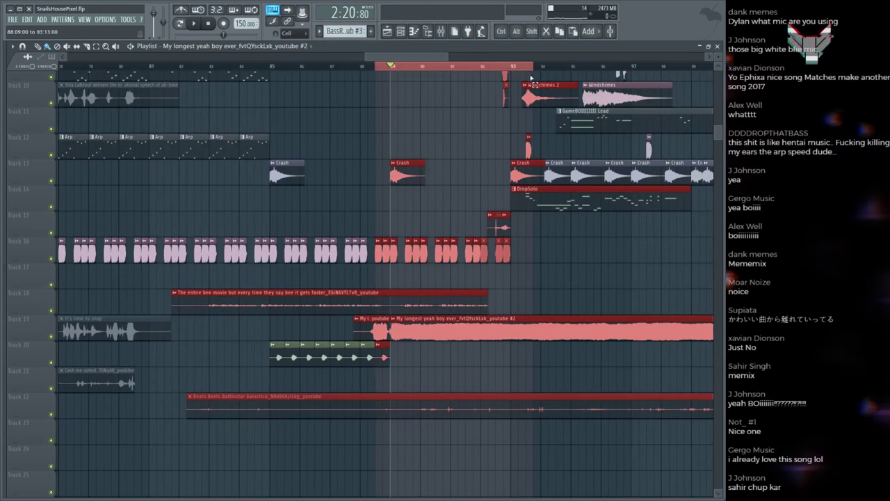
Step: Bend the yeah boy #2 channel's pitch while it plays, then lower its pitch range from 24 to 12 semitones
{"action": "double_click", "coordinate": [519, 319]}
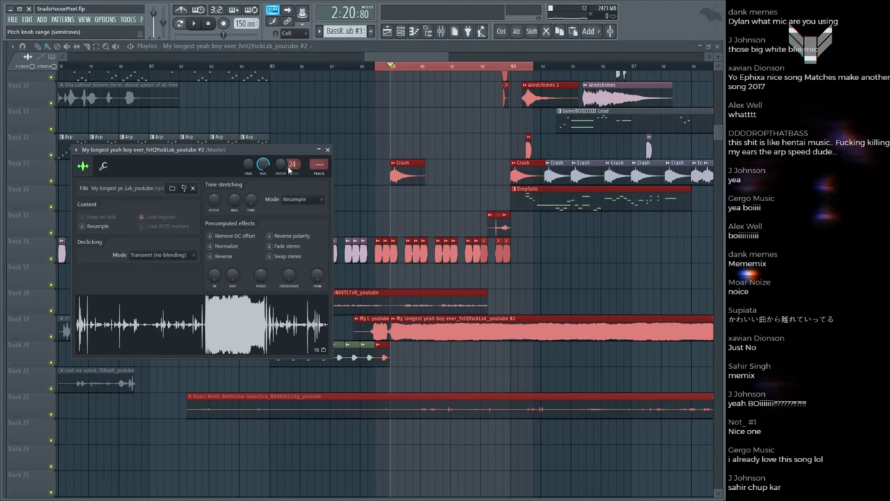
{"action": "key", "text": "space"}
{"action": "left_click_drag", "start_coordinate": [281, 165], "coordinate": [287, 167]}
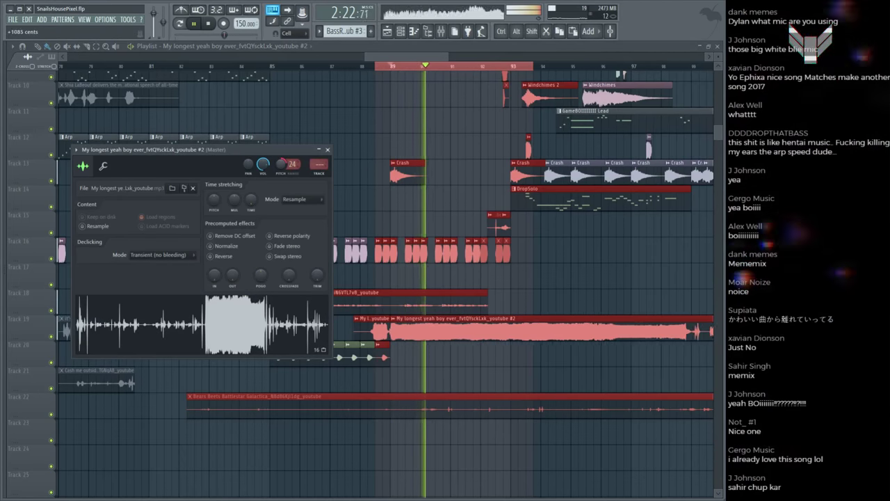
{"action": "key", "text": "space"}
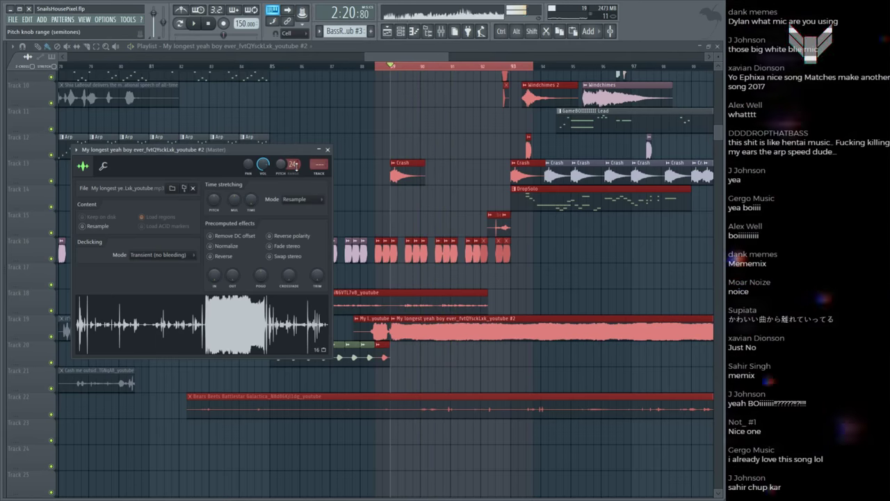
{"action": "mouse_move", "coordinate": [293, 165]}
{"action": "left_mouse_down"}
{"action": "mouse_move", "coordinate": [284, 167]}
{"action": "mouse_move", "coordinate": [284, 153]}
{"action": "left_mouse_up"}
{"action": "key", "text": "space"}
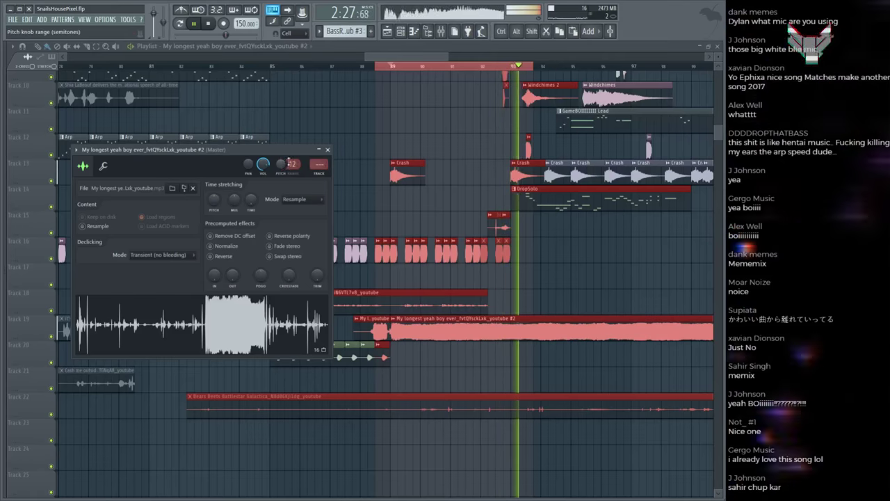
{"action": "key", "text": "space"}
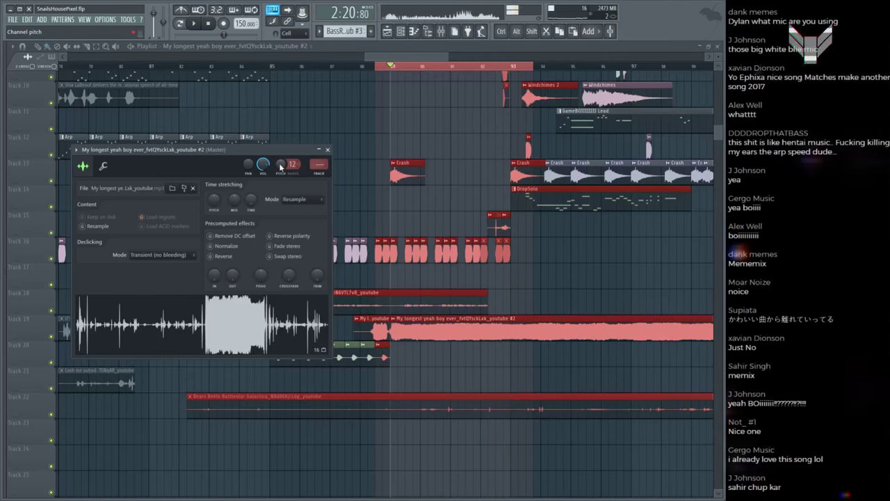
Step: Move the Channel pitch automation clip to Track 21 and shape its points into a rising ramp
{"action": "left_click", "coordinate": [552, 297]}
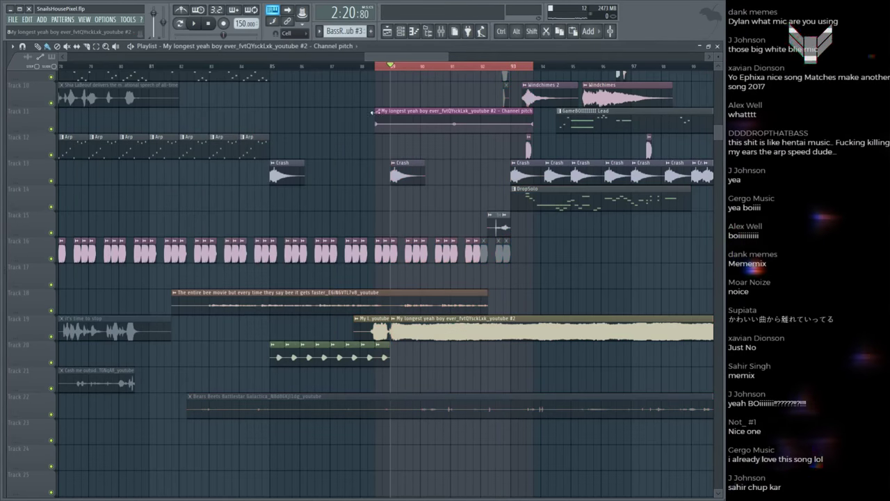
{"action": "left_click_drag", "start_coordinate": [409, 110], "coordinate": [425, 370]}
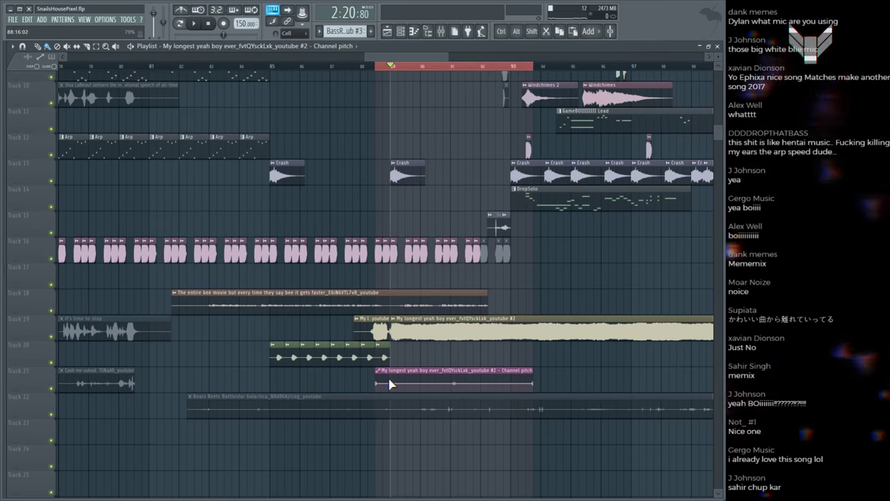
{"action": "left_click_drag", "start_coordinate": [389, 383], "coordinate": [391, 380]}
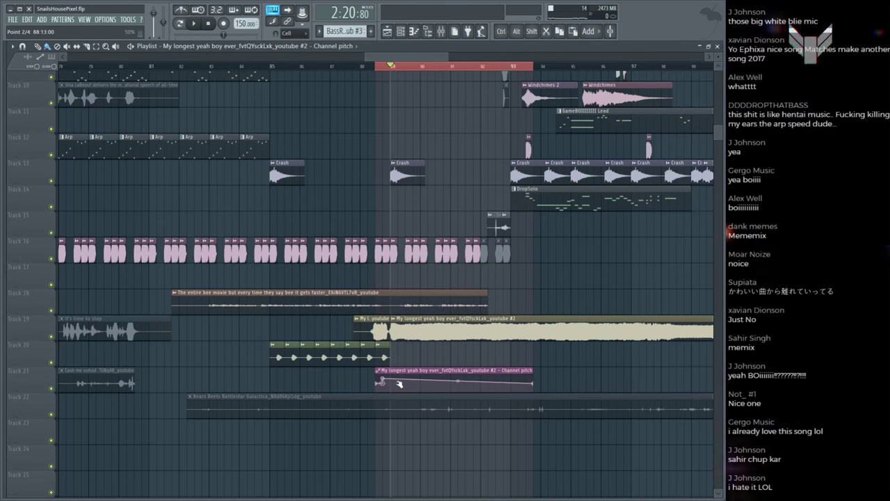
{"action": "left_click_drag", "start_coordinate": [400, 382], "coordinate": [394, 383]}
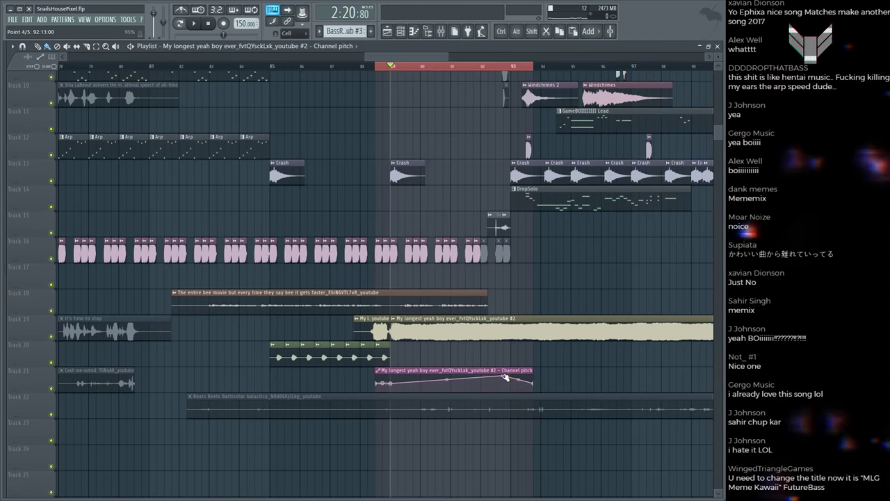
Step: Play back from bar 89 to audition the pitch ramp
{"action": "key", "text": "space"}
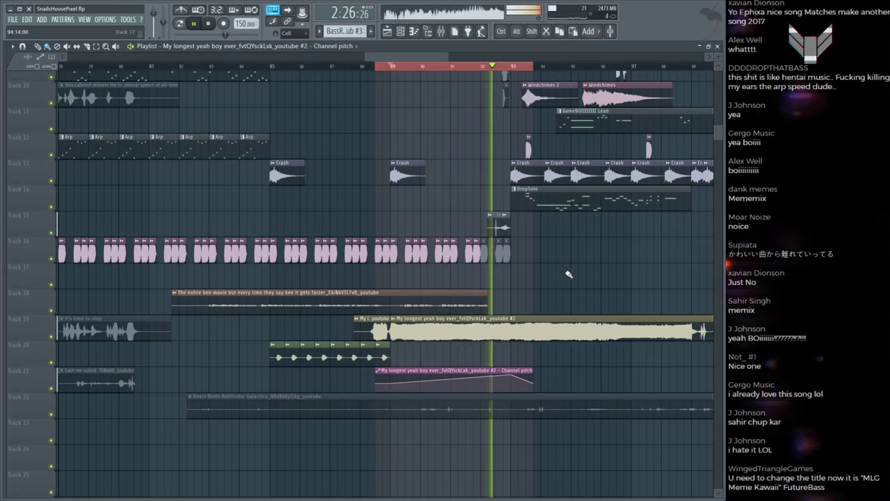
{"action": "key", "text": "space"}
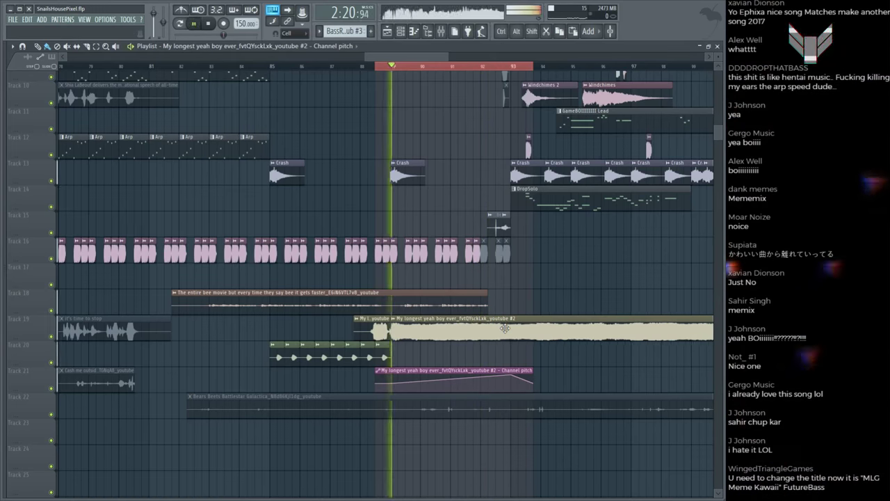
{"action": "scroll", "coordinate": [498, 71], "scroll_direction": "up", "scroll_amount": 2}
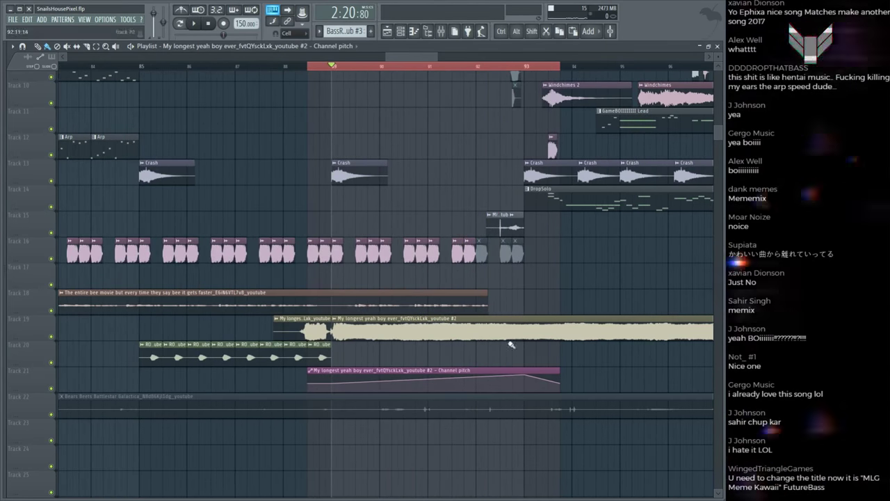
{"action": "key", "text": "space"}
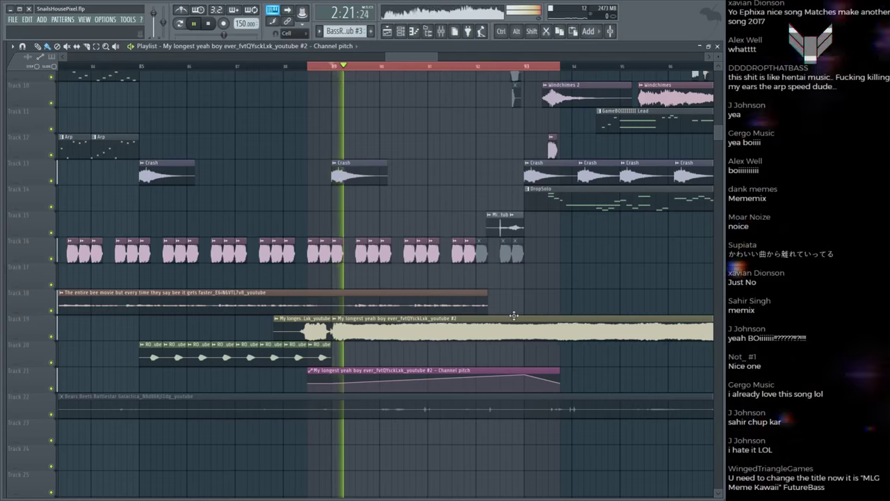
Step: Open the yeah boy #2 channel settings to create its Volume multiplier automation
{"action": "key", "text": "space"}
{"action": "double_click", "coordinate": [512, 331]}
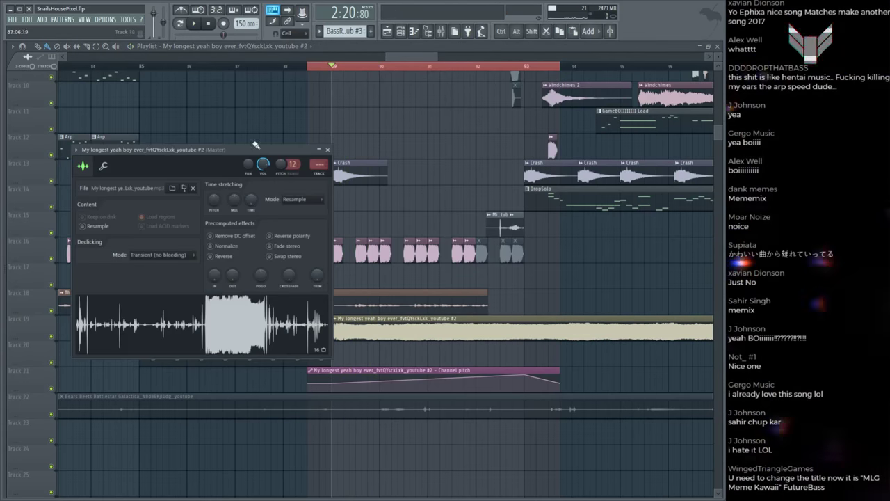
{"action": "left_click", "coordinate": [103, 166]}
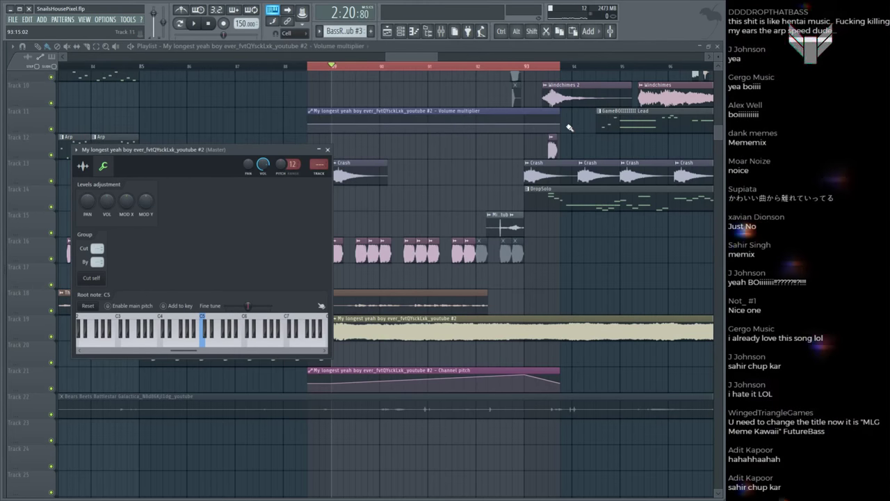
{"action": "left_click", "coordinate": [560, 127]}
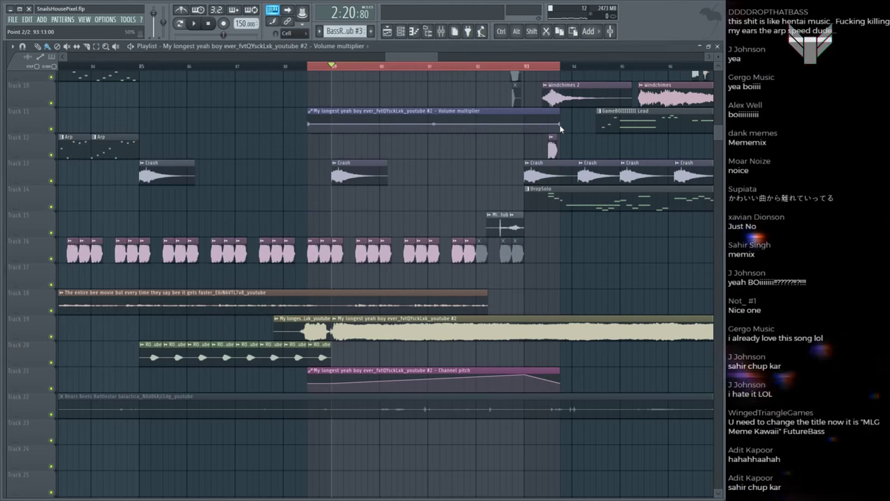
Step: Add and move points so the Track 11 volume curve dips near bar 92, then play it
{"action": "right_click", "coordinate": [510, 133]}
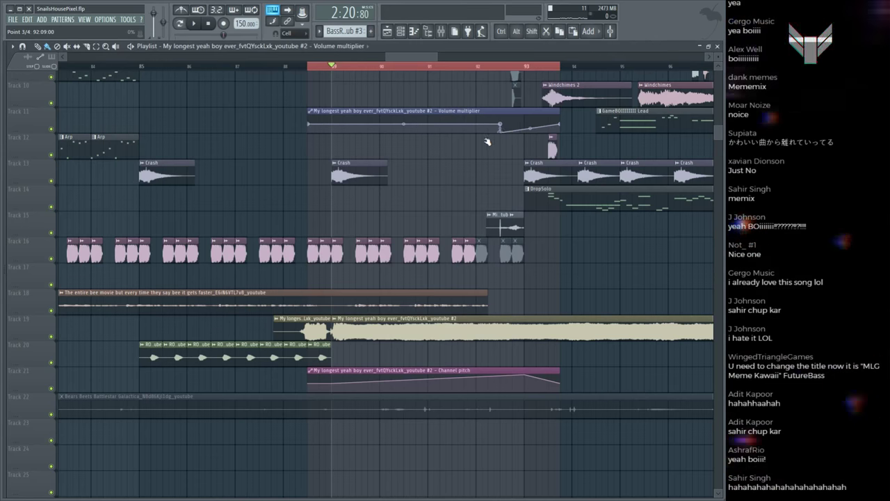
{"action": "left_click_drag", "start_coordinate": [533, 140], "coordinate": [527, 139]}
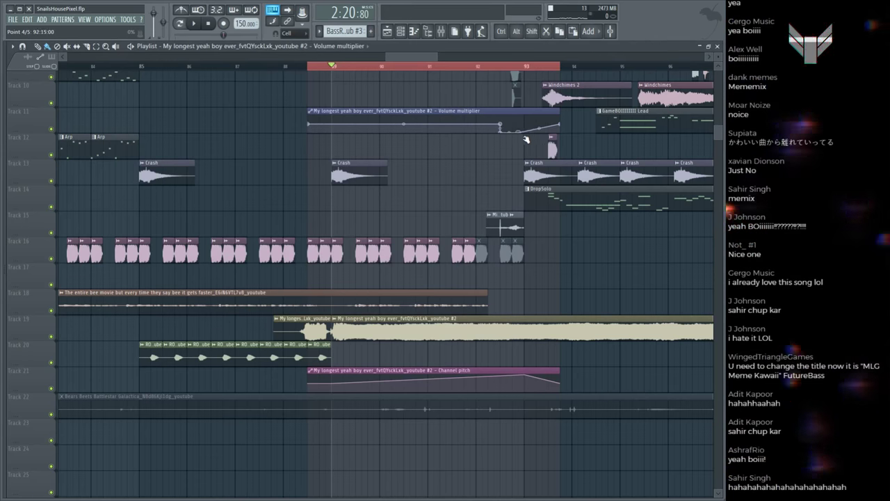
{"action": "right_click", "coordinate": [522, 134]}
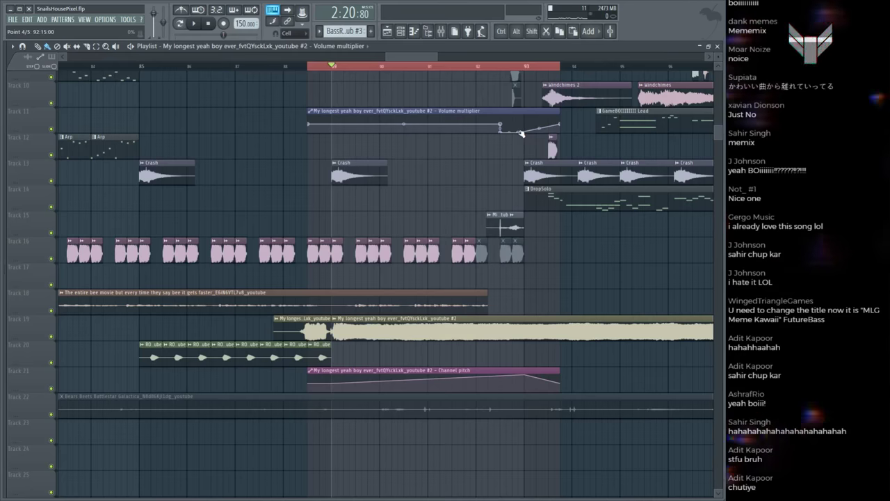
{"action": "key", "text": "space"}
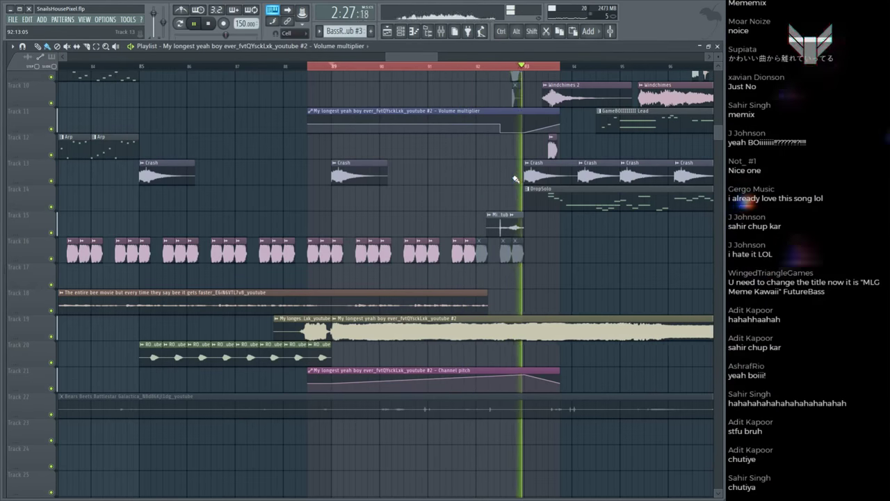
{"action": "key", "text": "space"}
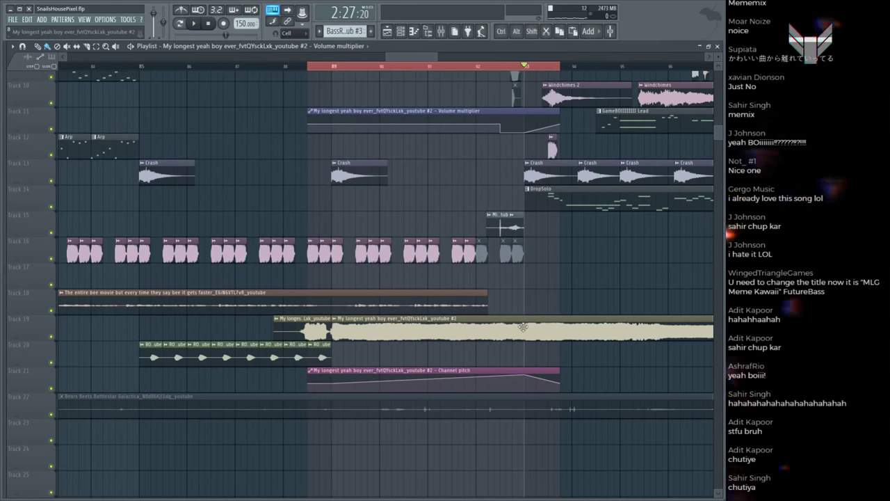
{"action": "key", "text": "shift"}
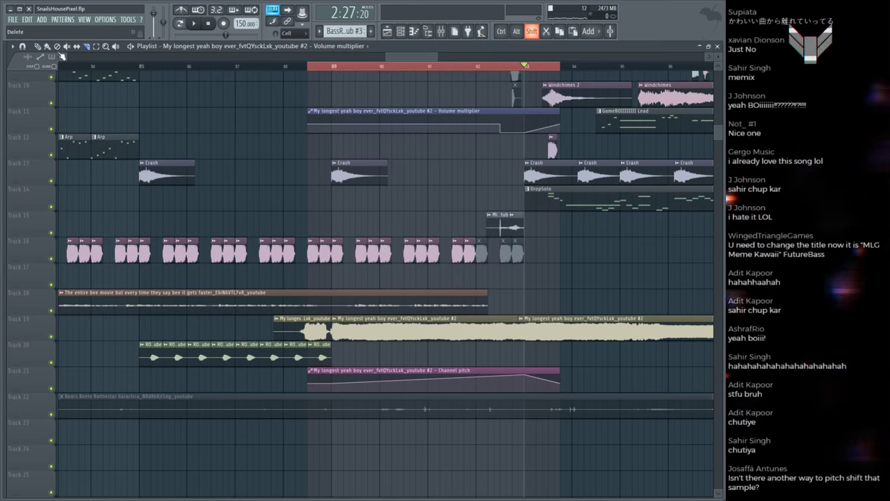
{"action": "left_click_drag", "start_coordinate": [515, 334], "coordinate": [527, 333]}
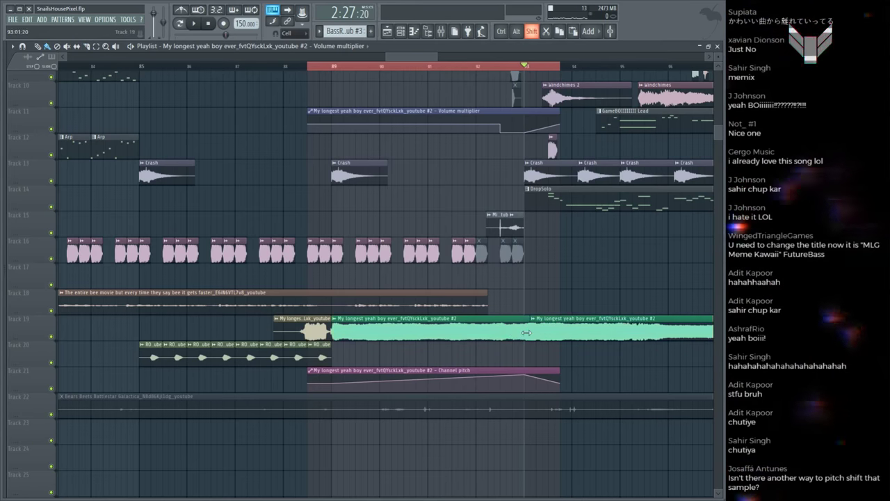
{"action": "left_click", "coordinate": [547, 320]}
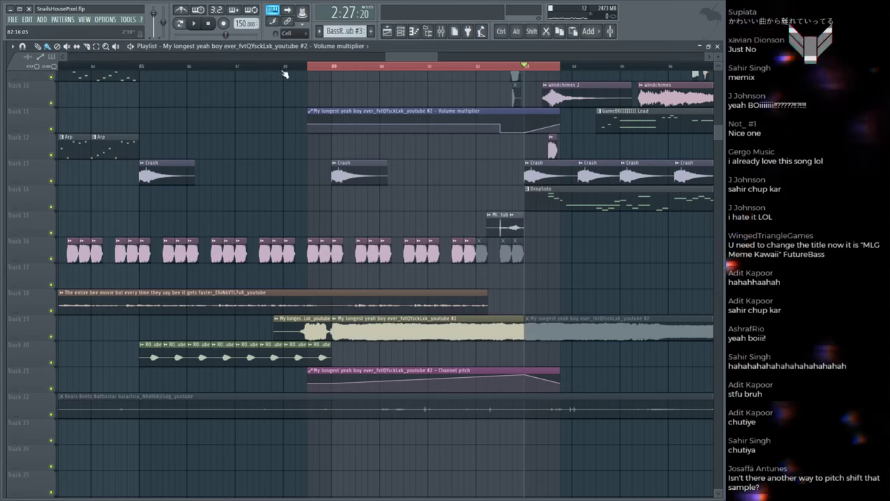
{"action": "key", "text": "space"}
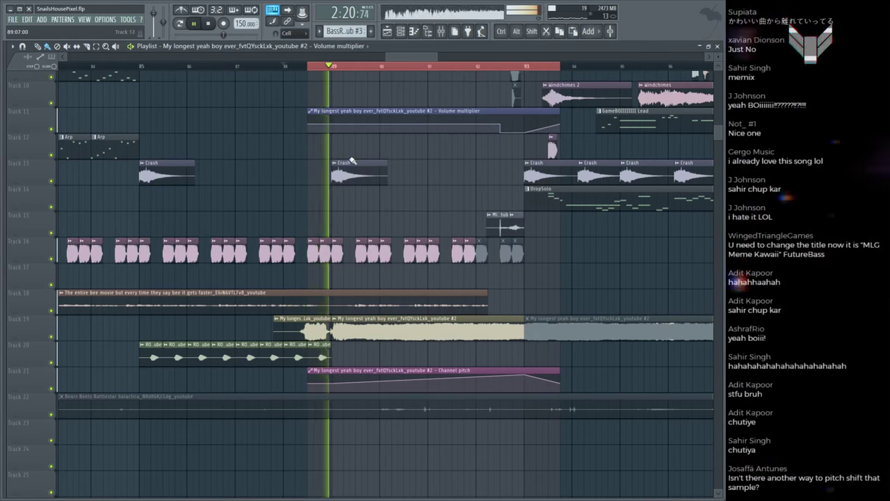
{"action": "scroll", "coordinate": [353, 161], "scroll_direction": "up", "scroll_amount": 5}
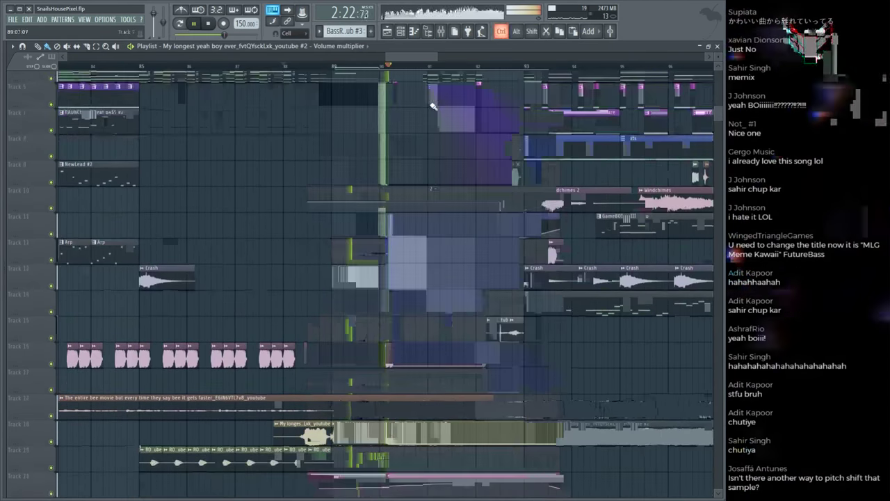
{"action": "key", "text": "F9"}
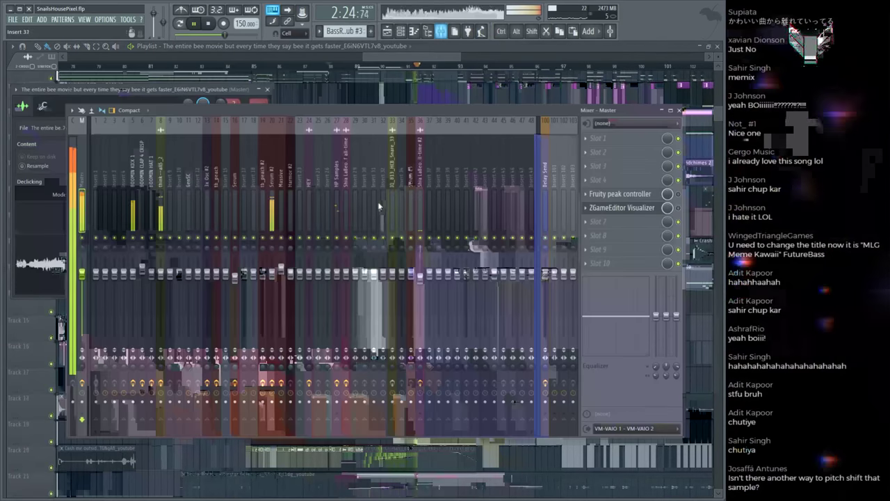
{"action": "left_click", "coordinate": [336, 170]}
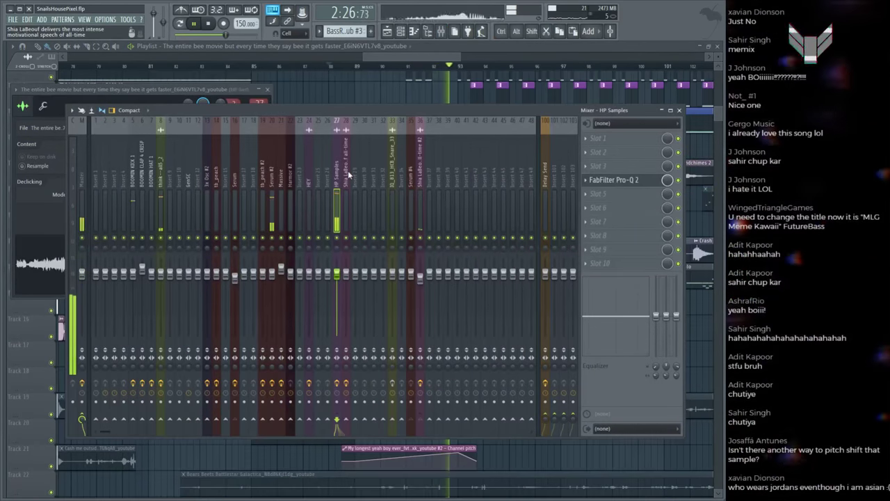
{"action": "key", "text": "F12"}
{"action": "scroll", "coordinate": [485, 72], "scroll_direction": "up", "scroll_amount": 3}
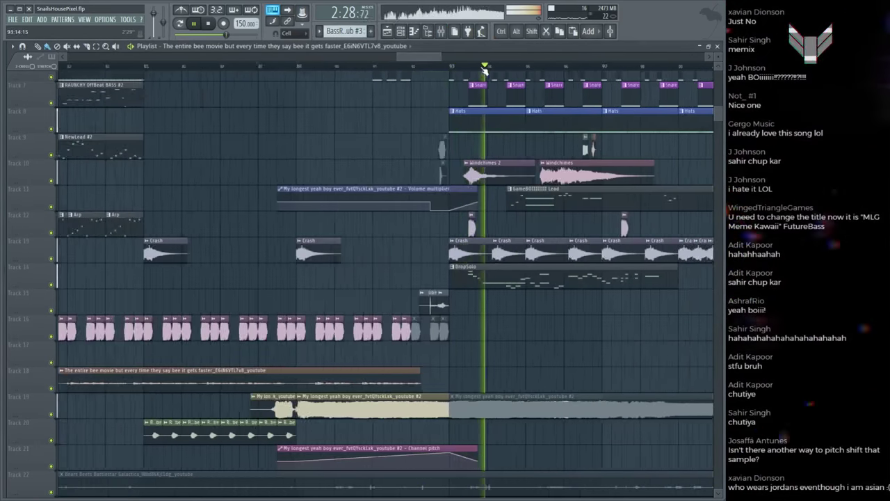
{"action": "scroll", "coordinate": [477, 153], "scroll_direction": "down", "scroll_amount": 3}
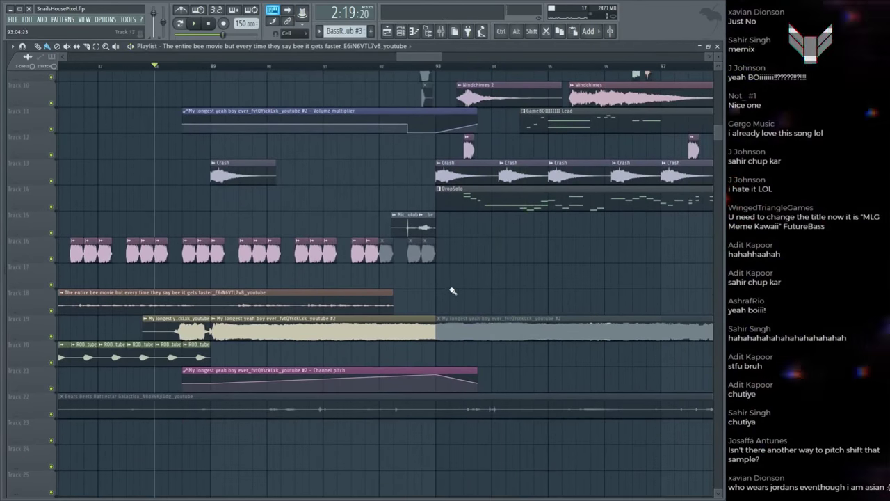
{"action": "scroll", "coordinate": [466, 320], "scroll_direction": "up", "scroll_amount": 3}
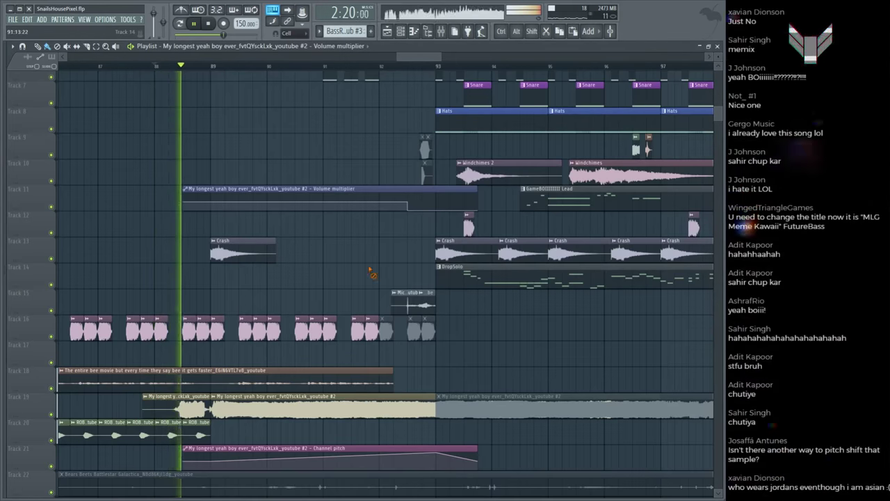
{"action": "scroll", "coordinate": [473, 306], "scroll_direction": "down", "scroll_amount": 3}
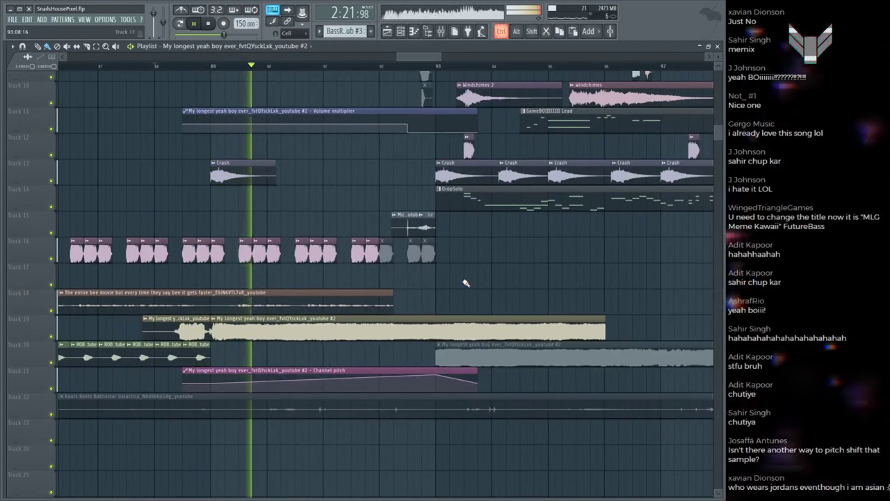
{"action": "scroll", "coordinate": [462, 281], "scroll_direction": "up", "scroll_amount": 5}
{"action": "scroll", "coordinate": [418, 285], "scroll_direction": "down", "scroll_amount": 3}
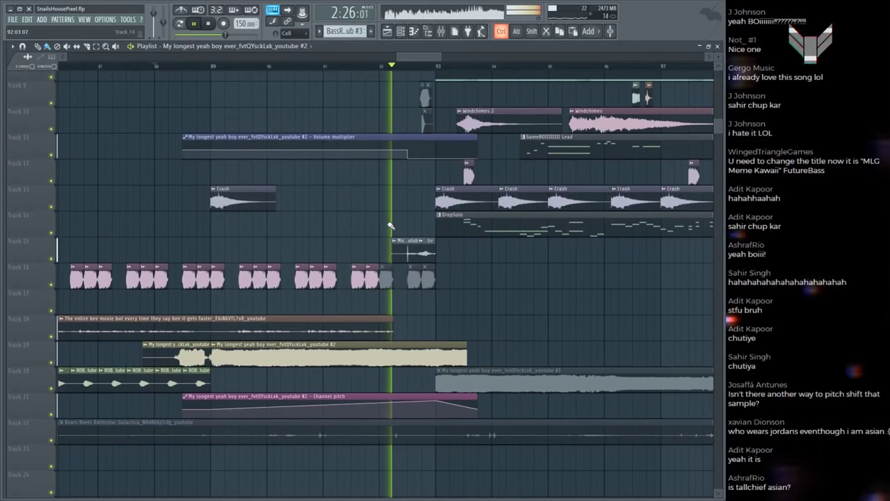
Step: Check the Michael Rosen clip's channel settings, save the project, and replay from bar 92
{"action": "double_click", "coordinate": [409, 239]}
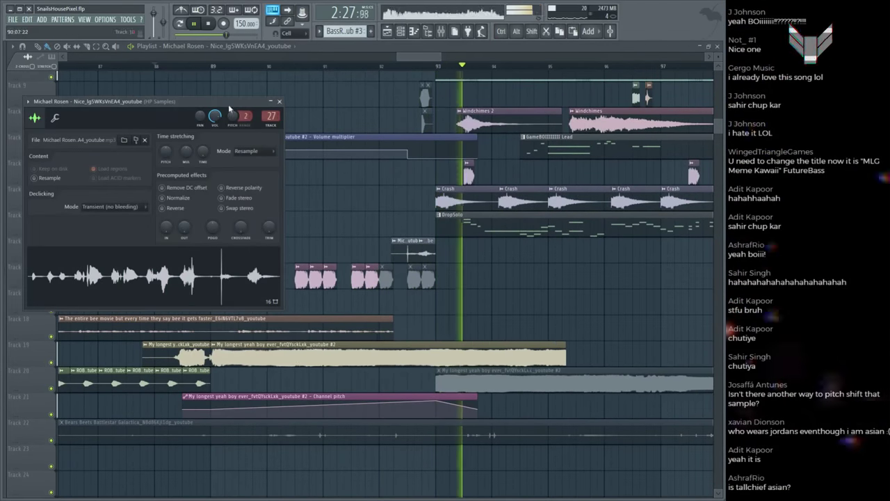
{"action": "left_click", "coordinate": [384, 68]}
{"action": "scroll", "coordinate": [384, 67], "scroll_direction": "up", "scroll_amount": 1}
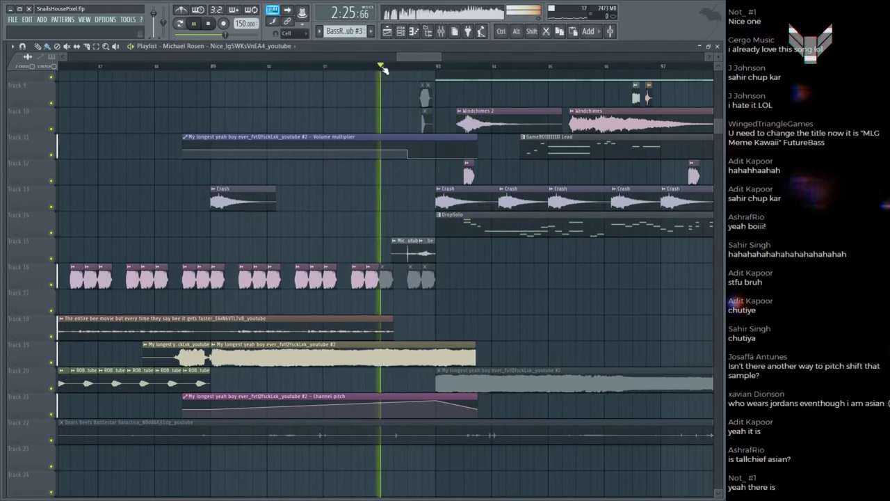
{"action": "scroll", "coordinate": [384, 69], "scroll_direction": "up", "scroll_amount": 2}
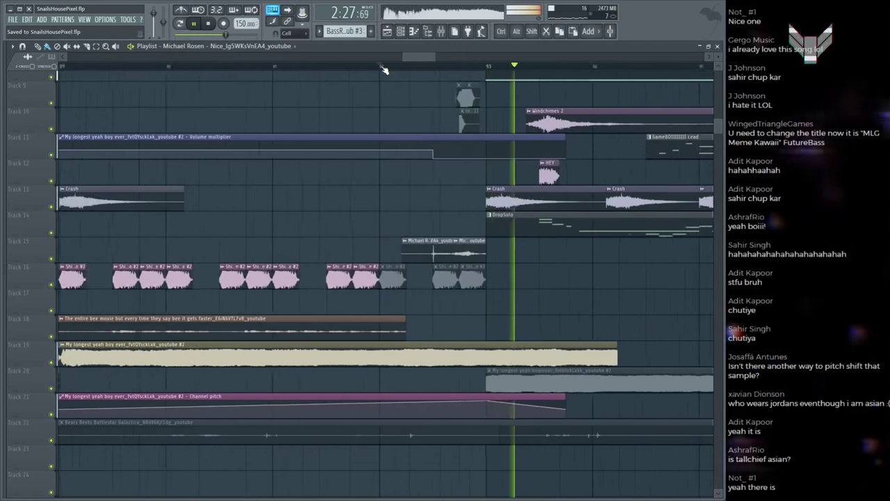
{"action": "key", "text": "ctrl+s"}
{"action": "left_click", "coordinate": [384, 70]}
Step: Confirm the HP Samples channel stays routed to mixer track 27, then return to the playlist
{"action": "scroll", "coordinate": [384, 69], "scroll_direction": "down", "scroll_amount": 2}
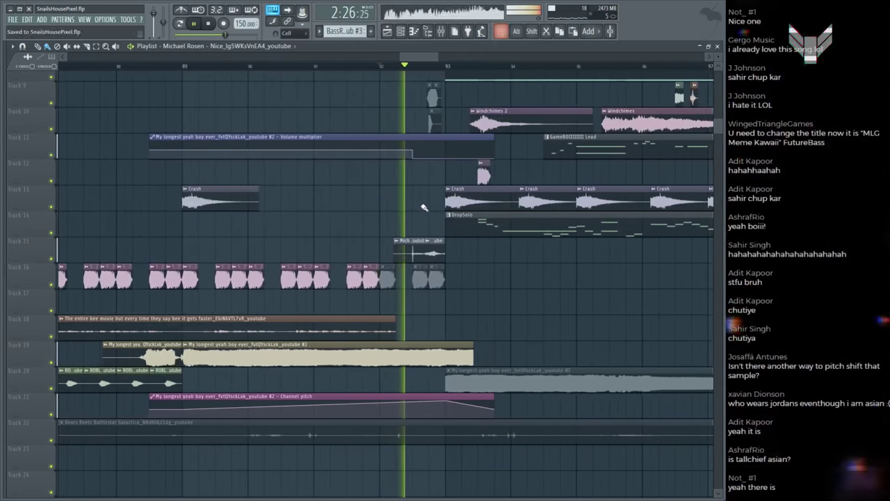
{"action": "scroll", "coordinate": [414, 73], "scroll_direction": "down", "scroll_amount": 4}
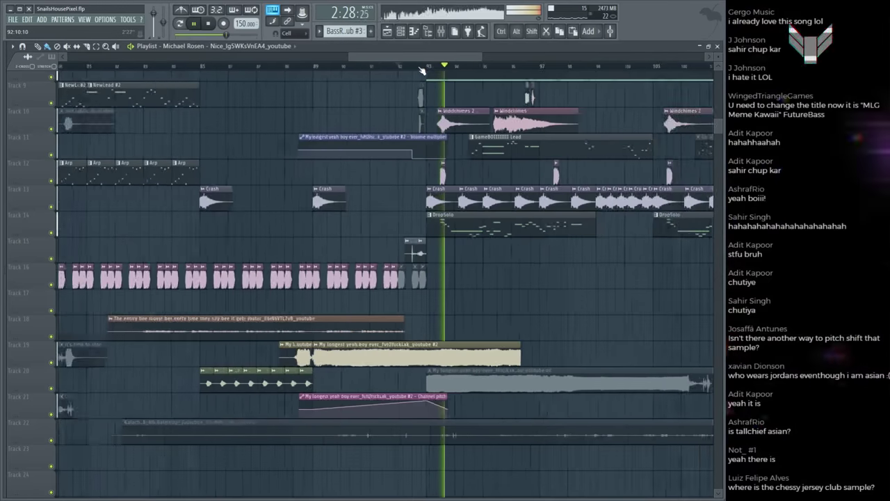
{"action": "scroll", "coordinate": [415, 73], "scroll_direction": "up", "scroll_amount": 4}
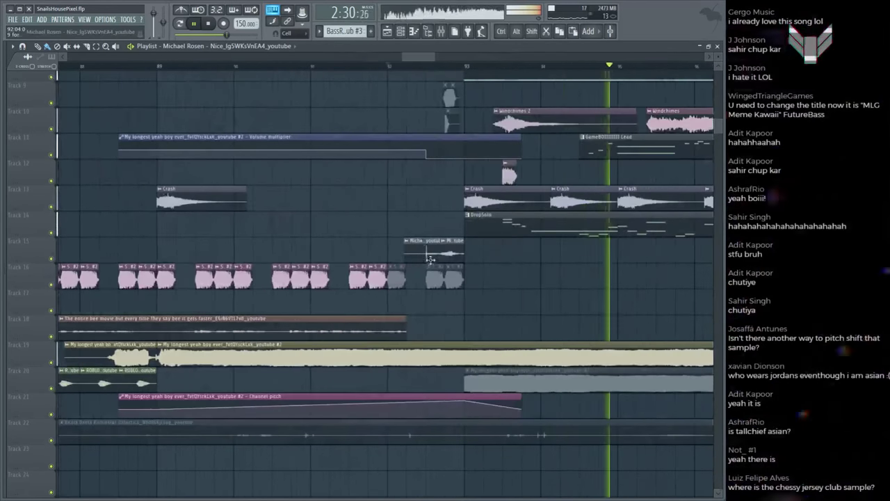
{"action": "double_click", "coordinate": [512, 170]}
{"action": "key", "text": "F9"}
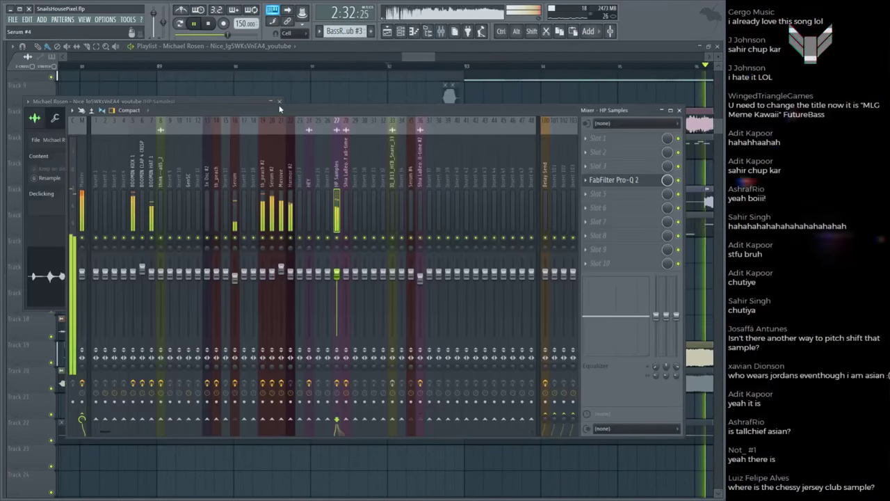
{"action": "left_click", "coordinate": [232, 101]}
{"action": "scroll", "coordinate": [271, 115], "scroll_direction": "up", "scroll_amount": 1}
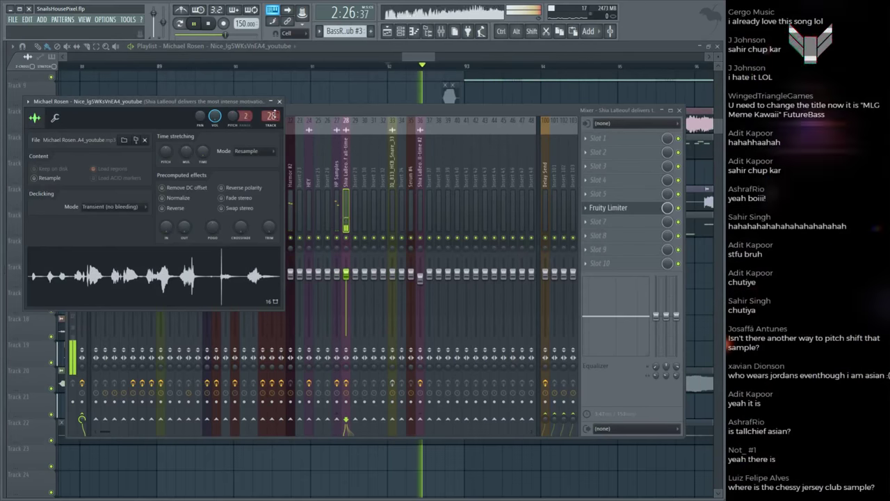
{"action": "scroll", "coordinate": [272, 116], "scroll_direction": "down", "scroll_amount": 1}
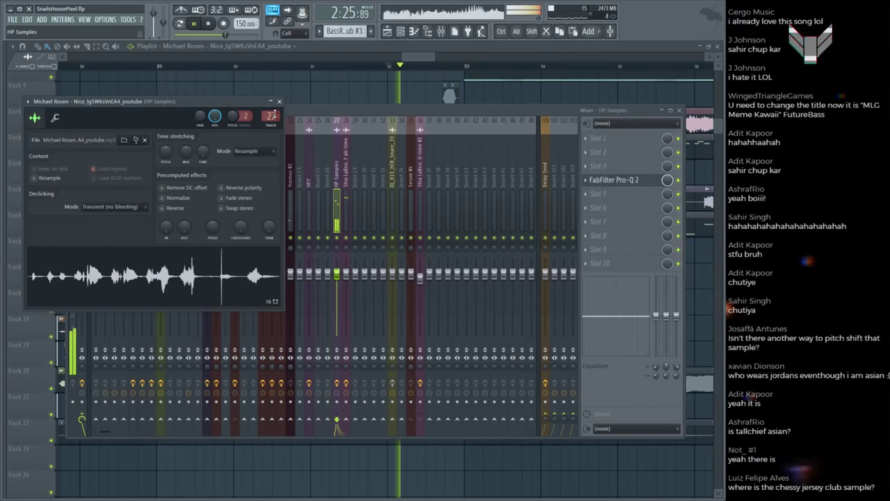
{"action": "left_click", "coordinate": [322, 104]}
{"action": "scroll", "coordinate": [376, 208], "scroll_direction": "down", "scroll_amount": 5}
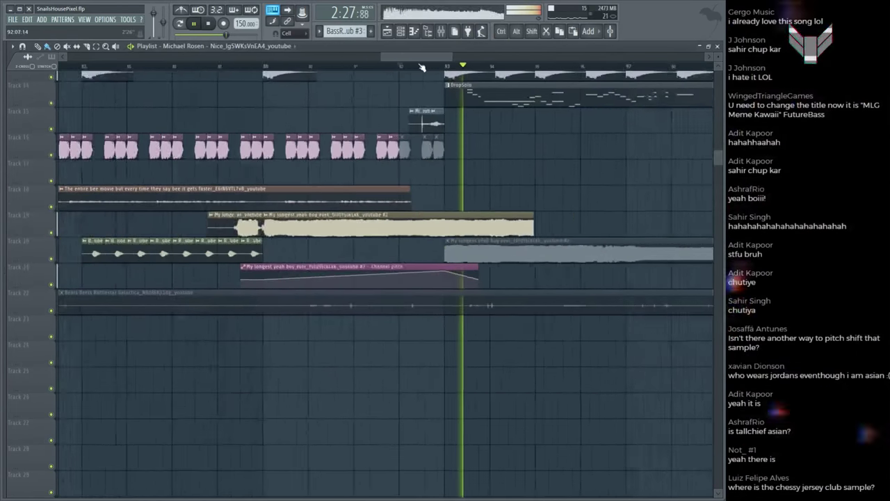
{"action": "scroll", "coordinate": [433, 123], "scroll_direction": "up", "scroll_amount": 4}
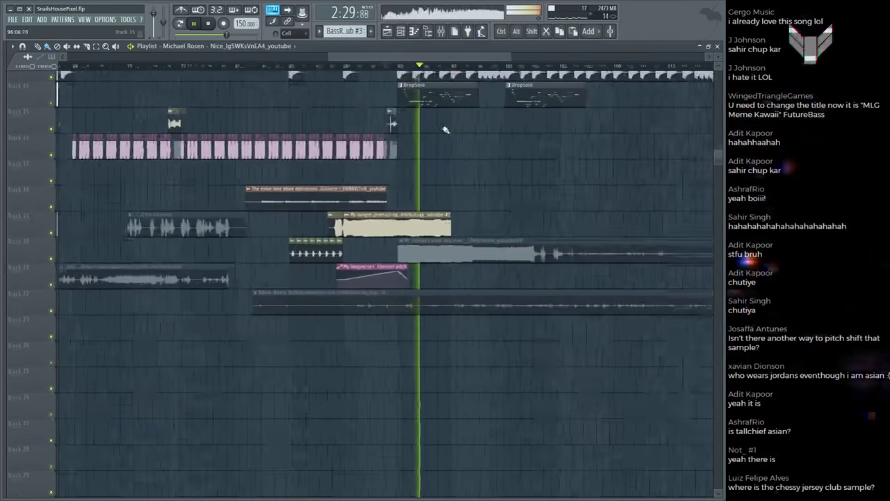
{"action": "scroll", "coordinate": [468, 298], "scroll_direction": "up", "scroll_amount": 9}
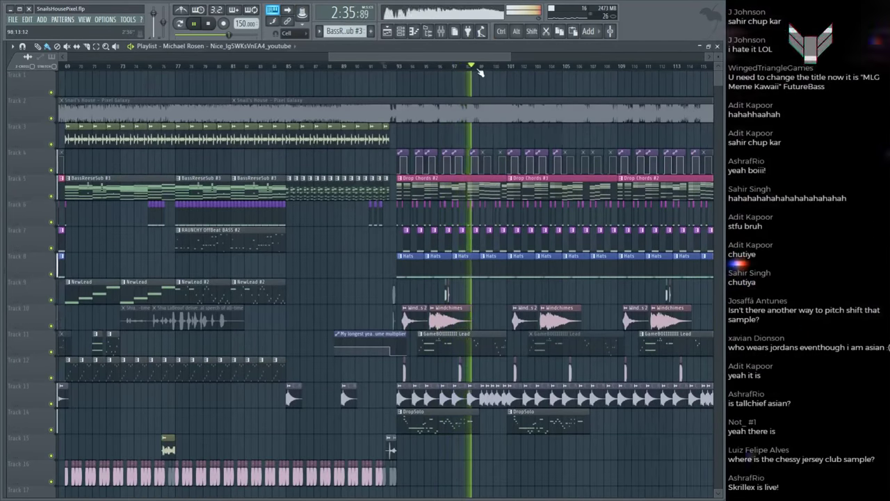
Step: Drag squeakybed.wav from the sample browser into the playlist
{"action": "key", "text": "space"}
{"action": "scroll", "coordinate": [624, 272], "scroll_direction": "down", "scroll_amount": 5}
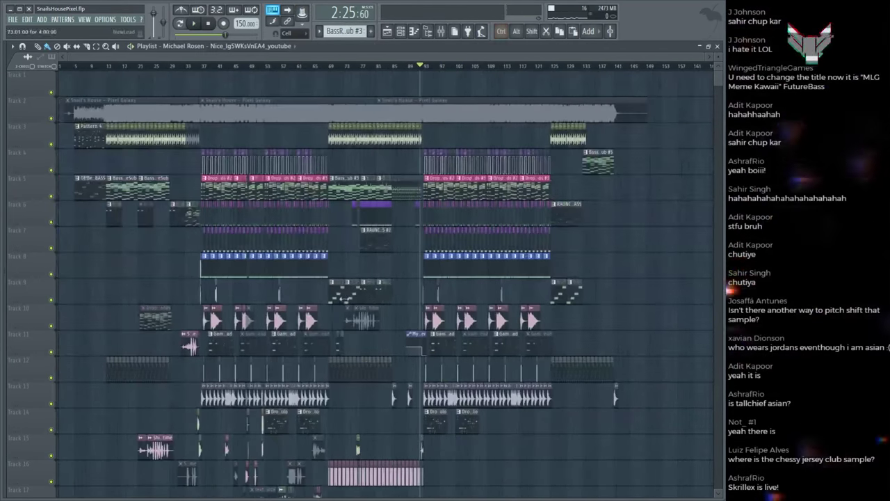
{"action": "key", "text": "alt+F8"}
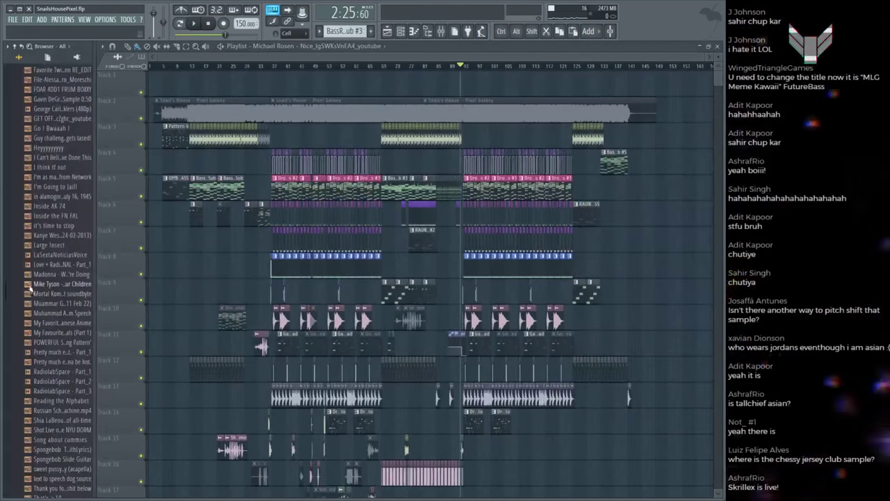
{"action": "scroll", "coordinate": [62, 196], "scroll_direction": "up", "scroll_amount": 5}
{"action": "left_click", "coordinate": [48, 187]}
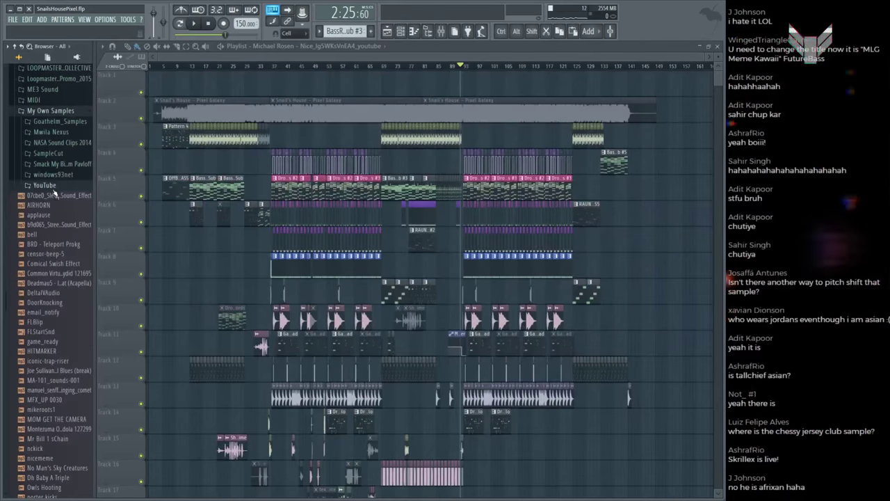
{"action": "scroll", "coordinate": [66, 293], "scroll_direction": "down", "scroll_amount": 8}
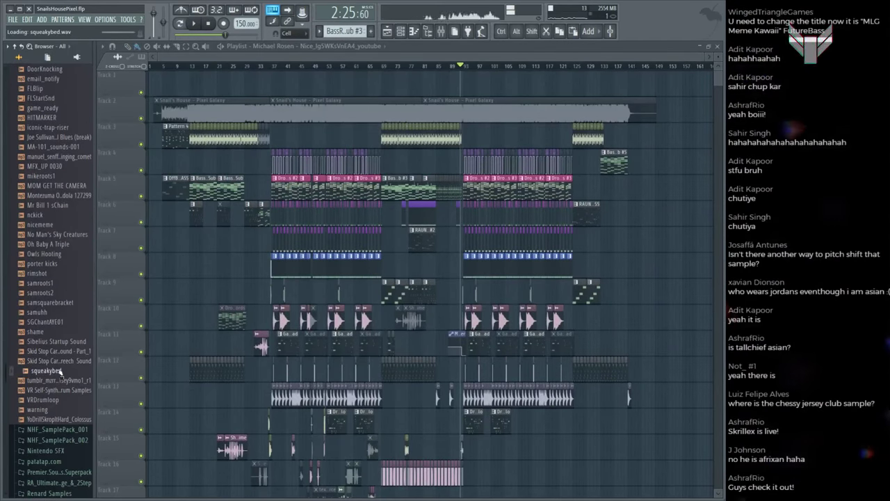
{"action": "left_click_drag", "start_coordinate": [60, 372], "coordinate": [449, 457]}
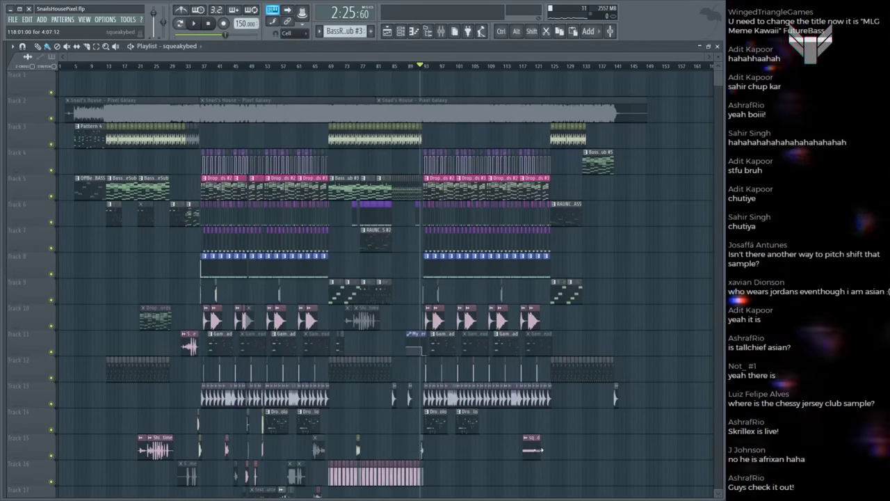
Step: Bring in the AIRHORN sample and move the squeakybed clip to bar 97 on Track 15
{"action": "scroll", "coordinate": [49, 209], "scroll_direction": "up", "scroll_amount": 6}
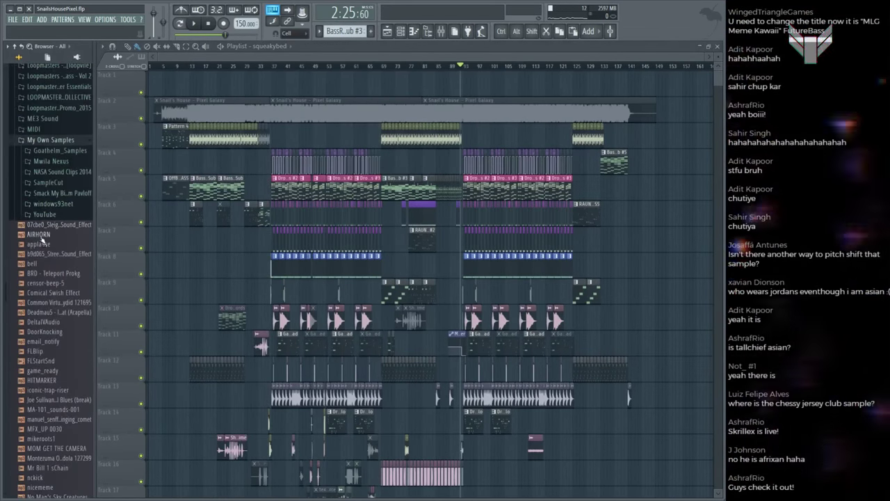
{"action": "left_click_drag", "start_coordinate": [49, 229], "coordinate": [569, 439]}
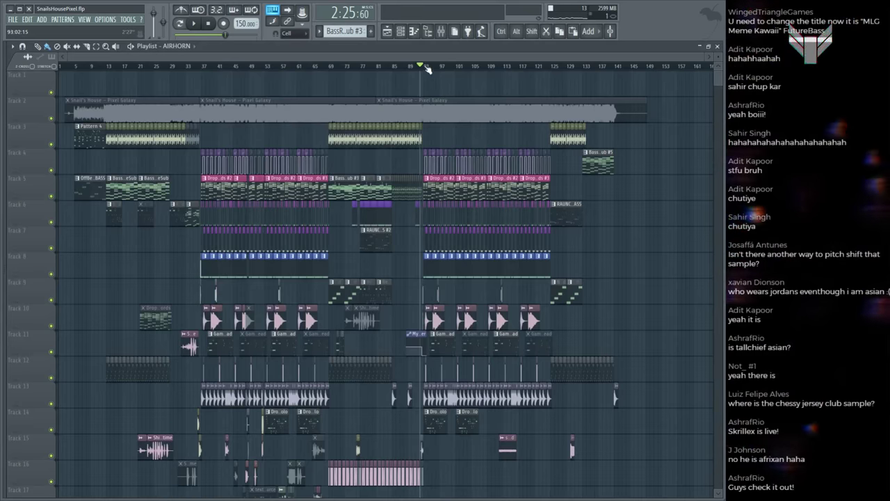
{"action": "scroll", "coordinate": [428, 70], "scroll_direction": "up", "scroll_amount": 4}
{"action": "scroll", "coordinate": [438, 68], "scroll_direction": "down", "scroll_amount": 2}
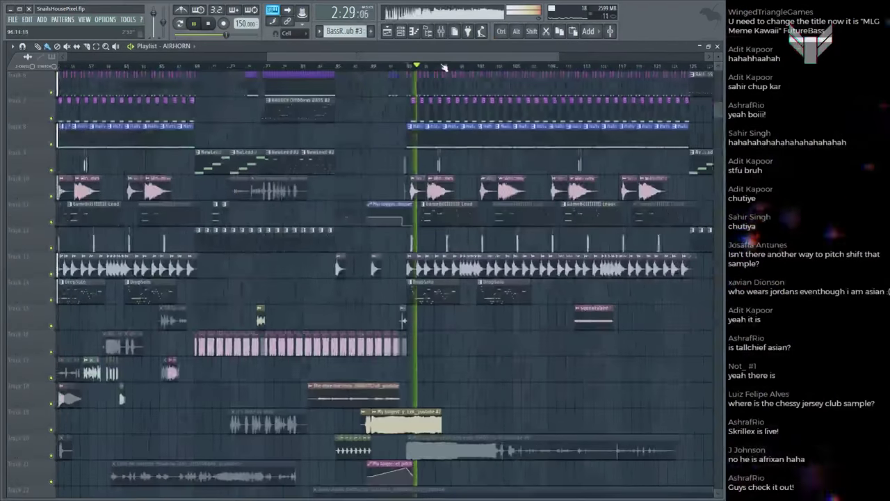
{"action": "scroll", "coordinate": [443, 67], "scroll_direction": "up", "scroll_amount": 2}
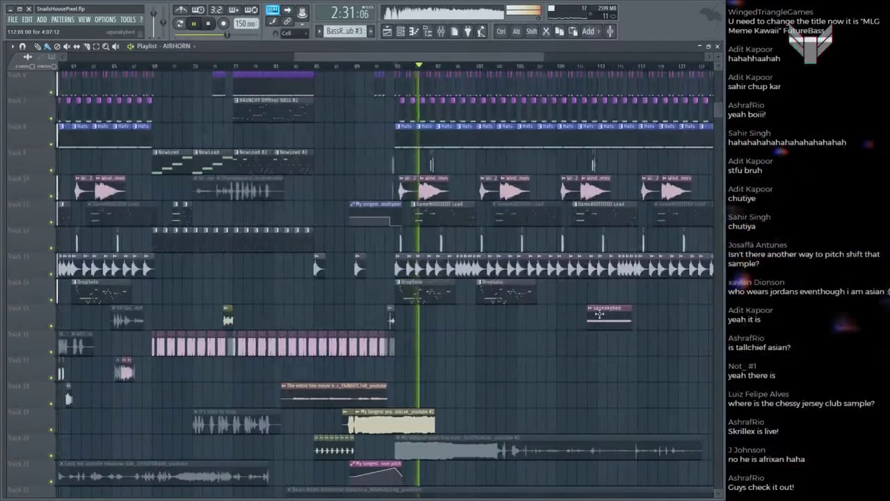
{"action": "left_click_drag", "start_coordinate": [599, 314], "coordinate": [459, 317]}
{"action": "scroll", "coordinate": [447, 61], "scroll_direction": "up", "scroll_amount": 5}
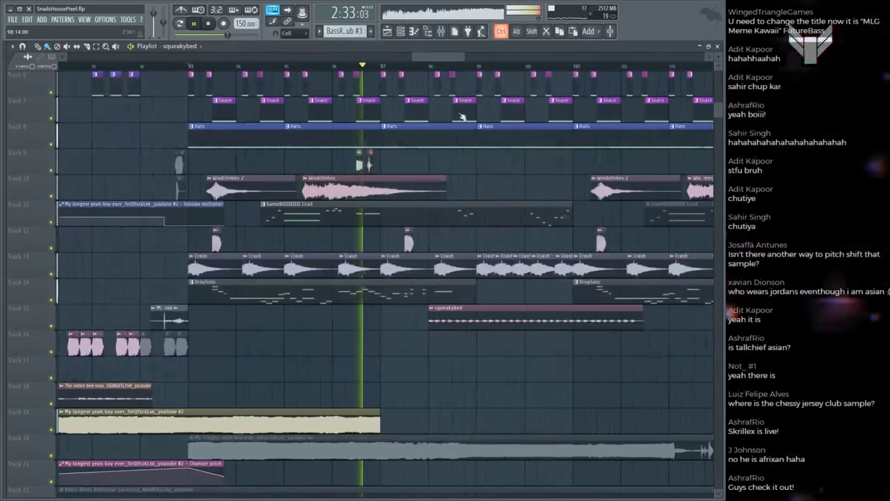
{"action": "scroll", "coordinate": [390, 69], "scroll_direction": "up", "scroll_amount": 2}
{"action": "scroll", "coordinate": [385, 67], "scroll_direction": "up", "scroll_amount": 3}
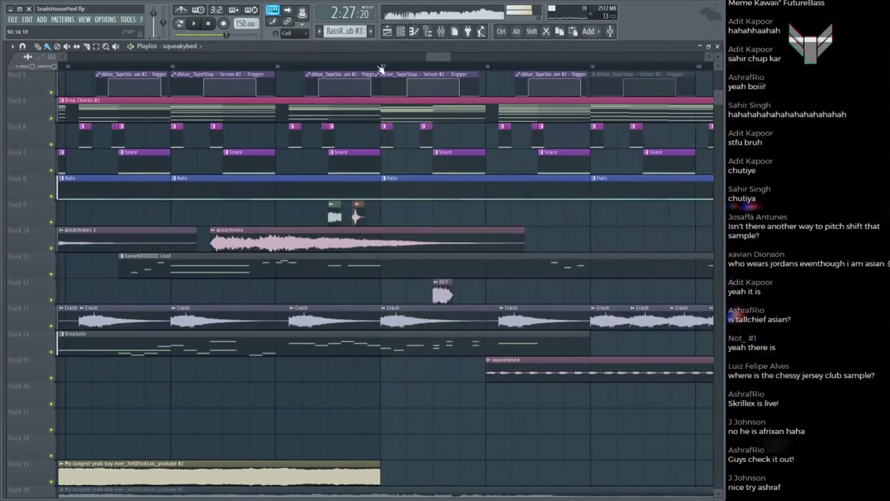
Step: Delete the extra squeakybed clip and play back the new bar 97 section
{"action": "key", "text": "space"}
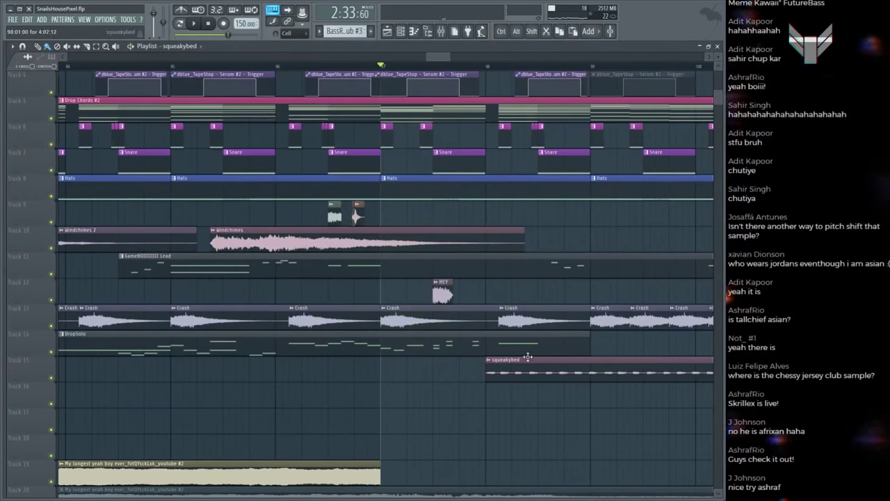
{"action": "key", "text": "shift"}
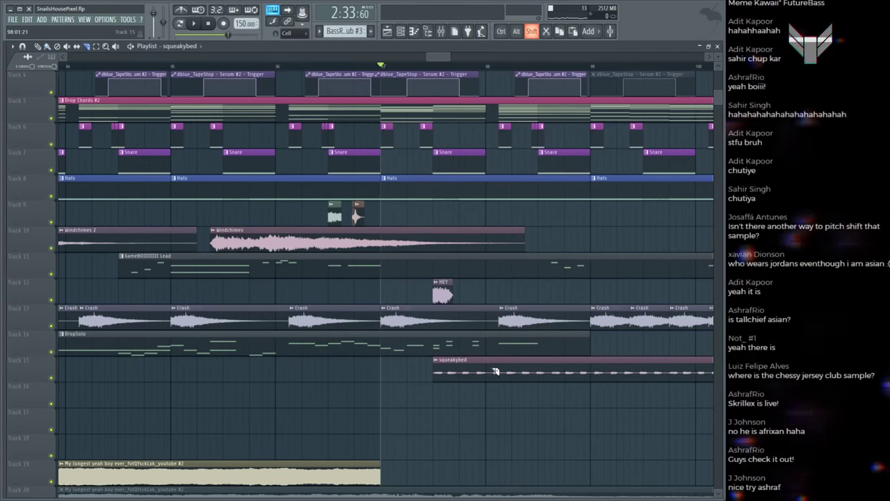
{"action": "right_click", "coordinate": [502, 364]}
{"action": "key", "text": "space"}
{"action": "scroll", "coordinate": [487, 299], "scroll_direction": "up", "scroll_amount": 3}
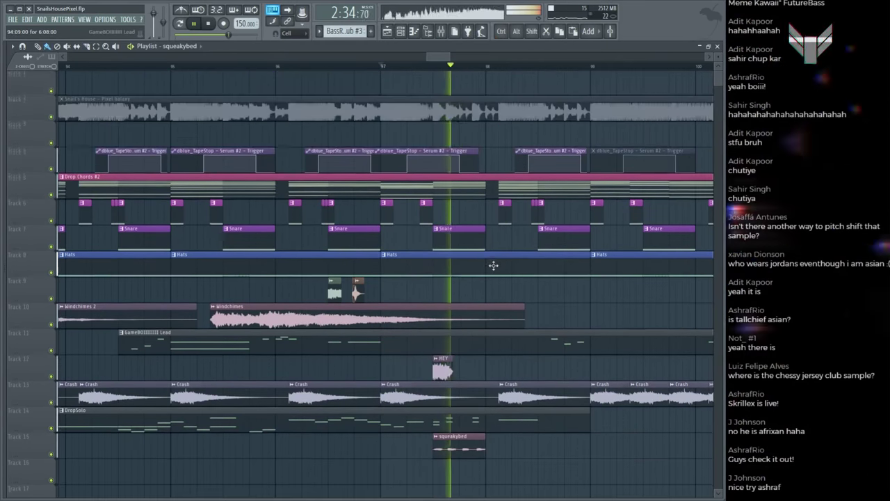
{"action": "key", "text": "space"}
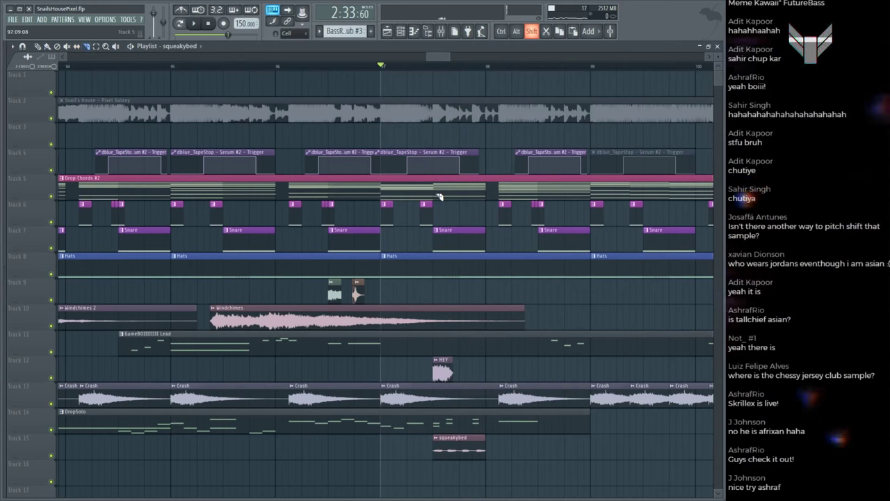
{"action": "key", "text": "space"}
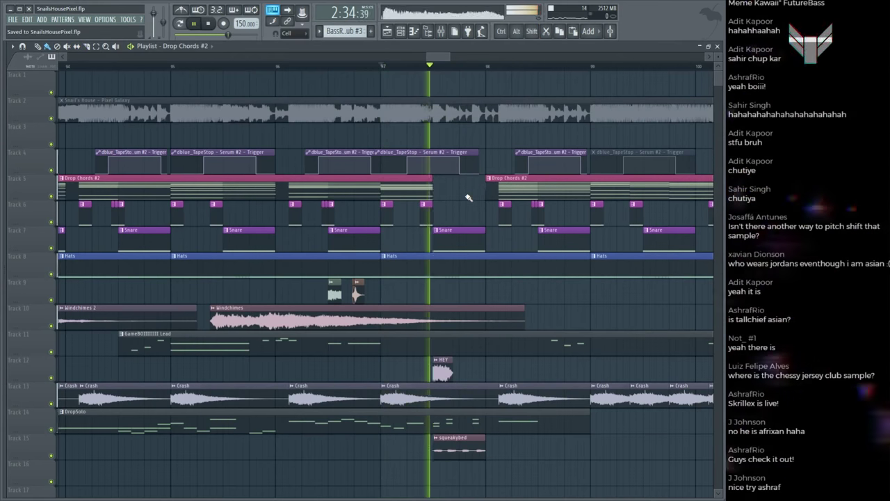
{"action": "key", "text": "space"}
Step: Inspect the HP Samples mixer track and squeakybed channel settings, then close both windows
{"action": "double_click", "coordinate": [463, 438]}
{"action": "key", "text": "F9"}
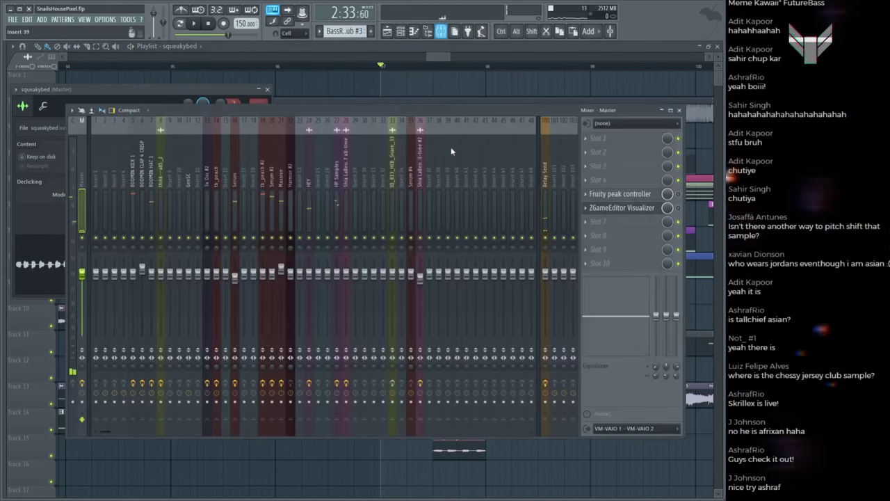
{"action": "left_click", "coordinate": [336, 165]}
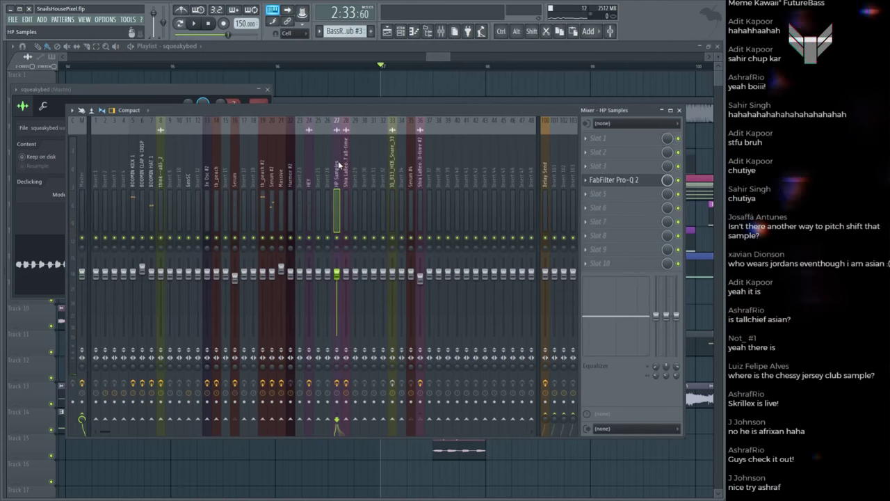
{"action": "key", "text": "space"}
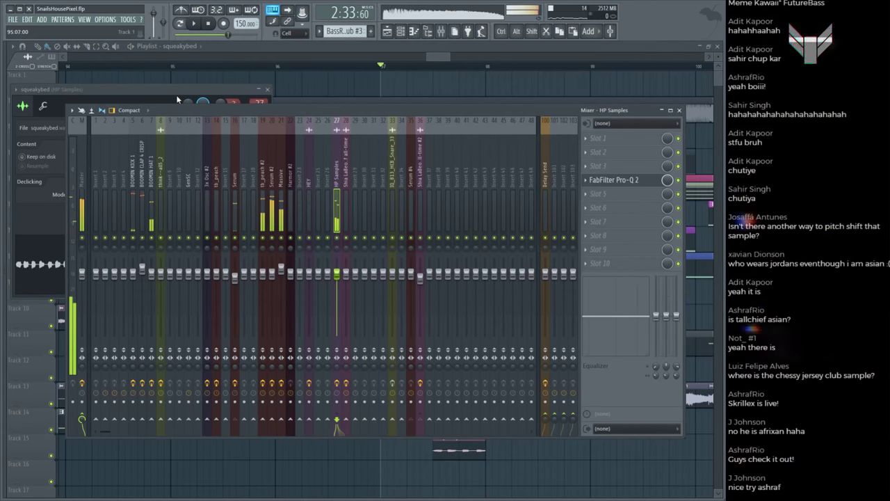
{"action": "left_click", "coordinate": [198, 103]}
{"action": "left_click", "coordinate": [42, 105]}
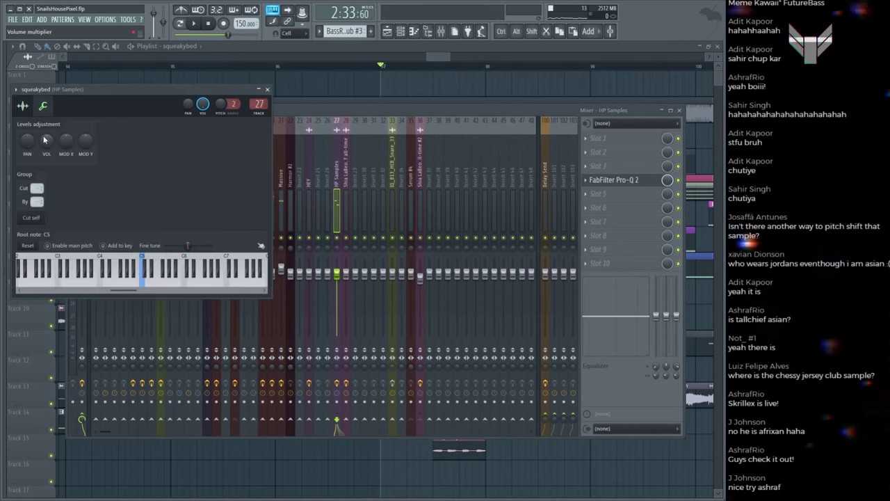
{"action": "key", "text": "F12"}
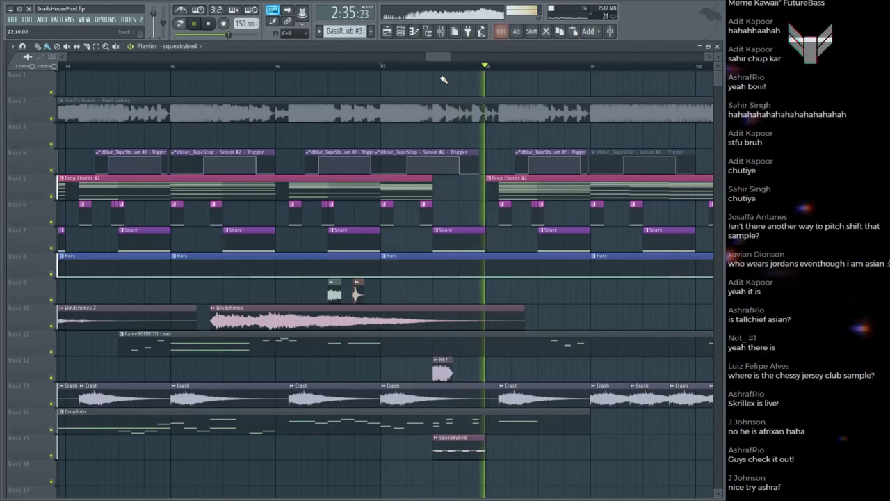
Step: Trim the squeakybed clip's end on Track 15 slightly shorter and play it back
{"action": "scroll", "coordinate": [433, 90], "scroll_direction": "down", "scroll_amount": 4}
{"action": "scroll", "coordinate": [433, 91], "scroll_direction": "up", "scroll_amount": 4}
{"action": "scroll", "coordinate": [528, 278], "scroll_direction": "down", "scroll_amount": 1}
{"action": "key", "text": "space"}
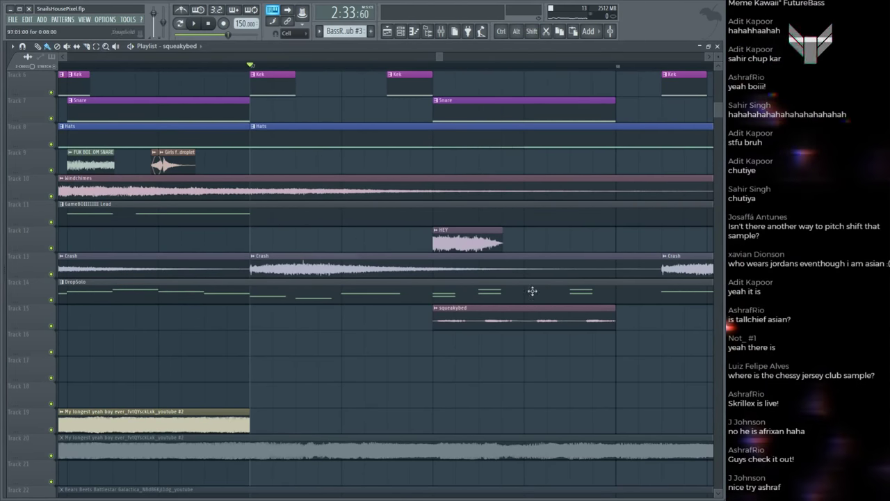
{"action": "left_click_drag", "start_coordinate": [615, 325], "coordinate": [599, 325]}
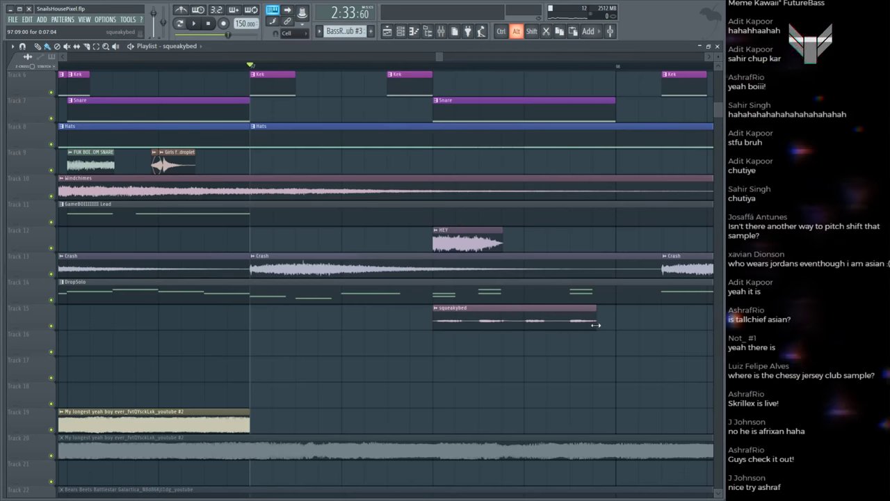
{"action": "key", "text": "space"}
{"action": "scroll", "coordinate": [442, 178], "scroll_direction": "down", "scroll_amount": 2}
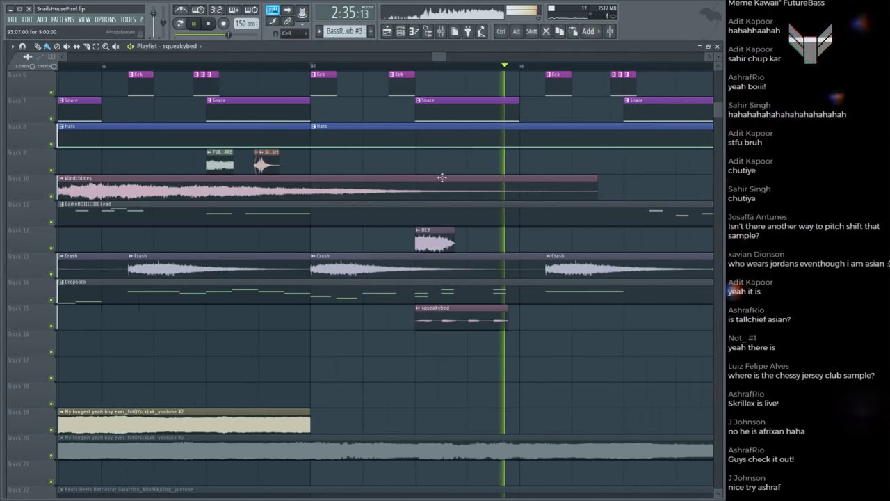
{"action": "key", "text": "space"}
Step: Review the squeakybed sample's level and root note settings during playback, then close them
{"action": "double_click", "coordinate": [462, 321]}
{"action": "left_click", "coordinate": [43, 106]}
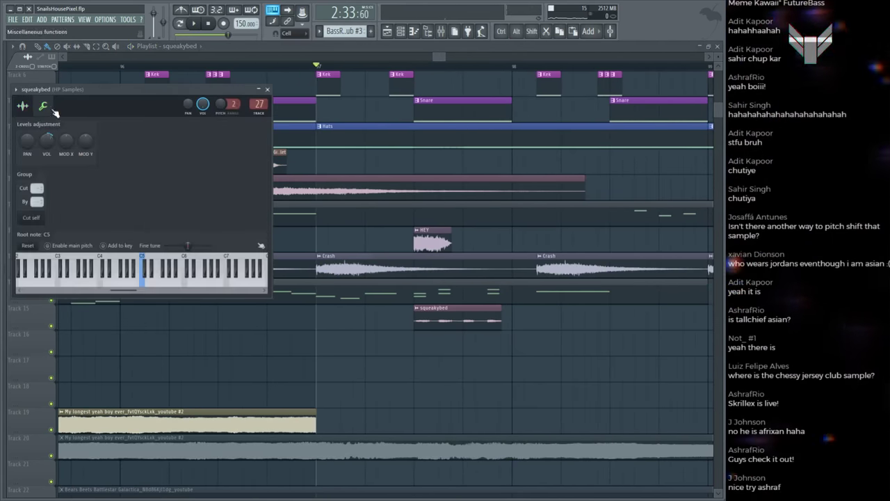
{"action": "key", "text": "space"}
{"action": "key", "text": "Escape"}
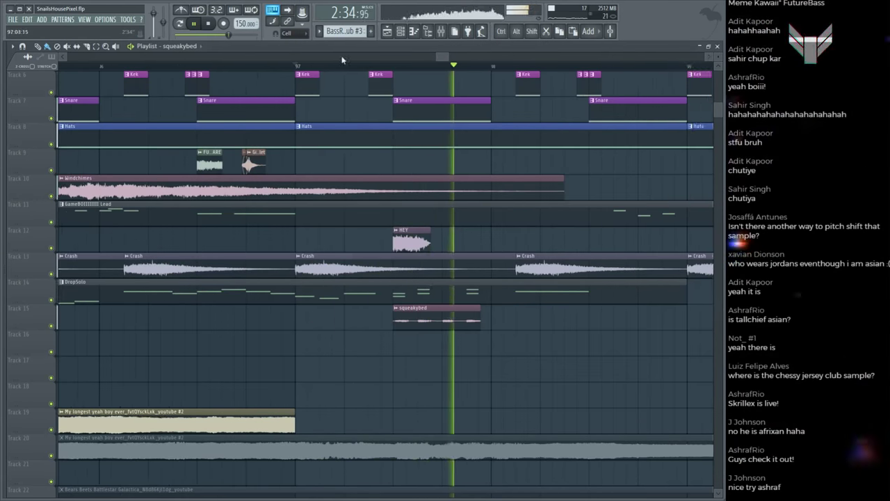
Step: Navigate the playlist and replay the section from bar 97
{"action": "scroll", "coordinate": [349, 72], "scroll_direction": "down", "scroll_amount": 3}
{"action": "scroll", "coordinate": [362, 125], "scroll_direction": "down", "scroll_amount": 10}
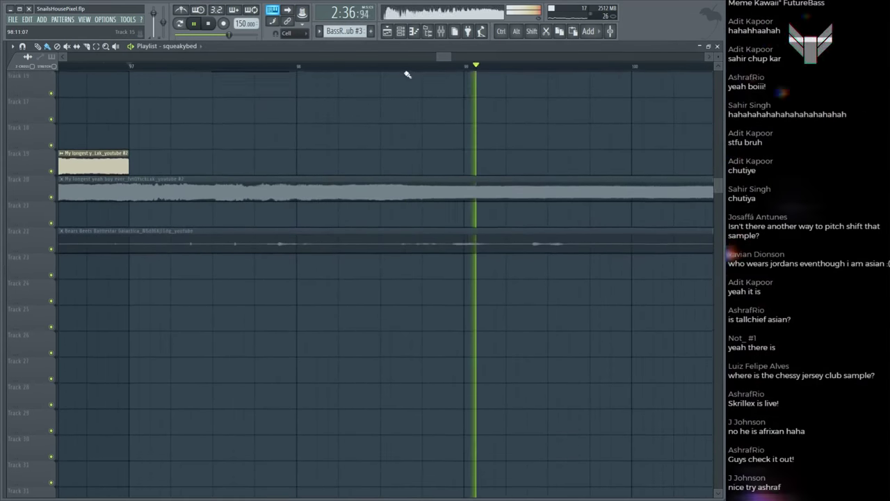
{"action": "scroll", "coordinate": [401, 73], "scroll_direction": "down", "scroll_amount": 3, "text": "ctrl"}
{"action": "scroll", "coordinate": [401, 72], "scroll_direction": "down", "scroll_amount": 3, "text": "ctrl"}
{"action": "scroll", "coordinate": [411, 105], "scroll_direction": "up", "scroll_amount": 6}
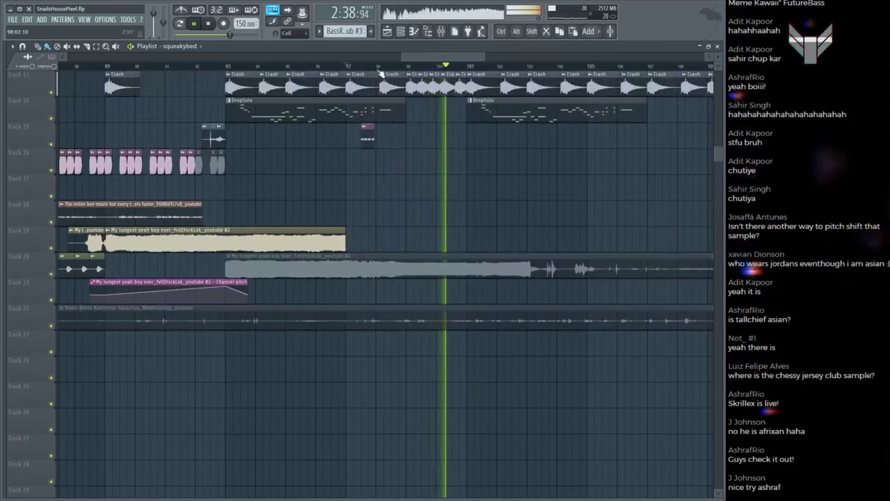
{"action": "scroll", "coordinate": [381, 73], "scroll_direction": "up", "scroll_amount": 2, "text": "ctrl"}
{"action": "scroll", "coordinate": [362, 69], "scroll_direction": "up", "scroll_amount": 10}
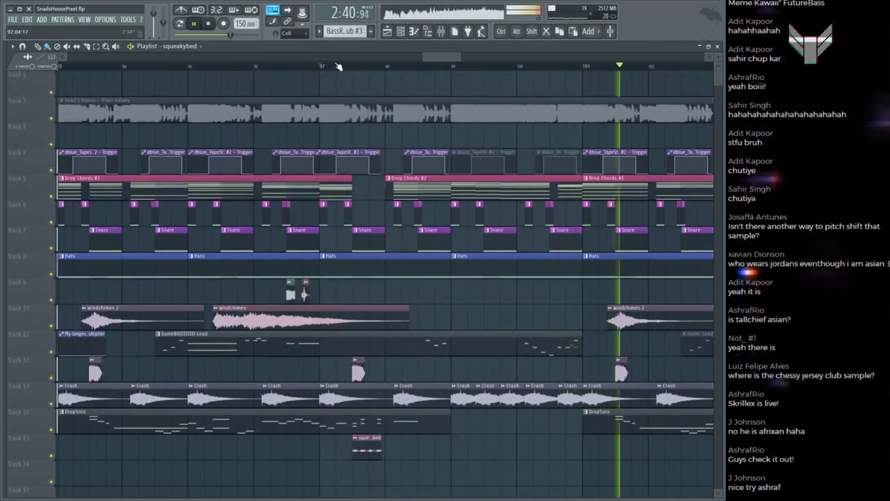
{"action": "scroll", "coordinate": [339, 66], "scroll_direction": "down", "scroll_amount": 3}
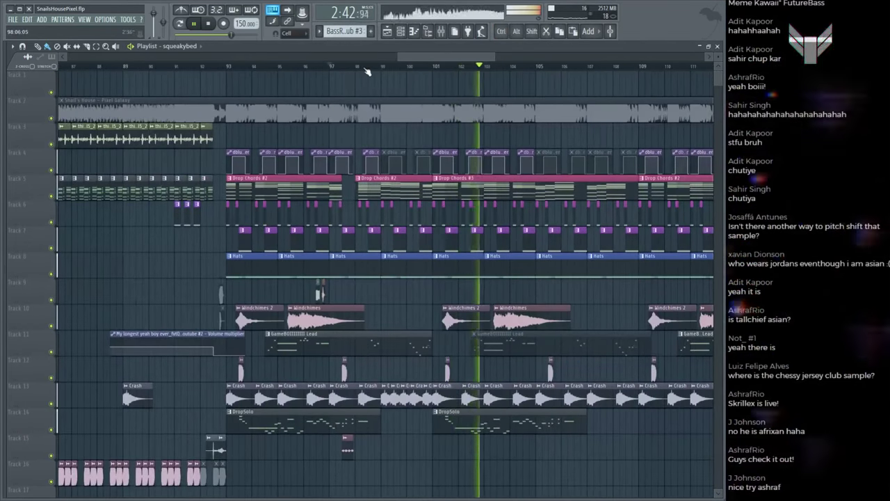
{"action": "scroll", "coordinate": [417, 279], "scroll_direction": "down", "scroll_amount": 1, "text": "ctrl"}
{"action": "scroll", "coordinate": [400, 127], "scroll_direction": "down", "scroll_amount": 2}
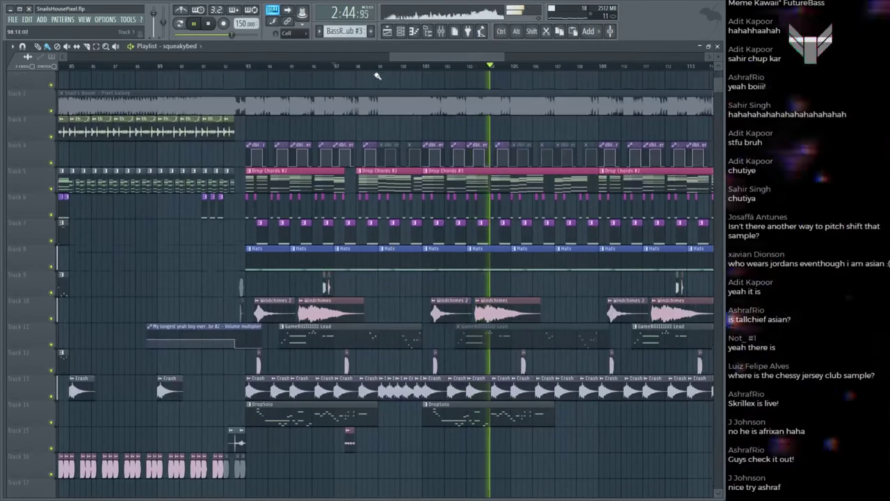
{"action": "scroll", "coordinate": [418, 181], "scroll_direction": "down", "scroll_amount": 5, "text": "ctrl"}
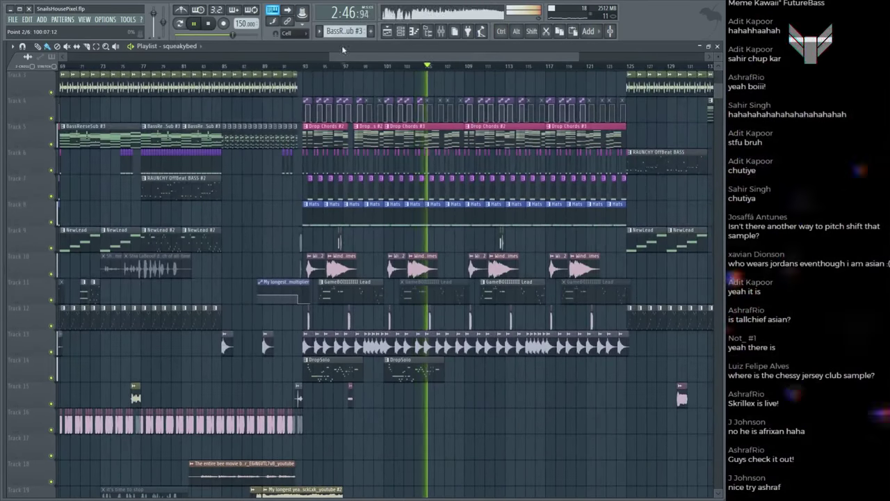
{"action": "scroll", "coordinate": [354, 65], "scroll_direction": "up", "scroll_amount": 5}
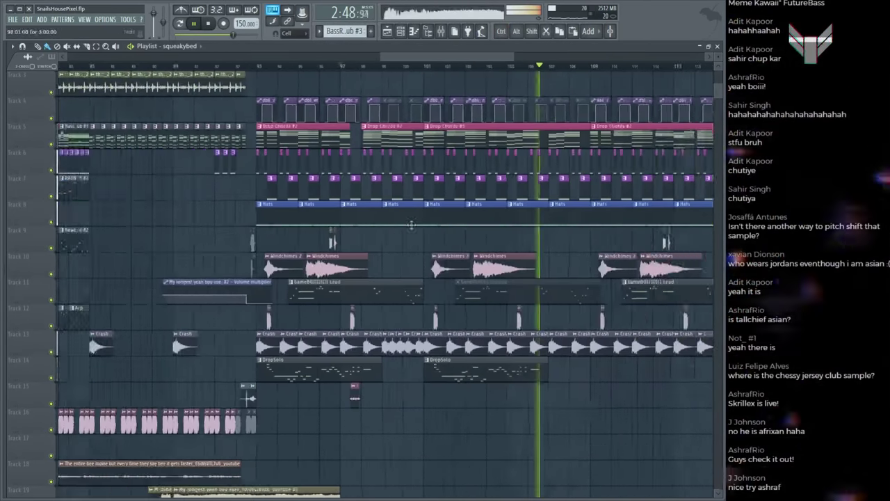
{"action": "left_click", "coordinate": [340, 66]}
Step: Drag the AIRHORN clip onto Track 15 just after the squeakybed hit, near bar 101
{"action": "scroll", "coordinate": [376, 140], "scroll_direction": "down", "scroll_amount": 3, "text": "ctrl"}
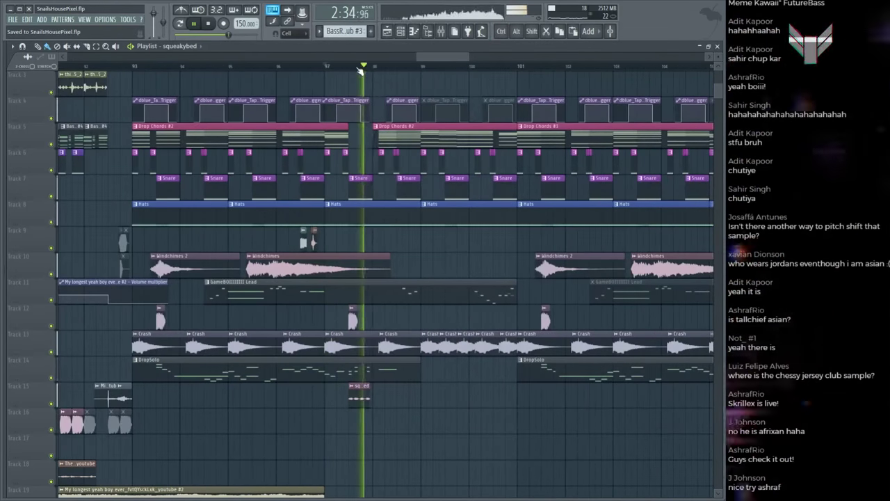
{"action": "scroll", "coordinate": [395, 218], "scroll_direction": "down", "scroll_amount": 4}
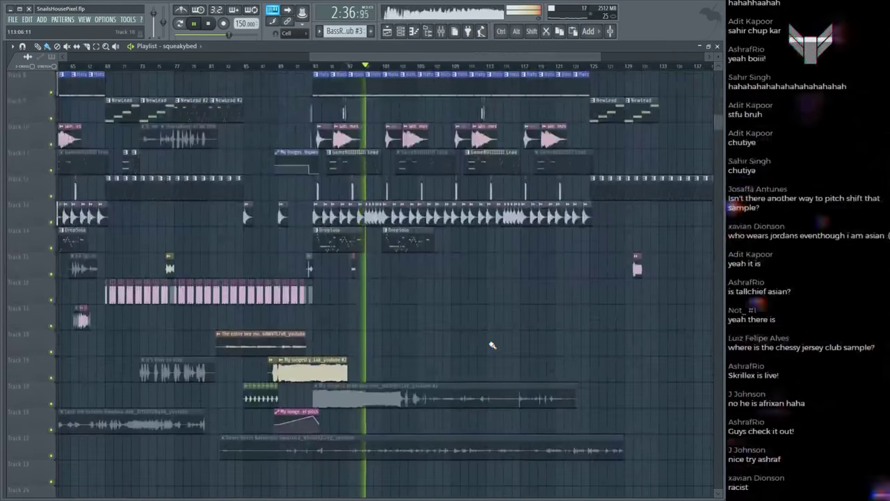
{"action": "scroll", "coordinate": [491, 345], "scroll_direction": "up", "scroll_amount": 2}
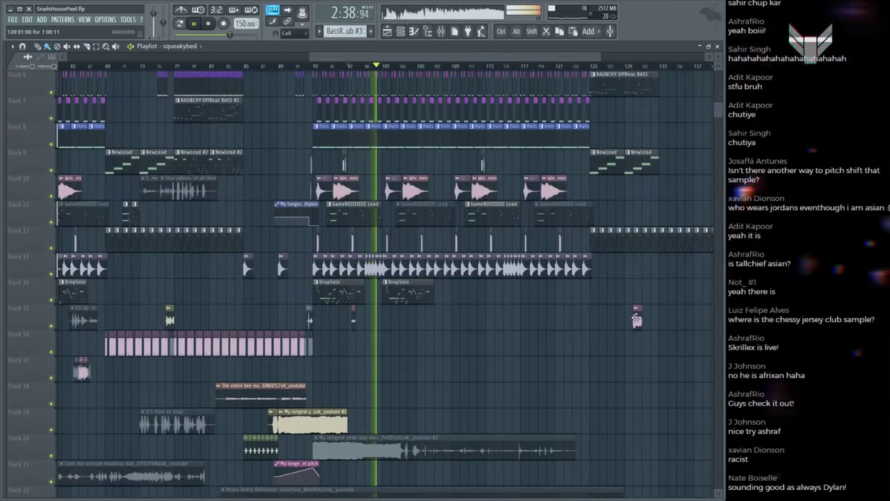
{"action": "left_click_drag", "start_coordinate": [636, 320], "coordinate": [394, 320]}
Step: Nudge the AIRHORN clip to start at bar 101 and trim its tail to end near bar 102
{"action": "key", "text": "space"}
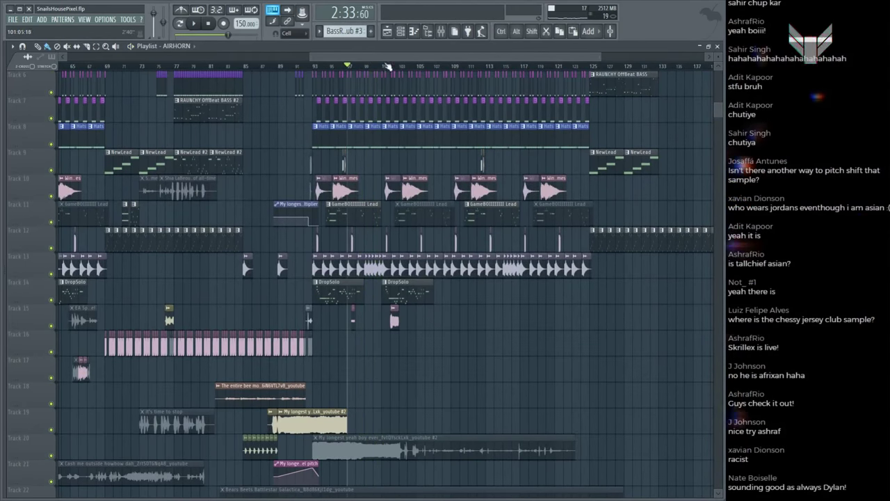
{"action": "left_click", "coordinate": [391, 67]}
{"action": "scroll", "coordinate": [391, 68], "scroll_direction": "up", "scroll_amount": 4}
{"action": "key", "text": "space"}
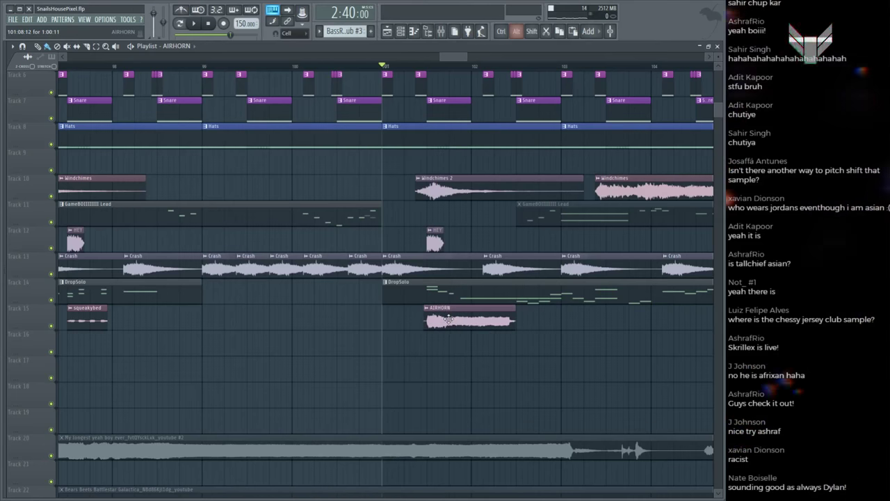
{"action": "key", "text": "space"}
{"action": "left_click_drag", "start_coordinate": [436, 320], "coordinate": [427, 318]}
{"action": "key", "text": "space"}
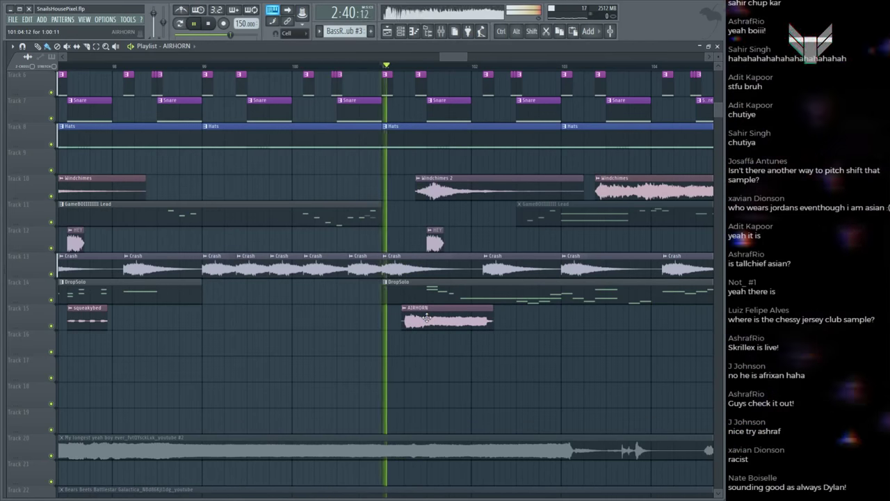
{"action": "scroll", "coordinate": [433, 334], "scroll_direction": "up", "scroll_amount": 1}
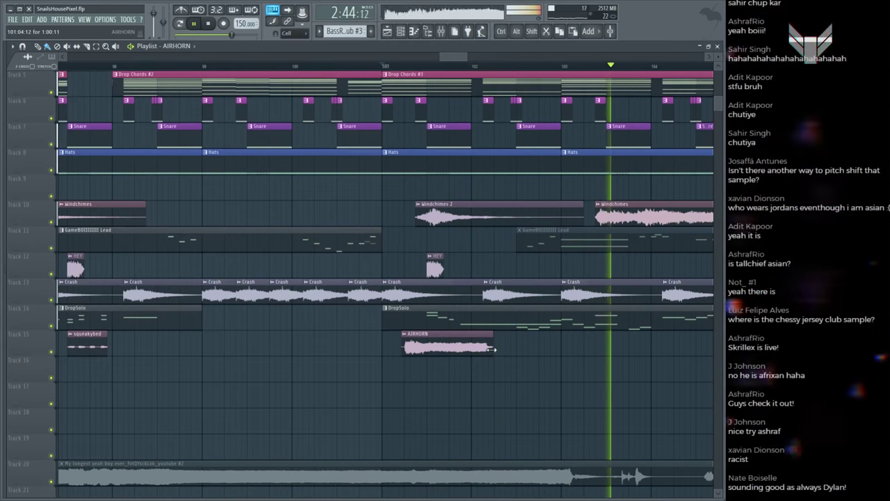
{"action": "left_click_drag", "start_coordinate": [492, 349], "coordinate": [472, 346]}
{"action": "scroll", "coordinate": [452, 209], "scroll_direction": "up", "scroll_amount": 4}
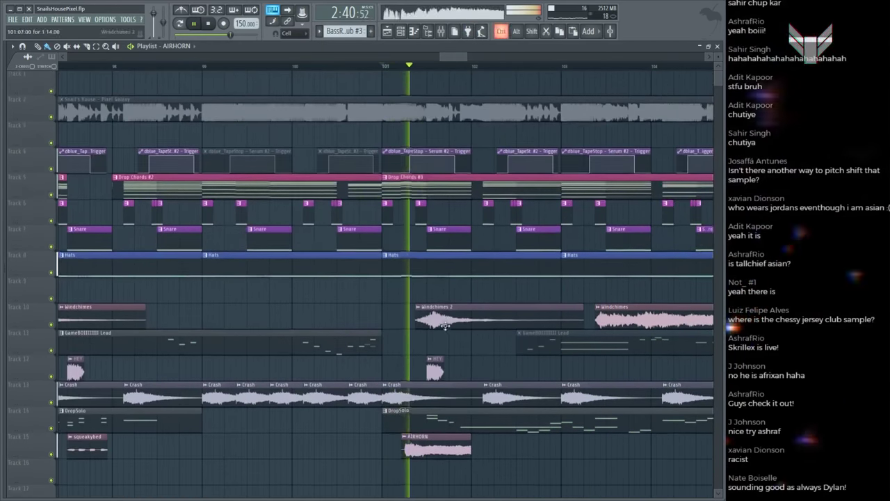
Step: Save the project and zoom the playlist out over the full arrangement
{"action": "key", "text": "ctrl+s"}
{"action": "scroll", "coordinate": [426, 70], "scroll_direction": "down", "scroll_amount": 5}
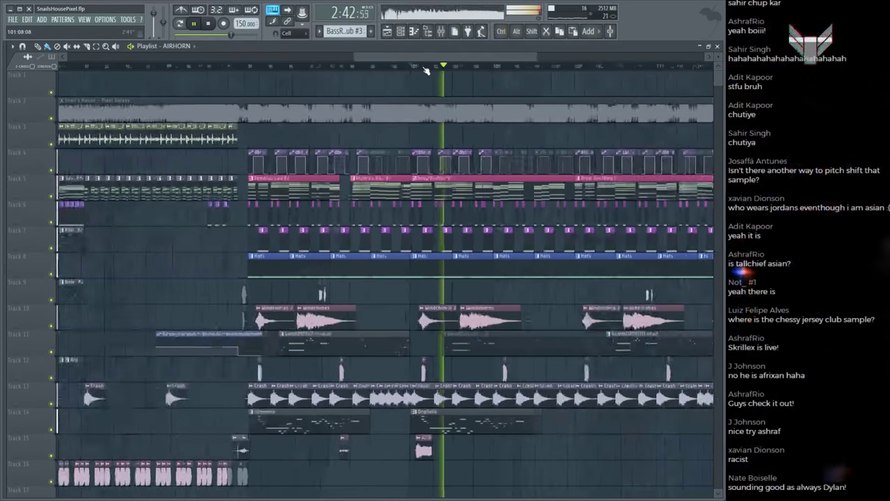
{"action": "scroll", "coordinate": [579, 338], "scroll_direction": "down", "scroll_amount": 5}
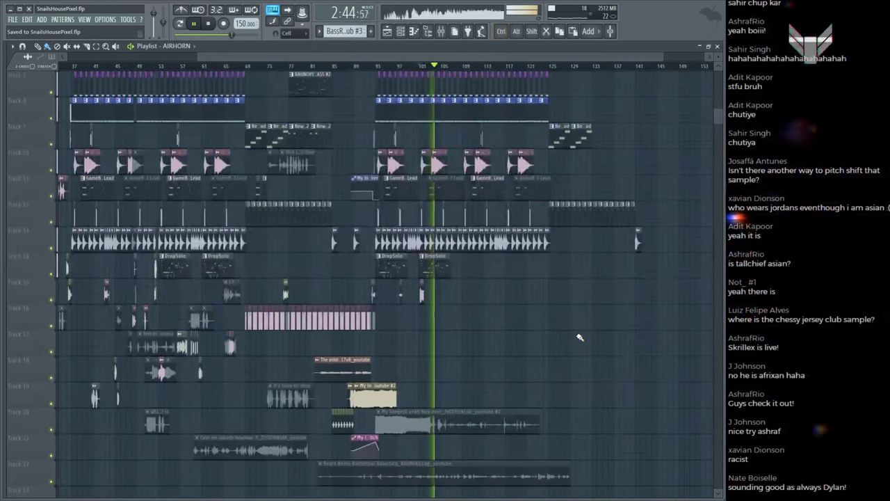
{"action": "scroll", "coordinate": [549, 279], "scroll_direction": "down", "scroll_amount": 3}
{"action": "scroll", "coordinate": [414, 250], "scroll_direction": "up", "scroll_amount": 6}
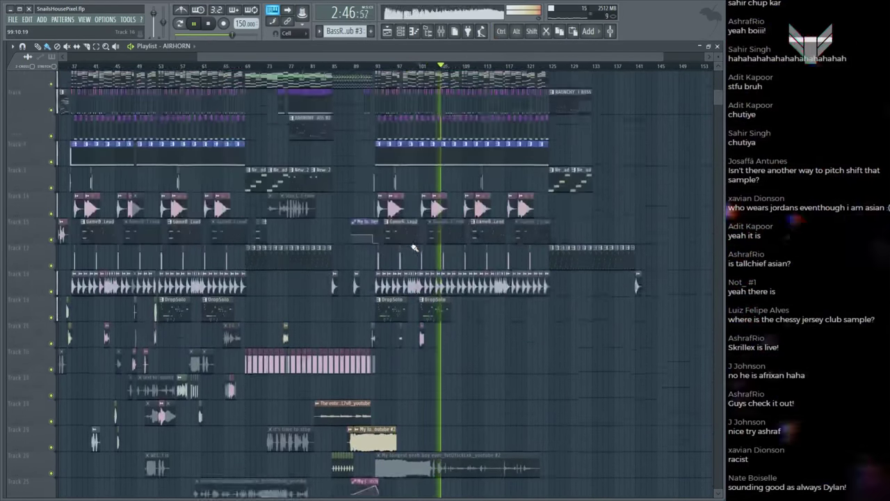
{"action": "scroll", "coordinate": [433, 60], "scroll_direction": "left", "scroll_amount": 8}
{"action": "scroll", "coordinate": [512, 73], "scroll_direction": "down", "scroll_amount": 4}
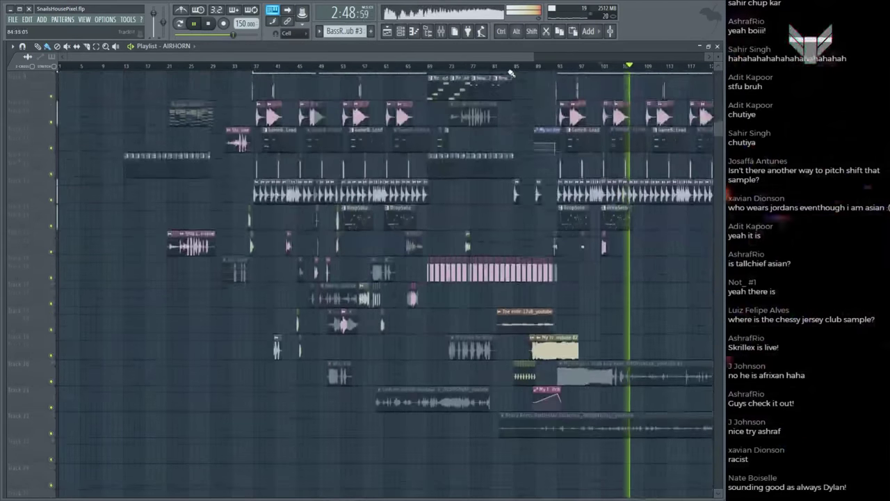
{"action": "scroll", "coordinate": [633, 242], "scroll_direction": "up", "scroll_amount": 1}
{"action": "scroll", "coordinate": [633, 242], "scroll_direction": "up", "scroll_amount": 2}
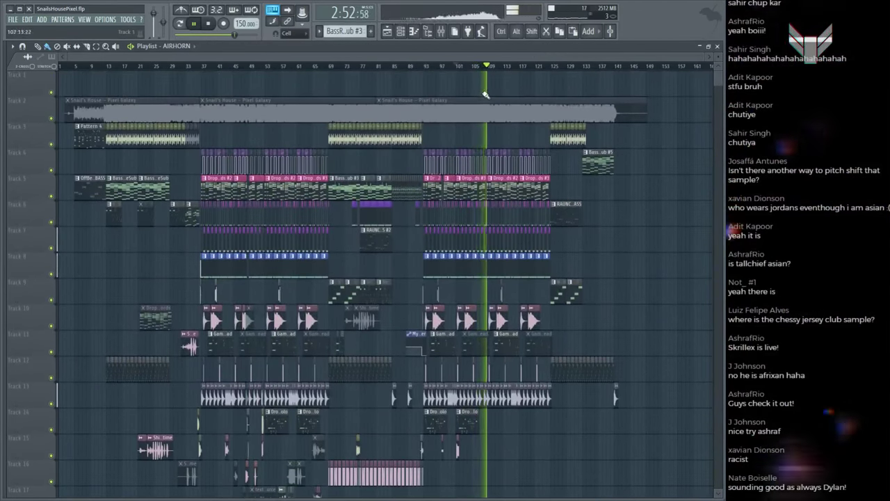
Step: Restart the song and show the sample browser, scrolling down its folder list
{"action": "key", "text": "space"}
{"action": "key", "text": "ctrl+s"}
{"action": "key", "text": "space"}
{"action": "scroll", "coordinate": [507, 69], "scroll_direction": "up", "scroll_amount": 3}
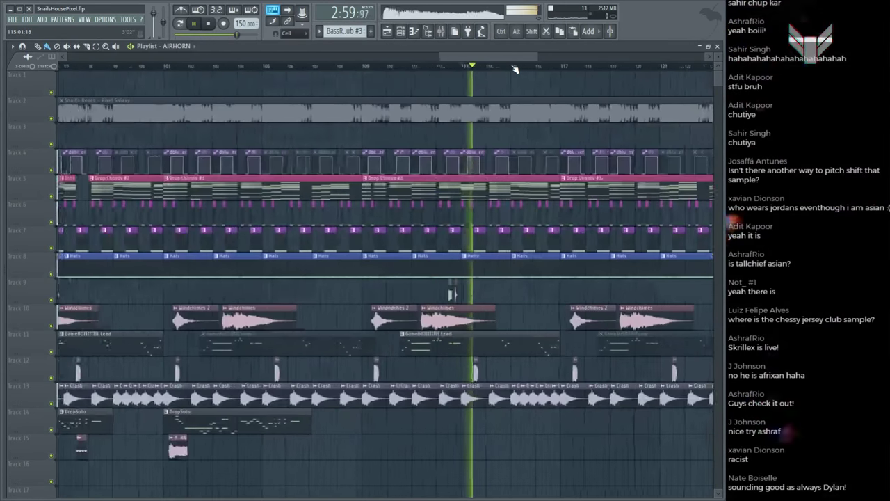
{"action": "scroll", "coordinate": [514, 70], "scroll_direction": "down", "scroll_amount": 2}
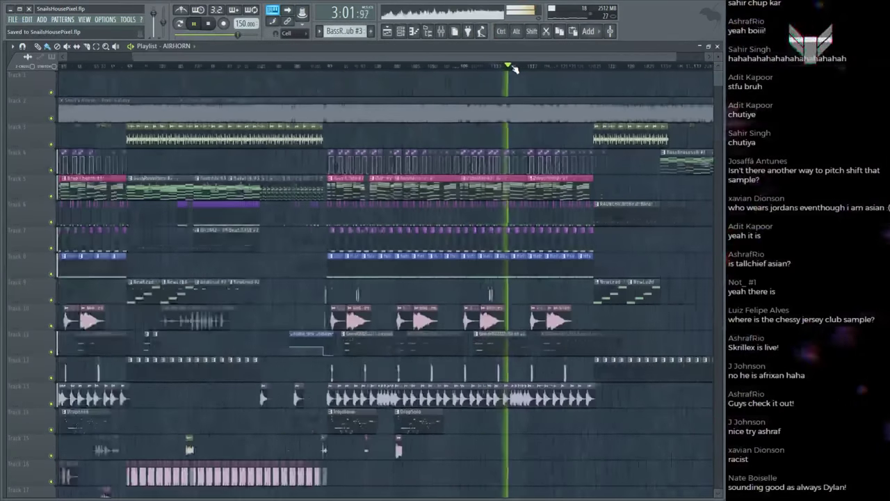
{"action": "scroll", "coordinate": [631, 228], "scroll_direction": "down", "scroll_amount": 1}
{"action": "scroll", "coordinate": [631, 228], "scroll_direction": "up", "scroll_amount": 1}
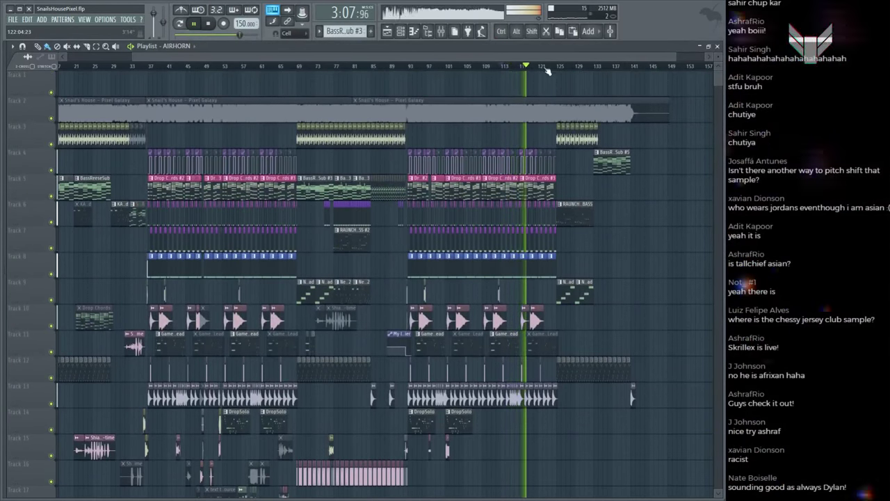
{"action": "scroll", "coordinate": [561, 70], "scroll_direction": "down", "scroll_amount": 2}
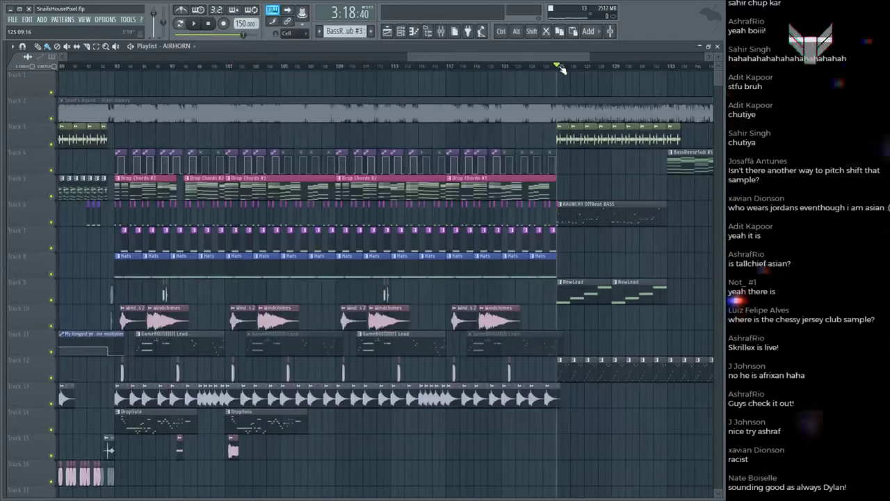
{"action": "key", "text": "space"}
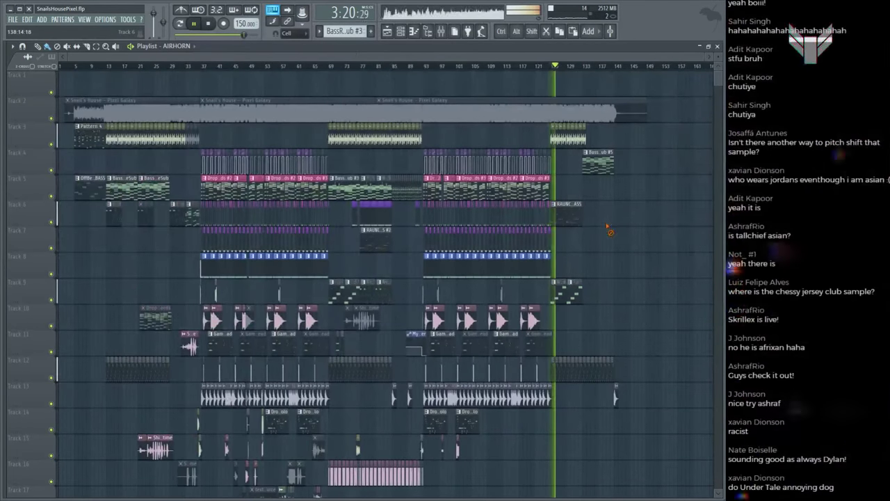
{"action": "mouse_move", "coordinate": [3, 229]}
{"action": "scroll", "coordinate": [63, 268], "scroll_direction": "down", "scroll_amount": 10}
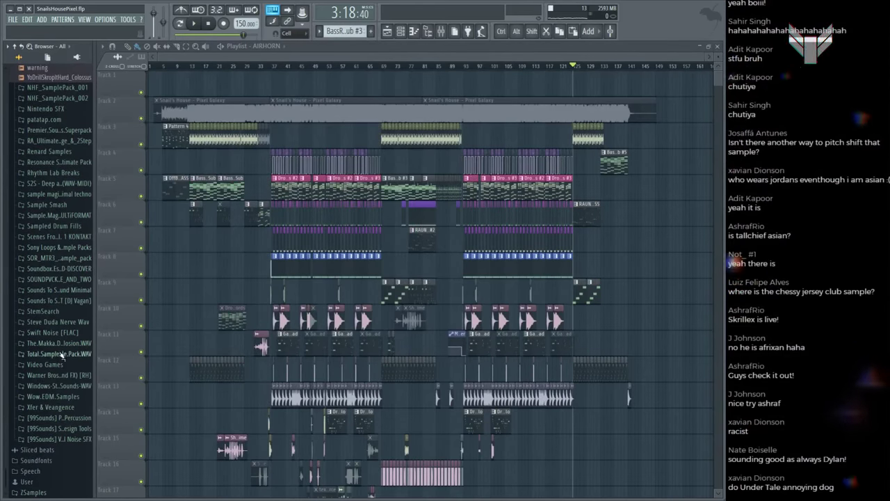
Step: Expand Video Games > Undertale SFX > Misc and drag Dog 1.wav into the playlist's lower tracks
{"action": "left_click", "coordinate": [54, 367]}
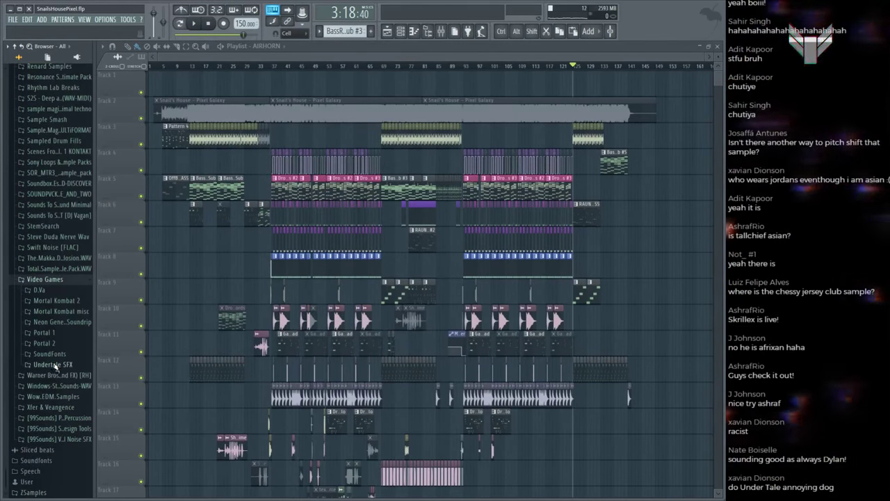
{"action": "left_click", "coordinate": [69, 364]}
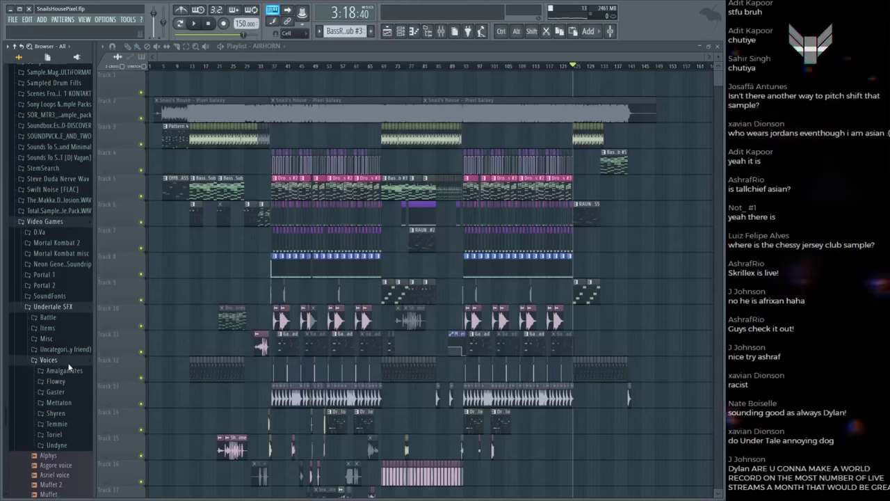
{"action": "left_click", "coordinate": [69, 367]}
{"action": "left_click", "coordinate": [59, 238]}
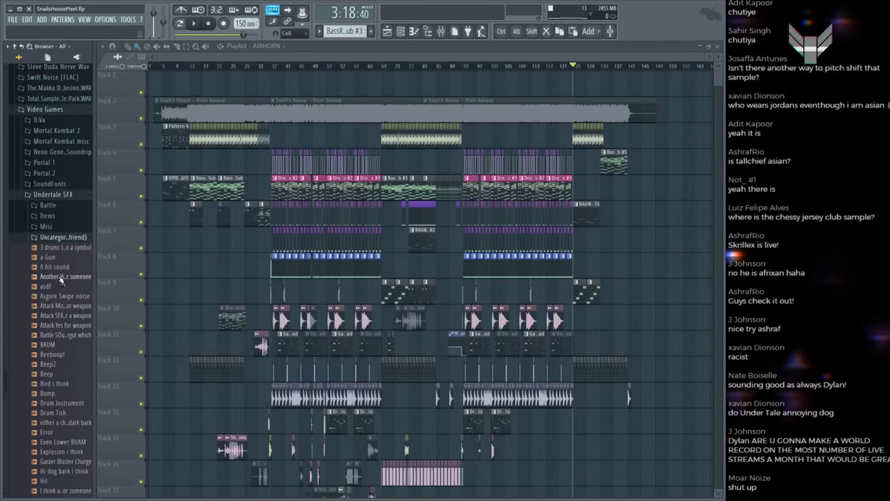
{"action": "scroll", "coordinate": [61, 278], "scroll_direction": "down", "scroll_amount": 10}
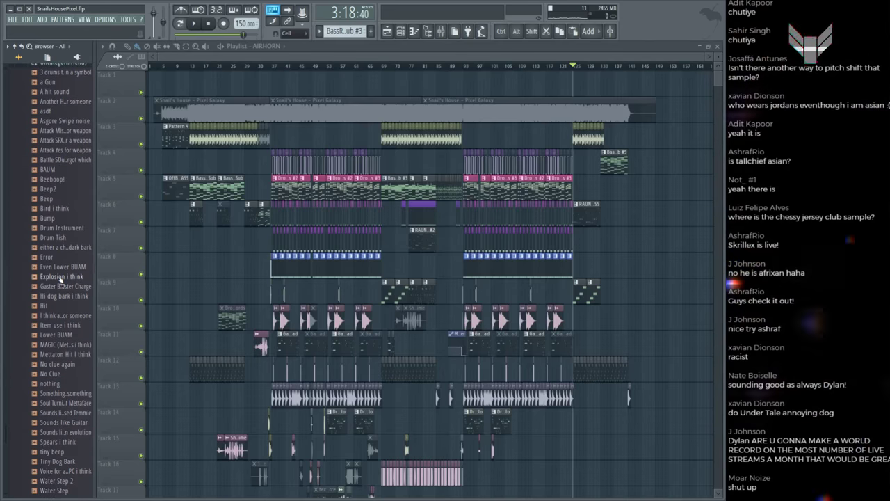
{"action": "scroll", "coordinate": [61, 280], "scroll_direction": "up", "scroll_amount": 4}
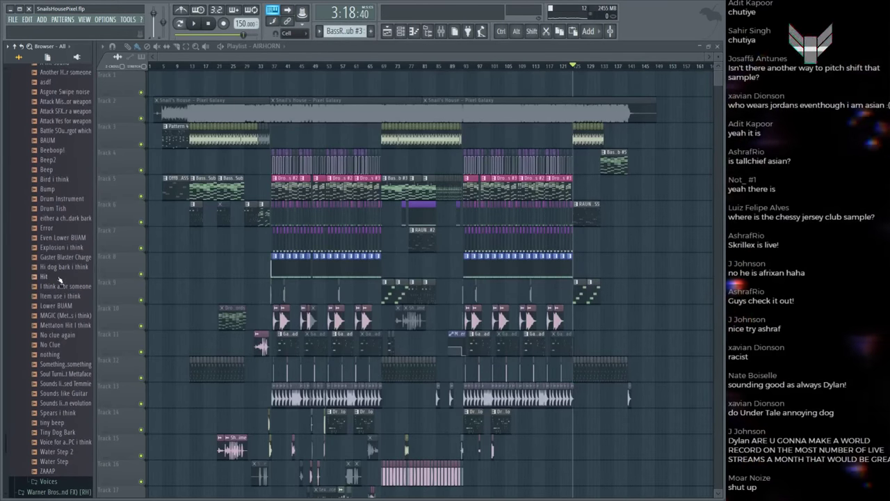
{"action": "scroll", "coordinate": [59, 271], "scroll_direction": "up", "scroll_amount": 6}
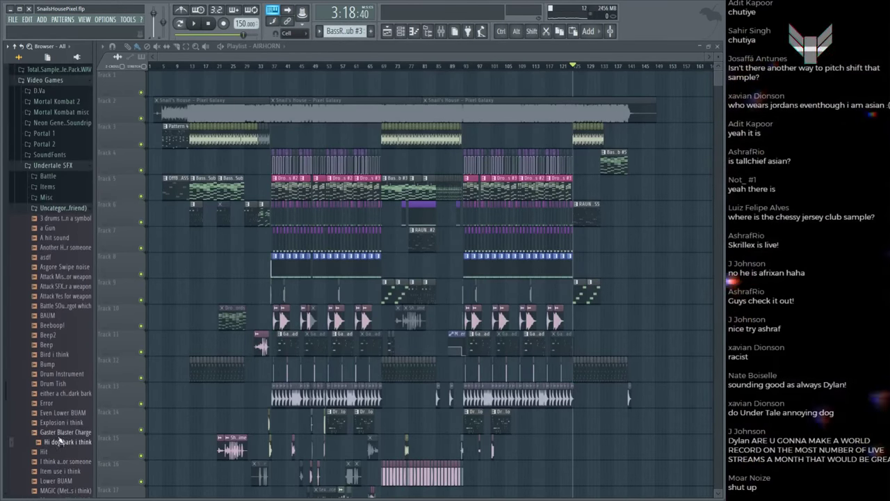
{"action": "left_click", "coordinate": [56, 198]}
{"action": "scroll", "coordinate": [62, 271], "scroll_direction": "up", "scroll_amount": 3}
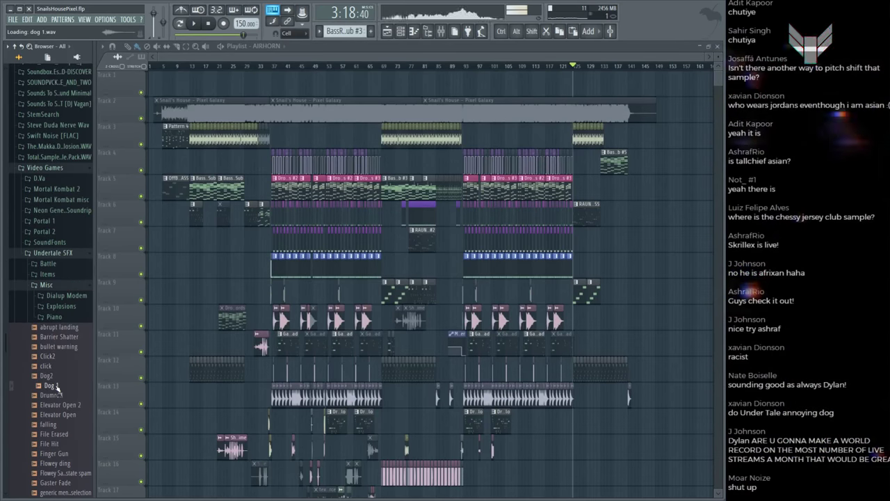
{"action": "left_click_drag", "start_coordinate": [57, 387], "coordinate": [398, 435]}
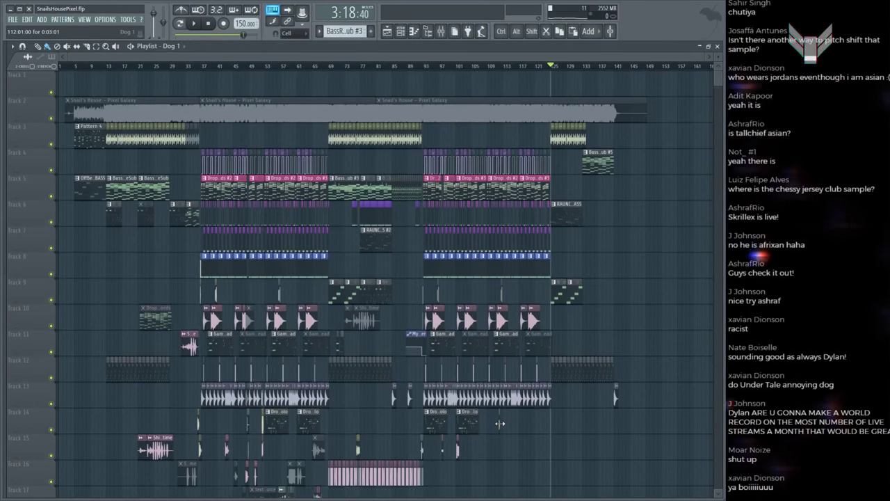
Step: Place the Dog 1 clip on Track 15 just after bar 122, playing from bar 117
{"action": "left_click", "coordinate": [524, 66]}
{"action": "scroll", "coordinate": [418, 278], "scroll_direction": "up", "scroll_amount": 5}
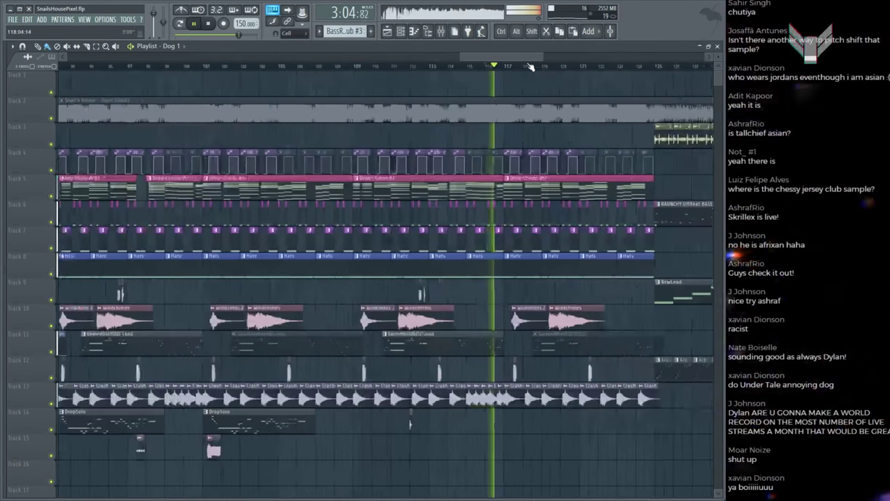
{"action": "scroll", "coordinate": [324, 316], "scroll_direction": "down", "scroll_amount": 3}
{"action": "scroll", "coordinate": [323, 316], "scroll_direction": "down", "scroll_amount": 1}
{"action": "left_click_drag", "start_coordinate": [315, 268], "coordinate": [607, 301]}
{"action": "scroll", "coordinate": [409, 179], "scroll_direction": "up", "scroll_amount": 3}
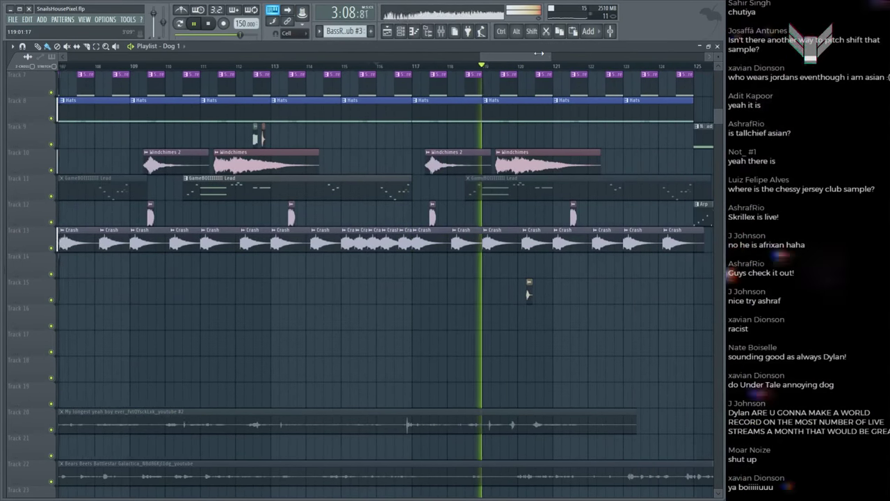
{"action": "left_click_drag", "start_coordinate": [361, 287], "coordinate": [463, 294]}
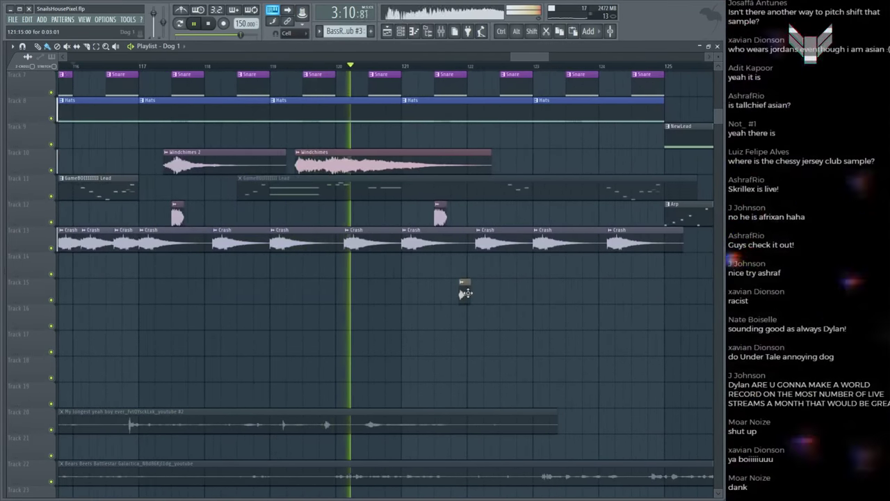
{"action": "scroll", "coordinate": [467, 297], "scroll_direction": "up", "scroll_amount": 3}
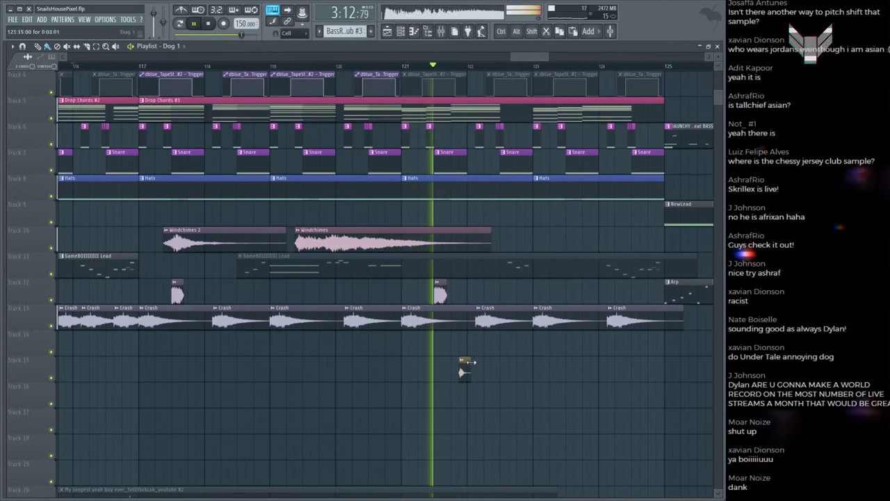
{"action": "left_click_drag", "start_coordinate": [465, 368], "coordinate": [547, 367]}
{"action": "key", "text": "space"}
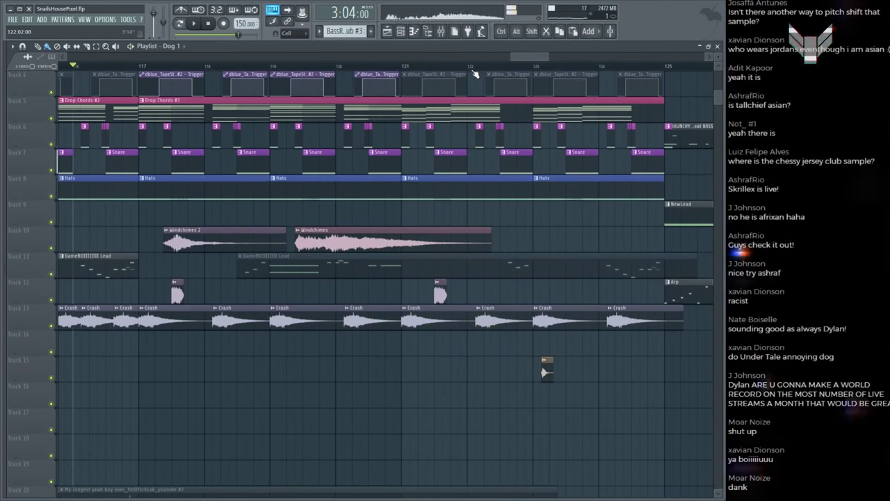
{"action": "scroll", "coordinate": [530, 71], "scroll_direction": "up", "scroll_amount": 3}
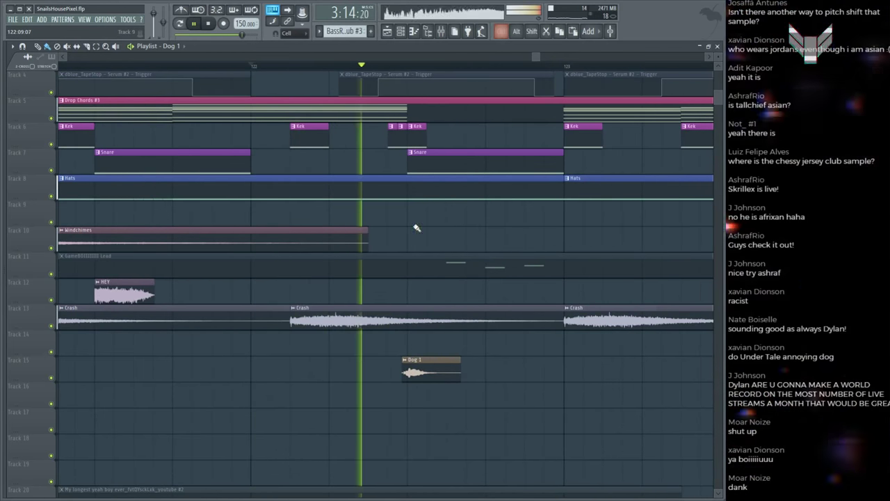
Step: Check the Dog 1 channel settings and its routing to the HP Samples mixer insert
{"action": "double_click", "coordinate": [431, 372]}
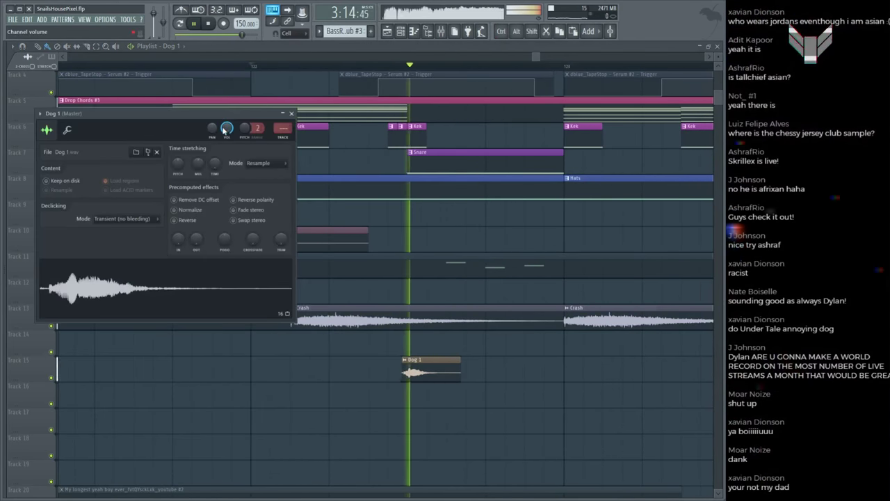
{"action": "left_click", "coordinate": [291, 113]}
{"action": "scroll", "coordinate": [393, 264], "scroll_direction": "down", "scroll_amount": 4}
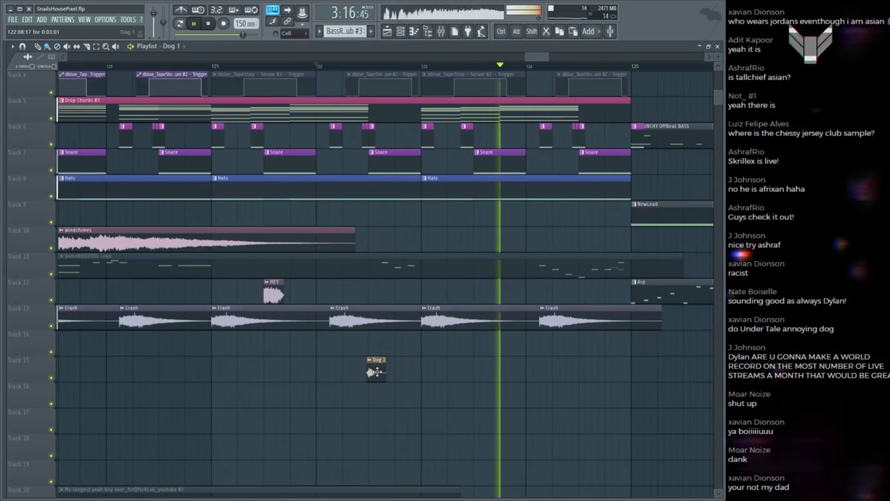
{"action": "double_click", "coordinate": [376, 370]}
{"action": "key", "text": "F9"}
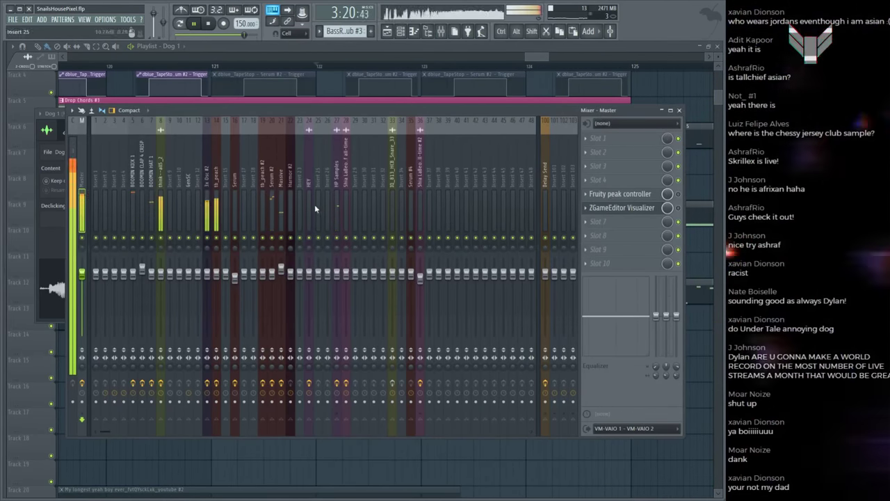
{"action": "key", "text": "space"}
{"action": "left_click", "coordinate": [337, 167]}
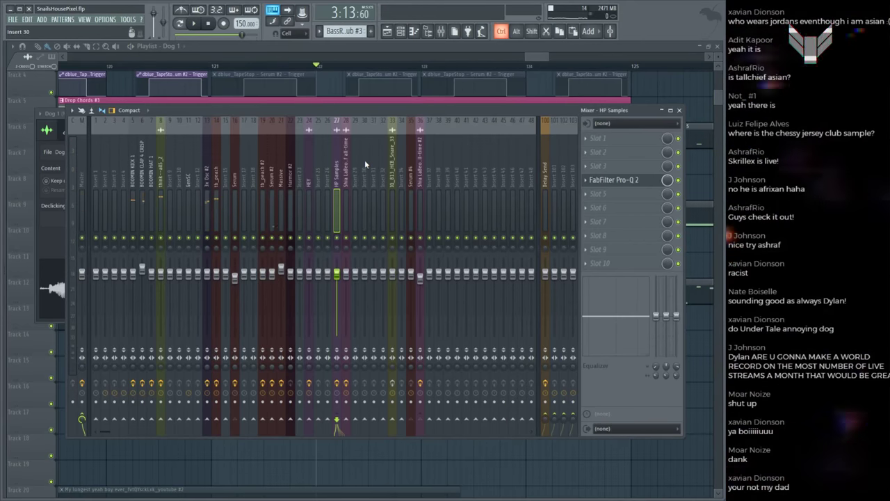
{"action": "key", "text": "F9"}
Step: Close the Dog 1 channel window and replay the section around bar 122
{"action": "key", "text": "space"}
{"action": "key", "text": "F5"}
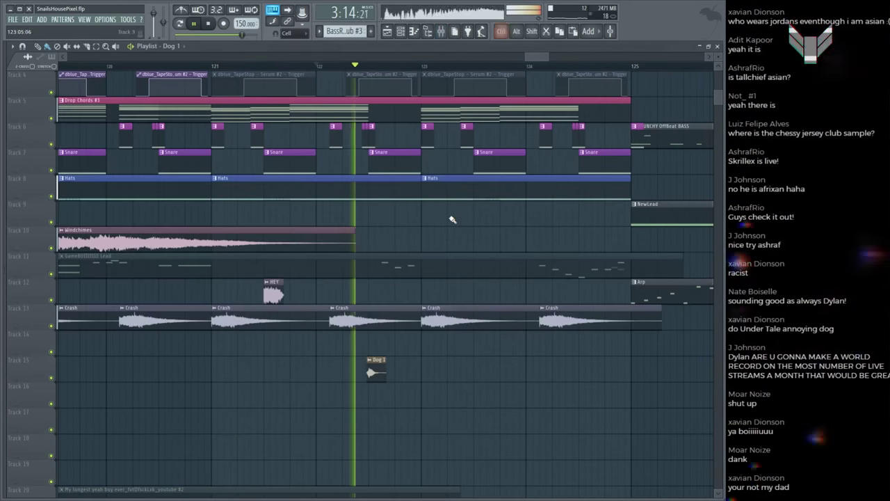
{"action": "scroll", "coordinate": [487, 188], "scroll_direction": "down", "scroll_amount": 5}
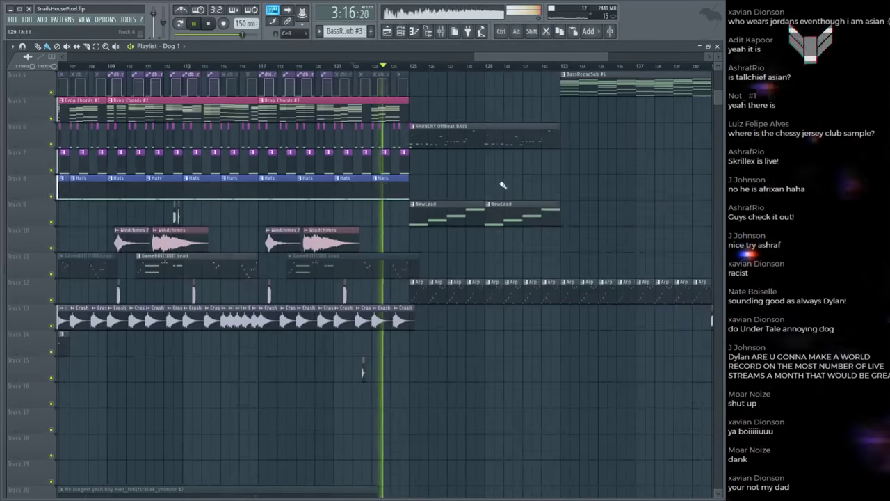
{"action": "scroll", "coordinate": [503, 186], "scroll_direction": "down", "scroll_amount": 6}
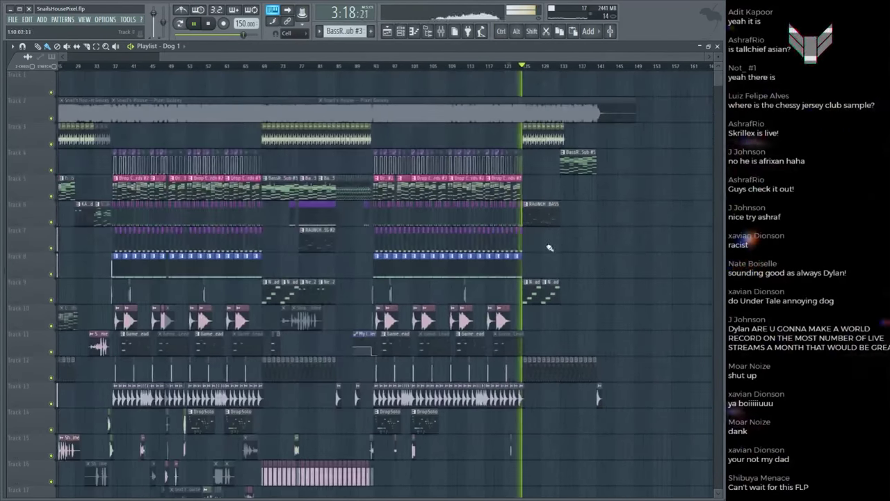
{"action": "scroll", "coordinate": [577, 236], "scroll_direction": "down", "scroll_amount": 1}
{"action": "scroll", "coordinate": [603, 225], "scroll_direction": "up", "scroll_amount": 1}
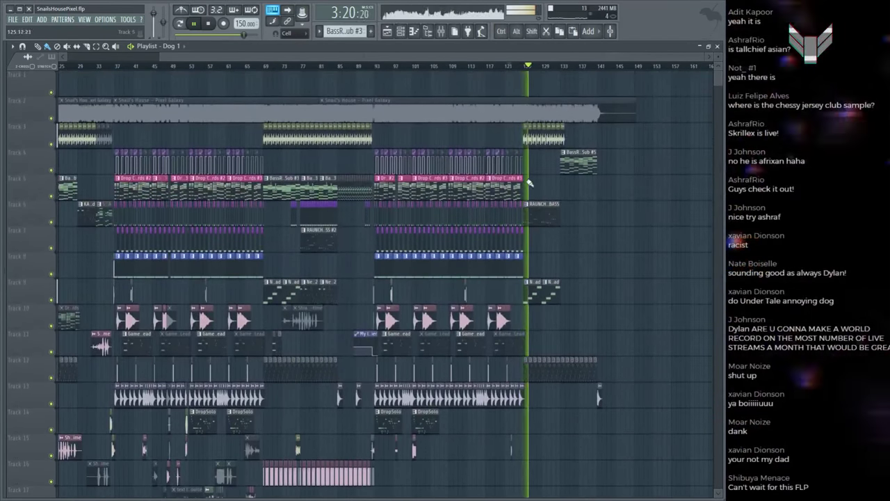
Step: Deselect the notes in the RAUNCHY bass pattern and clear the playlist selection
{"action": "double_click", "coordinate": [550, 212]}
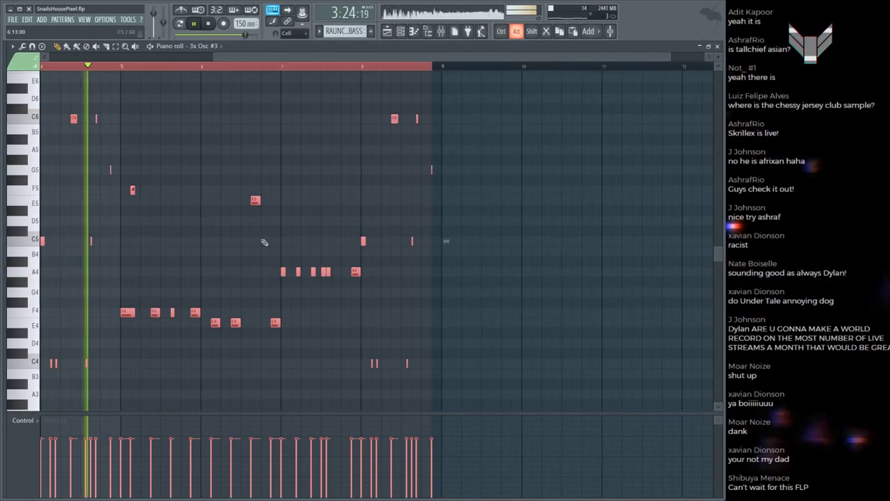
{"action": "key", "text": "ctrl+d"}
{"action": "key", "text": "F5"}
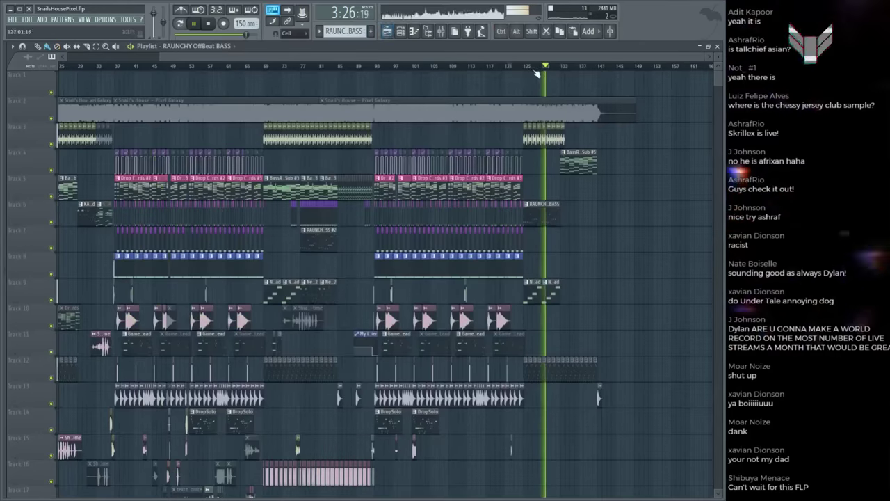
{"action": "key", "text": "ctrl+a"}
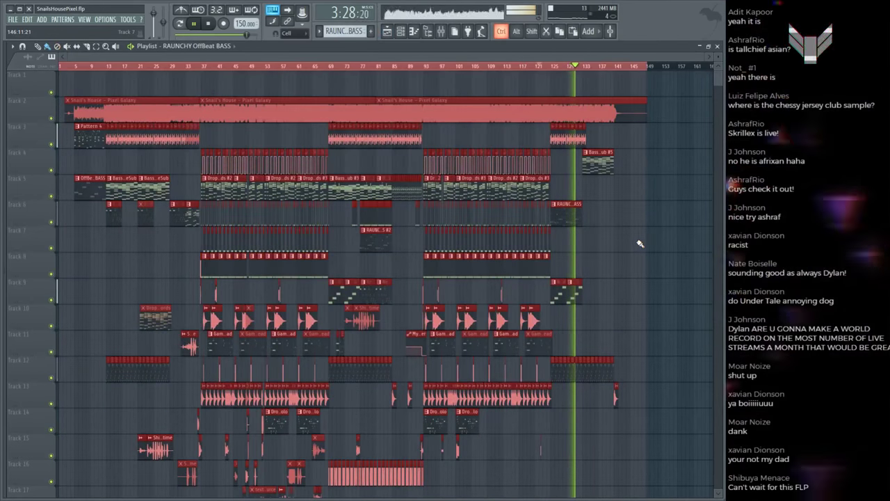
{"action": "key", "text": "ctrl+d"}
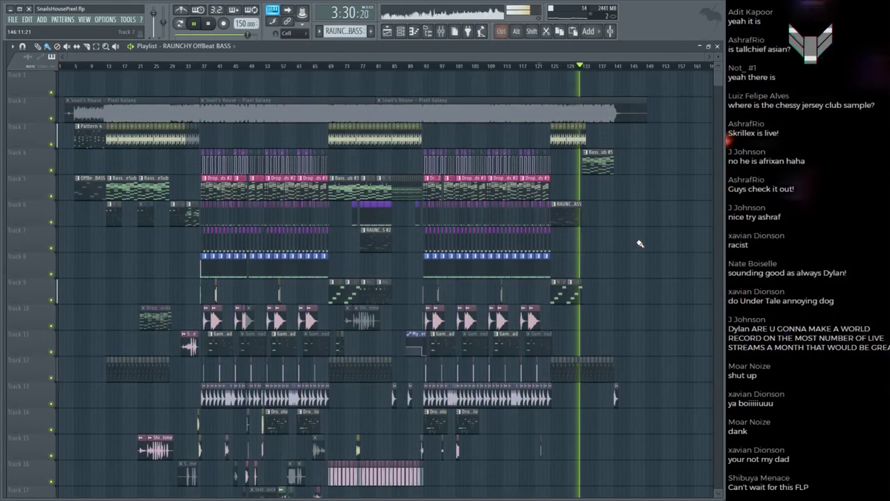
Step: Move the song position to bar 37 and select all playlist clips
{"action": "scroll", "coordinate": [640, 243], "scroll_direction": "down", "scroll_amount": 4}
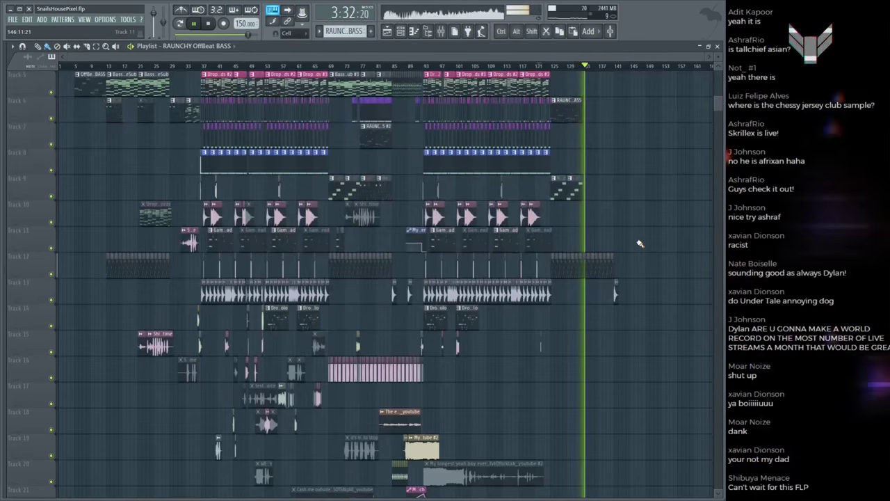
{"action": "scroll", "coordinate": [641, 244], "scroll_direction": "up", "scroll_amount": 4}
{"action": "scroll", "coordinate": [640, 188], "scroll_direction": "down", "scroll_amount": 3}
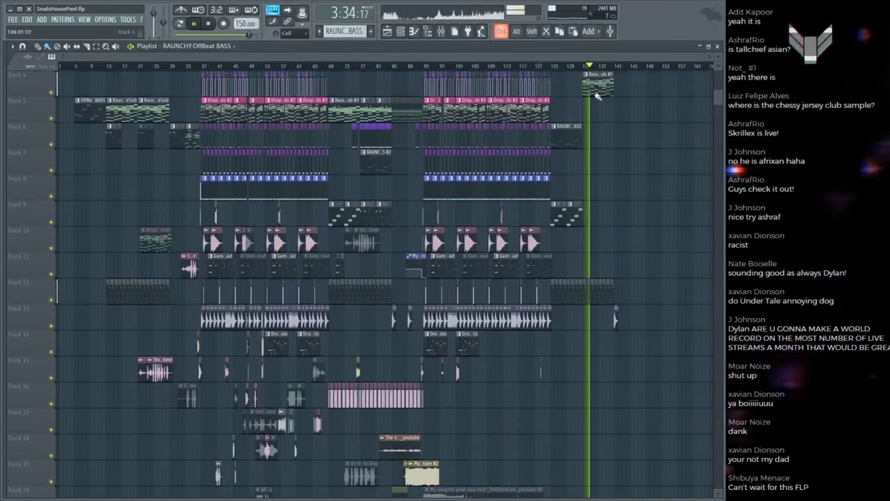
{"action": "scroll", "coordinate": [597, 97], "scroll_direction": "up", "scroll_amount": 3}
{"action": "scroll", "coordinate": [487, 101], "scroll_direction": "down", "scroll_amount": 3}
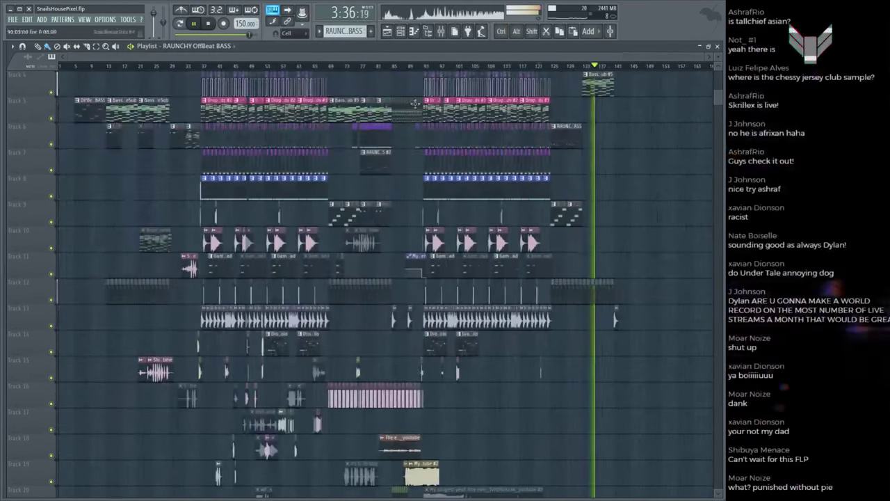
{"action": "left_click", "coordinate": [206, 67]}
{"action": "key", "text": "ctrl+a"}
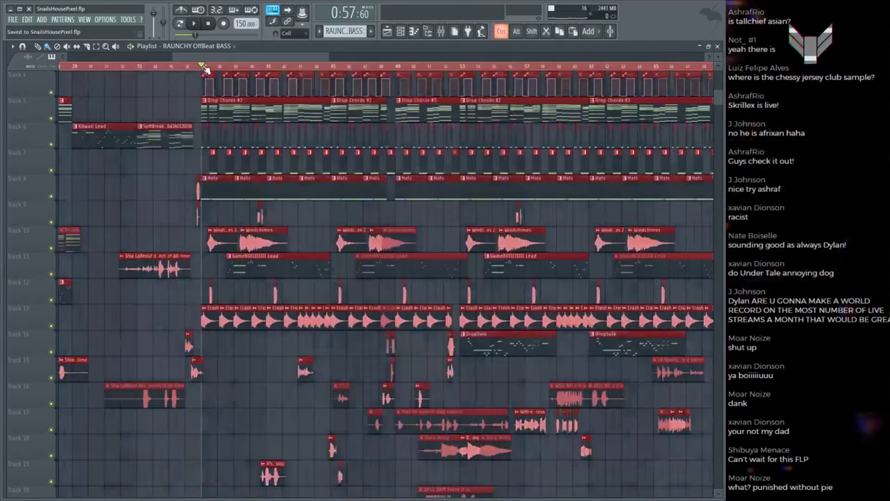
Step: Jump playback back a few bars and save the project as SnailsHousePixel.flp
{"action": "scroll", "coordinate": [229, 91], "scroll_direction": "up", "scroll_amount": 3}
{"action": "scroll", "coordinate": [243, 74], "scroll_direction": "down", "scroll_amount": 4}
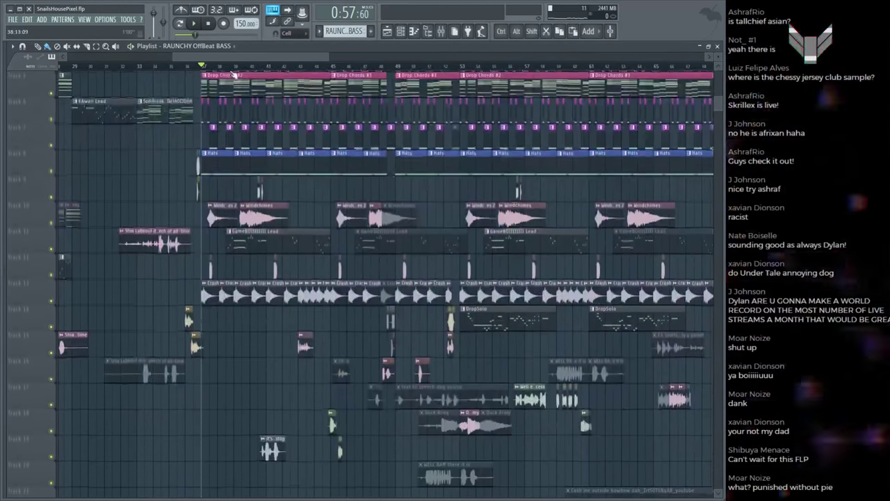
{"action": "scroll", "coordinate": [228, 68], "scroll_direction": "down", "scroll_amount": 2}
{"action": "scroll", "coordinate": [175, 61], "scroll_direction": "left", "scroll_amount": 2}
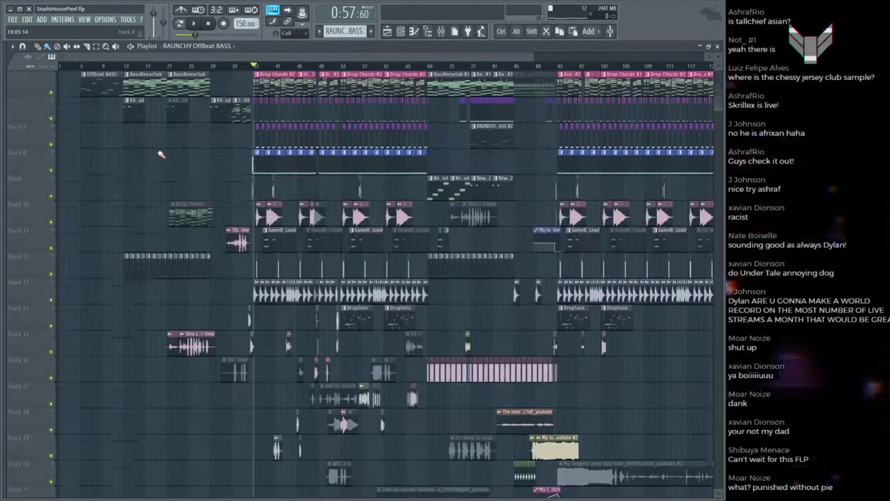
{"action": "scroll", "coordinate": [216, 129], "scroll_direction": "up", "scroll_amount": 4}
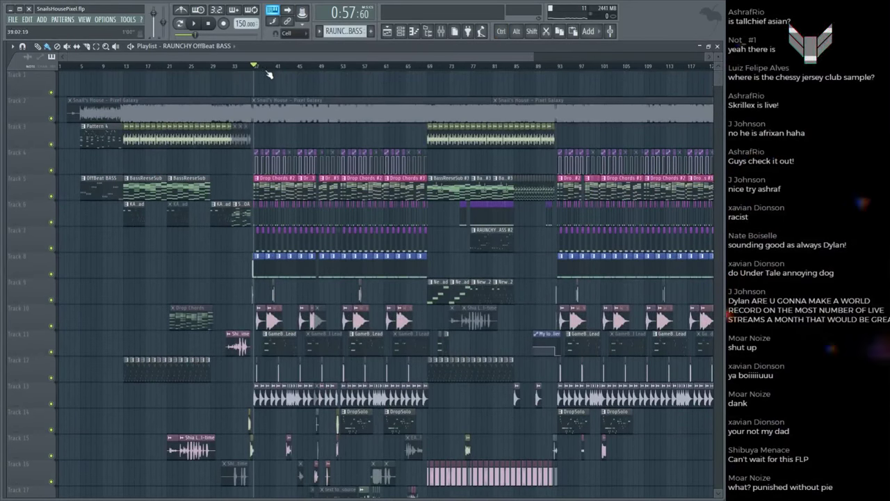
{"action": "scroll", "coordinate": [234, 74], "scroll_direction": "down", "scroll_amount": 3}
{"action": "scroll", "coordinate": [234, 72], "scroll_direction": "up", "scroll_amount": 2}
{"action": "scroll", "coordinate": [239, 72], "scroll_direction": "right", "scroll_amount": 1}
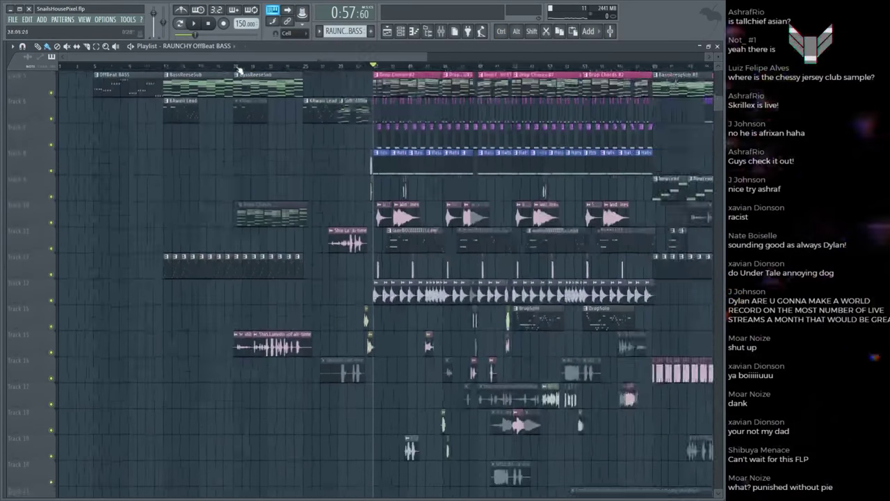
{"action": "scroll", "coordinate": [238, 71], "scroll_direction": "up", "scroll_amount": 3}
{"action": "scroll", "coordinate": [238, 71], "scroll_direction": "left", "scroll_amount": 2}
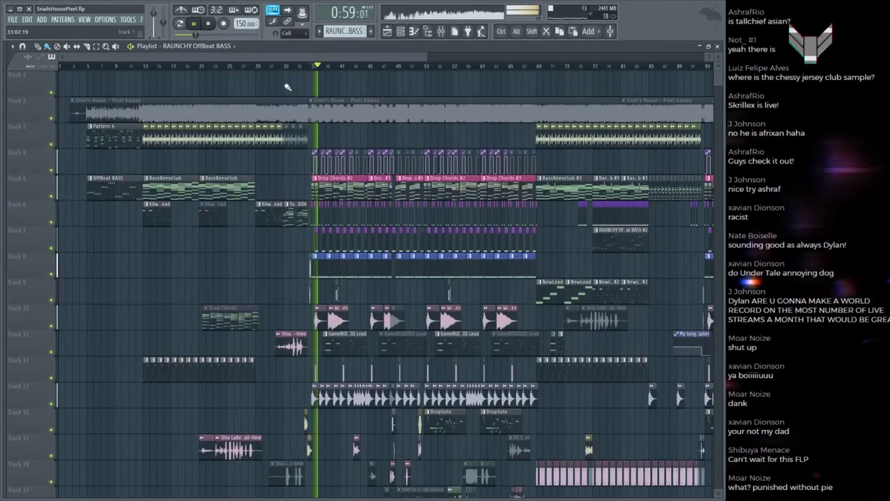
{"action": "left_click", "coordinate": [258, 66]}
{"action": "scroll", "coordinate": [262, 70], "scroll_direction": "up", "scroll_amount": 3}
{"action": "key", "text": "ctrl+s"}
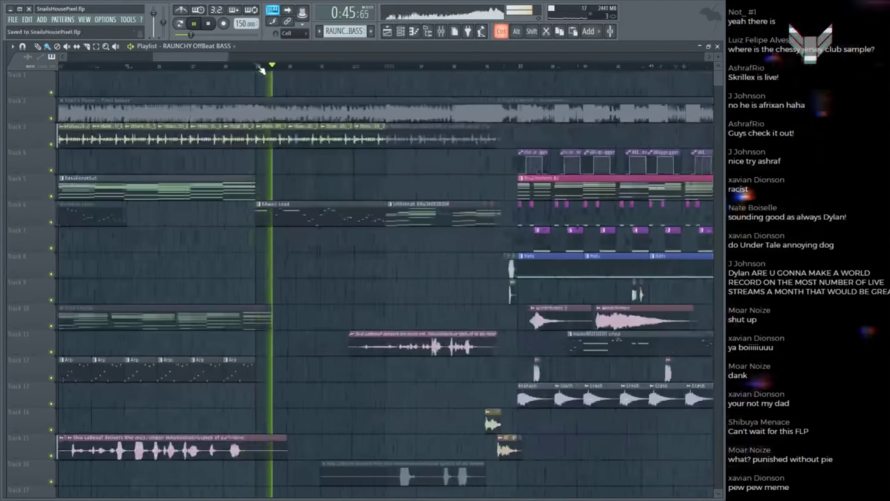
{"action": "scroll", "coordinate": [308, 145], "scroll_direction": "down", "scroll_amount": 5}
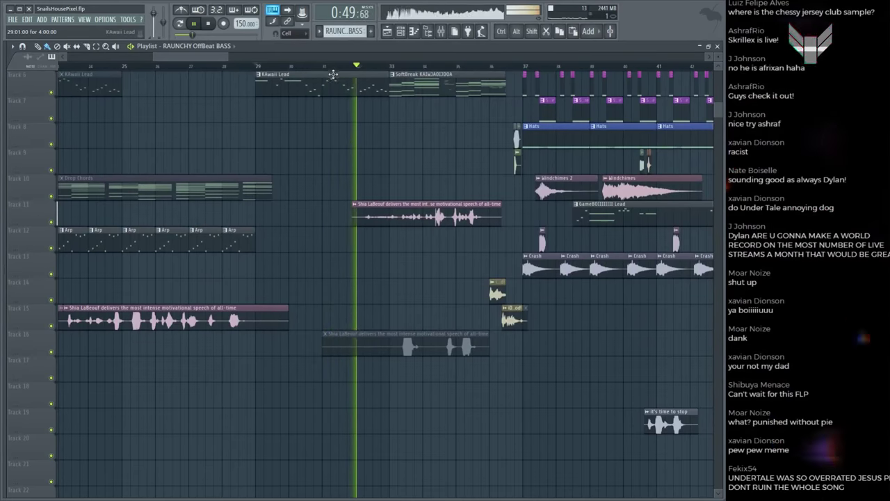
{"action": "scroll", "coordinate": [334, 74], "scroll_direction": "down", "scroll_amount": 5}
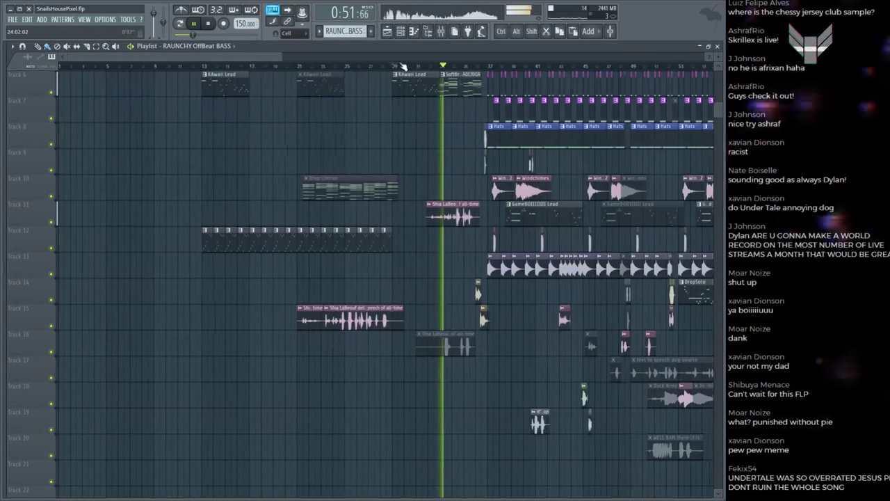
{"action": "scroll", "coordinate": [404, 66], "scroll_direction": "up", "scroll_amount": 5}
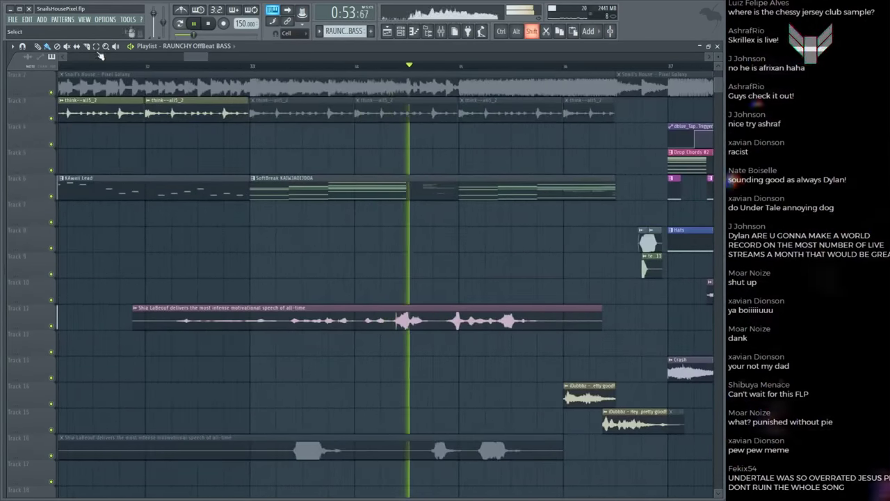
Step: Slice the Shia LaBeouf clip on Track 11, shift both pieces slightly later, and save
{"action": "left_click", "coordinate": [441, 323], "text": "shift"}
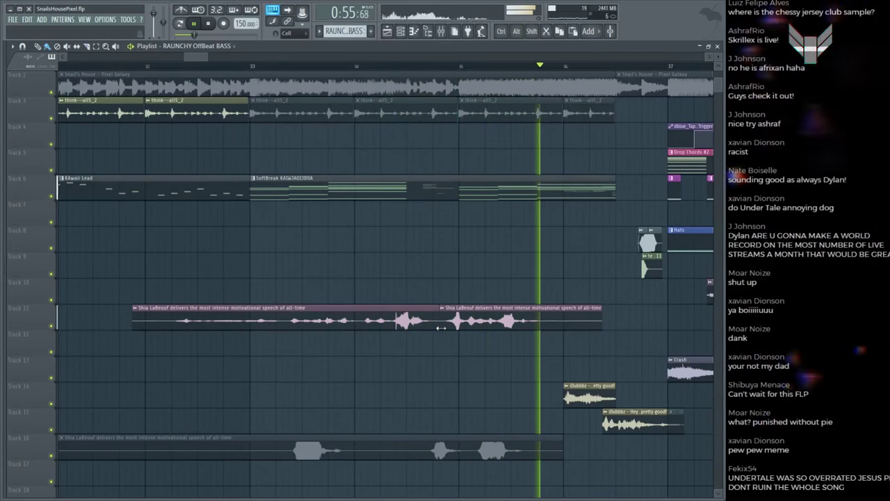
{"action": "left_click_drag", "start_coordinate": [328, 321], "coordinate": [357, 321]}
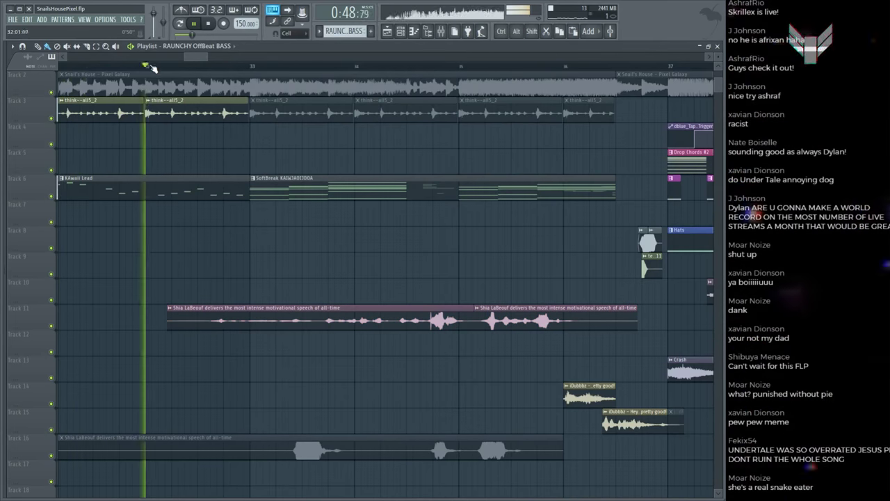
{"action": "key", "text": "ctrl+s"}
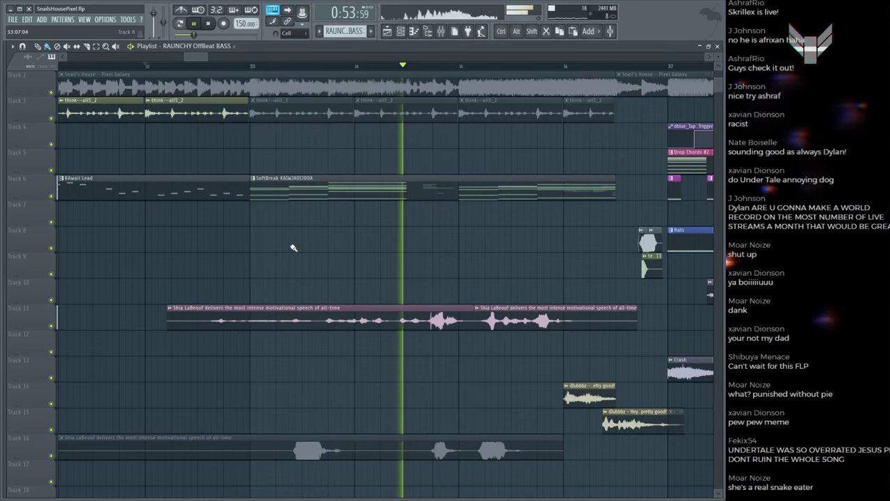
{"action": "key", "text": "ctrl+s"}
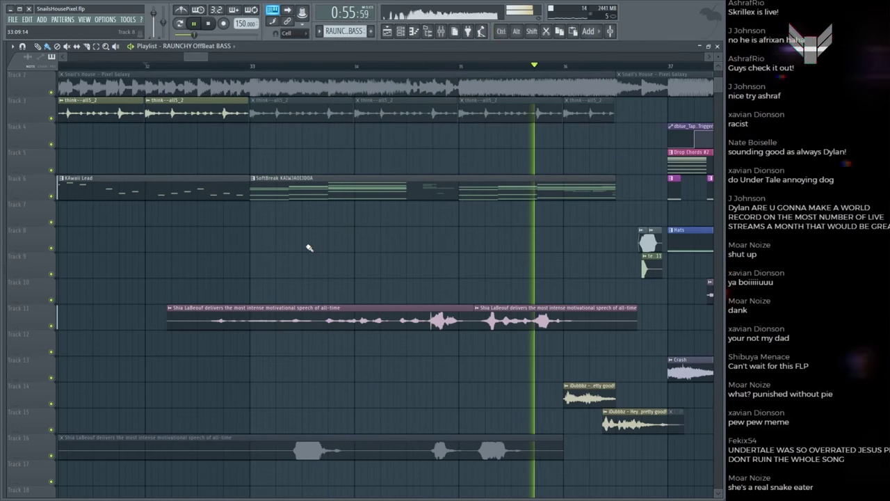
{"action": "key", "text": "space"}
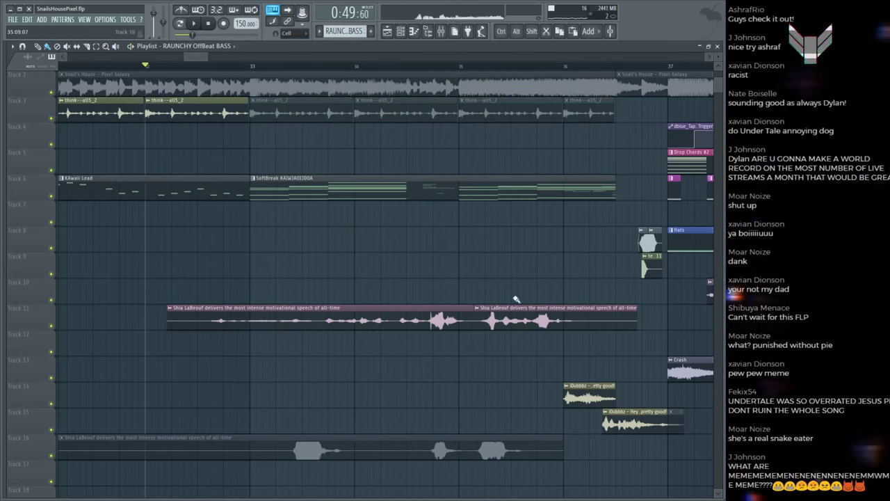
Step: Move the first Shia LaBeouf piece to Track 10, audition the overlap, and toggle the Channel rack
{"action": "left_click_drag", "start_coordinate": [531, 279], "coordinate": [390, 304]}
{"action": "left_click_drag", "start_coordinate": [271, 322], "coordinate": [342, 288]}
{"action": "key", "text": "space"}
{"action": "key", "text": "ctrl+s"}
{"action": "scroll", "coordinate": [408, 306], "scroll_direction": "up", "scroll_amount": 3}
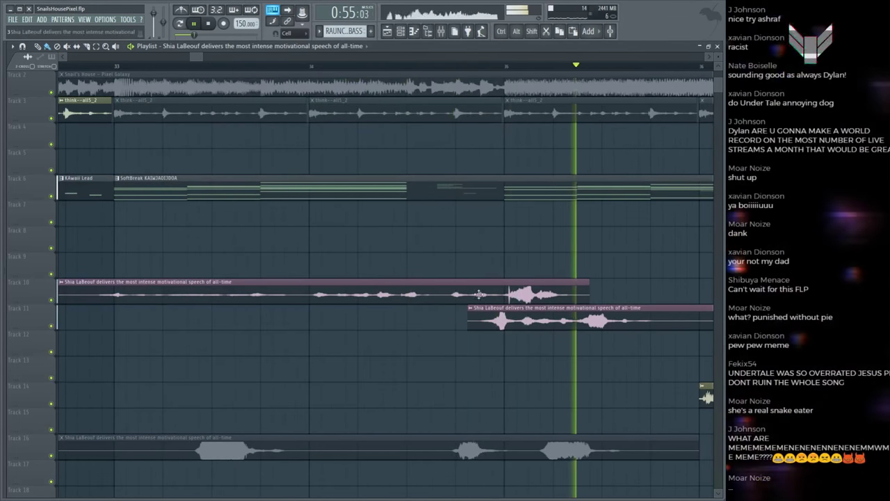
{"action": "key", "text": "space"}
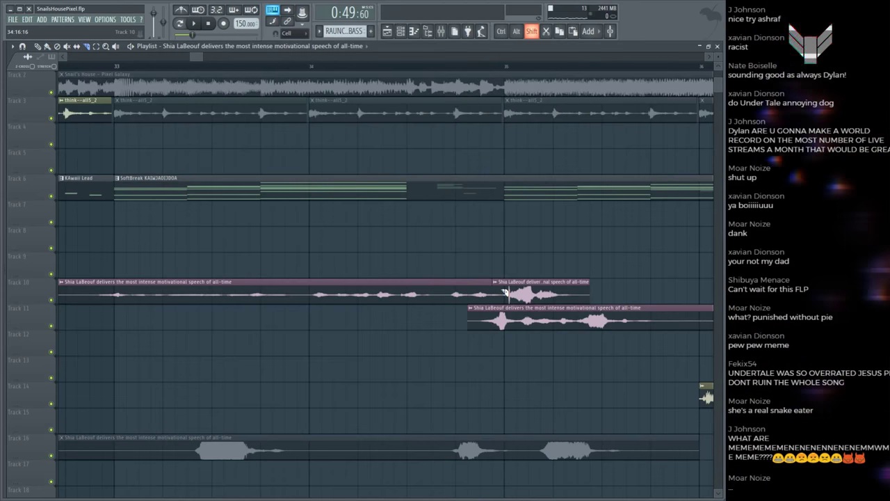
{"action": "key", "text": "F6"}
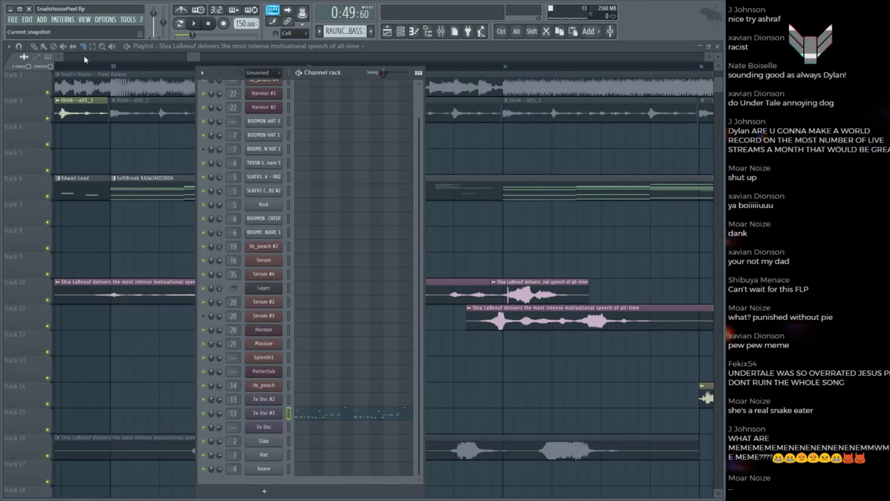
{"action": "key", "text": "F6"}
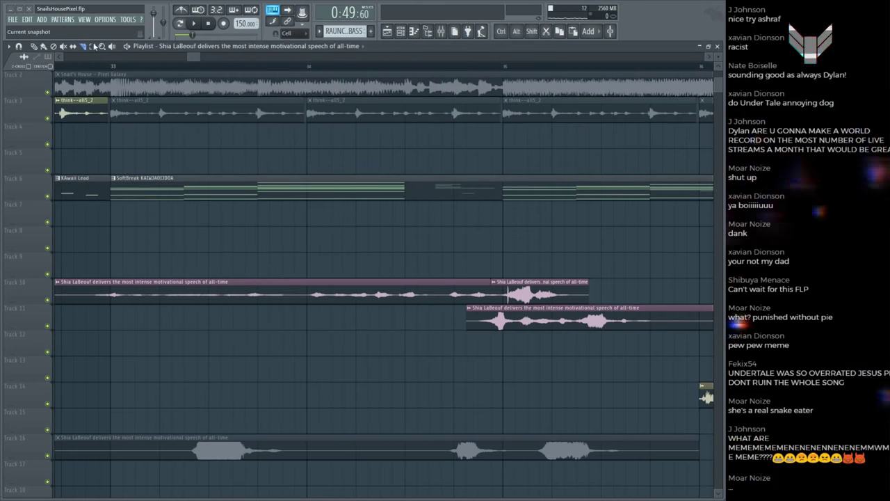
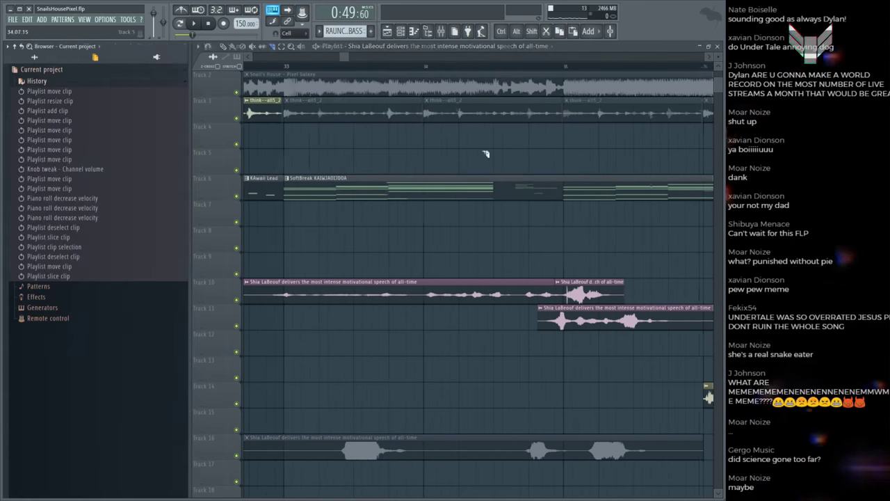
Step: Narrow the Browser panel and switch it to the full folder tree
{"action": "mouse_move", "coordinate": [81, 155]}
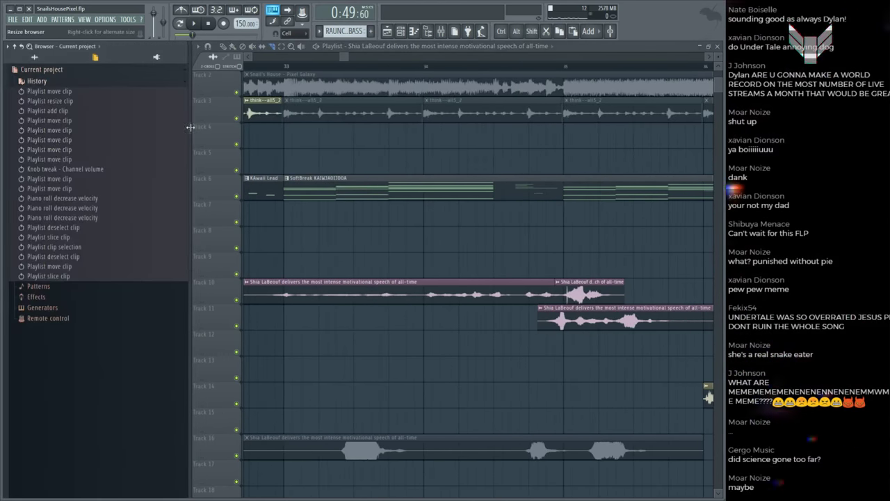
{"action": "left_click_drag", "start_coordinate": [190, 127], "coordinate": [70, 148]}
{"action": "left_click", "coordinate": [16, 58]}
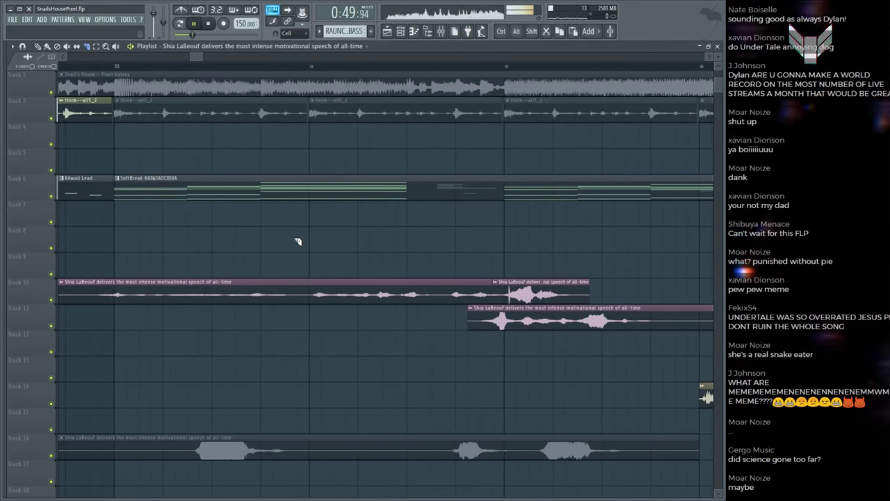
{"action": "scroll", "coordinate": [277, 218], "scroll_direction": "down", "scroll_amount": 1}
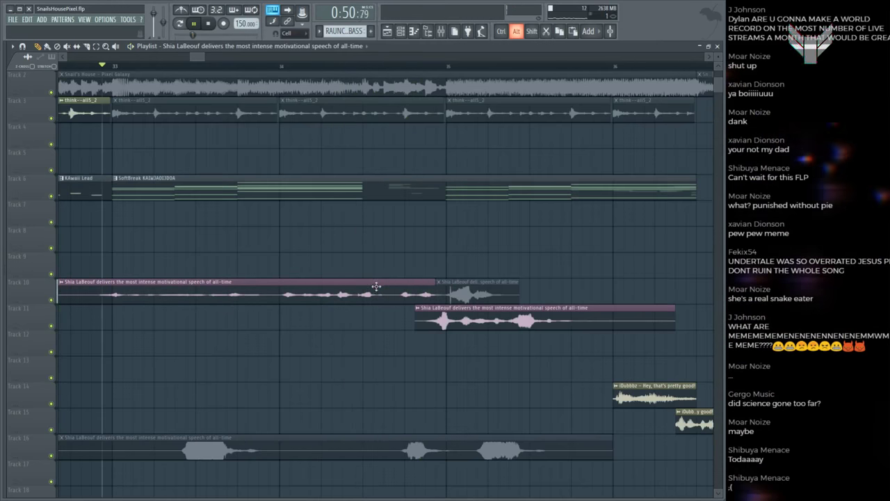
Step: Preview the Track 11 speech clip, shorten the Track 10 Shia LaBeouf clip's end, and save
{"action": "left_click", "coordinate": [420, 319]}
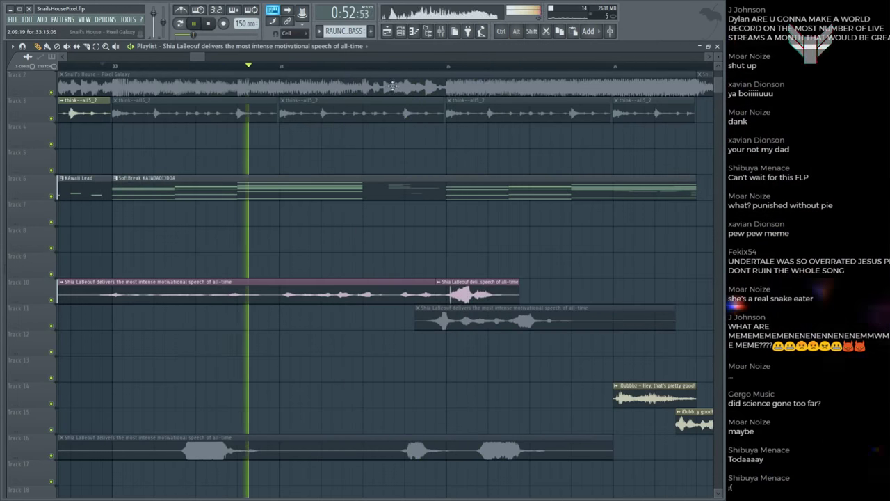
{"action": "scroll", "coordinate": [374, 74], "scroll_direction": "down", "scroll_amount": 3, "text": "ctrl"}
{"action": "scroll", "coordinate": [376, 77], "scroll_direction": "up", "scroll_amount": 3, "text": "ctrl"}
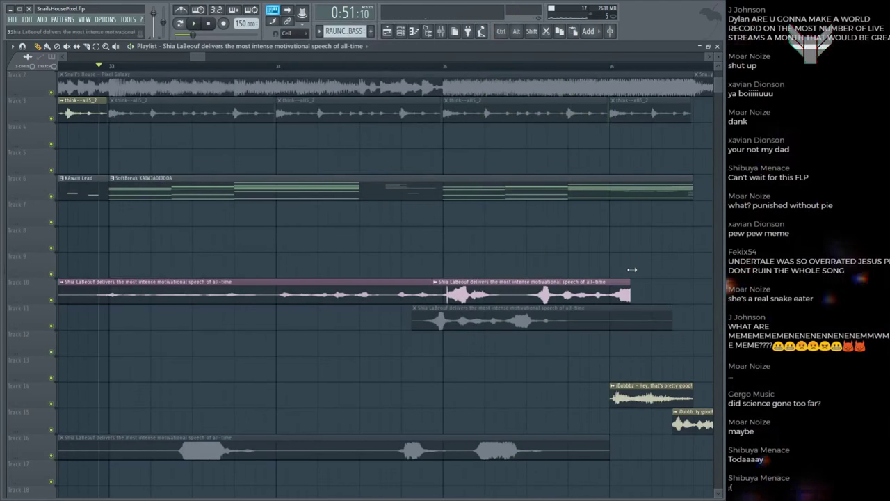
{"action": "left_click_drag", "start_coordinate": [632, 269], "coordinate": [610, 272]}
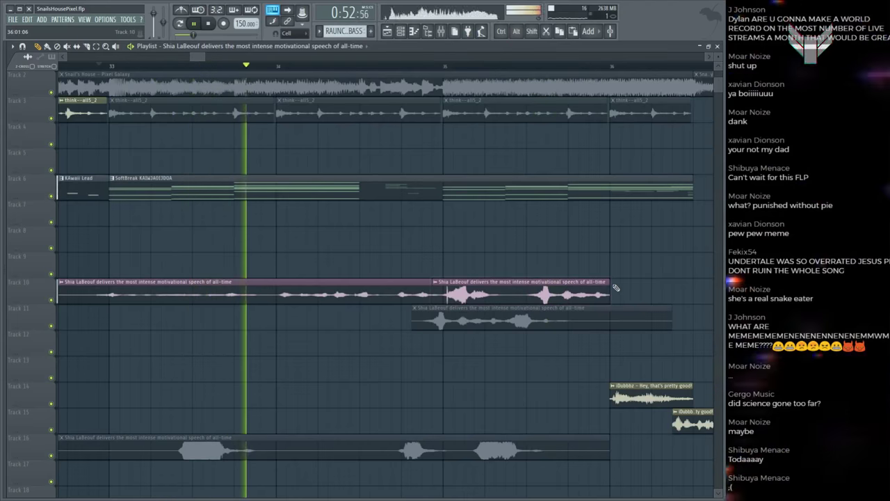
{"action": "scroll", "coordinate": [449, 69], "scroll_direction": "down", "scroll_amount": 2, "text": "ctrl"}
{"action": "key", "text": "ctrl+s"}
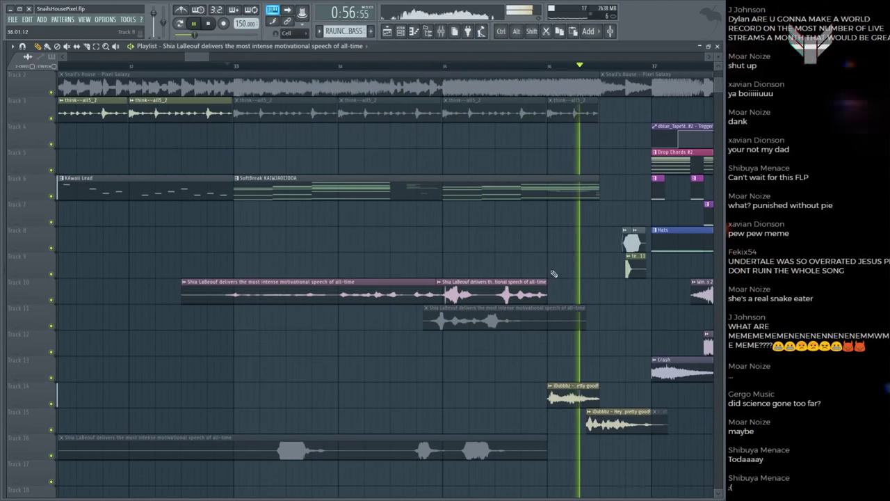
{"action": "key", "text": "space"}
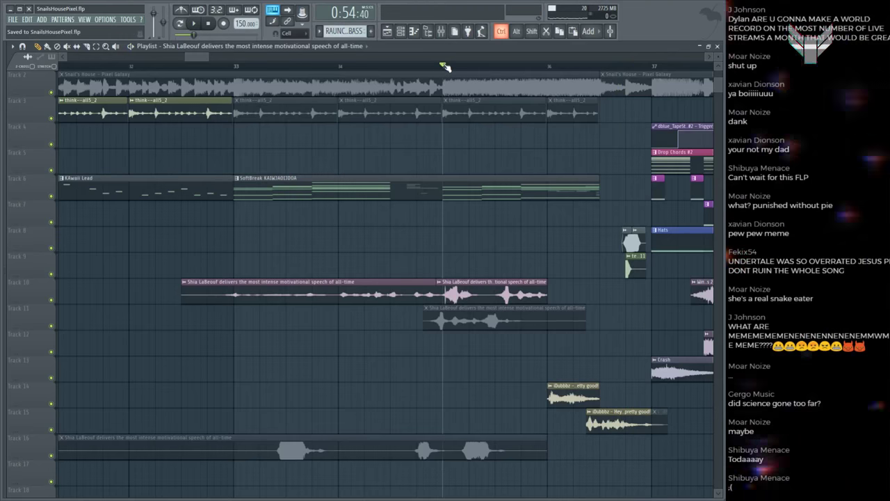
{"action": "key", "text": "space"}
Step: Audition the second Track 10 speech clip from just before bar 33 and save
{"action": "scroll", "coordinate": [487, 70], "scroll_direction": "down", "scroll_amount": 2, "text": "ctrl"}
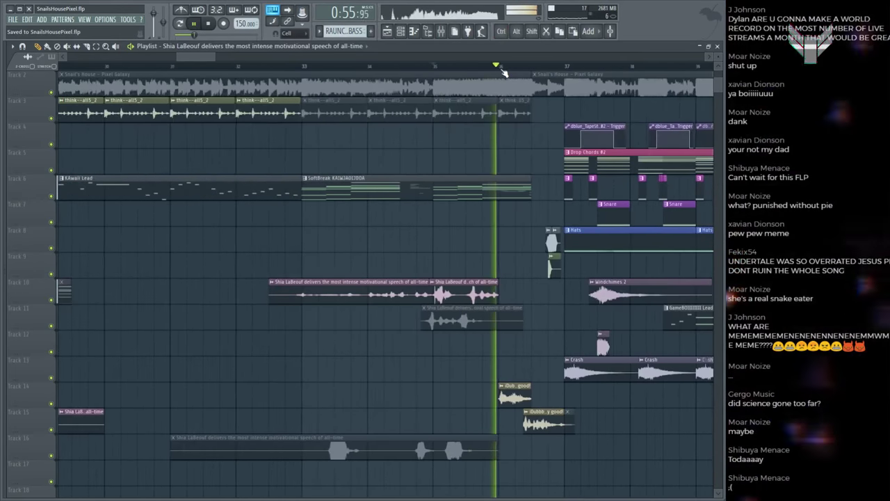
{"action": "scroll", "coordinate": [503, 72], "scroll_direction": "up", "scroll_amount": 2, "text": "ctrl"}
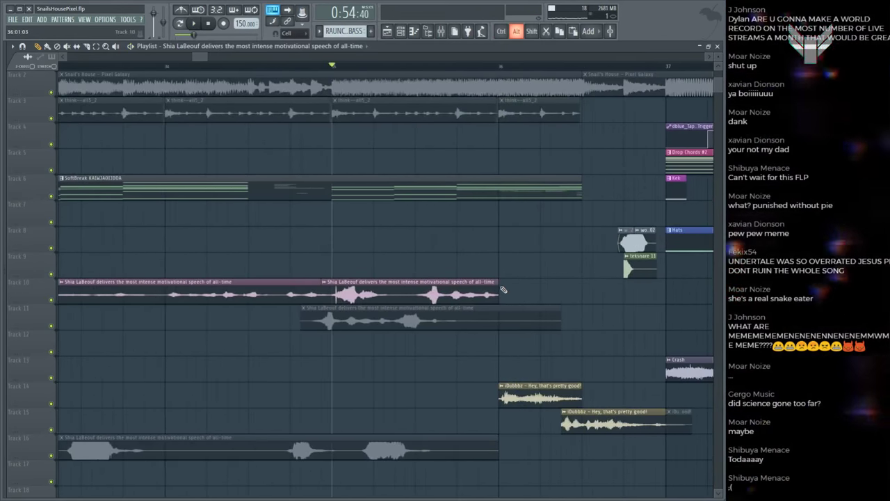
{"action": "left_click", "coordinate": [433, 285]}
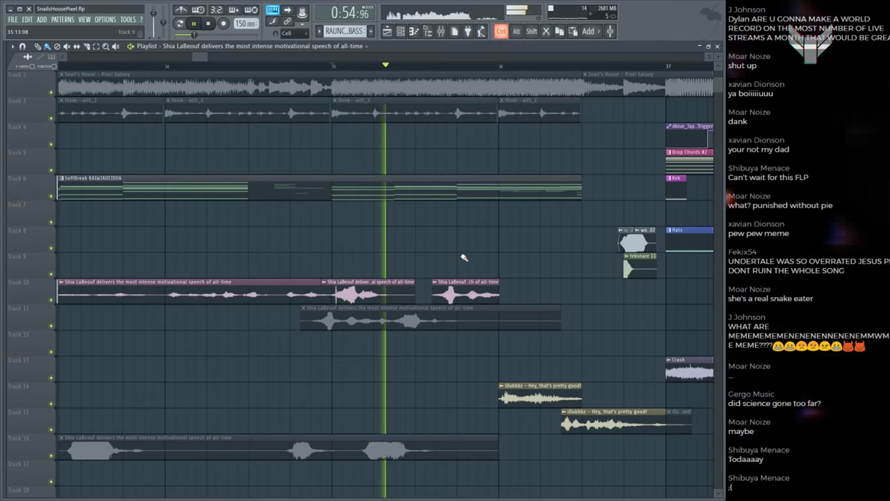
{"action": "scroll", "coordinate": [438, 71], "scroll_direction": "down", "scroll_amount": 3}
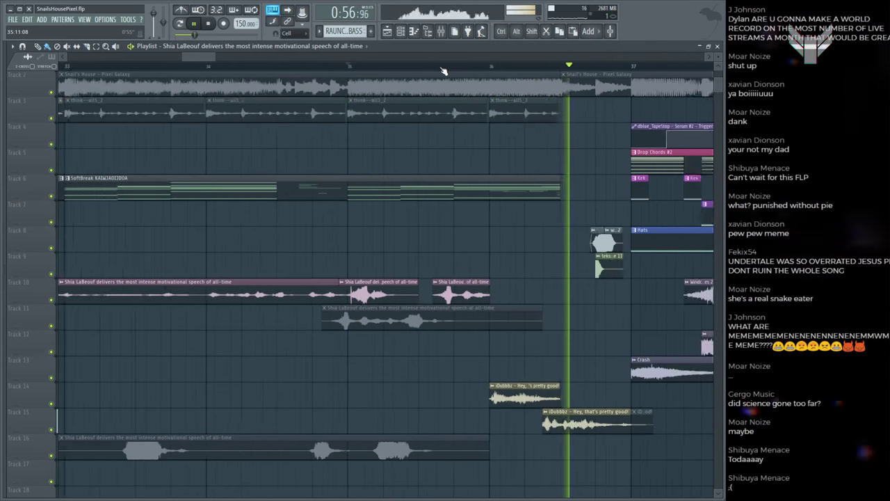
{"action": "left_click", "coordinate": [215, 66]}
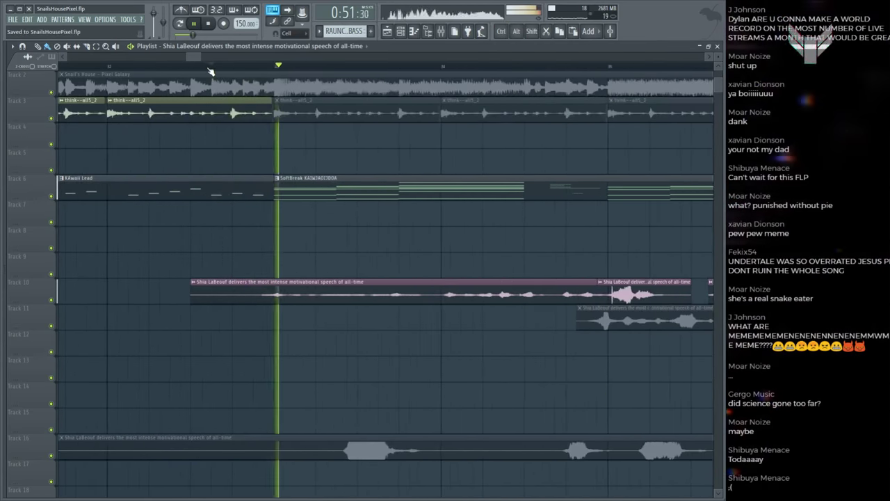
{"action": "key", "text": "ctrl+s"}
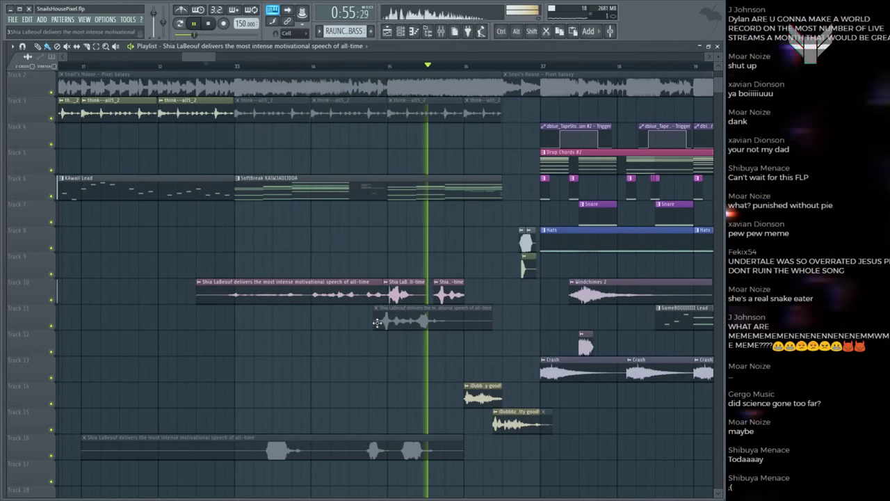
Step: Extend the Track 11 speech clip to start earlier, around bar 32, and save
{"action": "left_click_drag", "start_coordinate": [380, 317], "coordinate": [313, 317]}
{"action": "key", "text": "ctrl+z"}
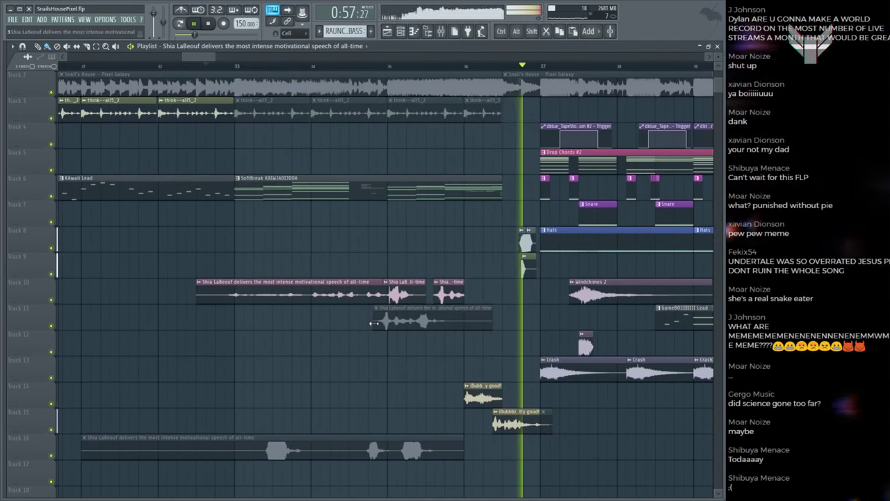
{"action": "left_click_drag", "start_coordinate": [374, 321], "coordinate": [178, 321]}
{"action": "key", "text": "space"}
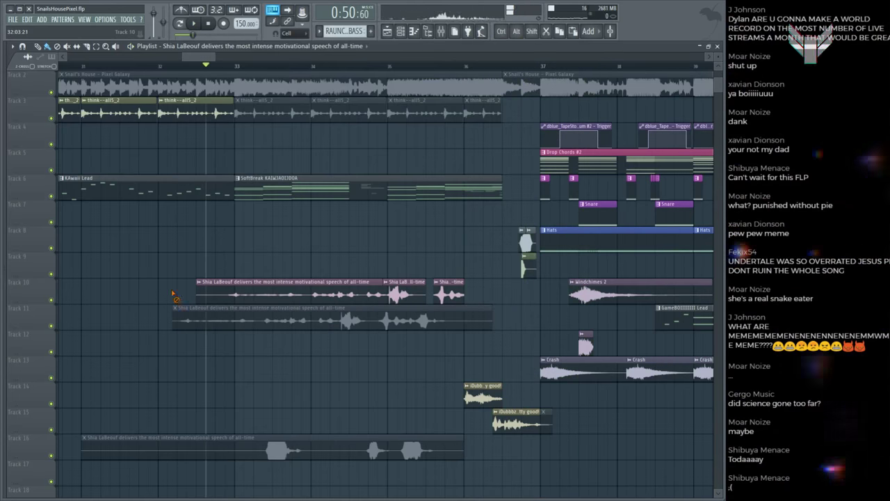
{"action": "left_click", "coordinate": [351, 295]}
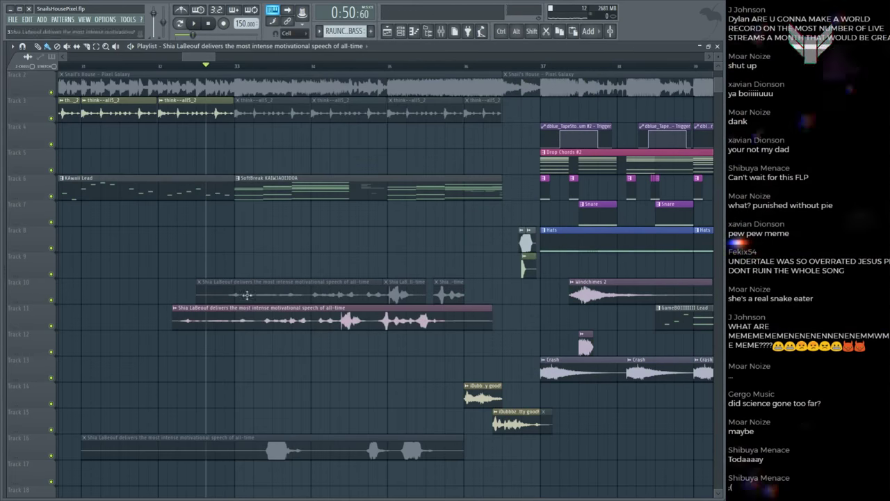
{"action": "left_click", "coordinate": [139, 67]}
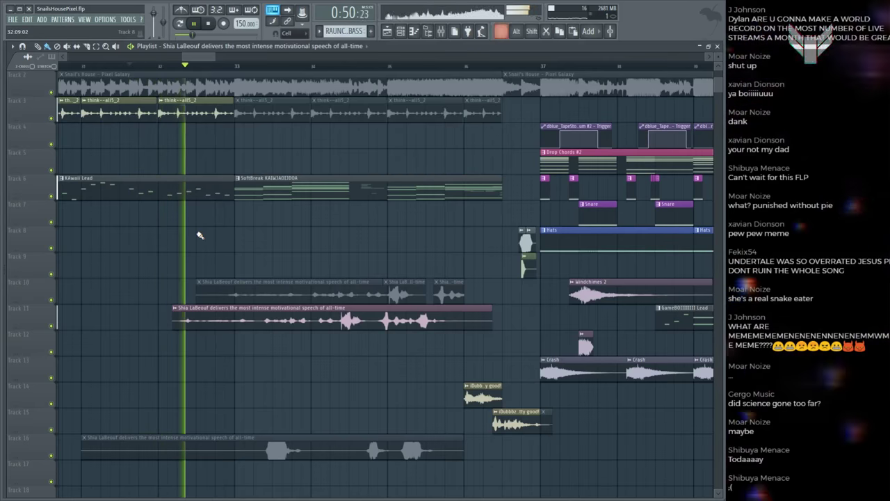
{"action": "scroll", "coordinate": [271, 189], "scroll_direction": "down", "scroll_amount": 2}
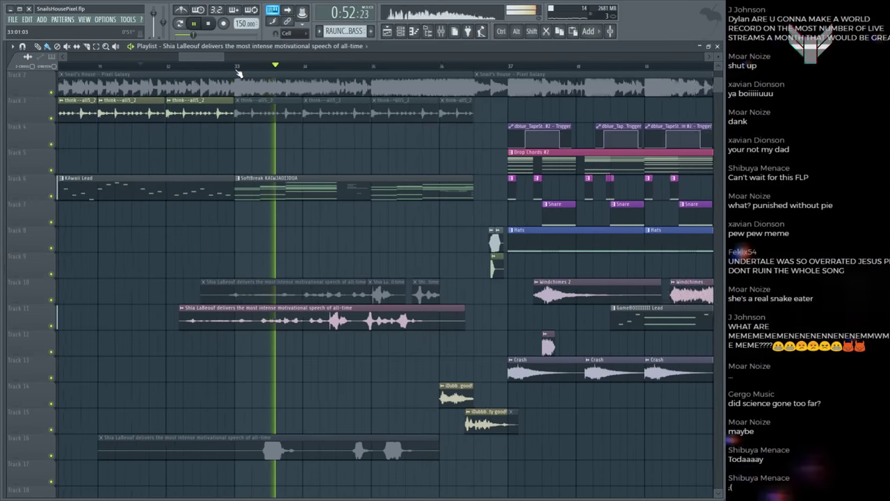
{"action": "key", "text": "ctrl+s"}
{"action": "scroll", "coordinate": [299, 156], "scroll_direction": "up", "scroll_amount": 4}
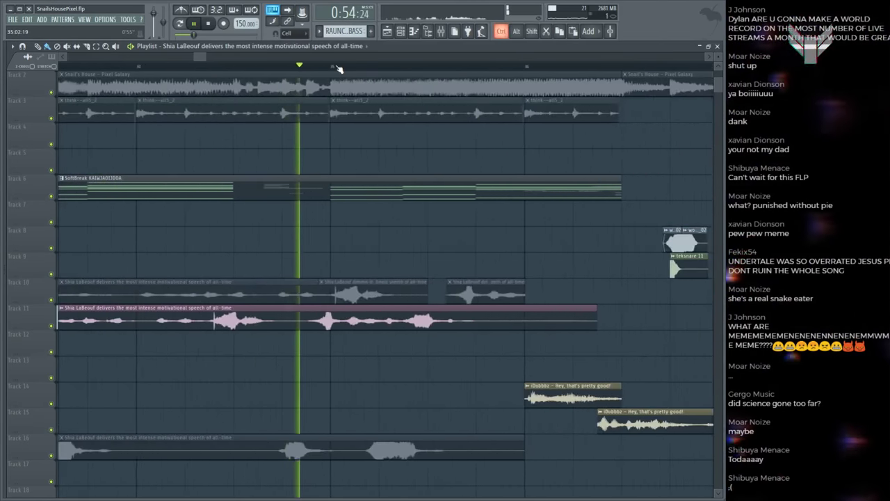
Step: Jump playback to bar 37 and save the project
{"action": "scroll", "coordinate": [340, 67], "scroll_direction": "down", "scroll_amount": 4}
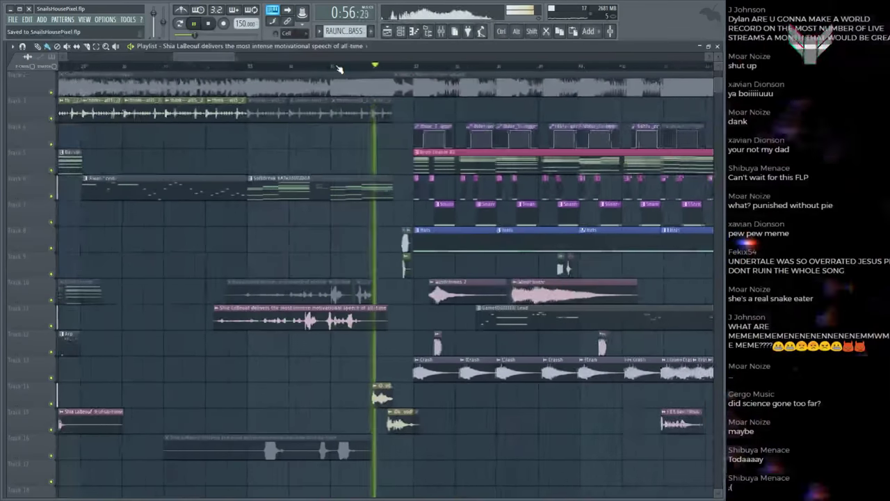
{"action": "scroll", "coordinate": [340, 67], "scroll_direction": "up", "scroll_amount": 2}
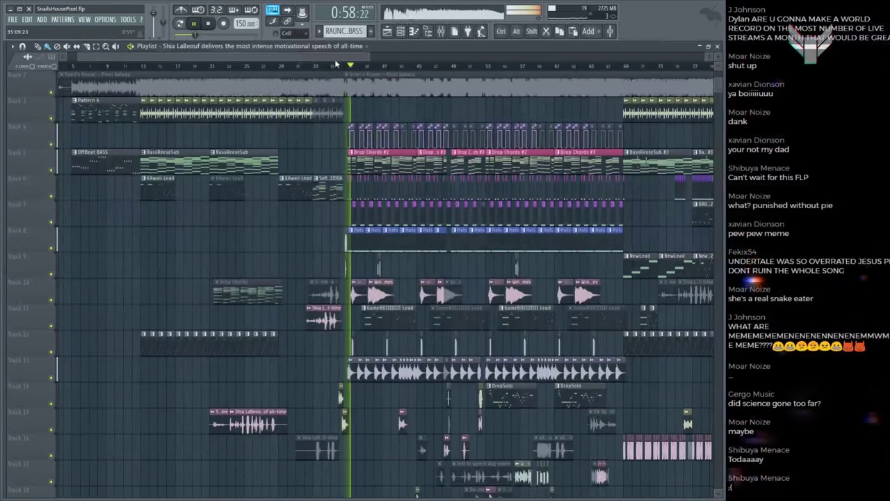
{"action": "scroll", "coordinate": [339, 67], "scroll_direction": "down", "scroll_amount": 2}
{"action": "scroll", "coordinate": [381, 92], "scroll_direction": "down", "scroll_amount": 4}
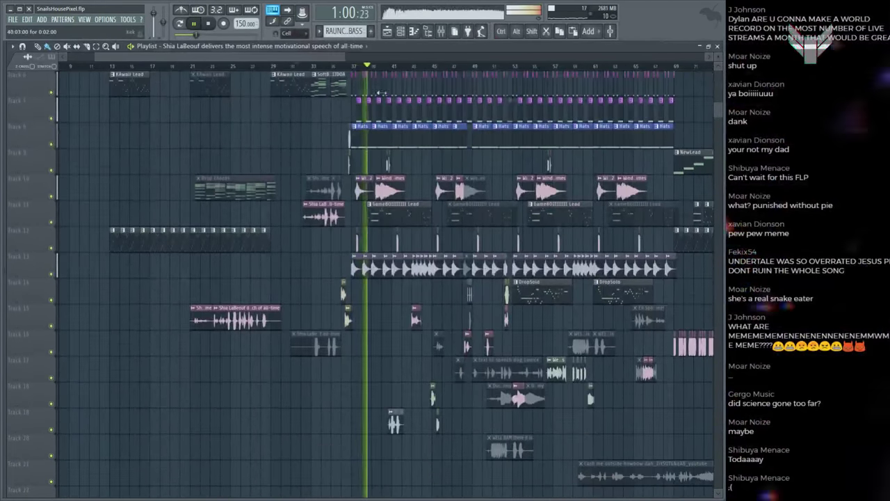
{"action": "scroll", "coordinate": [408, 74], "scroll_direction": "up", "scroll_amount": 3}
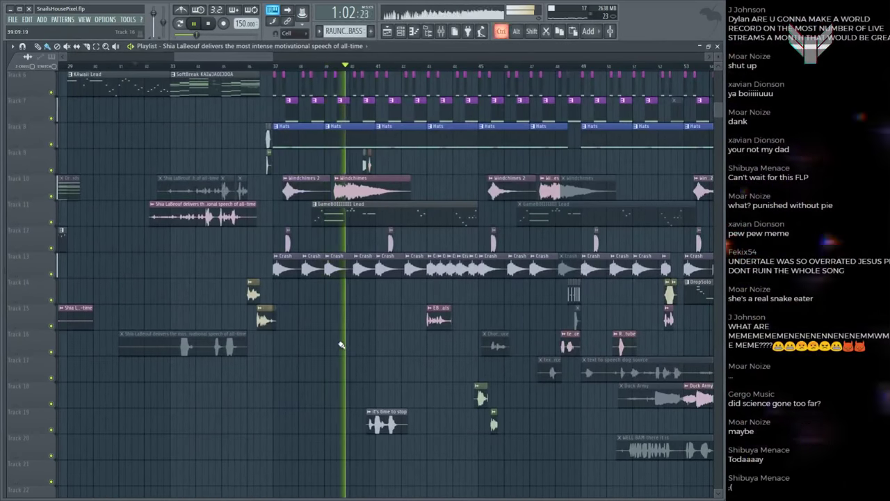
{"action": "left_click", "coordinate": [276, 68]}
{"action": "scroll", "coordinate": [277, 67], "scroll_direction": "down", "scroll_amount": 3}
{"action": "scroll", "coordinate": [197, 296], "scroll_direction": "up", "scroll_amount": 3}
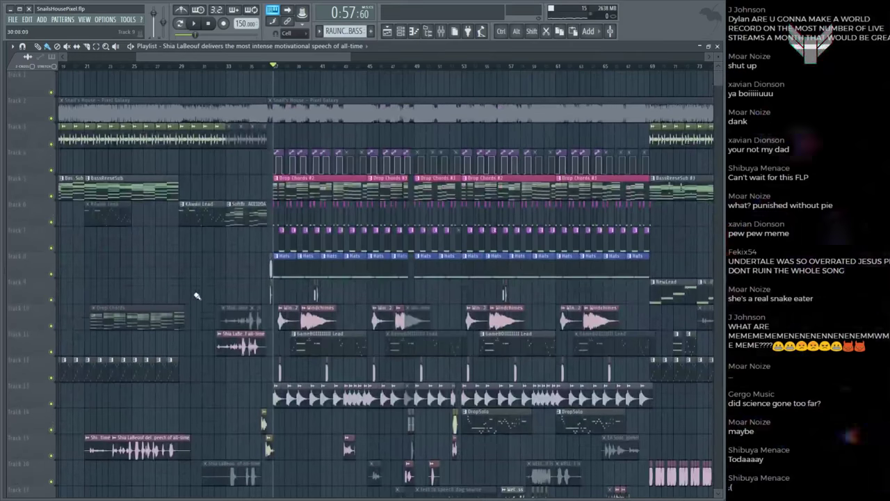
{"action": "scroll", "coordinate": [310, 67], "scroll_direction": "down", "scroll_amount": 2}
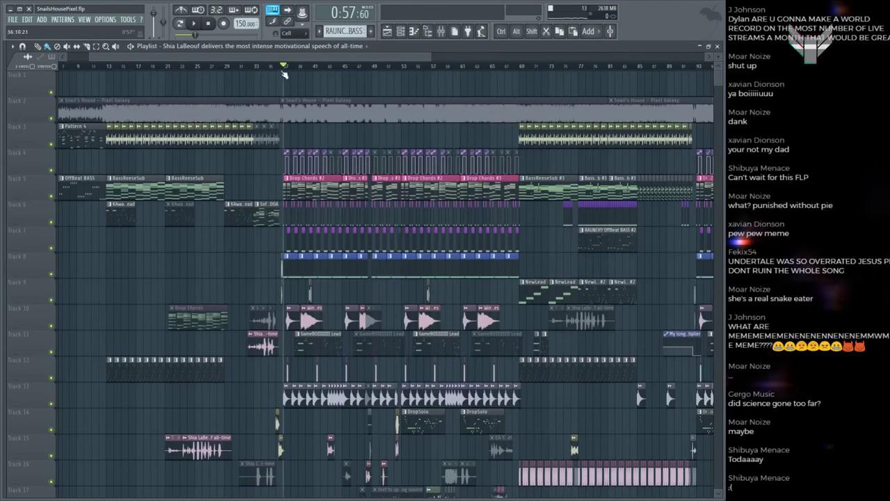
{"action": "scroll", "coordinate": [285, 70], "scroll_direction": "down", "scroll_amount": 1}
{"action": "key", "text": "ctrl+s"}
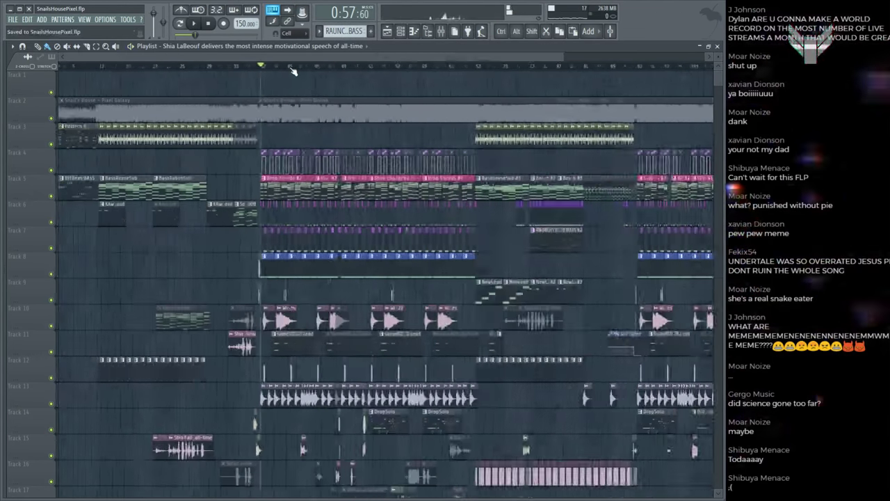
Step: Start the song playing and save the project again
{"action": "scroll", "coordinate": [293, 71], "scroll_direction": "down", "scroll_amount": 2}
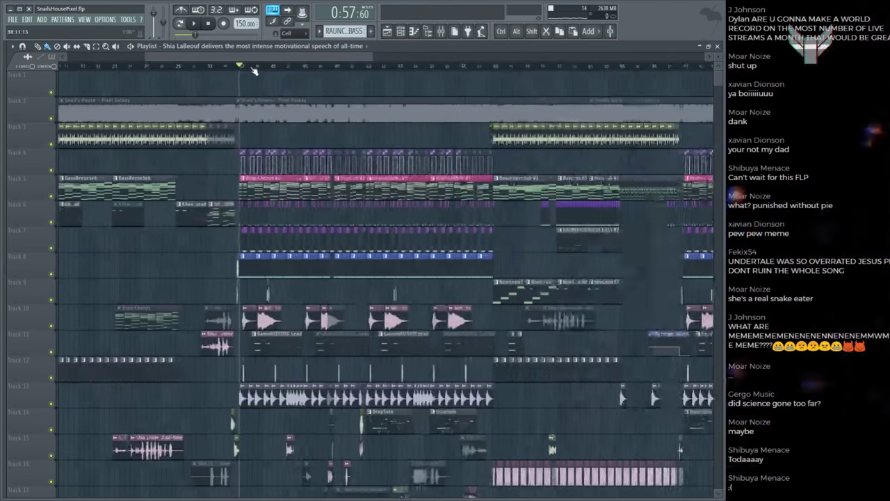
{"action": "scroll", "coordinate": [292, 84], "scroll_direction": "up", "scroll_amount": 2}
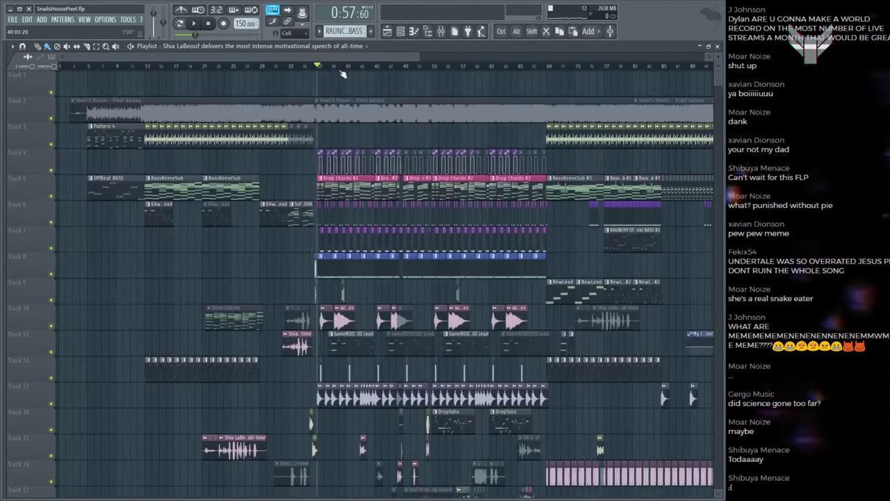
{"action": "scroll", "coordinate": [334, 76], "scroll_direction": "down", "scroll_amount": 1}
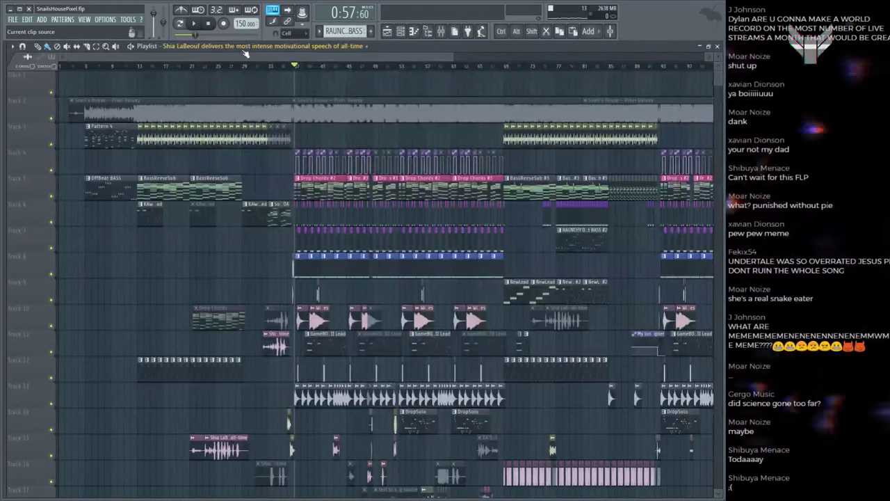
{"action": "scroll", "coordinate": [307, 71], "scroll_direction": "up", "scroll_amount": 4}
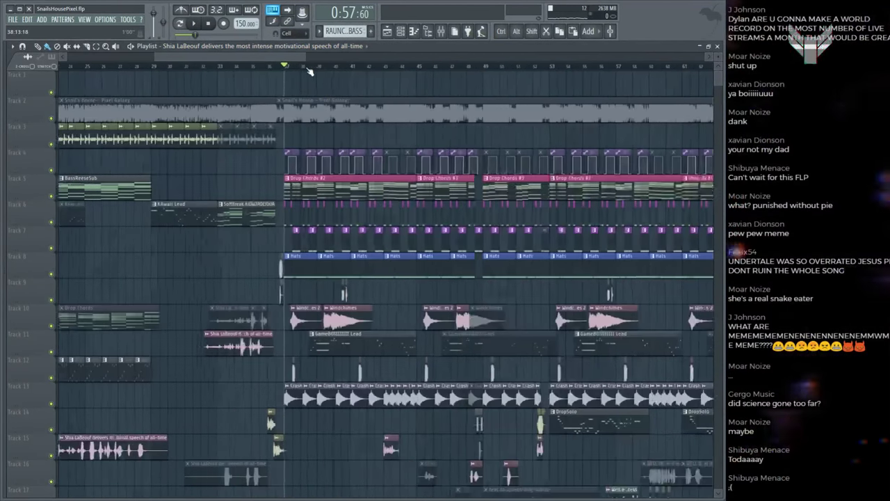
{"action": "key", "text": "space"}
{"action": "scroll", "coordinate": [316, 80], "scroll_direction": "down", "scroll_amount": 2}
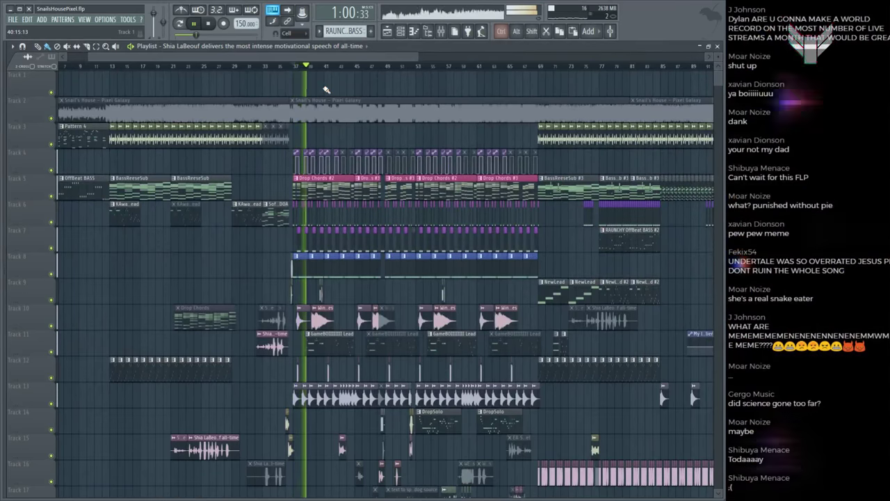
{"action": "scroll", "coordinate": [311, 75], "scroll_direction": "down", "scroll_amount": 2}
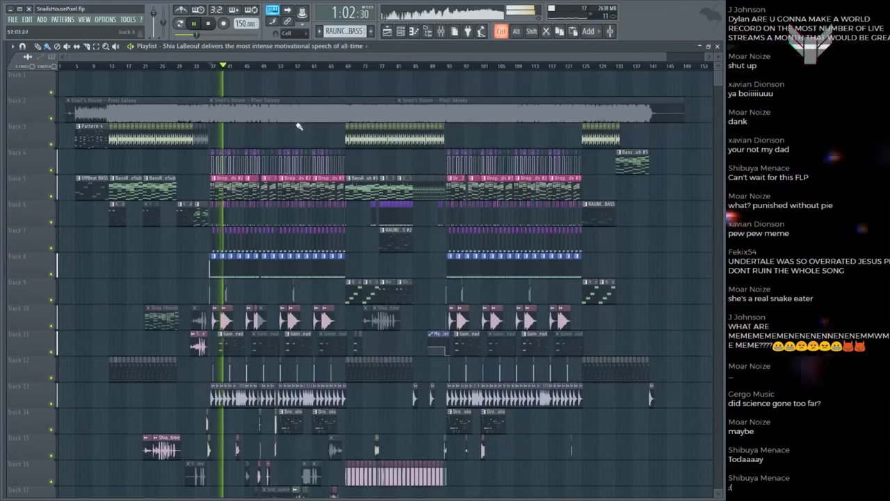
{"action": "scroll", "coordinate": [211, 62], "scroll_direction": "down", "scroll_amount": 1}
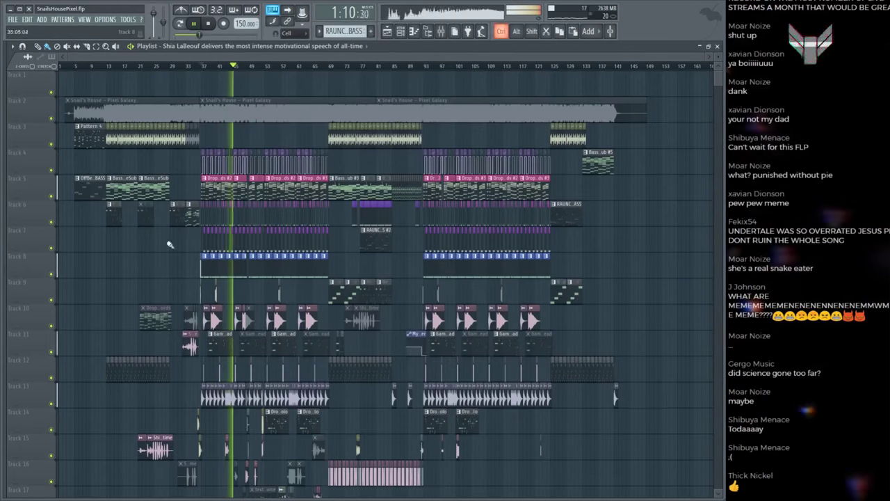
{"action": "scroll", "coordinate": [218, 65], "scroll_direction": "up", "scroll_amount": 2}
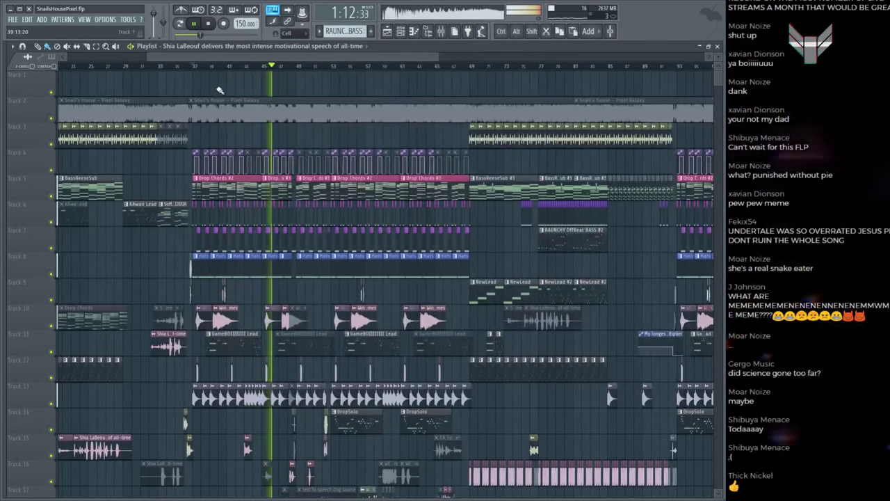
{"action": "scroll", "coordinate": [205, 90], "scroll_direction": "down", "scroll_amount": 2}
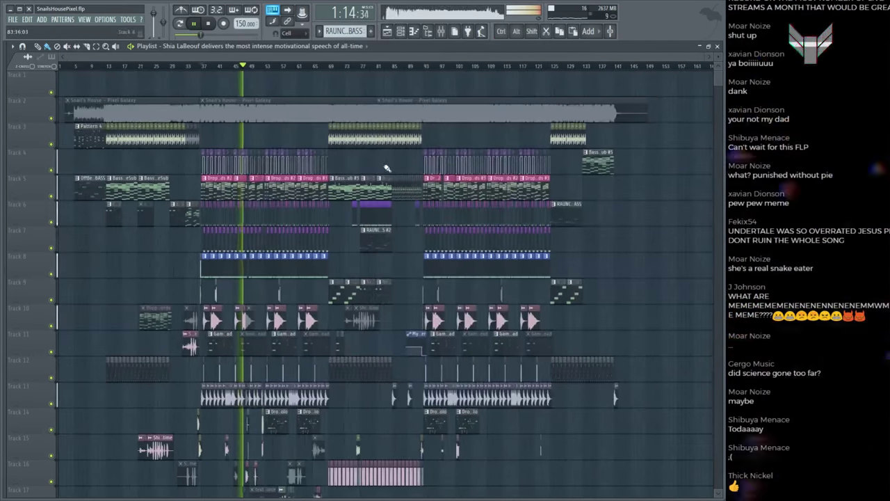
{"action": "scroll", "coordinate": [221, 96], "scroll_direction": "up", "scroll_amount": 2}
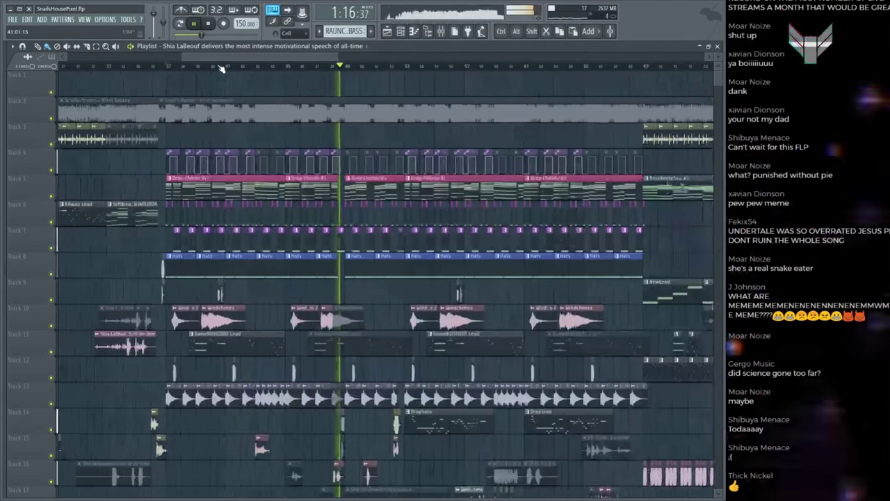
{"action": "scroll", "coordinate": [340, 188], "scroll_direction": "down", "scroll_amount": 3}
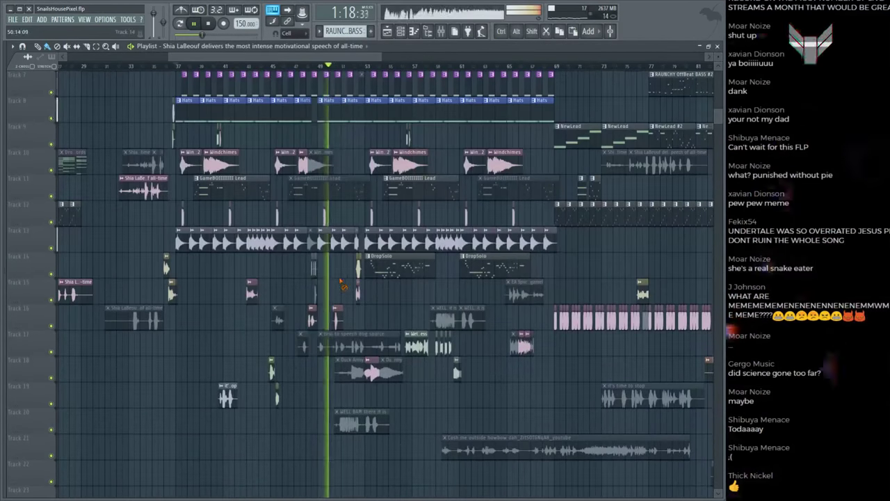
{"action": "scroll", "coordinate": [338, 81], "scroll_direction": "up", "scroll_amount": 2}
{"action": "key", "text": "ctrl+s"}
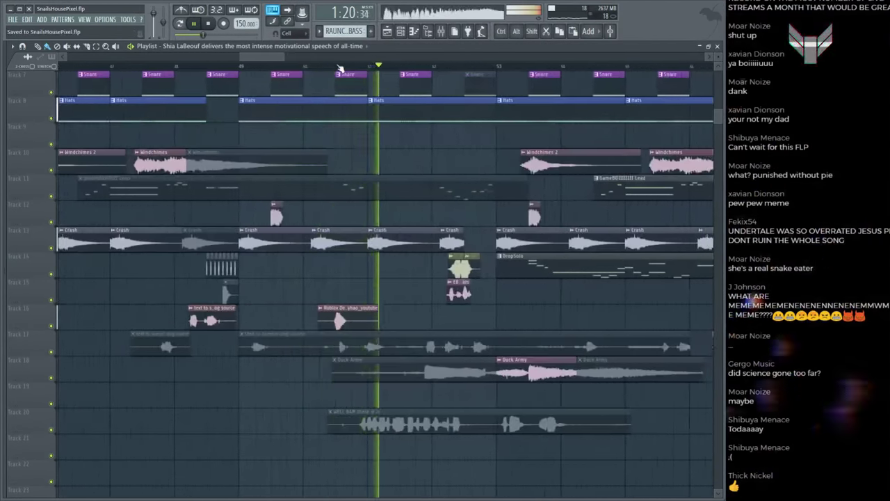
Step: Set the Princess sample's mixer track to 28, close its settings, and stop playback
{"action": "scroll", "coordinate": [389, 69], "scroll_direction": "up", "scroll_amount": 4}
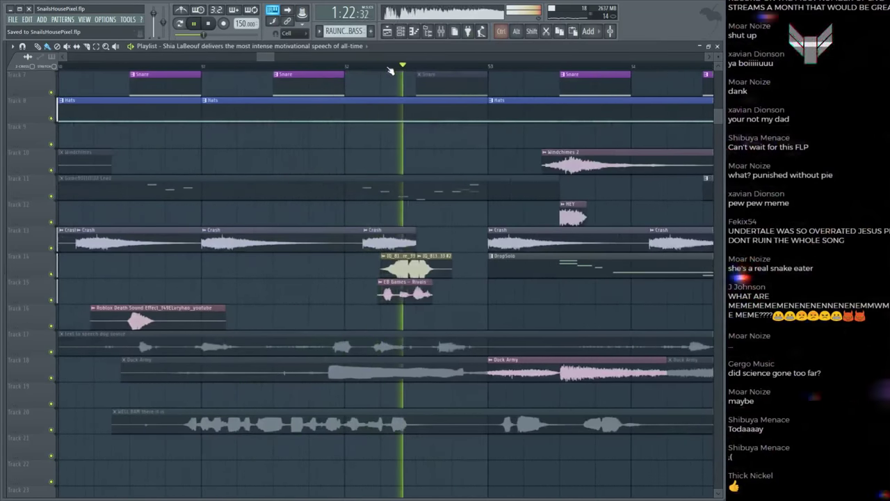
{"action": "scroll", "coordinate": [390, 70], "scroll_direction": "down", "scroll_amount": 6}
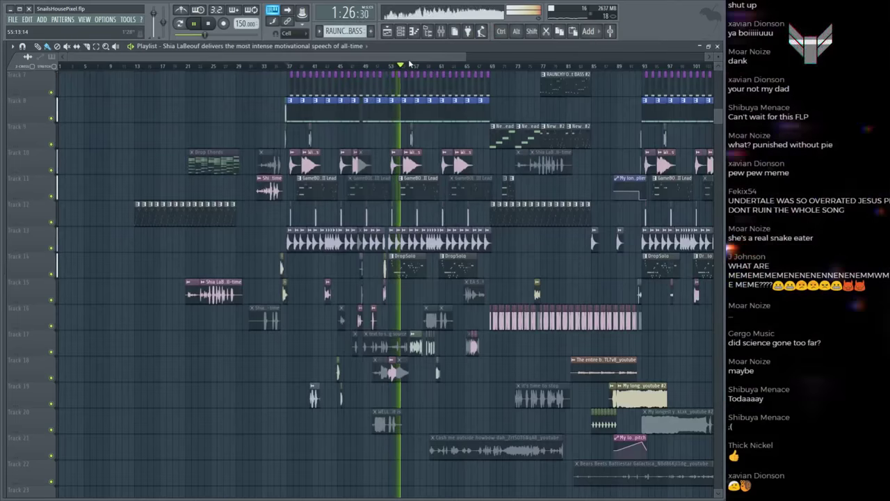
{"action": "scroll", "coordinate": [411, 64], "scroll_direction": "up", "scroll_amount": 3}
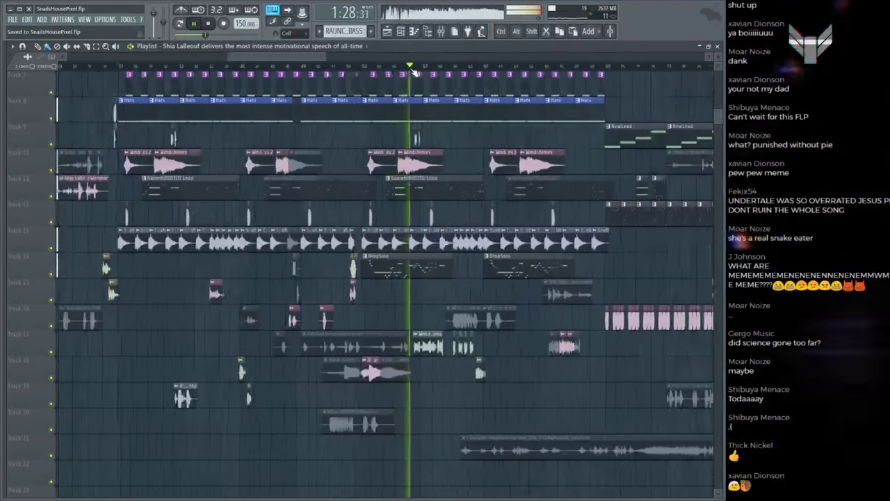
{"action": "scroll", "coordinate": [414, 72], "scroll_direction": "up", "scroll_amount": 2}
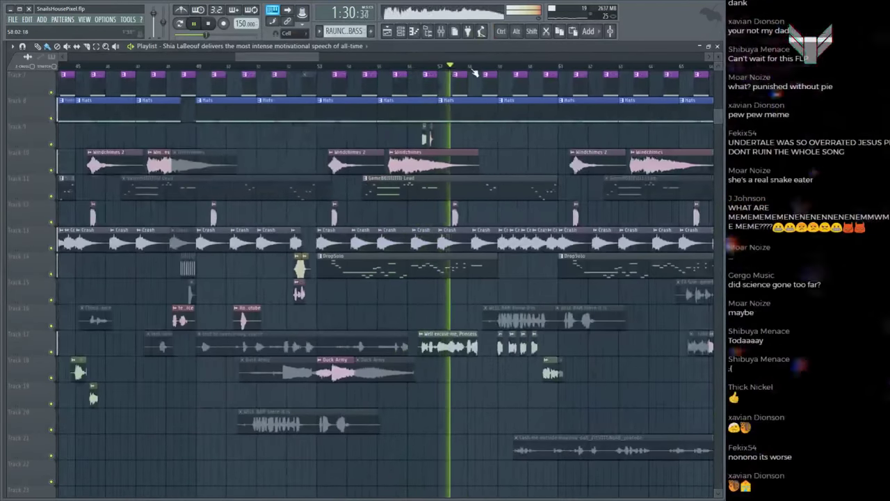
{"action": "scroll", "coordinate": [475, 70], "scroll_direction": "up", "scroll_amount": 2}
{"action": "scroll", "coordinate": [474, 70], "scroll_direction": "down", "scroll_amount": 5}
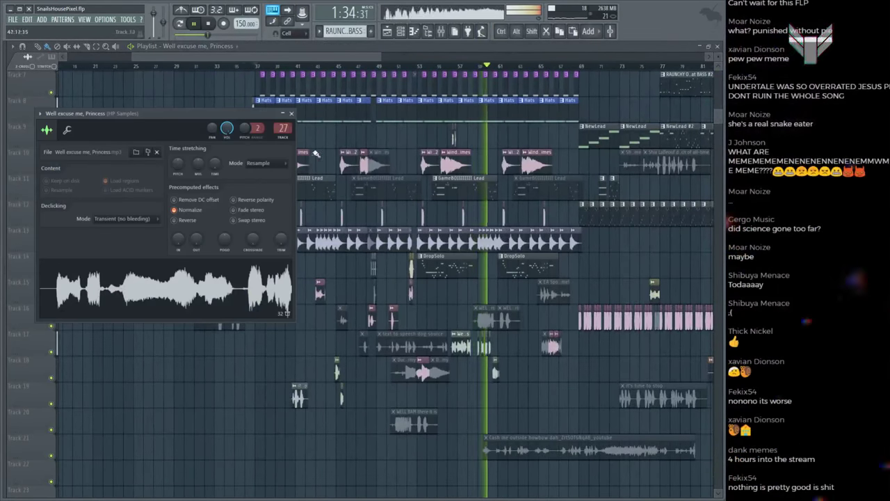
{"action": "scroll", "coordinate": [281, 130], "scroll_direction": "up", "scroll_amount": 1}
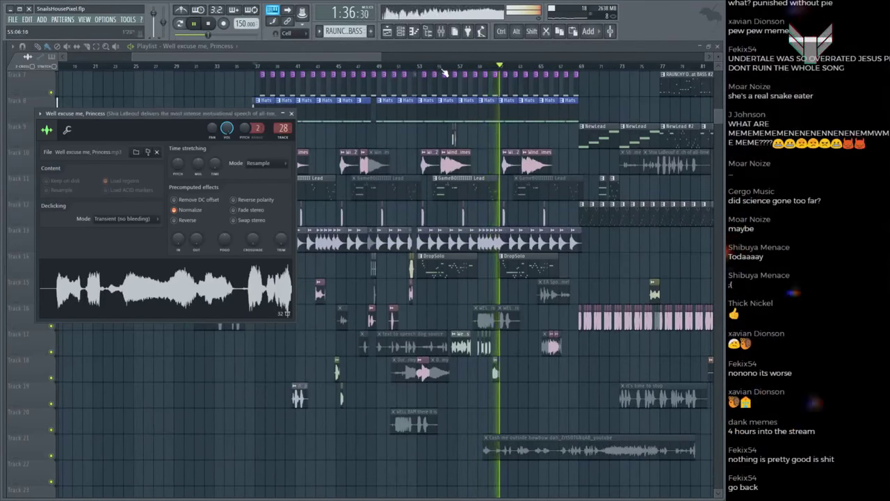
{"action": "left_click", "coordinate": [445, 69]}
{"action": "scroll", "coordinate": [455, 70], "scroll_direction": "up", "scroll_amount": 4}
{"action": "scroll", "coordinate": [417, 56], "scroll_direction": "down", "scroll_amount": 4}
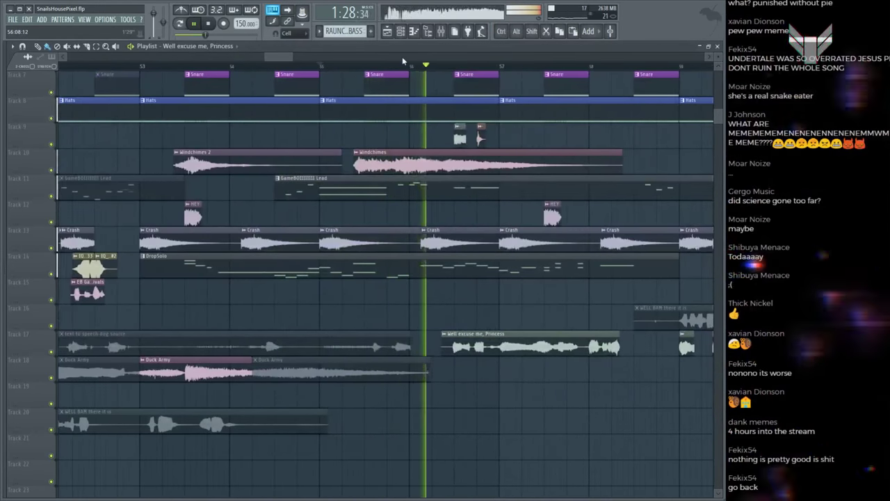
{"action": "scroll", "coordinate": [455, 66], "scroll_direction": "up", "scroll_amount": 2}
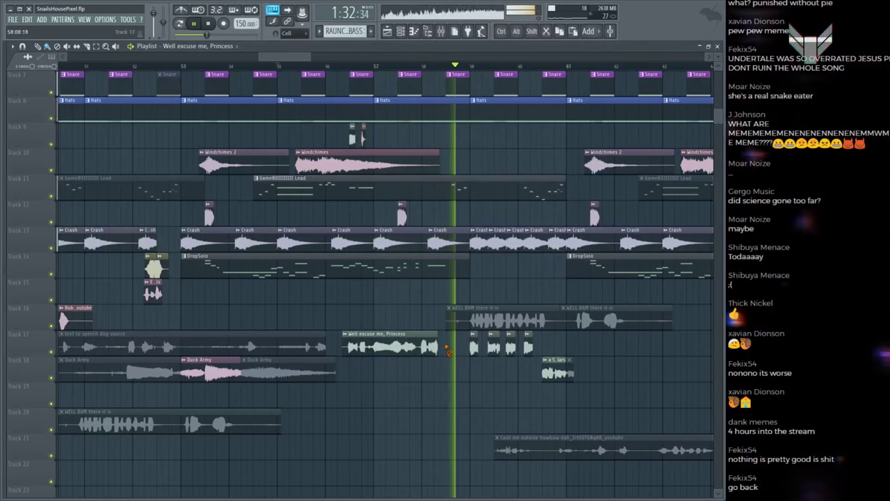
{"action": "key", "text": "space"}
Step: Bring up the SMALL loan sample's settings and show its level and keyboard options
{"action": "double_click", "coordinate": [363, 133]}
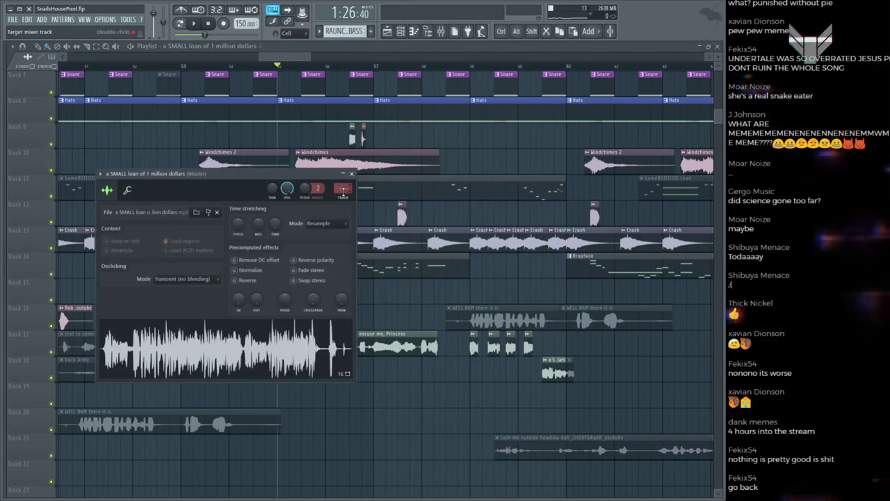
{"action": "scroll", "coordinate": [343, 189], "scroll_direction": "up", "scroll_amount": 20}
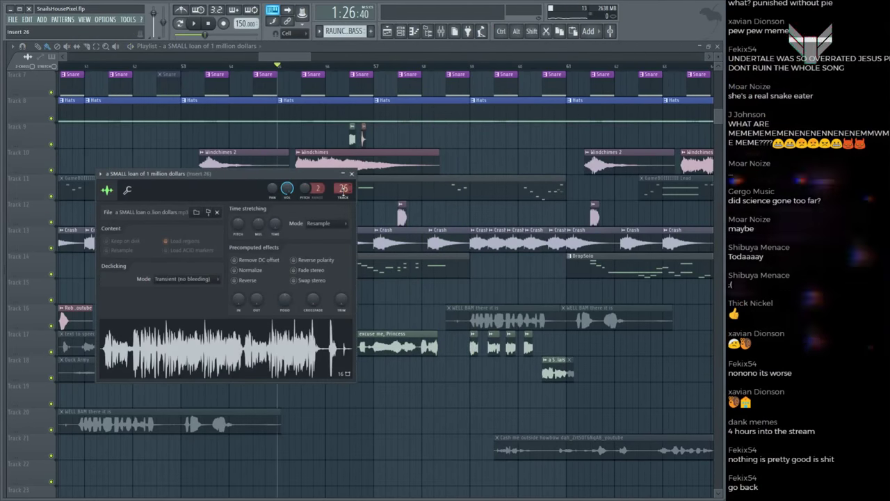
{"action": "scroll", "coordinate": [343, 189], "scroll_direction": "up", "scroll_amount": 2}
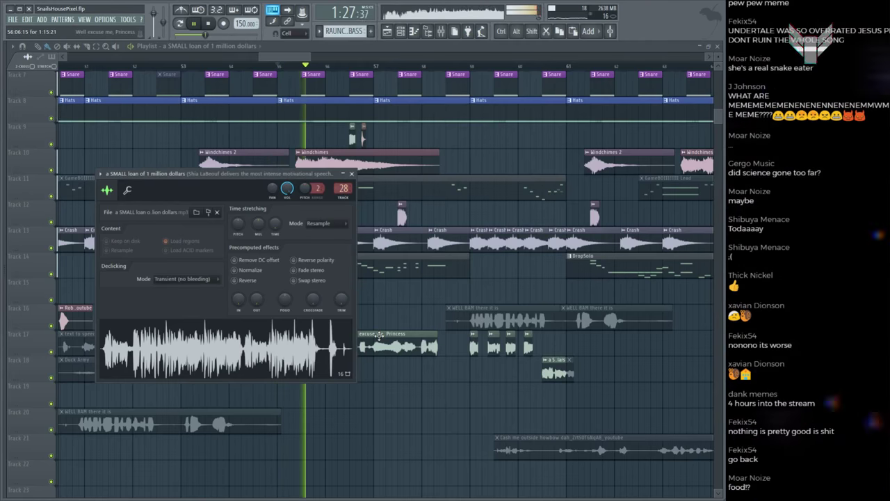
{"action": "left_click", "coordinate": [487, 346]}
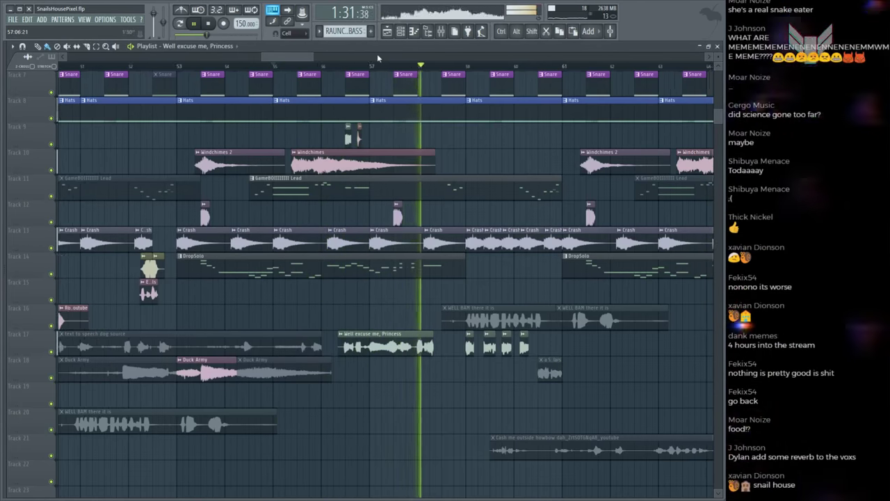
{"action": "scroll", "coordinate": [377, 53], "scroll_direction": "right", "scroll_amount": 3}
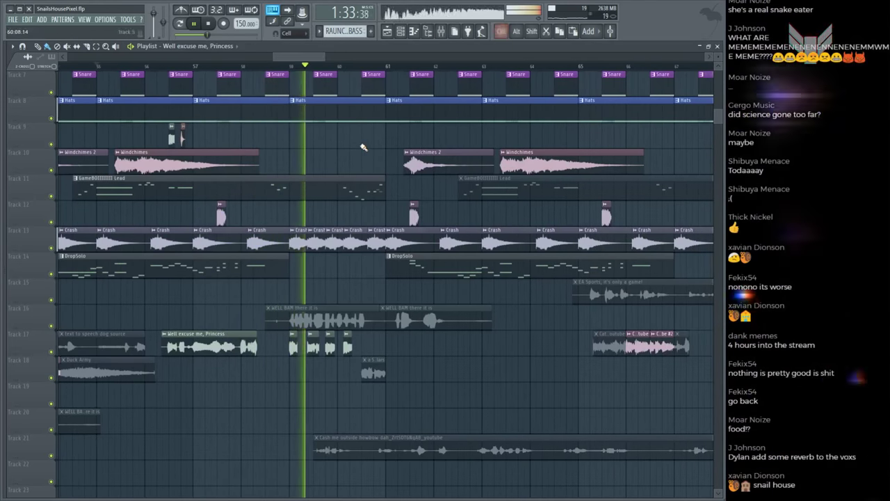
{"action": "left_click", "coordinate": [295, 346]}
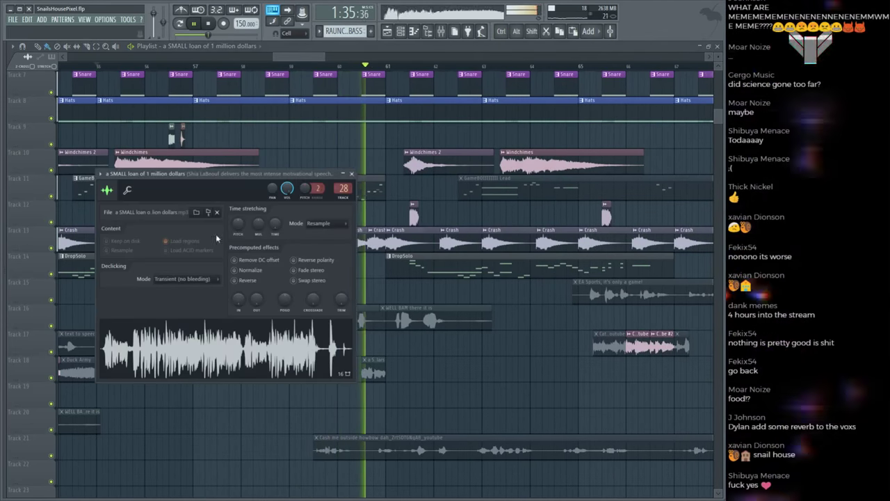
{"action": "left_click", "coordinate": [127, 190]}
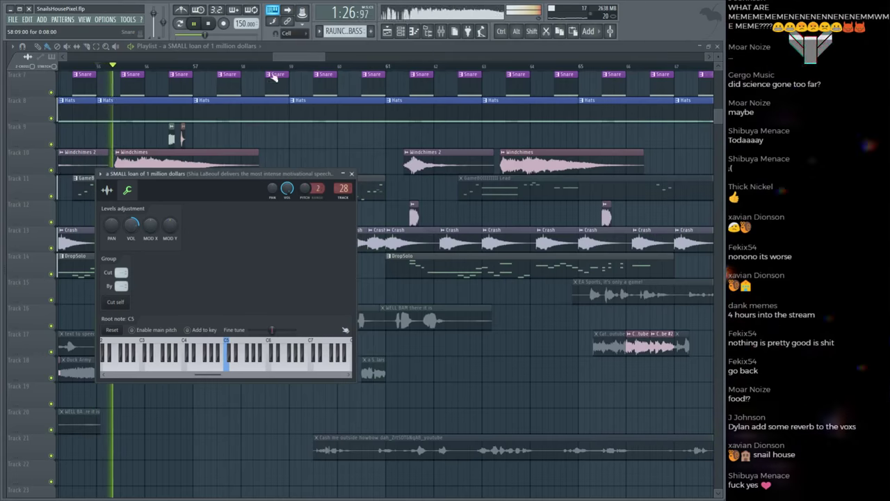
Step: Audition the loan sample section from just past bar 58
{"action": "left_click", "coordinate": [248, 65]}
{"action": "scroll", "coordinate": [324, 348], "scroll_direction": "up", "scroll_amount": 2}
{"action": "left_click", "coordinate": [324, 348]}
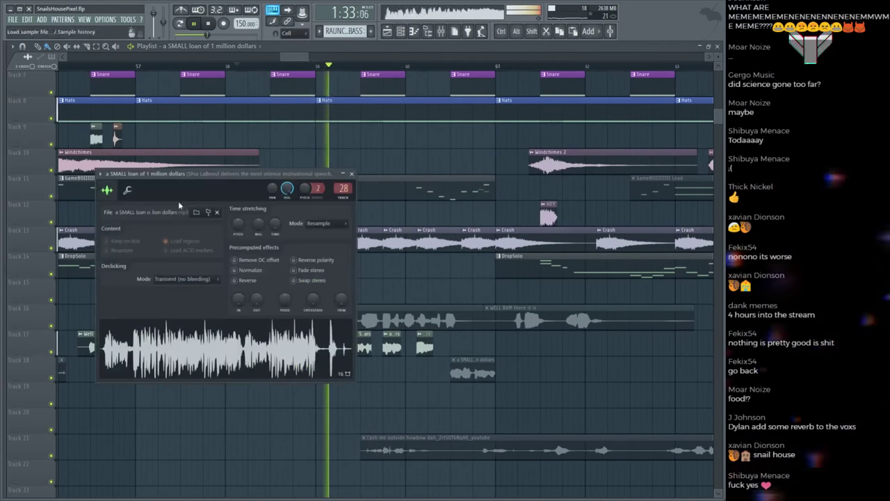
{"action": "left_click", "coordinate": [127, 190]}
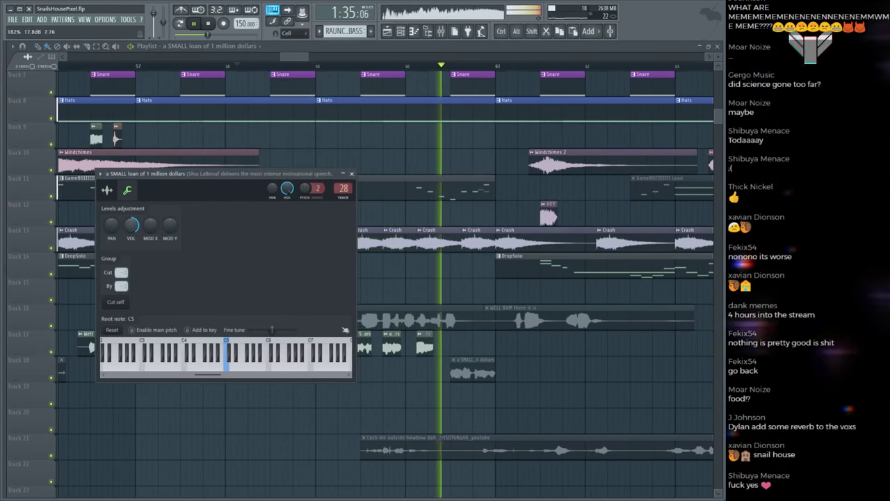
{"action": "left_click", "coordinate": [351, 173]}
{"action": "key", "text": "space"}
{"action": "left_click", "coordinate": [274, 67]}
{"action": "key", "text": "space"}
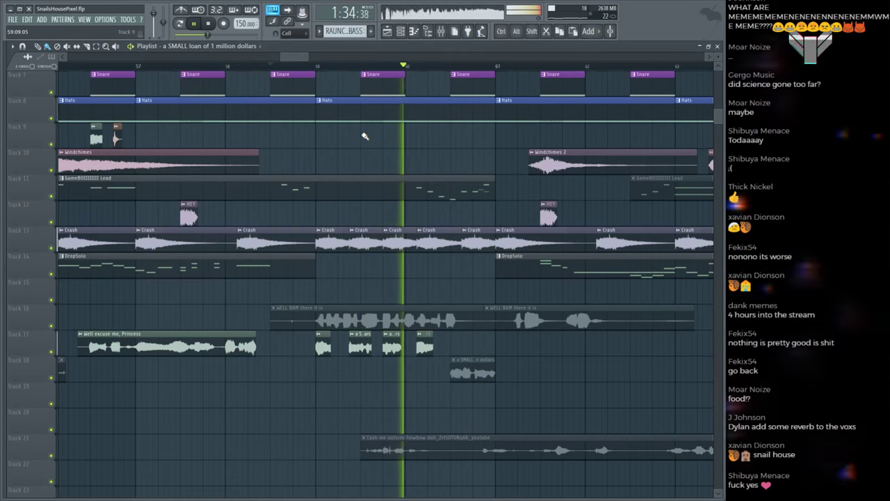
{"action": "scroll", "coordinate": [408, 66], "scroll_direction": "down", "scroll_amount": 2}
{"action": "key", "text": "space"}
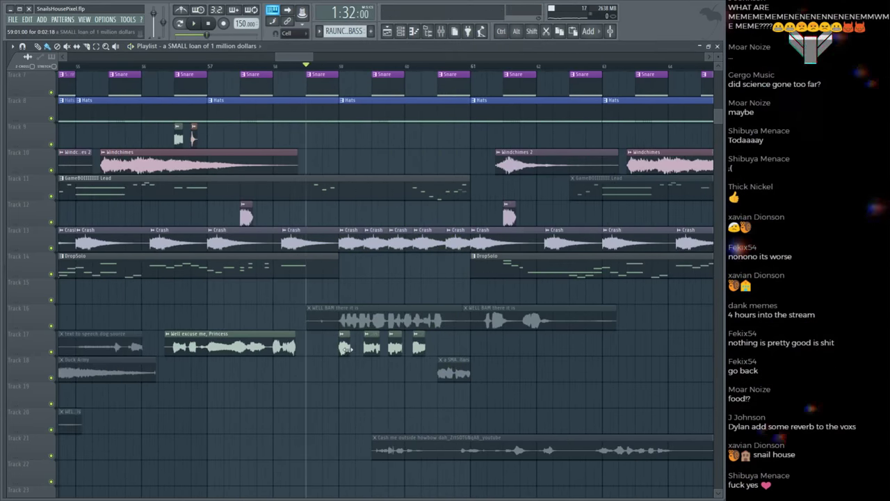
Step: Set the loan sample's declicking to Smooth (bleeding) and save the project
{"action": "double_click", "coordinate": [345, 349]}
{"action": "left_click", "coordinate": [128, 190]}
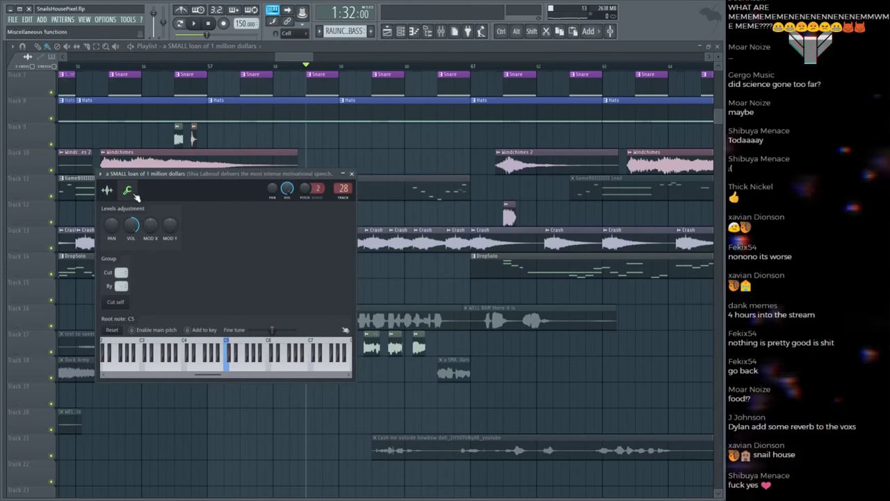
{"action": "left_click", "coordinate": [351, 173]}
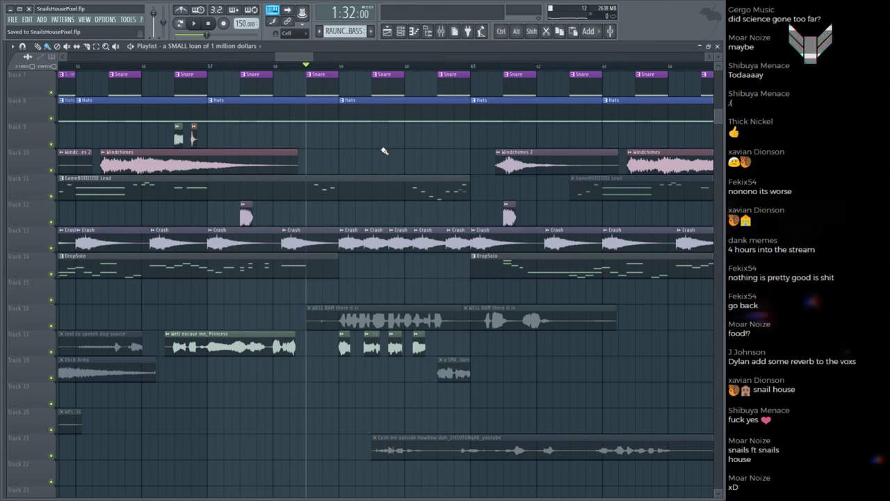
{"action": "key", "text": "ctrl+s"}
{"action": "key", "text": "space"}
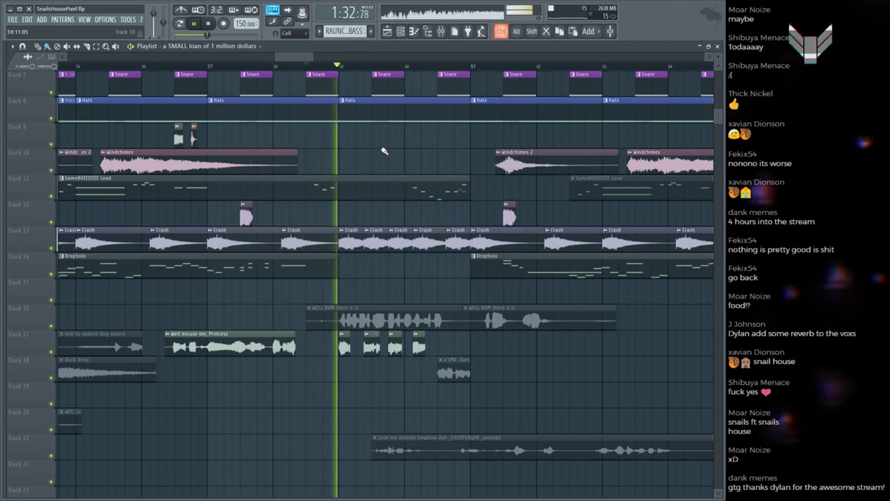
{"action": "double_click", "coordinate": [343, 348]}
{"action": "key", "text": "space"}
{"action": "key", "text": "space"}
{"action": "left_click", "coordinate": [352, 173]}
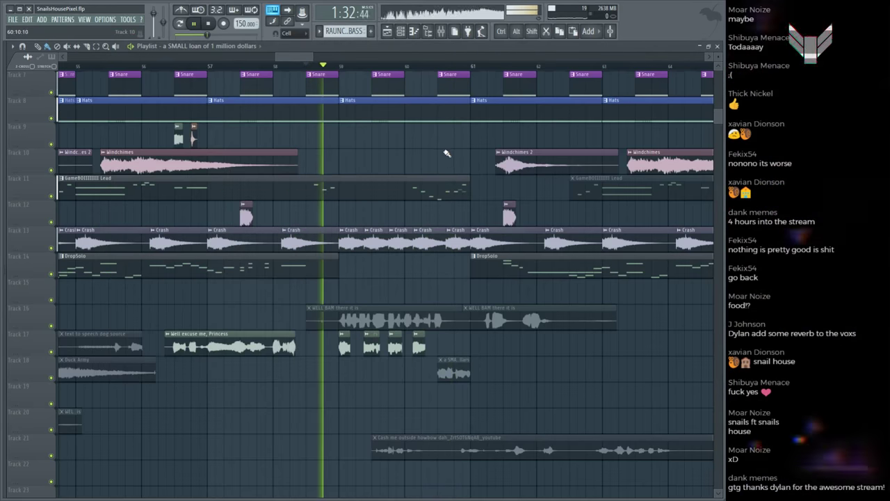
{"action": "scroll", "coordinate": [376, 69], "scroll_direction": "down", "scroll_amount": 3}
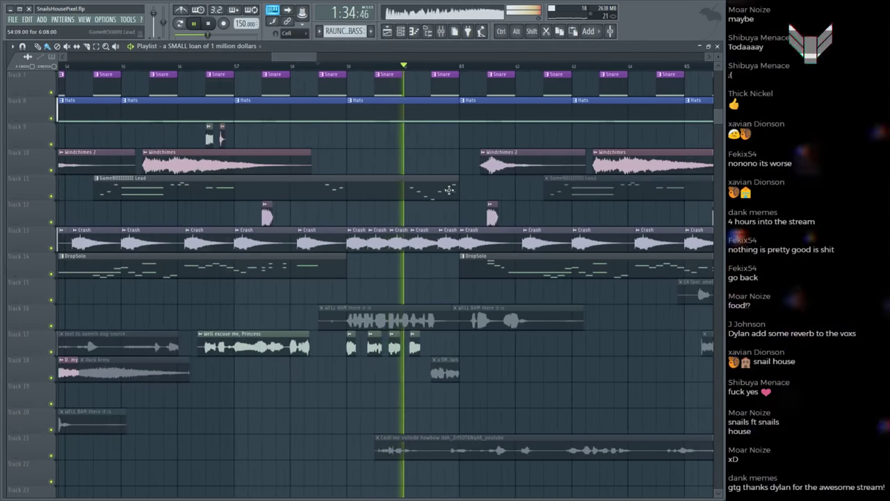
{"action": "scroll", "coordinate": [443, 174], "scroll_direction": "up", "scroll_amount": 2}
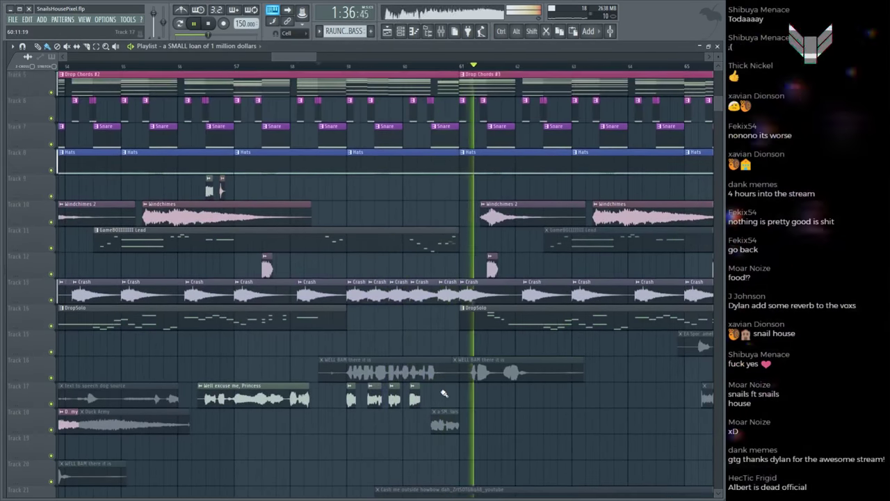
{"action": "key", "text": "space"}
Step: Move the short loan clip from Track 18 to Track 17 and audition it
{"action": "left_click_drag", "start_coordinate": [444, 422], "coordinate": [452, 396]}
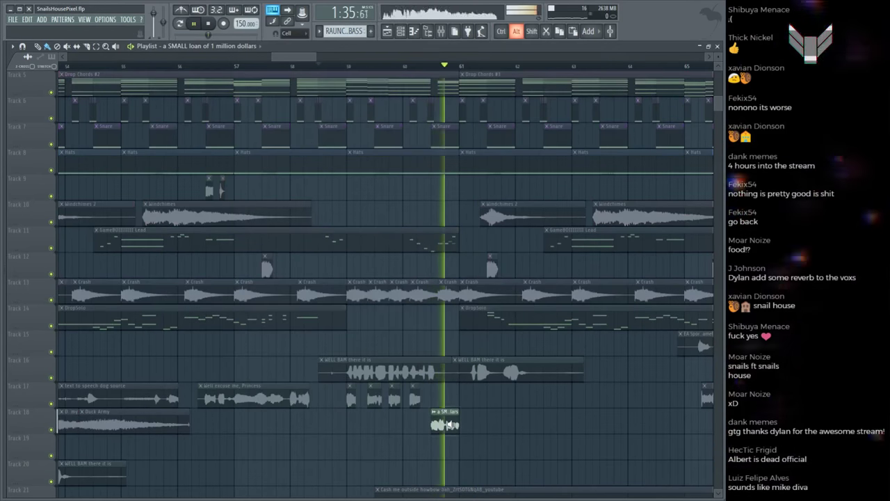
{"action": "key", "text": "space"}
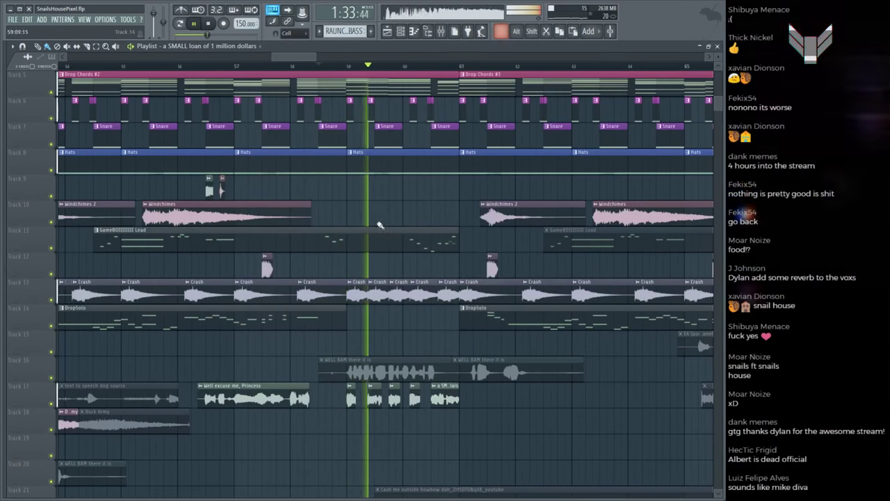
{"action": "scroll", "coordinate": [428, 313], "scroll_direction": "up", "scroll_amount": 4, "text": "ctrl"}
{"action": "scroll", "coordinate": [473, 352], "scroll_direction": "down", "scroll_amount": 3}
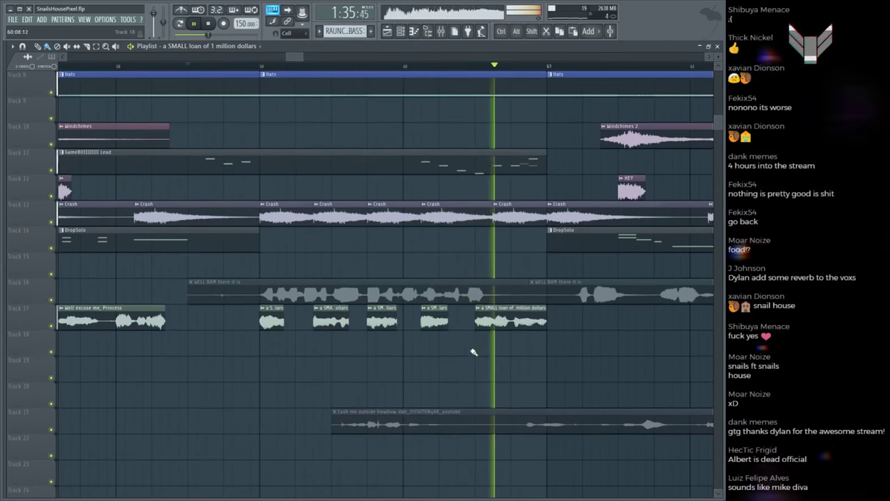
{"action": "double_click", "coordinate": [262, 322]}
{"action": "key", "text": "space"}
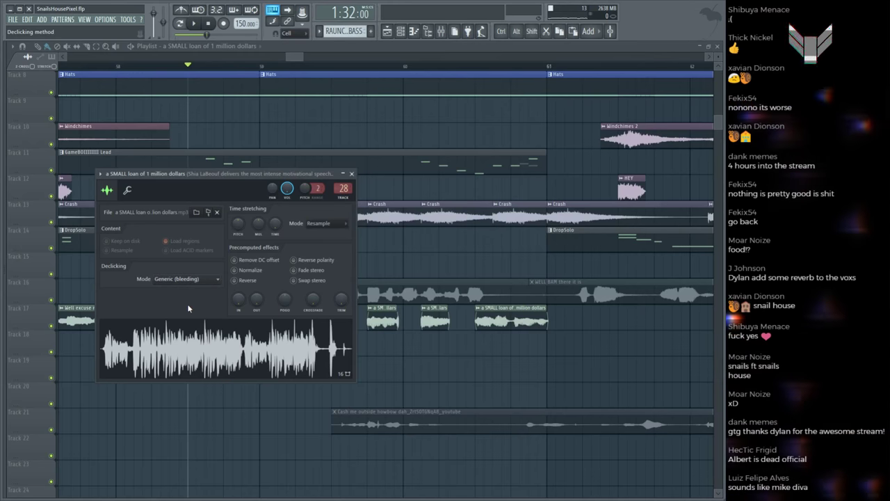
{"action": "key", "text": "space"}
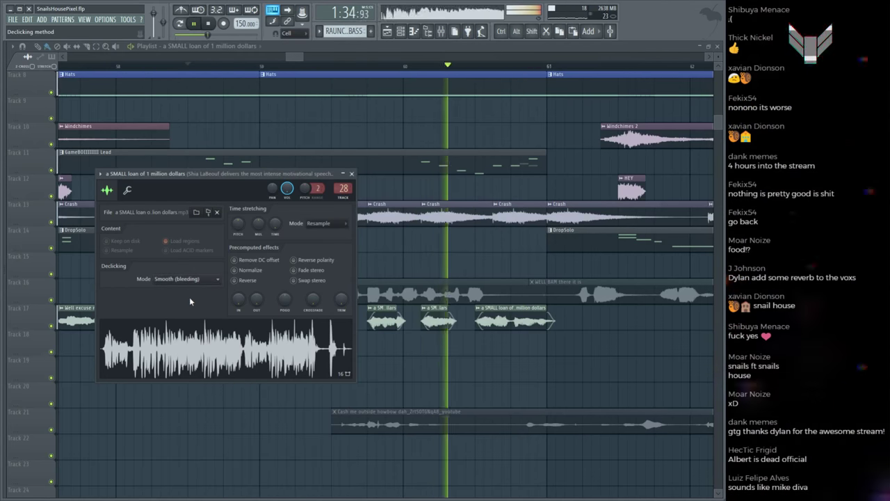
{"action": "key", "text": "space"}
{"action": "key", "text": "Escape"}
{"action": "key", "text": "space"}
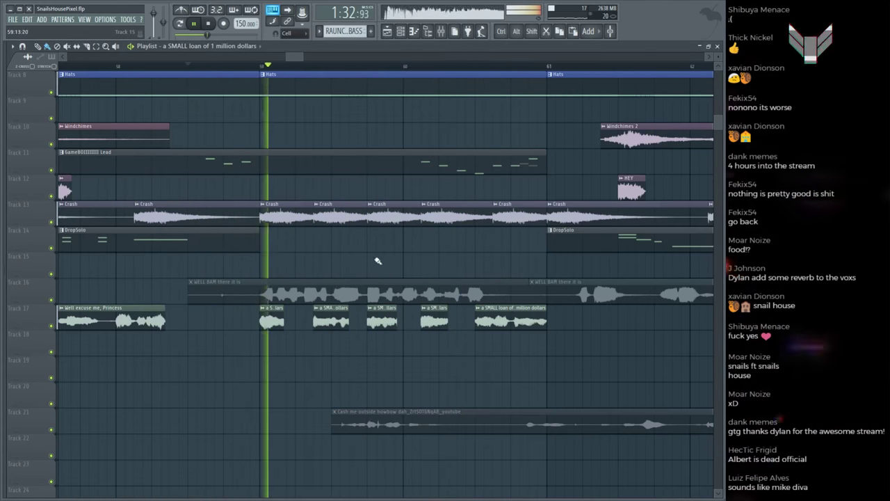
{"action": "key", "text": "space"}
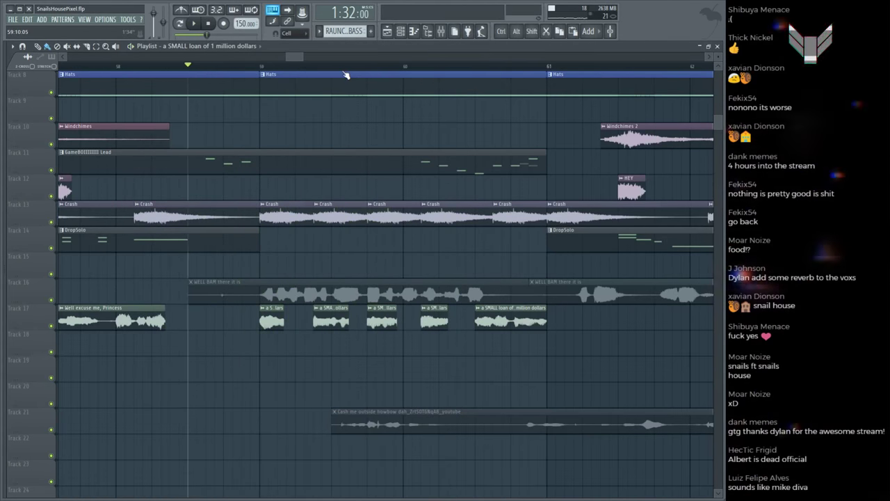
{"action": "scroll", "coordinate": [345, 75], "scroll_direction": "down", "scroll_amount": 4}
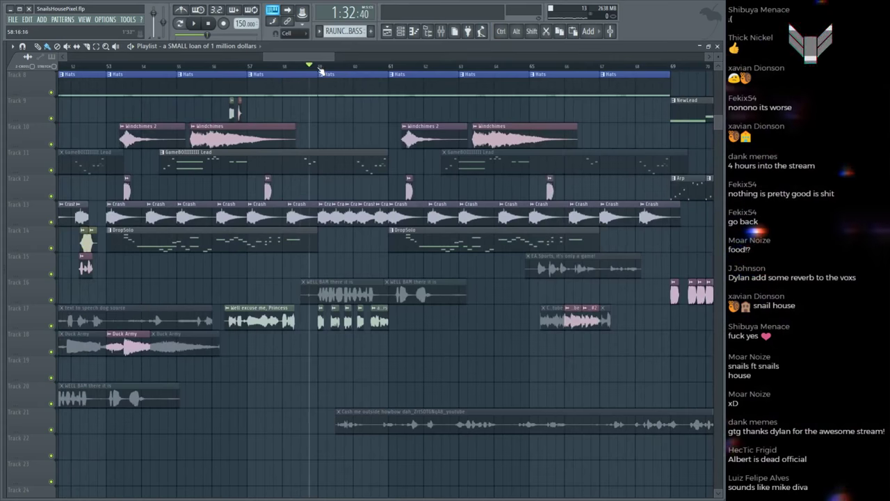
{"action": "key", "text": "space"}
{"action": "key", "text": "space"}
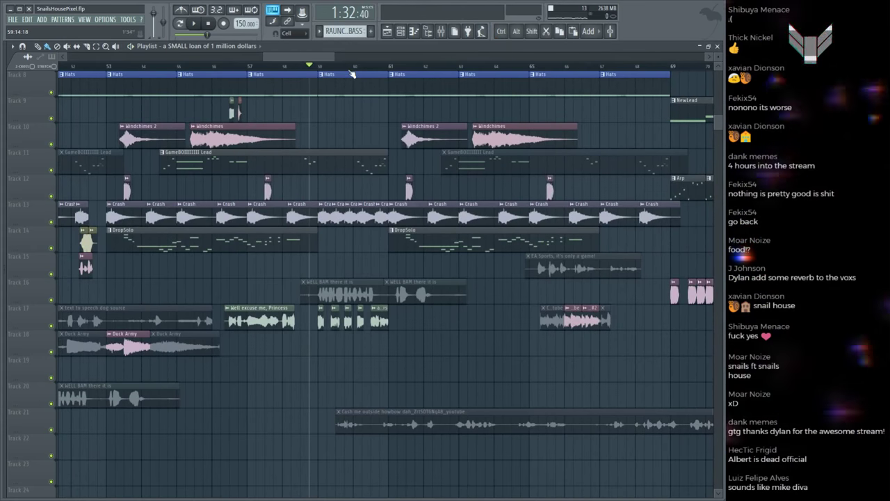
{"action": "scroll", "coordinate": [333, 84], "scroll_direction": "down", "scroll_amount": 2}
{"action": "scroll", "coordinate": [333, 84], "scroll_direction": "up", "scroll_amount": 5}
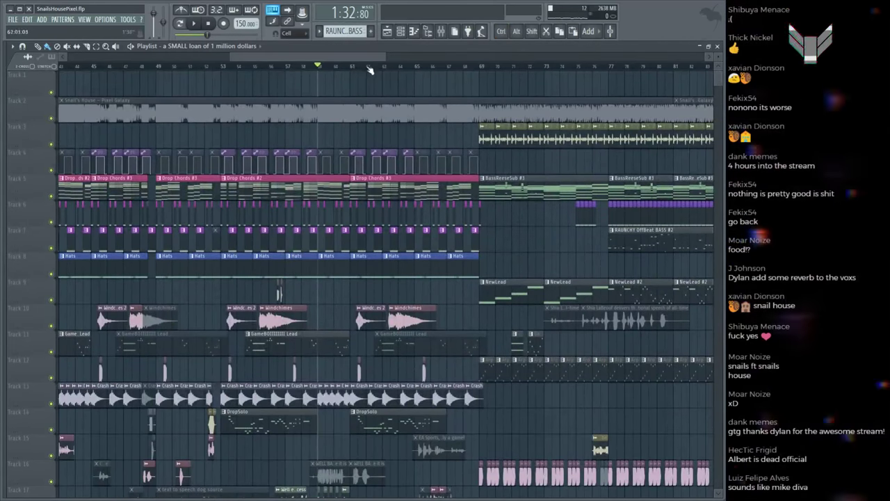
{"action": "left_click", "coordinate": [354, 67]}
{"action": "scroll", "coordinate": [353, 70], "scroll_direction": "down", "scroll_amount": 2}
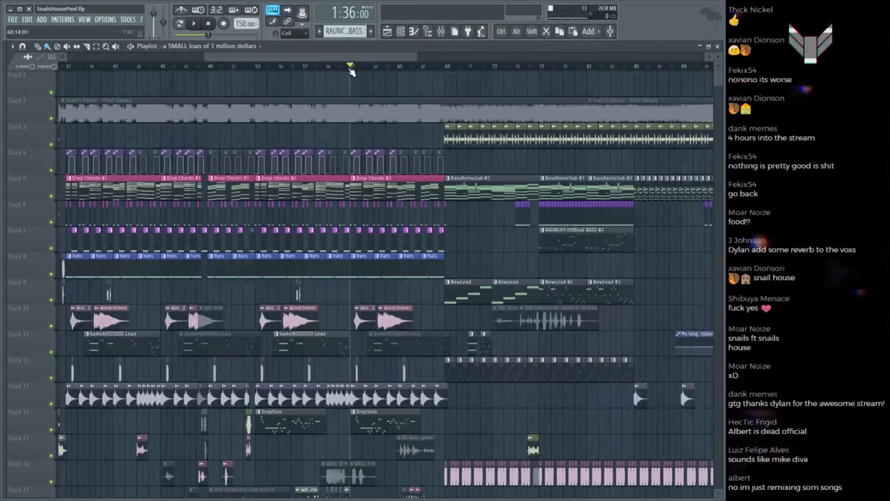
{"action": "scroll", "coordinate": [350, 244], "scroll_direction": "down", "scroll_amount": 3}
{"action": "left_click", "coordinate": [345, 367], "text": "alt"}
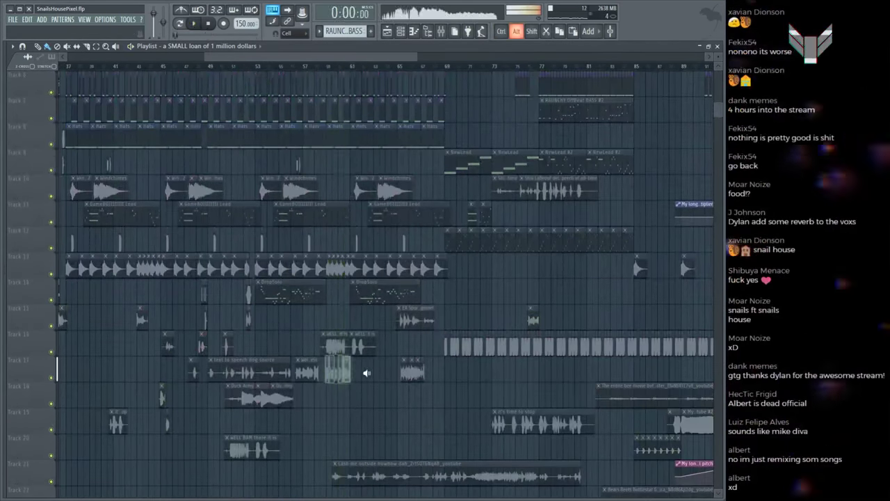
{"action": "key", "text": "space"}
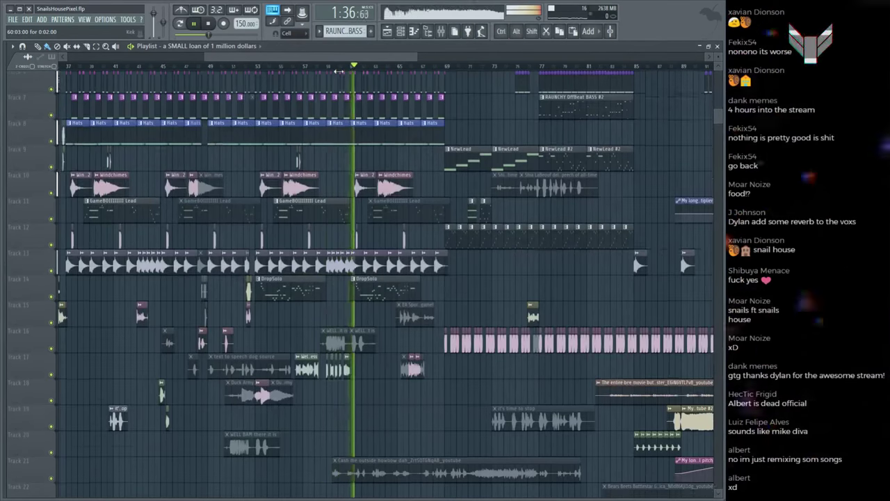
{"action": "scroll", "coordinate": [469, 178], "scroll_direction": "down", "scroll_amount": 3}
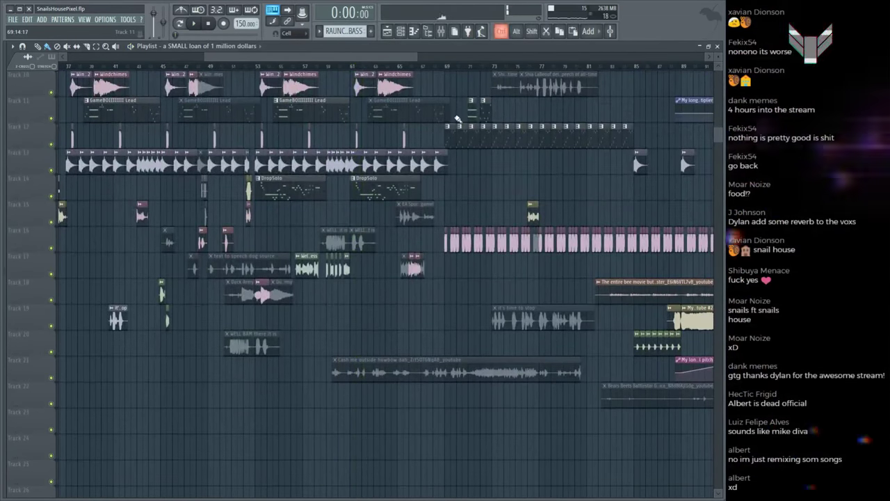
{"action": "left_click", "coordinate": [449, 68]}
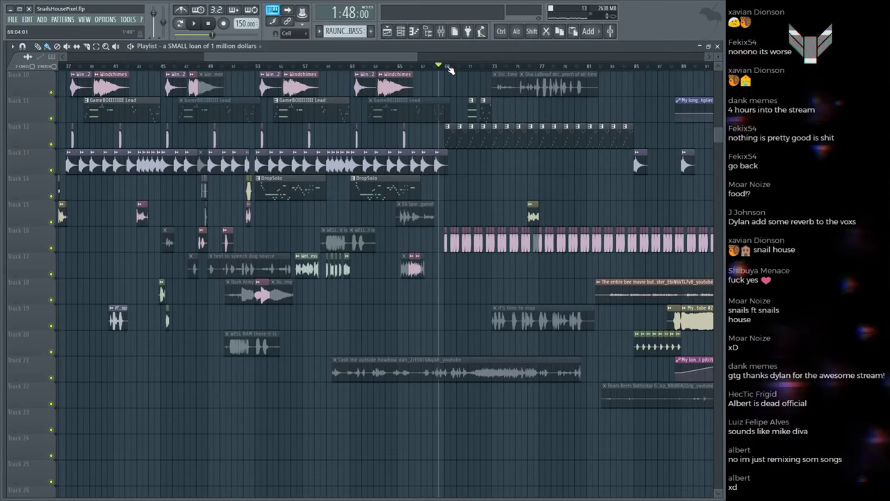
{"action": "key", "text": "space"}
{"action": "scroll", "coordinate": [449, 67], "scroll_direction": "up", "scroll_amount": 3}
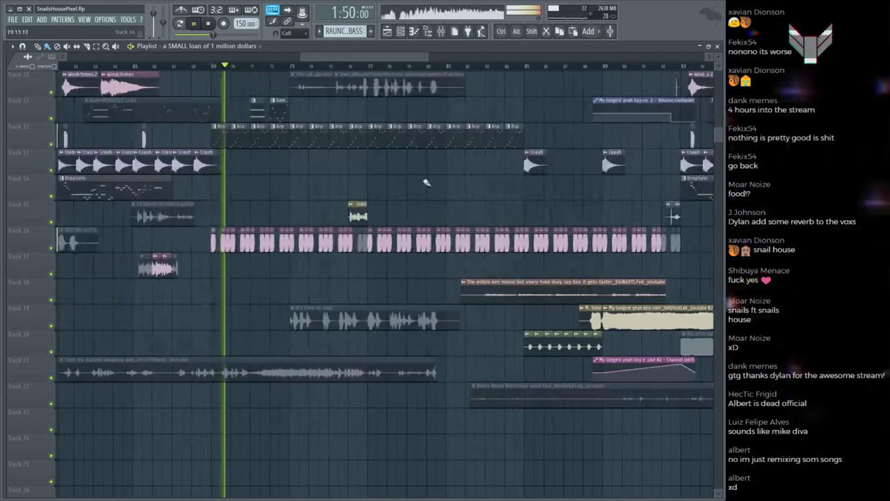
{"action": "key", "text": "space"}
{"action": "scroll", "coordinate": [400, 204], "scroll_direction": "up", "scroll_amount": 4}
{"action": "key", "text": "space"}
{"action": "scroll", "coordinate": [389, 206], "scroll_direction": "up", "scroll_amount": 3}
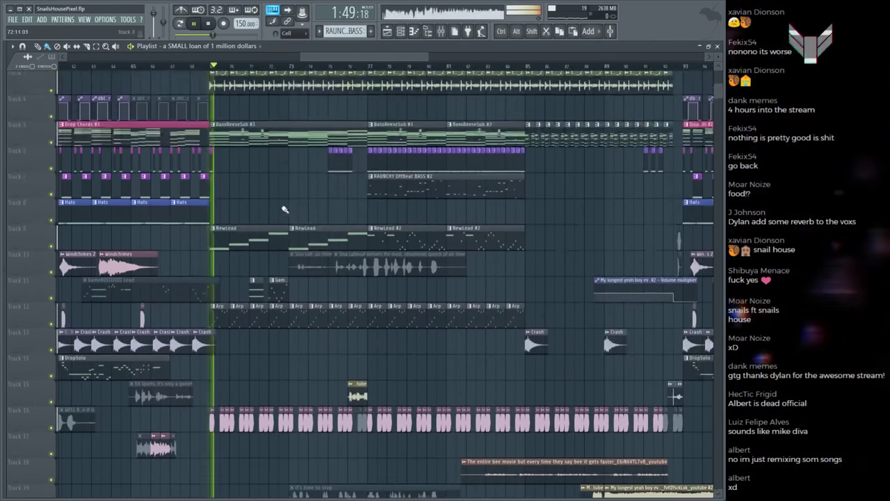
{"action": "scroll", "coordinate": [288, 64], "scroll_direction": "down", "scroll_amount": 4}
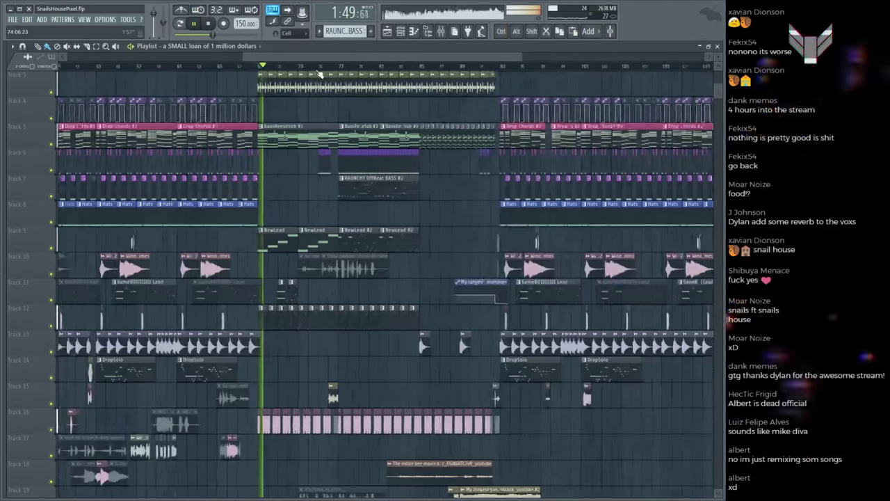
{"action": "scroll", "coordinate": [473, 73], "scroll_direction": "up", "scroll_amount": 5}
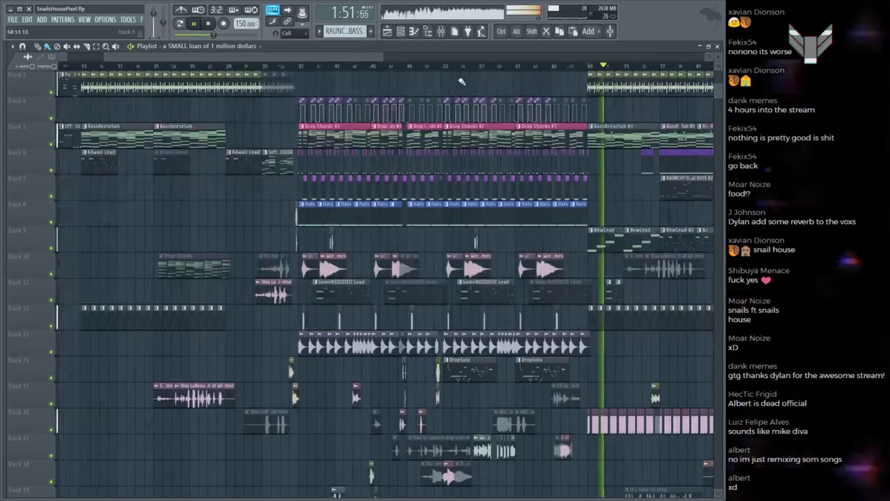
{"action": "scroll", "coordinate": [491, 106], "scroll_direction": "down", "scroll_amount": 3}
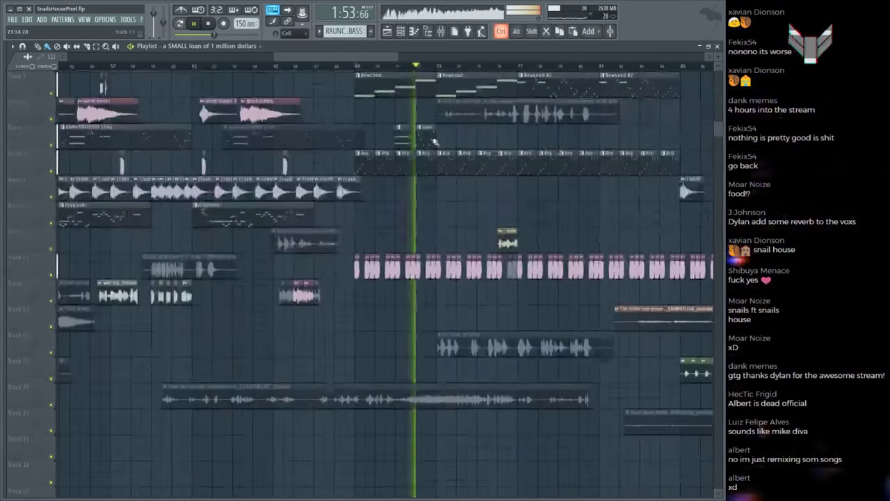
{"action": "scroll", "coordinate": [521, 71], "scroll_direction": "up", "scroll_amount": 3}
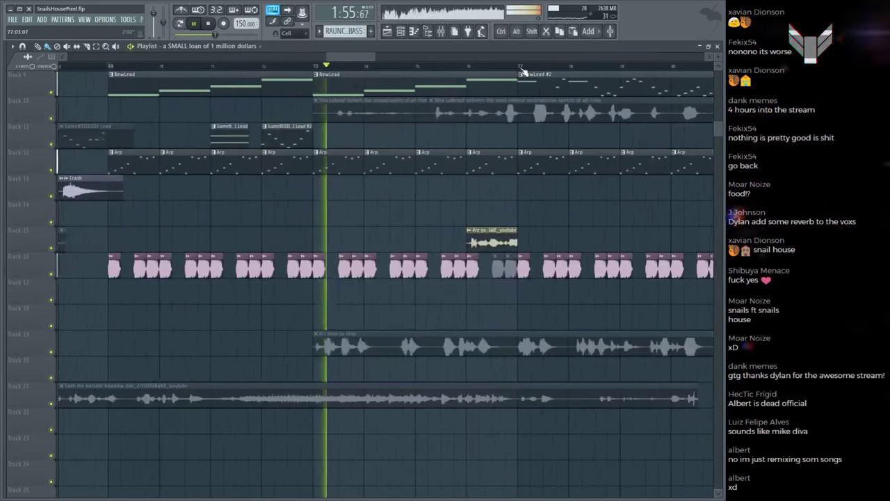
{"action": "scroll", "coordinate": [337, 72], "scroll_direction": "down", "scroll_amount": 2}
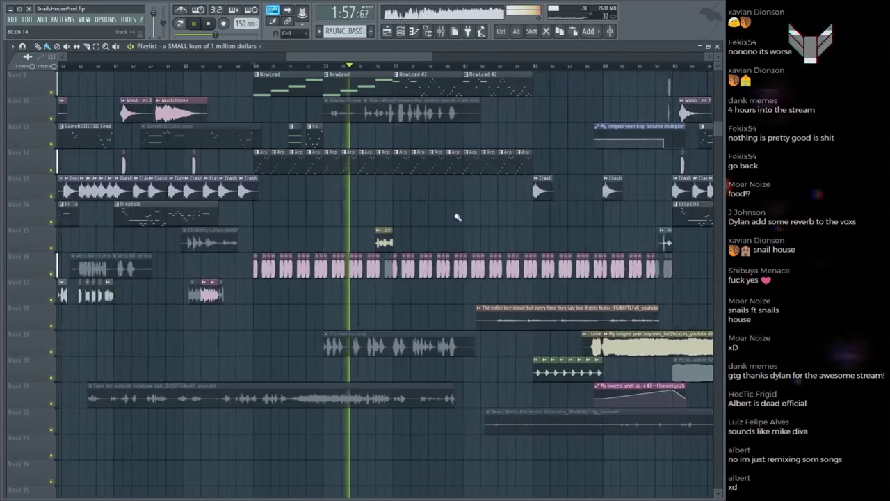
{"action": "scroll", "coordinate": [414, 73], "scroll_direction": "down", "scroll_amount": 2}
{"action": "scroll", "coordinate": [415, 76], "scroll_direction": "up", "scroll_amount": 2}
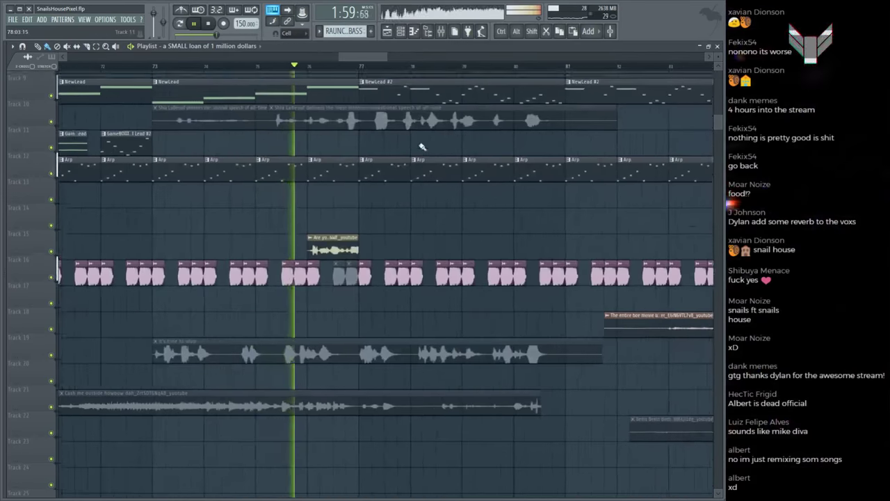
{"action": "scroll", "coordinate": [410, 174], "scroll_direction": "up", "scroll_amount": 3}
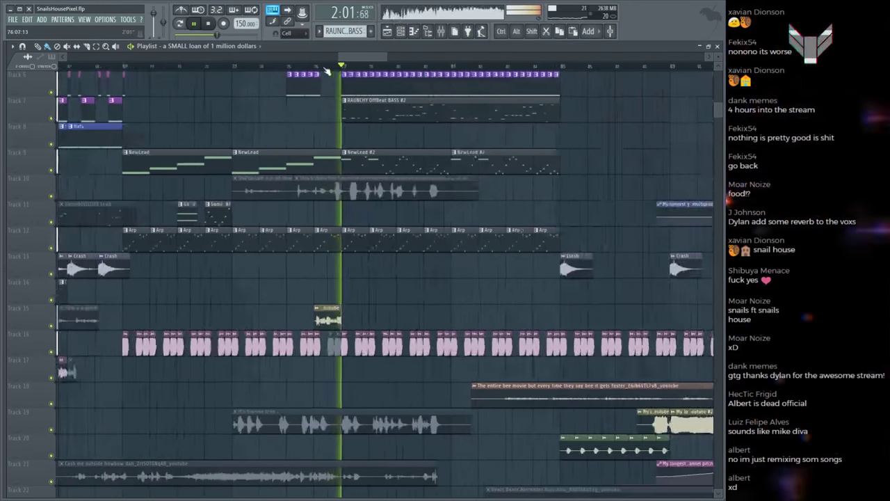
{"action": "scroll", "coordinate": [327, 70], "scroll_direction": "up", "scroll_amount": 3}
{"action": "scroll", "coordinate": [313, 63], "scroll_direction": "left", "scroll_amount": 2}
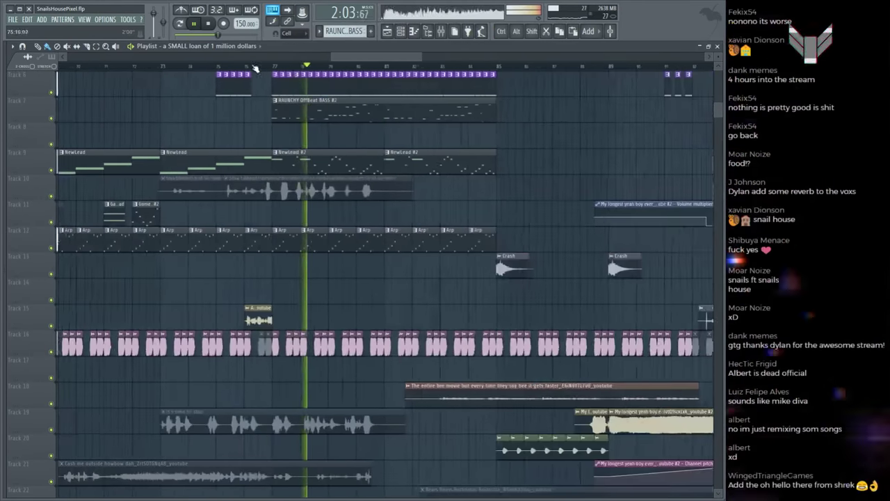
{"action": "key", "text": "space"}
Step: Route the Mr. Krabs sample from mixer track 27 to 35 (Serum #4)
{"action": "double_click", "coordinate": [318, 182]}
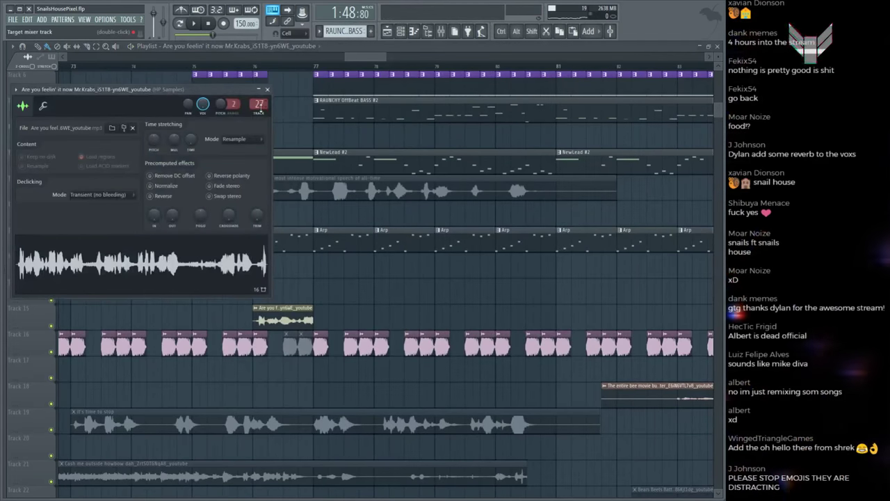
{"action": "double_click", "coordinate": [263, 110]}
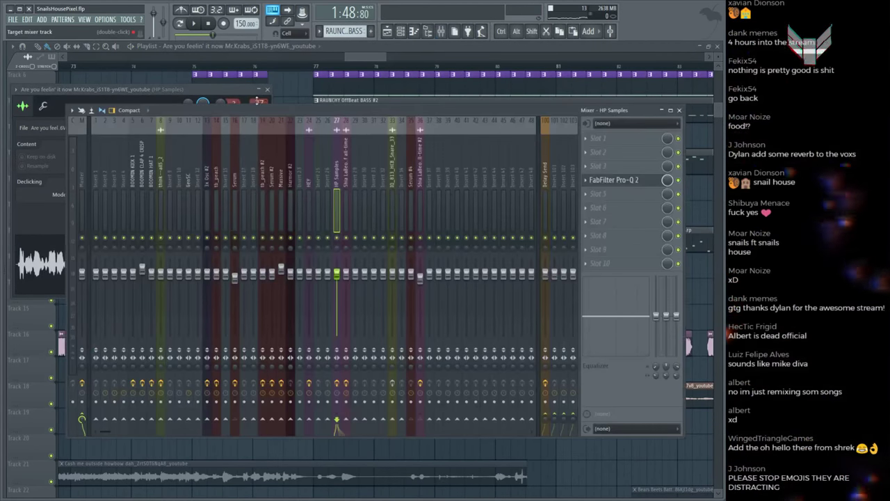
{"action": "scroll", "coordinate": [259, 101], "scroll_direction": "up", "scroll_amount": 9}
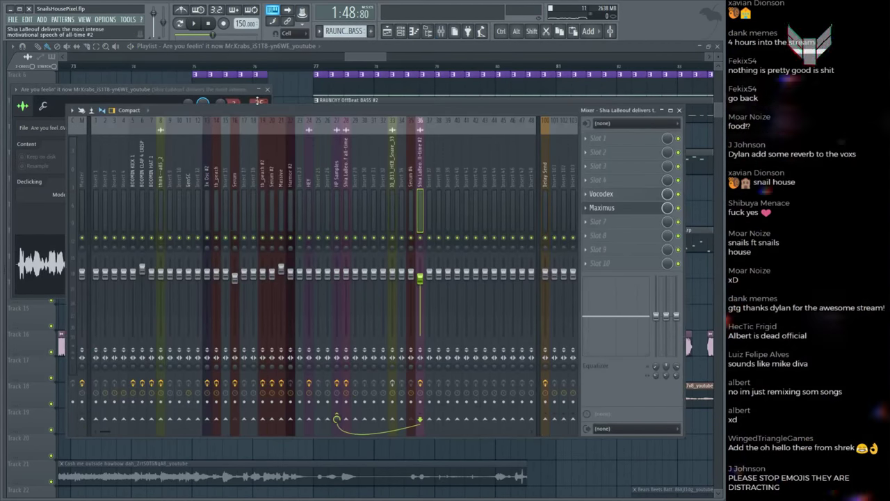
{"action": "scroll", "coordinate": [259, 101], "scroll_direction": "down", "scroll_amount": 3}
Step: Play the section to check the rerouted Mr. Krabs sample
{"action": "key", "text": "space"}
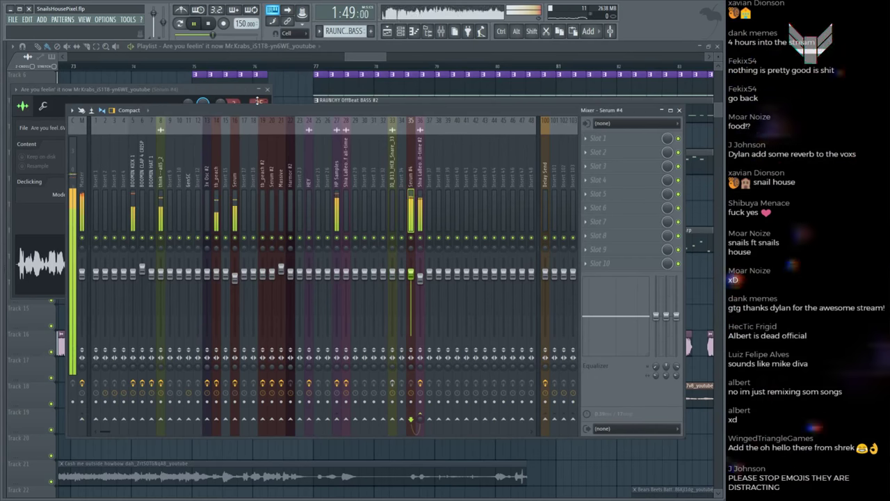
{"action": "left_click", "coordinate": [255, 72]}
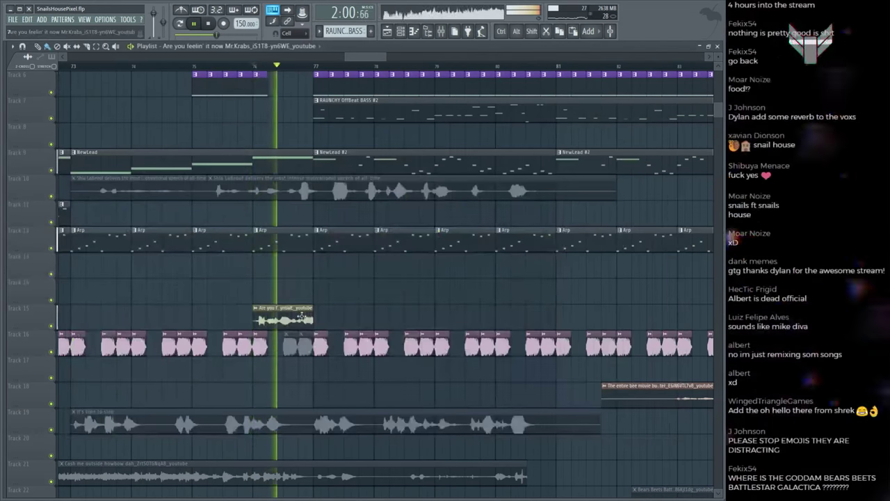
{"action": "key", "text": "space"}
{"action": "double_click", "coordinate": [289, 321]}
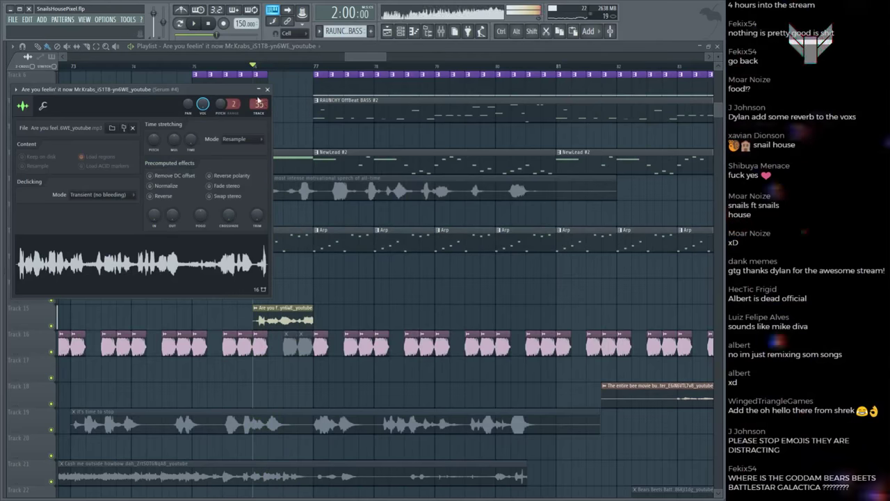
{"action": "left_click", "coordinate": [298, 123]}
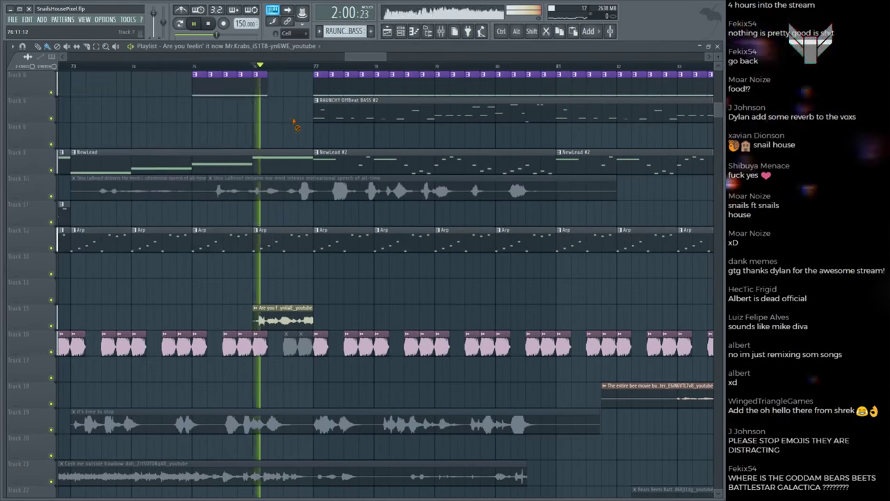
{"action": "scroll", "coordinate": [278, 201], "scroll_direction": "up", "scroll_amount": 5}
{"action": "key", "text": "space"}
{"action": "scroll", "coordinate": [294, 74], "scroll_direction": "down", "scroll_amount": 5}
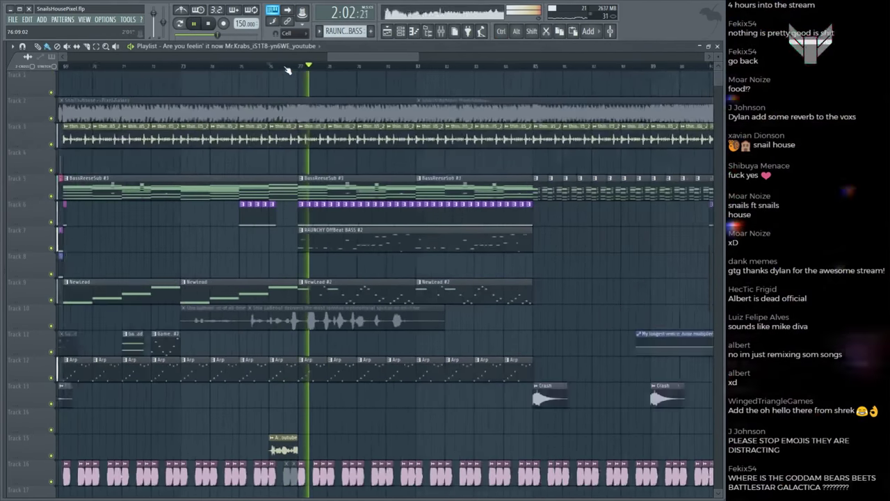
{"action": "scroll", "coordinate": [417, 268], "scroll_direction": "up", "scroll_amount": 1}
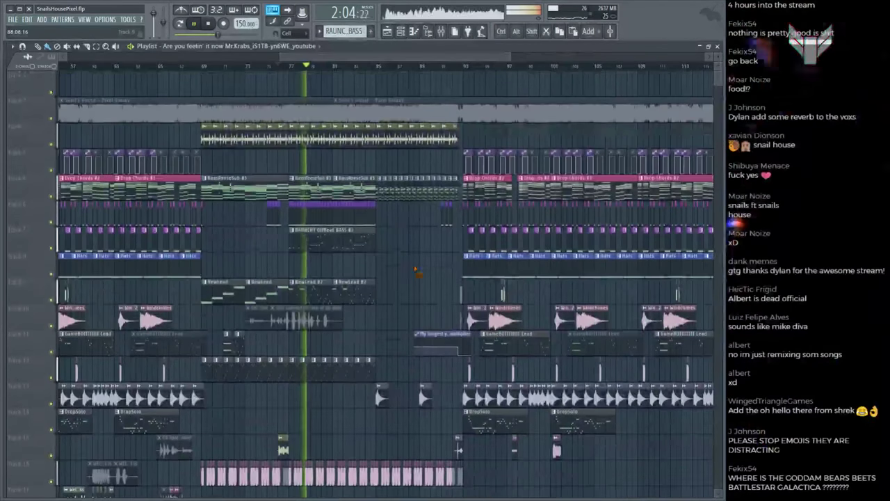
Step: Halt the song and save SnailsHousePixel.flp with Ctrl+S
{"action": "key", "text": "ctrl+s"}
{"action": "key", "text": "space"}
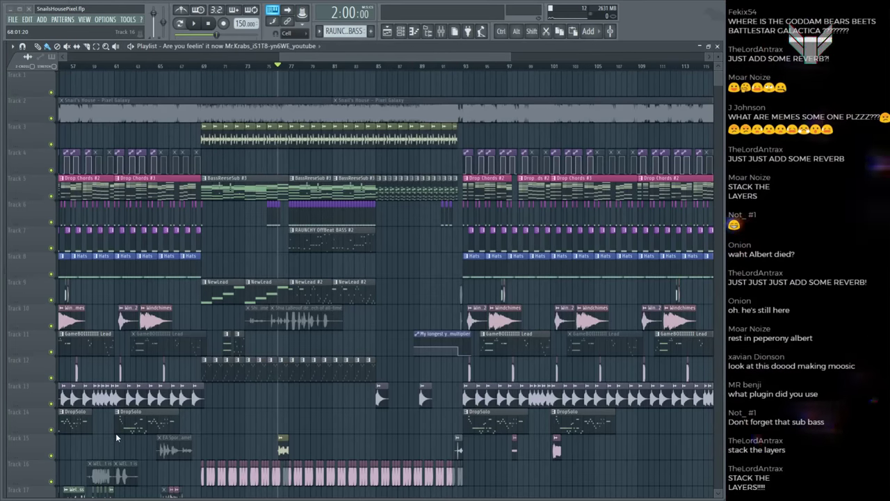
Step: Drop The Office US - Jim vs Dwight audio file onto Track 16
{"action": "left_click_drag", "start_coordinate": [665, 452], "coordinate": [600, 478]}
{"action": "scroll", "coordinate": [363, 67], "scroll_direction": "down", "scroll_amount": 3}
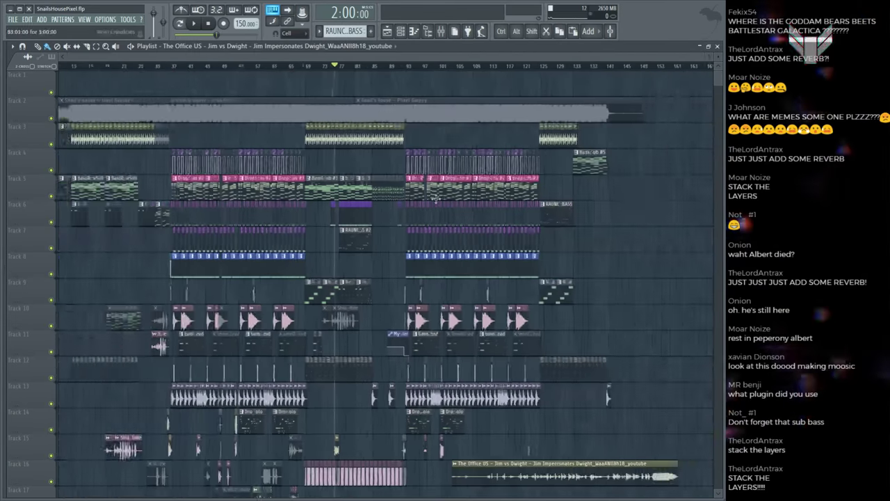
{"action": "scroll", "coordinate": [363, 209], "scroll_direction": "down", "scroll_amount": 3}
Step: Audition several parts of The Office clip around bar 130
{"action": "left_click", "coordinate": [611, 66]}
{"action": "key", "text": "space"}
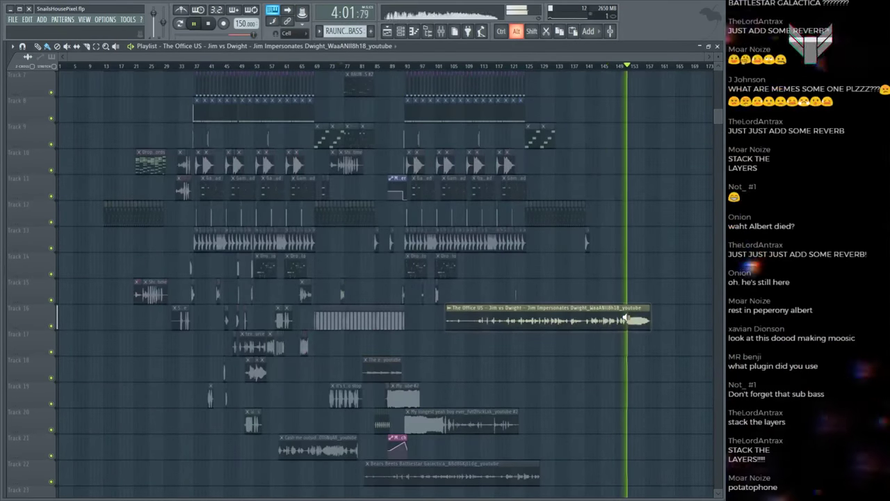
{"action": "key", "text": "space"}
{"action": "left_click", "coordinate": [553, 65]}
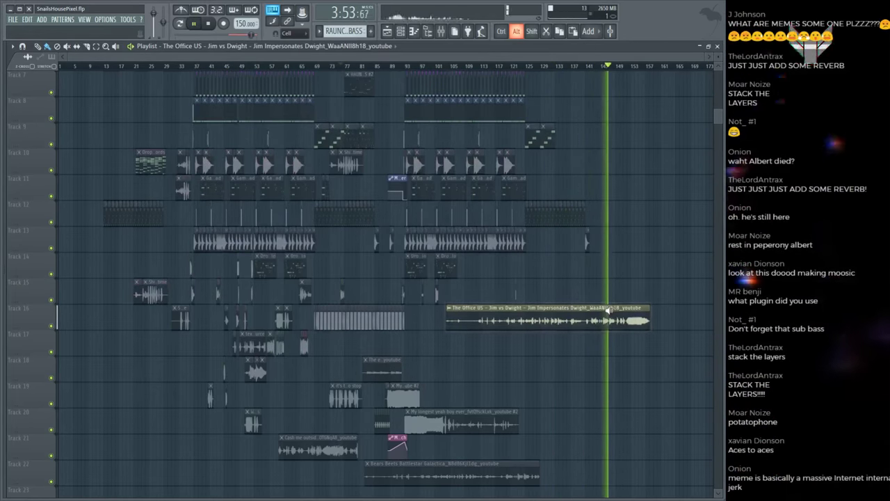
{"action": "left_click", "coordinate": [527, 313]}
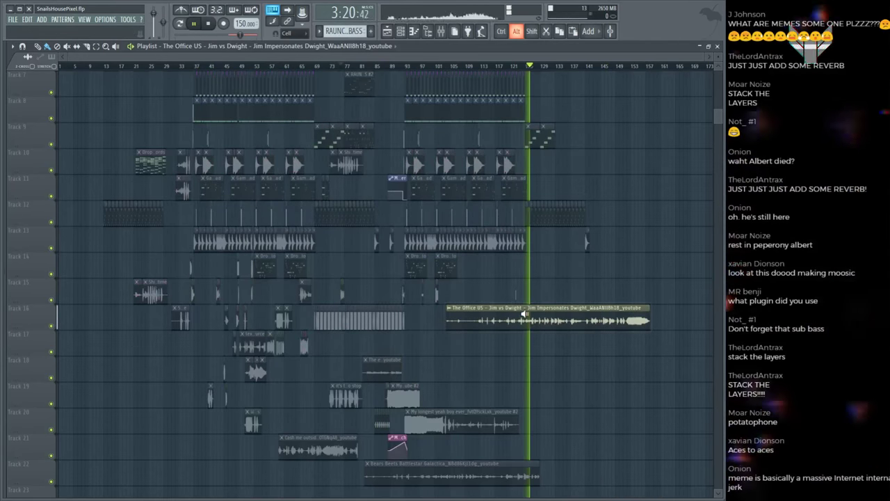
{"action": "left_click", "coordinate": [516, 309]}
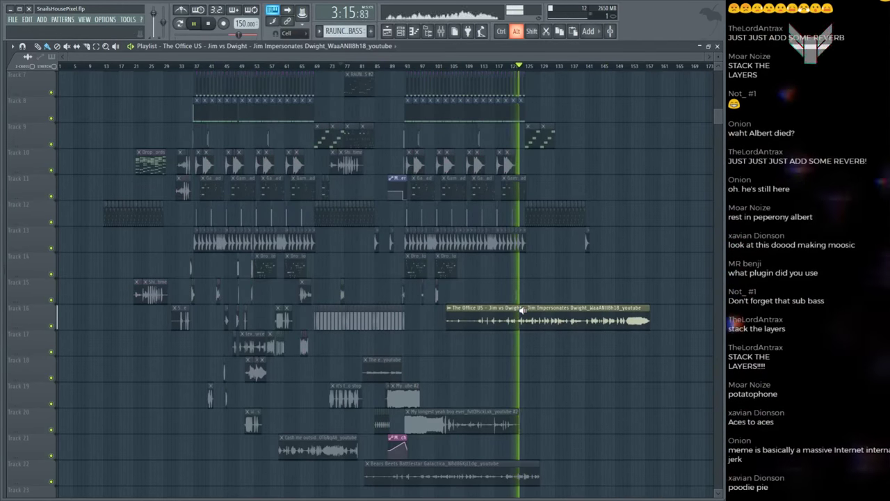
{"action": "left_click", "coordinate": [510, 313]}
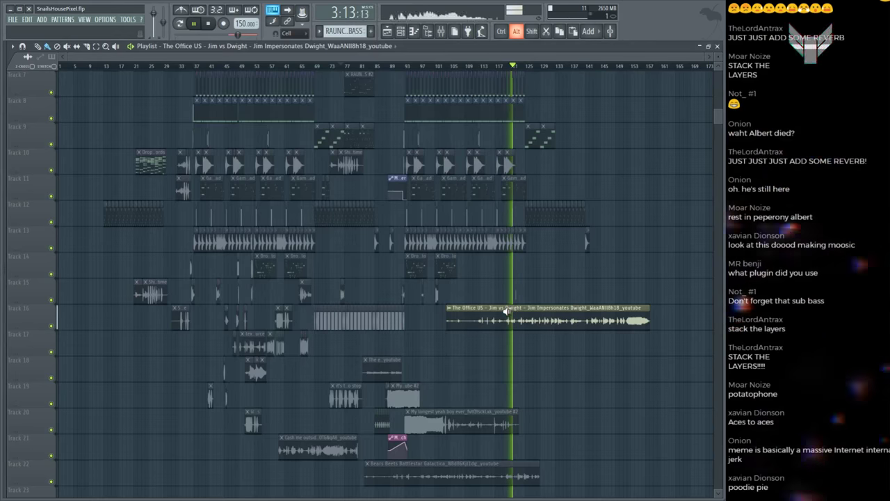
{"action": "left_click", "coordinate": [509, 311]}
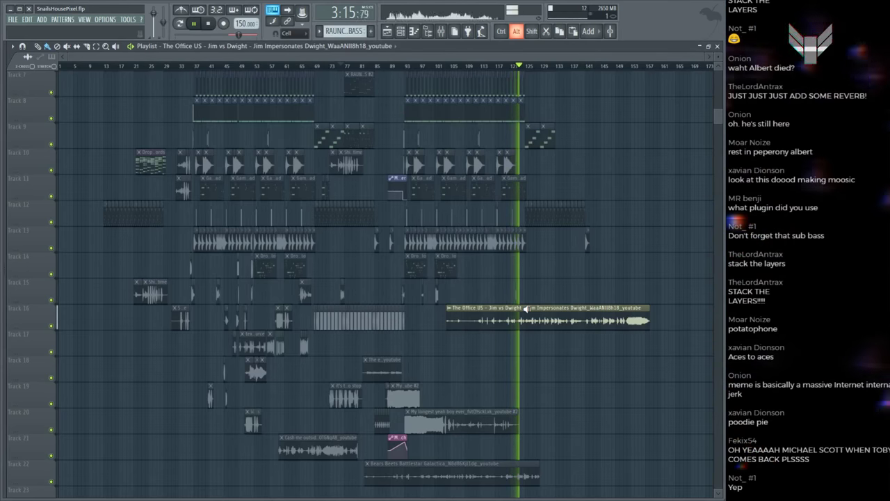
{"action": "left_click", "coordinate": [528, 308]}
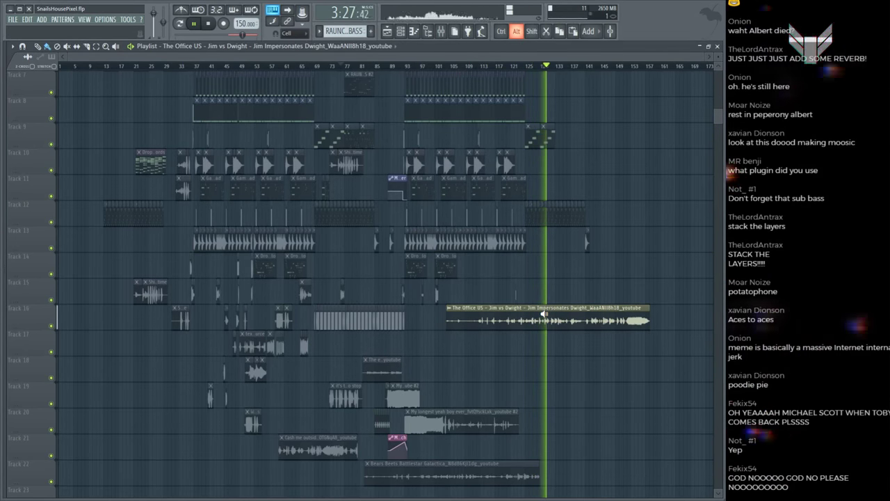
{"action": "key", "text": "space"}
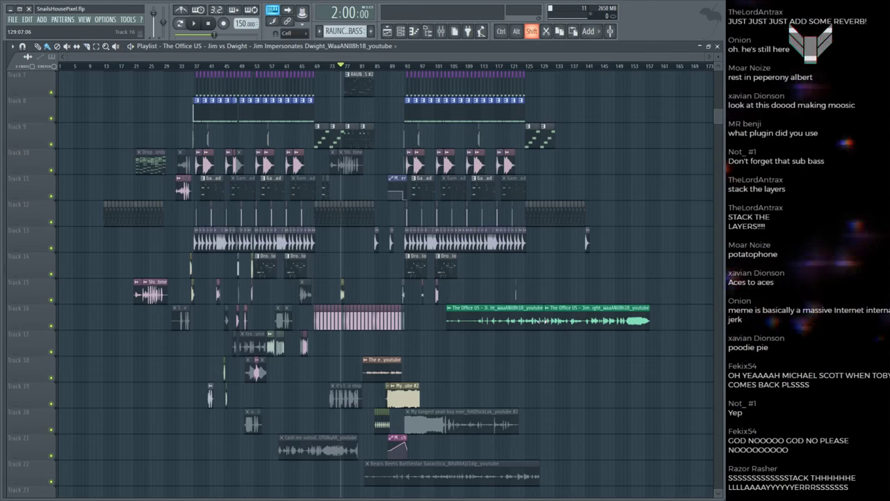
Step: Delete The Office clip's sliced tail, hear the snippet, and move it to about bar 121
{"action": "right_click", "coordinate": [555, 321]}
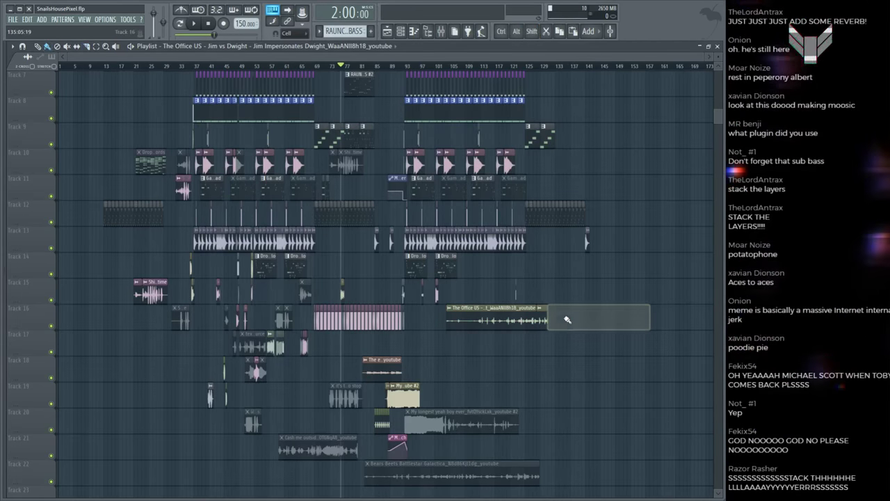
{"action": "scroll", "coordinate": [545, 66], "scroll_direction": "up", "scroll_amount": 5}
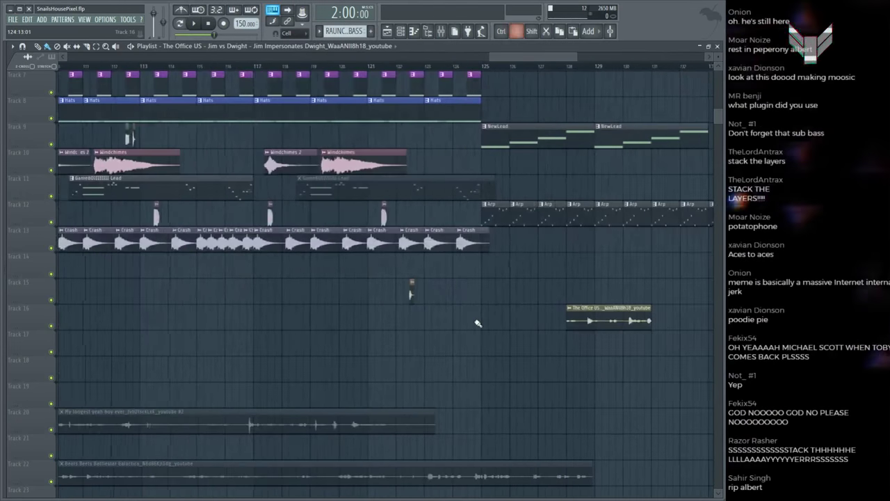
{"action": "left_click", "coordinate": [541, 66]}
{"action": "key", "text": "space"}
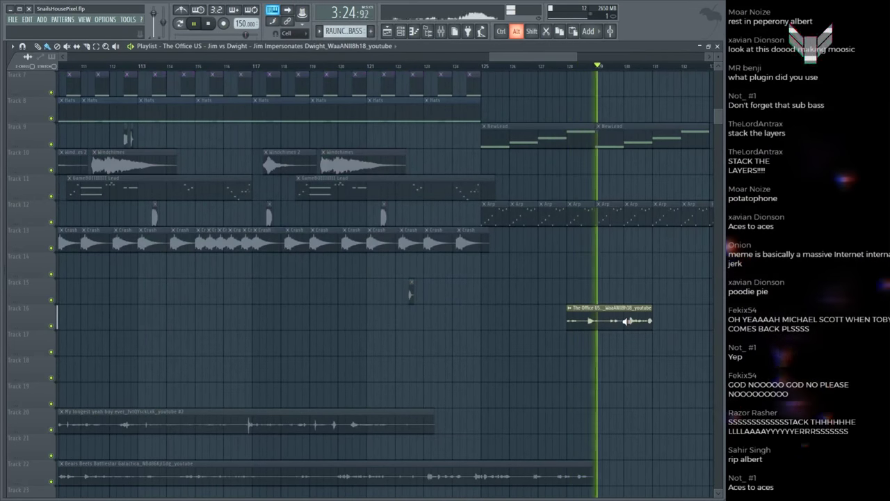
{"action": "key", "text": "space"}
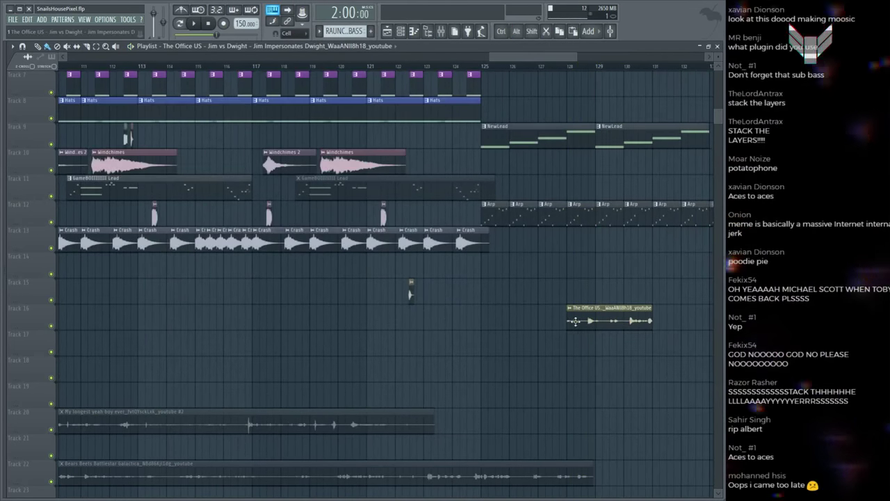
{"action": "left_click_drag", "start_coordinate": [603, 309], "coordinate": [408, 294]}
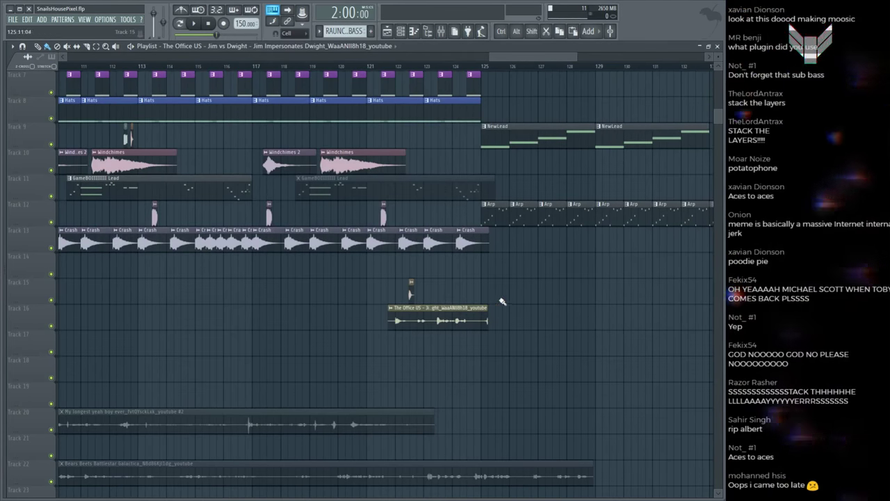
{"action": "scroll", "coordinate": [423, 156], "scroll_direction": "down", "scroll_amount": 4}
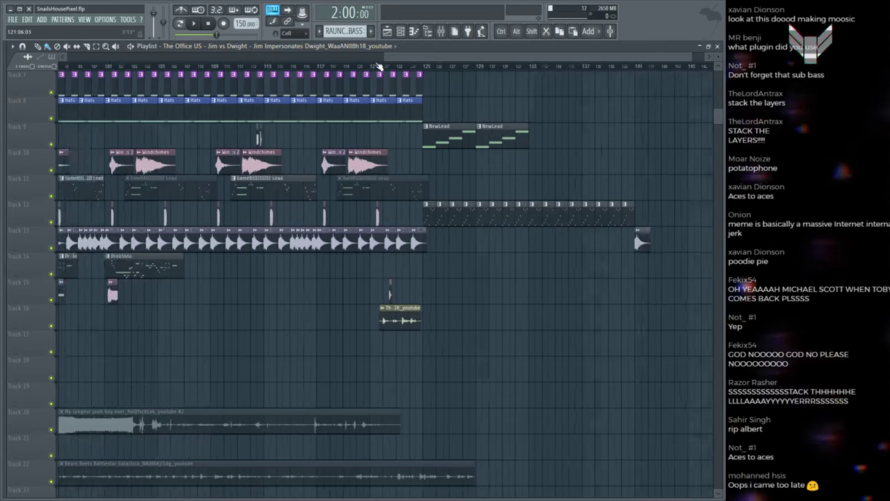
Step: Zoom the playlist in on the drop and preview playback from around bars 97–98
{"action": "scroll", "coordinate": [423, 156], "scroll_direction": "up", "scroll_amount": 3}
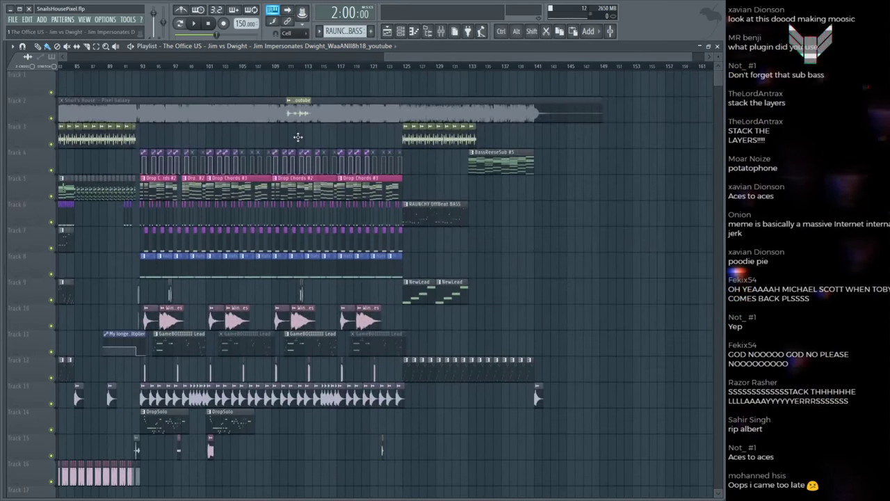
{"action": "left_click", "coordinate": [275, 68]}
{"action": "scroll", "coordinate": [275, 73], "scroll_direction": "up", "scroll_amount": 3}
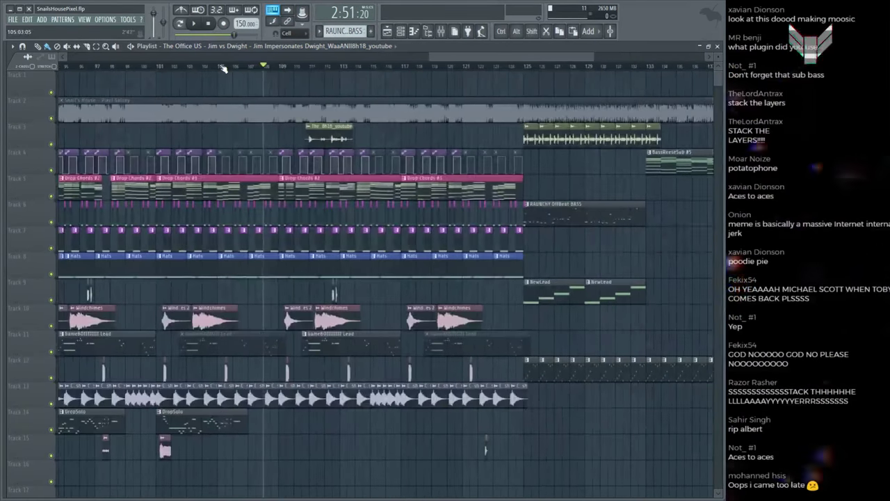
{"action": "left_click", "coordinate": [117, 68]}
{"action": "key", "text": "space"}
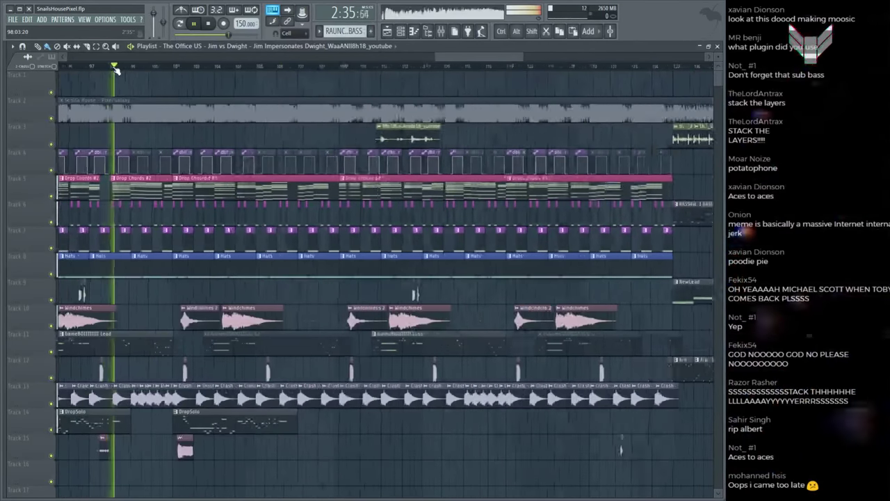
{"action": "scroll", "coordinate": [153, 143], "scroll_direction": "down", "scroll_amount": 2}
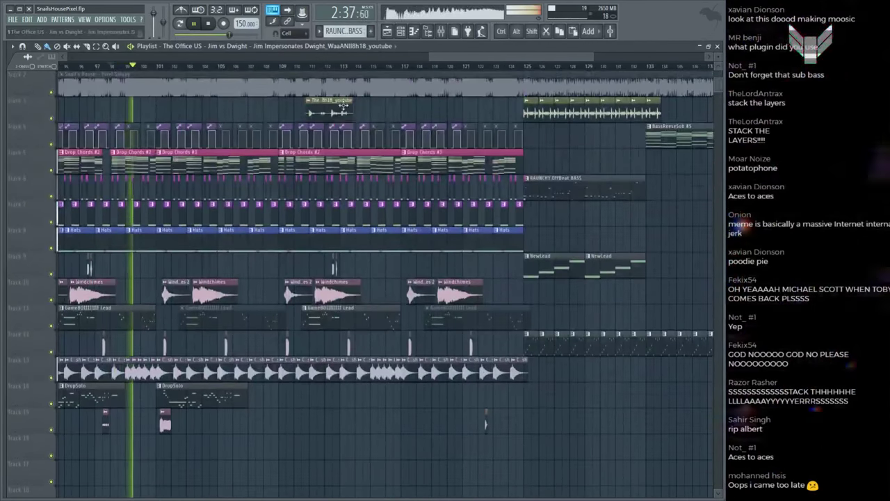
{"action": "left_click", "coordinate": [115, 68]}
{"action": "scroll", "coordinate": [115, 67], "scroll_direction": "up", "scroll_amount": 3}
{"action": "key", "text": "space"}
Step: Move the Office 'Jim vs Dwight' clip from Track 3 to Track 16, just before bar 99
{"action": "left_click_drag", "start_coordinate": [591, 106], "coordinate": [261, 275]}
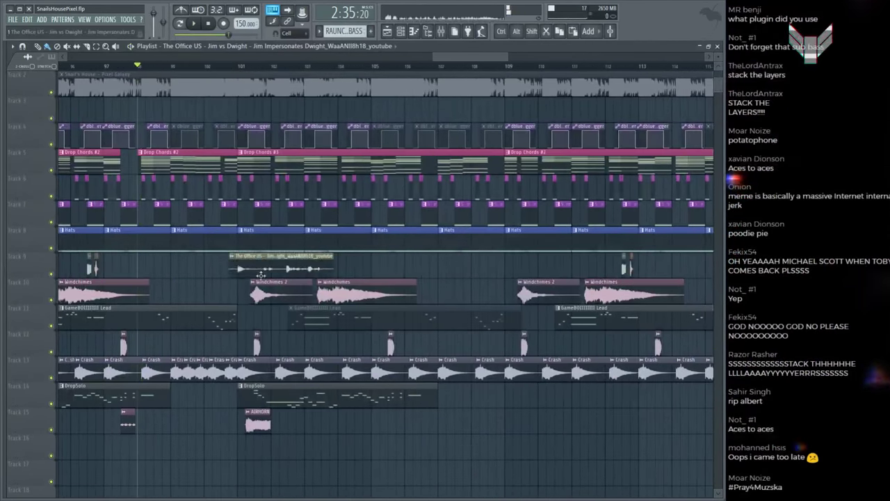
{"action": "scroll", "coordinate": [167, 62], "scroll_direction": "up", "scroll_amount": 5}
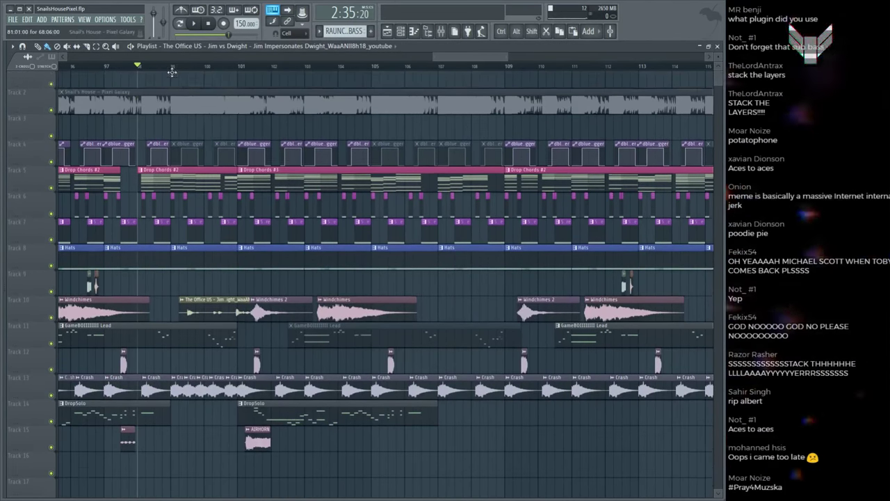
{"action": "left_click_drag", "start_coordinate": [284, 298], "coordinate": [207, 433]}
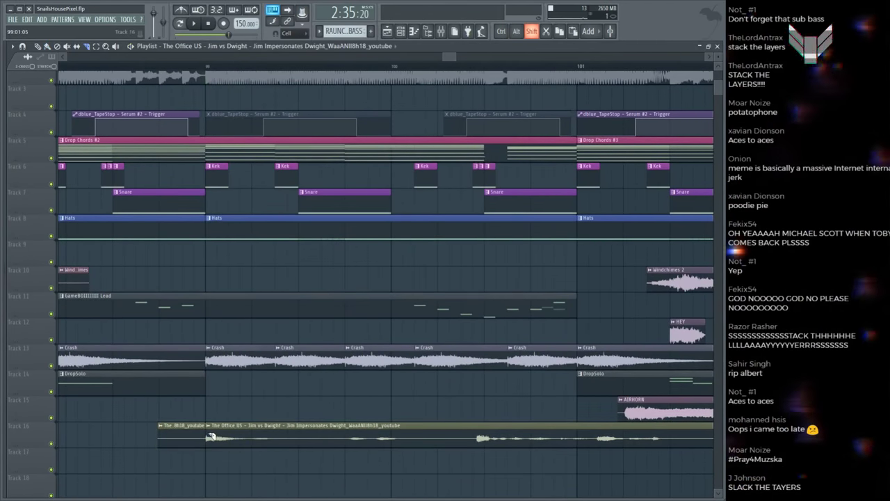
Step: Select mixer insert 27 (HP Samples), then close the Mixer and the channel settings
{"action": "key", "text": "F9"}
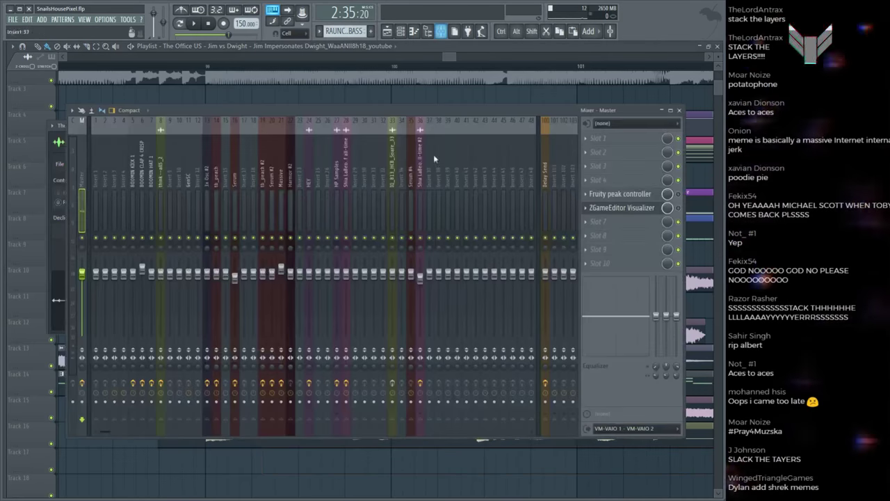
{"action": "left_click", "coordinate": [339, 175]}
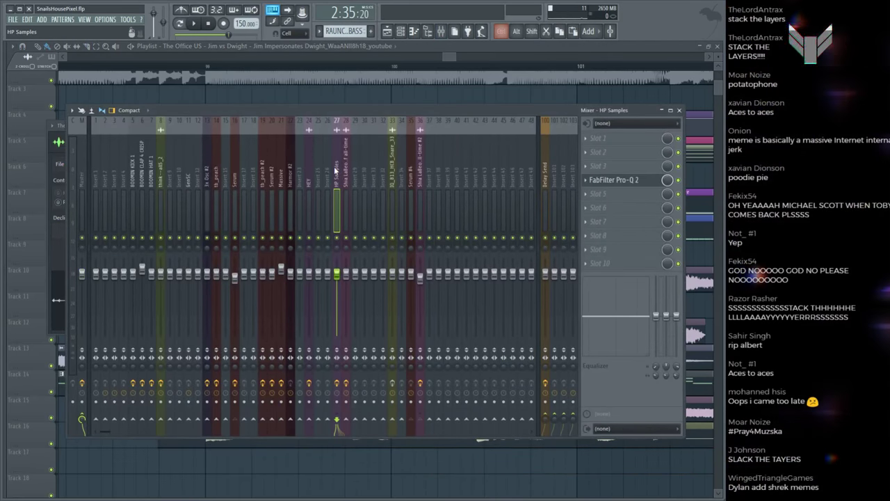
{"action": "key", "text": "F9"}
{"action": "key", "text": "Escape"}
Step: Play the drop past bar 100 to hear the Office clip on Track 16
{"action": "scroll", "coordinate": [516, 271], "scroll_direction": "down", "scroll_amount": 3}
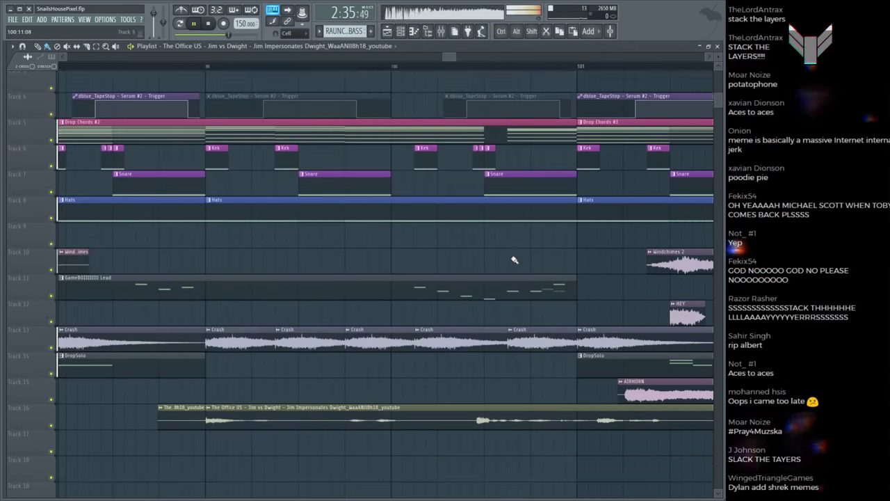
{"action": "key", "text": "space"}
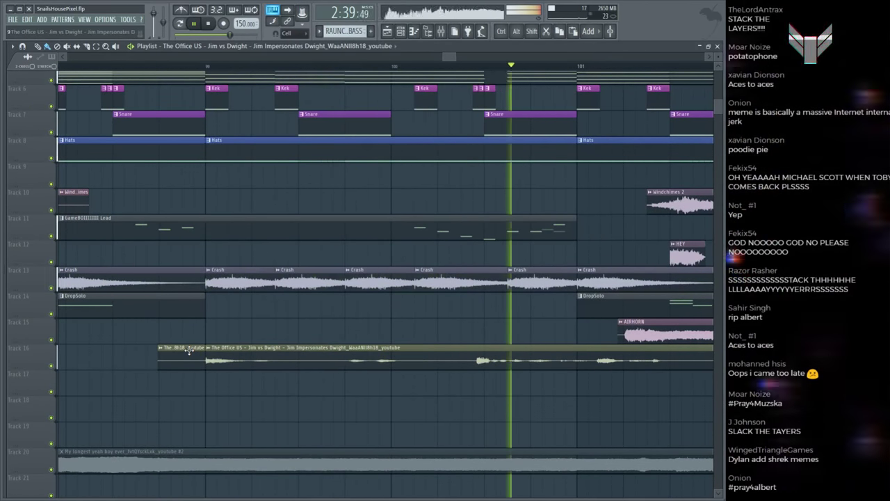
{"action": "key", "text": "space"}
{"action": "key", "text": "space"}
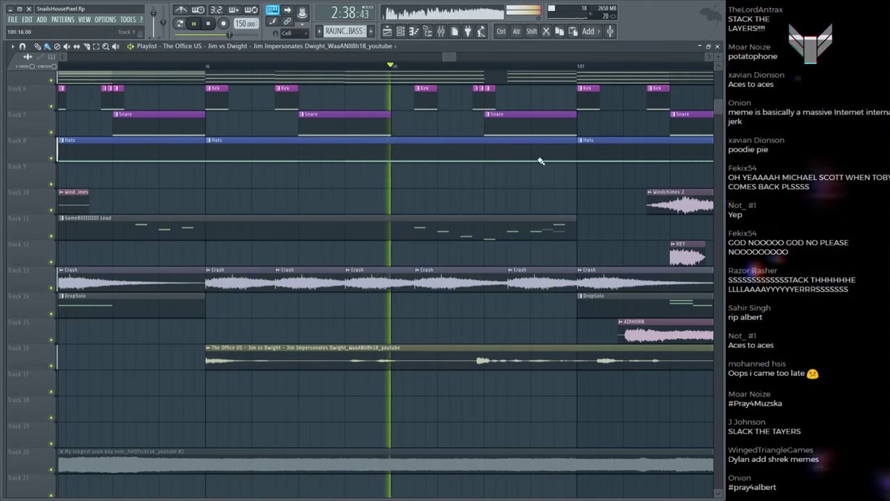
{"action": "key", "text": "space"}
{"action": "double_click", "coordinate": [275, 355]}
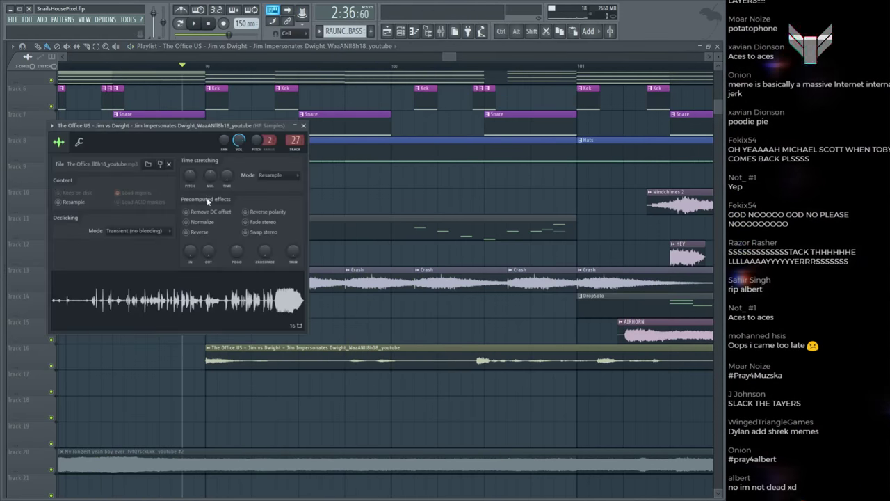
{"action": "key", "text": "space"}
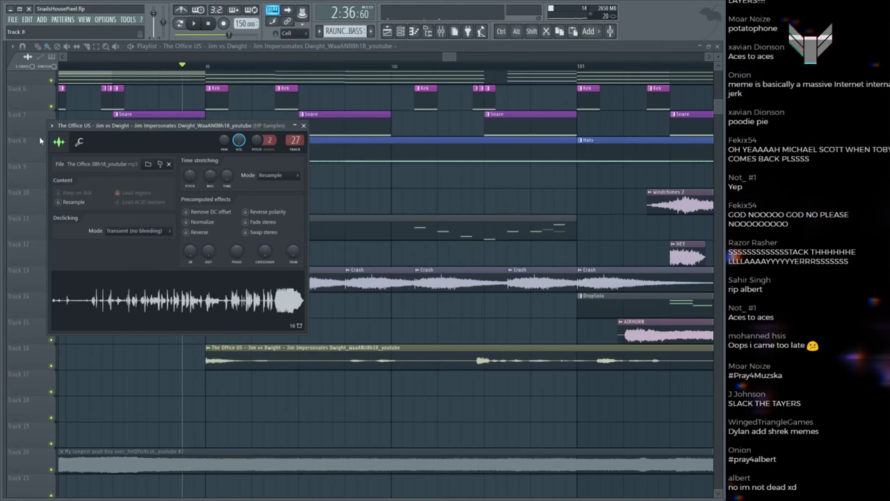
{"action": "left_click", "coordinate": [78, 141]}
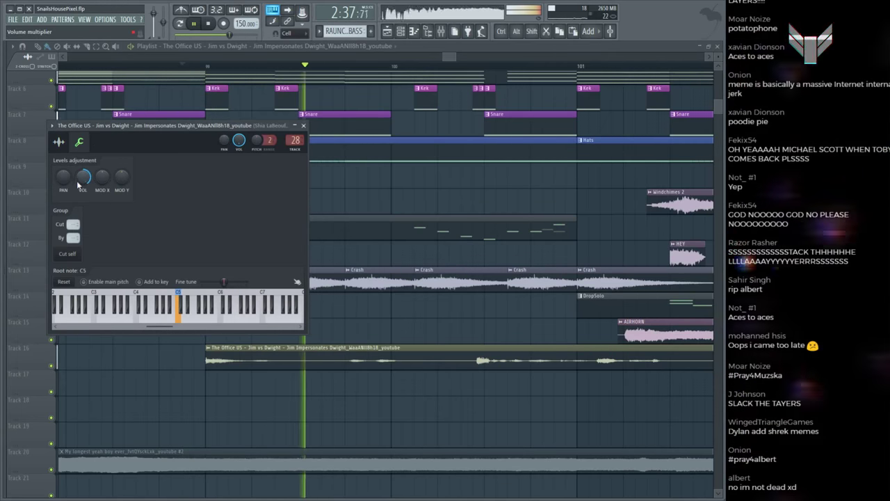
{"action": "key", "text": "space"}
{"action": "left_click", "coordinate": [59, 141]}
{"action": "left_click", "coordinate": [303, 125]}
{"action": "key", "text": "shift"}
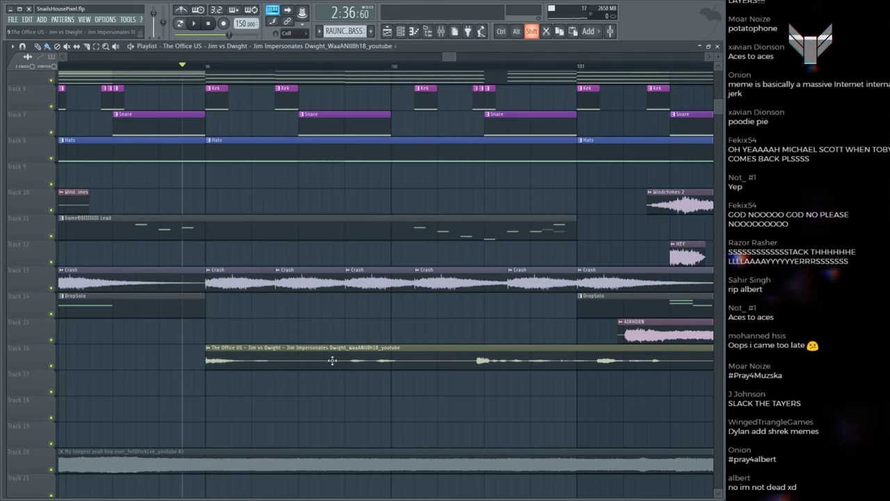
Step: Split the Office clip on Track 16 twice, sliding the larger pieces left to close the gaps
{"action": "left_click", "coordinate": [344, 361]}
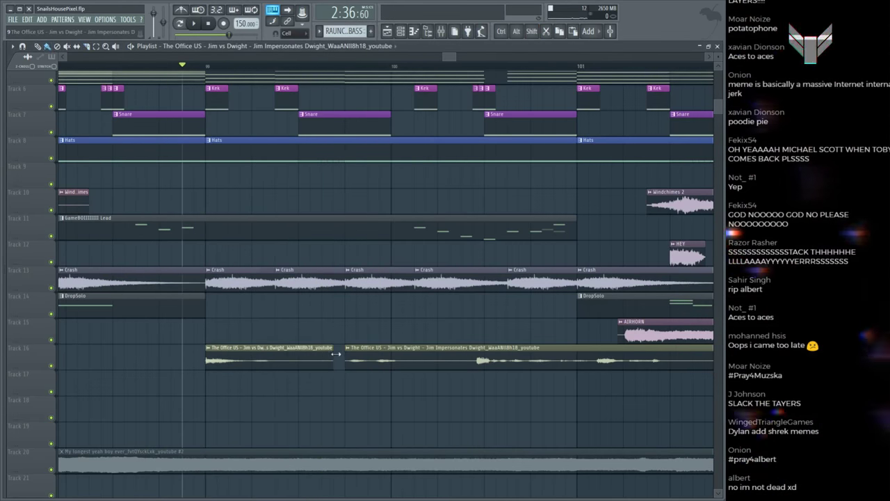
{"action": "left_click_drag", "start_coordinate": [353, 360], "coordinate": [283, 360]}
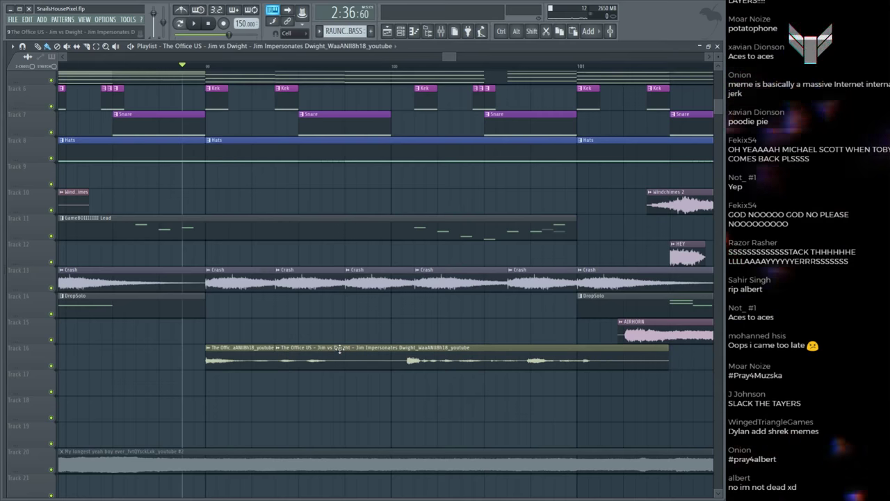
{"action": "key", "text": "space"}
{"action": "key", "text": "space"}
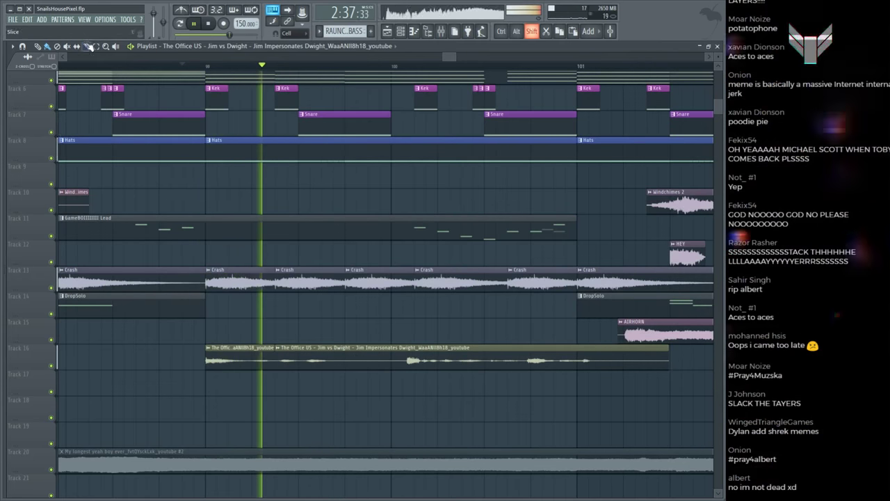
{"action": "left_click", "coordinate": [340, 357]}
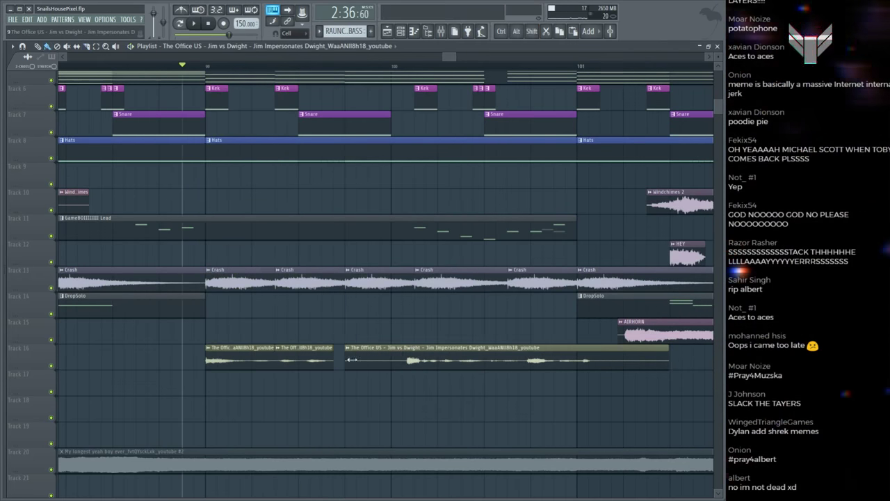
{"action": "left_click_drag", "start_coordinate": [406, 367], "coordinate": [354, 364]}
{"action": "key", "text": "space"}
{"action": "key", "text": "space"}
{"action": "key", "text": "space"}
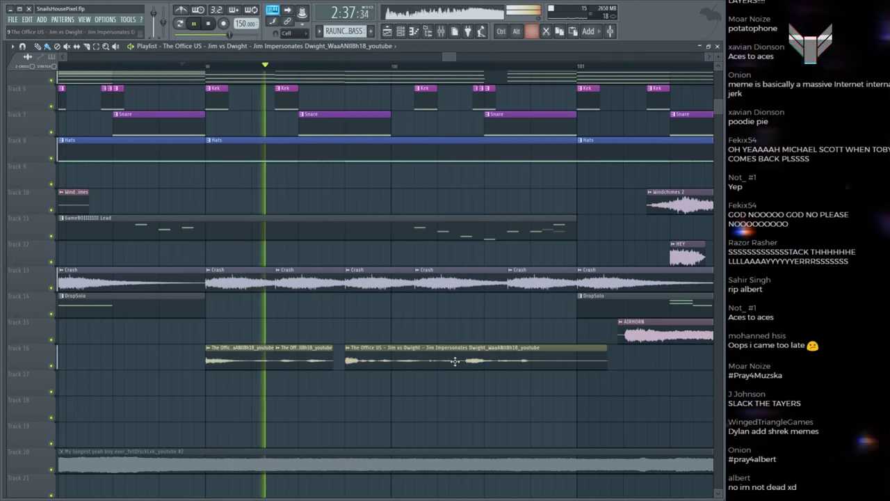
Step: Slice the Office clip at another point and extend the first slice to start earlier
{"action": "left_click_drag", "start_coordinate": [463, 351], "coordinate": [457, 378]}
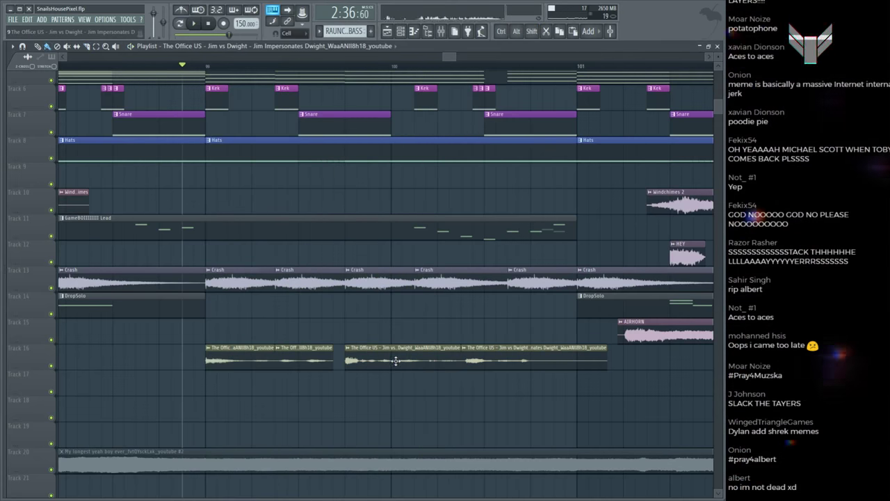
{"action": "key", "text": "space"}
{"action": "key", "text": "space"}
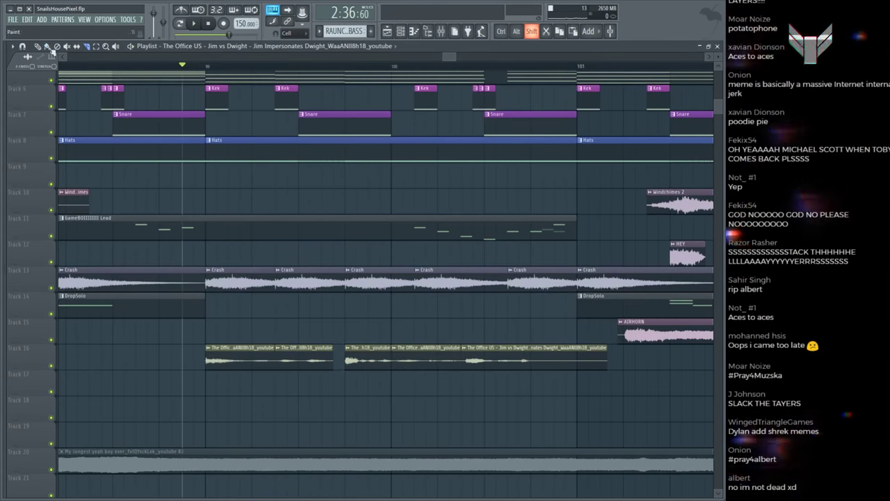
{"action": "key", "text": "space"}
{"action": "key", "text": "space"}
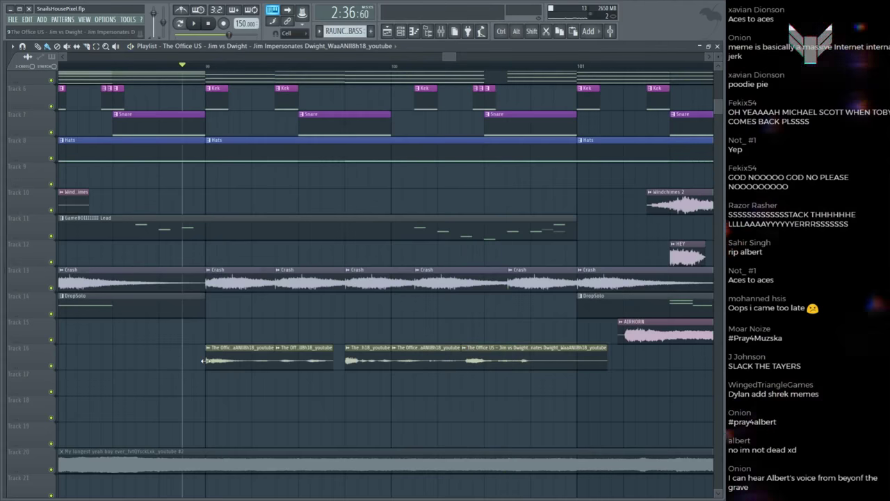
{"action": "left_click_drag", "start_coordinate": [204, 360], "coordinate": [370, 360]}
{"action": "key", "text": "space"}
{"action": "key", "text": "space"}
{"action": "key", "text": "space"}
{"action": "key", "text": "space"}
Step: Replay the chopped section, nudge the last Office slice later, then delete that slice
{"action": "scroll", "coordinate": [330, 170], "scroll_direction": "down", "scroll_amount": 5}
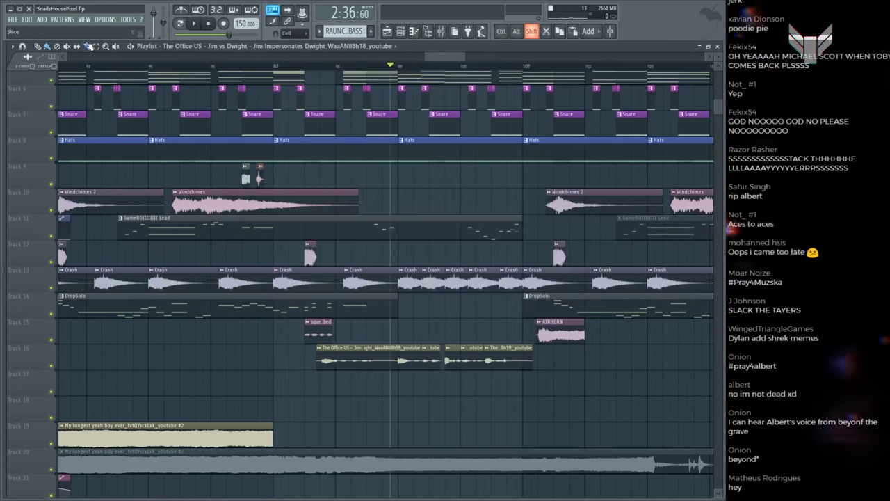
{"action": "key", "text": "space"}
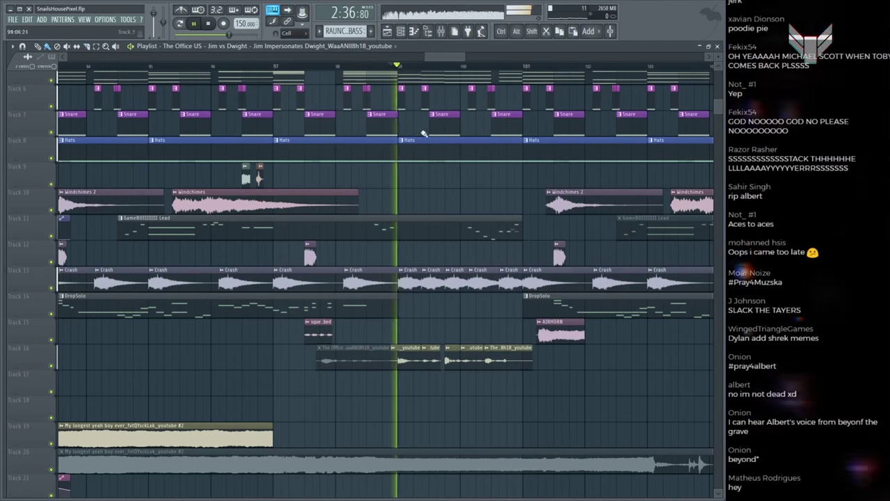
{"action": "scroll", "coordinate": [460, 368], "scroll_direction": "up", "scroll_amount": 3}
{"action": "key", "text": "space"}
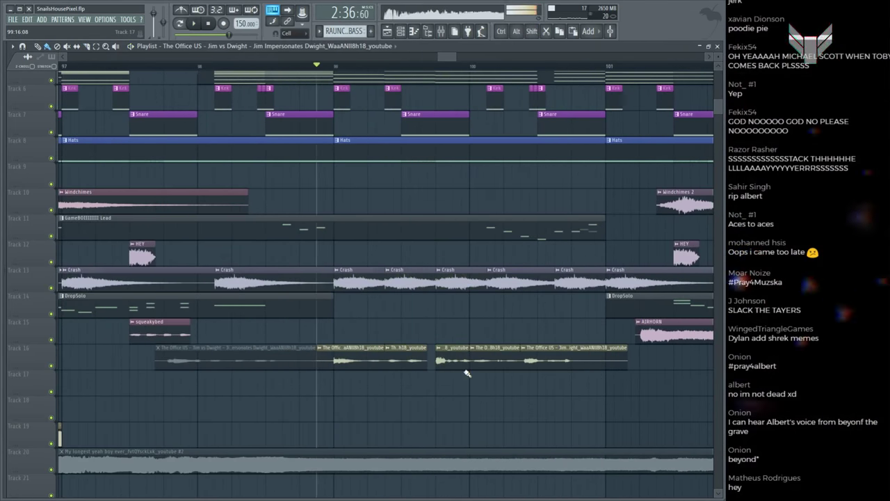
{"action": "key", "text": "space"}
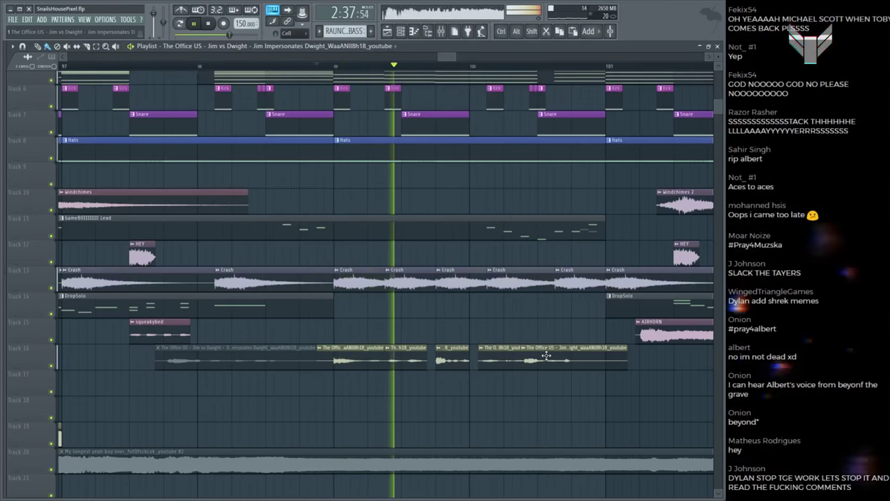
{"action": "left_click_drag", "start_coordinate": [540, 358], "coordinate": [587, 361]}
{"action": "right_click", "coordinate": [586, 359]}
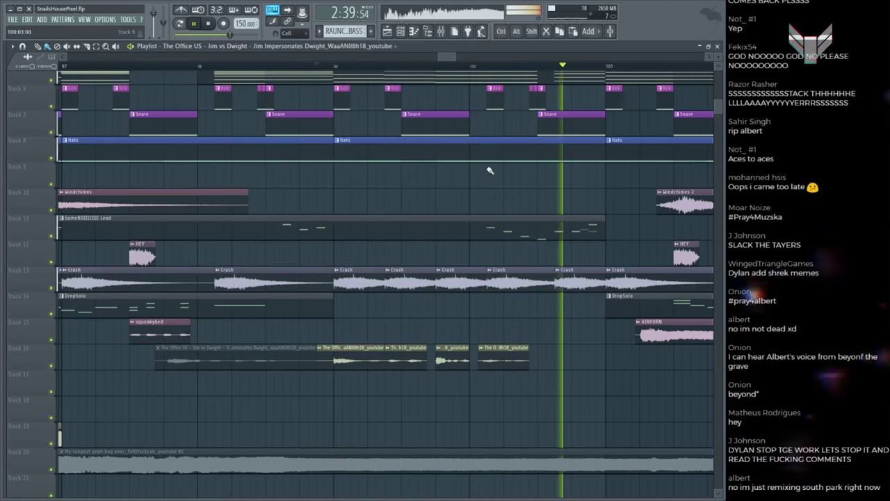
Step: Save the project while looking over the playlist, then stop playback
{"action": "scroll", "coordinate": [398, 67], "scroll_direction": "down", "scroll_amount": 1}
{"action": "scroll", "coordinate": [397, 68], "scroll_direction": "down", "scroll_amount": 6}
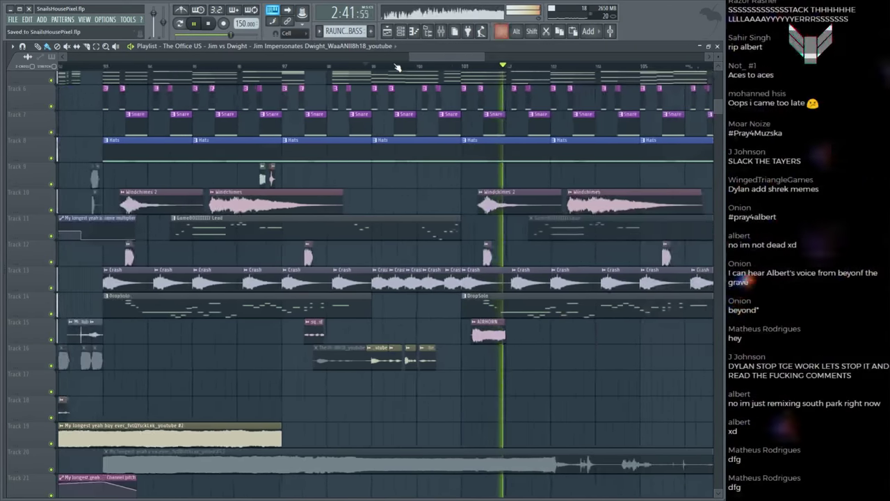
{"action": "scroll", "coordinate": [429, 66], "scroll_direction": "down", "scroll_amount": 2}
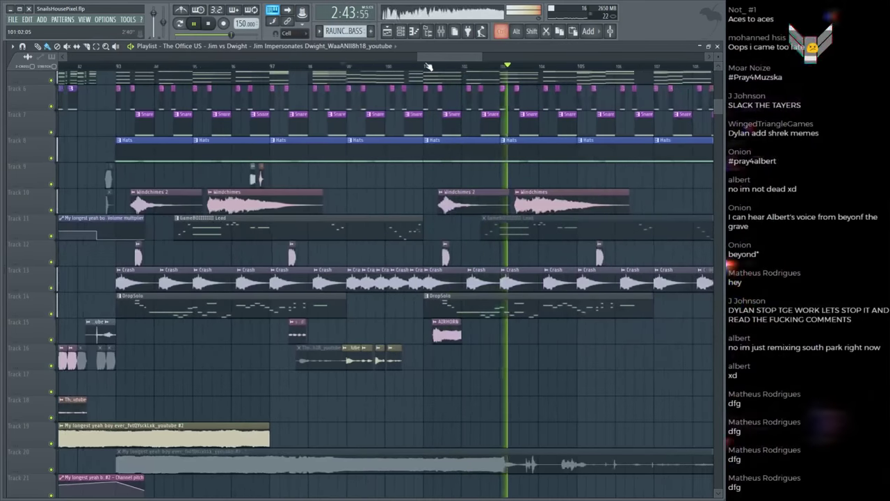
{"action": "key", "text": "ctrl+s"}
{"action": "scroll", "coordinate": [429, 66], "scroll_direction": "up", "scroll_amount": 1}
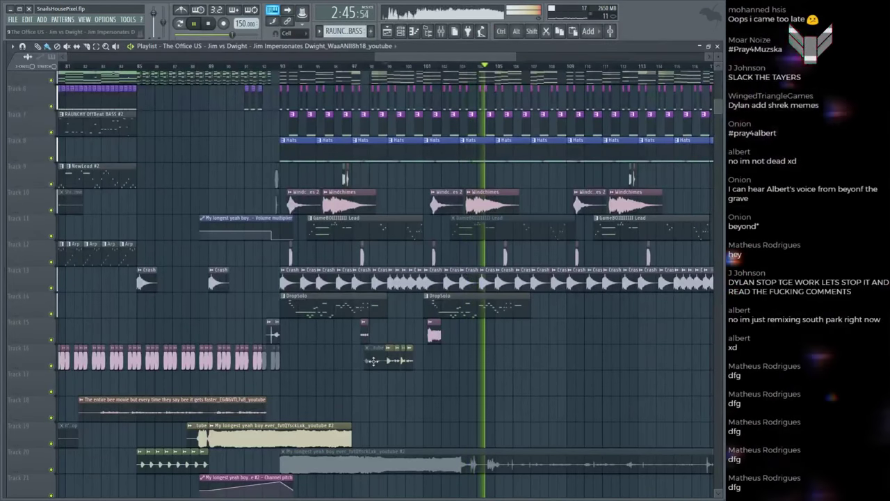
{"action": "scroll", "coordinate": [380, 360], "scroll_direction": "down", "scroll_amount": 4}
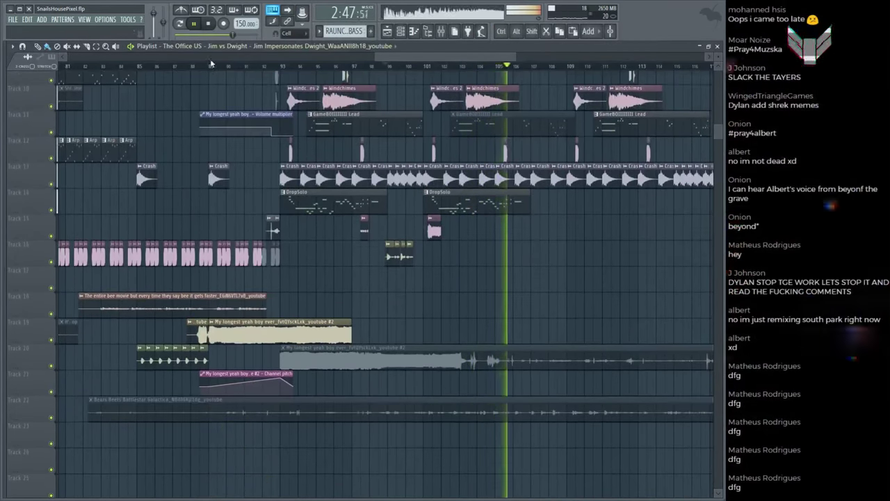
{"action": "scroll", "coordinate": [212, 66], "scroll_direction": "down", "scroll_amount": 3}
{"action": "scroll", "coordinate": [313, 104], "scroll_direction": "up", "scroll_amount": 3}
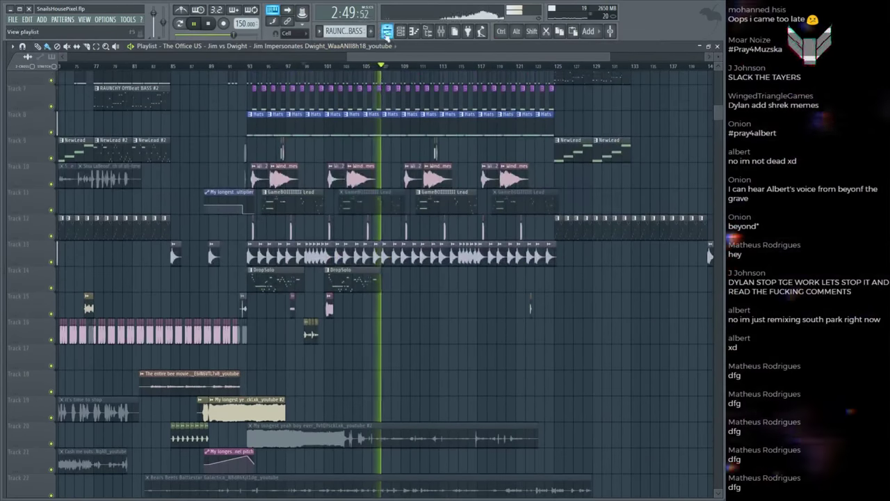
{"action": "key", "text": "space"}
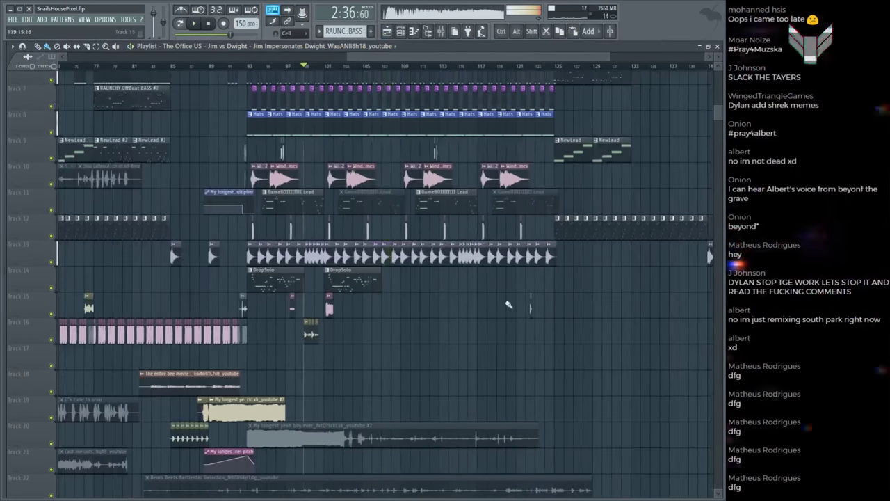
Step: Delete the Bears Beets Battlestar Galactica channel and its Track 22 clip, then save
{"action": "left_click", "coordinate": [531, 308], "text": "alt"}
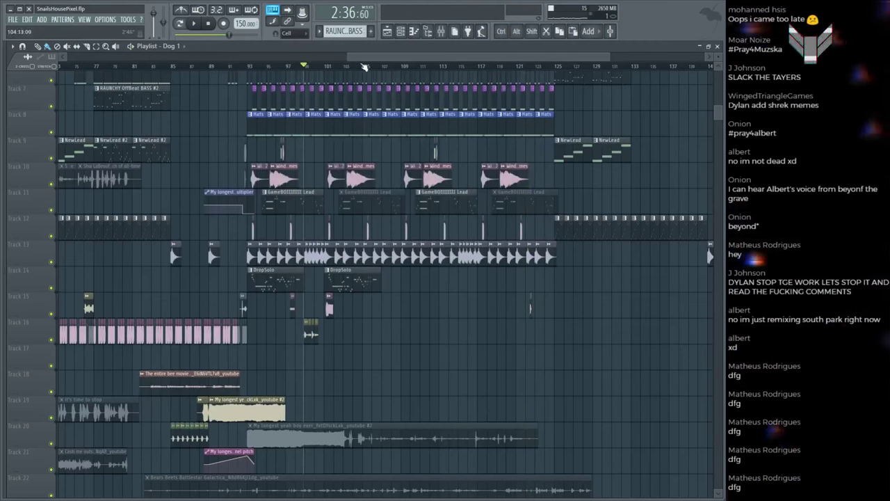
{"action": "scroll", "coordinate": [346, 271], "scroll_direction": "down", "scroll_amount": 4}
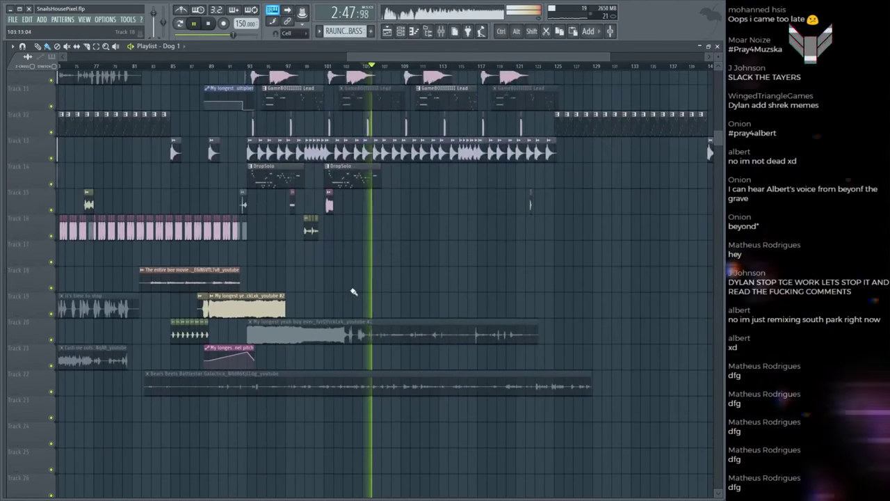
{"action": "double_click", "coordinate": [372, 379]}
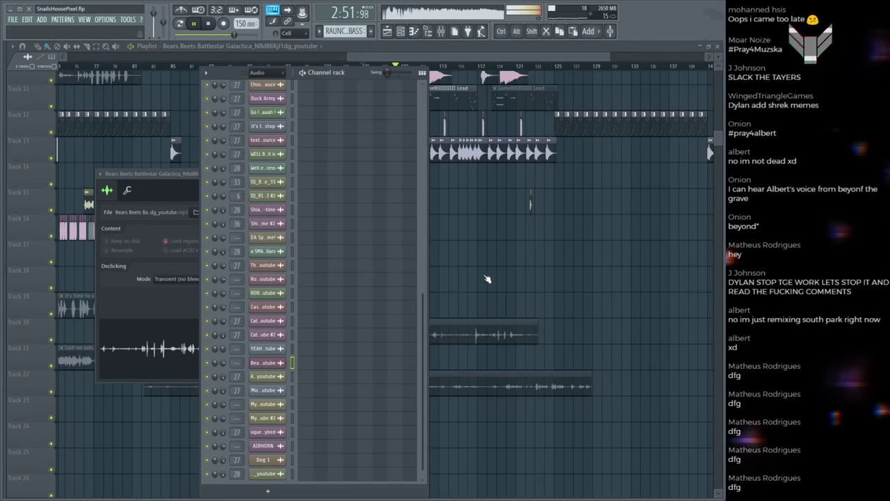
{"action": "key", "text": "alt+Delete"}
{"action": "key", "text": "F6"}
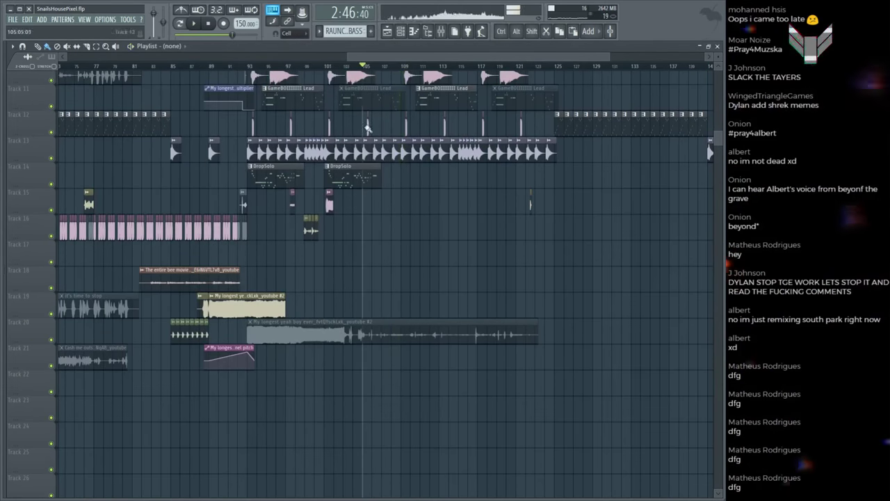
{"action": "scroll", "coordinate": [381, 67], "scroll_direction": "down", "scroll_amount": 3}
{"action": "key", "text": "ctrl+s"}
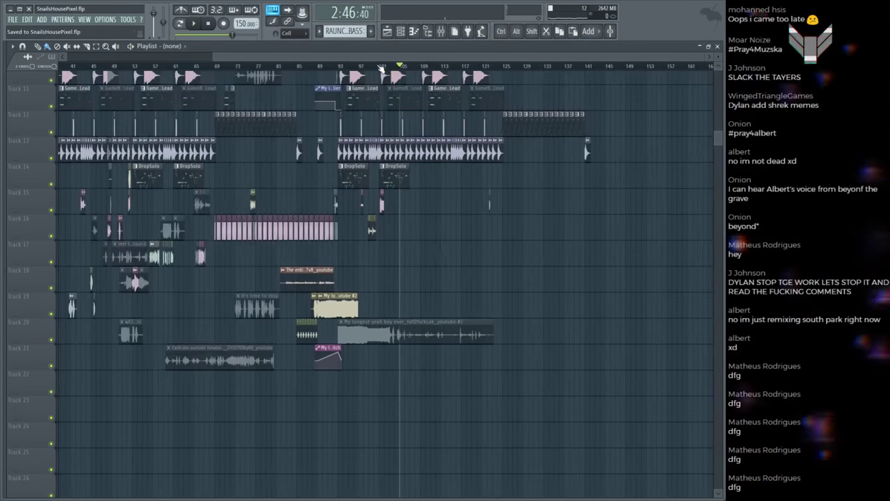
{"action": "key", "text": "space"}
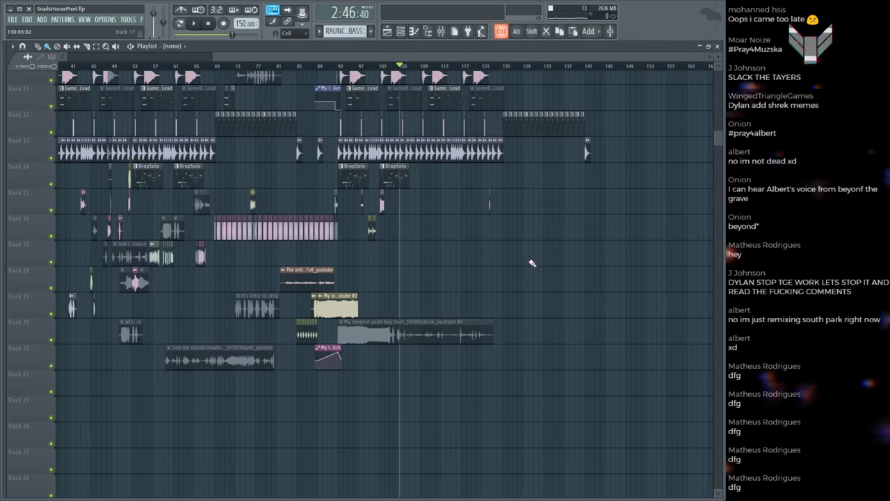
Step: Listen back to the arrangement after removing the Bears Beets clip
{"action": "scroll", "coordinate": [411, 65], "scroll_direction": "left", "scroll_amount": 3}
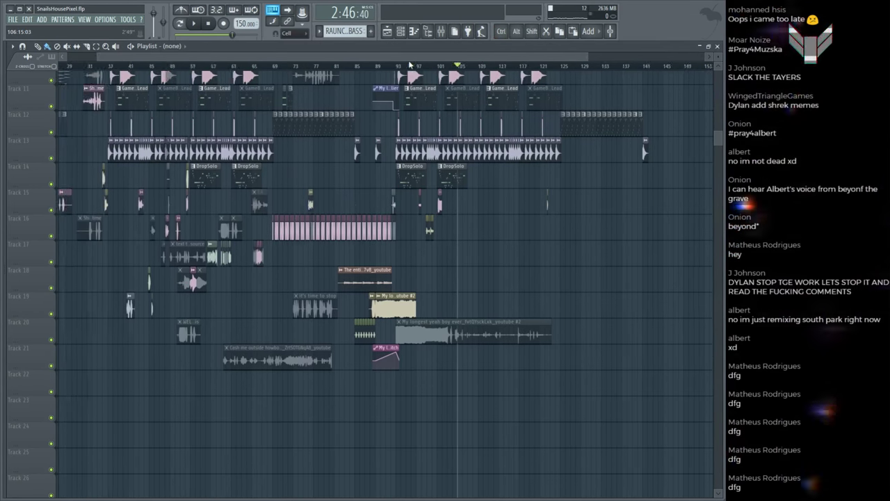
{"action": "scroll", "coordinate": [411, 65], "scroll_direction": "down", "scroll_amount": 2}
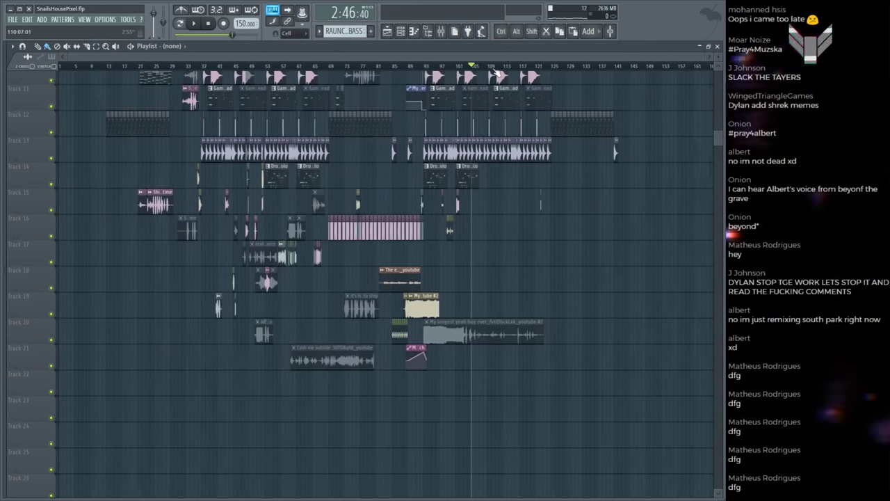
{"action": "scroll", "coordinate": [496, 74], "scroll_direction": "up", "scroll_amount": 4}
{"action": "scroll", "coordinate": [471, 235], "scroll_direction": "up", "scroll_amount": 3}
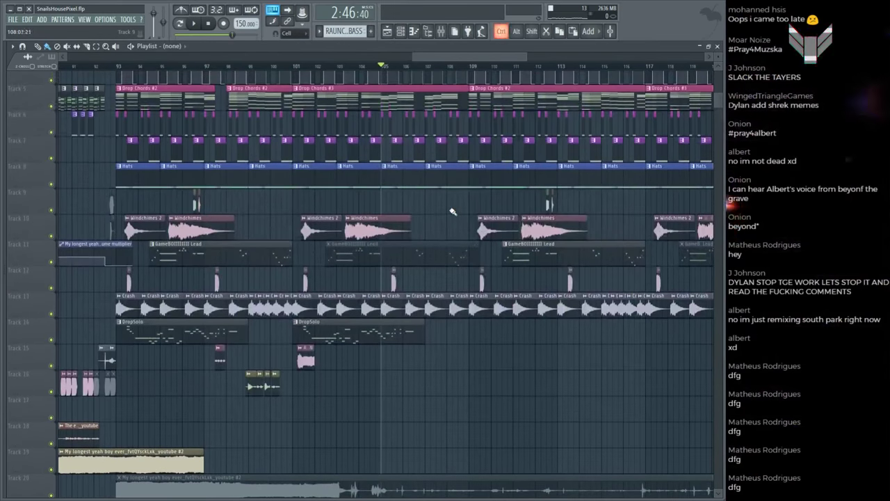
{"action": "scroll", "coordinate": [453, 211], "scroll_direction": "down", "scroll_amount": 1}
{"action": "key", "text": "space"}
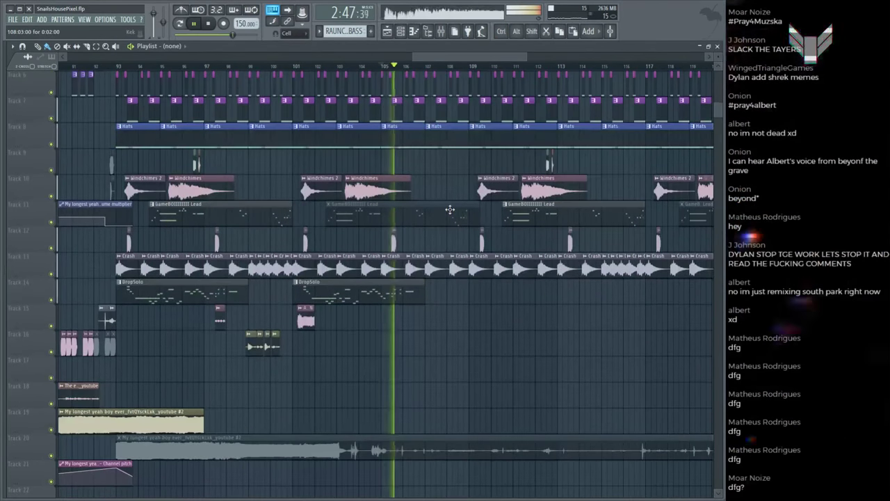
{"action": "scroll", "coordinate": [450, 210], "scroll_direction": "down", "scroll_amount": 2}
{"action": "key", "text": "space"}
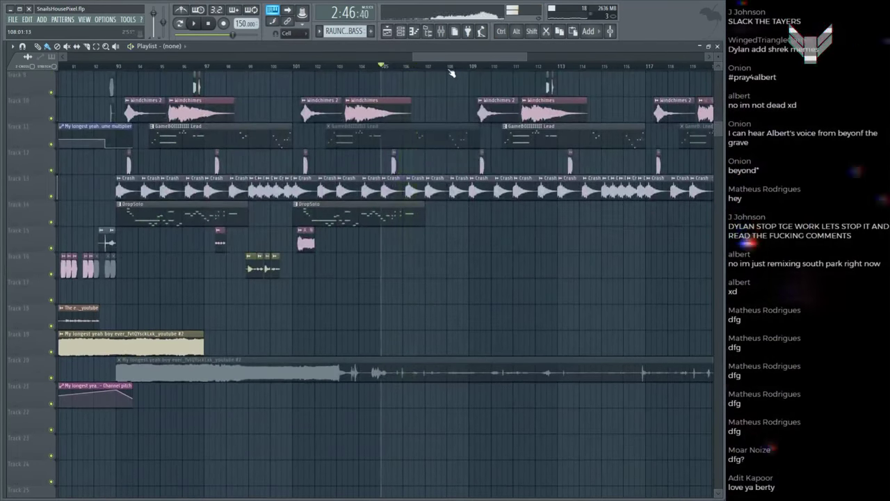
{"action": "scroll", "coordinate": [451, 72], "scroll_direction": "down", "scroll_amount": 2}
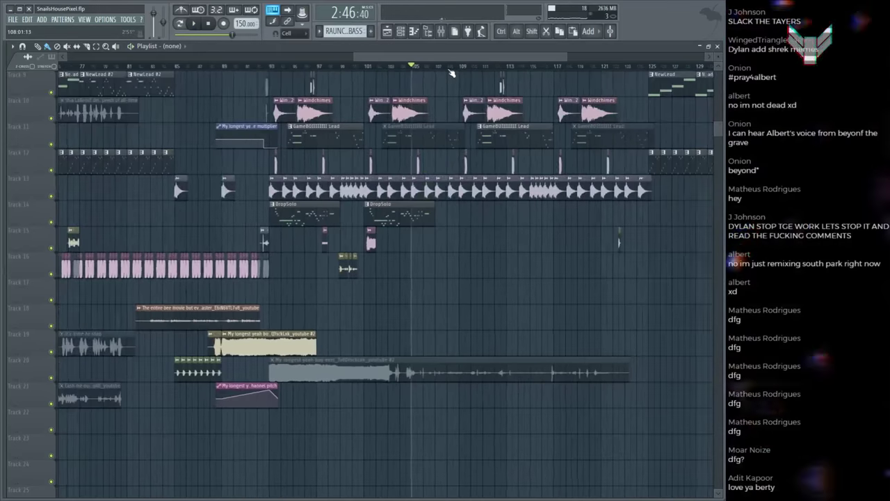
Step: Select the ROBLOX Death Sound sample and set the song position near bar 107
{"action": "left_click", "coordinate": [209, 367]}
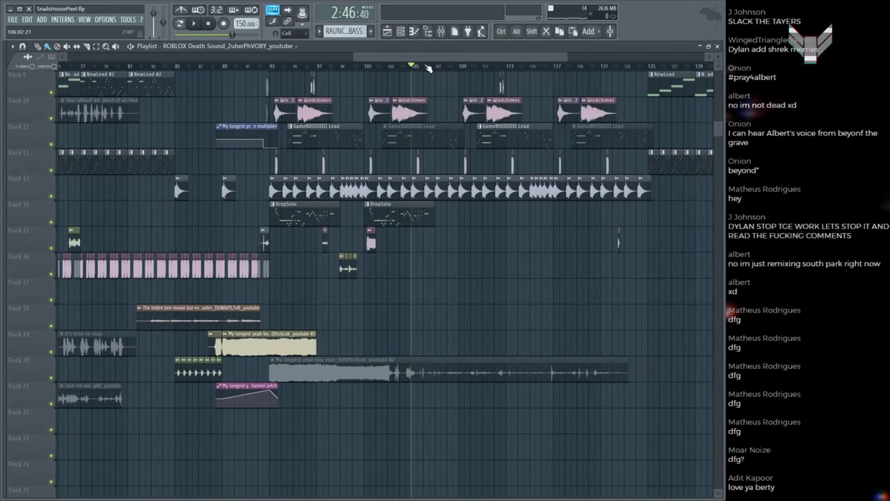
{"action": "key", "text": "space"}
{"action": "scroll", "coordinate": [429, 67], "scroll_direction": "up", "scroll_amount": 2}
{"action": "scroll", "coordinate": [451, 219], "scroll_direction": "up", "scroll_amount": 3}
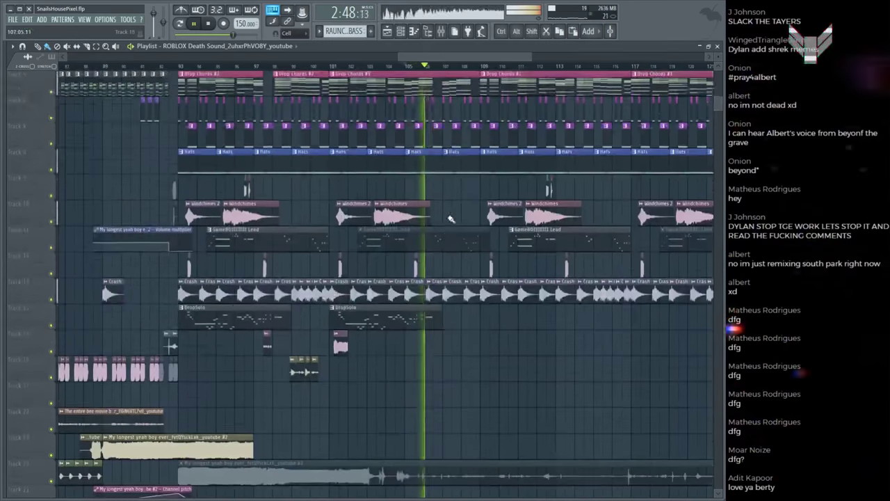
{"action": "scroll", "coordinate": [452, 150], "scroll_direction": "down", "scroll_amount": 1}
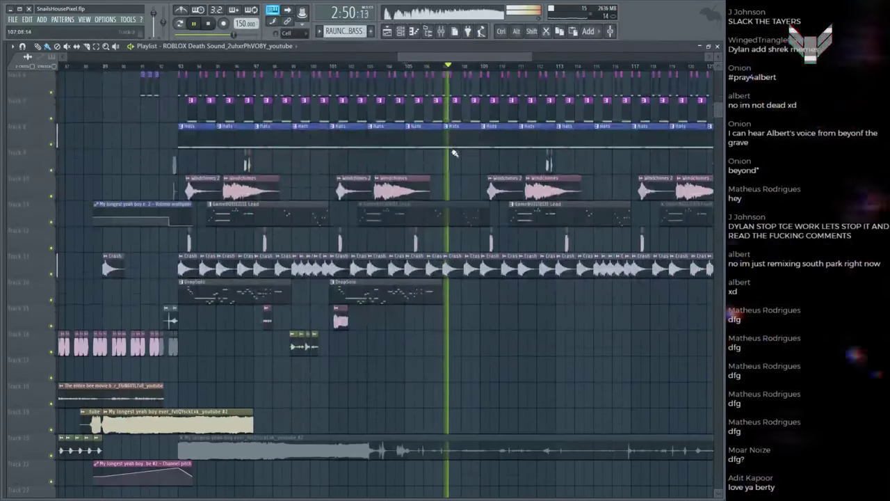
{"action": "scroll", "coordinate": [434, 74], "scroll_direction": "down", "scroll_amount": 4}
{"action": "scroll", "coordinate": [487, 313], "scroll_direction": "down", "scroll_amount": 5}
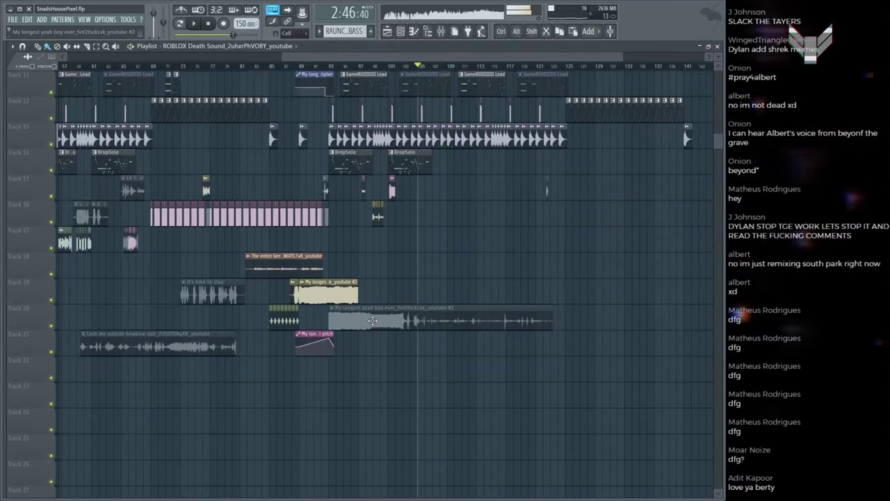
{"action": "scroll", "coordinate": [301, 70], "scroll_direction": "down", "scroll_amount": 3}
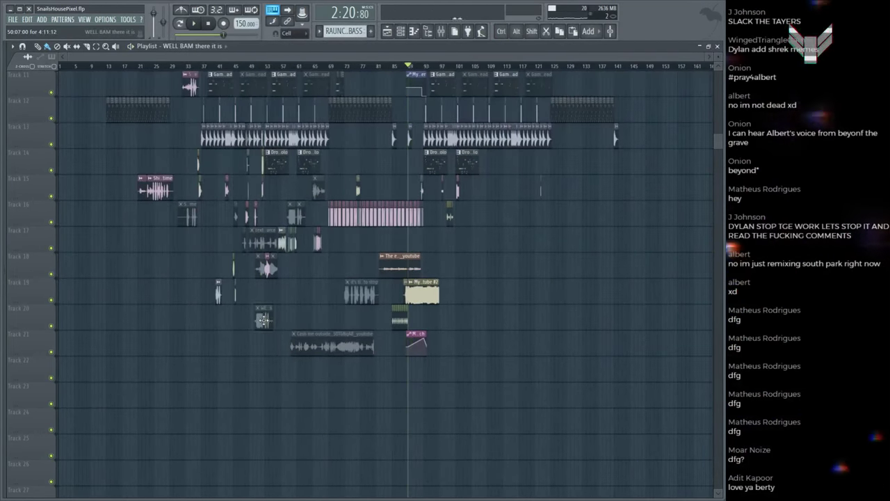
{"action": "left_click", "coordinate": [485, 65]}
{"action": "scroll", "coordinate": [485, 65], "scroll_direction": "up", "scroll_amount": 5}
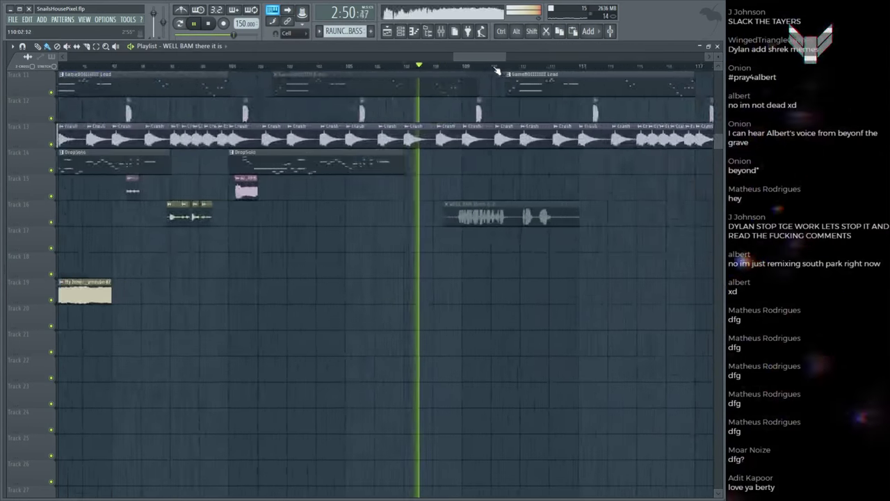
{"action": "scroll", "coordinate": [480, 304], "scroll_direction": "up", "scroll_amount": 2}
{"action": "scroll", "coordinate": [484, 306], "scroll_direction": "up", "scroll_amount": 2}
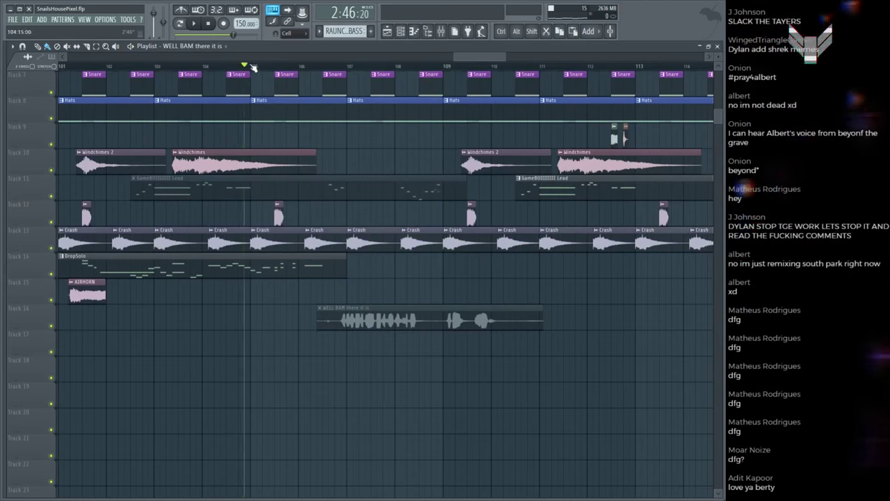
Step: Shift the first WELL BAM clip slightly earlier and move the second one up to Track 15
{"action": "key", "text": "space"}
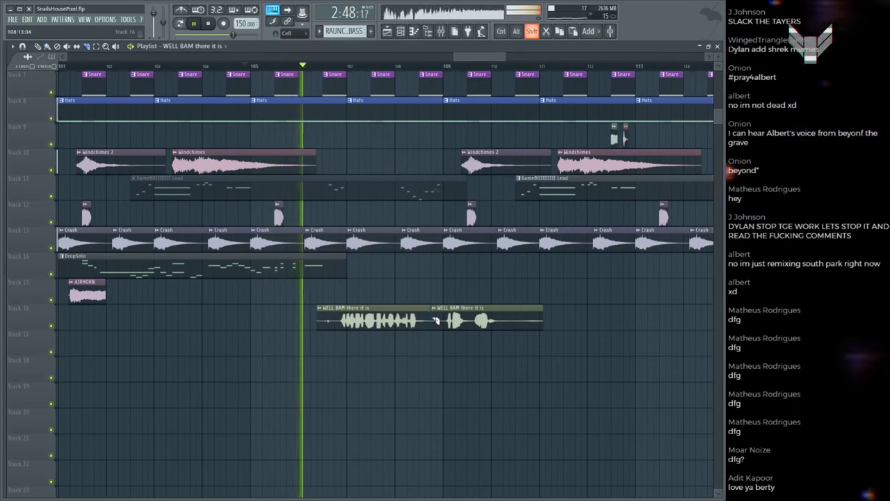
{"action": "key", "text": "F6"}
{"action": "key", "text": "F6"}
{"action": "left_click_drag", "start_coordinate": [388, 311], "coordinate": [376, 311]}
{"action": "left_click_drag", "start_coordinate": [448, 303], "coordinate": [406, 275]}
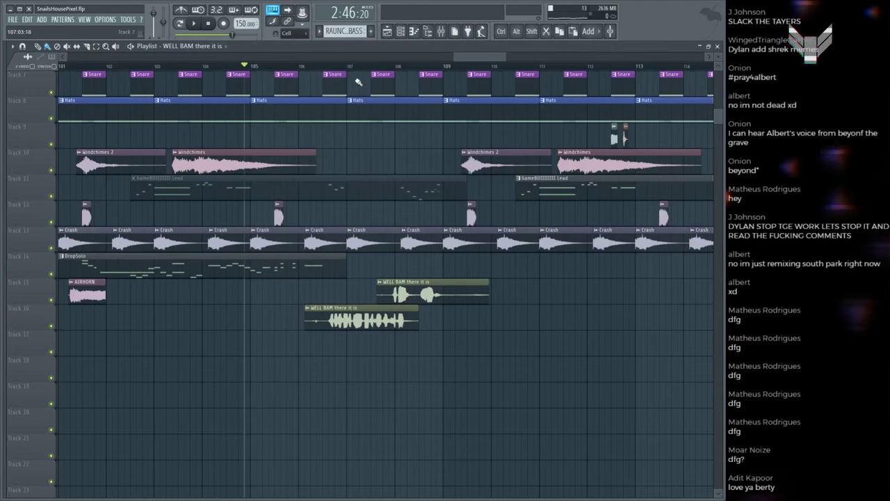
{"action": "key", "text": "space"}
{"action": "scroll", "coordinate": [341, 320], "scroll_direction": "up", "scroll_amount": 4}
Step: Move a WELL BAM clip down to Track 17 and slide it earlier
{"action": "left_click_drag", "start_coordinate": [446, 320], "coordinate": [438, 370]}
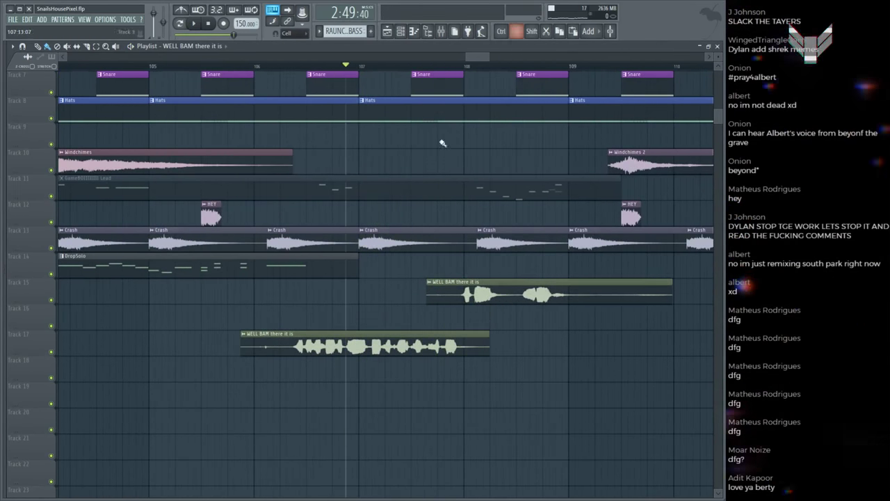
{"action": "scroll", "coordinate": [517, 149], "scroll_direction": "up", "scroll_amount": 3}
{"action": "scroll", "coordinate": [511, 223], "scroll_direction": "down", "scroll_amount": 2}
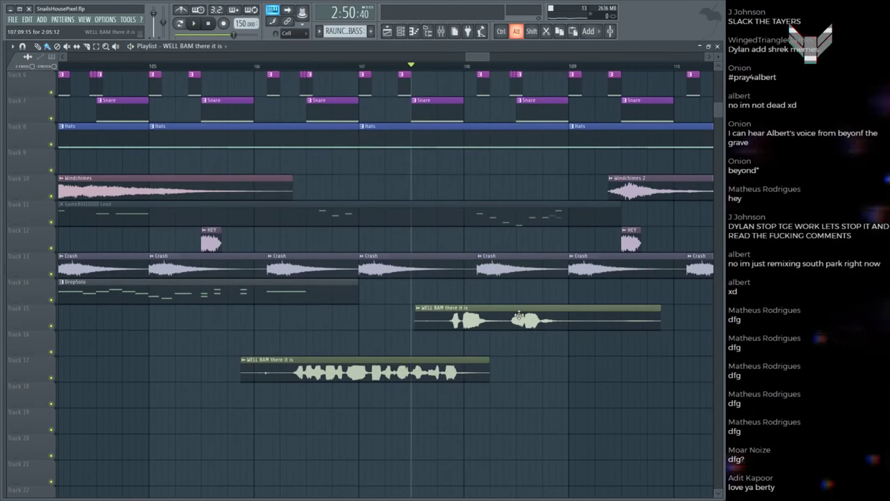
{"action": "scroll", "coordinate": [519, 317], "scroll_direction": "up", "scroll_amount": 3}
{"action": "scroll", "coordinate": [507, 308], "scroll_direction": "down", "scroll_amount": 2}
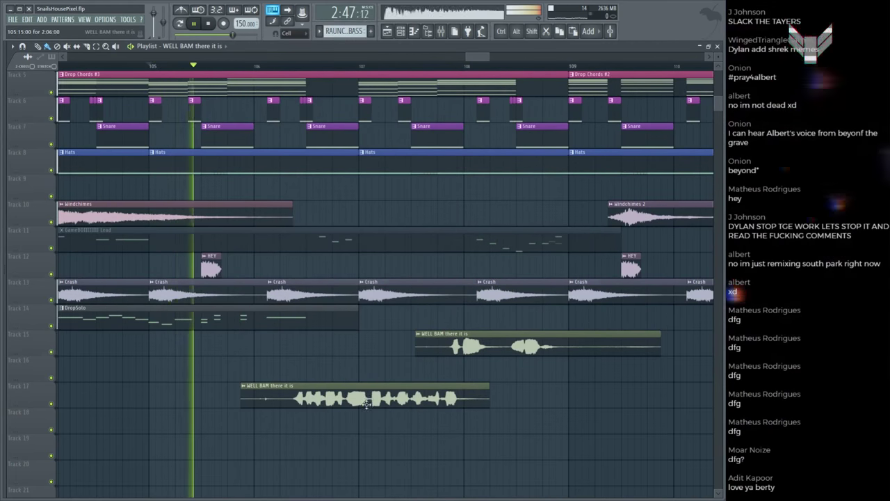
{"action": "left_click_drag", "start_coordinate": [364, 387], "coordinate": [245, 387]}
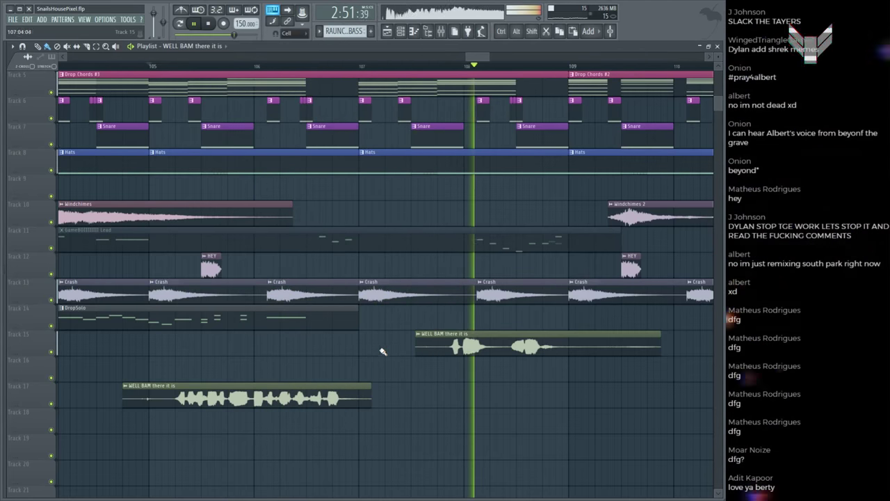
Step: Split the Track 15 WELL BAM clip into two hits, delete its tail before bar 109, and shift the Track 17 copy later
{"action": "left_click", "coordinate": [511, 350]}
{"action": "left_click_drag", "start_coordinate": [553, 343], "coordinate": [541, 342]}
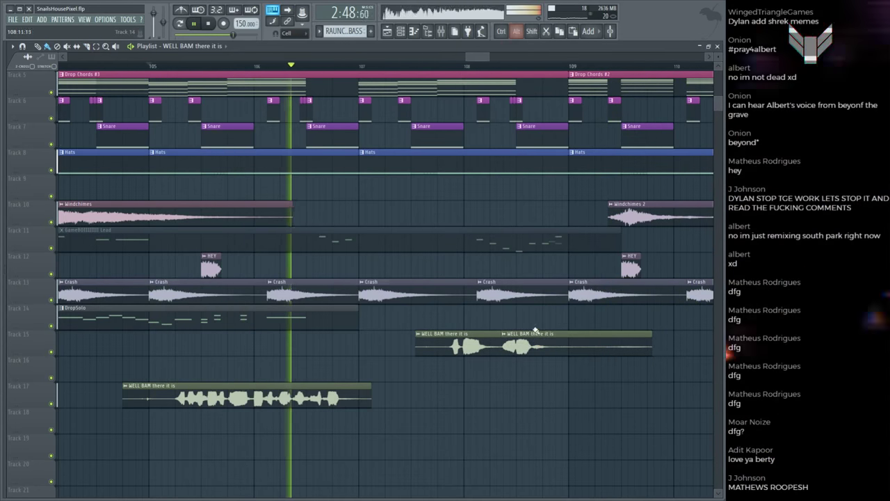
{"action": "scroll", "coordinate": [406, 320], "scroll_direction": "up", "scroll_amount": 2}
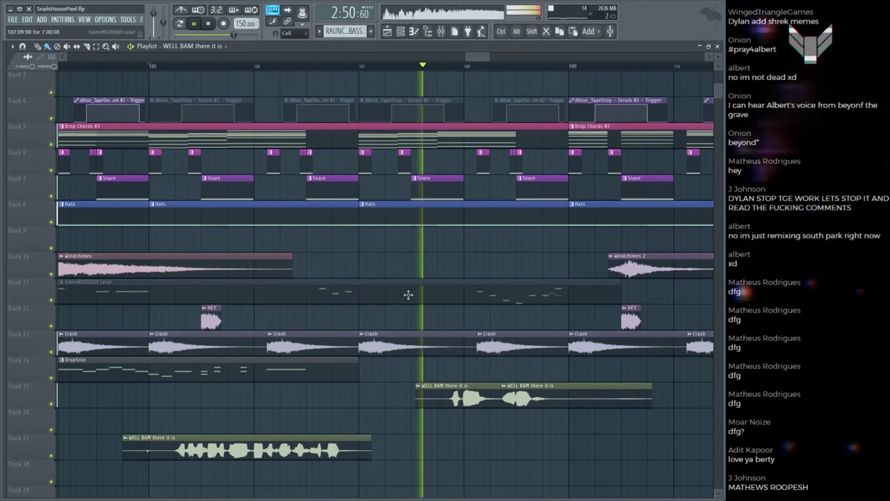
{"action": "scroll", "coordinate": [410, 299], "scroll_direction": "down", "scroll_amount": 3}
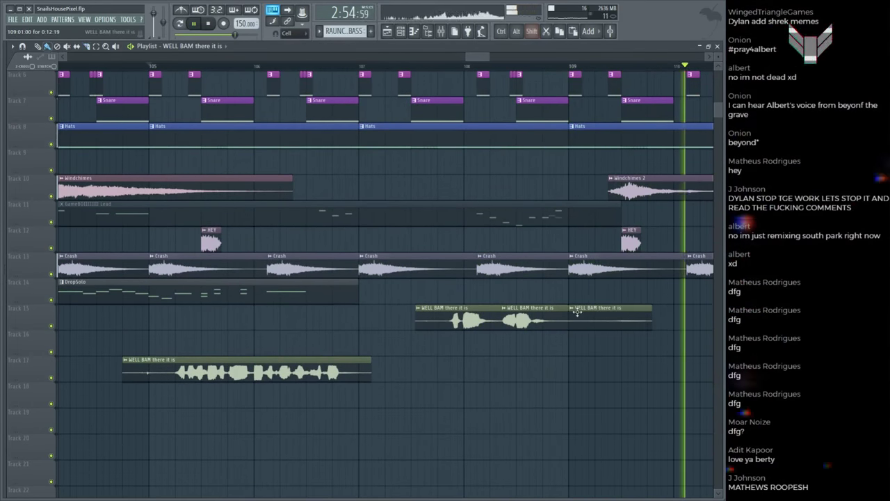
{"action": "left_click", "coordinate": [581, 315]}
{"action": "right_click", "coordinate": [581, 314]}
{"action": "scroll", "coordinate": [563, 310], "scroll_direction": "up", "scroll_amount": 3}
{"action": "scroll", "coordinate": [536, 281], "scroll_direction": "down", "scroll_amount": 2}
{"action": "scroll", "coordinate": [537, 281], "scroll_direction": "down", "scroll_amount": 3}
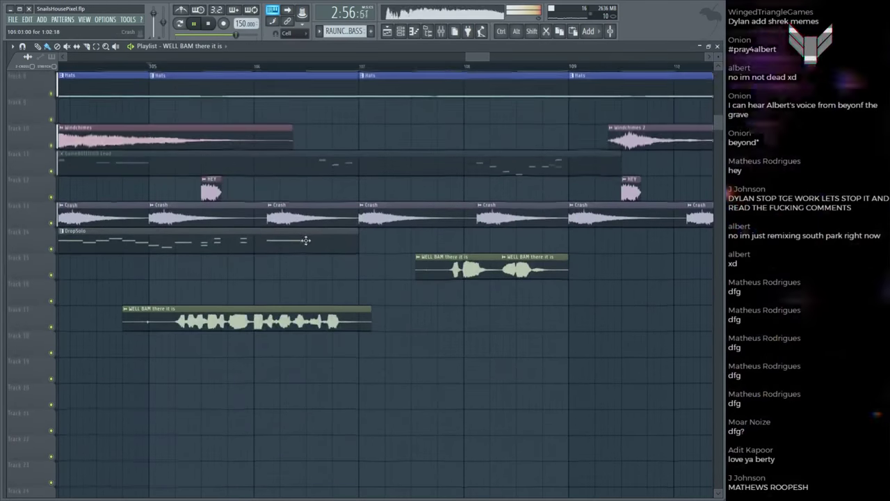
{"action": "left_click_drag", "start_coordinate": [261, 320], "coordinate": [281, 319]}
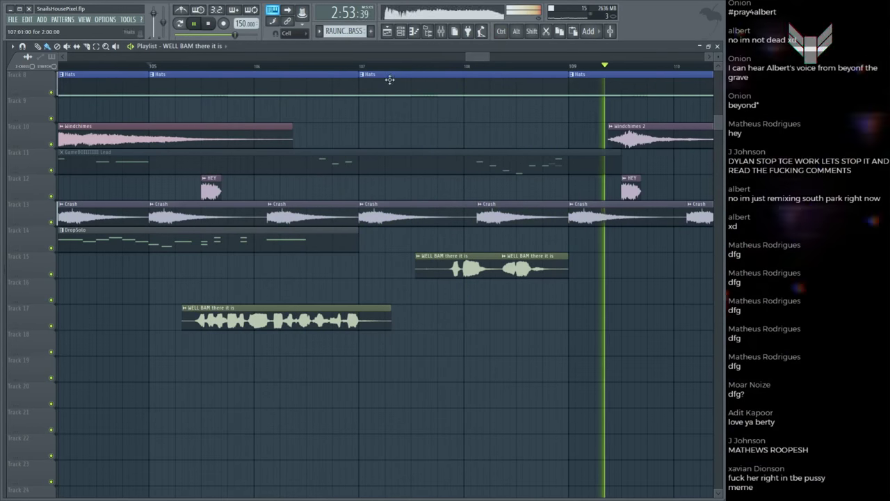
Step: Save SnailsHousePixel.flp and scroll through the drop chords, snares, hats and crashes up to bar 125 during playback
{"action": "key", "text": "ctrl+s"}
{"action": "scroll", "coordinate": [389, 80], "scroll_direction": "down", "scroll_amount": 5}
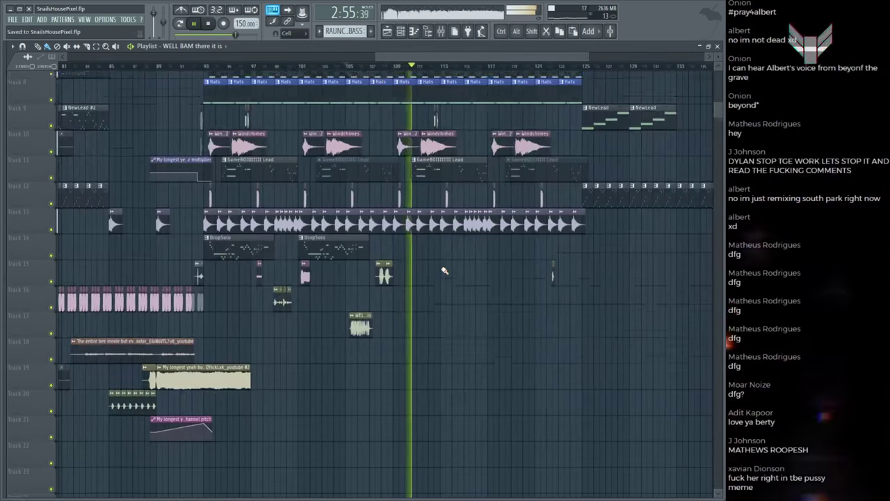
{"action": "scroll", "coordinate": [444, 270], "scroll_direction": "up", "scroll_amount": 5}
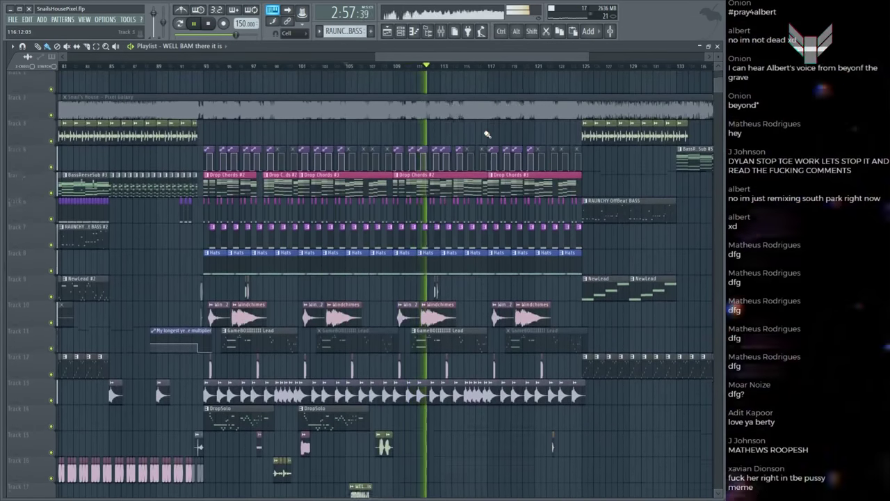
{"action": "scroll", "coordinate": [487, 134], "scroll_direction": "down", "scroll_amount": 4}
{"action": "scroll", "coordinate": [458, 80], "scroll_direction": "down", "scroll_amount": 4}
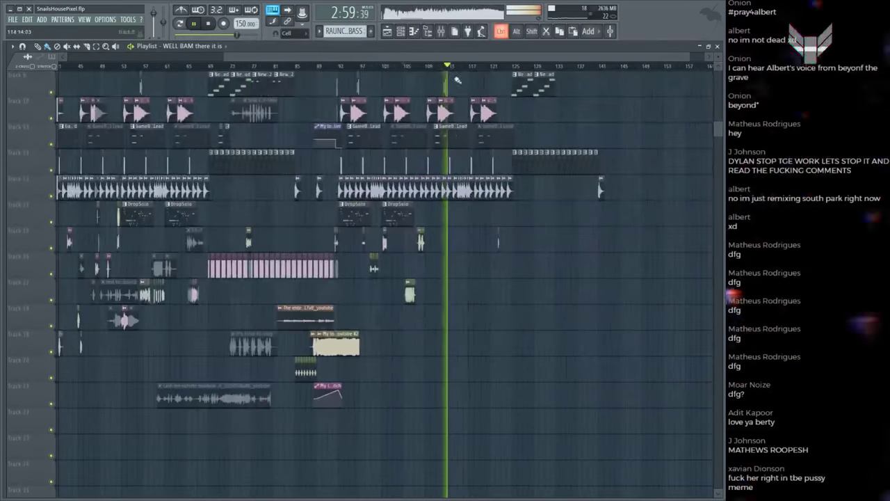
{"action": "scroll", "coordinate": [457, 80], "scroll_direction": "up", "scroll_amount": 4}
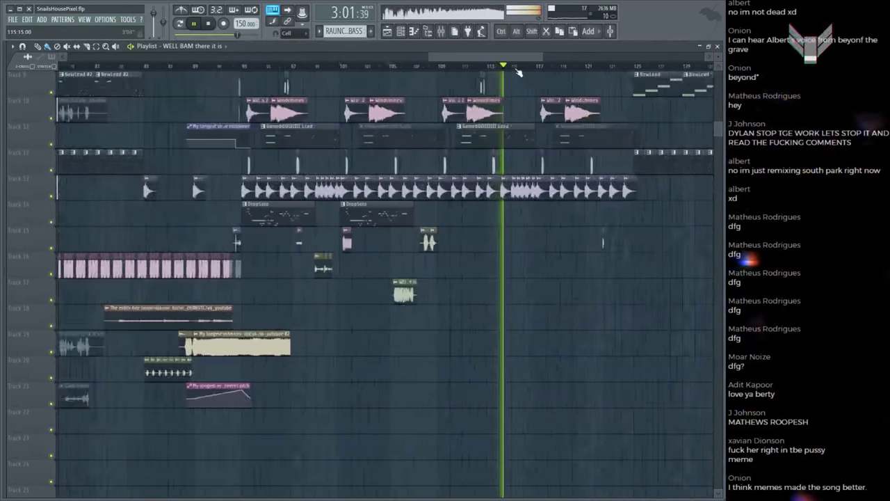
{"action": "scroll", "coordinate": [518, 72], "scroll_direction": "up", "scroll_amount": 6}
{"action": "scroll", "coordinate": [615, 177], "scroll_direction": "down", "scroll_amount": 4}
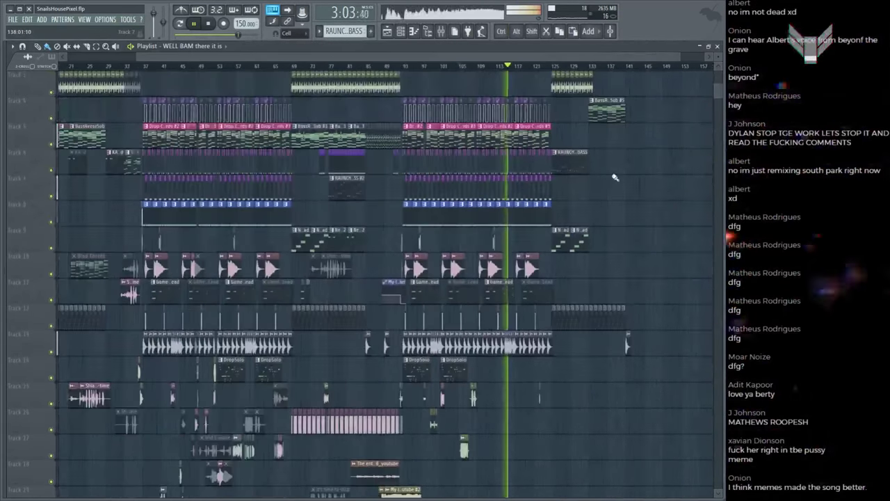
{"action": "scroll", "coordinate": [615, 178], "scroll_direction": "down", "scroll_amount": 2}
{"action": "scroll", "coordinate": [535, 66], "scroll_direction": "up", "scroll_amount": 2}
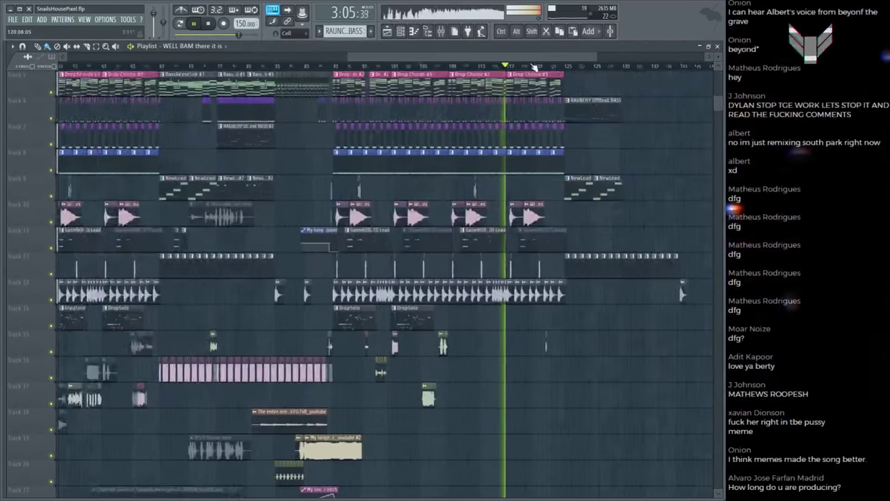
{"action": "scroll", "coordinate": [534, 66], "scroll_direction": "down", "scroll_amount": 2}
{"action": "scroll", "coordinate": [487, 90], "scroll_direction": "up", "scroll_amount": 2}
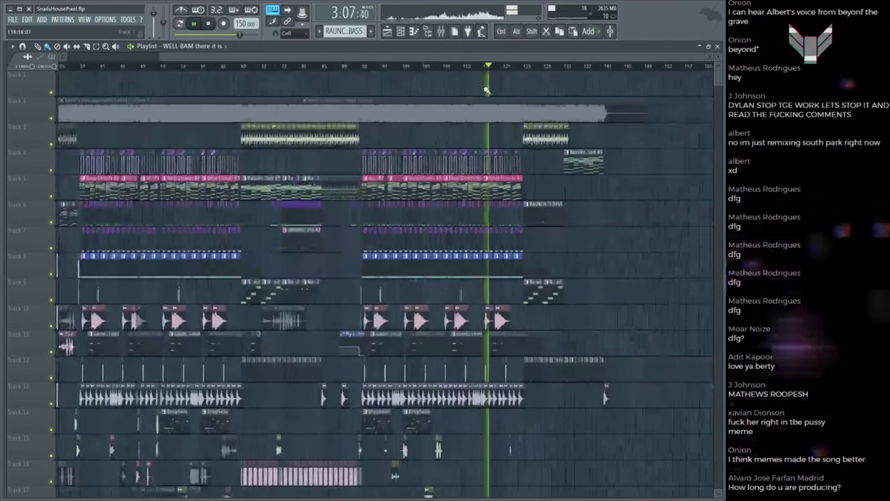
{"action": "scroll", "coordinate": [514, 131], "scroll_direction": "up", "scroll_amount": 1}
{"action": "scroll", "coordinate": [523, 82], "scroll_direction": "down", "scroll_amount": 4}
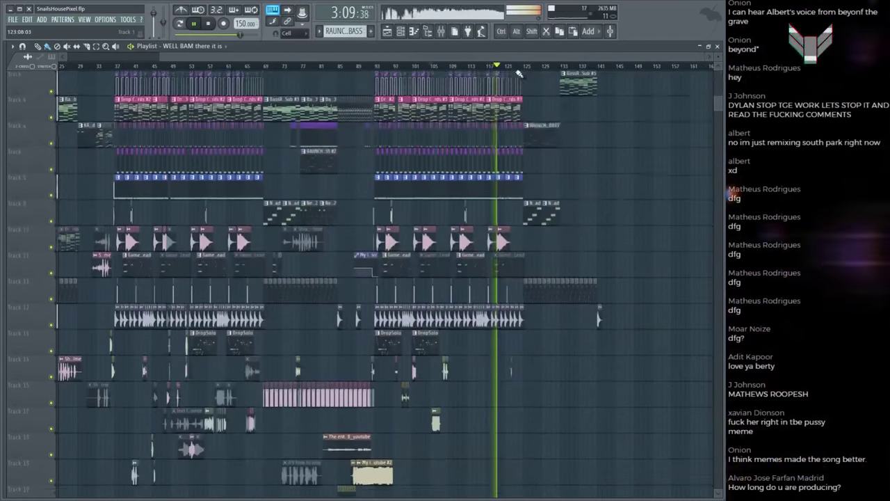
{"action": "scroll", "coordinate": [506, 66], "scroll_direction": "down", "scroll_amount": 1}
{"action": "scroll", "coordinate": [534, 66], "scroll_direction": "up", "scroll_amount": 3}
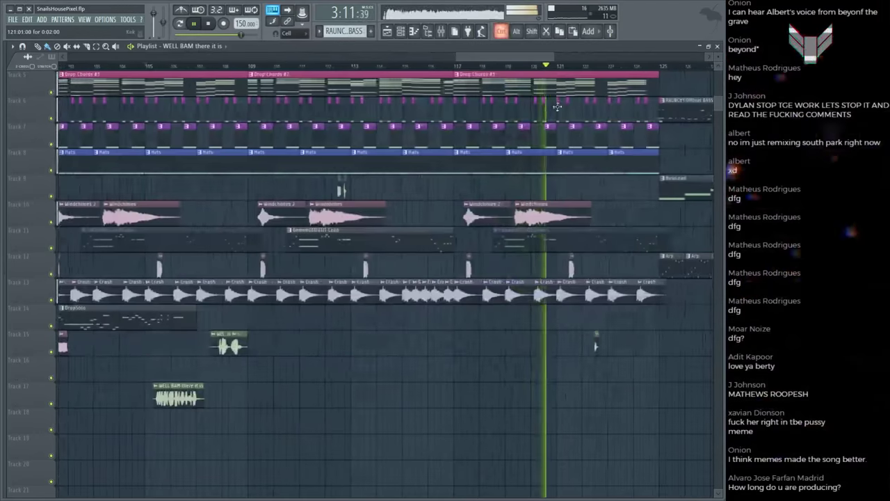
{"action": "scroll", "coordinate": [529, 72], "scroll_direction": "up", "scroll_amount": 4}
{"action": "scroll", "coordinate": [523, 69], "scroll_direction": "down", "scroll_amount": 2}
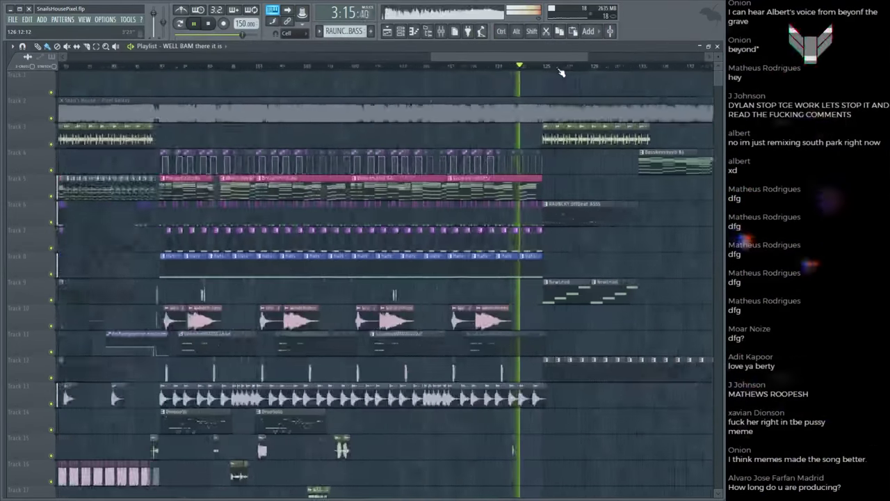
{"action": "scroll", "coordinate": [560, 69], "scroll_direction": "up", "scroll_amount": 3}
{"action": "scroll", "coordinate": [511, 74], "scroll_direction": "down", "scroll_amount": 4}
{"action": "scroll", "coordinate": [462, 69], "scroll_direction": "up", "scroll_amount": 3}
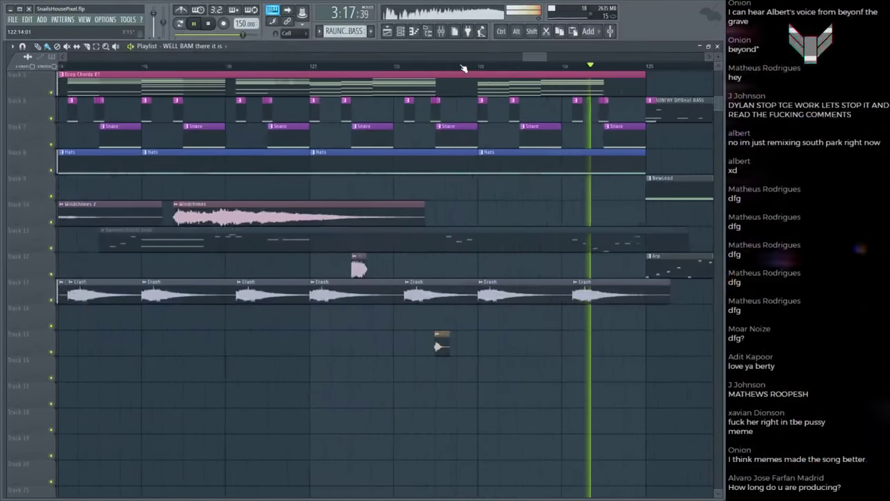
Step: Mute the Snare clip on Track 7 near bar 122 and replay from bar 121
{"action": "left_click", "coordinate": [420, 126]}
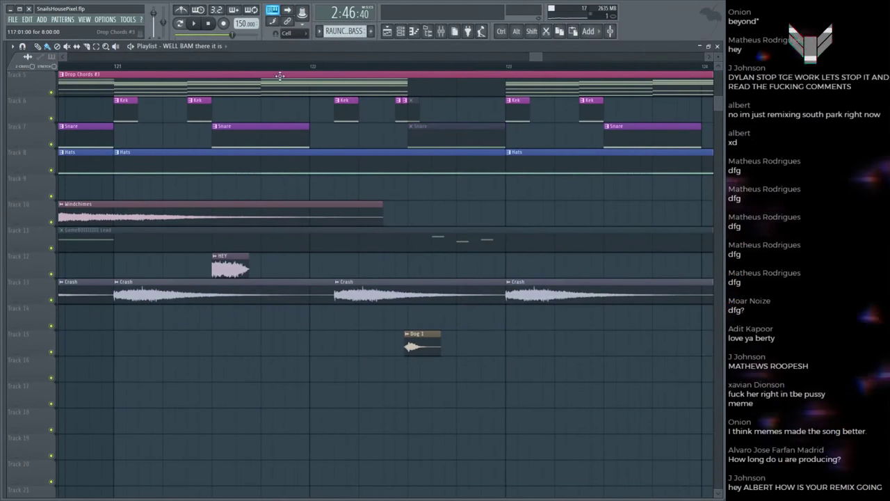
{"action": "scroll", "coordinate": [311, 70], "scroll_direction": "down", "scroll_amount": 3}
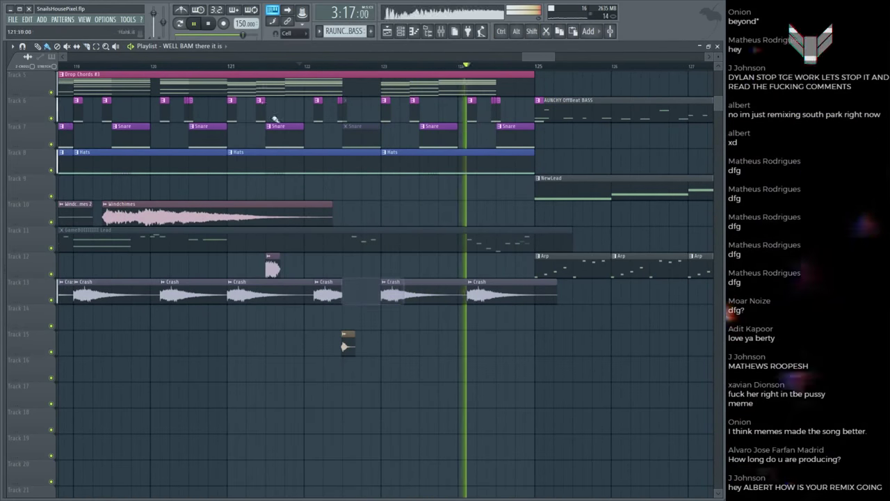
{"action": "left_click", "coordinate": [234, 68]}
{"action": "scroll", "coordinate": [237, 67], "scroll_direction": "up", "scroll_amount": 3}
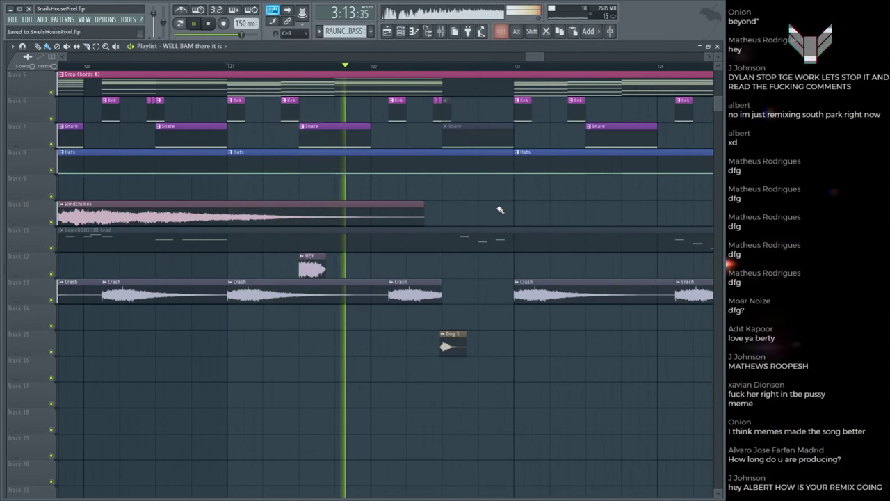
{"action": "scroll", "coordinate": [494, 208], "scroll_direction": "up", "scroll_amount": 3}
{"action": "scroll", "coordinate": [438, 72], "scroll_direction": "down", "scroll_amount": 2}
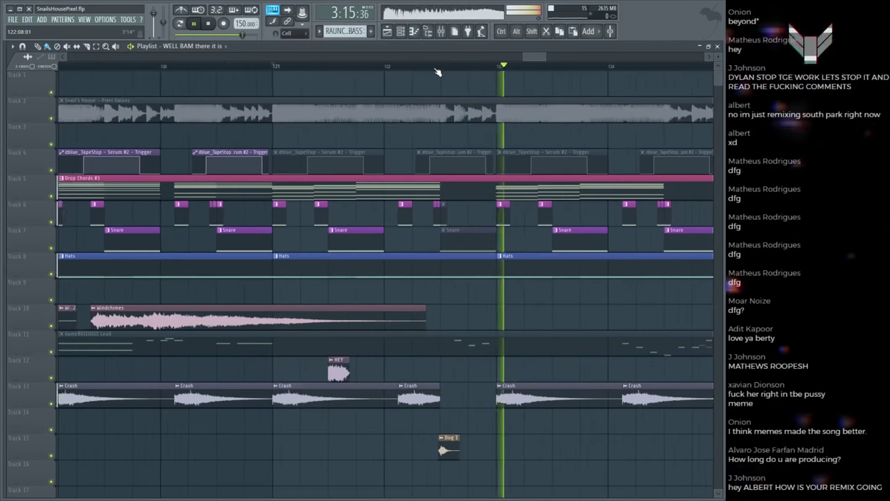
{"action": "key", "text": "space"}
{"action": "key", "text": "space"}
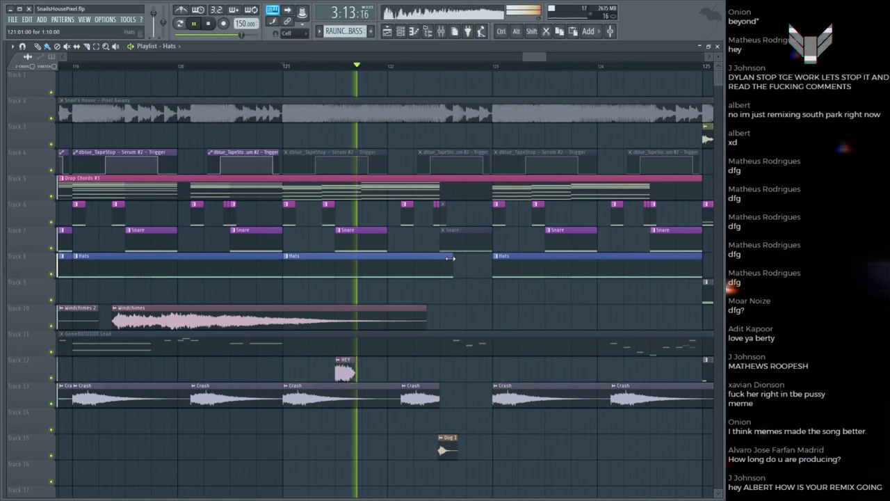
Step: Shorten the Hats clip on Track 8 so it stops before bar 123
{"action": "left_click_drag", "start_coordinate": [451, 259], "coordinate": [447, 261]}
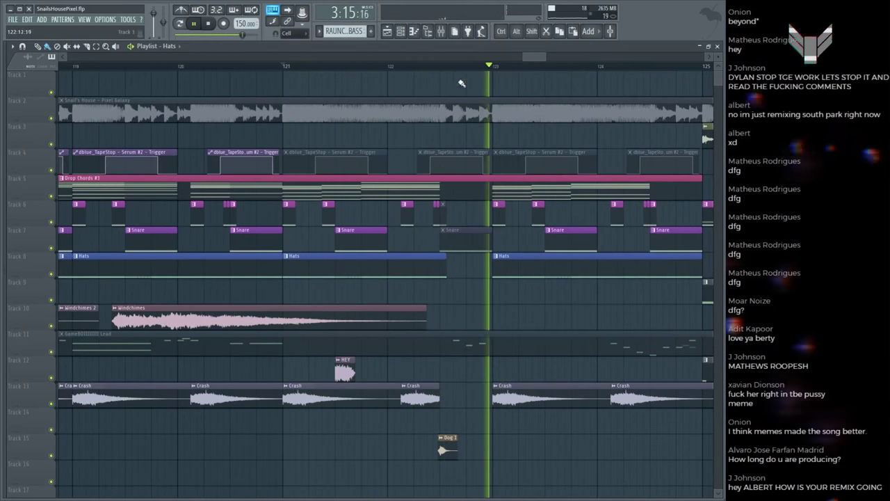
{"action": "scroll", "coordinate": [438, 77], "scroll_direction": "down", "scroll_amount": 2}
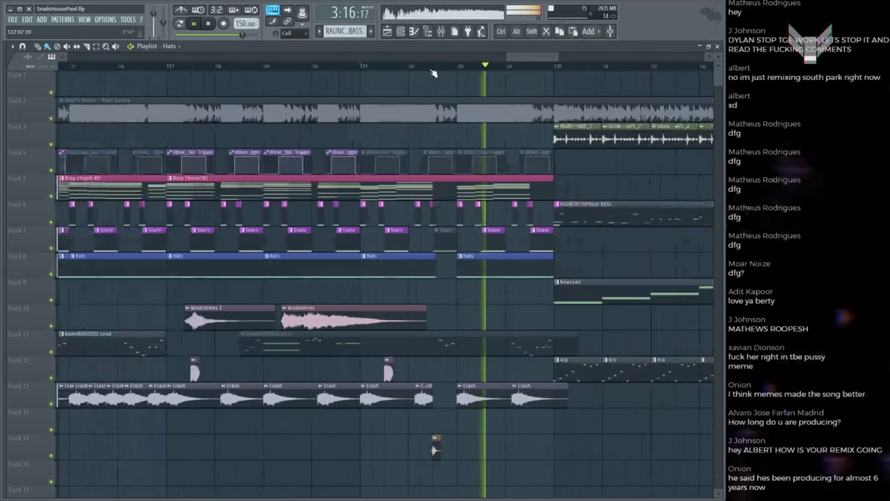
{"action": "scroll", "coordinate": [435, 72], "scroll_direction": "down", "scroll_amount": 3}
Step: Set the song position near bar 37 and start playing the drop
{"action": "scroll", "coordinate": [438, 72], "scroll_direction": "down", "scroll_amount": 2}
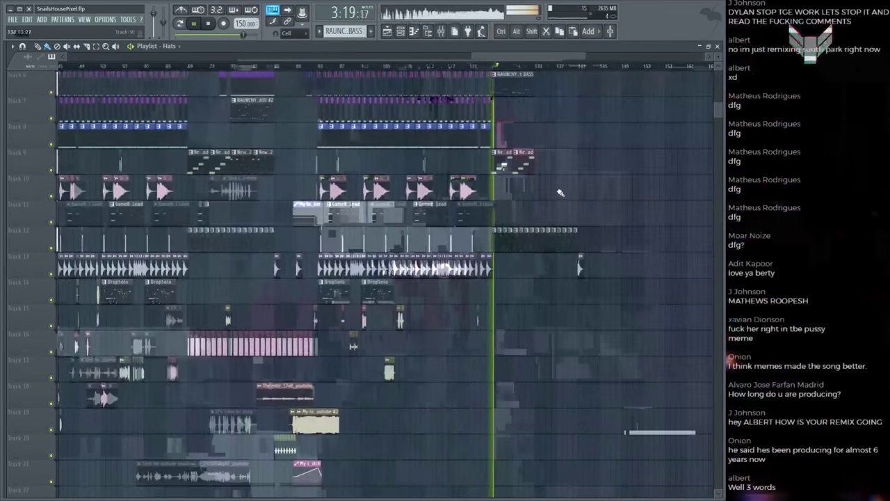
{"action": "scroll", "coordinate": [562, 193], "scroll_direction": "up", "scroll_amount": 5}
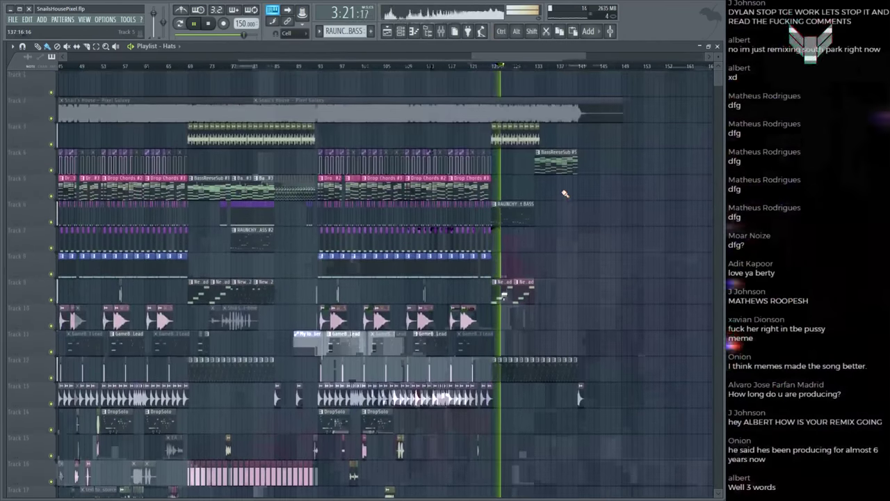
{"action": "scroll", "coordinate": [548, 81], "scroll_direction": "down", "scroll_amount": 2}
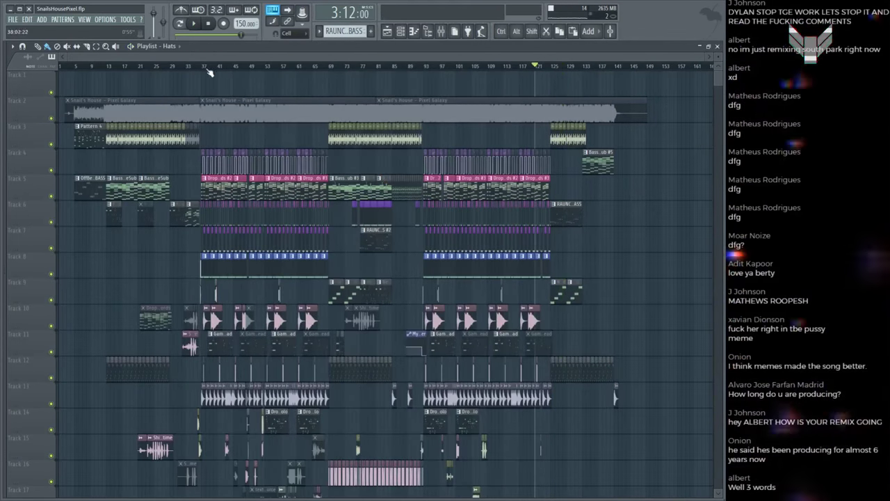
{"action": "left_click", "coordinate": [208, 70]}
{"action": "scroll", "coordinate": [273, 165], "scroll_direction": "up", "scroll_amount": 3}
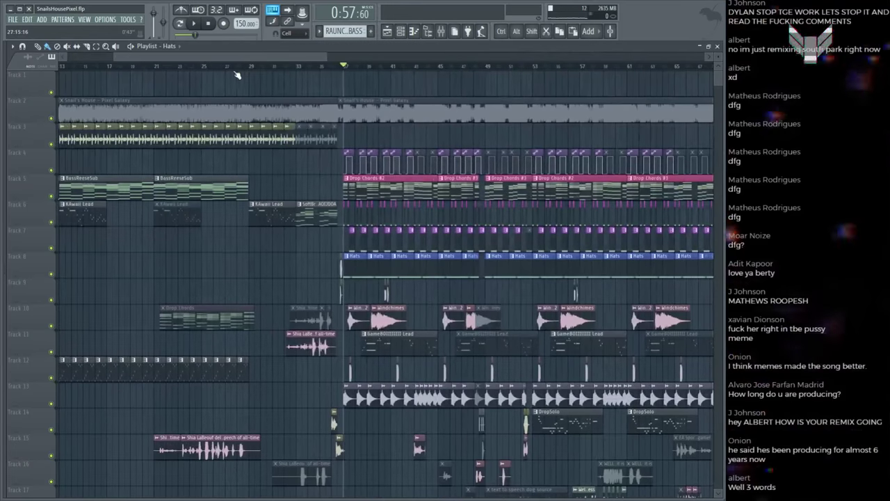
{"action": "scroll", "coordinate": [273, 165], "scroll_direction": "down", "scroll_amount": 4}
{"action": "scroll", "coordinate": [271, 172], "scroll_direction": "down", "scroll_amount": 4}
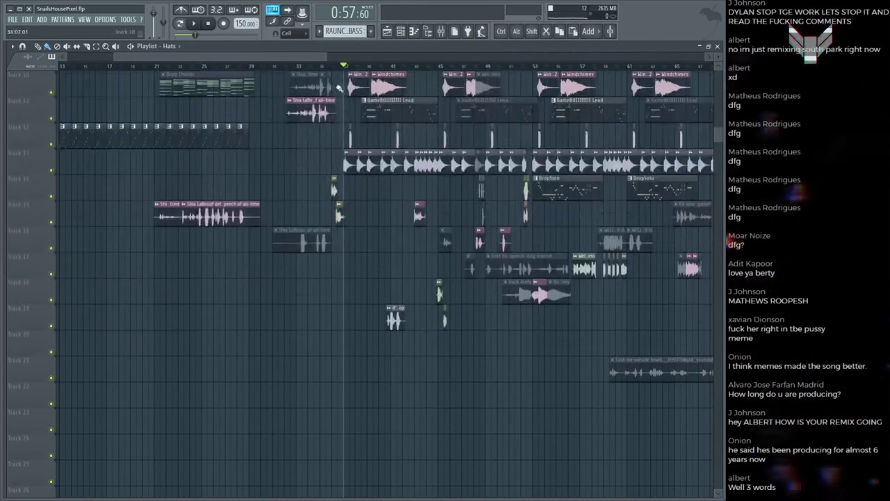
{"action": "scroll", "coordinate": [272, 173], "scroll_direction": "down", "scroll_amount": 2}
{"action": "scroll", "coordinate": [319, 71], "scroll_direction": "up", "scroll_amount": 2}
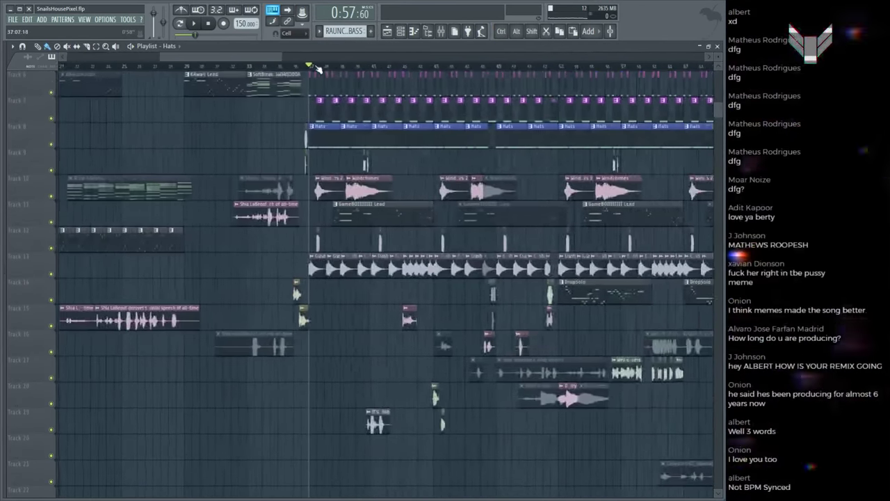
{"action": "scroll", "coordinate": [358, 292], "scroll_direction": "down", "scroll_amount": 1}
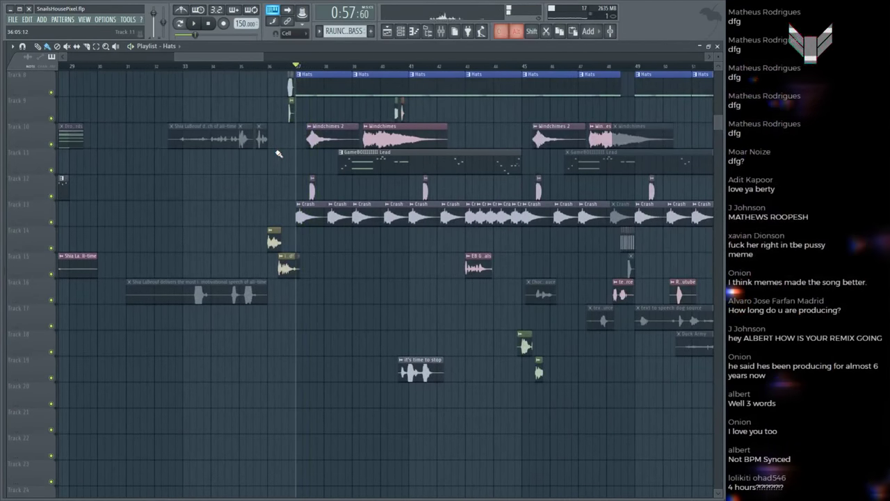
{"action": "scroll", "coordinate": [280, 164], "scroll_direction": "down", "scroll_amount": 1}
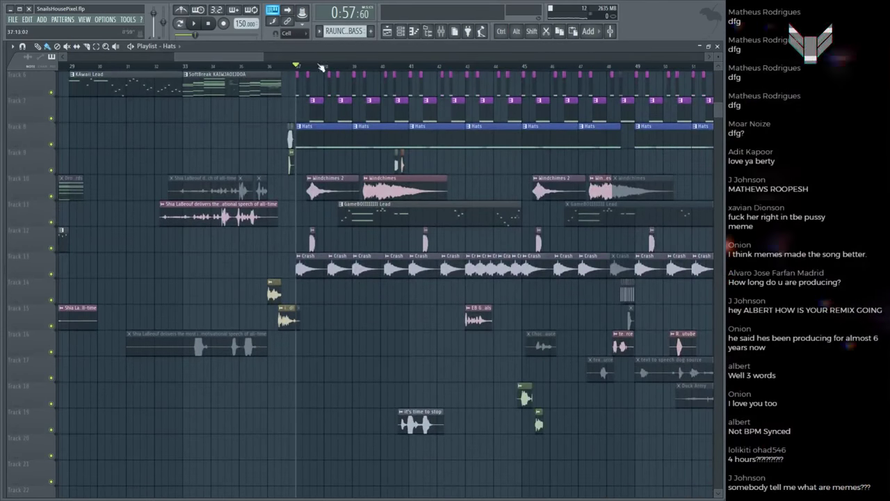
{"action": "key", "text": "space"}
Step: Restart playback of the drop section in the Playlist
{"action": "scroll", "coordinate": [316, 69], "scroll_direction": "up", "scroll_amount": 3}
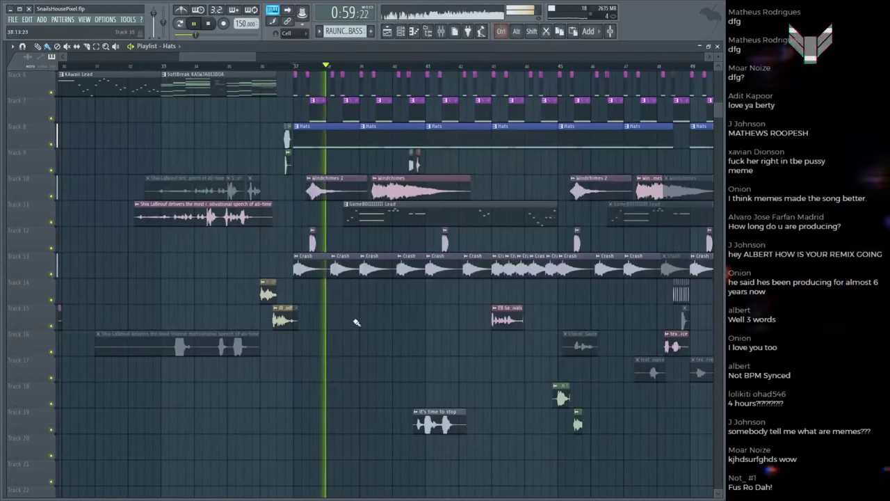
{"action": "scroll", "coordinate": [238, 64], "scroll_direction": "down", "scroll_amount": 4}
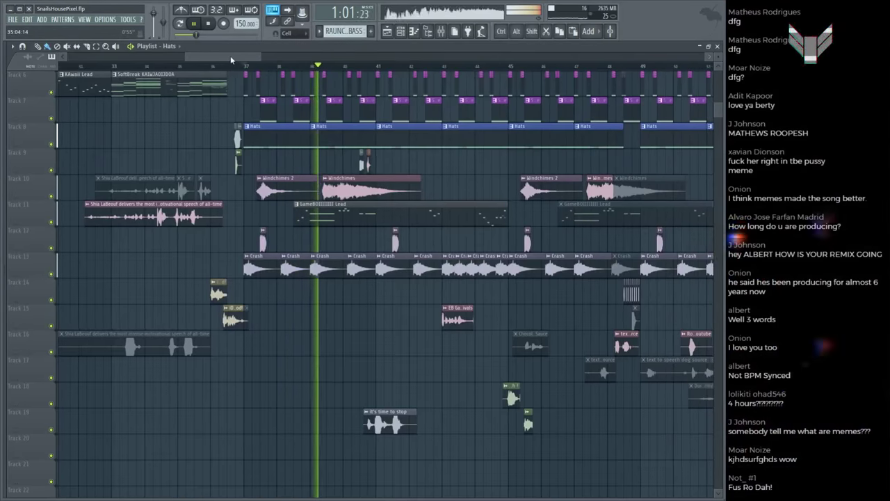
{"action": "scroll", "coordinate": [268, 61], "scroll_direction": "left", "scroll_amount": 3}
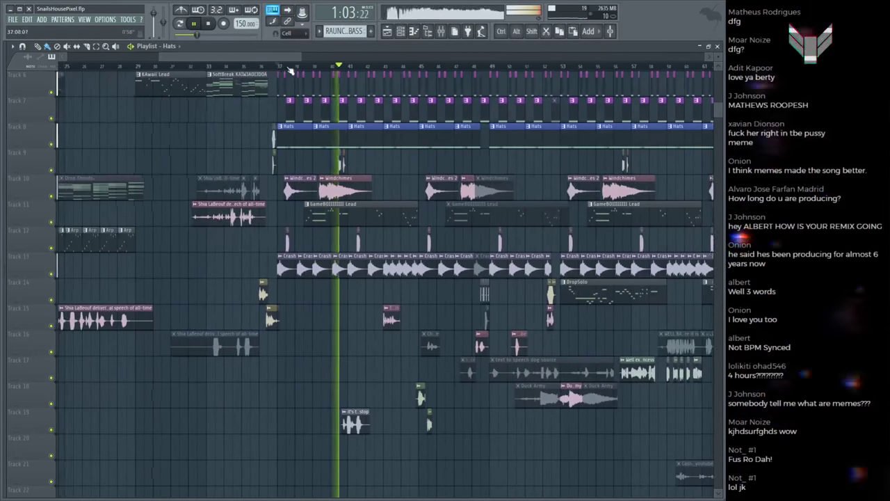
{"action": "scroll", "coordinate": [369, 233], "scroll_direction": "down", "scroll_amount": 3}
{"action": "scroll", "coordinate": [352, 250], "scroll_direction": "down", "scroll_amount": 1}
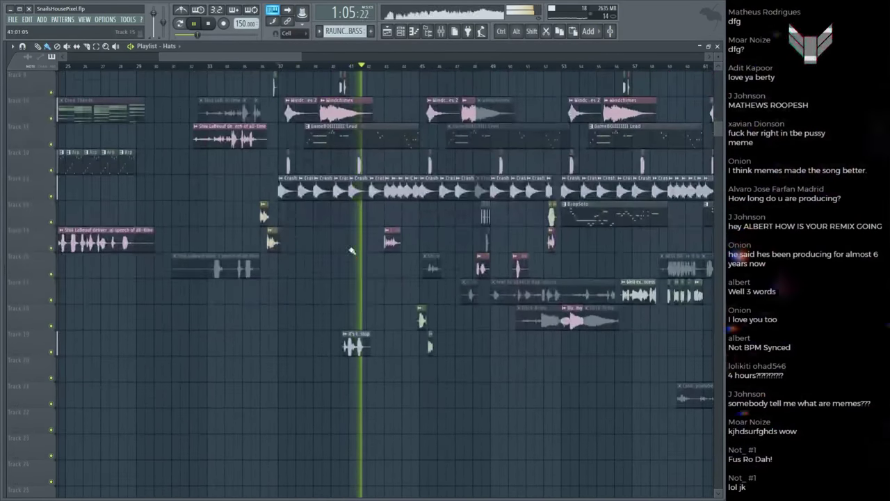
{"action": "scroll", "coordinate": [351, 66], "scroll_direction": "up", "scroll_amount": 6}
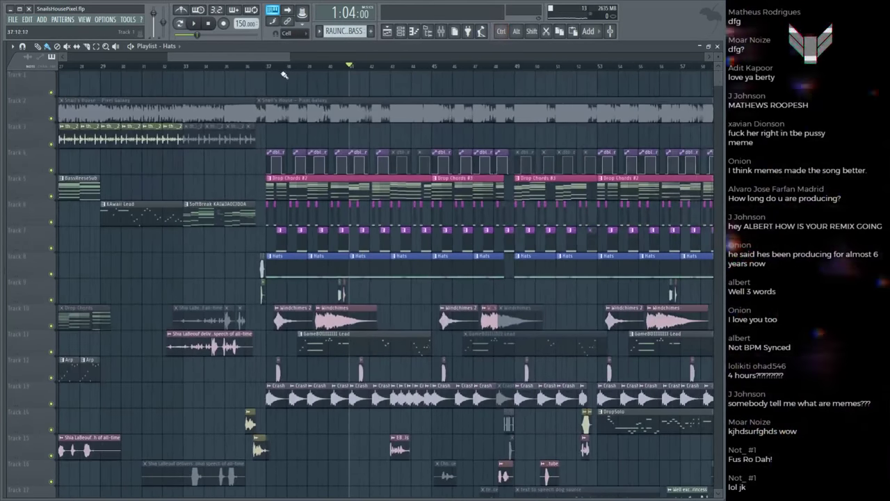
{"action": "scroll", "coordinate": [271, 70], "scroll_direction": "up", "scroll_amount": 3}
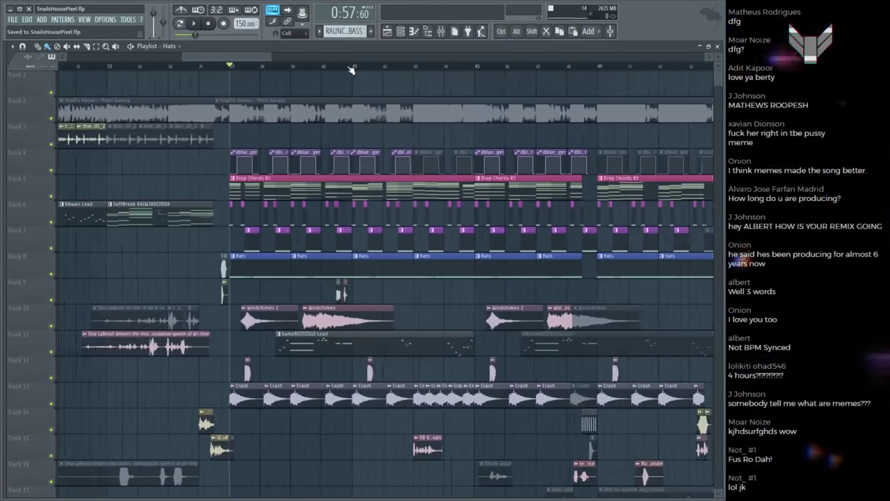
{"action": "scroll", "coordinate": [351, 79], "scroll_direction": "down", "scroll_amount": 3}
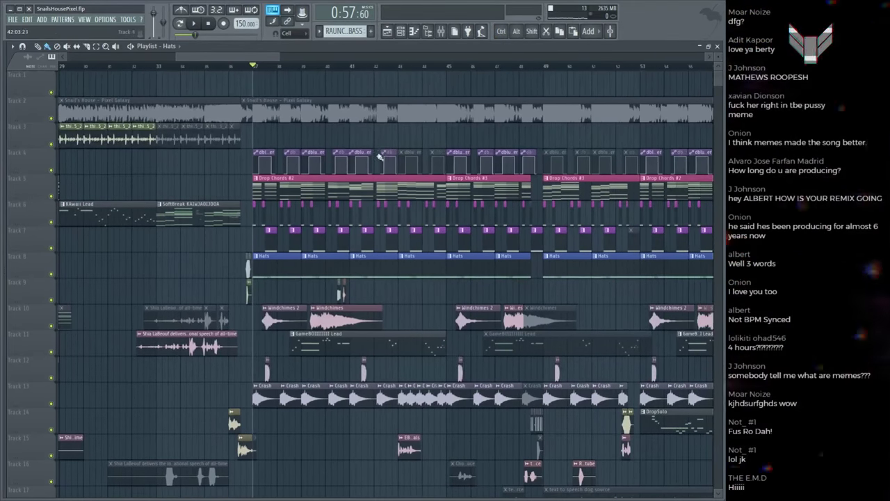
{"action": "scroll", "coordinate": [380, 158], "scroll_direction": "down", "scroll_amount": 2}
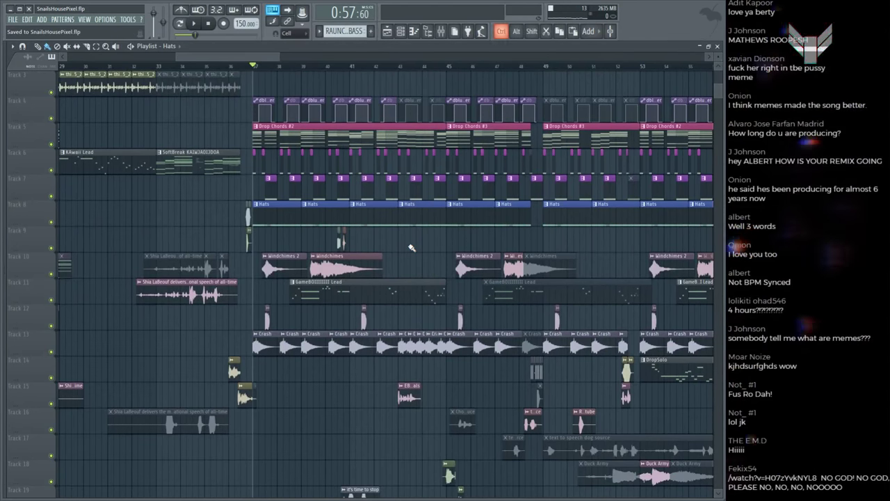
{"action": "scroll", "coordinate": [411, 247], "scroll_direction": "down", "scroll_amount": 3}
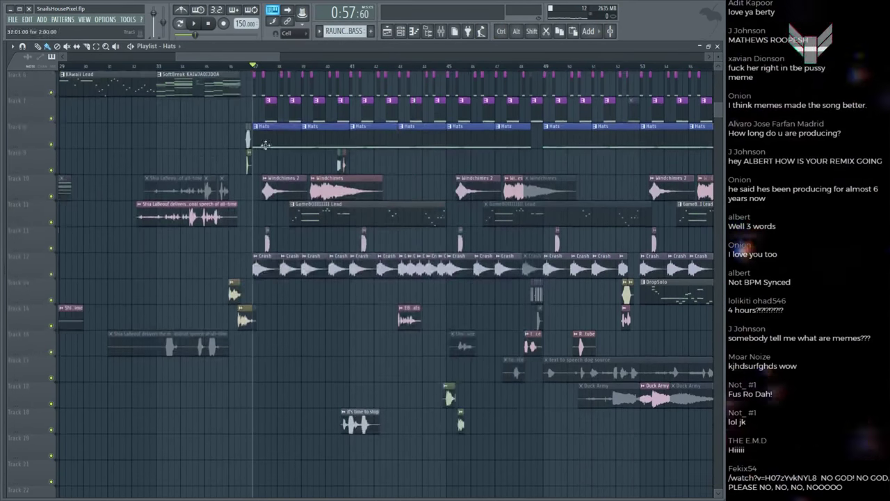
{"action": "scroll", "coordinate": [280, 73], "scroll_direction": "up", "scroll_amount": 2}
{"action": "key", "text": "space"}
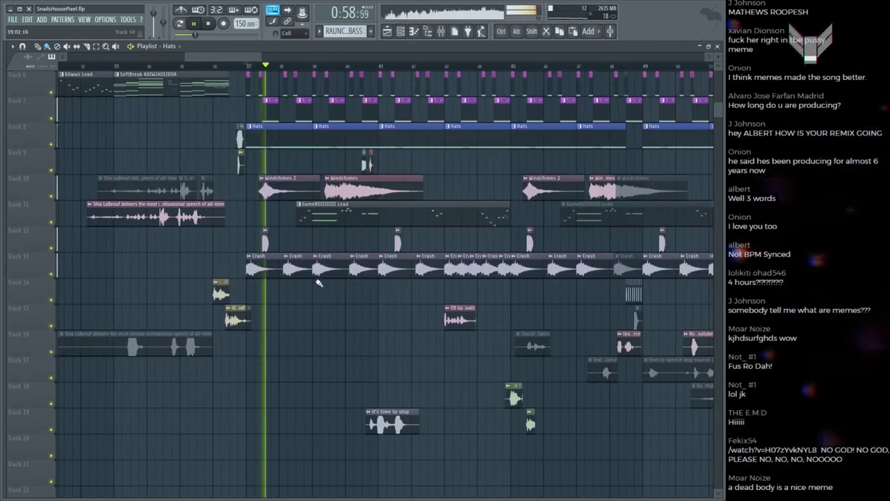
Step: Move the song position to bar 39 and play from there
{"action": "scroll", "coordinate": [338, 327], "scroll_direction": "down", "scroll_amount": 2}
{"action": "scroll", "coordinate": [348, 345], "scroll_direction": "up", "scroll_amount": 2}
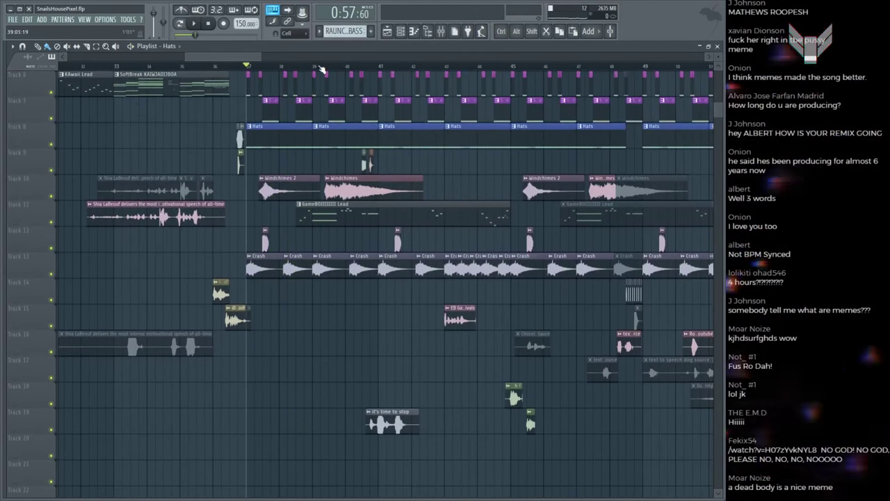
{"action": "left_click", "coordinate": [321, 70]}
{"action": "scroll", "coordinate": [317, 68], "scroll_direction": "up", "scroll_amount": 2}
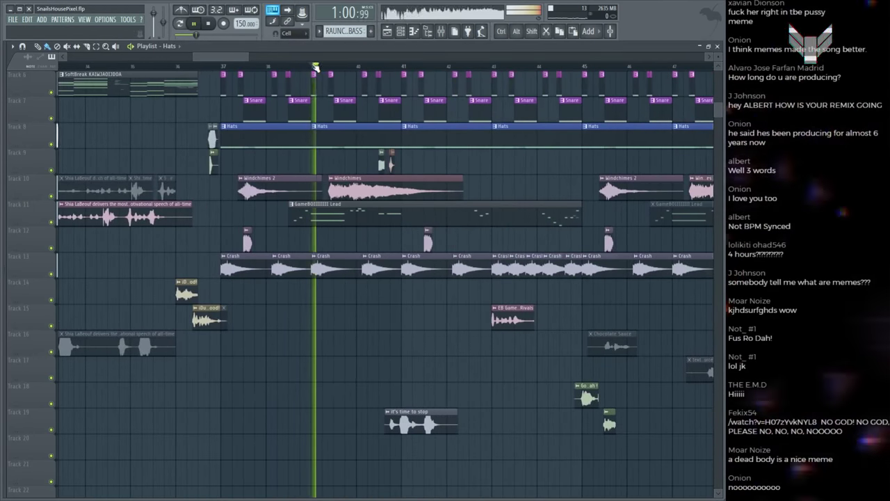
{"action": "scroll", "coordinate": [316, 68], "scroll_direction": "down", "scroll_amount": 2}
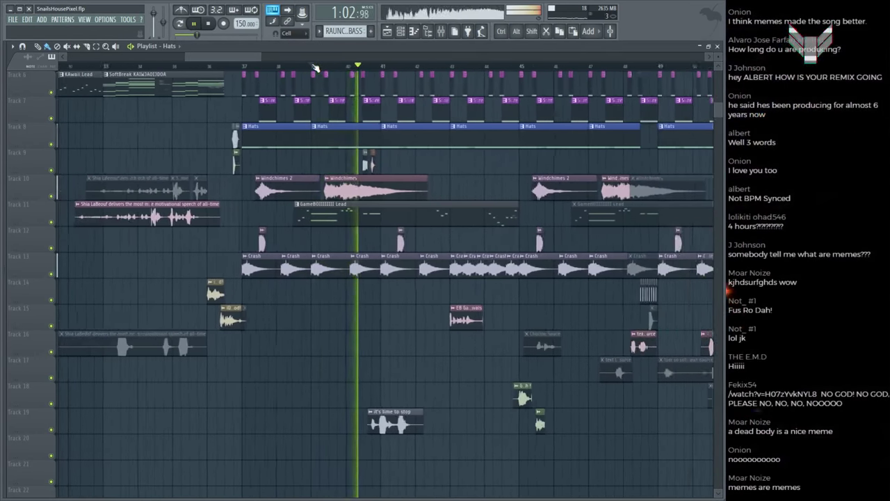
{"action": "left_click", "coordinate": [316, 69]}
{"action": "scroll", "coordinate": [317, 68], "scroll_direction": "down", "scroll_amount": 2}
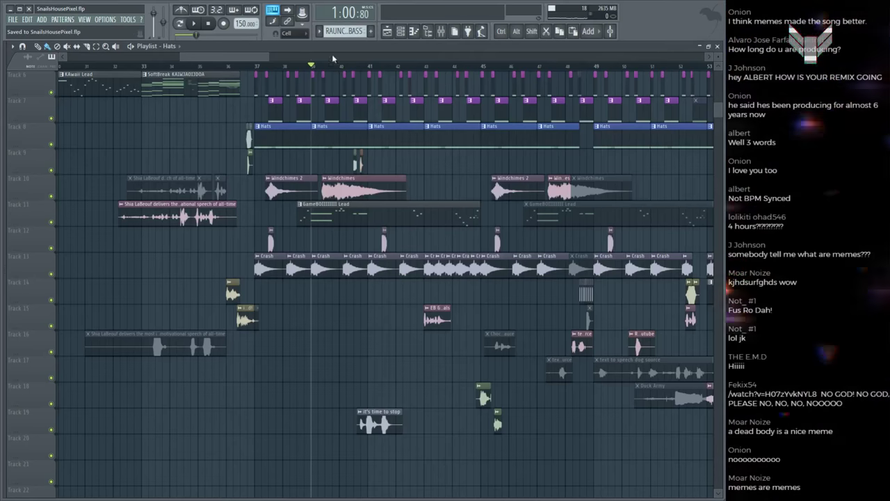
{"action": "scroll", "coordinate": [341, 66], "scroll_direction": "up", "scroll_amount": 2}
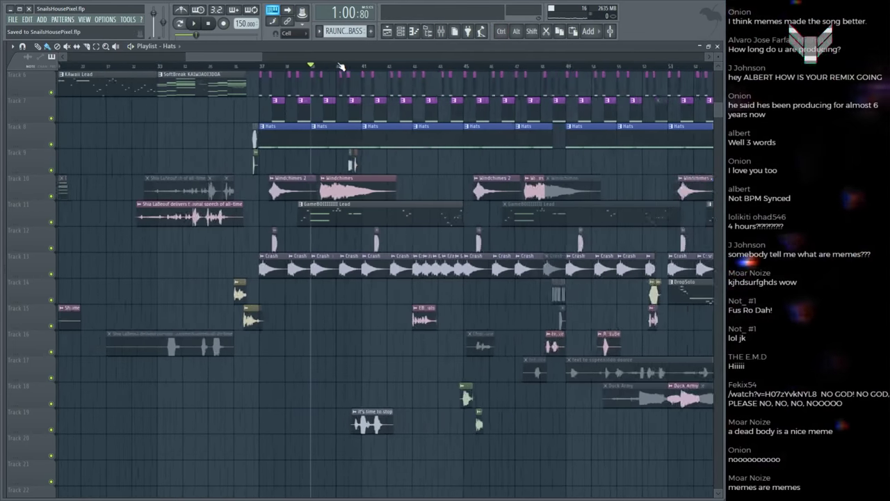
{"action": "key", "text": "space"}
Step: Save SnailsHousePixel.flp while the arrangement plays
{"action": "scroll", "coordinate": [352, 222], "scroll_direction": "down", "scroll_amount": 4}
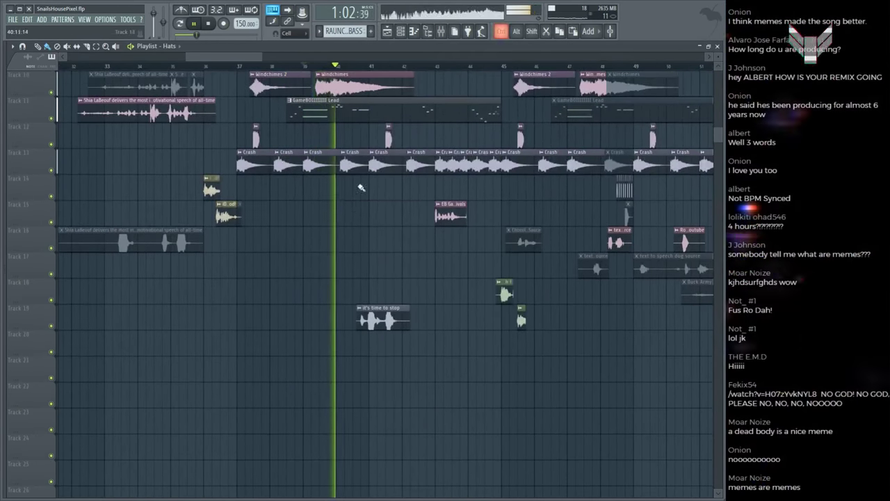
{"action": "scroll", "coordinate": [386, 62], "scroll_direction": "up", "scroll_amount": 2}
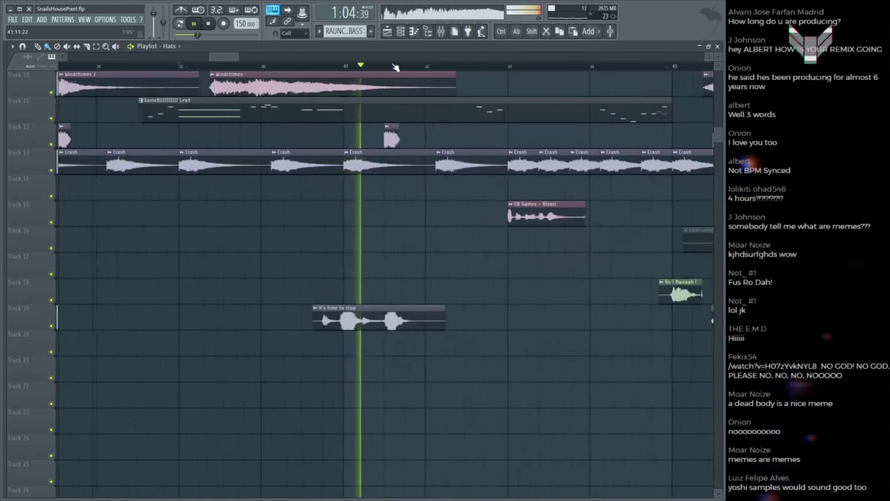
{"action": "scroll", "coordinate": [393, 65], "scroll_direction": "down", "scroll_amount": 1}
{"action": "scroll", "coordinate": [395, 66], "scroll_direction": "down", "scroll_amount": 3}
{"action": "key", "text": "ctrl+s"}
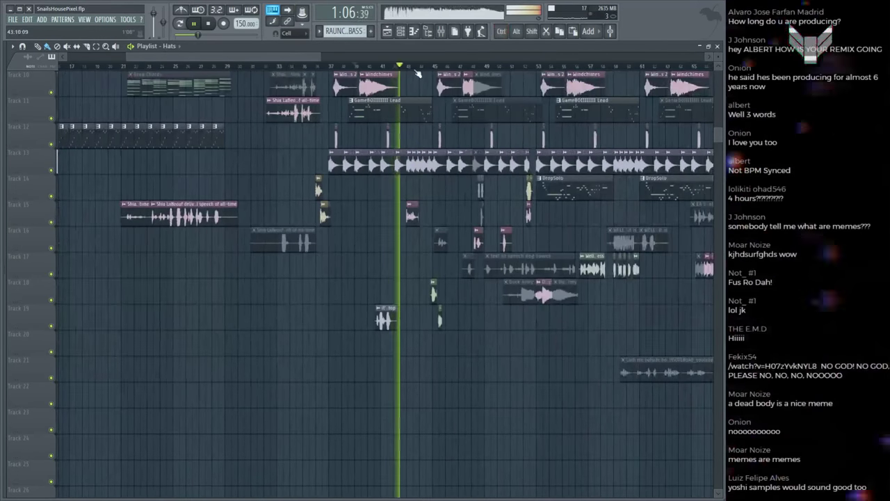
{"action": "scroll", "coordinate": [418, 73], "scroll_direction": "up", "scroll_amount": 2}
{"action": "scroll", "coordinate": [416, 73], "scroll_direction": "down", "scroll_amount": 3}
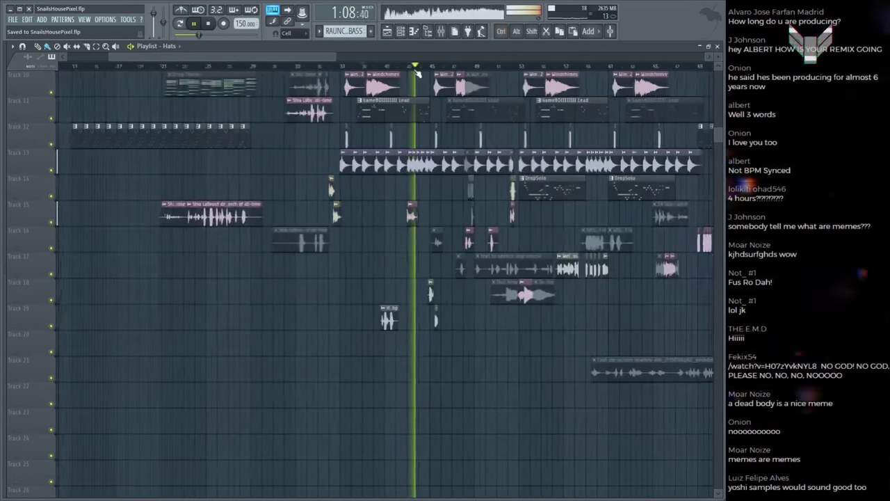
{"action": "scroll", "coordinate": [424, 71], "scroll_direction": "up", "scroll_amount": 3}
Step: Stop playback, rewind to the start point, and save the project
{"action": "key", "text": "space"}
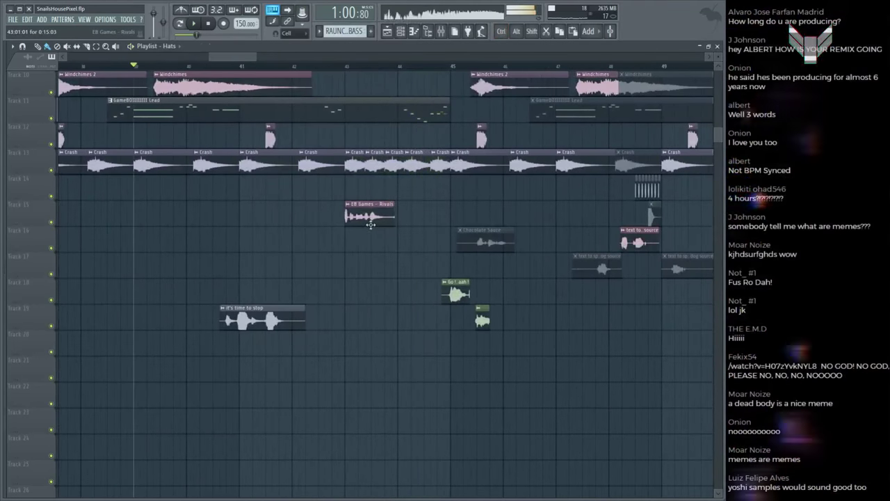
{"action": "key", "text": "space"}
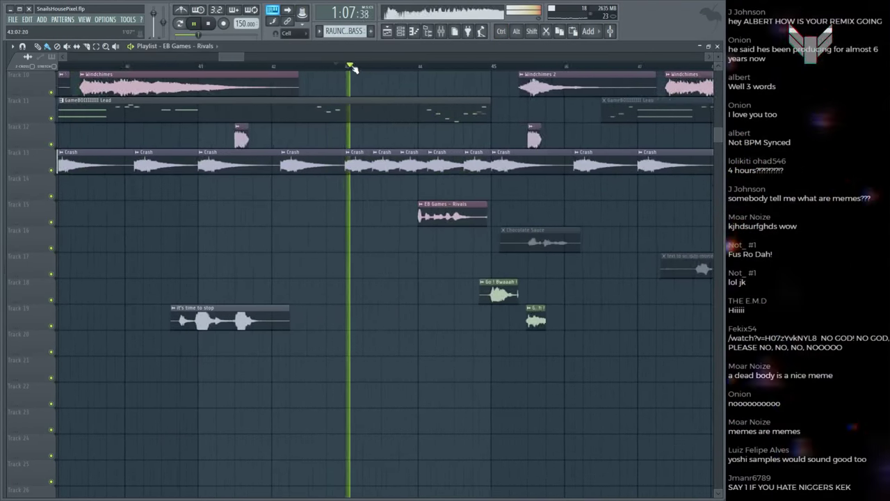
{"action": "scroll", "coordinate": [352, 68], "scroll_direction": "up", "scroll_amount": 2}
{"action": "scroll", "coordinate": [468, 289], "scroll_direction": "up", "scroll_amount": 3}
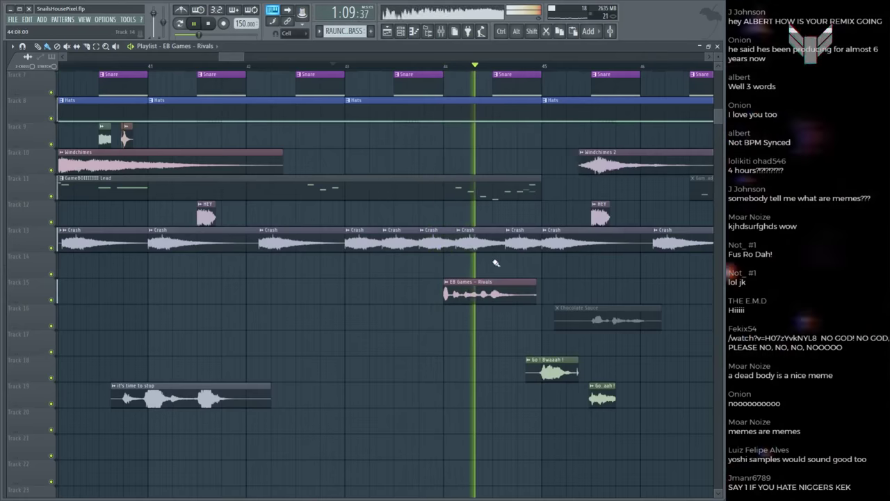
{"action": "scroll", "coordinate": [489, 68], "scroll_direction": "down", "scroll_amount": 8}
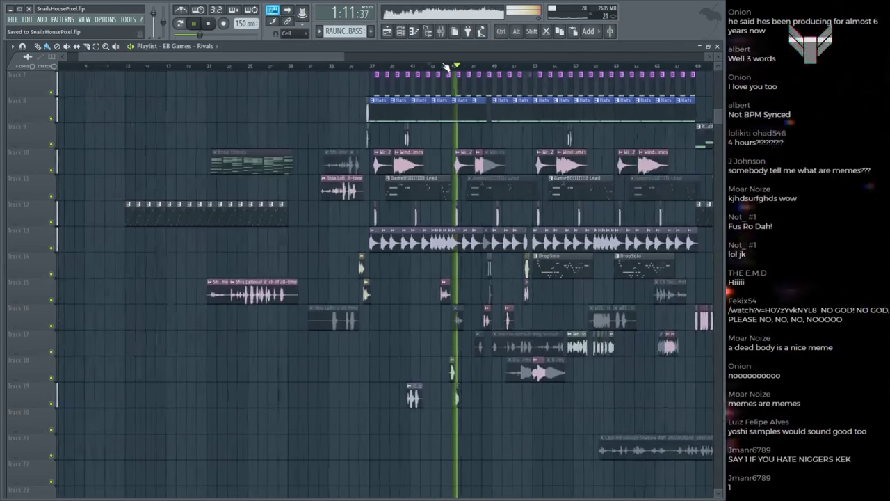
{"action": "scroll", "coordinate": [489, 68], "scroll_direction": "up", "scroll_amount": 7}
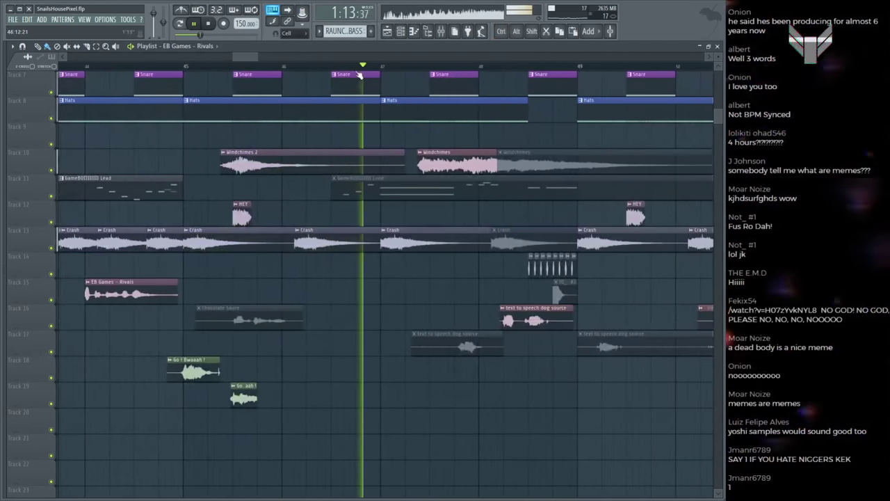
{"action": "scroll", "coordinate": [352, 68], "scroll_direction": "down", "scroll_amount": 3}
{"action": "key", "text": "ctrl+s"}
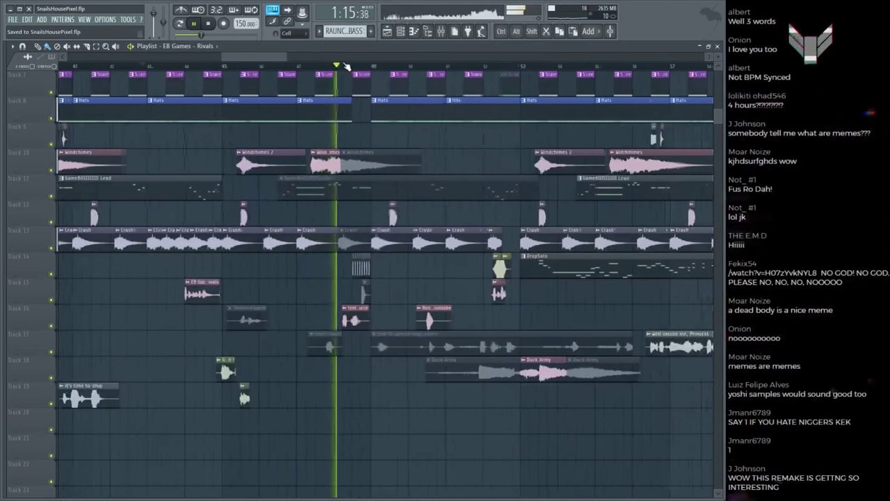
Step: Inspect the snare sample's channel settings, replay from bar 51, and save again
{"action": "scroll", "coordinate": [346, 67], "scroll_direction": "down", "scroll_amount": 2}
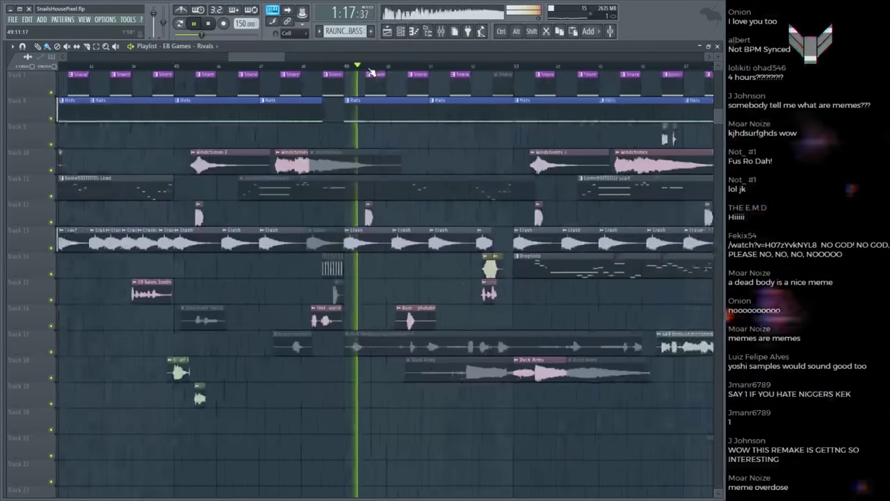
{"action": "scroll", "coordinate": [383, 104], "scroll_direction": "down", "scroll_amount": 1}
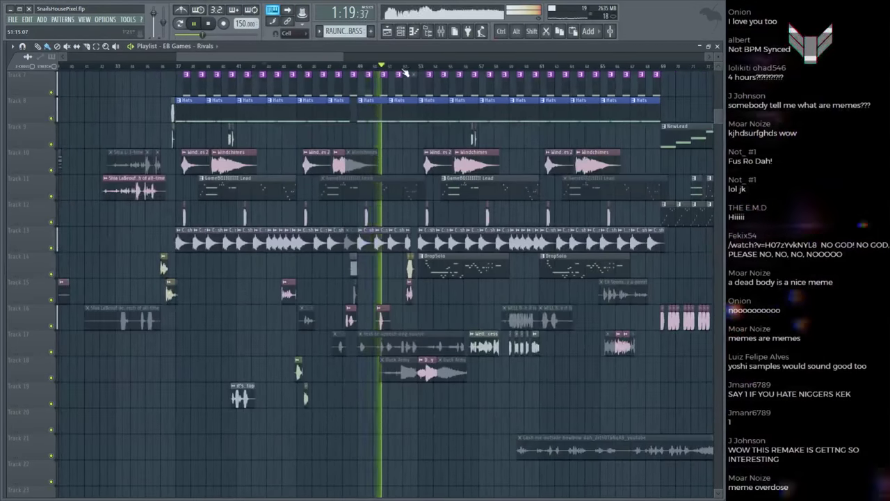
{"action": "scroll", "coordinate": [409, 132], "scroll_direction": "up", "scroll_amount": 1}
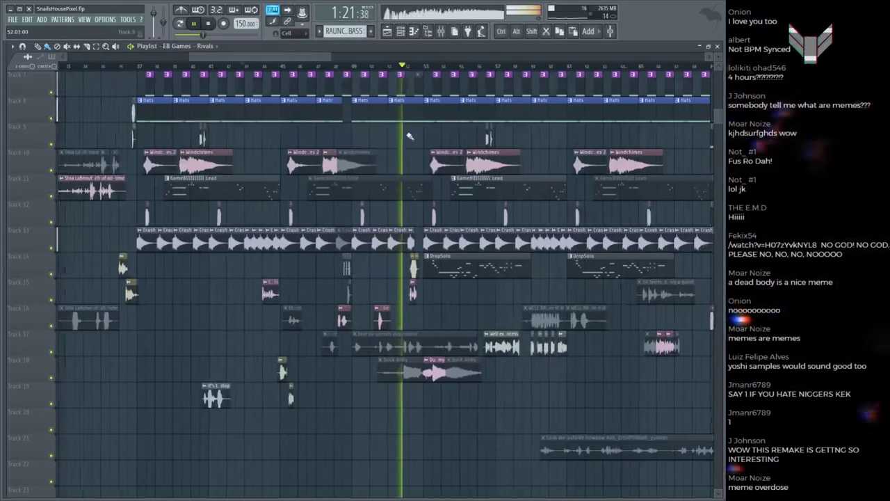
{"action": "scroll", "coordinate": [382, 111], "scroll_direction": "up", "scroll_amount": 3}
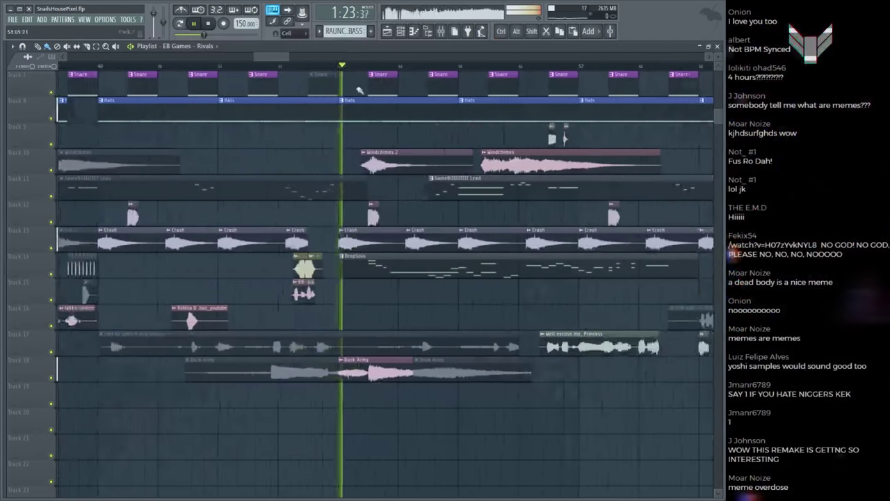
{"action": "scroll", "coordinate": [359, 90], "scroll_direction": "up", "scroll_amount": 1}
{"action": "double_click", "coordinate": [376, 75]}
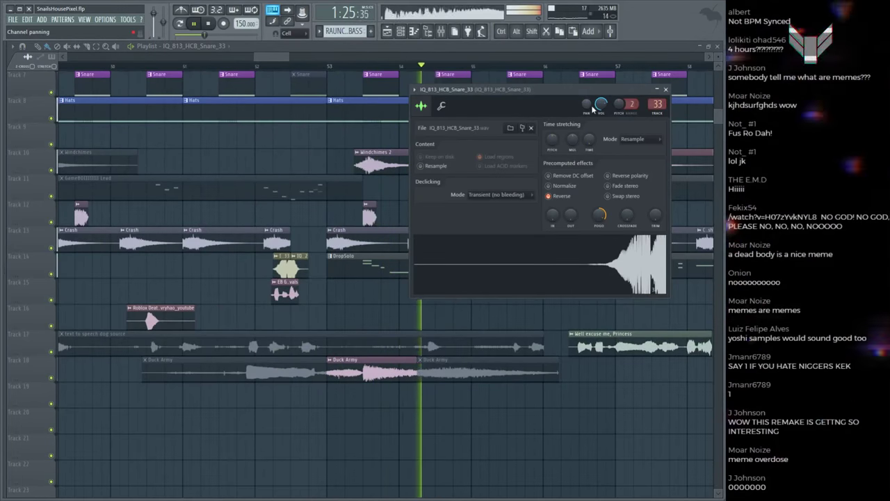
{"action": "left_click", "coordinate": [189, 65]}
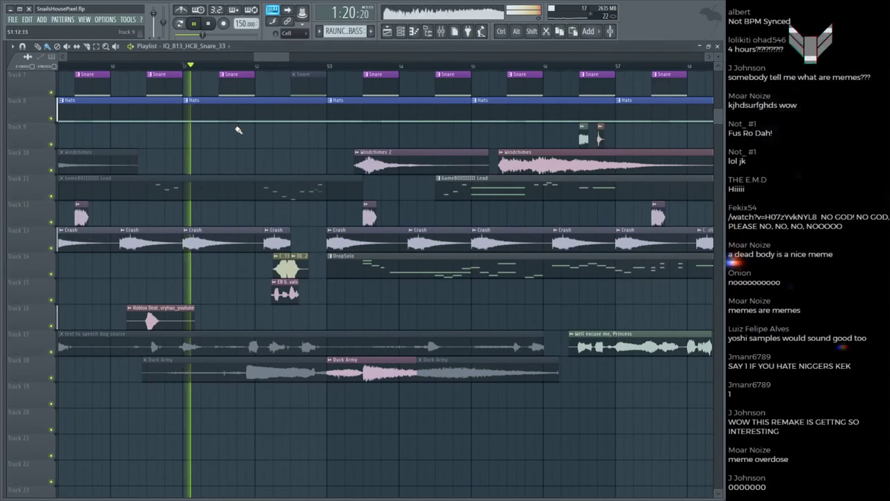
{"action": "key", "text": "ctrl+s"}
{"action": "scroll", "coordinate": [252, 80], "scroll_direction": "up", "scroll_amount": 3}
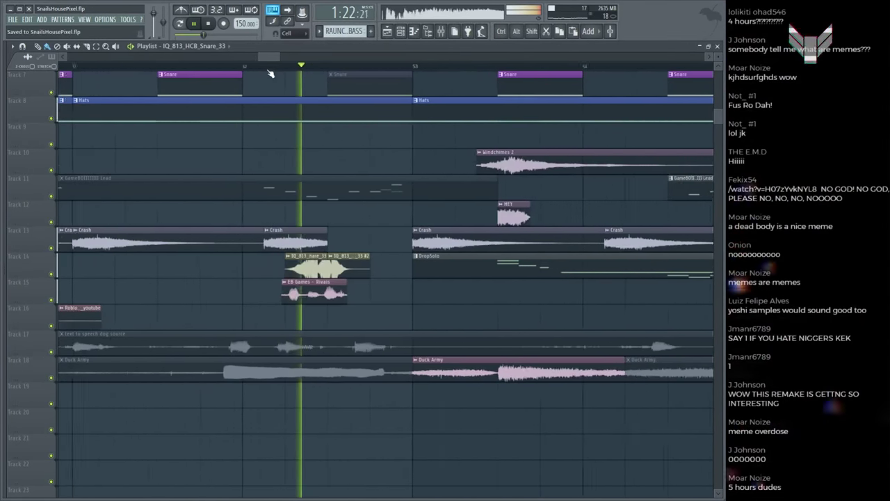
{"action": "scroll", "coordinate": [272, 73], "scroll_direction": "down", "scroll_amount": 4}
Step: Zoom around the Playlist and save the project again
{"action": "scroll", "coordinate": [272, 73], "scroll_direction": "down", "scroll_amount": 3}
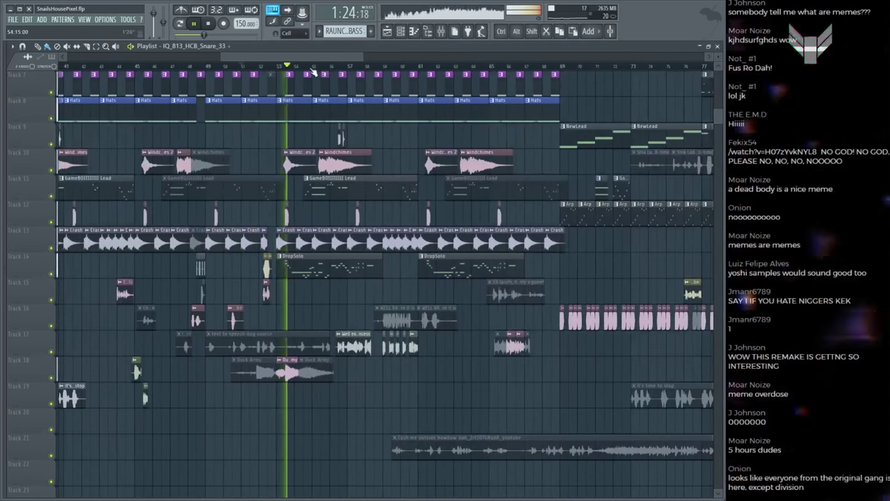
{"action": "scroll", "coordinate": [314, 72], "scroll_direction": "down", "scroll_amount": 2}
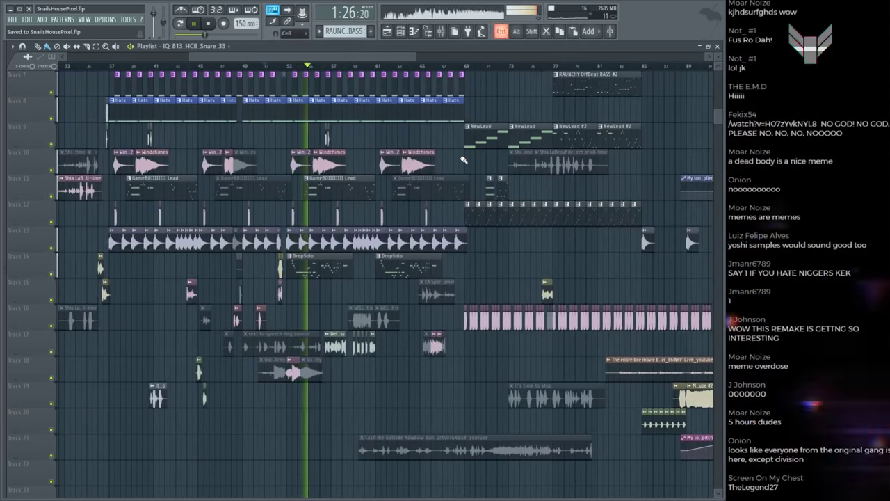
{"action": "scroll", "coordinate": [460, 164], "scroll_direction": "up", "scroll_amount": 1}
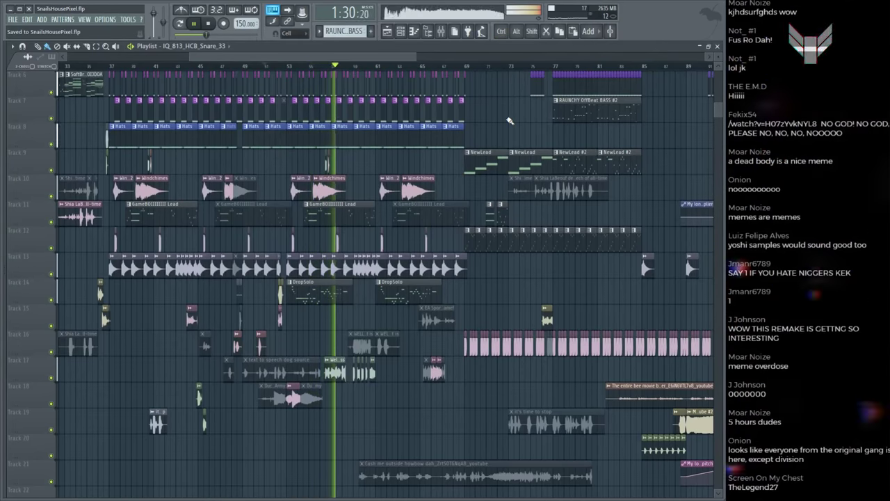
{"action": "scroll", "coordinate": [510, 124], "scroll_direction": "up", "scroll_amount": 1}
{"action": "scroll", "coordinate": [507, 129], "scroll_direction": "down", "scroll_amount": 3}
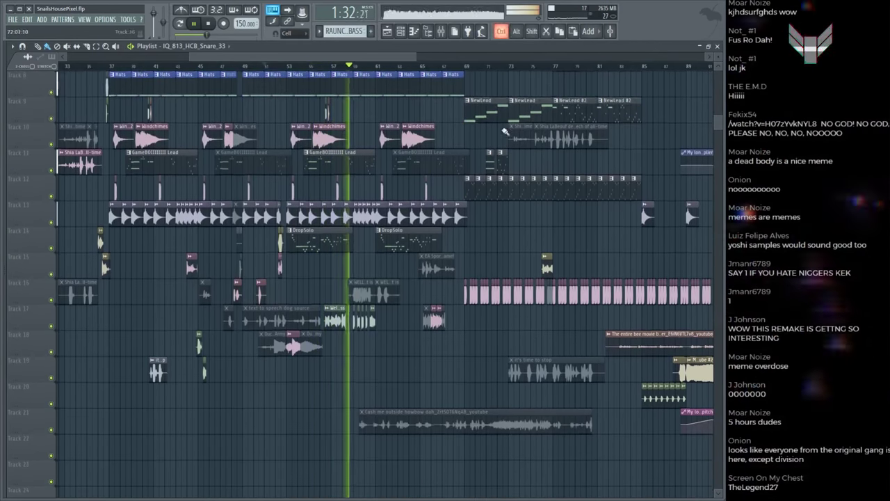
{"action": "scroll", "coordinate": [382, 66], "scroll_direction": "up", "scroll_amount": 2}
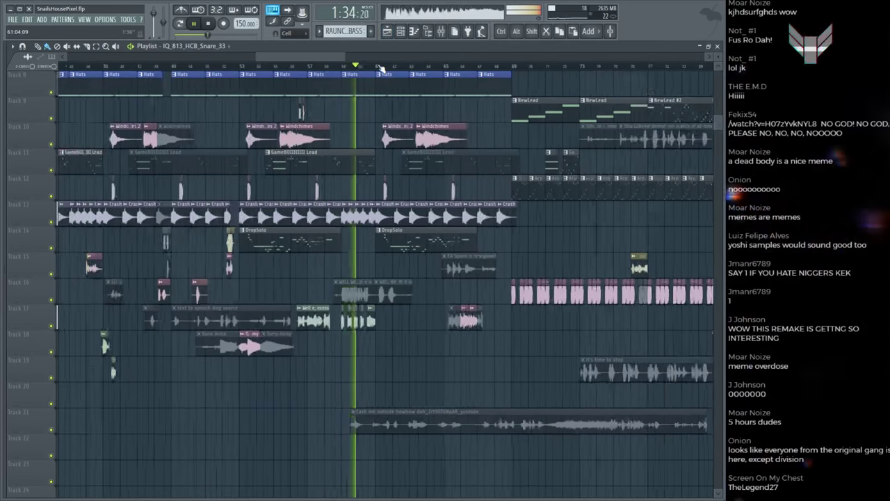
{"action": "key", "text": "ctrl+s"}
Step: Zoom through the arrangement, then stop playback with the clock at 1:20:00
{"action": "scroll", "coordinate": [382, 65], "scroll_direction": "down", "scroll_amount": 3}
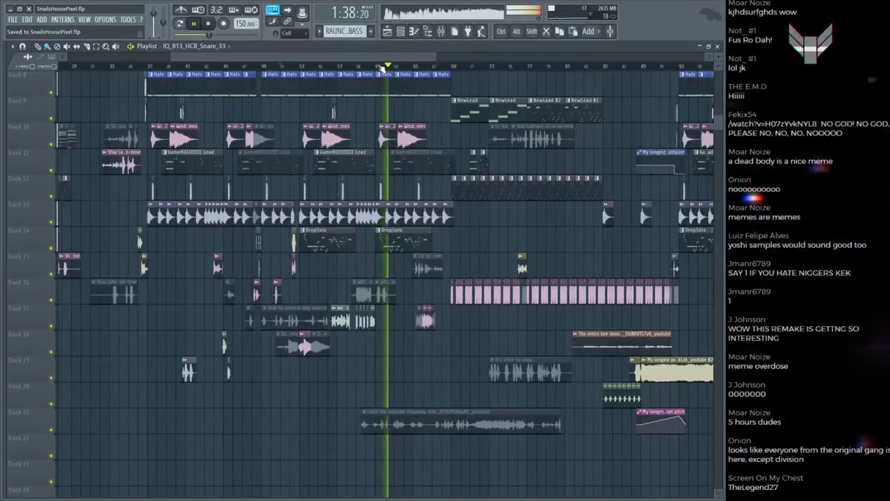
{"action": "scroll", "coordinate": [403, 65], "scroll_direction": "down", "scroll_amount": 2}
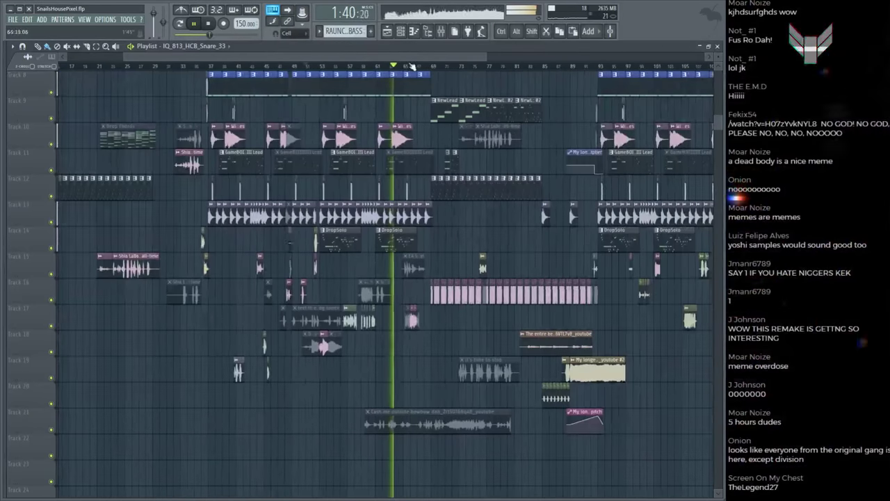
{"action": "scroll", "coordinate": [412, 66], "scroll_direction": "up", "scroll_amount": 2}
{"action": "scroll", "coordinate": [356, 153], "scroll_direction": "down", "scroll_amount": 5}
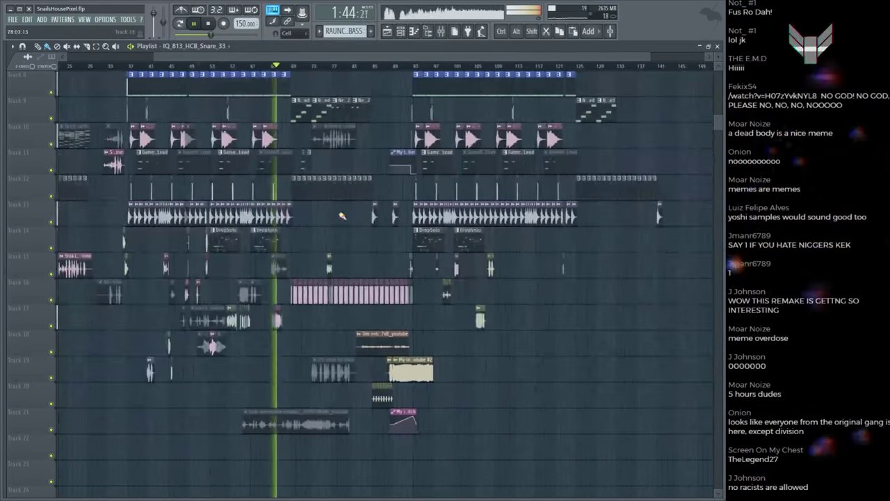
{"action": "scroll", "coordinate": [288, 69], "scroll_direction": "up", "scroll_amount": 5}
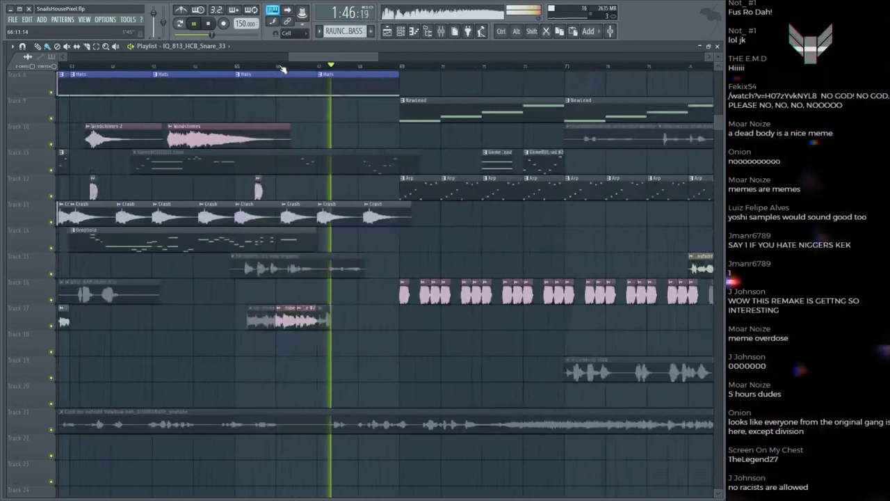
{"action": "scroll", "coordinate": [270, 70], "scroll_direction": "down", "scroll_amount": 4}
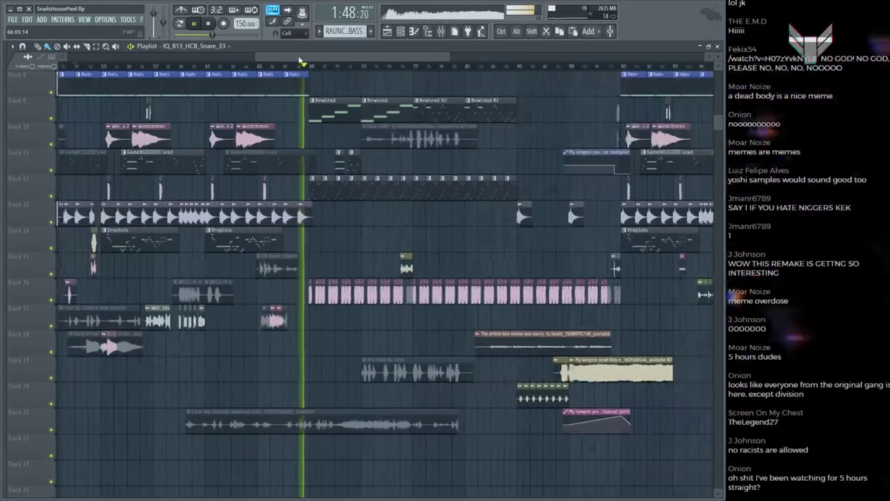
{"action": "scroll", "coordinate": [302, 67], "scroll_direction": "up", "scroll_amount": 3}
{"action": "key", "text": "space"}
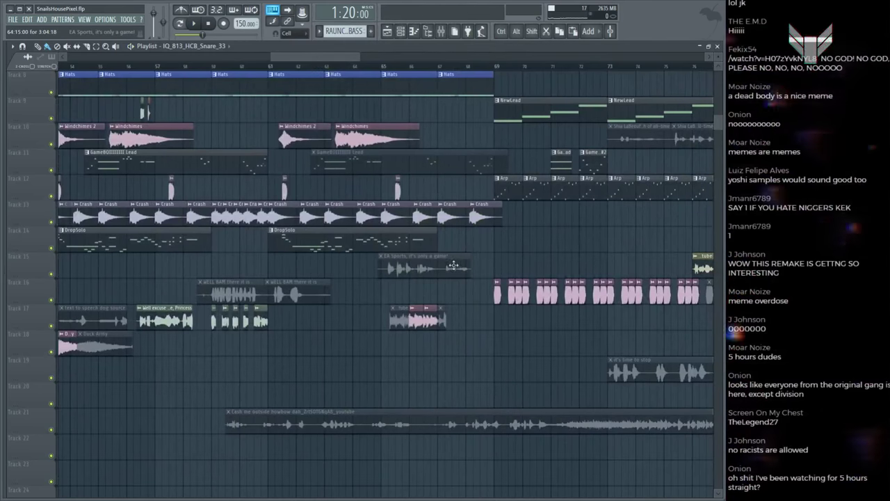
Step: Delete both WELL BAM there it is clips on Track 16 and play from bar 67
{"action": "right_click", "coordinate": [229, 300]}
{"action": "right_click", "coordinate": [309, 298]}
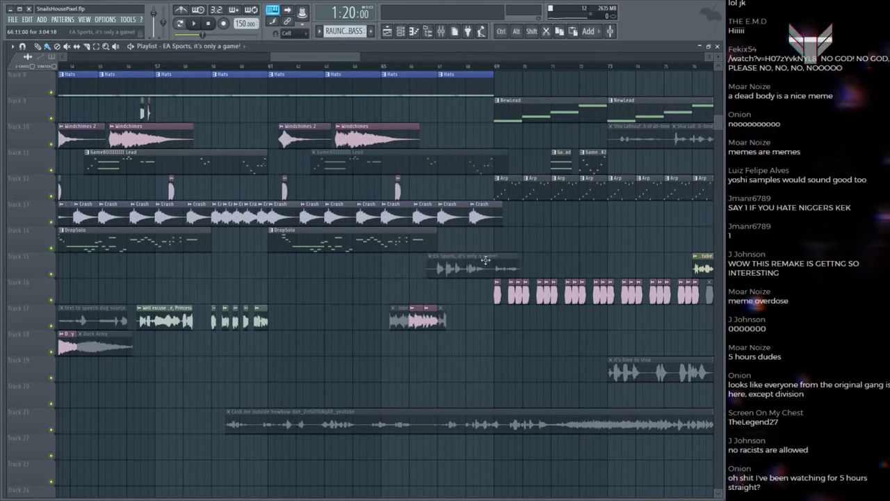
{"action": "left_click", "coordinate": [437, 66]}
{"action": "key", "text": "space"}
{"action": "scroll", "coordinate": [447, 258], "scroll_direction": "up", "scroll_amount": 2}
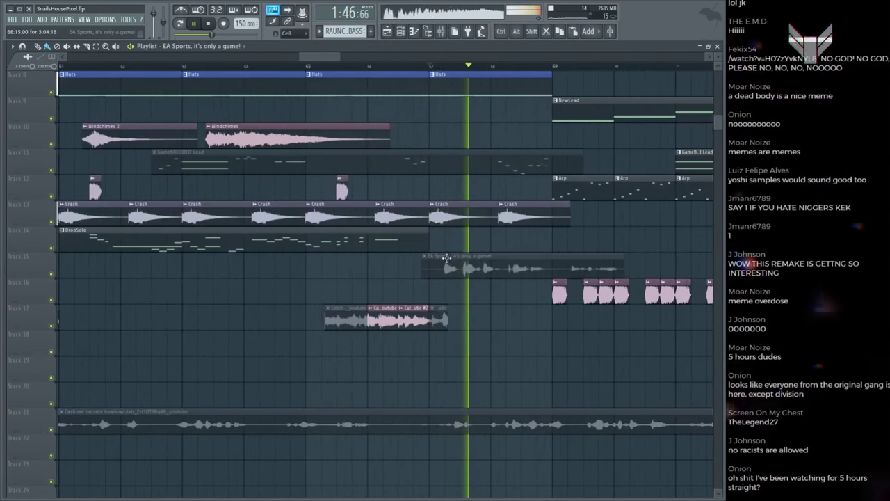
Step: Clone the EA Sports clip along Track 15 and audition the layered clips
{"action": "left_click_drag", "start_coordinate": [450, 267], "coordinate": [472, 270]}
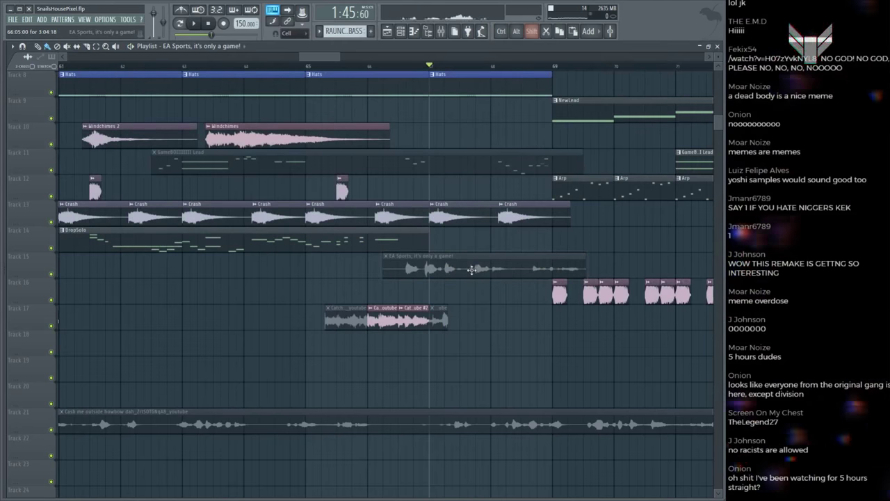
{"action": "left_click", "coordinate": [471, 271]}
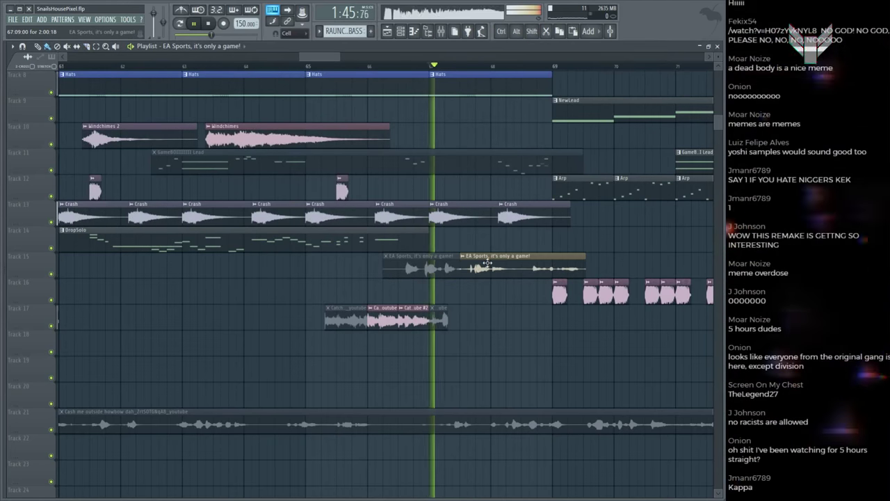
{"action": "key", "text": "space"}
{"action": "scroll", "coordinate": [513, 70], "scroll_direction": "up", "scroll_amount": 1}
{"action": "scroll", "coordinate": [513, 70], "scroll_direction": "up", "scroll_amount": 2}
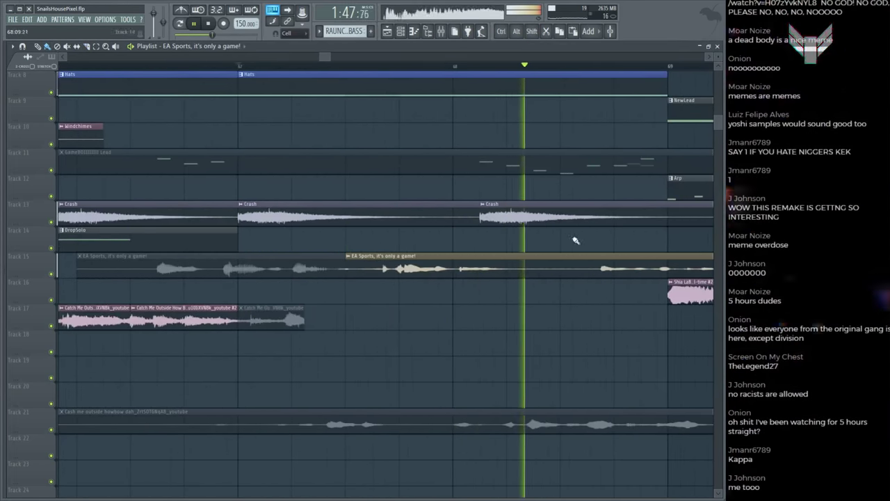
{"action": "key", "text": "space"}
Step: Reposition the two EA Sports clips on Track 15, the second ending near bar 69
{"action": "left_click_drag", "start_coordinate": [608, 266], "coordinate": [420, 267]}
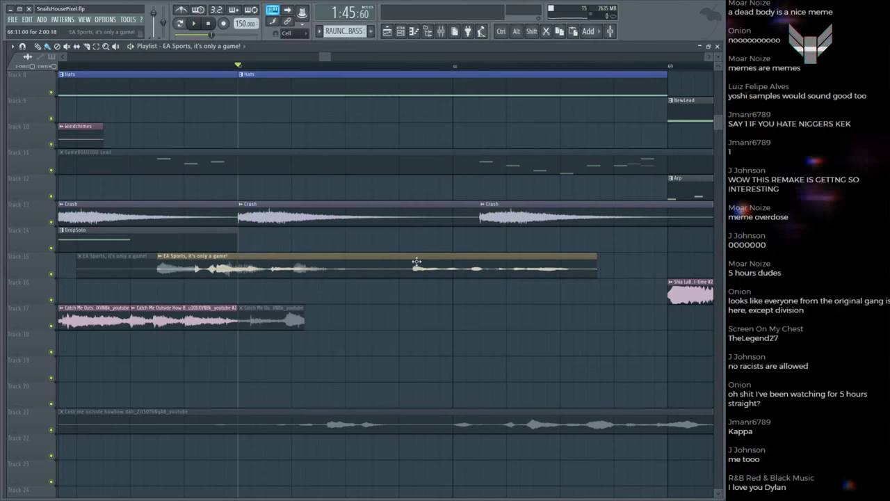
{"action": "key", "text": "space"}
{"action": "scroll", "coordinate": [421, 264], "scroll_direction": "down", "scroll_amount": 3}
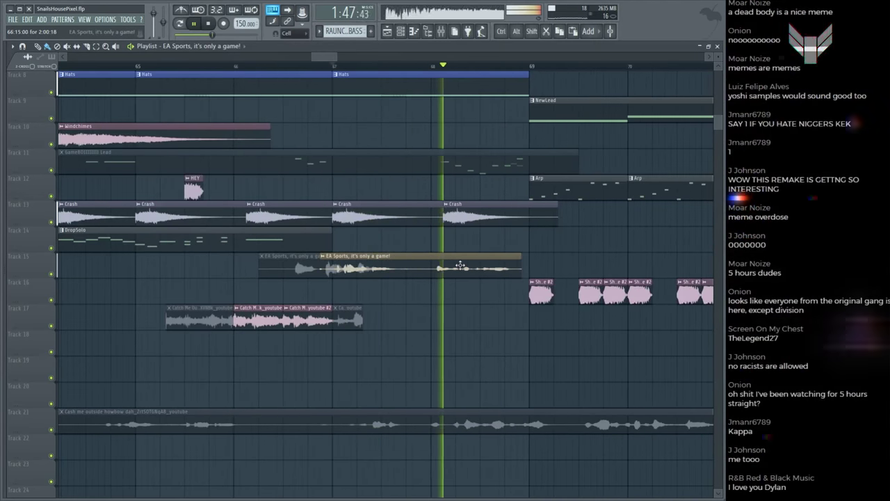
{"action": "left_click_drag", "start_coordinate": [437, 268], "coordinate": [463, 267]}
{"action": "key", "text": "space"}
{"action": "key", "text": "space"}
{"action": "scroll", "coordinate": [428, 260], "scroll_direction": "down", "scroll_amount": 6}
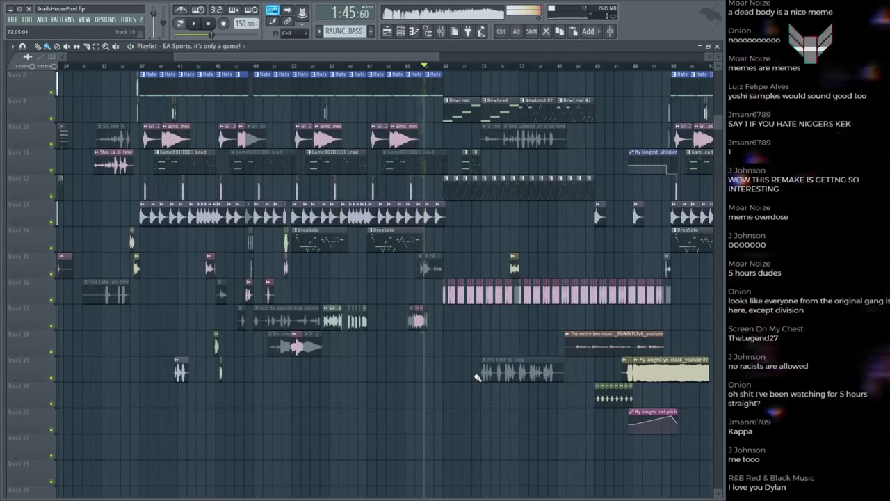
Step: Place a Chocolate Sauce clip near bar 67 and move it up to Track 14
{"action": "left_click", "coordinate": [279, 309]}
{"action": "key", "text": "space"}
{"action": "key", "text": "space"}
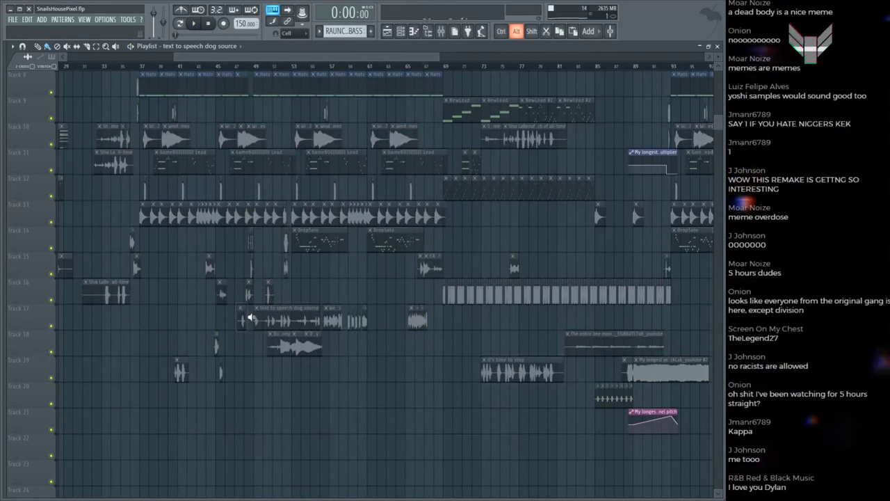
{"action": "left_click", "coordinate": [221, 292]}
{"action": "key", "text": "space"}
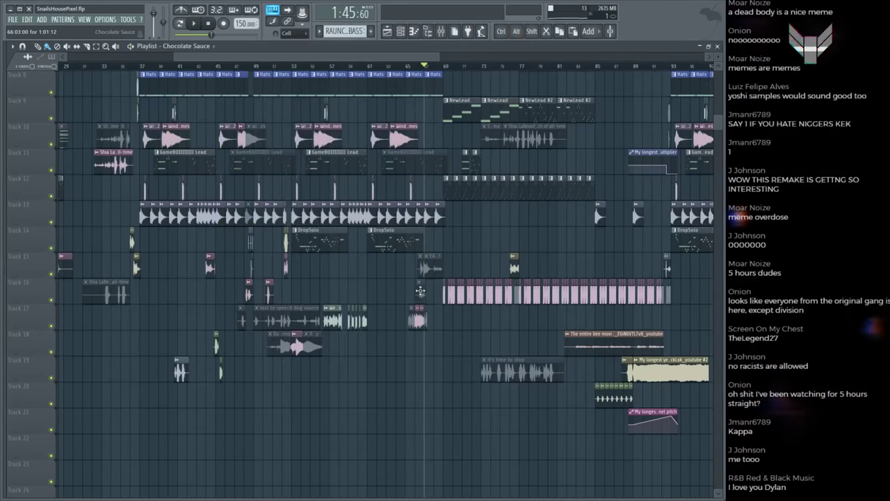
{"action": "scroll", "coordinate": [443, 70], "scroll_direction": "up", "scroll_amount": 5}
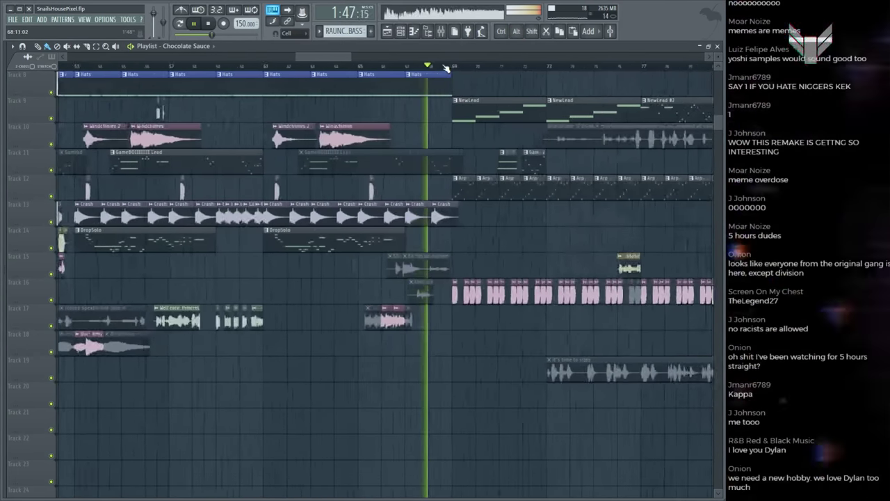
{"action": "key", "text": "space"}
{"action": "key", "text": "space"}
{"action": "left_click_drag", "start_coordinate": [513, 295], "coordinate": [500, 237]}
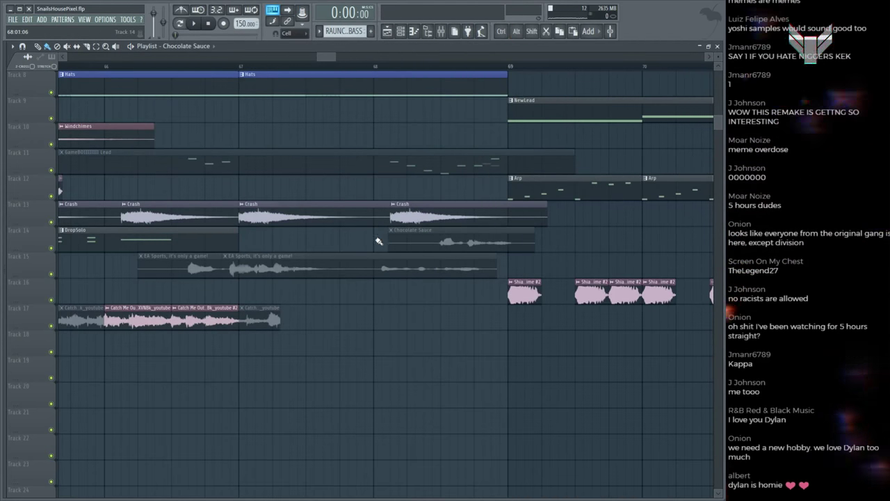
Step: Check the Chocolate Sauce sample settings and save the project
{"action": "double_click", "coordinate": [432, 241]}
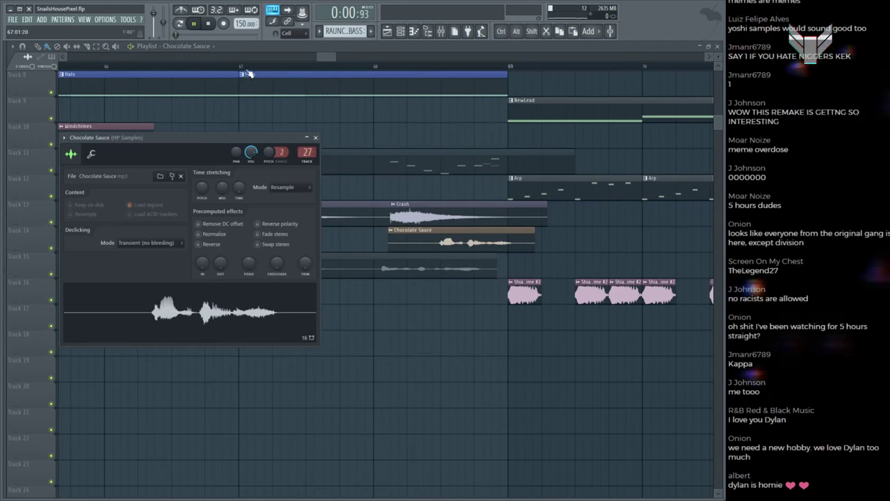
{"action": "key", "text": "Escape"}
{"action": "key", "text": "ctrl+s"}
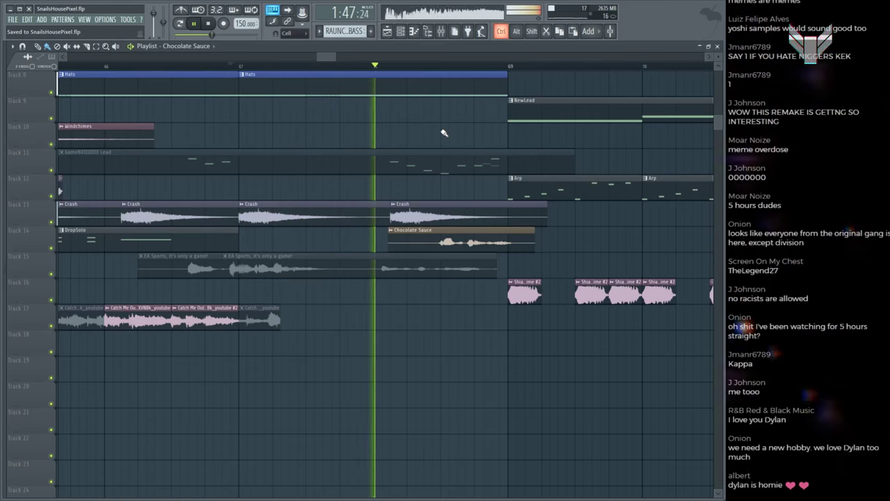
{"action": "key", "text": "space"}
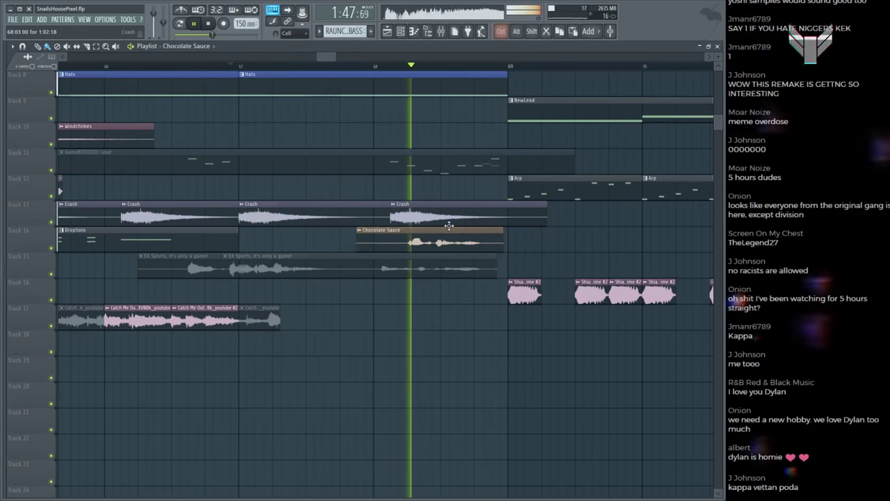
Step: Reopen the Chocolate Sauce settings and audition the moved clip from bar 67
{"action": "double_click", "coordinate": [449, 224]}
{"action": "key", "text": "space"}
{"action": "key", "text": "space"}
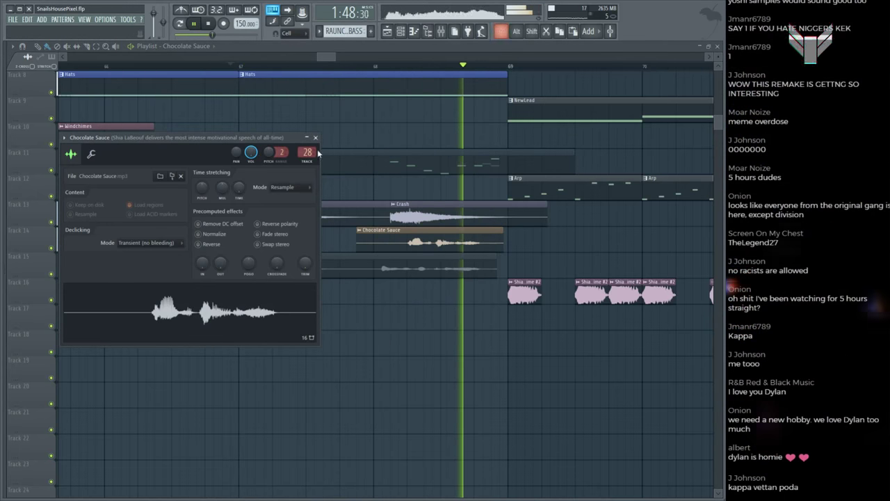
{"action": "left_click", "coordinate": [397, 113]}
{"action": "double_click", "coordinate": [448, 243]}
{"action": "key", "text": "space"}
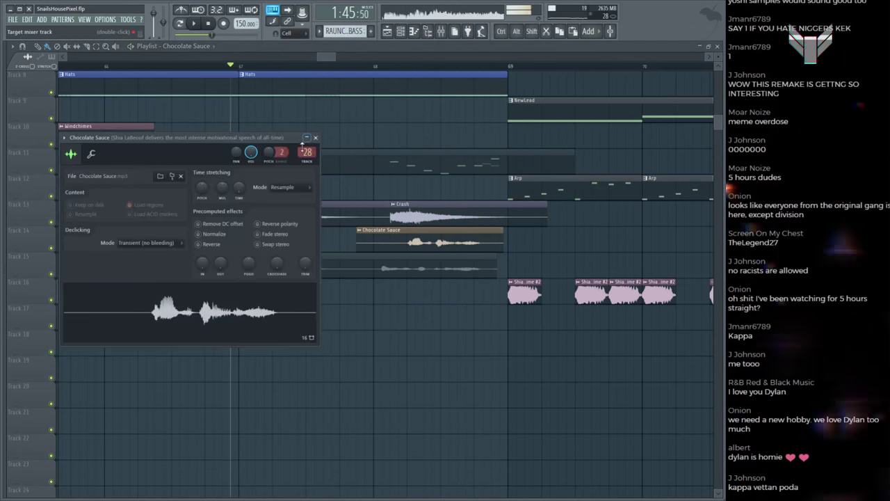
{"action": "left_click", "coordinate": [306, 138]}
{"action": "key", "text": "space"}
Step: Confirm in the Mixer that the sample feeds mixer track 28, then return to the Playlist
{"action": "scroll", "coordinate": [394, 66], "scroll_direction": "down", "scroll_amount": 2}
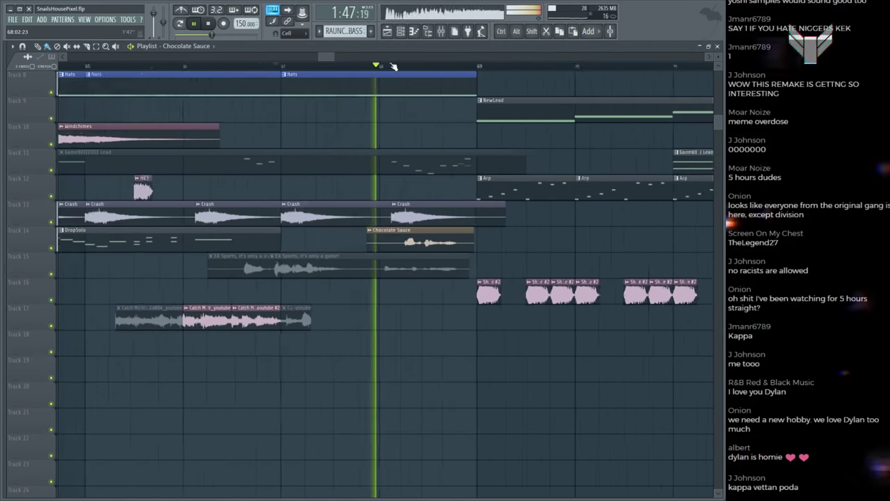
{"action": "scroll", "coordinate": [394, 66], "scroll_direction": "down", "scroll_amount": 3}
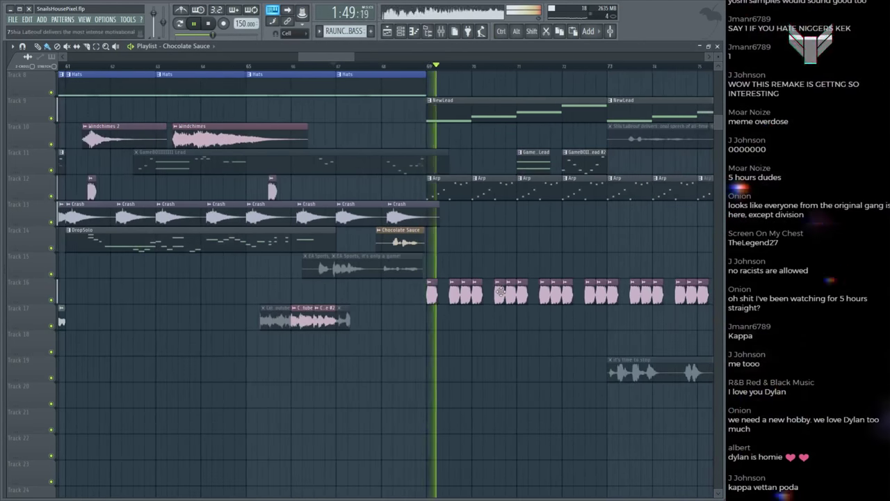
{"action": "double_click", "coordinate": [501, 292]}
{"action": "key", "text": "F9"}
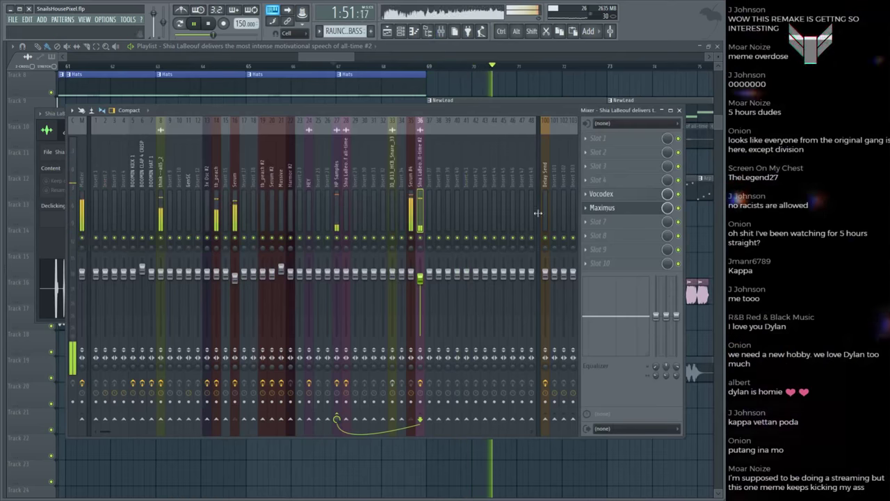
{"action": "left_click", "coordinate": [687, 311]}
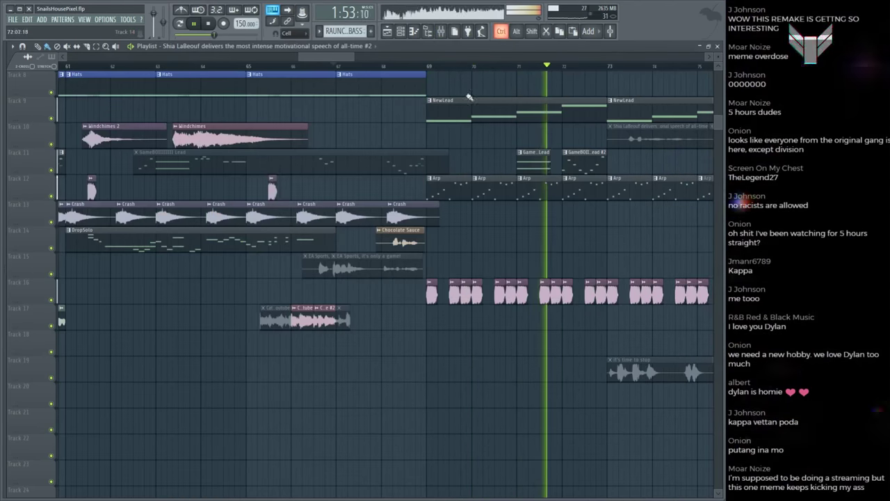
{"action": "scroll", "coordinate": [459, 70], "scroll_direction": "down", "scroll_amount": 2}
Step: Save SnailsHousePixel.flp twice while reviewing the Playlist
{"action": "scroll", "coordinate": [459, 71], "scroll_direction": "down", "scroll_amount": 3}
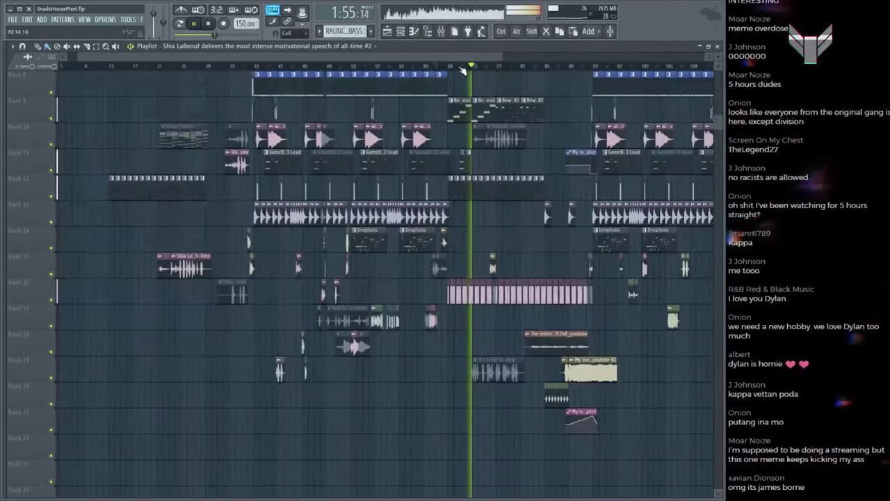
{"action": "key", "text": "ctrl+s"}
{"action": "scroll", "coordinate": [527, 69], "scroll_direction": "up", "scroll_amount": 4}
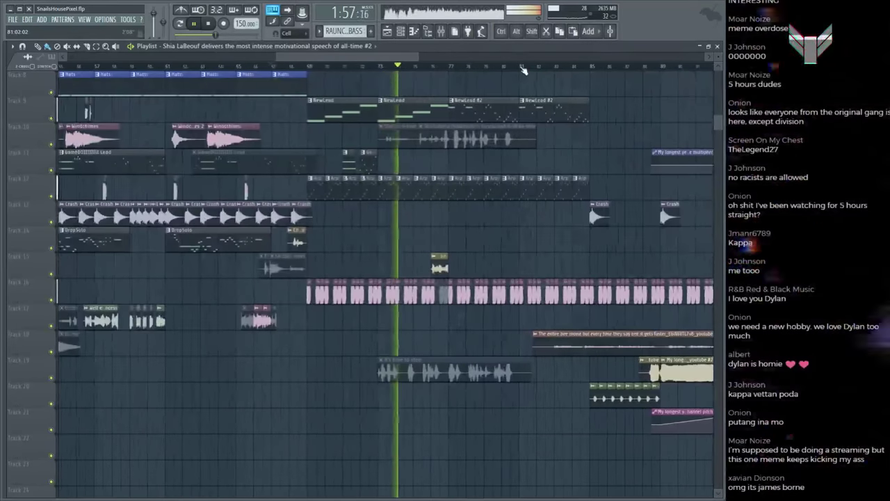
{"action": "scroll", "coordinate": [516, 249], "scroll_direction": "up", "scroll_amount": 1}
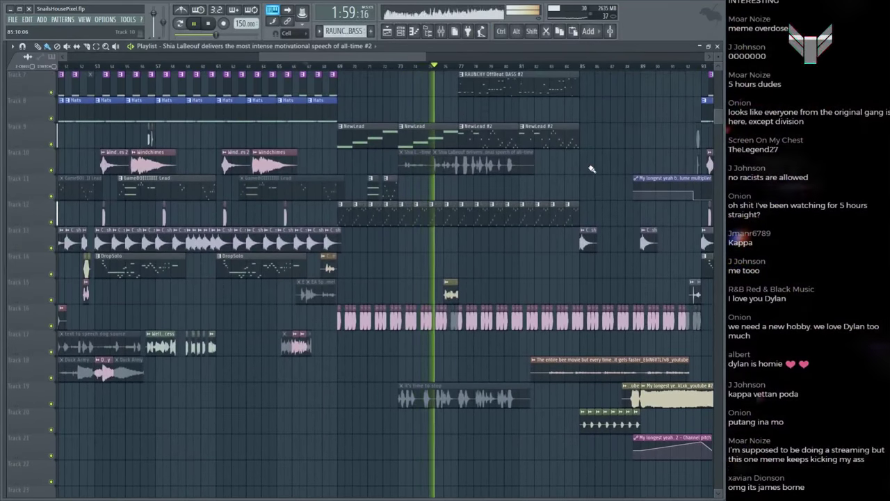
{"action": "key", "text": "ctrl+s"}
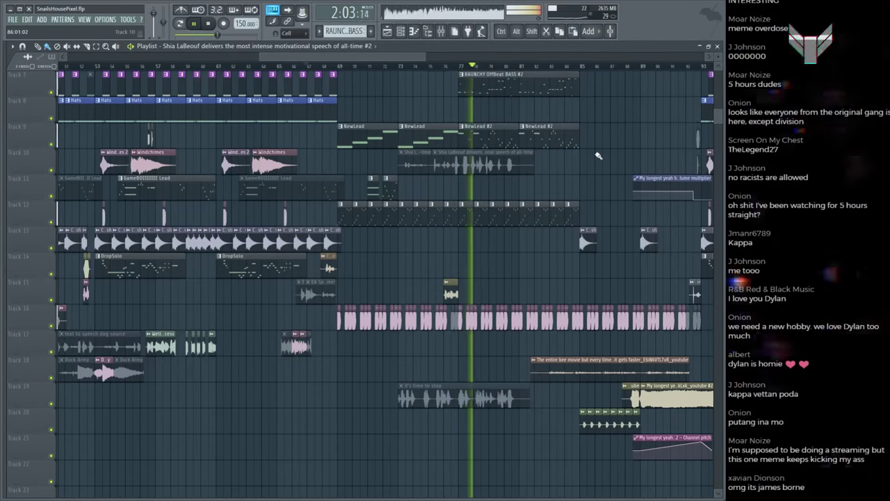
Step: Scroll through the arrangement past bar 88 and save the project once more
{"action": "scroll", "coordinate": [459, 148], "scroll_direction": "right", "scroll_amount": 2}
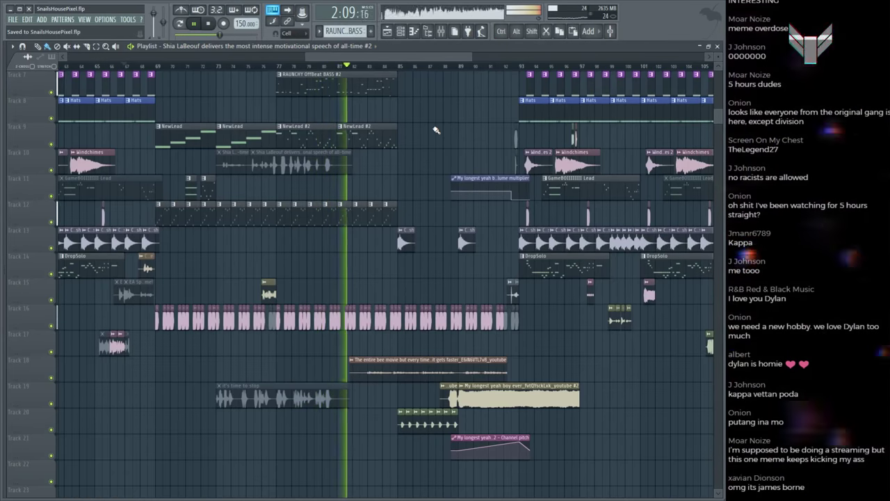
{"action": "scroll", "coordinate": [430, 204], "scroll_direction": "up", "scroll_amount": 4}
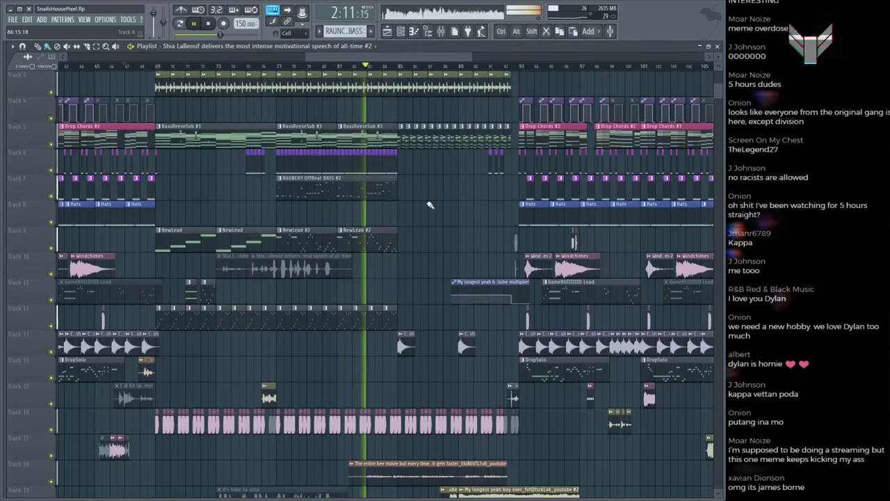
{"action": "scroll", "coordinate": [429, 205], "scroll_direction": "down", "scroll_amount": 2}
{"action": "scroll", "coordinate": [430, 202], "scroll_direction": "up", "scroll_amount": 3}
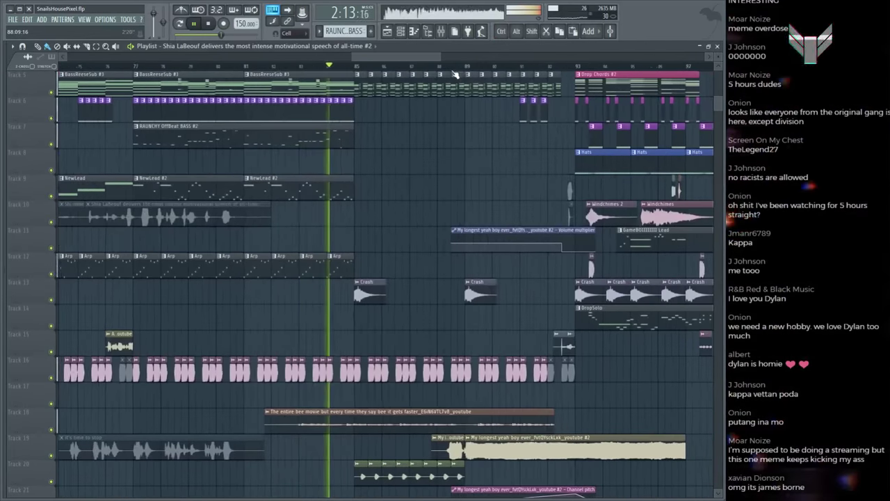
{"action": "scroll", "coordinate": [431, 116], "scroll_direction": "down", "scroll_amount": 2}
{"action": "scroll", "coordinate": [390, 71], "scroll_direction": "up", "scroll_amount": 2}
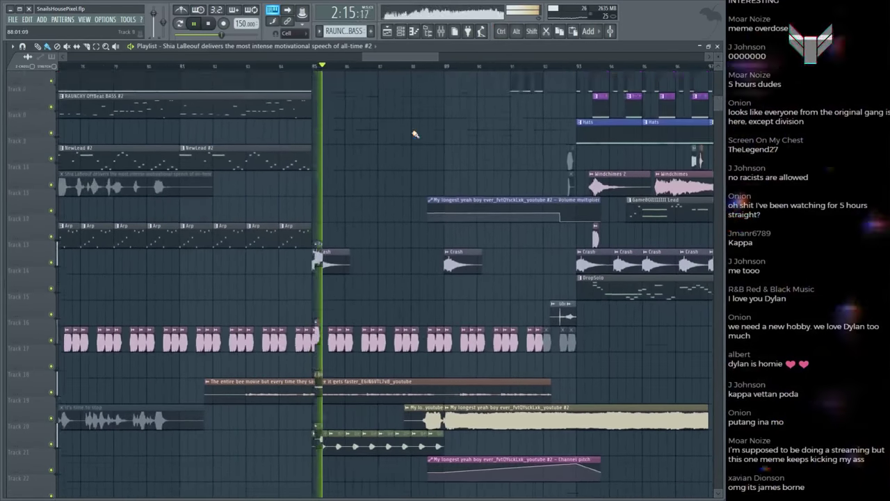
{"action": "scroll", "coordinate": [379, 71], "scroll_direction": "up", "scroll_amount": 3}
{"action": "scroll", "coordinate": [422, 163], "scroll_direction": "down", "scroll_amount": 2}
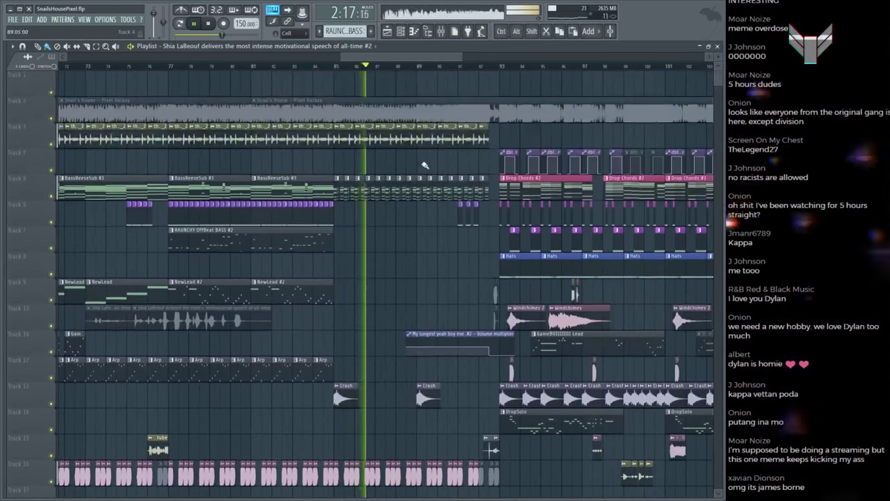
{"action": "scroll", "coordinate": [438, 191], "scroll_direction": "down", "scroll_amount": 1}
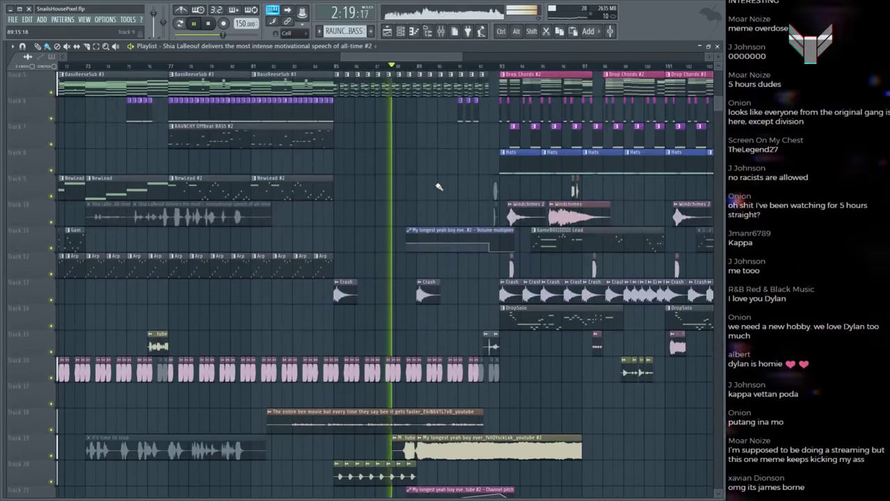
{"action": "scroll", "coordinate": [439, 189], "scroll_direction": "down", "scroll_amount": 2}
{"action": "key", "text": "ctrl+s"}
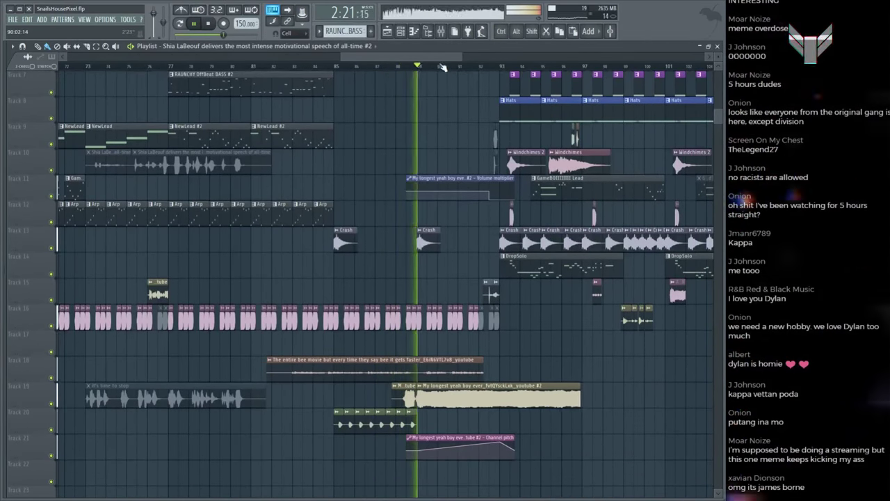
Step: Trim the end of the Track 19 'My longest yeah boy ever #2' clip, then restore its full length
{"action": "double_click", "coordinate": [480, 398]}
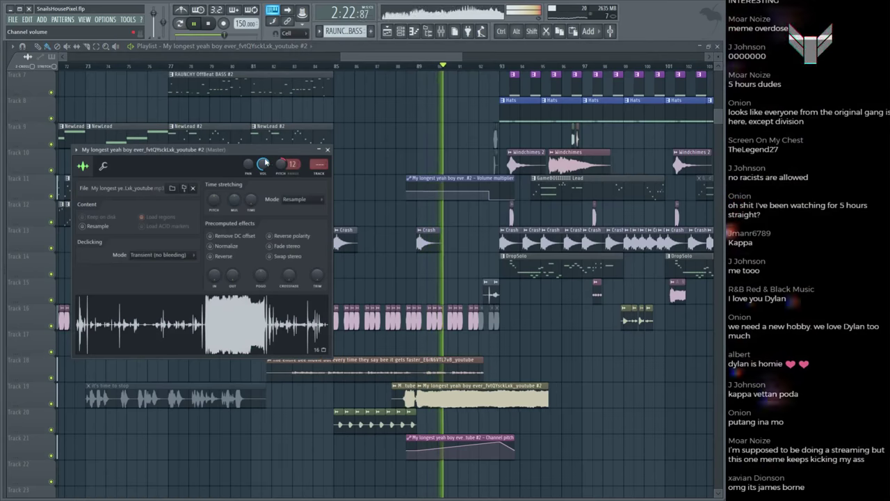
{"action": "scroll", "coordinate": [265, 163], "scroll_direction": "down", "scroll_amount": 2}
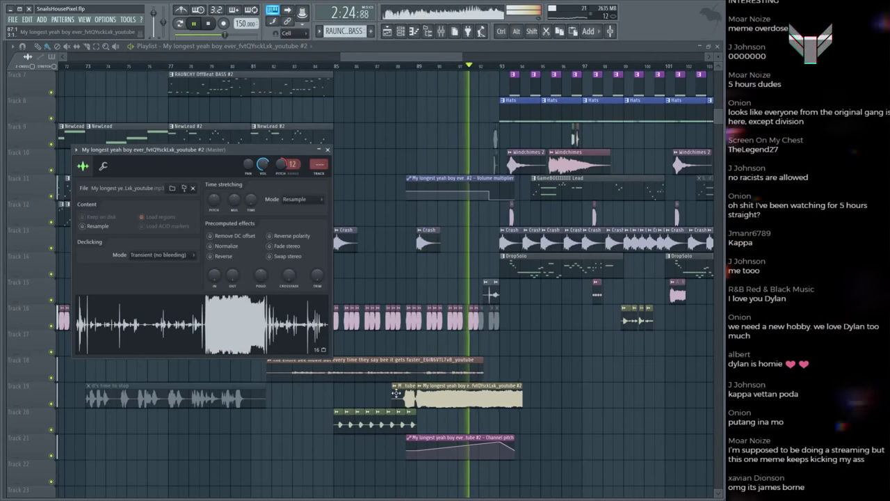
{"action": "left_click", "coordinate": [396, 394]}
{"action": "left_click_drag", "start_coordinate": [522, 394], "coordinate": [581, 393]}
{"action": "double_click", "coordinate": [453, 398]}
{"action": "left_click", "coordinate": [315, 137]}
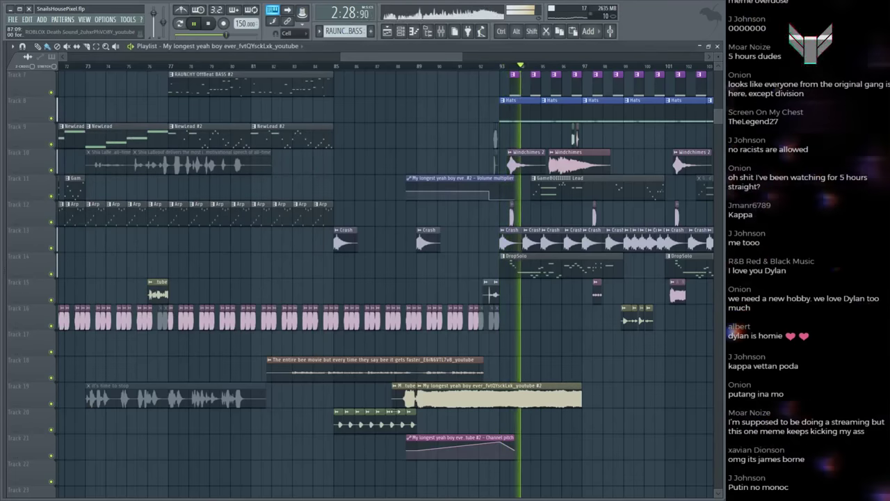
Step: Route the sample to mixer insert 27, HP Samples, and close its settings window
{"action": "key", "text": "F9"}
{"action": "left_click", "coordinate": [339, 161]}
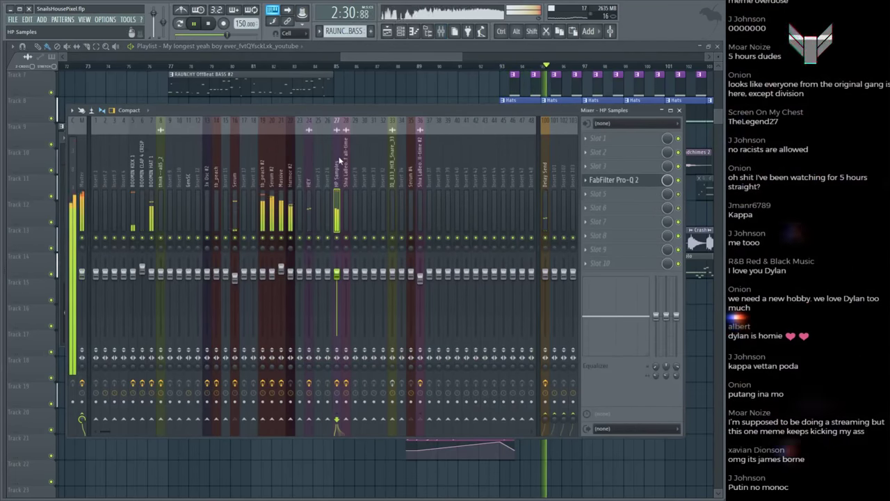
{"action": "key", "text": "F9"}
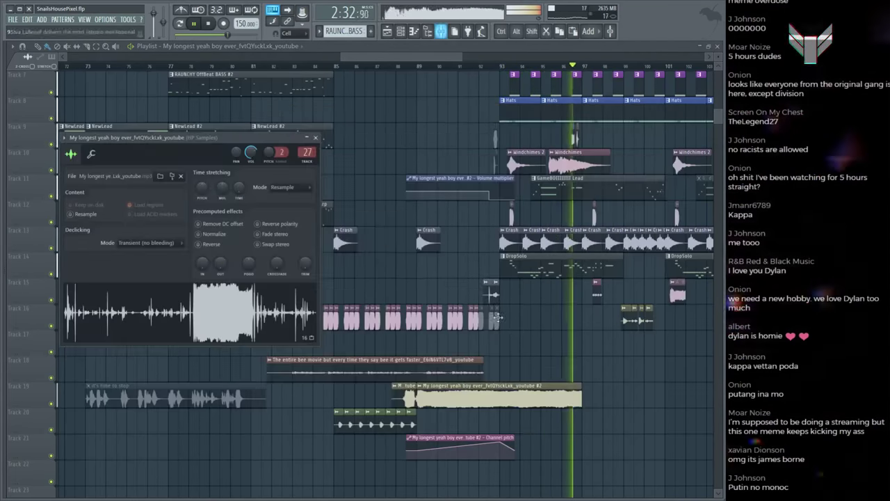
{"action": "key", "text": "F9"}
{"action": "left_click", "coordinate": [336, 147]}
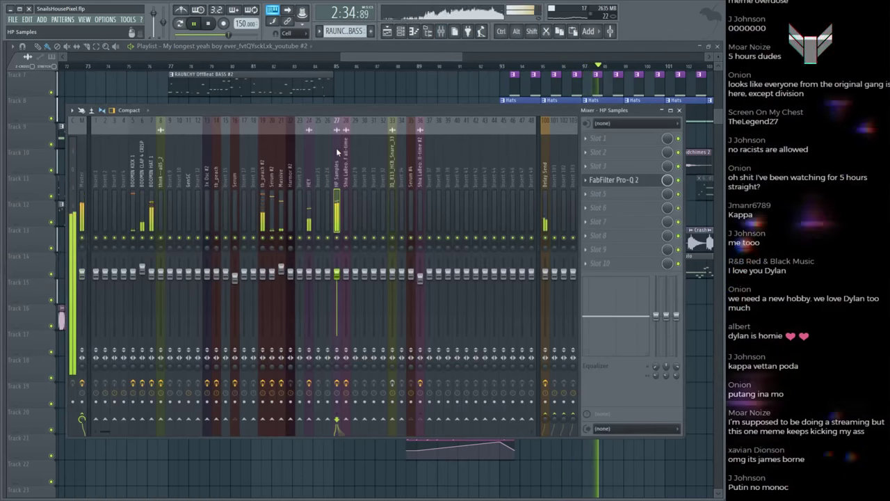
{"action": "key", "text": "F9"}
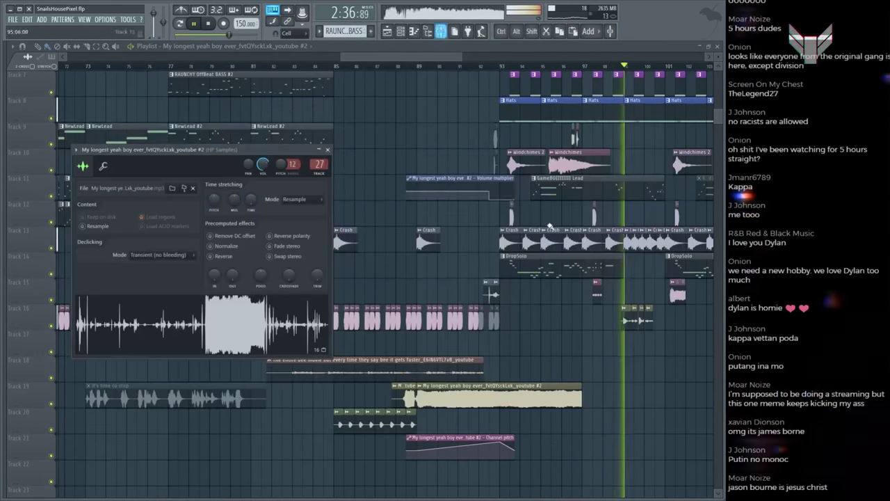
{"action": "key", "text": "Escape"}
{"action": "scroll", "coordinate": [409, 69], "scroll_direction": "down", "scroll_amount": 2}
{"action": "scroll", "coordinate": [409, 69], "scroll_direction": "down", "scroll_amount": 3}
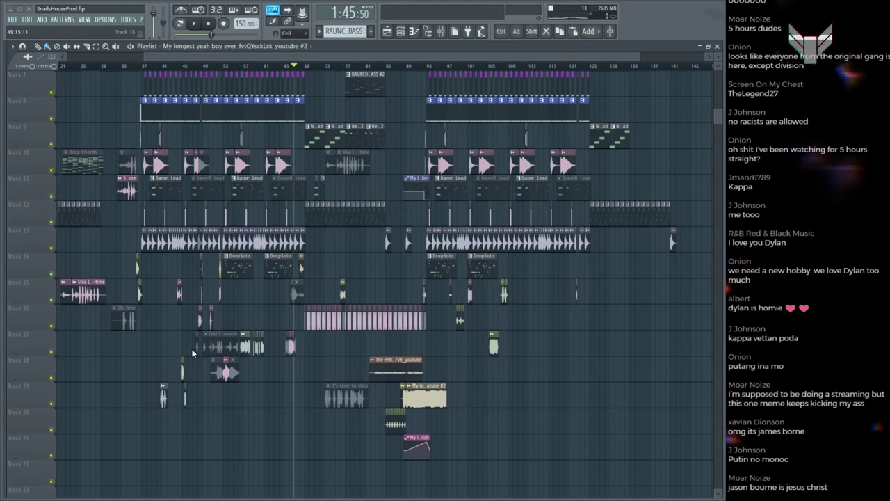
{"action": "left_click", "coordinate": [195, 25]}
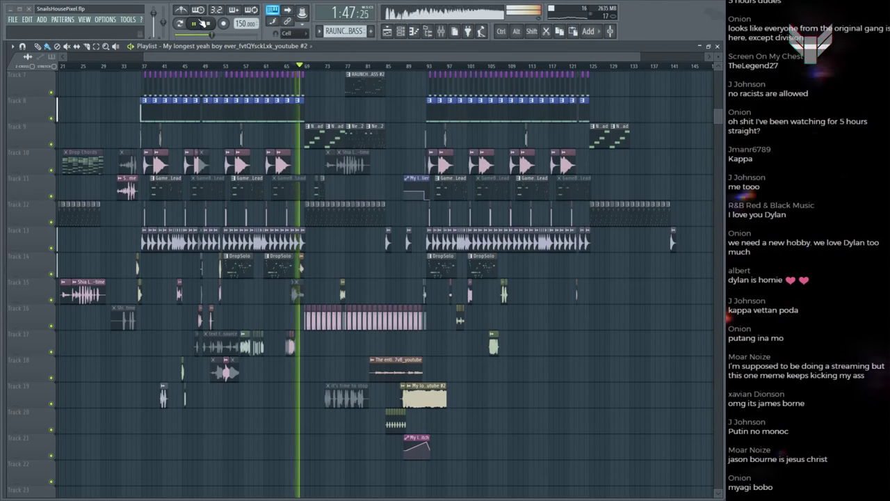
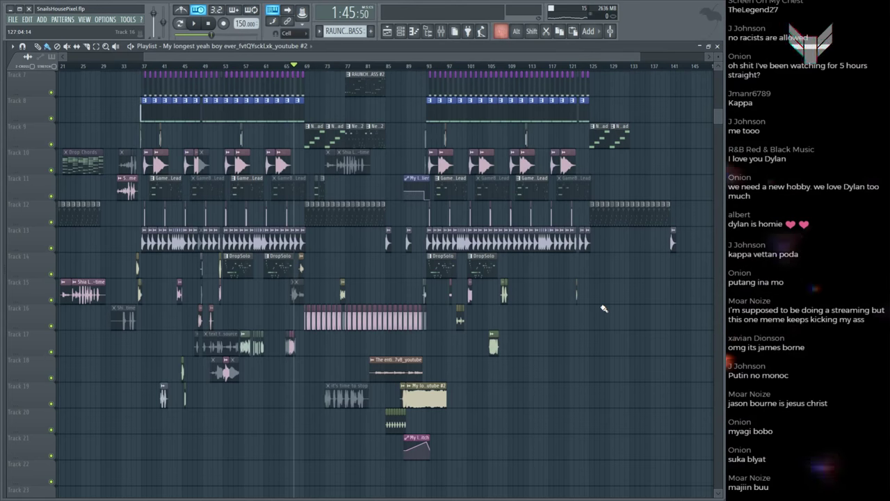
Step: Stop the playlist playback and scroll through the arrangement
{"action": "scroll", "coordinate": [308, 69], "scroll_direction": "up", "scroll_amount": 3}
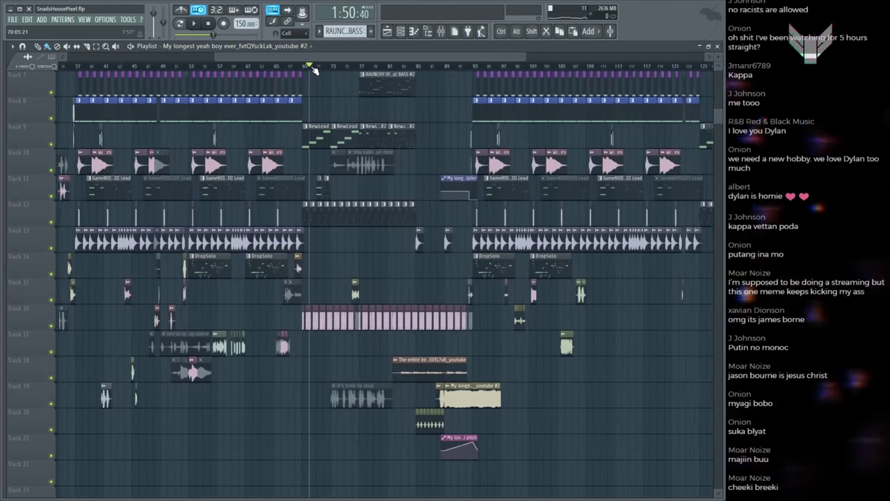
{"action": "scroll", "coordinate": [306, 70], "scroll_direction": "down", "scroll_amount": 2}
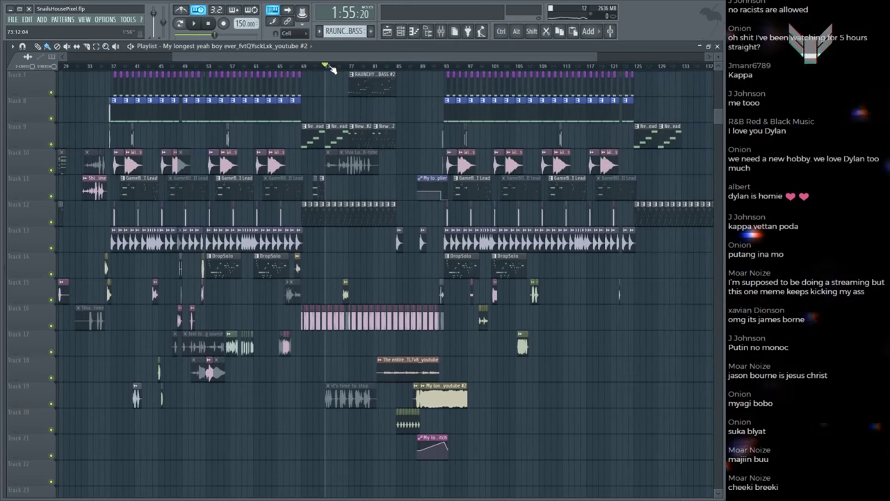
{"action": "key", "text": "space"}
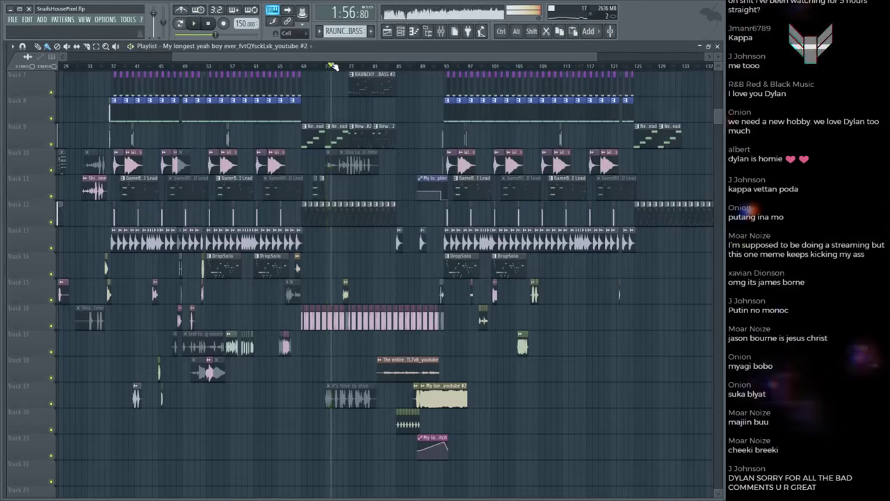
{"action": "scroll", "coordinate": [333, 66], "scroll_direction": "down", "scroll_amount": 2}
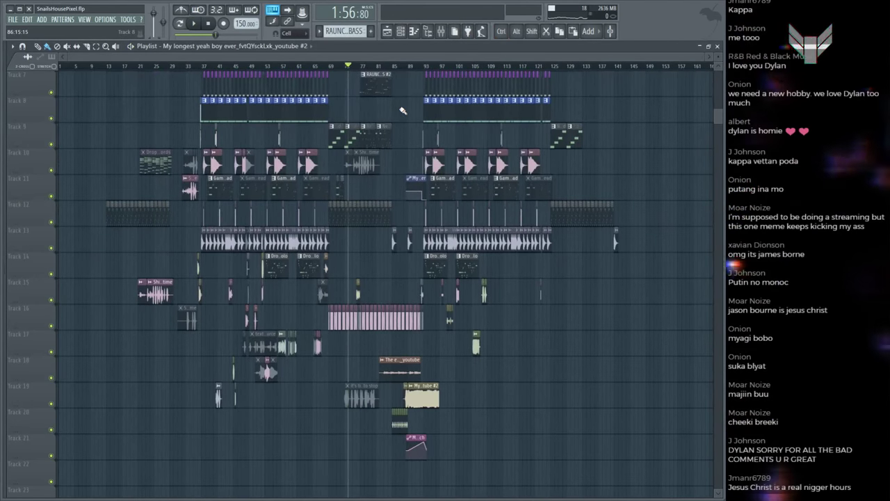
{"action": "scroll", "coordinate": [367, 56], "scroll_direction": "up", "scroll_amount": 2}
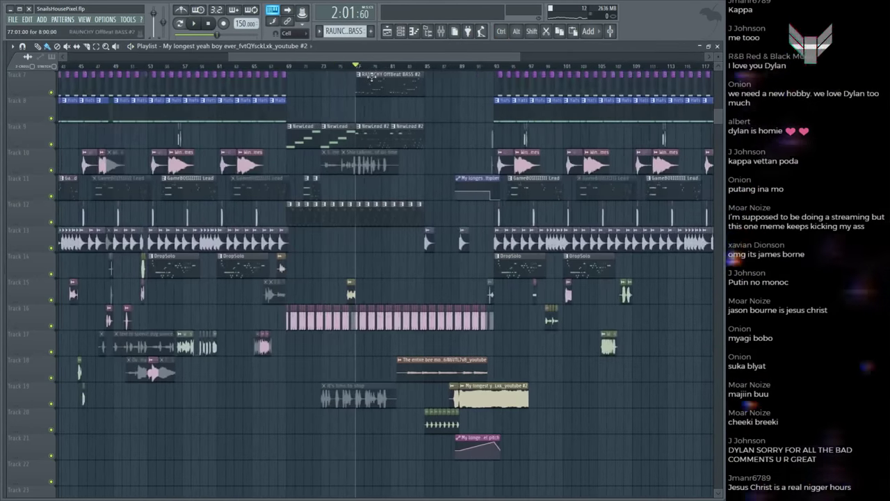
{"action": "scroll", "coordinate": [452, 190], "scroll_direction": "up", "scroll_amount": 2}
{"action": "scroll", "coordinate": [452, 188], "scroll_direction": "up", "scroll_amount": 3}
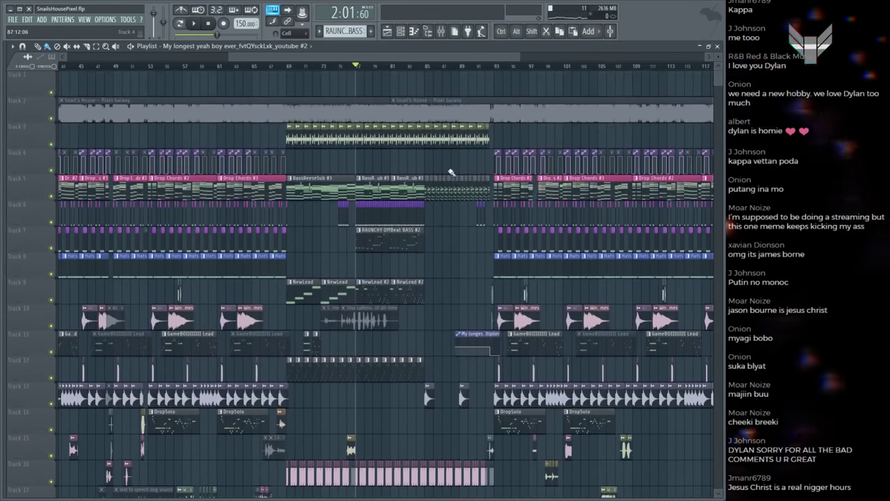
{"action": "scroll", "coordinate": [453, 155], "scroll_direction": "down", "scroll_amount": 3}
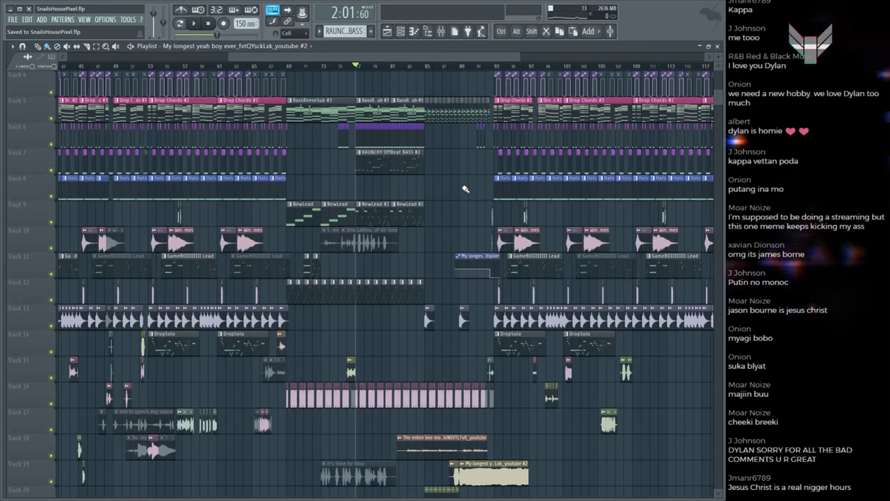
Step: Save the project as SnailsHousePixel.flp
{"action": "key", "text": "ctrl"}
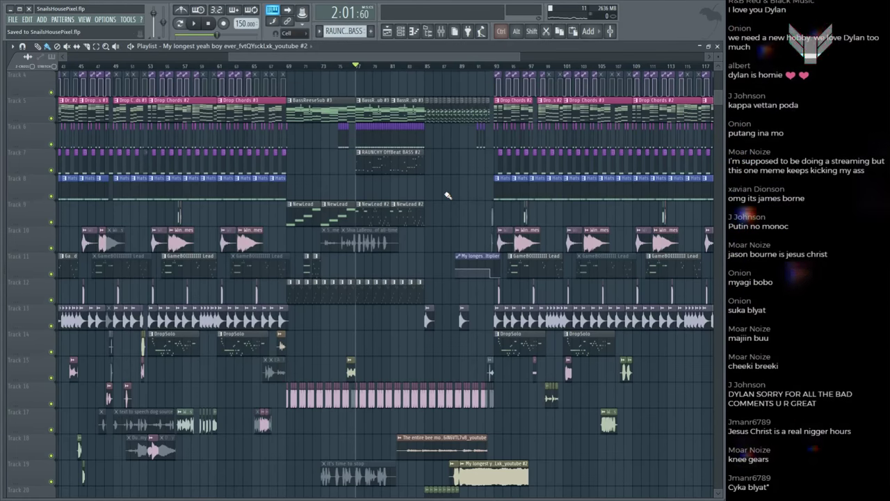
{"action": "scroll", "coordinate": [460, 167], "scroll_direction": "up", "scroll_amount": 2}
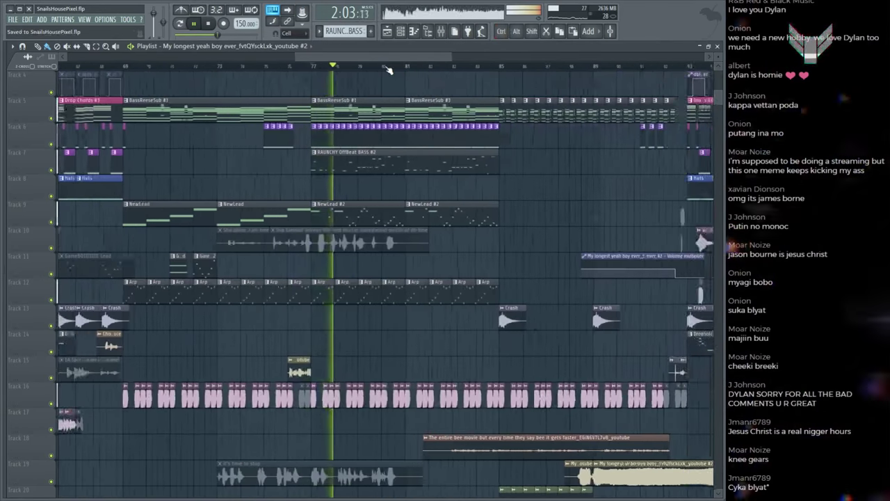
{"action": "scroll", "coordinate": [459, 167], "scroll_direction": "down", "scroll_amount": 3}
{"action": "scroll", "coordinate": [470, 185], "scroll_direction": "up", "scroll_amount": 3}
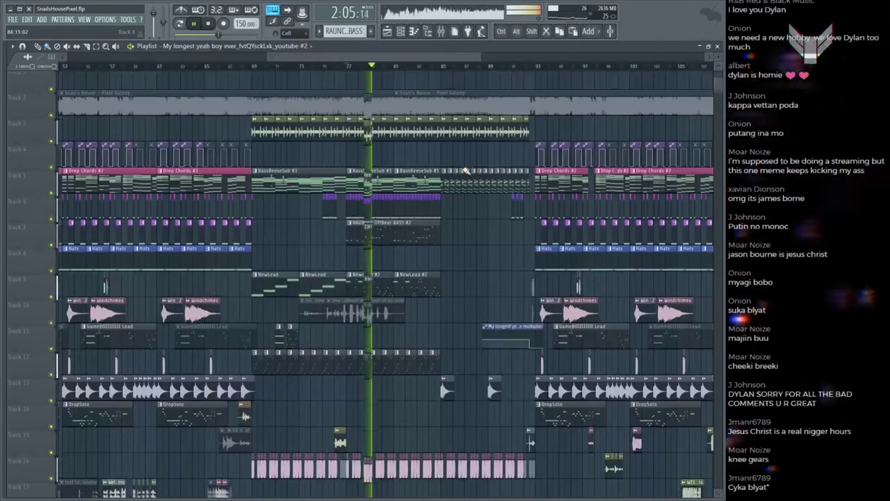
{"action": "scroll", "coordinate": [447, 84], "scroll_direction": "up", "scroll_amount": 3}
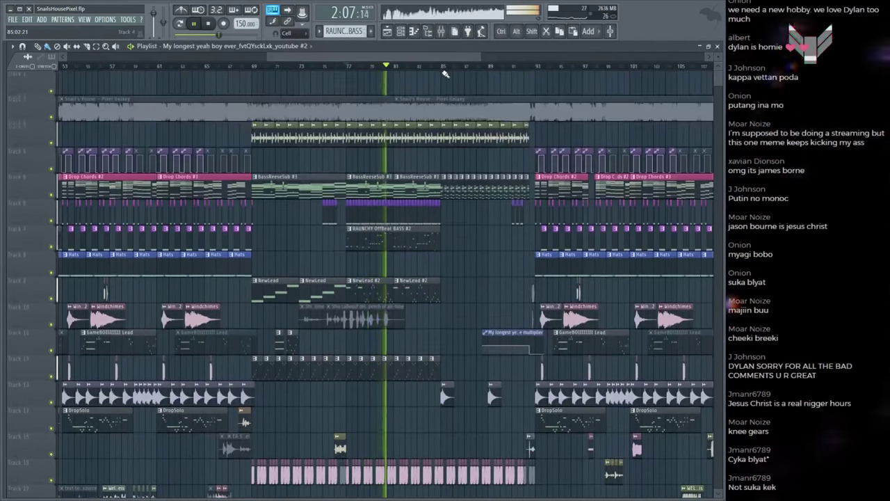
{"action": "scroll", "coordinate": [446, 73], "scroll_direction": "up", "scroll_amount": 5}
Step: Stretch Track 15's Shia LaBeouf speech clip to about bar 83.5, audition from bar 81, then undo it
{"action": "scroll", "coordinate": [313, 234], "scroll_direction": "down", "scroll_amount": 4}
{"action": "key", "text": "space"}
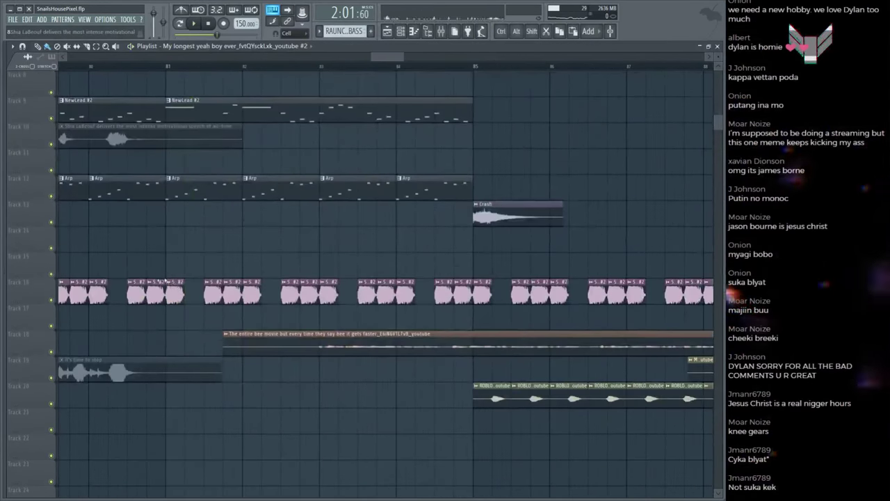
{"action": "left_click_drag", "start_coordinate": [180, 258], "coordinate": [353, 257]}
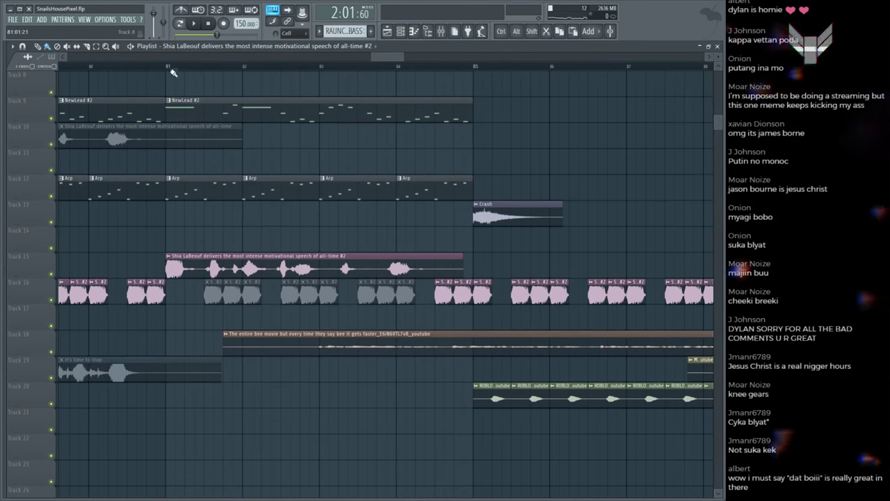
{"action": "key", "text": "space"}
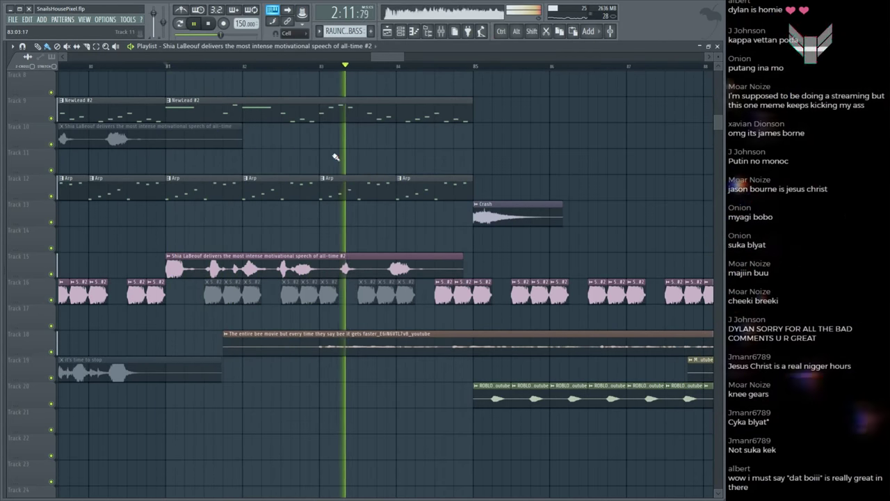
{"action": "key", "text": "ctrl+alt+z"}
{"action": "key", "text": "ctrl+alt+z"}
{"action": "key", "text": "ctrl+alt+z"}
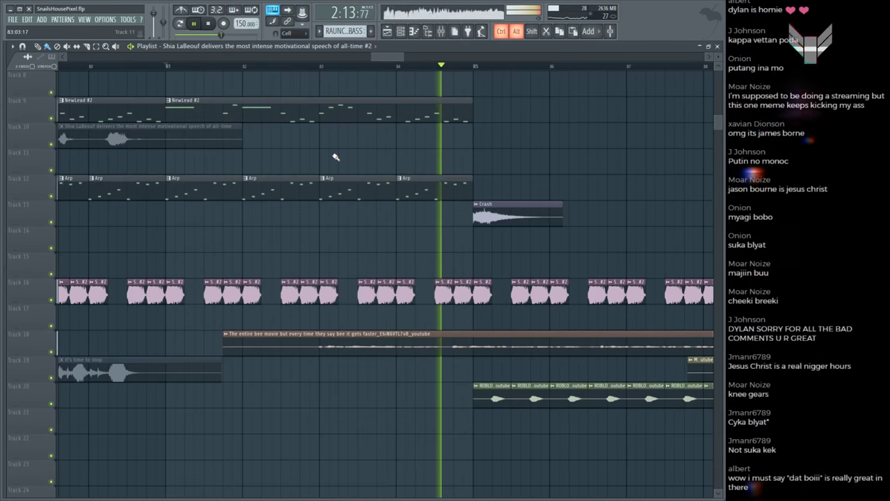
Step: Save the project and move the song position to bar 86
{"action": "scroll", "coordinate": [355, 66], "scroll_direction": "down", "scroll_amount": 5}
{"action": "key", "text": "ctrl+s"}
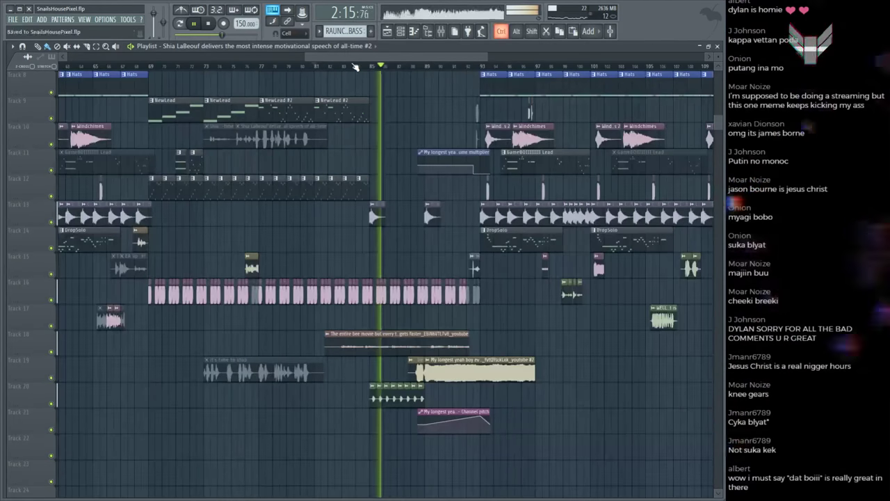
{"action": "key", "text": "space"}
{"action": "left_click", "coordinate": [390, 66]}
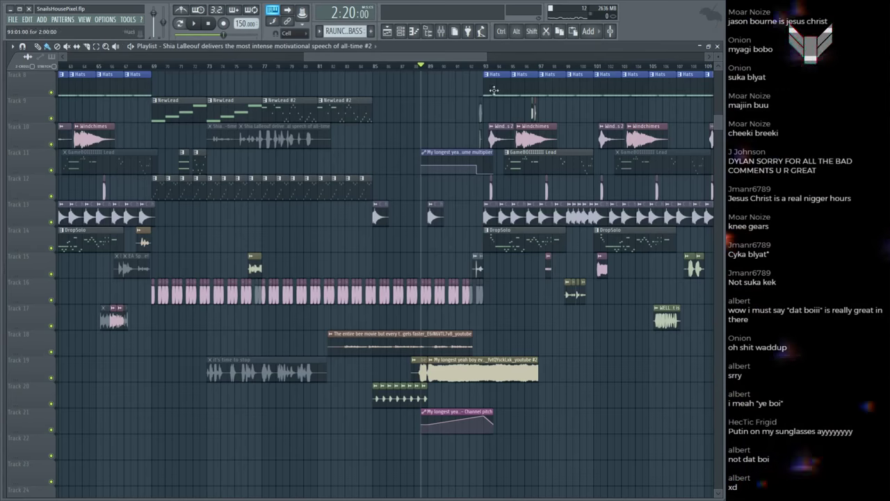
Step: Scroll around the playlist and save the project
{"action": "scroll", "coordinate": [433, 70], "scroll_direction": "down", "scroll_amount": 1}
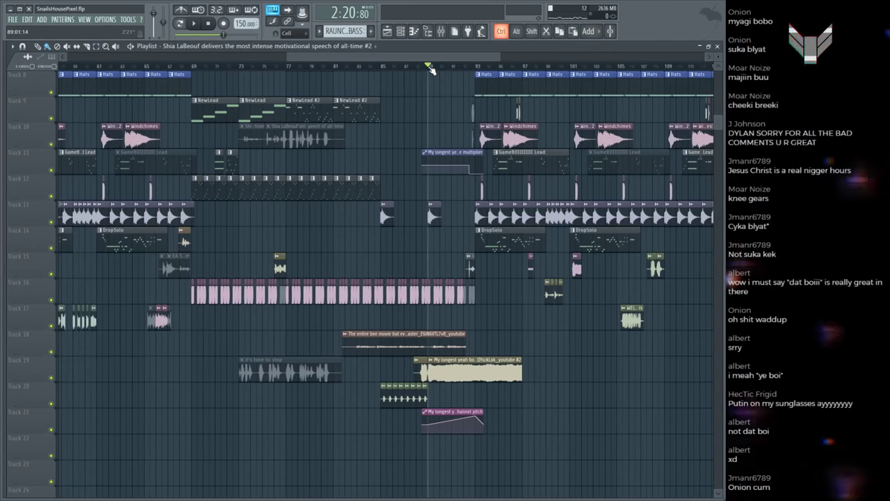
{"action": "scroll", "coordinate": [431, 69], "scroll_direction": "up", "scroll_amount": 2}
{"action": "scroll", "coordinate": [444, 89], "scroll_direction": "up", "scroll_amount": 5}
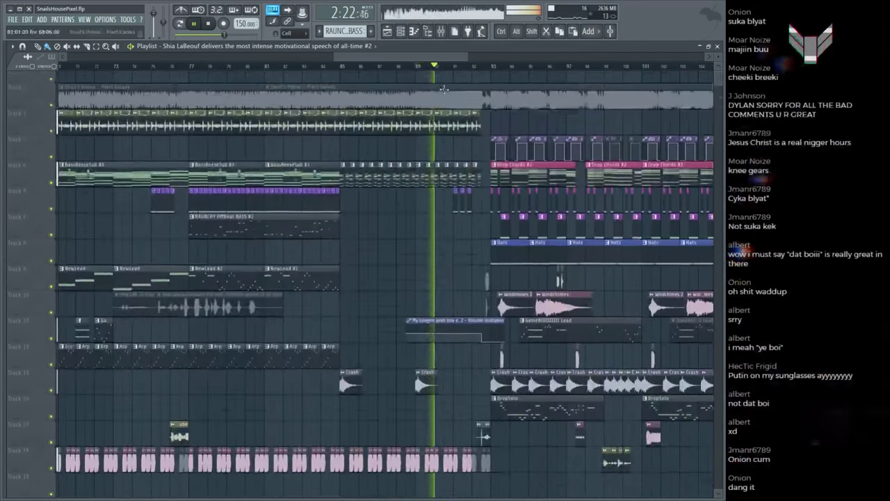
{"action": "scroll", "coordinate": [444, 89], "scroll_direction": "up", "scroll_amount": 1}
{"action": "scroll", "coordinate": [459, 90], "scroll_direction": "down", "scroll_amount": 8, "text": "ctrl"}
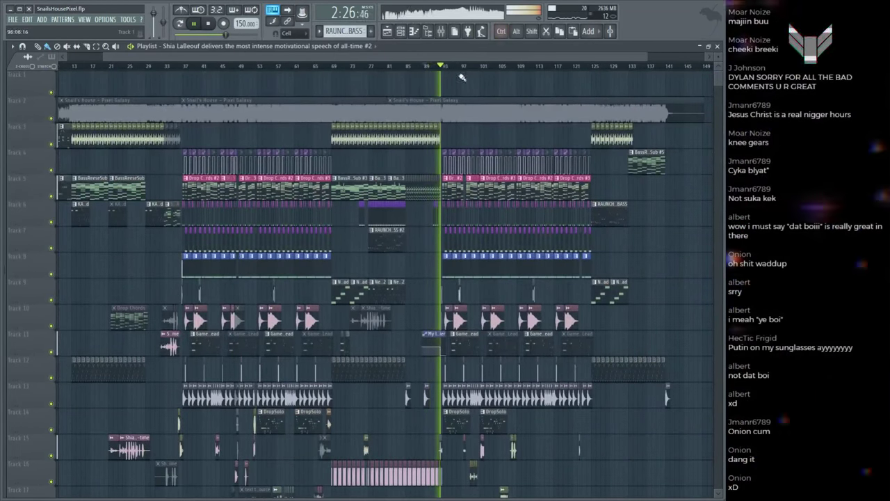
{"action": "scroll", "coordinate": [445, 67], "scroll_direction": "up", "scroll_amount": 8, "text": "ctrl"}
{"action": "key", "text": "ctrl+s"}
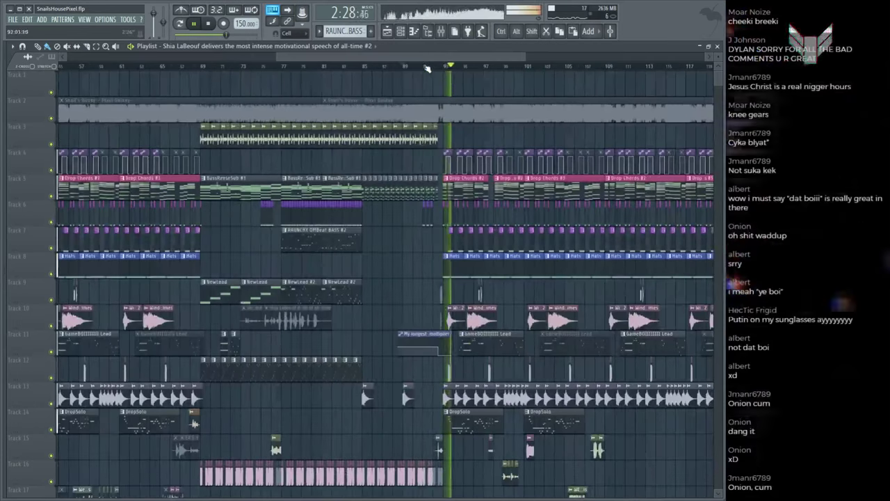
Step: Return the song position to bar 93 and audition playback from around bars 97–98
{"action": "scroll", "coordinate": [480, 84], "scroll_direction": "down", "scroll_amount": 5}
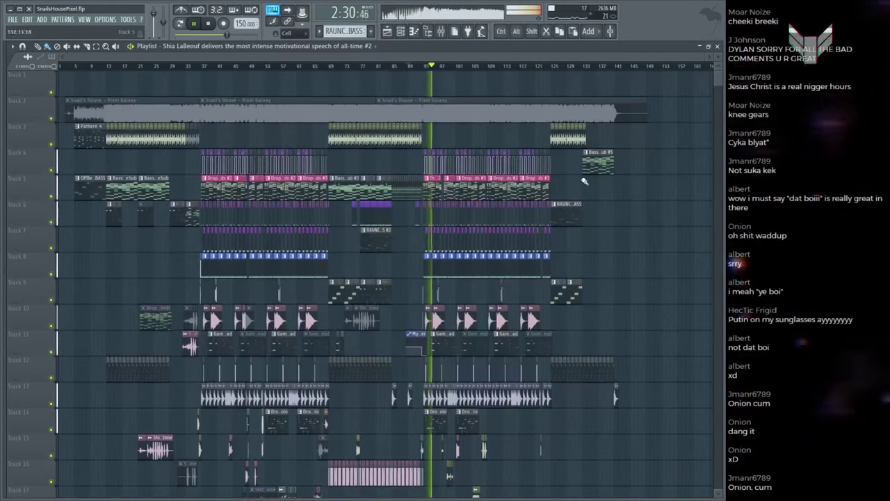
{"action": "scroll", "coordinate": [584, 182], "scroll_direction": "up", "scroll_amount": 5}
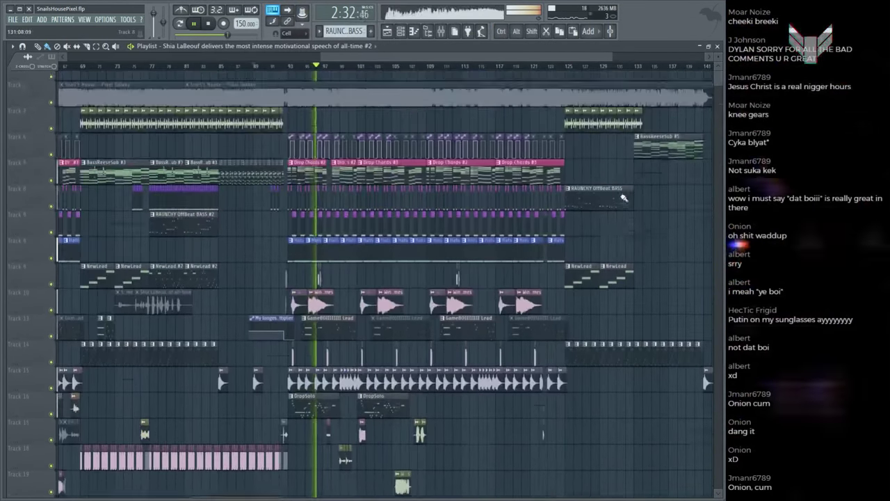
{"action": "scroll", "coordinate": [613, 192], "scroll_direction": "up", "scroll_amount": 1}
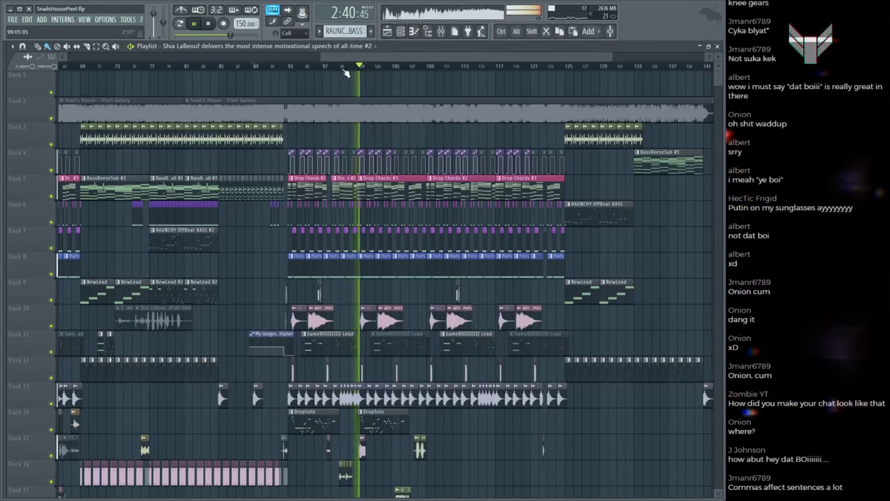
{"action": "scroll", "coordinate": [346, 73], "scroll_direction": "up", "scroll_amount": 3}
{"action": "scroll", "coordinate": [346, 73], "scroll_direction": "up", "scroll_amount": 3}
{"action": "scroll", "coordinate": [346, 73], "scroll_direction": "down", "scroll_amount": 4}
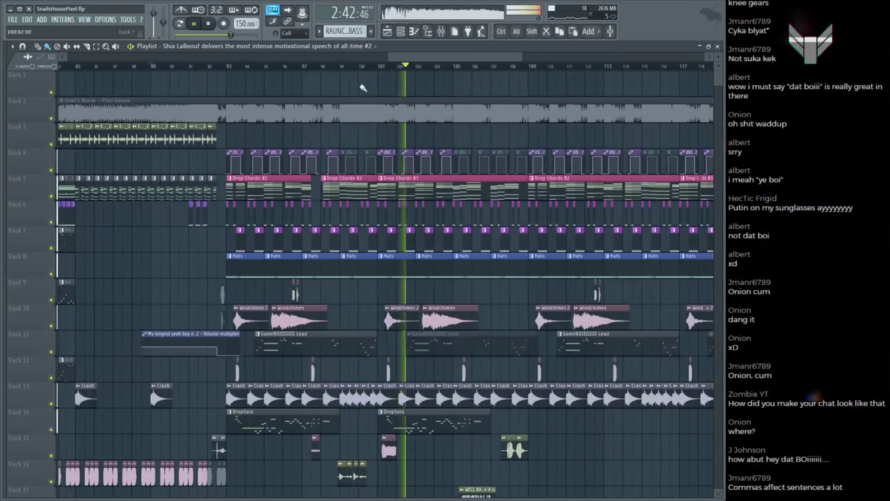
{"action": "left_click", "coordinate": [245, 68]}
{"action": "scroll", "coordinate": [444, 83], "scroll_direction": "up", "scroll_amount": 4}
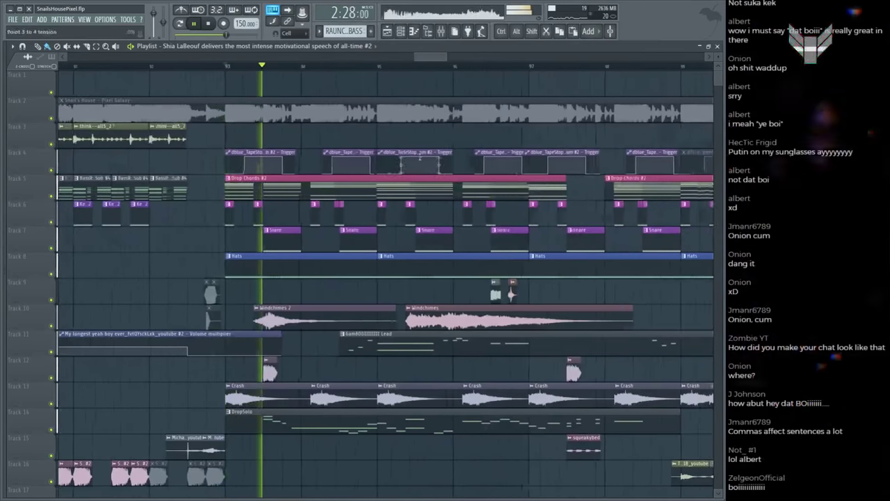
{"action": "scroll", "coordinate": [444, 82], "scroll_direction": "down", "scroll_amount": 4}
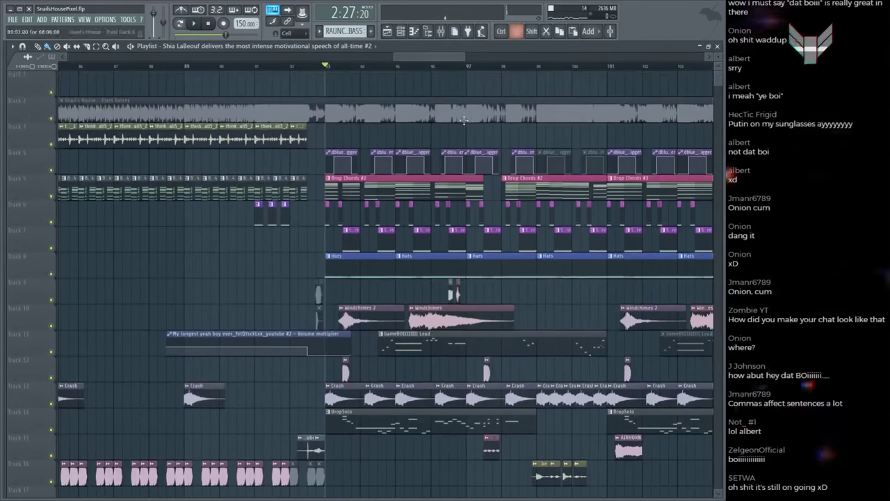
{"action": "right_click", "coordinate": [463, 115], "text": "alt"}
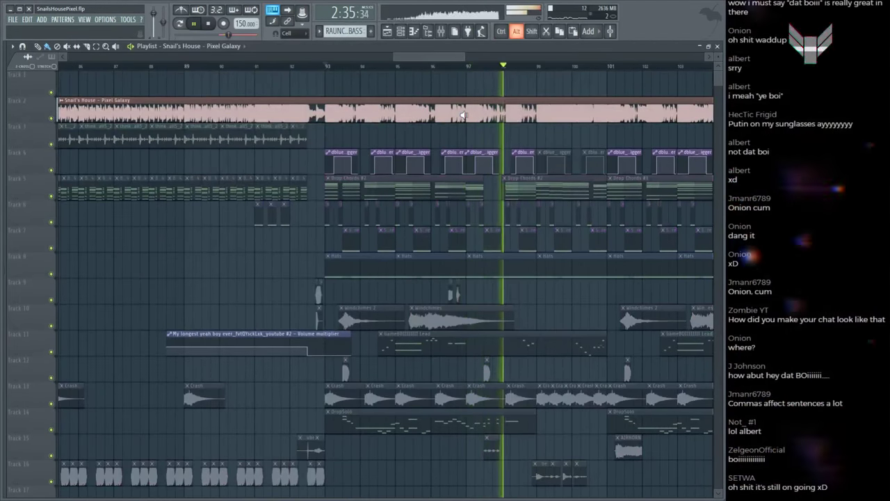
{"action": "right_click", "coordinate": [507, 110], "text": "alt"}
Step: In the tb_peach #2 piano roll, raise the A#4 note to B4 and add a short D5 note
{"action": "double_click", "coordinate": [499, 422]}
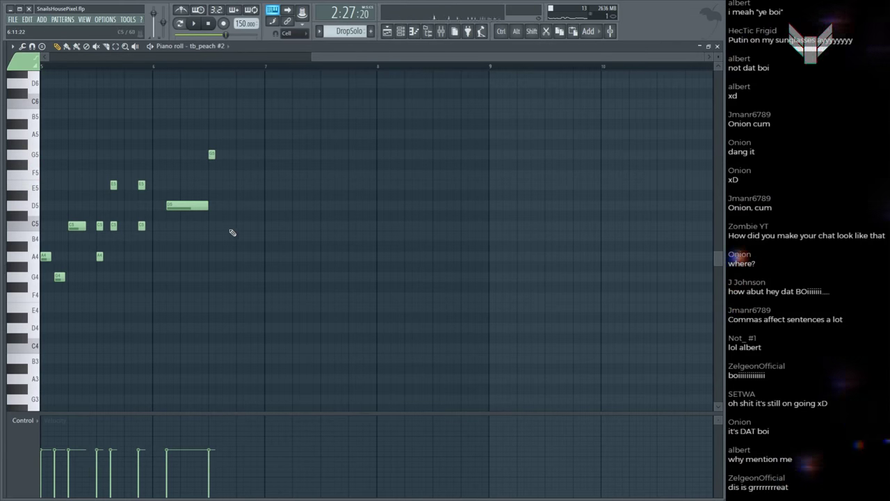
{"action": "left_click_drag", "start_coordinate": [221, 241], "coordinate": [227, 228]}
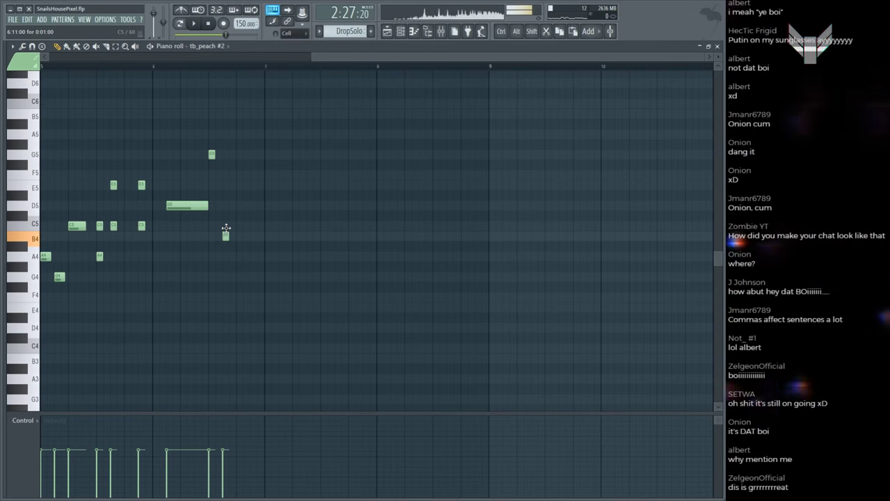
{"action": "left_click", "coordinate": [239, 196]}
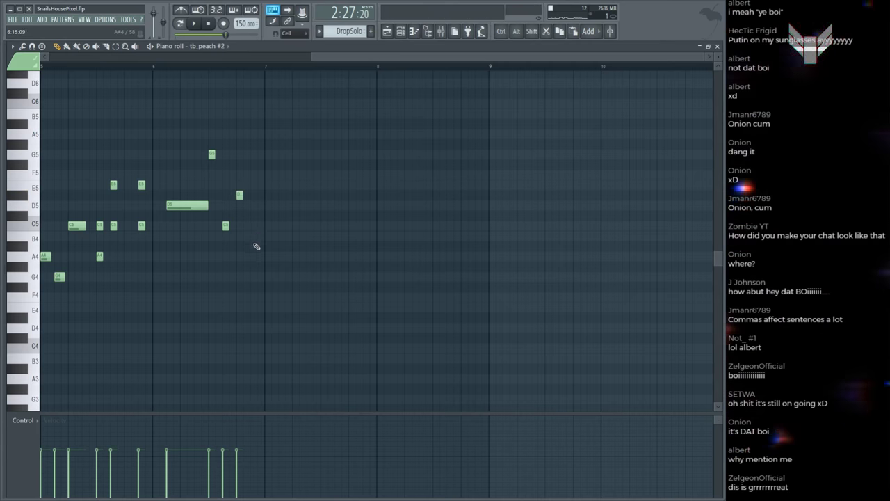
{"action": "key", "text": "space"}
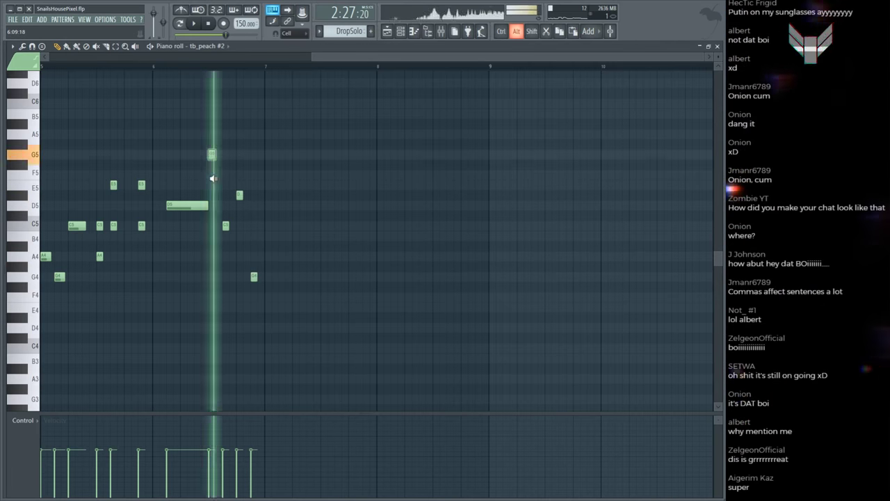
{"action": "left_click_drag", "start_coordinate": [240, 196], "coordinate": [240, 205]}
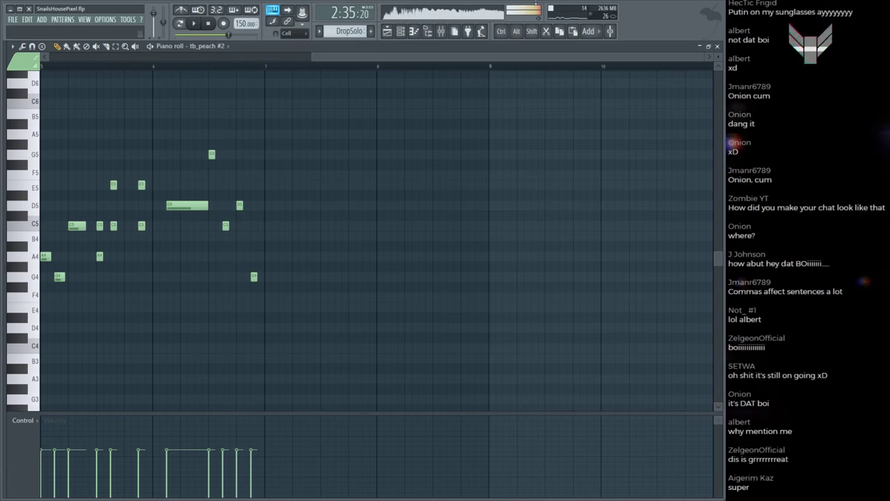
Step: Audition the Pixel Galaxy reference track in the playlist for comparison
{"action": "key", "text": "F5"}
{"action": "left_click", "coordinate": [525, 114], "text": "alt"}
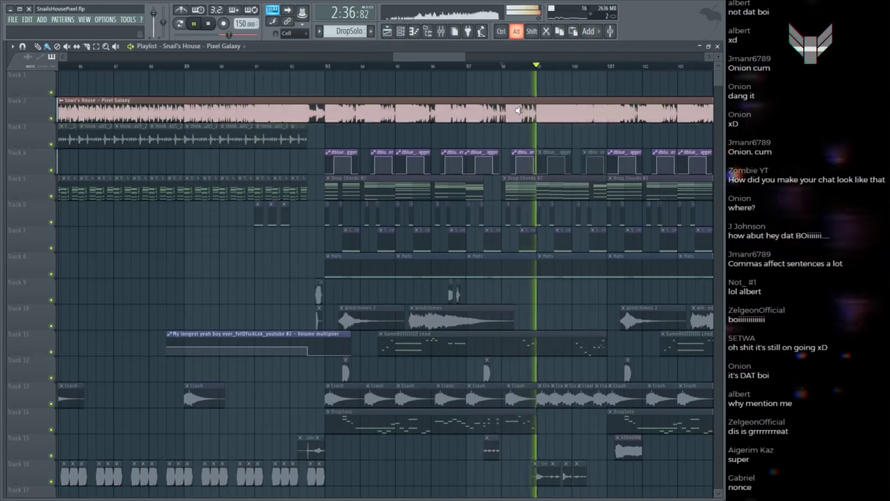
{"action": "left_click", "coordinate": [533, 105], "text": "alt"}
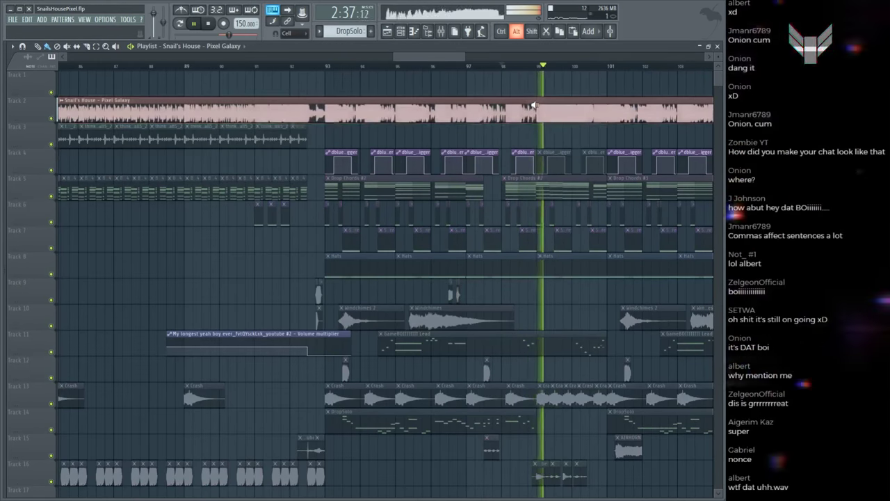
{"action": "key", "text": "F7"}
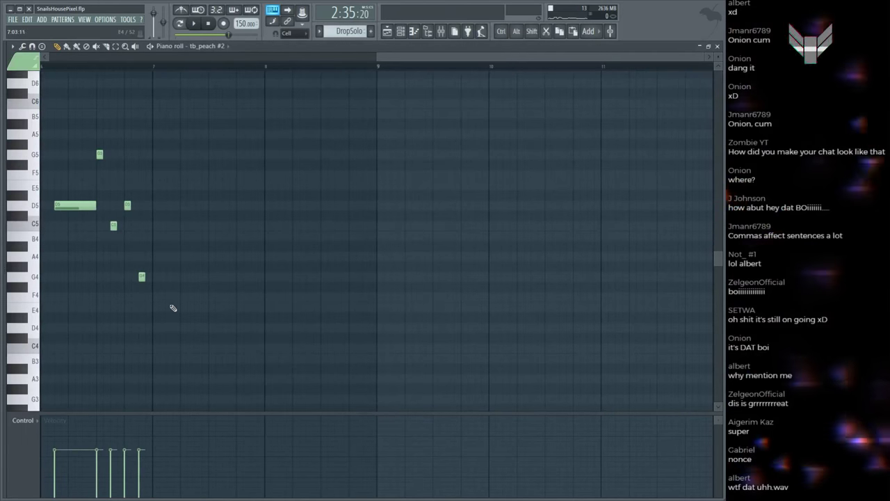
Step: Place the new note on G4 and delete the stray B4 and extra G4 notes
{"action": "left_click_drag", "start_coordinate": [174, 284], "coordinate": [177, 278]}
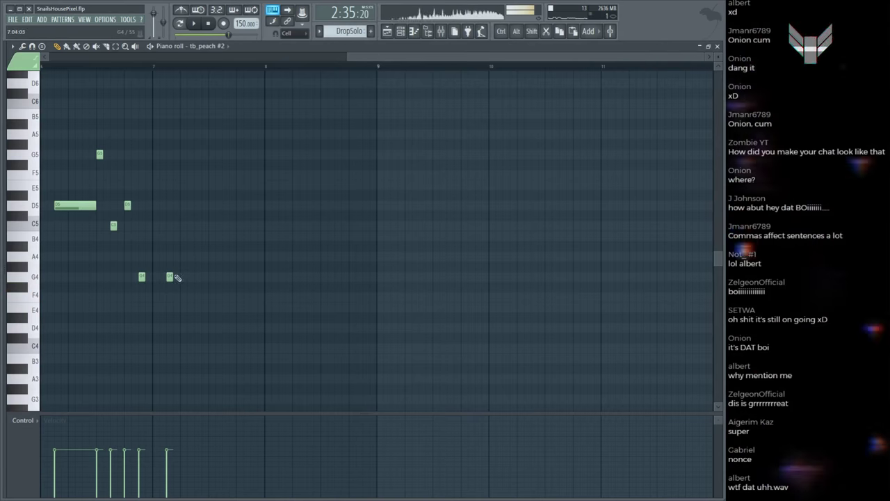
{"action": "left_click", "coordinate": [155, 277]}
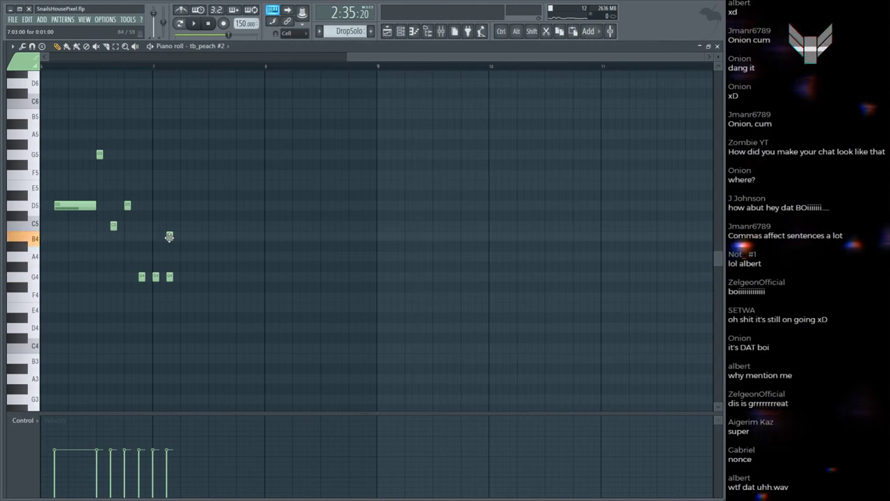
{"action": "right_click", "coordinate": [169, 236]}
{"action": "right_click", "coordinate": [170, 276]}
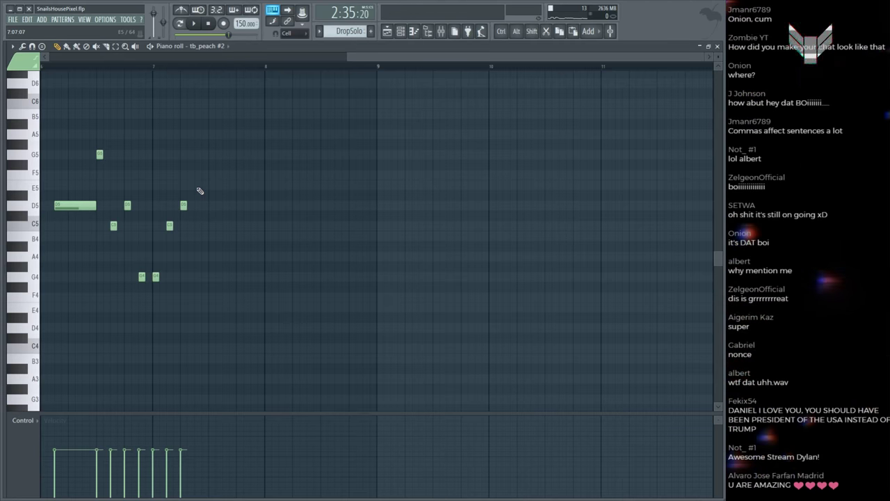
{"action": "key", "text": "space"}
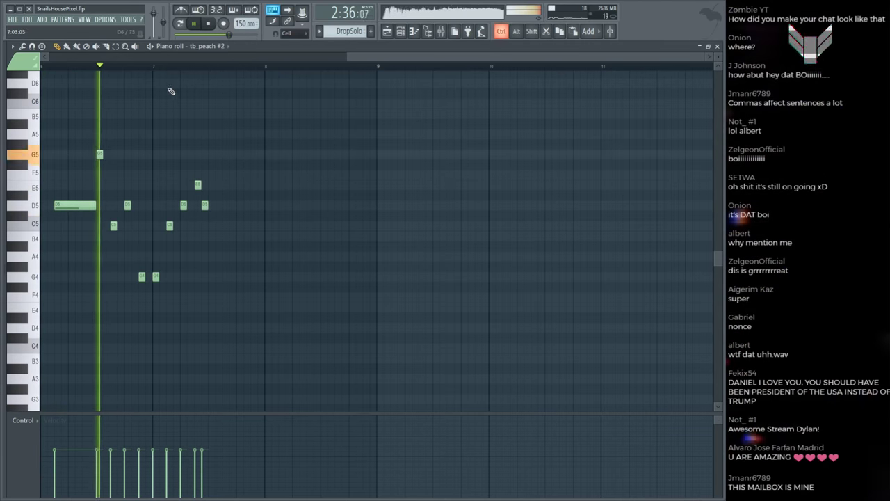
{"action": "scroll", "coordinate": [171, 90], "scroll_direction": "up", "scroll_amount": 2}
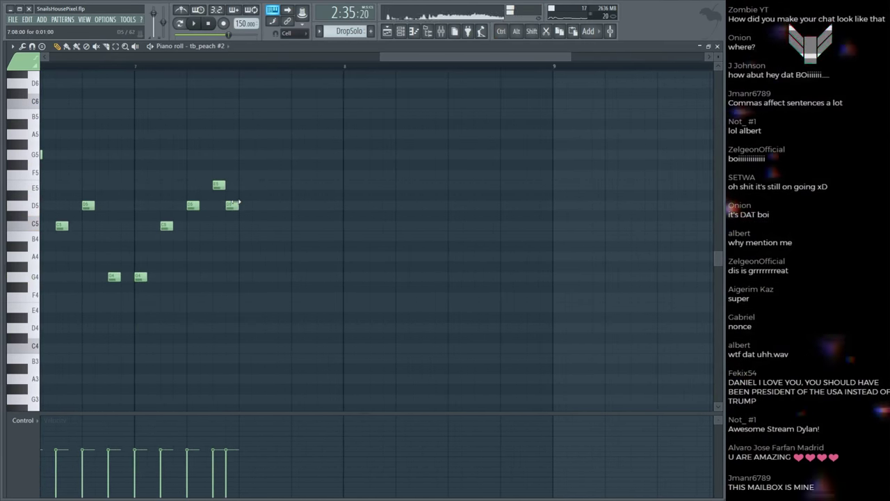
Step: Lengthen the closing E5 note, remove the D5 after it, and save the project
{"action": "mouse_move", "coordinate": [237, 205]}
{"action": "left_mouse_down"}
{"action": "mouse_move", "coordinate": [291, 185]}
{"action": "mouse_move", "coordinate": [248, 201]}
{"action": "left_mouse_up"}
{"action": "key", "text": "space"}
{"action": "right_click", "coordinate": [245, 205]}
{"action": "key", "text": "space"}
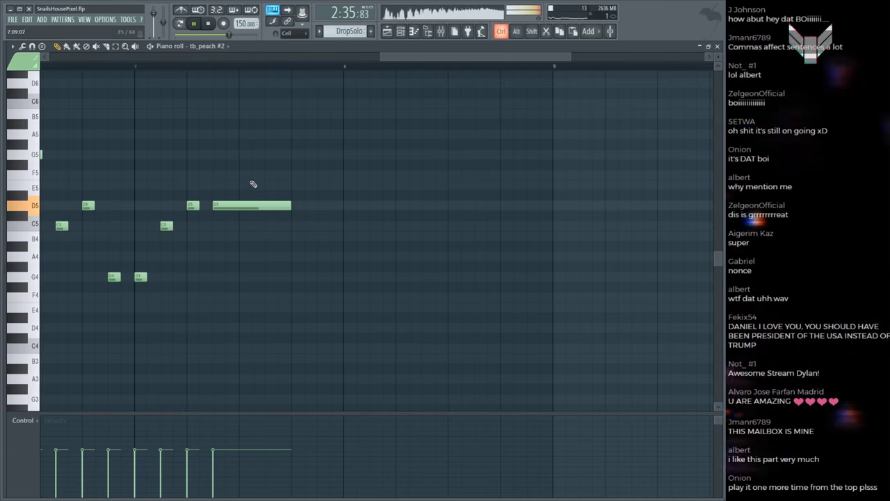
{"action": "key", "text": "ctrl+s"}
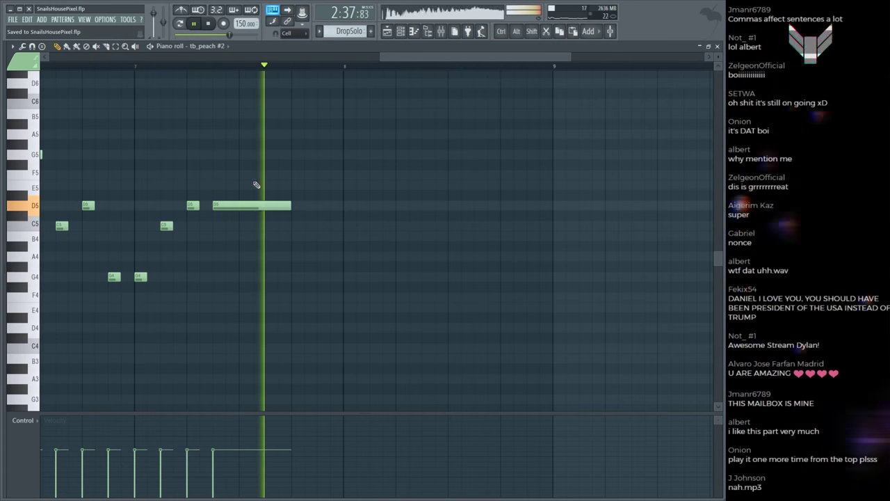
{"action": "key", "text": "space"}
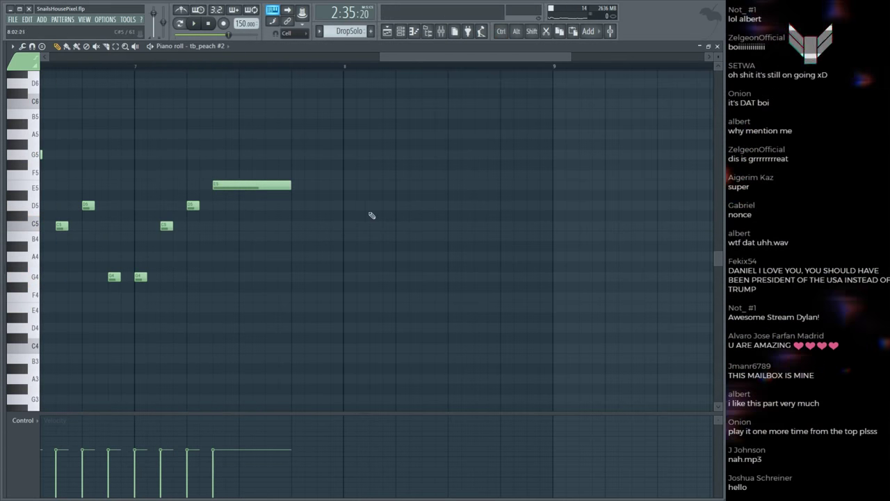
Step: Play the arrangement in the playlist and audition the Pixel Galaxy reference clip
{"action": "key", "text": "F5"}
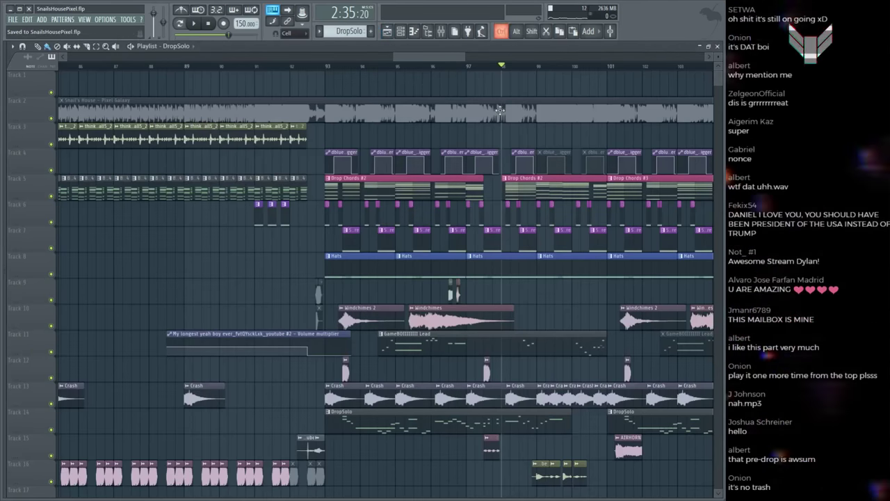
{"action": "key", "text": "space"}
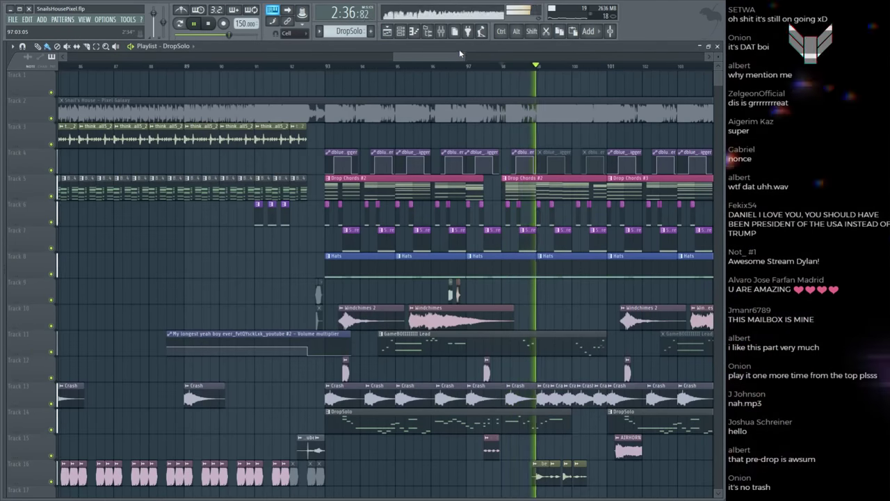
{"action": "scroll", "coordinate": [445, 58], "scroll_direction": "right", "scroll_amount": 3}
{"action": "key", "text": "space"}
{"action": "scroll", "coordinate": [506, 67], "scroll_direction": "up", "scroll_amount": 2}
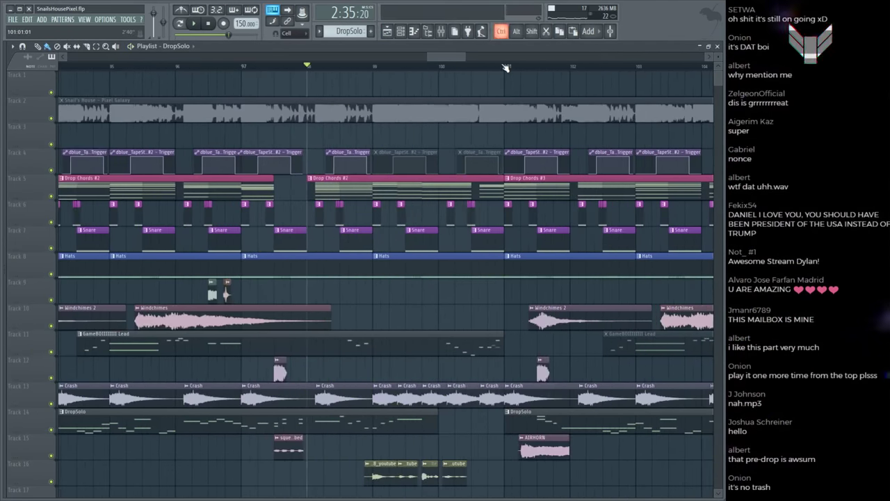
{"action": "left_click", "coordinate": [373, 118]}
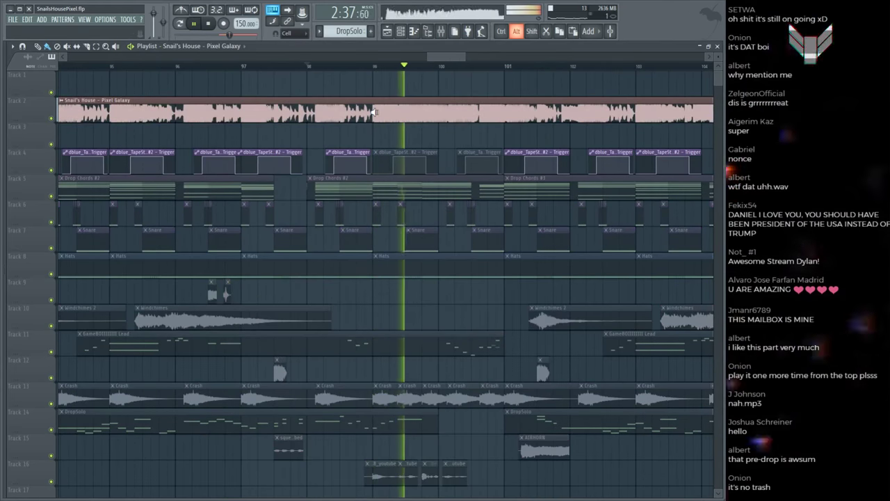
Step: Add a D5 note to the tb_peach #2 melody and check it in the playlist
{"action": "double_click", "coordinate": [405, 413]}
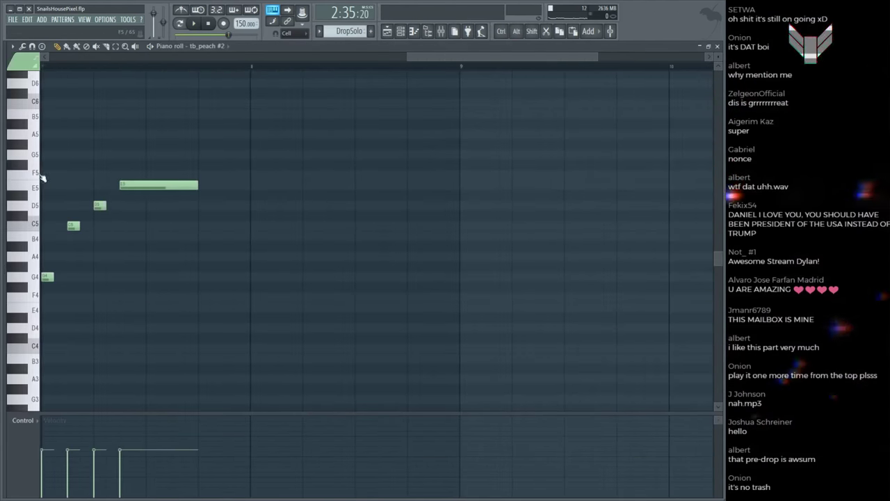
{"action": "left_click", "coordinate": [134, 217]}
{"action": "left_click_drag", "start_coordinate": [134, 220], "coordinate": [129, 207]}
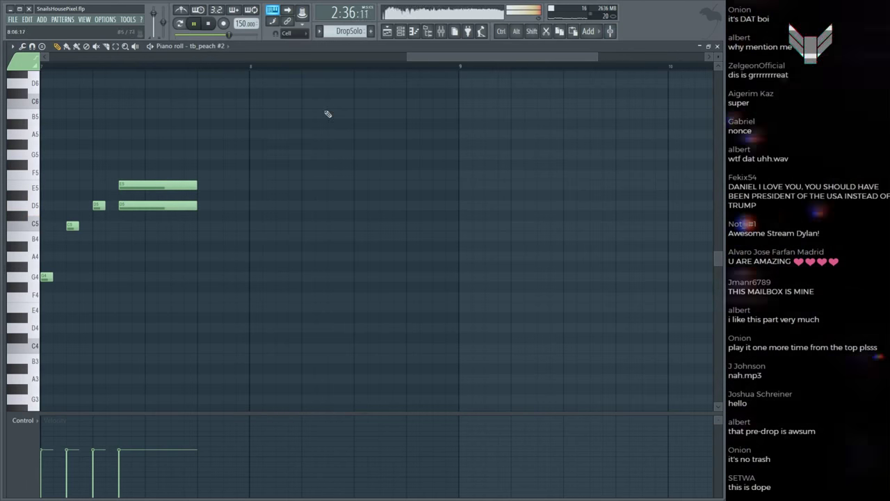
{"action": "key", "text": "F5"}
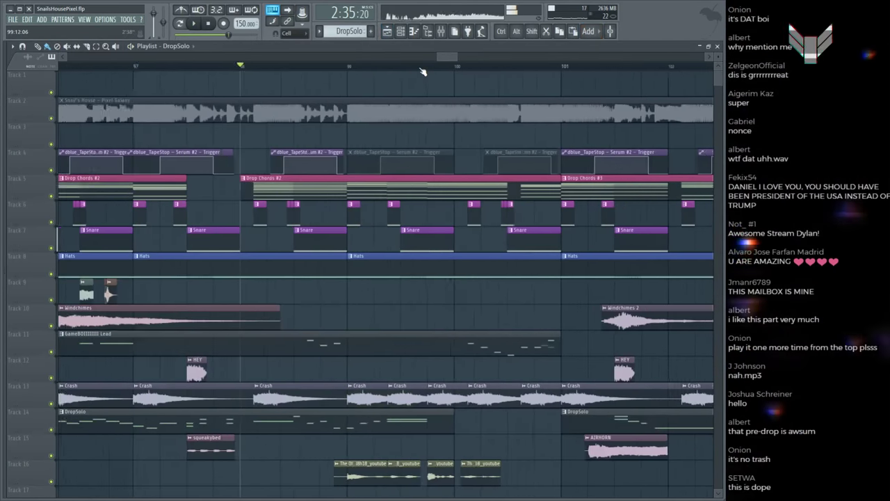
{"action": "key", "text": "space"}
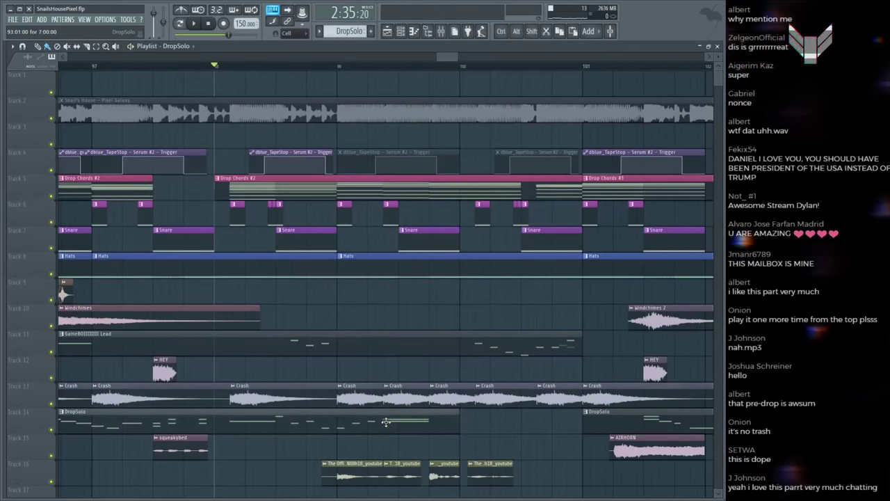
Step: Try a long C5 note after the D5, then delete it
{"action": "double_click", "coordinate": [387, 422]}
{"action": "left_click", "coordinate": [151, 203], "text": "alt"}
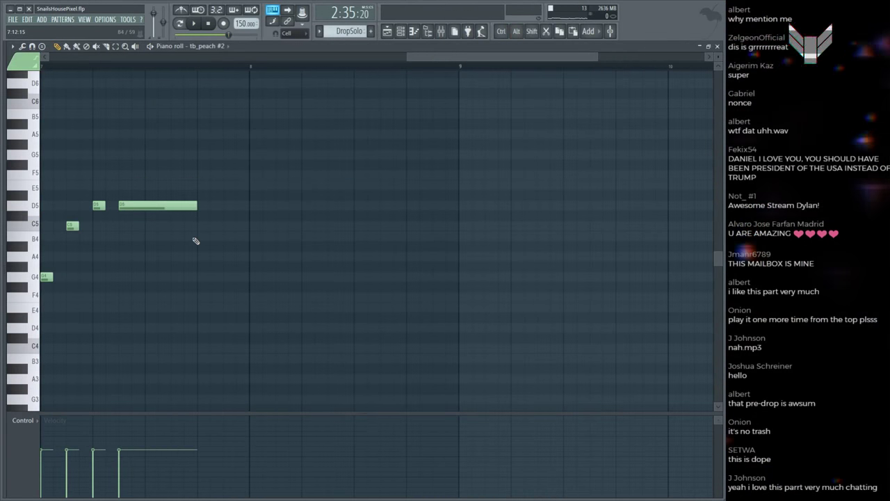
{"action": "mouse_move", "coordinate": [196, 241]}
{"action": "left_mouse_down"}
{"action": "mouse_move", "coordinate": [191, 224]}
{"action": "mouse_move", "coordinate": [149, 200]}
{"action": "left_mouse_up"}
{"action": "key", "text": "space"}
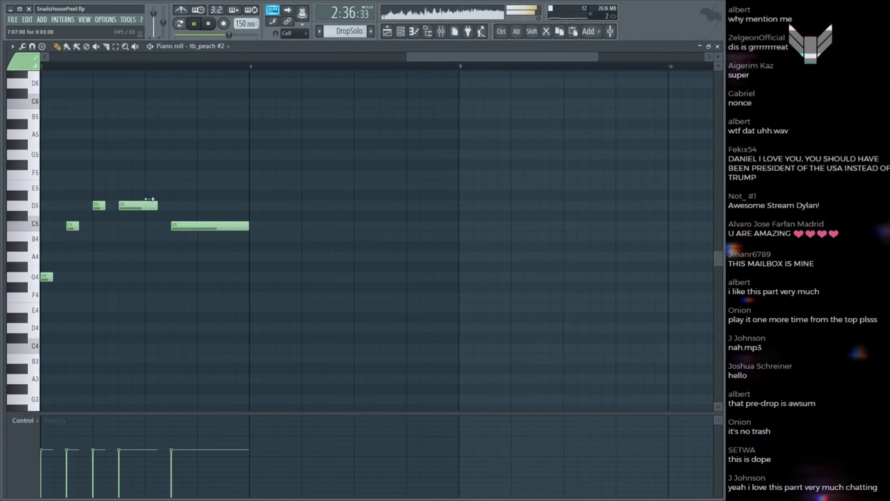
{"action": "right_click", "coordinate": [175, 226]}
{"action": "key", "text": "space"}
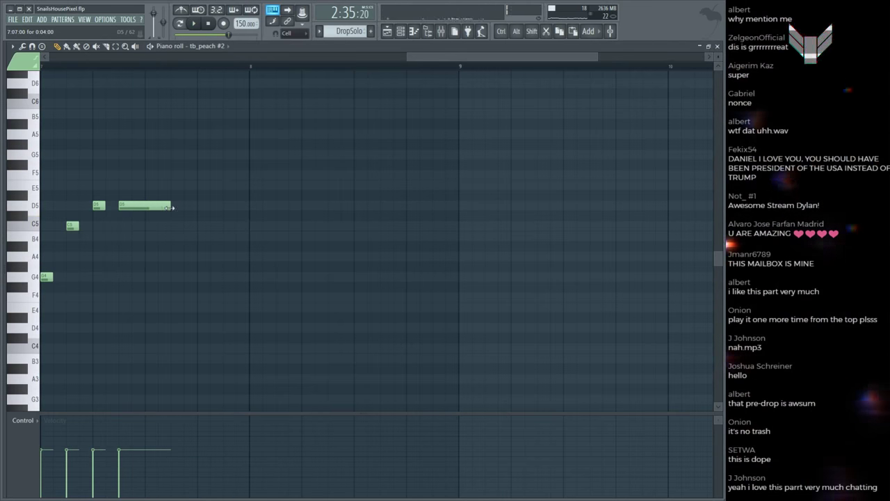
Step: Play back the arrangement in the playlist and return to the tb_peach #2 melody
{"action": "key", "text": "F5"}
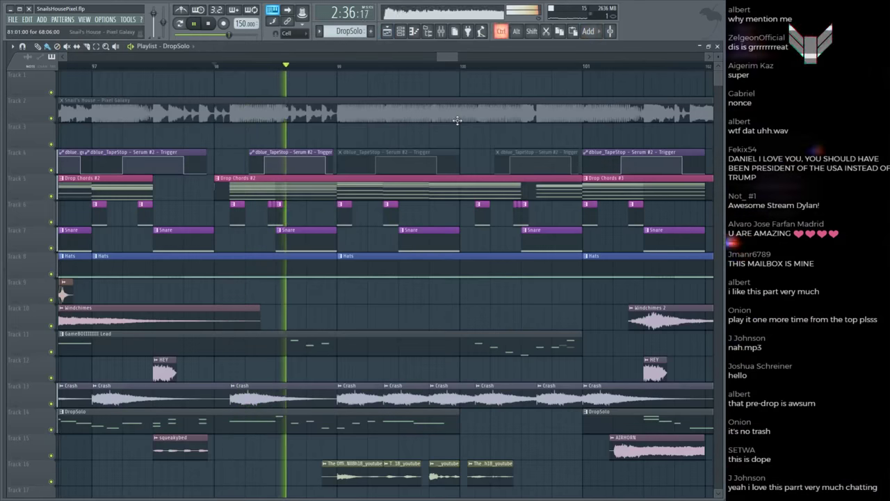
{"action": "scroll", "coordinate": [457, 119], "scroll_direction": "down", "scroll_amount": 2}
{"action": "scroll", "coordinate": [477, 139], "scroll_direction": "up", "scroll_amount": 2}
{"action": "key", "text": "space"}
{"action": "scroll", "coordinate": [343, 191], "scroll_direction": "up", "scroll_amount": 3}
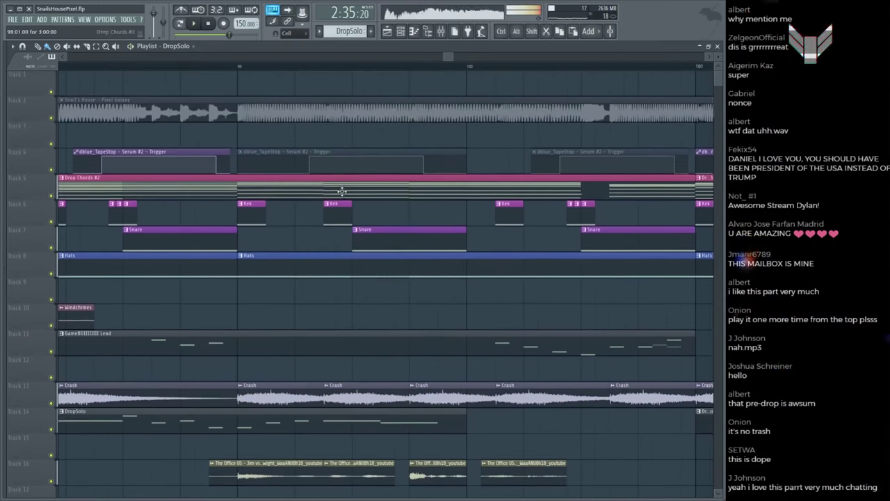
{"action": "key", "text": "space"}
{"action": "key", "text": "space"}
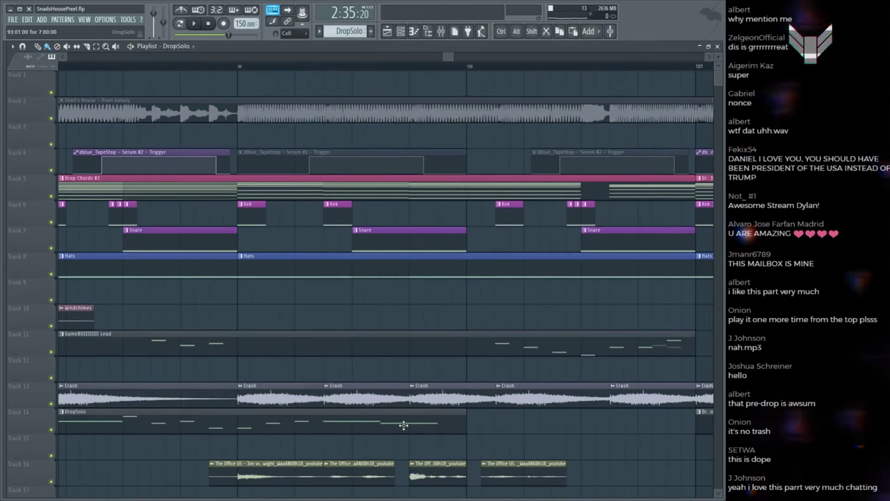
{"action": "double_click", "coordinate": [403, 425]}
{"action": "key", "text": "space"}
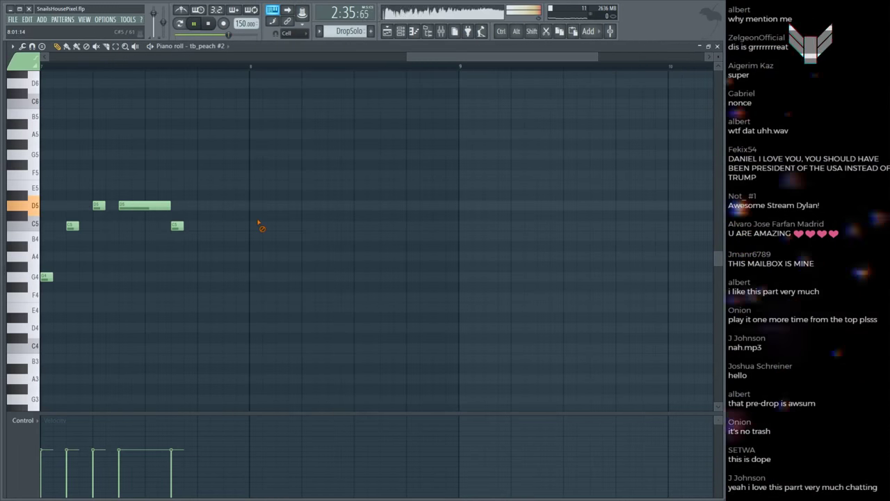
{"action": "scroll", "coordinate": [244, 216], "scroll_direction": "up", "scroll_amount": 3}
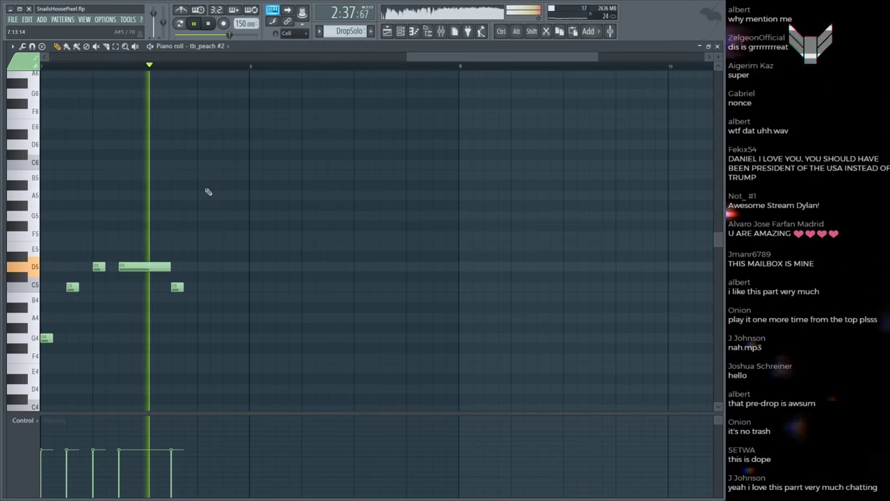
{"action": "key", "text": "space"}
Step: Lengthen a G5 note, add a D5 note, and lower the A4 note to G4
{"action": "left_click_drag", "start_coordinate": [201, 205], "coordinate": [236, 204]}
{"action": "key", "text": "space"}
{"action": "key", "text": "space"}
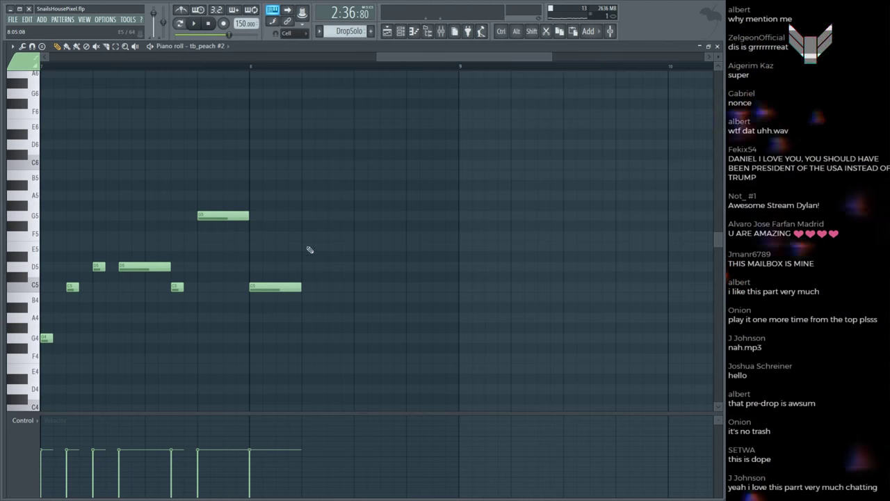
{"action": "left_click_drag", "start_coordinate": [309, 250], "coordinate": [318, 281]}
{"action": "left_click_drag", "start_coordinate": [354, 318], "coordinate": [356, 338]}
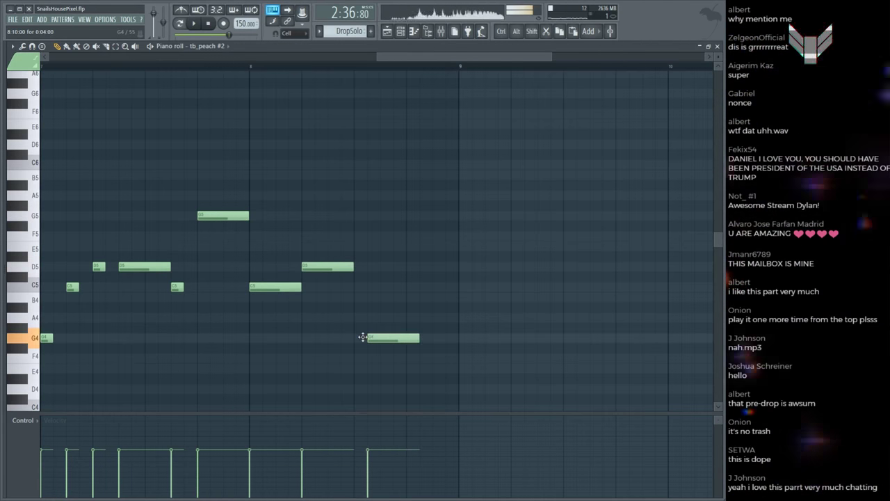
{"action": "key", "text": "space"}
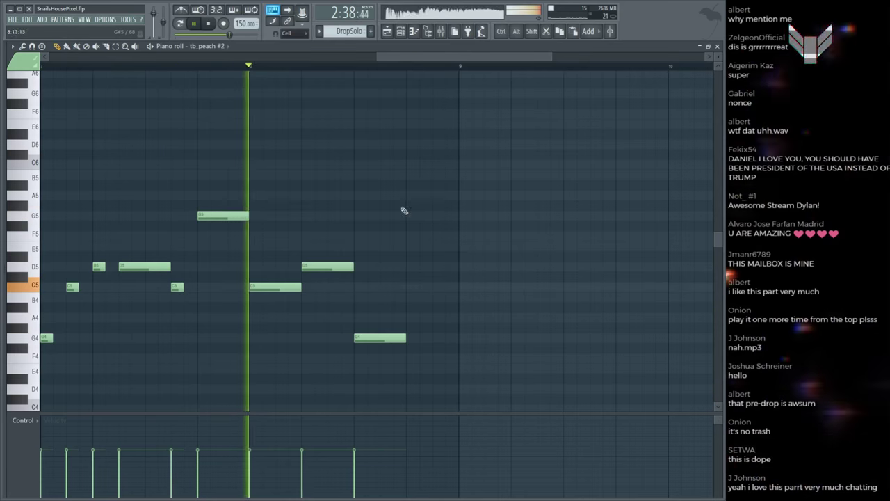
Step: Shift the C5 note slightly later and listen to the change in the full song
{"action": "left_click_drag", "start_coordinate": [251, 287], "coordinate": [290, 286]}
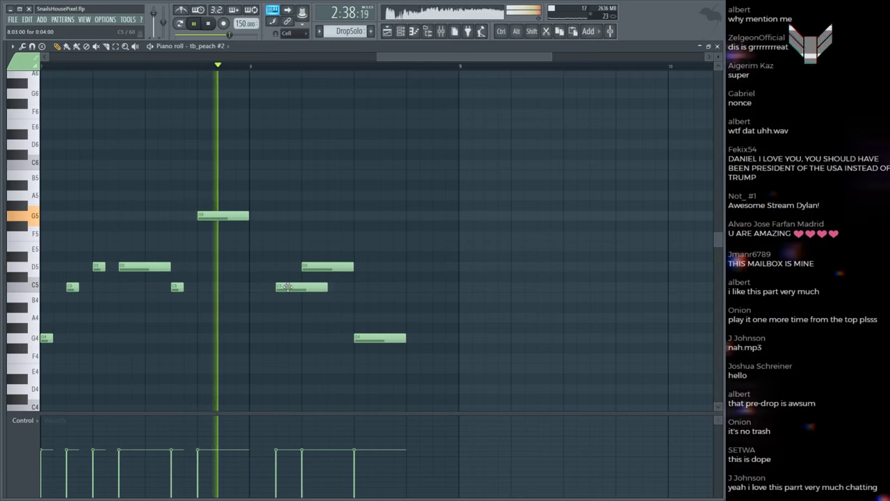
{"action": "key", "text": "space"}
{"action": "key", "text": "Escape"}
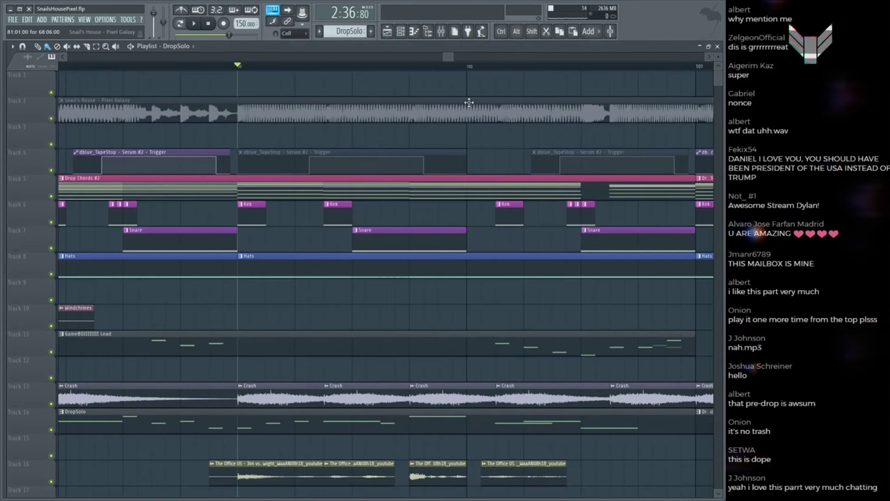
{"action": "key", "text": "space"}
{"action": "key", "text": "space"}
{"action": "key", "text": "F7"}
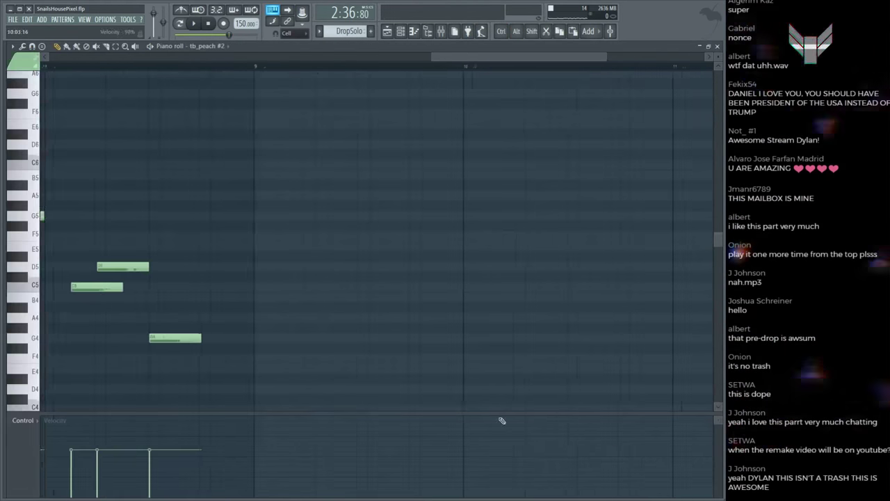
Step: Lower the D5 note to C5, add an E5 of equal length, and align the G5
{"action": "scroll", "coordinate": [360, 130], "scroll_direction": "down", "scroll_amount": 2}
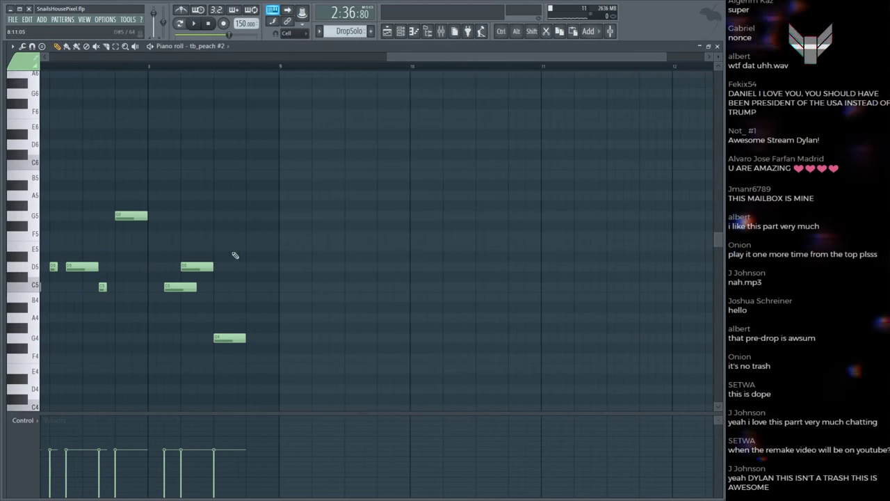
{"action": "left_click_drag", "start_coordinate": [177, 285], "coordinate": [166, 223]}
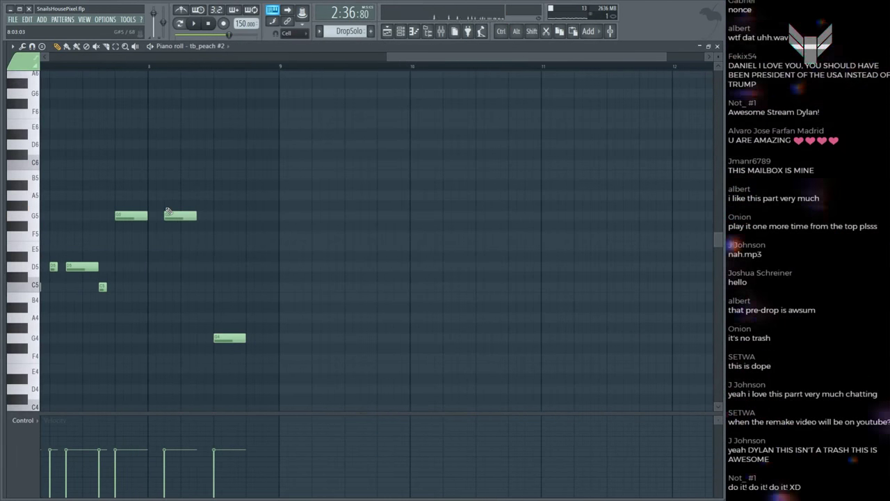
{"action": "scroll", "coordinate": [154, 69], "scroll_direction": "up", "scroll_amount": 4}
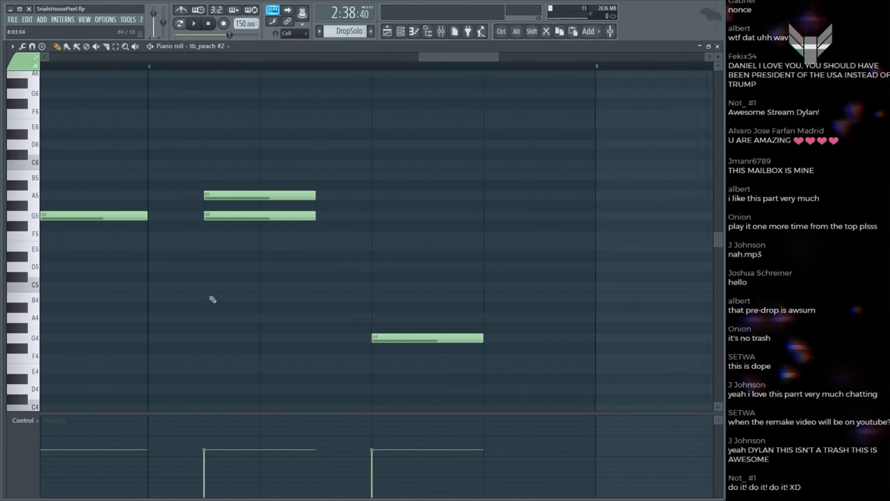
{"action": "left_click_drag", "start_coordinate": [200, 267], "coordinate": [186, 287]}
{"action": "left_click", "coordinate": [198, 246]}
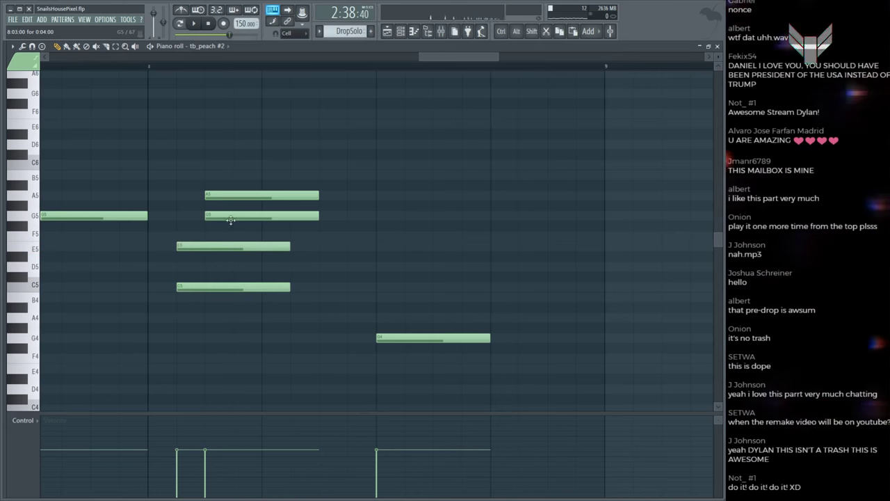
{"action": "left_click_drag", "start_coordinate": [234, 217], "coordinate": [206, 217]}
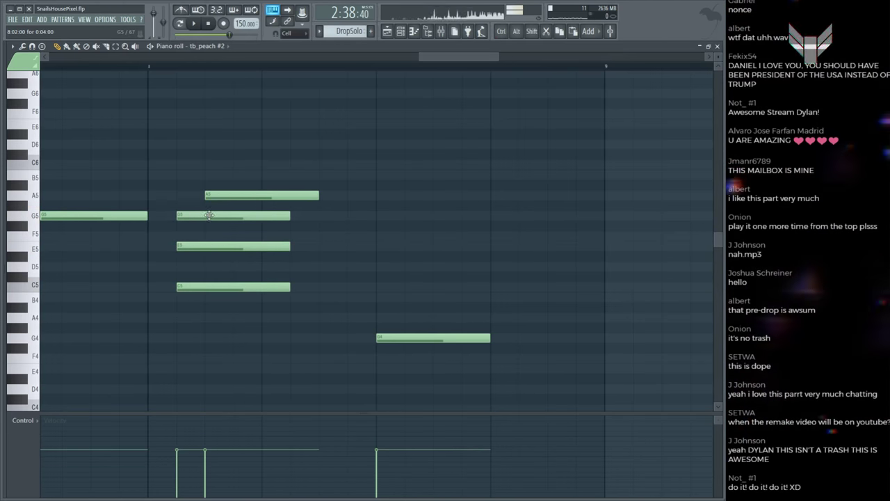
Step: Shorten the C5, E5 and G5 notes together and stagger them into a rising strum
{"action": "left_click_drag", "start_coordinate": [167, 186], "coordinate": [332, 241]}
{"action": "left_click_drag", "start_coordinate": [206, 201], "coordinate": [209, 316]}
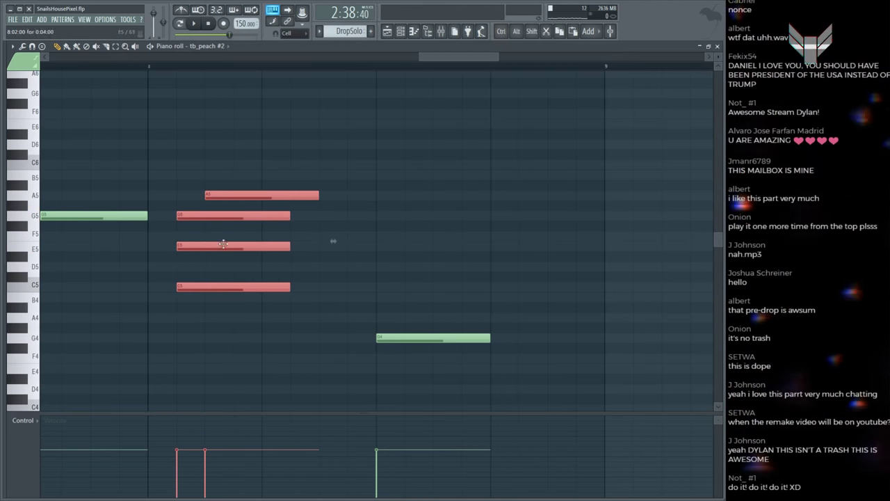
{"action": "mouse_move", "coordinate": [203, 171]}
{"action": "left_mouse_down"}
{"action": "mouse_move", "coordinate": [181, 199]}
{"action": "mouse_move", "coordinate": [202, 307]}
{"action": "left_mouse_up"}
{"action": "left_click_drag", "start_coordinate": [286, 289], "coordinate": [204, 285]}
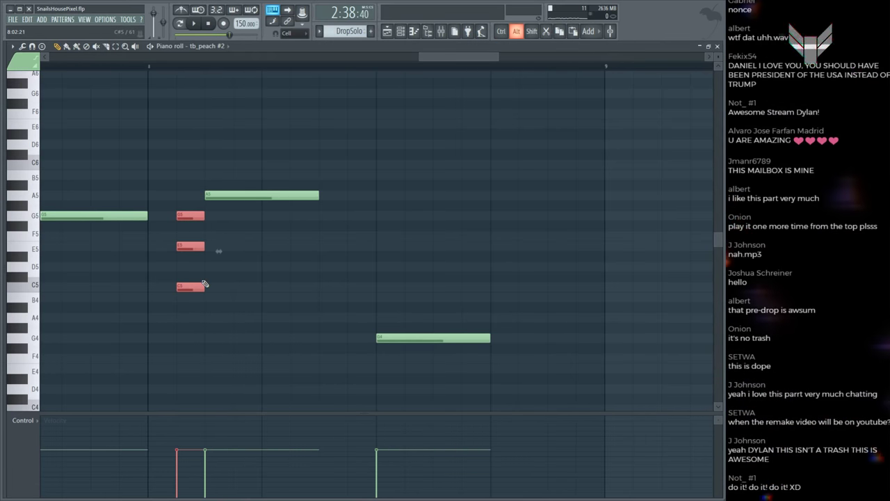
{"action": "left_click_drag", "start_coordinate": [222, 250], "coordinate": [240, 251]}
{"action": "key", "text": "space"}
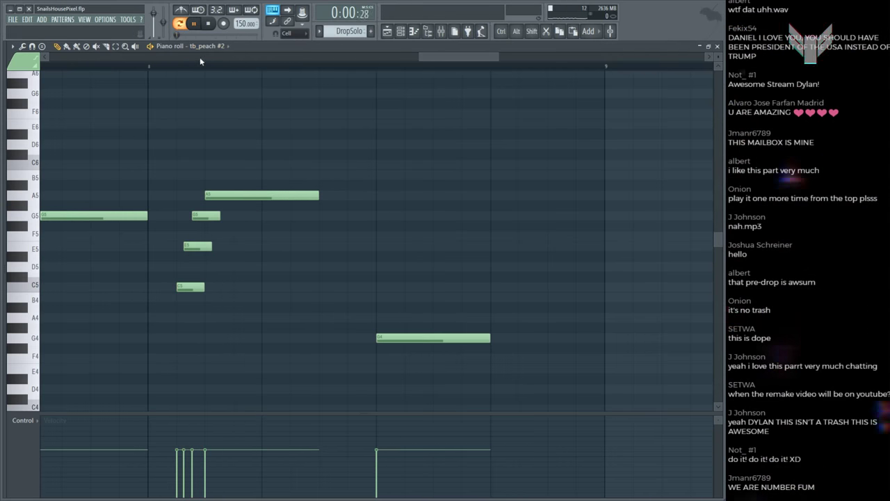
Step: Audition the tb_peach #2 phrase from bar 7 and select the strum notes
{"action": "scroll", "coordinate": [199, 61], "scroll_direction": "down", "scroll_amount": 3}
{"action": "left_click", "coordinate": [115, 66]}
{"action": "scroll", "coordinate": [179, 149], "scroll_direction": "up", "scroll_amount": 4}
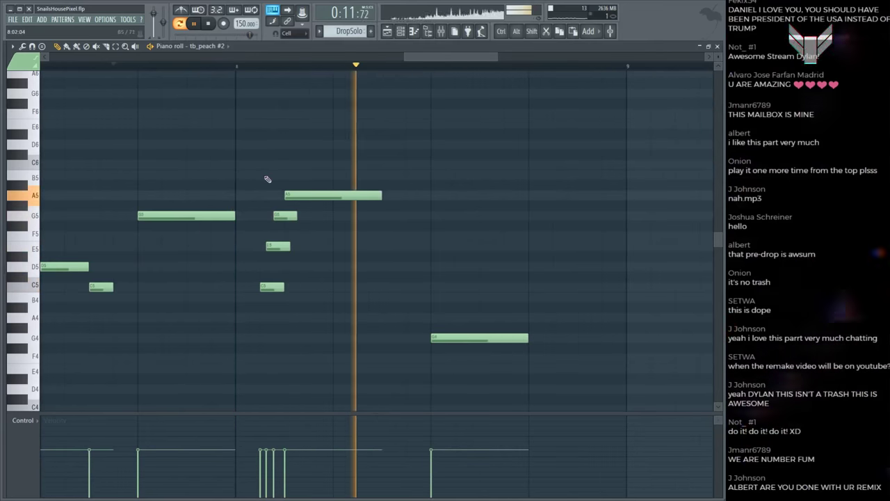
{"action": "key", "text": "space"}
{"action": "left_click", "coordinate": [277, 246], "text": "ctrl"}
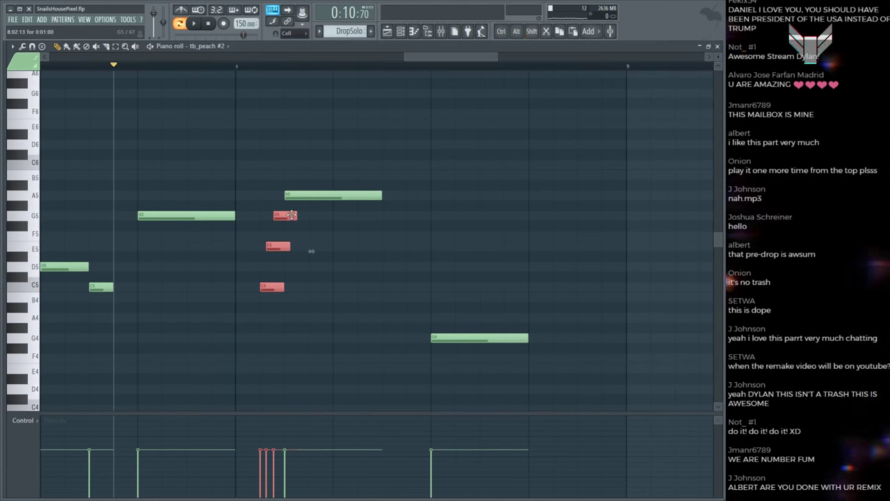
{"action": "key", "text": "space"}
{"action": "scroll", "coordinate": [302, 195], "scroll_direction": "down", "scroll_amount": 2}
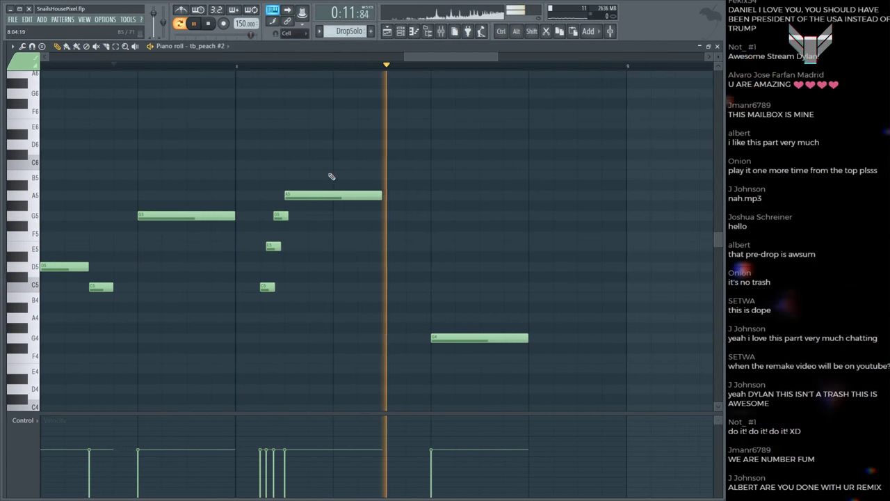
{"action": "key", "text": "space"}
{"action": "scroll", "coordinate": [380, 229], "scroll_direction": "down", "scroll_amount": 2}
{"action": "key", "text": "space"}
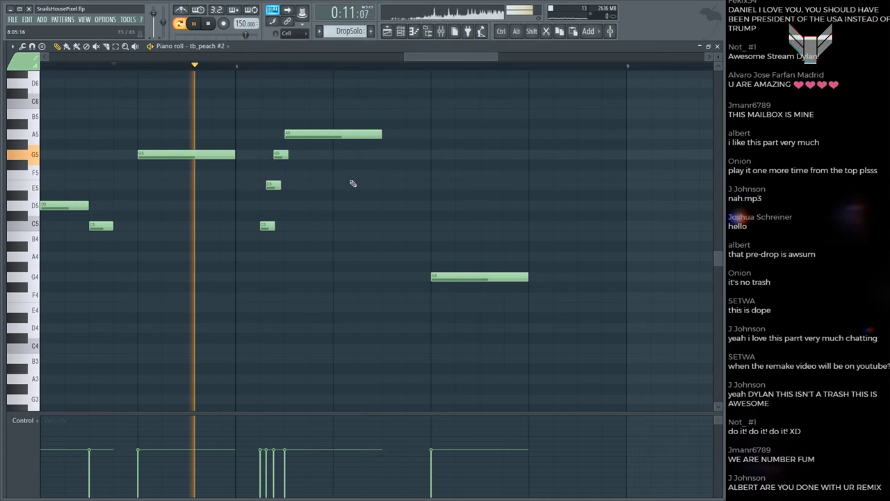
{"action": "key", "text": "space"}
Step: In the playlist, play the song from bar 99 and select the Pixel Galaxy reference clip
{"action": "key", "text": "F5"}
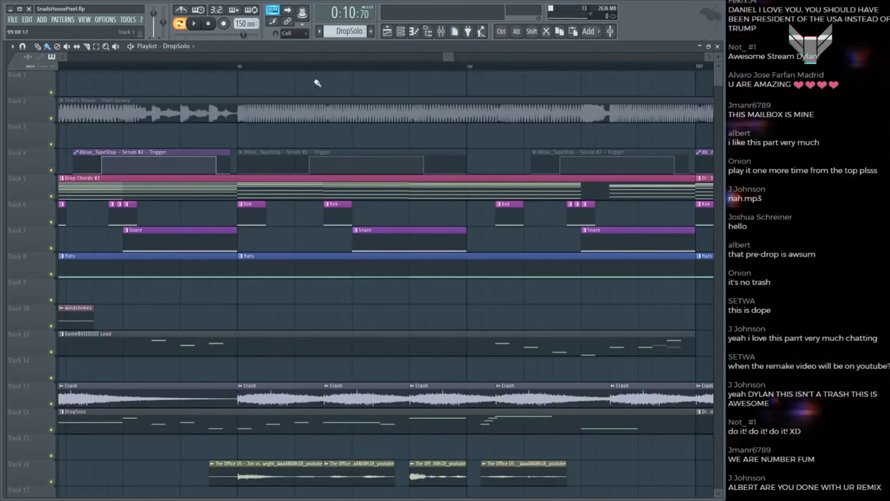
{"action": "left_click", "coordinate": [234, 67]}
{"action": "key", "text": "space"}
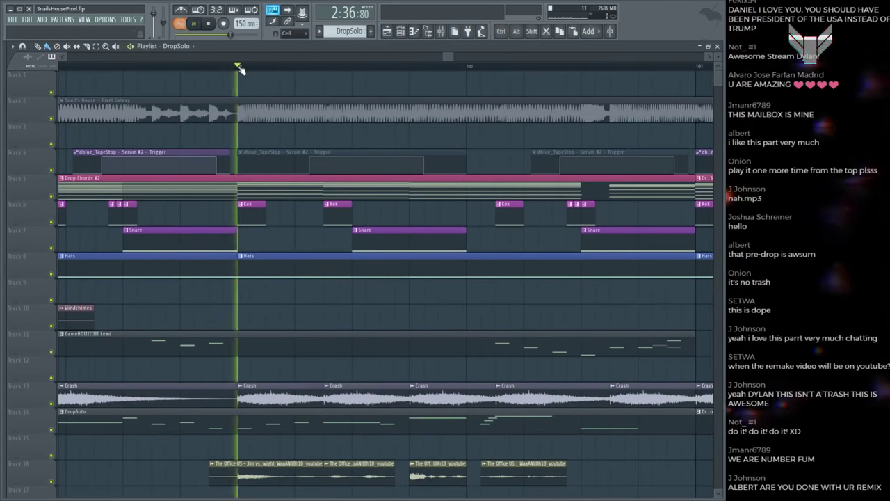
{"action": "scroll", "coordinate": [241, 70], "scroll_direction": "down", "scroll_amount": 2}
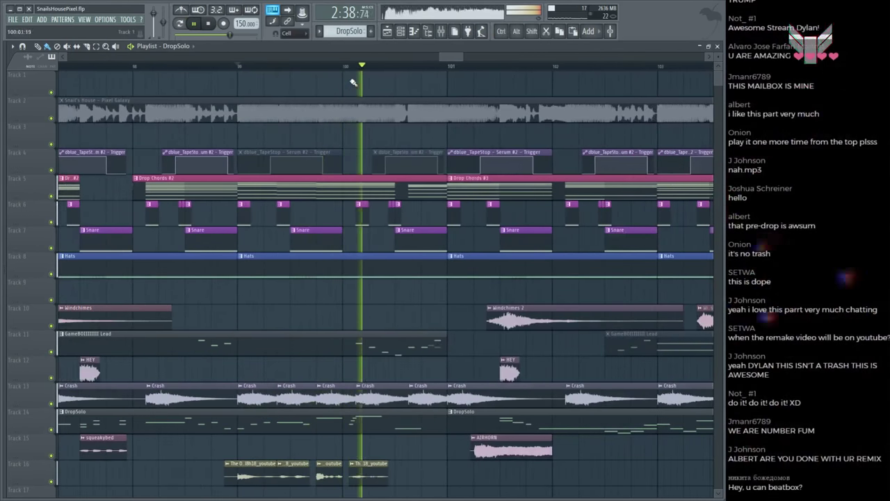
{"action": "scroll", "coordinate": [303, 83], "scroll_direction": "up", "scroll_amount": 3}
{"action": "left_click", "coordinate": [316, 110]}
{"action": "key", "text": "space"}
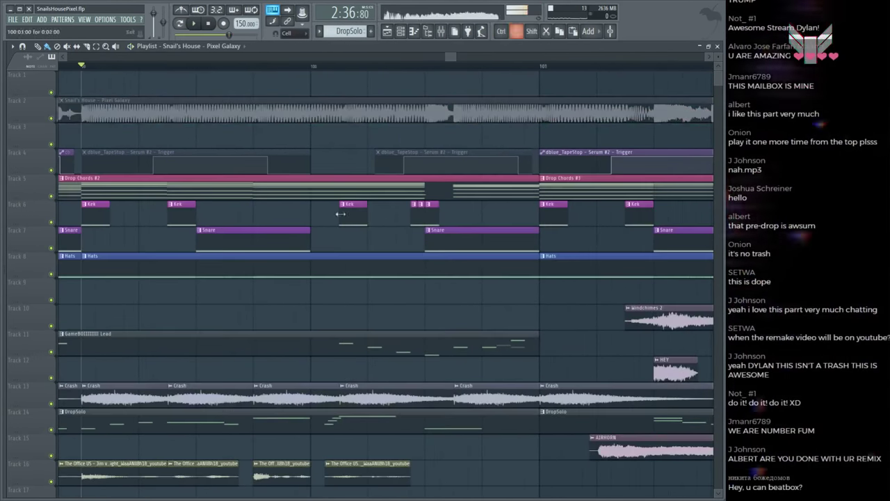
Step: In the DropSolo clip's tb_peach #2 notes, draw a held D6 above A5 and audition it
{"action": "double_click", "coordinate": [356, 432]}
{"action": "scroll", "coordinate": [100, 149], "scroll_direction": "up", "scroll_amount": 1}
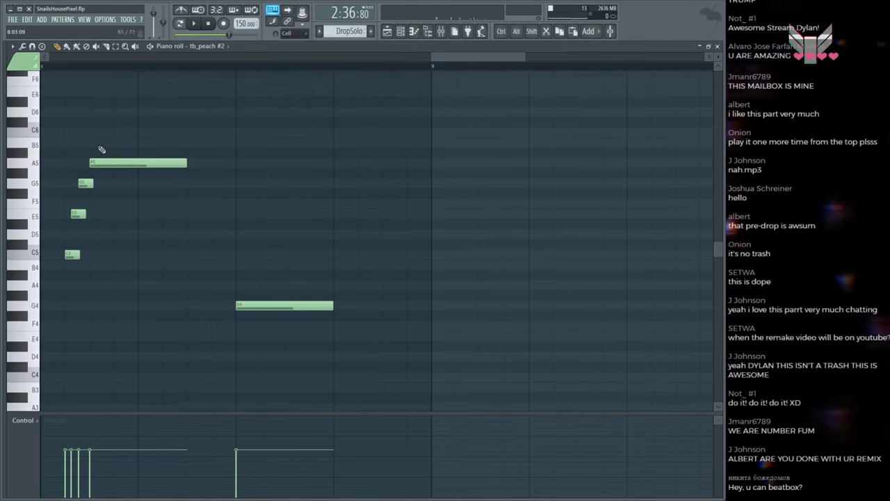
{"action": "left_click_drag", "start_coordinate": [98, 149], "coordinate": [94, 112]}
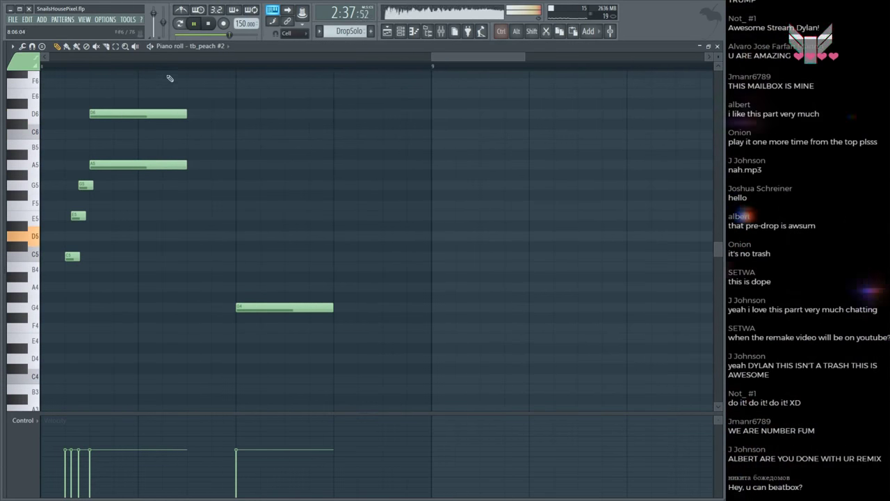
{"action": "scroll", "coordinate": [139, 62], "scroll_direction": "down", "scroll_amount": 2}
{"action": "key", "text": "space"}
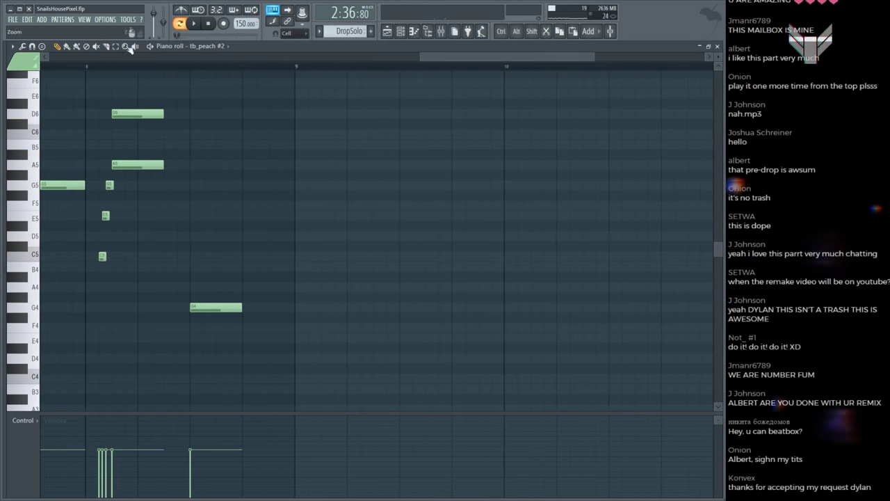
{"action": "scroll", "coordinate": [89, 66], "scroll_direction": "up", "scroll_amount": 2}
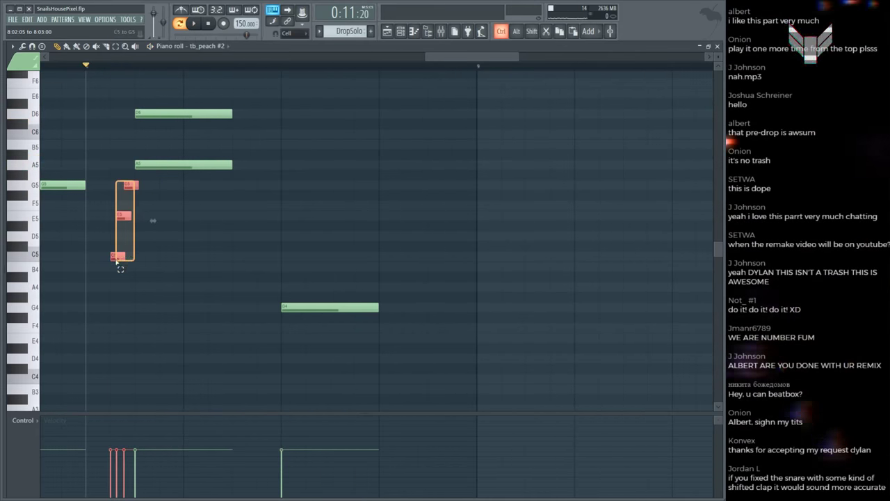
Step: Copy the C5–E5–G5 strum higher as an F5–A5–C6 strum and compare playback
{"action": "left_click_drag", "start_coordinate": [117, 261], "coordinate": [117, 262]}
{"action": "key", "text": "space"}
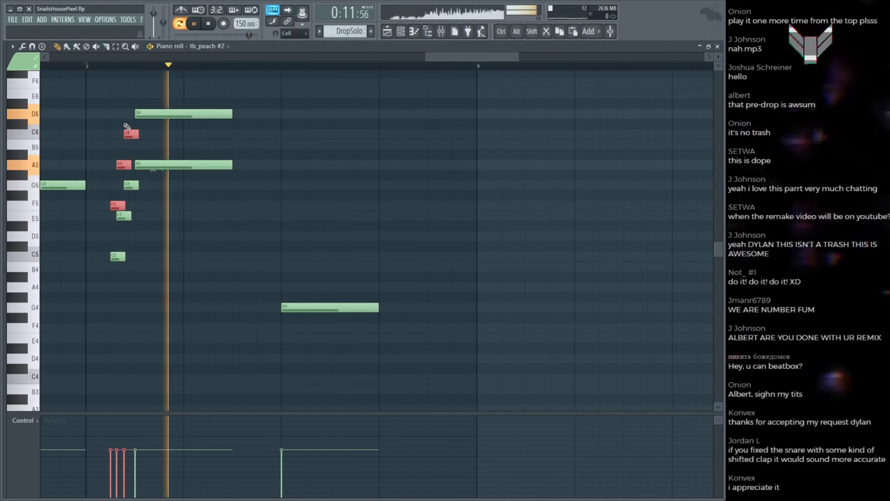
{"action": "key", "text": "space"}
{"action": "key", "text": "space"}
{"action": "left_click", "coordinate": [150, 207]}
{"action": "key", "text": "space"}
{"action": "key", "text": "space"}
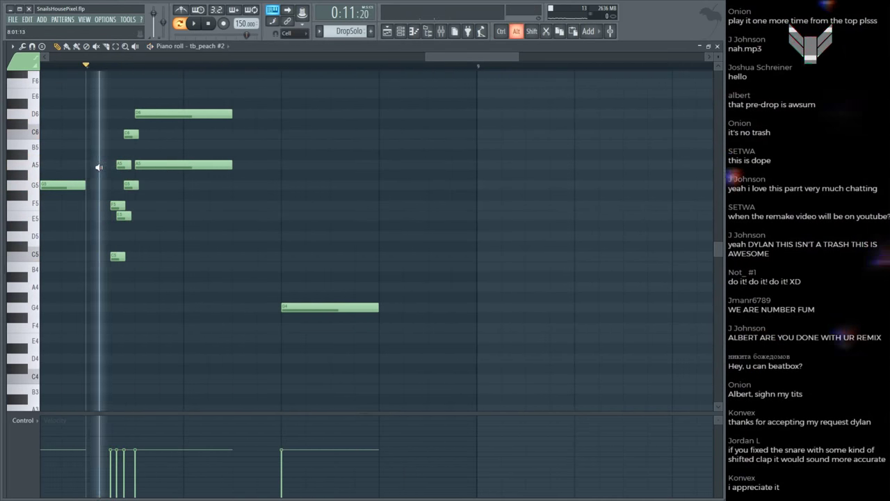
{"action": "key", "text": "space"}
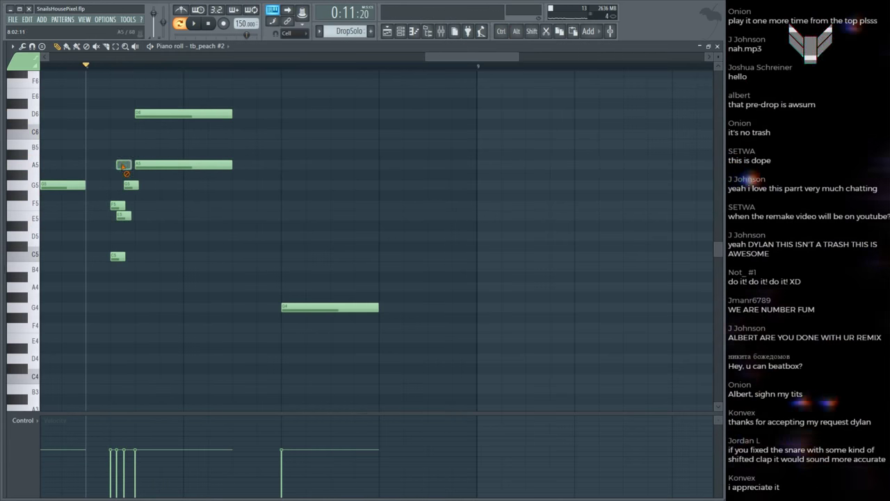
{"action": "key", "text": "space"}
{"action": "key", "text": "space"}
{"action": "key", "text": "space"}
{"action": "key", "text": "space"}
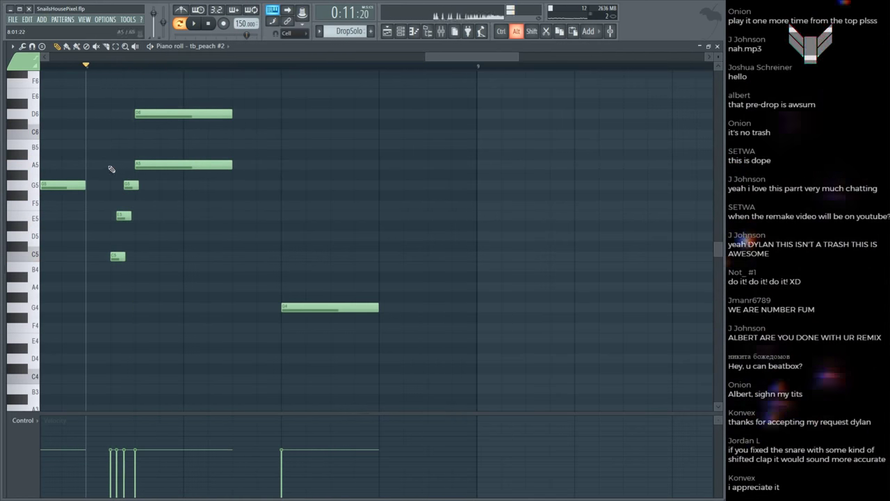
{"action": "key", "text": "space"}
Step: Replace the long G4 with short C5, D5 and C5 notes after the chord
{"action": "key", "text": "space"}
{"action": "left_click_drag", "start_coordinate": [141, 178], "coordinate": [127, 201]}
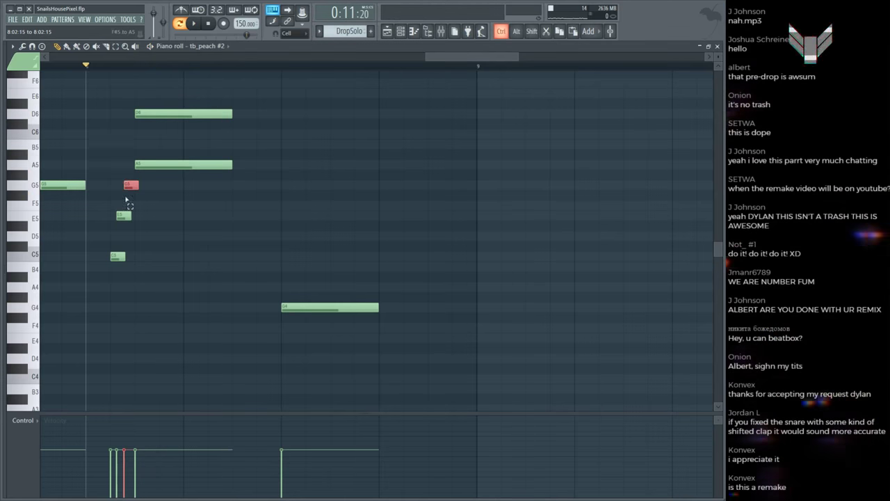
{"action": "key", "text": "space"}
{"action": "key", "text": "space"}
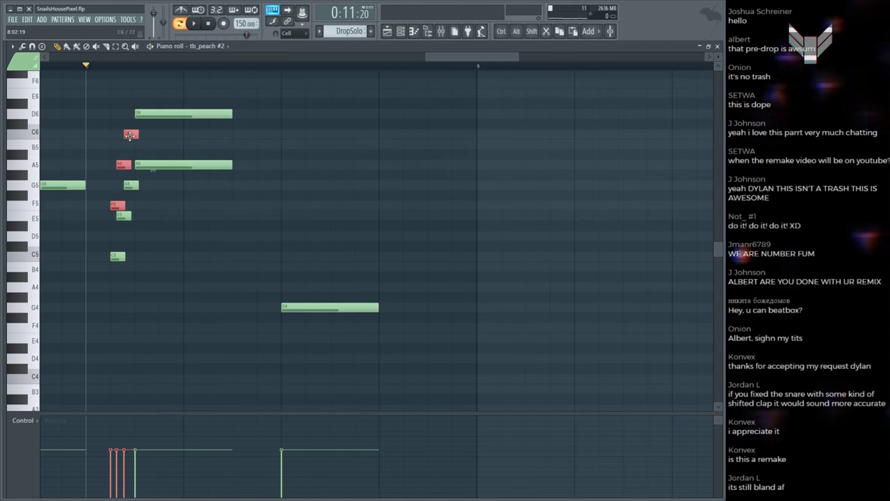
{"action": "key", "text": "space"}
{"action": "key", "text": "space"}
{"action": "left_click", "coordinate": [292, 159]}
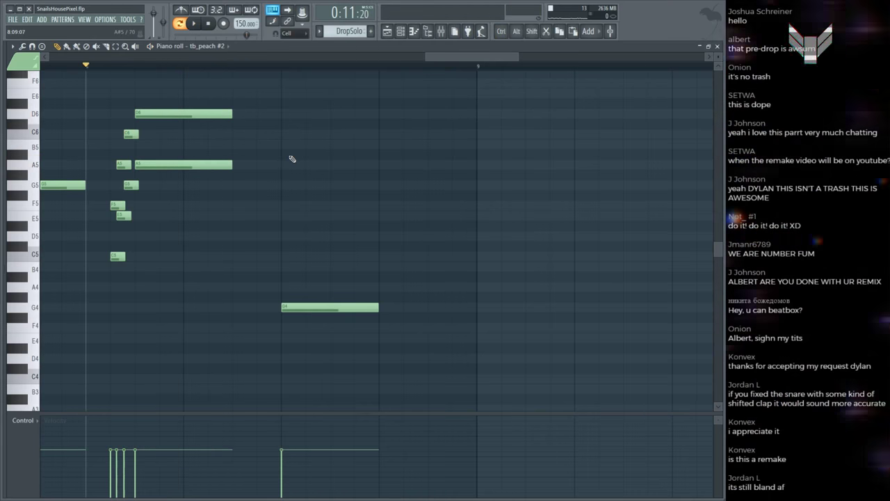
{"action": "key", "text": "space"}
Step: Play the song around bar 100, then reopen the DropSolo tb_peach #2 notes
{"action": "key", "text": "space"}
{"action": "key", "text": "F5"}
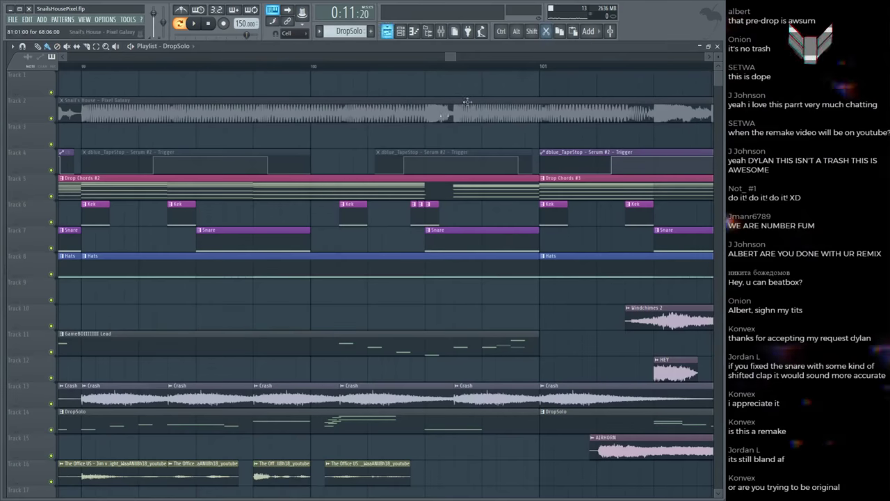
{"action": "key", "text": "space"}
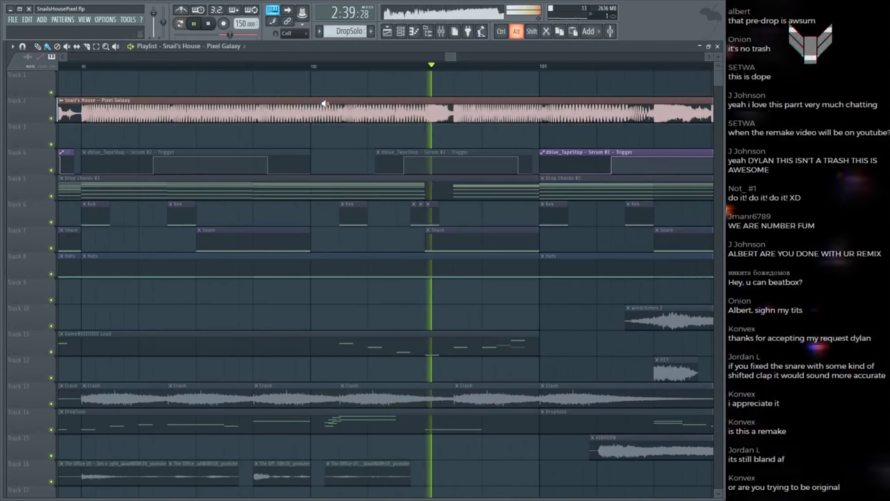
{"action": "key", "text": "space"}
{"action": "double_click", "coordinate": [354, 409]}
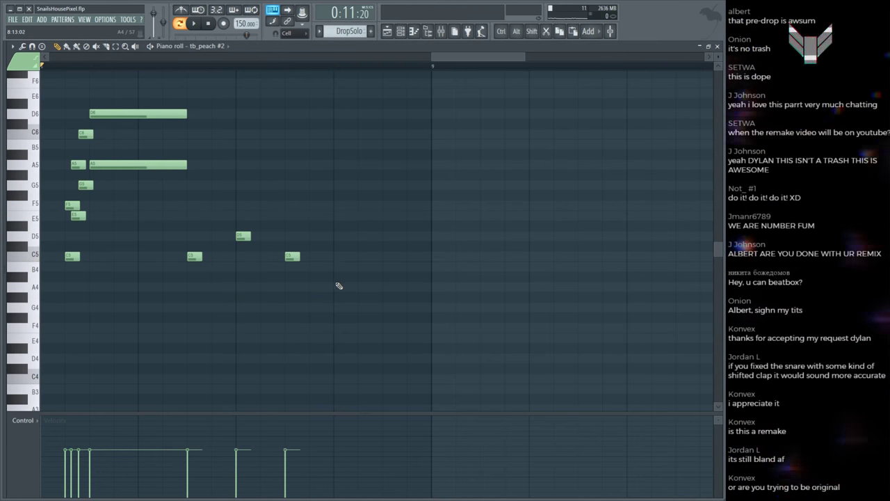
Step: Play the tb_peach #2 melody, then preview the Pixel Galaxy reference audio on Track 2 repeatedly
{"action": "key", "text": "space"}
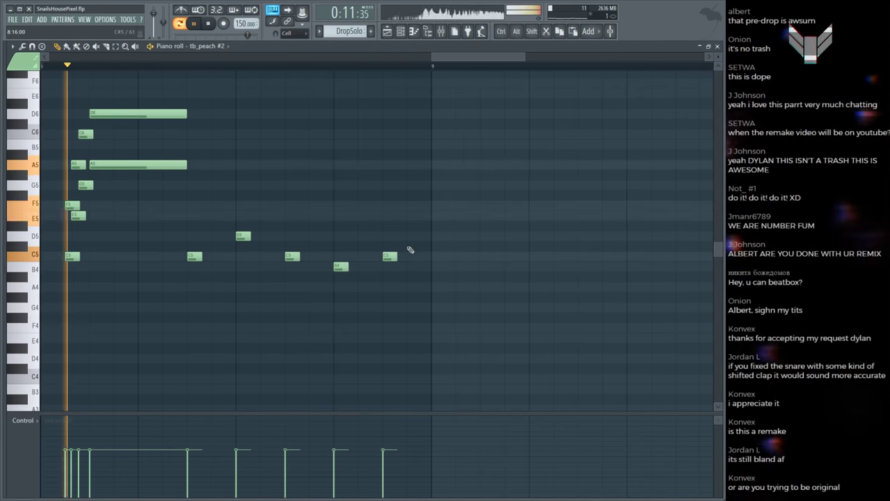
{"action": "key", "text": "F5"}
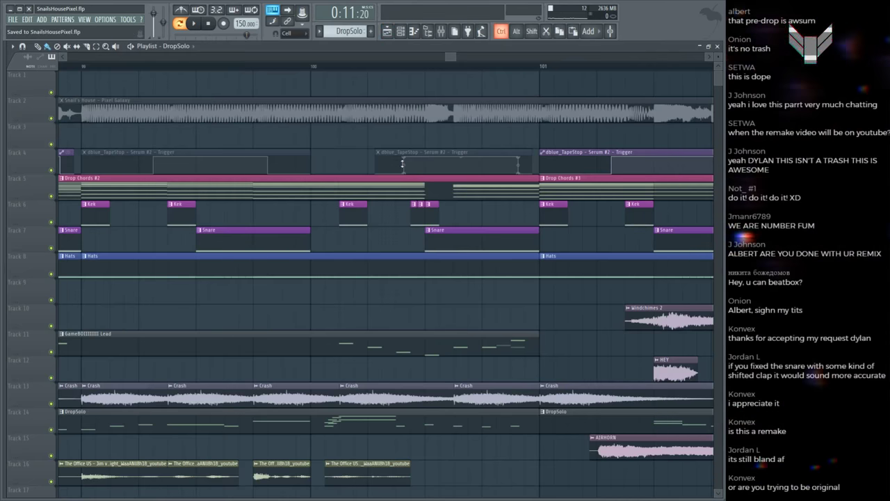
{"action": "left_click", "coordinate": [318, 123], "text": "alt"}
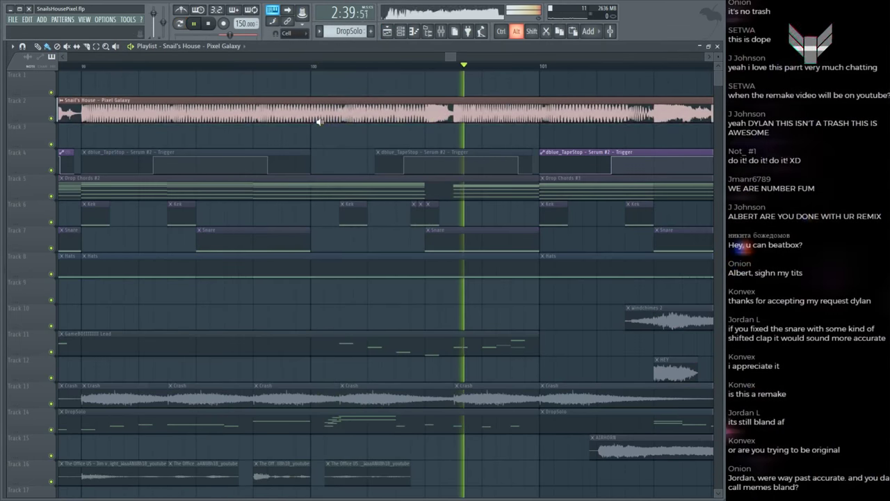
{"action": "left_click", "coordinate": [318, 122]}
{"action": "key", "text": "space"}
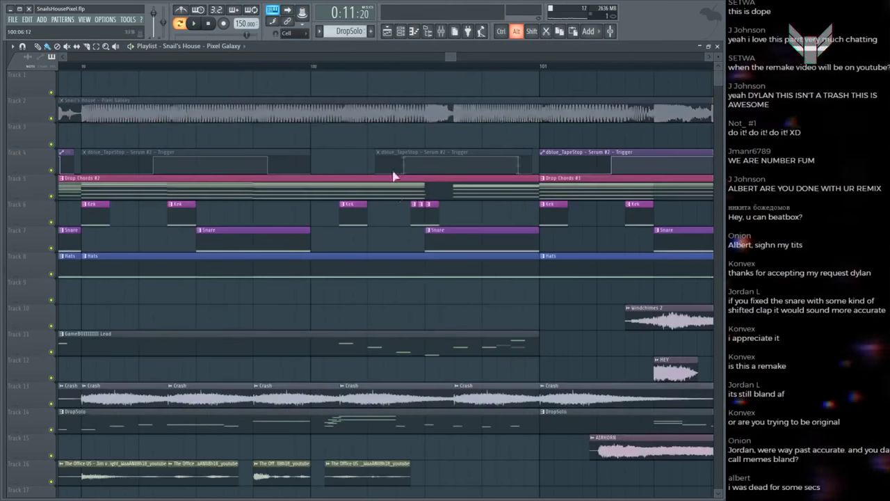
{"action": "left_click", "coordinate": [393, 109]}
{"action": "key", "text": "space"}
{"action": "key", "text": "space"}
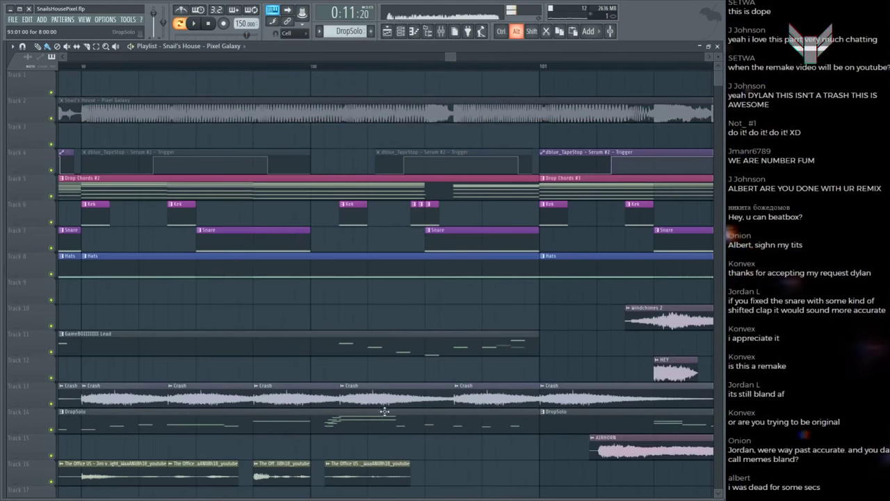
{"action": "left_click", "coordinate": [393, 112]}
{"action": "key", "text": "space"}
{"action": "key", "text": "space"}
{"action": "left_click", "coordinate": [384, 113]}
{"action": "key", "text": "space"}
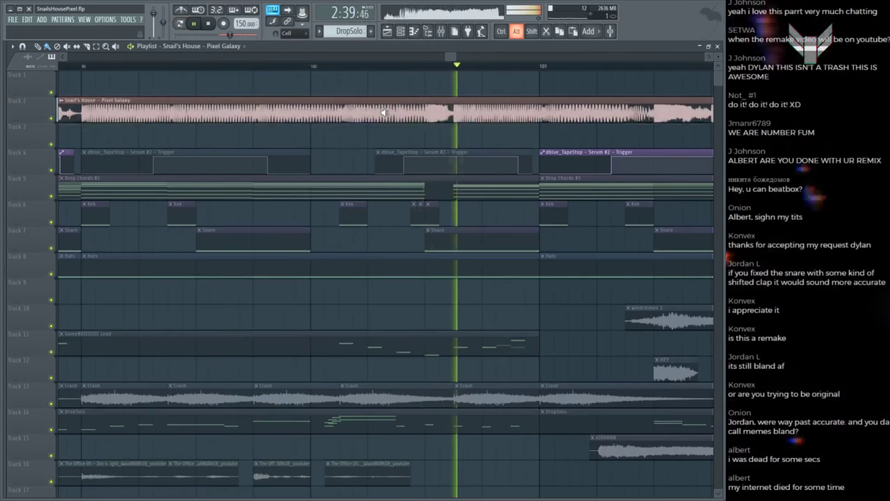
{"action": "key", "text": "space"}
Step: Raise the tb_peach #2 D5 note to E5 and compare with the Snail's House reference clip
{"action": "double_click", "coordinate": [402, 487]}
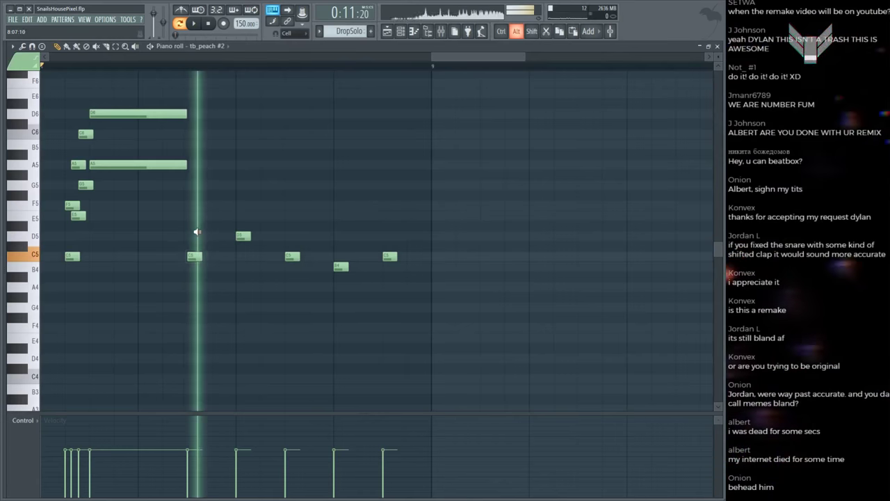
{"action": "mouse_move", "coordinate": [243, 236]}
{"action": "left_mouse_down"}
{"action": "mouse_move", "coordinate": [244, 227]}
{"action": "mouse_move", "coordinate": [244, 235]}
{"action": "left_mouse_up"}
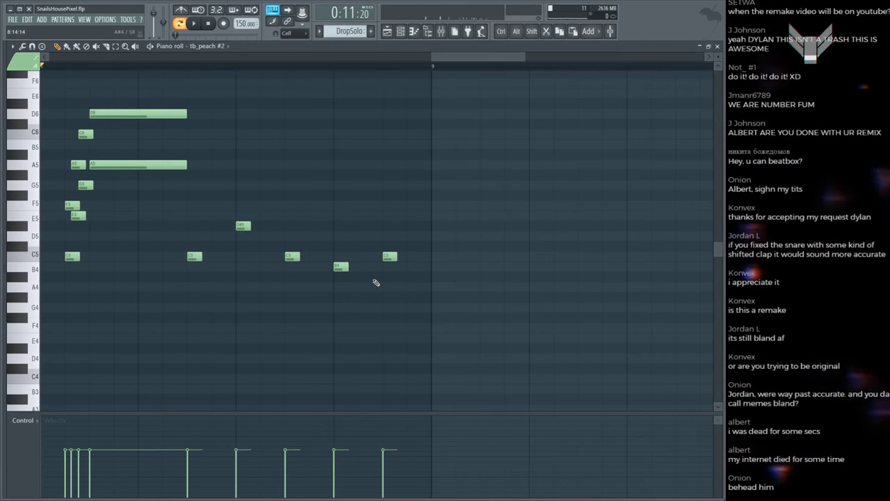
{"action": "key", "text": "F5"}
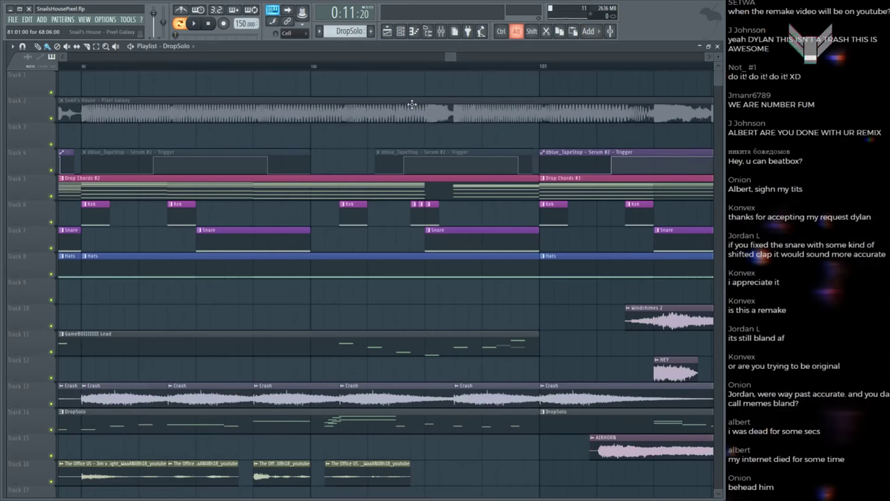
{"action": "left_click", "coordinate": [411, 104]}
{"action": "left_click", "coordinate": [393, 107]}
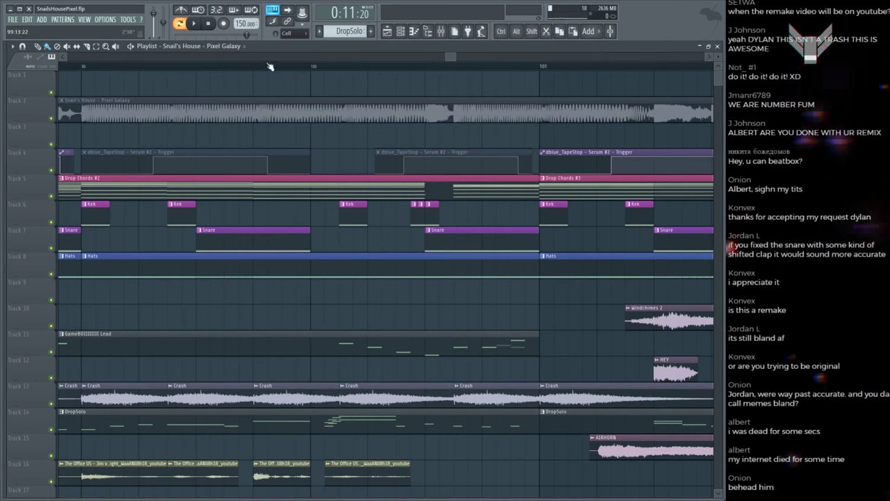
Step: Play the song from around bar 100, reopen tb_peach #2 and audition the C5 note
{"action": "left_click", "coordinate": [313, 67]}
{"action": "key", "text": "space"}
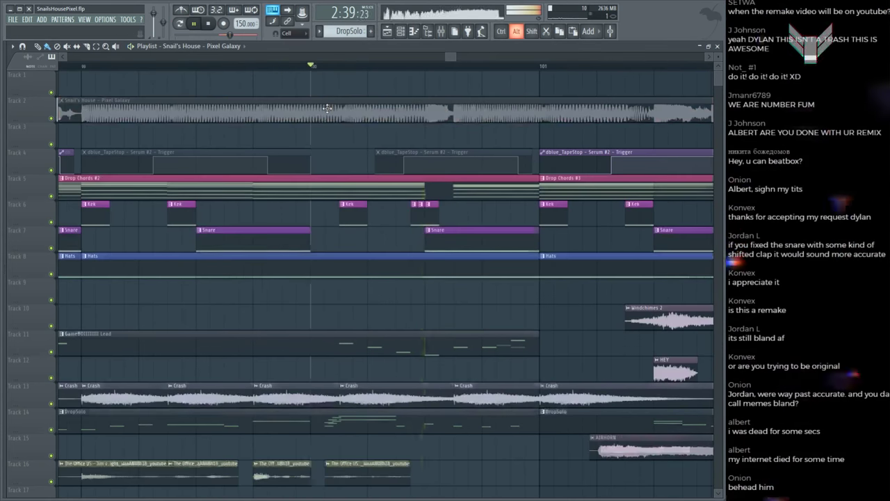
{"action": "key", "text": "space"}
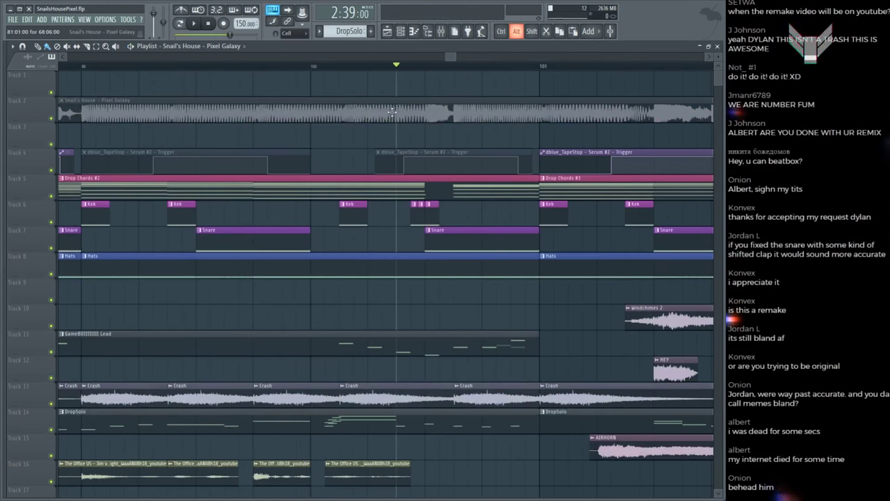
{"action": "key", "text": "space"}
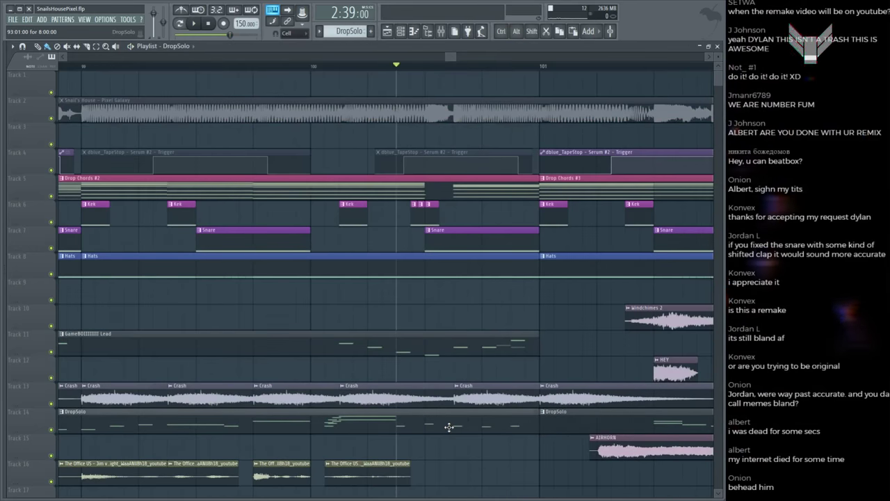
{"action": "double_click", "coordinate": [169, 215]}
{"action": "left_click", "coordinate": [292, 257]}
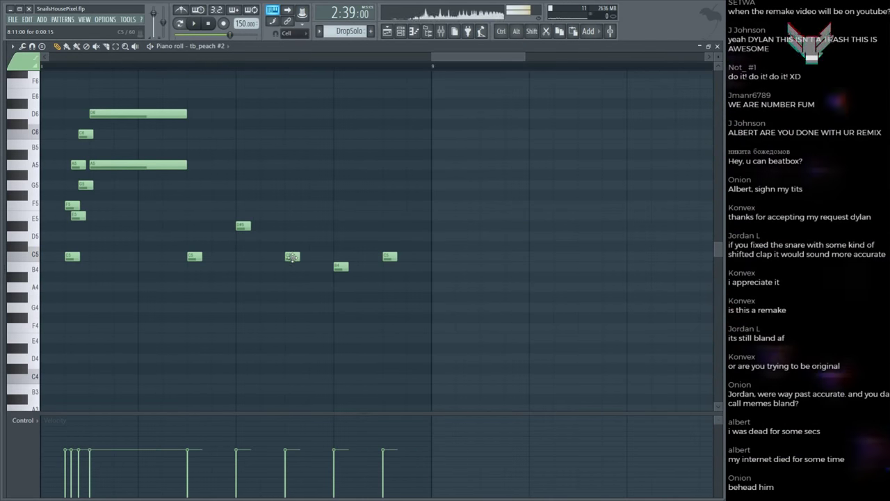
Step: Add G4 and E4 notes to end the tb_peach #2 phrase and play it
{"action": "left_click", "coordinate": [336, 307]}
{"action": "left_click", "coordinate": [384, 338]}
{"action": "key", "text": "space"}
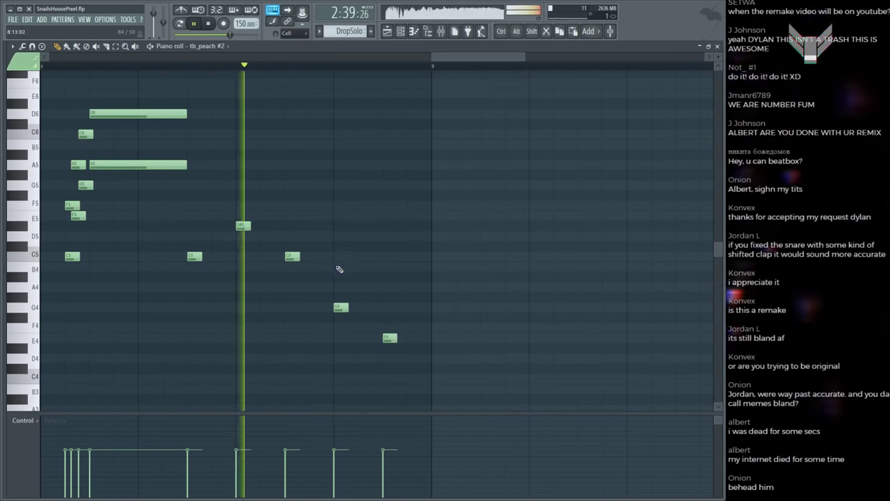
{"action": "scroll", "coordinate": [246, 87], "scroll_direction": "down", "scroll_amount": 2}
Step: Play the edited melody in the song arrangement from slightly earlier
{"action": "key", "text": "F5"}
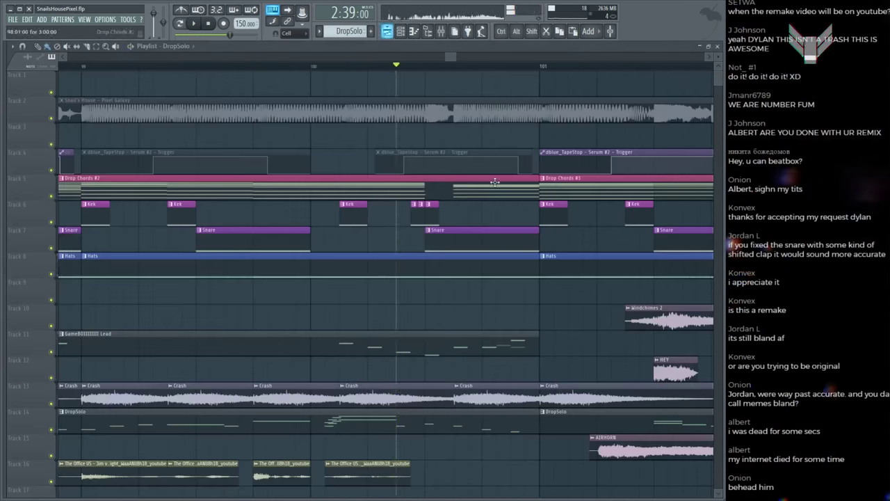
{"action": "scroll", "coordinate": [426, 67], "scroll_direction": "down", "scroll_amount": 5}
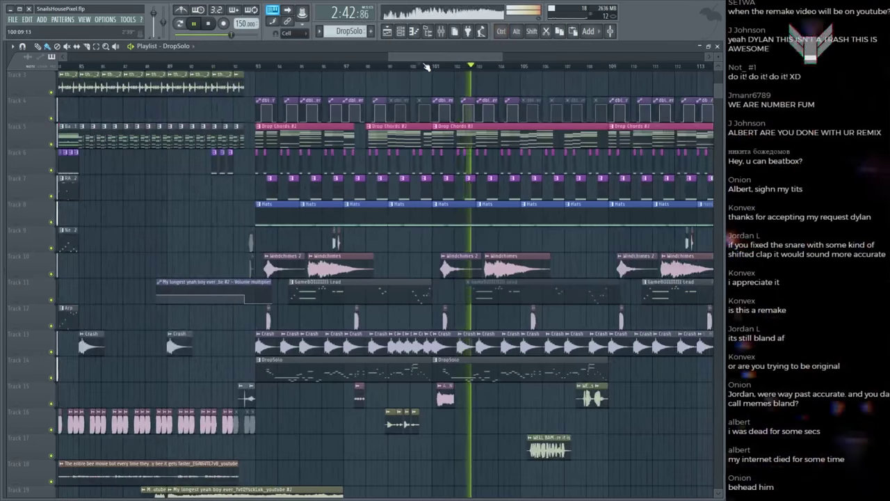
{"action": "scroll", "coordinate": [424, 66], "scroll_direction": "up", "scroll_amount": 5}
{"action": "key", "text": "space"}
{"action": "left_click", "coordinate": [334, 66]}
{"action": "key", "text": "space"}
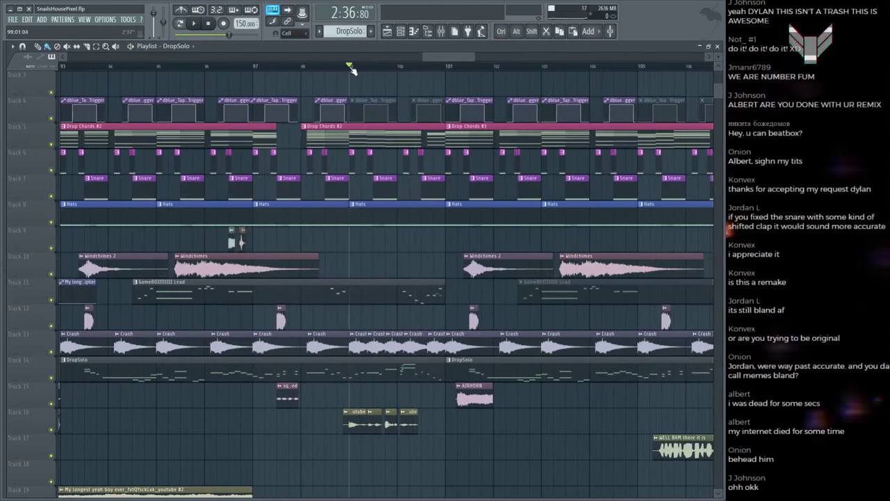
{"action": "scroll", "coordinate": [348, 67], "scroll_direction": "up", "scroll_amount": 3}
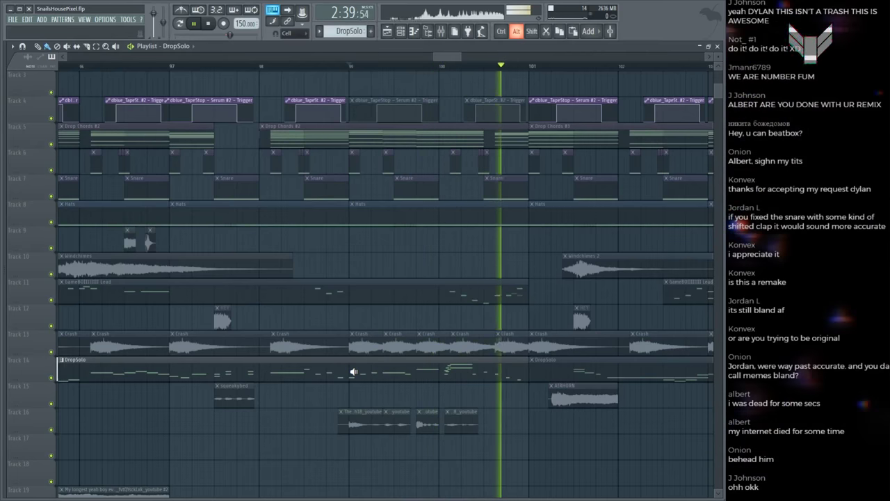
{"action": "key", "text": "space"}
Step: Scrub through the tb_peach #2 notes, save SnailsHousePixel.flp and return to the Playlist
{"action": "double_click", "coordinate": [467, 379]}
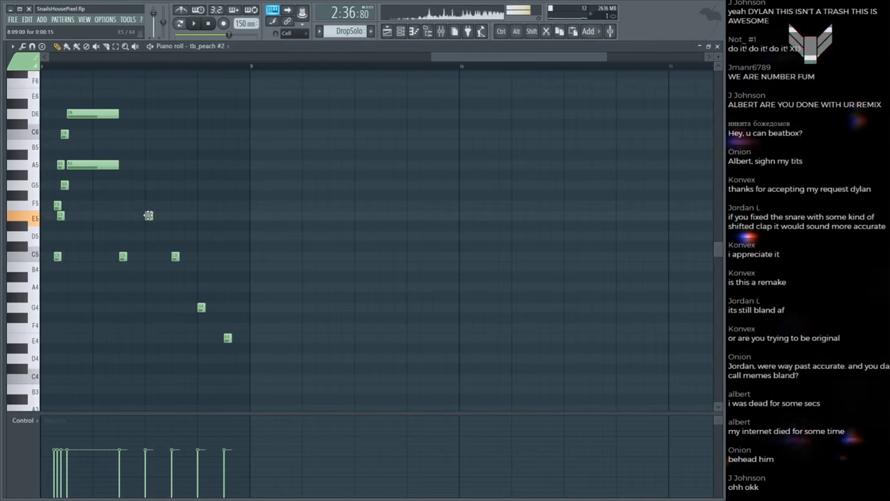
{"action": "left_click_drag", "start_coordinate": [139, 218], "coordinate": [218, 211]}
{"action": "key", "text": "F5"}
{"action": "key", "text": "space"}
{"action": "key", "text": "ctrl+s"}
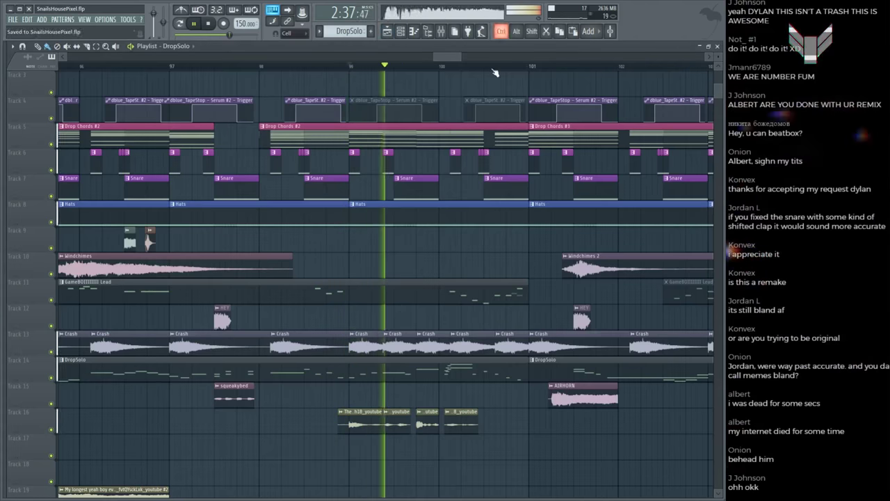
{"action": "scroll", "coordinate": [455, 74], "scroll_direction": "down", "scroll_amount": 3}
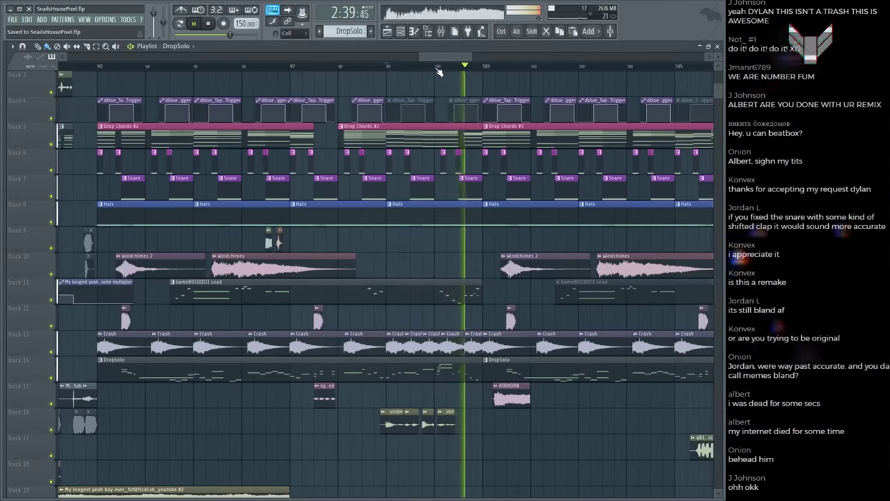
{"action": "scroll", "coordinate": [439, 73], "scroll_direction": "down", "scroll_amount": 5}
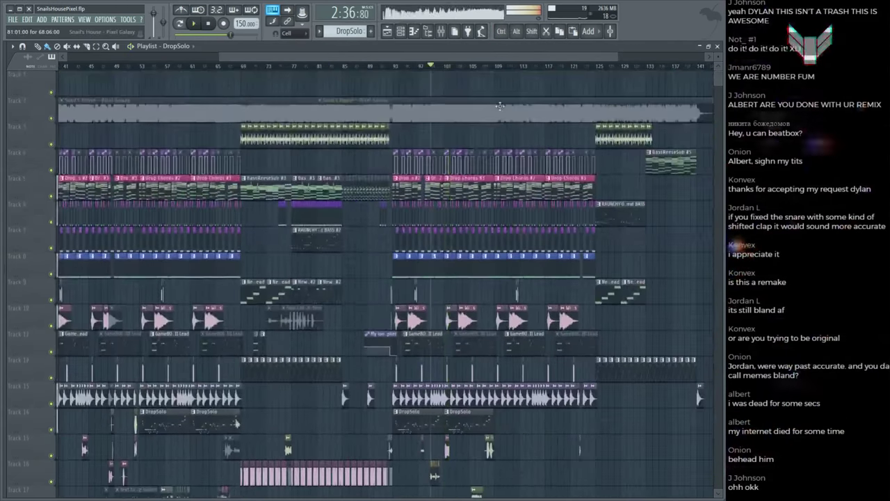
{"action": "left_click", "coordinate": [492, 104]}
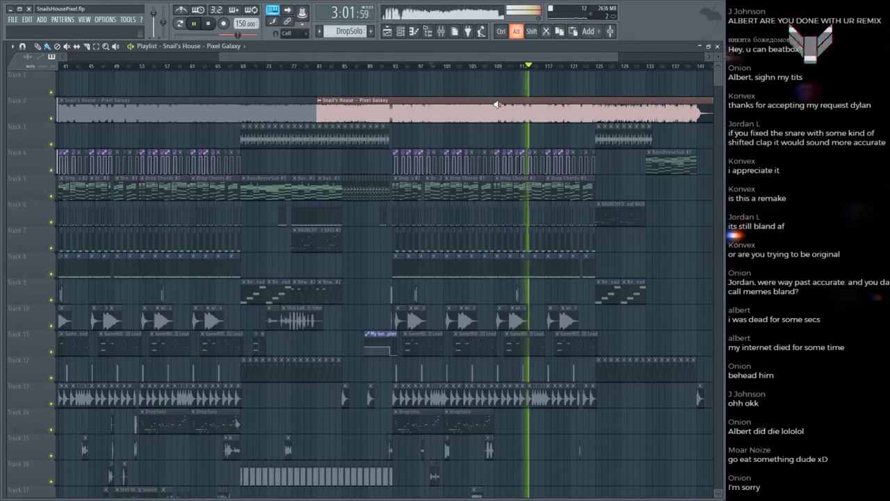
{"action": "key", "text": "space"}
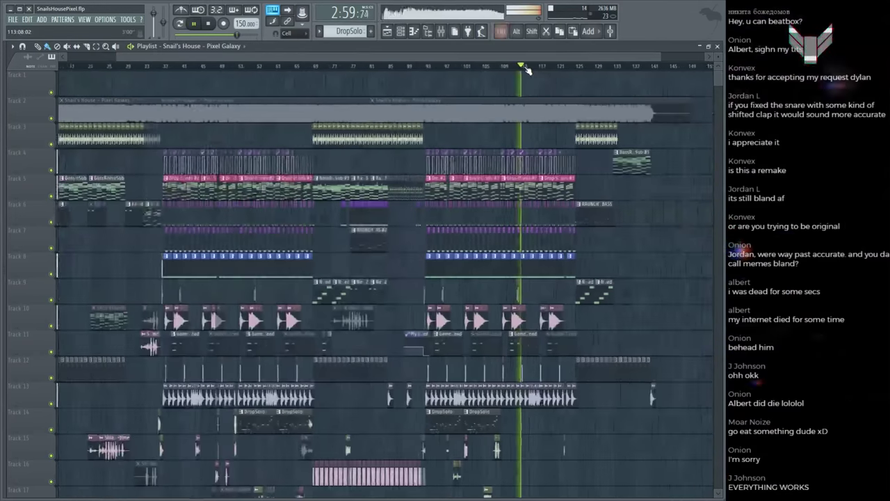
{"action": "scroll", "coordinate": [581, 206], "scroll_direction": "up", "scroll_amount": 5}
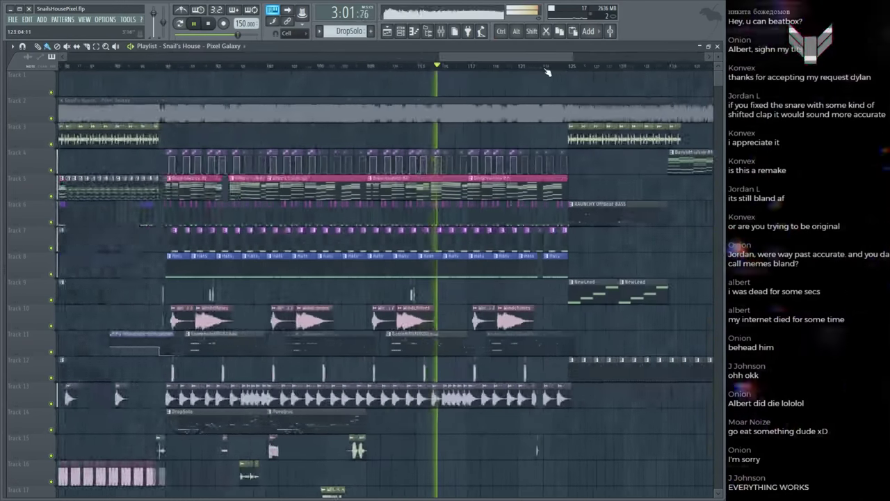
{"action": "left_click", "coordinate": [368, 110], "text": "alt"}
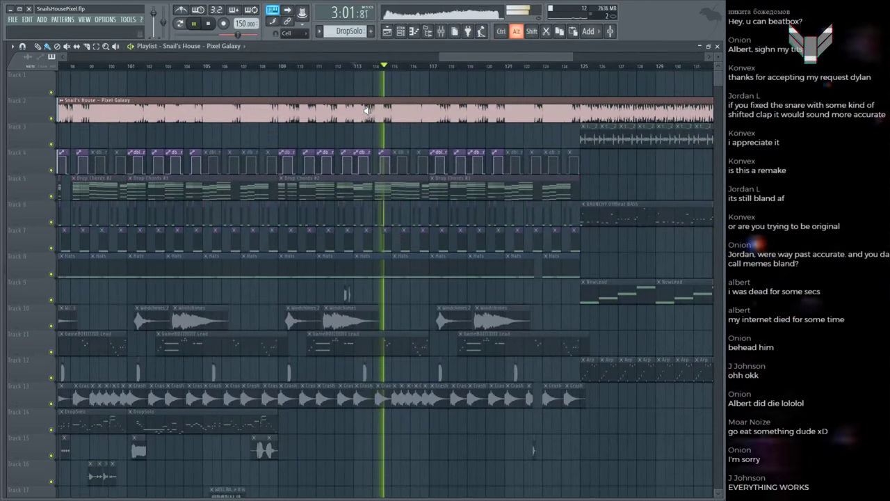
{"action": "key", "text": "space"}
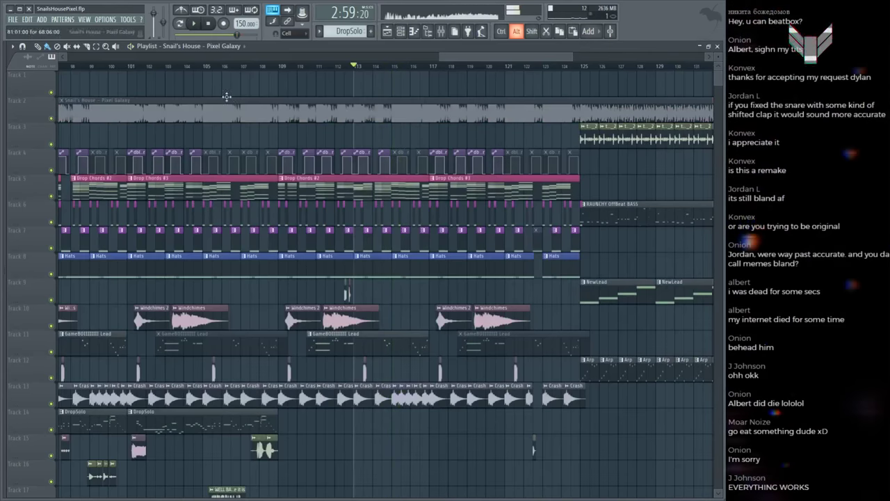
{"action": "left_click", "coordinate": [283, 106], "text": "alt"}
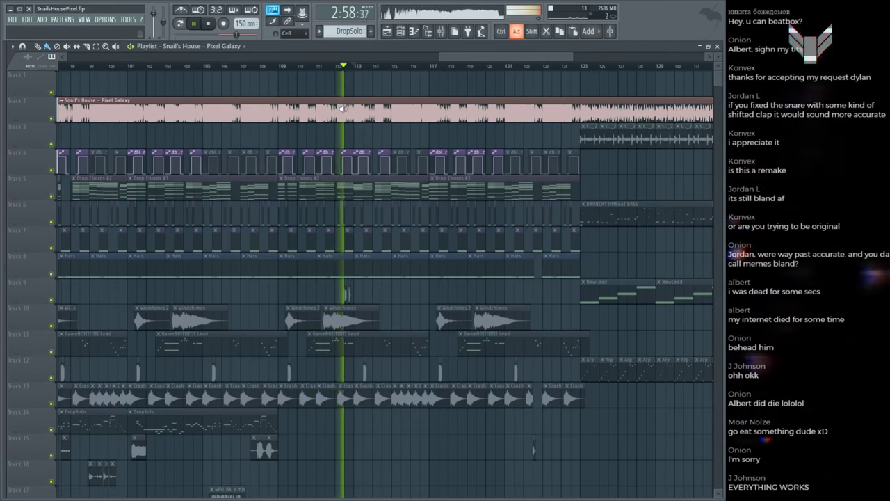
{"action": "key", "text": "space"}
{"action": "left_click", "coordinate": [286, 69]}
{"action": "scroll", "coordinate": [281, 69], "scroll_direction": "down", "scroll_amount": 3}
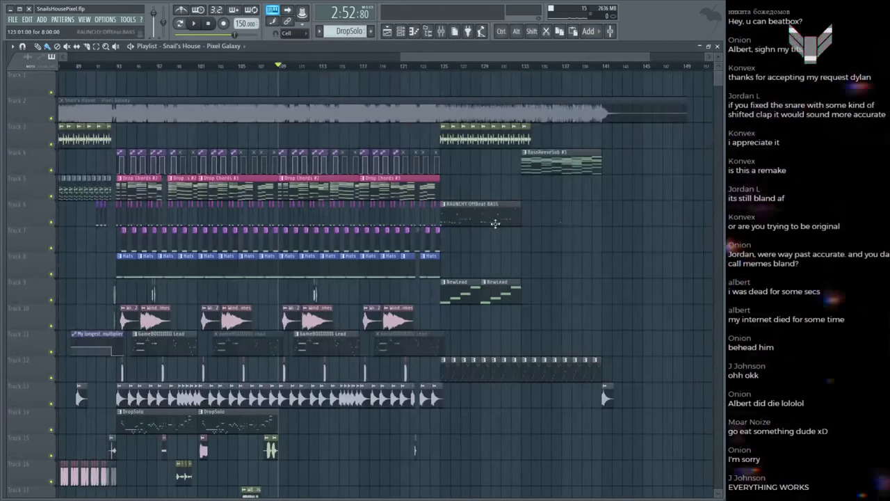
{"action": "key", "text": "space"}
{"action": "key", "text": "space"}
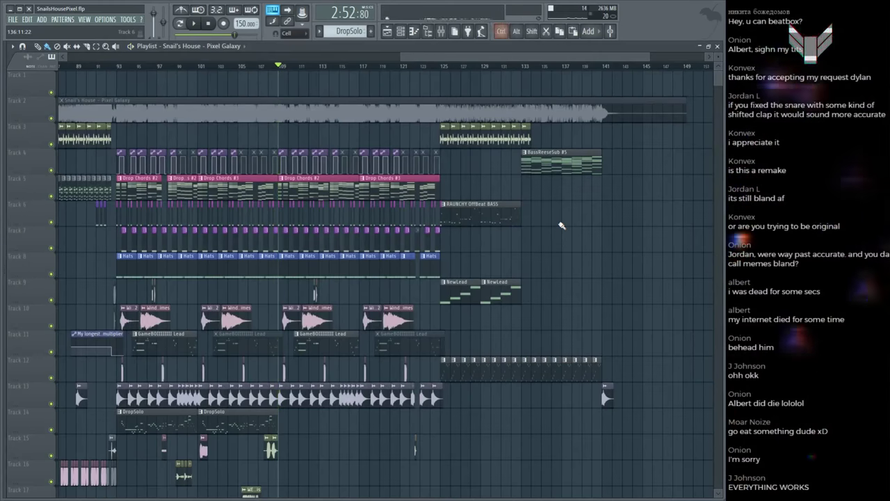